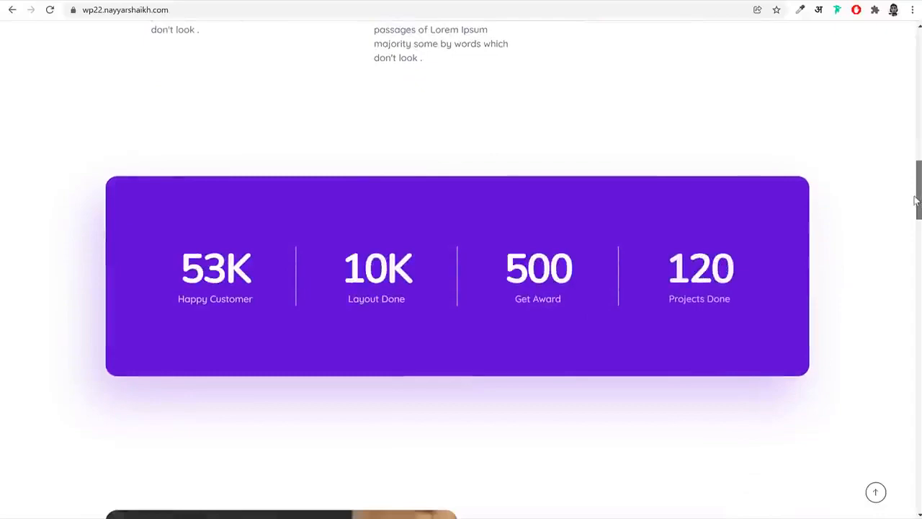
Look through the agency home page from the statistics block to the footer, and return to its start
{"action": "left_click_drag", "start_coordinate": [917, 200], "coordinate": [899, 464]}
{"action": "left_click", "coordinate": [614, 298]}
{"action": "left_click", "coordinate": [614, 299]}
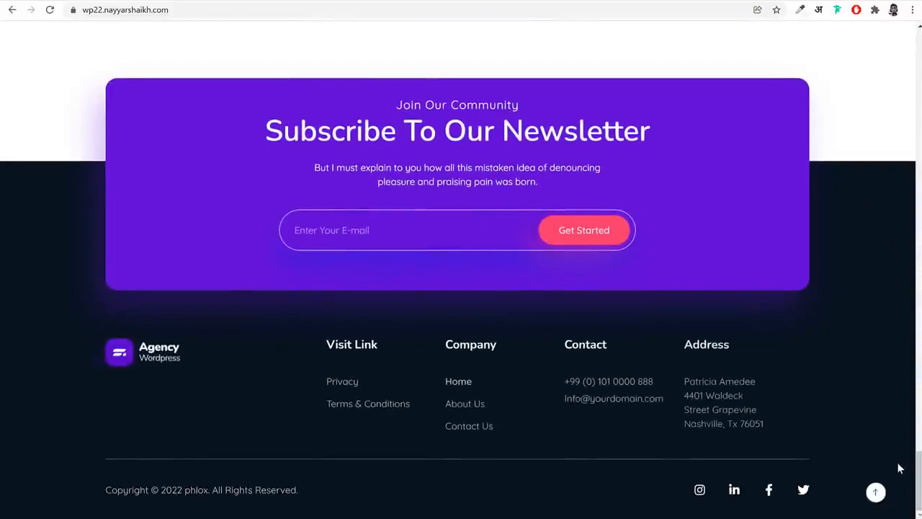
{"action": "left_click", "coordinate": [883, 497]}
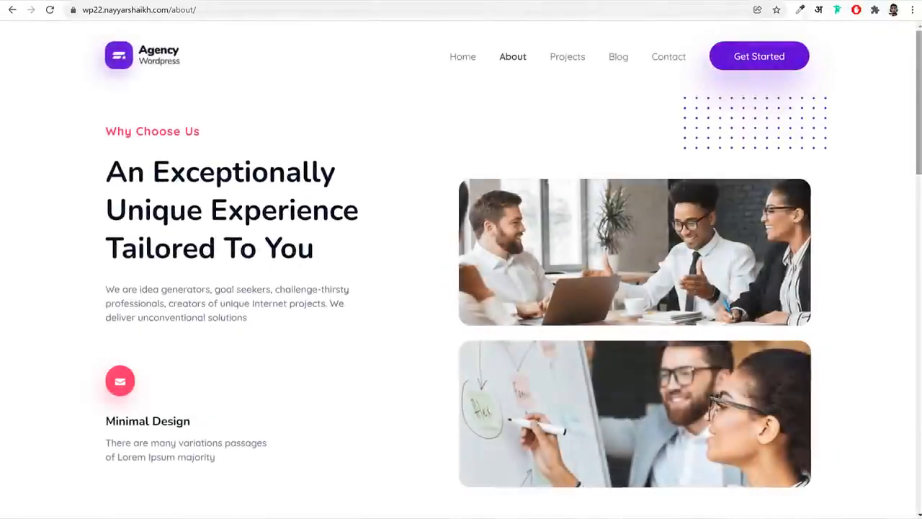
Look through the About page, including the Why Choose Us section and the team member cards
{"action": "scroll", "coordinate": [461, 260], "scroll_direction": "down", "scroll_amount": 4}
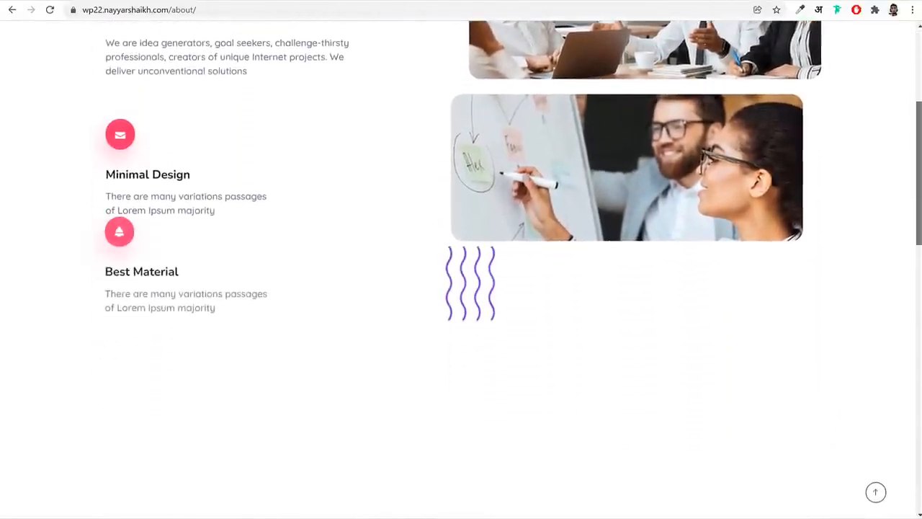
{"action": "scroll", "coordinate": [918, 234], "scroll_direction": "down", "scroll_amount": 6}
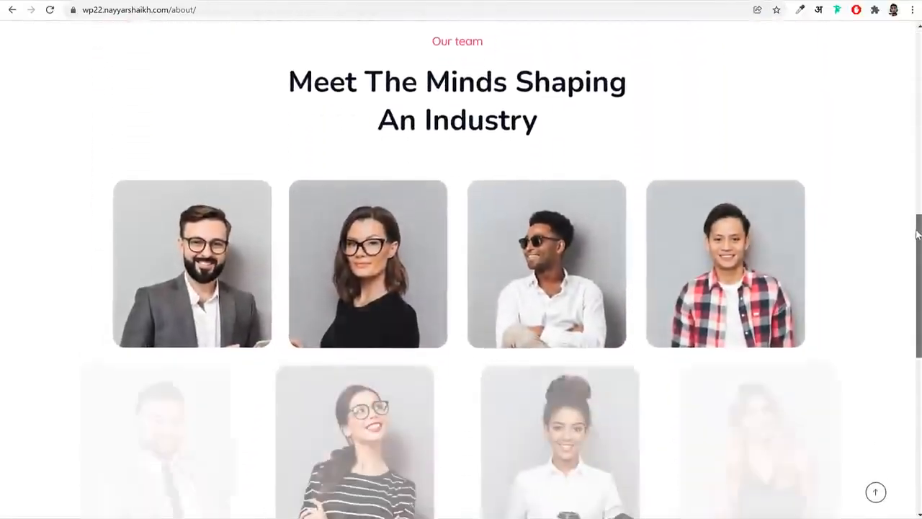
{"action": "scroll", "coordinate": [916, 241], "scroll_direction": "down", "scroll_amount": 1}
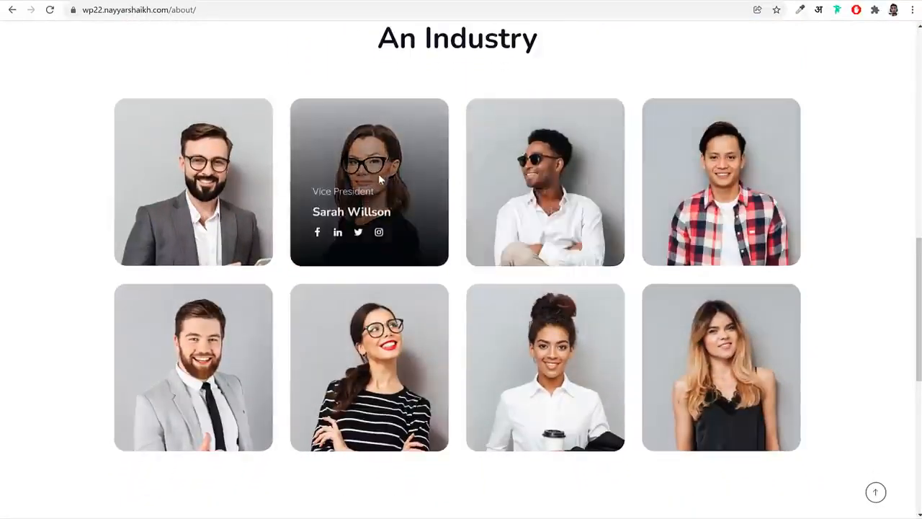
{"action": "scroll", "coordinate": [914, 299], "scroll_direction": "down", "scroll_amount": 2}
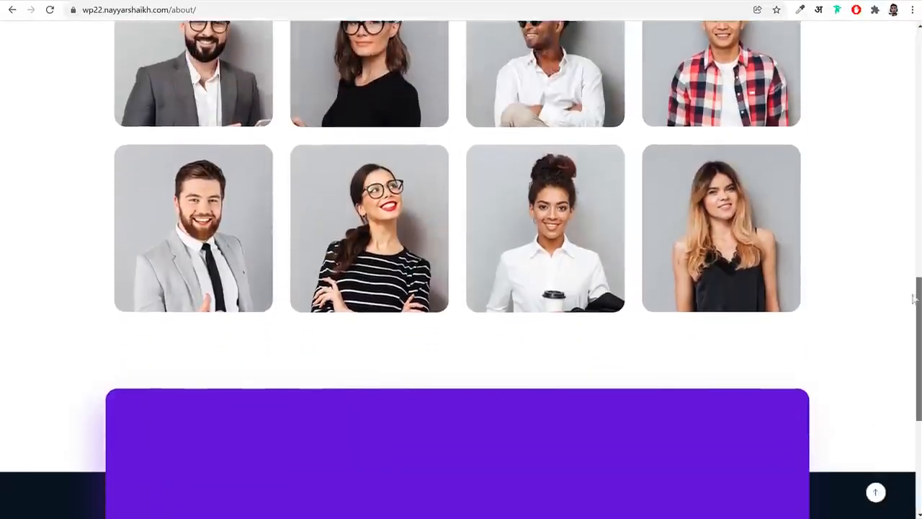
{"action": "scroll", "coordinate": [914, 299], "scroll_direction": "down", "scroll_amount": 4}
{"action": "scroll", "coordinate": [898, 379], "scroll_direction": "up", "scroll_amount": 7}
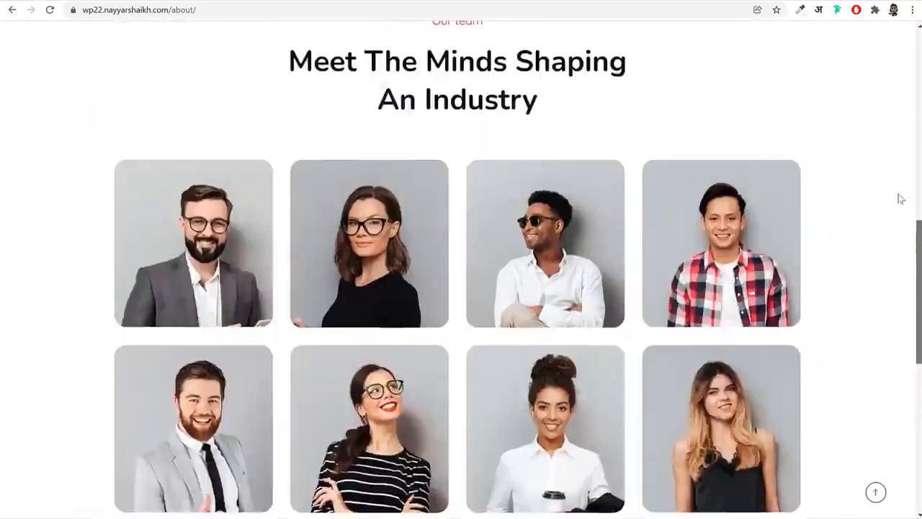
{"action": "scroll", "coordinate": [902, 144], "scroll_direction": "up", "scroll_amount": 10}
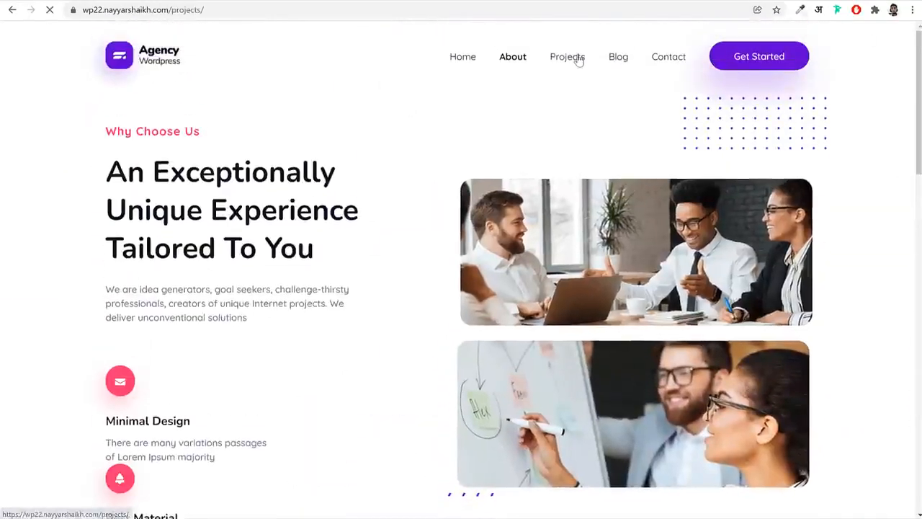
Browse the portfolio items on the Projects page
{"action": "scroll", "coordinate": [579, 60], "scroll_direction": "down", "scroll_amount": 2}
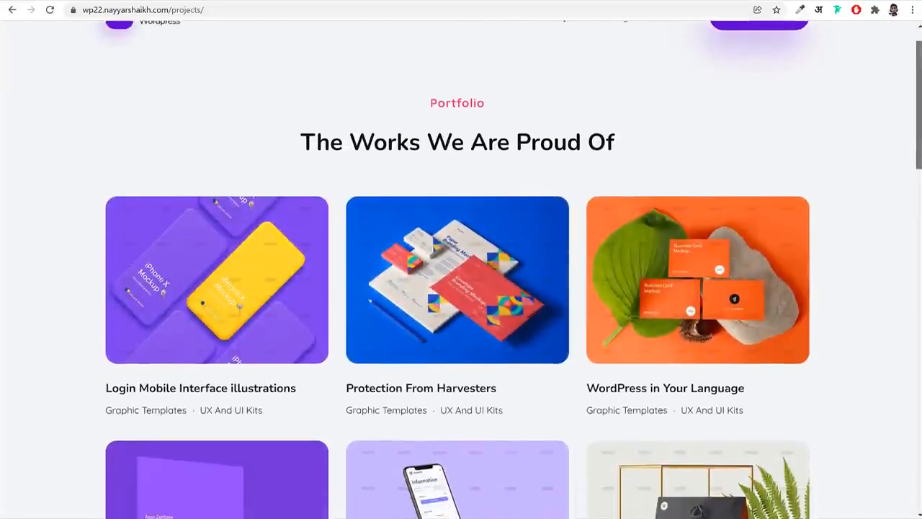
{"action": "scroll", "coordinate": [461, 271], "scroll_direction": "down", "scroll_amount": 5}
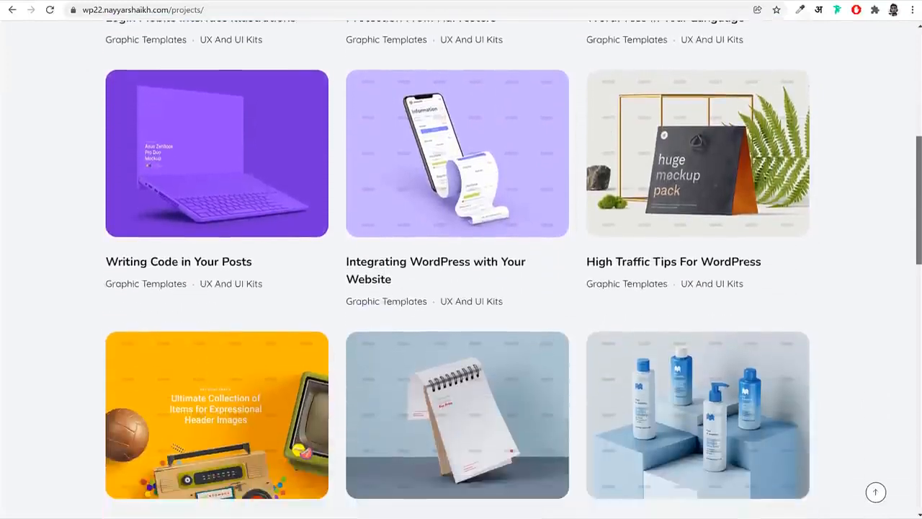
{"action": "scroll", "coordinate": [914, 26], "scroll_direction": "up", "scroll_amount": 5}
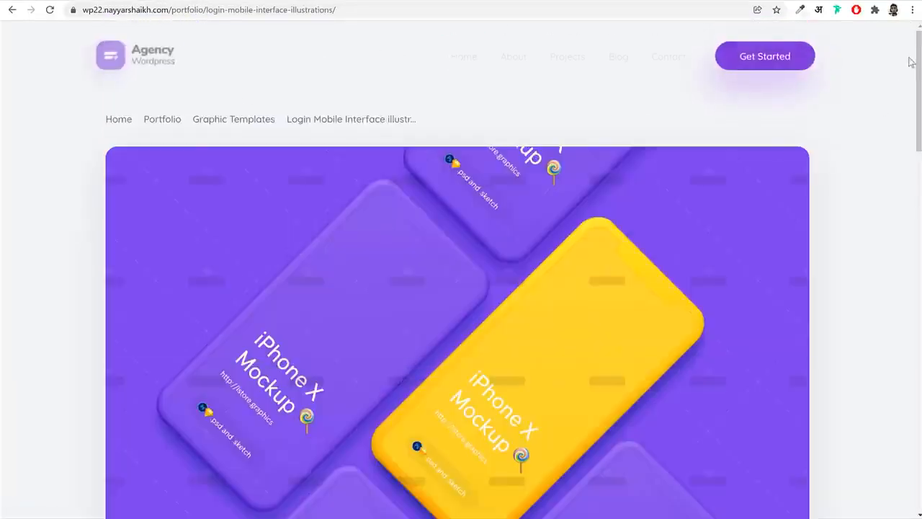
Look through the Login Mobile Interface illustrations project page and the Contact page down to its footer
{"action": "left_click_drag", "start_coordinate": [918, 46], "coordinate": [918, 307]}
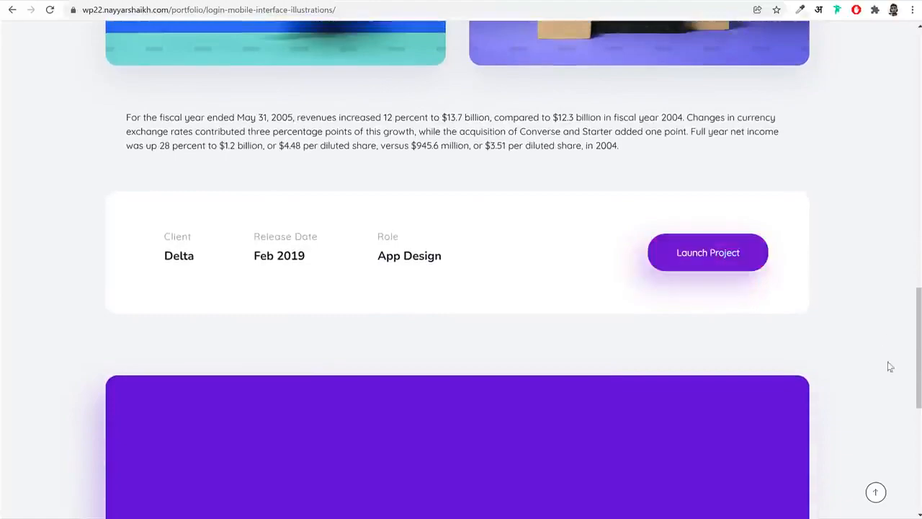
{"action": "left_click", "coordinate": [876, 494]}
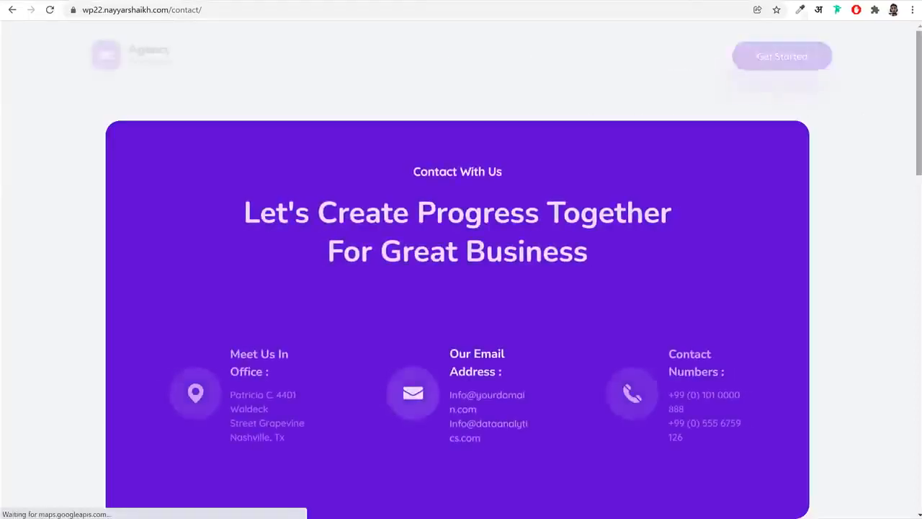
{"action": "left_click_drag", "start_coordinate": [919, 84], "coordinate": [884, 389]}
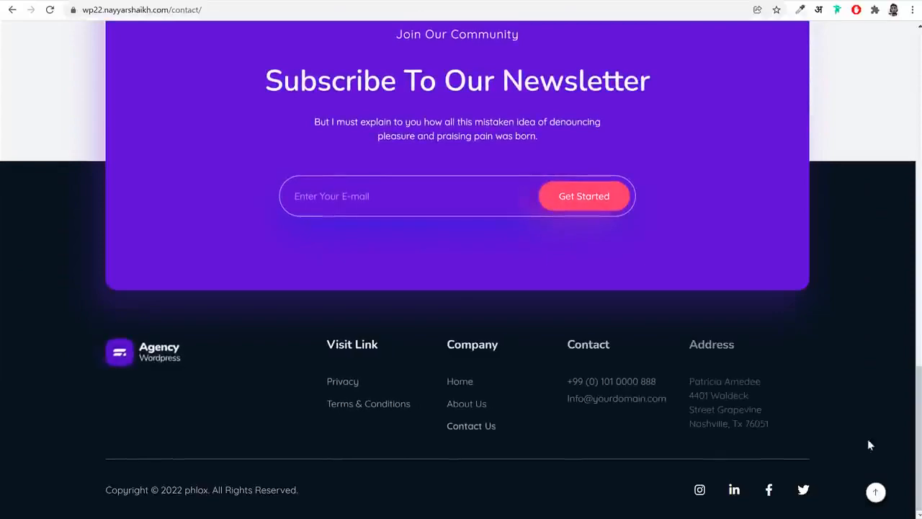
{"action": "left_click", "coordinate": [873, 493]}
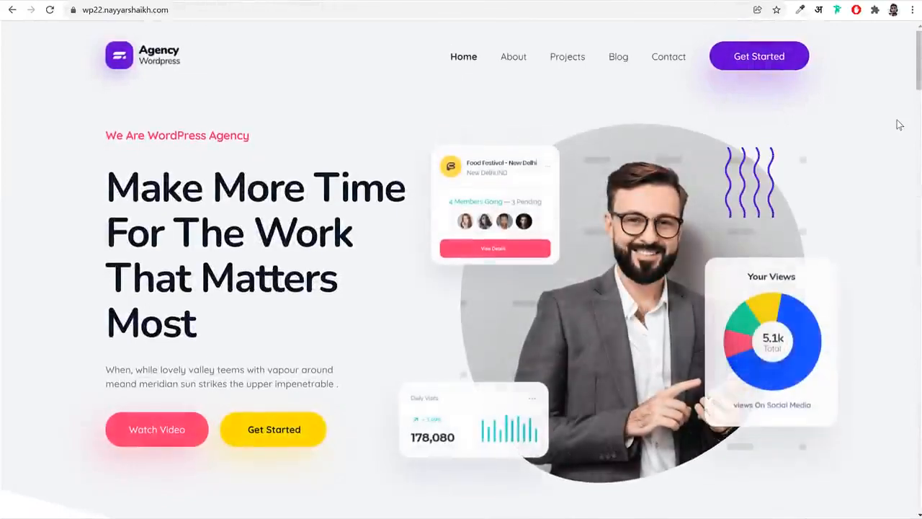
Preview the home page in the Pixel 2 mobile view down to the Portfolio section, and close the developer tools
{"action": "key", "text": "ctrl+shift+i"}
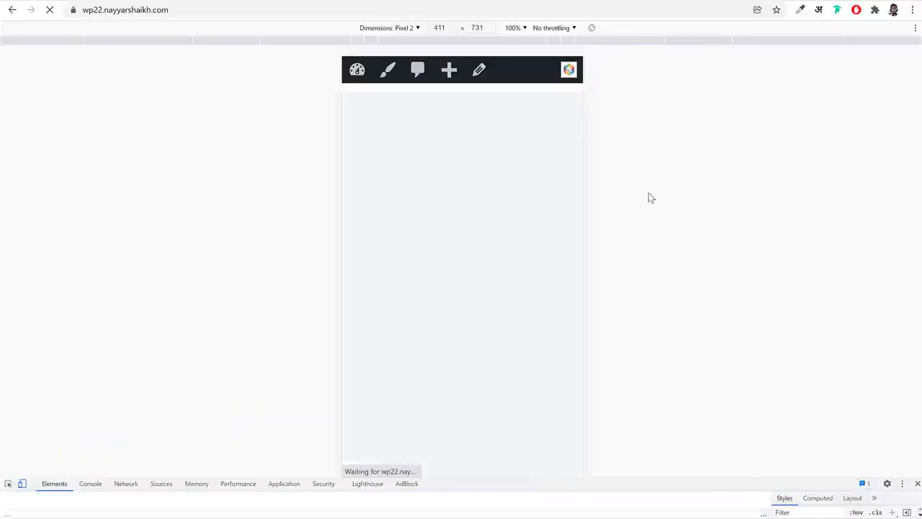
{"action": "scroll", "coordinate": [572, 221], "scroll_direction": "down", "scroll_amount": 5}
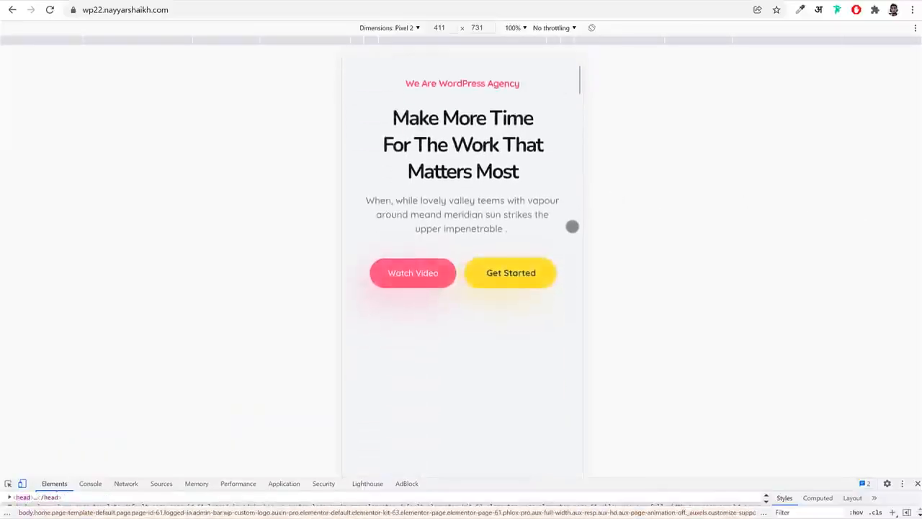
{"action": "scroll", "coordinate": [572, 227], "scroll_direction": "down", "scroll_amount": 6}
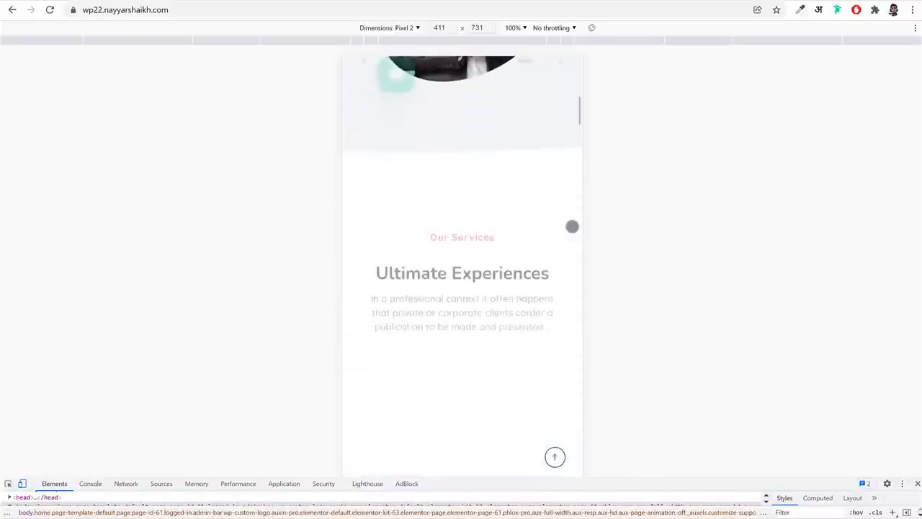
{"action": "scroll", "coordinate": [573, 226], "scroll_direction": "down", "scroll_amount": 3}
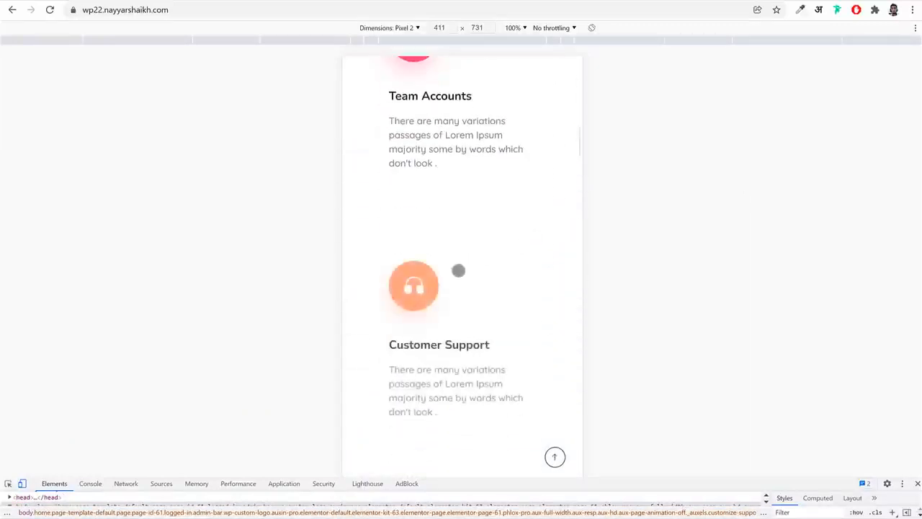
{"action": "scroll", "coordinate": [554, 296], "scroll_direction": "down", "scroll_amount": 10}
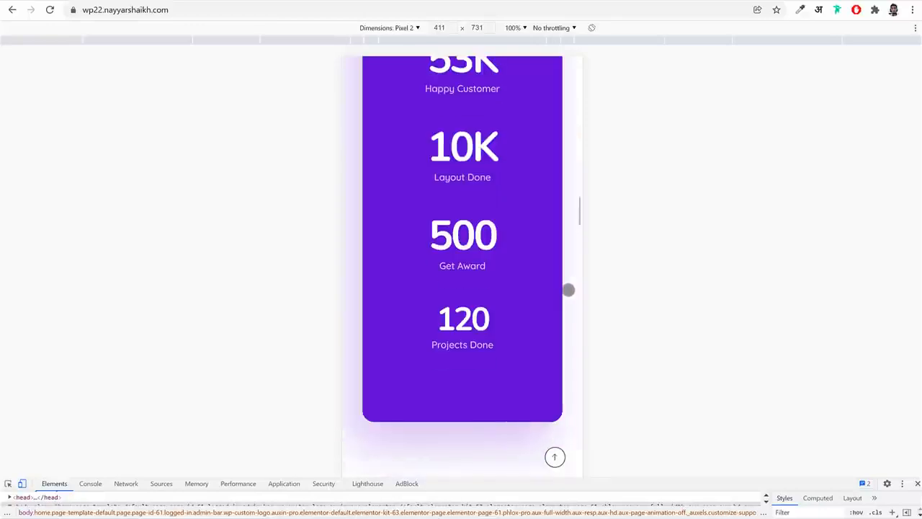
{"action": "scroll", "coordinate": [569, 290], "scroll_direction": "down", "scroll_amount": 10}
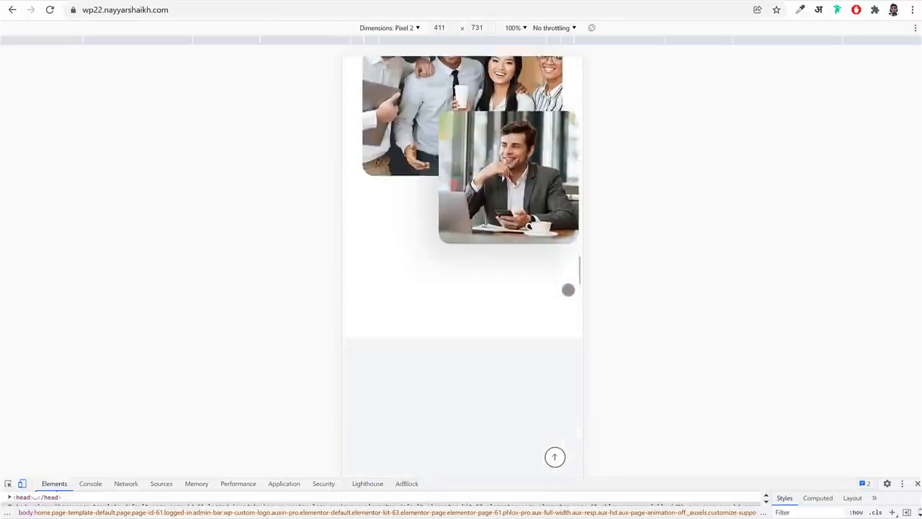
{"action": "scroll", "coordinate": [569, 290], "scroll_direction": "down", "scroll_amount": 5}
{"action": "left_click", "coordinate": [918, 484]}
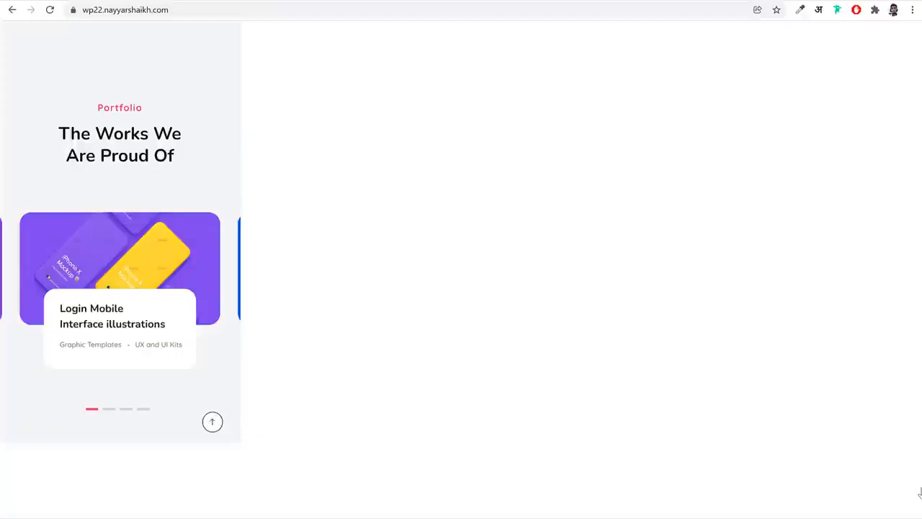
Open the home page for editing in Elementor
{"action": "scroll", "coordinate": [850, 402], "scroll_direction": "up", "scroll_amount": 4}
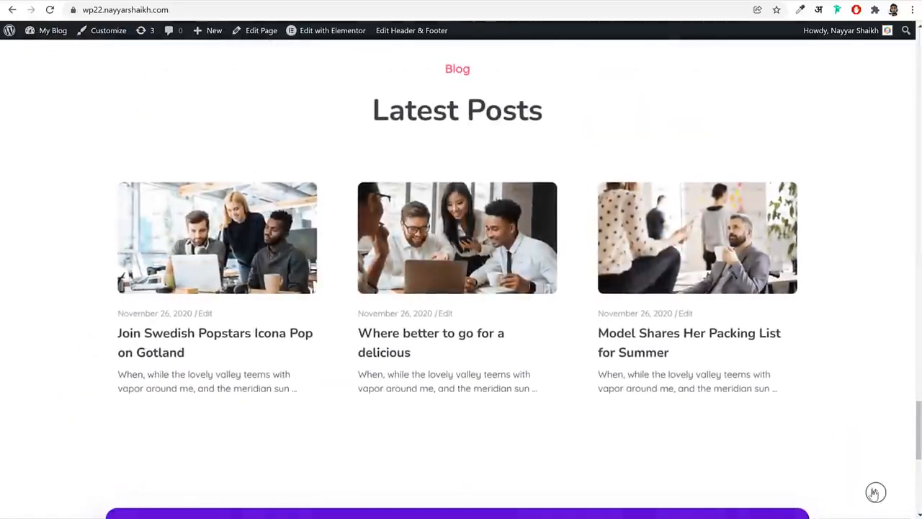
{"action": "scroll", "coordinate": [875, 492], "scroll_direction": "up", "scroll_amount": 20}
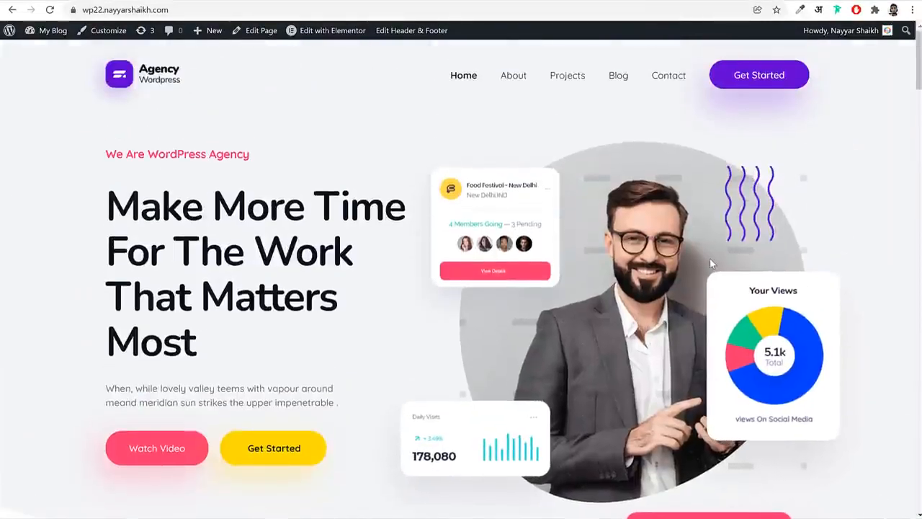
{"action": "left_click", "coordinate": [325, 36]}
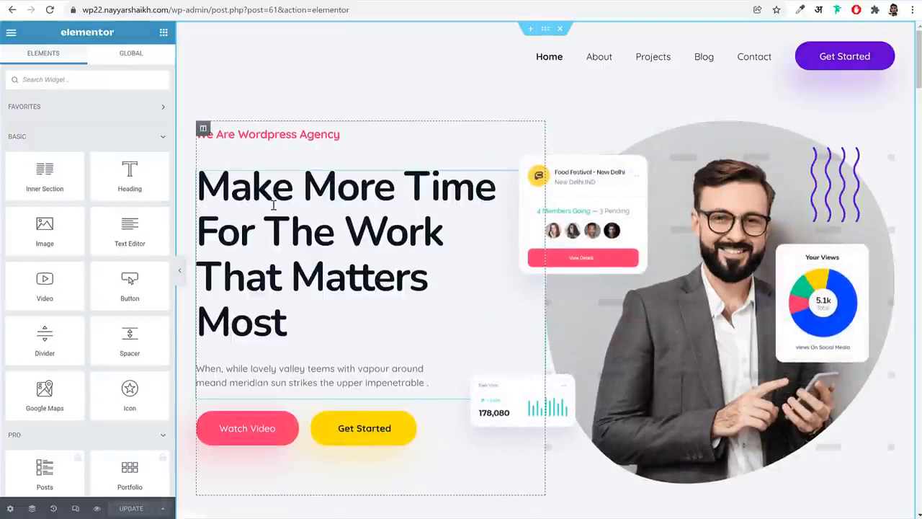
Replace "time" with "Money" in the hero's secondary heading and check the page with the editing panel hidden
{"action": "left_click", "coordinate": [359, 211]}
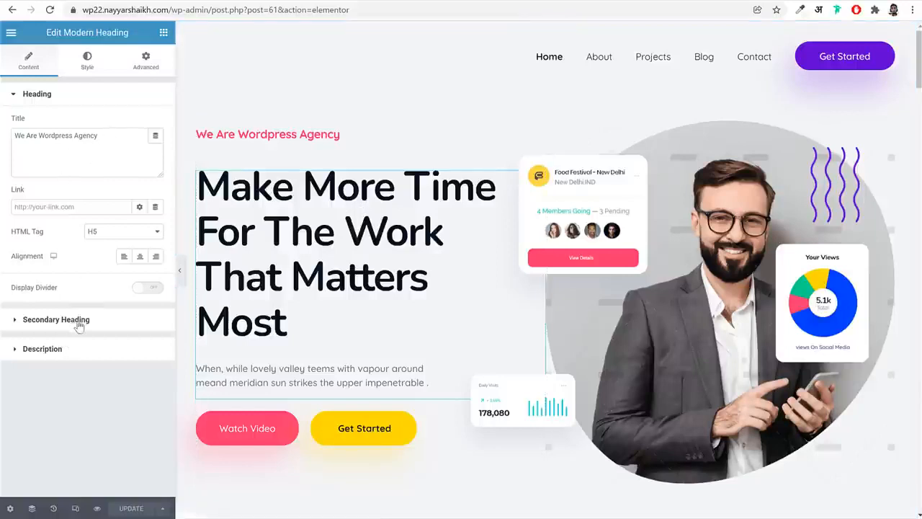
{"action": "left_click", "coordinate": [57, 319]}
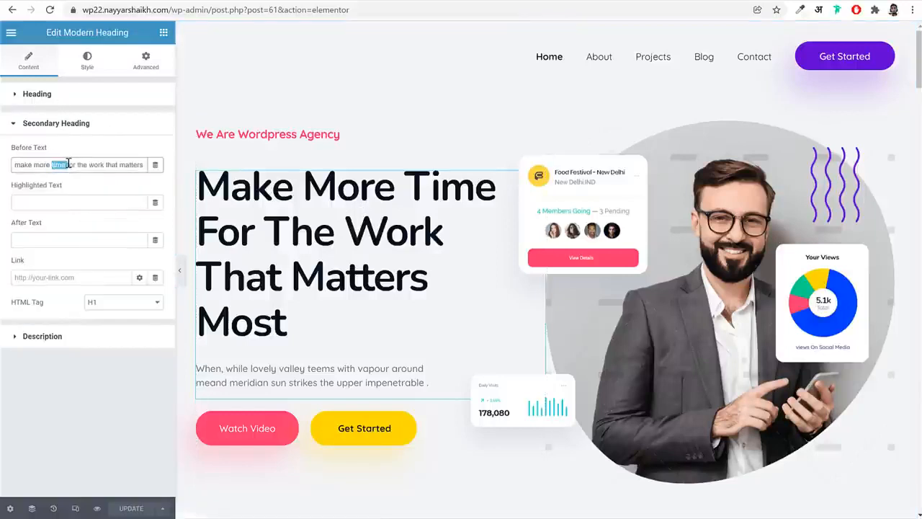
{"action": "type", "text": "ey"}
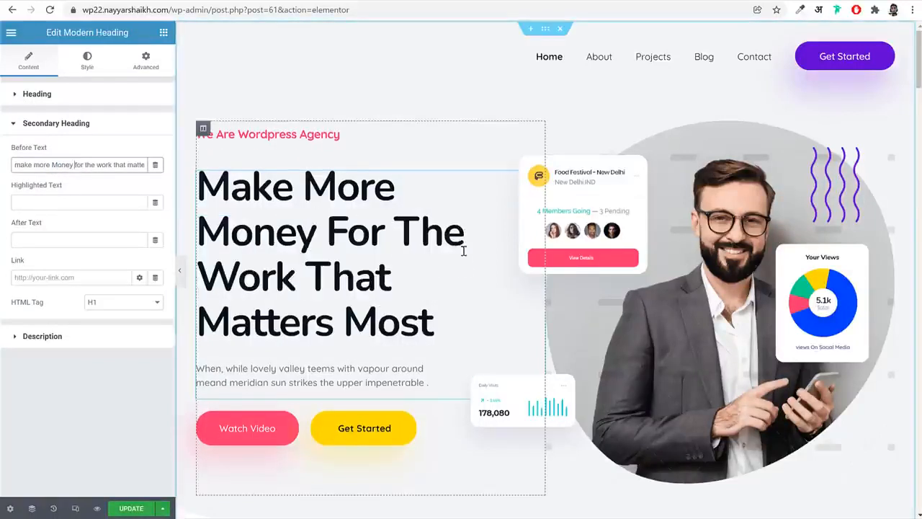
{"action": "left_click", "coordinate": [179, 270]}
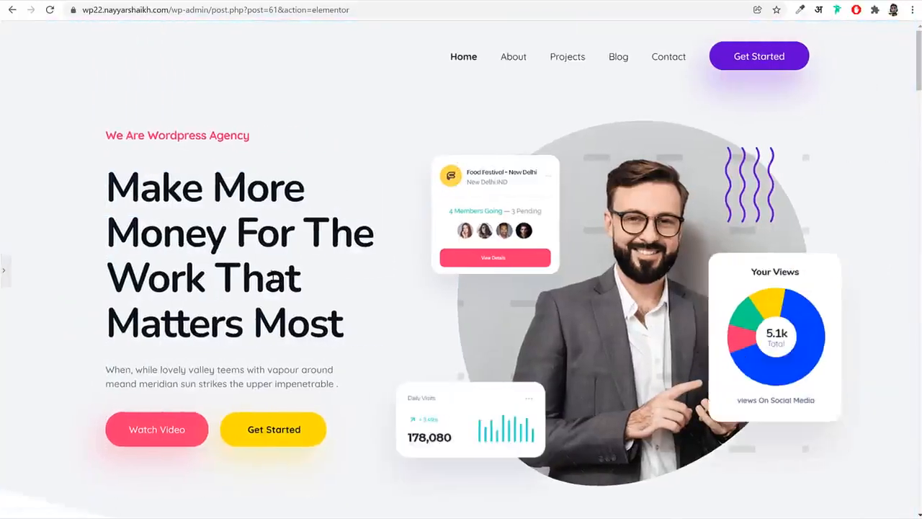
{"action": "left_click", "coordinate": [3, 270]}
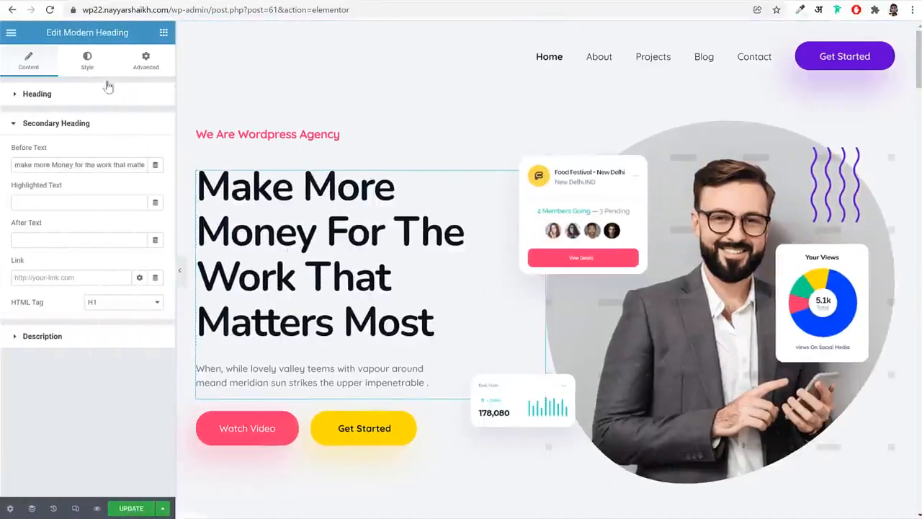
Set the hero's secondary heading to the purple global color
{"action": "left_click", "coordinate": [88, 60]}
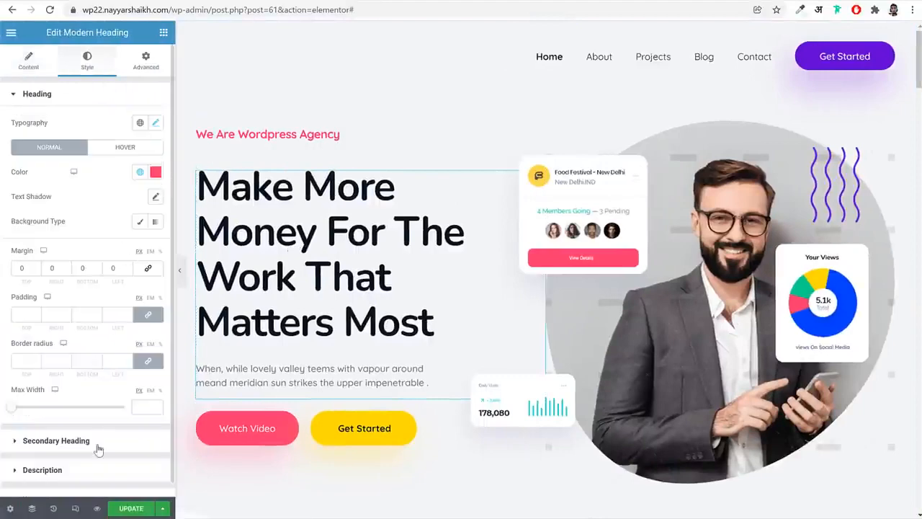
{"action": "left_click", "coordinate": [57, 440]}
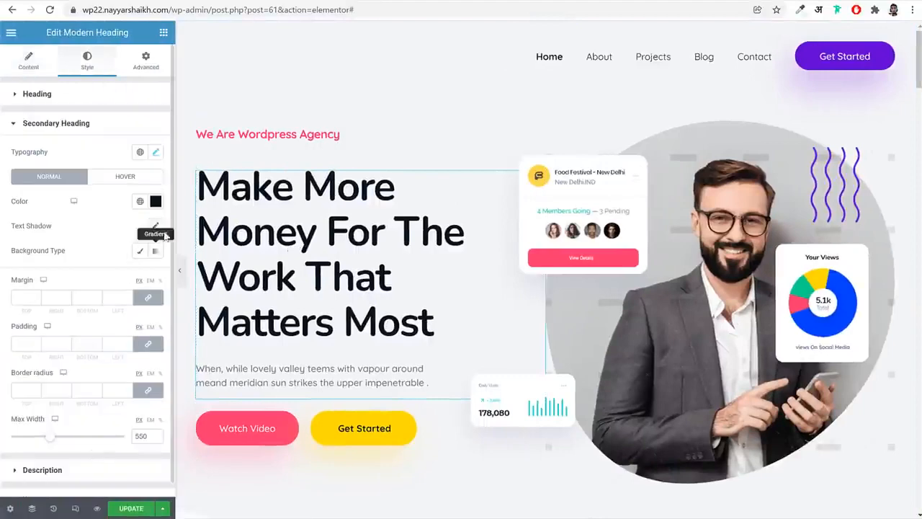
{"action": "left_click", "coordinate": [140, 203]}
{"action": "left_click", "coordinate": [78, 257]}
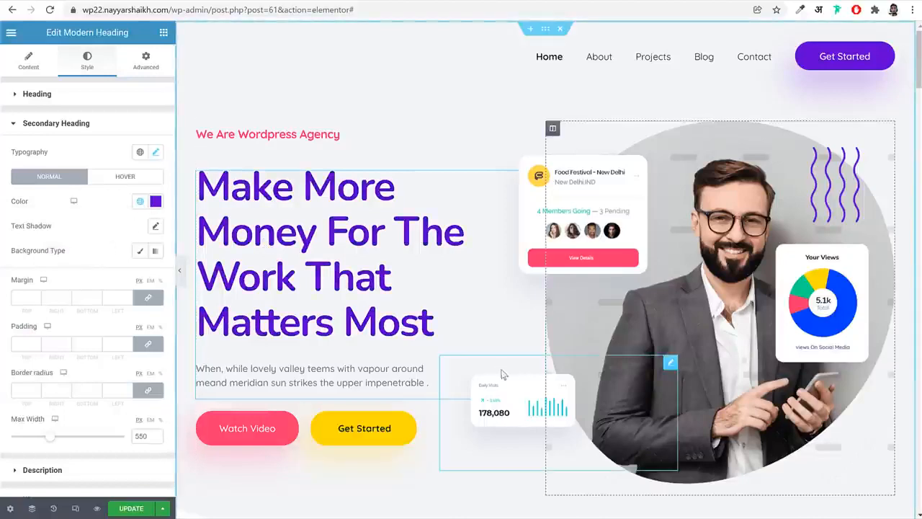
Move the Digital Agency info box above the Team Accounts box in the services section's first column
{"action": "scroll", "coordinate": [506, 395], "scroll_direction": "down", "scroll_amount": 4}
{"action": "scroll", "coordinate": [506, 395], "scroll_direction": "down", "scroll_amount": 3}
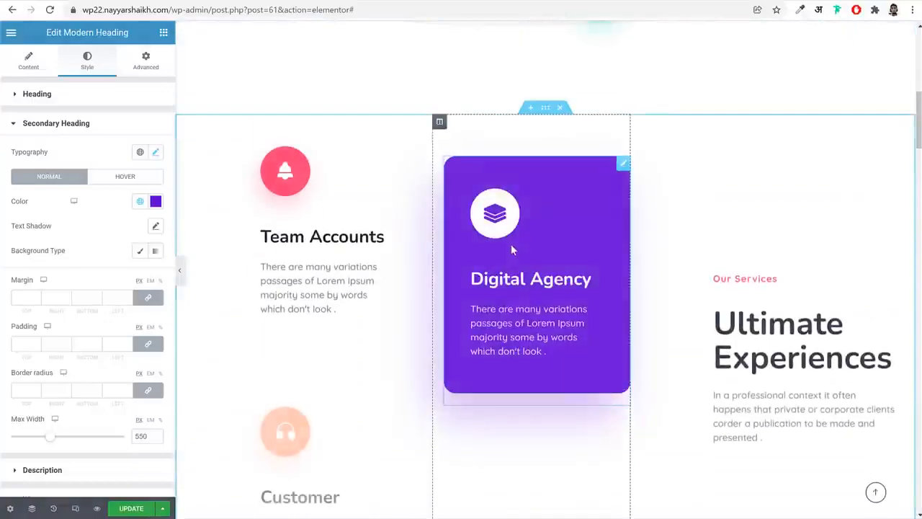
{"action": "left_click_drag", "start_coordinate": [624, 165], "coordinate": [284, 164]}
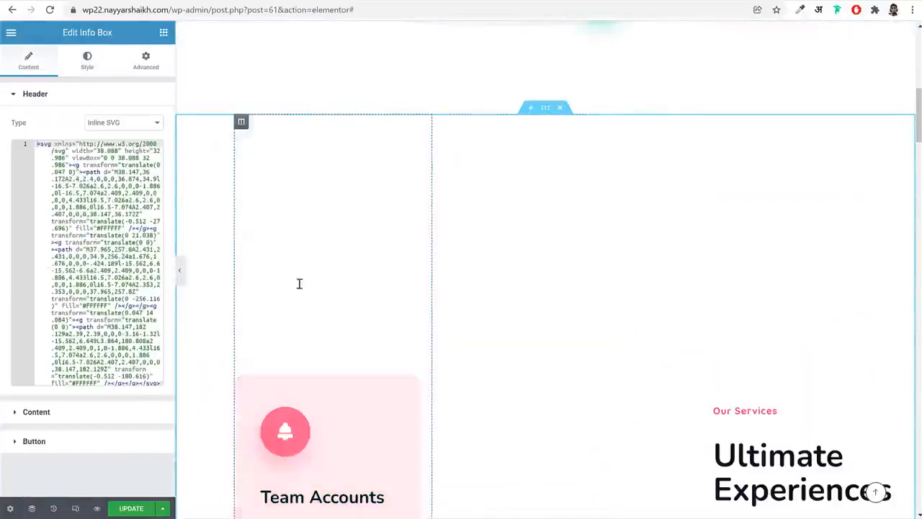
Move the Team Accounts info box below API Reference in the second services column and widen the section's first column
{"action": "scroll", "coordinate": [346, 323], "scroll_direction": "down", "scroll_amount": 2}
{"action": "left_click_drag", "start_coordinate": [417, 216], "coordinate": [533, 160]}
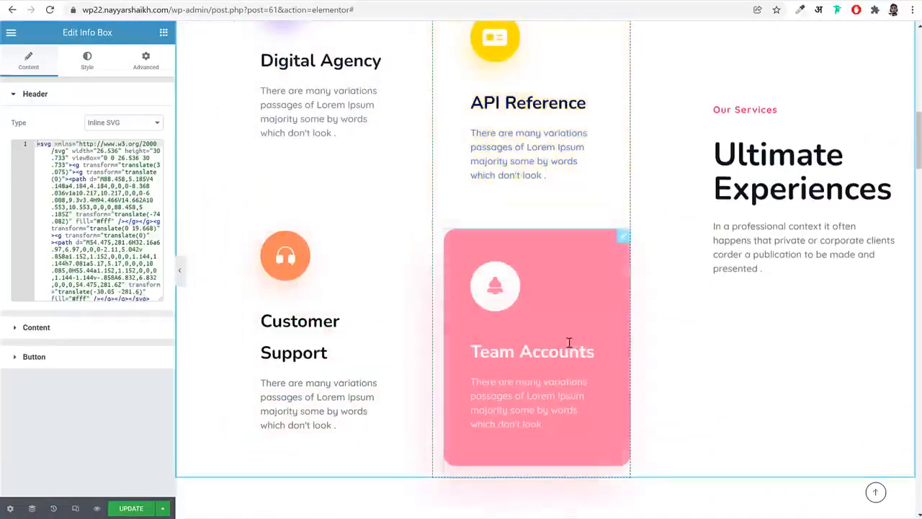
{"action": "scroll", "coordinate": [570, 346], "scroll_direction": "up", "scroll_amount": 3}
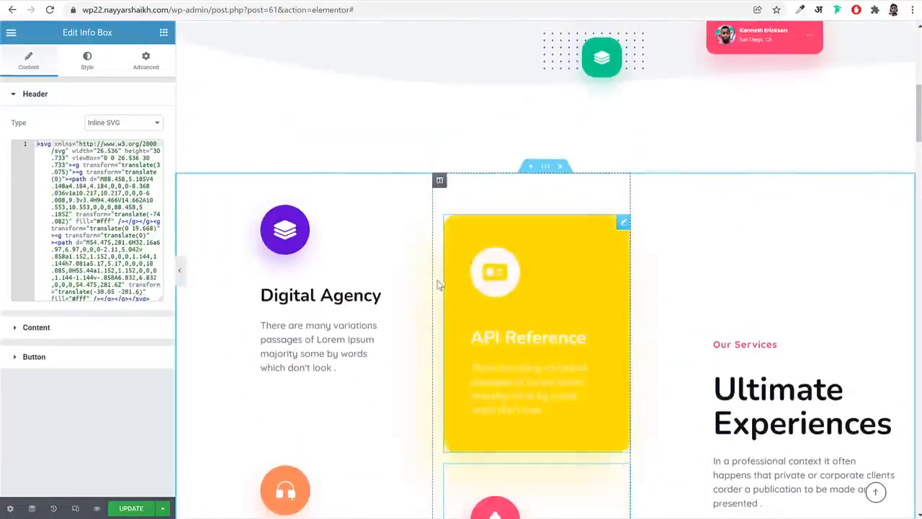
{"action": "left_click_drag", "start_coordinate": [432, 208], "coordinate": [525, 265]}
Open the Happy Customer counter in the purple statistics section for editing
{"action": "scroll", "coordinate": [682, 376], "scroll_direction": "down", "scroll_amount": 3}
{"action": "scroll", "coordinate": [681, 376], "scroll_direction": "down", "scroll_amount": 8}
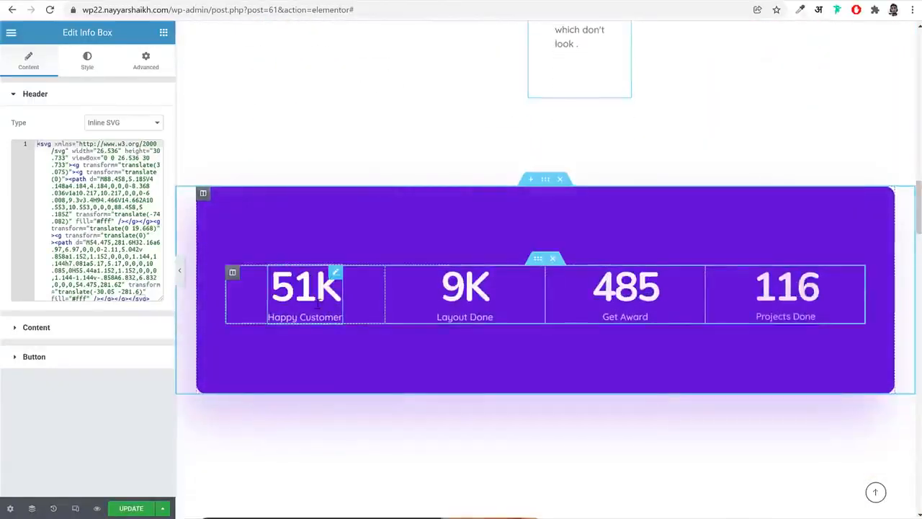
{"action": "left_click", "coordinate": [274, 286]}
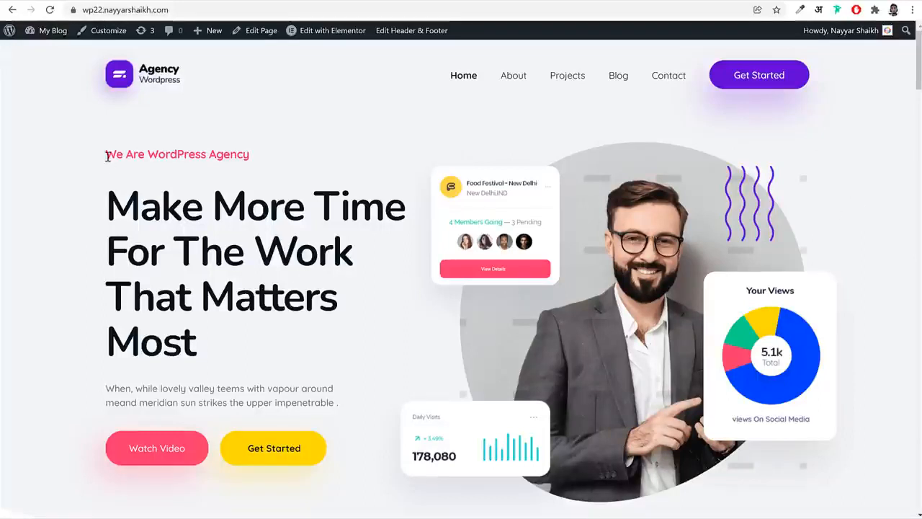
Examine the live home page's hero section, including its headings, buttons and floating graphics
{"action": "left_click_drag", "start_coordinate": [107, 157], "coordinate": [249, 164]}
{"action": "left_click", "coordinate": [121, 221]}
{"action": "left_click", "coordinate": [204, 382]}
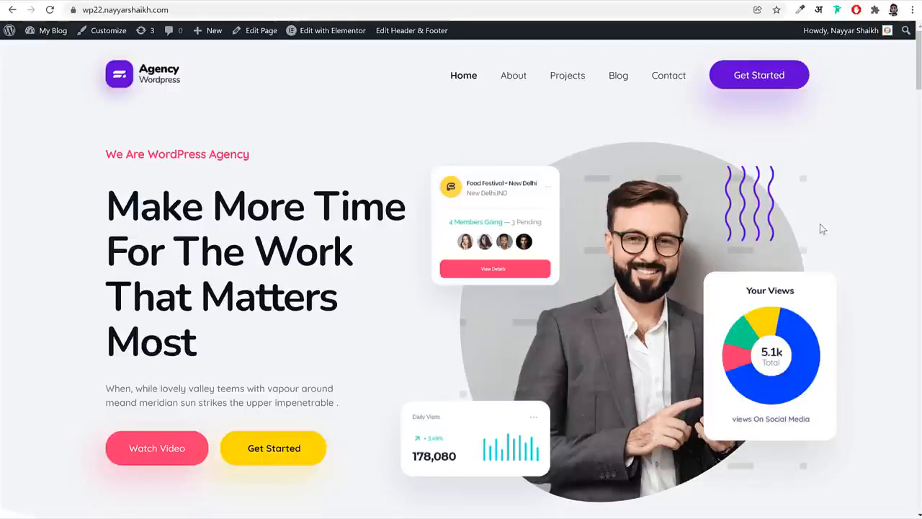
{"action": "scroll", "coordinate": [761, 286], "scroll_direction": "down", "scroll_amount": 2}
{"action": "scroll", "coordinate": [762, 288], "scroll_direction": "down", "scroll_amount": 1}
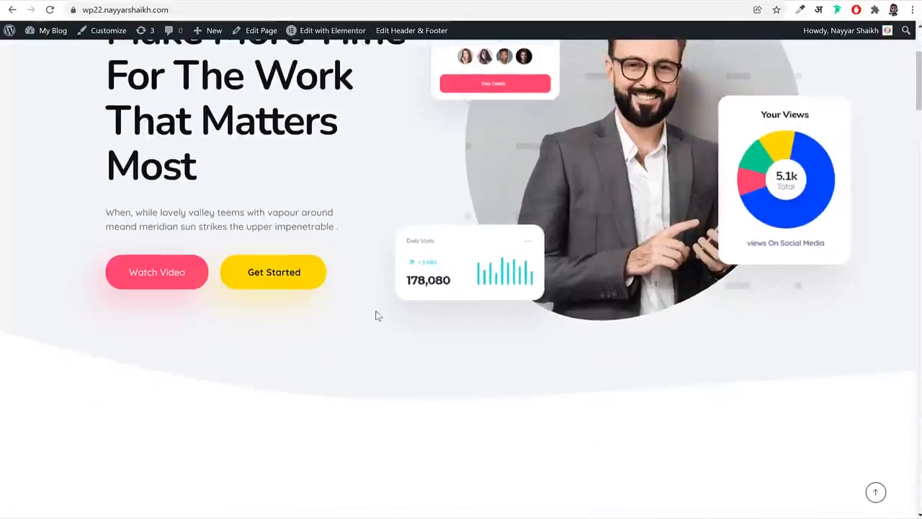
{"action": "scroll", "coordinate": [620, 303], "scroll_direction": "up", "scroll_amount": 2}
{"action": "scroll", "coordinate": [730, 280], "scroll_direction": "down", "scroll_amount": 1}
{"action": "scroll", "coordinate": [730, 281], "scroll_direction": "down", "scroll_amount": 2}
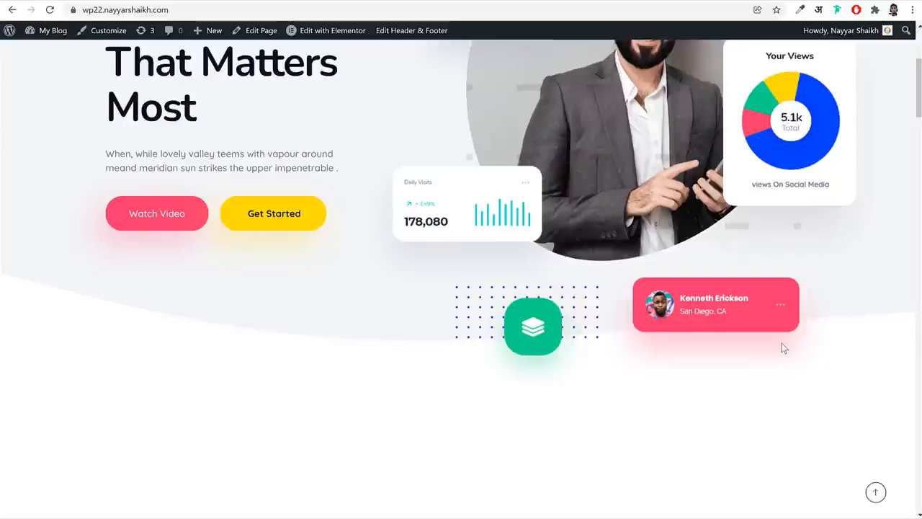
Examine the services section's info boxes and their hover effects on the live home page
{"action": "scroll", "coordinate": [825, 362], "scroll_direction": "down", "scroll_amount": 3}
{"action": "scroll", "coordinate": [826, 364], "scroll_direction": "down", "scroll_amount": 3}
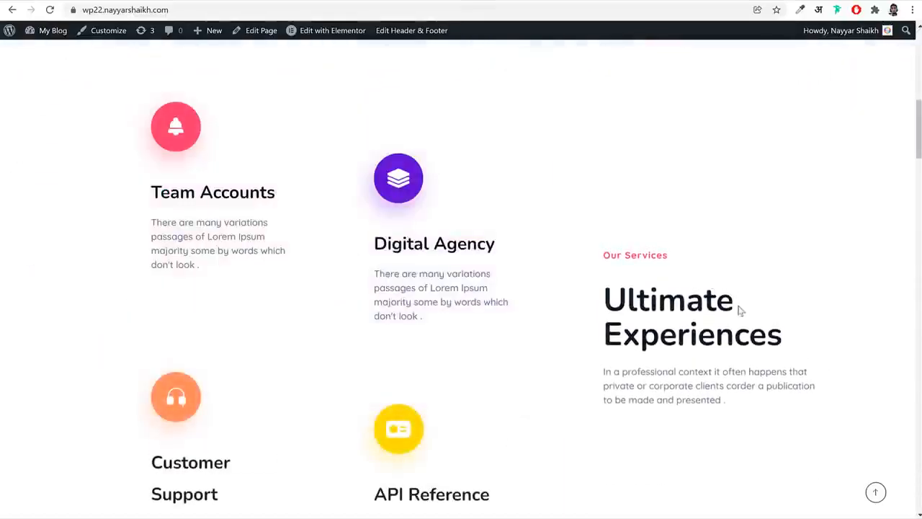
{"action": "scroll", "coordinate": [739, 310], "scroll_direction": "down", "scroll_amount": 3}
{"action": "scroll", "coordinate": [740, 313], "scroll_direction": "up", "scroll_amount": 4}
{"action": "scroll", "coordinate": [741, 315], "scroll_direction": "up", "scroll_amount": 2}
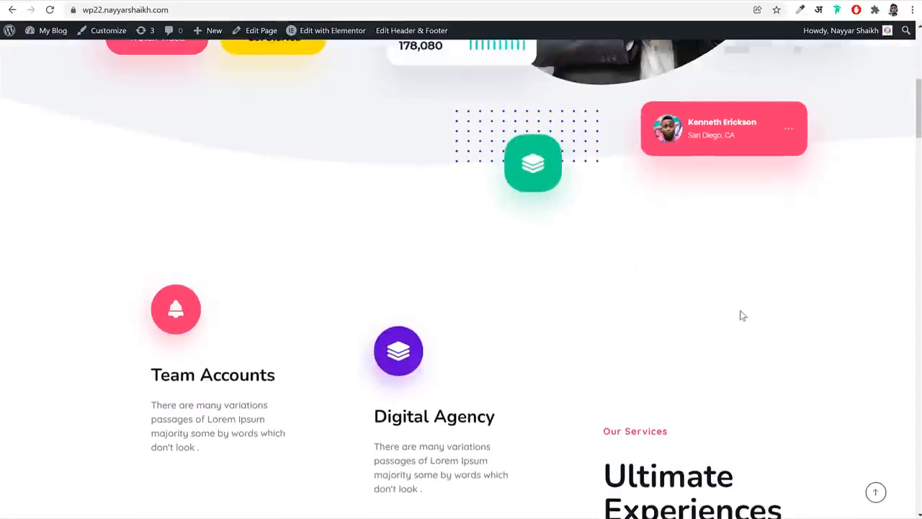
{"action": "scroll", "coordinate": [741, 315], "scroll_direction": "down", "scroll_amount": 2}
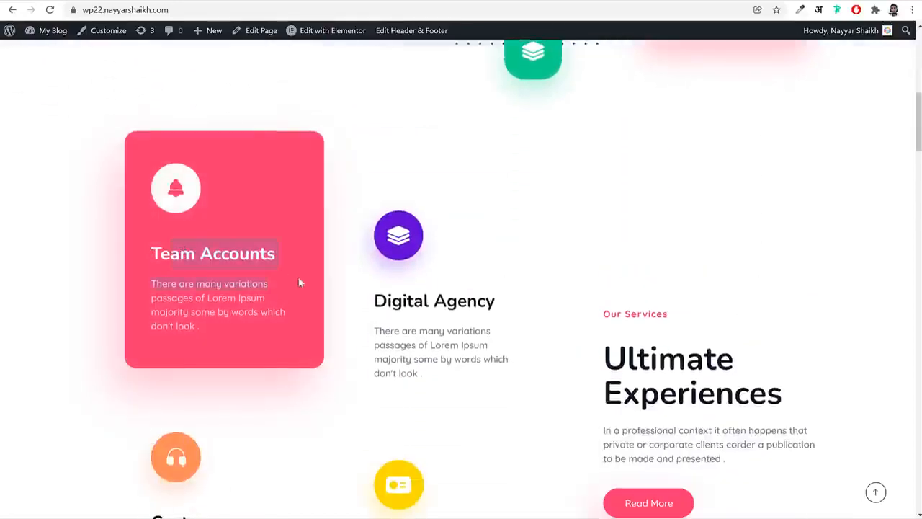
{"action": "scroll", "coordinate": [471, 292], "scroll_direction": "down", "scroll_amount": 2}
{"action": "scroll", "coordinate": [476, 301], "scroll_direction": "up", "scroll_amount": 7}
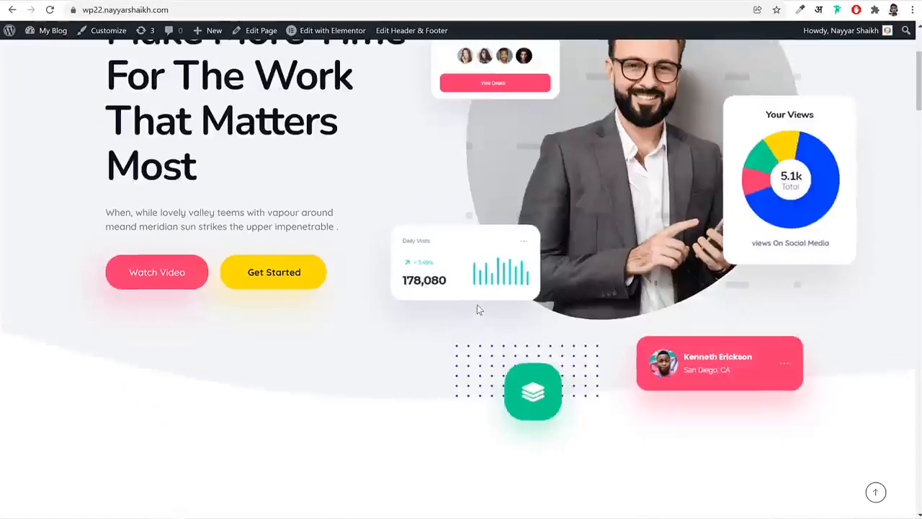
{"action": "scroll", "coordinate": [477, 305], "scroll_direction": "up", "scroll_amount": 2}
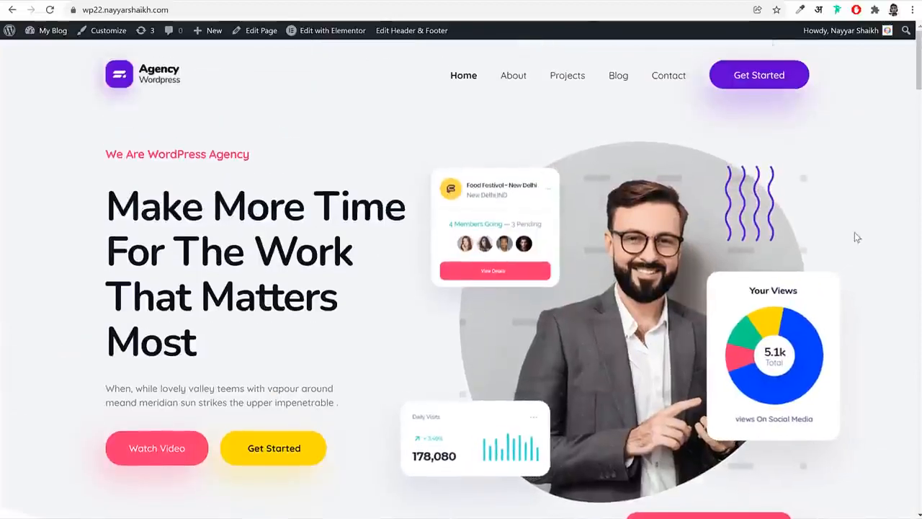
{"action": "scroll", "coordinate": [856, 238], "scroll_direction": "down", "scroll_amount": 10}
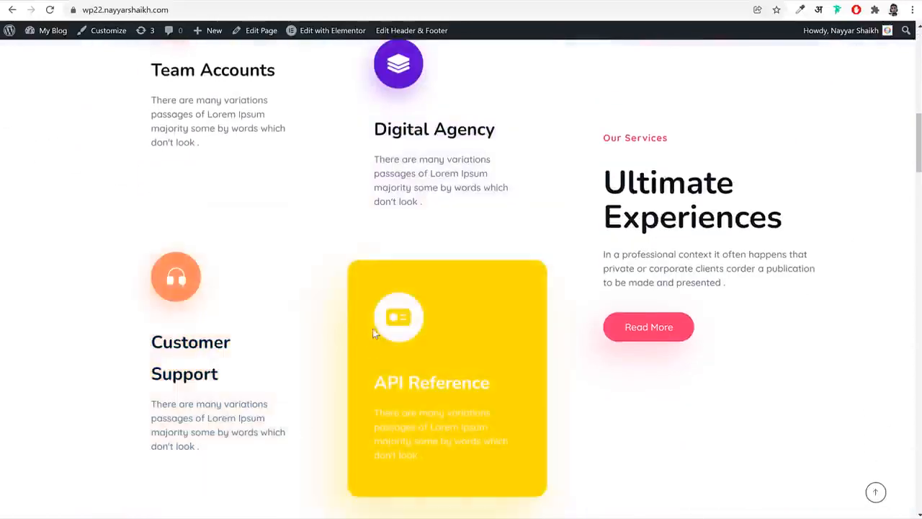
{"action": "scroll", "coordinate": [416, 304], "scroll_direction": "up", "scroll_amount": 3}
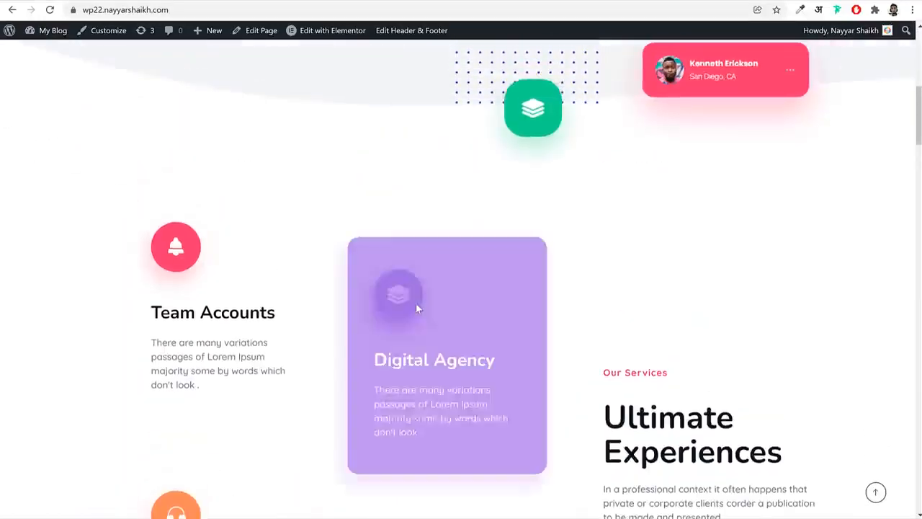
{"action": "scroll", "coordinate": [422, 298], "scroll_direction": "down", "scroll_amount": 5}
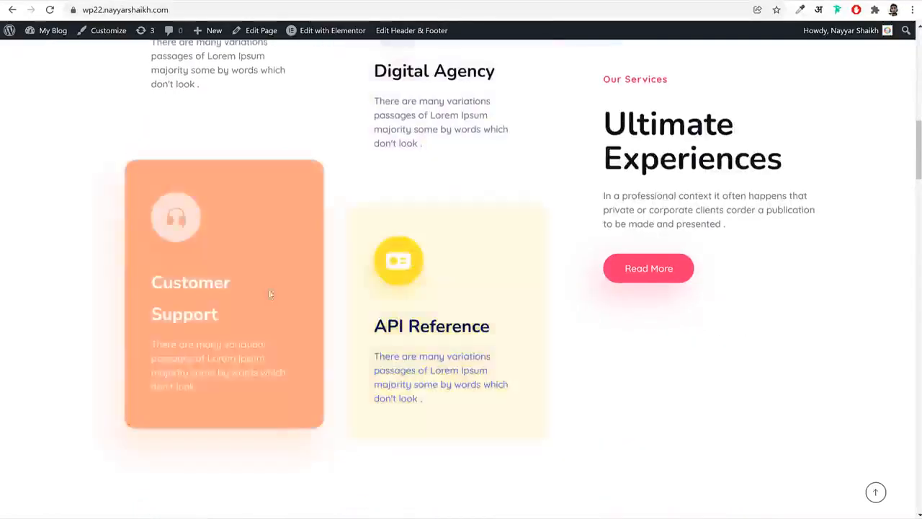
Examine the purple statistics counters and the About Team section with its overlapping images
{"action": "scroll", "coordinate": [756, 333], "scroll_direction": "down", "scroll_amount": 3}
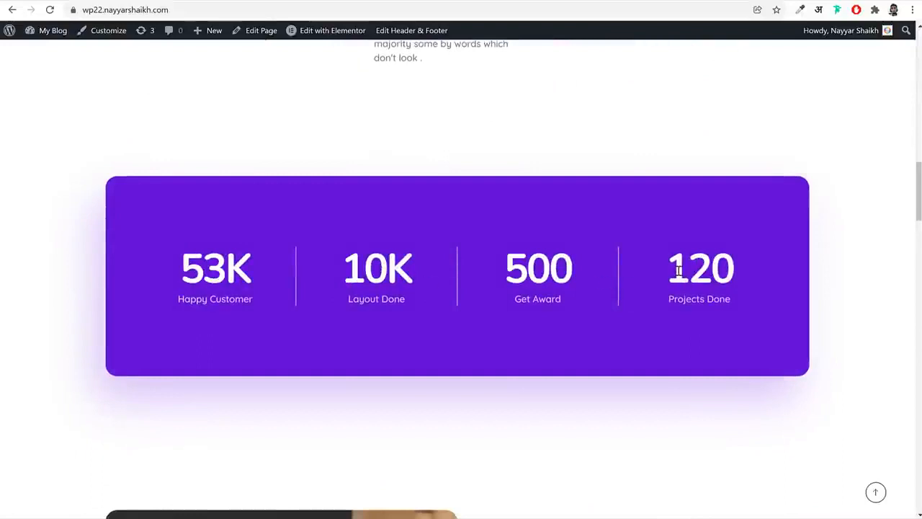
{"action": "left_click_drag", "start_coordinate": [678, 272], "coordinate": [768, 272]}
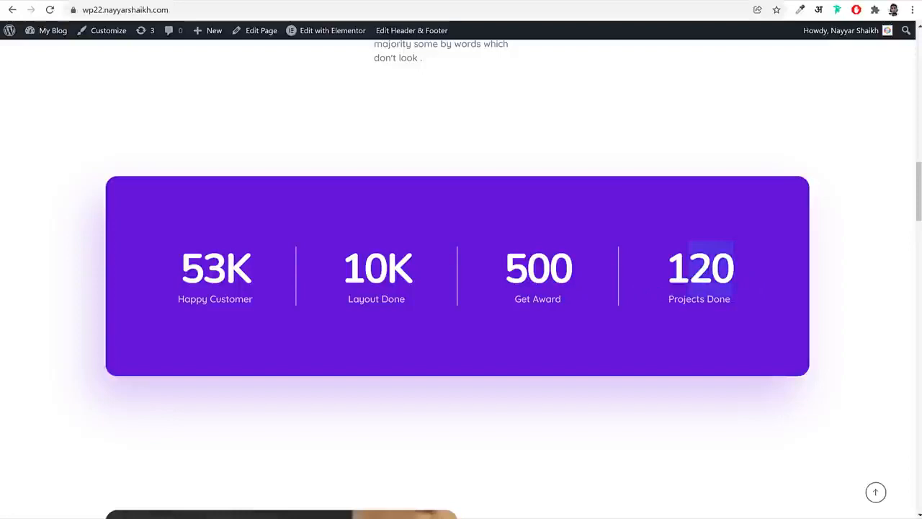
{"action": "scroll", "coordinate": [746, 332], "scroll_direction": "down", "scroll_amount": 4}
{"action": "scroll", "coordinate": [746, 346], "scroll_direction": "down", "scroll_amount": 2}
{"action": "scroll", "coordinate": [745, 346], "scroll_direction": "up", "scroll_amount": 1}
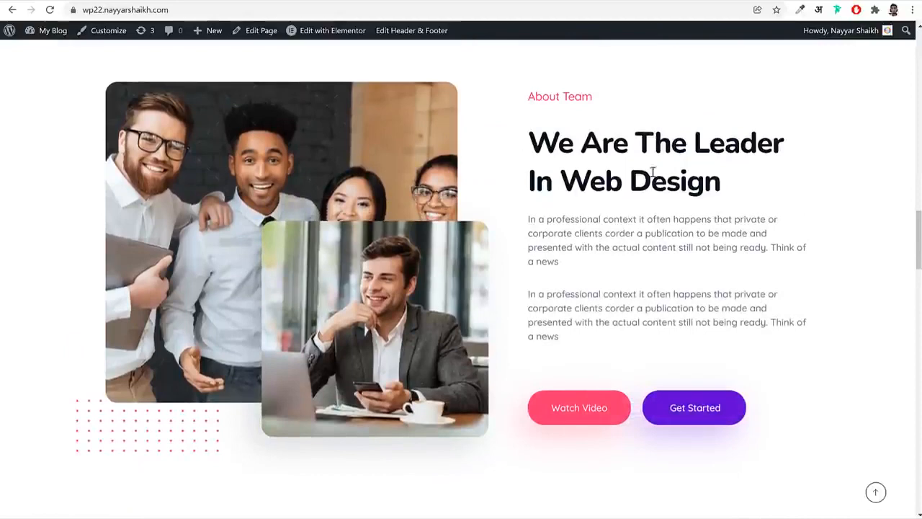
{"action": "triple_click", "coordinate": [683, 184]}
{"action": "left_click", "coordinate": [684, 185]}
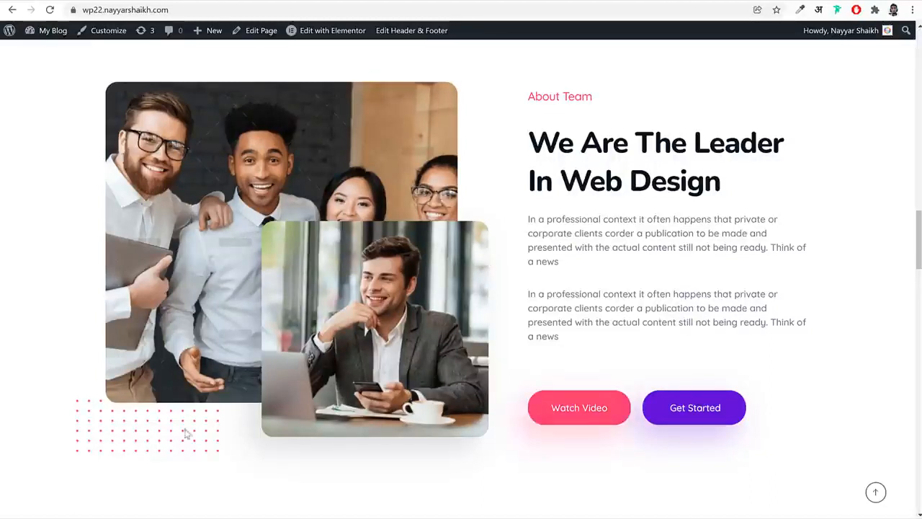
Browse the portfolio carousel through its second and third slides, ending on Writing Code in Your Posts
{"action": "scroll", "coordinate": [664, 430], "scroll_direction": "down", "scroll_amount": 8}
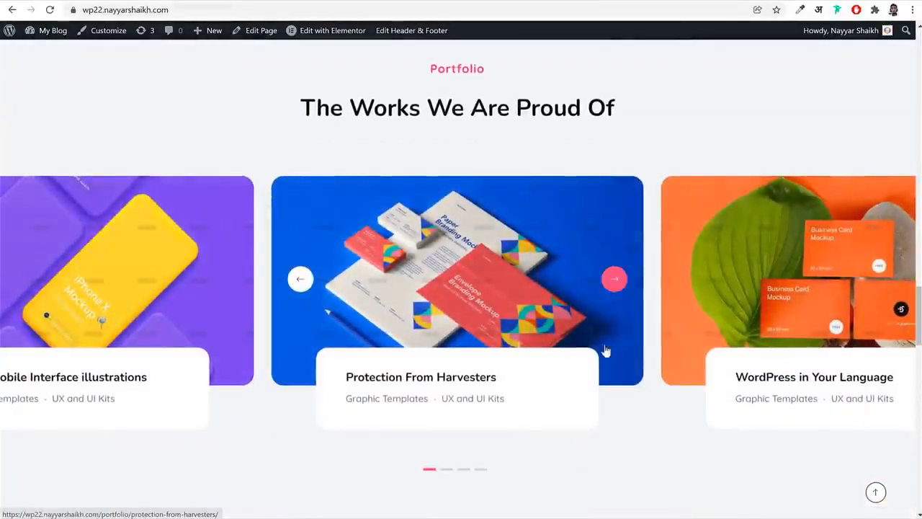
{"action": "left_click", "coordinate": [447, 471]}
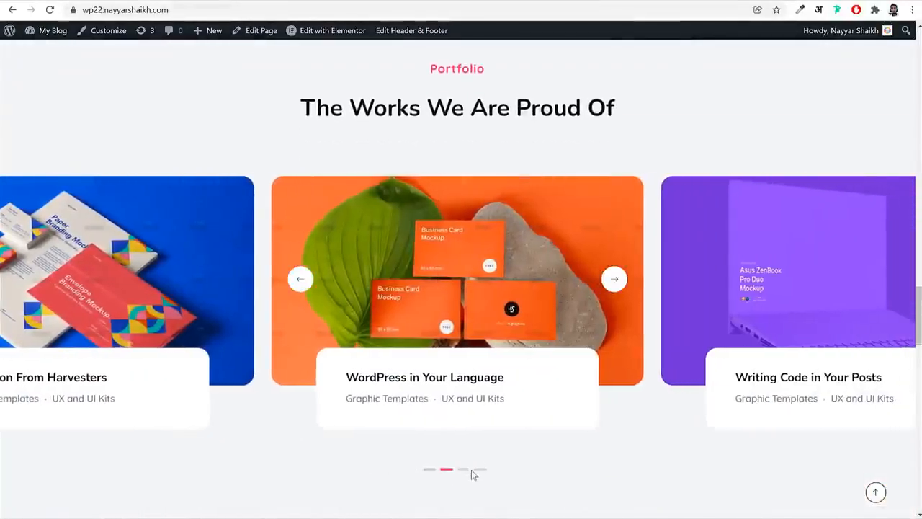
{"action": "left_click", "coordinate": [467, 470]}
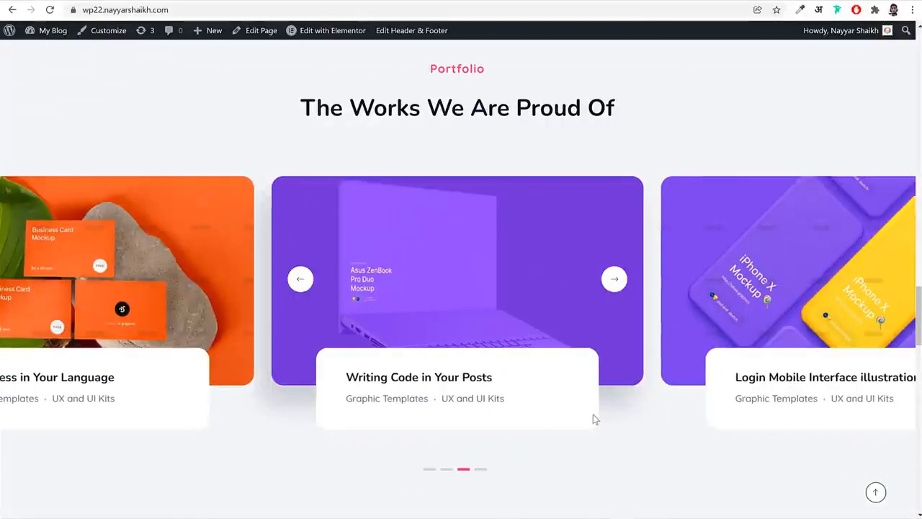
Review the testimonials, latest blog posts, newsletter form and footer, and return to the start of the home page
{"action": "scroll", "coordinate": [595, 420], "scroll_direction": "down", "scroll_amount": 6}
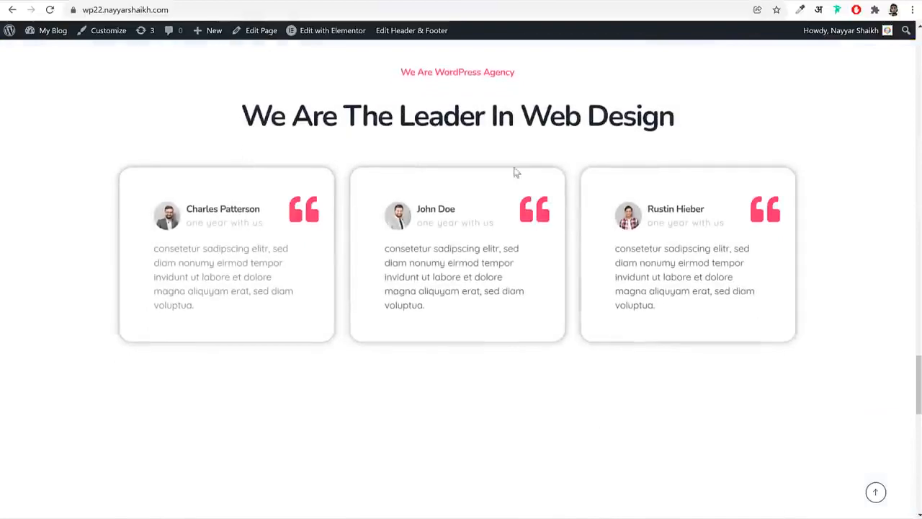
{"action": "scroll", "coordinate": [668, 407], "scroll_direction": "down", "scroll_amount": 5}
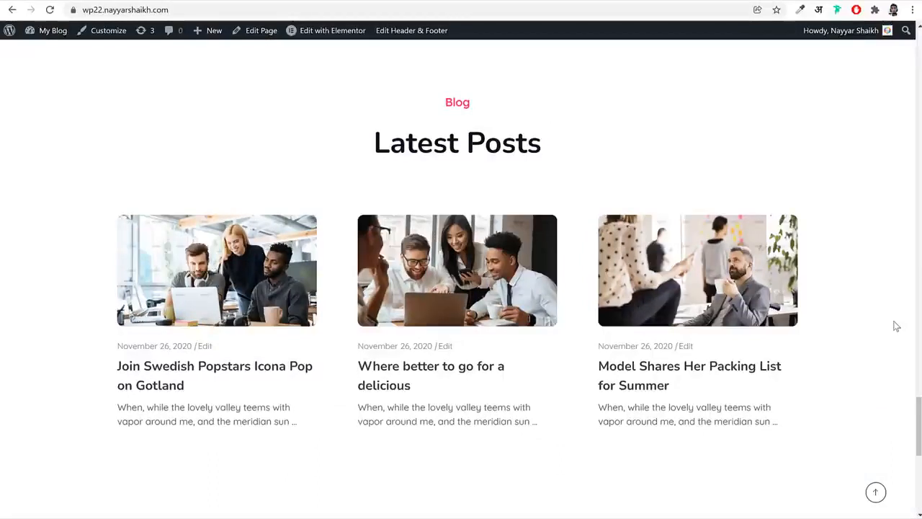
{"action": "scroll", "coordinate": [894, 328], "scroll_direction": "down", "scroll_amount": 5}
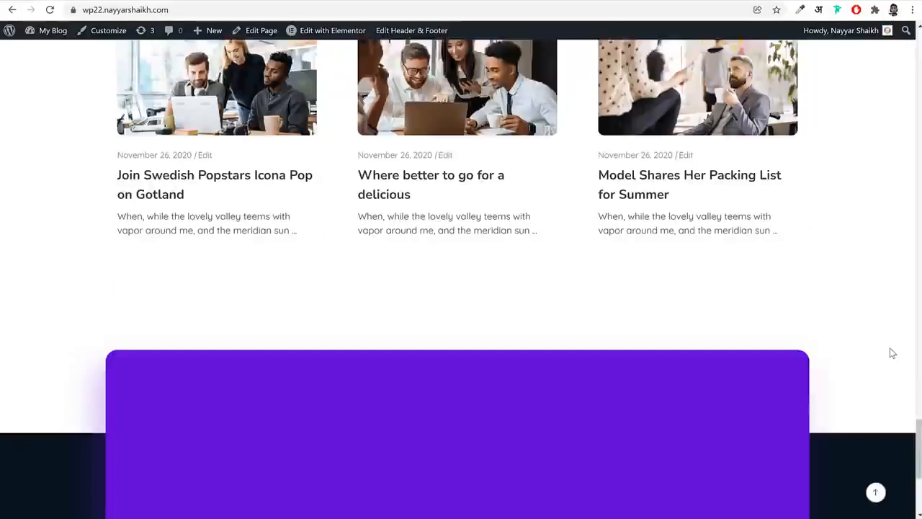
{"action": "scroll", "coordinate": [888, 353], "scroll_direction": "down", "scroll_amount": 2}
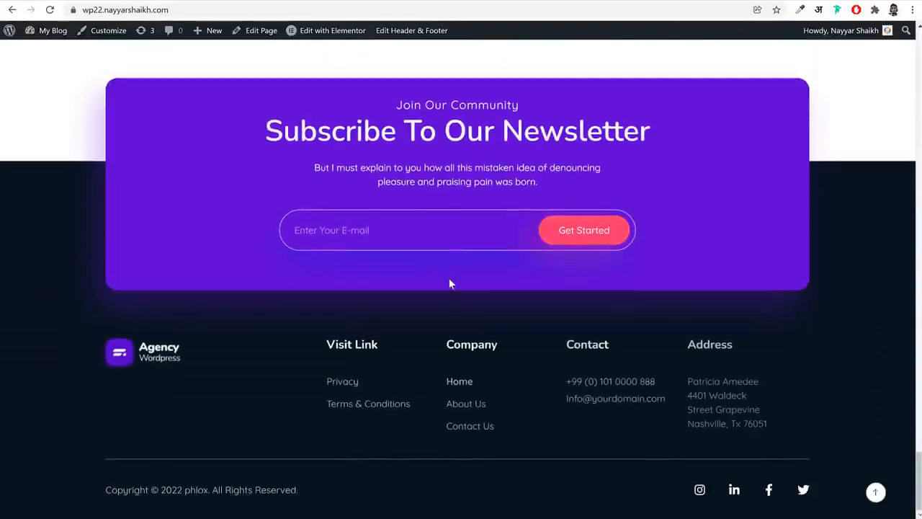
{"action": "left_click", "coordinate": [882, 493]}
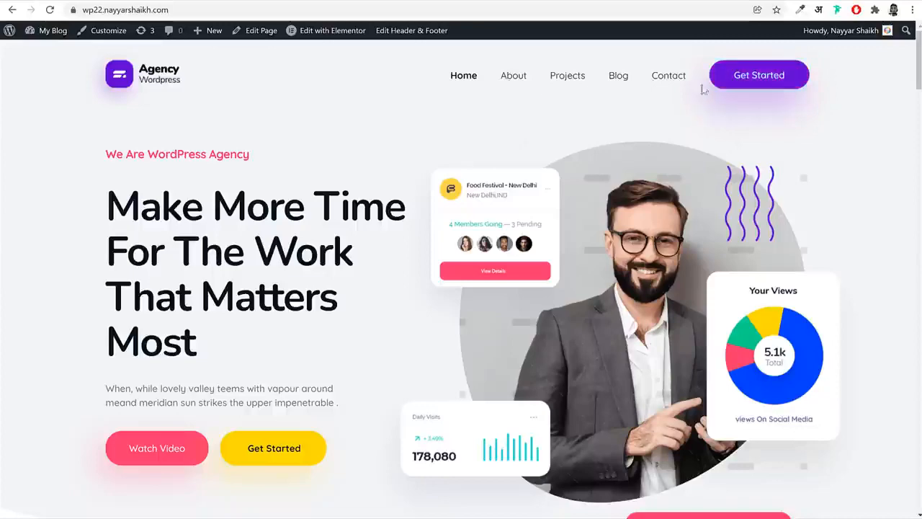
{"action": "scroll", "coordinate": [462, 274], "scroll_direction": "down", "scroll_amount": 20}
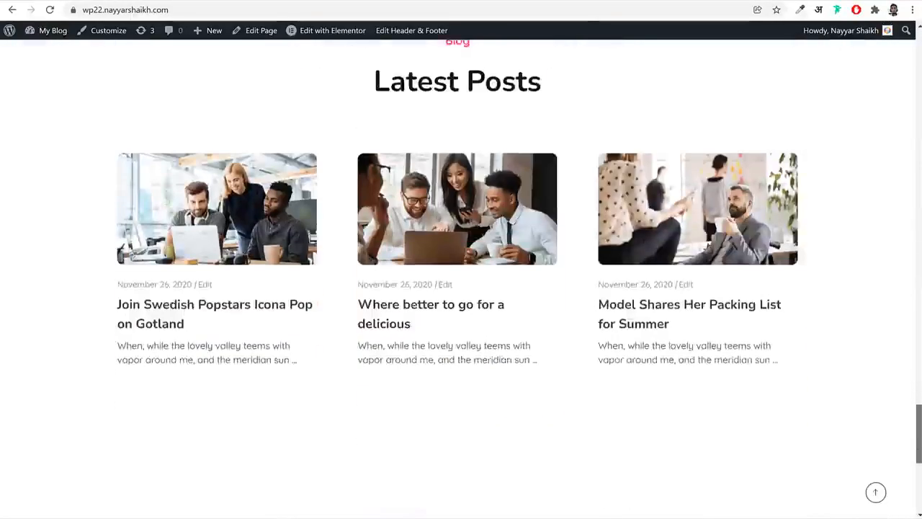
{"action": "scroll", "coordinate": [648, 288], "scroll_direction": "down", "scroll_amount": 2}
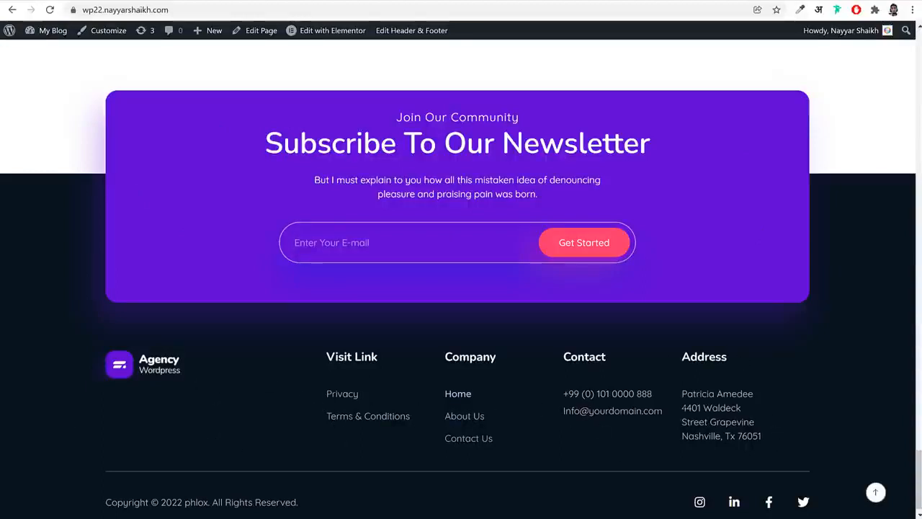
{"action": "left_click", "coordinate": [876, 492]}
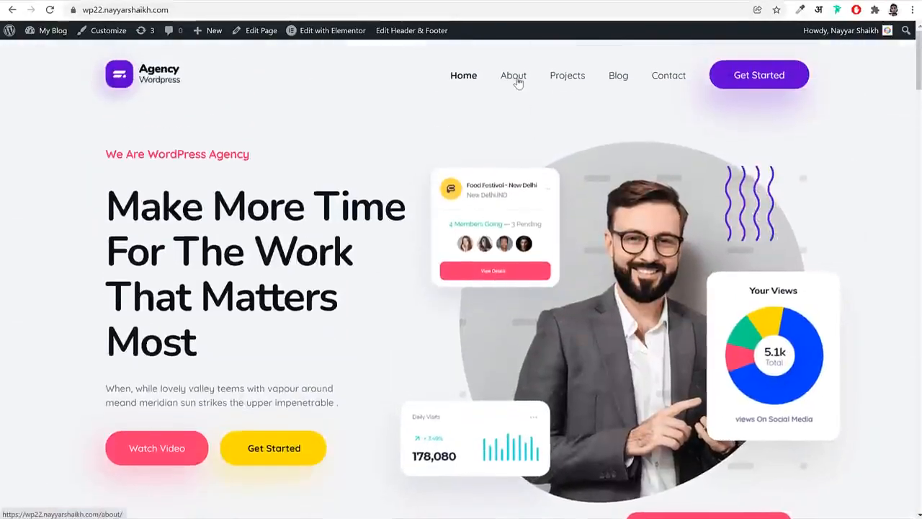
Open the About page and examine its Why Choose Us section with the images and feature list
{"action": "left_click", "coordinate": [514, 81]}
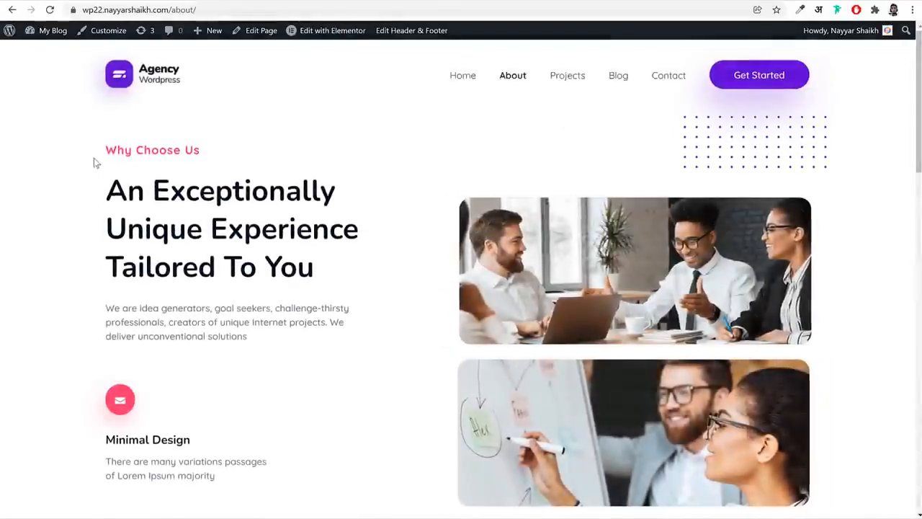
{"action": "left_click_drag", "start_coordinate": [94, 158], "coordinate": [230, 258]}
{"action": "left_click", "coordinate": [818, 248]}
{"action": "scroll", "coordinate": [865, 343], "scroll_direction": "down", "scroll_amount": 3}
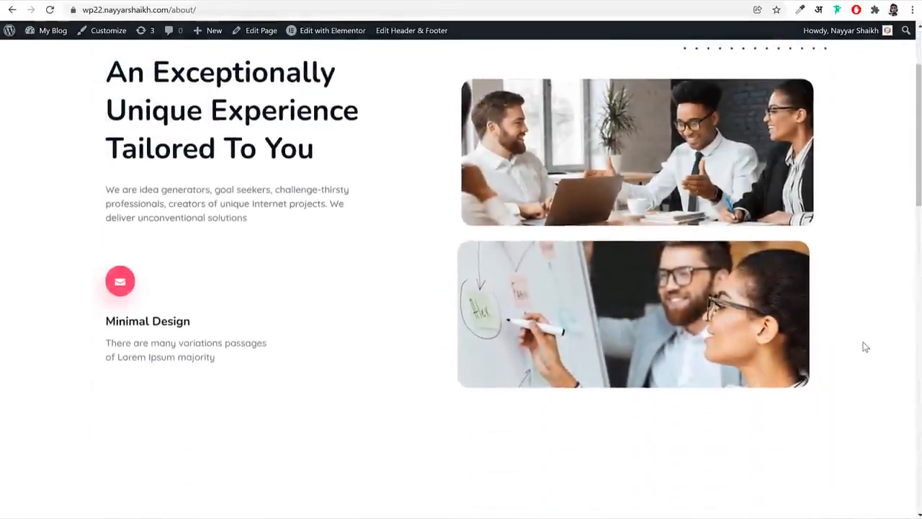
{"action": "scroll", "coordinate": [863, 349], "scroll_direction": "up", "scroll_amount": 5}
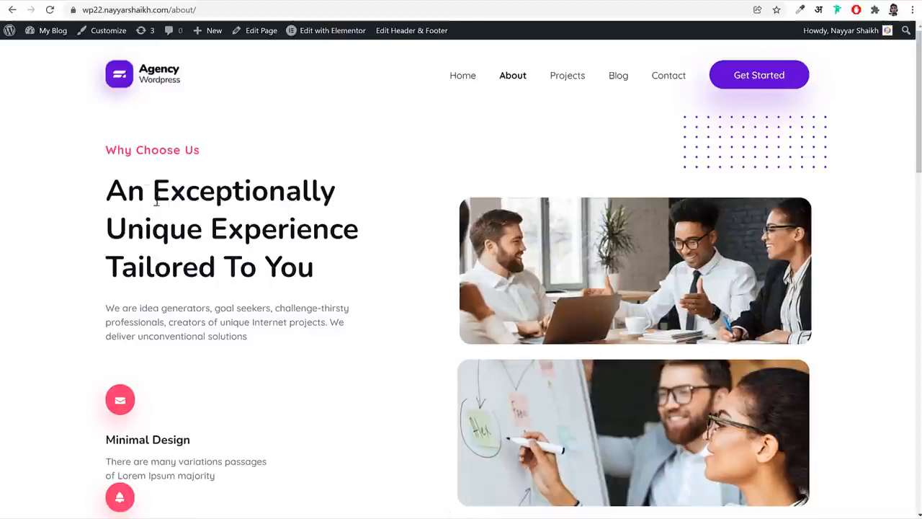
{"action": "scroll", "coordinate": [380, 378], "scroll_direction": "down", "scroll_amount": 3}
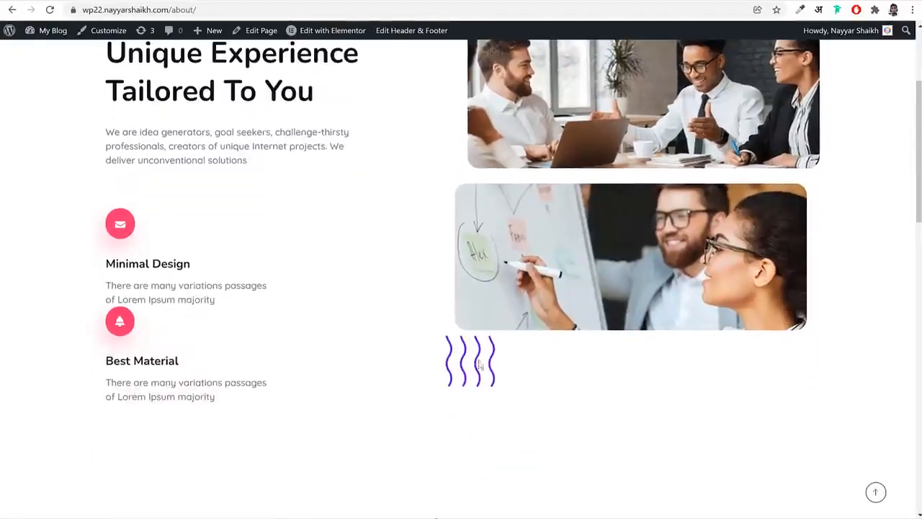
{"action": "scroll", "coordinate": [395, 353], "scroll_direction": "up", "scroll_amount": 3}
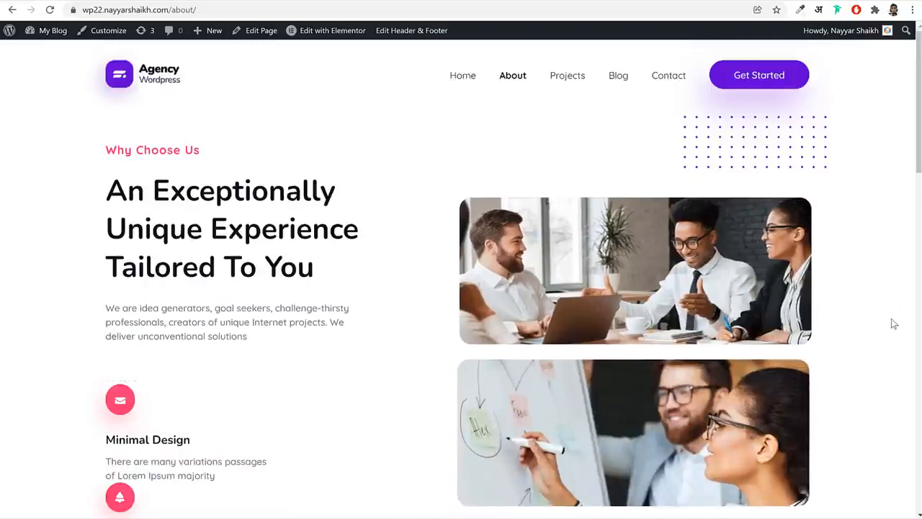
Look over the About page's team grid, newsletter form and footer, and return to the start of the page
{"action": "scroll", "coordinate": [894, 325], "scroll_direction": "down", "scroll_amount": 9}
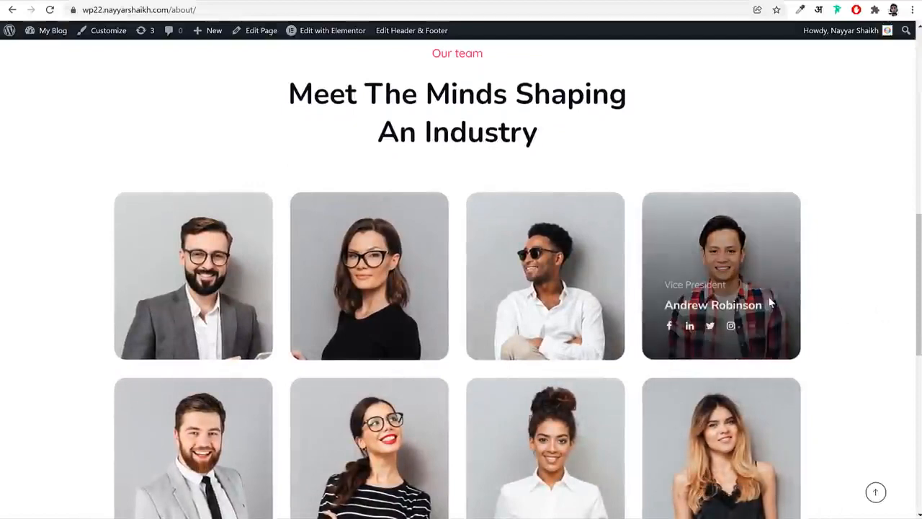
{"action": "scroll", "coordinate": [792, 262], "scroll_direction": "down", "scroll_amount": 8}
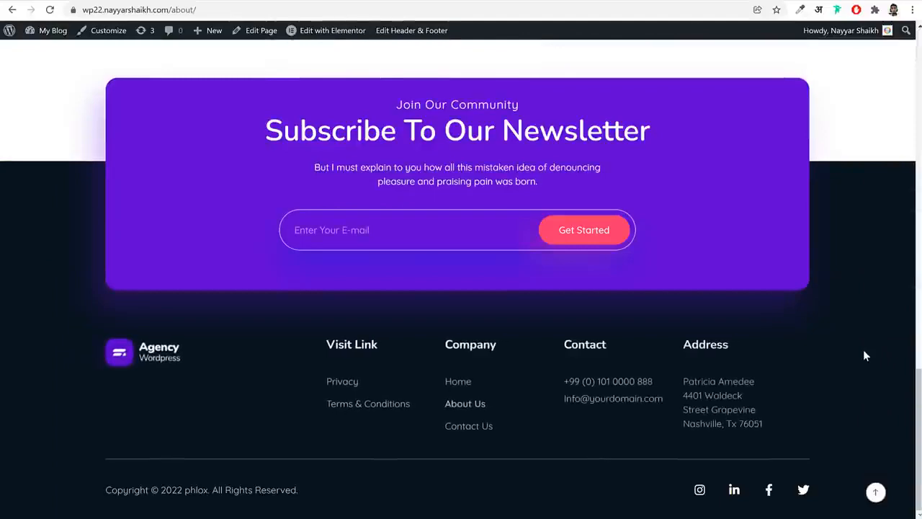
{"action": "left_click", "coordinate": [876, 493]}
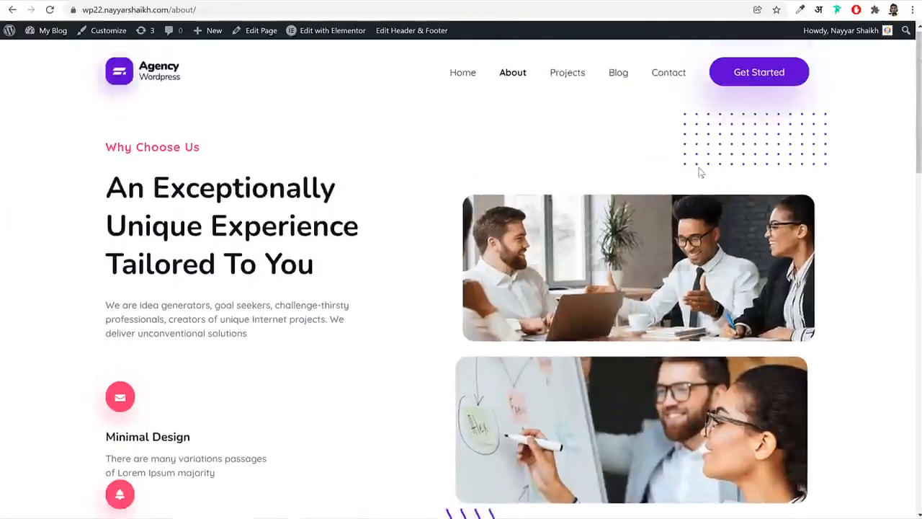
Open the Blog page and look through its grid of posts and their image previews
{"action": "left_click", "coordinate": [627, 82]}
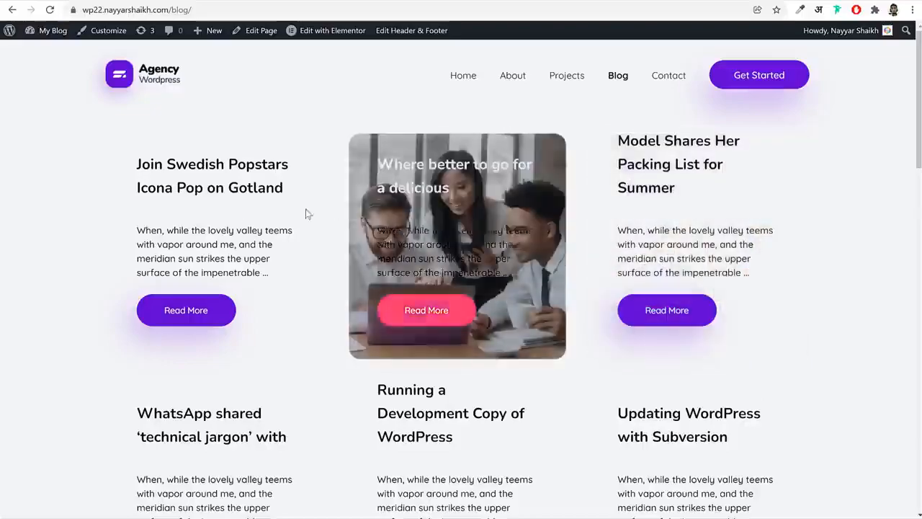
{"action": "scroll", "coordinate": [721, 259], "scroll_direction": "down", "scroll_amount": 2}
{"action": "scroll", "coordinate": [759, 313], "scroll_direction": "down", "scroll_amount": 2}
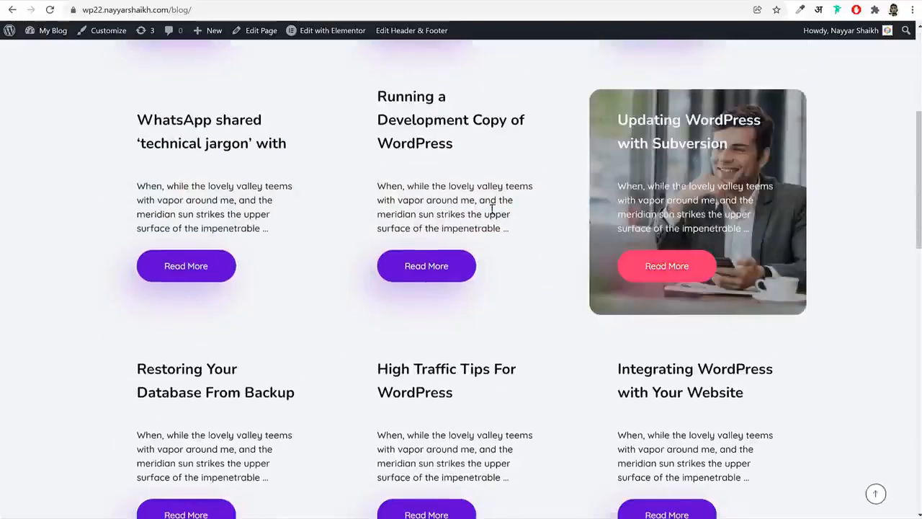
{"action": "scroll", "coordinate": [713, 289], "scroll_direction": "down", "scroll_amount": 4}
{"action": "scroll", "coordinate": [710, 286], "scroll_direction": "up", "scroll_amount": 7}
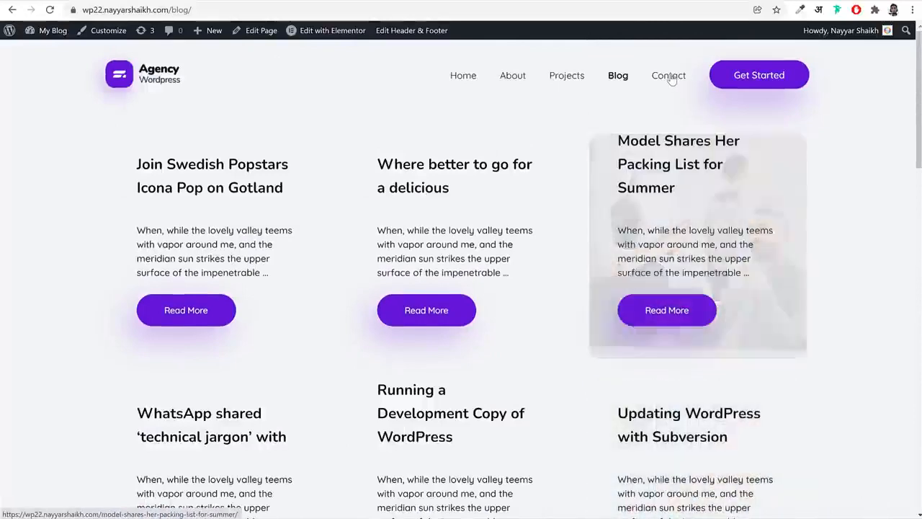
Open the Contact page and examine the contact details, the name, email and question fields, and the map
{"action": "left_click", "coordinate": [670, 77]}
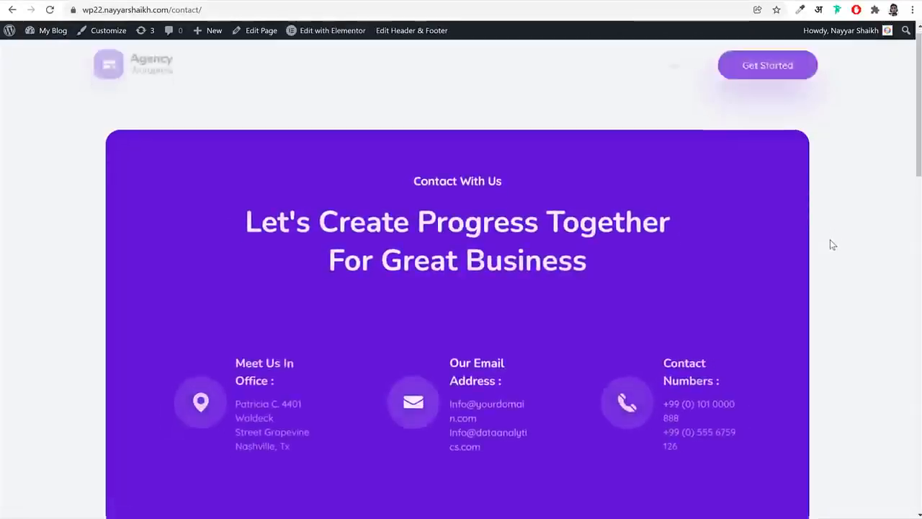
{"action": "scroll", "coordinate": [830, 239], "scroll_direction": "down", "scroll_amount": 2}
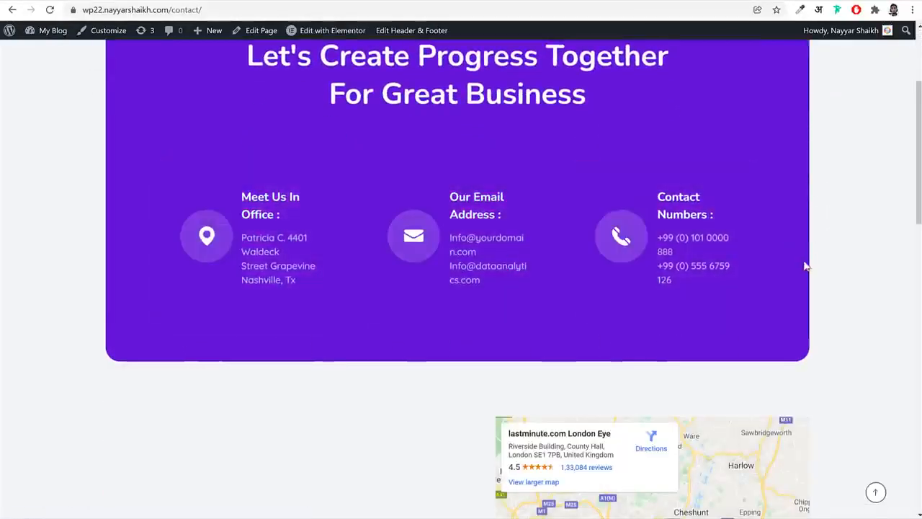
{"action": "scroll", "coordinate": [457, 298], "scroll_direction": "down", "scroll_amount": 6}
{"action": "left_click", "coordinate": [192, 156]}
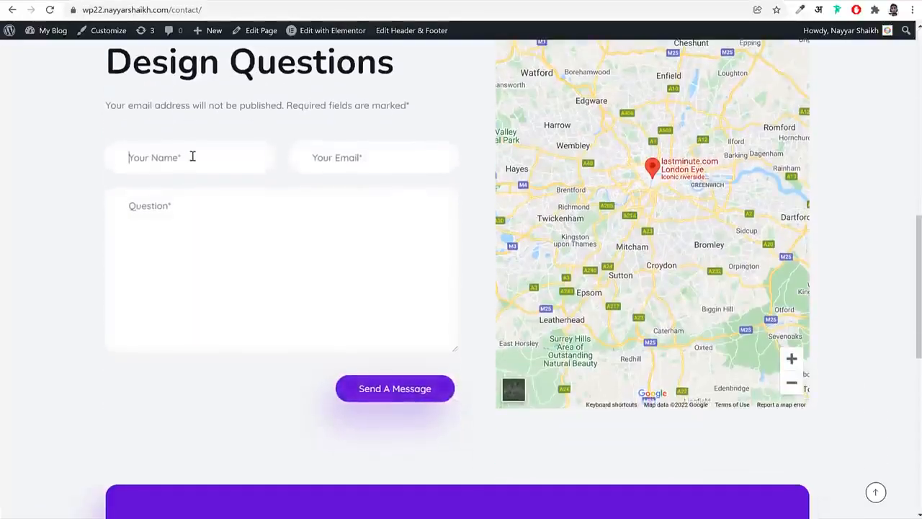
{"action": "left_click", "coordinate": [339, 159]}
{"action": "left_click", "coordinate": [242, 264]}
{"action": "scroll", "coordinate": [698, 255], "scroll_direction": "up", "scroll_amount": 2}
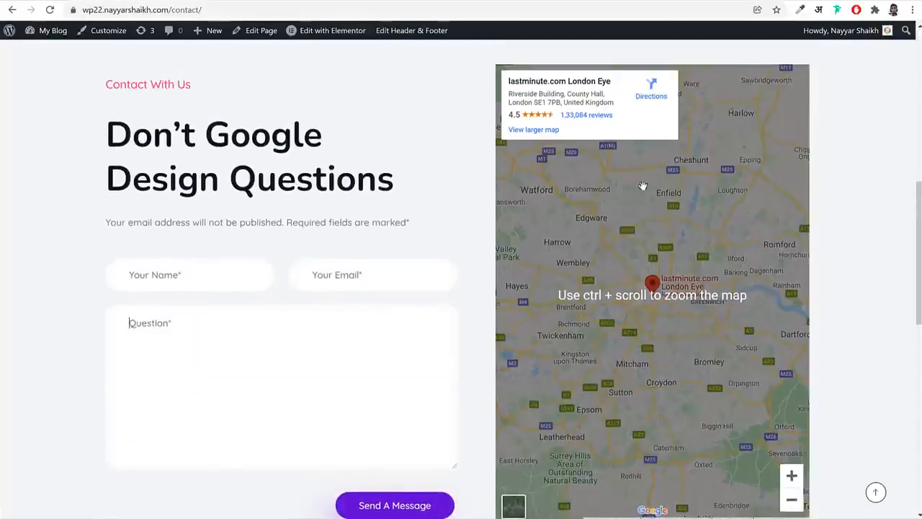
View the newsletter section below the contact form and return to the start of the Contact page
{"action": "scroll", "coordinate": [673, 252], "scroll_direction": "down", "scroll_amount": 5}
{"action": "scroll", "coordinate": [672, 256], "scroll_direction": "down", "scroll_amount": 3}
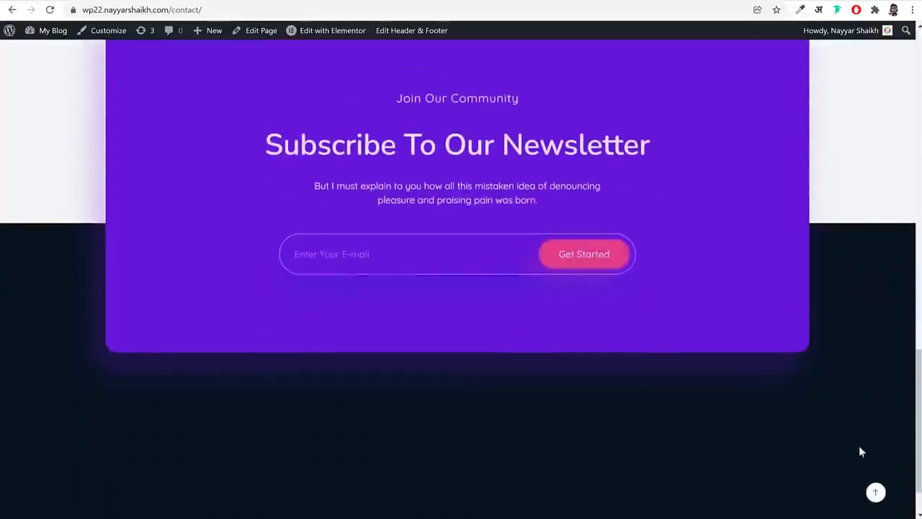
{"action": "left_click", "coordinate": [876, 492]}
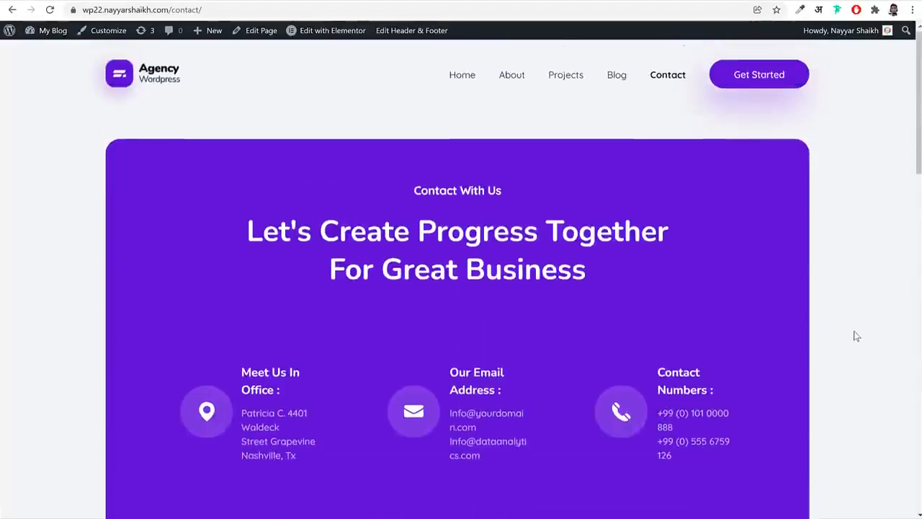
Open the Projects page and browse its portfolio grid
{"action": "left_click", "coordinate": [563, 84]}
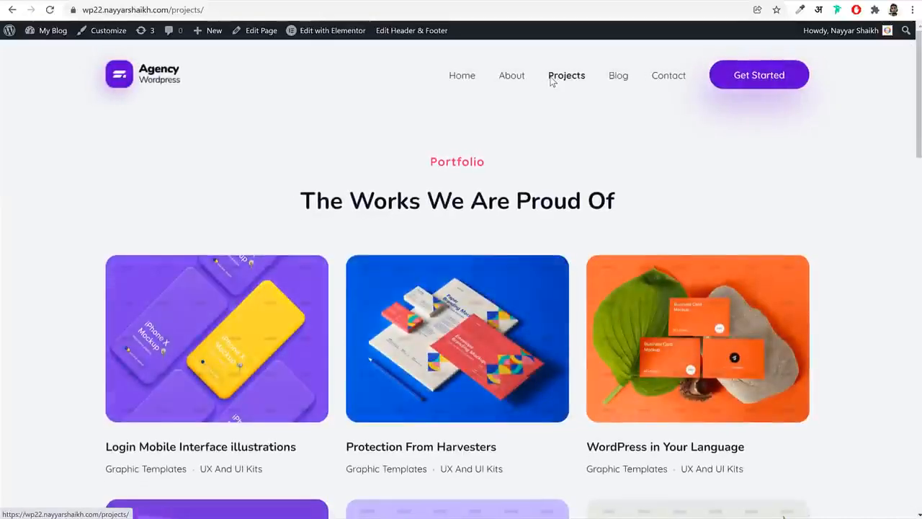
{"action": "scroll", "coordinate": [709, 217], "scroll_direction": "down", "scroll_amount": 1}
{"action": "scroll", "coordinate": [709, 217], "scroll_direction": "down", "scroll_amount": 15}
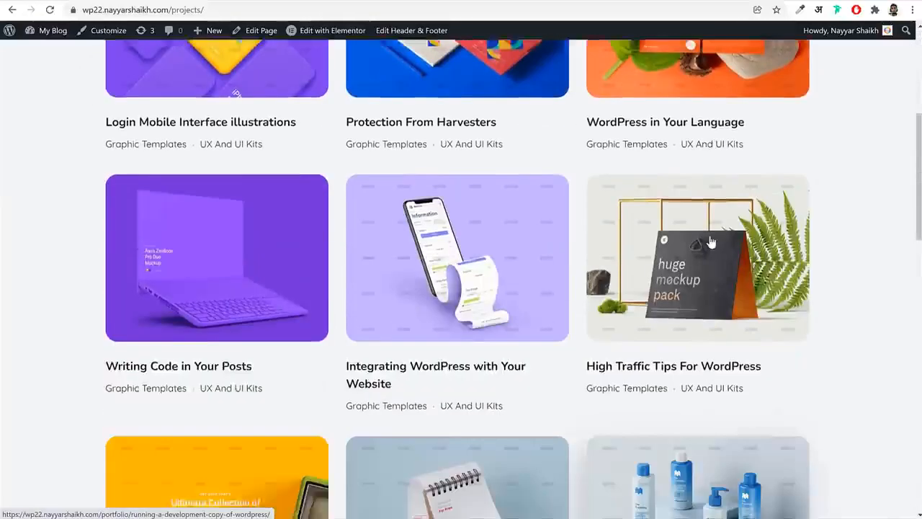
{"action": "scroll", "coordinate": [709, 241], "scroll_direction": "up", "scroll_amount": 10}
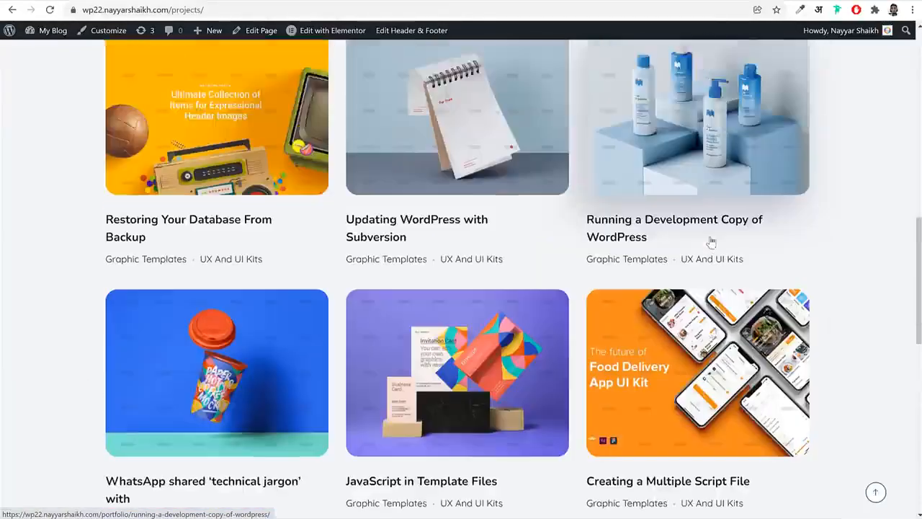
Open the Login Mobile Interface illustrations project, review its description and client details, and return to the page's start
{"action": "left_click", "coordinate": [195, 172]}
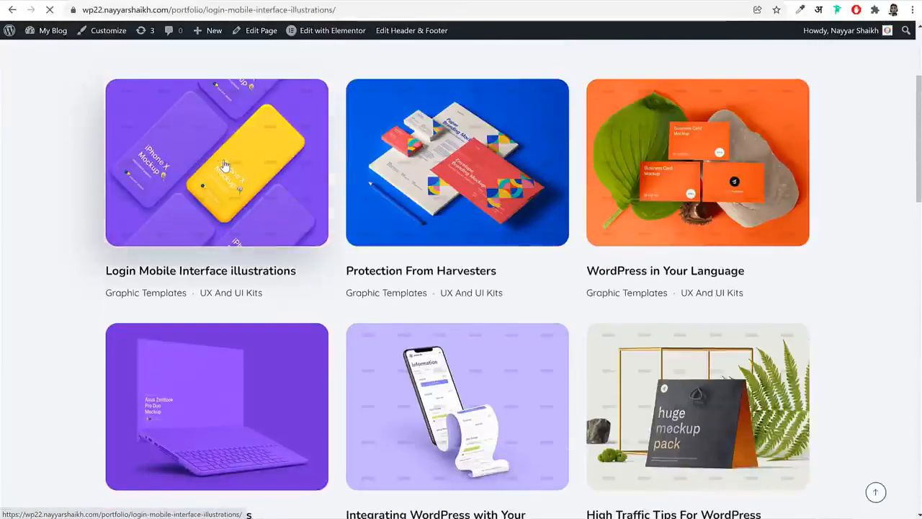
{"action": "scroll", "coordinate": [778, 252], "scroll_direction": "down", "scroll_amount": 4}
{"action": "scroll", "coordinate": [779, 265], "scroll_direction": "down", "scroll_amount": 11}
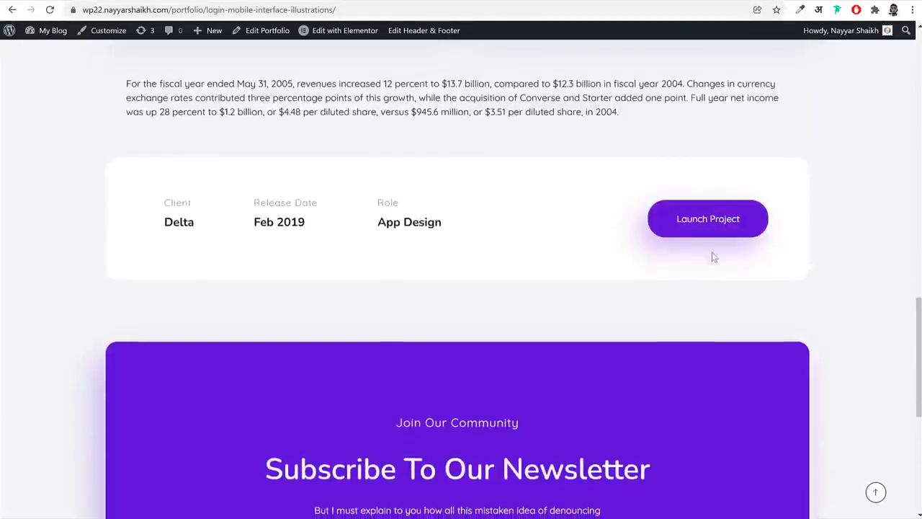
{"action": "left_click", "coordinate": [875, 490]}
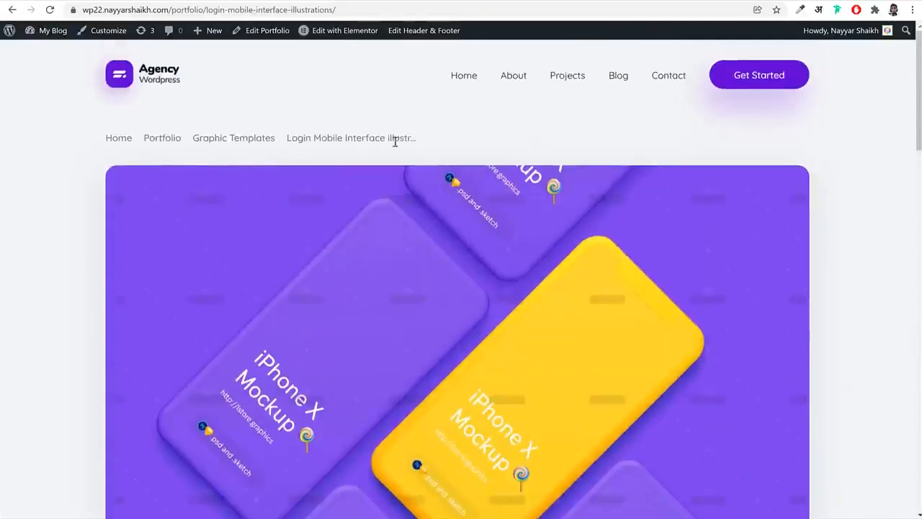
Return to the home page and skim its services, team and testimonial sections before going back to the hero section
{"action": "left_click", "coordinate": [173, 82]}
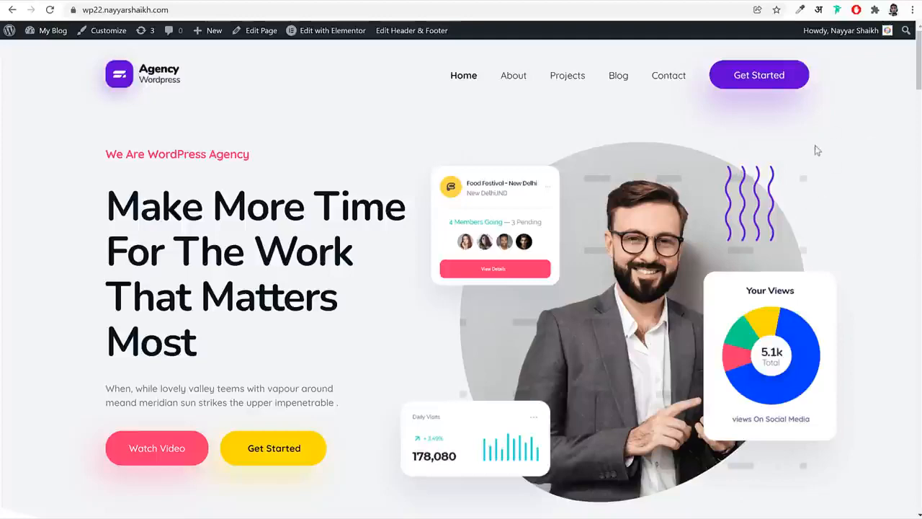
{"action": "scroll", "coordinate": [844, 231], "scroll_direction": "down", "scroll_amount": 10}
{"action": "scroll", "coordinate": [786, 233], "scroll_direction": "down", "scroll_amount": 3}
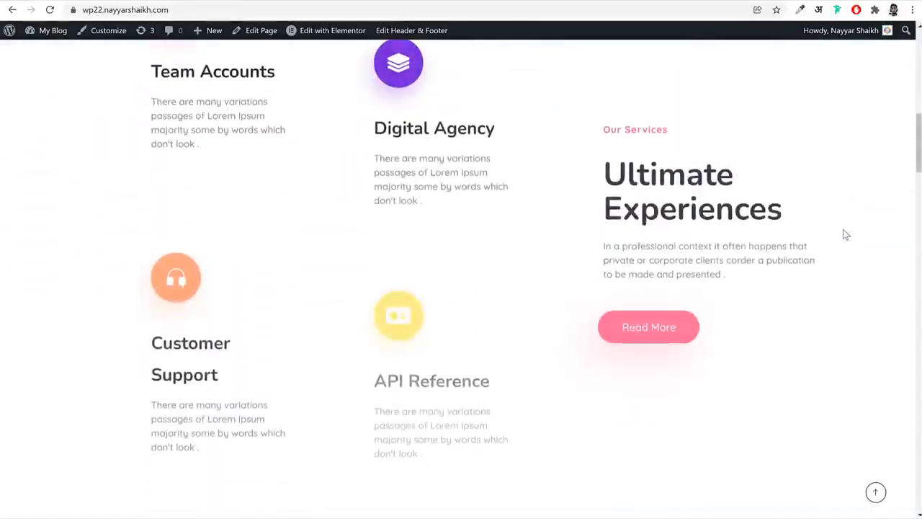
{"action": "scroll", "coordinate": [699, 305], "scroll_direction": "down", "scroll_amount": 8}
{"action": "scroll", "coordinate": [699, 306], "scroll_direction": "down", "scroll_amount": 15}
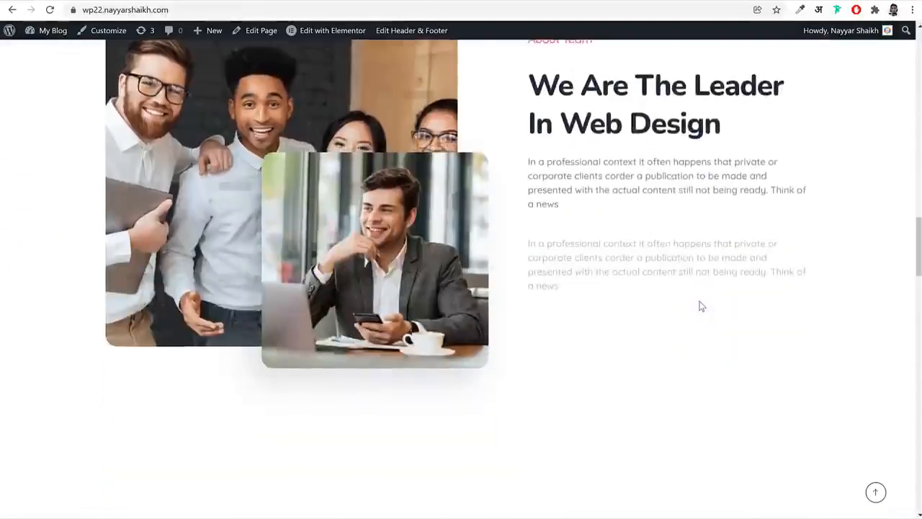
{"action": "scroll", "coordinate": [699, 306], "scroll_direction": "down", "scroll_amount": 5}
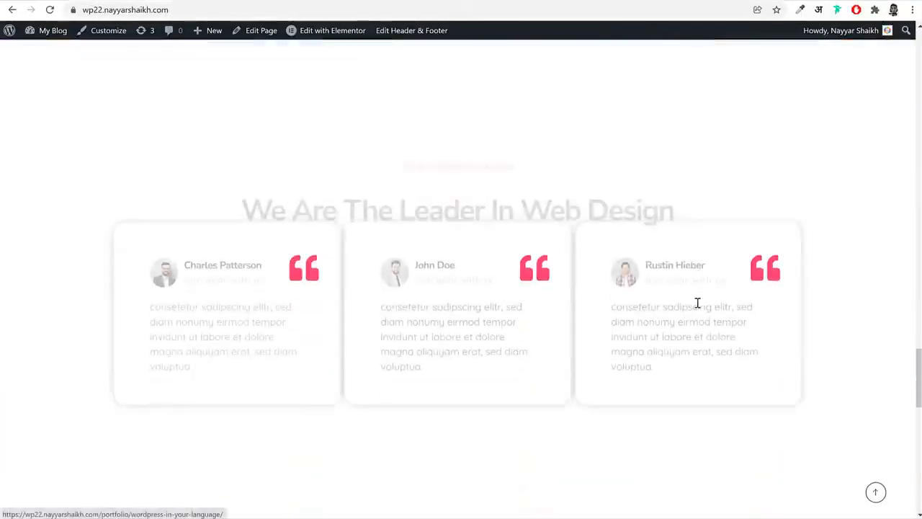
{"action": "left_click", "coordinate": [881, 496]}
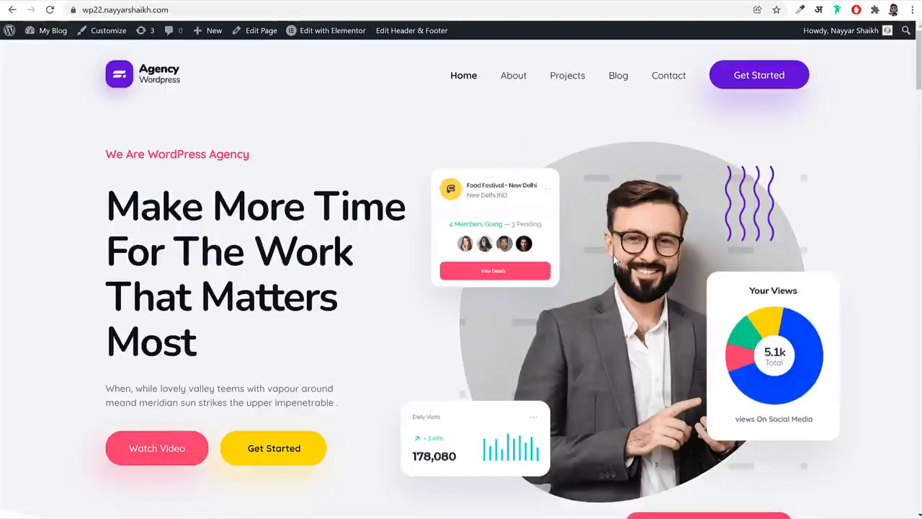
Open bloggdude.com/a2 in a new browser tab and bring A2 Hosting's shared web hosting plans into view
{"action": "left_click", "coordinate": [193, 0]}
{"action": "type", "text": "bloggdude.com/a2"}
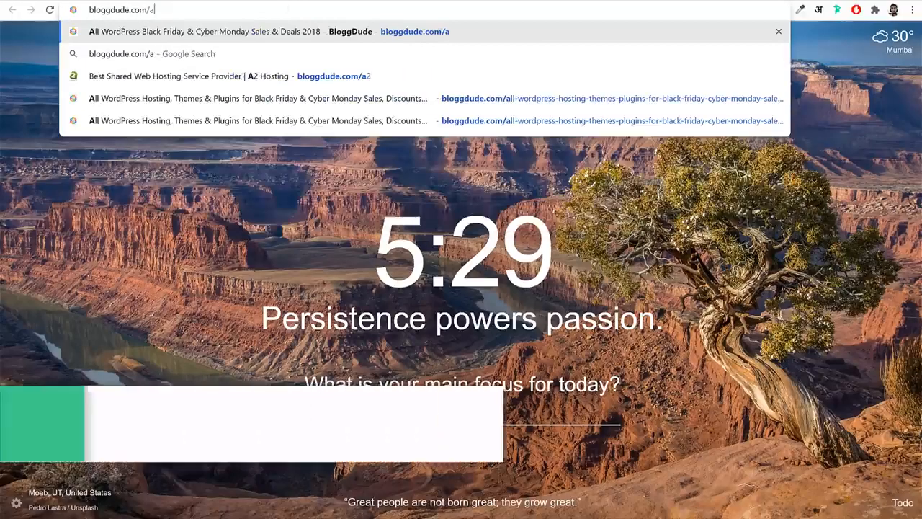
{"action": "key", "text": "Return"}
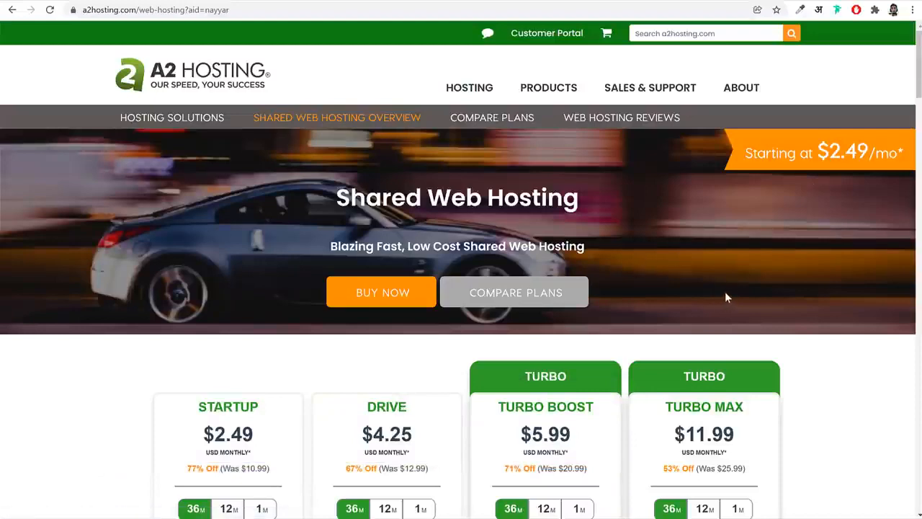
{"action": "scroll", "coordinate": [725, 295], "scroll_direction": "down", "scroll_amount": 4}
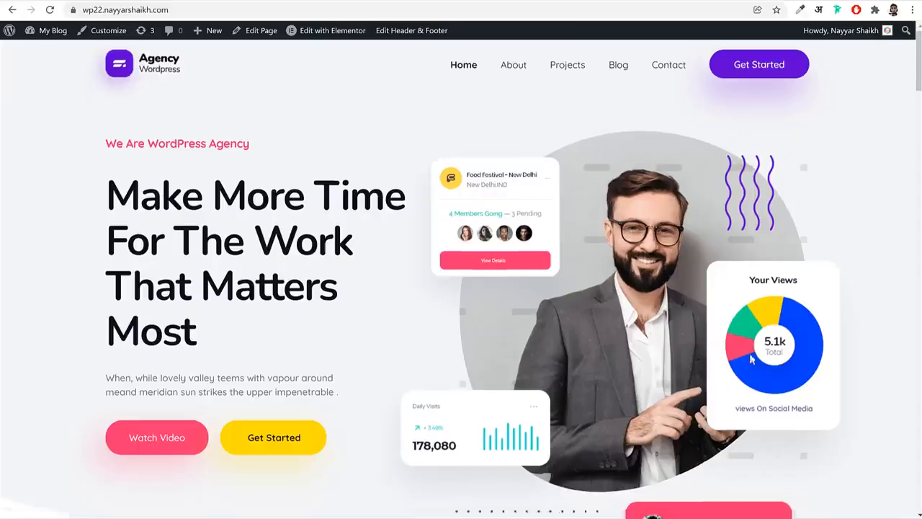
Switch between the agency home page and the A2 Hosting plans to show the site alongside the hosting options
{"action": "scroll", "coordinate": [750, 361], "scroll_direction": "down", "scroll_amount": 6}
{"action": "scroll", "coordinate": [750, 363], "scroll_direction": "up", "scroll_amount": 6}
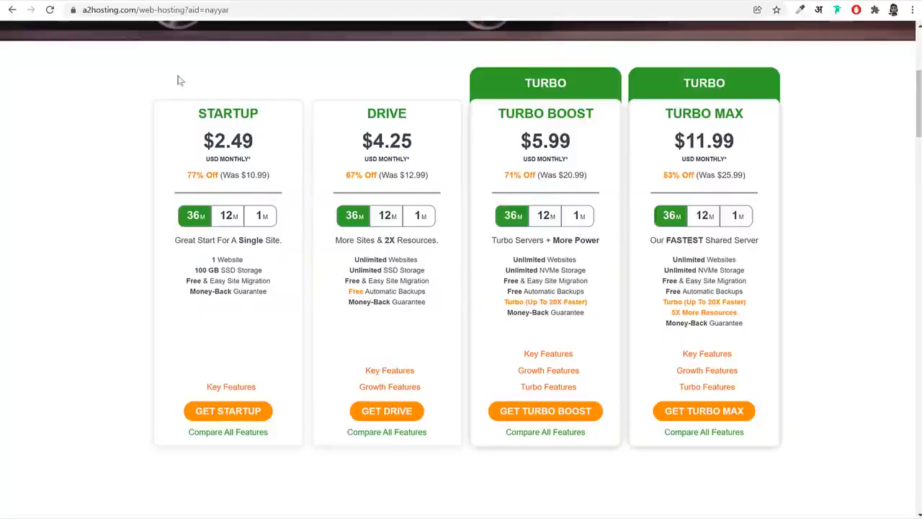
{"action": "left_click", "coordinate": [94, 1]}
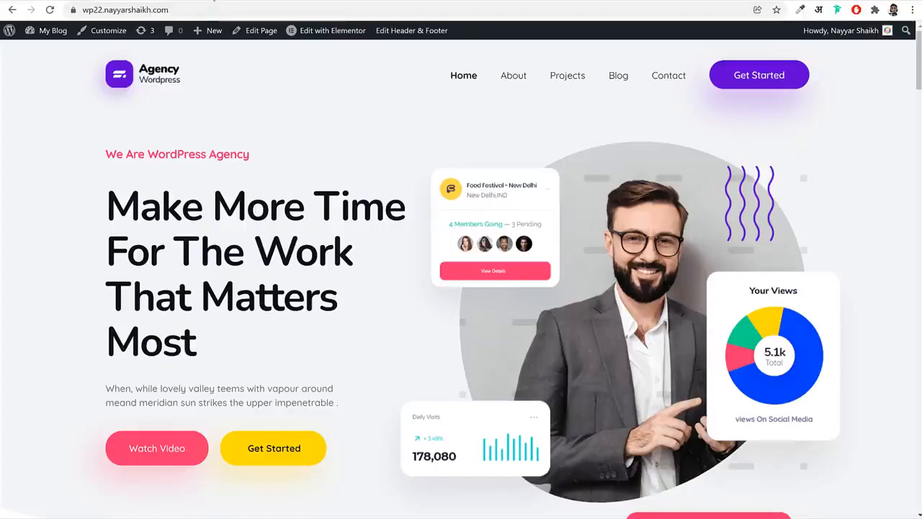
{"action": "left_click", "coordinate": [214, 1]}
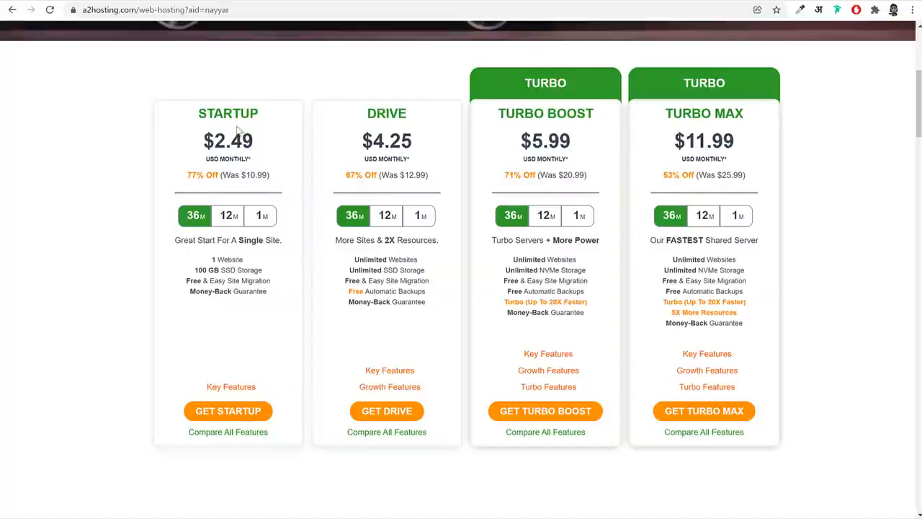
{"action": "left_click", "coordinate": [124, 1]}
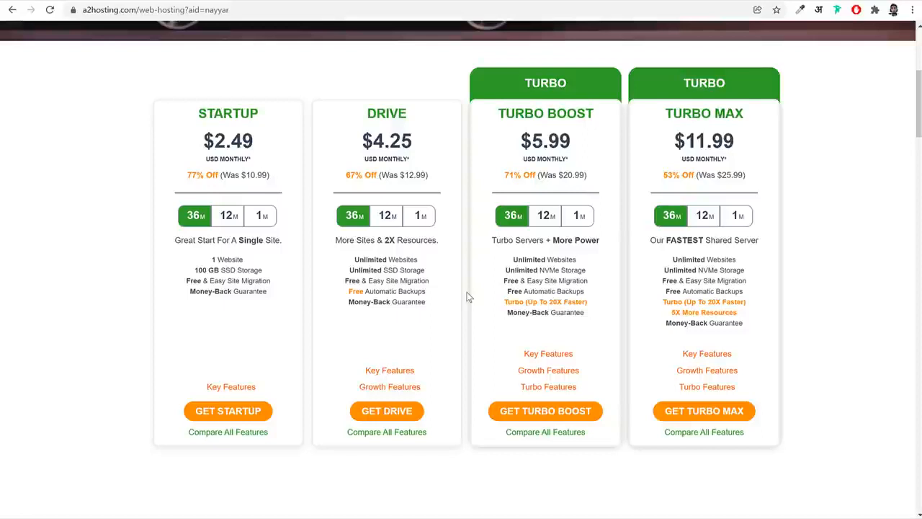
Review the Drive plan's Key Features and Growth Features, and order the Drive plan with the 36-month term
{"action": "mouse_move", "coordinate": [400, 370]}
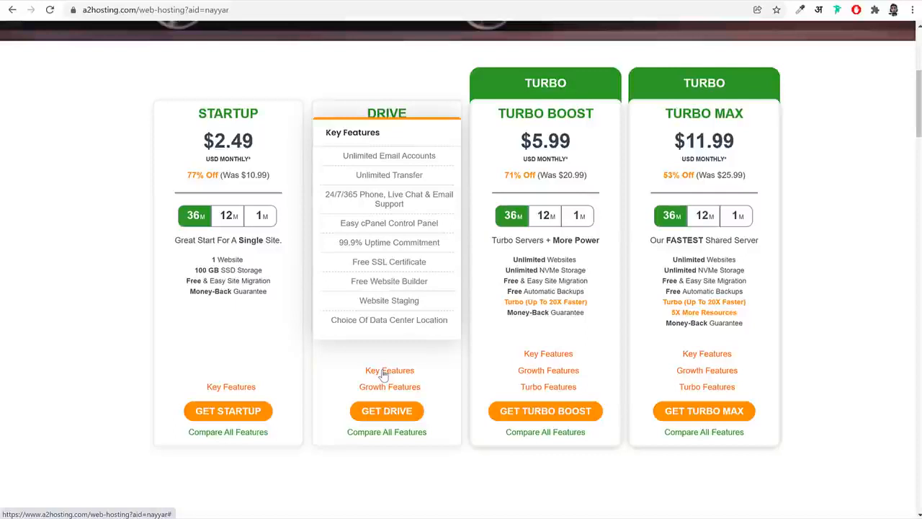
{"action": "mouse_move", "coordinate": [396, 387]}
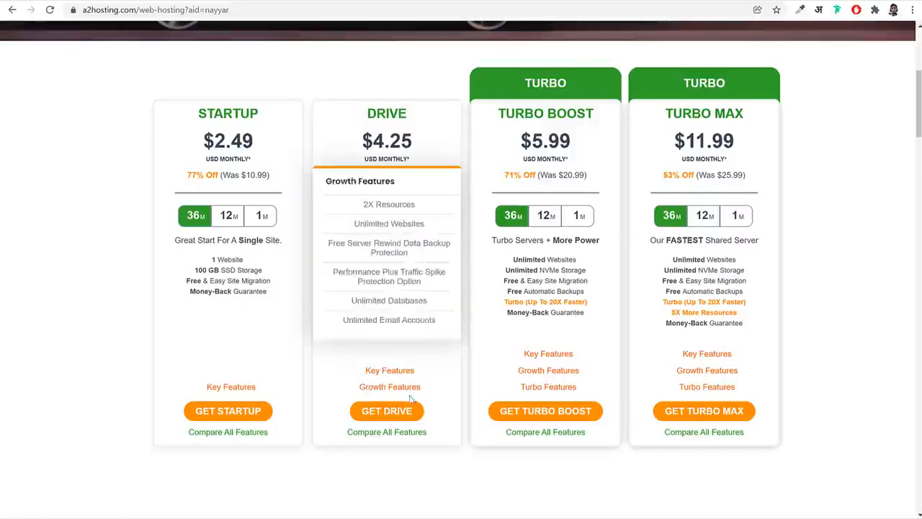
{"action": "left_click", "coordinate": [388, 415]}
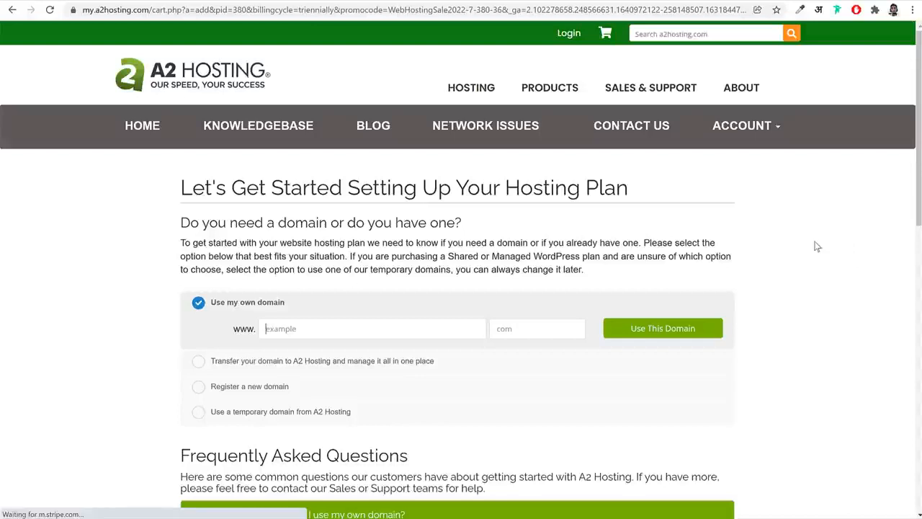
Choose to register a new domain for the hosting plan and highlight that option's label
{"action": "scroll", "coordinate": [837, 285], "scroll_direction": "down", "scroll_amount": 3}
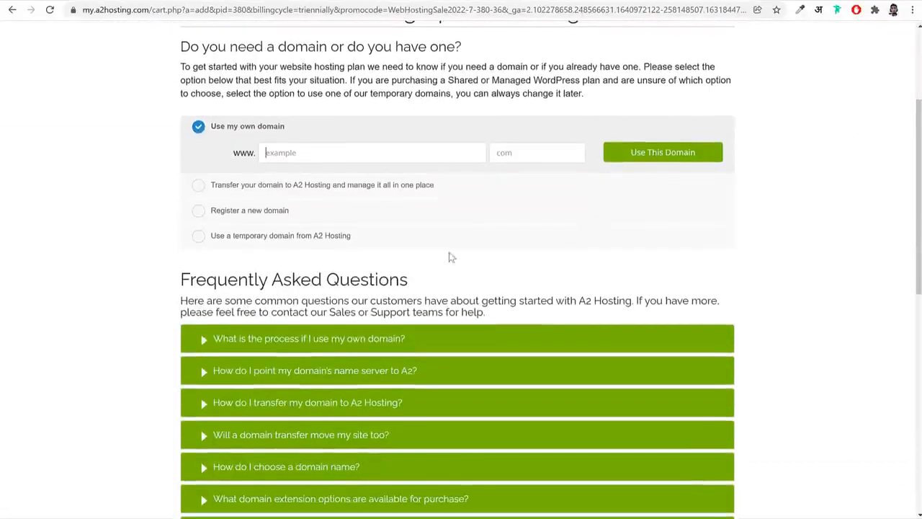
{"action": "left_click", "coordinate": [200, 210]}
{"action": "left_click_drag", "start_coordinate": [317, 181], "coordinate": [206, 185]}
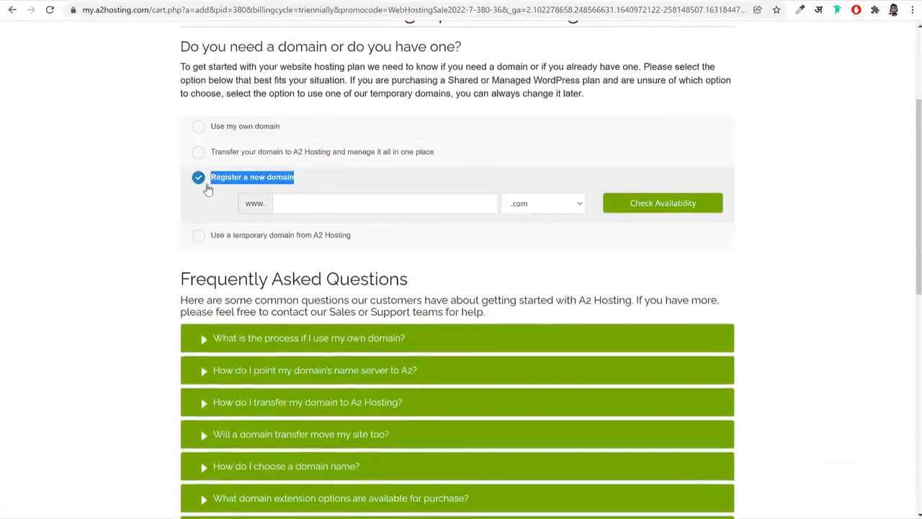
Enter the site owner's full name without spaces as the new domain and browse the available extensions, keeping .com
{"action": "left_click", "coordinate": [351, 204]}
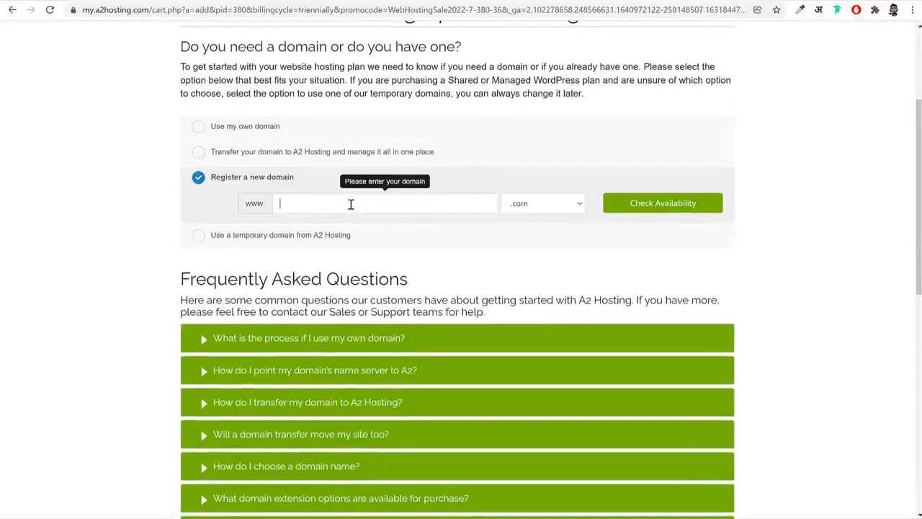
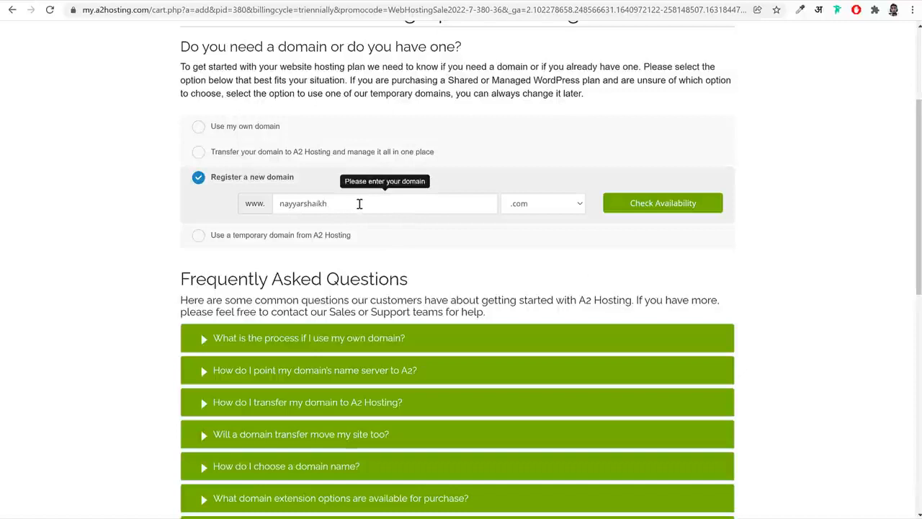
{"action": "left_click", "coordinate": [521, 206]}
{"action": "scroll", "coordinate": [548, 310], "scroll_direction": "down", "scroll_amount": 5}
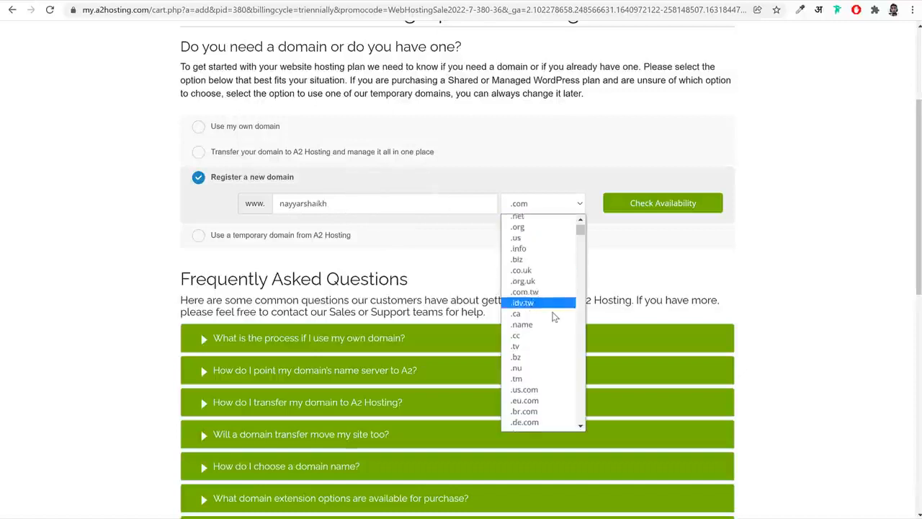
{"action": "scroll", "coordinate": [554, 318], "scroll_direction": "down", "scroll_amount": 20}
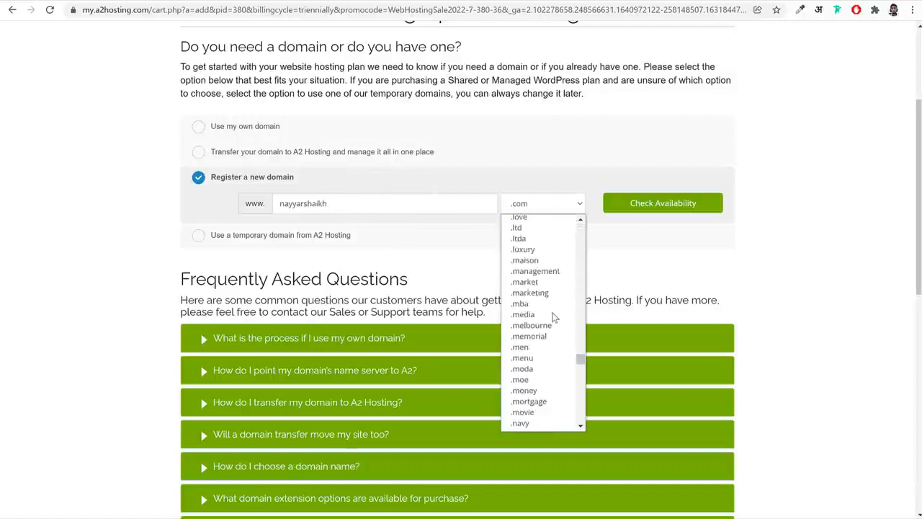
{"action": "scroll", "coordinate": [554, 317], "scroll_direction": "up", "scroll_amount": 20}
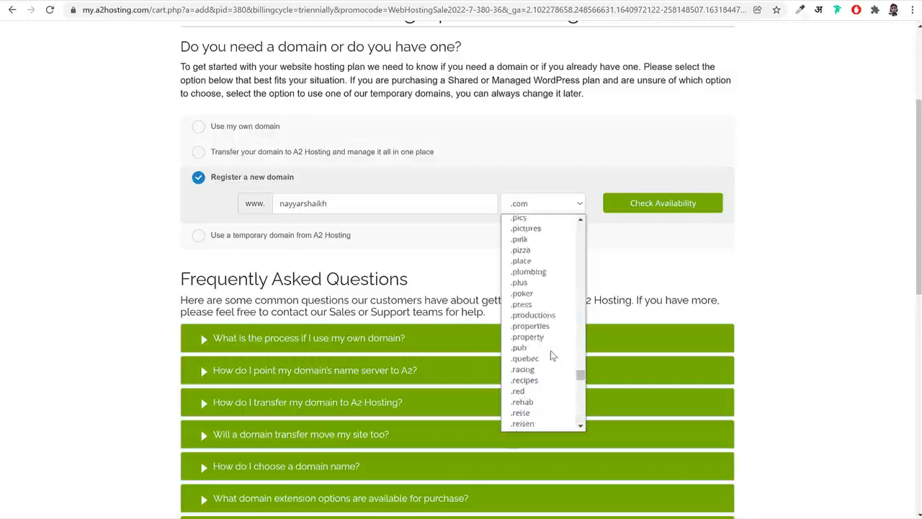
{"action": "scroll", "coordinate": [552, 355], "scroll_direction": "up", "scroll_amount": 5}
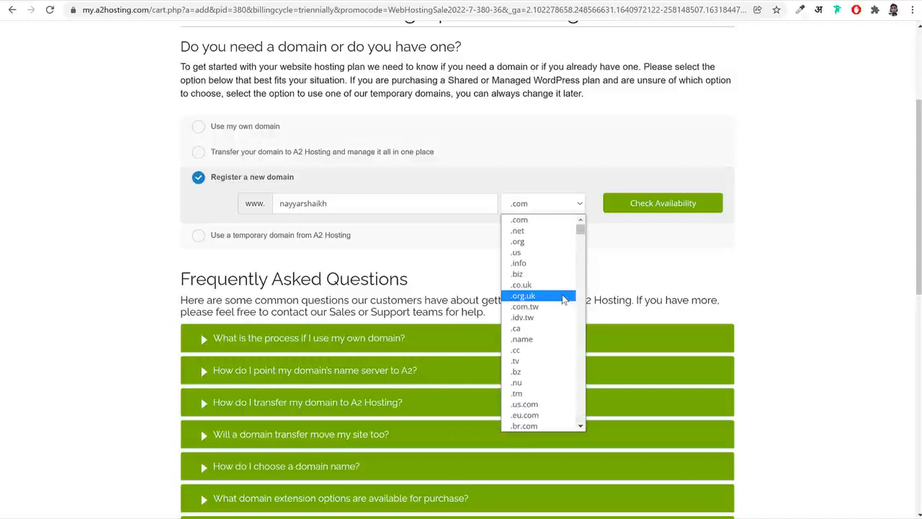
{"action": "scroll", "coordinate": [567, 353], "scroll_direction": "down", "scroll_amount": 5}
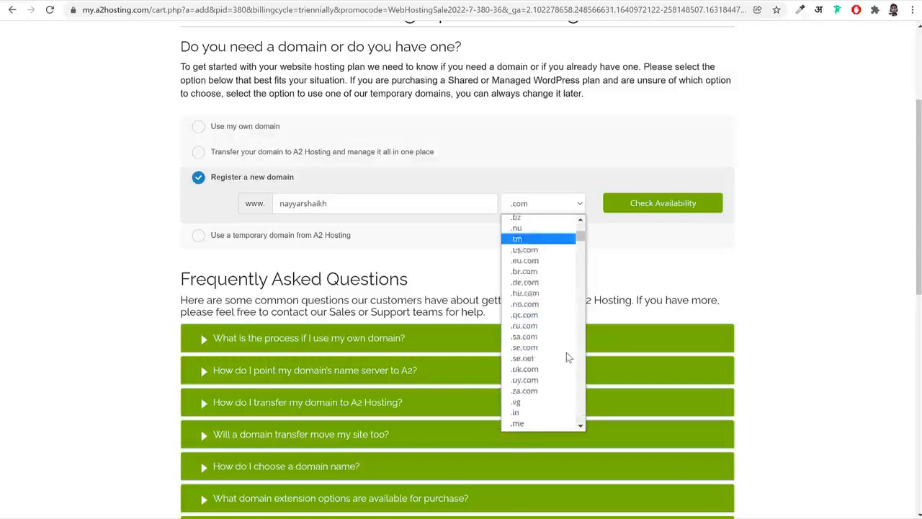
{"action": "left_click", "coordinate": [652, 270]}
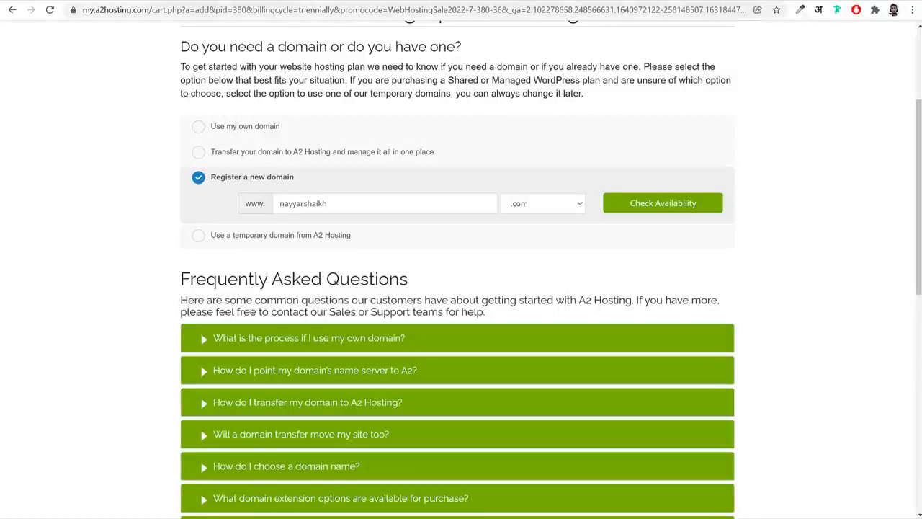
Open namecheap.com in a new browser tab
{"action": "key", "text": "ctrl+t"}
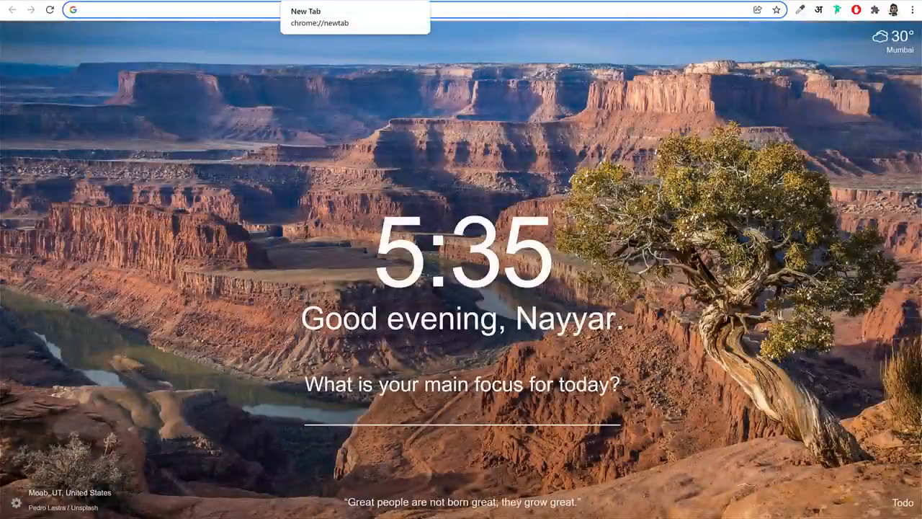
{"action": "type", "text": "namecheap.com"}
{"action": "key", "text": "Return"}
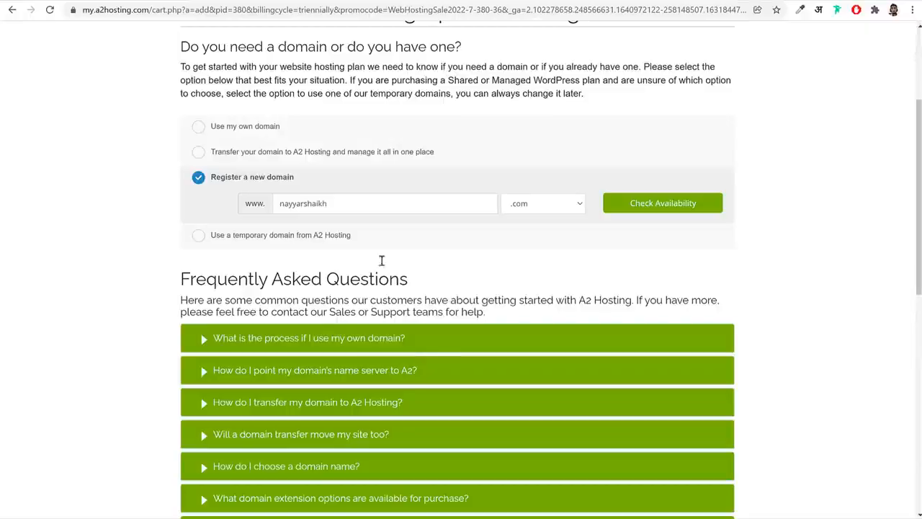
Copy the domain name from the A2 Hosting form into Namecheap's domain search, append "s.com" and run the search
{"action": "double_click", "coordinate": [381, 204]}
{"action": "key", "text": "ctrl+c"}
{"action": "key", "text": "ctrl+Tab"}
{"action": "key", "text": "ctrl+v"}
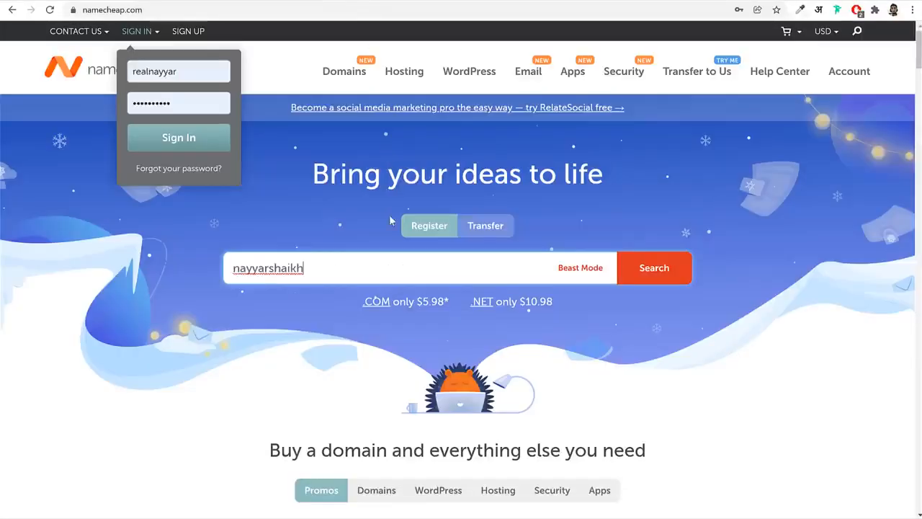
{"action": "type", "text": "s.com"}
{"action": "key", "text": "Return"}
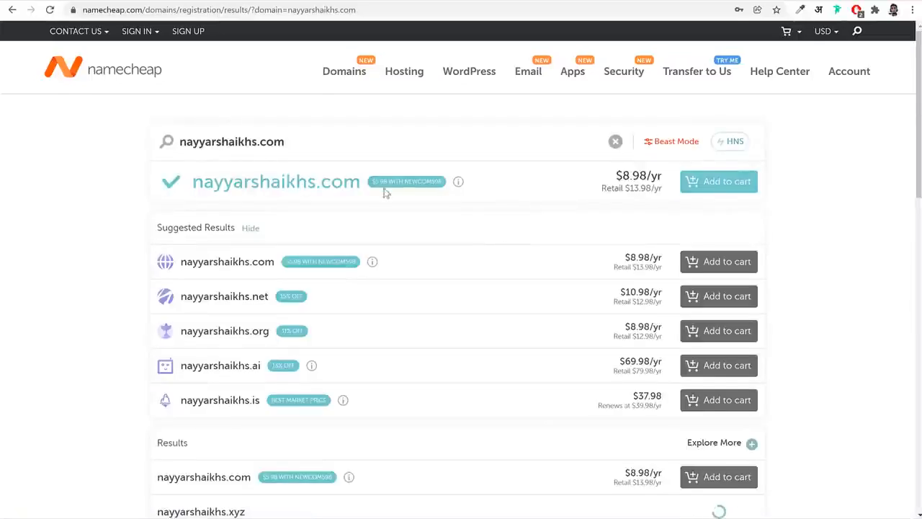
Examine the Namecheap search results, comparing the main .com offer with the alternative extensions and their prices
{"action": "left_click_drag", "start_coordinate": [207, 176], "coordinate": [378, 200]}
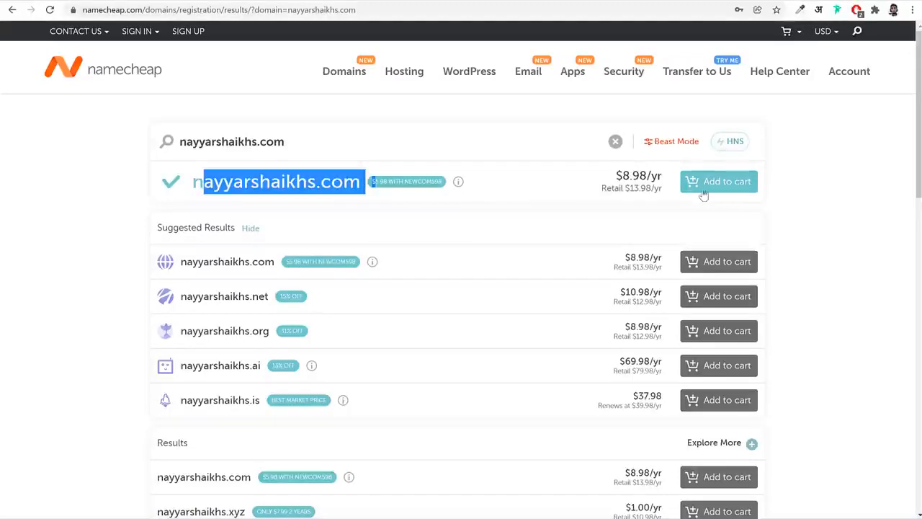
{"action": "left_click", "coordinate": [867, 205]}
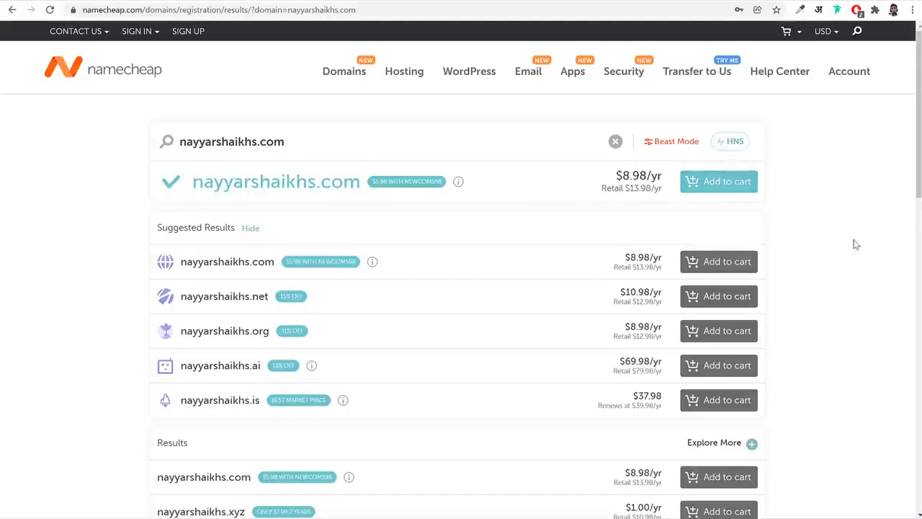
{"action": "scroll", "coordinate": [381, 208], "scroll_direction": "down", "scroll_amount": 2}
{"action": "scroll", "coordinate": [338, 184], "scroll_direction": "up", "scroll_amount": 2}
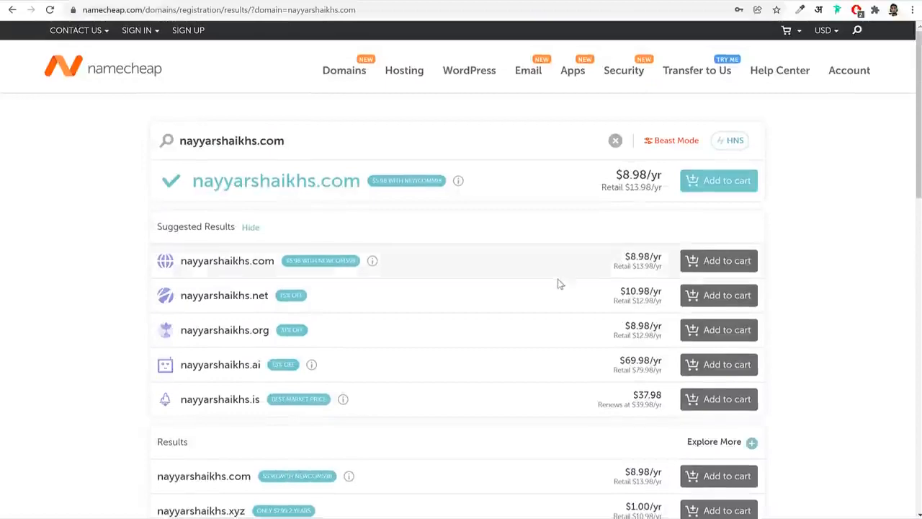
{"action": "scroll", "coordinate": [269, 259], "scroll_direction": "down", "scroll_amount": 9}
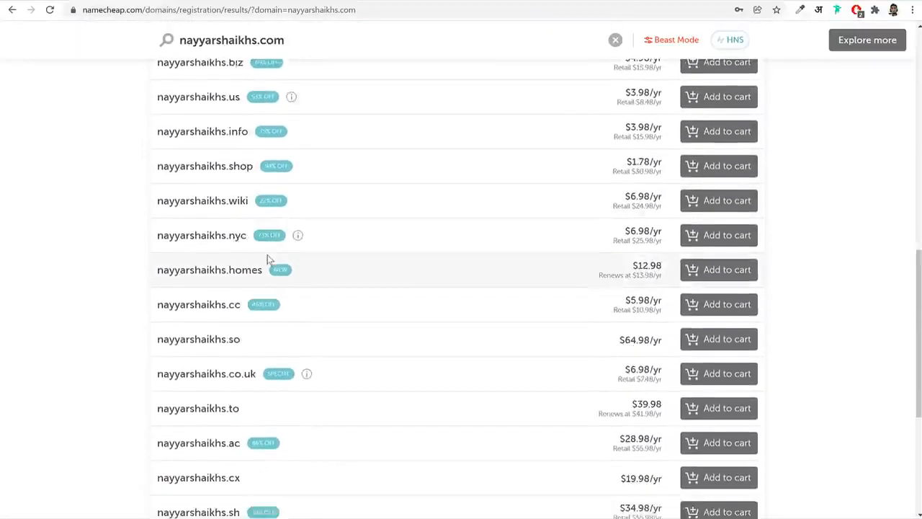
{"action": "scroll", "coordinate": [302, 252], "scroll_direction": "up", "scroll_amount": 3}
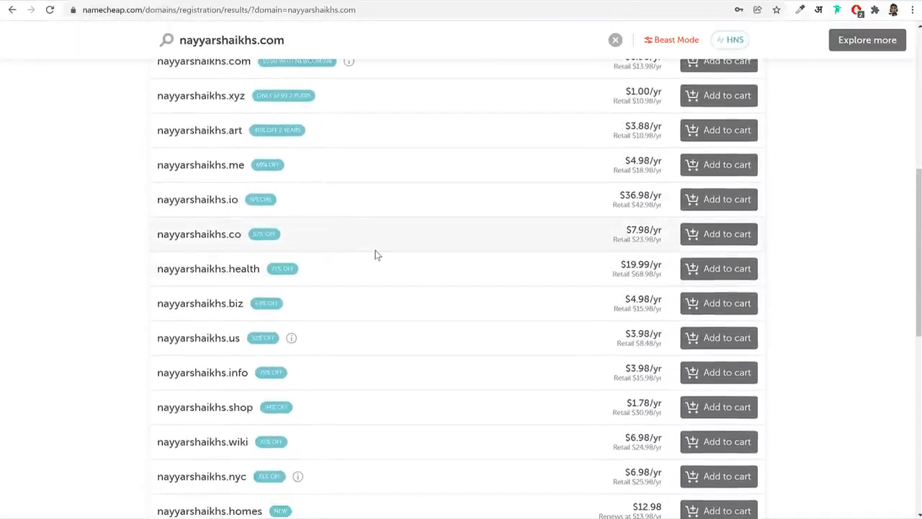
{"action": "scroll", "coordinate": [375, 254], "scroll_direction": "down", "scroll_amount": 6}
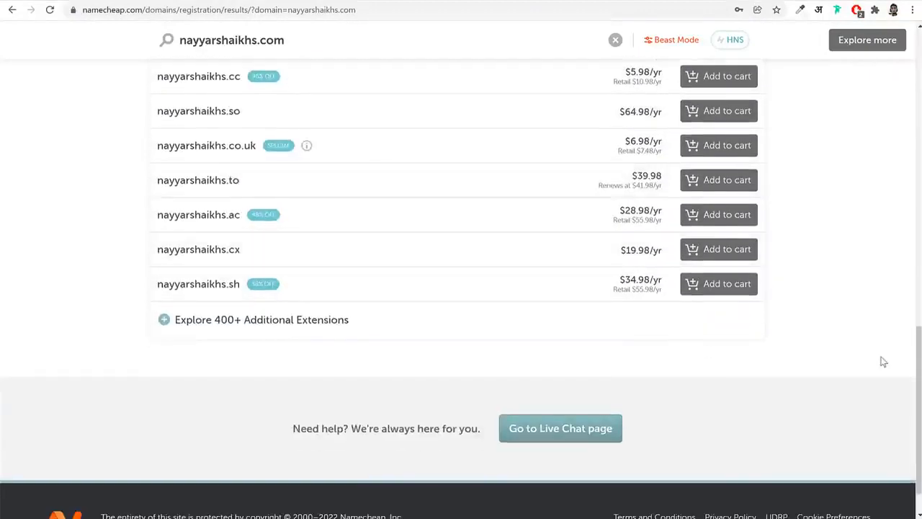
{"action": "scroll", "coordinate": [883, 362], "scroll_direction": "up", "scroll_amount": 11}
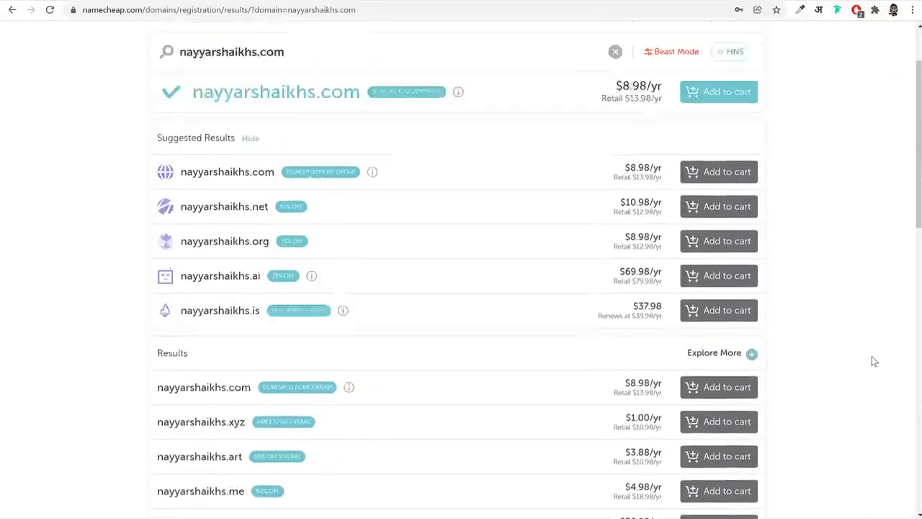
{"action": "scroll", "coordinate": [874, 361], "scroll_direction": "up", "scroll_amount": 2}
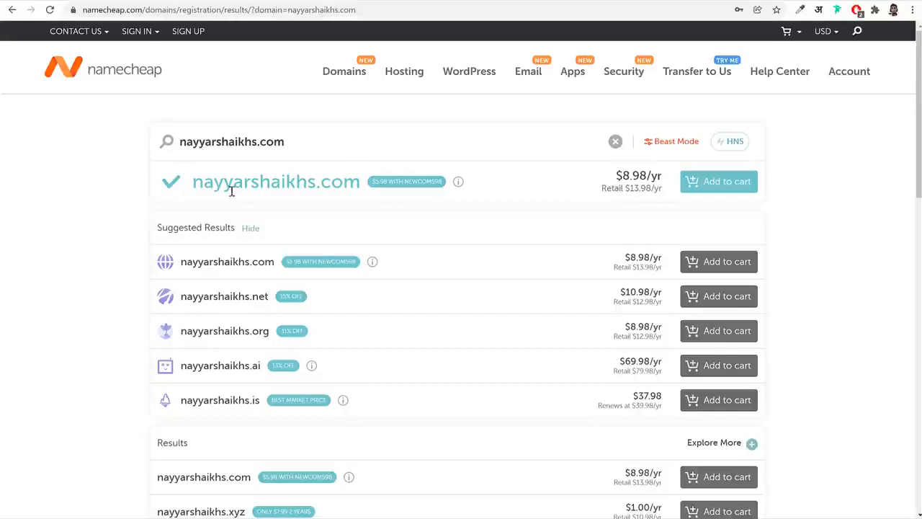
Add the main .com domain to the cart, go to checkout and highlight the Domain Privacy entry
{"action": "left_click", "coordinate": [713, 186]}
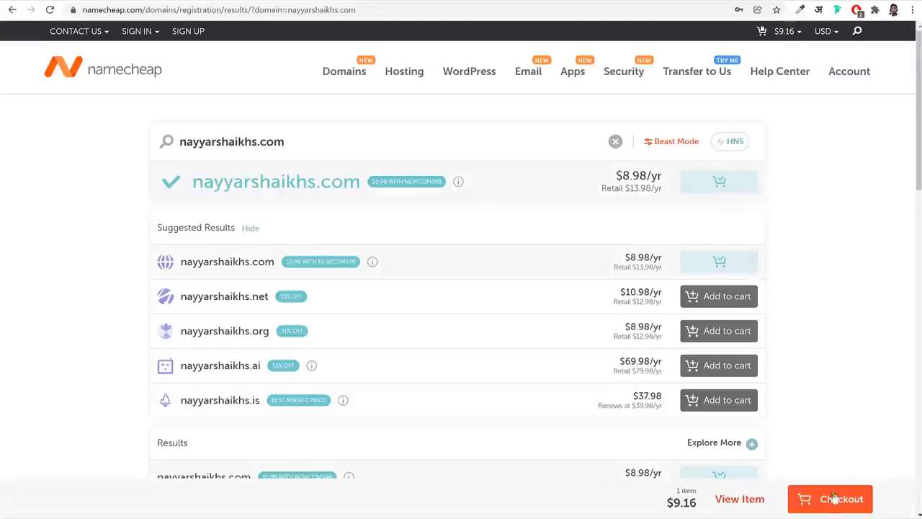
{"action": "left_click", "coordinate": [836, 501]}
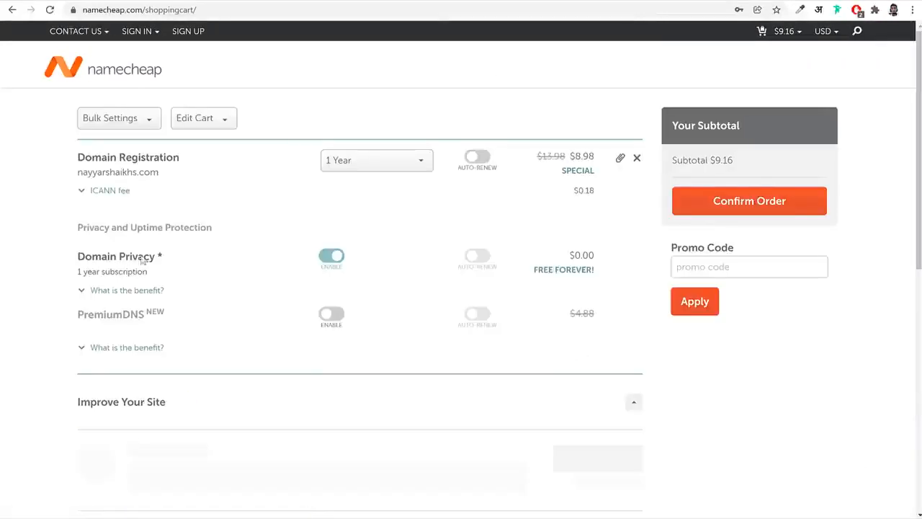
{"action": "left_click_drag", "start_coordinate": [78, 255], "coordinate": [190, 256]}
{"action": "left_click", "coordinate": [189, 256]}
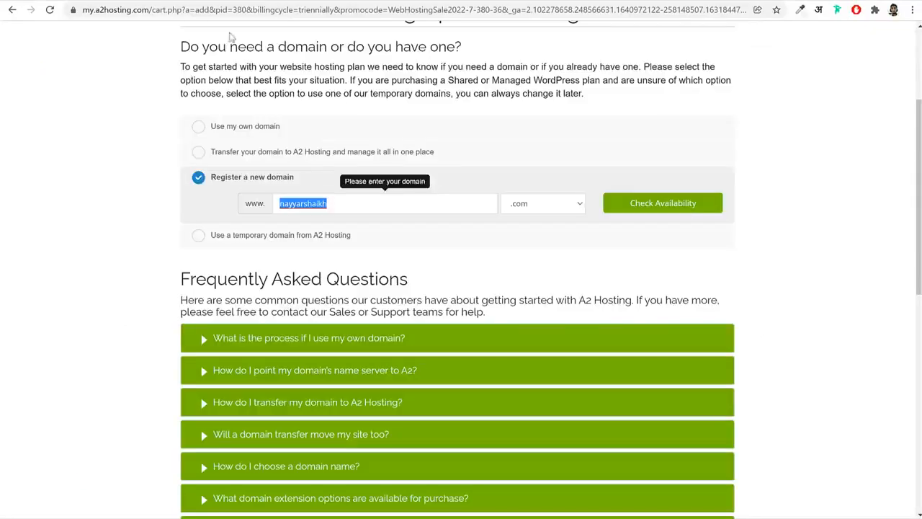
Return to the A2 Hosting order page, switch the domain choice to Use my own domain and highlight its label
{"action": "left_click", "coordinate": [825, 216]}
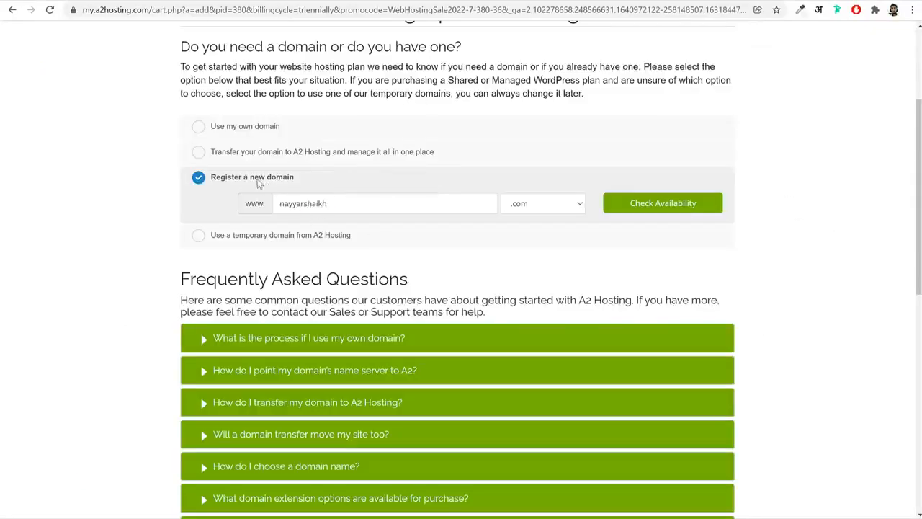
{"action": "left_click_drag", "start_coordinate": [217, 180], "coordinate": [312, 185]}
{"action": "left_click", "coordinate": [311, 185]}
{"action": "left_click", "coordinate": [245, 128]}
{"action": "left_click_drag", "start_coordinate": [288, 128], "coordinate": [211, 128]}
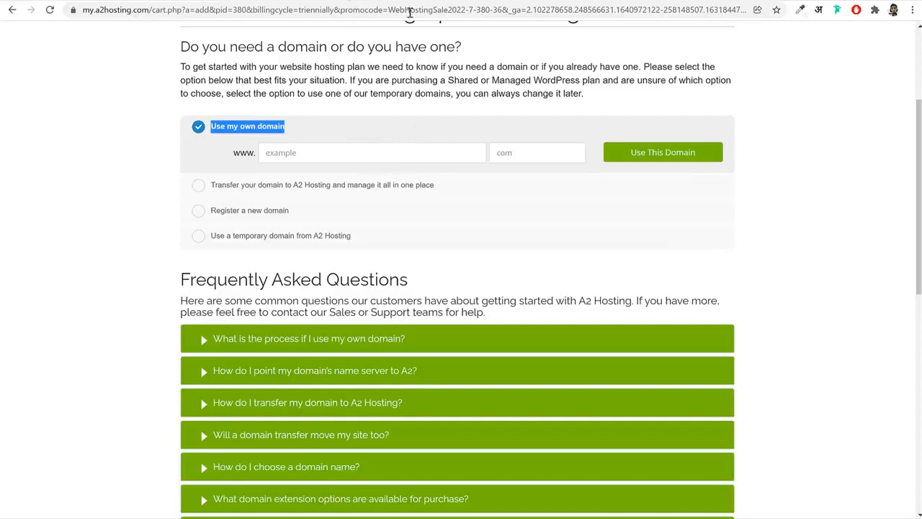
Enter the owner's name as the existing domain with the com extension and continue the order with this domain
{"action": "left_click", "coordinate": [379, 151]}
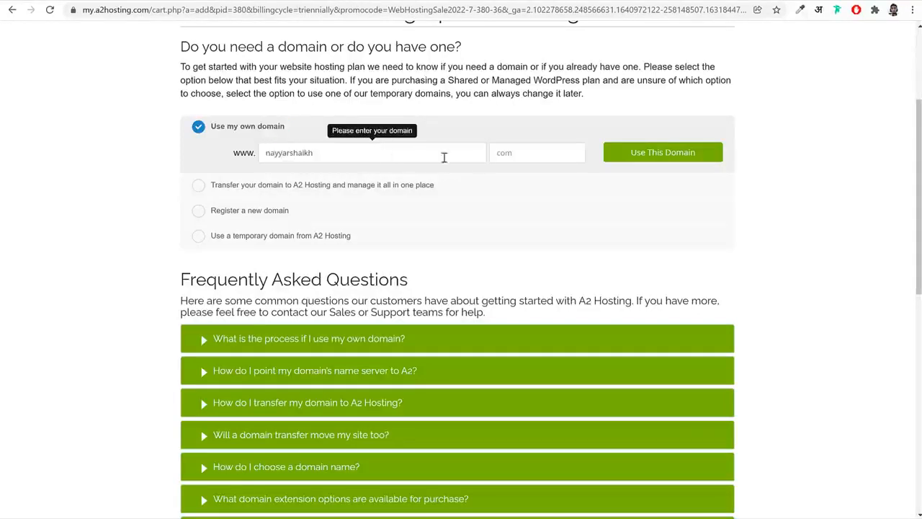
{"action": "left_click", "coordinate": [498, 154]}
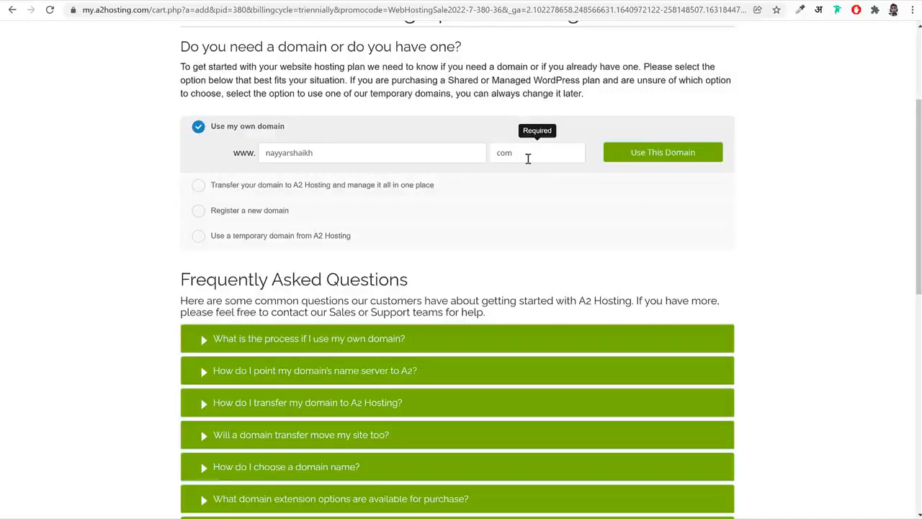
{"action": "double_click", "coordinate": [523, 156]}
{"action": "double_click", "coordinate": [335, 153]}
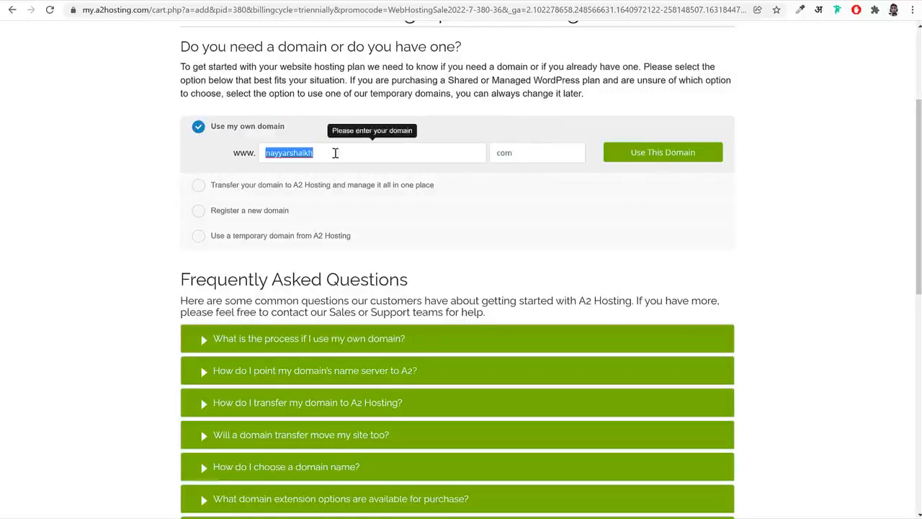
{"action": "left_click", "coordinate": [666, 154]}
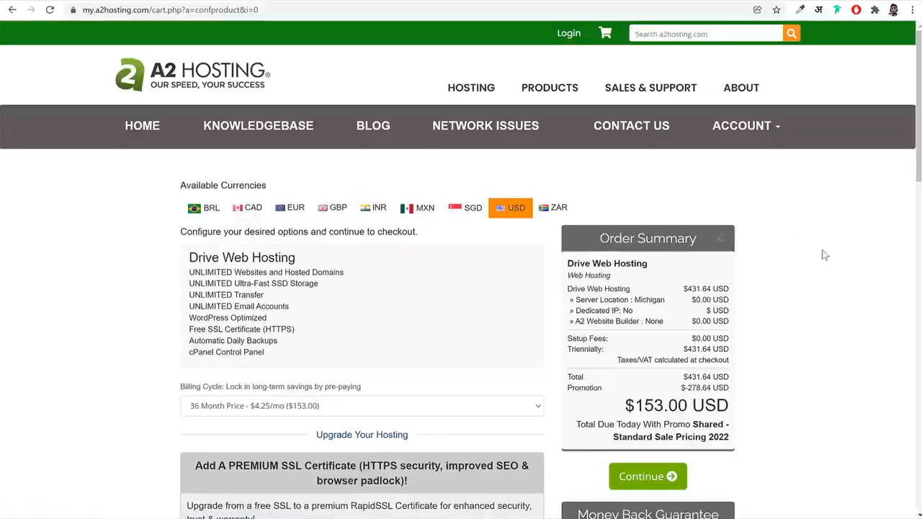
Review the Drive Web Hosting order details and set the billing cycle to the 12-month price of $7.99/mo
{"action": "scroll", "coordinate": [833, 252], "scroll_direction": "down", "scroll_amount": 3}
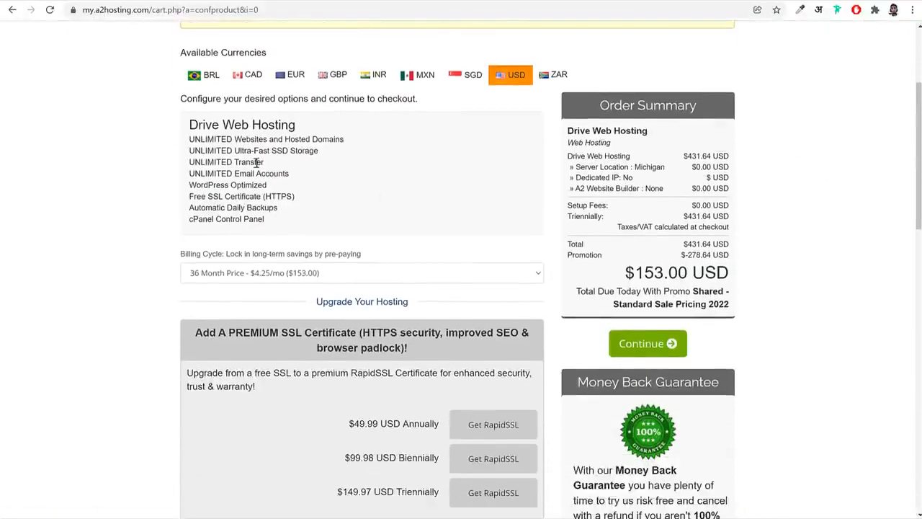
{"action": "left_click_drag", "start_coordinate": [196, 122], "coordinate": [297, 127]}
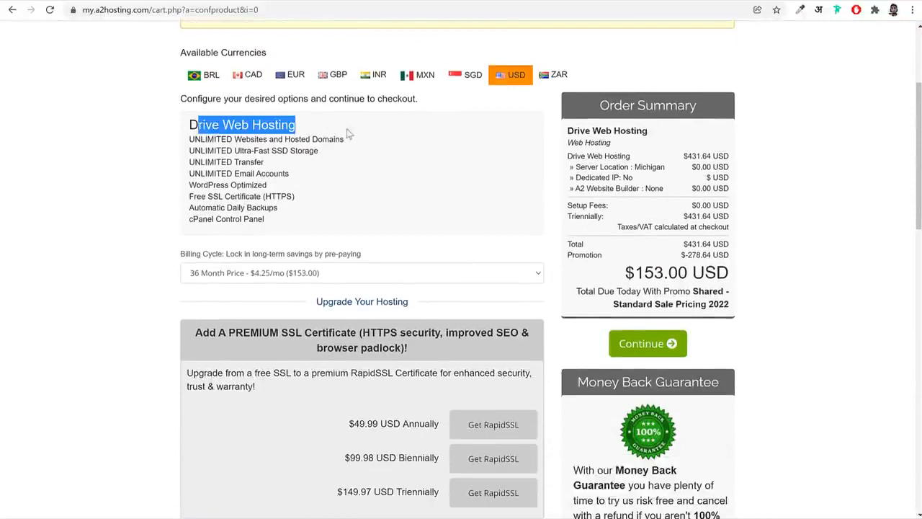
{"action": "scroll", "coordinate": [327, 178], "scroll_direction": "down", "scroll_amount": 2}
{"action": "left_click", "coordinate": [317, 156]}
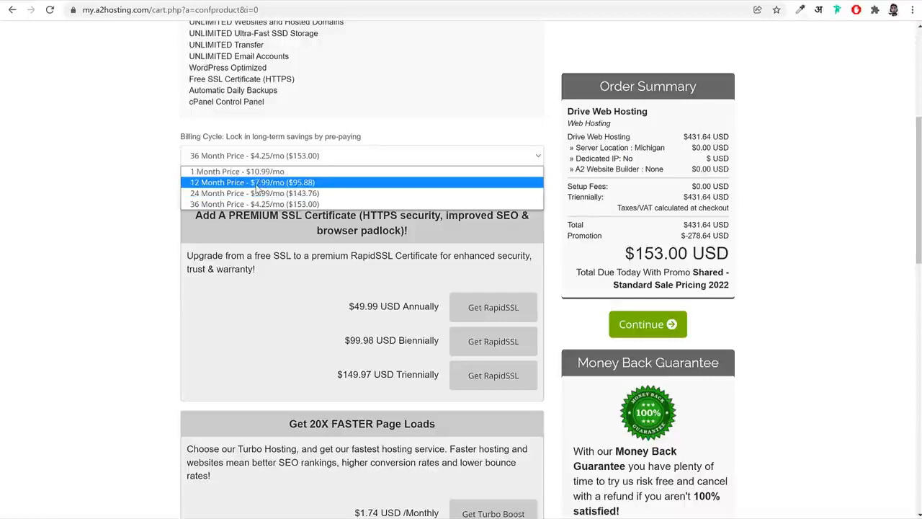
{"action": "left_click", "coordinate": [292, 183]}
{"action": "left_click", "coordinate": [303, 156]}
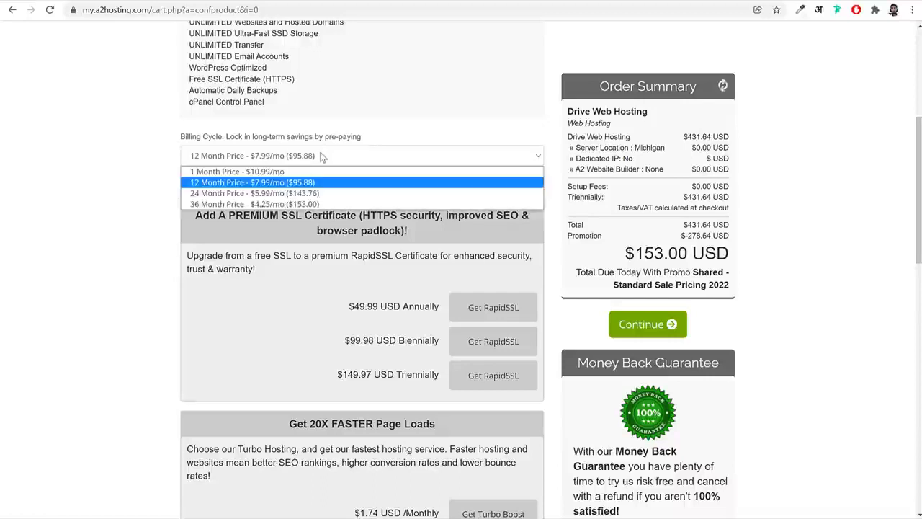
{"action": "left_click", "coordinate": [293, 183]}
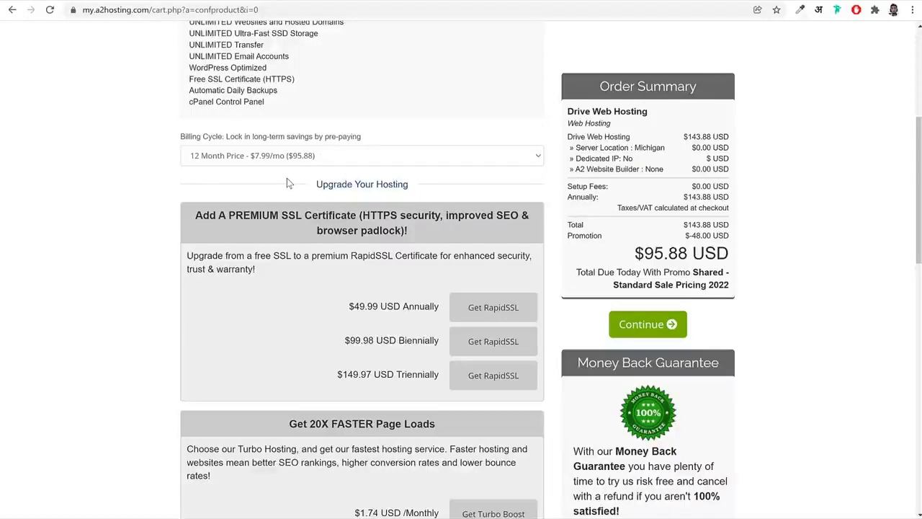
{"action": "scroll", "coordinate": [322, 252], "scroll_direction": "down", "scroll_amount": 6}
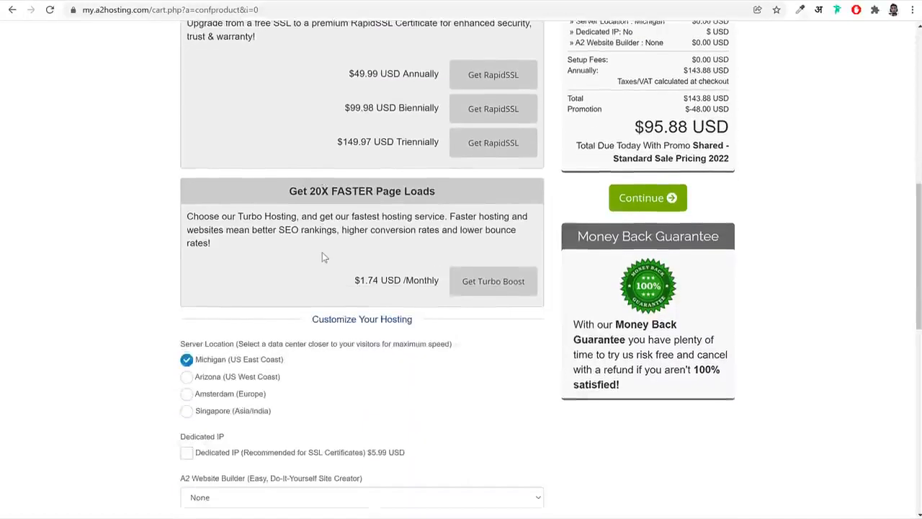
Highlight the Server Location label, try the available data centers, and set the location to Singapore (Asia/India)
{"action": "left_click_drag", "start_coordinate": [182, 167], "coordinate": [259, 175]}
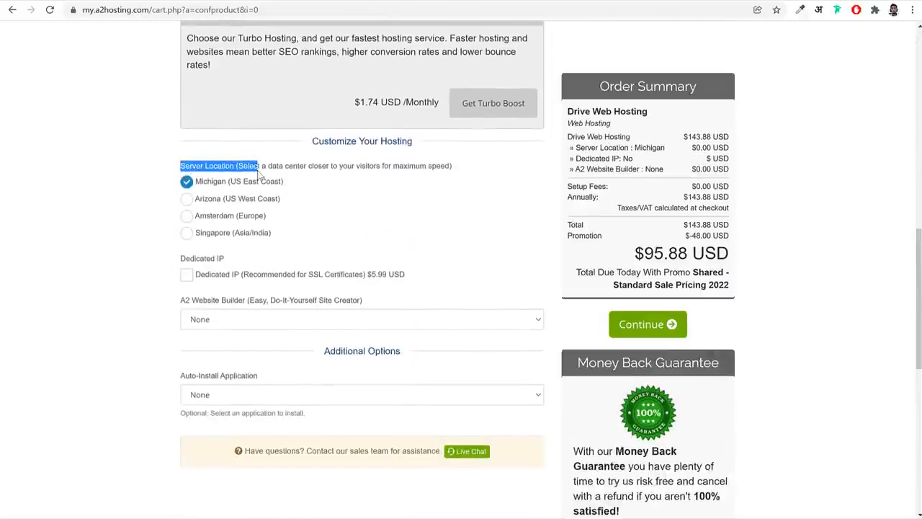
{"action": "left_click", "coordinate": [291, 176]}
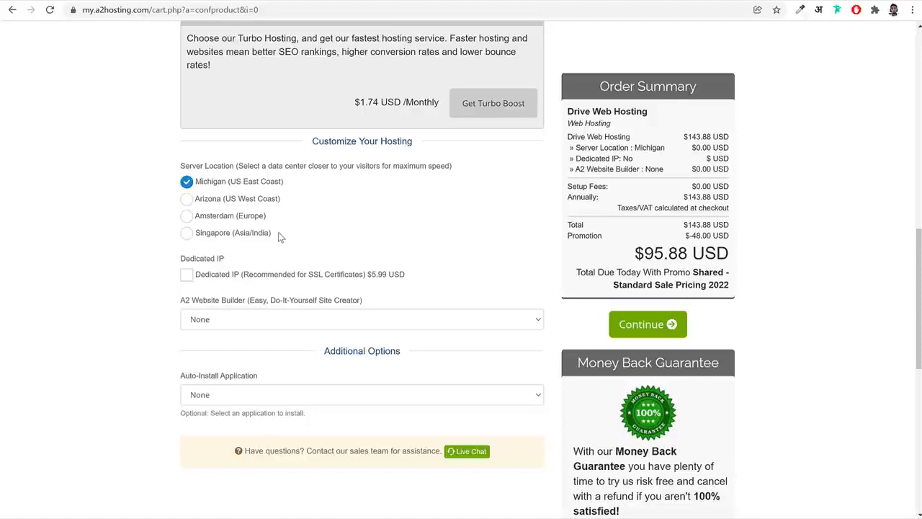
{"action": "left_click", "coordinate": [222, 235]}
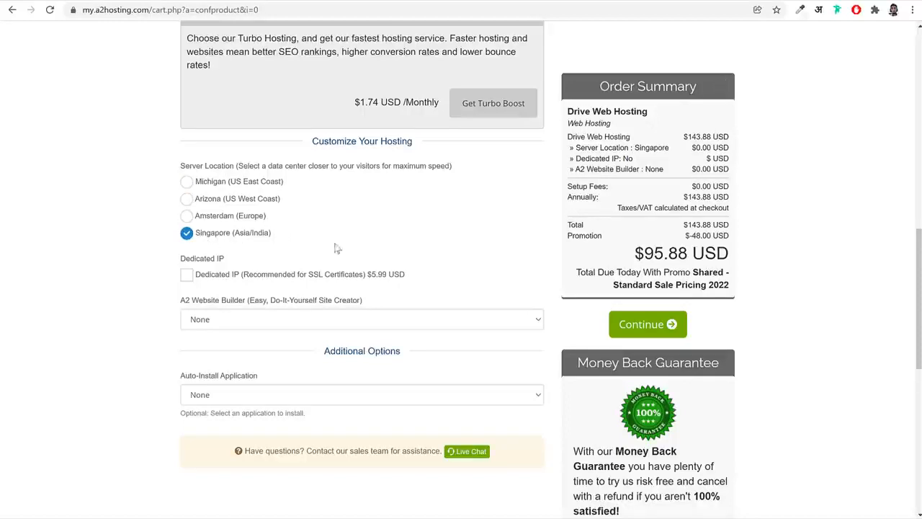
{"action": "left_click", "coordinate": [220, 218]}
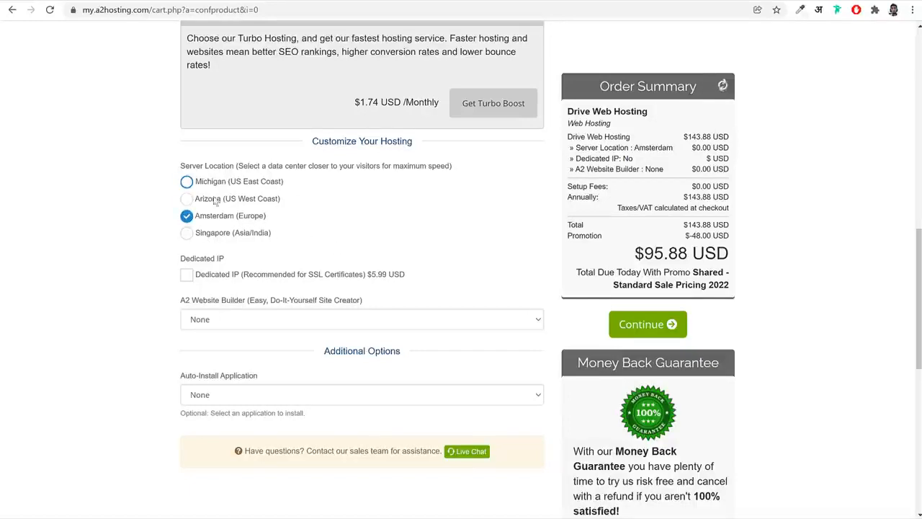
{"action": "left_click", "coordinate": [222, 194]}
{"action": "left_click", "coordinate": [213, 189]}
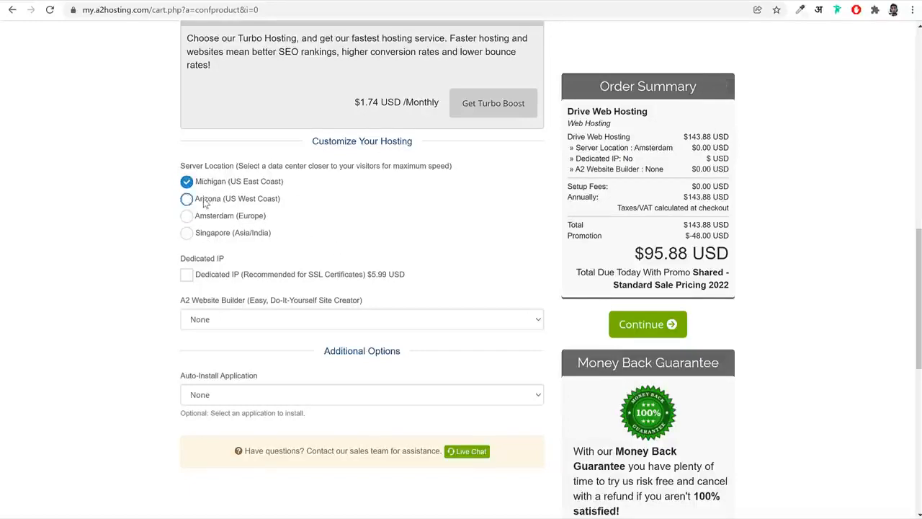
{"action": "left_click", "coordinate": [206, 201]}
{"action": "left_click", "coordinate": [245, 232]}
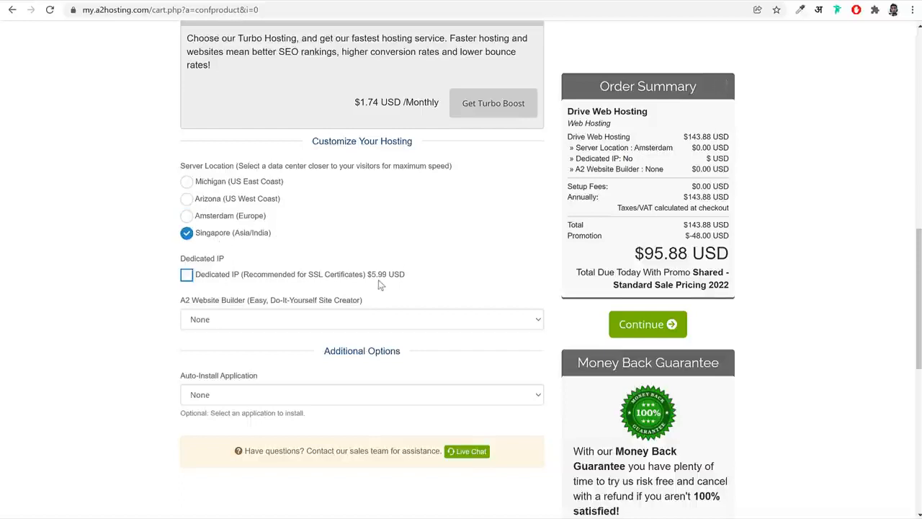
Review the Dedicated IP and A2 Website Builder options and highlight the Auto-Install Application label
{"action": "scroll", "coordinate": [380, 285], "scroll_direction": "down", "scroll_amount": 1}
{"action": "left_click", "coordinate": [206, 264]}
{"action": "left_click", "coordinate": [223, 328]}
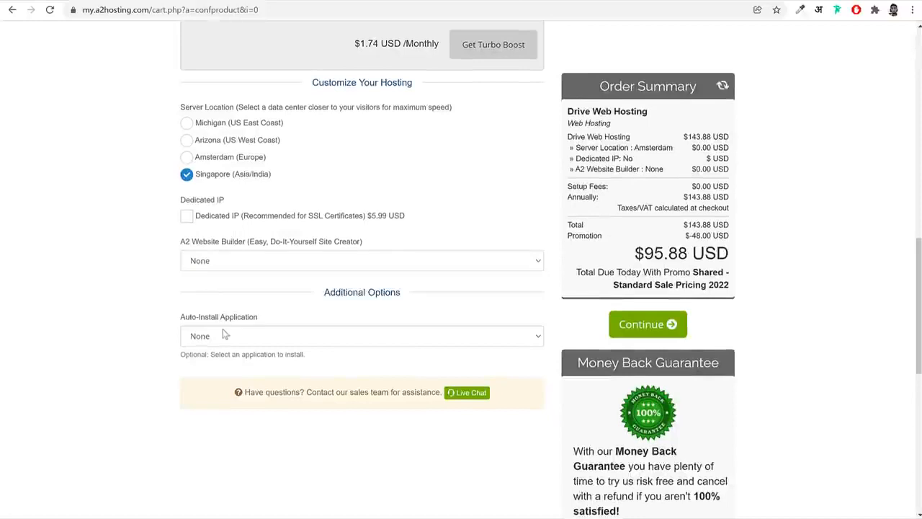
{"action": "left_click_drag", "start_coordinate": [182, 318], "coordinate": [255, 320]}
{"action": "left_click", "coordinate": [242, 339]}
{"action": "left_click", "coordinate": [239, 282]}
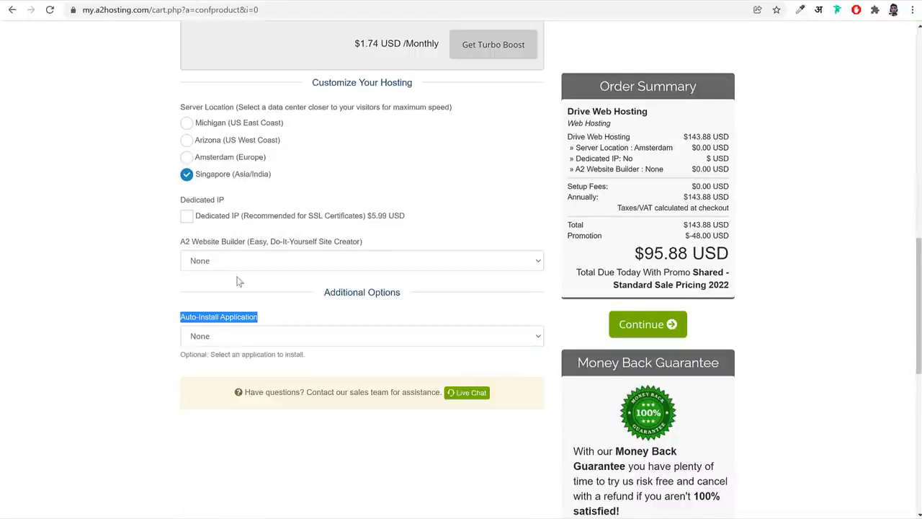
{"action": "left_click", "coordinate": [237, 249]}
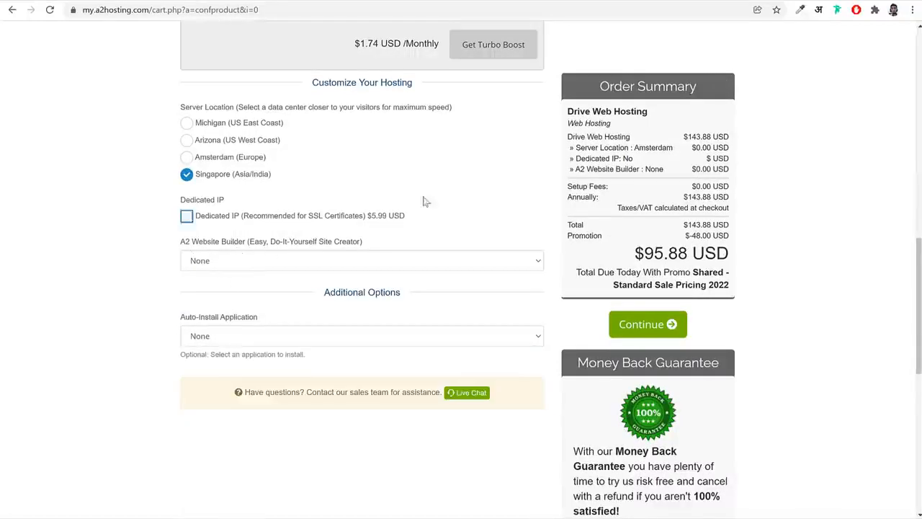
Continue with the configured Drive Web Hosting plan and proceed from the cart review to checkout
{"action": "left_click", "coordinate": [660, 335]}
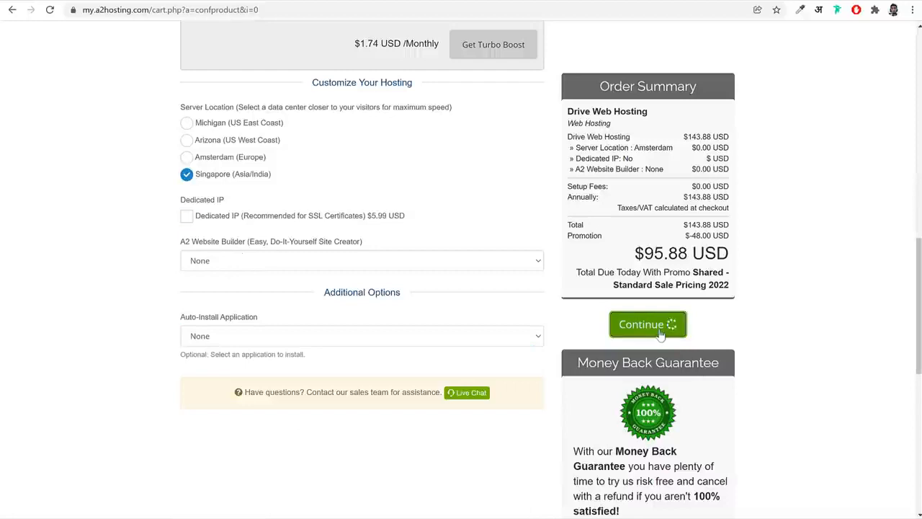
{"action": "scroll", "coordinate": [770, 418], "scroll_direction": "down", "scroll_amount": 1}
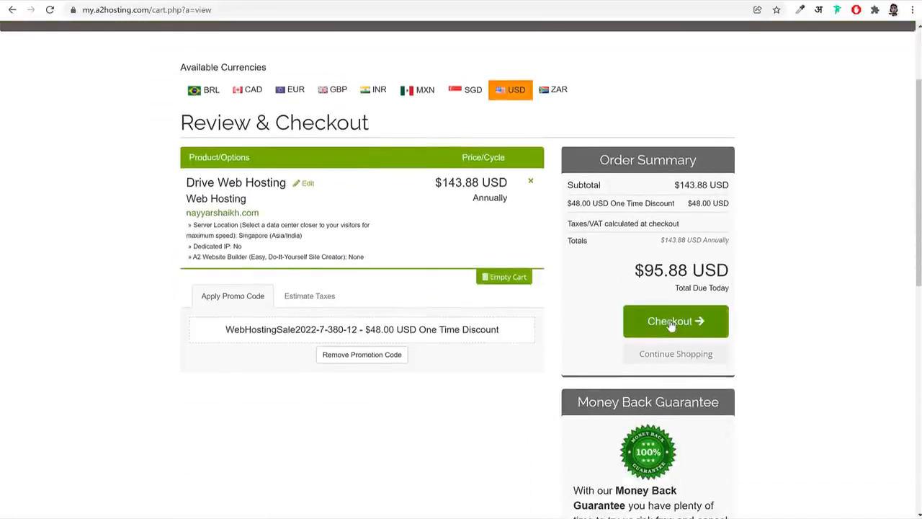
{"action": "left_click", "coordinate": [670, 324]}
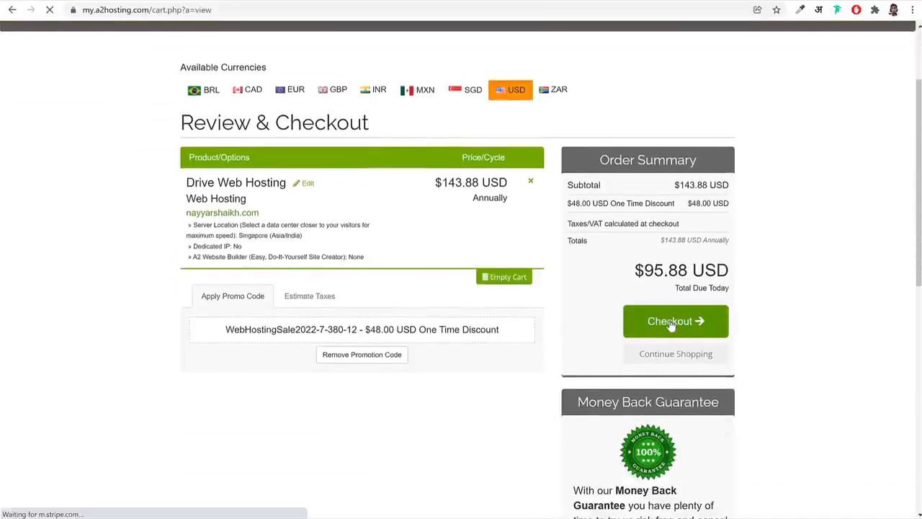
Review the checkout form's personal information, billing address, VAT number and GSTIN number fields
{"action": "scroll", "coordinate": [444, 203], "scroll_direction": "down", "scroll_amount": 2}
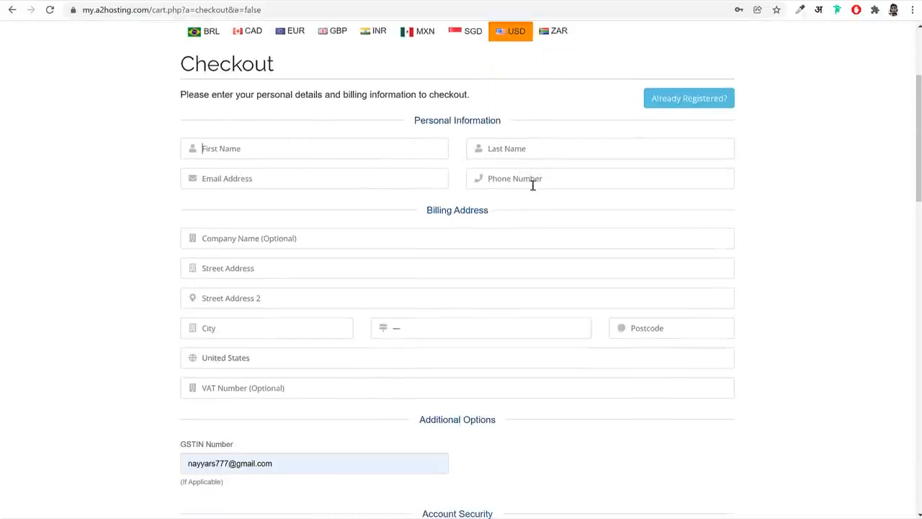
{"action": "scroll", "coordinate": [642, 195], "scroll_direction": "down", "scroll_amount": 2}
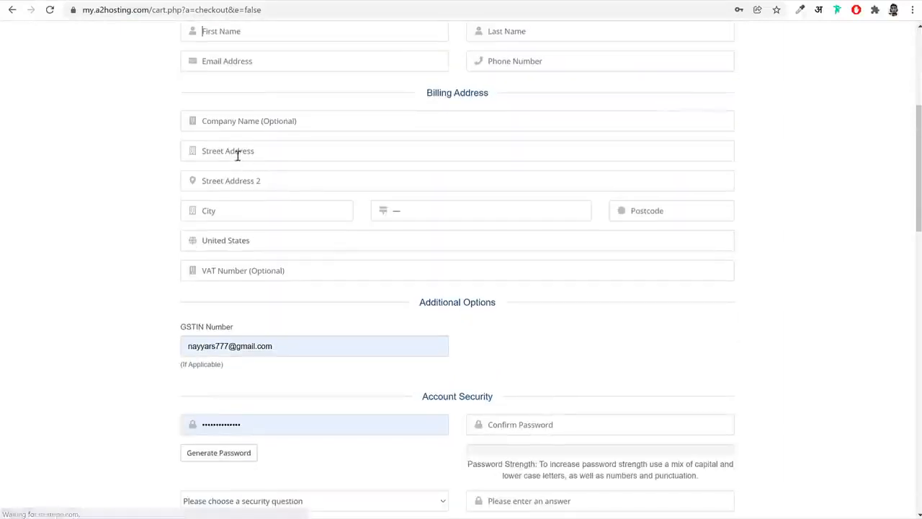
{"action": "scroll", "coordinate": [668, 196], "scroll_direction": "down", "scroll_amount": 3}
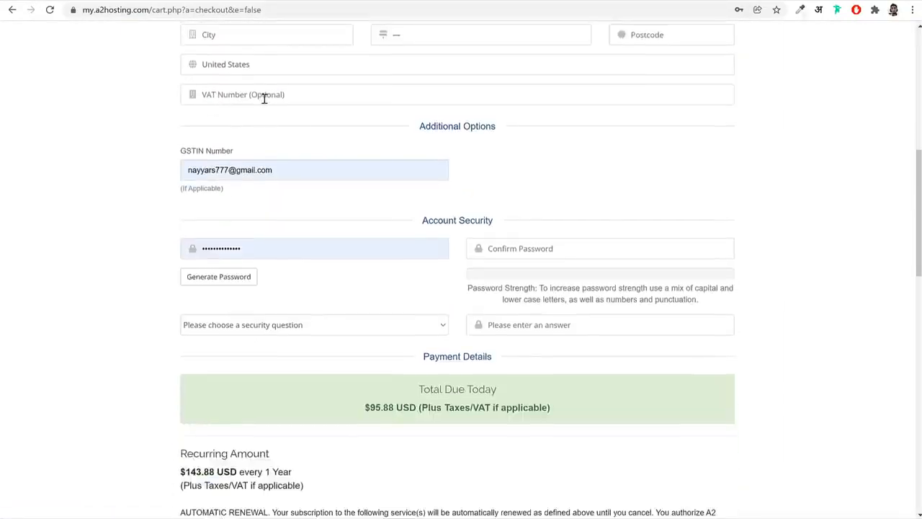
{"action": "left_click", "coordinate": [264, 98]}
{"action": "triple_click", "coordinate": [284, 168]}
{"action": "left_click", "coordinate": [300, 143]}
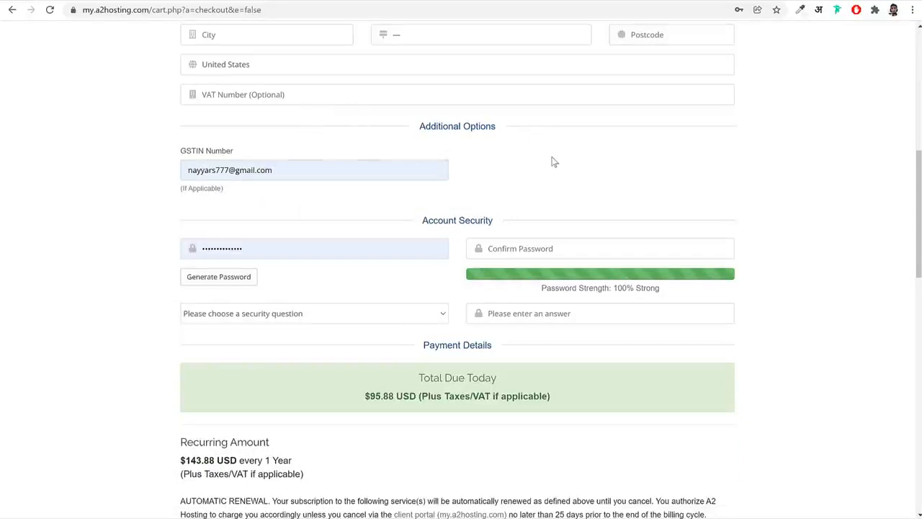
Examine the password and Confirm Password fields under Account Security and recheck the personal details fields above
{"action": "left_click", "coordinate": [319, 241]}
{"action": "left_click", "coordinate": [311, 237]}
{"action": "left_click", "coordinate": [309, 242]}
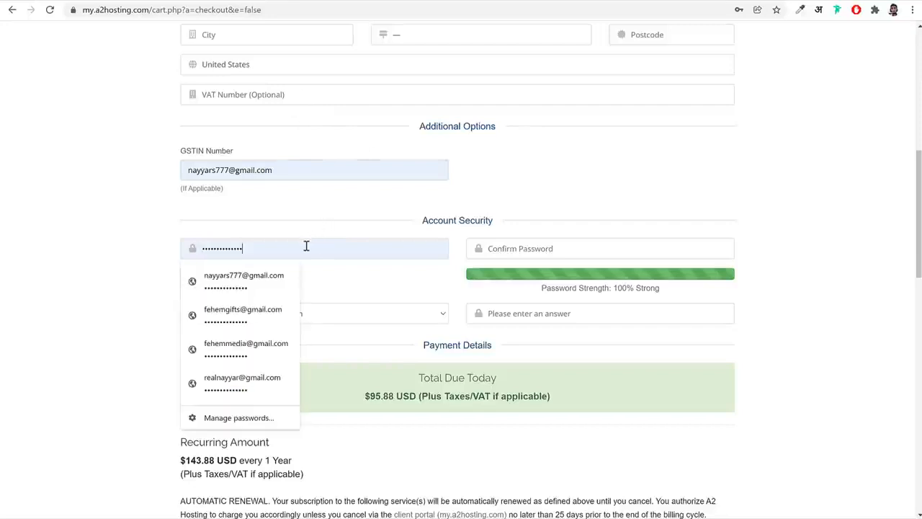
{"action": "double_click", "coordinate": [312, 244]}
{"action": "left_click", "coordinate": [300, 245]}
{"action": "left_click", "coordinate": [566, 250]}
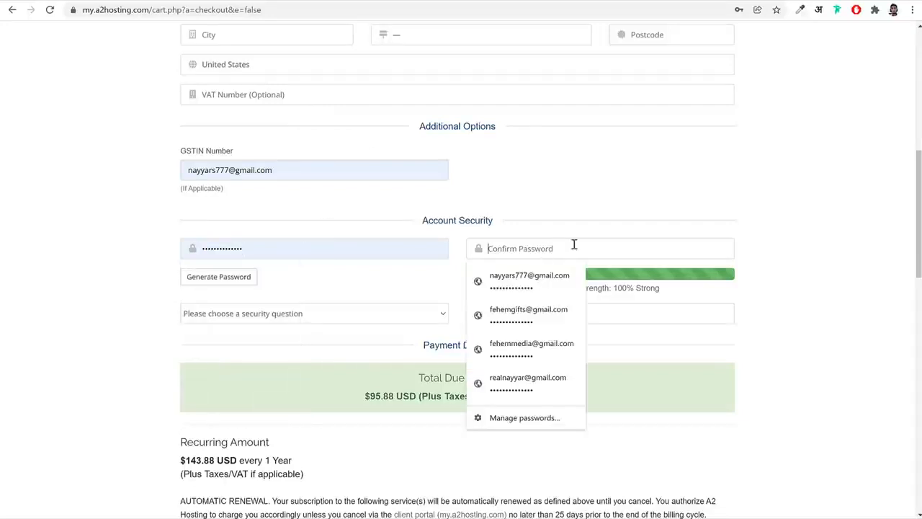
{"action": "left_click", "coordinate": [376, 231]}
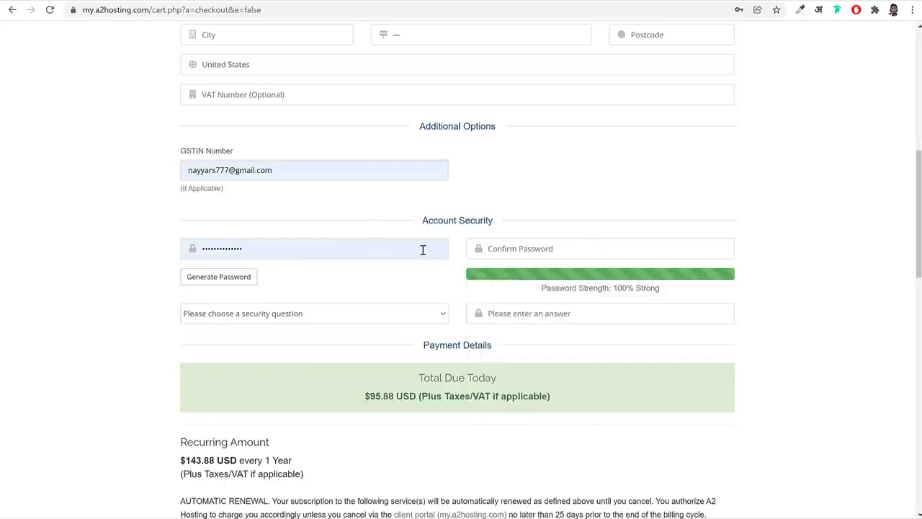
{"action": "left_click", "coordinate": [214, 248]}
{"action": "double_click", "coordinate": [214, 248]}
{"action": "left_click", "coordinate": [516, 250]}
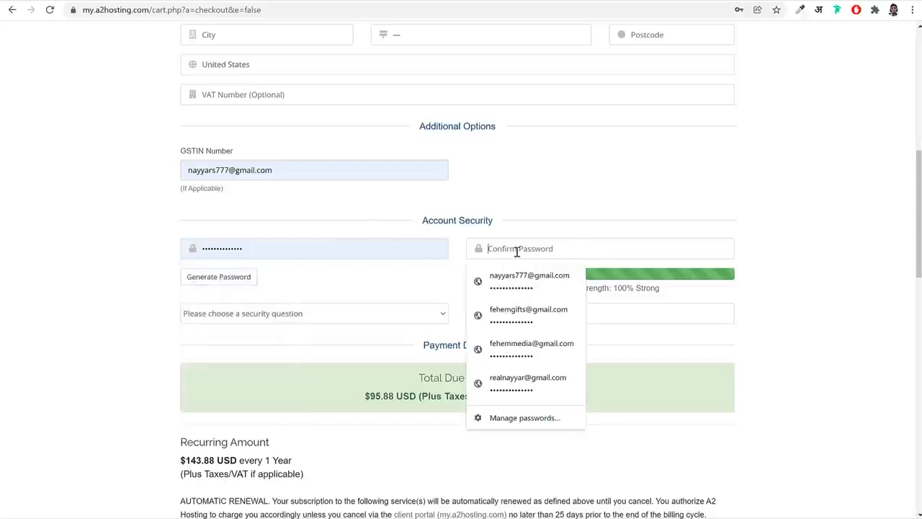
{"action": "left_click", "coordinate": [839, 262]}
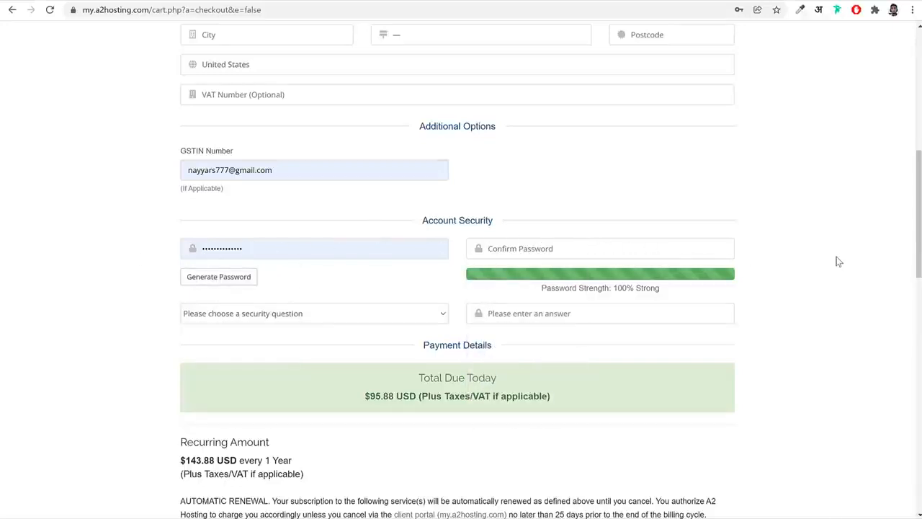
{"action": "scroll", "coordinate": [832, 281], "scroll_direction": "up", "scroll_amount": 4}
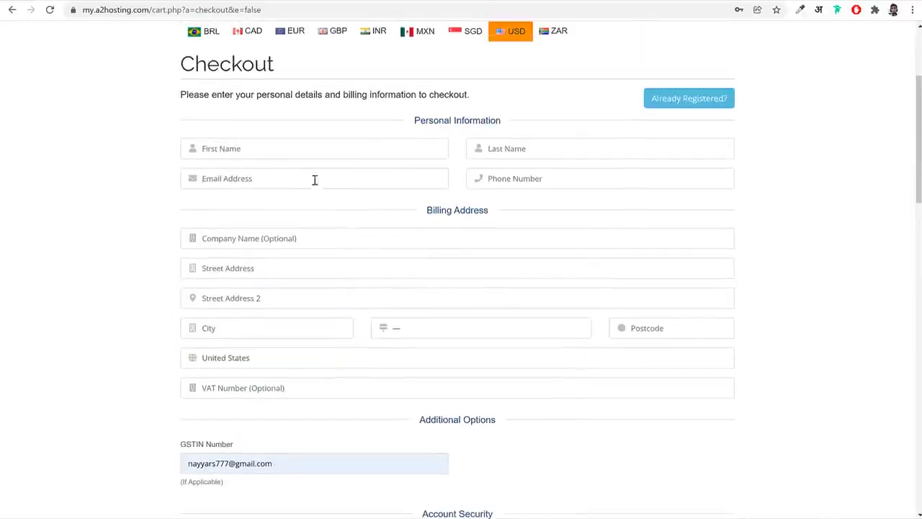
{"action": "scroll", "coordinate": [349, 237], "scroll_direction": "down", "scroll_amount": 4}
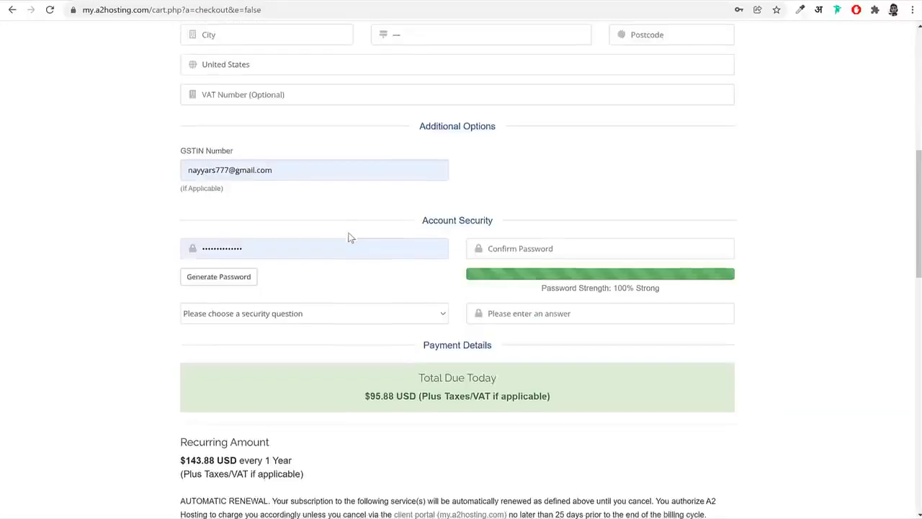
{"action": "left_click", "coordinate": [316, 251]}
{"action": "left_click", "coordinate": [151, 259]}
Highlight the card payment option, try PayPal and Skrill, and set the payment method to Credit/Debit Card
{"action": "scroll", "coordinate": [853, 286], "scroll_direction": "down", "scroll_amount": 6}
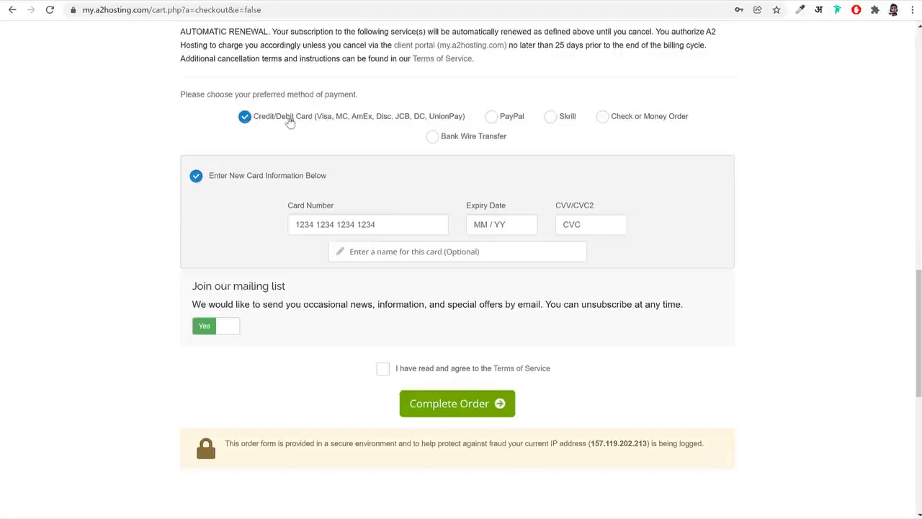
{"action": "left_click_drag", "start_coordinate": [258, 119], "coordinate": [315, 124]}
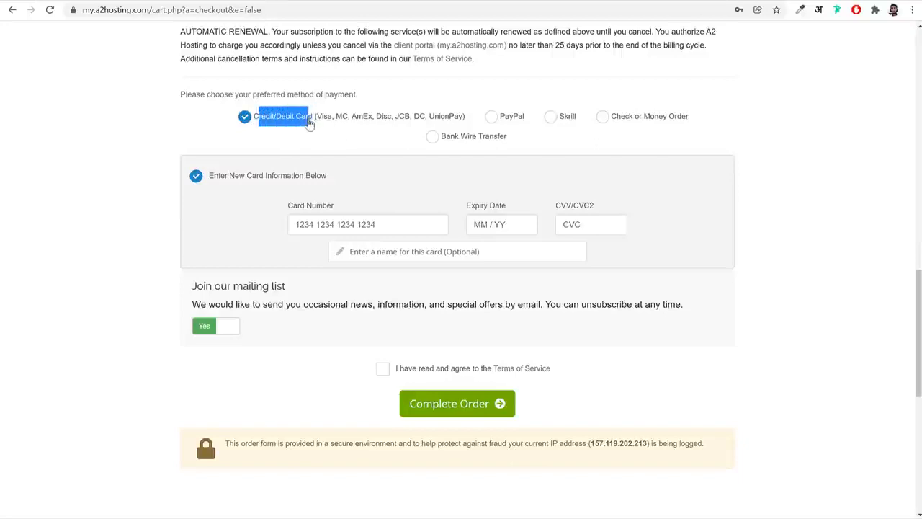
{"action": "left_click", "coordinate": [491, 117]}
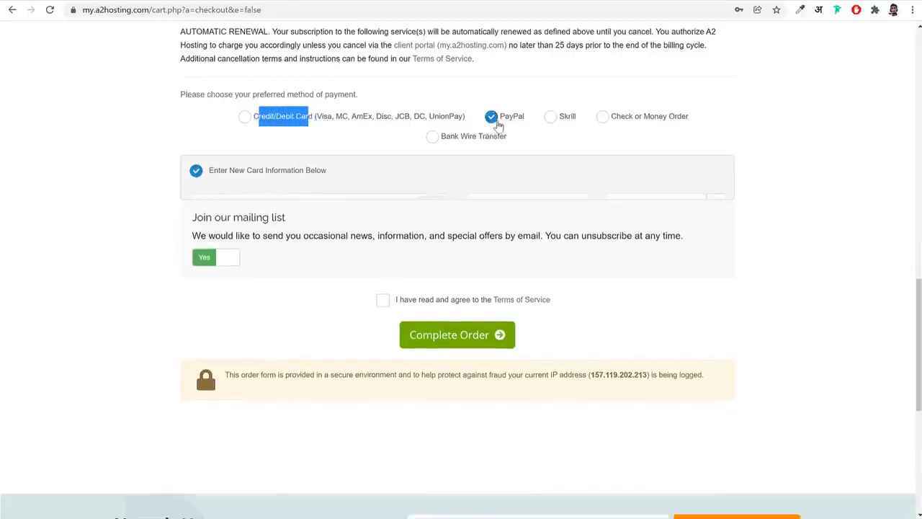
{"action": "left_click", "coordinate": [551, 116]}
{"action": "left_click", "coordinate": [355, 116]}
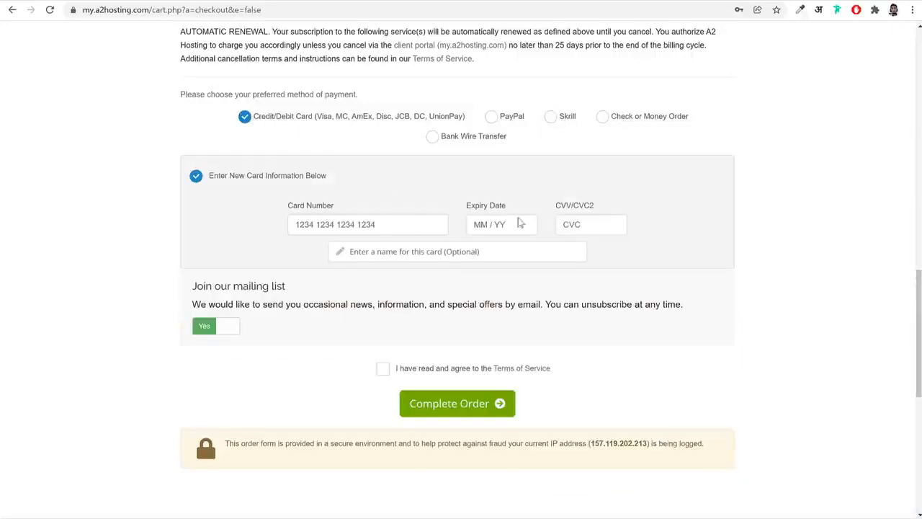
Highlight the CVV/CVC2 label of the card form and the list of accepted card types
{"action": "left_click_drag", "start_coordinate": [553, 206], "coordinate": [604, 209]}
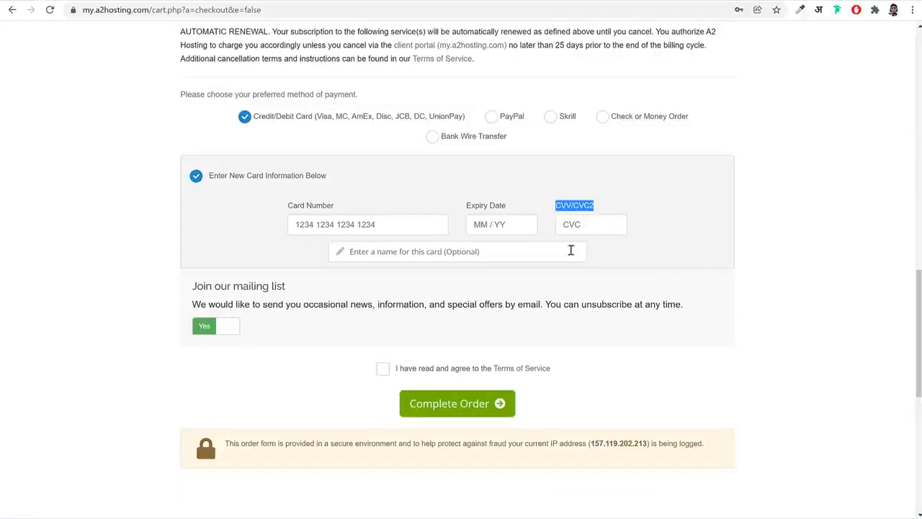
{"action": "left_click", "coordinate": [446, 254]}
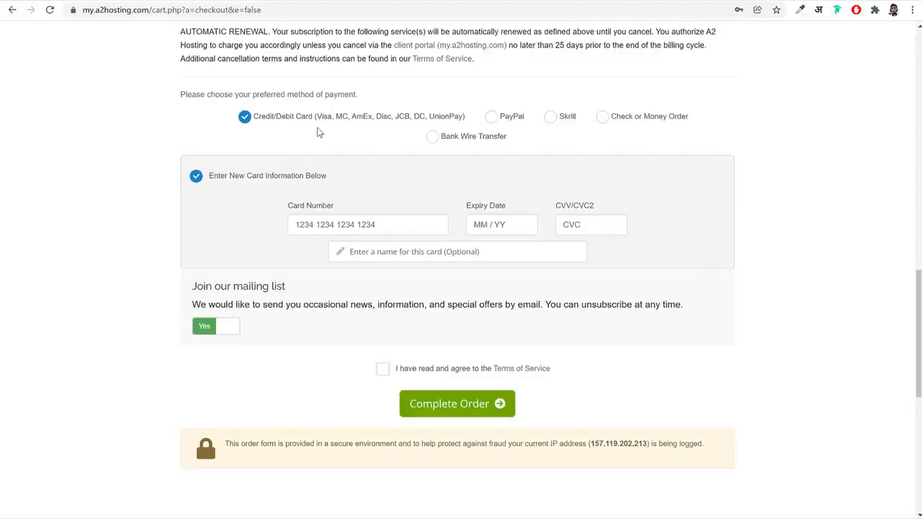
{"action": "left_click_drag", "start_coordinate": [318, 125], "coordinate": [462, 125]}
{"action": "left_click", "coordinate": [749, 164]}
Agree to the Terms of Service and complete the hosting order
{"action": "left_click", "coordinate": [383, 369]}
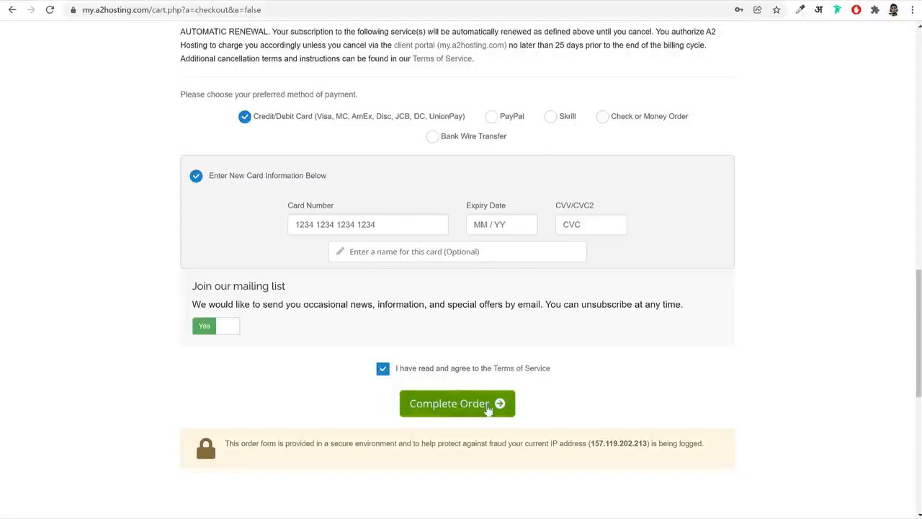
{"action": "left_click", "coordinate": [480, 401]}
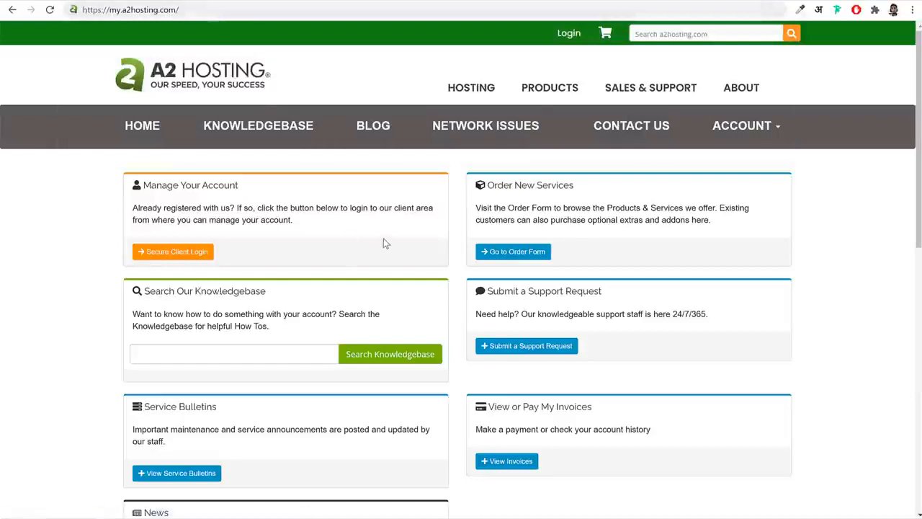
Open the secure client login of A2 Hosting and log in with the prefilled account credentials
{"action": "left_click", "coordinate": [192, 256]}
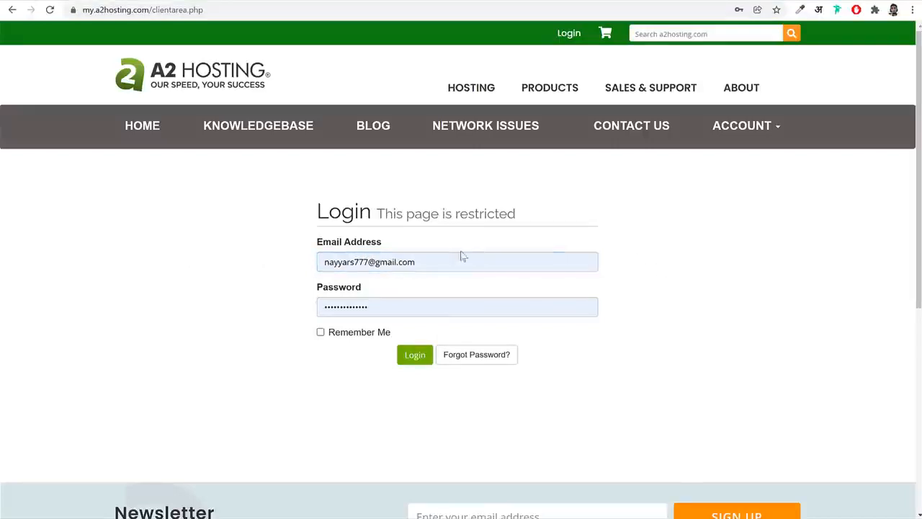
{"action": "left_click", "coordinate": [412, 360]}
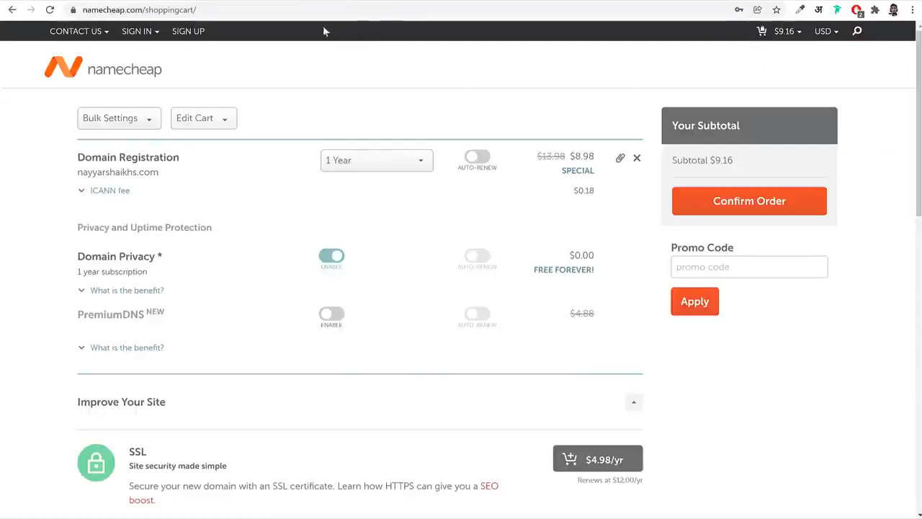
Switch to Namecheap, sign in to the account and open its Domain List
{"action": "left_click", "coordinate": [137, 31]}
{"action": "left_click", "coordinate": [172, 137]}
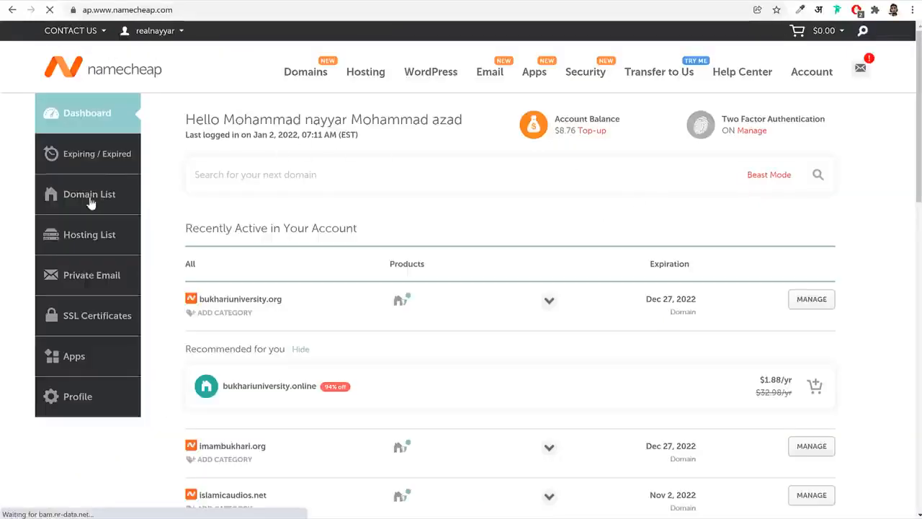
{"action": "left_click", "coordinate": [91, 196]}
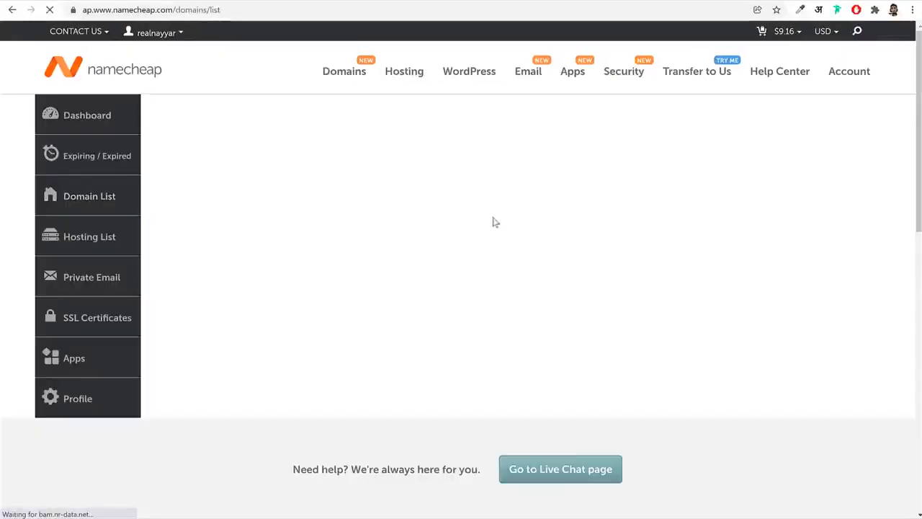
Find fehem.in in the Domain List and open its management page
{"action": "scroll", "coordinate": [531, 339], "scroll_direction": "down", "scroll_amount": 1}
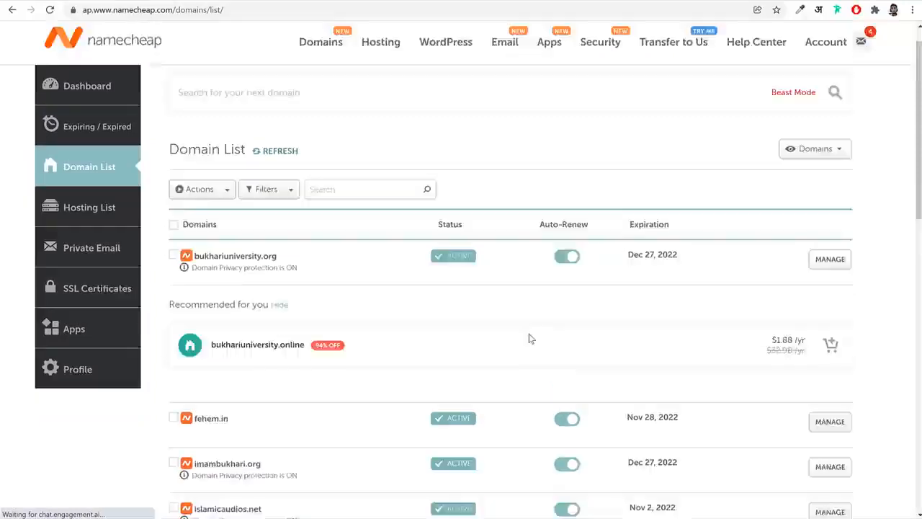
{"action": "scroll", "coordinate": [530, 338], "scroll_direction": "down", "scroll_amount": 2}
{"action": "left_click_drag", "start_coordinate": [243, 273], "coordinate": [193, 279]}
{"action": "left_click", "coordinate": [832, 281]}
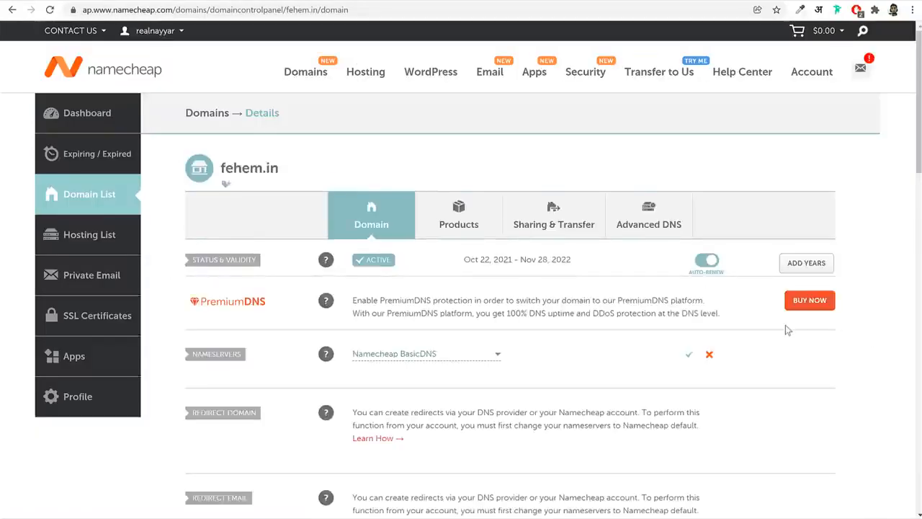
Set the nameservers type of fehem.in to Custom DNS
{"action": "scroll", "coordinate": [787, 329], "scroll_direction": "down", "scroll_amount": 2}
{"action": "left_click_drag", "start_coordinate": [251, 242], "coordinate": [186, 244]}
{"action": "mouse_move", "coordinate": [325, 237]}
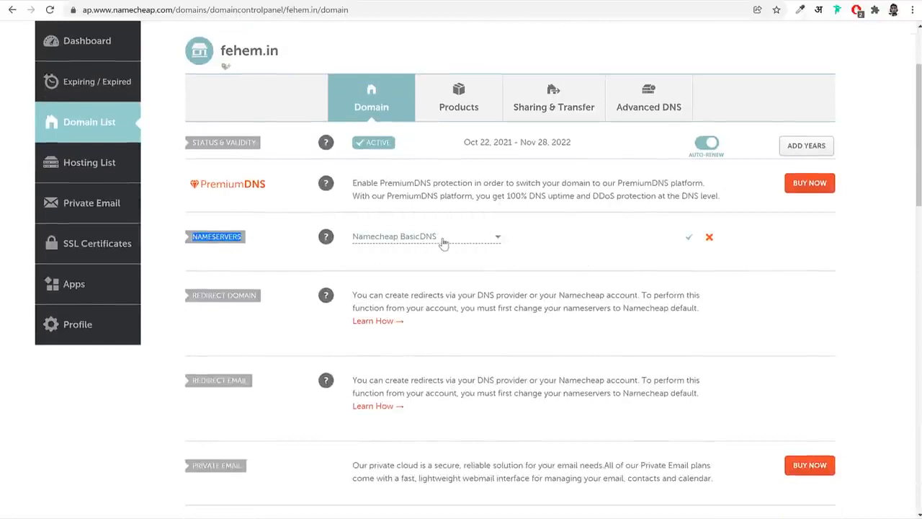
{"action": "left_click", "coordinate": [439, 241]}
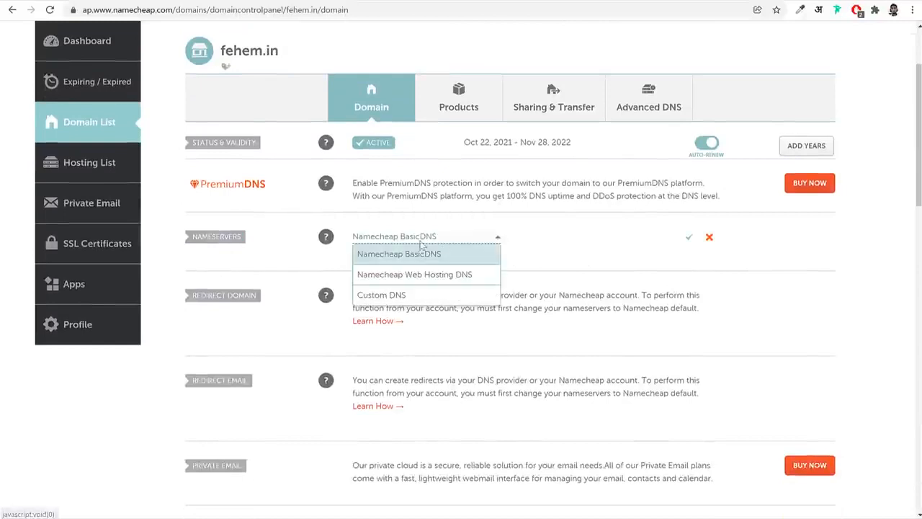
{"action": "left_click", "coordinate": [400, 296]}
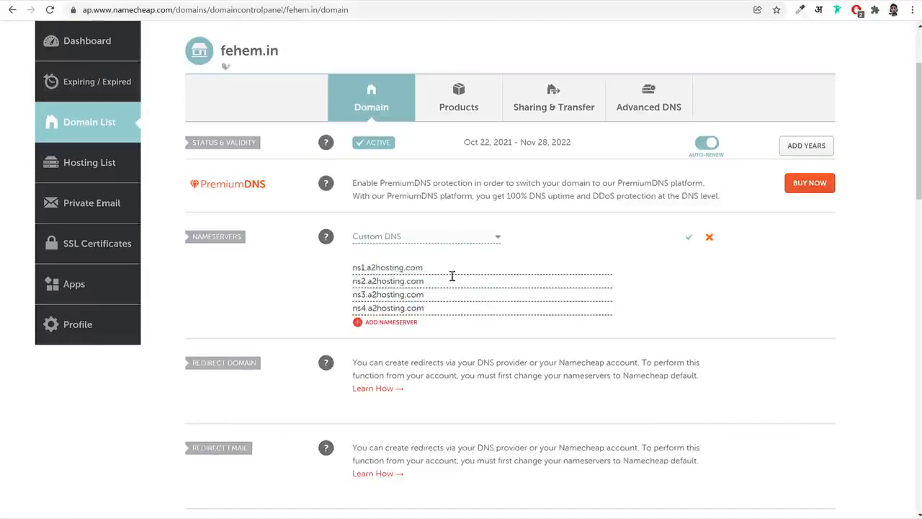
Clear all four prefilled custom nameserver entries of fehem.in
{"action": "left_click_drag", "start_coordinate": [453, 276], "coordinate": [322, 269]}
{"action": "key", "text": "BackSpace"}
{"action": "key", "text": "Tab"}
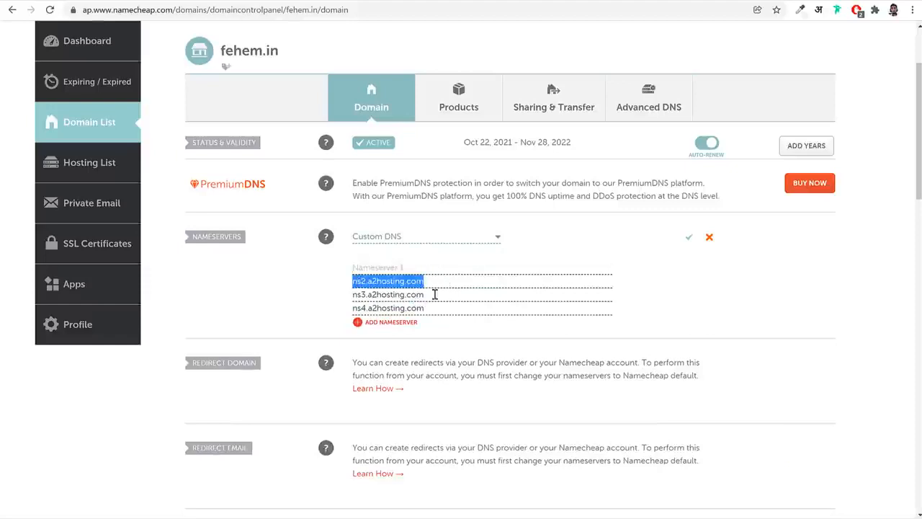
{"action": "key", "text": "BackSpace"}
{"action": "left_click_drag", "start_coordinate": [434, 294], "coordinate": [336, 298]}
{"action": "key", "text": "BackSpace"}
{"action": "left_click_drag", "start_coordinate": [456, 306], "coordinate": [333, 313]}
{"action": "key", "text": "BackSpace"}
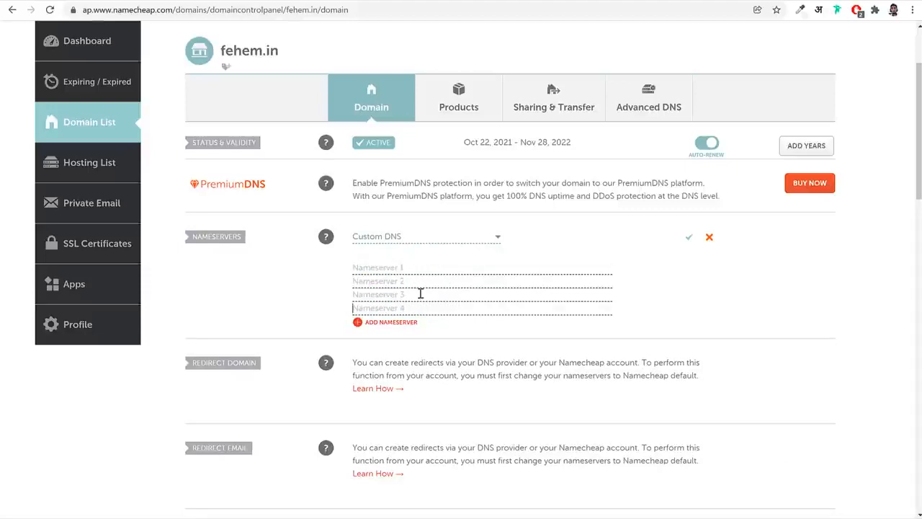
Switch to the A2 Hosting client area and open the account details of the Turbo Boost web hosting
{"action": "key", "text": "ctrl+Tab"}
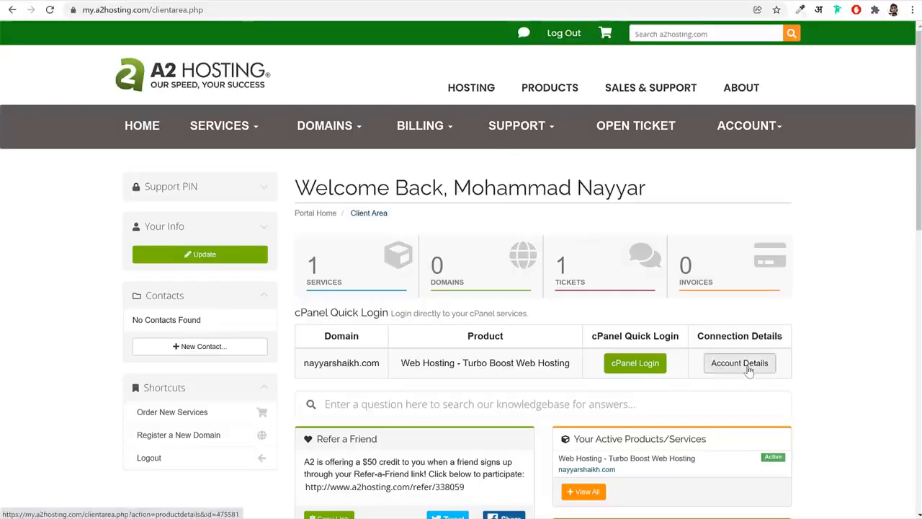
{"action": "scroll", "coordinate": [745, 373], "scroll_direction": "down", "scroll_amount": 2}
{"action": "left_click", "coordinate": [742, 251]}
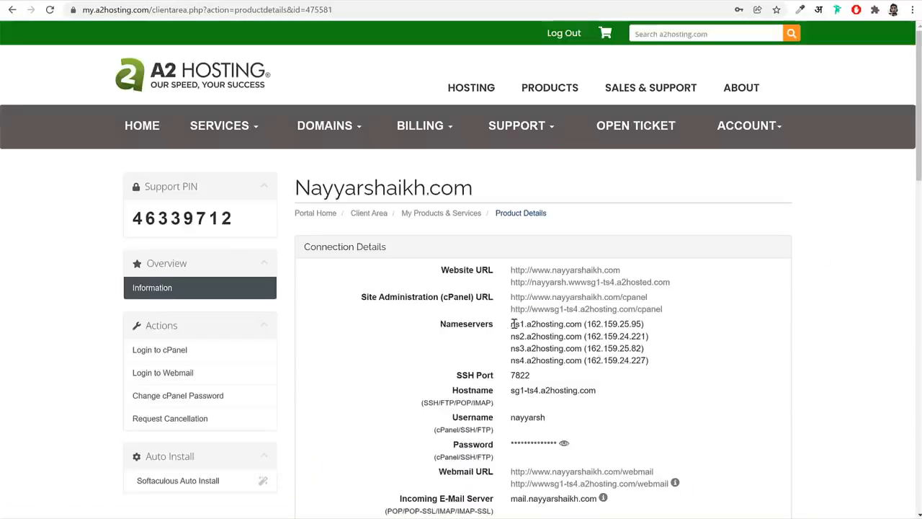
Copy ns1.a2hosting.com and ns2.a2hosting.com from A2 Hosting's connection details into Nameserver 1 and Nameserver 2 at Namecheap
{"action": "left_click_drag", "start_coordinate": [511, 324], "coordinate": [582, 326]}
{"action": "key", "text": "ctrl+c"}
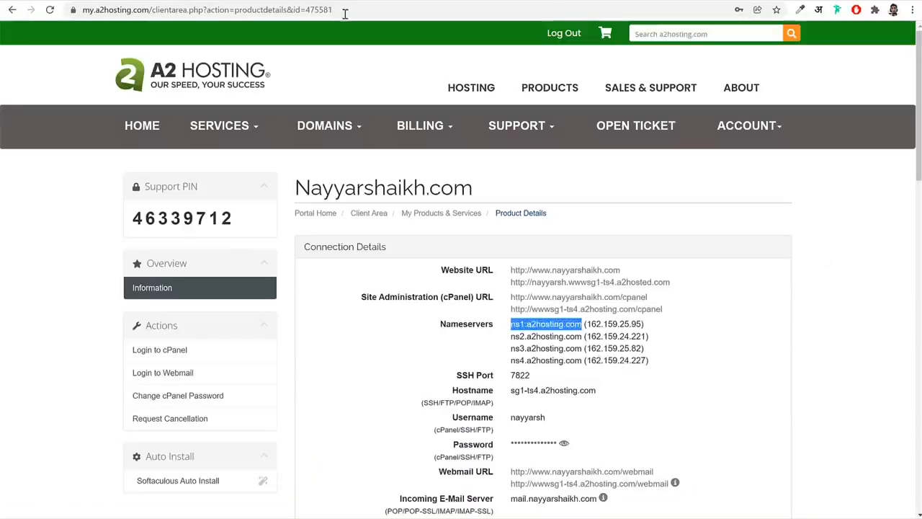
{"action": "left_click", "coordinate": [363, 0]}
{"action": "left_click", "coordinate": [437, 272]}
{"action": "key", "text": "ctrl+v"}
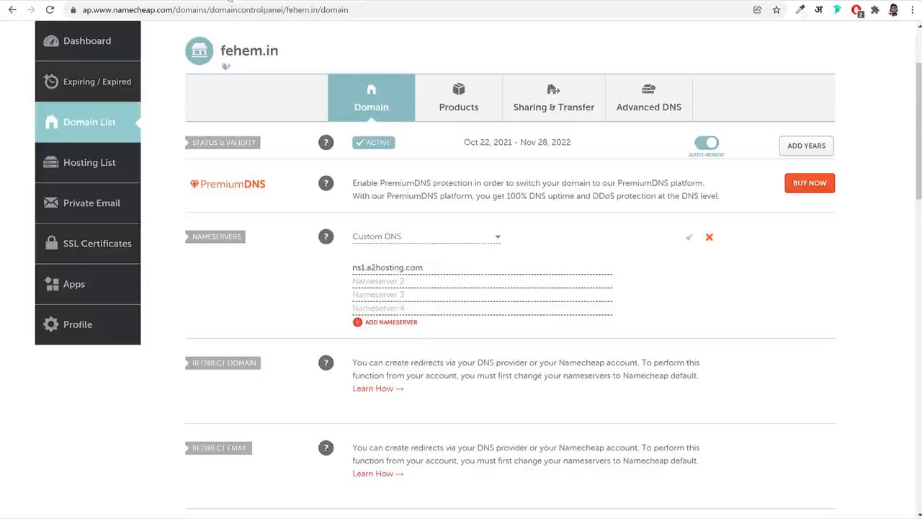
{"action": "left_click", "coordinate": [231, 1]}
{"action": "left_click_drag", "start_coordinate": [511, 336], "coordinate": [580, 339]}
{"action": "key", "text": "ctrl+c"}
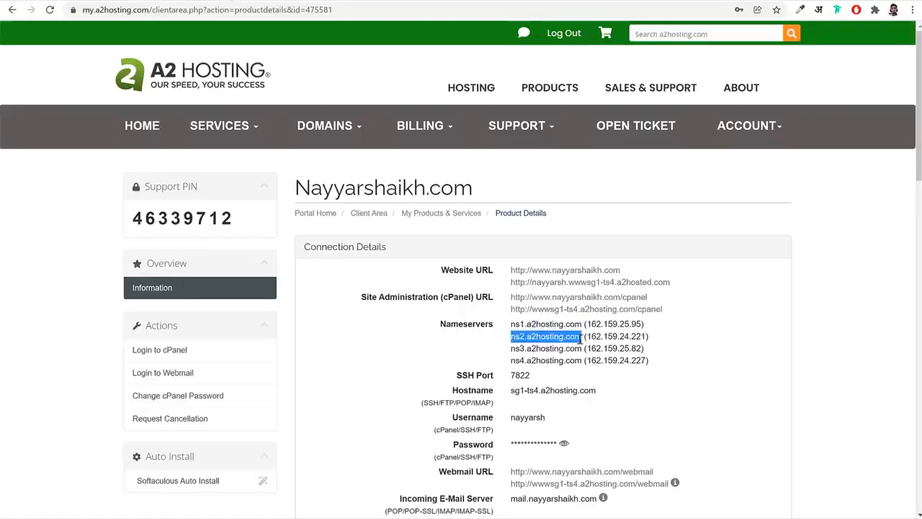
{"action": "left_click", "coordinate": [385, 2]}
{"action": "left_click", "coordinate": [394, 282]}
{"action": "key", "text": "ctrl+v"}
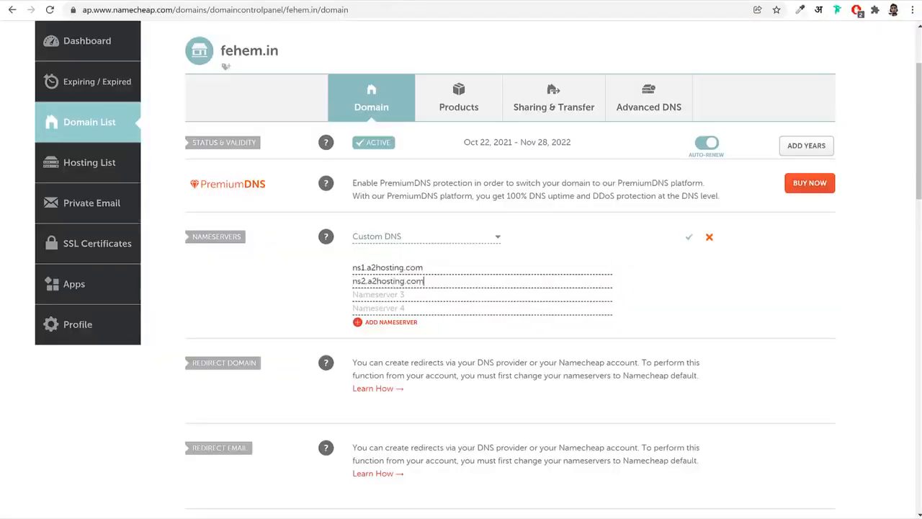
Copy ns3.a2hosting.com and ns4.a2hosting.com from A2 Hosting into Nameserver 3 and Nameserver 4 at Namecheap and save the nameservers
{"action": "left_click", "coordinate": [231, 1]}
{"action": "left_click_drag", "start_coordinate": [511, 349], "coordinate": [581, 349]}
{"action": "key", "text": "ctrl+c"}
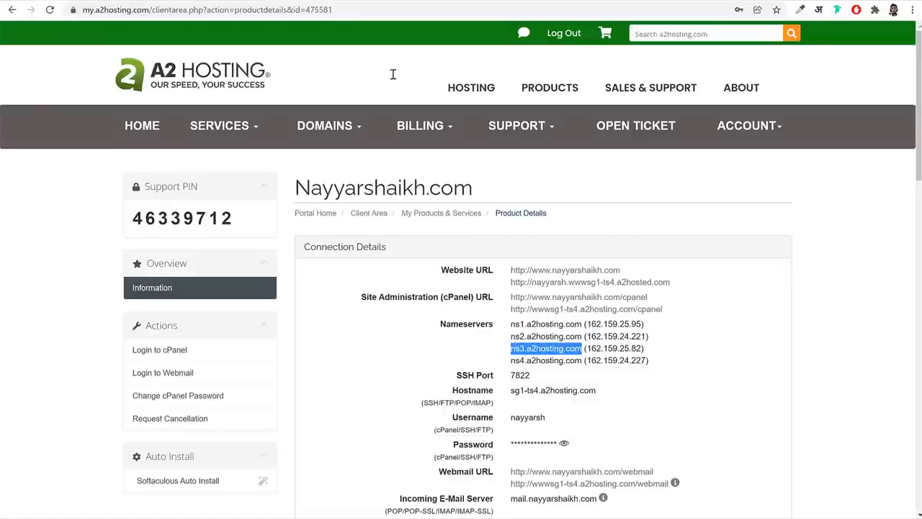
{"action": "left_click", "coordinate": [343, 3]}
{"action": "left_click", "coordinate": [378, 294]}
{"action": "key", "text": "ctrl+v"}
{"action": "left_click", "coordinate": [234, 1]}
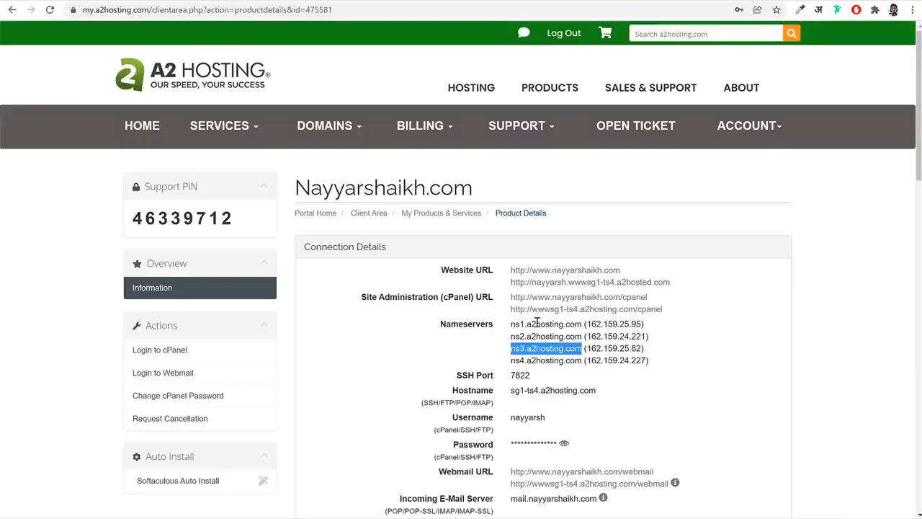
{"action": "left_click_drag", "start_coordinate": [511, 360], "coordinate": [583, 363]}
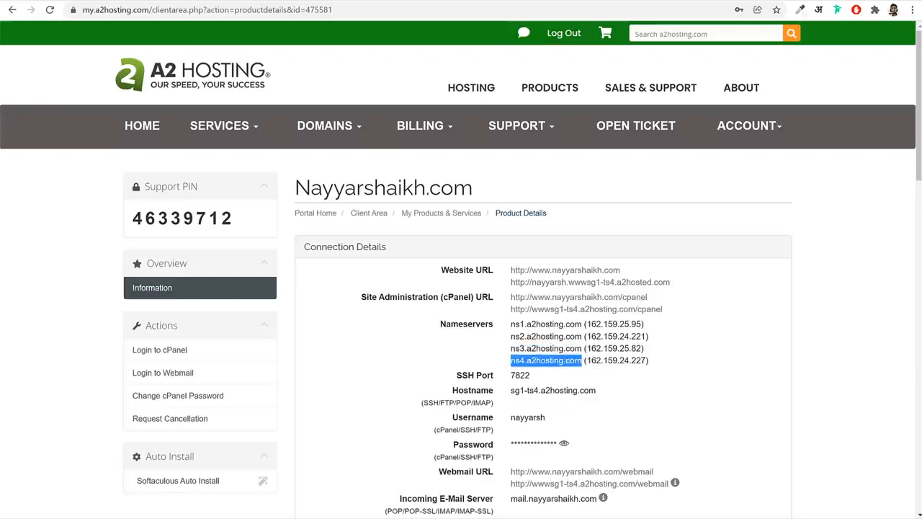
{"action": "key", "text": "ctrl+c"}
{"action": "left_click", "coordinate": [343, 2]}
{"action": "left_click", "coordinate": [376, 308]}
{"action": "key", "text": "ctrl+v"}
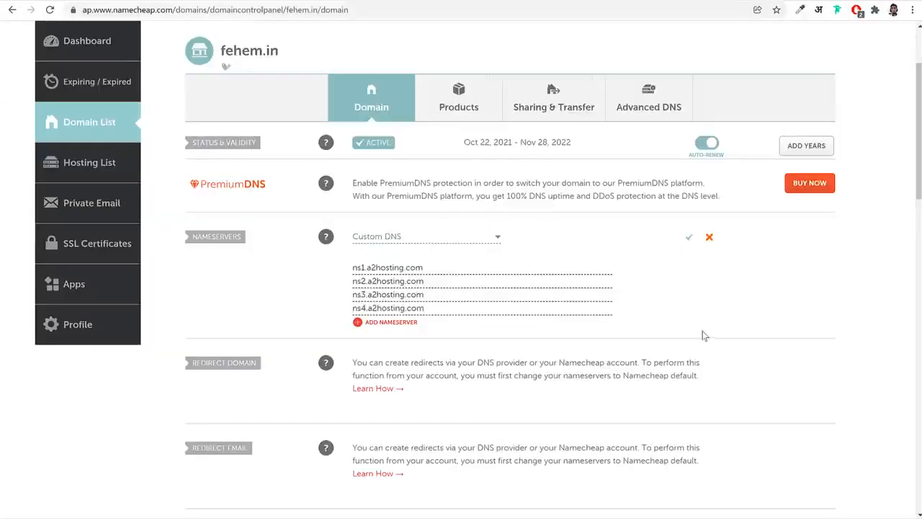
{"action": "left_click", "coordinate": [689, 243]}
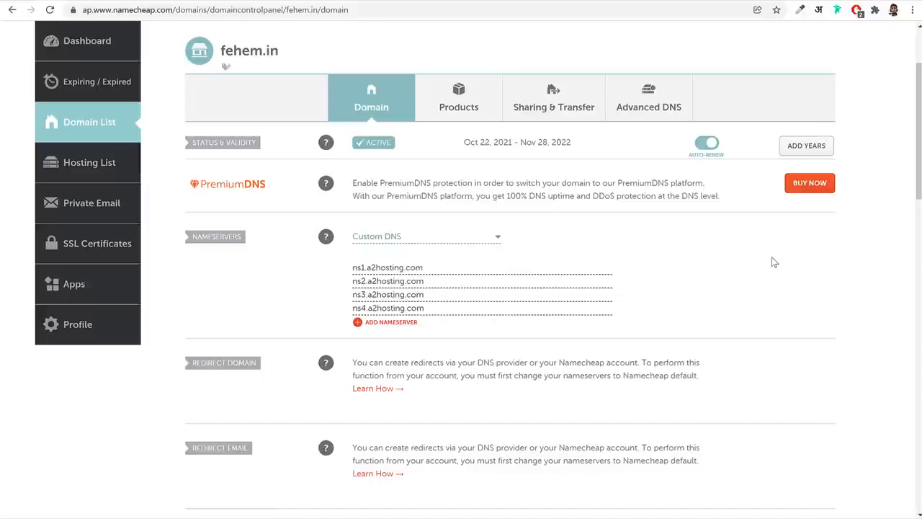
Switch back to the A2 Hosting client area home and log in to the cPanel of the Turbo Boost hosting
{"action": "left_click", "coordinate": [242, 3]}
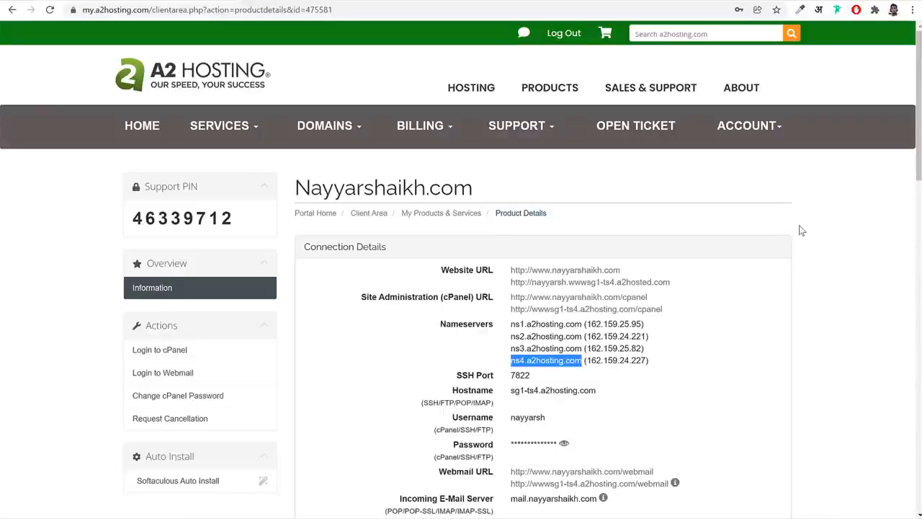
{"action": "left_click", "coordinate": [12, 10]}
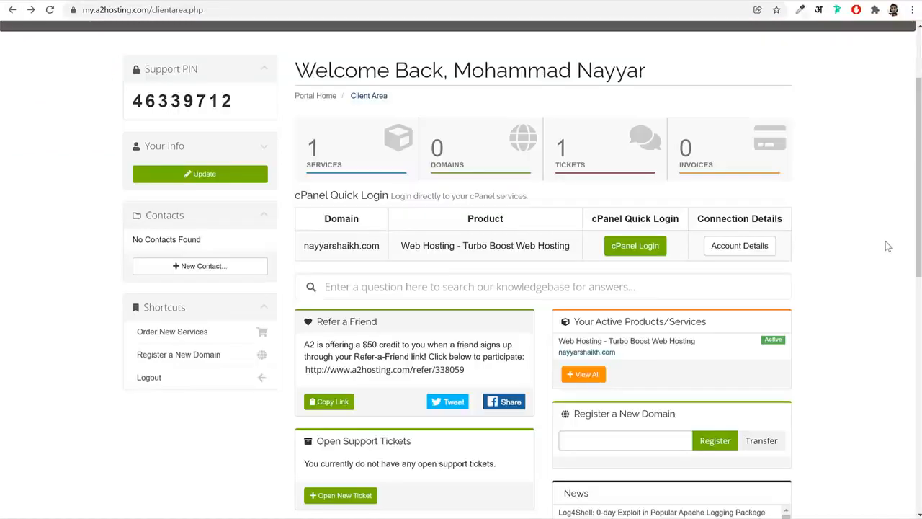
{"action": "left_click", "coordinate": [637, 247]}
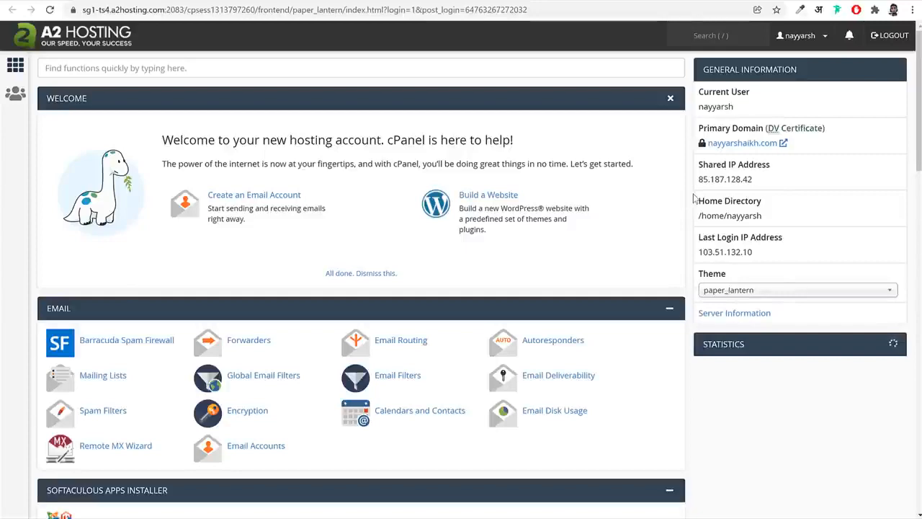
Look over the cPanel home page and highlight the Primary Domain label and its DV Certificate note in the general information
{"action": "scroll", "coordinate": [694, 217], "scroll_direction": "down", "scroll_amount": 3}
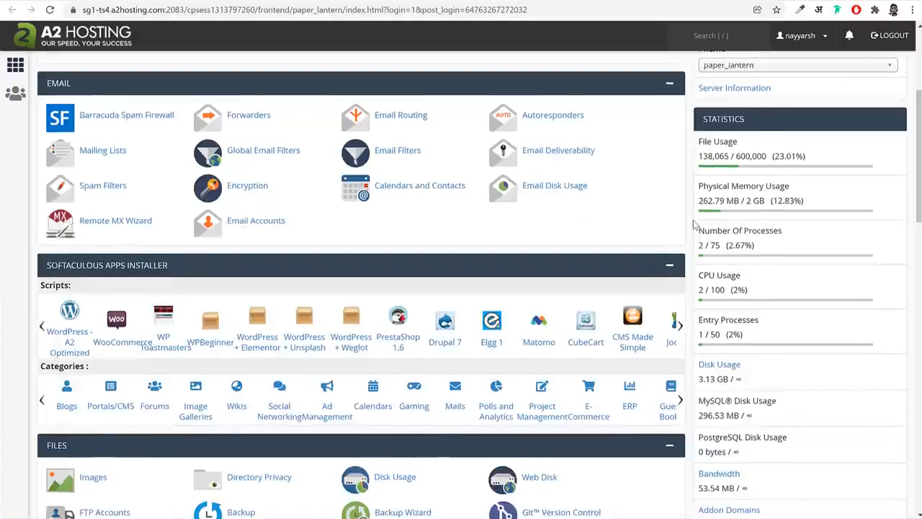
{"action": "scroll", "coordinate": [694, 224], "scroll_direction": "up", "scroll_amount": 3}
{"action": "left_click_drag", "start_coordinate": [697, 130], "coordinate": [765, 136]}
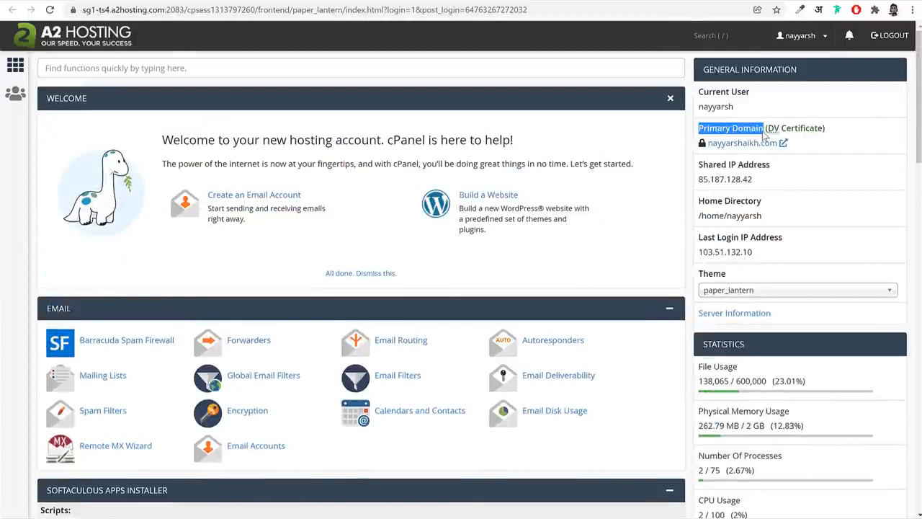
{"action": "left_click", "coordinate": [844, 139]}
{"action": "left_click_drag", "start_coordinate": [768, 132], "coordinate": [822, 137]}
{"action": "left_click", "coordinate": [813, 136]}
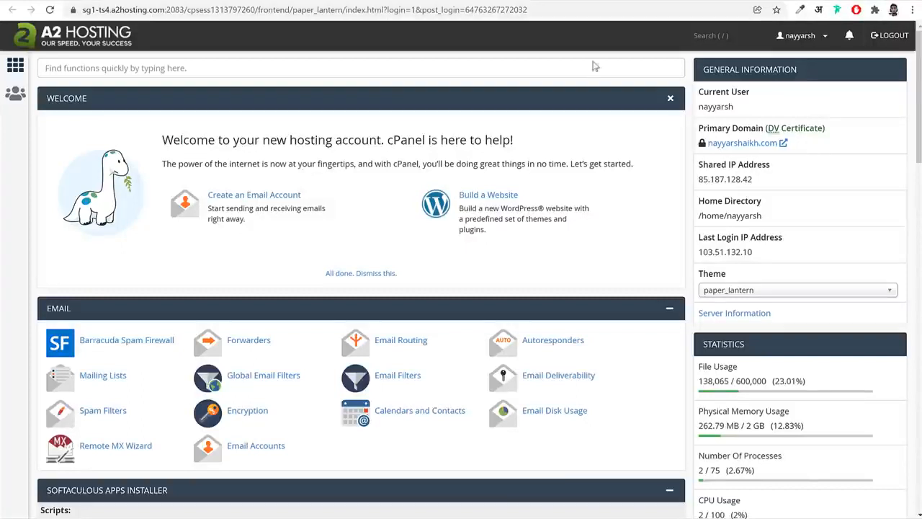
Search cPanel for "ssl", open SSL/TLS Status and review the certificate status of the domains
{"action": "left_click", "coordinate": [268, 71]}
{"action": "type", "text": "ssl"}
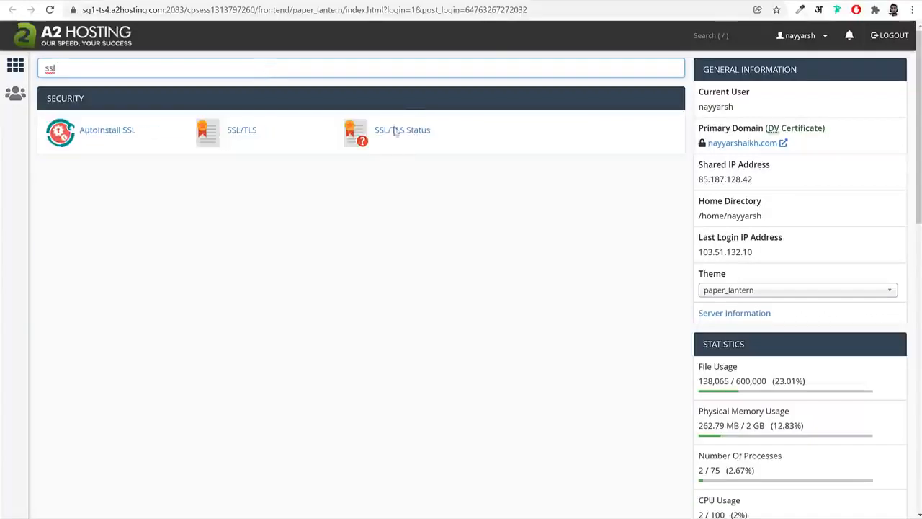
{"action": "left_click", "coordinate": [409, 137]}
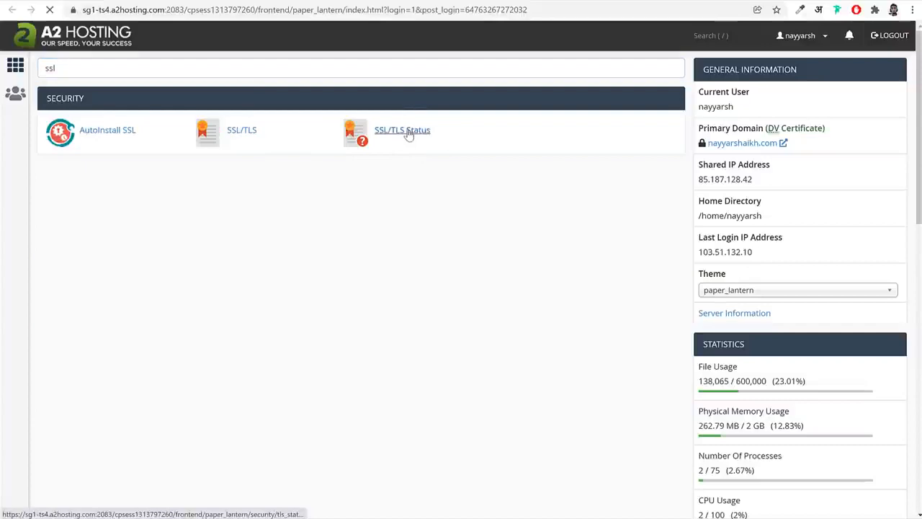
{"action": "scroll", "coordinate": [661, 266], "scroll_direction": "down", "scroll_amount": 7}
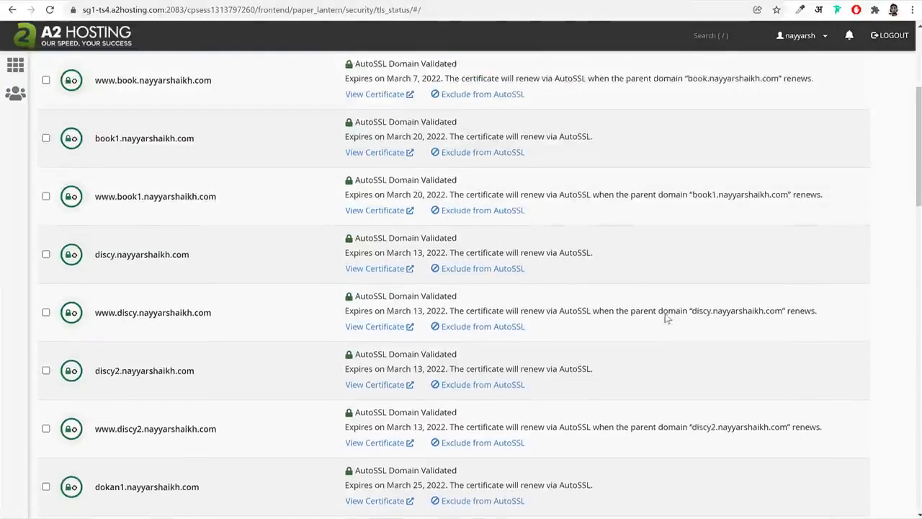
{"action": "scroll", "coordinate": [668, 318], "scroll_direction": "up", "scroll_amount": 7}
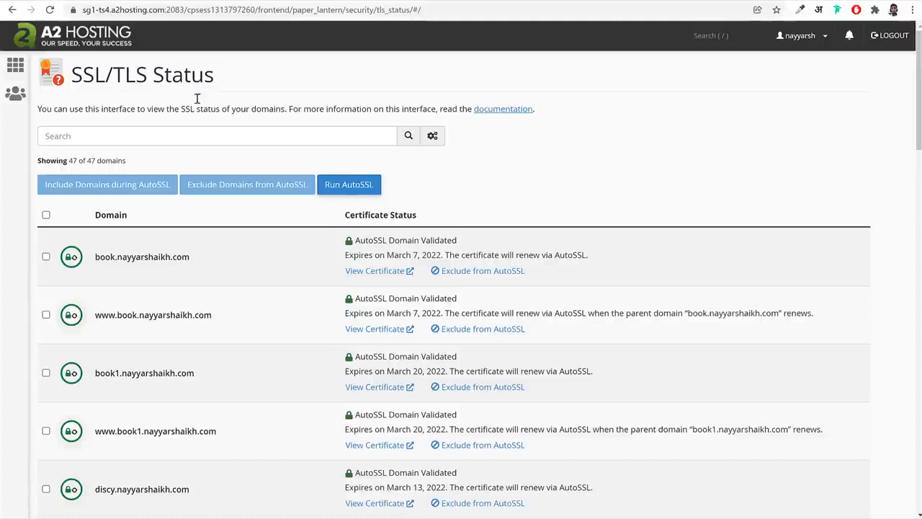
Return to the cPanel home page, search for "sof" and open the Softaculous Apps Installer
{"action": "left_click", "coordinate": [88, 45]}
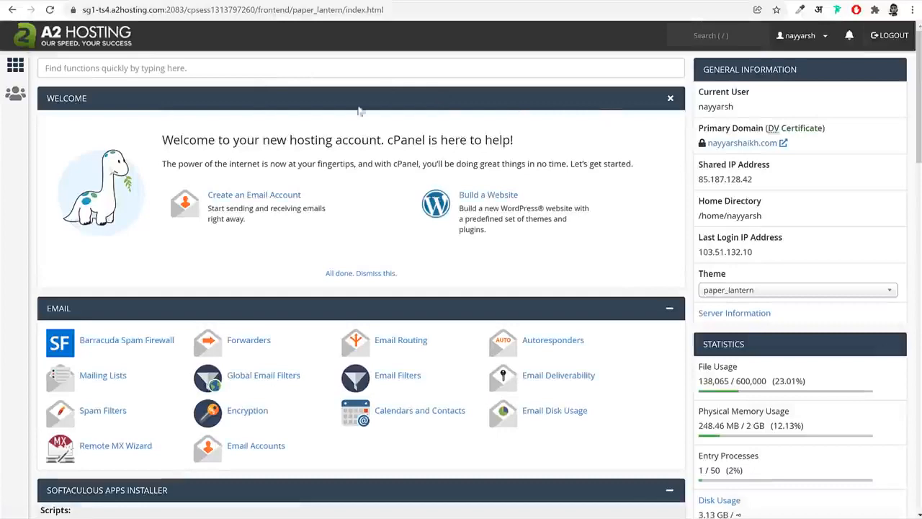
{"action": "left_click", "coordinate": [248, 72]}
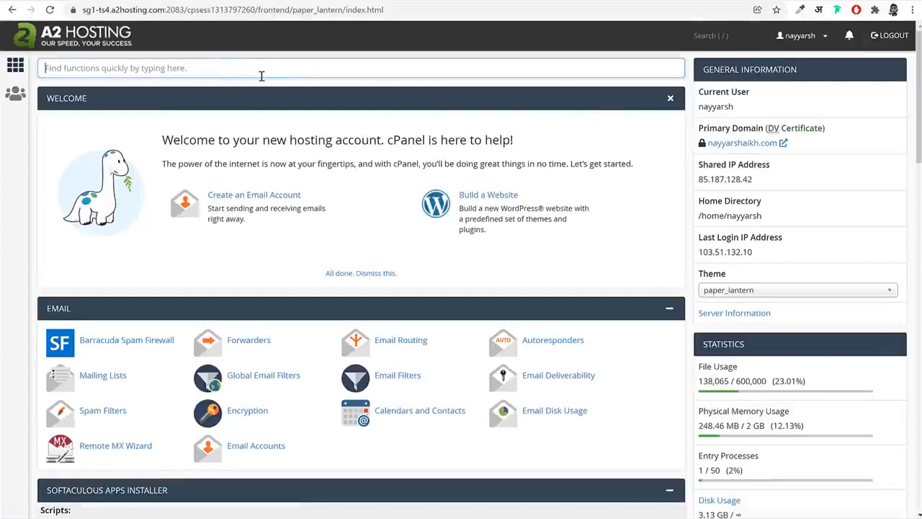
{"action": "type", "text": "sof"}
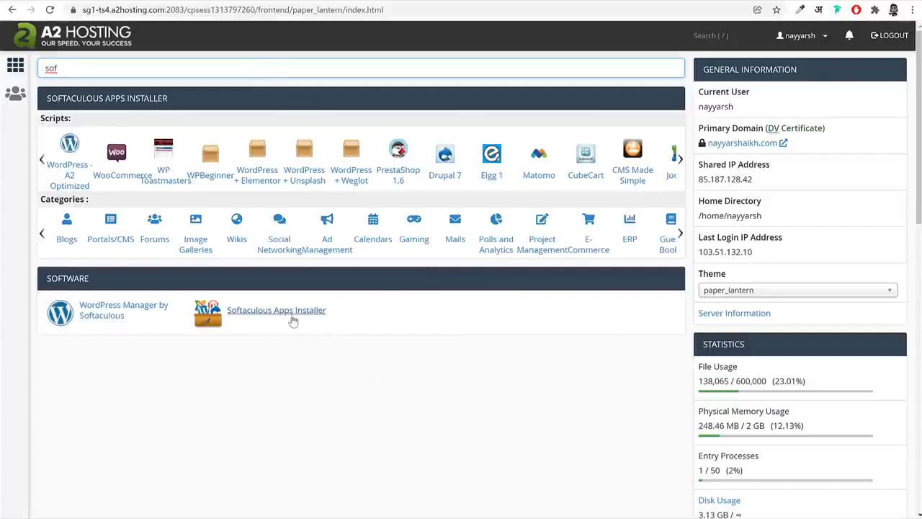
{"action": "left_click", "coordinate": [277, 311]}
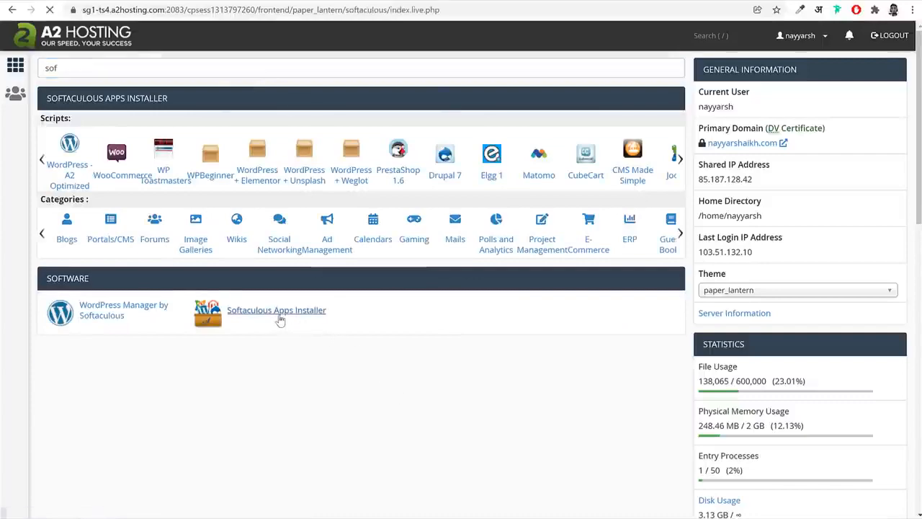
Look through the top scripts, search Softaculous for "wordp", open plain WordPress and start its installation form
{"action": "scroll", "coordinate": [720, 260], "scroll_direction": "down", "scroll_amount": 6}
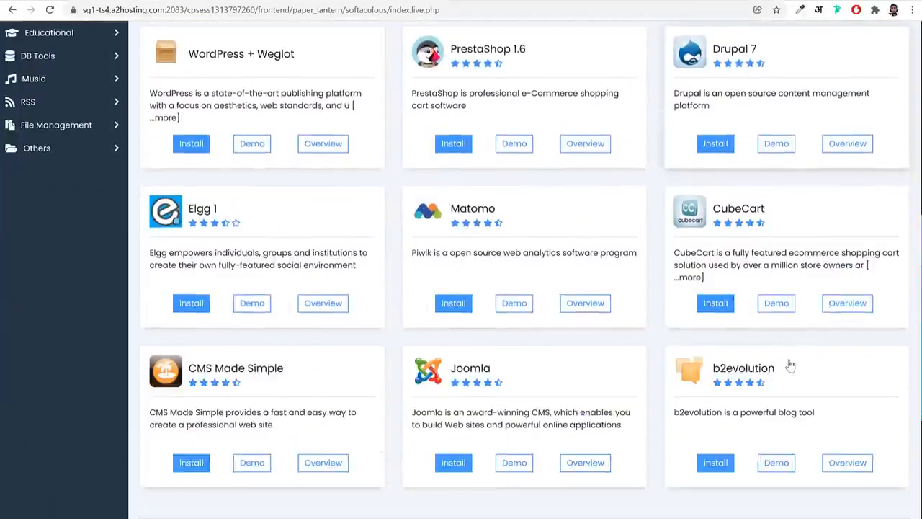
{"action": "scroll", "coordinate": [785, 371], "scroll_direction": "up", "scroll_amount": 3}
{"action": "scroll", "coordinate": [788, 372], "scroll_direction": "up", "scroll_amount": 3}
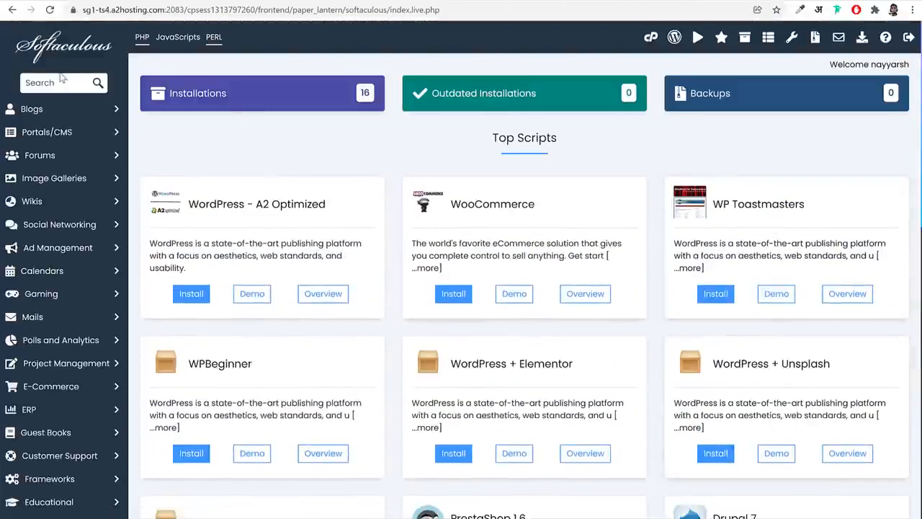
{"action": "left_click", "coordinate": [33, 87]}
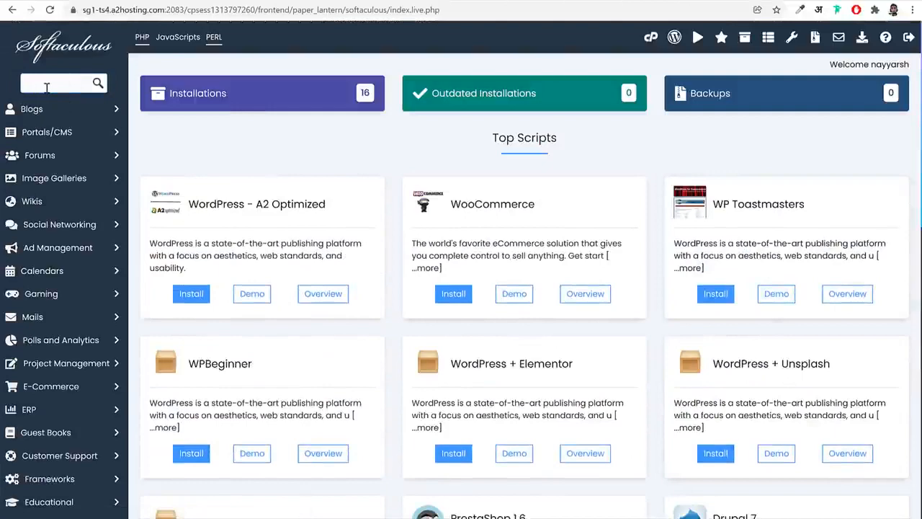
{"action": "type", "text": "wordp"}
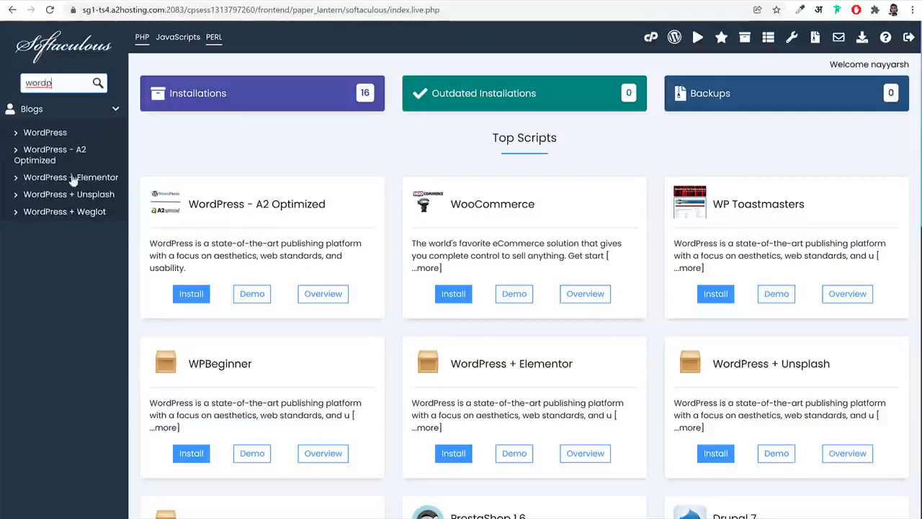
{"action": "left_click", "coordinate": [44, 134]}
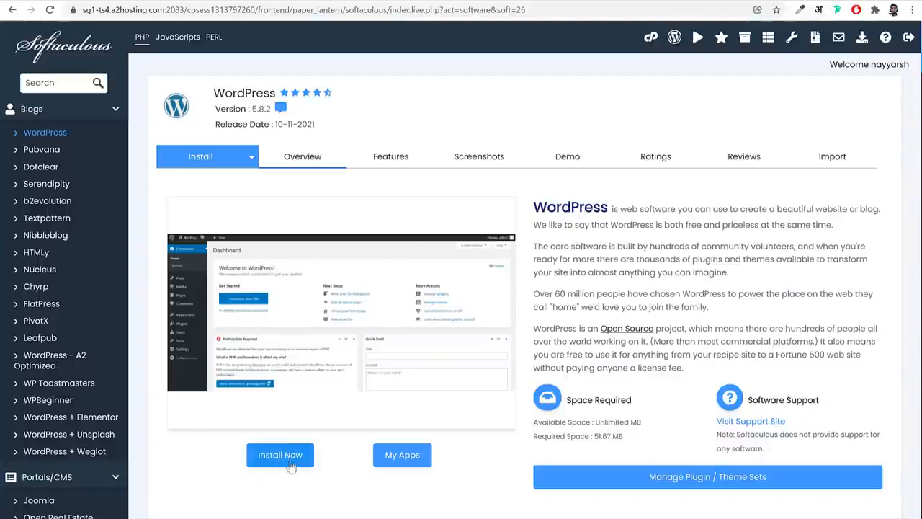
{"action": "left_click", "coordinate": [291, 462]}
Choose the web2022 subdomain as the installation domain in the software setup
{"action": "scroll", "coordinate": [717, 312], "scroll_direction": "down", "scroll_amount": 2}
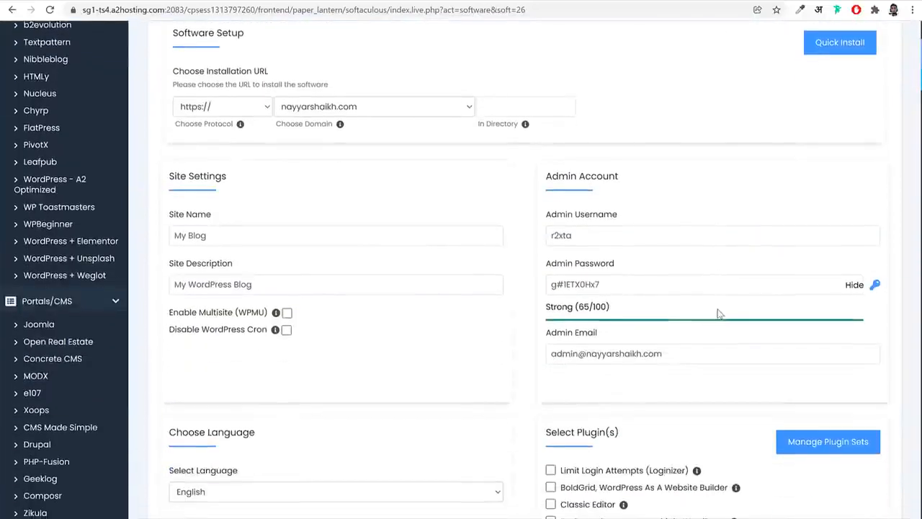
{"action": "scroll", "coordinate": [368, 173], "scroll_direction": "up", "scroll_amount": 1}
{"action": "left_click", "coordinate": [371, 171]}
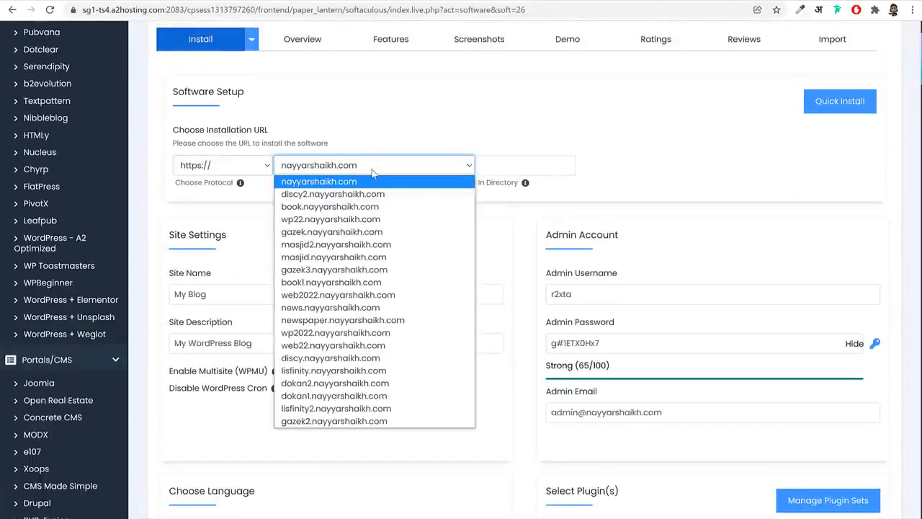
{"action": "type", "text": "web2022."}
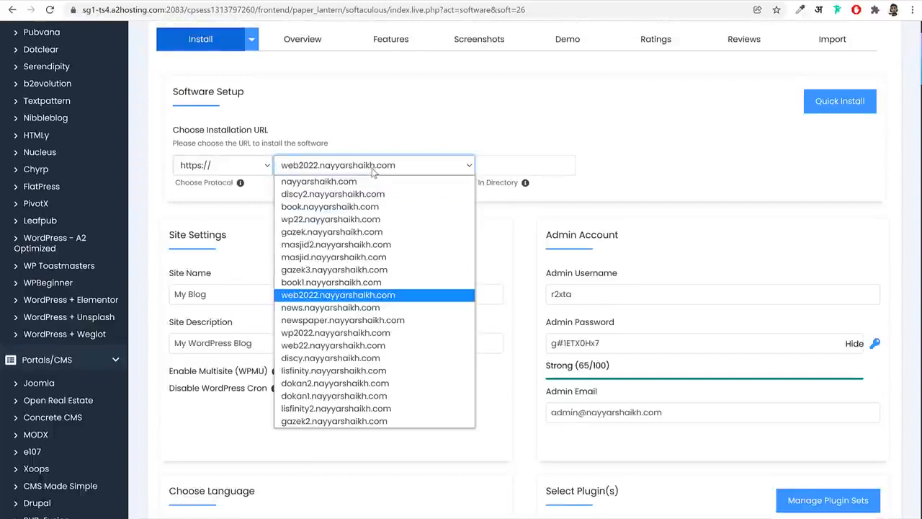
{"action": "key", "text": "Return"}
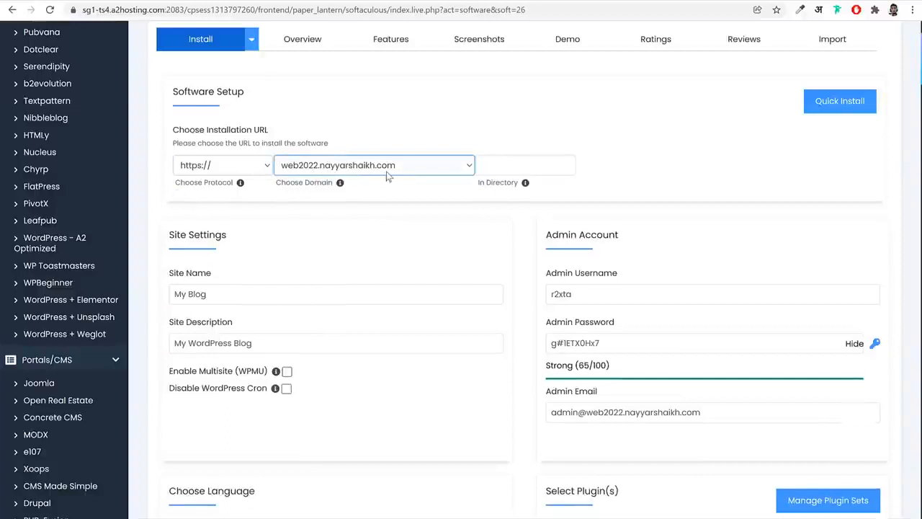
{"action": "left_click", "coordinate": [411, 189]}
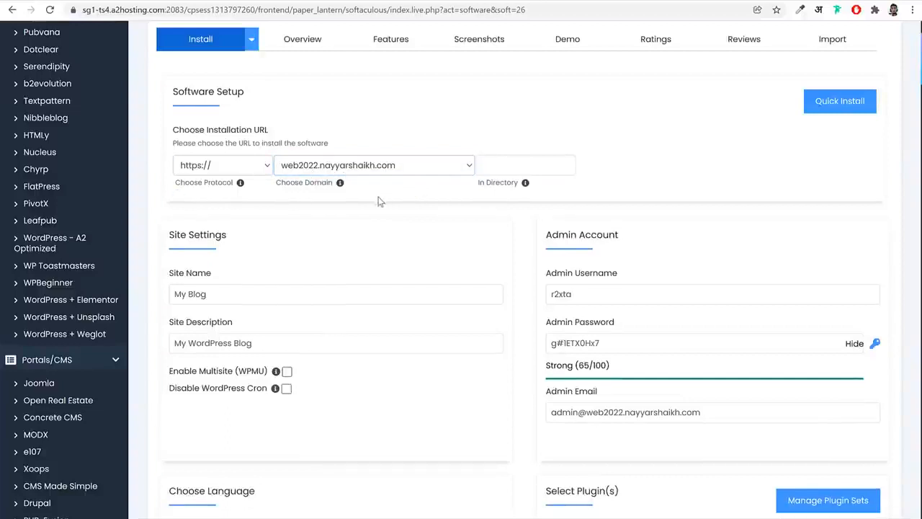
{"action": "left_click_drag", "start_coordinate": [175, 183], "coordinate": [232, 183]}
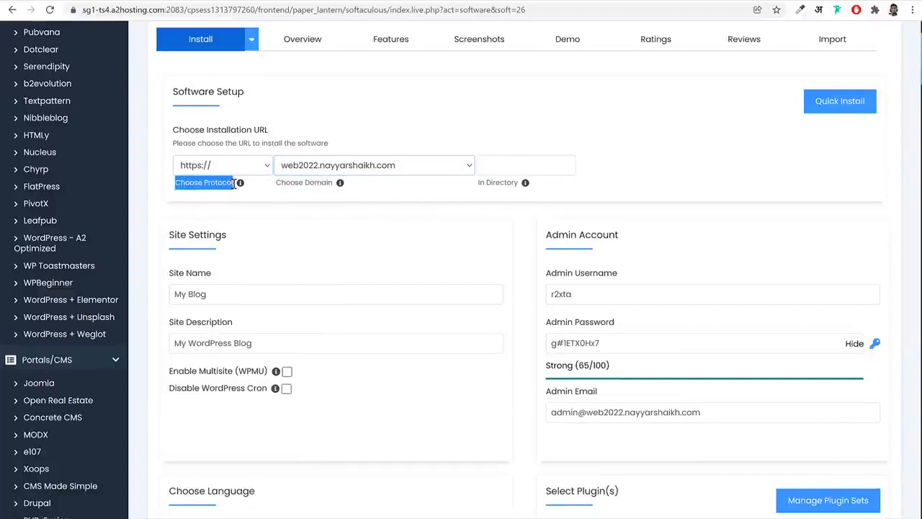
{"action": "left_click", "coordinate": [224, 171]}
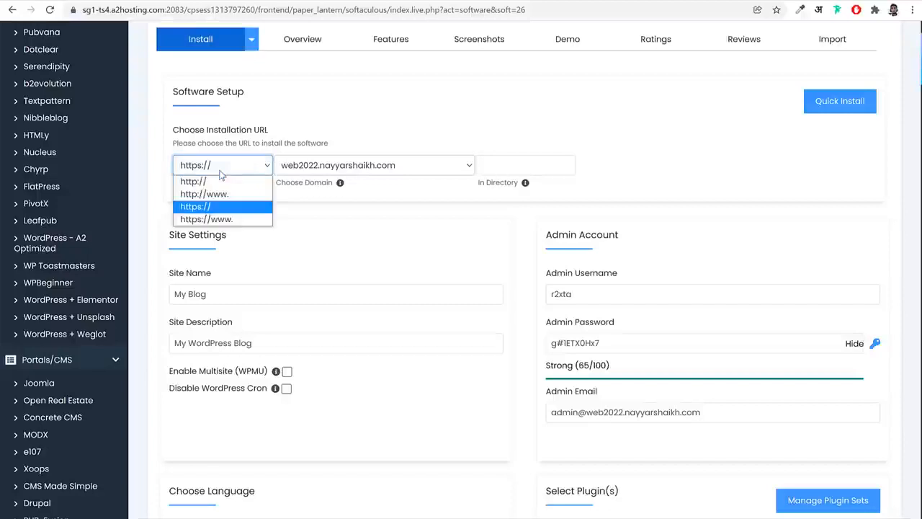
{"action": "left_click", "coordinate": [220, 207]}
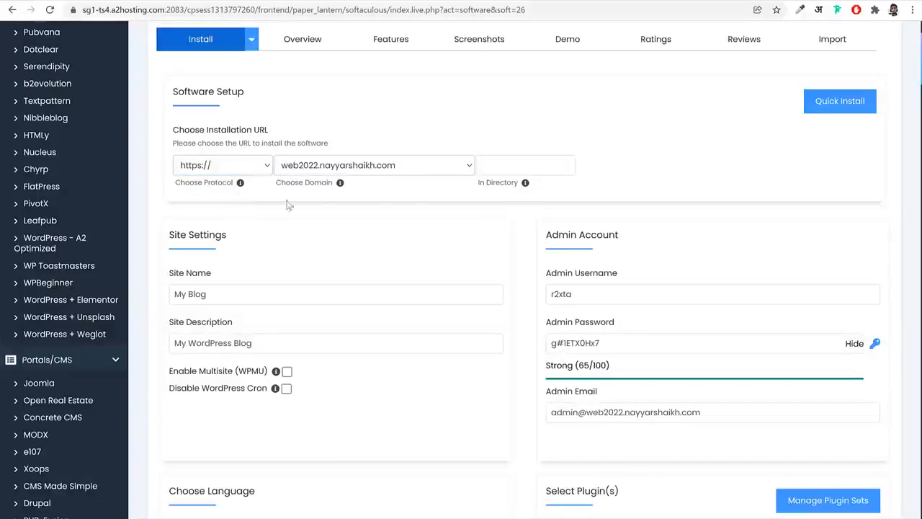
{"action": "left_click_drag", "start_coordinate": [472, 183], "coordinate": [514, 186]}
{"action": "left_click", "coordinate": [512, 166]}
{"action": "type", "text": "d"}
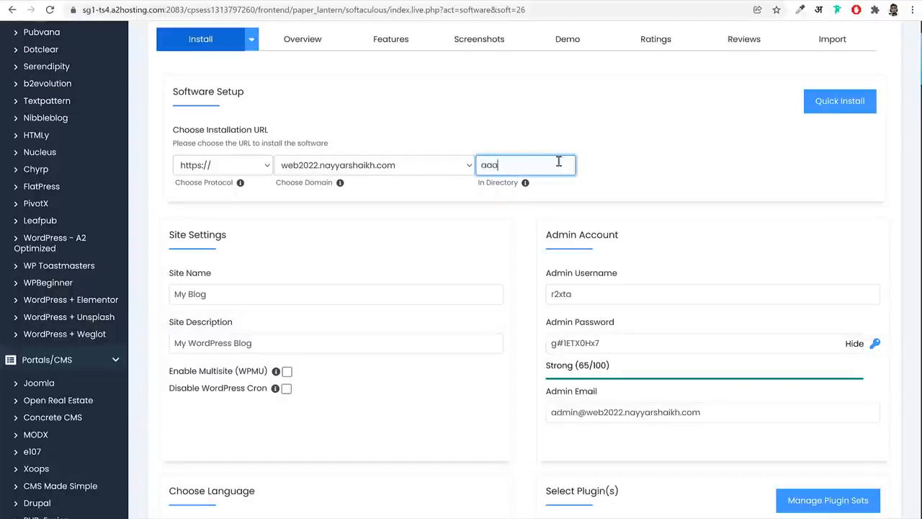
{"action": "type", "text": "aa"}
{"action": "double_click", "coordinate": [545, 163]}
{"action": "key", "text": "BackSpace"}
{"action": "left_click", "coordinate": [482, 184]}
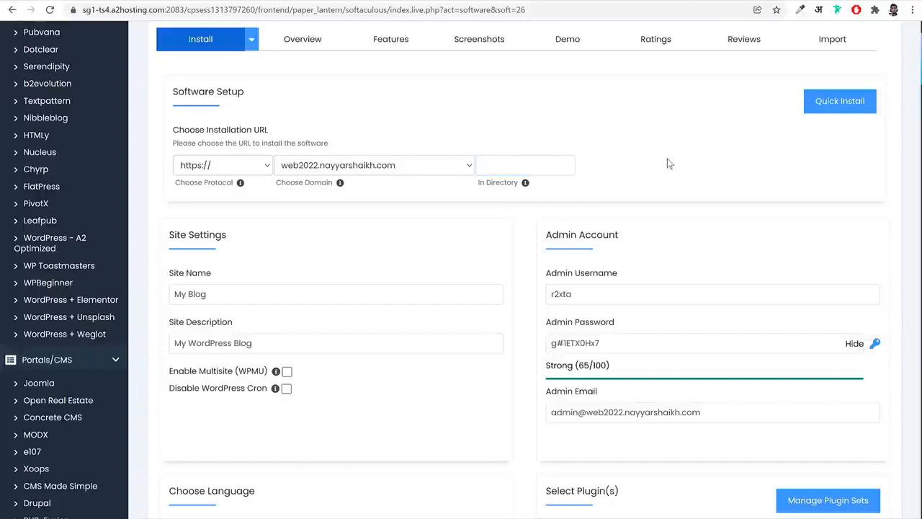
Highlight the Site Settings and Admin Account headings and set the site name to BloggDude
{"action": "scroll", "coordinate": [675, 170], "scroll_direction": "down", "scroll_amount": 3}
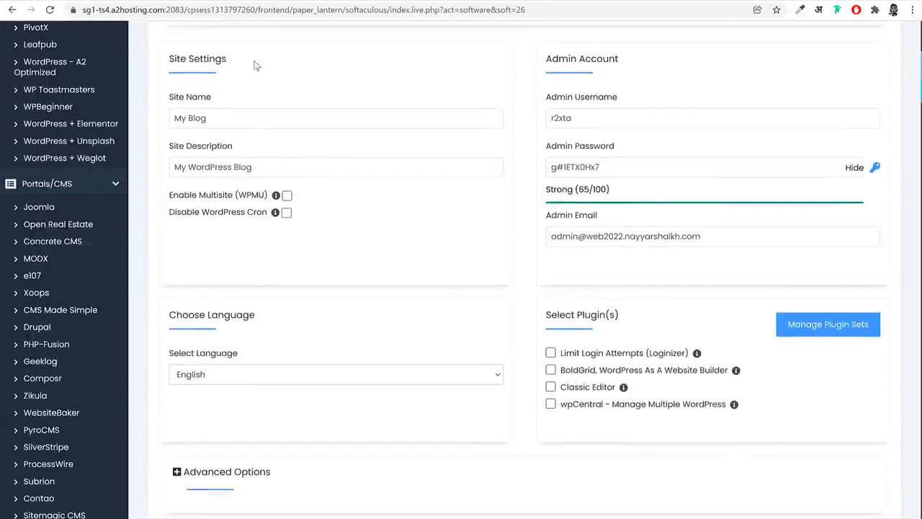
{"action": "left_click_drag", "start_coordinate": [225, 59], "coordinate": [171, 57]}
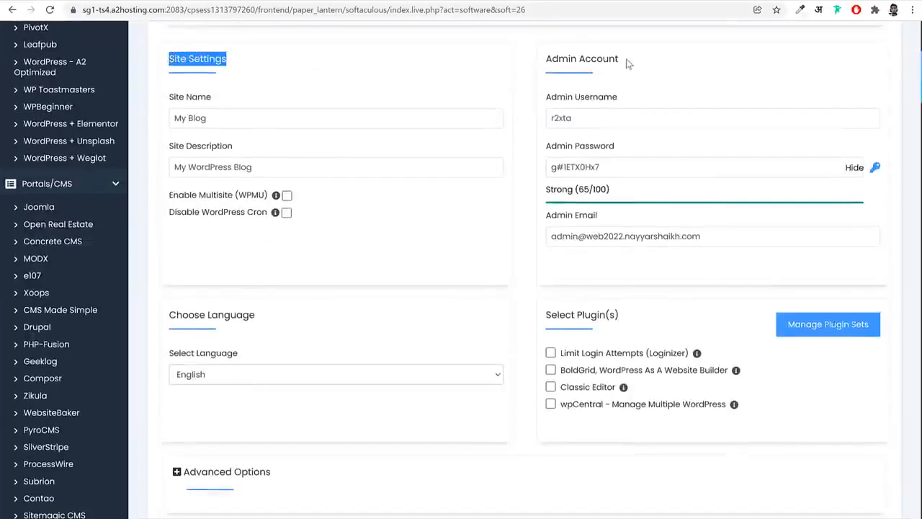
{"action": "left_click_drag", "start_coordinate": [627, 64], "coordinate": [547, 63]}
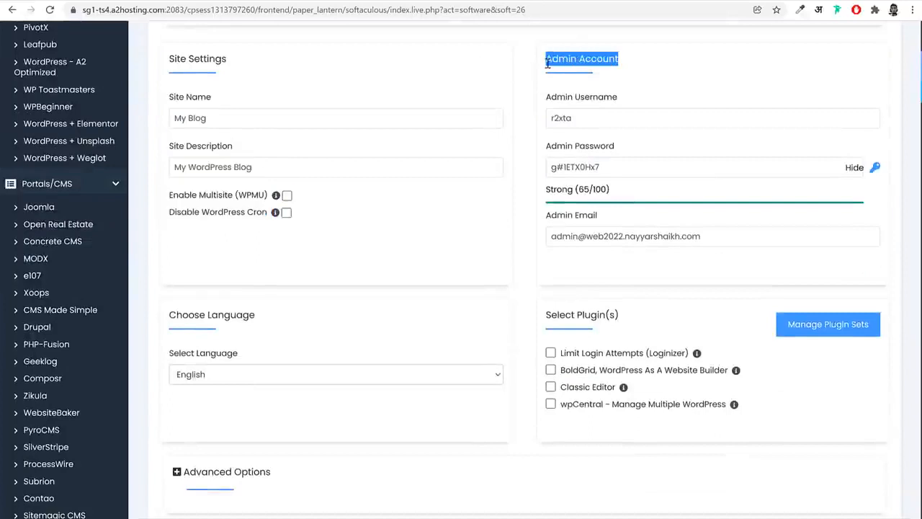
{"action": "triple_click", "coordinate": [377, 110]}
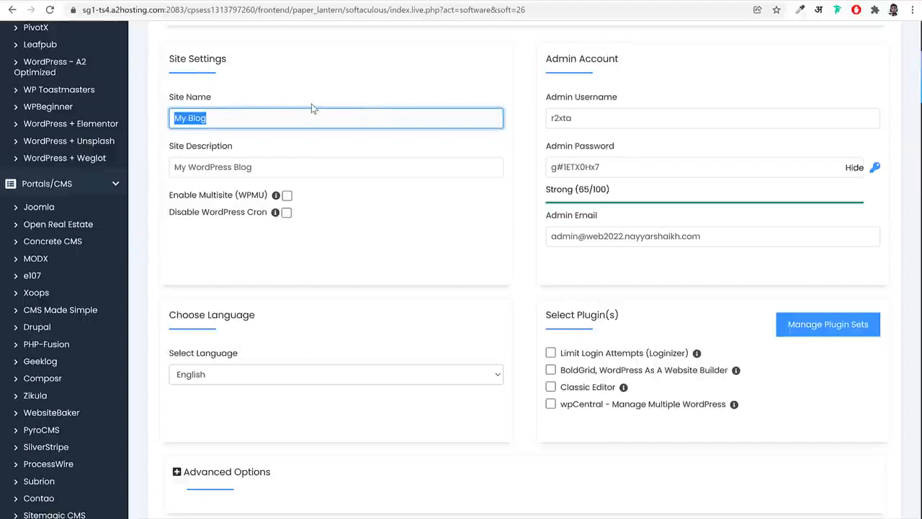
{"action": "type", "text": "B"}
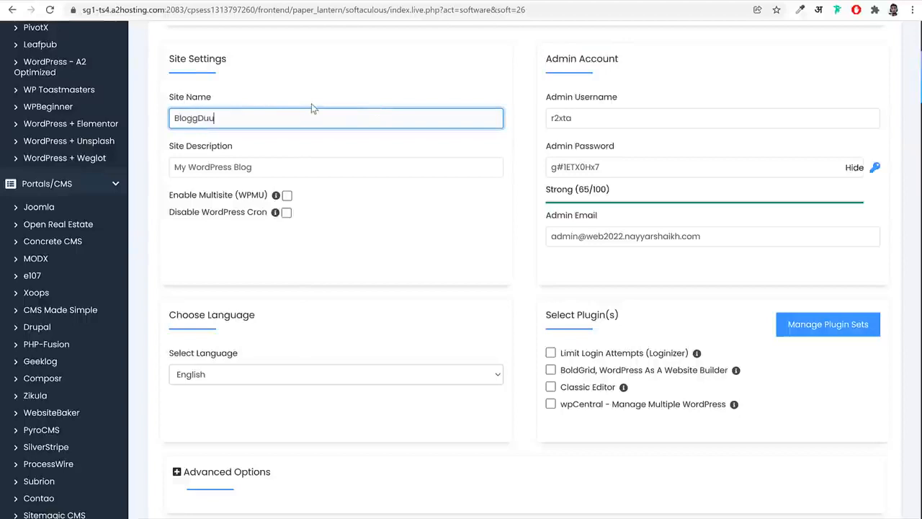
{"action": "type", "text": "loggDuu"}
{"action": "key", "text": "BackSpace"}
{"action": "type", "text": "de"}
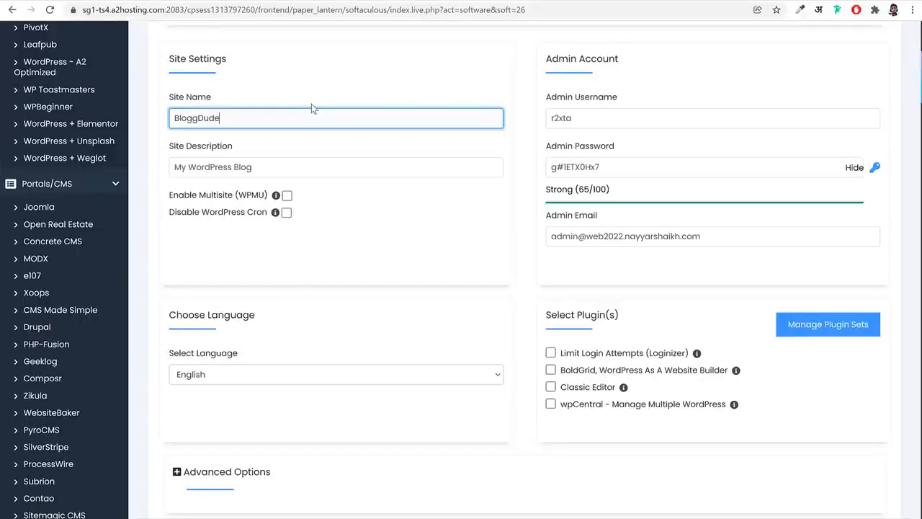
Replace the site description with "WordPress Agency"
{"action": "left_click", "coordinate": [297, 174]}
{"action": "triple_click", "coordinate": [318, 167]}
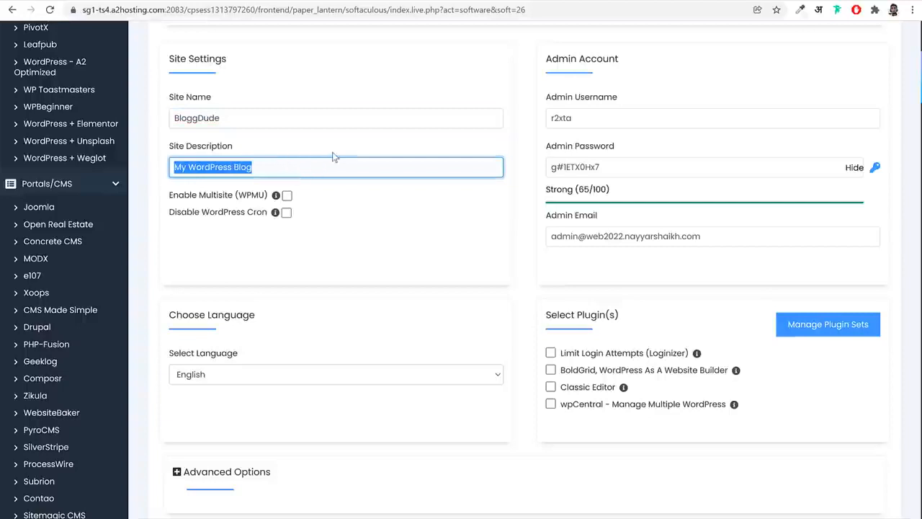
{"action": "type", "text": "WordPre"}
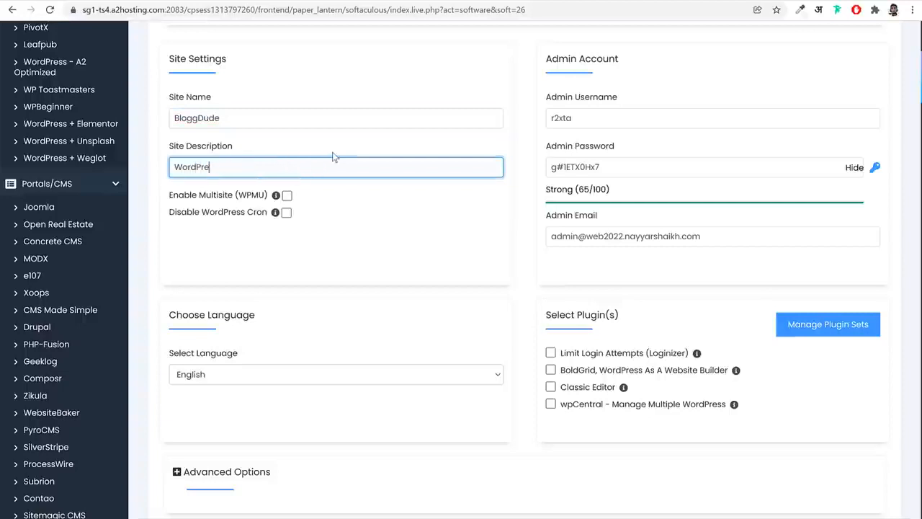
{"action": "type", "text": "sss"}
{"action": "key", "text": "BackSpace"}
{"action": "type", "text": "Agency"}
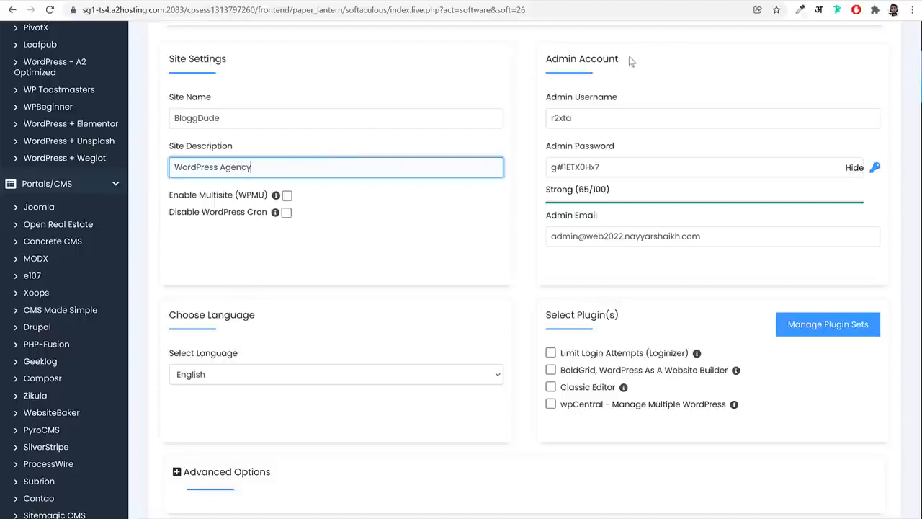
Highlight the Admin Account heading and enter the administrator's full name as the admin username
{"action": "left_click_drag", "start_coordinate": [621, 59], "coordinate": [543, 60]}
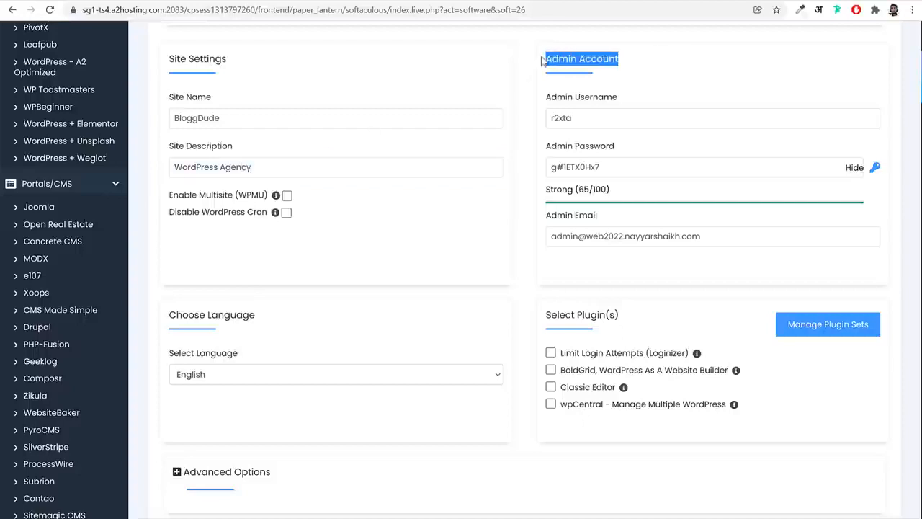
{"action": "left_click", "coordinate": [619, 113]}
{"action": "key", "text": "ctrl+a"}
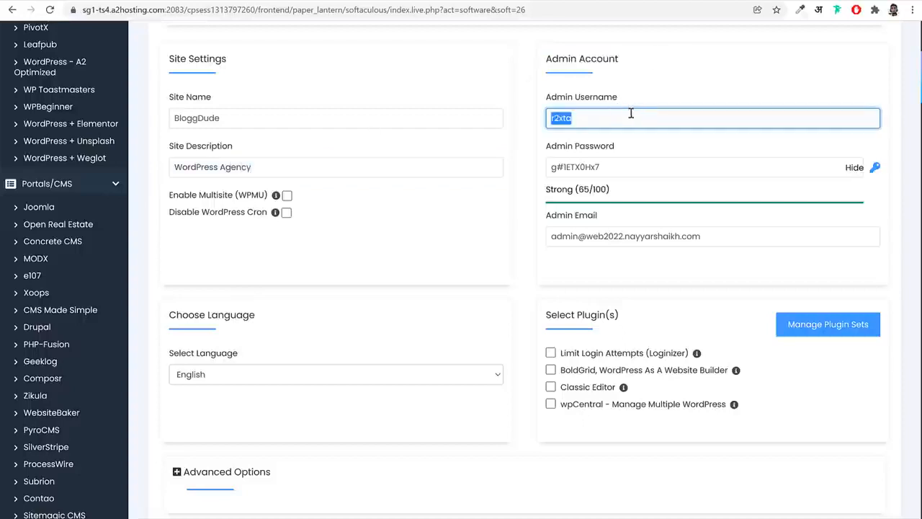
{"action": "triple_click", "coordinate": [616, 163]}
{"action": "triple_click", "coordinate": [616, 123]}
{"action": "type", "text": "Nayyar S"}
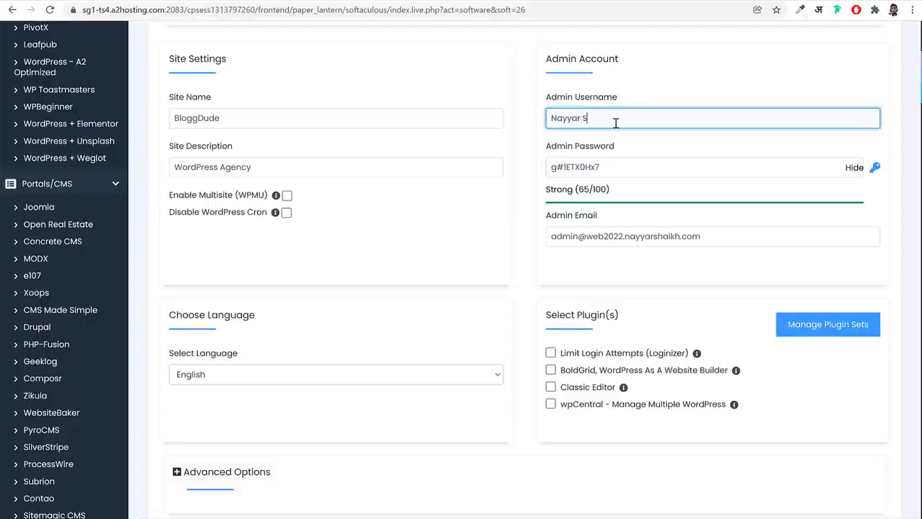
Hide the admin password and replace it with the administrator's own password
{"action": "left_click", "coordinate": [853, 168]}
{"action": "triple_click", "coordinate": [778, 167]}
{"action": "key", "text": "ctrl+v"}
{"action": "left_click", "coordinate": [749, 215]}
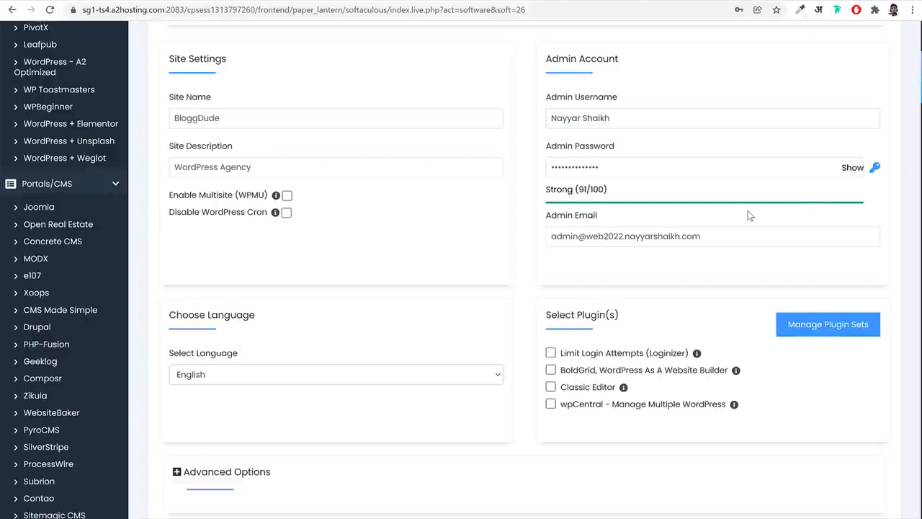
Replace the default admin email with the administrator's own e-mail address
{"action": "triple_click", "coordinate": [750, 236]}
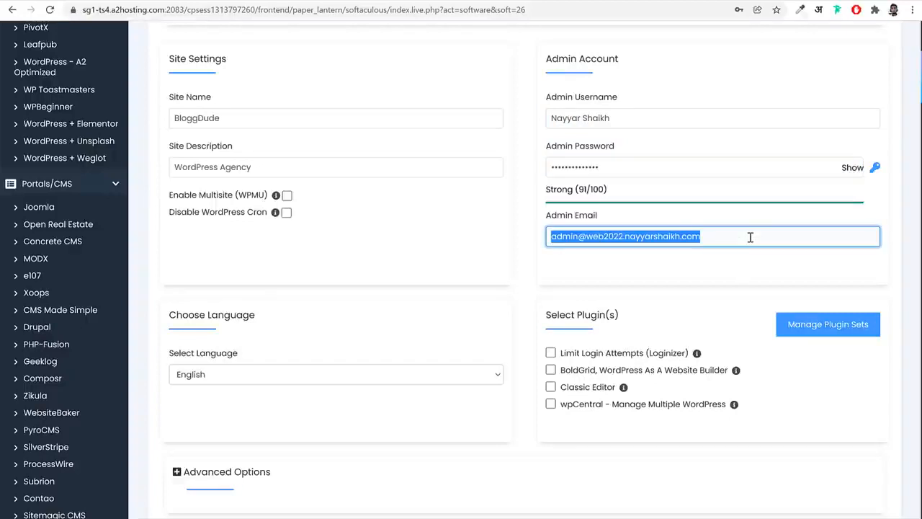
{"action": "key", "text": "BackSpace"}
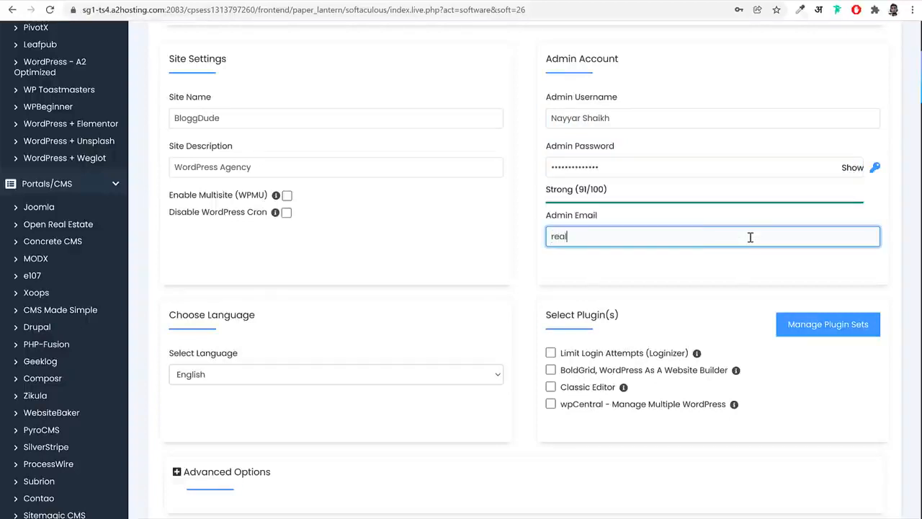
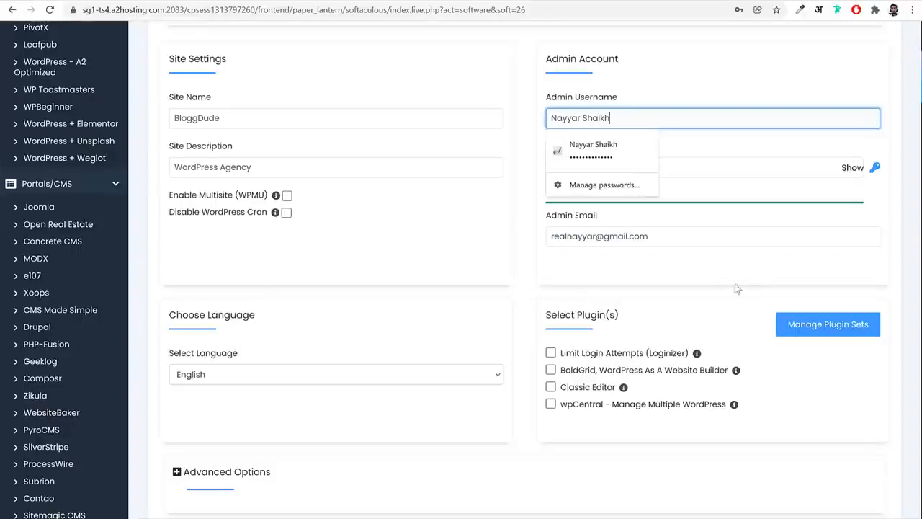
{"action": "left_click", "coordinate": [725, 280]}
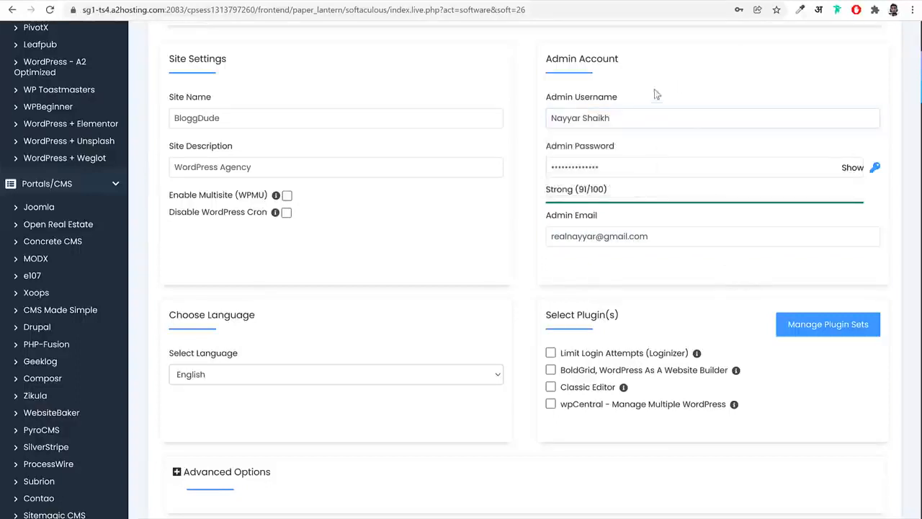
Review the admin username, then look over the language, plugin and advanced options of the installation form
{"action": "left_click", "coordinate": [609, 112]}
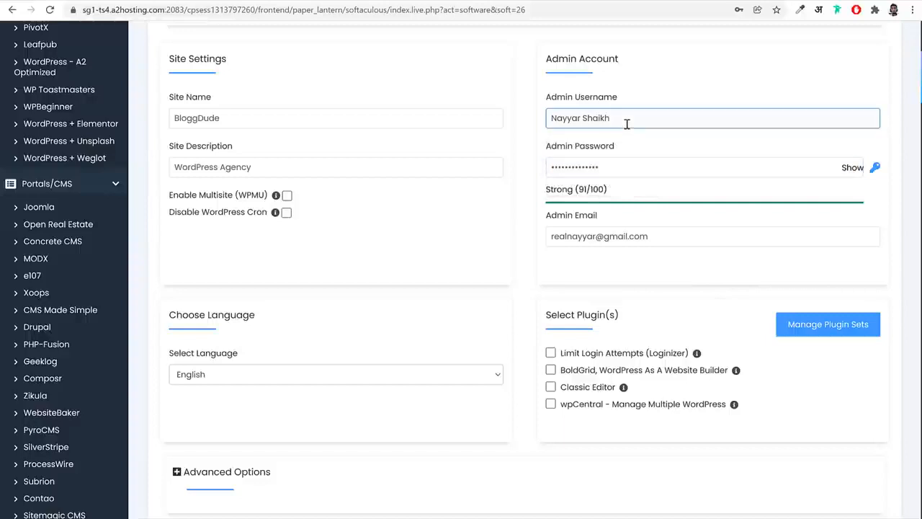
{"action": "left_click_drag", "start_coordinate": [628, 121], "coordinate": [533, 121]}
{"action": "left_click", "coordinate": [720, 149]}
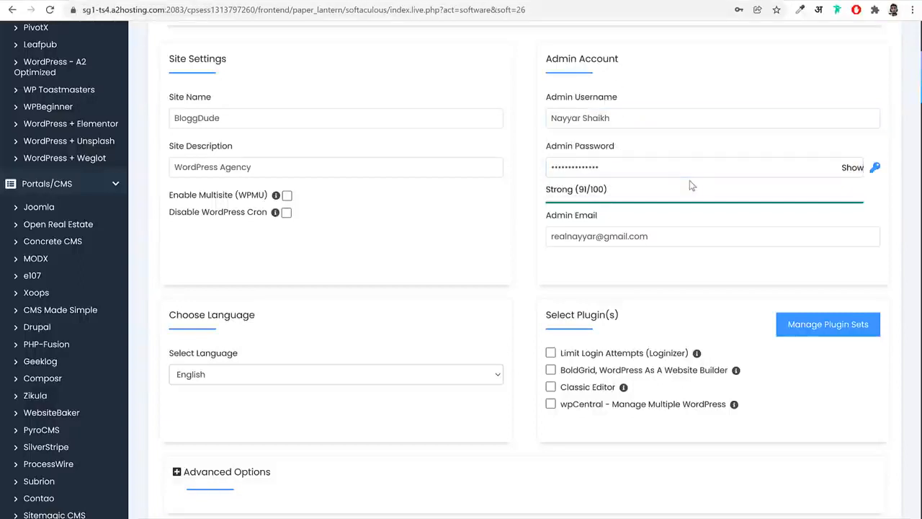
{"action": "scroll", "coordinate": [903, 222], "scroll_direction": "down", "scroll_amount": 5}
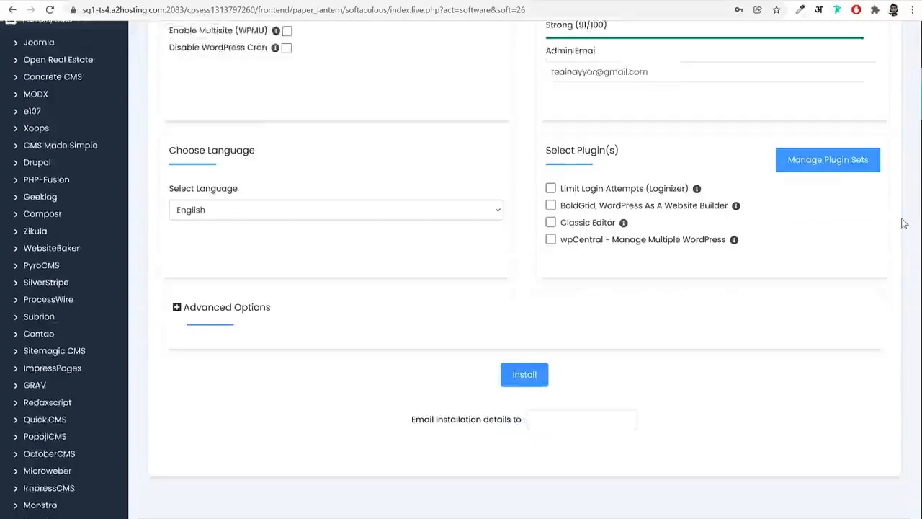
{"action": "scroll", "coordinate": [433, 238], "scroll_direction": "up", "scroll_amount": 3}
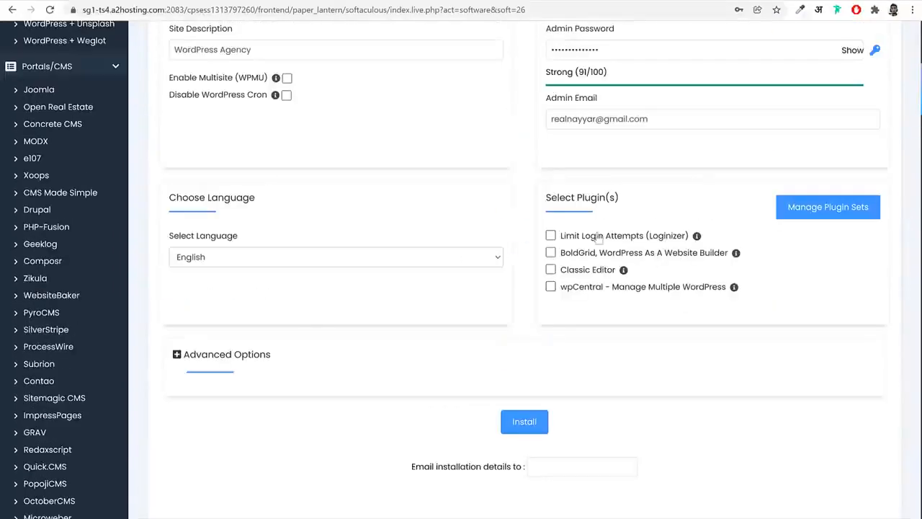
Run the WordPress installation with the configured site, admin account and language settings
{"action": "scroll", "coordinate": [721, 292], "scroll_direction": "down", "scroll_amount": 2}
{"action": "left_click", "coordinate": [520, 257]}
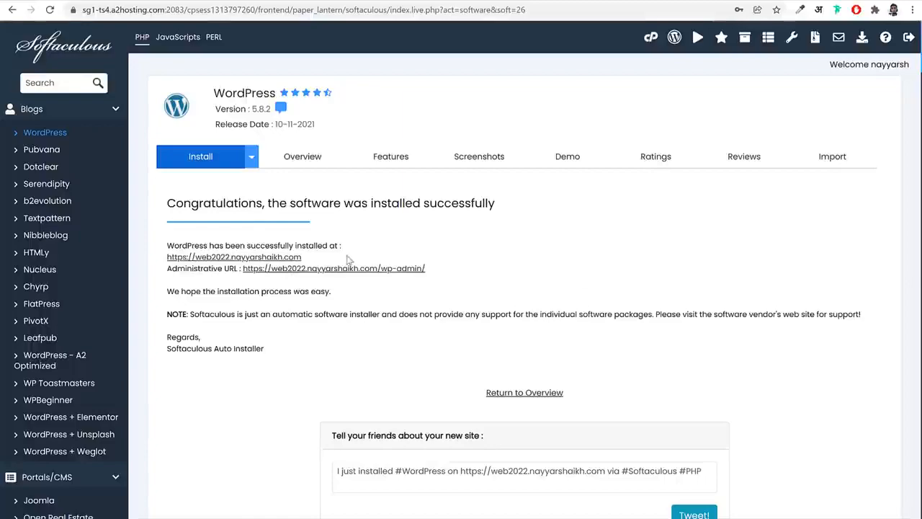
Open the newly installed web2022 site, look over its front page, and return to the Softaculous installation page
{"action": "left_click", "coordinate": [268, 257]}
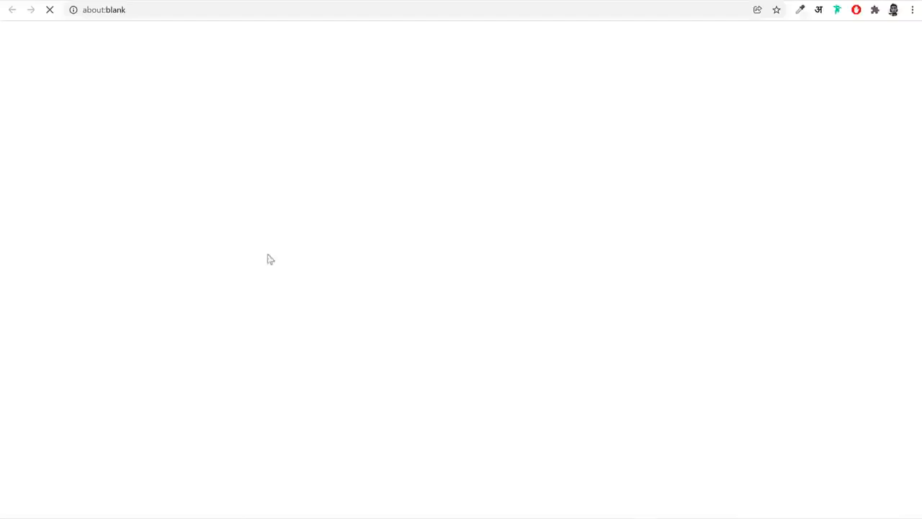
{"action": "scroll", "coordinate": [432, 281], "scroll_direction": "down", "scroll_amount": 3}
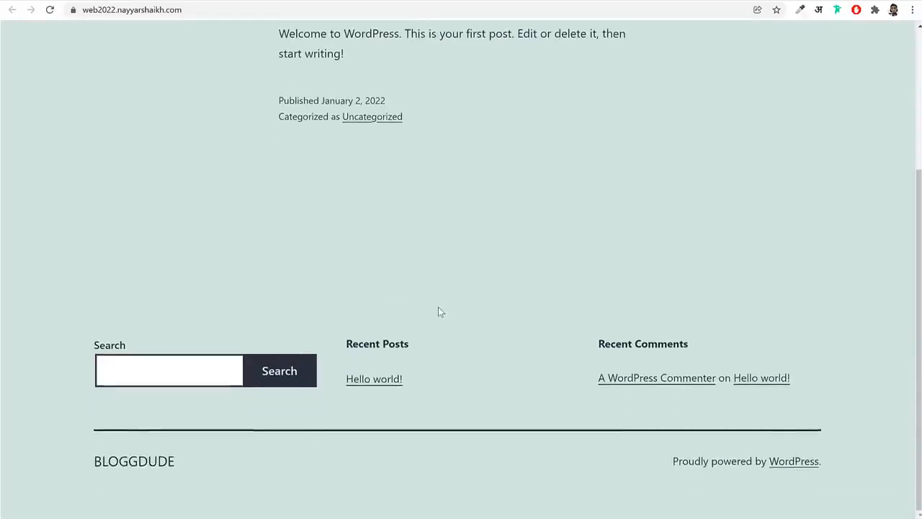
{"action": "scroll", "coordinate": [437, 309], "scroll_direction": "up", "scroll_amount": 3}
{"action": "left_click", "coordinate": [367, 2]}
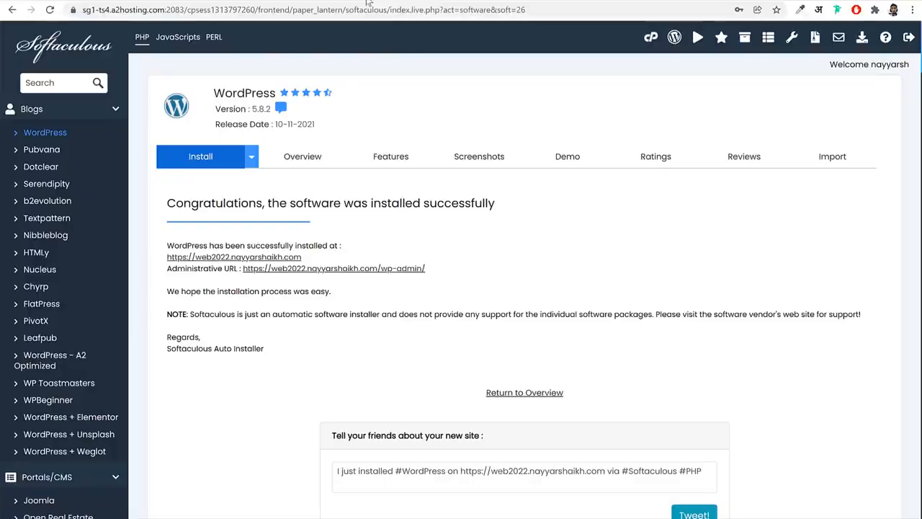
Open the new site's WordPress administration from its administrative URL and look over the dashboard
{"action": "left_click", "coordinate": [348, 269]}
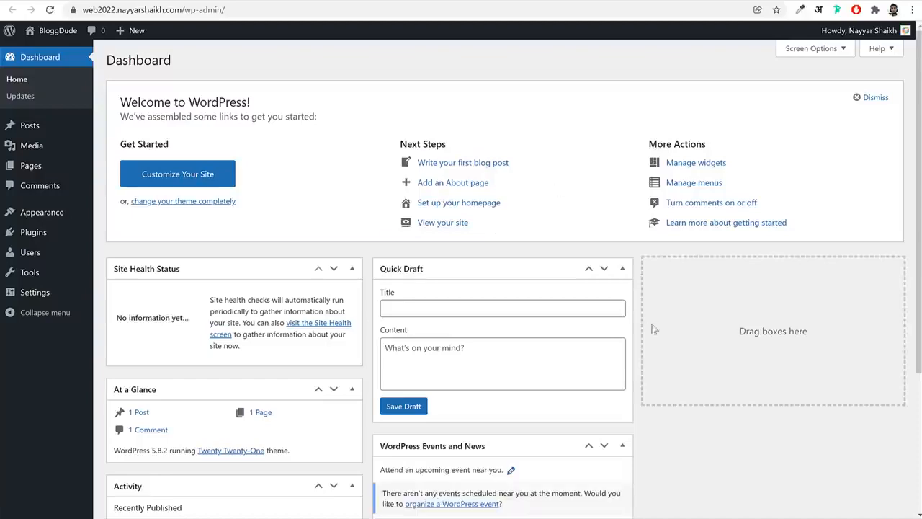
{"action": "scroll", "coordinate": [655, 340], "scroll_direction": "down", "scroll_amount": 3}
{"action": "scroll", "coordinate": [654, 340], "scroll_direction": "up", "scroll_amount": 3}
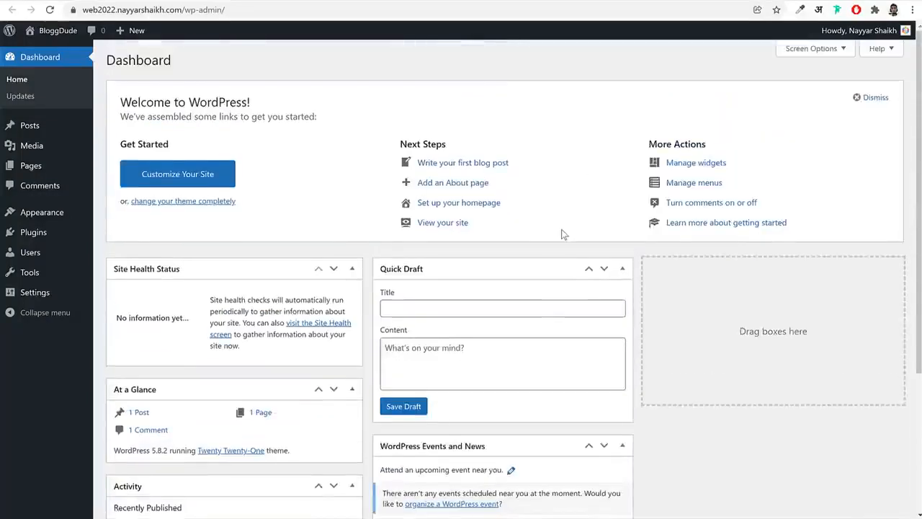
{"action": "scroll", "coordinate": [696, 284], "scroll_direction": "down", "scroll_amount": 3}
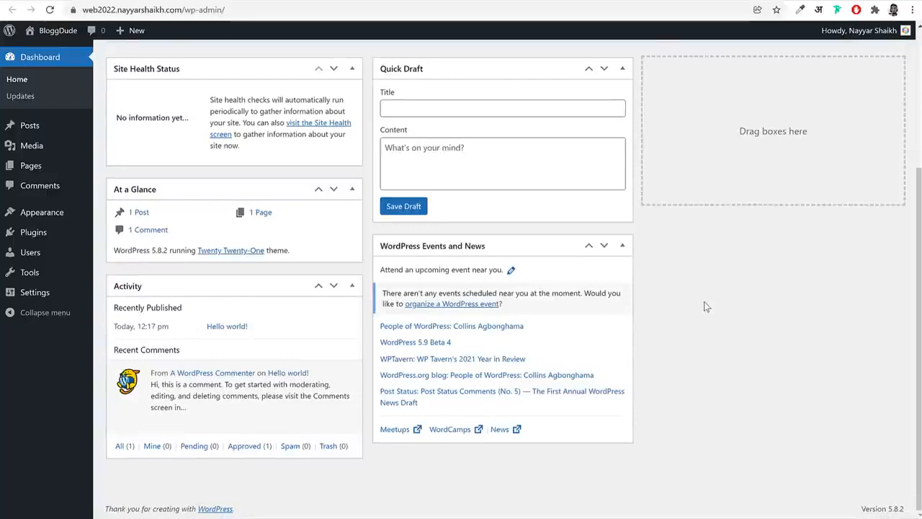
{"action": "scroll", "coordinate": [706, 307], "scroll_direction": "up", "scroll_amount": 3}
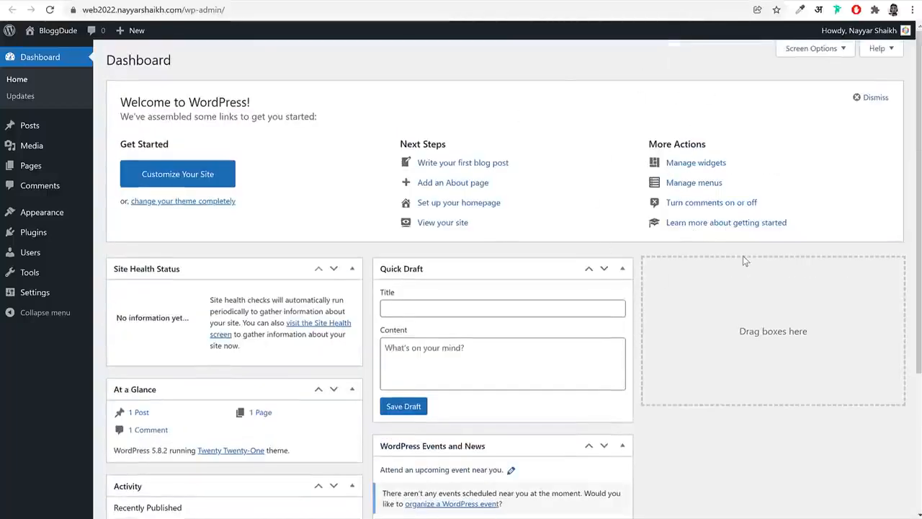
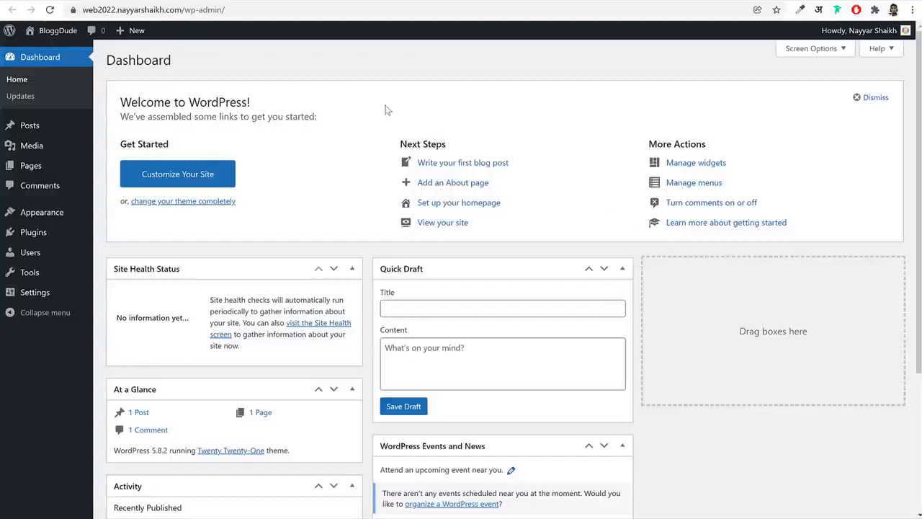
Examine the wp-admin part of the site address and look over the dashboard's default boxes
{"action": "left_click", "coordinate": [195, 10]}
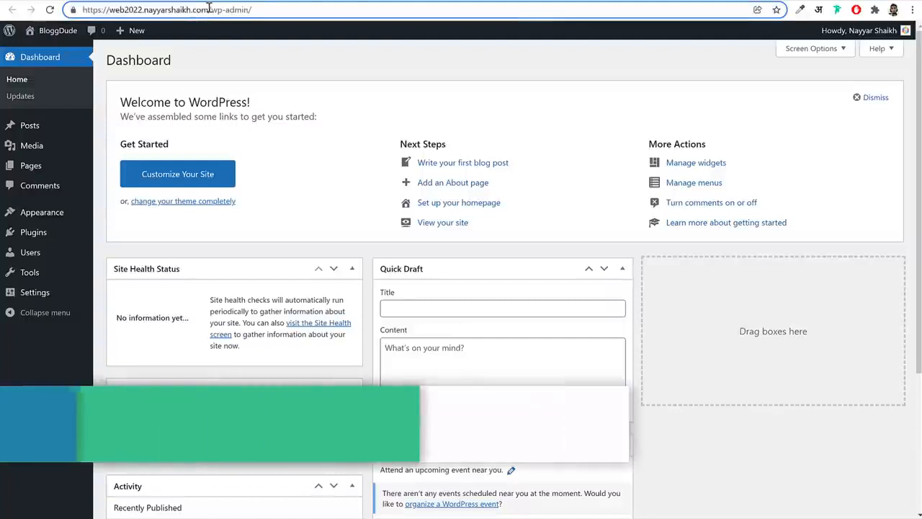
{"action": "left_click_drag", "start_coordinate": [209, 9], "coordinate": [360, 9]}
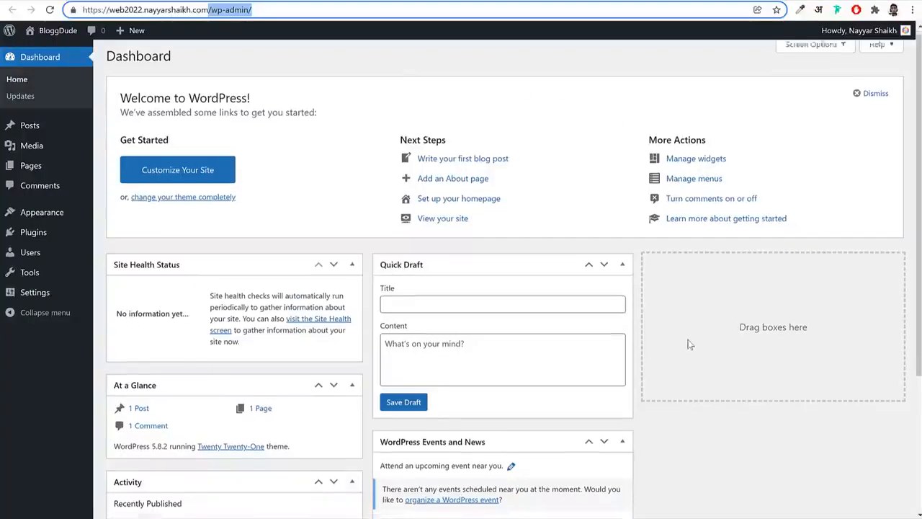
{"action": "scroll", "coordinate": [688, 346], "scroll_direction": "down", "scroll_amount": 1}
{"action": "scroll", "coordinate": [688, 348], "scroll_direction": "up", "scroll_amount": 1}
{"action": "scroll", "coordinate": [373, 317], "scroll_direction": "down", "scroll_amount": 3}
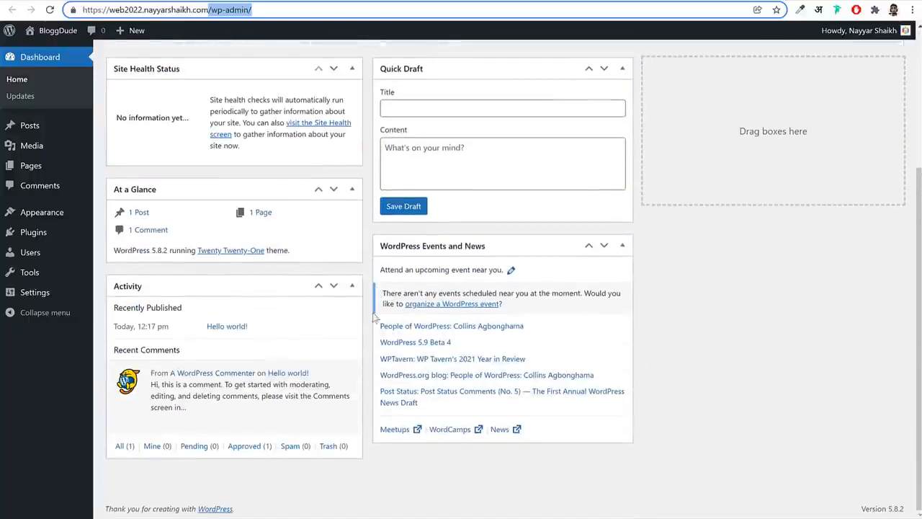
{"action": "scroll", "coordinate": [709, 312], "scroll_direction": "up", "scroll_amount": 3}
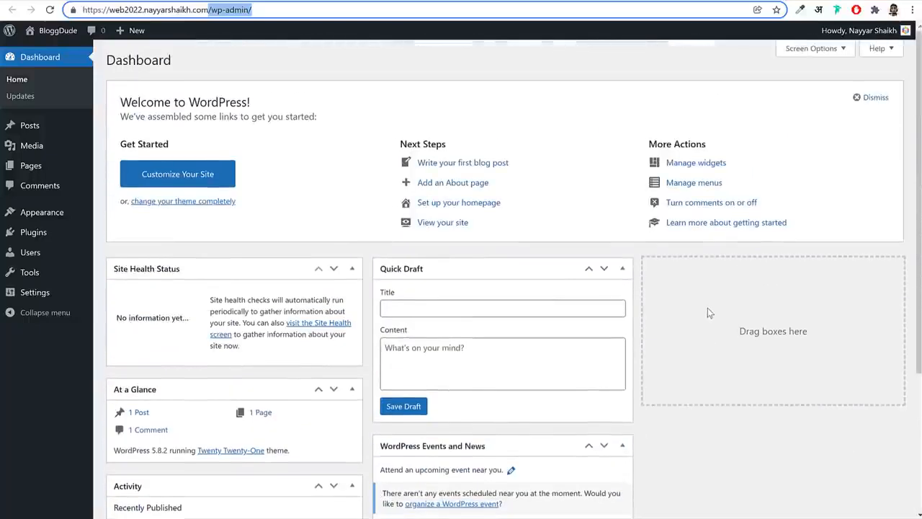
{"action": "scroll", "coordinate": [709, 310], "scroll_direction": "down", "scroll_amount": 3}
{"action": "scroll", "coordinate": [711, 309], "scroll_direction": "up", "scroll_amount": 3}
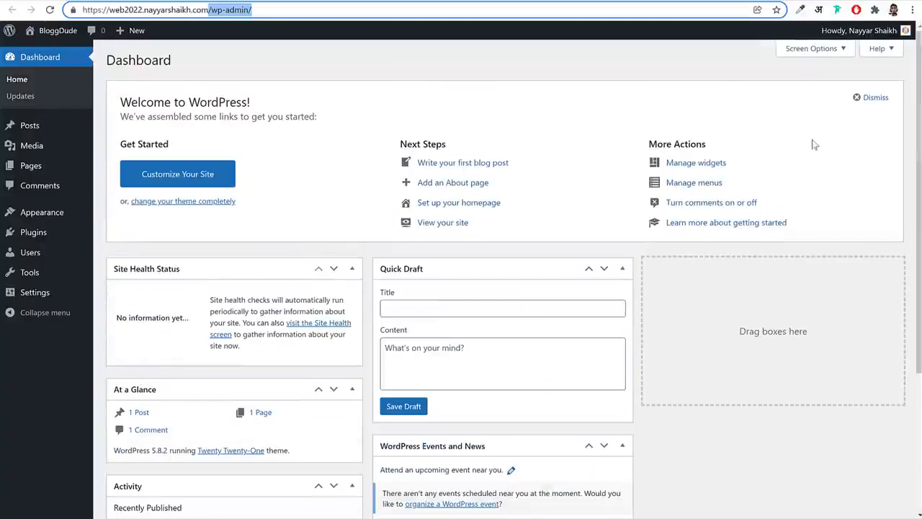
Hide all dashboard screen elements: Site Health Status, At a Glance, Activity, Quick Draft, WordPress Events and News, and Welcome
{"action": "left_click", "coordinate": [816, 50]}
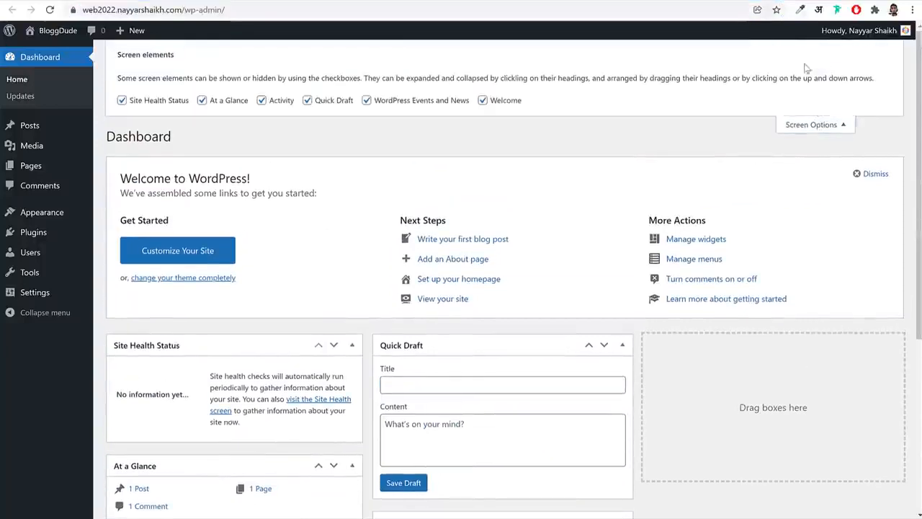
{"action": "left_click", "coordinate": [173, 101]}
{"action": "left_click", "coordinate": [230, 100]}
{"action": "left_click", "coordinate": [261, 100]}
{"action": "left_click", "coordinate": [307, 101]}
{"action": "left_click", "coordinate": [367, 100]}
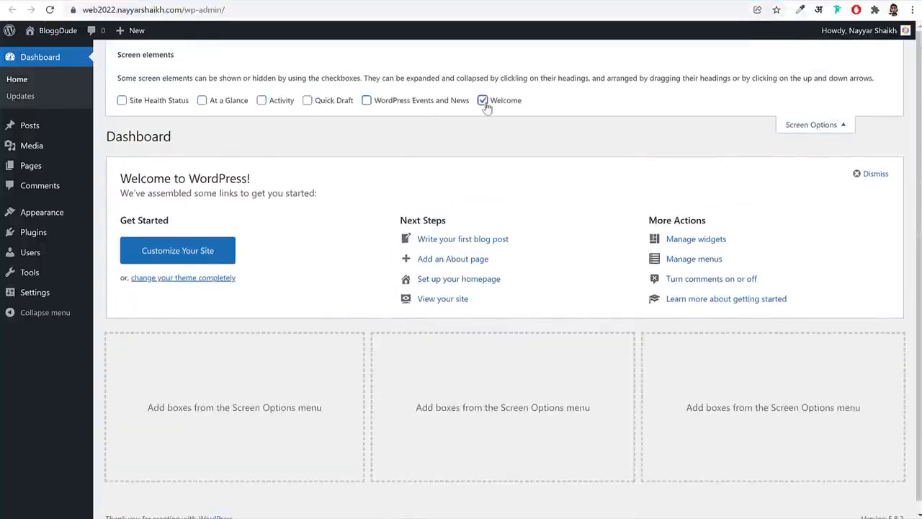
{"action": "left_click", "coordinate": [483, 100]}
{"action": "left_click", "coordinate": [813, 124]}
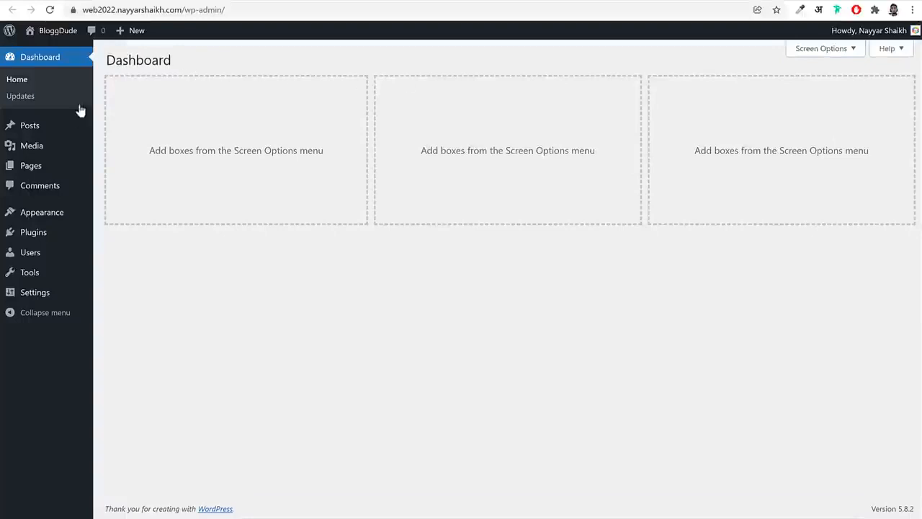
Open the list of posts, look over the wp22 agency demo site, and examine the Hello world! post
{"action": "left_click", "coordinate": [41, 130]}
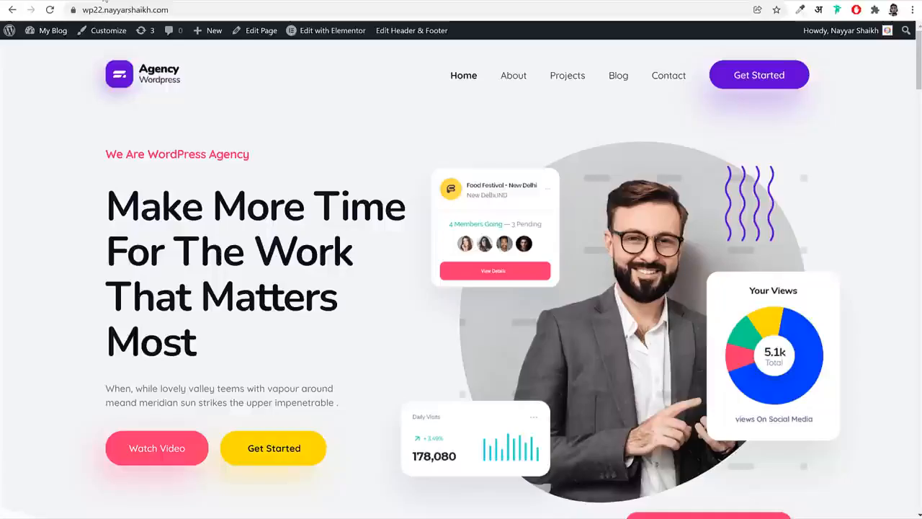
{"action": "scroll", "coordinate": [586, 357], "scroll_direction": "down", "scroll_amount": 15}
{"action": "scroll", "coordinate": [587, 361], "scroll_direction": "up", "scroll_amount": 6}
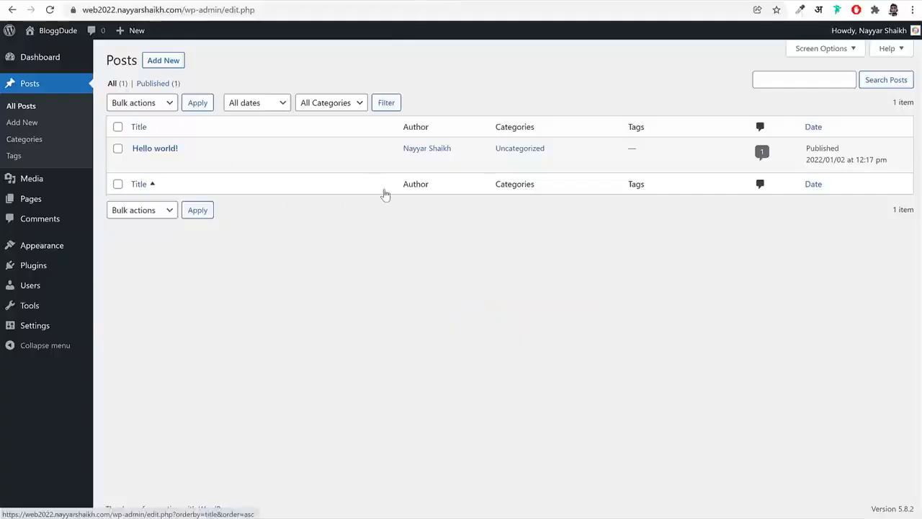
{"action": "left_click_drag", "start_coordinate": [198, 149], "coordinate": [129, 150]}
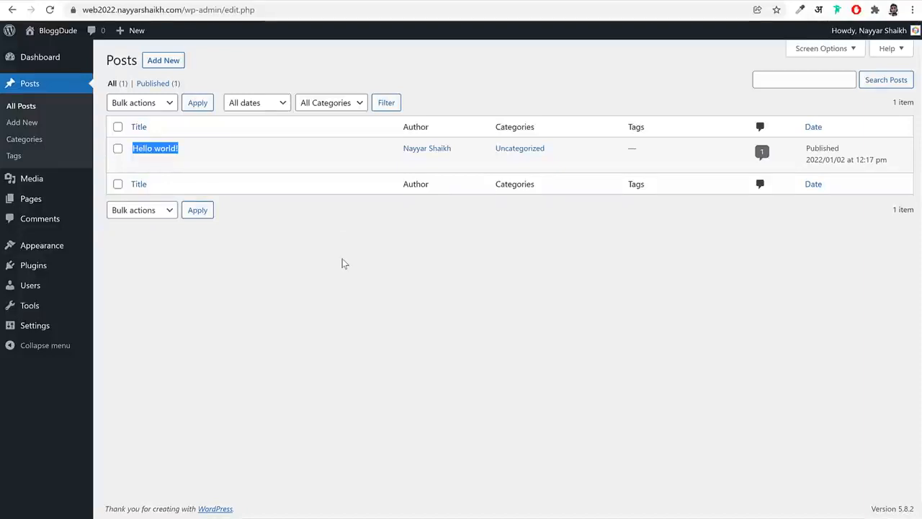
Open the Media Library and look at the images in the Latest Posts section of the wp22 demo site
{"action": "left_click", "coordinate": [58, 181]}
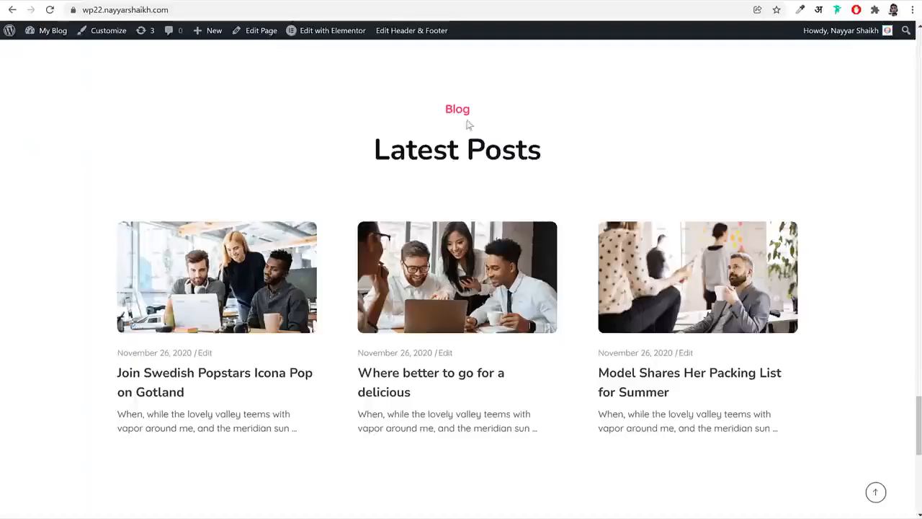
{"action": "scroll", "coordinate": [603, 274], "scroll_direction": "down", "scroll_amount": 6}
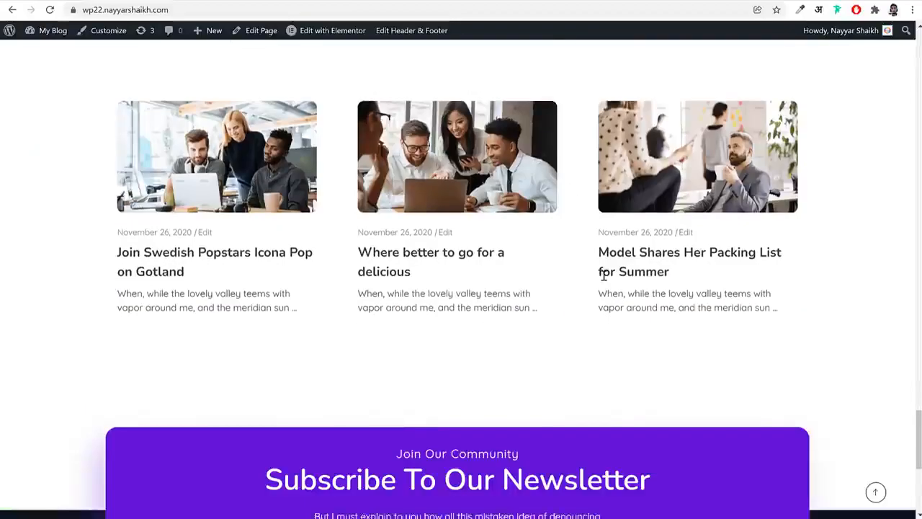
{"action": "scroll", "coordinate": [497, 242], "scroll_direction": "up", "scroll_amount": 15}
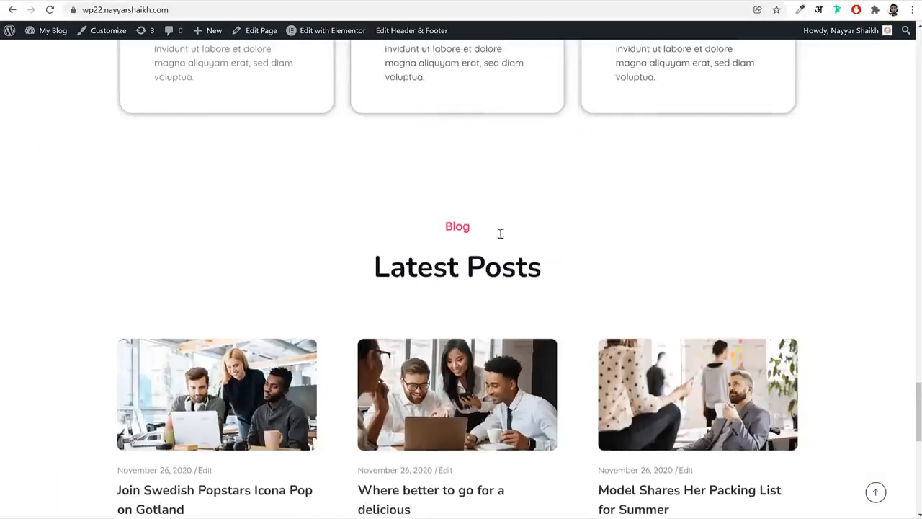
{"action": "scroll", "coordinate": [493, 242], "scroll_direction": "up", "scroll_amount": 10}
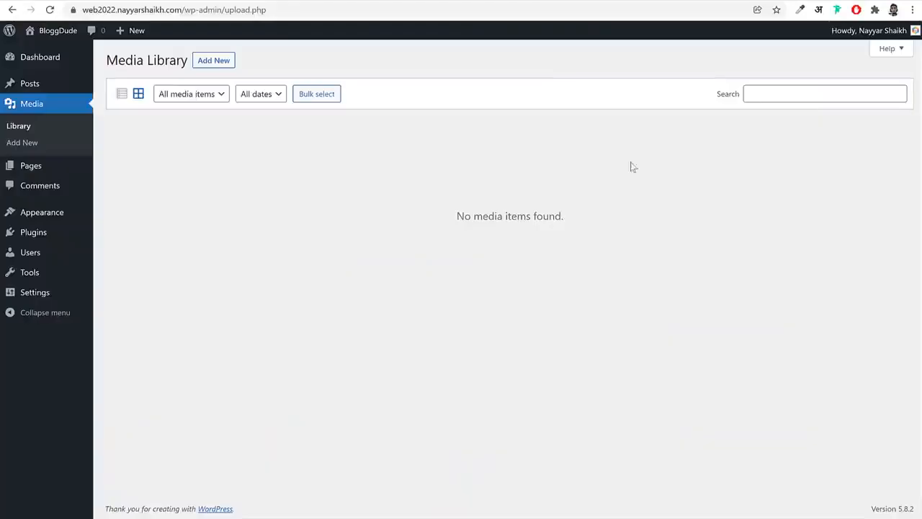
View the site's pages and comments lists, comparing them with the wp22 demo site
{"action": "left_click", "coordinate": [38, 172]}
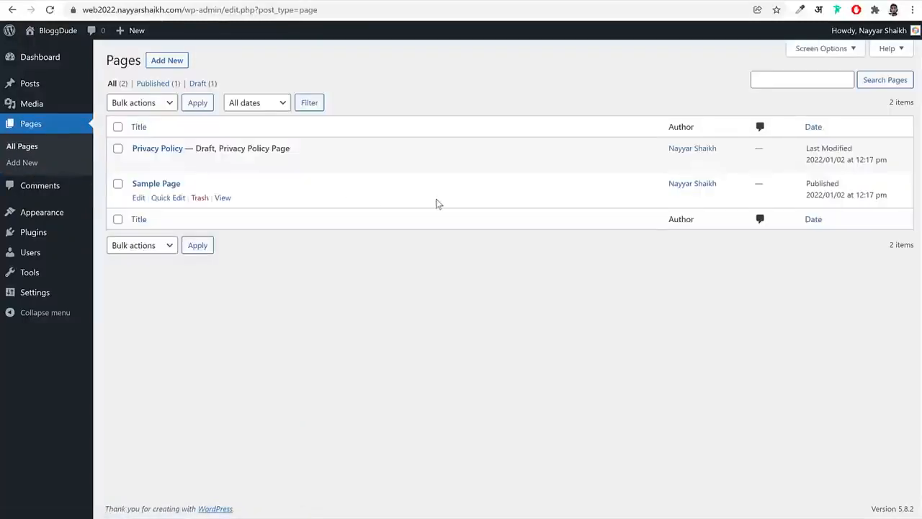
{"action": "left_click", "coordinate": [48, 186]}
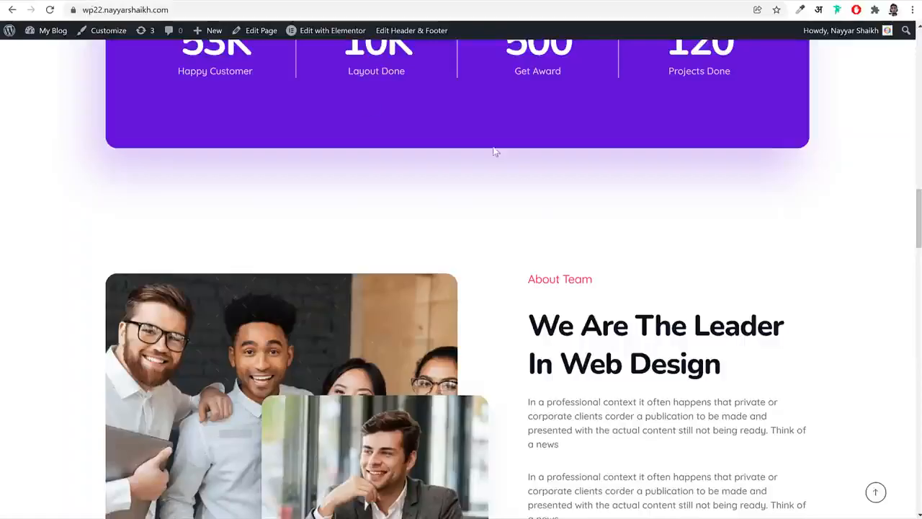
{"action": "scroll", "coordinate": [678, 302], "scroll_direction": "up", "scroll_amount": 14}
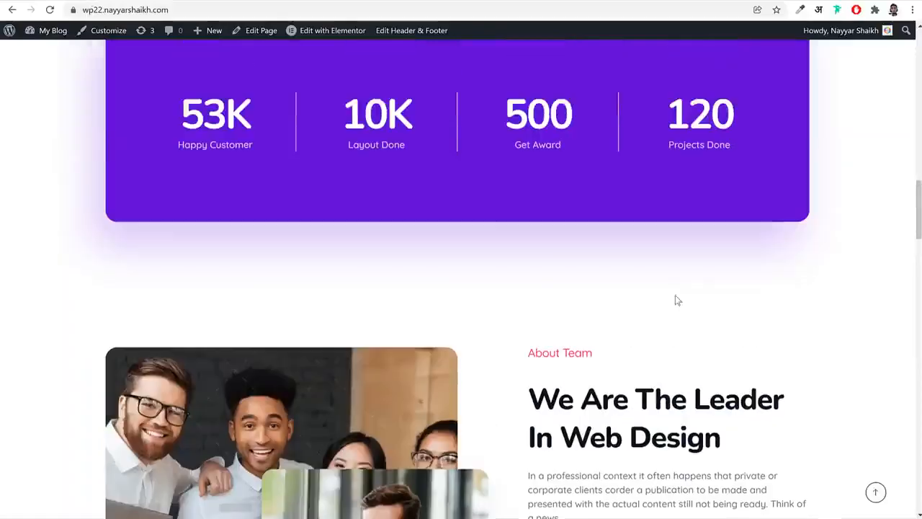
{"action": "scroll", "coordinate": [663, 315], "scroll_direction": "up", "scroll_amount": 6}
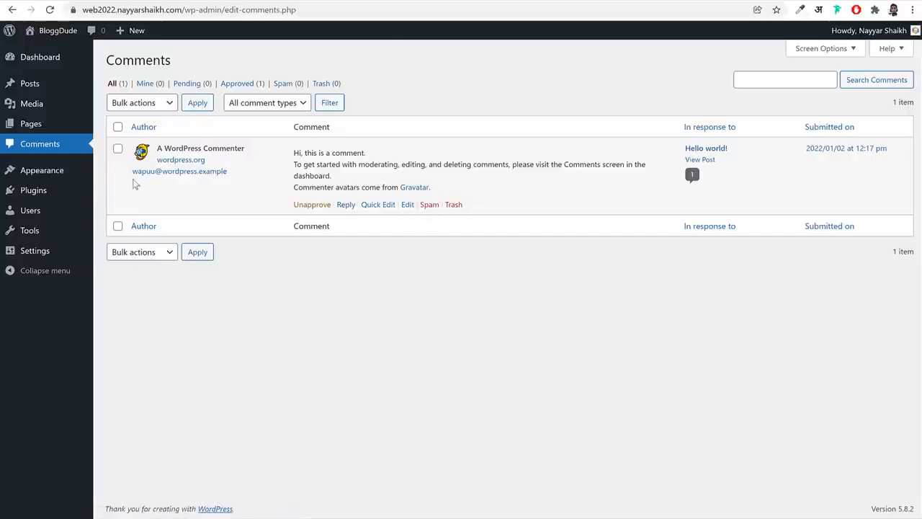
Open the installed themes, look over the web2022 site's front page in its current theme, and return to the themes
{"action": "left_click", "coordinate": [50, 173]}
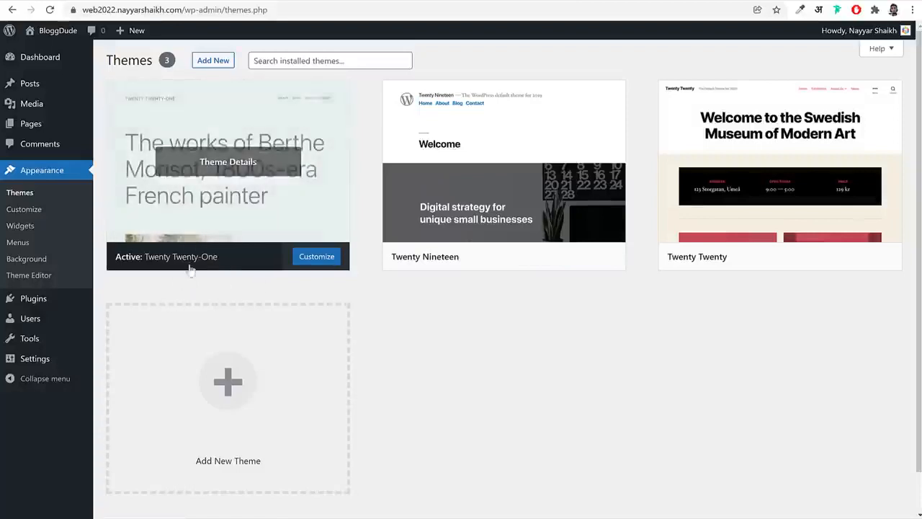
{"action": "left_click", "coordinate": [576, 0]}
{"action": "scroll", "coordinate": [543, 294], "scroll_direction": "down", "scroll_amount": 5}
{"action": "scroll", "coordinate": [545, 299], "scroll_direction": "up", "scroll_amount": 5}
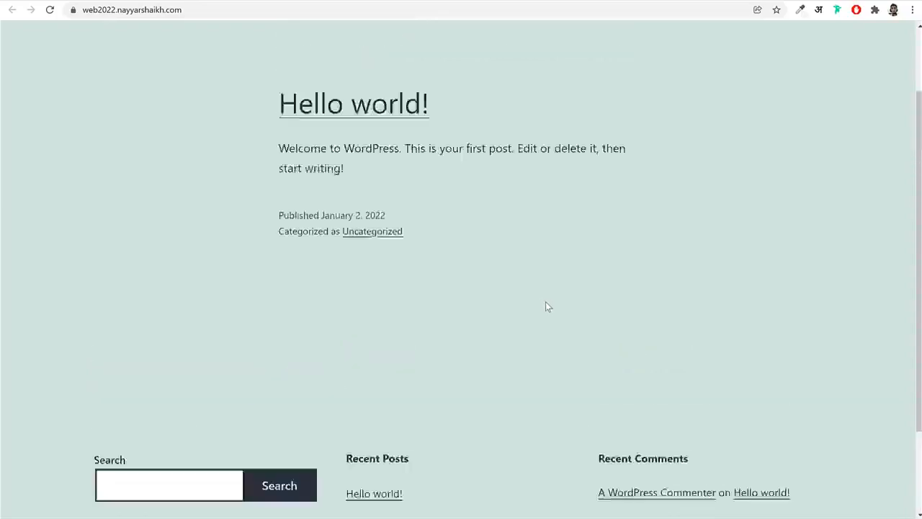
{"action": "left_click", "coordinate": [457, 1]}
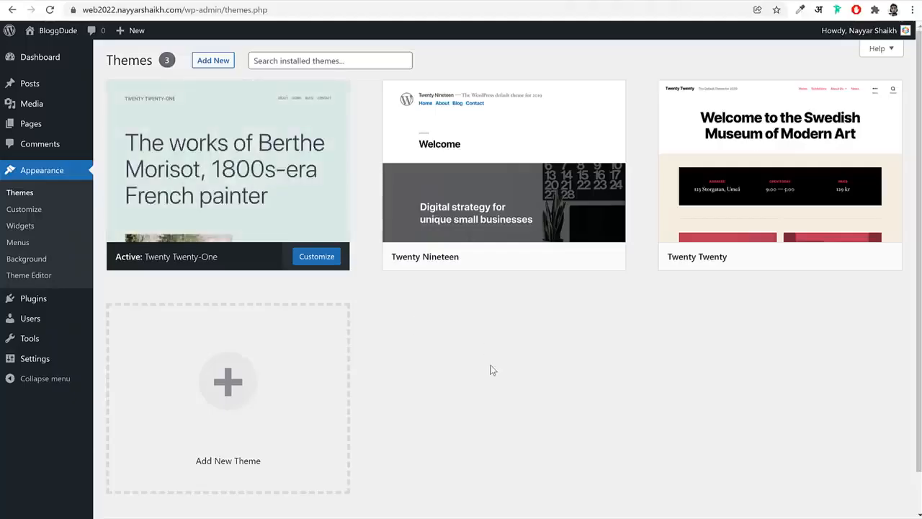
Activate the Twenty Nineteen theme, check the reloaded web2022 front page, and return to the themes
{"action": "mouse_move", "coordinate": [417, 267]}
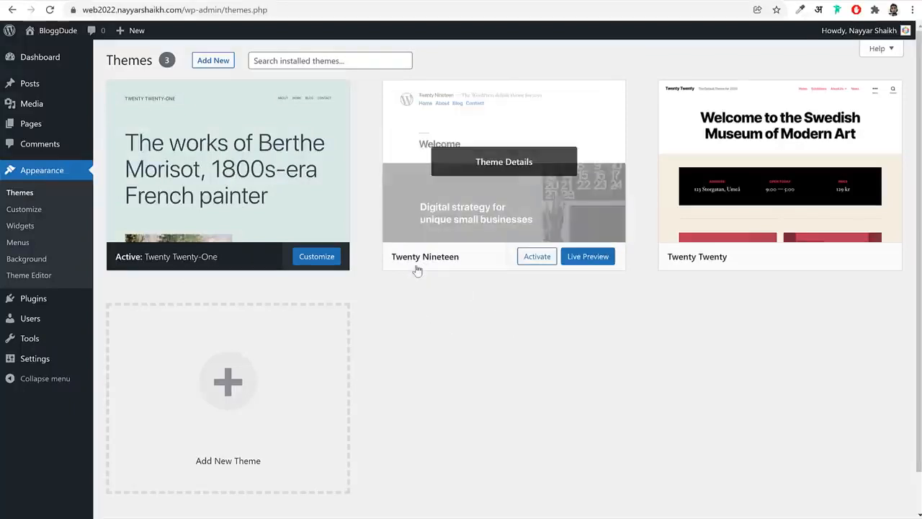
{"action": "left_click", "coordinate": [537, 265]}
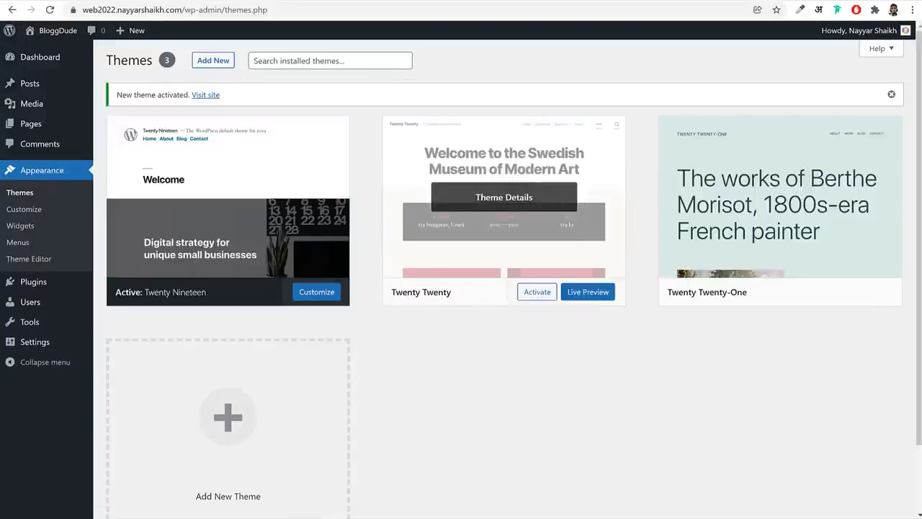
{"action": "left_click", "coordinate": [87, 1]}
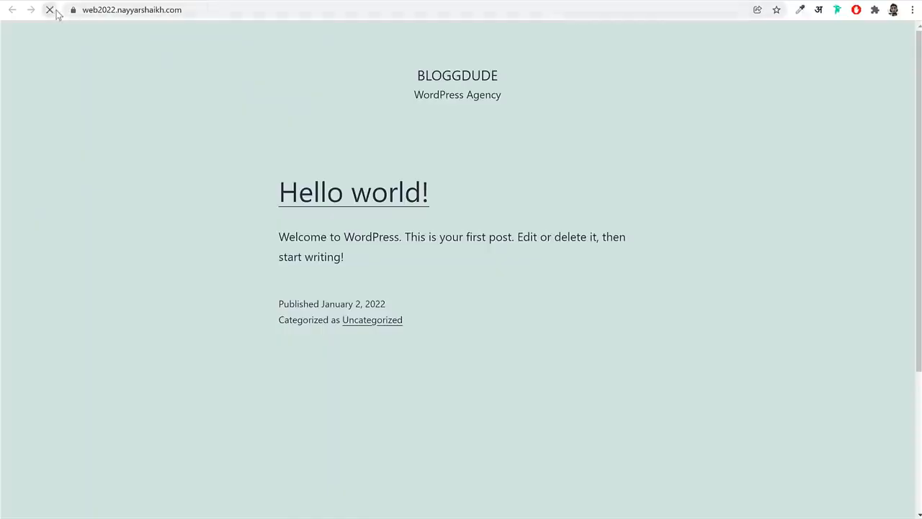
{"action": "scroll", "coordinate": [634, 267], "scroll_direction": "down", "scroll_amount": 5}
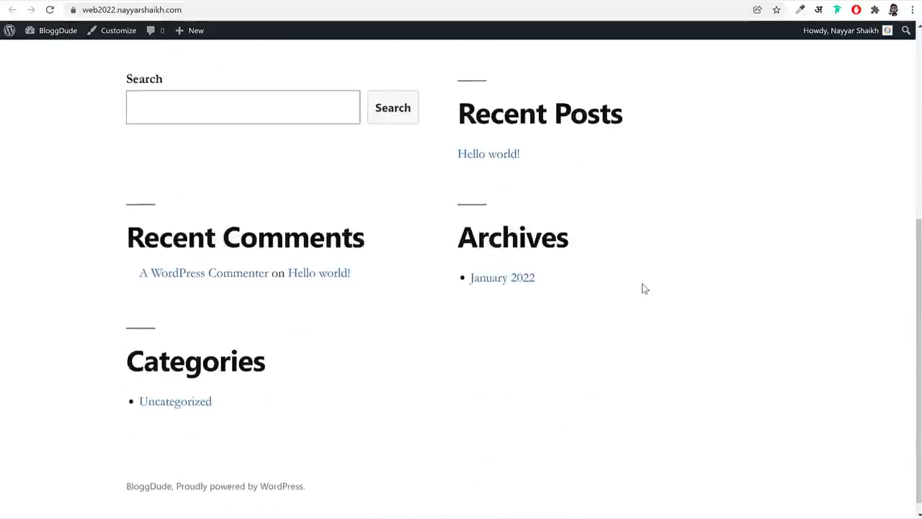
{"action": "scroll", "coordinate": [645, 289], "scroll_direction": "up", "scroll_amount": 5}
{"action": "left_click", "coordinate": [419, 0]}
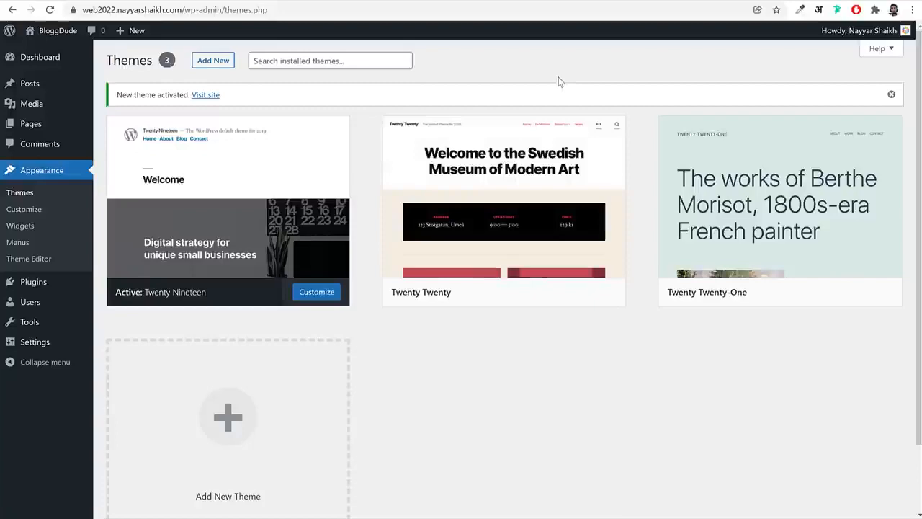
Delete the unused Twenty Twenty and Twenty Twenty-One themes
{"action": "left_click", "coordinate": [538, 199]}
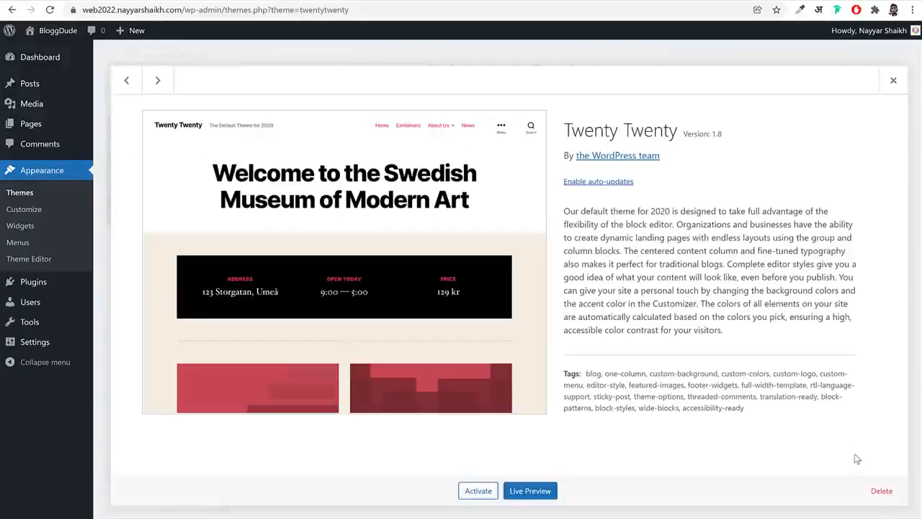
{"action": "left_click", "coordinate": [881, 491]}
{"action": "left_click", "coordinate": [523, 99]}
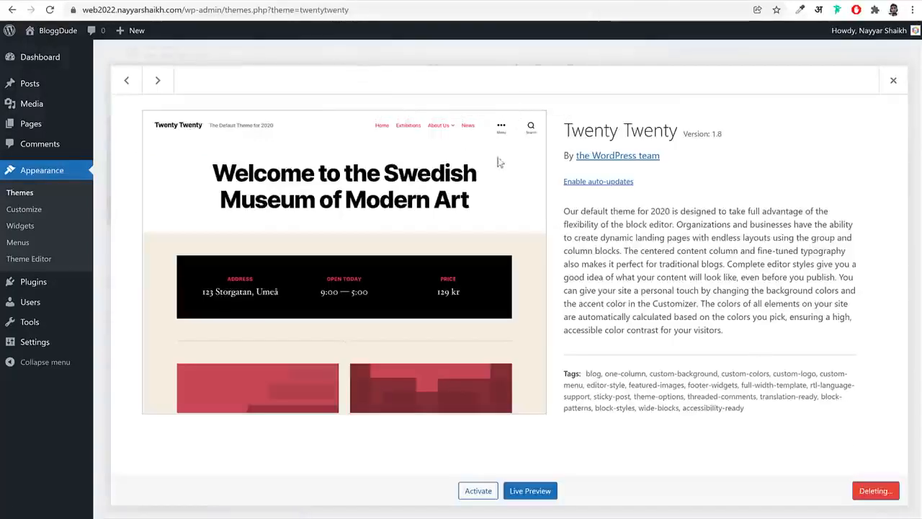
{"action": "left_click", "coordinate": [569, 228]}
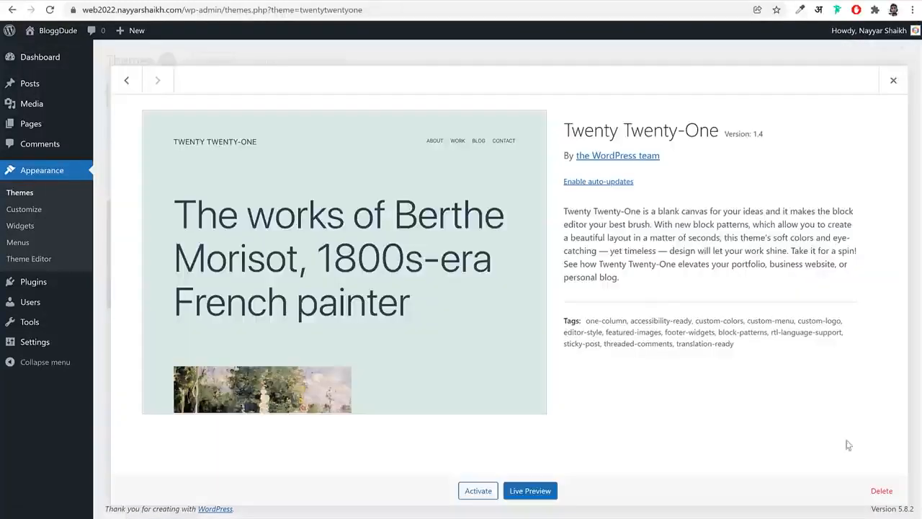
{"action": "left_click", "coordinate": [882, 491]}
{"action": "left_click", "coordinate": [518, 105]}
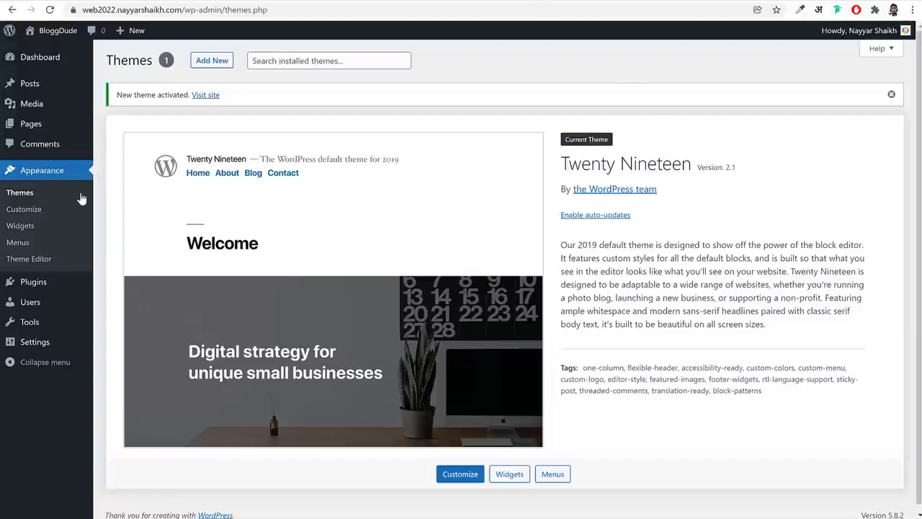
Delete the Akismet Anti-Spam and Hello Dolly plugins from the installed plugins
{"action": "left_click", "coordinate": [36, 285]}
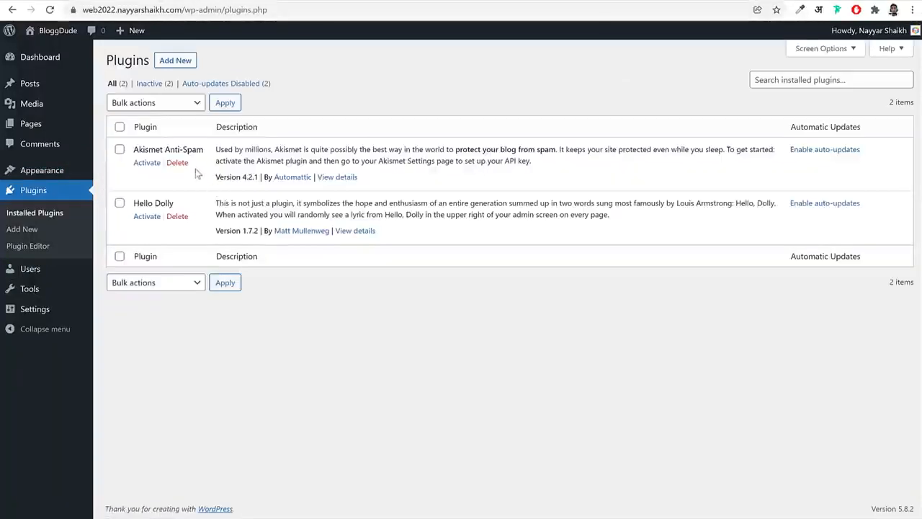
{"action": "left_click", "coordinate": [178, 163]}
{"action": "left_click", "coordinate": [516, 78]}
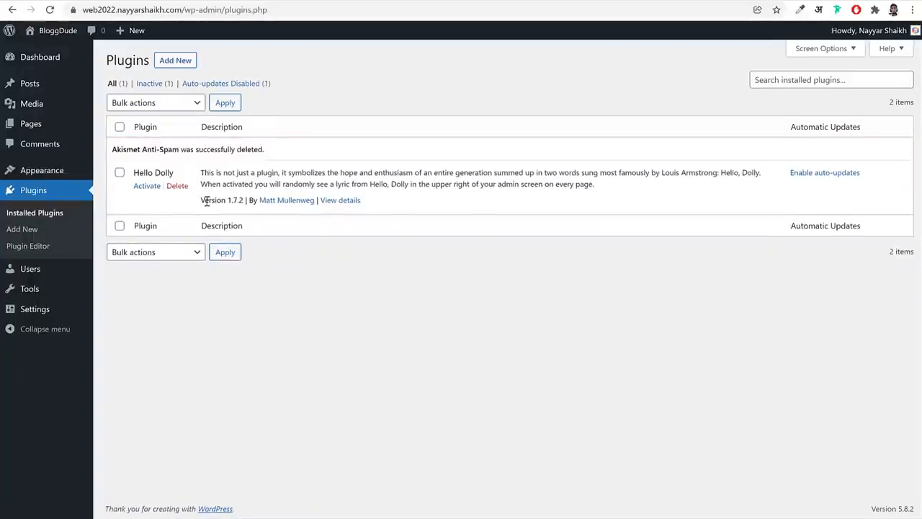
{"action": "left_click", "coordinate": [178, 186]}
{"action": "left_click", "coordinate": [504, 85]}
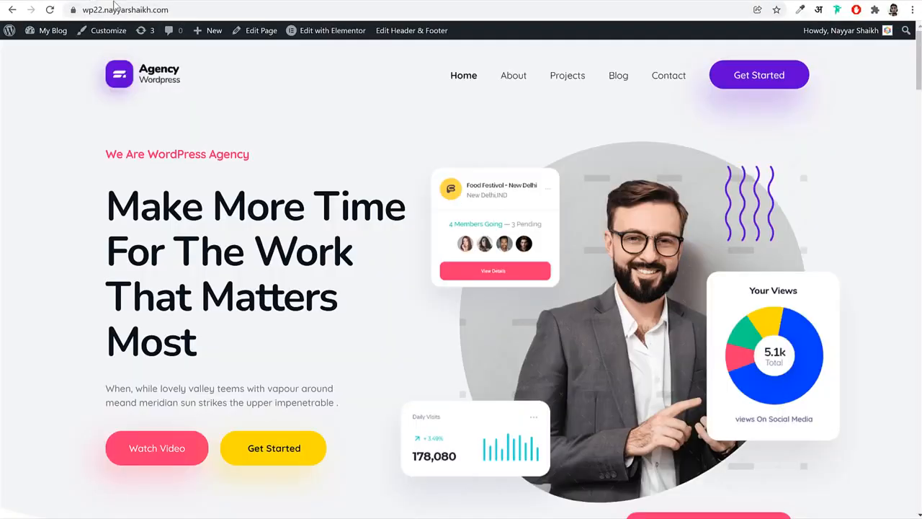
Look through the agency demo's home page down to the latest posts and return to its top
{"action": "scroll", "coordinate": [476, 270], "scroll_direction": "down", "scroll_amount": 7}
{"action": "scroll", "coordinate": [475, 272], "scroll_direction": "up", "scroll_amount": 4}
{"action": "scroll", "coordinate": [475, 272], "scroll_direction": "down", "scroll_amount": 20}
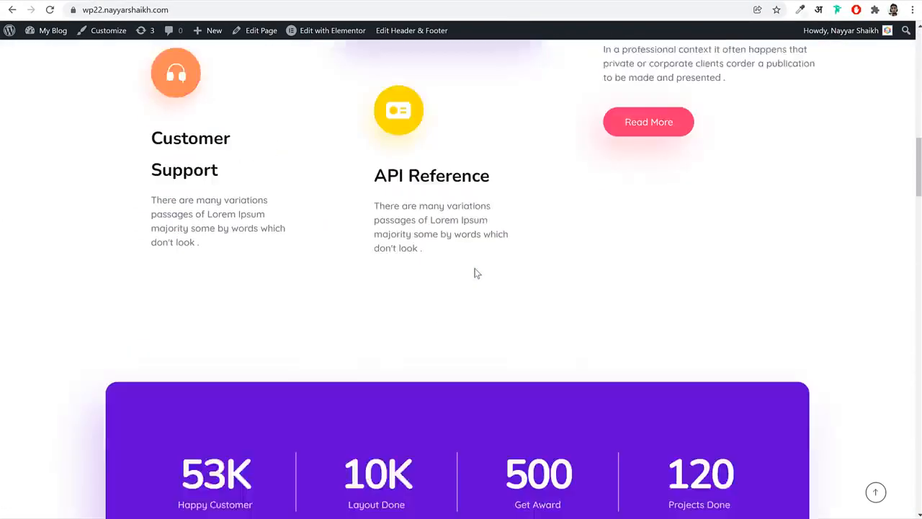
{"action": "scroll", "coordinate": [476, 273], "scroll_direction": "down", "scroll_amount": 10}
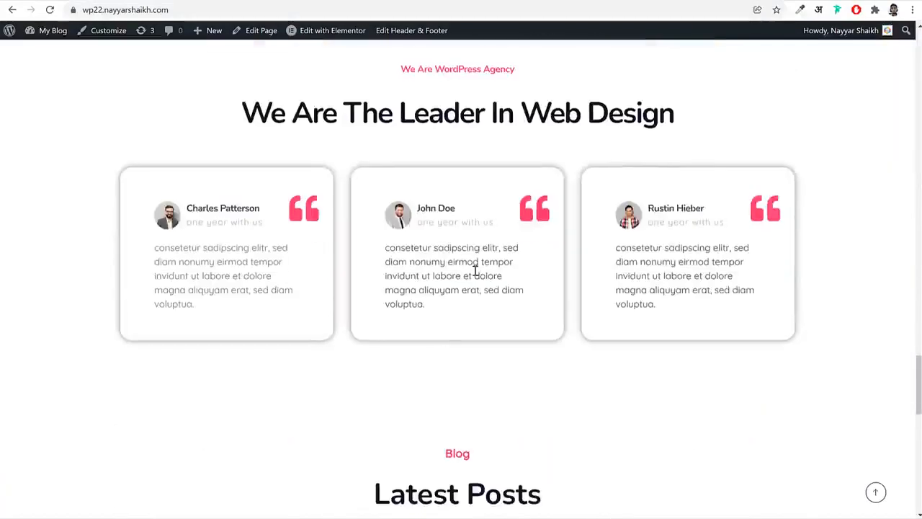
{"action": "scroll", "coordinate": [414, 180], "scroll_direction": "down", "scroll_amount": 4}
{"action": "scroll", "coordinate": [807, 344], "scroll_direction": "up", "scroll_amount": 5}
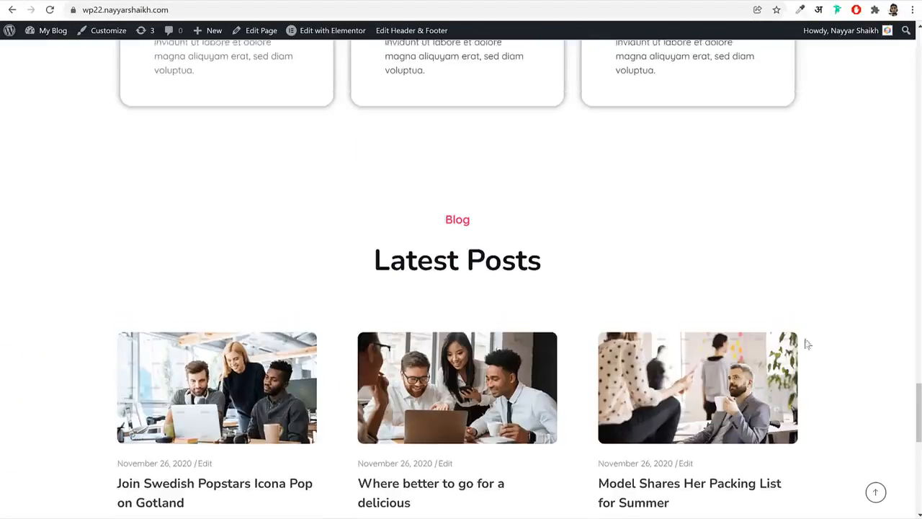
{"action": "left_click", "coordinate": [876, 492]}
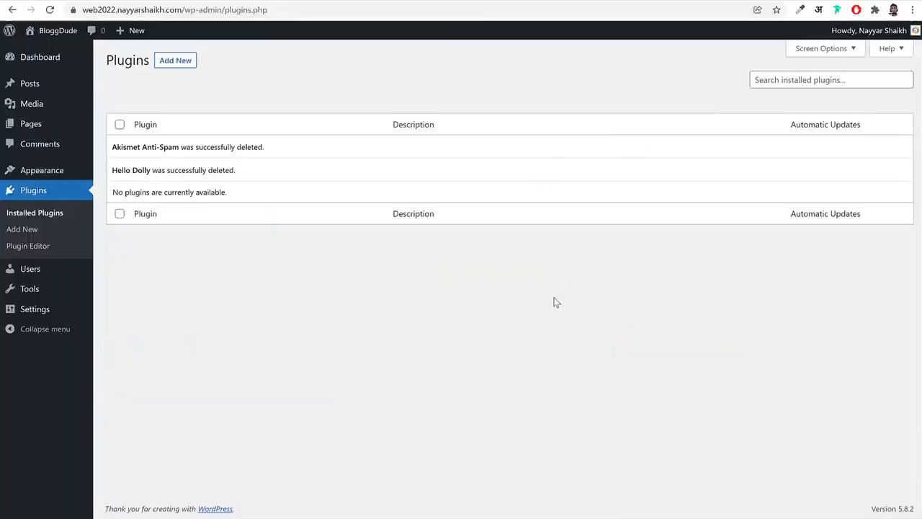
Open the web2022 site's general settings and review the site title and tagline
{"action": "left_click", "coordinate": [32, 310]}
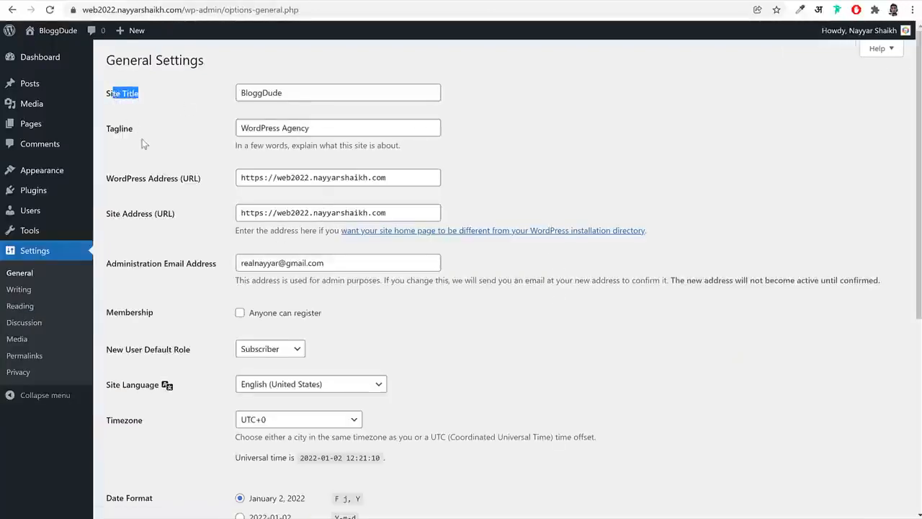
{"action": "left_click", "coordinate": [289, 92]}
{"action": "key", "text": "ctrl+a"}
{"action": "triple_click", "coordinate": [310, 126]}
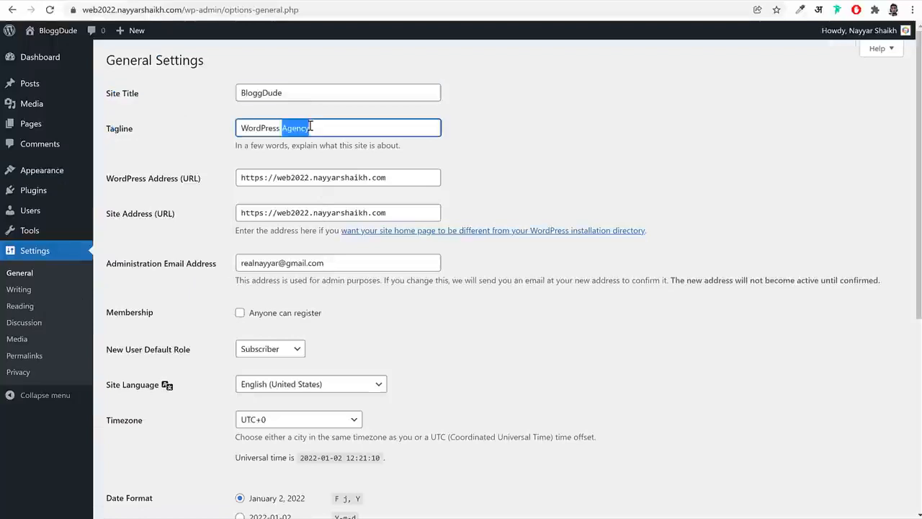
{"action": "triple_click", "coordinate": [298, 91]}
{"action": "triple_click", "coordinate": [327, 126]}
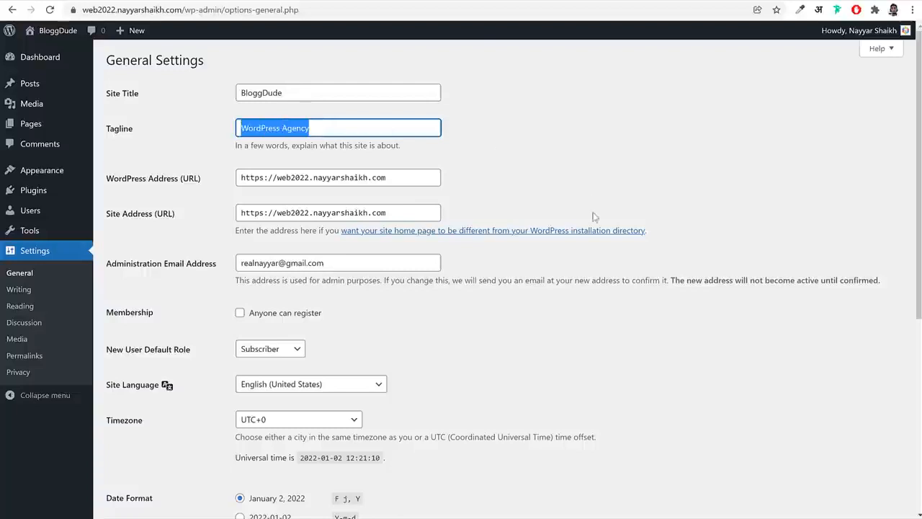
Set the site's timezone to Kolkata and save the general settings
{"action": "scroll", "coordinate": [597, 231], "scroll_direction": "down", "scroll_amount": 3}
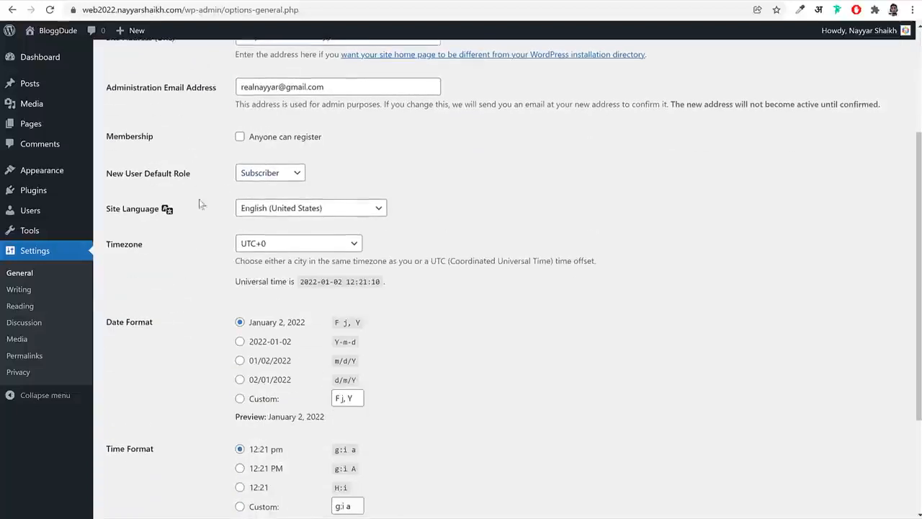
{"action": "left_click_drag", "start_coordinate": [144, 251], "coordinate": [267, 252]}
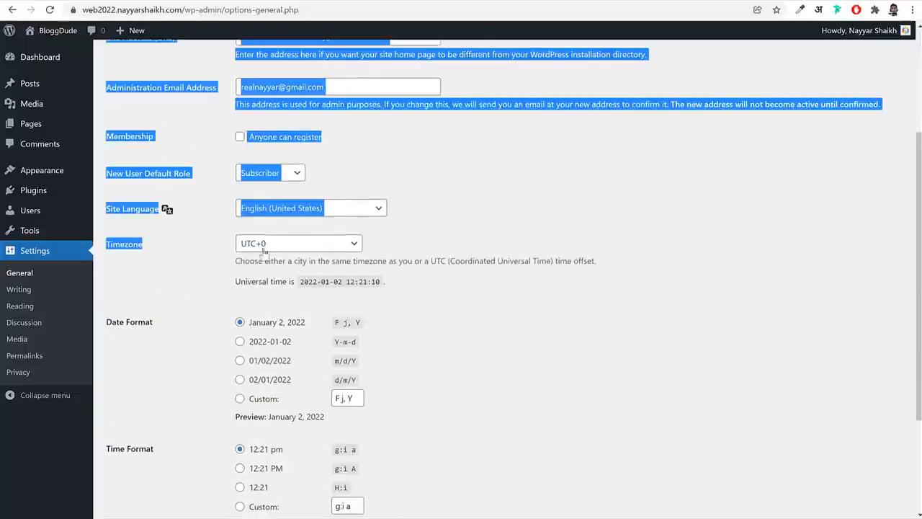
{"action": "left_click", "coordinate": [297, 250]}
{"action": "type", "text": "kol"}
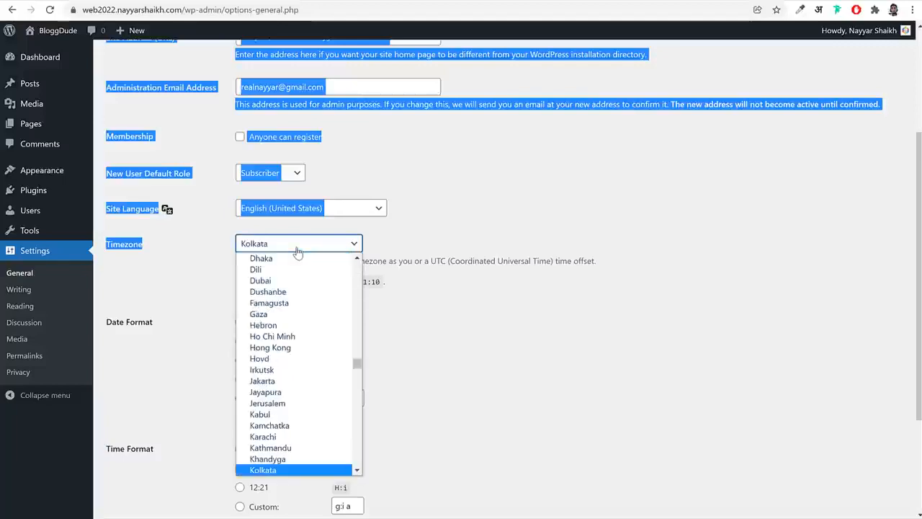
{"action": "key", "text": "Return"}
{"action": "left_click", "coordinate": [468, 303]}
{"action": "scroll", "coordinate": [469, 302], "scroll_direction": "down", "scroll_amount": 3}
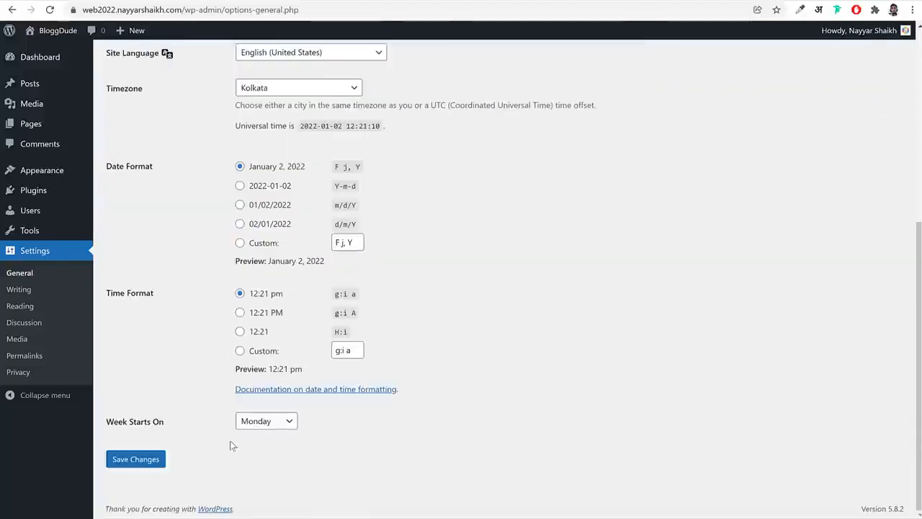
{"action": "left_click", "coordinate": [136, 459]}
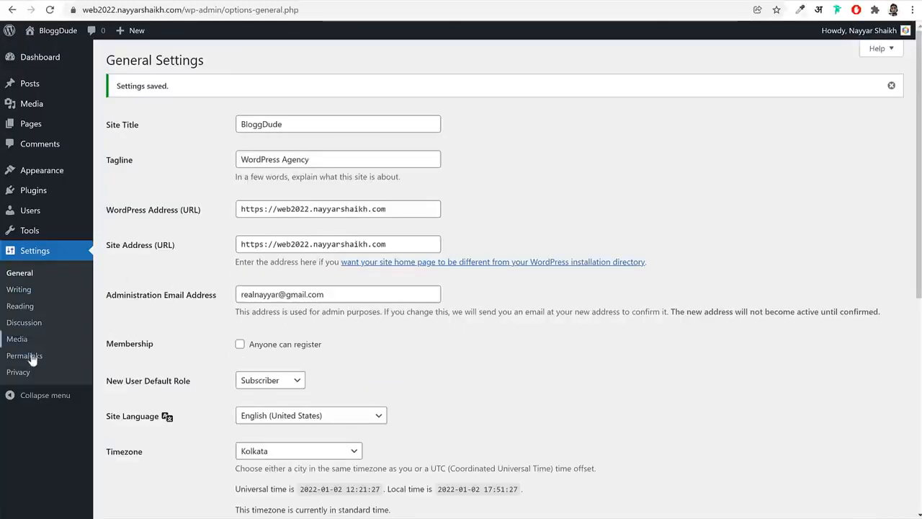
Change the permalink structure to Post name, save it, and return to the dashboard
{"action": "left_click", "coordinate": [29, 358]}
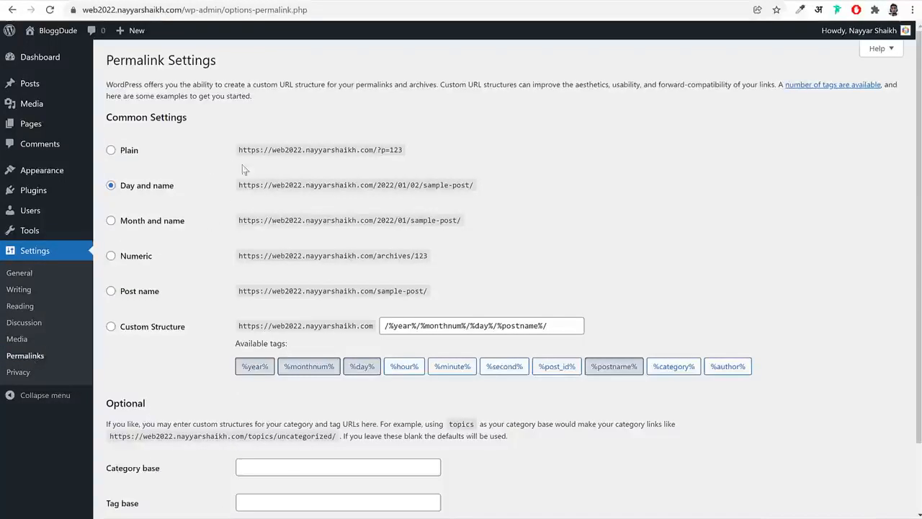
{"action": "left_click_drag", "start_coordinate": [180, 196], "coordinate": [122, 200]}
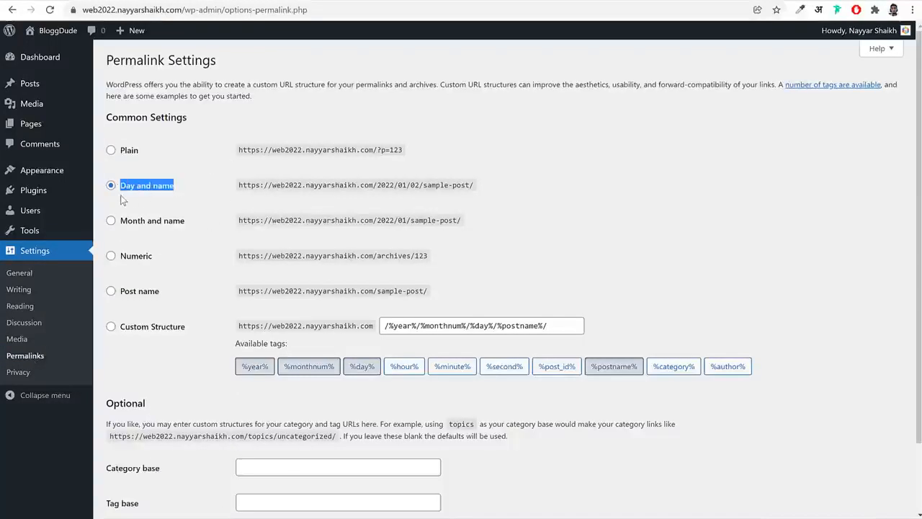
{"action": "left_click", "coordinate": [140, 292]}
{"action": "scroll", "coordinate": [200, 301], "scroll_direction": "down", "scroll_amount": 3}
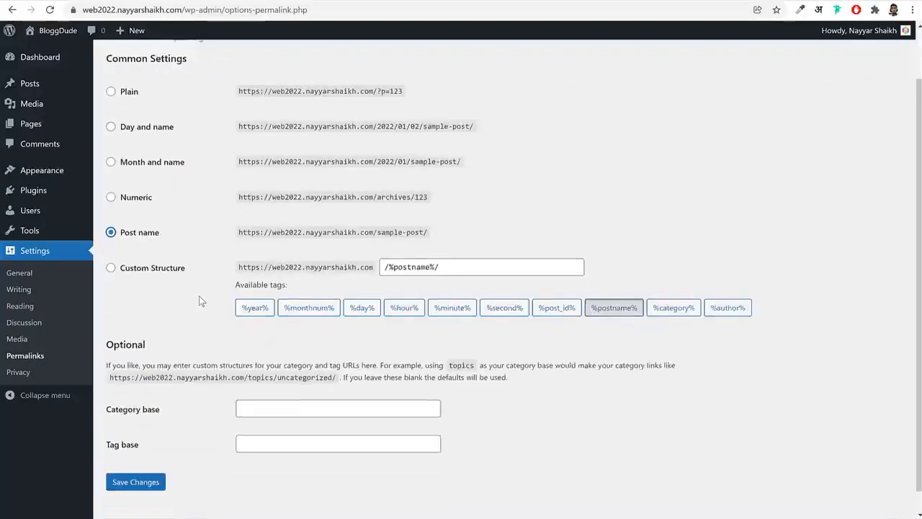
{"action": "left_click", "coordinate": [135, 459]}
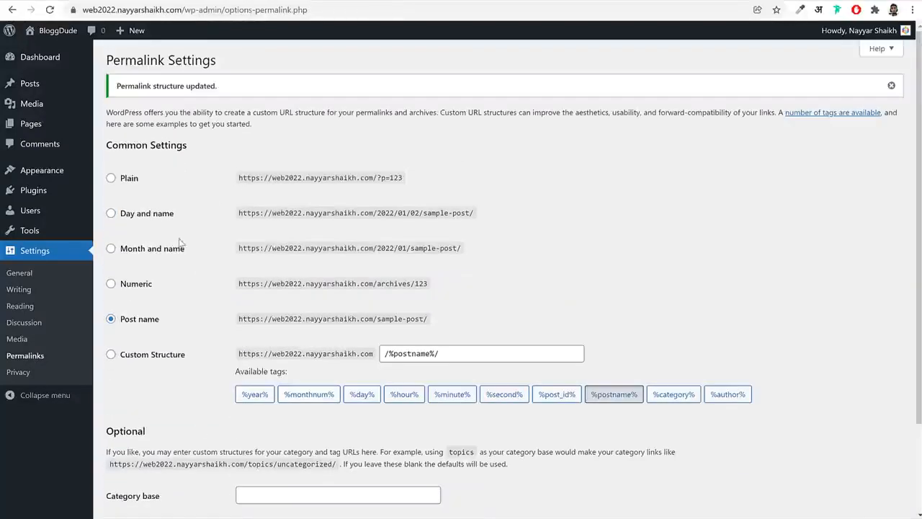
{"action": "left_click_drag", "start_coordinate": [140, 324], "coordinate": [121, 326]}
{"action": "left_click", "coordinate": [50, 59]}
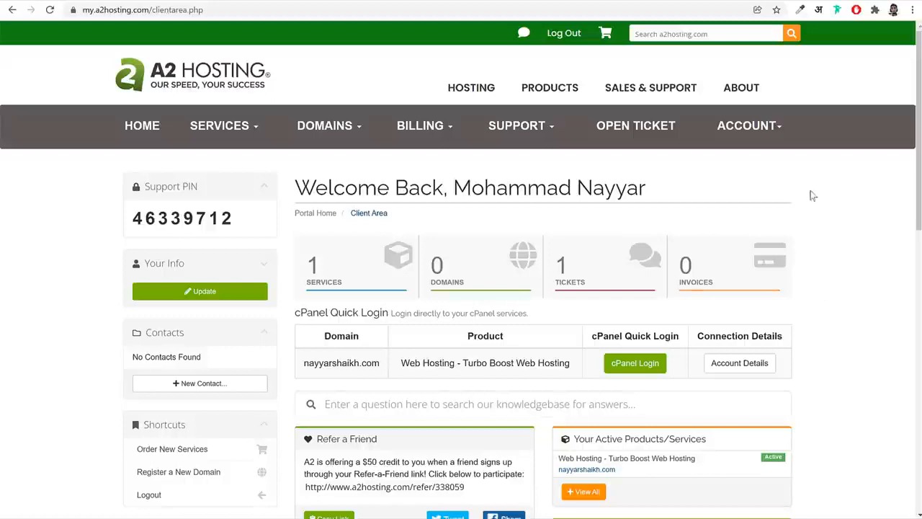
In the A2 Hosting client area, start a support ticket, view its problem categories, and return to the ticket types
{"action": "left_click", "coordinate": [637, 130]}
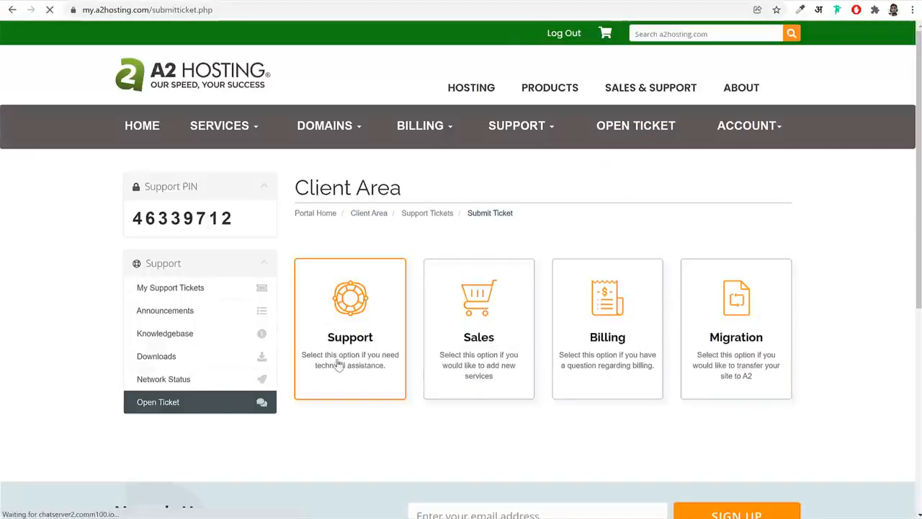
{"action": "left_click", "coordinate": [376, 349]}
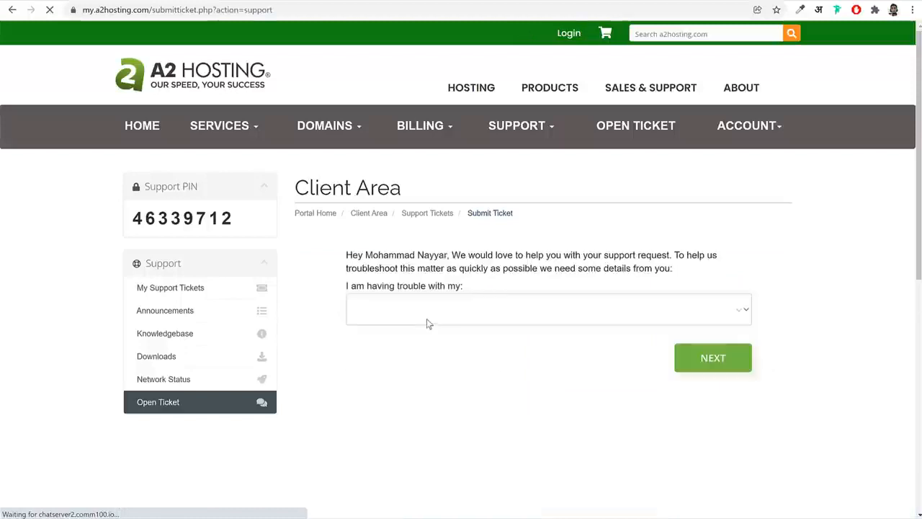
{"action": "left_click", "coordinate": [427, 317]}
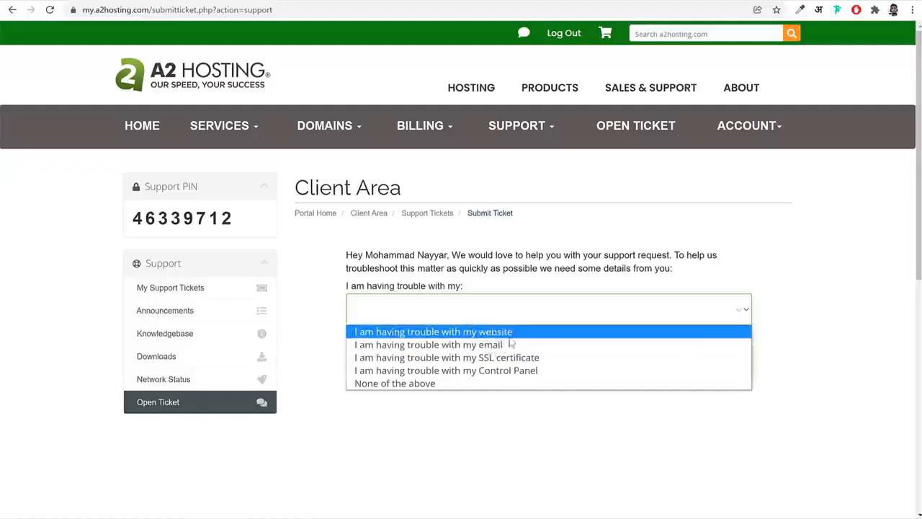
{"action": "left_click", "coordinate": [802, 319]}
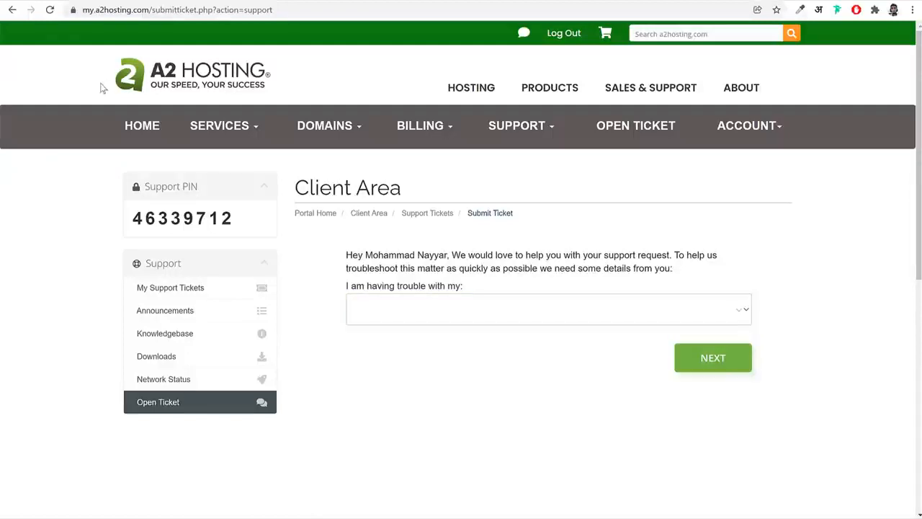
{"action": "key", "text": "alt+Left"}
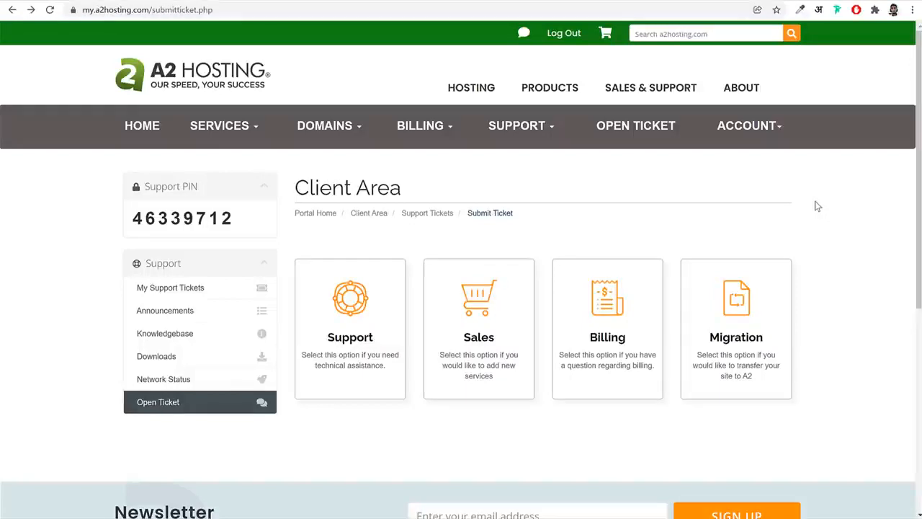
Open a site migration request and accept the migration terms, trying to agree to the remaining policies as well
{"action": "left_click", "coordinate": [745, 321]}
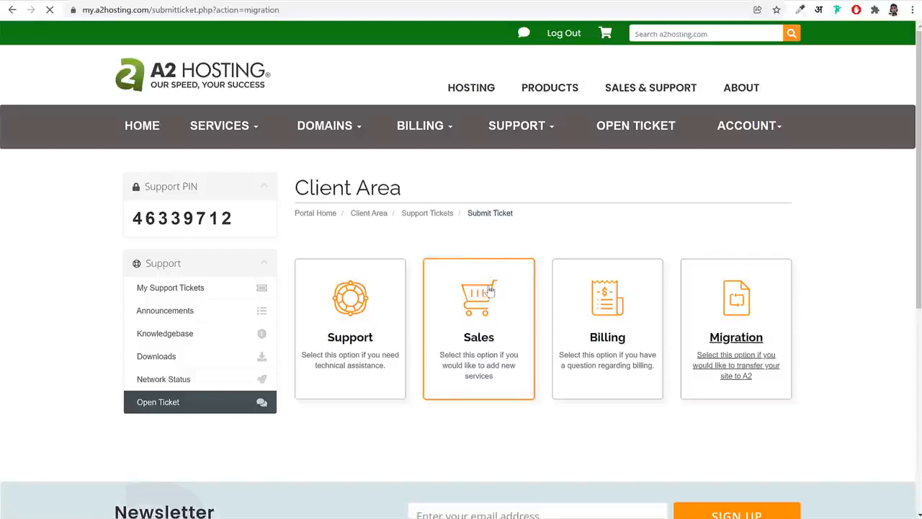
{"action": "scroll", "coordinate": [511, 288], "scroll_direction": "down", "scroll_amount": 5}
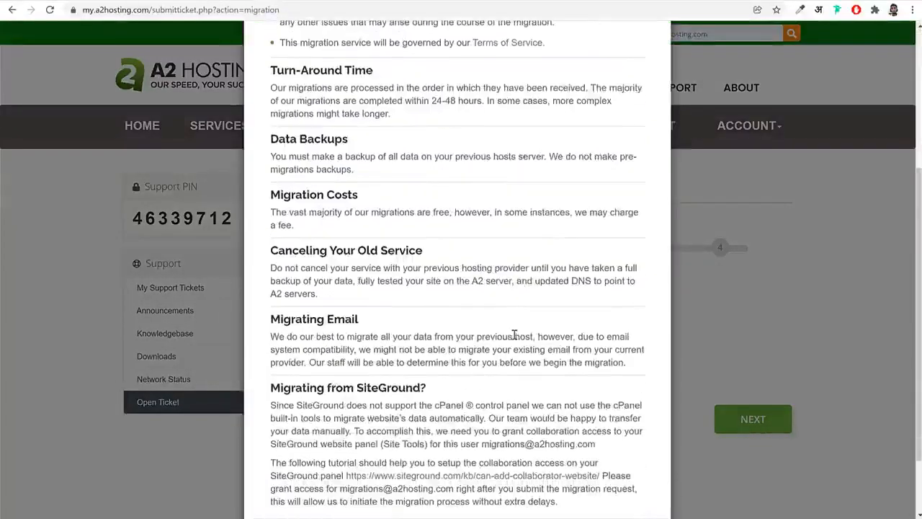
{"action": "left_click", "coordinate": [346, 475]}
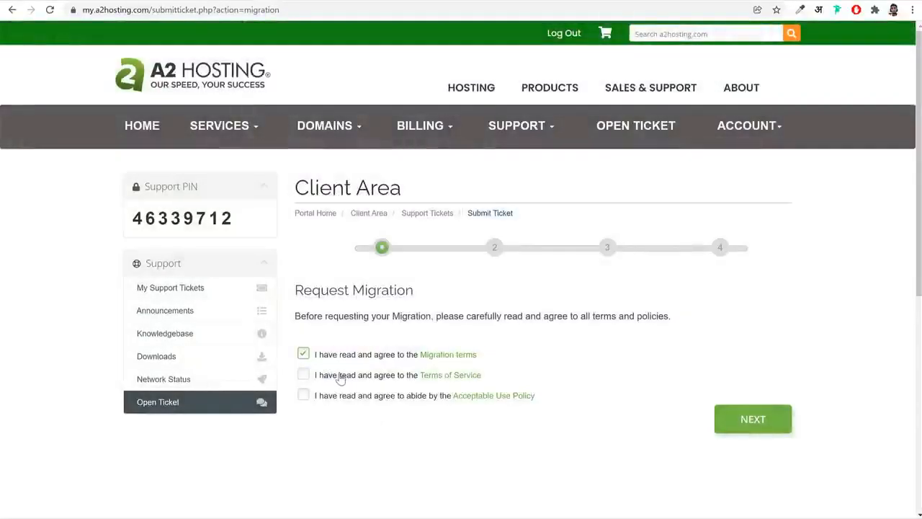
{"action": "left_click", "coordinate": [341, 376]}
{"action": "left_click", "coordinate": [340, 398]}
{"action": "left_click", "coordinate": [752, 418]}
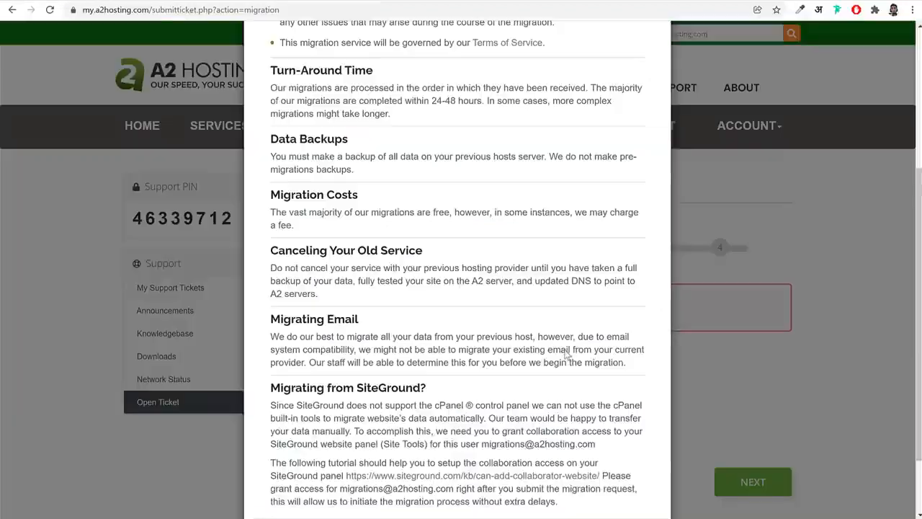
{"action": "scroll", "coordinate": [458, 288], "scroll_direction": "down", "scroll_amount": 2}
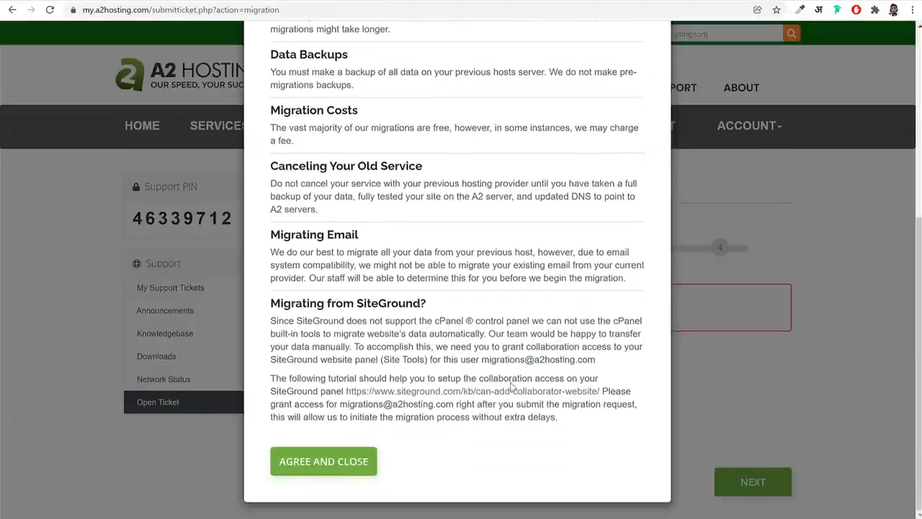
{"action": "left_click", "coordinate": [353, 461]}
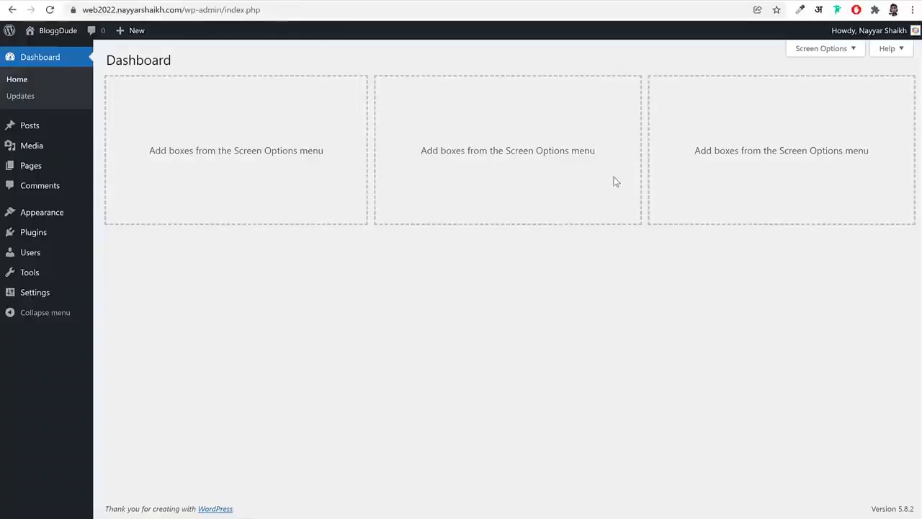
Compare the web2022 site's front page with the agency demo's home page and return to the WordPress dashboard
{"action": "left_click", "coordinate": [319, 1]}
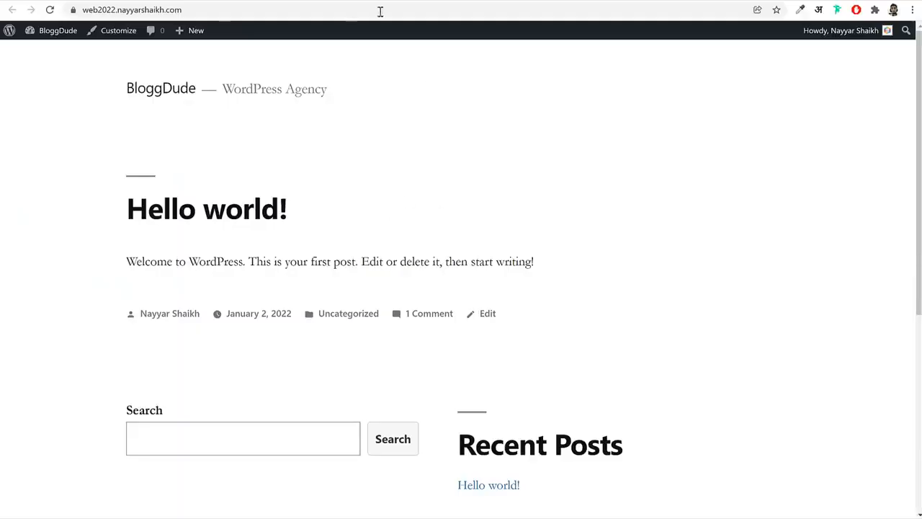
{"action": "left_click", "coordinate": [200, 1]}
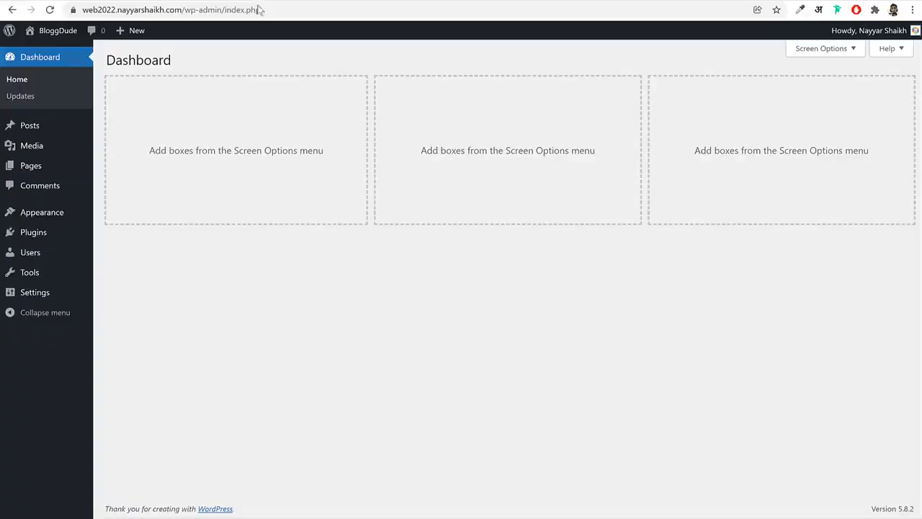
{"action": "left_click", "coordinate": [134, 2]}
{"action": "scroll", "coordinate": [603, 350], "scroll_direction": "down", "scroll_amount": 5}
{"action": "scroll", "coordinate": [606, 352], "scroll_direction": "up", "scroll_amount": 2}
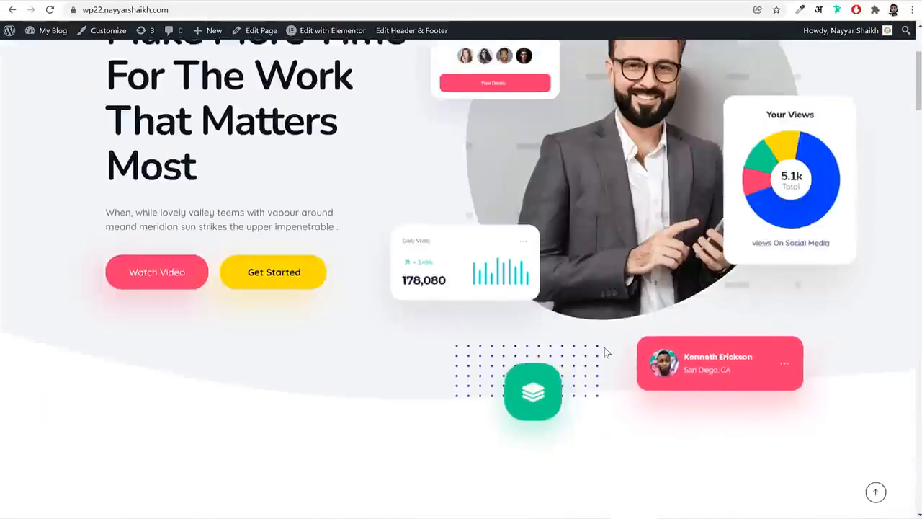
{"action": "scroll", "coordinate": [605, 352], "scroll_direction": "up", "scroll_amount": 3}
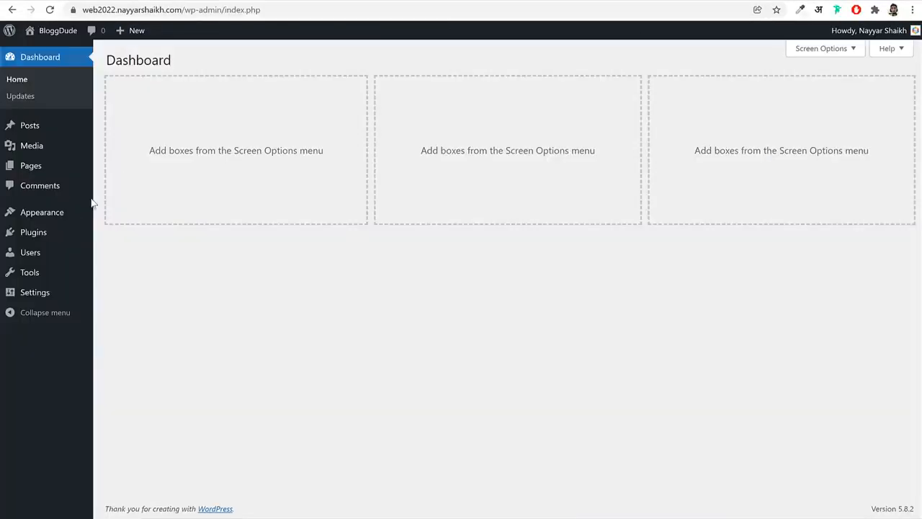
Search the theme directory for "phlox" and install the Phlox theme
{"action": "left_click", "coordinate": [45, 213]}
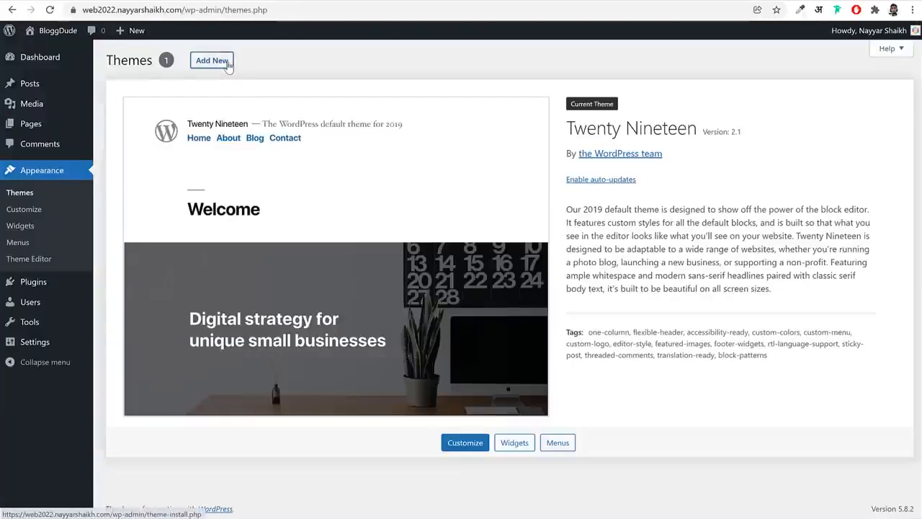
{"action": "left_click", "coordinate": [227, 64]}
{"action": "left_click", "coordinate": [769, 93]}
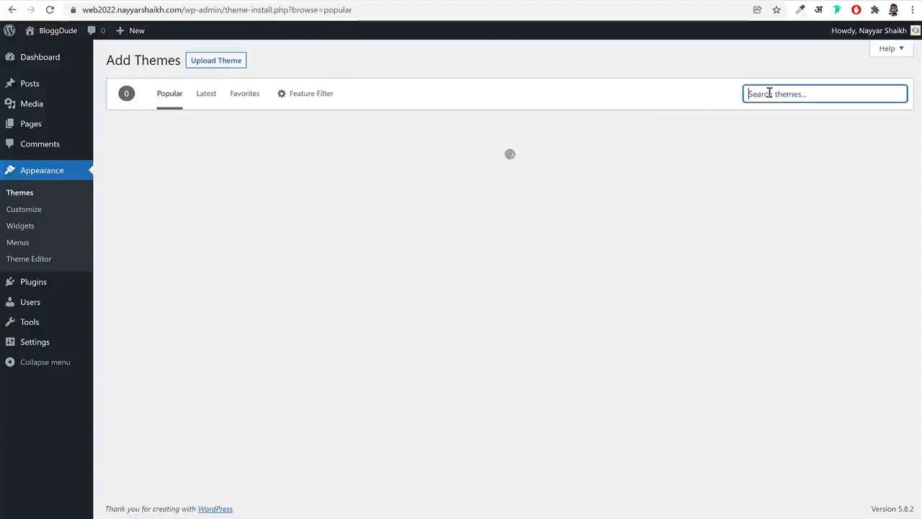
{"action": "type", "text": "phlox"}
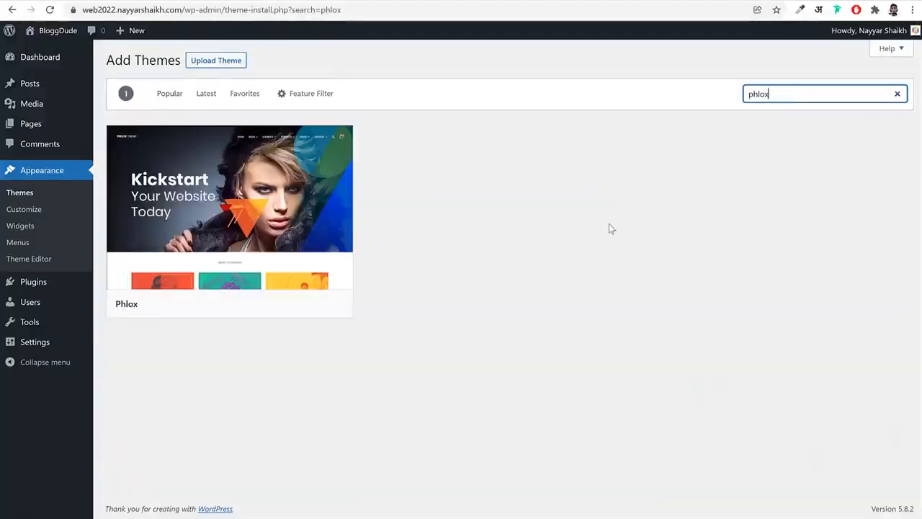
{"action": "left_click", "coordinate": [287, 305]}
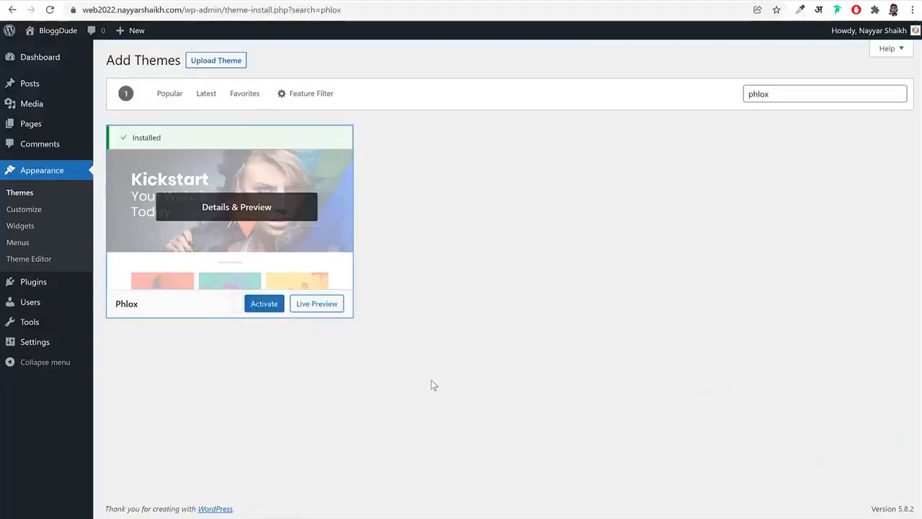
Activate the Phlox theme and delete the Twenty Nineteen theme
{"action": "left_click", "coordinate": [264, 303]}
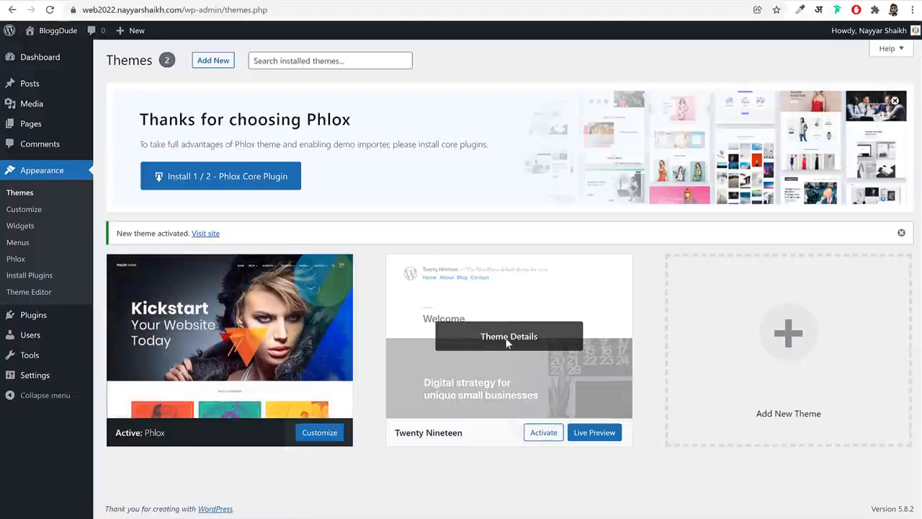
{"action": "left_click", "coordinate": [509, 342]}
{"action": "left_click", "coordinate": [888, 491]}
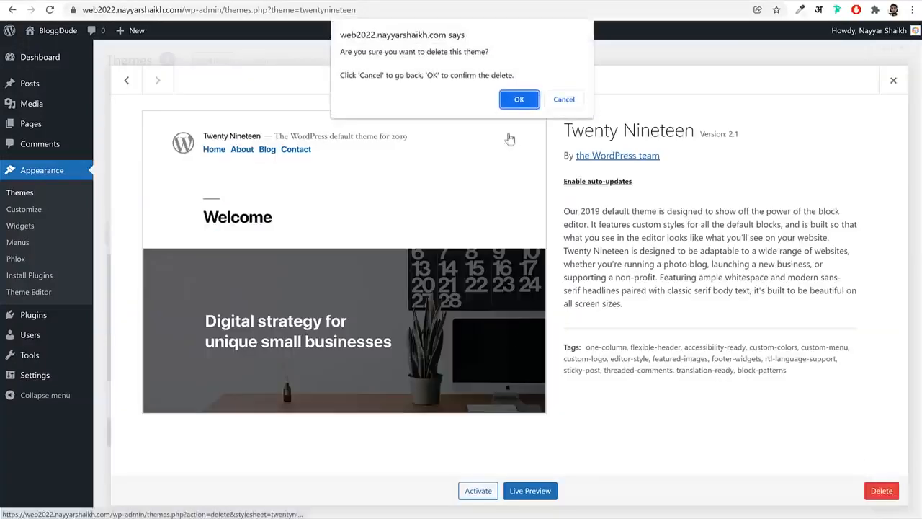
{"action": "left_click", "coordinate": [518, 94]}
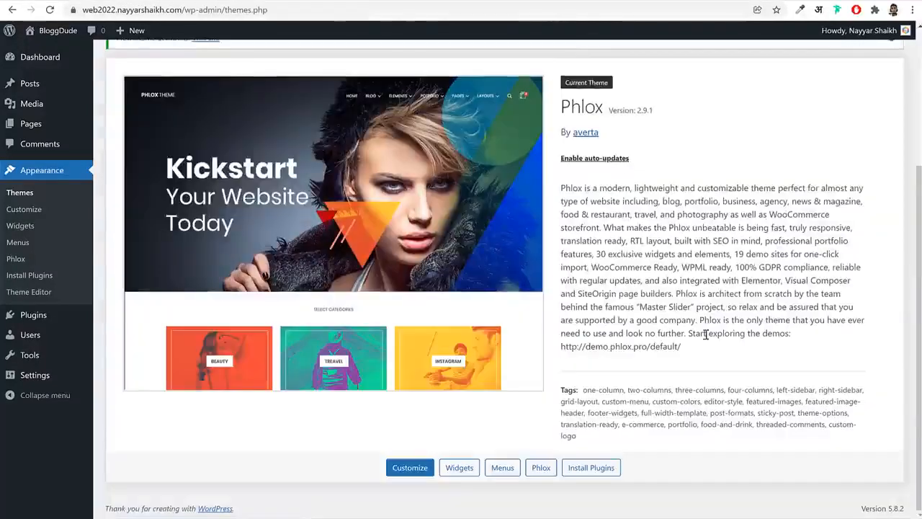
Enable auto-updates for the Phlox theme
{"action": "scroll", "coordinate": [706, 333], "scroll_direction": "up", "scroll_amount": 3}
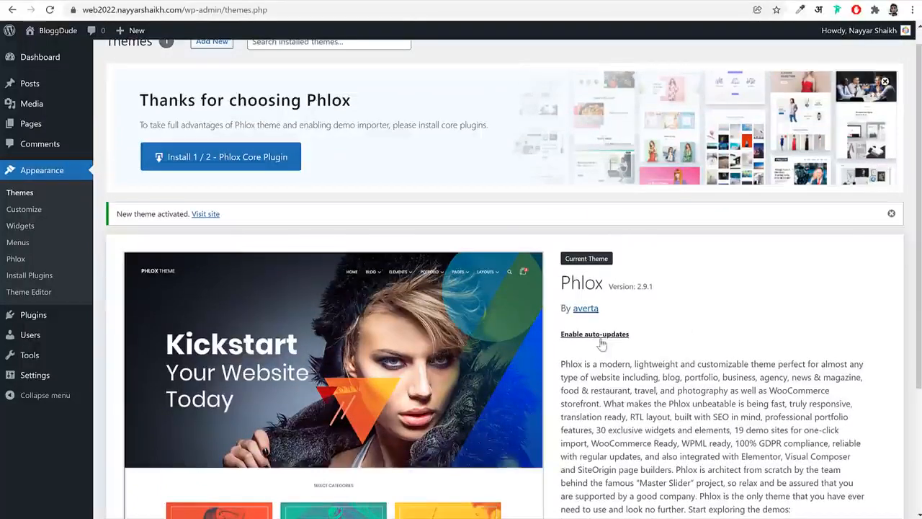
{"action": "left_click", "coordinate": [616, 342]}
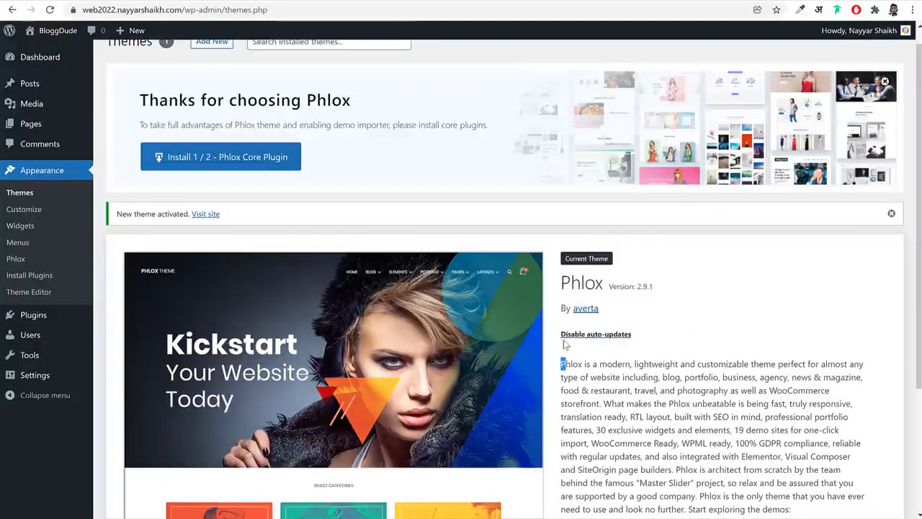
{"action": "left_click_drag", "start_coordinate": [565, 344], "coordinate": [561, 334]}
{"action": "left_click", "coordinate": [685, 338]}
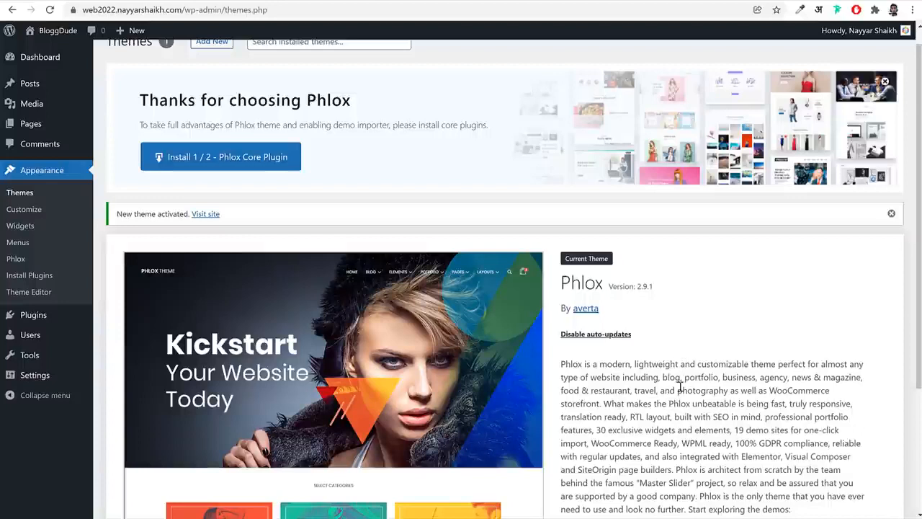
Install the core plugins offered by Phlox and open the theme's recommended plugins list
{"action": "scroll", "coordinate": [223, 200], "scroll_direction": "up", "scroll_amount": 1}
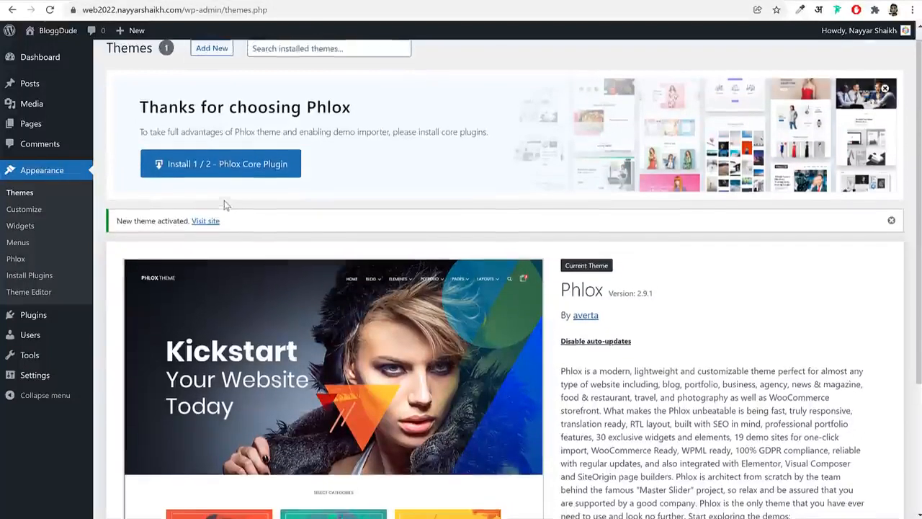
{"action": "left_click", "coordinate": [214, 185]}
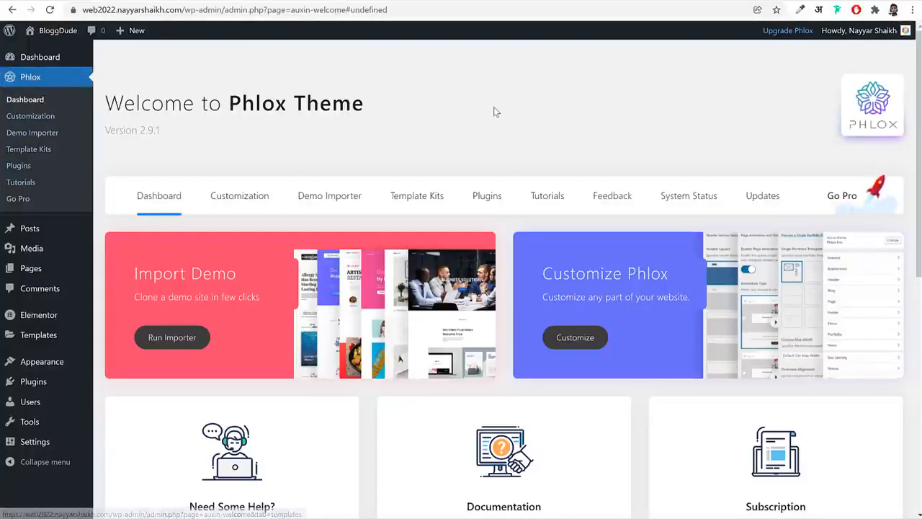
{"action": "left_click", "coordinate": [480, 203]}
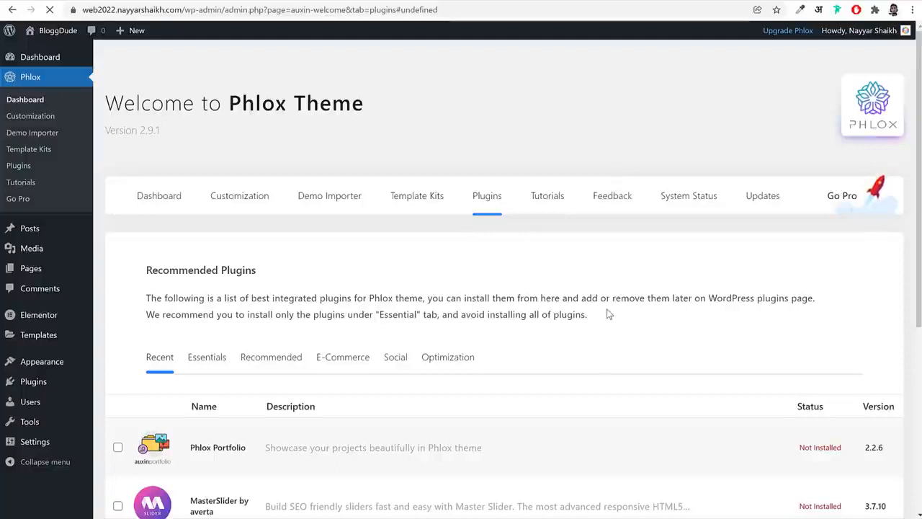
Review the portfolio section on the agency demo's home page and select Phlox Portfolio among the recommended plugins
{"action": "scroll", "coordinate": [610, 312], "scroll_direction": "down", "scroll_amount": 3}
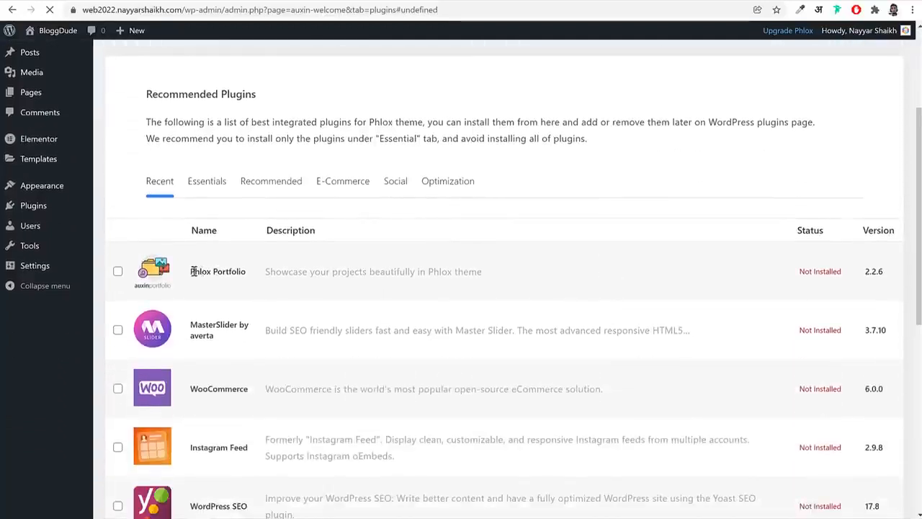
{"action": "left_click_drag", "start_coordinate": [193, 271], "coordinate": [254, 274]}
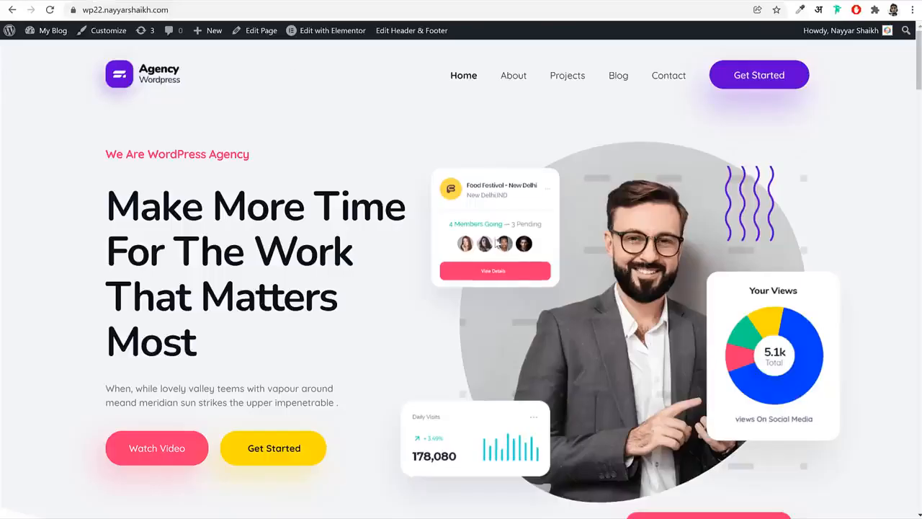
{"action": "scroll", "coordinate": [507, 284], "scroll_direction": "down", "scroll_amount": 15}
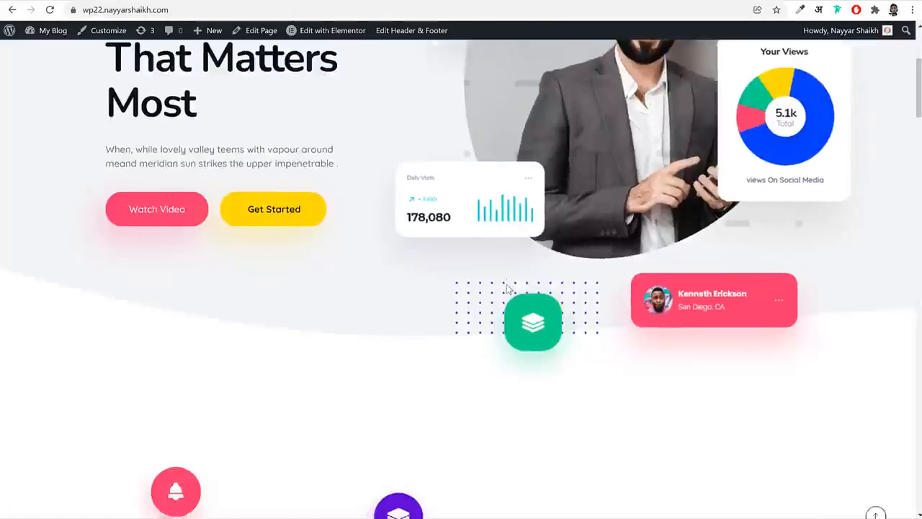
{"action": "scroll", "coordinate": [507, 286], "scroll_direction": "down", "scroll_amount": 13}
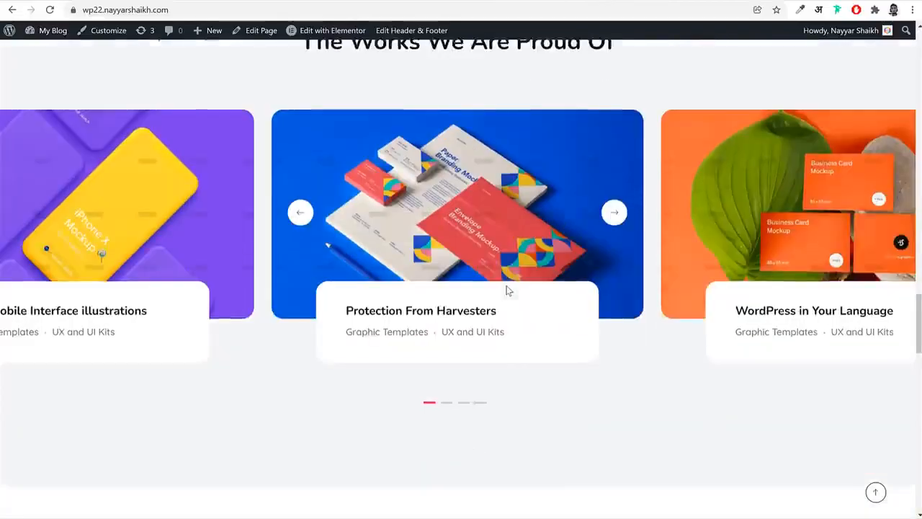
{"action": "scroll", "coordinate": [547, 287], "scroll_direction": "up", "scroll_amount": 20}
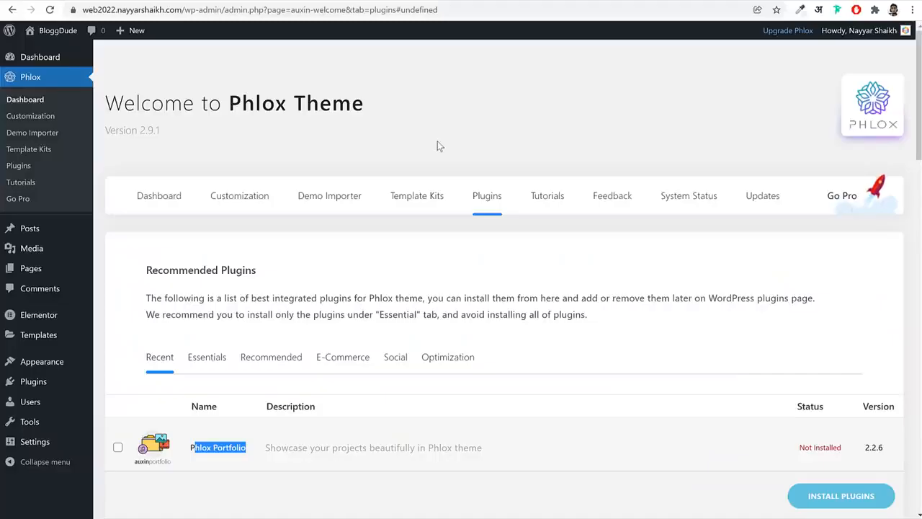
{"action": "scroll", "coordinate": [438, 141], "scroll_direction": "down", "scroll_amount": 4}
{"action": "left_click", "coordinate": [118, 271]}
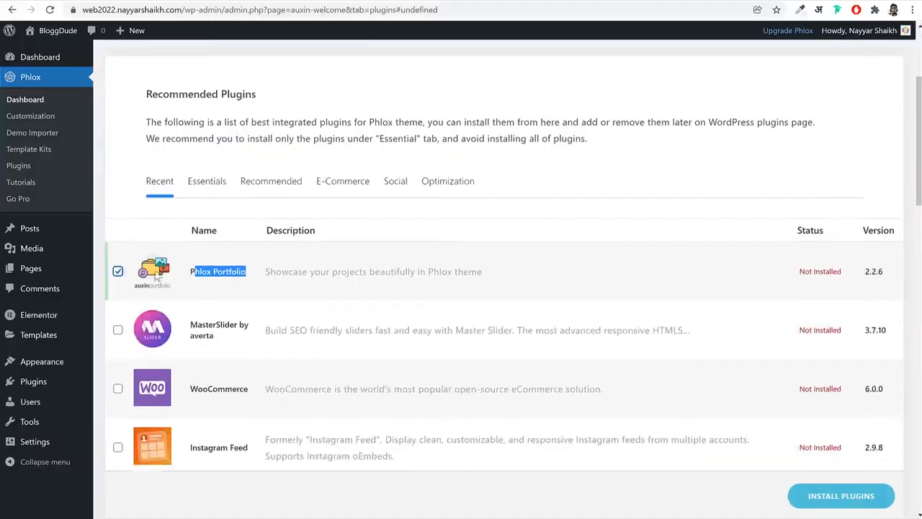
Add Contact Form 7 and MailChimp for WordPress to the selection of recommended plugins
{"action": "scroll", "coordinate": [562, 308], "scroll_direction": "down", "scroll_amount": 4}
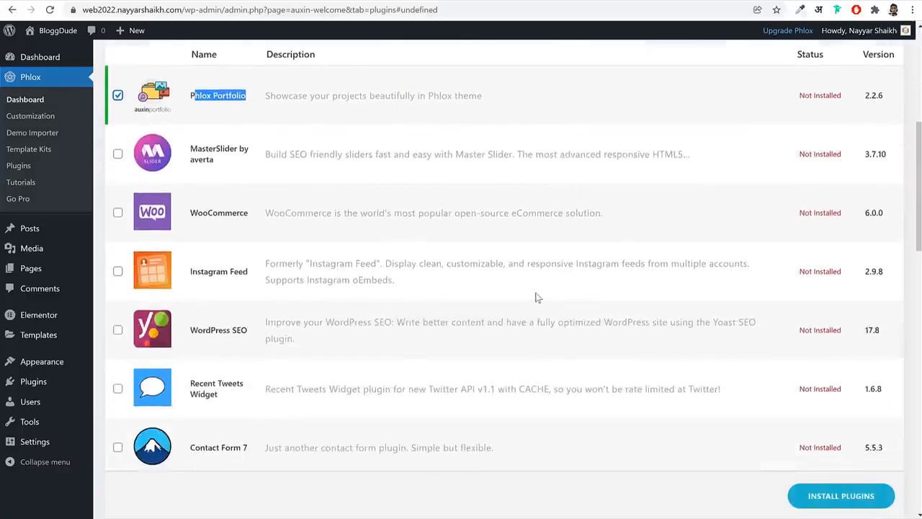
{"action": "scroll", "coordinate": [374, 227], "scroll_direction": "down", "scroll_amount": 3}
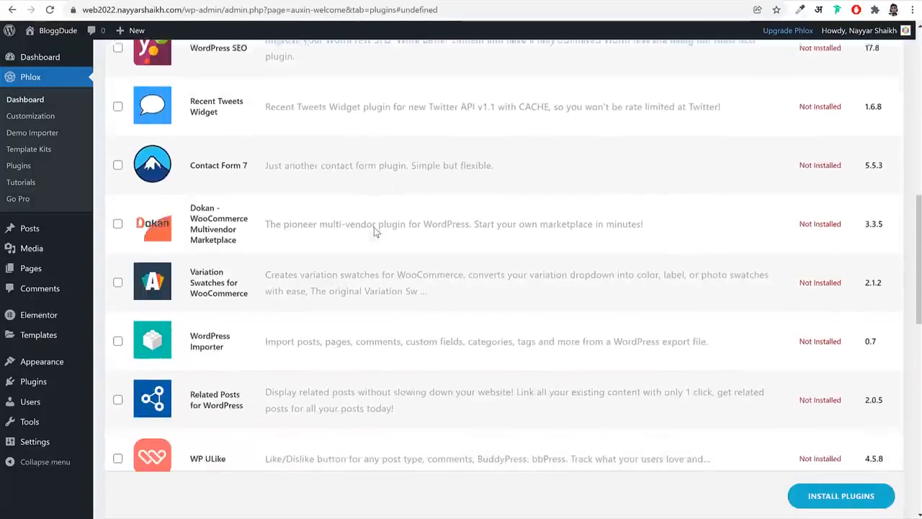
{"action": "left_click", "coordinate": [118, 155]}
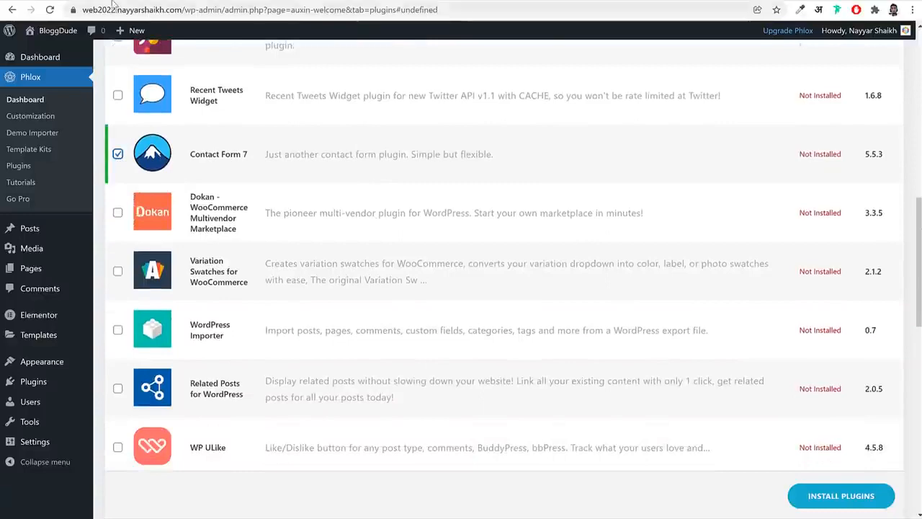
{"action": "scroll", "coordinate": [613, 304], "scroll_direction": "down", "scroll_amount": 3}
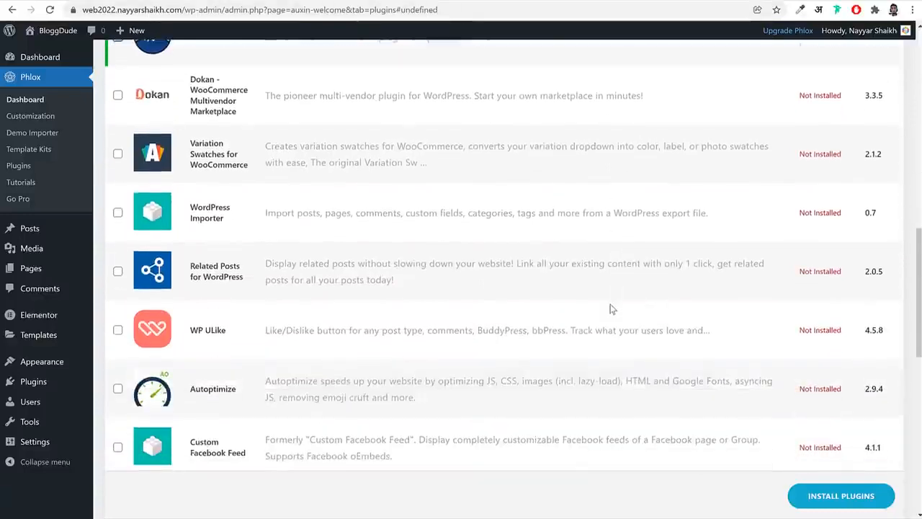
{"action": "scroll", "coordinate": [374, 202], "scroll_direction": "down", "scroll_amount": 3}
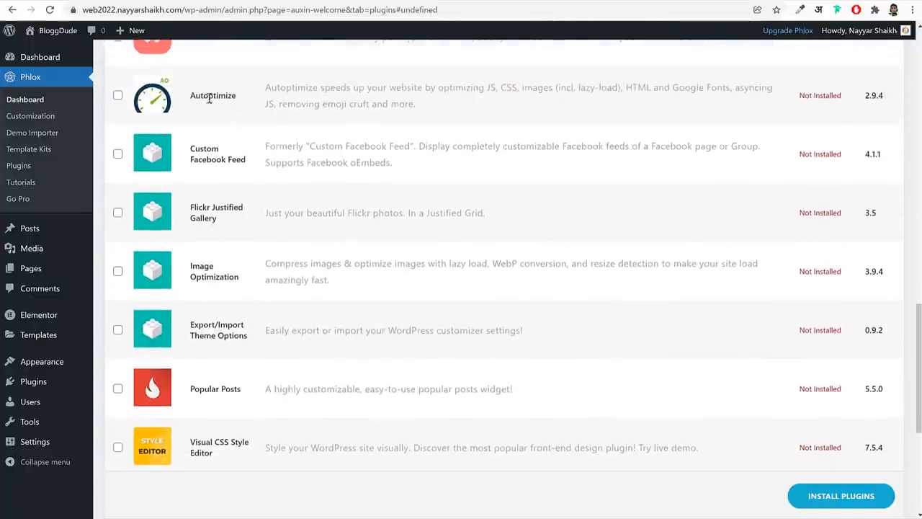
{"action": "left_click_drag", "start_coordinate": [195, 95], "coordinate": [247, 103]}
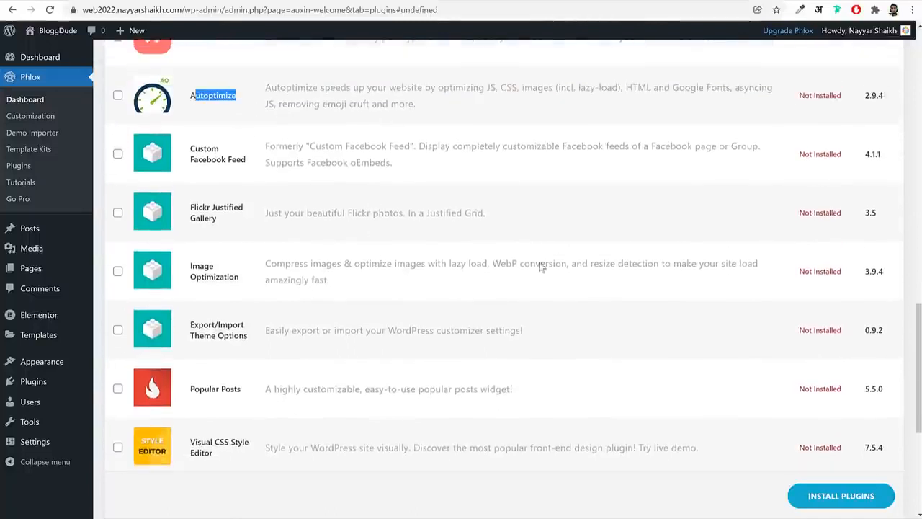
{"action": "scroll", "coordinate": [544, 271], "scroll_direction": "down", "scroll_amount": 2}
{"action": "scroll", "coordinate": [425, 246], "scroll_direction": "down", "scroll_amount": 3}
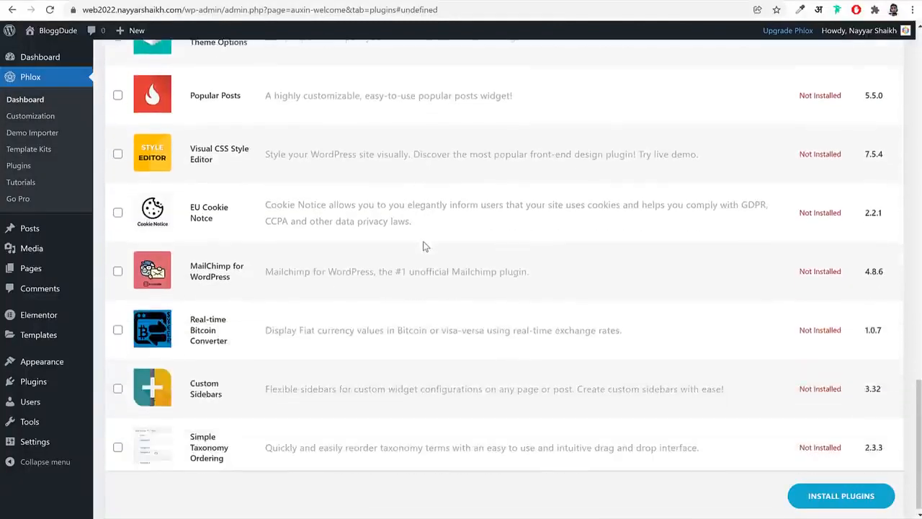
{"action": "left_click", "coordinate": [118, 268]}
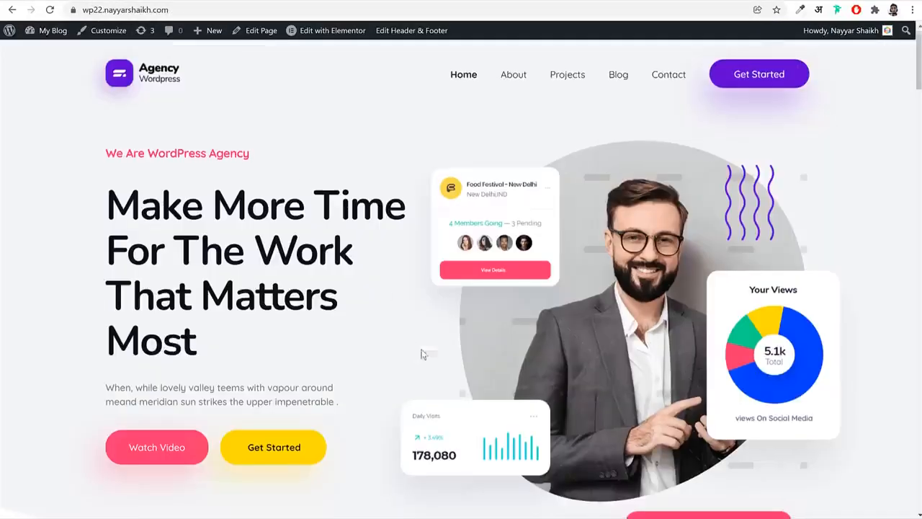
Install the selected recommended plugins and follow the installation status of each one
{"action": "scroll", "coordinate": [423, 351], "scroll_direction": "down", "scroll_amount": 15}
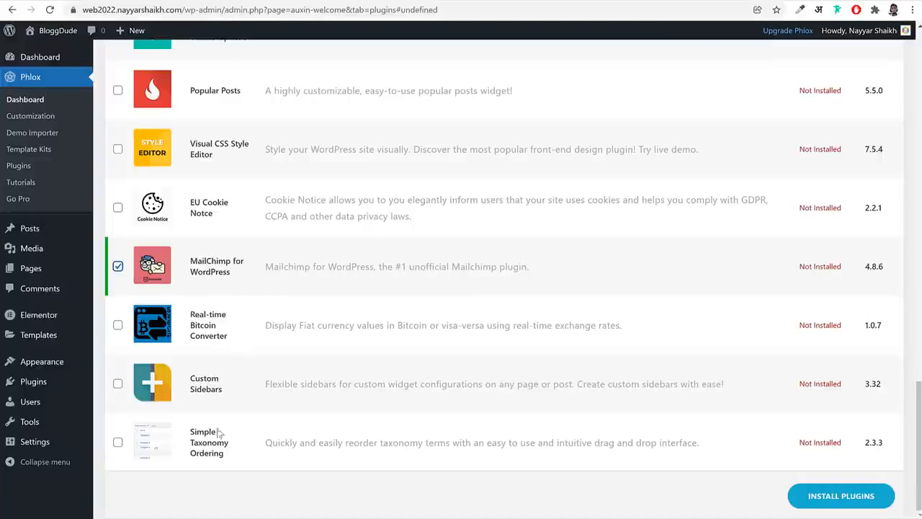
{"action": "scroll", "coordinate": [220, 432], "scroll_direction": "up", "scroll_amount": 20}
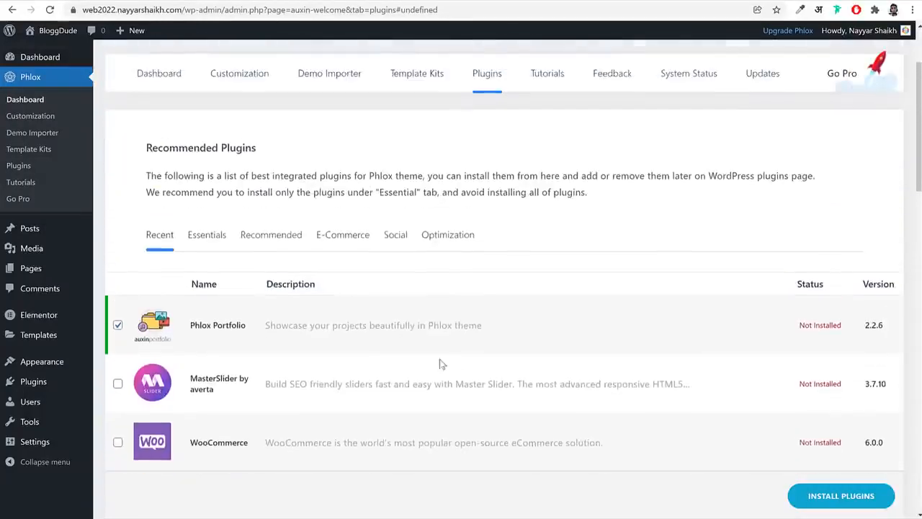
{"action": "left_click", "coordinate": [856, 497]}
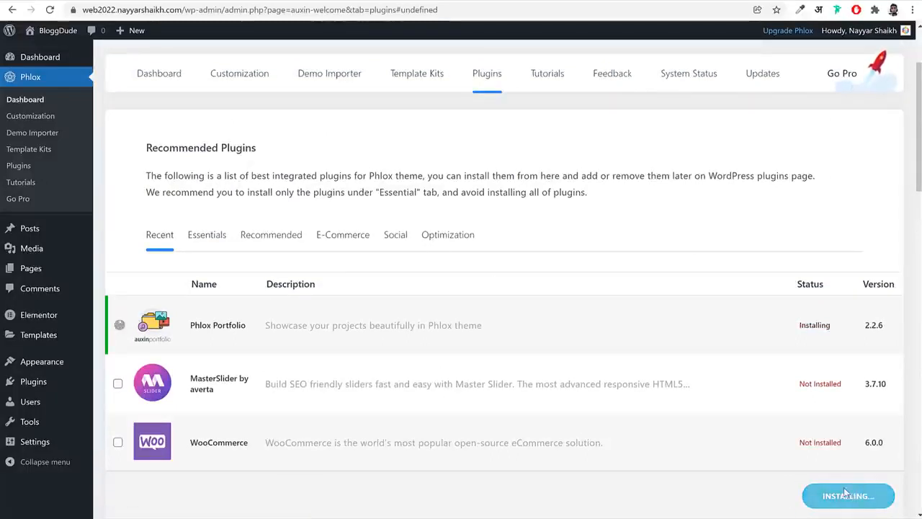
{"action": "left_click_drag", "start_coordinate": [192, 324], "coordinate": [254, 330]}
{"action": "scroll", "coordinate": [369, 374], "scroll_direction": "down", "scroll_amount": 3}
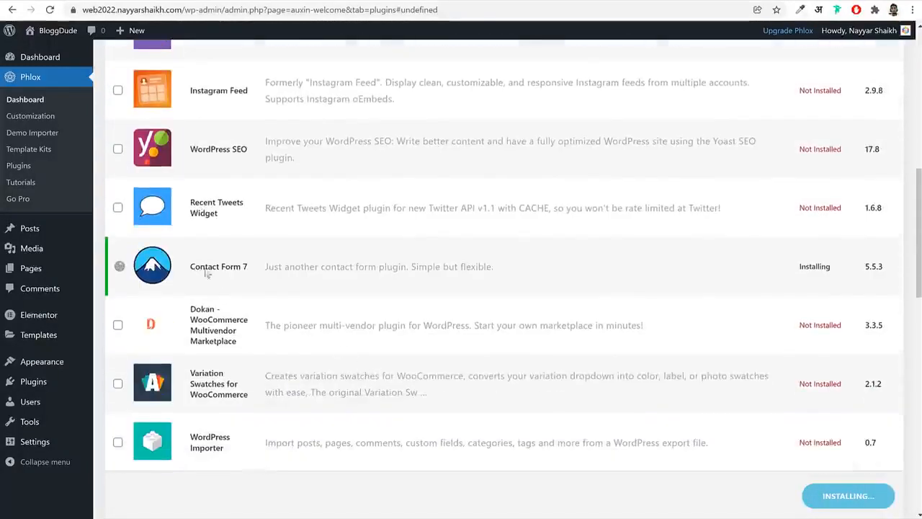
{"action": "left_click_drag", "start_coordinate": [191, 268], "coordinate": [253, 273]}
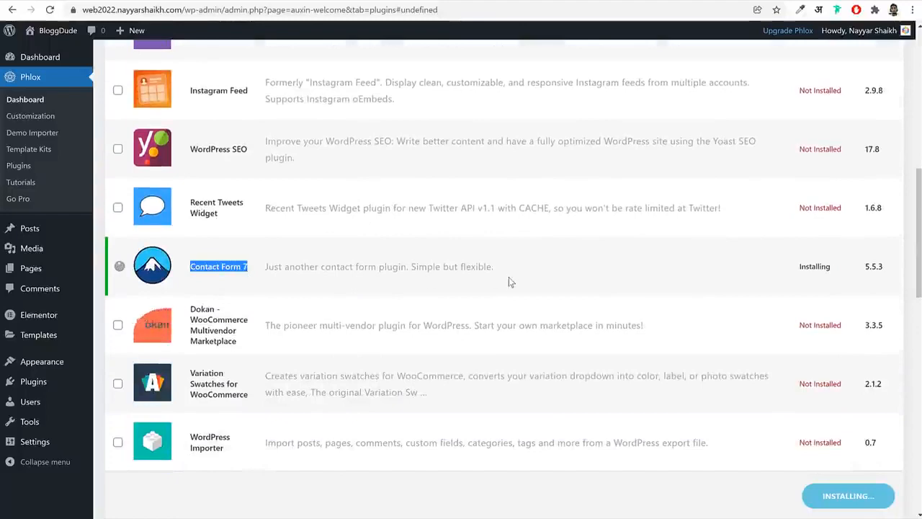
{"action": "left_click_drag", "start_coordinate": [802, 270], "coordinate": [840, 270]}
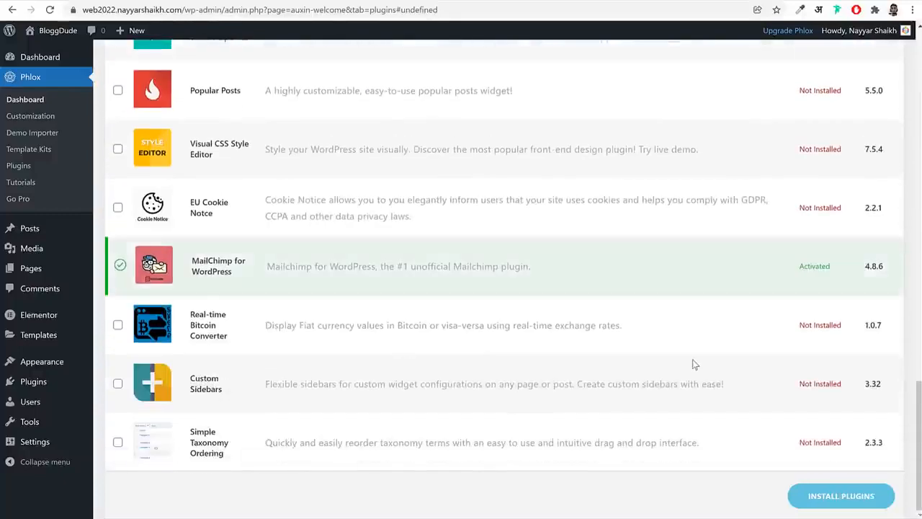
Enable auto-updates for Contact Form 7, Elementor, MC4WP, Phlox Core Elements and Phlox Portfolio in the installed plugins list
{"action": "left_click", "coordinate": [44, 385]}
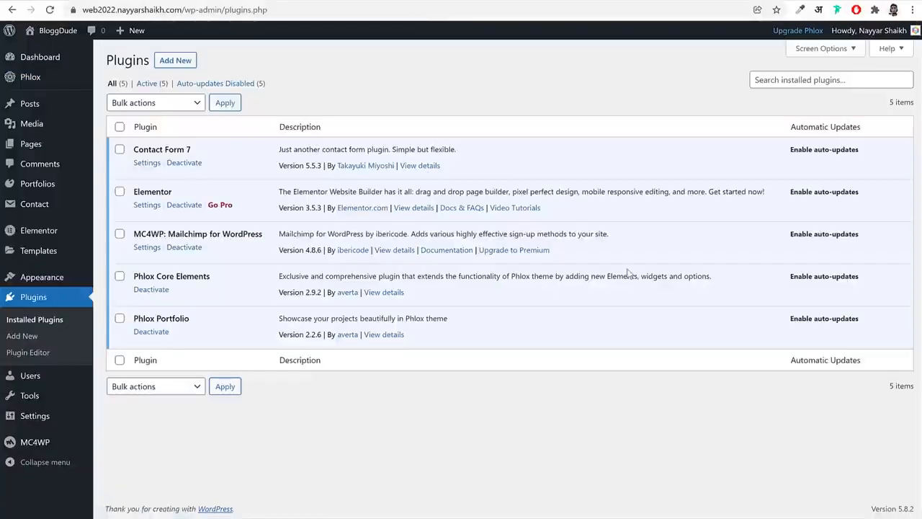
{"action": "left_click", "coordinate": [837, 150]}
{"action": "left_click", "coordinate": [826, 192]}
{"action": "left_click", "coordinate": [818, 235]}
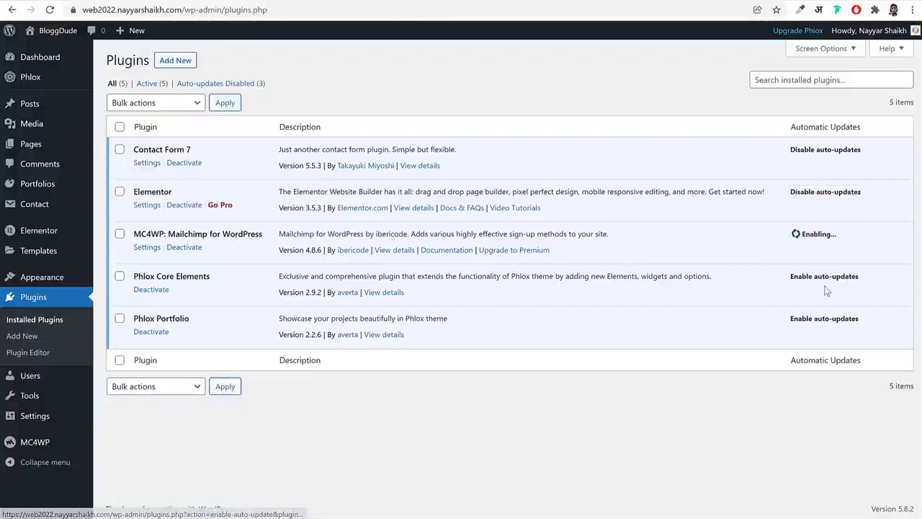
{"action": "left_click", "coordinate": [821, 277]}
{"action": "left_click", "coordinate": [815, 319]}
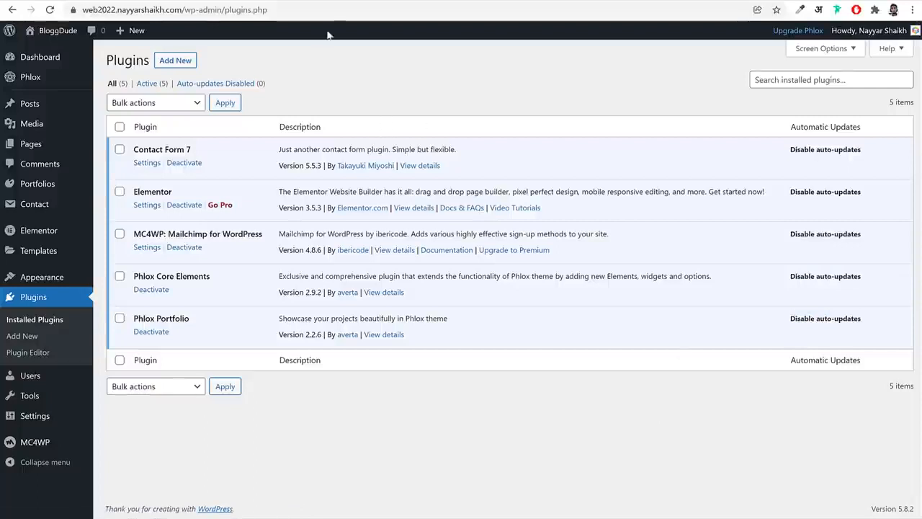
Reload the web2022 site's front page and compare it with the agency demo's home page
{"action": "left_click", "coordinate": [61, 30]}
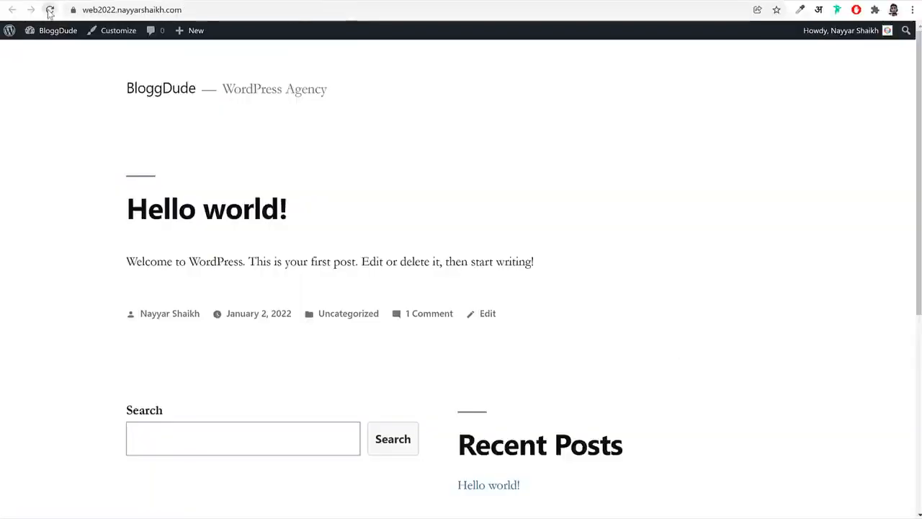
{"action": "left_click", "coordinate": [50, 10]}
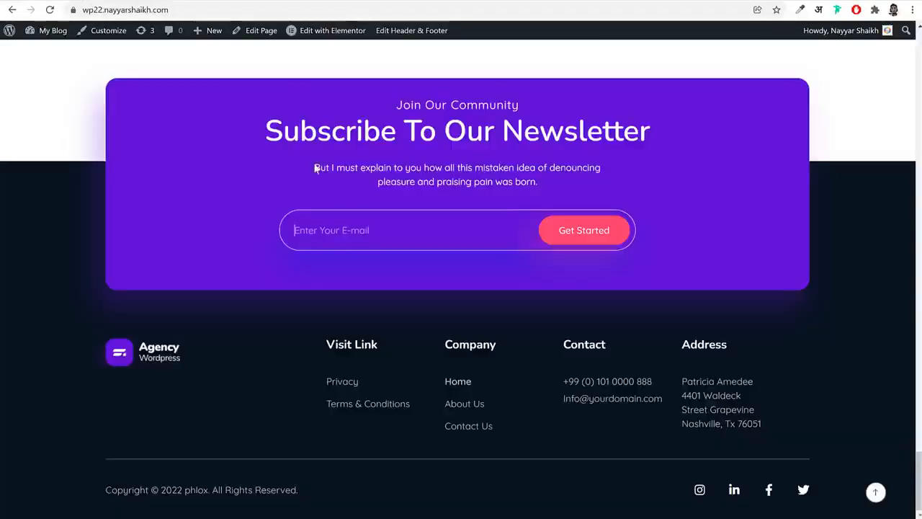
{"action": "scroll", "coordinate": [361, 260], "scroll_direction": "up", "scroll_amount": 10}
{"action": "scroll", "coordinate": [358, 252], "scroll_direction": "up", "scroll_amount": 15}
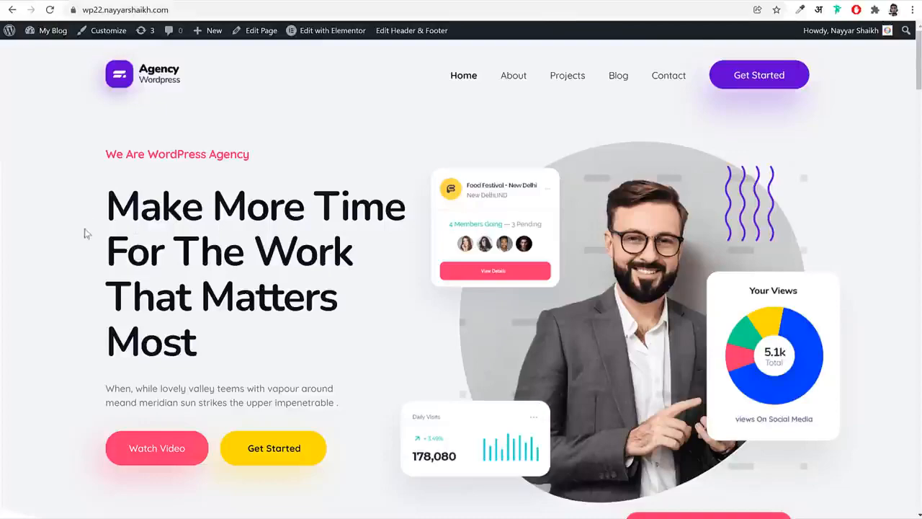
{"action": "scroll", "coordinate": [115, 289], "scroll_direction": "down", "scroll_amount": 13}
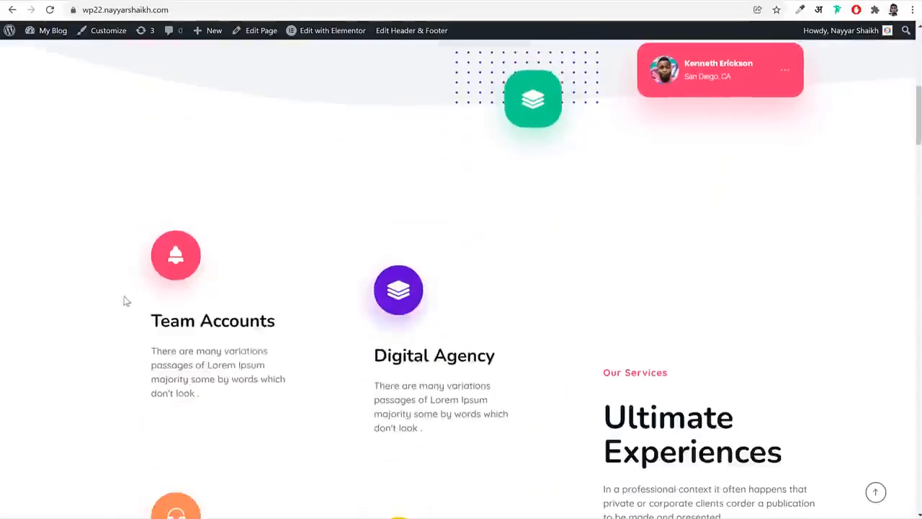
Set the site max width to 1200 pixels in the theme's General Layout customization, publish it and leave the customizer
{"action": "scroll", "coordinate": [332, 350], "scroll_direction": "up", "scroll_amount": 13}
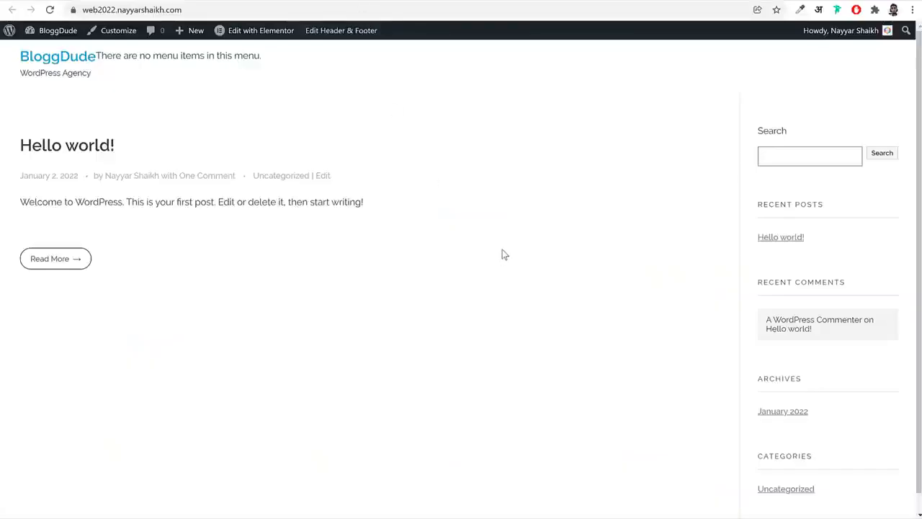
{"action": "left_click", "coordinate": [115, 34]}
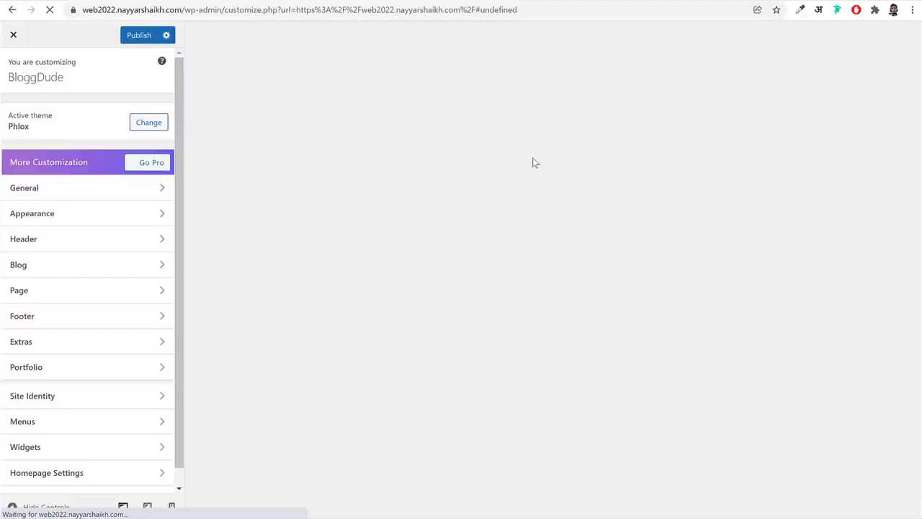
{"action": "scroll", "coordinate": [130, 302], "scroll_direction": "down", "scroll_amount": 1}
{"action": "scroll", "coordinate": [126, 260], "scroll_direction": "up", "scroll_amount": 1}
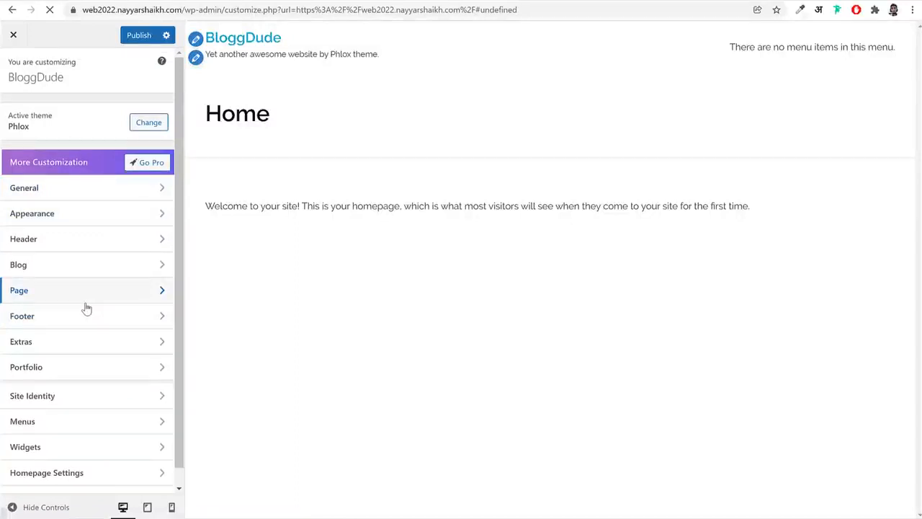
{"action": "left_click", "coordinate": [77, 198]}
{"action": "left_click", "coordinate": [78, 120]}
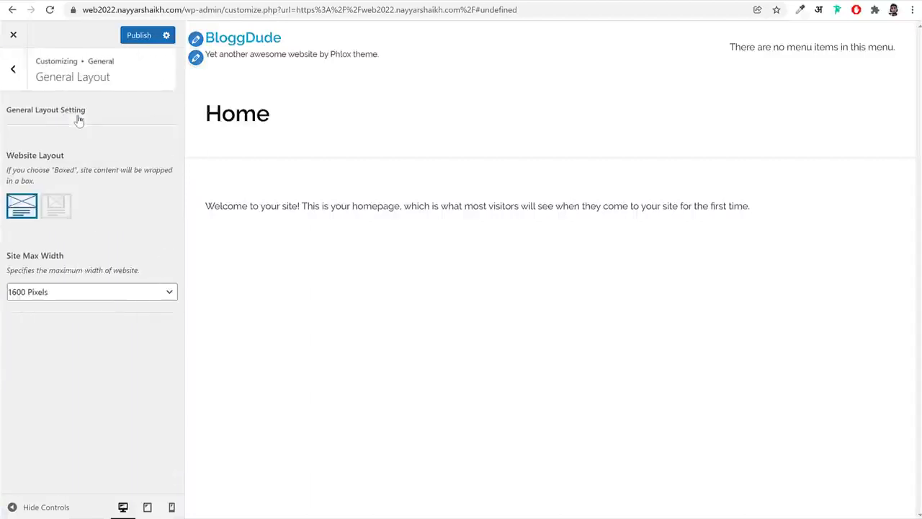
{"action": "left_click", "coordinate": [63, 296]}
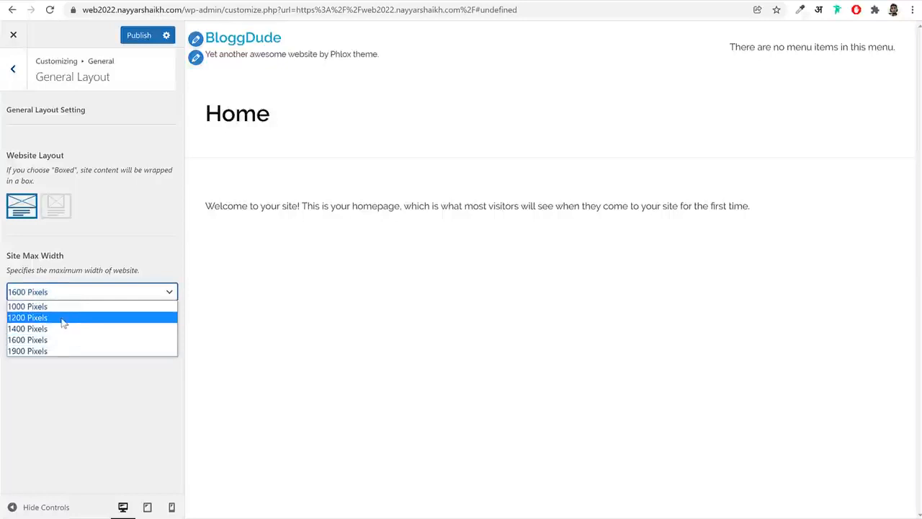
{"action": "left_click", "coordinate": [61, 324]}
{"action": "left_click", "coordinate": [130, 35]}
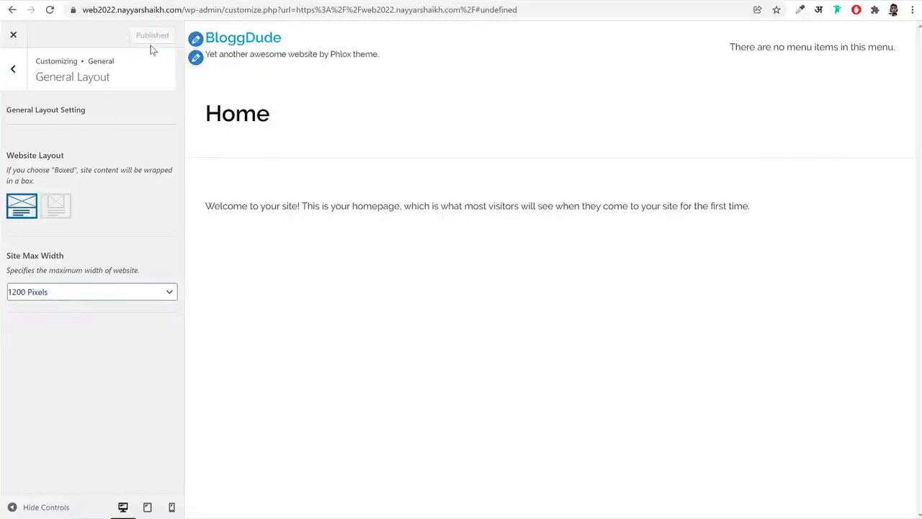
{"action": "left_click", "coordinate": [13, 35]}
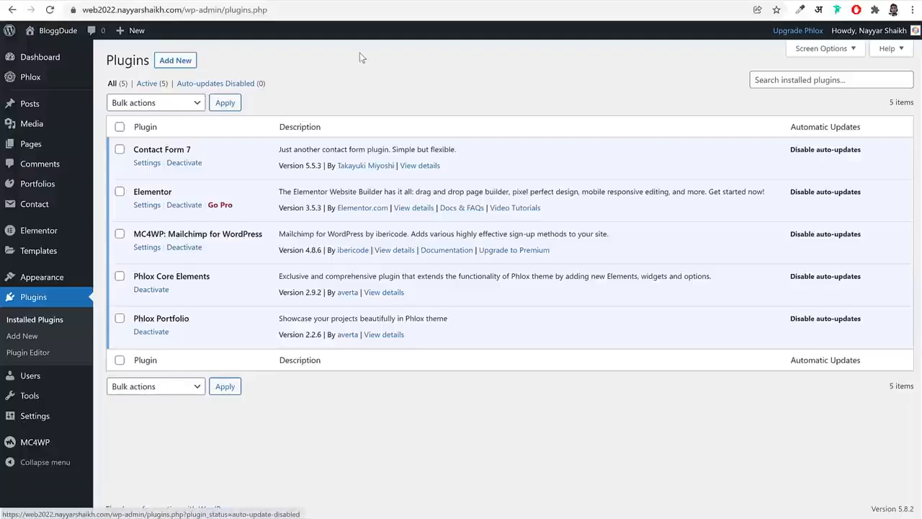
Open the list of all pages and check which one is assigned as the front page
{"action": "left_click", "coordinate": [45, 146]}
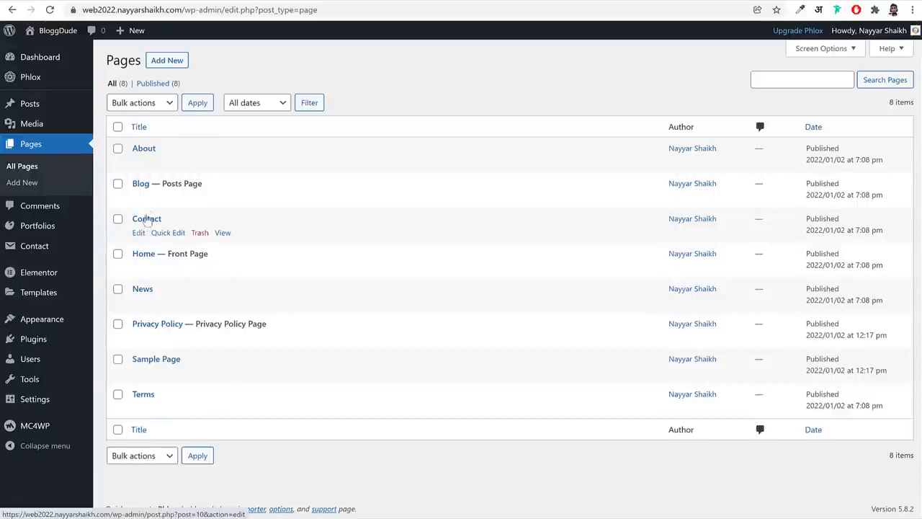
{"action": "left_click_drag", "start_coordinate": [209, 253], "coordinate": [165, 256]}
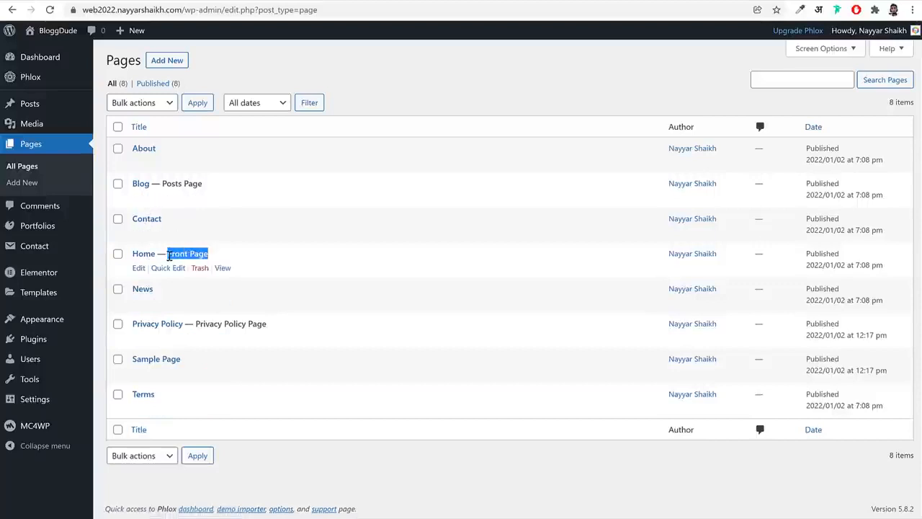
{"action": "left_click", "coordinate": [287, 252]}
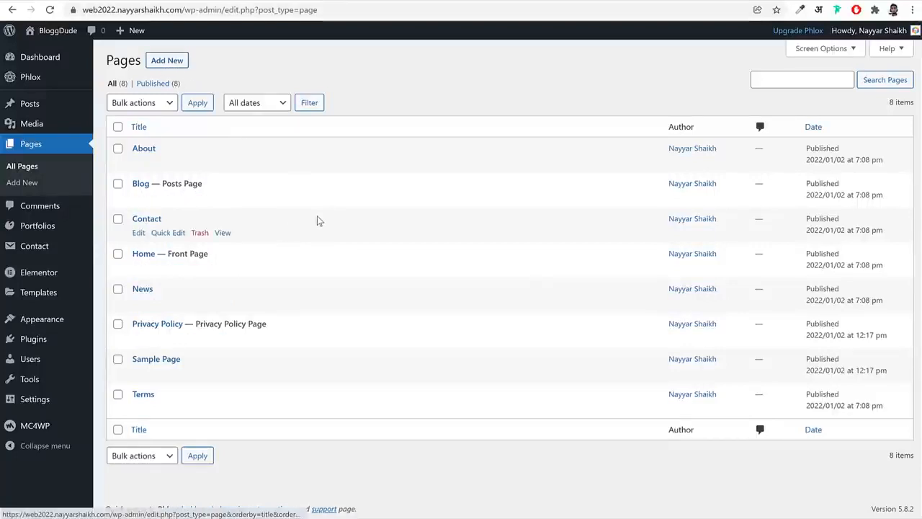
{"action": "left_click", "coordinate": [170, 61]}
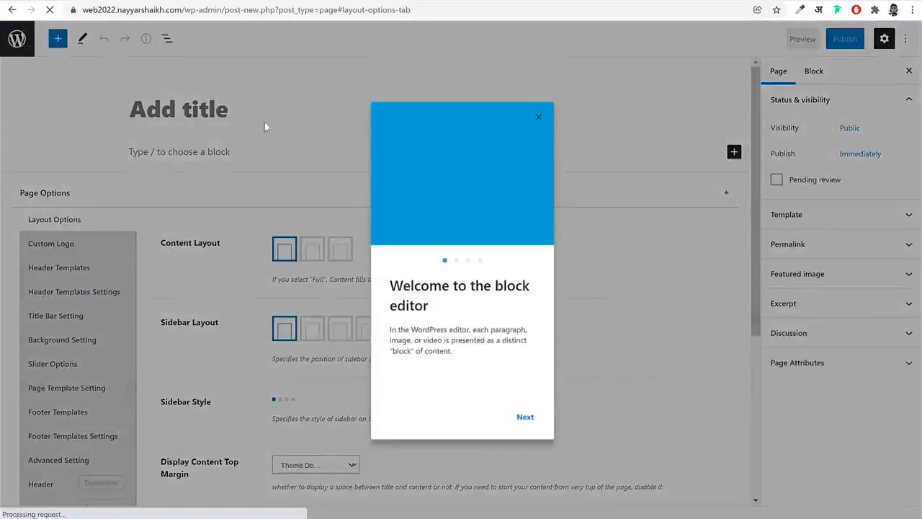
{"action": "left_click", "coordinate": [345, 89]}
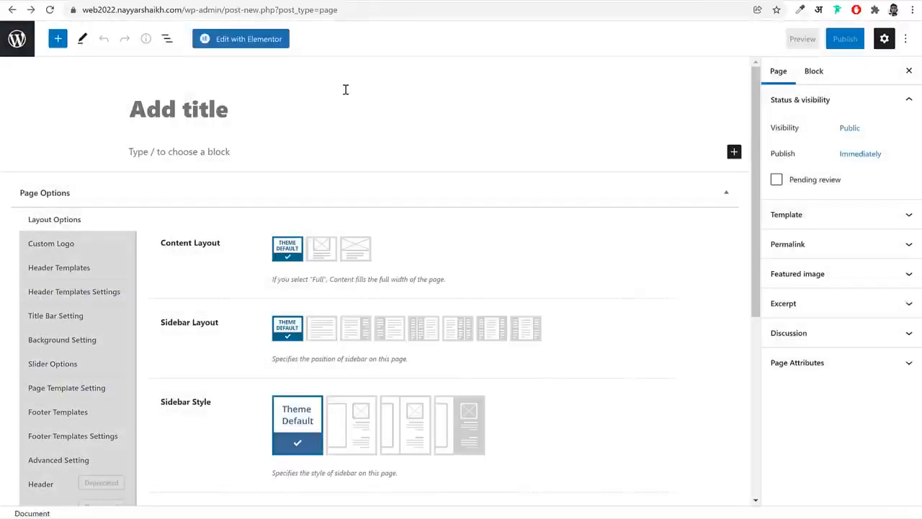
{"action": "key", "text": "alt+Left"}
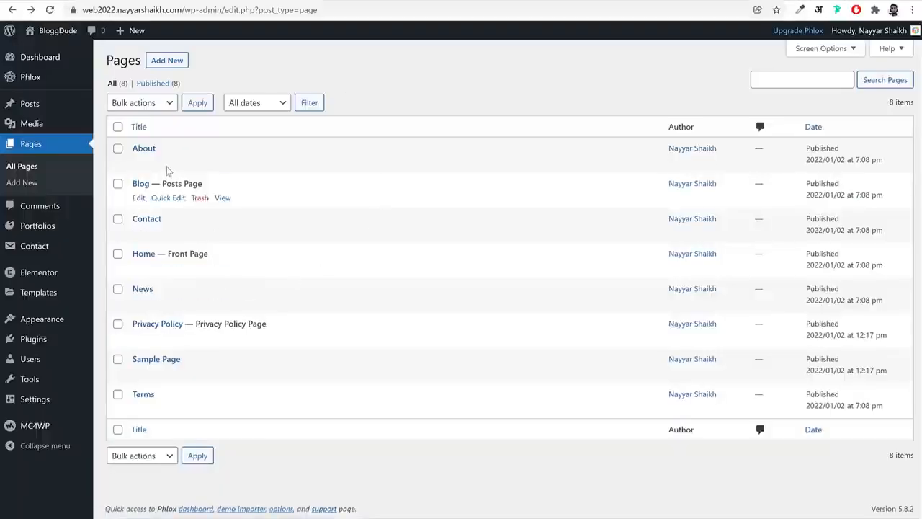
Move all pages except Privacy Policy and Terms to the trash
{"action": "left_click", "coordinate": [117, 126]}
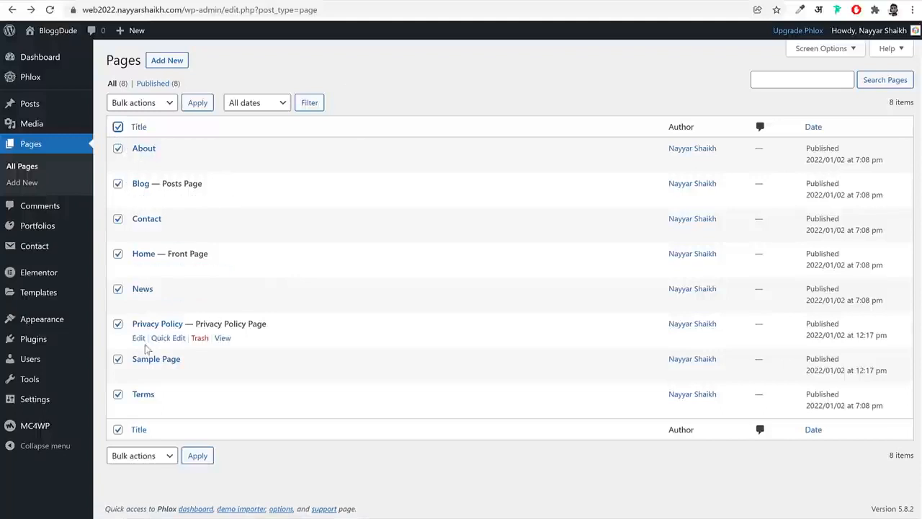
{"action": "left_click", "coordinate": [118, 323]}
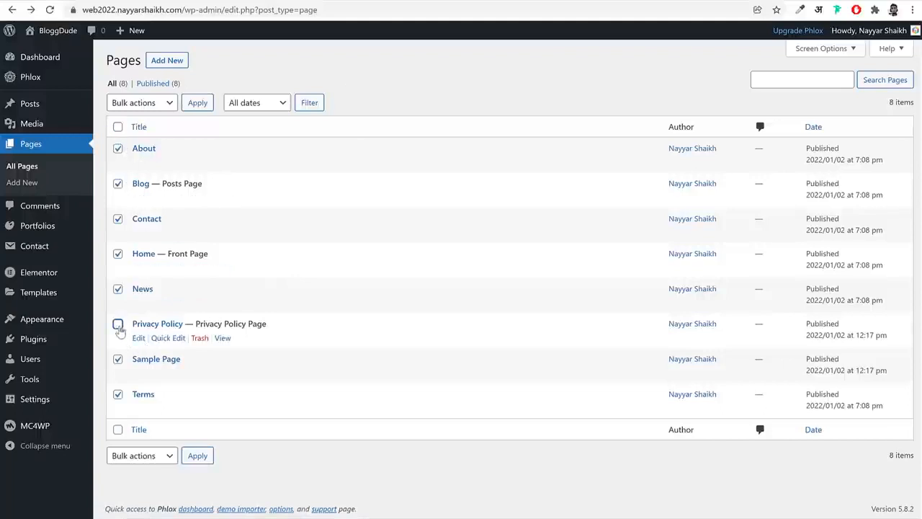
{"action": "left_click", "coordinate": [118, 396]}
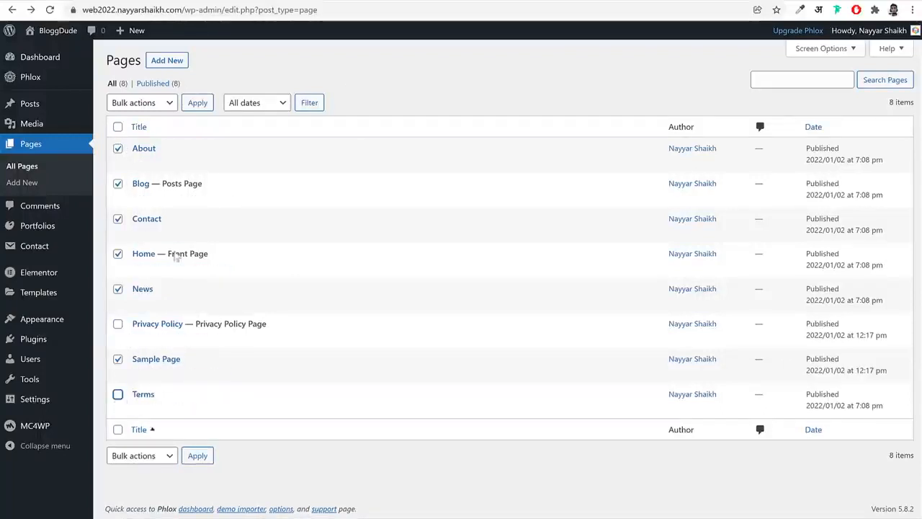
{"action": "left_click", "coordinate": [150, 462]}
{"action": "left_click", "coordinate": [138, 491]}
{"action": "left_click", "coordinate": [197, 456]}
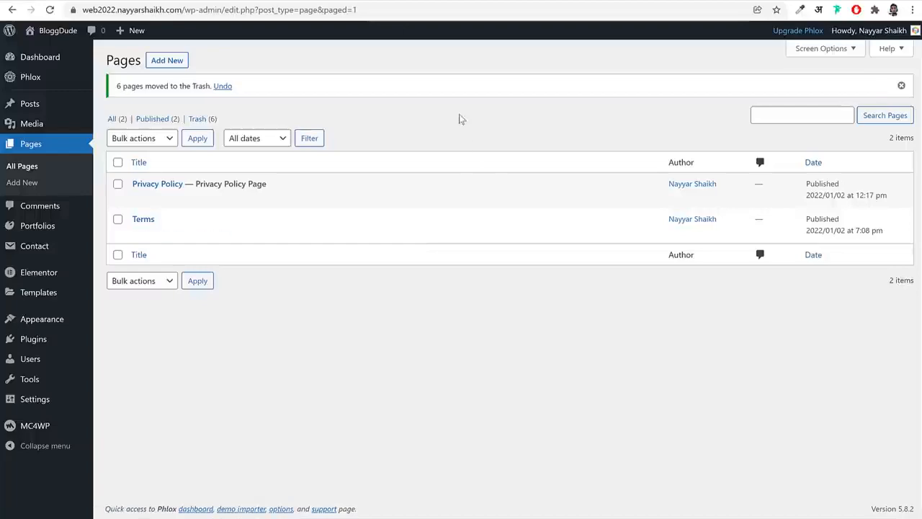
Create a new page titled "Home" and publish it
{"action": "left_click", "coordinate": [167, 61]}
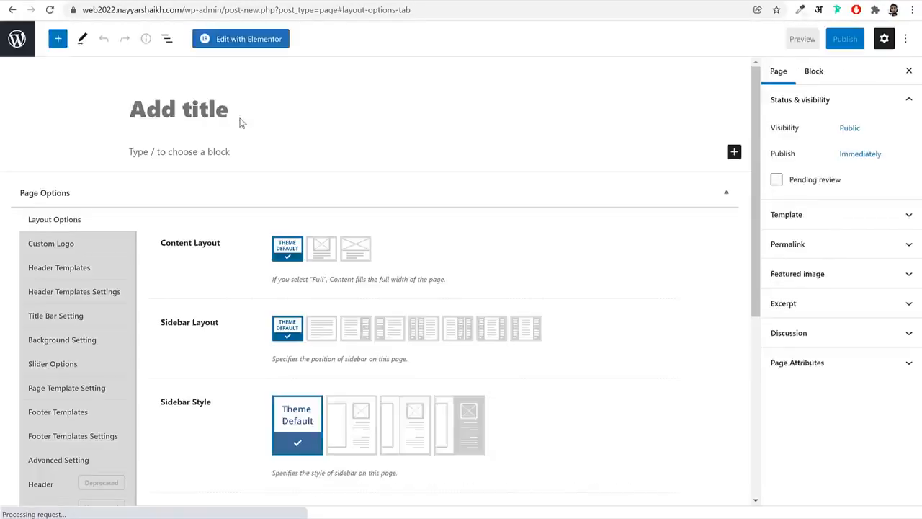
{"action": "type", "text": "Home"}
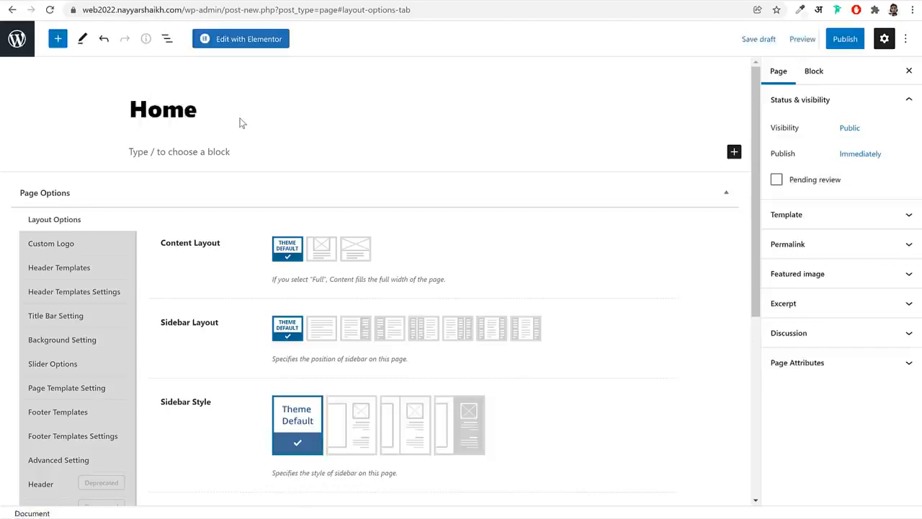
{"action": "left_click", "coordinate": [846, 38]}
{"action": "left_click", "coordinate": [814, 39]}
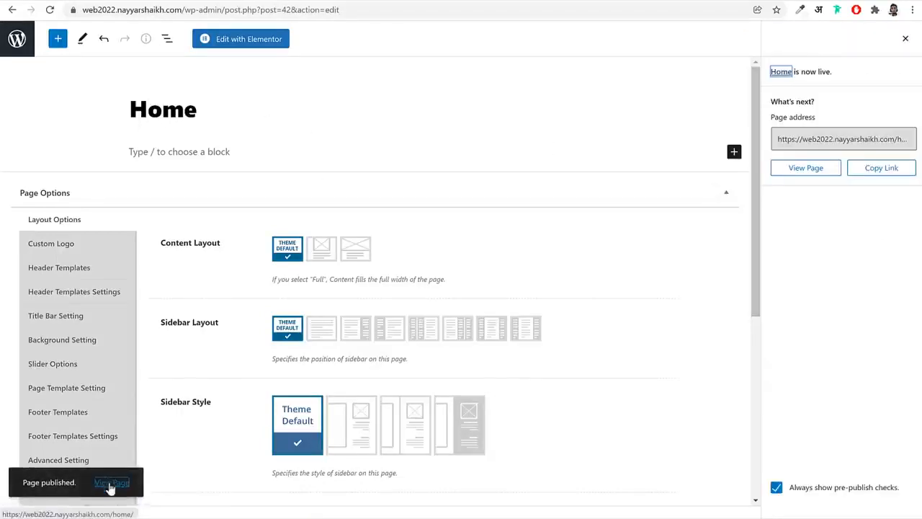
View the published Home page in a new tab and compare its title area with the agency demo's home page
{"action": "right_click", "coordinate": [112, 482]}
{"action": "left_click", "coordinate": [187, 339]}
{"action": "left_click", "coordinate": [349, 2]}
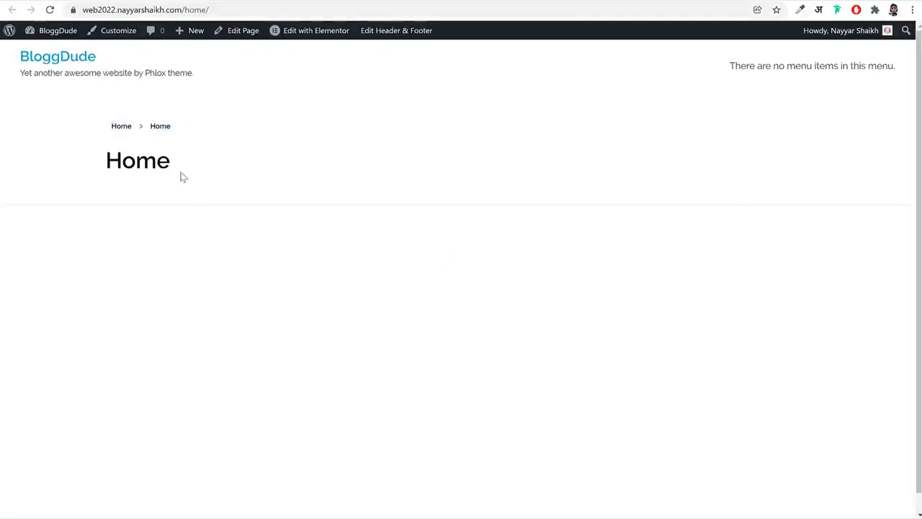
{"action": "left_click_drag", "start_coordinate": [181, 176], "coordinate": [79, 163]}
{"action": "left_click", "coordinate": [83, 1]}
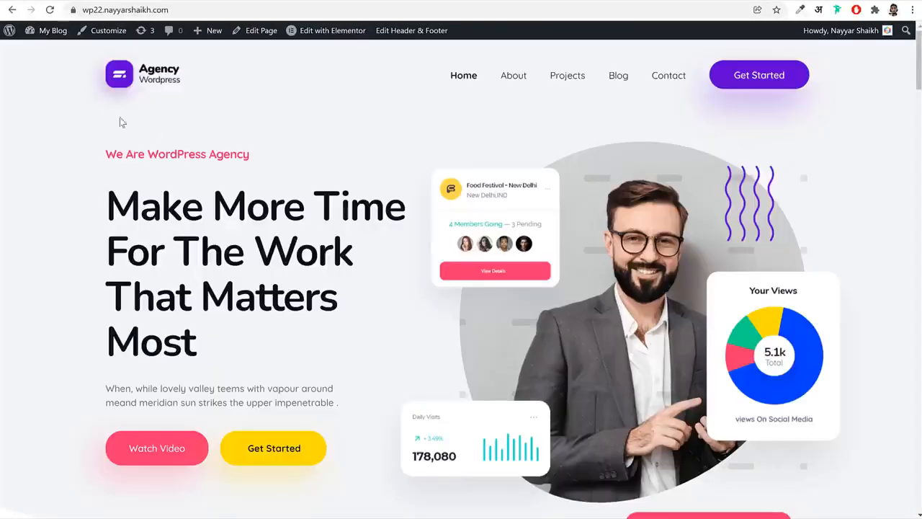
Return to the Home page's editor and set its content layout to Full Content
{"action": "left_click", "coordinate": [181, 2]}
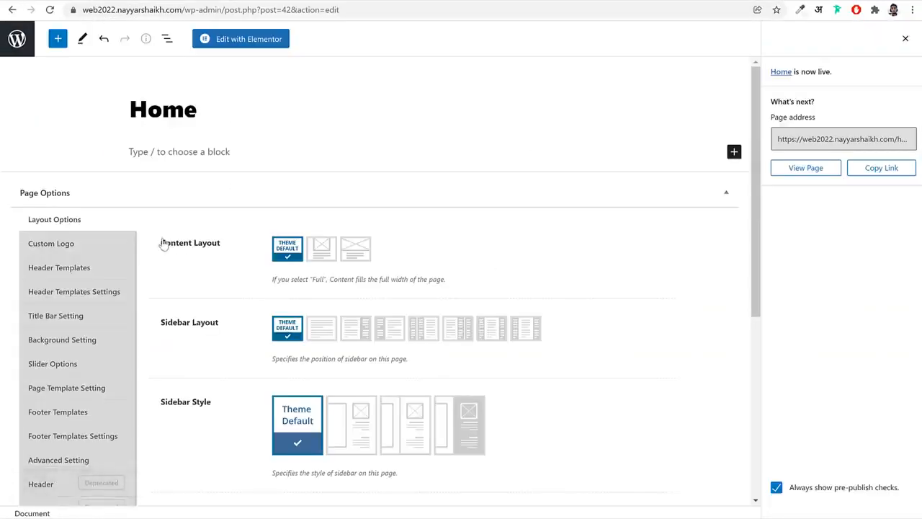
{"action": "left_click_drag", "start_coordinate": [211, 243], "coordinate": [238, 253]}
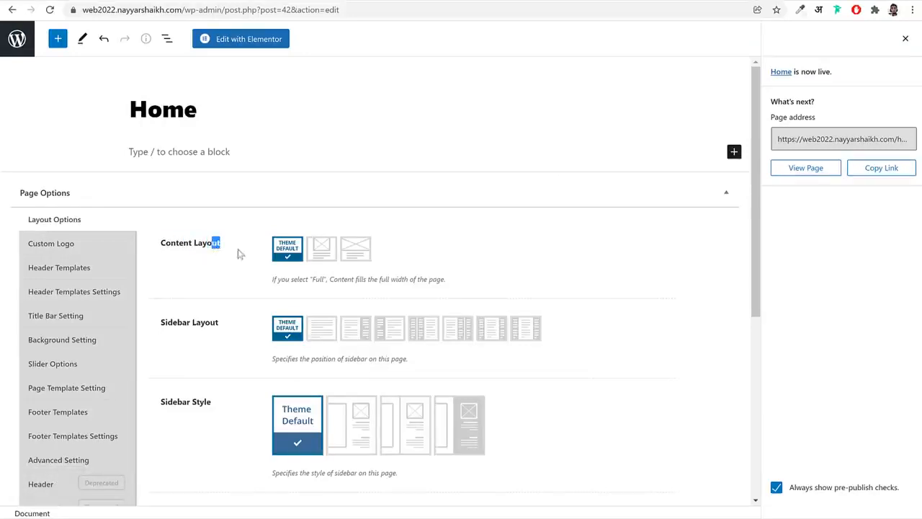
{"action": "left_click", "coordinate": [366, 258]}
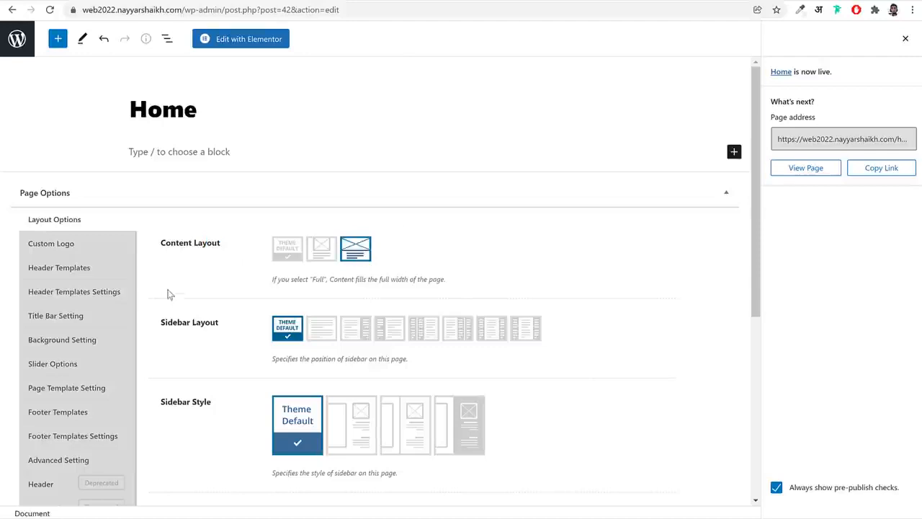
Set Display Title Bar Section to No for the Home page and update the page
{"action": "left_click", "coordinate": [96, 268]}
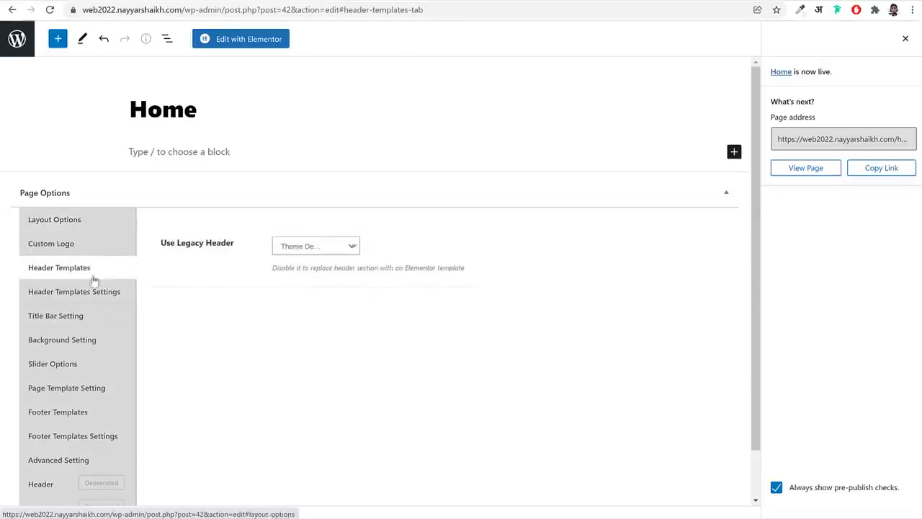
{"action": "left_click", "coordinate": [85, 320]}
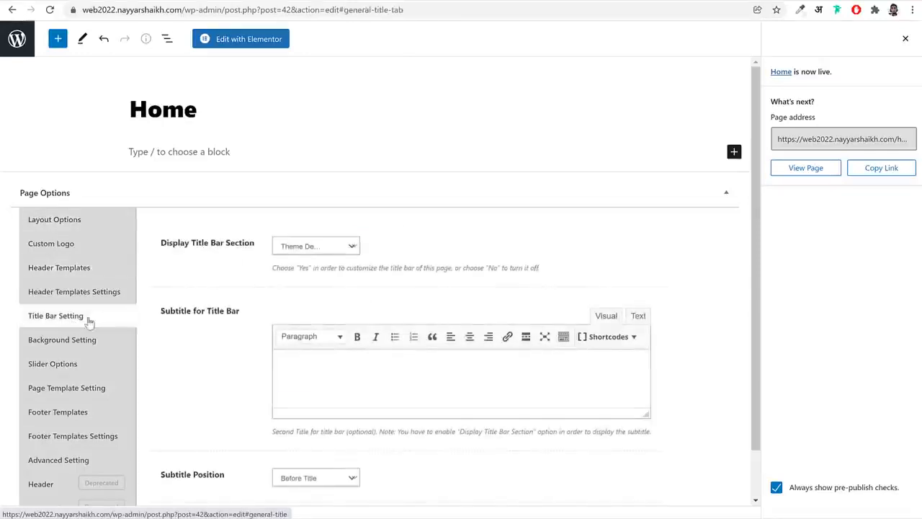
{"action": "left_click", "coordinate": [322, 245]}
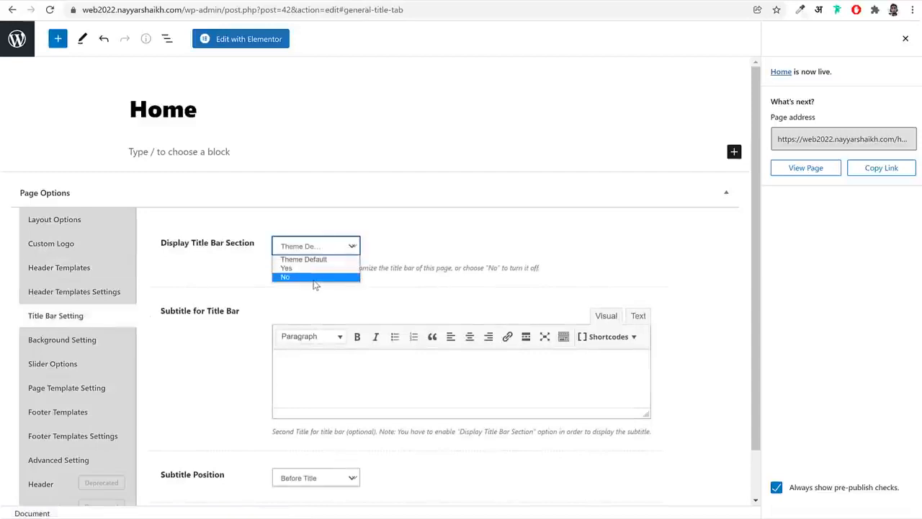
{"action": "left_click", "coordinate": [315, 277]}
{"action": "left_click", "coordinate": [463, 283]}
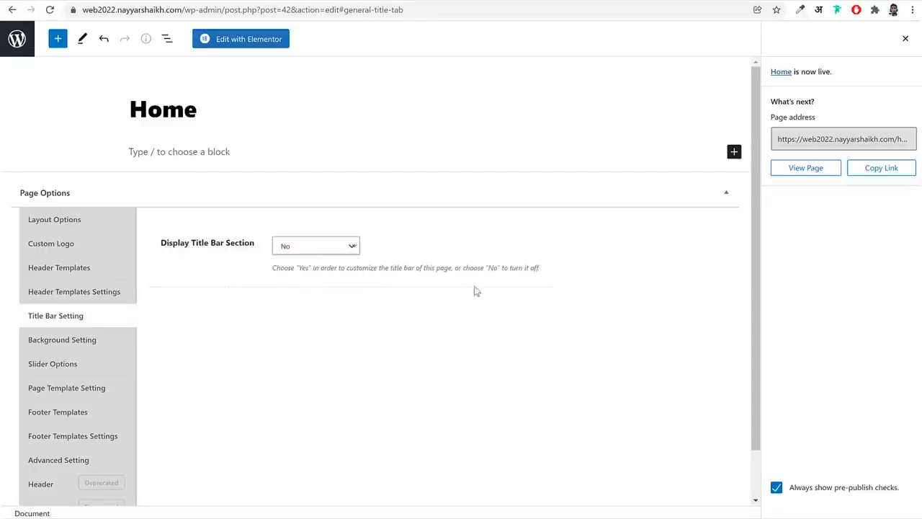
{"action": "left_click", "coordinate": [905, 40]}
{"action": "left_click", "coordinate": [839, 39]}
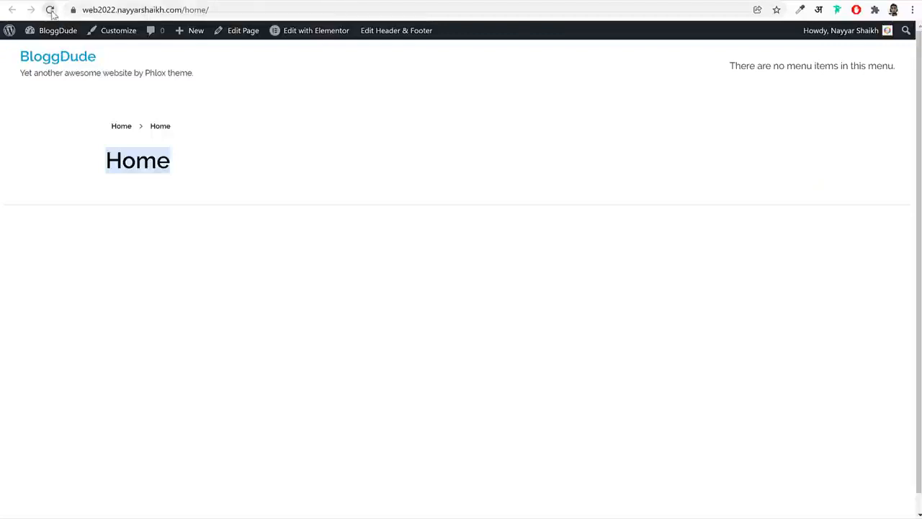
Reload the published Home page, check its /home/ address, and look over what the site's root address shows
{"action": "left_click", "coordinate": [50, 9]}
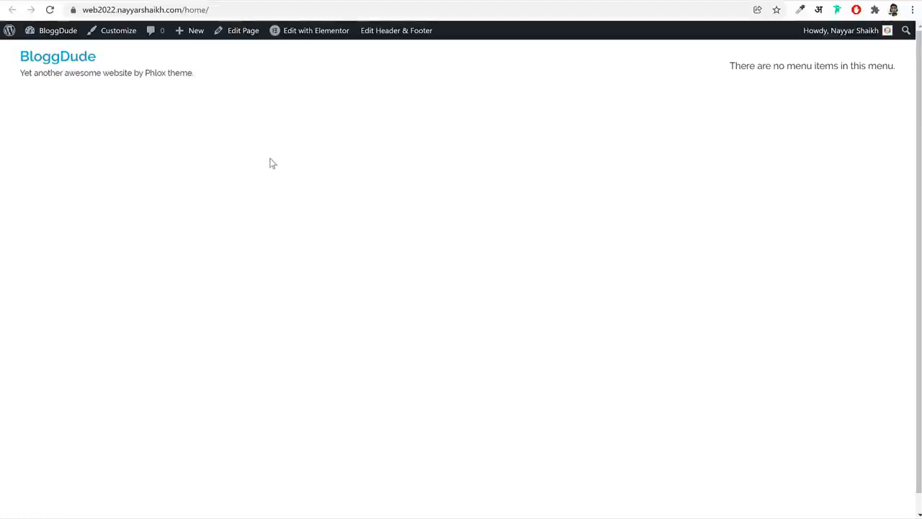
{"action": "left_click", "coordinate": [186, 11]}
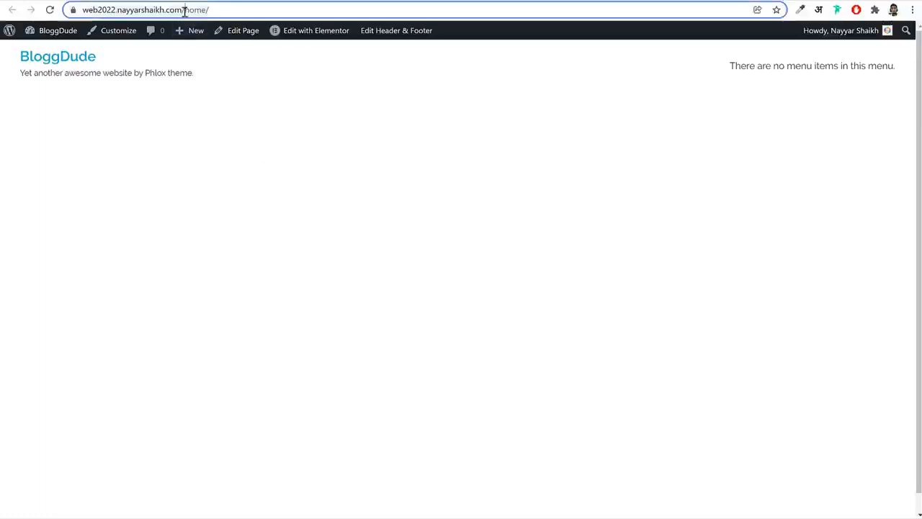
{"action": "left_click", "coordinate": [208, 10]}
{"action": "left_click_drag", "start_coordinate": [205, 10], "coordinate": [85, 10]}
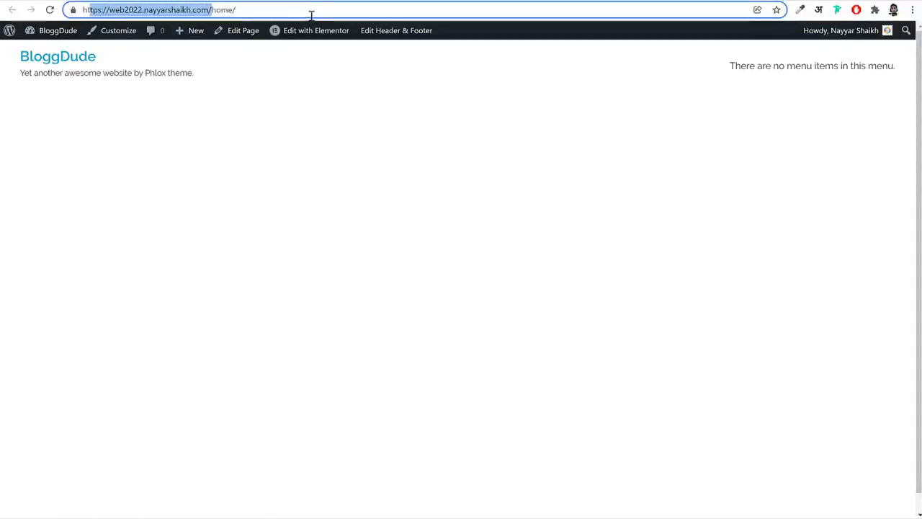
{"action": "left_click", "coordinate": [305, 10]}
{"action": "left_click", "coordinate": [59, 59]}
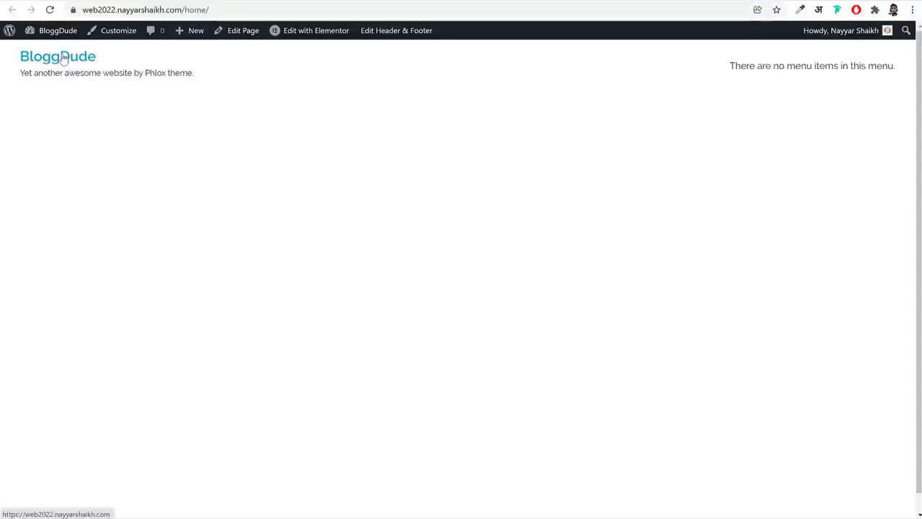
{"action": "scroll", "coordinate": [229, 268], "scroll_direction": "down", "scroll_amount": 5}
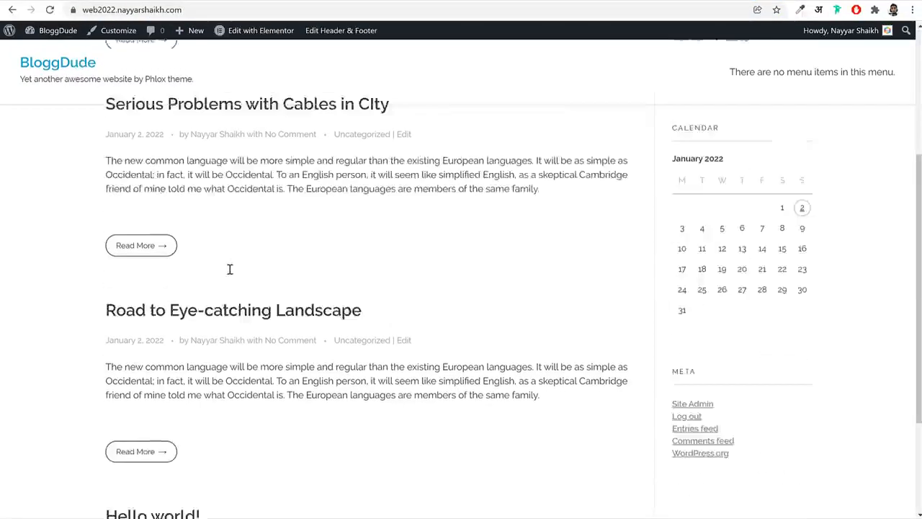
Leave the published site and the Home page's editor, and open the site's Reading settings
{"action": "scroll", "coordinate": [239, 274], "scroll_direction": "up", "scroll_amount": 5}
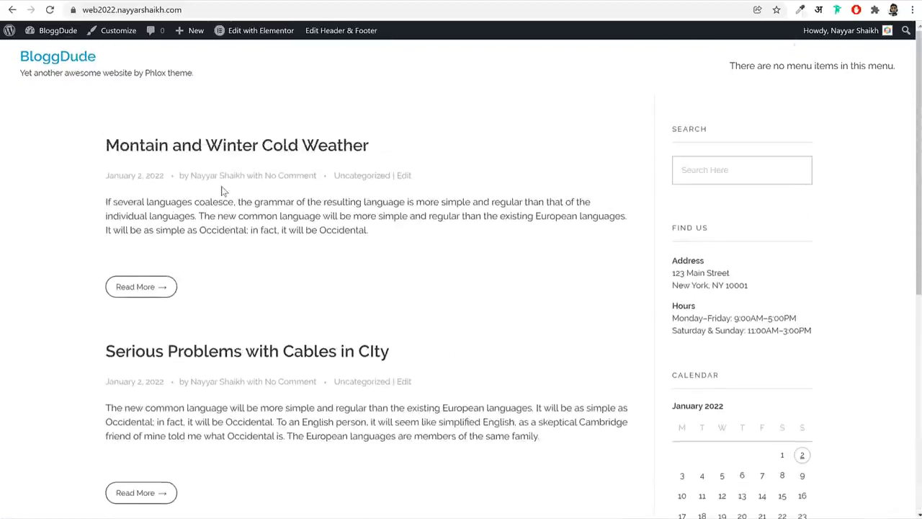
{"action": "key", "text": "alt+Left"}
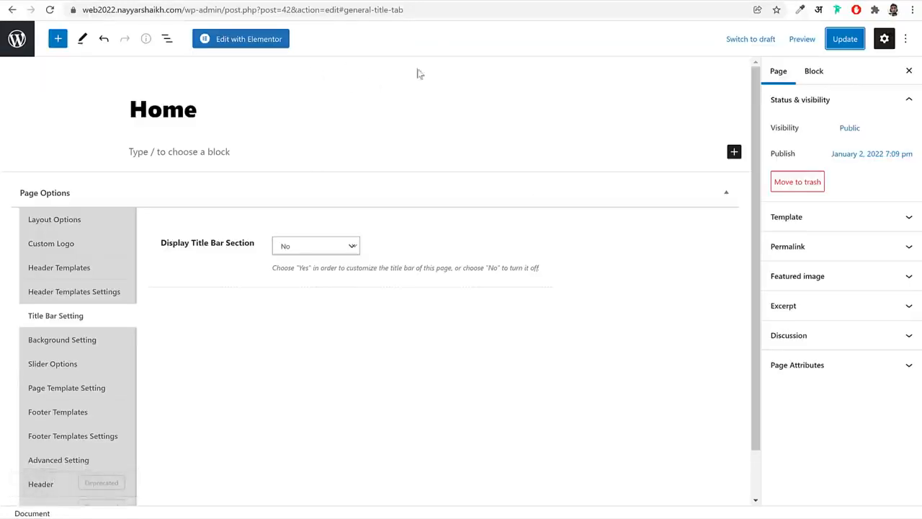
{"action": "left_click", "coordinate": [20, 42]}
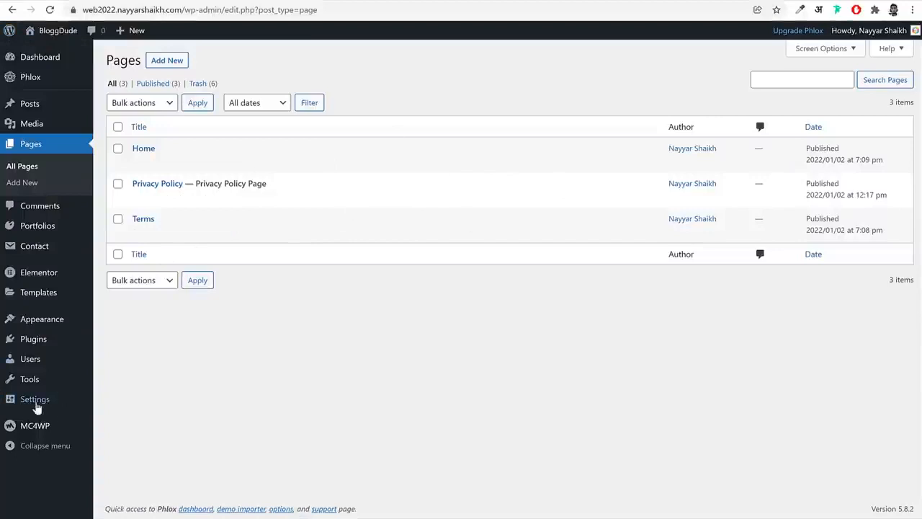
{"action": "mouse_move", "coordinate": [36, 408]}
{"action": "left_click", "coordinate": [114, 398]}
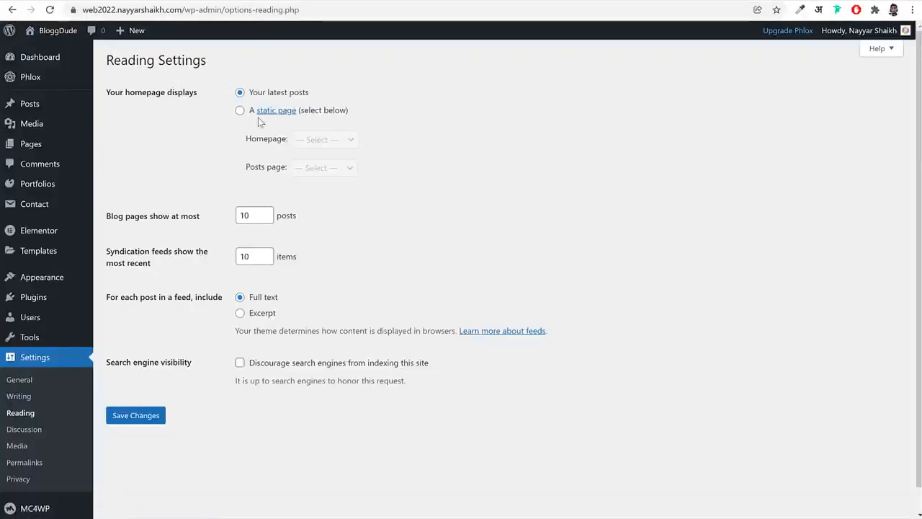
Set the homepage to display a static page, choose Home as the Homepage, and save the changes
{"action": "left_click", "coordinate": [240, 111]}
{"action": "left_click_drag", "start_coordinate": [110, 93], "coordinate": [203, 97]}
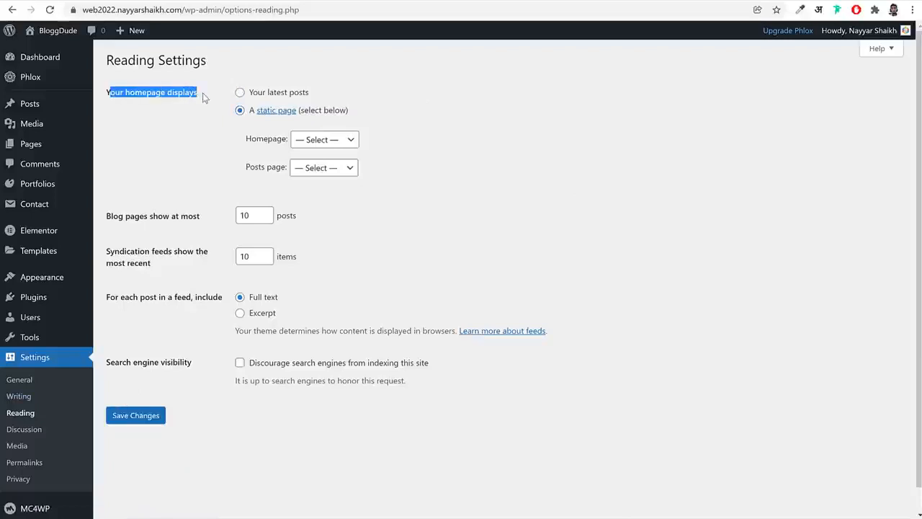
{"action": "left_click_drag", "start_coordinate": [349, 110], "coordinate": [245, 119]}
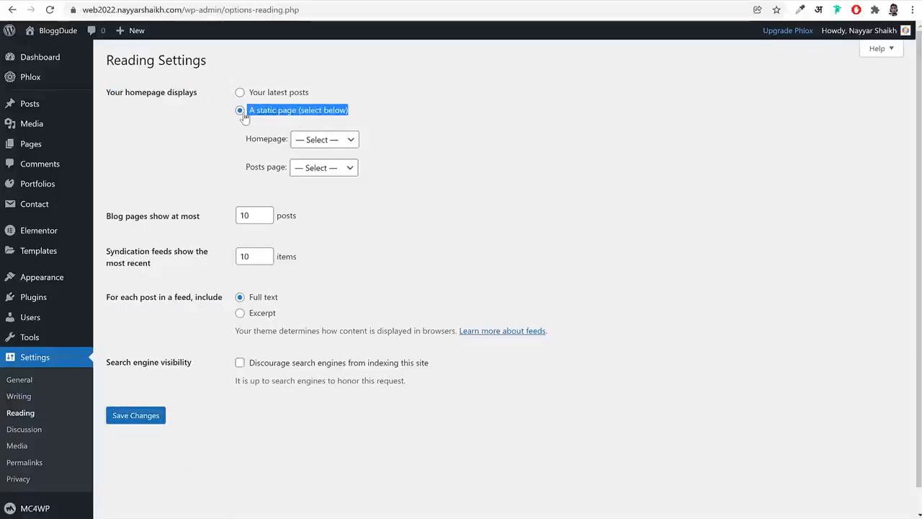
{"action": "left_click", "coordinate": [474, 128]}
{"action": "left_click", "coordinate": [339, 141]}
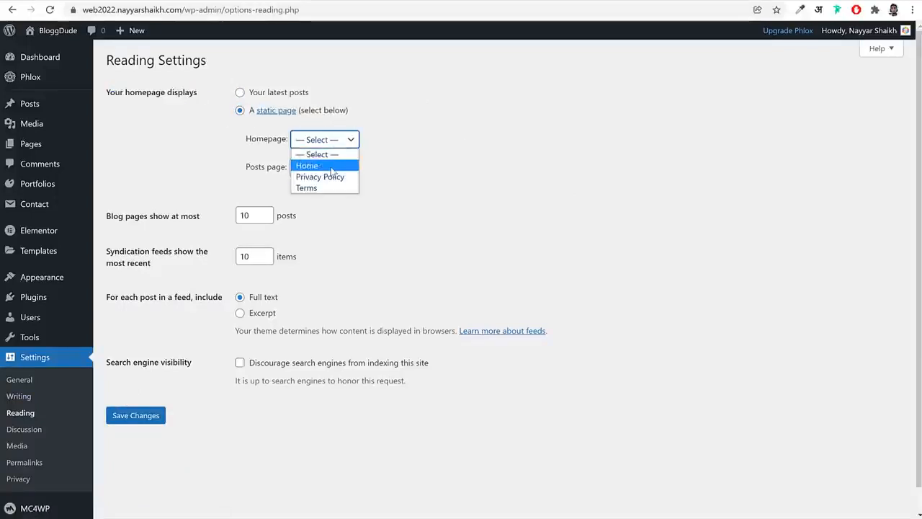
{"action": "left_click", "coordinate": [332, 167]}
{"action": "left_click", "coordinate": [130, 418]}
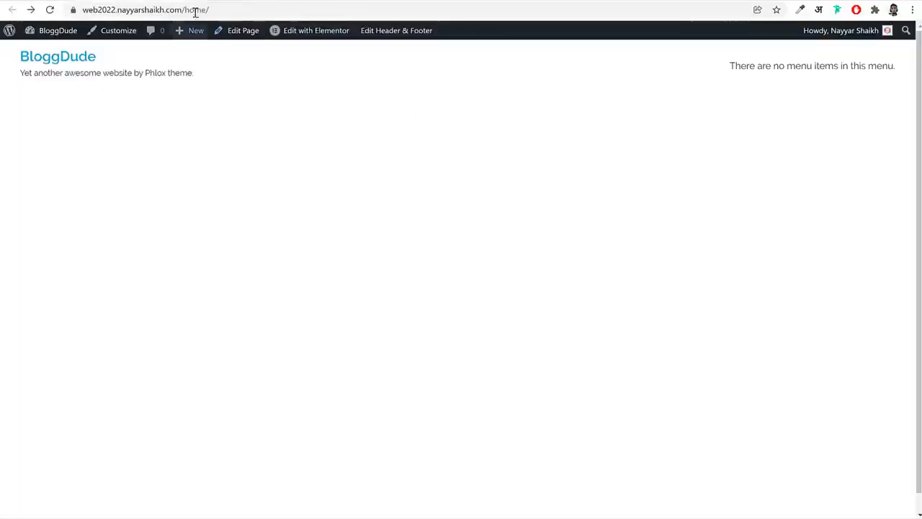
Reload the published /home/ page, check the site's address, and follow the site title link to the front page
{"action": "left_click", "coordinate": [224, 7]}
{"action": "left_click_drag", "start_coordinate": [223, 7], "coordinate": [246, 6]}
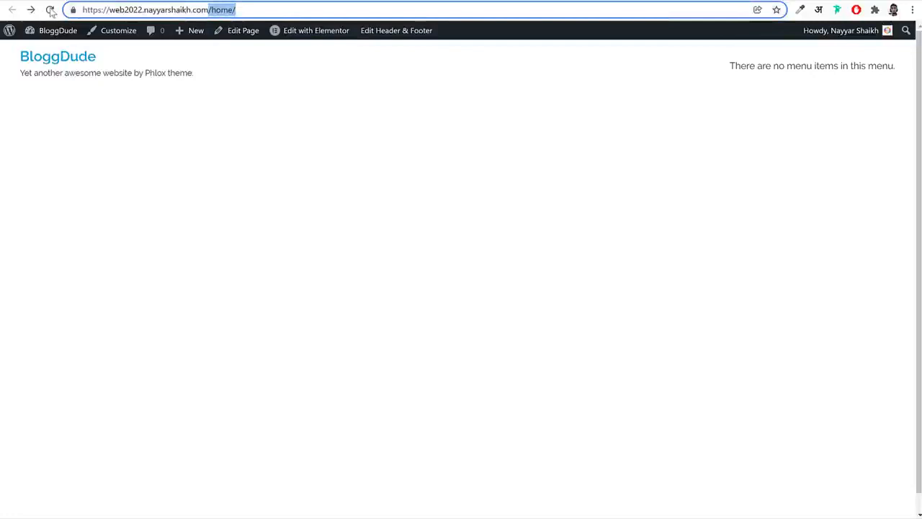
{"action": "left_click", "coordinate": [50, 10]}
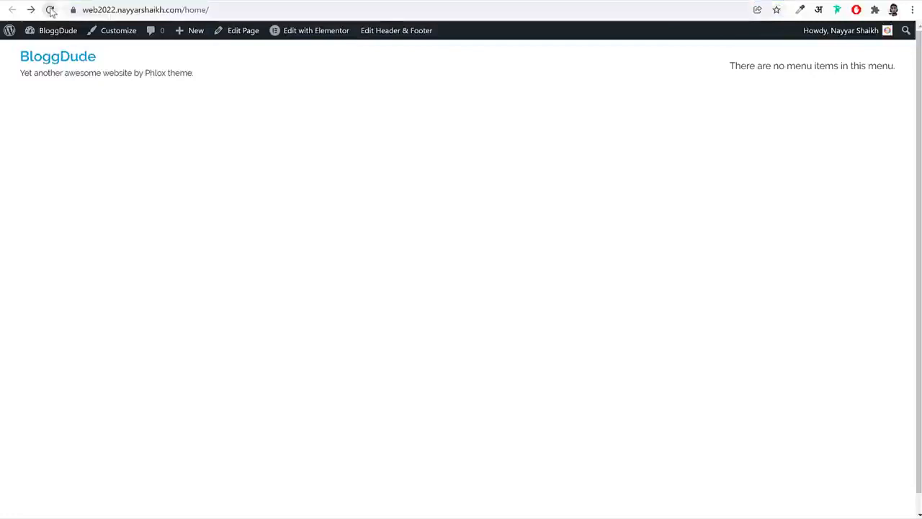
{"action": "left_click", "coordinate": [192, 8]}
{"action": "left_click", "coordinate": [206, 9]}
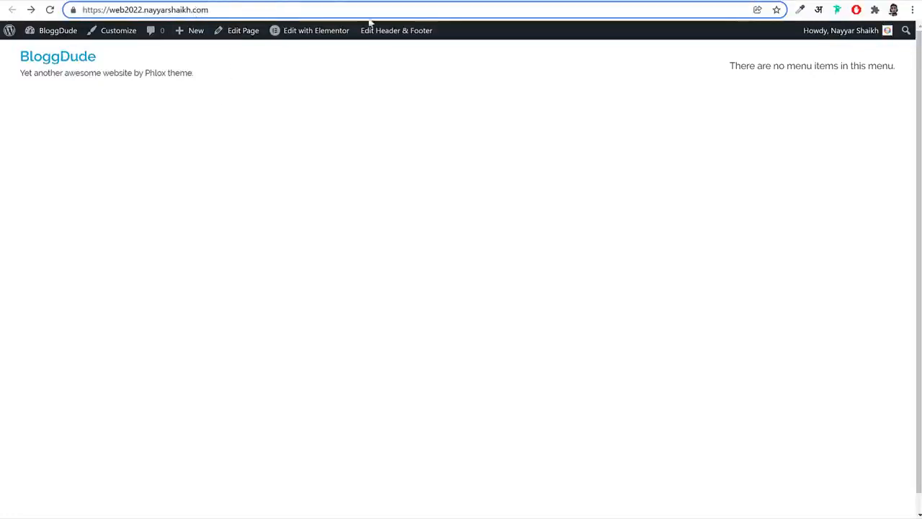
{"action": "left_click", "coordinate": [65, 66]}
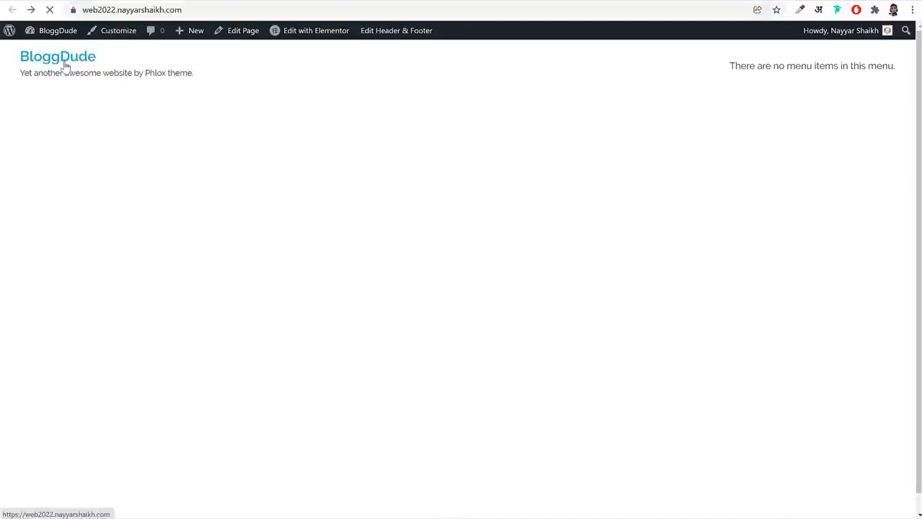
Return to the WordPress dashboard and open the Home page for editing with Elementor
{"action": "left_click", "coordinate": [248, 0]}
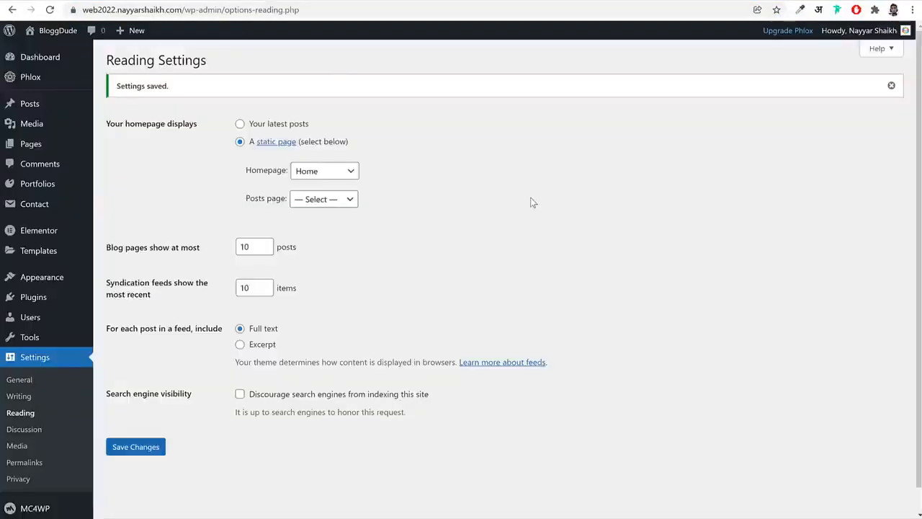
{"action": "left_click", "coordinate": [33, 144]}
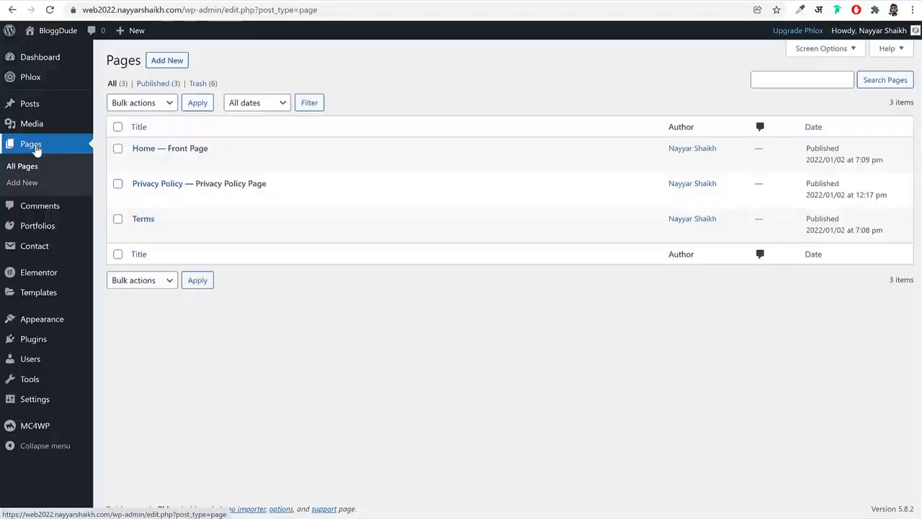
{"action": "mouse_move", "coordinate": [137, 154]}
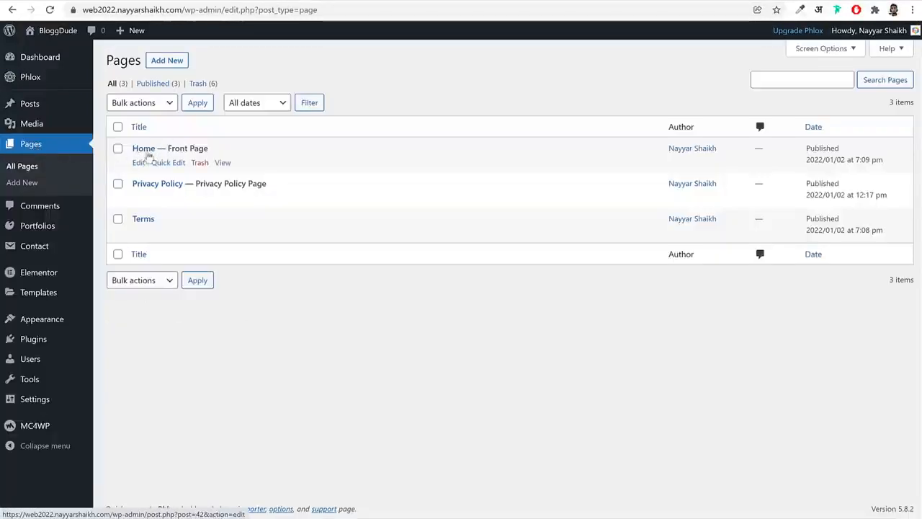
{"action": "left_click", "coordinate": [140, 162]}
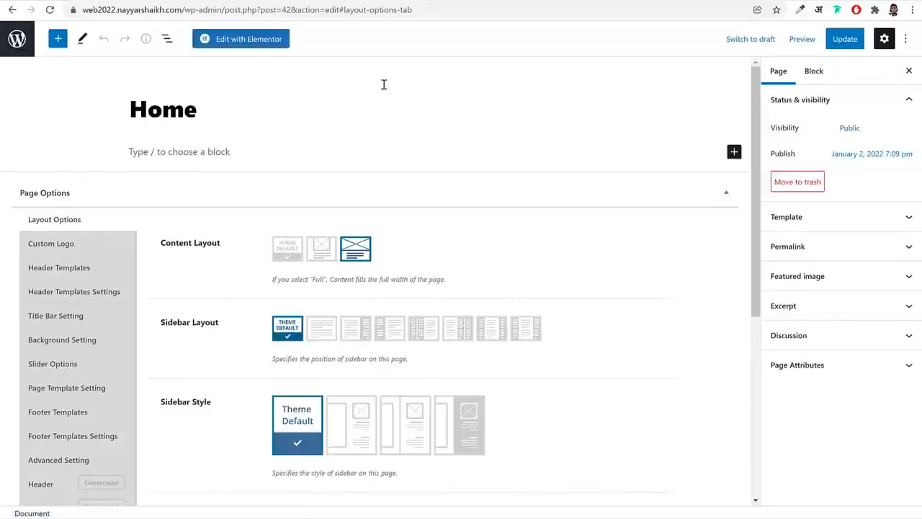
{"action": "left_click", "coordinate": [249, 41]}
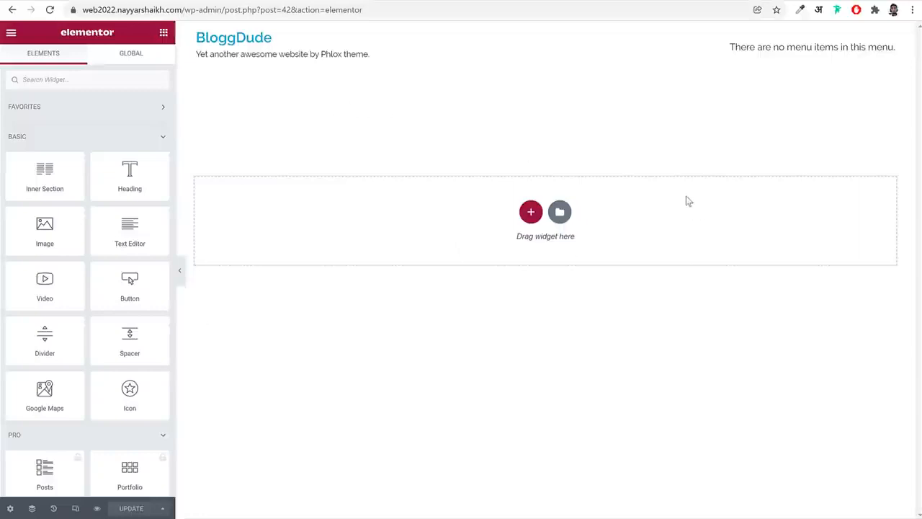
Browse Elementor's widget list and compare the available widgets with the sections of the agency demo's home page
{"action": "scroll", "coordinate": [113, 356], "scroll_direction": "down", "scroll_amount": 10}
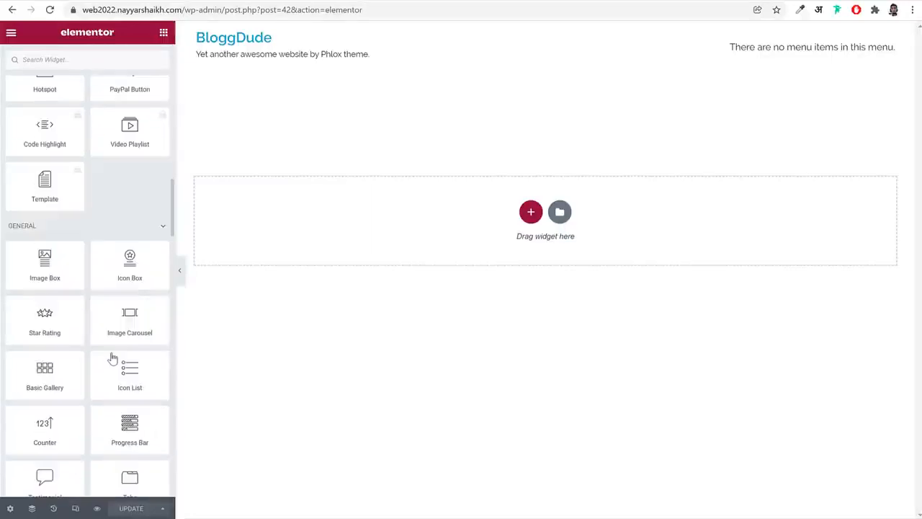
{"action": "scroll", "coordinate": [112, 358], "scroll_direction": "up", "scroll_amount": 5}
{"action": "scroll", "coordinate": [113, 358], "scroll_direction": "up", "scroll_amount": 10}
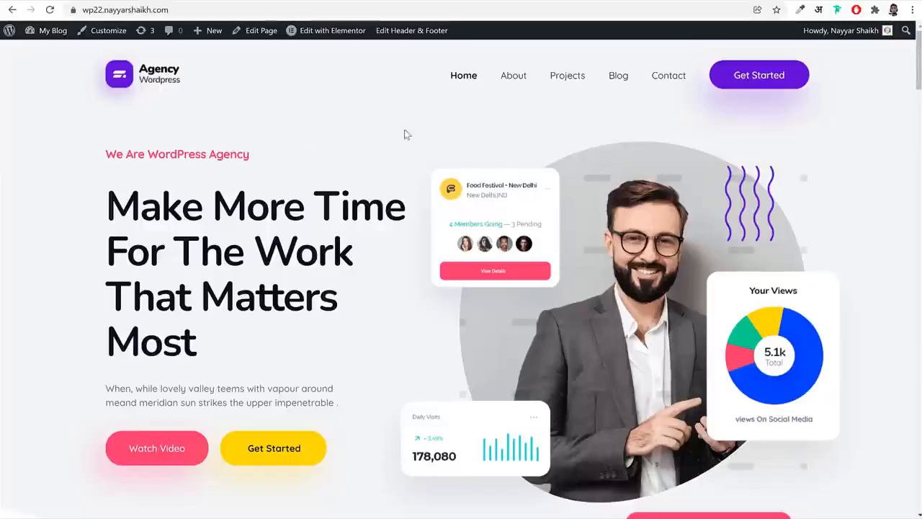
{"action": "scroll", "coordinate": [446, 252], "scroll_direction": "down", "scroll_amount": 6}
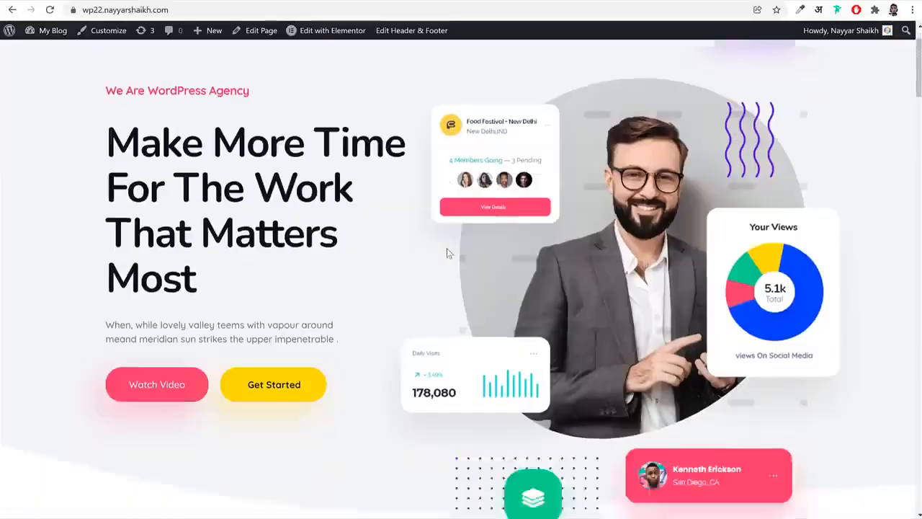
{"action": "scroll", "coordinate": [441, 268], "scroll_direction": "down", "scroll_amount": 15}
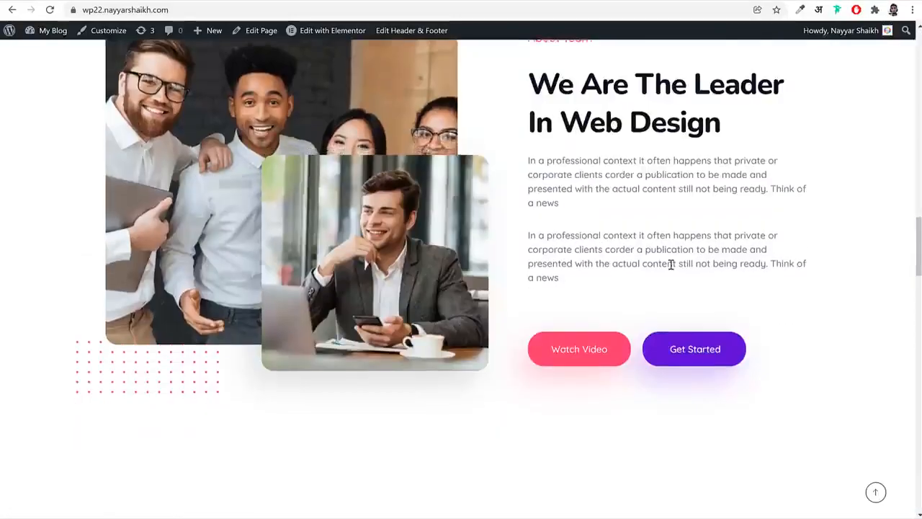
{"action": "scroll", "coordinate": [640, 283], "scroll_direction": "down", "scroll_amount": 5}
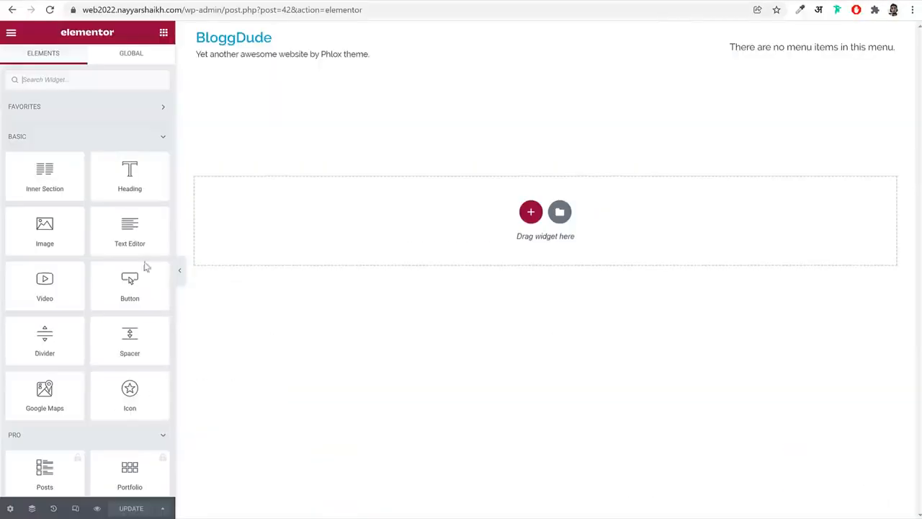
{"action": "scroll", "coordinate": [103, 264], "scroll_direction": "down", "scroll_amount": 2}
{"action": "scroll", "coordinate": [99, 267], "scroll_direction": "down", "scroll_amount": 15}
{"action": "scroll", "coordinate": [94, 266], "scroll_direction": "up", "scroll_amount": 12}
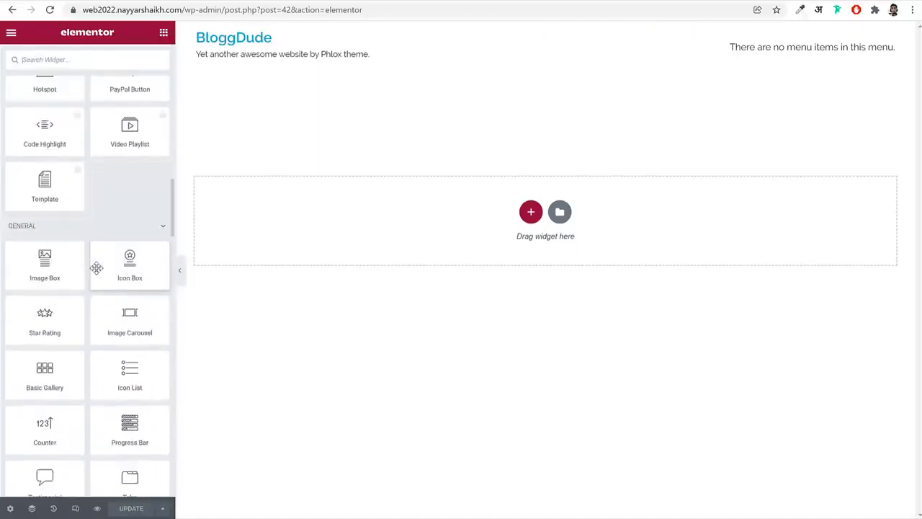
{"action": "scroll", "coordinate": [86, 216], "scroll_direction": "up", "scroll_amount": 5}
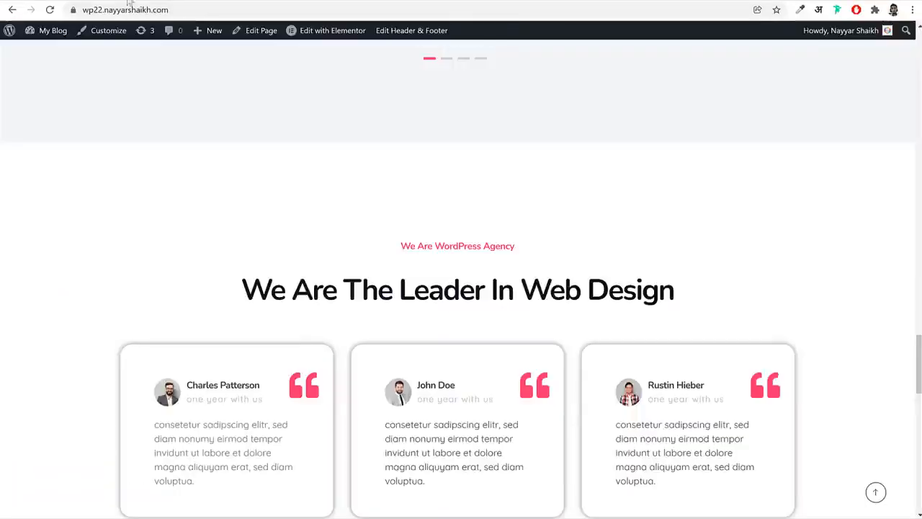
Review the agency demo's hero heading, services and team sections, and return to the top of its page
{"action": "scroll", "coordinate": [321, 245], "scroll_direction": "up", "scroll_amount": 5}
{"action": "scroll", "coordinate": [321, 245], "scroll_direction": "up", "scroll_amount": 10}
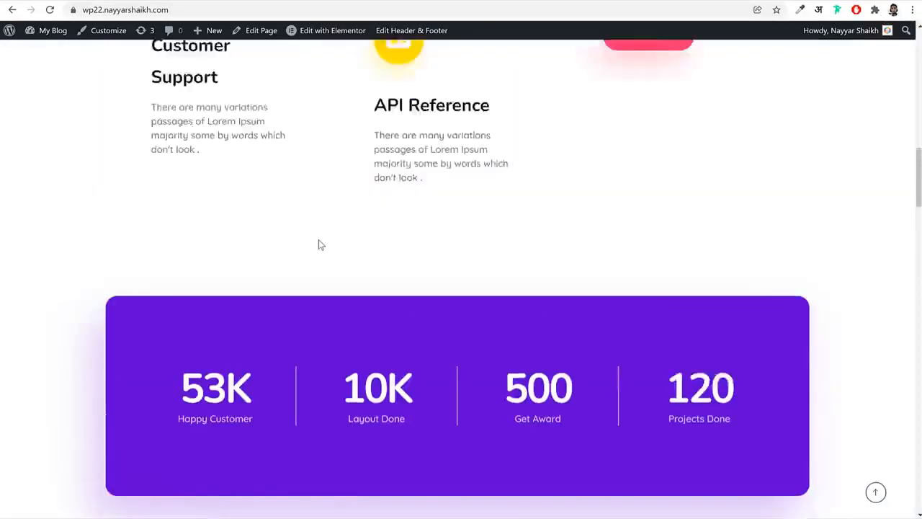
{"action": "scroll", "coordinate": [320, 245], "scroll_direction": "up", "scroll_amount": 6}
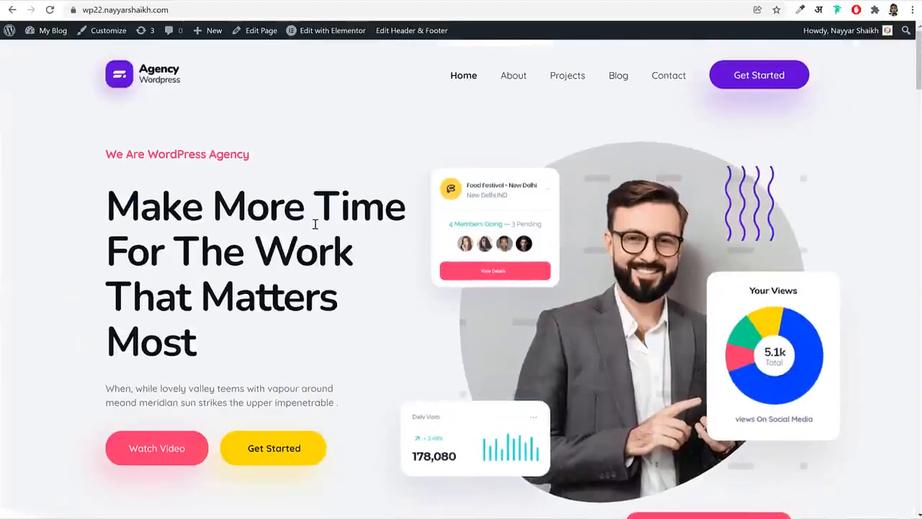
{"action": "left_click_drag", "start_coordinate": [103, 148], "coordinate": [346, 337]}
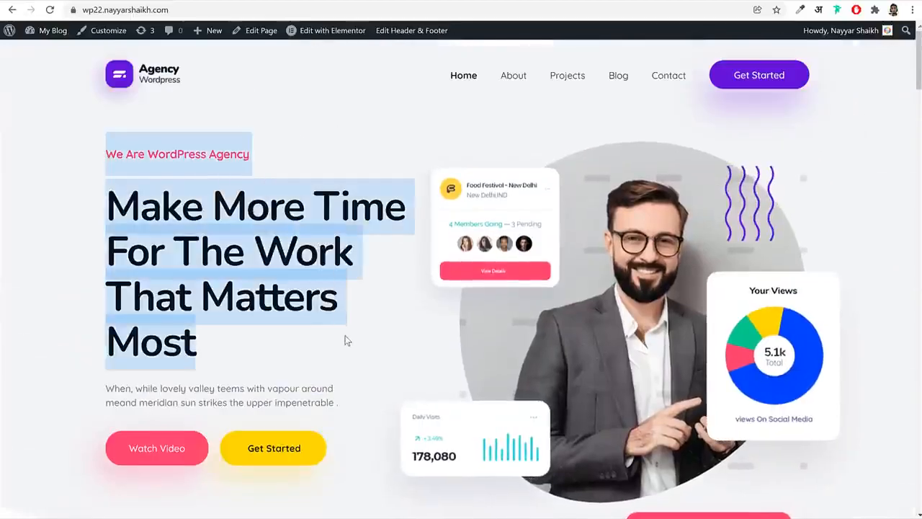
{"action": "left_click", "coordinate": [349, 341]}
{"action": "scroll", "coordinate": [350, 342], "scroll_direction": "down", "scroll_amount": 8}
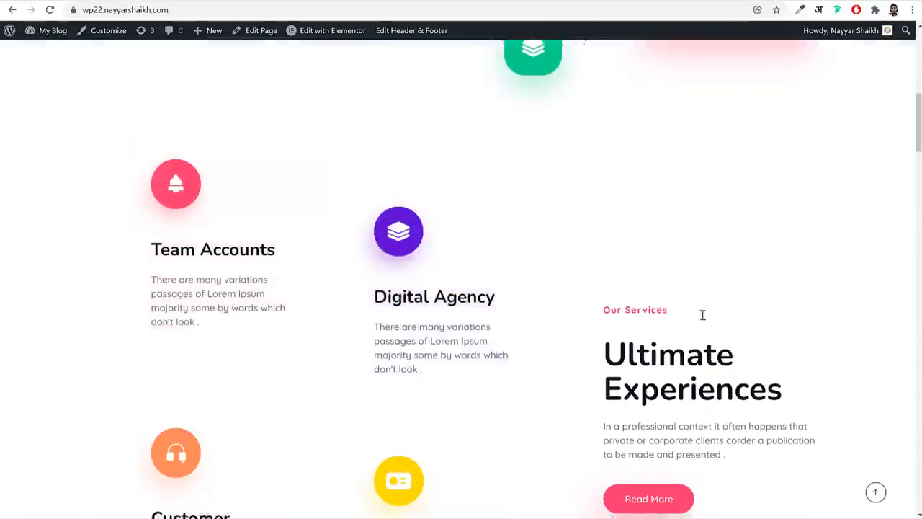
{"action": "scroll", "coordinate": [700, 317], "scroll_direction": "down", "scroll_amount": 9}
{"action": "scroll", "coordinate": [740, 249], "scroll_direction": "down", "scroll_amount": 10}
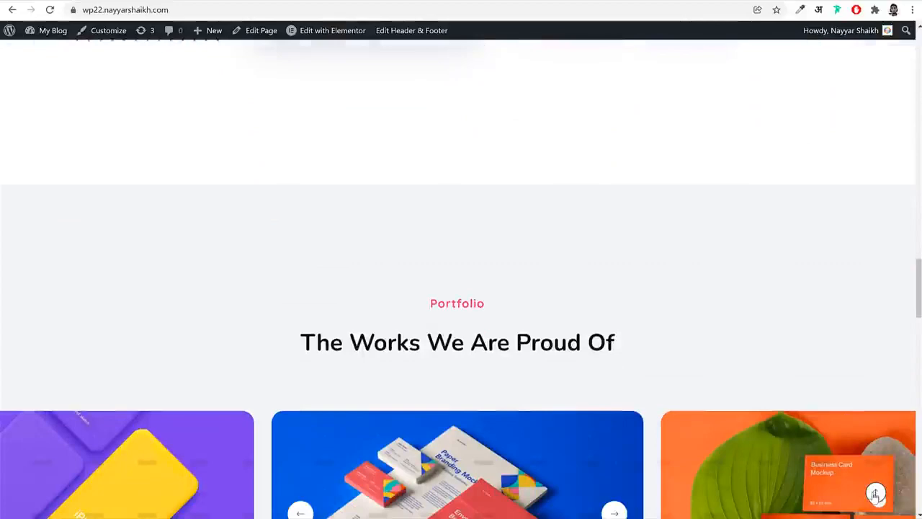
{"action": "left_click", "coordinate": [875, 494]}
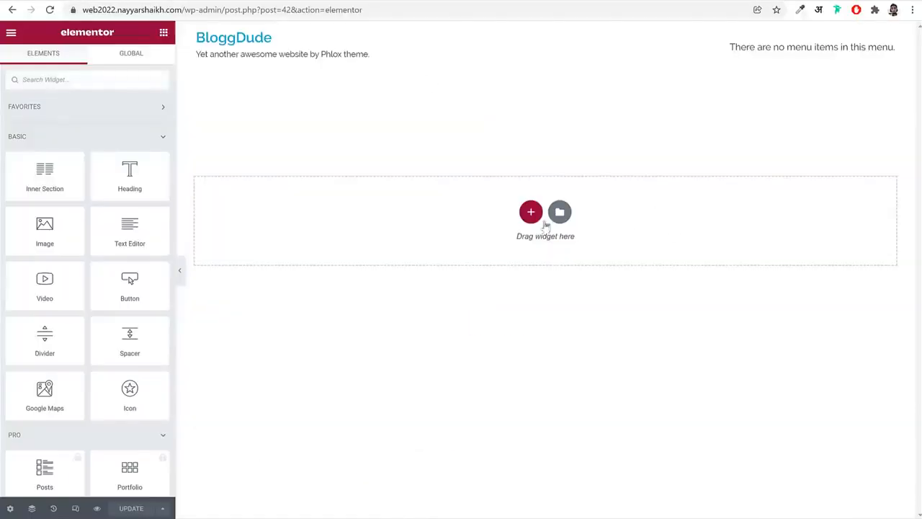
Add a section with three equal columns to the Home page and go back to browsing the widget list
{"action": "left_click", "coordinate": [531, 214]}
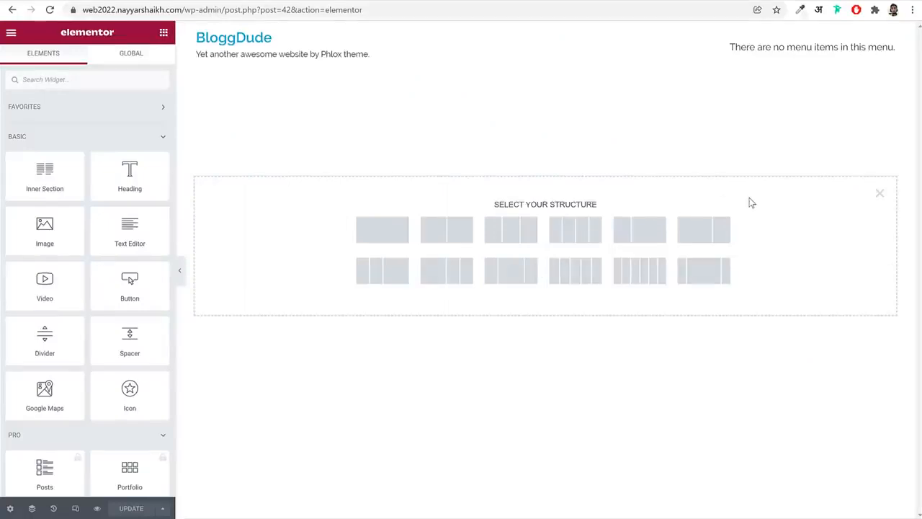
{"action": "left_click", "coordinate": [506, 240]}
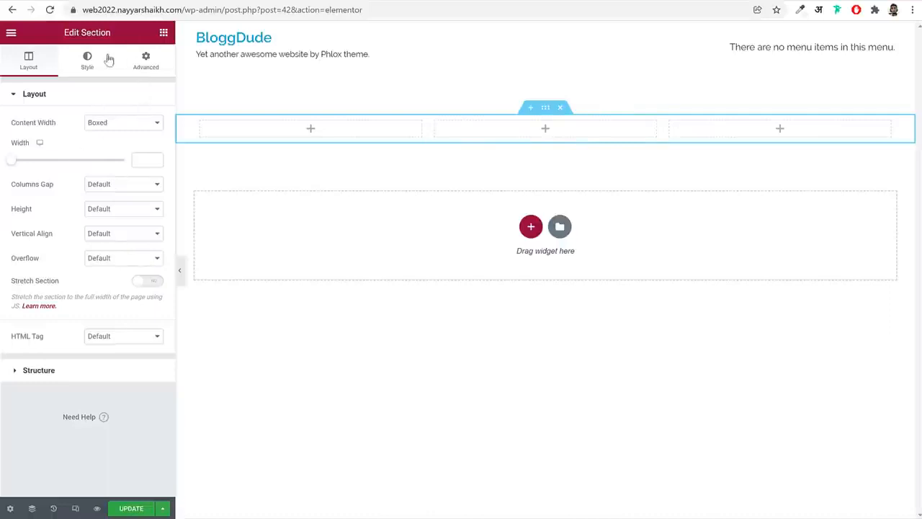
{"action": "left_click_drag", "start_coordinate": [61, 37], "coordinate": [114, 38]}
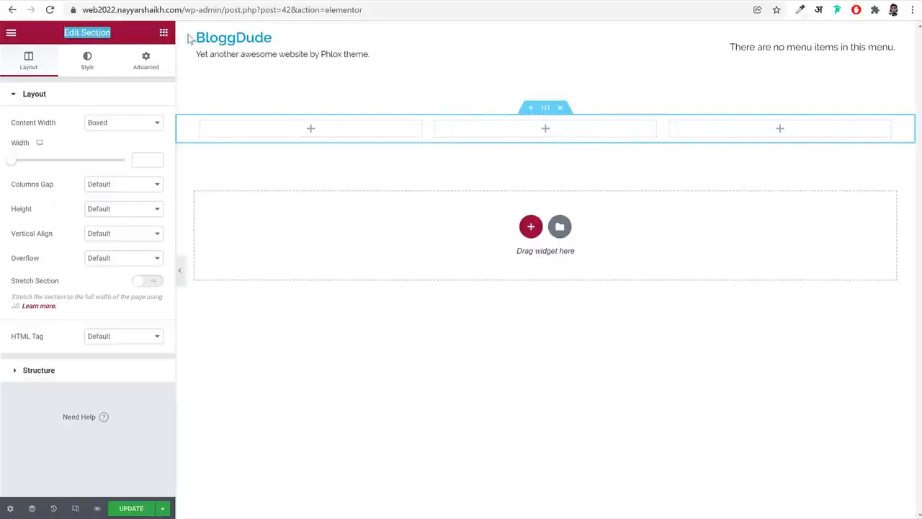
{"action": "left_click", "coordinate": [163, 33]}
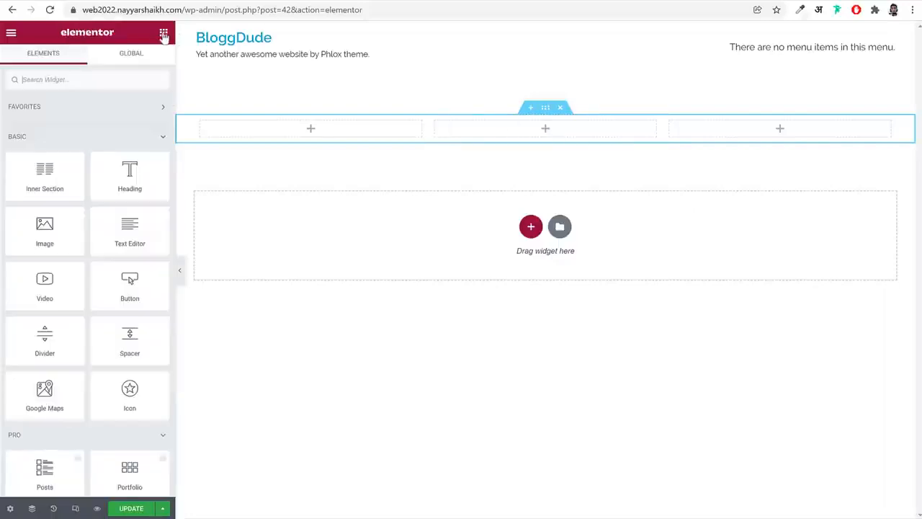
{"action": "scroll", "coordinate": [127, 216], "scroll_direction": "down", "scroll_amount": 10}
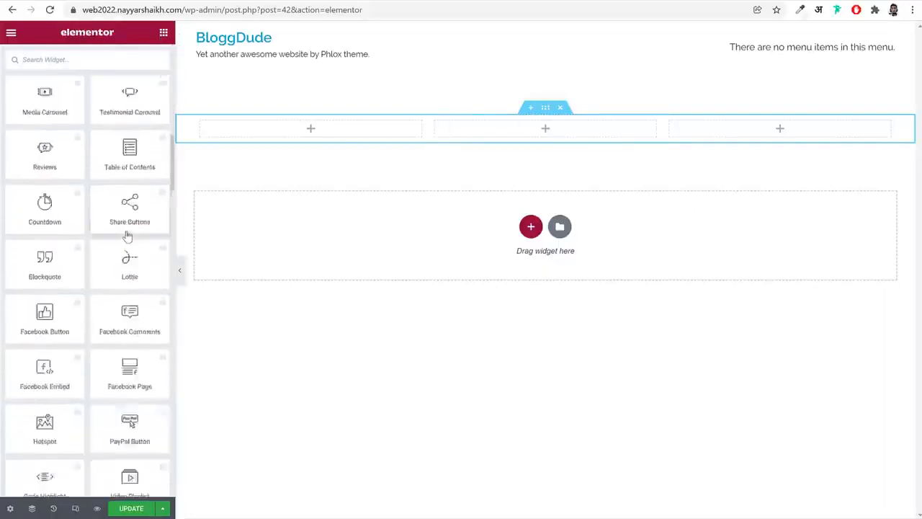
Add an Icon widget to the first of the three columns and look through its content, style and advanced settings
{"action": "scroll", "coordinate": [127, 235], "scroll_direction": "up", "scroll_amount": 10}
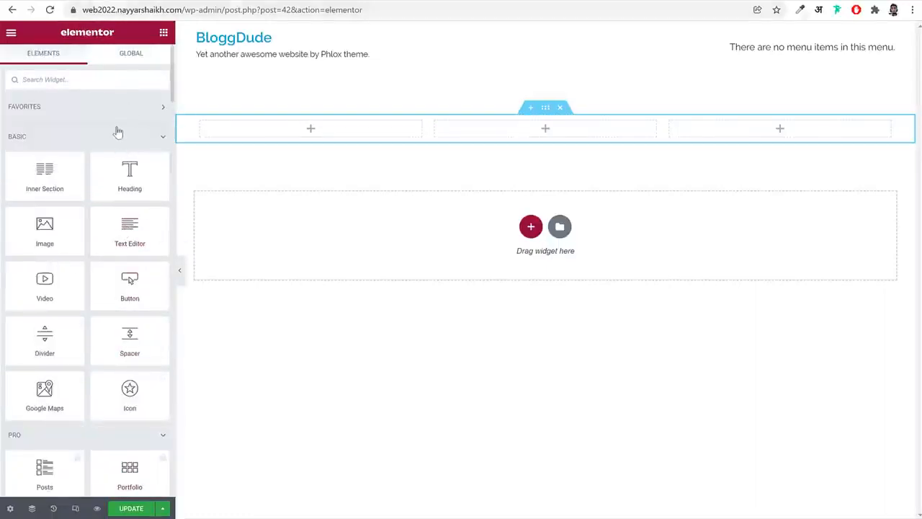
{"action": "left_click_drag", "start_coordinate": [128, 390], "coordinate": [305, 136]}
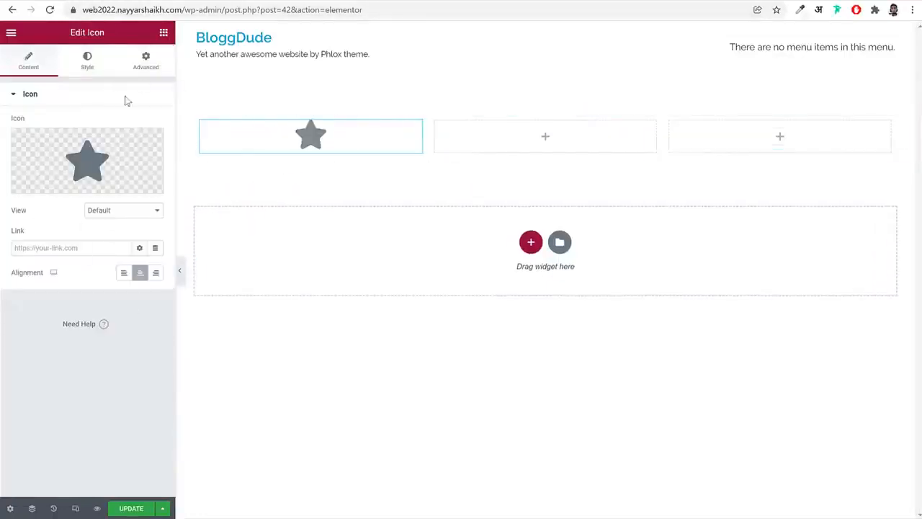
{"action": "left_click_drag", "start_coordinate": [108, 36], "coordinate": [69, 51]}
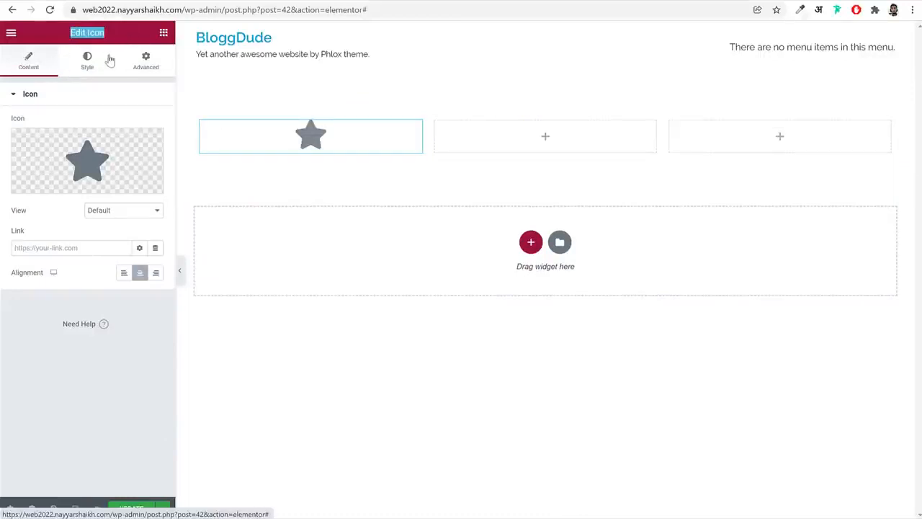
{"action": "left_click", "coordinate": [87, 61]}
{"action": "left_click", "coordinate": [146, 61]}
{"action": "left_click", "coordinate": [27, 61]}
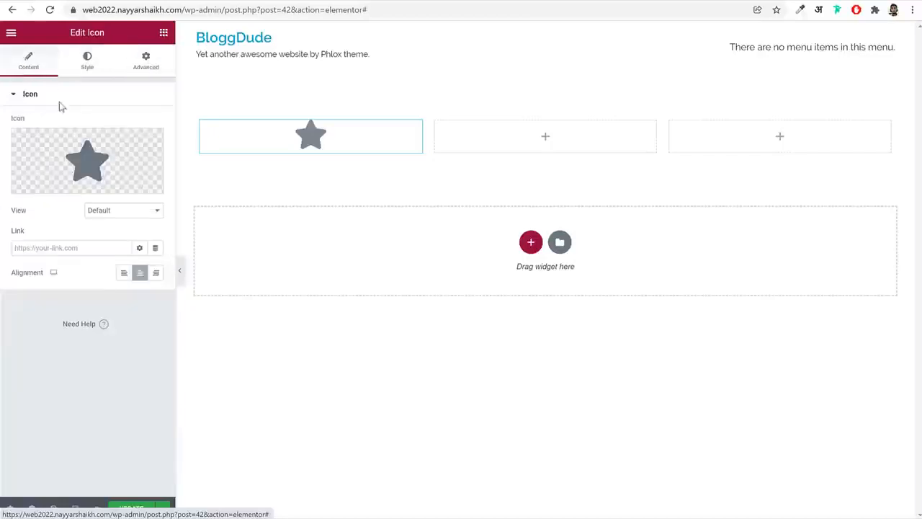
Replace the widget's star with the star-and-crescent icon from the icon library
{"action": "left_click", "coordinate": [48, 183]}
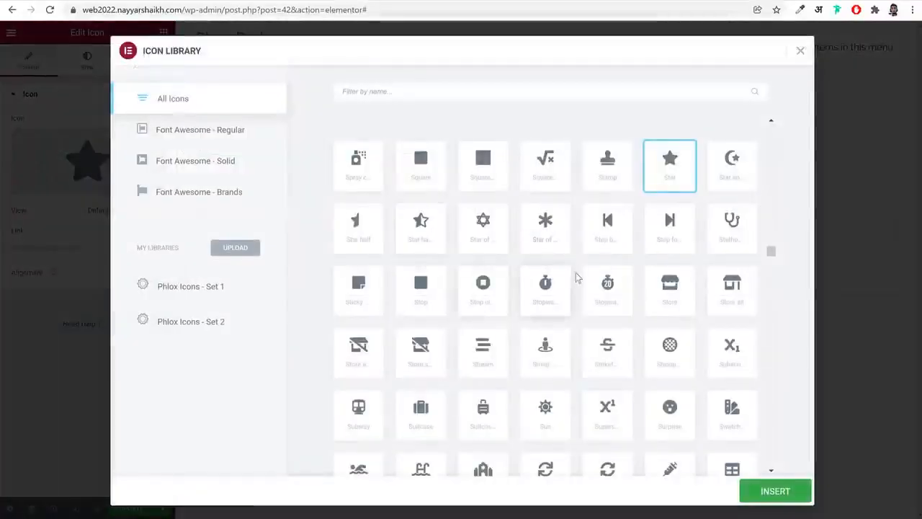
{"action": "scroll", "coordinate": [695, 294], "scroll_direction": "down", "scroll_amount": 4}
{"action": "scroll", "coordinate": [696, 294], "scroll_direction": "up", "scroll_amount": 4}
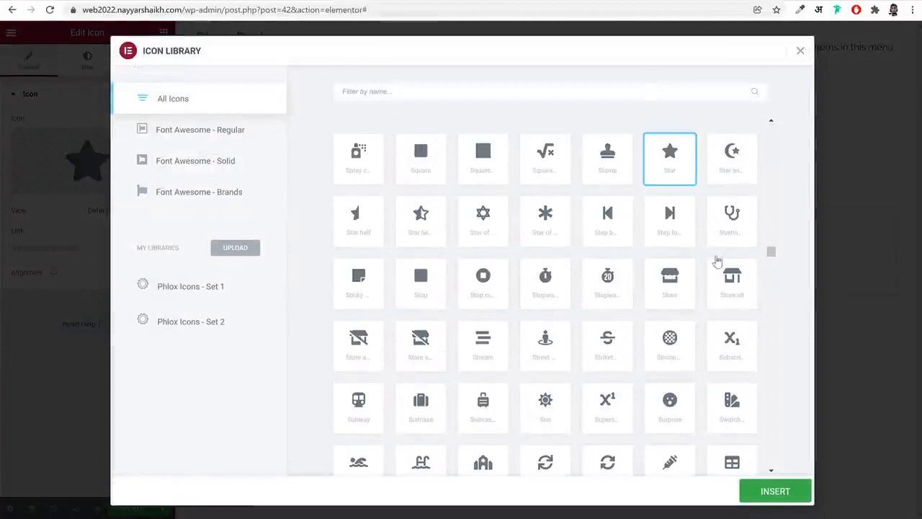
{"action": "left_click", "coordinate": [731, 180]}
{"action": "left_click", "coordinate": [786, 492]}
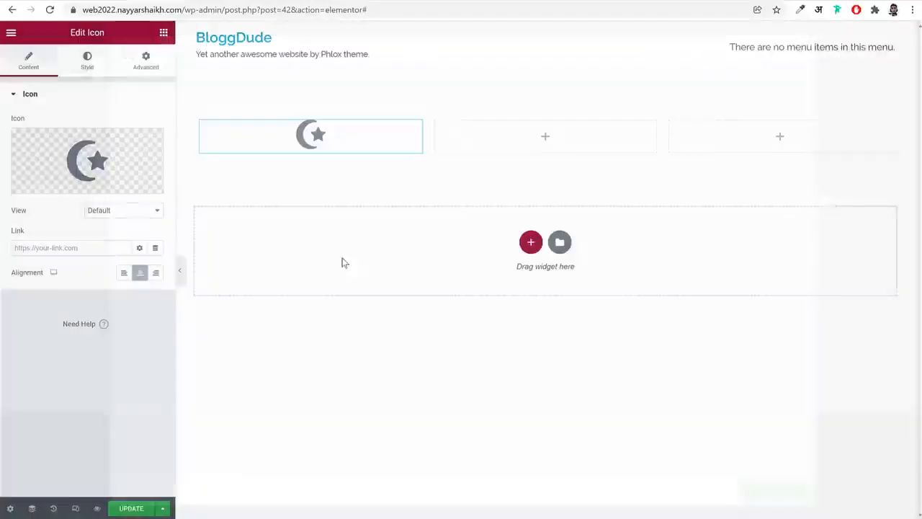
Set the icon's primary color to red and look over its advanced settings
{"action": "left_click", "coordinate": [89, 62]}
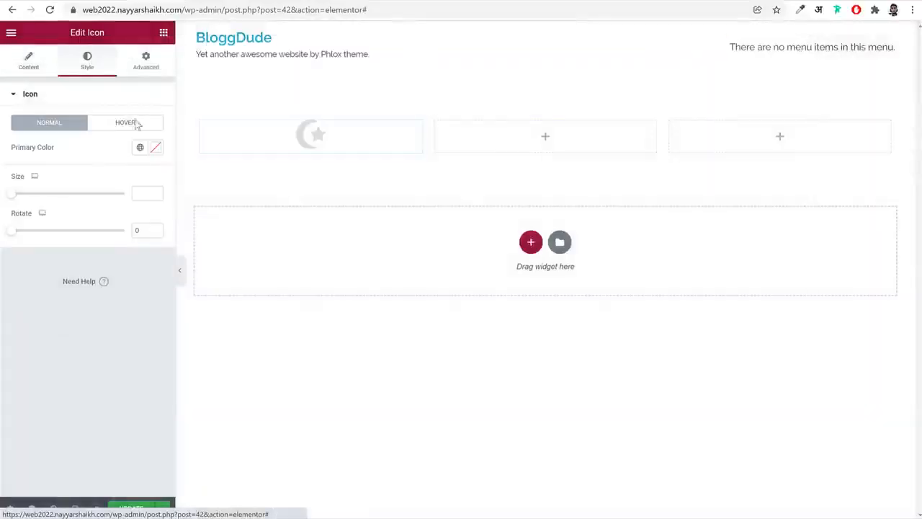
{"action": "left_click", "coordinate": [154, 149]}
{"action": "type", "text": "#FF1818"}
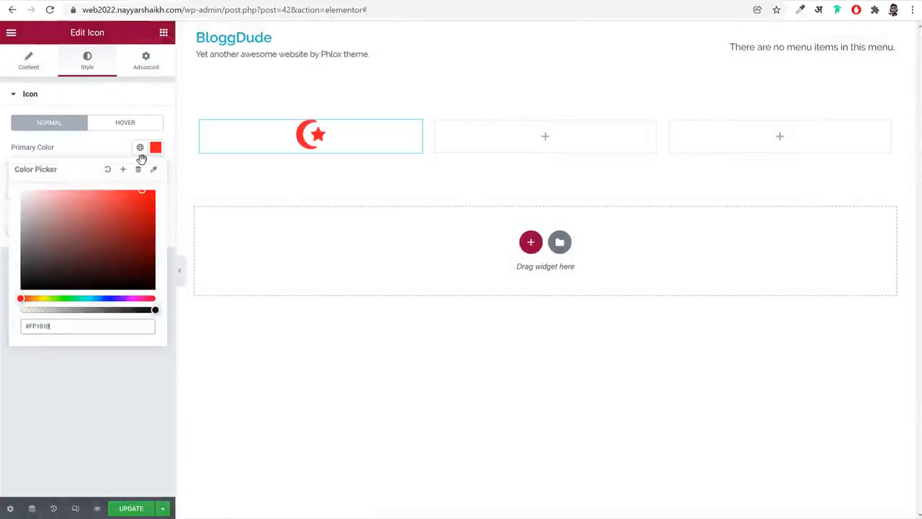
{"action": "left_click", "coordinate": [95, 144]}
{"action": "left_click", "coordinate": [144, 68]}
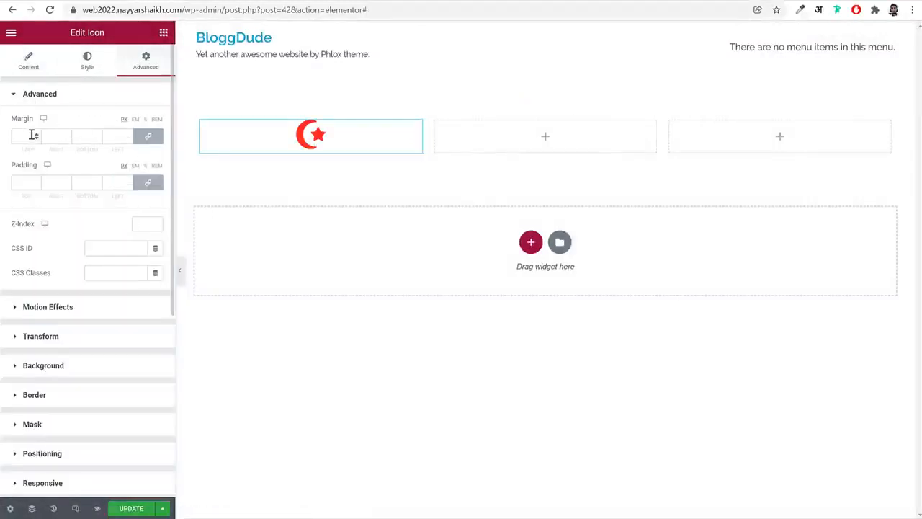
{"action": "scroll", "coordinate": [86, 258], "scroll_direction": "down", "scroll_amount": 5}
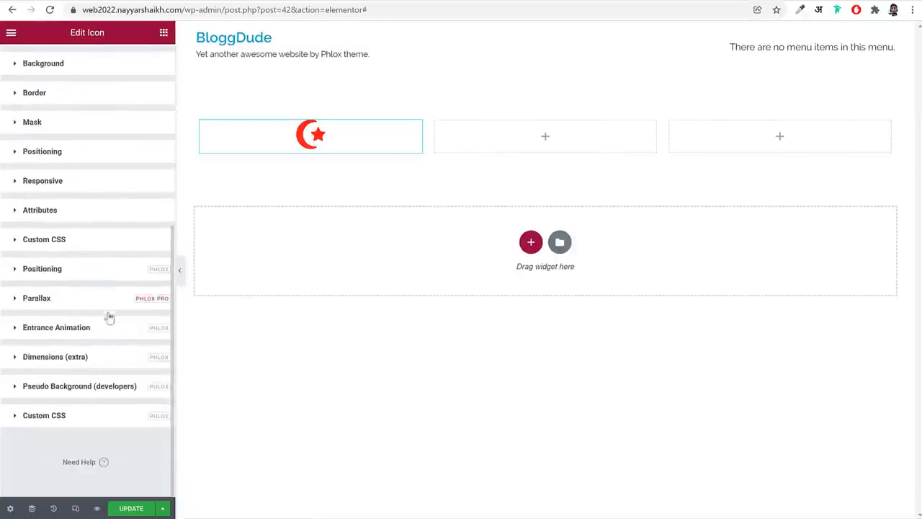
{"action": "scroll", "coordinate": [105, 310], "scroll_direction": "up", "scroll_amount": 5}
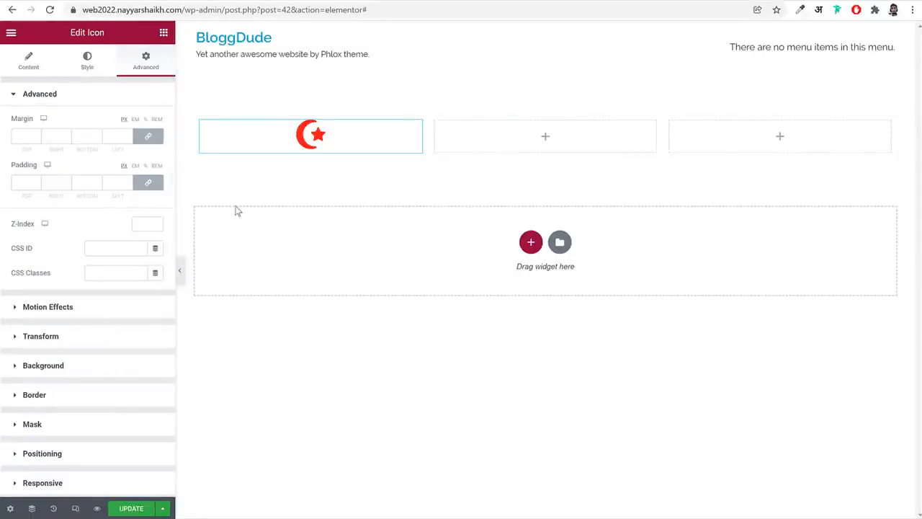
Search the widgets for "butt" and place the Phlox Button widget in the middle column
{"action": "left_click", "coordinate": [163, 34]}
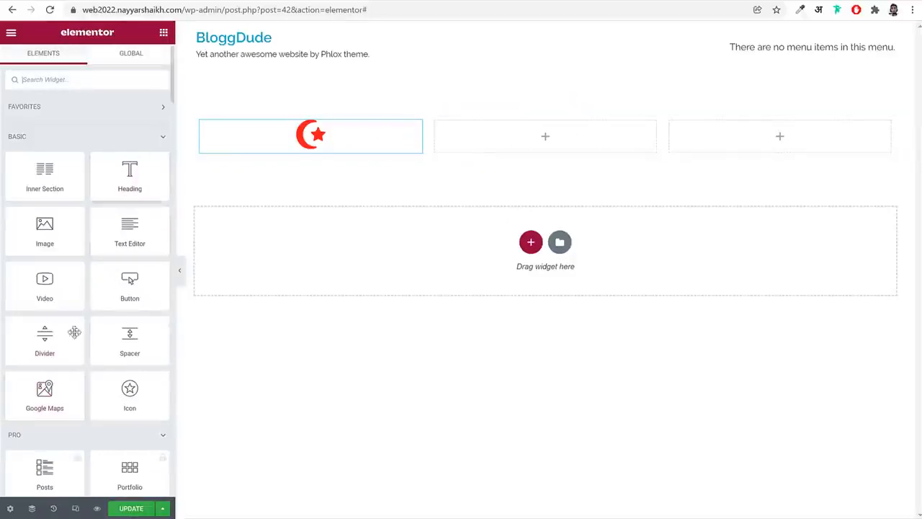
{"action": "left_click", "coordinate": [68, 82]}
{"action": "type", "text": "butt"}
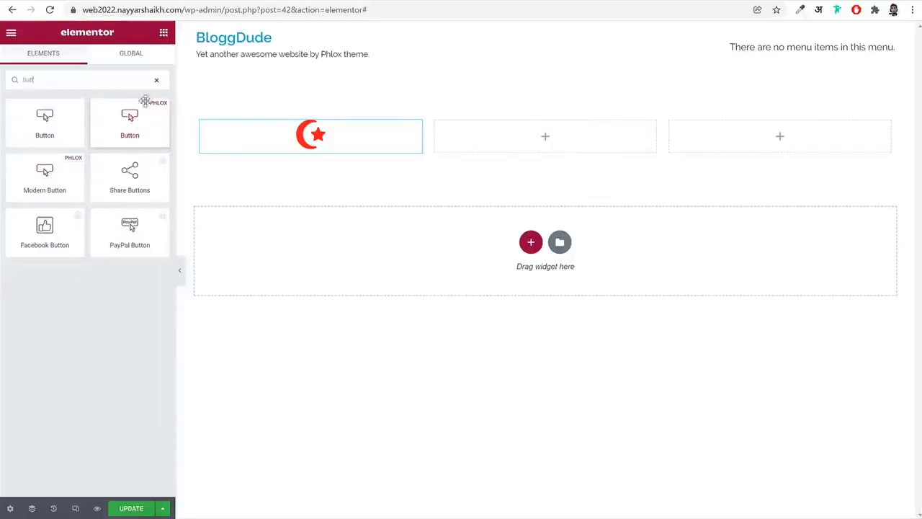
{"action": "left_click_drag", "start_coordinate": [144, 101], "coordinate": [521, 140]}
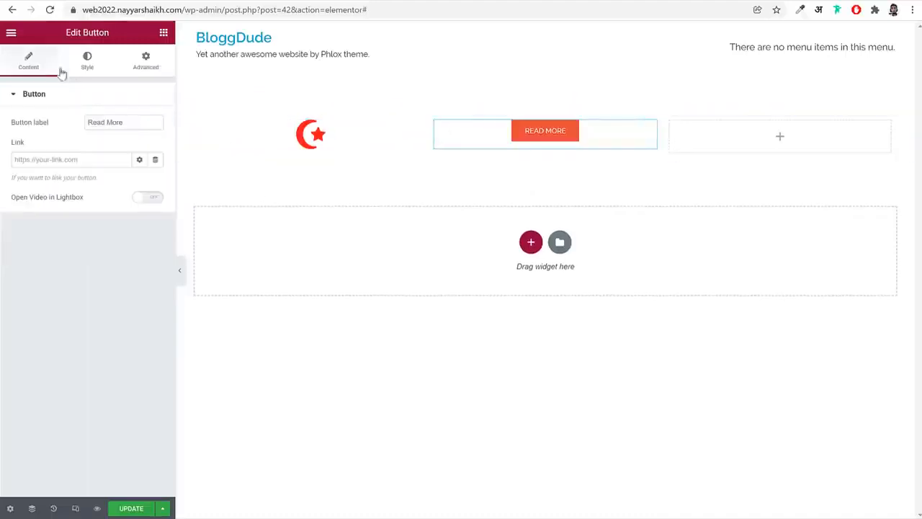
Give the Read More button the rounded-corner shape and the raised 3D style
{"action": "left_click", "coordinate": [86, 67]}
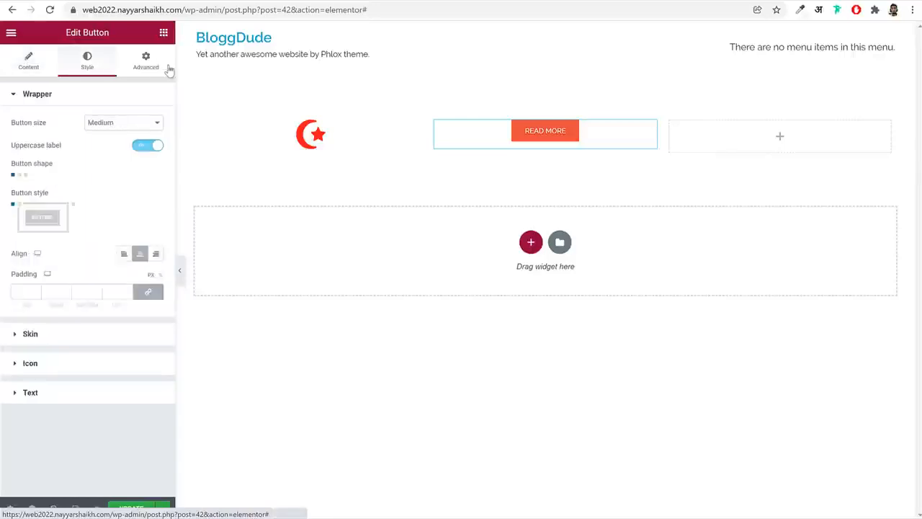
{"action": "left_click", "coordinate": [166, 67]}
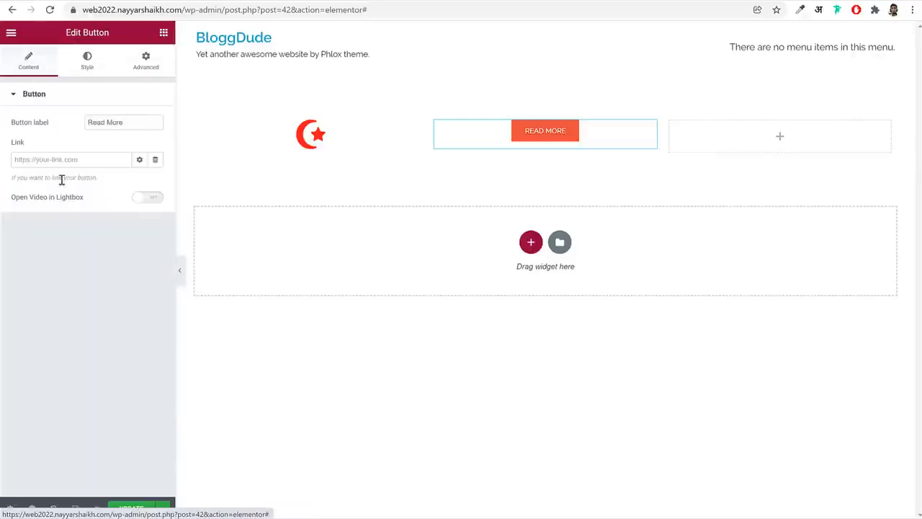
{"action": "triple_click", "coordinate": [129, 119]}
{"action": "left_click", "coordinate": [88, 64]}
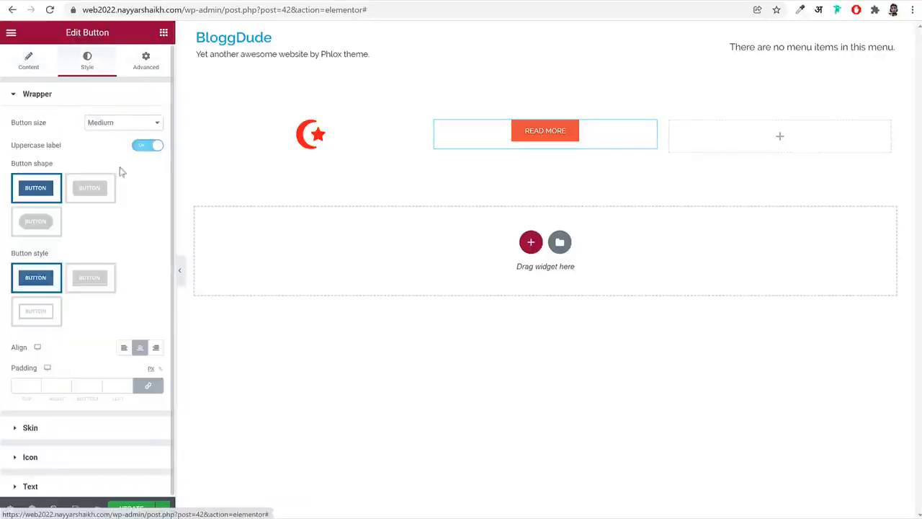
{"action": "left_click", "coordinate": [88, 186]}
{"action": "left_click", "coordinate": [90, 276]}
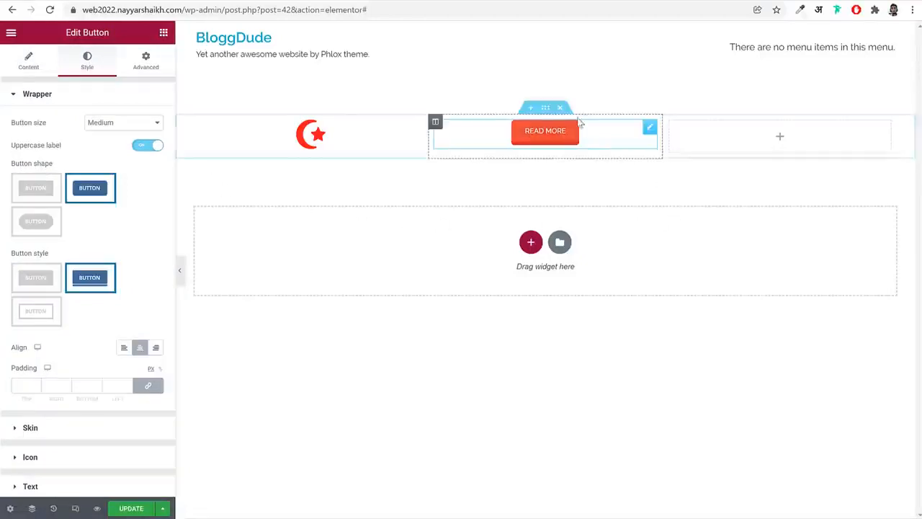
Delete the three-column section, check the agency demo's hero layout, and add a section with two equal columns
{"action": "left_click", "coordinate": [560, 105]}
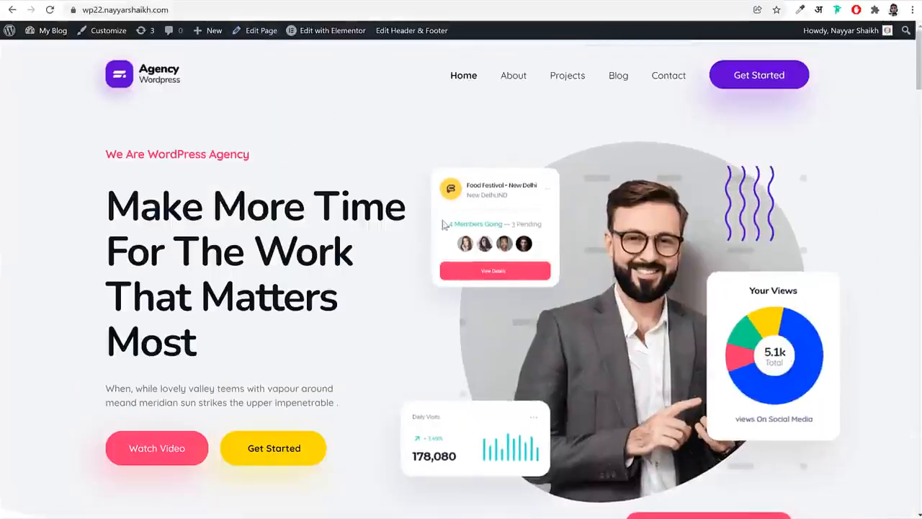
{"action": "left_click_drag", "start_coordinate": [98, 149], "coordinate": [331, 454]}
{"action": "left_click", "coordinate": [344, 470]}
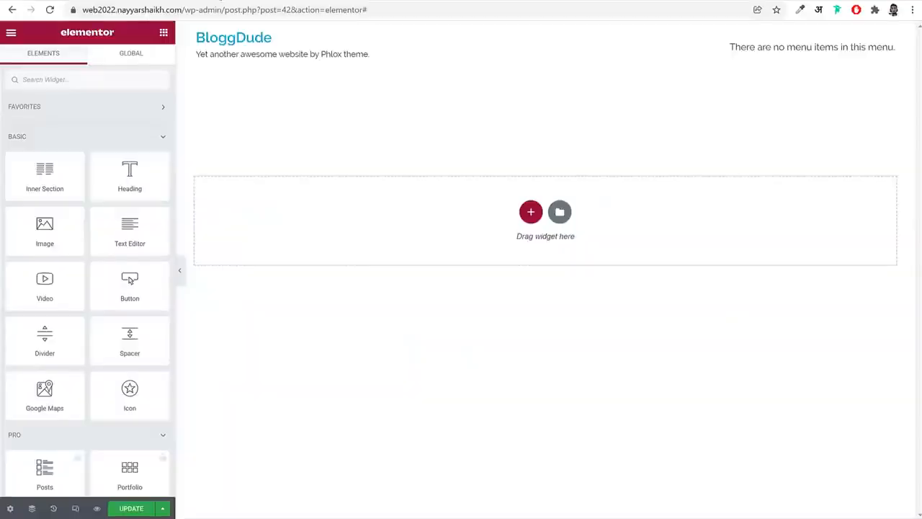
{"action": "left_click", "coordinate": [531, 211]}
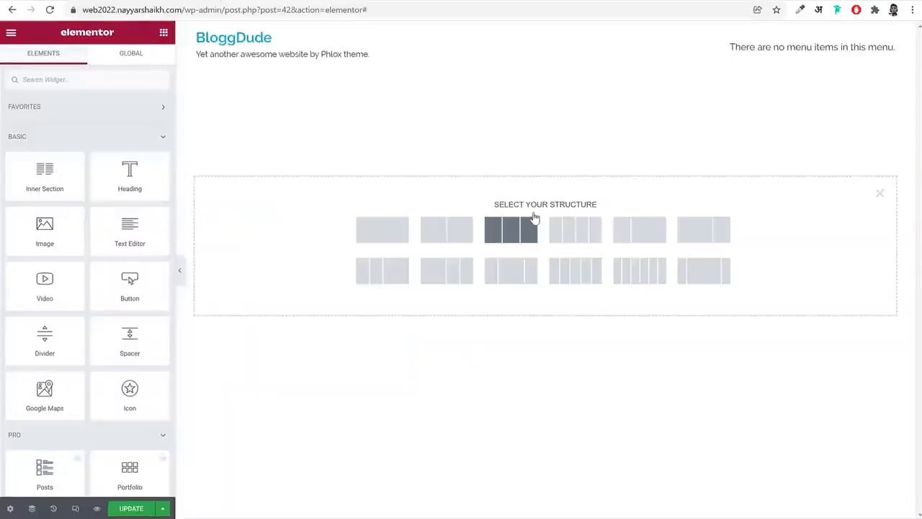
{"action": "left_click", "coordinate": [452, 231]}
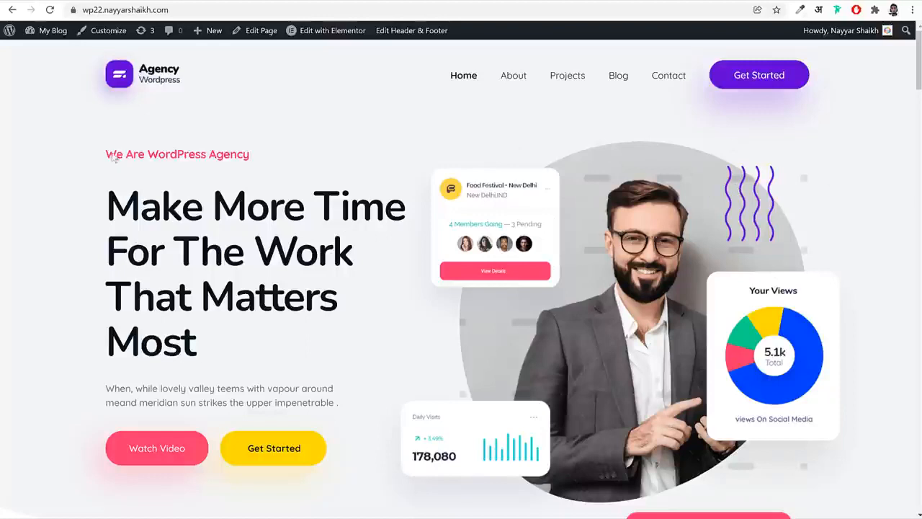
Check the agency demo's hero texts and place a Phlox Modern Heading widget in the first column
{"action": "left_click_drag", "start_coordinate": [114, 157], "coordinate": [308, 341]}
{"action": "left_click", "coordinate": [230, 146]}
{"action": "left_click_drag", "start_coordinate": [107, 151], "coordinate": [241, 156]}
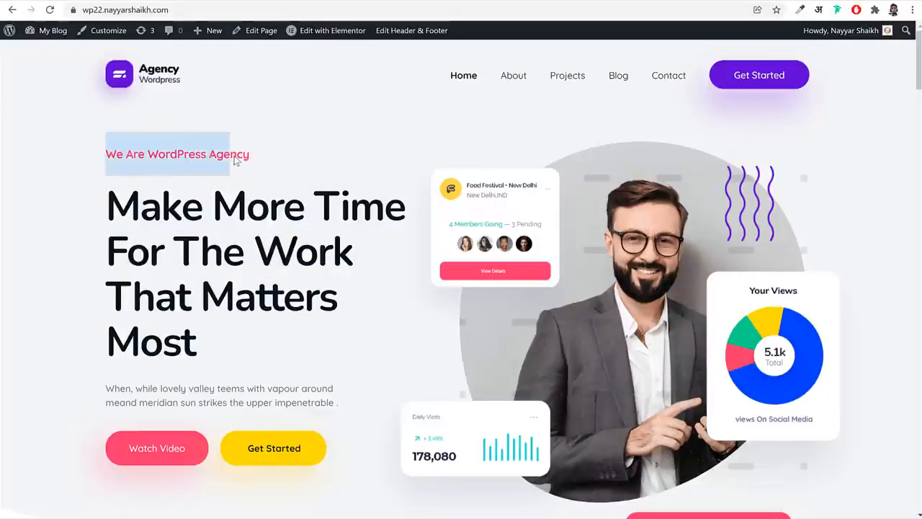
{"action": "left_click", "coordinate": [165, 257]}
{"action": "left_click_drag", "start_coordinate": [234, 411], "coordinate": [272, 405]}
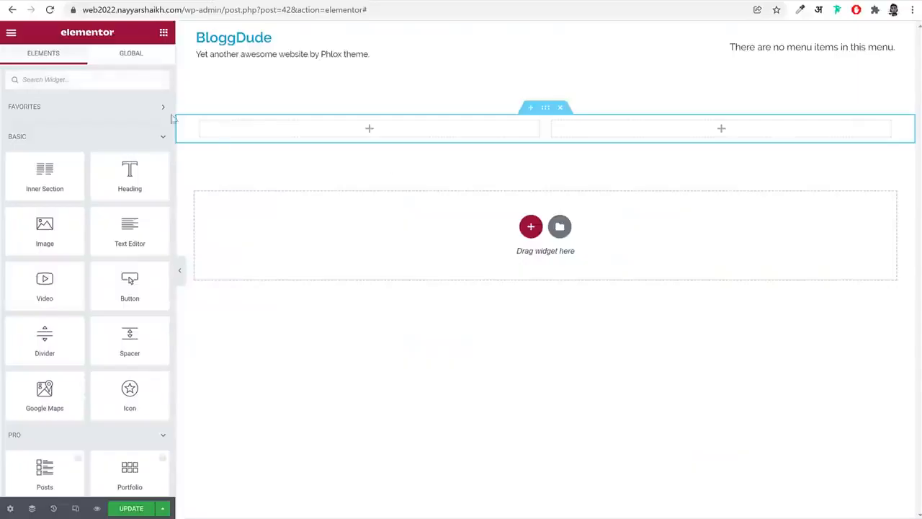
{"action": "left_click", "coordinate": [93, 78]}
{"action": "type", "text": "hea"}
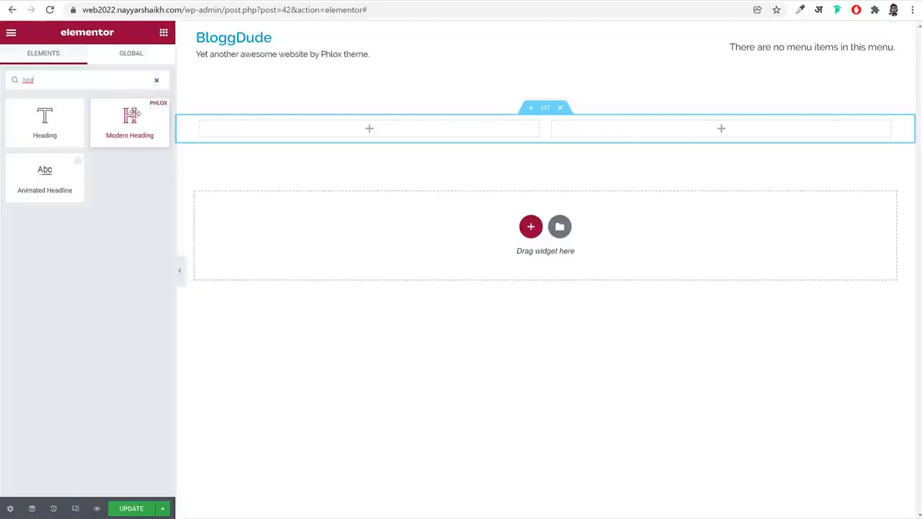
{"action": "left_click_drag", "start_coordinate": [127, 113], "coordinate": [320, 140]}
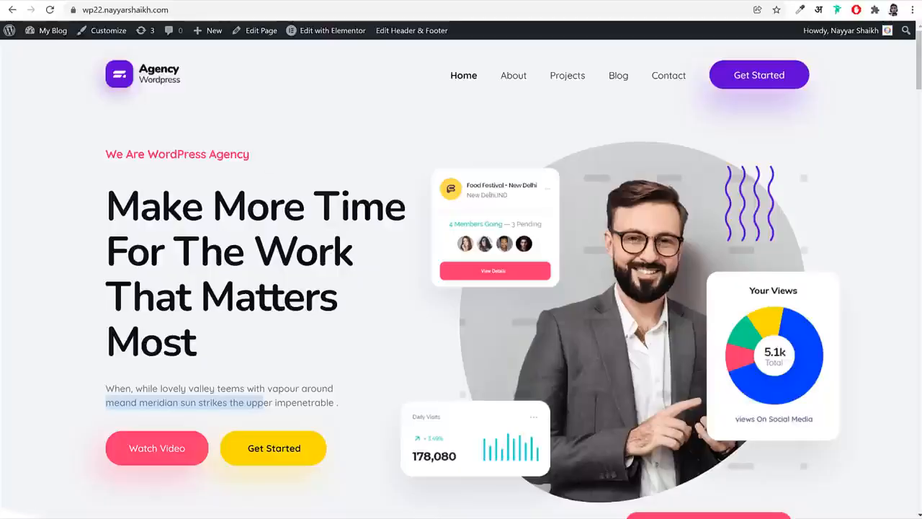
Set the Modern Heading's title to "We Are WordPress Agency", copied from the agency demo's hero section
{"action": "triple_click", "coordinate": [222, 153]}
{"action": "key", "text": "ctrl+c"}
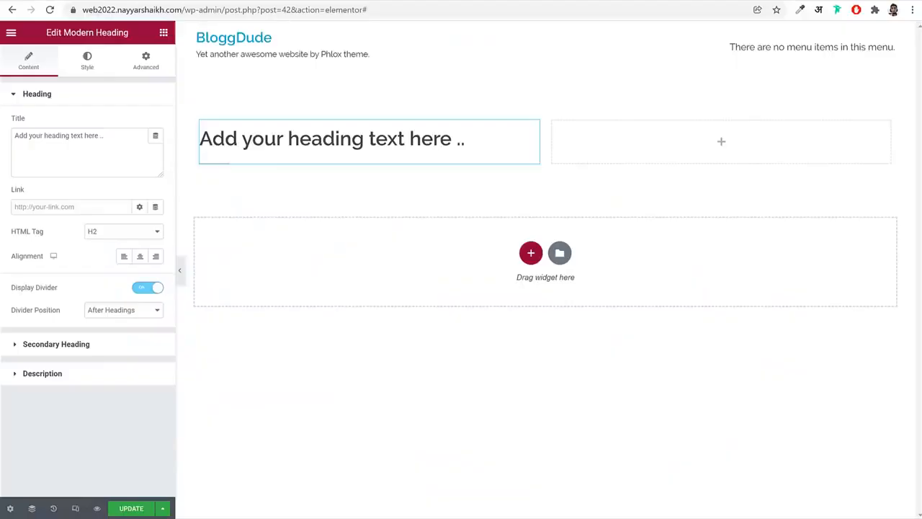
{"action": "left_click", "coordinate": [126, 159]}
{"action": "key", "text": "ctrl+a"}
{"action": "key", "text": "ctrl+v"}
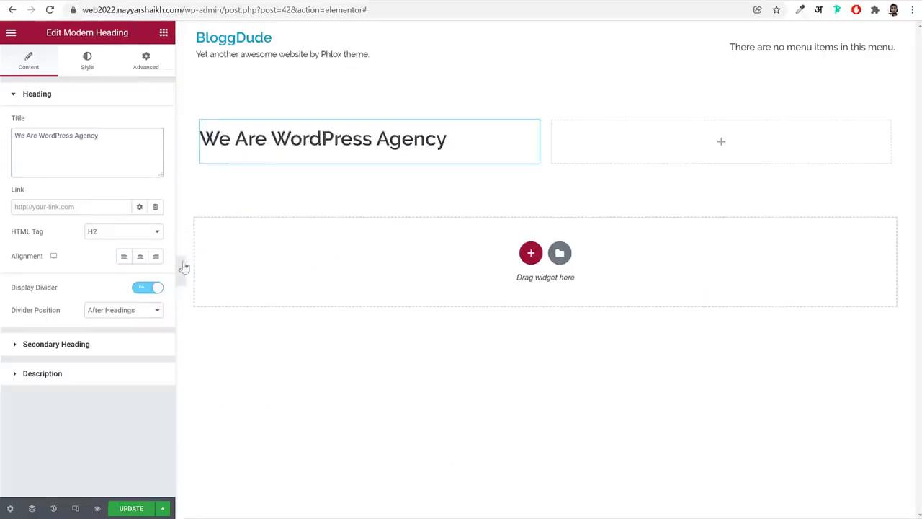
Compare the heading with the agency demo and turn off Display Divider for the Modern Heading
{"action": "left_click_drag", "start_coordinate": [57, 288], "coordinate": [10, 294]}
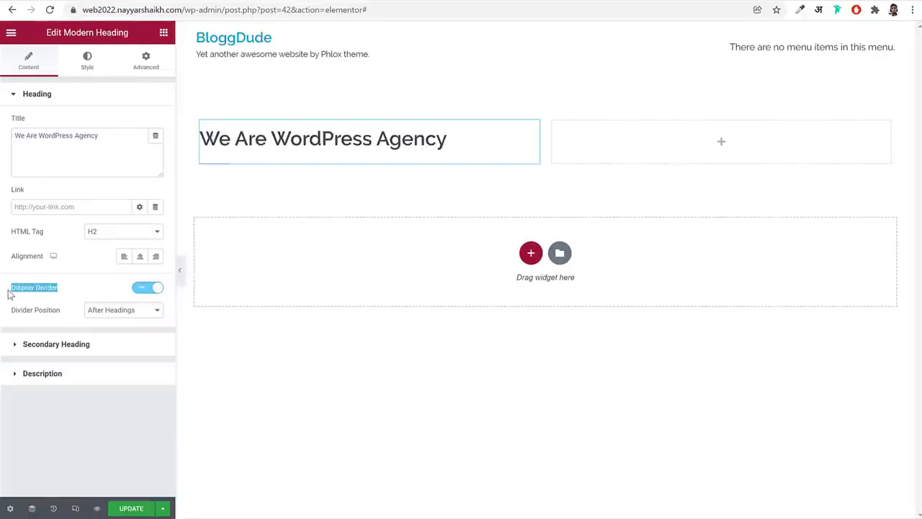
{"action": "left_click", "coordinate": [179, 271]}
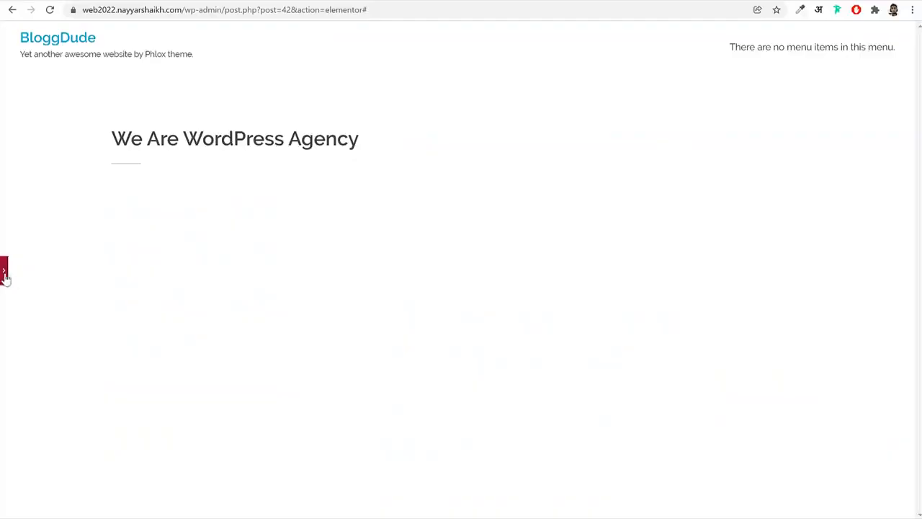
{"action": "left_click", "coordinate": [4, 272]}
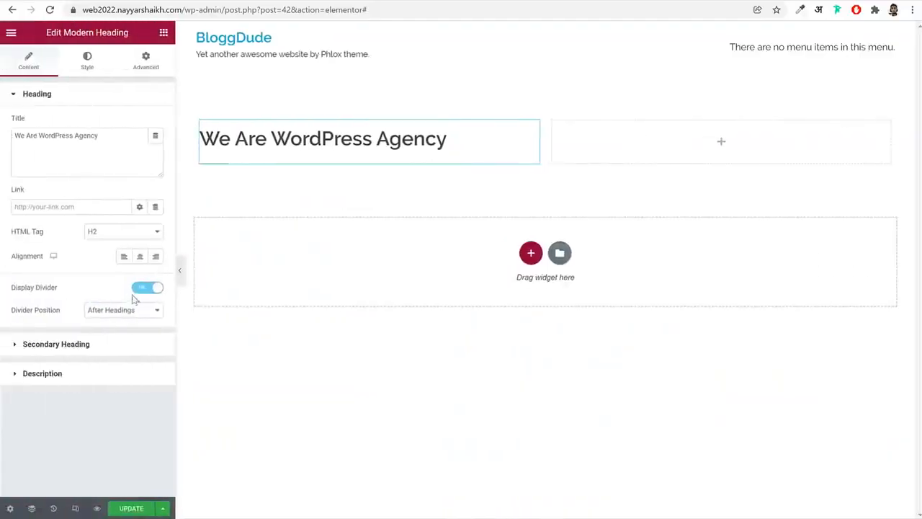
{"action": "left_click", "coordinate": [140, 289]}
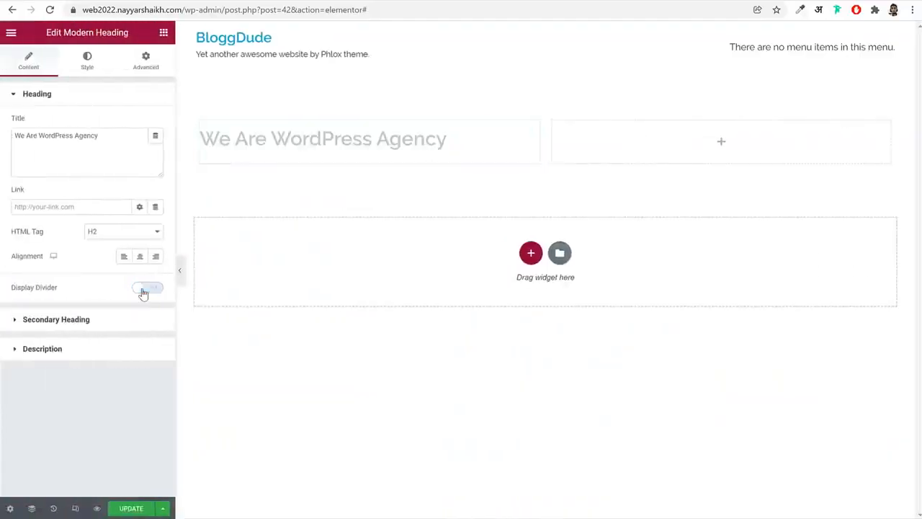
Set the secondary heading's before text to "Make More Time For The Work That Matters Most", copied from the agency demo's hero
{"action": "left_click", "coordinate": [103, 325]}
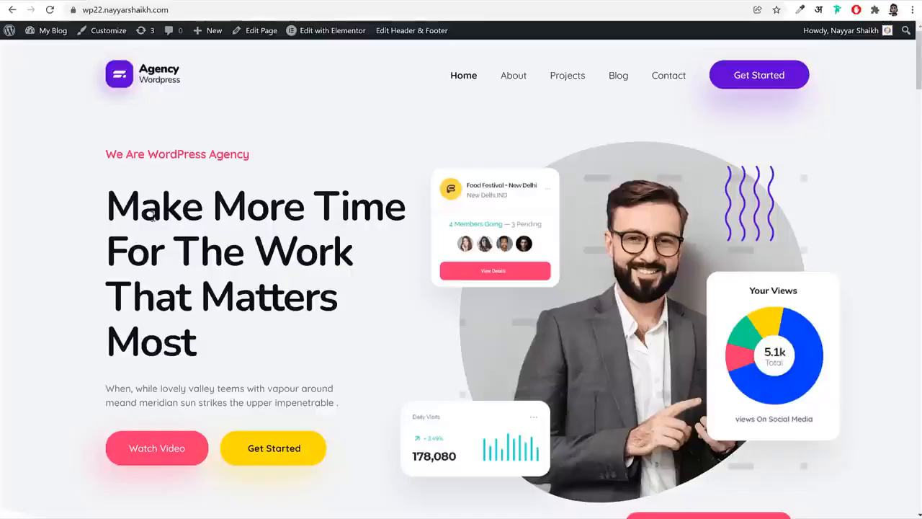
{"action": "left_click_drag", "start_coordinate": [113, 201], "coordinate": [206, 329]}
{"action": "key", "text": "ctrl+c"}
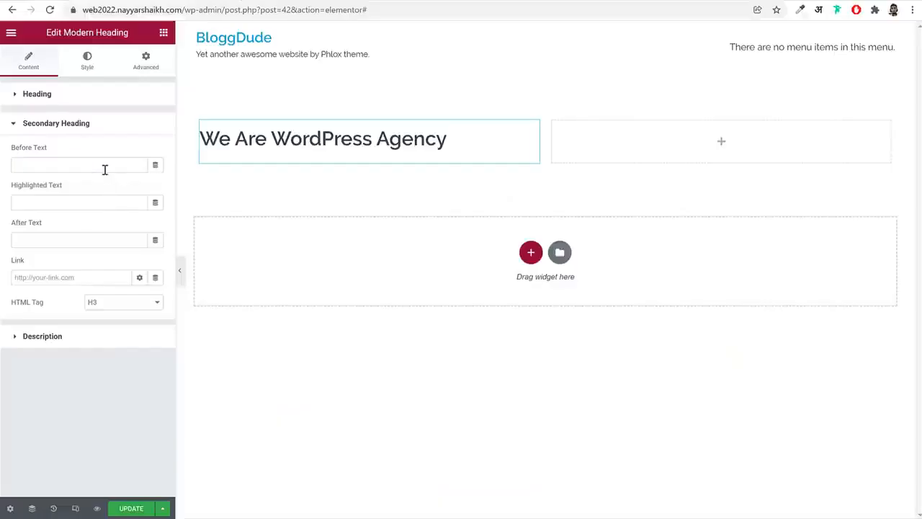
{"action": "left_click", "coordinate": [104, 169]}
{"action": "key", "text": "ctrl+v"}
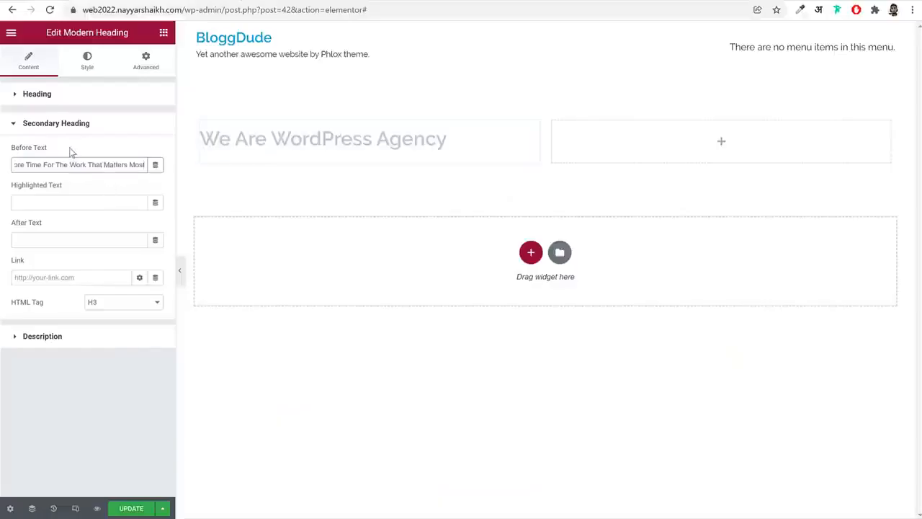
{"action": "left_click", "coordinate": [22, 123]}
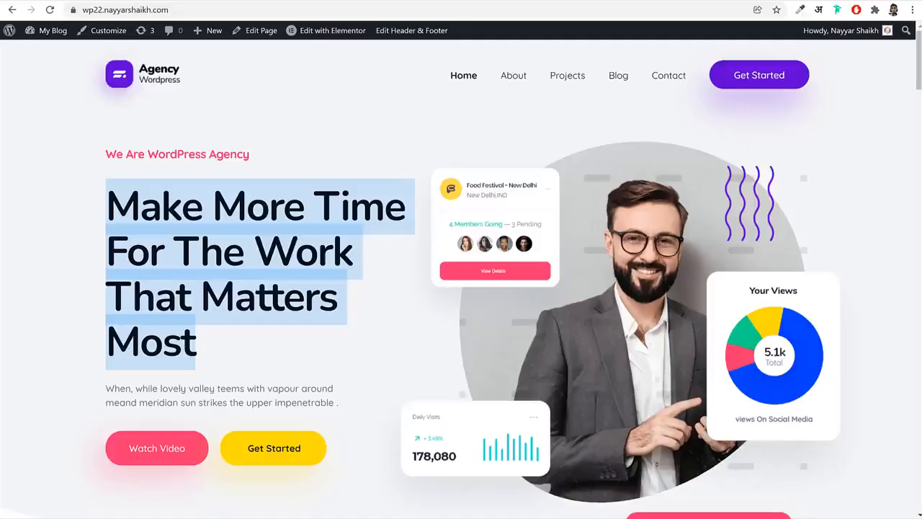
Fill the Modern Heading's description with the agency demo's hero paragraph beginning "When, while lovely valley teems with vapour"
{"action": "triple_click", "coordinate": [158, 389]}
{"action": "key", "text": "ctrl+c"}
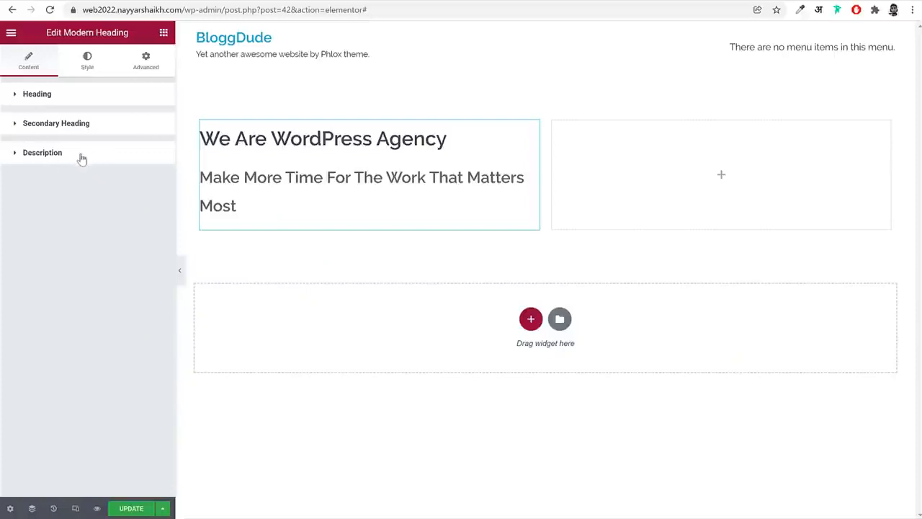
{"action": "left_click", "coordinate": [80, 154]}
{"action": "key", "text": "ctrl+v"}
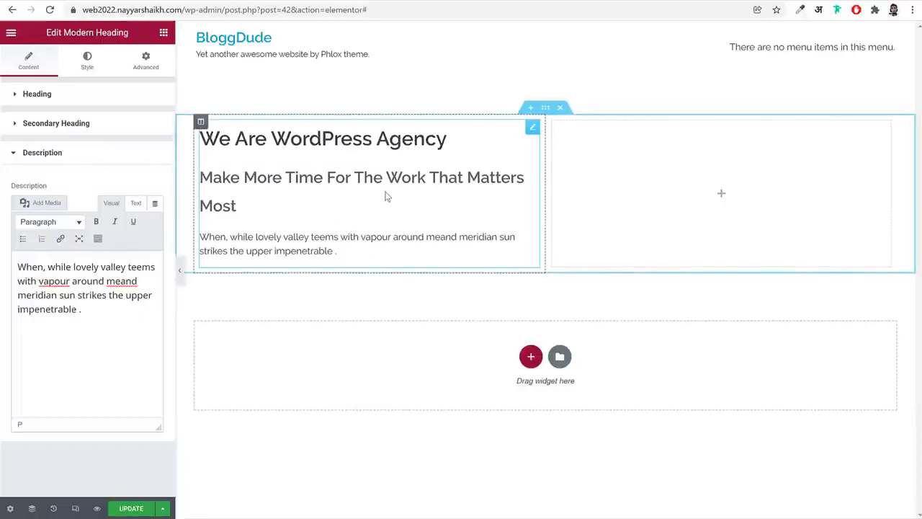
Open the Modern Heading's style settings and examine the heading typography across the agency demo's About Team and Portfolio sections
{"action": "left_click", "coordinate": [104, 71]}
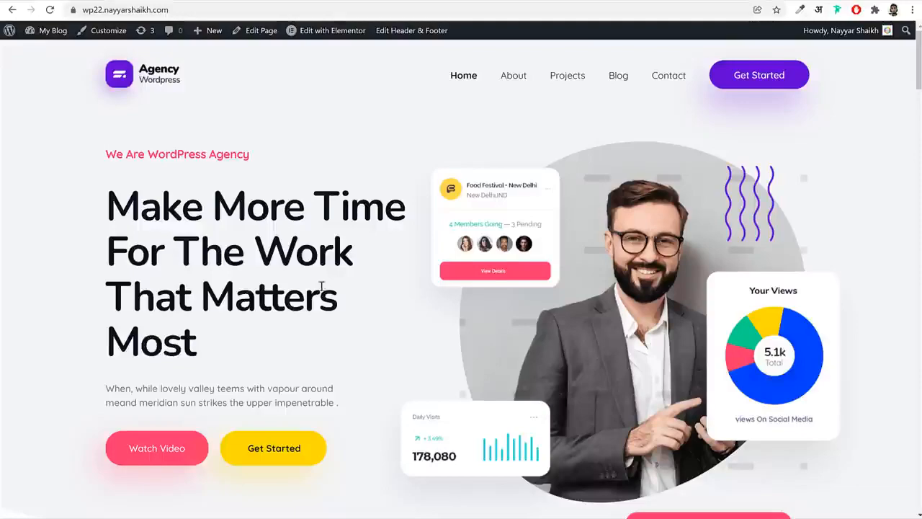
{"action": "scroll", "coordinate": [320, 292], "scroll_direction": "down", "scroll_amount": 4}
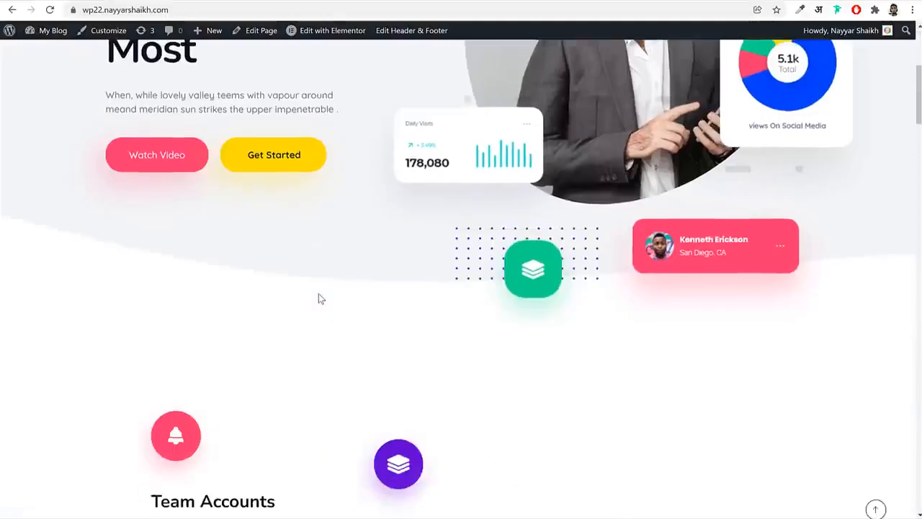
{"action": "scroll", "coordinate": [319, 294], "scroll_direction": "down", "scroll_amount": 15}
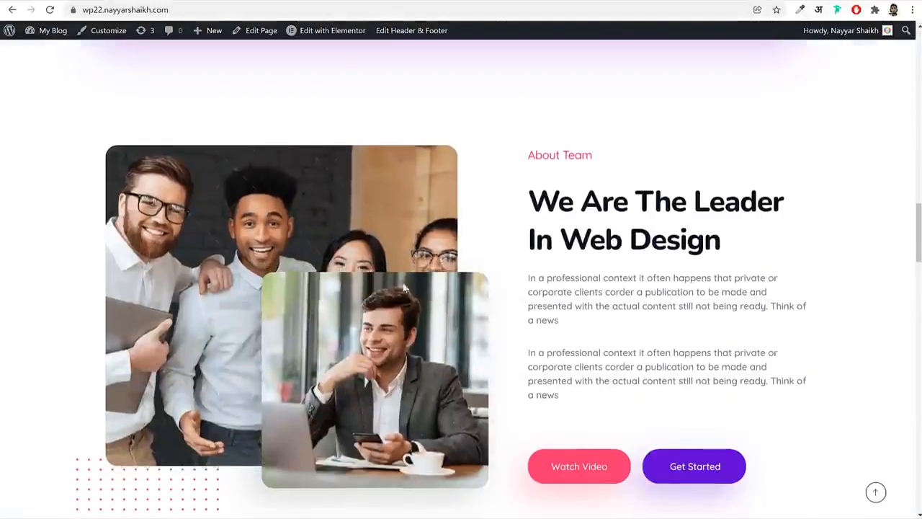
{"action": "left_click_drag", "start_coordinate": [529, 194], "coordinate": [742, 242]}
{"action": "left_click", "coordinate": [744, 244]}
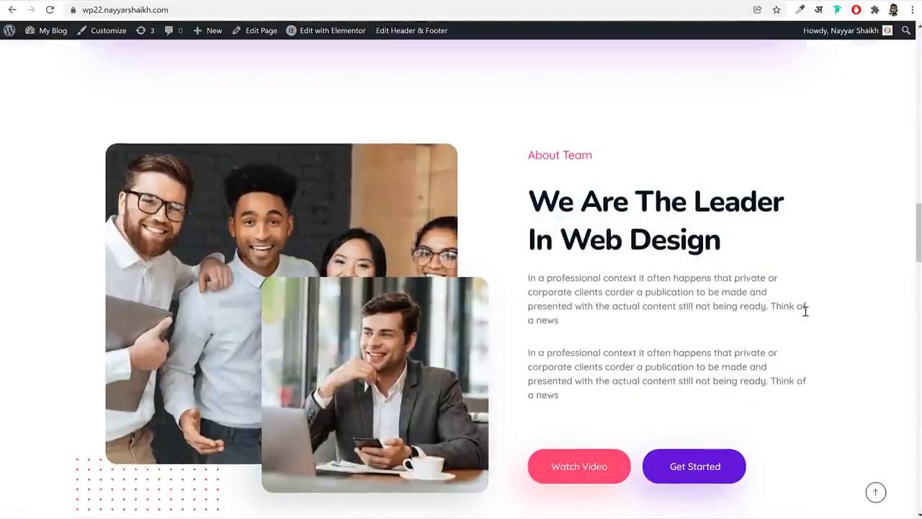
{"action": "scroll", "coordinate": [743, 350], "scroll_direction": "down", "scroll_amount": 8}
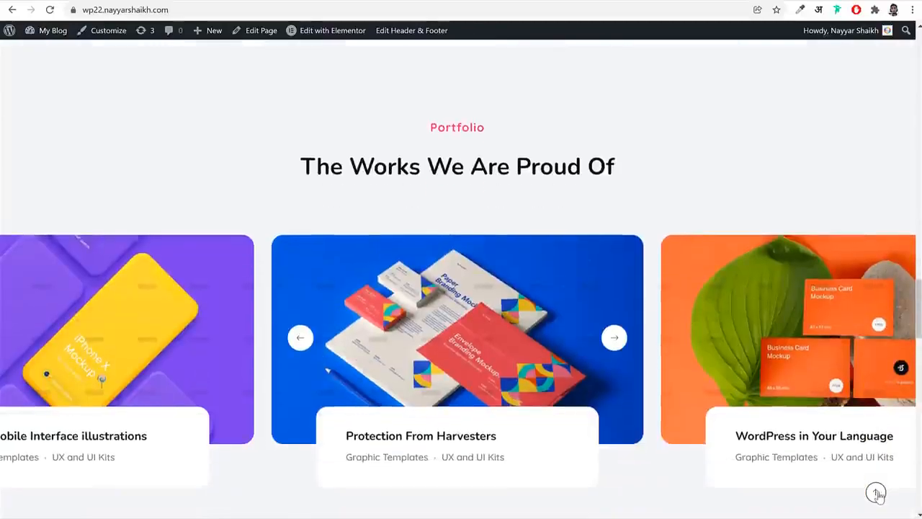
{"action": "left_click", "coordinate": [876, 493]}
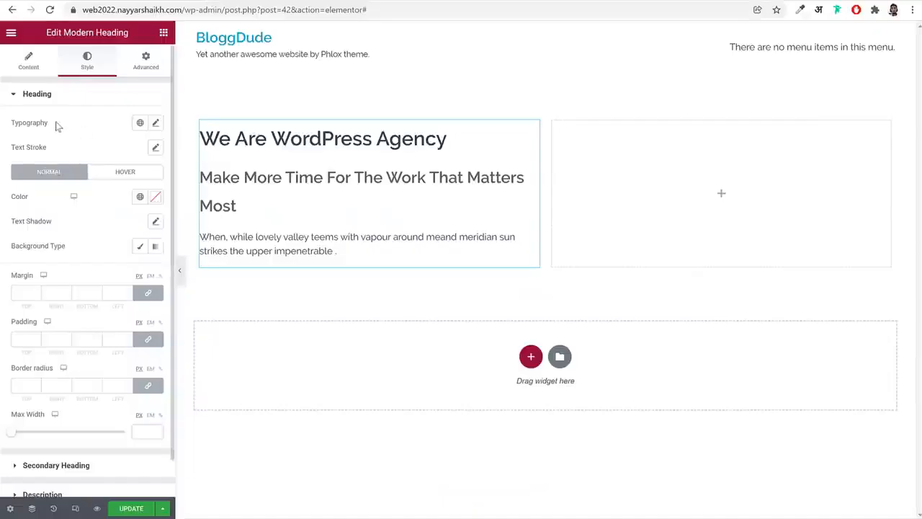
Set the font family of the "We Are WordPress Agency" heading to Nunito in its typography settings
{"action": "left_click_drag", "start_coordinate": [57, 126], "coordinate": [14, 125]}
{"action": "left_click", "coordinate": [157, 124]}
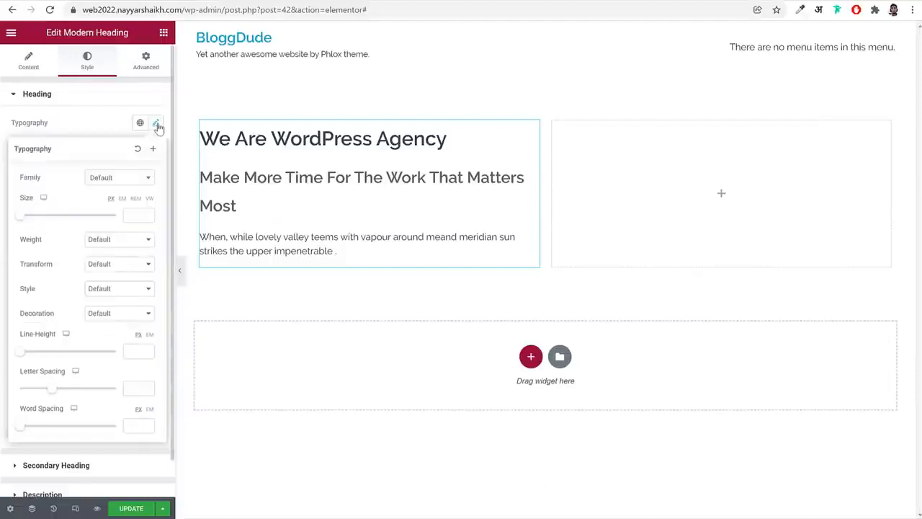
{"action": "left_click", "coordinate": [119, 182]}
{"action": "type", "text": "nun"}
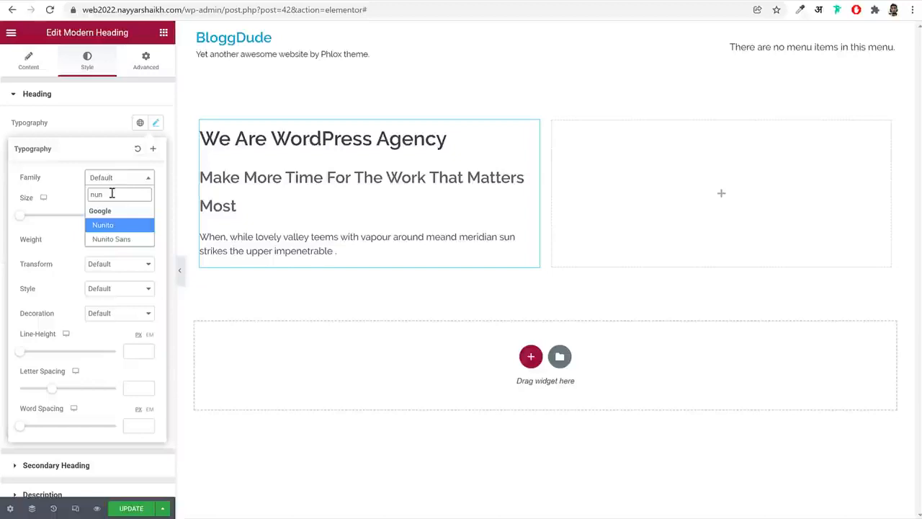
{"action": "key", "text": "Return"}
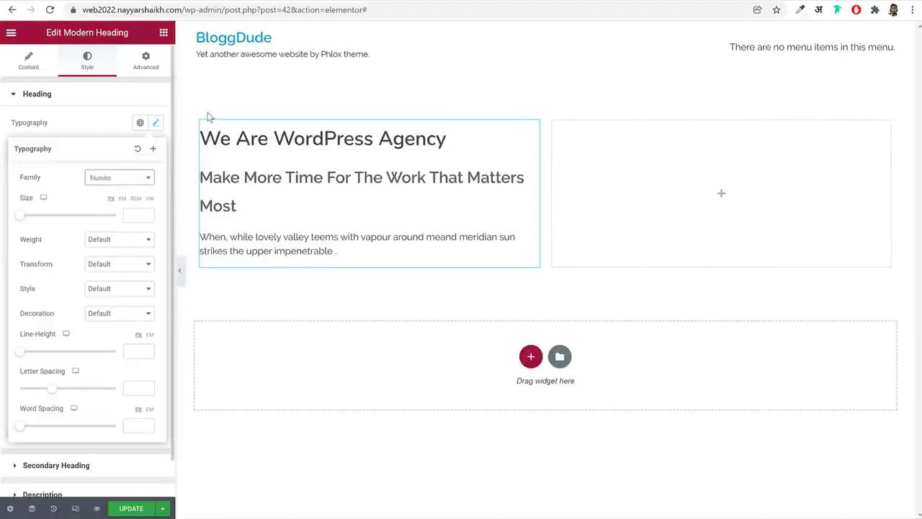
Try the Poppins, Roboto and Lato font families on the main heading, and return it to Nunito
{"action": "left_click", "coordinate": [123, 184]}
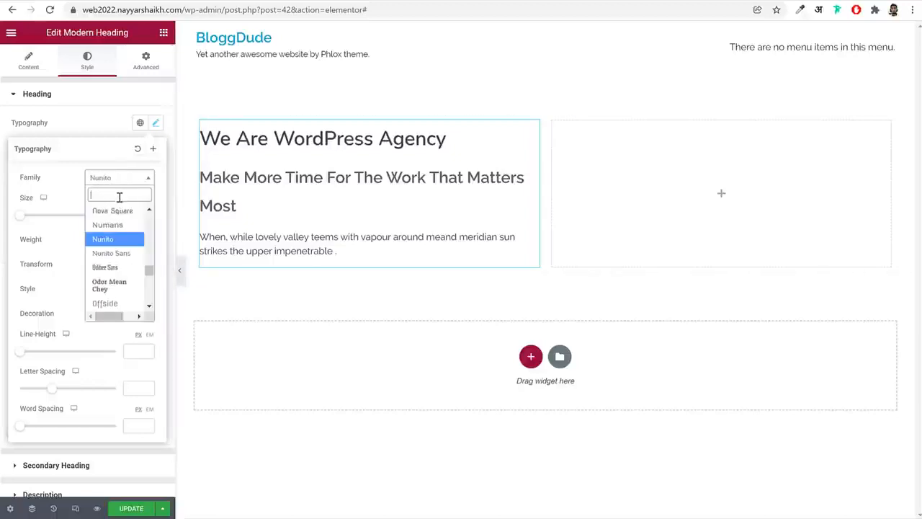
{"action": "type", "text": "popp"}
{"action": "key", "text": "Return"}
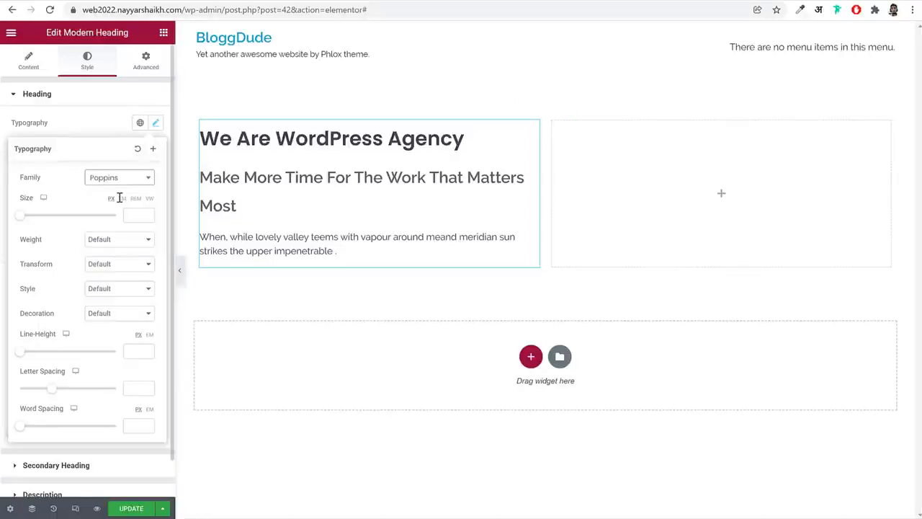
{"action": "left_click", "coordinate": [123, 182]}
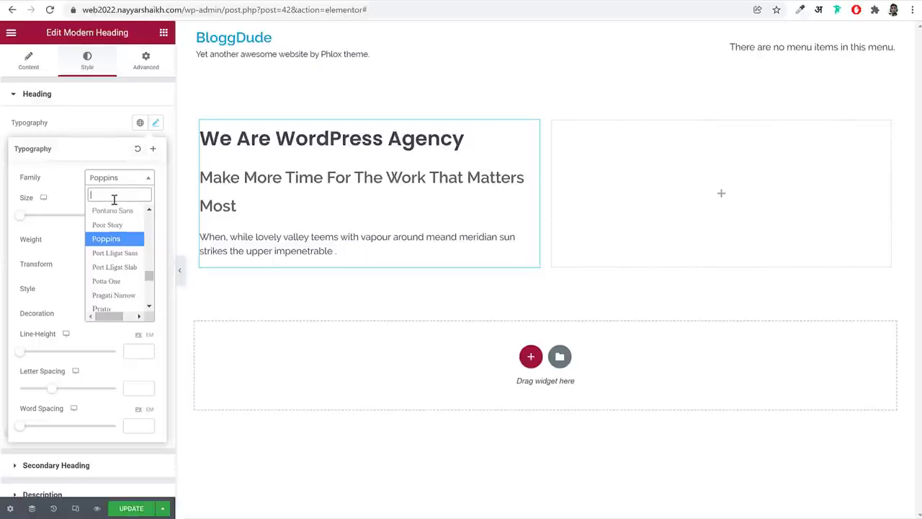
{"action": "type", "text": "robo"}
{"action": "key", "text": "Return"}
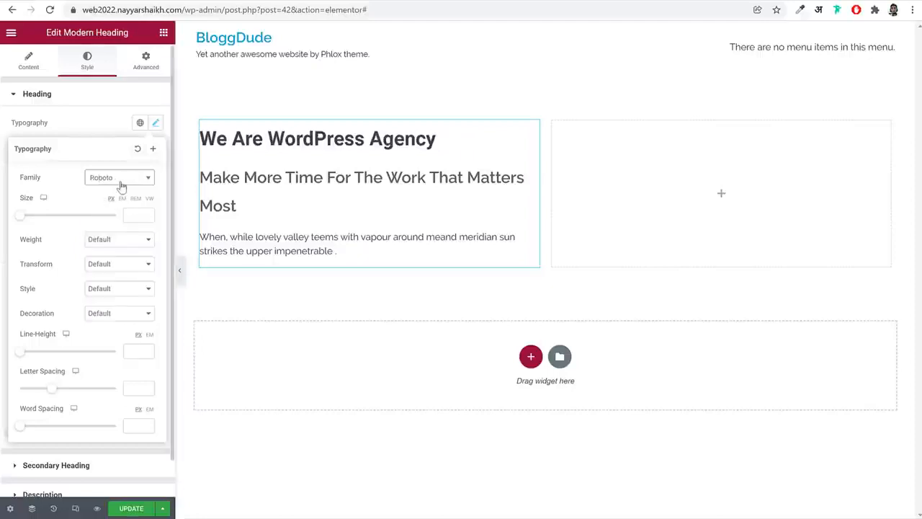
{"action": "left_click", "coordinate": [116, 181]}
{"action": "type", "text": "la"}
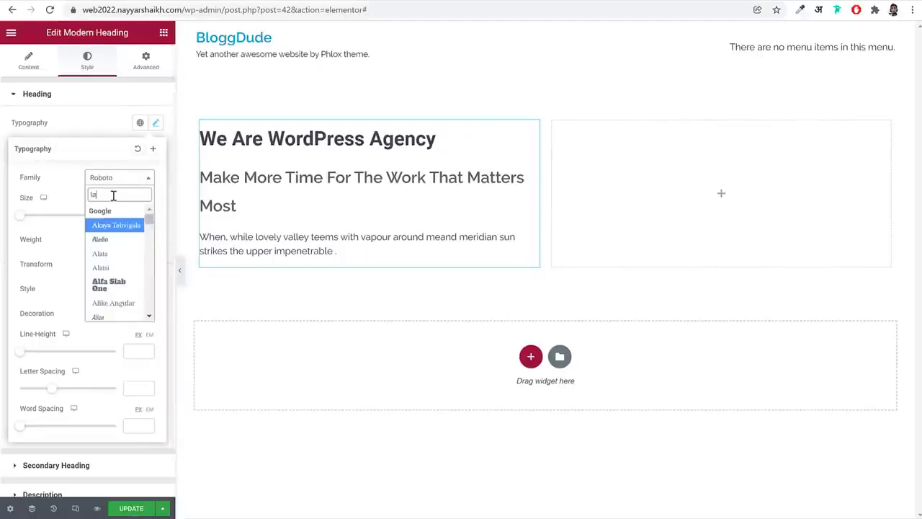
{"action": "type", "text": "to"}
{"action": "key", "text": "Return"}
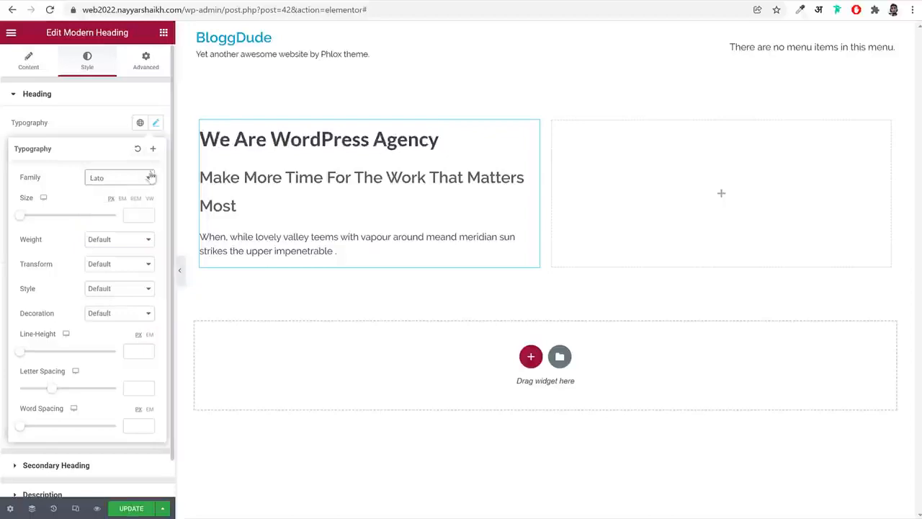
{"action": "left_click", "coordinate": [118, 179]}
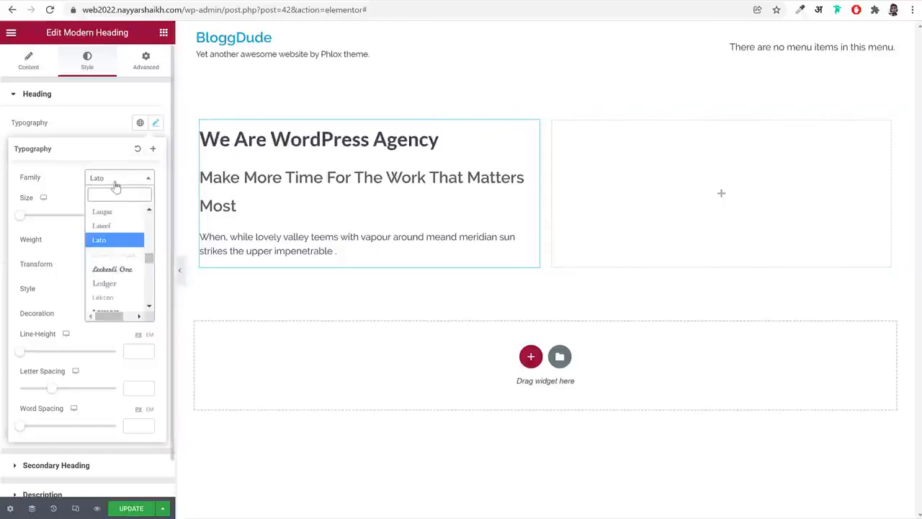
{"action": "type", "text": "nuni"}
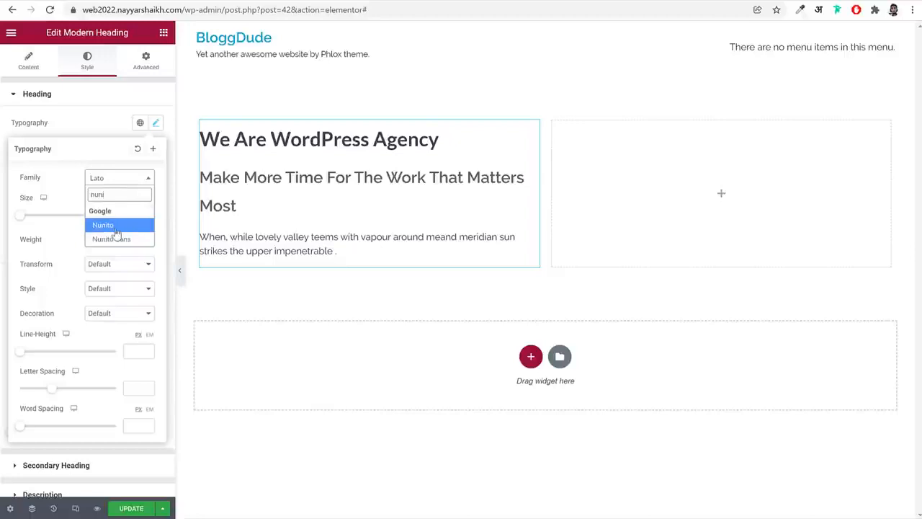
{"action": "left_click", "coordinate": [116, 228]}
Try a larger font size on the main heading, and set its size to 20 px
{"action": "left_click", "coordinate": [132, 216]}
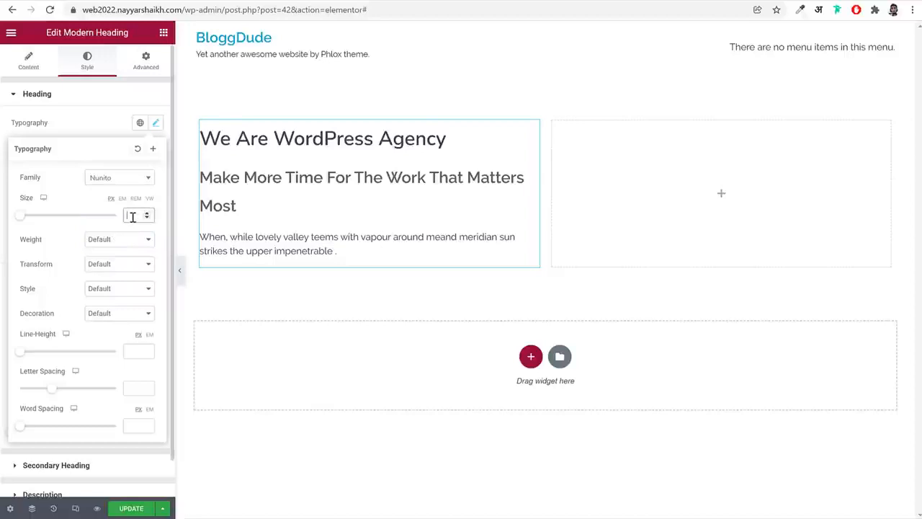
{"action": "left_click_drag", "start_coordinate": [23, 217], "coordinate": [46, 224]}
{"action": "double_click", "coordinate": [134, 214]}
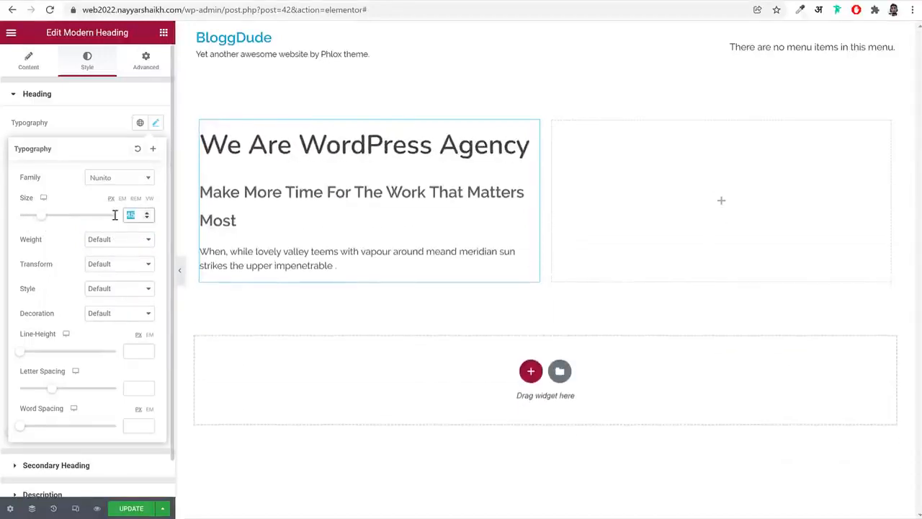
{"action": "type", "text": "20"}
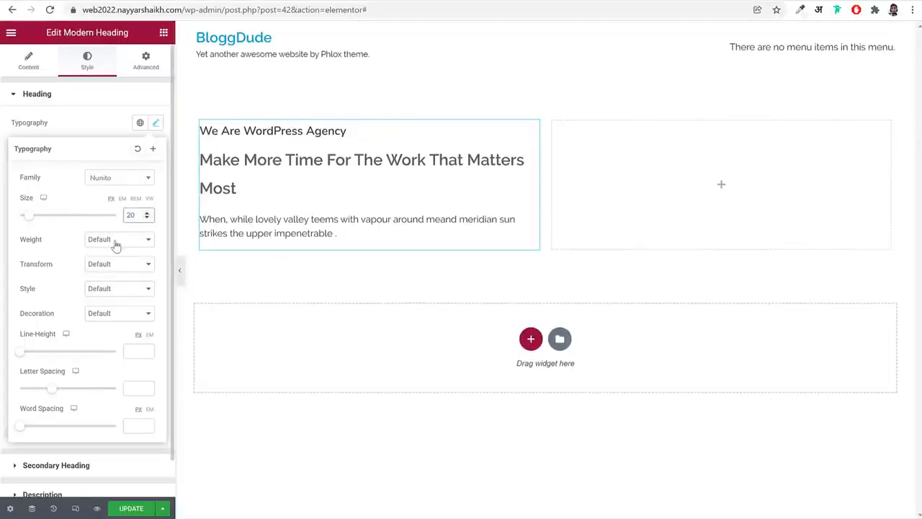
Try font weights 100 and 900 on the "We Are WordPress Agency" heading
{"action": "left_click", "coordinate": [115, 243]}
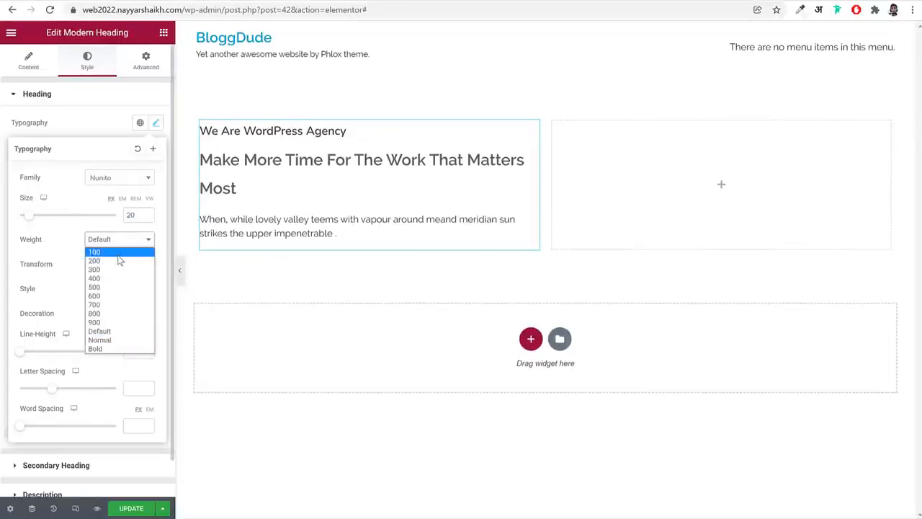
{"action": "left_click", "coordinate": [119, 252]}
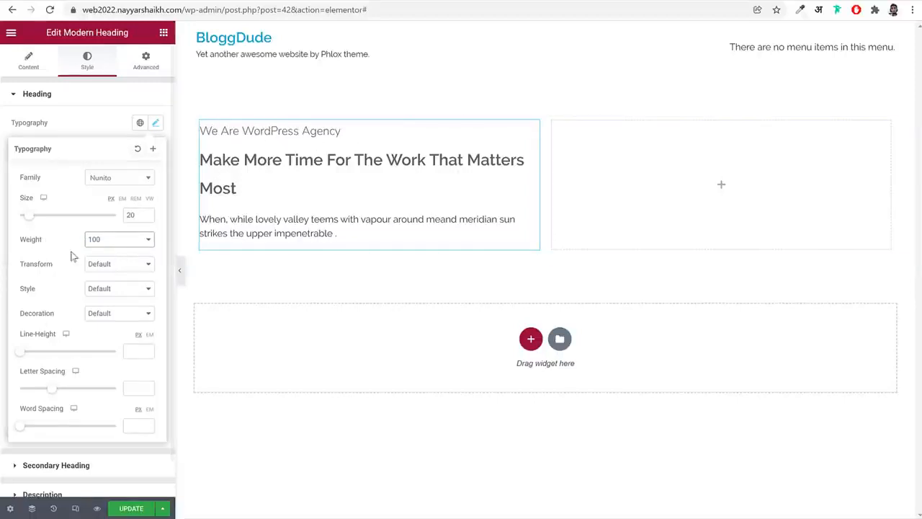
{"action": "left_click", "coordinate": [116, 240]}
{"action": "left_click", "coordinate": [123, 324]}
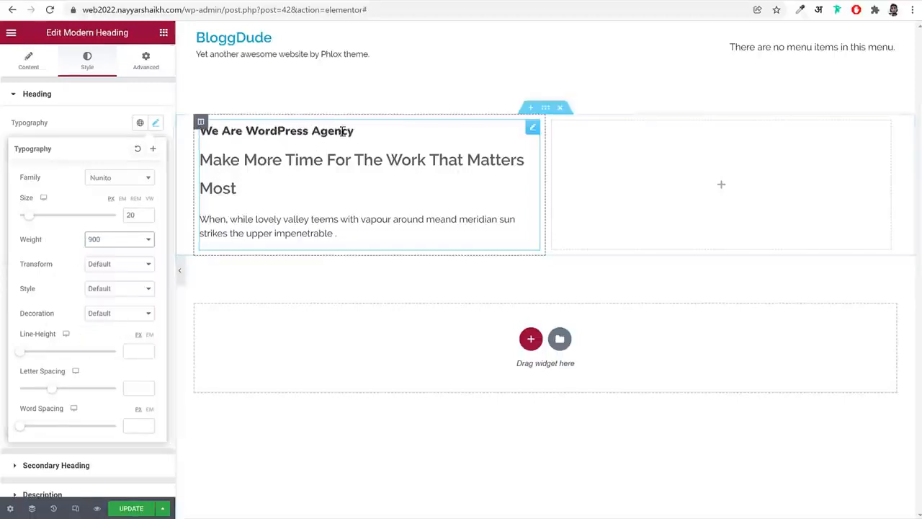
Set the font weight of the "We Are WordPress Agency" heading to Bold
{"action": "left_click", "coordinate": [119, 242]}
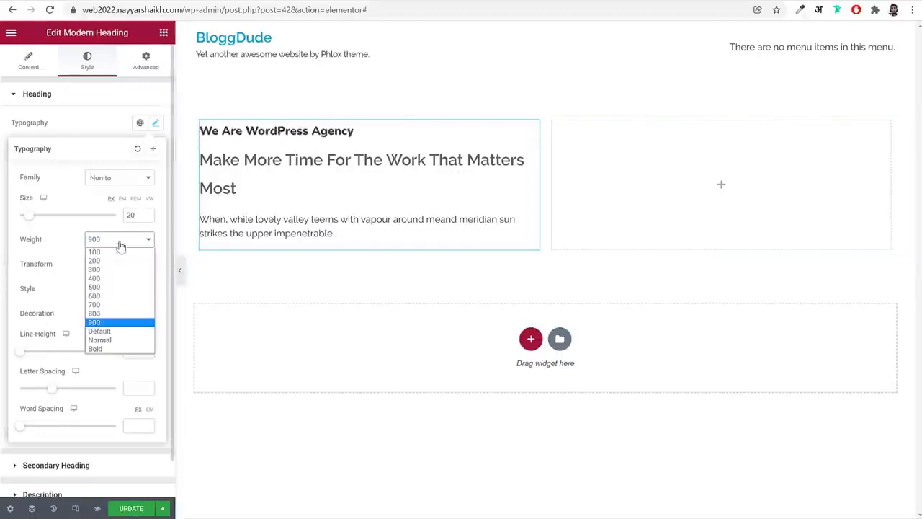
{"action": "left_click", "coordinate": [108, 350]}
{"action": "left_click", "coordinate": [108, 242]}
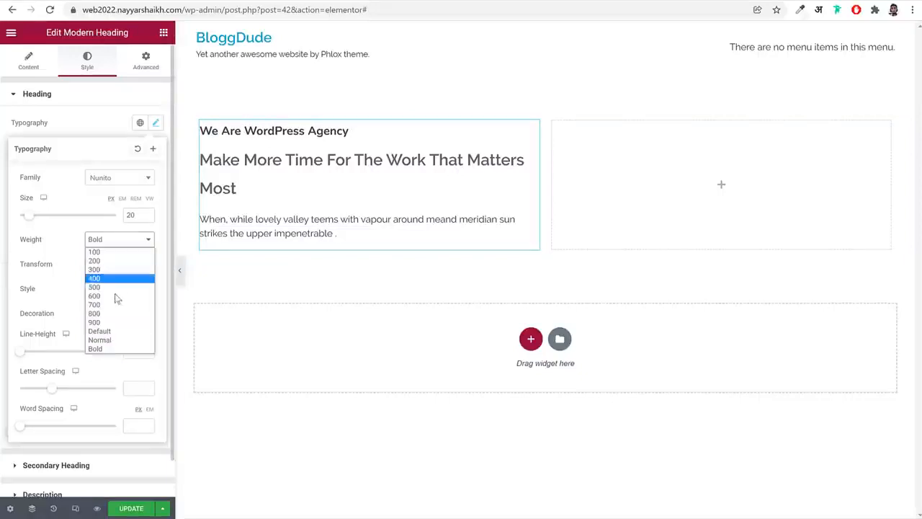
{"action": "left_click", "coordinate": [109, 349]}
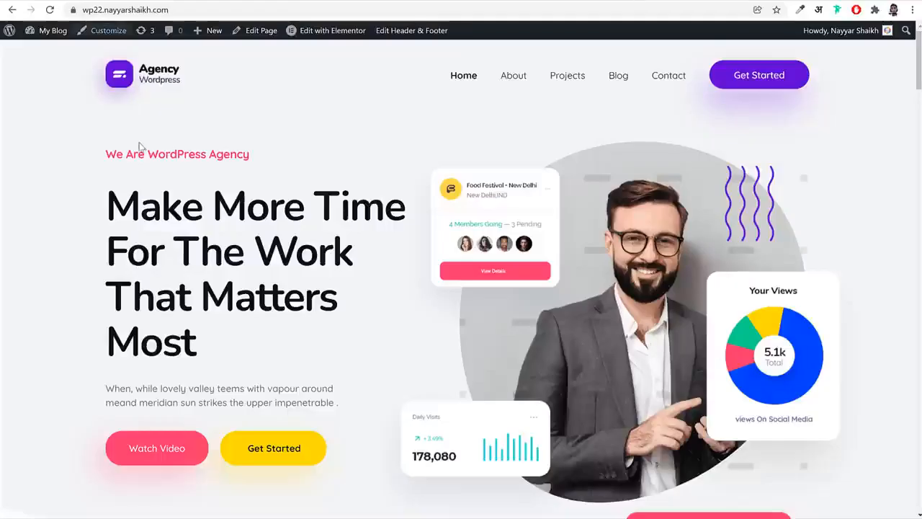
Switch the main heading's line height unit to EM and set the line height to 3.75
{"action": "left_click_drag", "start_coordinate": [89, 154], "coordinate": [266, 161]}
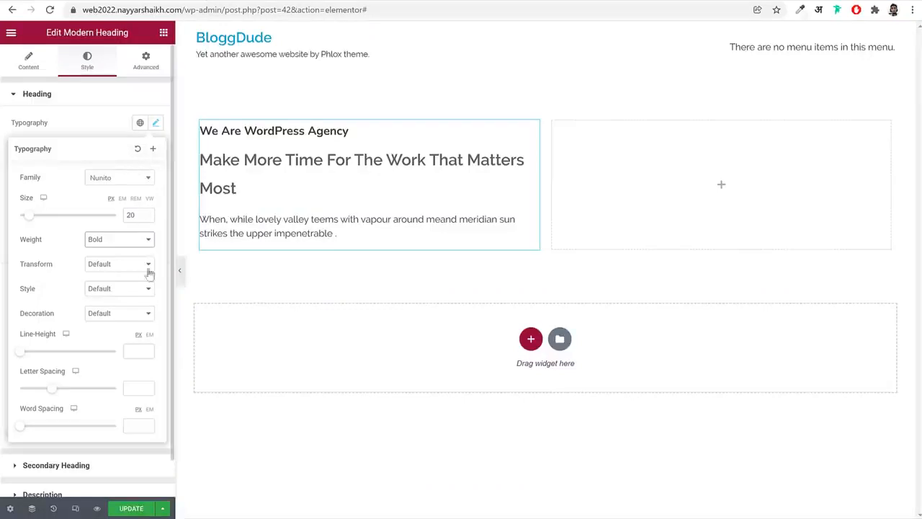
{"action": "left_click_drag", "start_coordinate": [57, 339], "coordinate": [22, 344]}
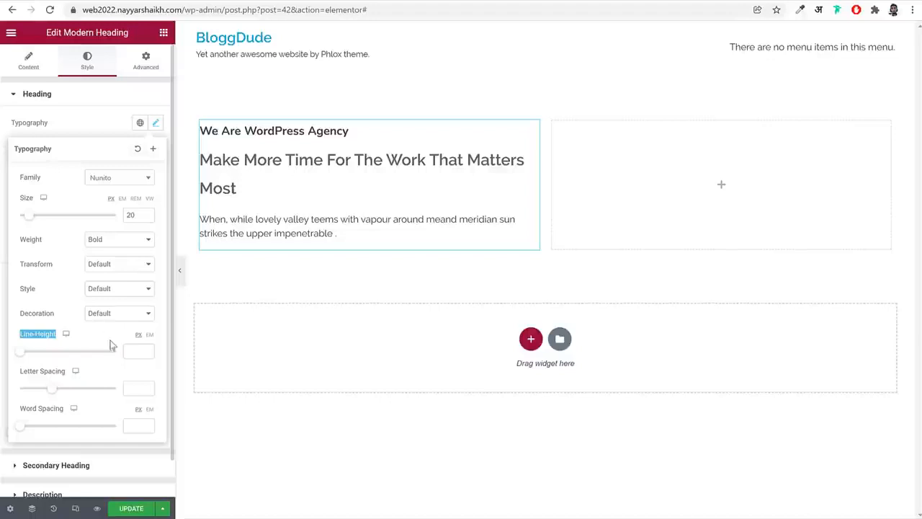
{"action": "left_click", "coordinate": [150, 336]}
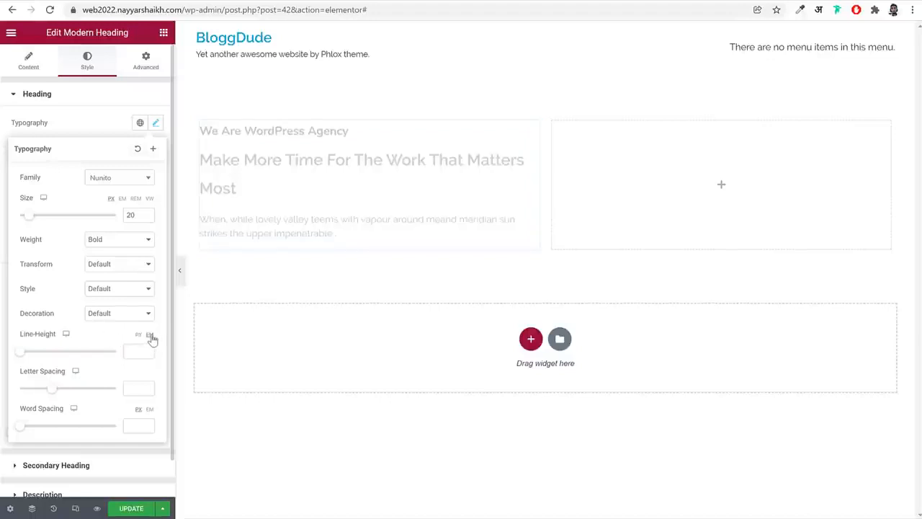
{"action": "left_click", "coordinate": [140, 348]}
{"action": "type", "text": "3"}
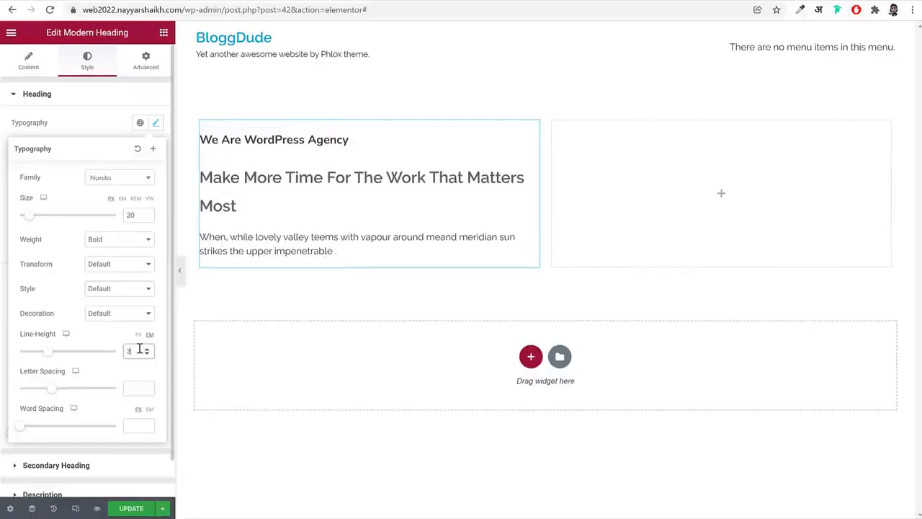
{"action": "type", "text": ".75"}
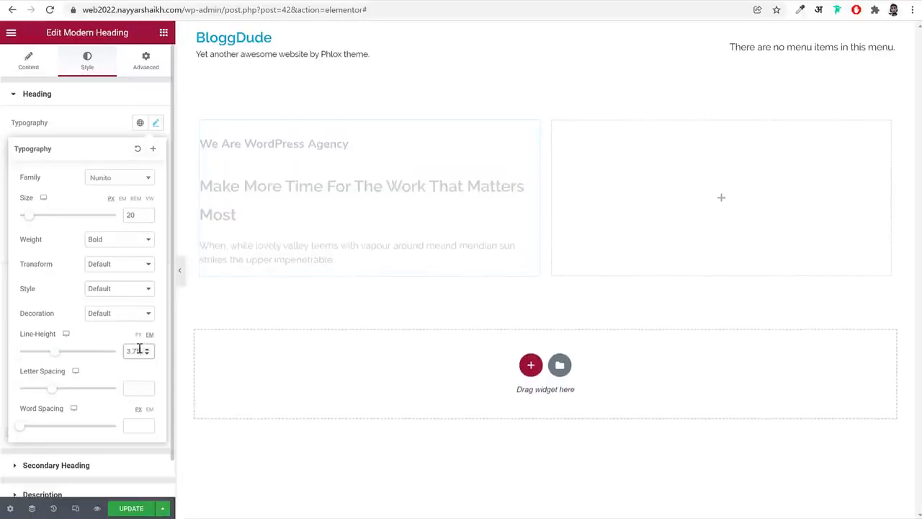
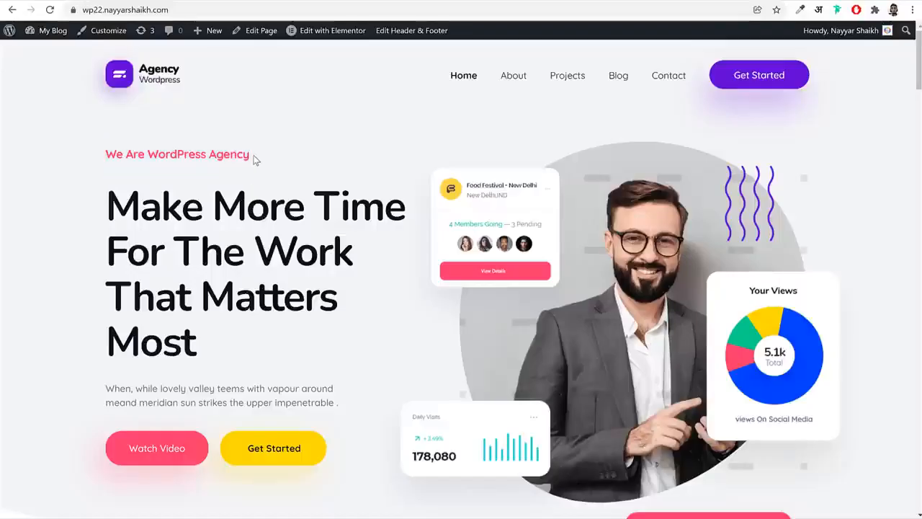
Compare with the demo's "We Are WordPress Agency" text and try letter spacings of 1 and 10 on the main heading
{"action": "left_click_drag", "start_coordinate": [253, 157], "coordinate": [103, 154]}
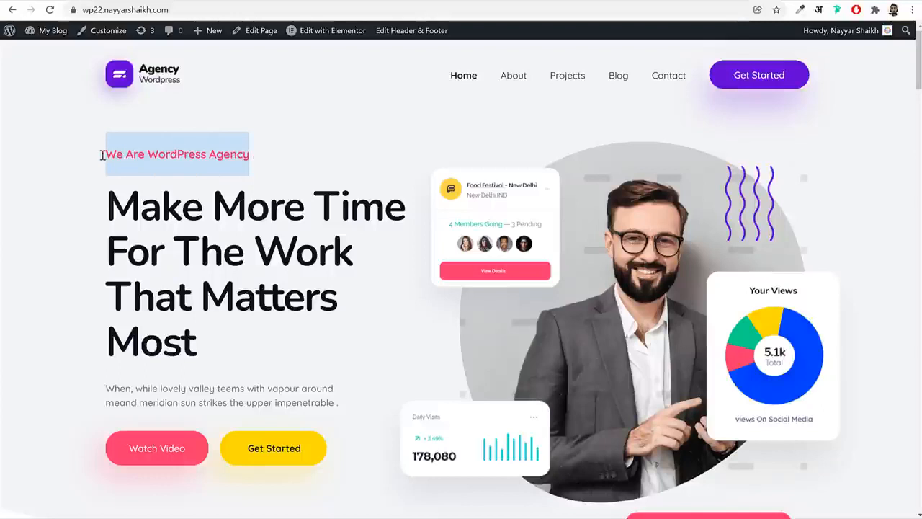
{"action": "left_click", "coordinate": [224, 156]}
{"action": "mouse_move", "coordinate": [212, 157]}
{"action": "left_mouse_down"}
{"action": "mouse_move", "coordinate": [251, 157]}
{"action": "mouse_move", "coordinate": [217, 160]}
{"action": "left_mouse_up"}
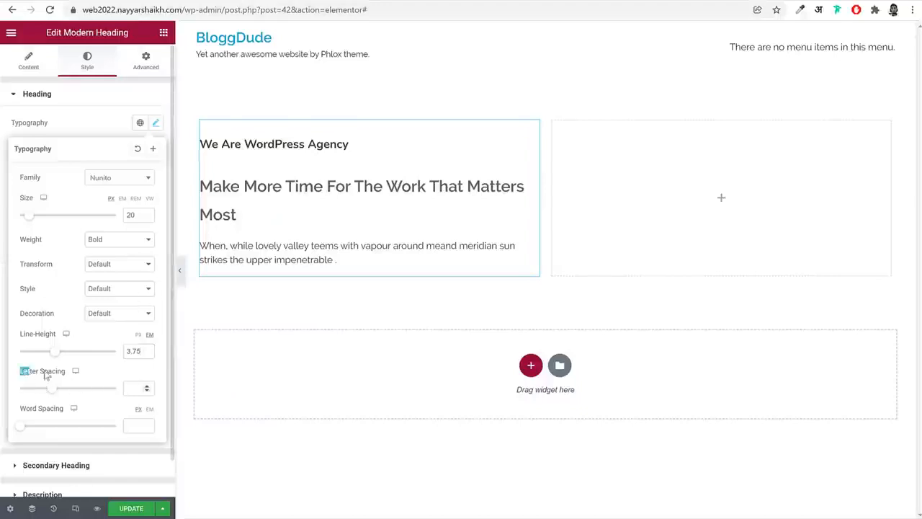
{"action": "left_click", "coordinate": [126, 388]}
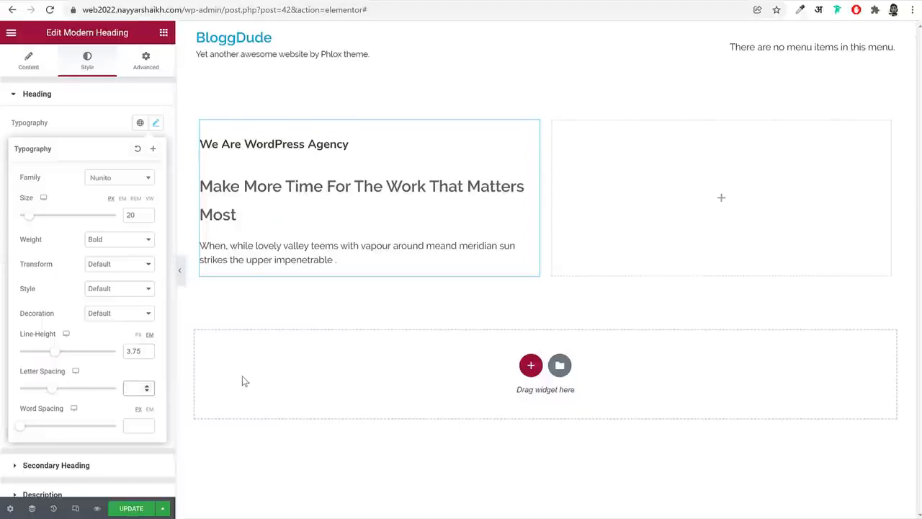
{"action": "type", "text": "1"}
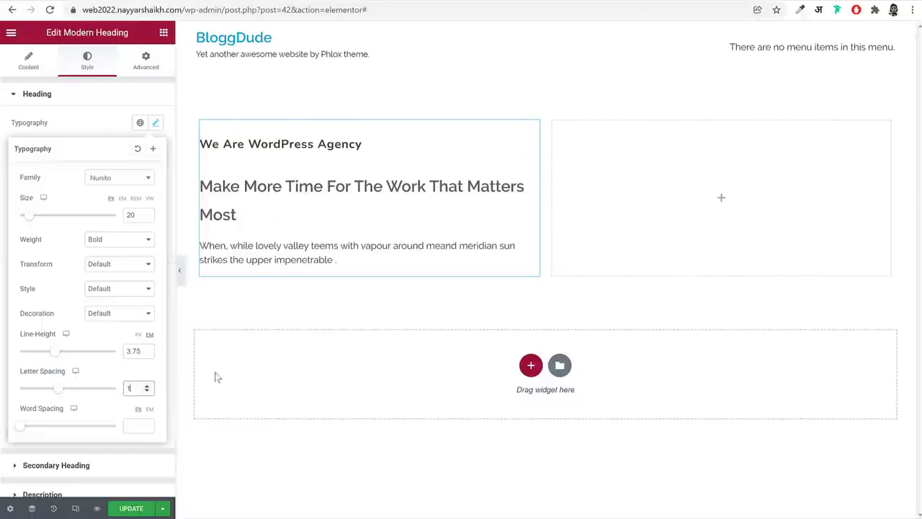
{"action": "type", "text": "0"}
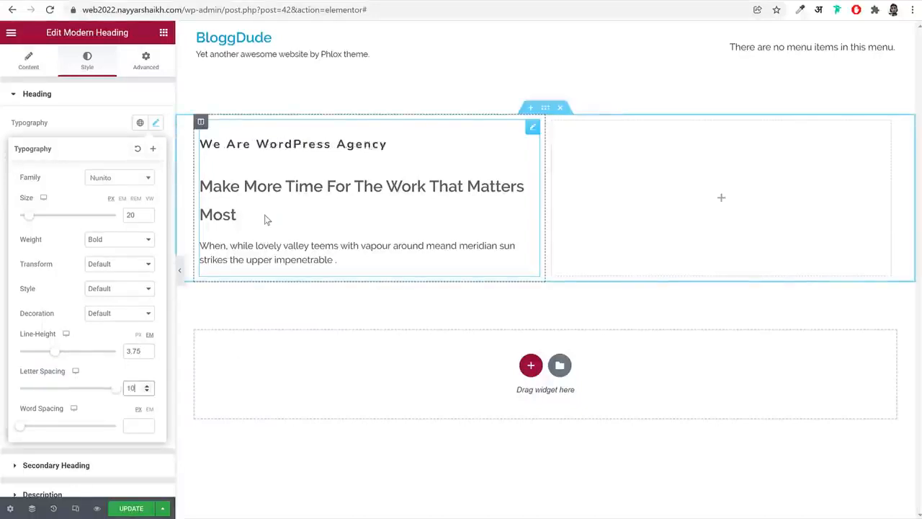
Set the main heading's letter spacing to -0.41 and close its typography settings
{"action": "double_click", "coordinate": [133, 387]}
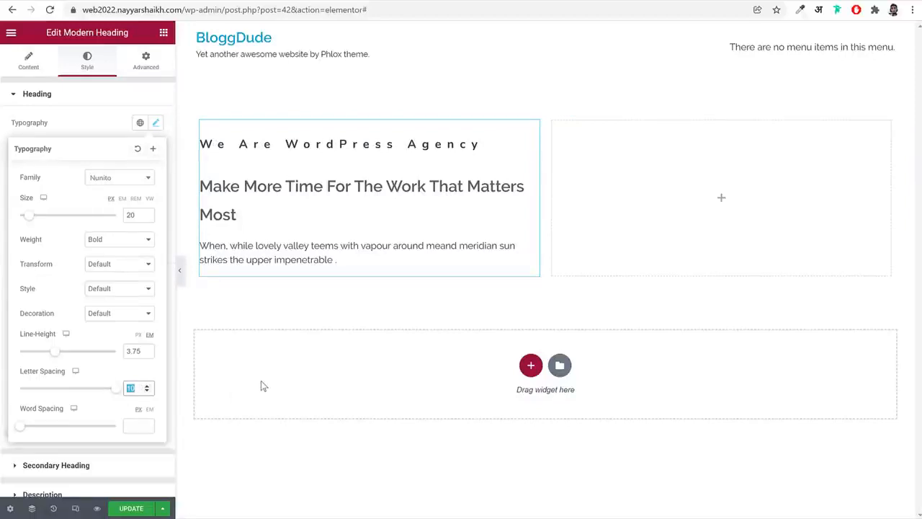
{"action": "type", "text": "-0.41"}
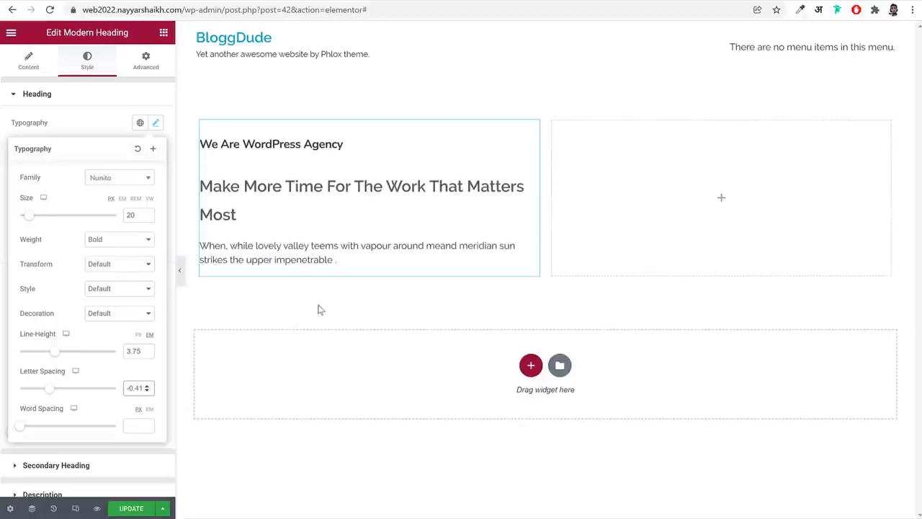
{"action": "left_click", "coordinate": [156, 126]}
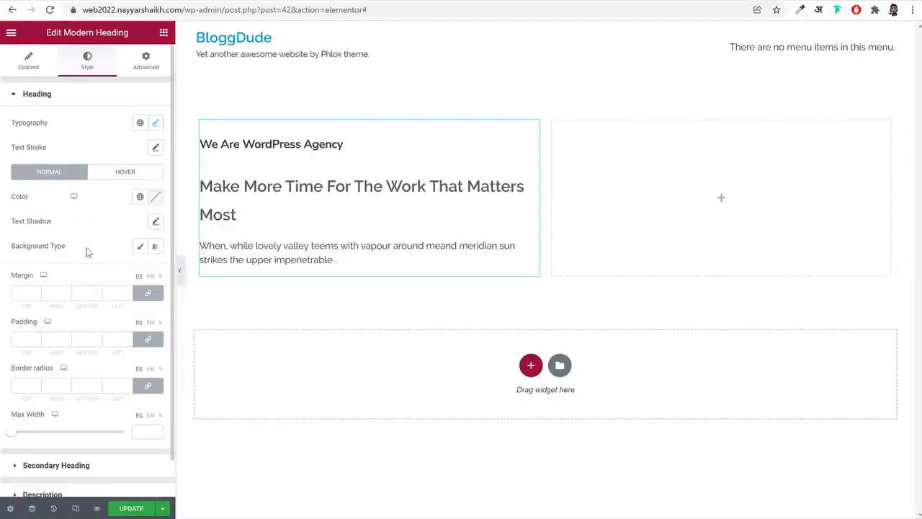
Copy the color code #fd346e from the demo site's "We Are WordPress Agency" heading and apply it as the main heading's color
{"action": "left_click", "coordinate": [155, 196]}
{"action": "left_click", "coordinate": [187, 1]}
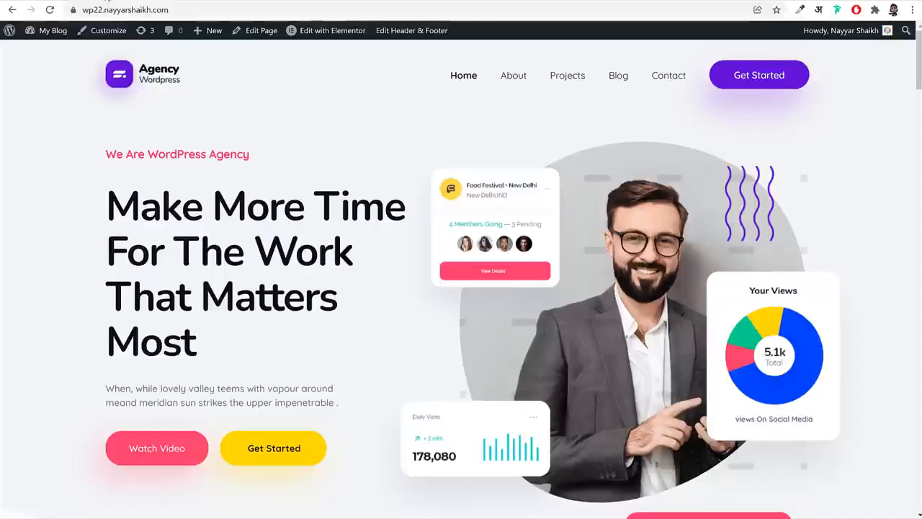
{"action": "triple_click", "coordinate": [164, 156]}
{"action": "right_click", "coordinate": [165, 155]}
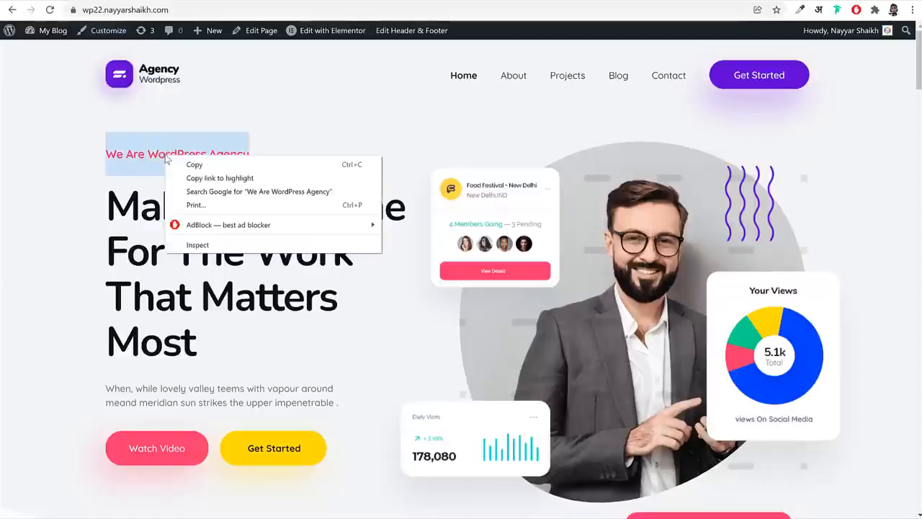
{"action": "left_click", "coordinate": [218, 246]}
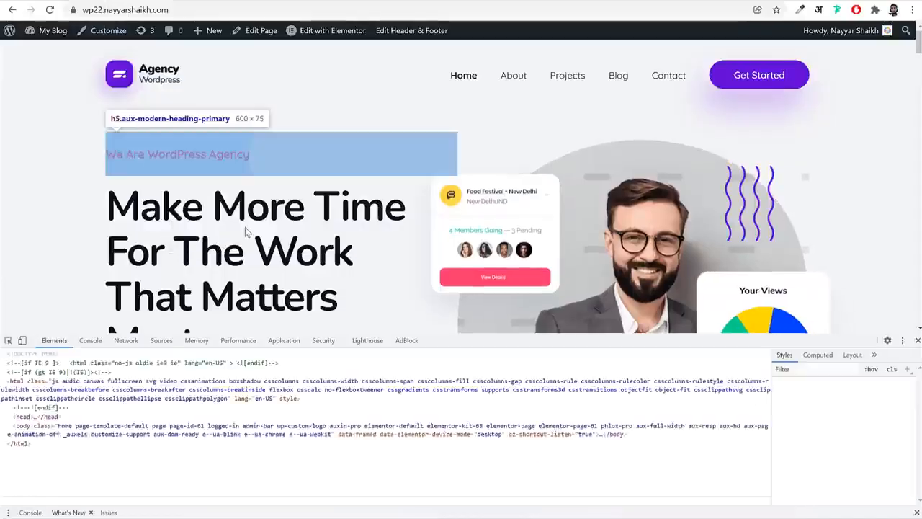
{"action": "left_click", "coordinate": [832, 460]}
{"action": "key", "text": "ctrl+c"}
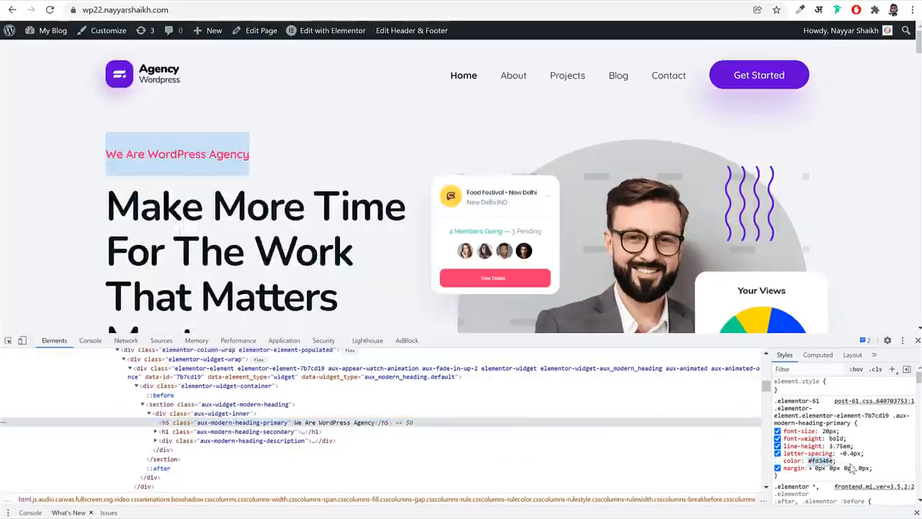
{"action": "left_click", "coordinate": [918, 340]}
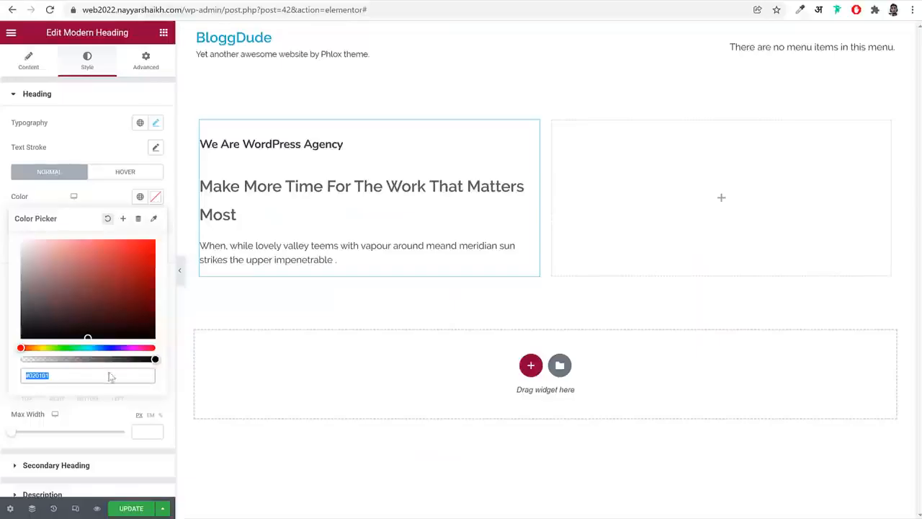
{"action": "key", "text": "ctrl+v"}
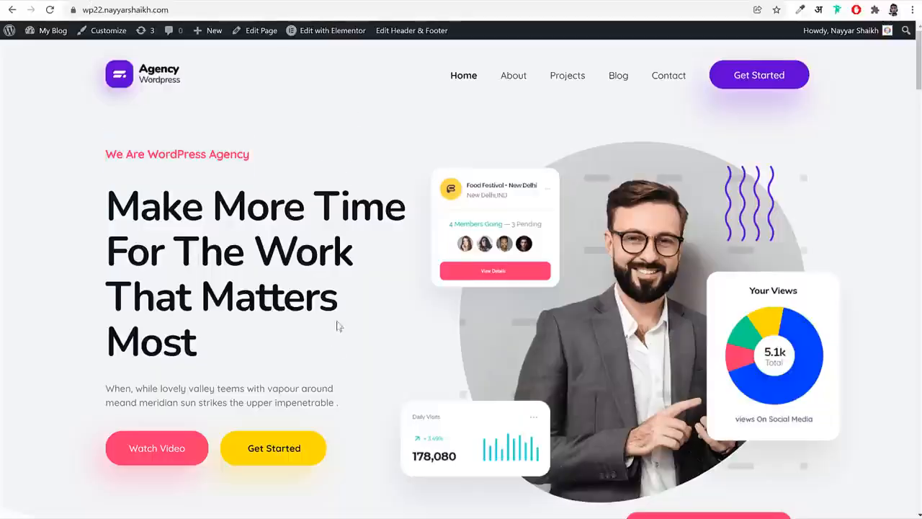
Examine the demo home page's hero and services sections for reuse of the pink accent color
{"action": "scroll", "coordinate": [338, 326], "scroll_direction": "down", "scroll_amount": 2}
{"action": "scroll", "coordinate": [195, 297], "scroll_direction": "down", "scroll_amount": 1}
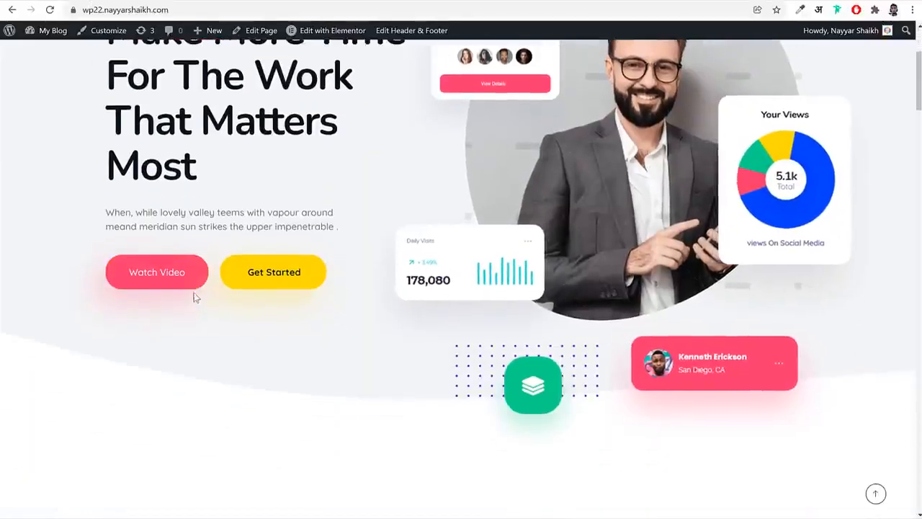
{"action": "scroll", "coordinate": [265, 149], "scroll_direction": "down", "scroll_amount": 6}
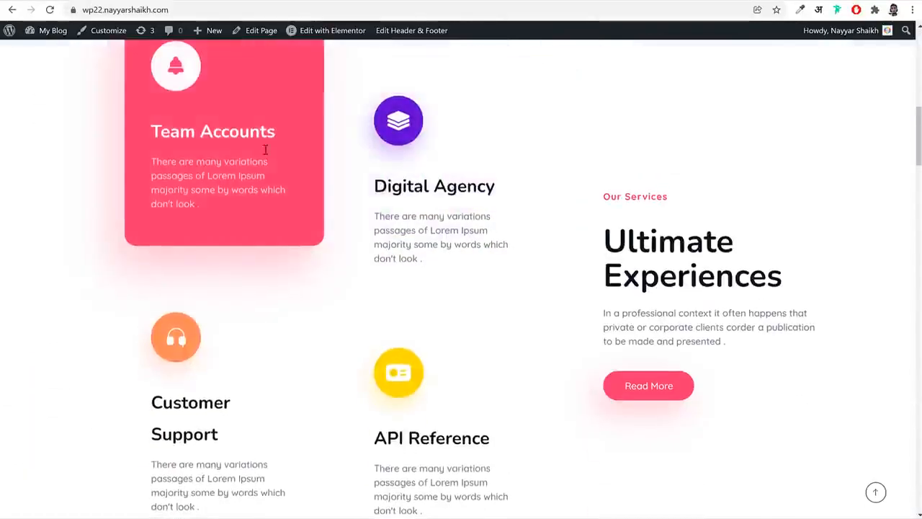
{"action": "scroll", "coordinate": [284, 295], "scroll_direction": "down", "scroll_amount": 6}
{"action": "scroll", "coordinate": [466, 282], "scroll_direction": "up", "scroll_amount": 9}
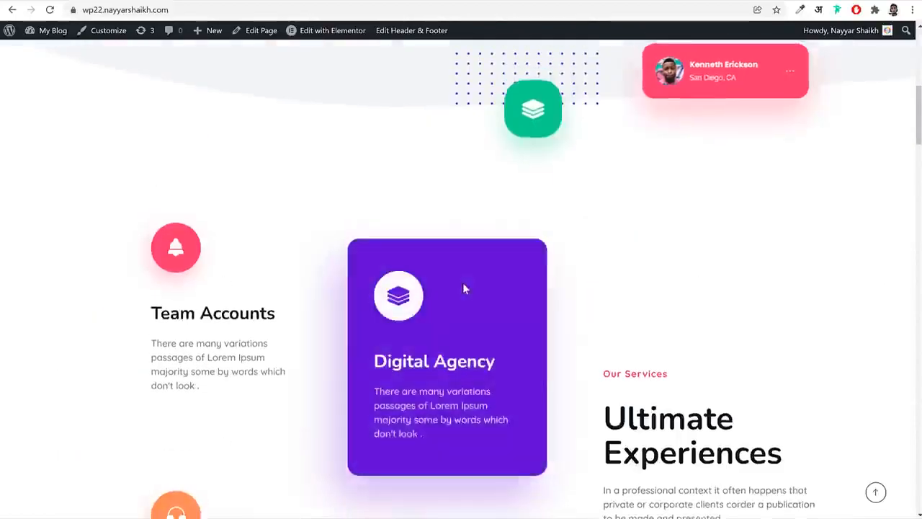
{"action": "scroll", "coordinate": [464, 289], "scroll_direction": "up", "scroll_amount": 7}
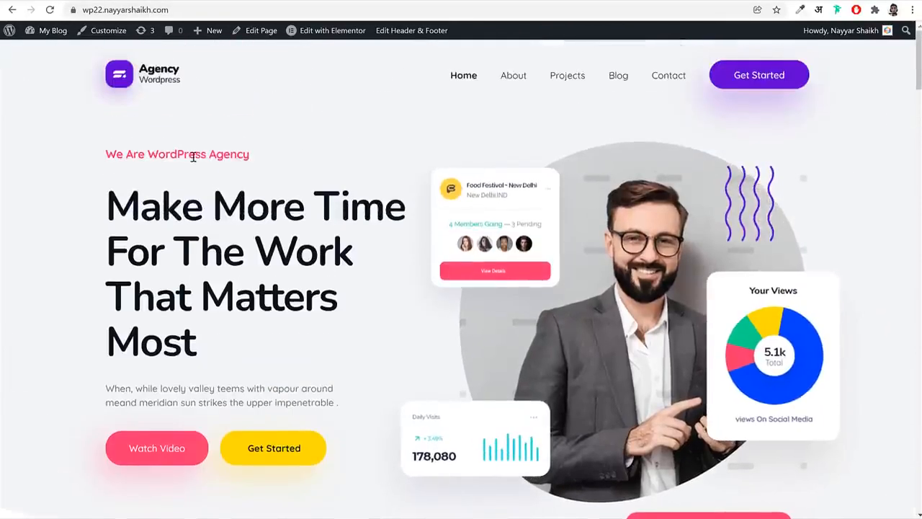
{"action": "triple_click", "coordinate": [193, 156]}
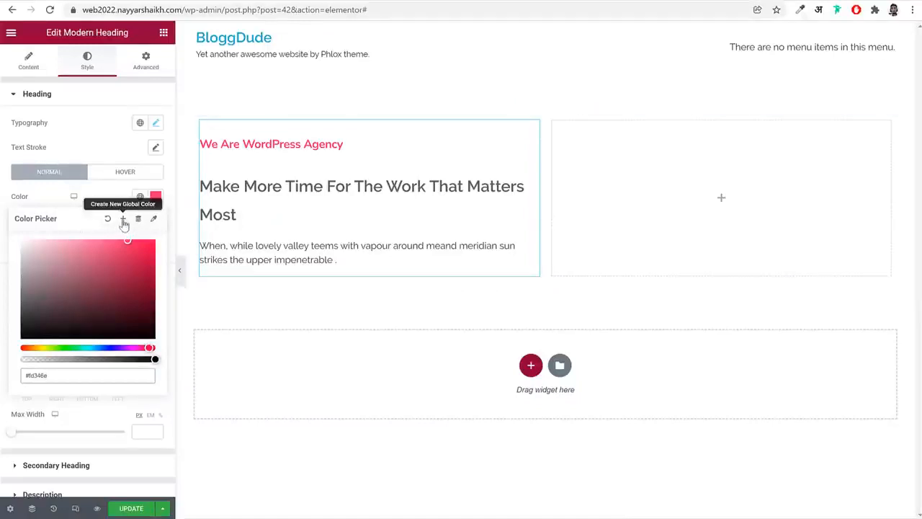
Save the heading color #fd346e as a new global color named Pink
{"action": "triple_click", "coordinate": [62, 379]}
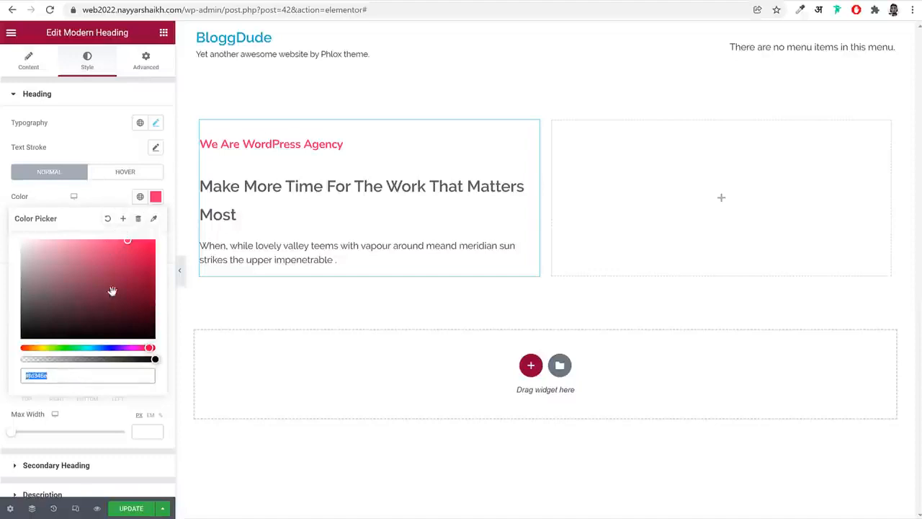
{"action": "left_click", "coordinate": [123, 219]}
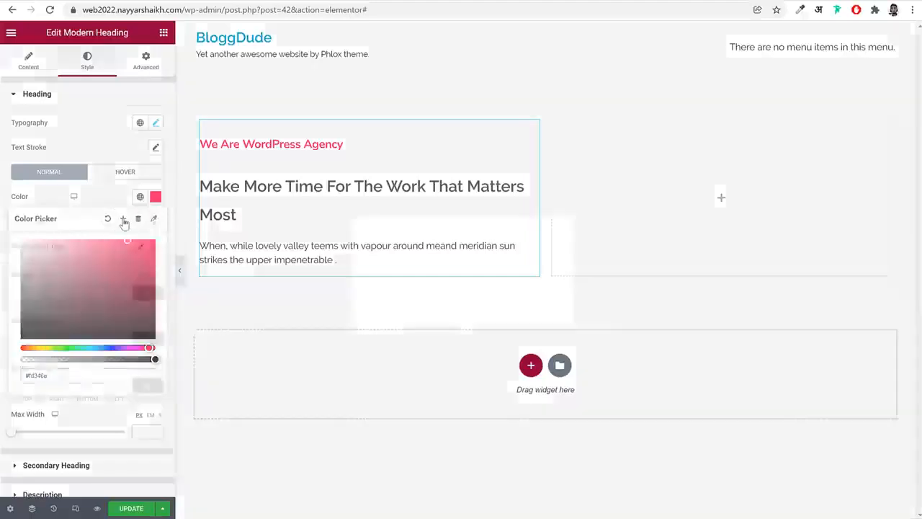
{"action": "triple_click", "coordinate": [444, 273]}
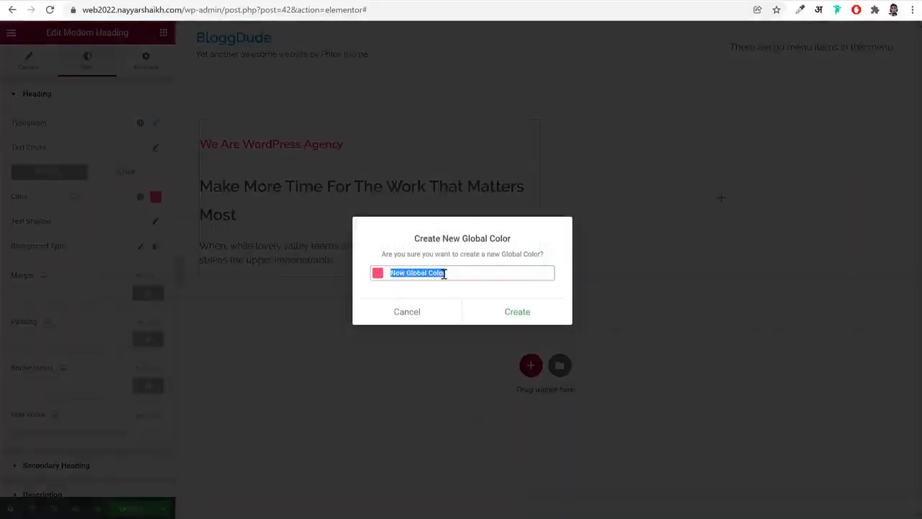
{"action": "type", "text": "Pink"}
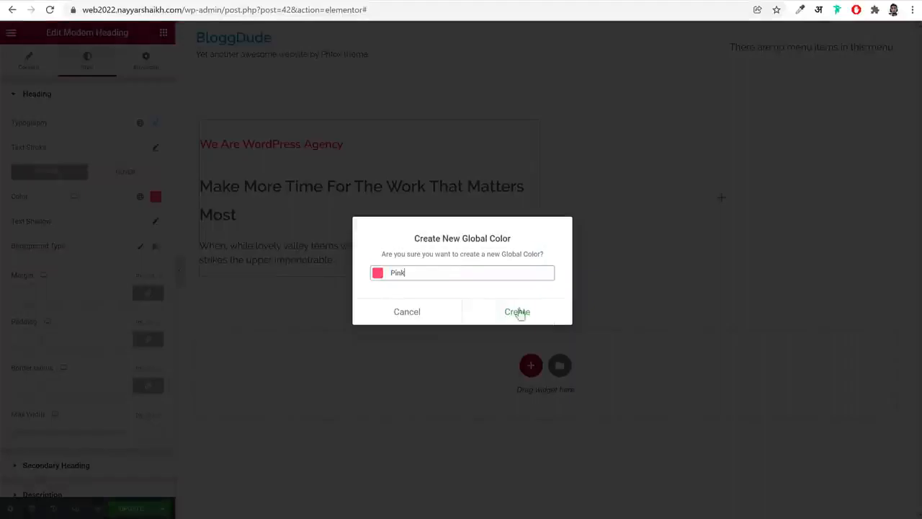
{"action": "left_click", "coordinate": [518, 313]}
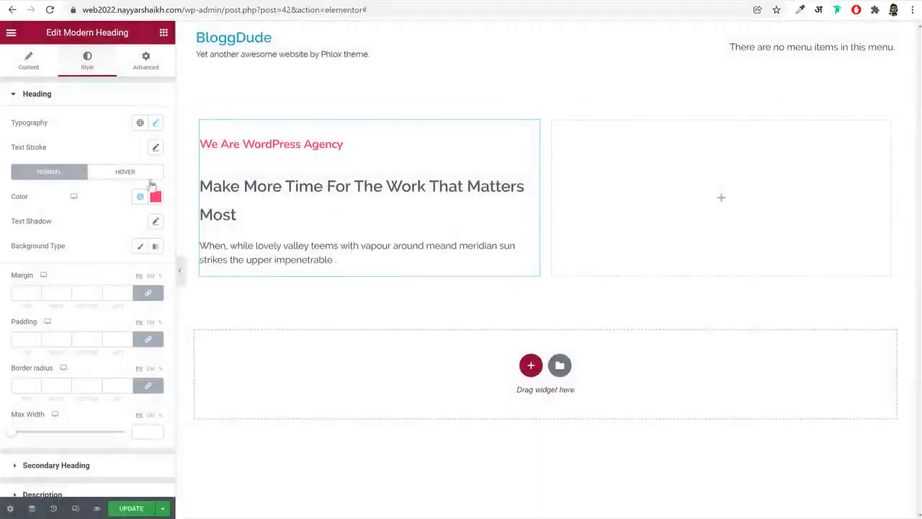
Assign the Pink global color to the main heading
{"action": "left_click", "coordinate": [157, 197]}
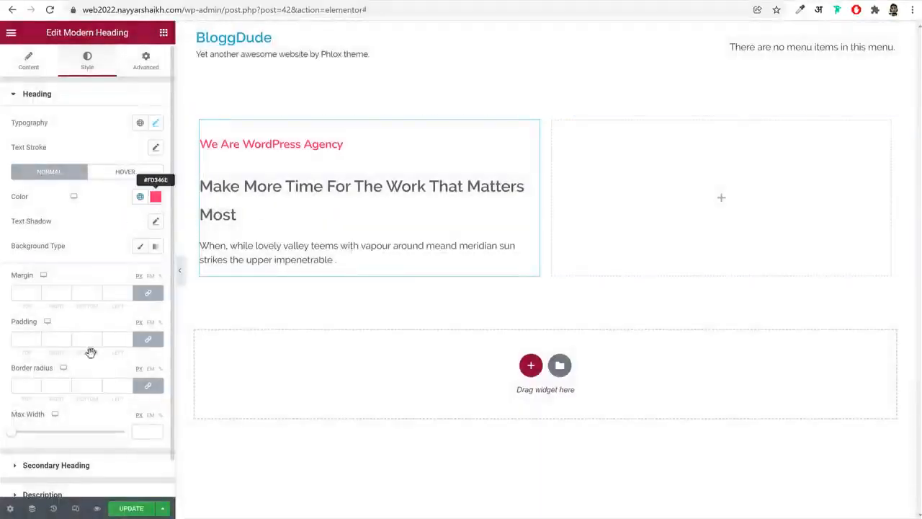
{"action": "left_click", "coordinate": [91, 199]}
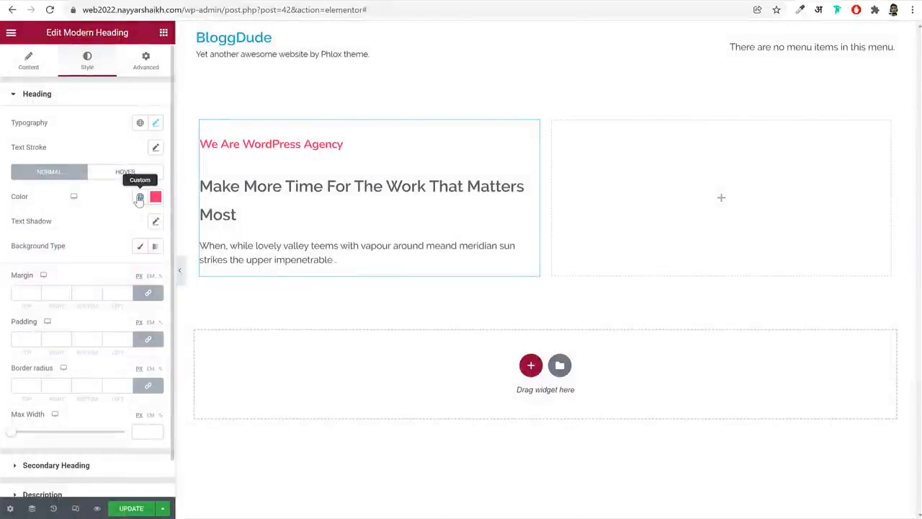
{"action": "left_click", "coordinate": [139, 198]}
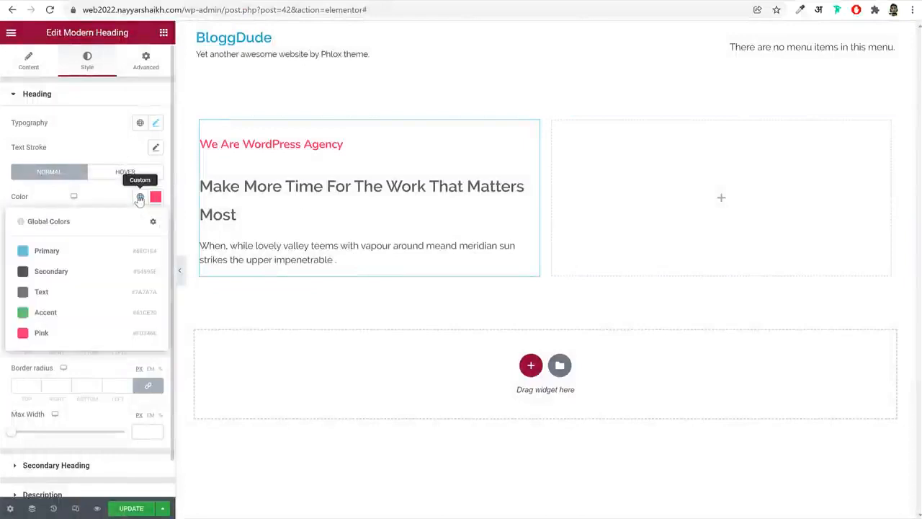
{"action": "left_click", "coordinate": [51, 339]}
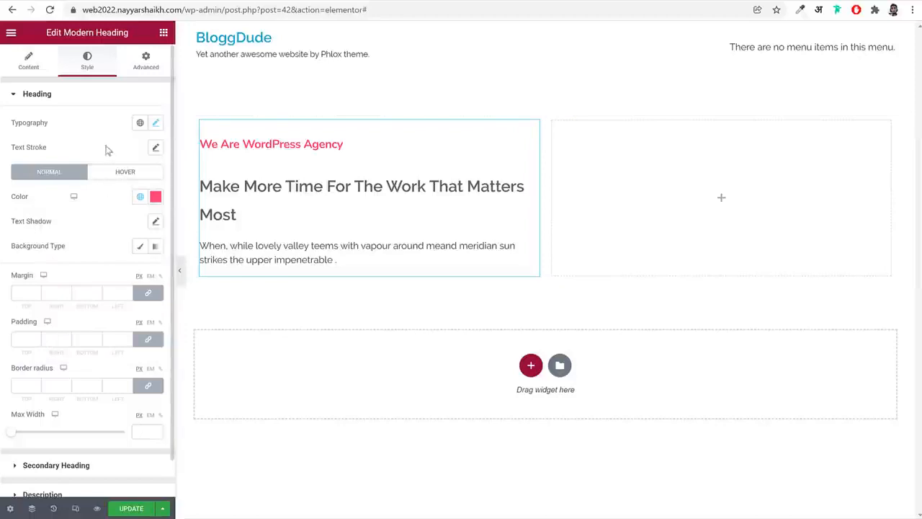
Set the secondary heading's font family to Nunito
{"action": "left_click", "coordinate": [103, 101]}
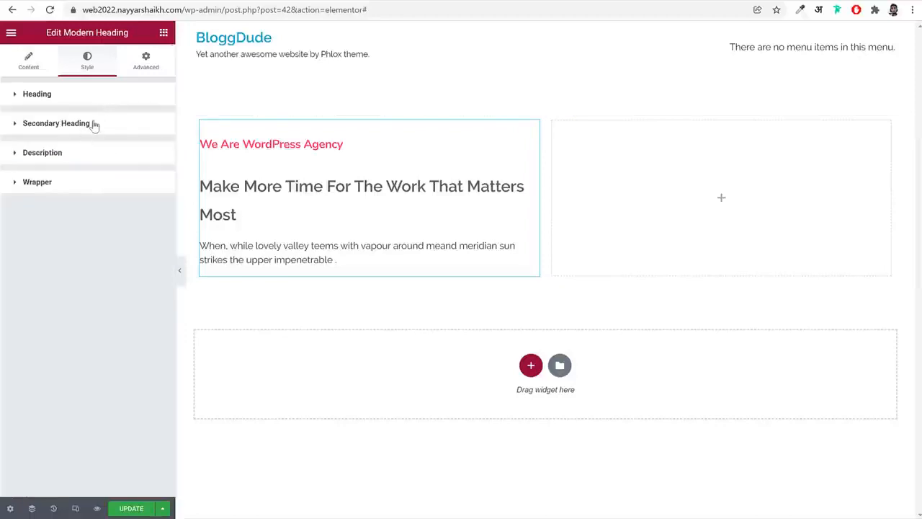
{"action": "left_click", "coordinate": [93, 125]}
{"action": "left_click", "coordinate": [156, 152]}
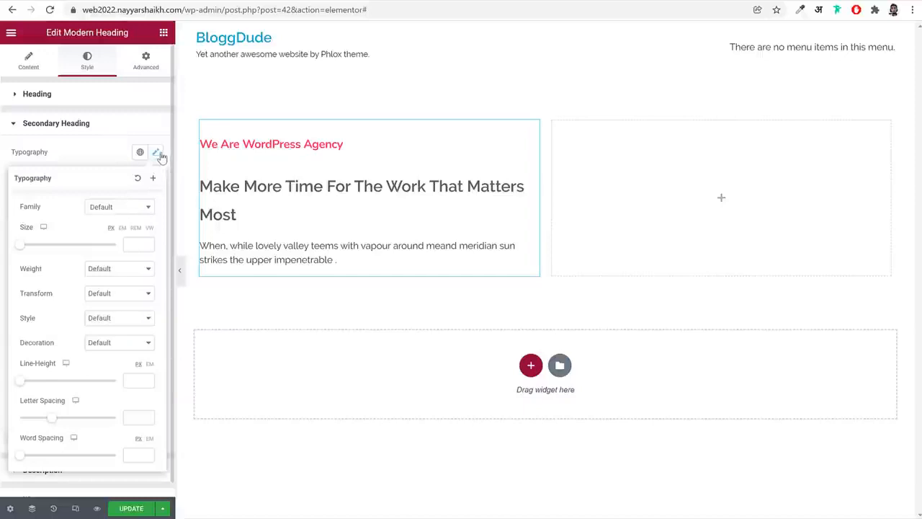
{"action": "left_click", "coordinate": [119, 209]}
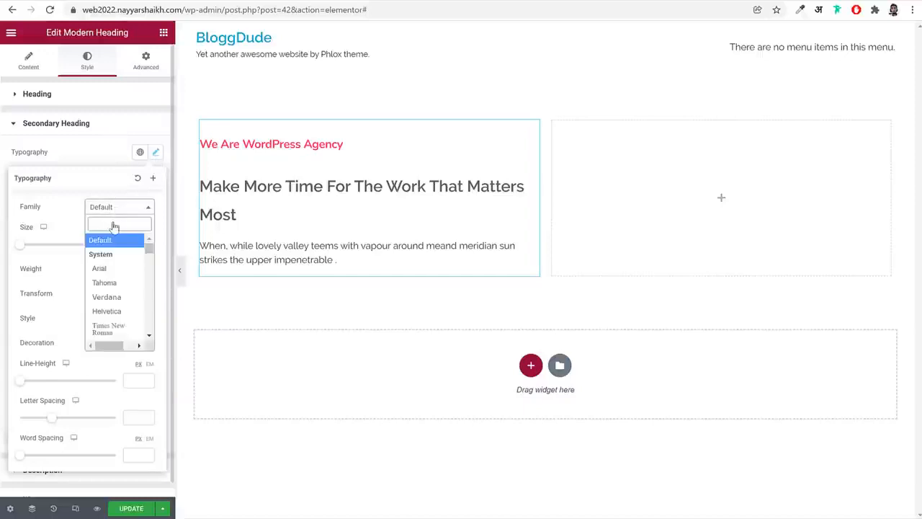
{"action": "type", "text": "nun"}
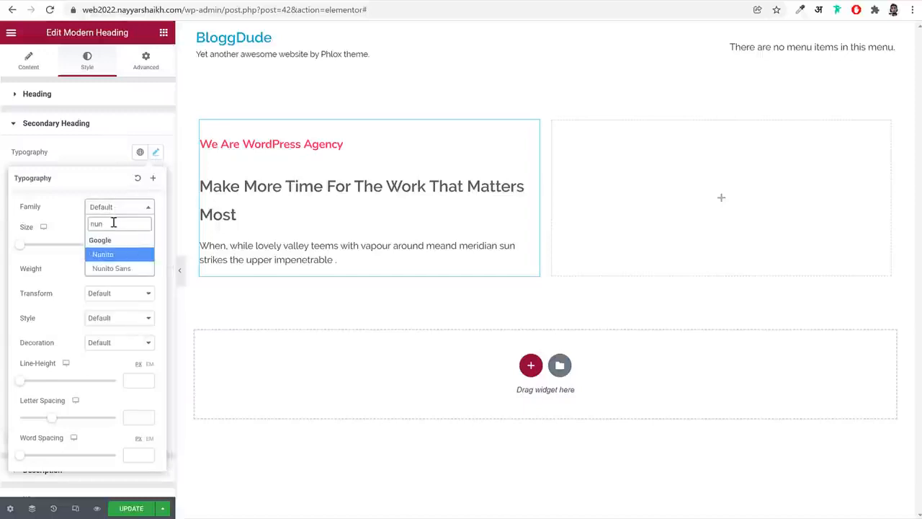
{"action": "key", "text": "Return"}
Set the secondary heading's font size to 75 px and its weight to Bold
{"action": "left_click", "coordinate": [132, 245]}
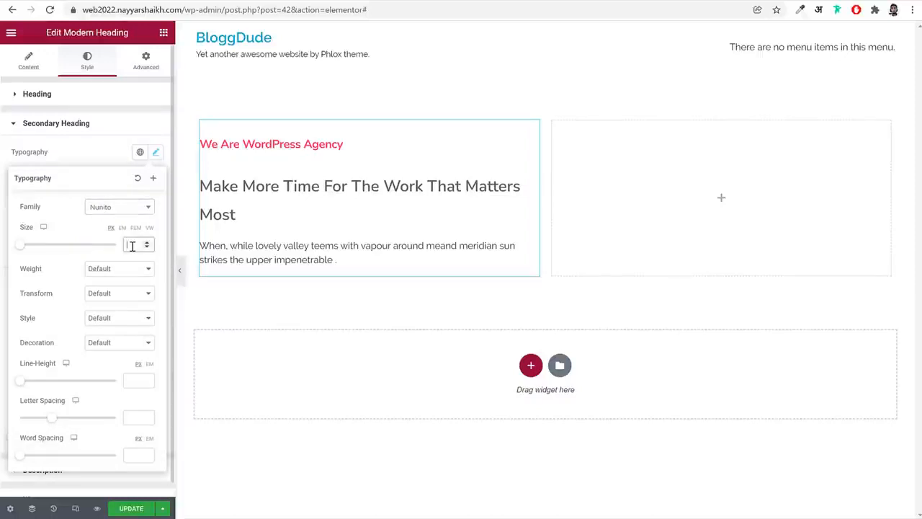
{"action": "type", "text": "70"}
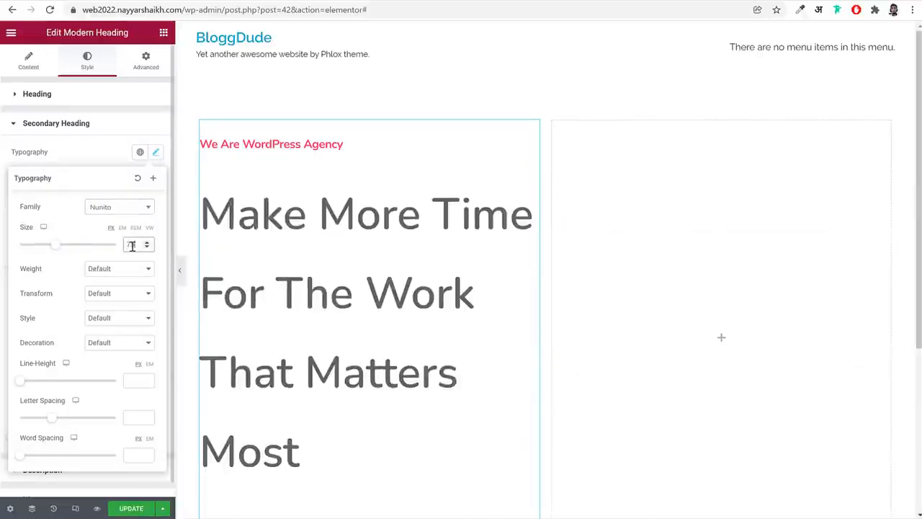
{"action": "left_click", "coordinate": [128, 276]}
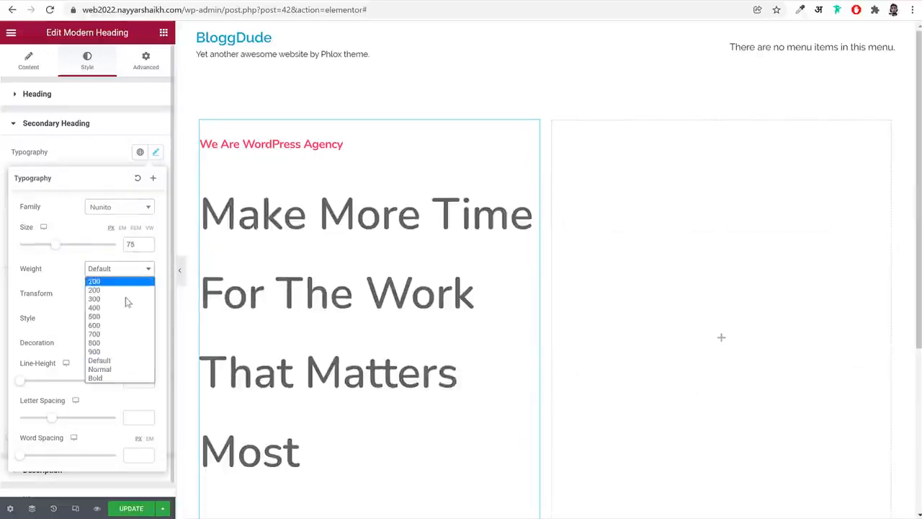
{"action": "left_click", "coordinate": [121, 378]}
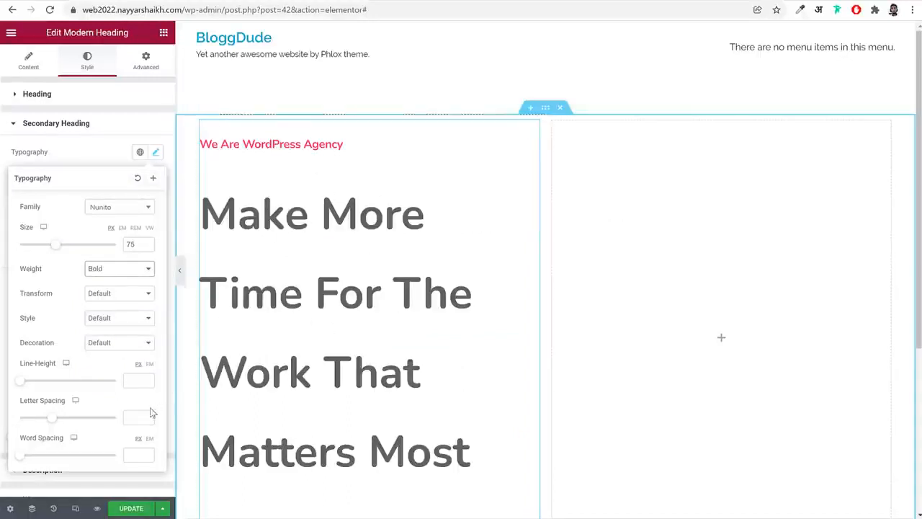
Set the secondary heading's line height to 1.1 em and its letter spacing to -2.25
{"action": "left_click", "coordinate": [150, 366]}
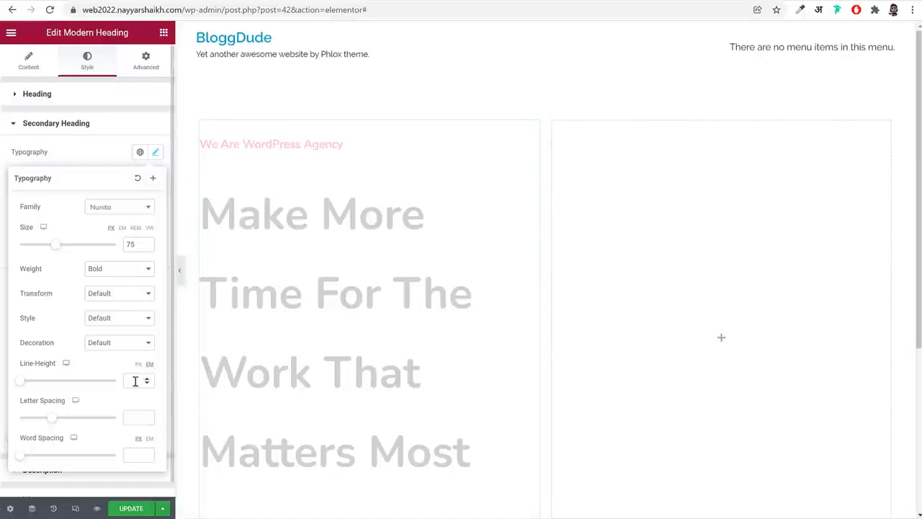
{"action": "type", "text": "1.1"}
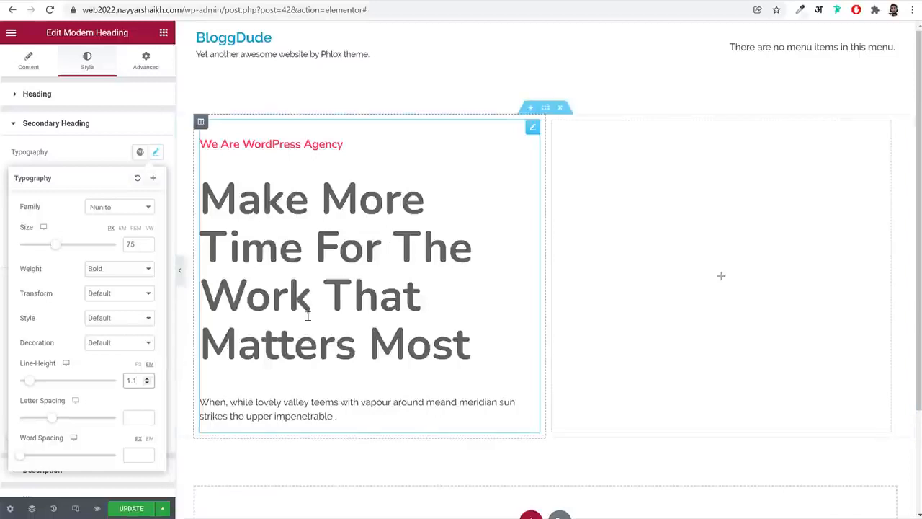
{"action": "left_click", "coordinate": [135, 417]}
{"action": "type", "text": "-2"}
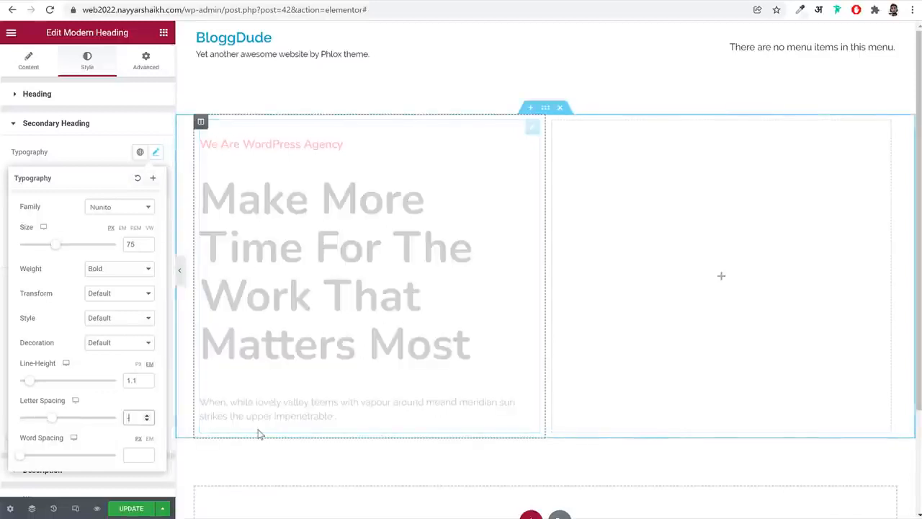
{"action": "type", "text": ".25"}
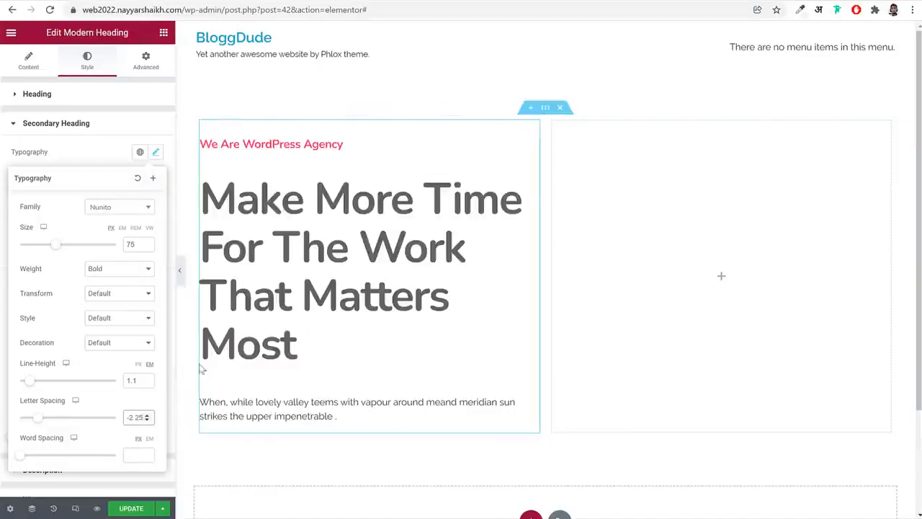
{"action": "left_click", "coordinate": [157, 153]}
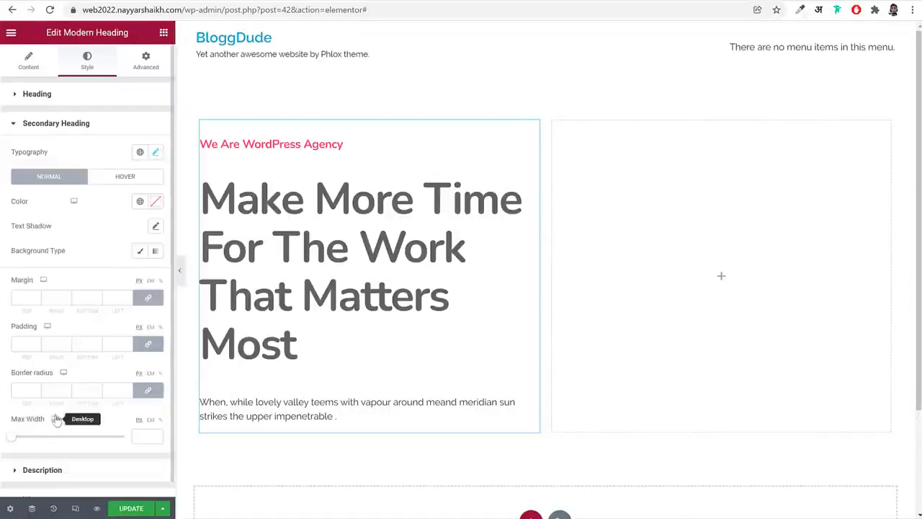
Set the secondary heading's maximum width to 630 px
{"action": "left_click_drag", "start_coordinate": [11, 437], "coordinate": [94, 439]}
{"action": "double_click", "coordinate": [142, 436]}
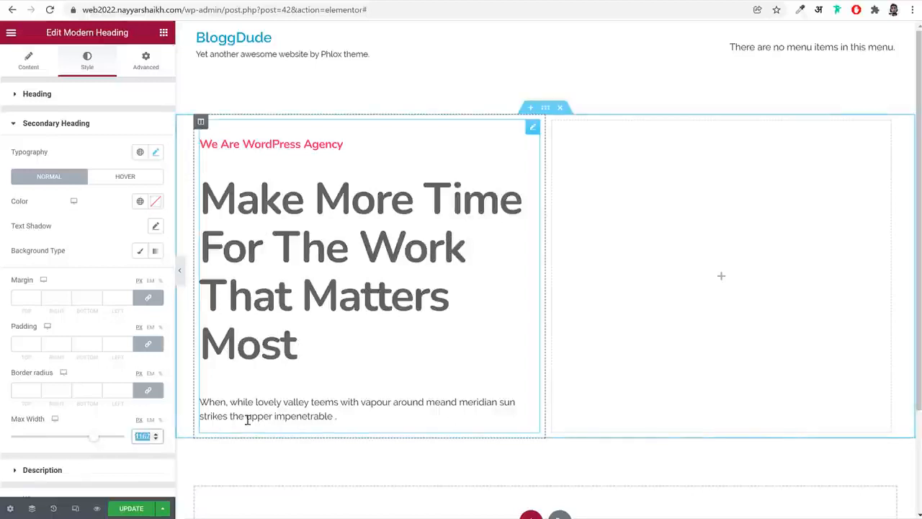
{"action": "type", "text": "630"}
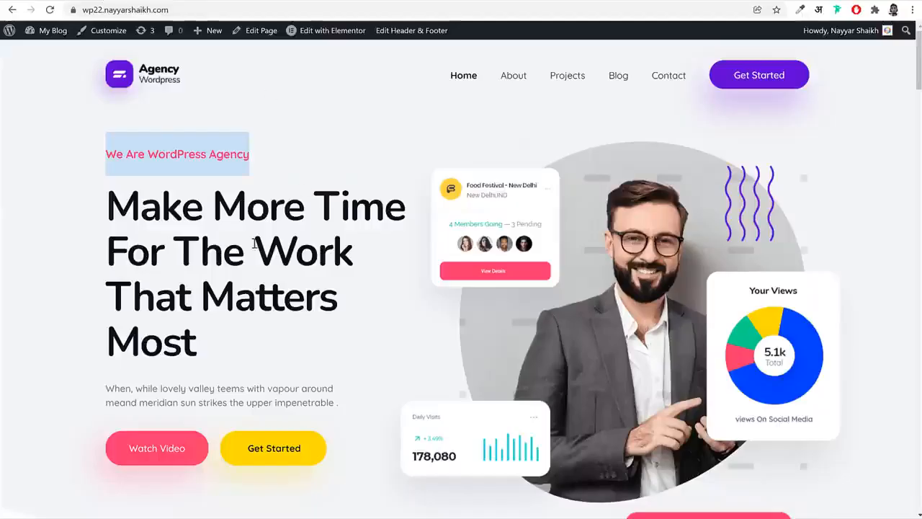
Inspect the large hero heading on the demo home page and copy its color code #081420
{"action": "double_click", "coordinate": [251, 238]}
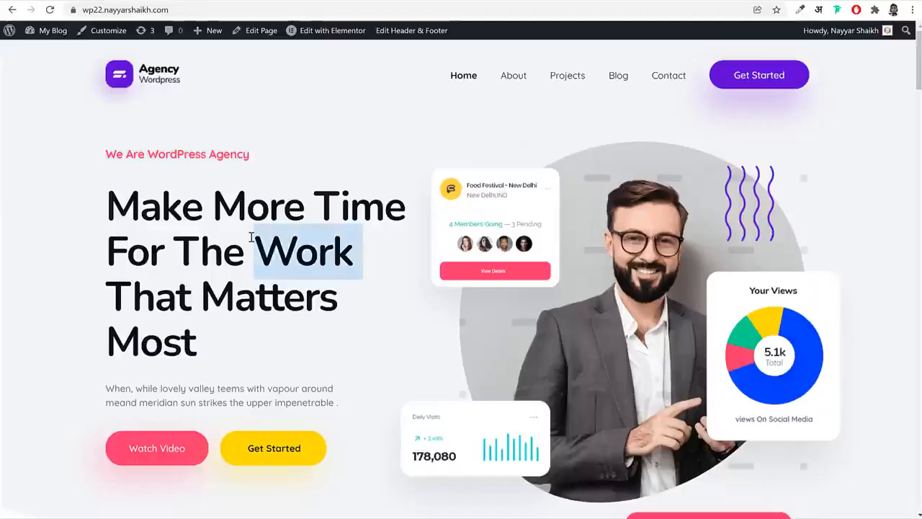
{"action": "triple_click", "coordinate": [251, 238]}
{"action": "right_click", "coordinate": [251, 241]}
{"action": "left_click", "coordinate": [322, 324]}
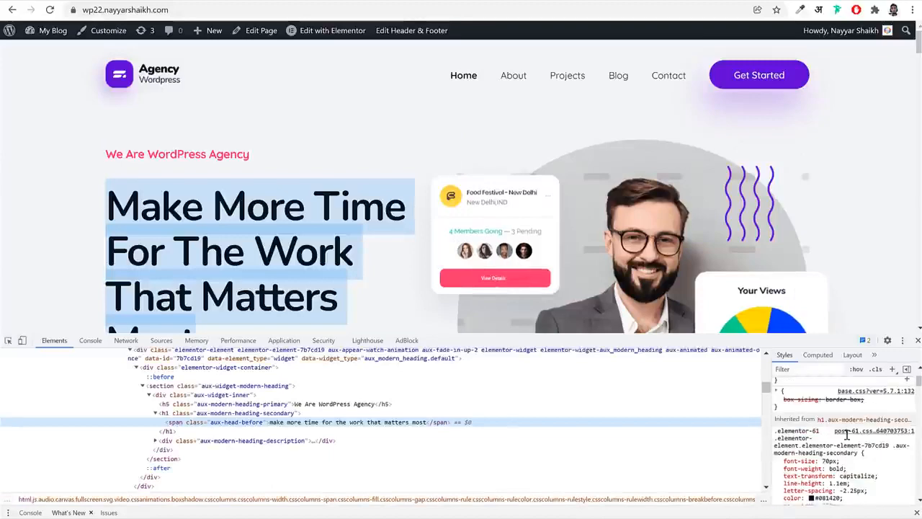
{"action": "scroll", "coordinate": [848, 433], "scroll_direction": "down", "scroll_amount": 2}
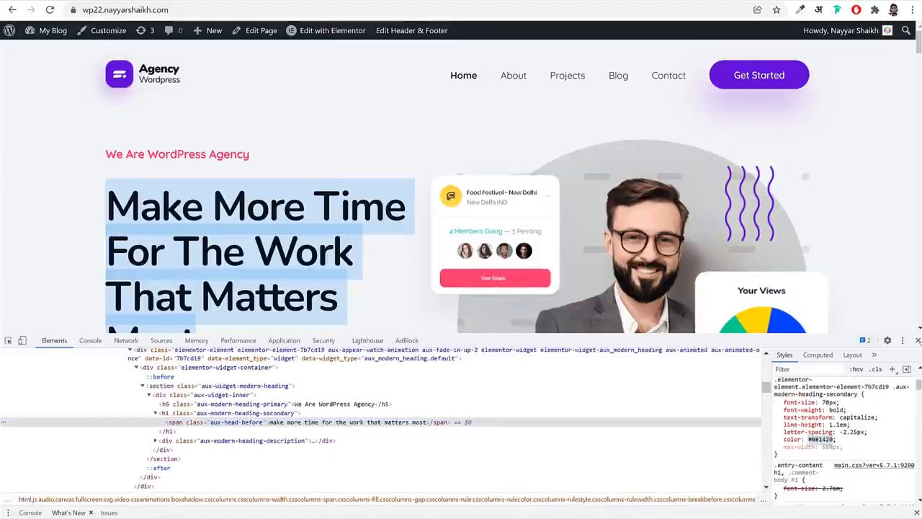
{"action": "left_click", "coordinate": [918, 340]}
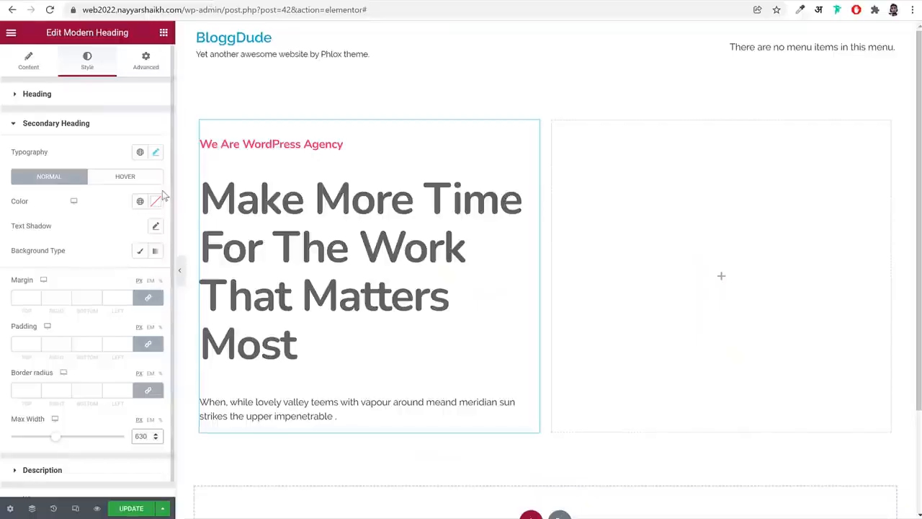
Set the secondary heading's normal text color to the copied #081420
{"action": "left_click", "coordinate": [140, 202]}
{"action": "left_click", "coordinate": [156, 202]}
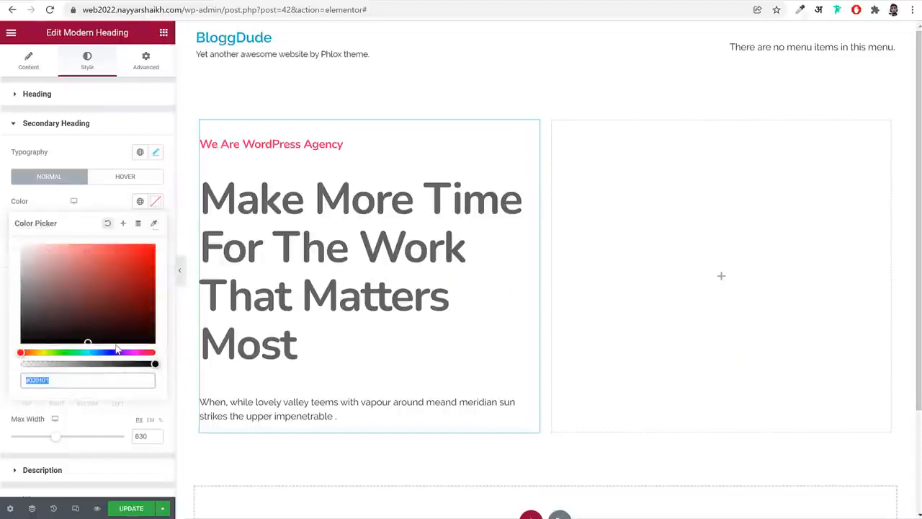
{"action": "type", "text": "#081420"}
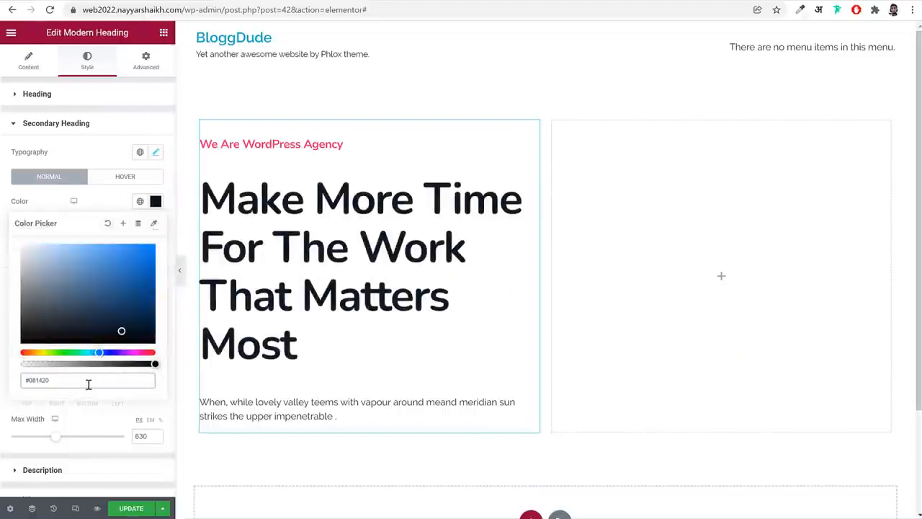
Save the secondary heading's color as a new global color named Black
{"action": "left_click", "coordinate": [123, 224]}
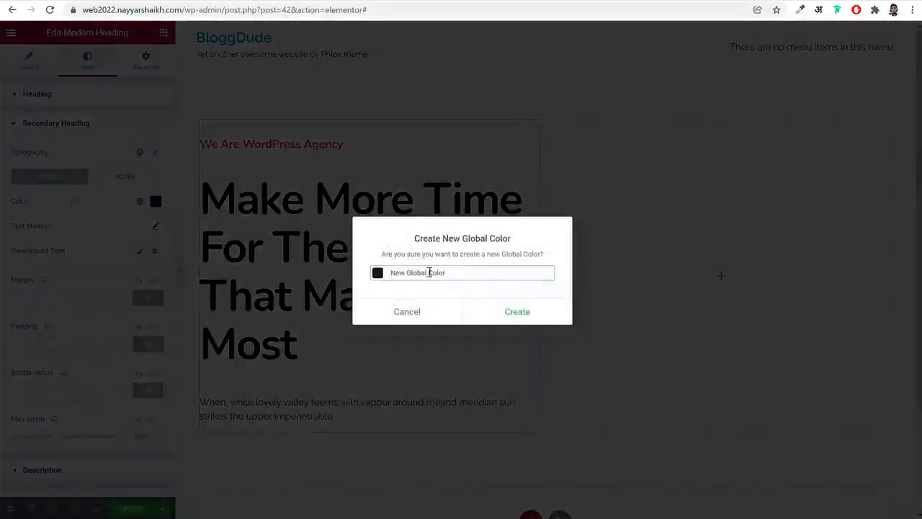
{"action": "triple_click", "coordinate": [456, 274]}
{"action": "type", "text": "Black"}
{"action": "left_click", "coordinate": [522, 311]}
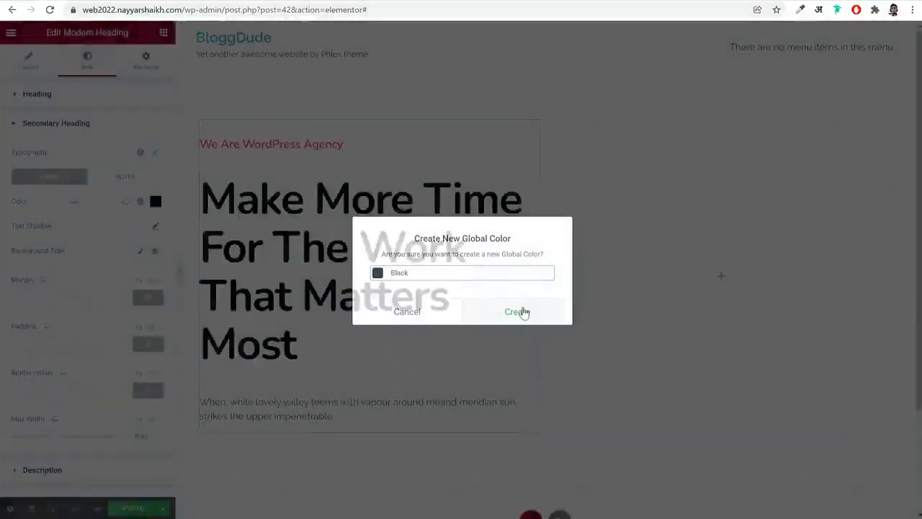
Open the description's style settings and save the page changes
{"action": "left_click", "coordinate": [97, 122]}
{"action": "left_click", "coordinate": [88, 155]}
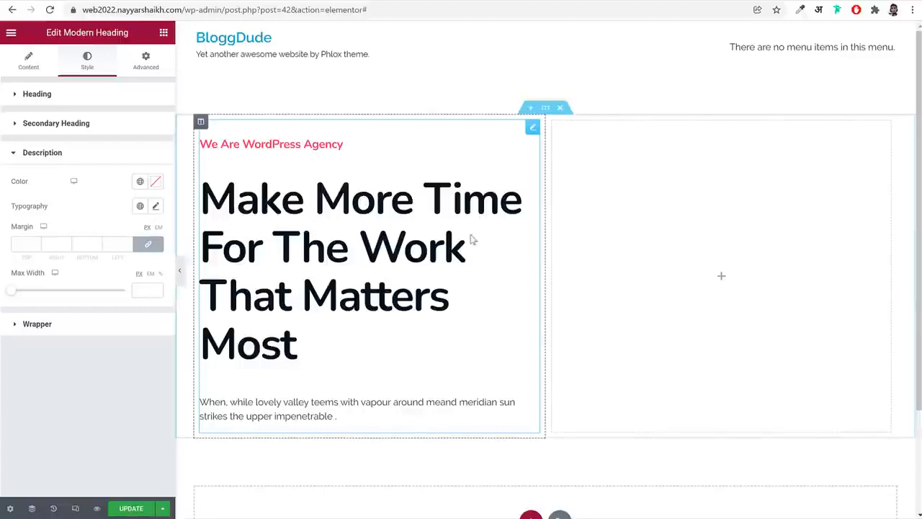
{"action": "left_click", "coordinate": [133, 509]}
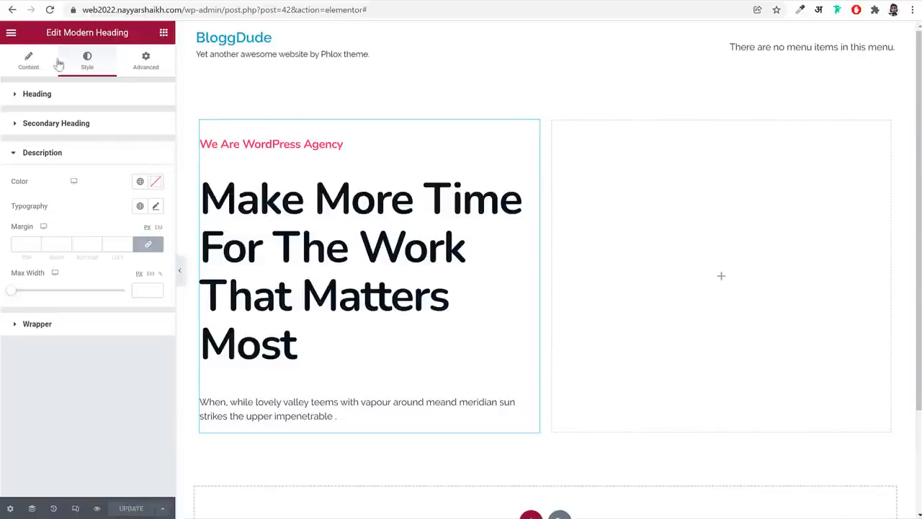
Open the site-wide global fonts and set the Primary font family to Nunito
{"action": "left_click", "coordinate": [12, 33]}
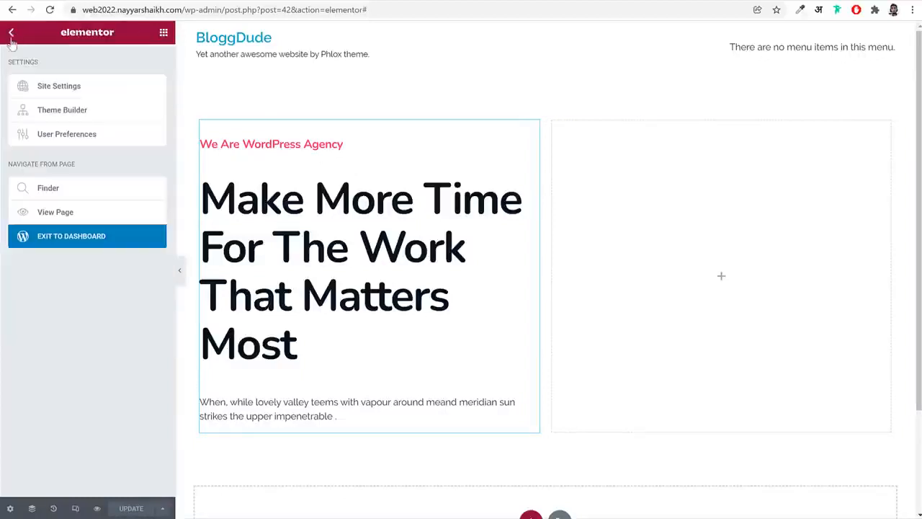
{"action": "left_click", "coordinate": [54, 88]}
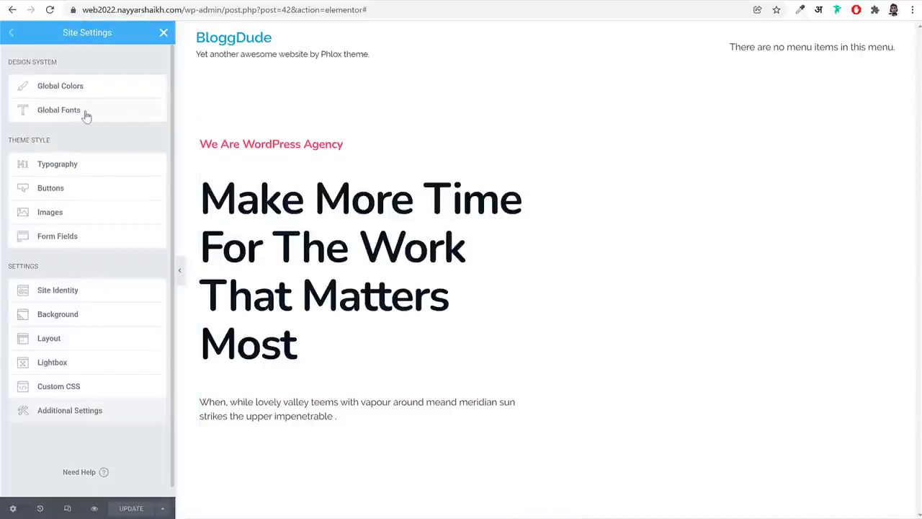
{"action": "left_click", "coordinate": [87, 115]}
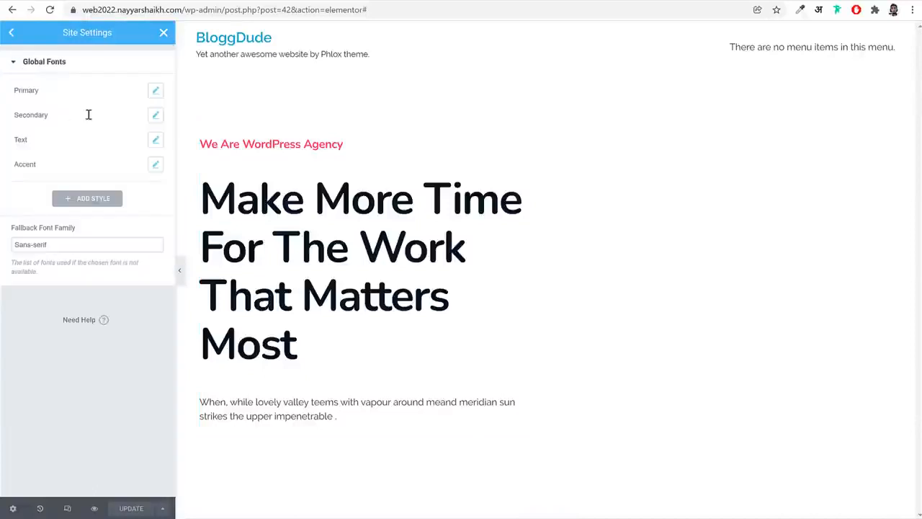
{"action": "left_click", "coordinate": [155, 91]}
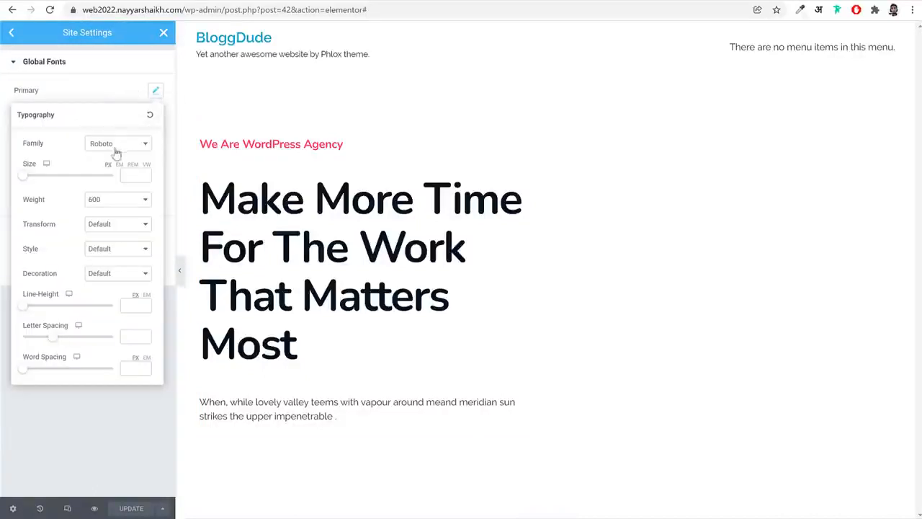
{"action": "left_click", "coordinate": [115, 150]}
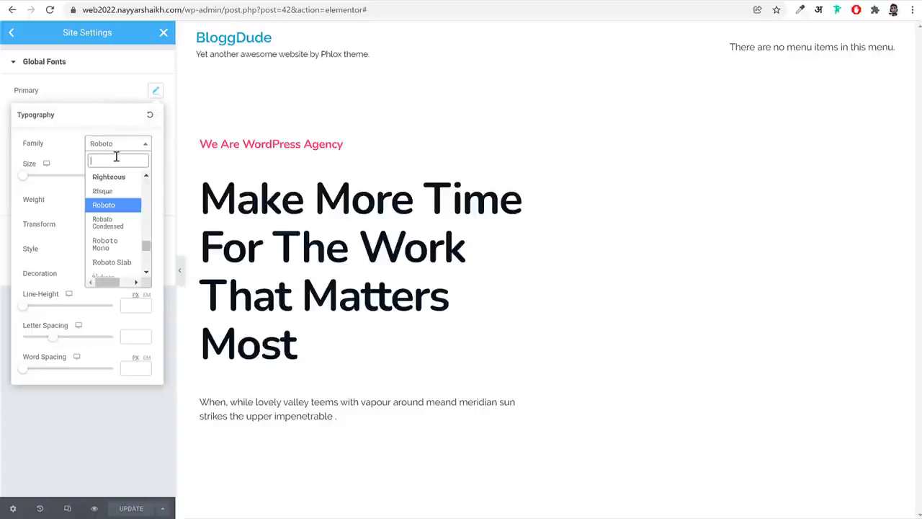
{"action": "type", "text": "nun"}
{"action": "key", "text": "Return"}
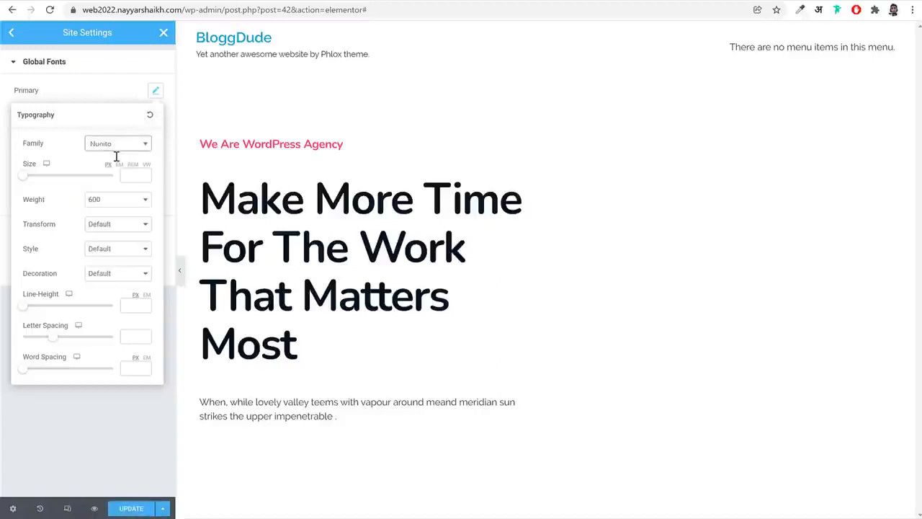
{"action": "left_click", "coordinate": [155, 91]}
Set the Secondary global font's family to Nunito
{"action": "left_click", "coordinate": [154, 117]}
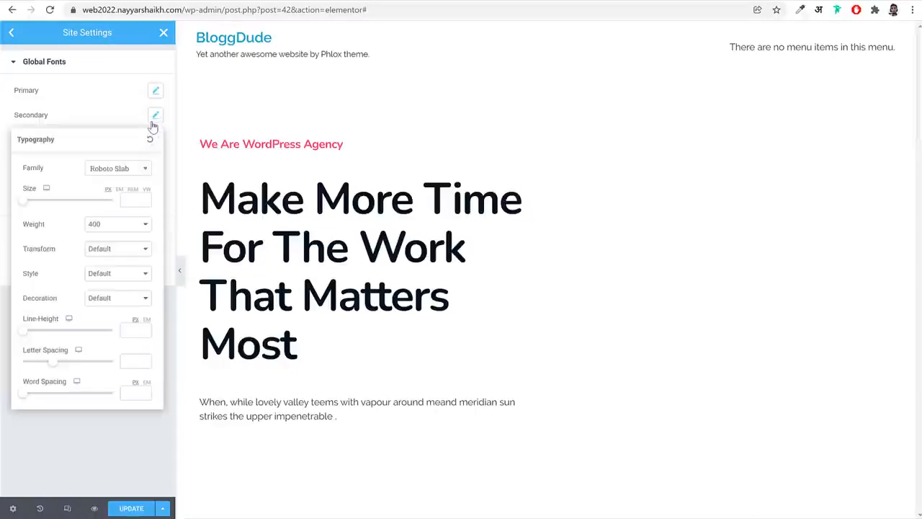
{"action": "left_click", "coordinate": [116, 171]}
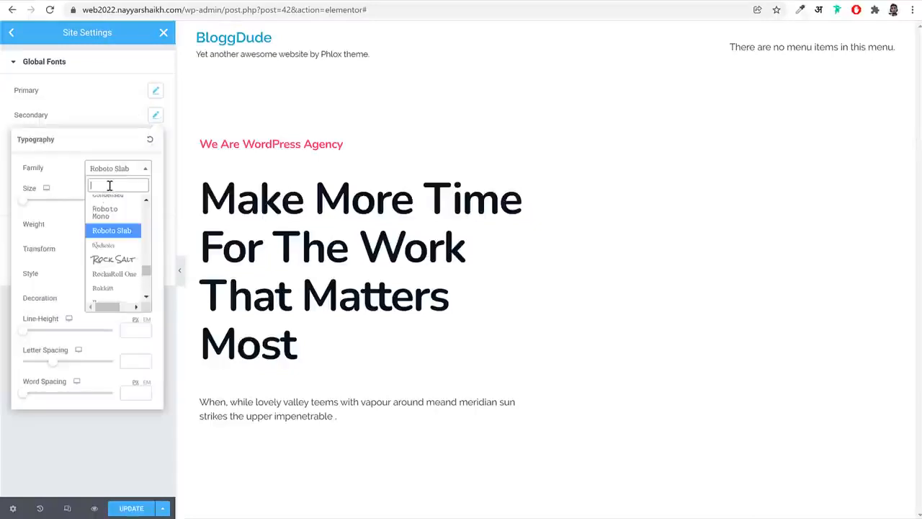
{"action": "type", "text": "nuni"}
{"action": "key", "text": "Return"}
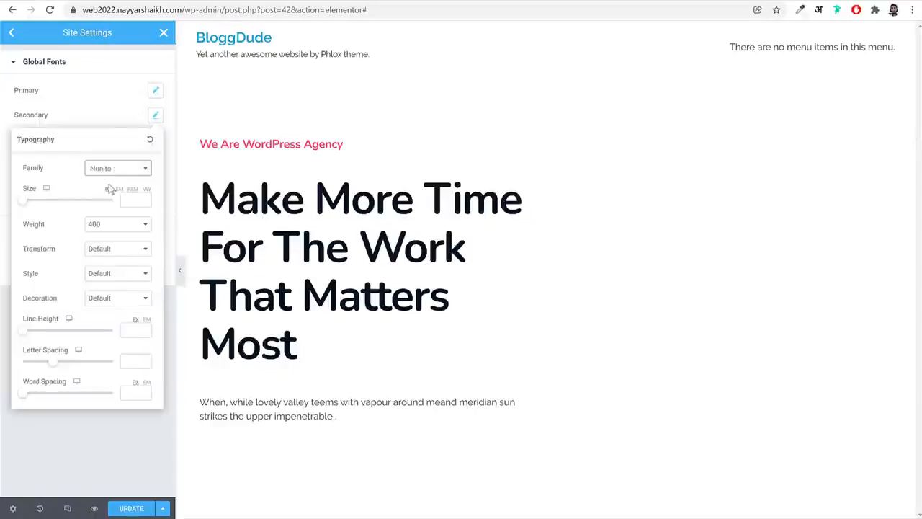
{"action": "left_click", "coordinate": [161, 121]}
Set the Text global font's family to Nunito
{"action": "left_click", "coordinate": [155, 139]}
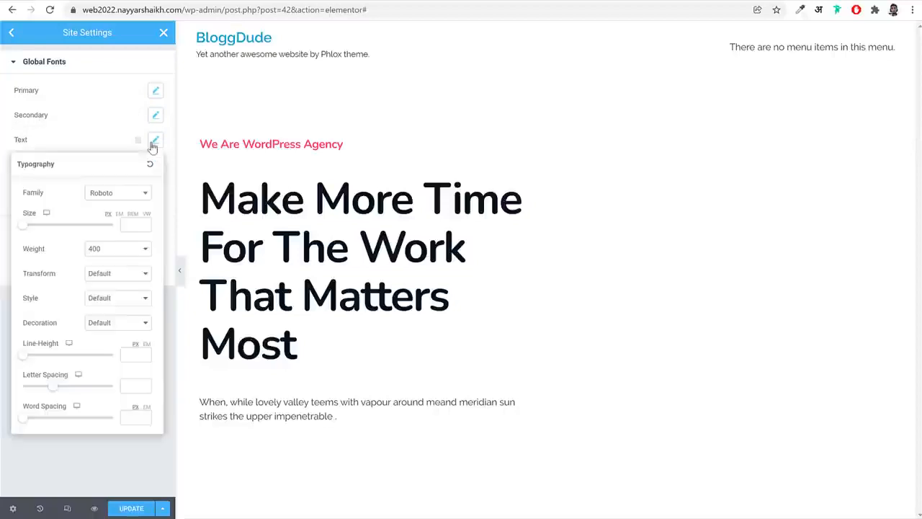
{"action": "left_click", "coordinate": [106, 198]}
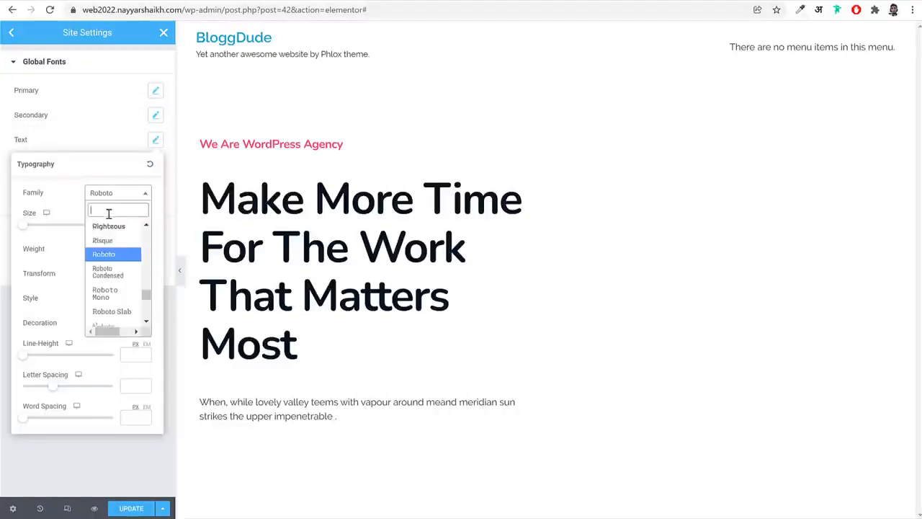
{"action": "type", "text": "nunito"}
{"action": "key", "text": "Return"}
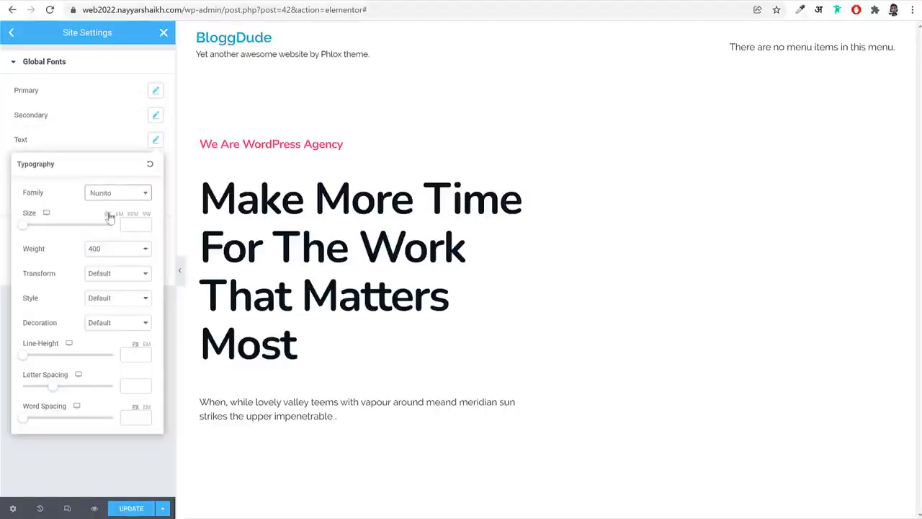
{"action": "left_click", "coordinate": [156, 142]}
Set the Accent global font's family to Nunito
{"action": "left_click", "coordinate": [156, 164]}
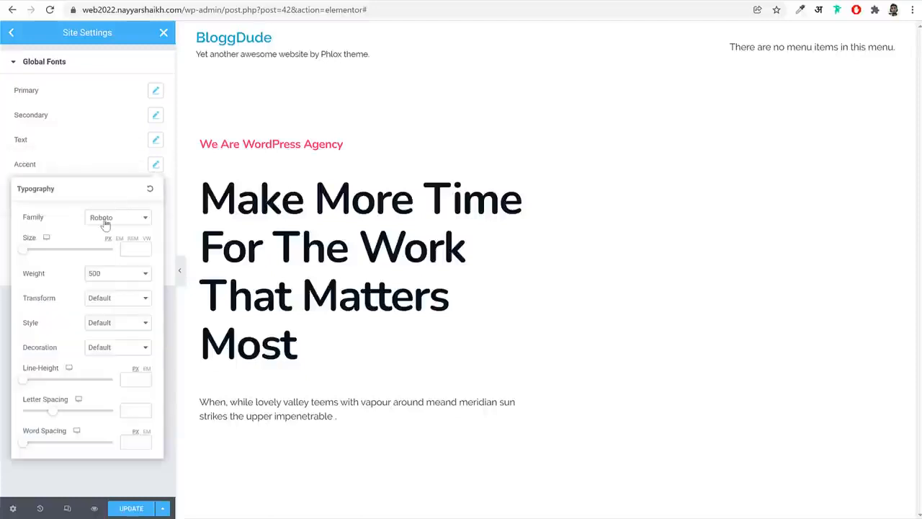
{"action": "left_click", "coordinate": [108, 218]}
{"action": "type", "text": "nunito"}
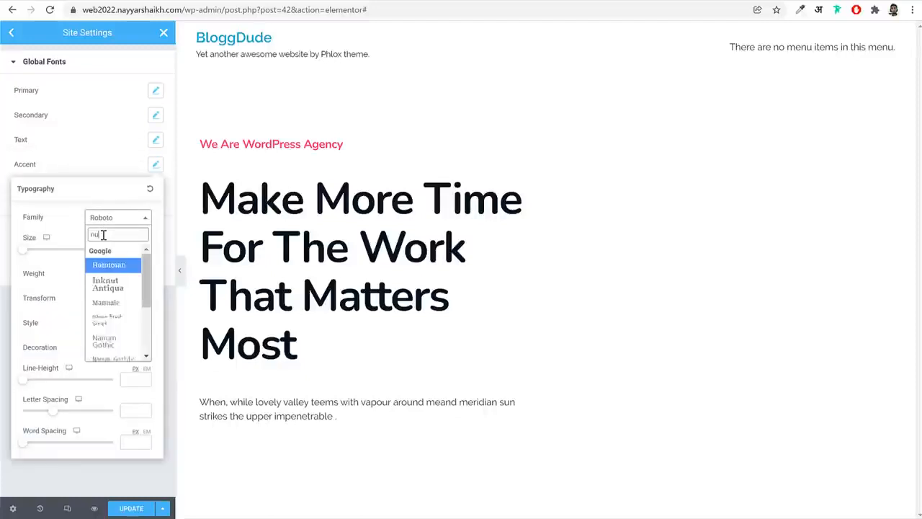
{"action": "key", "text": "Return"}
{"action": "left_click", "coordinate": [130, 172]}
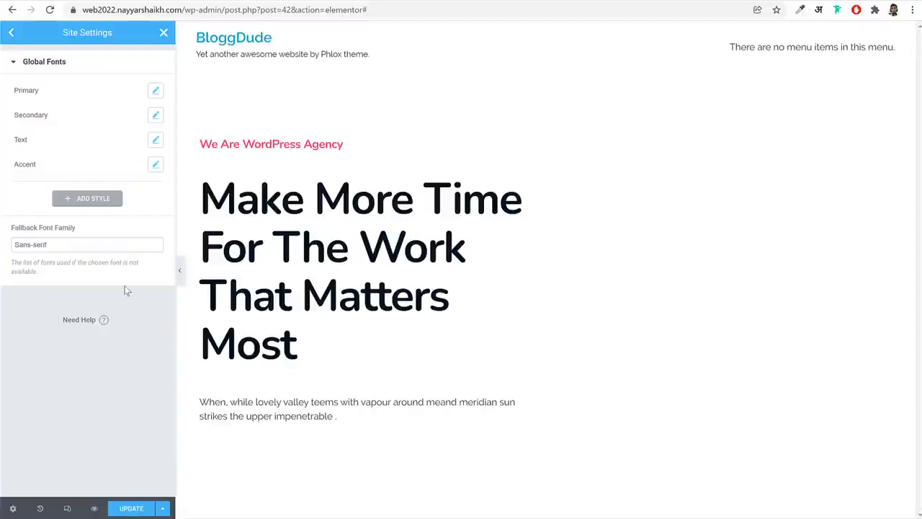
Open the theme style typography settings and set the Body font family to Nunito
{"action": "left_click", "coordinate": [11, 33]}
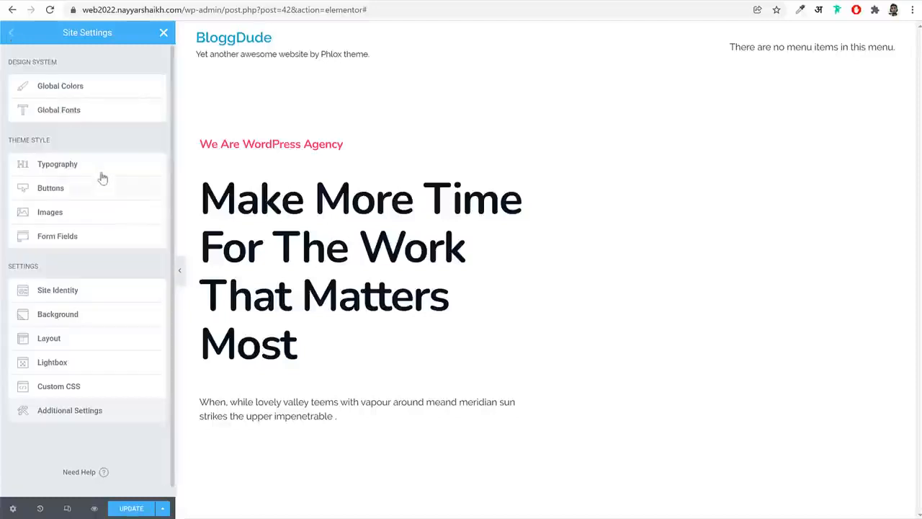
{"action": "left_click", "coordinate": [57, 163]}
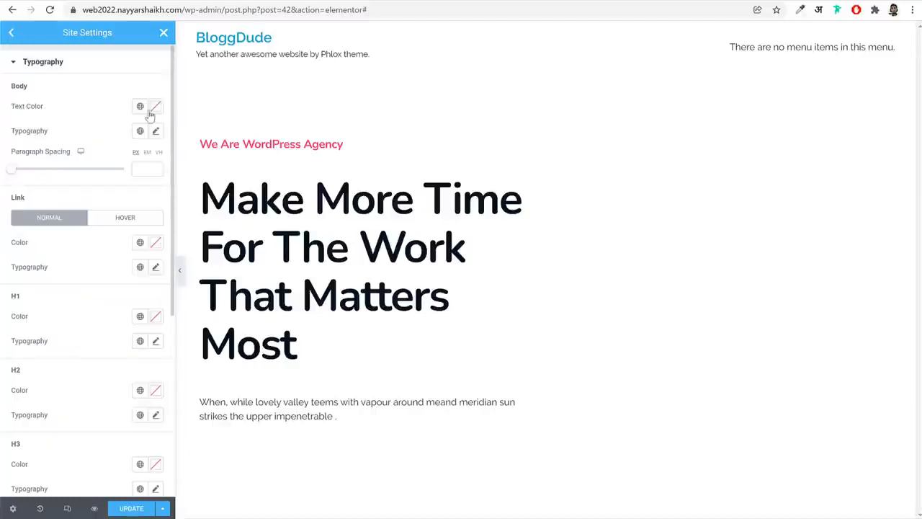
{"action": "left_click", "coordinate": [156, 132]}
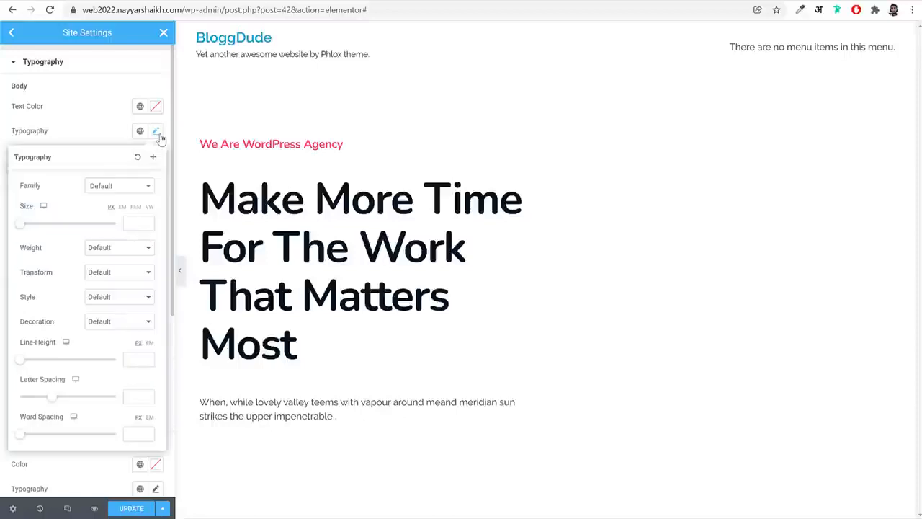
{"action": "left_click", "coordinate": [117, 190]}
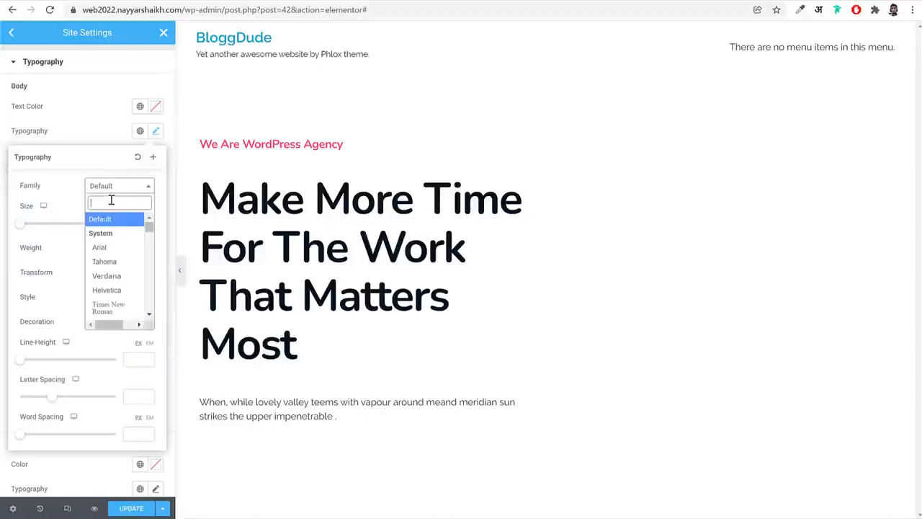
{"action": "type", "text": "nuni"}
{"action": "key", "text": "Return"}
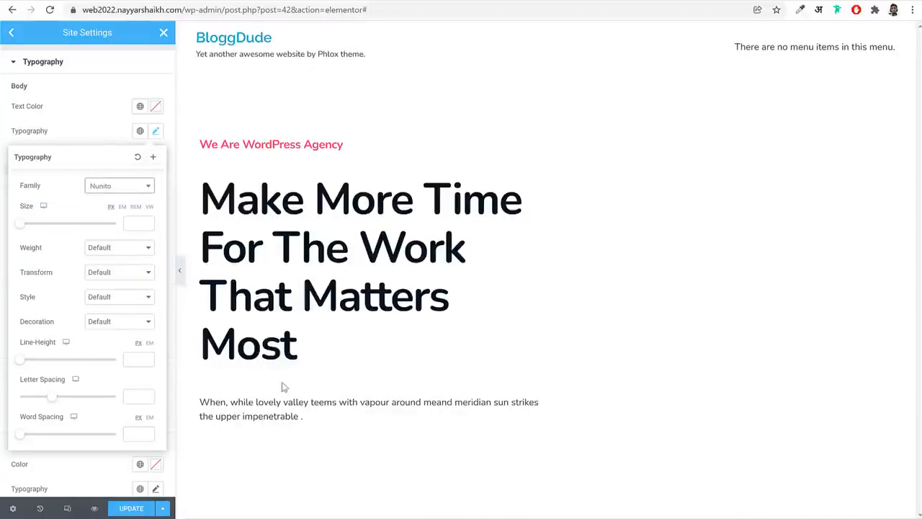
{"action": "left_click", "coordinate": [154, 131]}
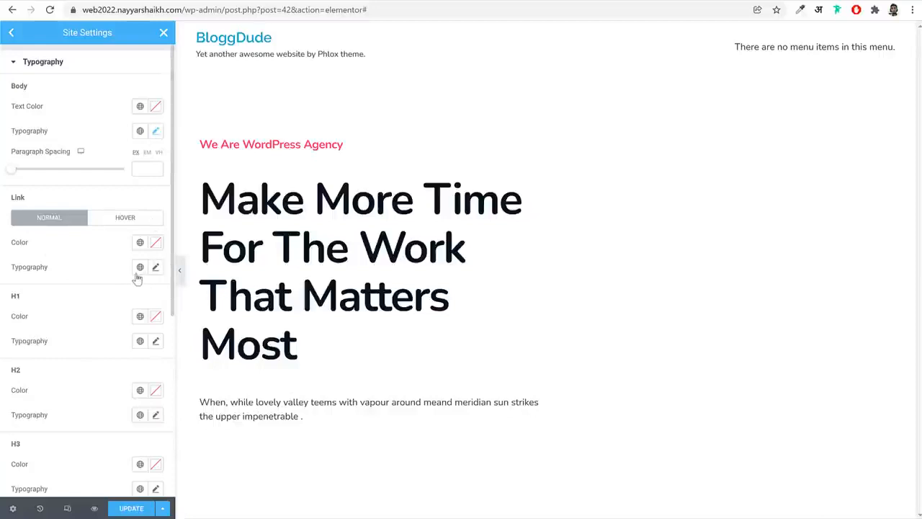
Set the font family of the normal Link typography to Nunito
{"action": "scroll", "coordinate": [137, 280], "scroll_direction": "down", "scroll_amount": 2}
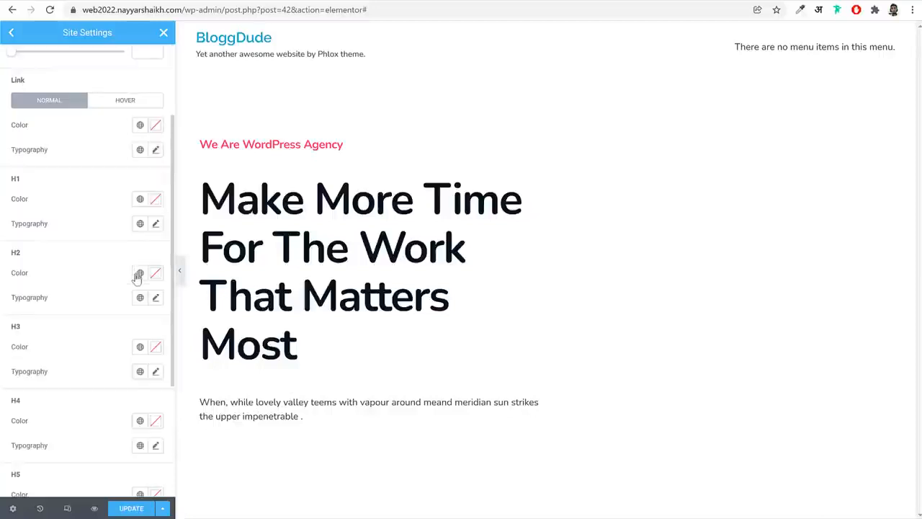
{"action": "left_click", "coordinate": [156, 150]}
{"action": "left_click", "coordinate": [124, 207]}
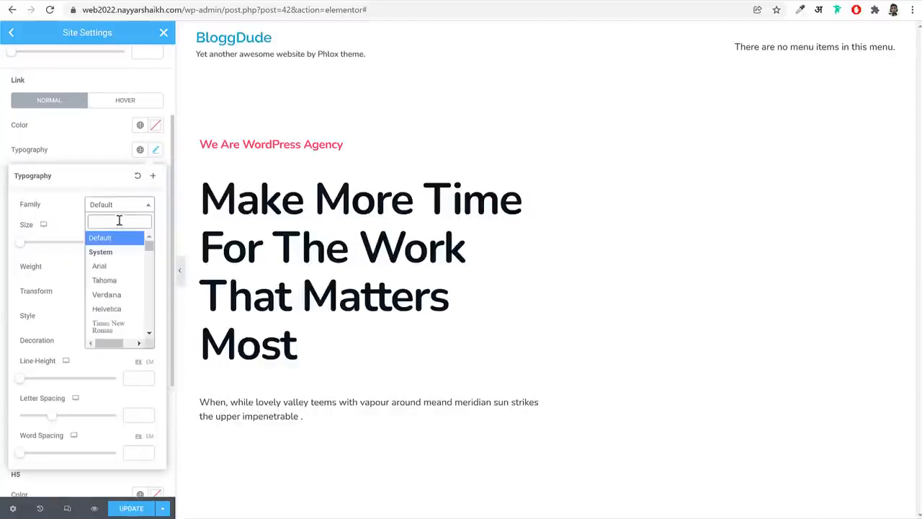
{"action": "type", "text": "nun"}
{"action": "key", "text": "Return"}
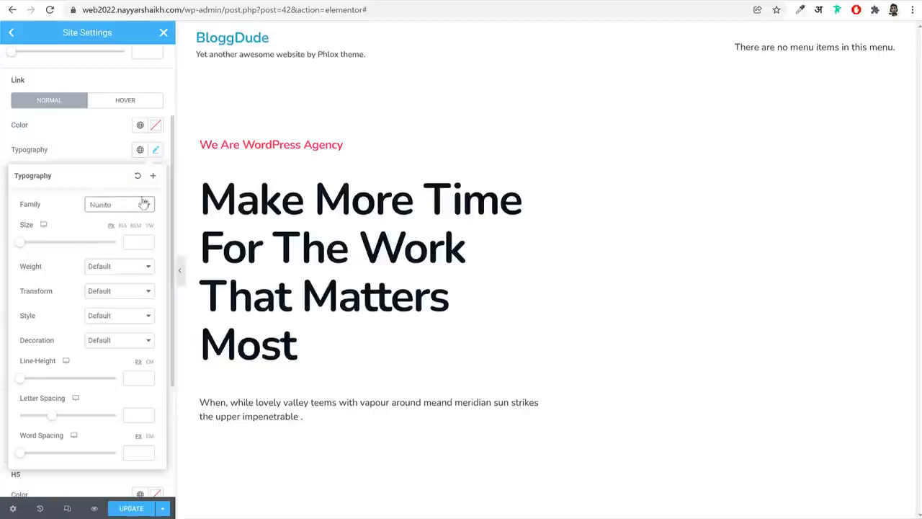
{"action": "left_click", "coordinate": [156, 150]}
Set the H1 typography's font family to Nunito
{"action": "left_click", "coordinate": [156, 224]}
{"action": "left_click", "coordinate": [121, 280]}
{"action": "type", "text": "nun"}
{"action": "key", "text": "Return"}
Set the H2 typography's font family to Nunito
{"action": "left_click", "coordinate": [155, 297]}
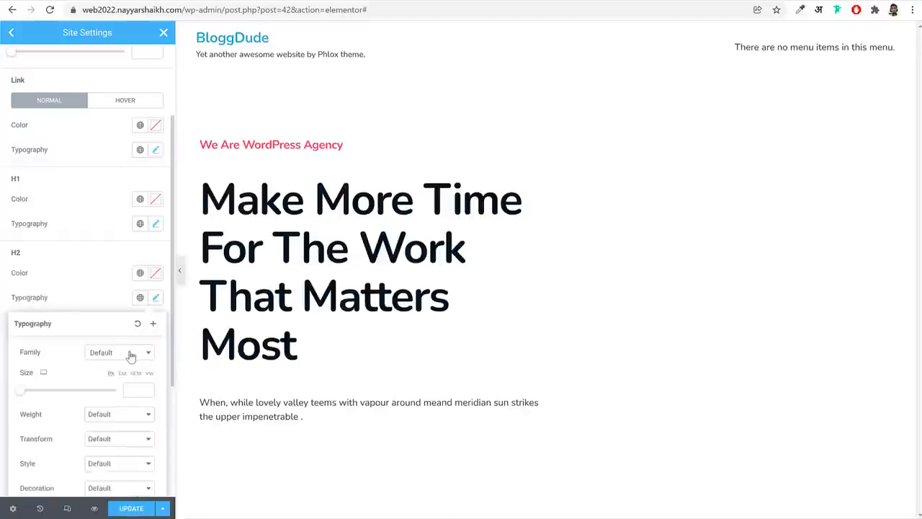
{"action": "left_click", "coordinate": [131, 353]}
{"action": "type", "text": "nun"}
{"action": "key", "text": "Return"}
{"action": "left_click", "coordinate": [105, 298]}
Set the font family of both the H3 and H4 typography to Nunito
{"action": "scroll", "coordinate": [105, 298], "scroll_direction": "down", "scroll_amount": 3}
{"action": "left_click", "coordinate": [156, 263]}
{"action": "left_click", "coordinate": [121, 320]}
{"action": "type", "text": "nun"}
{"action": "key", "text": "Return"}
{"action": "left_click", "coordinate": [156, 191]}
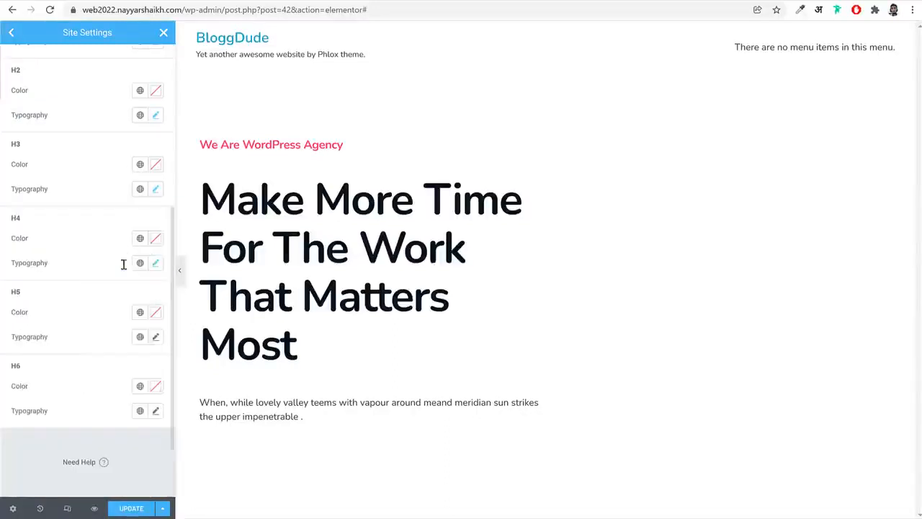
{"action": "left_click", "coordinate": [156, 190]}
{"action": "left_click", "coordinate": [120, 245]}
{"action": "type", "text": "nun"}
{"action": "key", "text": "Return"}
Set the H5 typography's font family to Nunito
{"action": "left_click", "coordinate": [156, 339]}
{"action": "left_click", "coordinate": [121, 391]}
{"action": "type", "text": "nun"}
{"action": "left_click", "coordinate": [121, 366]}
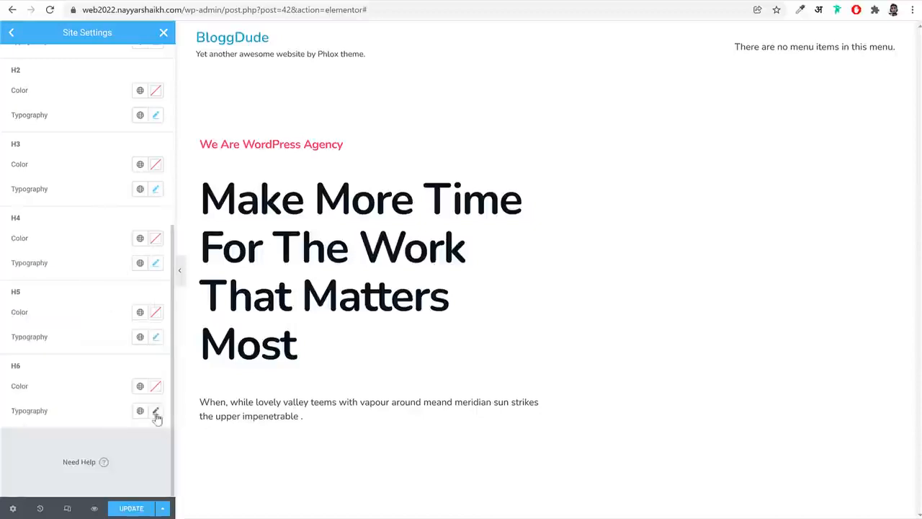
Set the H6 typography's font family to Nunito
{"action": "left_click", "coordinate": [156, 412]}
{"action": "left_click", "coordinate": [120, 232]}
{"action": "type", "text": "nun"}
{"action": "left_click", "coordinate": [121, 279]}
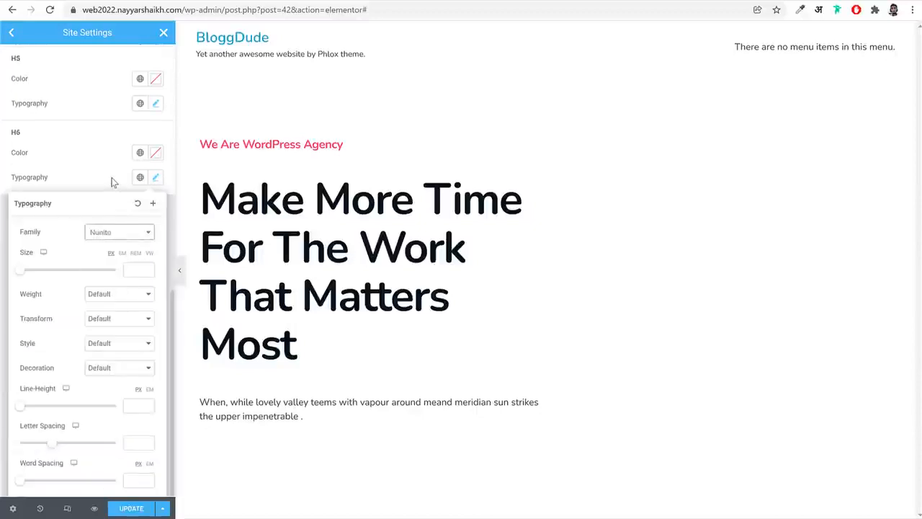
{"action": "left_click", "coordinate": [112, 182]}
Save the updated site settings and return to the page editor
{"action": "scroll", "coordinate": [117, 317], "scroll_direction": "up", "scroll_amount": 7}
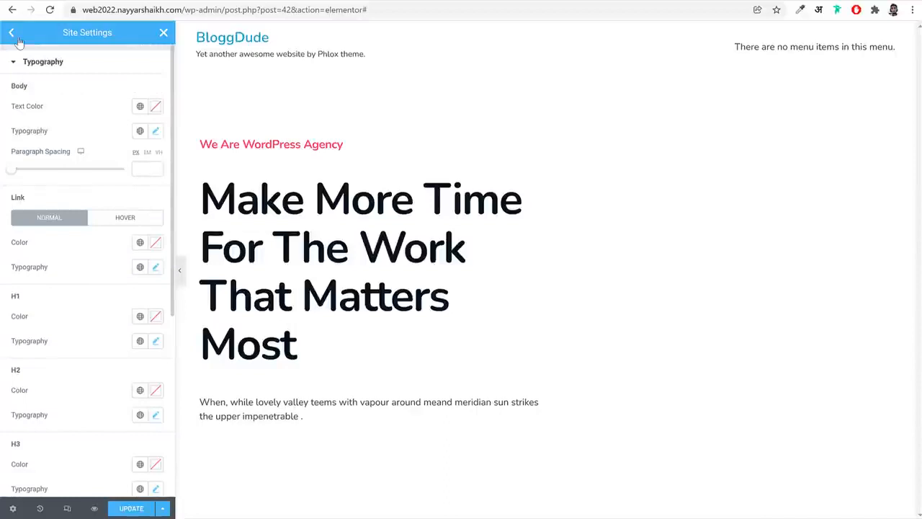
{"action": "left_click", "coordinate": [13, 34]}
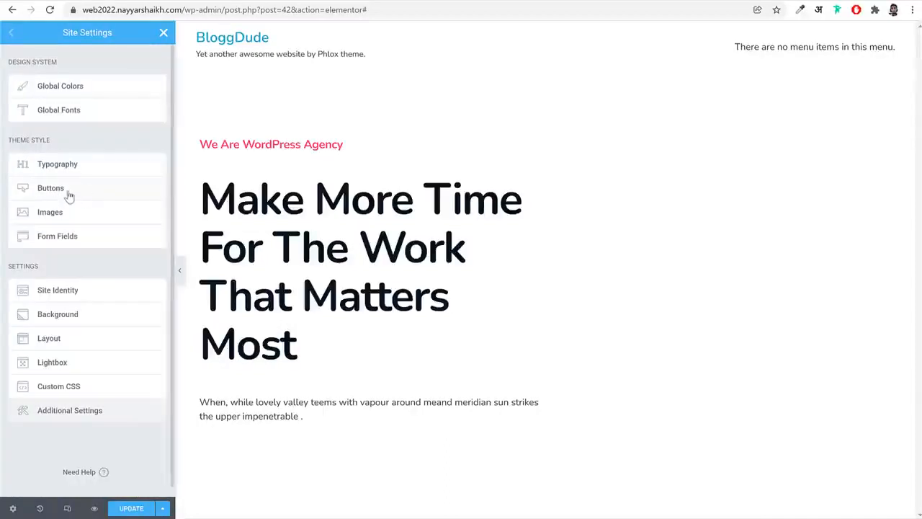
{"action": "left_click", "coordinate": [133, 510]}
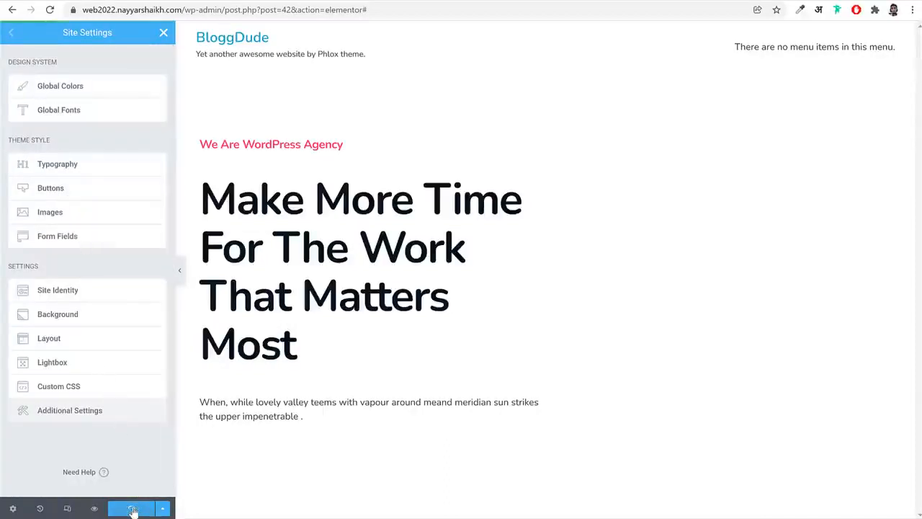
{"action": "left_click", "coordinate": [164, 34]}
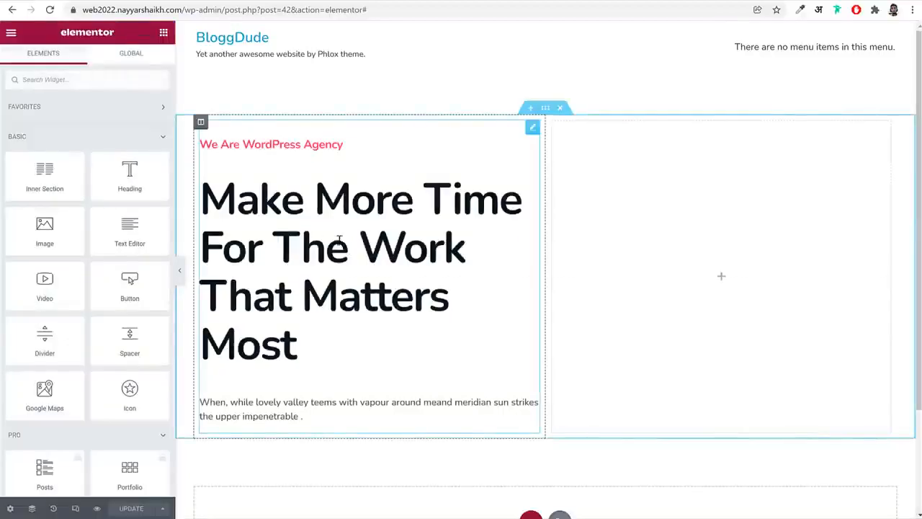
Set the hero Modern Heading's description typography to size 16 px and weight 500
{"action": "left_click", "coordinate": [344, 217]}
{"action": "scroll", "coordinate": [108, 432], "scroll_direction": "down", "scroll_amount": 1}
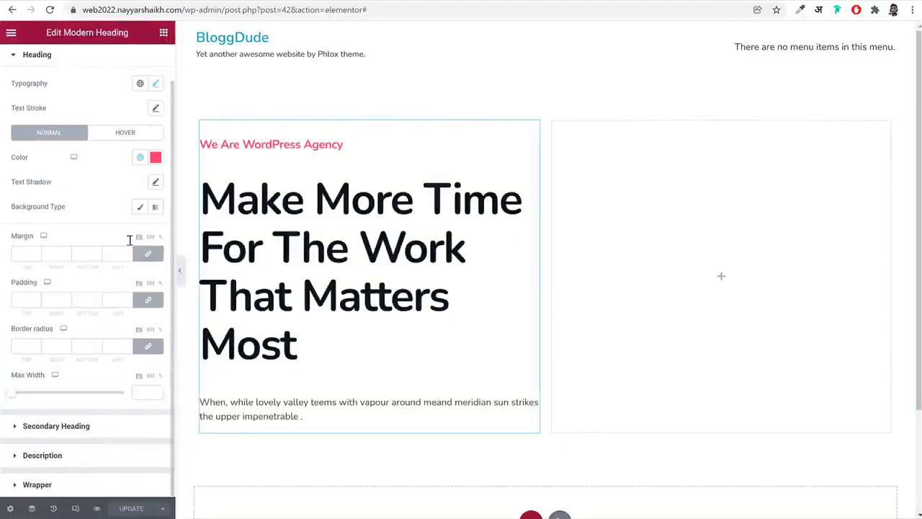
{"action": "left_click", "coordinate": [70, 456]}
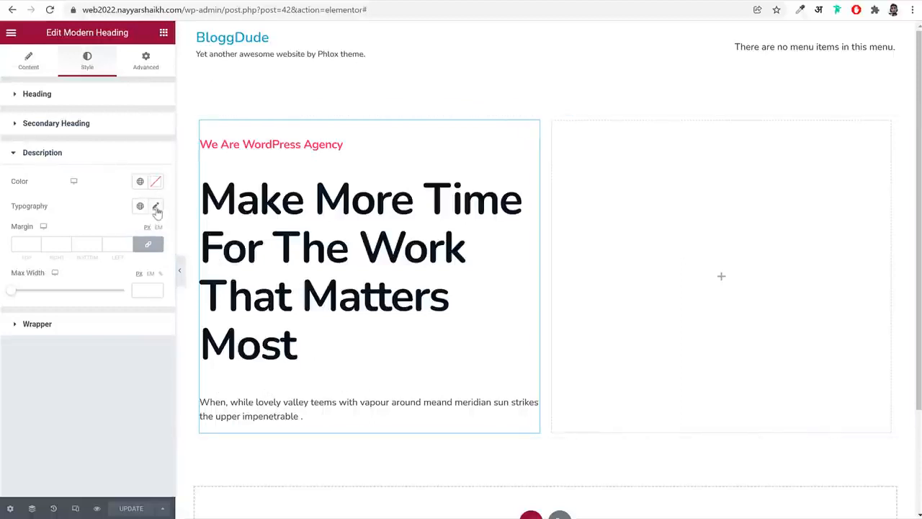
{"action": "left_click", "coordinate": [155, 207]}
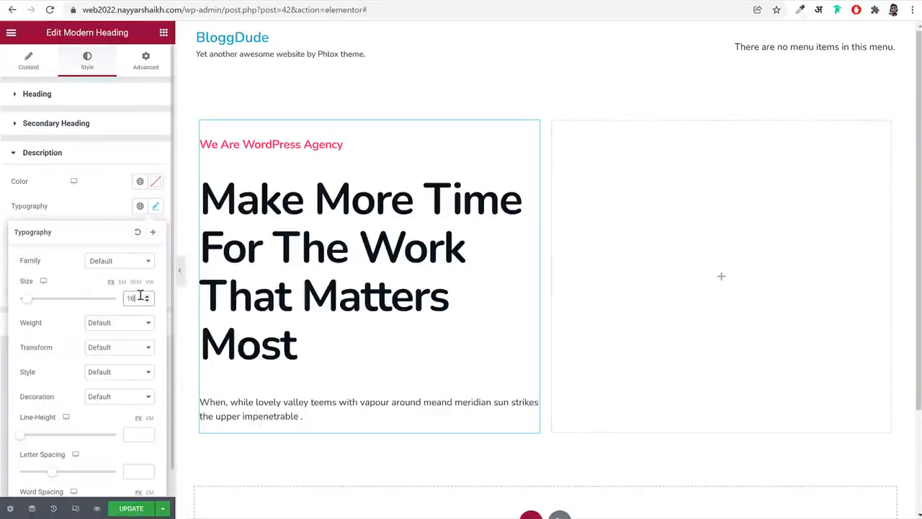
{"action": "left_click", "coordinate": [140, 324]}
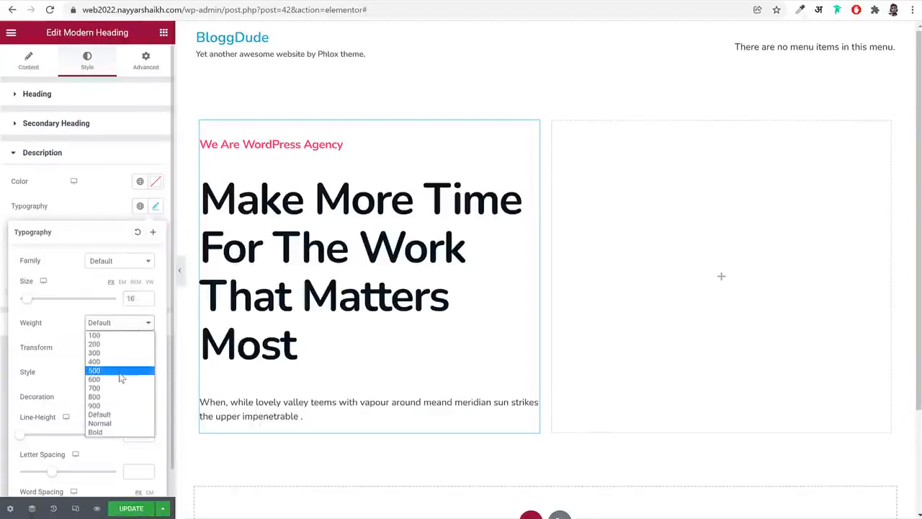
{"action": "left_click", "coordinate": [120, 374]}
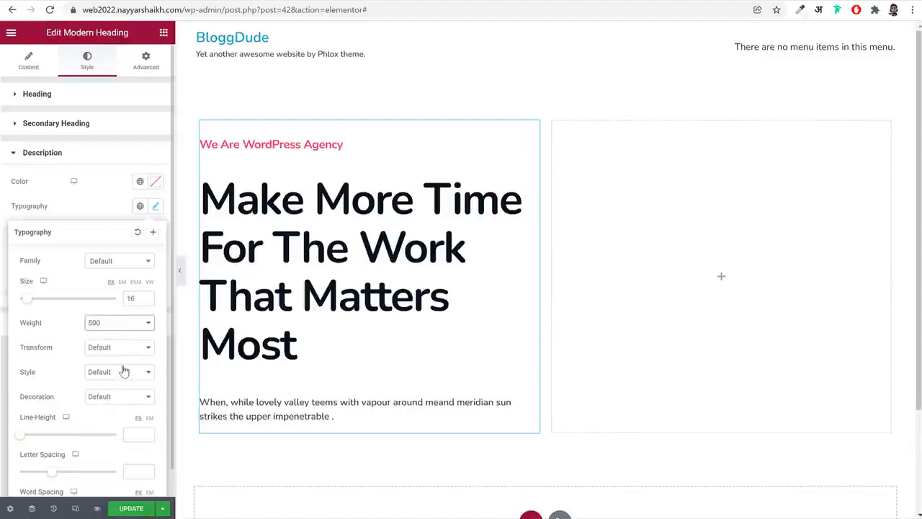
Set the description's line height to 1.5 em
{"action": "left_click", "coordinate": [136, 433]}
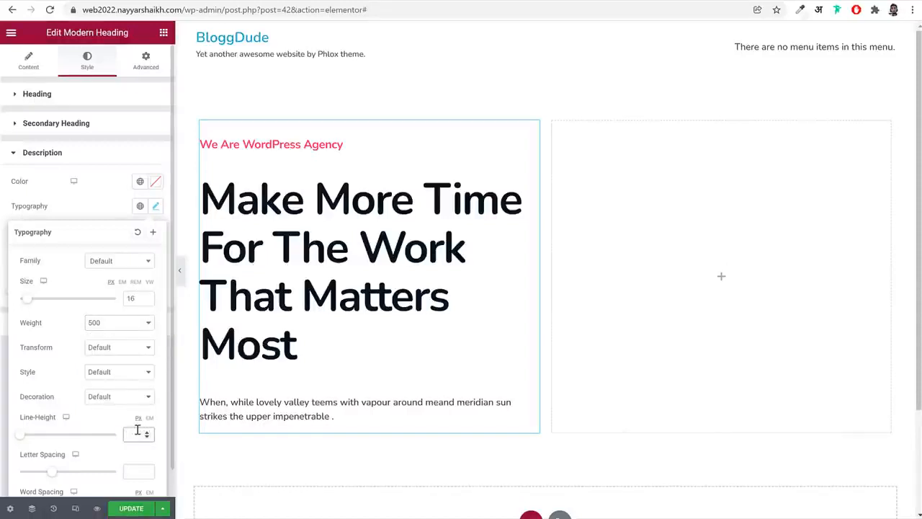
{"action": "left_click", "coordinate": [149, 419]}
{"action": "left_click", "coordinate": [130, 437]}
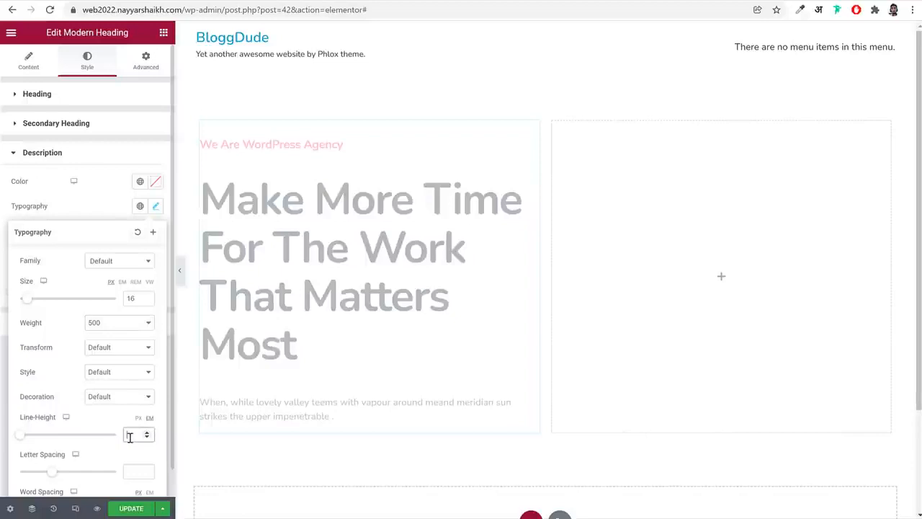
{"action": "type", "text": "1.5"}
Set the description's max width to 440 px and open the heading's wrapper settings
{"action": "left_click", "coordinate": [154, 207]}
{"action": "left_click", "coordinate": [153, 289]}
{"action": "type", "text": "440"}
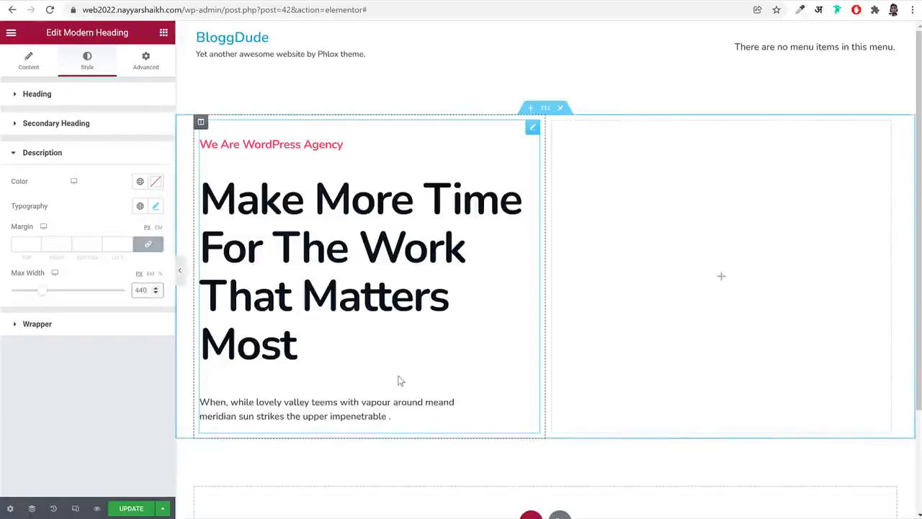
{"action": "left_click", "coordinate": [68, 328]}
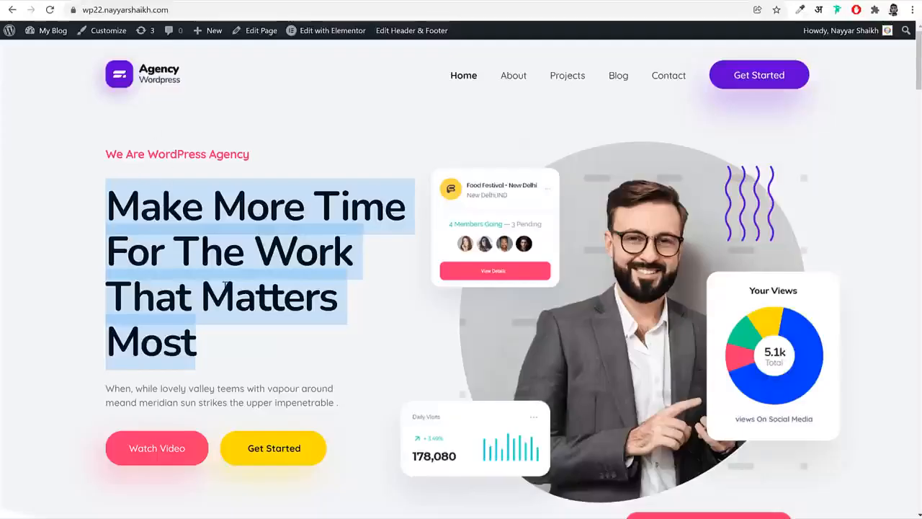
Inspect the hero description on the agency demo page, copy its text color's hex code, and reopen the description style settings in Elementor
{"action": "left_click", "coordinate": [223, 282]}
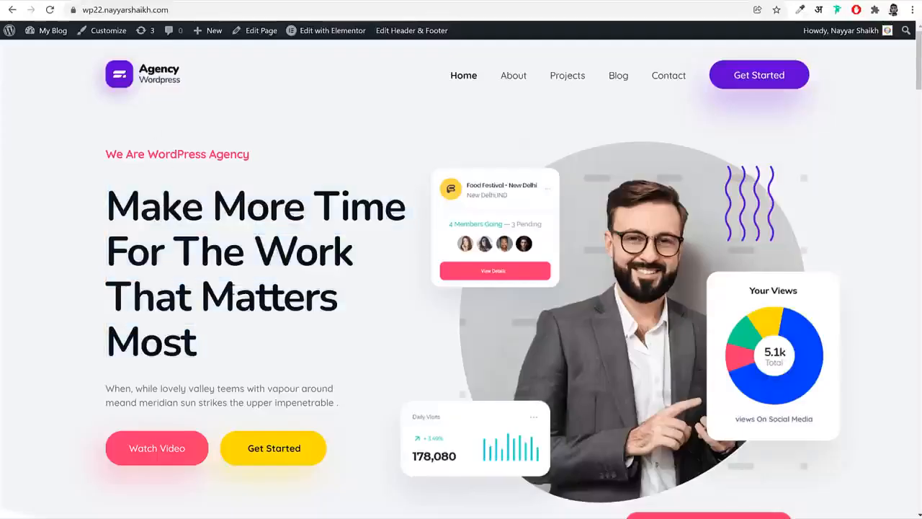
{"action": "triple_click", "coordinate": [219, 389]}
{"action": "right_click", "coordinate": [220, 390]}
{"action": "left_click", "coordinate": [267, 478]}
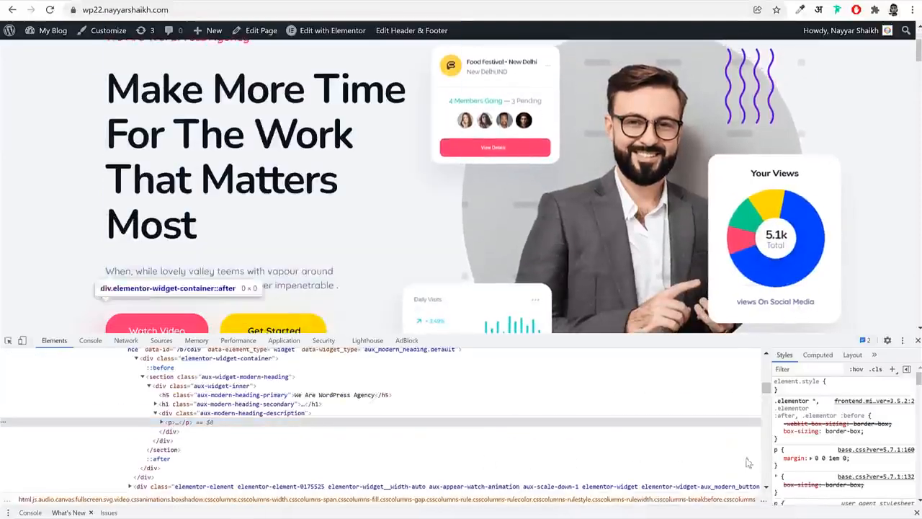
{"action": "scroll", "coordinate": [800, 436], "scroll_direction": "down", "scroll_amount": 5}
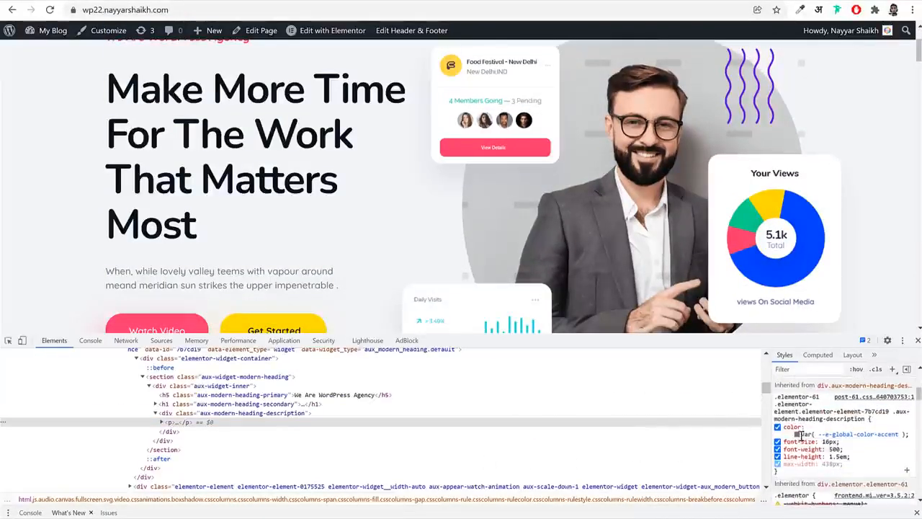
{"action": "left_click", "coordinate": [800, 434]}
{"action": "left_click", "coordinate": [795, 447]}
{"action": "left_click", "coordinate": [798, 435]}
{"action": "double_click", "coordinate": [839, 441]}
{"action": "key", "text": "ctrl+c"}
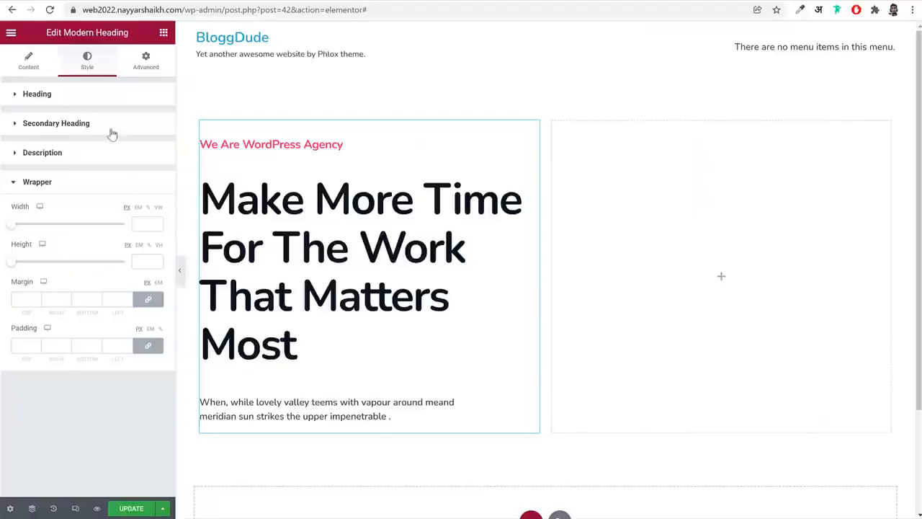
{"action": "left_click", "coordinate": [101, 152]}
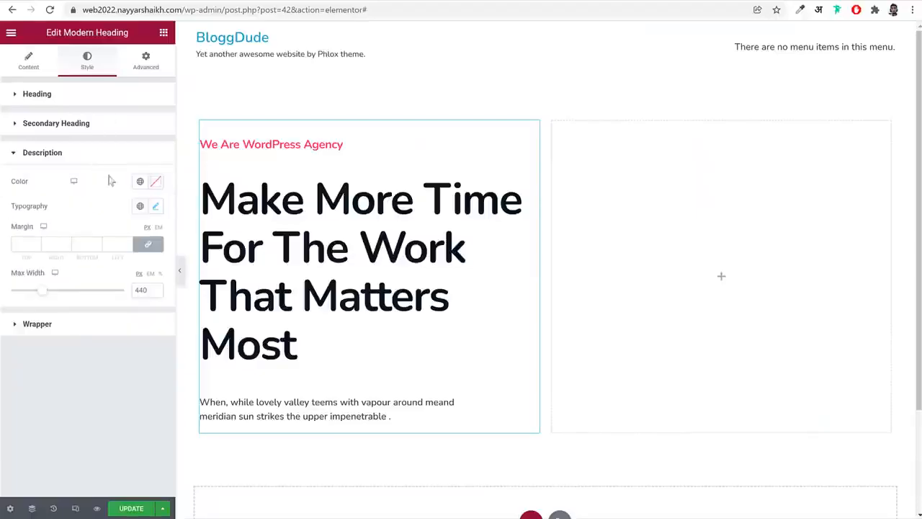
Set the hero description's text color to #70798b and save it as a new global color named Grey
{"action": "left_click", "coordinate": [155, 183]}
{"action": "key", "text": "ctrl+v"}
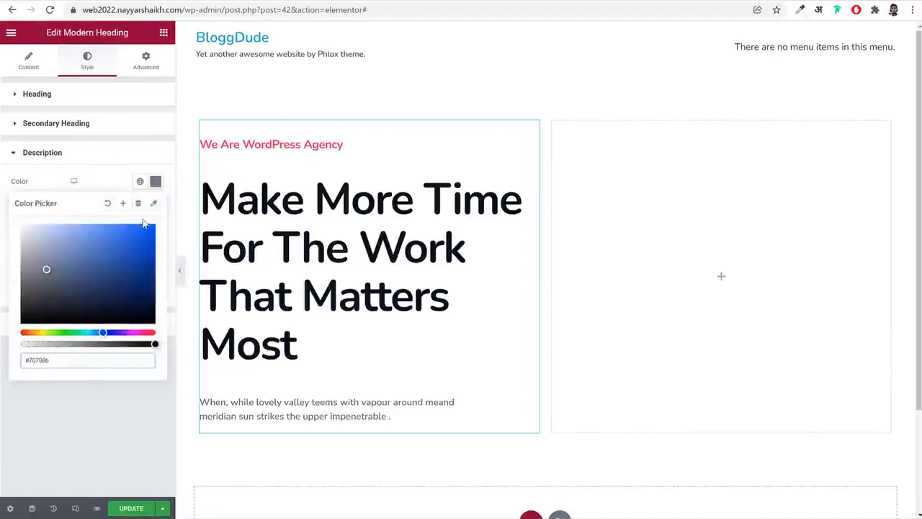
{"action": "left_click", "coordinate": [123, 204]}
{"action": "triple_click", "coordinate": [430, 271]}
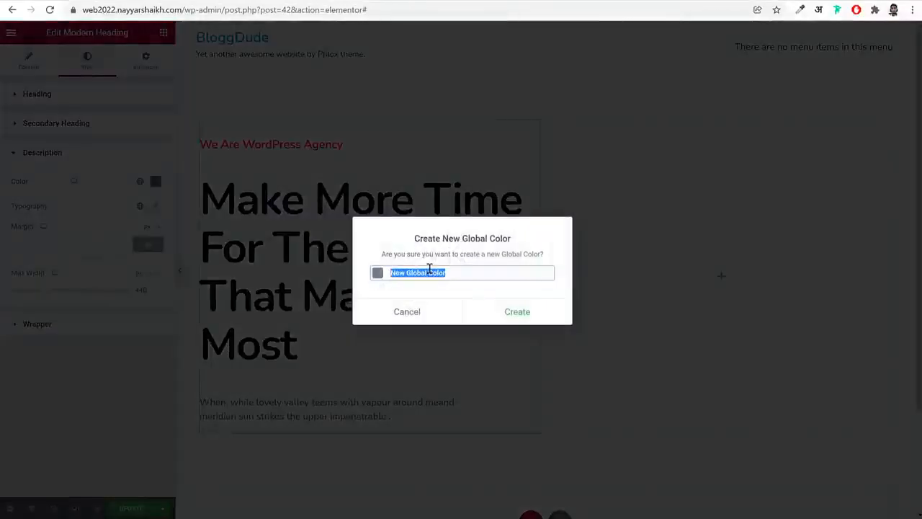
{"action": "type", "text": "Grey"}
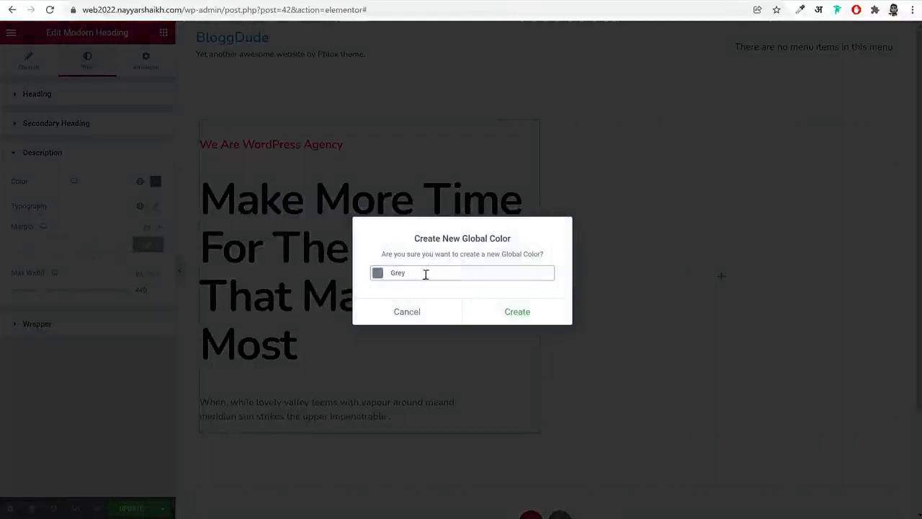
{"action": "left_click", "coordinate": [485, 315]}
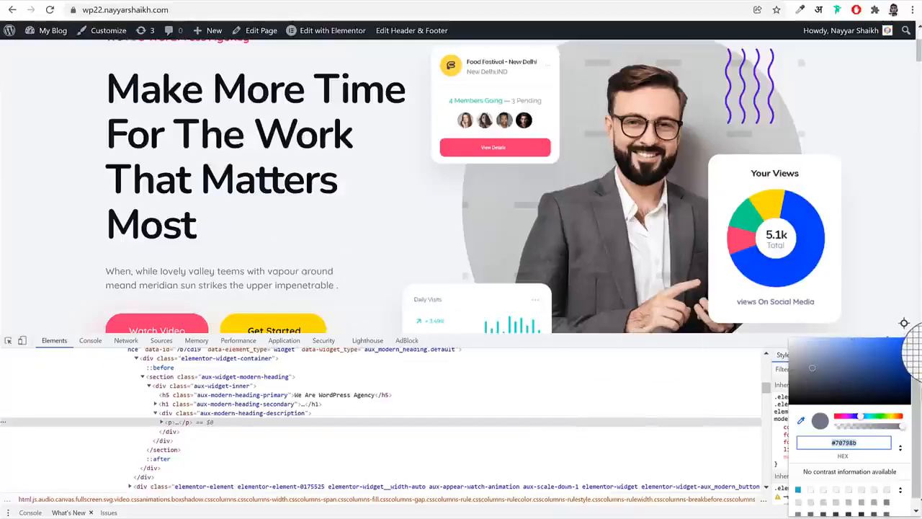
Close the developer inspector on the agency demo page, reload the page and return to the Elementor editor
{"action": "key", "text": "Escape"}
{"action": "left_click", "coordinate": [918, 340]}
{"action": "scroll", "coordinate": [461, 216], "scroll_direction": "up", "scroll_amount": 2}
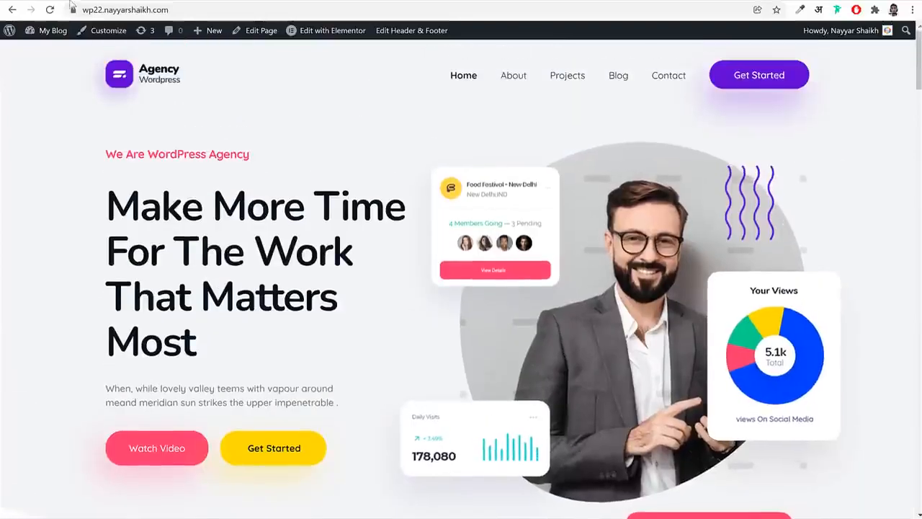
{"action": "key", "text": "F5"}
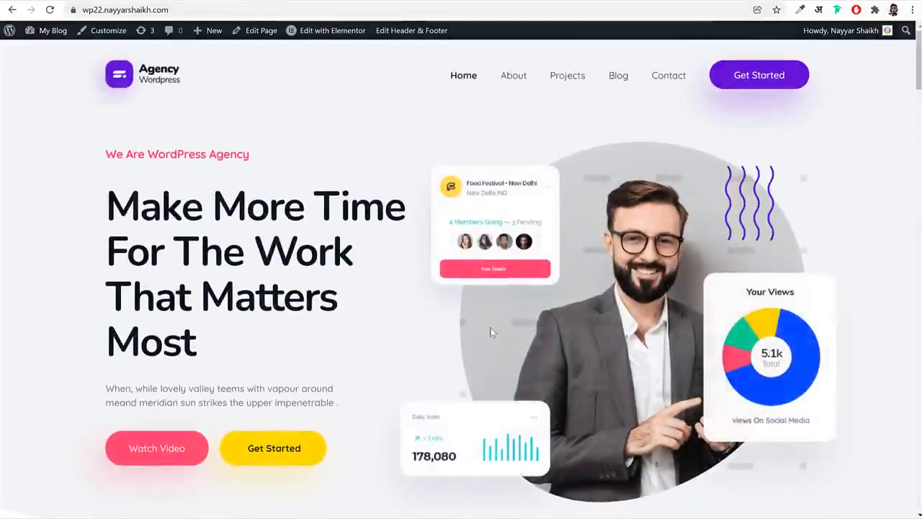
{"action": "left_click", "coordinate": [217, 1]}
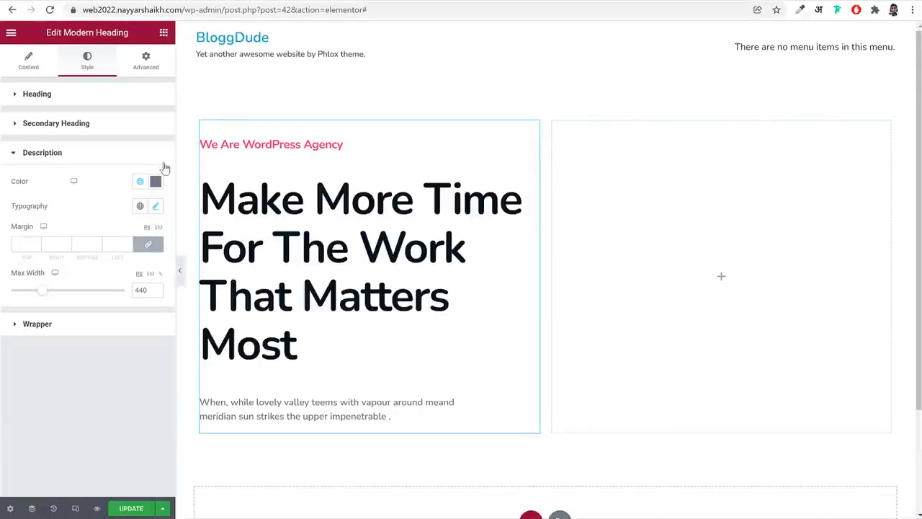
Search the widgets for "but" and add a Phlox Modern Button below the hero description
{"action": "left_click", "coordinate": [162, 35]}
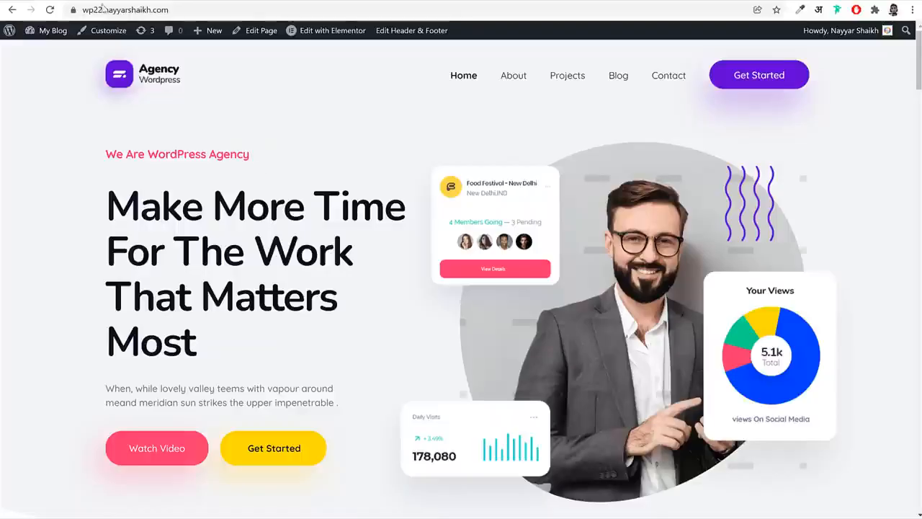
{"action": "scroll", "coordinate": [165, 432], "scroll_direction": "down", "scroll_amount": 2}
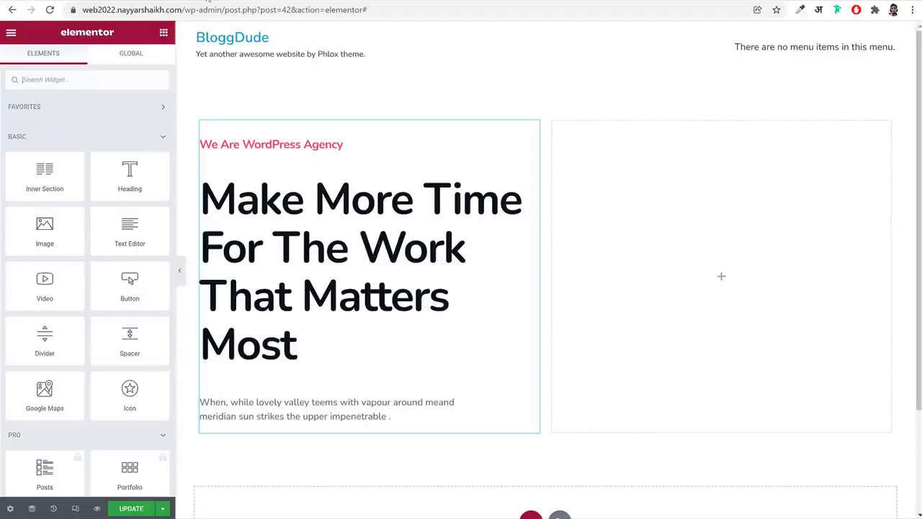
{"action": "type", "text": "butt"}
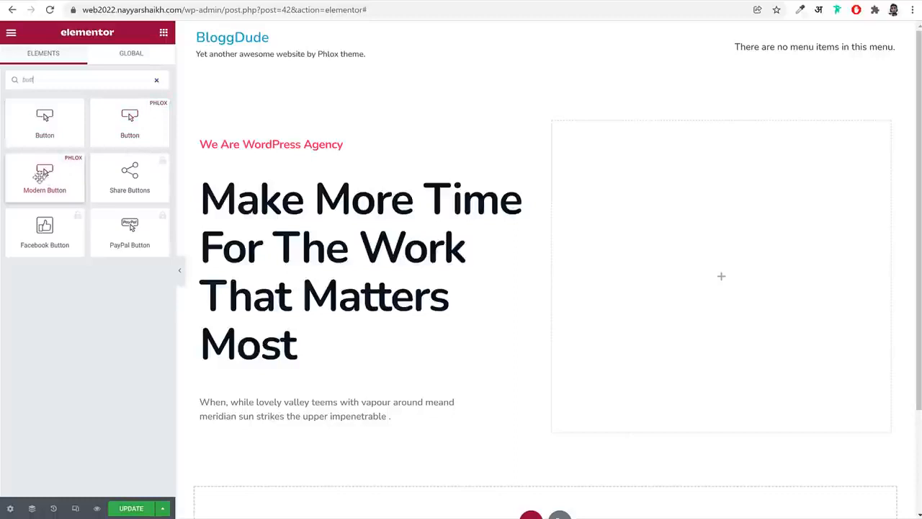
{"action": "left_click_drag", "start_coordinate": [46, 171], "coordinate": [284, 422]}
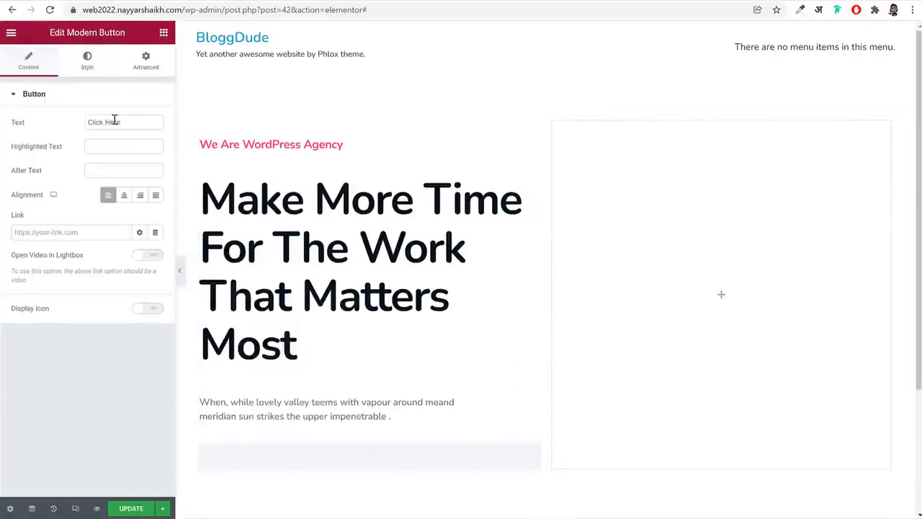
Change the Modern Button's text to "Watch Video", matching the first hero button on the demo page
{"action": "triple_click", "coordinate": [136, 122]}
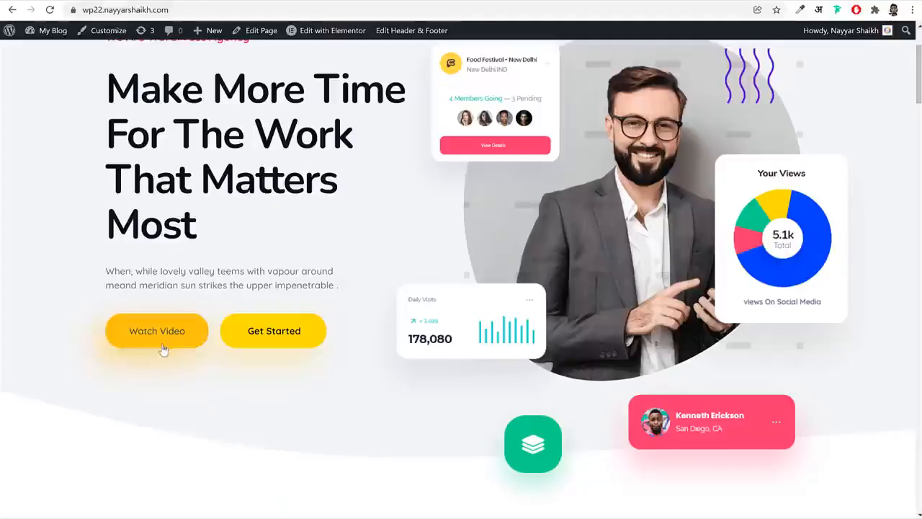
{"action": "scroll", "coordinate": [281, 346], "scroll_direction": "up", "scroll_amount": 3}
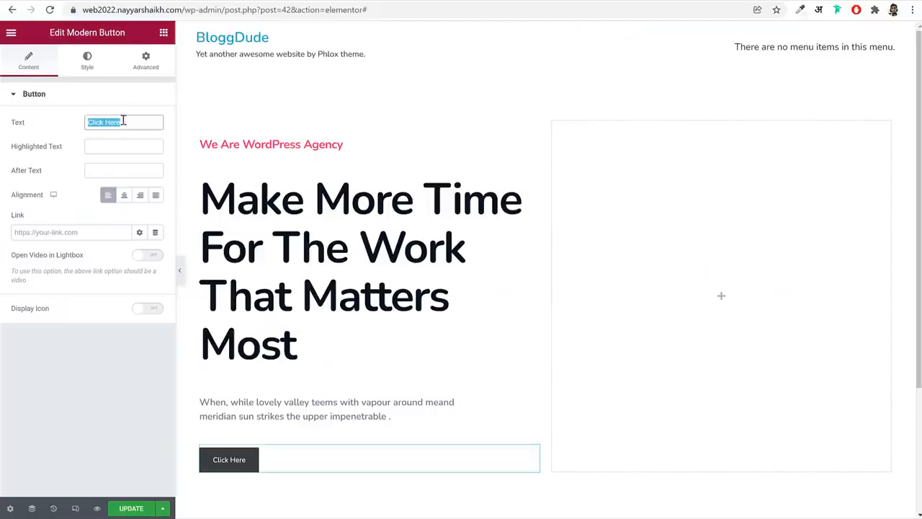
{"action": "type", "text": "Watch Video"}
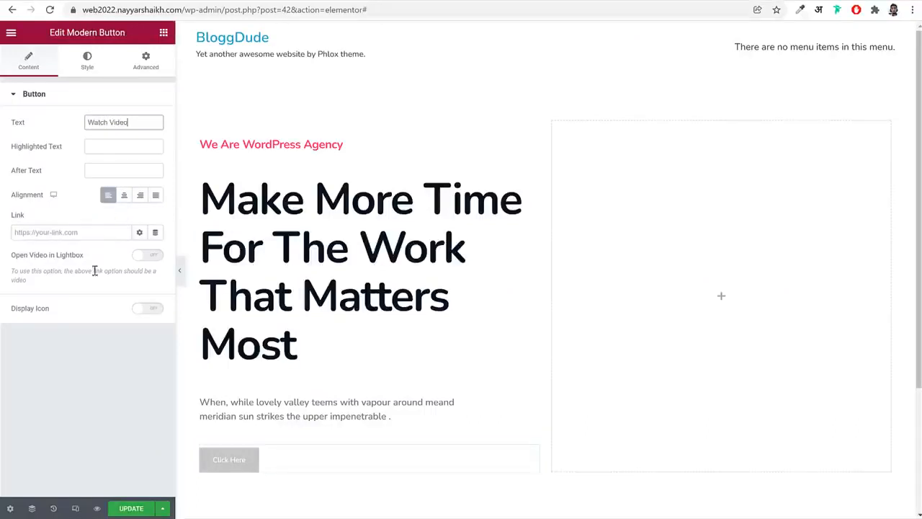
Copy the link address of the first popular upload on the YouTube channel page and return to Elementor
{"action": "left_click", "coordinate": [86, 234]}
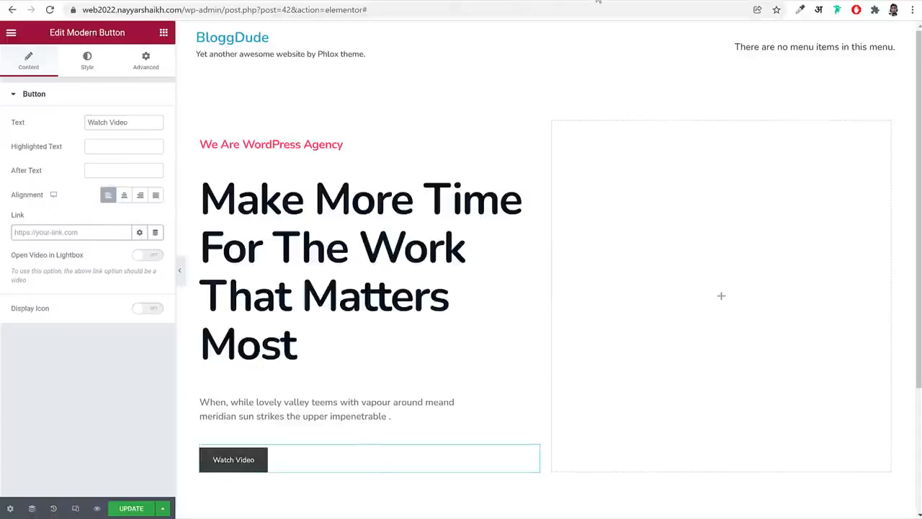
{"action": "left_click", "coordinate": [598, 1]}
{"action": "scroll", "coordinate": [562, 194], "scroll_direction": "down", "scroll_amount": 3}
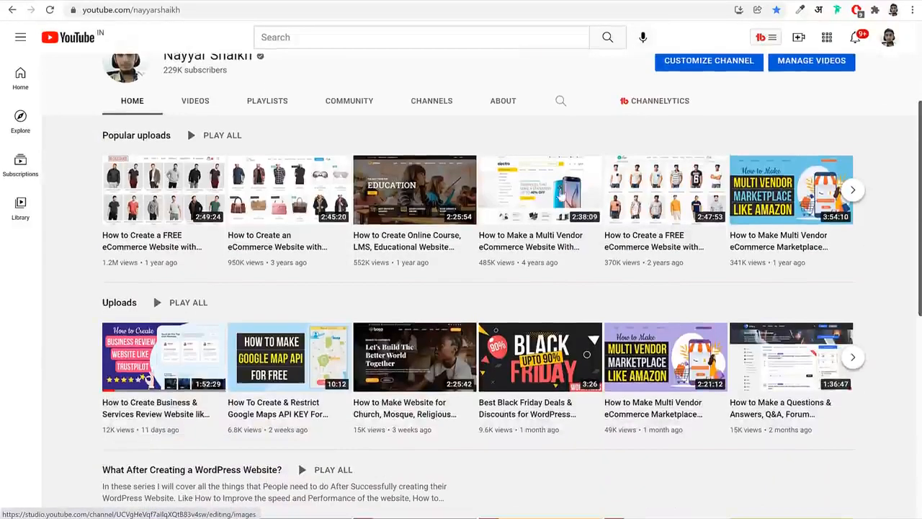
{"action": "right_click", "coordinate": [169, 187]}
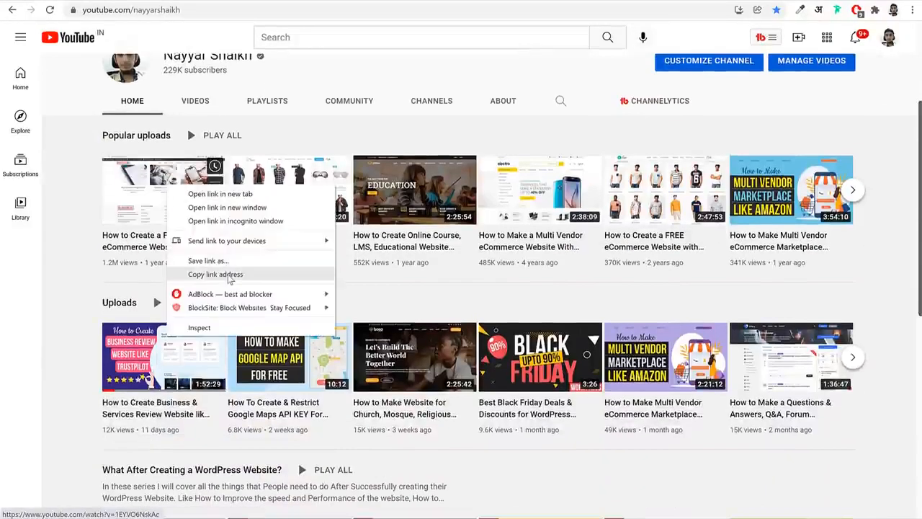
{"action": "left_click", "coordinate": [229, 276]}
{"action": "left_click", "coordinate": [186, 3]}
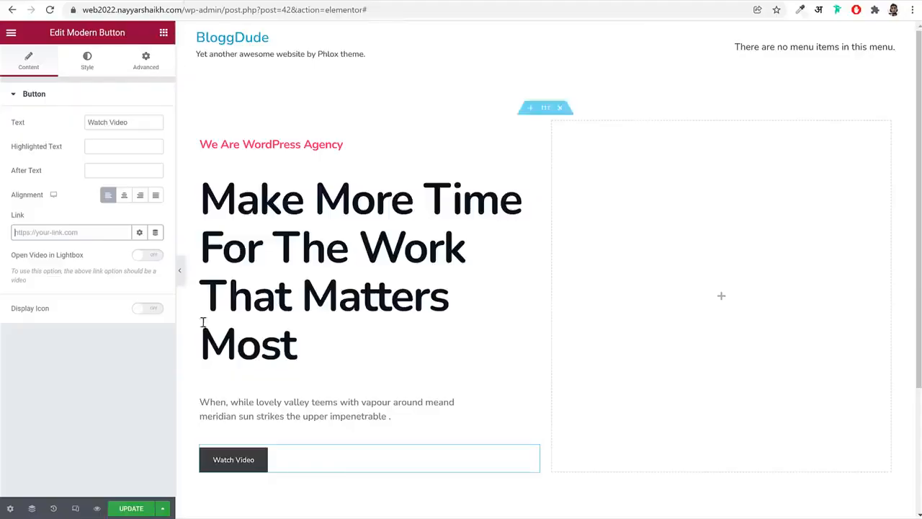
Paste the YouTube video address as the Watch Video button's link and enable Open Video in Lightbox
{"action": "left_click", "coordinate": [75, 231]}
{"action": "key", "text": "ctrl+v"}
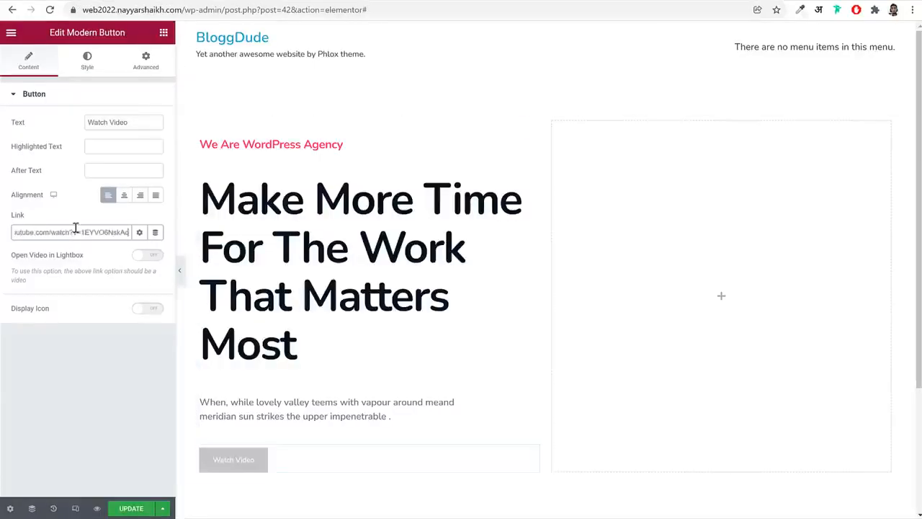
{"action": "left_click", "coordinate": [147, 255]}
{"action": "left_click_drag", "start_coordinate": [39, 255], "coordinate": [96, 260]}
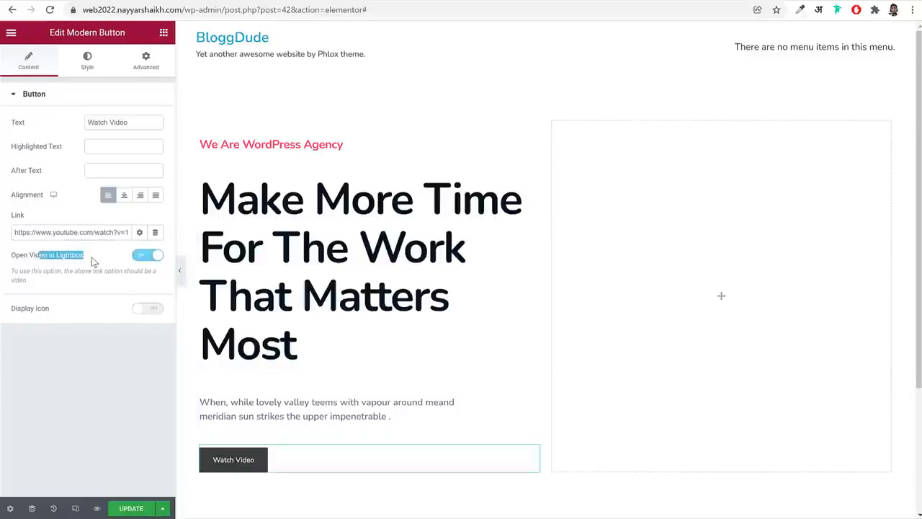
Give the Watch Video button's normal state a classic background in the pink global color
{"action": "left_click", "coordinate": [88, 60]}
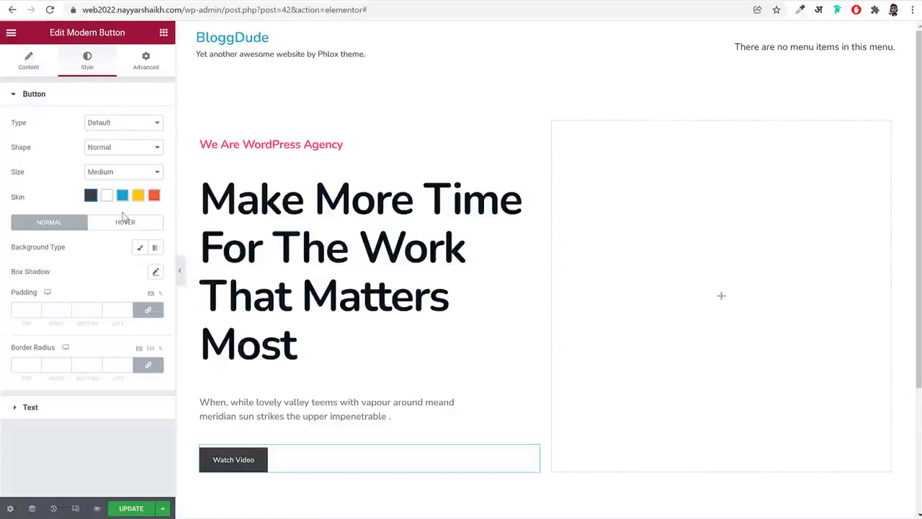
{"action": "scroll", "coordinate": [410, 180], "scroll_direction": "down", "scroll_amount": 3}
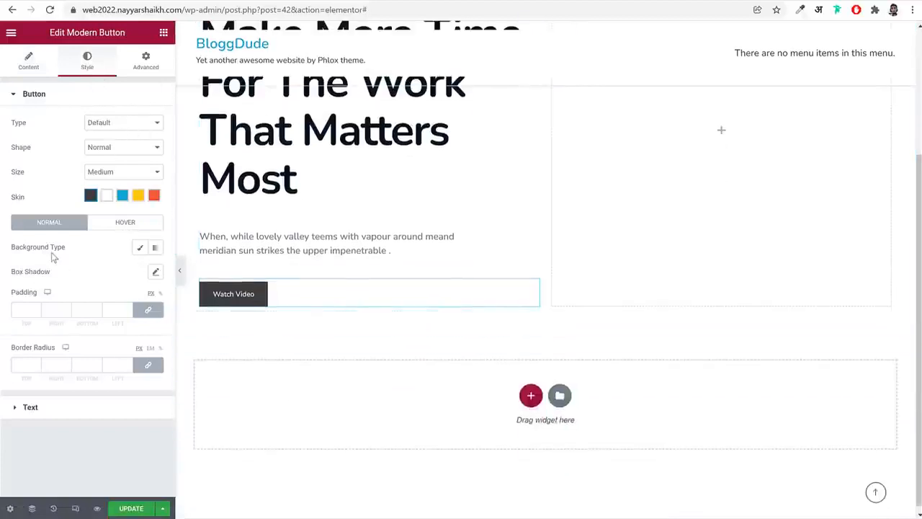
{"action": "left_click_drag", "start_coordinate": [32, 252], "coordinate": [62, 259]}
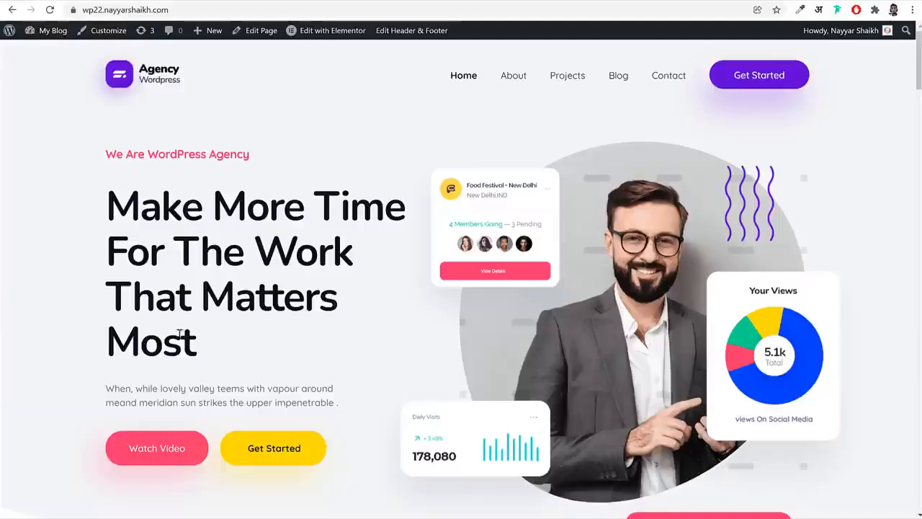
{"action": "scroll", "coordinate": [157, 439], "scroll_direction": "down", "scroll_amount": 4}
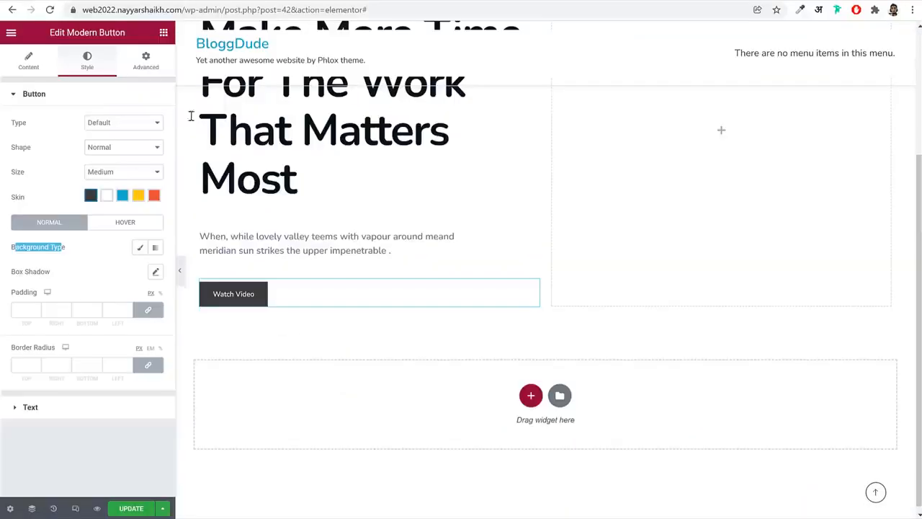
{"action": "left_click", "coordinate": [139, 247]}
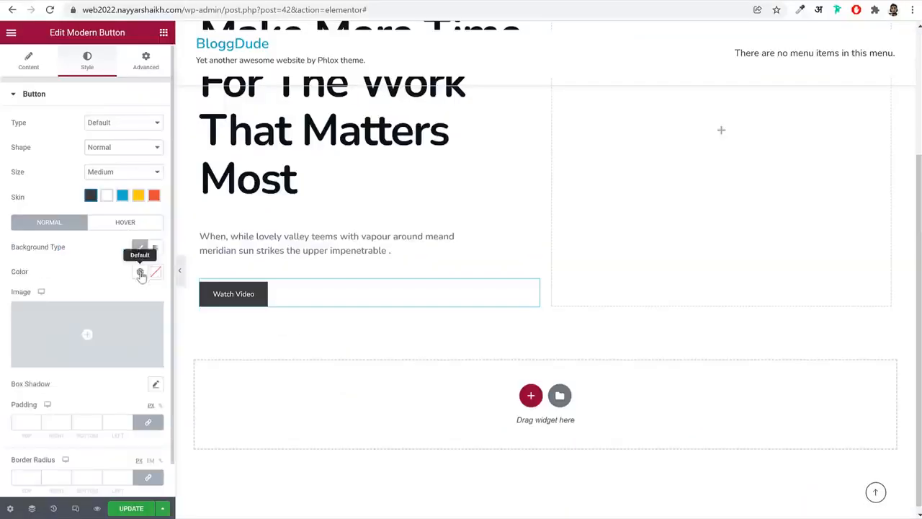
{"action": "left_click", "coordinate": [141, 273]}
{"action": "left_click", "coordinate": [65, 428]}
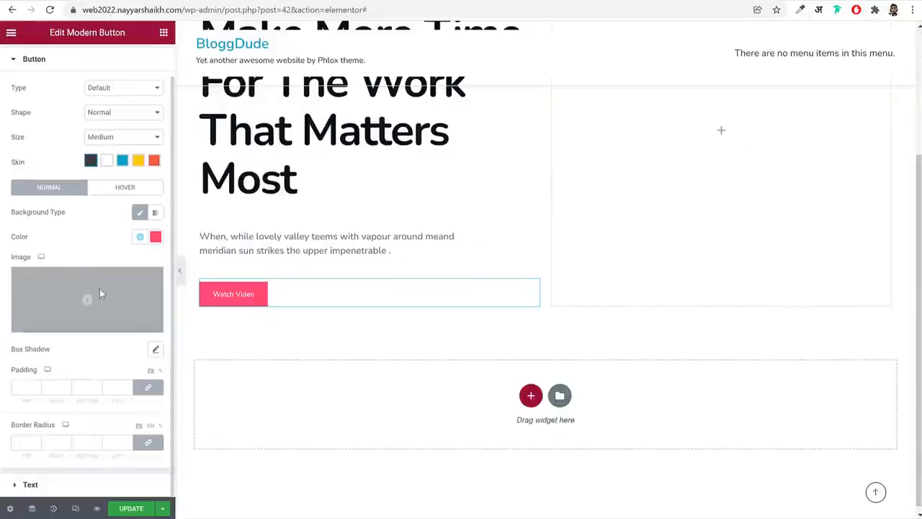
Enable the Watch Video button's box shadow and copy the hex code #FD346E from its background color
{"action": "left_click", "coordinate": [153, 351]}
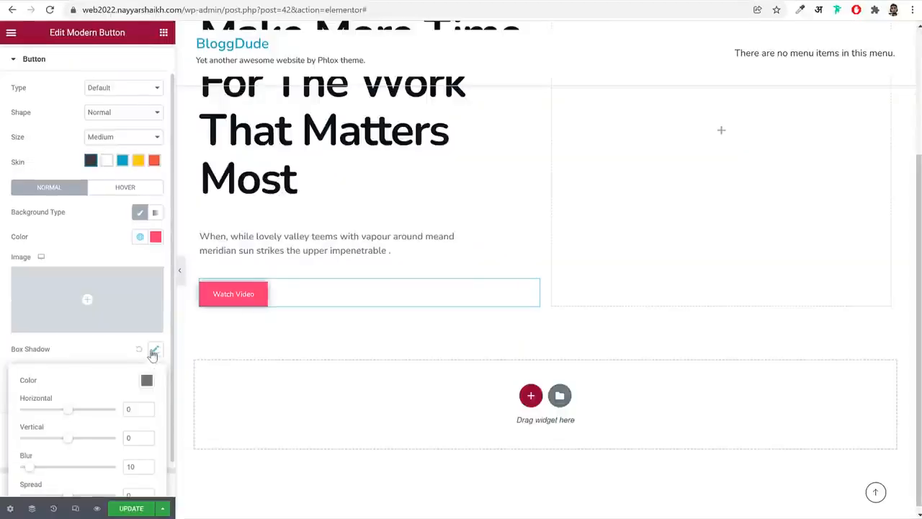
{"action": "scroll", "coordinate": [121, 334], "scroll_direction": "down", "scroll_amount": 1}
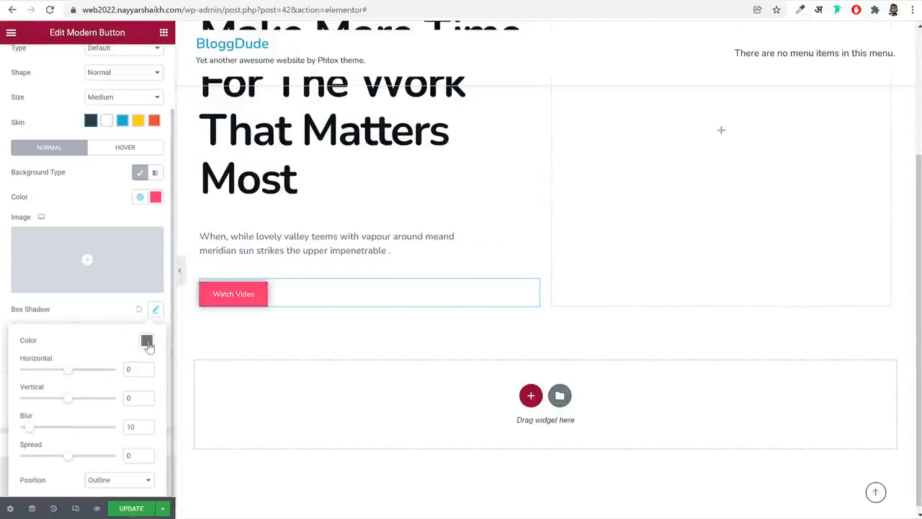
{"action": "left_click", "coordinate": [147, 345]}
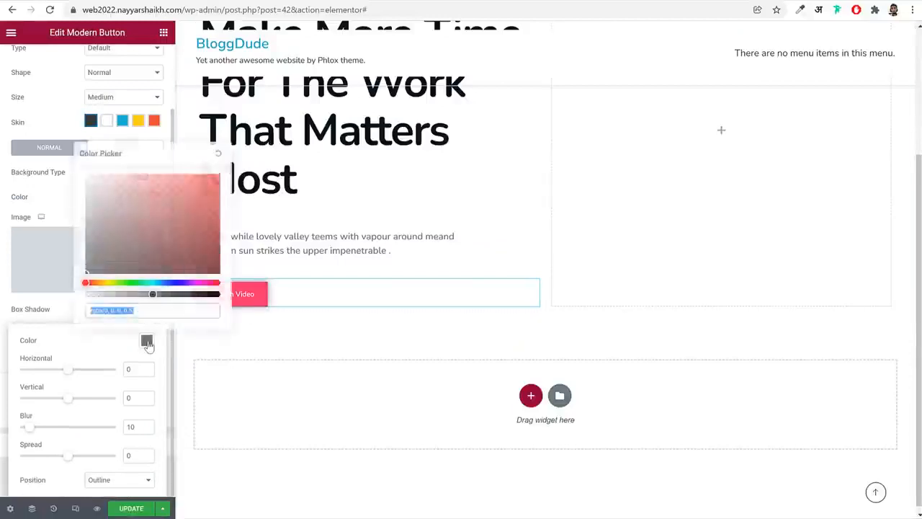
{"action": "left_click", "coordinate": [62, 206]}
{"action": "left_click", "coordinate": [159, 201]}
{"action": "left_click", "coordinate": [65, 413]}
{"action": "key", "text": "ctrl+a"}
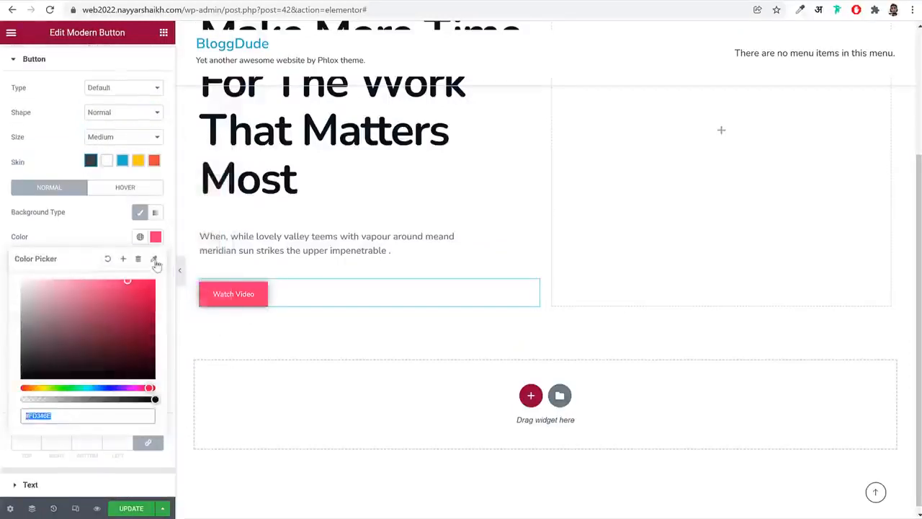
{"action": "left_click", "coordinate": [159, 237]}
{"action": "left_click", "coordinate": [155, 237]}
Set the button's box shadow color to #FD346E and lower its opacity to give #FD346EA8
{"action": "left_click", "coordinate": [154, 352]}
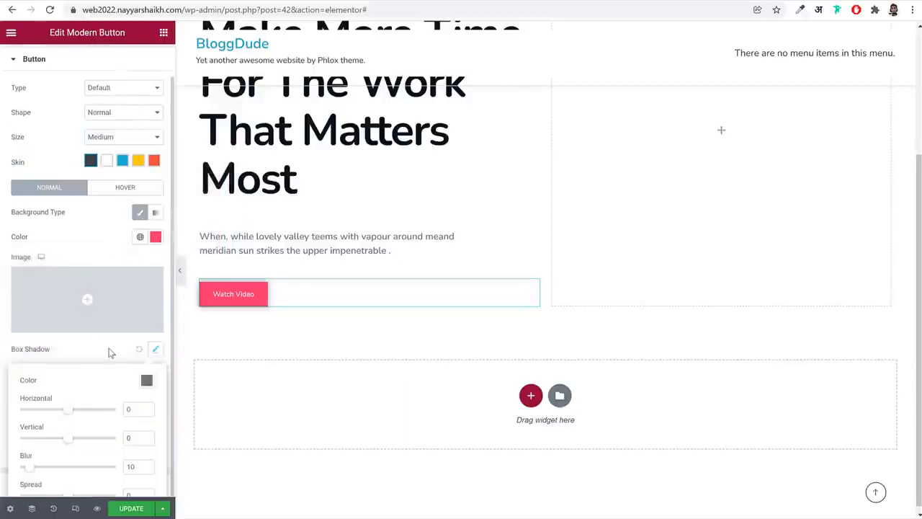
{"action": "scroll", "coordinate": [113, 353], "scroll_direction": "down", "scroll_amount": 1}
{"action": "left_click", "coordinate": [147, 343]}
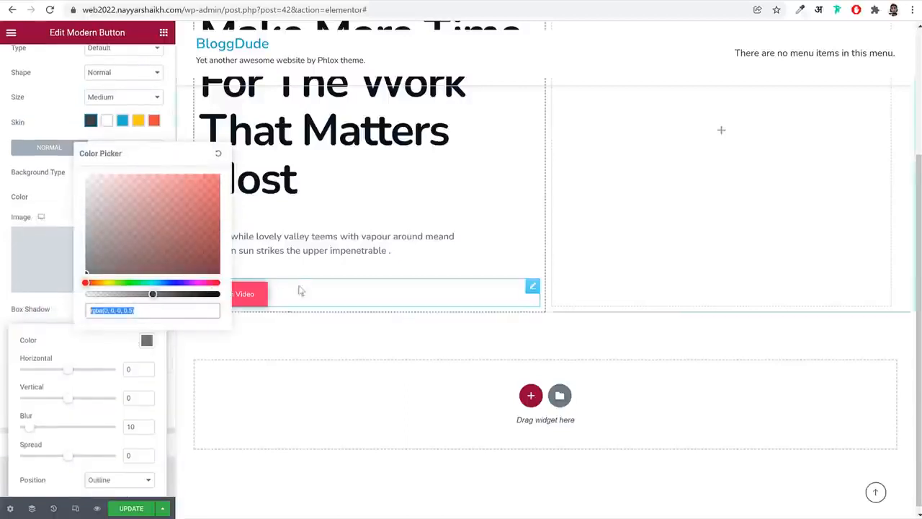
{"action": "key", "text": "ctrl+v"}
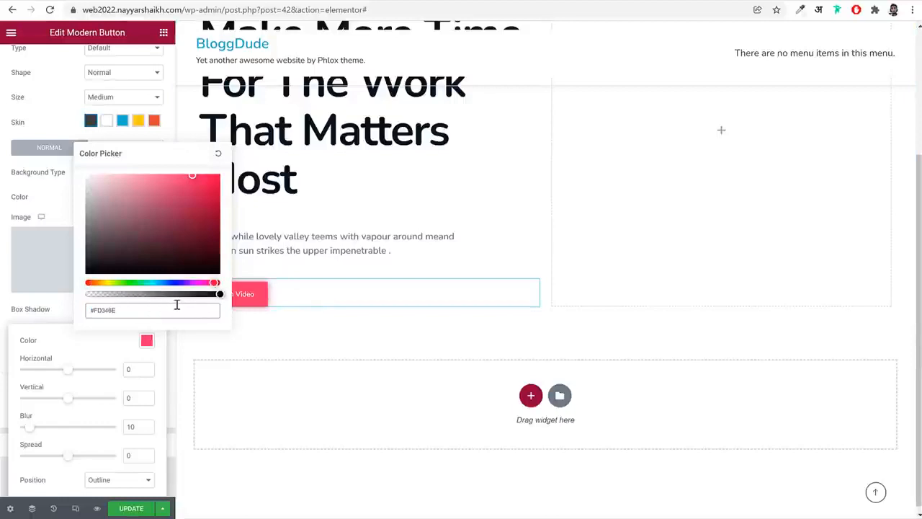
{"action": "left_click_drag", "start_coordinate": [216, 293], "coordinate": [173, 296]}
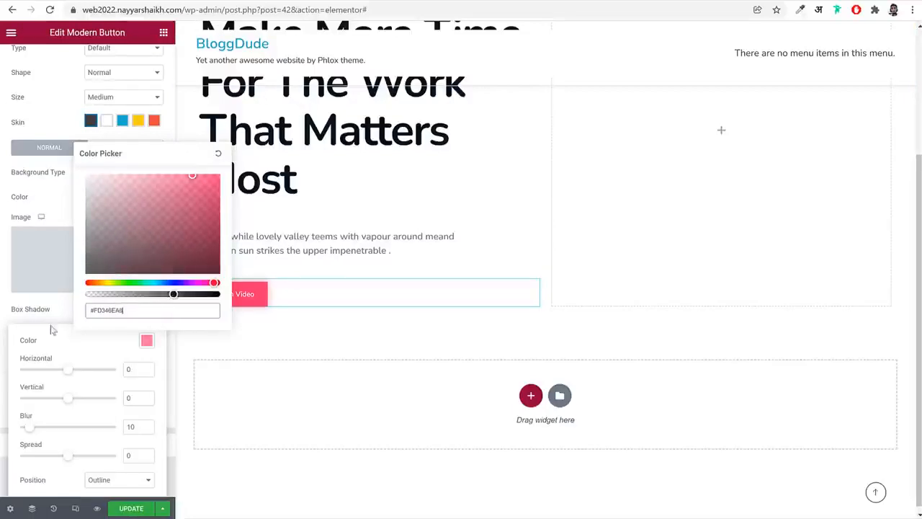
{"action": "left_click", "coordinate": [148, 345]}
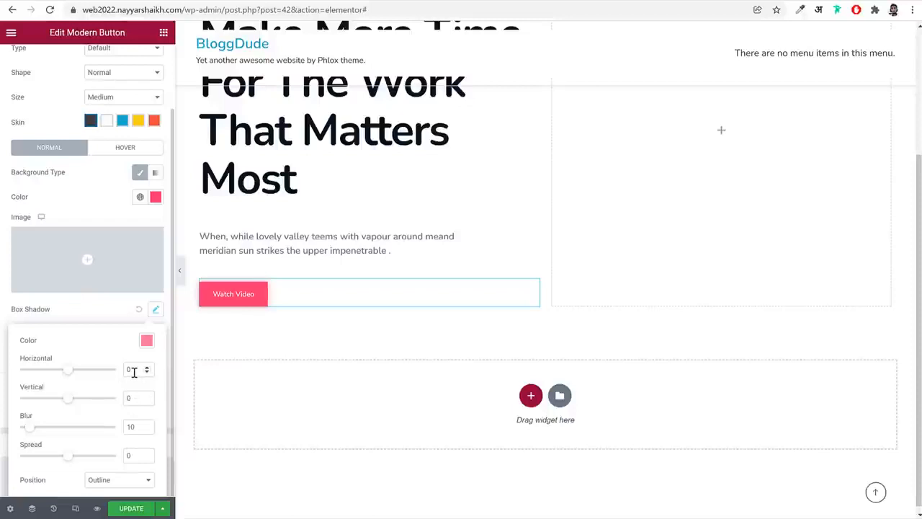
Set the Watch Video button's box shadow to horizontal -15, vertical 20 and blur 50, and preview the page without the editing panel
{"action": "double_click", "coordinate": [133, 371]}
{"action": "type", "text": "-15"}
{"action": "key", "text": "Tab"}
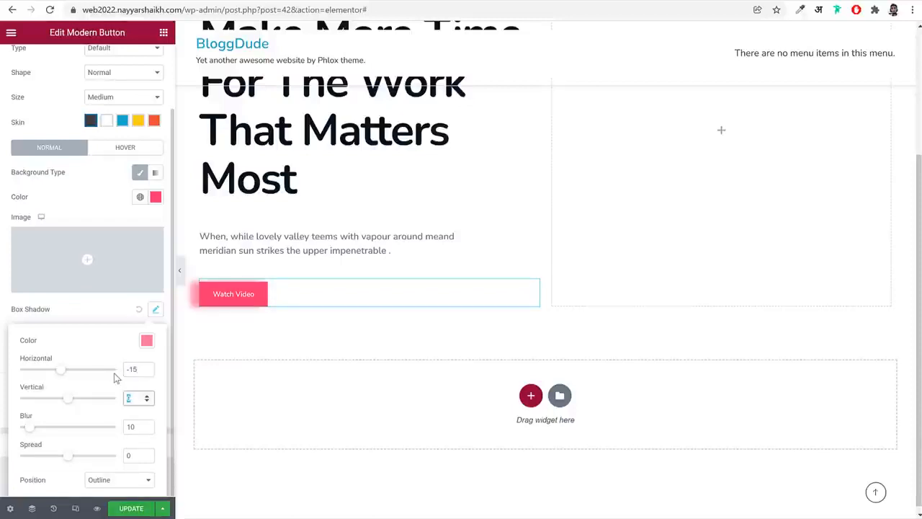
{"action": "type", "text": "20"}
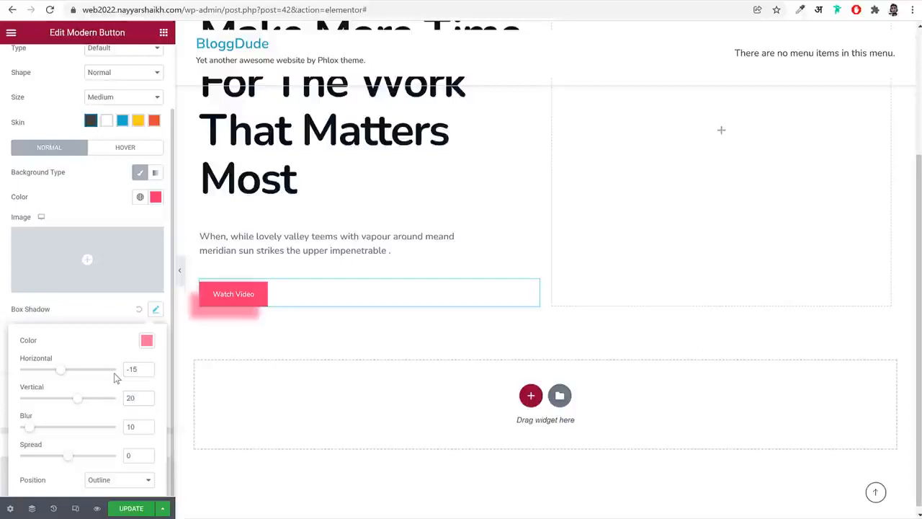
{"action": "key", "text": "Tab"}
{"action": "type", "text": "50"}
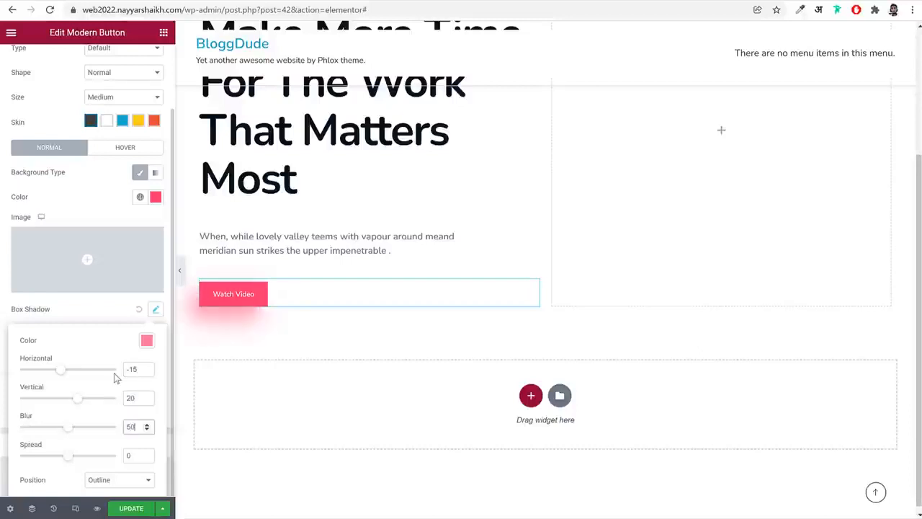
{"action": "left_click", "coordinate": [180, 272]}
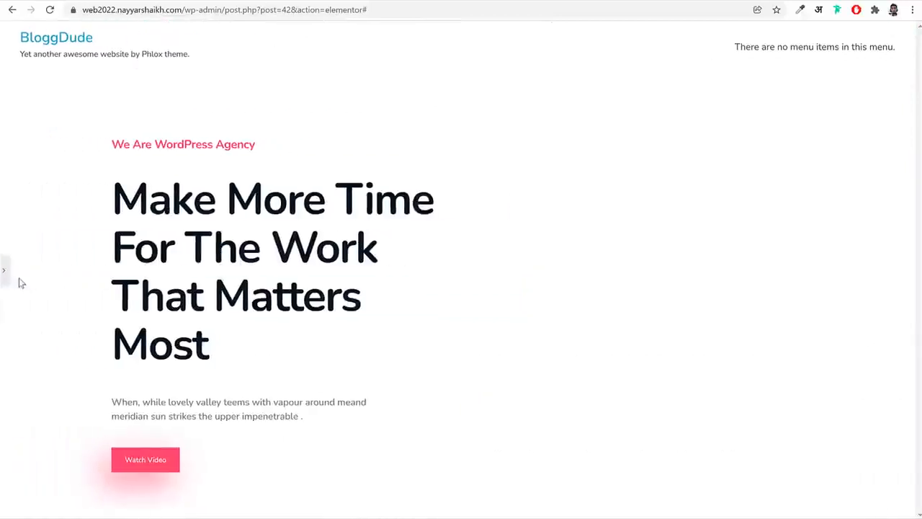
{"action": "left_click", "coordinate": [6, 272]}
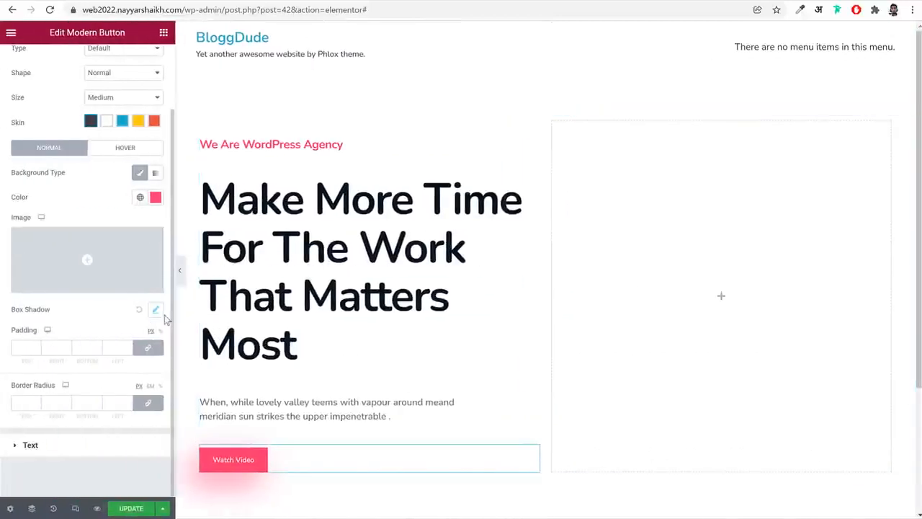
Lower the opacity of the button's box shadow color to give #FD346E70 and preview the result without the editing panel
{"action": "left_click", "coordinate": [155, 310]}
{"action": "left_click", "coordinate": [147, 342]}
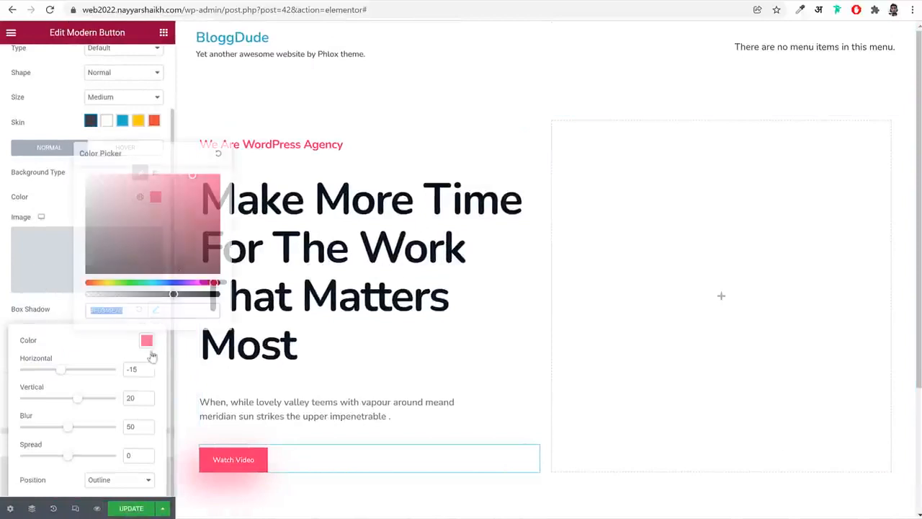
{"action": "left_click_drag", "start_coordinate": [170, 296], "coordinate": [144, 294]}
{"action": "left_click", "coordinate": [190, 365]}
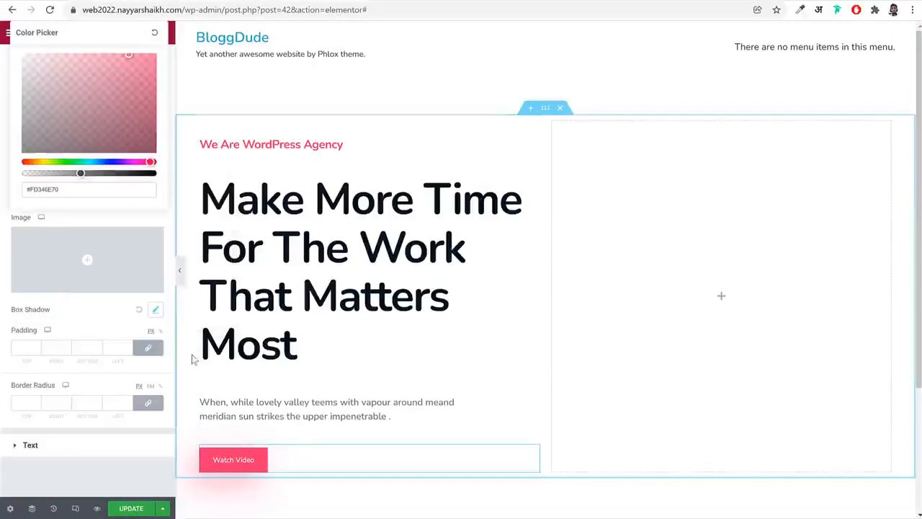
{"action": "left_click", "coordinate": [181, 274]}
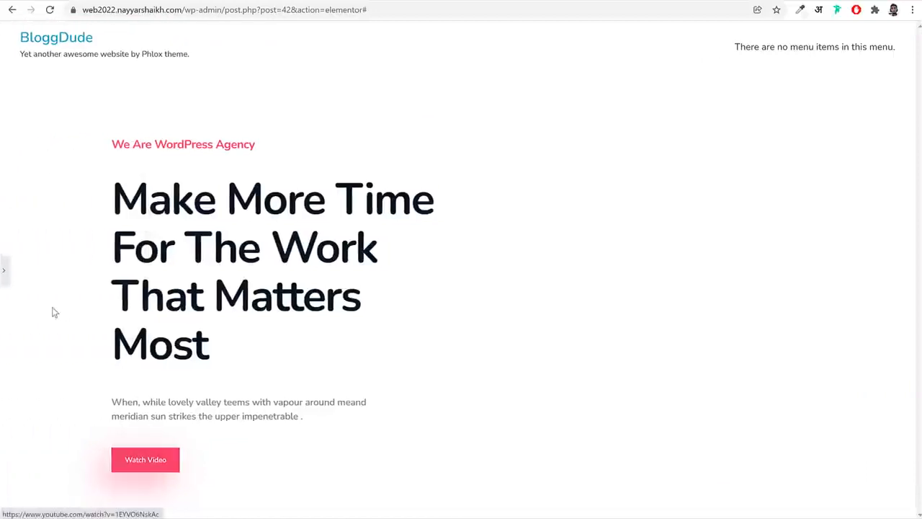
{"action": "left_click", "coordinate": [4, 271]}
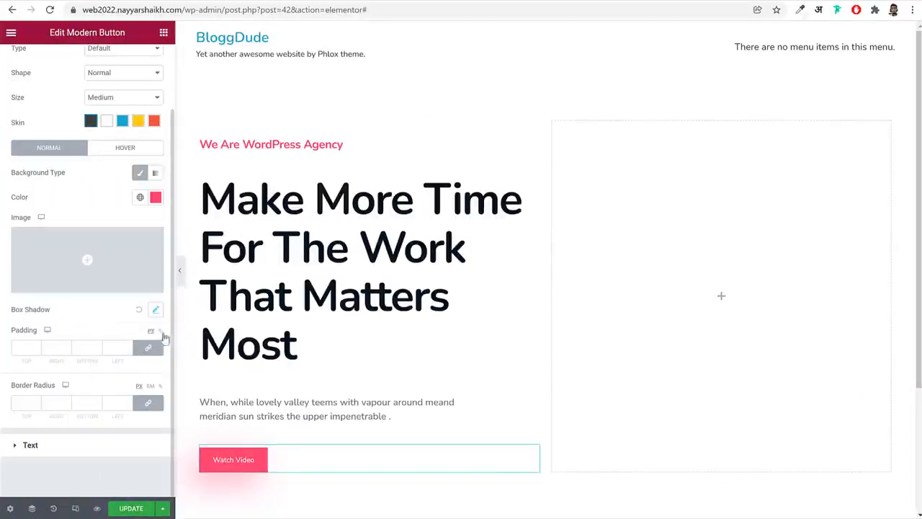
Give the button unlinked padding of 18 px top and bottom and 40 px right and left, with a 30 px border radius
{"action": "left_click", "coordinate": [149, 347]}
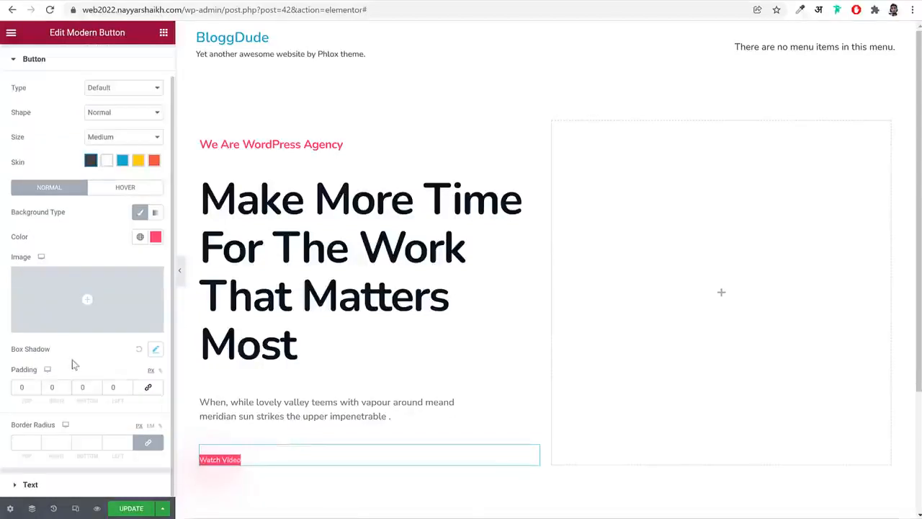
{"action": "double_click", "coordinate": [14, 387]}
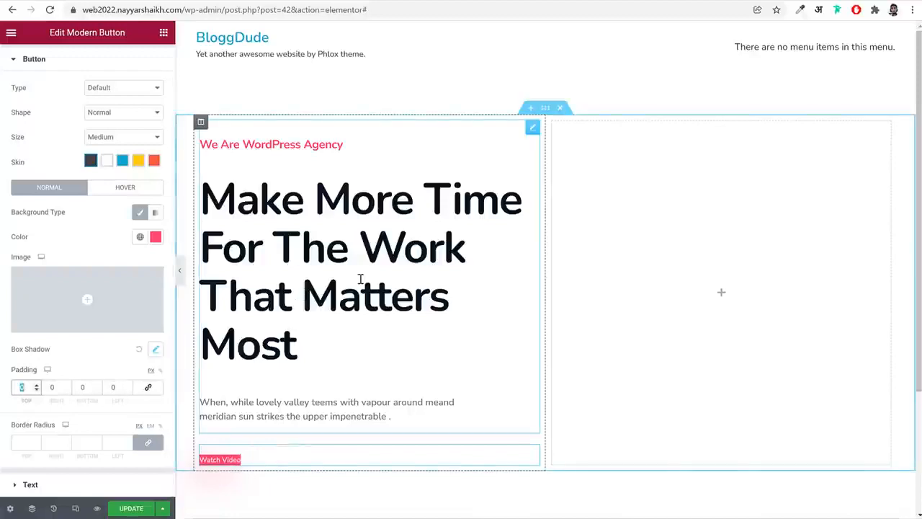
{"action": "type", "text": "18"}
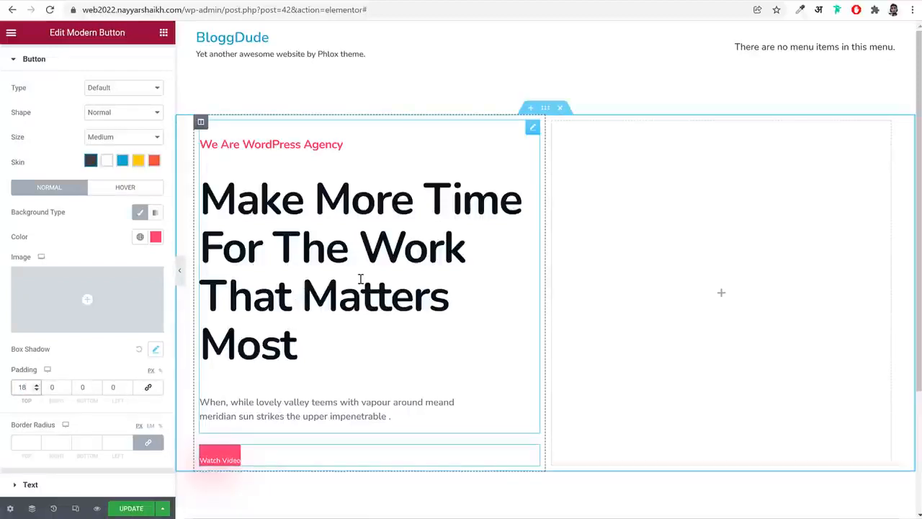
{"action": "key", "text": "Tab"}
{"action": "type", "text": "40"}
{"action": "key", "text": "Tab"}
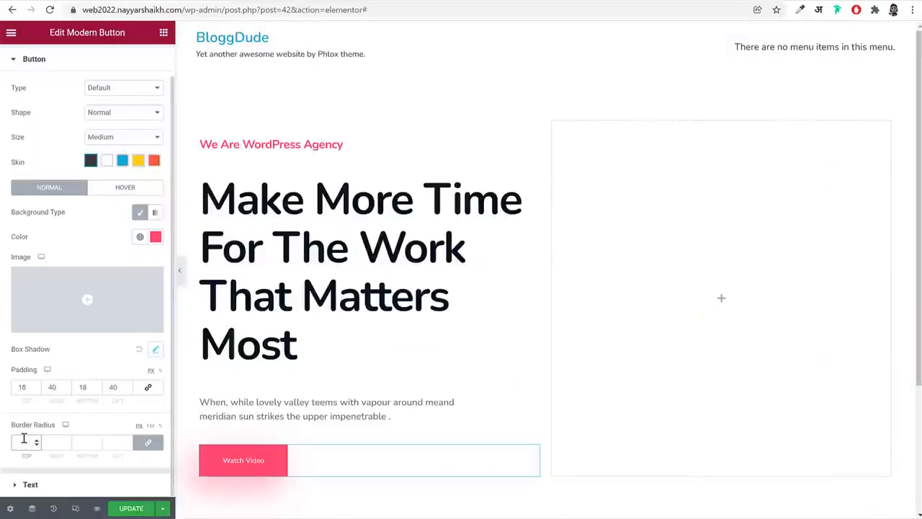
{"action": "type", "text": "30"}
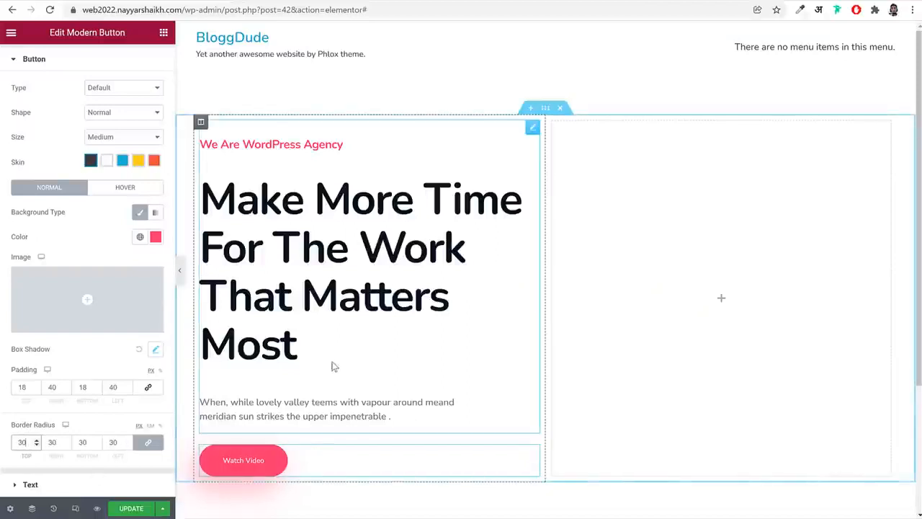
Set the button text's typography to size 16 px, weight 500 and line height 1.5 em
{"action": "left_click", "coordinate": [91, 484]}
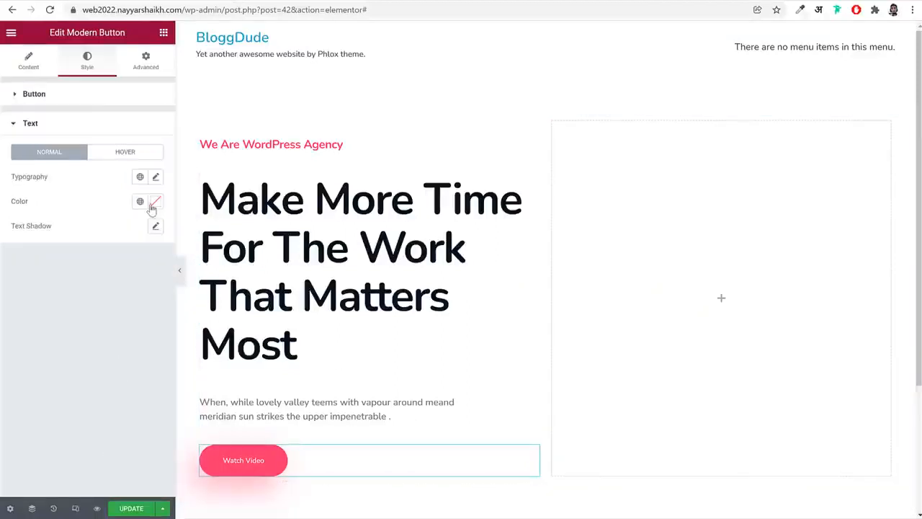
{"action": "left_click", "coordinate": [156, 178]}
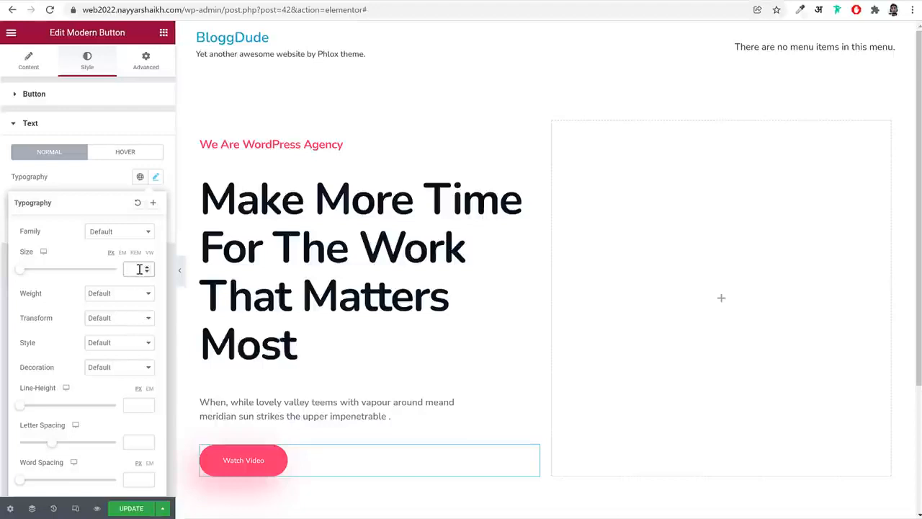
{"action": "type", "text": "16"}
{"action": "left_click", "coordinate": [128, 295]}
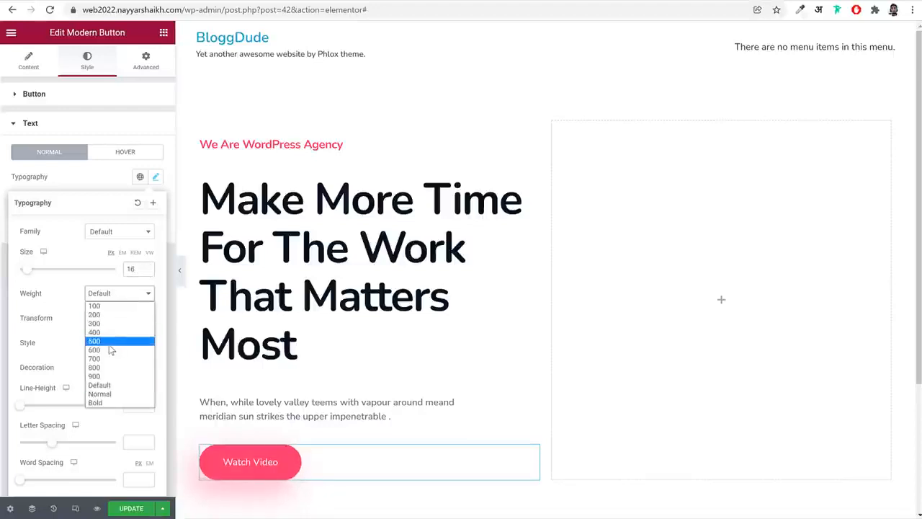
{"action": "left_click", "coordinate": [111, 341]}
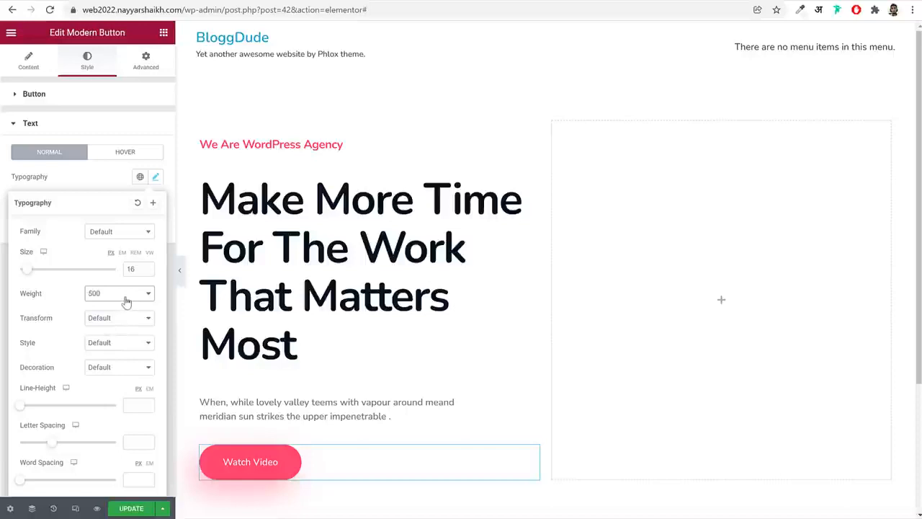
{"action": "left_click", "coordinate": [150, 390]}
{"action": "left_click", "coordinate": [138, 405]}
{"action": "type", "text": "1.5"}
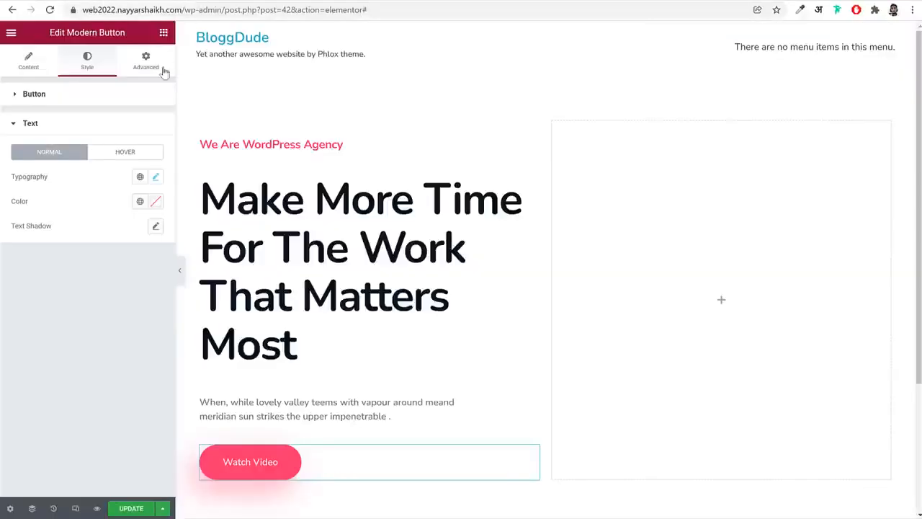
Unlink the Watch Video button's margin values and set the right margin to 10 px
{"action": "left_click", "coordinate": [145, 62]}
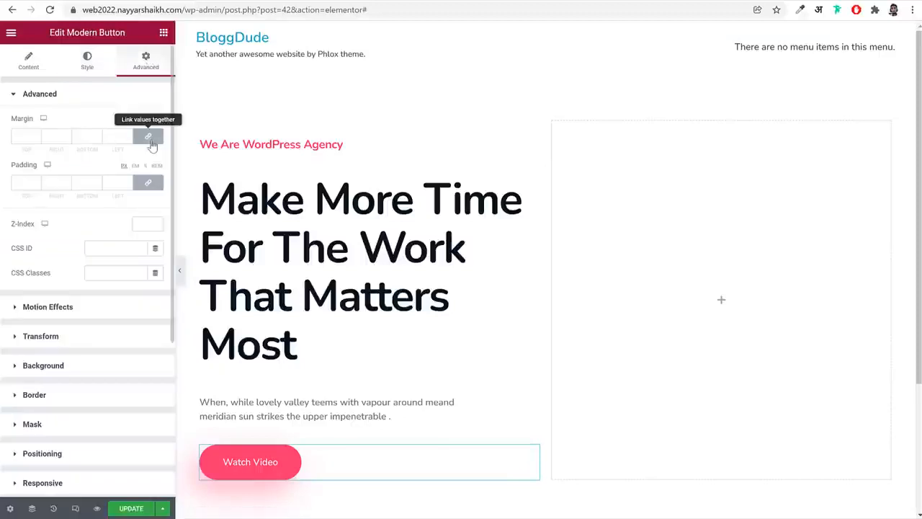
{"action": "left_click", "coordinate": [148, 138]}
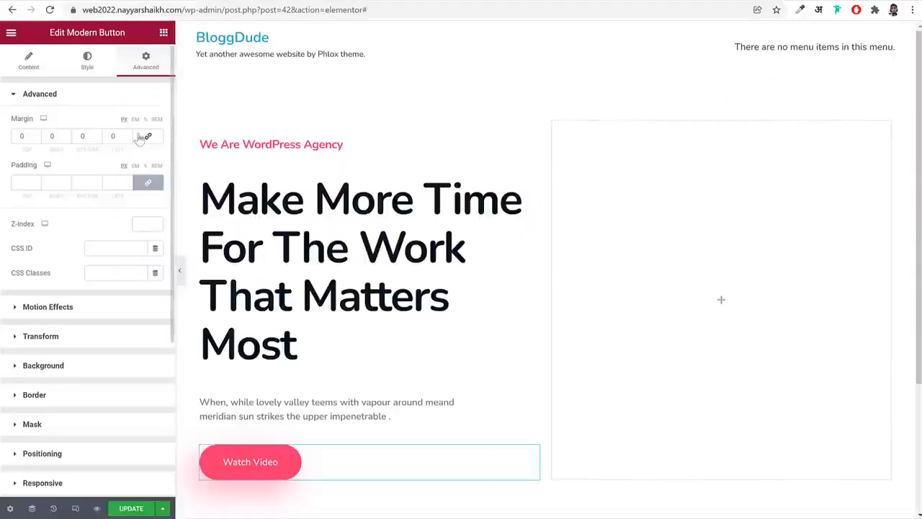
{"action": "double_click", "coordinate": [45, 137]}
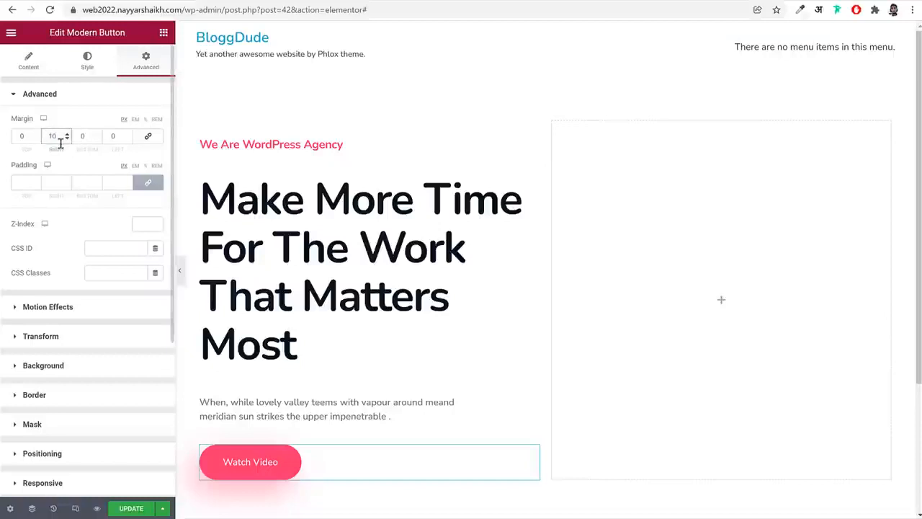
Set the Watch Video button's positioning width to Inline (auto) and update the page
{"action": "scroll", "coordinate": [113, 378], "scroll_direction": "down", "scroll_amount": 3}
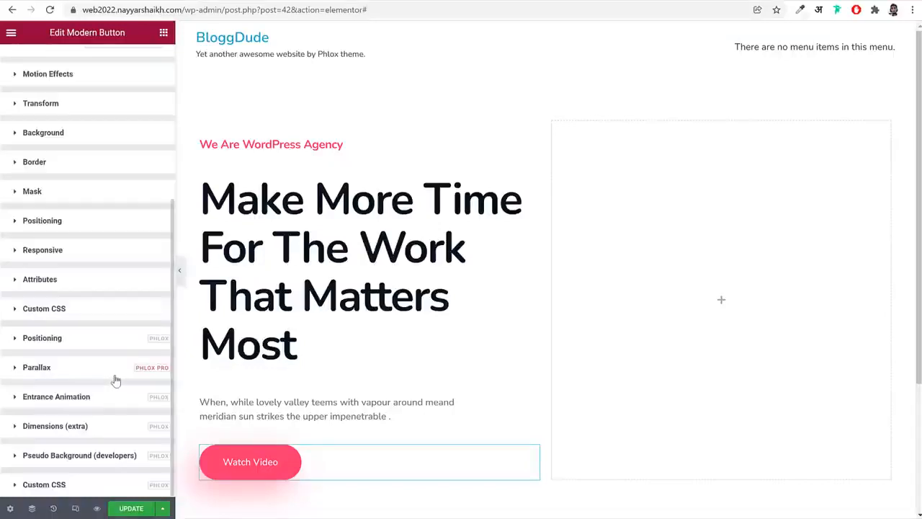
{"action": "left_click", "coordinate": [41, 221]}
{"action": "left_click", "coordinate": [127, 300]}
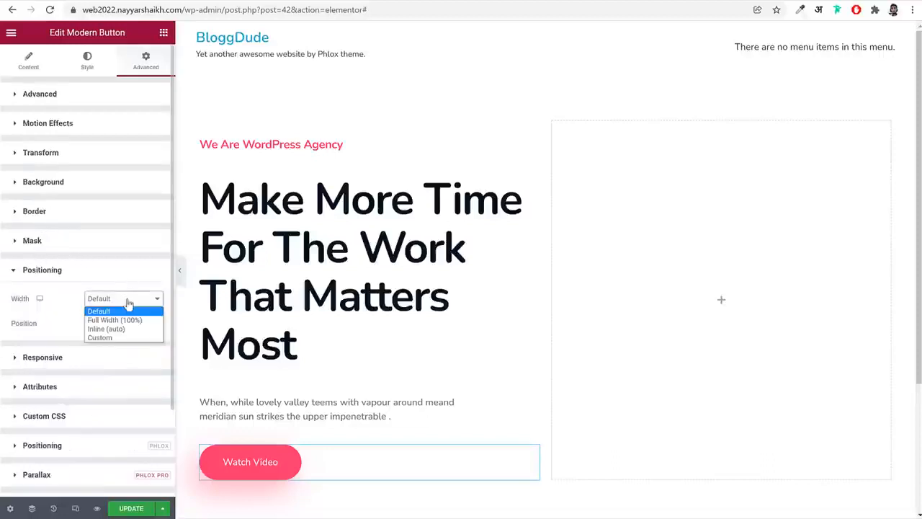
{"action": "left_click", "coordinate": [123, 329]}
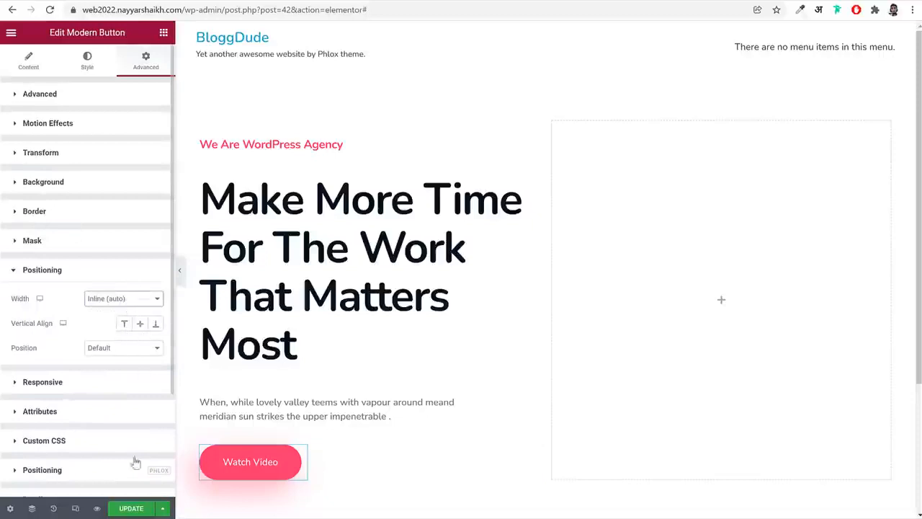
{"action": "left_click", "coordinate": [134, 508]}
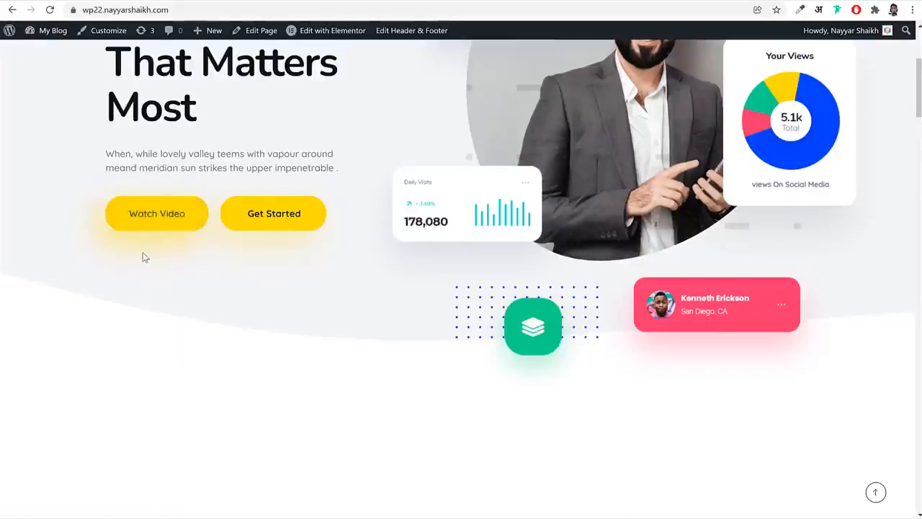
On the demo site, inspect the Get Started button and copy the yellow featured color's hex code #fcdc00 from its styles
{"action": "right_click", "coordinate": [264, 232]}
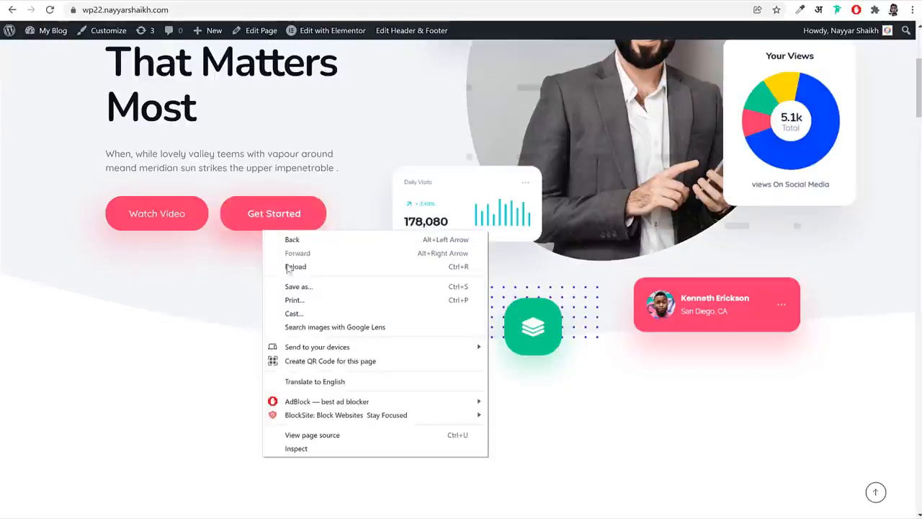
{"action": "left_click", "coordinate": [296, 448]}
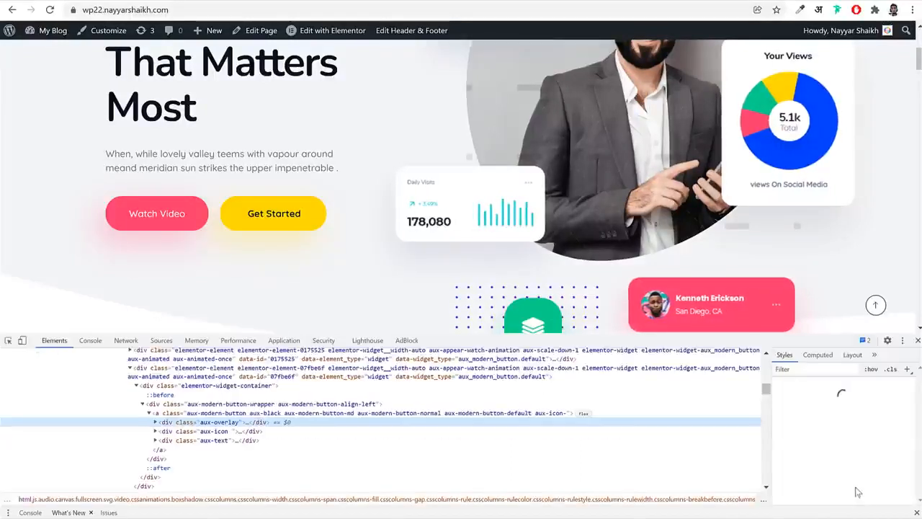
{"action": "scroll", "coordinate": [861, 462], "scroll_direction": "down", "scroll_amount": 15}
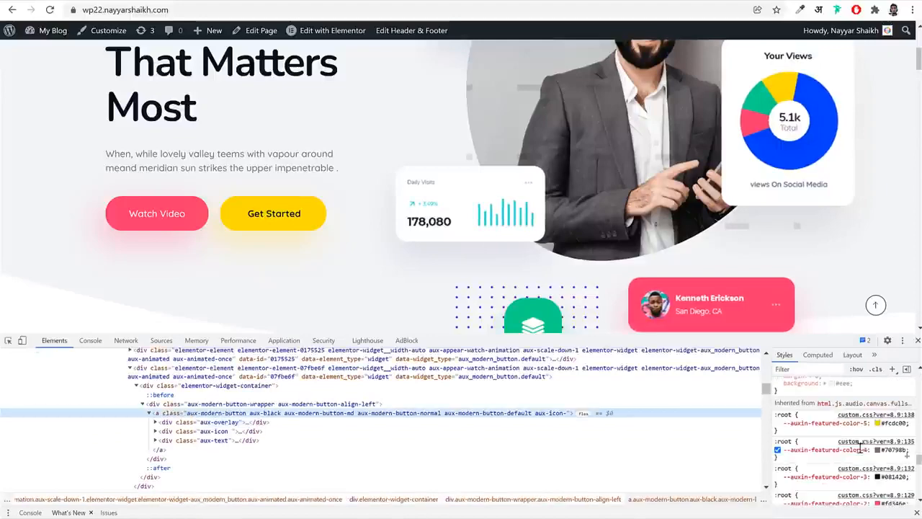
{"action": "left_click", "coordinate": [897, 424]}
{"action": "key", "text": "ctrl+c"}
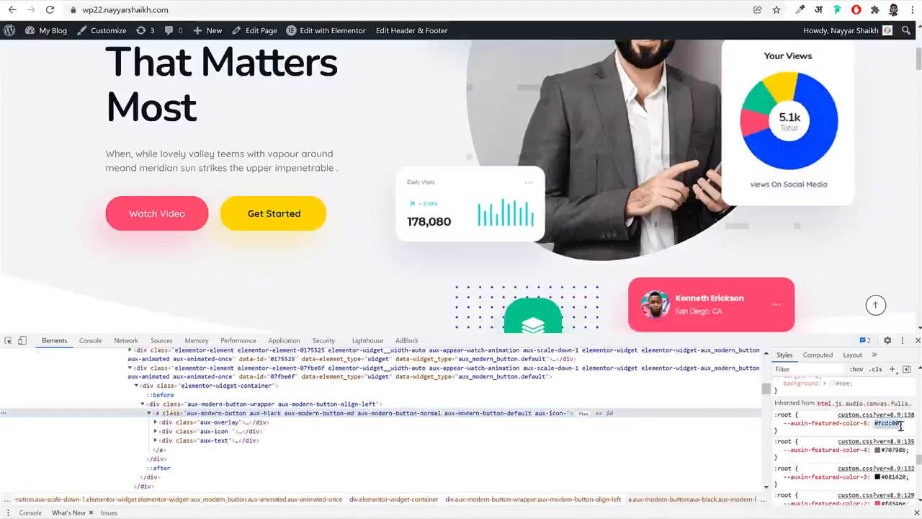
{"action": "left_click", "coordinate": [918, 340]}
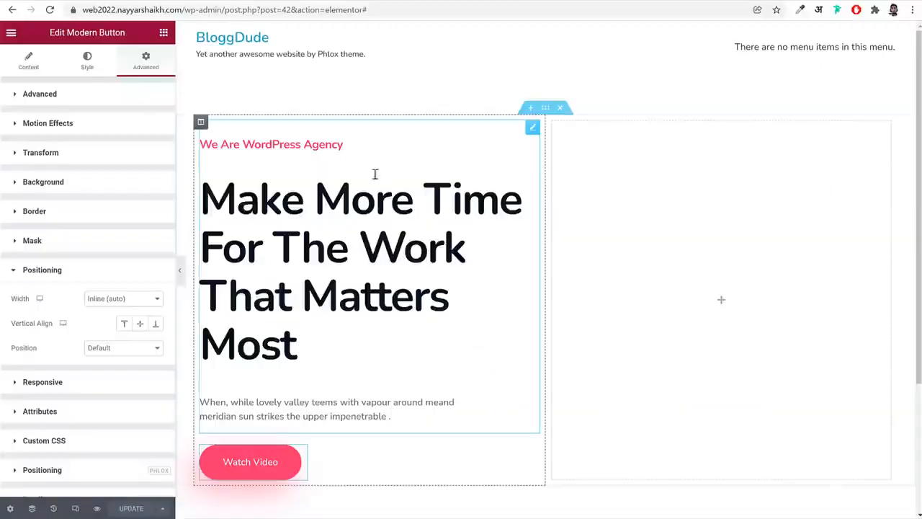
Give the Watch Video button a classic hover background in the copied yellow, #fcdc00
{"action": "left_click", "coordinate": [84, 61]}
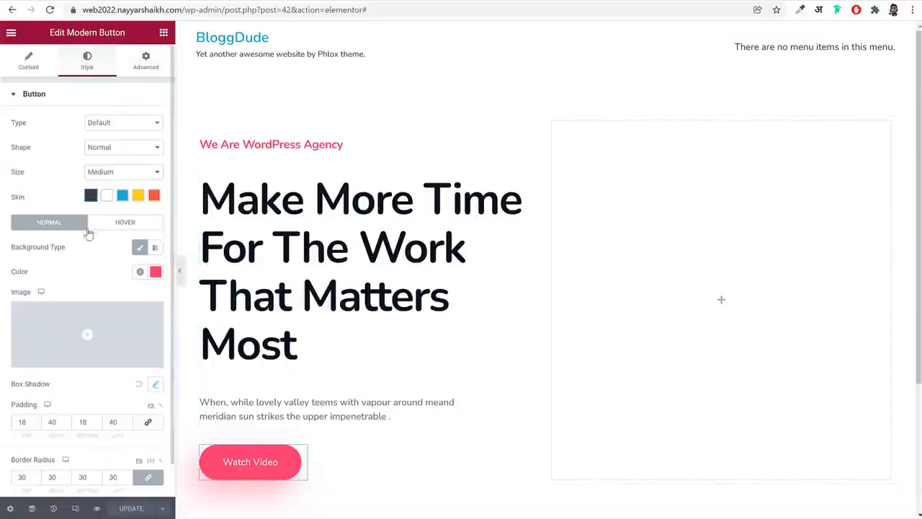
{"action": "left_click", "coordinate": [124, 222]}
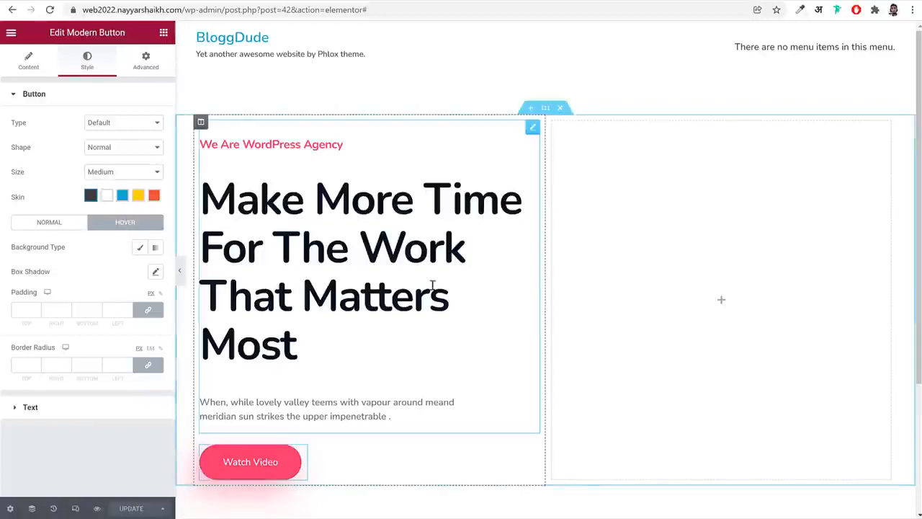
{"action": "scroll", "coordinate": [463, 282], "scroll_direction": "down", "scroll_amount": 2}
{"action": "left_click", "coordinate": [139, 248]}
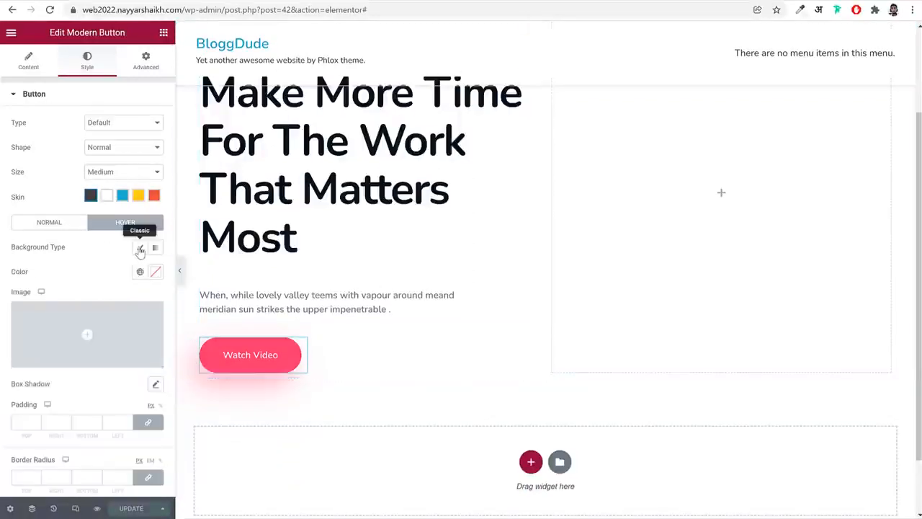
{"action": "left_click", "coordinate": [157, 271]}
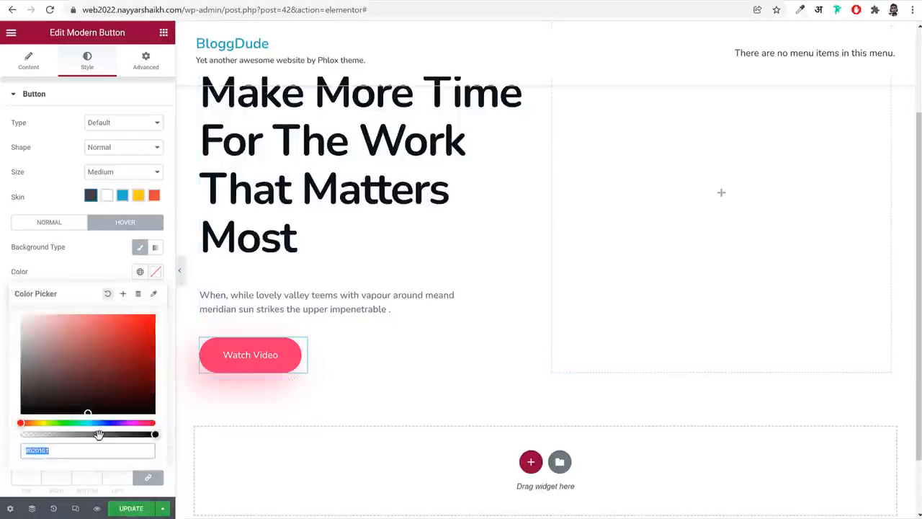
{"action": "key", "text": "ctrl+v"}
Save the hover background color as a new global color named Yellow
{"action": "left_click", "coordinate": [122, 294]}
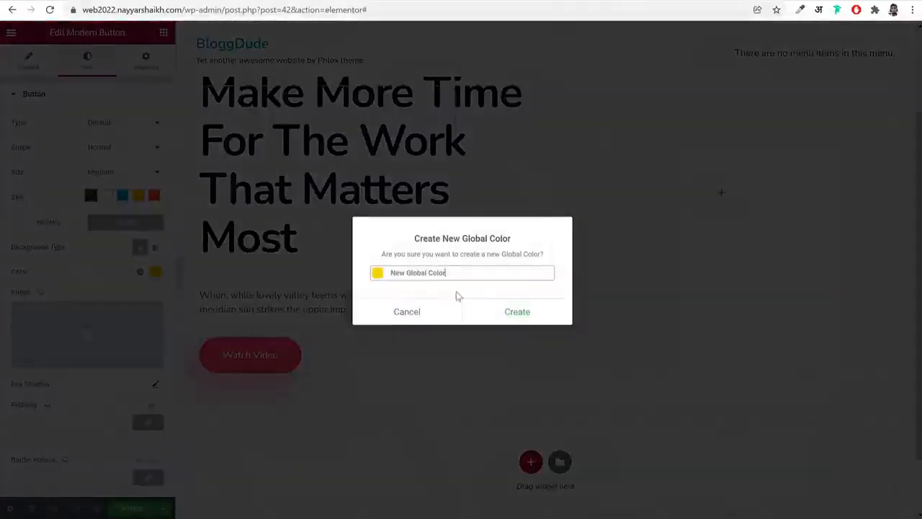
{"action": "triple_click", "coordinate": [445, 274]}
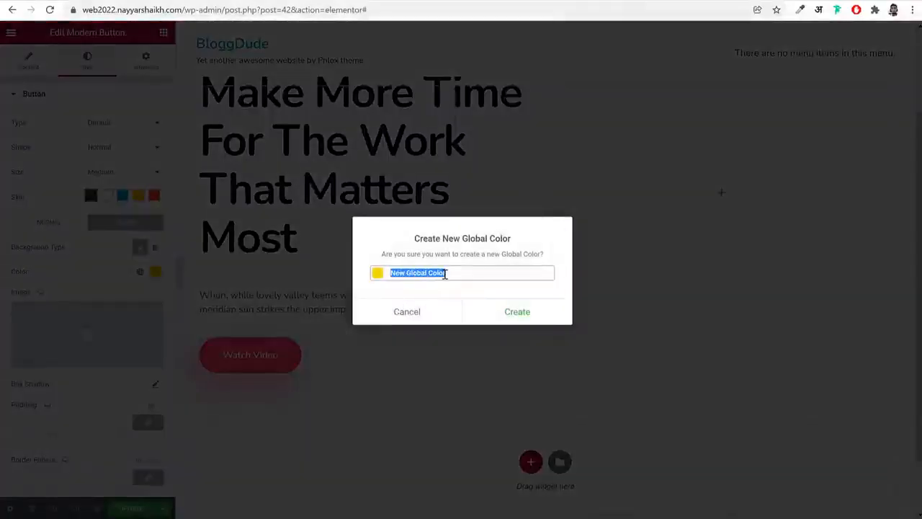
{"action": "type", "text": "Yellow"}
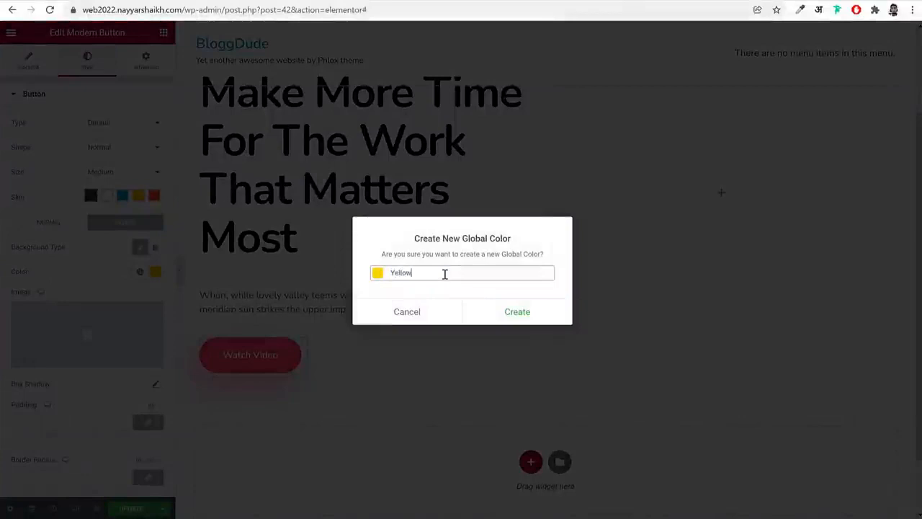
{"action": "left_click", "coordinate": [517, 317]}
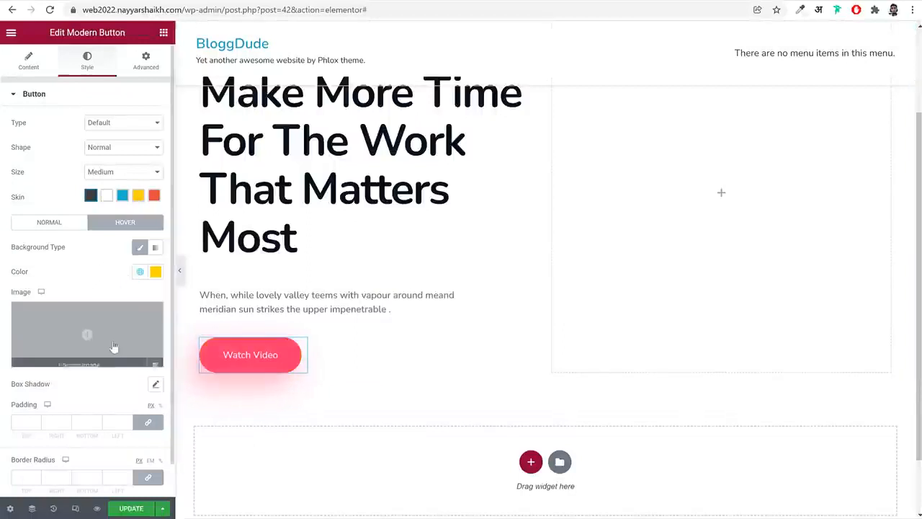
Add a hover box shadow to the Watch Video button in the copied yellow, #fcdc00
{"action": "scroll", "coordinate": [93, 315], "scroll_direction": "down", "scroll_amount": 1}
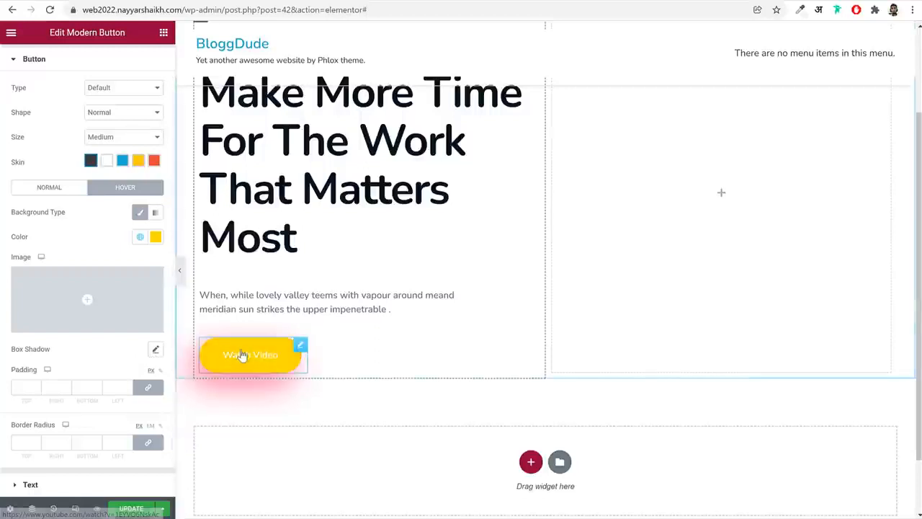
{"action": "left_click", "coordinate": [155, 352]}
{"action": "left_click", "coordinate": [148, 339]}
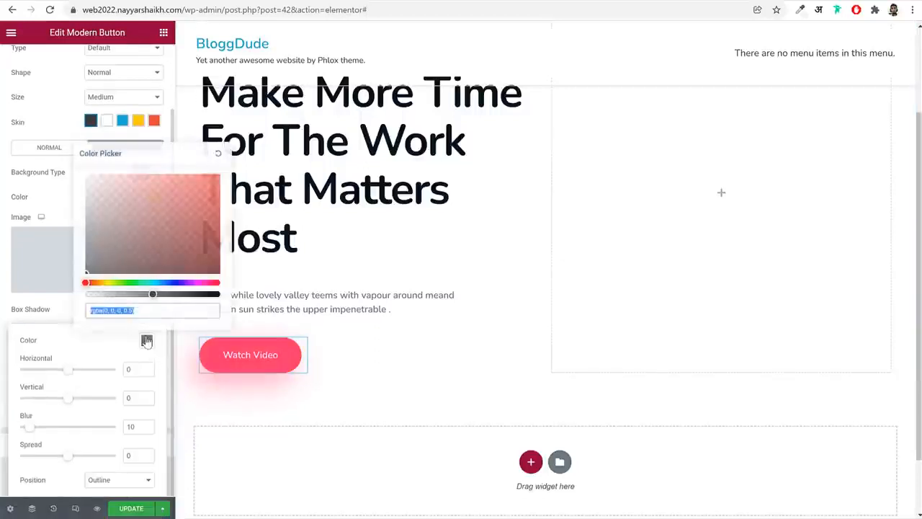
{"action": "type", "text": "#fedc00"}
Set the hover box shadow to horizontal -15, vertical 20 and blur 50
{"action": "left_click", "coordinate": [132, 371]}
{"action": "double_click", "coordinate": [132, 371]}
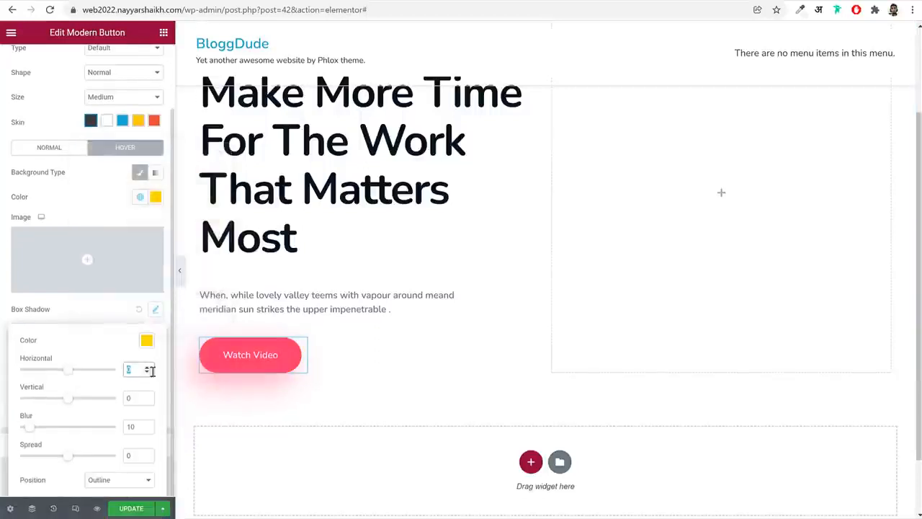
{"action": "type", "text": "-15"}
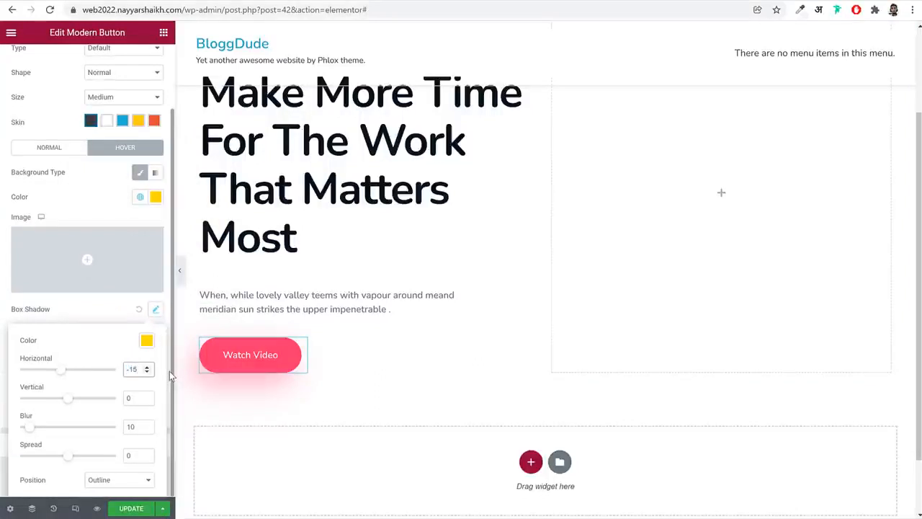
{"action": "key", "text": "Tab"}
{"action": "key", "text": "Tab"}
{"action": "double_click", "coordinate": [118, 398]}
{"action": "type", "text": "20"}
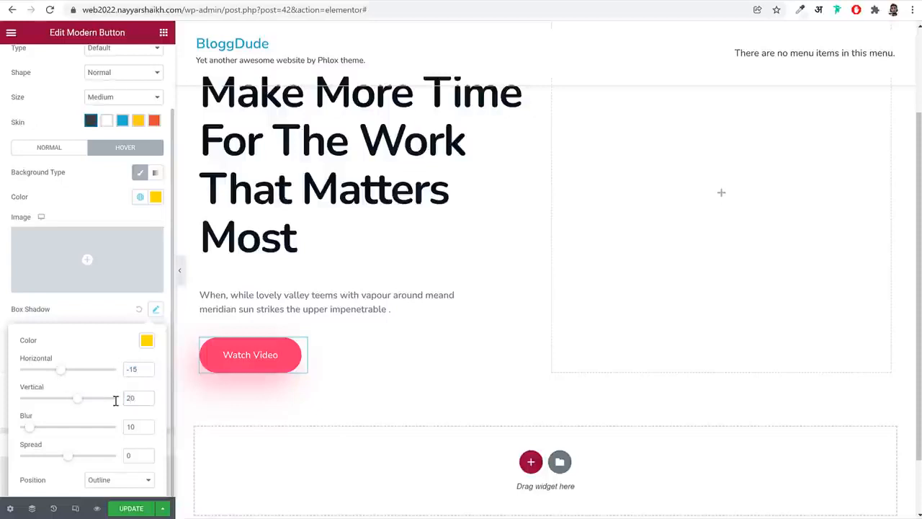
{"action": "key", "text": "Tab"}
{"action": "type", "text": "50"}
Lower the opacity of the yellow hover shadow color to make it #FCDC005B
{"action": "left_click", "coordinate": [146, 340]}
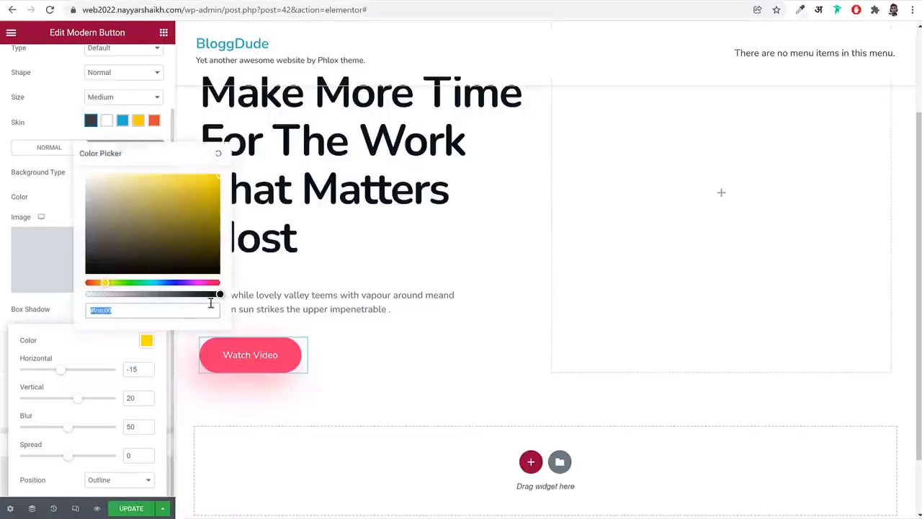
{"action": "left_click_drag", "start_coordinate": [216, 294], "coordinate": [142, 297]}
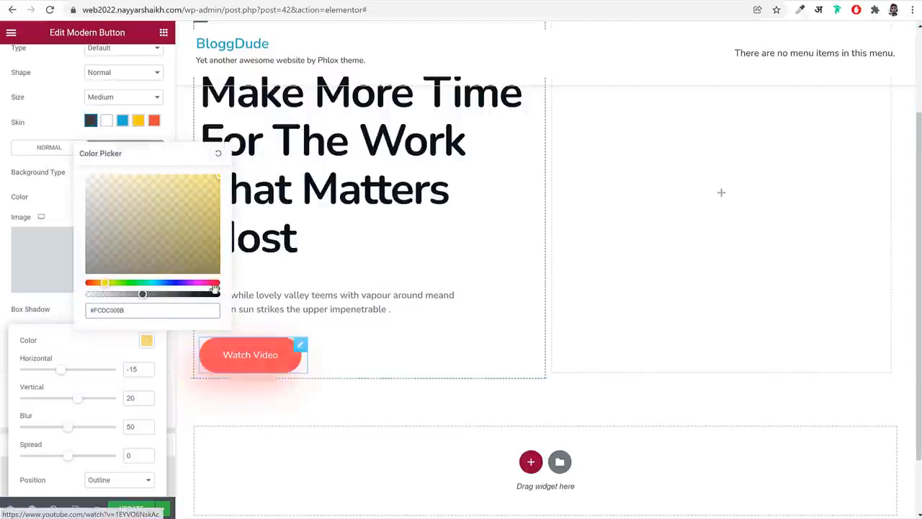
{"action": "left_click", "coordinate": [60, 315]}
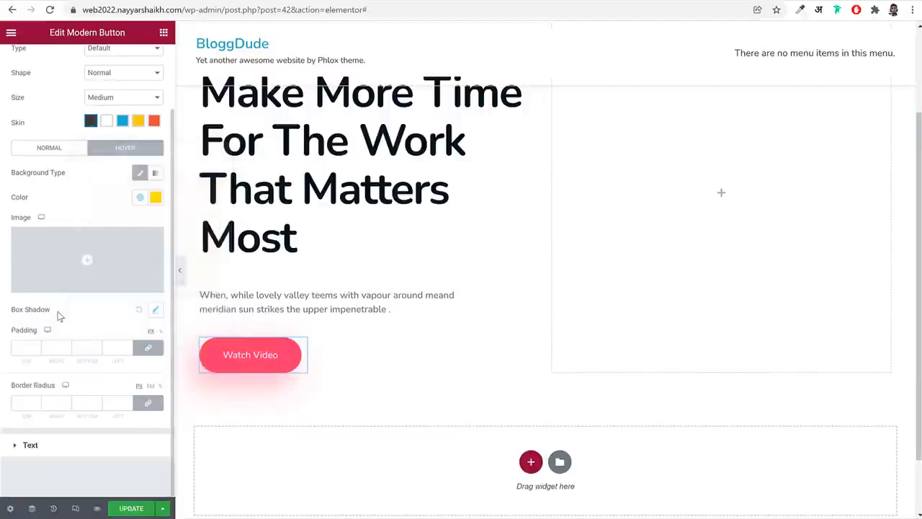
Set the Watch Video button's hover text color to the global color Black
{"action": "left_click", "coordinate": [62, 447]}
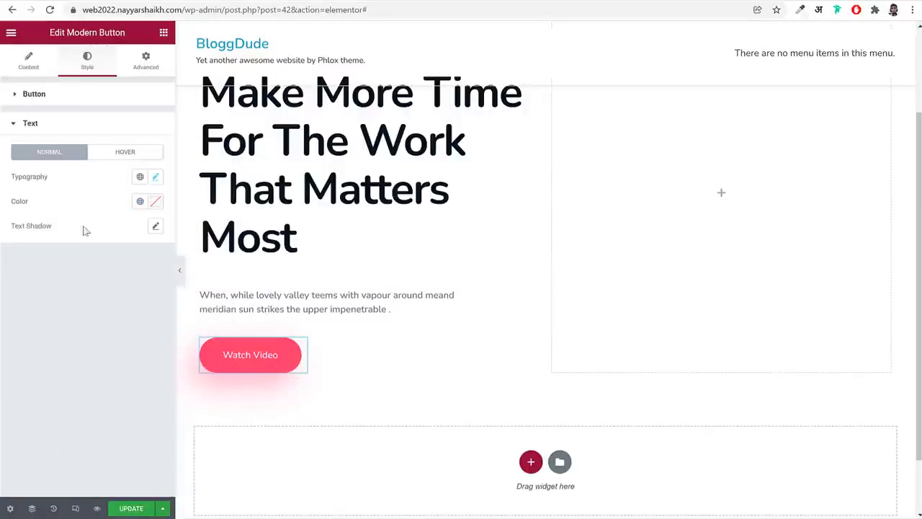
{"action": "left_click", "coordinate": [124, 154]}
{"action": "left_click", "coordinate": [141, 202]}
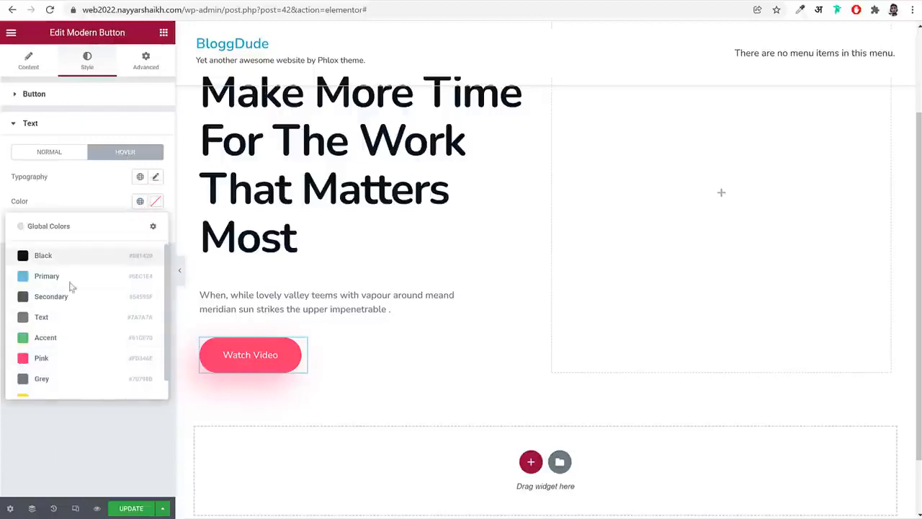
{"action": "scroll", "coordinate": [72, 288], "scroll_direction": "down", "scroll_amount": 1}
{"action": "scroll", "coordinate": [70, 334], "scroll_direction": "up", "scroll_amount": 1}
{"action": "left_click", "coordinate": [79, 256]}
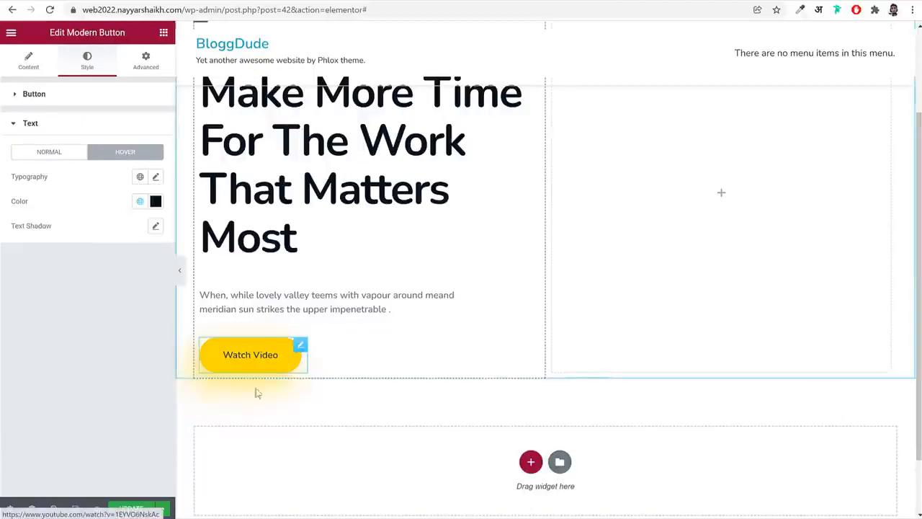
Duplicate the Watch Video button and set the copy's normal background to the global color Yellow
{"action": "right_click", "coordinate": [252, 346]}
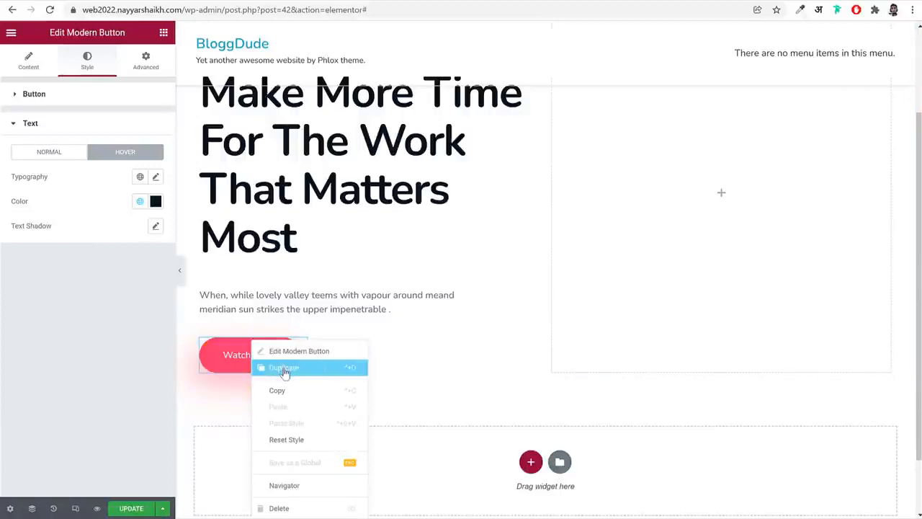
{"action": "left_click", "coordinate": [283, 369]}
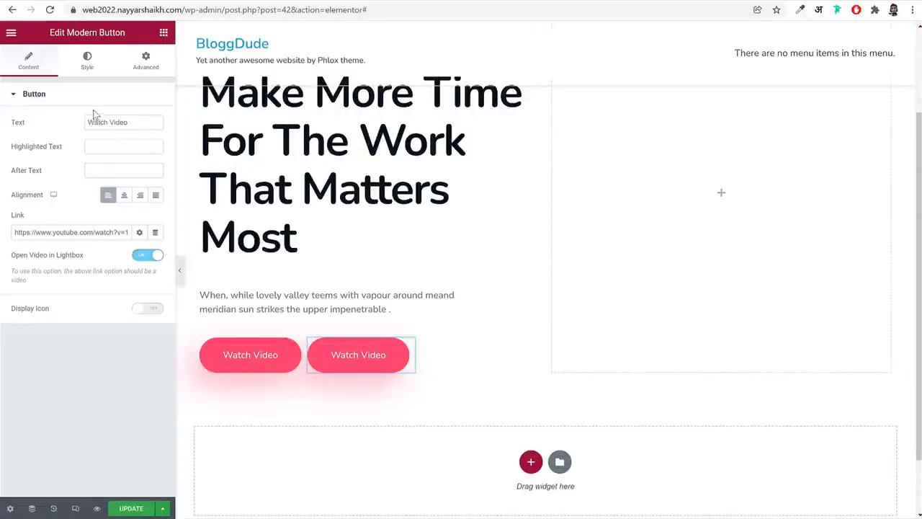
{"action": "left_click", "coordinate": [87, 62]}
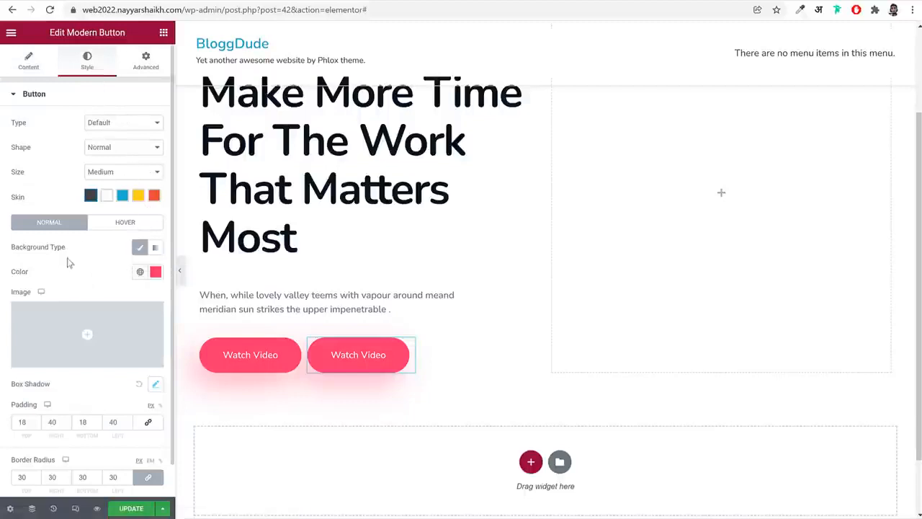
{"action": "left_click", "coordinate": [112, 224]}
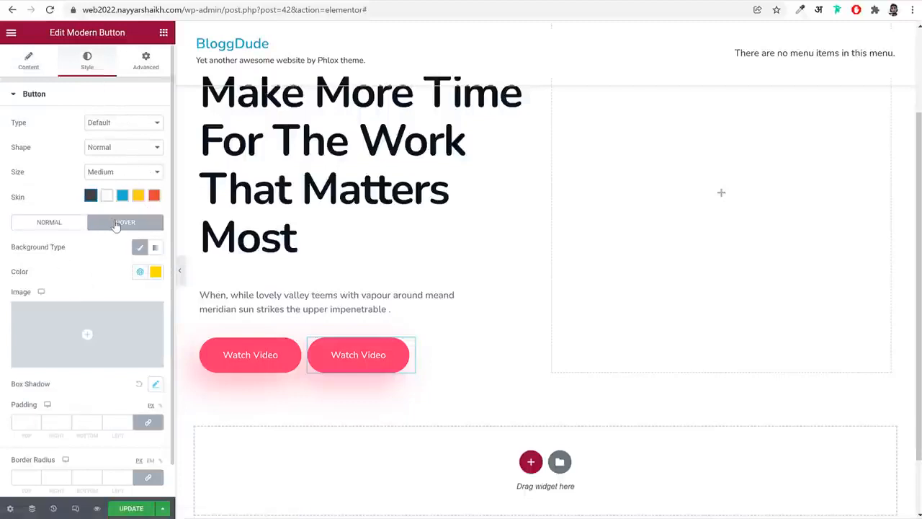
{"action": "left_click", "coordinate": [41, 227]}
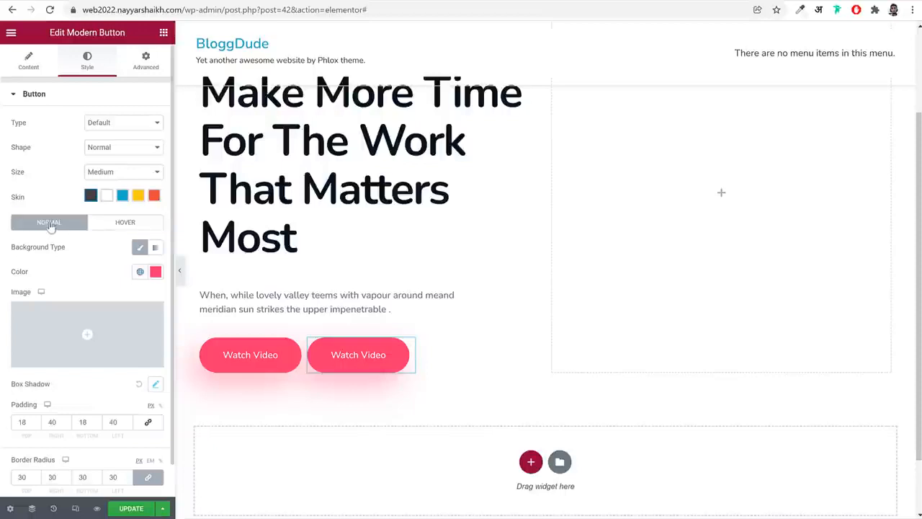
{"action": "left_click", "coordinate": [140, 272]}
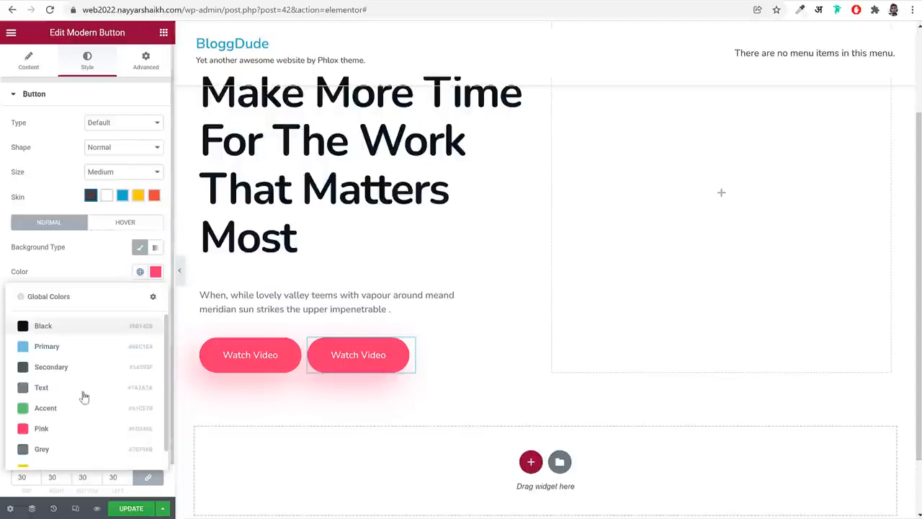
{"action": "scroll", "coordinate": [62, 461], "scroll_direction": "down", "scroll_amount": 1}
{"action": "left_click", "coordinate": [62, 452]}
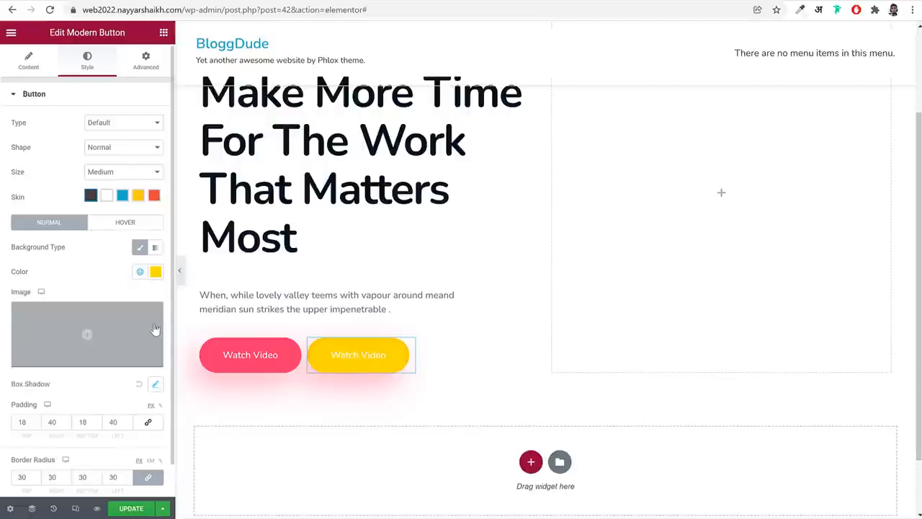
Set the duplicated button's hover background to the global color Pink
{"action": "left_click", "coordinate": [124, 222]}
{"action": "left_click", "coordinate": [139, 273]}
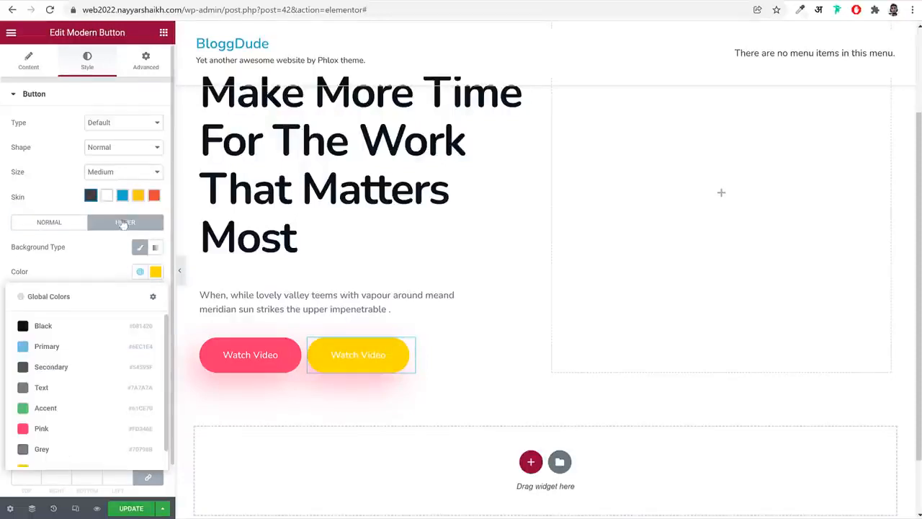
{"action": "left_click", "coordinate": [89, 429]}
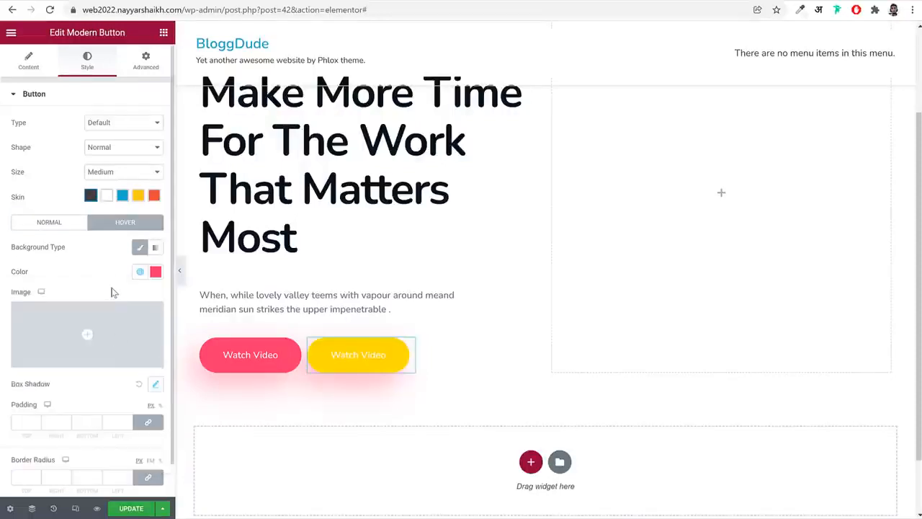
Set the duplicated button's normal text color to the global color Black
{"action": "scroll", "coordinate": [121, 350], "scroll_direction": "down", "scroll_amount": 1}
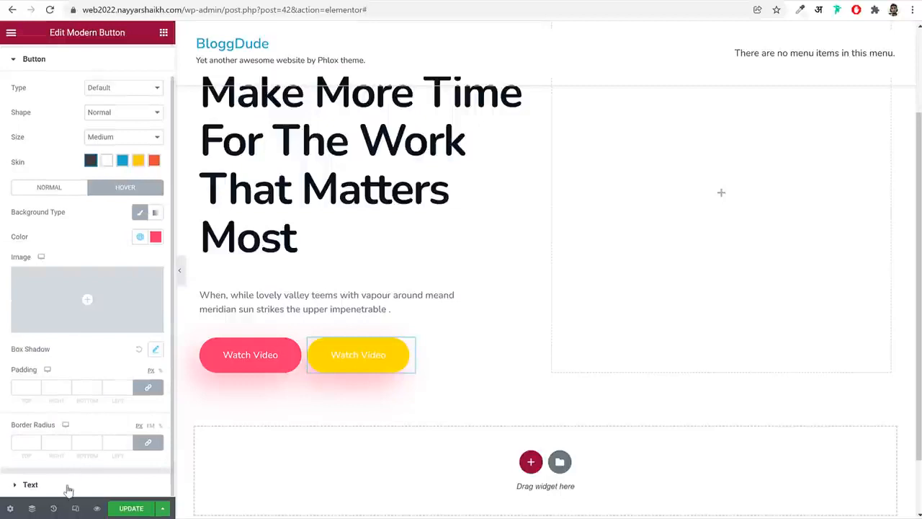
{"action": "left_click", "coordinate": [69, 487]}
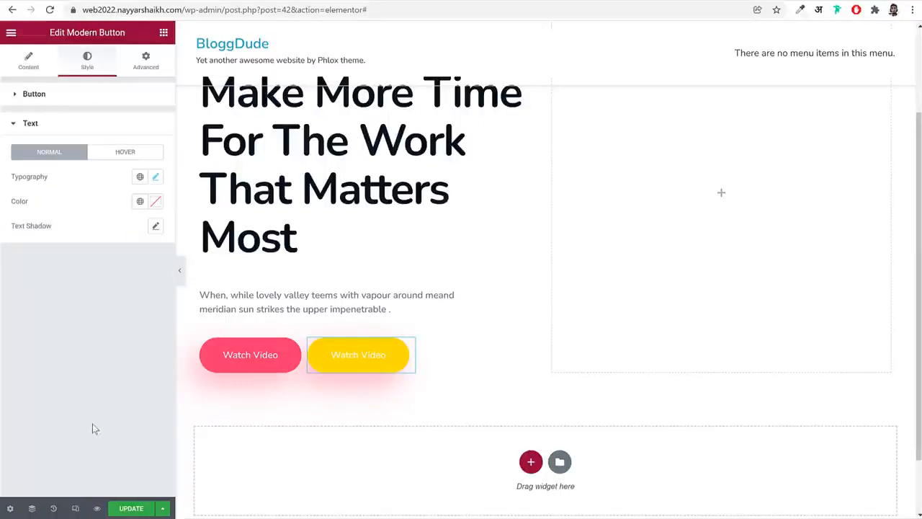
{"action": "left_click", "coordinate": [139, 203]}
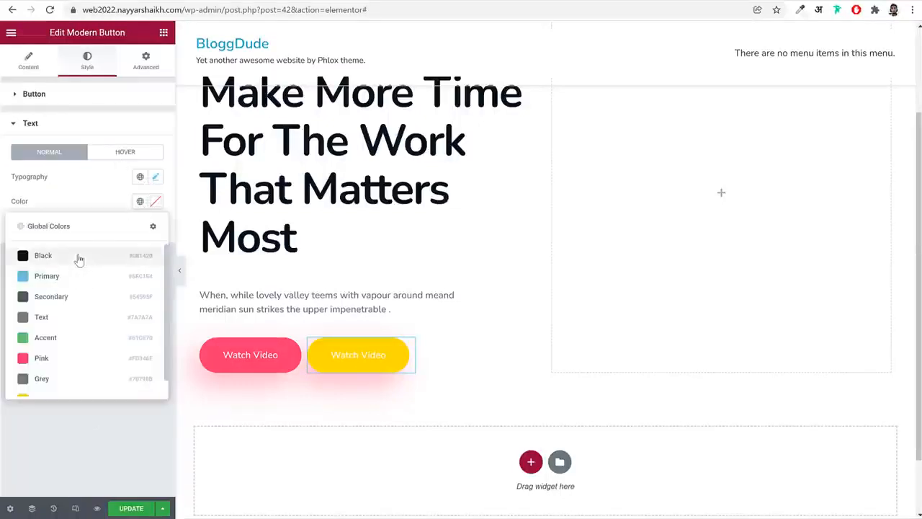
{"action": "left_click", "coordinate": [79, 258]}
Set the duplicated button's hover text color to white, #FFFFFF, and update the page
{"action": "left_click", "coordinate": [118, 152]}
{"action": "left_click", "coordinate": [140, 202]}
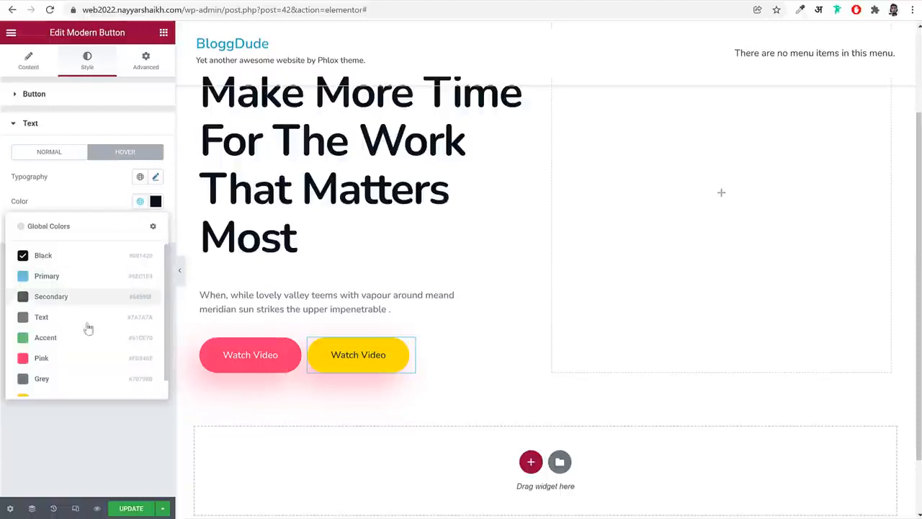
{"action": "left_click", "coordinate": [154, 204]}
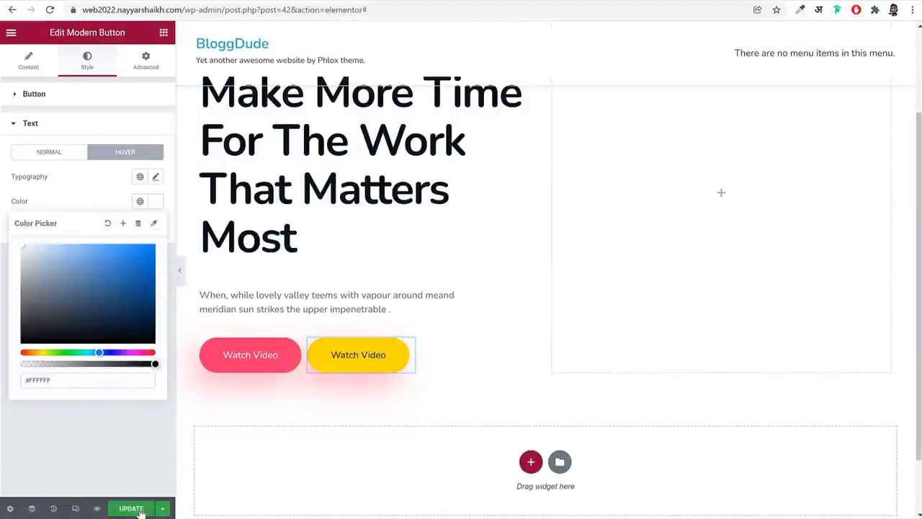
{"action": "left_click", "coordinate": [140, 509]}
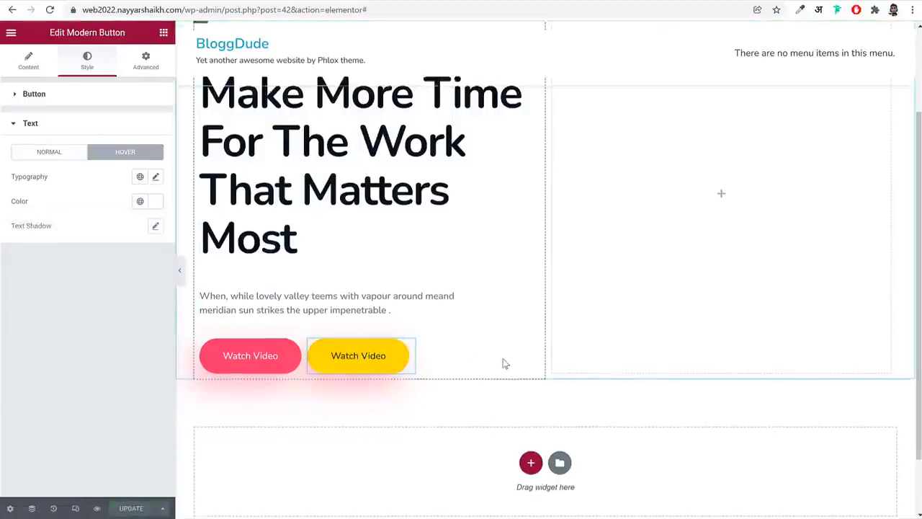
{"action": "scroll", "coordinate": [507, 364], "scroll_direction": "up", "scroll_amount": 2}
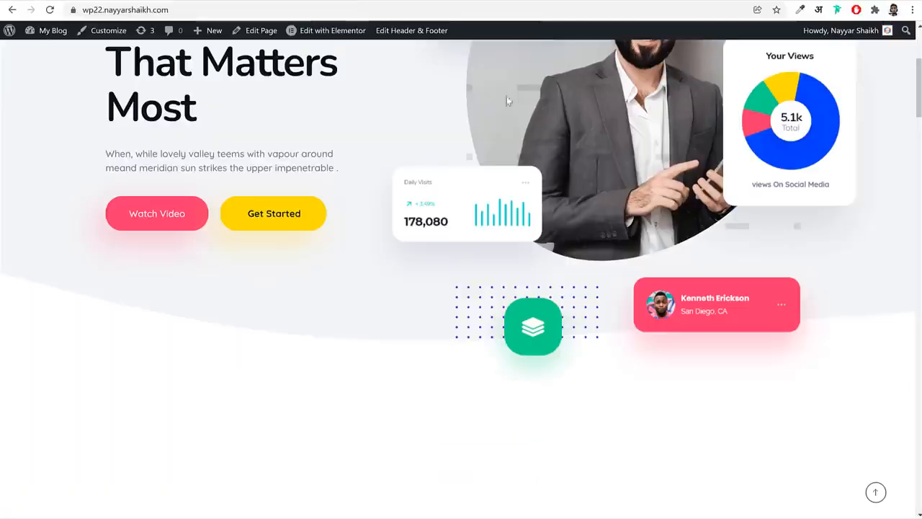
Review the agency demo's hero section, examining its portrait image and floating cards against the empty column in the Elementor page
{"action": "scroll", "coordinate": [608, 247], "scroll_direction": "up", "scroll_amount": 3}
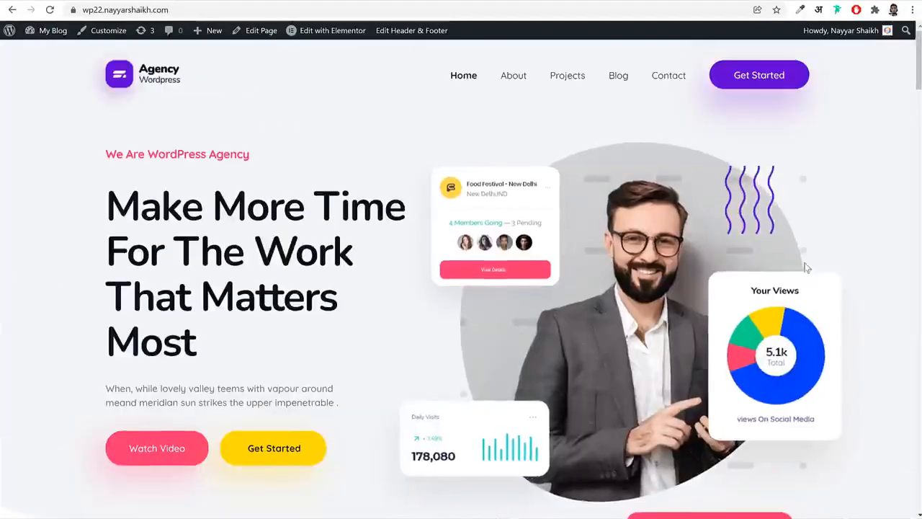
{"action": "scroll", "coordinate": [729, 229], "scroll_direction": "down", "scroll_amount": 3}
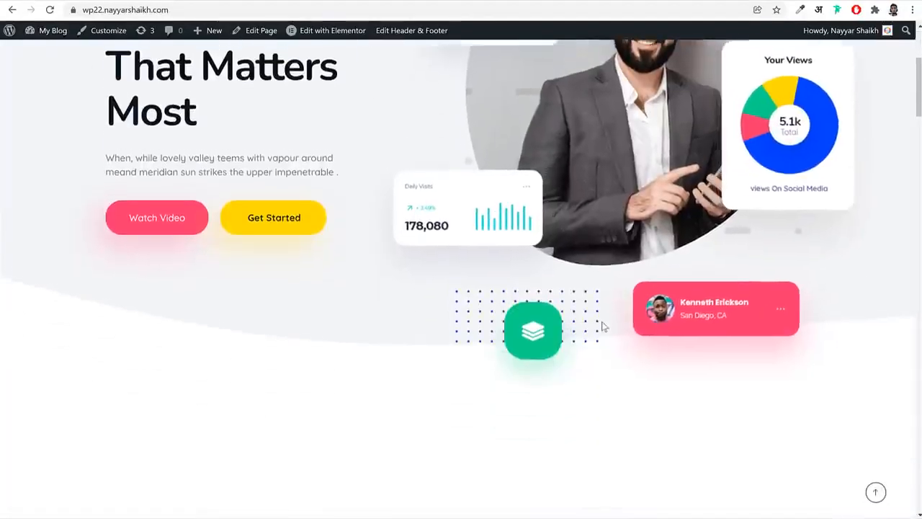
{"action": "scroll", "coordinate": [601, 324], "scroll_direction": "up", "scroll_amount": 3}
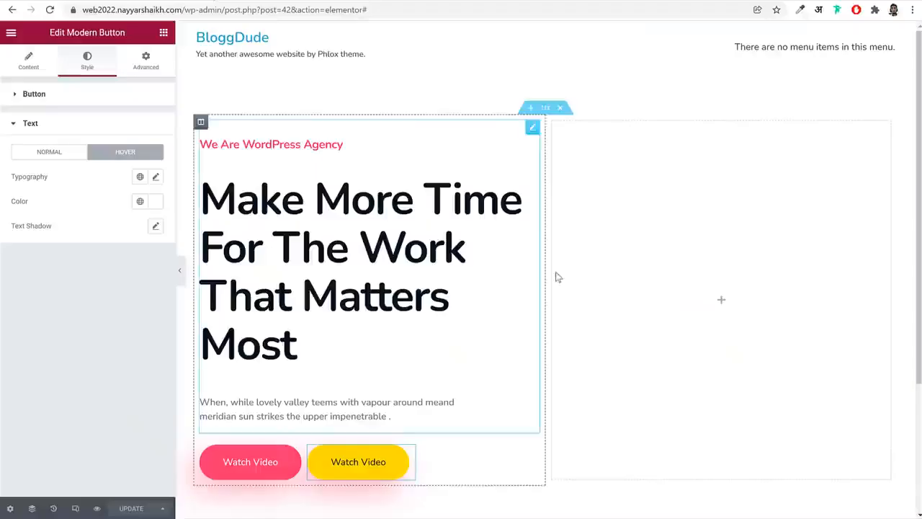
{"action": "left_click", "coordinate": [830, 226]}
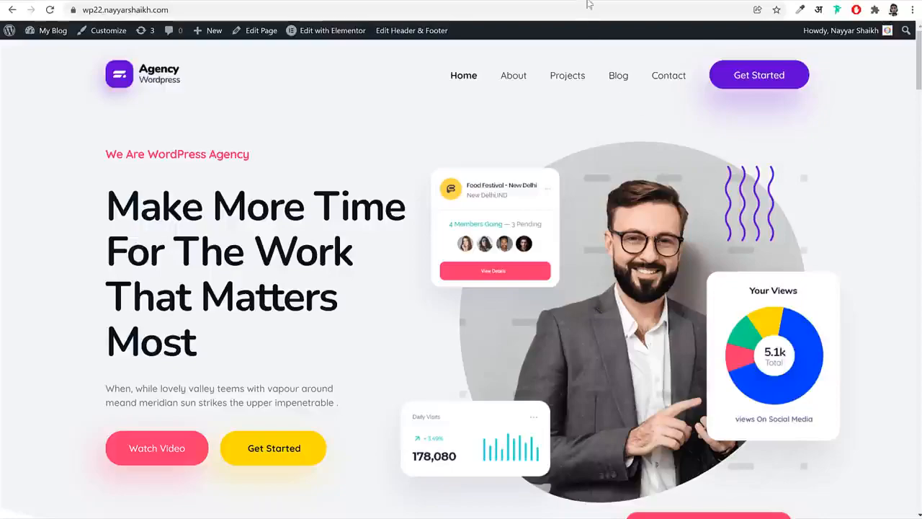
Open the stock photo sites unsplash.com and pexels.com in separate new browser tabs
{"action": "key", "text": "ctrl+t"}
{"action": "type", "text": "uns"}
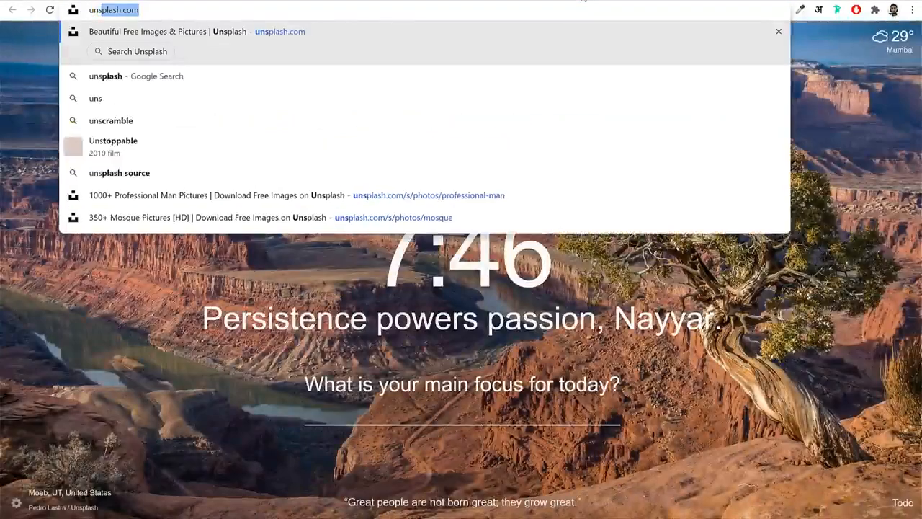
{"action": "key", "text": "Return"}
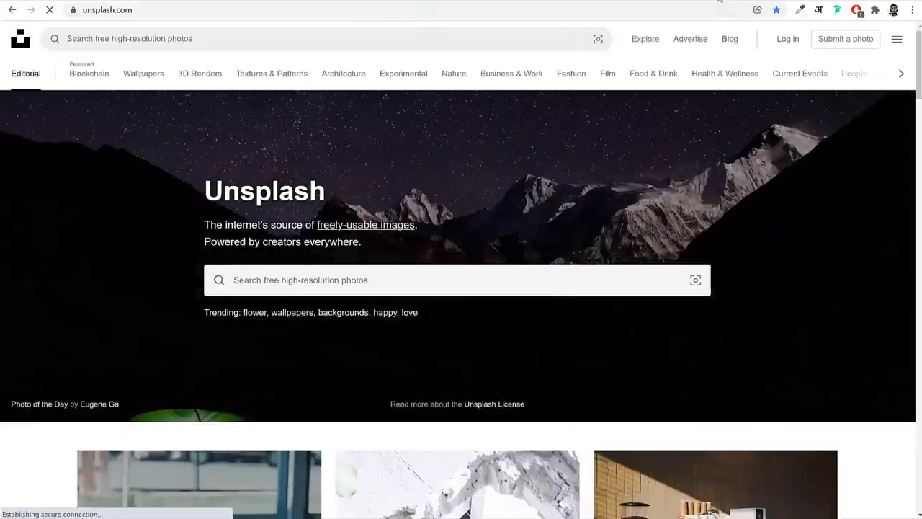
{"action": "key", "text": "ctrl+t"}
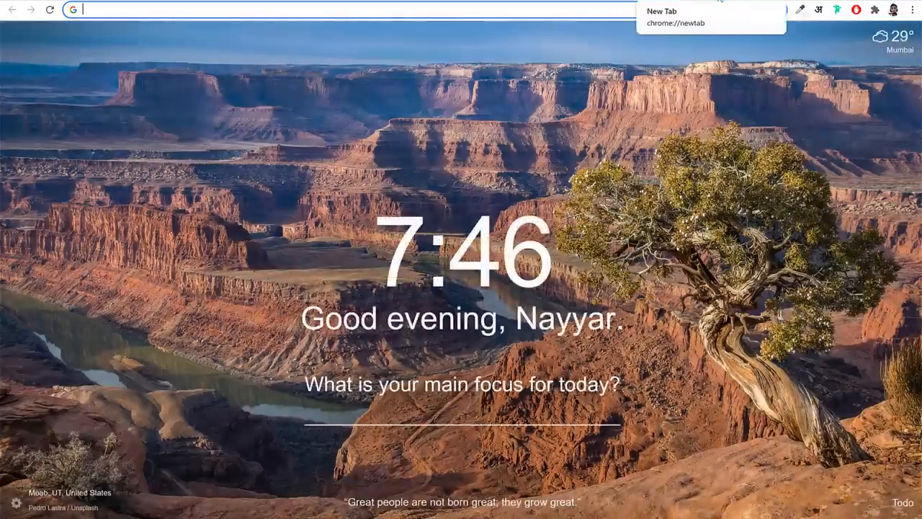
{"action": "type", "text": "pexels.com"}
{"action": "key", "text": "Return"}
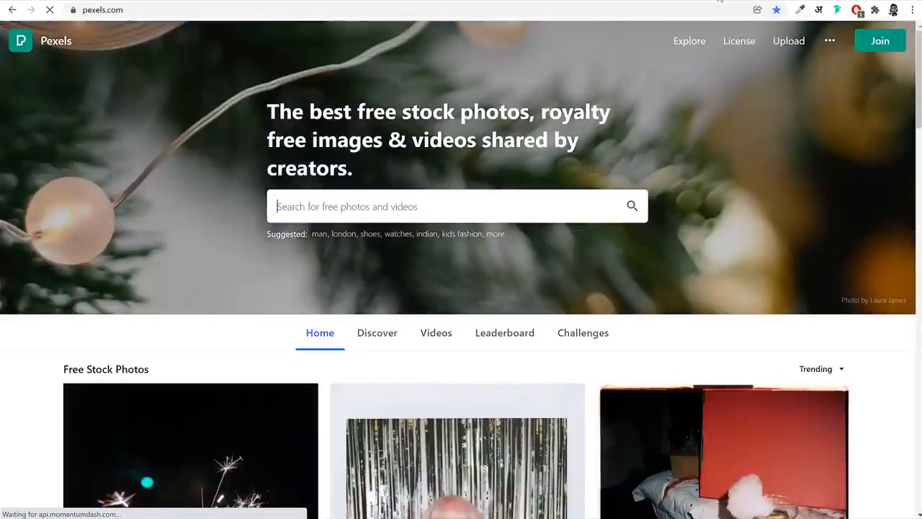
Search Unsplash for "professional man" and browse the photo results for a suitable hero portrait
{"action": "left_click", "coordinate": [549, 1]}
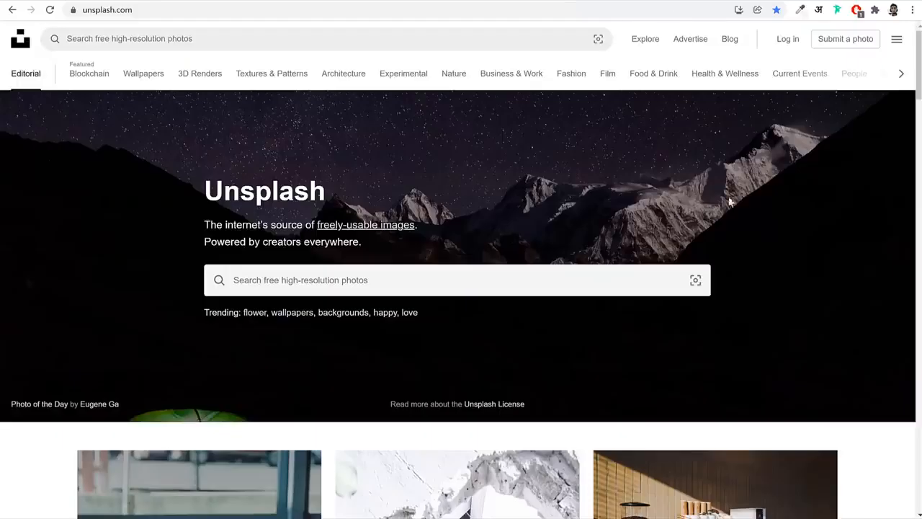
{"action": "scroll", "coordinate": [771, 308], "scroll_direction": "down", "scroll_amount": 8}
{"action": "scroll", "coordinate": [787, 312], "scroll_direction": "up", "scroll_amount": 1}
{"action": "scroll", "coordinate": [788, 312], "scroll_direction": "up", "scroll_amount": 7}
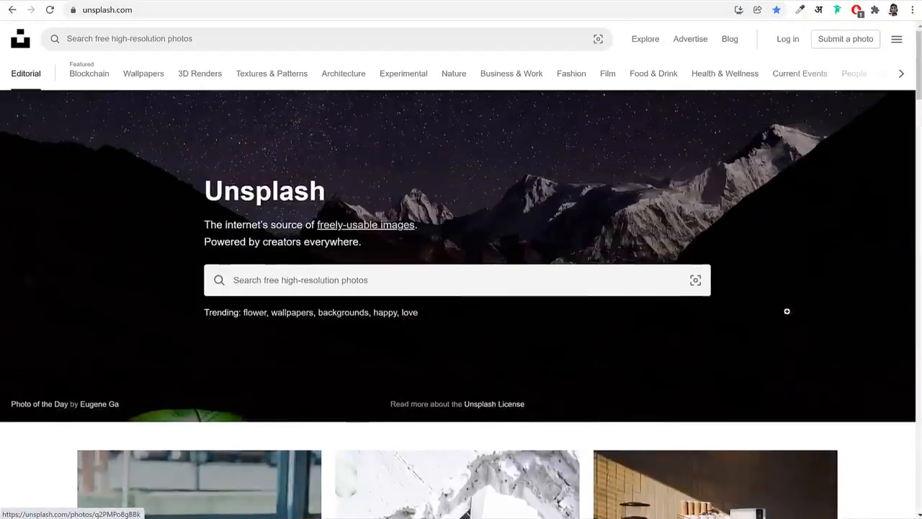
{"action": "left_click", "coordinate": [416, 280]}
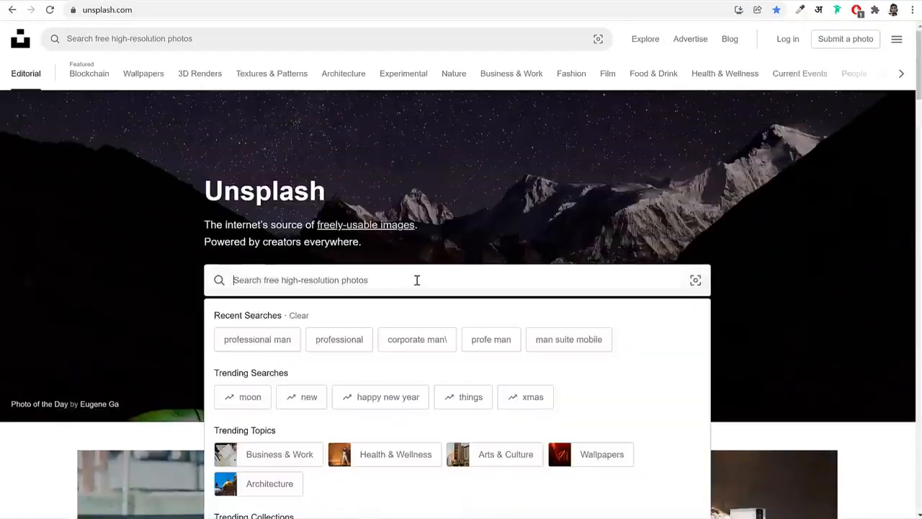
{"action": "left_click", "coordinate": [284, 345]}
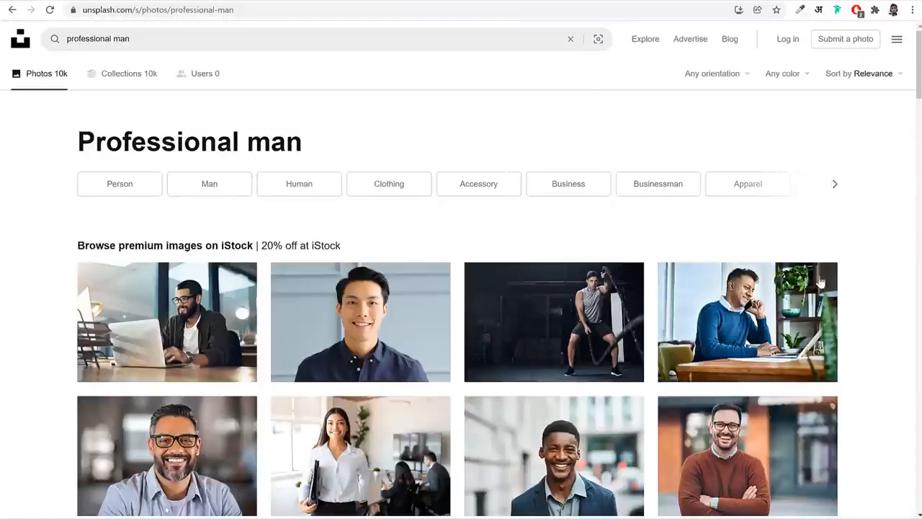
{"action": "scroll", "coordinate": [896, 371], "scroll_direction": "down", "scroll_amount": 6}
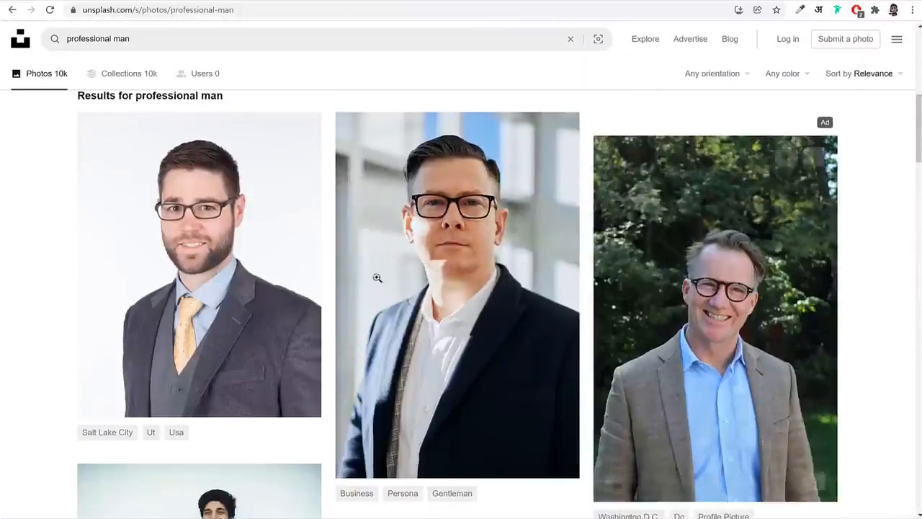
{"action": "scroll", "coordinate": [864, 320], "scroll_direction": "down", "scroll_amount": 5}
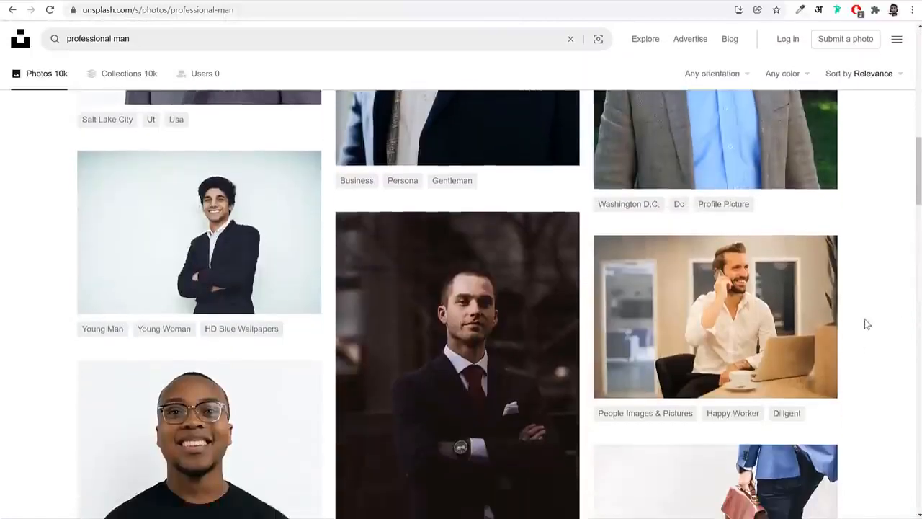
{"action": "scroll", "coordinate": [866, 323], "scroll_direction": "down", "scroll_amount": 10}
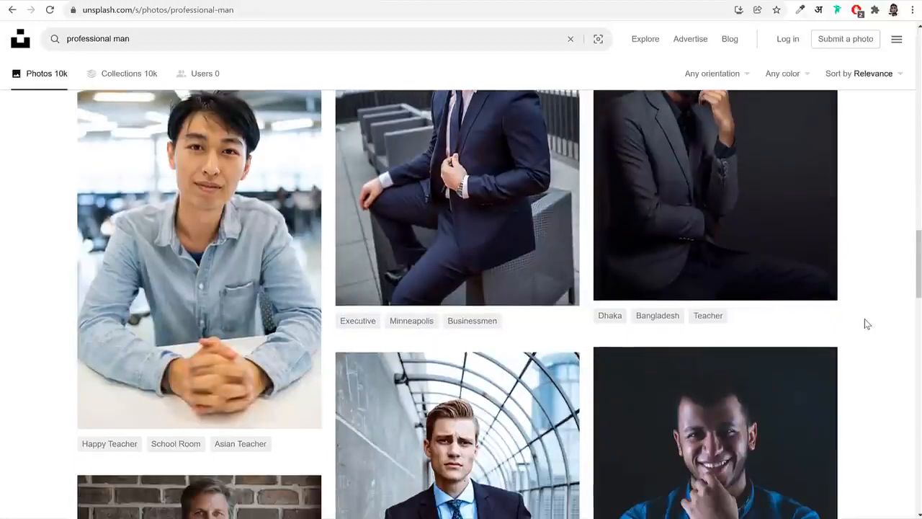
{"action": "scroll", "coordinate": [867, 324], "scroll_direction": "down", "scroll_amount": 6}
{"action": "scroll", "coordinate": [867, 323], "scroll_direction": "up", "scroll_amount": 10}
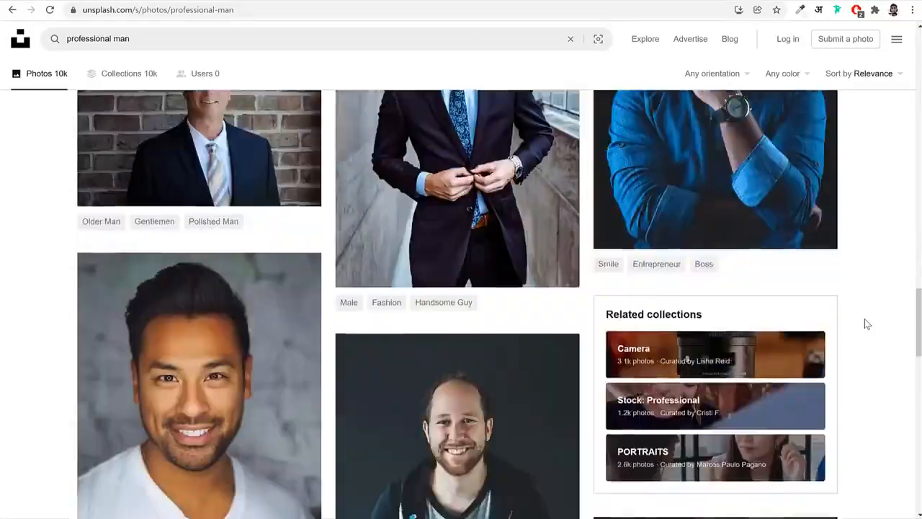
{"action": "scroll", "coordinate": [867, 323], "scroll_direction": "up", "scroll_amount": 10}
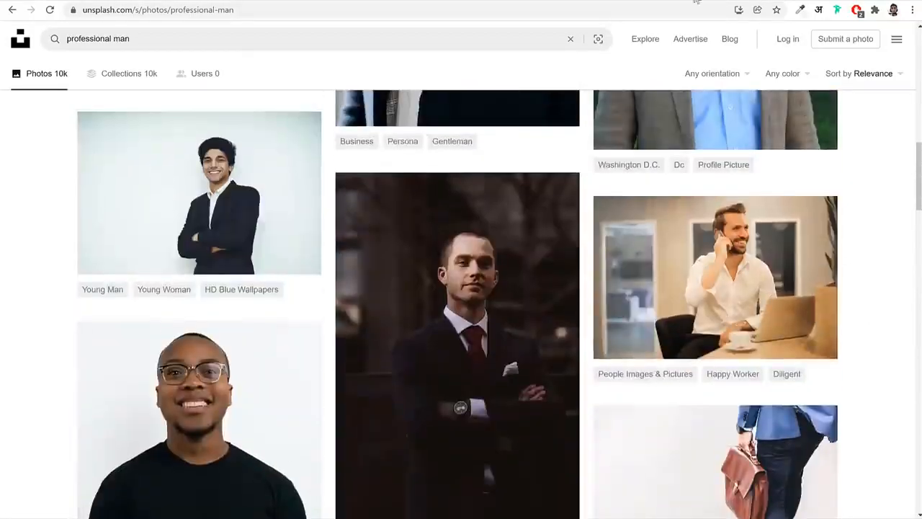
Search Pexels for "professional man" and browse the photo results for a suitable hero portrait
{"action": "left_click", "coordinate": [696, 1]}
{"action": "left_click", "coordinate": [360, 204]}
{"action": "type", "text": "professional"}
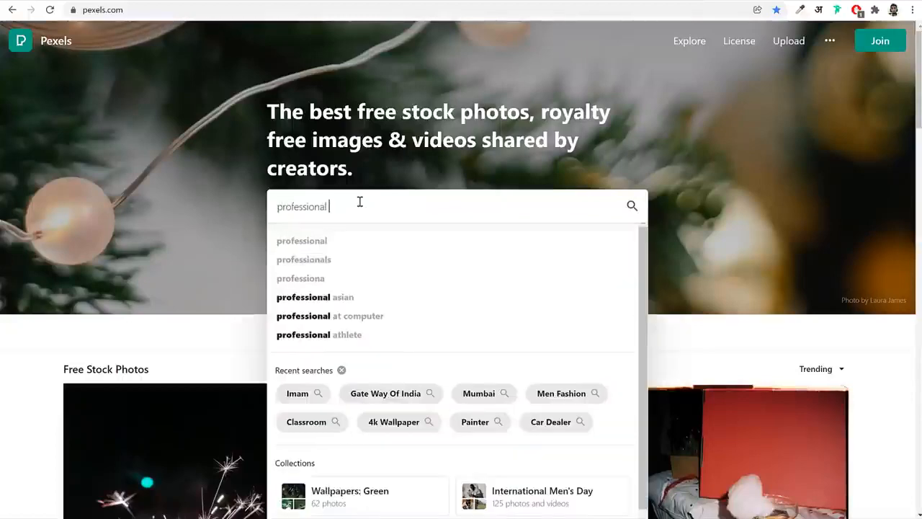
{"action": "type", "text": " man"}
{"action": "key", "text": "Return"}
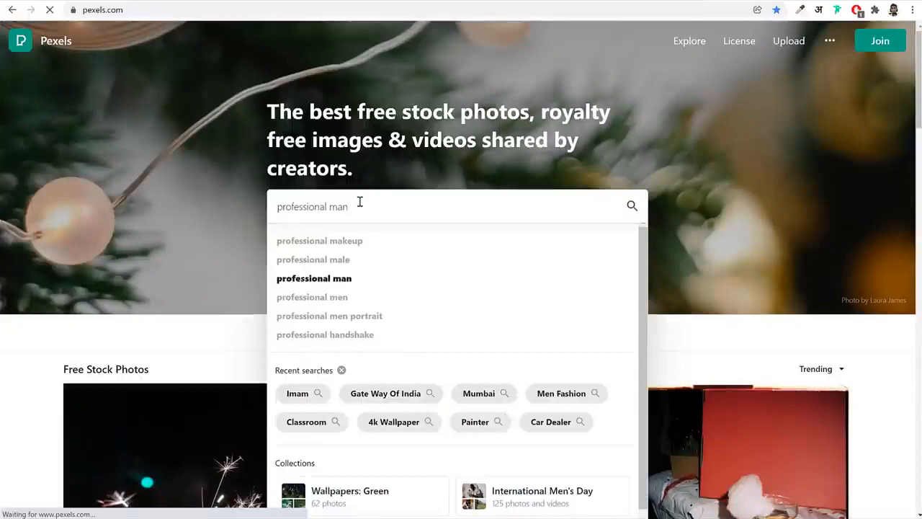
{"action": "scroll", "coordinate": [832, 297], "scroll_direction": "down", "scroll_amount": 3}
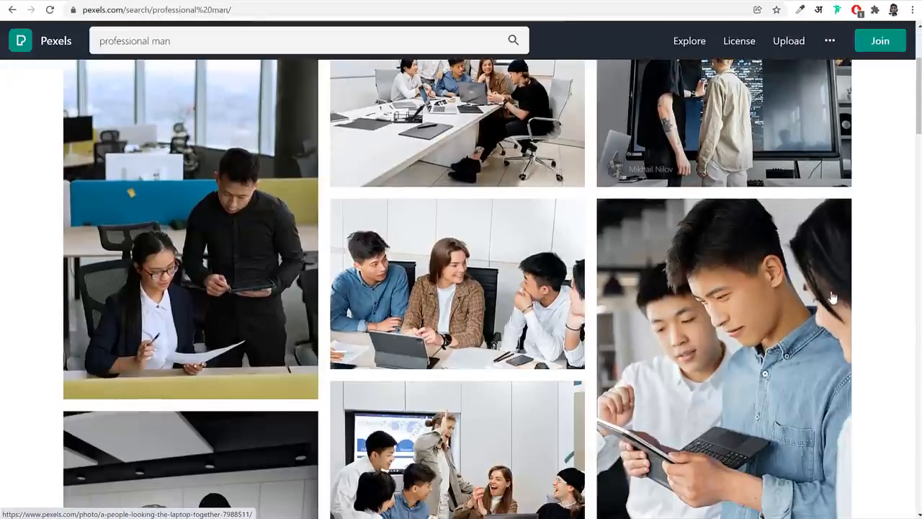
{"action": "scroll", "coordinate": [879, 296], "scroll_direction": "down", "scroll_amount": 5}
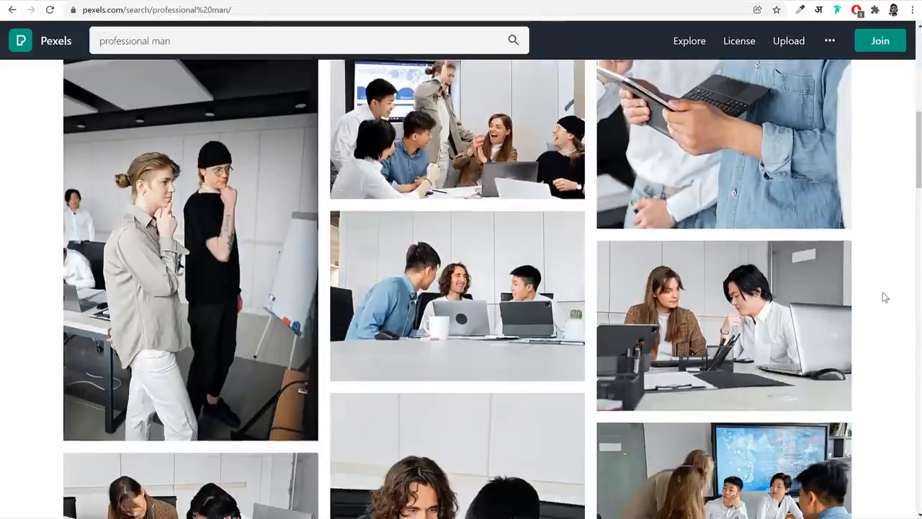
{"action": "scroll", "coordinate": [885, 297], "scroll_direction": "down", "scroll_amount": 13}
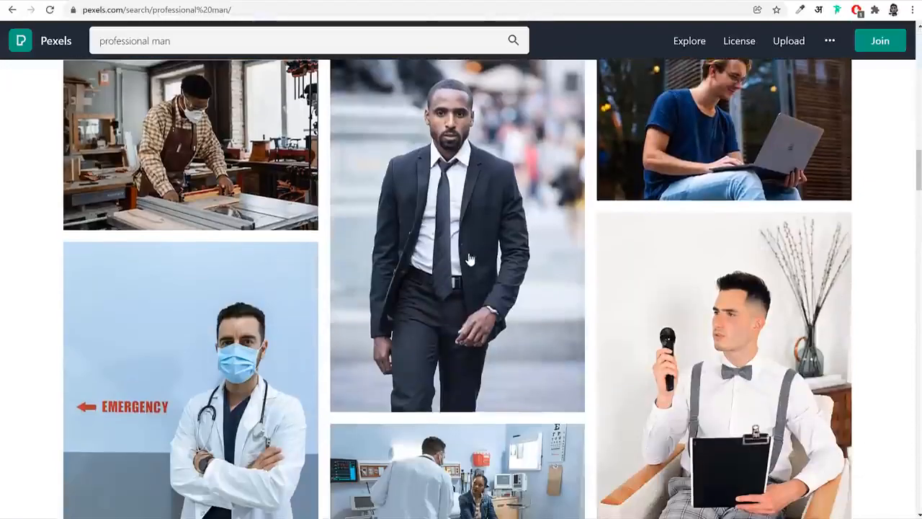
{"action": "scroll", "coordinate": [864, 332], "scroll_direction": "down", "scroll_amount": 9}
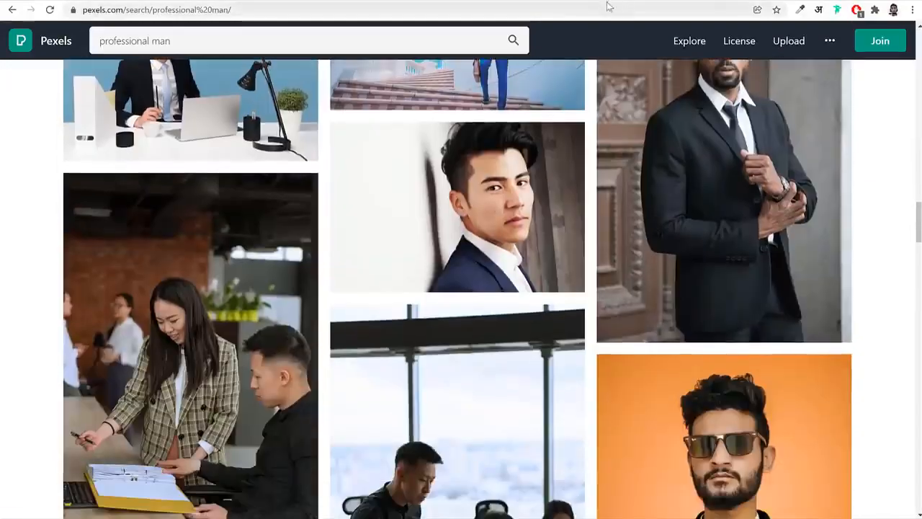
Download the Unsplash portrait of the smiling man in glasses and brown blazer at Medium (1920x2880) size, then return to the search results
{"action": "left_click", "coordinate": [607, 0]}
{"action": "scroll", "coordinate": [870, 287], "scroll_direction": "up", "scroll_amount": 8}
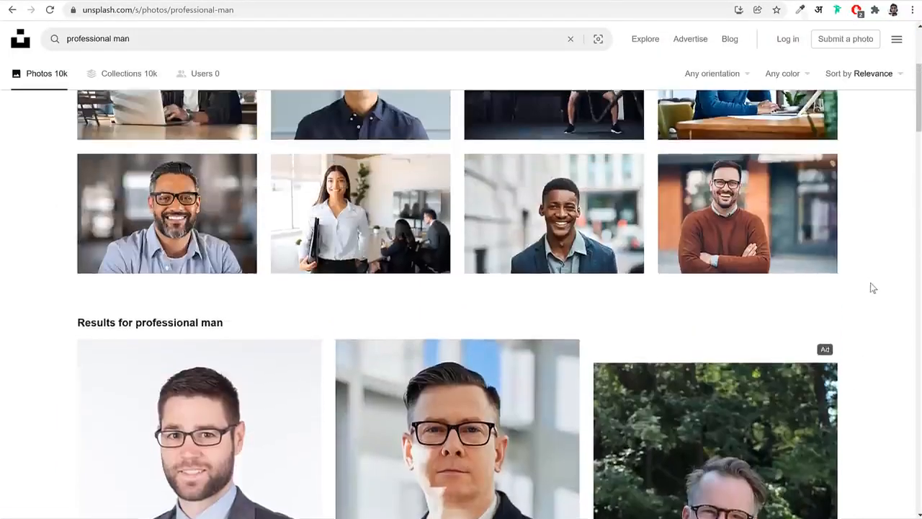
{"action": "scroll", "coordinate": [871, 286], "scroll_direction": "down", "scroll_amount": 4}
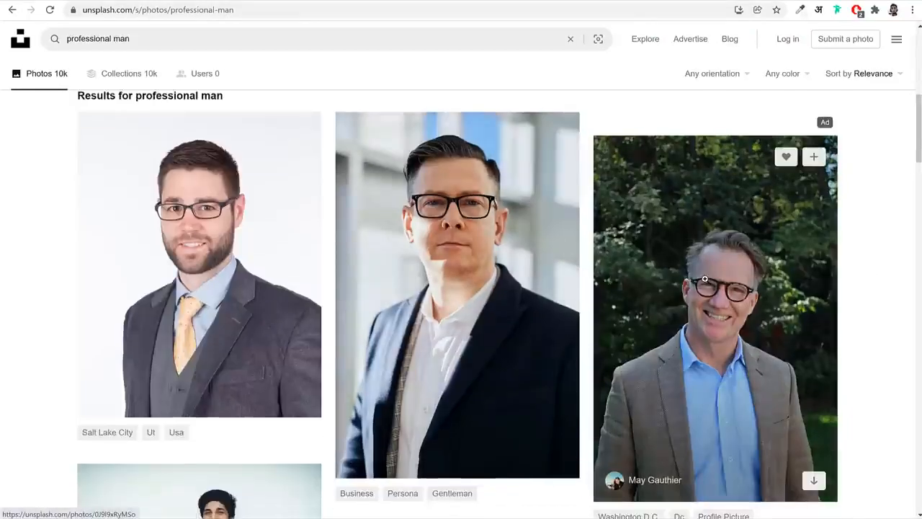
{"action": "left_click", "coordinate": [704, 279]}
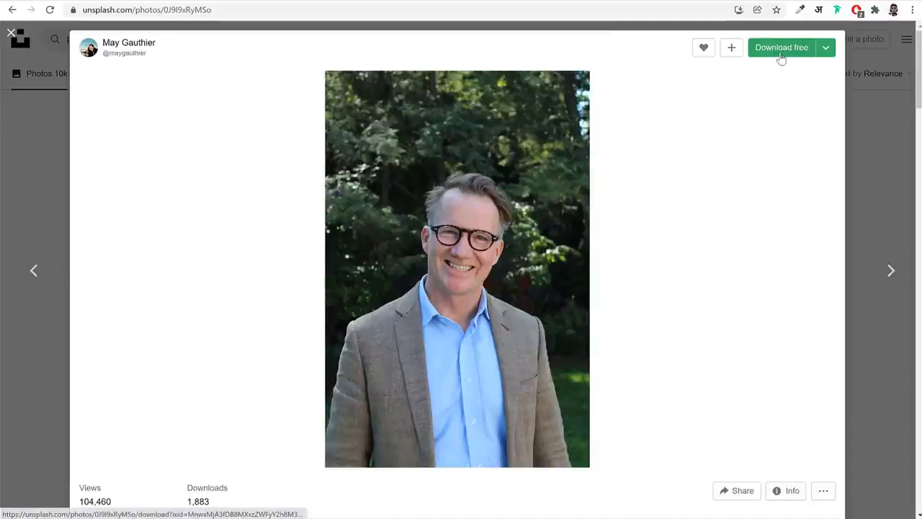
{"action": "left_click", "coordinate": [826, 49]}
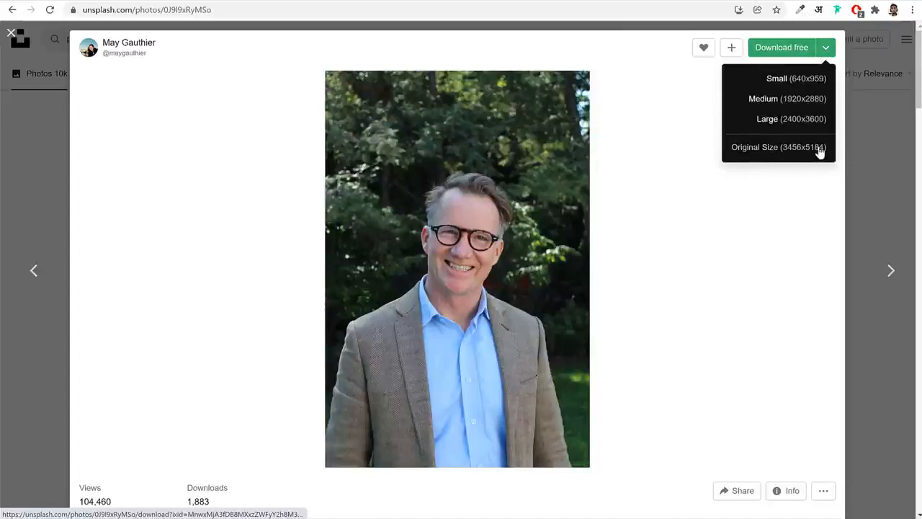
{"action": "left_click", "coordinate": [778, 102]}
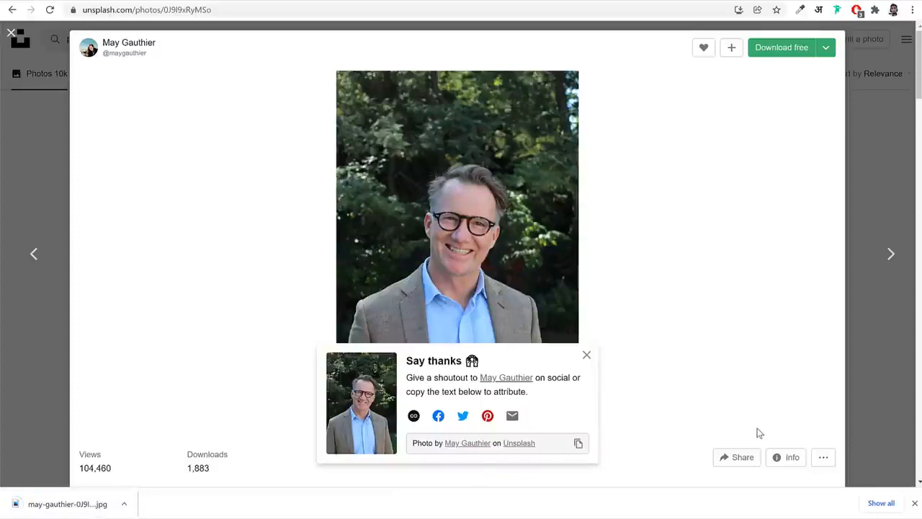
{"action": "left_click", "coordinate": [892, 167]}
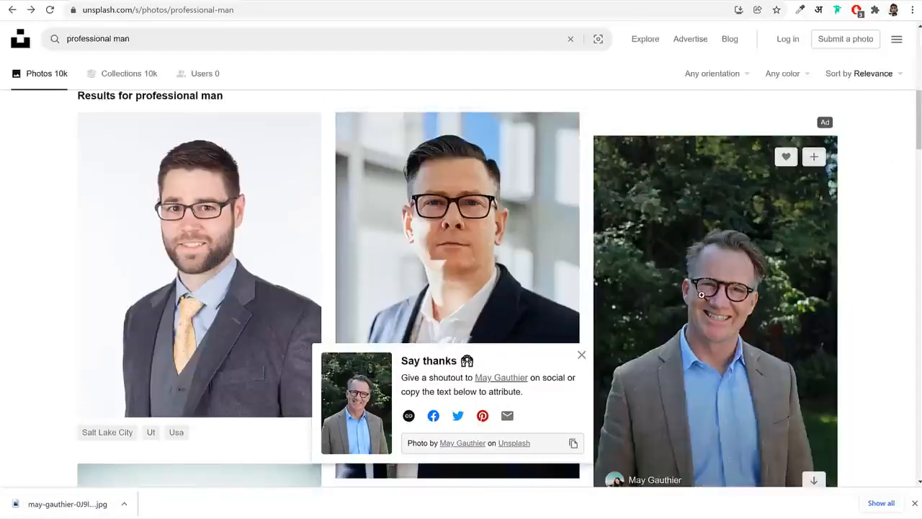
{"action": "scroll", "coordinate": [388, 158], "scroll_direction": "up", "scroll_amount": 5}
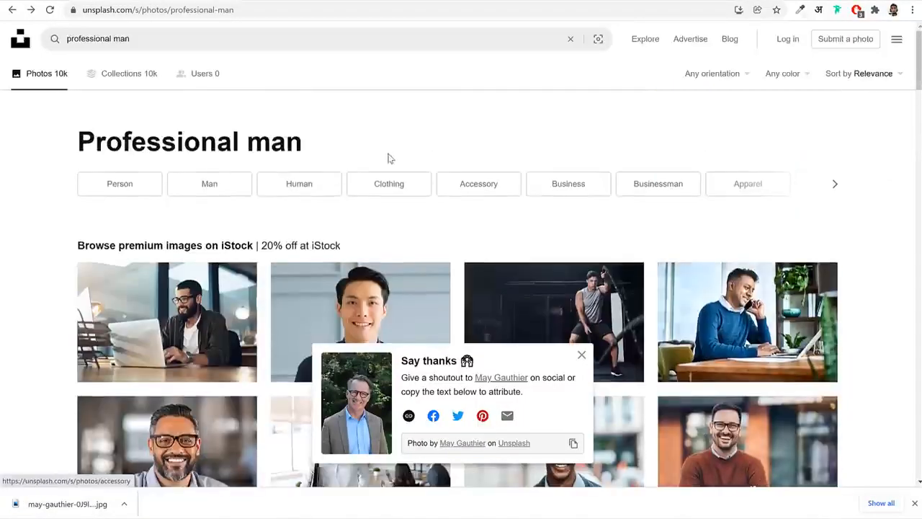
{"action": "left_click", "coordinate": [314, 37]}
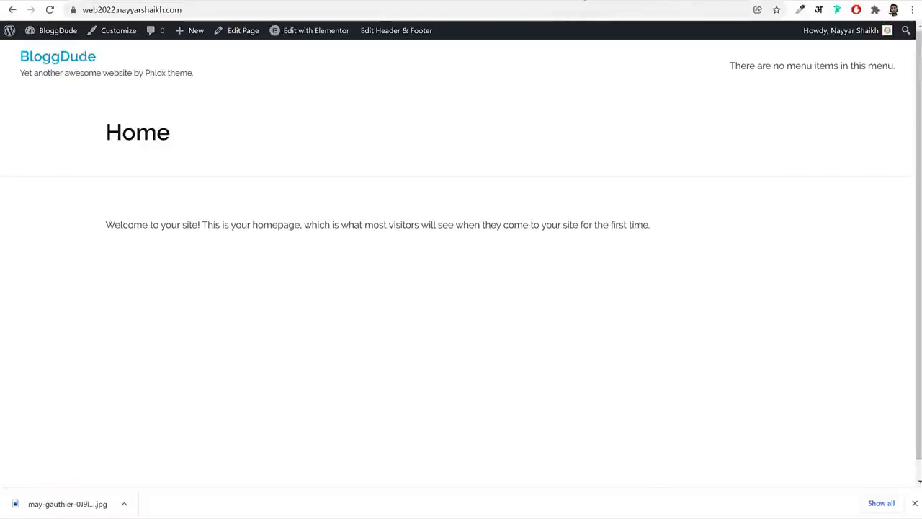
Open fotor.com in a new browser tab and dismiss its upgrade offer
{"action": "key", "text": "ctrl+t"}
{"action": "type", "text": "fot"}
{"action": "key", "text": "Return"}
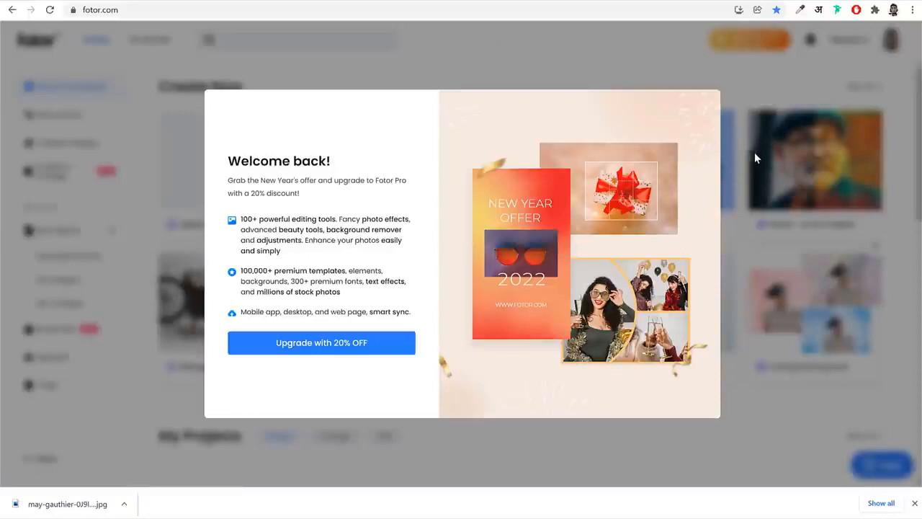
{"action": "left_click", "coordinate": [733, 100]}
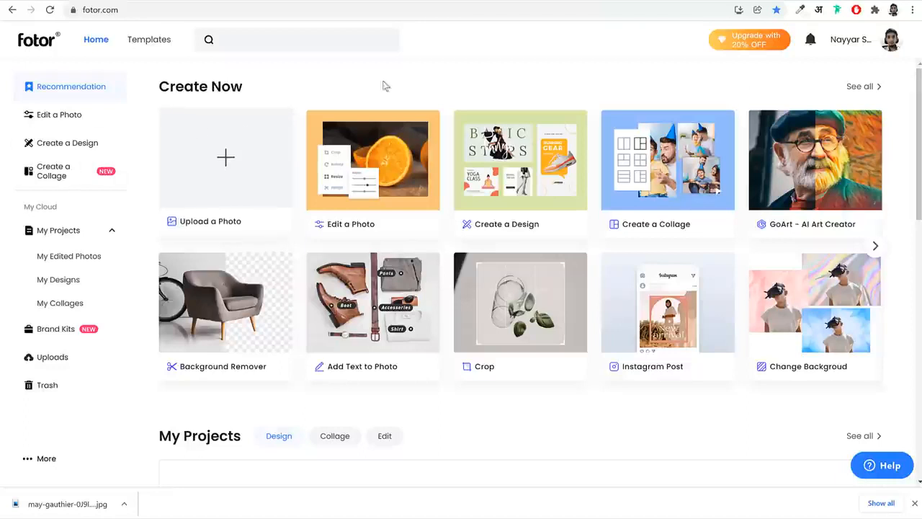
Upload the downloaded Unsplash portrait JPG from the Downloads folder and open it for photo editing
{"action": "left_click", "coordinate": [259, 203]}
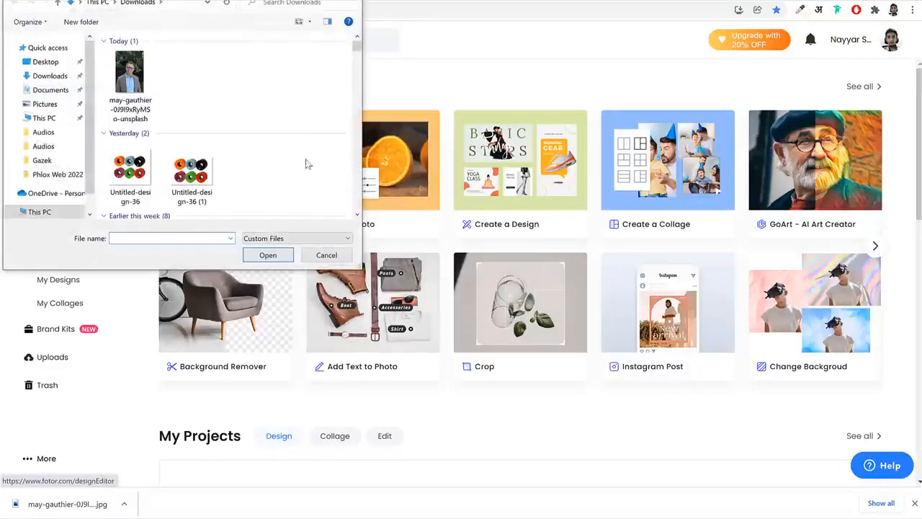
{"action": "left_click", "coordinate": [153, 83]}
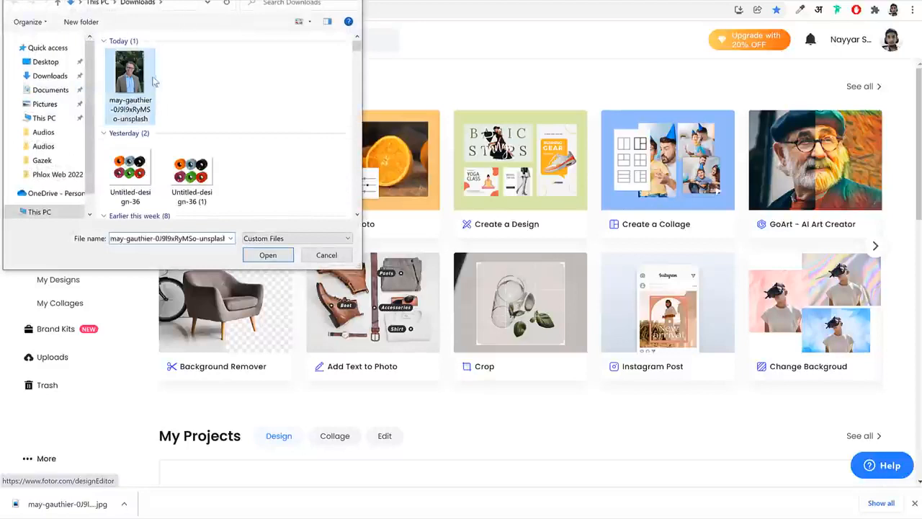
{"action": "left_click", "coordinate": [268, 255]}
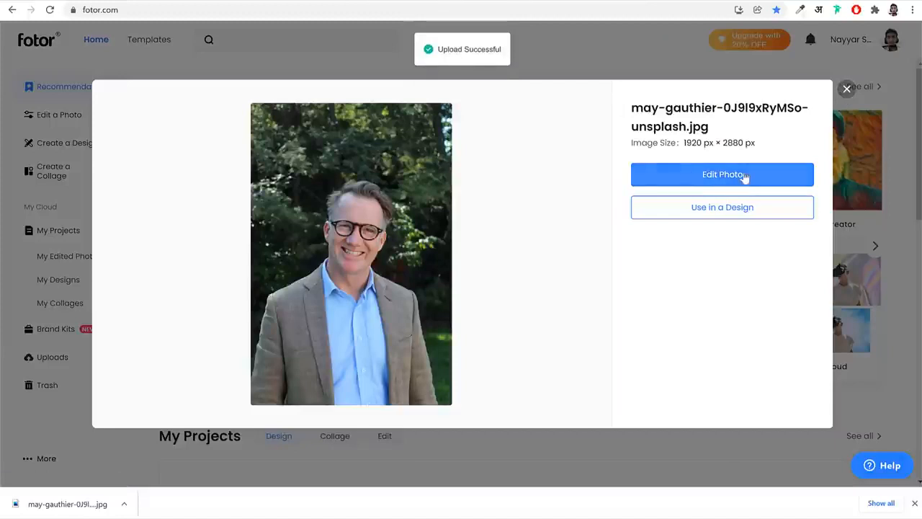
{"action": "left_click", "coordinate": [732, 181]}
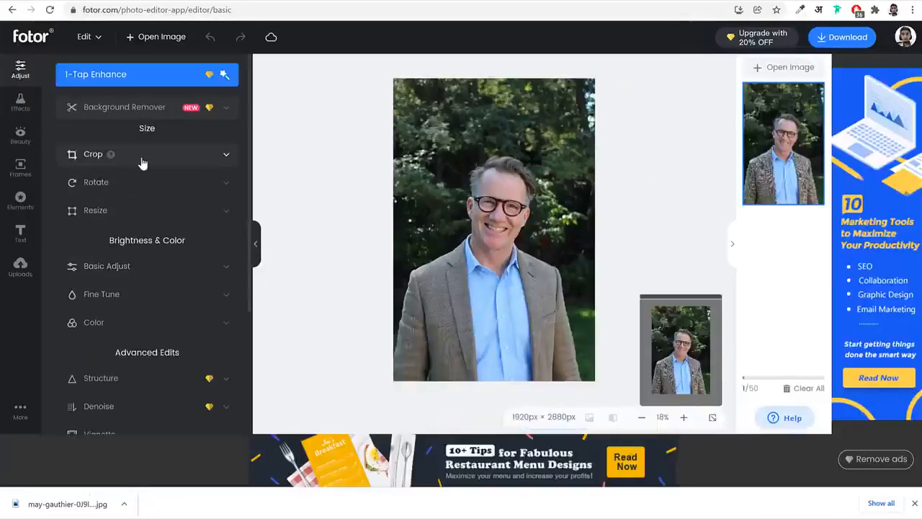
{"action": "left_click", "coordinate": [144, 155]}
{"action": "left_click", "coordinate": [173, 157]}
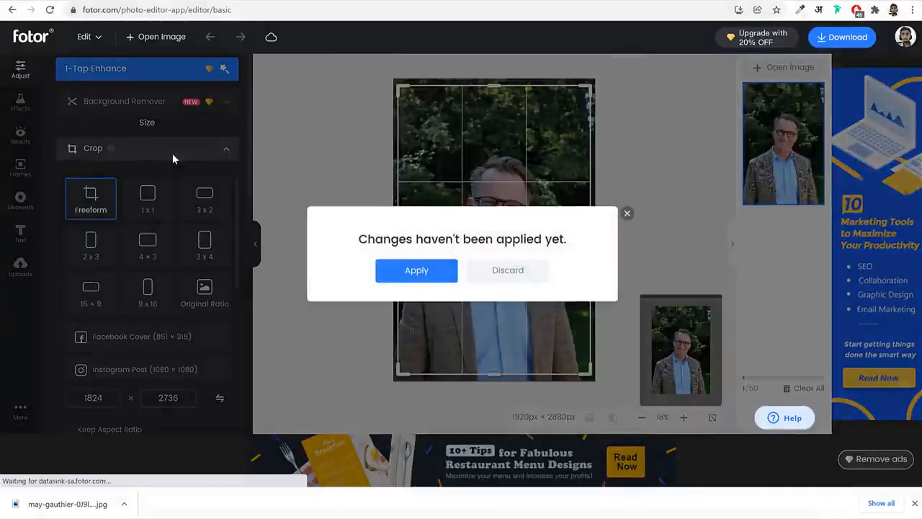
{"action": "left_click", "coordinate": [540, 270]}
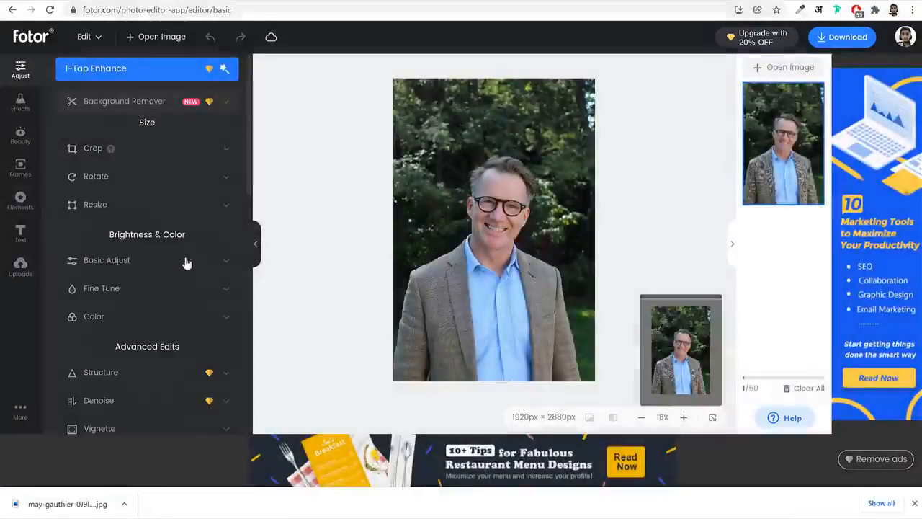
Resize the portrait to 900 × 1350 px, keeping its proportions locked
{"action": "left_click", "coordinate": [159, 205]}
{"action": "left_click", "coordinate": [100, 243]}
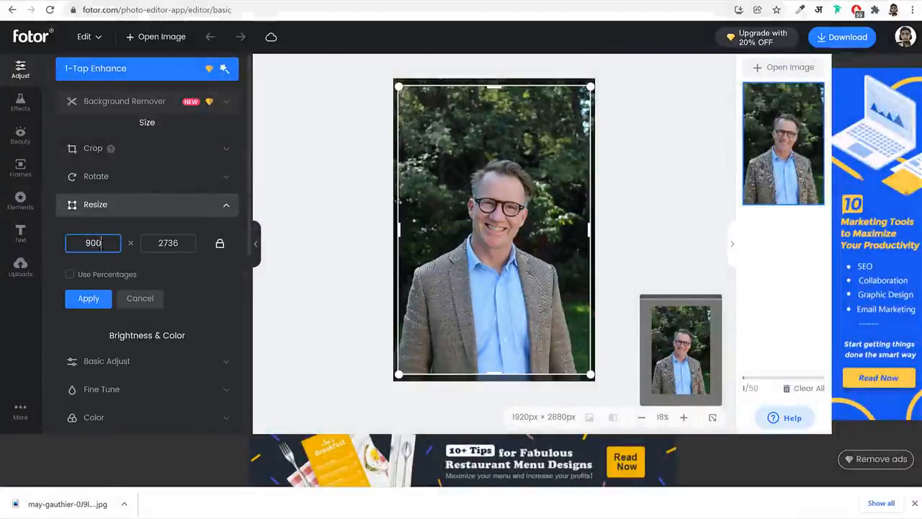
{"action": "left_click", "coordinate": [218, 278]}
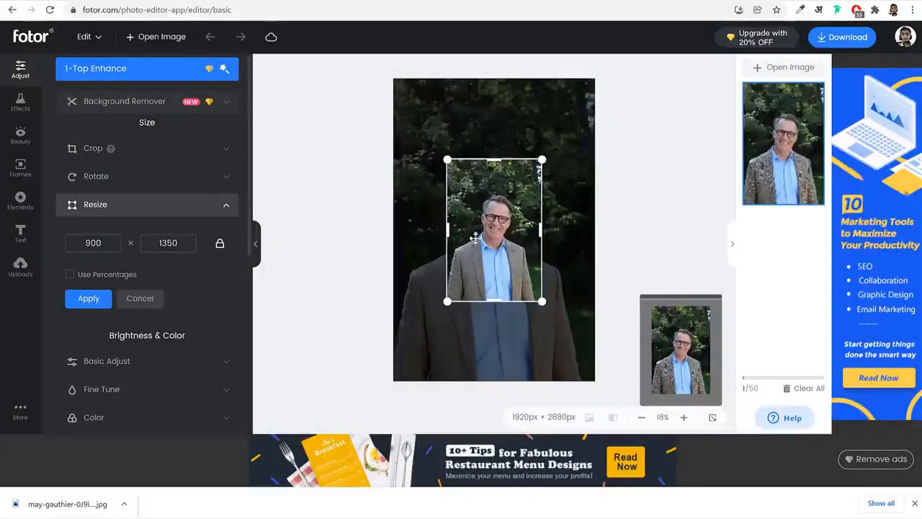
{"action": "left_click", "coordinate": [88, 299]}
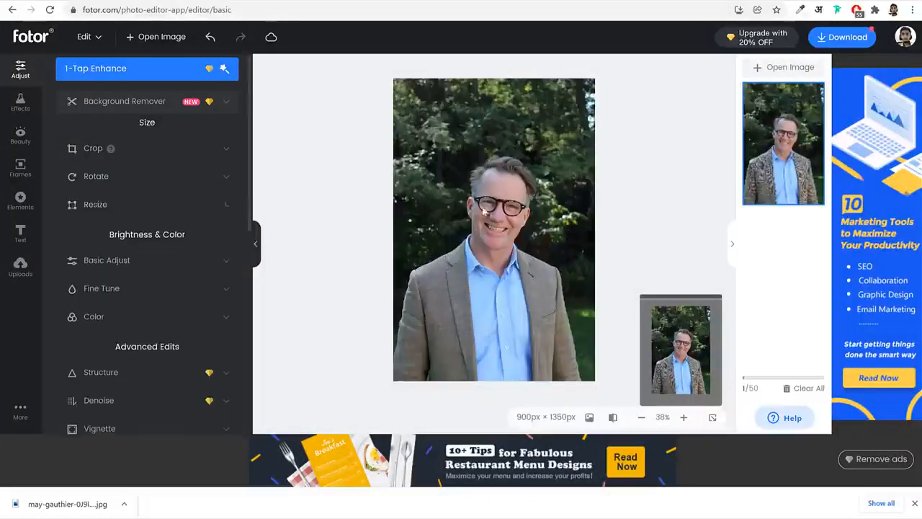
Download the resized portrait in PNG format and close the download confirmation
{"action": "scroll", "coordinate": [197, 385], "scroll_direction": "down", "scroll_amount": 5}
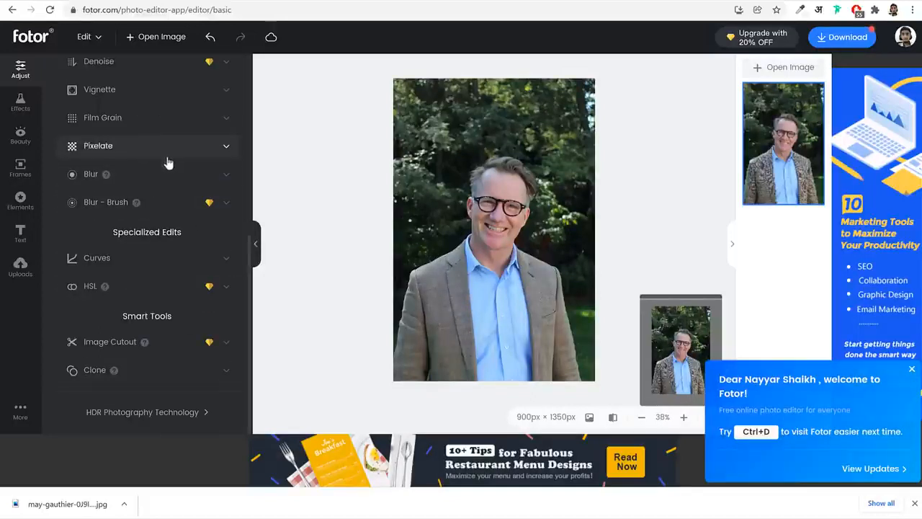
{"action": "scroll", "coordinate": [173, 180], "scroll_direction": "up", "scroll_amount": 2}
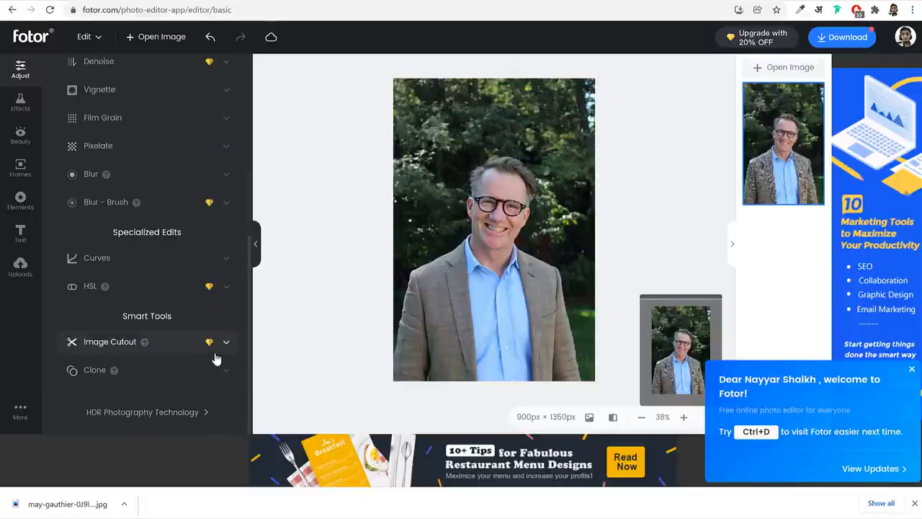
{"action": "scroll", "coordinate": [228, 354], "scroll_direction": "up", "scroll_amount": 5}
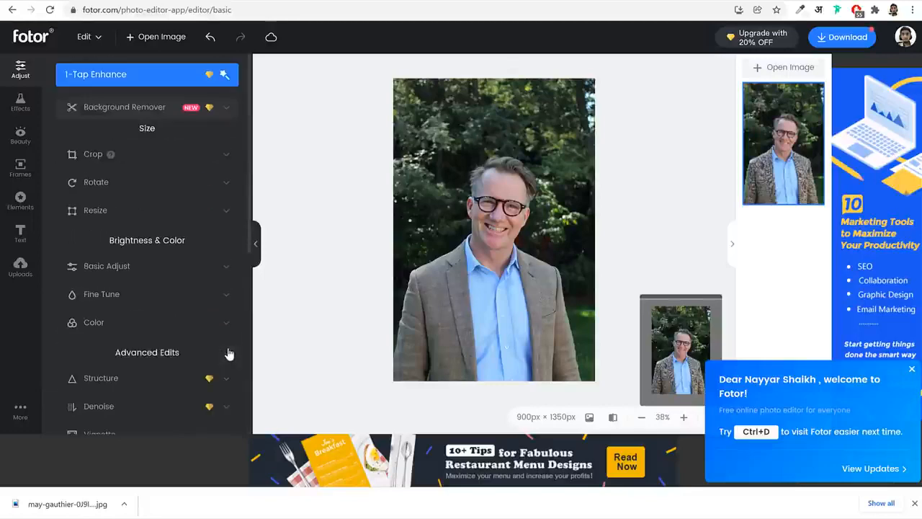
{"action": "left_click", "coordinate": [848, 36]}
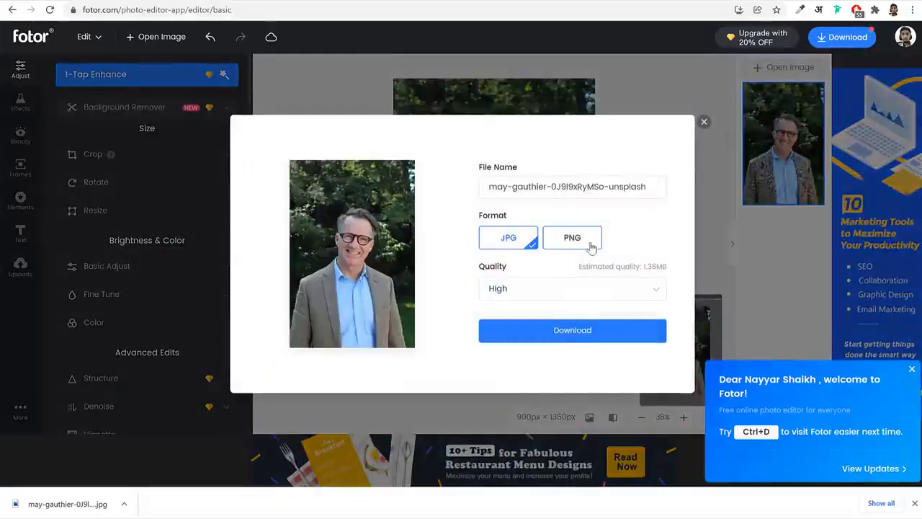
{"action": "left_click", "coordinate": [590, 245]}
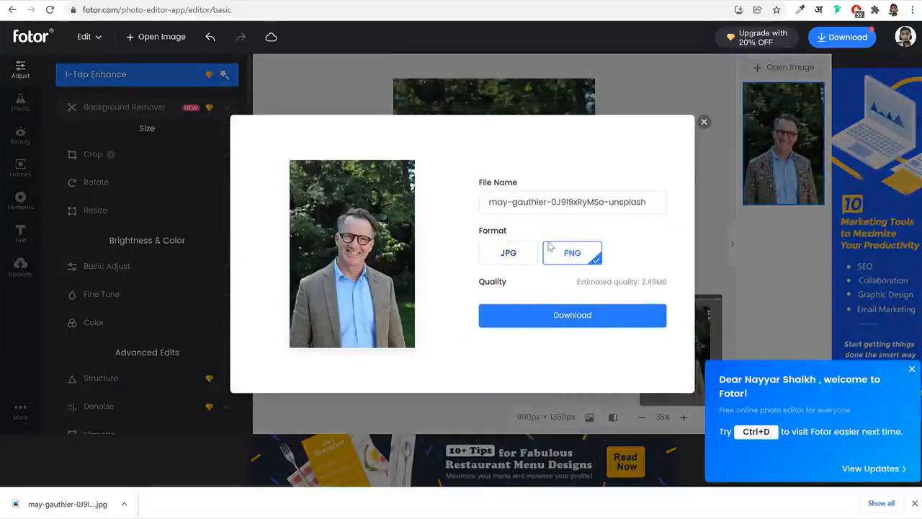
{"action": "left_click", "coordinate": [533, 258]}
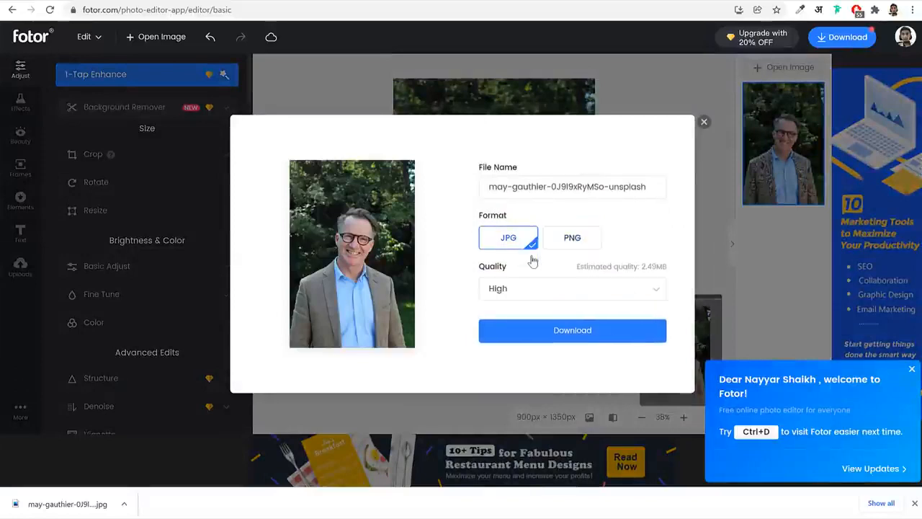
{"action": "left_click", "coordinate": [576, 242]}
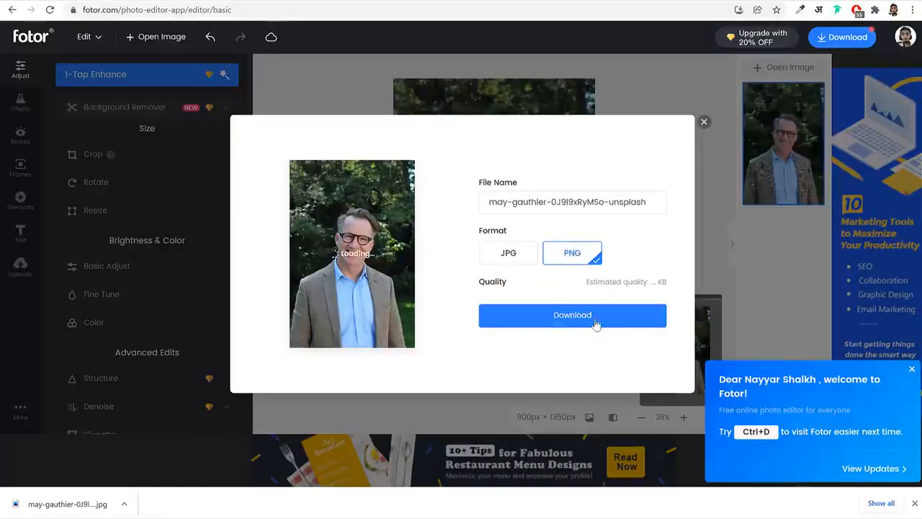
{"action": "left_click", "coordinate": [596, 323]}
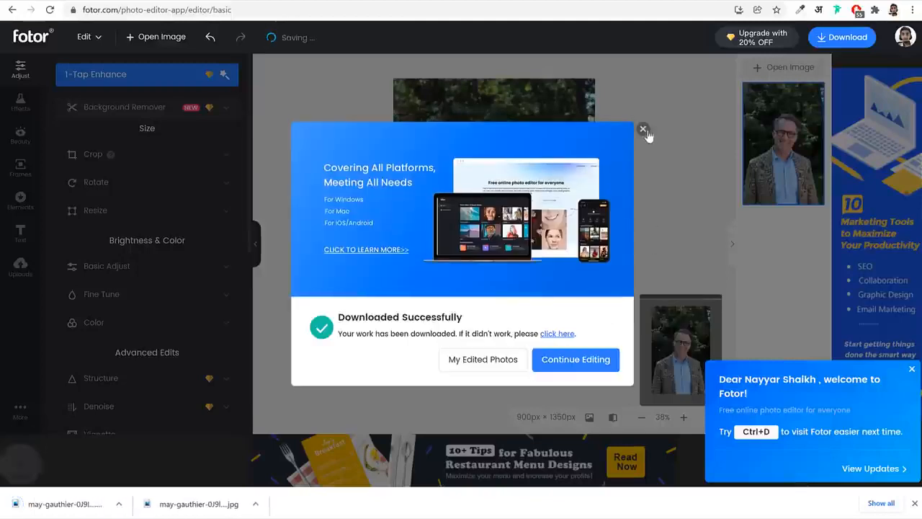
{"action": "left_click", "coordinate": [644, 128]}
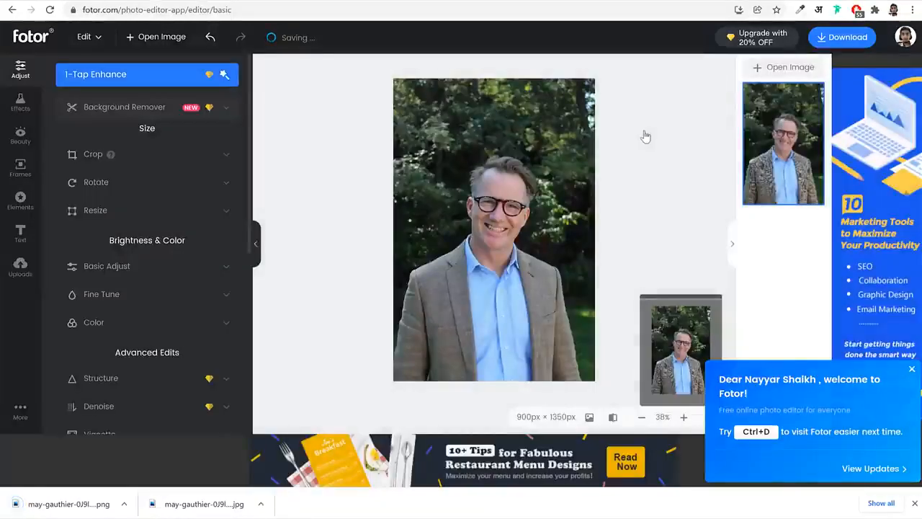
Leave Fotor for pixlr.com and open the Pixlr E advanced editor
{"action": "left_click", "coordinate": [633, 13]}
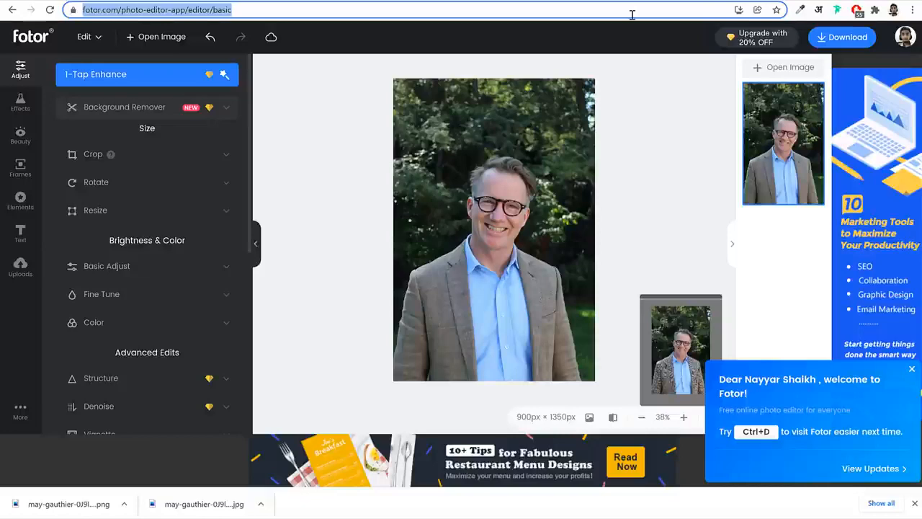
{"action": "type", "text": "pixlr.com"}
{"action": "key", "text": "Return"}
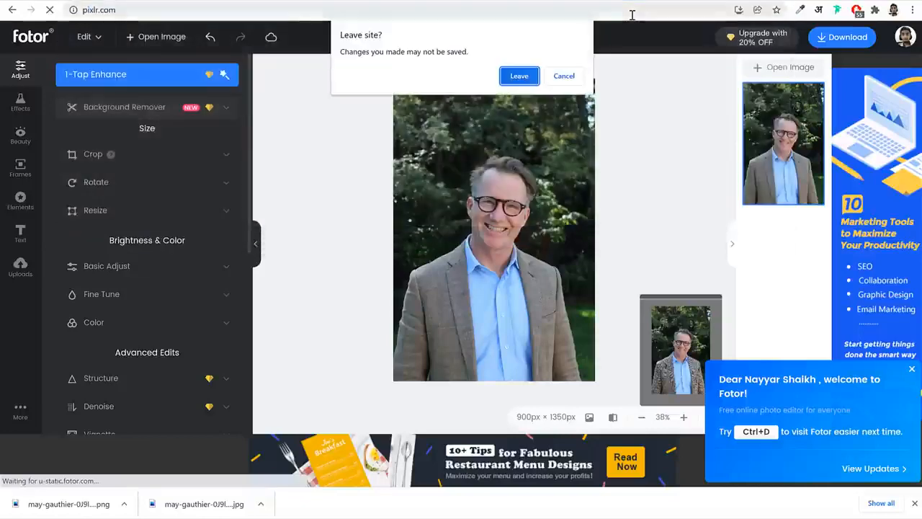
{"action": "key", "text": "Return"}
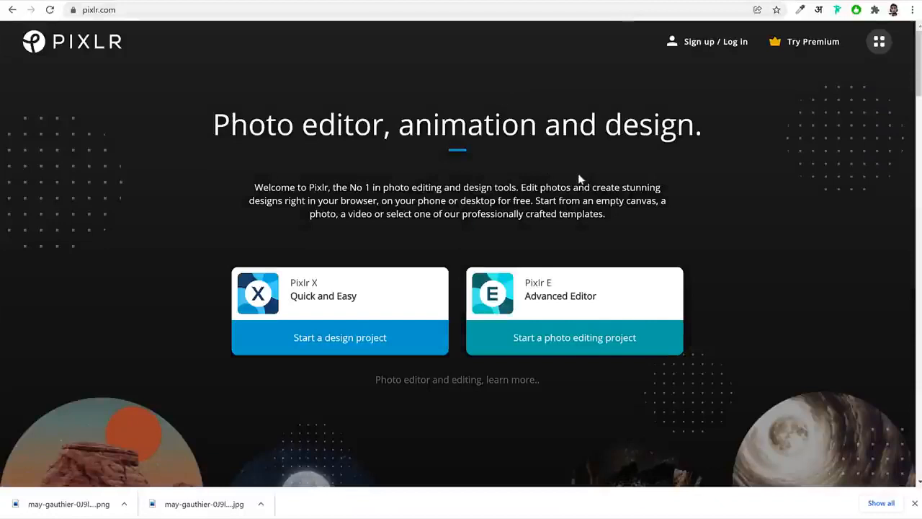
{"action": "left_click", "coordinate": [574, 295]}
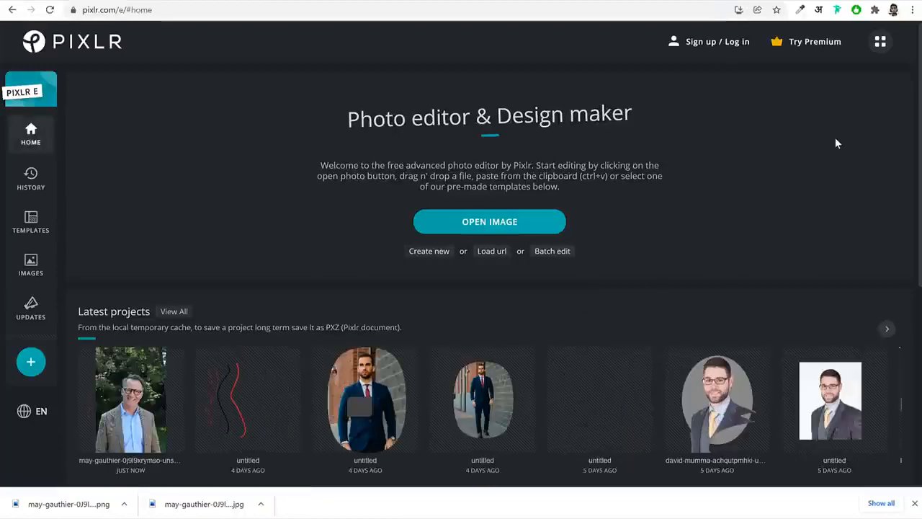
Look over the recommended templates and browse the YouTube Thumb template designs
{"action": "scroll", "coordinate": [818, 206], "scroll_direction": "down", "scroll_amount": 5}
{"action": "scroll", "coordinate": [818, 207], "scroll_direction": "up", "scroll_amount": 1}
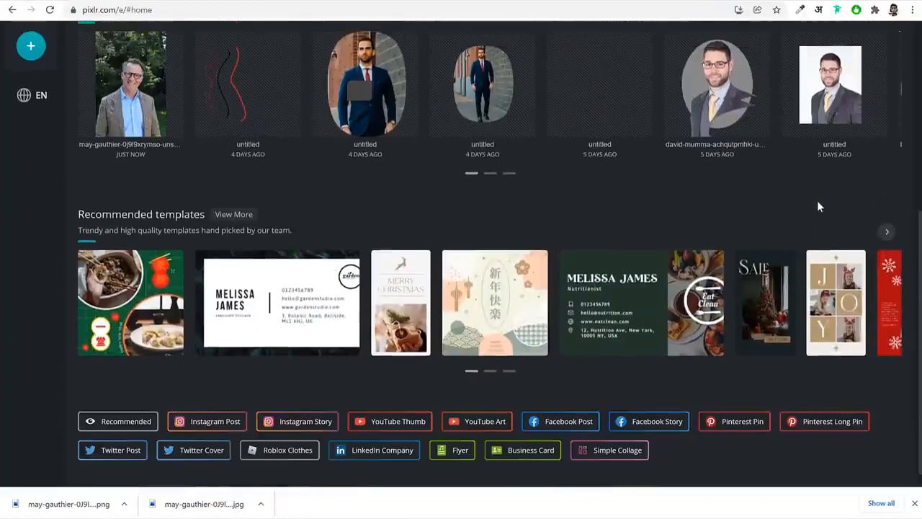
{"action": "scroll", "coordinate": [817, 199], "scroll_direction": "down", "scroll_amount": 1}
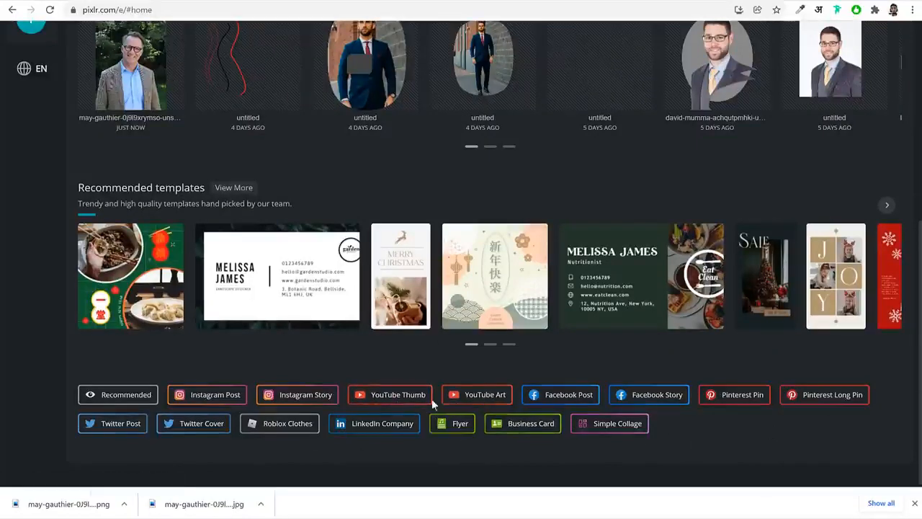
{"action": "left_click", "coordinate": [396, 400]}
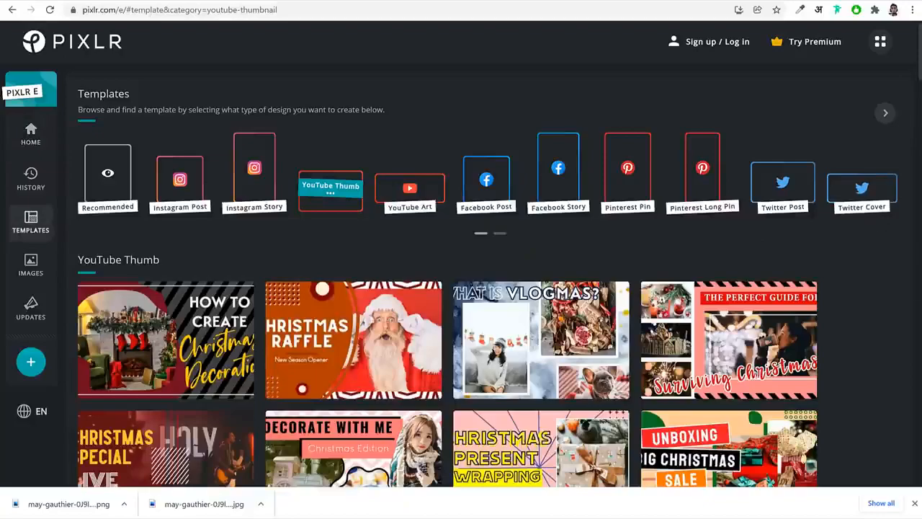
{"action": "scroll", "coordinate": [850, 288], "scroll_direction": "down", "scroll_amount": 8}
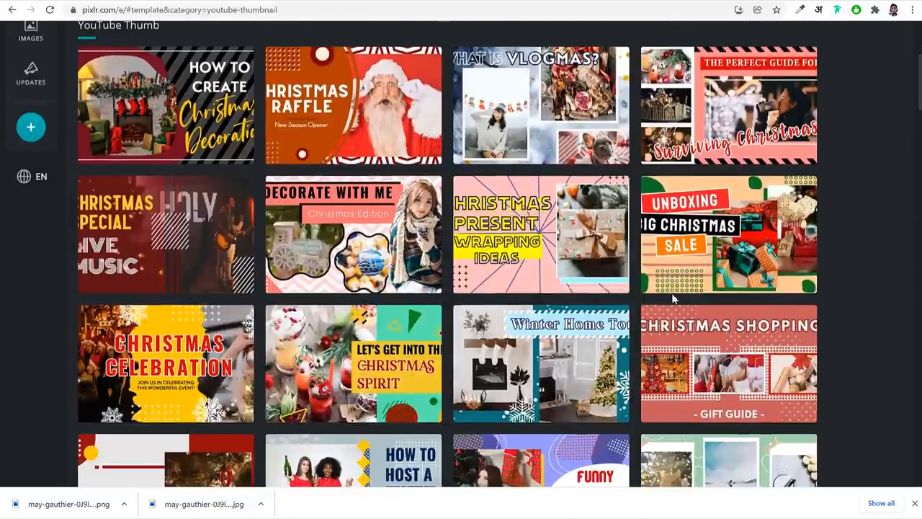
{"action": "scroll", "coordinate": [853, 288], "scroll_direction": "down", "scroll_amount": 2}
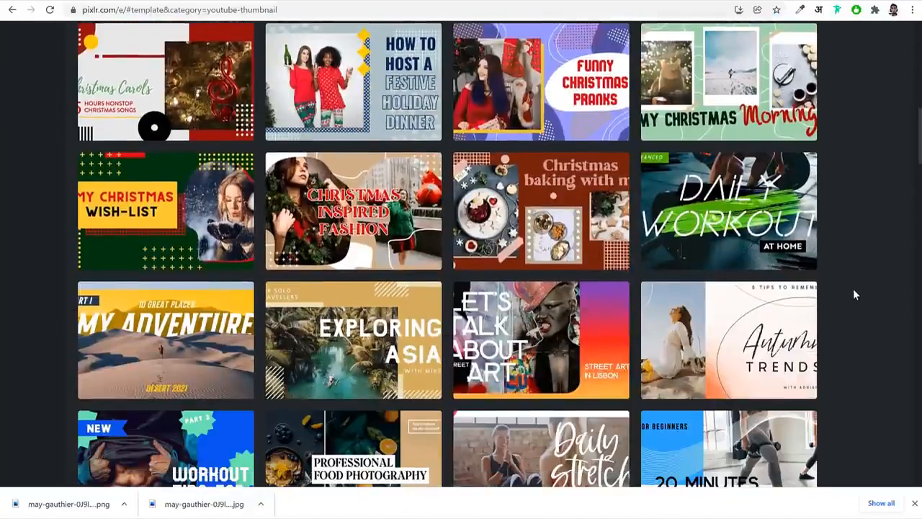
{"action": "scroll", "coordinate": [853, 289], "scroll_direction": "down", "scroll_amount": 6}
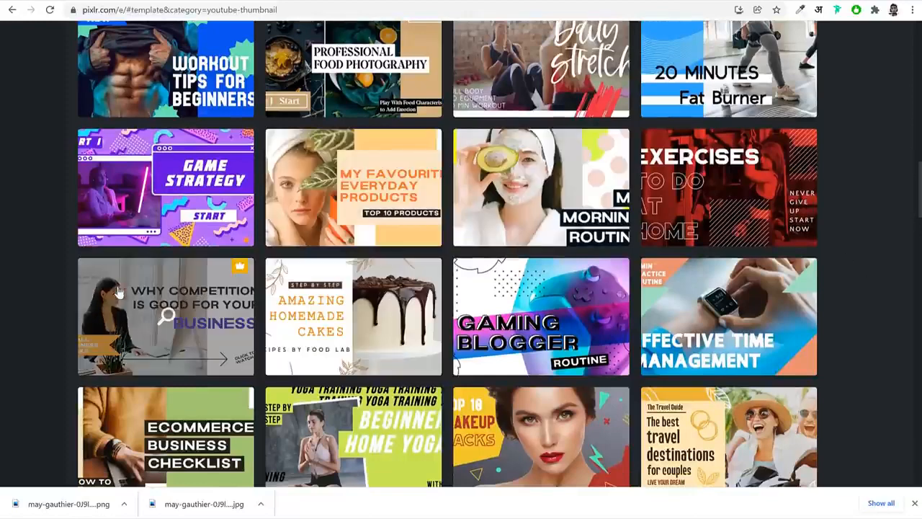
{"action": "scroll", "coordinate": [448, 229], "scroll_direction": "up", "scroll_amount": 10}
{"action": "scroll", "coordinate": [528, 221], "scroll_direction": "down", "scroll_amount": 2}
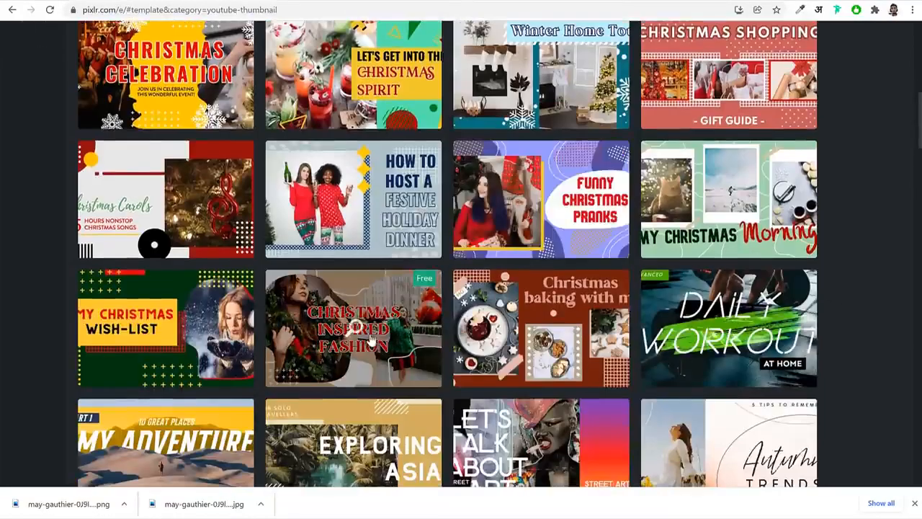
Open the free Christmas Inspired Fashion YouTube thumbnail template and select the image inside the photo holder of the woman with the wreath
{"action": "left_click", "coordinate": [368, 323]}
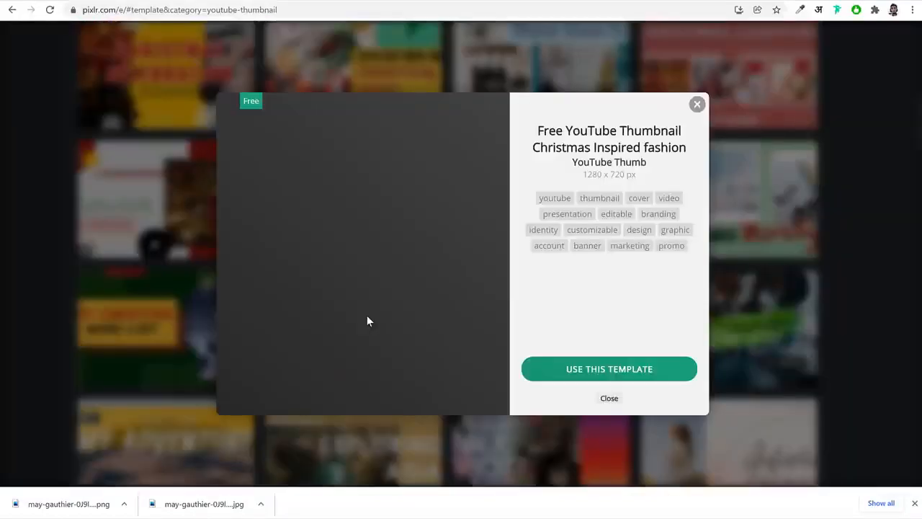
{"action": "left_click", "coordinate": [609, 370]}
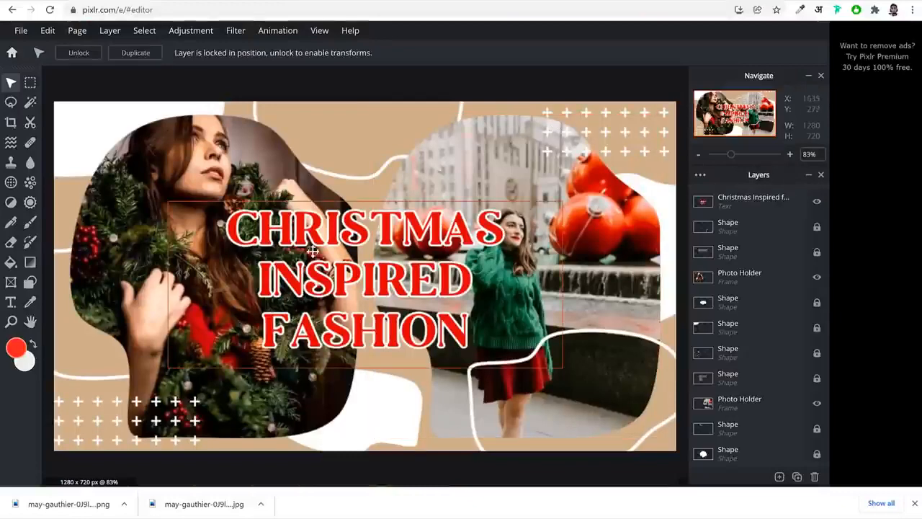
{"action": "left_click", "coordinate": [208, 155]}
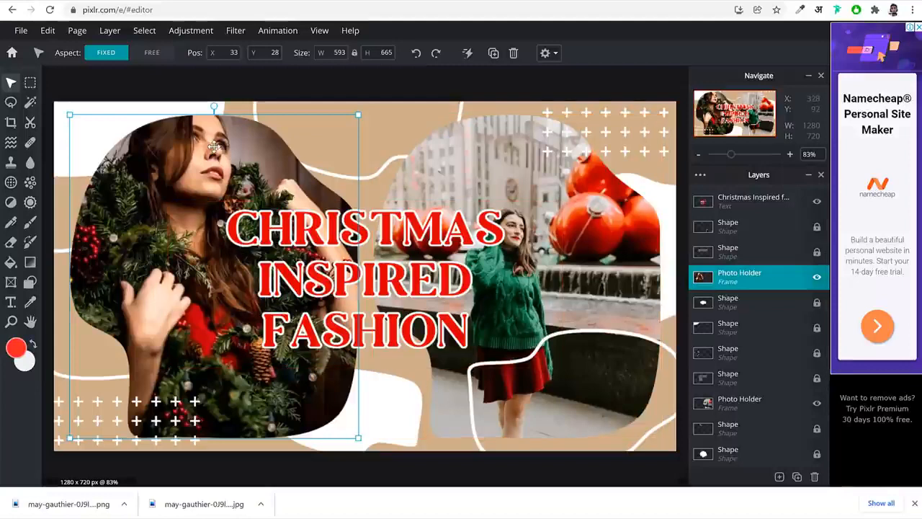
{"action": "double_click", "coordinate": [214, 147]}
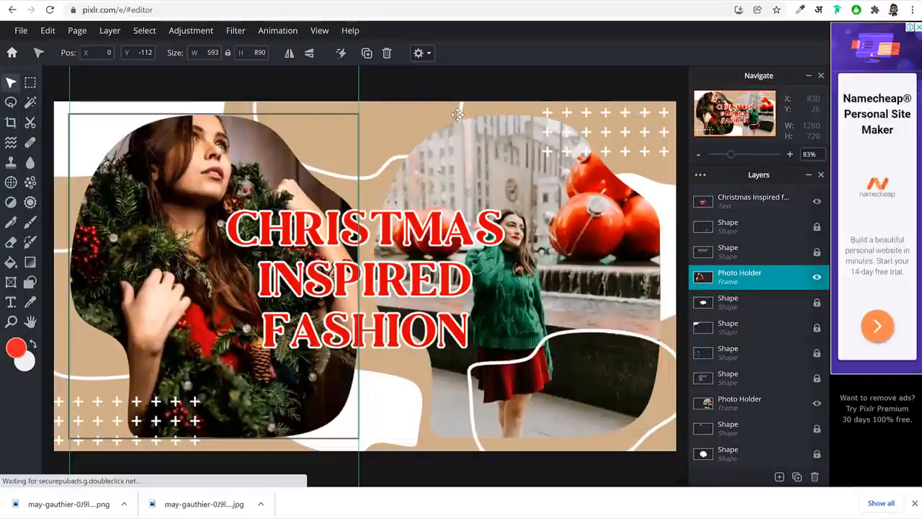
Create a new blank image 830 px wide and 860 px high, keeping the name Untitled
{"action": "mouse_move", "coordinate": [21, 31]}
{"action": "left_click", "coordinate": [30, 49]}
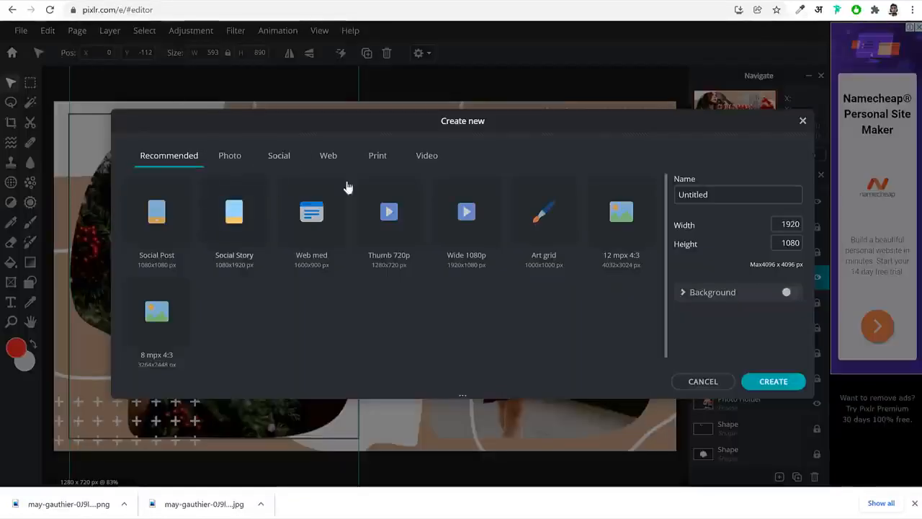
{"action": "left_click", "coordinate": [790, 225]}
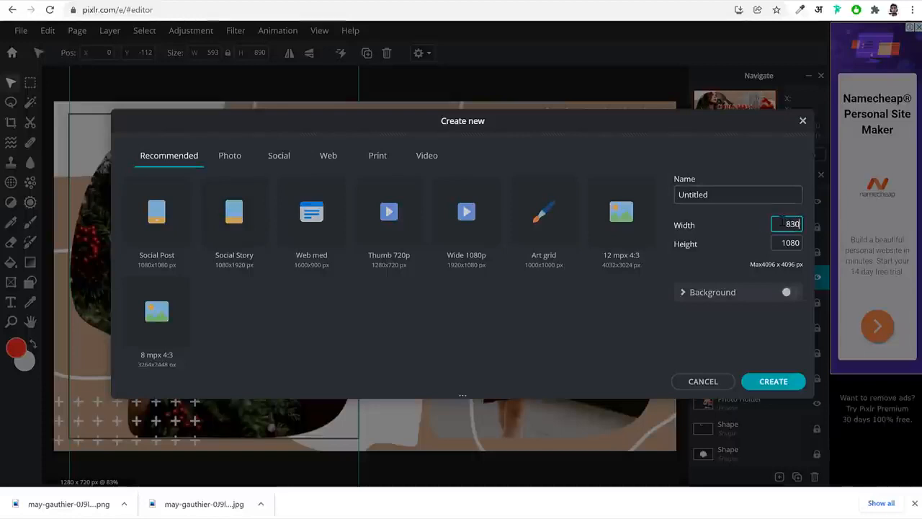
{"action": "key", "text": "Tab"}
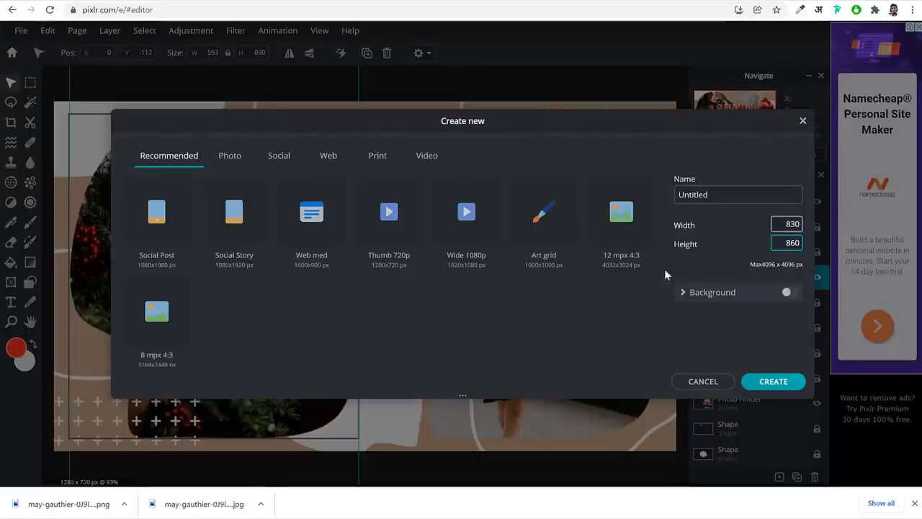
{"action": "double_click", "coordinate": [685, 224]}
{"action": "left_click_drag", "start_coordinate": [699, 244], "coordinate": [680, 245]}
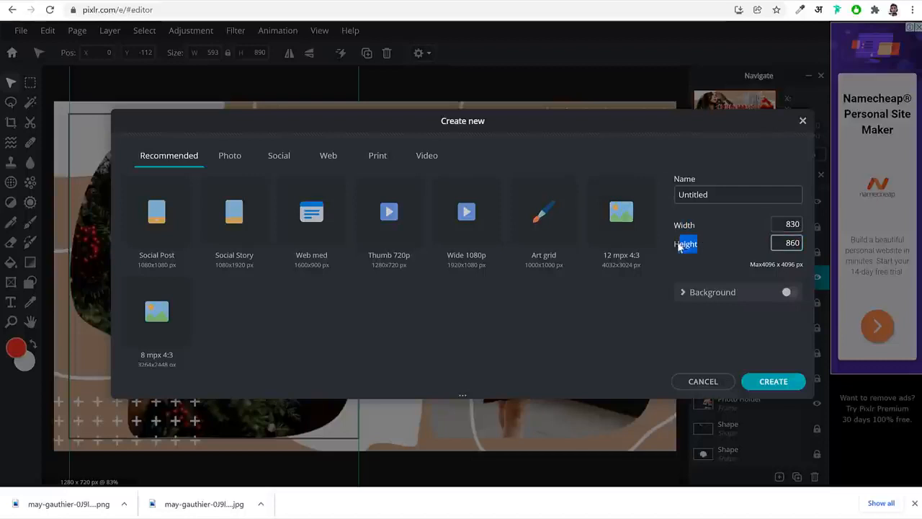
{"action": "left_click_drag", "start_coordinate": [711, 194], "coordinate": [677, 194]}
{"action": "left_click", "coordinate": [788, 384]}
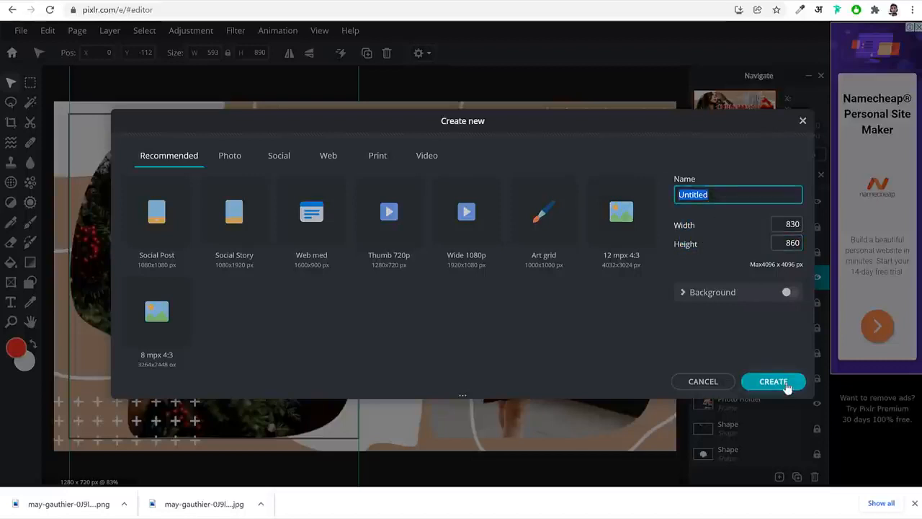
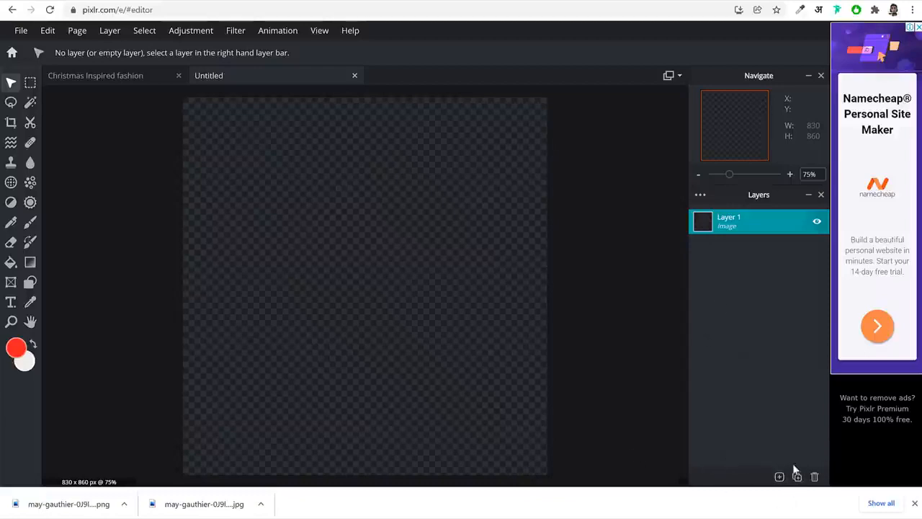
Add the 900 x 1350 PNG portrait from the Downloads folder as a new image layer
{"action": "left_click", "coordinate": [779, 477]}
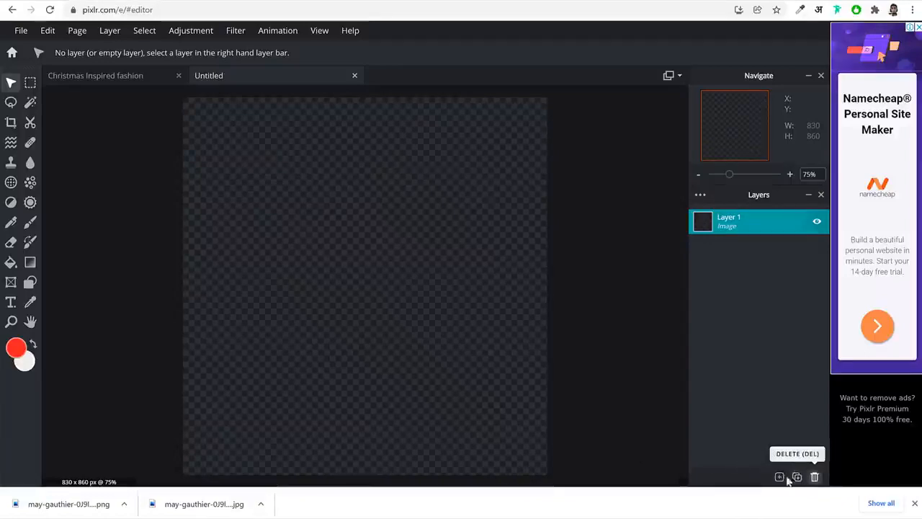
{"action": "left_click", "coordinate": [780, 477]}
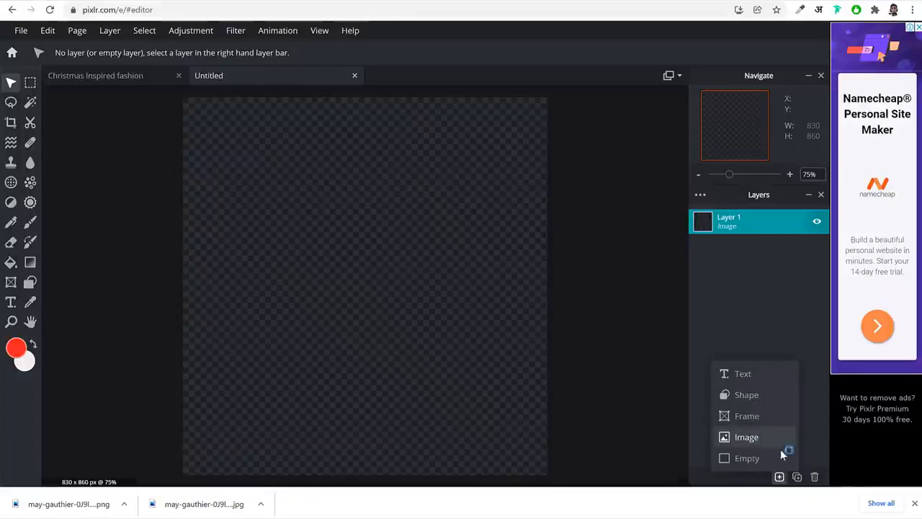
{"action": "left_click", "coordinate": [128, 86]}
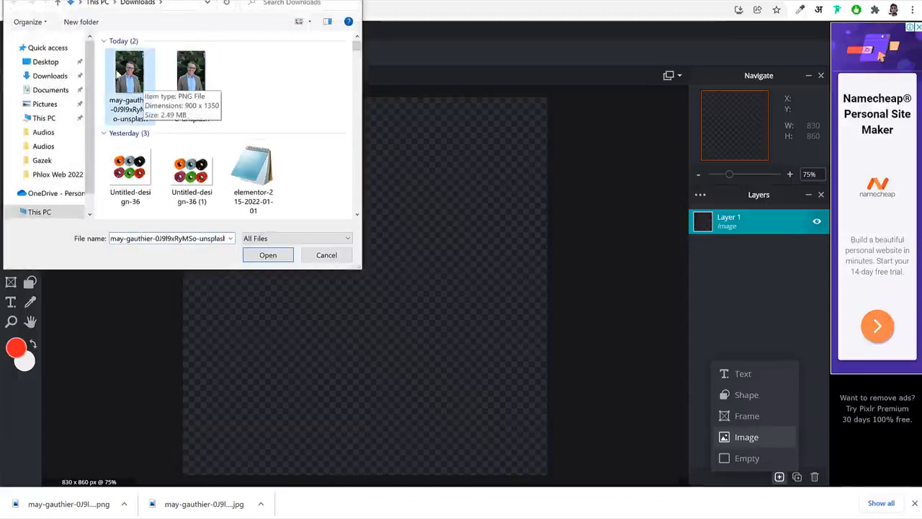
{"action": "left_click", "coordinate": [274, 257]}
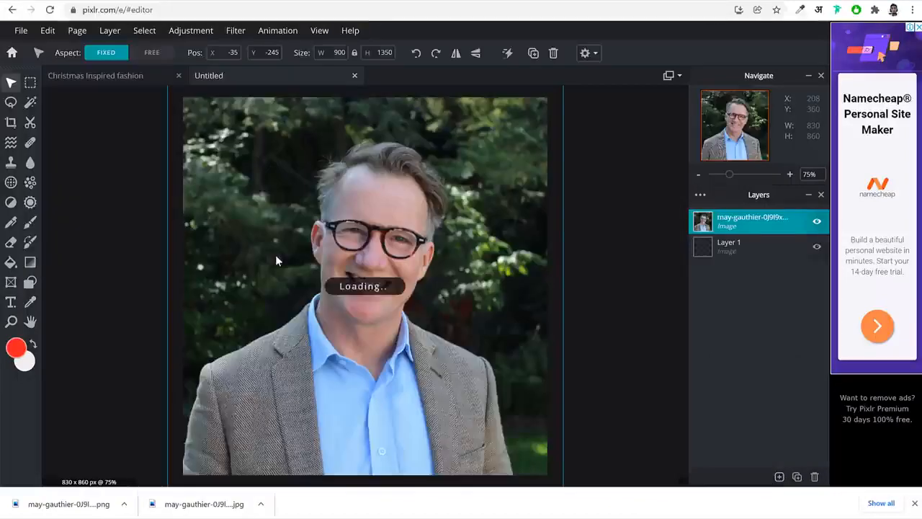
Scale the portrait down to about 707 by 1062 px and place it at about X 62, Y -195, centred on the canvas
{"action": "left_click_drag", "start_coordinate": [411, 228], "coordinate": [478, 372]}
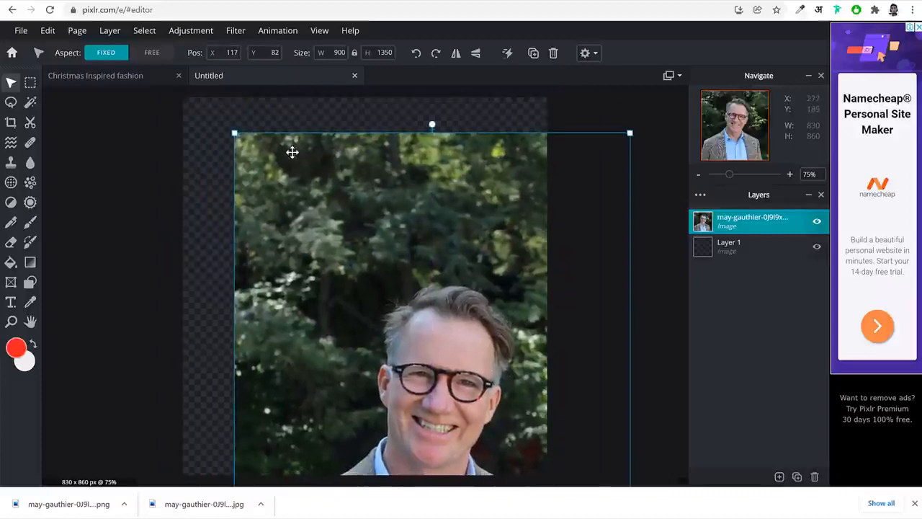
{"action": "left_click_drag", "start_coordinate": [235, 133], "coordinate": [405, 265]}
{"action": "left_click_drag", "start_coordinate": [494, 390], "coordinate": [309, 128]}
{"action": "mouse_move", "coordinate": [252, 114]}
{"action": "left_mouse_down"}
{"action": "mouse_move", "coordinate": [227, 99]}
{"action": "mouse_move", "coordinate": [240, 117]}
{"action": "left_mouse_up"}
{"action": "left_click_drag", "start_coordinate": [382, 164], "coordinate": [367, 161]}
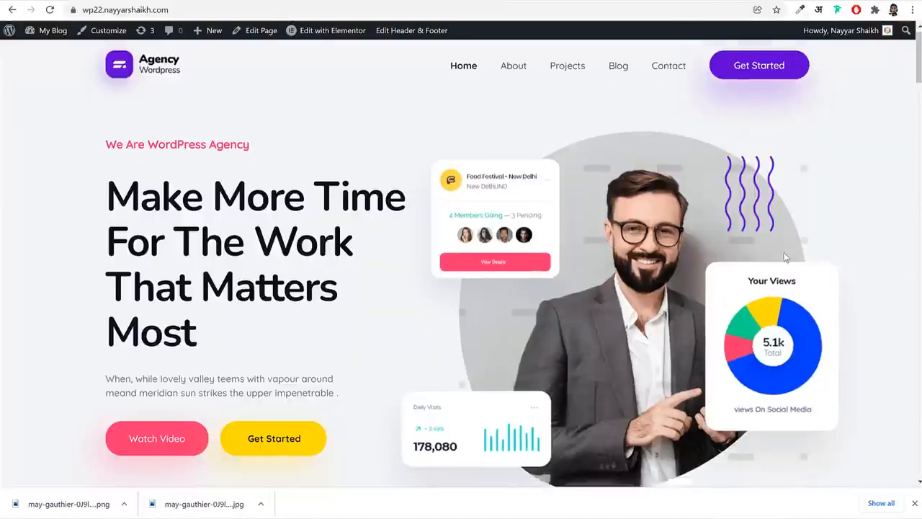
{"action": "scroll", "coordinate": [721, 227], "scroll_direction": "down", "scroll_amount": 3}
{"action": "scroll", "coordinate": [721, 228], "scroll_direction": "up", "scroll_amount": 3}
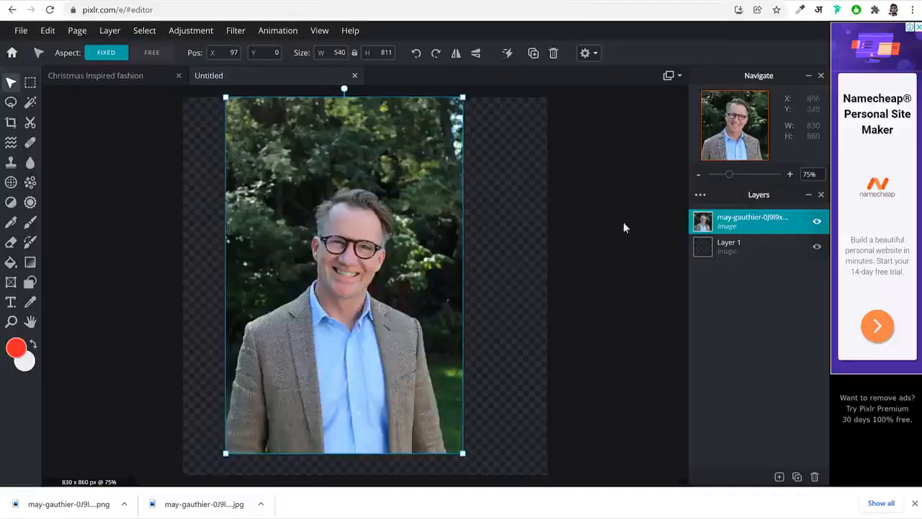
{"action": "left_click_drag", "start_coordinate": [415, 357], "coordinate": [385, 312]}
{"action": "left_click_drag", "start_coordinate": [450, 416], "coordinate": [505, 439]}
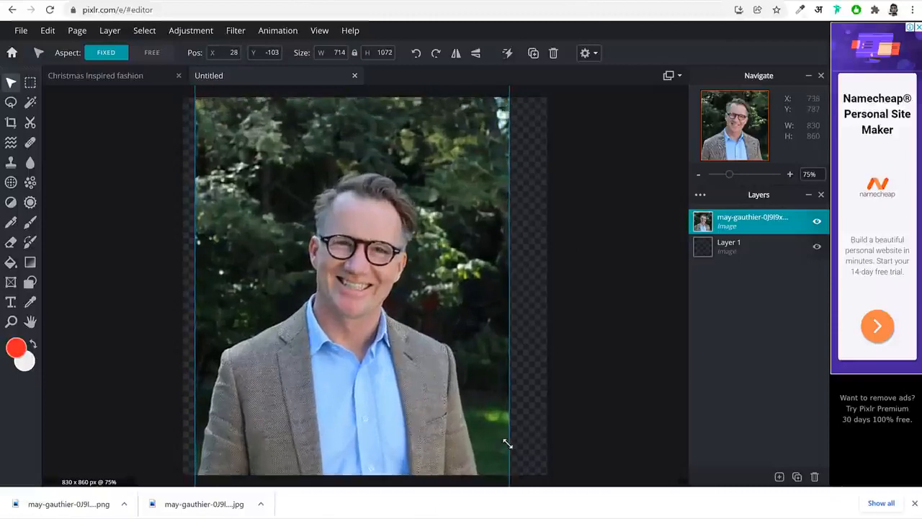
{"action": "left_click_drag", "start_coordinate": [442, 397], "coordinate": [455, 366]}
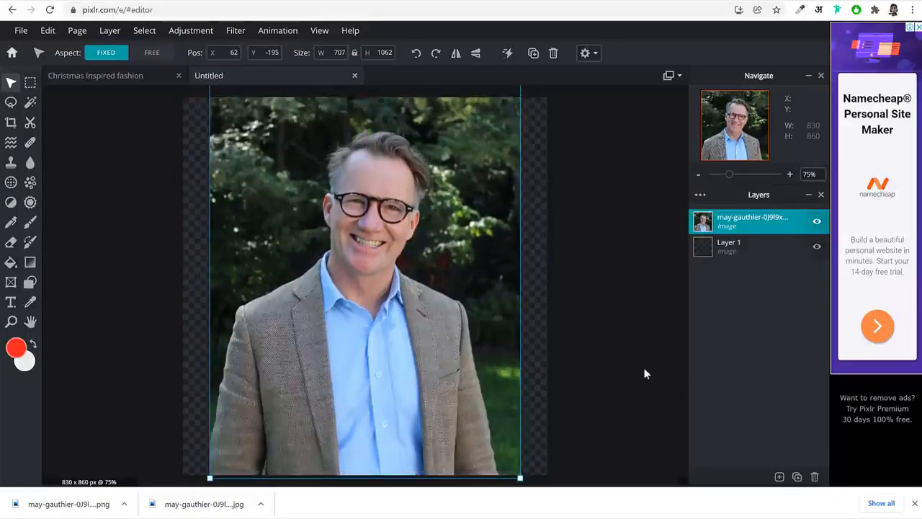
{"action": "left_click", "coordinate": [584, 354]}
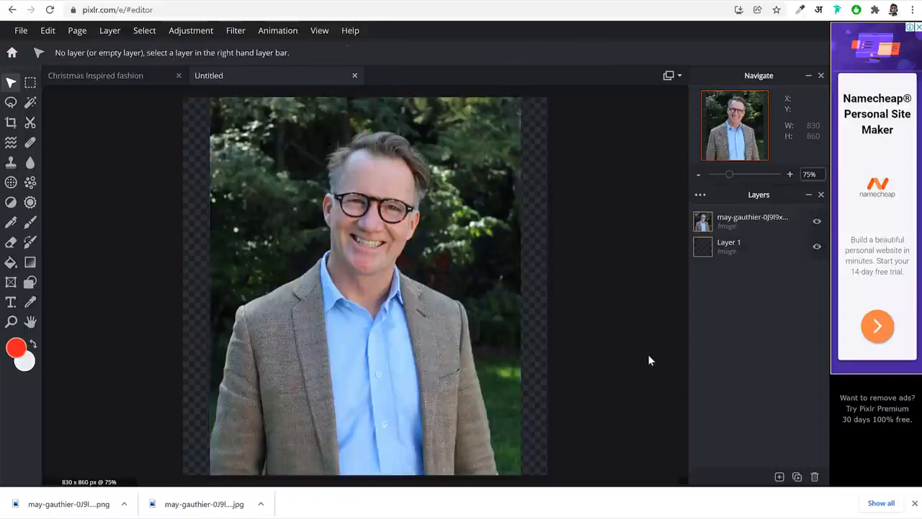
Add a shape layer over the portrait, try the circle and rounded types, and set its type to Custom
{"action": "left_click", "coordinate": [780, 477]}
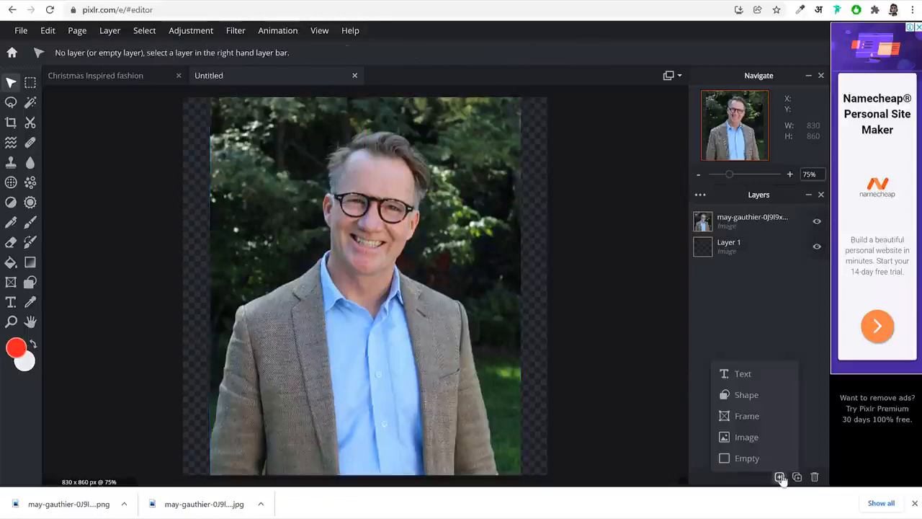
{"action": "left_click", "coordinate": [746, 394]}
{"action": "left_click", "coordinate": [354, 296]}
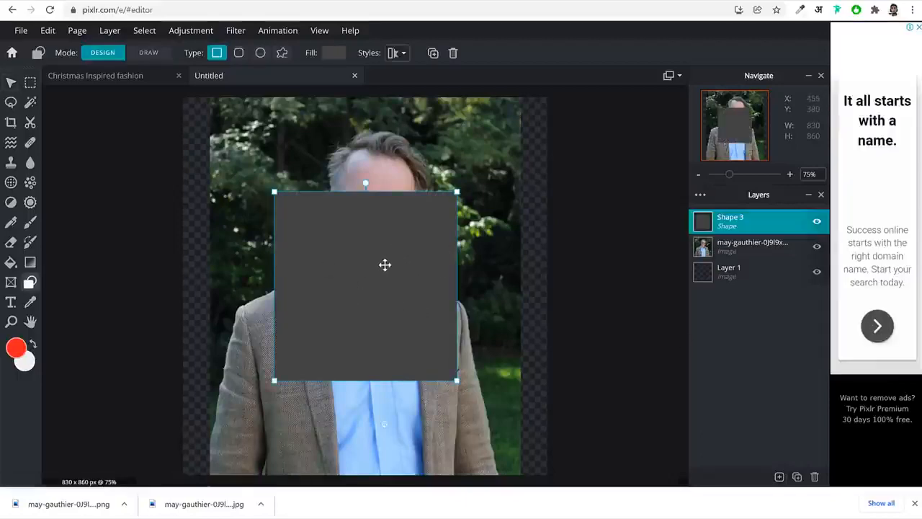
{"action": "left_click", "coordinate": [260, 53]}
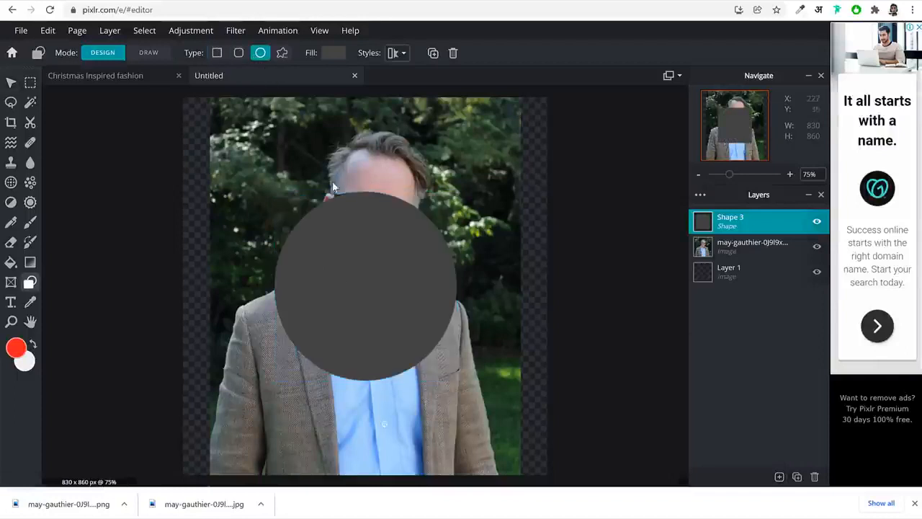
{"action": "left_click", "coordinate": [239, 53]}
{"action": "left_click", "coordinate": [218, 53]}
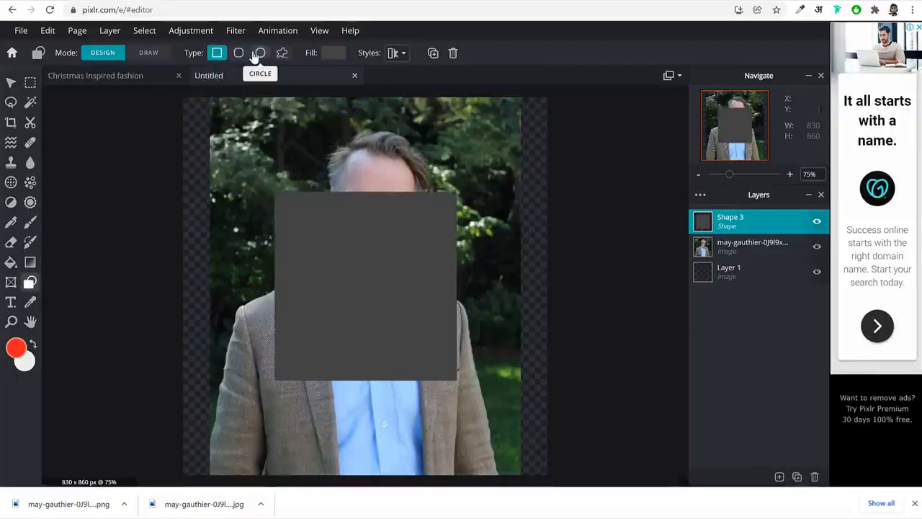
{"action": "left_click", "coordinate": [259, 53]}
{"action": "left_click", "coordinate": [238, 53]}
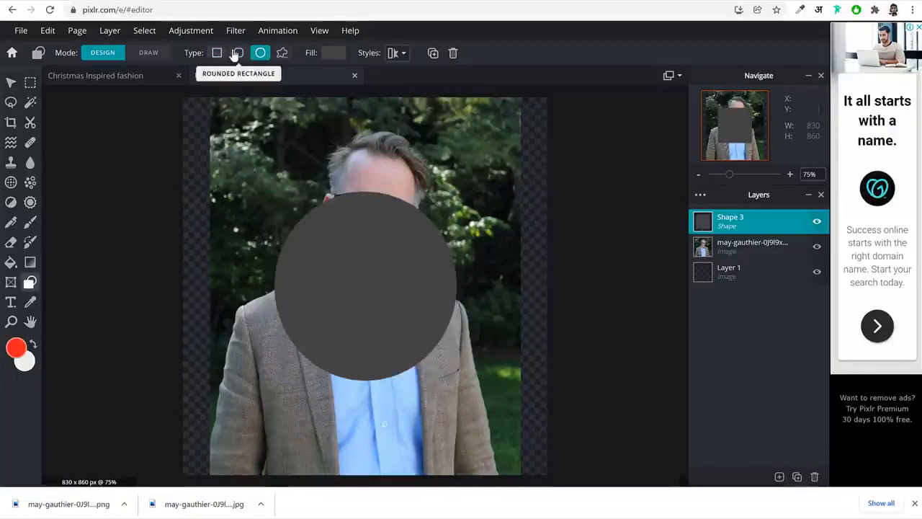
{"action": "left_click", "coordinate": [282, 55]}
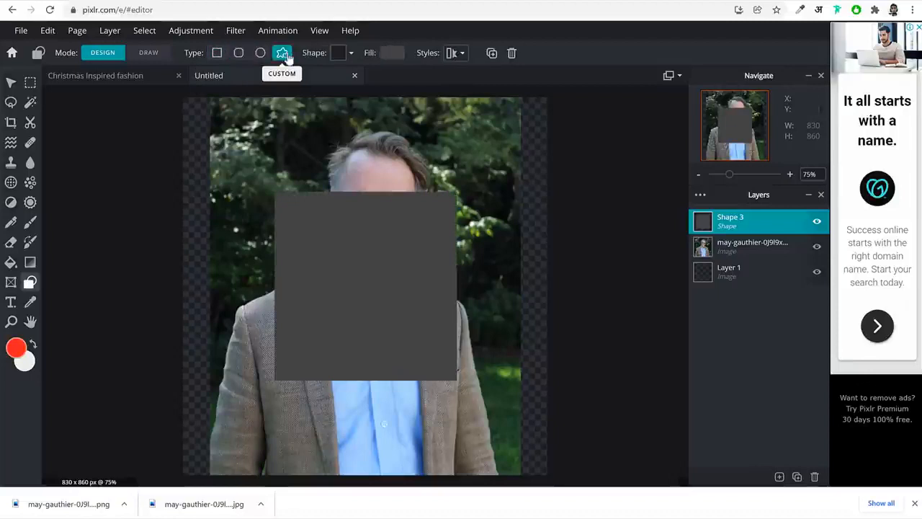
Browse the custom shapes and apply the rough-edged circle to the shape layer
{"action": "left_click", "coordinate": [341, 54]}
{"action": "scroll", "coordinate": [393, 180], "scroll_direction": "down", "scroll_amount": 6}
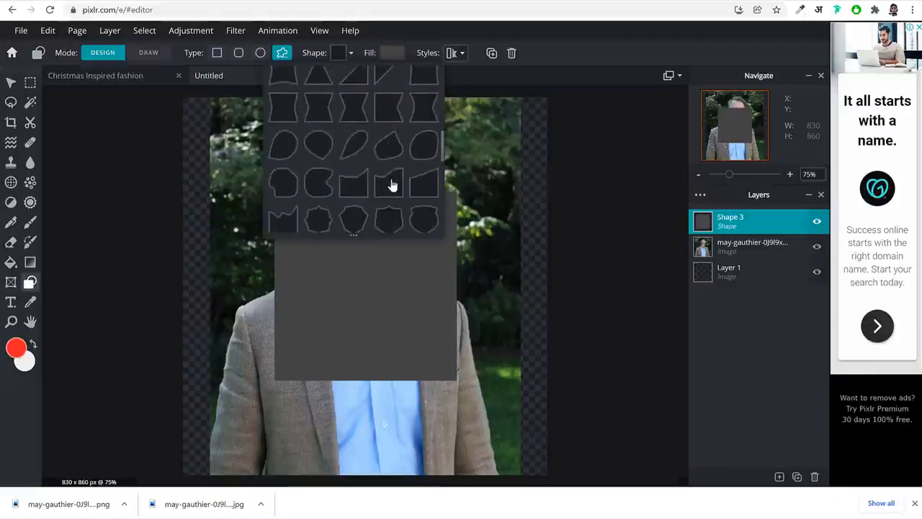
{"action": "left_click", "coordinate": [424, 218]}
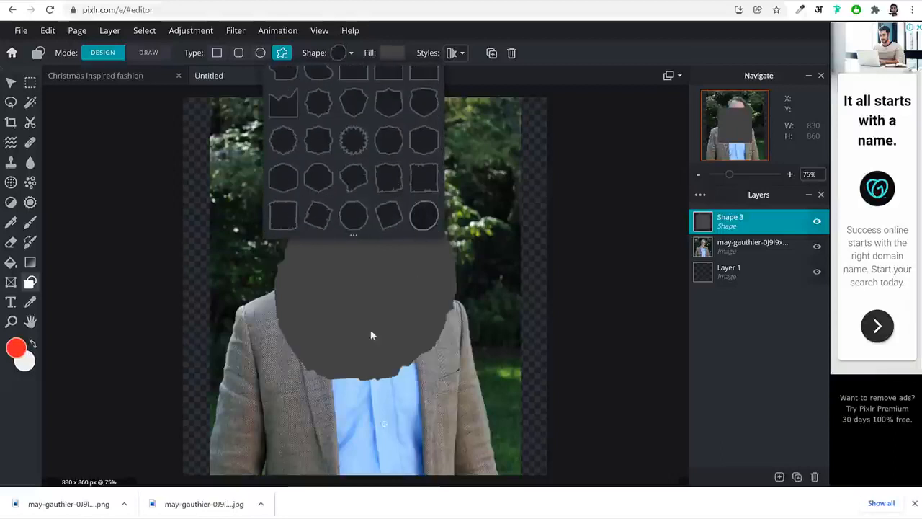
{"action": "scroll", "coordinate": [375, 191], "scroll_direction": "down", "scroll_amount": 2}
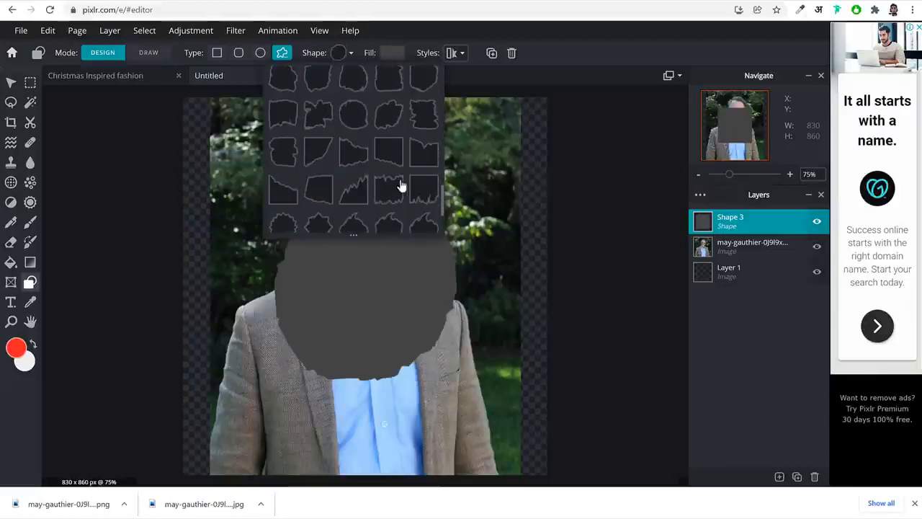
{"action": "scroll", "coordinate": [401, 191], "scroll_direction": "up", "scroll_amount": 4}
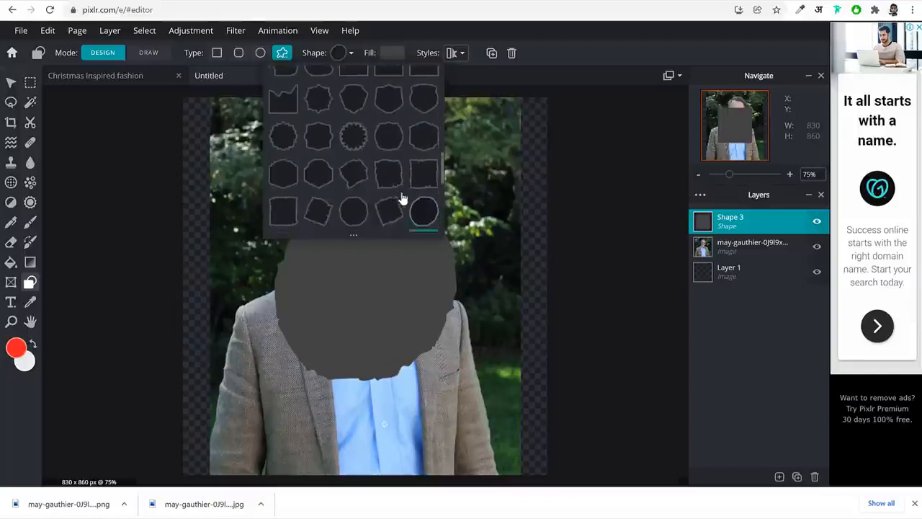
{"action": "scroll", "coordinate": [402, 199], "scroll_direction": "down", "scroll_amount": 4}
{"action": "left_click", "coordinate": [344, 336]}
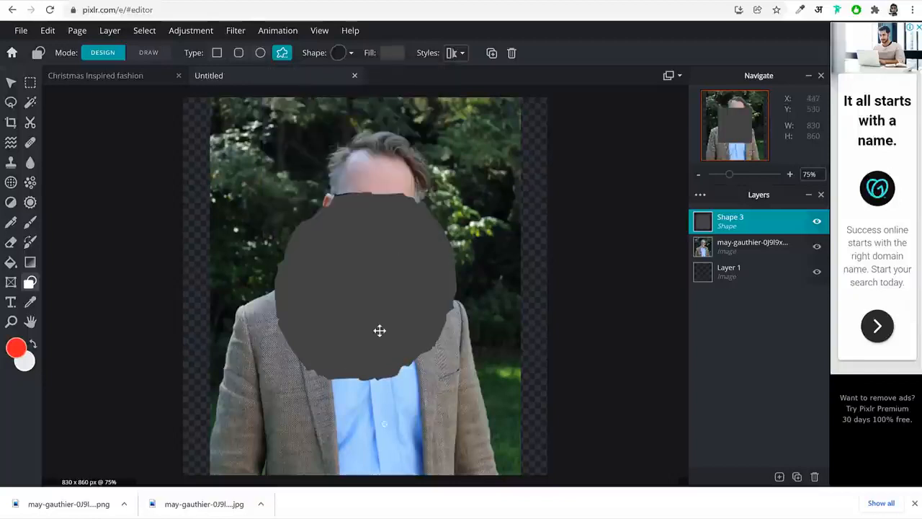
Move and stretch the rough-edged circle so it spans the full width and height of the canvas
{"action": "left_click_drag", "start_coordinate": [379, 330], "coordinate": [315, 236]}
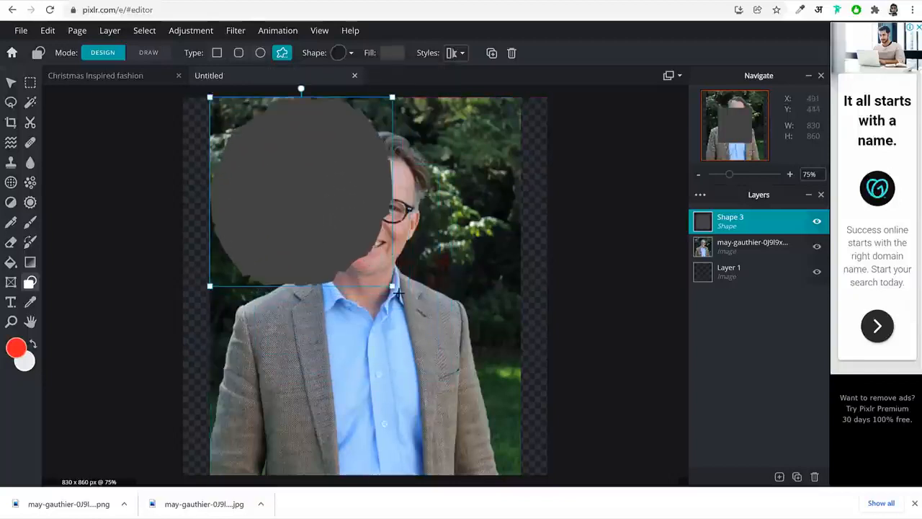
{"action": "left_click_drag", "start_coordinate": [391, 286], "coordinate": [542, 441]}
{"action": "left_click_drag", "start_coordinate": [416, 312], "coordinate": [385, 308]}
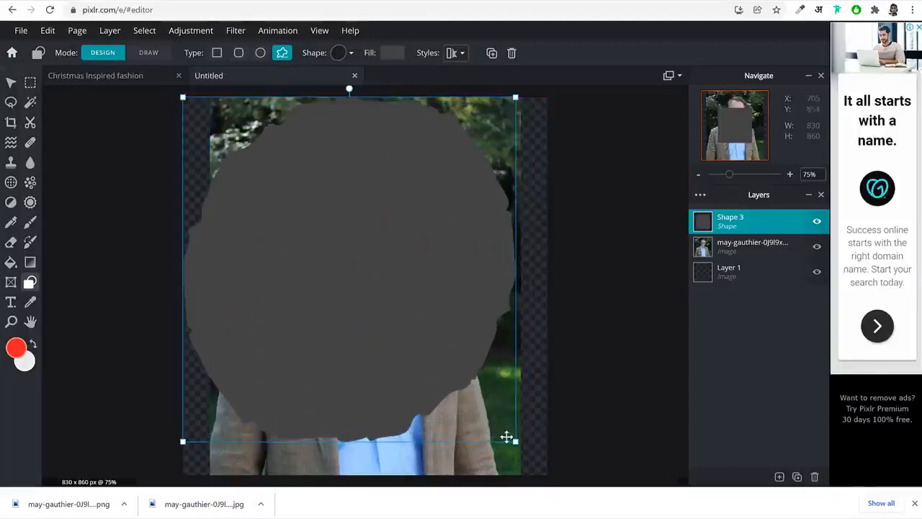
{"action": "left_click_drag", "start_coordinate": [510, 438], "coordinate": [561, 494]}
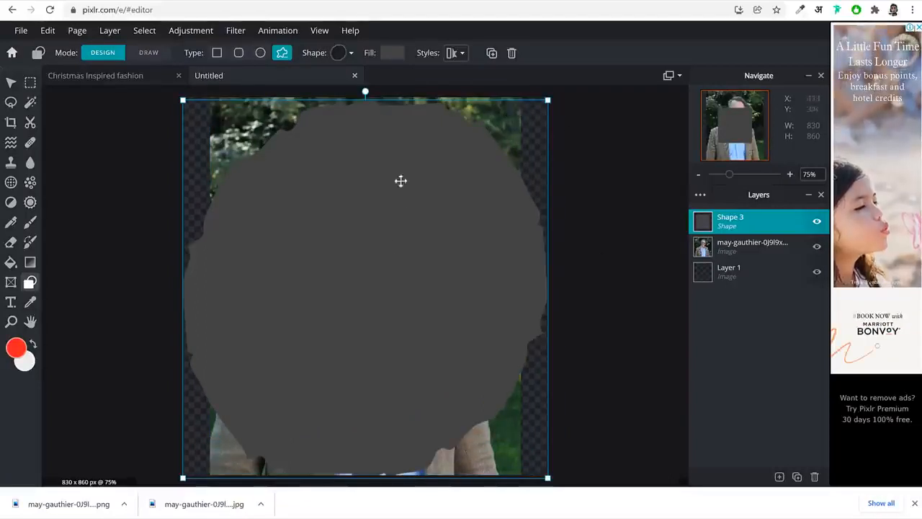
Wand-select the rough circle, invert the selection, and delete the portrait layer's pixels outside the circle
{"action": "left_click", "coordinate": [32, 105]}
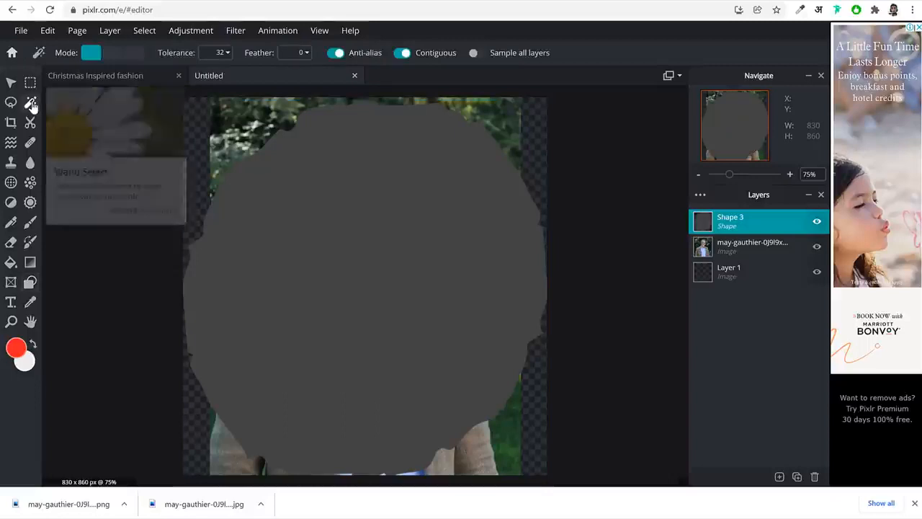
{"action": "left_click", "coordinate": [417, 196]}
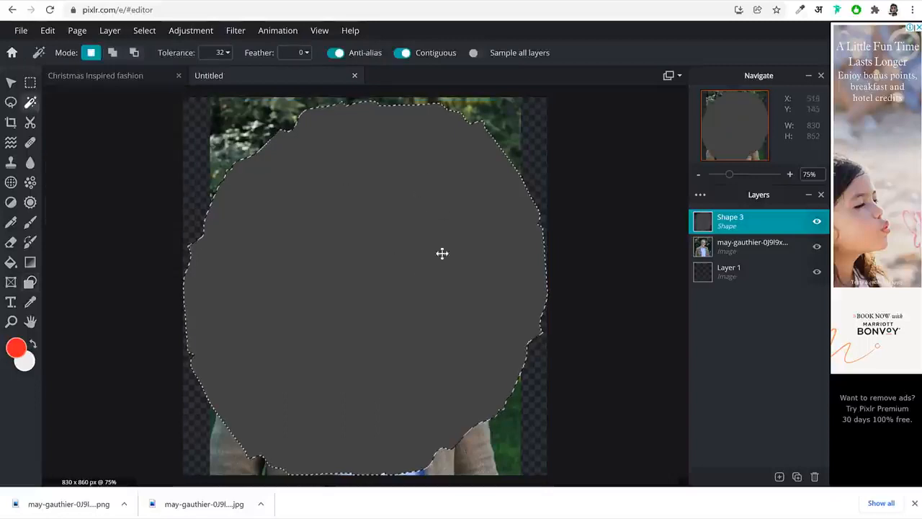
{"action": "left_click", "coordinate": [745, 245]}
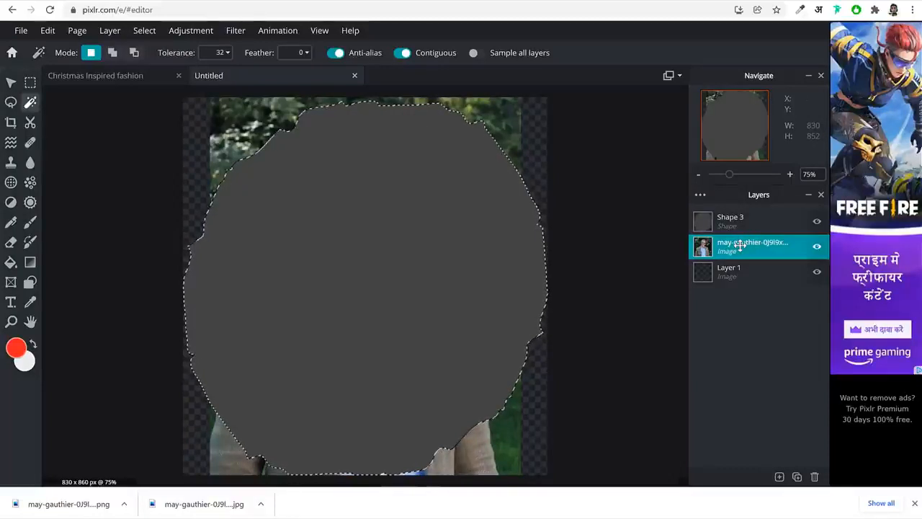
{"action": "key", "text": "ctrl+shift+i"}
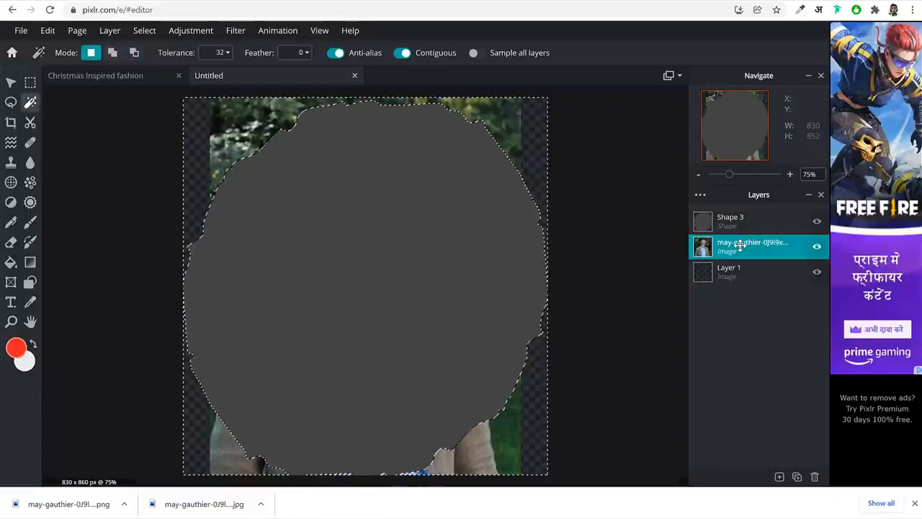
{"action": "key", "text": "Delete"}
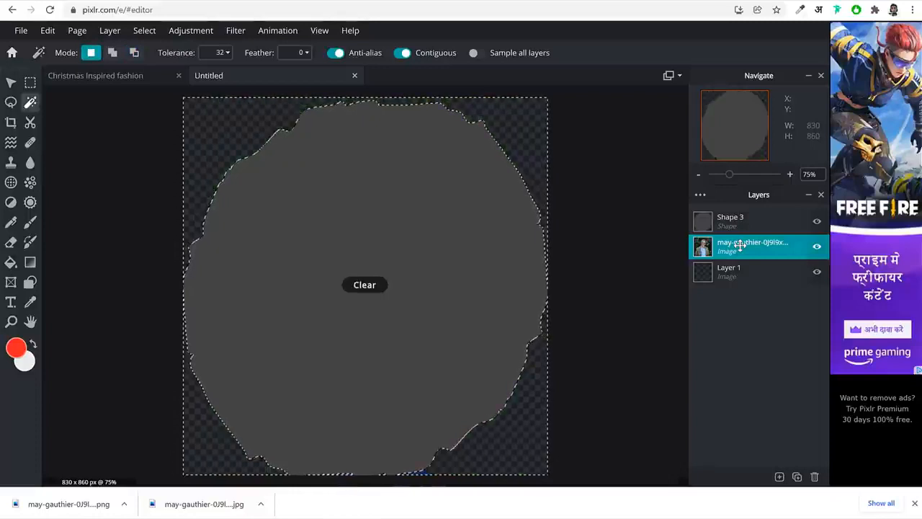
Hide the rough circle's shape layer and clear the selection around the portrait
{"action": "left_click", "coordinate": [818, 223]}
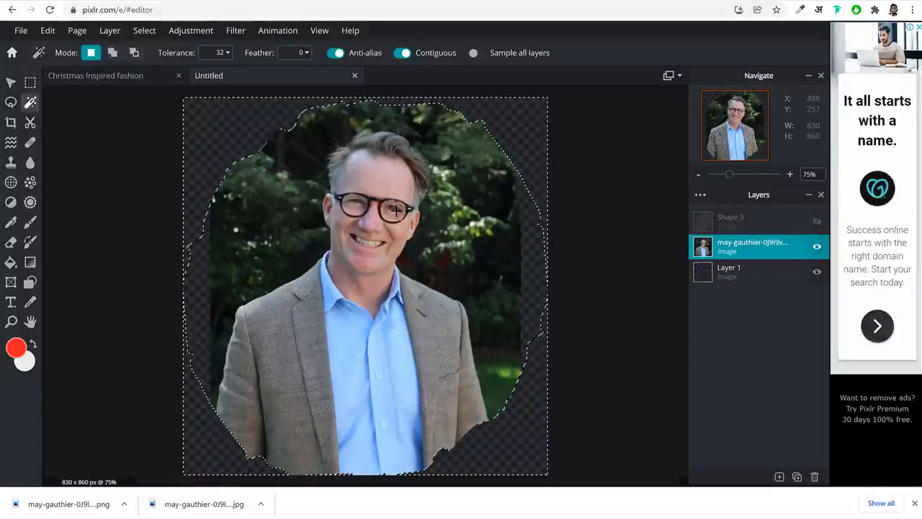
{"action": "key", "text": "alt"}
{"action": "key", "text": "ctrl+d"}
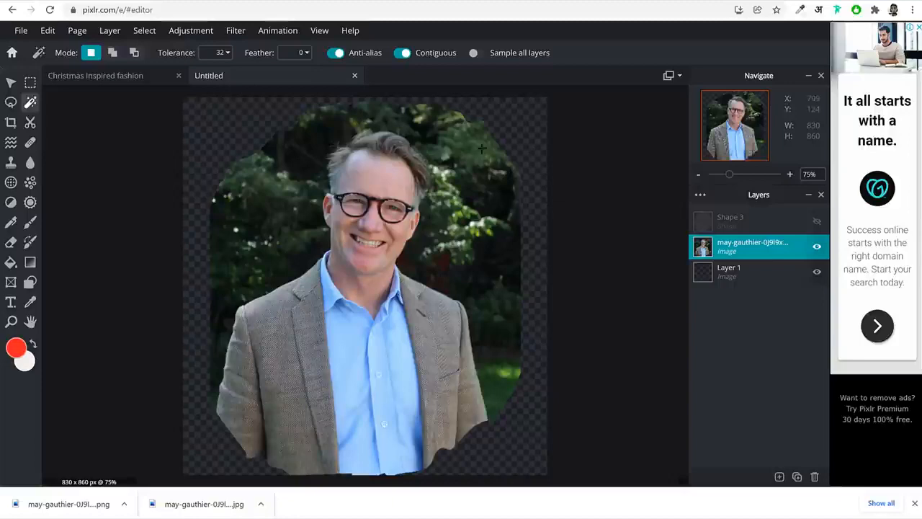
Save the finished graphic as a transparent PNG named Man in the Downloads folder
{"action": "left_click", "coordinate": [19, 33]}
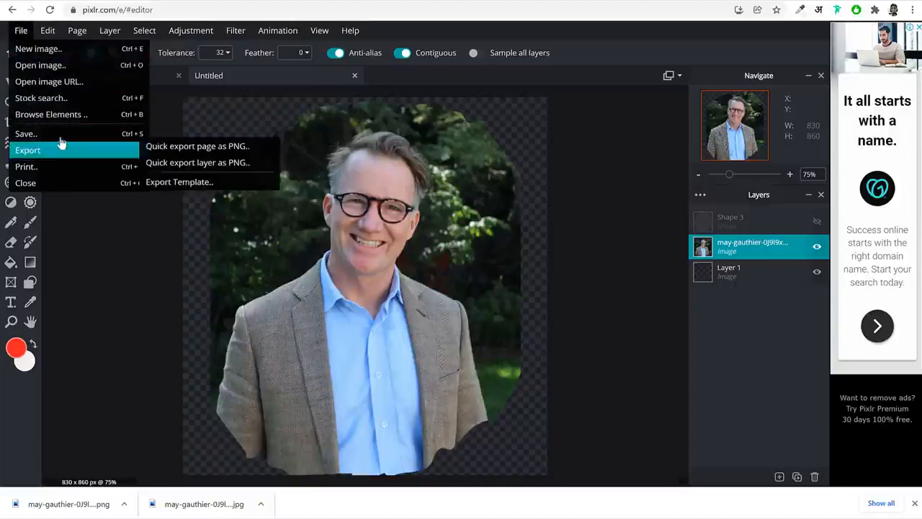
{"action": "left_click", "coordinate": [61, 136]}
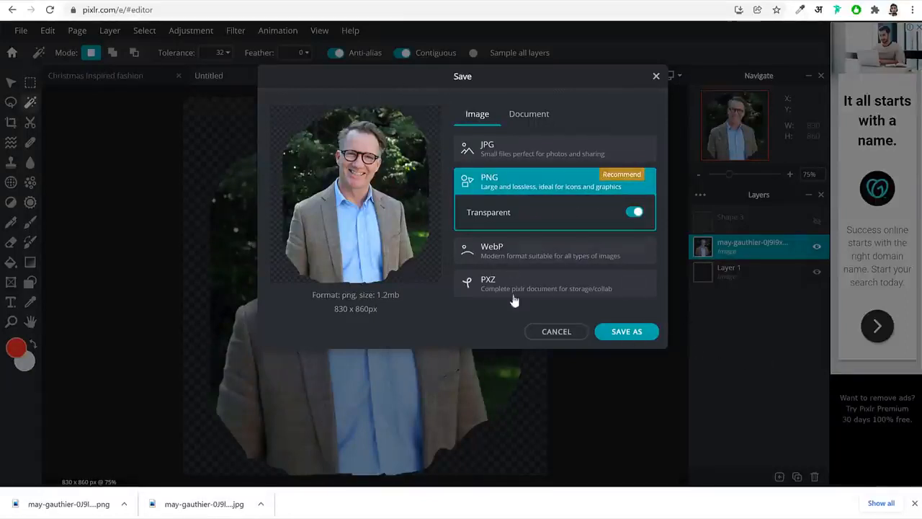
{"action": "left_click", "coordinate": [639, 333]}
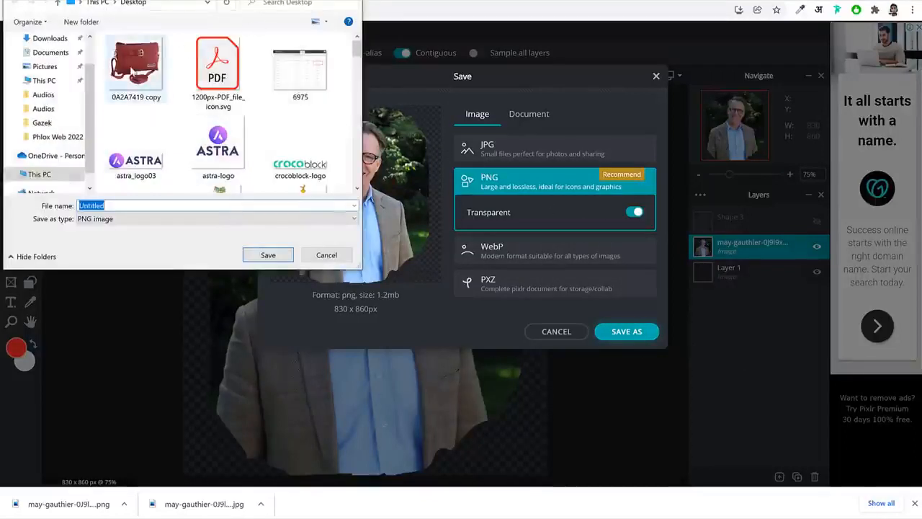
{"action": "scroll", "coordinate": [63, 82], "scroll_direction": "up", "scroll_amount": 2}
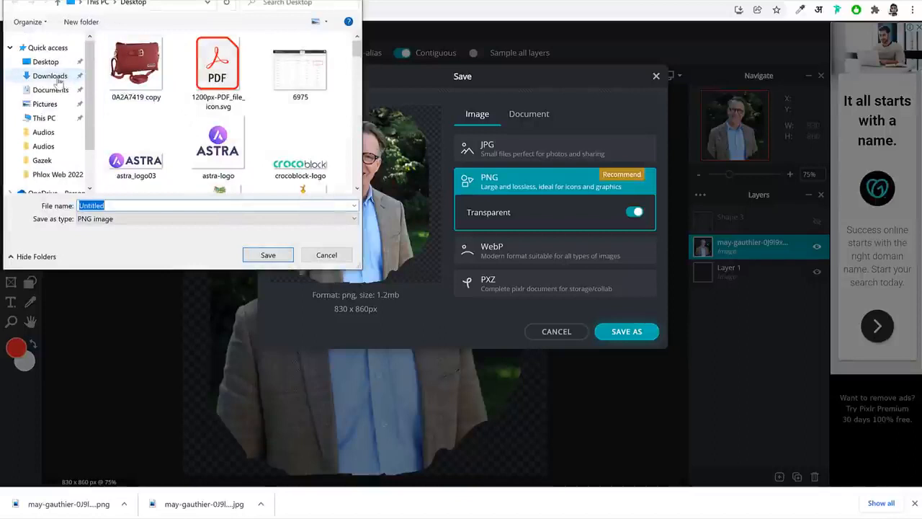
{"action": "left_click", "coordinate": [54, 77]}
{"action": "left_click", "coordinate": [268, 255]}
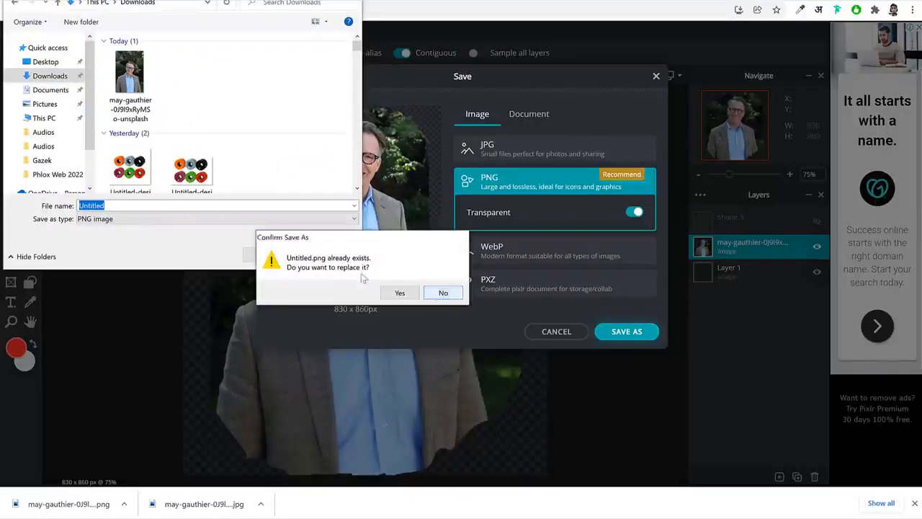
{"action": "key", "text": "Escape"}
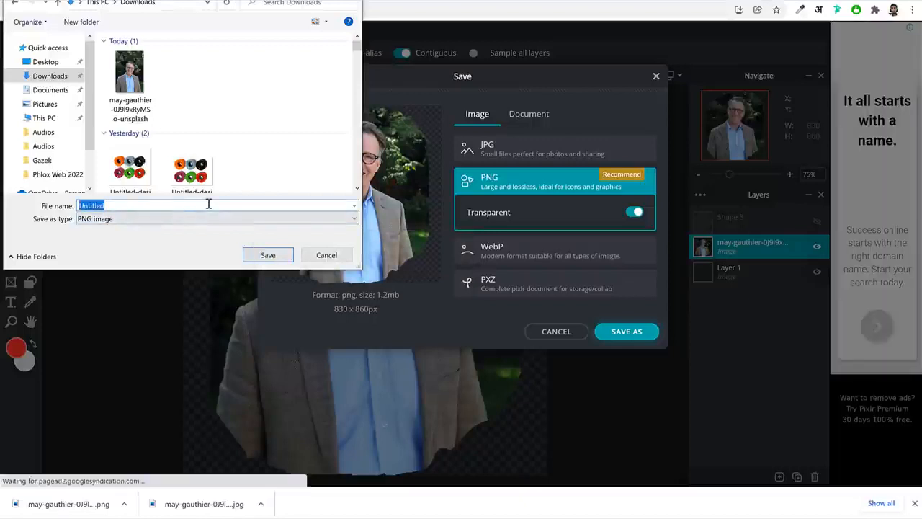
{"action": "type", "text": "Man"}
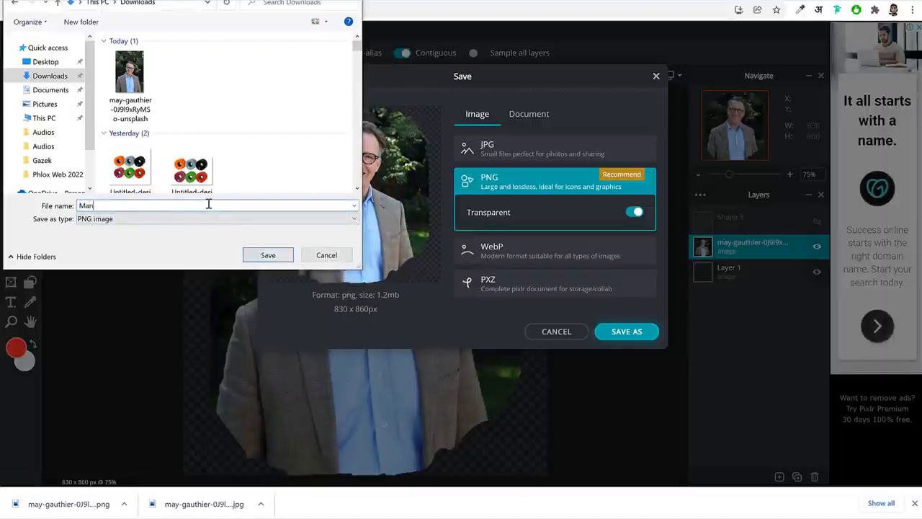
{"action": "left_click", "coordinate": [281, 257]}
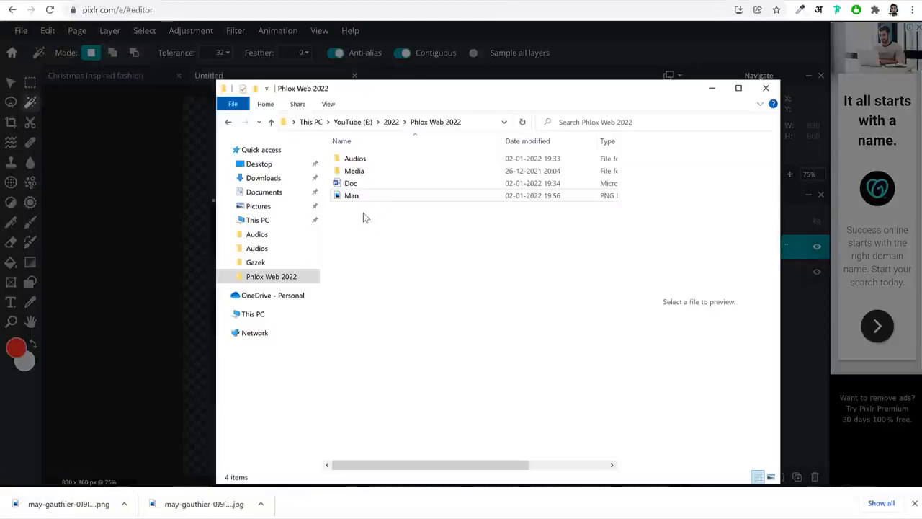
Preview the saved Man.png and return to the Phlox Web 2022 folder
{"action": "left_click", "coordinate": [368, 198]}
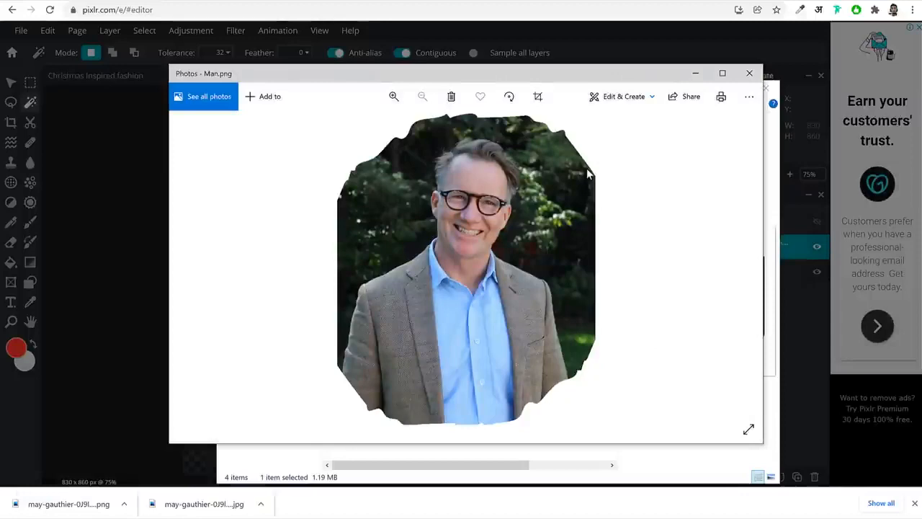
{"action": "left_click", "coordinate": [749, 73]}
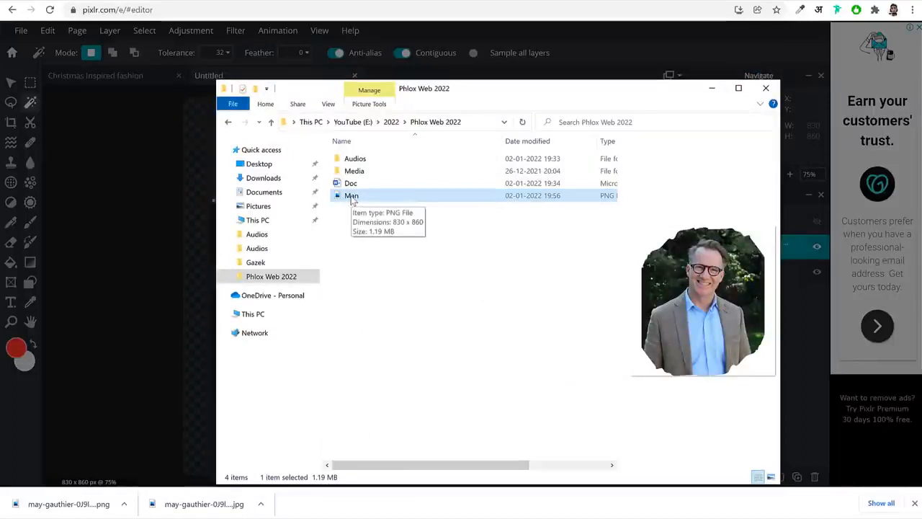
{"action": "left_click", "coordinate": [384, 311]}
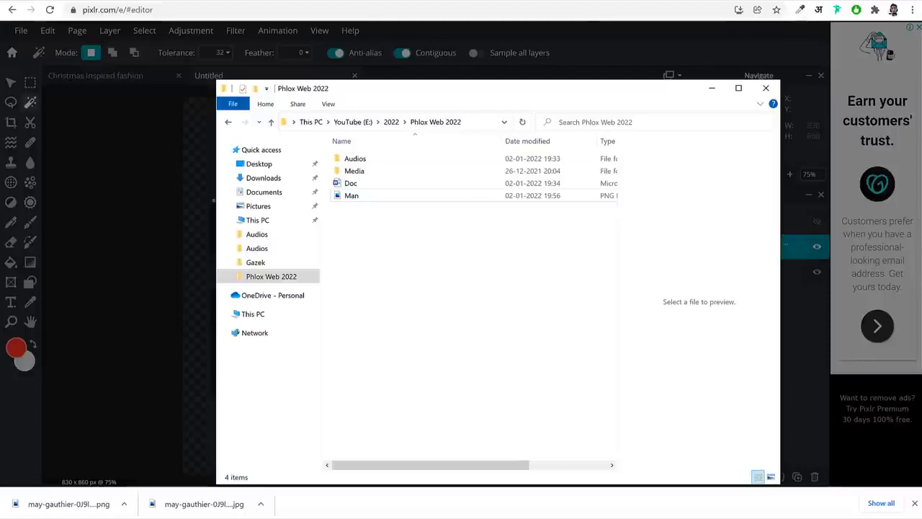
Open reduceimages.com in a new browser tab and upload the Man image from the Phlox Web 2022 folder
{"action": "left_click", "coordinate": [783, 2]}
{"action": "key", "text": "ctrl+t"}
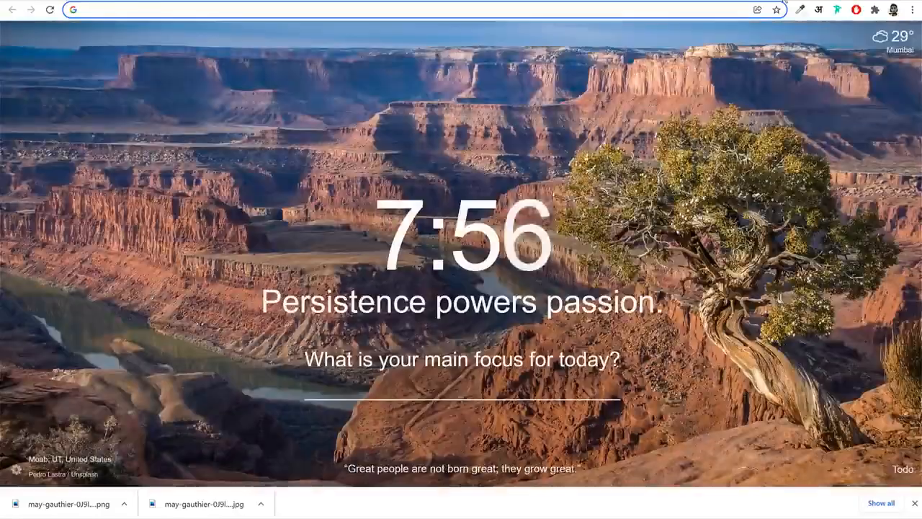
{"action": "type", "text": "re"}
{"action": "key", "text": "Return"}
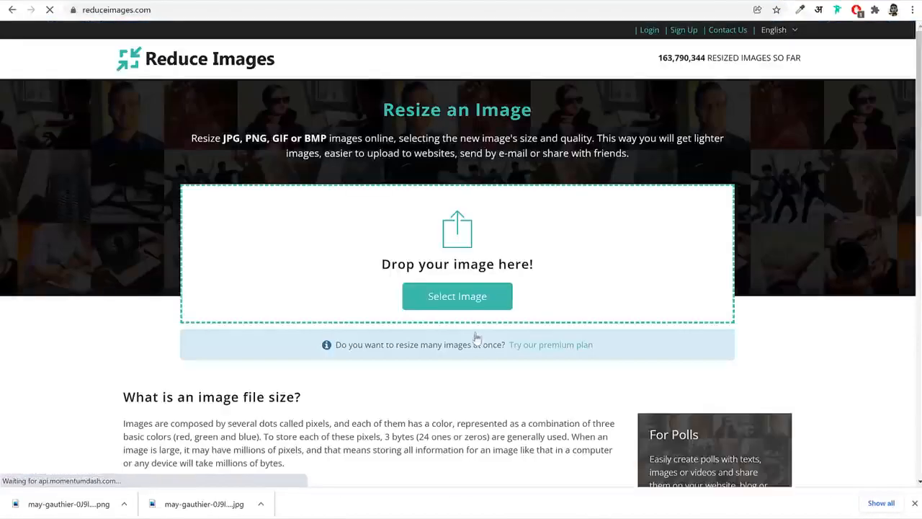
{"action": "left_click", "coordinate": [489, 300]}
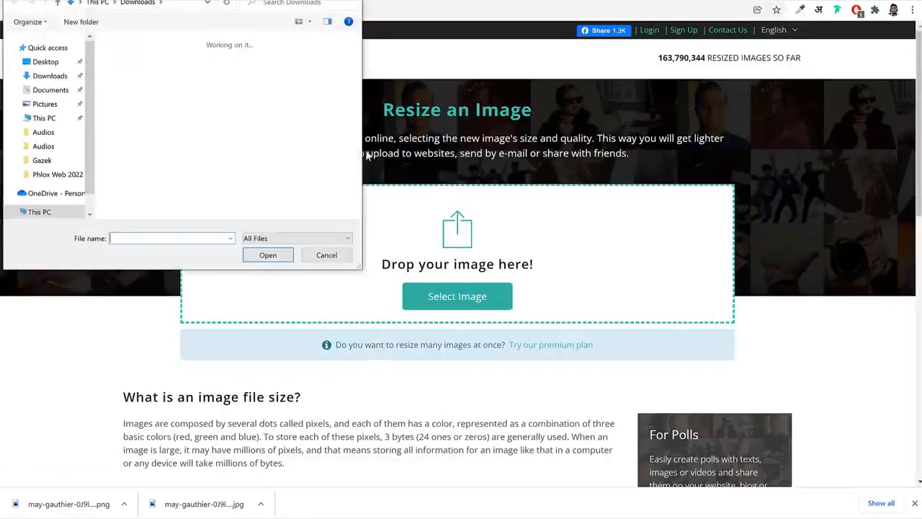
{"action": "left_click", "coordinate": [83, 177]}
{"action": "left_click", "coordinate": [143, 102]}
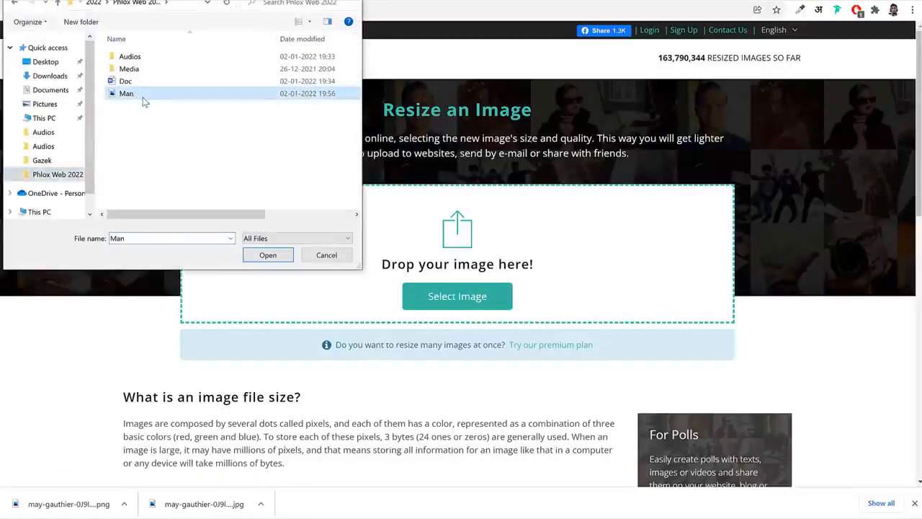
{"action": "left_click", "coordinate": [267, 258]}
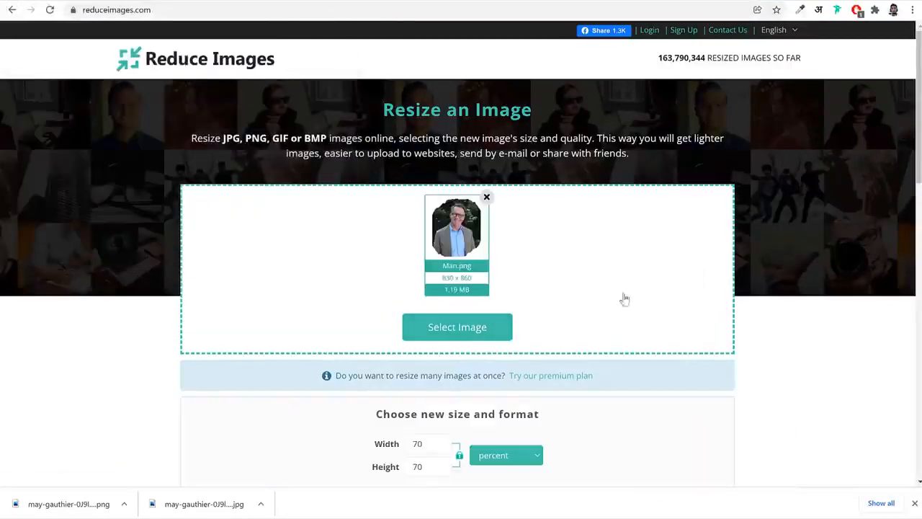
Resize the image in pixels at 830 × 860 as a JPG with 75% quality and download the result
{"action": "scroll", "coordinate": [622, 303], "scroll_direction": "down", "scroll_amount": 2}
{"action": "left_click", "coordinate": [502, 280]}
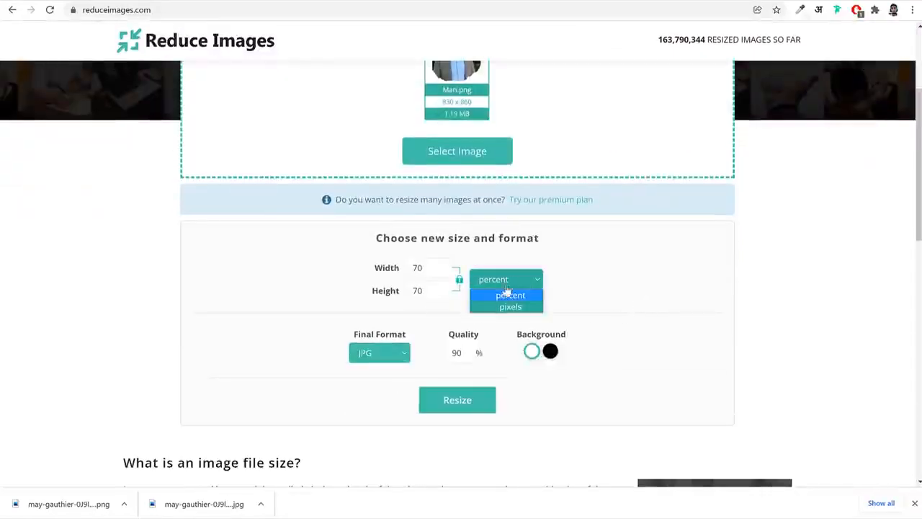
{"action": "left_click", "coordinate": [510, 306]}
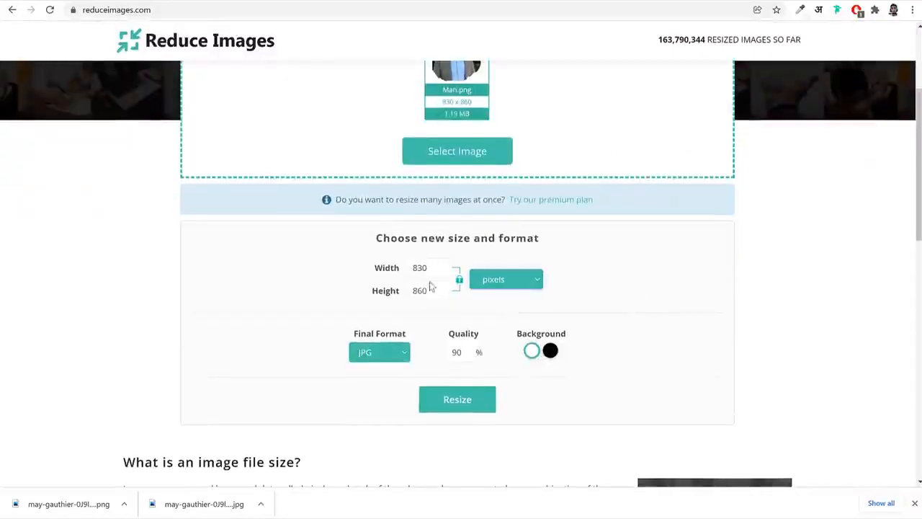
{"action": "double_click", "coordinate": [456, 351]}
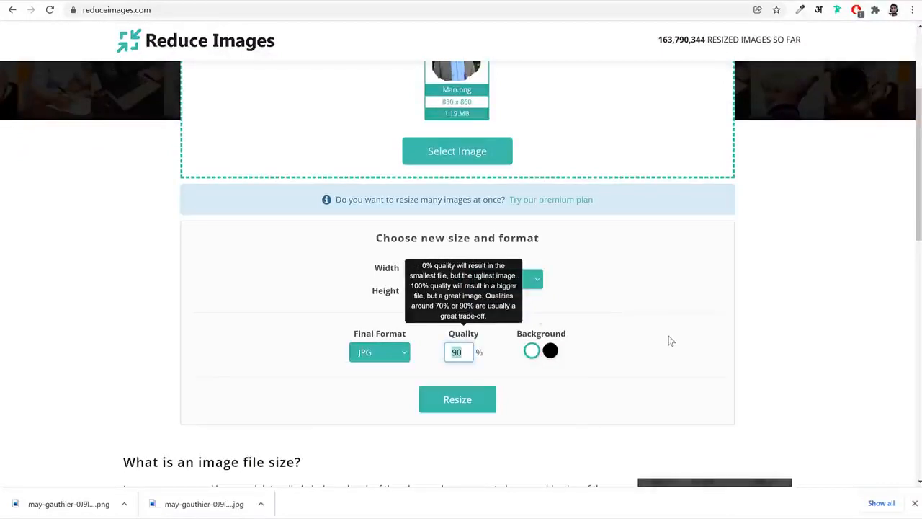
{"action": "type", "text": "75"}
{"action": "left_click", "coordinate": [480, 401]}
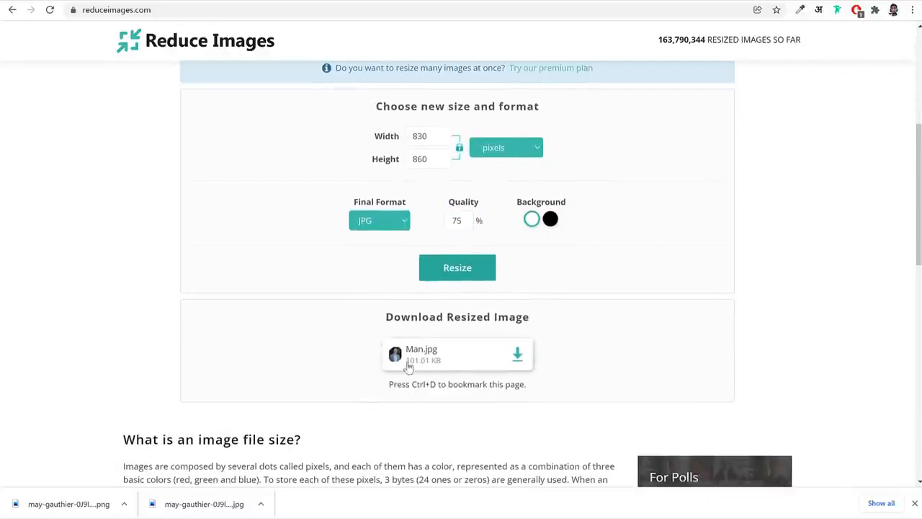
{"action": "left_click", "coordinate": [518, 357]}
Preview the downloaded Man.jpg and compare its file size with the original Man PNG in the Phlox Web 2022 folder
{"action": "left_click", "coordinate": [81, 503]}
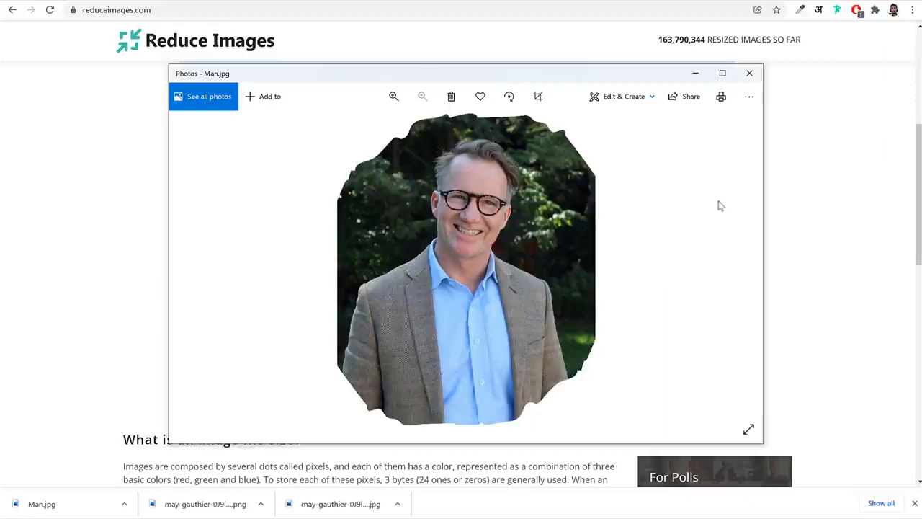
{"action": "left_click", "coordinate": [750, 73]}
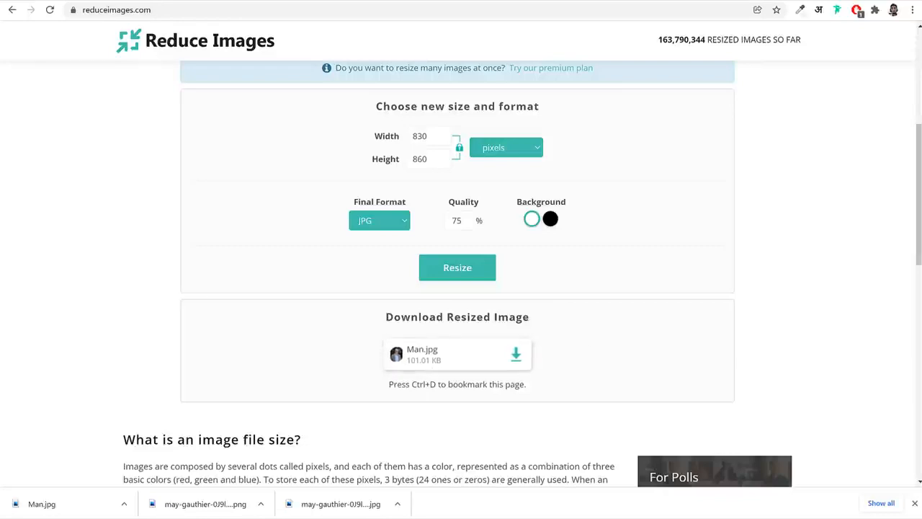
{"action": "left_click", "coordinate": [341, 517]}
{"action": "left_click", "coordinate": [353, 197]}
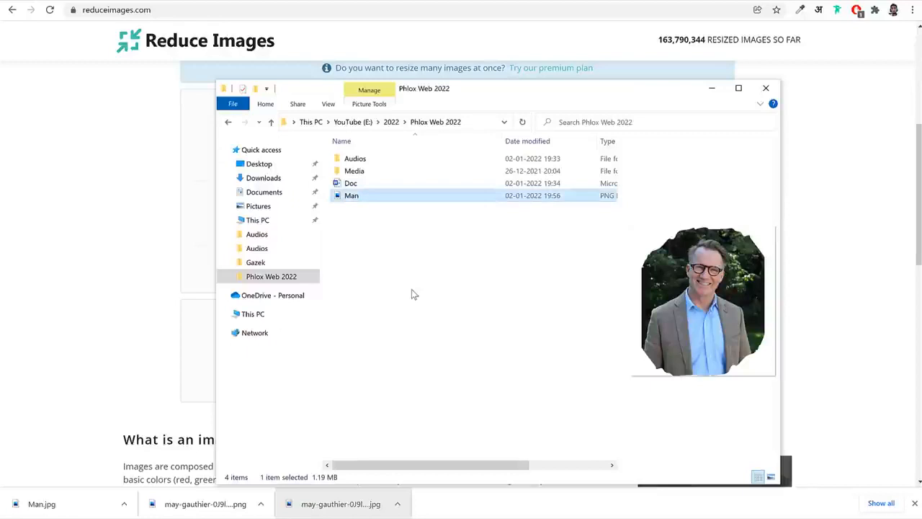
{"action": "left_click", "coordinate": [123, 255]}
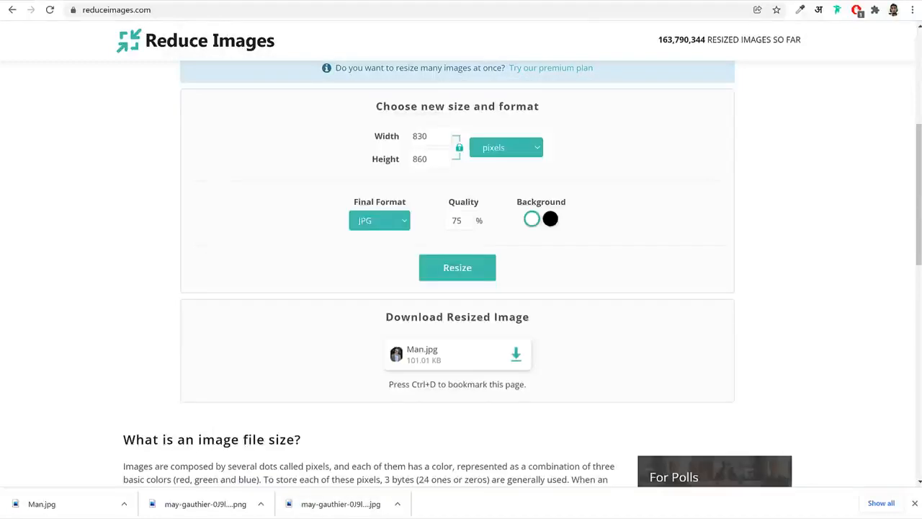
{"action": "left_click_drag", "start_coordinate": [435, 367], "coordinate": [403, 369]}
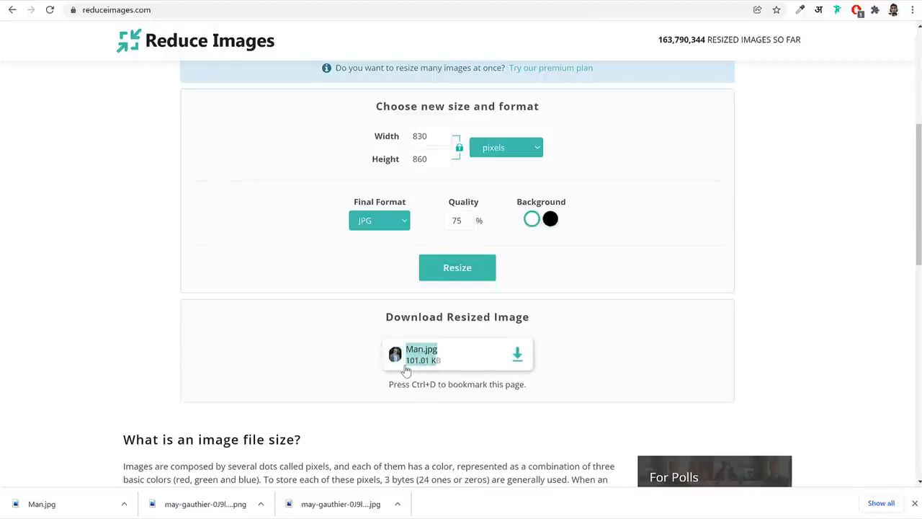
{"action": "left_click", "coordinate": [698, 393]}
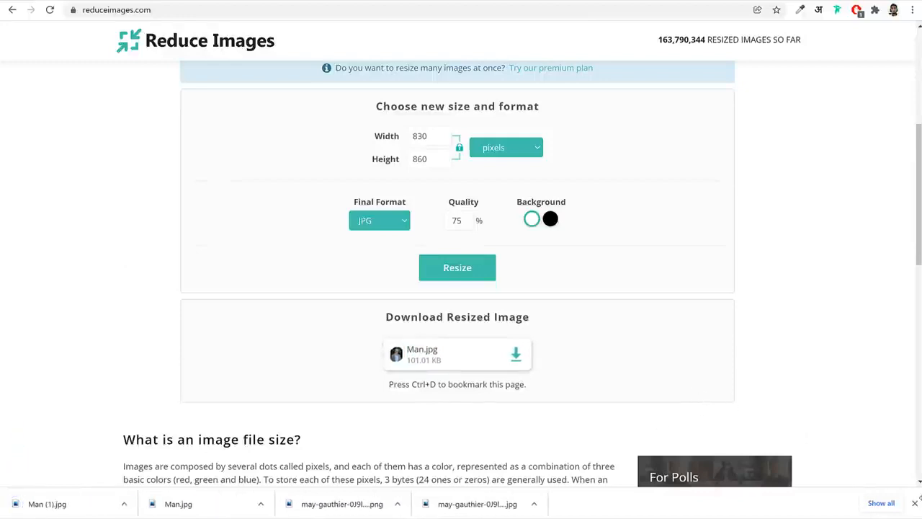
Return to the Elementor editor, dismiss the downloads bar, and open bloggdude.com in a new tab
{"action": "left_click", "coordinate": [118, 1]}
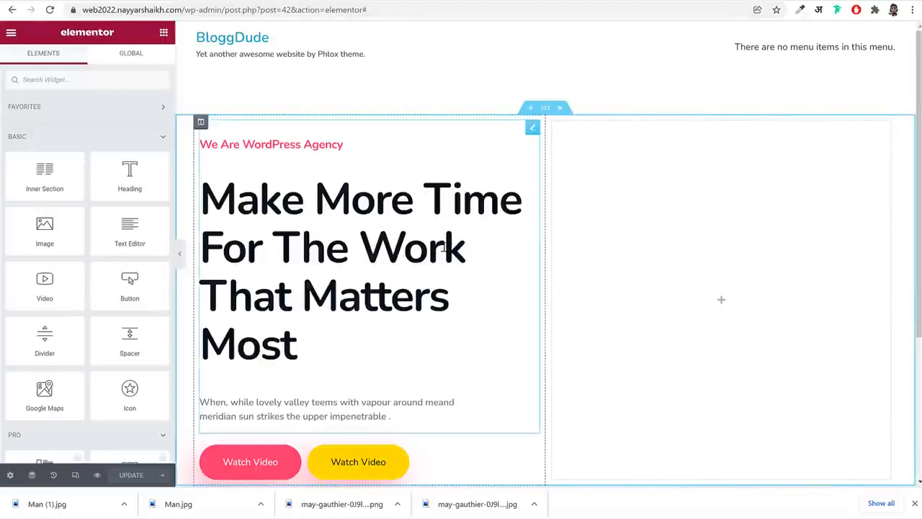
{"action": "left_click", "coordinate": [915, 503]}
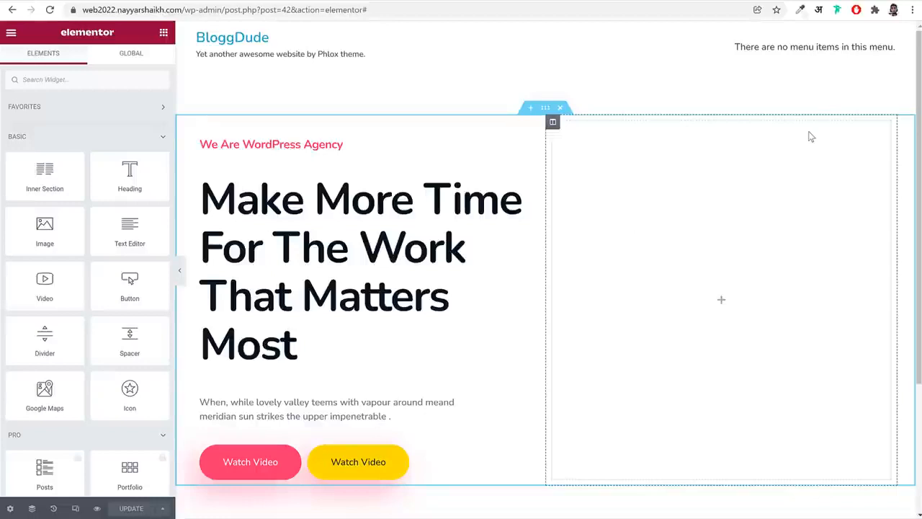
{"action": "key", "text": "ctrl+t"}
{"action": "type", "text": "bloggdude.com"}
{"action": "key", "text": "Return"}
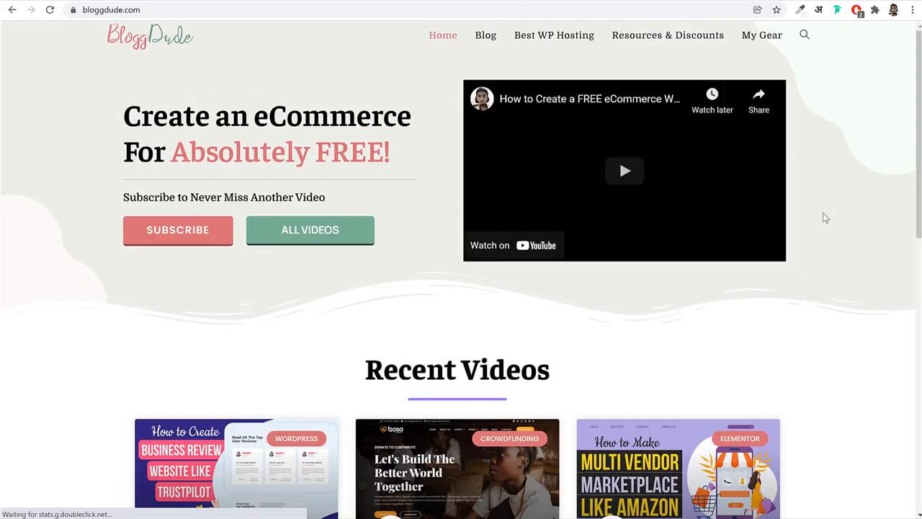
Browse the site's recent videos and open the post on creating a TrustPilot-like review website with the Gazek theme
{"action": "scroll", "coordinate": [824, 217], "scroll_direction": "down", "scroll_amount": 3}
{"action": "scroll", "coordinate": [826, 222], "scroll_direction": "down", "scroll_amount": 2}
{"action": "scroll", "coordinate": [826, 222], "scroll_direction": "up", "scroll_amount": 1}
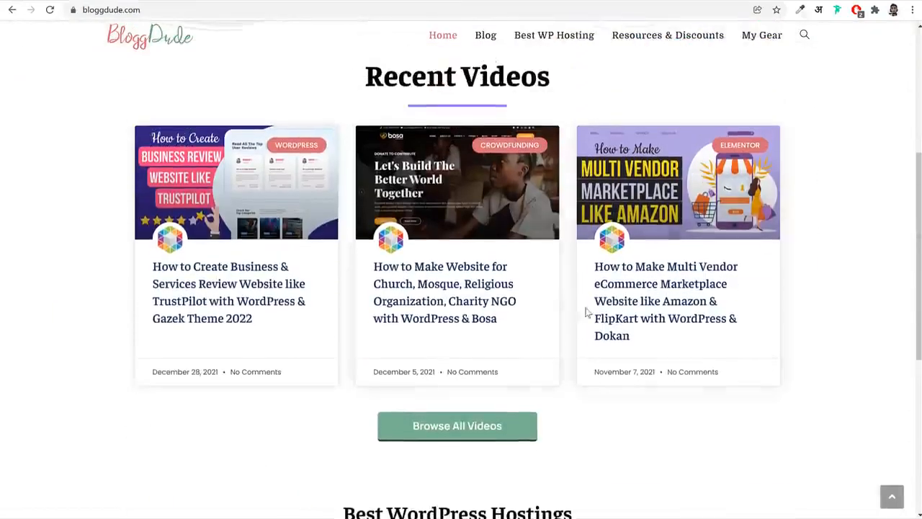
{"action": "left_click", "coordinate": [247, 319]}
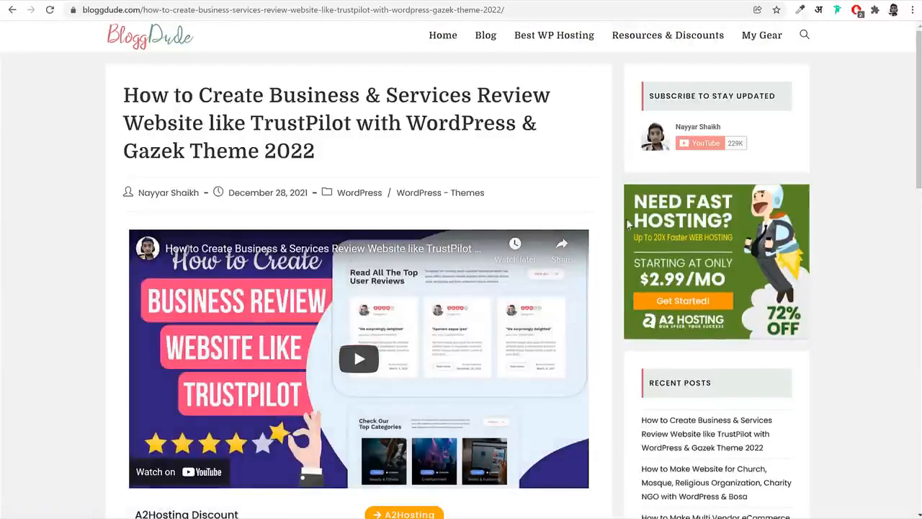
Examine the post's hosting discount, theme download and free images download links
{"action": "scroll", "coordinate": [635, 337], "scroll_direction": "down", "scroll_amount": 2}
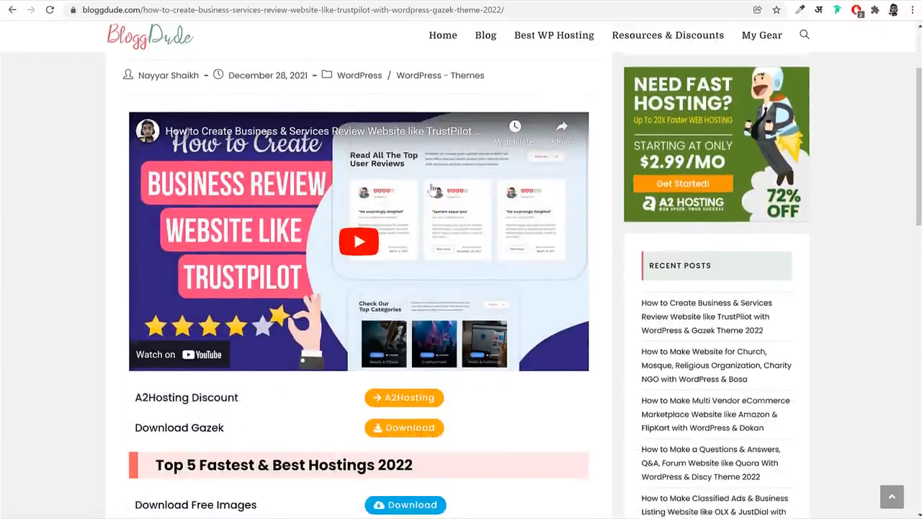
{"action": "scroll", "coordinate": [321, 253], "scroll_direction": "down", "scroll_amount": 3}
{"action": "left_click_drag", "start_coordinate": [123, 225], "coordinate": [244, 248]}
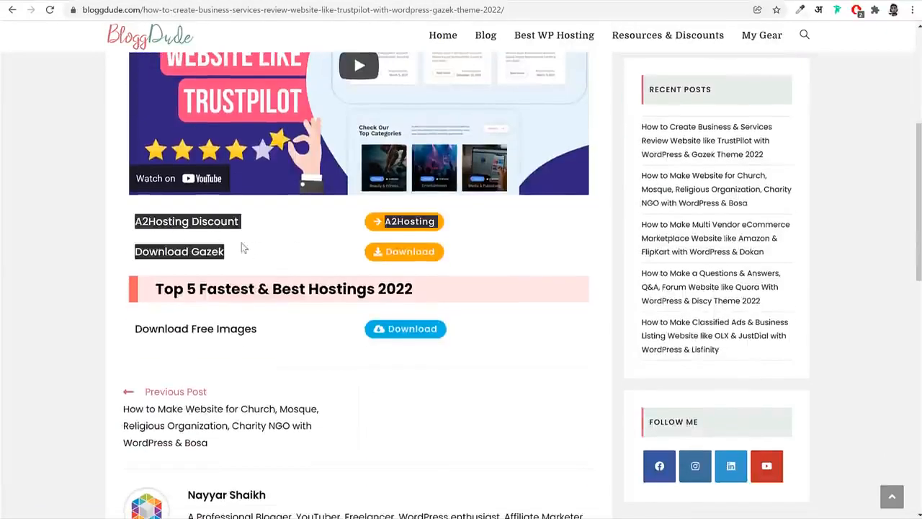
{"action": "left_click", "coordinate": [268, 368]}
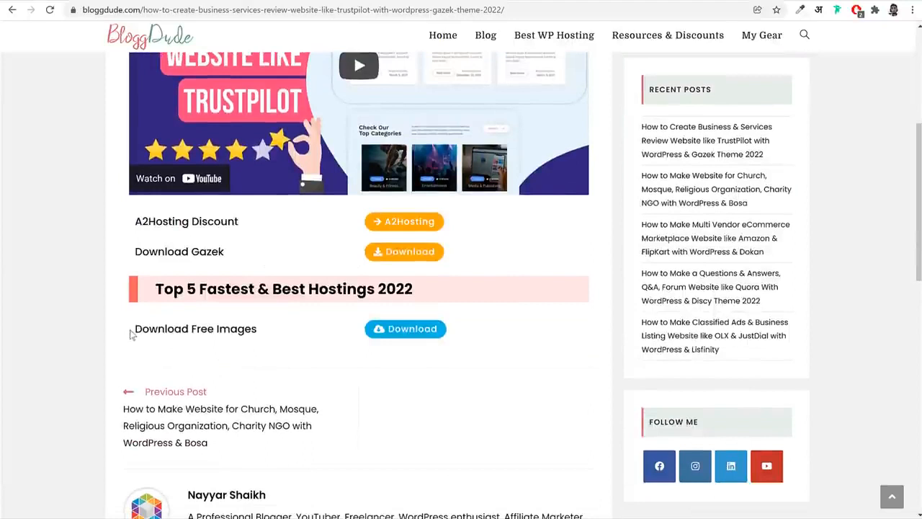
{"action": "left_click_drag", "start_coordinate": [132, 333], "coordinate": [270, 341]}
{"action": "left_click", "coordinate": [271, 341]}
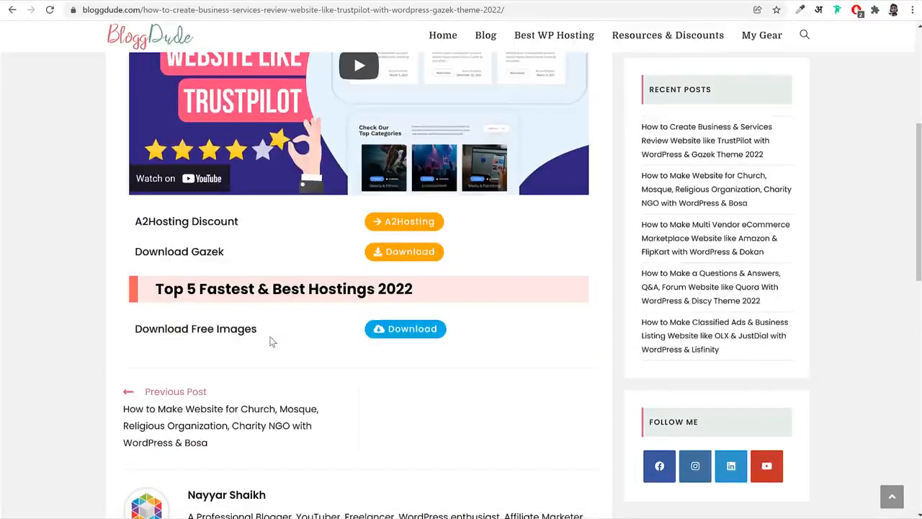
Download the free images archive from the post and bring up the Phlox Web 2022 folder in File Explorer
{"action": "left_click", "coordinate": [407, 336]}
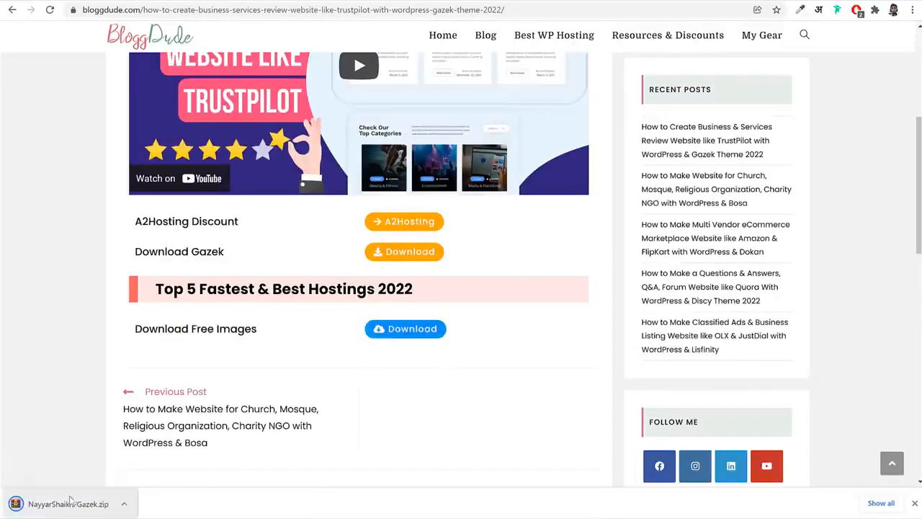
{"action": "left_click", "coordinate": [290, 517]}
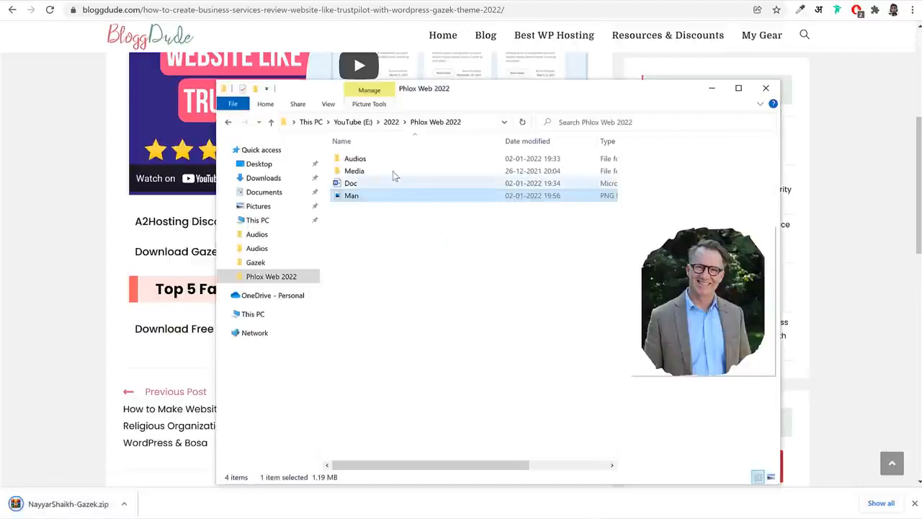
{"action": "left_click", "coordinate": [396, 243]}
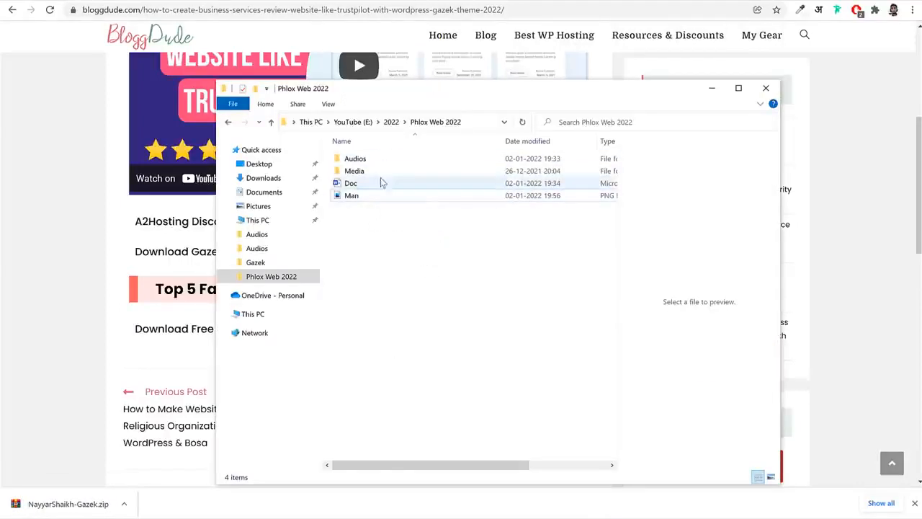
{"action": "right_click", "coordinate": [353, 170]}
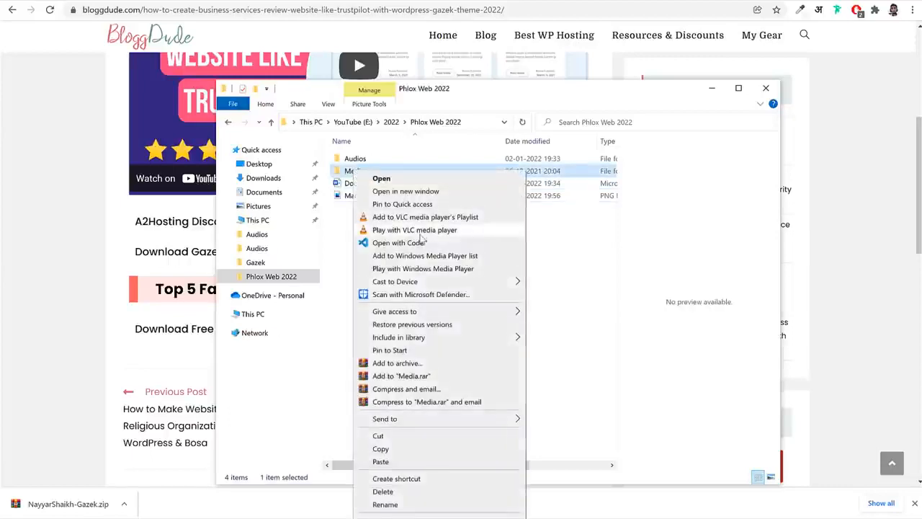
{"action": "left_click", "coordinate": [544, 254]}
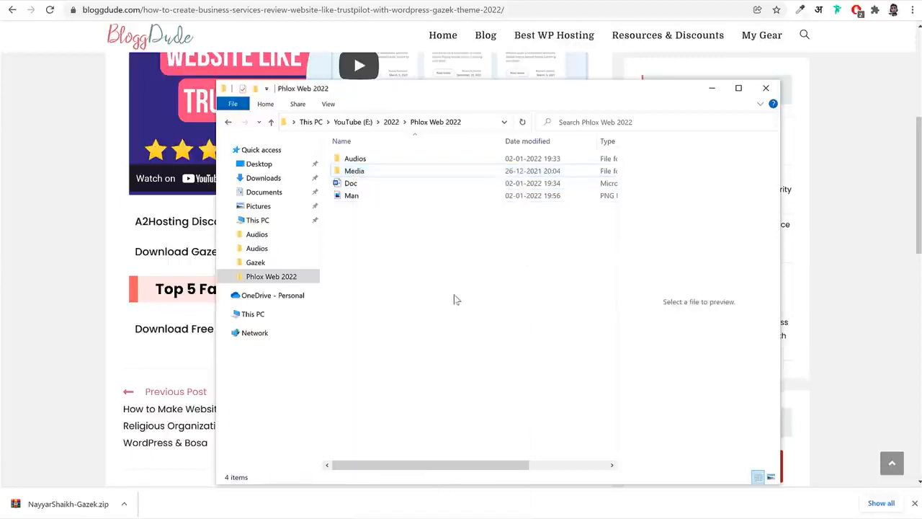
Examine the images in the Media folder and the page template files in its Pages subfolder
{"action": "double_click", "coordinate": [360, 176]}
{"action": "scroll", "coordinate": [500, 387], "scroll_direction": "down", "scroll_amount": 1}
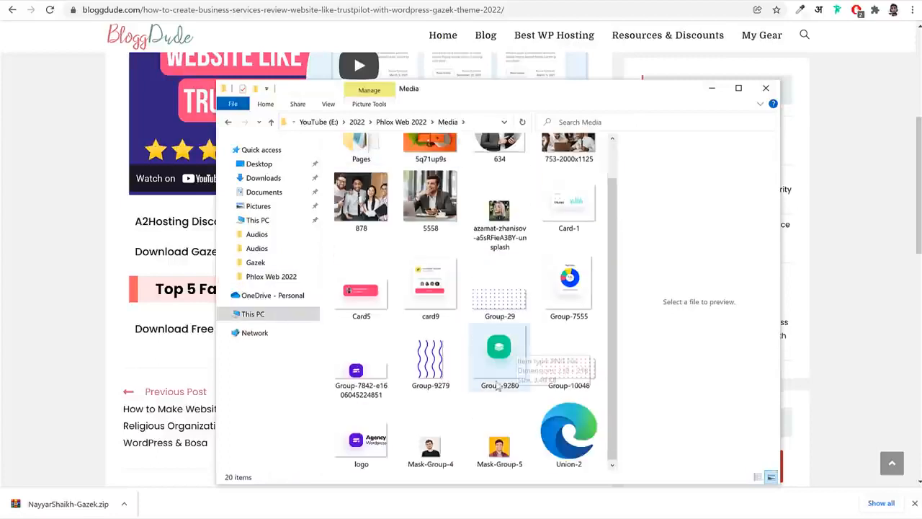
{"action": "left_click", "coordinate": [430, 364]}
{"action": "scroll", "coordinate": [569, 288], "scroll_direction": "up", "scroll_amount": 1}
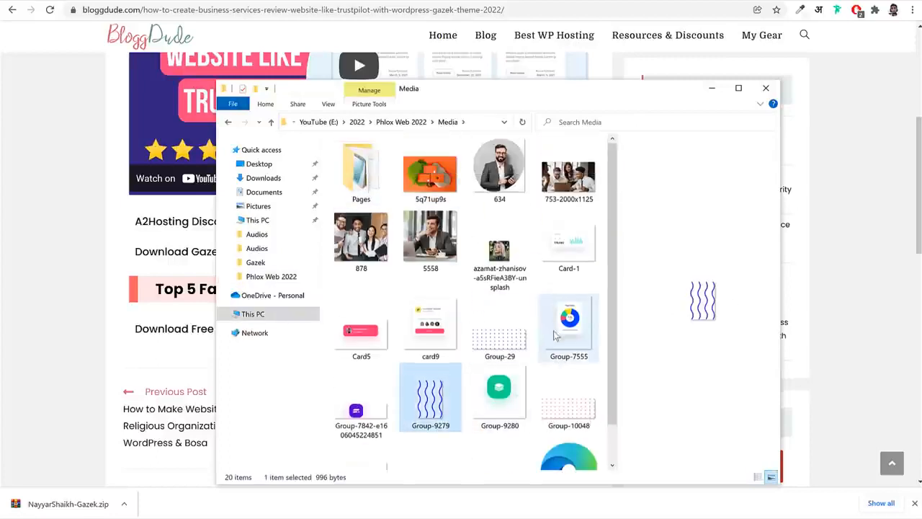
{"action": "double_click", "coordinate": [369, 167]}
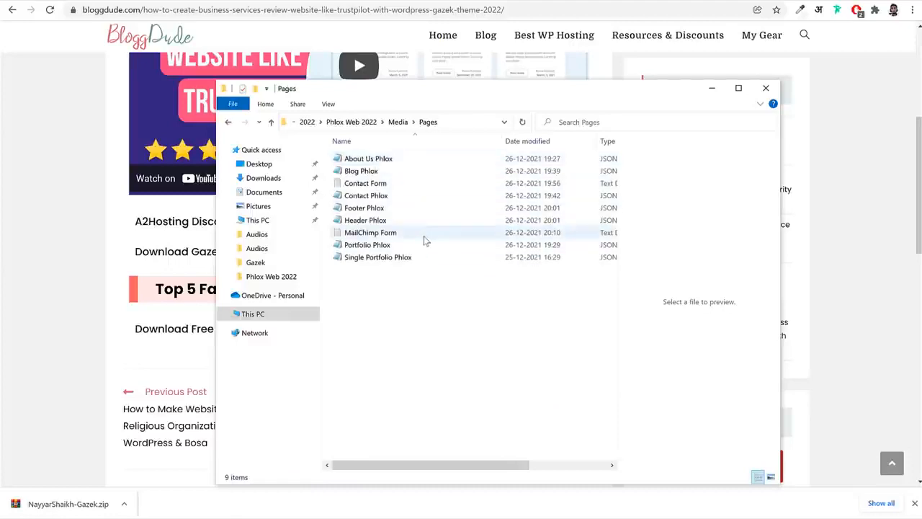
{"action": "key", "text": "alt+Left"}
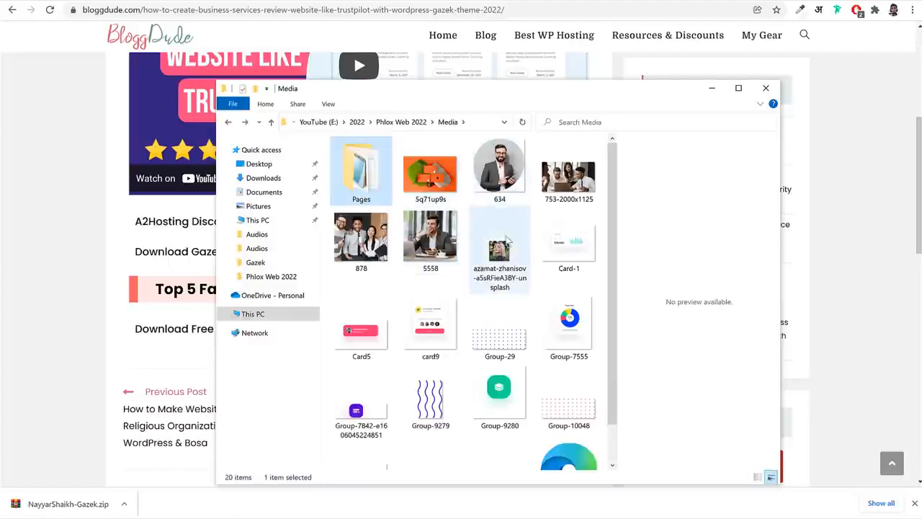
{"action": "scroll", "coordinate": [508, 242], "scroll_direction": "down", "scroll_amount": 2}
{"action": "scroll", "coordinate": [497, 237], "scroll_direction": "up", "scroll_amount": 2}
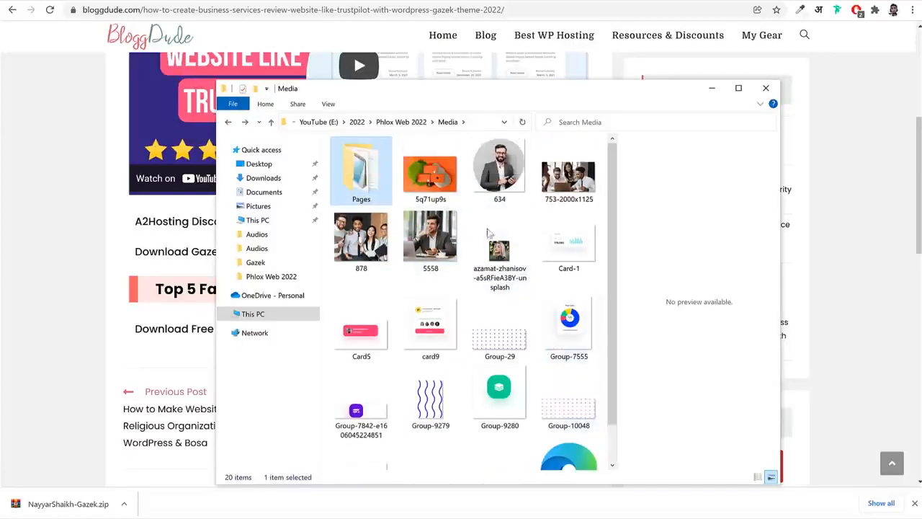
{"action": "scroll", "coordinate": [519, 284], "scroll_direction": "down", "scroll_amount": 1}
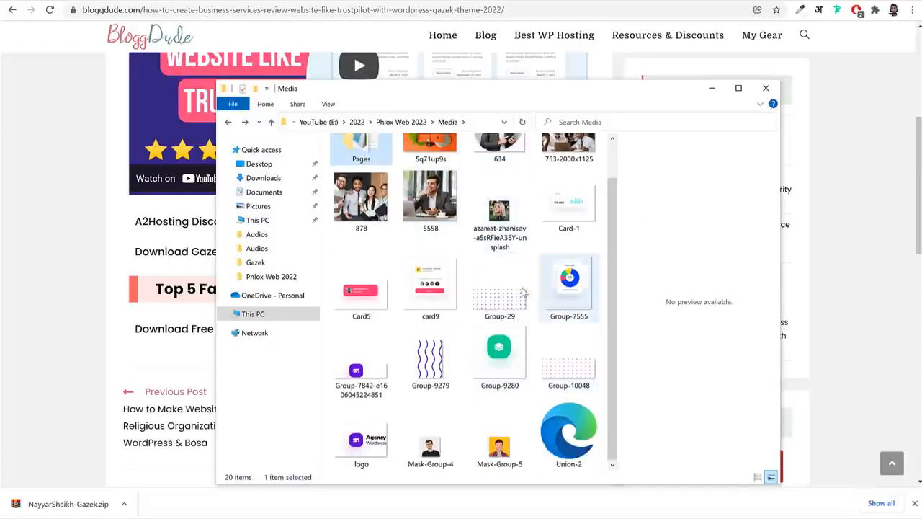
{"action": "scroll", "coordinate": [526, 291], "scroll_direction": "up", "scroll_amount": 1}
Return to the Elementor editor and add an Advanced Image widget to the hero's empty right column
{"action": "left_click", "coordinate": [598, 287]}
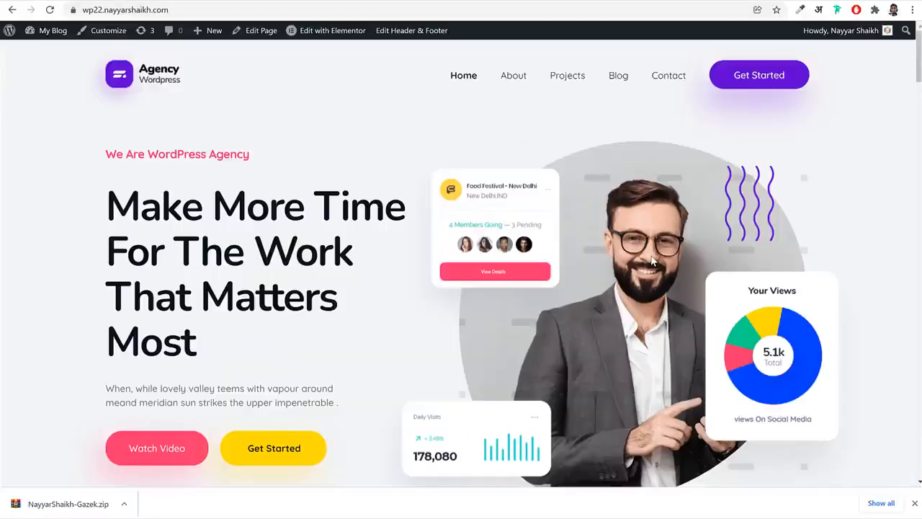
{"action": "scroll", "coordinate": [652, 261], "scroll_direction": "down", "scroll_amount": 2}
{"action": "scroll", "coordinate": [638, 195], "scroll_direction": "up", "scroll_amount": 1}
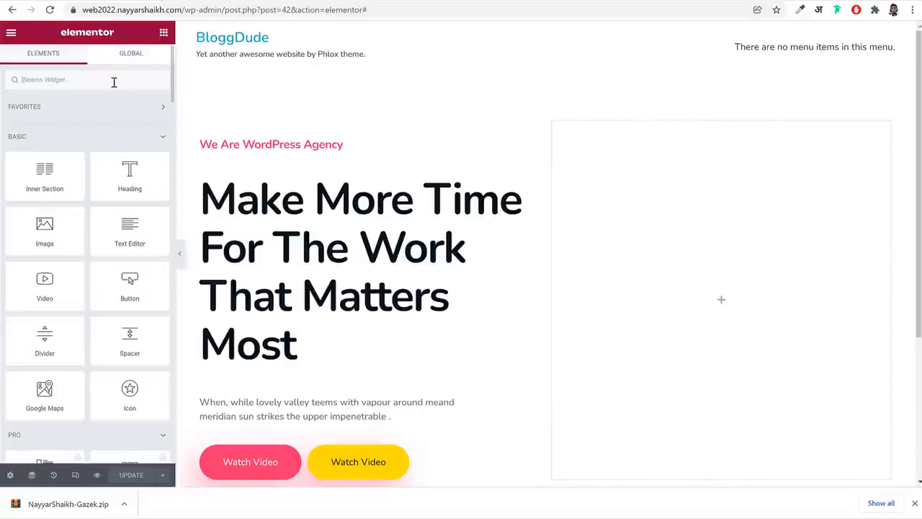
{"action": "type", "text": "adva"}
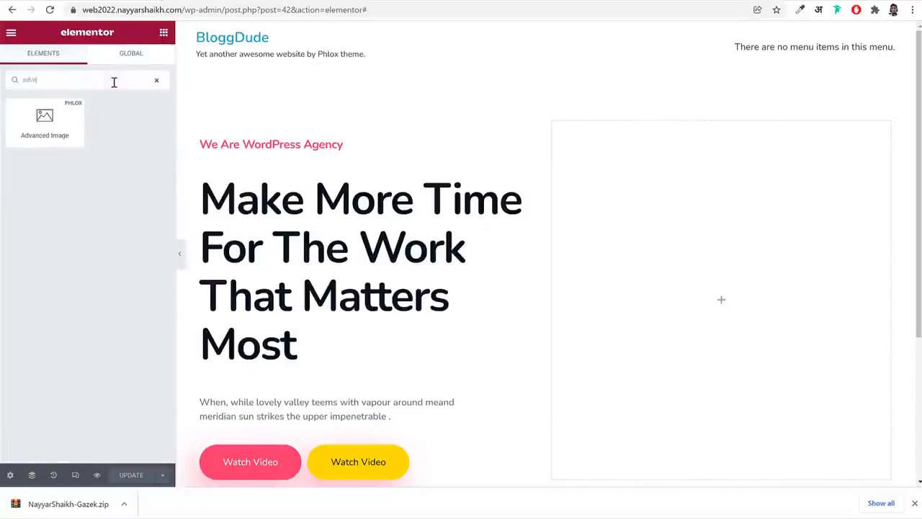
{"action": "left_click_drag", "start_coordinate": [45, 121], "coordinate": [706, 237]}
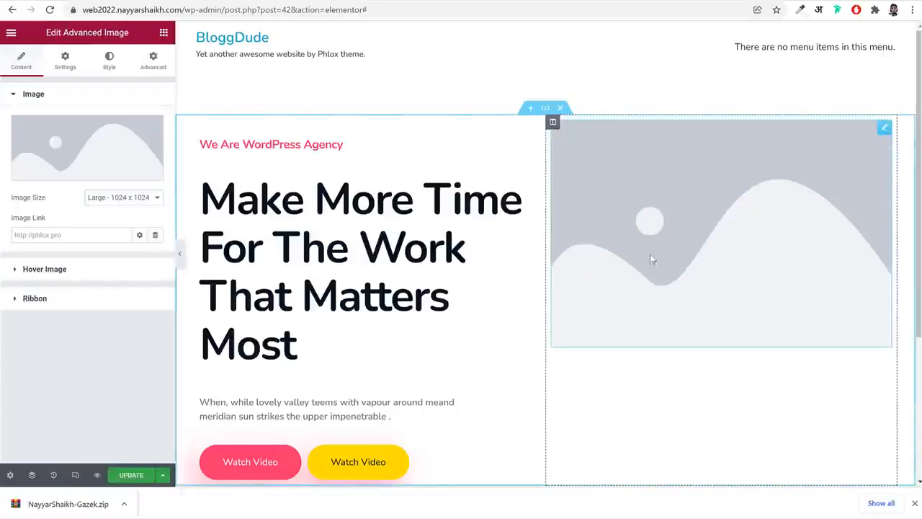
Upload all the images from the Media folder to the media library through the widget's image chooser
{"action": "left_click", "coordinate": [76, 147]}
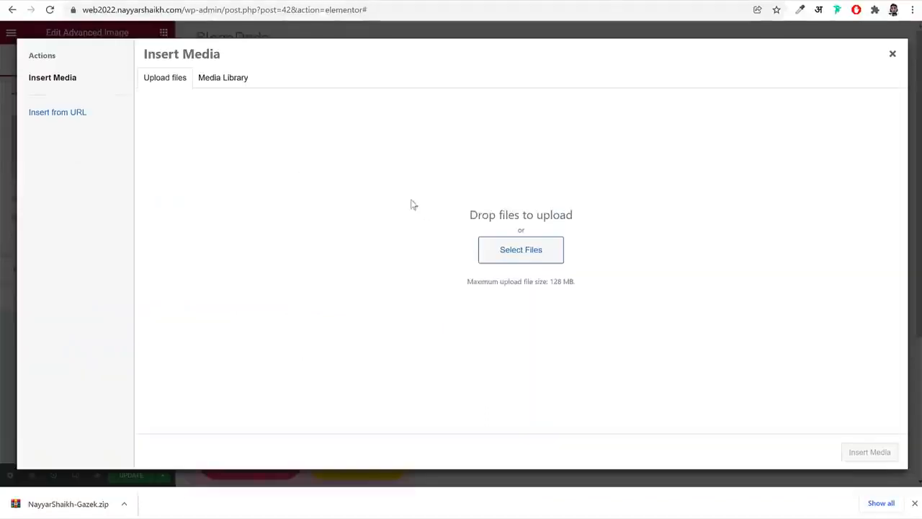
{"action": "left_click", "coordinate": [546, 257]}
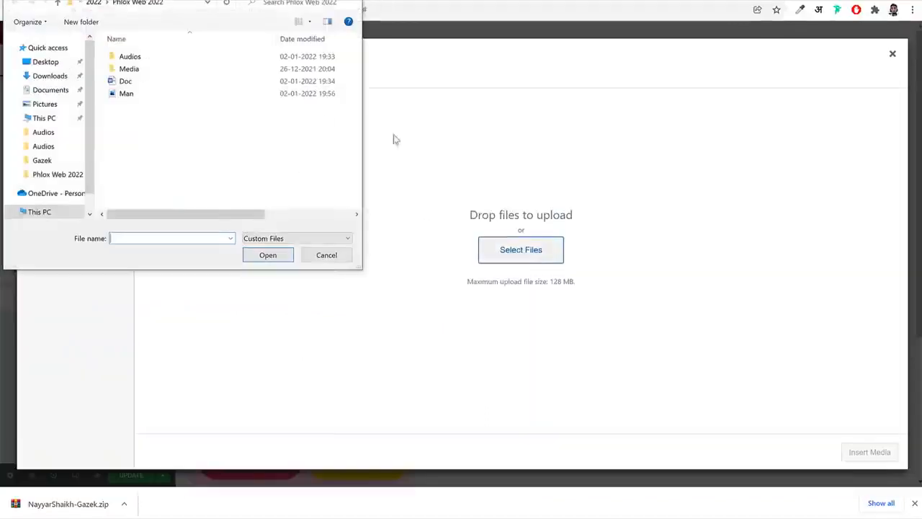
{"action": "double_click", "coordinate": [151, 75]}
{"action": "key", "text": "ctrl+a"}
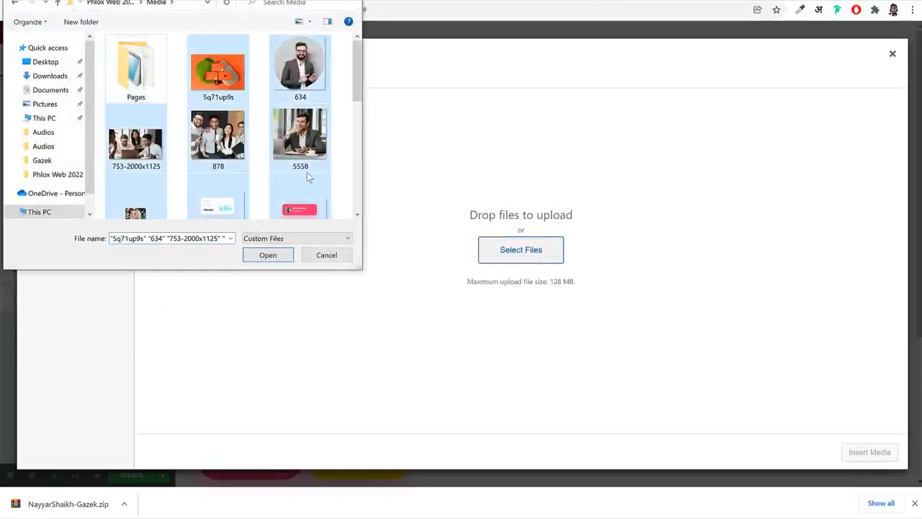
{"action": "scroll", "coordinate": [307, 172], "scroll_direction": "down", "scroll_amount": 10}
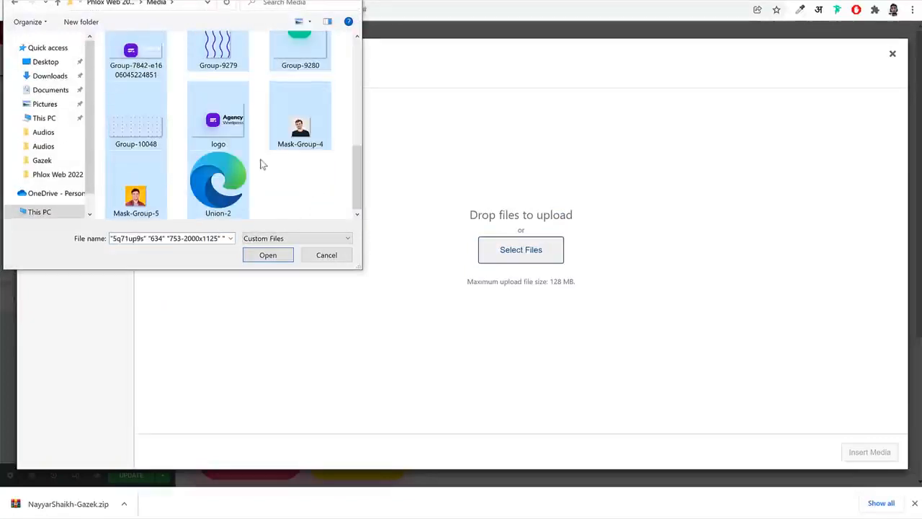
{"action": "scroll", "coordinate": [261, 164], "scroll_direction": "up", "scroll_amount": 10}
{"action": "left_click", "coordinate": [267, 256]}
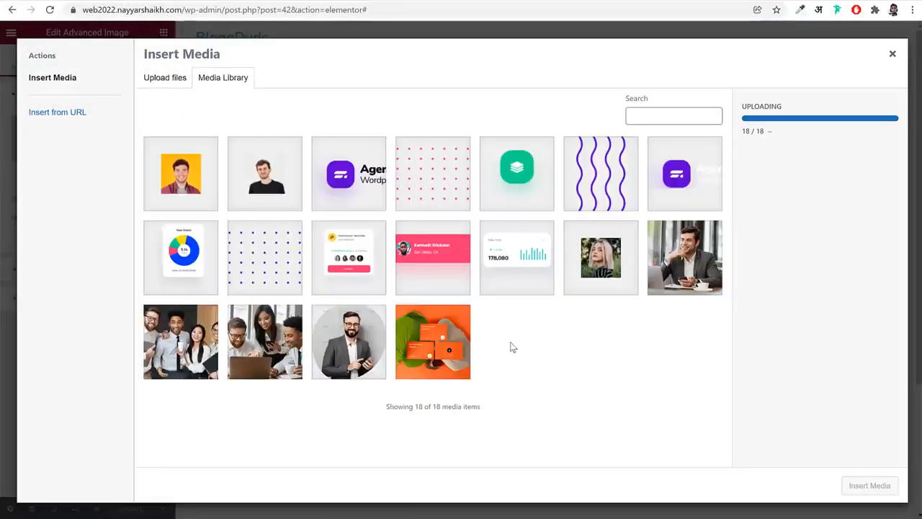
Insert 634.png into the Advanced Image widget and set its image size to Full
{"action": "left_click", "coordinate": [354, 340]}
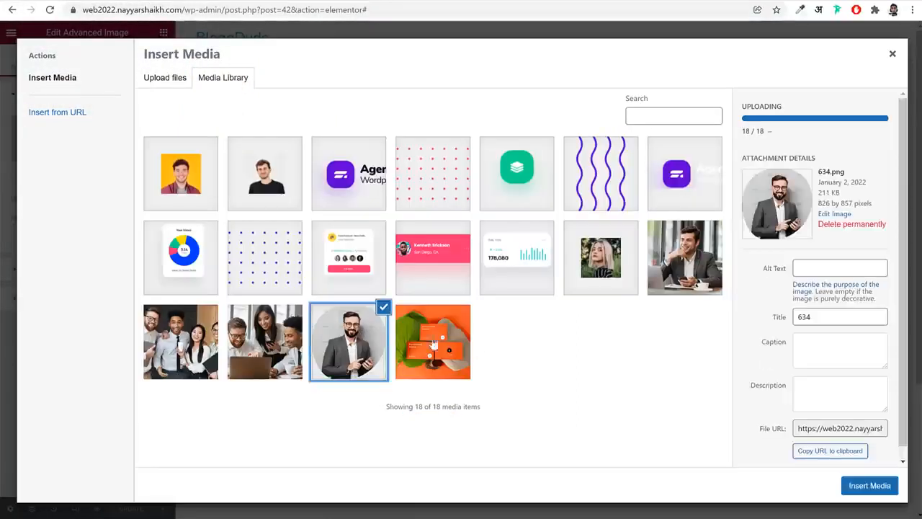
{"action": "left_click", "coordinate": [881, 486]}
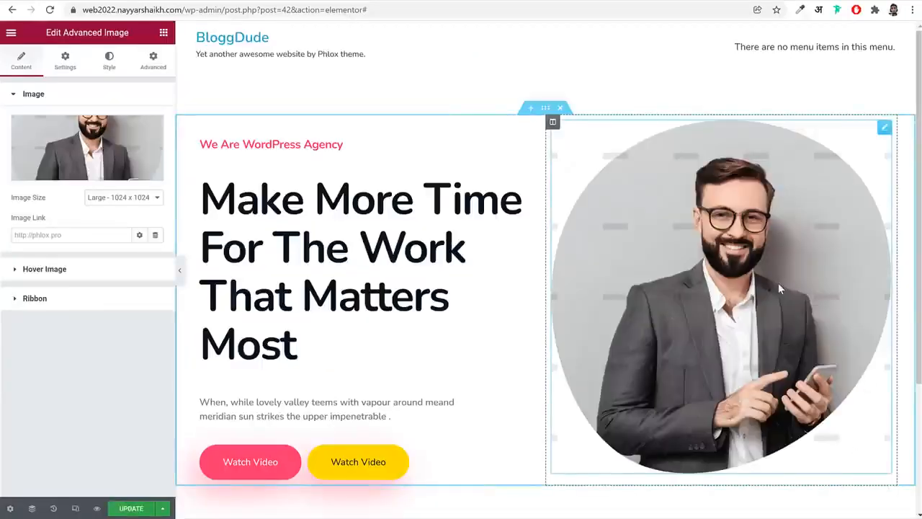
{"action": "left_click", "coordinate": [150, 204]}
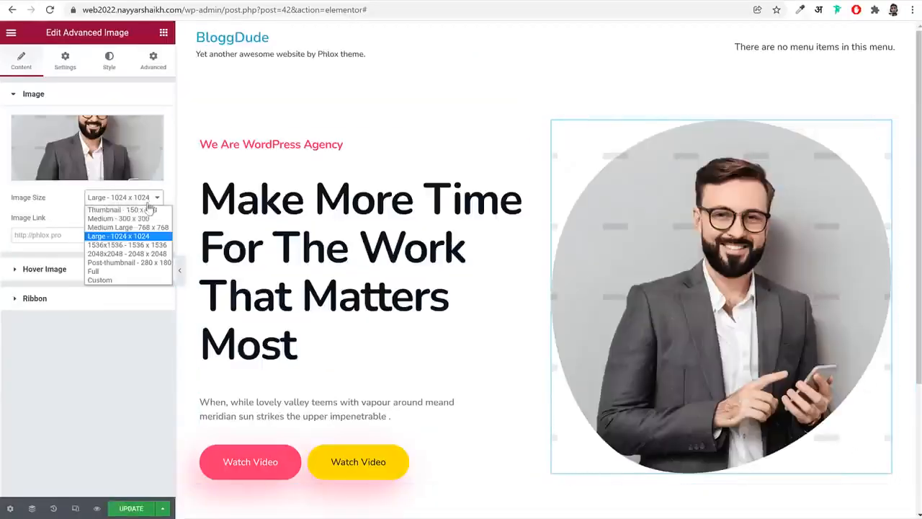
{"action": "left_click", "coordinate": [136, 207]}
{"action": "left_click", "coordinate": [136, 209]}
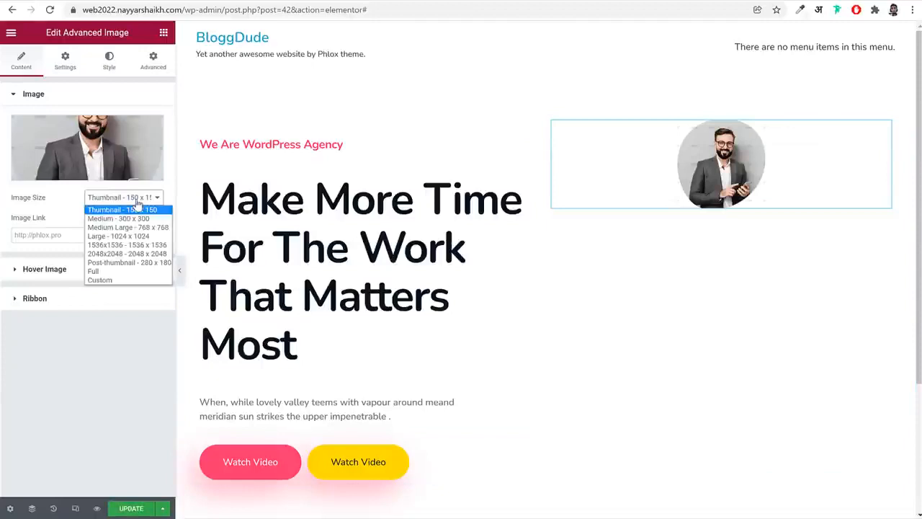
{"action": "left_click", "coordinate": [123, 270]}
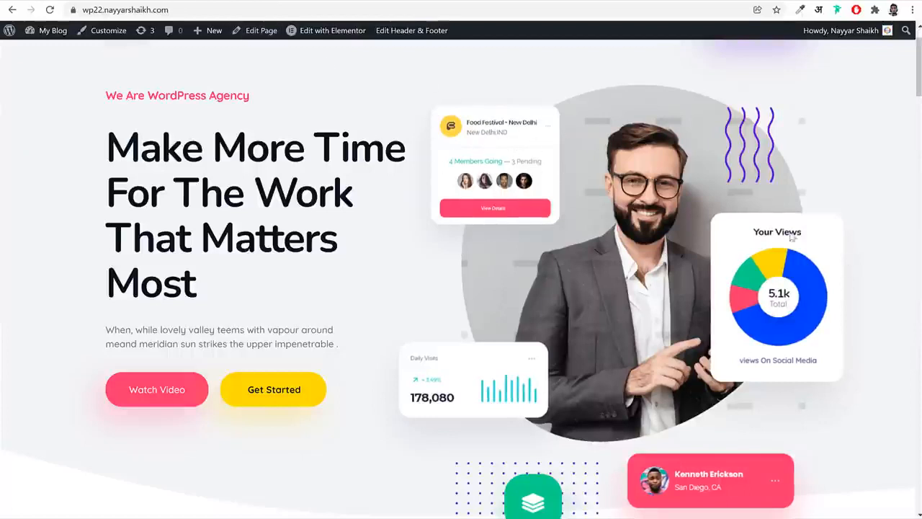
Capture the demo site's purple Digital Agency card as a screenshot of about 809 x 932 px and save it to Downloads
{"action": "scroll", "coordinate": [518, 326], "scroll_direction": "down", "scroll_amount": 6}
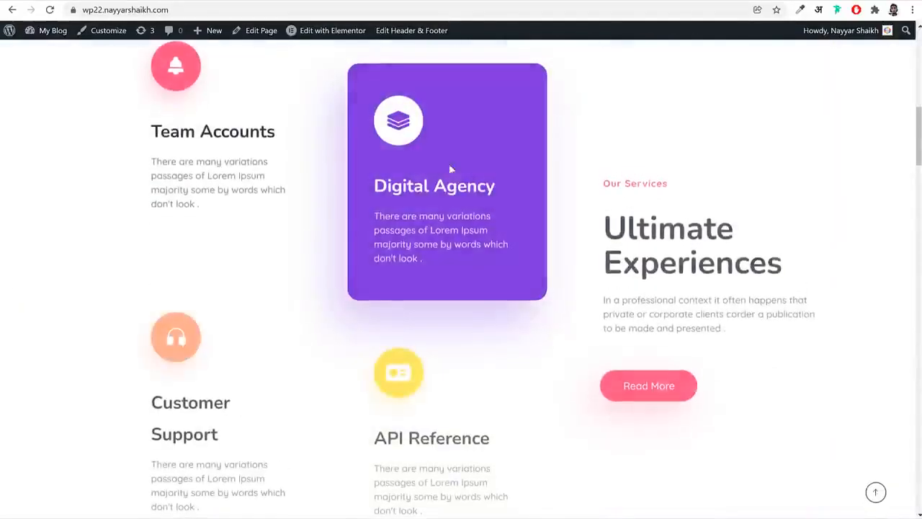
{"action": "scroll", "coordinate": [552, 243], "scroll_direction": "up", "scroll_amount": 6}
{"action": "scroll", "coordinate": [555, 245], "scroll_direction": "down", "scroll_amount": 6}
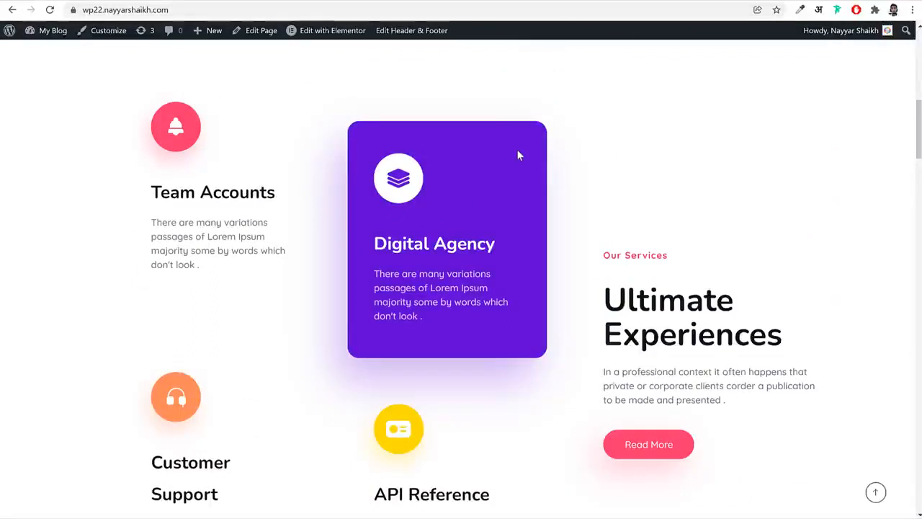
{"action": "key", "text": "Print"}
{"action": "left_click_drag", "start_coordinate": [325, 107], "coordinate": [563, 380]}
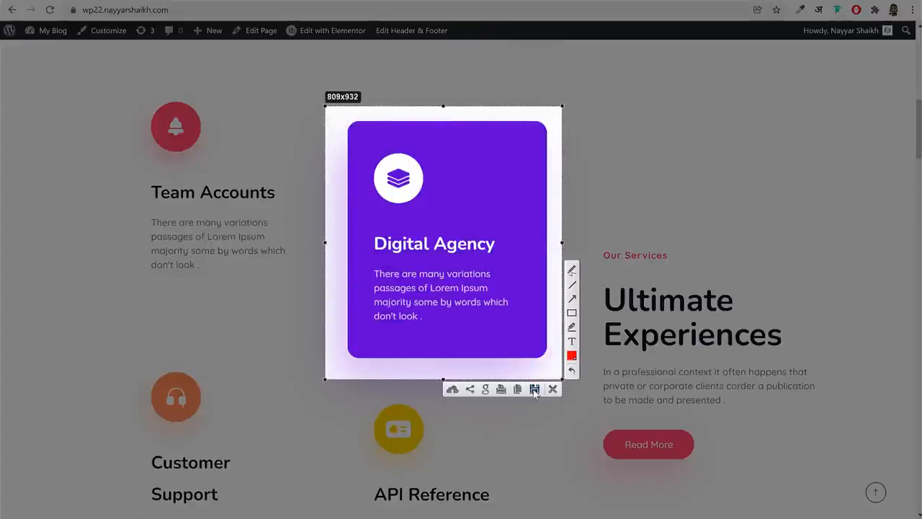
{"action": "left_click", "coordinate": [534, 389]}
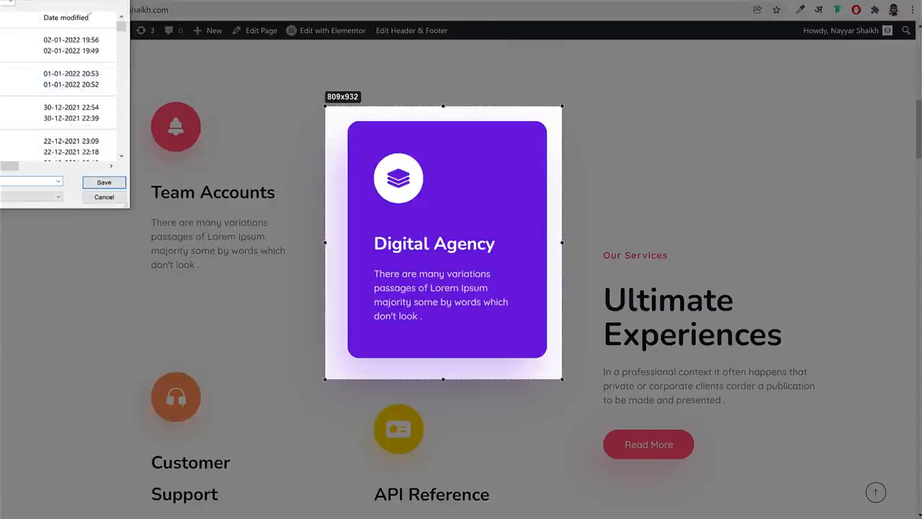
{"action": "left_click", "coordinate": [108, 185]}
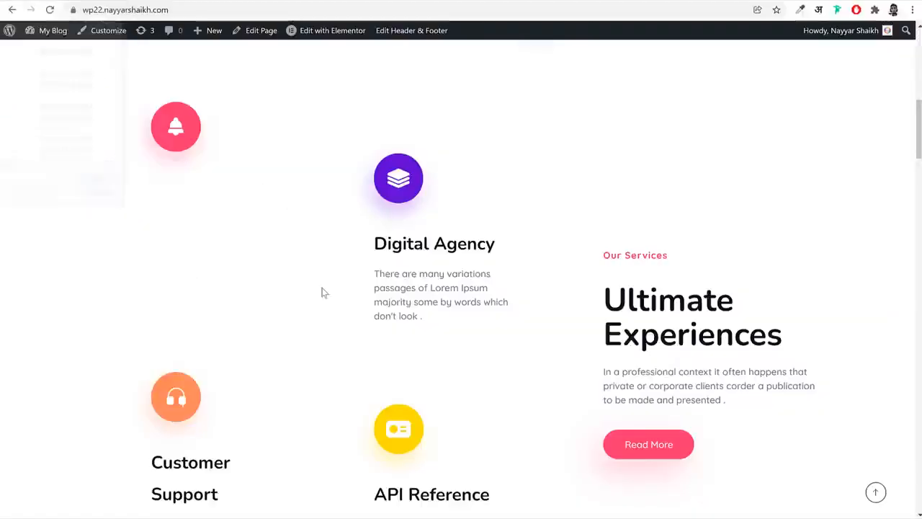
Check the saved card screenshot in the Downloads folder, then review the demo page's hero section
{"action": "left_click", "coordinate": [353, 193]}
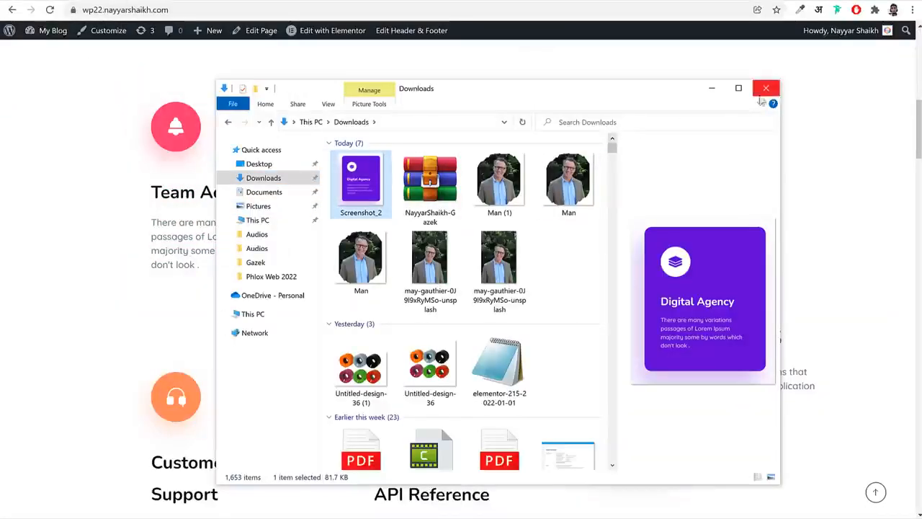
{"action": "left_click", "coordinate": [587, 242]}
{"action": "left_click", "coordinate": [712, 88]}
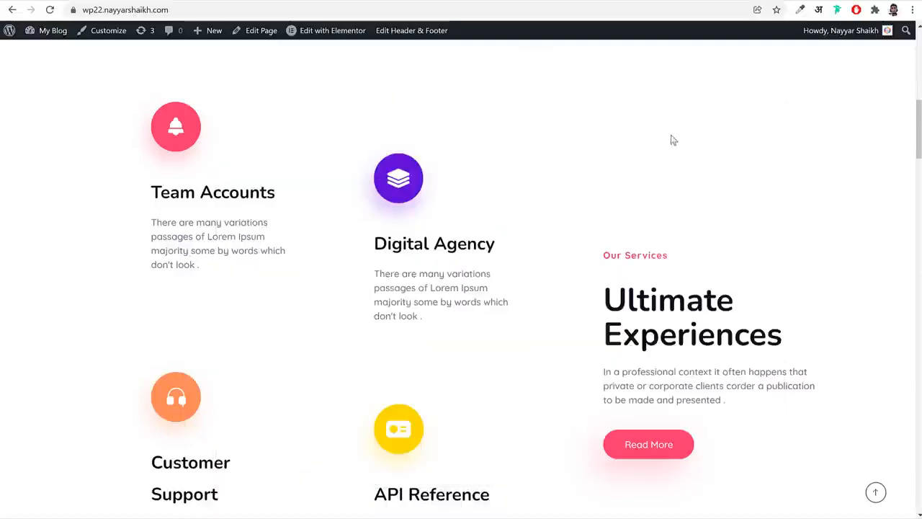
{"action": "scroll", "coordinate": [663, 260], "scroll_direction": "up", "scroll_amount": 8}
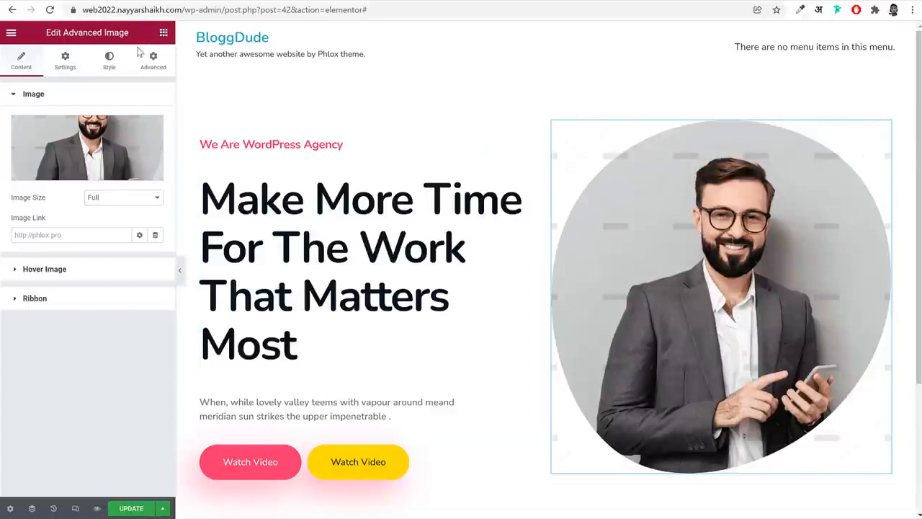
Add another Advanced Image widget above the man's portrait in the hero's right column
{"action": "left_click", "coordinate": [163, 32]}
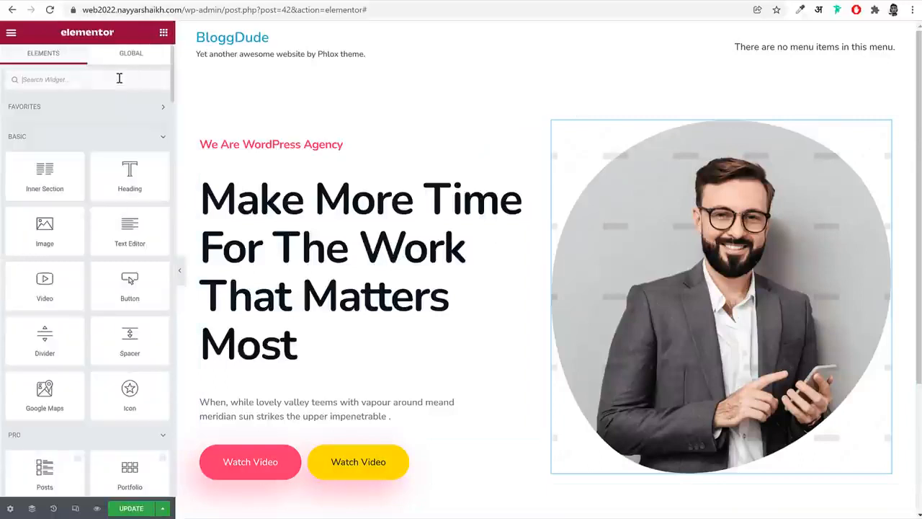
{"action": "left_click", "coordinate": [120, 78]}
{"action": "type", "text": "adv"}
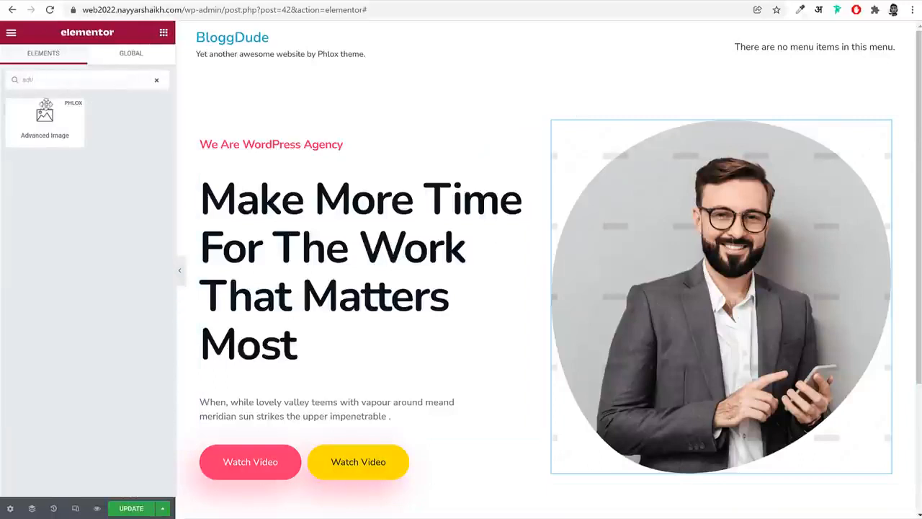
{"action": "left_click_drag", "start_coordinate": [45, 106], "coordinate": [715, 223]}
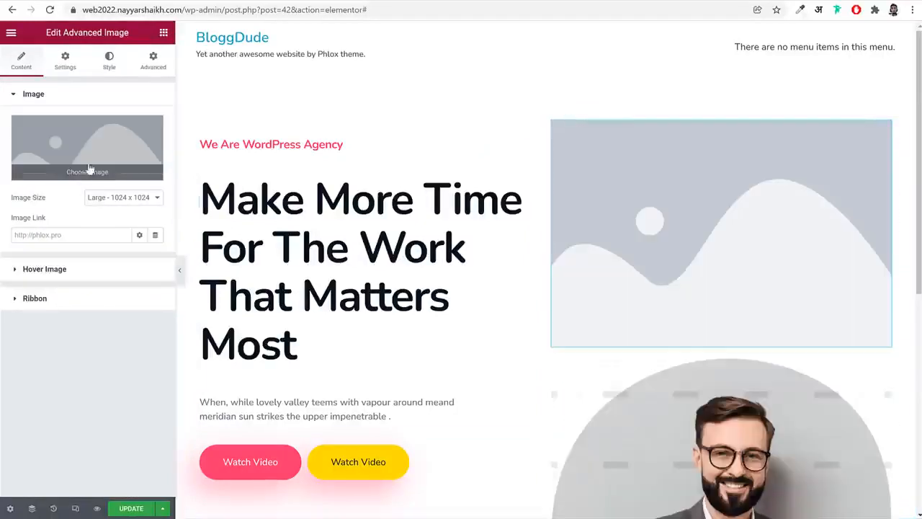
Insert the Food Festival card image into the new Advanced Image widget and set its image size to Full
{"action": "left_click", "coordinate": [89, 168]}
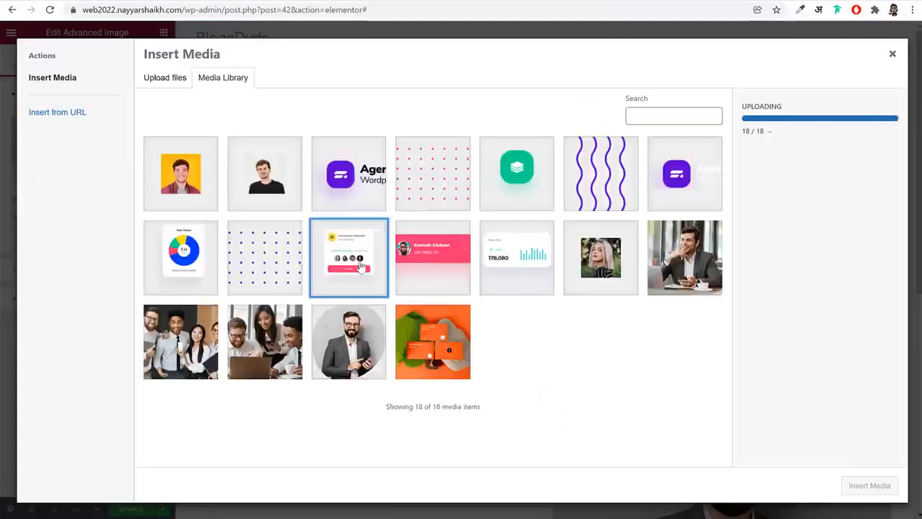
{"action": "left_click", "coordinate": [362, 267]}
{"action": "left_click", "coordinate": [868, 486]}
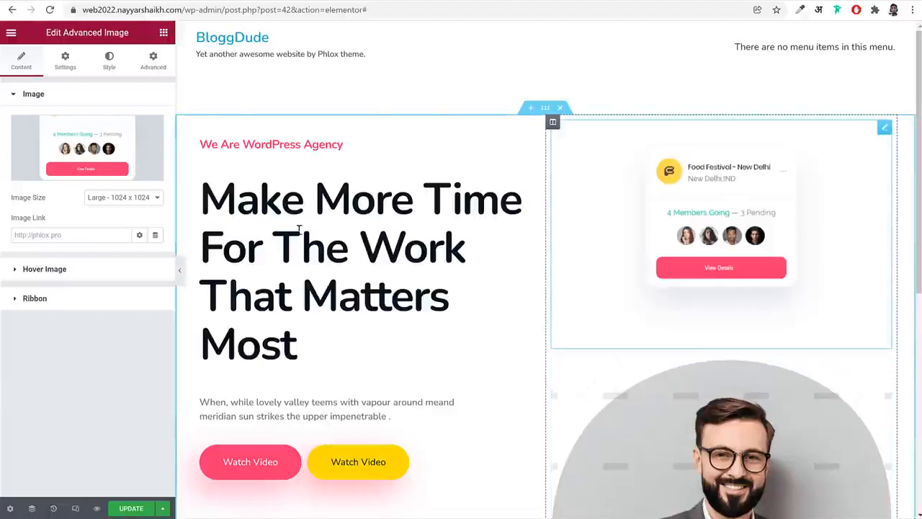
{"action": "left_click", "coordinate": [124, 198]}
{"action": "left_click", "coordinate": [119, 273]}
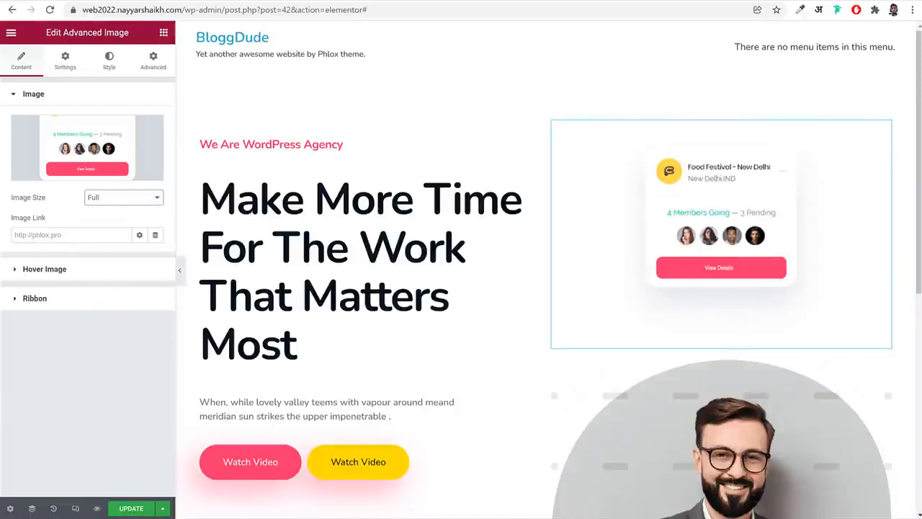
Set the Food Festival card image's max width to 80%
{"action": "left_click", "coordinate": [71, 63]}
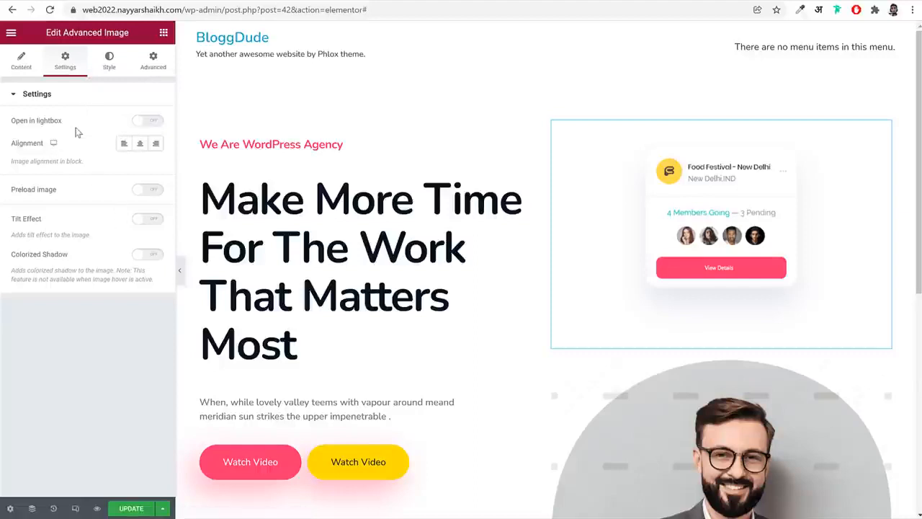
{"action": "left_click", "coordinate": [108, 62]}
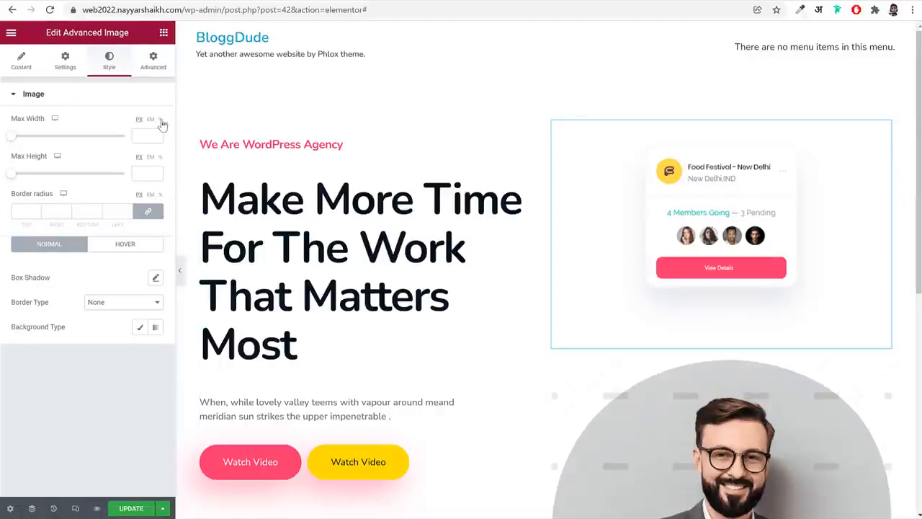
{"action": "left_click", "coordinate": [160, 119]}
{"action": "left_click", "coordinate": [148, 136]}
{"action": "type", "text": "80"}
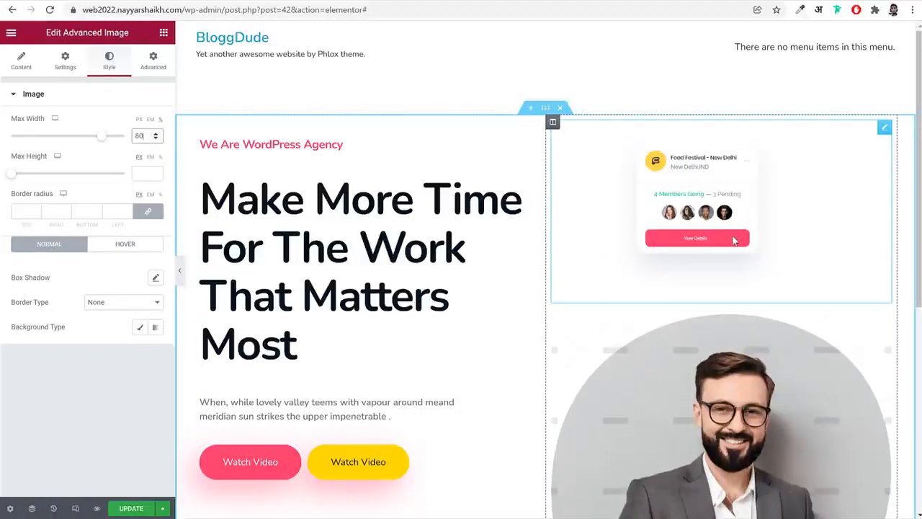
Set the Food Festival card's Phlox position type to Absolute with a top offset of 455 px
{"action": "left_click", "coordinate": [164, 67]}
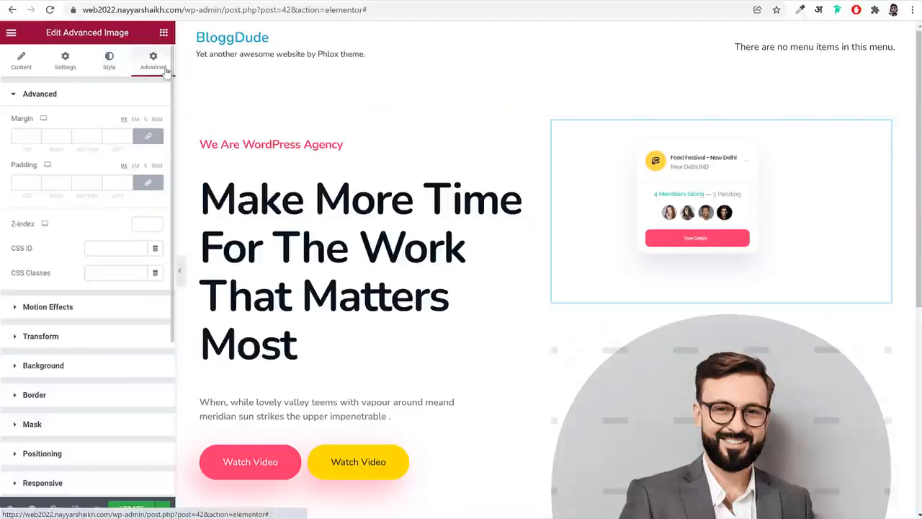
{"action": "scroll", "coordinate": [100, 224], "scroll_direction": "down", "scroll_amount": 3}
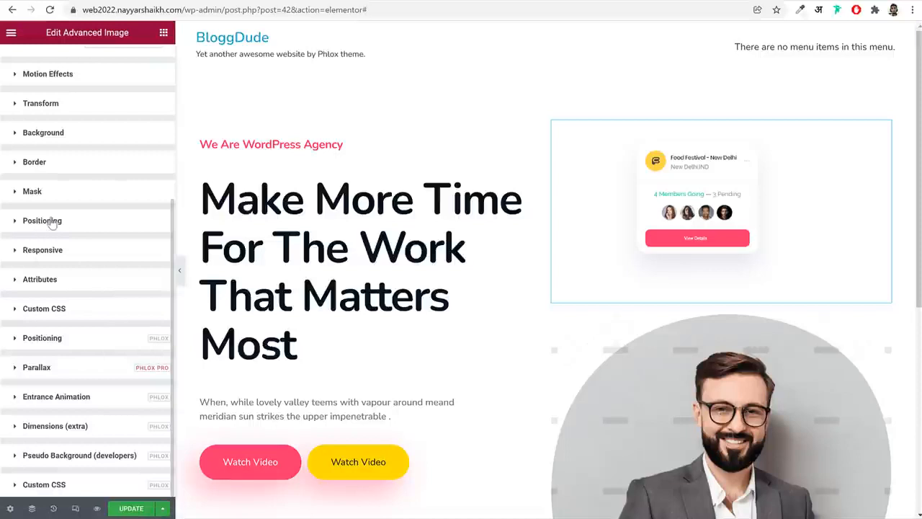
{"action": "left_click", "coordinate": [52, 342]}
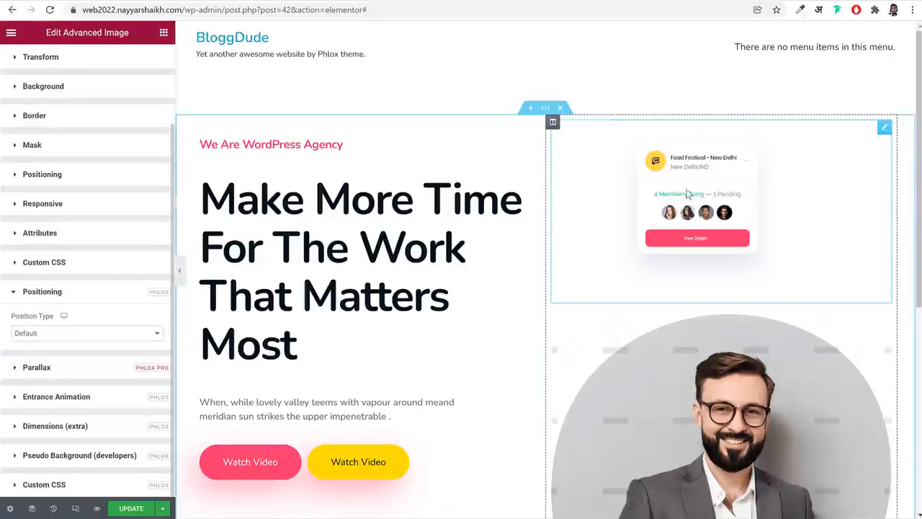
{"action": "left_click", "coordinate": [111, 334]}
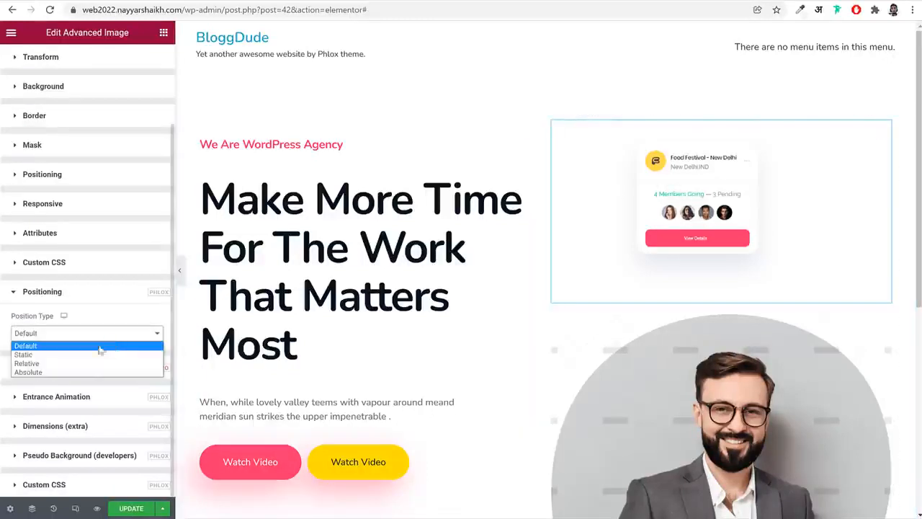
{"action": "left_click", "coordinate": [60, 373]}
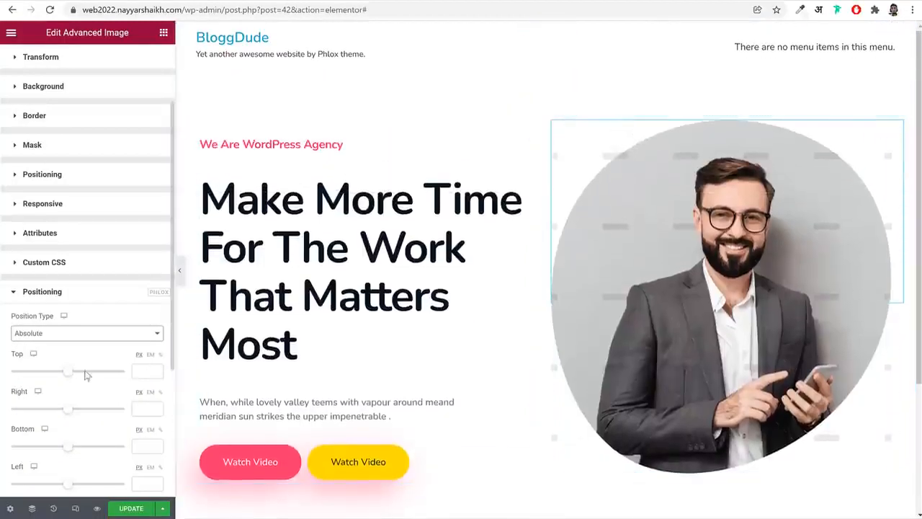
{"action": "mouse_move", "coordinate": [75, 372]}
{"action": "left_mouse_down"}
{"action": "mouse_move", "coordinate": [93, 373]}
{"action": "mouse_move", "coordinate": [82, 374]}
{"action": "left_mouse_up"}
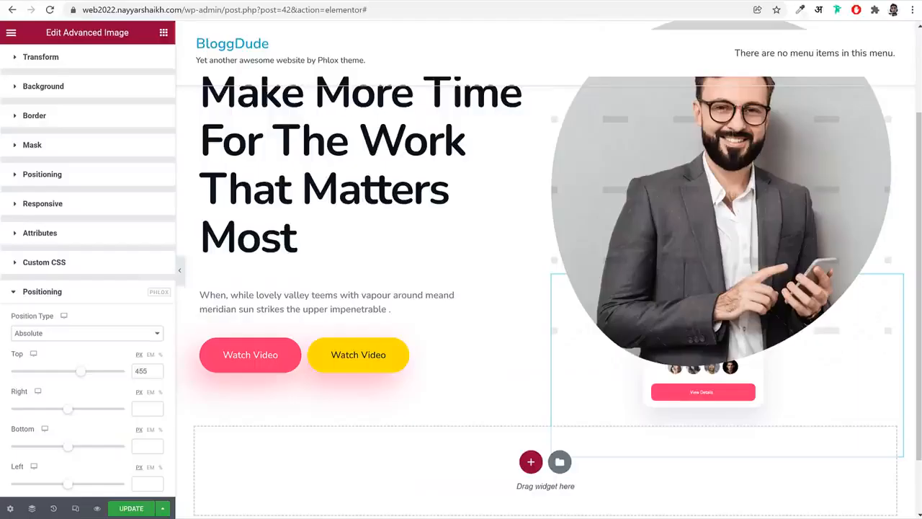
Set the Food Festival card's Z-Index to 2 so it sits in front of the portrait
{"action": "scroll", "coordinate": [119, 281], "scroll_direction": "up", "scroll_amount": 3}
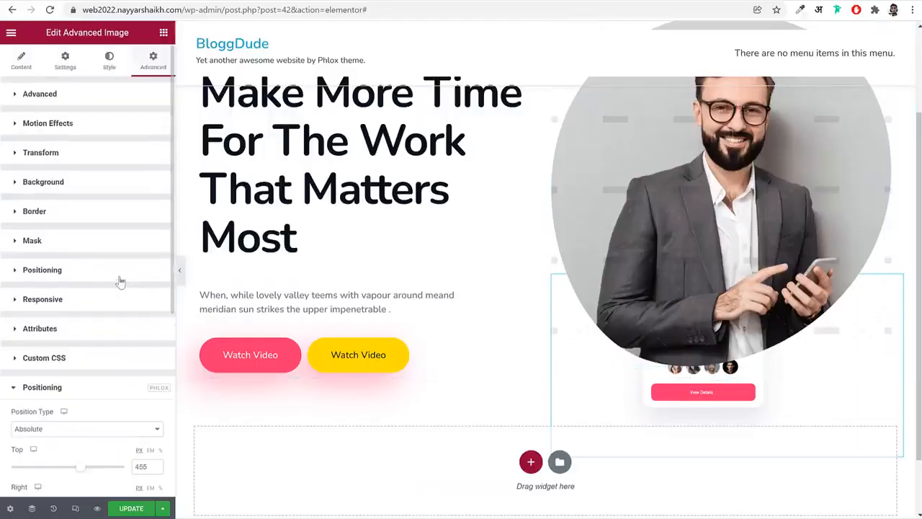
{"action": "left_click", "coordinate": [85, 98]}
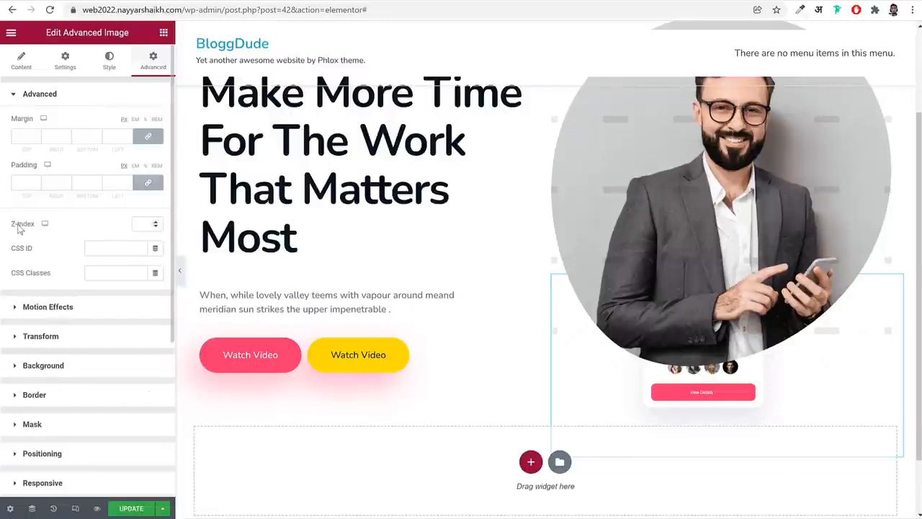
{"action": "left_click_drag", "start_coordinate": [11, 224], "coordinate": [31, 226]}
{"action": "left_click", "coordinate": [140, 224]}
{"action": "type", "text": "2"}
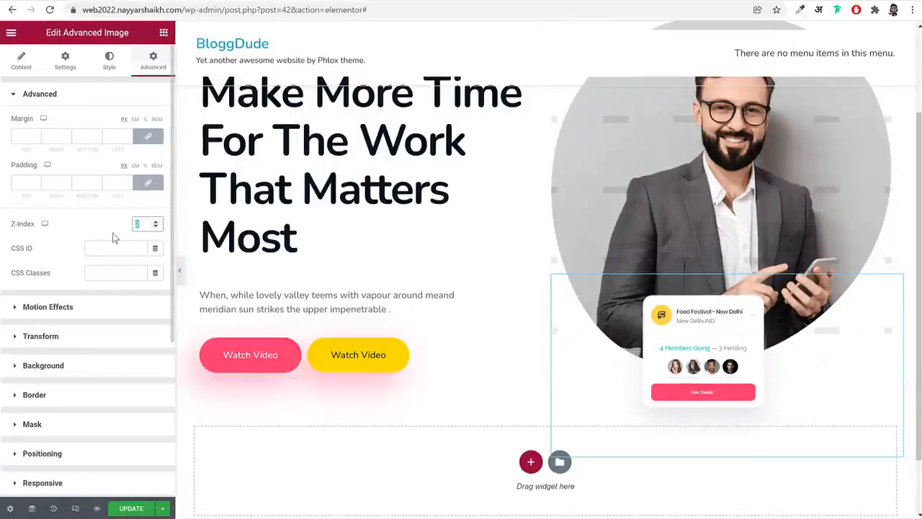
{"action": "key", "text": "ctrl+a"}
{"action": "type", "text": "2"}
Move the Food Festival card to the portrait's upper-left edge with offsets of top -21 px and right 165 px, and preview the hero full width
{"action": "scroll", "coordinate": [793, 340], "scroll_direction": "down", "scroll_amount": 1}
{"action": "scroll", "coordinate": [100, 420], "scroll_direction": "down", "scroll_amount": 3}
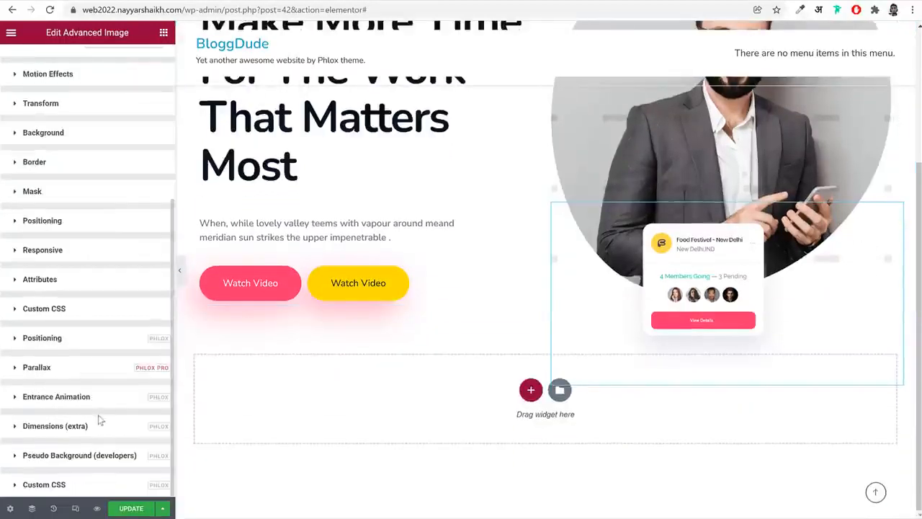
{"action": "left_click", "coordinate": [108, 349]}
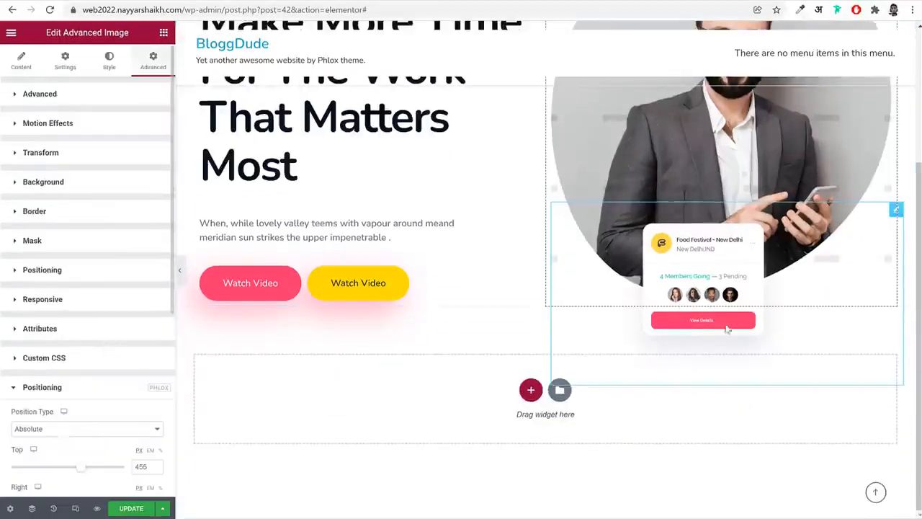
{"action": "scroll", "coordinate": [742, 350], "scroll_direction": "up", "scroll_amount": 3}
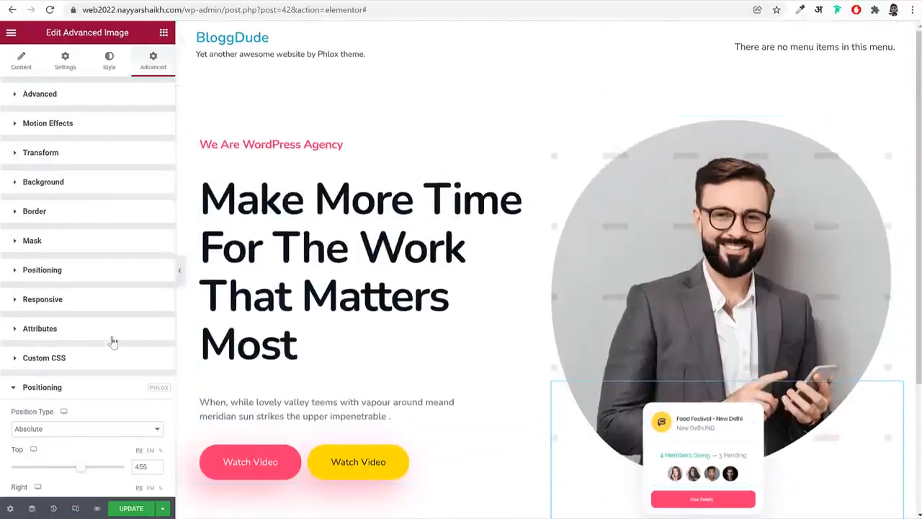
{"action": "scroll", "coordinate": [102, 358], "scroll_direction": "down", "scroll_amount": 3}
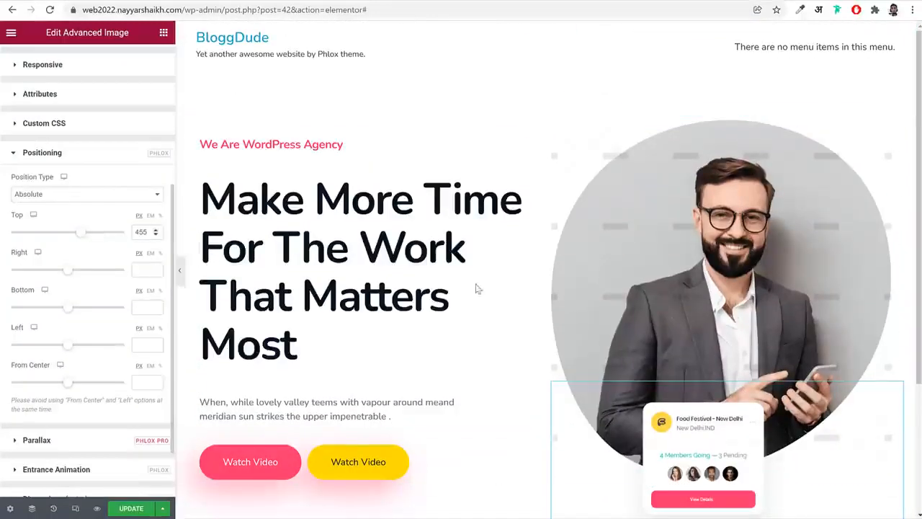
{"action": "left_click_drag", "start_coordinate": [77, 237], "coordinate": [67, 238]}
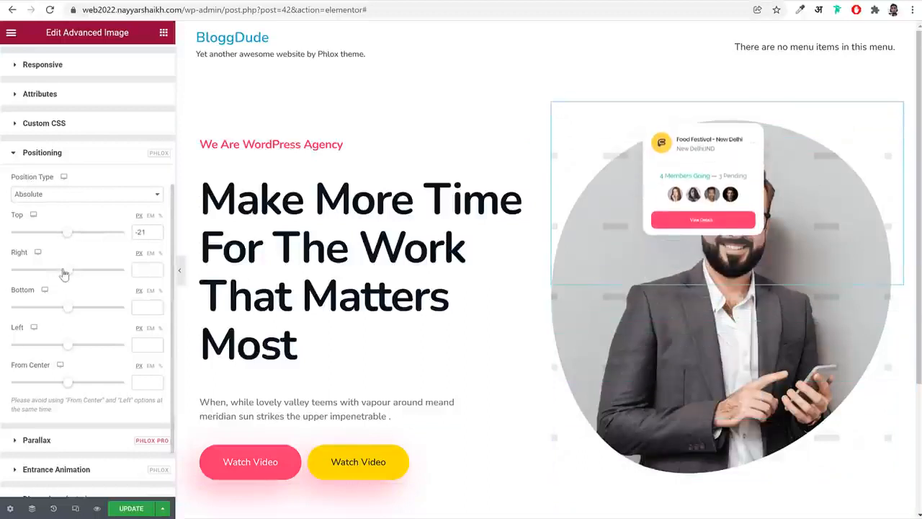
{"action": "left_click_drag", "start_coordinate": [63, 273], "coordinate": [71, 278]}
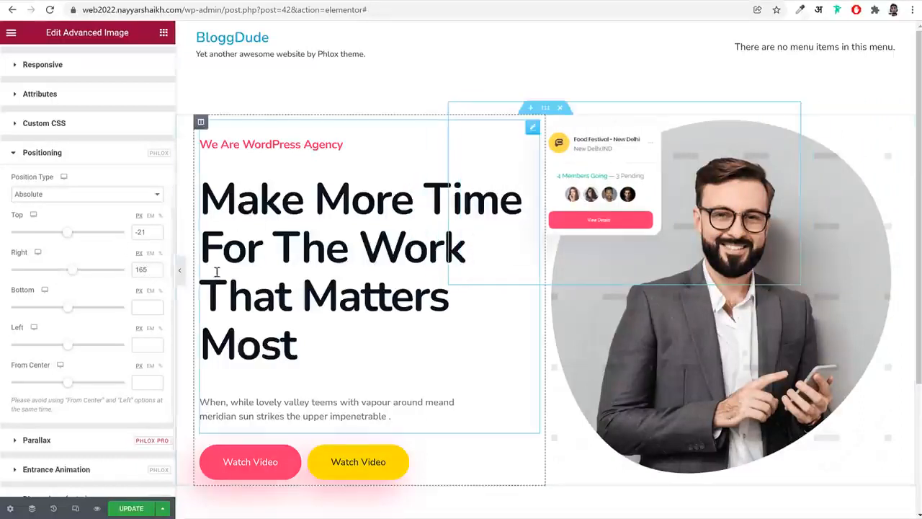
{"action": "left_click", "coordinate": [180, 270]}
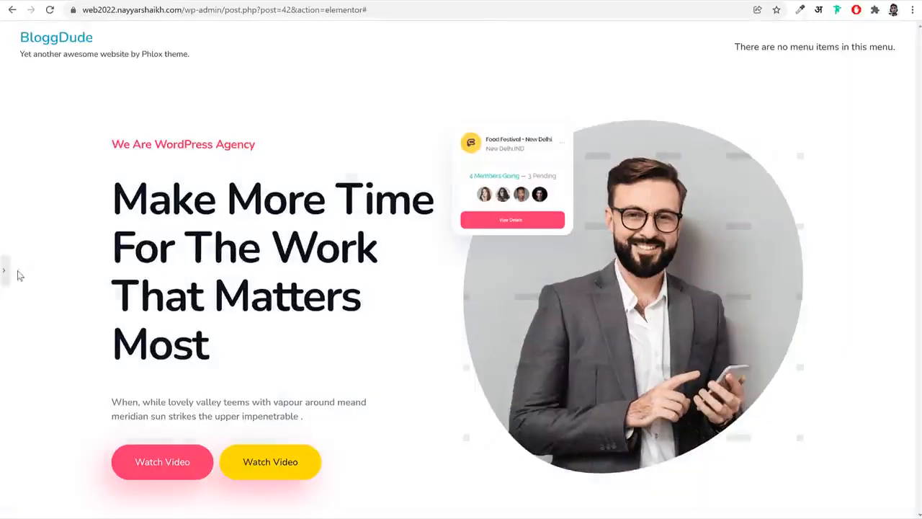
{"action": "left_click", "coordinate": [5, 270]}
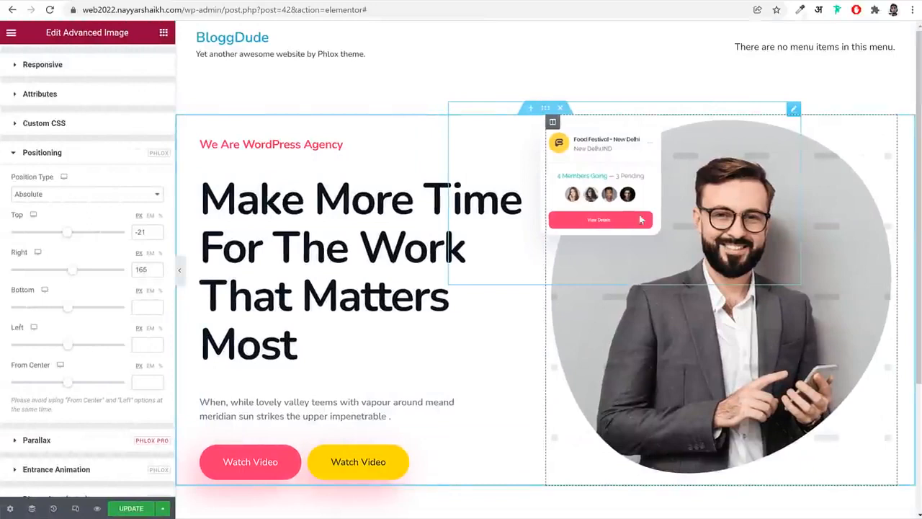
Enlarge the Food Festival card image to a max width of 90%
{"action": "scroll", "coordinate": [99, 89], "scroll_direction": "up", "scroll_amount": 5}
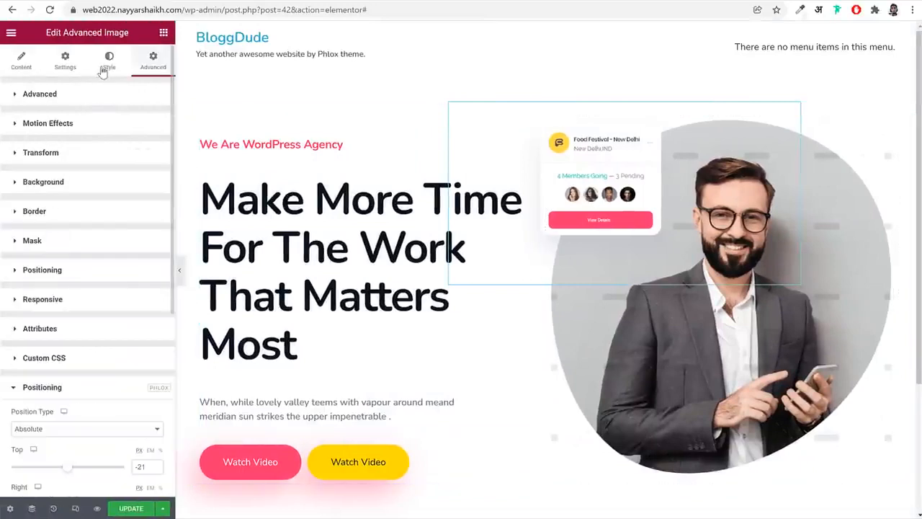
{"action": "left_click", "coordinate": [107, 67]}
{"action": "double_click", "coordinate": [136, 135]}
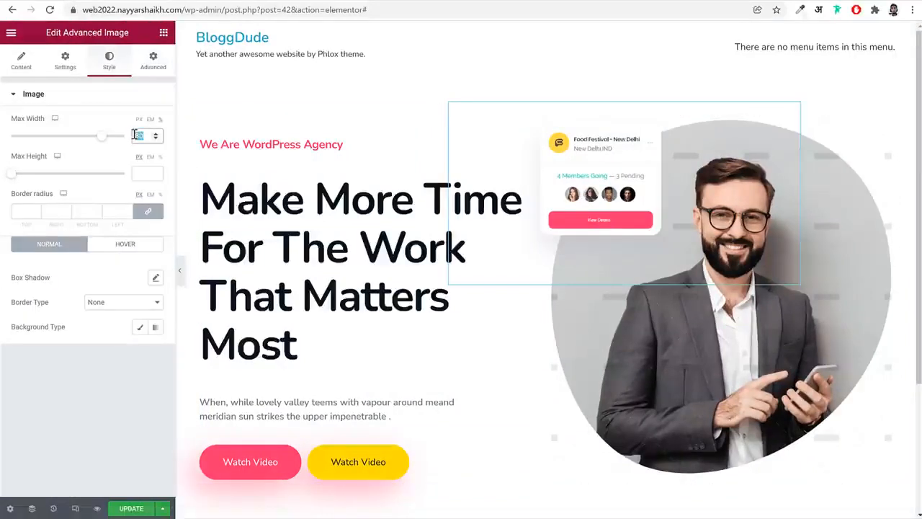
{"action": "type", "text": "90"}
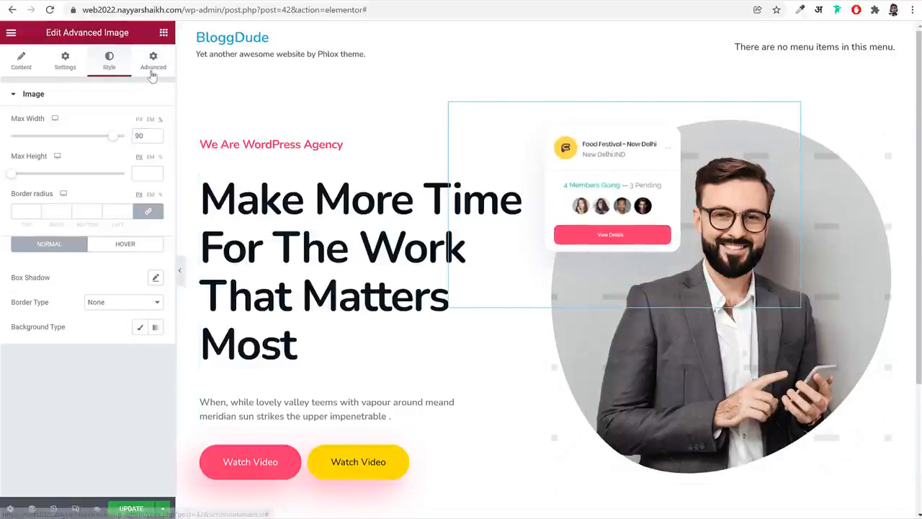
Shift the Food Festival card slightly further left by setting its right offset to about 186 px
{"action": "left_click", "coordinate": [152, 69]}
{"action": "scroll", "coordinate": [129, 339], "scroll_direction": "down", "scroll_amount": 5}
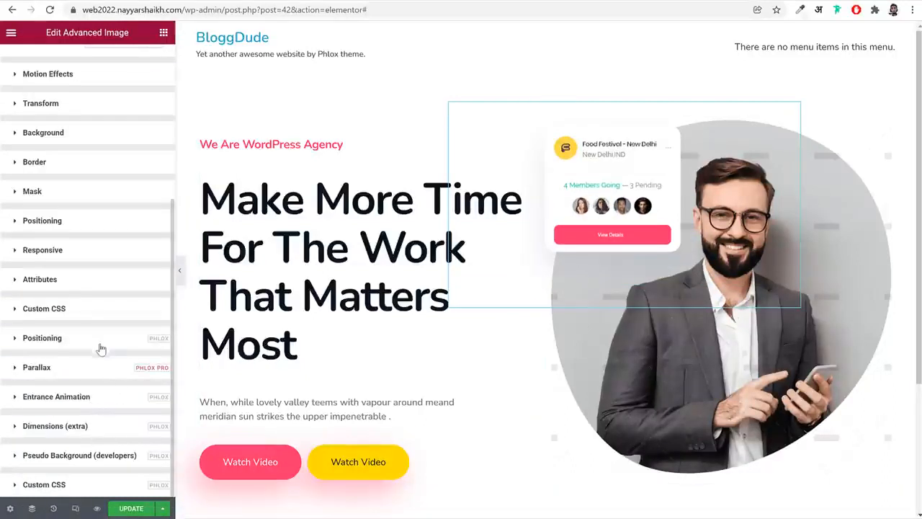
{"action": "left_click", "coordinate": [101, 349]}
{"action": "scroll", "coordinate": [101, 271], "scroll_direction": "up", "scroll_amount": 2}
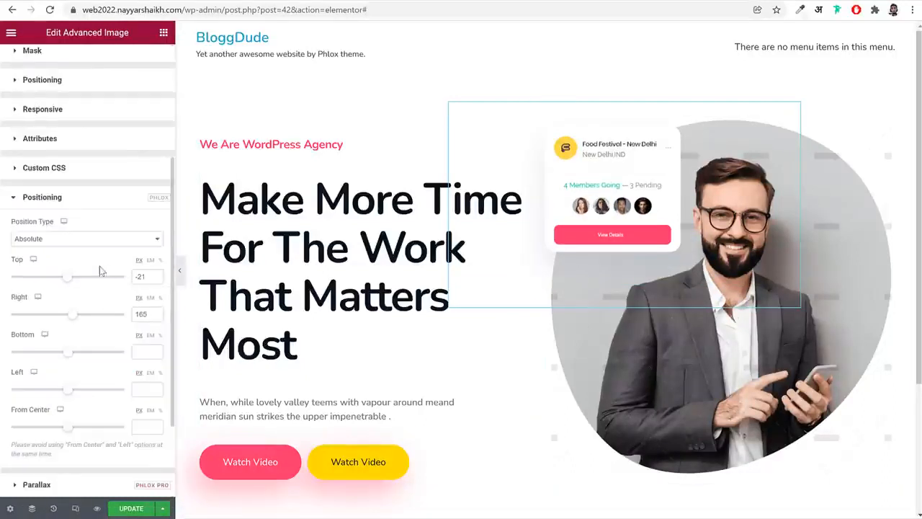
{"action": "left_click_drag", "start_coordinate": [73, 322], "coordinate": [72, 322]}
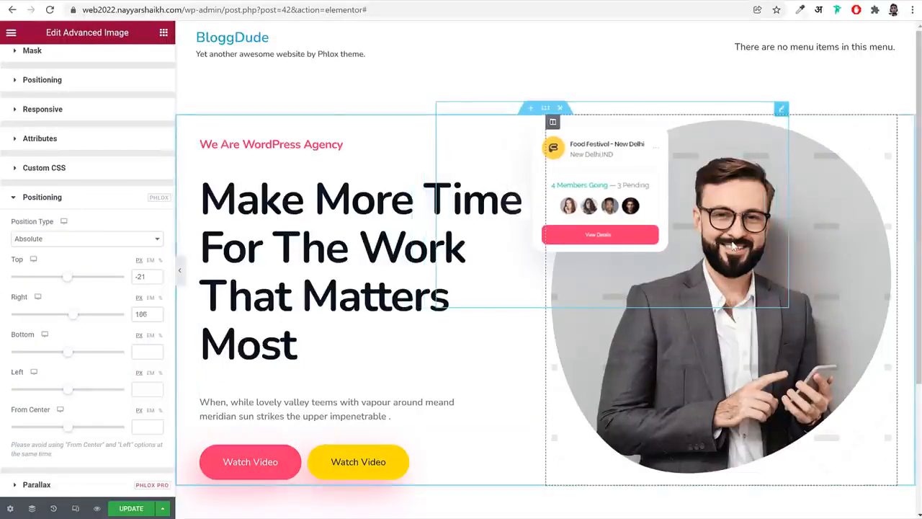
Add an Advanced Image widget above the portrait and insert the purple wavy-lines image at Full size
{"action": "left_click", "coordinate": [165, 32]}
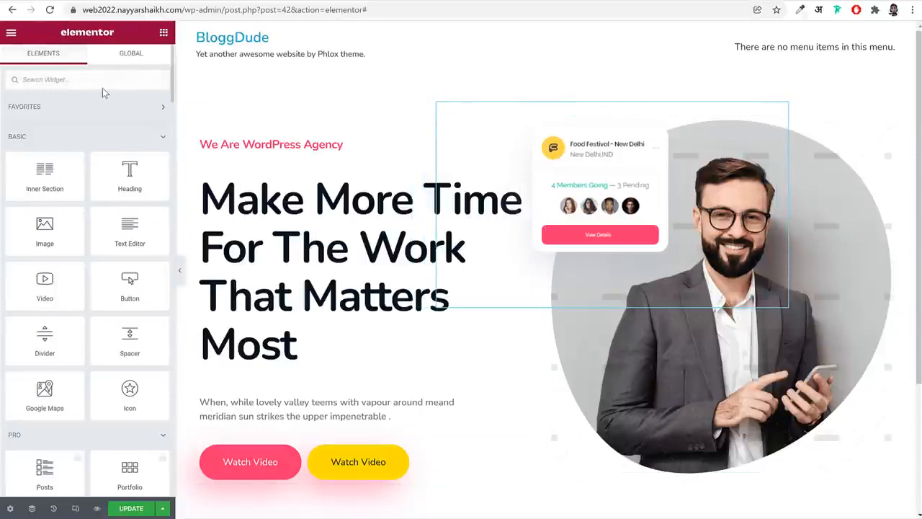
{"action": "type", "text": "adv"}
{"action": "left_click_drag", "start_coordinate": [65, 127], "coordinate": [831, 163]}
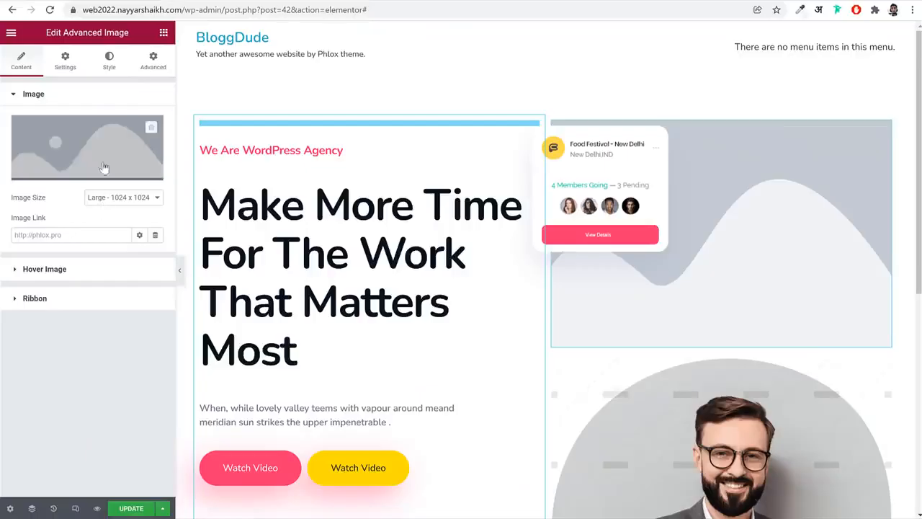
{"action": "left_click", "coordinate": [104, 169]}
{"action": "left_click", "coordinate": [601, 173]}
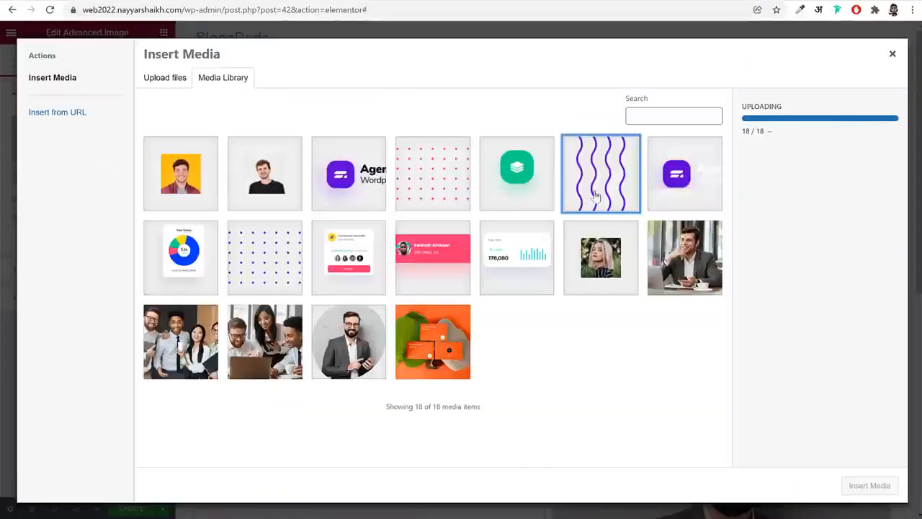
{"action": "left_click", "coordinate": [870, 484]}
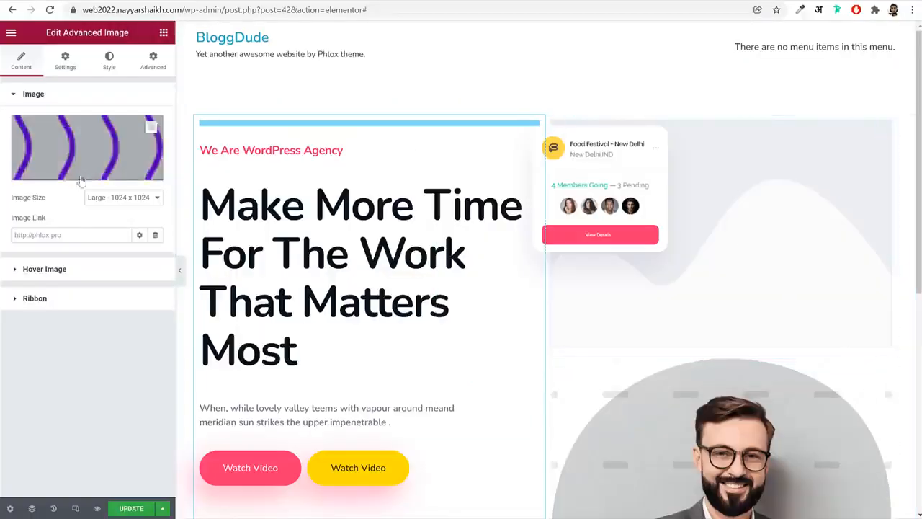
{"action": "left_click", "coordinate": [115, 196]}
{"action": "left_click", "coordinate": [119, 272]}
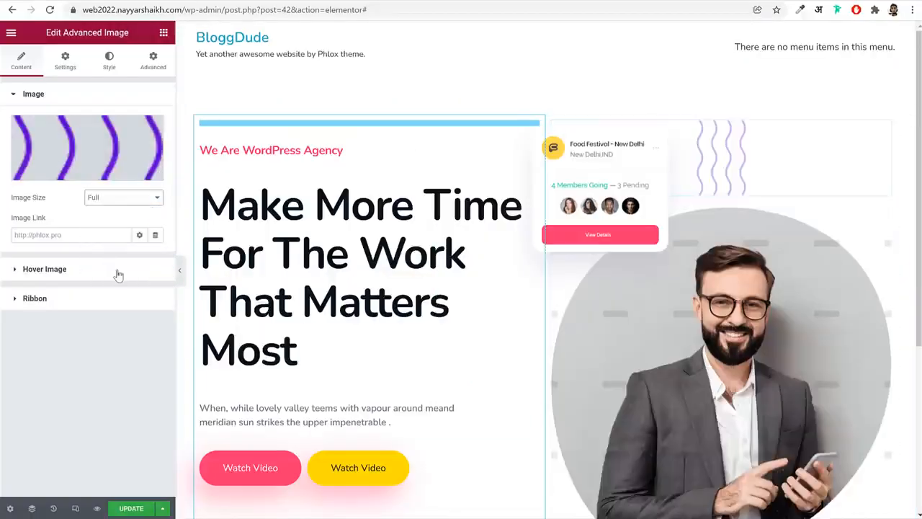
Set the wavy-lines image's Phlox position type to Absolute and raise its Z-Index so it sits in front of the portrait
{"action": "left_click", "coordinate": [154, 60]}
{"action": "scroll", "coordinate": [101, 392], "scroll_direction": "down", "scroll_amount": 3}
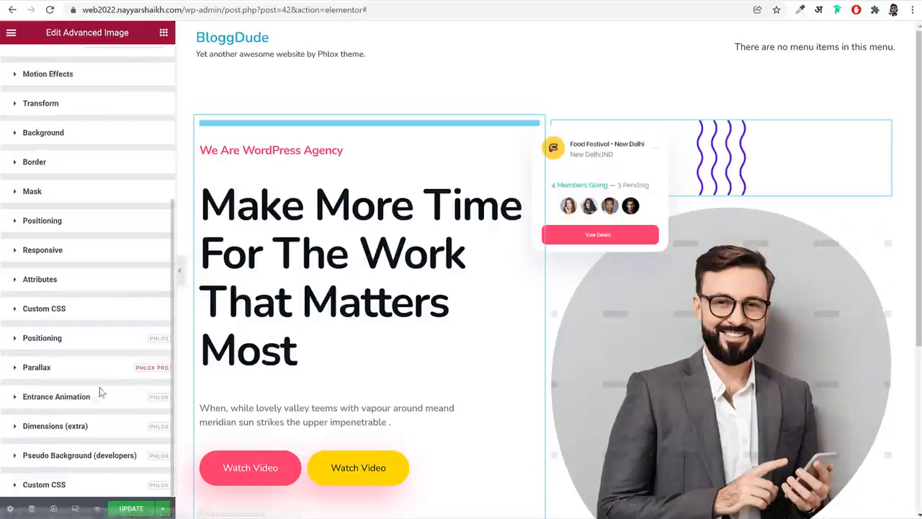
{"action": "left_click", "coordinate": [83, 338]}
{"action": "scroll", "coordinate": [124, 366], "scroll_direction": "down", "scroll_amount": 2}
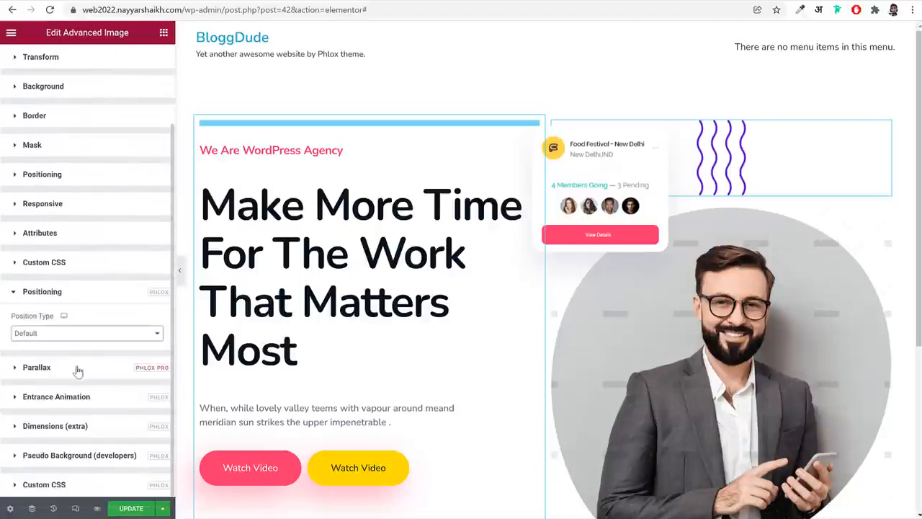
{"action": "left_click", "coordinate": [76, 335]}
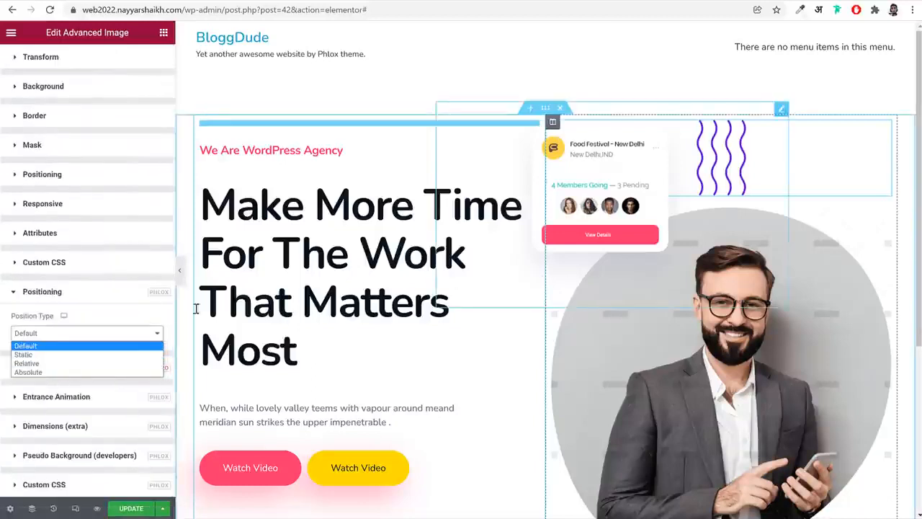
{"action": "left_click", "coordinate": [63, 372]}
{"action": "scroll", "coordinate": [87, 154], "scroll_direction": "up", "scroll_amount": 5}
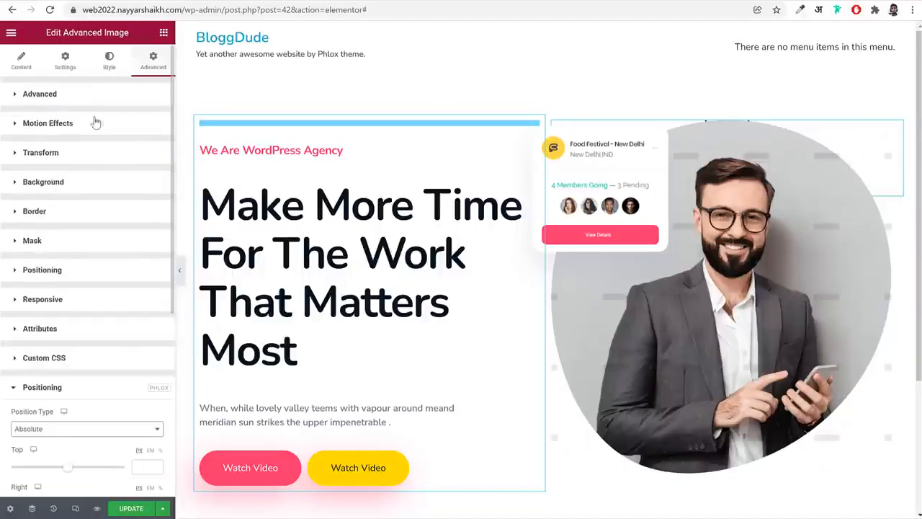
{"action": "left_click", "coordinate": [40, 94]}
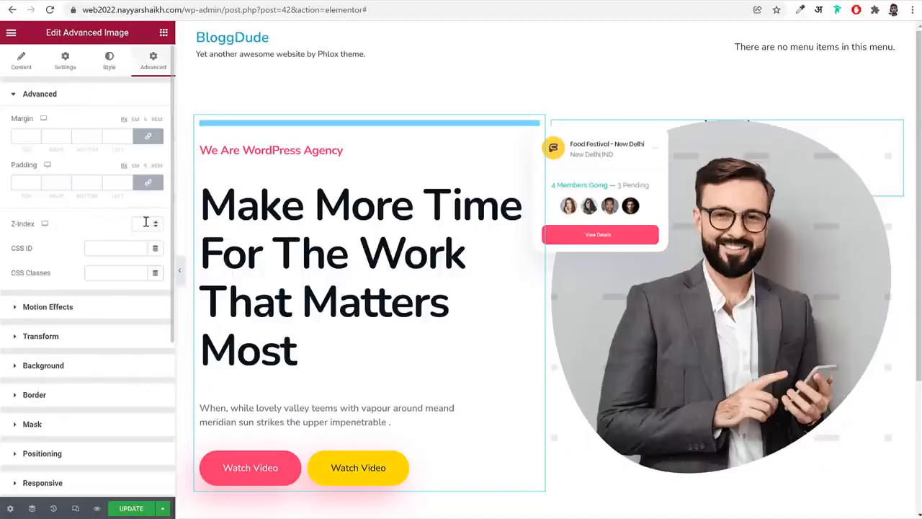
Move the wavy-lines image beside the man's head with offsets of right -165 px and top 41 px, and preview the hero full width
{"action": "scroll", "coordinate": [122, 279], "scroll_direction": "down", "scroll_amount": 5}
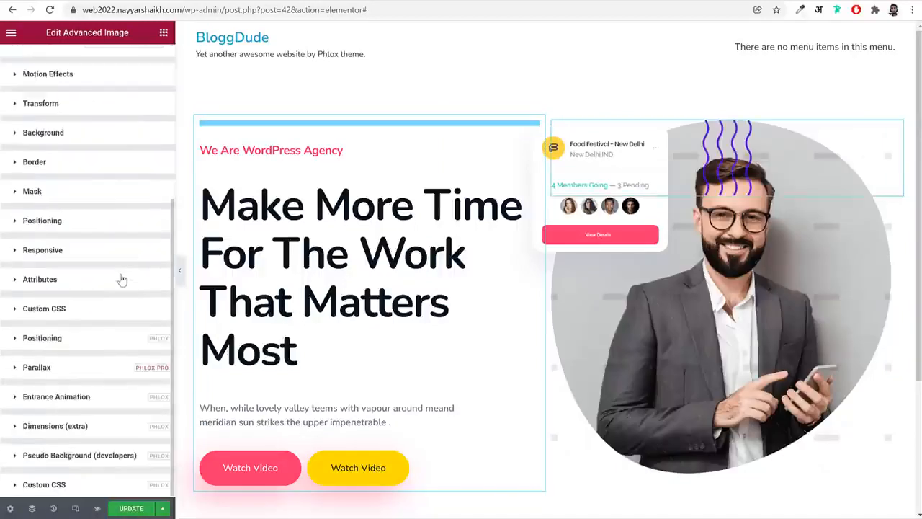
{"action": "left_click", "coordinate": [92, 344]}
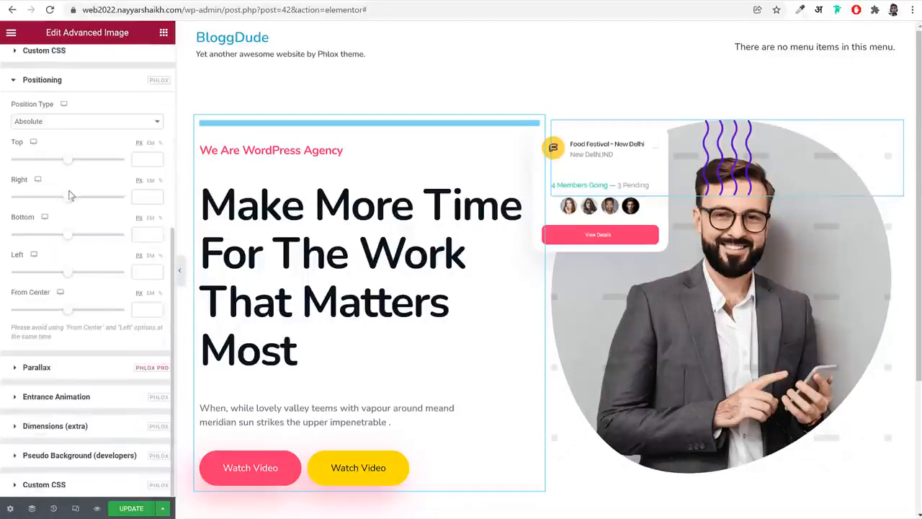
{"action": "left_click_drag", "start_coordinate": [64, 201], "coordinate": [60, 202]}
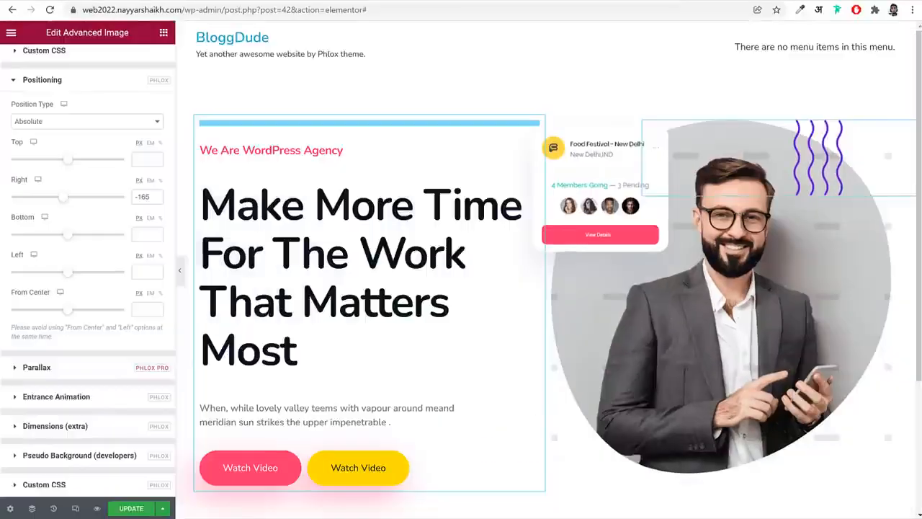
{"action": "left_click_drag", "start_coordinate": [68, 166], "coordinate": [70, 167]}
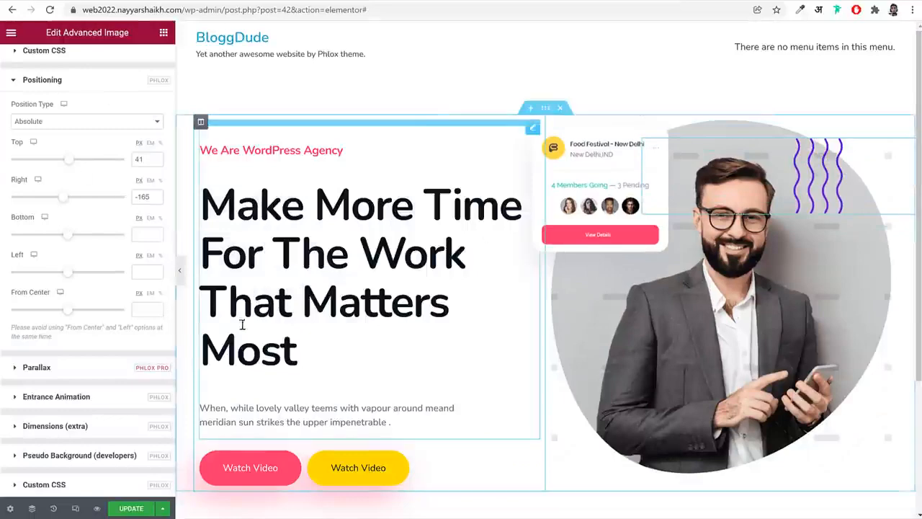
{"action": "left_click", "coordinate": [180, 270]}
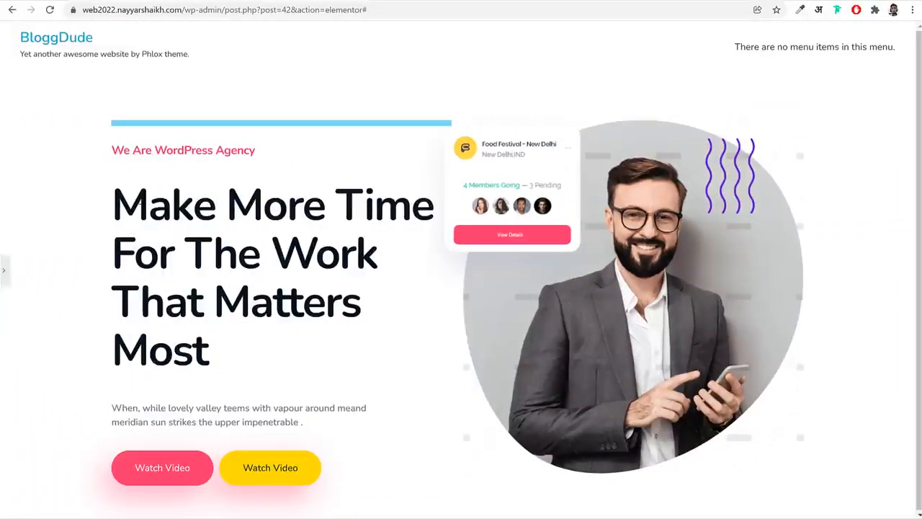
{"action": "left_click", "coordinate": [5, 272]}
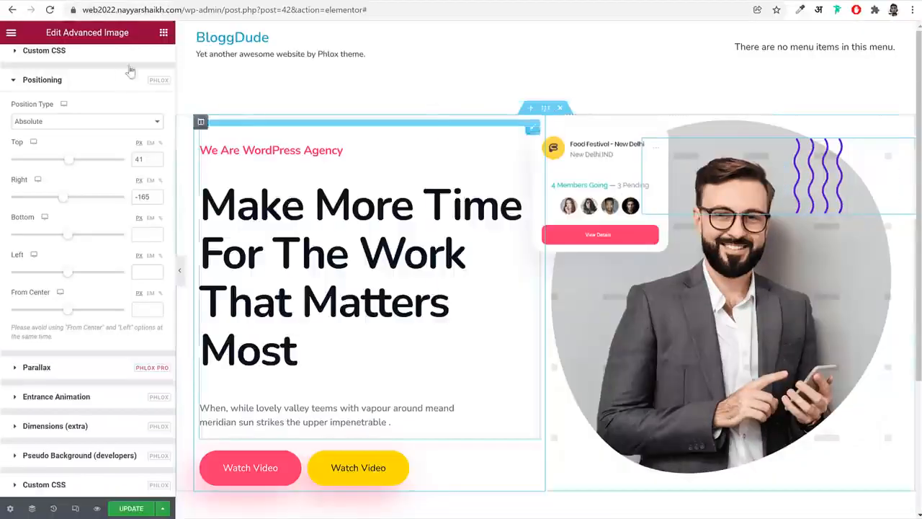
Add another Advanced Image widget above the portrait and insert the Daily Visits card at Full size, checking the demo site for reference
{"action": "left_click", "coordinate": [162, 33]}
{"action": "type", "text": "adv"}
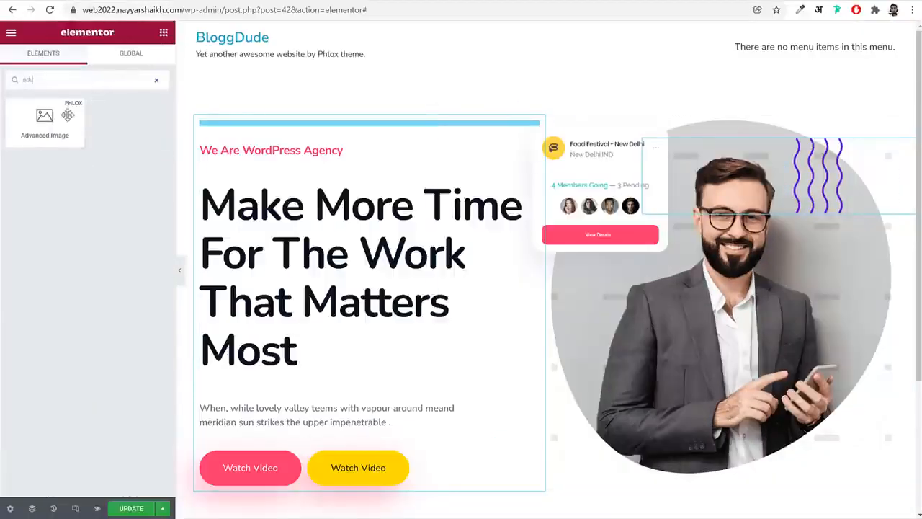
{"action": "mouse_move", "coordinate": [45, 119]}
{"action": "left_mouse_down"}
{"action": "mouse_move", "coordinate": [634, 166]}
{"action": "mouse_move", "coordinate": [721, 130]}
{"action": "mouse_move", "coordinate": [807, 148]}
{"action": "left_mouse_up"}
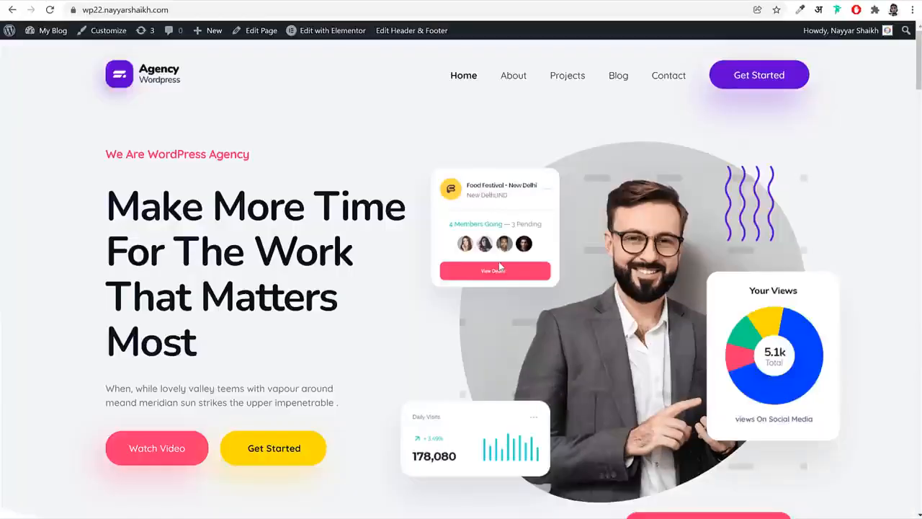
{"action": "scroll", "coordinate": [303, 87], "scroll_direction": "down", "scroll_amount": 2}
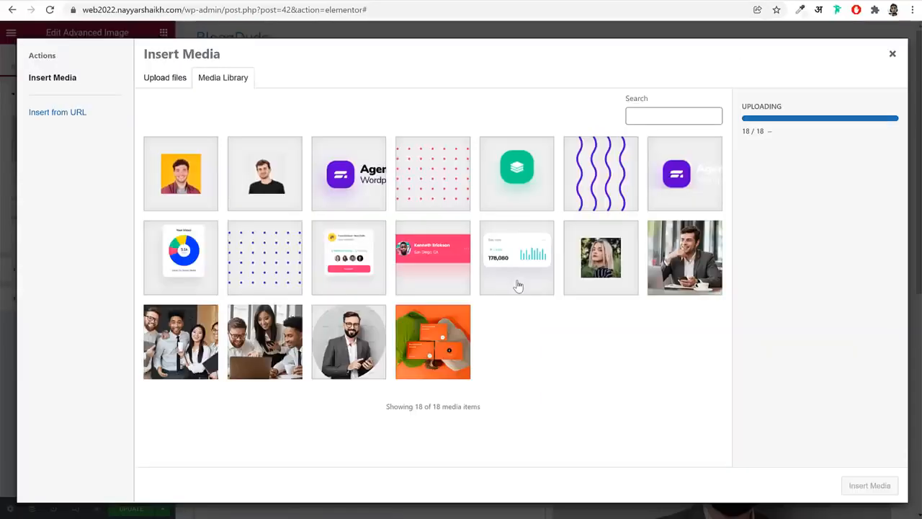
{"action": "left_click", "coordinate": [510, 282]}
{"action": "left_click", "coordinate": [869, 485]}
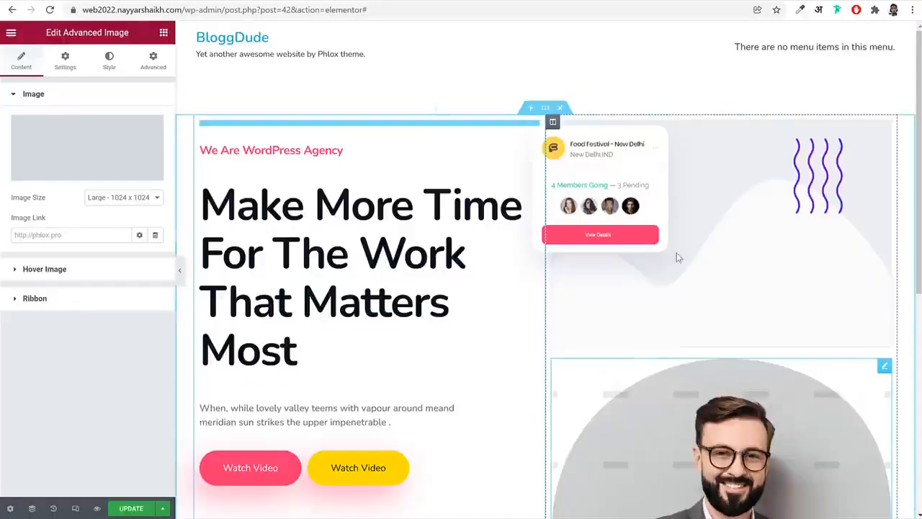
{"action": "left_click", "coordinate": [108, 197]}
{"action": "left_click", "coordinate": [130, 271]}
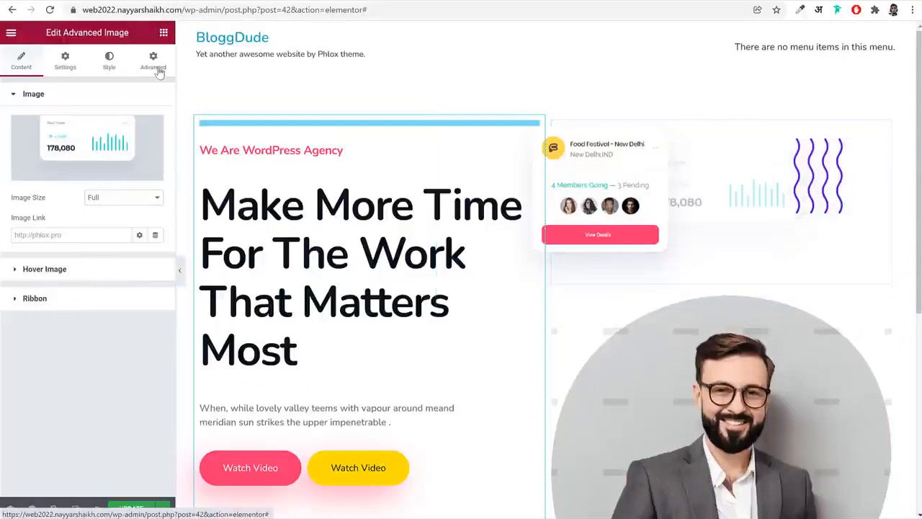
Raise the Daily Visits card's Z-Index and position it absolutely at the portrait's lower-left edge with top 414 px and right 248 px
{"action": "left_click", "coordinate": [152, 61]}
{"action": "left_click", "coordinate": [147, 225]}
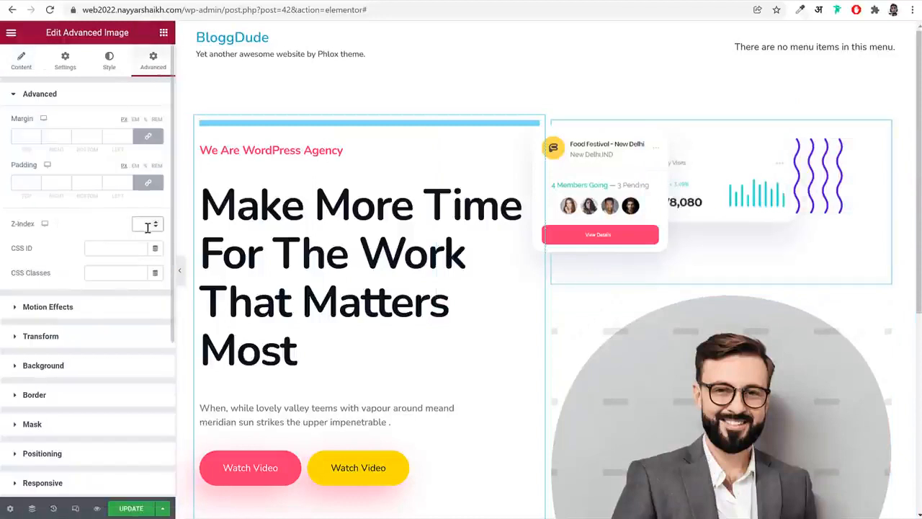
{"action": "scroll", "coordinate": [128, 332], "scroll_direction": "down", "scroll_amount": 3}
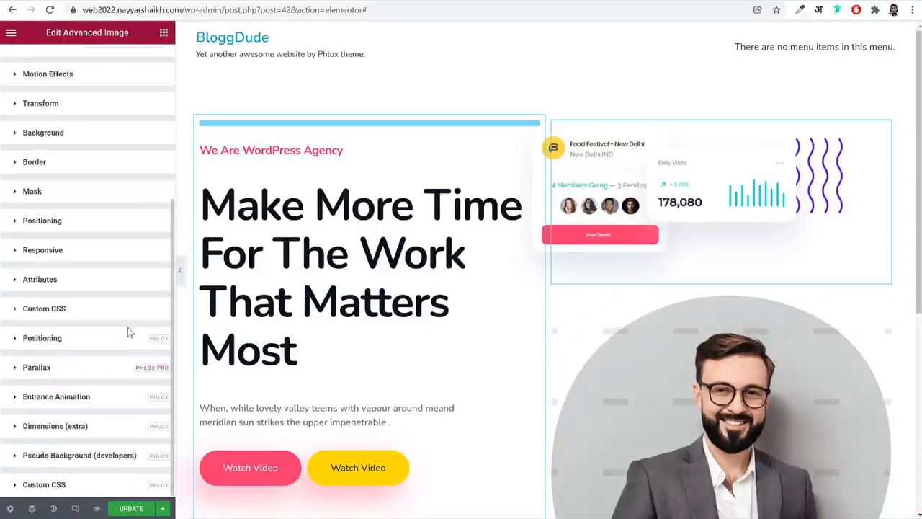
{"action": "left_click", "coordinate": [93, 345]}
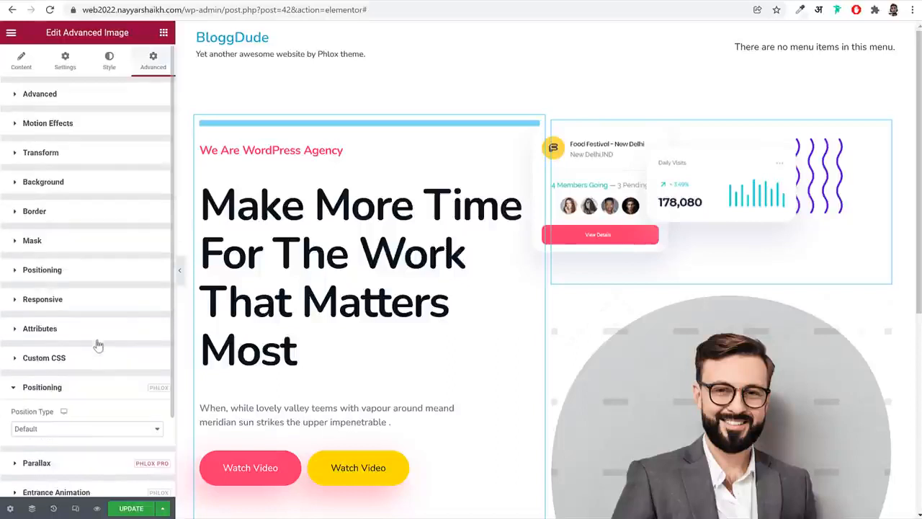
{"action": "left_click", "coordinate": [86, 333]}
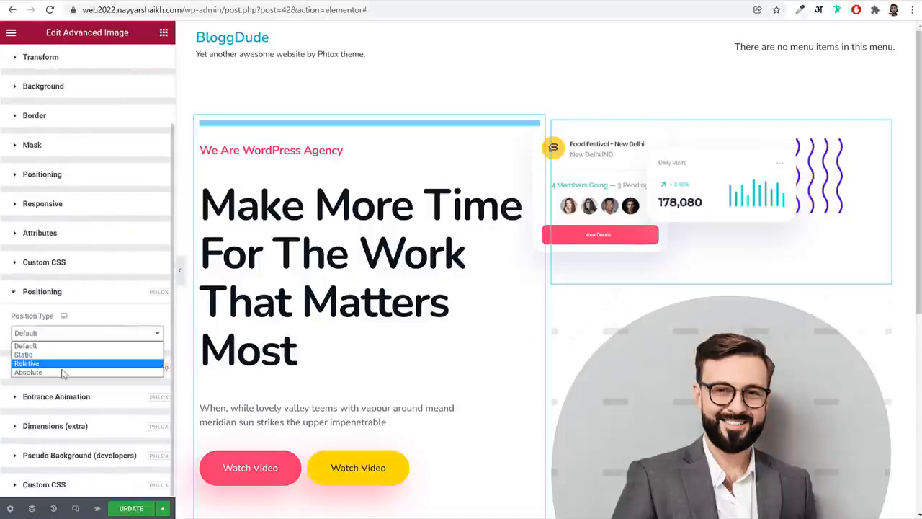
{"action": "left_click", "coordinate": [43, 367]}
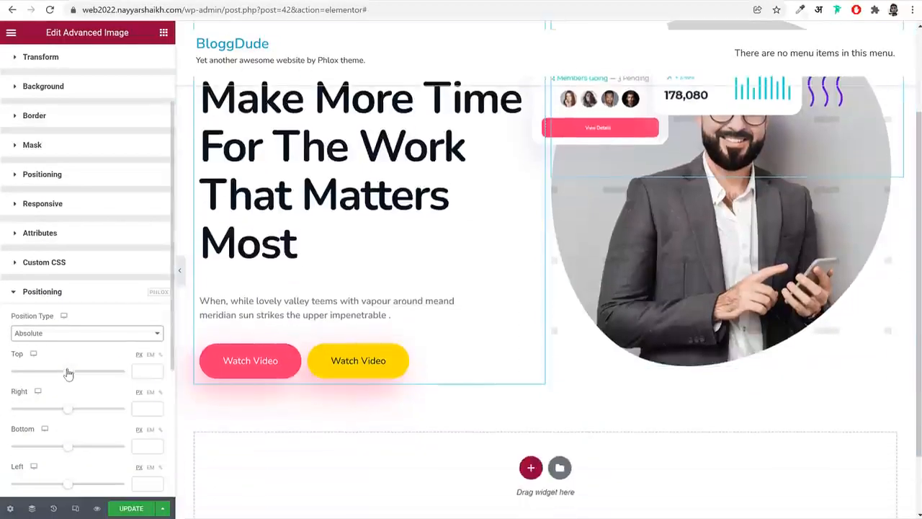
{"action": "left_click_drag", "start_coordinate": [68, 372], "coordinate": [80, 376]}
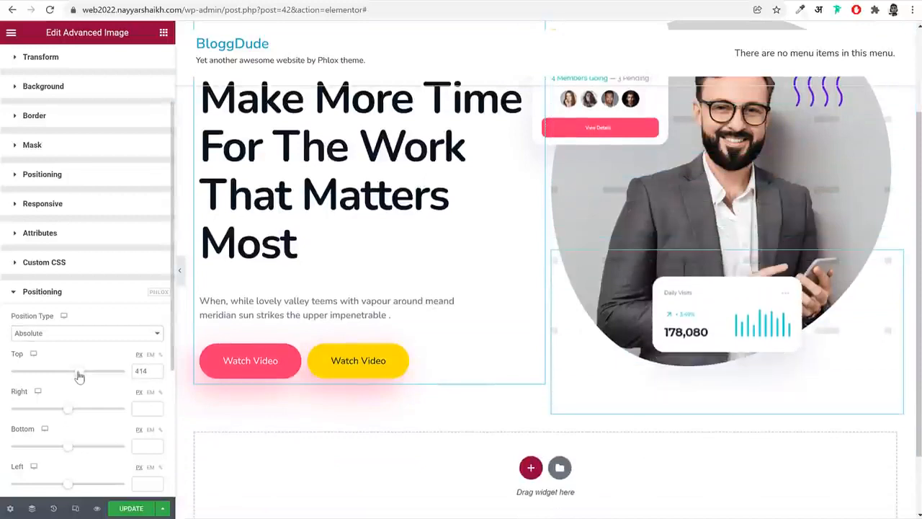
{"action": "left_click_drag", "start_coordinate": [68, 407], "coordinate": [74, 410]}
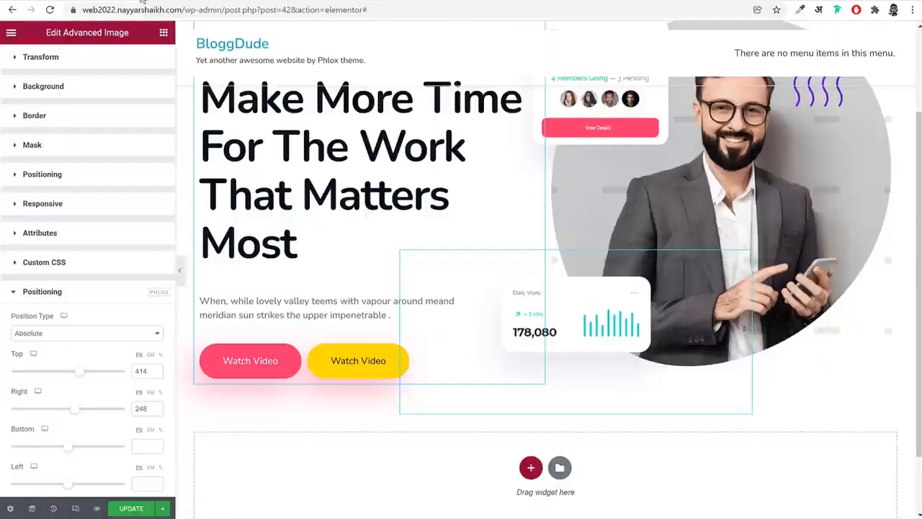
Add an Advanced Image widget below the portrait and insert the pink profile card image at Full size
{"action": "left_click", "coordinate": [162, 35]}
{"action": "type", "text": "adv"}
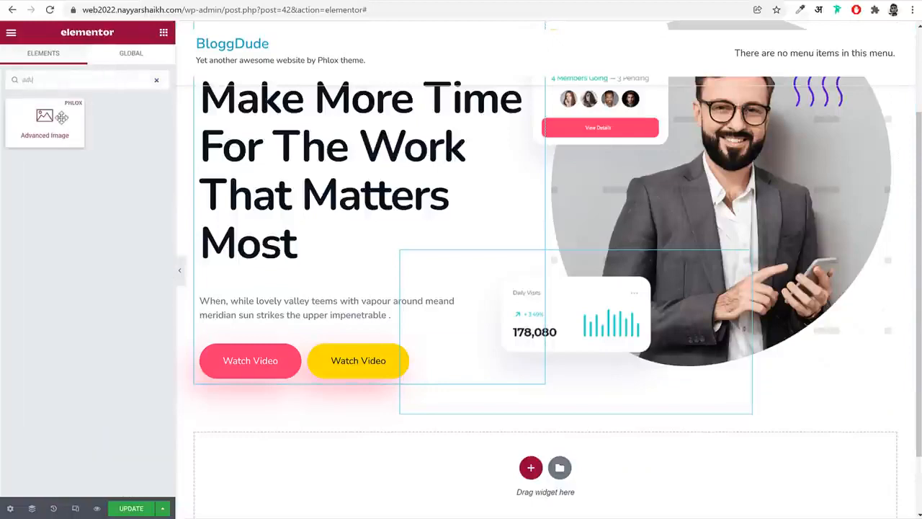
{"action": "left_click_drag", "start_coordinate": [62, 117], "coordinate": [724, 230]}
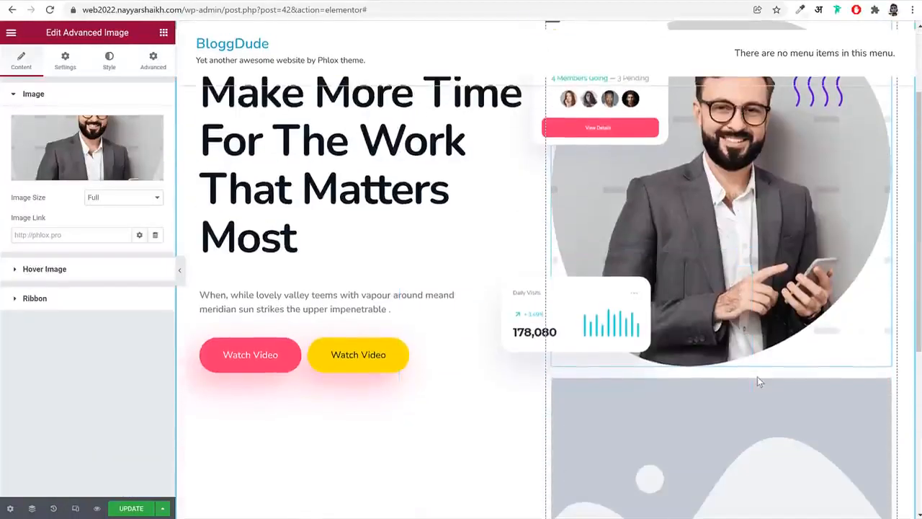
{"action": "left_click", "coordinate": [785, 408]}
{"action": "left_click", "coordinate": [87, 148]}
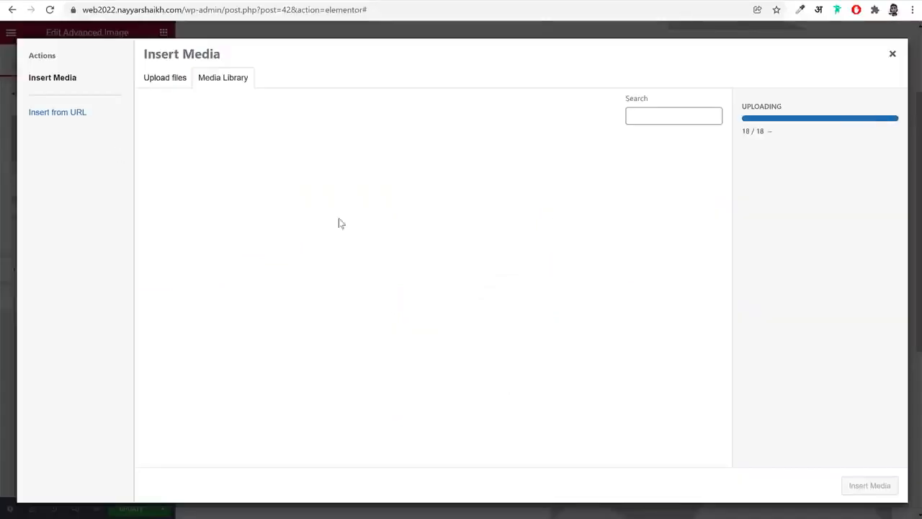
{"action": "left_click", "coordinate": [434, 257]}
{"action": "left_click", "coordinate": [868, 485]}
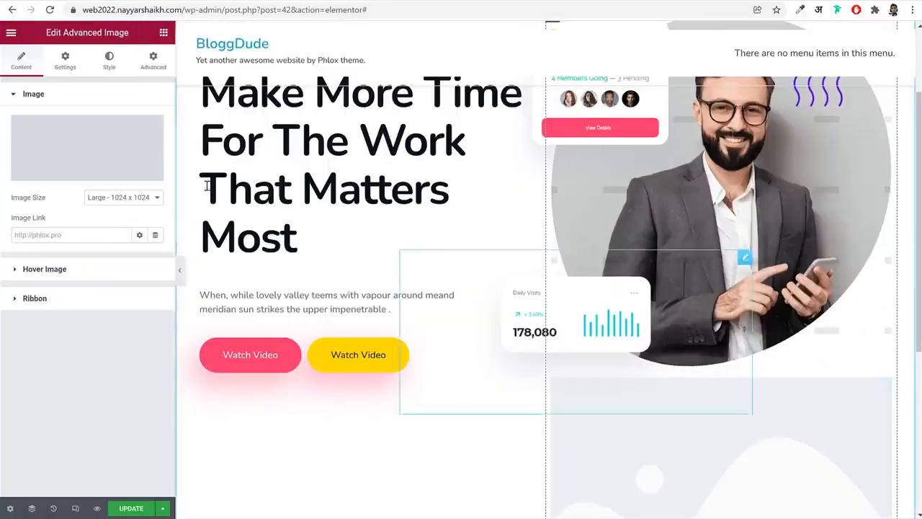
{"action": "left_click", "coordinate": [142, 196]}
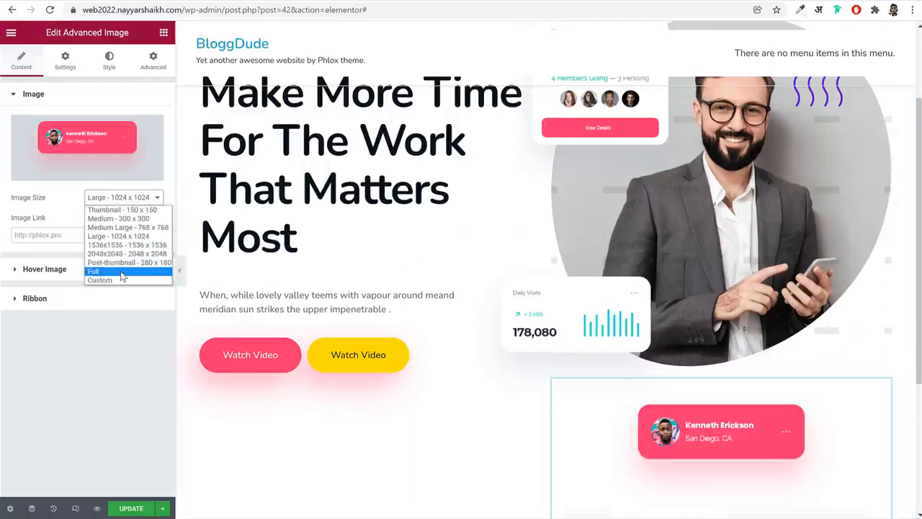
{"action": "left_click", "coordinate": [122, 271]}
Set the pink profile card image's maximum width to 90%
{"action": "left_click", "coordinate": [143, 65]}
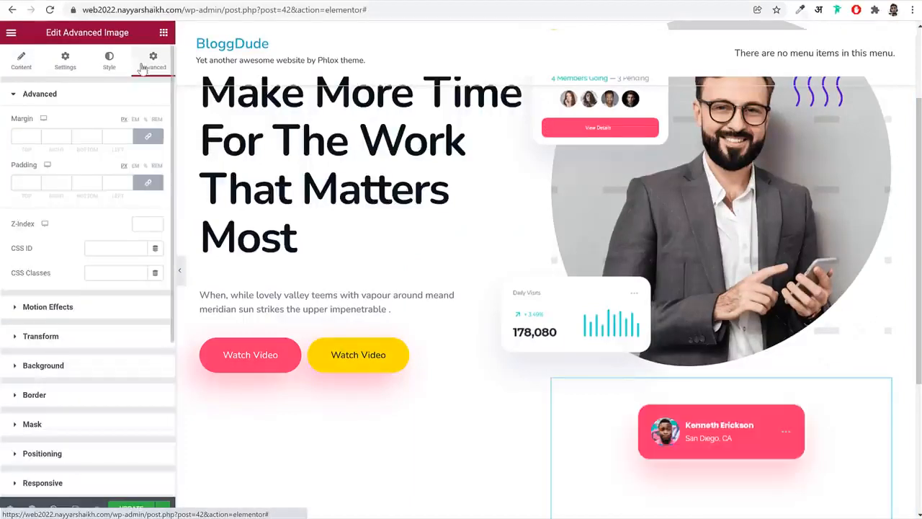
{"action": "left_click", "coordinate": [109, 65]}
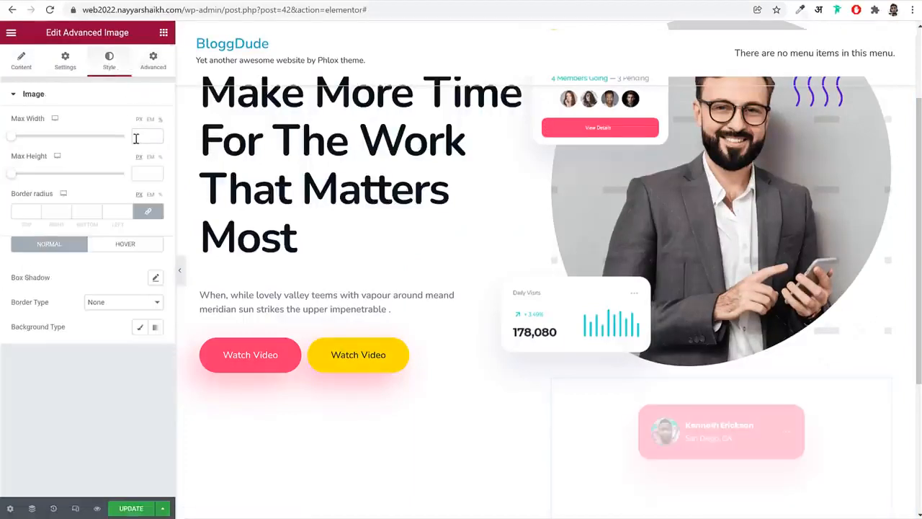
{"action": "type", "text": "90"}
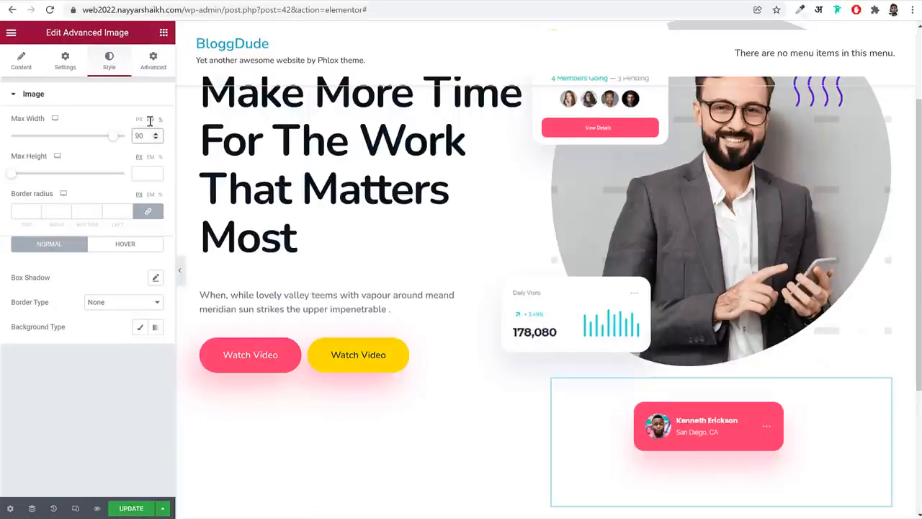
Set the pink profile card's Phlox position type to Absolute
{"action": "left_click", "coordinate": [162, 64]}
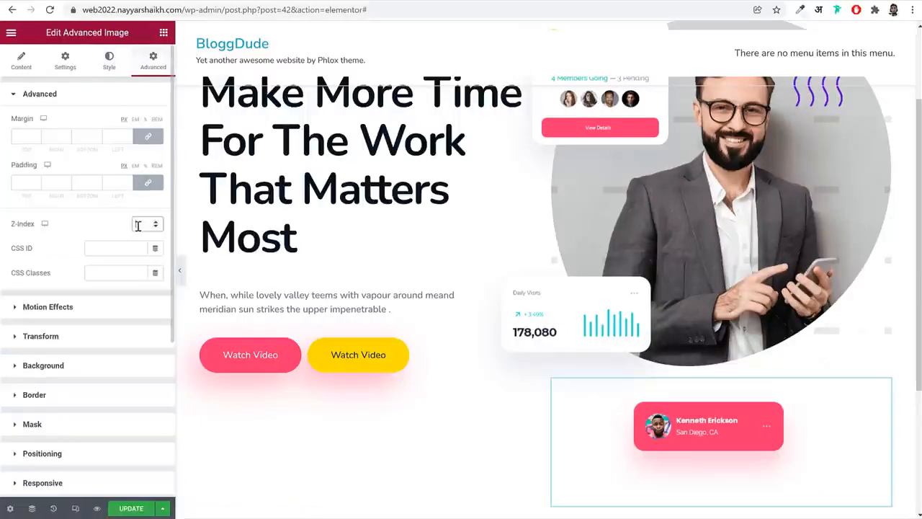
{"action": "scroll", "coordinate": [120, 289], "scroll_direction": "down", "scroll_amount": 3}
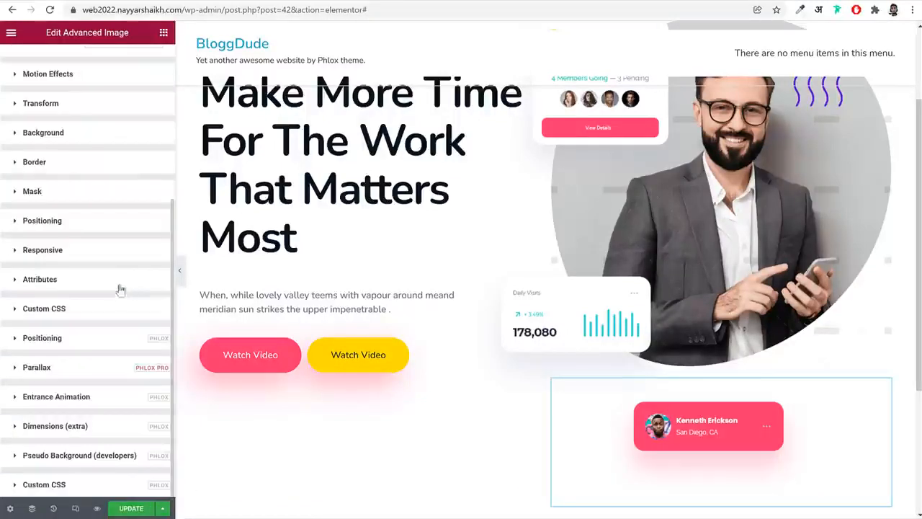
{"action": "left_click", "coordinate": [85, 345]}
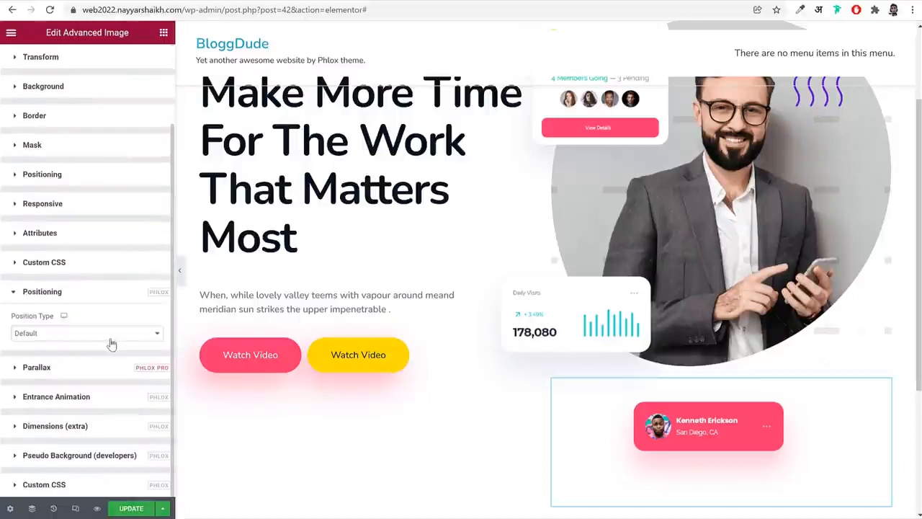
{"action": "left_click", "coordinate": [82, 336]}
{"action": "left_click", "coordinate": [69, 374]}
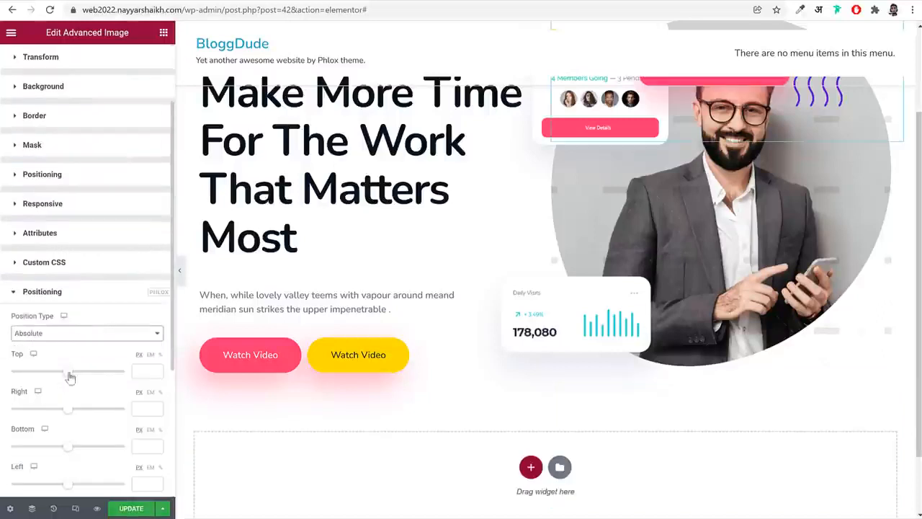
Move the pink profile card below the portrait's lower edge with offsets of bottom -165 px and right -145 px
{"action": "scroll", "coordinate": [117, 366], "scroll_direction": "down", "scroll_amount": 2}
{"action": "scroll", "coordinate": [685, 310], "scroll_direction": "down", "scroll_amount": 2}
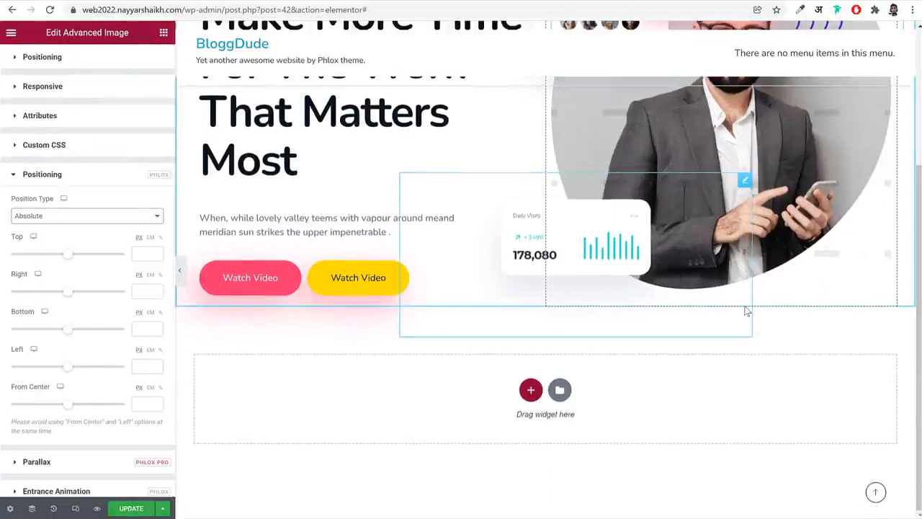
{"action": "scroll", "coordinate": [745, 305], "scroll_direction": "up", "scroll_amount": 4}
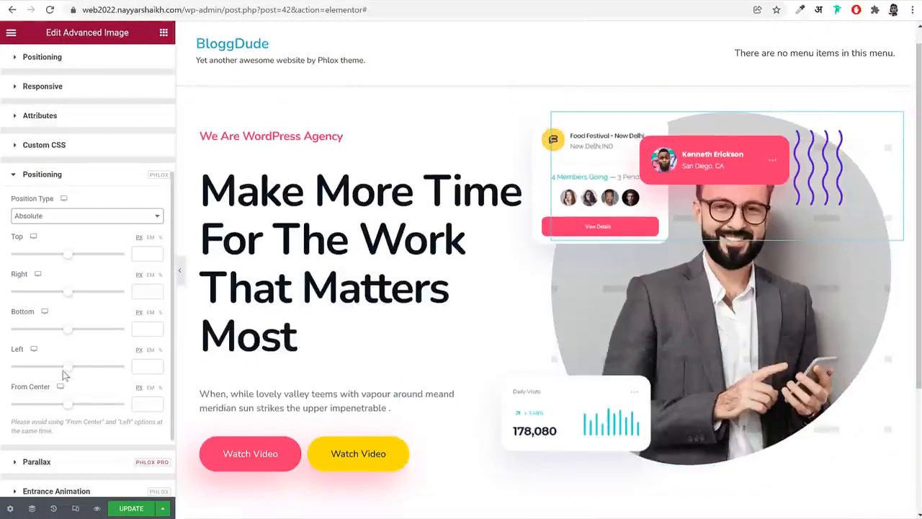
{"action": "left_click_drag", "start_coordinate": [65, 333], "coordinate": [61, 338]}
{"action": "scroll", "coordinate": [331, 243], "scroll_direction": "down", "scroll_amount": 2}
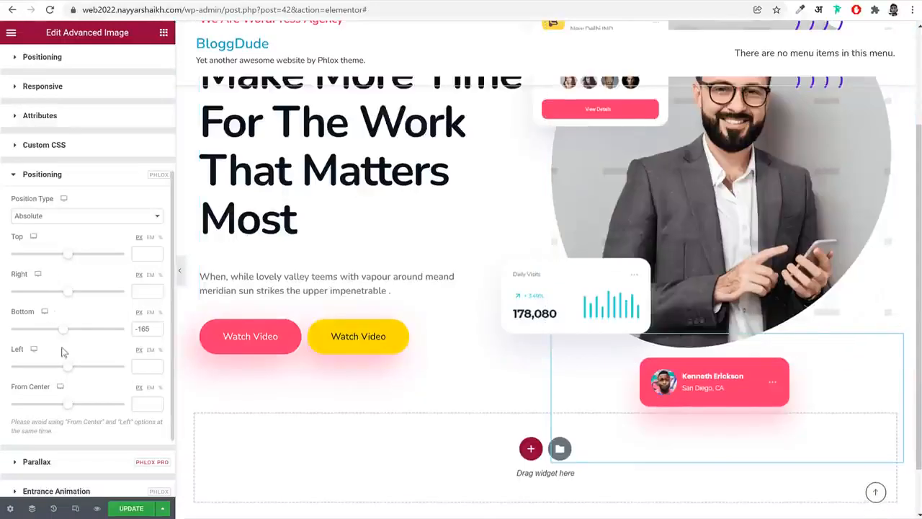
{"action": "left_click_drag", "start_coordinate": [71, 295], "coordinate": [66, 298]}
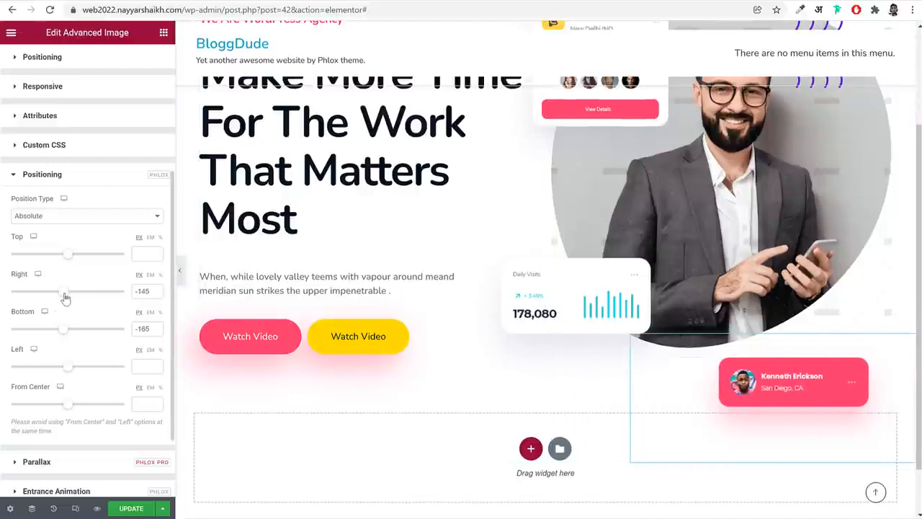
Reload the demo site and compare its hero card placement with the page being built
{"action": "scroll", "coordinate": [858, 316], "scroll_direction": "up", "scroll_amount": 2}
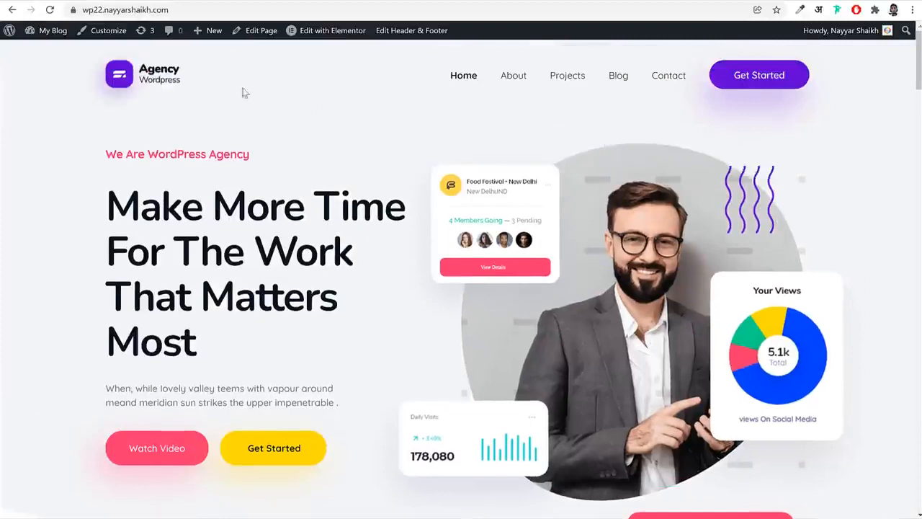
{"action": "scroll", "coordinate": [241, 88], "scroll_direction": "up", "scroll_amount": 2}
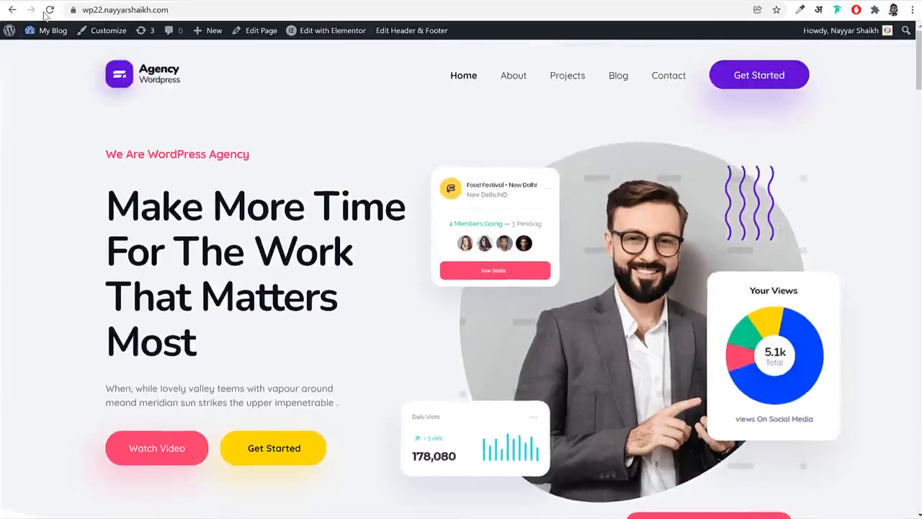
{"action": "left_click", "coordinate": [49, 10]}
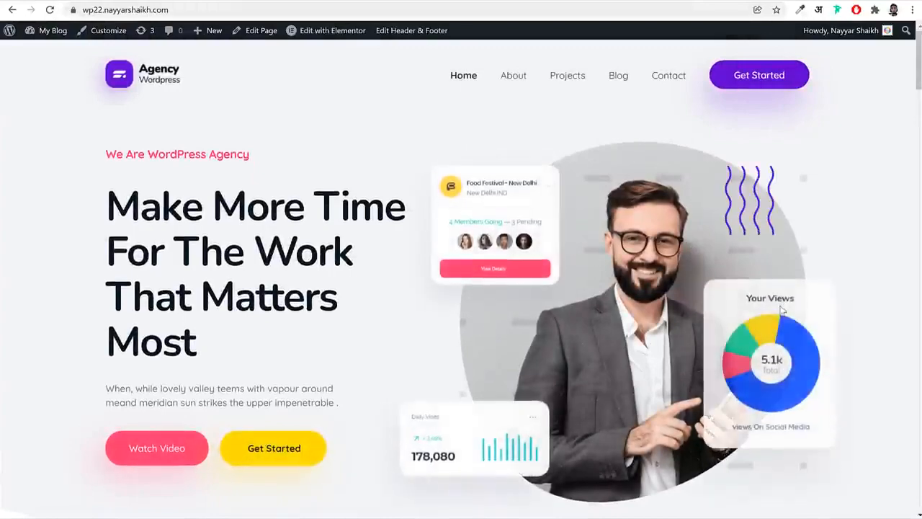
{"action": "scroll", "coordinate": [783, 308], "scroll_direction": "down", "scroll_amount": 3}
{"action": "scroll", "coordinate": [782, 308], "scroll_direction": "up", "scroll_amount": 3}
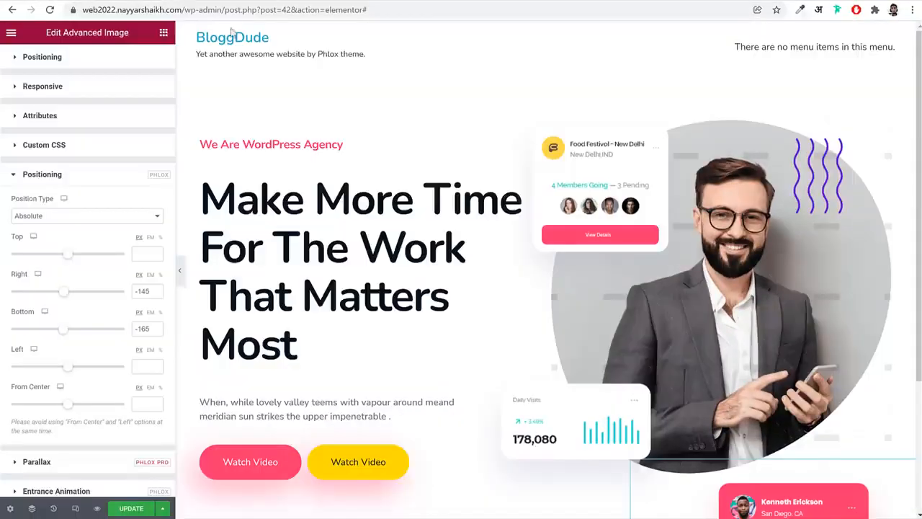
{"action": "scroll", "coordinate": [637, 296], "scroll_direction": "down", "scroll_amount": 2}
{"action": "scroll", "coordinate": [637, 295], "scroll_direction": "up", "scroll_amount": 3}
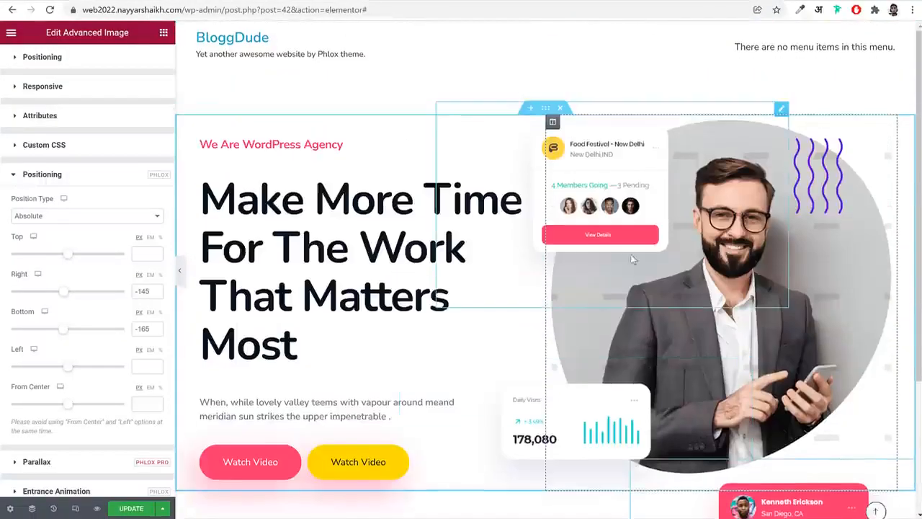
Open the hero section's settings and sample the demo hero's light grey background colour with the eyedropper extension
{"action": "left_click", "coordinate": [547, 110]}
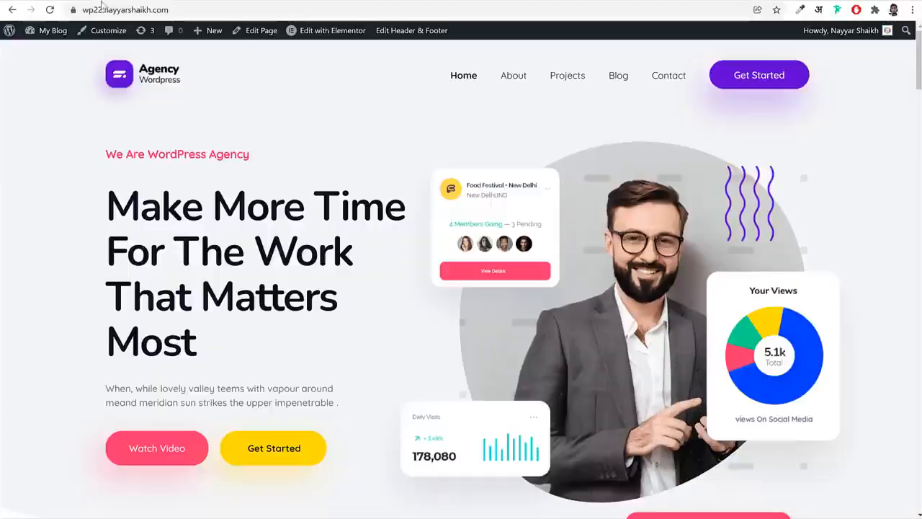
{"action": "scroll", "coordinate": [690, 354], "scroll_direction": "down", "scroll_amount": 3}
{"action": "scroll", "coordinate": [690, 353], "scroll_direction": "up", "scroll_amount": 3}
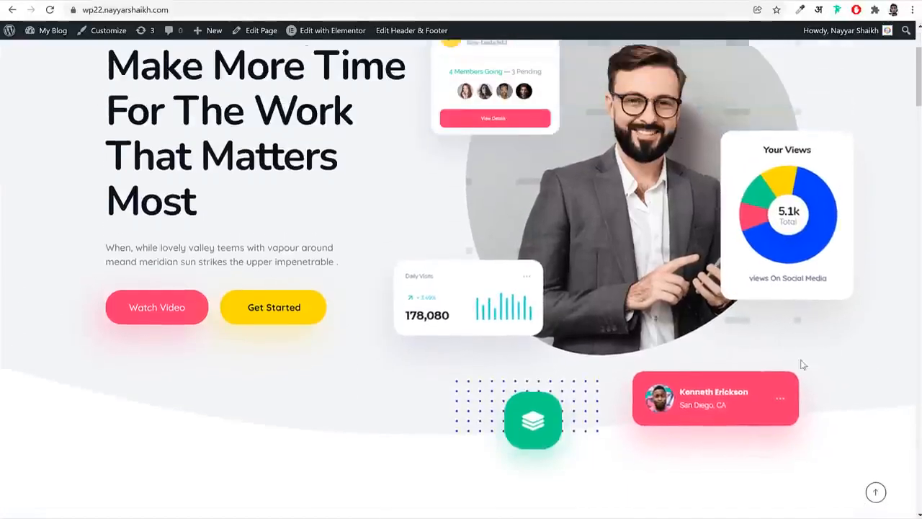
{"action": "scroll", "coordinate": [134, 356], "scroll_direction": "down", "scroll_amount": 3}
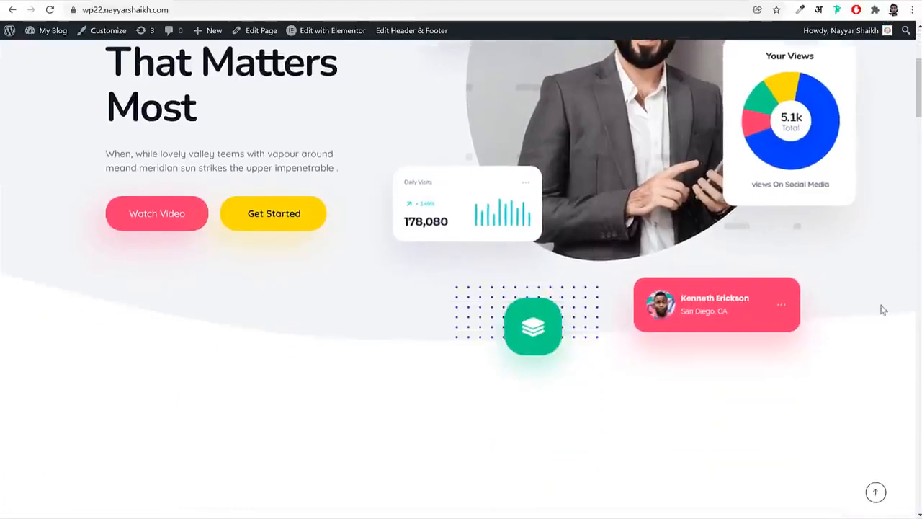
{"action": "scroll", "coordinate": [503, 353], "scroll_direction": "up", "scroll_amount": 3}
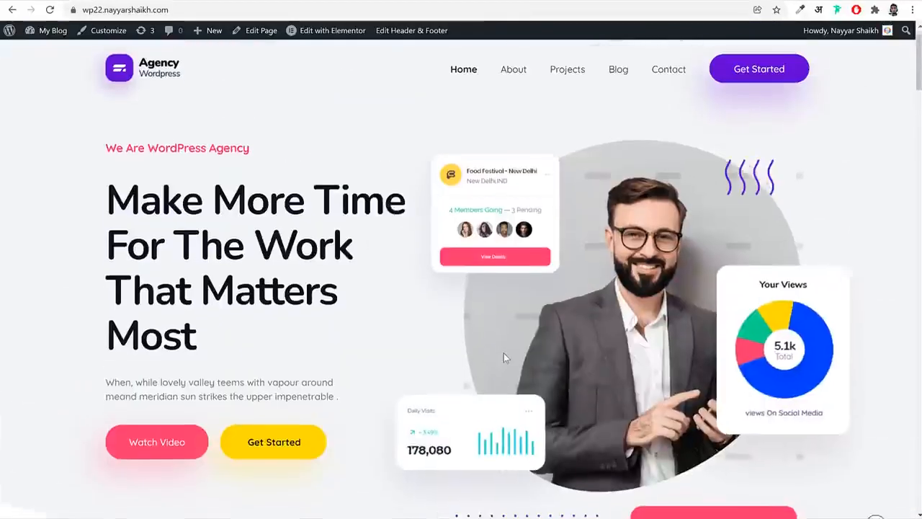
{"action": "left_click", "coordinate": [800, 10]}
{"action": "left_click", "coordinate": [743, 23]}
{"action": "left_click", "coordinate": [396, 175]}
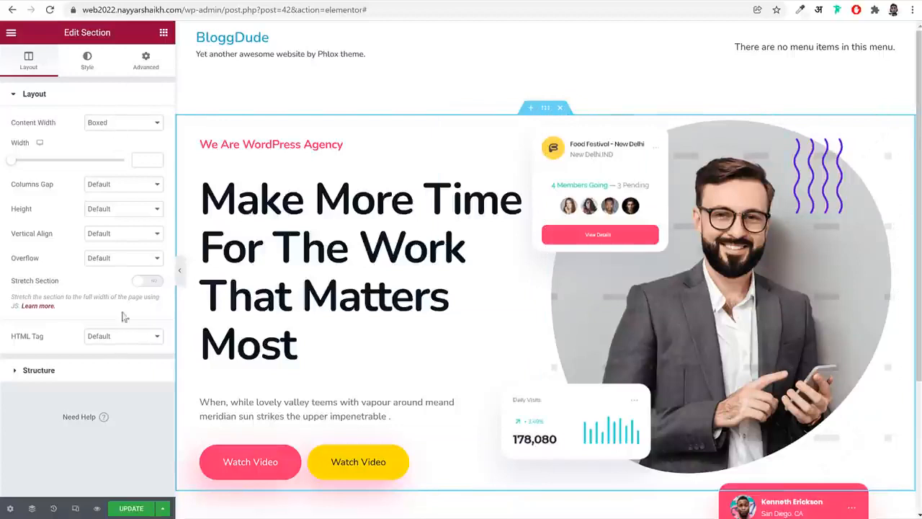
Preview the hero full width and give its section a Classic background in colour #F3F4F6
{"action": "left_click", "coordinate": [180, 272]}
{"action": "left_click", "coordinate": [3, 268]}
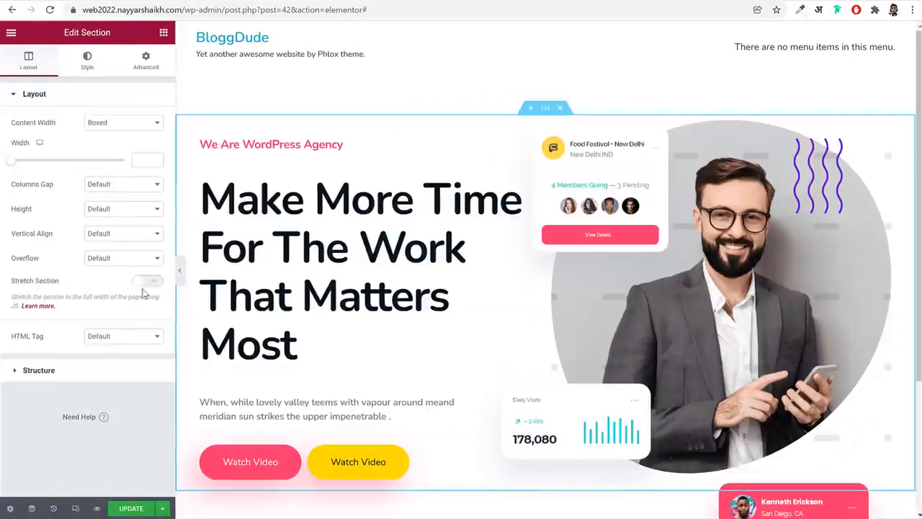
{"action": "left_click", "coordinate": [89, 72]}
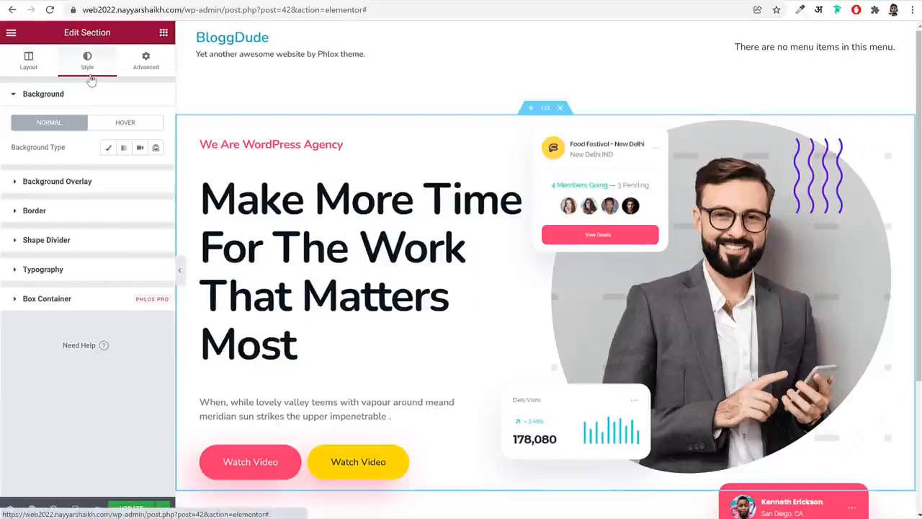
{"action": "left_click", "coordinate": [108, 149]}
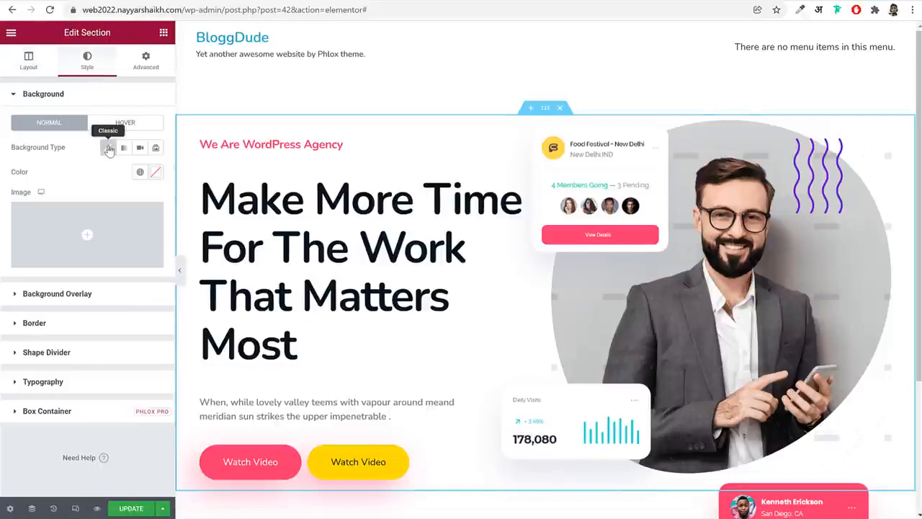
{"action": "left_click", "coordinate": [155, 173]}
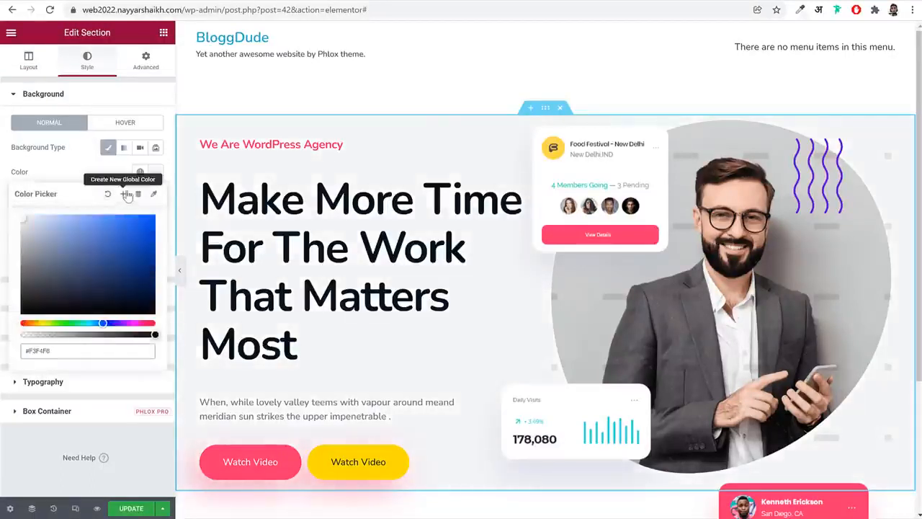
Save the section's background colour as a global colour named BG and preview the hero full width
{"action": "left_click", "coordinate": [124, 195]}
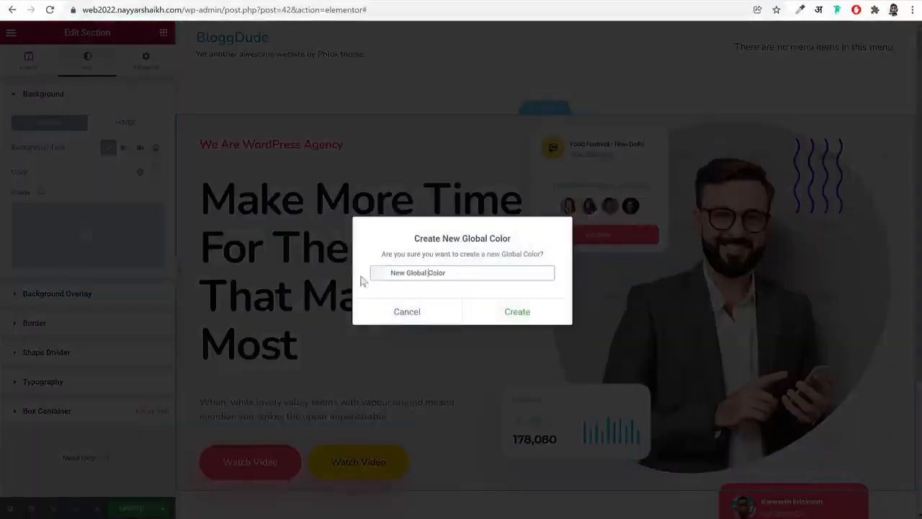
{"action": "type", "text": "BG"}
{"action": "left_click", "coordinate": [491, 308]}
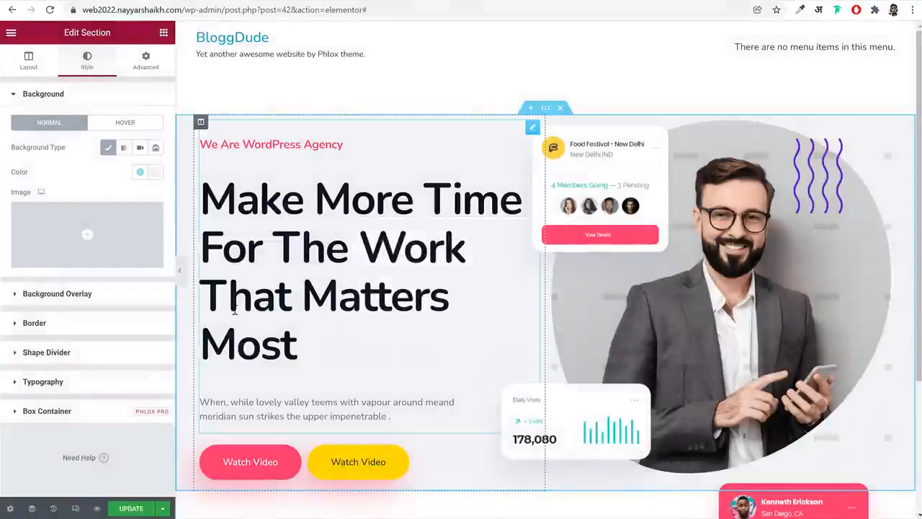
{"action": "left_click", "coordinate": [179, 269]}
{"action": "scroll", "coordinate": [461, 281], "scroll_direction": "down", "scroll_amount": 1}
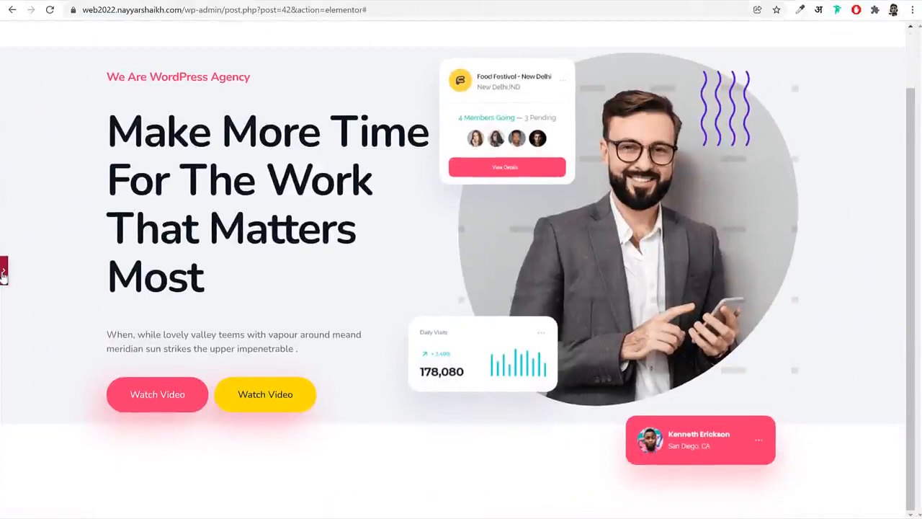
Enable Stretch Section for the hero section, preview it full width and compare it with the demo site
{"action": "left_click", "coordinate": [3, 272]}
{"action": "left_click", "coordinate": [29, 64]}
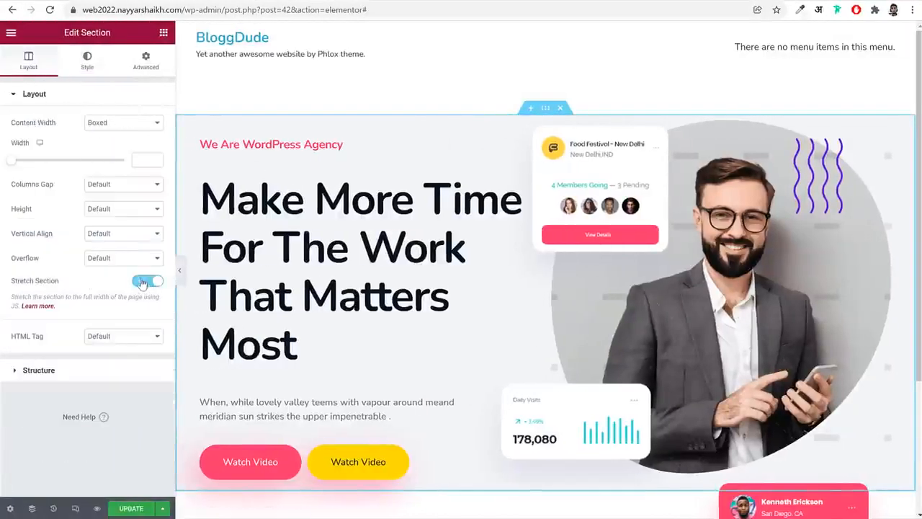
{"action": "left_click", "coordinate": [180, 276]}
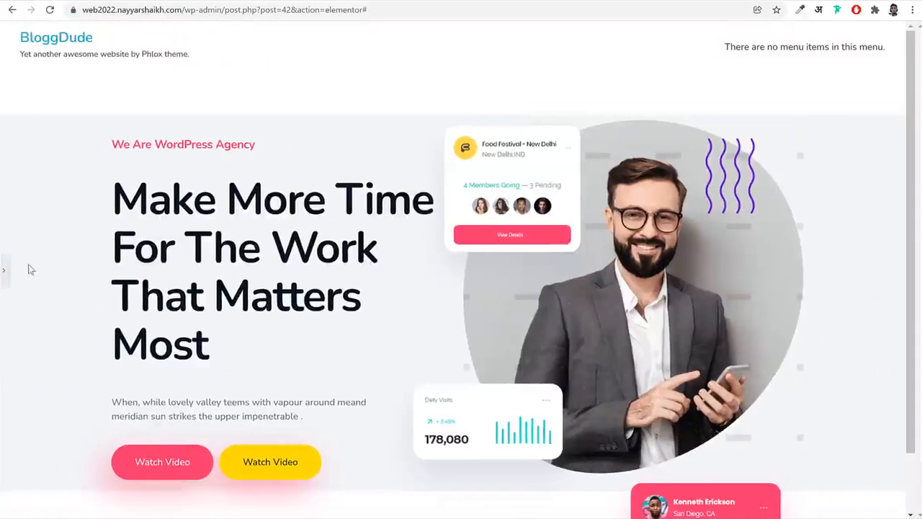
{"action": "left_click", "coordinate": [6, 270]}
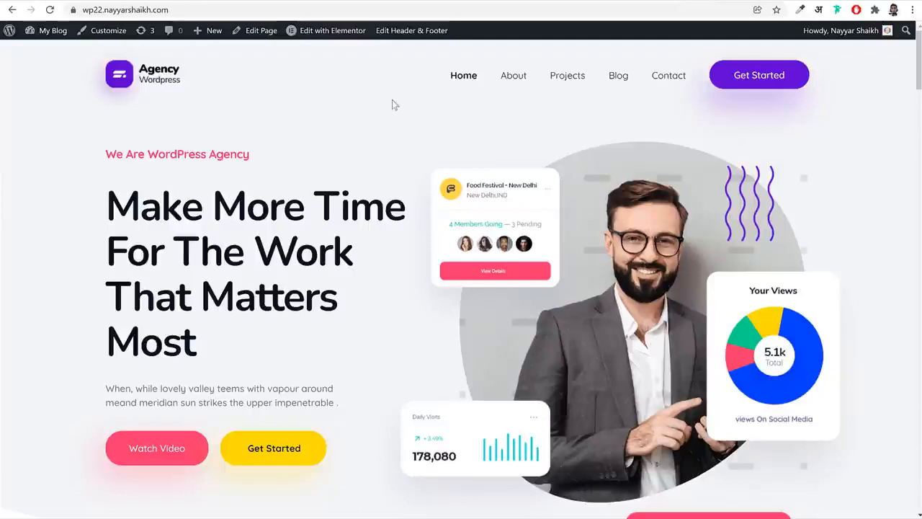
{"action": "scroll", "coordinate": [408, 136], "scroll_direction": "down", "scroll_amount": 3}
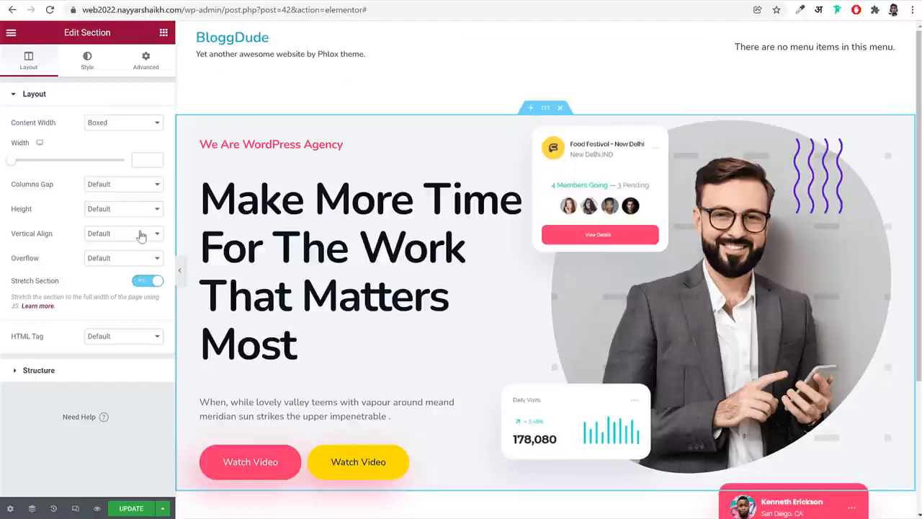
Try a Clouds shape divider along the hero section's bottom edge
{"action": "left_click", "coordinate": [87, 66]}
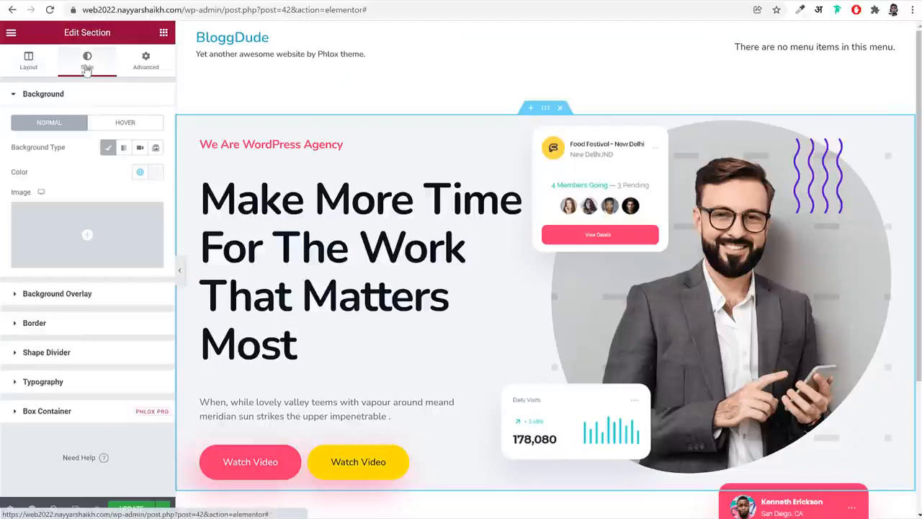
{"action": "left_click", "coordinate": [79, 357]}
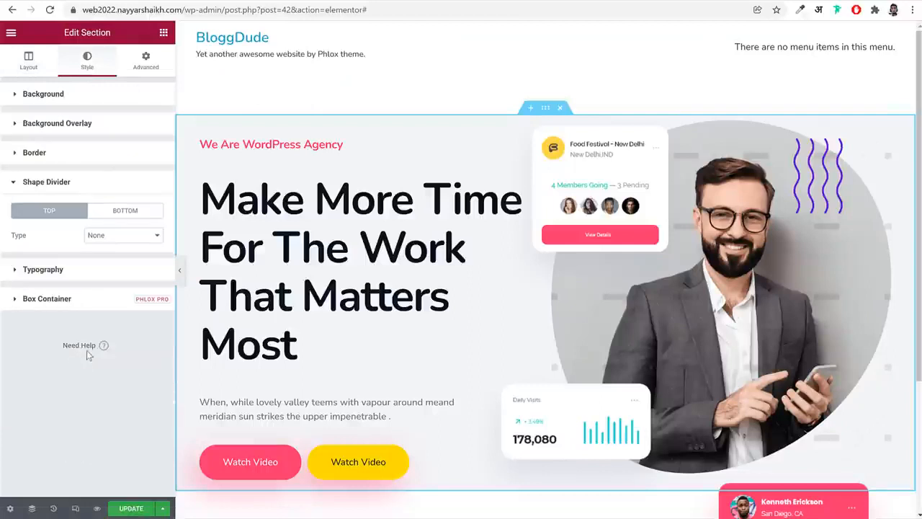
{"action": "left_click", "coordinate": [133, 211]}
{"action": "left_click", "coordinate": [120, 239]}
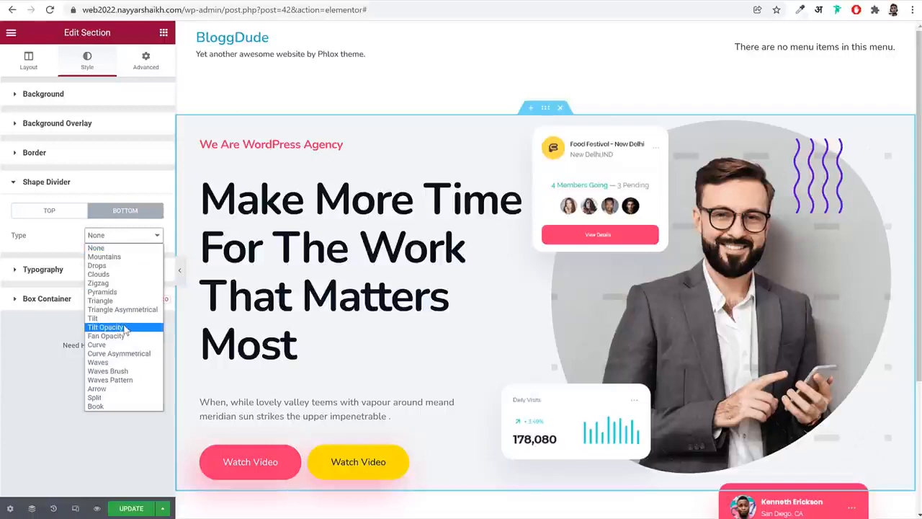
{"action": "left_click", "coordinate": [109, 274]}
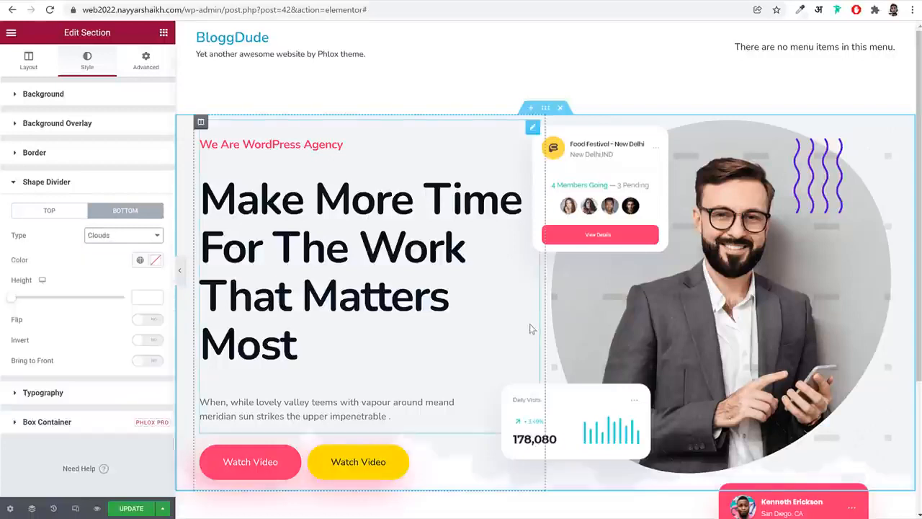
{"action": "scroll", "coordinate": [530, 329], "scroll_direction": "down", "scroll_amount": 2}
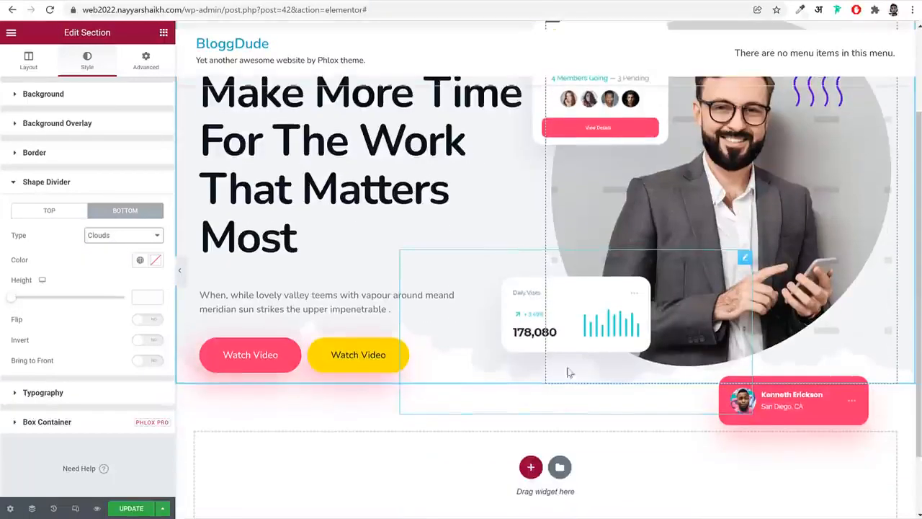
Change the hero section's bottom shape divider to Curve, invert it and set its height to 100
{"action": "left_click", "coordinate": [112, 240]}
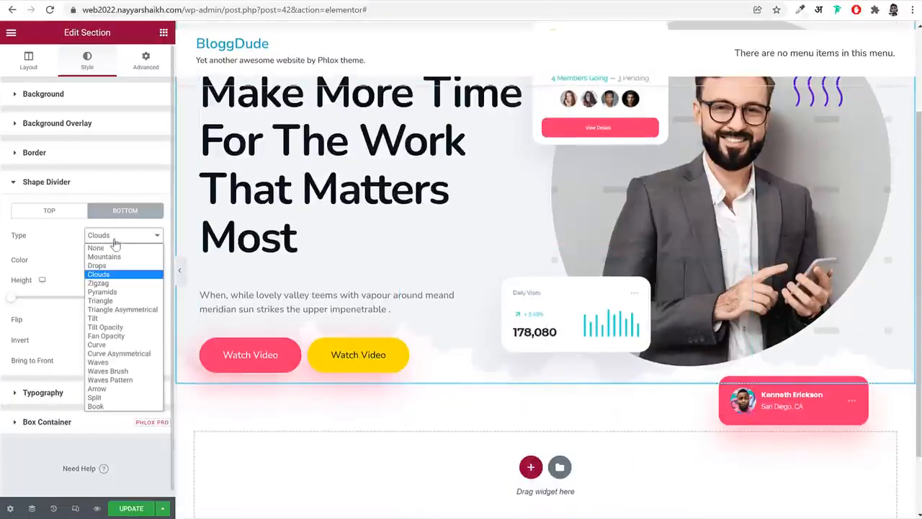
{"action": "left_click", "coordinate": [97, 345]}
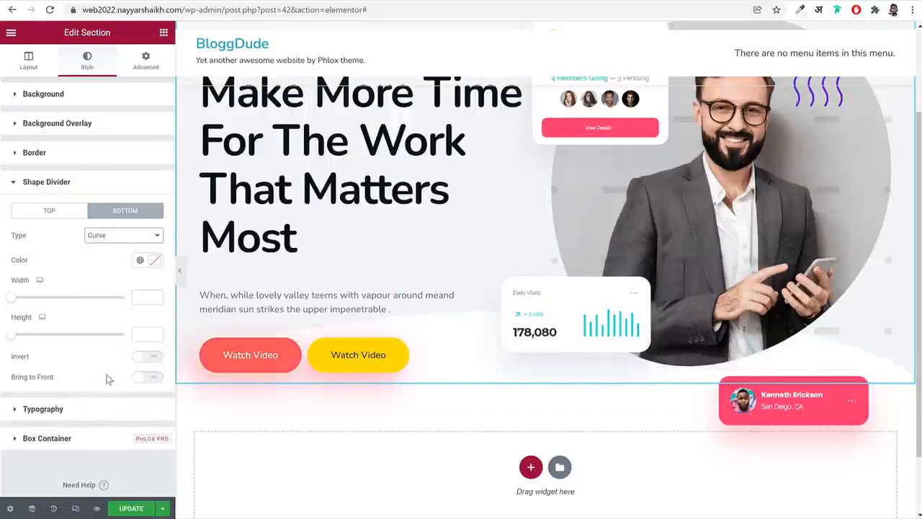
{"action": "left_click", "coordinate": [148, 356]}
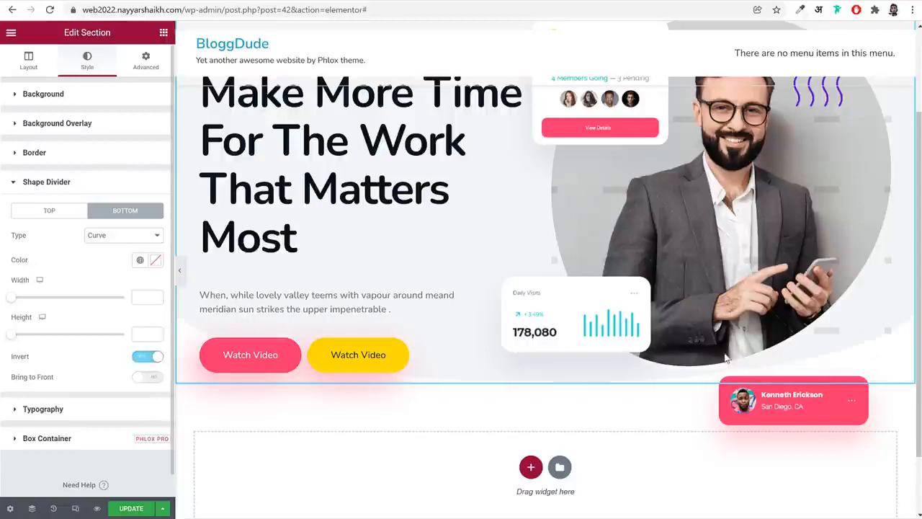
{"action": "left_click", "coordinate": [137, 302]}
{"action": "left_click", "coordinate": [143, 335]}
{"action": "type", "text": "100"}
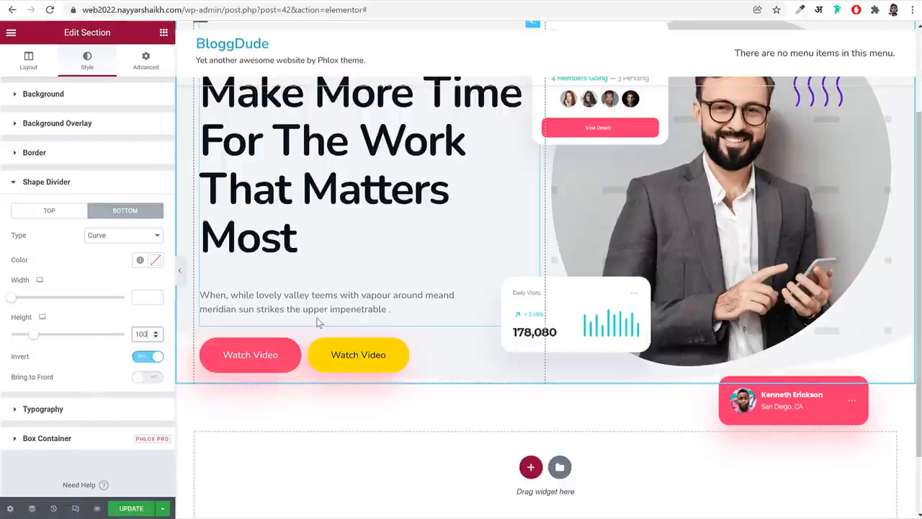
Set the hero section's top margin to -70 px and bottom margin to 150 px
{"action": "scroll", "coordinate": [309, 306], "scroll_direction": "up", "scroll_amount": 2}
{"action": "left_click", "coordinate": [146, 60]}
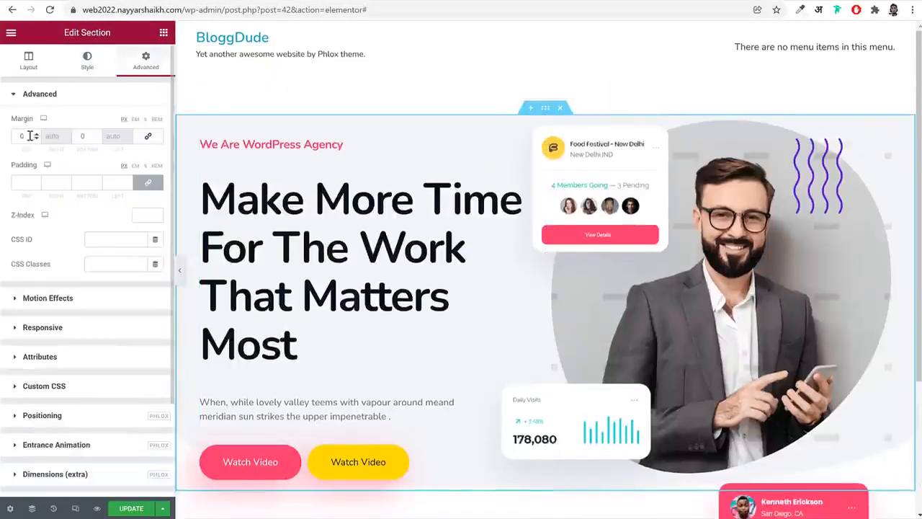
{"action": "left_click", "coordinate": [18, 135]}
{"action": "left_click", "coordinate": [145, 138]}
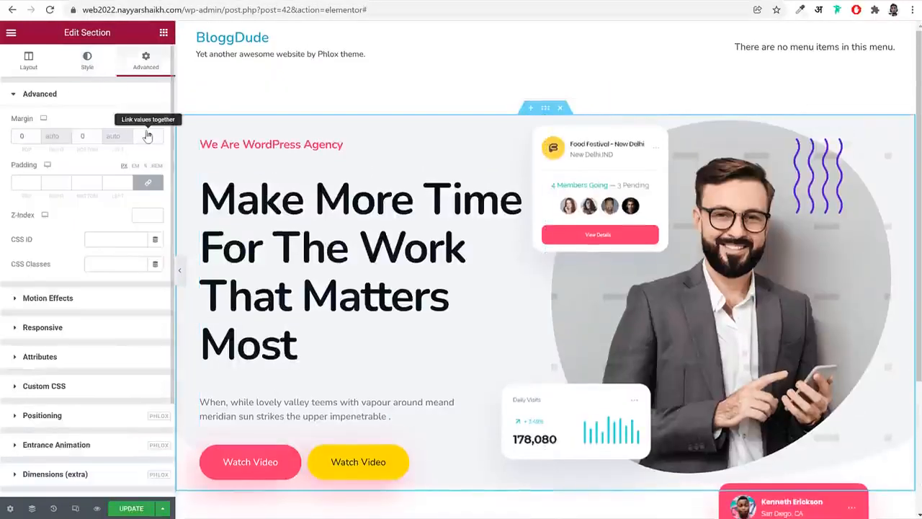
{"action": "left_click", "coordinate": [149, 140]}
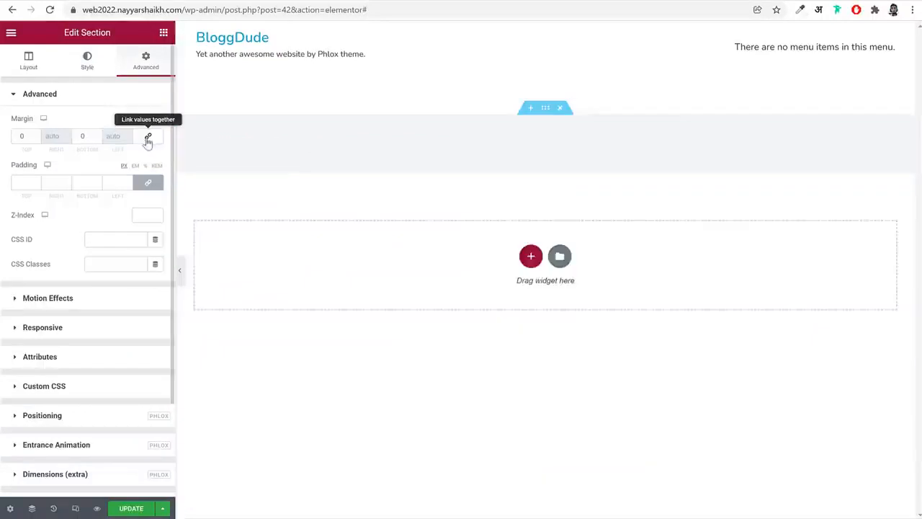
{"action": "left_click_drag", "start_coordinate": [25, 135], "coordinate": [11, 134]}
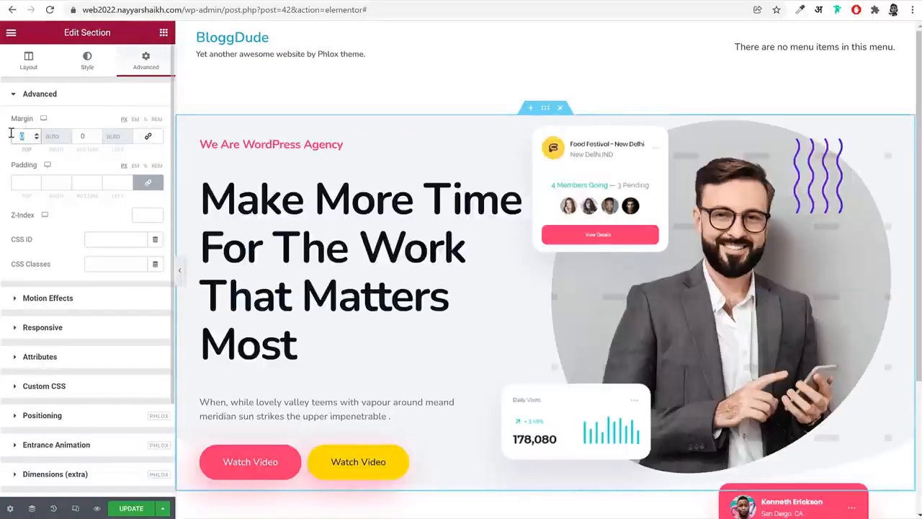
{"action": "type", "text": "70"}
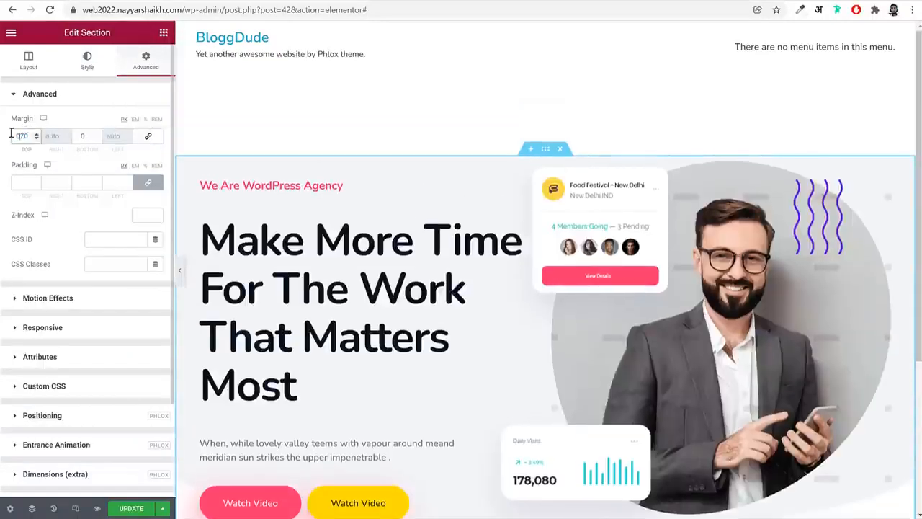
{"action": "type", "text": "-"}
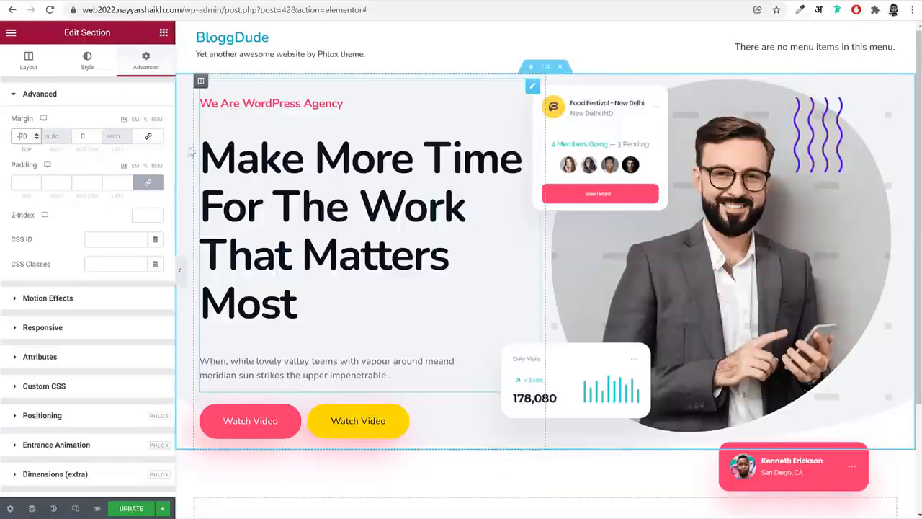
{"action": "double_click", "coordinate": [79, 135]}
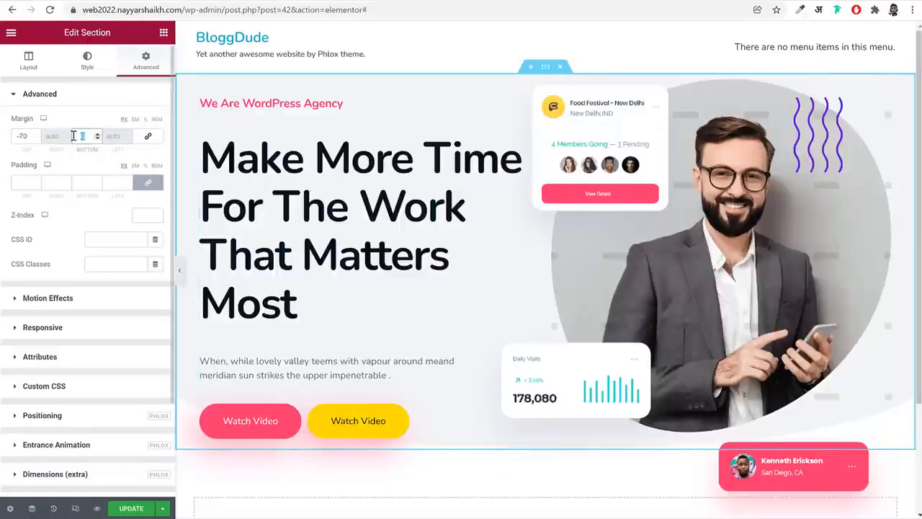
{"action": "type", "text": "150"}
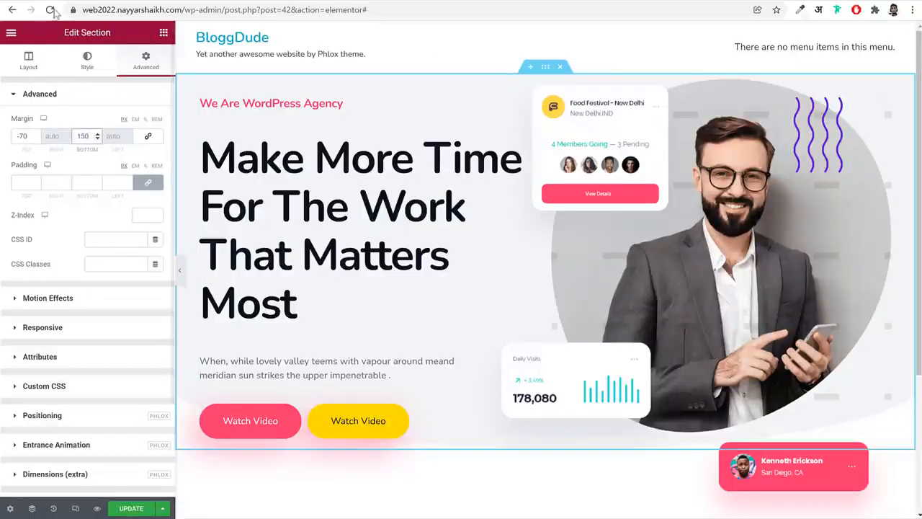
Unlink the hero section's padding values and set 170 px at the top and 150 px at the bottom
{"action": "left_click", "coordinate": [148, 182]}
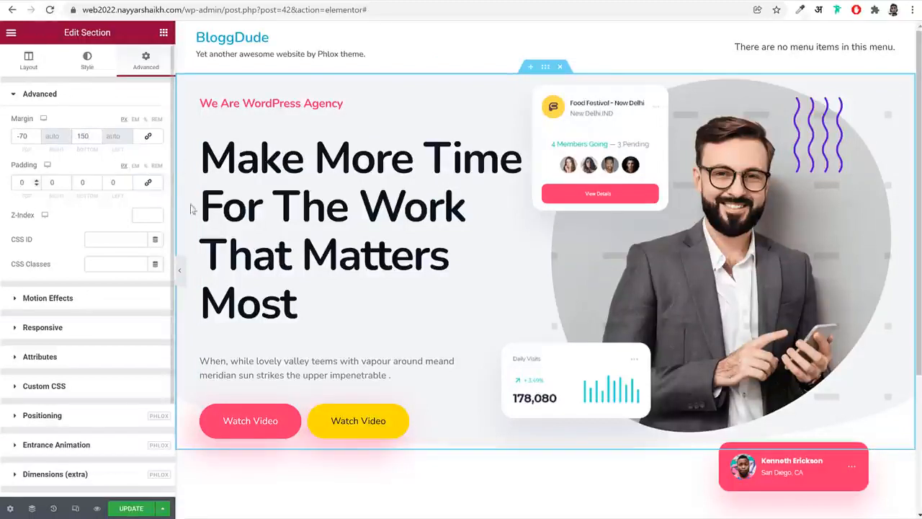
{"action": "left_click", "coordinate": [13, 185]}
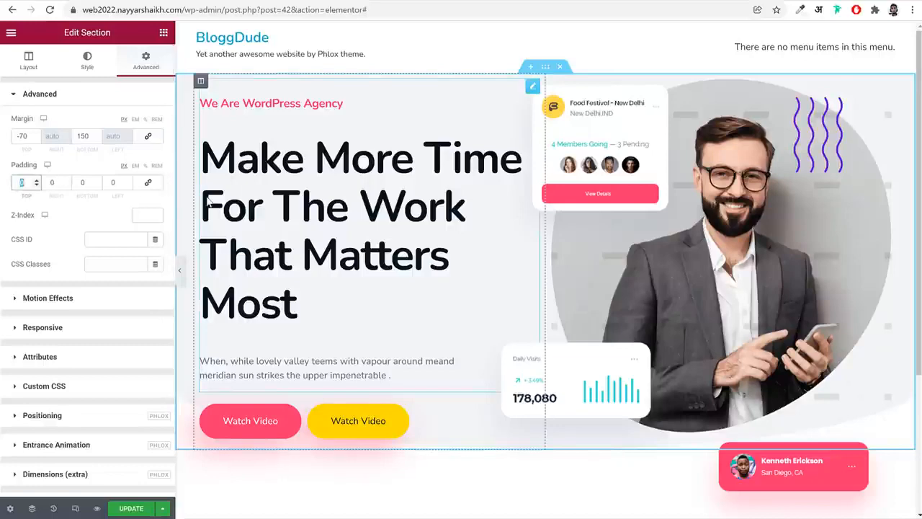
{"action": "type", "text": "170"}
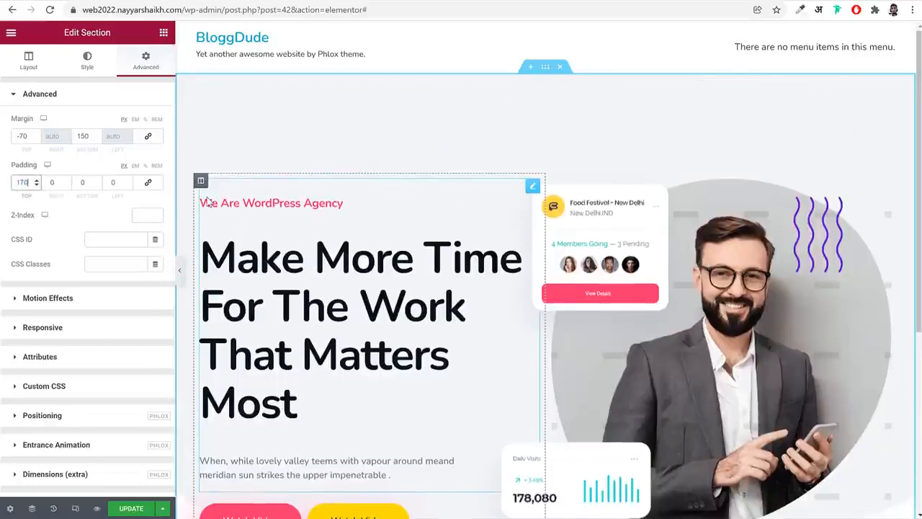
{"action": "key", "text": "Tab"}
{"action": "key", "text": "Tab"}
{"action": "type", "text": "150"}
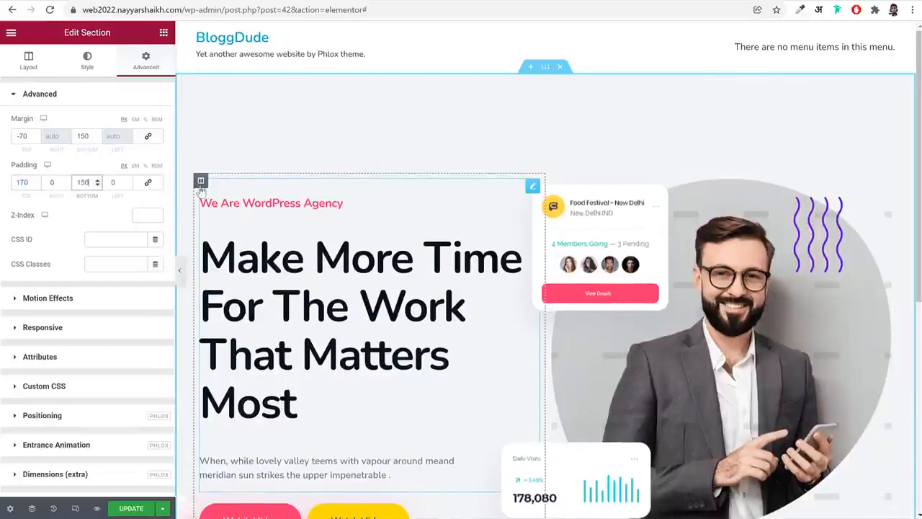
{"action": "scroll", "coordinate": [506, 264], "scroll_direction": "down", "scroll_amount": 3}
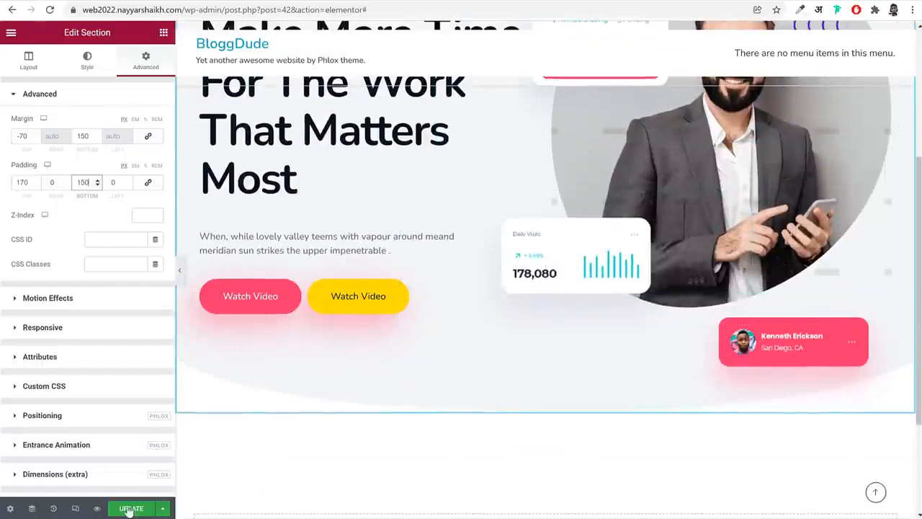
Update the page, reload the live web2022 site and check the hero's spacing and curved bottom edge
{"action": "left_click", "coordinate": [131, 509]}
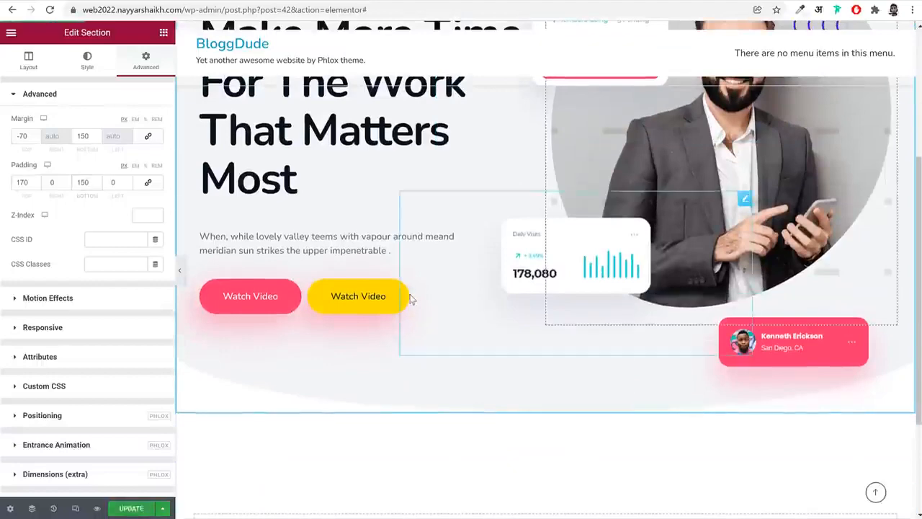
{"action": "scroll", "coordinate": [410, 298], "scroll_direction": "up", "scroll_amount": 5}
{"action": "left_click", "coordinate": [246, 2]}
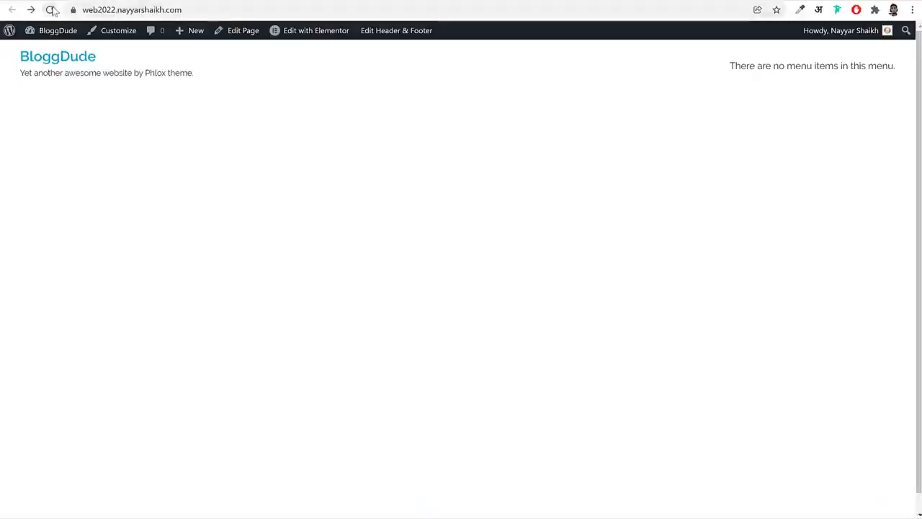
{"action": "left_click", "coordinate": [50, 10]}
{"action": "scroll", "coordinate": [682, 275], "scroll_direction": "down", "scroll_amount": 3}
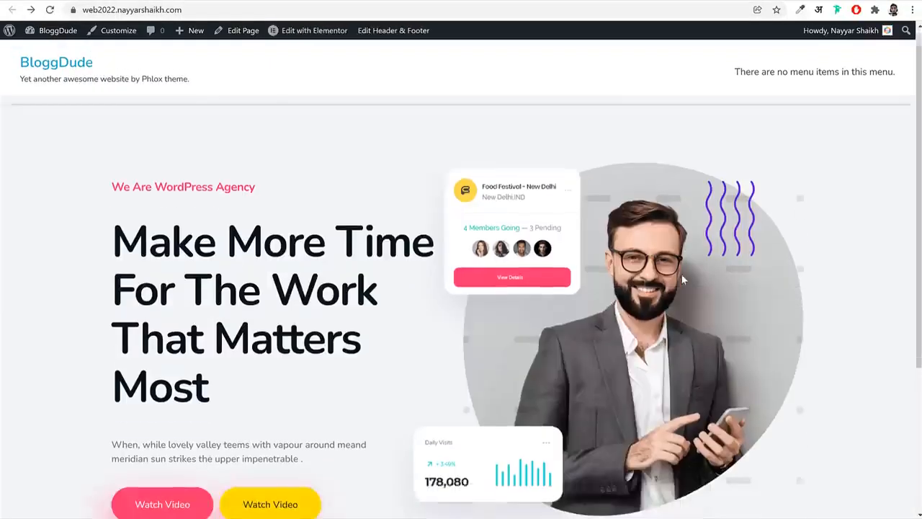
{"action": "scroll", "coordinate": [682, 276], "scroll_direction": "up", "scroll_amount": 3}
{"action": "scroll", "coordinate": [682, 274], "scroll_direction": "down", "scroll_amount": 3}
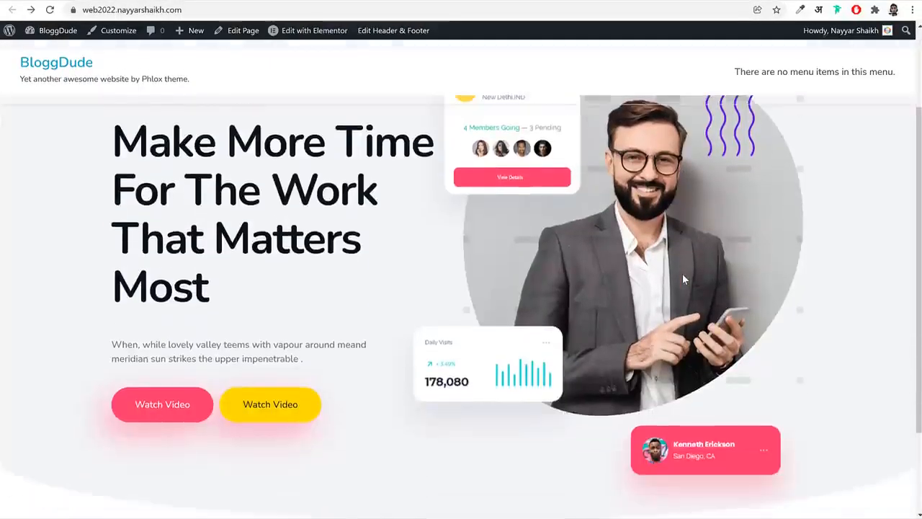
{"action": "scroll", "coordinate": [683, 273], "scroll_direction": "up", "scroll_amount": 3}
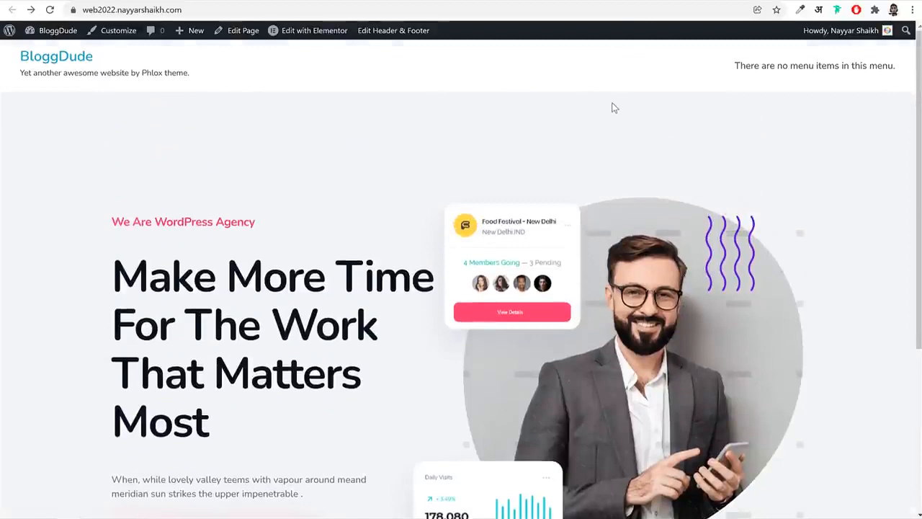
{"action": "scroll", "coordinate": [627, 139], "scroll_direction": "down", "scroll_amount": 3}
{"action": "scroll", "coordinate": [849, 212], "scroll_direction": "up", "scroll_amount": 2}
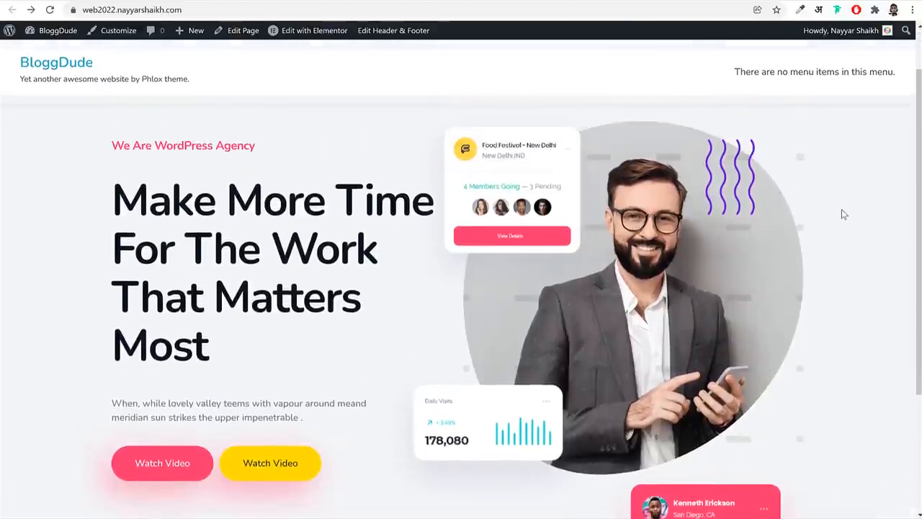
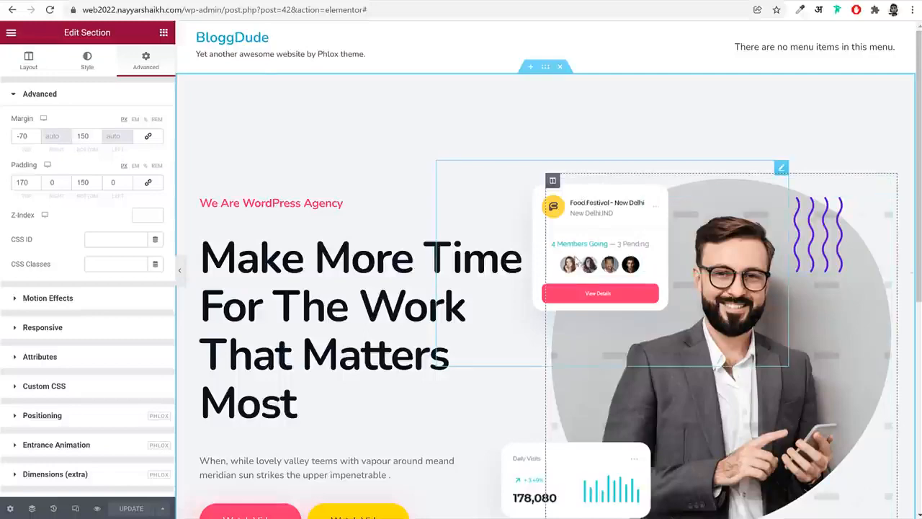
Give the hero section's main heading the Fade In Up 2 entrance animation
{"action": "scroll", "coordinate": [576, 265], "scroll_direction": "down", "scroll_amount": 2}
{"action": "scroll", "coordinate": [306, 207], "scroll_direction": "up", "scroll_amount": 1}
{"action": "left_click", "coordinate": [336, 215]}
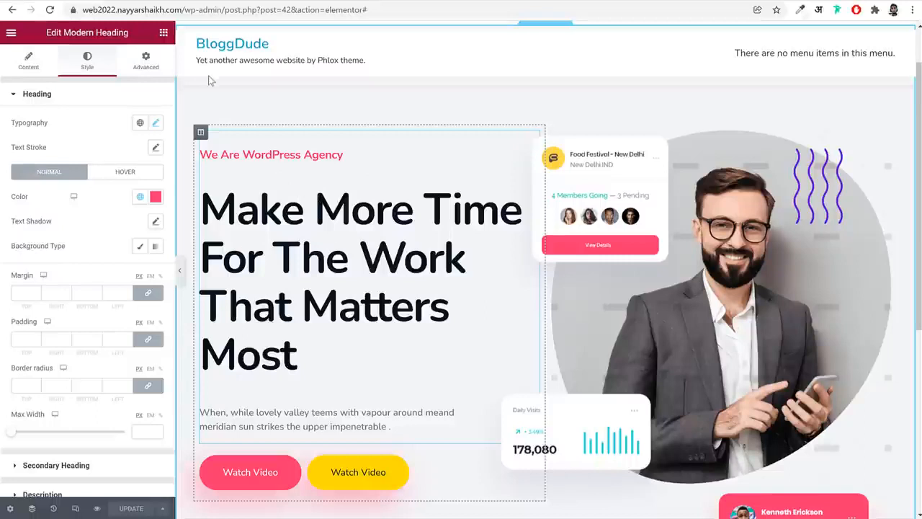
{"action": "left_click", "coordinate": [146, 61]}
{"action": "scroll", "coordinate": [126, 288], "scroll_direction": "down", "scroll_amount": 3}
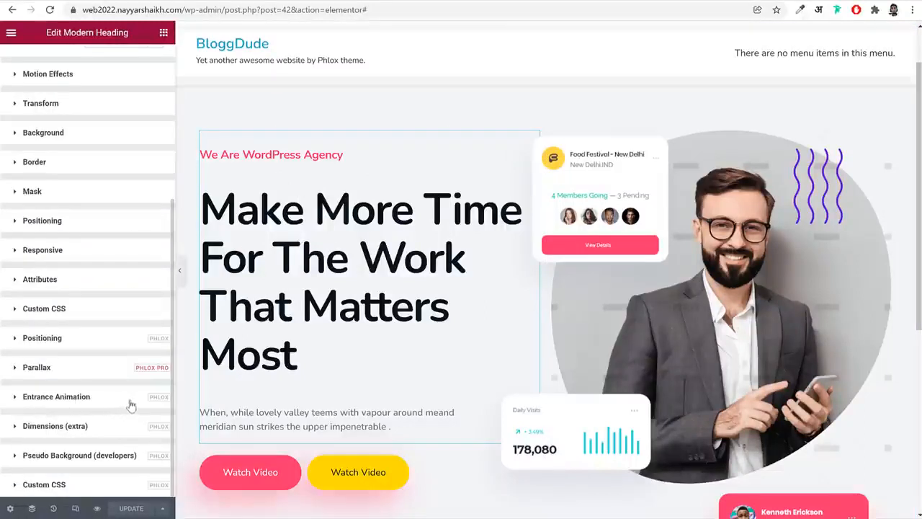
{"action": "left_click", "coordinate": [75, 401]}
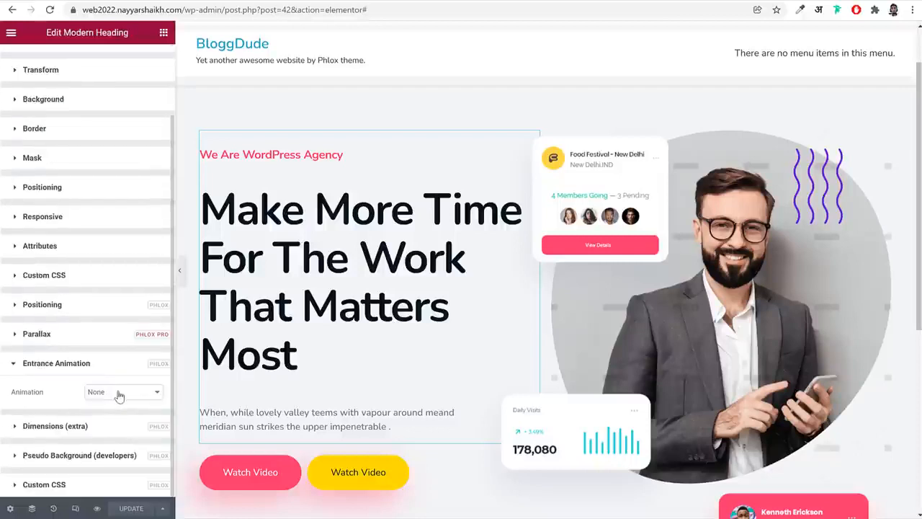
{"action": "left_click", "coordinate": [120, 395]}
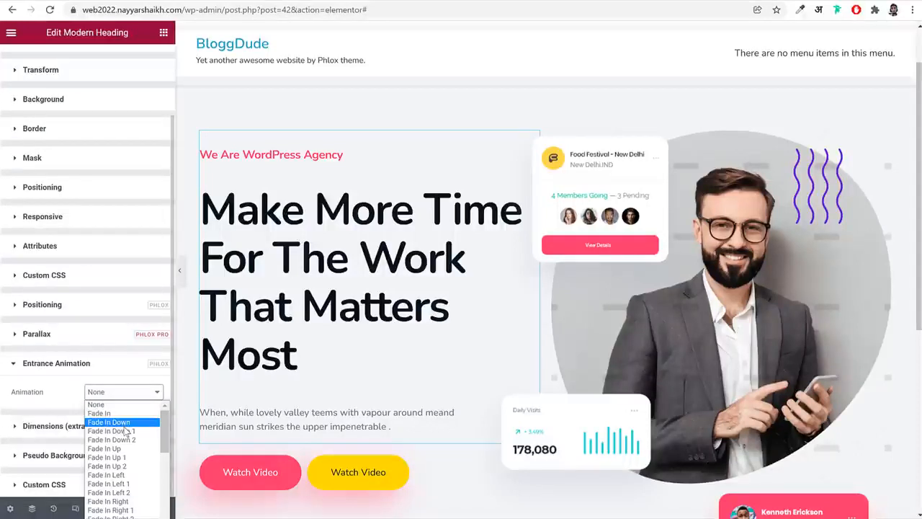
{"action": "left_click", "coordinate": [128, 466]}
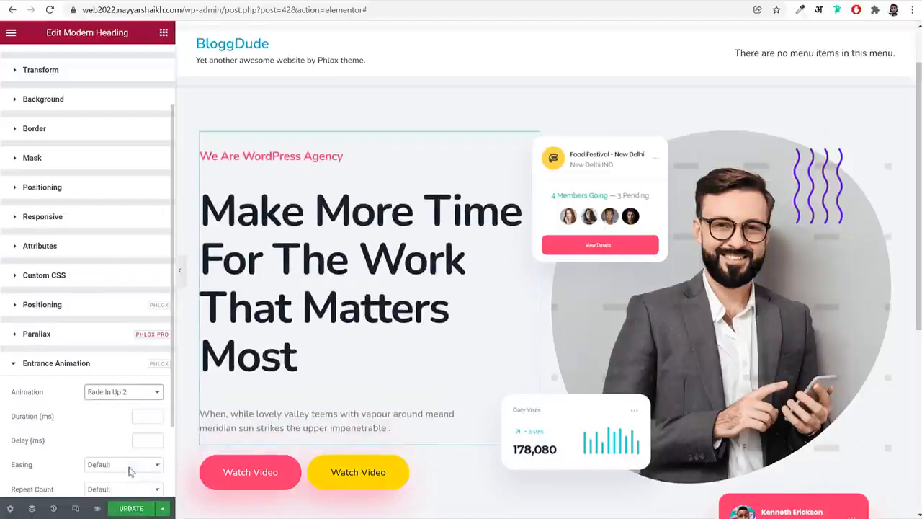
Try the Fade In Up 1 entrance animation on the heading, and switch back to Fade In Up 2
{"action": "left_click", "coordinate": [147, 397]}
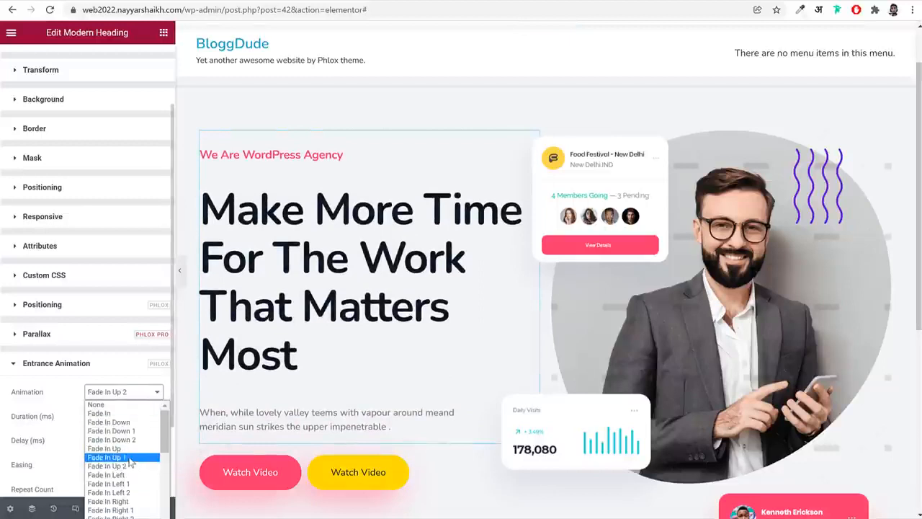
{"action": "left_click", "coordinate": [130, 454]}
{"action": "left_click", "coordinate": [134, 395]}
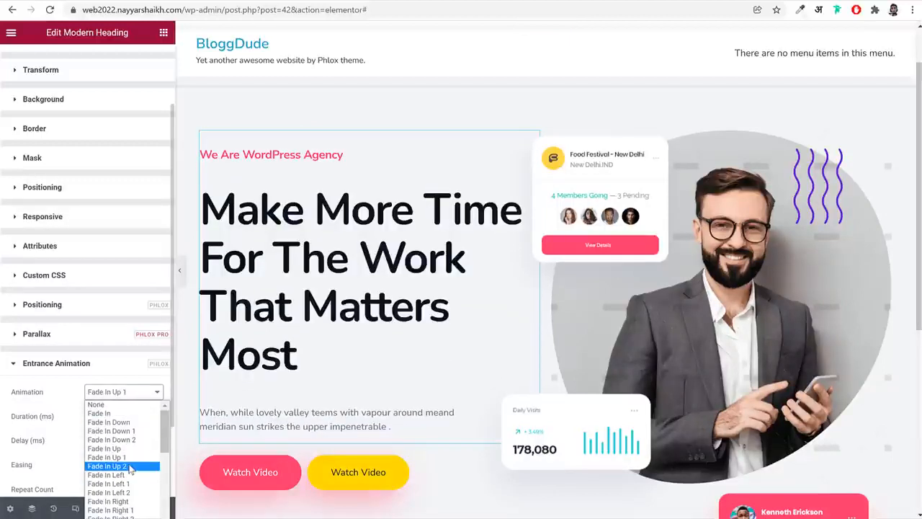
{"action": "left_click", "coordinate": [123, 466]}
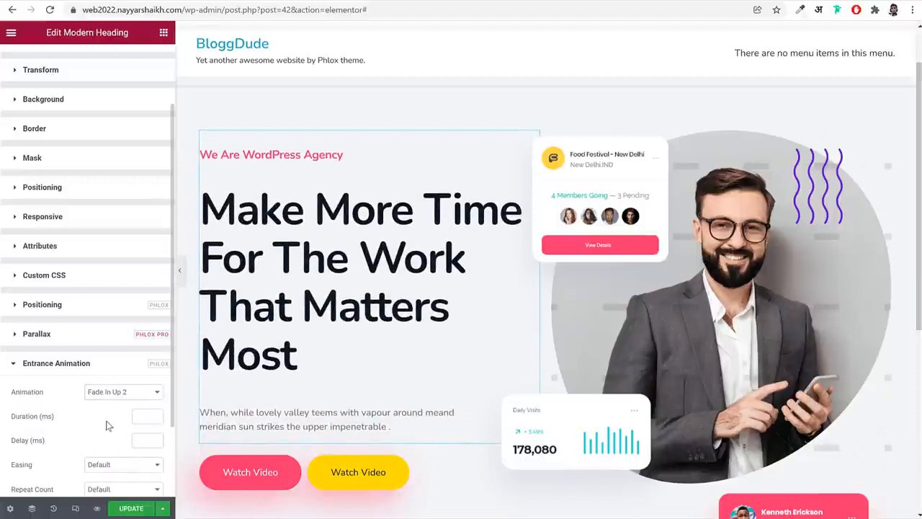
Set the heading animation's duration to 2000 ms and its easing to Cubic In Out, and update the page
{"action": "scroll", "coordinate": [106, 426], "scroll_direction": "down", "scroll_amount": 2}
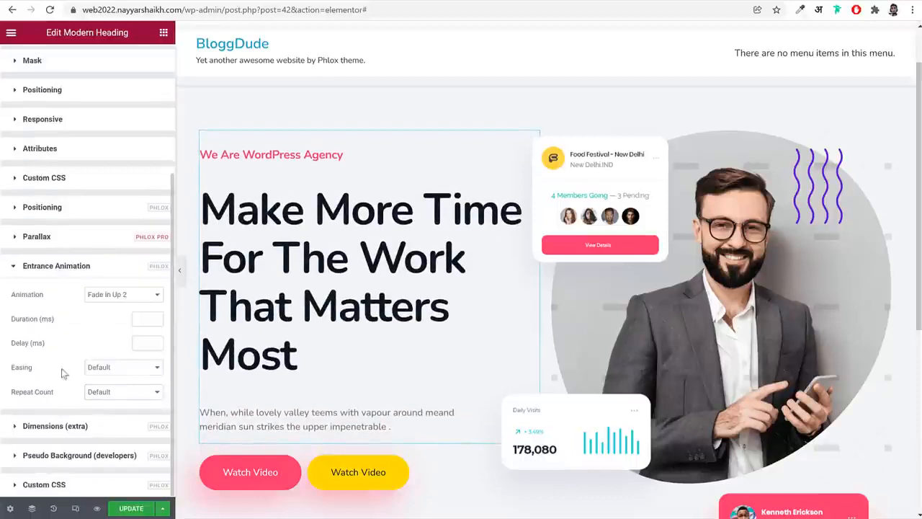
{"action": "left_click", "coordinate": [142, 321]}
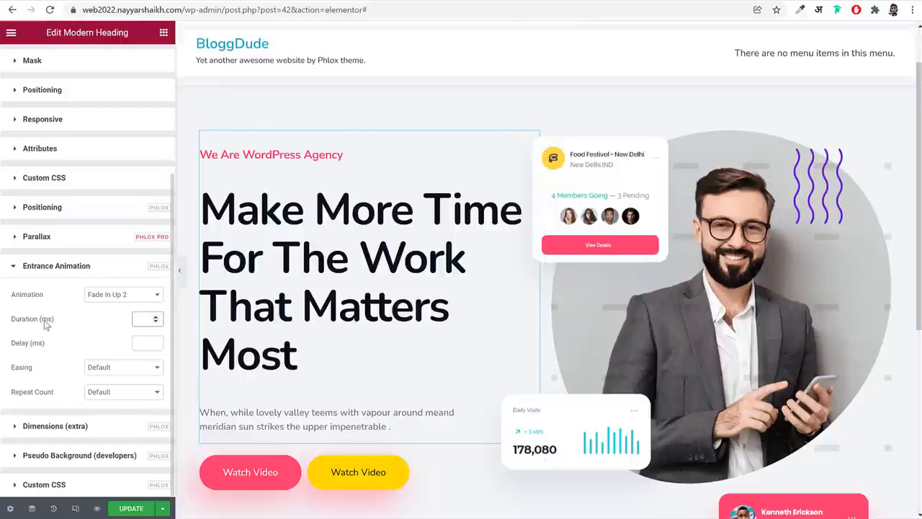
{"action": "left_click", "coordinate": [143, 319]}
{"action": "type", "text": "2000"}
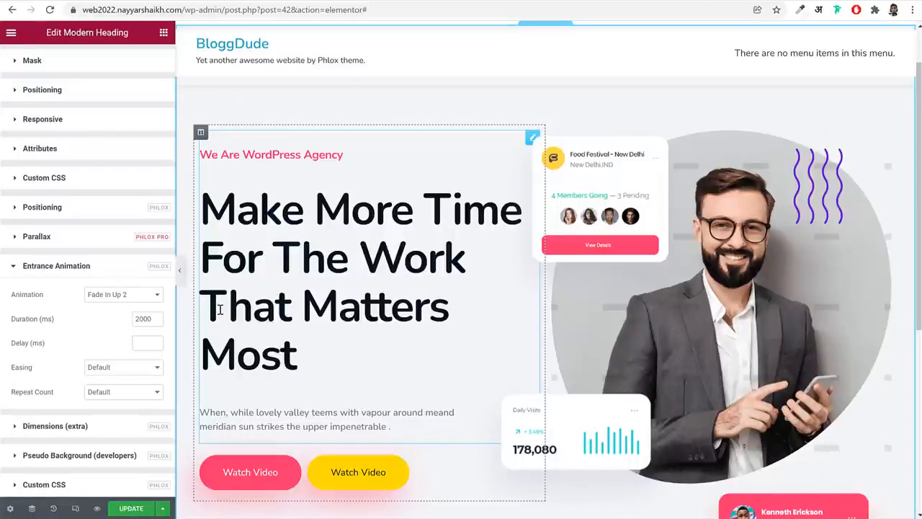
{"action": "left_click", "coordinate": [110, 368]}
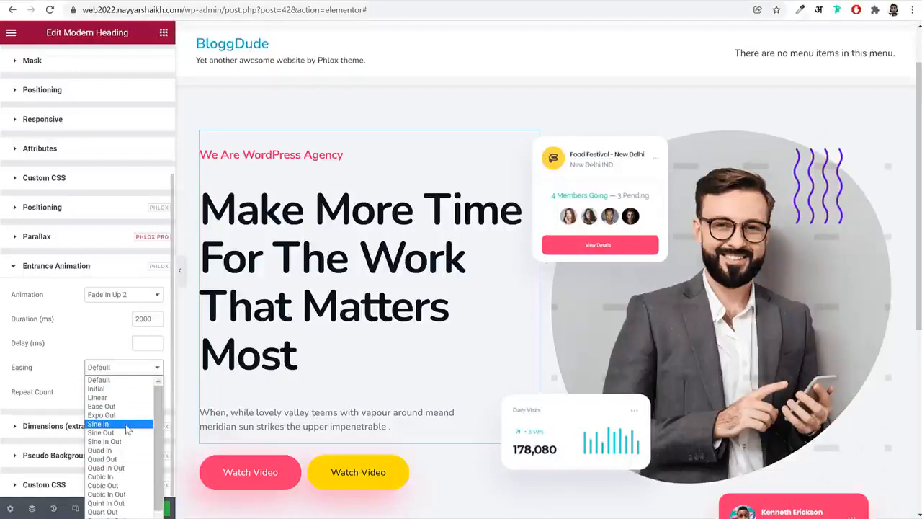
{"action": "left_click", "coordinate": [108, 494]}
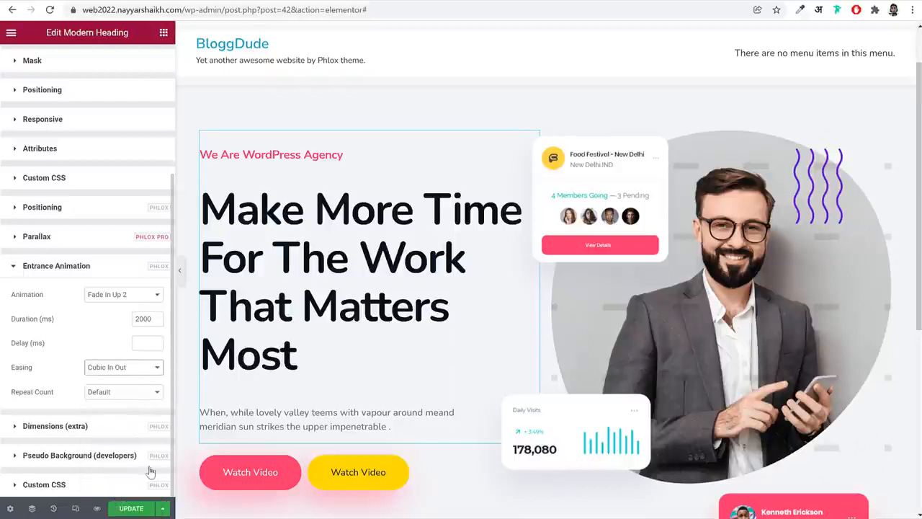
{"action": "left_click", "coordinate": [134, 504]}
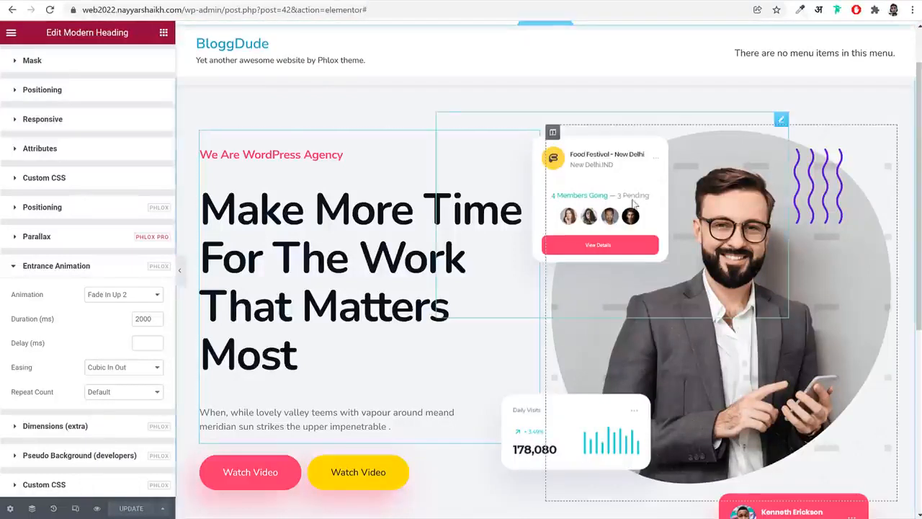
Give the large round portrait image in the hero section the Scale Down entrance animation
{"action": "left_click", "coordinate": [860, 309]}
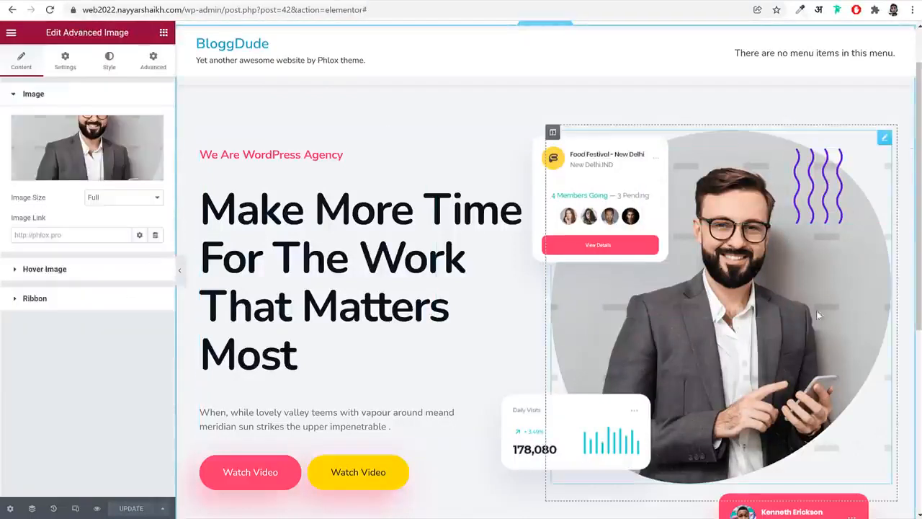
{"action": "left_click", "coordinate": [153, 62]}
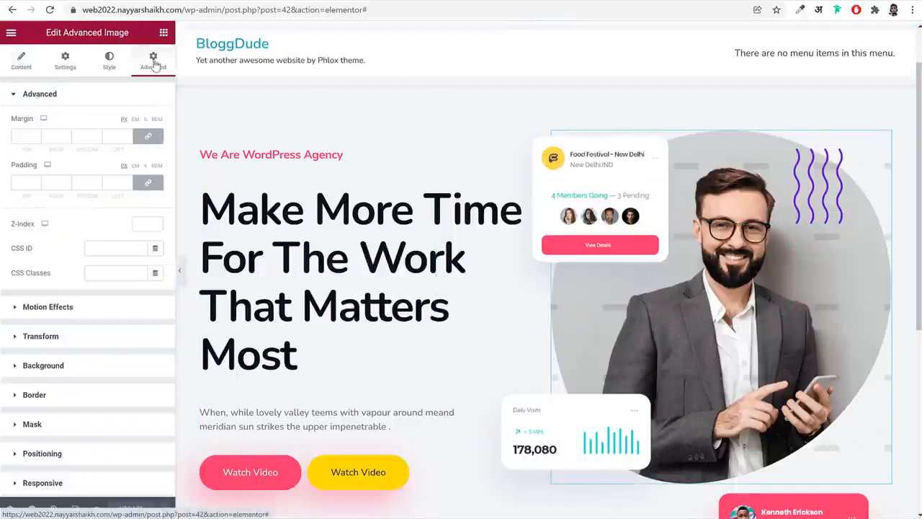
{"action": "scroll", "coordinate": [80, 333], "scroll_direction": "down", "scroll_amount": 3}
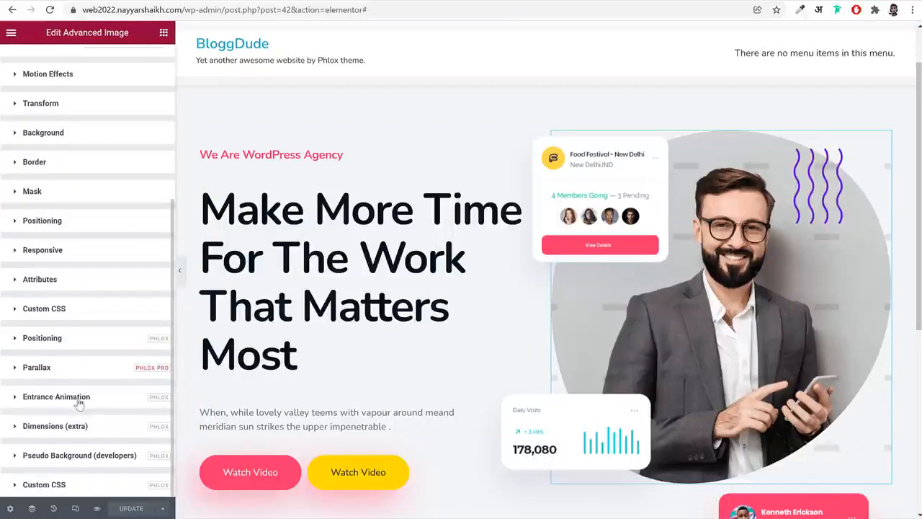
{"action": "left_click", "coordinate": [80, 397]}
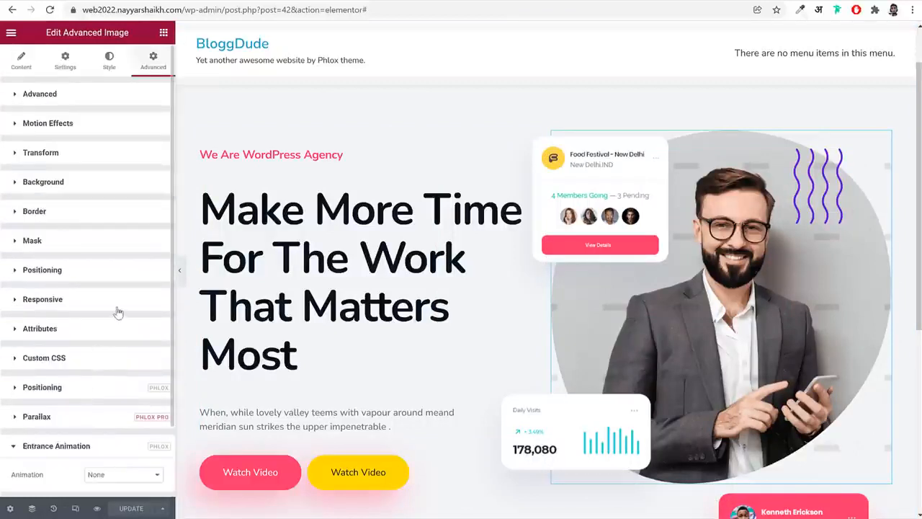
{"action": "scroll", "coordinate": [117, 313], "scroll_direction": "down", "scroll_amount": 1}
{"action": "left_click", "coordinate": [113, 396]}
{"action": "scroll", "coordinate": [130, 454], "scroll_direction": "down", "scroll_amount": 12}
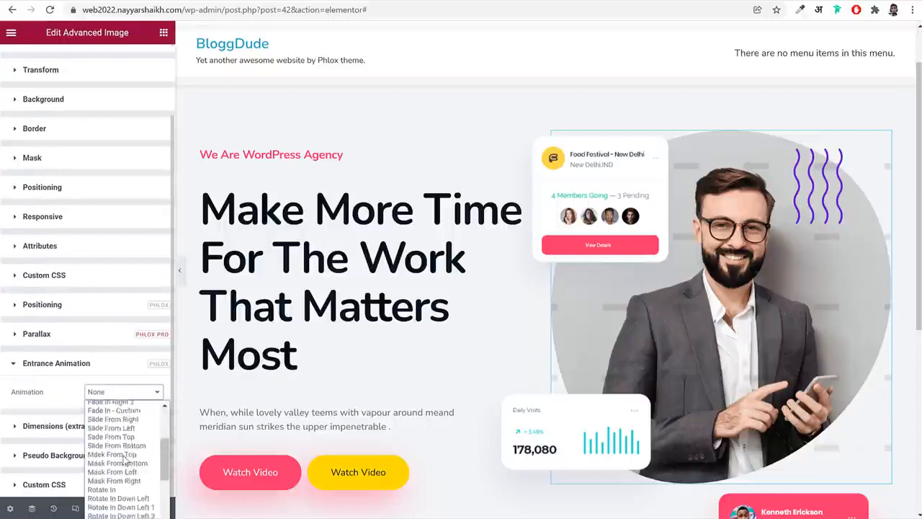
{"action": "left_click", "coordinate": [136, 439]}
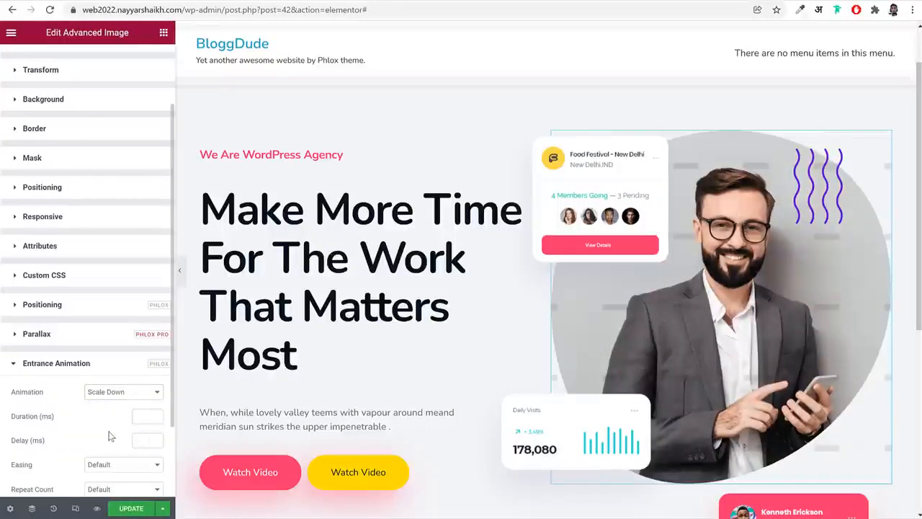
Set the portrait animation's duration to 1800 ms, delay to 300 ms and easing to Cubic In Out
{"action": "scroll", "coordinate": [112, 433], "scroll_direction": "down", "scroll_amount": 1}
{"action": "left_click", "coordinate": [148, 323]}
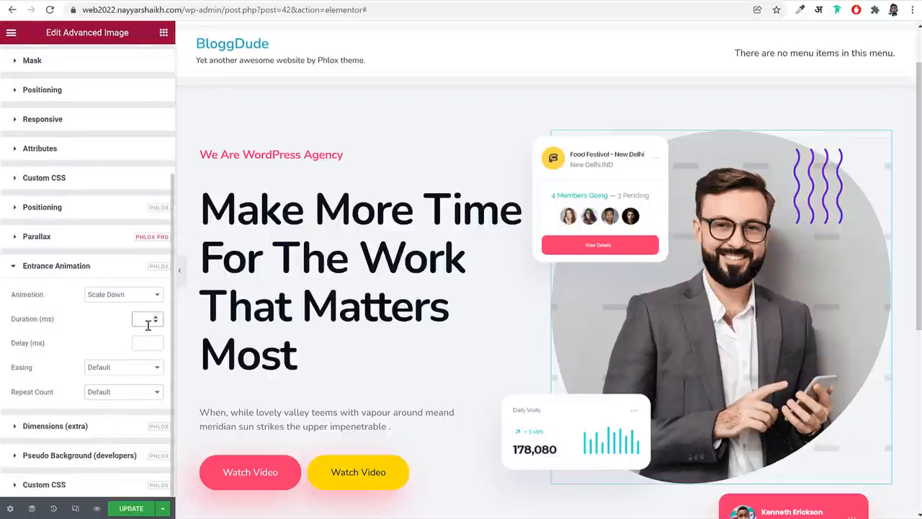
{"action": "type", "text": "1800"}
{"action": "left_click", "coordinate": [140, 342]}
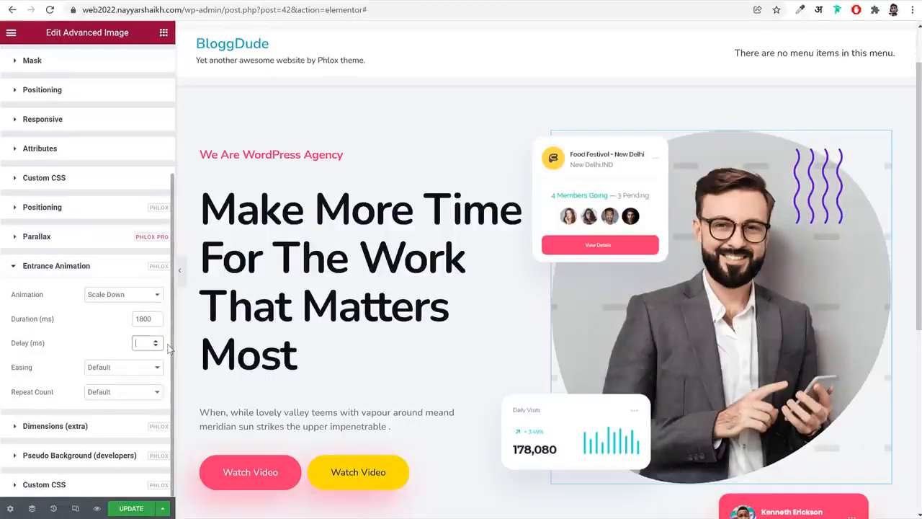
{"action": "left_click", "coordinate": [121, 369]}
{"action": "scroll", "coordinate": [127, 475], "scroll_direction": "down", "scroll_amount": 2}
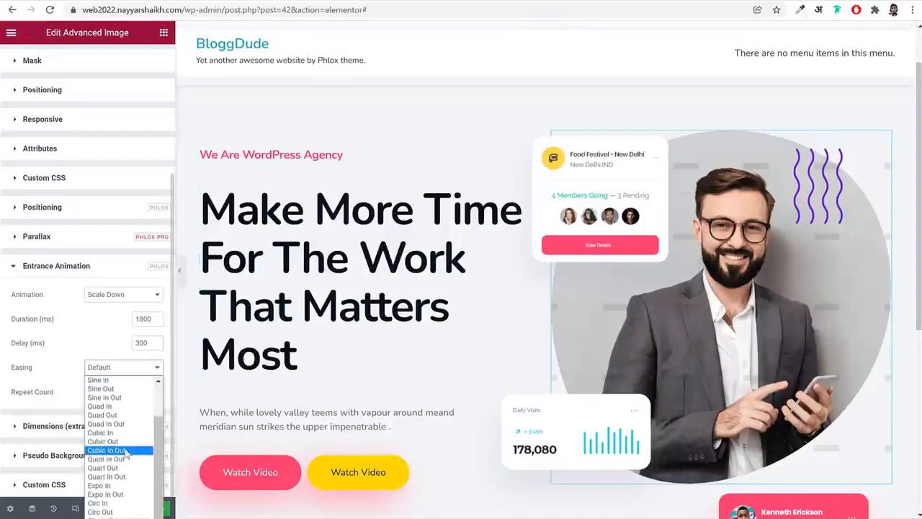
{"action": "left_click", "coordinate": [125, 452]}
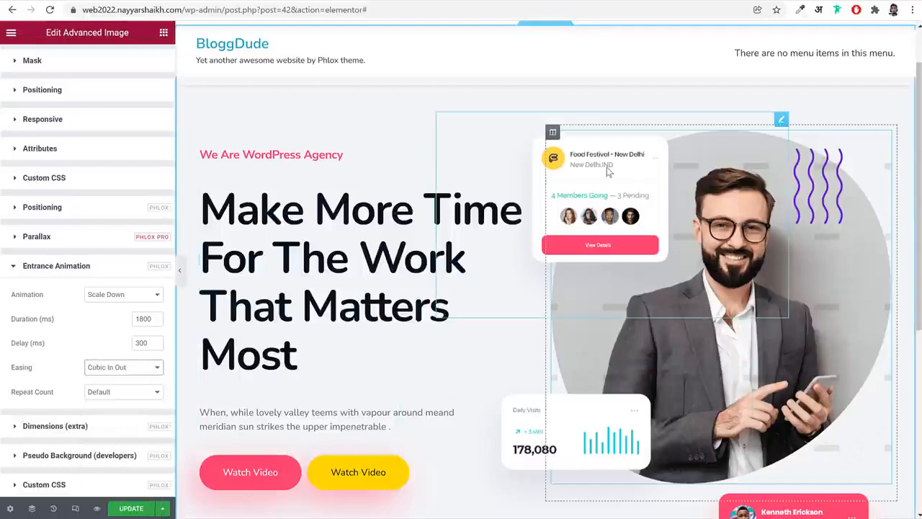
Give the Food Festival card image the Fade In Down 1 entrance animation
{"action": "left_click", "coordinate": [564, 178]}
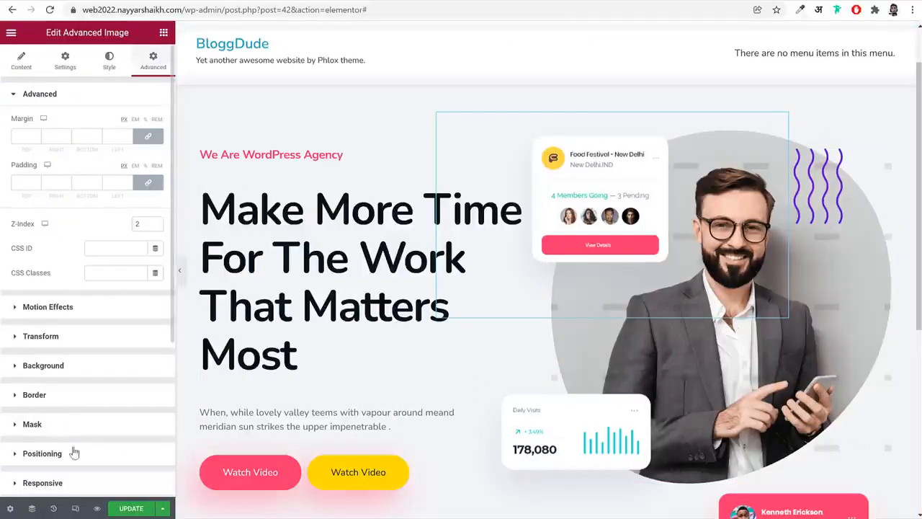
{"action": "scroll", "coordinate": [72, 454], "scroll_direction": "down", "scroll_amount": 3}
{"action": "left_click", "coordinate": [93, 398]}
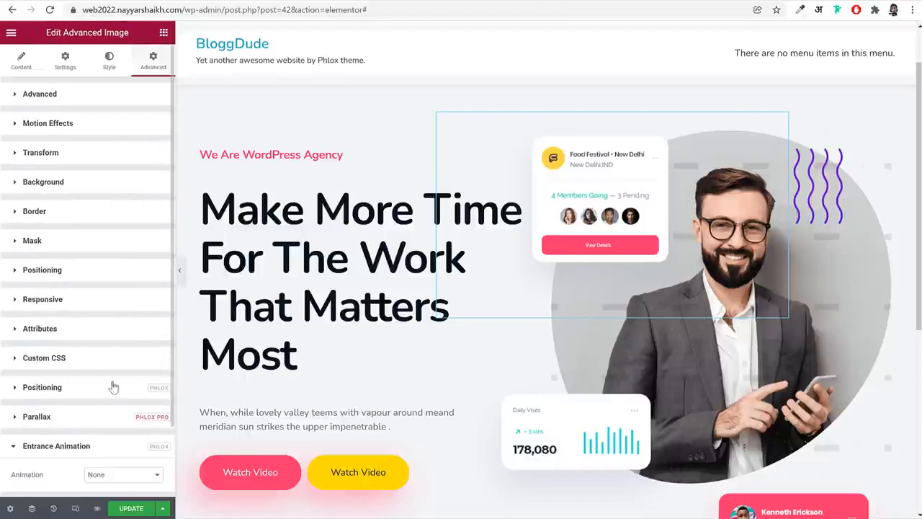
{"action": "scroll", "coordinate": [112, 393], "scroll_direction": "down", "scroll_amount": 1}
{"action": "left_click", "coordinate": [115, 392]}
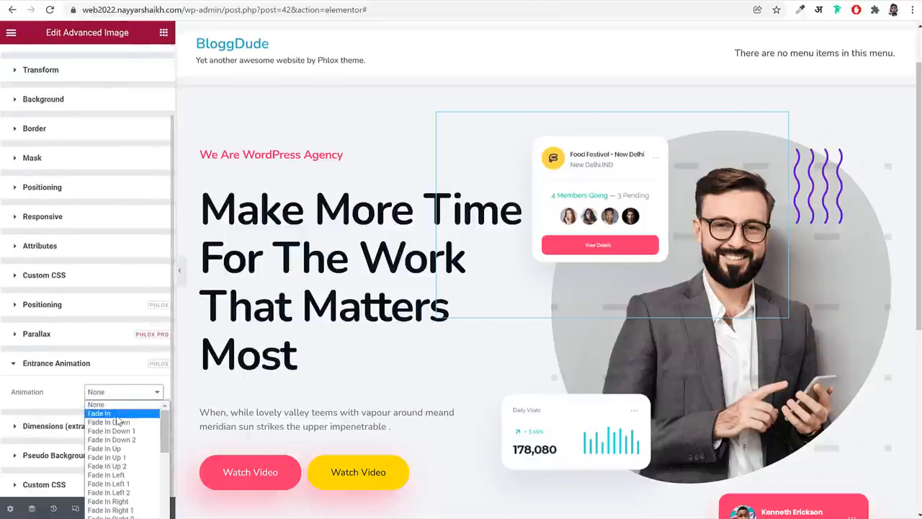
{"action": "left_click", "coordinate": [134, 431]}
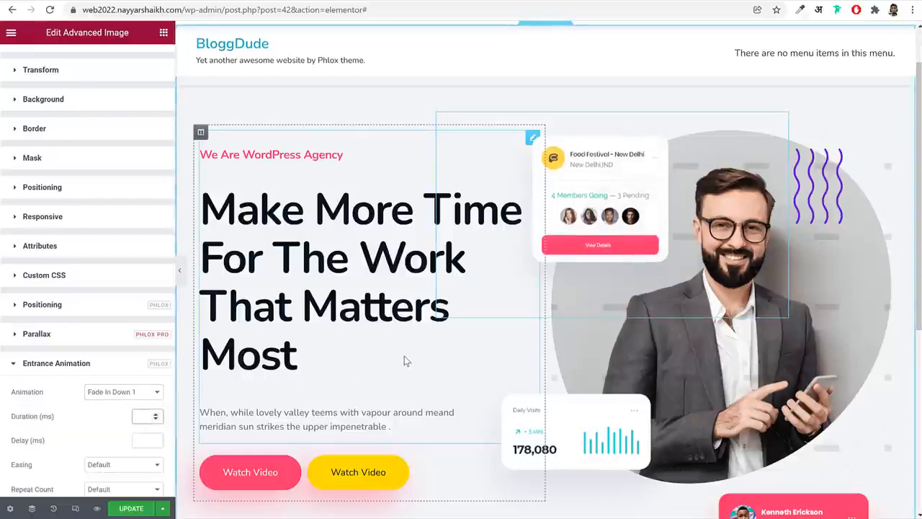
Set the Food Festival card animation's duration to 2200 ms, delay to 400 ms and easing to Cubic In Out
{"action": "type", "text": "2200"}
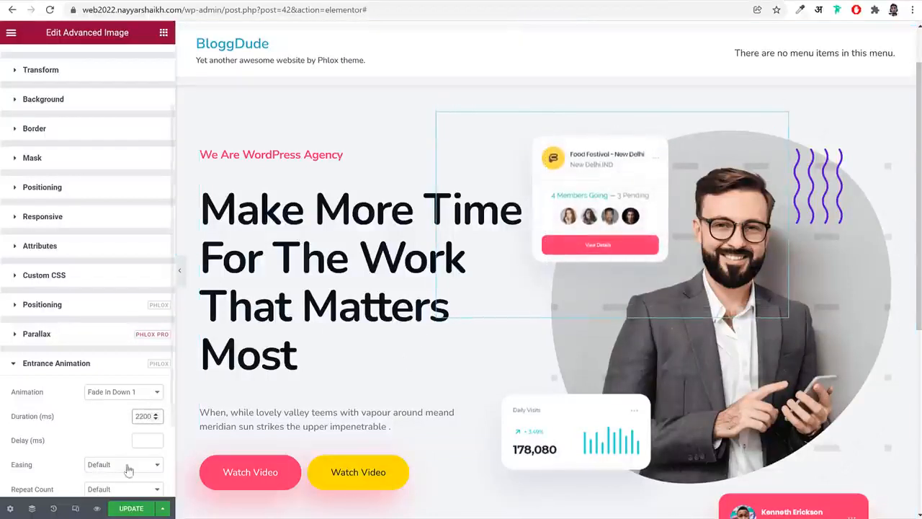
{"action": "left_click", "coordinate": [144, 441]}
{"action": "type", "text": "400"}
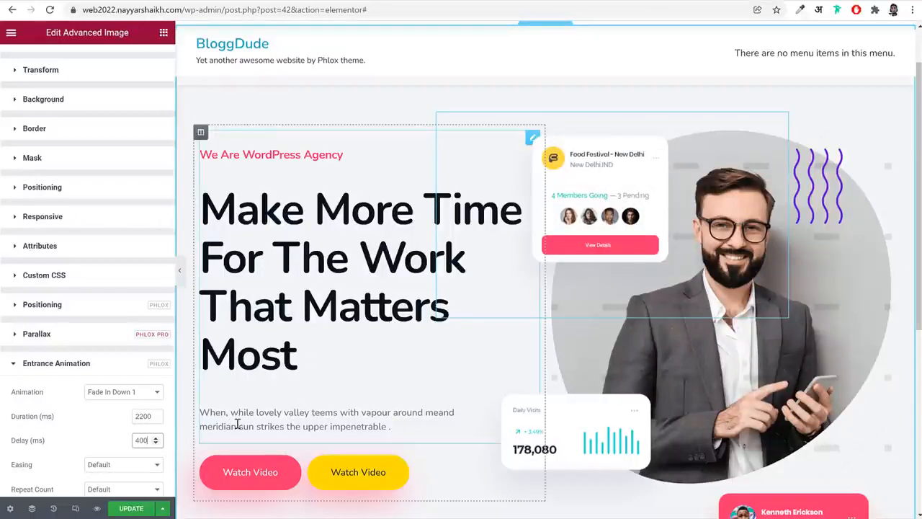
{"action": "scroll", "coordinate": [100, 438], "scroll_direction": "down", "scroll_amount": 2}
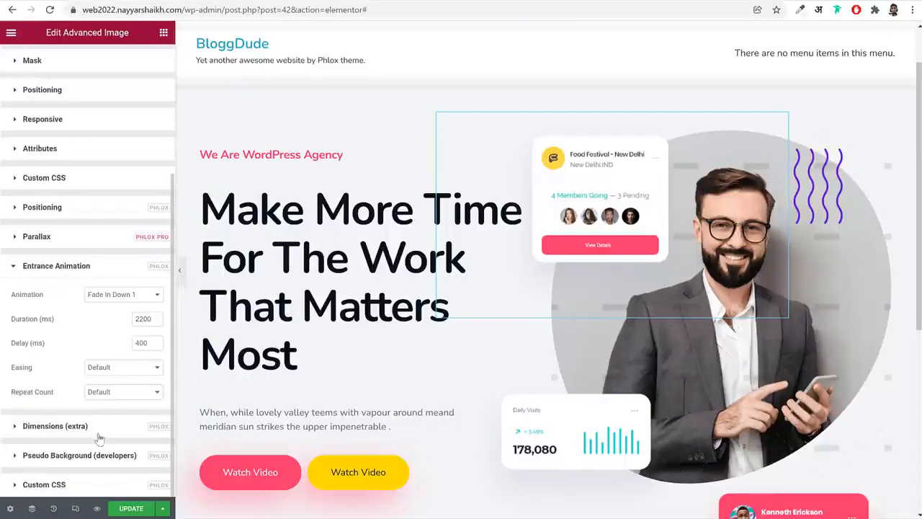
{"action": "left_click", "coordinate": [123, 368]}
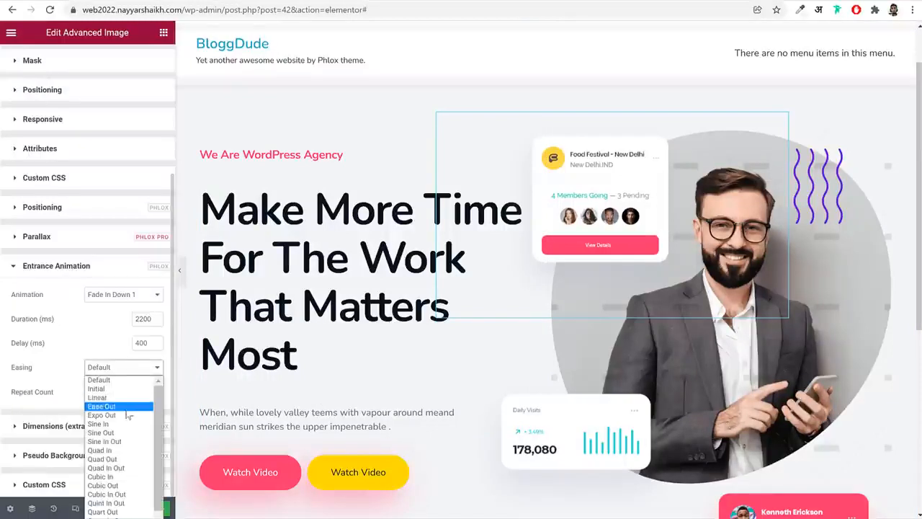
{"action": "left_click", "coordinate": [106, 494]}
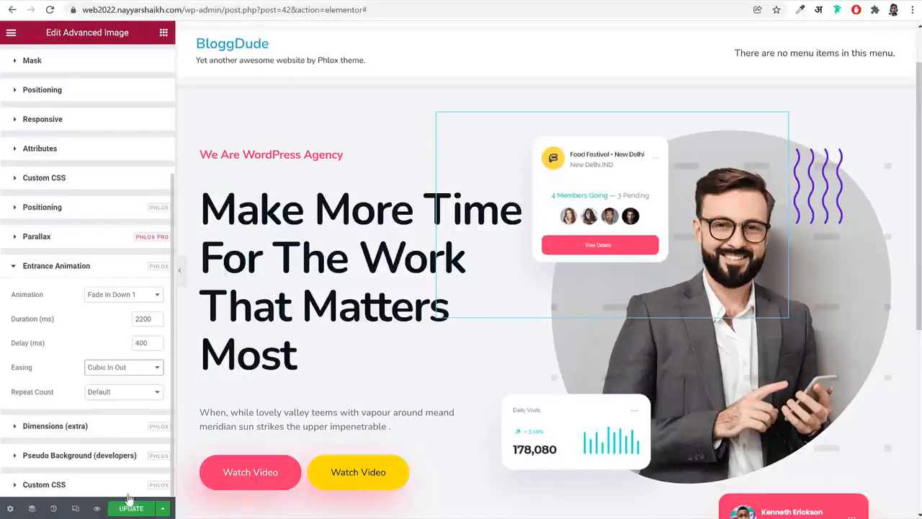
Reload the reference page to replay its hero animations, and give the purple wavy-lines image the Mask From Top entrance animation
{"action": "left_click", "coordinate": [828, 193]}
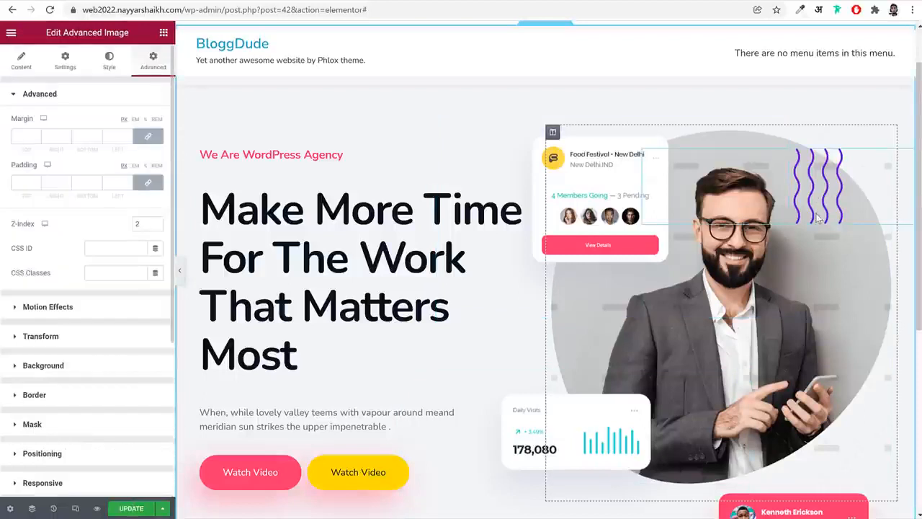
{"action": "left_click", "coordinate": [78, 1]}
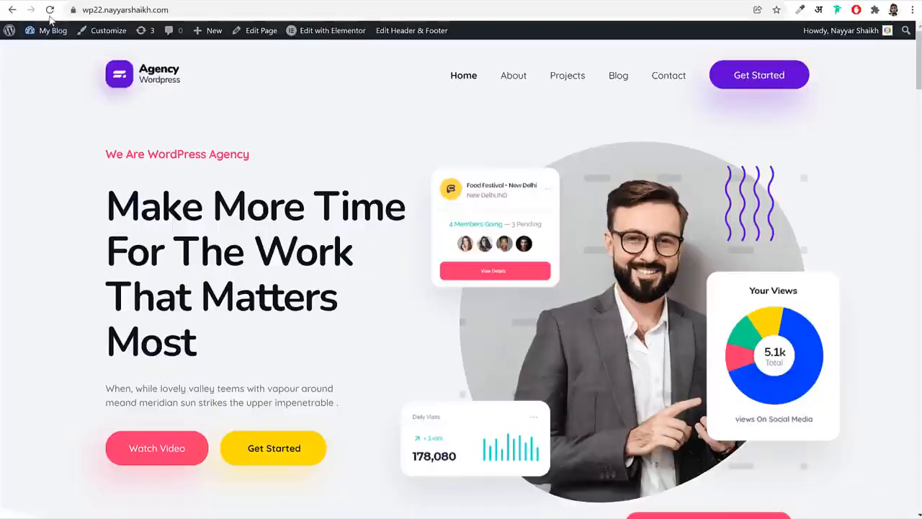
{"action": "left_click", "coordinate": [49, 10]}
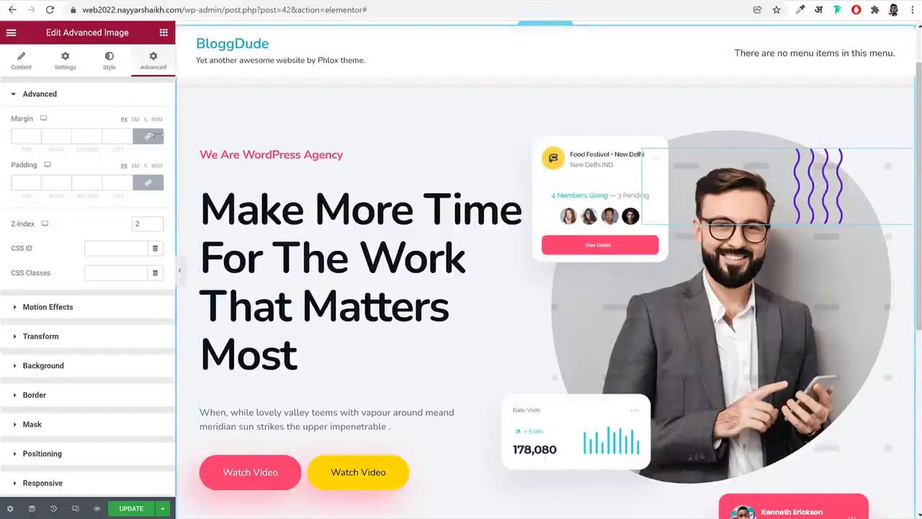
{"action": "scroll", "coordinate": [96, 331], "scroll_direction": "down", "scroll_amount": 3}
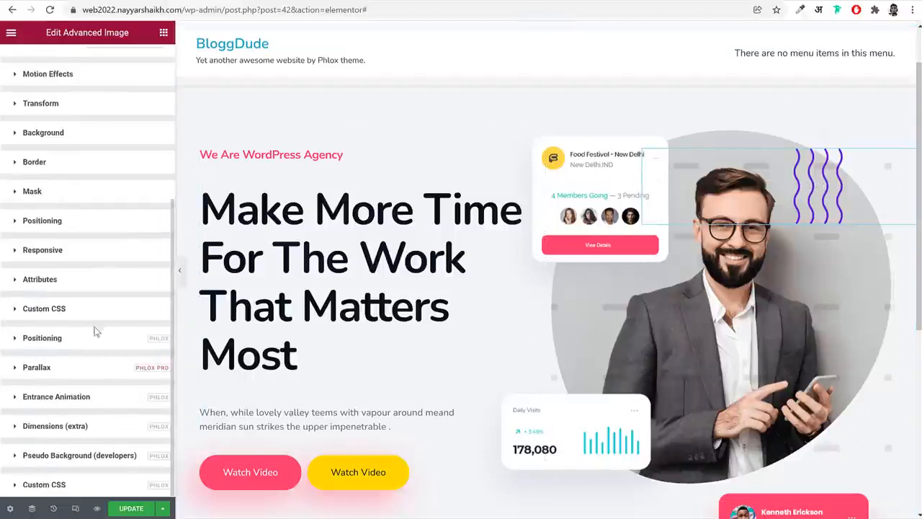
{"action": "left_click", "coordinate": [79, 398]}
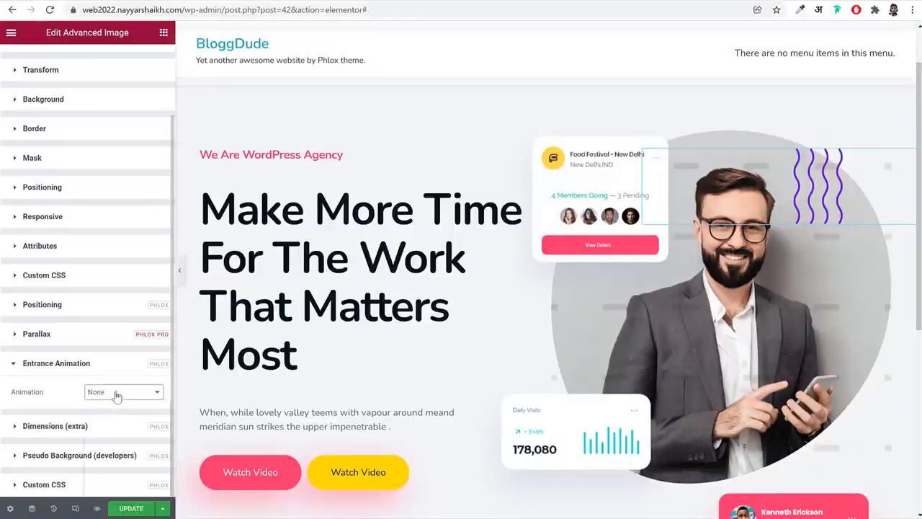
{"action": "left_click", "coordinate": [116, 392]}
{"action": "scroll", "coordinate": [124, 458], "scroll_direction": "down", "scroll_amount": 5}
{"action": "scroll", "coordinate": [128, 465], "scroll_direction": "up", "scroll_amount": 3}
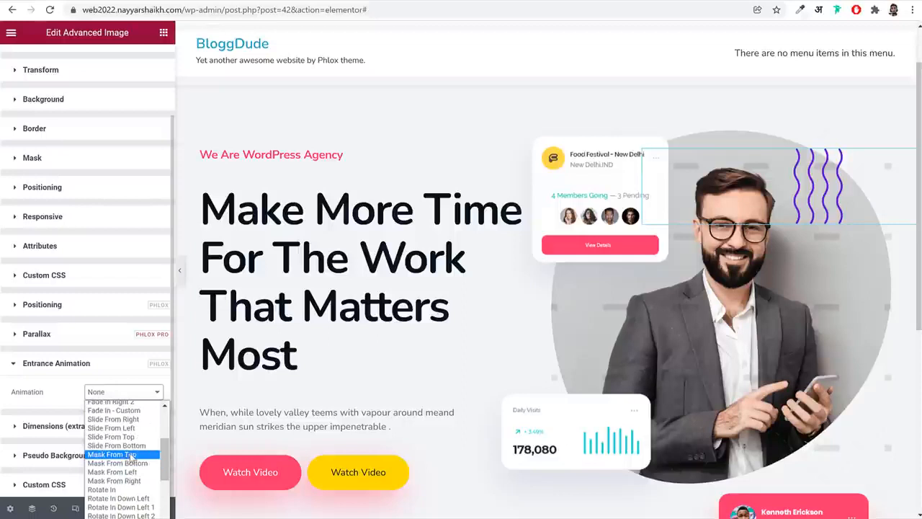
{"action": "left_click", "coordinate": [132, 454]}
Set the wavy-lines animation's duration to 2500 ms, delay to 500 ms and easing to Quart In Out
{"action": "left_click", "coordinate": [146, 416]}
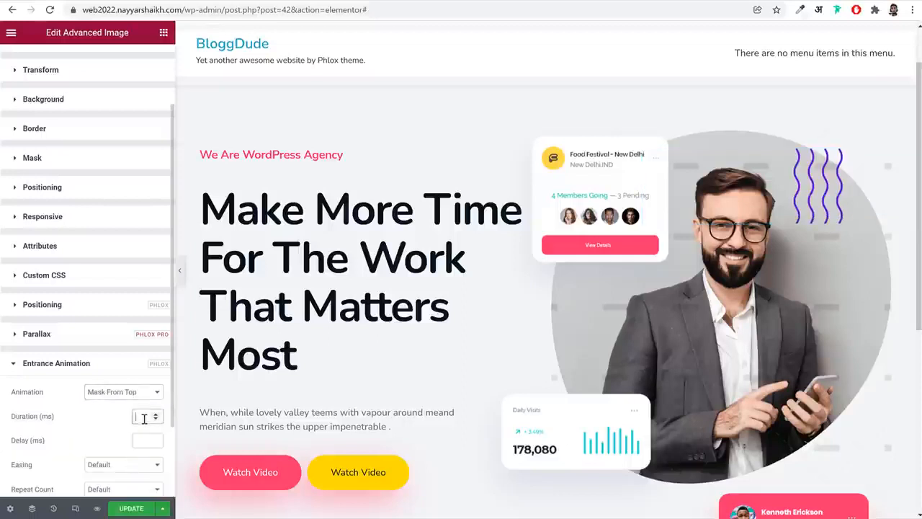
{"action": "type", "text": "2500"}
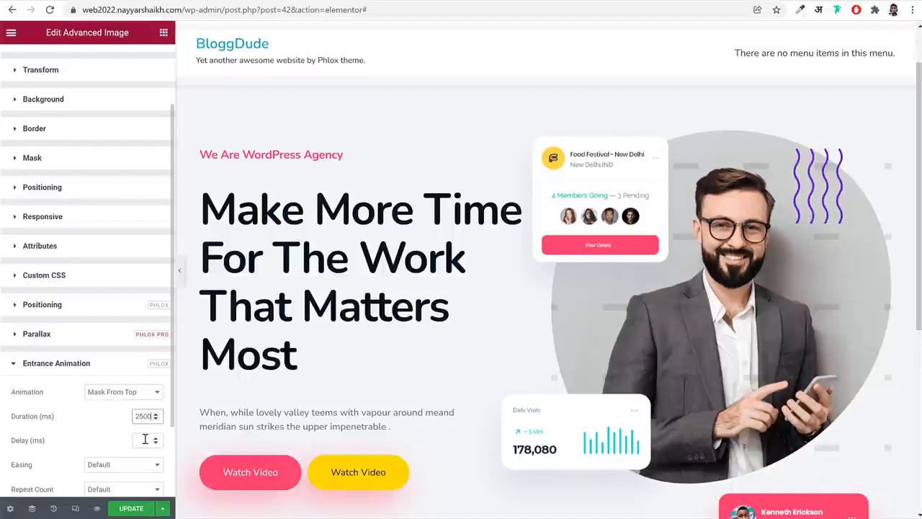
{"action": "left_click", "coordinate": [145, 440]}
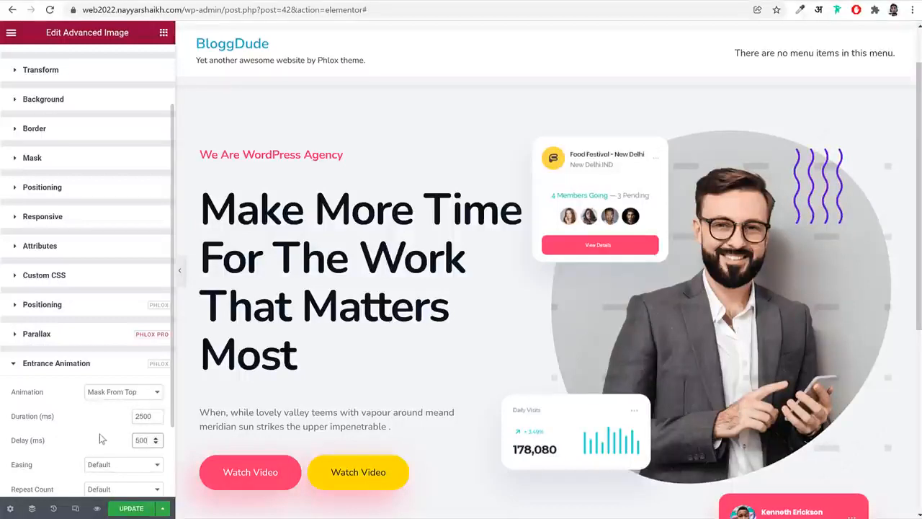
{"action": "scroll", "coordinate": [115, 404], "scroll_direction": "down", "scroll_amount": 1}
{"action": "left_click", "coordinate": [122, 370]}
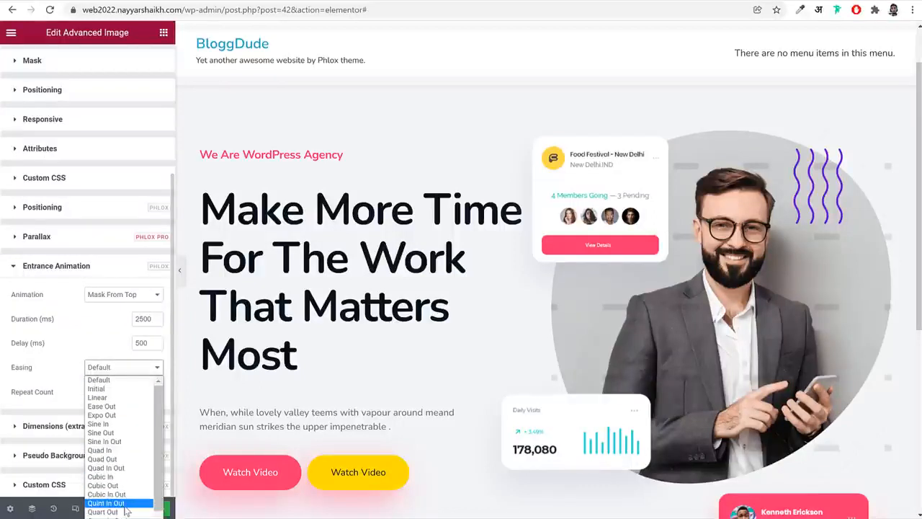
{"action": "scroll", "coordinate": [116, 468], "scroll_direction": "down", "scroll_amount": 2}
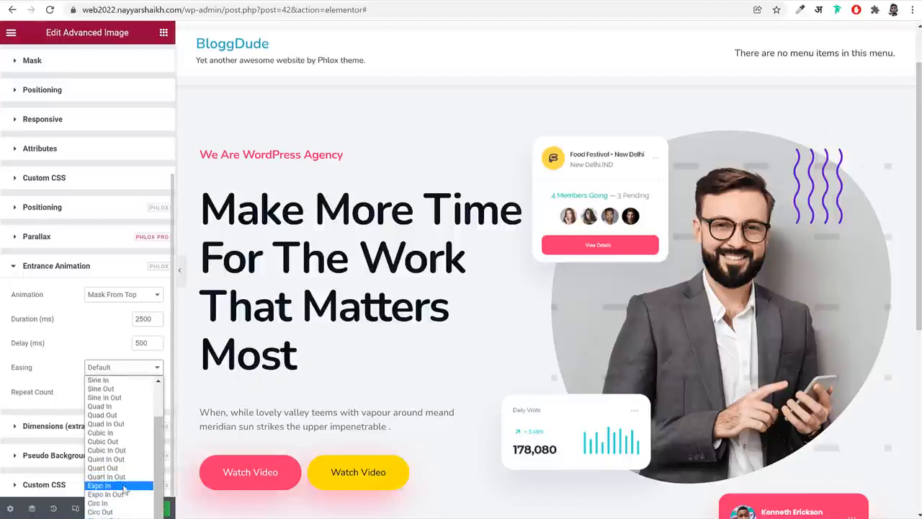
{"action": "left_click", "coordinate": [104, 472]}
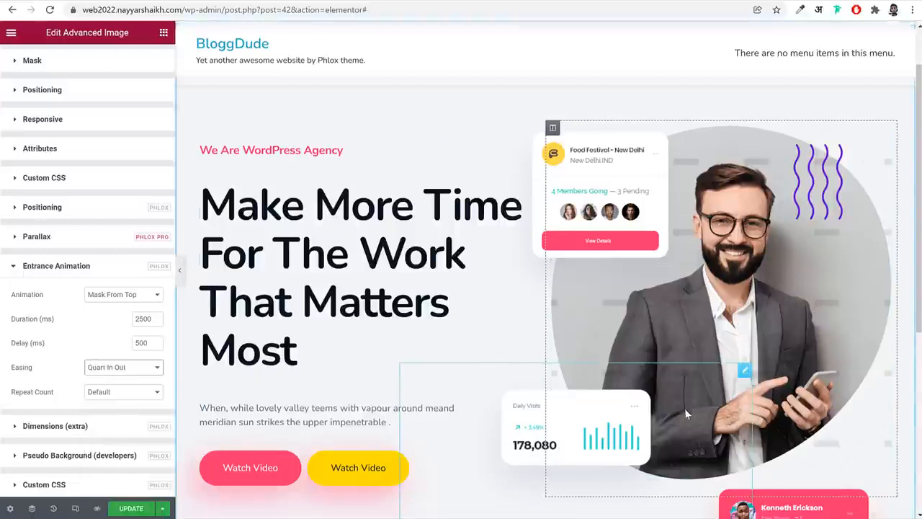
Give the Daily Visits card image in the hero section the Fade In Left entrance animation
{"action": "scroll", "coordinate": [684, 407], "scroll_direction": "down", "scroll_amount": 2}
{"action": "left_click", "coordinate": [526, 309]}
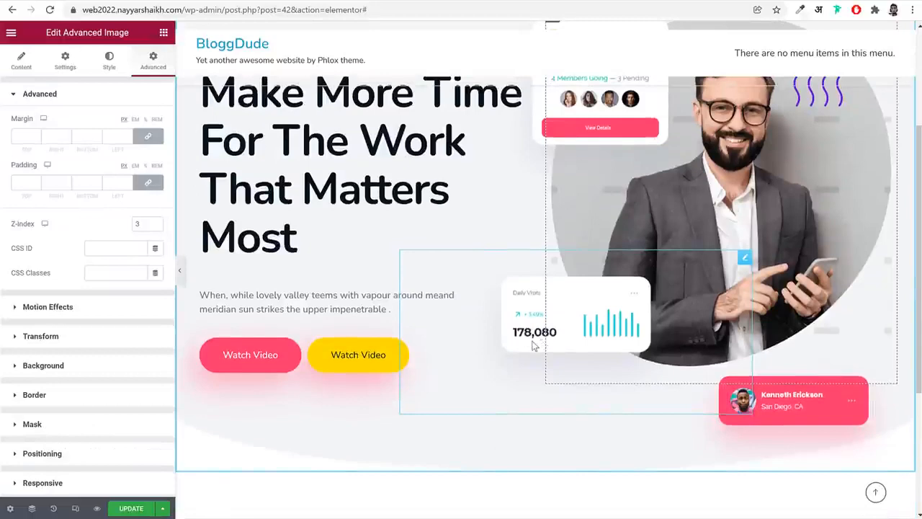
{"action": "scroll", "coordinate": [102, 378], "scroll_direction": "down", "scroll_amount": 3}
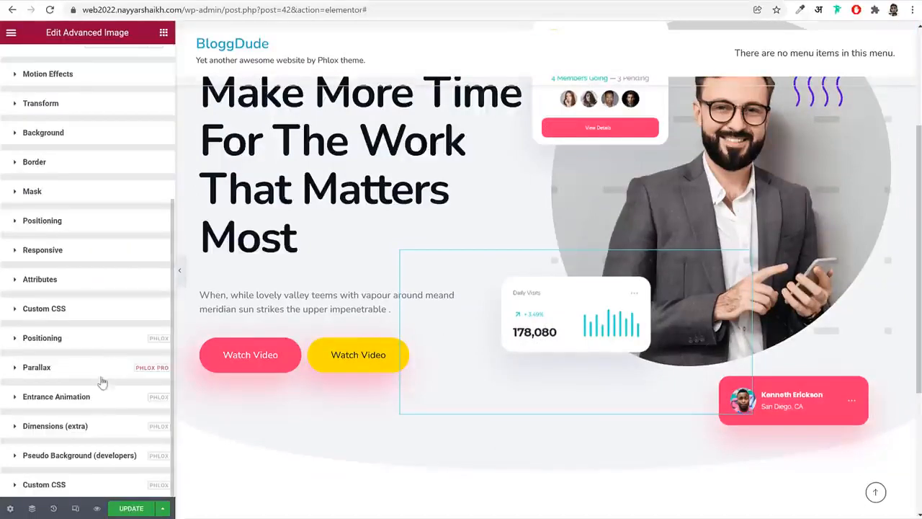
{"action": "left_click", "coordinate": [72, 339]}
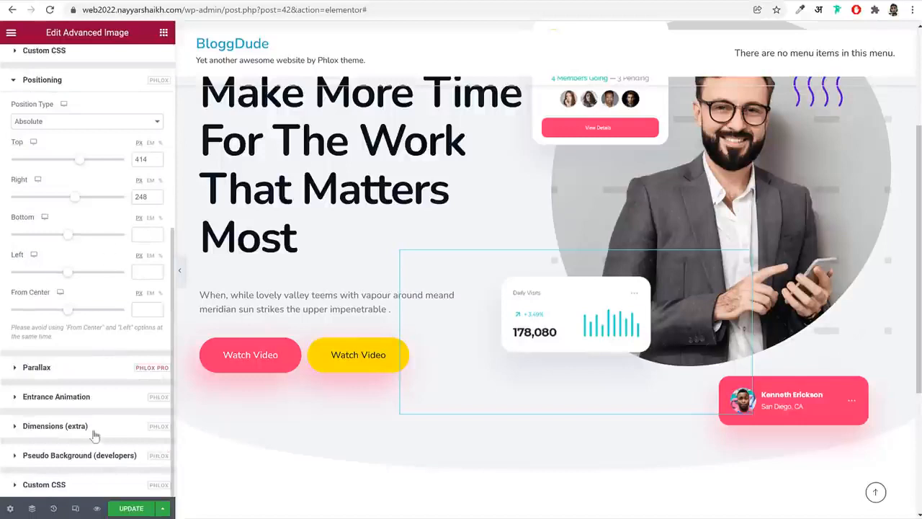
{"action": "left_click", "coordinate": [89, 397]}
{"action": "left_click", "coordinate": [104, 395]}
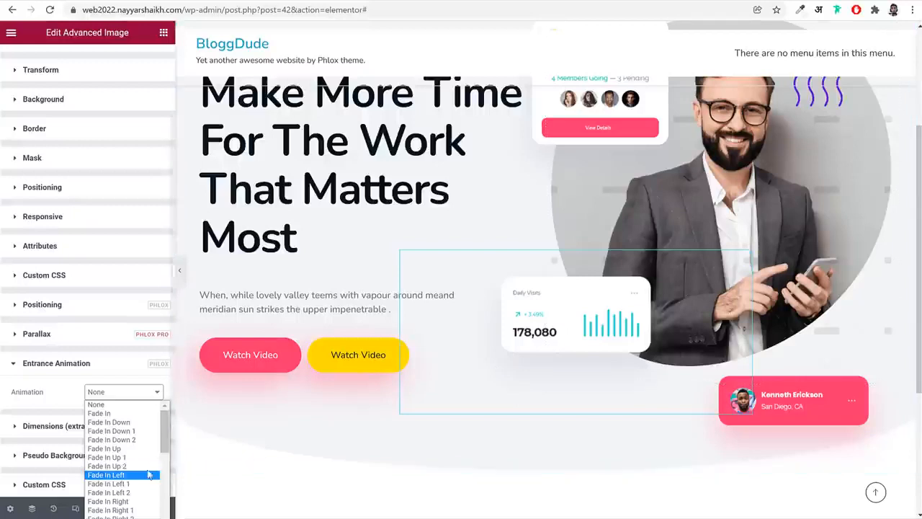
{"action": "left_click", "coordinate": [124, 475]}
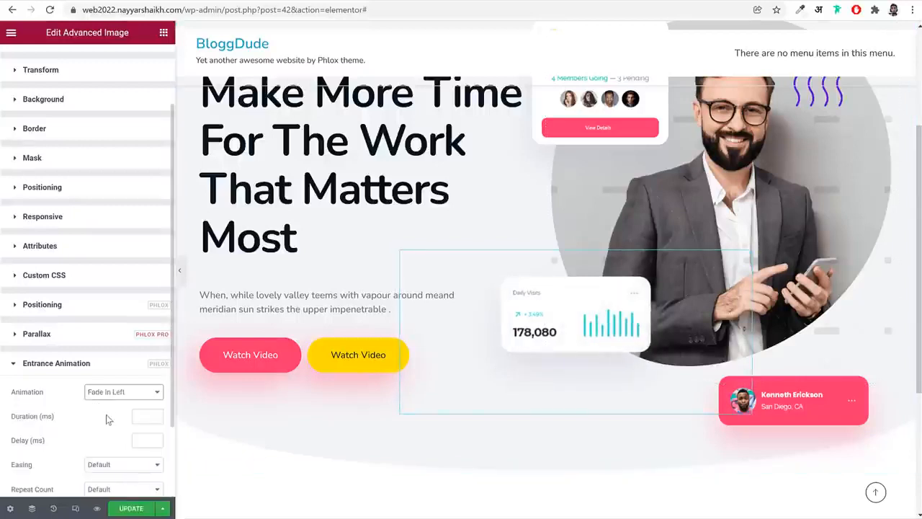
Set the Daily Visits card animation's duration to 2200 ms, delay to 600 ms and easing to Cubic In Out
{"action": "scroll", "coordinate": [135, 333], "scroll_direction": "down", "scroll_amount": 3}
{"action": "left_click", "coordinate": [142, 318]}
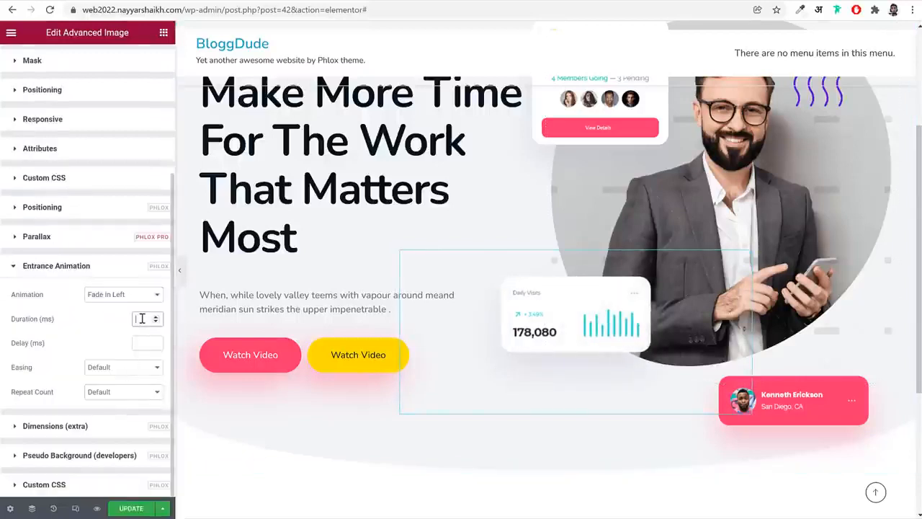
{"action": "type", "text": "2000"}
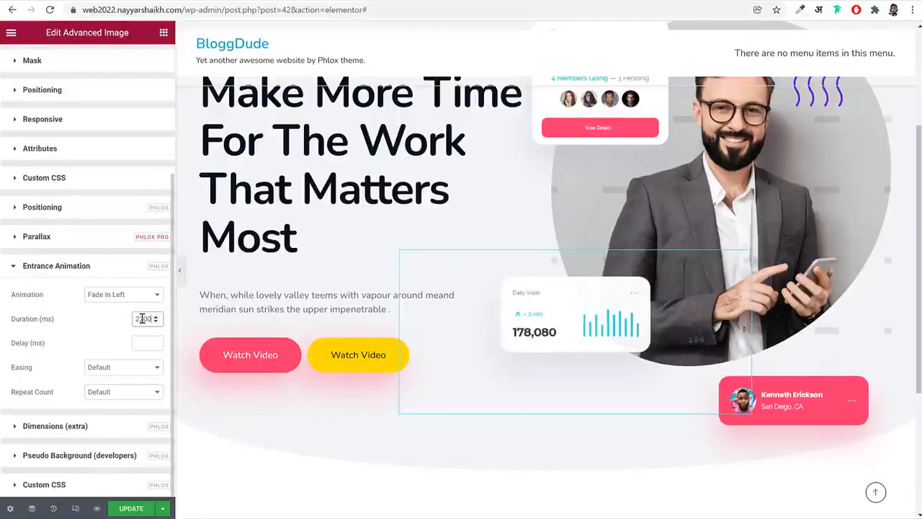
{"action": "left_click", "coordinate": [141, 342]}
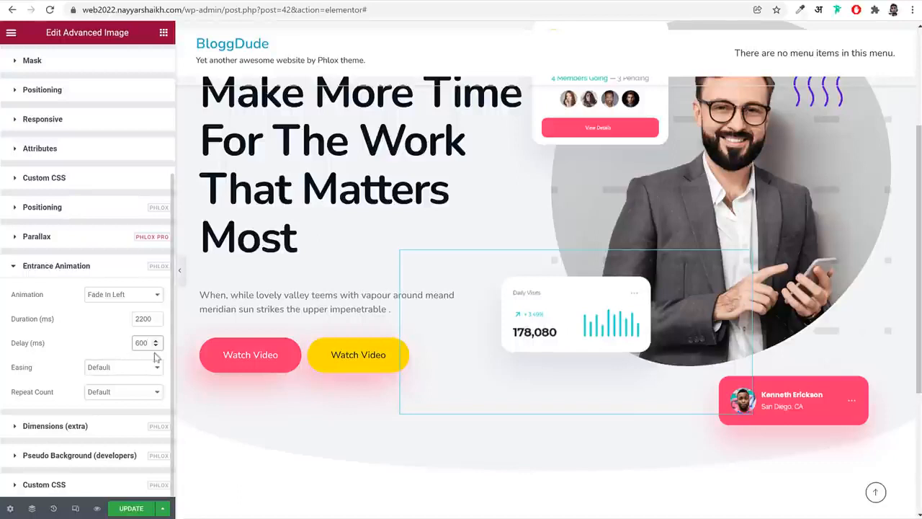
{"action": "left_click", "coordinate": [119, 369]}
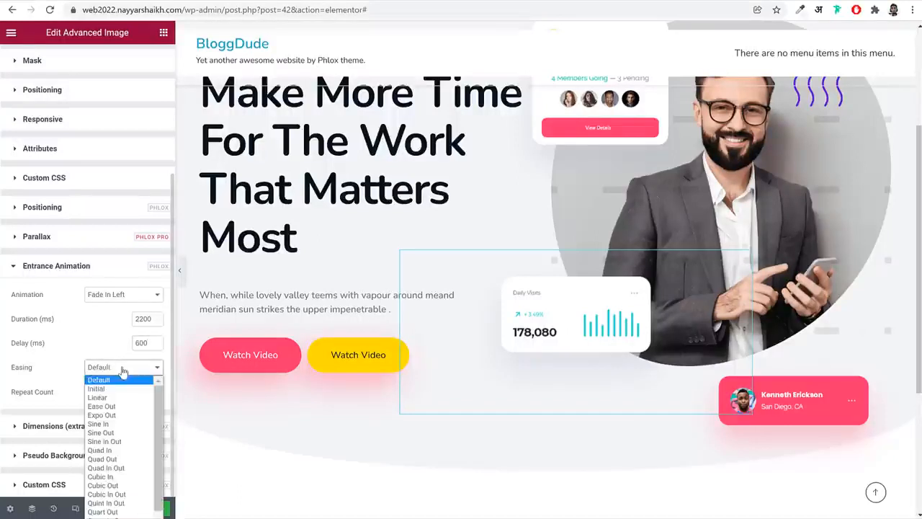
{"action": "left_click", "coordinate": [106, 495]}
Give the pink profile card image below the portrait the Fade In Right 2 entrance animation
{"action": "left_click", "coordinate": [850, 425]}
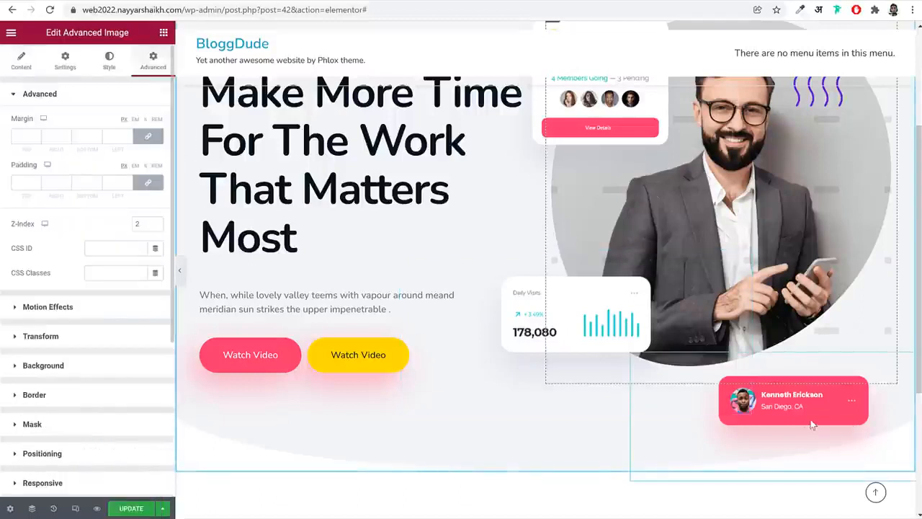
{"action": "scroll", "coordinate": [124, 402], "scroll_direction": "down", "scroll_amount": 4}
{"action": "left_click", "coordinate": [123, 401]}
{"action": "scroll", "coordinate": [123, 406], "scroll_direction": "down", "scroll_amount": 1}
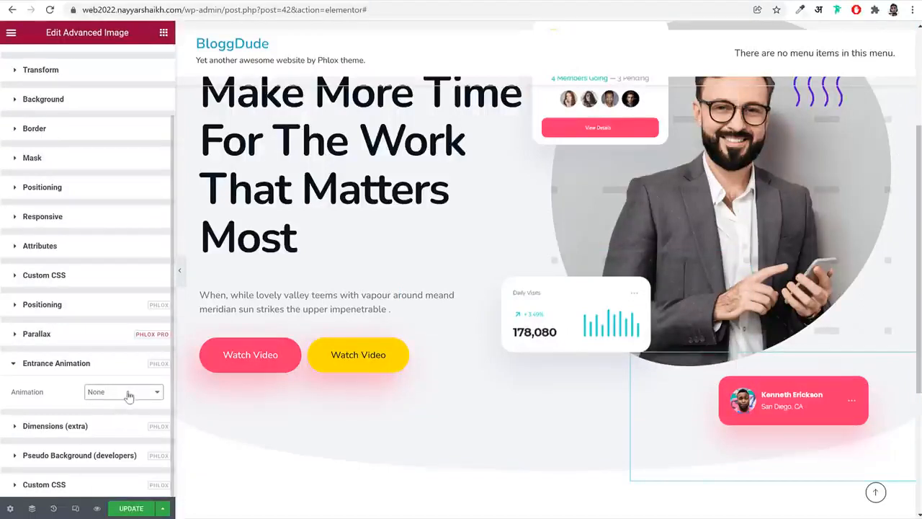
{"action": "left_click", "coordinate": [129, 396]}
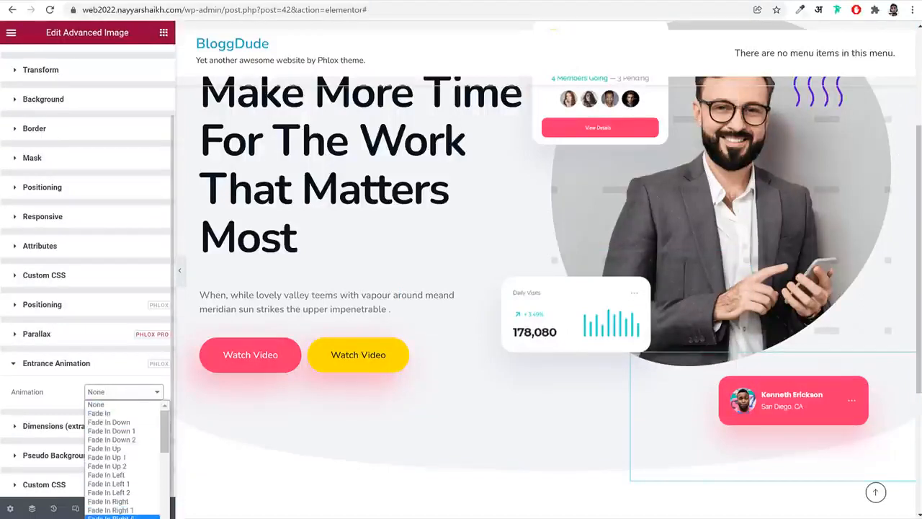
{"action": "left_click", "coordinate": [112, 516]}
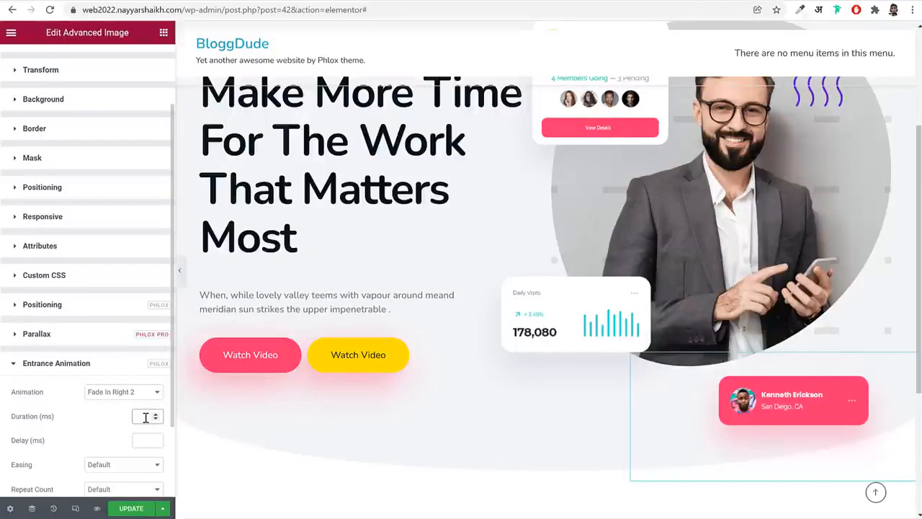
Set the pink profile card animation's duration to 2000 ms, delay to 700 ms and easing to Cubic In Out
{"action": "type", "text": "2000"}
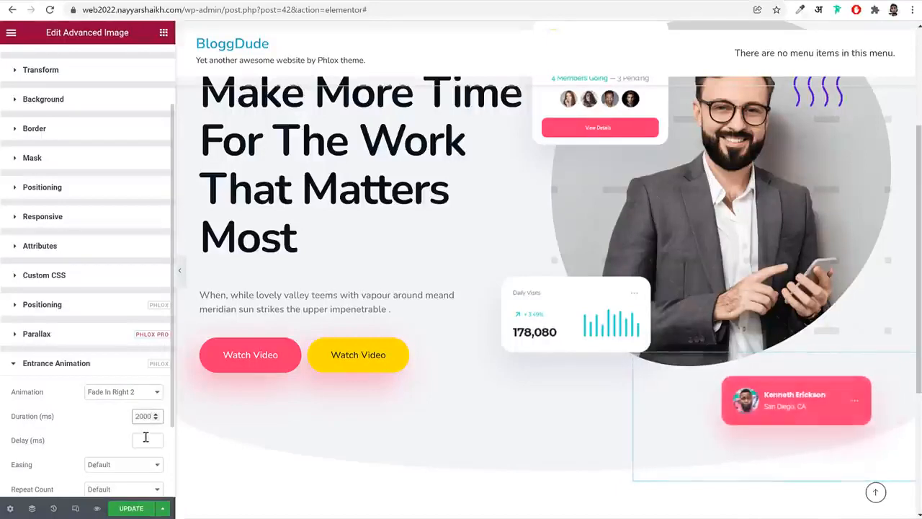
{"action": "left_click", "coordinate": [144, 438]}
{"action": "scroll", "coordinate": [145, 438], "scroll_direction": "down", "scroll_amount": 2}
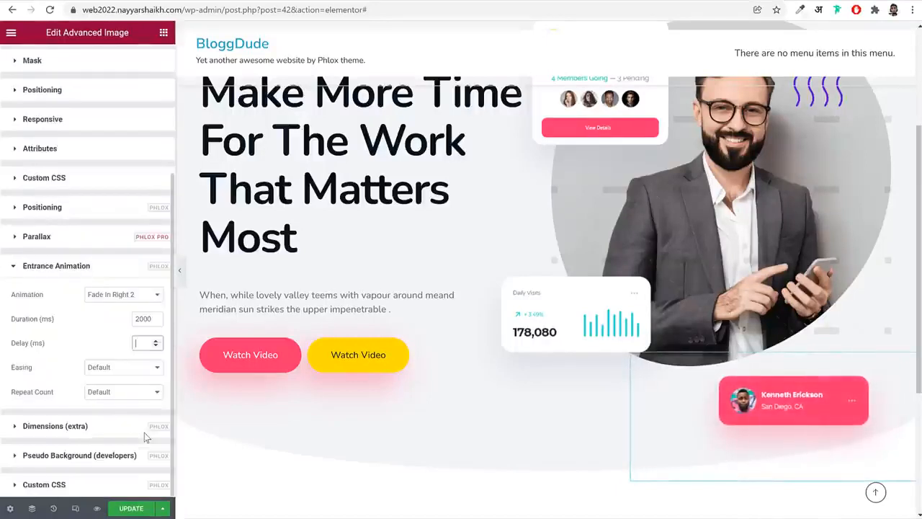
{"action": "type", "text": "700"}
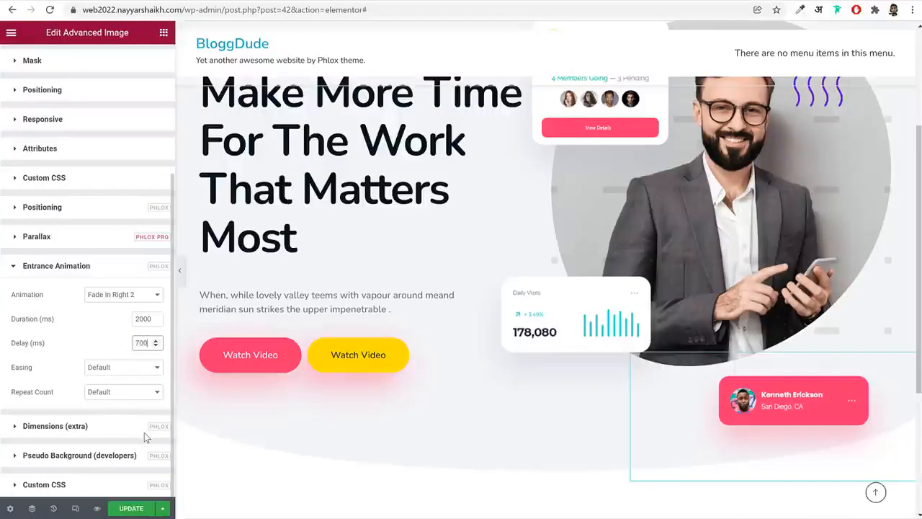
{"action": "left_click", "coordinate": [115, 369]}
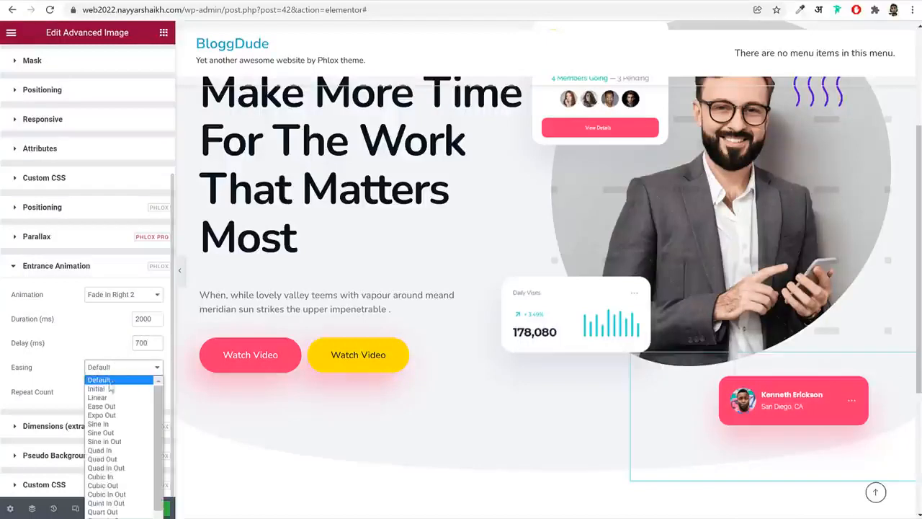
{"action": "left_click", "coordinate": [107, 494]}
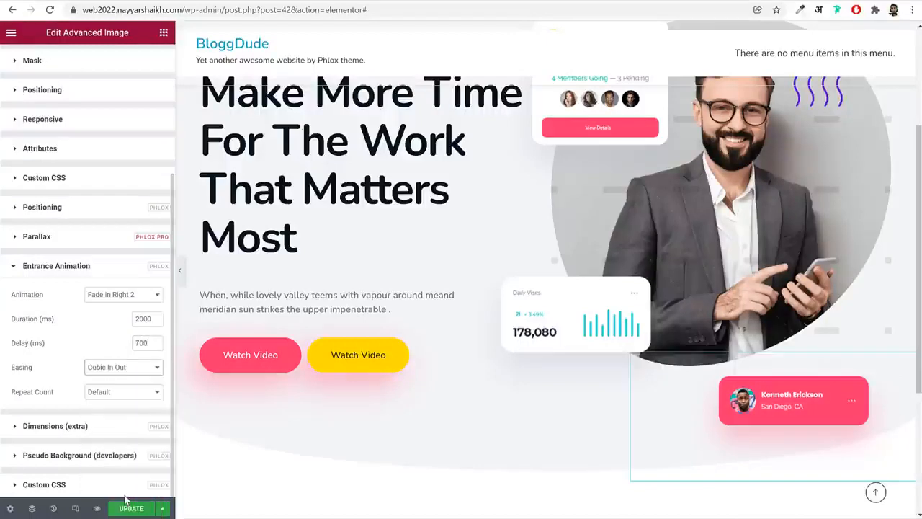
Update the page and reload the live site to watch the hero section's entrance animations play
{"action": "left_click", "coordinate": [139, 509]}
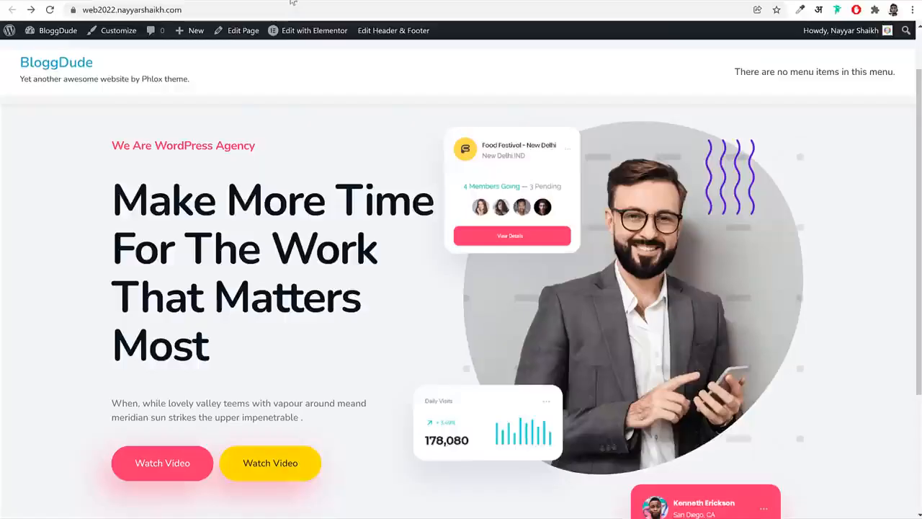
{"action": "left_click", "coordinate": [285, 10]}
{"action": "key", "text": "Return"}
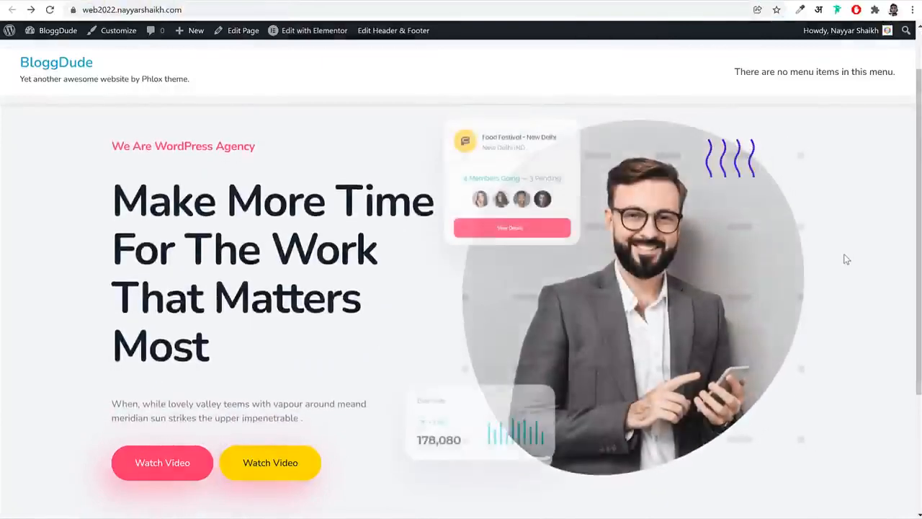
{"action": "scroll", "coordinate": [844, 259], "scroll_direction": "down", "scroll_amount": 1}
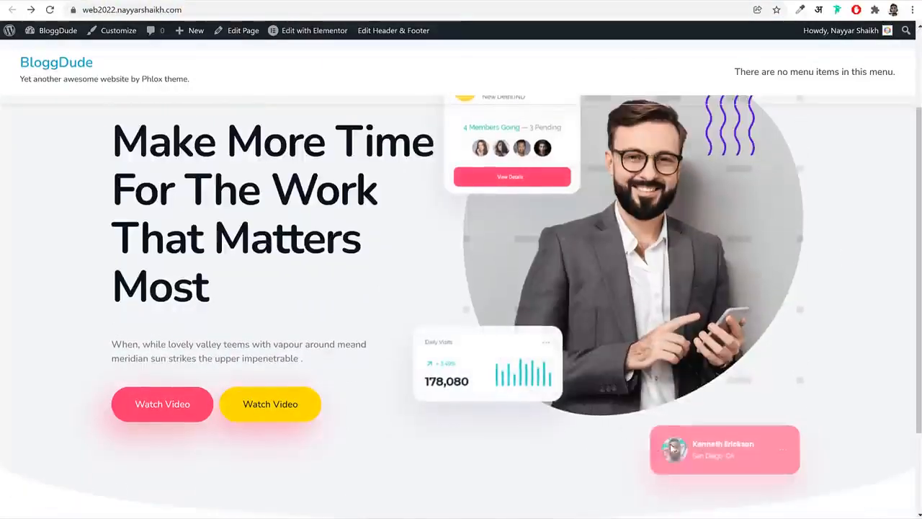
{"action": "scroll", "coordinate": [812, 423], "scroll_direction": "up", "scroll_amount": 1}
{"action": "scroll", "coordinate": [812, 422], "scroll_direction": "down", "scroll_amount": 1}
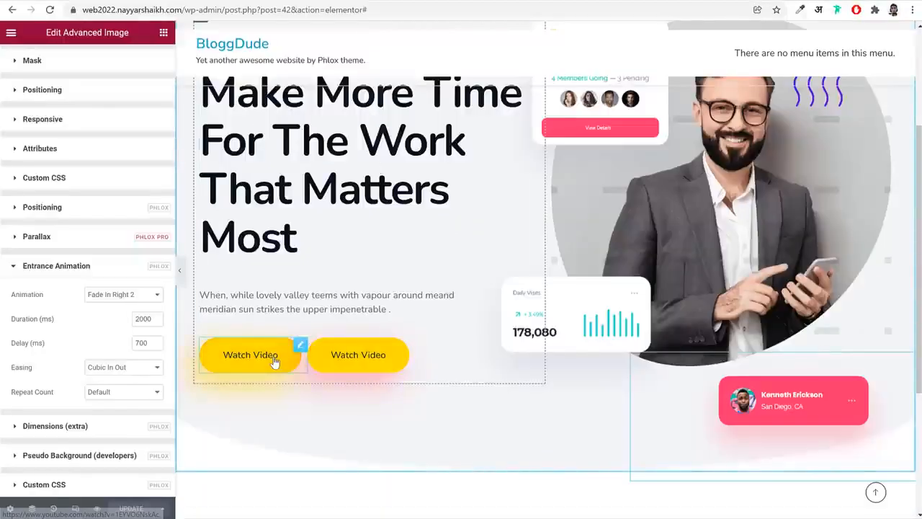
Give the pink Watch Video button the Scale Down 1 entrance animation with a 1600 ms duration and 800 ms delay
{"action": "left_click", "coordinate": [274, 362]}
{"action": "left_click", "coordinate": [144, 64]}
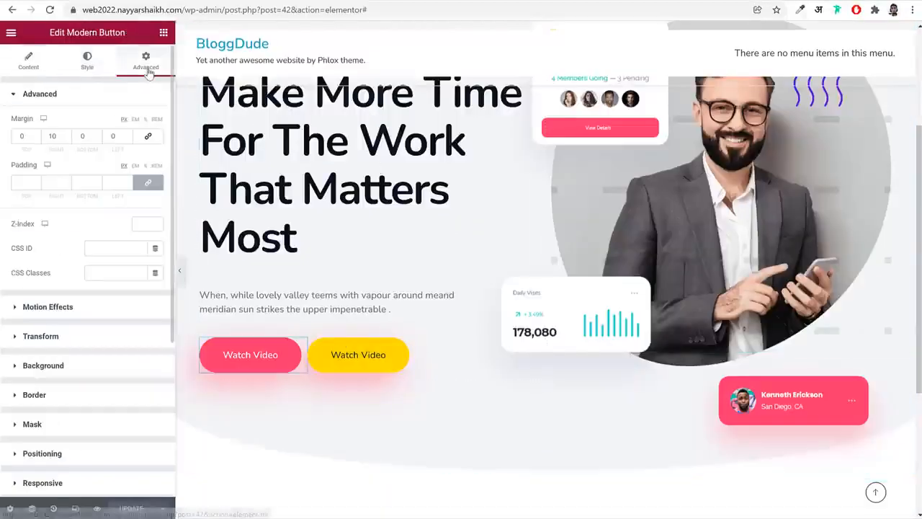
{"action": "scroll", "coordinate": [97, 397], "scroll_direction": "down", "scroll_amount": 2}
{"action": "left_click", "coordinate": [91, 397]}
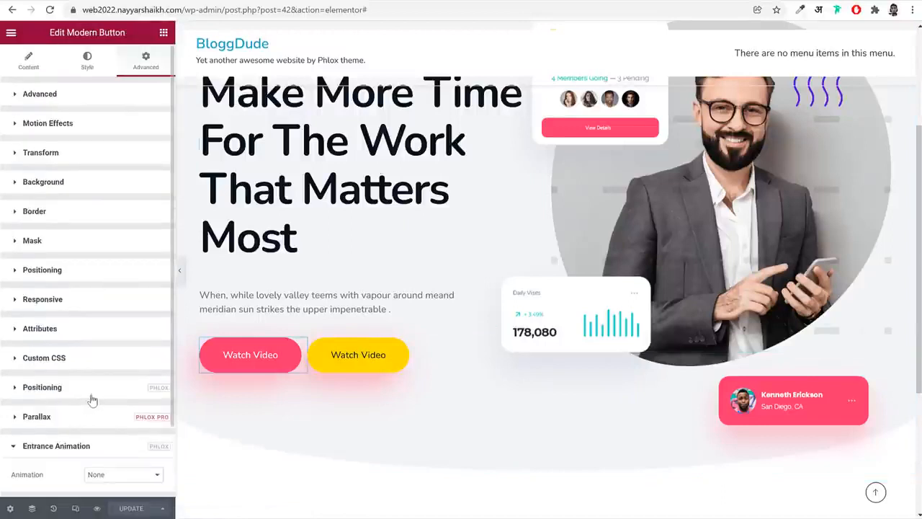
{"action": "scroll", "coordinate": [92, 400], "scroll_direction": "down", "scroll_amount": 1}
{"action": "left_click", "coordinate": [108, 393]}
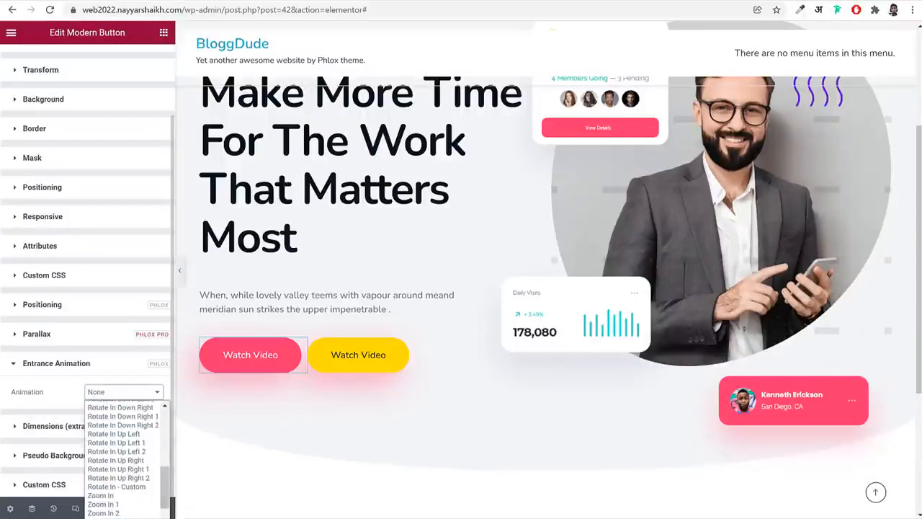
{"action": "scroll", "coordinate": [122, 461], "scroll_direction": "up", "scroll_amount": 3}
{"action": "left_click", "coordinate": [119, 443]}
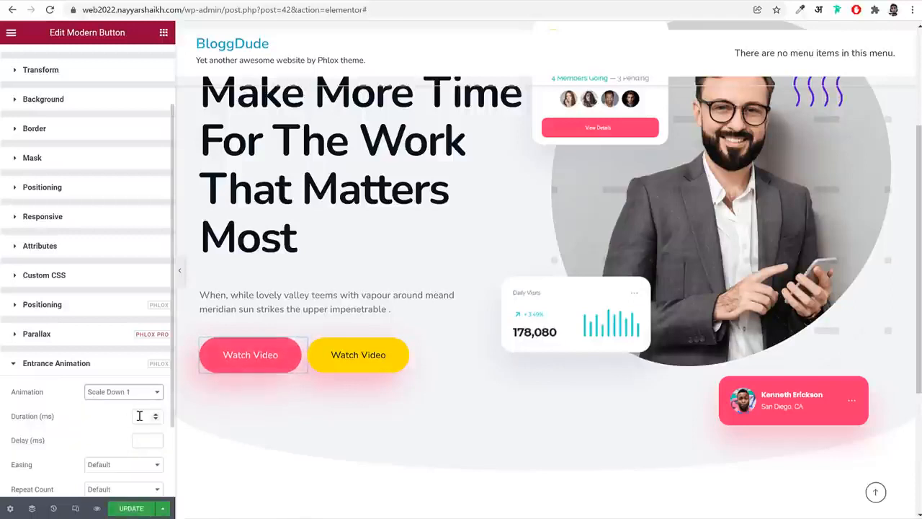
{"action": "left_click", "coordinate": [140, 416]}
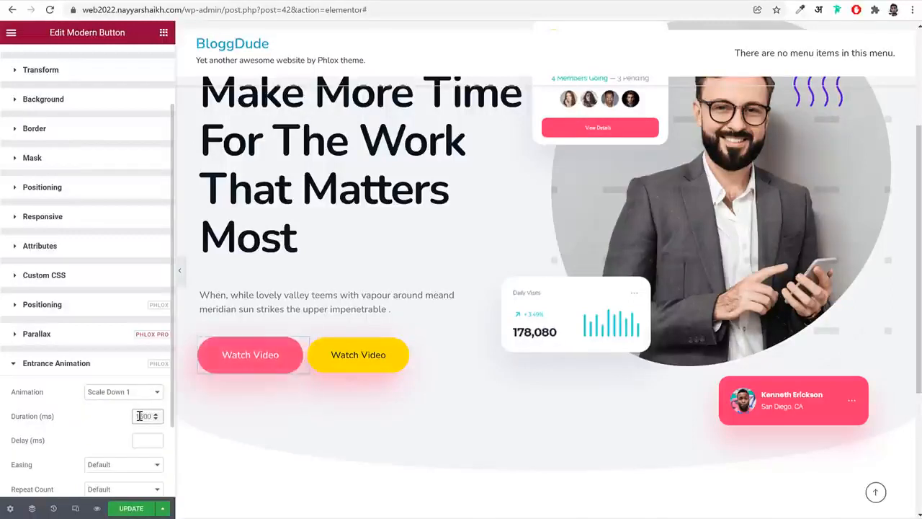
{"action": "left_click", "coordinate": [144, 440]}
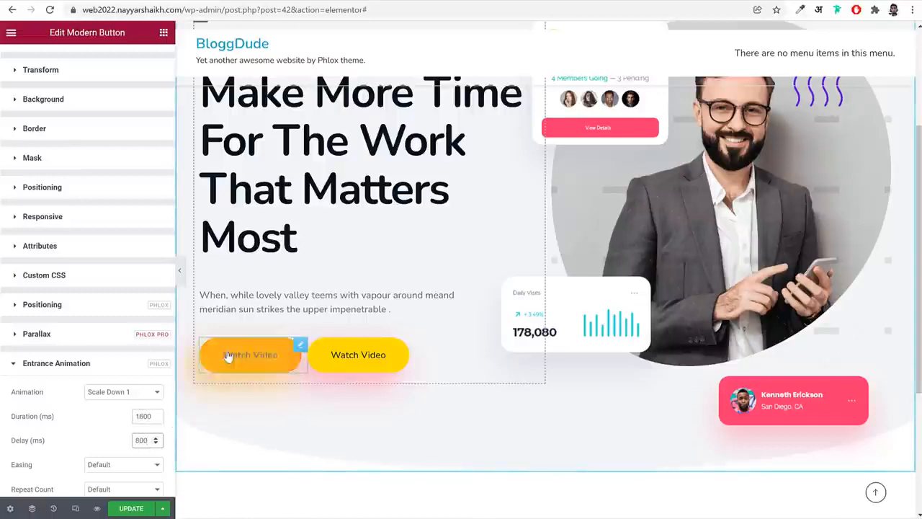
Give the yellow Watch Video button the Flip In Down entrance animation
{"action": "left_click", "coordinate": [368, 365]}
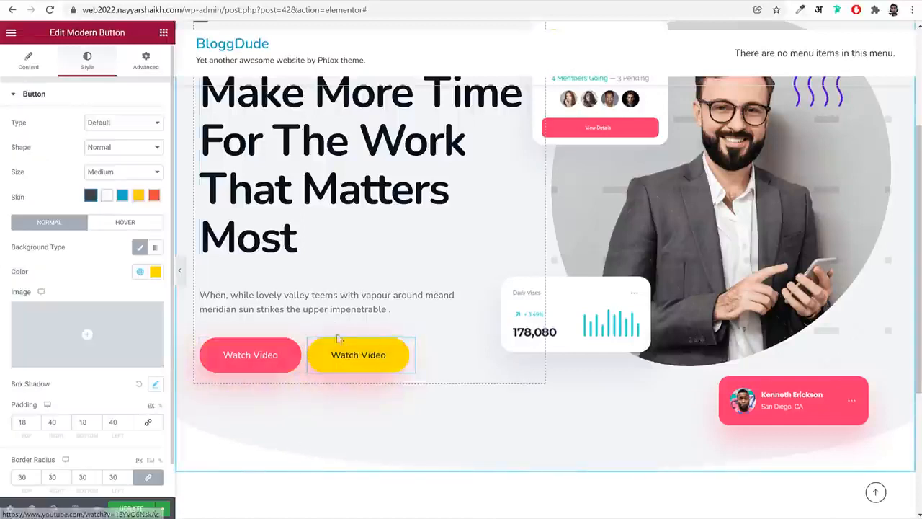
{"action": "left_click", "coordinate": [150, 72]}
{"action": "scroll", "coordinate": [93, 374], "scroll_direction": "down", "scroll_amount": 3}
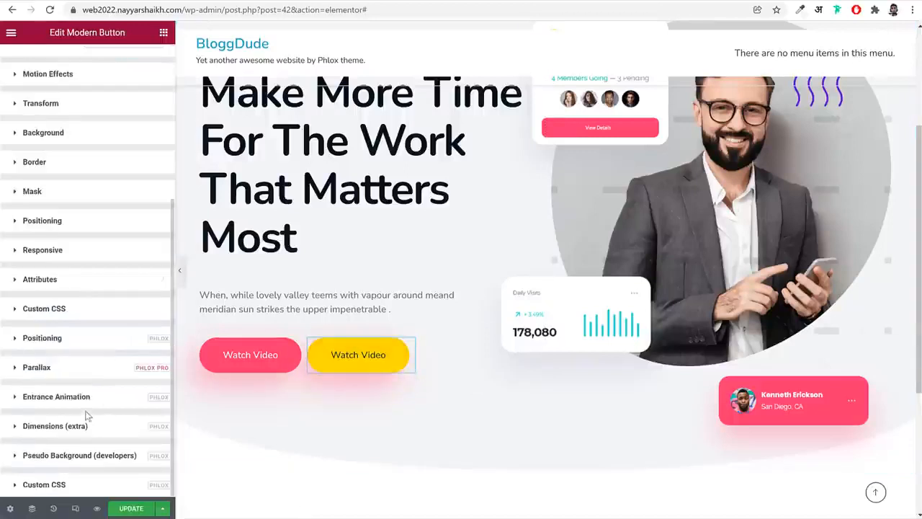
{"action": "left_click", "coordinate": [72, 398]}
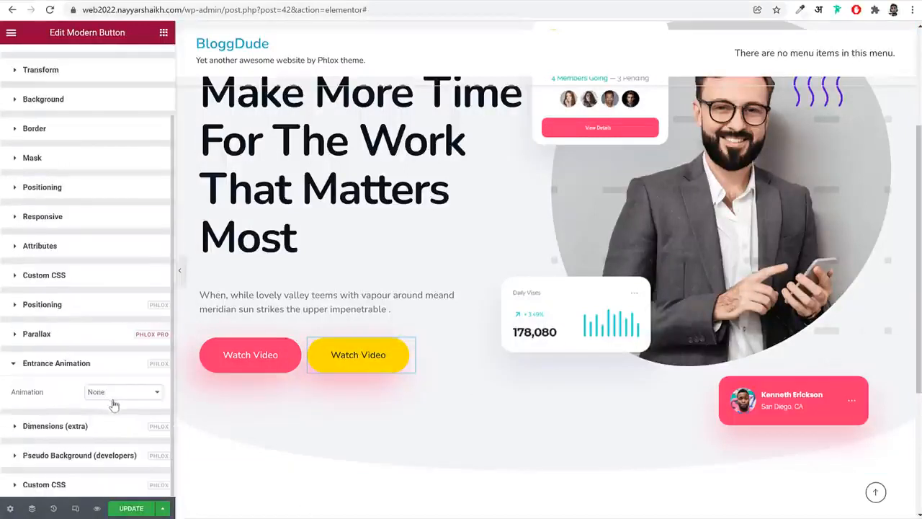
{"action": "left_click", "coordinate": [121, 397]}
{"action": "scroll", "coordinate": [132, 490], "scroll_direction": "down", "scroll_amount": 10}
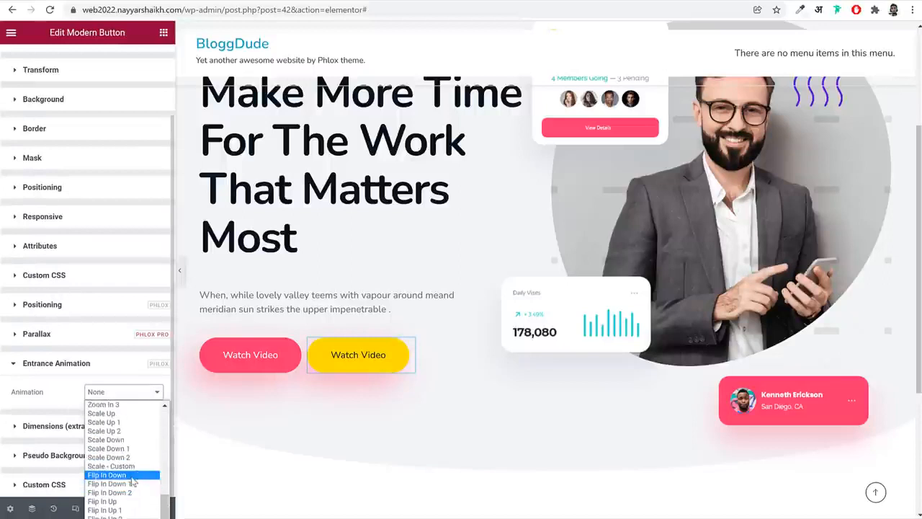
{"action": "left_click", "coordinate": [133, 474]}
Set the yellow button animation's duration to 2000 ms, delay to 900 ms and easing to Cubic In Out
{"action": "left_click", "coordinate": [150, 418]}
{"action": "type", "text": "2000"}
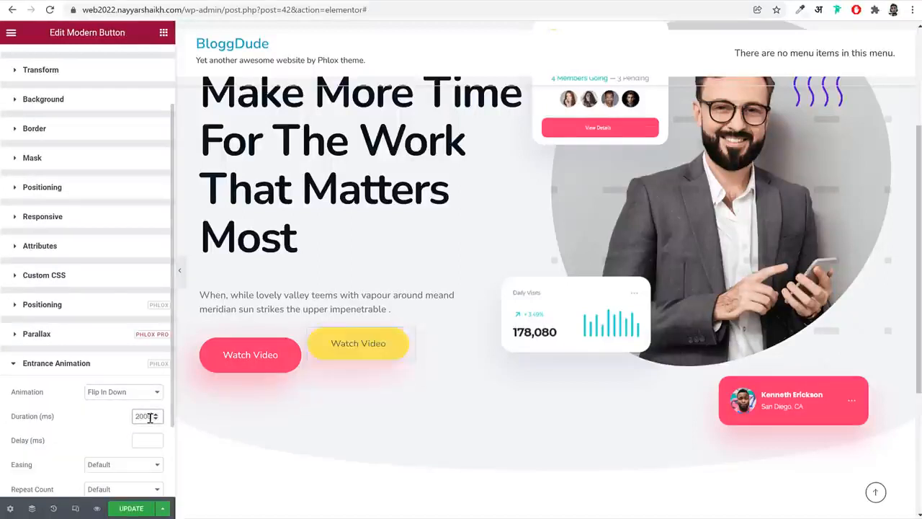
{"action": "left_click", "coordinate": [139, 441]}
{"action": "type", "text": "500"}
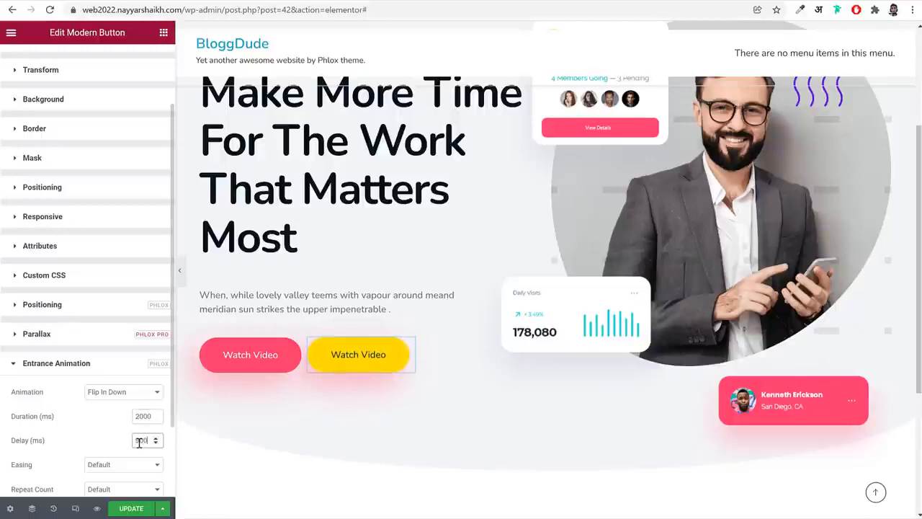
{"action": "left_click", "coordinate": [129, 469]}
{"action": "left_click", "coordinate": [130, 341]}
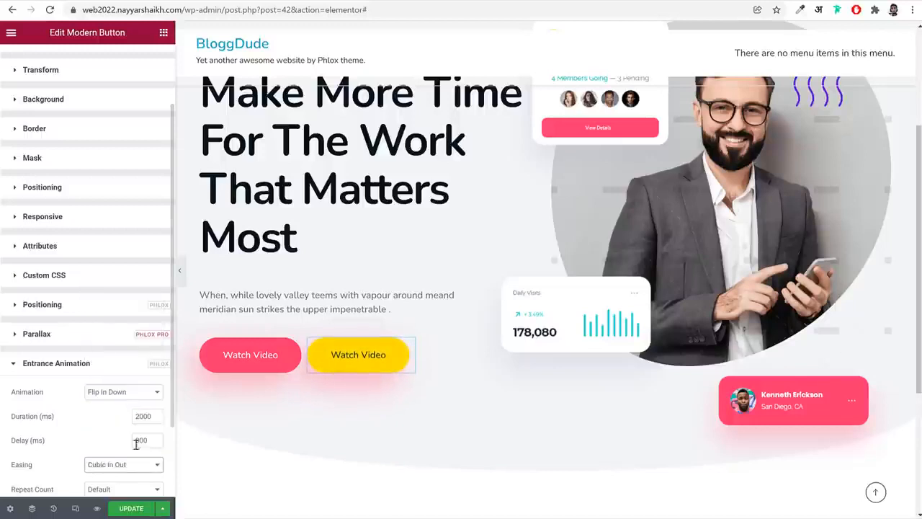
Update the page and reload the live site to check the hero section's button and image animations
{"action": "left_click", "coordinate": [134, 510]}
{"action": "left_click", "coordinate": [263, 9]}
{"action": "left_click", "coordinate": [267, 1]}
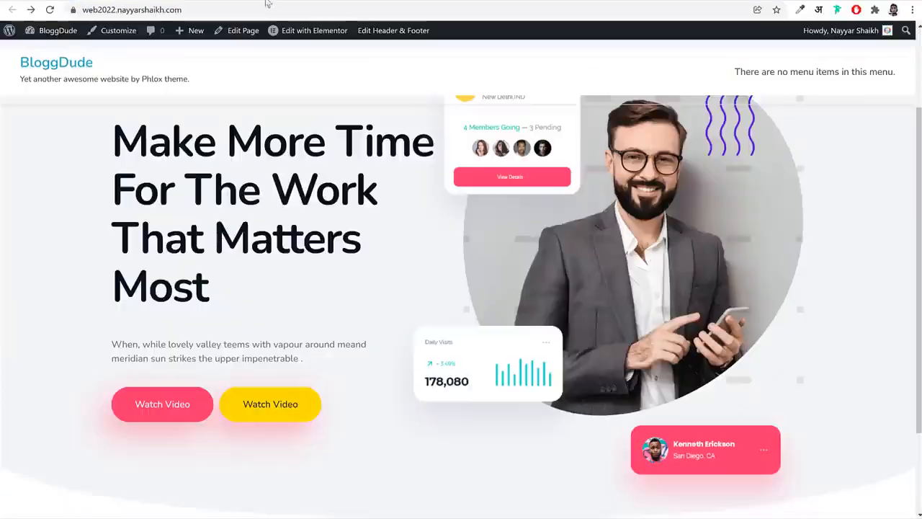
{"action": "left_click", "coordinate": [265, 6]}
{"action": "key", "text": "Return"}
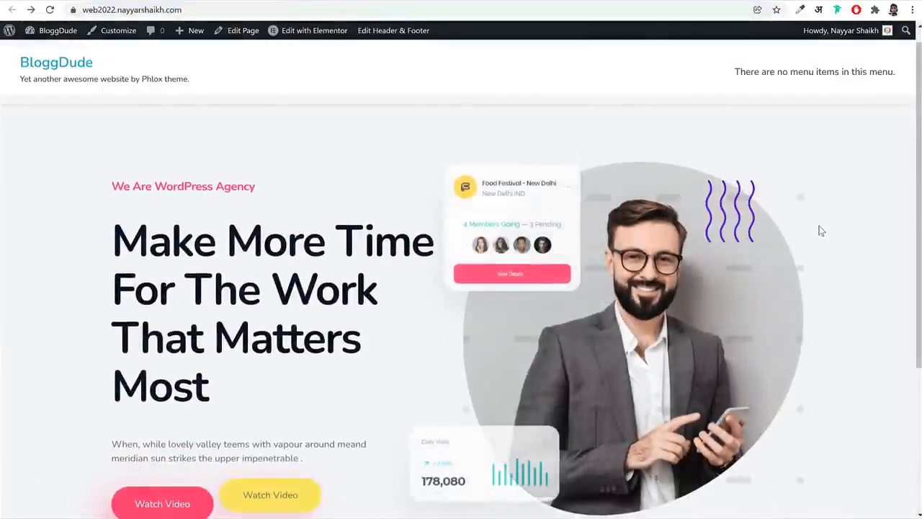
{"action": "scroll", "coordinate": [820, 231], "scroll_direction": "down", "scroll_amount": 2}
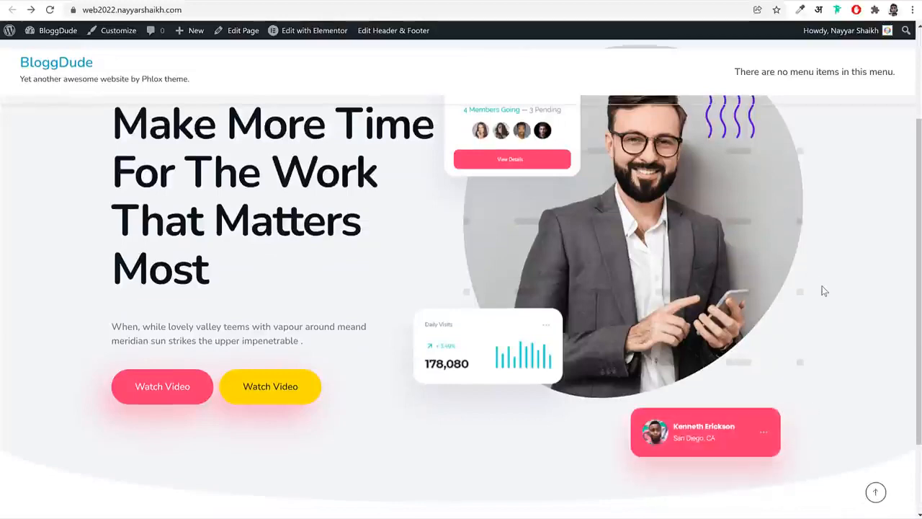
{"action": "scroll", "coordinate": [824, 290], "scroll_direction": "up", "scroll_amount": 2}
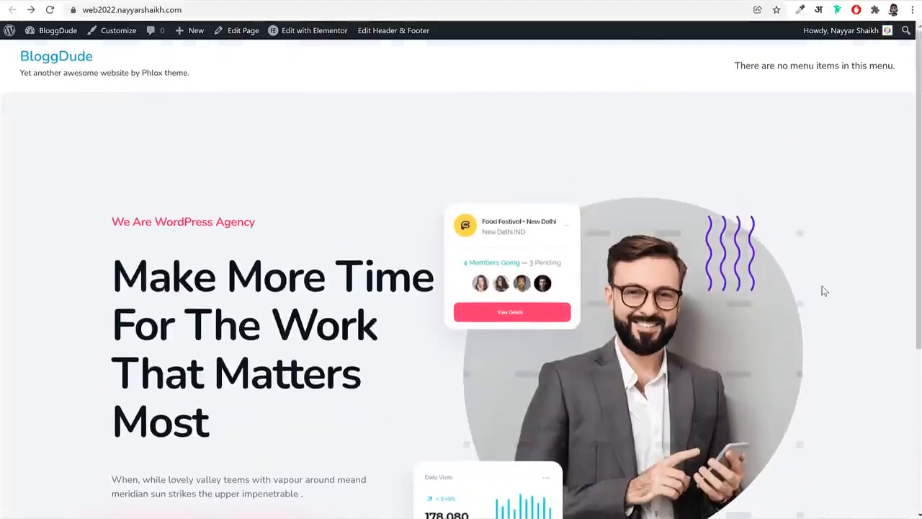
{"action": "scroll", "coordinate": [824, 290], "scroll_direction": "down", "scroll_amount": 1}
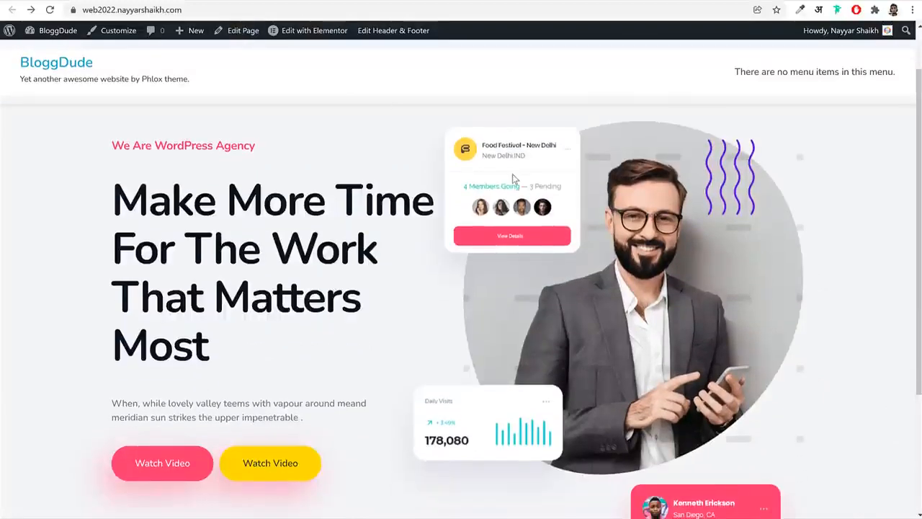
{"action": "scroll", "coordinate": [711, 245], "scroll_direction": "down", "scroll_amount": 1}
{"action": "scroll", "coordinate": [711, 245], "scroll_direction": "up", "scroll_amount": 2}
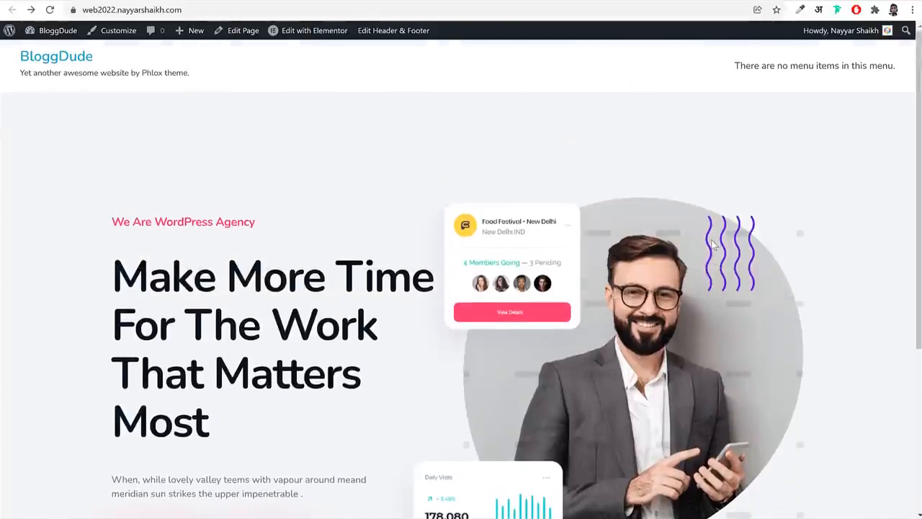
{"action": "scroll", "coordinate": [728, 262], "scroll_direction": "down", "scroll_amount": 2}
{"action": "scroll", "coordinate": [728, 264], "scroll_direction": "up", "scroll_amount": 1}
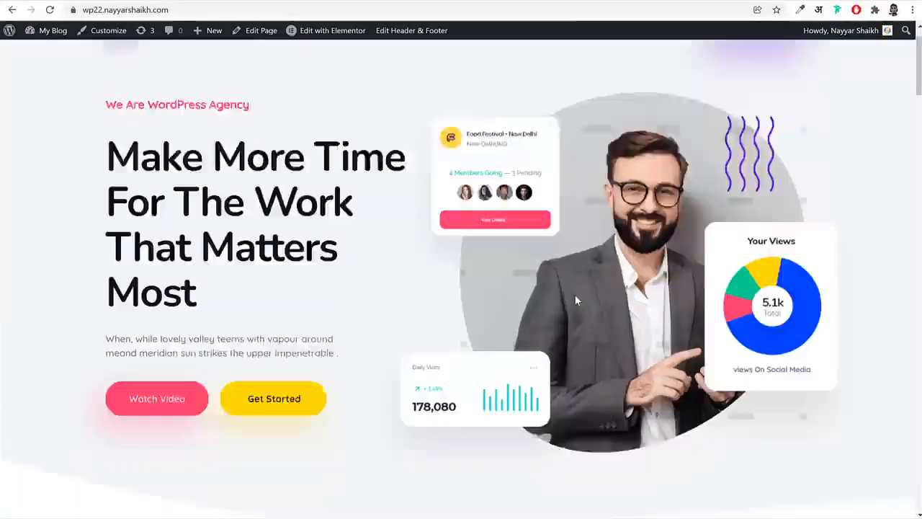
Review the finished reference site from the hero down to the newsletter section and return to its top
{"action": "scroll", "coordinate": [574, 300], "scroll_direction": "down", "scroll_amount": 10}
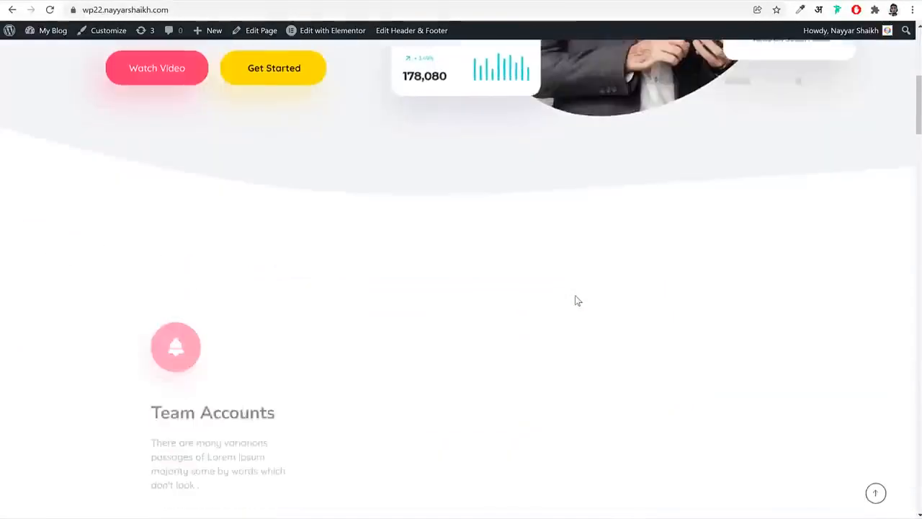
{"action": "scroll", "coordinate": [757, 309], "scroll_direction": "down", "scroll_amount": 2}
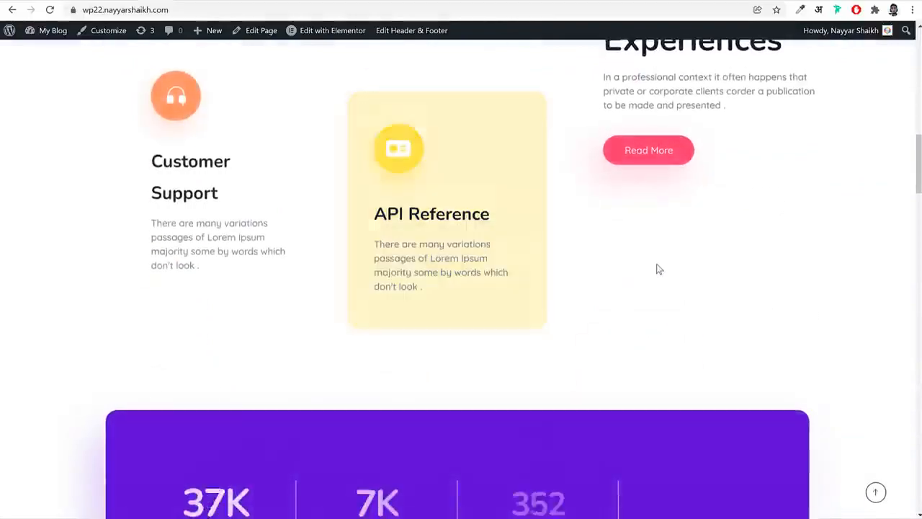
{"action": "scroll", "coordinate": [641, 268], "scroll_direction": "down", "scroll_amount": 4}
{"action": "scroll", "coordinate": [670, 278], "scroll_direction": "down", "scroll_amount": 9}
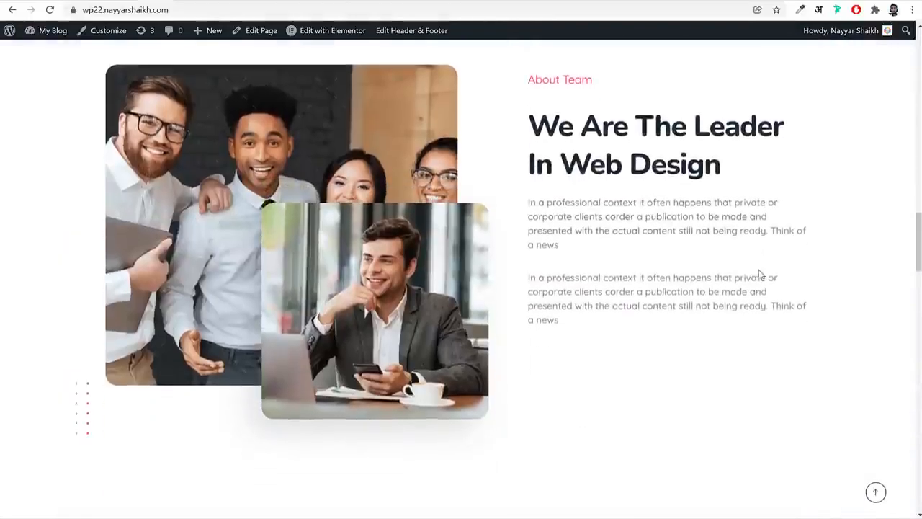
{"action": "scroll", "coordinate": [761, 275], "scroll_direction": "down", "scroll_amount": 10}
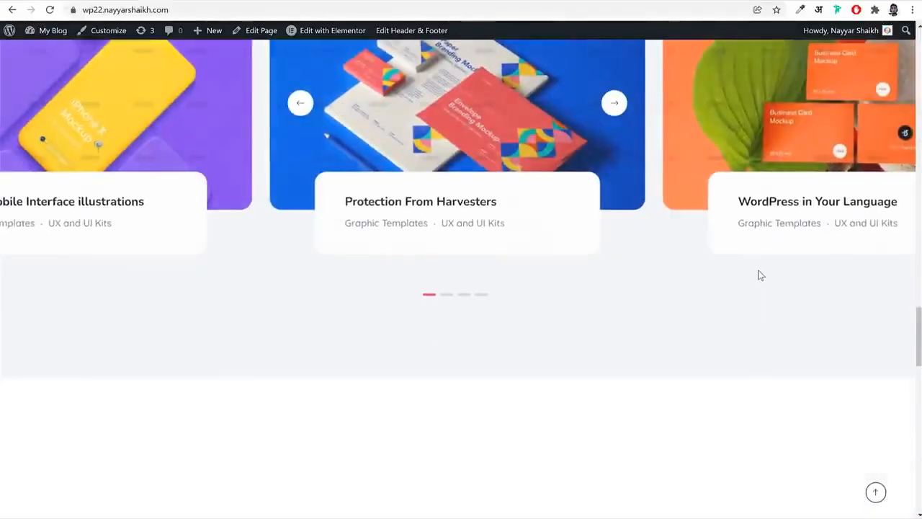
{"action": "scroll", "coordinate": [819, 432], "scroll_direction": "down", "scroll_amount": 5}
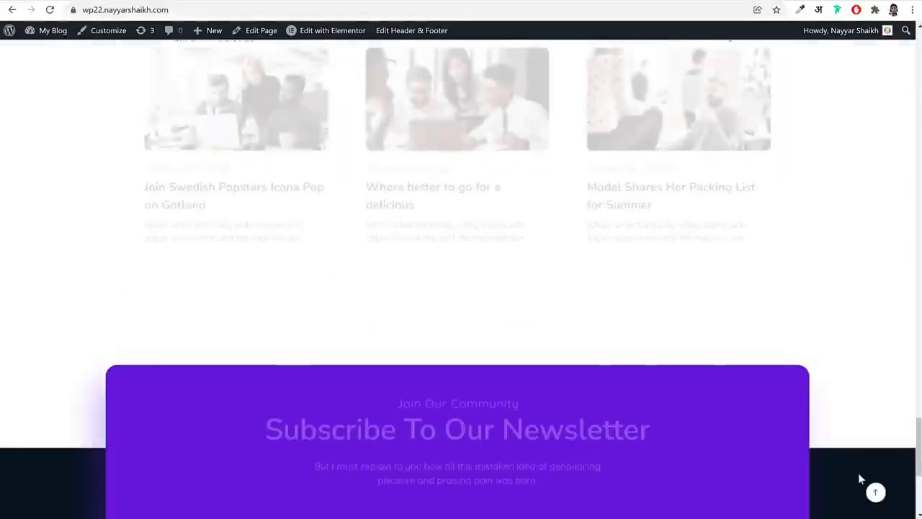
{"action": "left_click", "coordinate": [876, 492]}
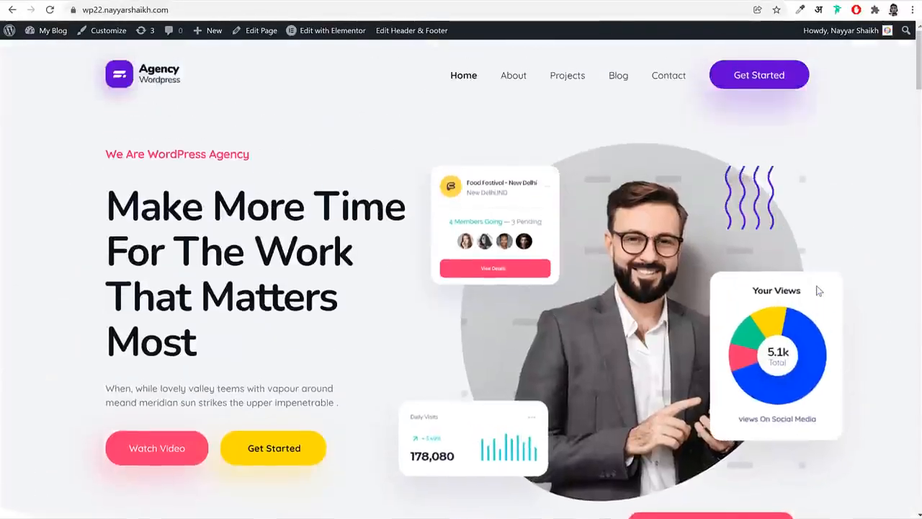
{"action": "scroll", "coordinate": [792, 325], "scroll_direction": "down", "scroll_amount": 6}
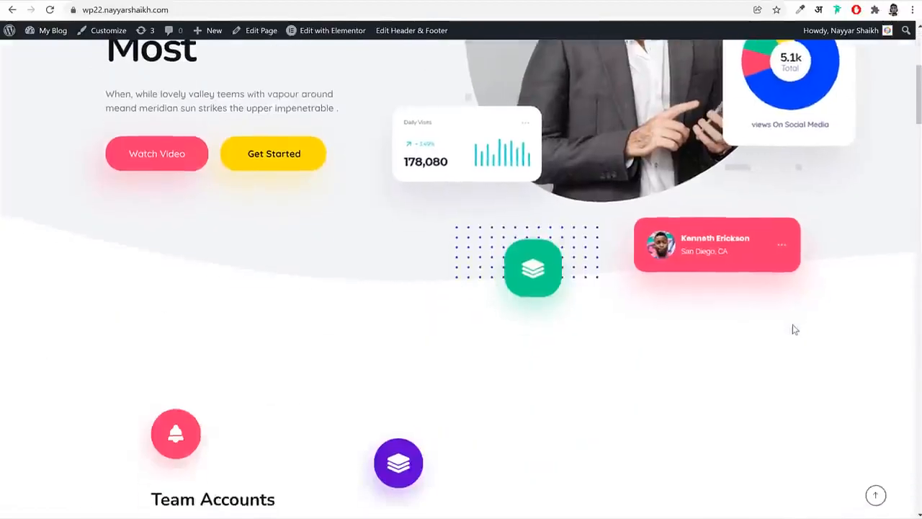
{"action": "scroll", "coordinate": [792, 325], "scroll_direction": "up", "scroll_amount": 1}
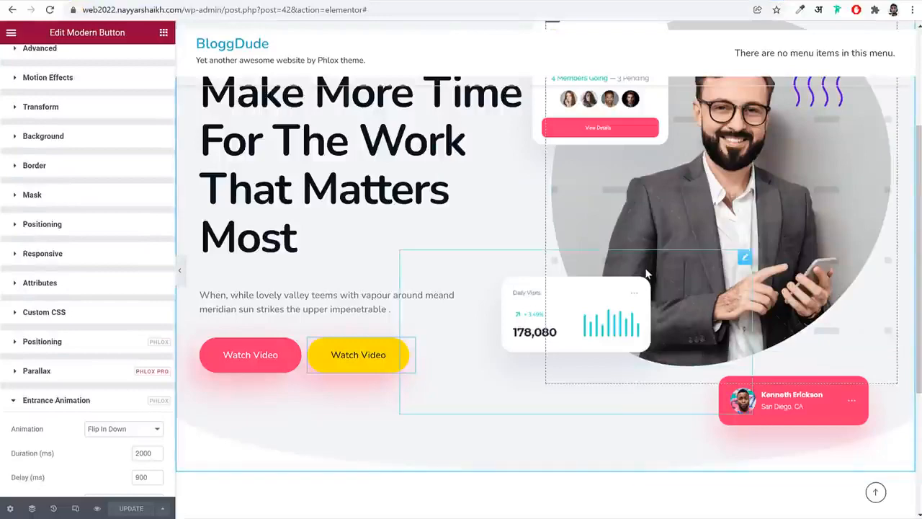
Add a new three-column section below the hero, checking the reference site's services layout
{"action": "scroll", "coordinate": [662, 284], "scroll_direction": "down", "scroll_amount": 3}
{"action": "left_click", "coordinate": [530, 390]}
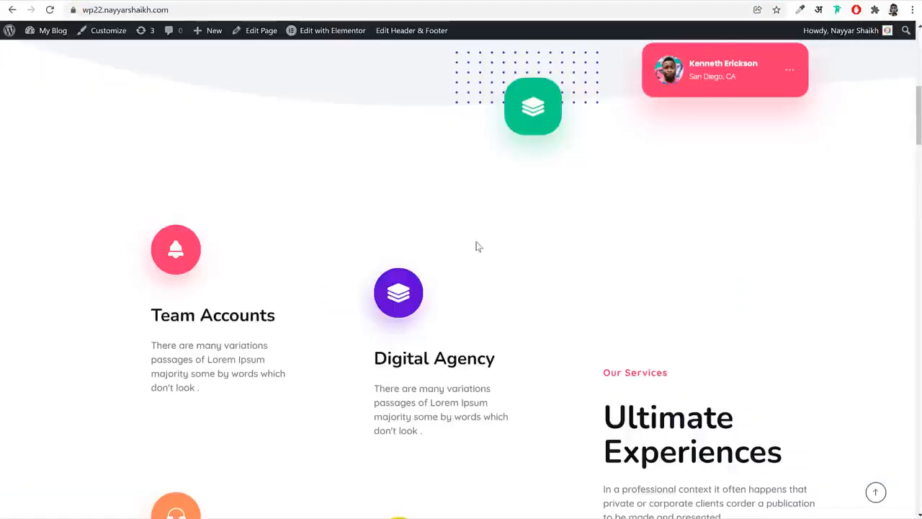
{"action": "scroll", "coordinate": [477, 246], "scroll_direction": "down", "scroll_amount": 3}
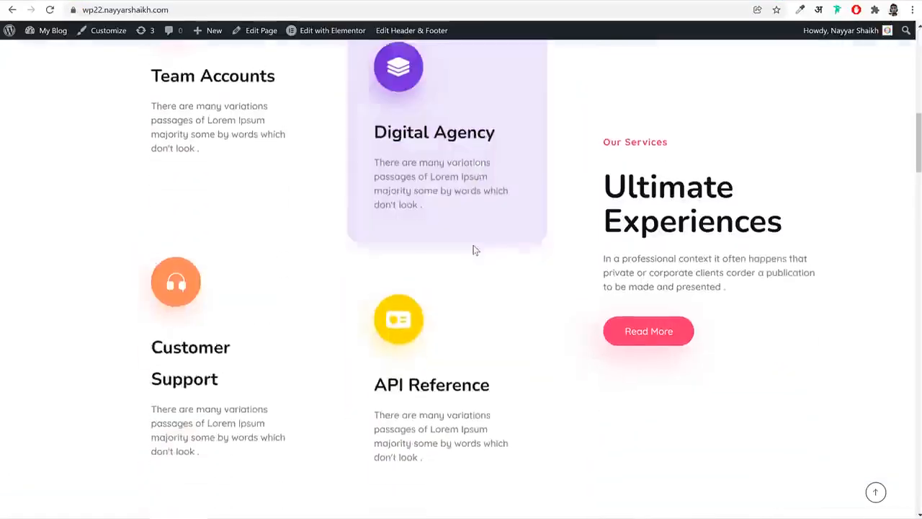
{"action": "scroll", "coordinate": [474, 249], "scroll_direction": "up", "scroll_amount": 3}
{"action": "scroll", "coordinate": [478, 245], "scroll_direction": "down", "scroll_amount": 2}
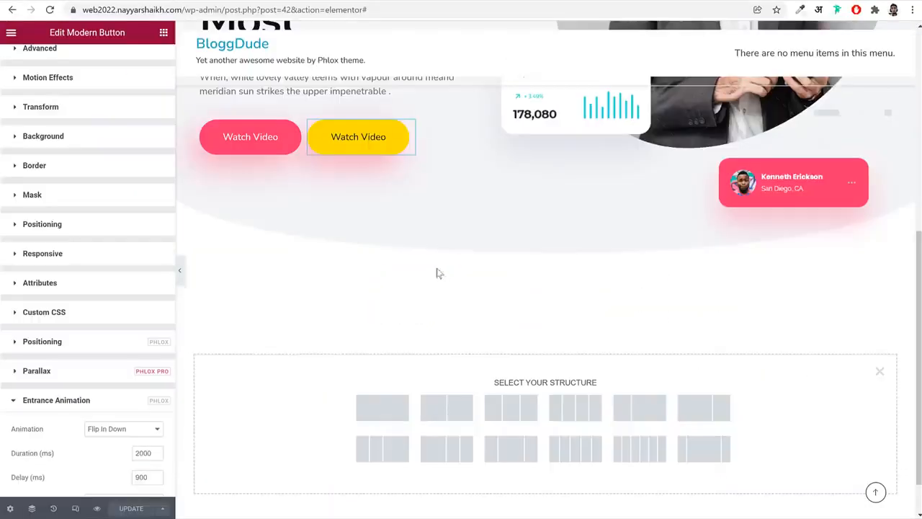
{"action": "left_click", "coordinate": [513, 407]}
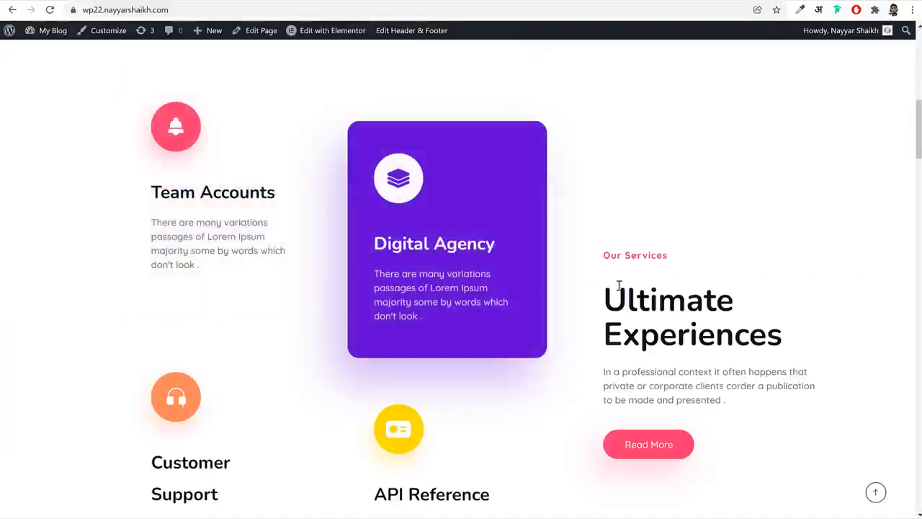
Set the widths of the new section's first and second columns to 30% each
{"action": "left_click_drag", "start_coordinate": [604, 281], "coordinate": [864, 401]}
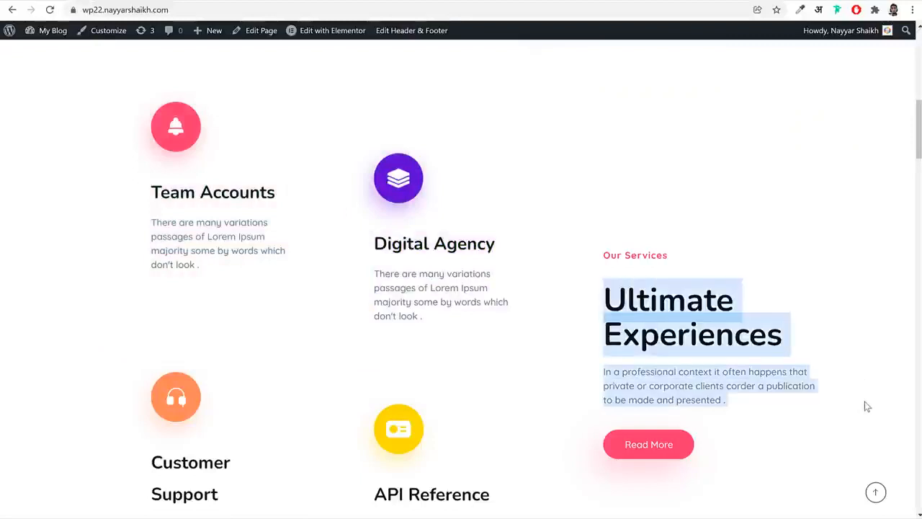
{"action": "left_click", "coordinate": [865, 401]}
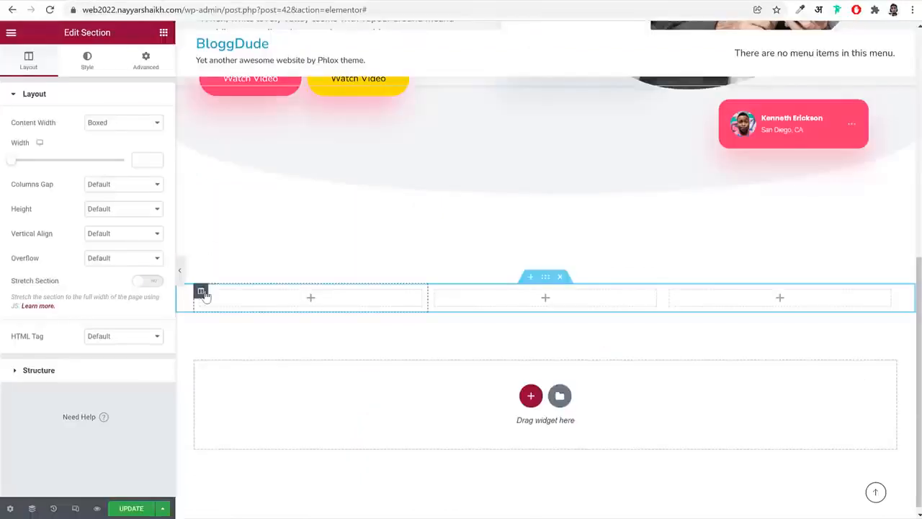
{"action": "left_click", "coordinate": [201, 293]}
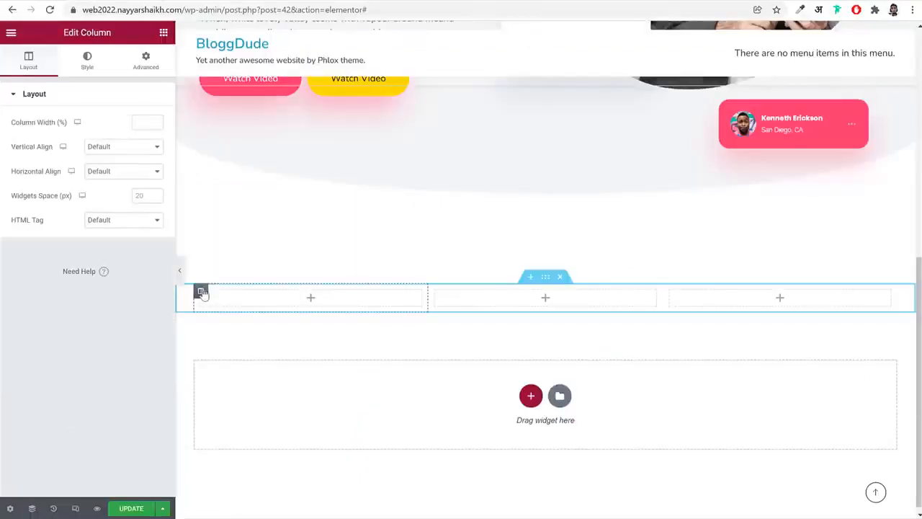
{"action": "left_click", "coordinate": [142, 124]}
{"action": "type", "text": "30"}
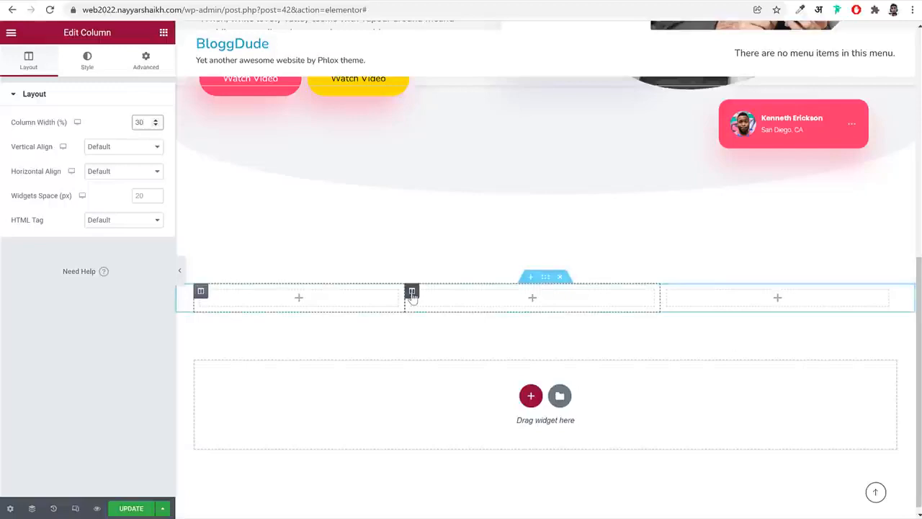
{"action": "left_click", "coordinate": [412, 293]}
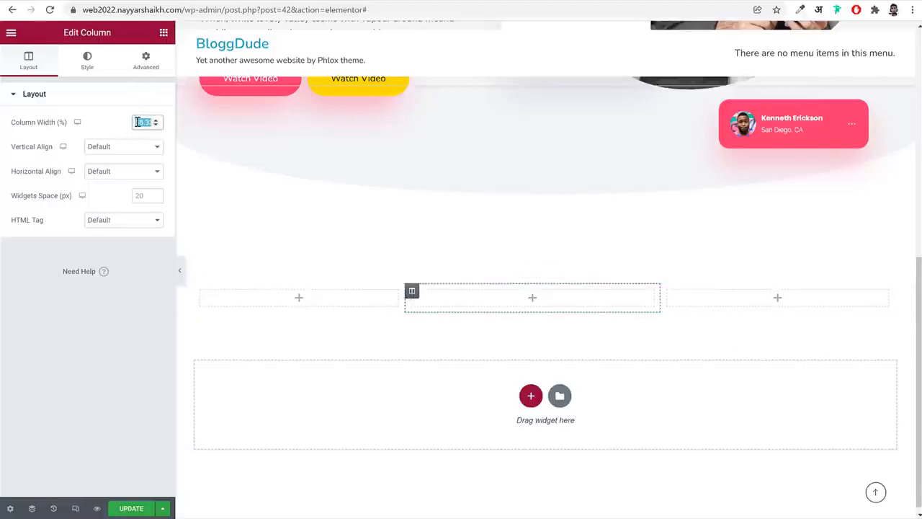
{"action": "type", "text": "30"}
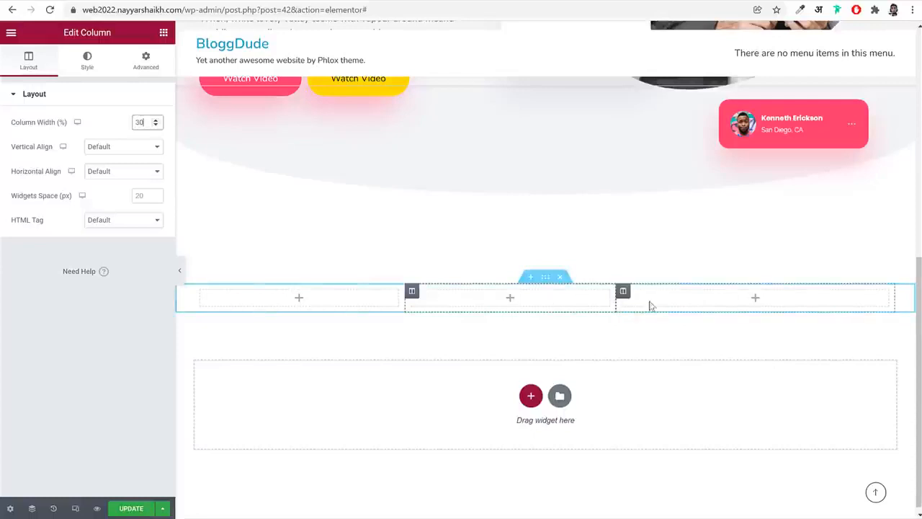
Find the Info Box widget and add it to the section's first column
{"action": "left_click", "coordinate": [343, 303]}
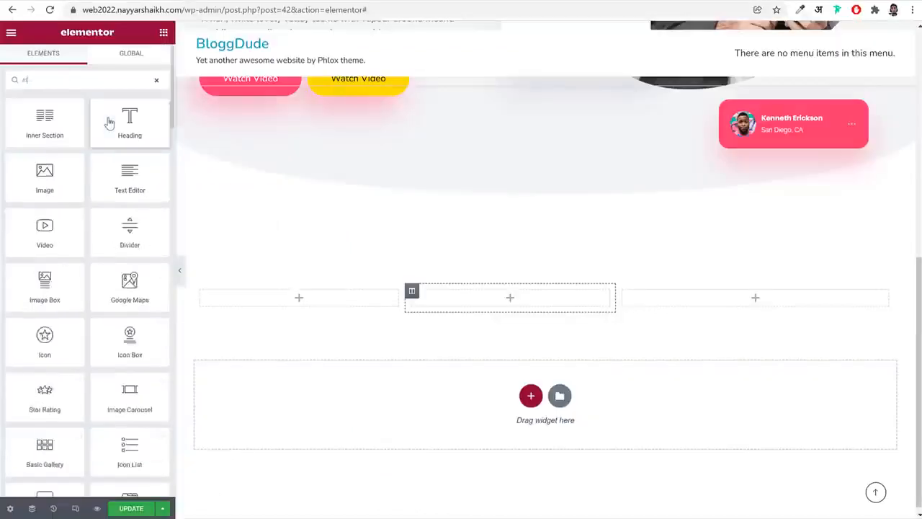
{"action": "type", "text": "fo"}
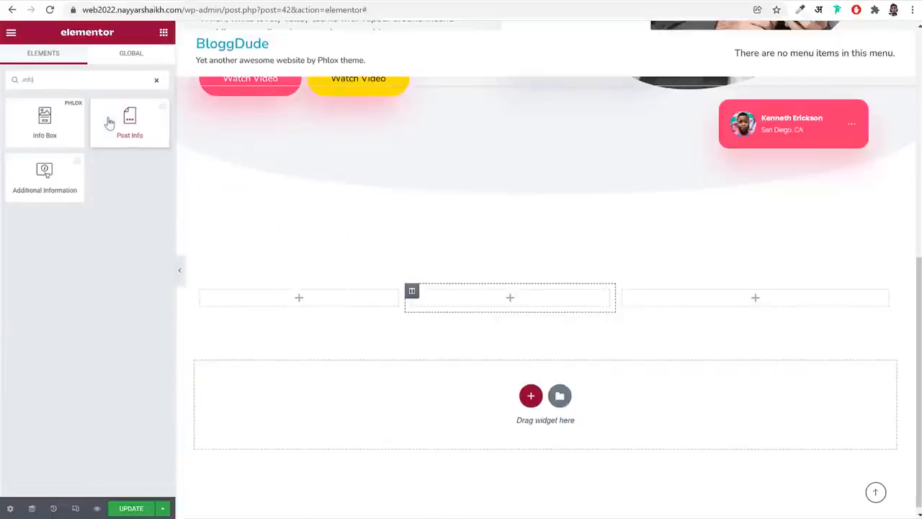
{"action": "left_click_drag", "start_coordinate": [52, 126], "coordinate": [333, 305]}
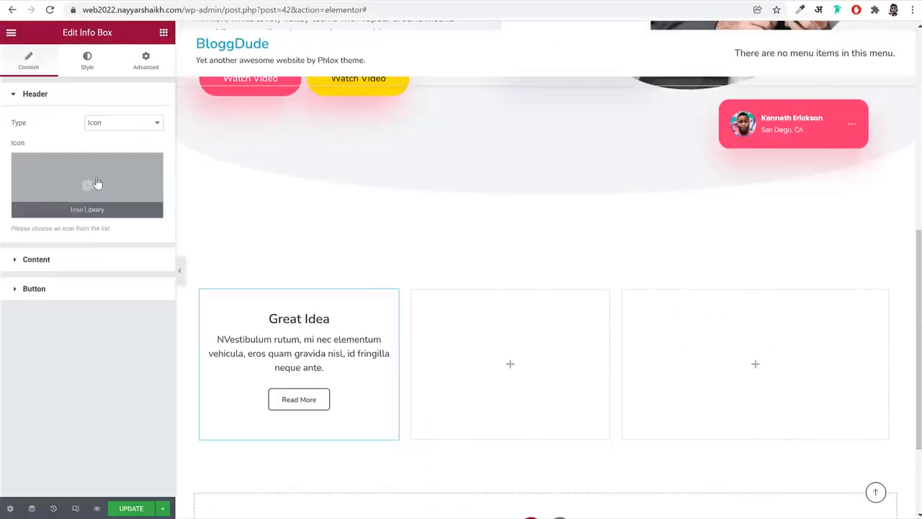
Set the info box's header icon to the solid bell from the icon library
{"action": "left_click", "coordinate": [93, 185]}
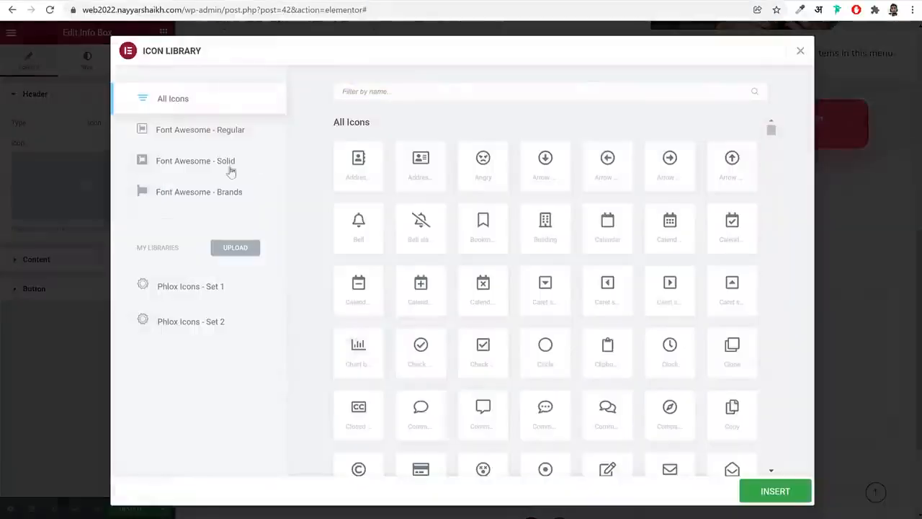
{"action": "left_click", "coordinate": [458, 87]}
{"action": "type", "text": "bell"}
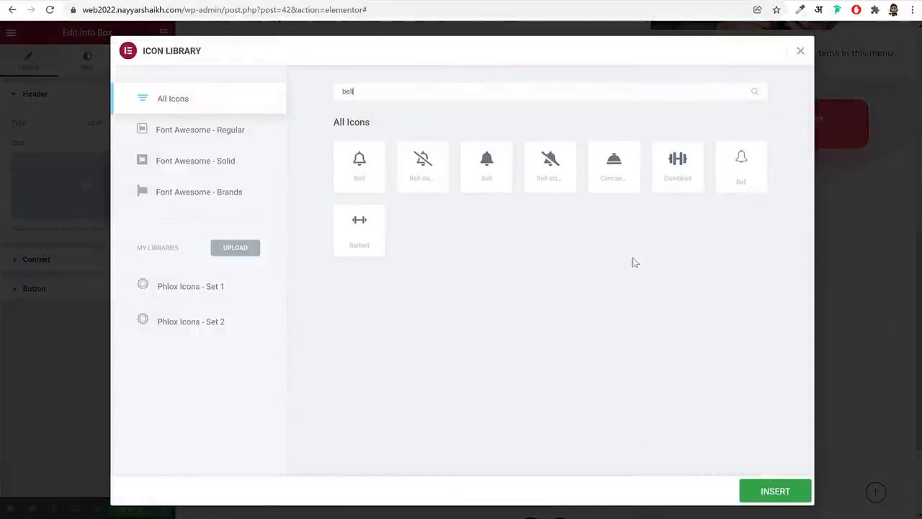
{"action": "left_click", "coordinate": [501, 182]}
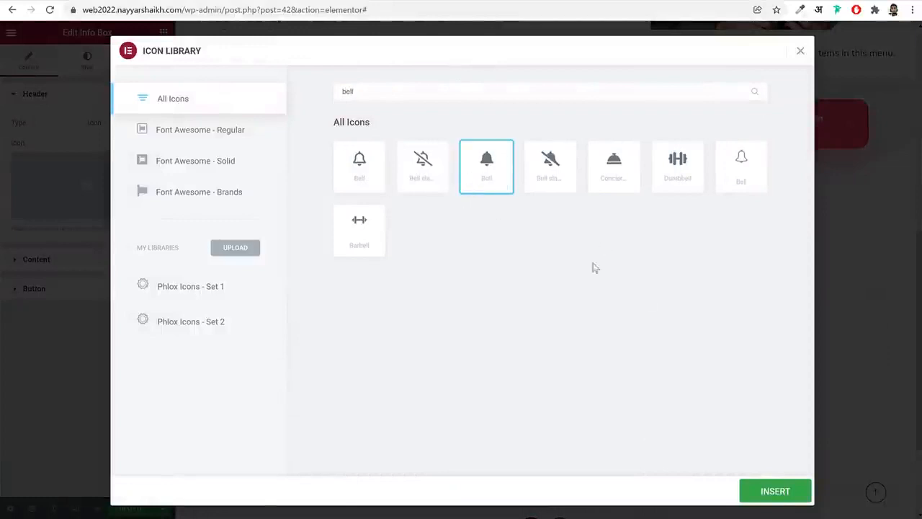
{"action": "left_click", "coordinate": [775, 491]}
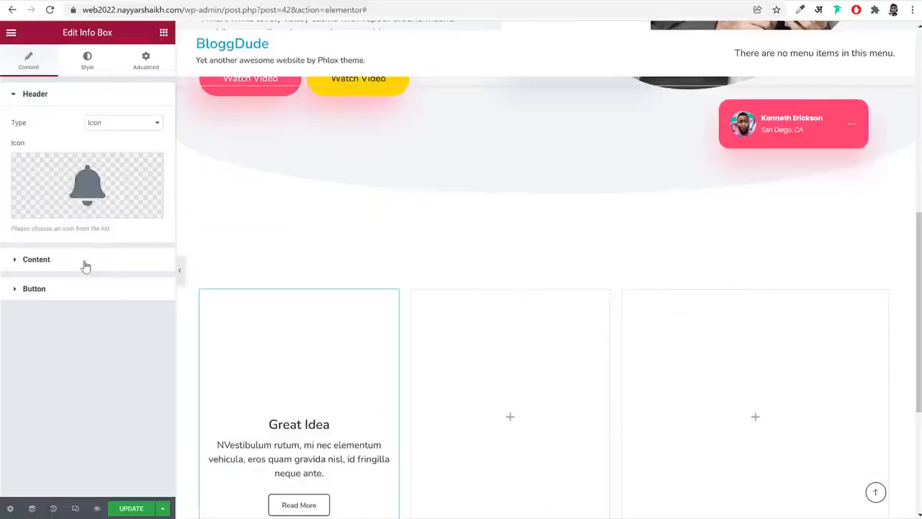
Replace the info box's title with "Team Accounts" and its content with the matching description from the reference site
{"action": "left_click", "coordinate": [83, 264]}
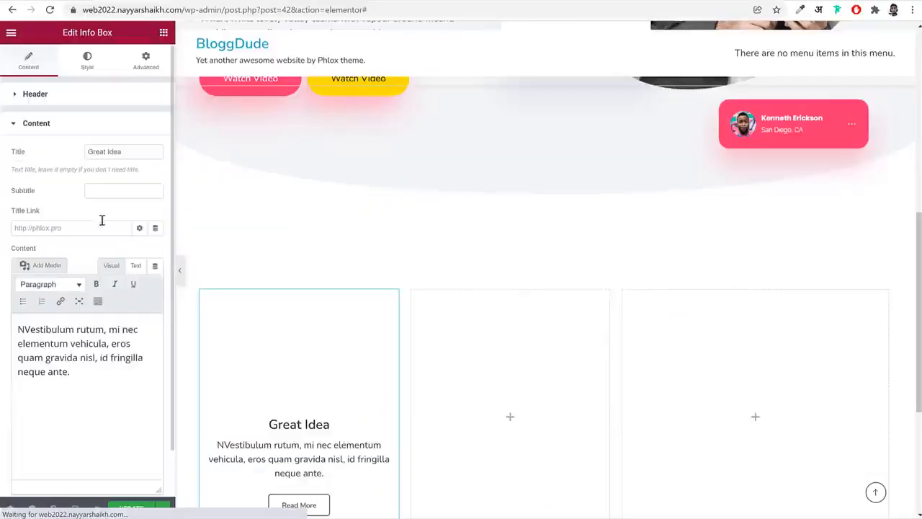
{"action": "triple_click", "coordinate": [123, 150]}
{"action": "type", "text": "Team Accounts"}
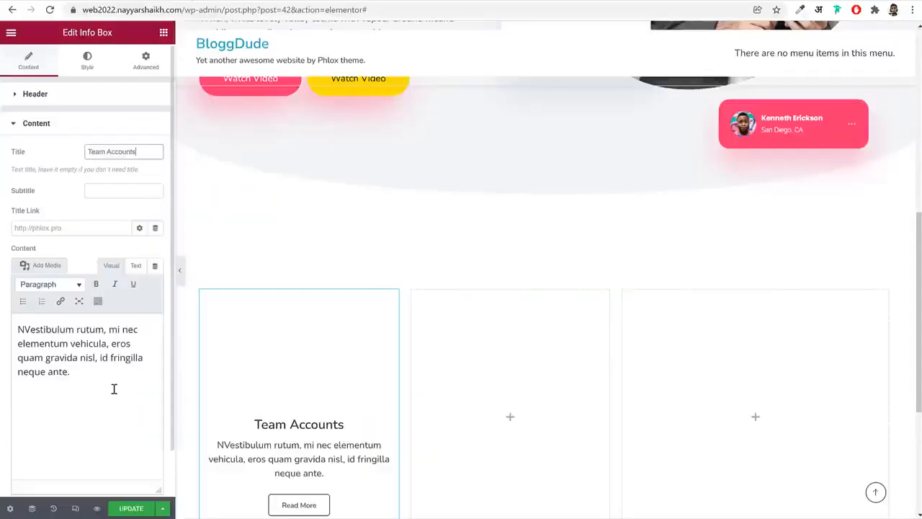
{"action": "left_click_drag", "start_coordinate": [113, 387], "coordinate": [12, 333]}
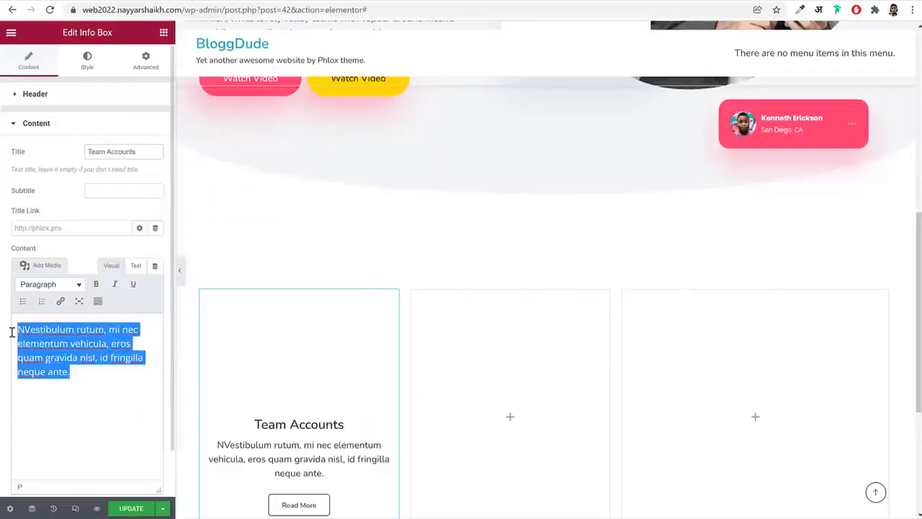
{"action": "type", "text": "There are many variations passages of Lorem Ipsum majority some by words which don't look ."}
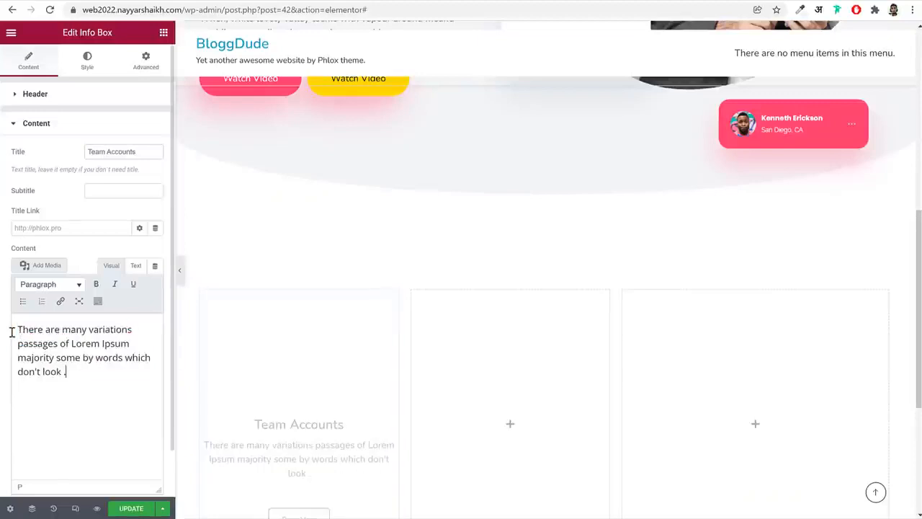
{"action": "scroll", "coordinate": [497, 274], "scroll_direction": "down", "scroll_amount": 1}
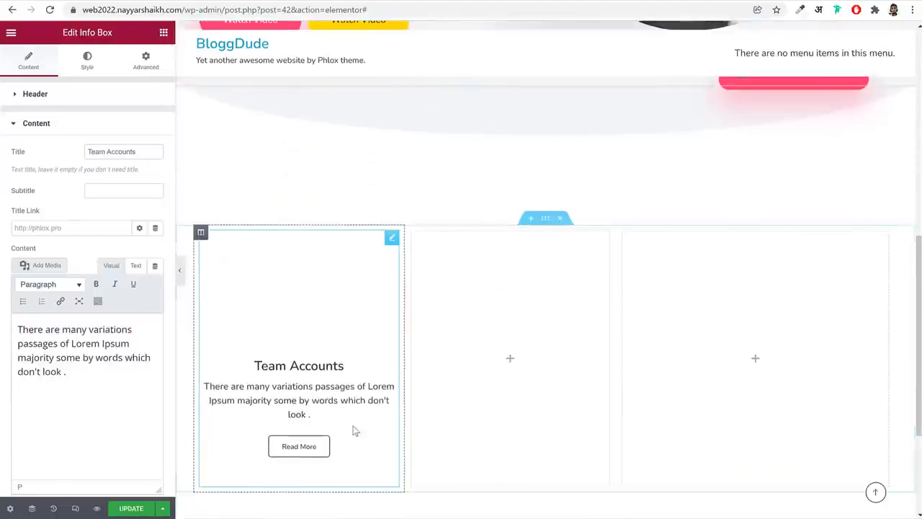
Turn off the display of the info box's Read More button
{"action": "left_click", "coordinate": [81, 136]}
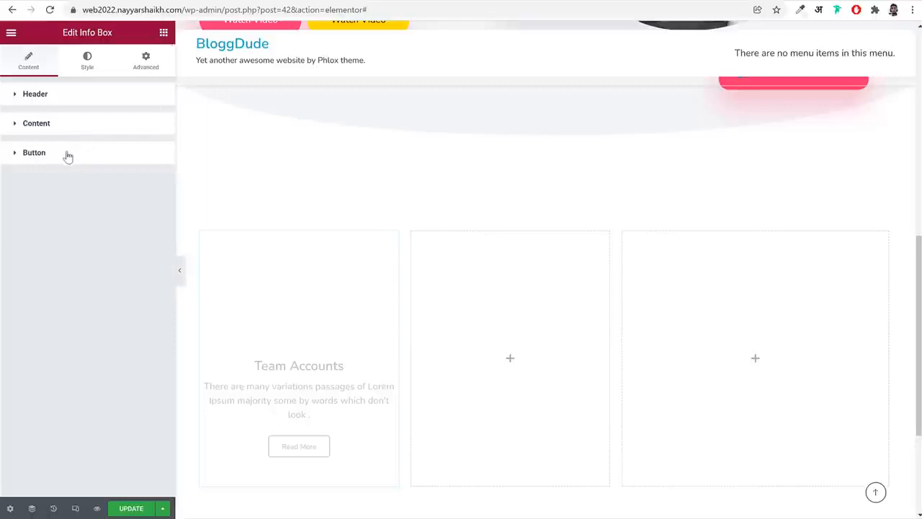
{"action": "left_click", "coordinate": [67, 155]}
{"action": "left_click", "coordinate": [143, 182]}
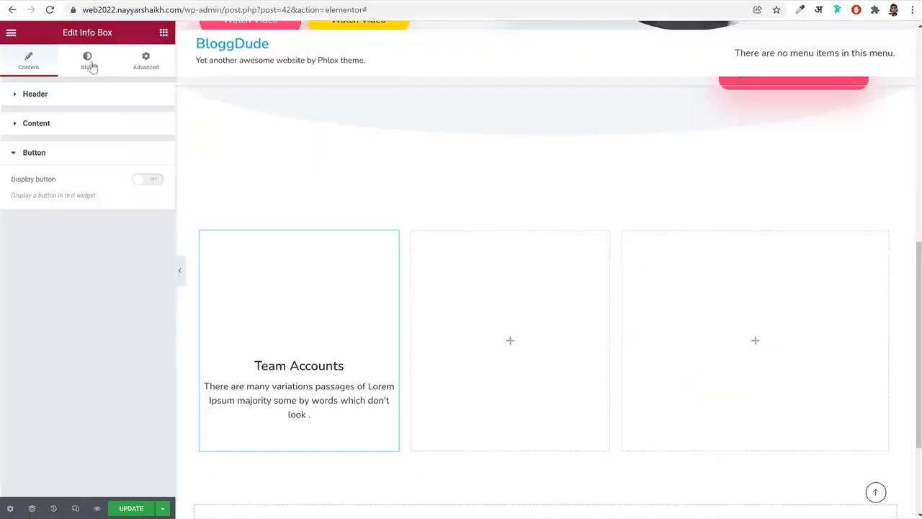
Give the info box's icon the global Pink background color and an icon size of 30 px
{"action": "left_click", "coordinate": [89, 62]}
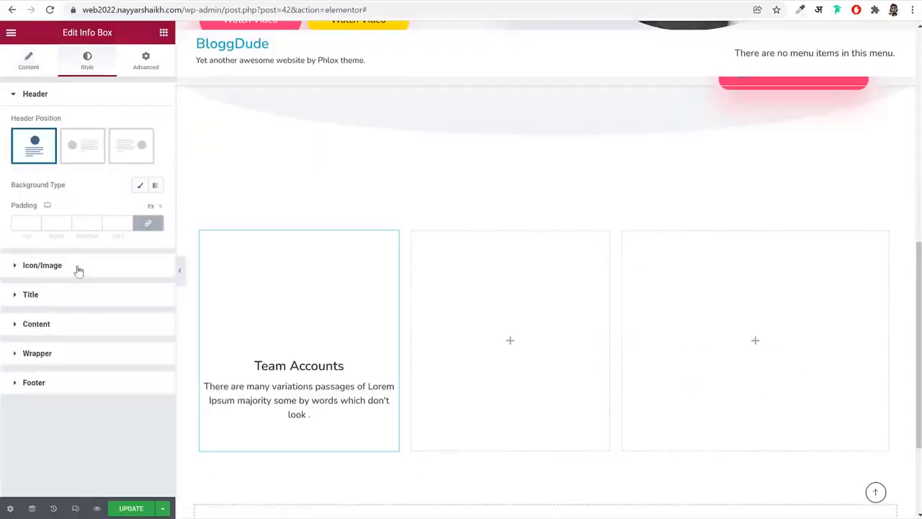
{"action": "left_click", "coordinate": [79, 271]}
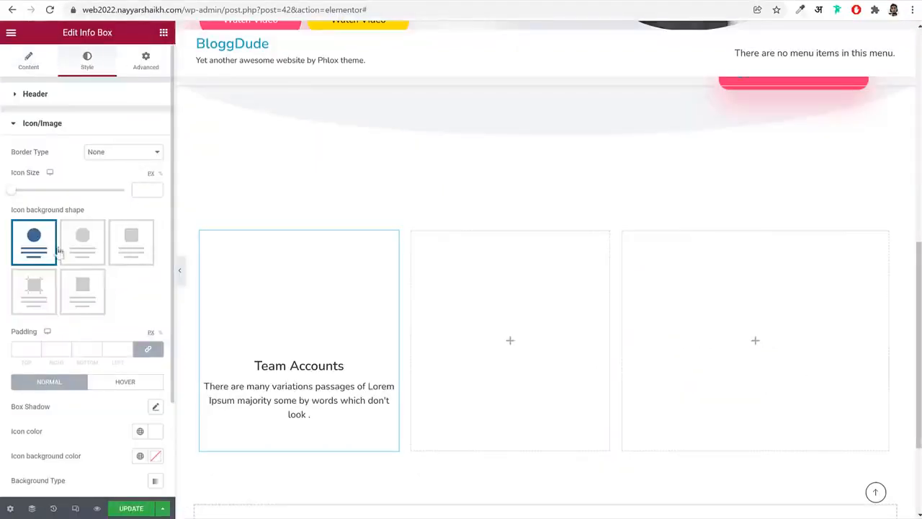
{"action": "scroll", "coordinate": [136, 294], "scroll_direction": "down", "scroll_amount": 2}
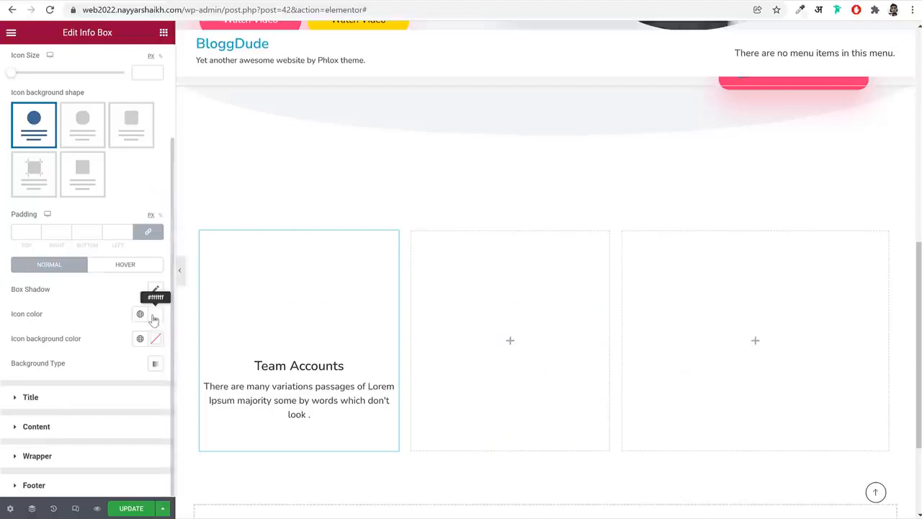
{"action": "left_click", "coordinate": [140, 339]}
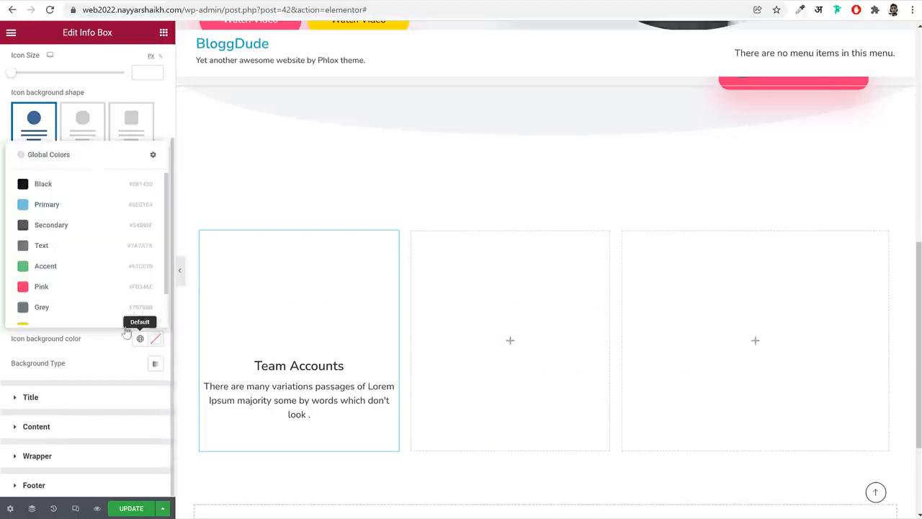
{"action": "left_click", "coordinate": [79, 285]}
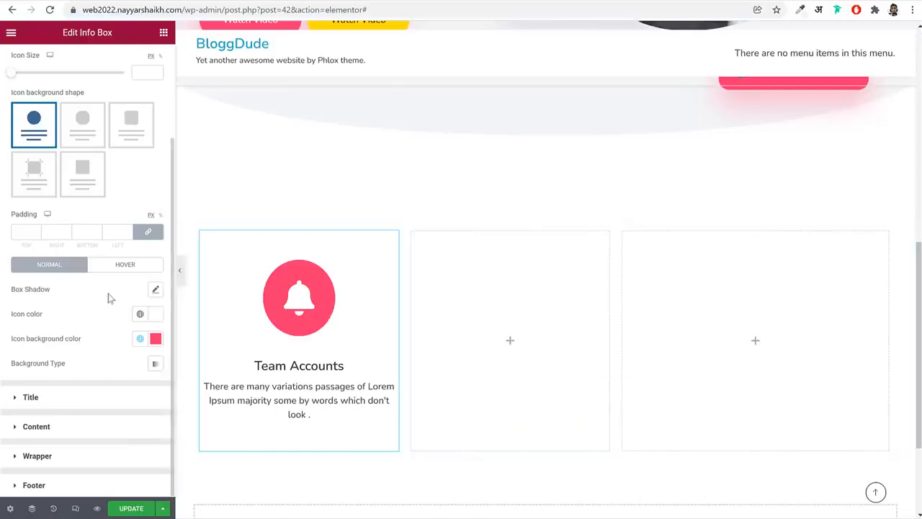
{"action": "scroll", "coordinate": [118, 313], "scroll_direction": "up", "scroll_amount": 2}
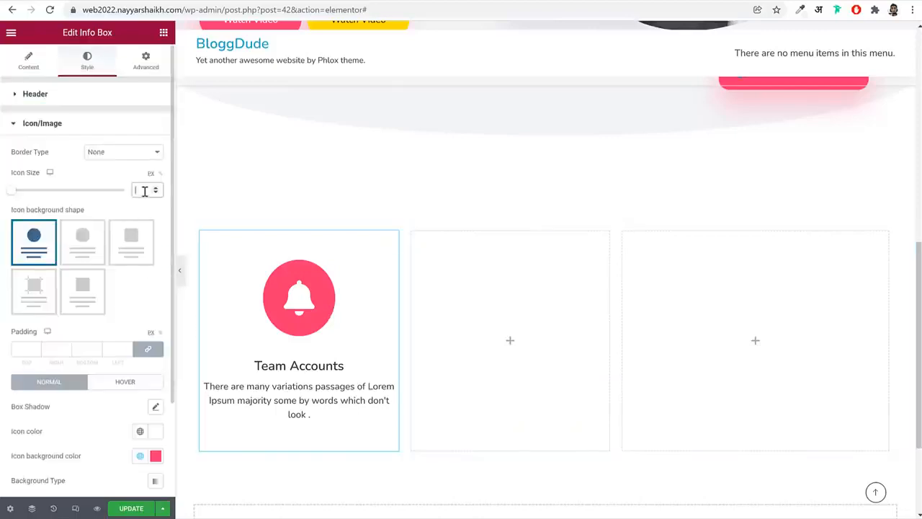
{"action": "type", "text": "30"}
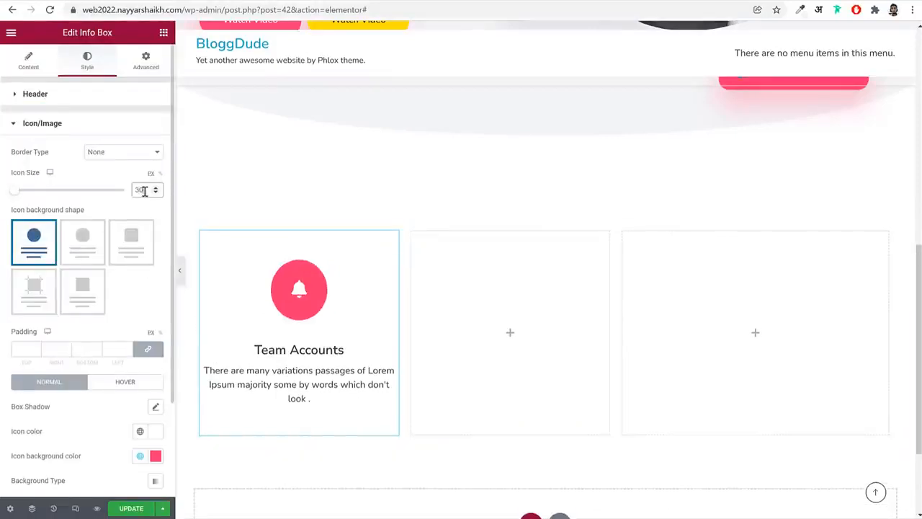
Unlink the icon's padding values and set them to 27 top, 30 right, 27 bottom and 30 left, in px
{"action": "scroll", "coordinate": [156, 272], "scroll_direction": "down", "scroll_amount": 2}
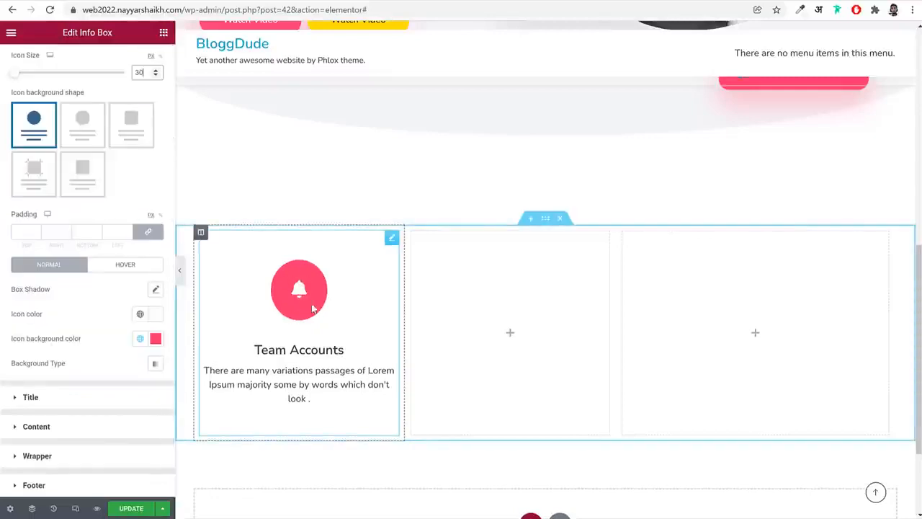
{"action": "left_click", "coordinate": [154, 235]}
{"action": "left_click_drag", "start_coordinate": [18, 232], "coordinate": [43, 232]}
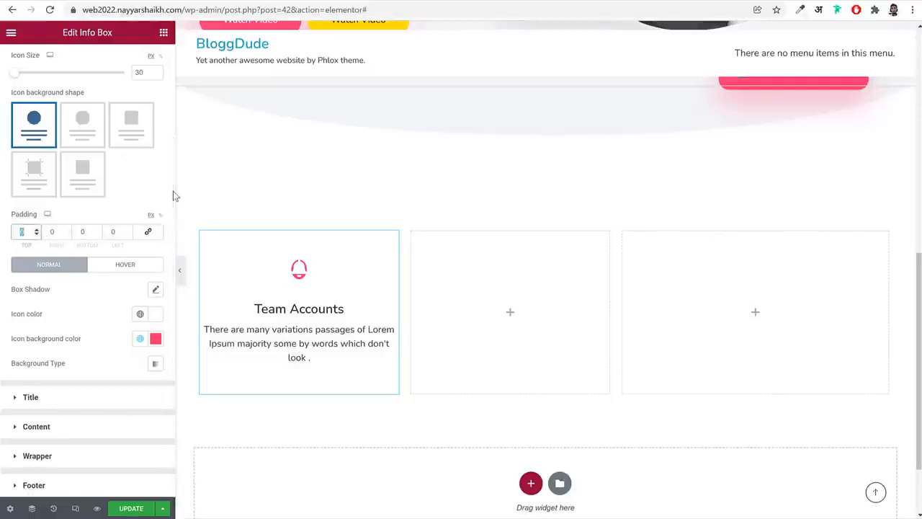
{"action": "type", "text": "27"}
{"action": "key", "text": "Tab"}
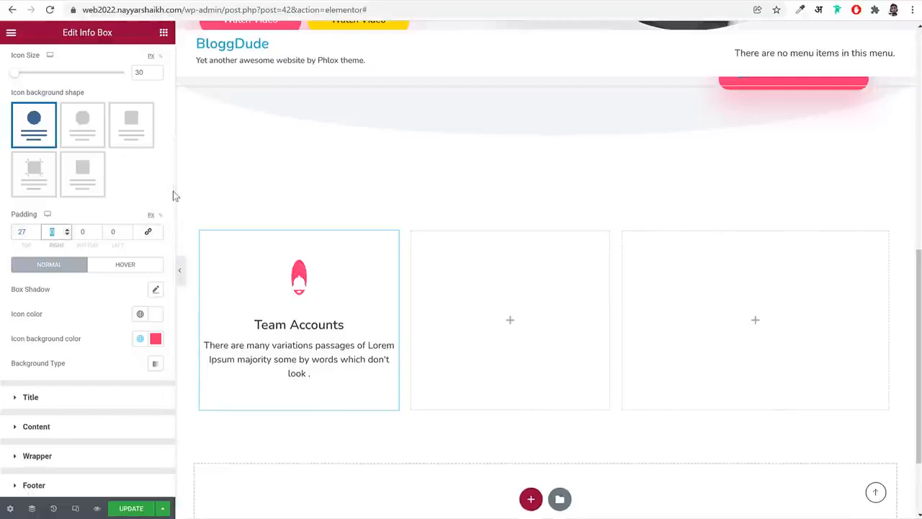
{"action": "type", "text": "30"}
{"action": "key", "text": "Tab"}
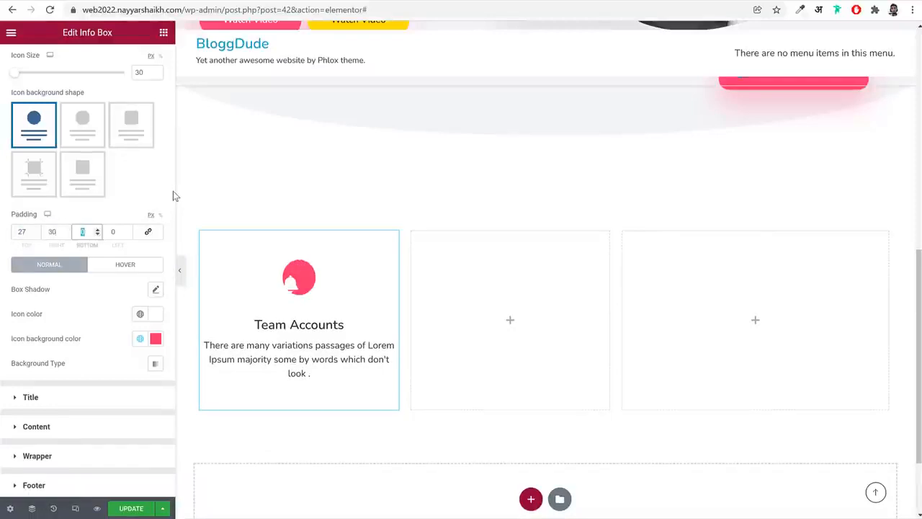
{"action": "type", "text": "27"}
{"action": "key", "text": "Tab"}
{"action": "type", "text": "30"}
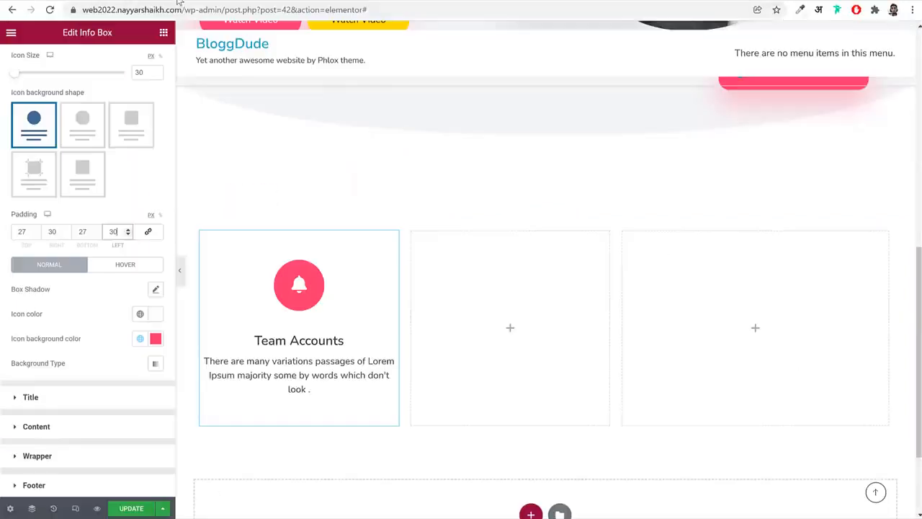
Set the info box title's color to the global Black and its font size to 30 px
{"action": "left_click", "coordinate": [92, 404]}
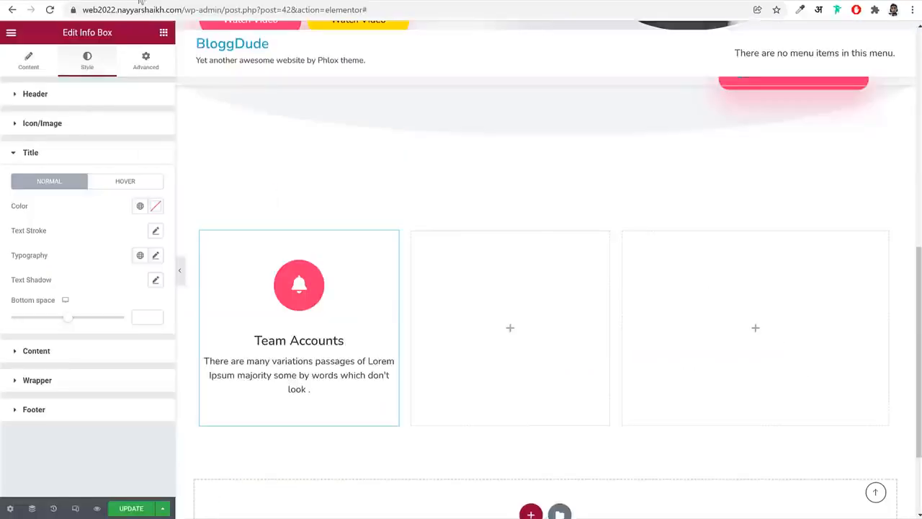
{"action": "left_click", "coordinate": [139, 206]}
{"action": "left_click", "coordinate": [65, 264]}
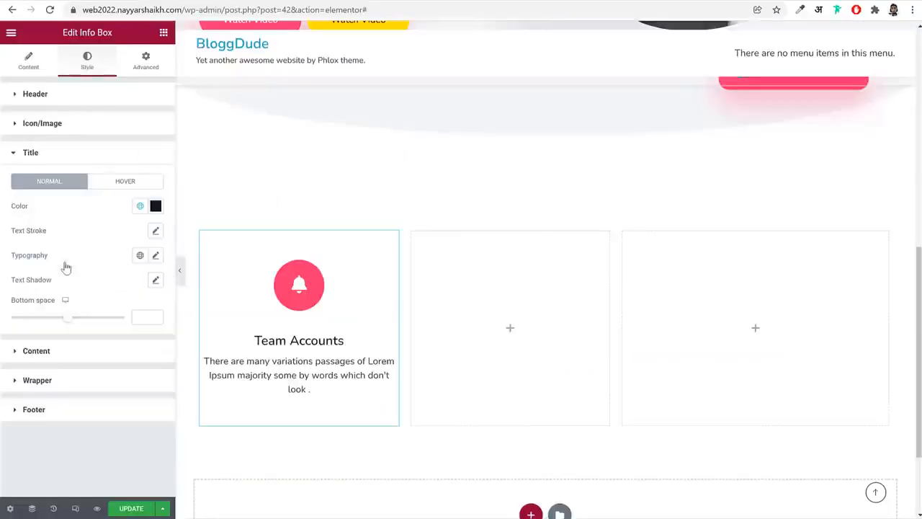
{"action": "left_click", "coordinate": [157, 255]}
{"action": "scroll", "coordinate": [127, 313], "scroll_direction": "down", "scroll_amount": 1}
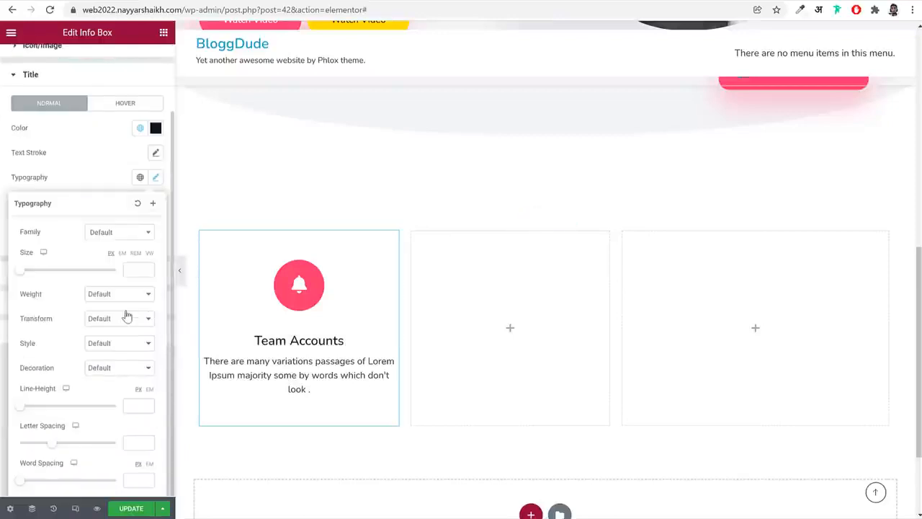
{"action": "left_click", "coordinate": [136, 271]}
{"action": "type", "text": "30"}
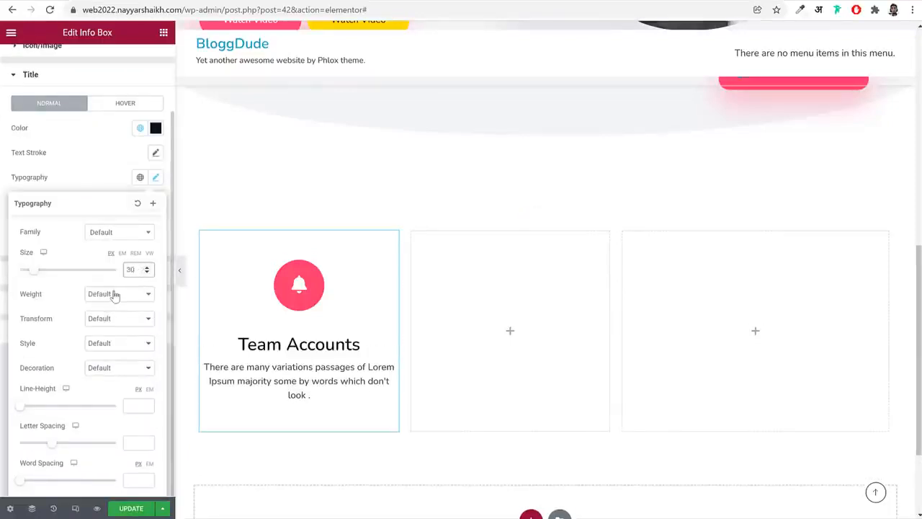
Make the info box title bold and set its line height to 1.8 em
{"action": "left_click", "coordinate": [115, 295]}
{"action": "left_click", "coordinate": [105, 406]}
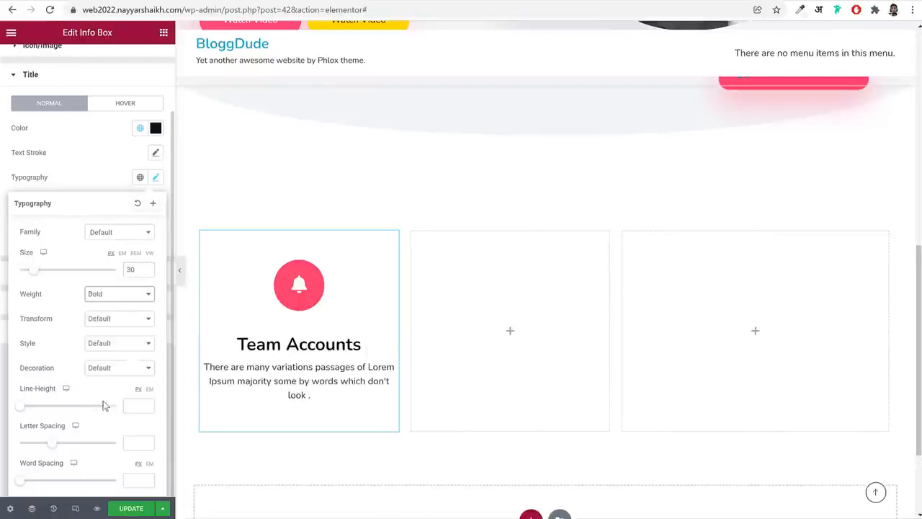
{"action": "left_click", "coordinate": [149, 389]}
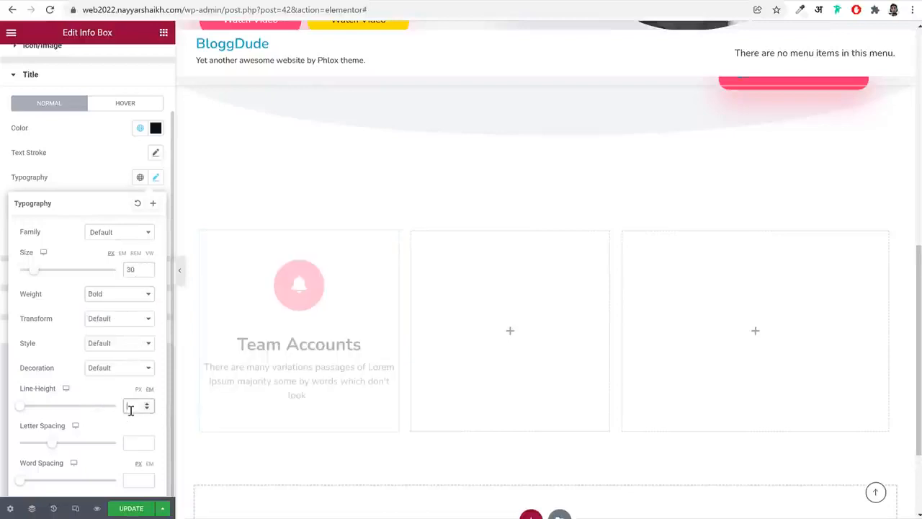
{"action": "left_click", "coordinate": [132, 410]}
{"action": "type", "text": "1.8"}
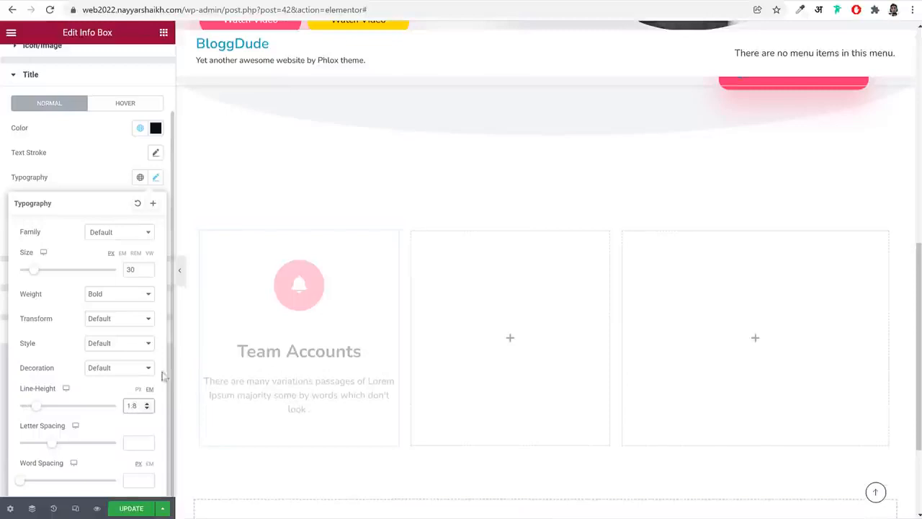
{"action": "left_click", "coordinate": [156, 178]}
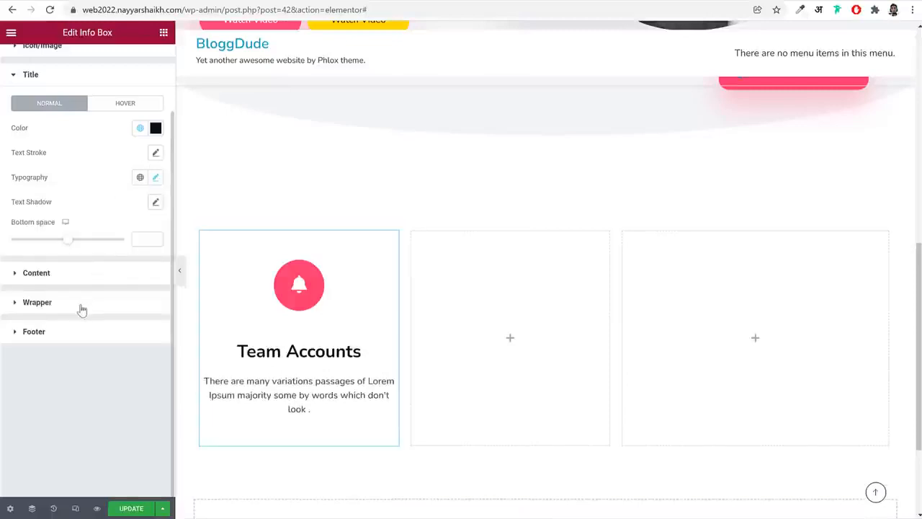
Set the info box's content text color to the global Grey
{"action": "left_click", "coordinate": [79, 274]}
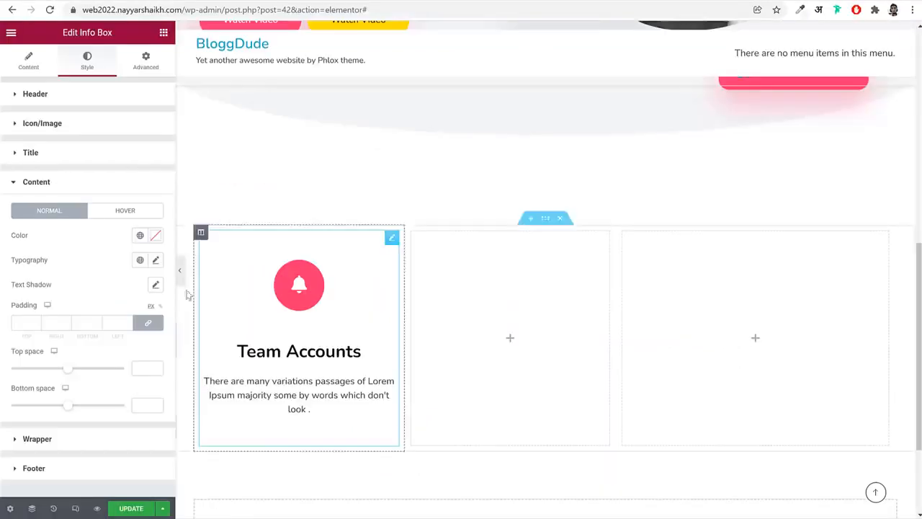
{"action": "left_click", "coordinate": [140, 235]}
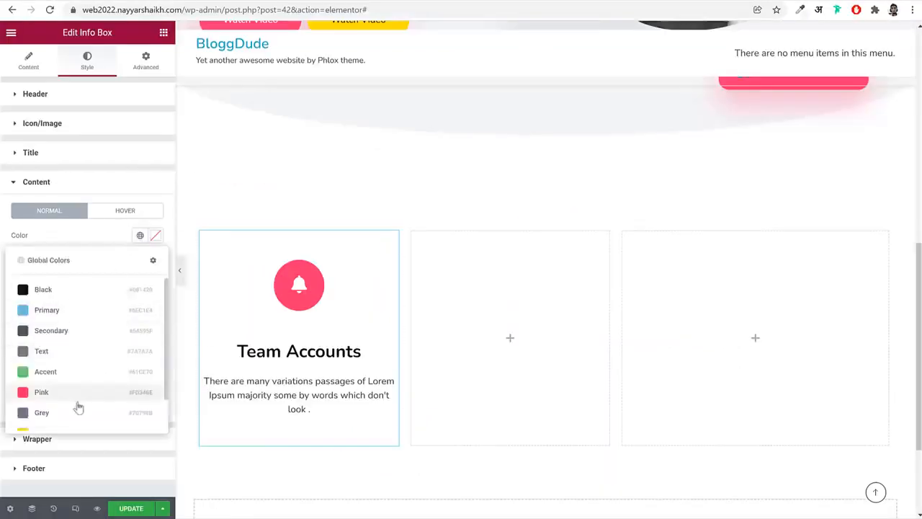
{"action": "left_click", "coordinate": [42, 413]}
Set the content text's font size to 16 px, its weight to 500 and its line height to 1.5 em
{"action": "left_click", "coordinate": [156, 261]}
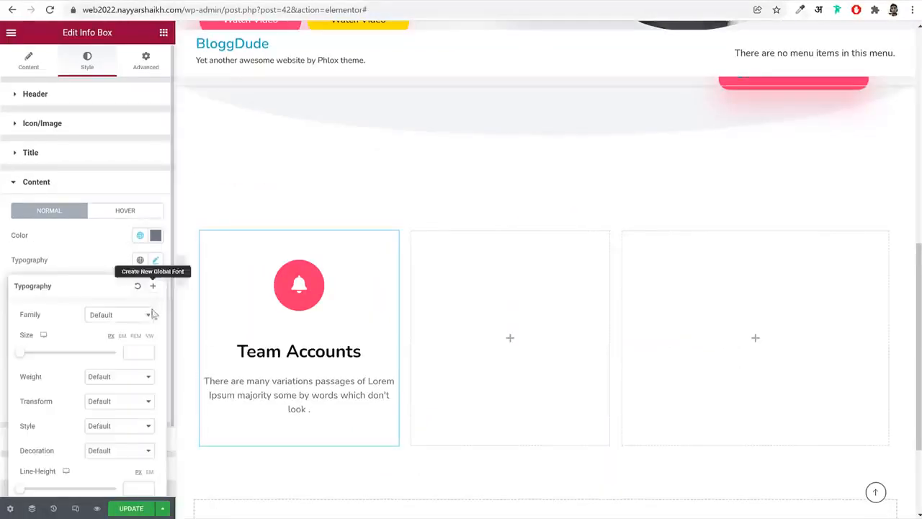
{"action": "left_click", "coordinate": [135, 359]}
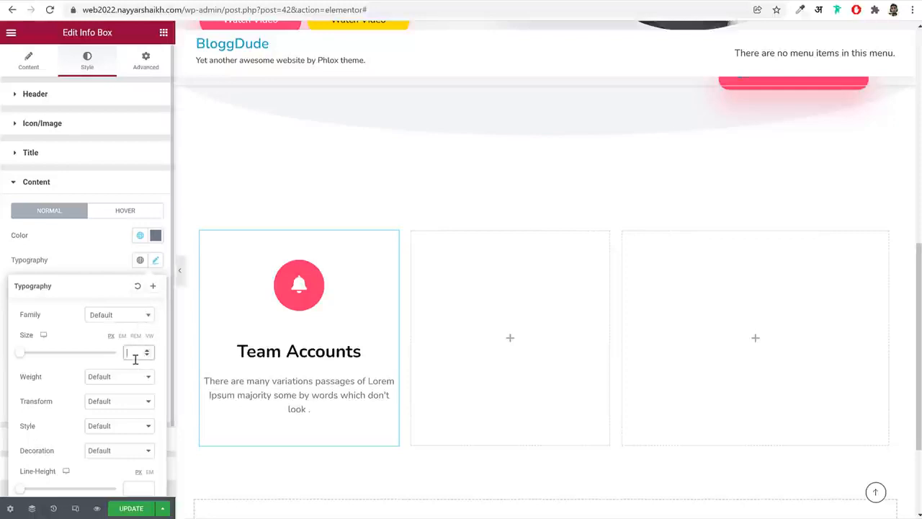
{"action": "left_click", "coordinate": [127, 377]}
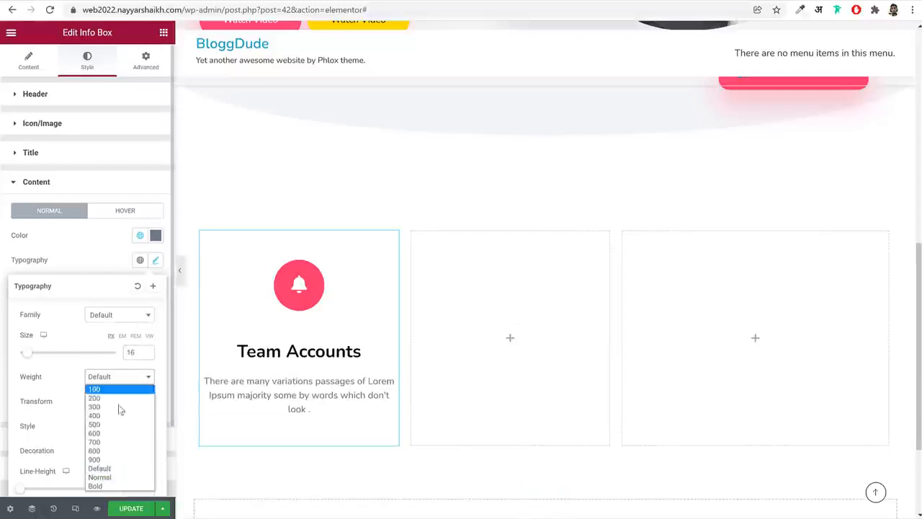
{"action": "left_click", "coordinate": [119, 426]}
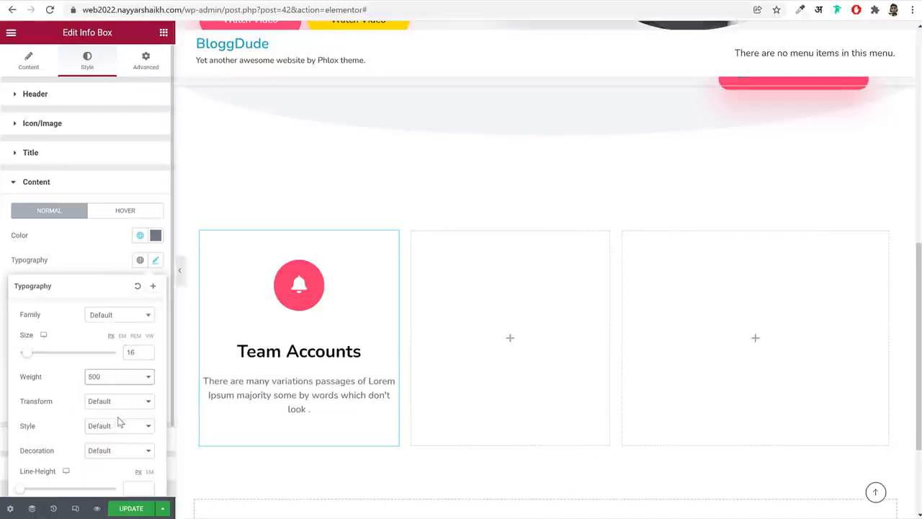
{"action": "scroll", "coordinate": [119, 423], "scroll_direction": "down", "scroll_amount": 1}
{"action": "left_click", "coordinate": [143, 407]}
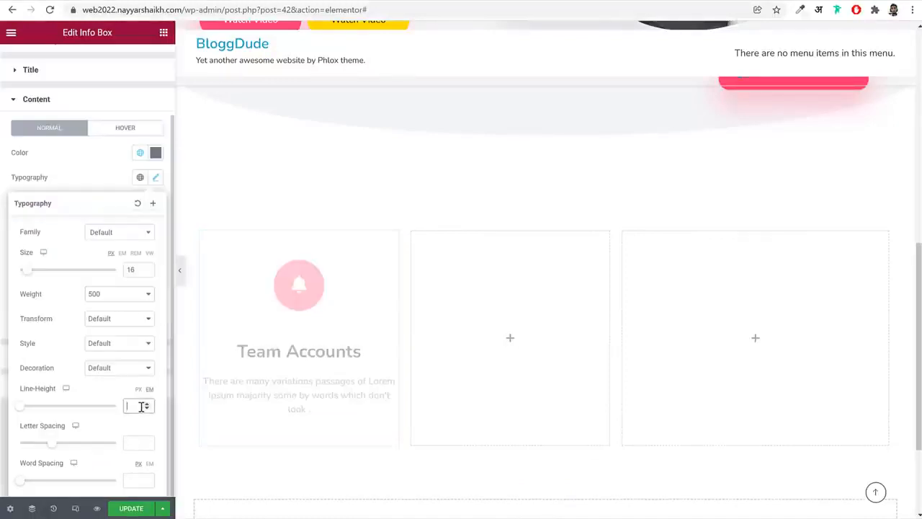
{"action": "type", "text": "1.5"}
{"action": "left_click", "coordinate": [98, 99]}
Set the info box wrapper's unlinked padding to 0 top, 45 right, 0 bottom and 45 left, and its border radius to 20 px on all corners
{"action": "left_click", "coordinate": [80, 215]}
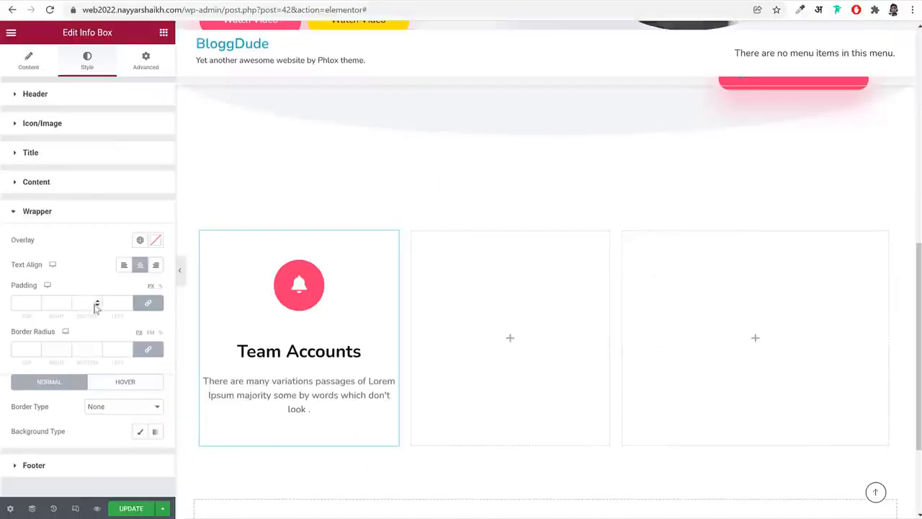
{"action": "left_click", "coordinate": [148, 302]}
{"action": "left_click_drag", "start_coordinate": [25, 302], "coordinate": [13, 305]}
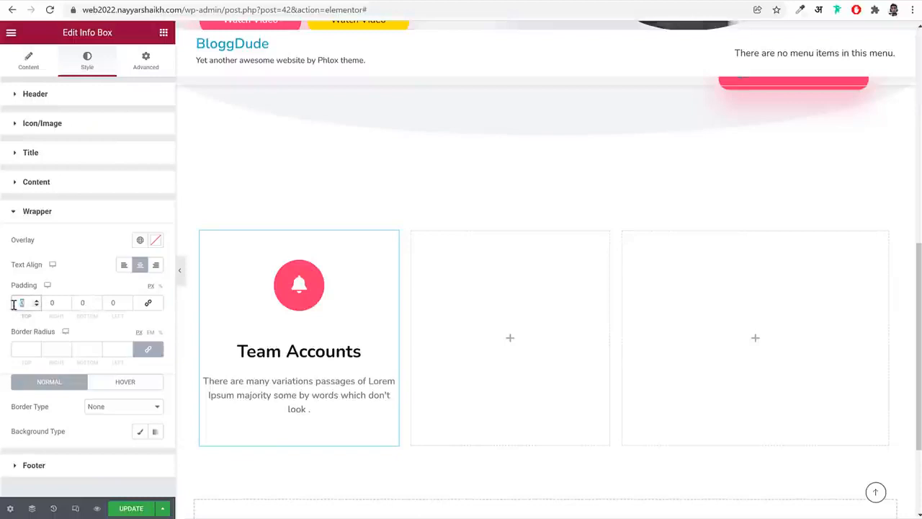
{"action": "double_click", "coordinate": [52, 305]}
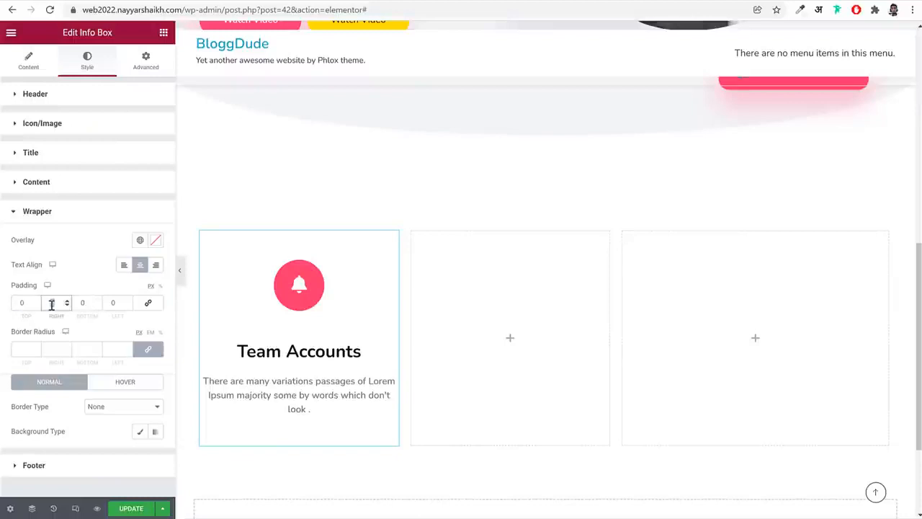
{"action": "type", "text": "44"}
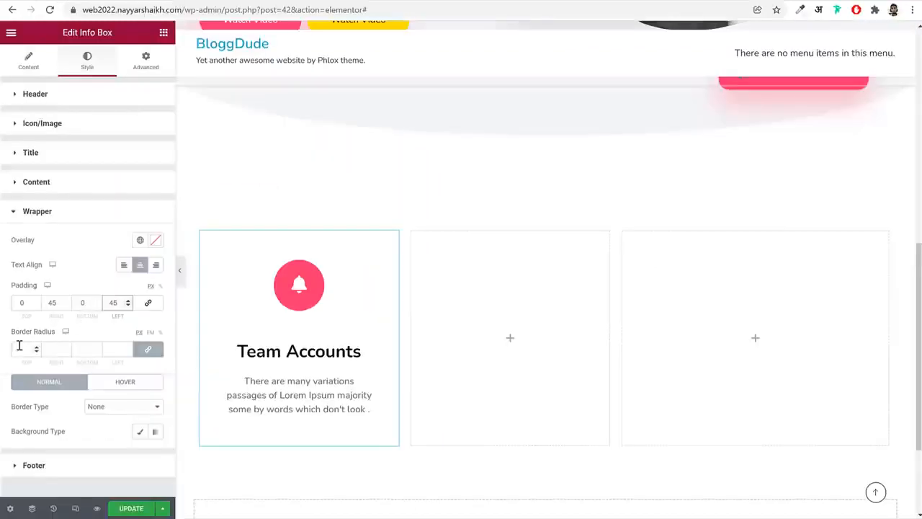
{"action": "left_click", "coordinate": [19, 347]}
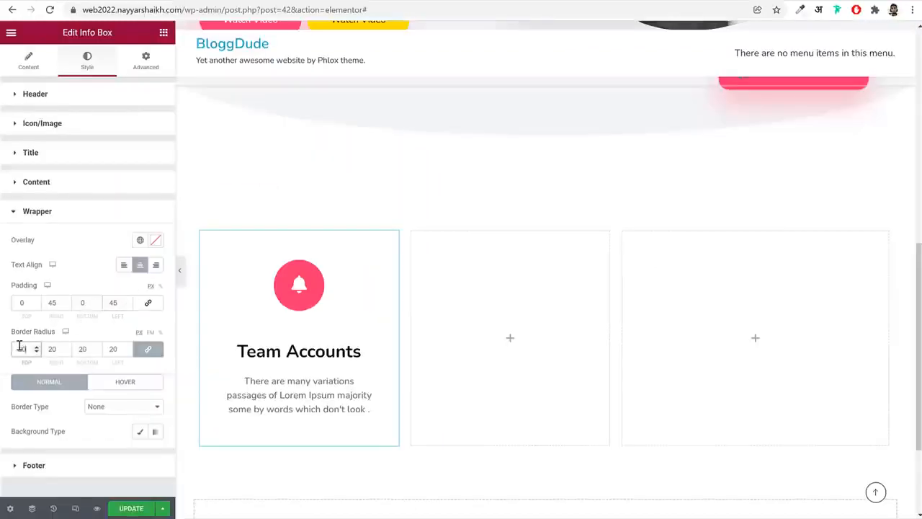
Check the icon's shadow on the reference site and add a box shadow in color #FD346E to the info box's icon
{"action": "left_click", "coordinate": [52, 1]}
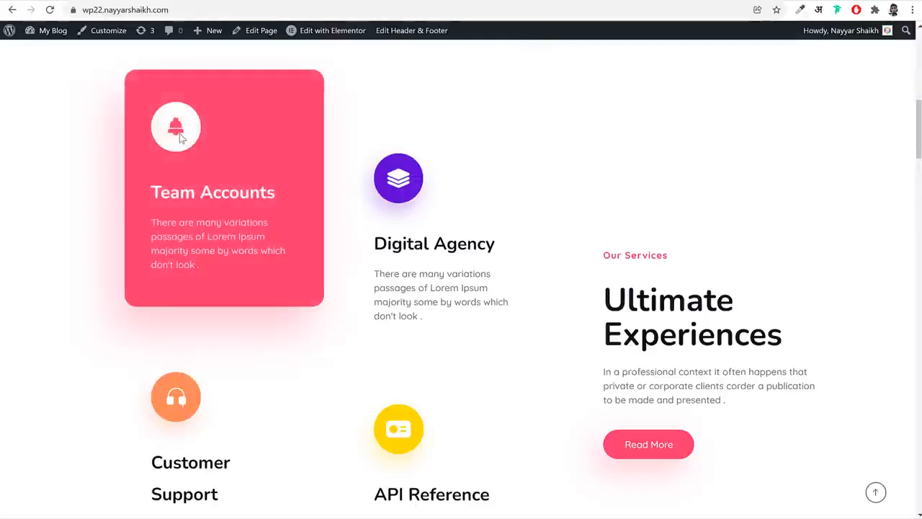
{"action": "scroll", "coordinate": [351, 317], "scroll_direction": "up", "scroll_amount": 1}
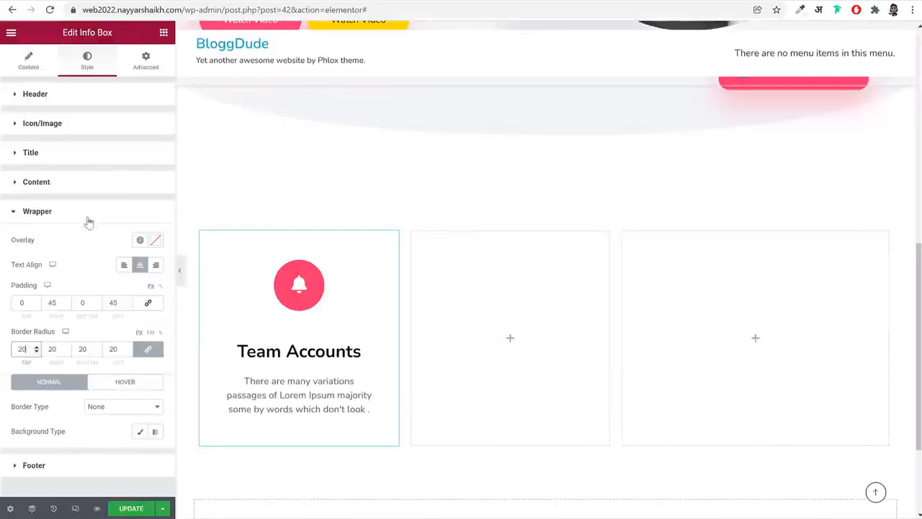
{"action": "left_click", "coordinate": [115, 126]}
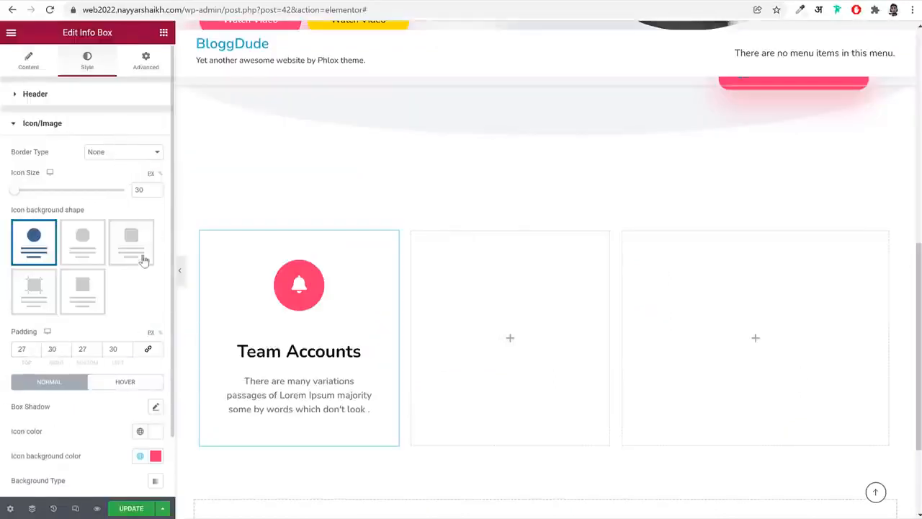
{"action": "scroll", "coordinate": [143, 260], "scroll_direction": "down", "scroll_amount": 2}
{"action": "left_click", "coordinate": [157, 289]}
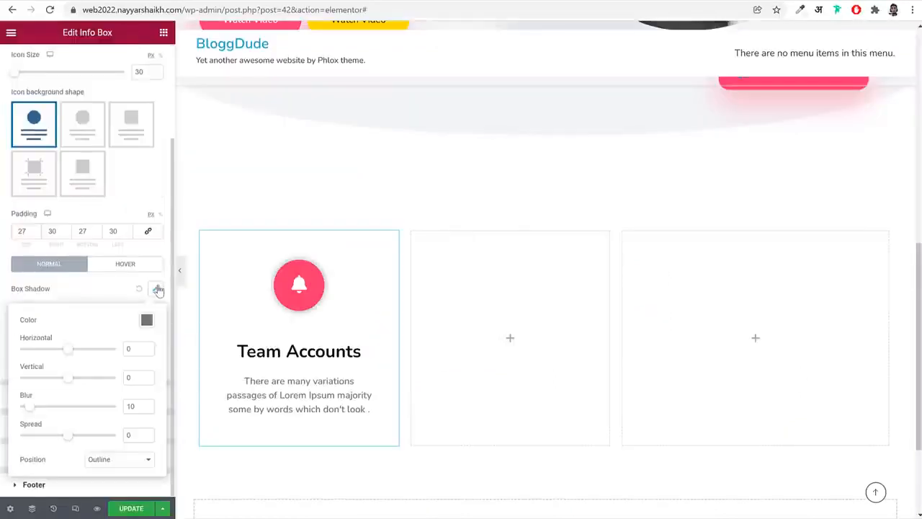
{"action": "left_click", "coordinate": [146, 321]}
{"action": "type", "text": "#FD346E"}
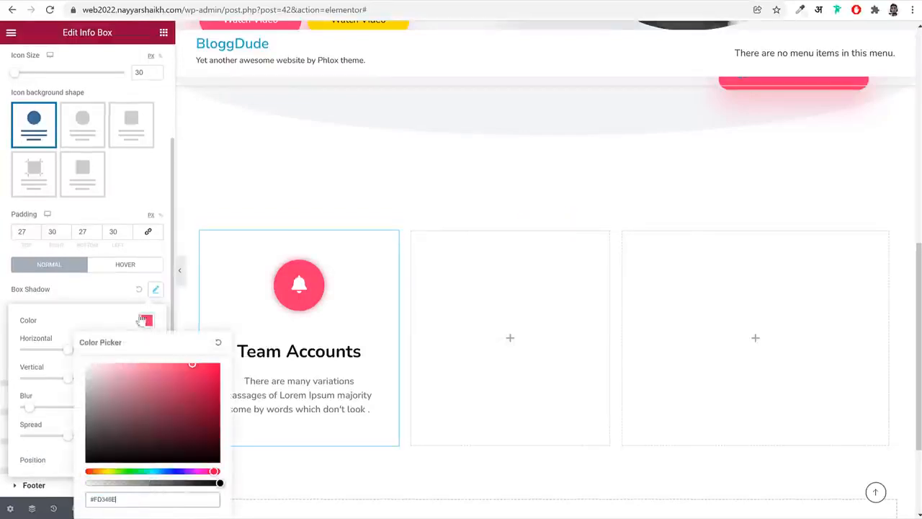
{"action": "left_click", "coordinate": [121, 314]}
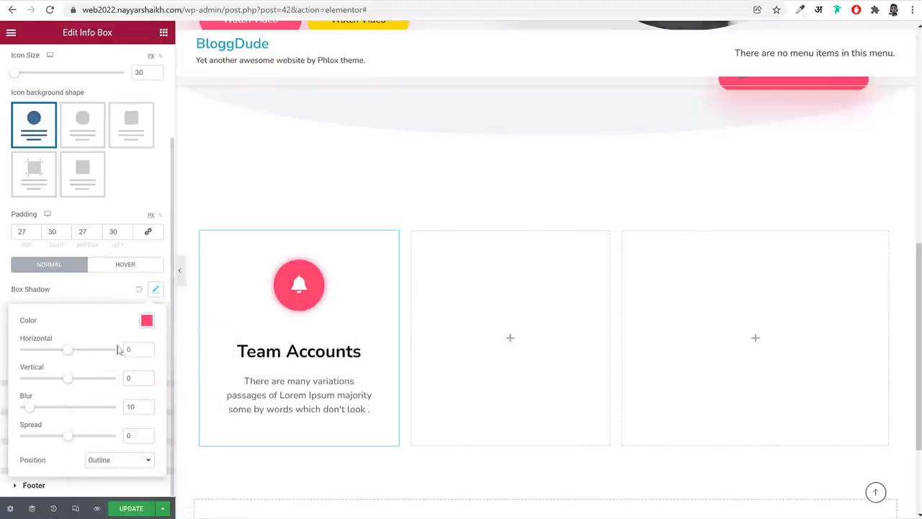
Set the icon shadow's horizontal offset to -20, vertical offset to 21 and blur to 44, and lower its color opacity to about a third
{"action": "left_click_drag", "start_coordinate": [72, 353], "coordinate": [81, 384]}
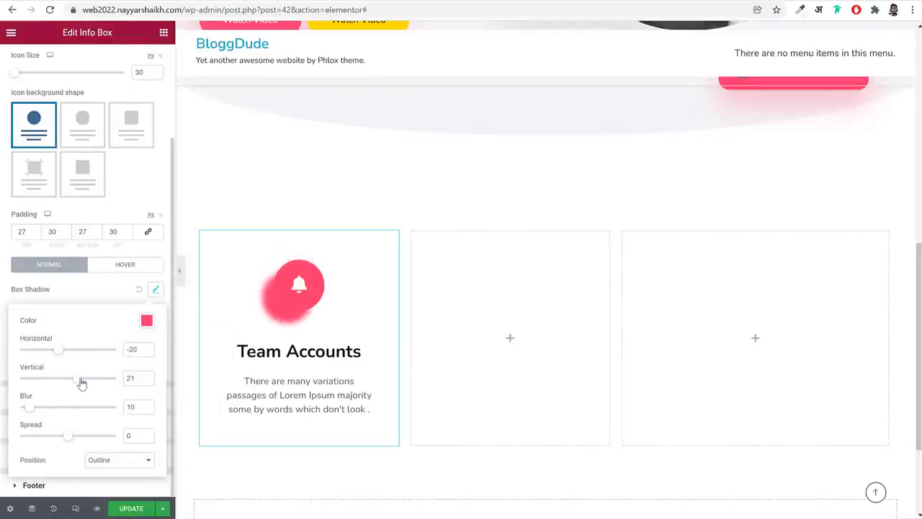
{"action": "left_click_drag", "start_coordinate": [31, 413], "coordinate": [60, 413]}
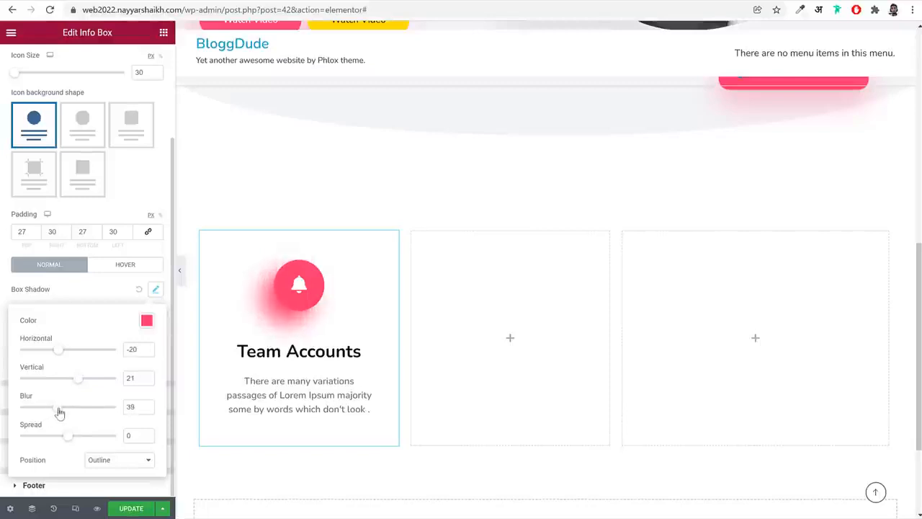
{"action": "left_click", "coordinate": [148, 324]}
{"action": "left_click_drag", "start_coordinate": [218, 481], "coordinate": [132, 482]}
{"action": "left_click", "coordinate": [129, 304]}
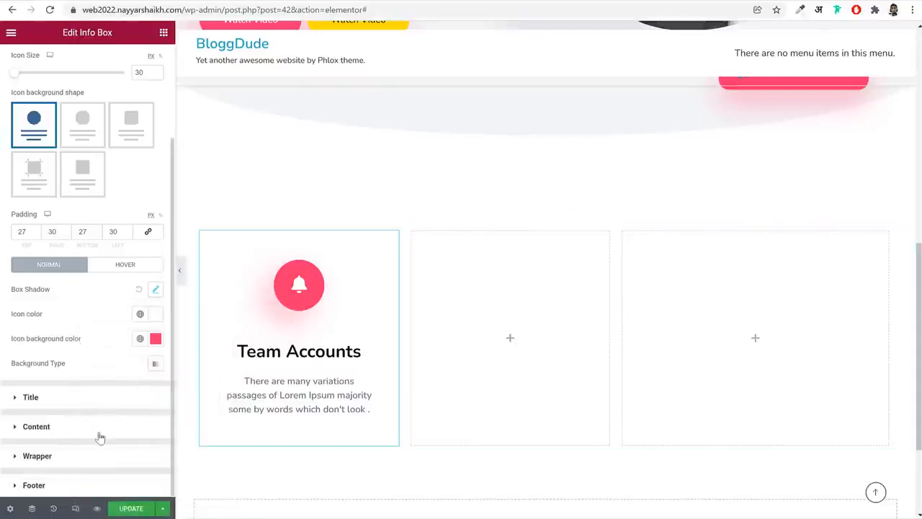
Give the info box wrapper a classic hover background in the global Pink, made slightly transparent as #FD346EED
{"action": "left_click", "coordinate": [88, 460]}
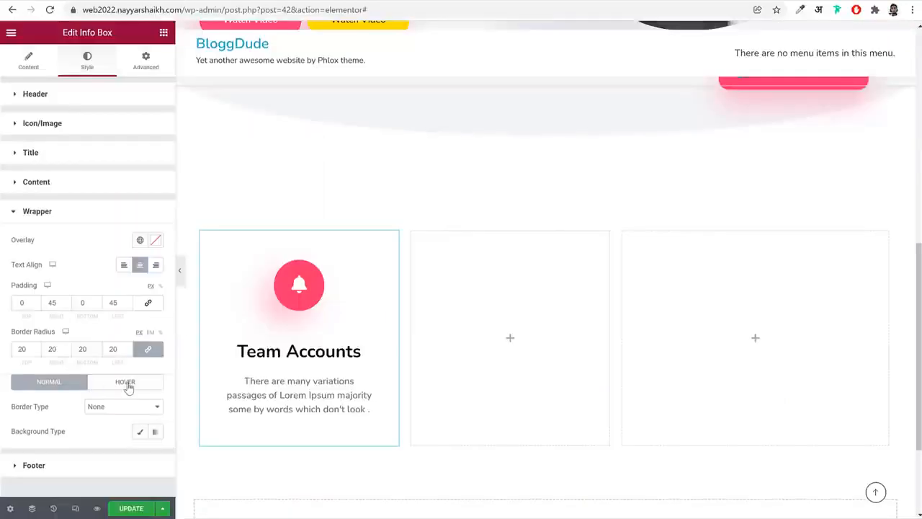
{"action": "left_click", "coordinate": [127, 384]}
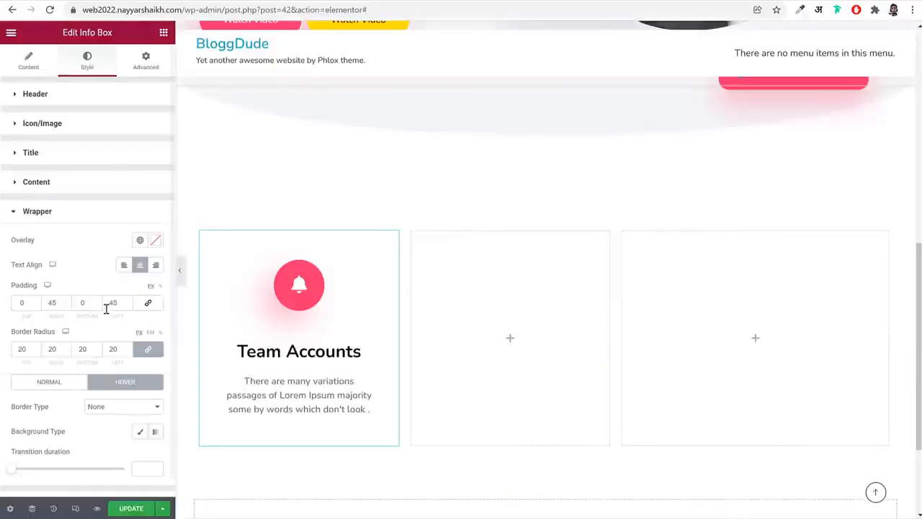
{"action": "scroll", "coordinate": [107, 336], "scroll_direction": "down", "scroll_amount": 1}
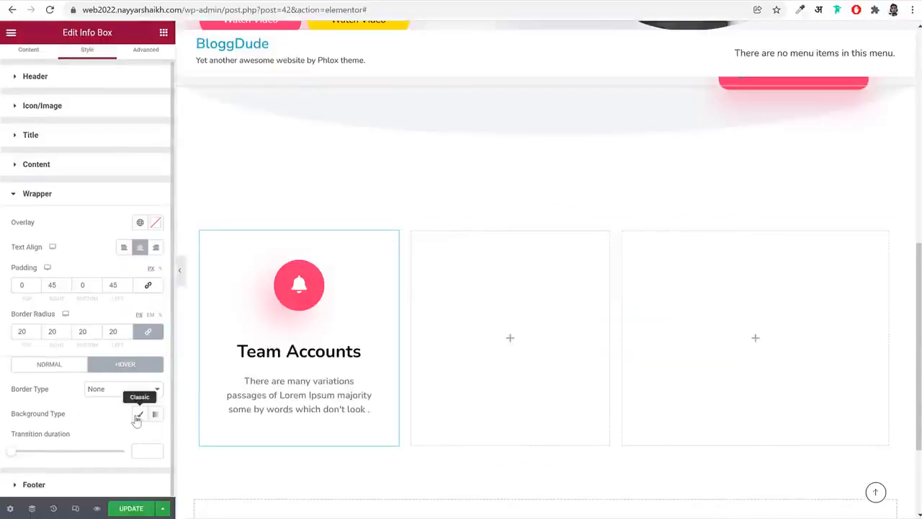
{"action": "left_click", "coordinate": [139, 414]}
{"action": "left_click", "coordinate": [140, 325]}
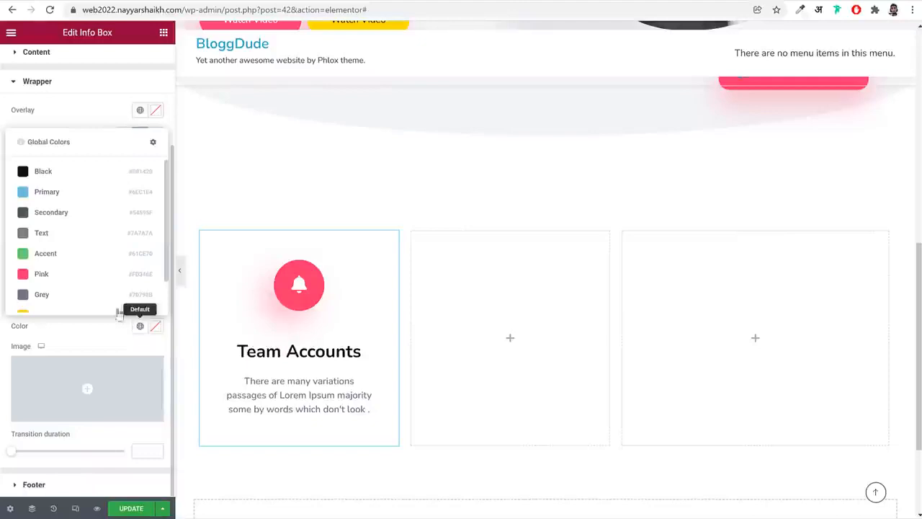
{"action": "left_click", "coordinate": [109, 273]}
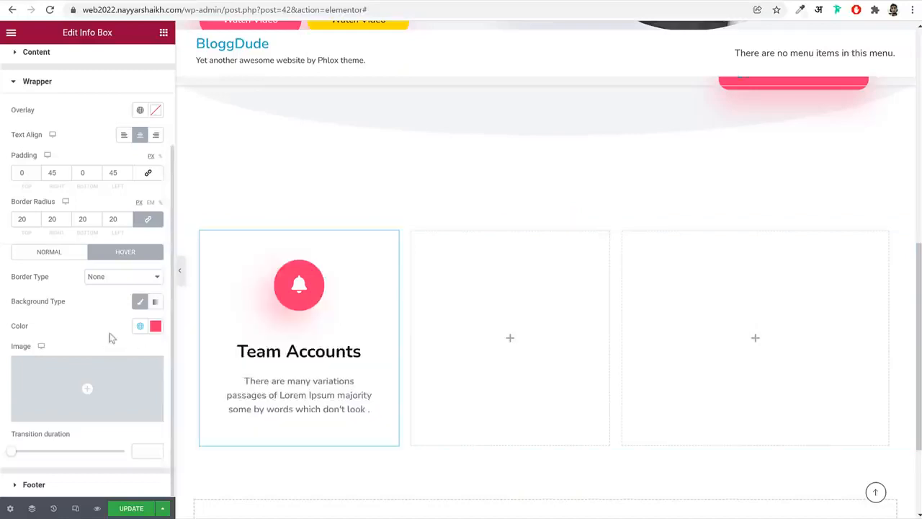
{"action": "left_click", "coordinate": [156, 325]}
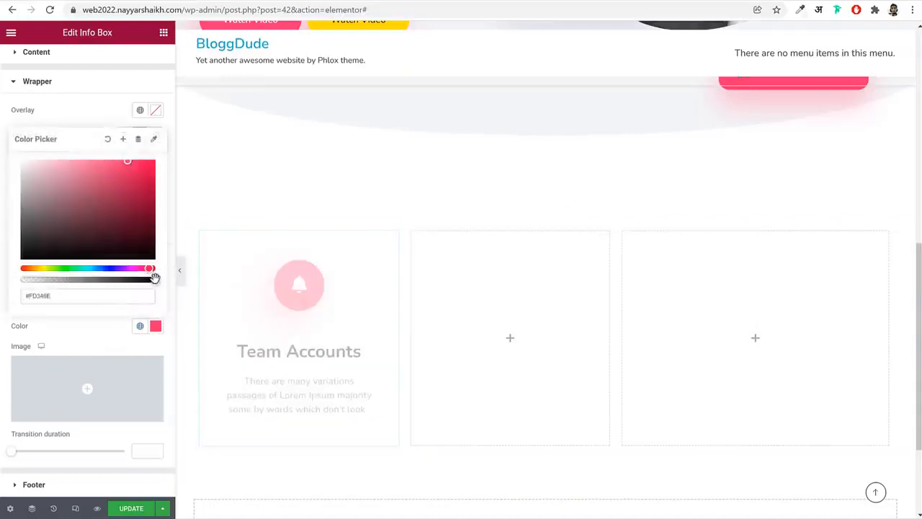
{"action": "left_click_drag", "start_coordinate": [155, 282], "coordinate": [146, 281]}
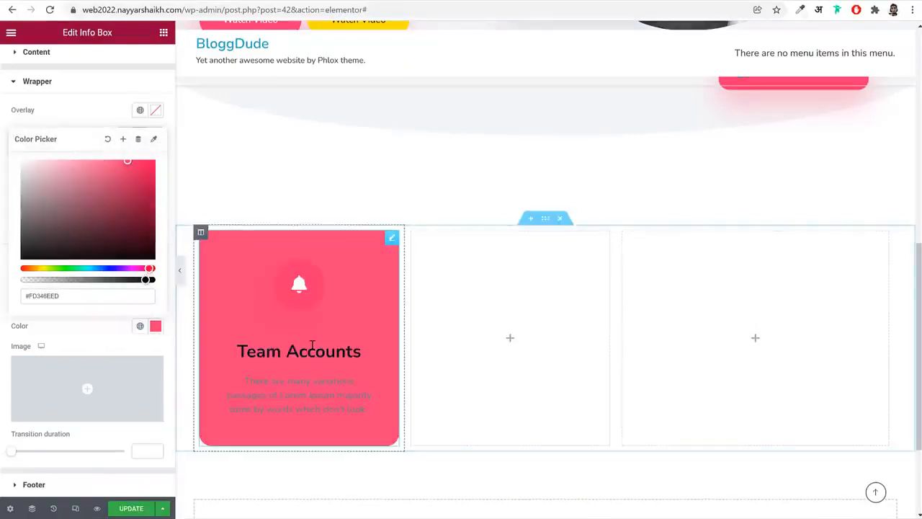
{"action": "left_click", "coordinate": [91, 329]}
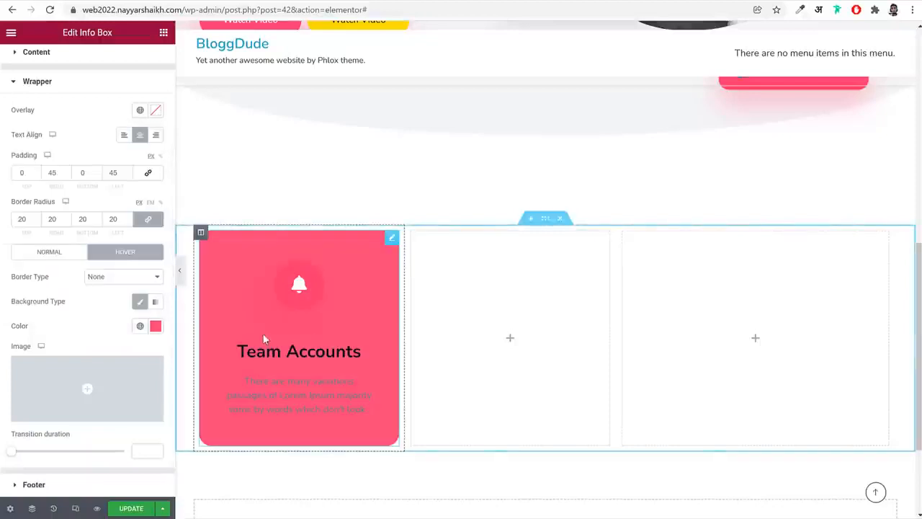
Set the info box icon's hover color to the global Pink, matching the reference site's bell icon
{"action": "scroll", "coordinate": [73, 144], "scroll_direction": "up", "scroll_amount": 2}
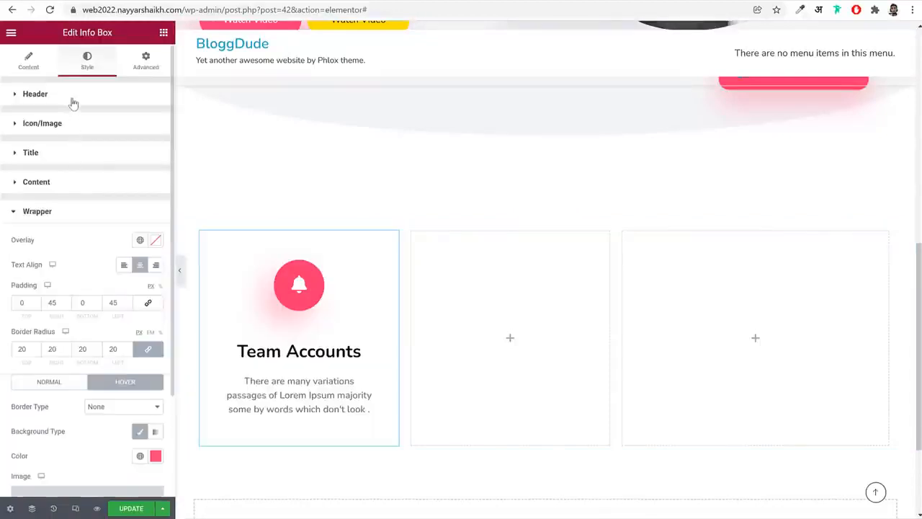
{"action": "left_click", "coordinate": [72, 162]}
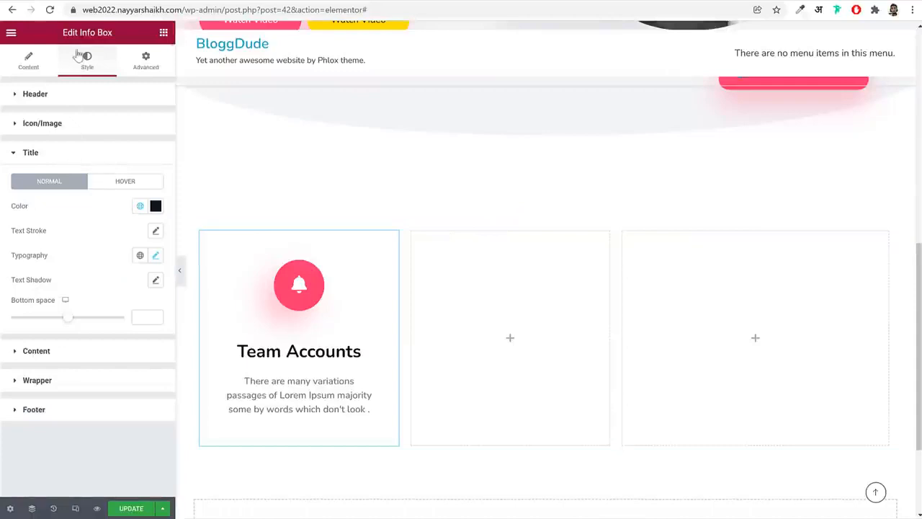
{"action": "left_click", "coordinate": [77, 134]}
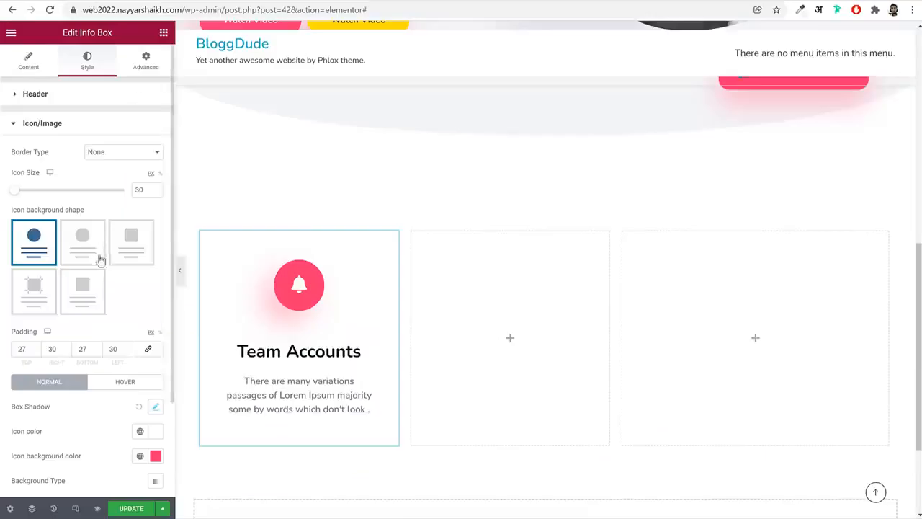
{"action": "scroll", "coordinate": [108, 288], "scroll_direction": "down", "scroll_amount": 2}
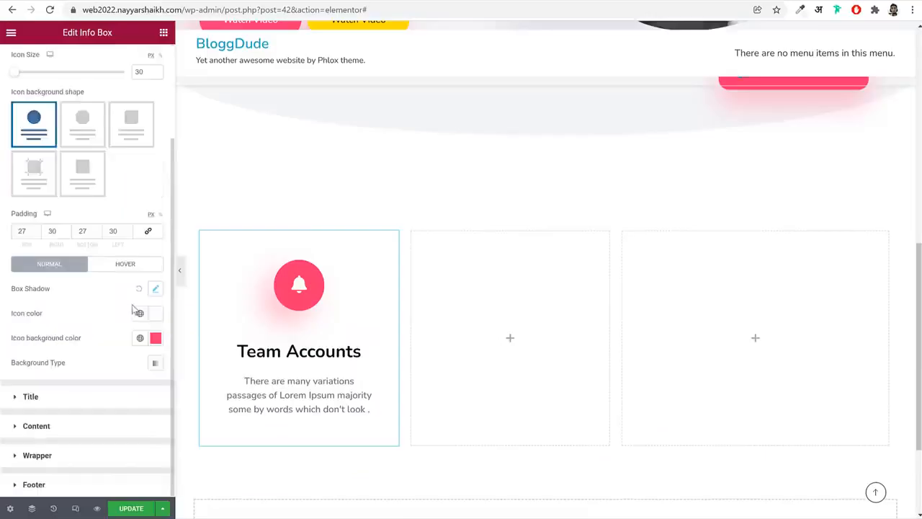
{"action": "left_click", "coordinate": [108, 265]}
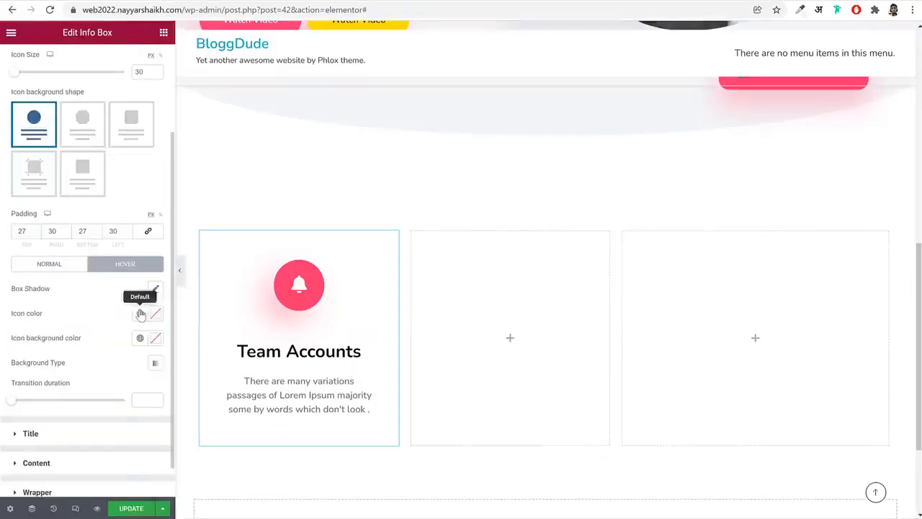
{"action": "left_click", "coordinate": [139, 313]}
{"action": "left_click", "coordinate": [155, 312]}
{"action": "left_click_drag", "start_coordinate": [108, 374], "coordinate": [7, 330]}
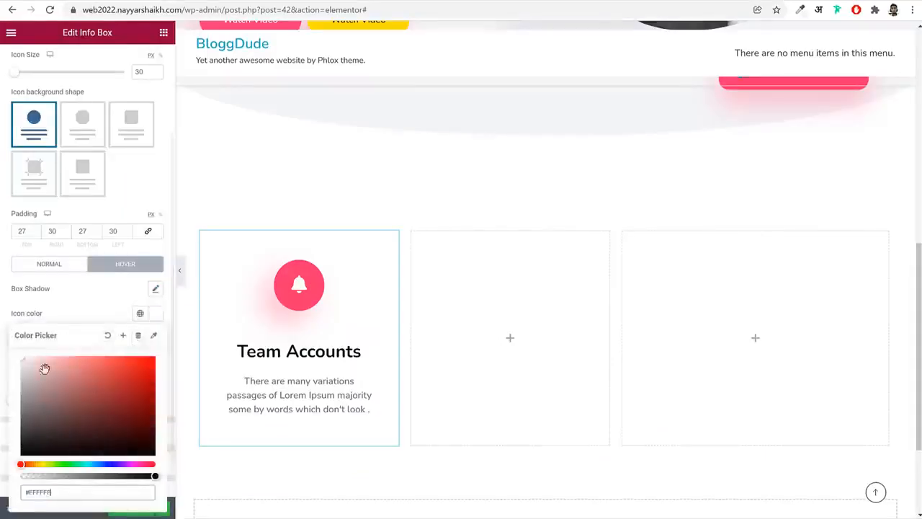
{"action": "left_click", "coordinate": [141, 318]}
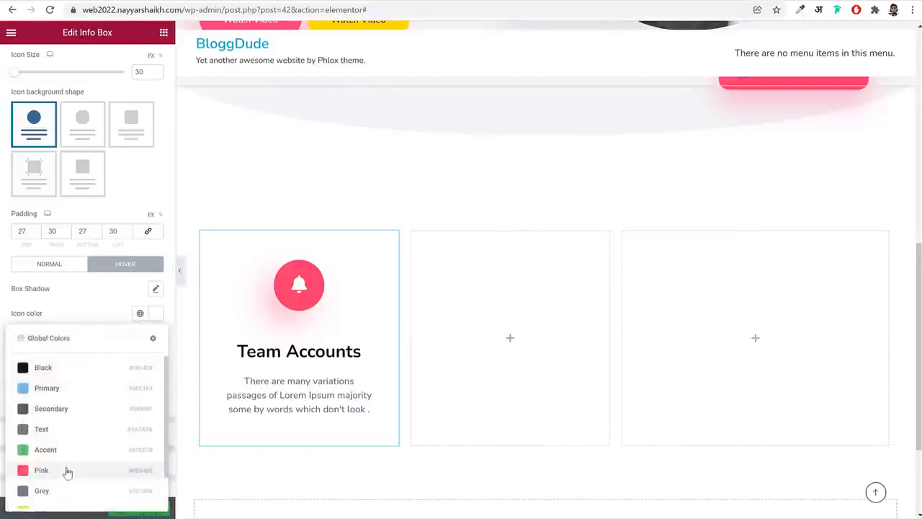
{"action": "left_click", "coordinate": [67, 471]}
Set the info box icon's hover background color to white
{"action": "left_click", "coordinate": [155, 338]}
{"action": "left_click_drag", "start_coordinate": [74, 237], "coordinate": [18, 150]}
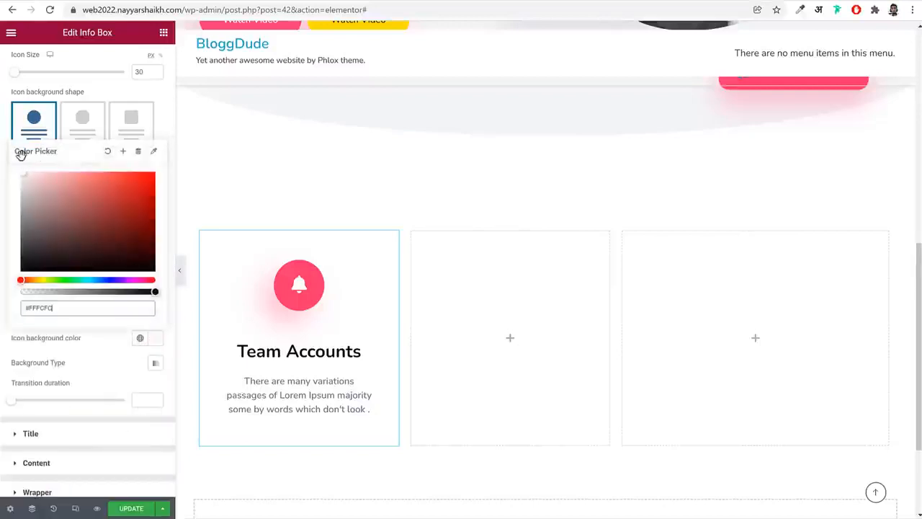
{"action": "left_click", "coordinate": [108, 353]}
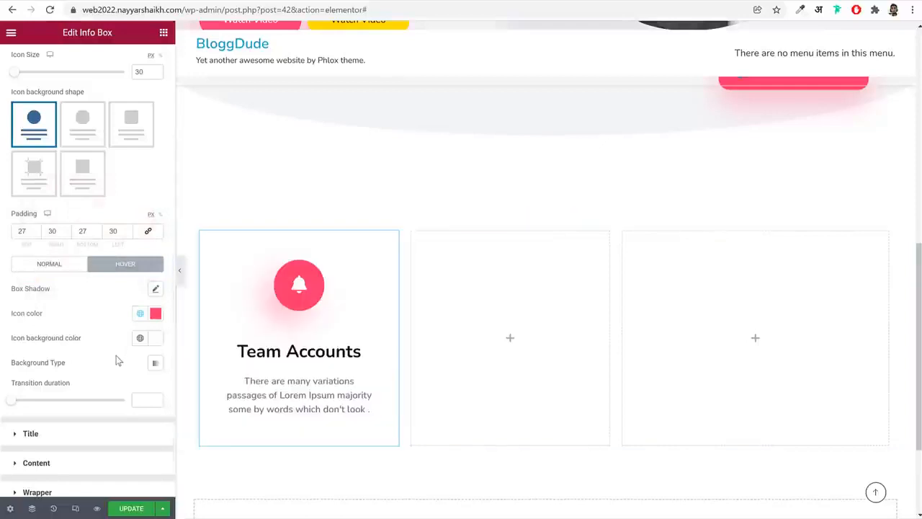
Set the info box title's hover color to white, #FFFFFF
{"action": "scroll", "coordinate": [89, 376], "scroll_direction": "down", "scroll_amount": 1}
{"action": "left_click", "coordinate": [80, 404]}
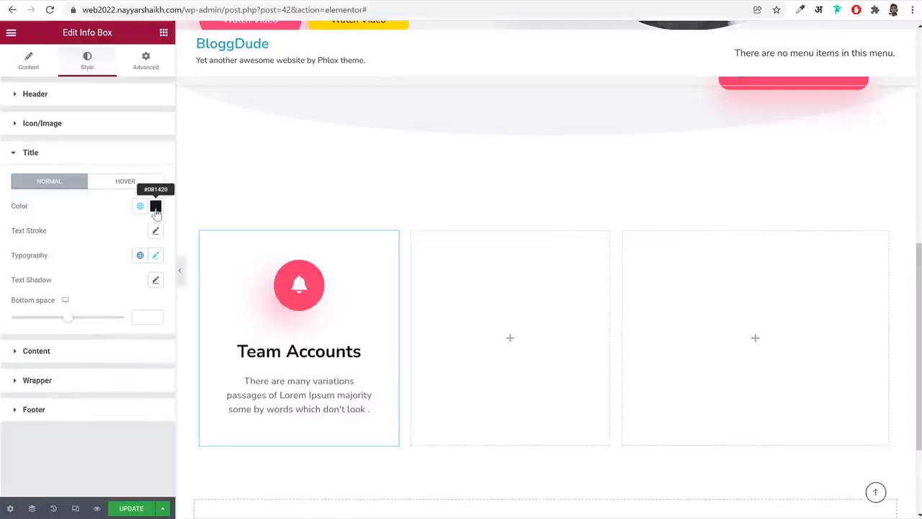
{"action": "left_click", "coordinate": [139, 184]}
{"action": "left_click", "coordinate": [159, 207]}
{"action": "left_click_drag", "start_coordinate": [87, 342], "coordinate": [12, 232]}
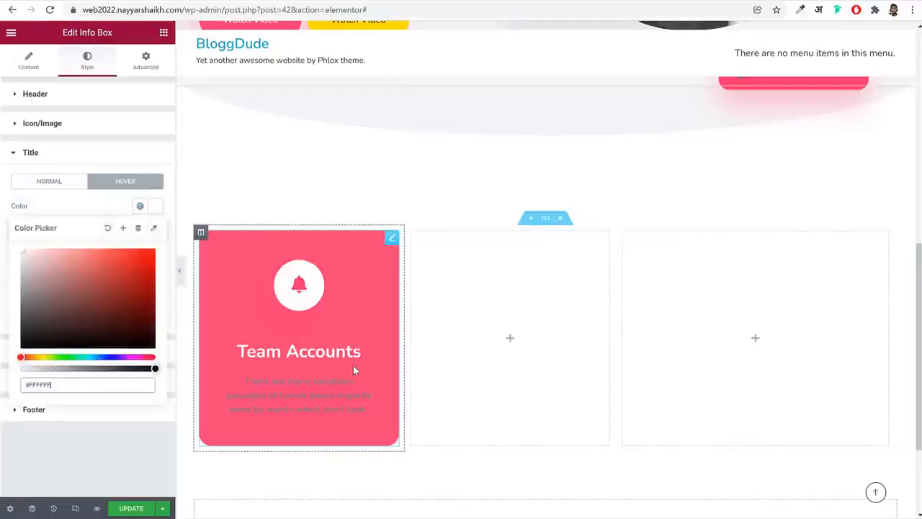
Set the hover color of the info box's content text to white, #FFFFFF
{"action": "left_click", "coordinate": [104, 160]}
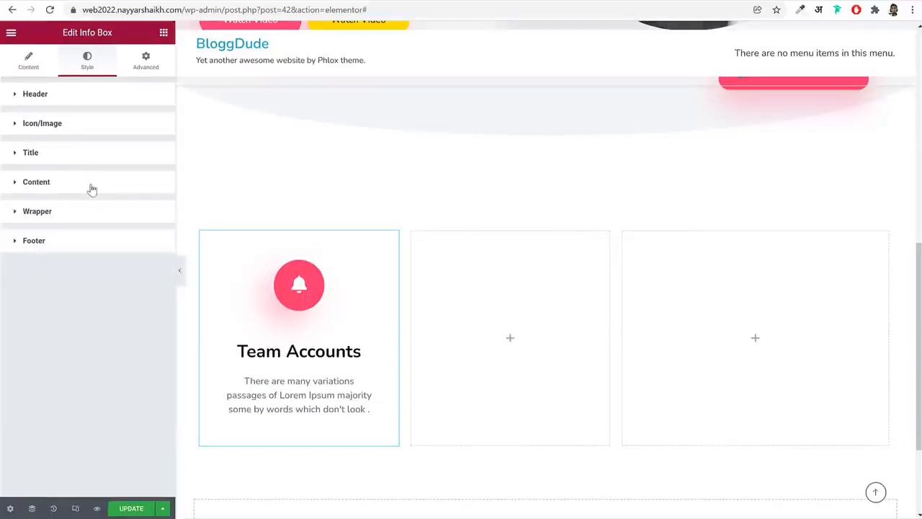
{"action": "left_click", "coordinate": [92, 189]}
{"action": "left_click", "coordinate": [154, 237]}
{"action": "left_click", "coordinate": [127, 188]}
{"action": "left_click", "coordinate": [136, 211]}
{"action": "left_click", "coordinate": [126, 189]}
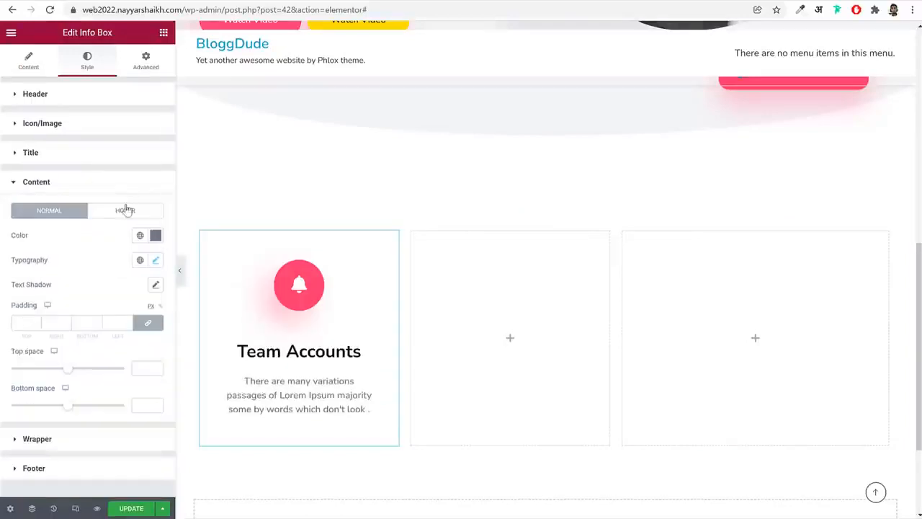
{"action": "left_click", "coordinate": [126, 210]}
{"action": "left_click", "coordinate": [154, 235]}
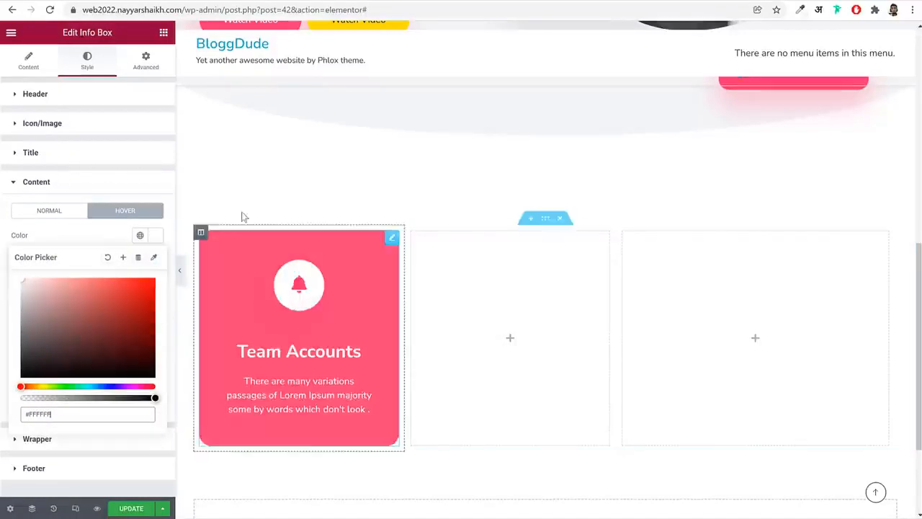
Set the info box widget's normal border radius to 20 px on all corners in its advanced border settings
{"action": "left_click", "coordinate": [146, 69]}
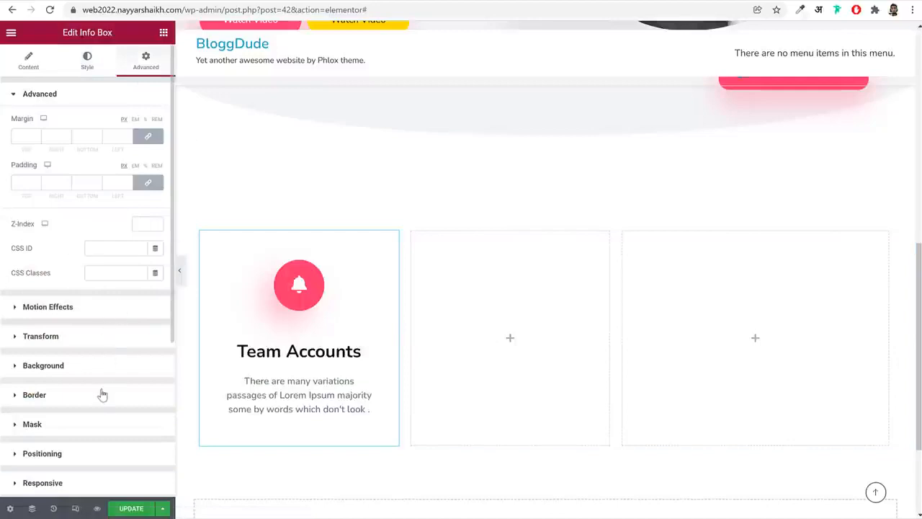
{"action": "scroll", "coordinate": [101, 395], "scroll_direction": "down", "scroll_amount": 3}
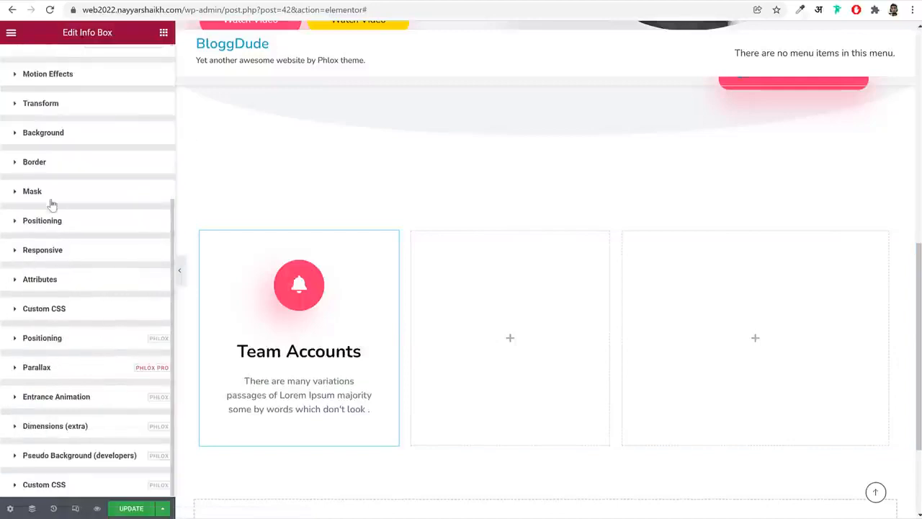
{"action": "left_click", "coordinate": [69, 166]}
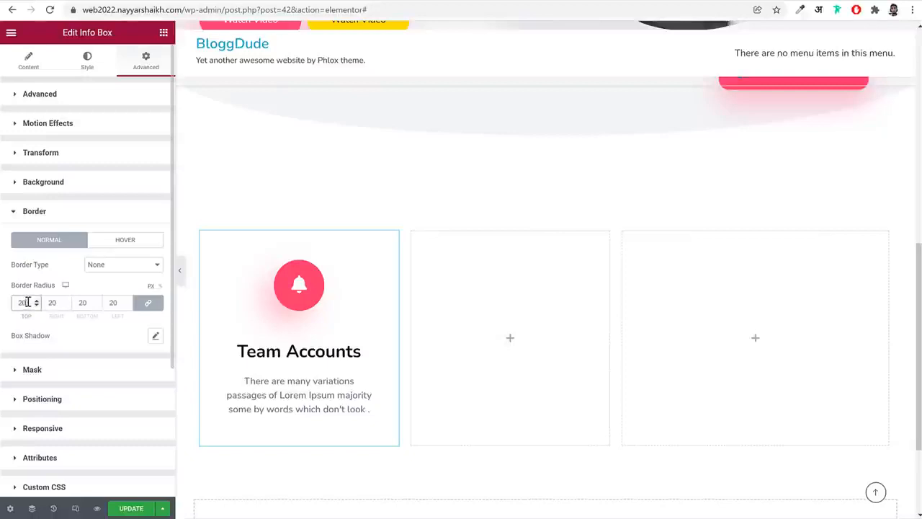
{"action": "left_click", "coordinate": [157, 337]}
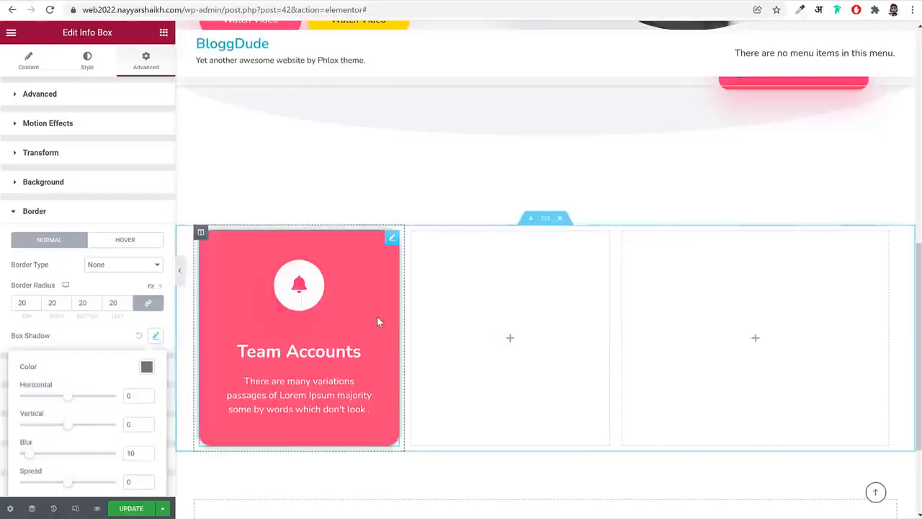
{"action": "scroll", "coordinate": [141, 361], "scroll_direction": "down", "scroll_amount": 2}
{"action": "left_click", "coordinate": [147, 250]}
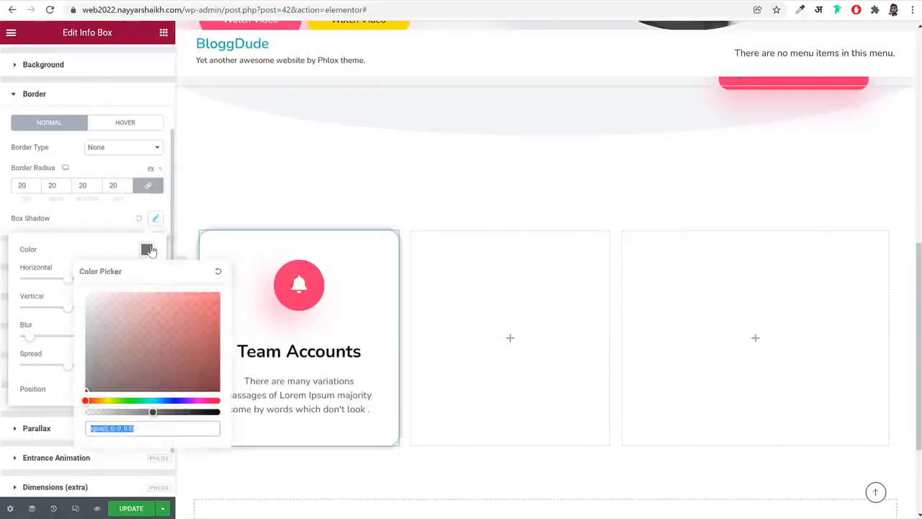
{"action": "type", "text": "#FD346E"}
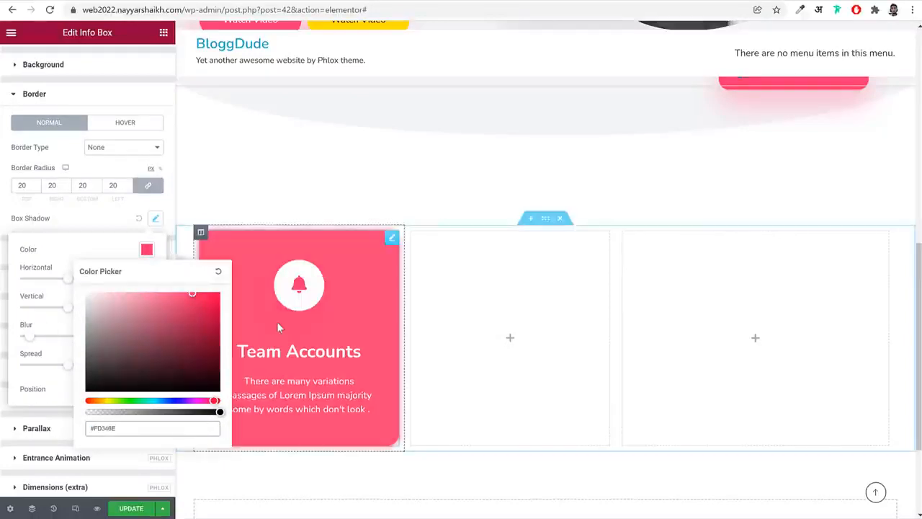
{"action": "left_click", "coordinate": [123, 127]}
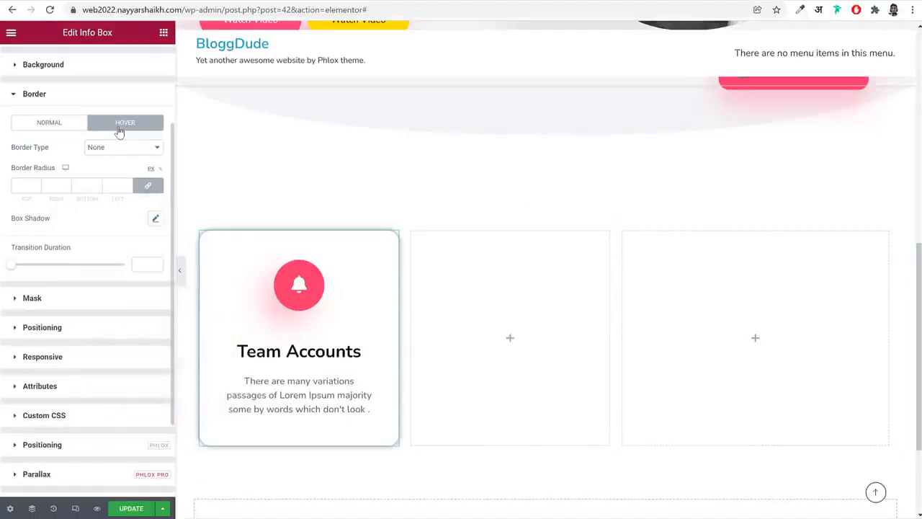
{"action": "left_click", "coordinate": [48, 128]}
{"action": "left_click", "coordinate": [140, 219]}
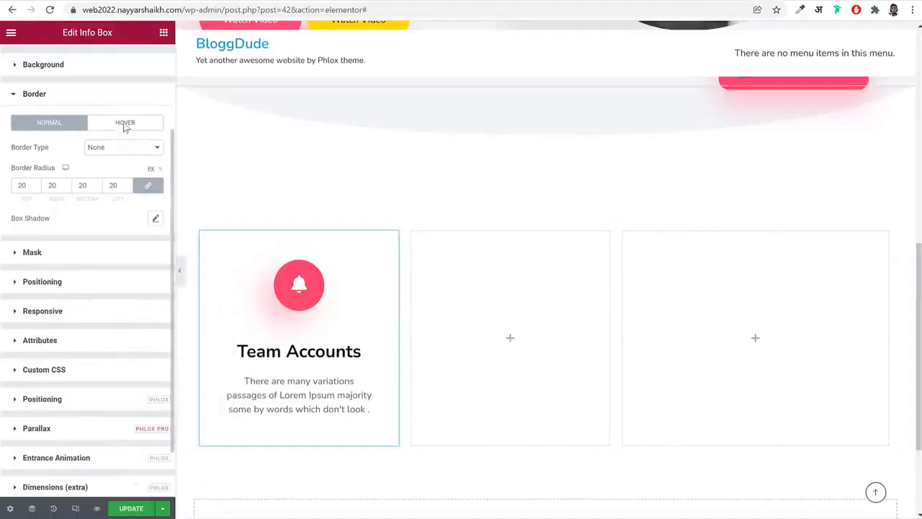
Add a hover box shadow in color #FD346E to the info box widget's border and preview the page at full width
{"action": "left_click", "coordinate": [121, 103]}
{"action": "left_click", "coordinate": [77, 216]}
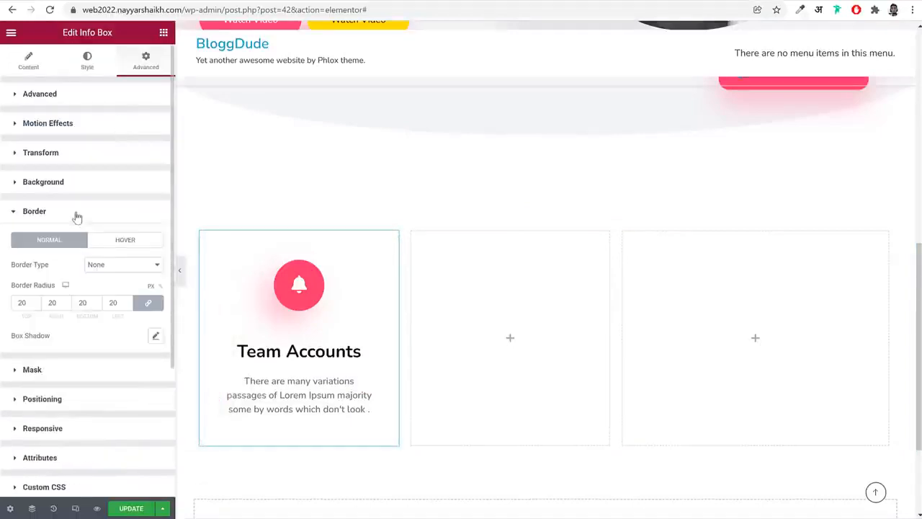
{"action": "left_click", "coordinate": [123, 240]}
{"action": "left_click", "coordinate": [154, 337]}
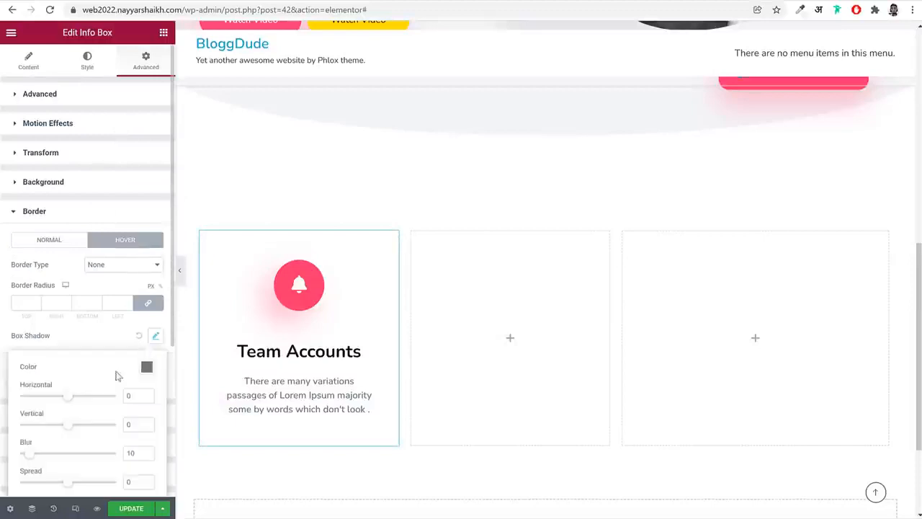
{"action": "left_click", "coordinate": [147, 368]}
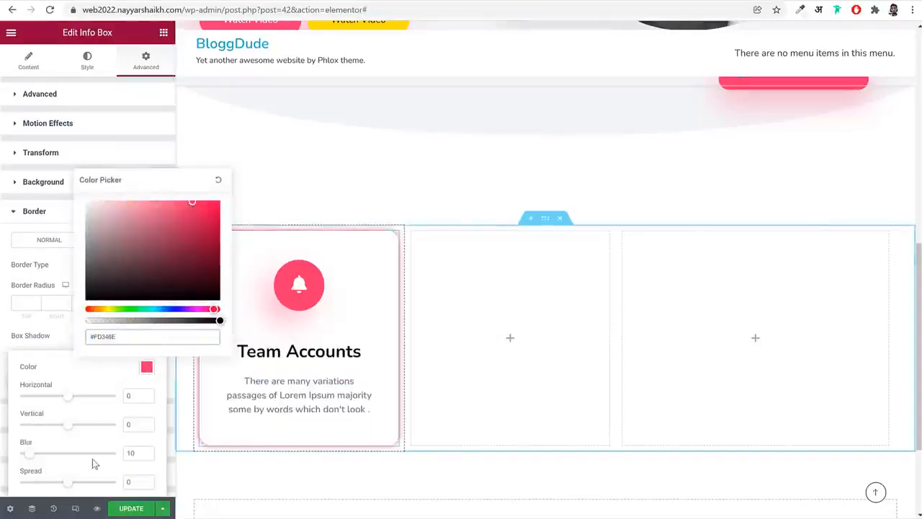
{"action": "left_click", "coordinate": [44, 341]}
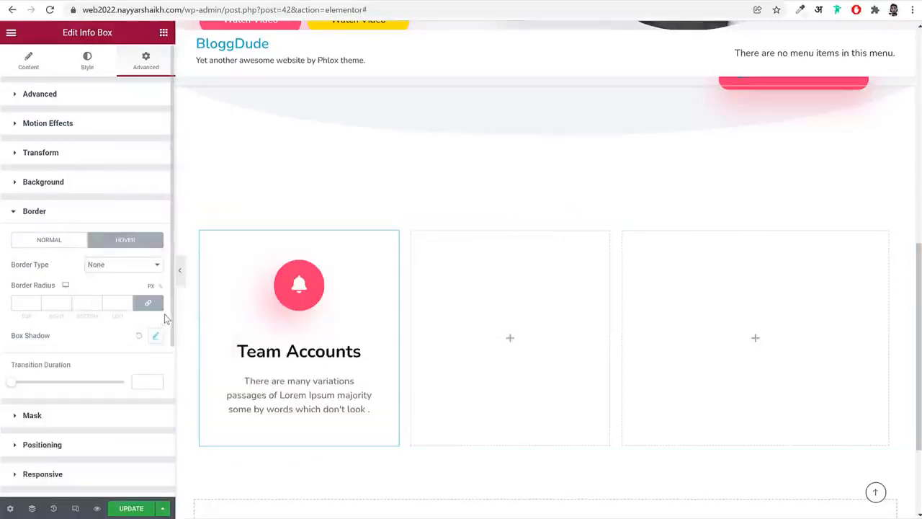
{"action": "left_click", "coordinate": [182, 279]}
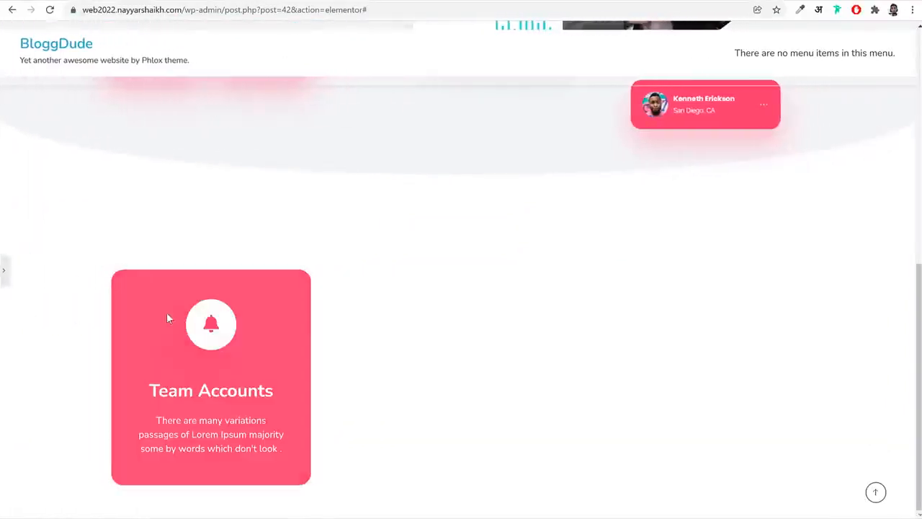
{"action": "left_click", "coordinate": [5, 272]}
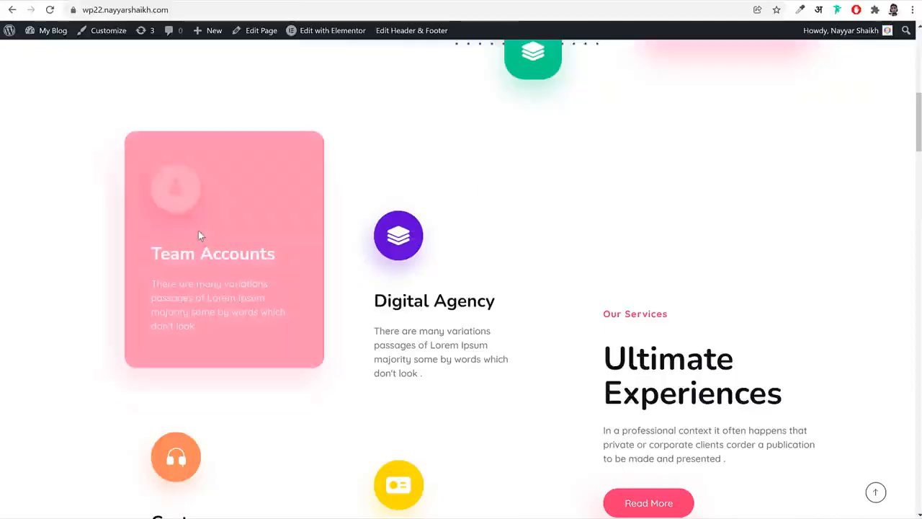
Unlink the info box's margin values and set the bottom margin to 20 px, leaving the other sides at 0
{"action": "scroll", "coordinate": [226, 320], "scroll_direction": "down", "scroll_amount": 2}
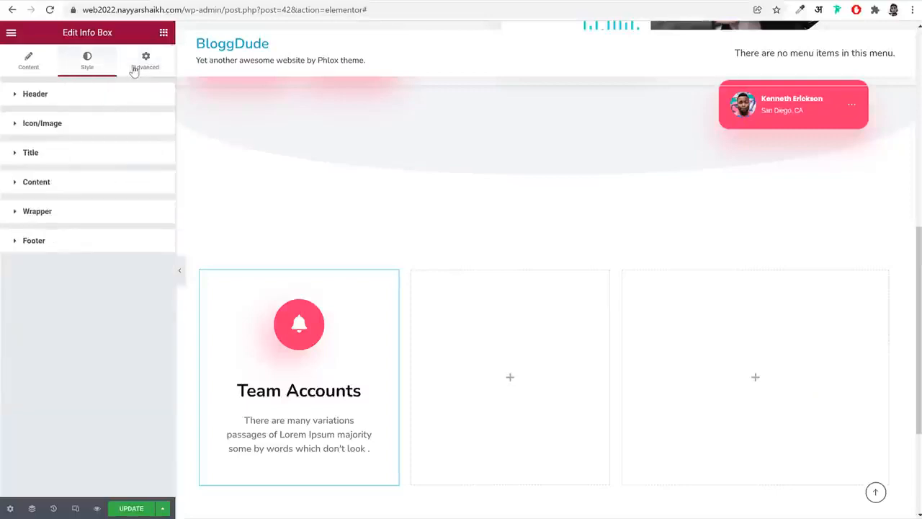
{"action": "left_click", "coordinate": [134, 69]}
{"action": "left_click", "coordinate": [158, 97]}
{"action": "left_click", "coordinate": [151, 99]}
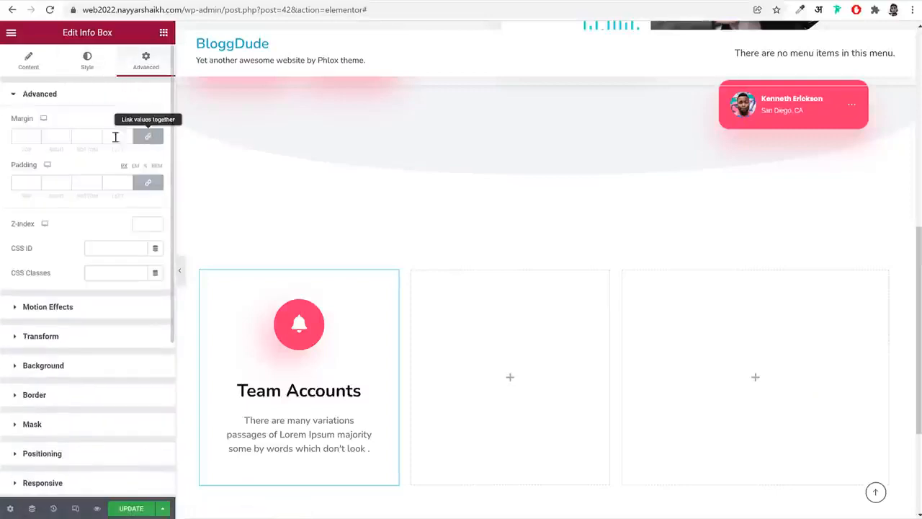
{"action": "left_click", "coordinate": [147, 137]}
{"action": "double_click", "coordinate": [98, 135]}
{"action": "type", "text": "0"}
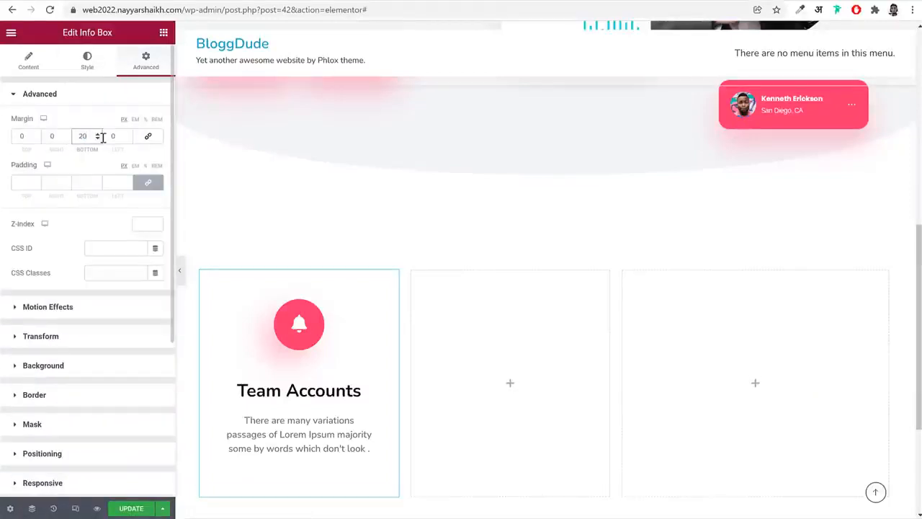
Set the info box's entrance animation to Fade In
{"action": "scroll", "coordinate": [106, 322], "scroll_direction": "down", "scroll_amount": 3}
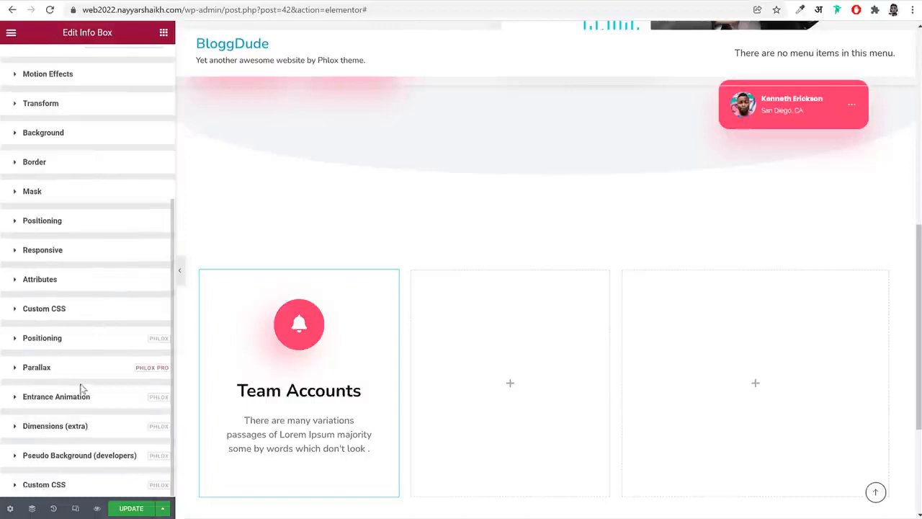
{"action": "left_click", "coordinate": [72, 398]}
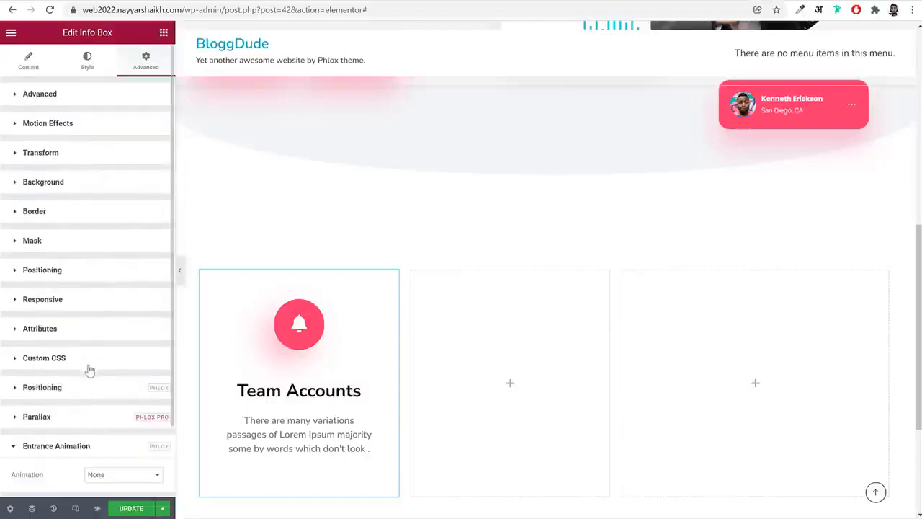
{"action": "scroll", "coordinate": [93, 368], "scroll_direction": "down", "scroll_amount": 1}
{"action": "left_click", "coordinate": [113, 394]}
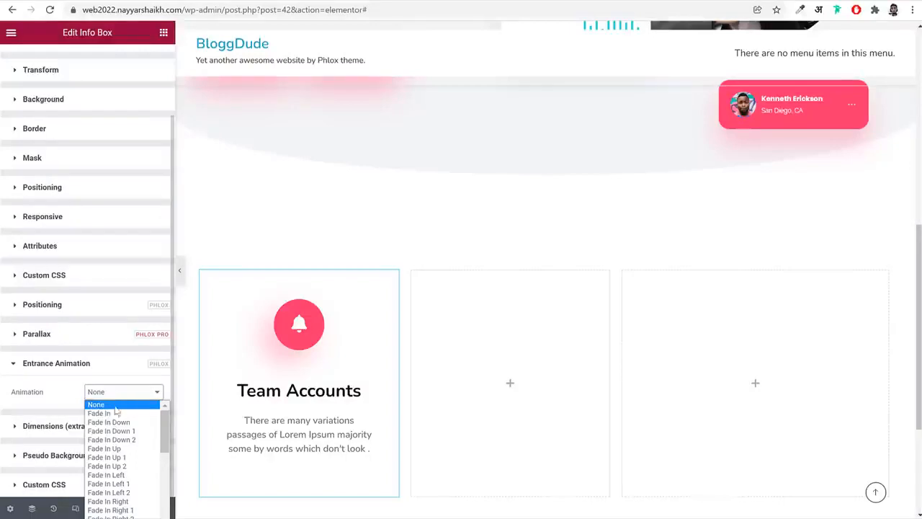
{"action": "left_click", "coordinate": [130, 413]}
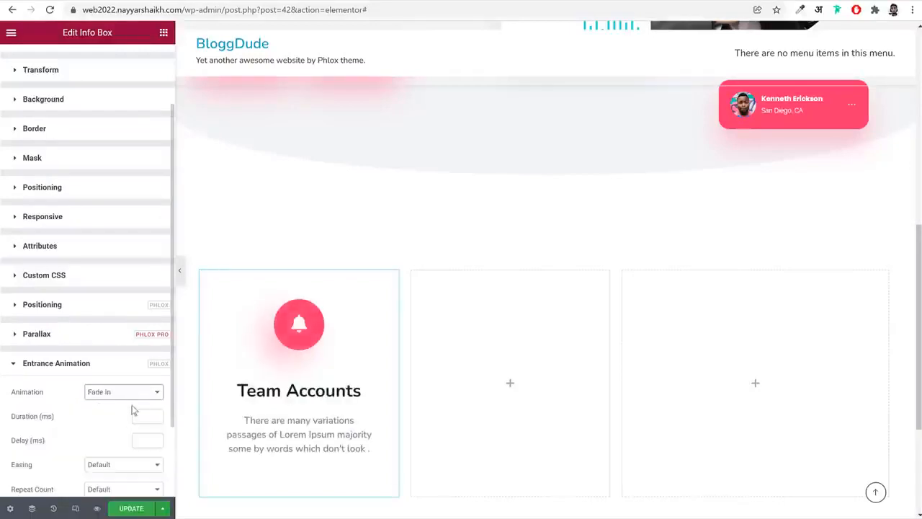
Set the info box's entrance animation duration to 1900 ms and its easing to Cubic Out
{"action": "type", "text": "1900"}
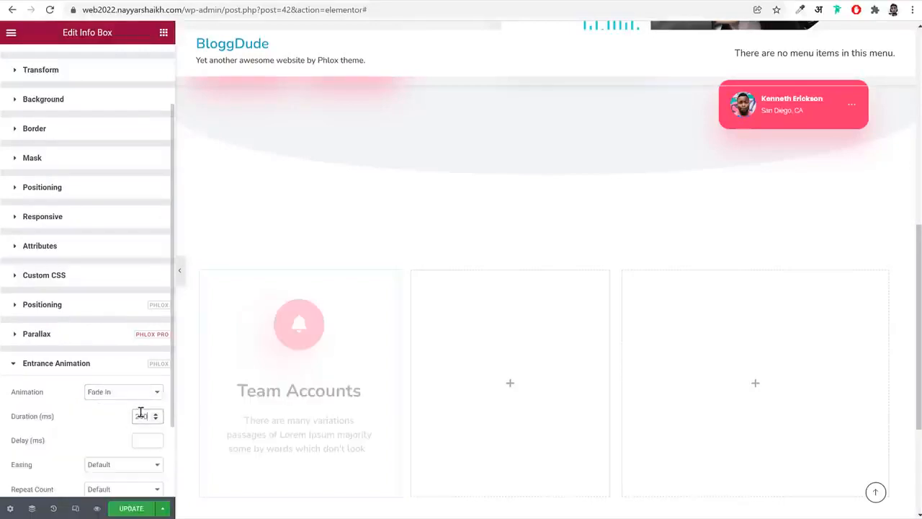
{"action": "scroll", "coordinate": [146, 421], "scroll_direction": "down", "scroll_amount": 1}
{"action": "left_click", "coordinate": [132, 375]}
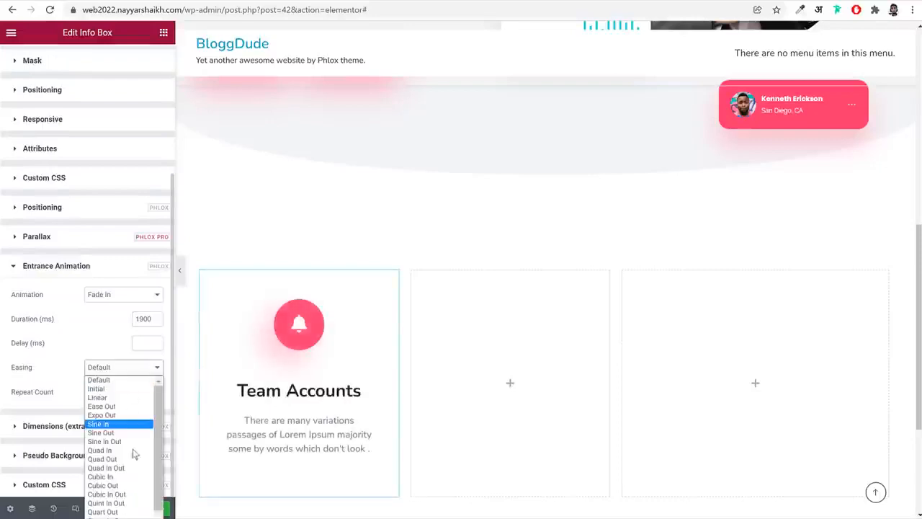
{"action": "left_click", "coordinate": [124, 486]}
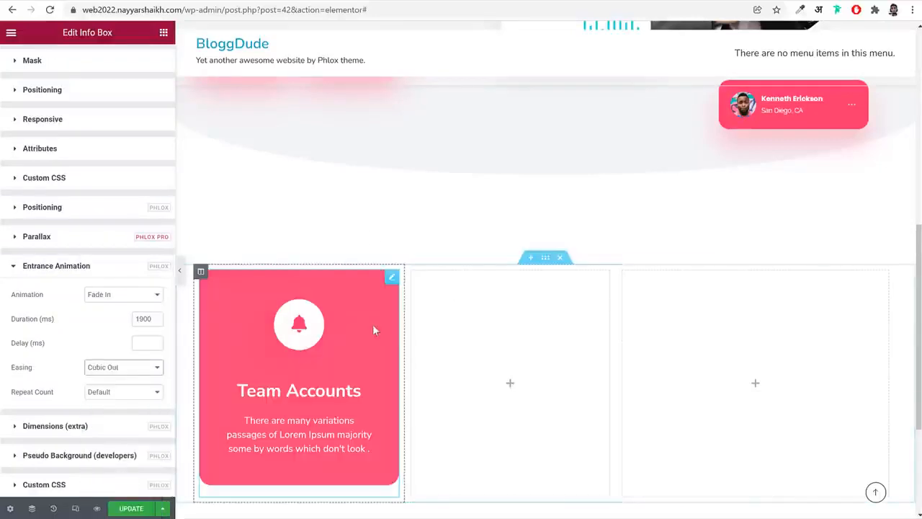
Unlink the first column's margin values and set the right margin to 20 px, leaving the other sides at 0
{"action": "left_click", "coordinate": [201, 271]}
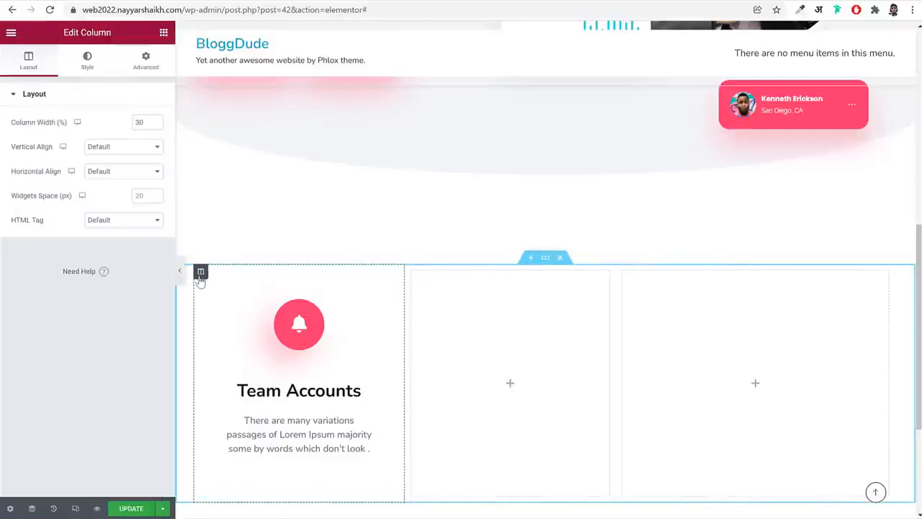
{"action": "left_click", "coordinate": [147, 64]}
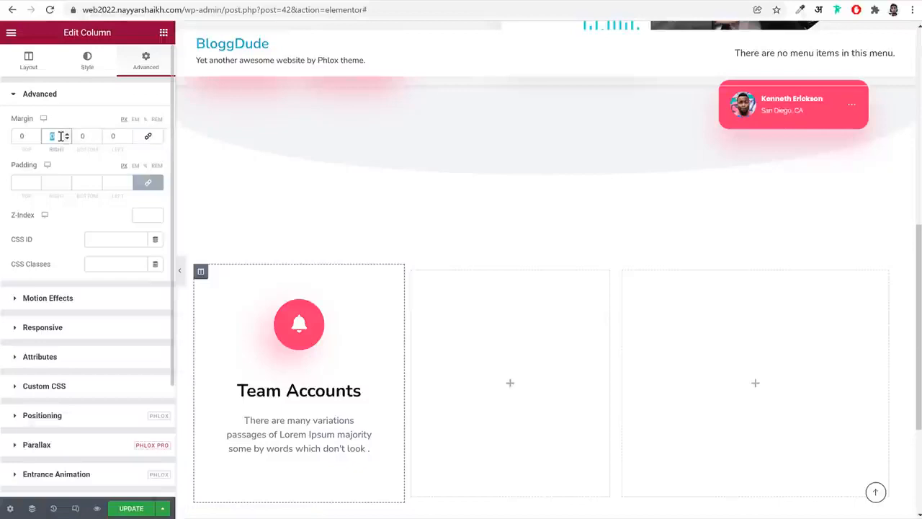
{"action": "type", "text": "20"}
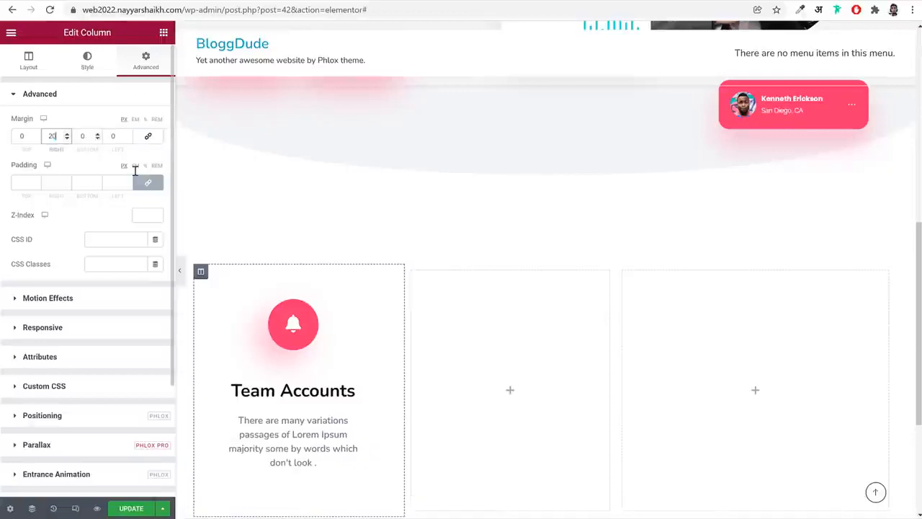
Unlink the middle column's margin values and set the top margin to 70 px and the left margin to 20 px, with the others at 0
{"action": "left_click", "coordinate": [412, 273]}
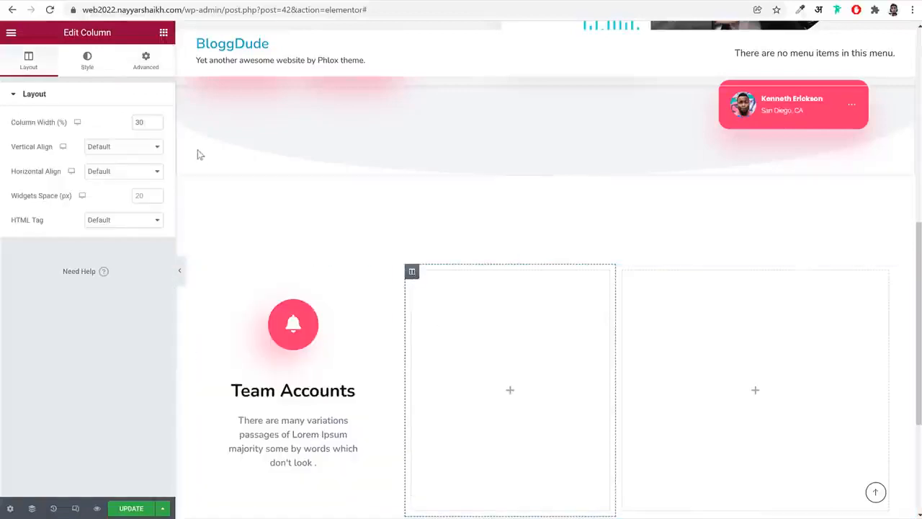
{"action": "left_click", "coordinate": [146, 61]}
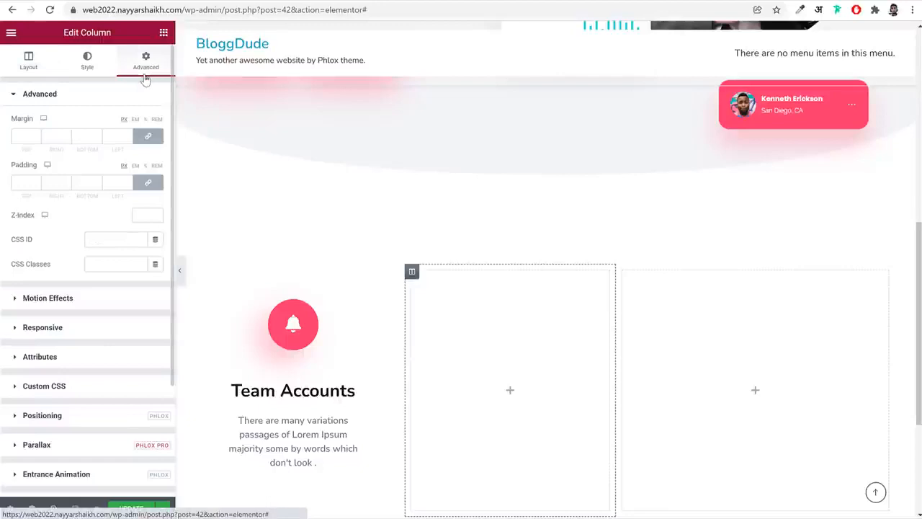
{"action": "left_click", "coordinate": [150, 139]}
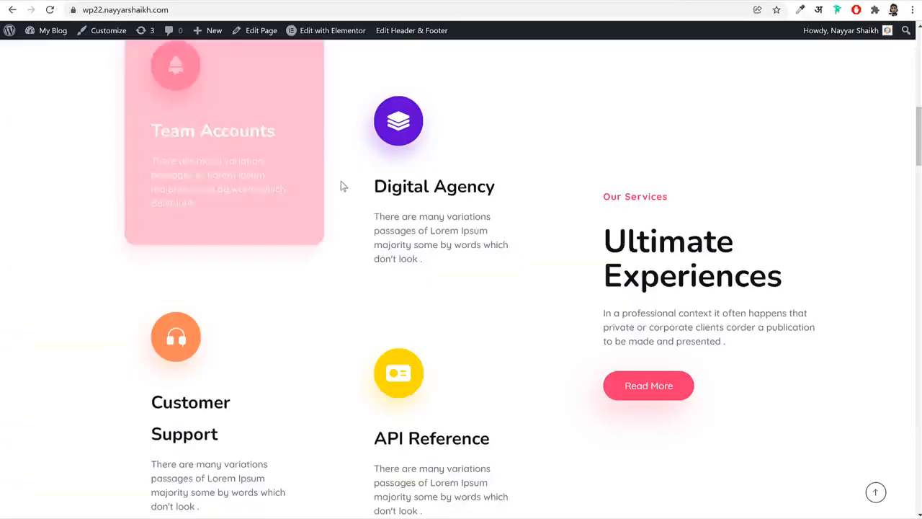
{"action": "scroll", "coordinate": [390, 160], "scroll_direction": "up", "scroll_amount": 2}
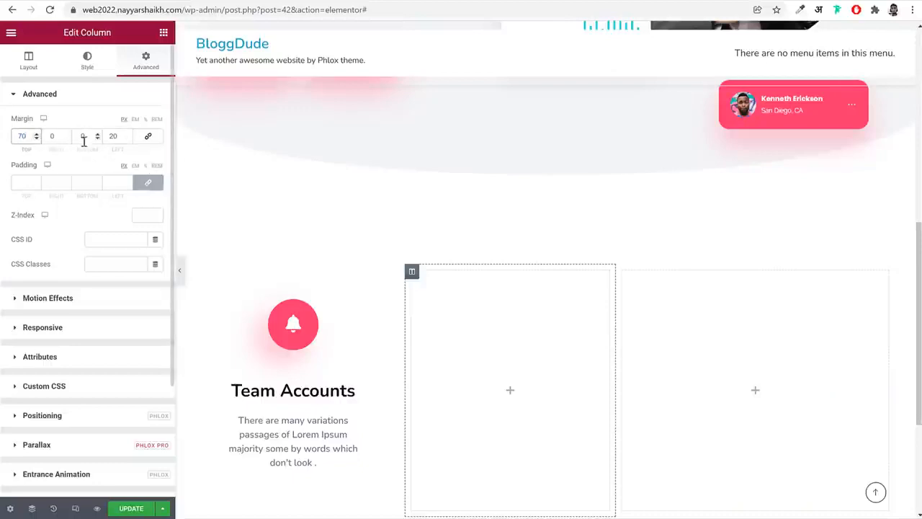
Duplicate the Team Accounts info box within the first column and compare the layout with the reference site
{"action": "scroll", "coordinate": [509, 183], "scroll_direction": "down", "scroll_amount": 2}
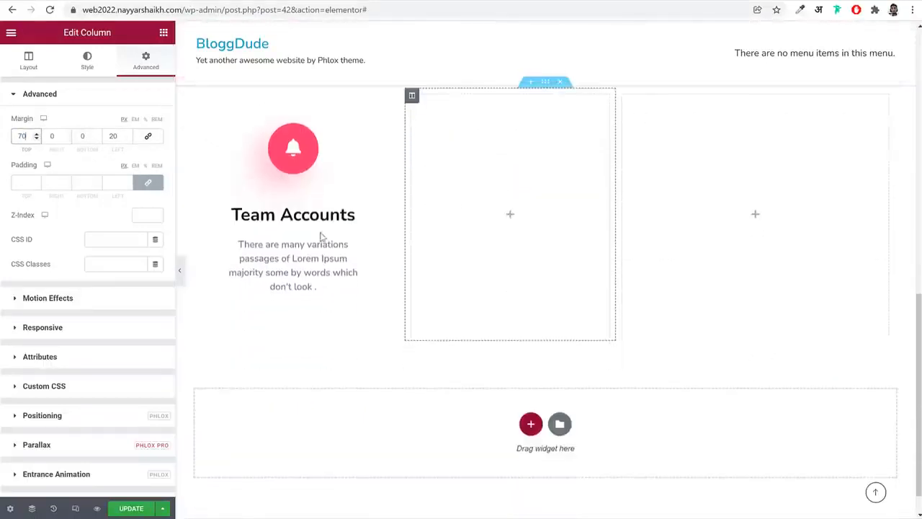
{"action": "right_click", "coordinate": [289, 207]}
{"action": "left_click", "coordinate": [329, 229]}
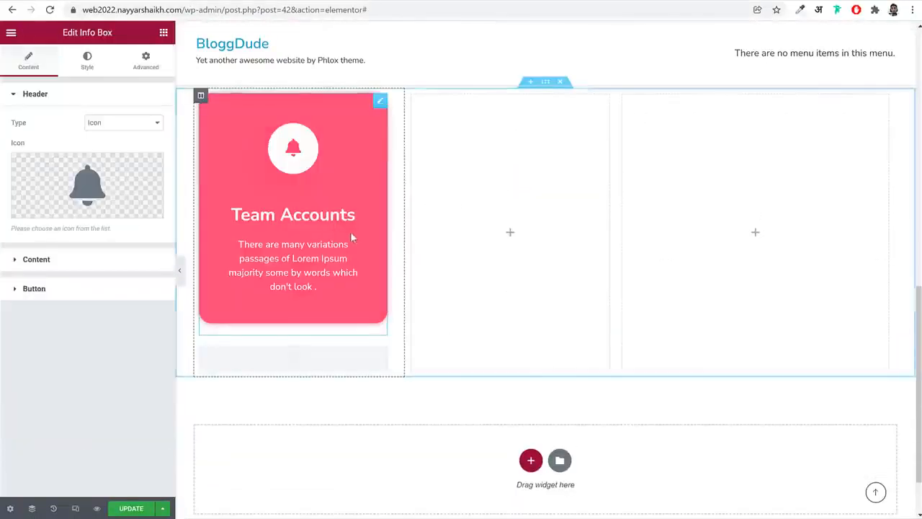
{"action": "scroll", "coordinate": [330, 317], "scroll_direction": "down", "scroll_amount": 1}
{"action": "scroll", "coordinate": [329, 320], "scroll_direction": "down", "scroll_amount": 1}
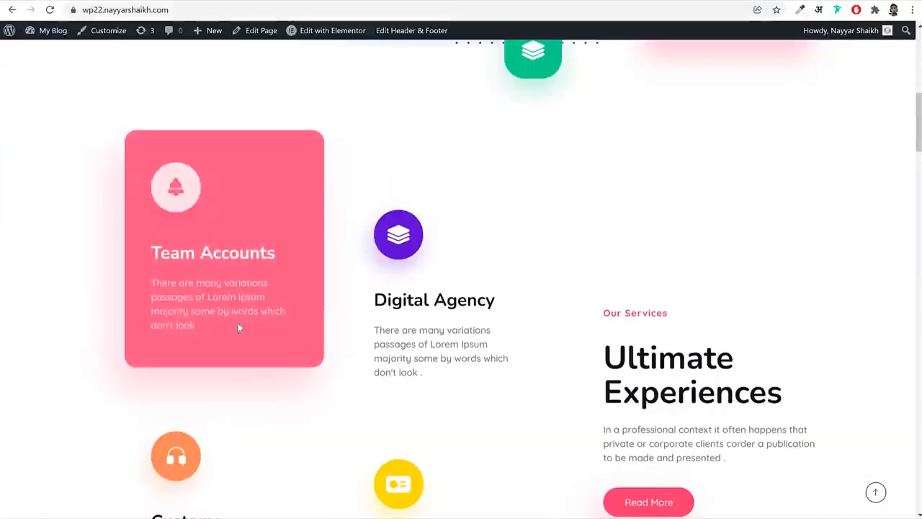
Replace the duplicated info box's bell icon with the outlined headphones icon, searching the icon library for "head"
{"action": "scroll", "coordinate": [237, 322], "scroll_direction": "down", "scroll_amount": 3}
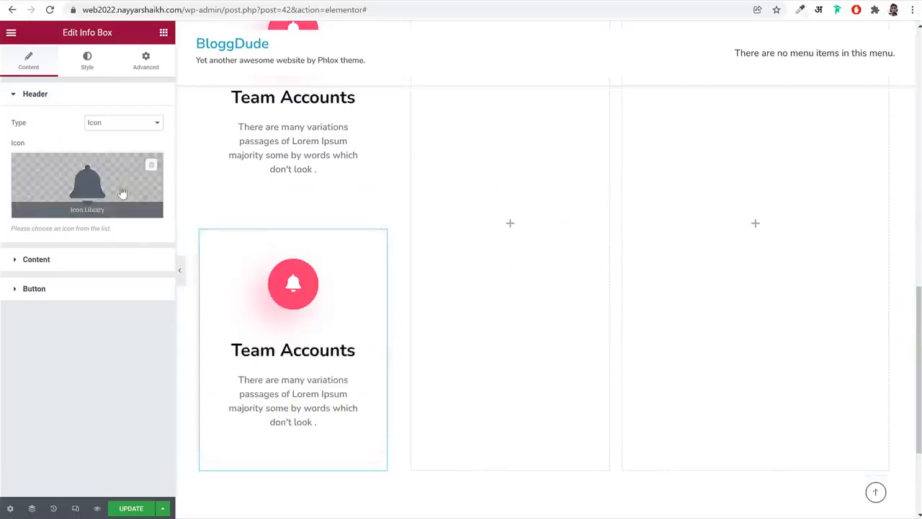
{"action": "left_click", "coordinate": [86, 181]}
{"action": "type", "text": "head"}
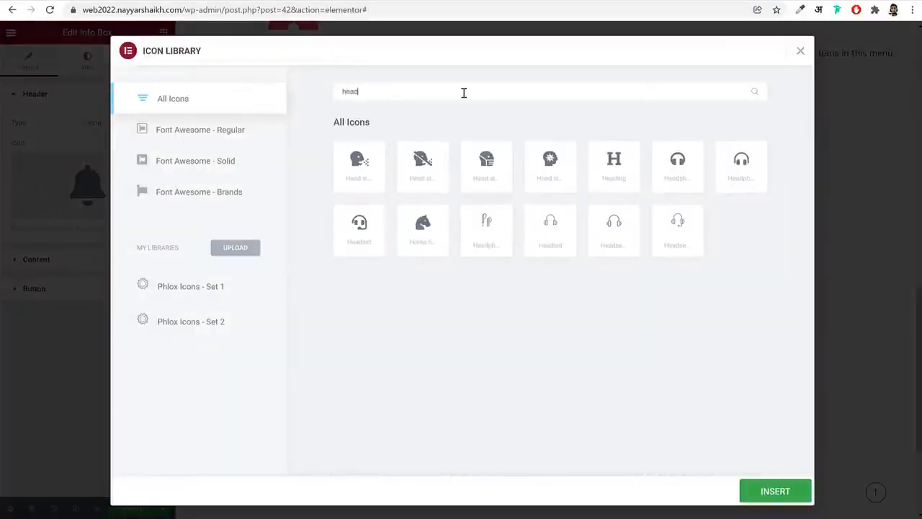
{"action": "left_click", "coordinate": [745, 170]}
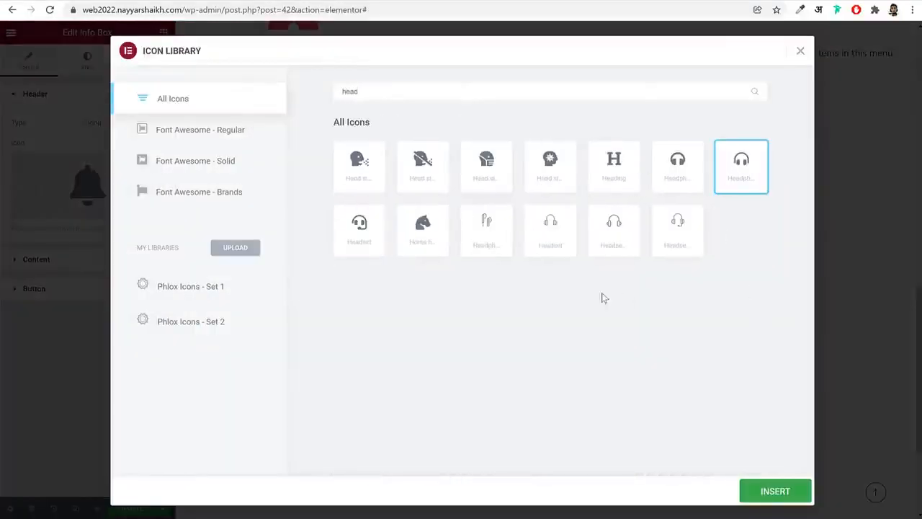
{"action": "left_click", "coordinate": [778, 497]}
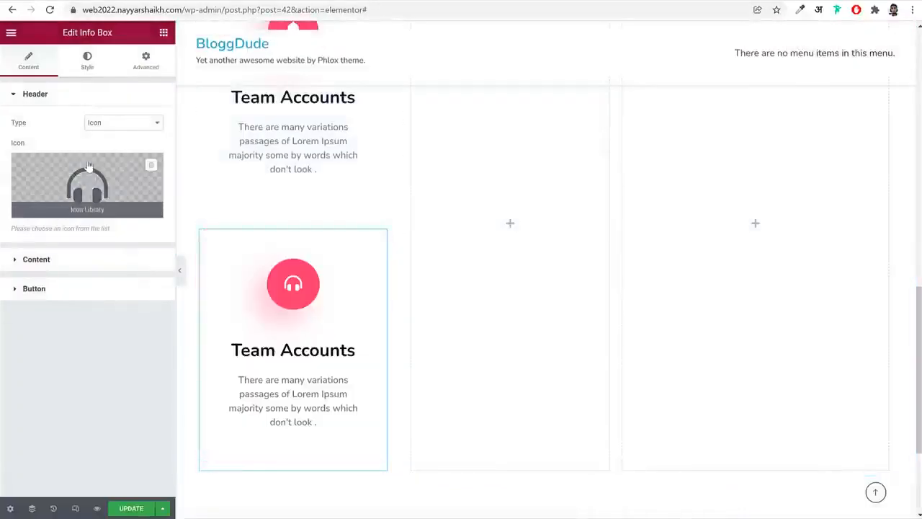
Change the duplicated info box's title to "Customer Support", matching the reference site
{"action": "left_click", "coordinate": [66, 264]}
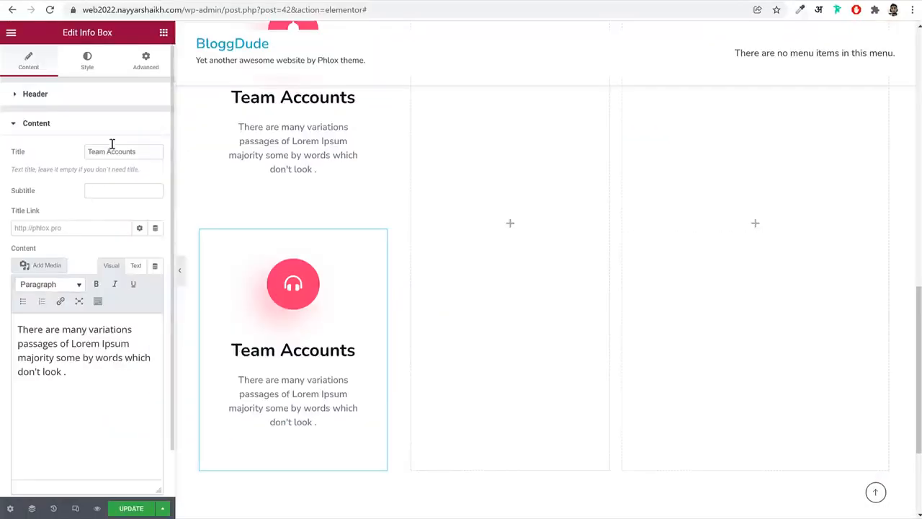
{"action": "left_click", "coordinate": [113, 153]}
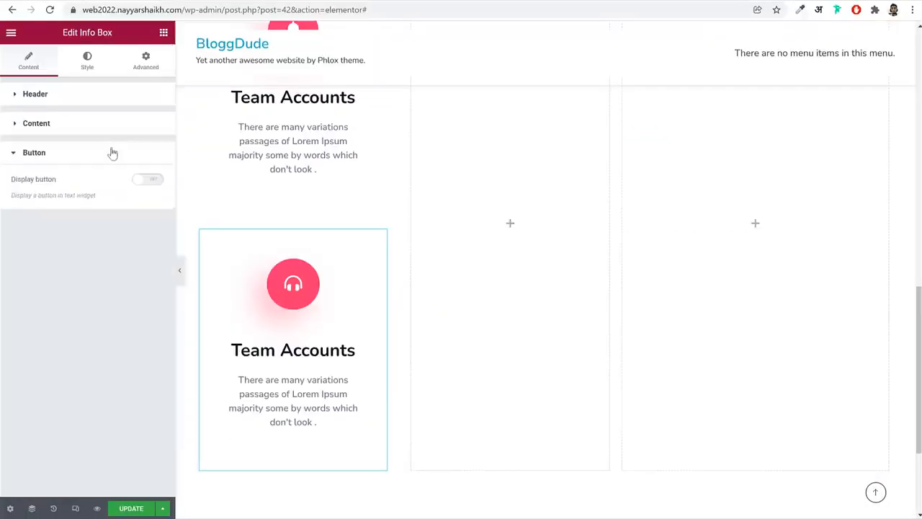
{"action": "left_click", "coordinate": [105, 126]}
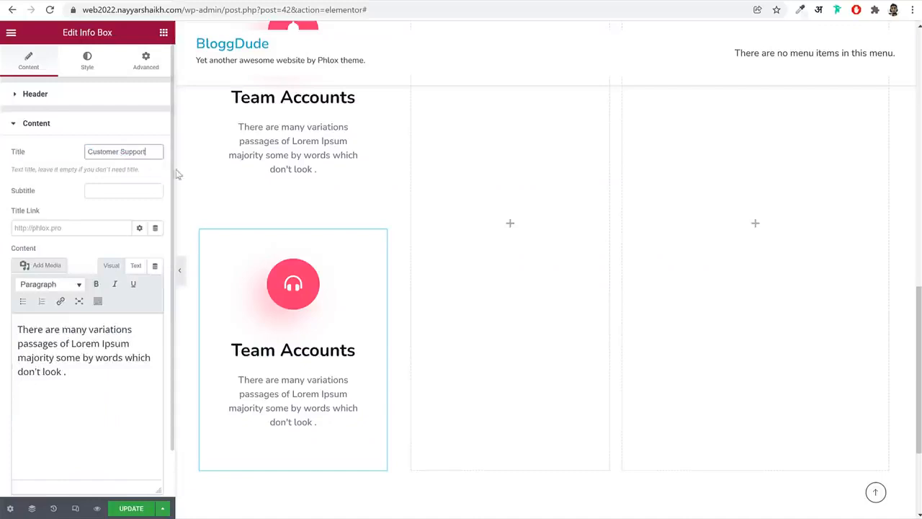
Set the Customer Support icon's background color to #FF895C, sampled from the orange service card on the reference site
{"action": "left_click", "coordinate": [87, 62]}
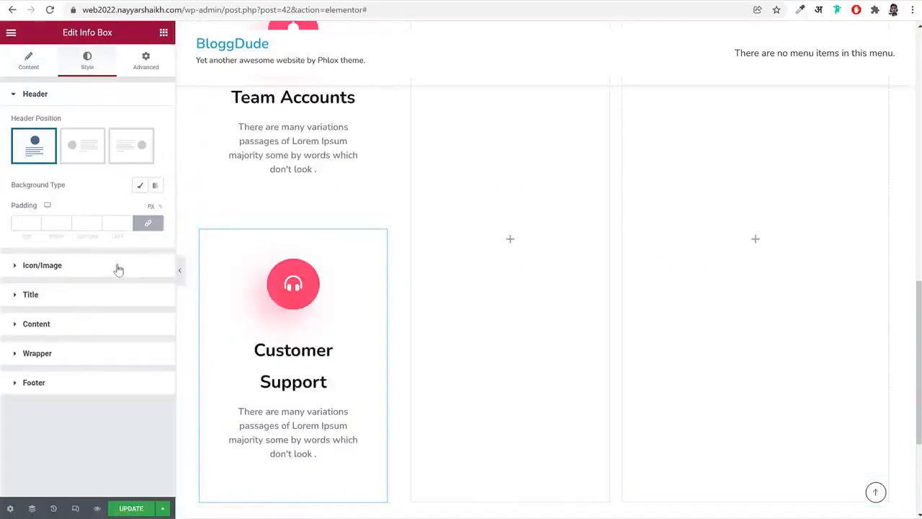
{"action": "left_click", "coordinate": [119, 269]}
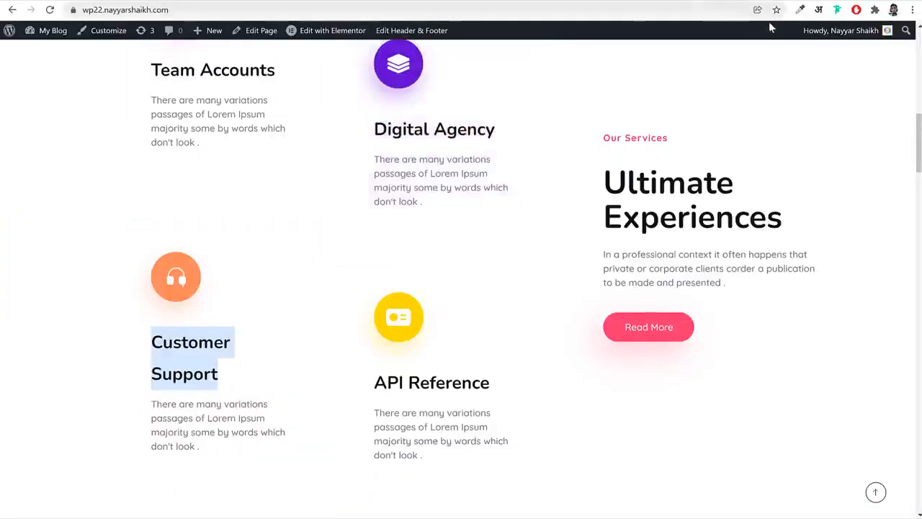
{"action": "left_click", "coordinate": [801, 9]}
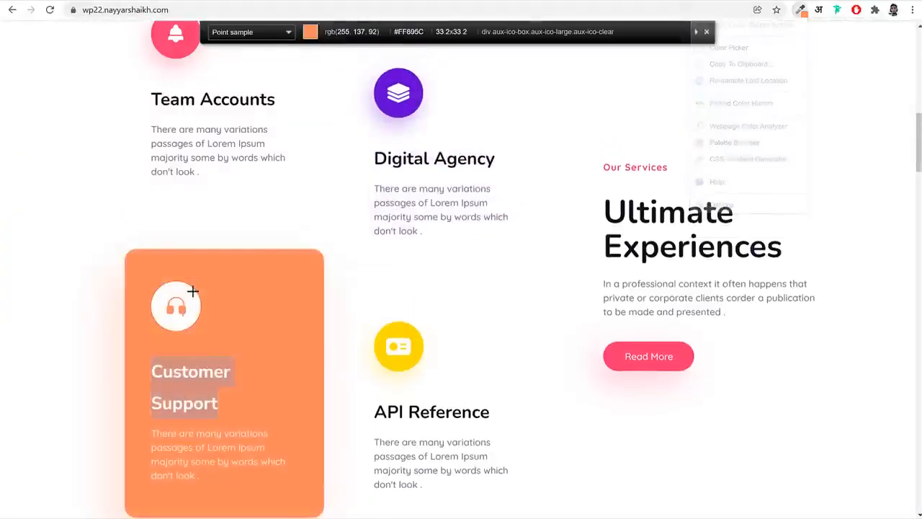
{"action": "left_click", "coordinate": [232, 288]}
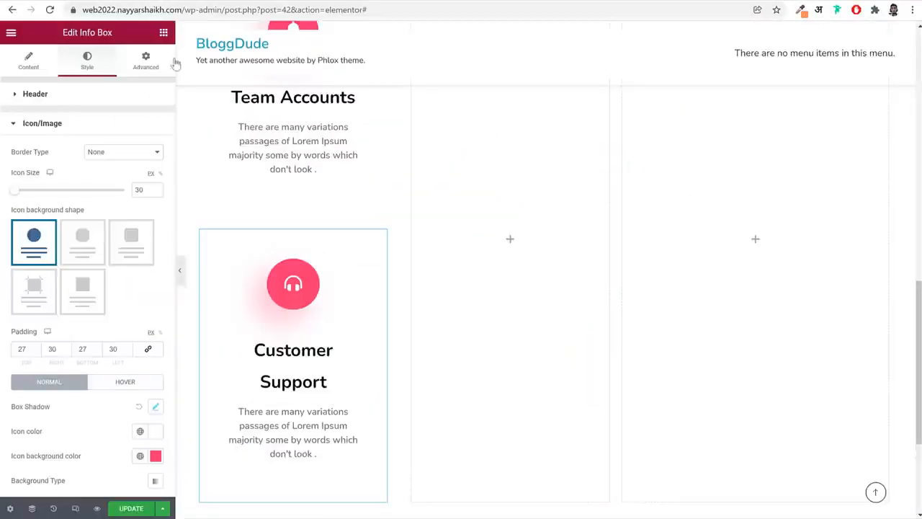
{"action": "scroll", "coordinate": [153, 340], "scroll_direction": "down", "scroll_amount": 2}
{"action": "left_click", "coordinate": [155, 340]}
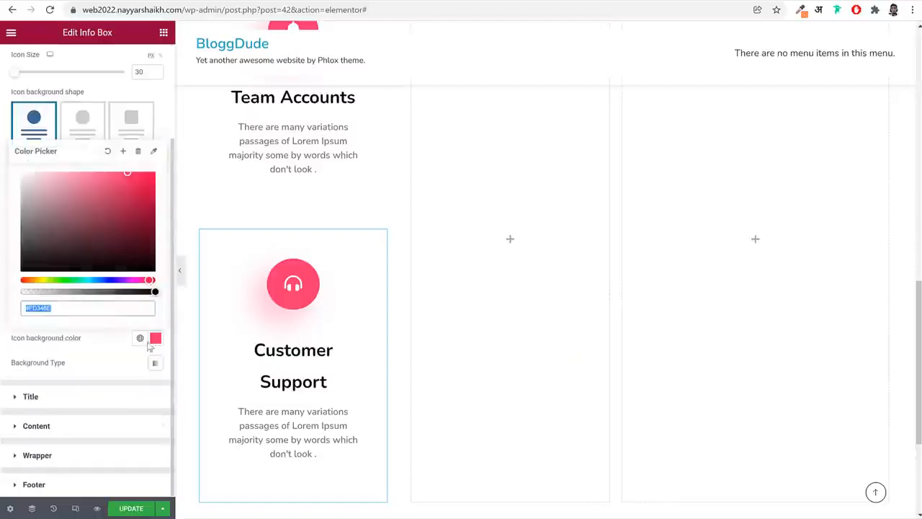
{"action": "key", "text": "ctrl+v"}
{"action": "left_click", "coordinate": [98, 353]}
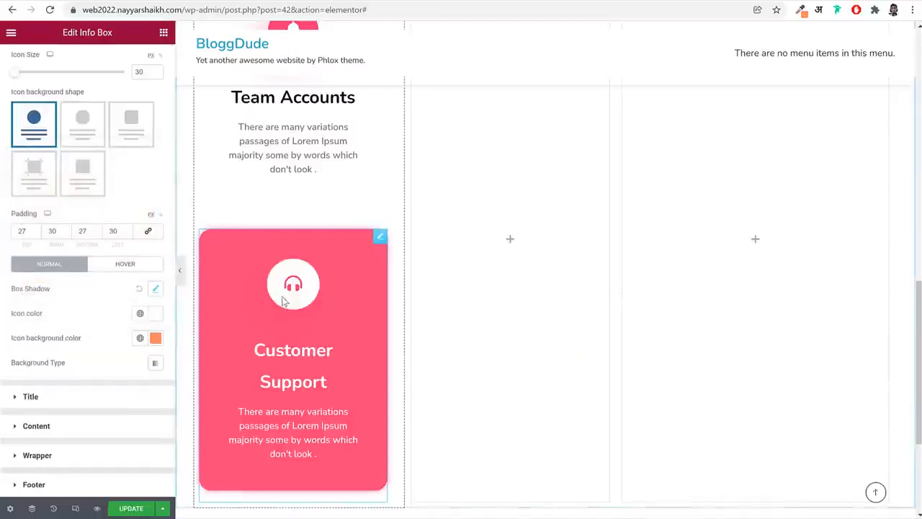
Set the Customer Support icon's box shadow color to #FF895C with its opacity reduced to #FF895C73, and open the title style settings
{"action": "left_click", "coordinate": [156, 290]}
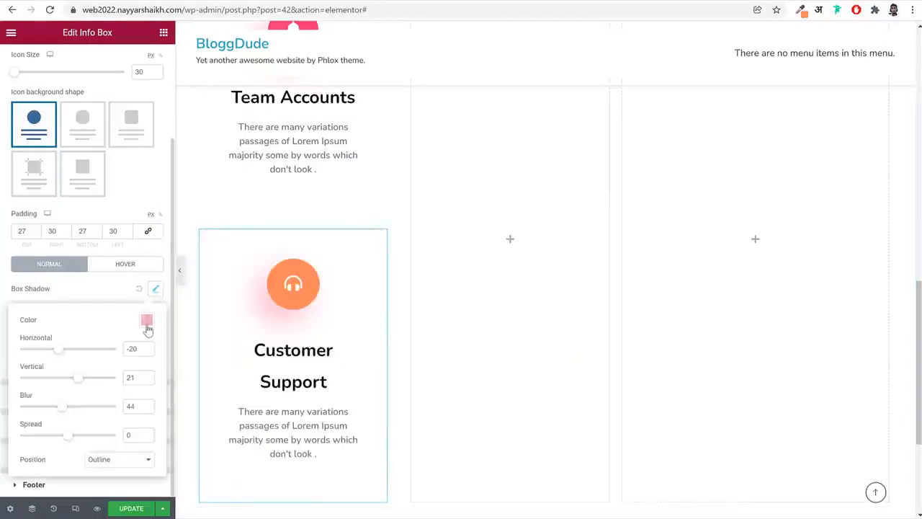
{"action": "left_click", "coordinate": [146, 320]}
{"action": "key", "text": "ctrl+v"}
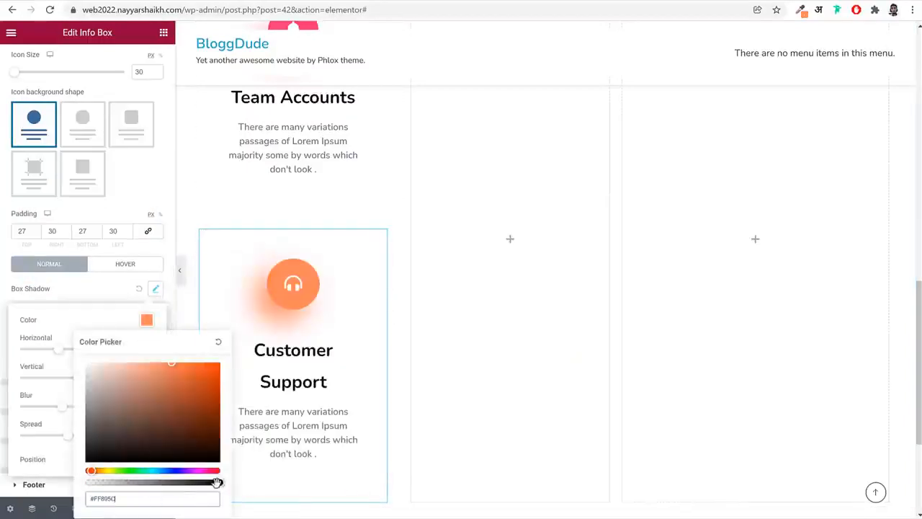
{"action": "left_click_drag", "start_coordinate": [219, 482], "coordinate": [147, 482]}
{"action": "left_click", "coordinate": [117, 292]}
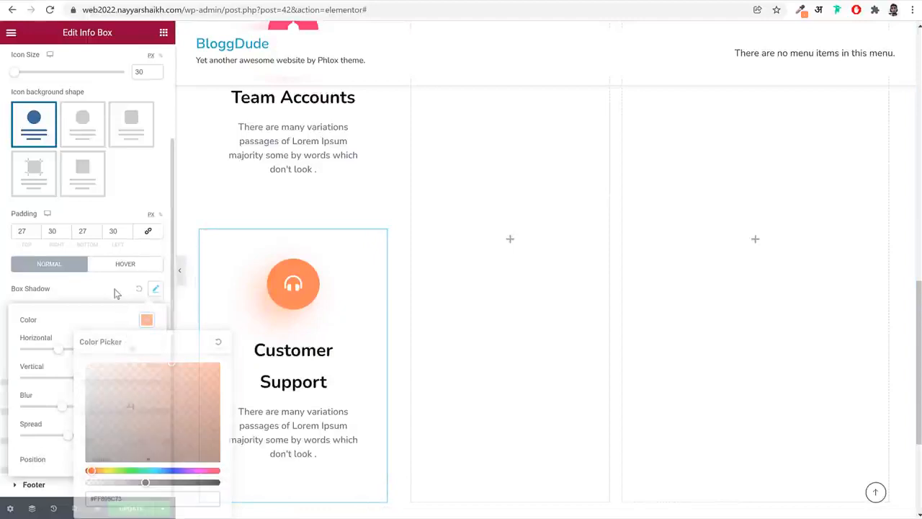
{"action": "left_click", "coordinate": [99, 405]}
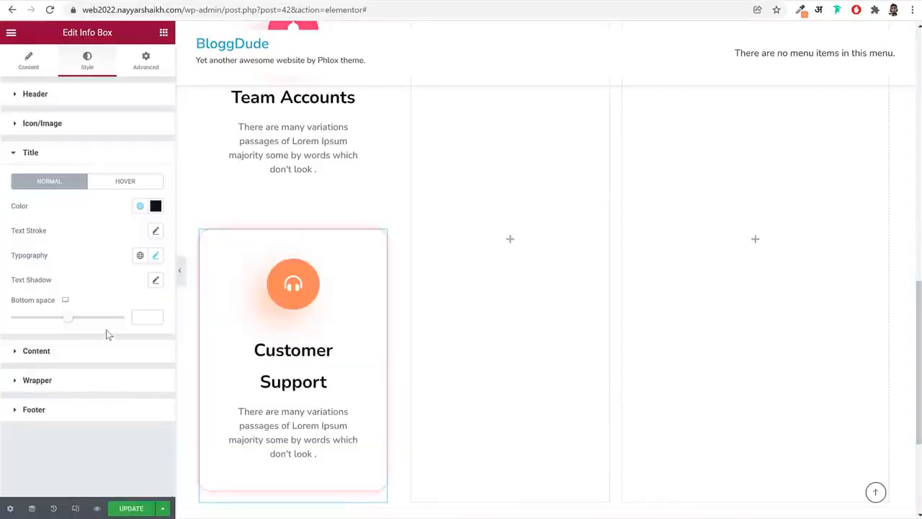
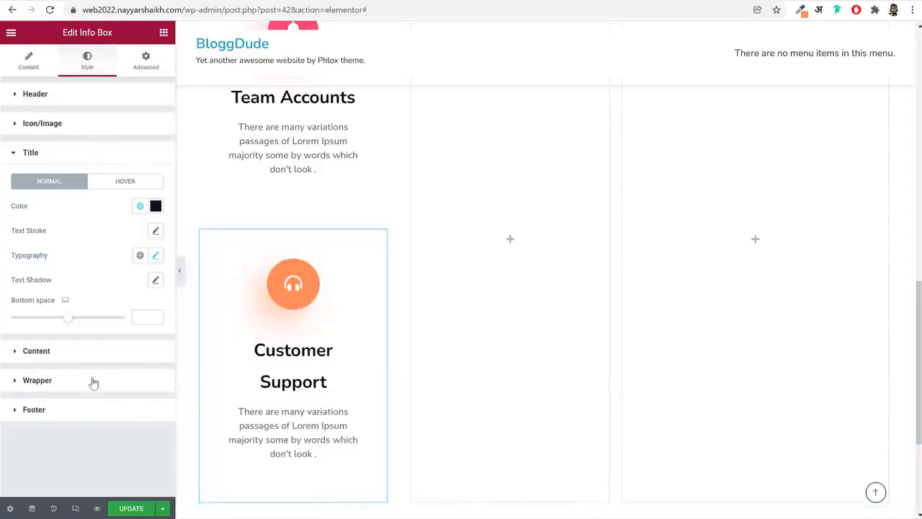
Set the Customer Support info box wrapper's hover background color to #FF895C
{"action": "left_click", "coordinate": [94, 381]}
{"action": "left_click", "coordinate": [125, 381]}
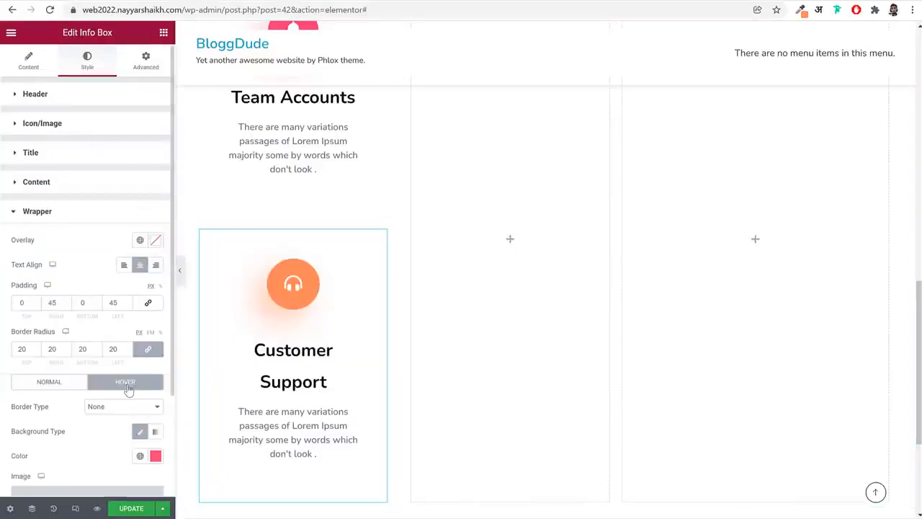
{"action": "scroll", "coordinate": [125, 381], "scroll_direction": "down", "scroll_amount": 2}
{"action": "left_click", "coordinate": [155, 328]}
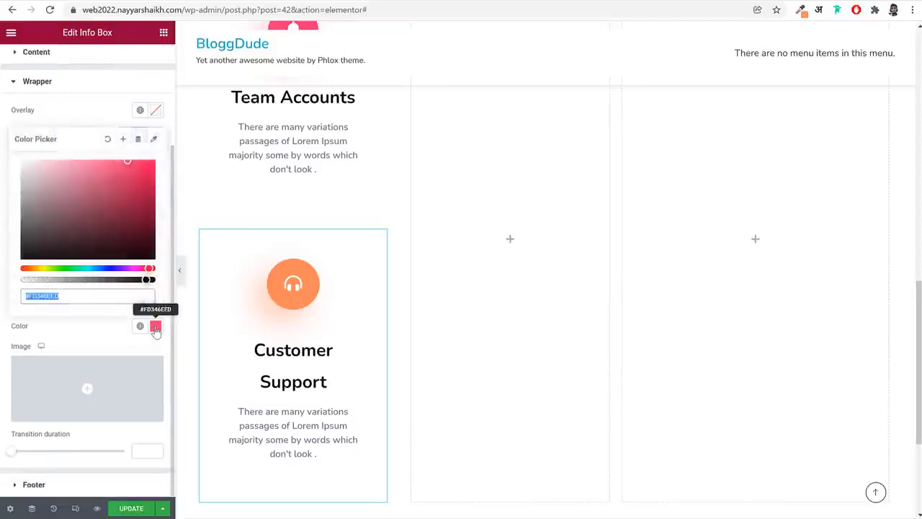
{"action": "type", "text": "#FF895C"}
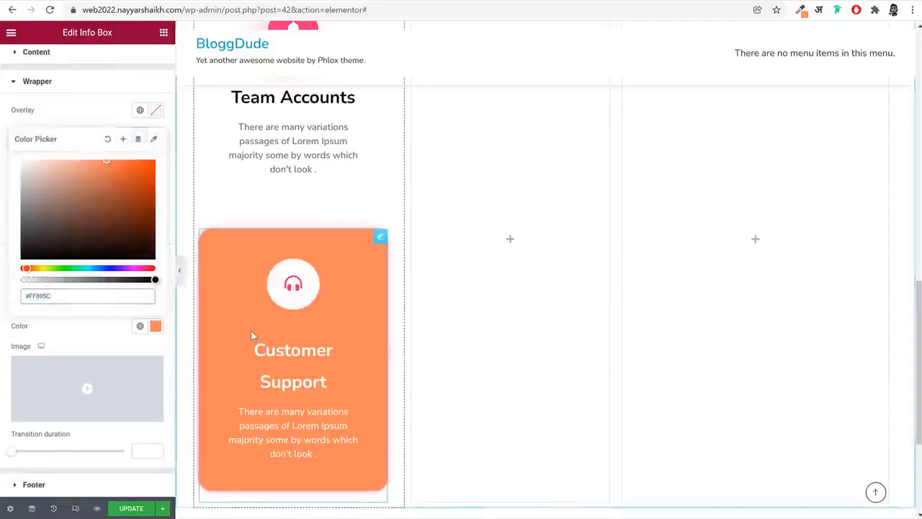
Set the Customer Support icon's hover color to #FF895C
{"action": "left_click", "coordinate": [88, 58]}
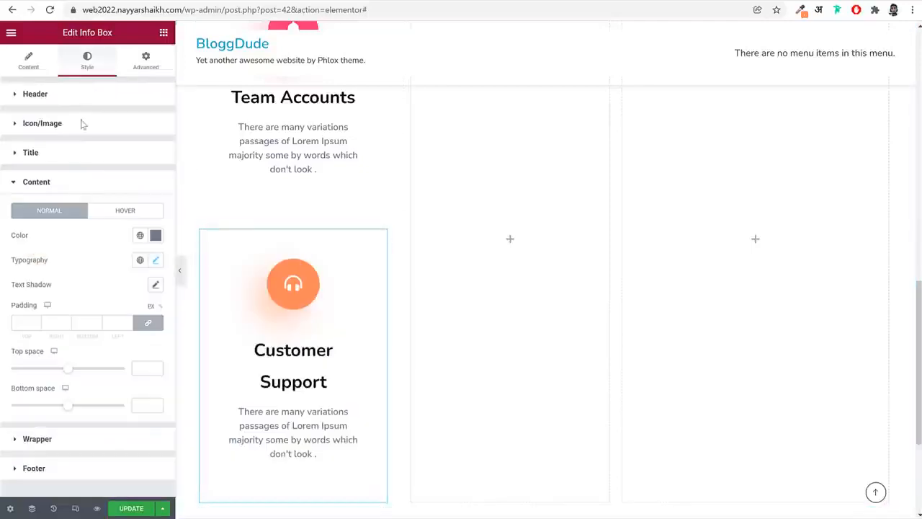
{"action": "left_click", "coordinate": [93, 137]}
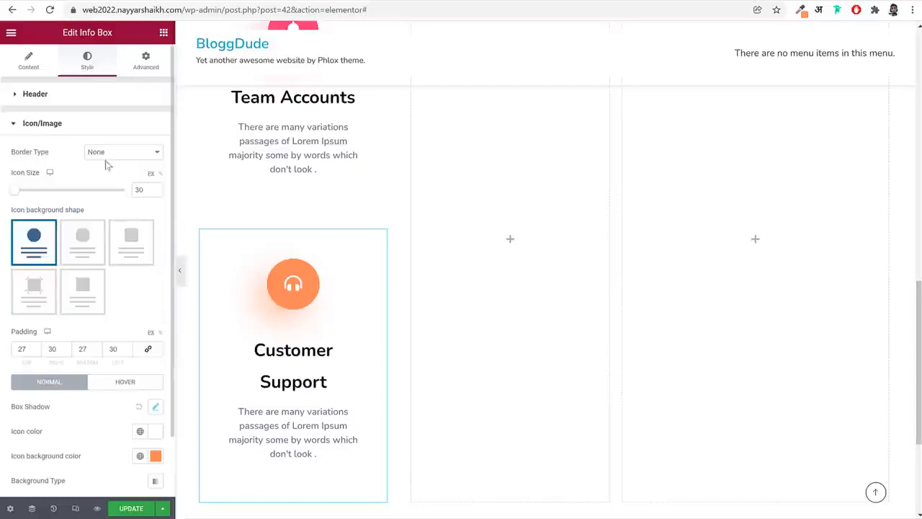
{"action": "scroll", "coordinate": [125, 192], "scroll_direction": "down", "scroll_amount": 2}
{"action": "left_click", "coordinate": [124, 265]}
{"action": "left_click", "coordinate": [155, 313]}
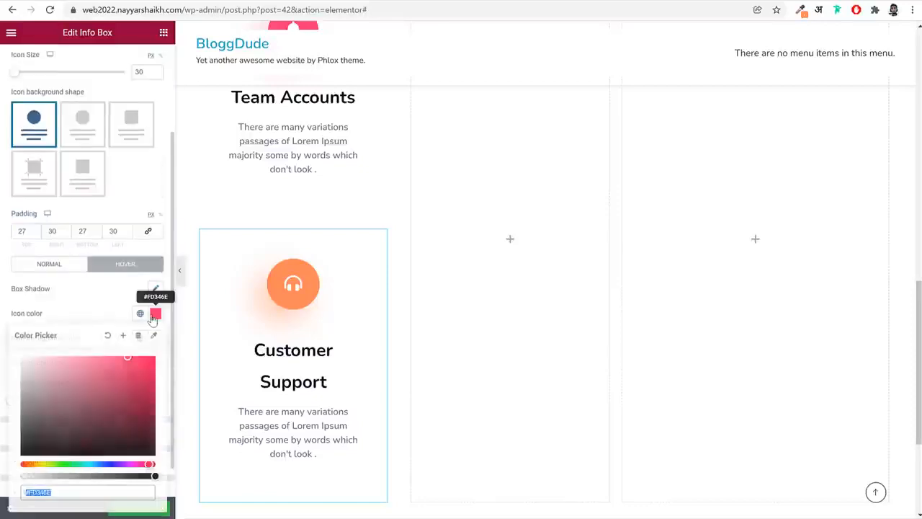
{"action": "type", "text": "#FF895C"}
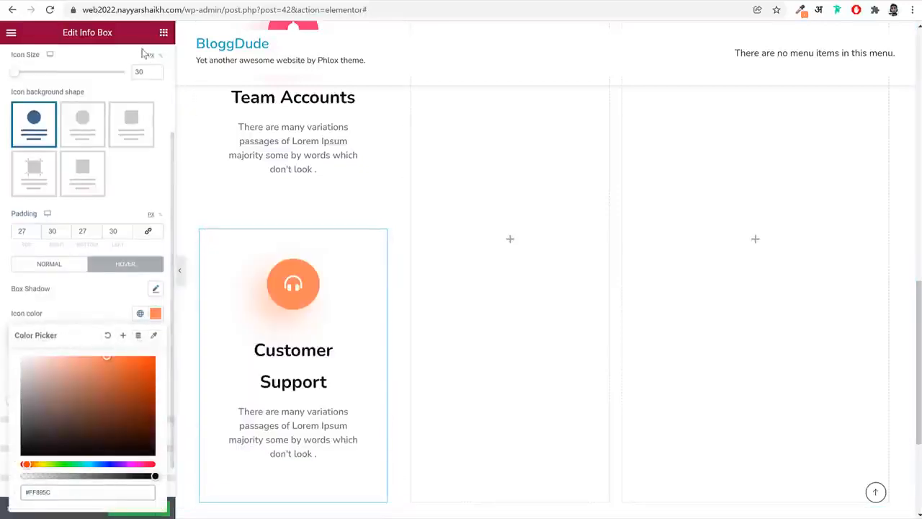
Set the Customer Support info box's hover border box shadow color to #FF895C with its opacity reduced to #FF895CA6
{"action": "scroll", "coordinate": [154, 84], "scroll_direction": "up", "scroll_amount": 5}
{"action": "left_click", "coordinate": [151, 81]}
{"action": "scroll", "coordinate": [83, 361], "scroll_direction": "down", "scroll_amount": 2}
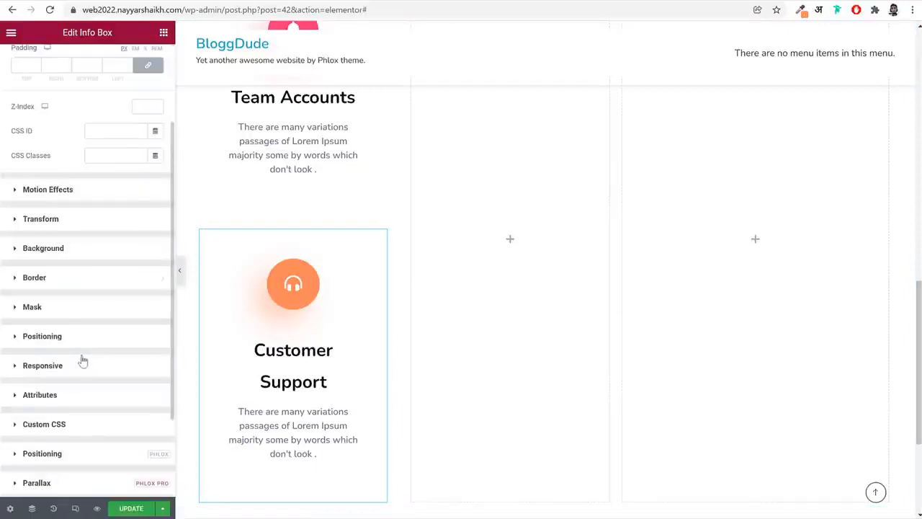
{"action": "left_click", "coordinate": [82, 286]}
{"action": "left_click", "coordinate": [133, 240]}
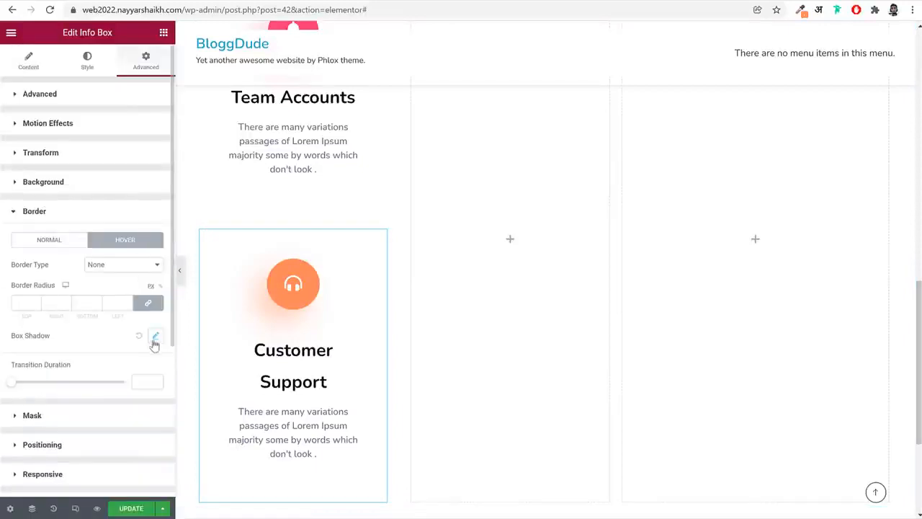
{"action": "left_click", "coordinate": [155, 335]}
{"action": "left_click", "coordinate": [147, 367]}
{"action": "left_click", "coordinate": [163, 336]}
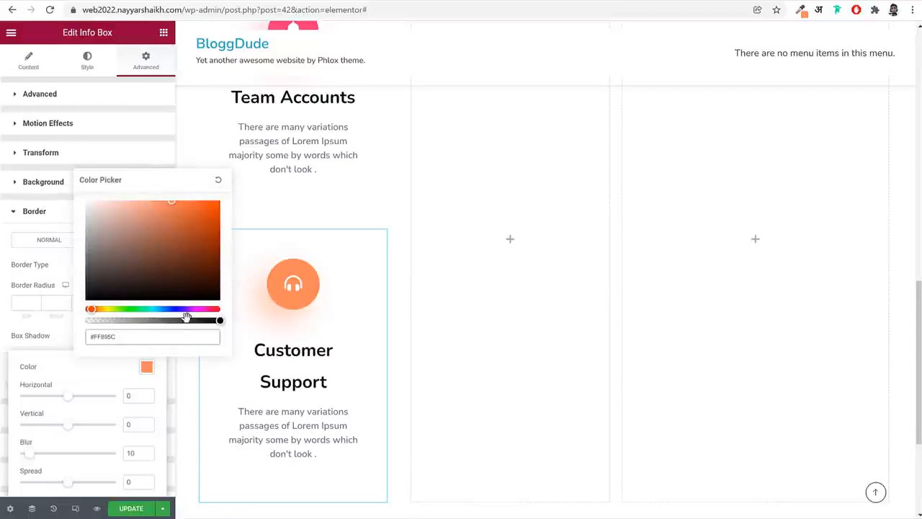
{"action": "left_click_drag", "start_coordinate": [187, 317], "coordinate": [174, 320]}
{"action": "left_click", "coordinate": [187, 373]}
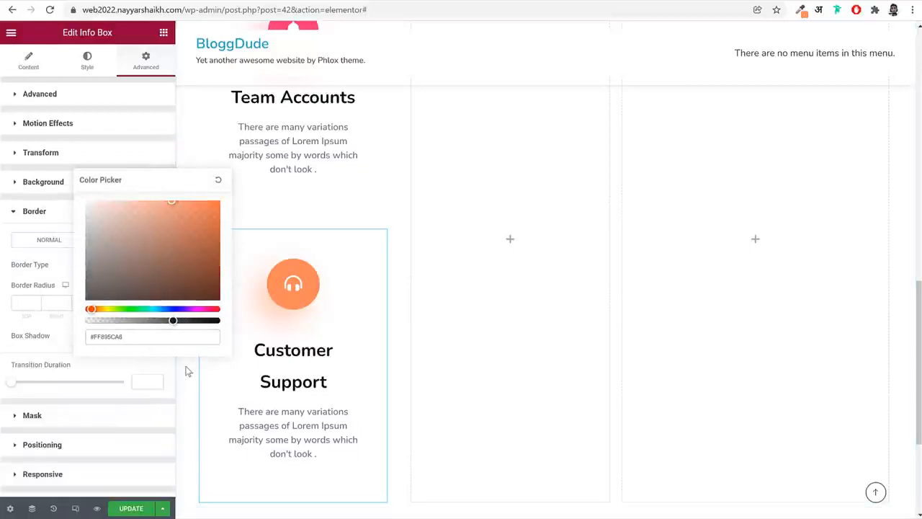
Preview the Customer Support info box with the editor's side panel hidden, and restore the panel
{"action": "left_click", "coordinate": [152, 153]}
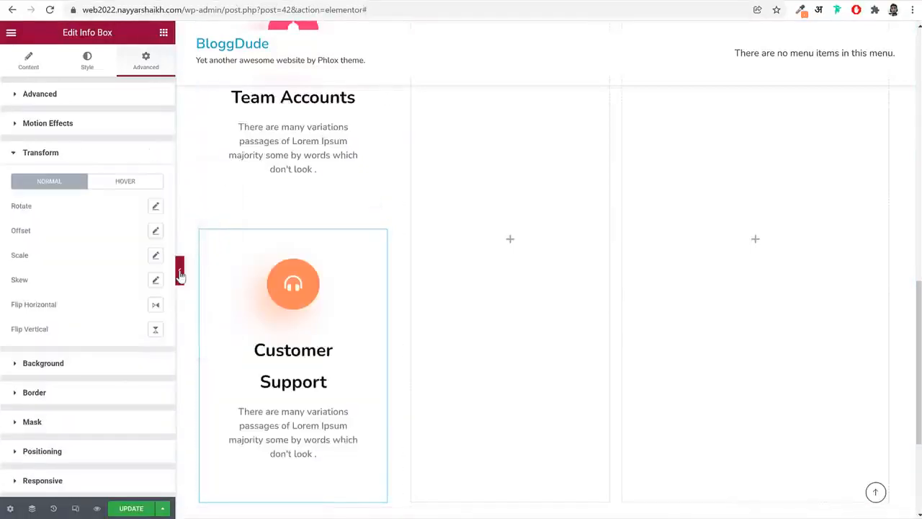
{"action": "left_click", "coordinate": [178, 272]}
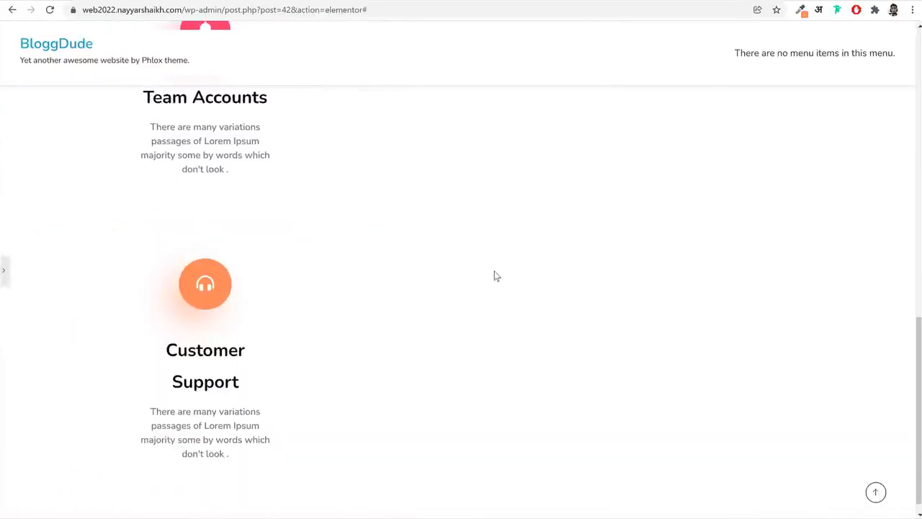
{"action": "left_click", "coordinate": [3, 277]}
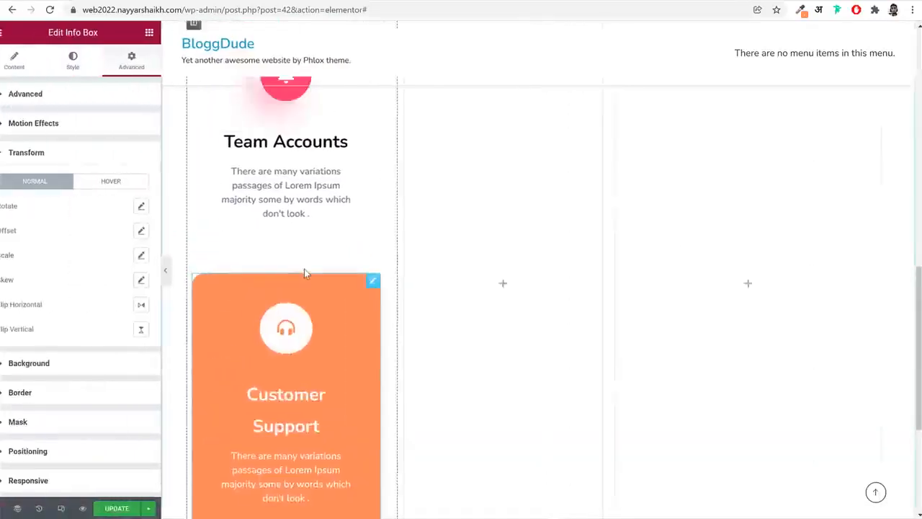
Copy the Team Accounts info box and paste it into the empty middle column
{"action": "right_click", "coordinate": [313, 267]}
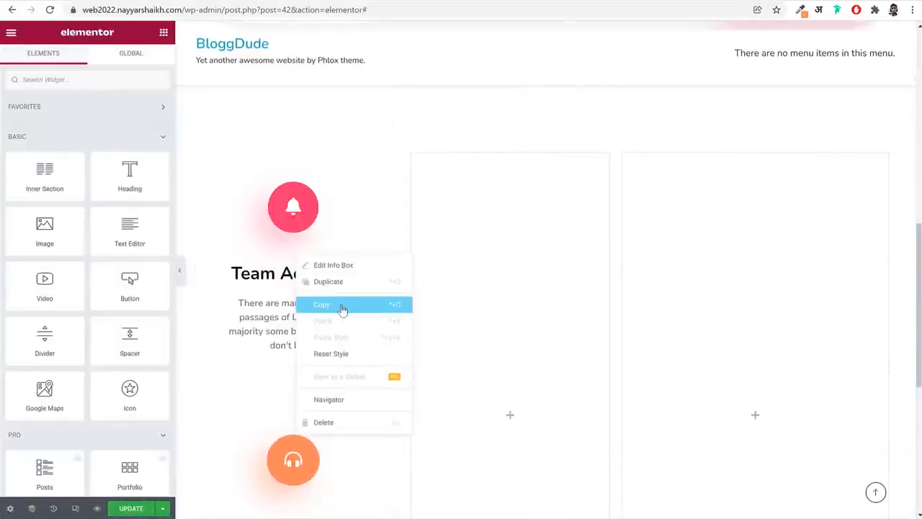
{"action": "left_click", "coordinate": [344, 305]}
{"action": "right_click", "coordinate": [493, 250]}
{"action": "left_click", "coordinate": [526, 337]}
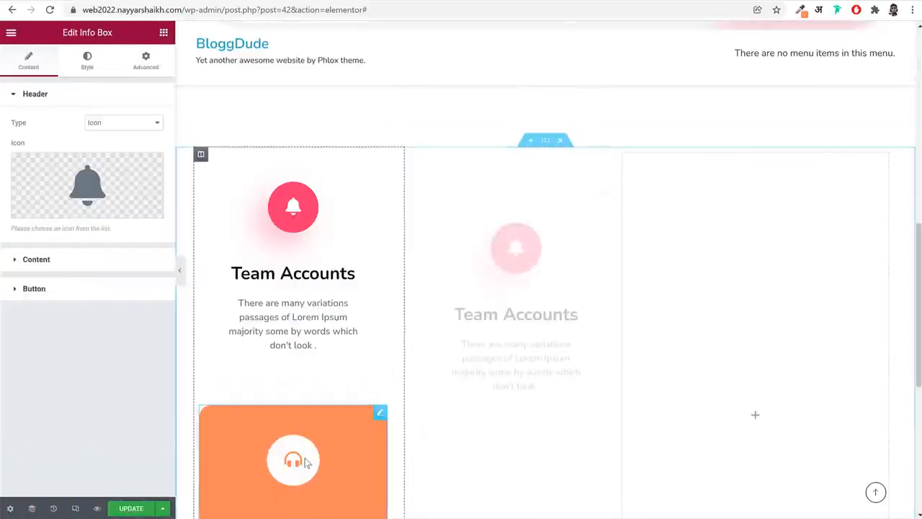
Copy the Customer Support info box and paste it into the middle column above the Team Accounts copy
{"action": "right_click", "coordinate": [308, 346]}
{"action": "left_click", "coordinate": [347, 390]}
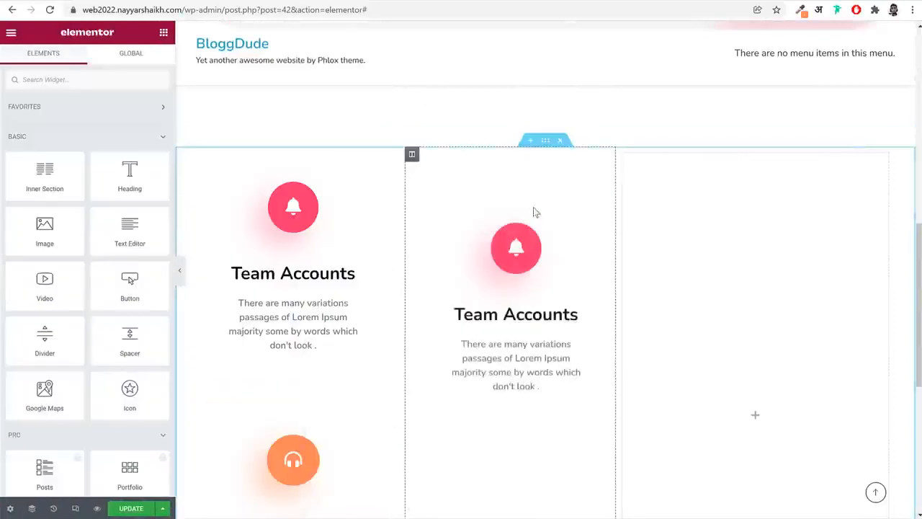
{"action": "right_click", "coordinate": [514, 272]}
{"action": "left_click", "coordinate": [556, 338]}
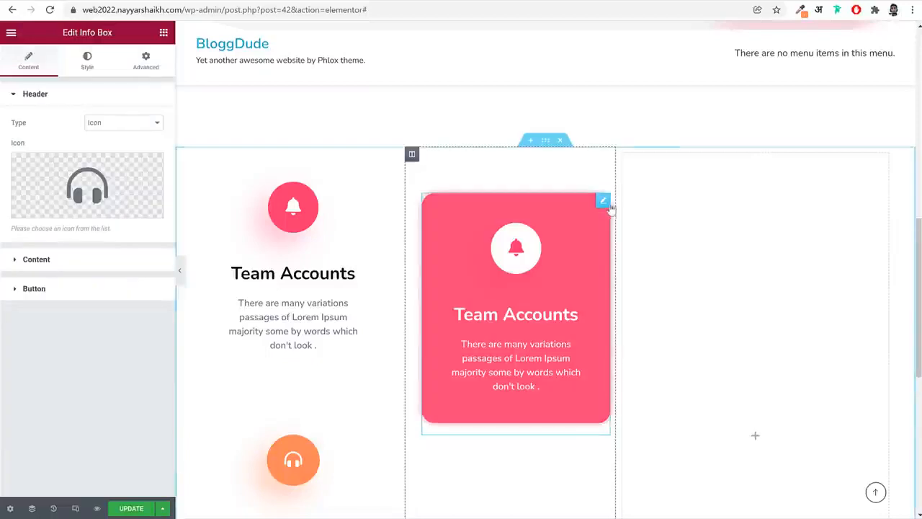
Move the middle column's Team Accounts copy below its Customer Support copy
{"action": "left_click_drag", "start_coordinate": [603, 199], "coordinate": [557, 461]}
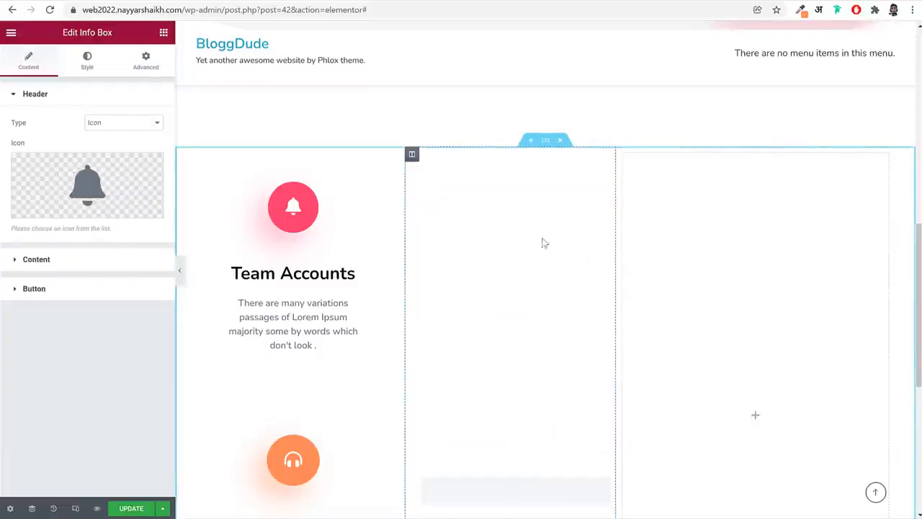
{"action": "scroll", "coordinate": [527, 323], "scroll_direction": "down", "scroll_amount": 3}
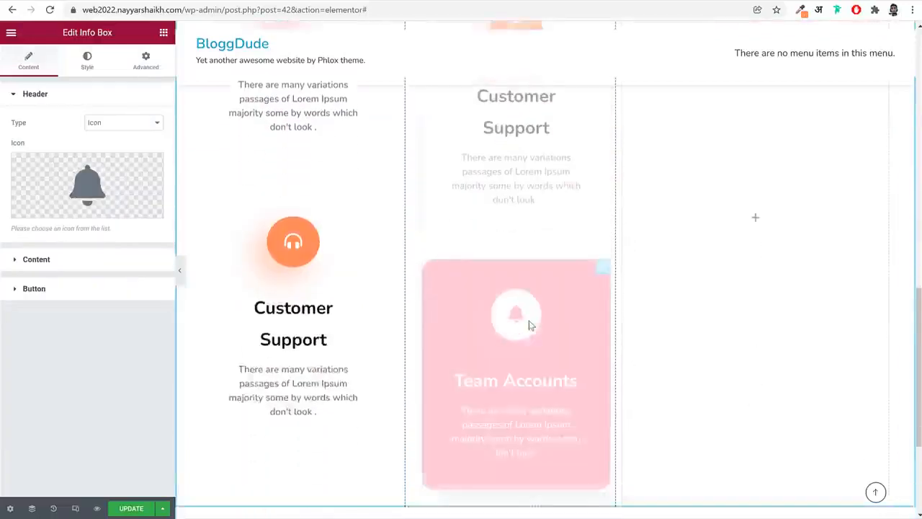
{"action": "scroll", "coordinate": [630, 206], "scroll_direction": "up", "scroll_amount": 2}
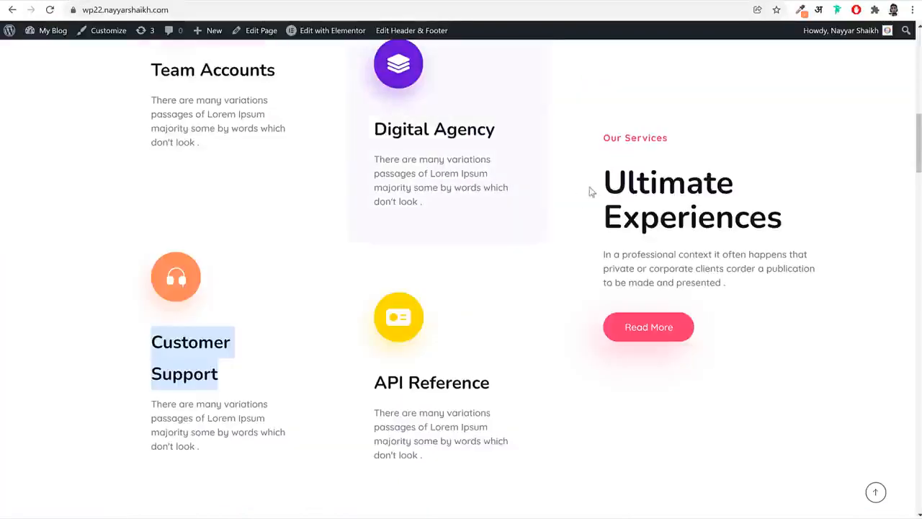
Check the reference site's services heading, and copy the hero section's heading block into the empty third column
{"action": "left_click_drag", "start_coordinate": [605, 136], "coordinate": [745, 264]}
{"action": "left_click", "coordinate": [744, 264]}
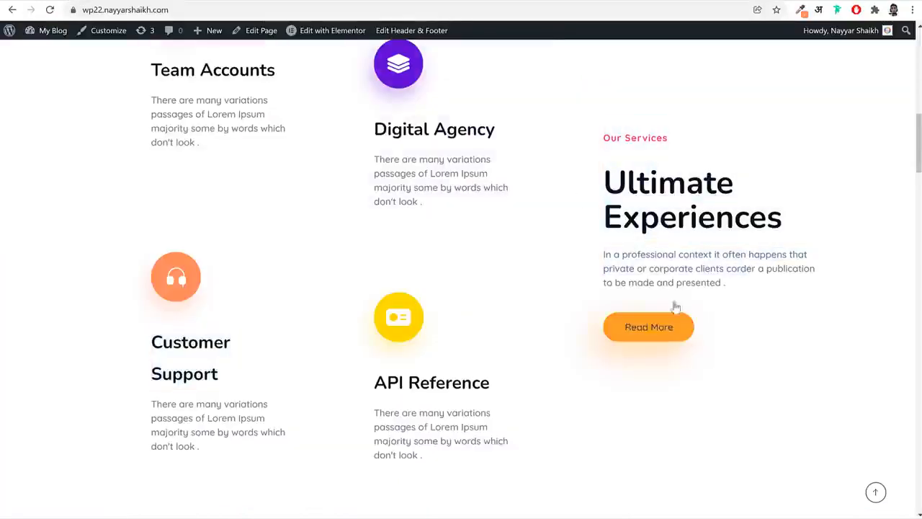
{"action": "scroll", "coordinate": [634, 243], "scroll_direction": "up", "scroll_amount": 8}
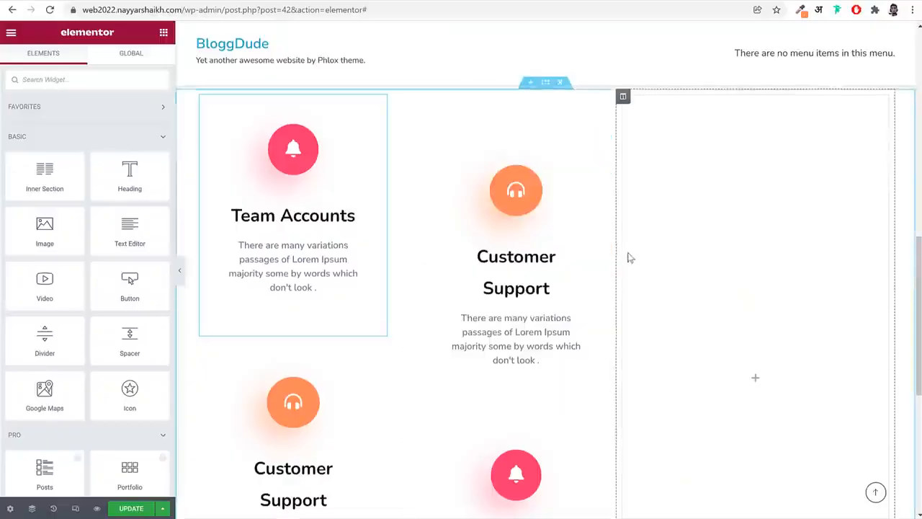
{"action": "scroll", "coordinate": [627, 257], "scroll_direction": "up", "scroll_amount": 5}
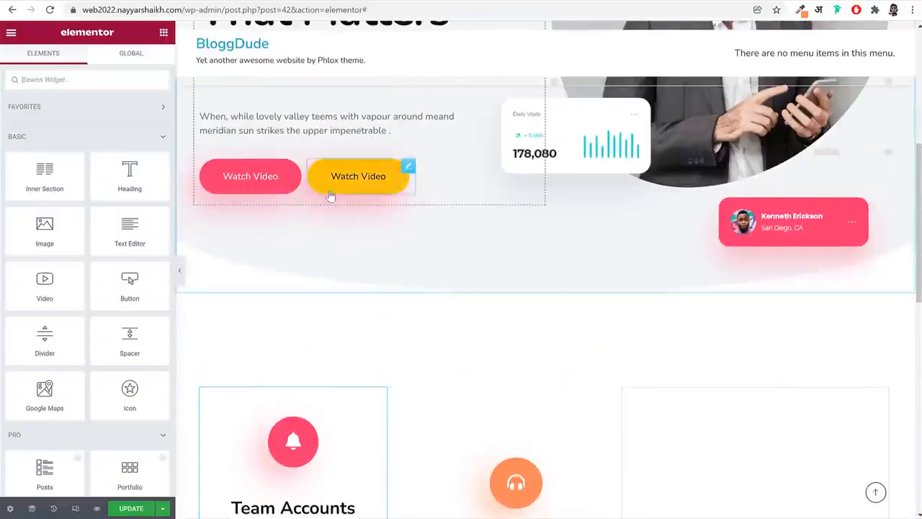
{"action": "scroll", "coordinate": [343, 222], "scroll_direction": "up", "scroll_amount": 2}
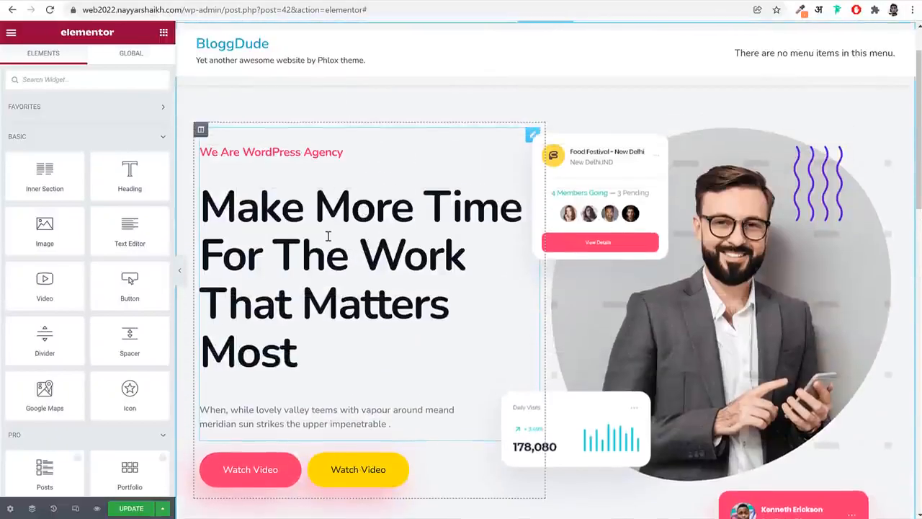
{"action": "right_click", "coordinate": [327, 235]}
{"action": "key", "text": "Escape"}
{"action": "scroll", "coordinate": [418, 304], "scroll_direction": "down", "scroll_amount": 10}
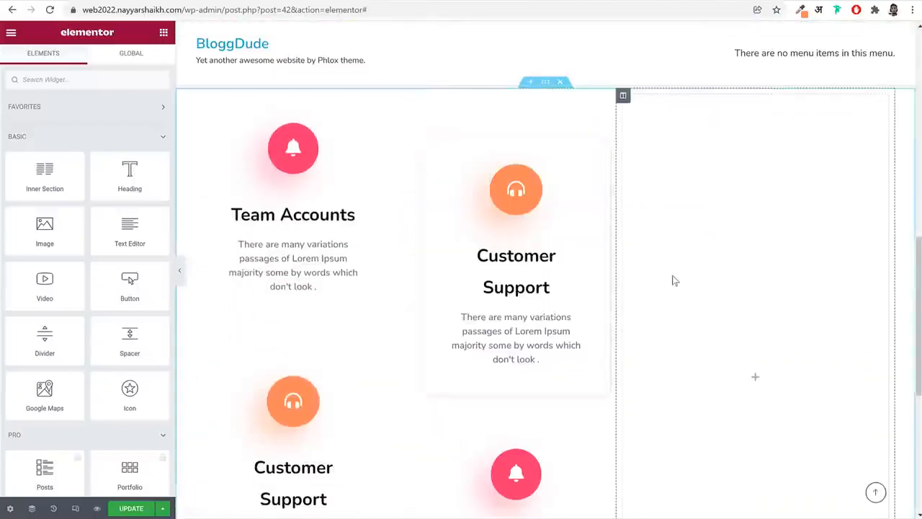
{"action": "right_click", "coordinate": [674, 280]}
{"action": "left_click", "coordinate": [702, 362]}
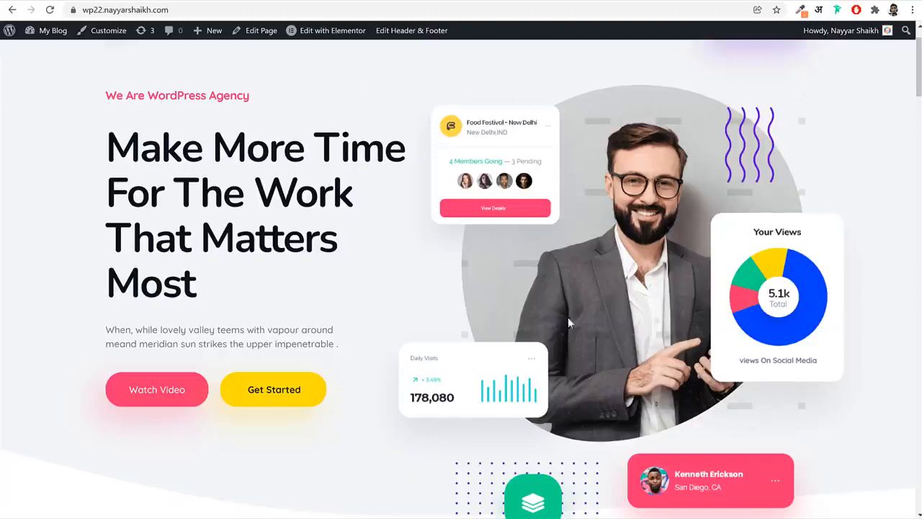
Change the pasted heading's title to "Our Services" and its secondary heading to "Ultimate Experiences", copied from the reference site
{"action": "scroll", "coordinate": [569, 322], "scroll_direction": "down", "scroll_amount": 8}
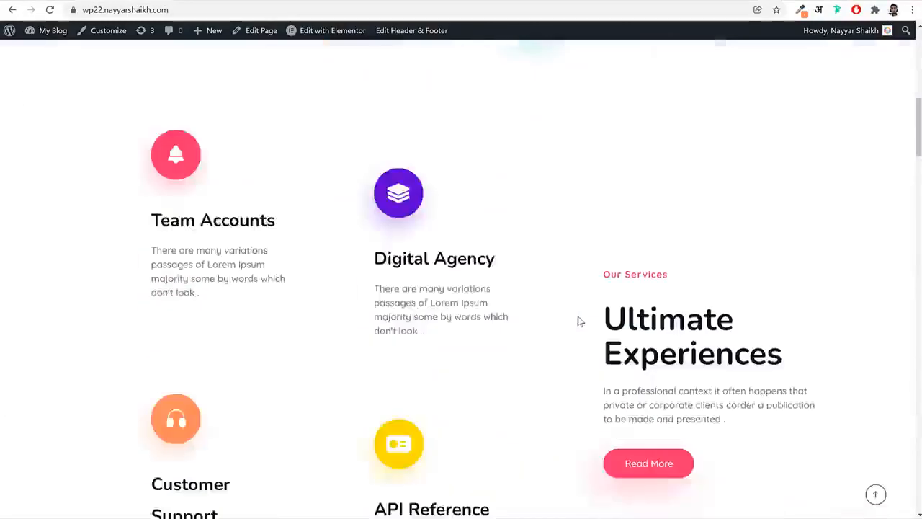
{"action": "triple_click", "coordinate": [643, 137]}
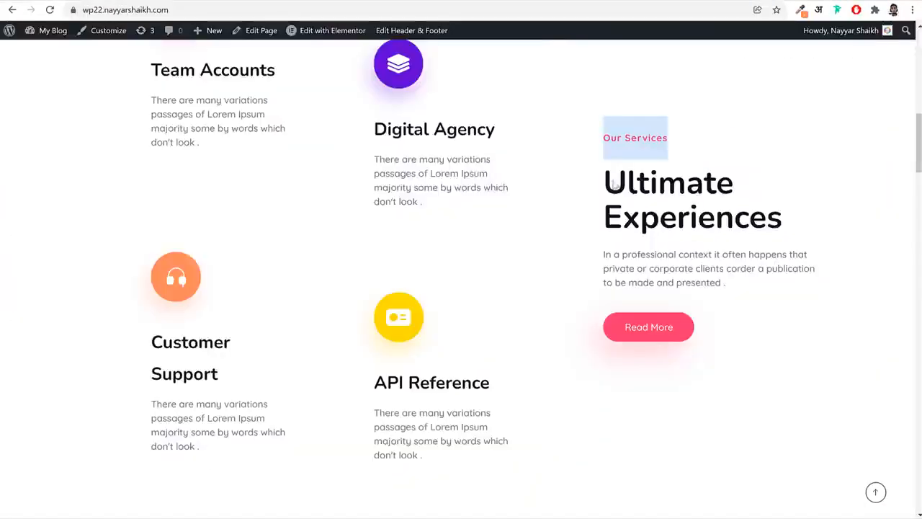
{"action": "triple_click", "coordinate": [687, 222]}
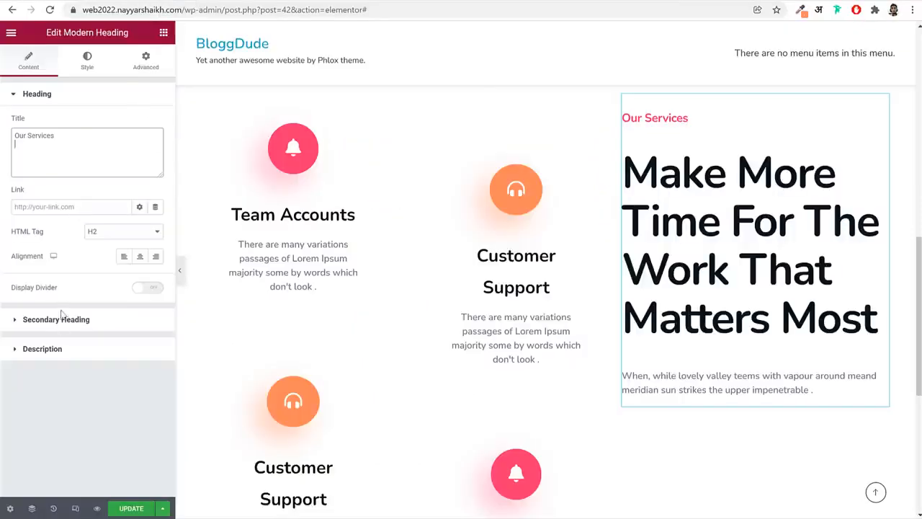
{"action": "left_click", "coordinate": [62, 319]}
{"action": "key", "text": "ctrl+v"}
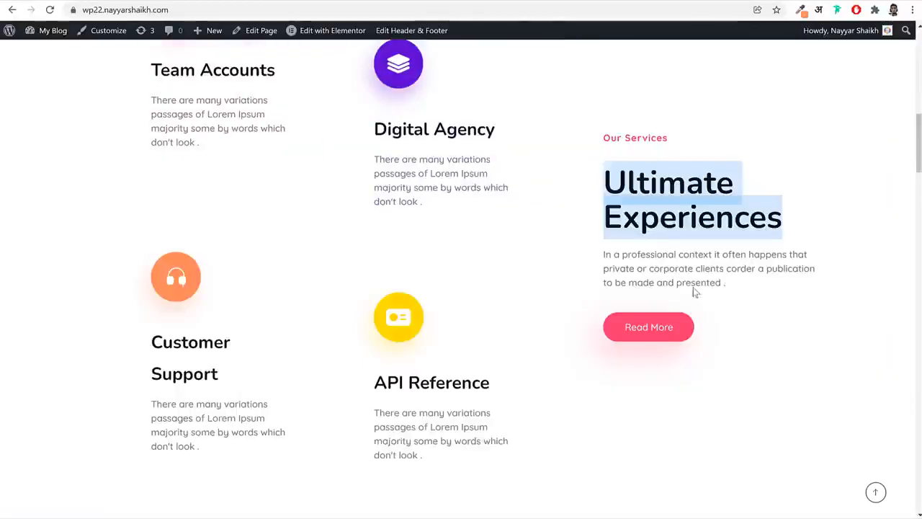
Replace the heading's description with the reference site's paragraph starting "In a professional context it often happens" and remove its trailing period
{"action": "triple_click", "coordinate": [690, 281]}
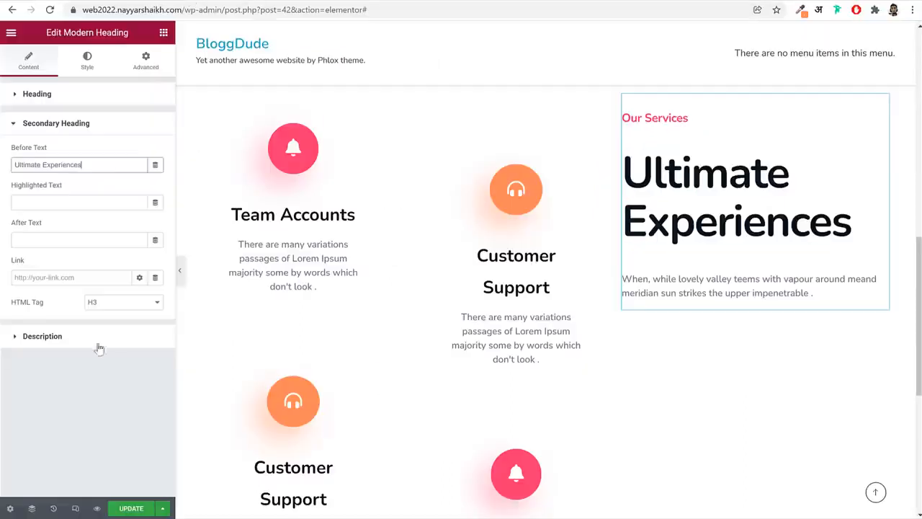
{"action": "left_click", "coordinate": [99, 337]}
{"action": "triple_click", "coordinate": [90, 309]}
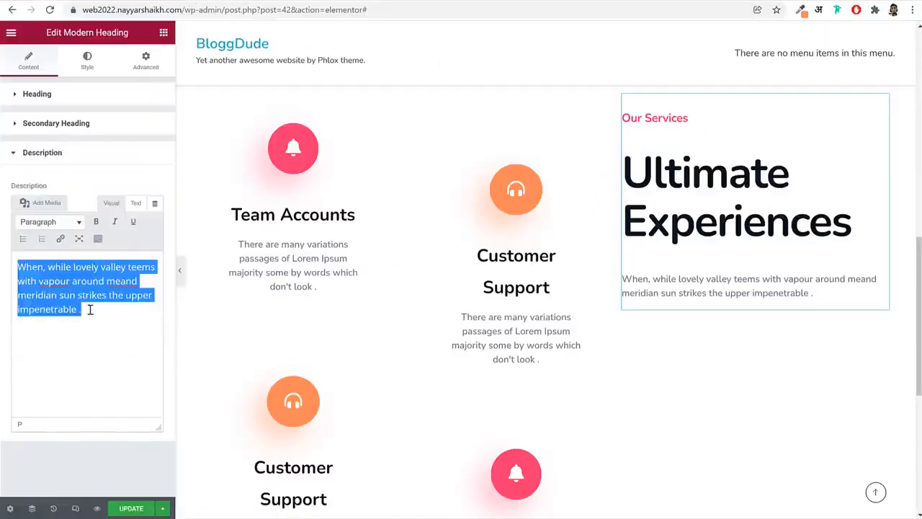
{"action": "key", "text": "ctrl+v"}
{"action": "left_click", "coordinate": [83, 92]}
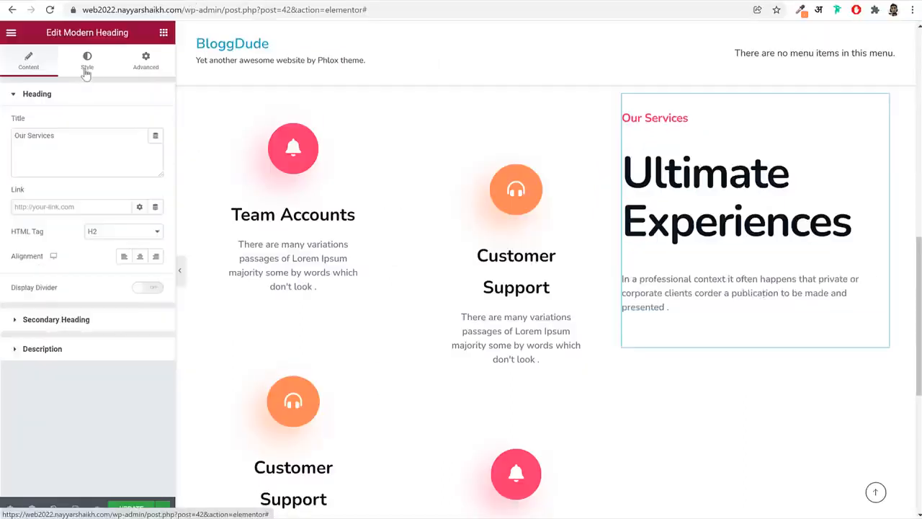
{"action": "left_click", "coordinate": [86, 66]}
{"action": "left_click", "coordinate": [43, 66]}
{"action": "left_click", "coordinate": [63, 361]}
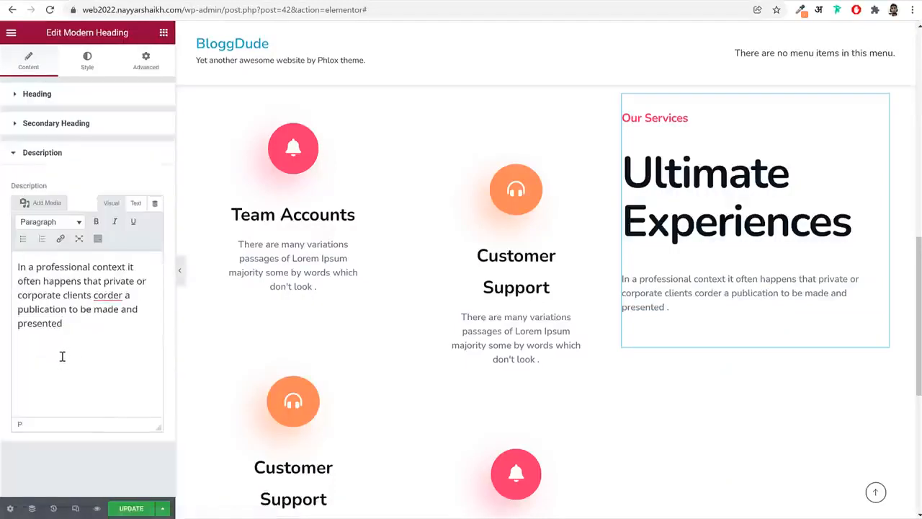
Remove the space before the description's period and set the "Our Services" heading's font size to 16 px
{"action": "key", "text": "BackSpace"}
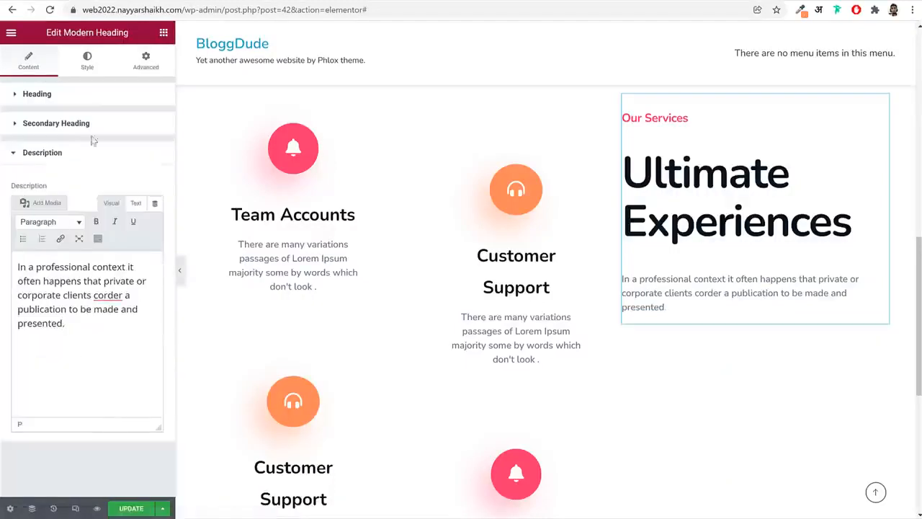
{"action": "left_click", "coordinate": [87, 63]}
{"action": "left_click", "coordinate": [156, 123]}
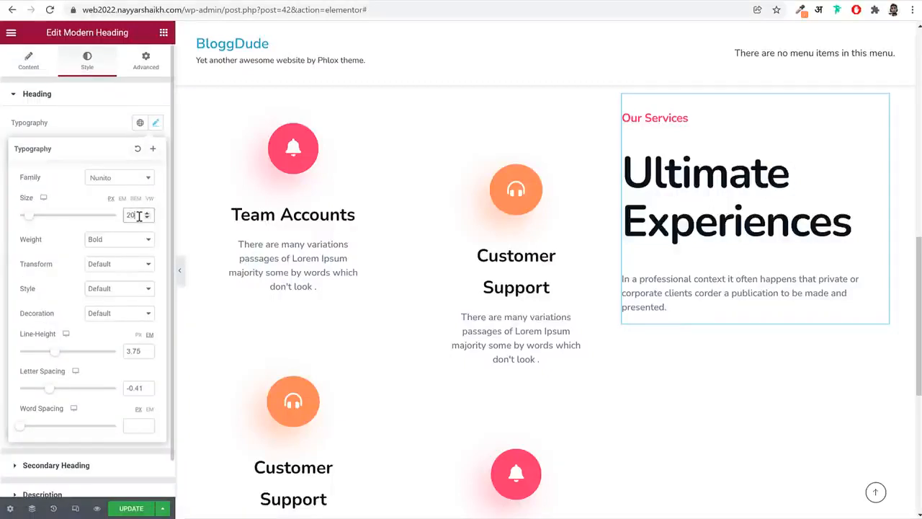
{"action": "type", "text": "16"}
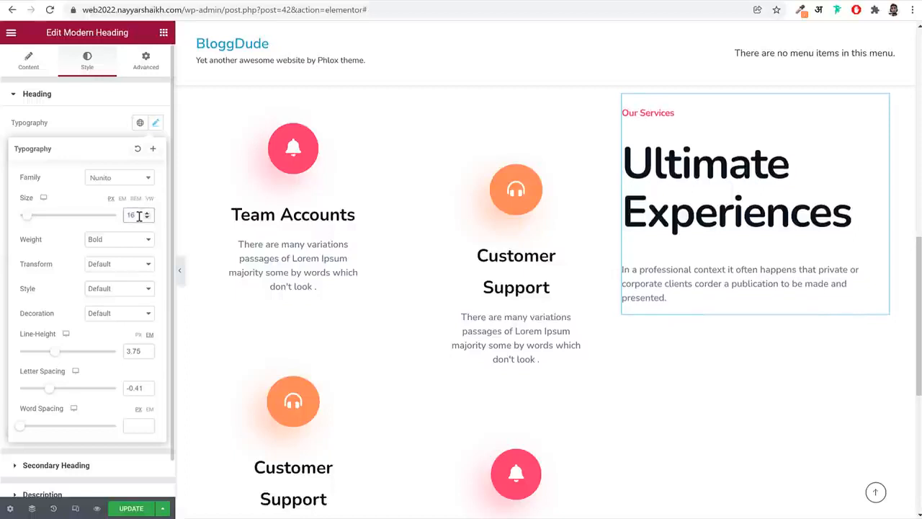
{"action": "left_click", "coordinate": [156, 122]}
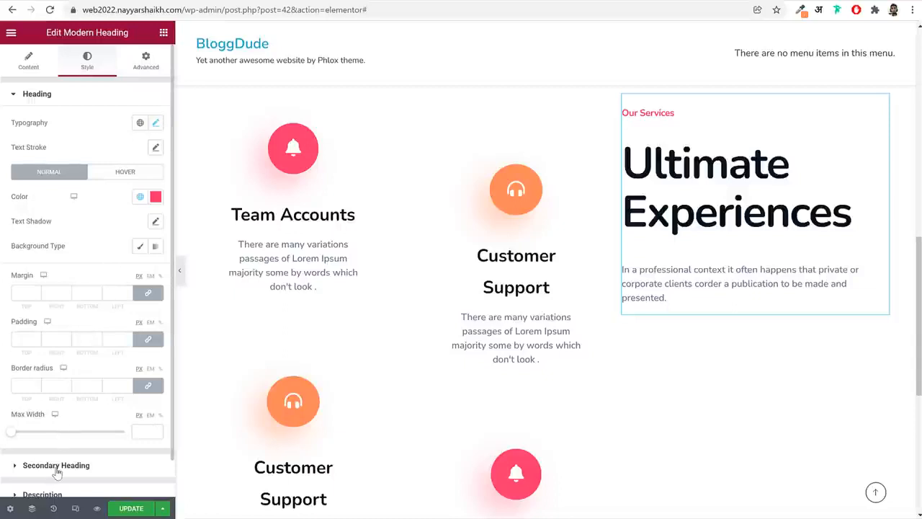
Set the font size of the "Ultimate Experiences" secondary heading to 55 px
{"action": "left_click", "coordinate": [73, 465]}
{"action": "left_click", "coordinate": [155, 153]}
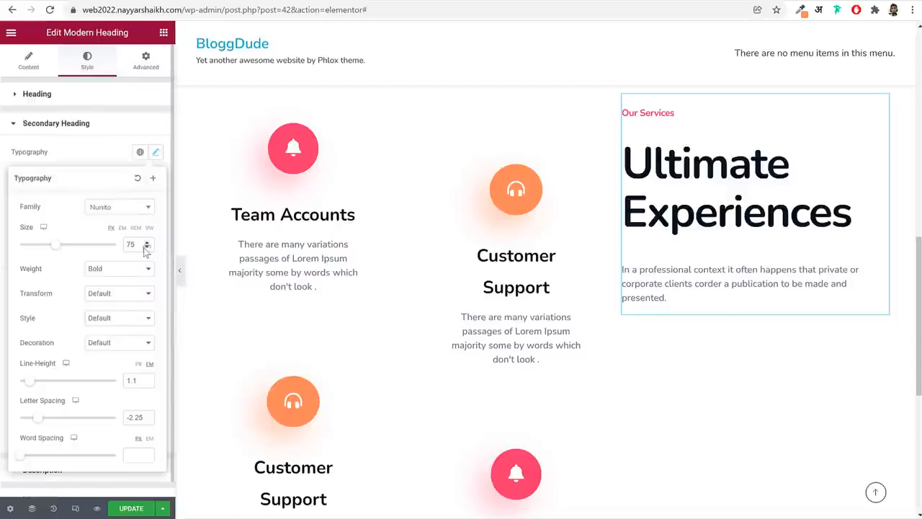
{"action": "type", "text": "55"}
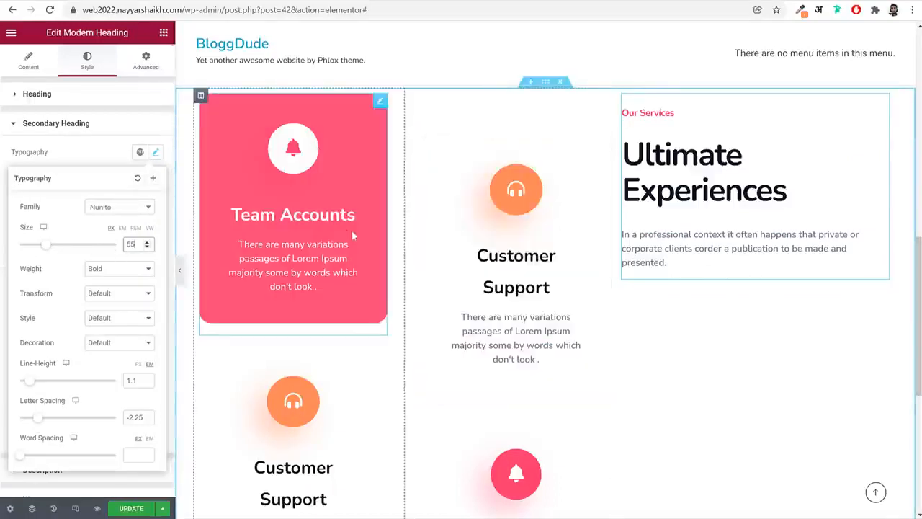
{"action": "left_click", "coordinate": [121, 152]}
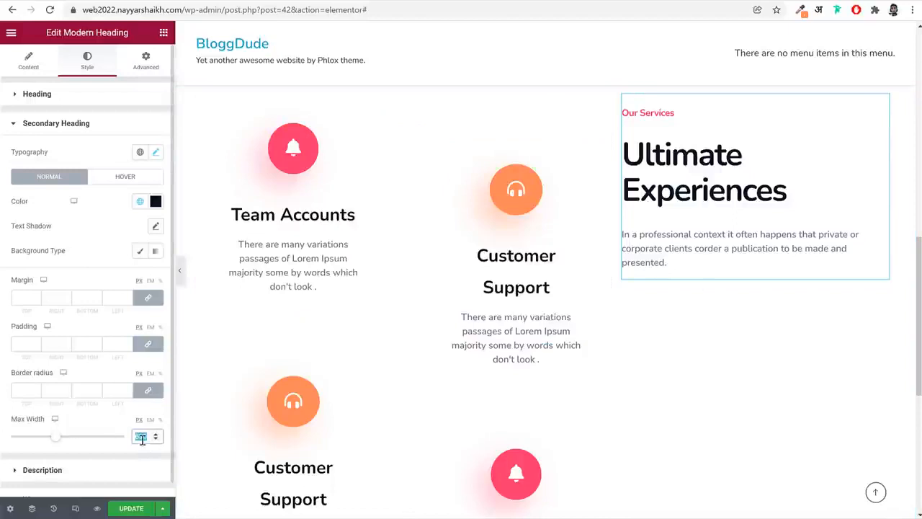
Set the secondary heading's maximum width to 450 px and the description's maximum width to 360 px
{"action": "type", "text": "450"}
{"action": "left_click", "coordinate": [104, 132]}
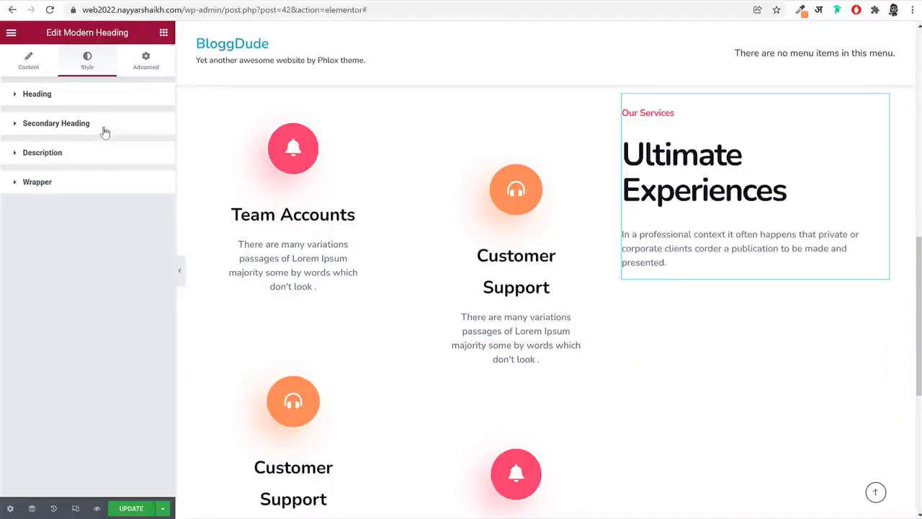
{"action": "left_click", "coordinate": [102, 129]}
{"action": "left_click", "coordinate": [96, 126]}
{"action": "left_click", "coordinate": [85, 154]}
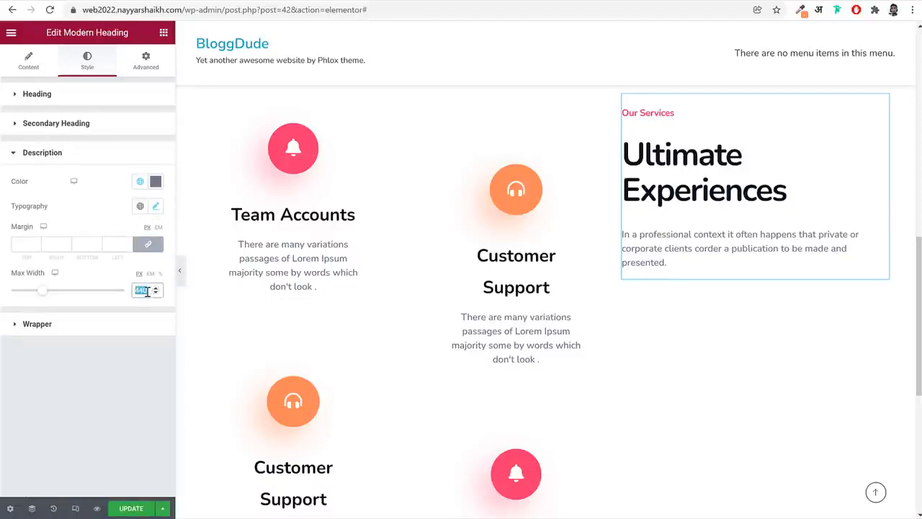
{"action": "type", "text": "360"}
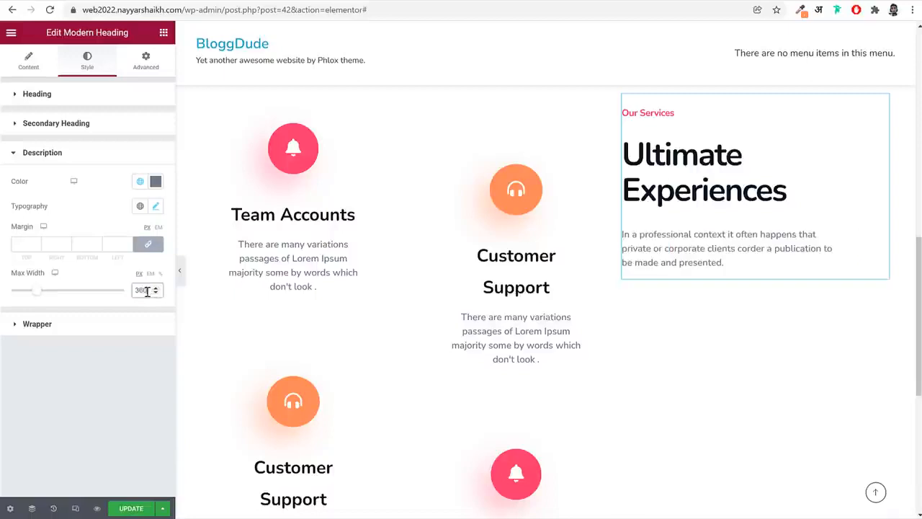
Give the third column unlinked margins of 20% on the right and left and 0 on the top and bottom
{"action": "scroll", "coordinate": [731, 319], "scroll_direction": "up", "scroll_amount": 2}
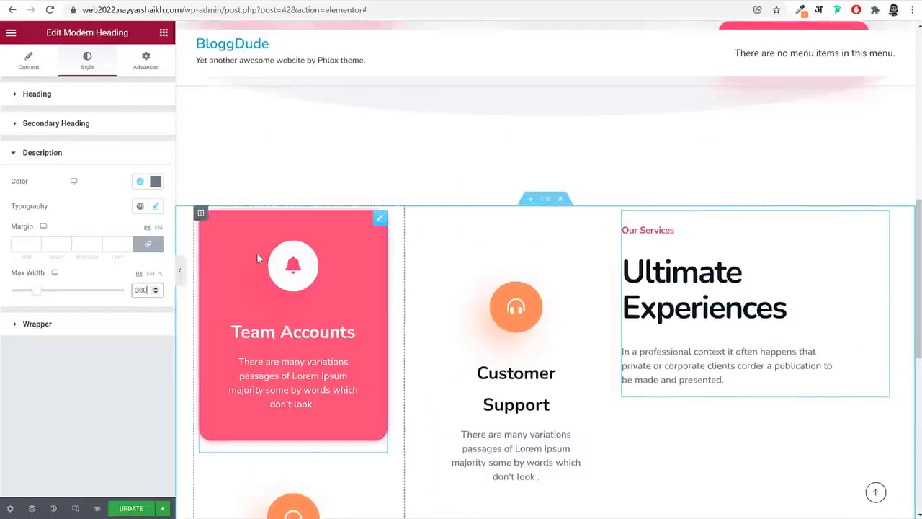
{"action": "left_click", "coordinate": [623, 214]}
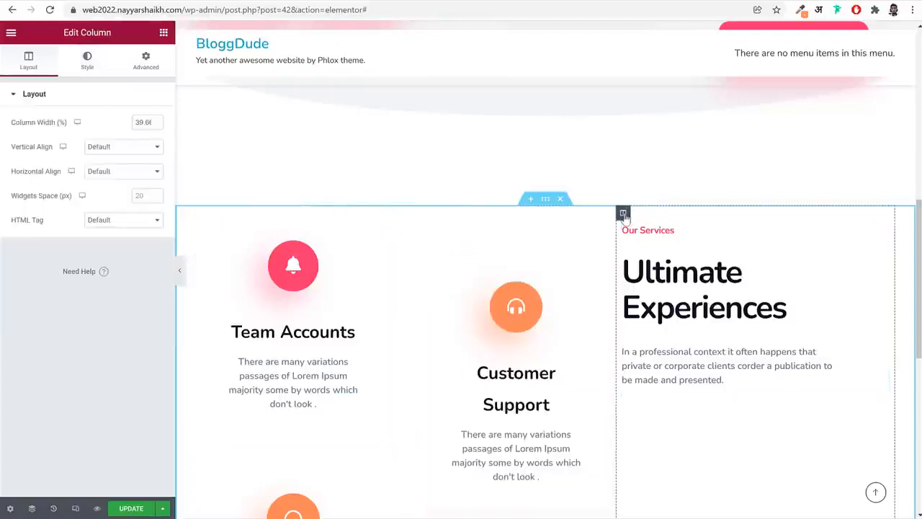
{"action": "left_click", "coordinate": [151, 65]}
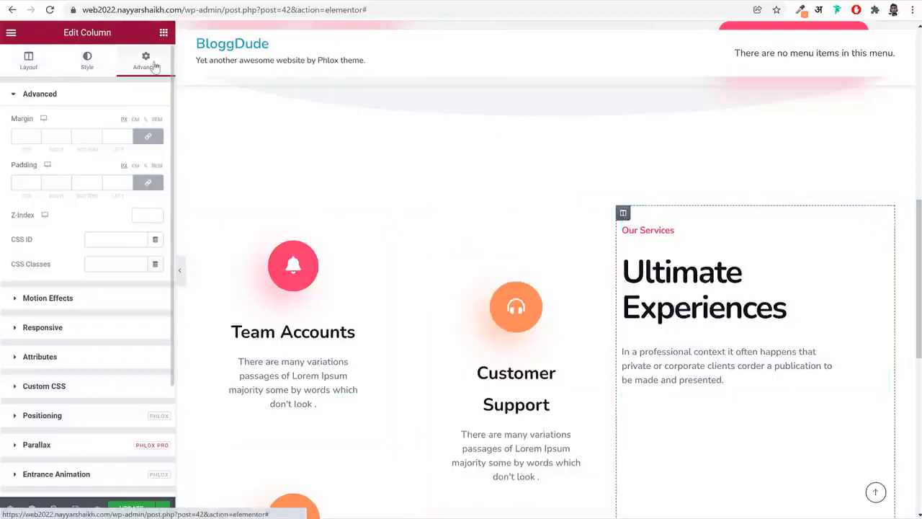
{"action": "left_click", "coordinate": [149, 138]}
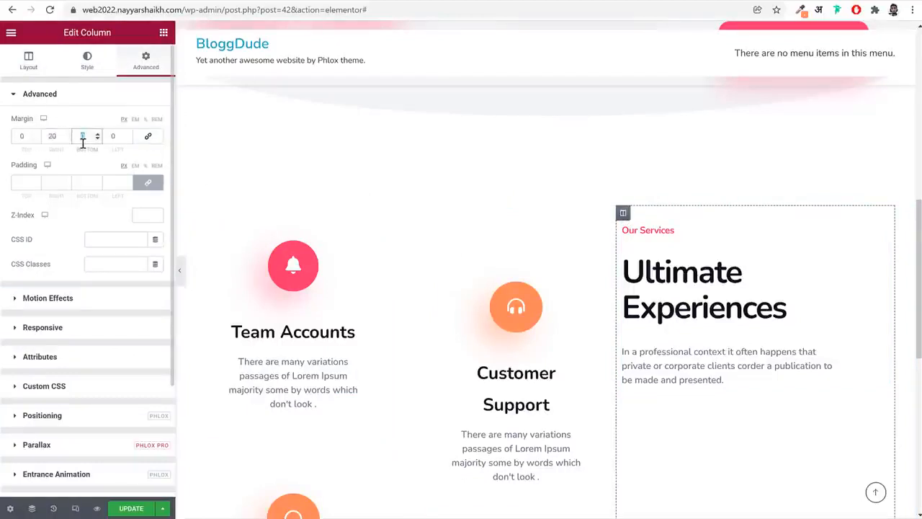
{"action": "key", "text": "Tab"}
{"action": "type", "text": "20"}
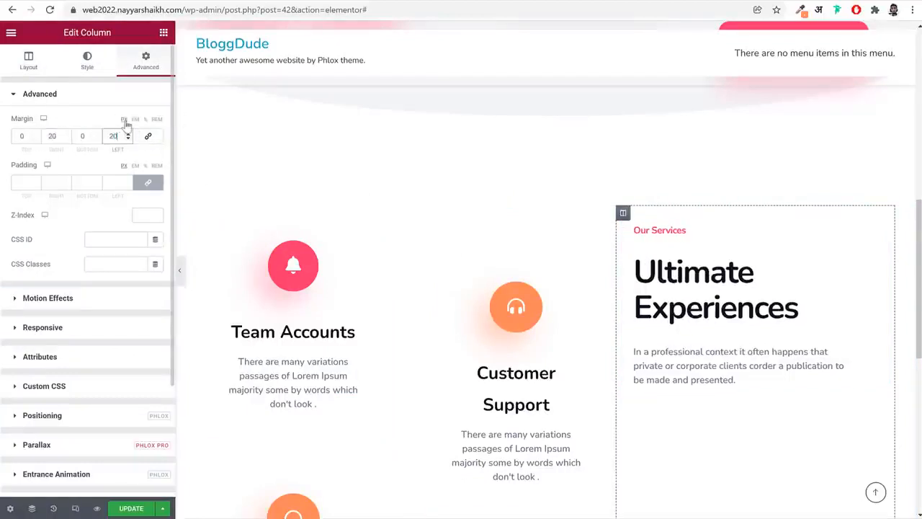
{"action": "left_click", "coordinate": [147, 120]}
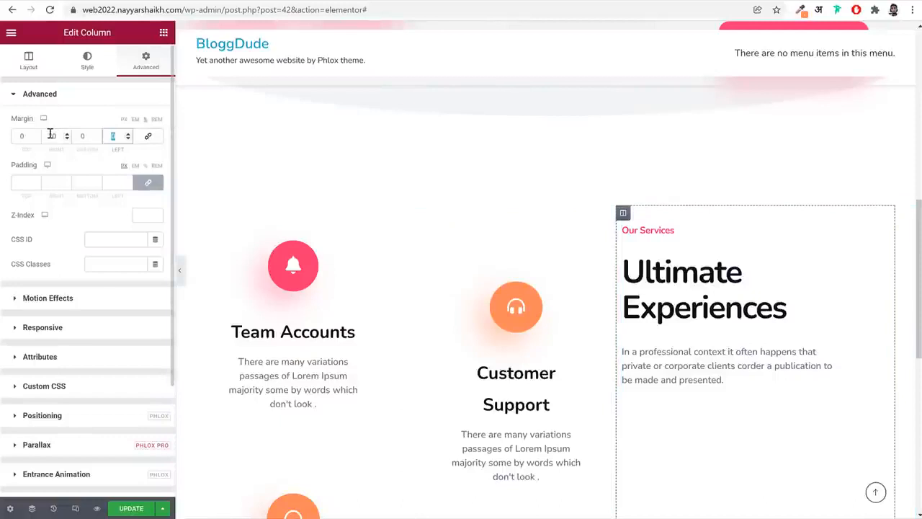
{"action": "type", "text": "20"}
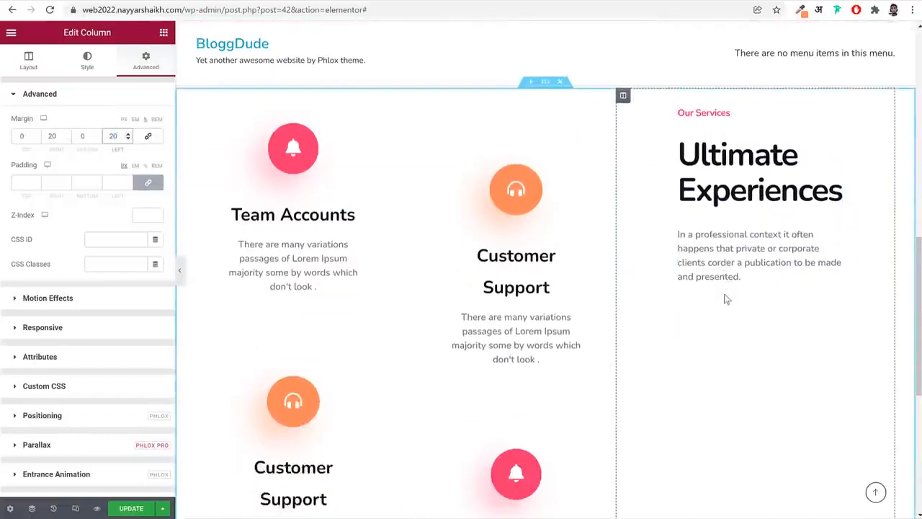
Align the third column's content vertically to the middle and compare it with the reference site's services section
{"action": "left_click", "coordinate": [28, 63]}
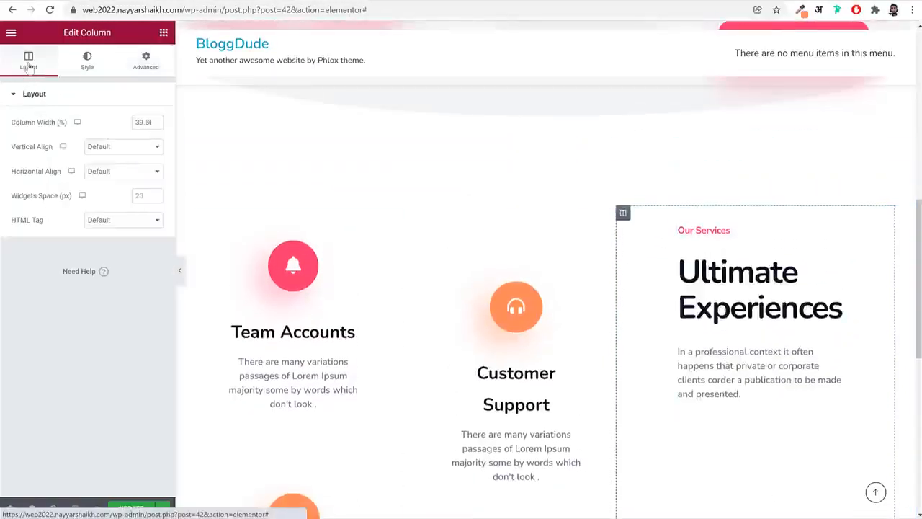
{"action": "left_click", "coordinate": [120, 148]}
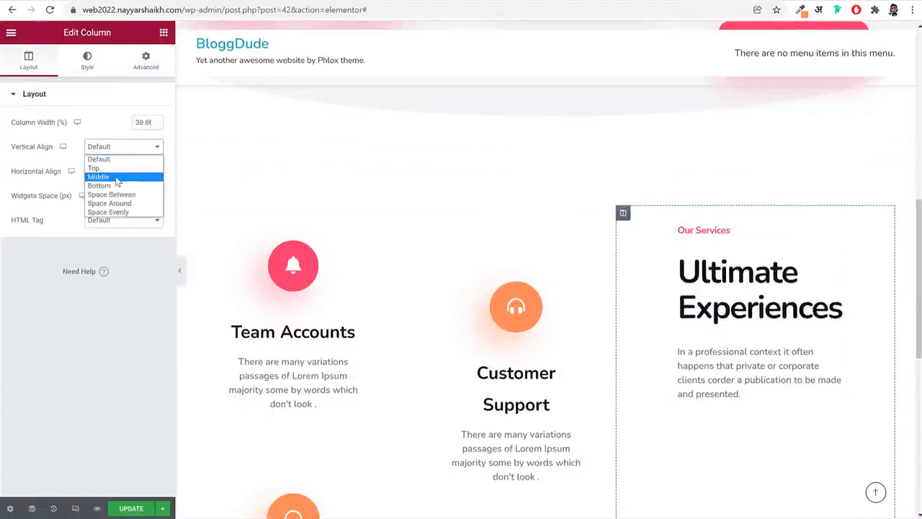
{"action": "left_click", "coordinate": [117, 180]}
{"action": "scroll", "coordinate": [721, 332], "scroll_direction": "down", "scroll_amount": 2}
{"action": "scroll", "coordinate": [765, 344], "scroll_direction": "down", "scroll_amount": 1}
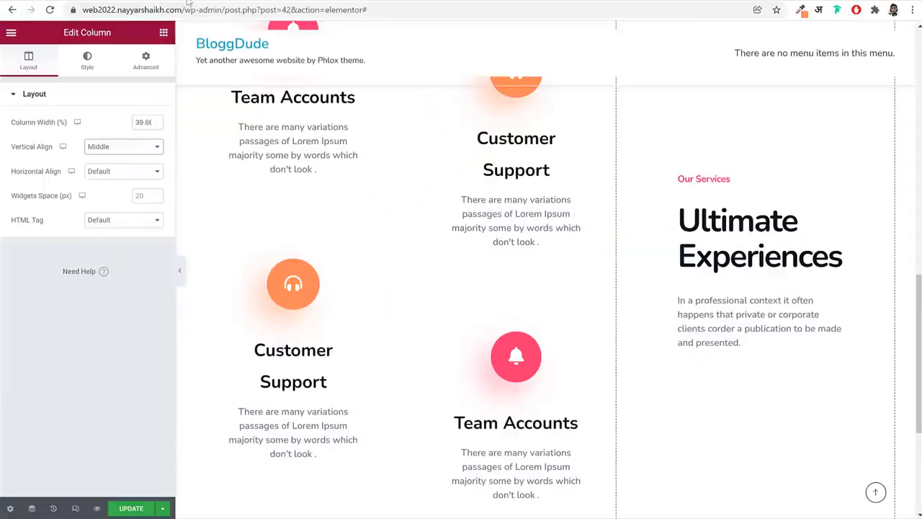
Copy the hero section's pink Watch Video button and paste it below the "Our Services" heading block
{"action": "scroll", "coordinate": [340, 219], "scroll_direction": "up", "scroll_amount": 4}
{"action": "scroll", "coordinate": [340, 219], "scroll_direction": "up", "scroll_amount": 4}
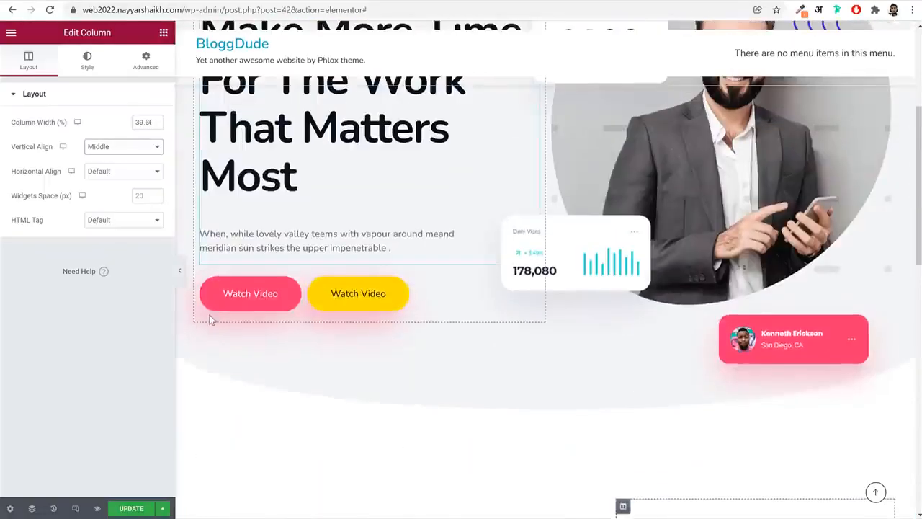
{"action": "right_click", "coordinate": [235, 296]}
{"action": "left_click", "coordinate": [278, 345]}
{"action": "scroll", "coordinate": [384, 353], "scroll_direction": "down", "scroll_amount": 5}
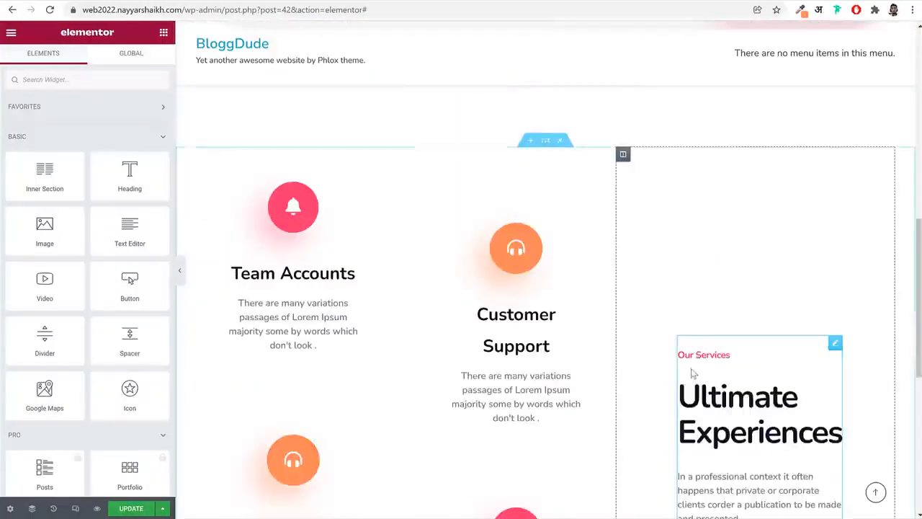
{"action": "right_click", "coordinate": [735, 347]}
{"action": "left_click", "coordinate": [780, 408]}
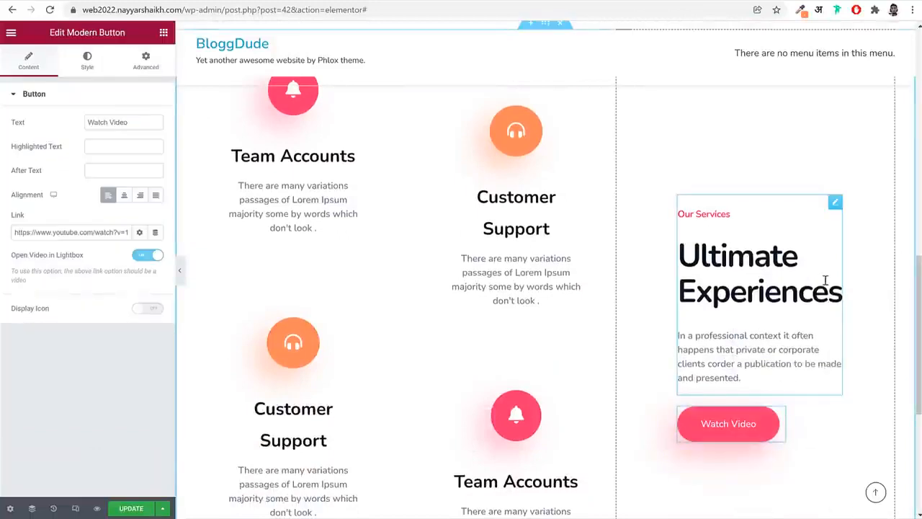
Compare the section's spacing with the reference site, set the services section's bottom margin to 150 px, and save the page
{"action": "scroll", "coordinate": [784, 395], "scroll_direction": "down", "scroll_amount": 2}
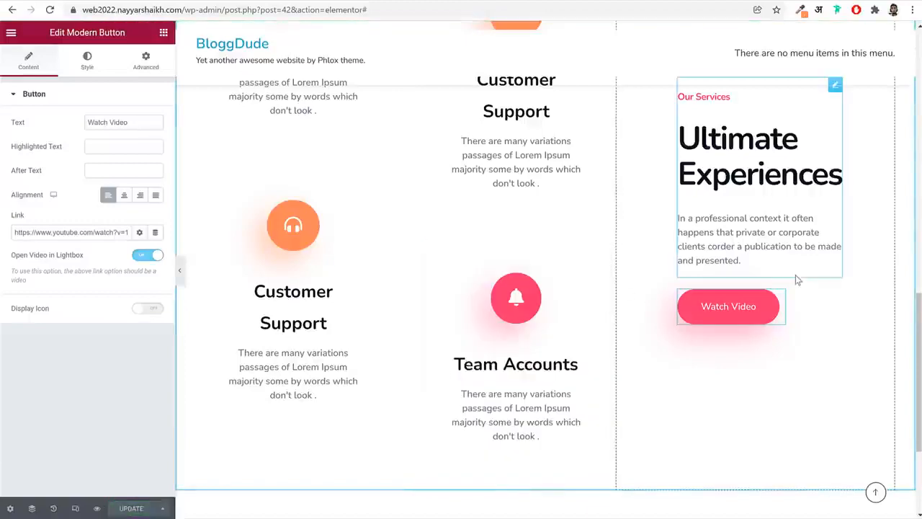
{"action": "scroll", "coordinate": [795, 274], "scroll_direction": "up", "scroll_amount": 6}
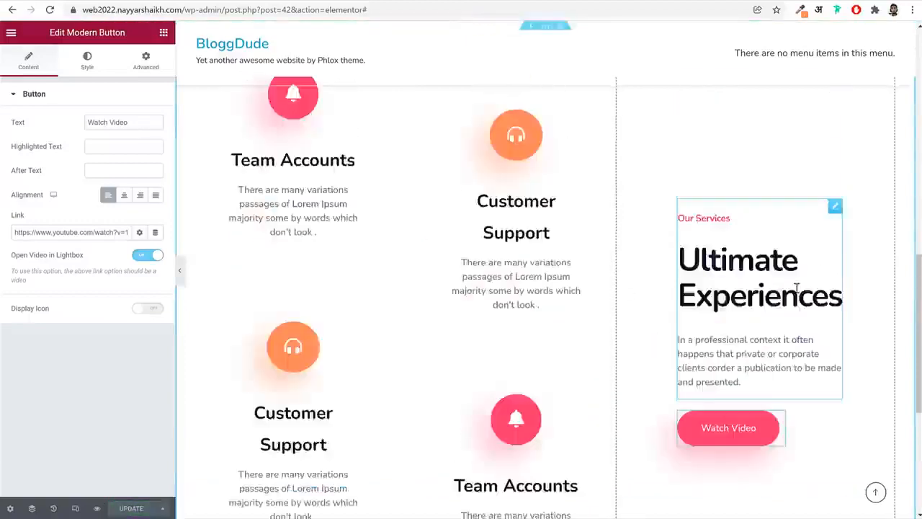
{"action": "left_click", "coordinate": [546, 257]}
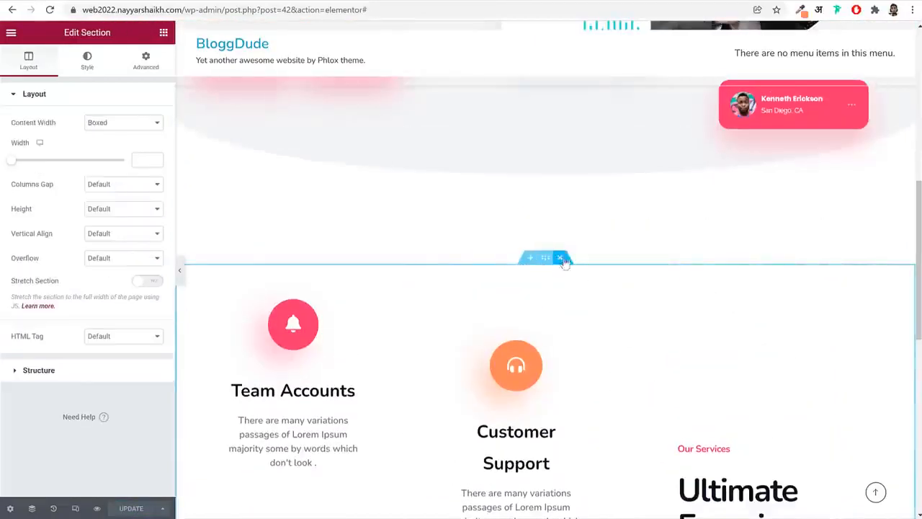
{"action": "scroll", "coordinate": [700, 305], "scroll_direction": "down", "scroll_amount": 7}
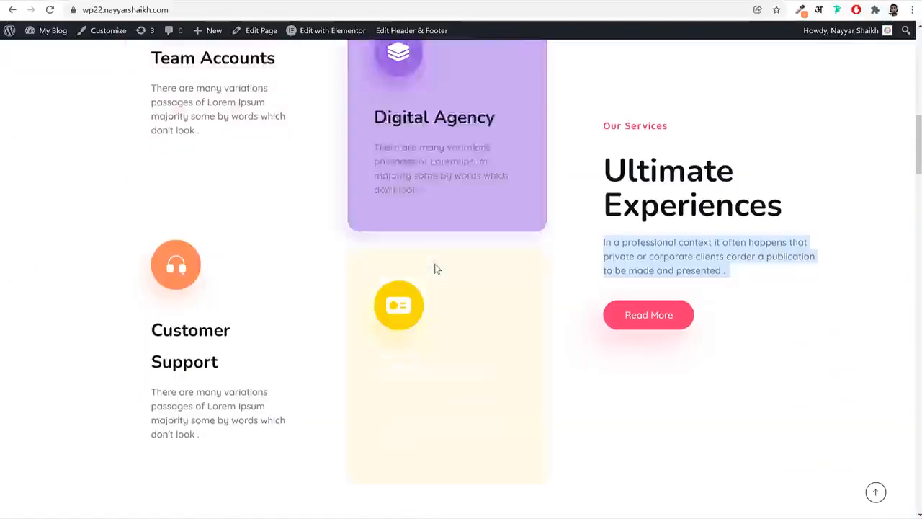
{"action": "scroll", "coordinate": [435, 265], "scroll_direction": "down", "scroll_amount": 5}
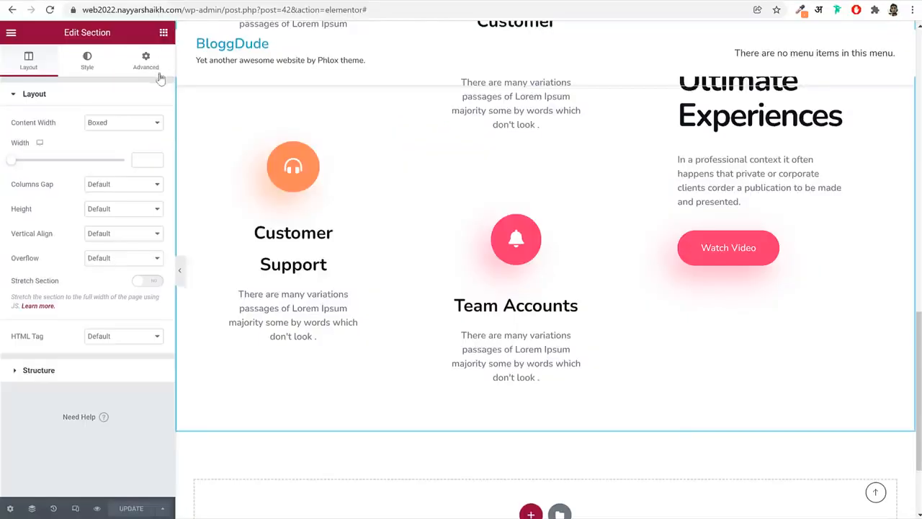
{"action": "left_click", "coordinate": [145, 60]}
{"action": "left_click", "coordinate": [147, 136]}
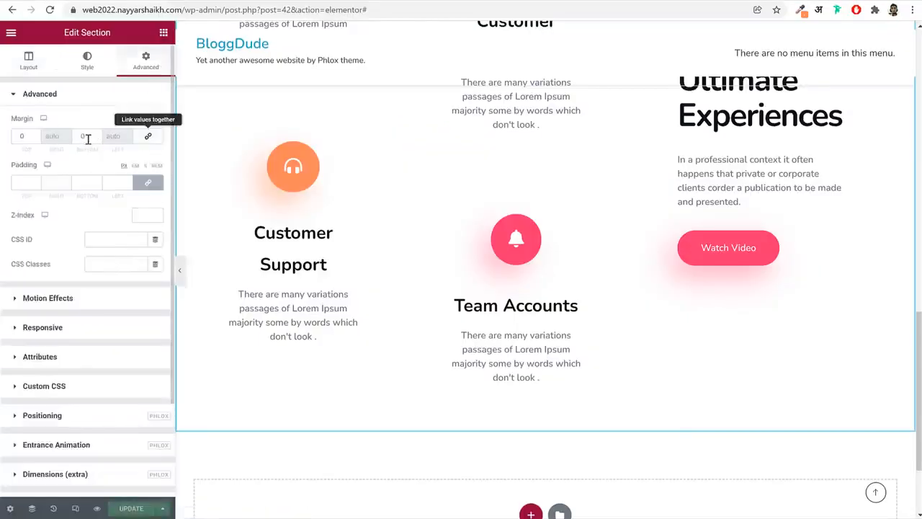
{"action": "left_click", "coordinate": [76, 137]}
{"action": "type", "text": "15"}
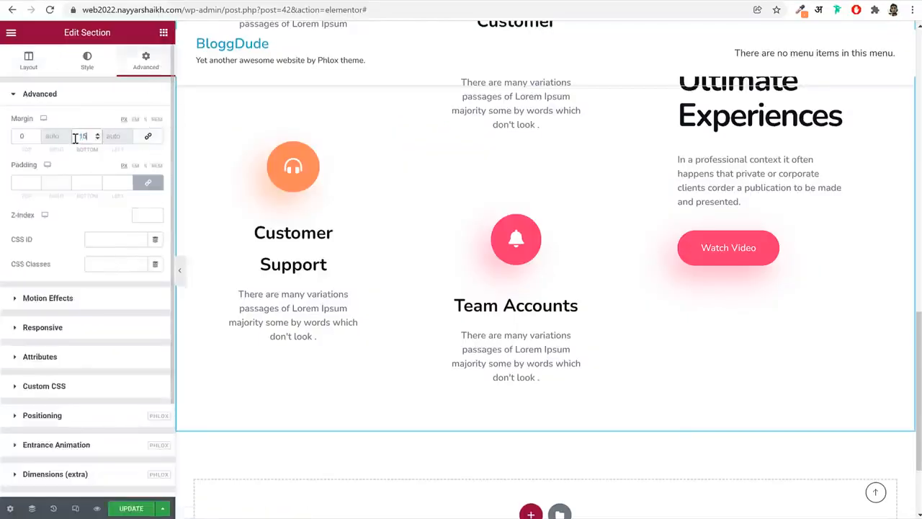
{"action": "type", "text": "00"}
{"action": "key", "text": "BackSpace"}
{"action": "scroll", "coordinate": [447, 282], "scroll_direction": "down", "scroll_amount": 3}
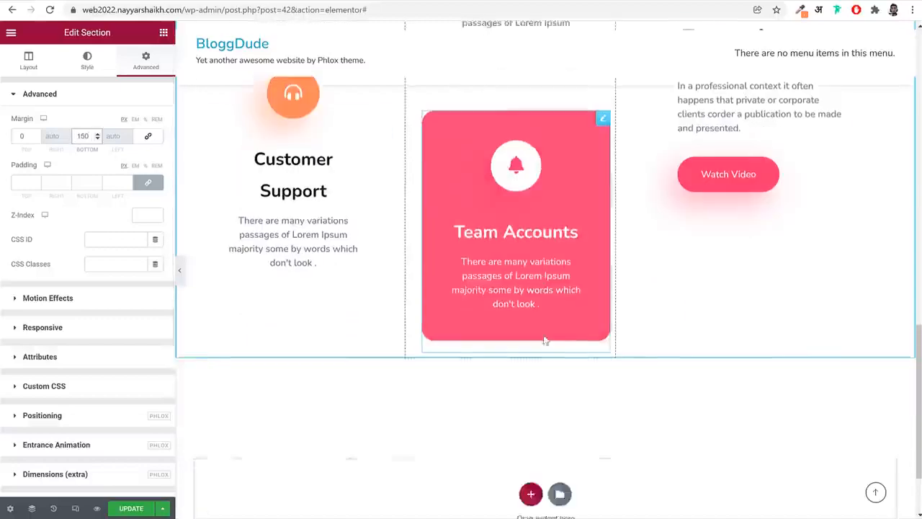
{"action": "left_click", "coordinate": [133, 509]}
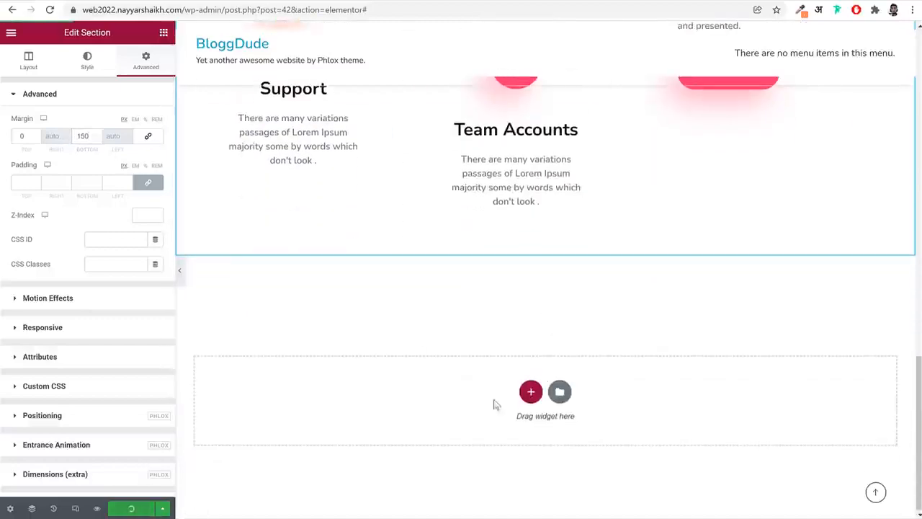
Examine the reference site's counter section below the services, and return to the empty area under the page's services section
{"action": "scroll", "coordinate": [595, 387], "scroll_direction": "up", "scroll_amount": 5}
{"action": "key", "text": "ctrl+Tab"}
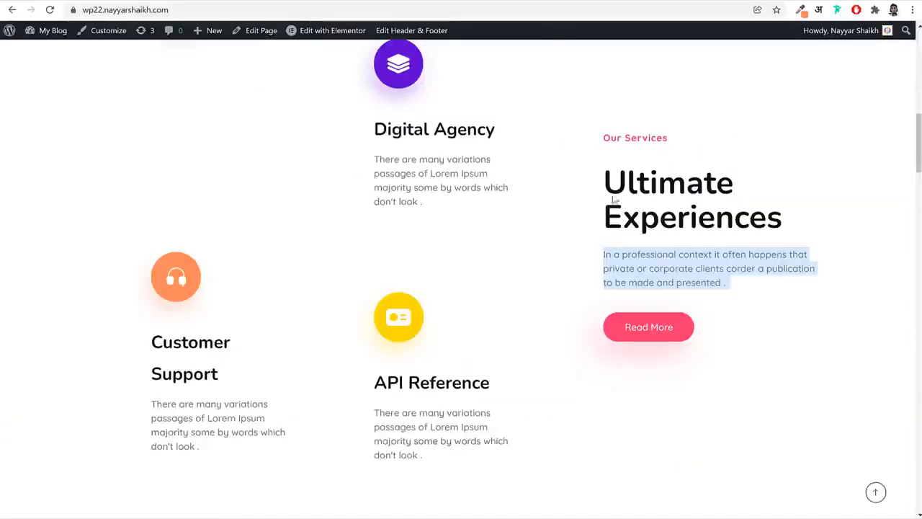
{"action": "scroll", "coordinate": [696, 381], "scroll_direction": "down", "scroll_amount": 6}
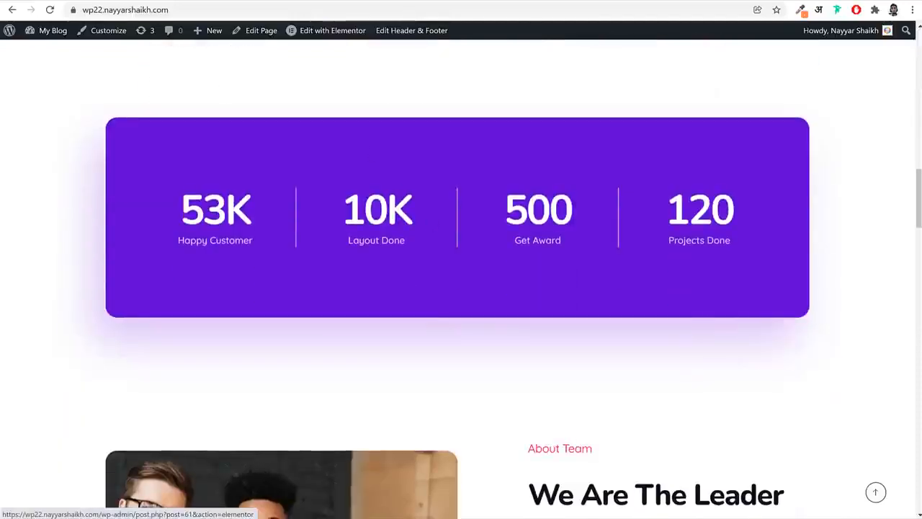
{"action": "key", "text": "ctrl+shift+Tab"}
{"action": "scroll", "coordinate": [580, 285], "scroll_direction": "down", "scroll_amount": 5}
{"action": "scroll", "coordinate": [581, 286], "scroll_direction": "down", "scroll_amount": 2}
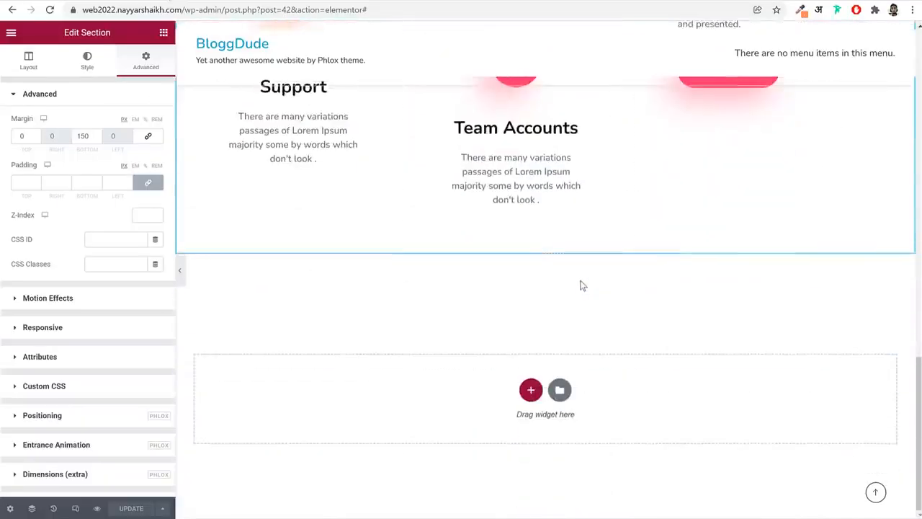
Add a single-column section below the services section and place an Inner Section widget inside it
{"action": "left_click", "coordinate": [530, 389]}
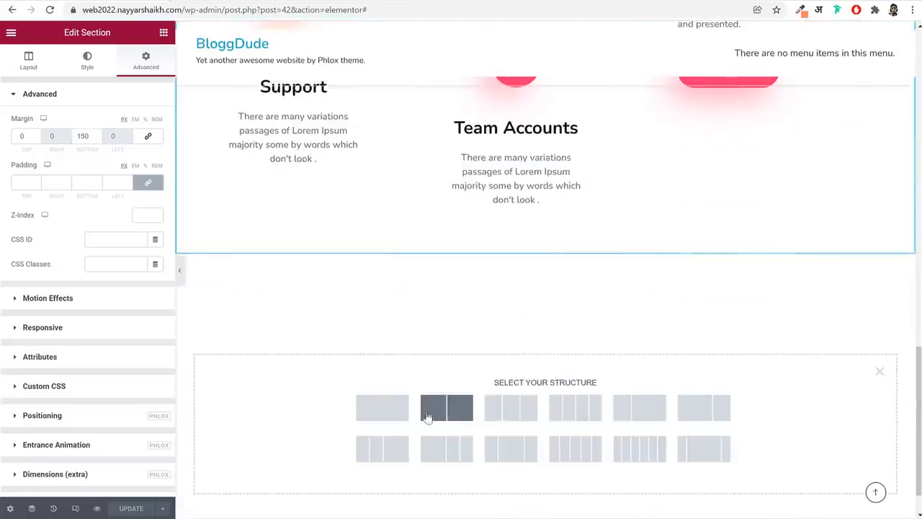
{"action": "left_click", "coordinate": [400, 415]}
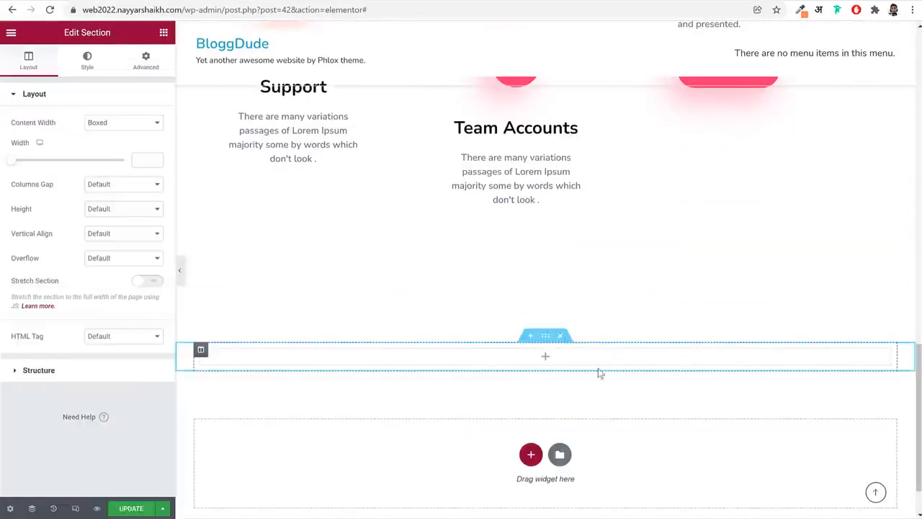
{"action": "left_click", "coordinate": [163, 34]}
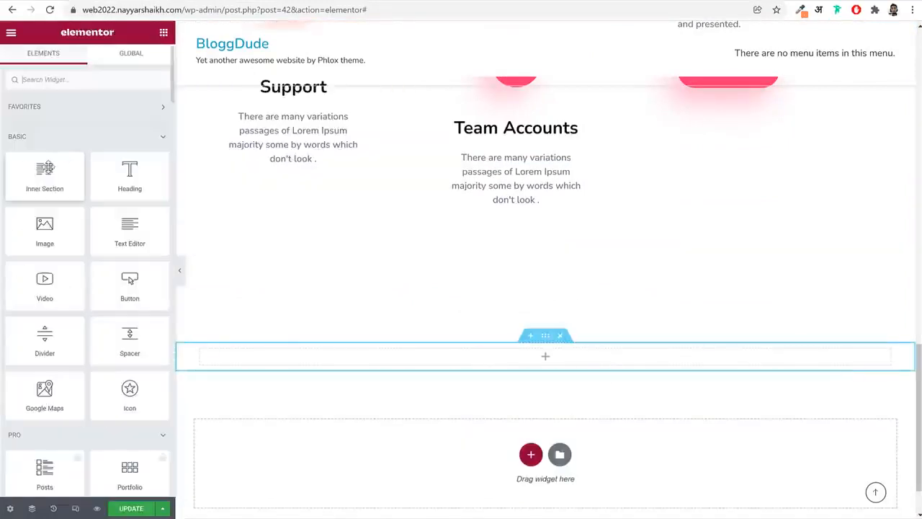
{"action": "left_click_drag", "start_coordinate": [45, 173], "coordinate": [472, 358]}
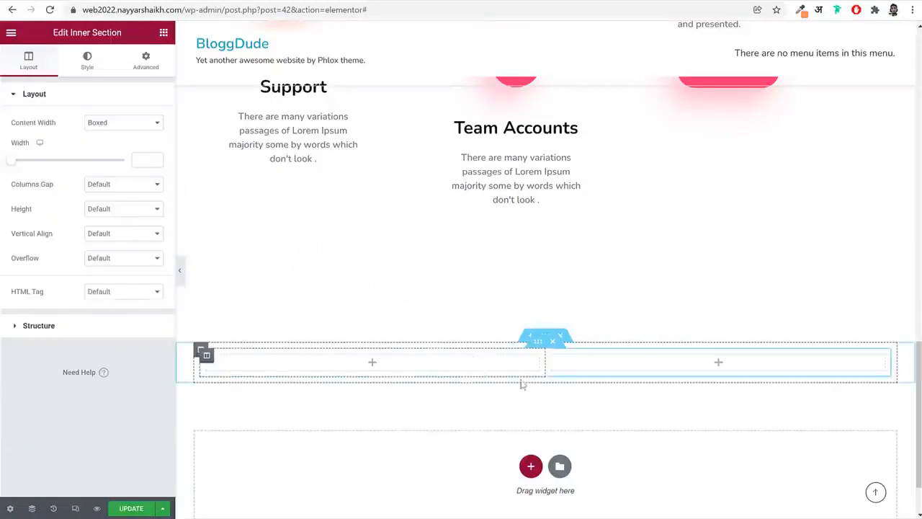
Add two more columns to the inner section so that it has four columns
{"action": "right_click", "coordinate": [205, 358]}
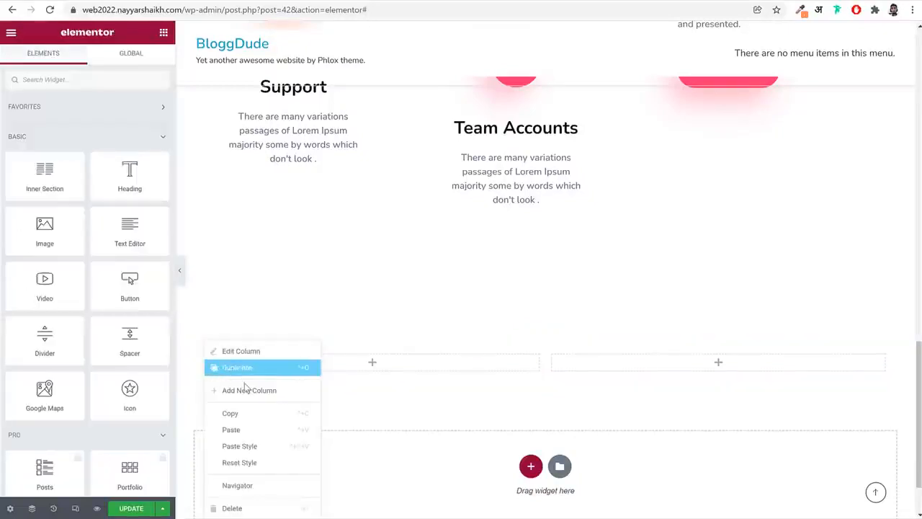
{"action": "left_click", "coordinate": [247, 390]}
{"action": "right_click", "coordinate": [209, 360]}
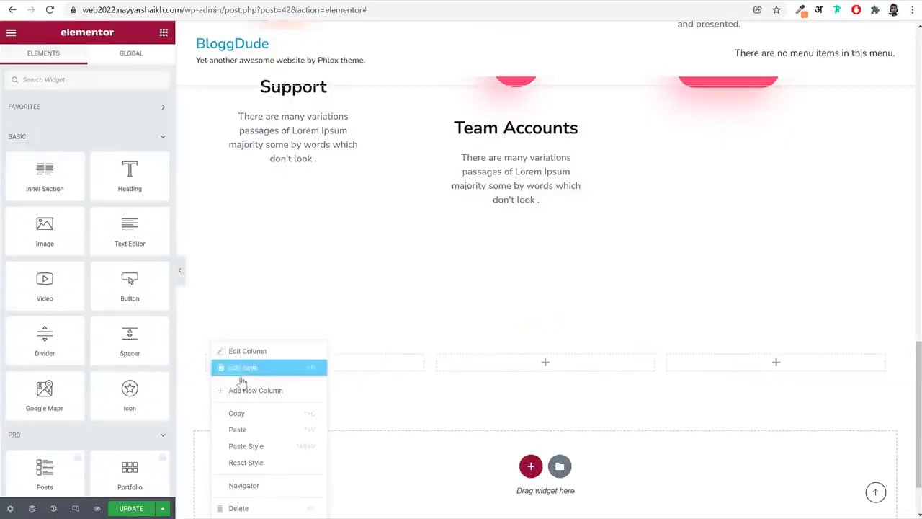
{"action": "left_click", "coordinate": [248, 389]}
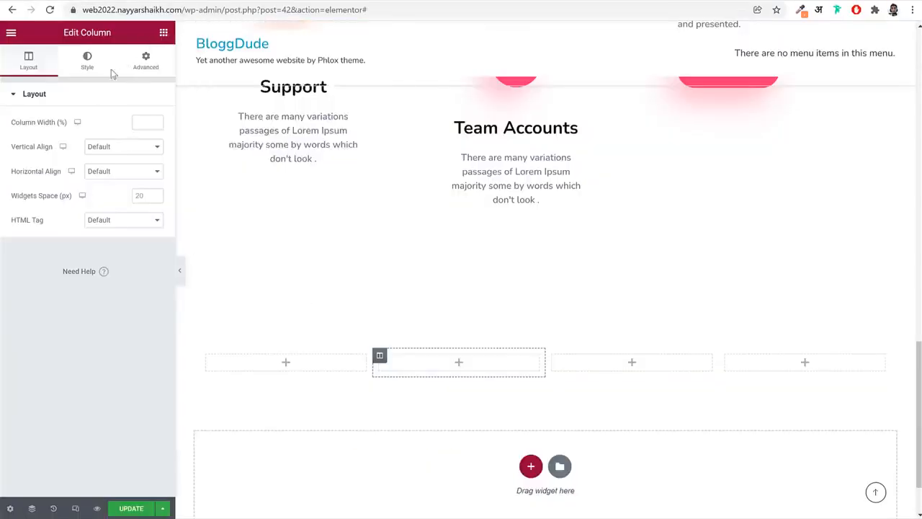
Place a Counter widget in the inner section's first column and copy the "Happy Customer" label from the reference site's counter section
{"action": "type", "text": "coun"}
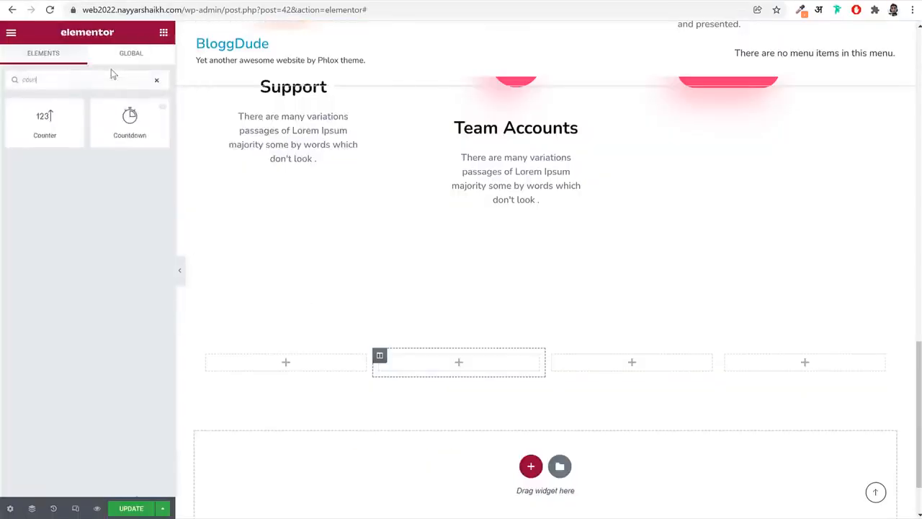
{"action": "left_click_drag", "start_coordinate": [40, 121], "coordinate": [312, 370]}
{"action": "left_click", "coordinate": [72, 9]}
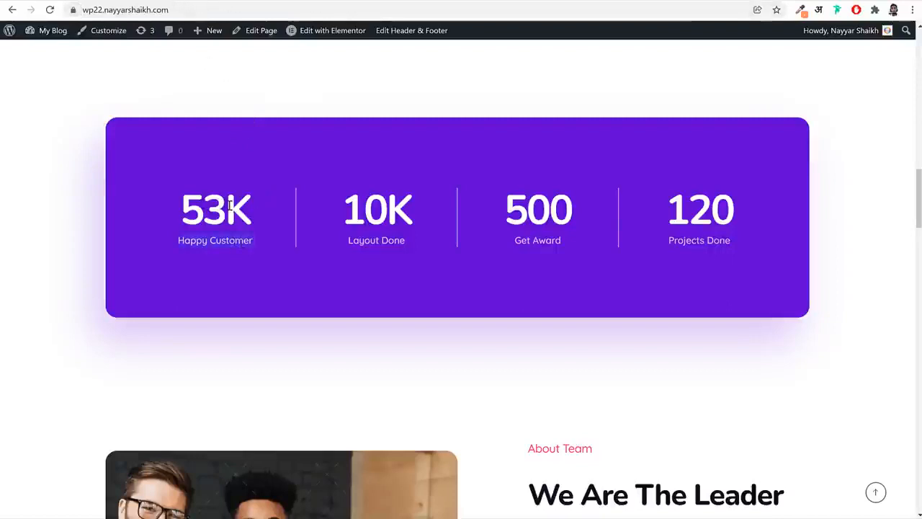
{"action": "left_click_drag", "start_coordinate": [230, 206], "coordinate": [261, 212]}
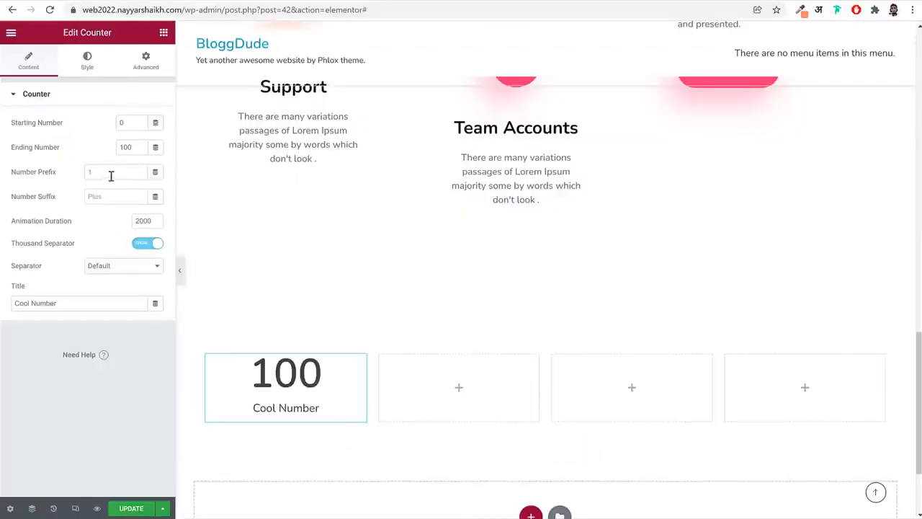
Set the counter's ending number to 53, its number suffix to K, and its title to "Happy Customer"
{"action": "left_click", "coordinate": [124, 171]}
{"action": "double_click", "coordinate": [128, 150]}
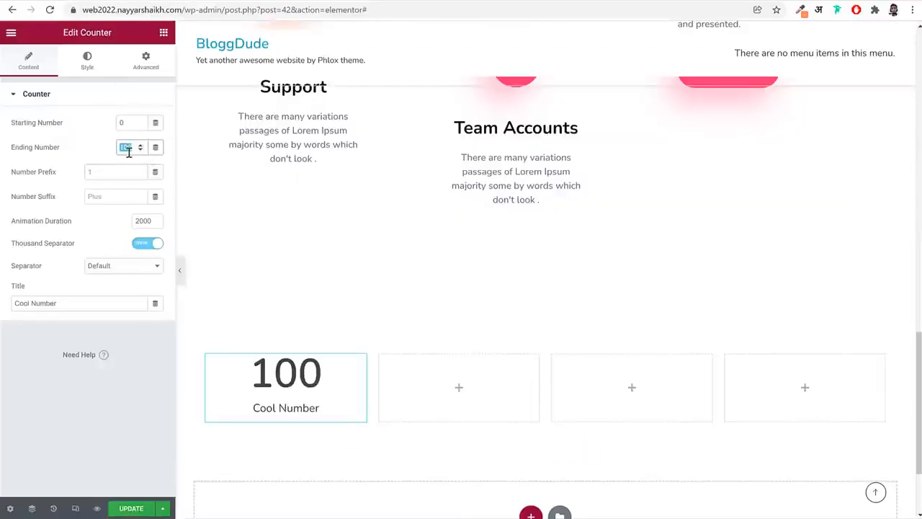
{"action": "type", "text": "53"}
{"action": "left_click", "coordinate": [103, 196]}
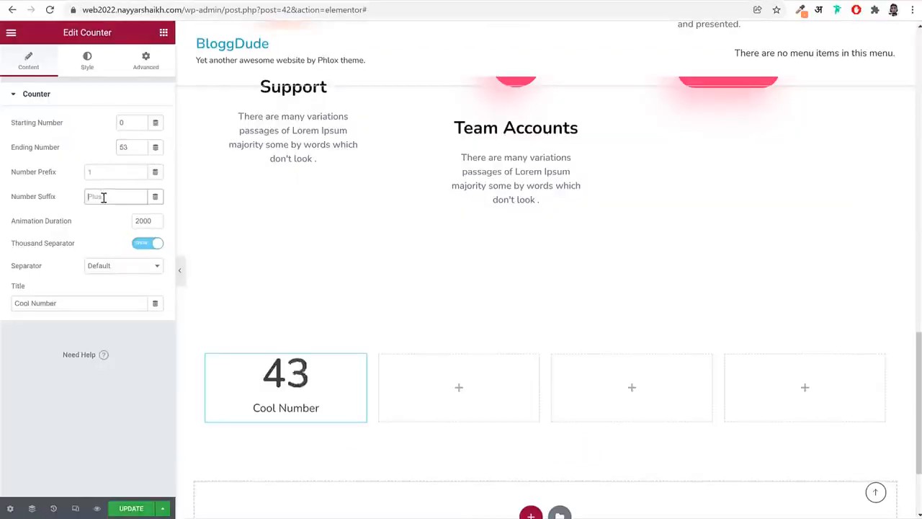
{"action": "type", "text": "K"}
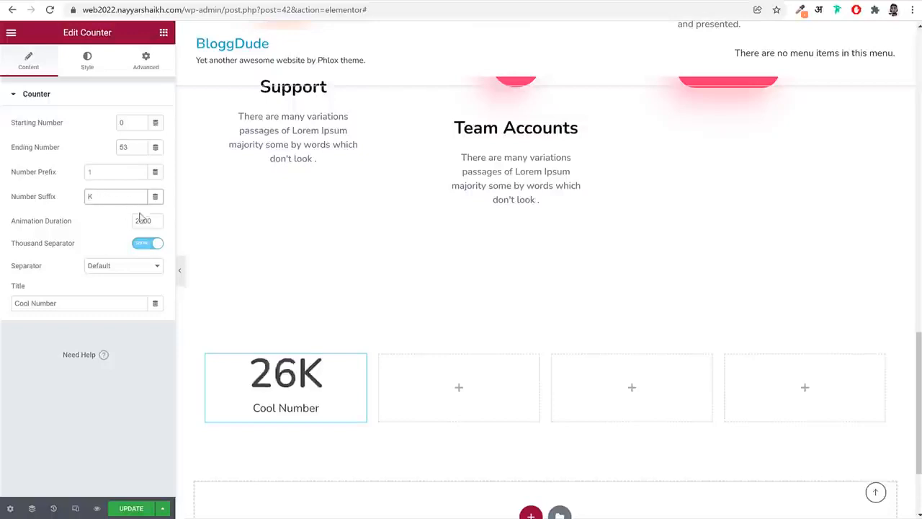
{"action": "double_click", "coordinate": [100, 304]}
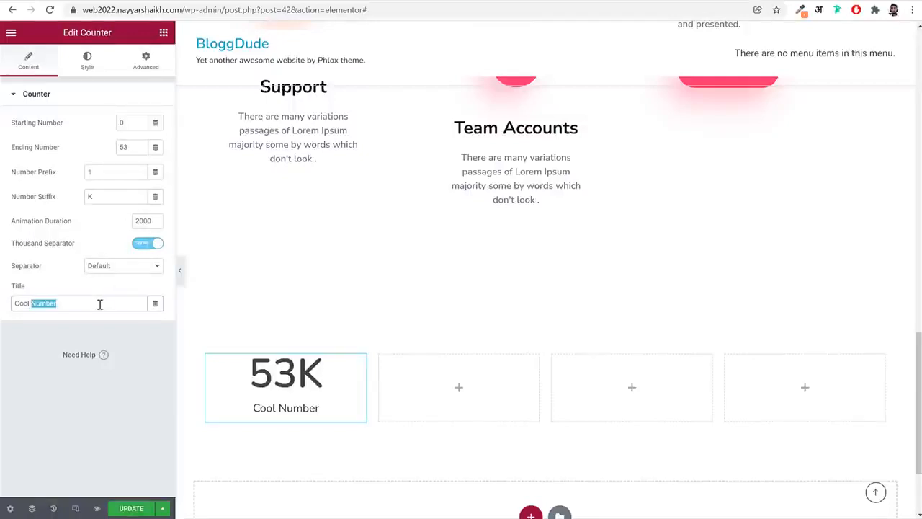
{"action": "type", "text": "Happy Customer"}
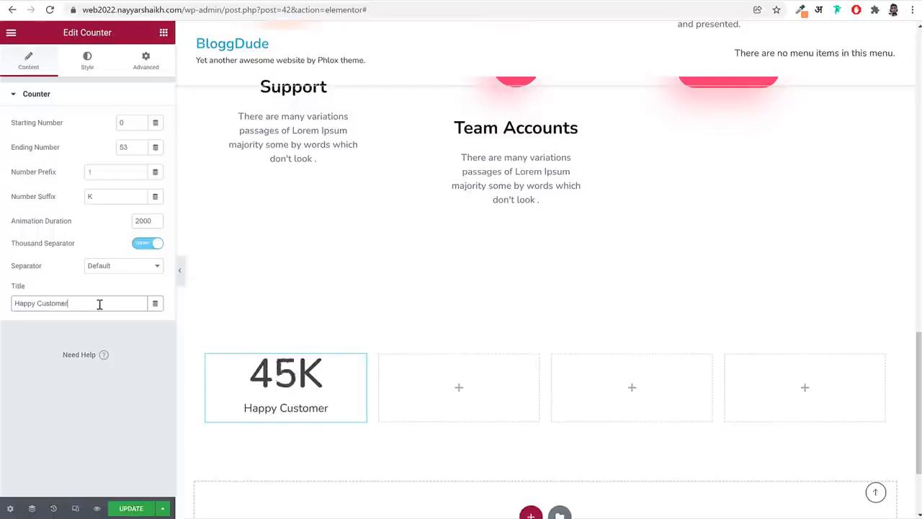
Style the counter's number typography with size 70 px, Bold weight, line height 1.1 em and letter spacing -3.5
{"action": "left_click", "coordinate": [91, 63]}
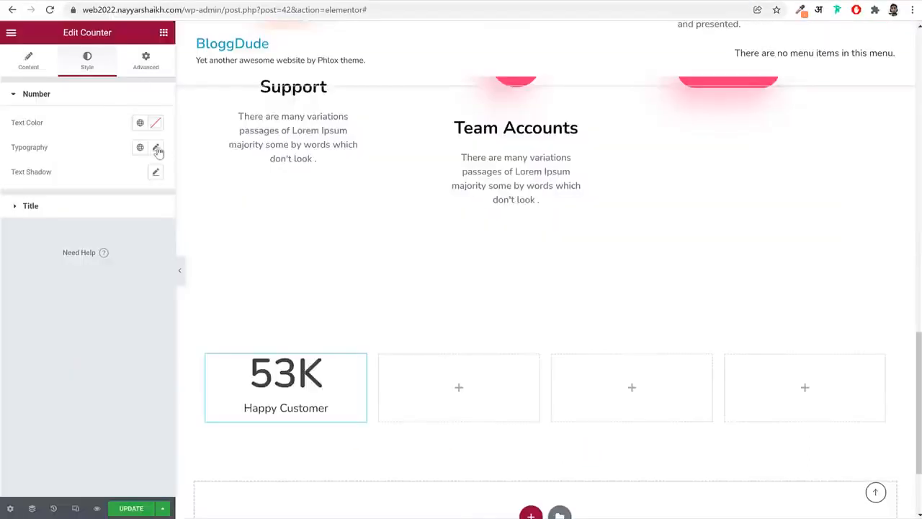
{"action": "left_click", "coordinate": [156, 148]}
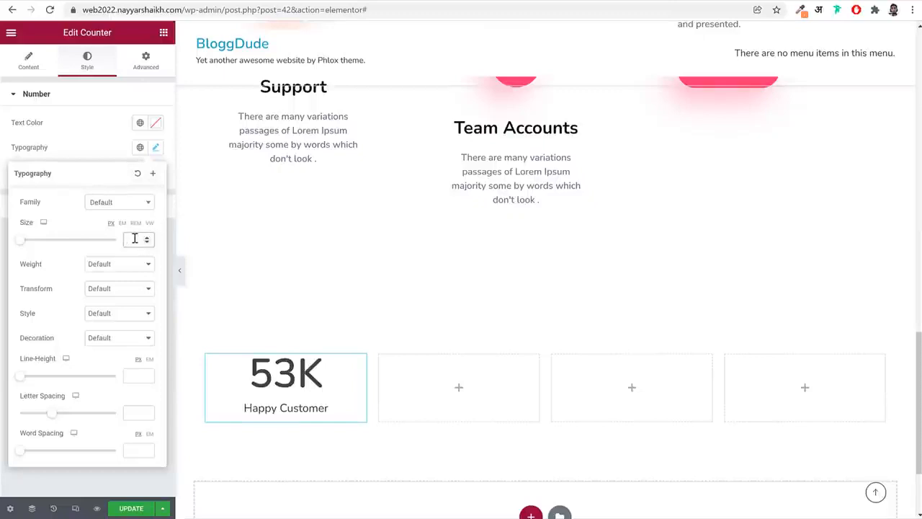
{"action": "type", "text": "70"}
{"action": "left_click", "coordinate": [128, 265]}
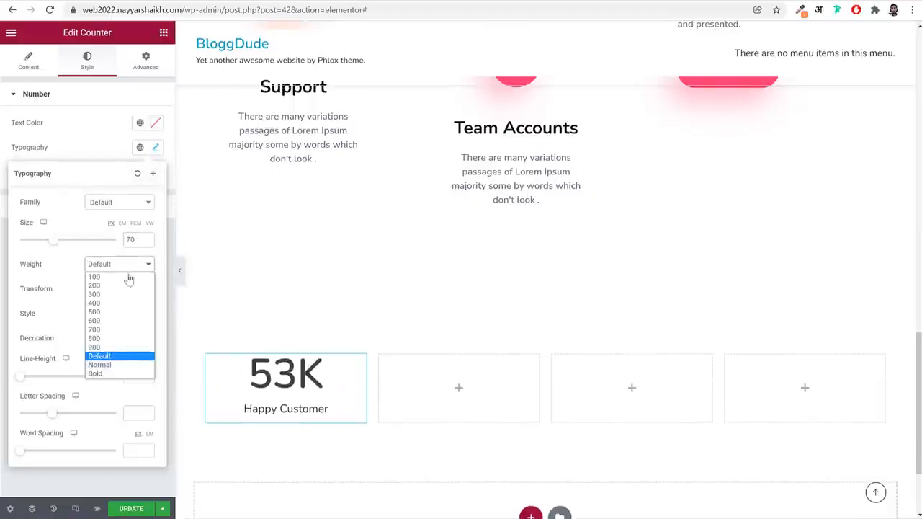
{"action": "left_click", "coordinate": [108, 374]}
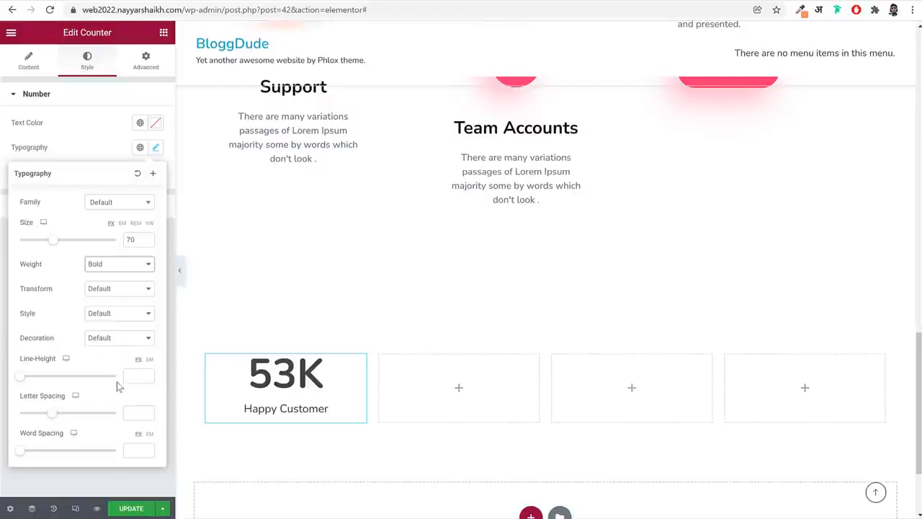
{"action": "left_click", "coordinate": [136, 375]}
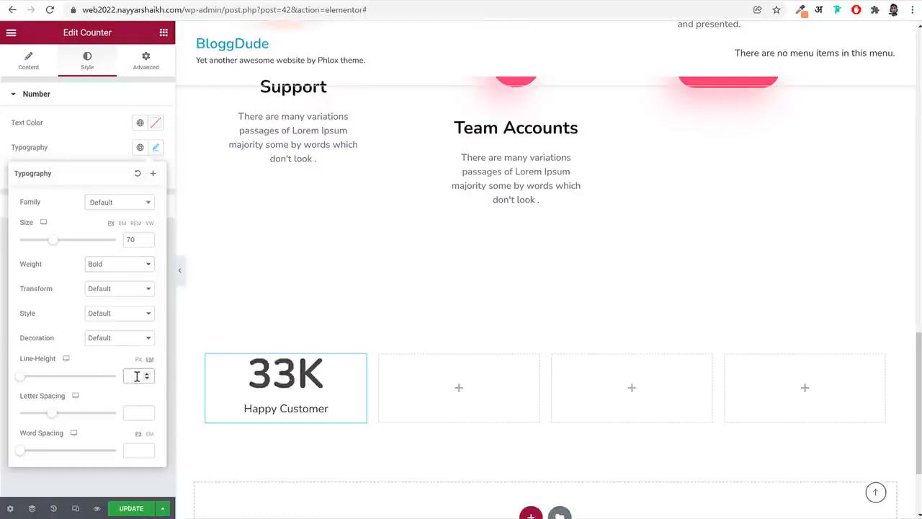
{"action": "type", "text": "1.1"}
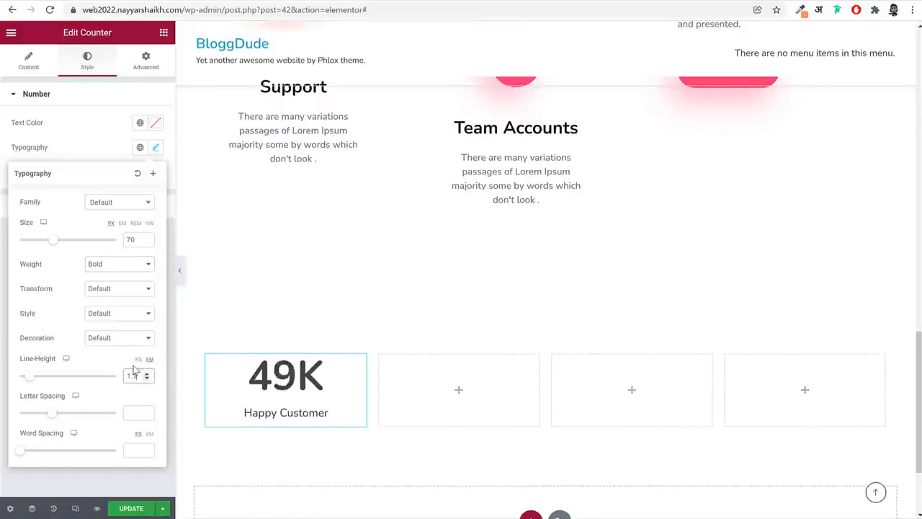
{"action": "left_click", "coordinate": [134, 416]}
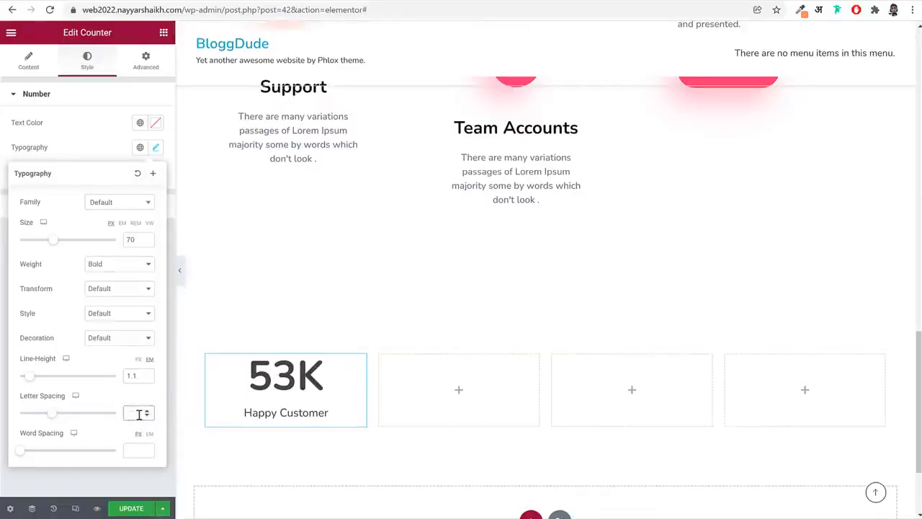
{"action": "type", "text": "-3.5"}
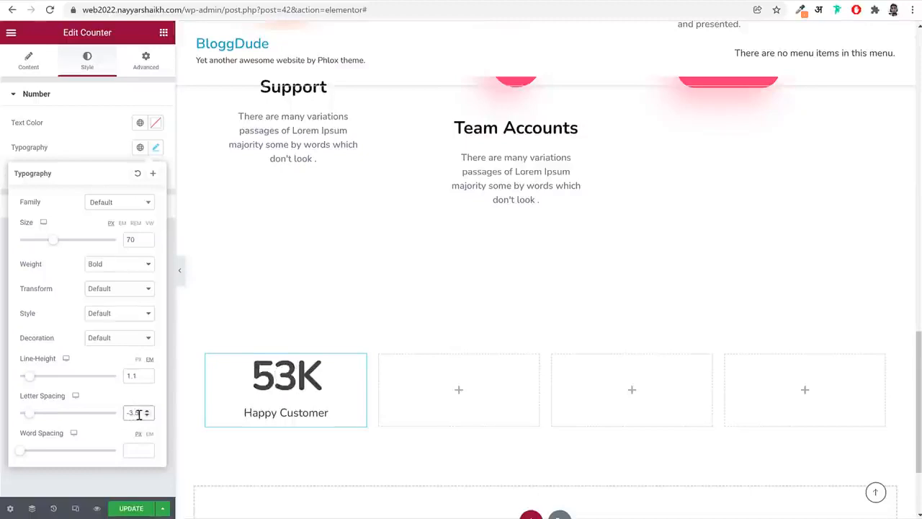
Style the counter's title typography with size 16 px, weight 500 and line height 1.5 em
{"action": "left_click", "coordinate": [107, 102]}
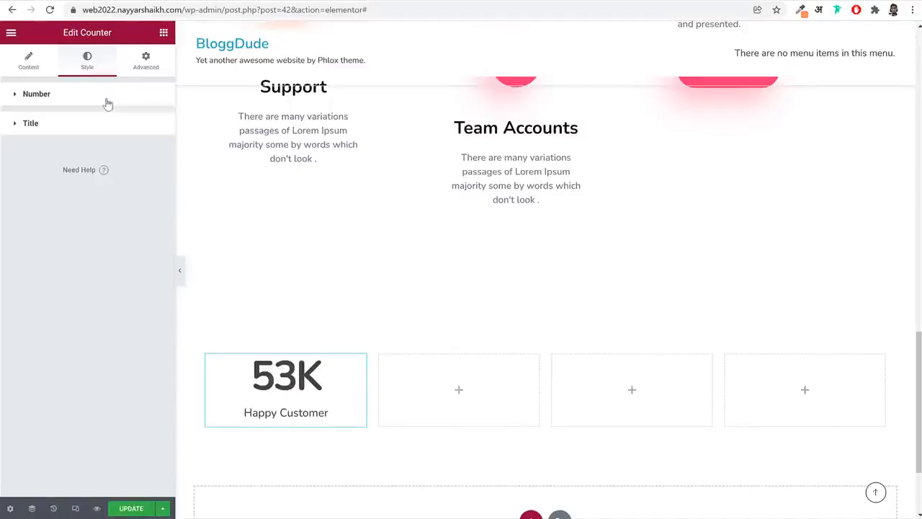
{"action": "left_click", "coordinate": [85, 130]}
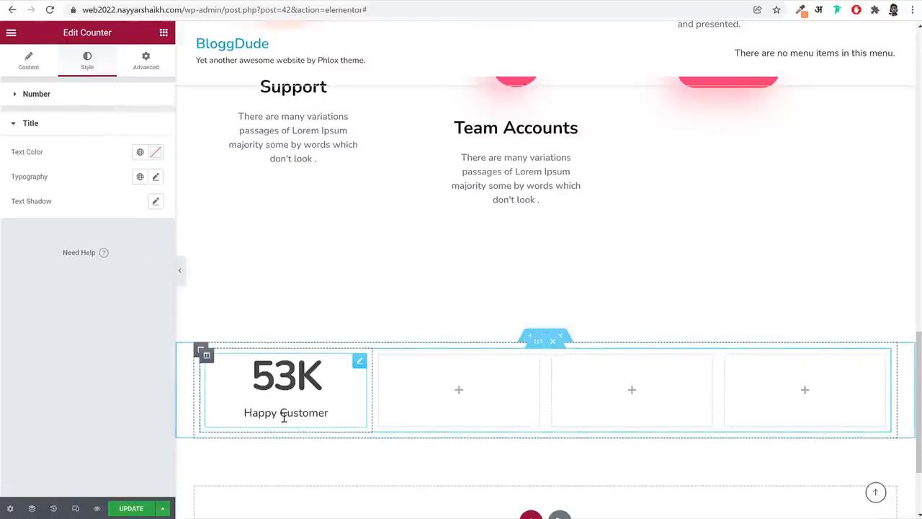
{"action": "left_click", "coordinate": [156, 178]}
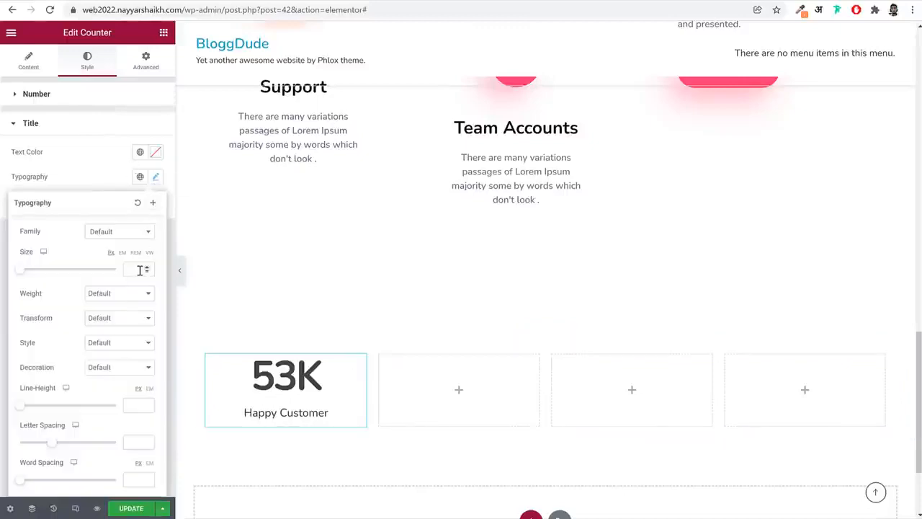
{"action": "left_click", "coordinate": [134, 268]}
{"action": "type", "text": "10"}
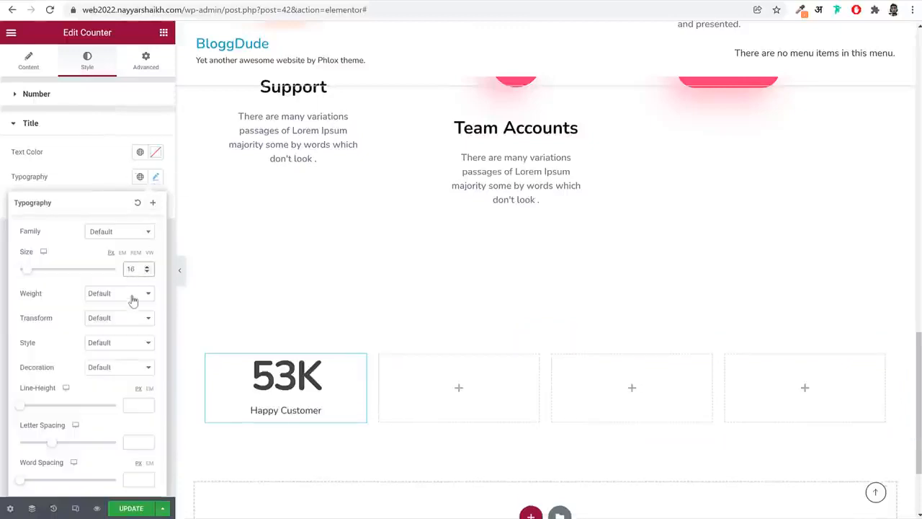
{"action": "left_click", "coordinate": [134, 295]}
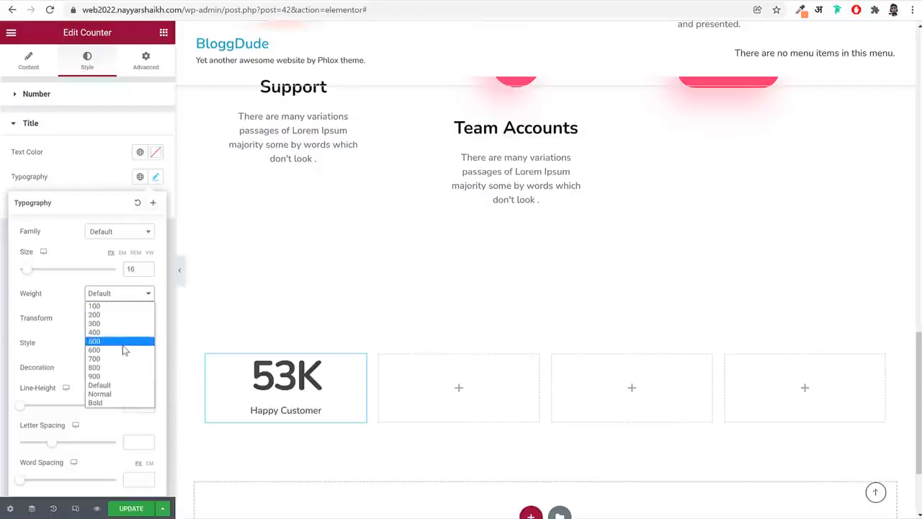
{"action": "left_click", "coordinate": [124, 342]}
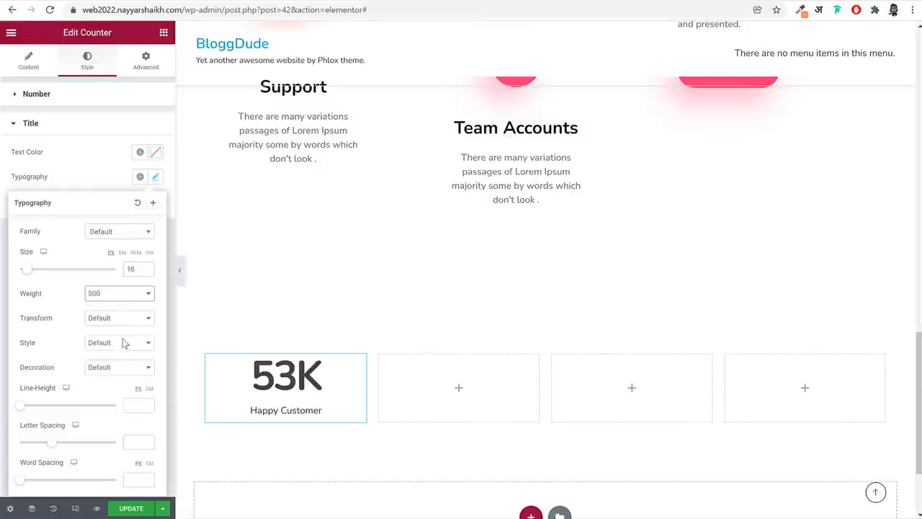
{"action": "left_click", "coordinate": [147, 389]}
{"action": "left_click", "coordinate": [149, 391]}
{"action": "left_click", "coordinate": [140, 402]}
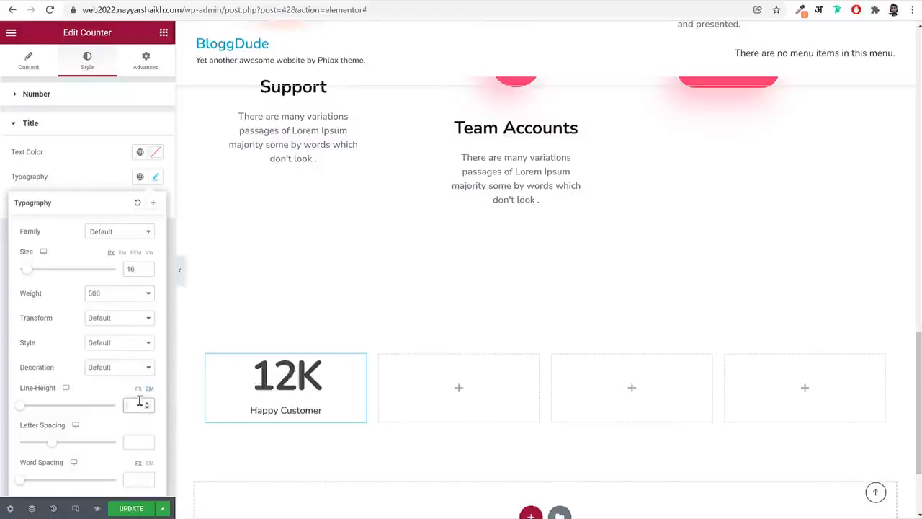
{"action": "type", "text": "1.5"}
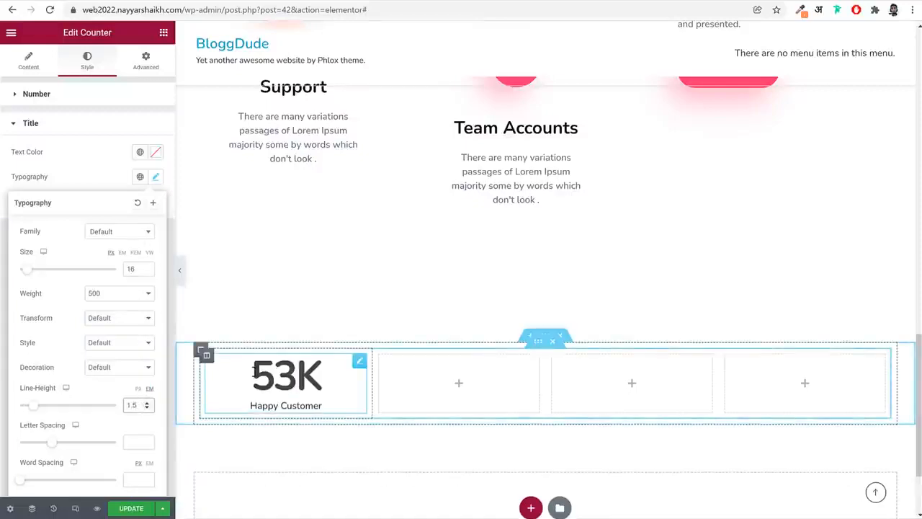
Open the outer column's settings, sample the purple background of the reference site's counter box with the page color picker, and return to the editor
{"action": "left_click", "coordinate": [201, 353]}
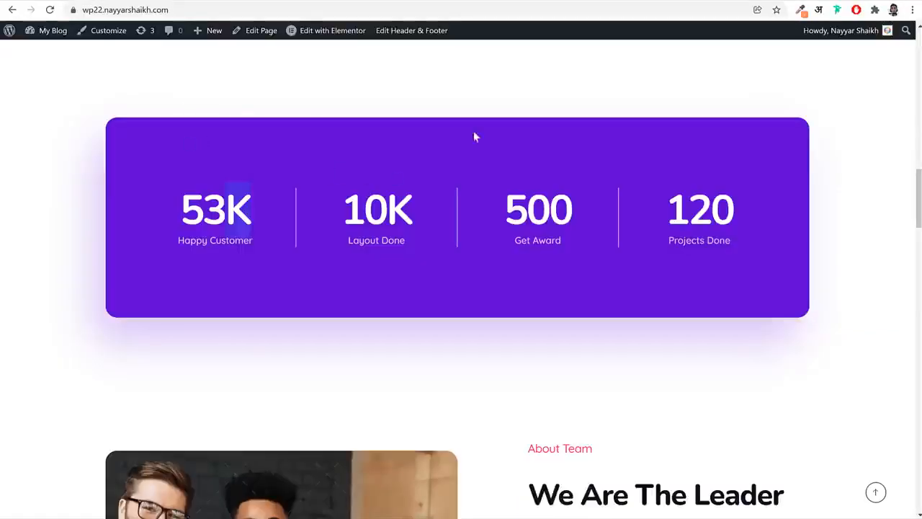
{"action": "left_click", "coordinate": [801, 11]}
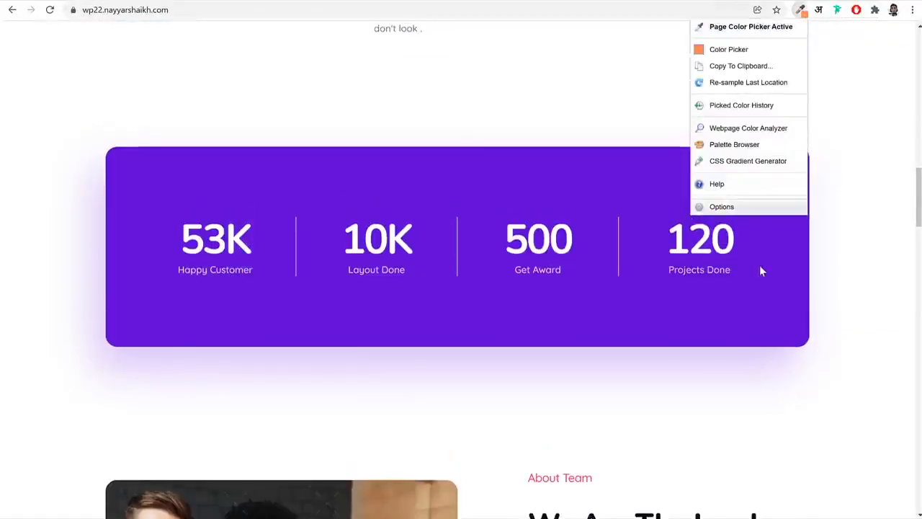
{"action": "left_click", "coordinate": [759, 267]}
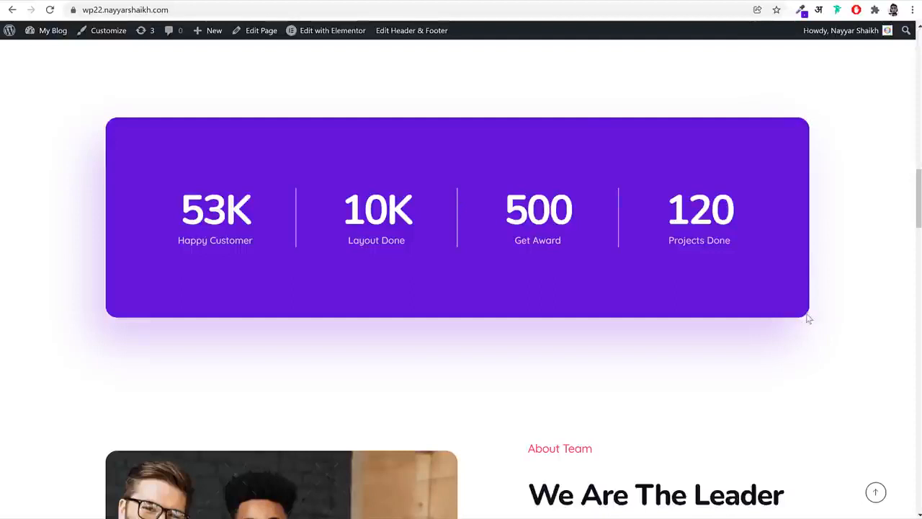
{"action": "left_click", "coordinate": [157, 2]}
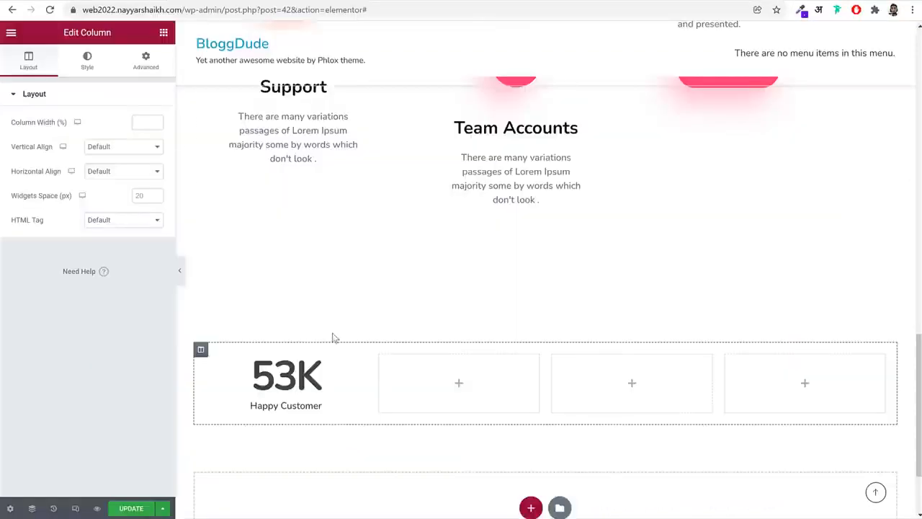
Give the outer counter column a classic background in the sampled purple, #6102D3
{"action": "left_click", "coordinate": [90, 61]}
{"action": "left_click", "coordinate": [124, 148]}
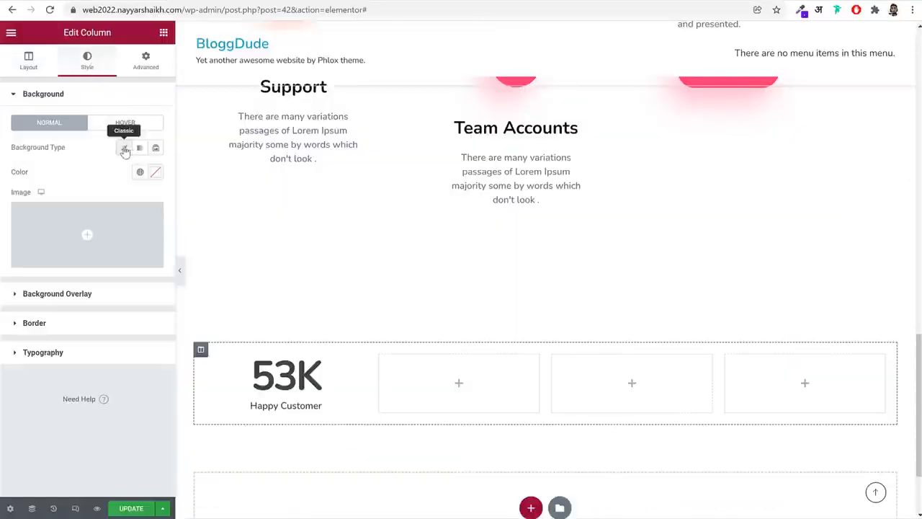
{"action": "left_click", "coordinate": [155, 172]}
{"action": "key", "text": "ctrl+v"}
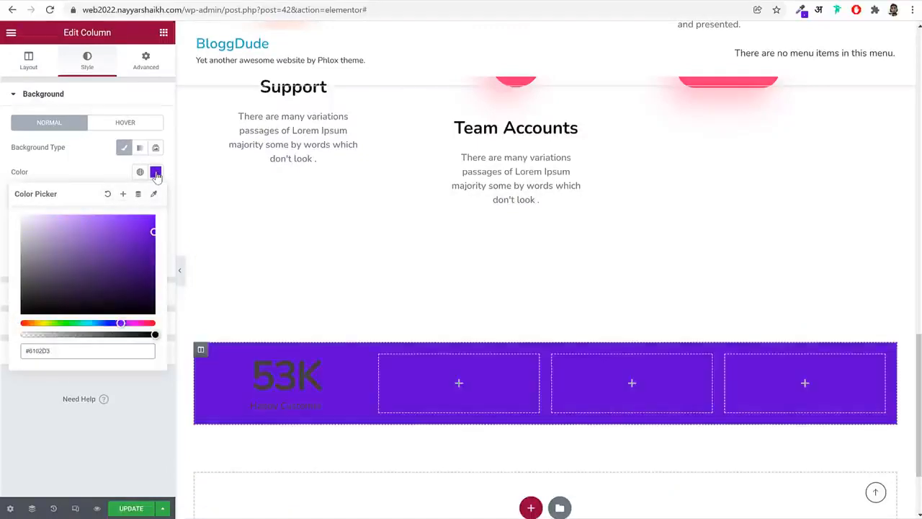
{"action": "left_click", "coordinate": [80, 179]}
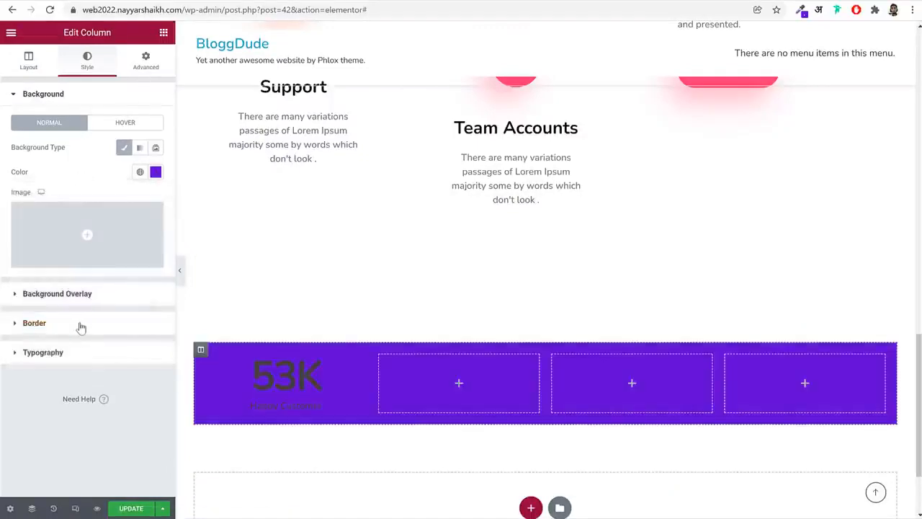
Round the outer column's corners with a border radius of 20 px on all sides
{"action": "left_click", "coordinate": [81, 326]}
{"action": "left_click", "coordinate": [25, 238]}
{"action": "type", "text": "2"}
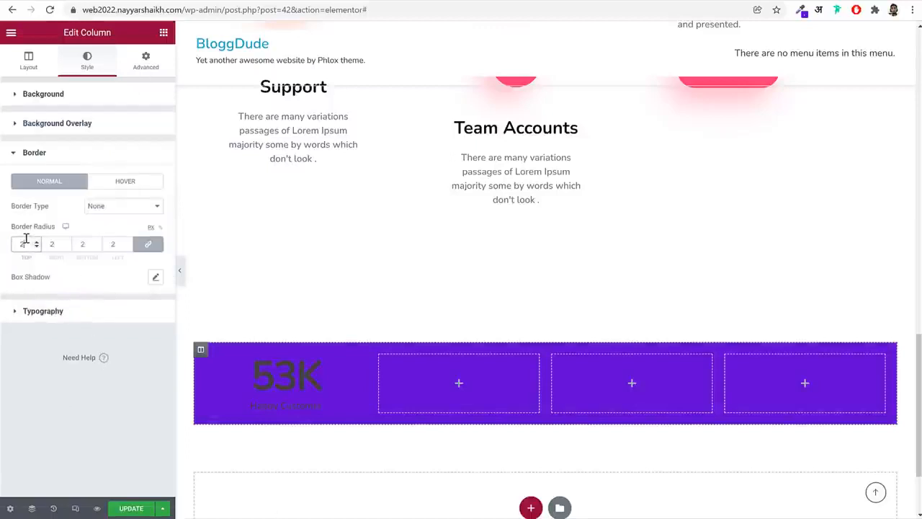
{"action": "type", "text": "0"}
Set the outer column's unlinked padding to 120 px top and bottom and 50 px right and left
{"action": "left_click", "coordinate": [146, 61]}
{"action": "left_click", "coordinate": [147, 183]}
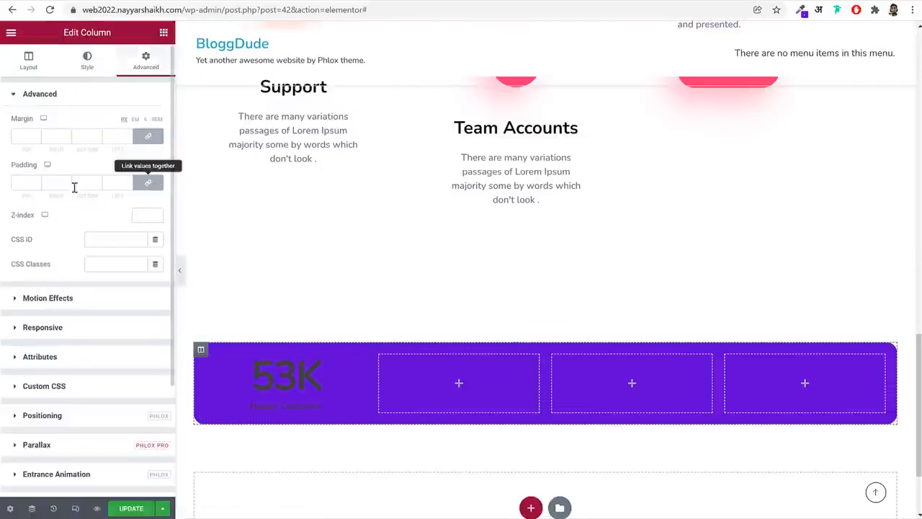
{"action": "left_click", "coordinate": [26, 183]}
{"action": "type", "text": "120"}
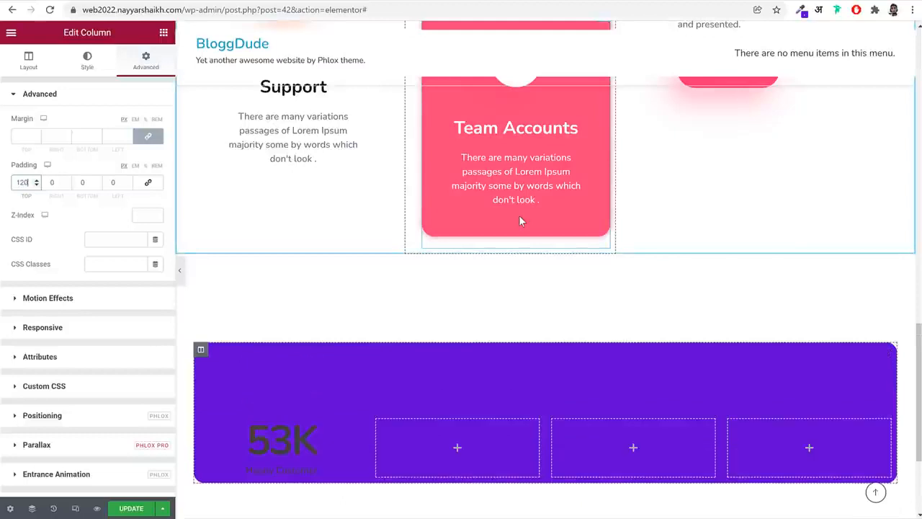
{"action": "key", "text": "Tab"}
{"action": "type", "text": "50"}
{"action": "key", "text": "Tab"}
{"action": "type", "text": "120"}
{"action": "key", "text": "Tab"}
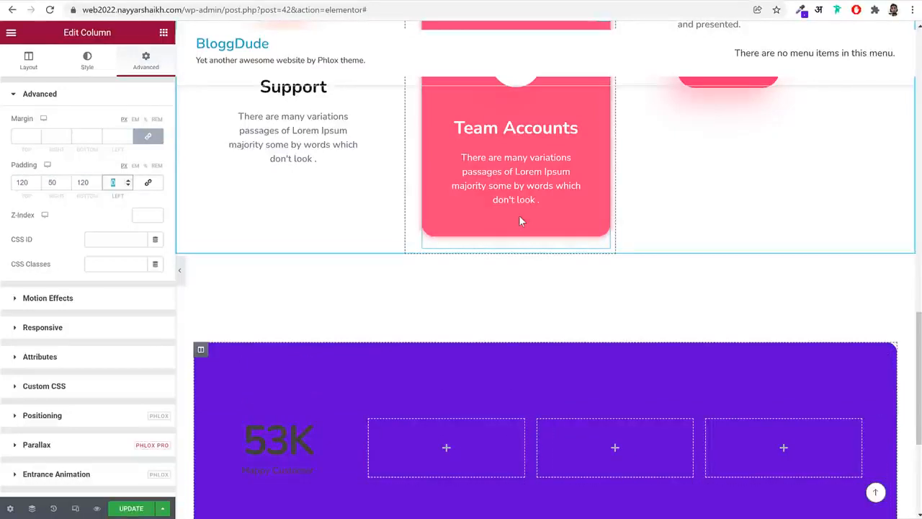
{"action": "type", "text": "50"}
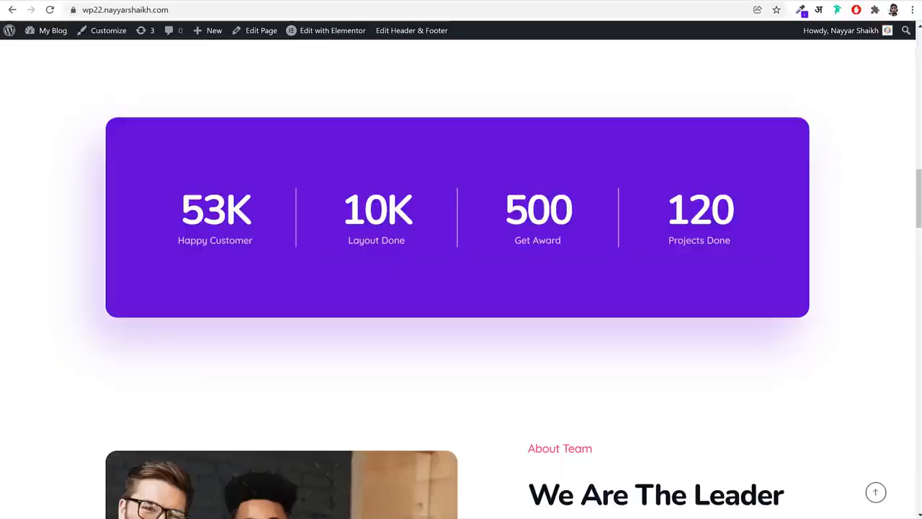
Check the spacing below the reference site's counter box and set the outer column's bottom margin to 180 px with unlinked values
{"action": "scroll", "coordinate": [452, 215], "scroll_direction": "down", "scroll_amount": 1}
{"action": "scroll", "coordinate": [452, 215], "scroll_direction": "down", "scroll_amount": 1}
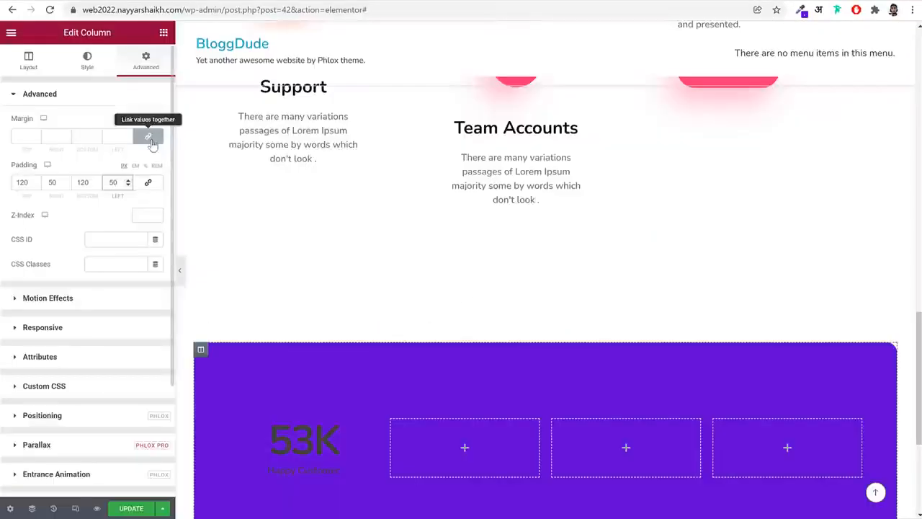
{"action": "left_click", "coordinate": [148, 137]}
{"action": "left_click_drag", "start_coordinate": [85, 136], "coordinate": [71, 138]}
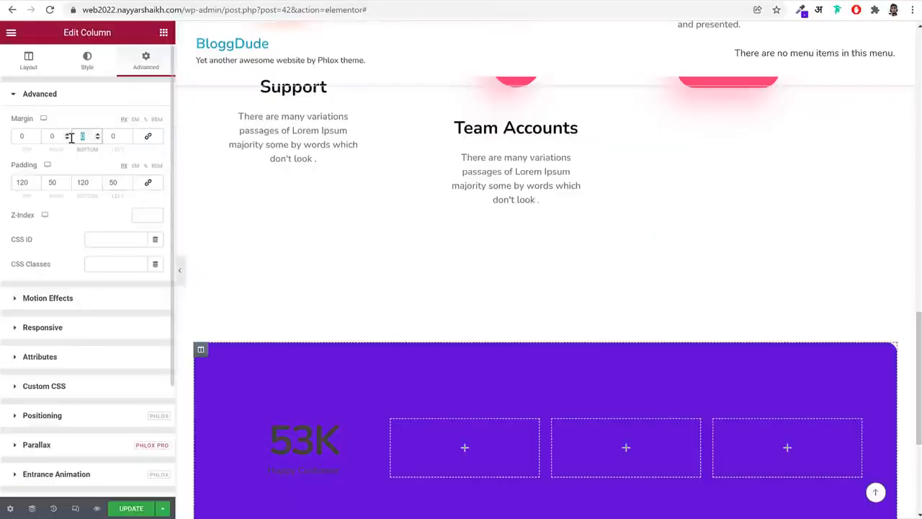
{"action": "type", "text": "180"}
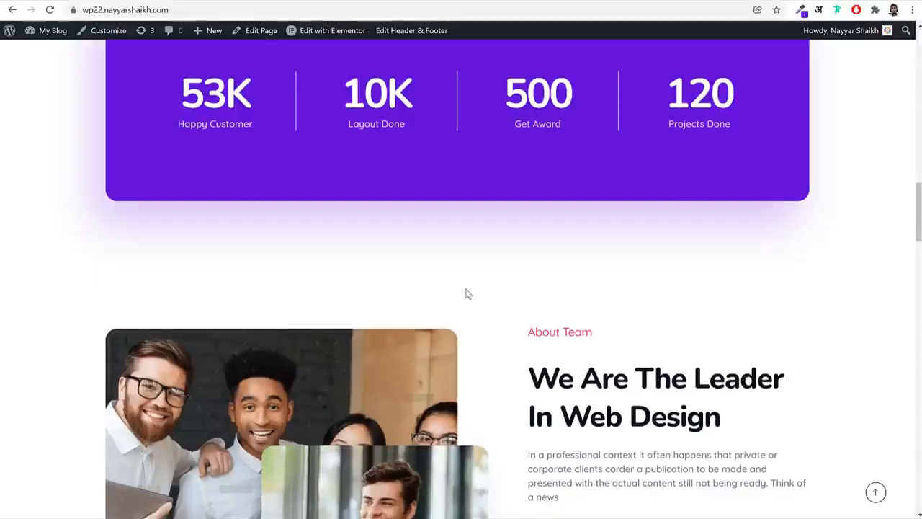
{"action": "scroll", "coordinate": [144, 278], "scroll_direction": "up", "scroll_amount": 2}
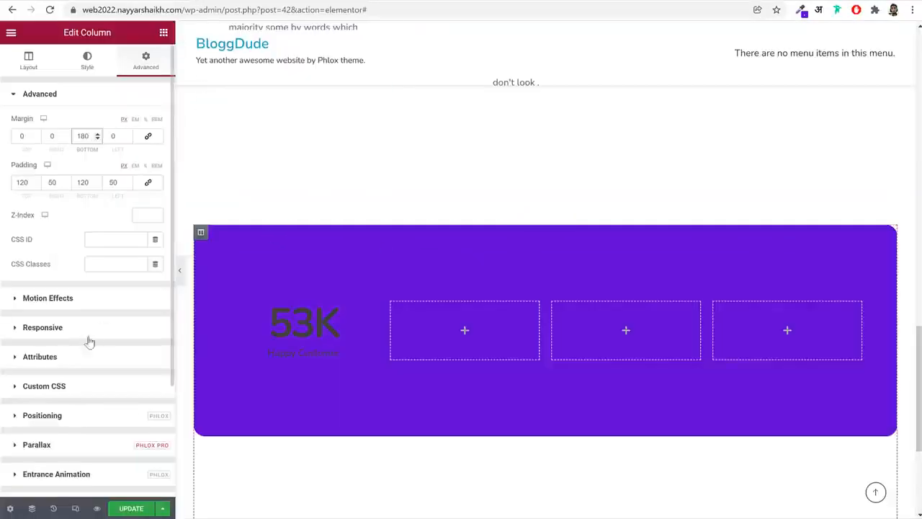
Add a box shadow in purple #6102D3 to the outer column and preview it without the editing panel
{"action": "scroll", "coordinate": [81, 392], "scroll_direction": "down", "scroll_amount": 2}
{"action": "scroll", "coordinate": [94, 362], "scroll_direction": "up", "scroll_amount": 2}
{"action": "scroll", "coordinate": [94, 362], "scroll_direction": "down", "scroll_amount": 2}
{"action": "scroll", "coordinate": [75, 227], "scroll_direction": "up", "scroll_amount": 2}
{"action": "left_click", "coordinate": [88, 66]}
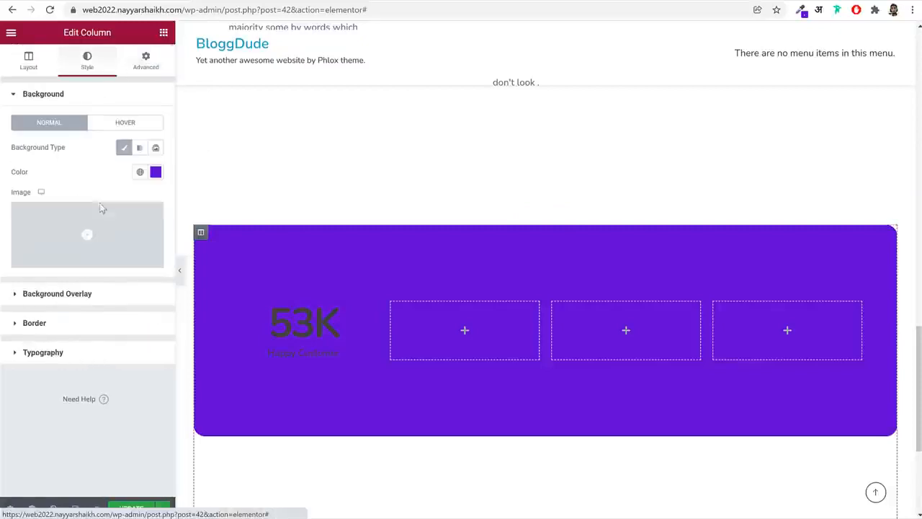
{"action": "left_click", "coordinate": [82, 324]}
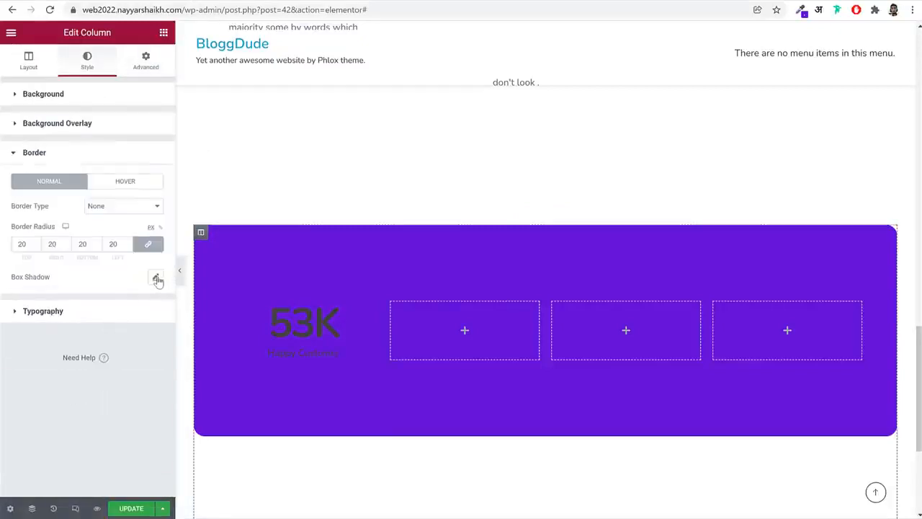
{"action": "left_click", "coordinate": [156, 279]}
{"action": "left_click", "coordinate": [147, 311]}
{"action": "key", "text": "ctrl+v"}
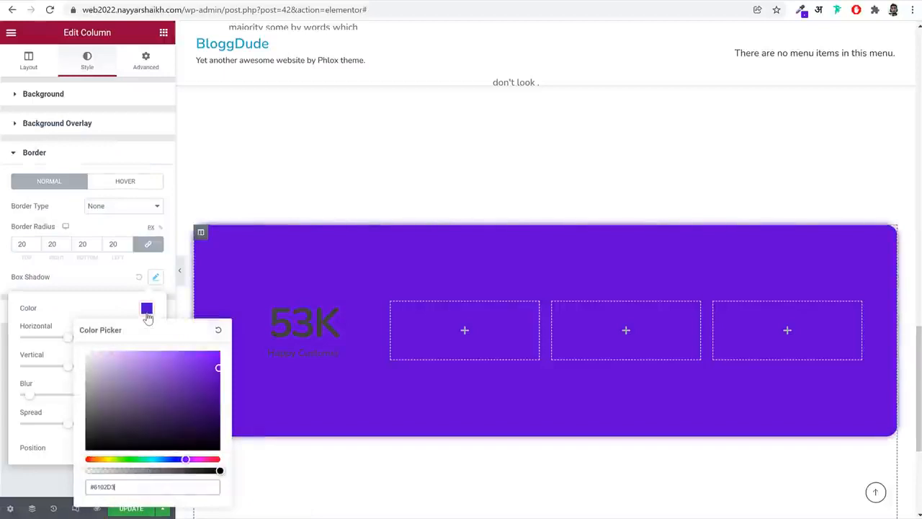
{"action": "left_click", "coordinate": [114, 292]}
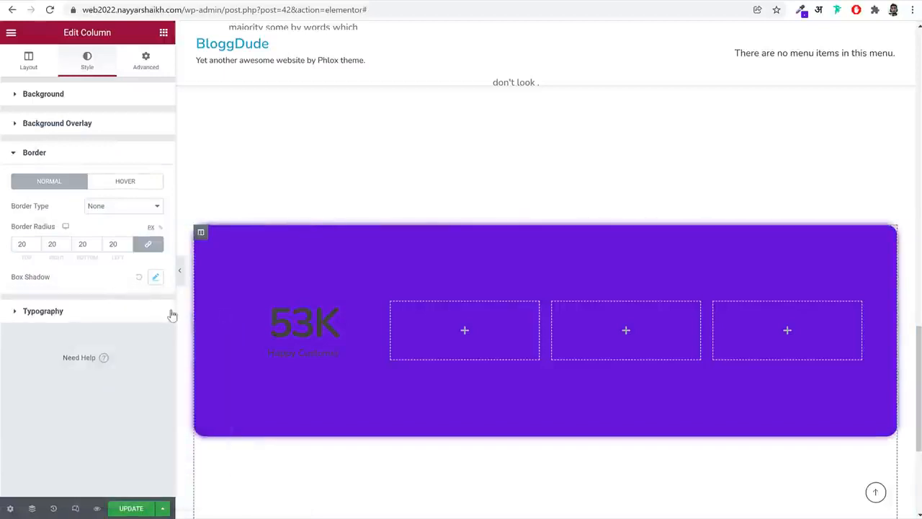
{"action": "left_click", "coordinate": [178, 272]}
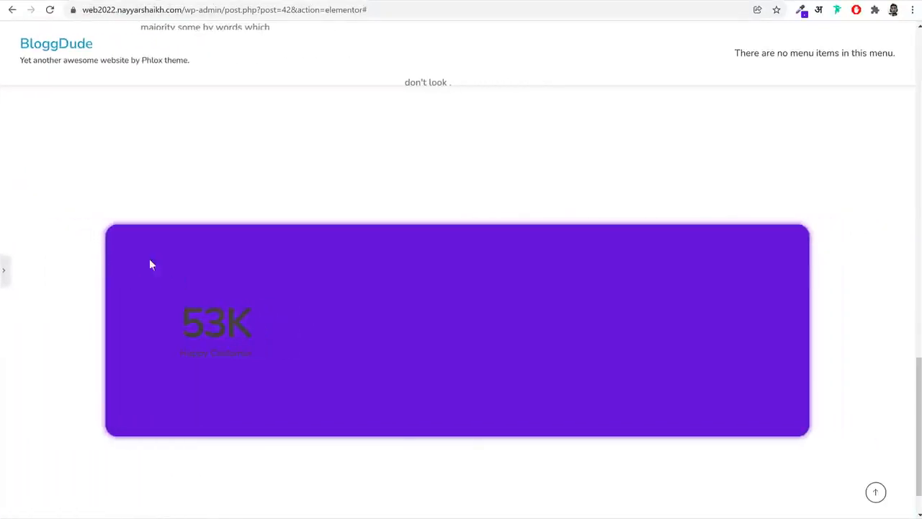
{"action": "left_click", "coordinate": [4, 270]}
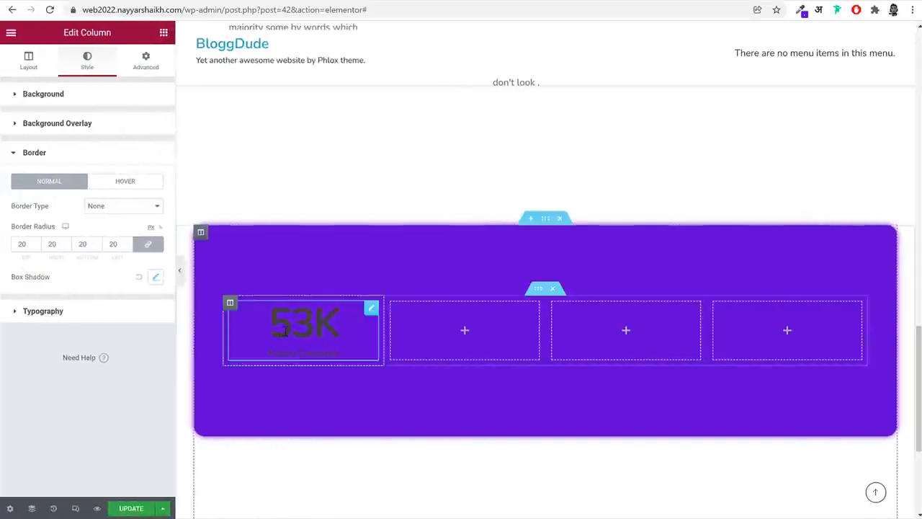
Set the text color of both the counter's number and its "Happy Customer" title to white
{"action": "left_click", "coordinate": [319, 326]}
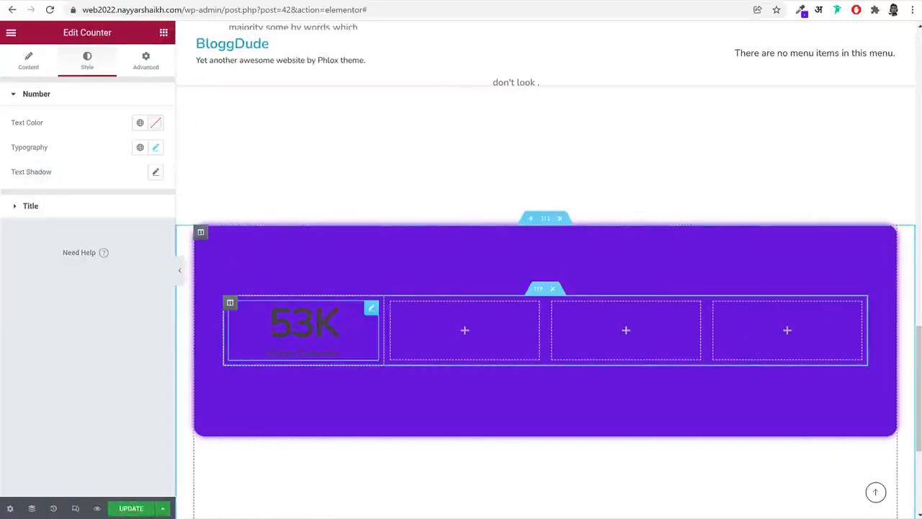
{"action": "left_click", "coordinate": [153, 127]}
{"action": "left_click_drag", "start_coordinate": [88, 209], "coordinate": [1, 135]}
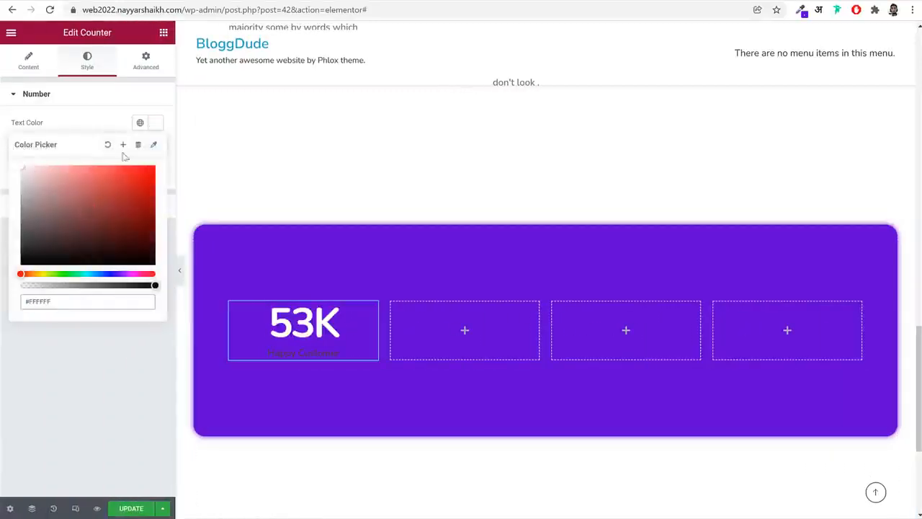
{"action": "left_click", "coordinate": [117, 121]}
{"action": "left_click", "coordinate": [103, 127]}
{"action": "left_click", "coordinate": [153, 151]}
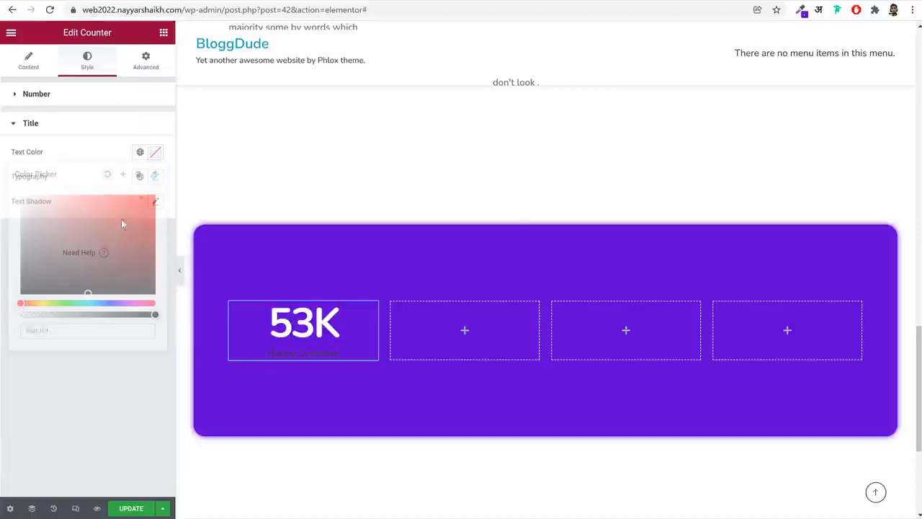
{"action": "left_click_drag", "start_coordinate": [121, 219], "coordinate": [5, 165]}
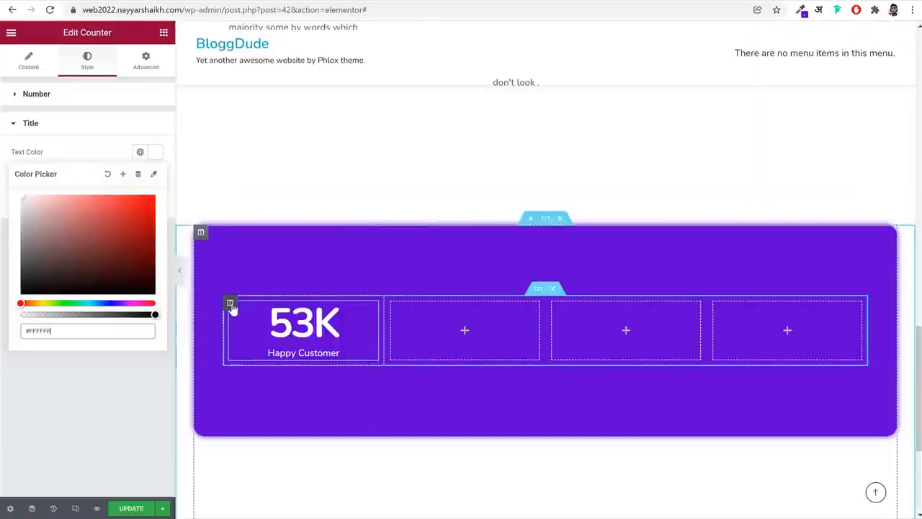
Give the first inner column a solid border 1 px wide on the right and 0 on the other sides
{"action": "left_click", "coordinate": [231, 303]}
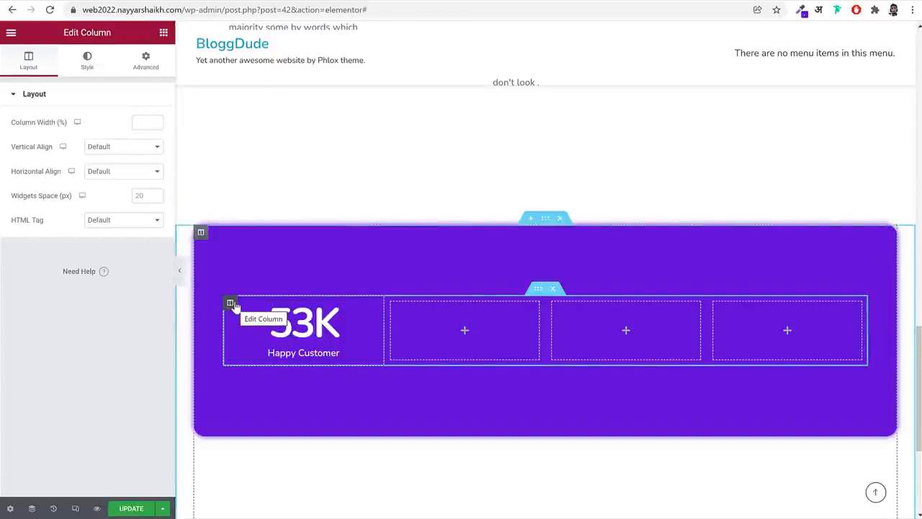
{"action": "left_click", "coordinate": [86, 62]}
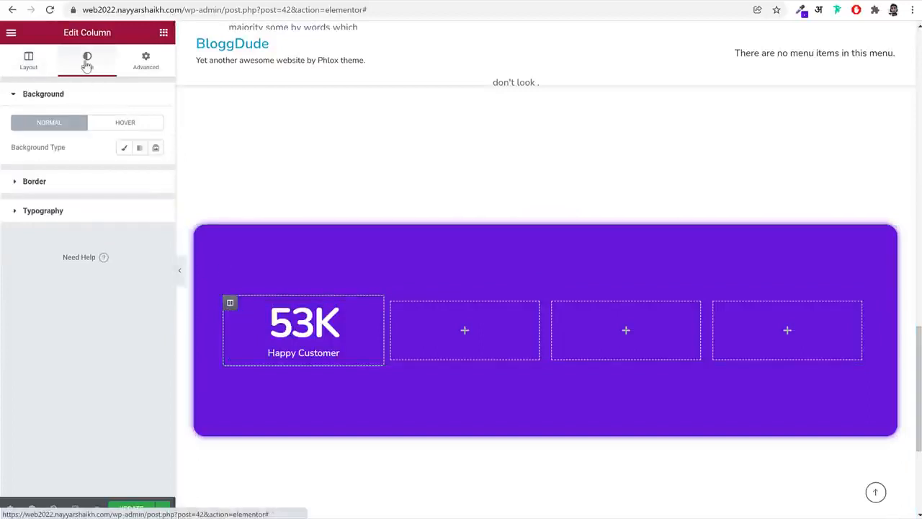
{"action": "left_click", "coordinate": [90, 183]}
{"action": "left_click", "coordinate": [126, 180]}
{"action": "left_click", "coordinate": [126, 200]}
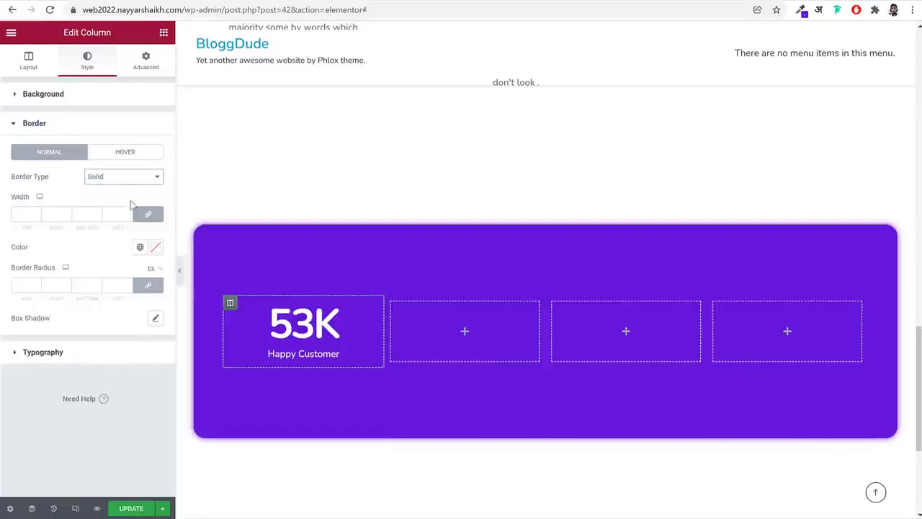
{"action": "left_click", "coordinate": [180, 271]}
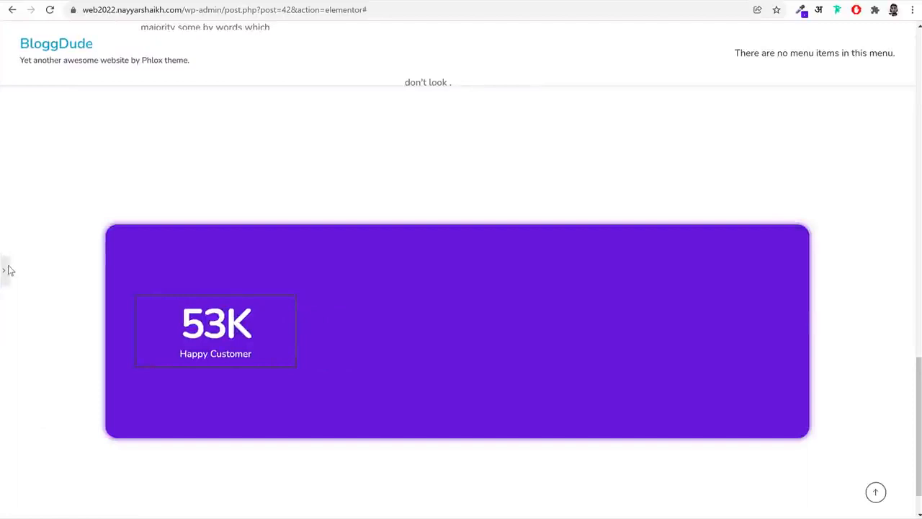
{"action": "left_click", "coordinate": [5, 270]}
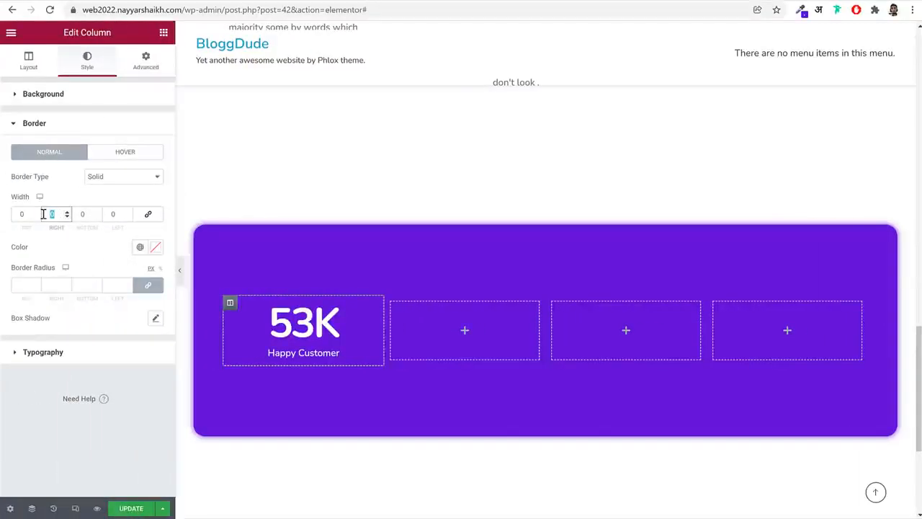
{"action": "type", "text": "1"}
Color the first inner column's border semi-transparent white, trying #FFFFFF33 in a preview and then raising the opacity to #FFFFFF9E
{"action": "left_click", "coordinate": [156, 247]}
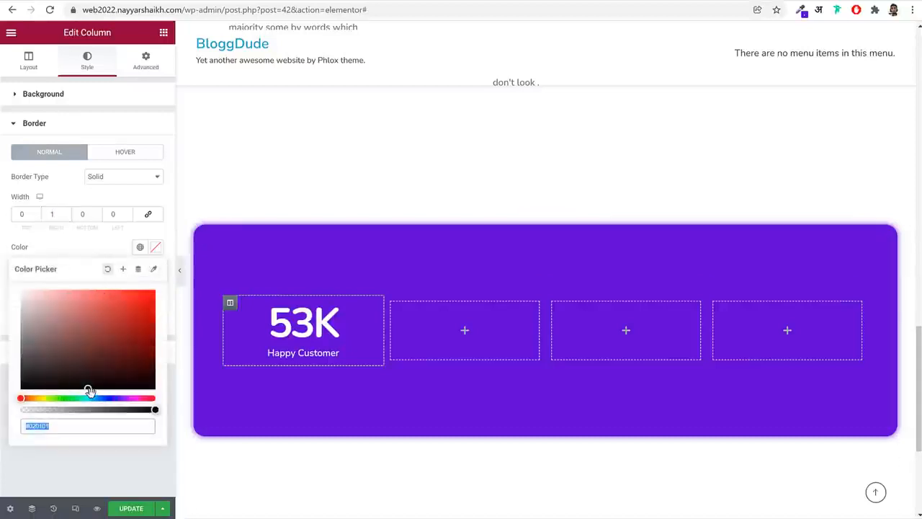
{"action": "left_click", "coordinate": [57, 348]}
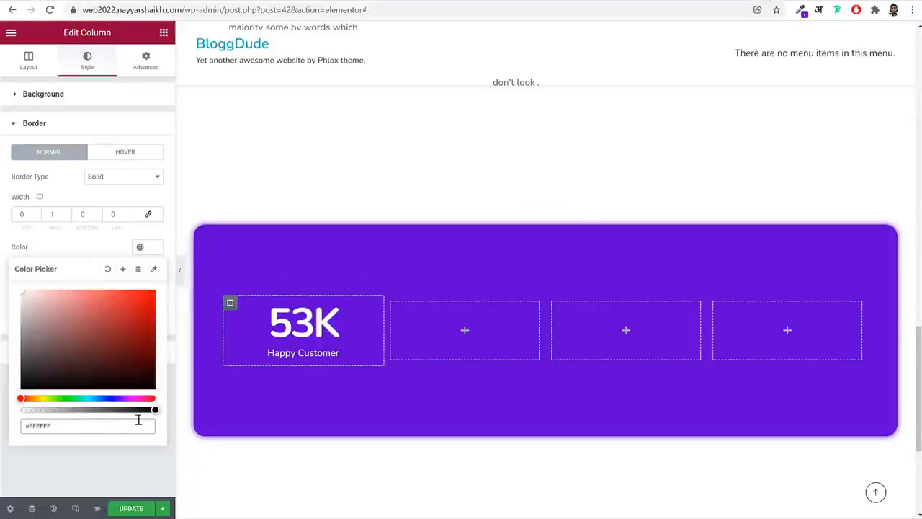
{"action": "left_click_drag", "start_coordinate": [155, 410], "coordinate": [49, 409]}
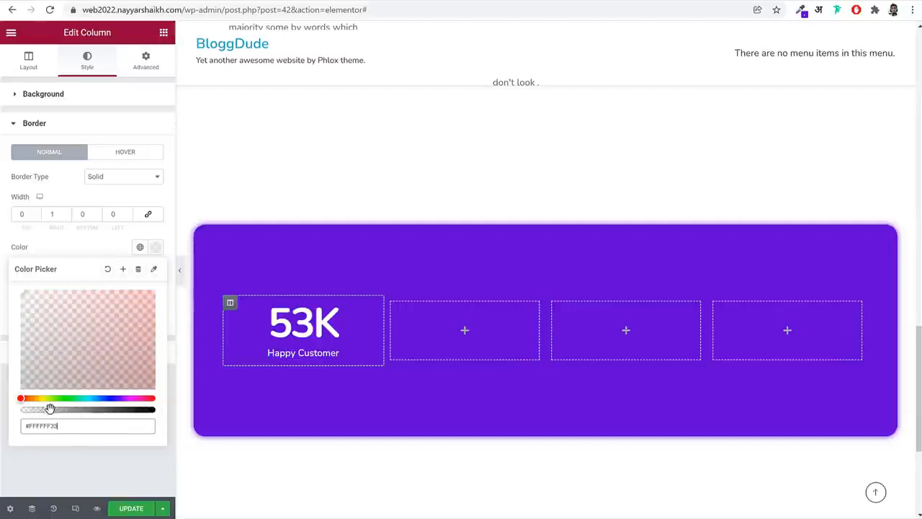
{"action": "left_click", "coordinate": [181, 278]}
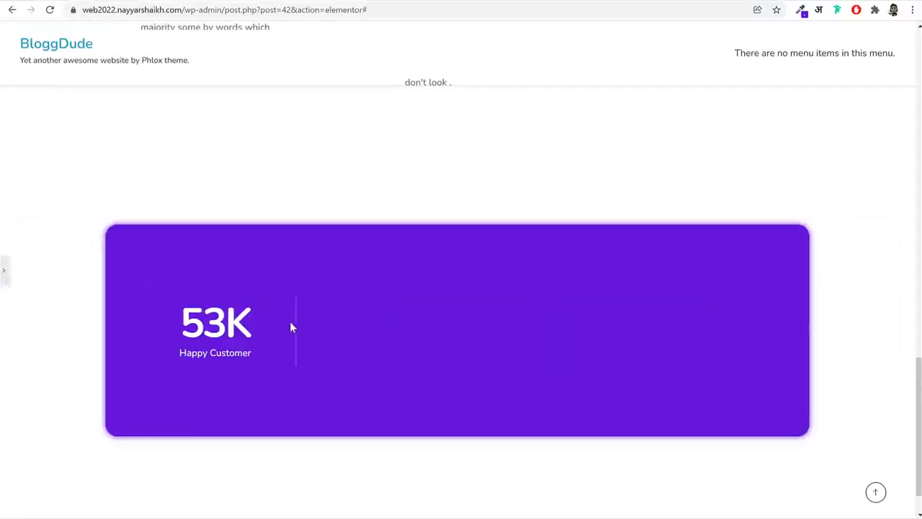
{"action": "left_click", "coordinate": [4, 272]}
{"action": "left_click", "coordinate": [153, 248]}
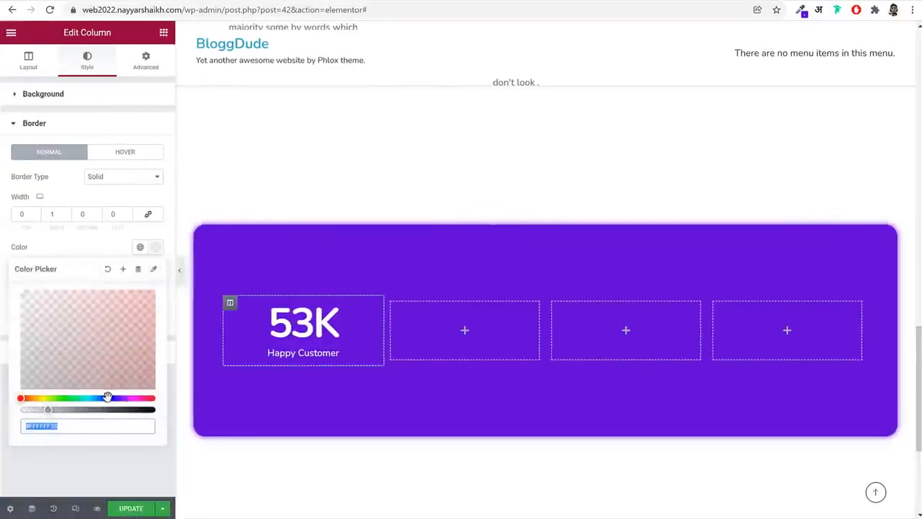
{"action": "left_click", "coordinate": [103, 409]}
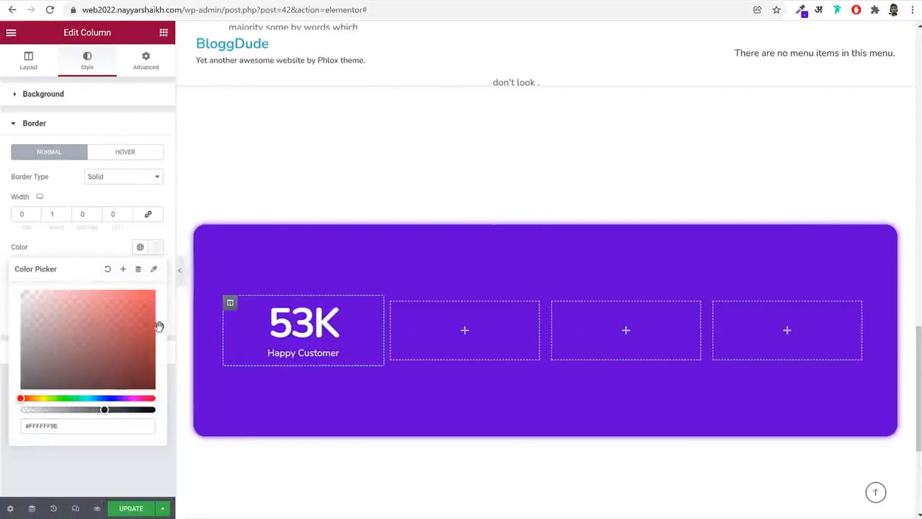
Preview the first column's divider, and copy the "Happy Customer" counter into the three empty inner columns
{"action": "left_click", "coordinate": [181, 272]}
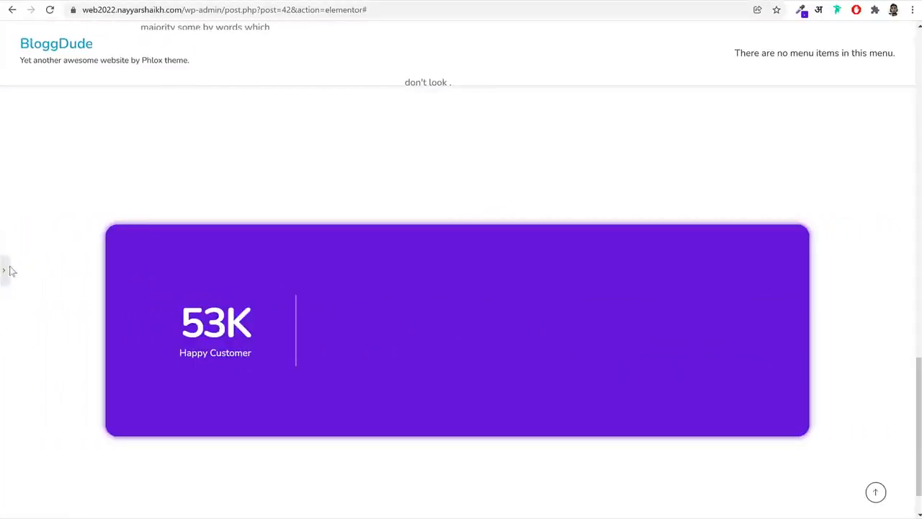
{"action": "left_click", "coordinate": [6, 271]}
{"action": "right_click", "coordinate": [318, 315]}
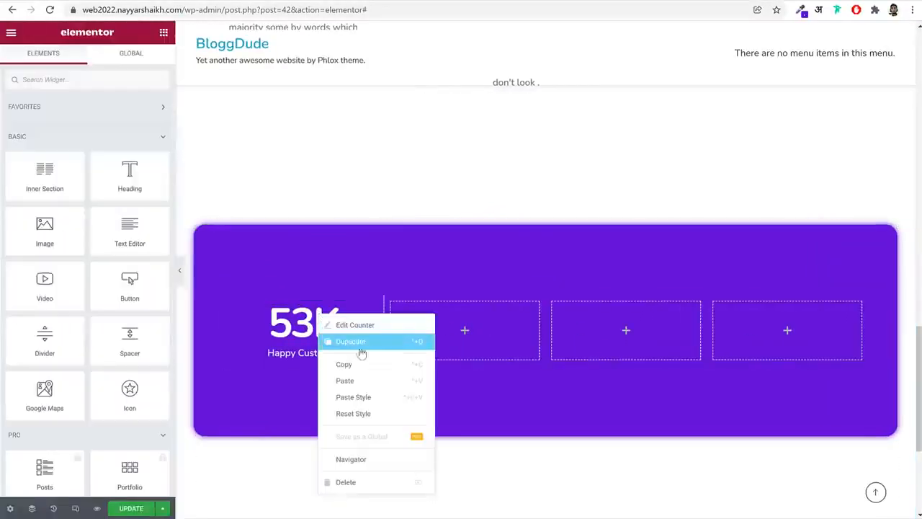
{"action": "left_click", "coordinate": [365, 364]}
{"action": "right_click", "coordinate": [463, 324]}
{"action": "left_click", "coordinate": [524, 417]}
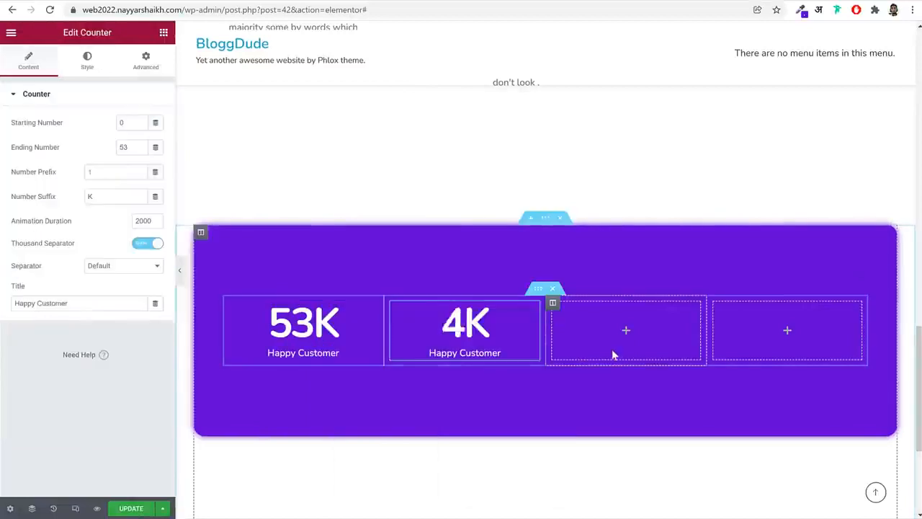
{"action": "right_click", "coordinate": [611, 349]}
{"action": "left_click", "coordinate": [668, 430]}
{"action": "right_click", "coordinate": [768, 338]}
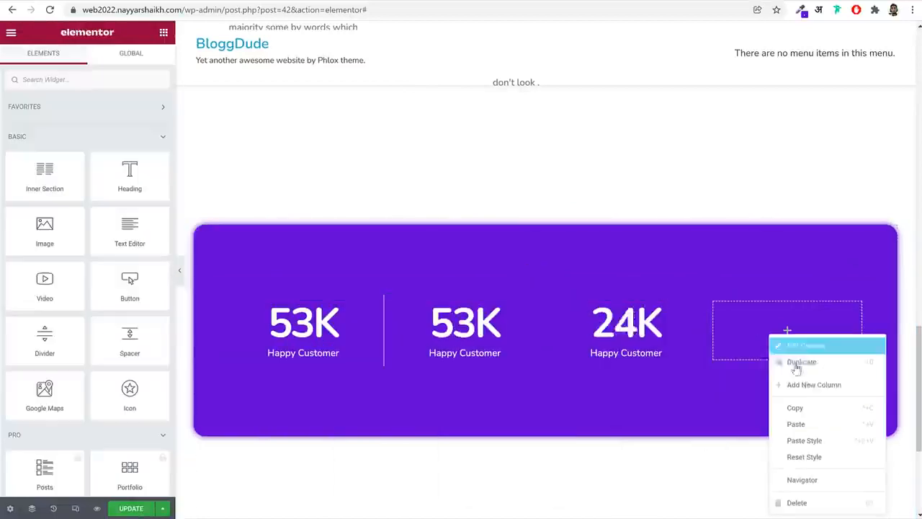
{"action": "left_click", "coordinate": [816, 430]}
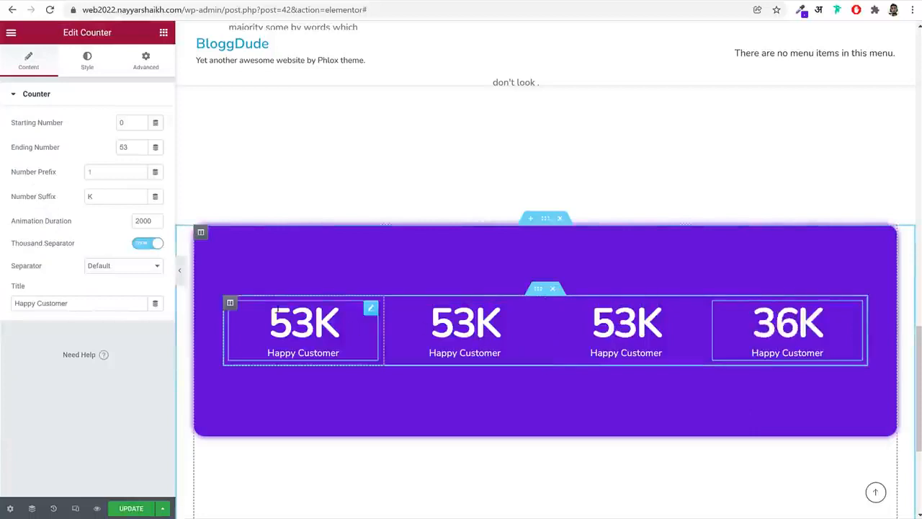
Copy the first inner column's style onto the second and third columns and compare the dividers with the reference site
{"action": "right_click", "coordinate": [230, 305]}
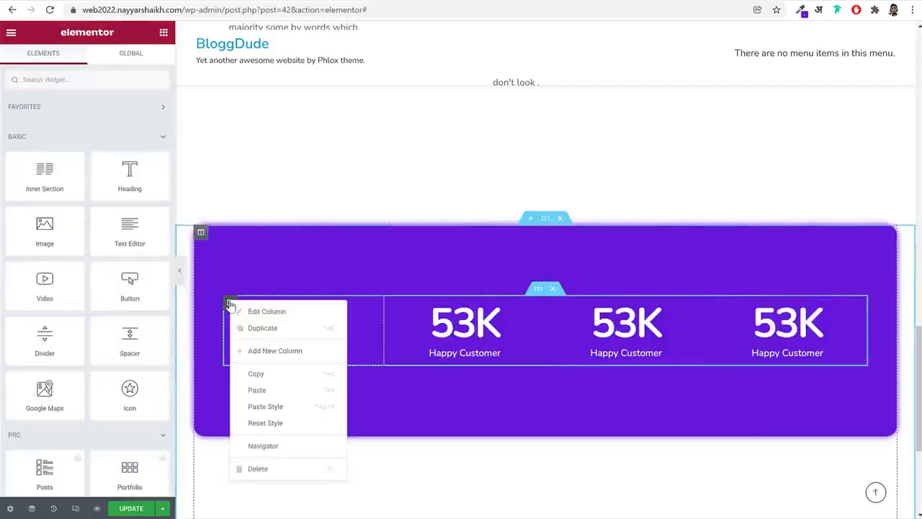
{"action": "left_click", "coordinate": [281, 374]}
{"action": "right_click", "coordinate": [391, 305]}
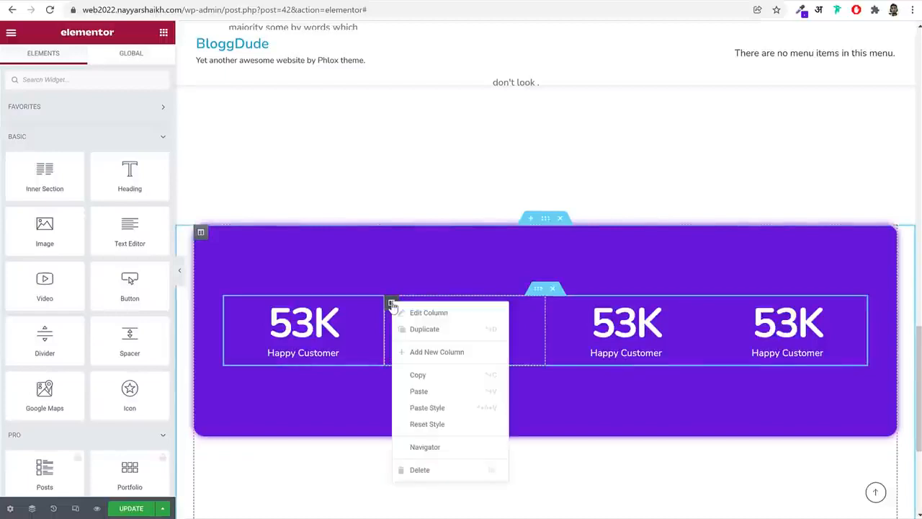
{"action": "left_click", "coordinate": [466, 408]}
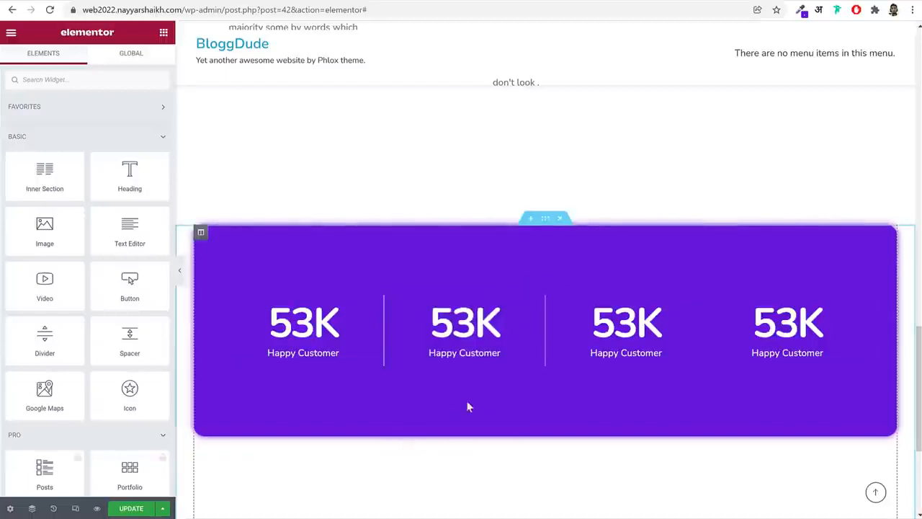
{"action": "right_click", "coordinate": [555, 303]}
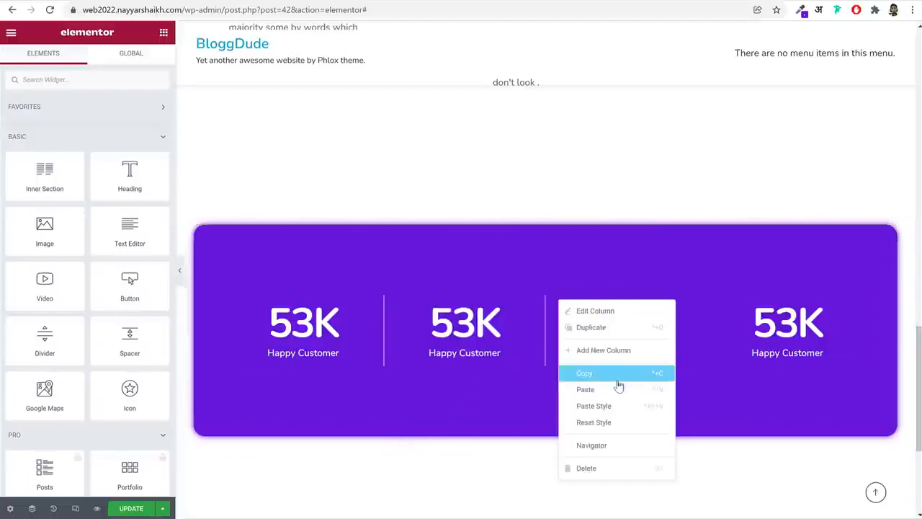
{"action": "left_click", "coordinate": [617, 406]}
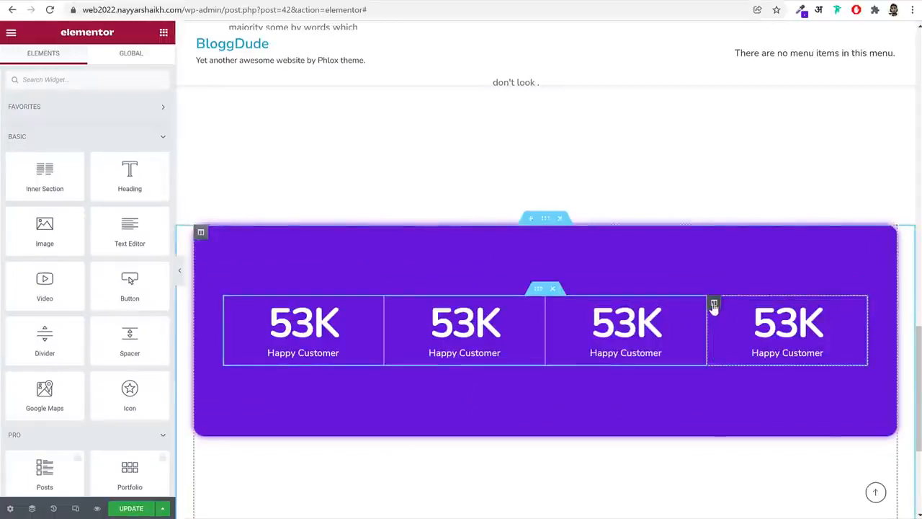
{"action": "right_click", "coordinate": [713, 306]}
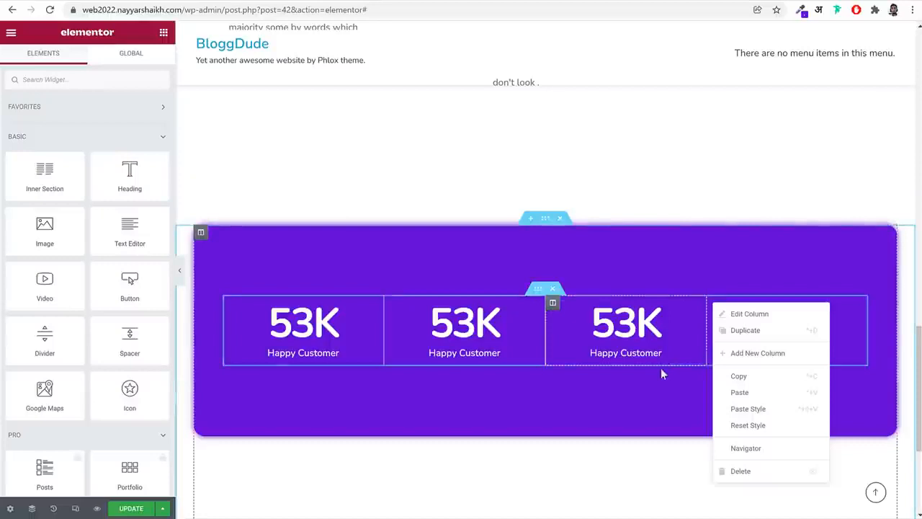
{"action": "left_click", "coordinate": [742, 408]}
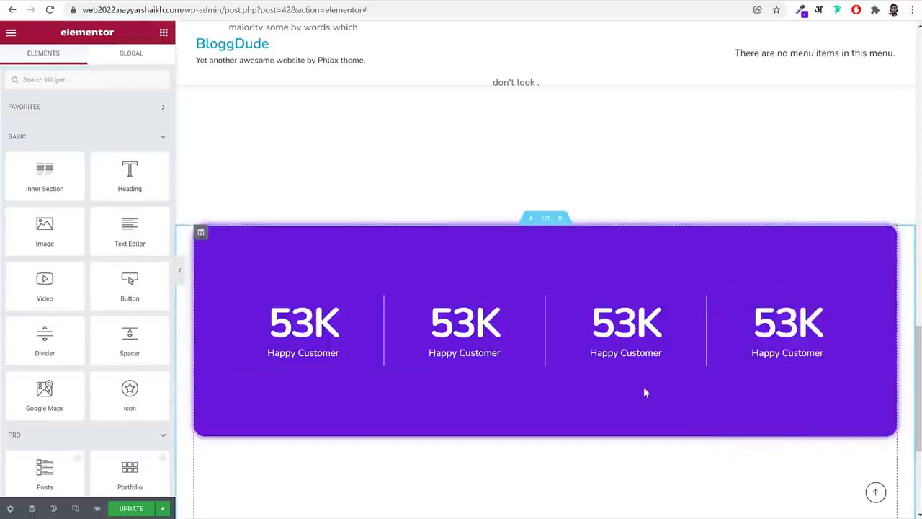
Set the second counter's ending number to 10 and its title to "Layout Done", and update the page
{"action": "left_click", "coordinate": [496, 324]}
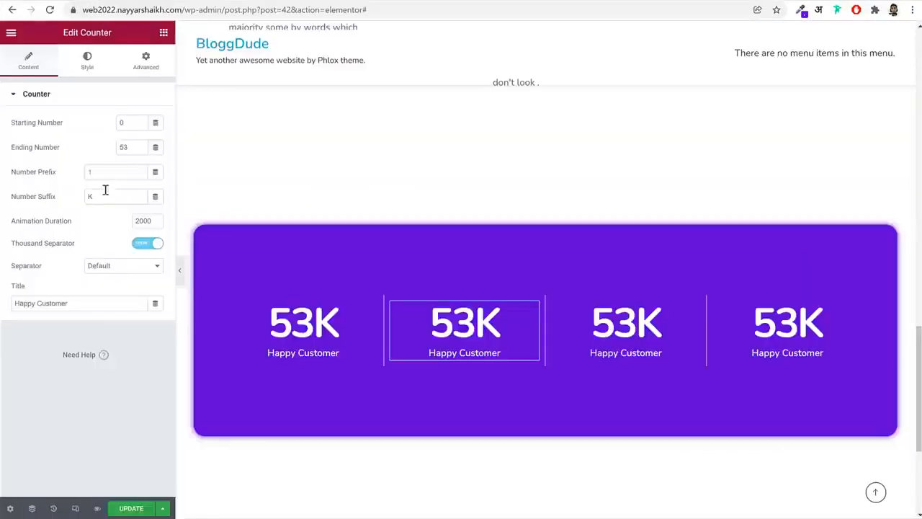
{"action": "type", "text": "10"}
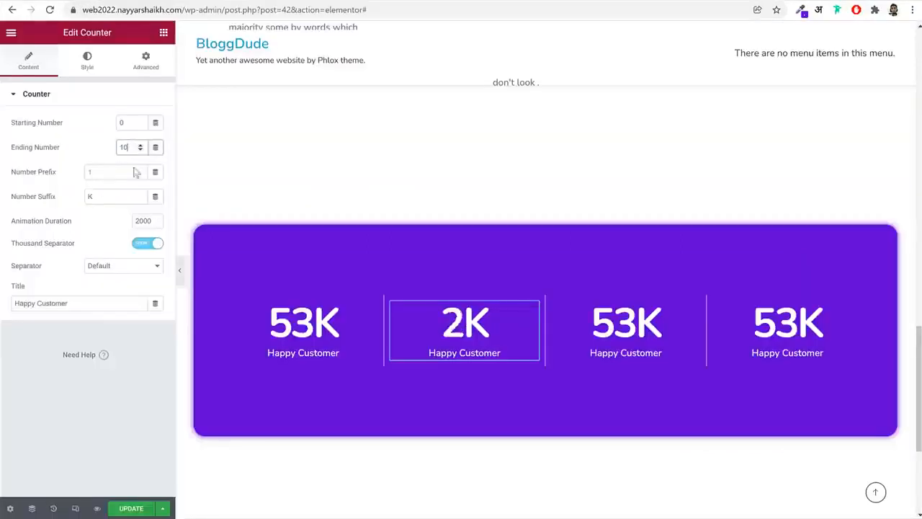
{"action": "triple_click", "coordinate": [104, 304]}
{"action": "type", "text": "Layout Done"}
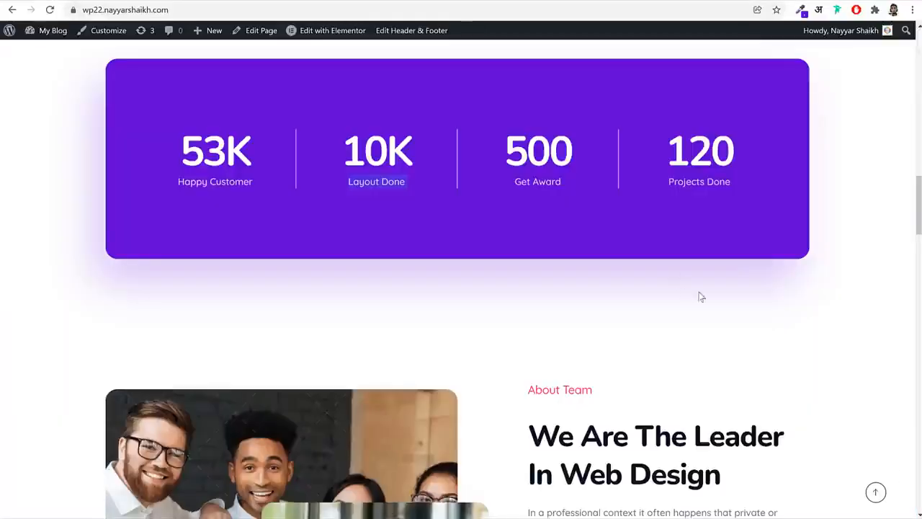
{"action": "scroll", "coordinate": [699, 296], "scroll_direction": "down", "scroll_amount": 3}
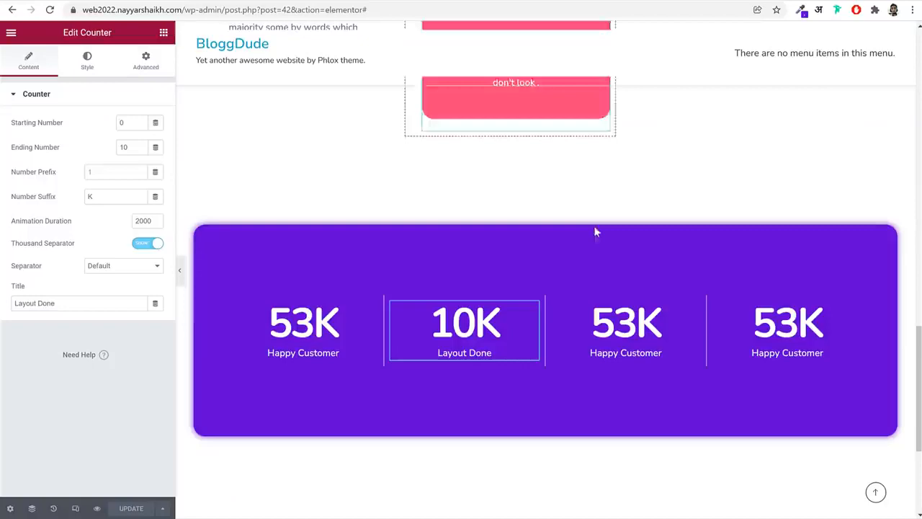
{"action": "scroll", "coordinate": [595, 231], "scroll_direction": "down", "scroll_amount": 3}
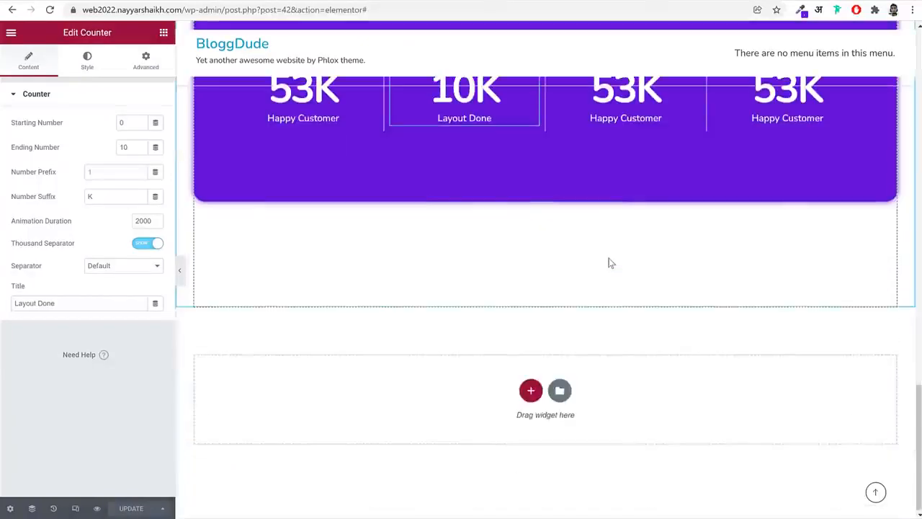
{"action": "left_click", "coordinate": [531, 390]}
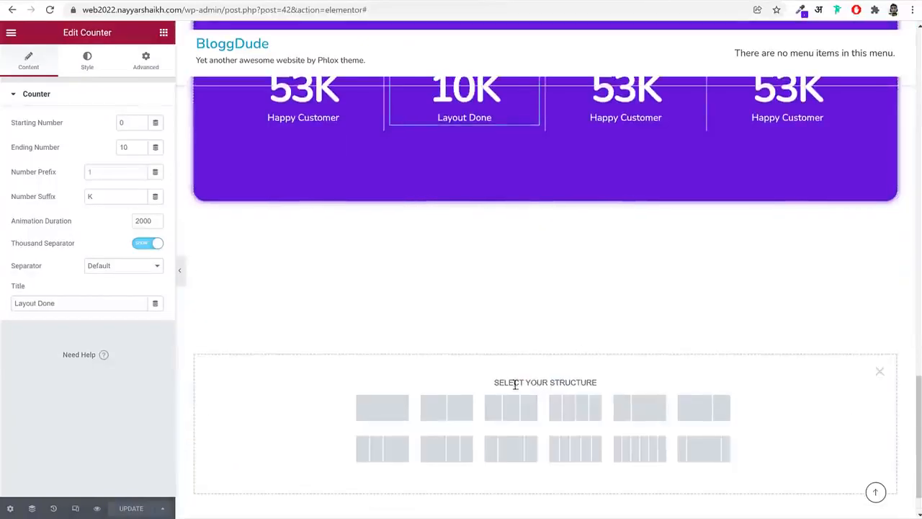
{"action": "left_click", "coordinate": [395, 406]}
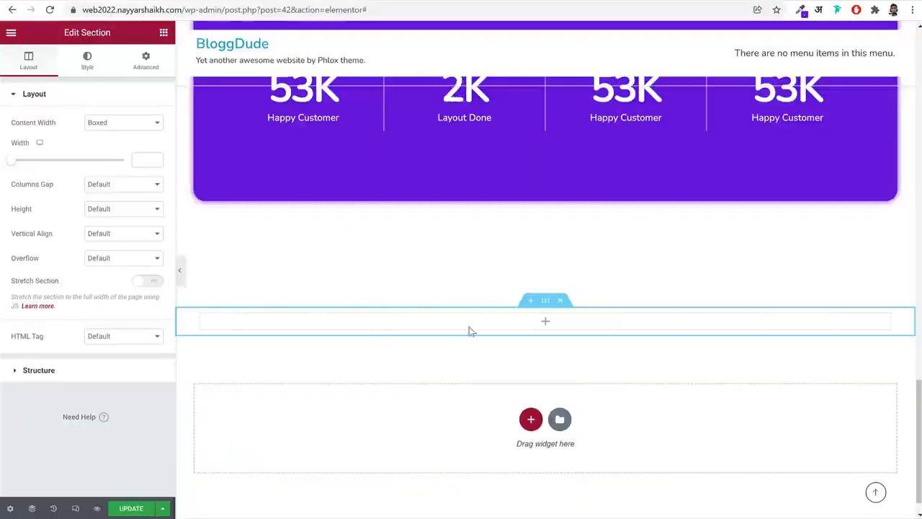
{"action": "left_click", "coordinate": [562, 304]}
Add a section with two equal columns below the counter section and check the reference site's About Team layout
{"action": "left_click", "coordinate": [531, 391]}
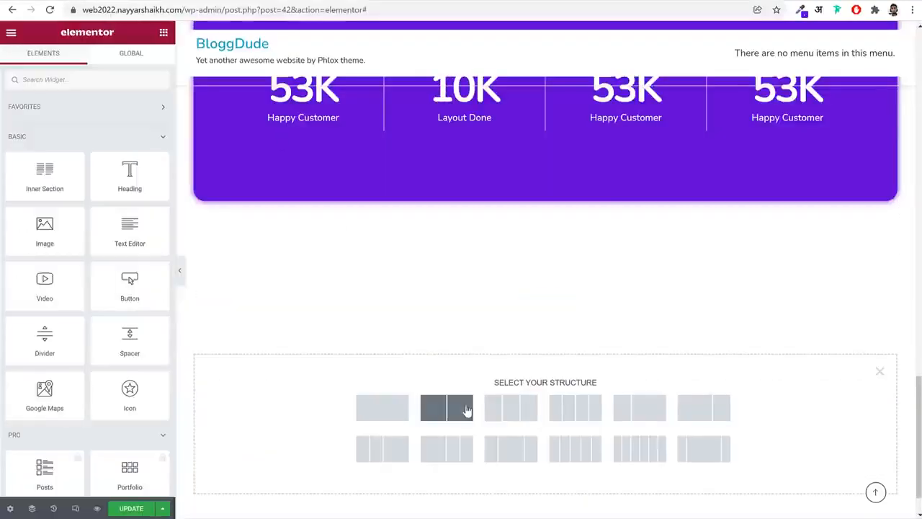
{"action": "left_click", "coordinate": [464, 409]}
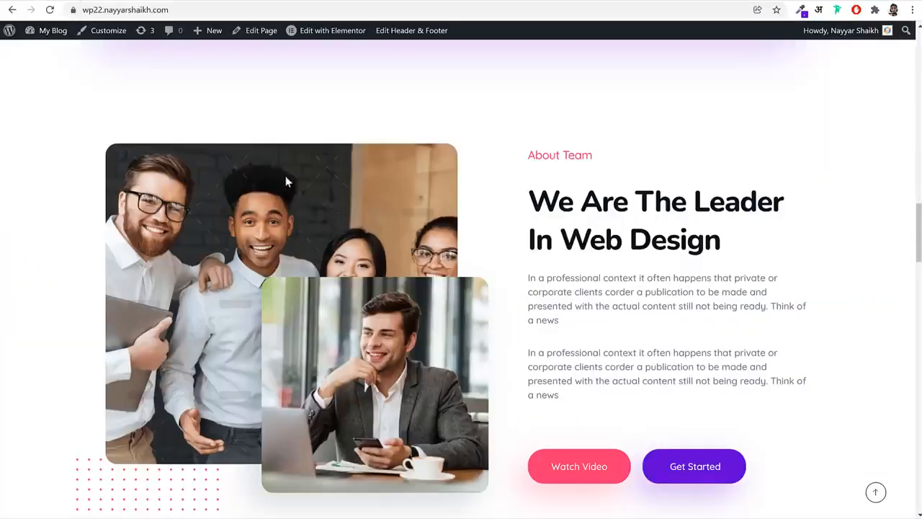
{"action": "scroll", "coordinate": [303, 152], "scroll_direction": "down", "scroll_amount": 2}
{"action": "scroll", "coordinate": [319, 120], "scroll_direction": "up", "scroll_amount": 1}
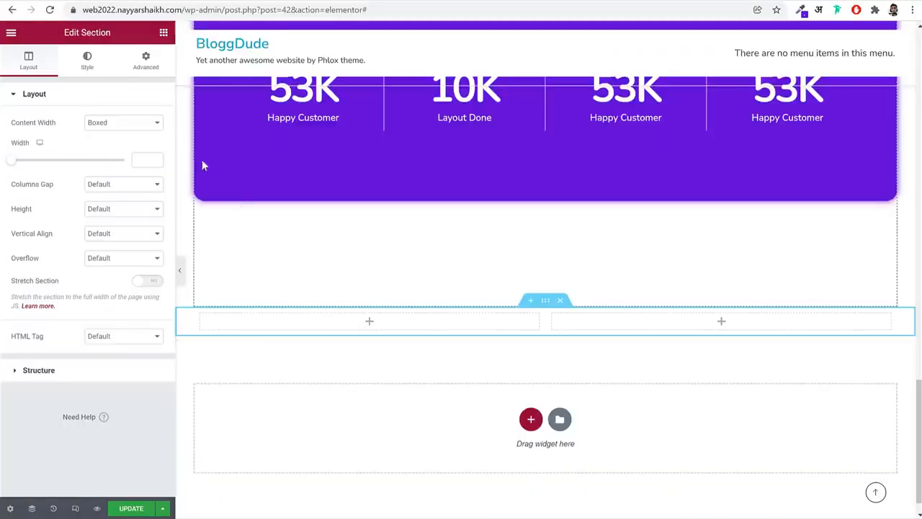
Place an Advanced Image widget in the new section's left column and insert the group team photo from the media library
{"action": "left_click", "coordinate": [164, 33]}
{"action": "type", "text": "a"}
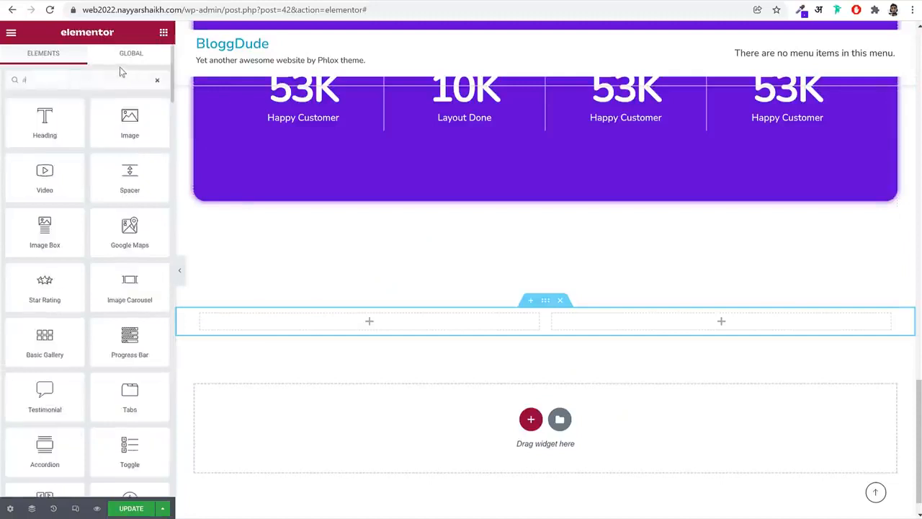
{"action": "type", "text": "dv"}
{"action": "left_click_drag", "start_coordinate": [44, 121], "coordinate": [354, 322]}
{"action": "left_click", "coordinate": [86, 144]}
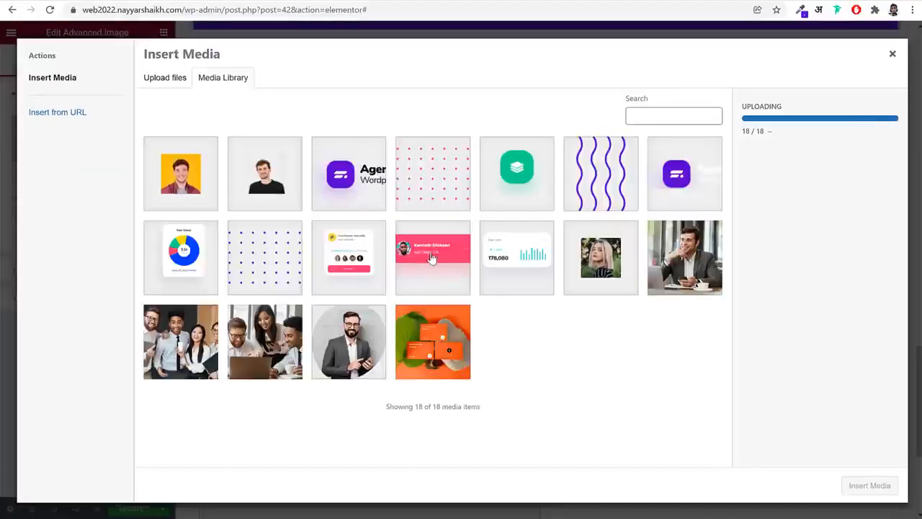
{"action": "left_click", "coordinate": [198, 346]}
{"action": "left_click", "coordinate": [870, 485]}
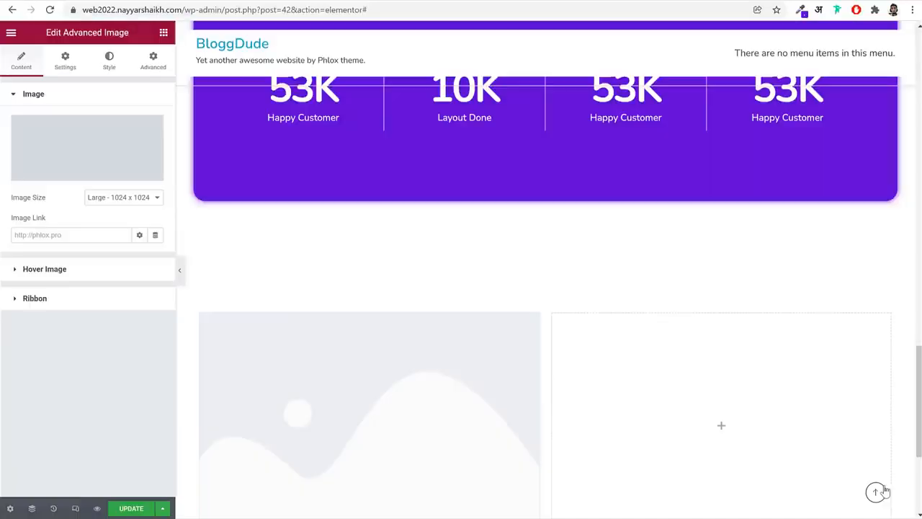
Round the team photo's corners with a 20 px border radius on all sides
{"action": "scroll", "coordinate": [705, 357], "scroll_direction": "down", "scroll_amount": 2}
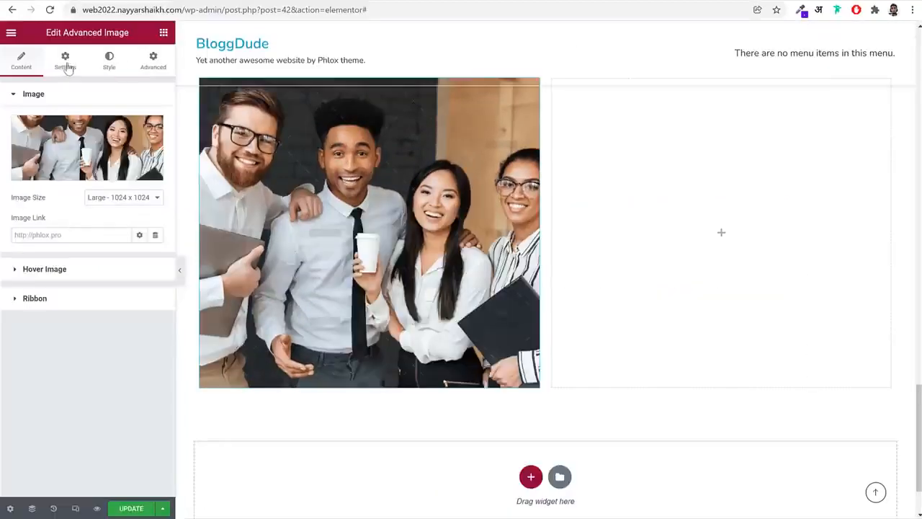
{"action": "left_click", "coordinate": [104, 61]}
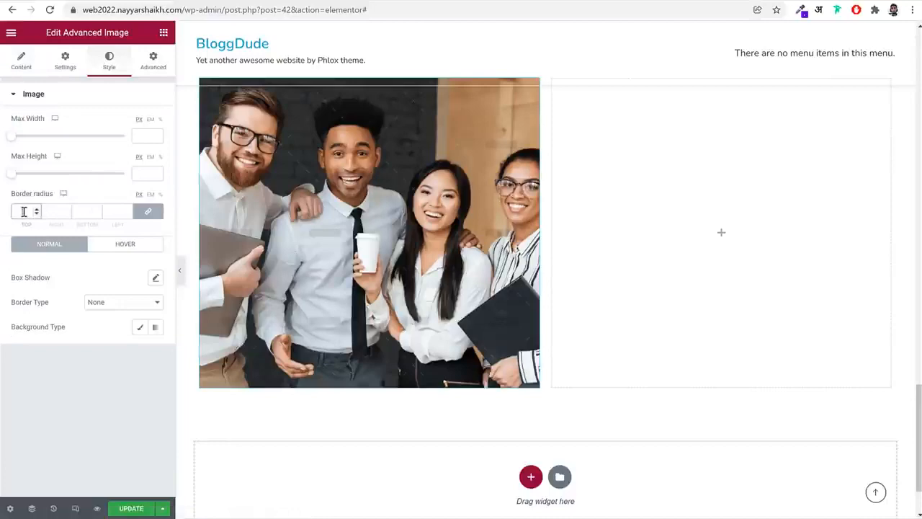
{"action": "type", "text": "20"}
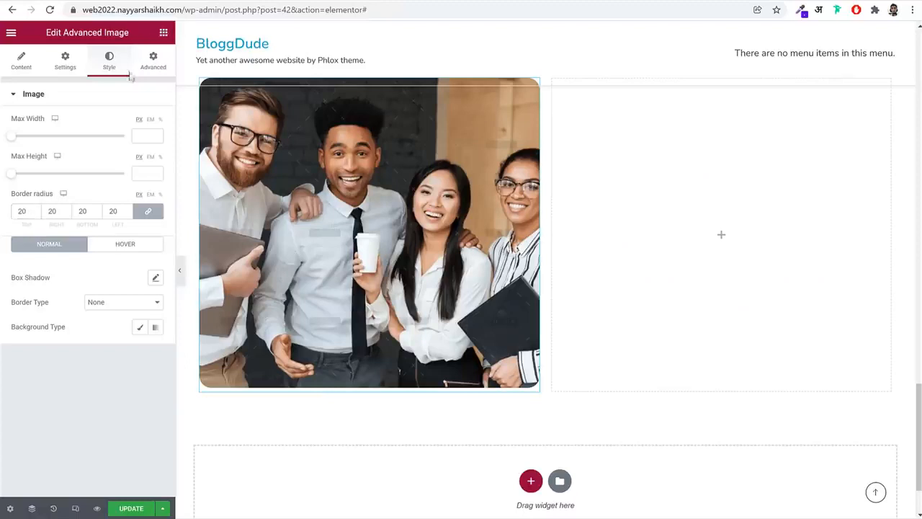
Add a second Advanced Image widget above the team photo, using the photo of the suited man with phone and coffee cup
{"action": "left_click", "coordinate": [164, 33]}
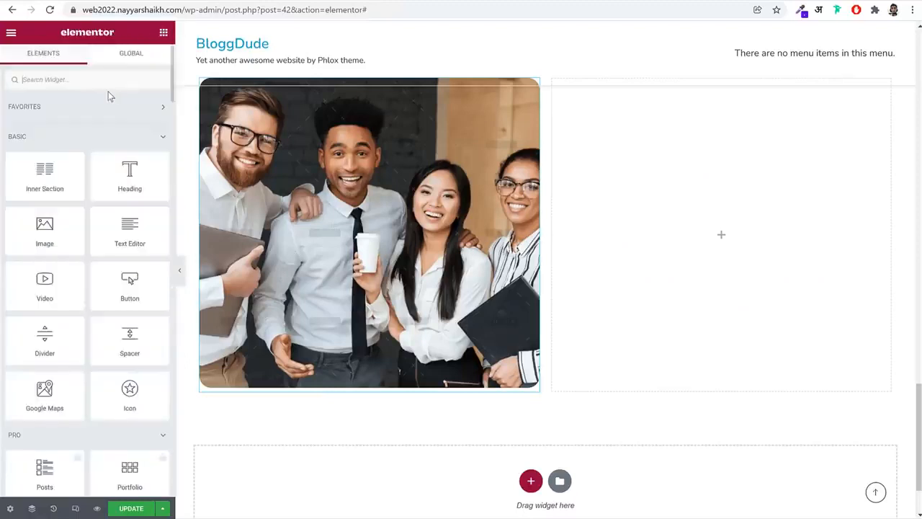
{"action": "type", "text": "adv"}
{"action": "left_click_drag", "start_coordinate": [71, 117], "coordinate": [360, 184]}
{"action": "left_click", "coordinate": [137, 149]}
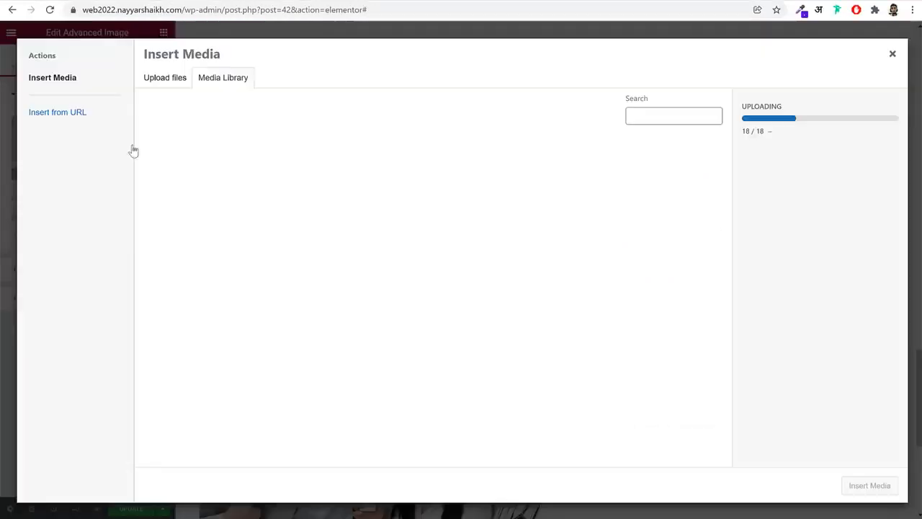
{"action": "left_click", "coordinate": [268, 368]}
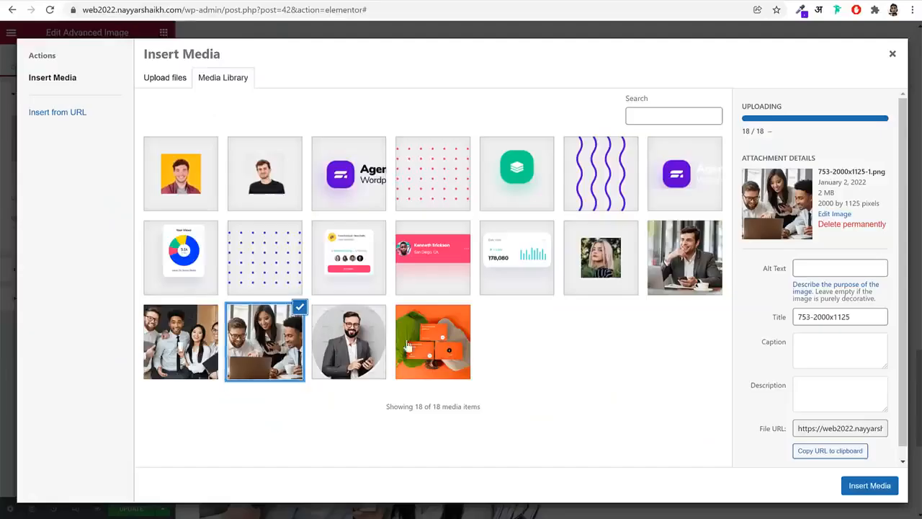
{"action": "left_click", "coordinate": [704, 277]}
{"action": "left_click", "coordinate": [872, 485]}
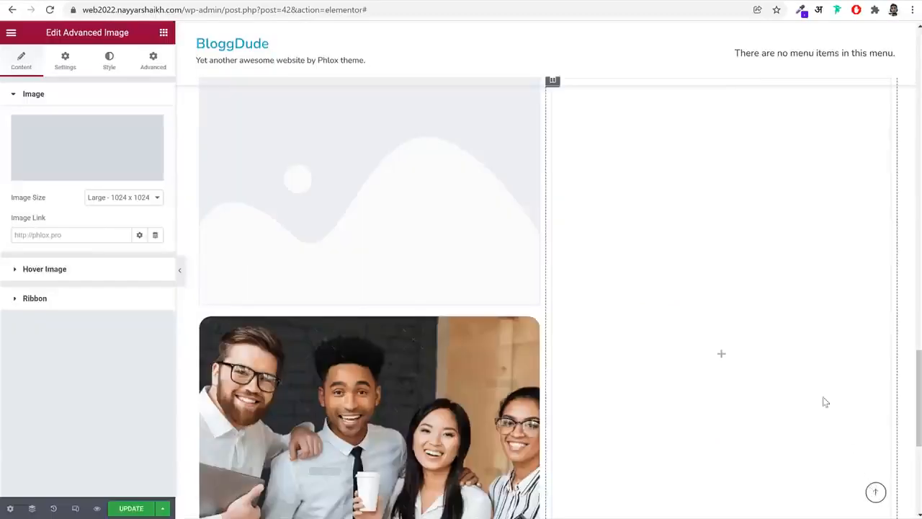
Set the border radius of the suited man's photo to 20 px on all sides
{"action": "left_click", "coordinate": [64, 60]}
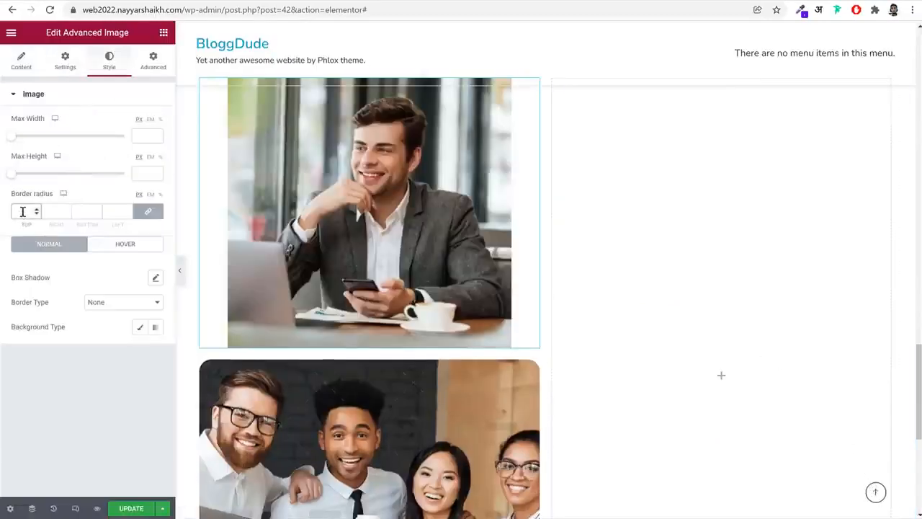
{"action": "type", "text": "20"}
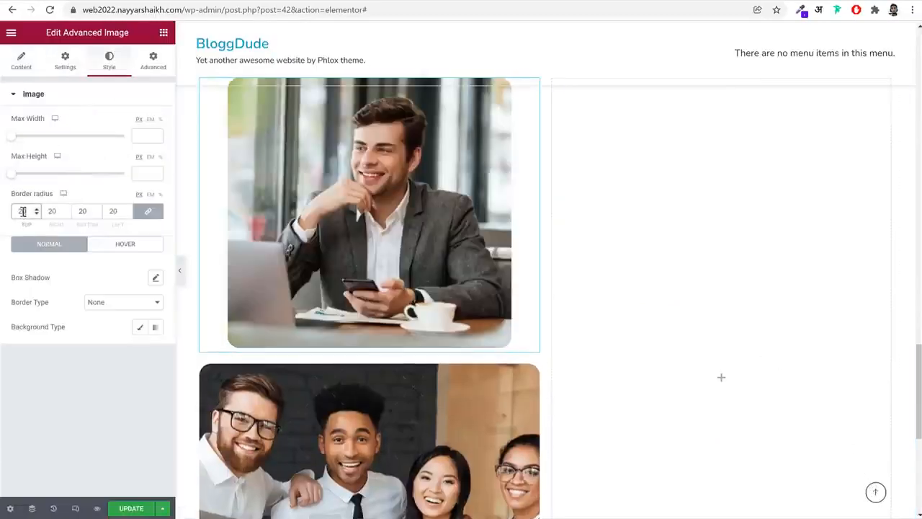
{"action": "scroll", "coordinate": [352, 258], "scroll_direction": "down", "scroll_amount": 2}
{"action": "scroll", "coordinate": [355, 259], "scroll_direction": "up", "scroll_amount": 1}
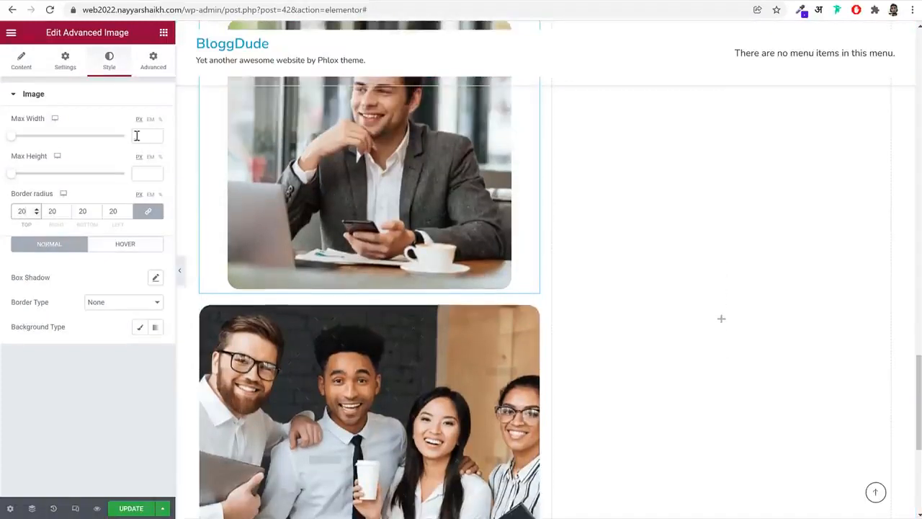
Set the maximum width of the suited man's photo to 80 percent
{"action": "left_click", "coordinate": [160, 120]}
{"action": "left_click", "coordinate": [139, 136]}
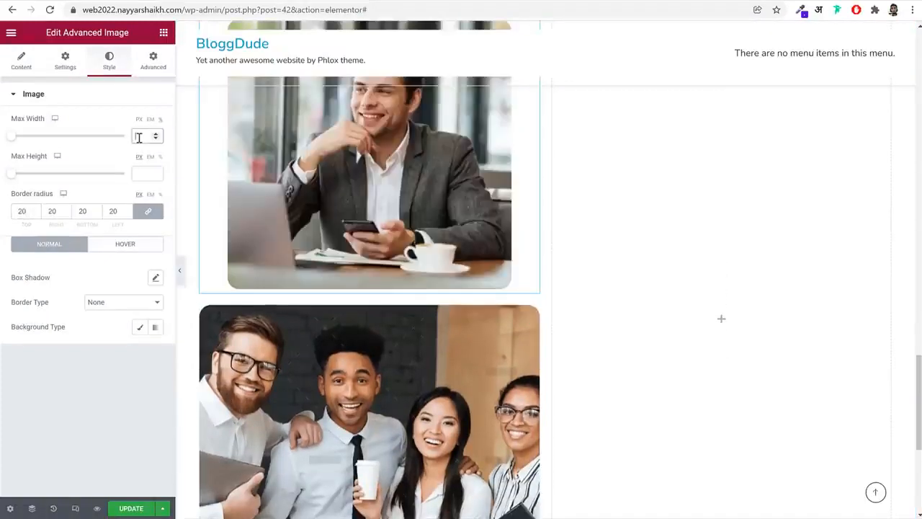
{"action": "type", "text": "80"}
{"action": "scroll", "coordinate": [451, 154], "scroll_direction": "up", "scroll_amount": 2}
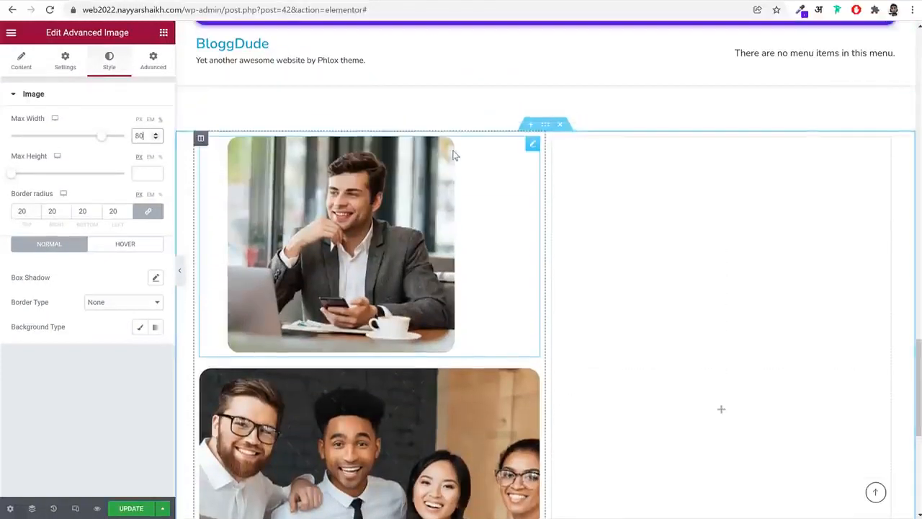
{"action": "scroll", "coordinate": [451, 152], "scroll_direction": "down", "scroll_amount": 1}
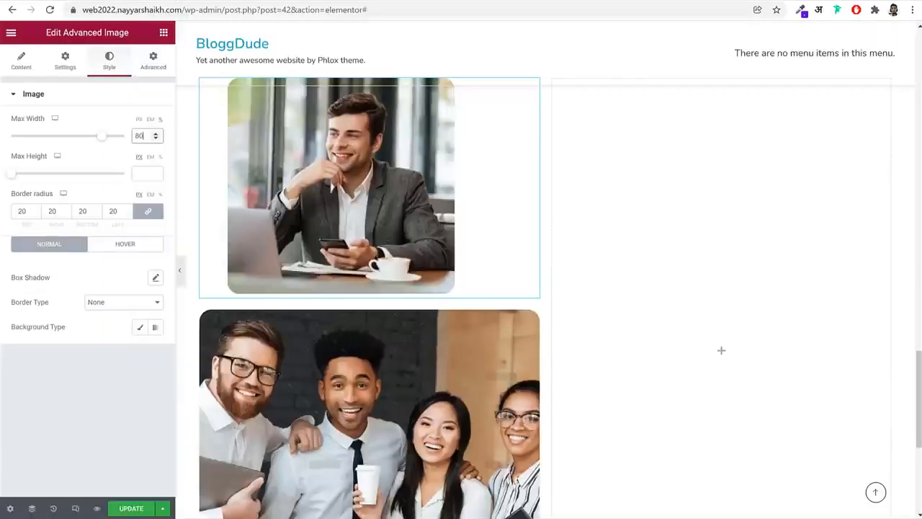
Give the suited man's photo a Z-index of 2 and an Absolute position type in the Phlox positioning options
{"action": "left_click", "coordinate": [152, 62]}
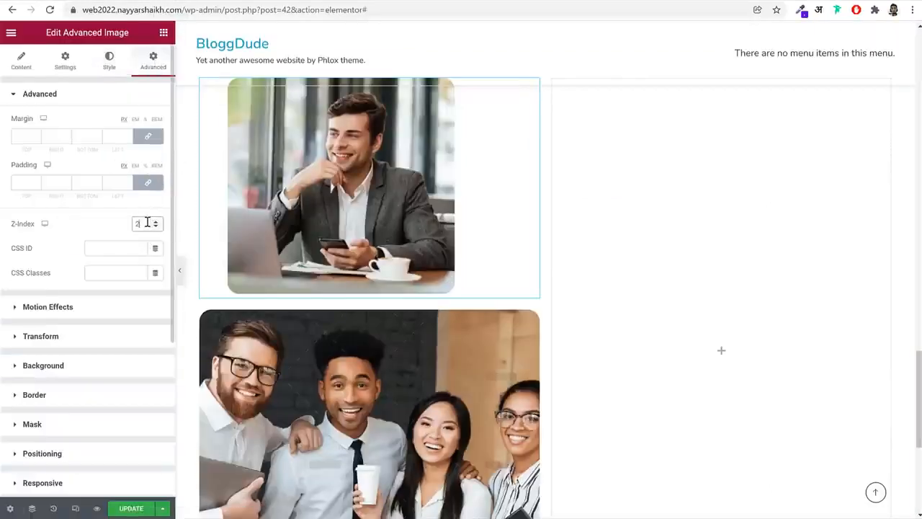
{"action": "scroll", "coordinate": [99, 399], "scroll_direction": "down", "scroll_amount": 3}
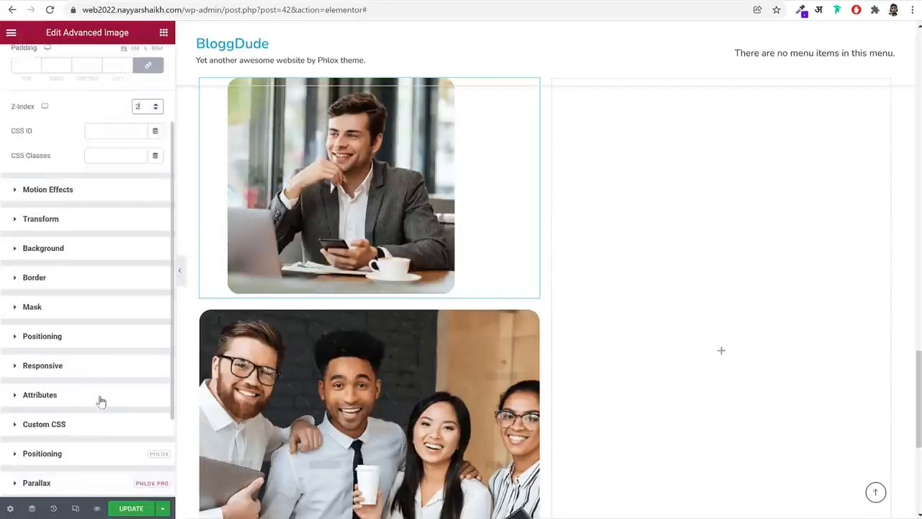
{"action": "left_click", "coordinate": [81, 338]}
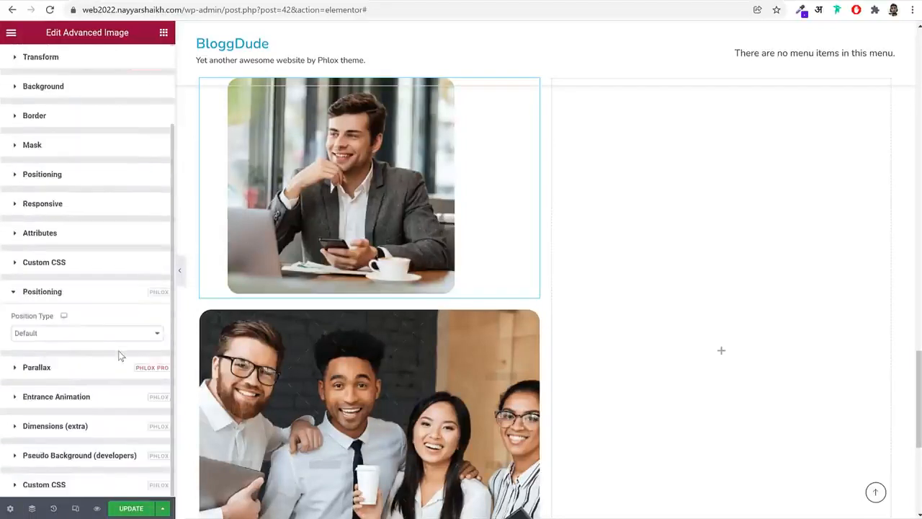
{"action": "left_click", "coordinate": [63, 335]}
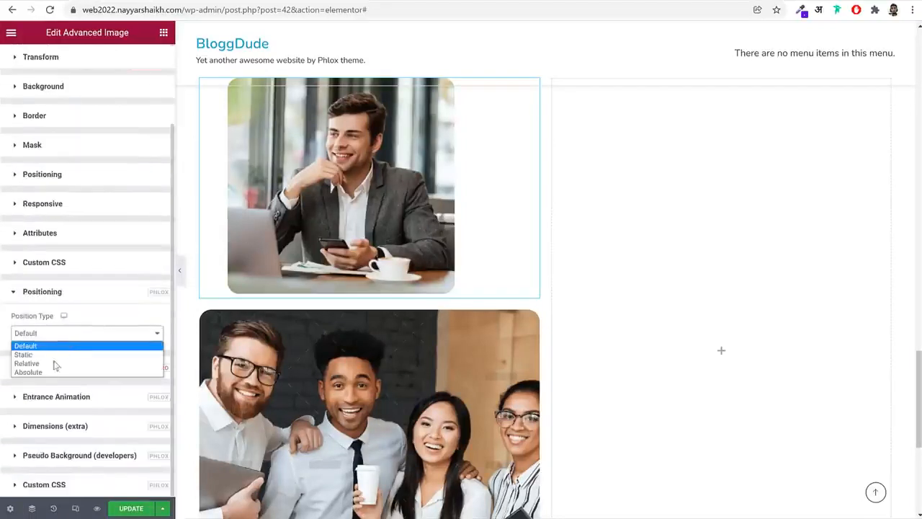
{"action": "left_click", "coordinate": [46, 373]}
{"action": "scroll", "coordinate": [161, 379], "scroll_direction": "down", "scroll_amount": 3}
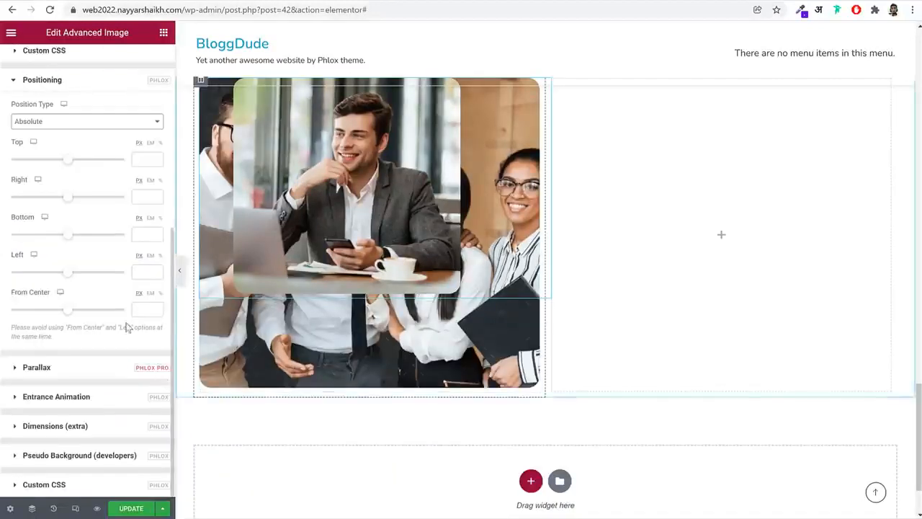
{"action": "scroll", "coordinate": [121, 310], "scroll_direction": "up", "scroll_amount": 2}
{"action": "scroll", "coordinate": [122, 310], "scroll_direction": "down", "scroll_amount": 2}
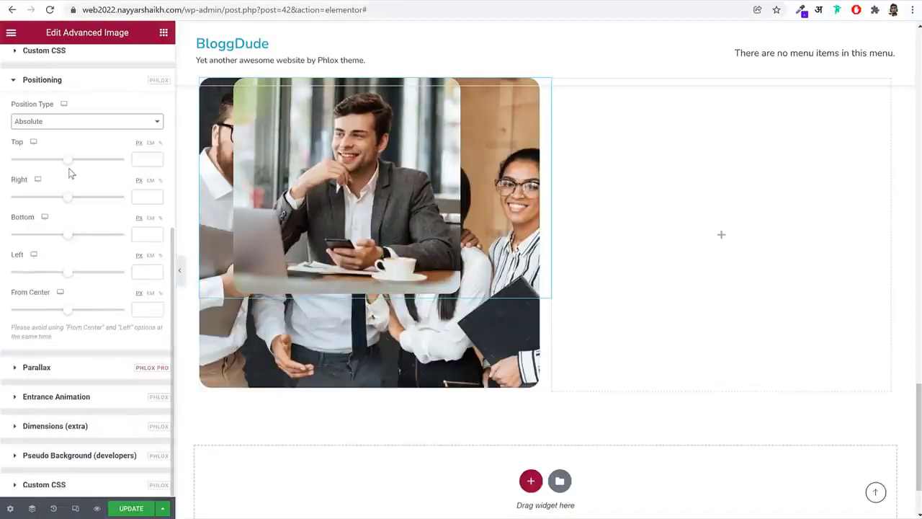
Offset the suited man's photo about 248 px from the top and 207 px from the left so it overlaps the team photo
{"action": "left_click_drag", "start_coordinate": [67, 160], "coordinate": [77, 166]}
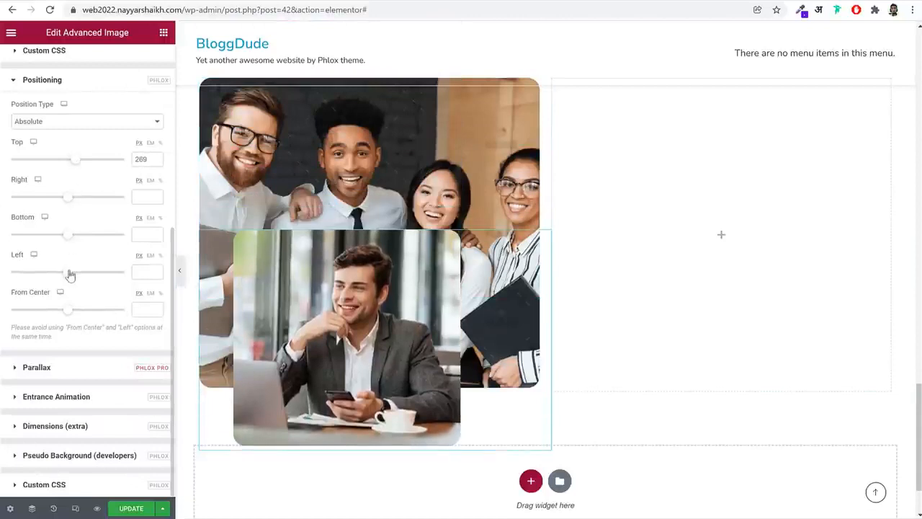
{"action": "left_click_drag", "start_coordinate": [70, 274], "coordinate": [77, 275]}
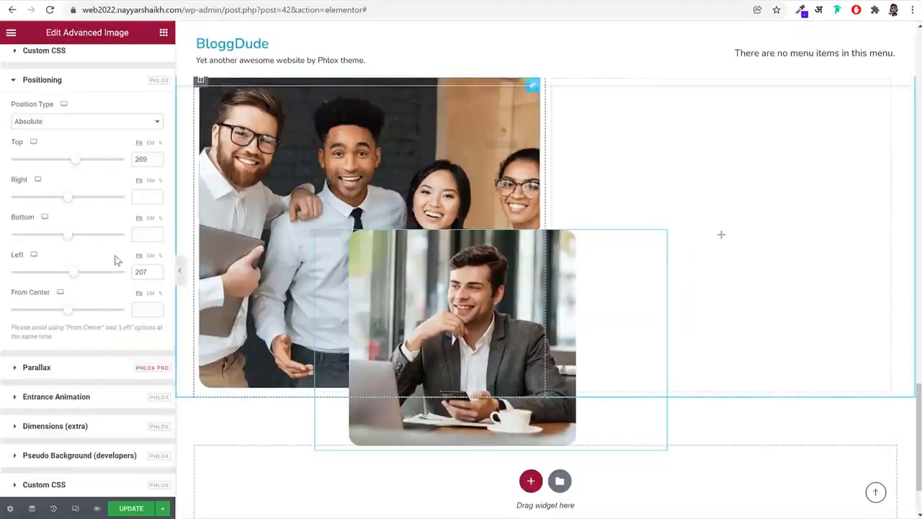
{"action": "left_click_drag", "start_coordinate": [78, 162], "coordinate": [75, 159]}
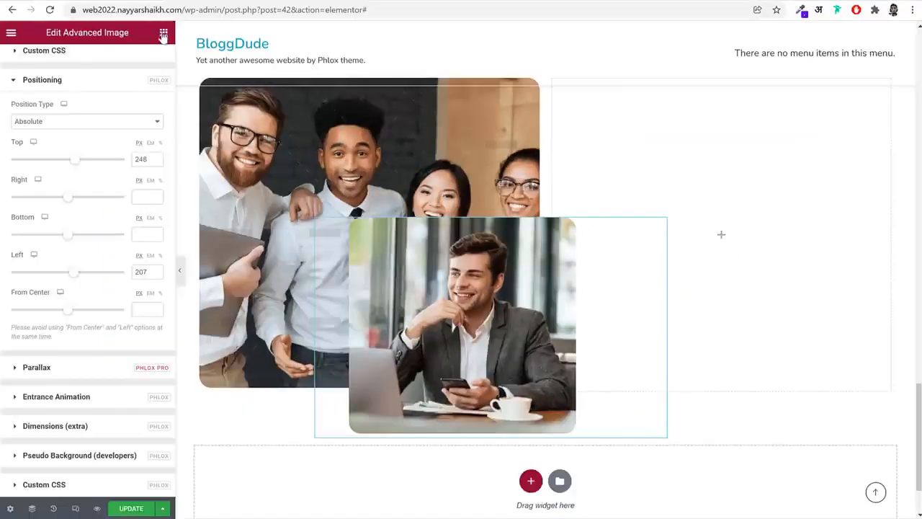
Add a third Advanced Image widget above the team photo, using the pink dot pattern from the media library at Full image size
{"action": "left_click", "coordinate": [164, 33]}
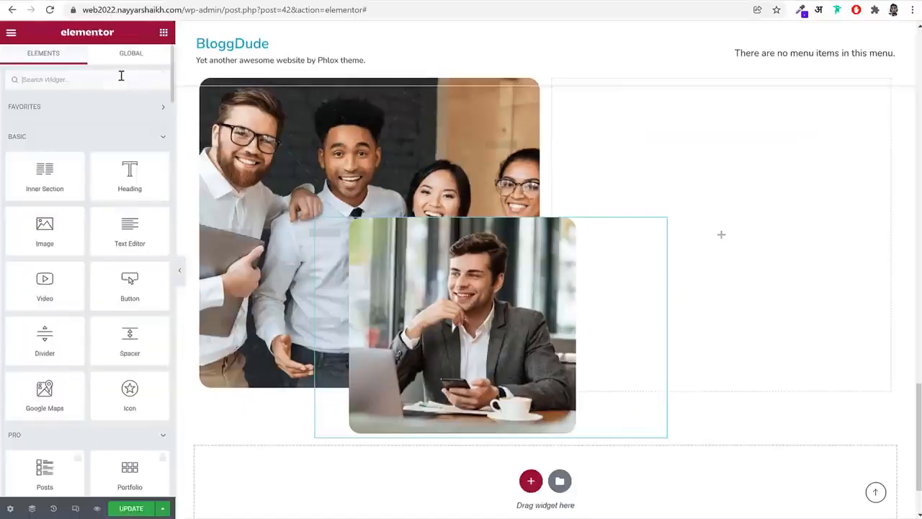
{"action": "type", "text": "adv"}
{"action": "left_click_drag", "start_coordinate": [68, 129], "coordinate": [464, 144]}
{"action": "left_click", "coordinate": [91, 144]}
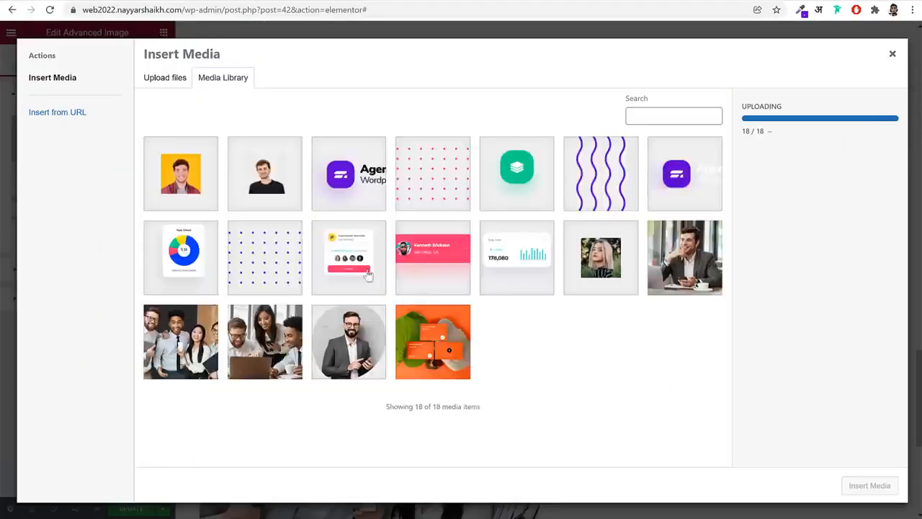
{"action": "left_click", "coordinate": [425, 193]}
{"action": "left_click", "coordinate": [869, 485]}
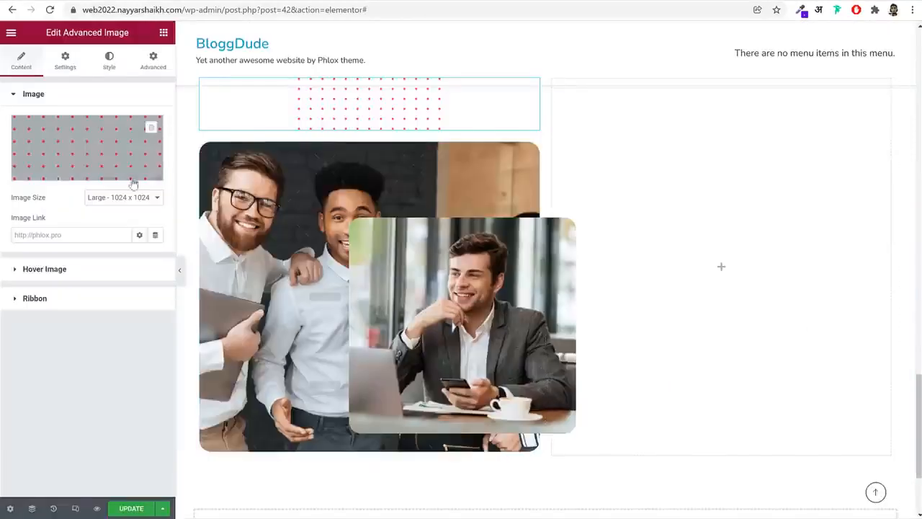
{"action": "left_click", "coordinate": [124, 197]}
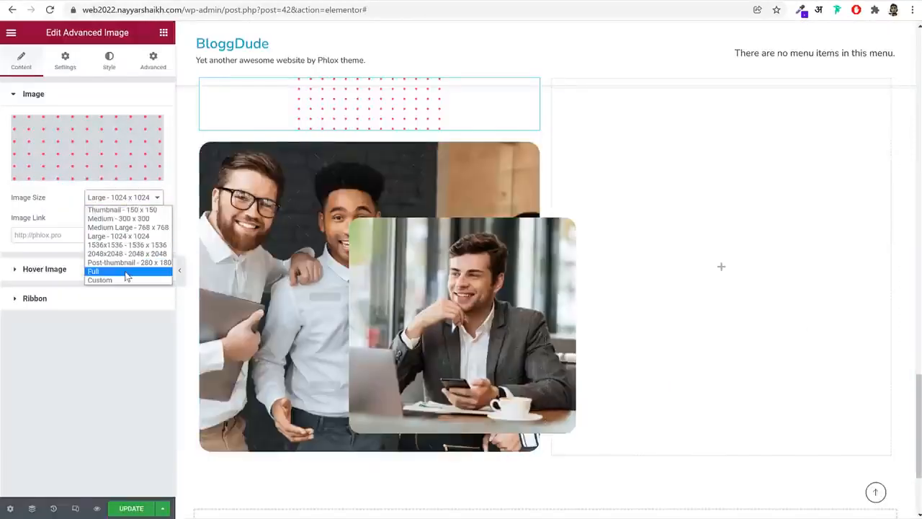
{"action": "left_click", "coordinate": [126, 276]}
Set the image size of the suited man's photo to Full
{"action": "left_click", "coordinate": [152, 61]}
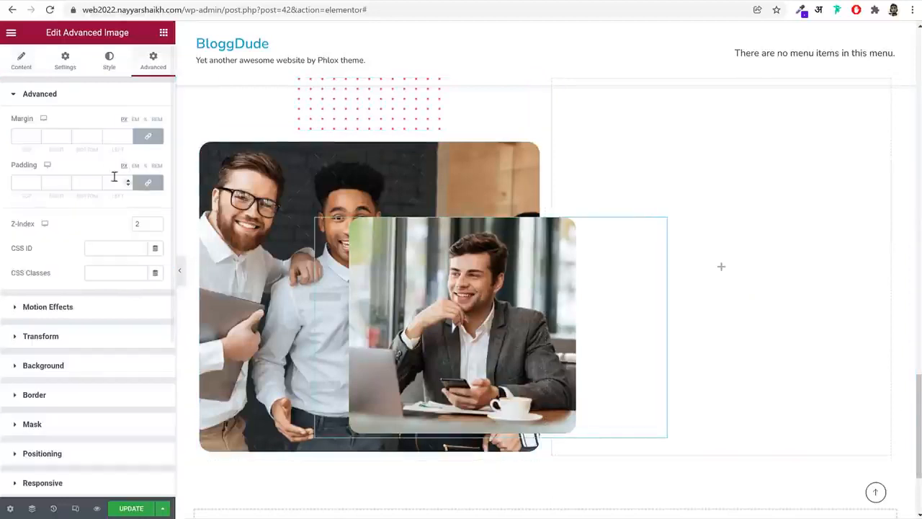
{"action": "left_click", "coordinate": [28, 62]}
{"action": "left_click", "coordinate": [130, 197]}
{"action": "left_click", "coordinate": [124, 264]}
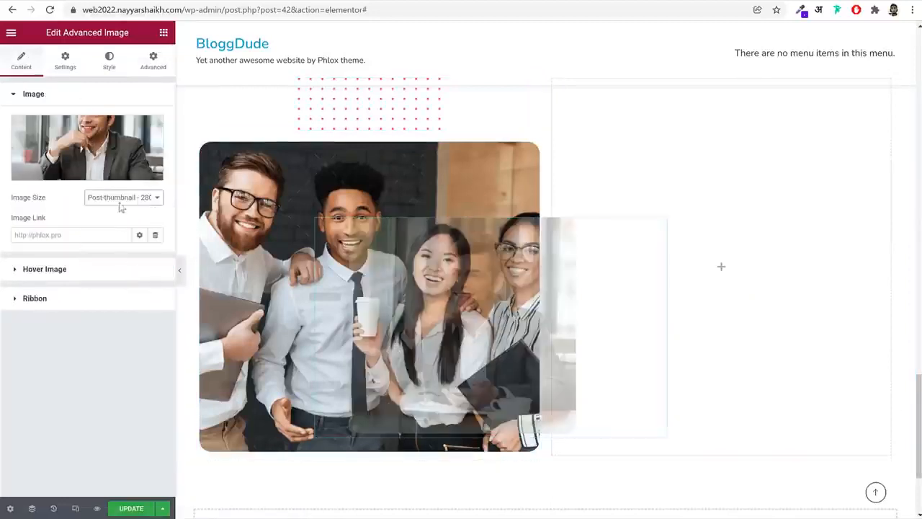
{"action": "left_click", "coordinate": [121, 201]}
{"action": "left_click", "coordinate": [114, 270]}
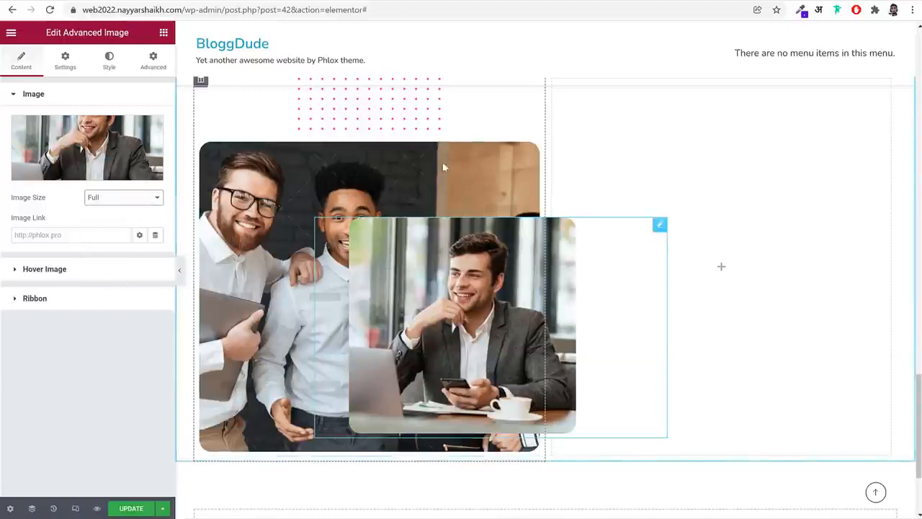
Set the image size of the group team photo to Full
{"action": "left_click", "coordinate": [109, 61]}
{"action": "left_click", "coordinate": [35, 60]}
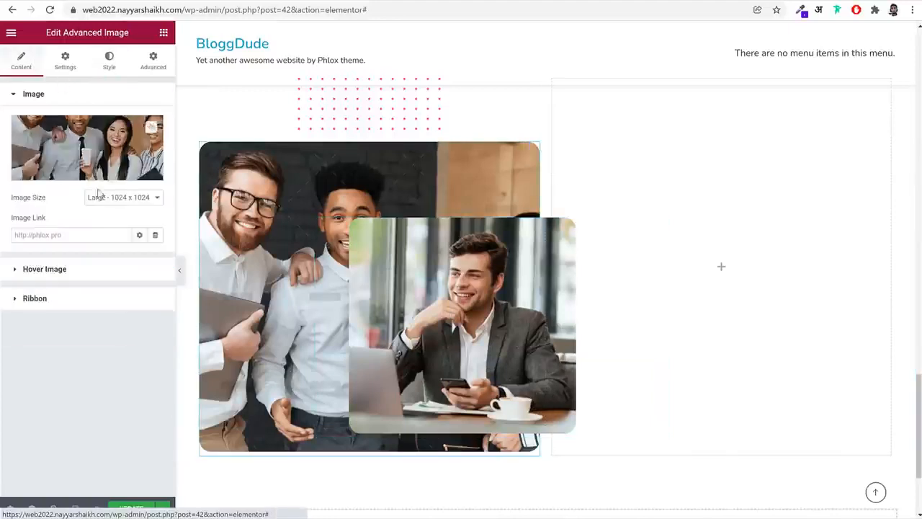
{"action": "left_click", "coordinate": [115, 199]}
{"action": "left_click", "coordinate": [108, 271]}
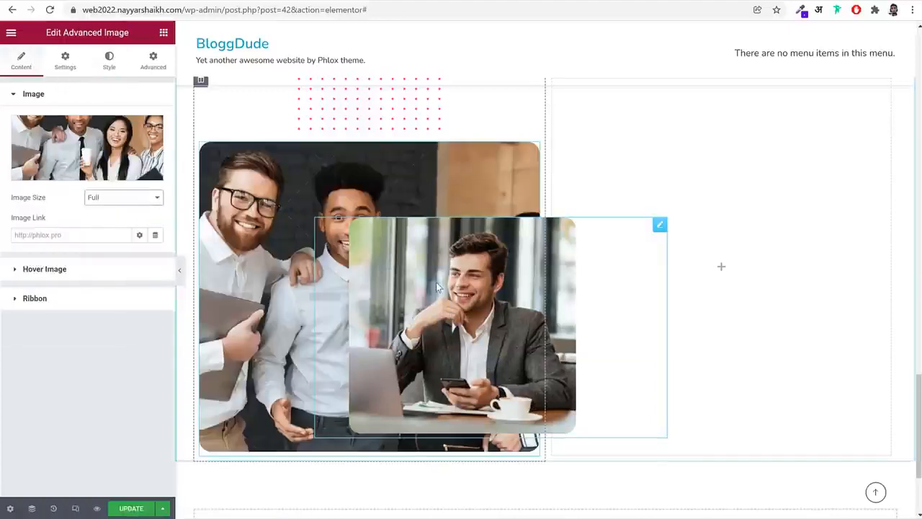
Move the suited man's photo lower over the team photo with a top offset of about 372 px
{"action": "left_click", "coordinate": [146, 62]}
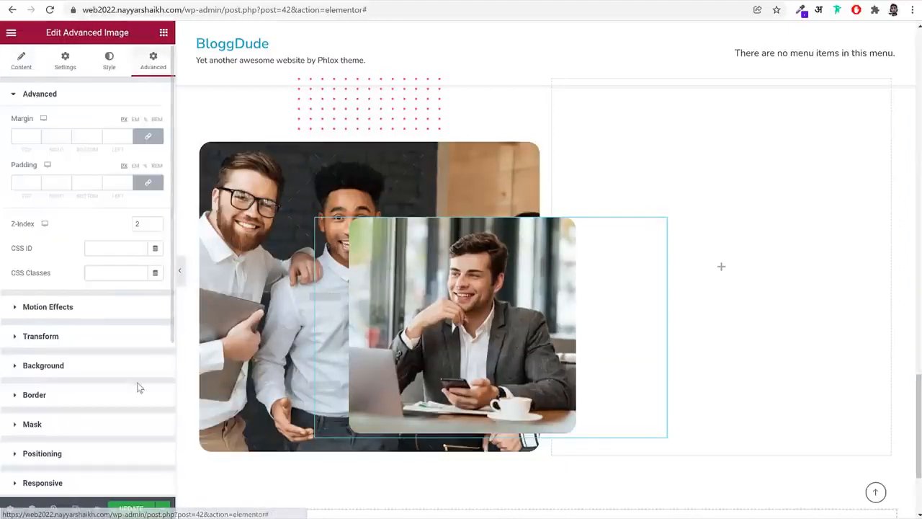
{"action": "scroll", "coordinate": [107, 382], "scroll_direction": "down", "scroll_amount": 5}
{"action": "left_click", "coordinate": [106, 338]}
{"action": "scroll", "coordinate": [108, 345], "scroll_direction": "down", "scroll_amount": 3}
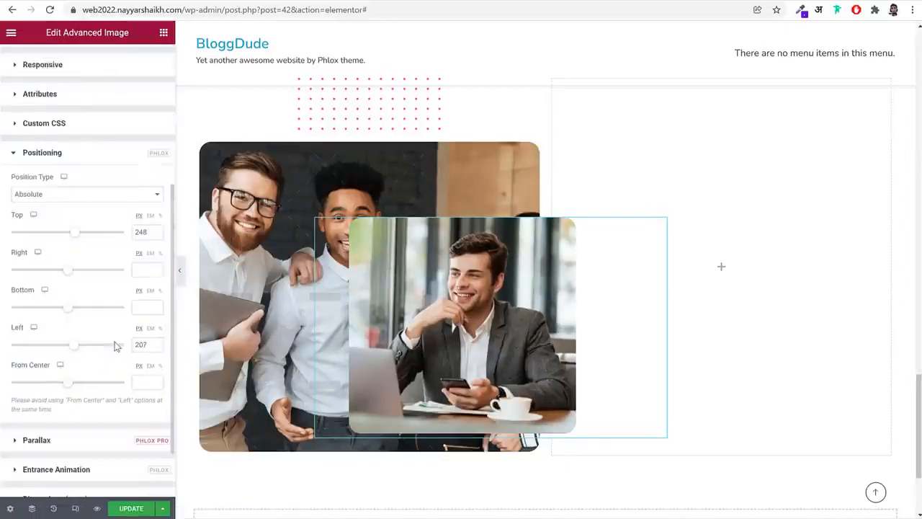
{"action": "left_click_drag", "start_coordinate": [80, 239], "coordinate": [84, 239]}
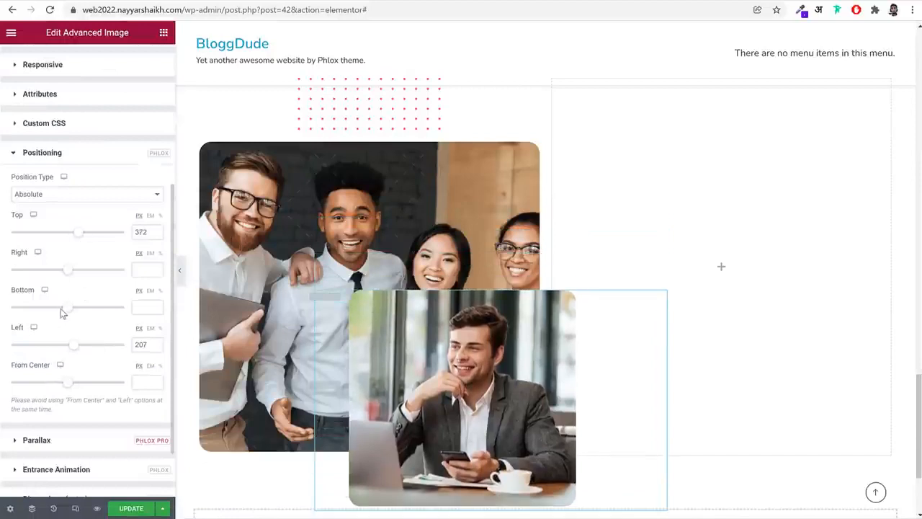
{"action": "left_click_drag", "start_coordinate": [73, 349], "coordinate": [72, 349]}
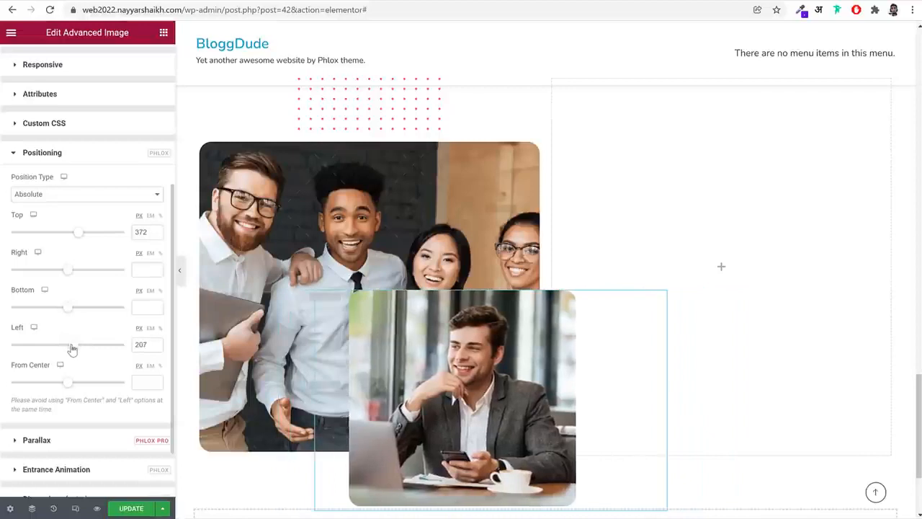
Reduce the maximum width of the suited man's photo to 75 percent
{"action": "scroll", "coordinate": [103, 161], "scroll_direction": "up", "scroll_amount": 3}
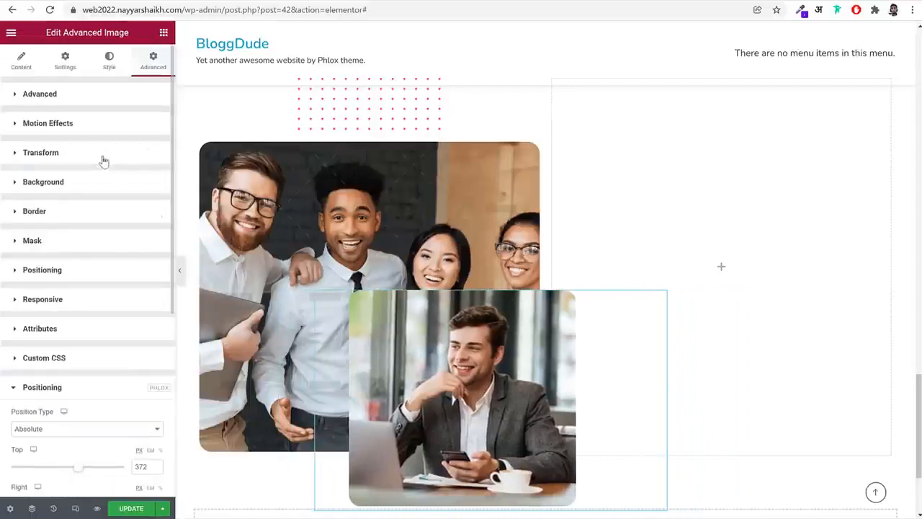
{"action": "left_click", "coordinate": [107, 63]}
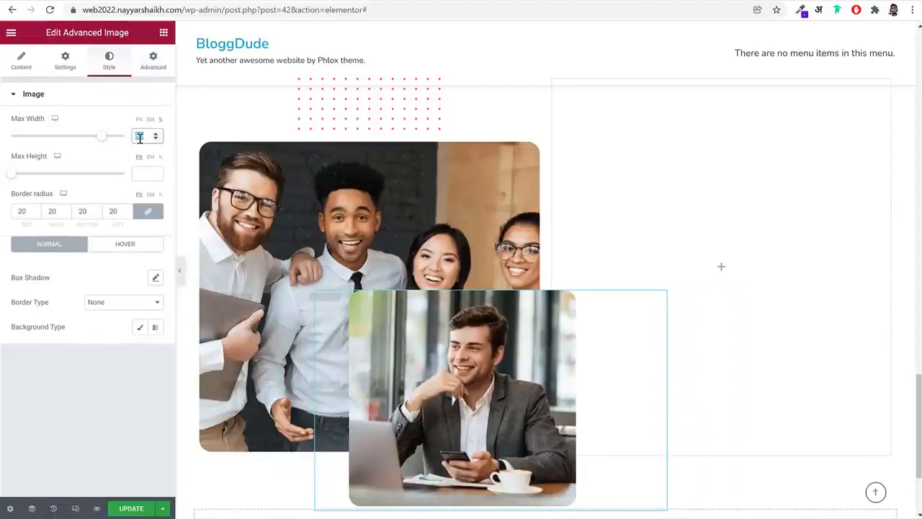
{"action": "left_click", "coordinate": [139, 138]}
{"action": "type", "text": "75"}
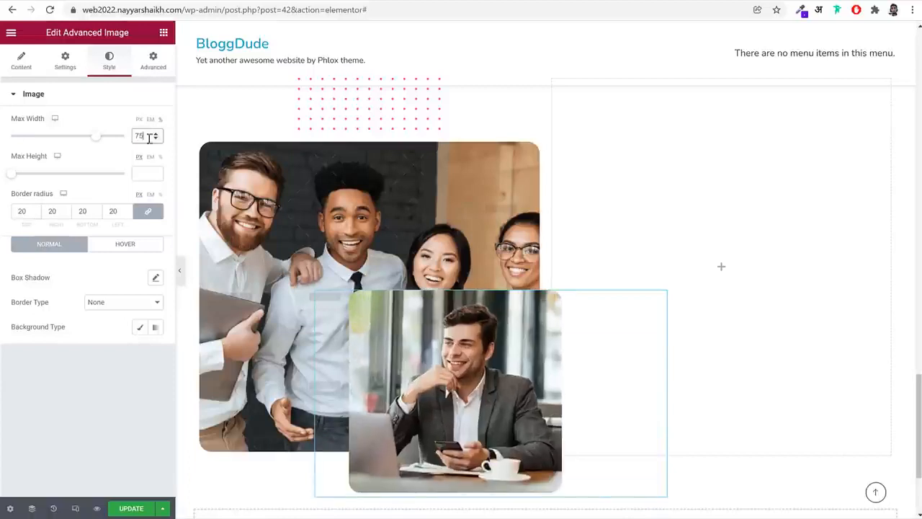
Set the position type of the pink dot pattern image to Absolute in the Phlox positioning options
{"action": "left_click", "coordinate": [396, 99]}
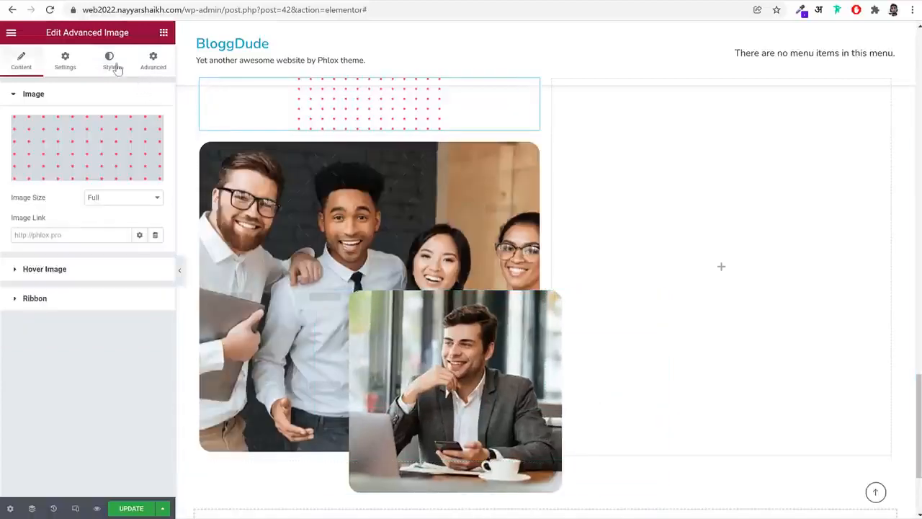
{"action": "left_click", "coordinate": [152, 63]}
{"action": "scroll", "coordinate": [126, 352], "scroll_direction": "down", "scroll_amount": 3}
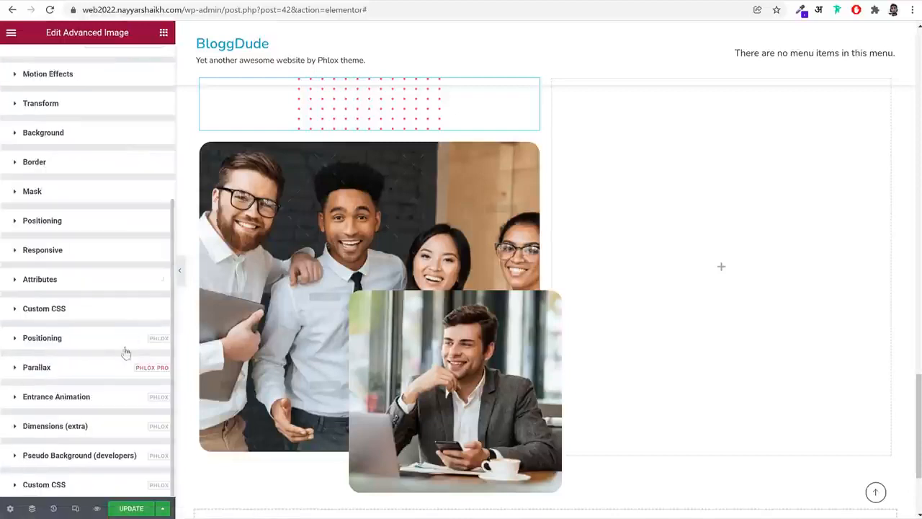
{"action": "left_click", "coordinate": [90, 337]}
{"action": "scroll", "coordinate": [130, 331], "scroll_direction": "down", "scroll_amount": 2}
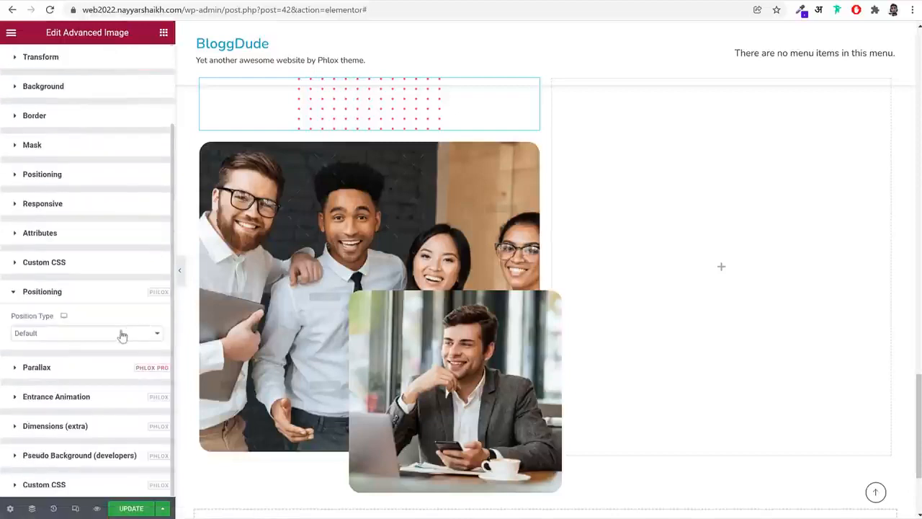
{"action": "left_click", "coordinate": [69, 334]}
{"action": "left_click", "coordinate": [29, 372]}
{"action": "scroll", "coordinate": [75, 270], "scroll_direction": "down", "scroll_amount": 3}
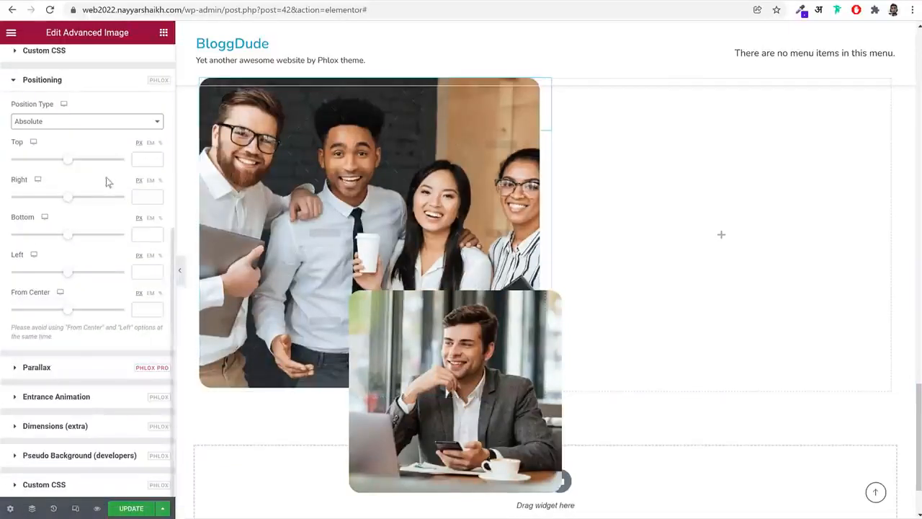
Set the Z-index of the pink dot pattern image to 3
{"action": "scroll", "coordinate": [107, 181], "scroll_direction": "up", "scroll_amount": 10}
{"action": "left_click", "coordinate": [129, 97]}
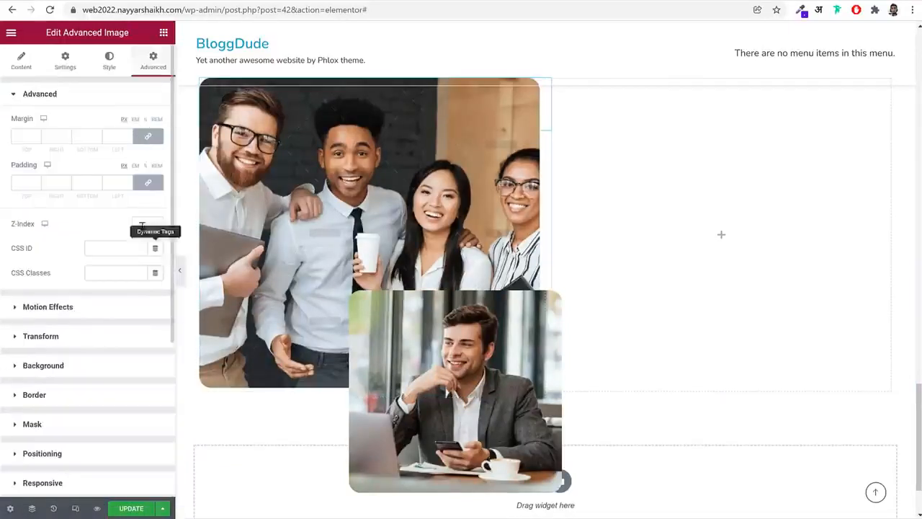
{"action": "left_click", "coordinate": [141, 224]}
{"action": "type", "text": "3"}
{"action": "scroll", "coordinate": [126, 274], "scroll_direction": "down", "scroll_amount": 3}
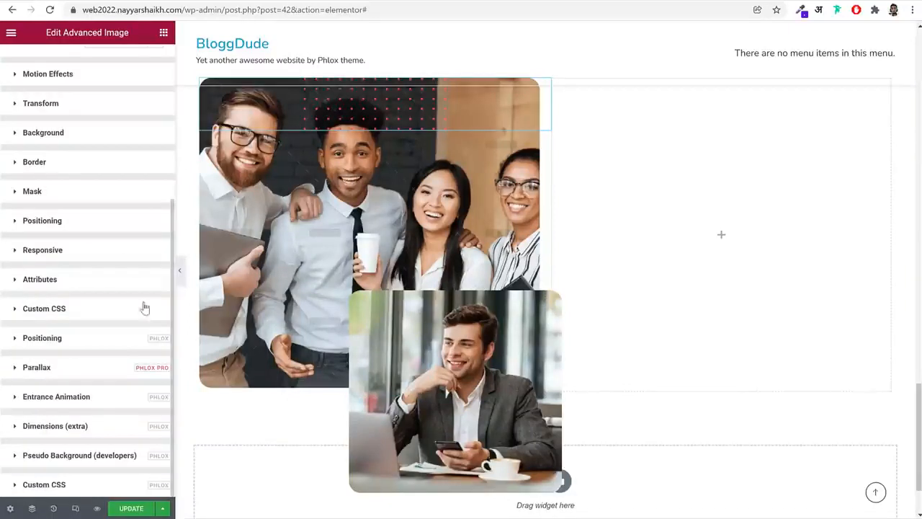
{"action": "scroll", "coordinate": [121, 349], "scroll_direction": "up", "scroll_amount": 2}
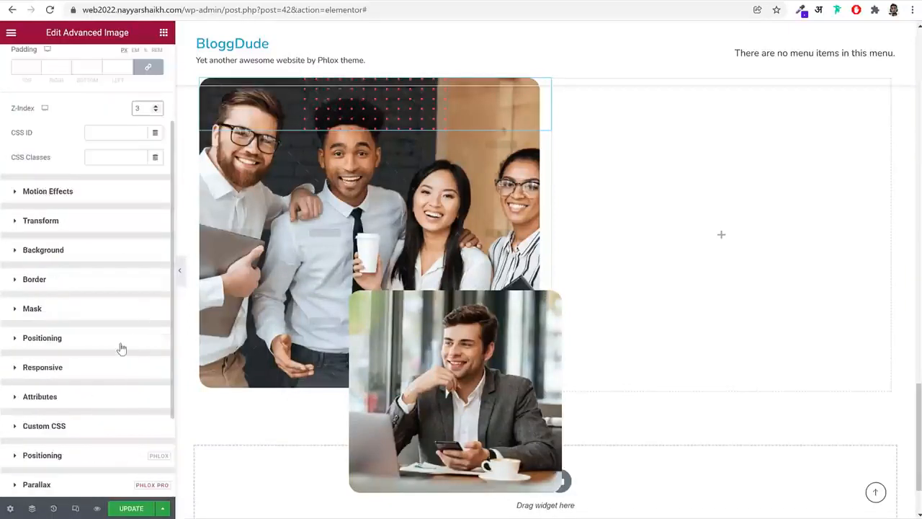
Place the pink dot pattern below the team photo with a top offset of about 538 px and a left offset of about -207 px
{"action": "scroll", "coordinate": [121, 349], "scroll_direction": "up", "scroll_amount": 2}
{"action": "scroll", "coordinate": [108, 303], "scroll_direction": "down", "scroll_amount": 4}
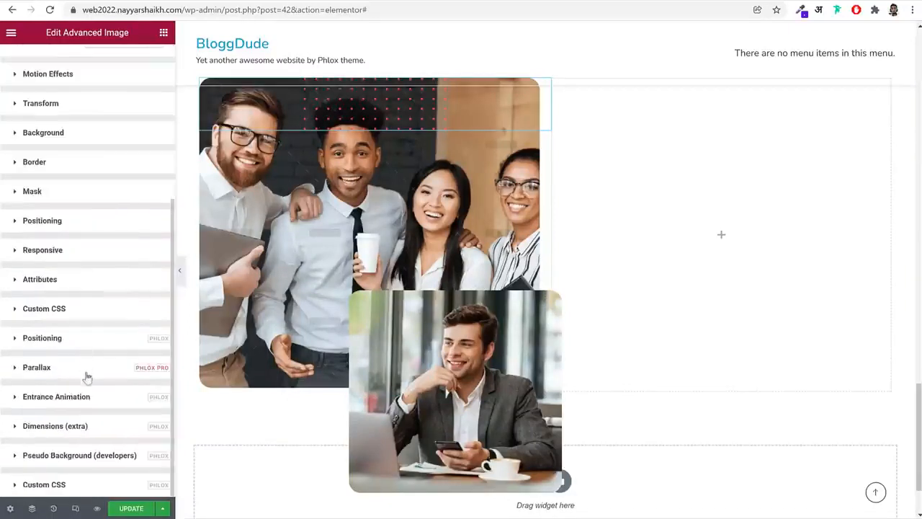
{"action": "left_click", "coordinate": [78, 338]}
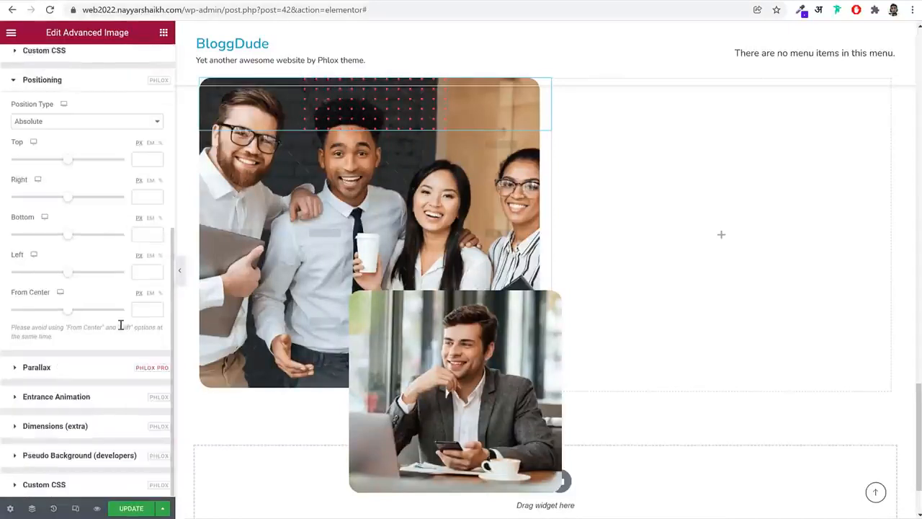
{"action": "left_click_drag", "start_coordinate": [68, 160], "coordinate": [85, 166]}
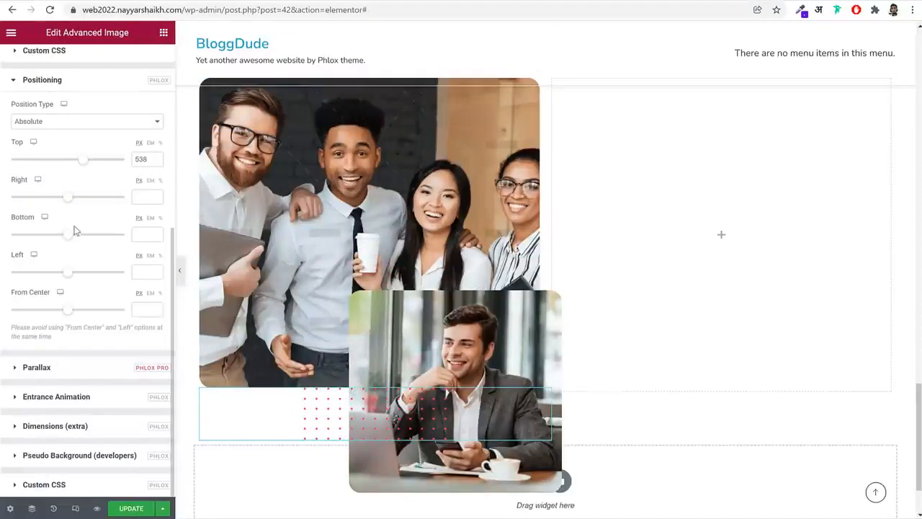
{"action": "left_click_drag", "start_coordinate": [66, 277], "coordinate": [62, 279]}
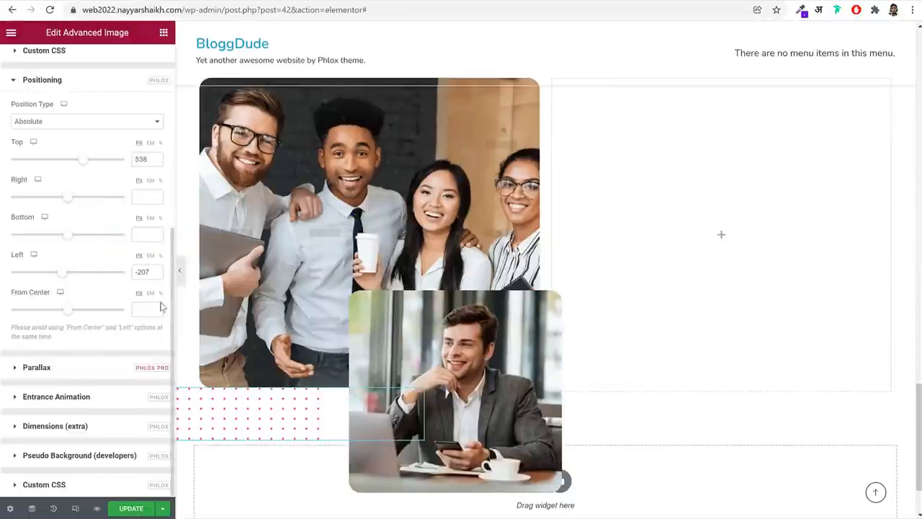
{"action": "left_click", "coordinate": [179, 270]}
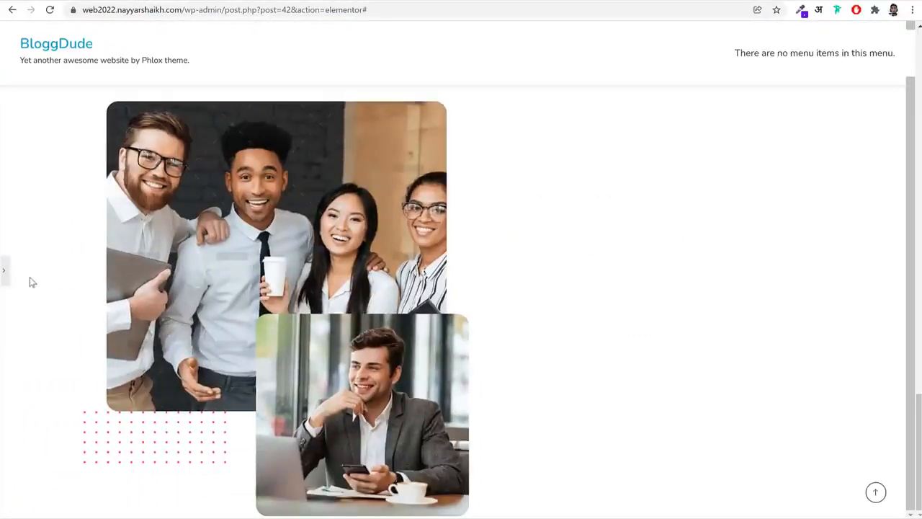
{"action": "left_click", "coordinate": [4, 270]}
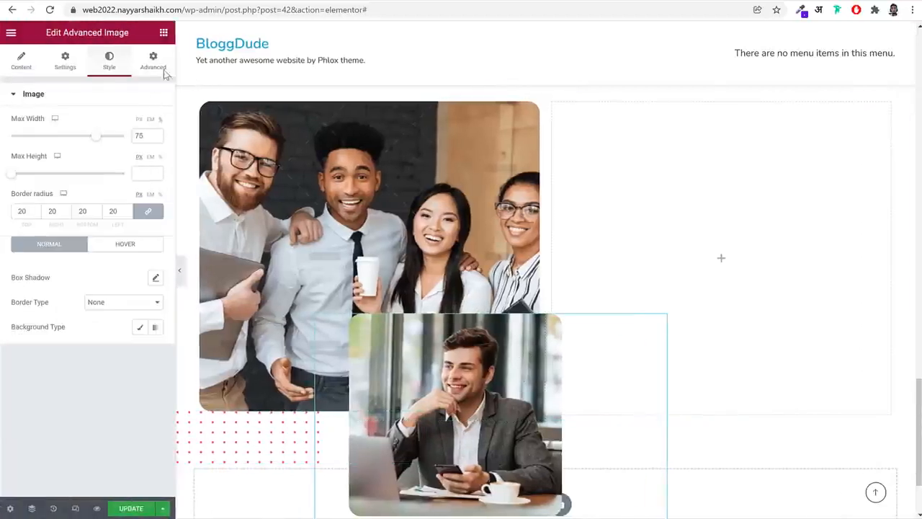
Raise the suited man's photo to a top offset of about 269 px and save the page
{"action": "left_click", "coordinate": [164, 72]}
{"action": "scroll", "coordinate": [161, 324], "scroll_direction": "down", "scroll_amount": 4}
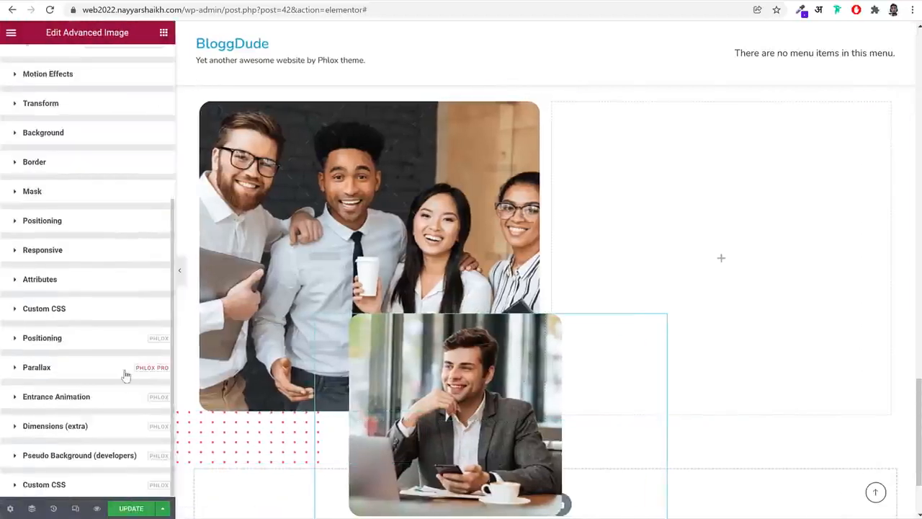
{"action": "left_click", "coordinate": [126, 371]}
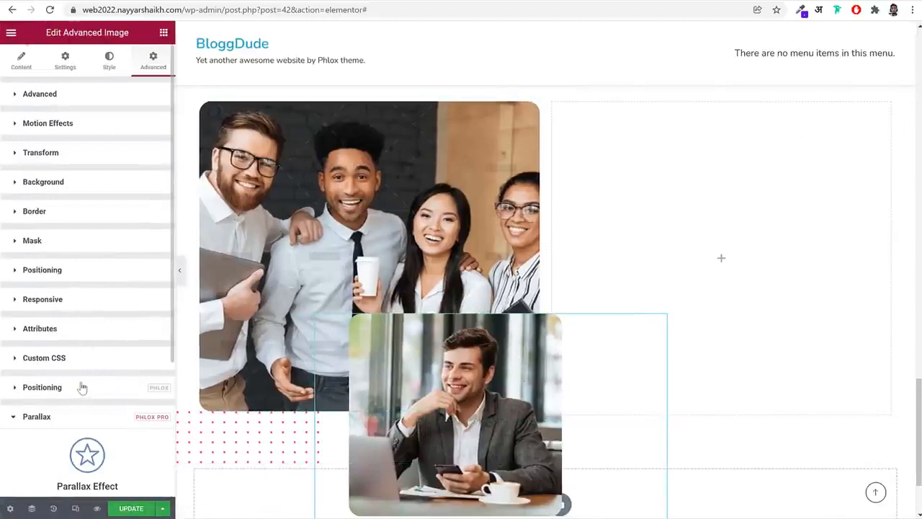
{"action": "left_click", "coordinate": [82, 388]}
{"action": "left_click_drag", "start_coordinate": [80, 236], "coordinate": [77, 236]}
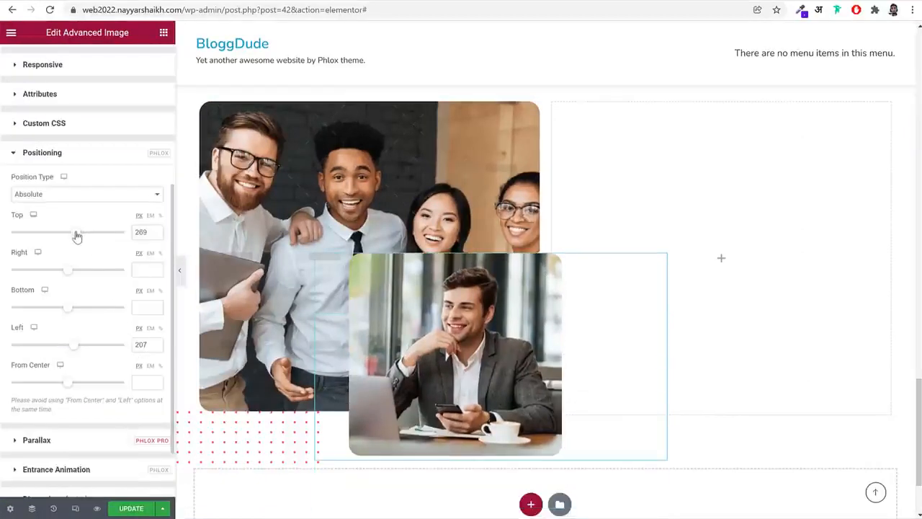
{"action": "left_click", "coordinate": [131, 508]}
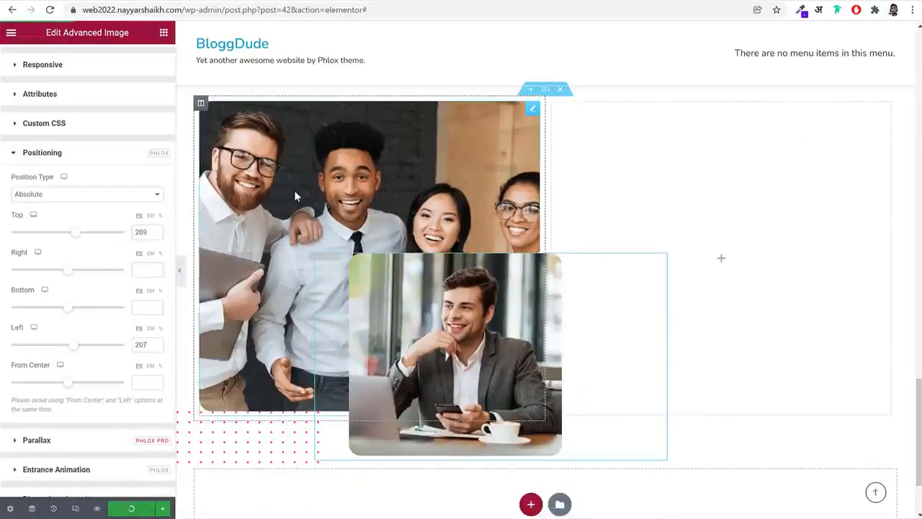
Copy the "Our Services" modern heading widget and paste it into the empty column beside the team photos
{"action": "left_click", "coordinate": [55, 1]}
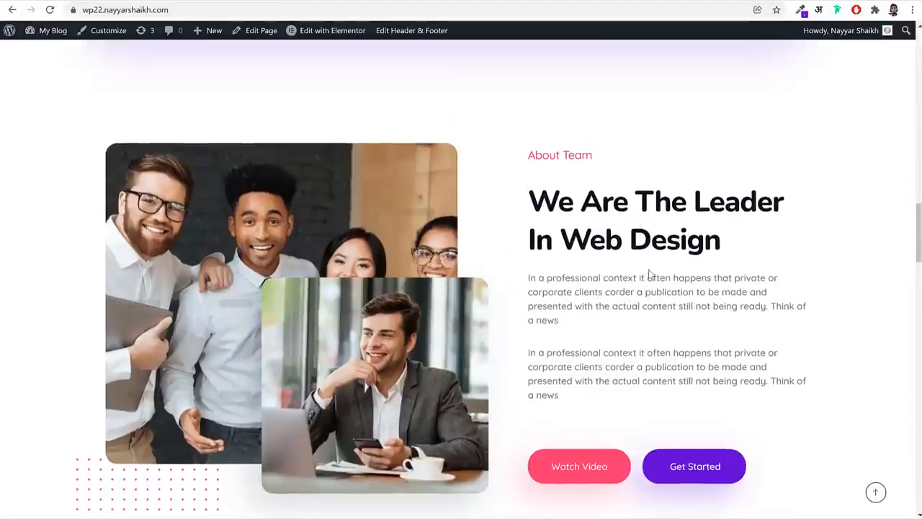
{"action": "scroll", "coordinate": [706, 269], "scroll_direction": "up", "scroll_amount": 3}
{"action": "scroll", "coordinate": [706, 268], "scroll_direction": "down", "scroll_amount": 3}
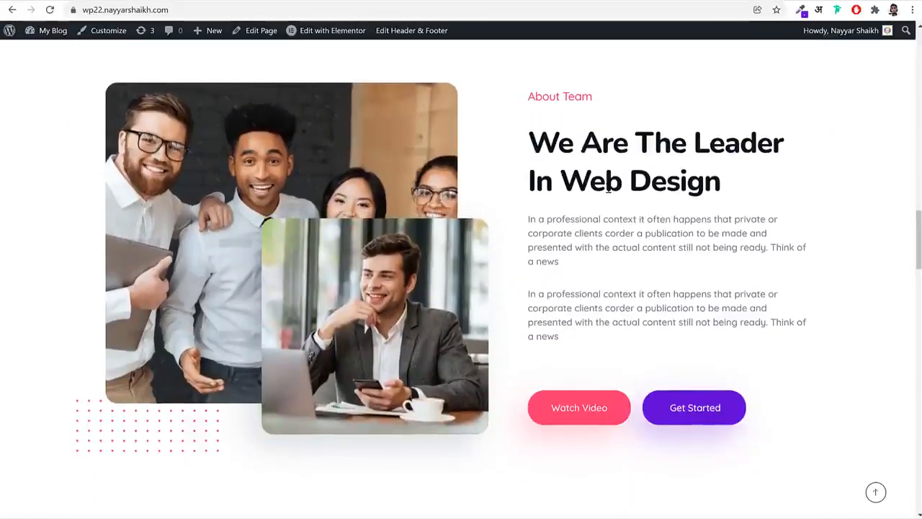
{"action": "left_click_drag", "start_coordinate": [531, 94], "coordinate": [657, 254]}
{"action": "left_click", "coordinate": [657, 254]}
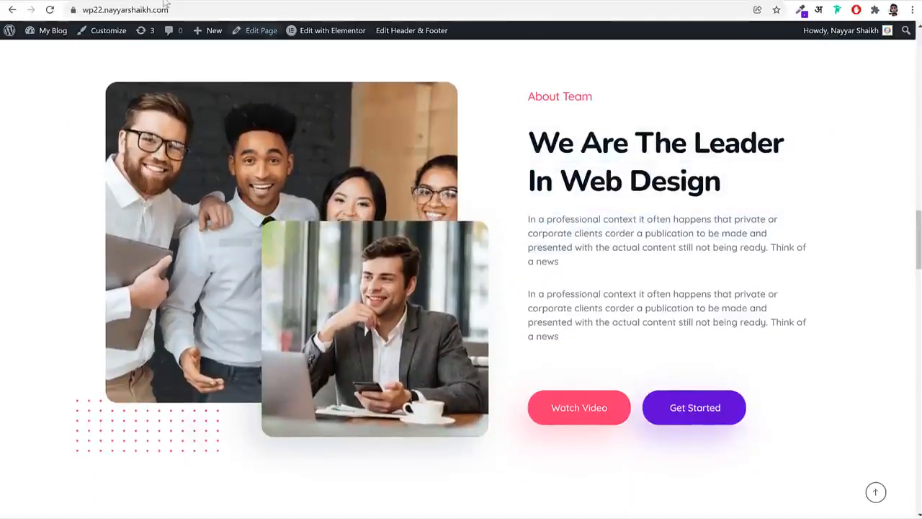
{"action": "left_click", "coordinate": [165, 2]}
{"action": "scroll", "coordinate": [606, 288], "scroll_direction": "up", "scroll_amount": 3}
{"action": "scroll", "coordinate": [606, 292], "scroll_direction": "up", "scroll_amount": 10}
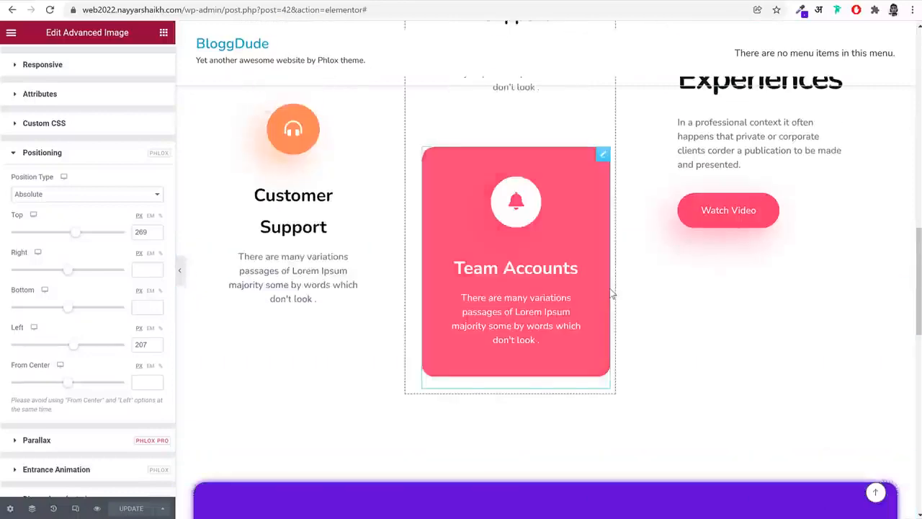
{"action": "right_click", "coordinate": [713, 267]}
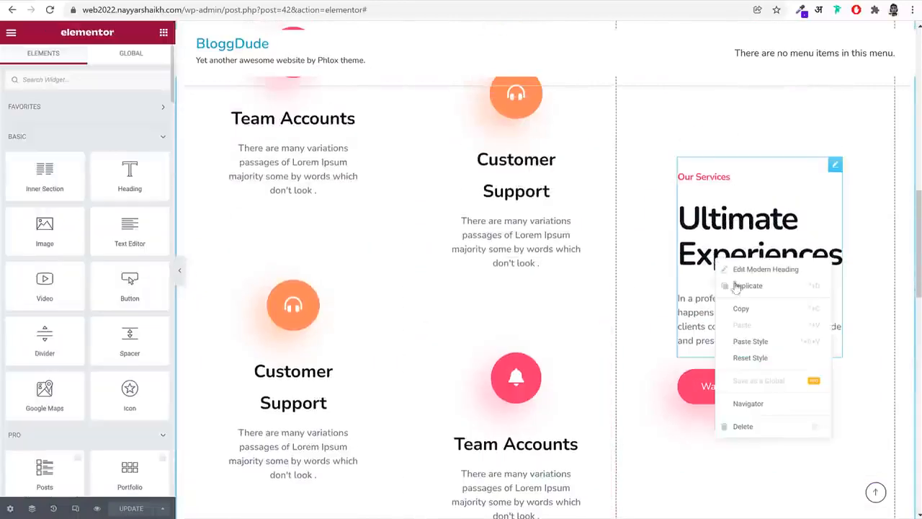
{"action": "left_click", "coordinate": [758, 310]}
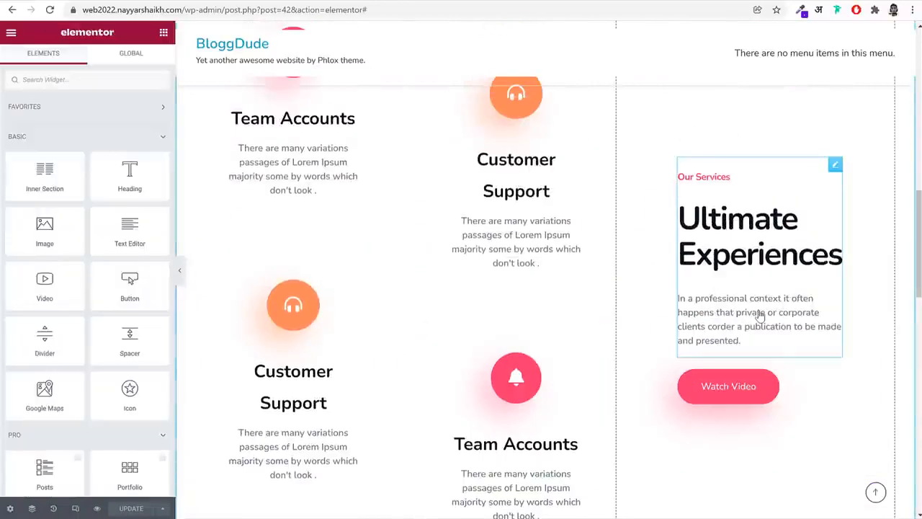
{"action": "scroll", "coordinate": [763, 383], "scroll_direction": "down", "scroll_amount": 10}
{"action": "right_click", "coordinate": [713, 265]}
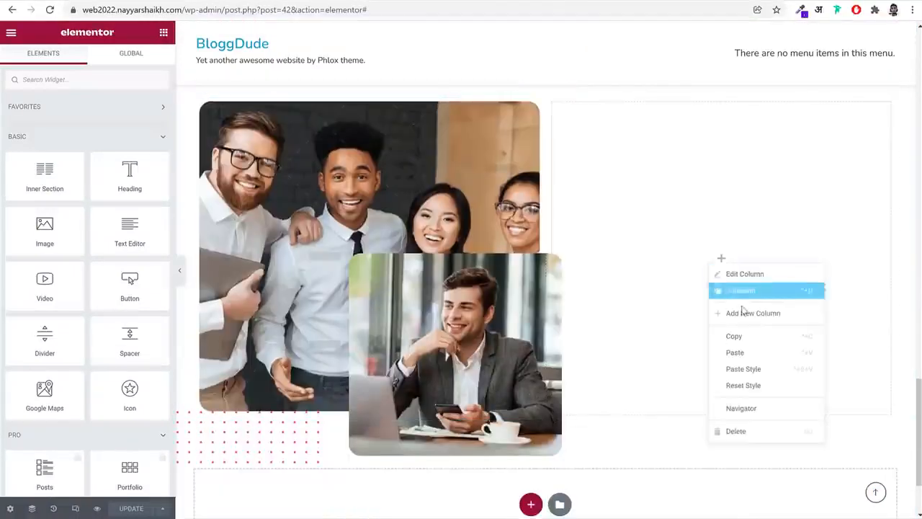
{"action": "left_click", "coordinate": [751, 353]}
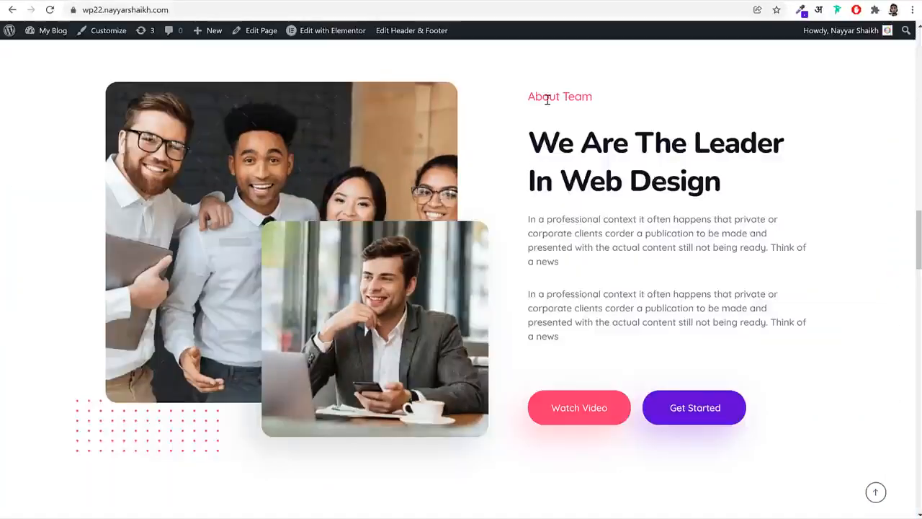
Replace the pasted heading's title with "About Team" copied from the reference page
{"action": "triple_click", "coordinate": [548, 100]}
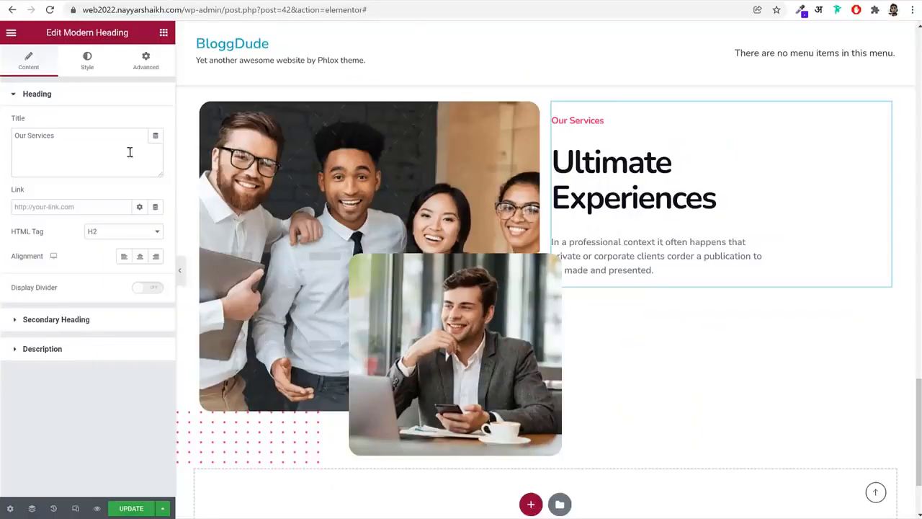
{"action": "left_click", "coordinate": [124, 163]}
{"action": "key", "text": "ctrl+a"}
{"action": "key", "text": "ctrl+v"}
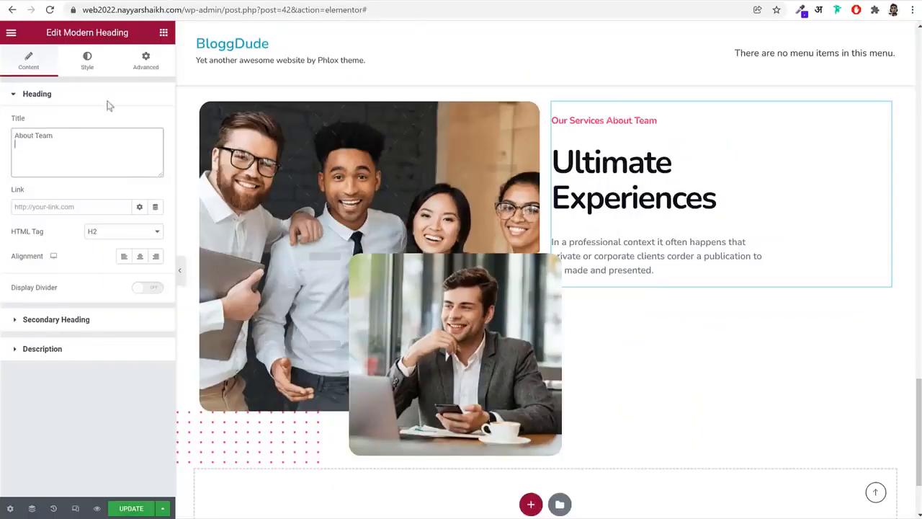
Replace the secondary heading's text with "We Are The Leader In Web Design" copied from the reference page
{"action": "left_click", "coordinate": [87, 2]}
{"action": "triple_click", "coordinate": [713, 174]}
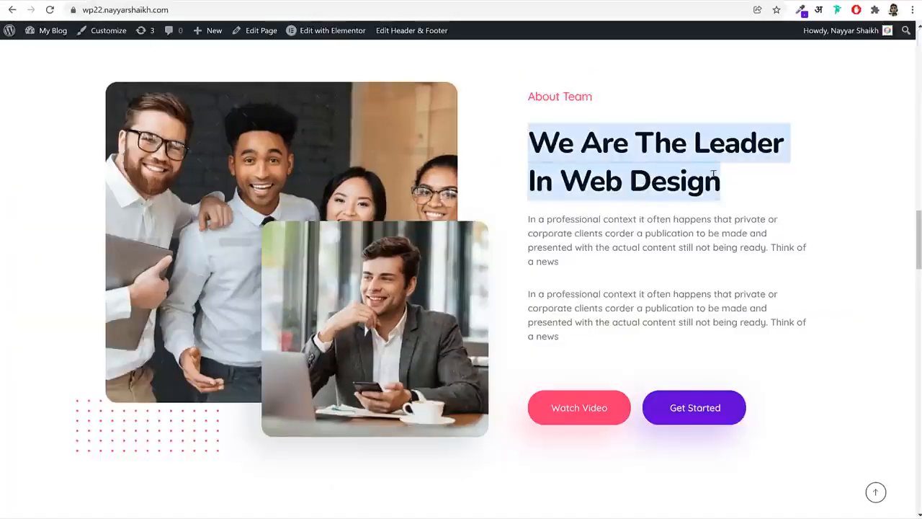
{"action": "key", "text": "ctrl+c"}
{"action": "key", "text": "ctrl+shift+Tab"}
{"action": "left_click", "coordinate": [89, 323]}
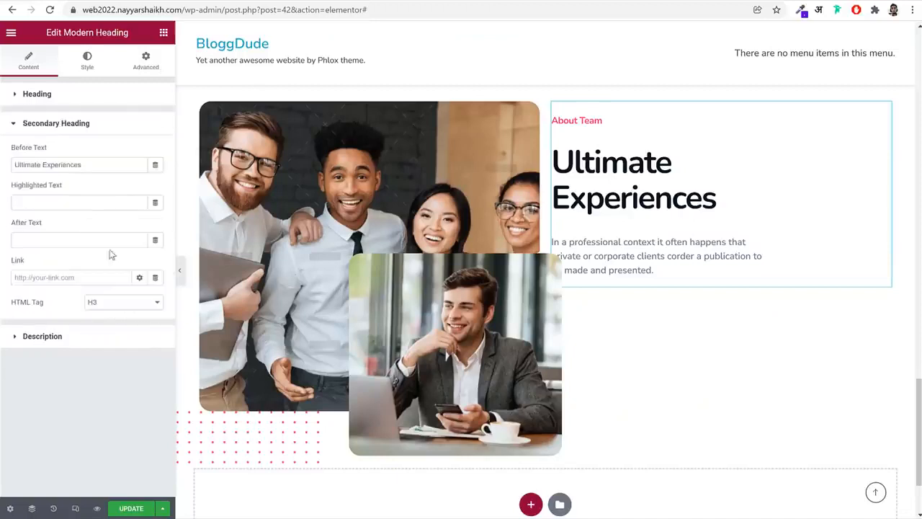
{"action": "left_click", "coordinate": [115, 165]}
{"action": "key", "text": "ctrl+a"}
{"action": "key", "text": "ctrl+v"}
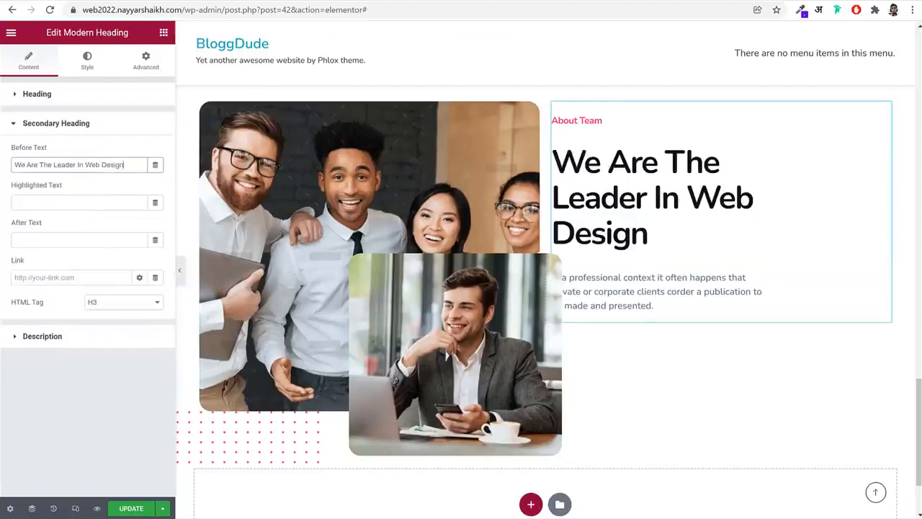
Replace the heading's description with the two "In a professional context" paragraphs copied from the reference page
{"action": "left_click", "coordinate": [43, 2]}
{"action": "left_click_drag", "start_coordinate": [526, 220], "coordinate": [596, 357]}
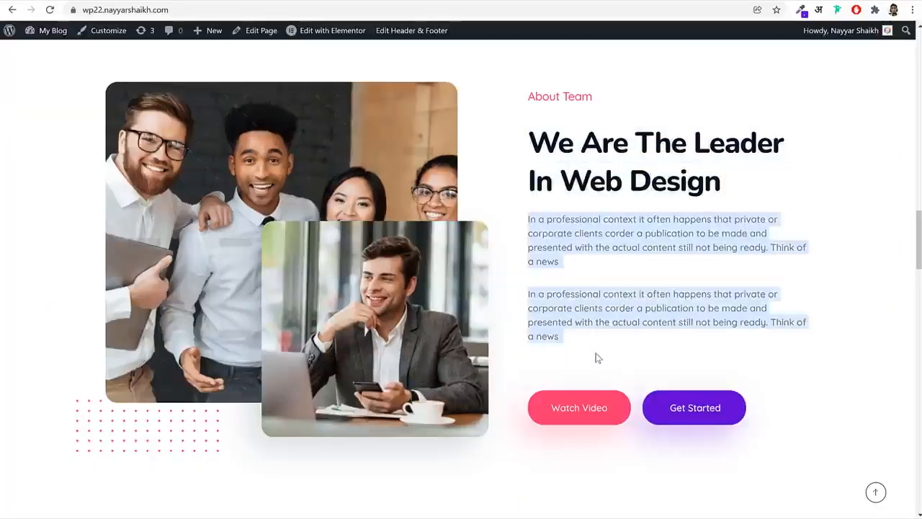
{"action": "key", "text": "ctrl+c"}
{"action": "key", "text": "ctrl+shift+Tab"}
{"action": "left_click", "coordinate": [53, 340]}
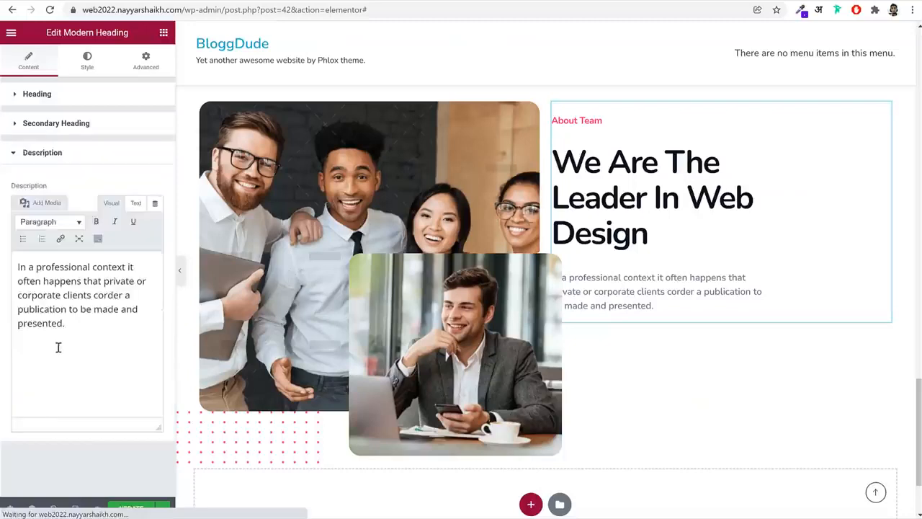
{"action": "left_click", "coordinate": [60, 346]}
{"action": "key", "text": "ctrl+a"}
{"action": "key", "text": "ctrl+v"}
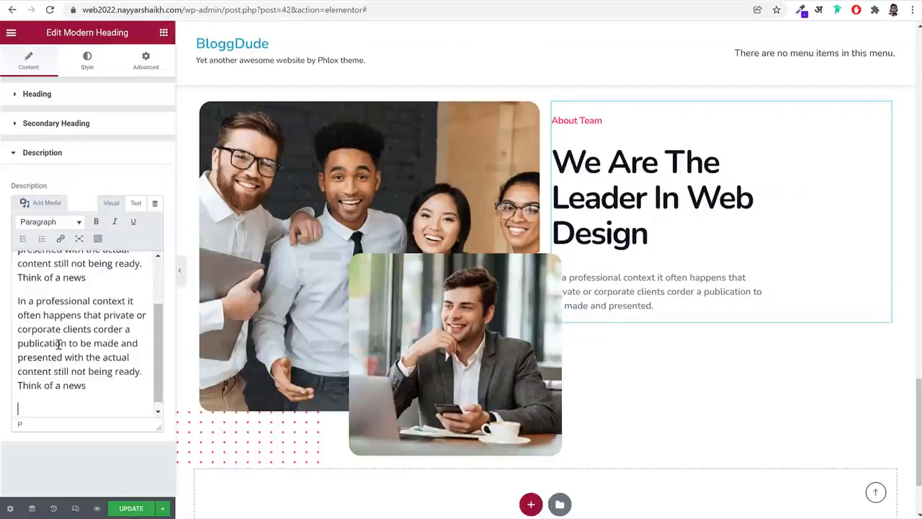
Reduce the secondary heading's font size to 50 px
{"action": "left_click", "coordinate": [86, 62]}
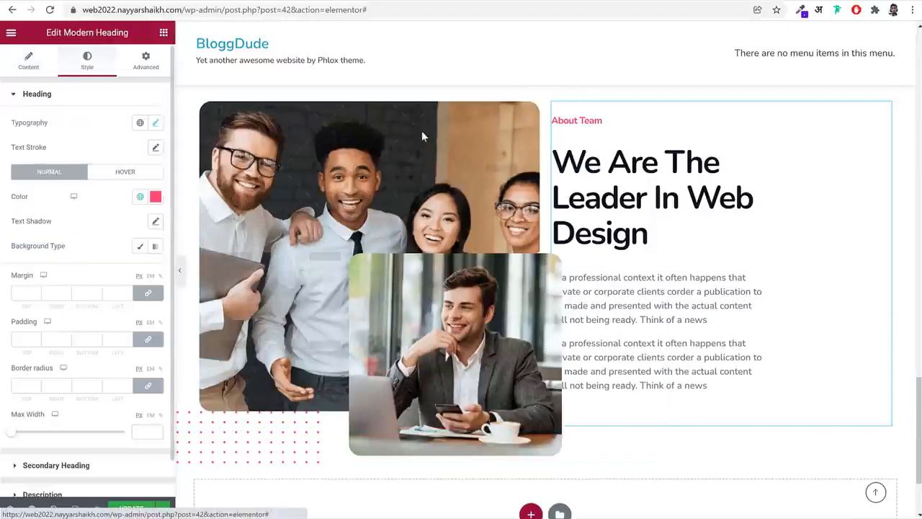
{"action": "left_click", "coordinate": [85, 96]}
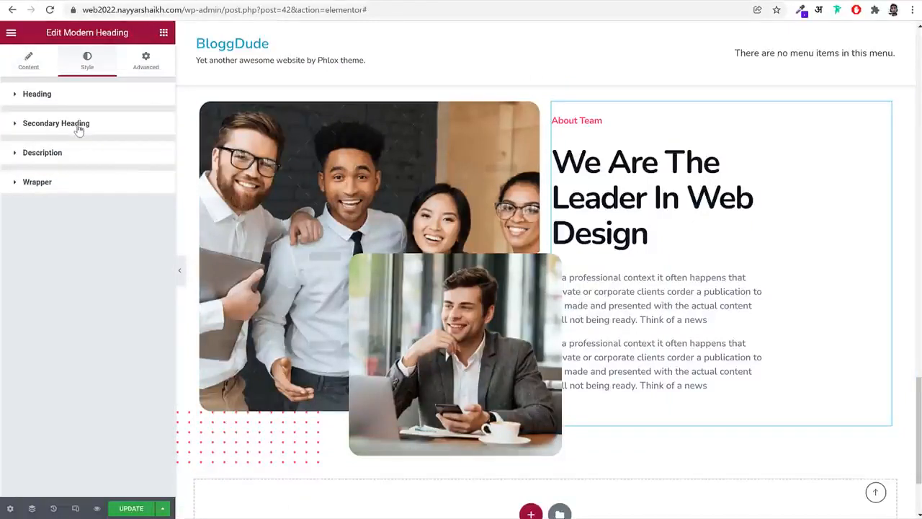
{"action": "left_click", "coordinate": [77, 125]}
{"action": "left_click", "coordinate": [156, 152]}
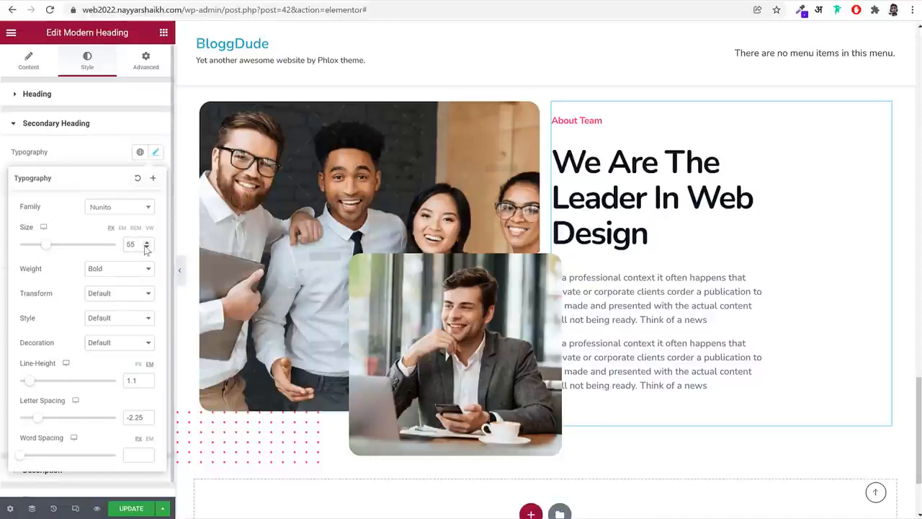
{"action": "left_click", "coordinate": [146, 248]}
{"action": "left_click", "coordinate": [146, 247]}
{"action": "left_click", "coordinate": [146, 248]}
{"action": "left_click", "coordinate": [147, 248]}
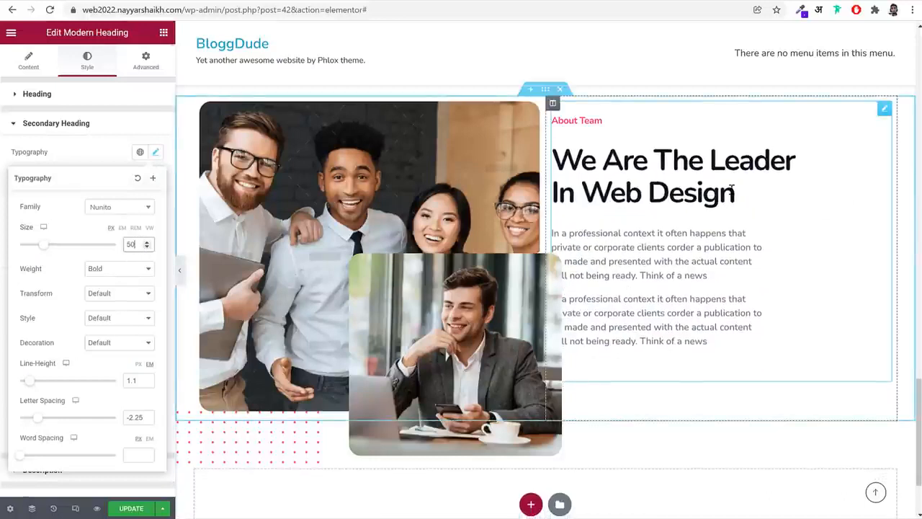
Set the maximum width to 440 px for the secondary heading and 480 px for the description
{"action": "left_click", "coordinate": [156, 152]}
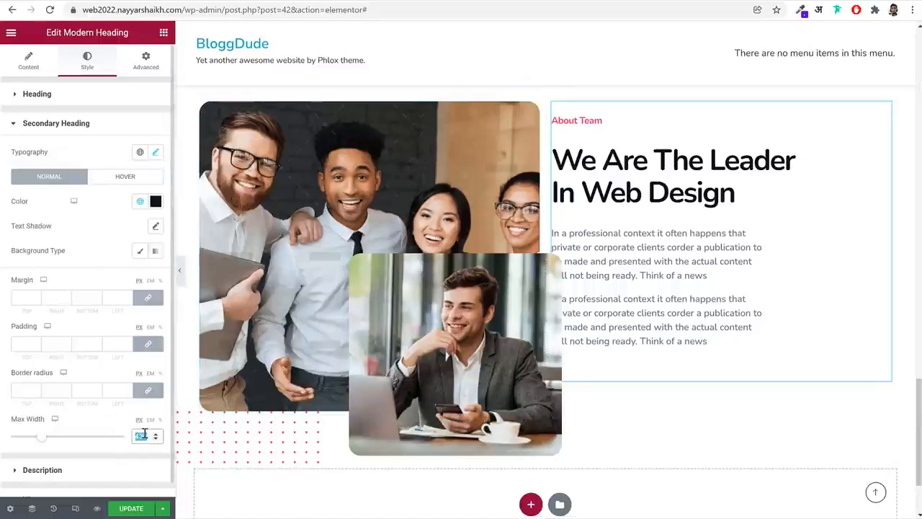
{"action": "type", "text": "440"}
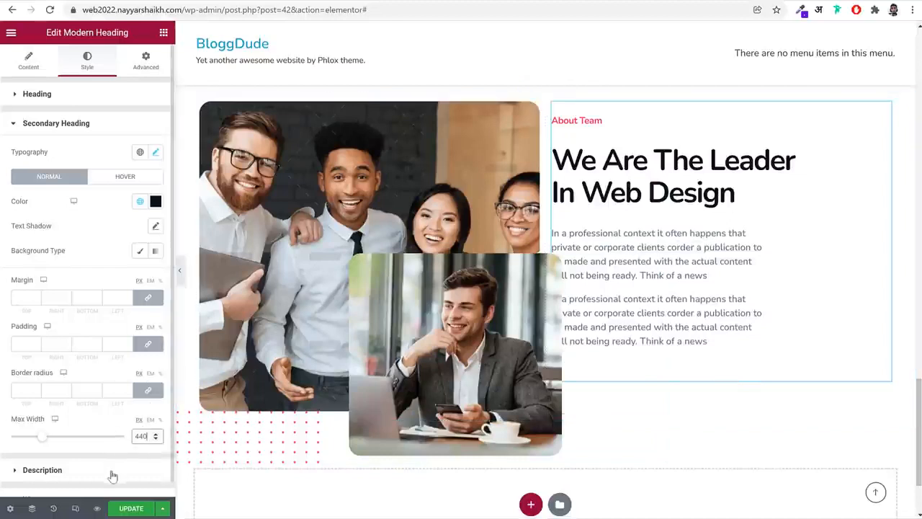
{"action": "left_click", "coordinate": [108, 472]}
{"action": "double_click", "coordinate": [144, 287]}
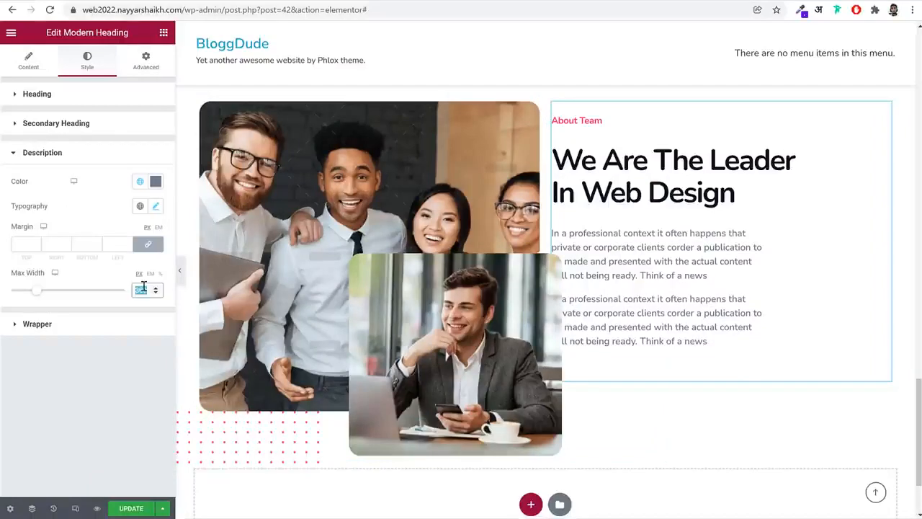
{"action": "type", "text": "480"}
{"action": "double_click", "coordinate": [144, 287]}
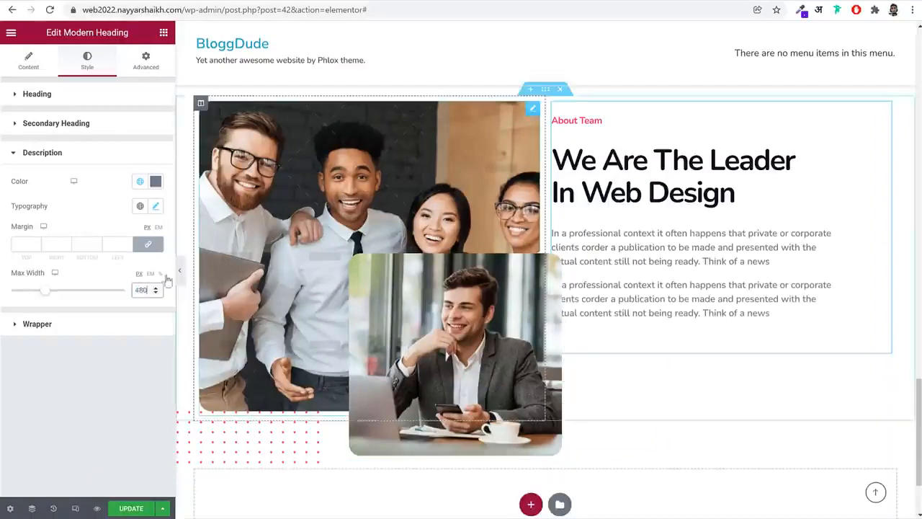
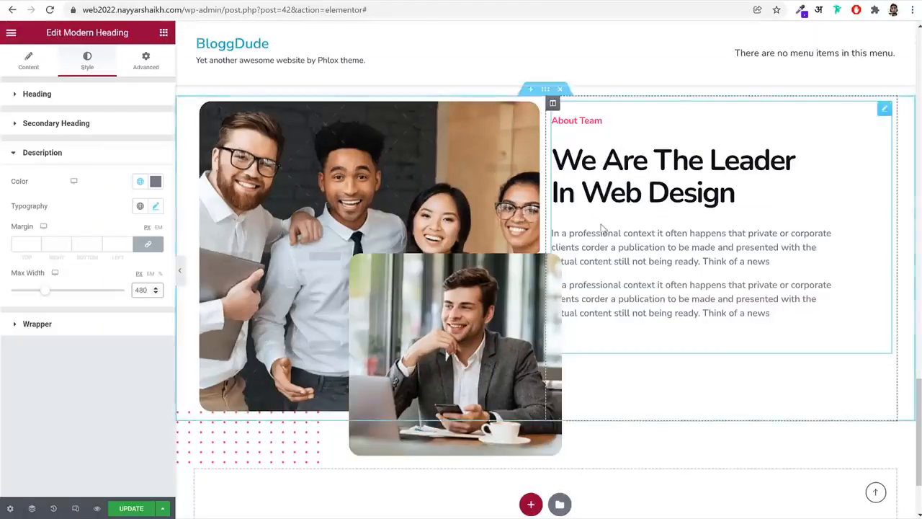
Give the About Team text column a left padding of 20%, with the other sides at 0
{"action": "left_click", "coordinate": [552, 103]}
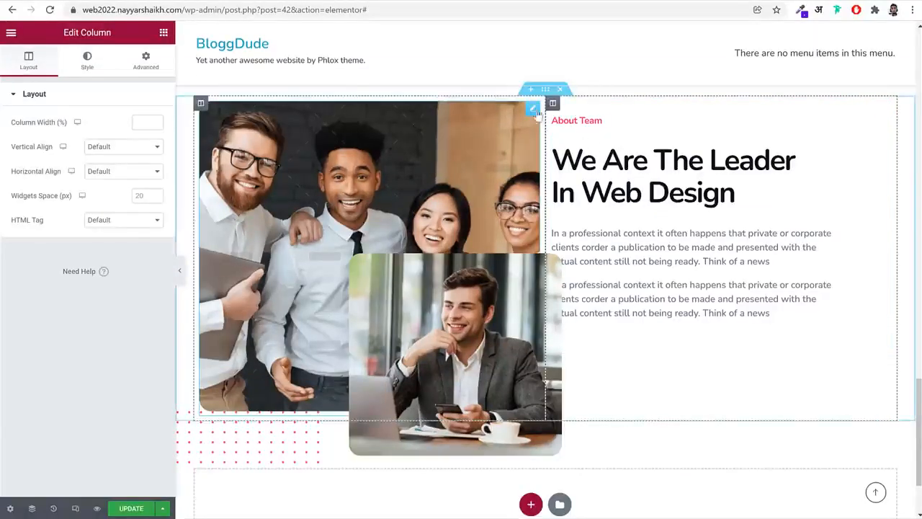
{"action": "left_click", "coordinate": [145, 62]}
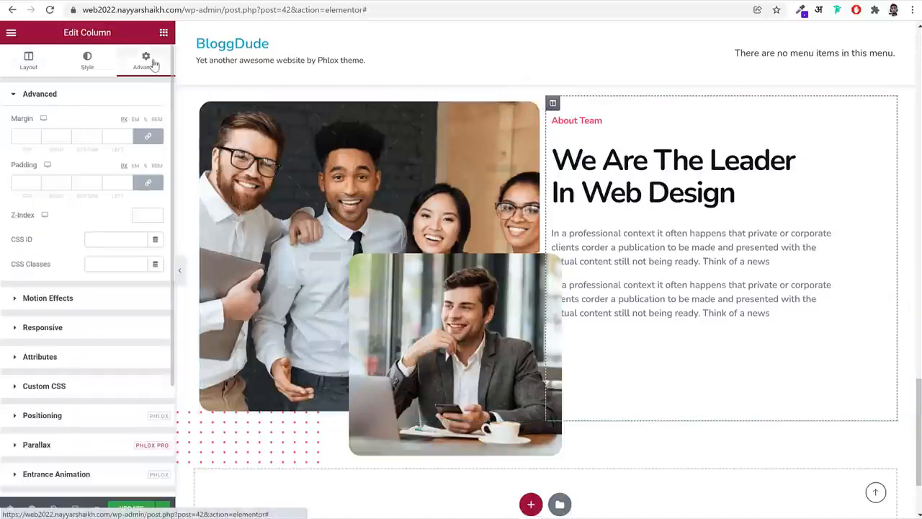
{"action": "left_click", "coordinate": [148, 183]}
{"action": "left_click", "coordinate": [121, 183]}
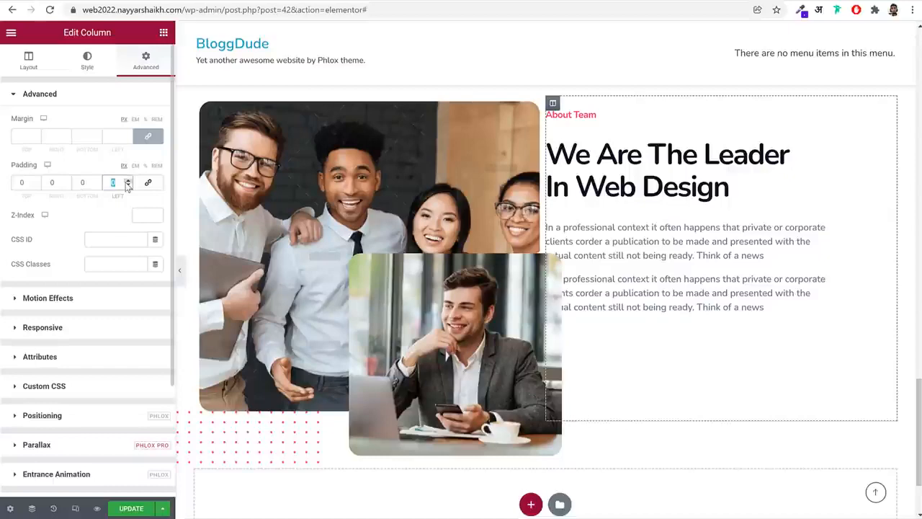
{"action": "type", "text": "20"}
{"action": "left_click", "coordinate": [146, 166]}
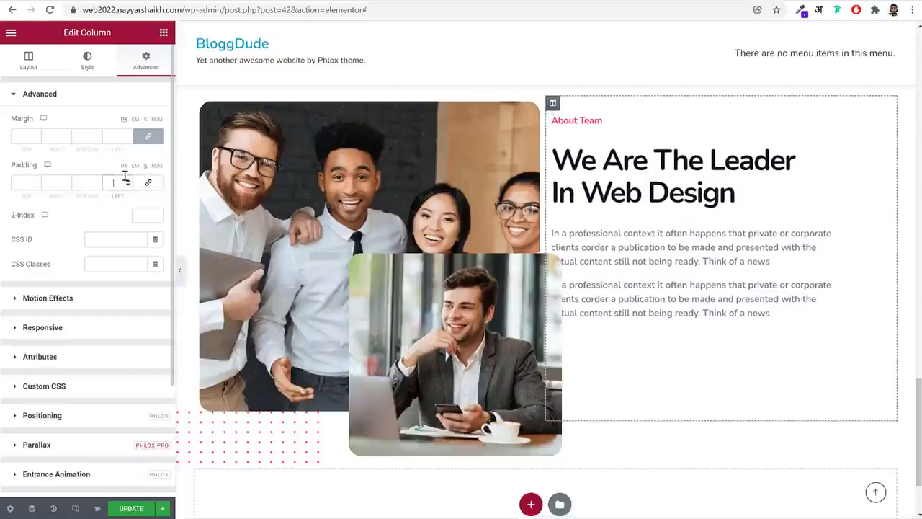
{"action": "type", "text": "20"}
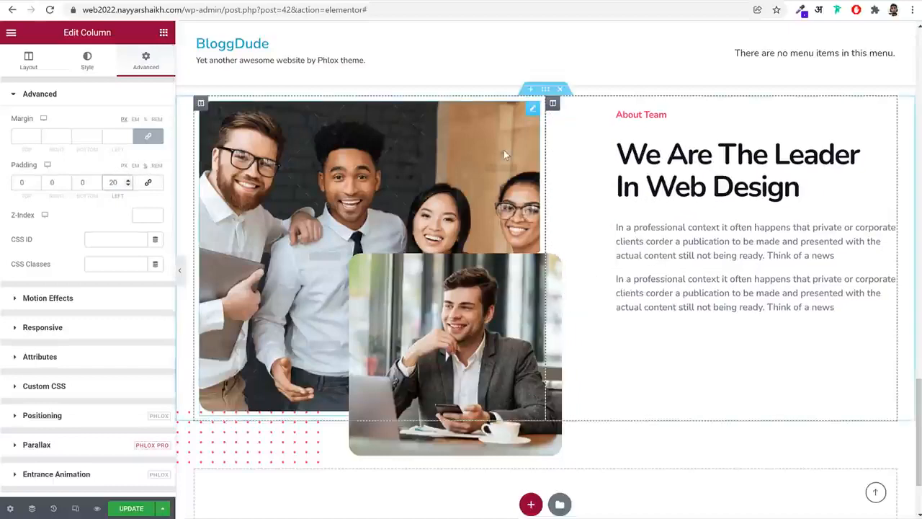
Copy the hero section's pink Watch Video button and paste it below the About Team description
{"action": "scroll", "coordinate": [349, 93], "scroll_direction": "up", "scroll_amount": 15}
{"action": "scroll", "coordinate": [373, 152], "scroll_direction": "up", "scroll_amount": 3}
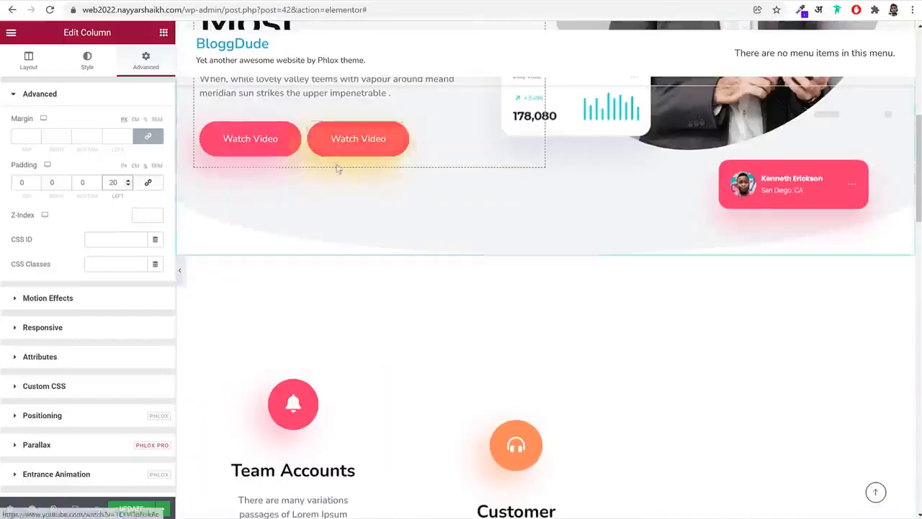
{"action": "right_click", "coordinate": [252, 140]}
{"action": "left_click", "coordinate": [294, 189]}
{"action": "scroll", "coordinate": [474, 334], "scroll_direction": "down", "scroll_amount": 18}
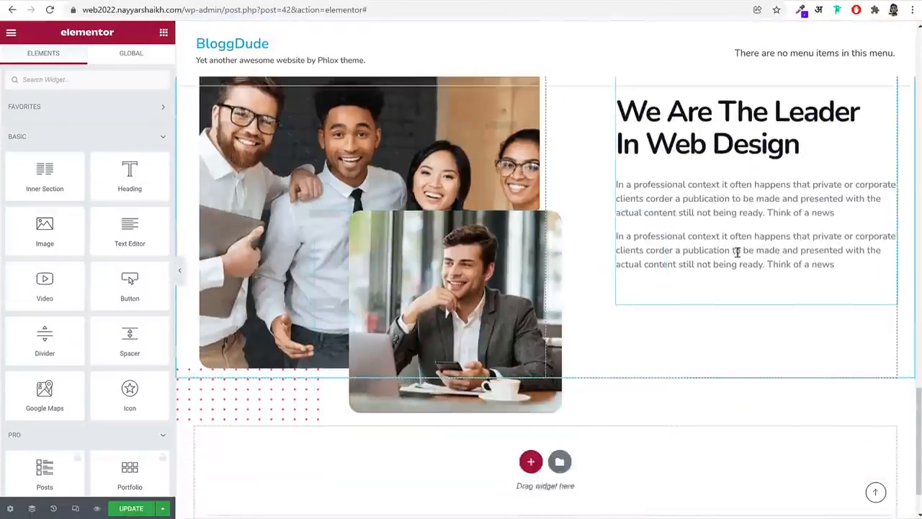
{"action": "right_click", "coordinate": [740, 253]}
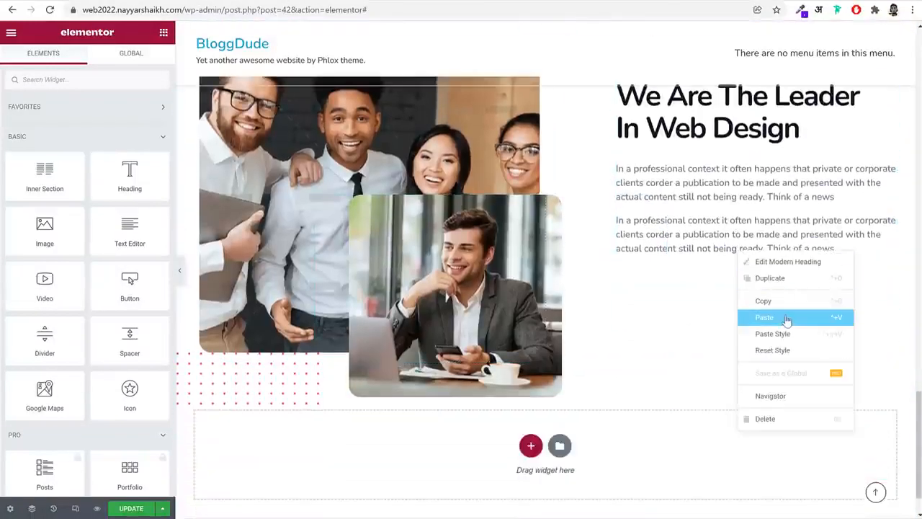
{"action": "left_click", "coordinate": [781, 317]}
Copy the hero's yellow Watch Video button into the About Team column and place it before the pink button
{"action": "scroll", "coordinate": [648, 323], "scroll_direction": "up", "scroll_amount": 8}
{"action": "scroll", "coordinate": [623, 329], "scroll_direction": "up", "scroll_amount": 10}
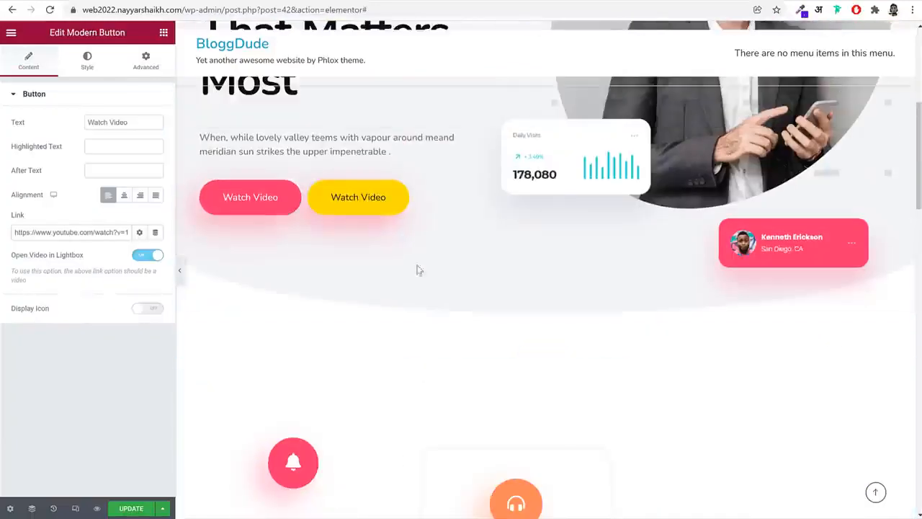
{"action": "right_click", "coordinate": [372, 209]}
{"action": "left_click", "coordinate": [413, 261]}
{"action": "scroll", "coordinate": [757, 387], "scroll_direction": "down", "scroll_amount": 15}
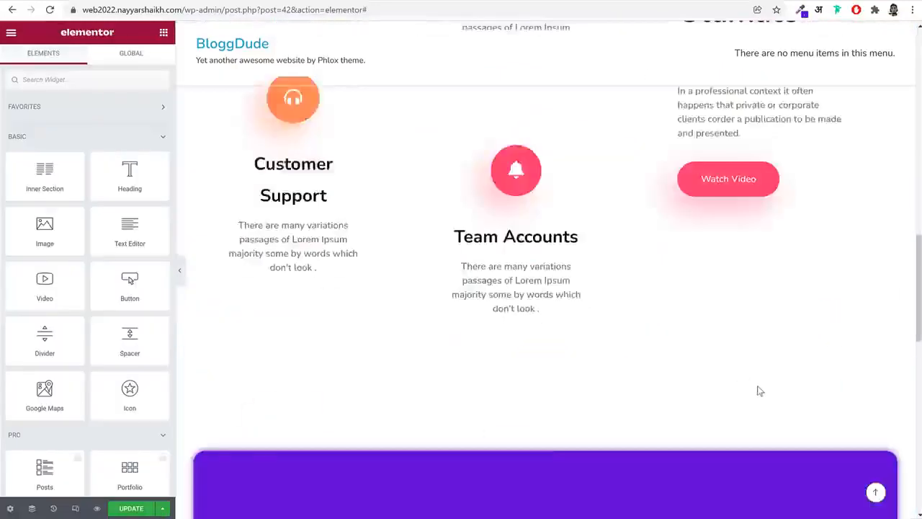
{"action": "scroll", "coordinate": [759, 379], "scroll_direction": "up", "scroll_amount": 1}
{"action": "right_click", "coordinate": [709, 328]}
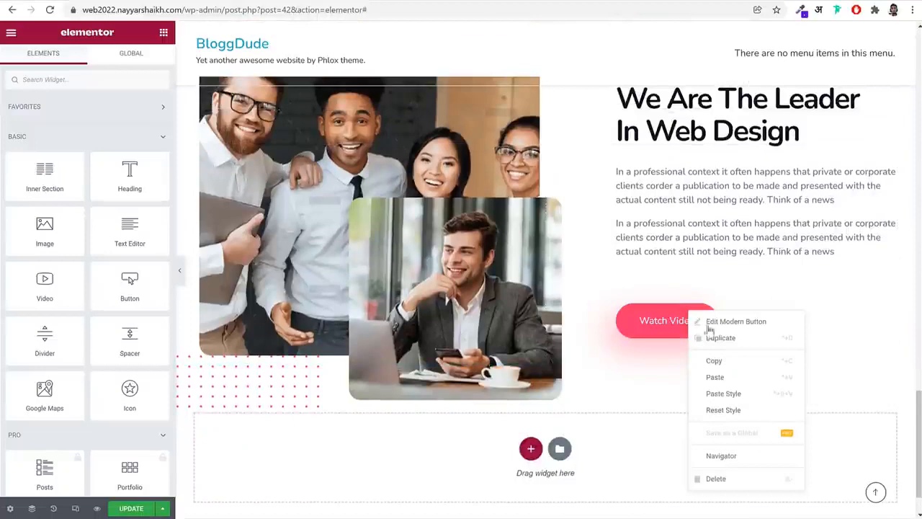
{"action": "left_click", "coordinate": [735, 377]}
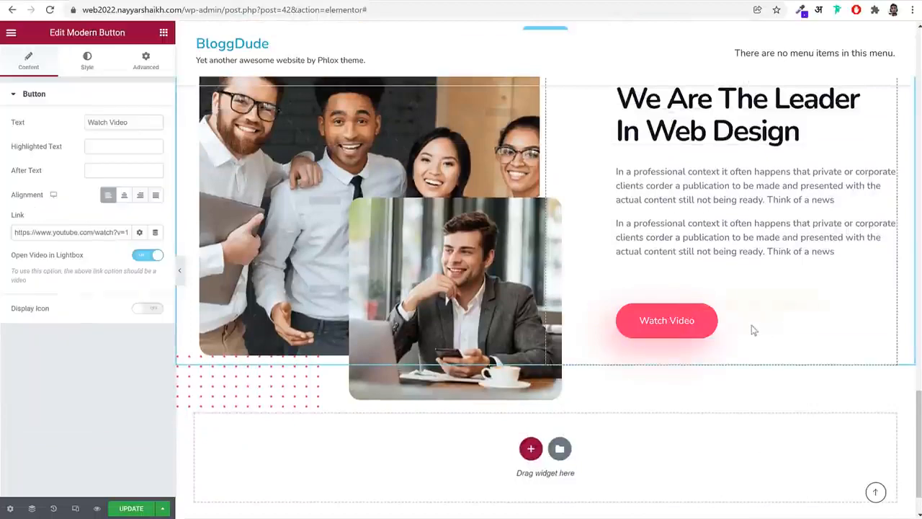
{"action": "left_click_drag", "start_coordinate": [785, 319], "coordinate": [654, 311]}
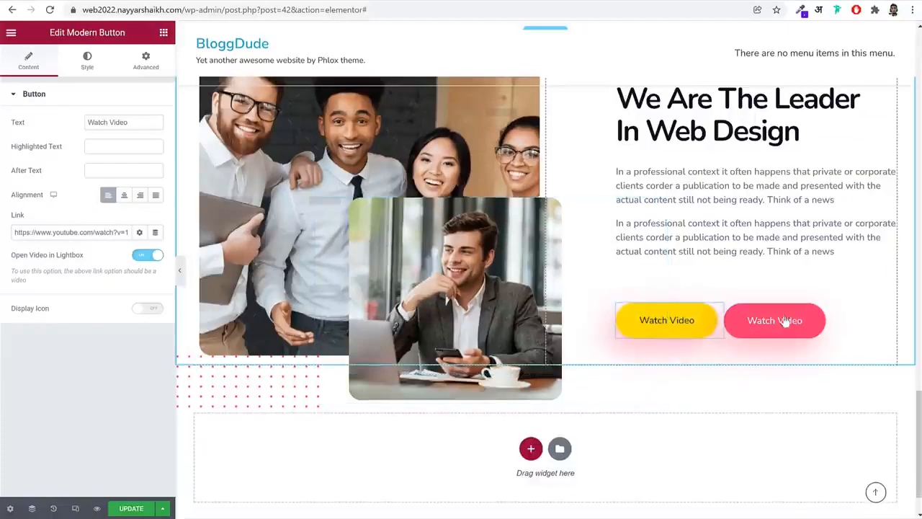
Set the About Team section's vertical alignment to Middle
{"action": "scroll", "coordinate": [786, 238], "scroll_direction": "up", "scroll_amount": 3}
{"action": "scroll", "coordinate": [791, 257], "scroll_direction": "down", "scroll_amount": 2}
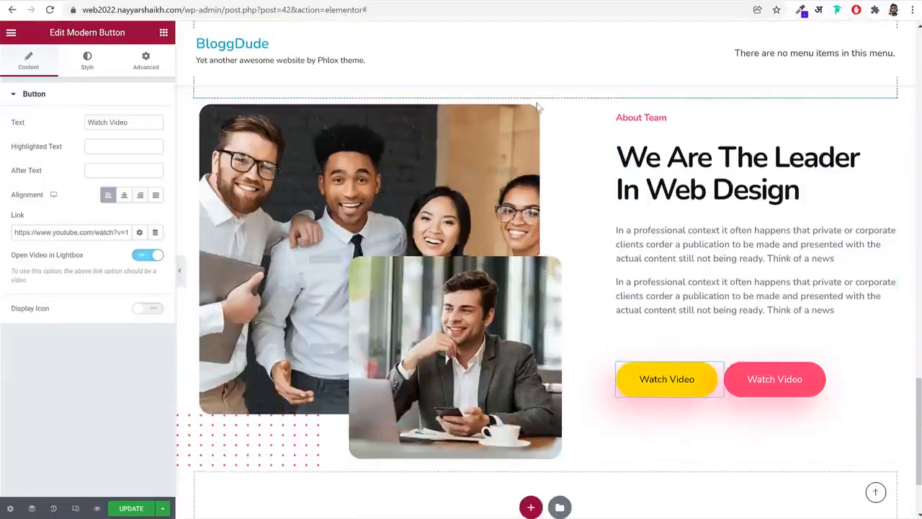
{"action": "scroll", "coordinate": [539, 108], "scroll_direction": "up", "scroll_amount": 1}
{"action": "left_click", "coordinate": [545, 150]}
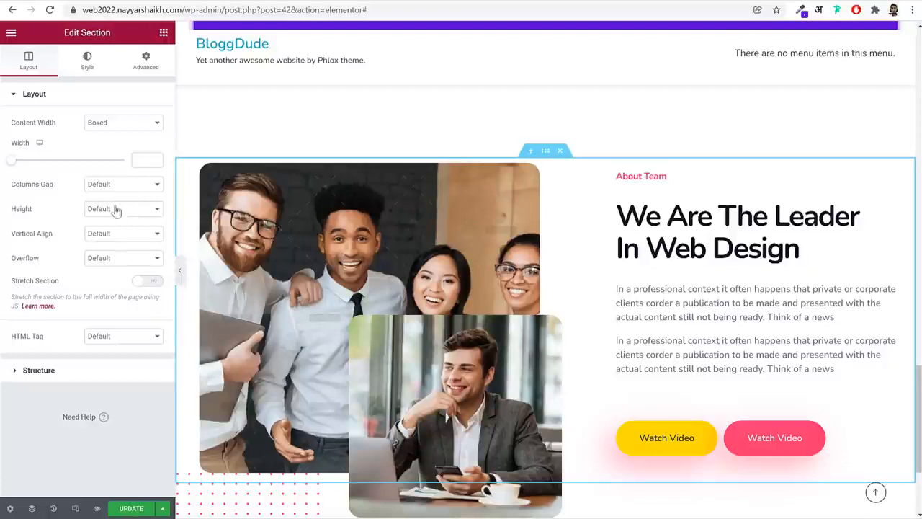
{"action": "left_click", "coordinate": [116, 233]}
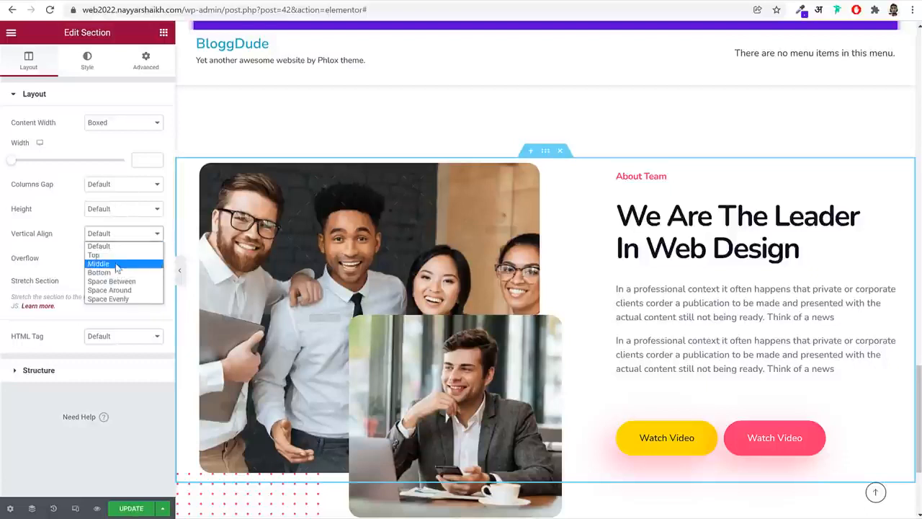
{"action": "left_click", "coordinate": [99, 264]}
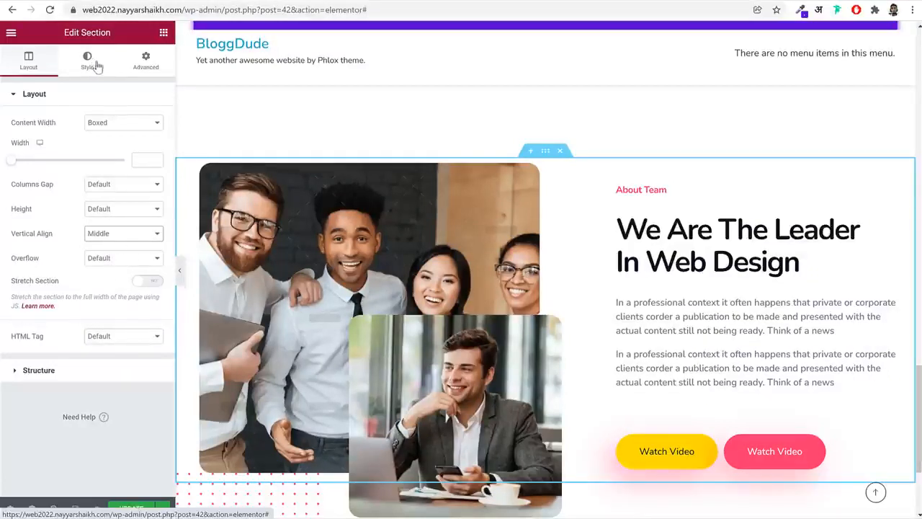
Set the About Team section's bottom margin to 270 px
{"action": "left_click", "coordinate": [146, 61]}
{"action": "left_click", "coordinate": [148, 138]}
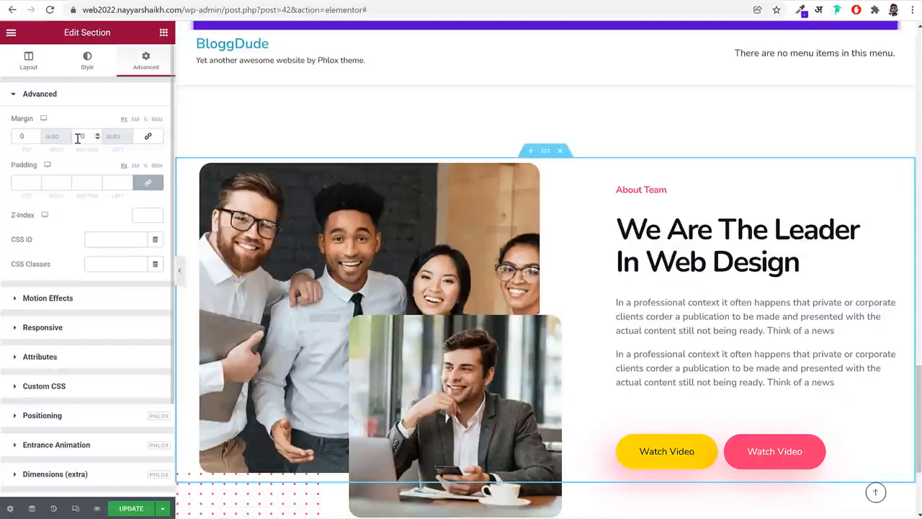
{"action": "left_click", "coordinate": [83, 137]}
{"action": "type", "text": "270"}
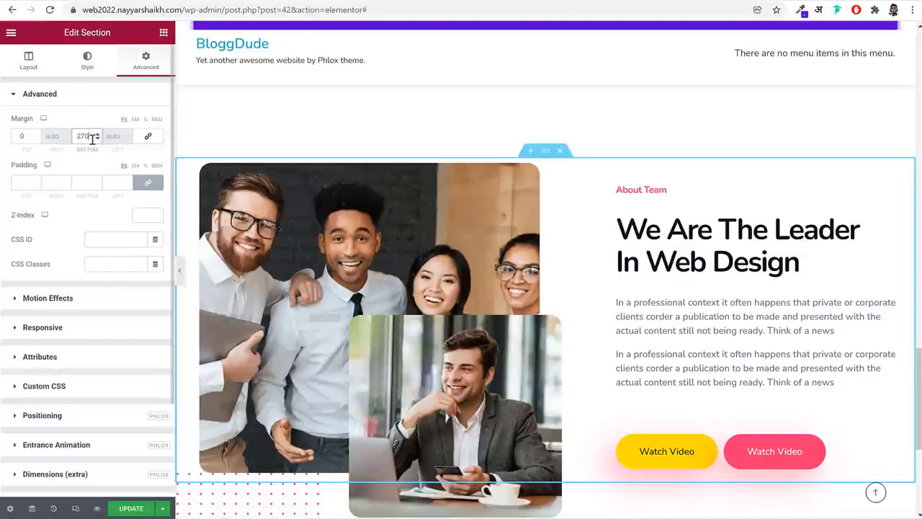
{"action": "scroll", "coordinate": [544, 335], "scroll_direction": "down", "scroll_amount": 3}
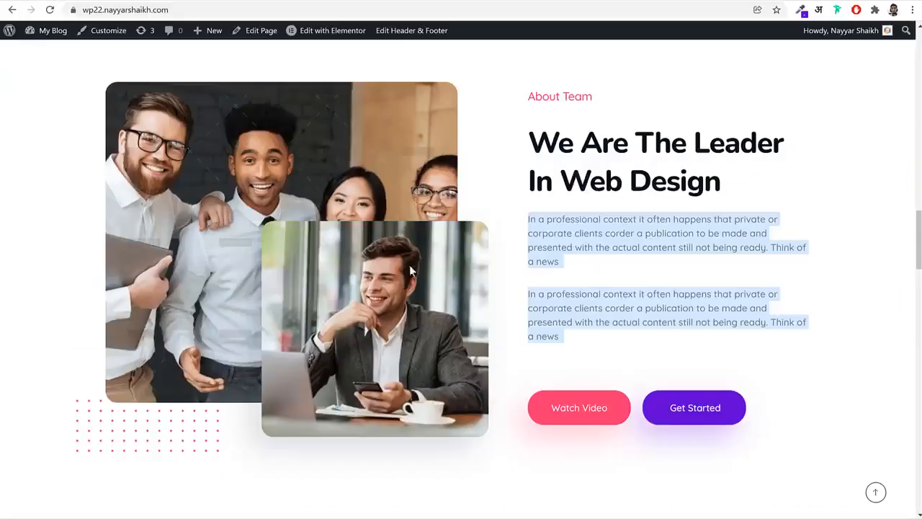
{"action": "scroll", "coordinate": [436, 220], "scroll_direction": "down", "scroll_amount": 4}
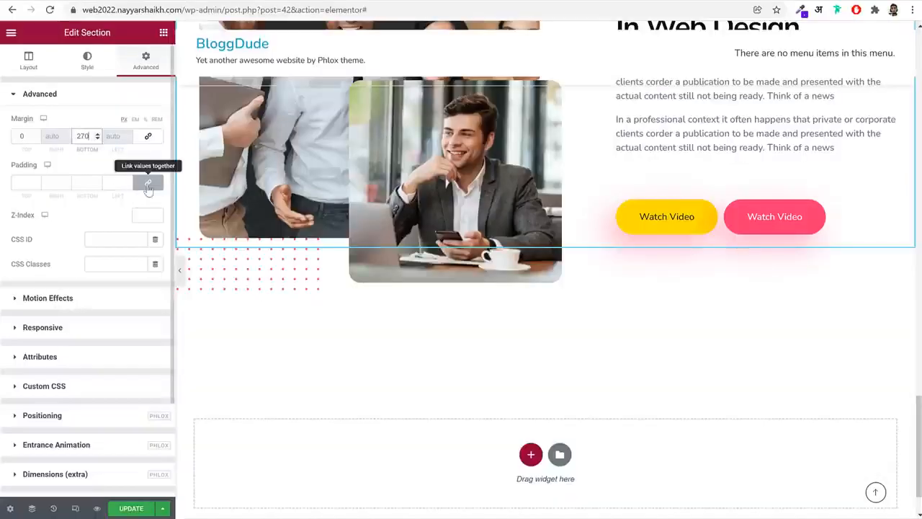
Set the About Team section's right and left padding to 30 px each, with top and bottom at 0
{"action": "left_click", "coordinate": [148, 187]}
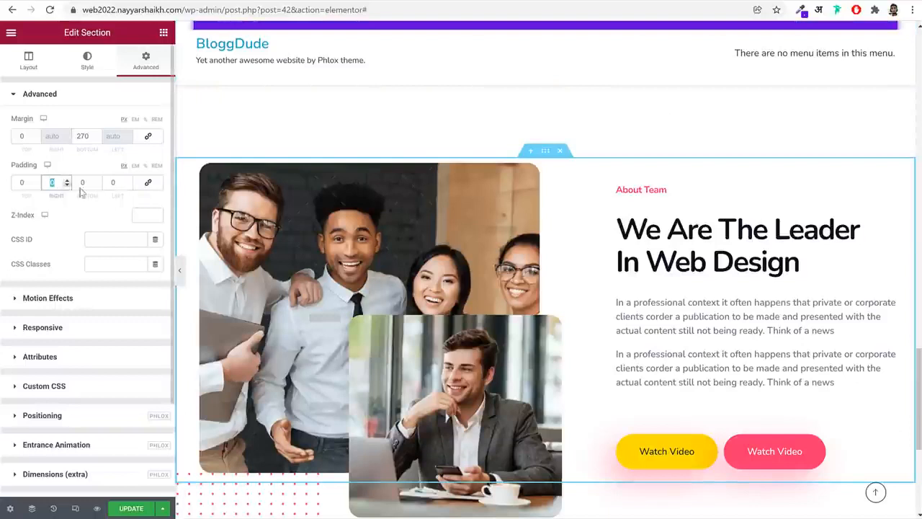
{"action": "type", "text": "30"}
{"action": "key", "text": "Tab"}
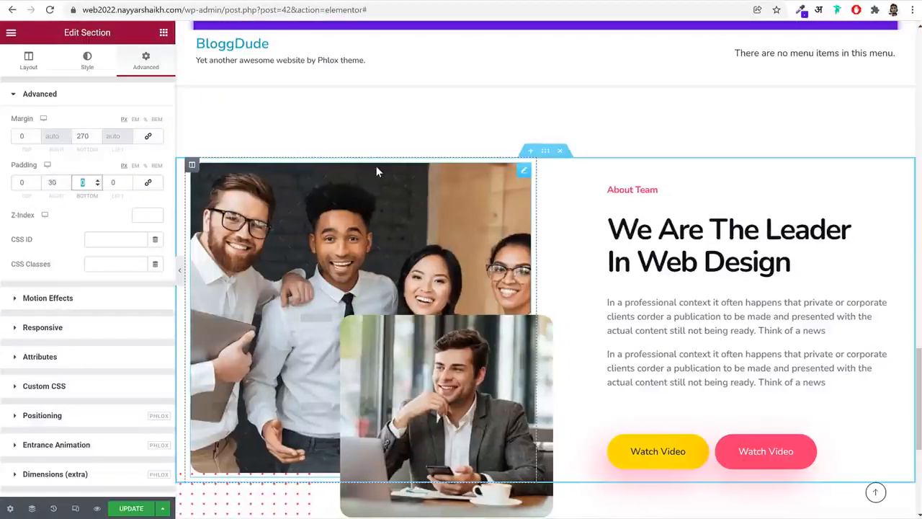
{"action": "key", "text": "Tab"}
{"action": "type", "text": "30"}
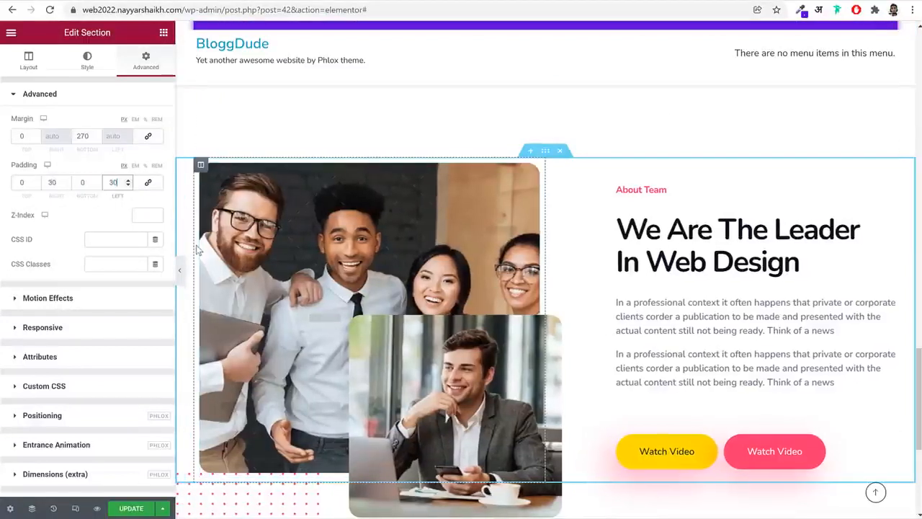
Preview the About Team section at full width without the editor panel, and update the page
{"action": "left_click", "coordinate": [181, 269]}
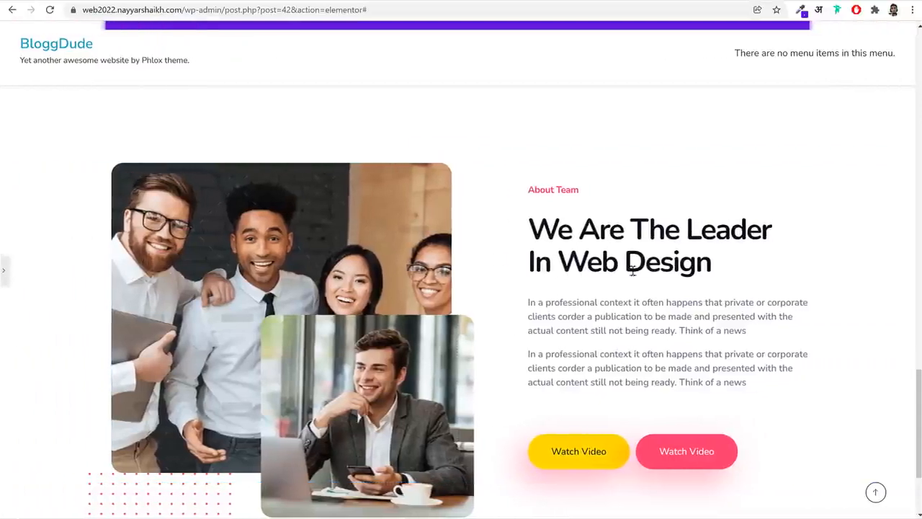
{"action": "scroll", "coordinate": [637, 277], "scroll_direction": "down", "scroll_amount": 3}
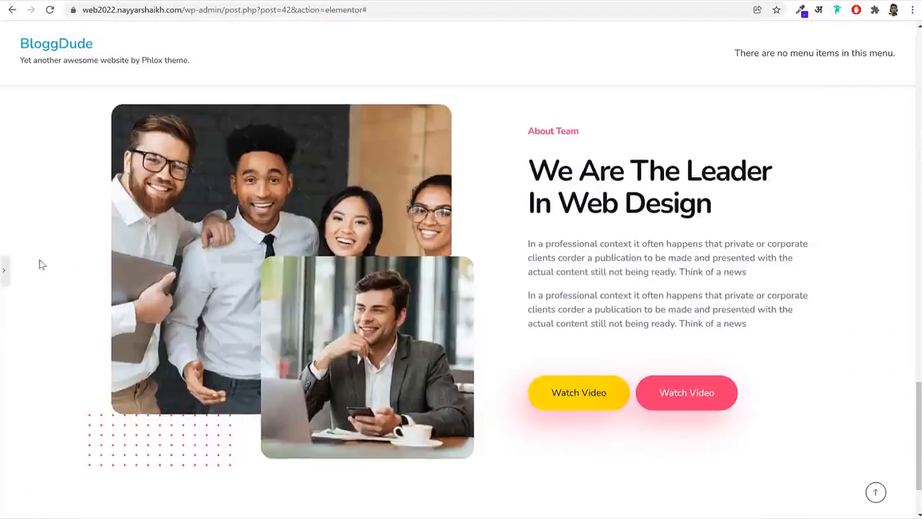
{"action": "left_click", "coordinate": [4, 270]}
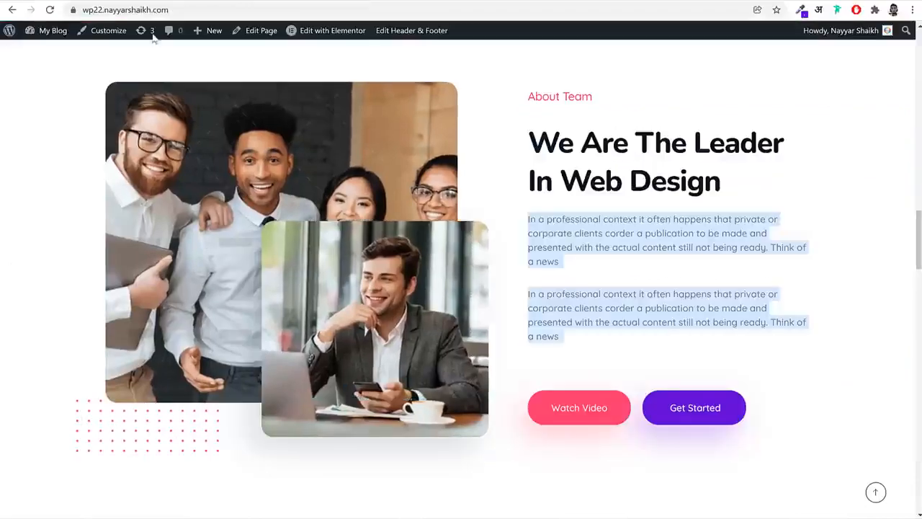
Check the reference page's Portfolio section and add a new single-column section below the About Team section
{"action": "scroll", "coordinate": [553, 325], "scroll_direction": "down", "scroll_amount": 15}
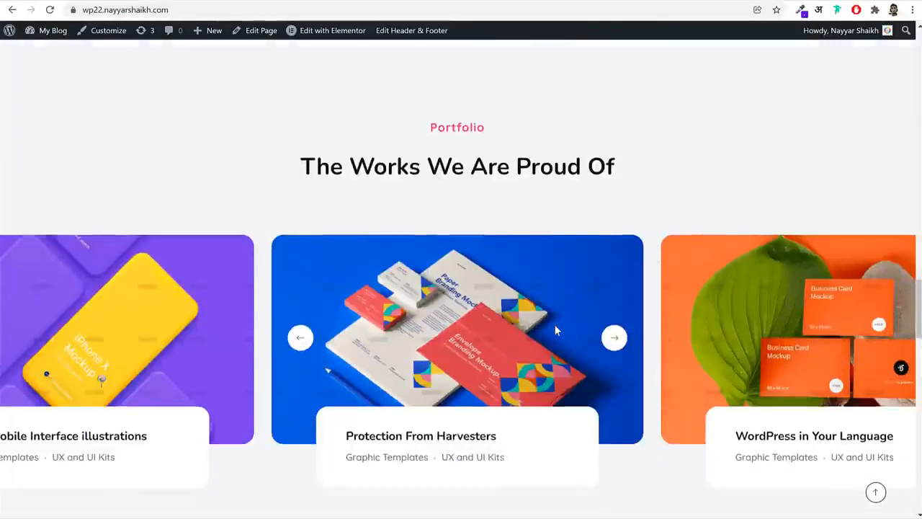
{"action": "scroll", "coordinate": [555, 324], "scroll_direction": "down", "scroll_amount": 10}
{"action": "scroll", "coordinate": [555, 325], "scroll_direction": "up", "scroll_amount": 16}
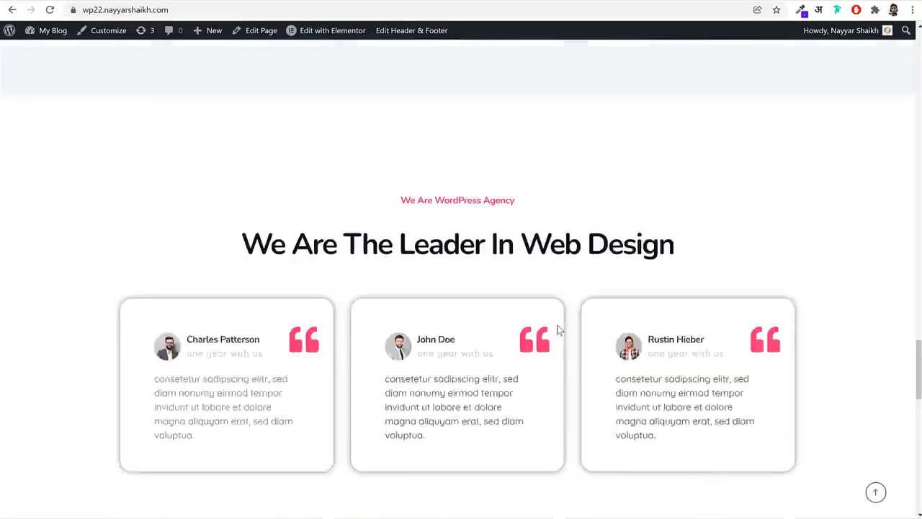
{"action": "scroll", "coordinate": [560, 329], "scroll_direction": "up", "scroll_amount": 2}
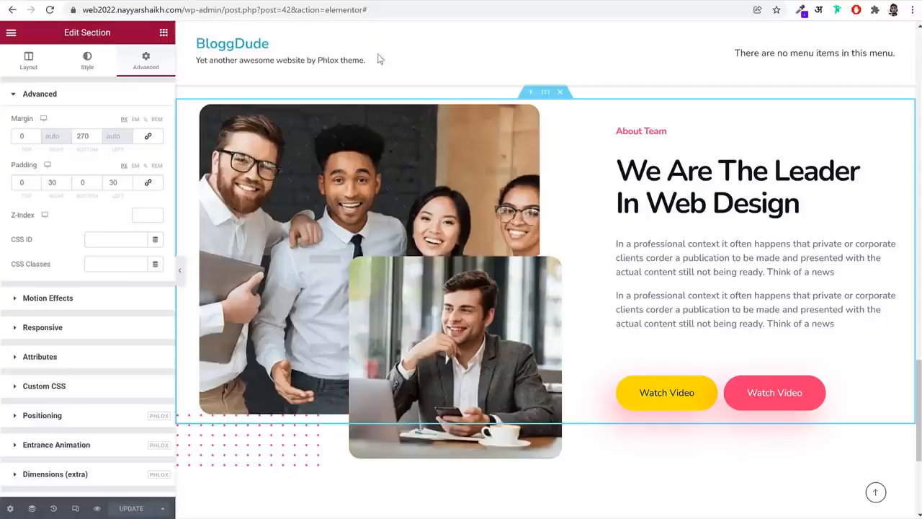
{"action": "scroll", "coordinate": [672, 282], "scroll_direction": "down", "scroll_amount": 3}
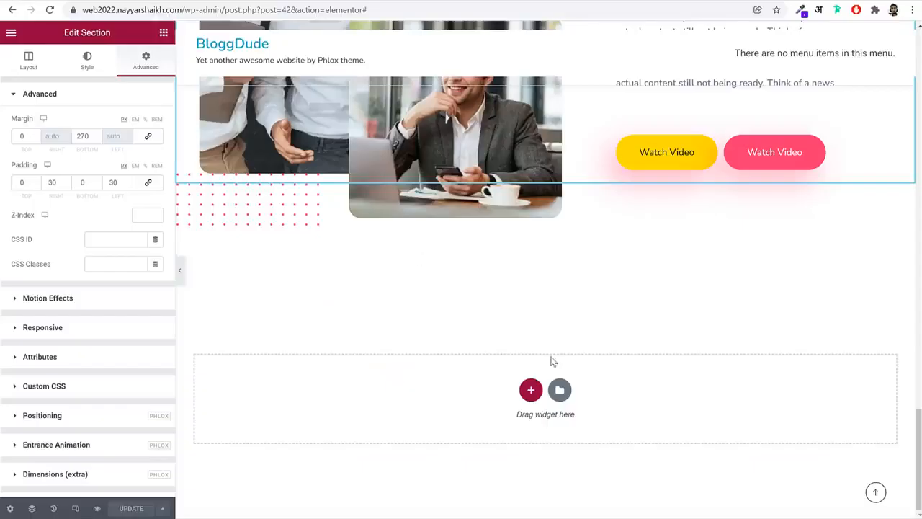
{"action": "left_click", "coordinate": [529, 389]}
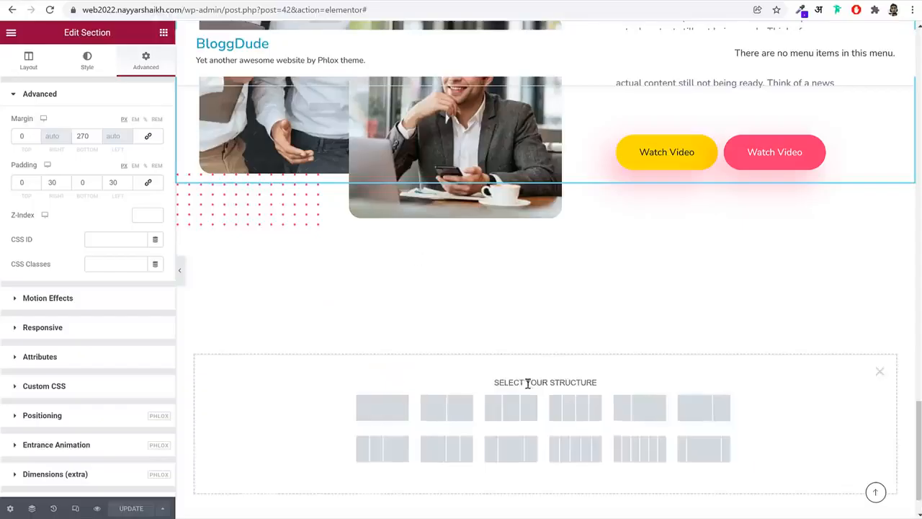
{"action": "left_click", "coordinate": [382, 408]}
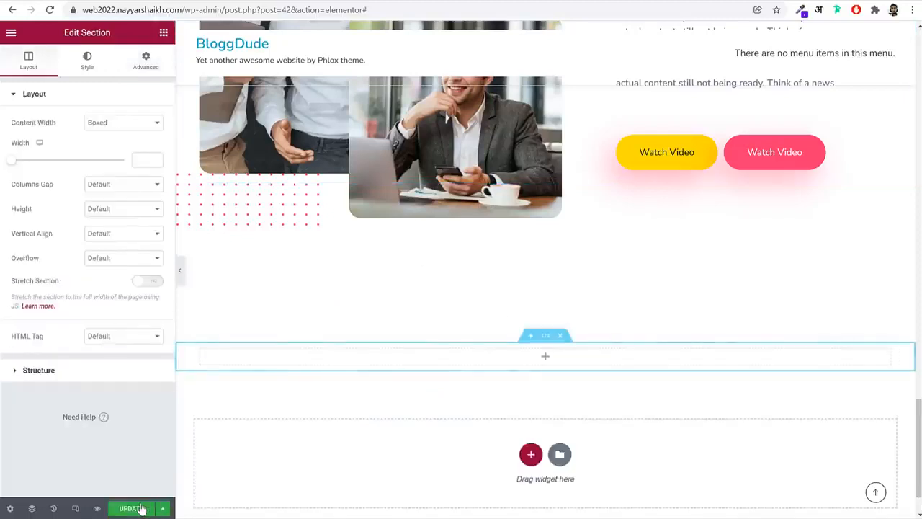
Examine the reference page's Portfolio carousel and open its Protection From Harvesters item to review the single portfolio page
{"action": "scroll", "coordinate": [544, 305], "scroll_direction": "up", "scroll_amount": 1}
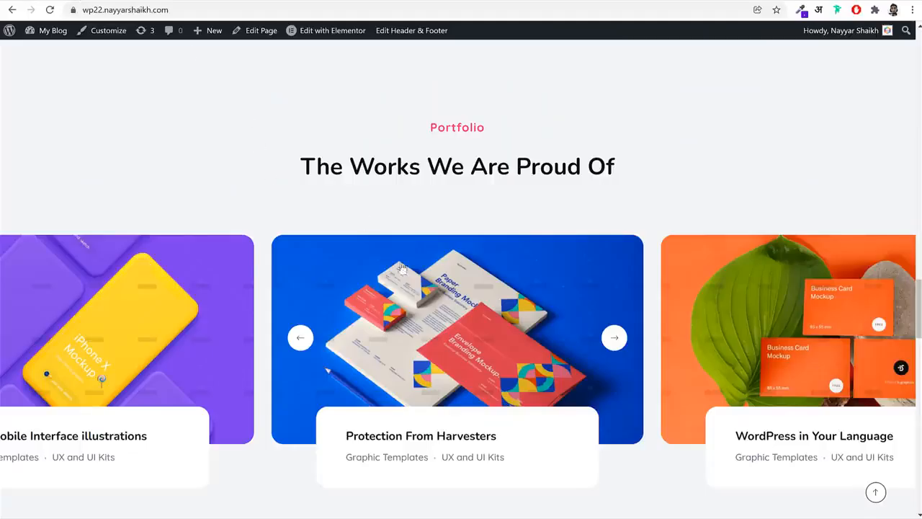
{"action": "scroll", "coordinate": [401, 268], "scroll_direction": "down", "scroll_amount": 2}
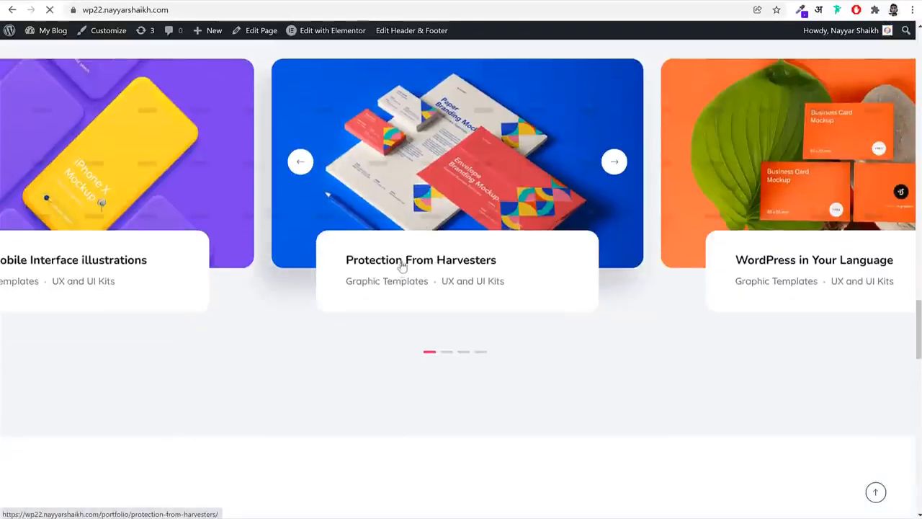
{"action": "left_click", "coordinate": [469, 286]}
{"action": "scroll", "coordinate": [634, 324], "scroll_direction": "down", "scroll_amount": 15}
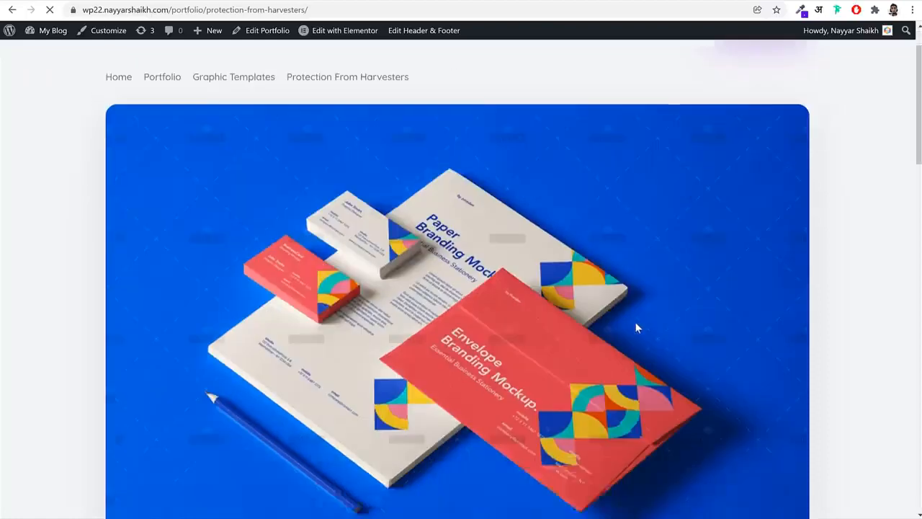
{"action": "scroll", "coordinate": [635, 340], "scroll_direction": "up", "scroll_amount": 15}
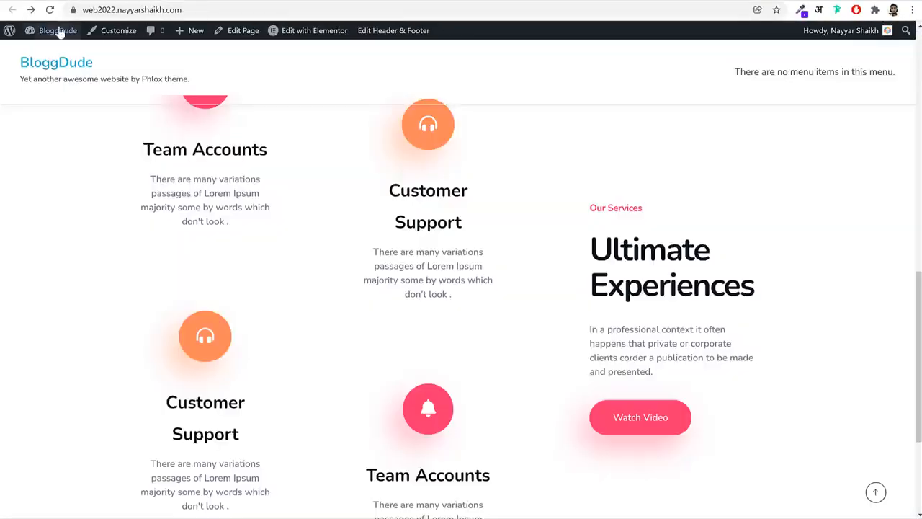
Go to the BloggDude site's WordPress dashboard and start a new portfolio item
{"action": "mouse_move", "coordinate": [60, 33]}
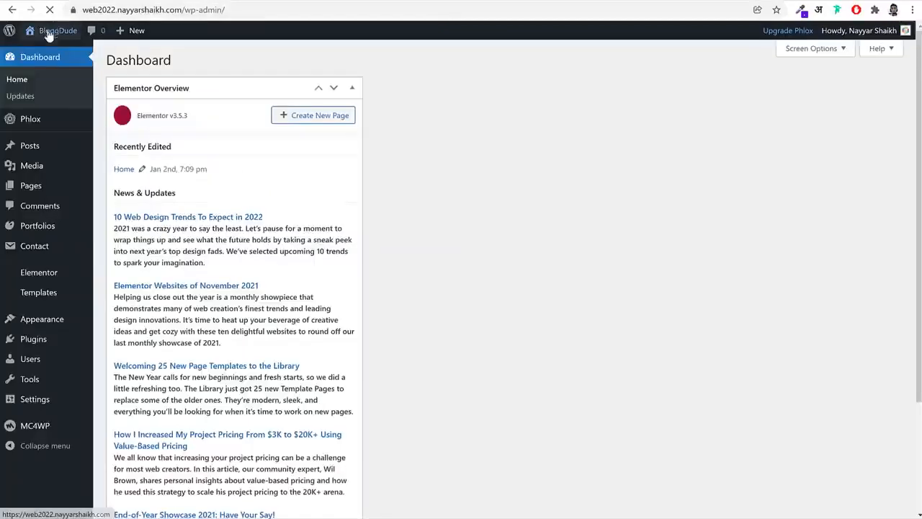
{"action": "mouse_move", "coordinate": [28, 235]}
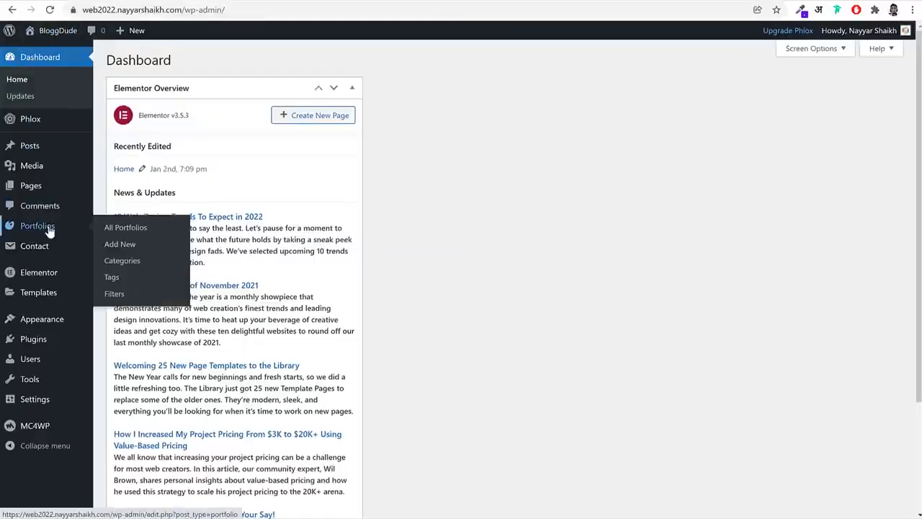
{"action": "left_click", "coordinate": [37, 227]}
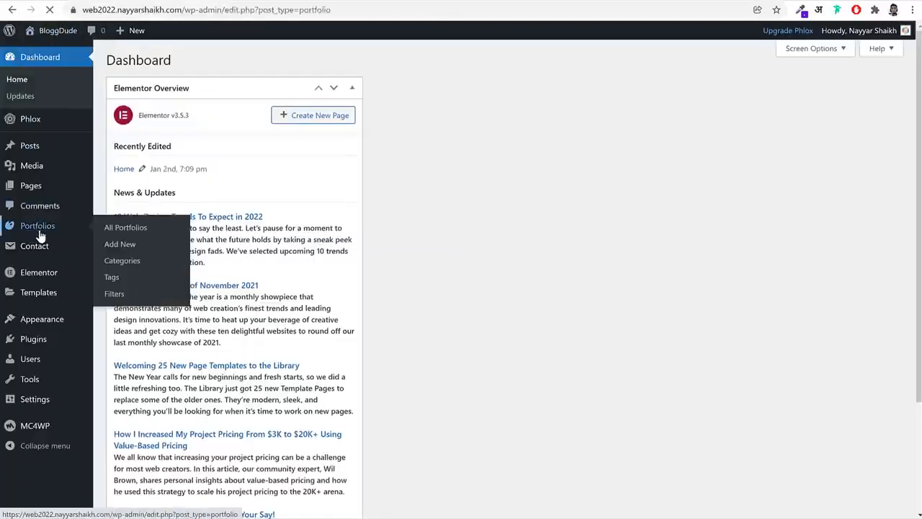
{"action": "left_click", "coordinate": [186, 62]}
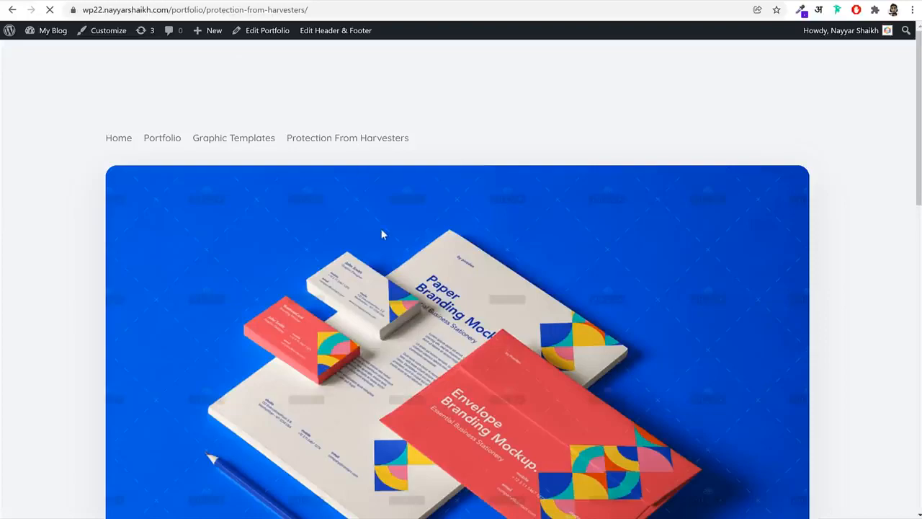
Copy the title Protection From Harvesters from the reference portfolio page and paste it as the new portfolio item's title
{"action": "scroll", "coordinate": [382, 234], "scroll_direction": "down", "scroll_amount": 4}
{"action": "scroll", "coordinate": [381, 235], "scroll_direction": "up", "scroll_amount": 4}
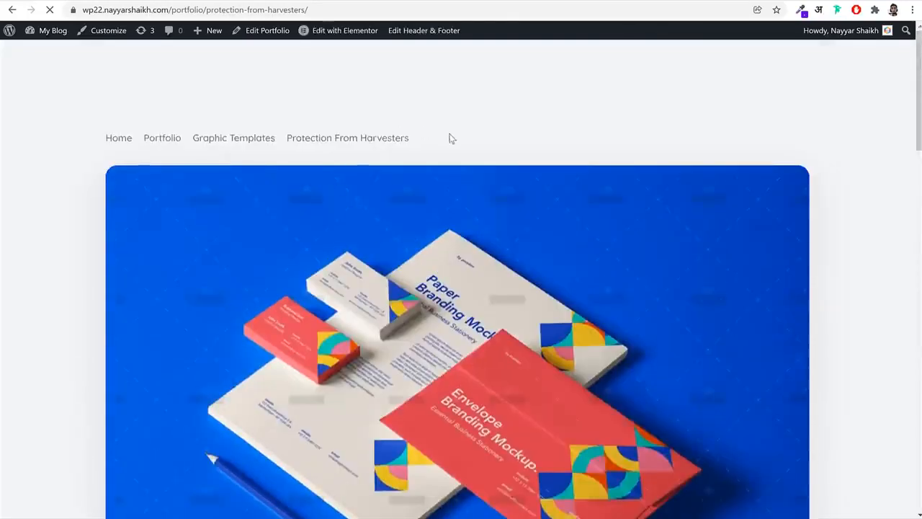
{"action": "left_click_drag", "start_coordinate": [450, 138], "coordinate": [288, 143]}
{"action": "key", "text": "ctrl+c"}
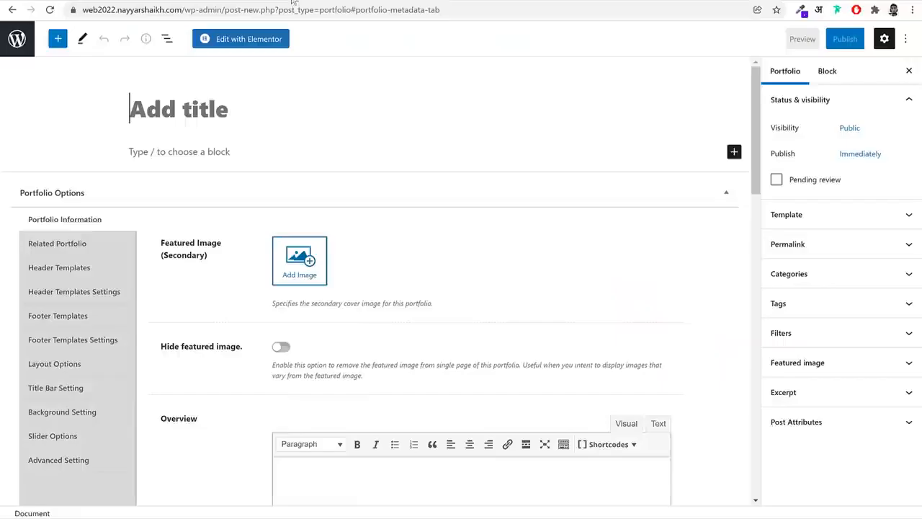
{"action": "left_click", "coordinate": [247, 101]}
{"action": "key", "text": "ctrl+v"}
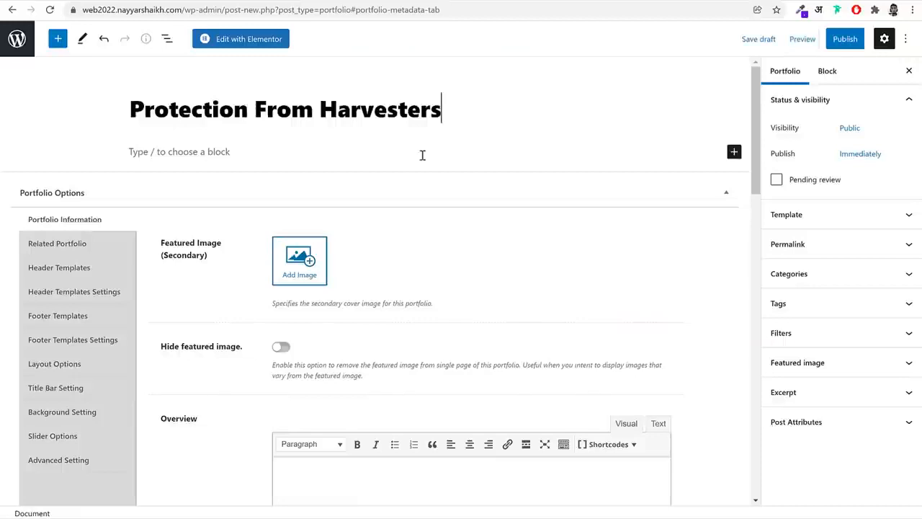
Set the portfolio's Info Layout to the seventh layout, with the image above and the info beside the overview text
{"action": "scroll", "coordinate": [644, 277], "scroll_direction": "down", "scroll_amount": 8}
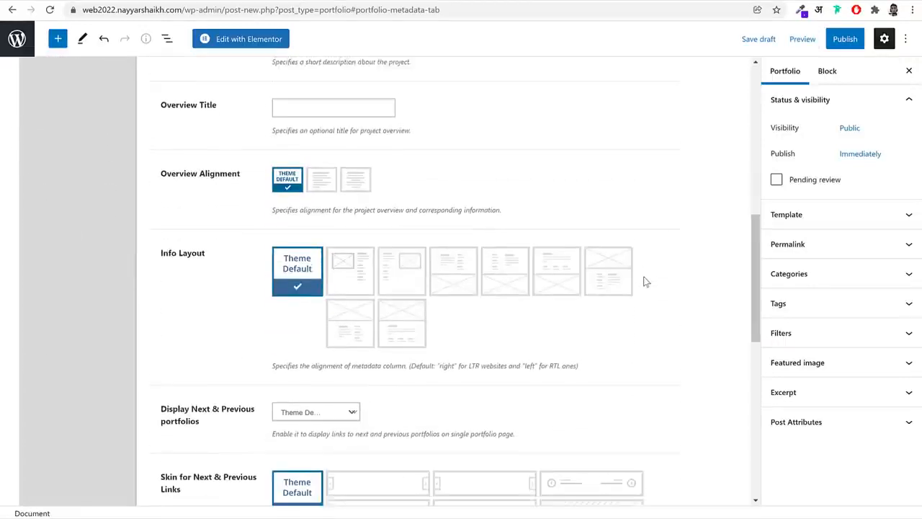
{"action": "left_click", "coordinate": [613, 279]}
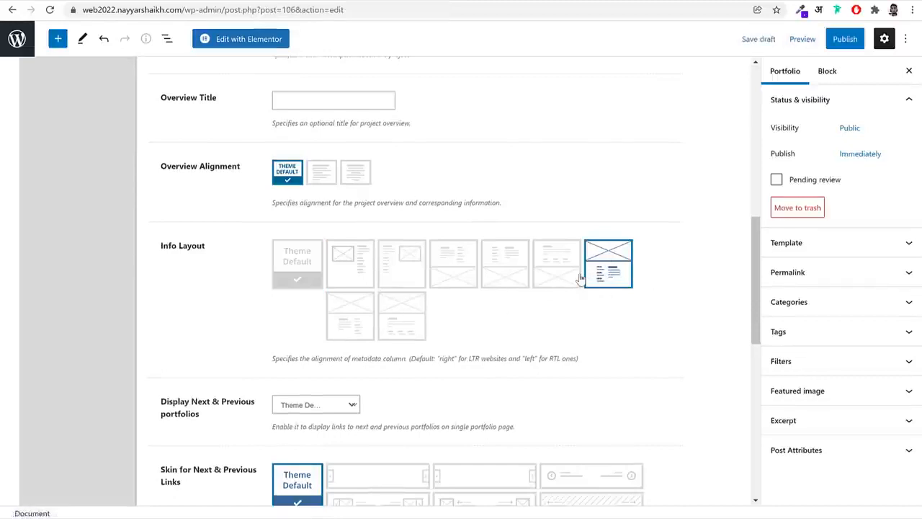
{"action": "scroll", "coordinate": [595, 281], "scroll_direction": "down", "scroll_amount": 1}
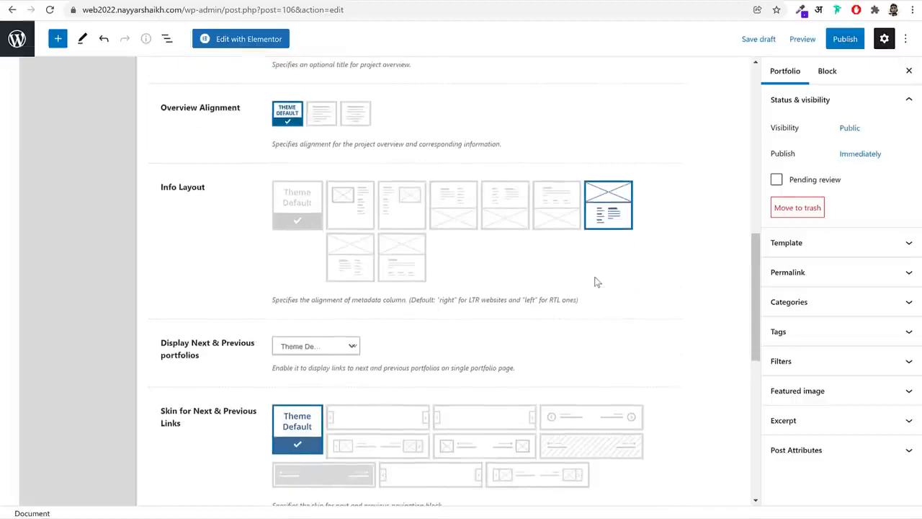
{"action": "scroll", "coordinate": [595, 281], "scroll_direction": "down", "scroll_amount": 2}
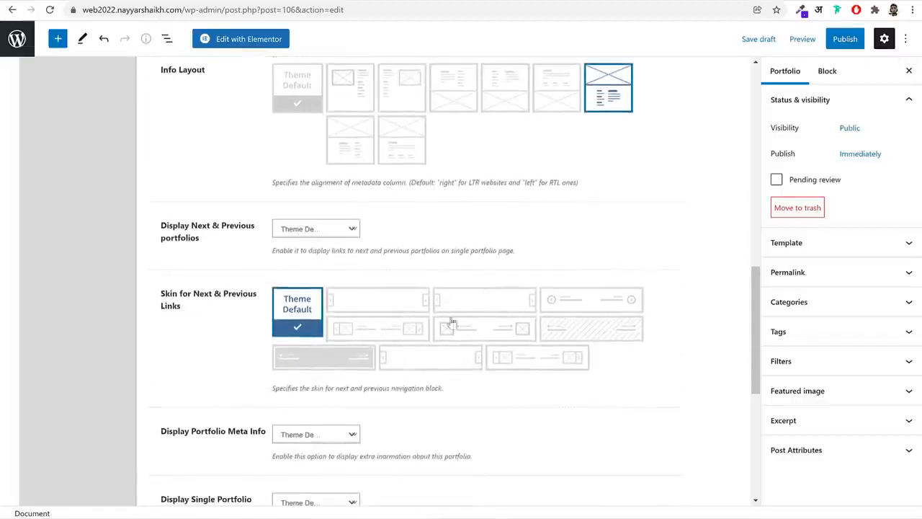
{"action": "scroll", "coordinate": [464, 346], "scroll_direction": "down", "scroll_amount": 4}
{"action": "scroll", "coordinate": [727, 99], "scroll_direction": "up", "scroll_amount": 5}
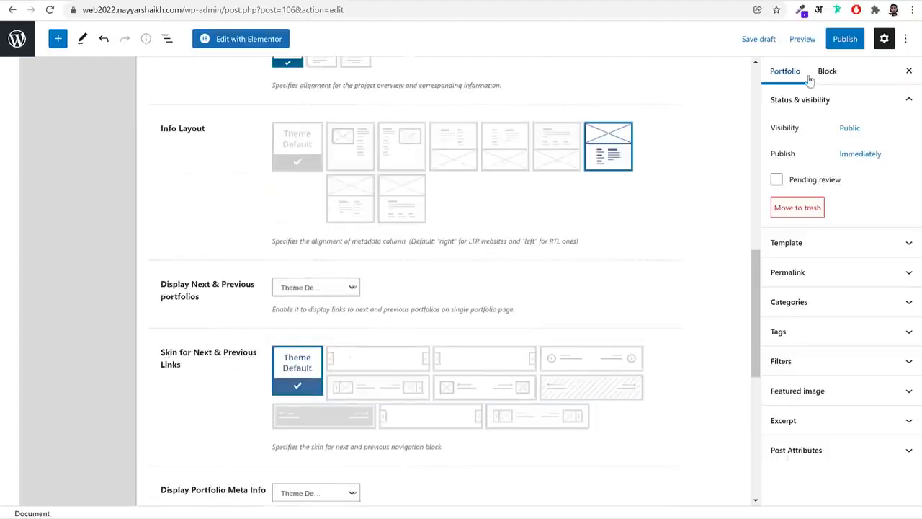
Set the orange business card image 5q71up9s.png from the media library as the portfolio's featured image
{"action": "left_click", "coordinate": [831, 389]}
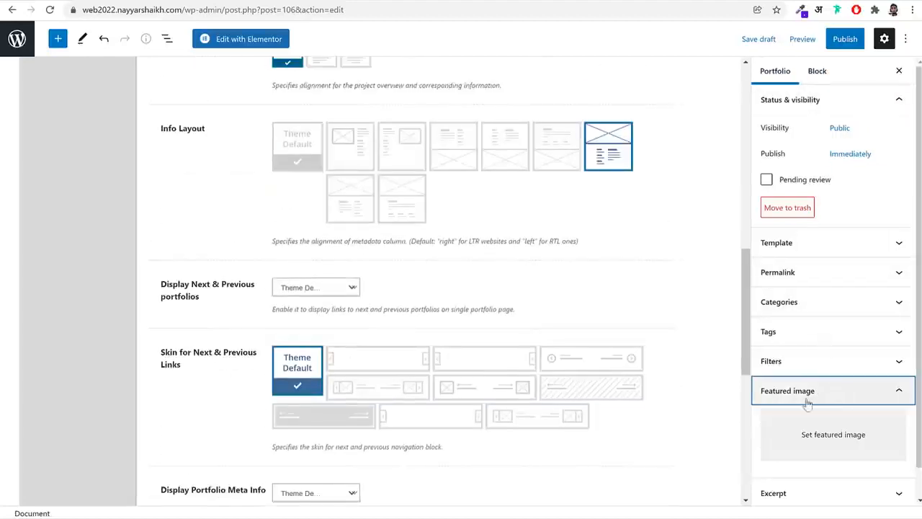
{"action": "left_click", "coordinate": [827, 438]}
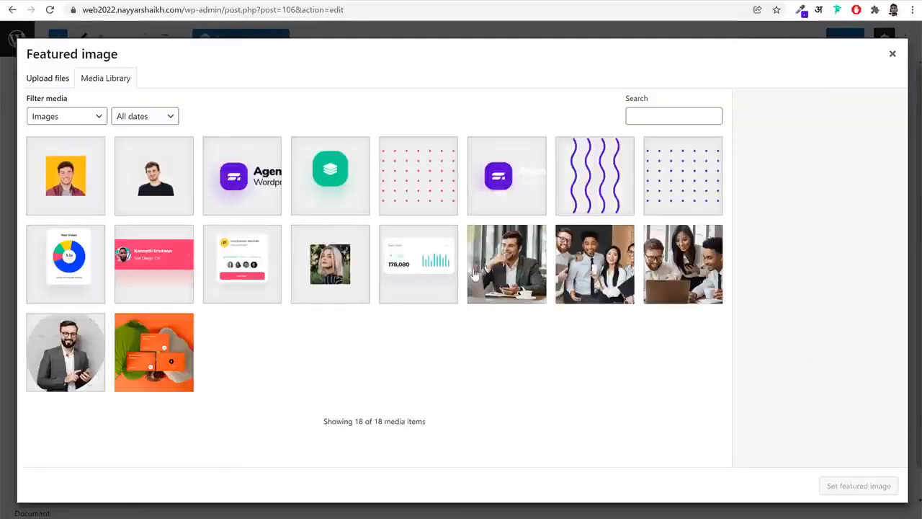
{"action": "left_click", "coordinate": [146, 358]}
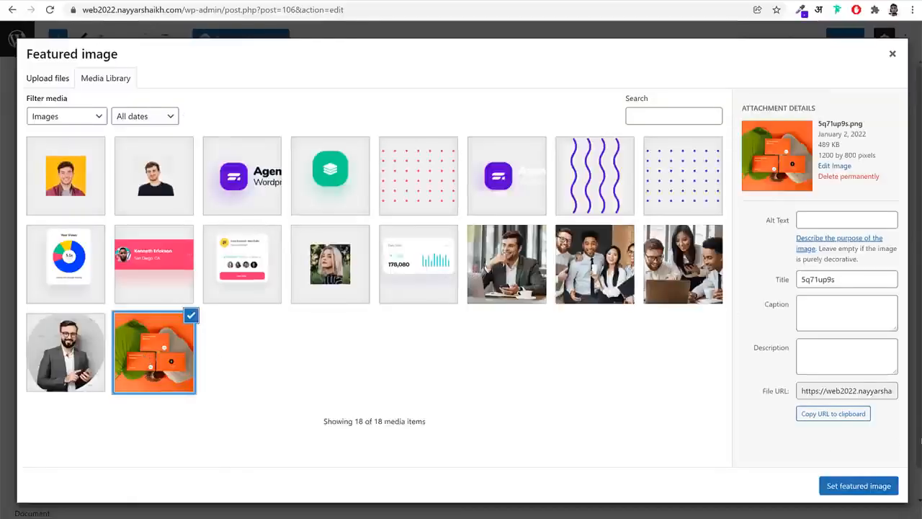
{"action": "left_click", "coordinate": [858, 487]}
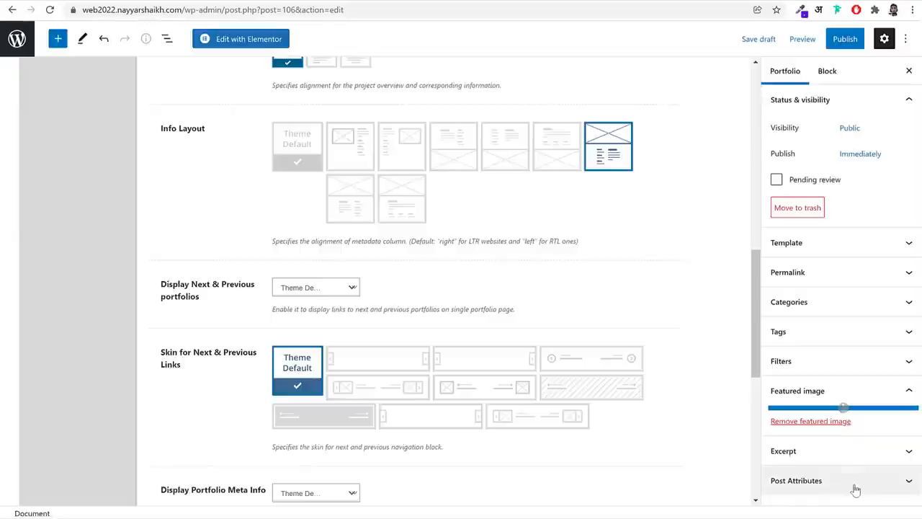
Remove the Uncategorized category from the portfolio and add a new portfolio category named eCommerce
{"action": "left_click", "coordinate": [806, 304]}
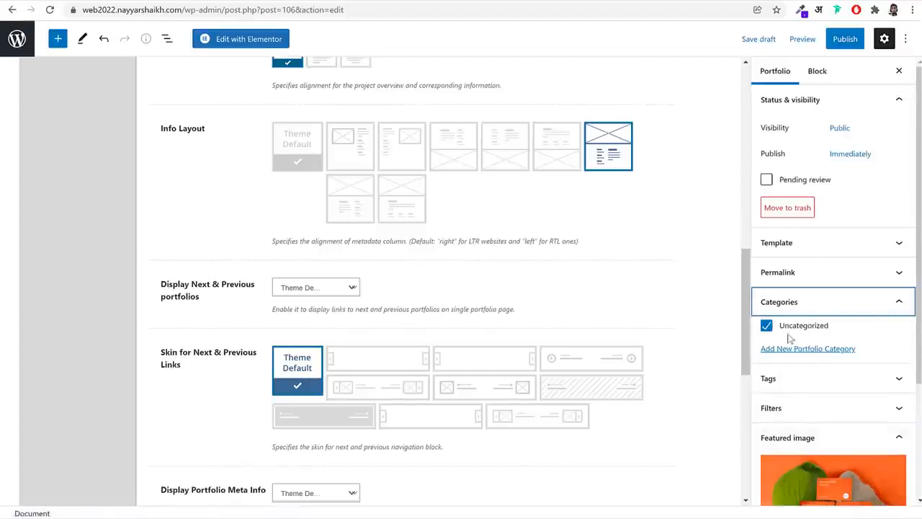
{"action": "left_click", "coordinate": [761, 327]}
{"action": "left_click", "coordinate": [766, 326]}
{"action": "left_click", "coordinate": [782, 348]}
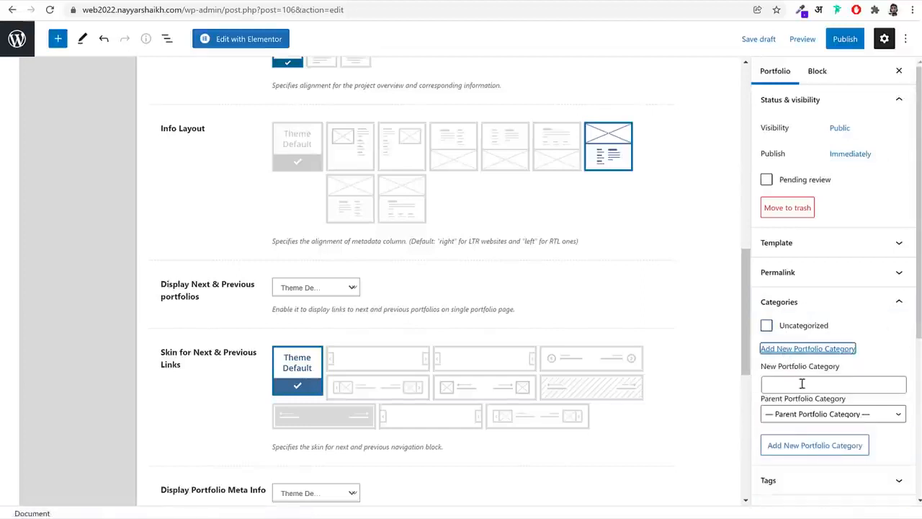
{"action": "left_click", "coordinate": [802, 384]}
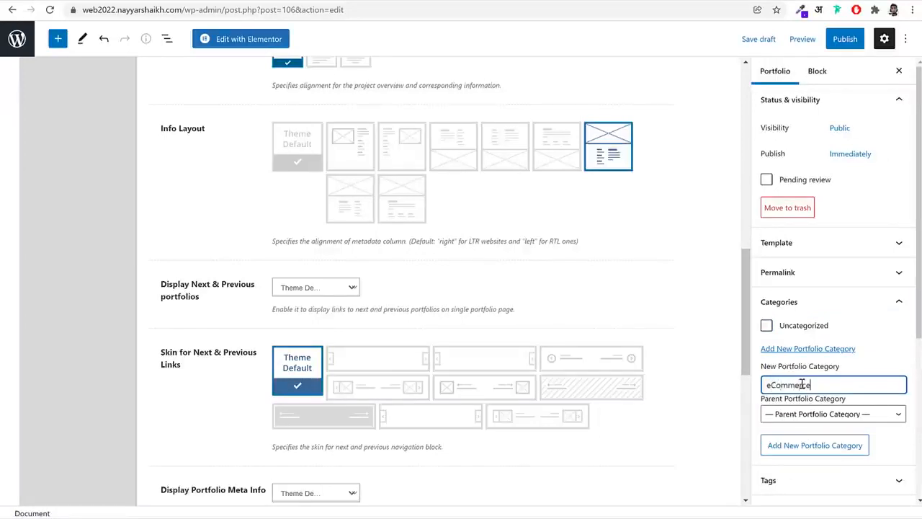
{"action": "left_click", "coordinate": [819, 451]}
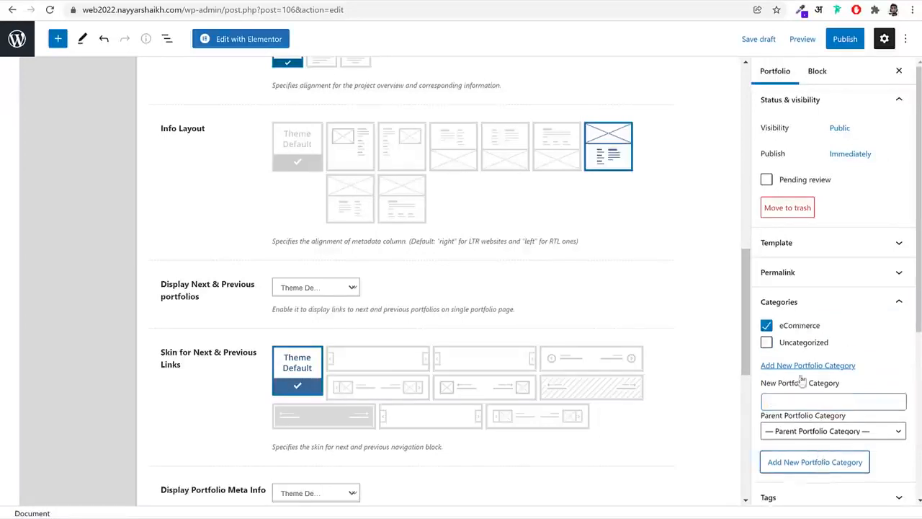
Publish the Protection From Harvesters portfolio and open it for editing in Elementor
{"action": "left_click", "coordinate": [845, 39]}
{"action": "left_click", "coordinate": [825, 40]}
{"action": "scroll", "coordinate": [514, 233], "scroll_direction": "up", "scroll_amount": 9}
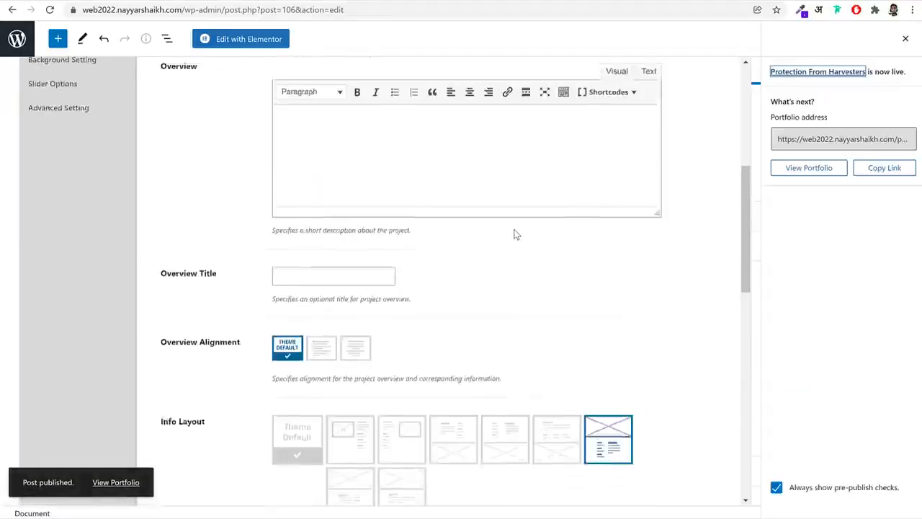
{"action": "left_click", "coordinate": [244, 41]}
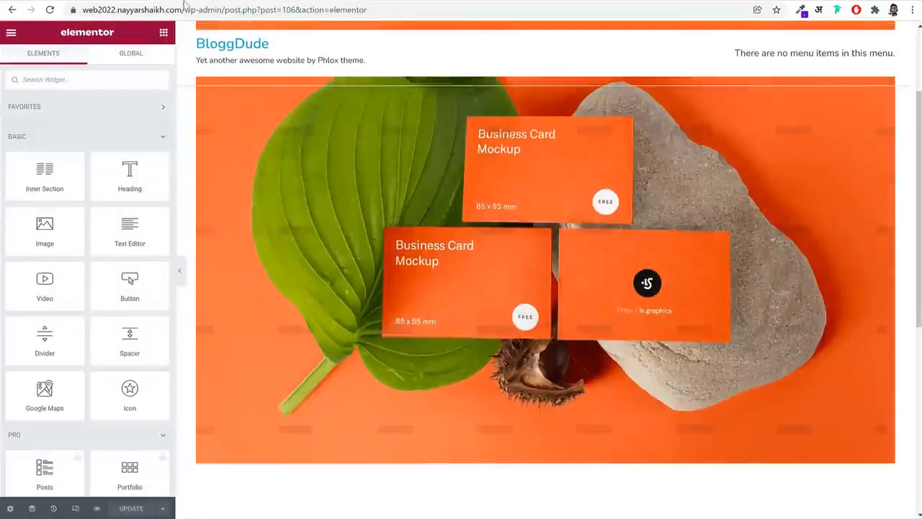
{"action": "scroll", "coordinate": [614, 305], "scroll_direction": "down", "scroll_amount": 3}
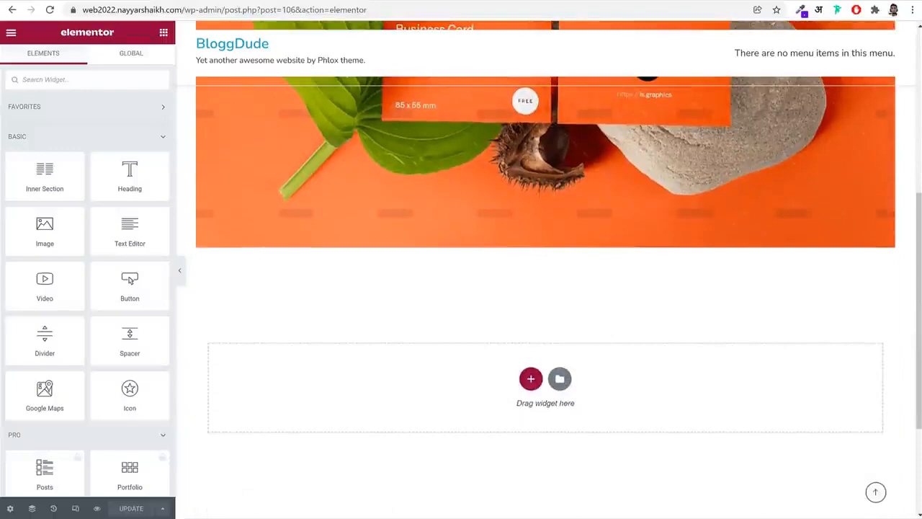
Switch to File Explorer and locate the Single Portfolio Phlox template in the Media folder's Pages subfolder
{"action": "key", "text": "alt+Tab"}
{"action": "scroll", "coordinate": [508, 395], "scroll_direction": "down", "scroll_amount": 2}
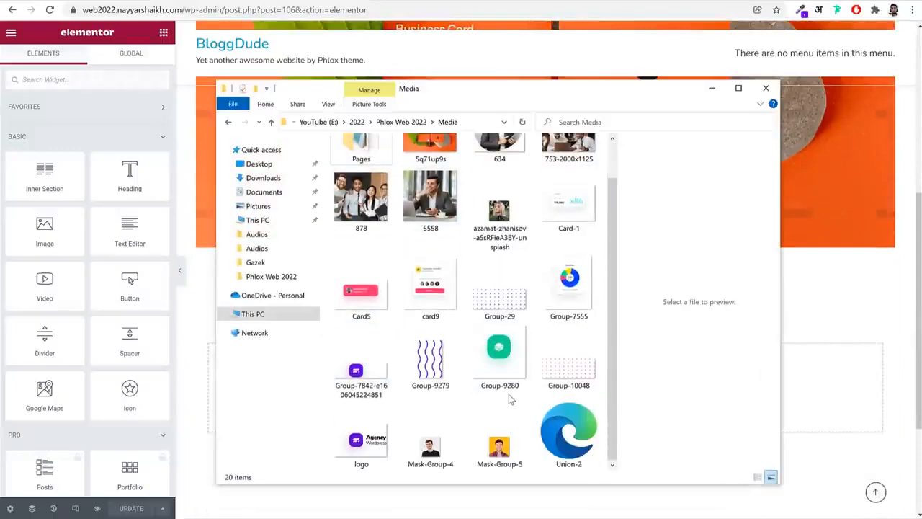
{"action": "scroll", "coordinate": [508, 394], "scroll_direction": "up", "scroll_amount": 2}
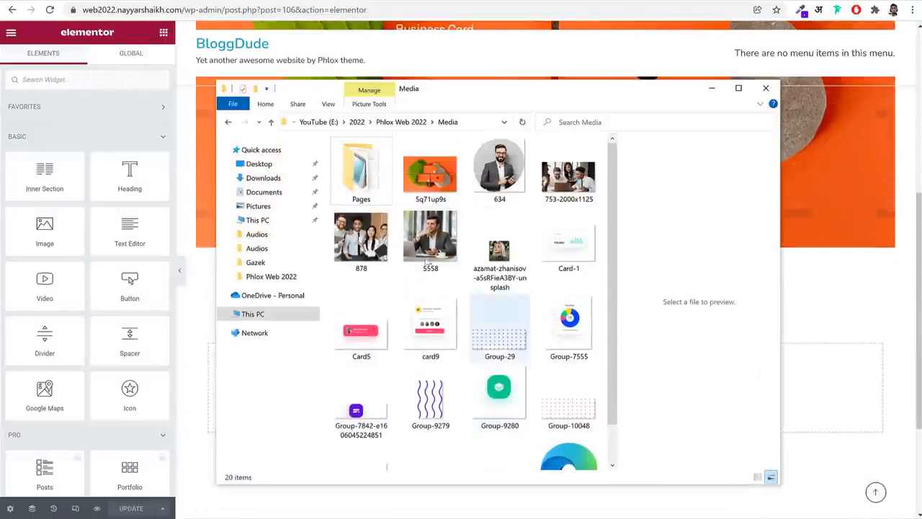
{"action": "left_click", "coordinate": [368, 188]}
{"action": "double_click", "coordinate": [367, 189]}
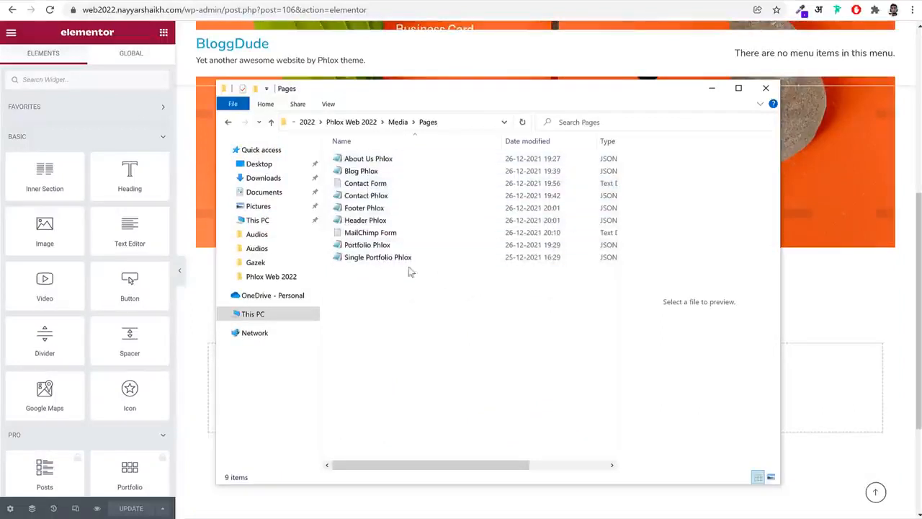
{"action": "left_click", "coordinate": [381, 259]}
{"action": "left_click", "coordinate": [834, 304]}
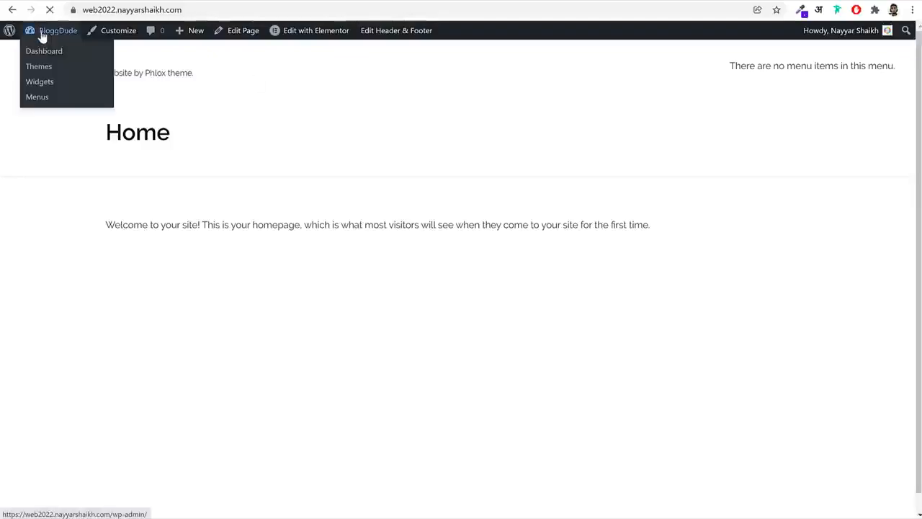
Return to the BloggDude WordPress dashboard and hide its Elementor Overview box
{"action": "left_click", "coordinate": [42, 34]}
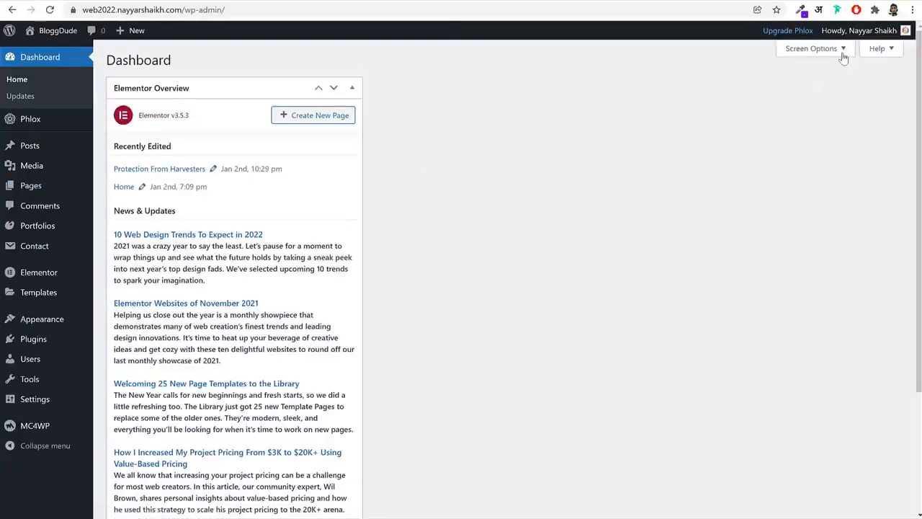
{"action": "left_click", "coordinate": [844, 58]}
{"action": "left_click", "coordinate": [122, 98]}
{"action": "left_click", "coordinate": [815, 124]}
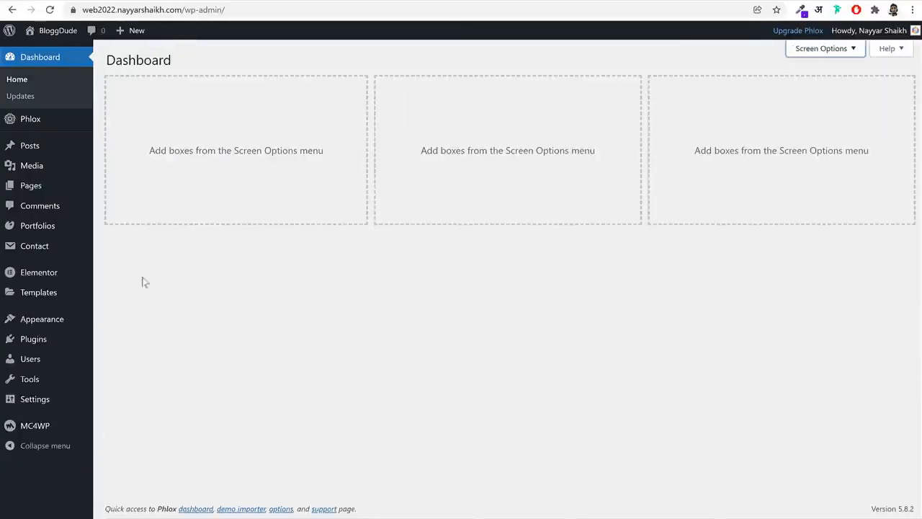
Import Single Portfolio Phlox.json from the Pages folder into the Elementor saved templates library
{"action": "left_click", "coordinate": [20, 294]}
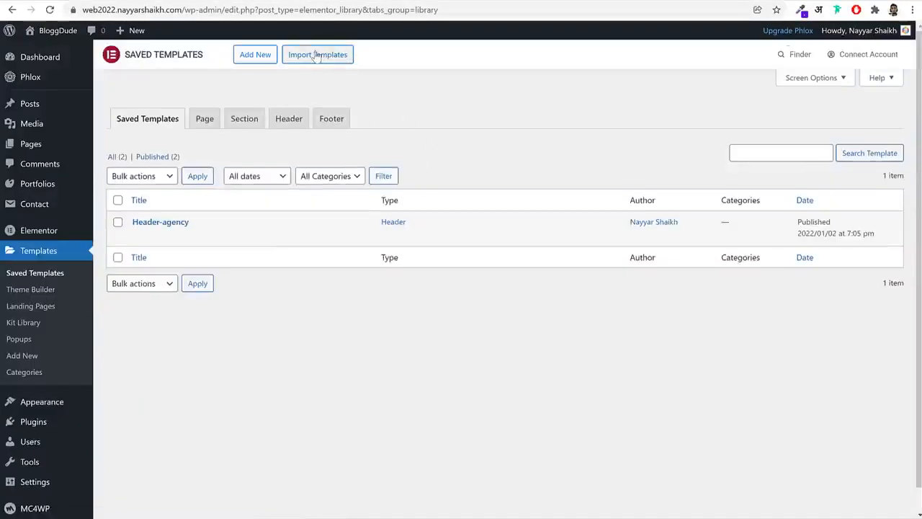
{"action": "left_click", "coordinate": [314, 56]}
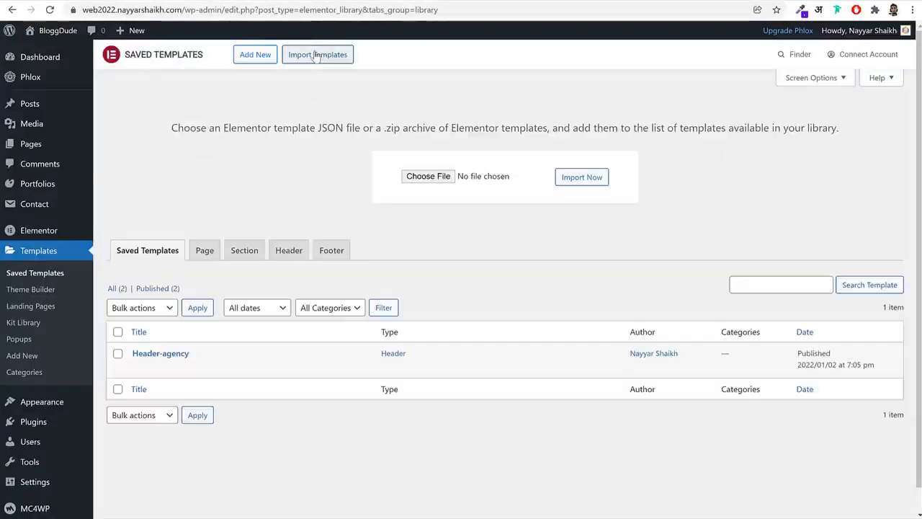
{"action": "left_click", "coordinate": [431, 176]}
{"action": "double_click", "coordinate": [160, 85]}
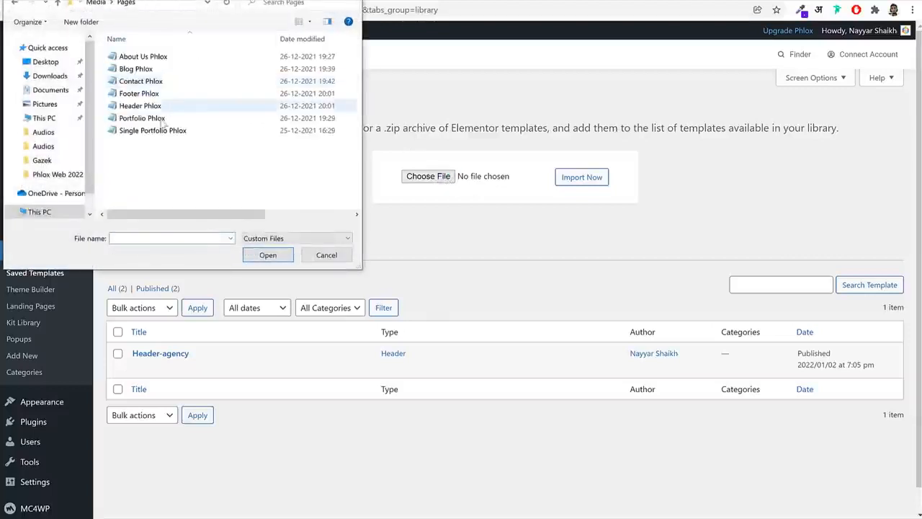
{"action": "left_click", "coordinate": [160, 130]}
{"action": "left_click", "coordinate": [268, 255]}
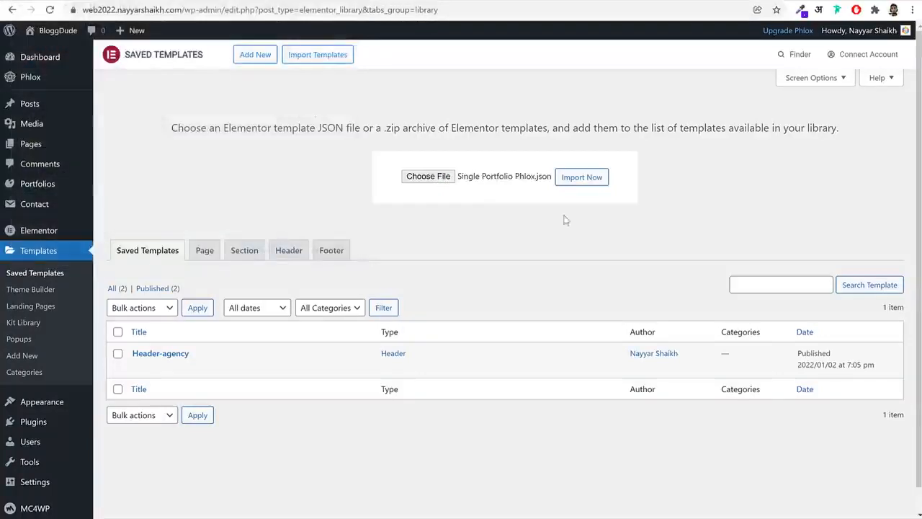
{"action": "left_click", "coordinate": [582, 177]}
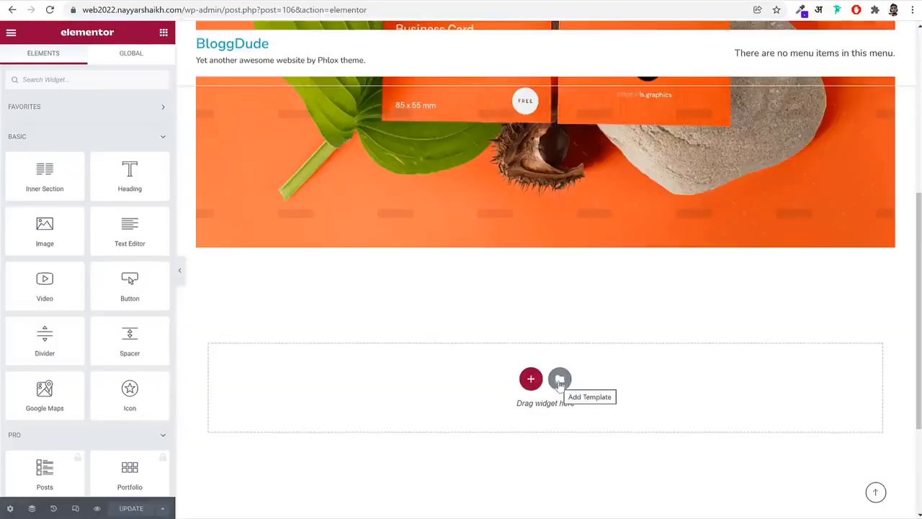
Insert the saved Portfolio Template below the featured image on the Protection From Harvesters page
{"action": "left_click", "coordinate": [560, 380]}
{"action": "left_click", "coordinate": [520, 59]}
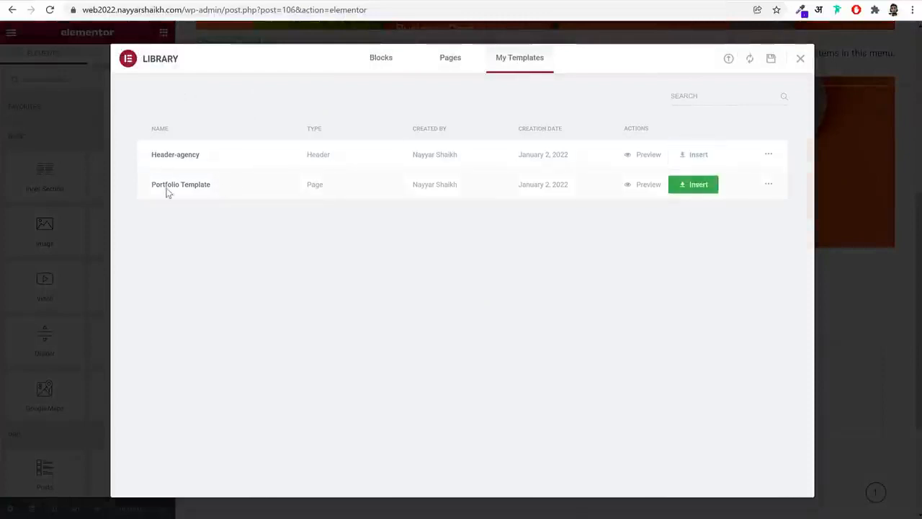
{"action": "left_click", "coordinate": [699, 188]}
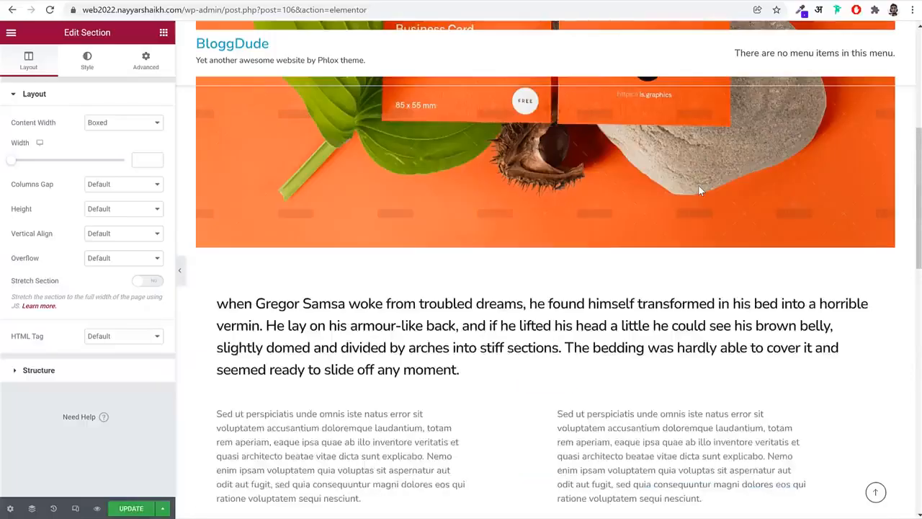
Review the inserted template's intro text, images and project details section, and compare the layout with the reference portfolio page
{"action": "scroll", "coordinate": [687, 231], "scroll_direction": "down", "scroll_amount": 2}
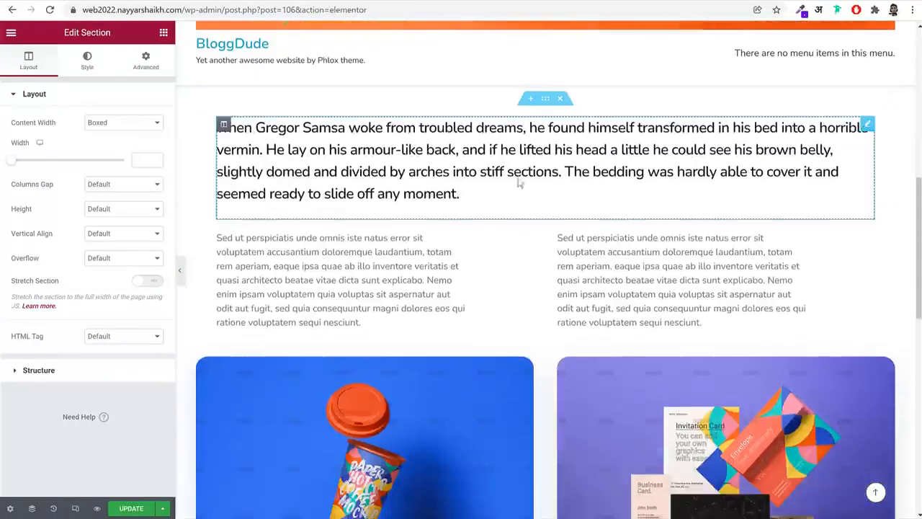
{"action": "left_click", "coordinate": [429, 168]}
{"action": "key", "text": "ctrl+a"}
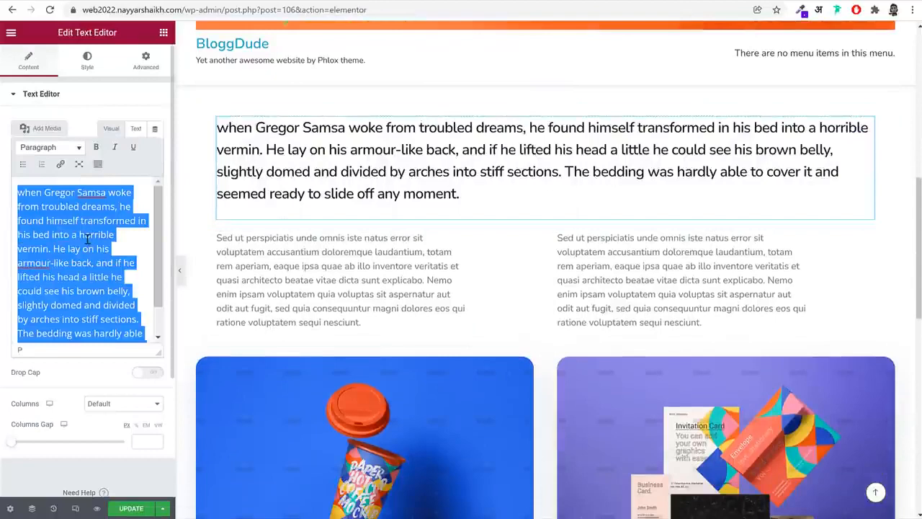
{"action": "scroll", "coordinate": [363, 243], "scroll_direction": "down", "scroll_amount": 3}
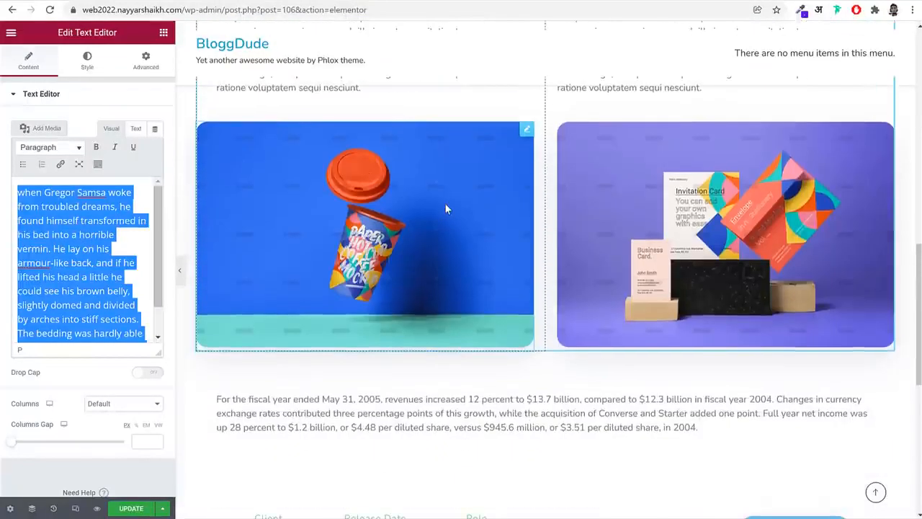
{"action": "left_click", "coordinate": [445, 202]}
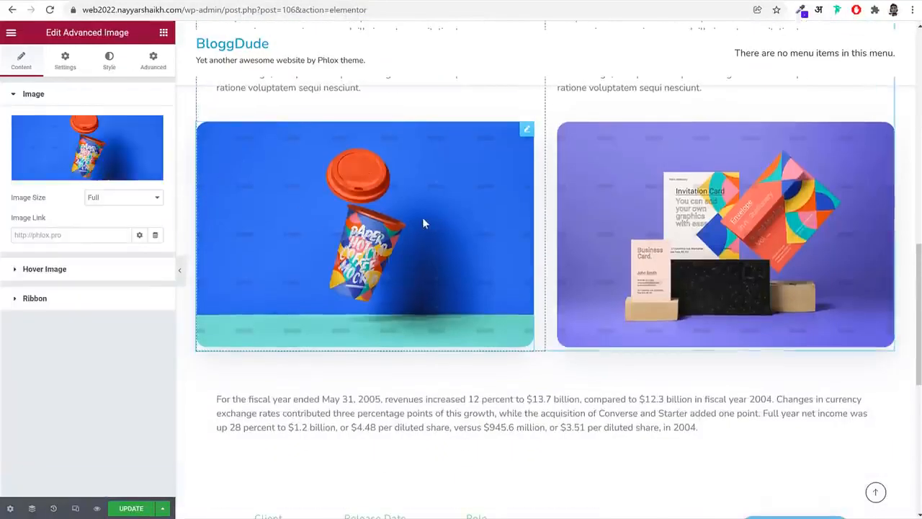
{"action": "left_click", "coordinate": [87, 148]}
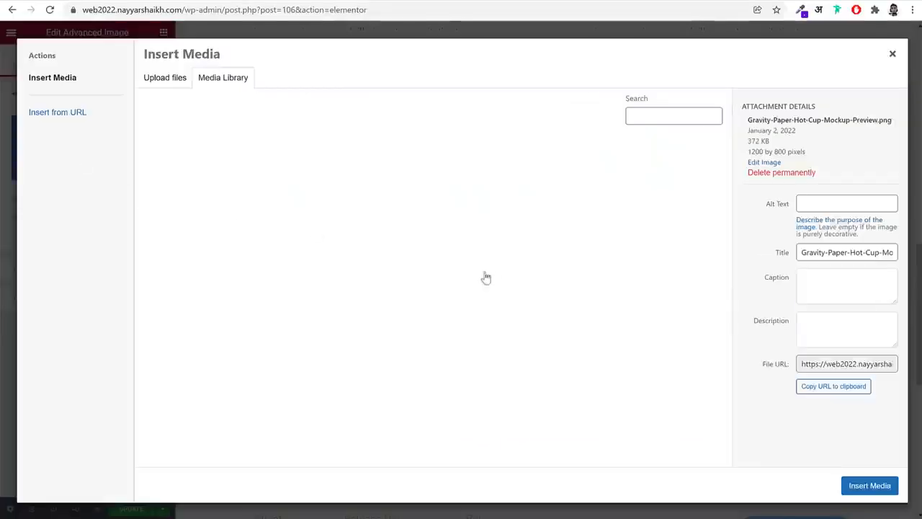
{"action": "left_click", "coordinate": [892, 53]}
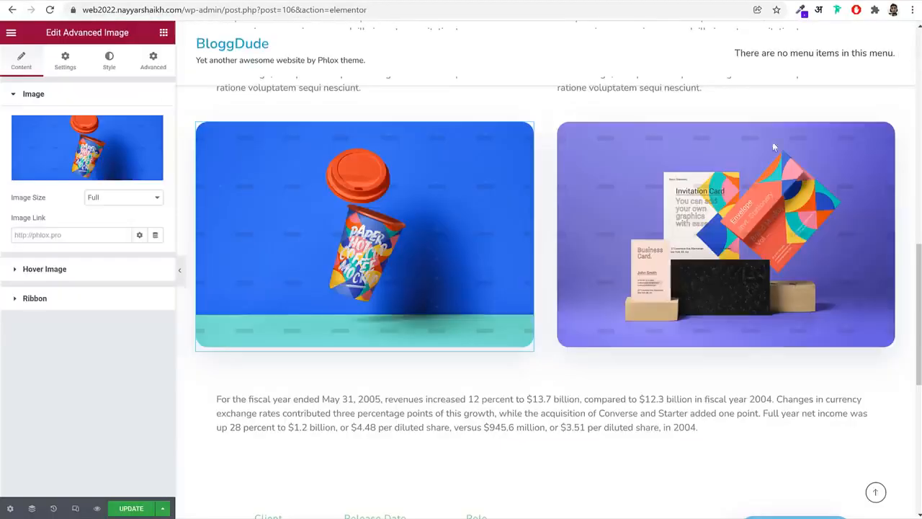
{"action": "scroll", "coordinate": [685, 277], "scroll_direction": "down", "scroll_amount": 3}
{"action": "scroll", "coordinate": [477, 280], "scroll_direction": "down", "scroll_amount": 2}
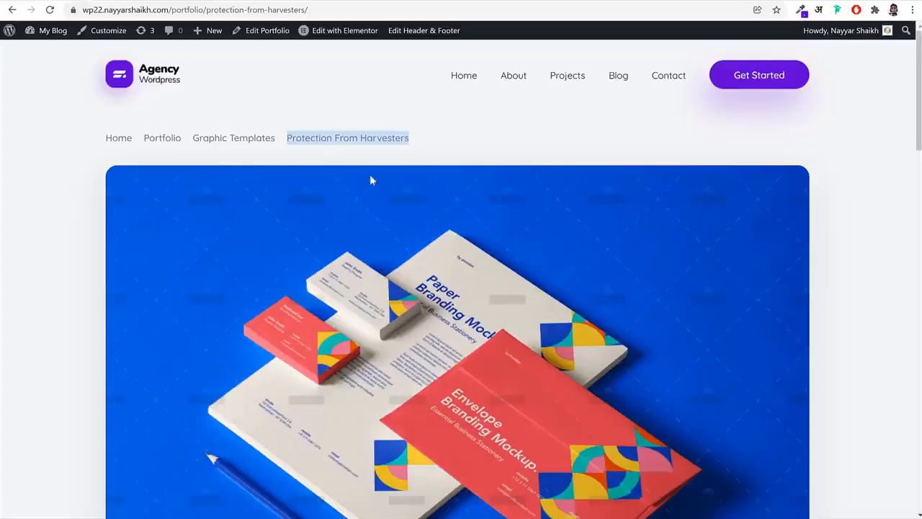
{"action": "scroll", "coordinate": [370, 179], "scroll_direction": "down", "scroll_amount": 3}
{"action": "scroll", "coordinate": [409, 281], "scroll_direction": "down", "scroll_amount": 12}
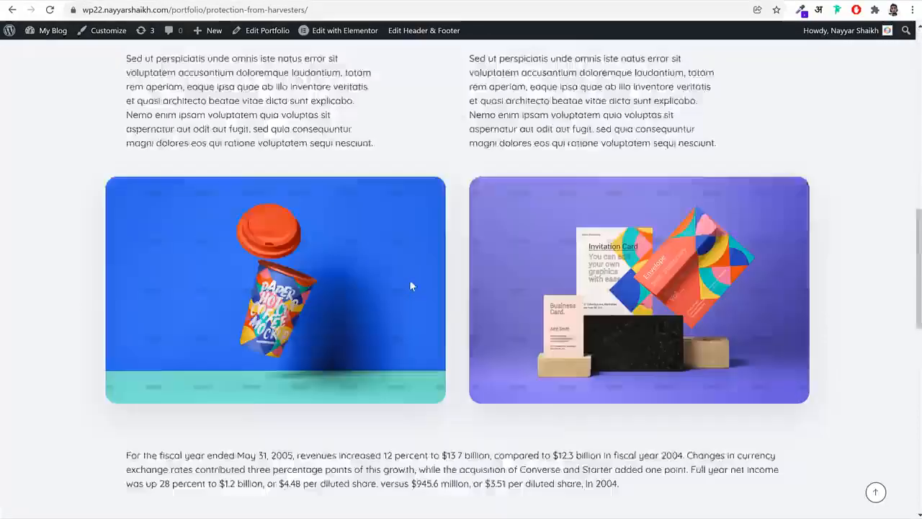
{"action": "scroll", "coordinate": [315, 206], "scroll_direction": "up", "scroll_amount": 2}
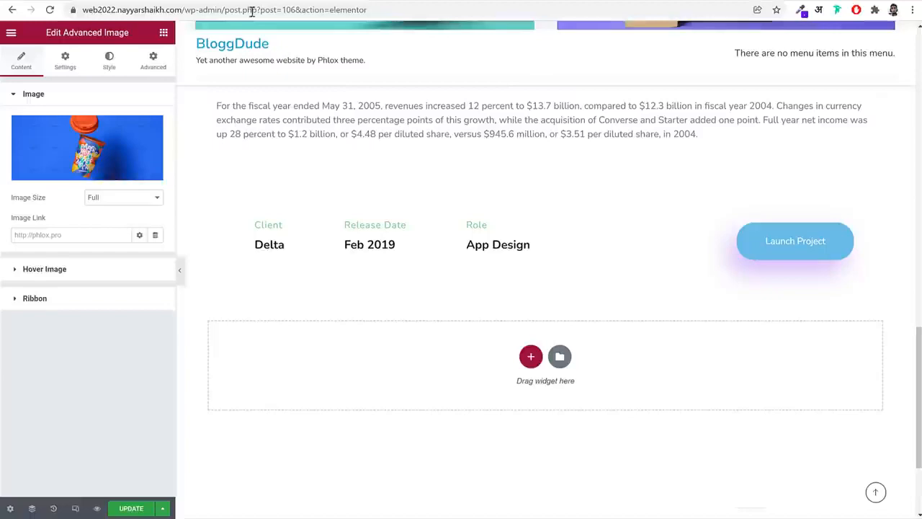
{"action": "scroll", "coordinate": [371, 284], "scroll_direction": "up", "scroll_amount": 10}
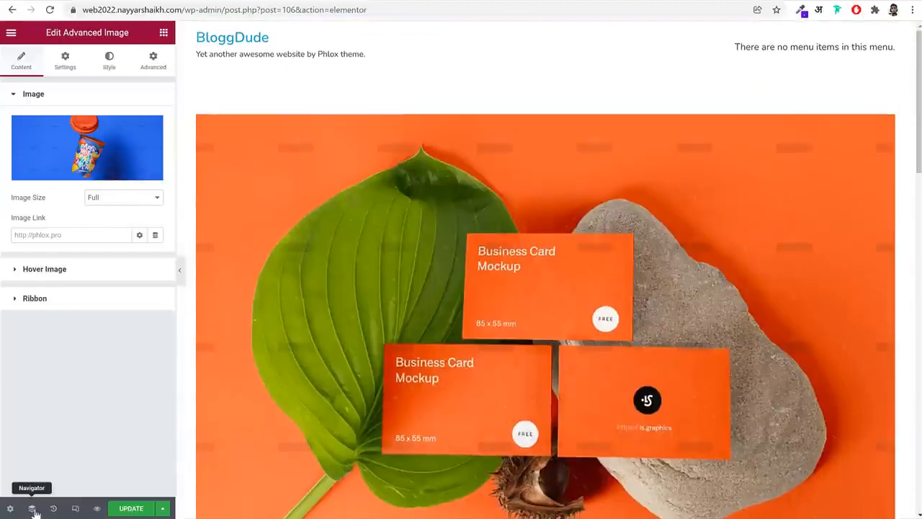
Open the post settings and sample the page background colour on the reference portfolio page with the colour picker
{"action": "left_click", "coordinate": [10, 509]}
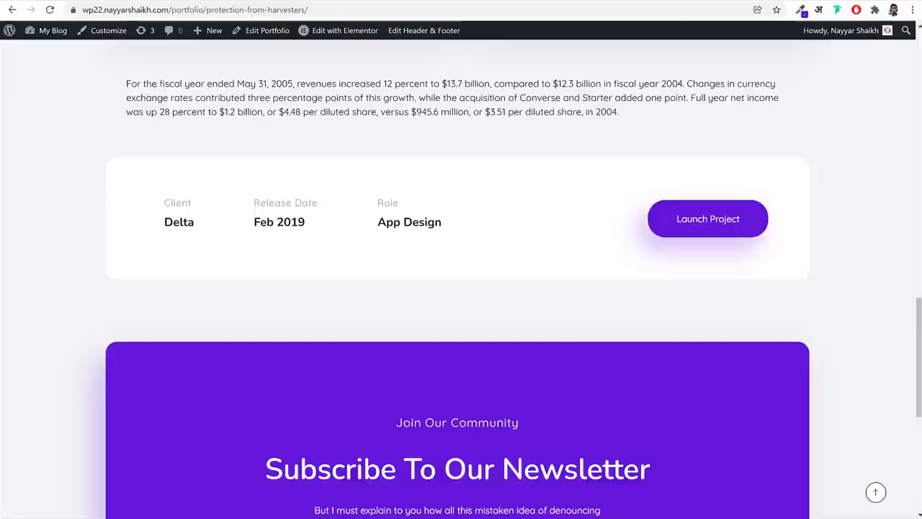
{"action": "left_click", "coordinate": [800, 10]}
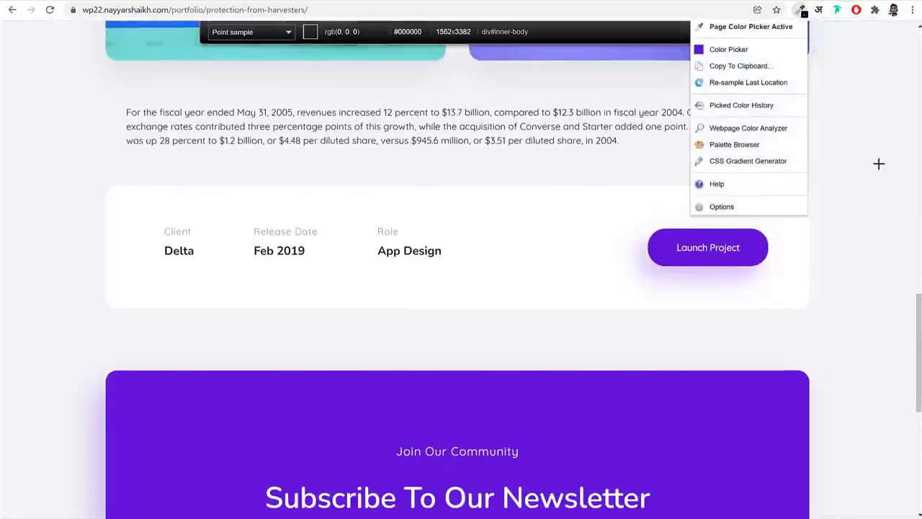
{"action": "left_click", "coordinate": [879, 163]}
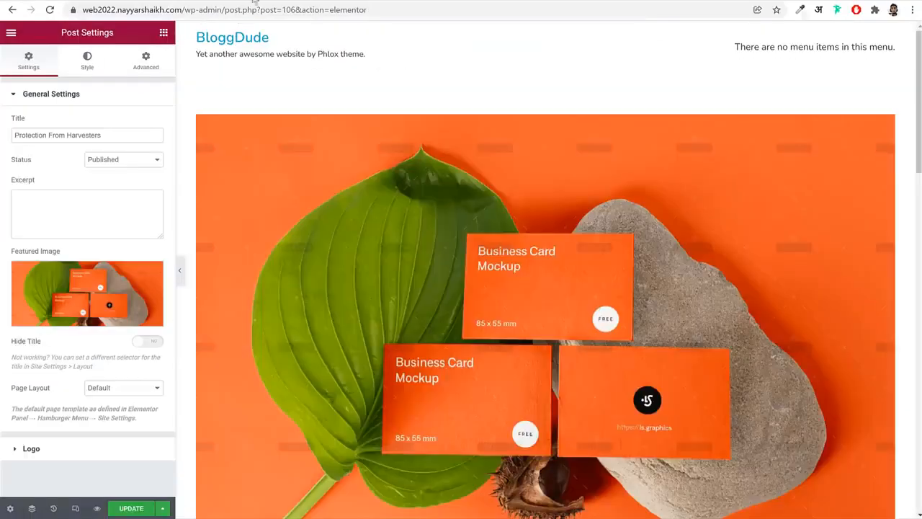
Set the post's body background to the classic type with the global BG Color, and update the page
{"action": "left_click", "coordinate": [87, 59]}
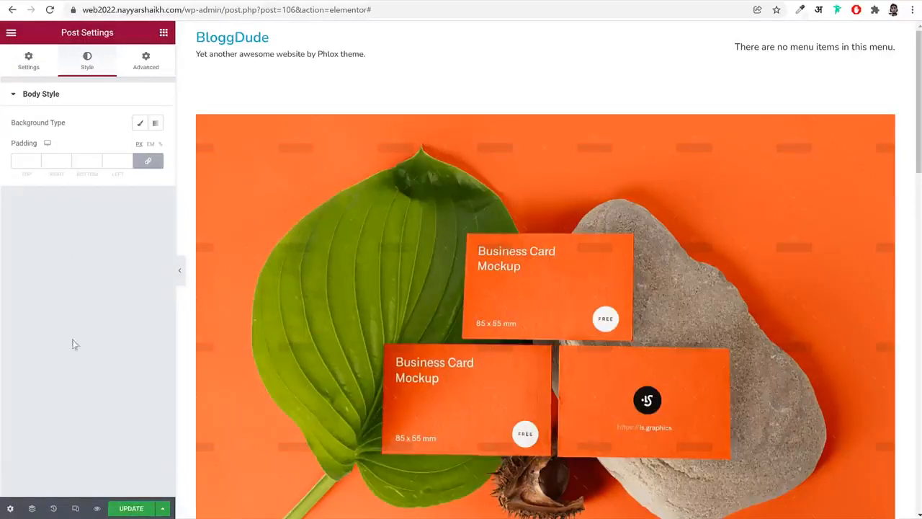
{"action": "left_click", "coordinate": [140, 123]}
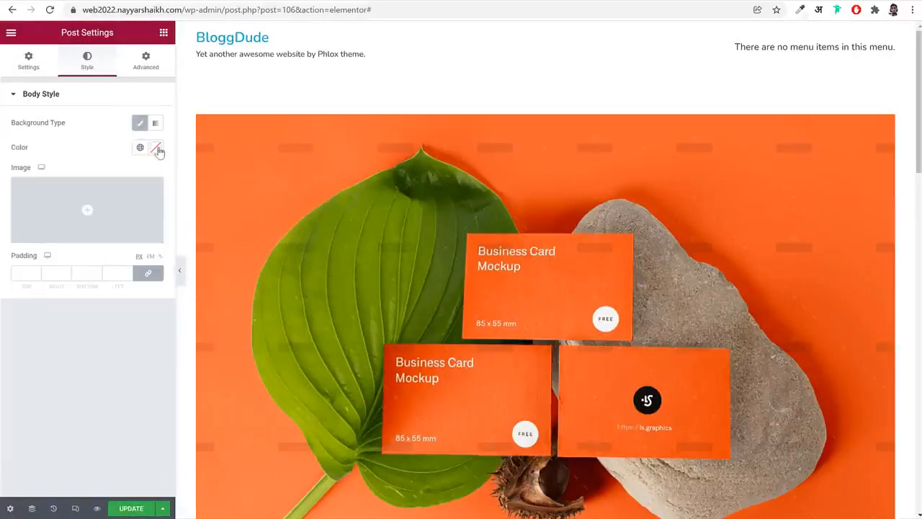
{"action": "left_click", "coordinate": [156, 148]}
{"action": "left_click", "coordinate": [140, 147]}
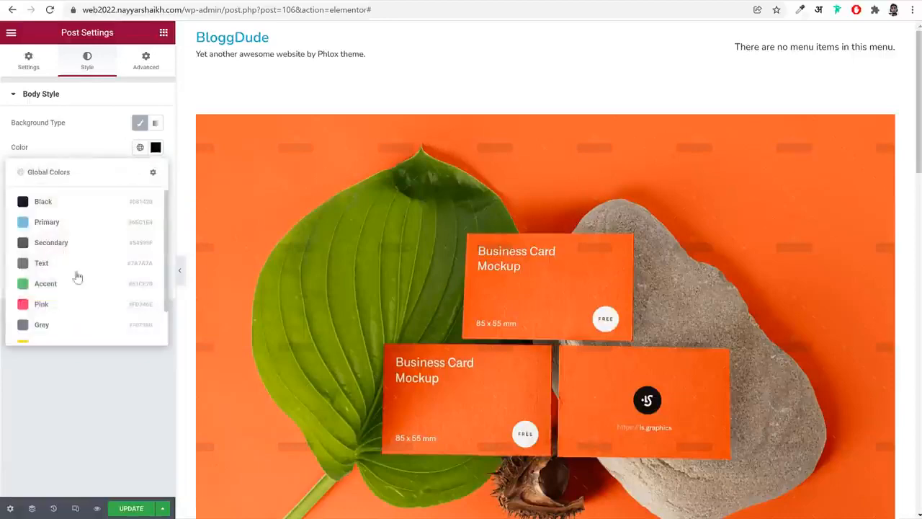
{"action": "scroll", "coordinate": [66, 327], "scroll_direction": "down", "scroll_amount": 1}
{"action": "left_click", "coordinate": [65, 326]}
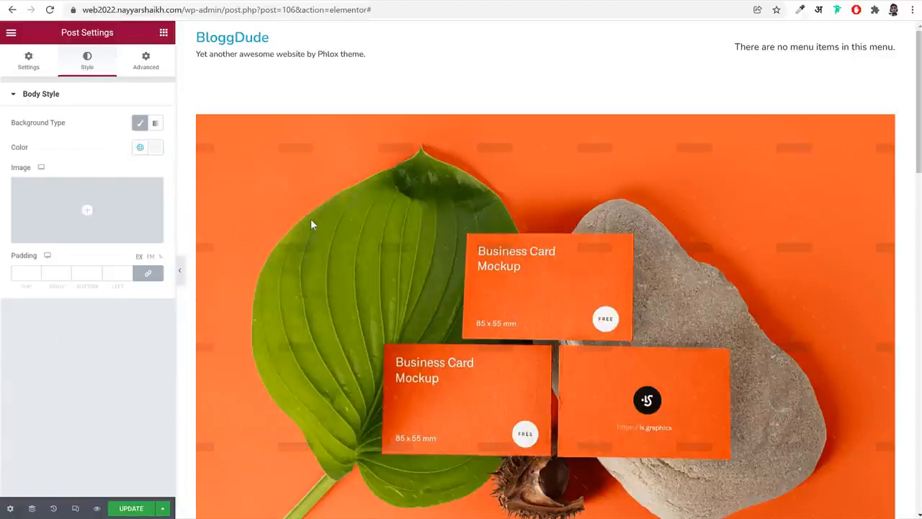
{"action": "scroll", "coordinate": [317, 223], "scroll_direction": "down", "scroll_amount": 20}
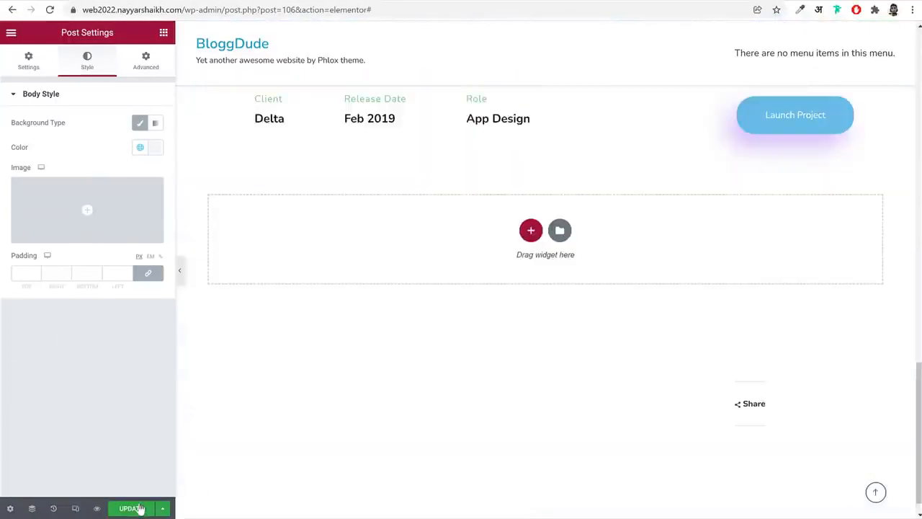
{"action": "left_click", "coordinate": [139, 507]}
Replace the secondary heading text under Client with the client's full name, open the Launch Project button's settings, and save the page
{"action": "scroll", "coordinate": [204, 471], "scroll_direction": "up", "scroll_amount": 4}
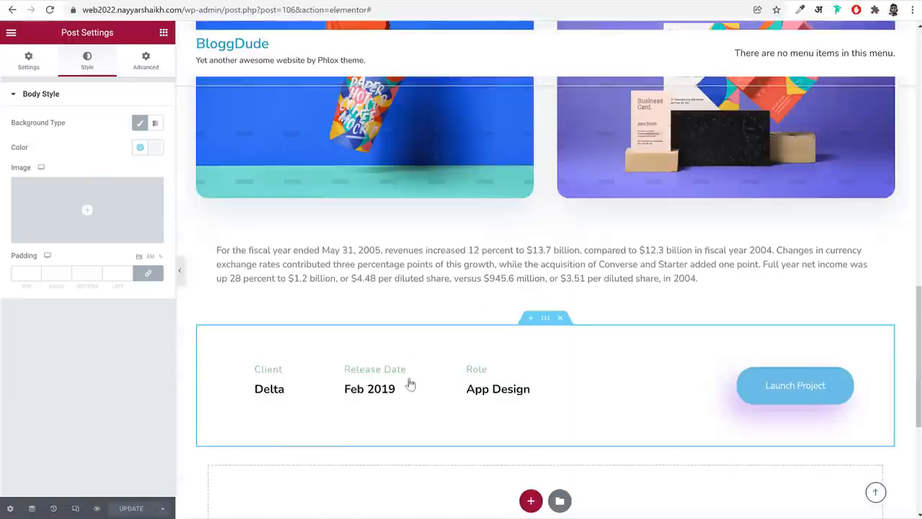
{"action": "scroll", "coordinate": [410, 385], "scroll_direction": "down", "scroll_amount": 1}
{"action": "left_click", "coordinate": [273, 328]}
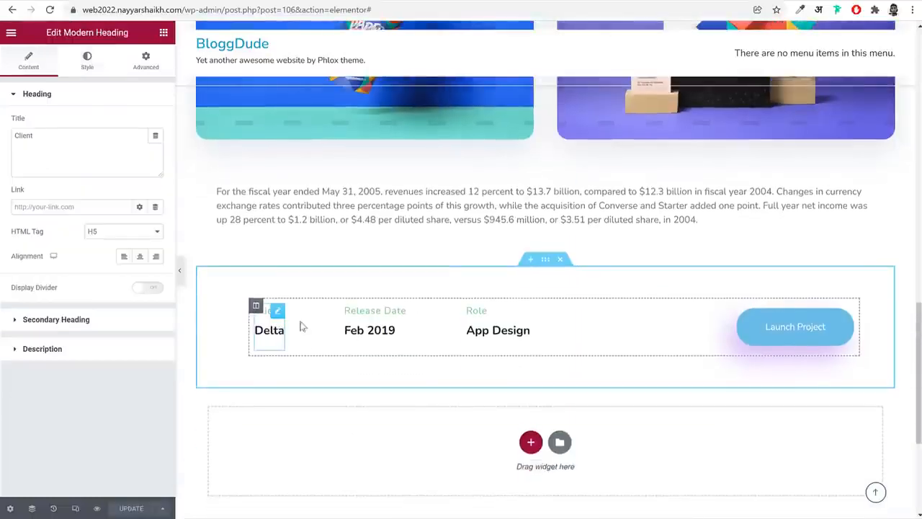
{"action": "triple_click", "coordinate": [55, 151]}
{"action": "left_click", "coordinate": [80, 317]}
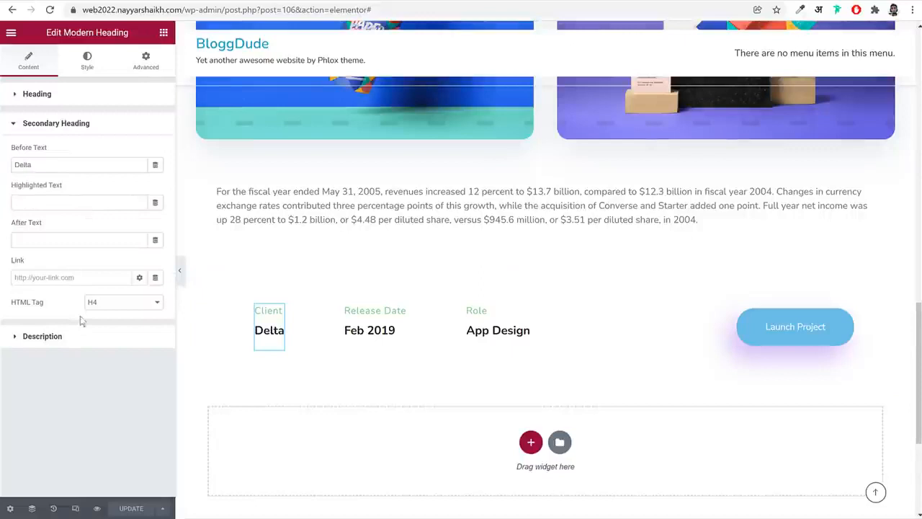
{"action": "triple_click", "coordinate": [43, 164]}
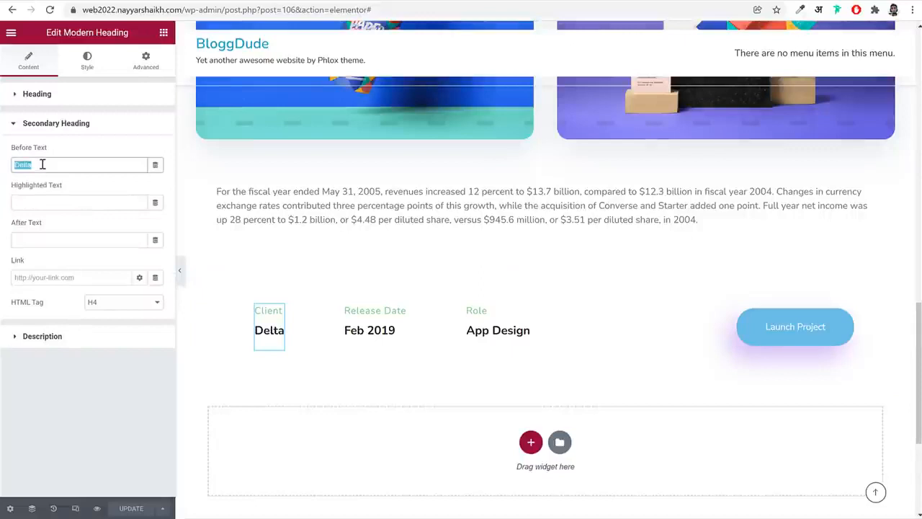
{"action": "type", "text": "John Doe"}
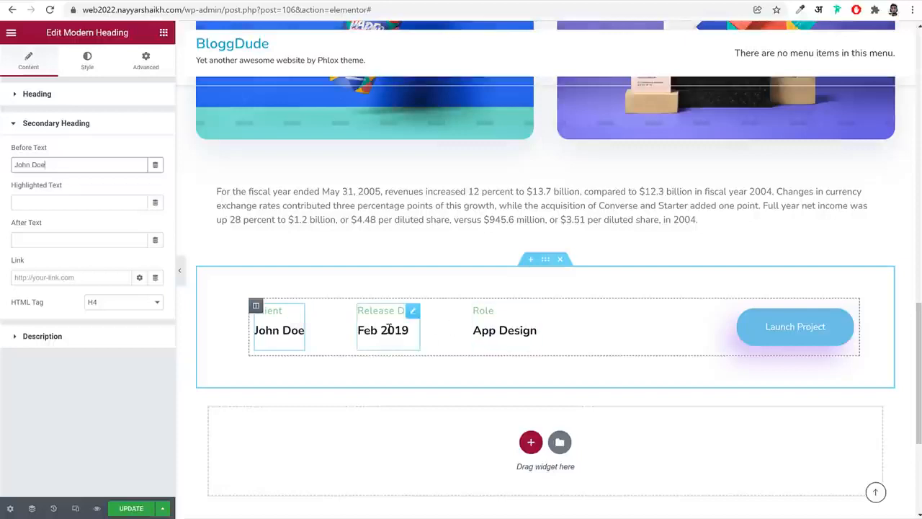
{"action": "left_click", "coordinate": [791, 336]}
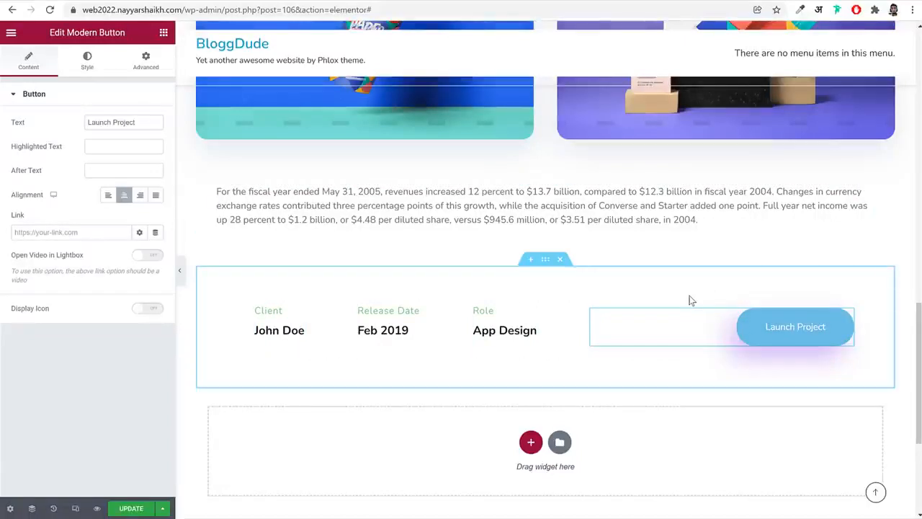
{"action": "key", "text": "ctrl+s"}
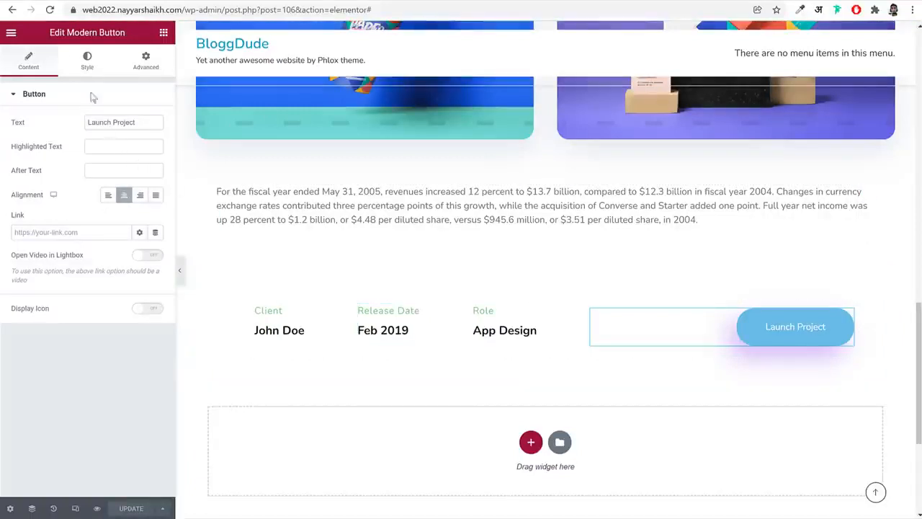
Open the site's global colours and set the Primary colour to #6001D3
{"action": "left_click", "coordinate": [10, 33]}
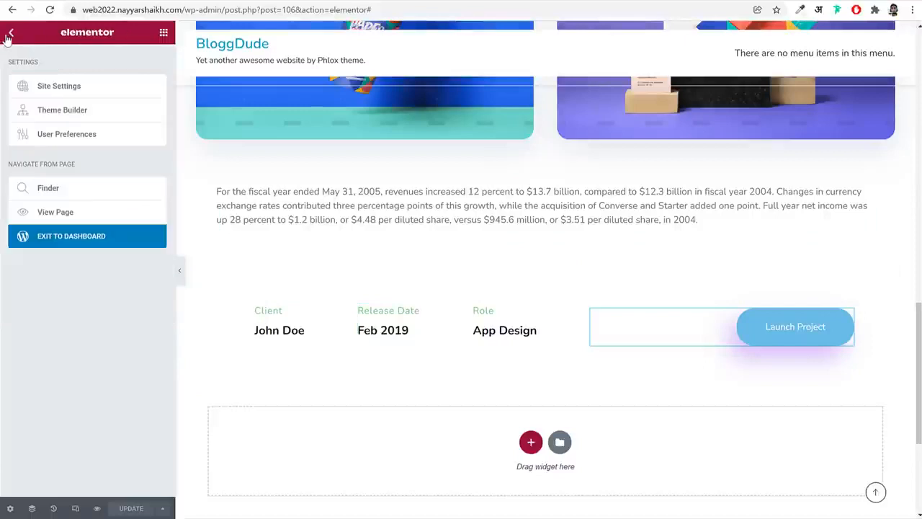
{"action": "left_click", "coordinate": [64, 95]}
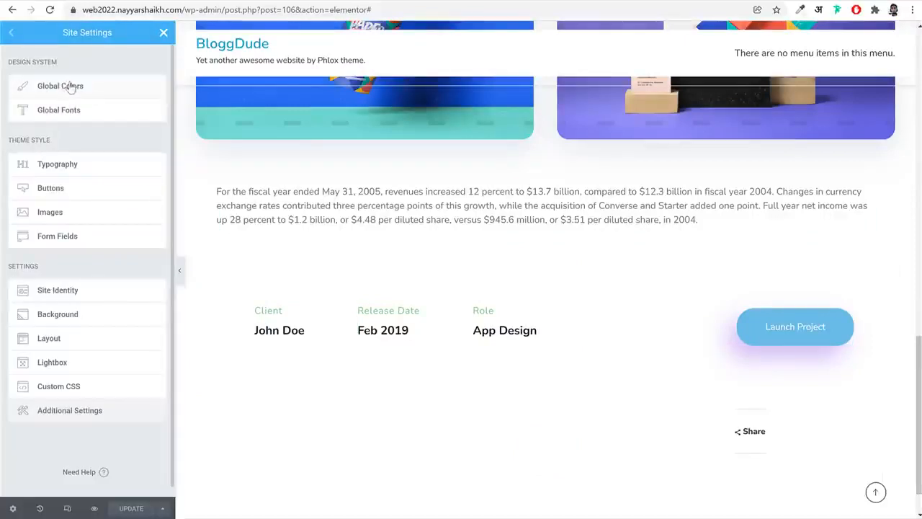
{"action": "left_click", "coordinate": [62, 88]}
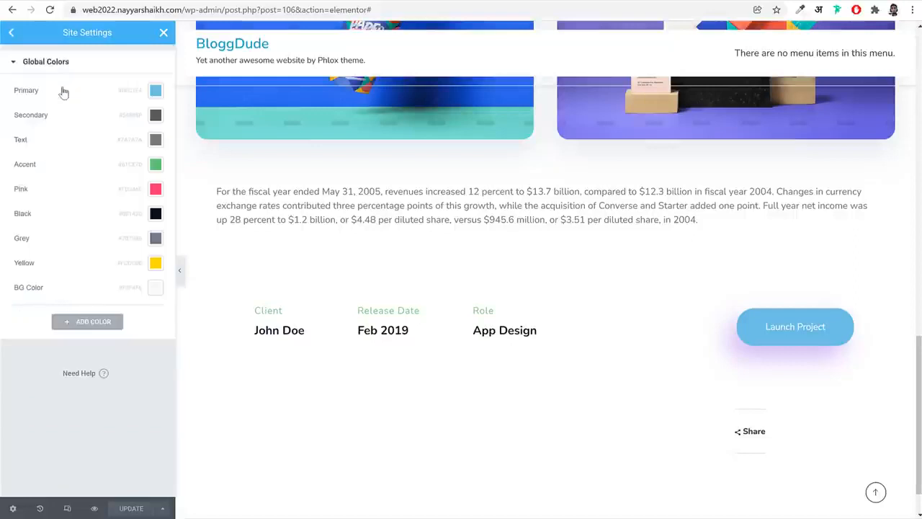
{"action": "left_click", "coordinate": [155, 94]}
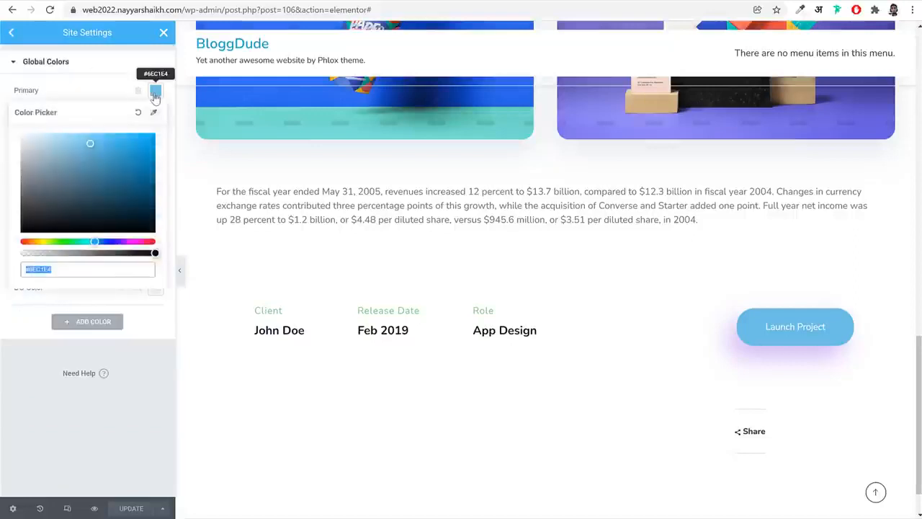
{"action": "type", "text": "#6001D3"}
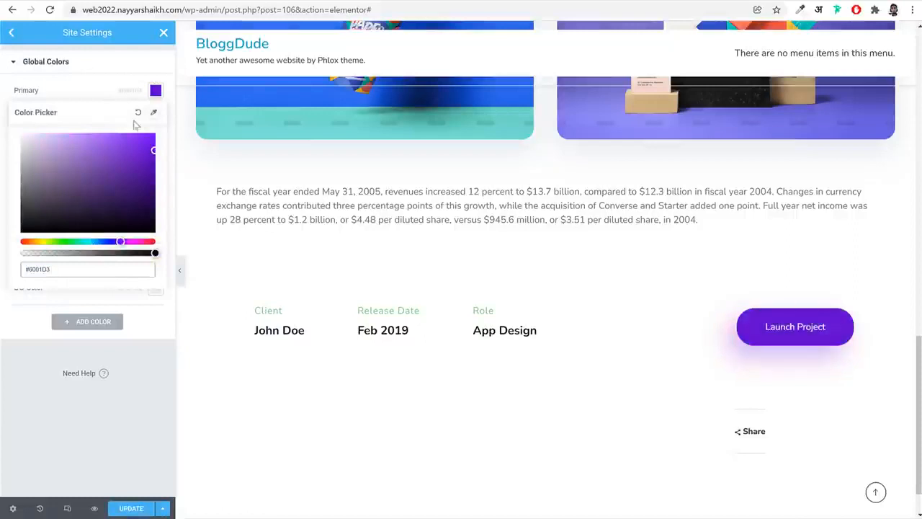
{"action": "left_click", "coordinate": [154, 91]}
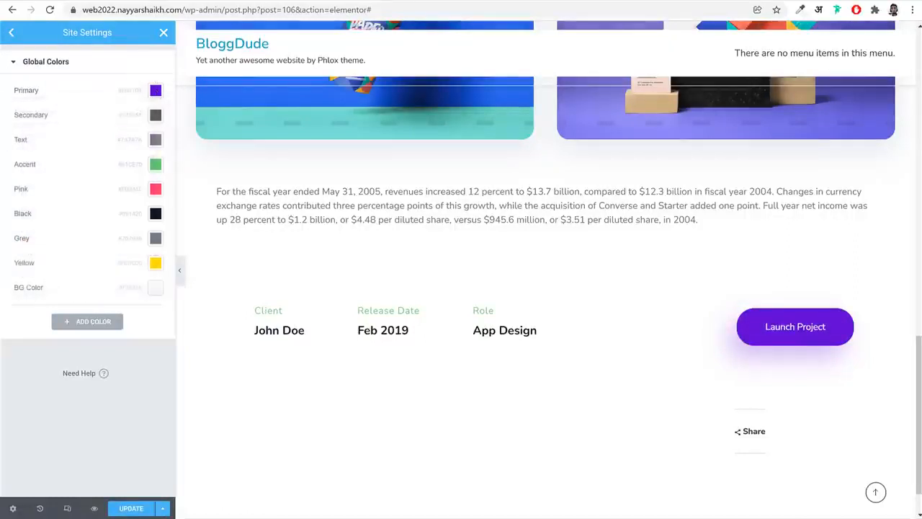
Set the global Secondary colour to the reference pink and the global Text colour to the reference black
{"action": "left_click", "coordinate": [155, 115]}
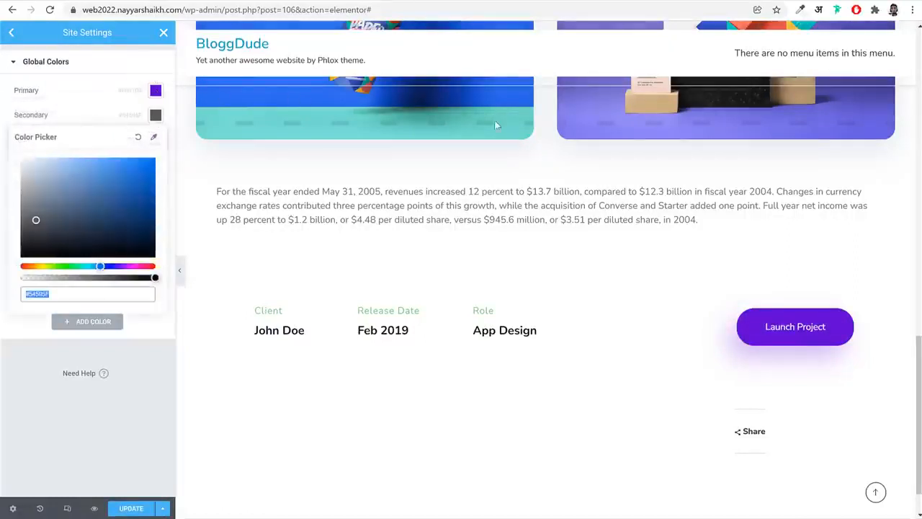
{"action": "key", "text": "alt+Tab"}
{"action": "key", "text": "alt+Tab"}
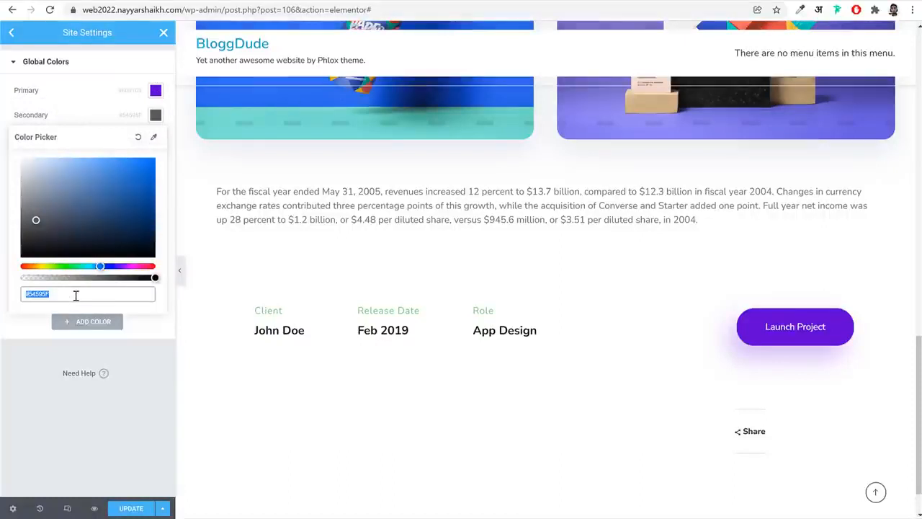
{"action": "type", "text": "#FD346E"}
{"action": "left_click", "coordinate": [156, 116]}
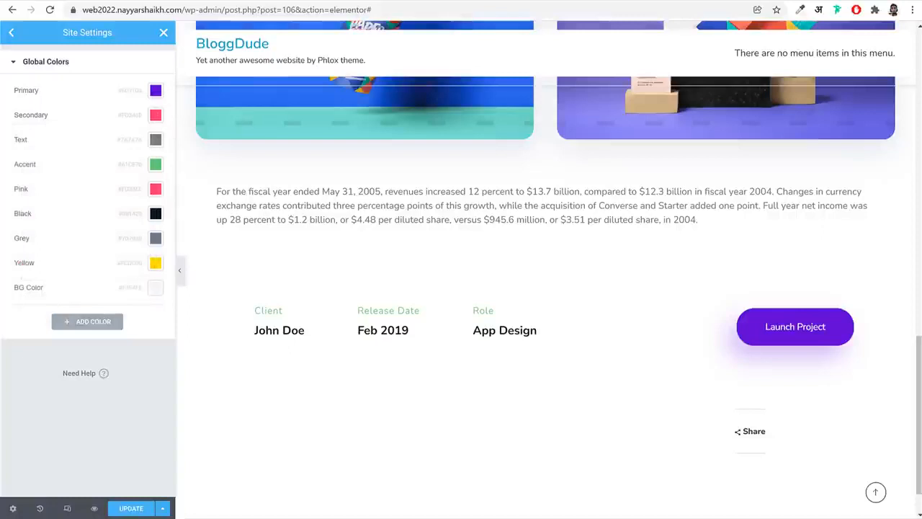
{"action": "left_click", "coordinate": [156, 139]}
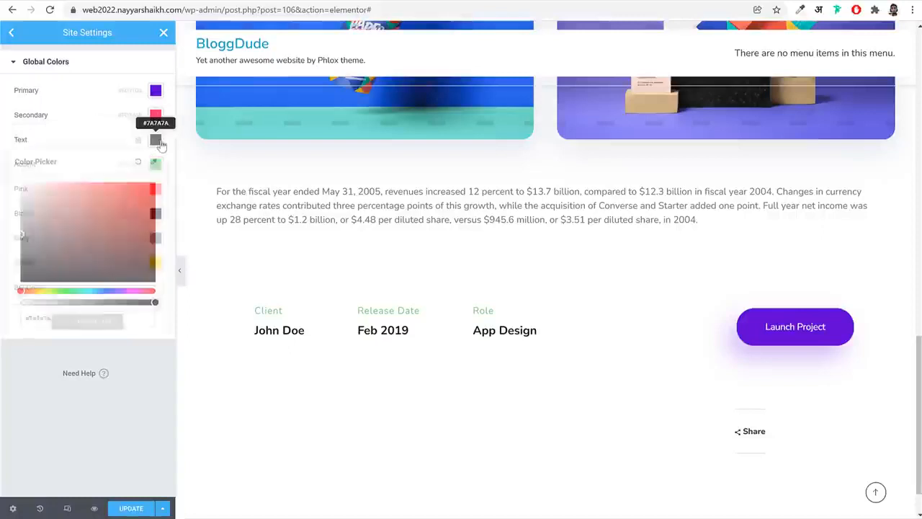
{"action": "type", "text": "#081420"}
{"action": "left_click", "coordinate": [156, 139]}
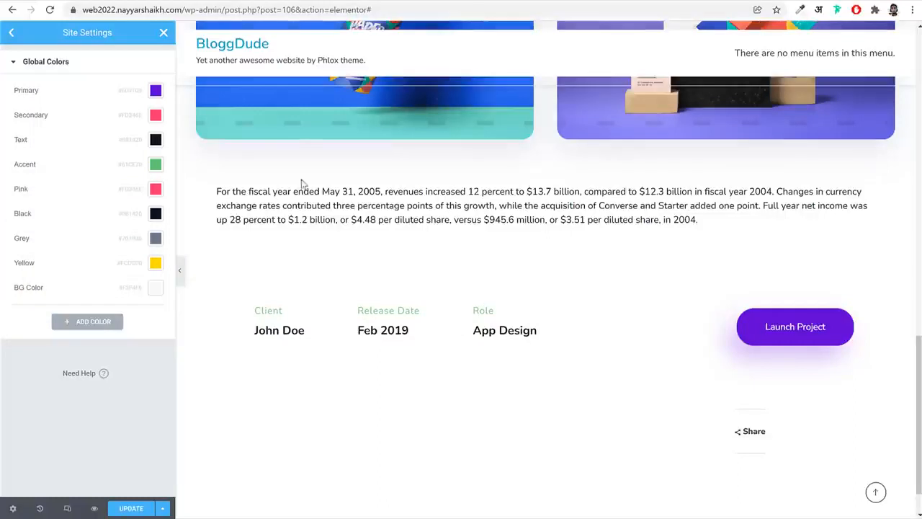
Set the global Accent colour to #70798B, save the site settings and return to the widget editor
{"action": "left_click", "coordinate": [156, 167]}
{"action": "type", "text": "#70798B"}
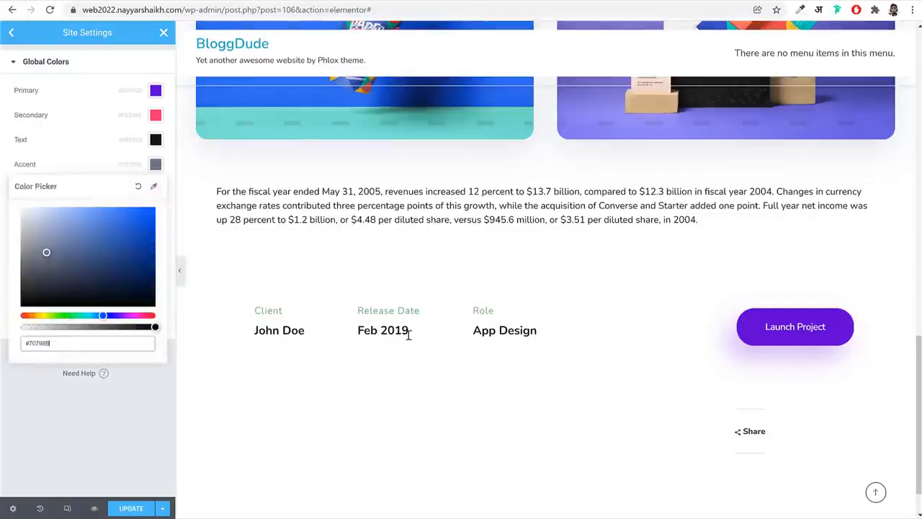
{"action": "left_click", "coordinate": [131, 508]}
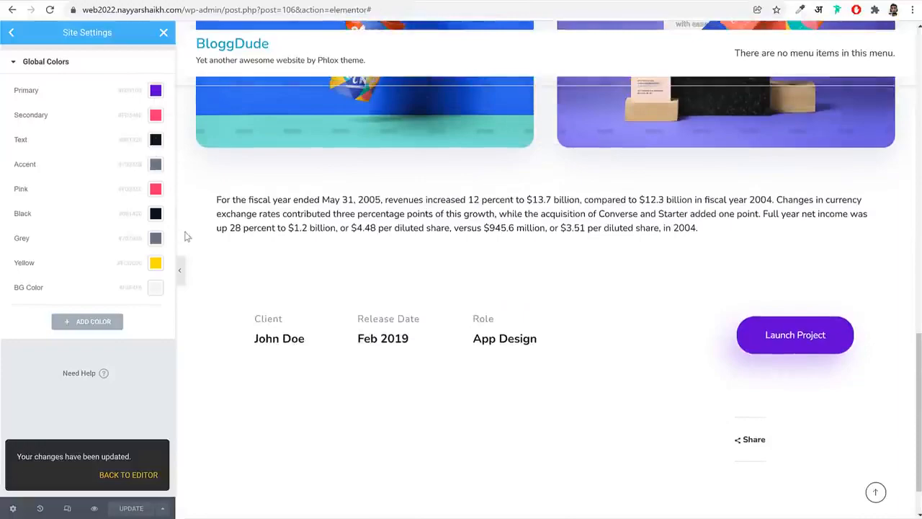
{"action": "left_click", "coordinate": [164, 32]}
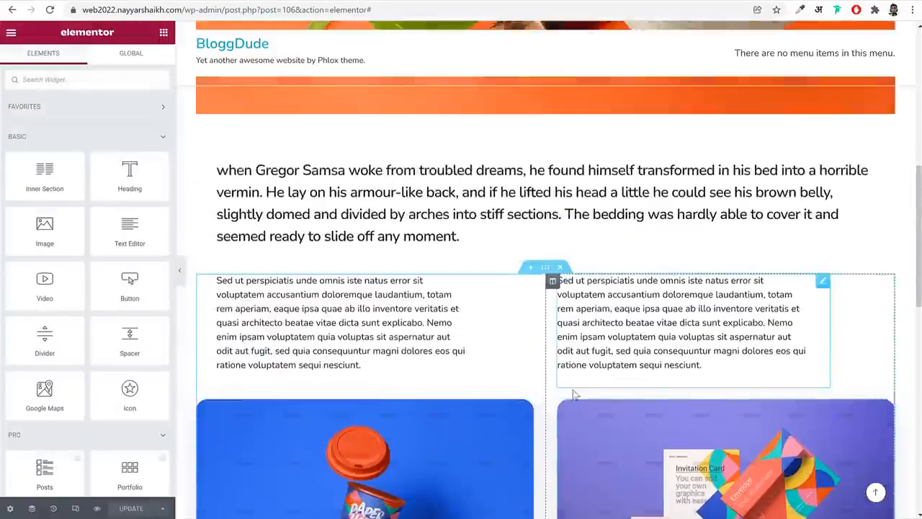
Give the project details section a very light grey classic background colour and preview it at full width
{"action": "scroll", "coordinate": [573, 395], "scroll_direction": "down", "scroll_amount": 4}
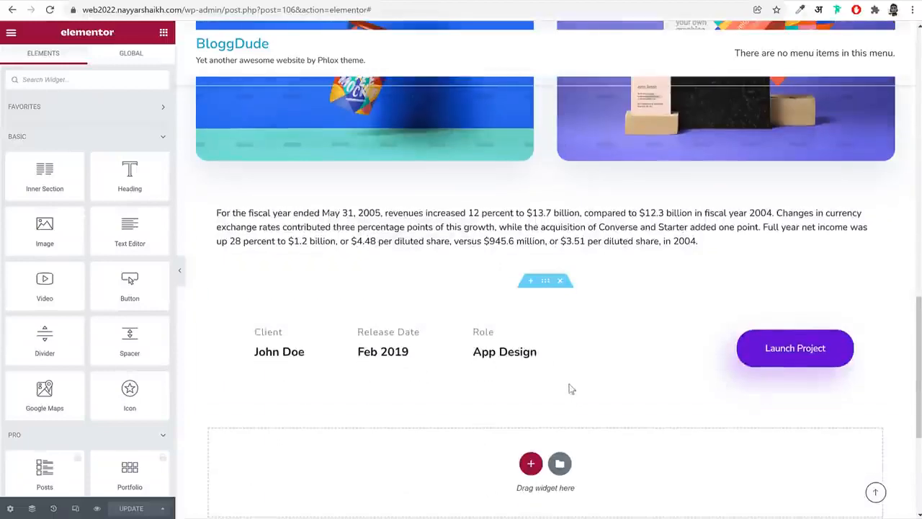
{"action": "left_click", "coordinate": [546, 281]}
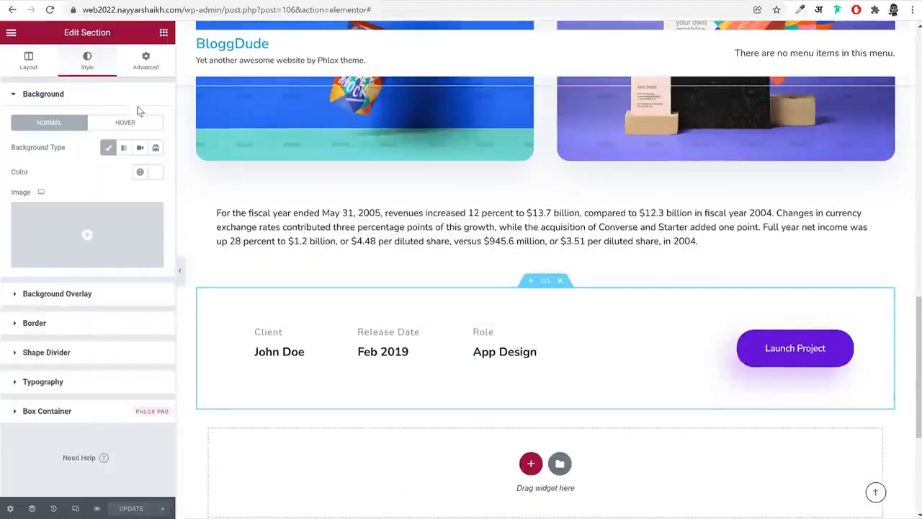
{"action": "left_click", "coordinate": [150, 173]}
{"action": "left_click", "coordinate": [22, 226]}
{"action": "left_click_drag", "start_coordinate": [23, 225], "coordinate": [16, 217]}
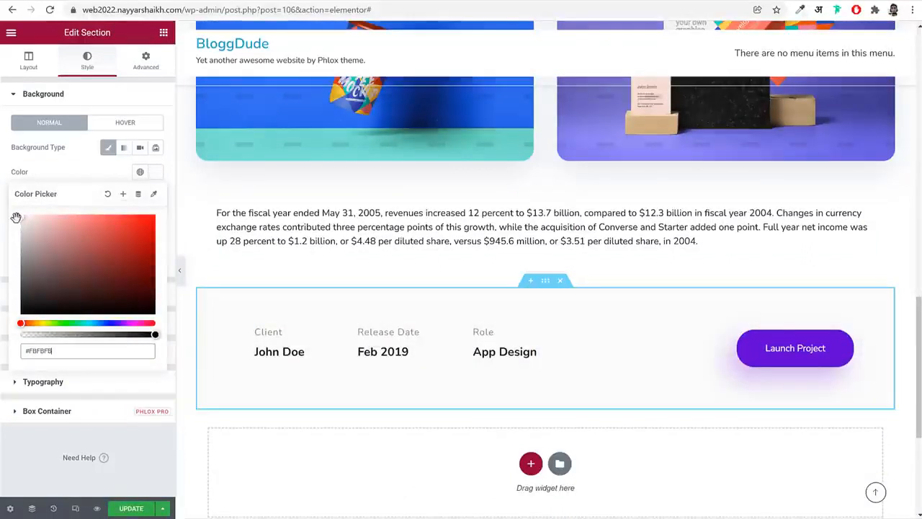
{"action": "left_click", "coordinate": [180, 267]}
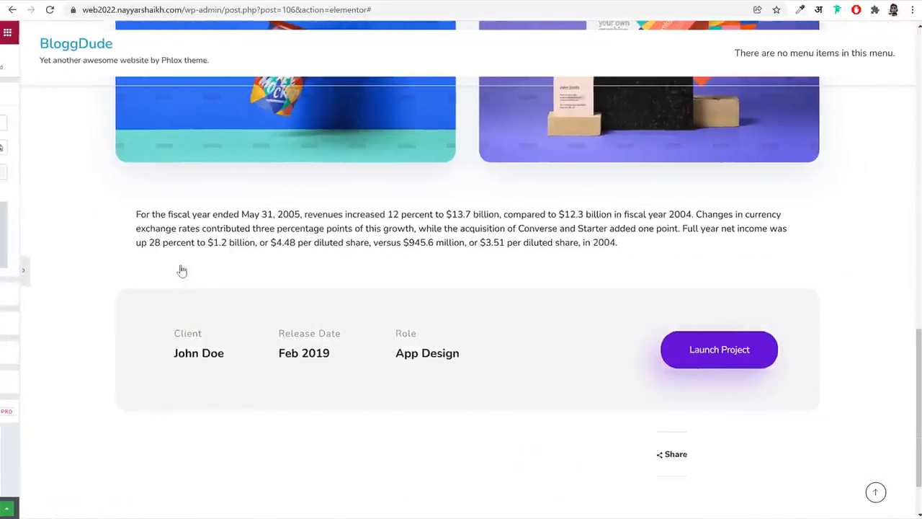
{"action": "left_click", "coordinate": [3, 269]}
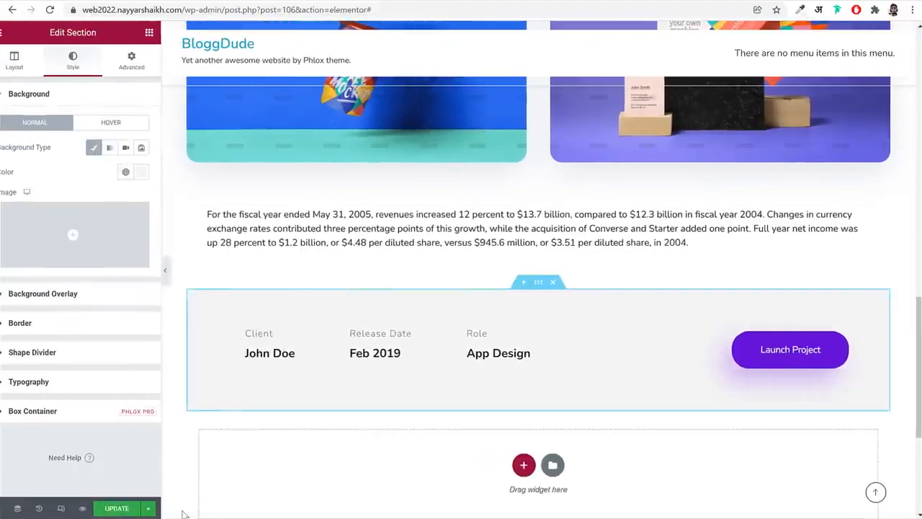
Check the portfolio list in the dashboard and examine the Portfolio heading and carousel on the reference home page
{"action": "scroll", "coordinate": [494, 333], "scroll_direction": "up", "scroll_amount": 15}
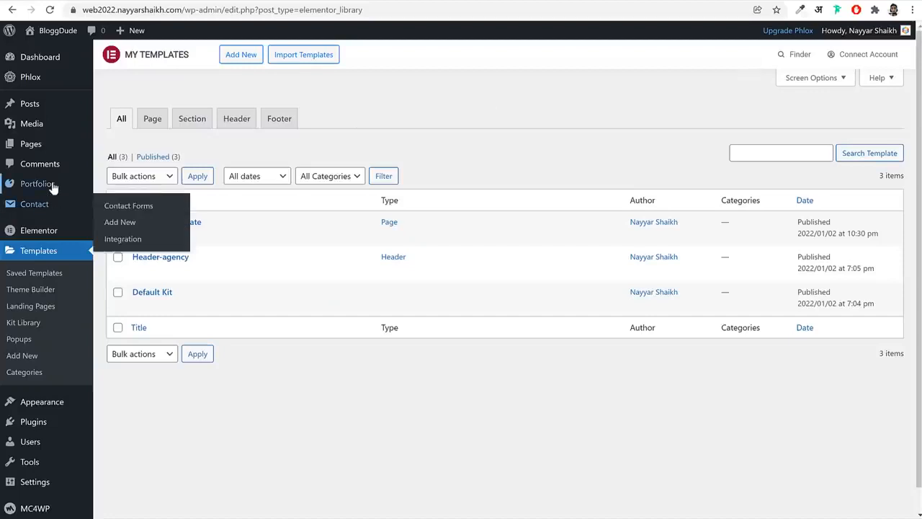
{"action": "left_click", "coordinate": [52, 186]}
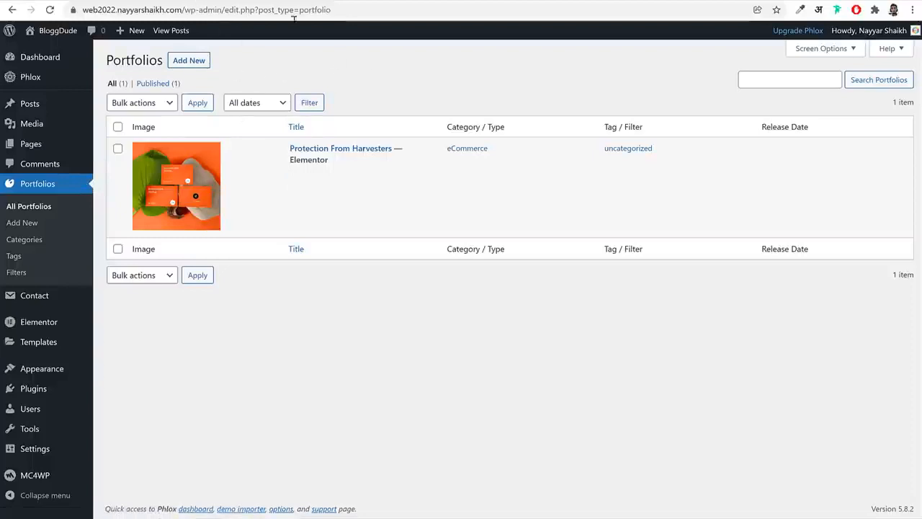
{"action": "key", "text": "alt+Left"}
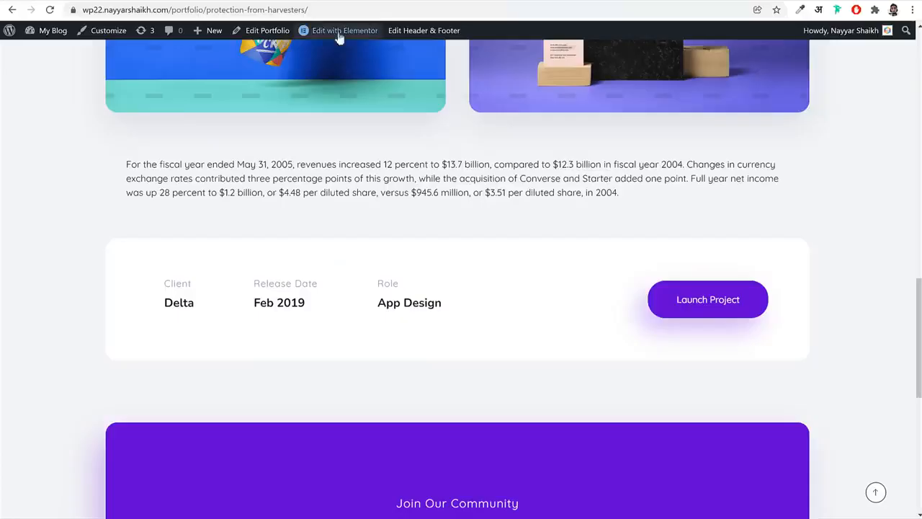
{"action": "scroll", "coordinate": [595, 284], "scroll_direction": "down", "scroll_amount": 1}
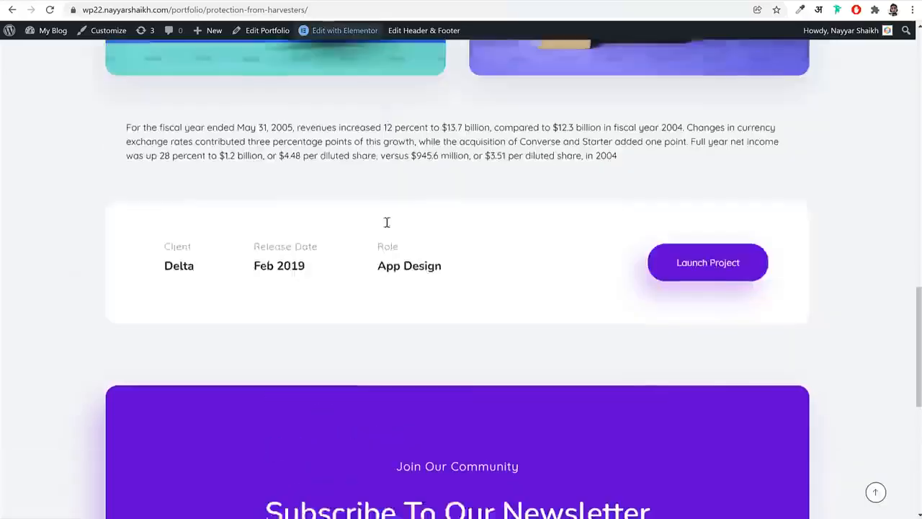
{"action": "scroll", "coordinate": [382, 227], "scroll_direction": "up", "scroll_amount": 5}
{"action": "key", "text": "alt+Left"}
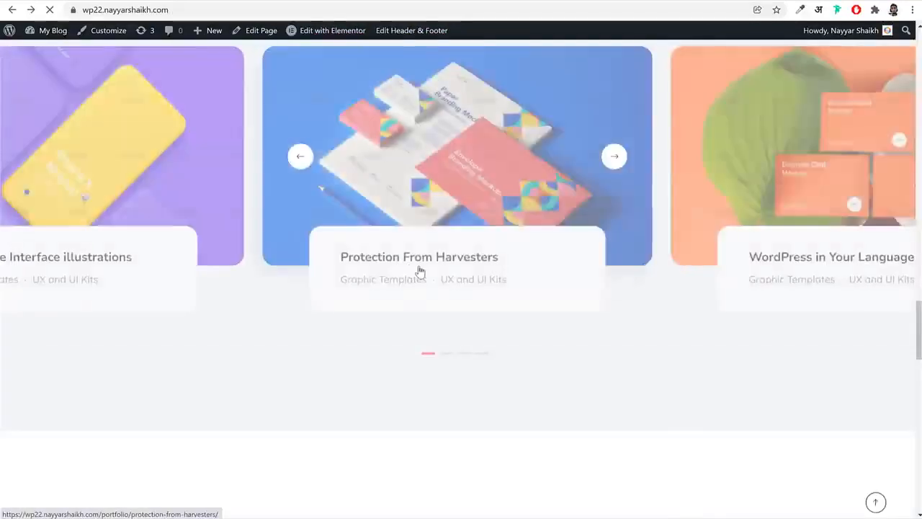
{"action": "scroll", "coordinate": [418, 267], "scroll_direction": "up", "scroll_amount": 4}
{"action": "scroll", "coordinate": [497, 227], "scroll_direction": "down", "scroll_amount": 1}
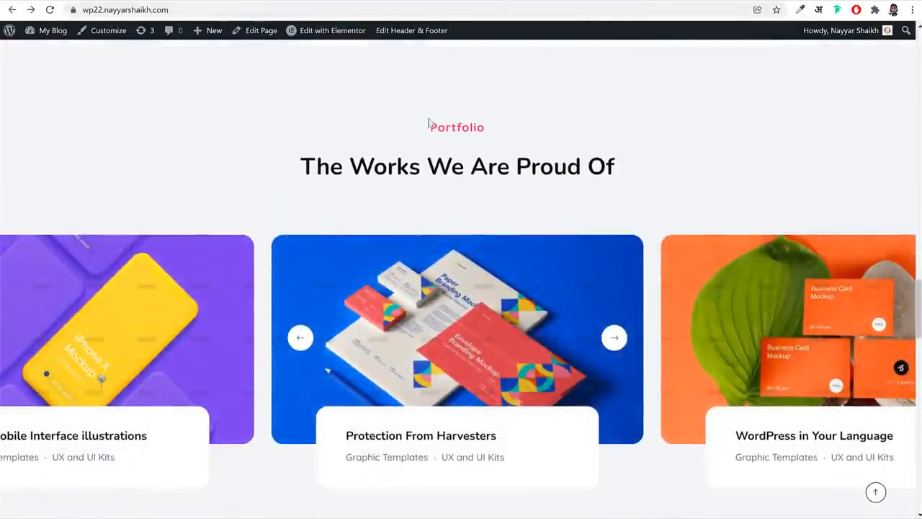
{"action": "left_click_drag", "start_coordinate": [429, 123], "coordinate": [637, 179]}
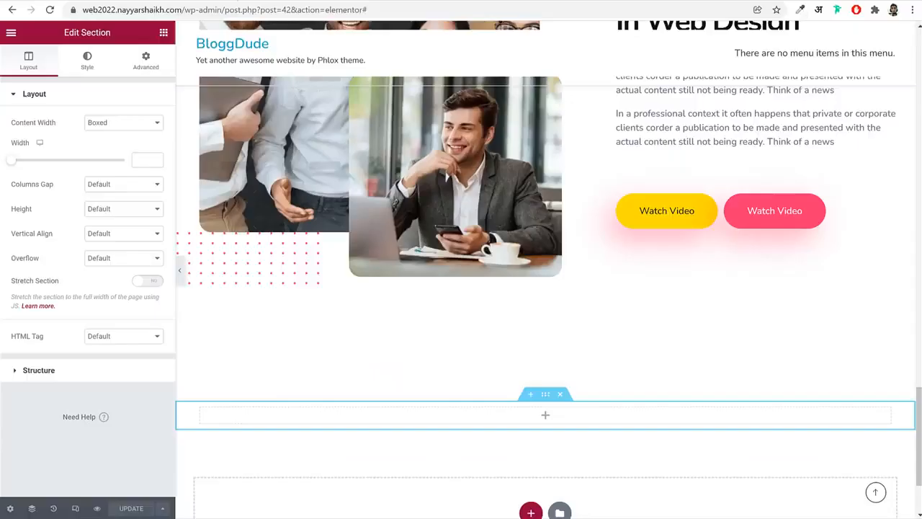
{"action": "scroll", "coordinate": [672, 216], "scroll_direction": "up", "scroll_amount": 4}
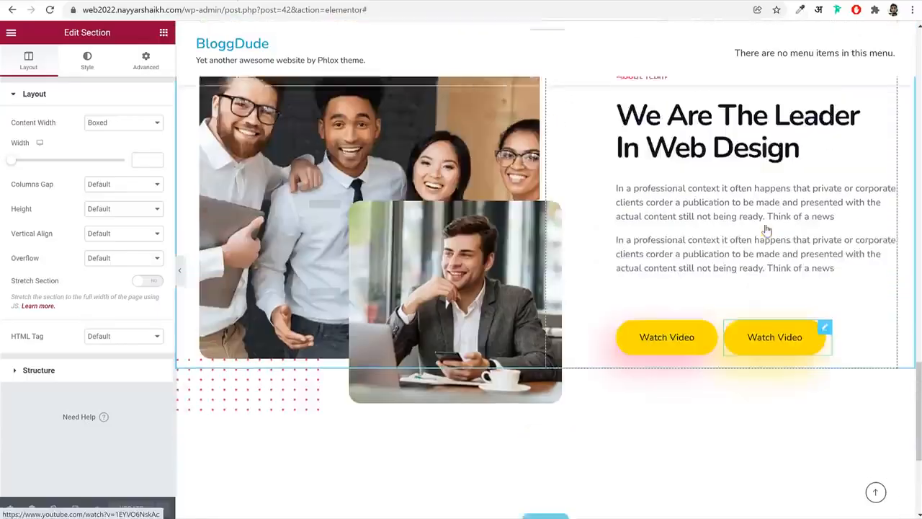
Copy the About Team heading widget into the empty column below the team section and centre-align it
{"action": "right_click", "coordinate": [671, 216]}
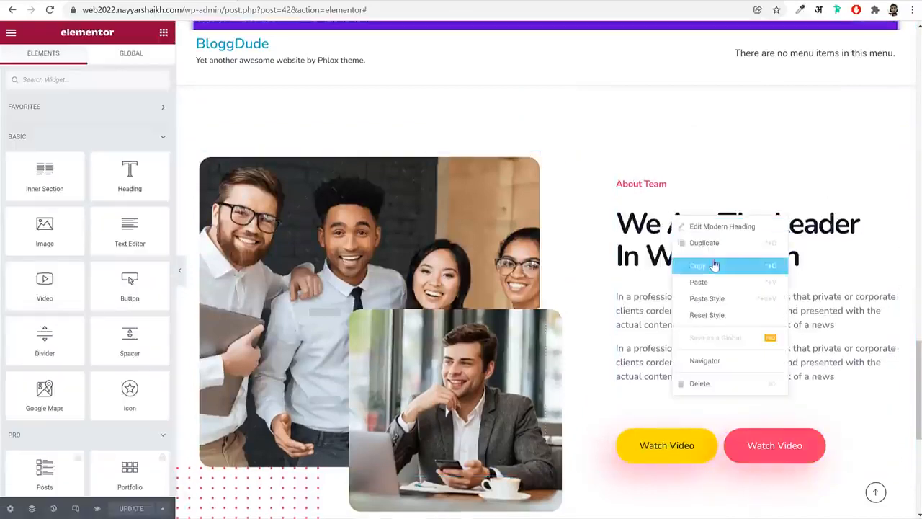
{"action": "left_click", "coordinate": [712, 267]}
{"action": "scroll", "coordinate": [528, 386], "scroll_direction": "down", "scroll_amount": 4}
{"action": "right_click", "coordinate": [545, 362]}
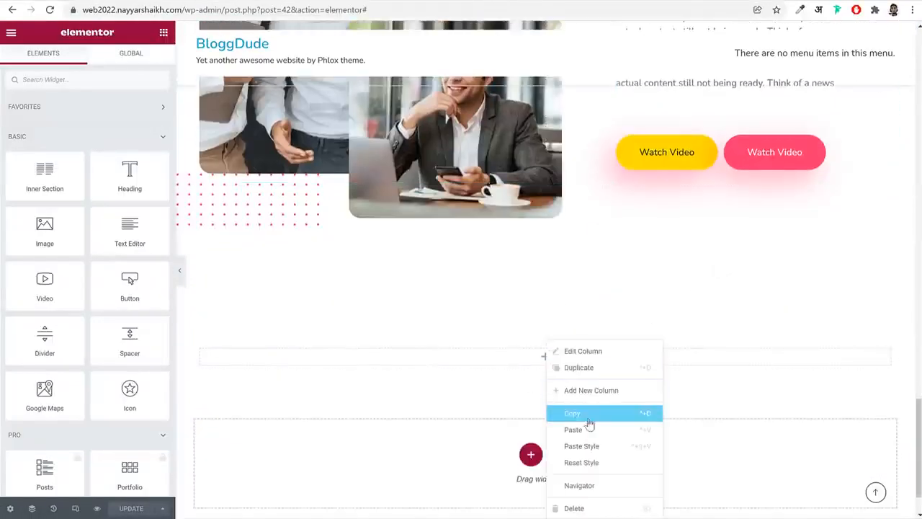
{"action": "left_click", "coordinate": [587, 432]}
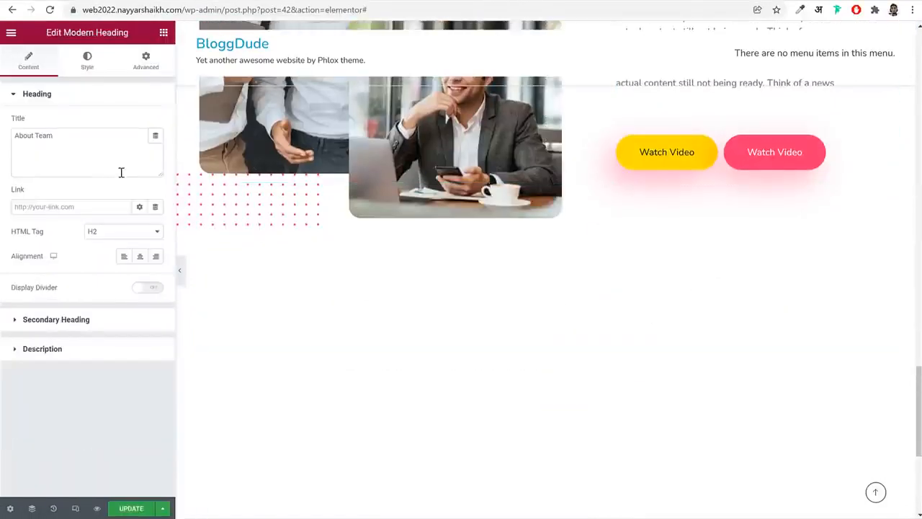
{"action": "left_click", "coordinate": [146, 258]}
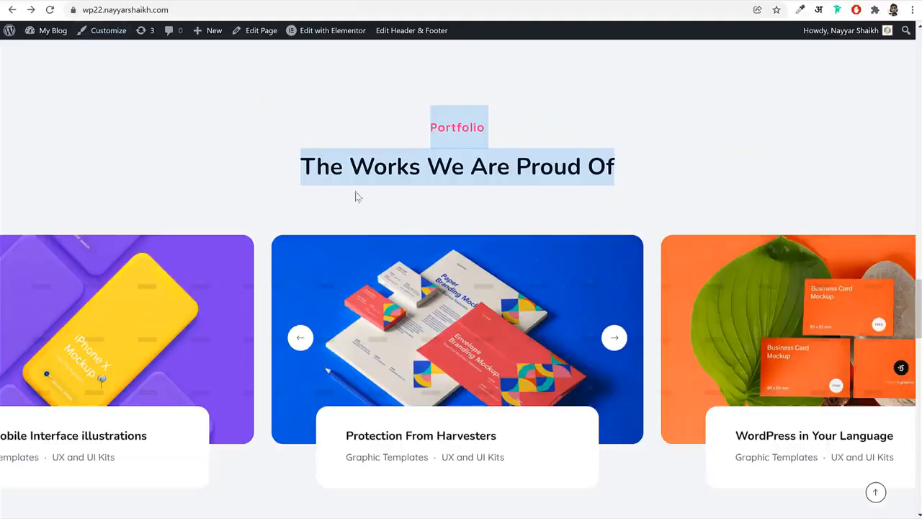
Replace the pasted heading's title with "Portfolio", copied from the reference home page
{"action": "left_click", "coordinate": [409, 124]}
{"action": "double_click", "coordinate": [466, 128]}
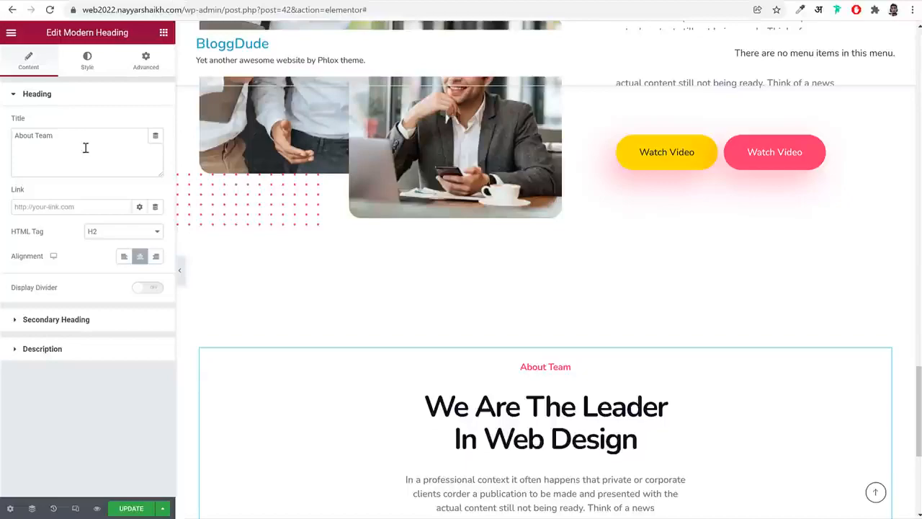
{"action": "left_click", "coordinate": [84, 144]}
{"action": "key", "text": "ctrl+a"}
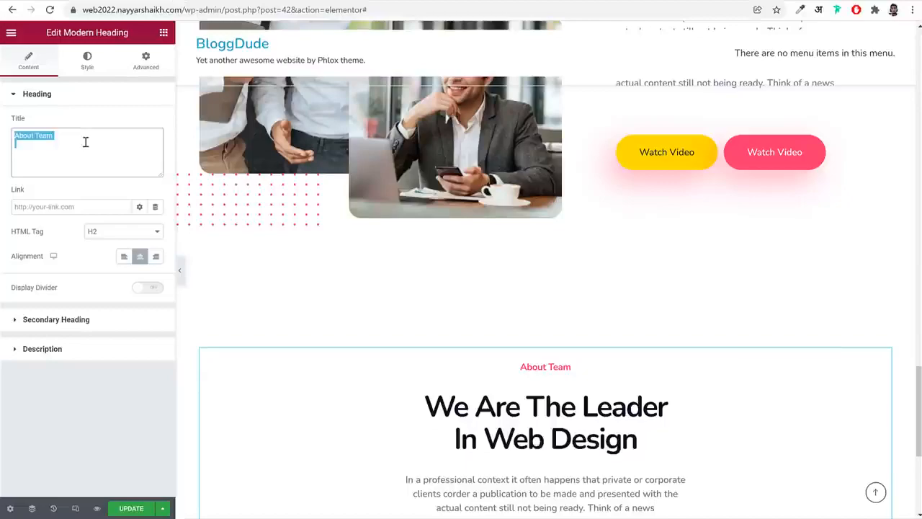
{"action": "key", "text": "ctrl+v"}
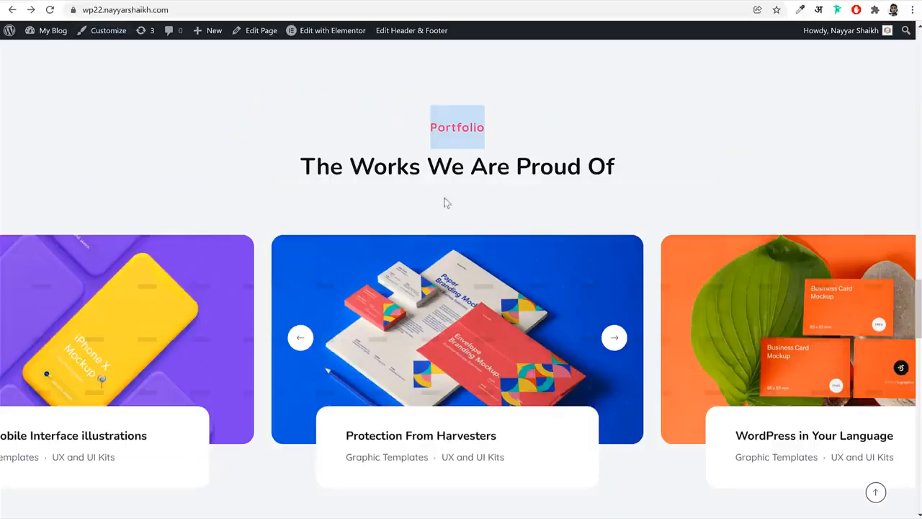
Copy the heading "The Works We Are Proud Of" from the reference page and clear the pasted heading's description text
{"action": "triple_click", "coordinate": [441, 168]}
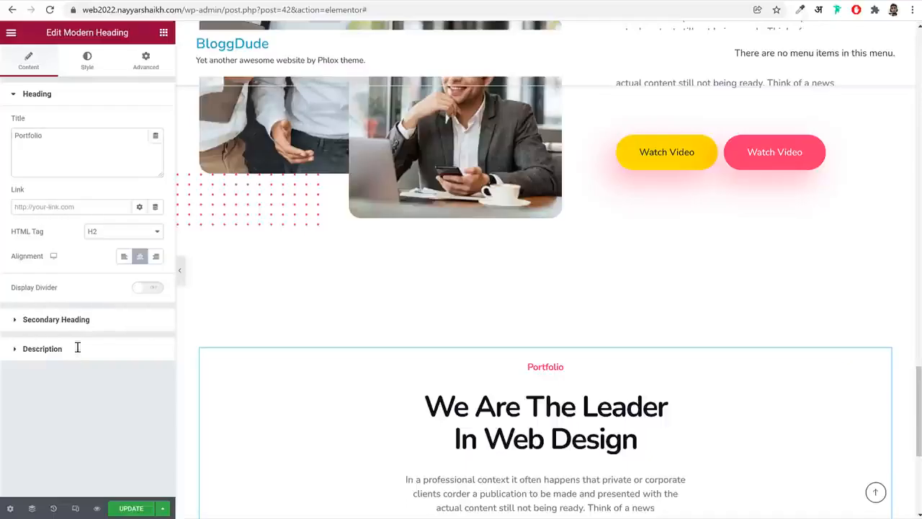
{"action": "left_click", "coordinate": [75, 348]}
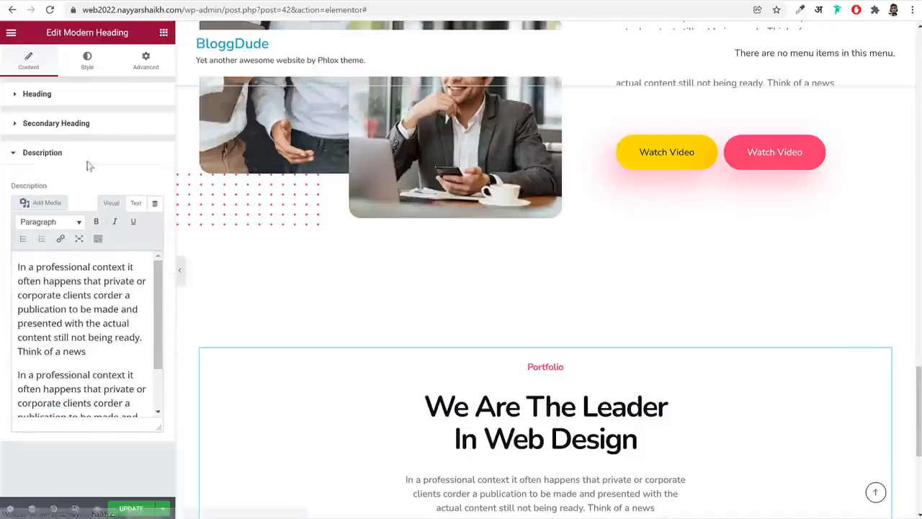
{"action": "triple_click", "coordinate": [76, 353]}
{"action": "key", "text": "ctrl+a"}
{"action": "key", "text": "BackSpace"}
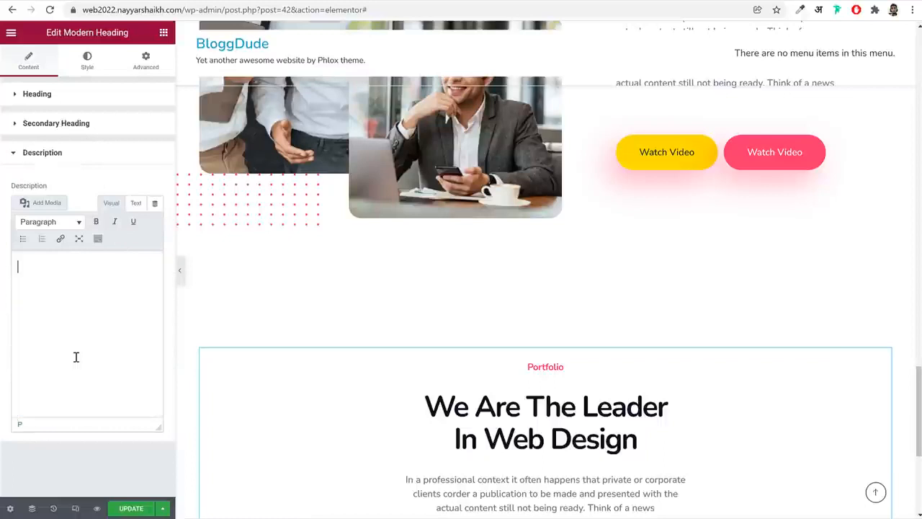
Replace the pasted heading's secondary heading text with "The Works We Are Proud Of"
{"action": "left_click", "coordinate": [95, 123]}
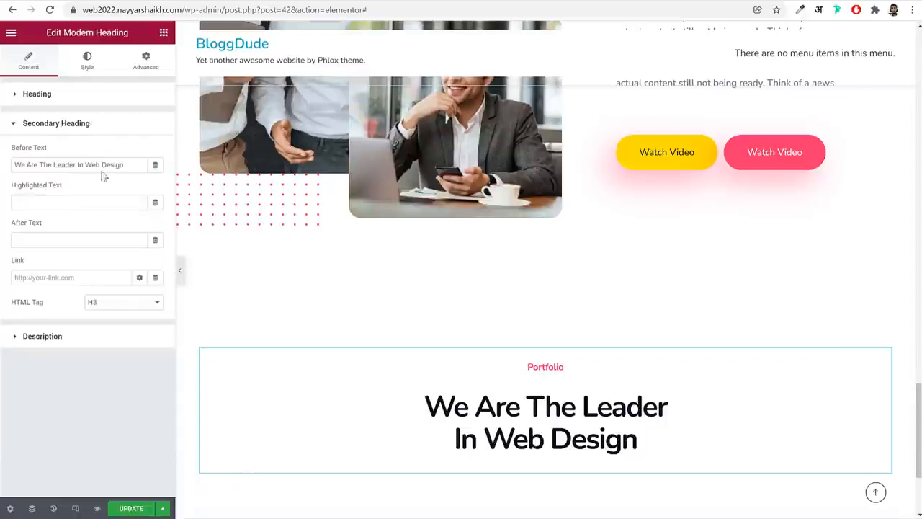
{"action": "triple_click", "coordinate": [104, 161]}
{"action": "key", "text": "ctrl+v"}
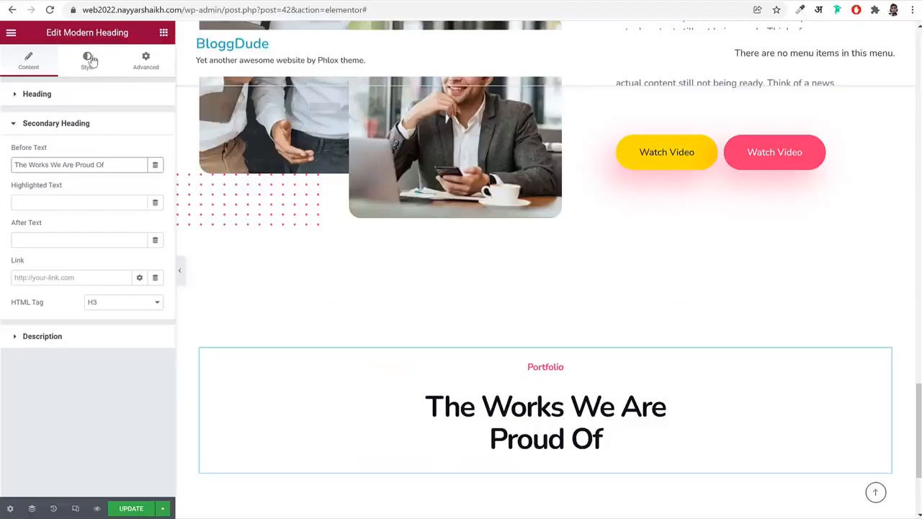
Clear the secondary heading's maximum width so the text is not limited to a narrow block
{"action": "left_click", "coordinate": [88, 59]}
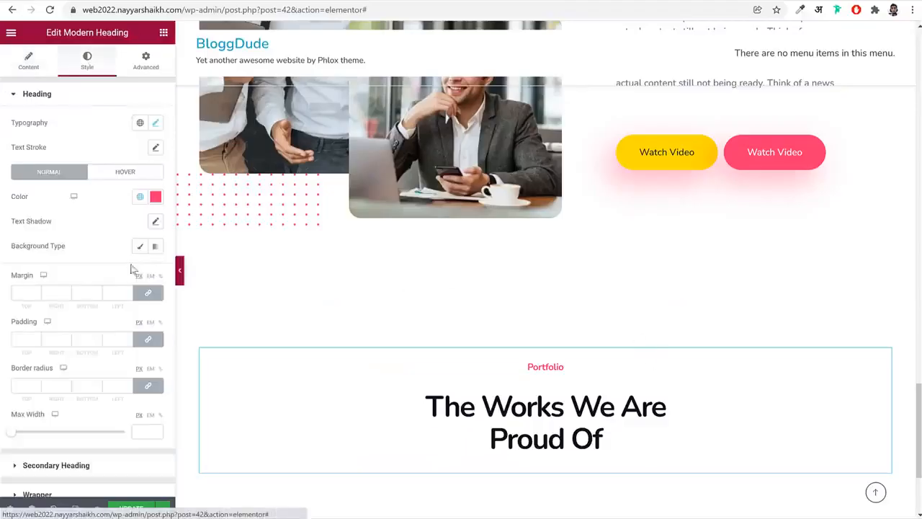
{"action": "scroll", "coordinate": [114, 405], "scroll_direction": "down", "scroll_amount": 1}
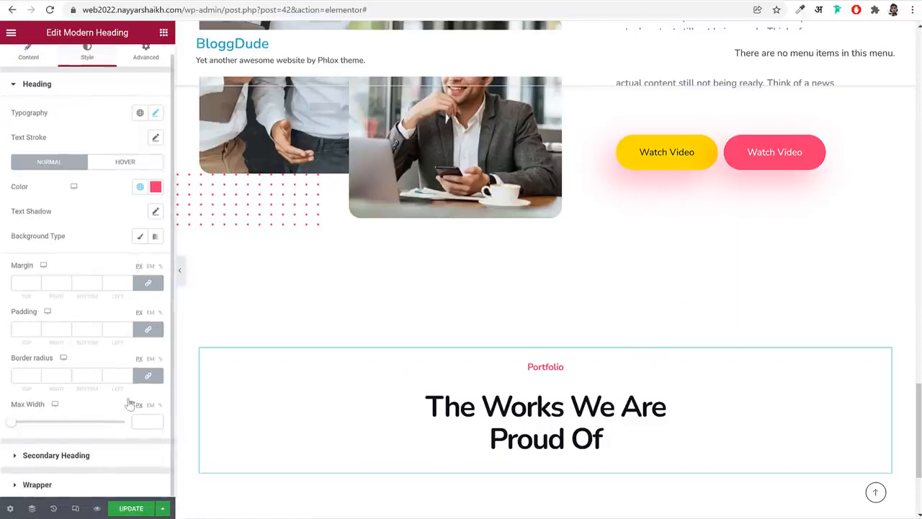
{"action": "left_click", "coordinate": [122, 456]}
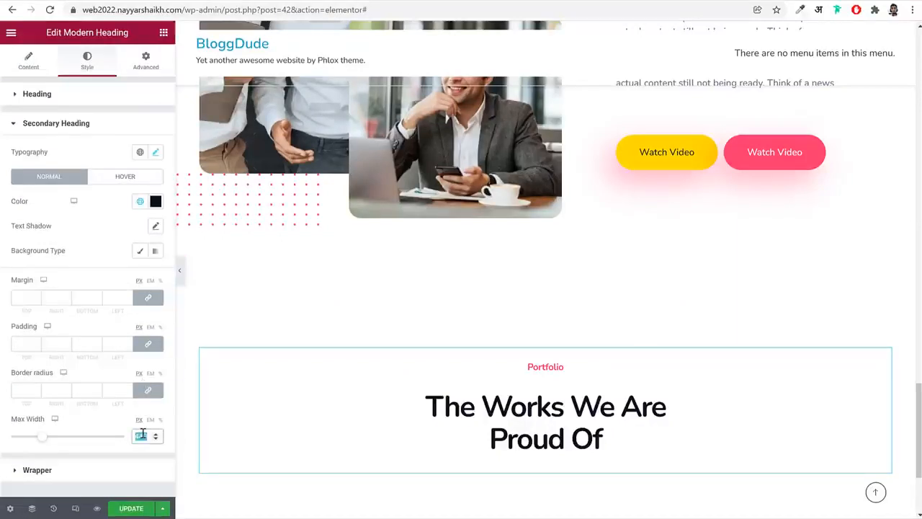
{"action": "key", "text": "BackSpace"}
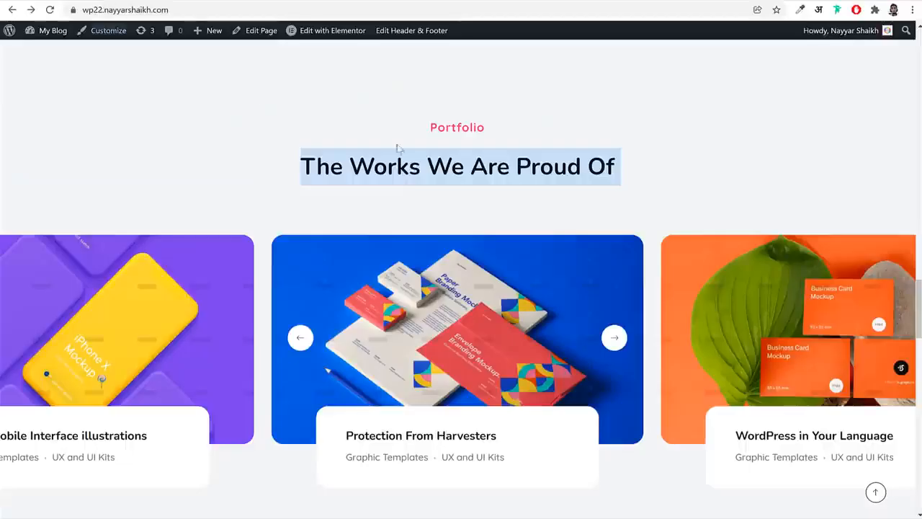
{"action": "left_click", "coordinate": [415, 179]}
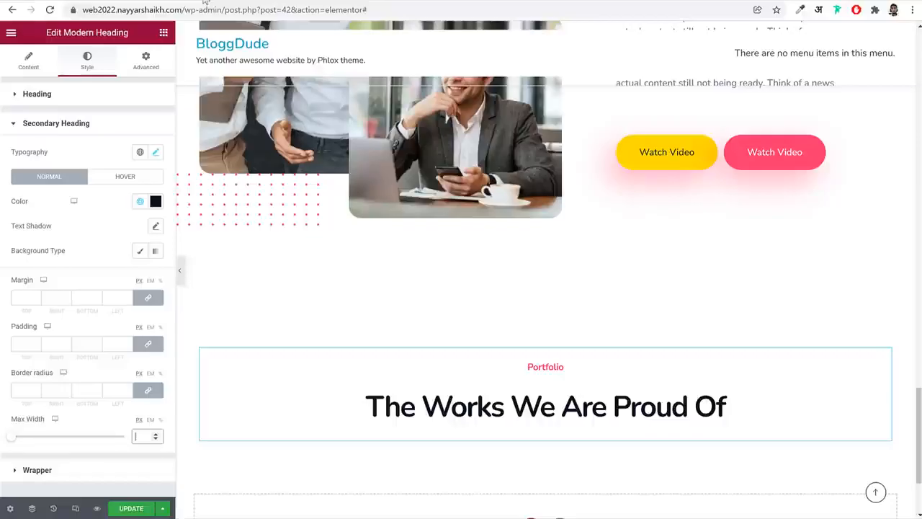
{"action": "scroll", "coordinate": [520, 362], "scroll_direction": "down", "scroll_amount": 2}
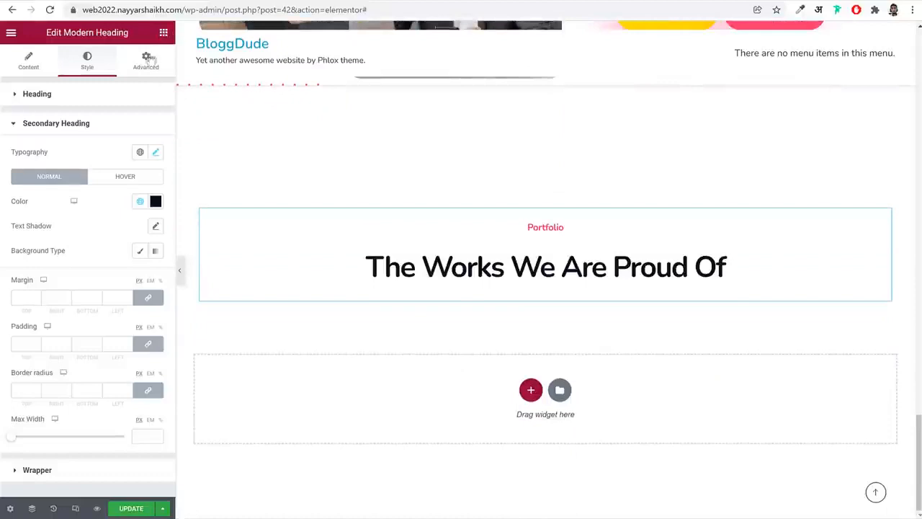
Find the portfolio widgets and place a Tiles Carousel Portfolios widget below the Portfolio heading
{"action": "left_click", "coordinate": [163, 33]}
{"action": "left_click", "coordinate": [120, 78]}
{"action": "type", "text": "port"}
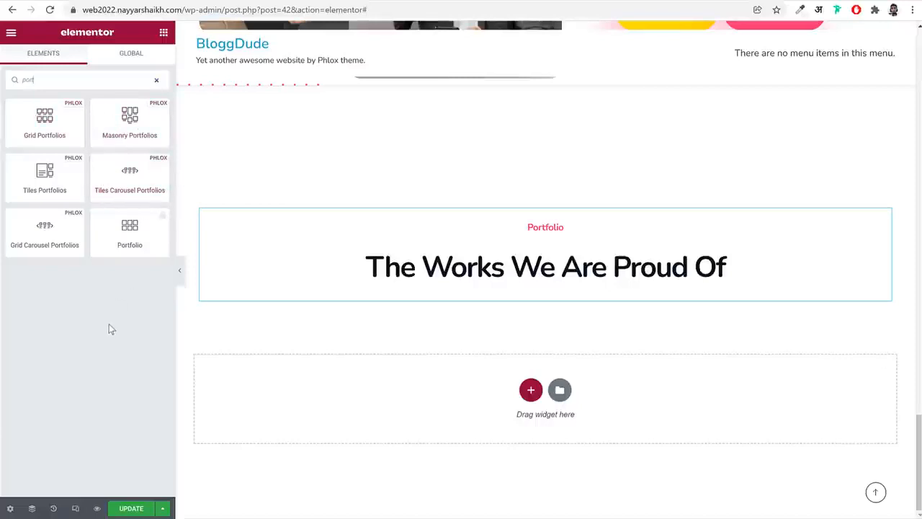
{"action": "left_click_drag", "start_coordinate": [130, 176], "coordinate": [551, 295]}
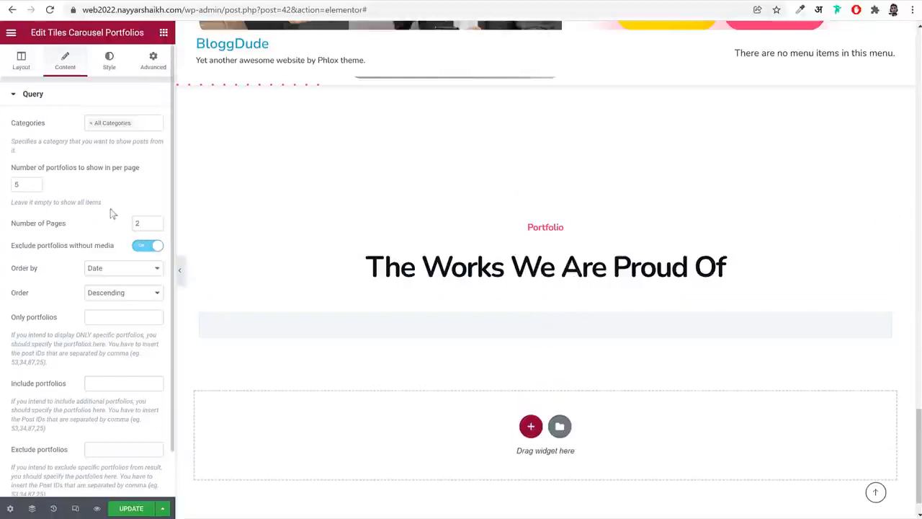
Set the tiles carousel to 3 pages with 6 portfolios per page
{"action": "scroll", "coordinate": [111, 213], "scroll_direction": "down", "scroll_amount": 1}
{"action": "double_click", "coordinate": [26, 137]}
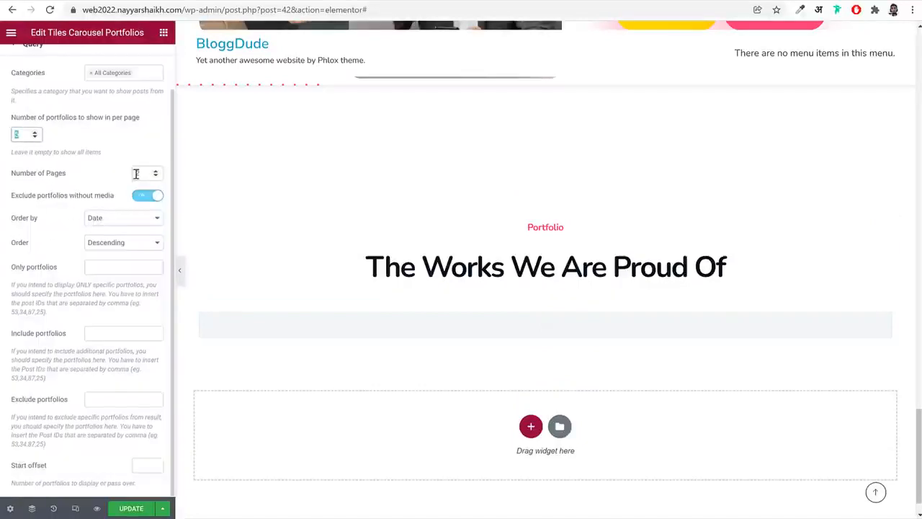
{"action": "left_click", "coordinate": [136, 173]}
{"action": "type", "text": "2"}
{"action": "type", "text": "3"}
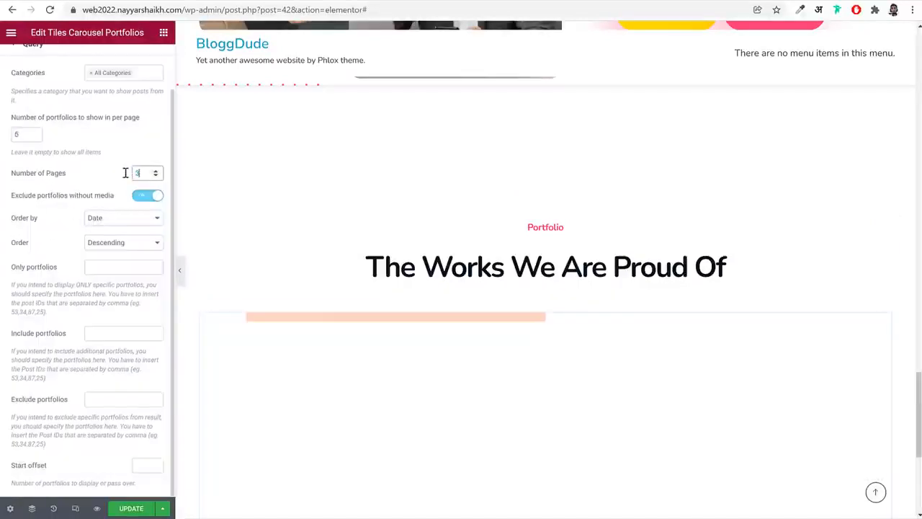
{"action": "scroll", "coordinate": [541, 300], "scroll_direction": "down", "scroll_amount": 5}
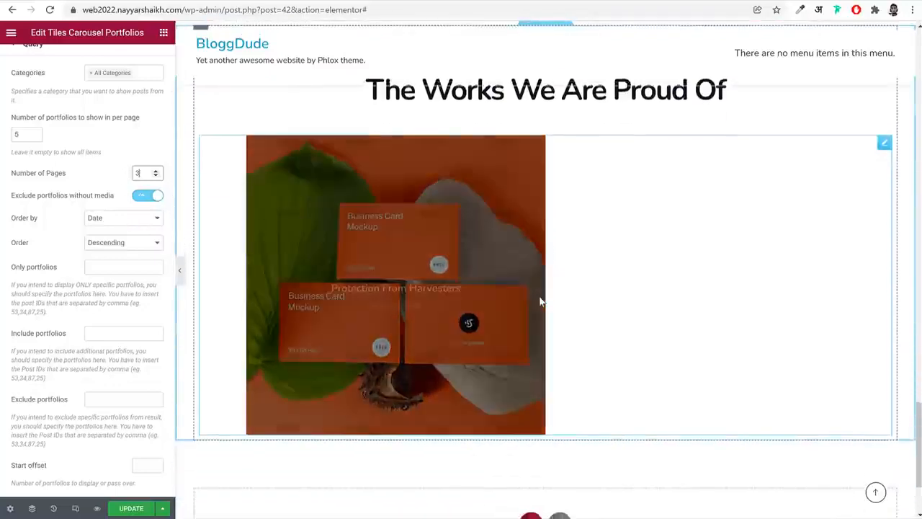
{"action": "scroll", "coordinate": [436, 250], "scroll_direction": "up", "scroll_amount": 2}
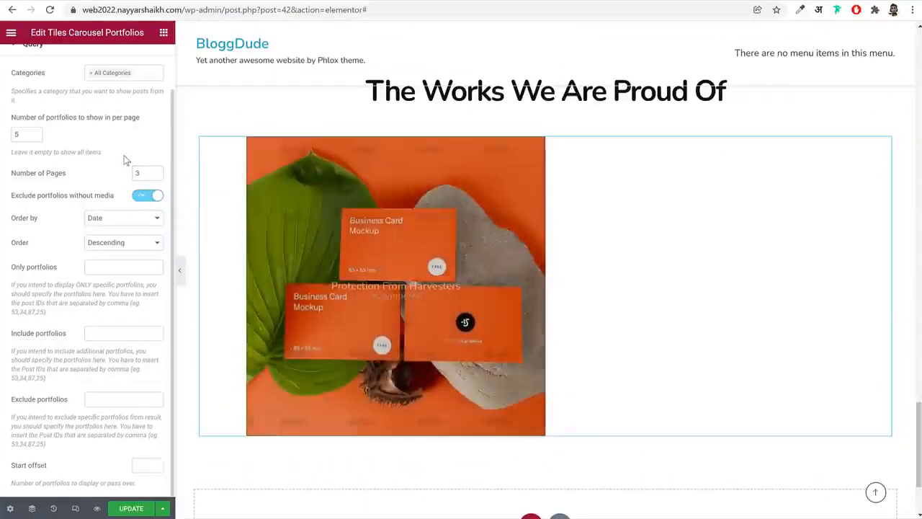
{"action": "left_click_drag", "start_coordinate": [31, 134], "coordinate": [2, 134]}
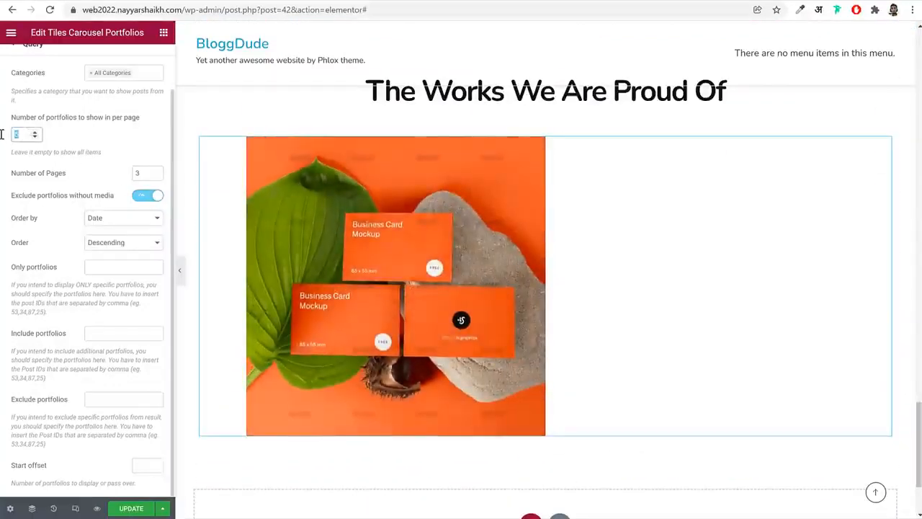
{"action": "type", "text": "6"}
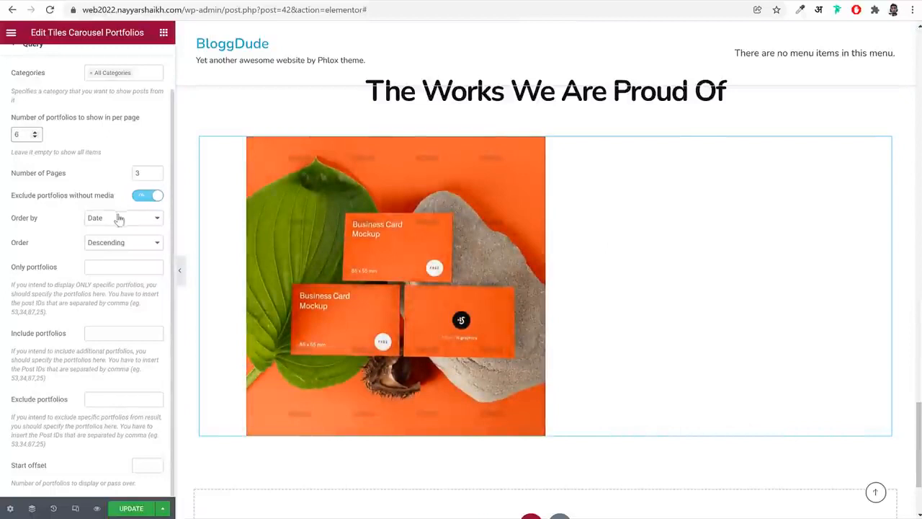
{"action": "scroll", "coordinate": [120, 219], "scroll_direction": "up", "scroll_amount": 1}
Add a Grid Carousel Portfolios widget below the tiles carousel and set it to show 6 portfolios per page
{"action": "left_click", "coordinate": [164, 33]}
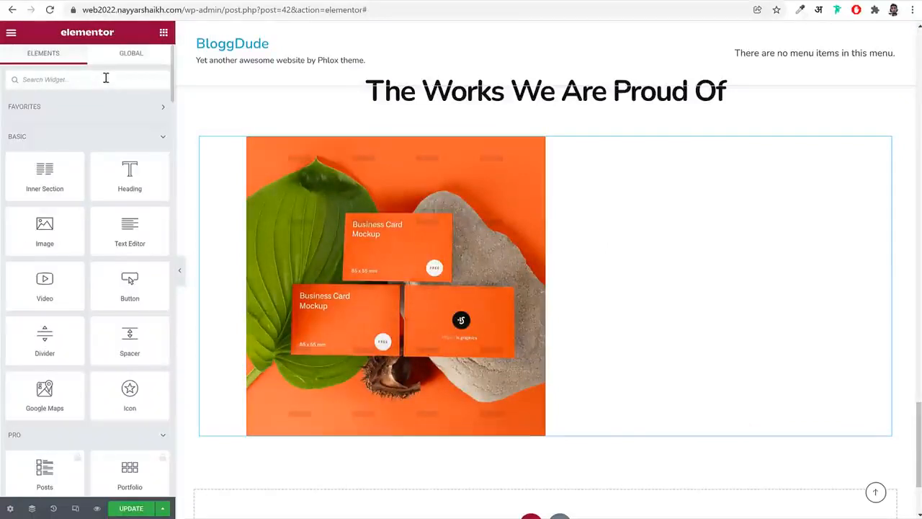
{"action": "left_click", "coordinate": [105, 77]}
{"action": "type", "text": "port"}
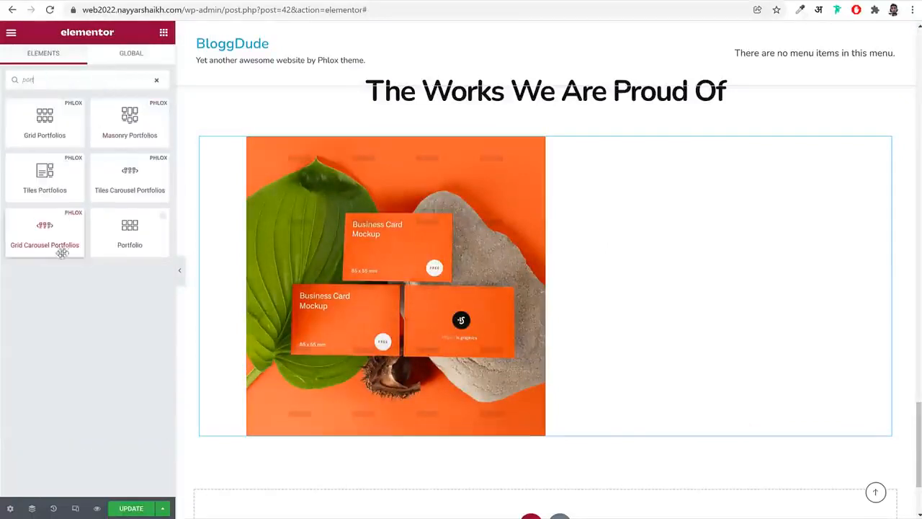
{"action": "left_click_drag", "start_coordinate": [61, 245], "coordinate": [554, 313]}
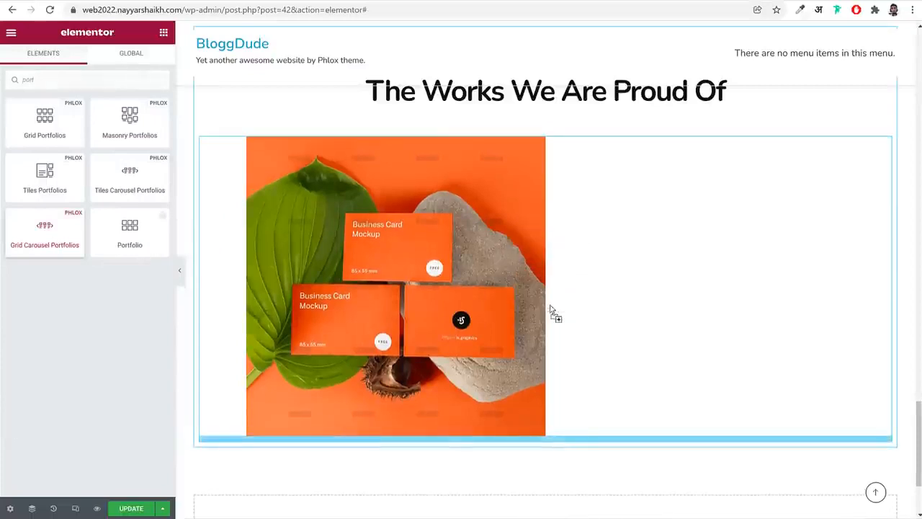
{"action": "scroll", "coordinate": [557, 308], "scroll_direction": "down", "scroll_amount": 3}
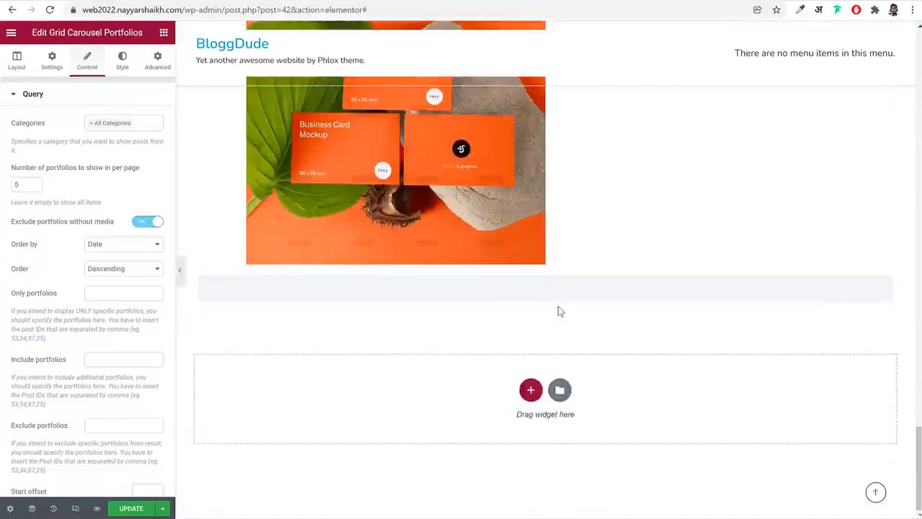
{"action": "left_click_drag", "start_coordinate": [27, 185], "coordinate": [7, 186]}
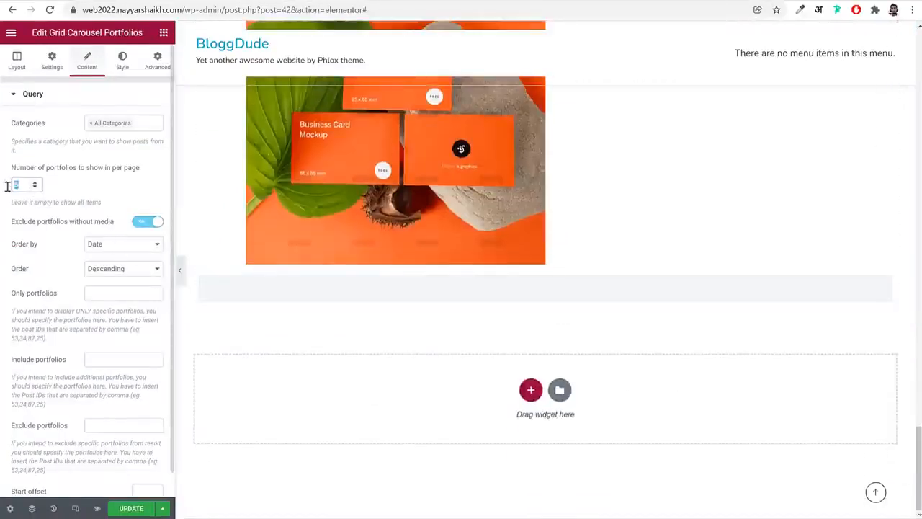
{"action": "type", "text": "6"}
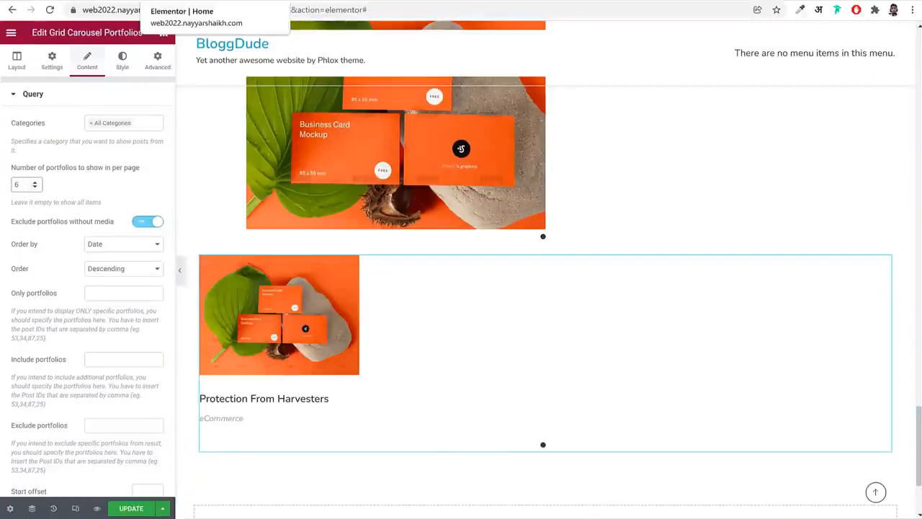
Delete the Tiles Carousel Portfolios widget from the Portfolio section
{"action": "scroll", "coordinate": [339, 331], "scroll_direction": "up", "scroll_amount": 1}
{"action": "right_click", "coordinate": [375, 303]}
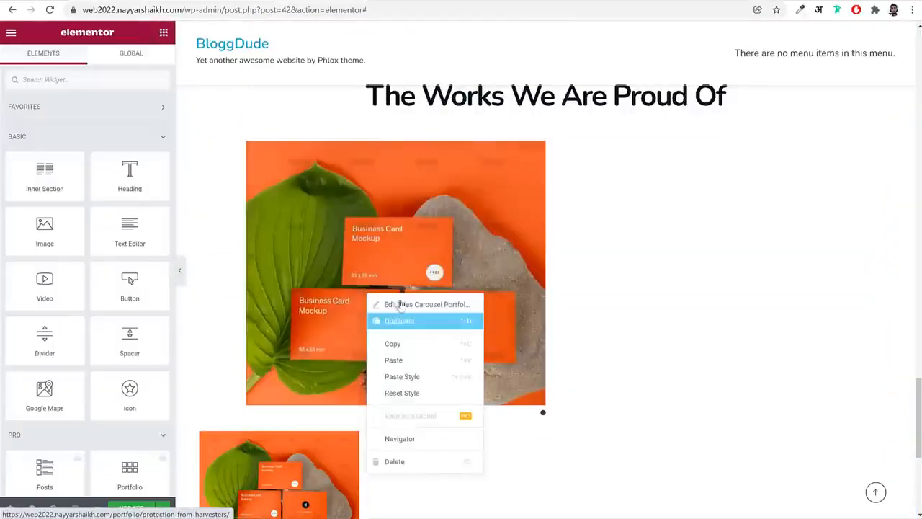
{"action": "left_click", "coordinate": [435, 460]}
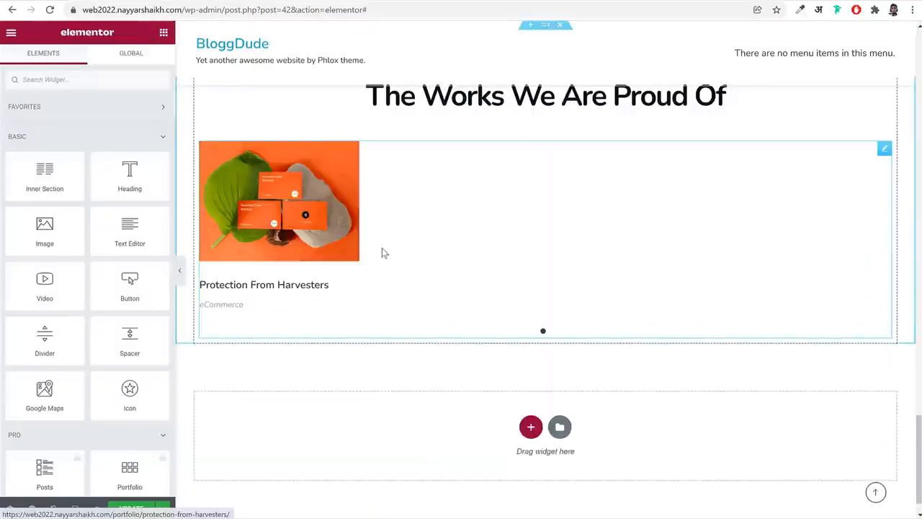
Set the grid carousel's number of portfolios per page to 4
{"action": "left_click", "coordinate": [382, 247]}
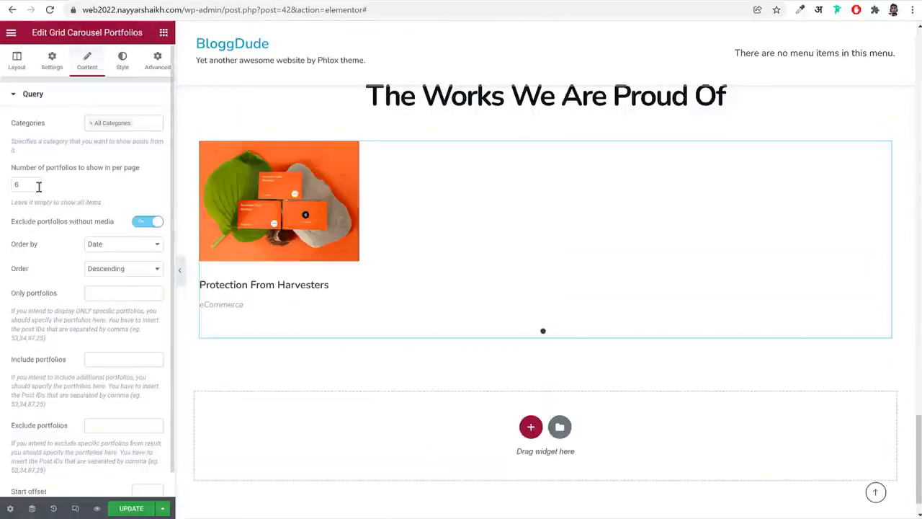
{"action": "left_click_drag", "start_coordinate": [39, 187], "coordinate": [9, 185]}
{"action": "type", "text": "4"}
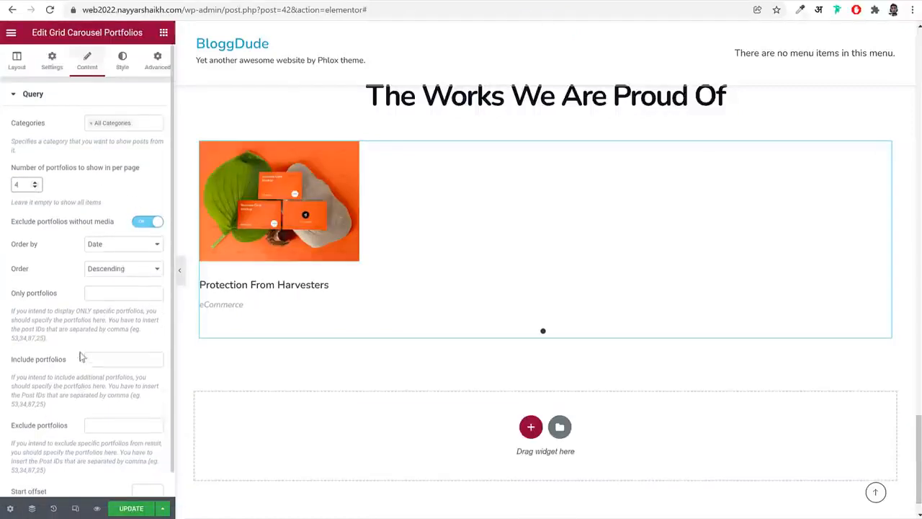
{"action": "scroll", "coordinate": [56, 173], "scroll_direction": "down", "scroll_amount": 1}
{"action": "scroll", "coordinate": [50, 162], "scroll_direction": "up", "scroll_amount": 1}
Set the grid carousel's layout to 3 columns and compare it with the carousel on the reference page
{"action": "left_click", "coordinate": [17, 60]}
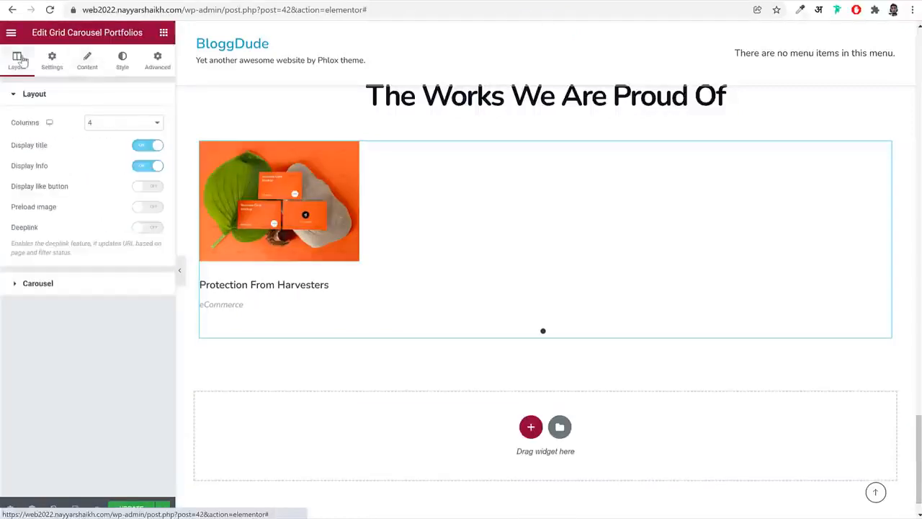
{"action": "left_click", "coordinate": [126, 124]}
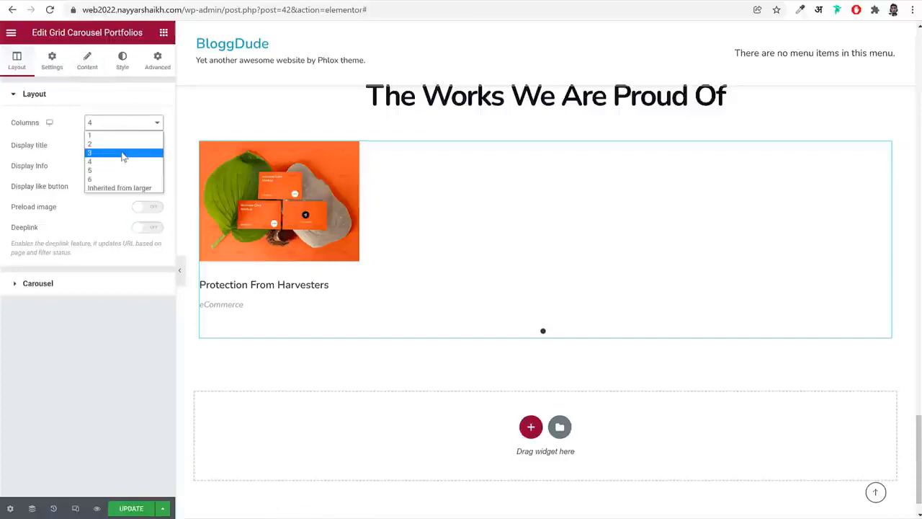
{"action": "left_click", "coordinate": [122, 153]}
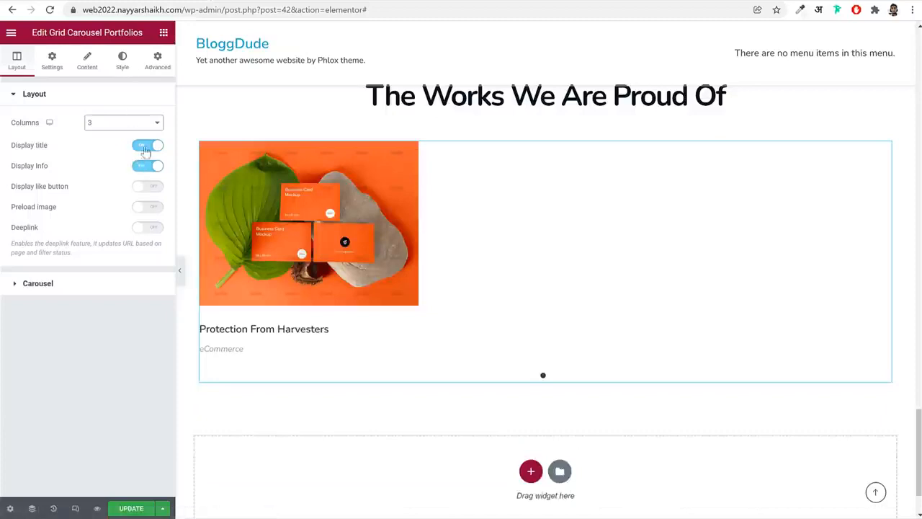
{"action": "left_click_drag", "start_coordinate": [58, 146], "coordinate": [31, 167]}
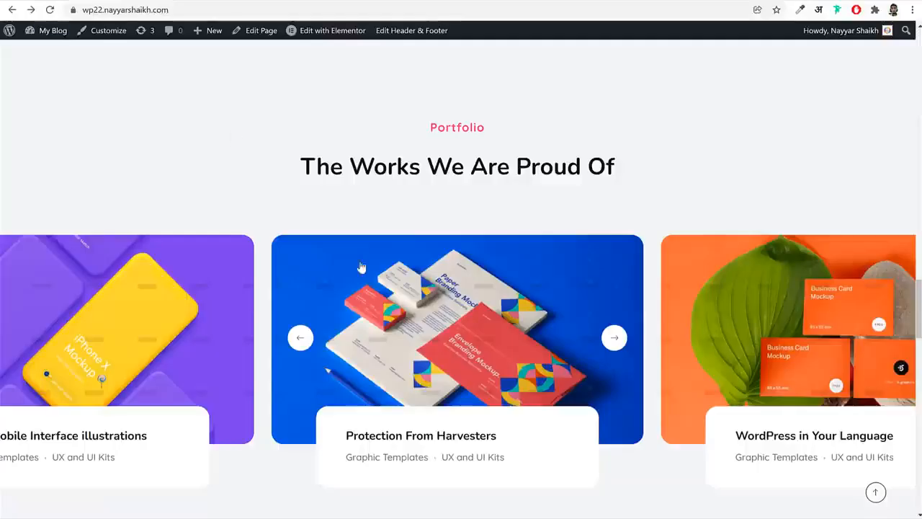
{"action": "scroll", "coordinate": [447, 310], "scroll_direction": "down", "scroll_amount": 2}
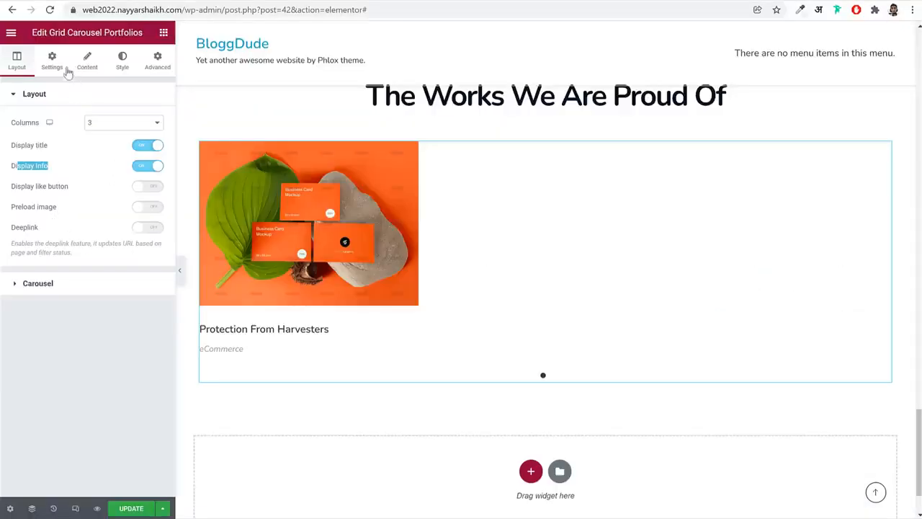
{"action": "left_click", "coordinate": [97, 285]}
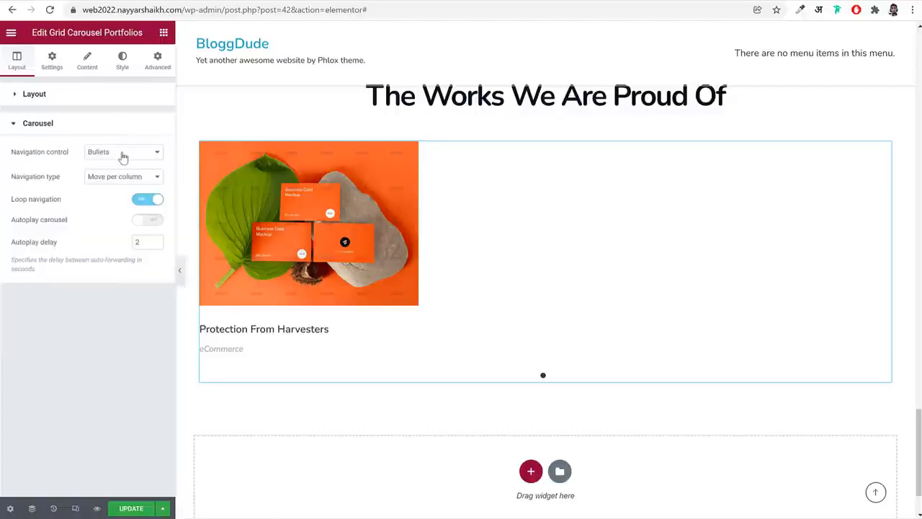
{"action": "left_click", "coordinate": [123, 153]}
{"action": "double_click", "coordinate": [143, 244]}
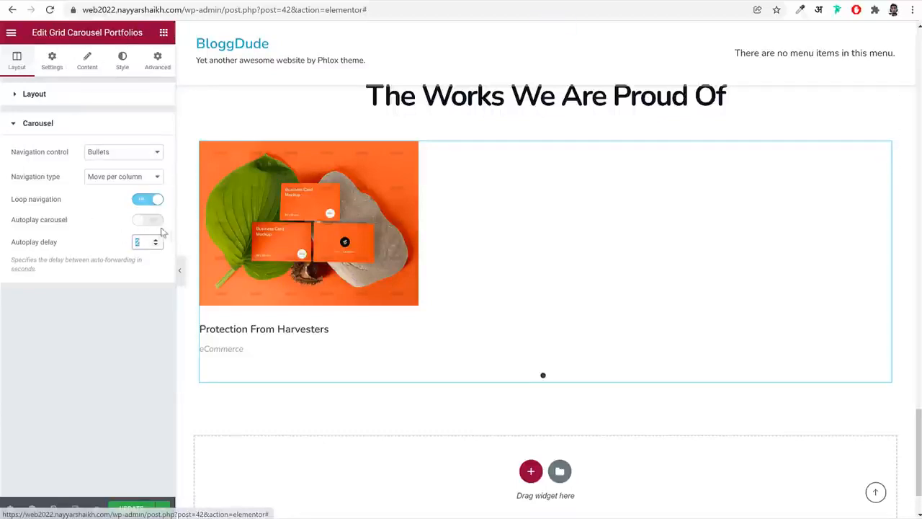
Set the carousel images' horizontal space to 140 and use a custom image aspect ratio of 0.56
{"action": "left_click", "coordinate": [119, 63]}
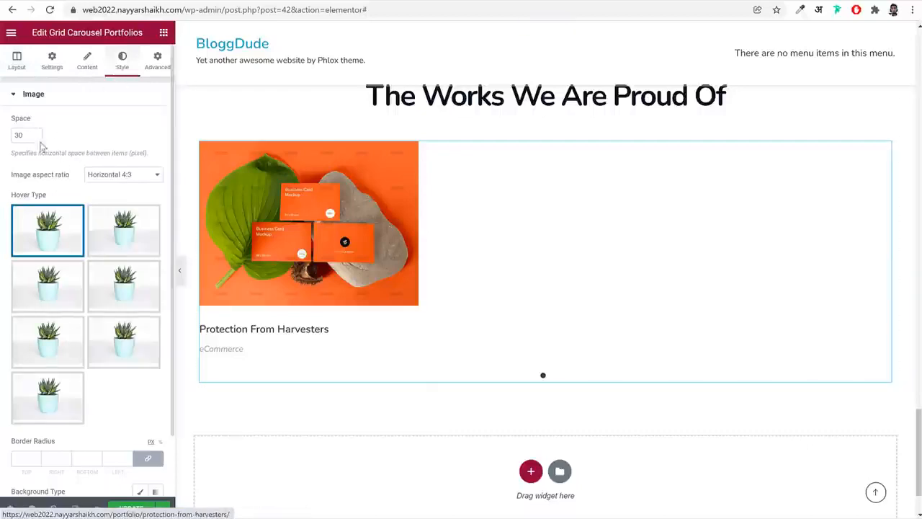
{"action": "type", "text": "10"}
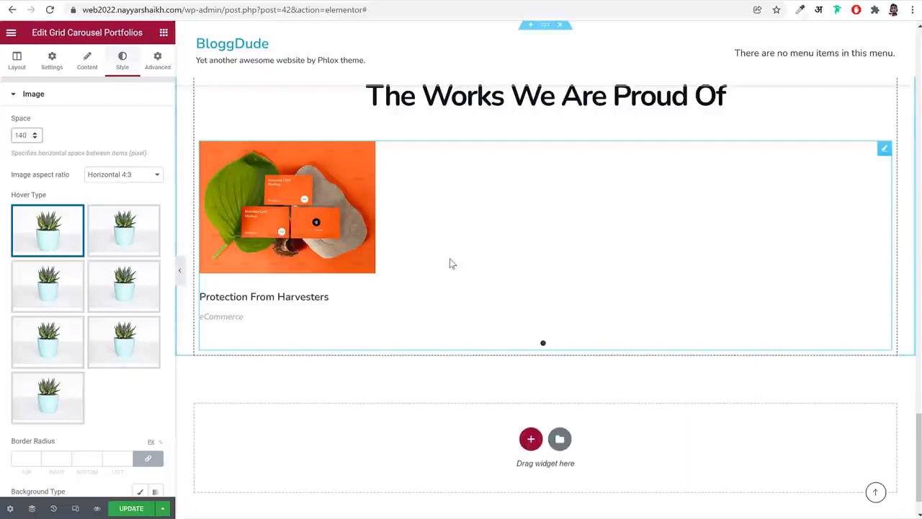
{"action": "left_click", "coordinate": [148, 179]}
{"action": "left_click", "coordinate": [123, 219]}
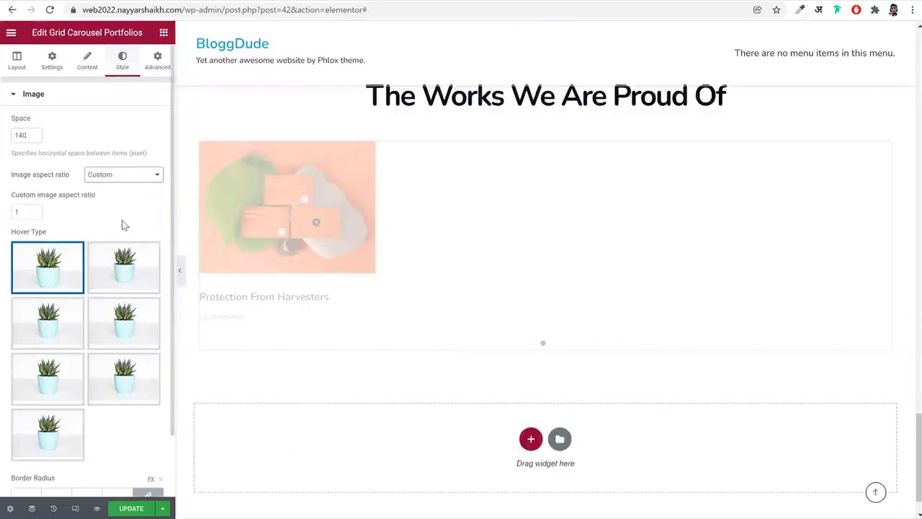
{"action": "double_click", "coordinate": [33, 212]}
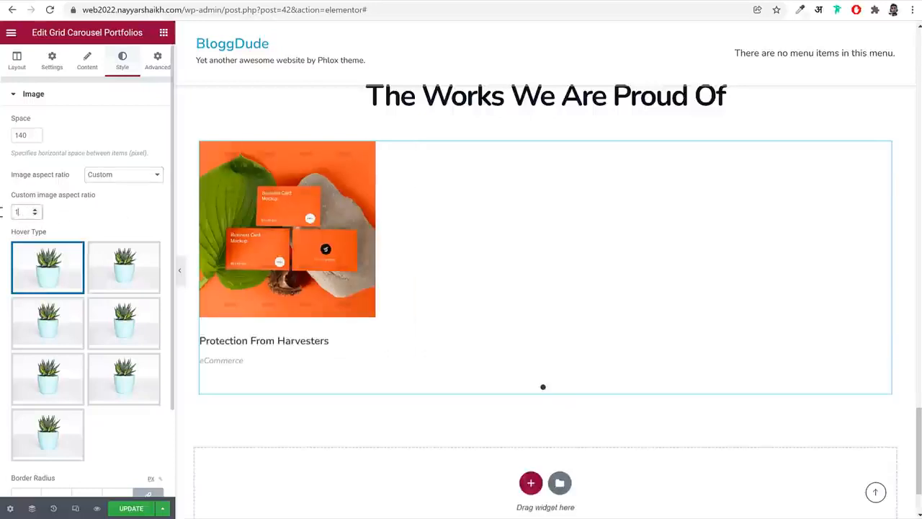
{"action": "type", "text": "0.56"}
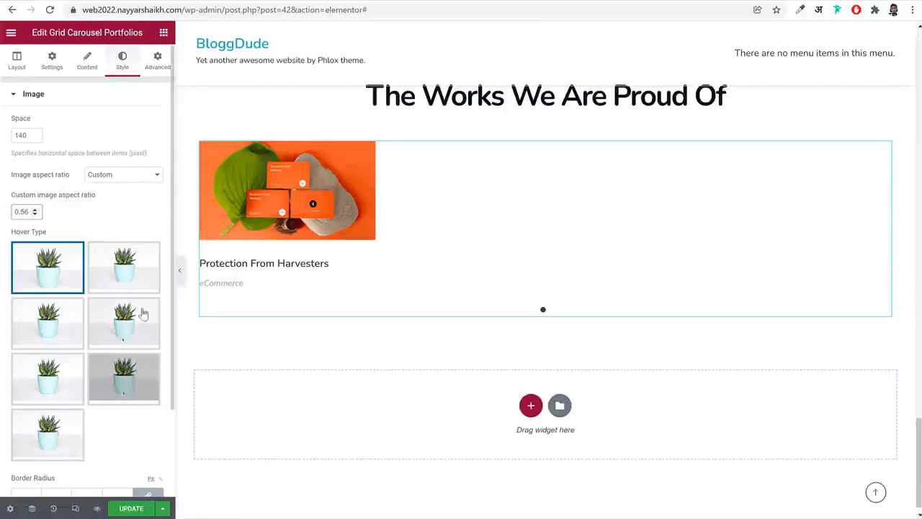
Round the carousel images with a border radius of 20 px on all corners
{"action": "scroll", "coordinate": [122, 343], "scroll_direction": "down", "scroll_amount": 3}
{"action": "left_click", "coordinate": [19, 389]}
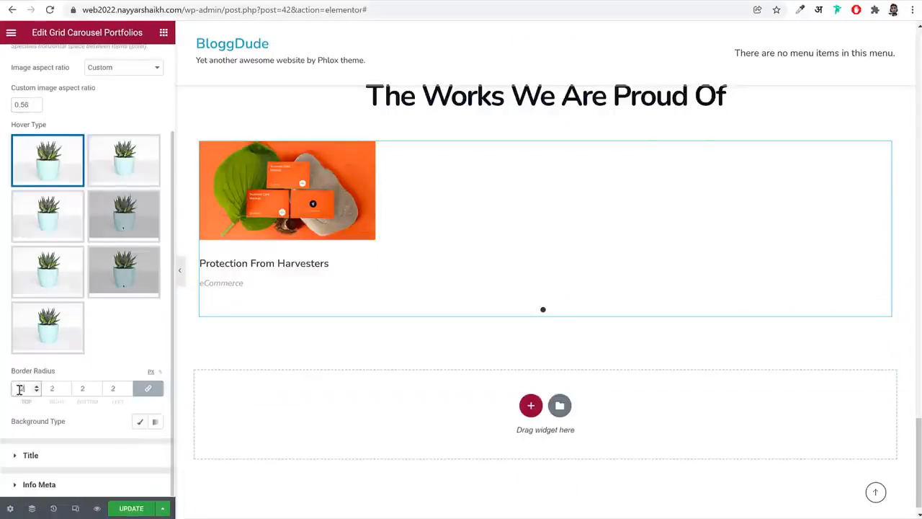
{"action": "type", "text": "0"}
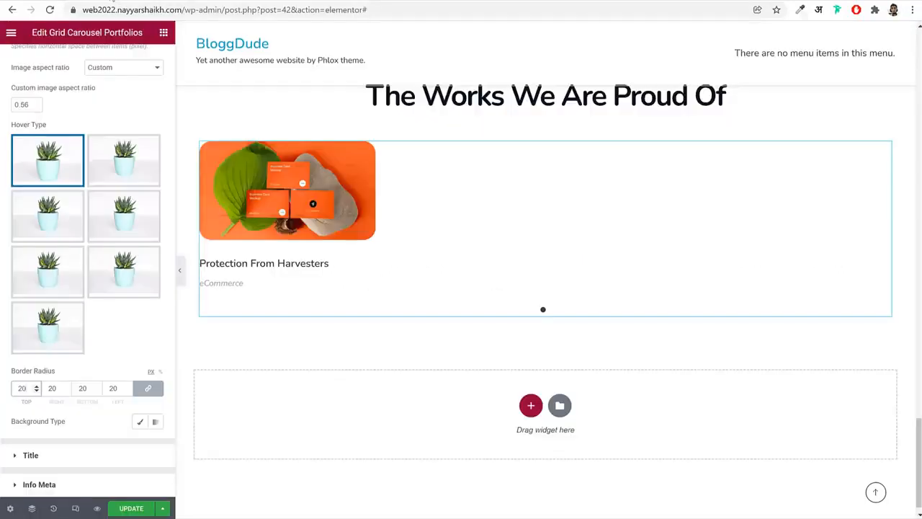
Set the portfolio title typography to size 20 px and Bold weight, and adjust its line height
{"action": "left_click", "coordinate": [77, 462]}
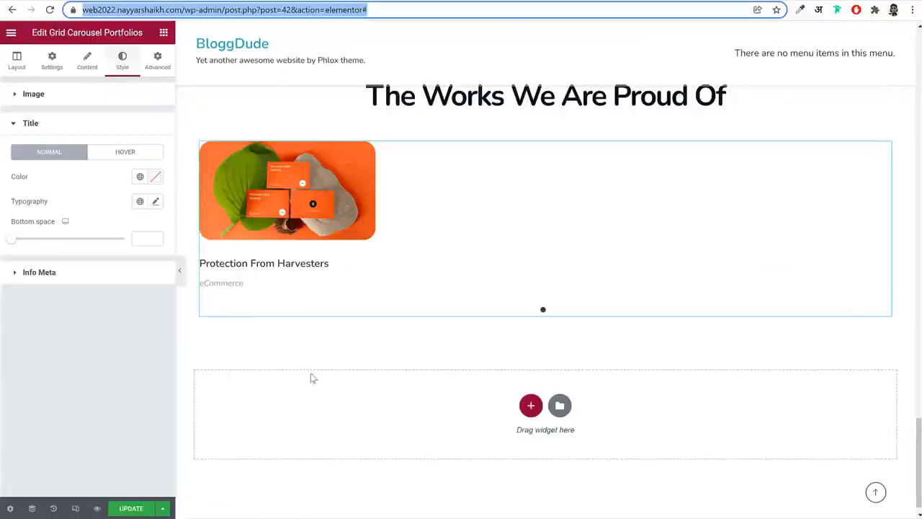
{"action": "left_click", "coordinate": [155, 202]}
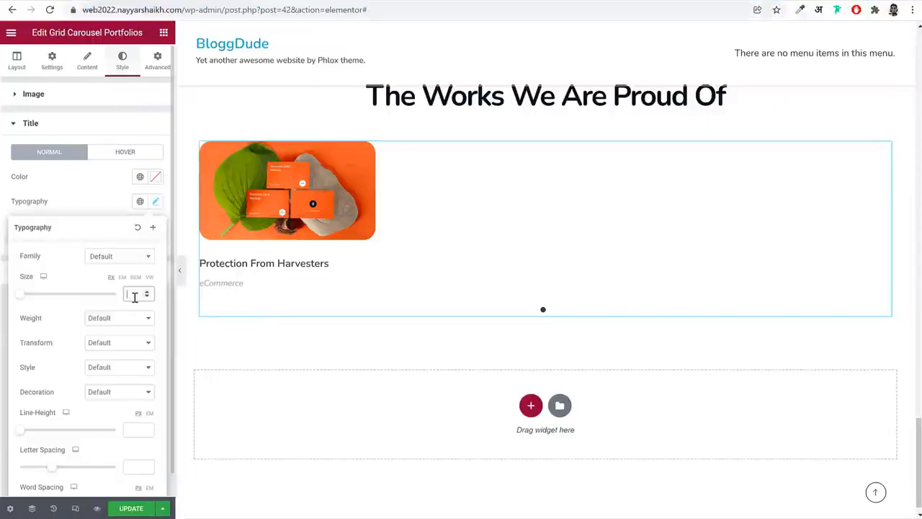
{"action": "type", "text": "20"}
{"action": "left_click", "coordinate": [120, 317]}
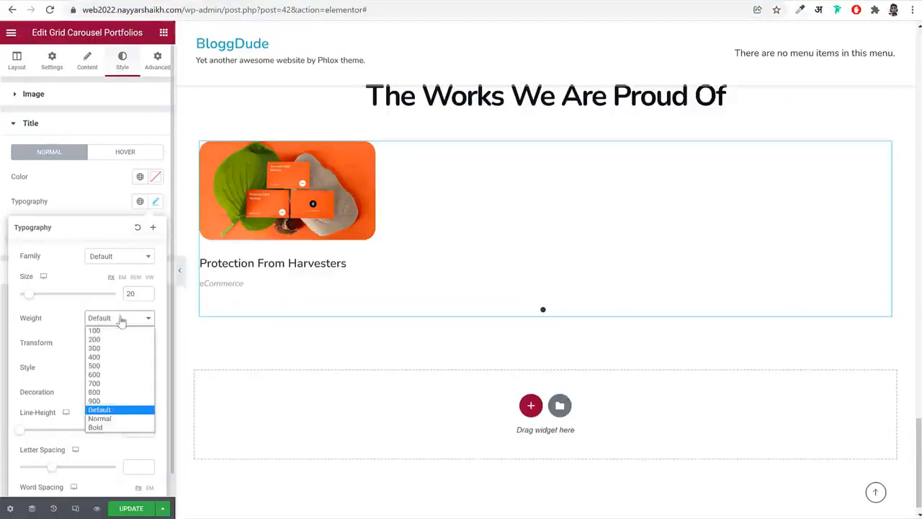
{"action": "left_click", "coordinate": [119, 428]}
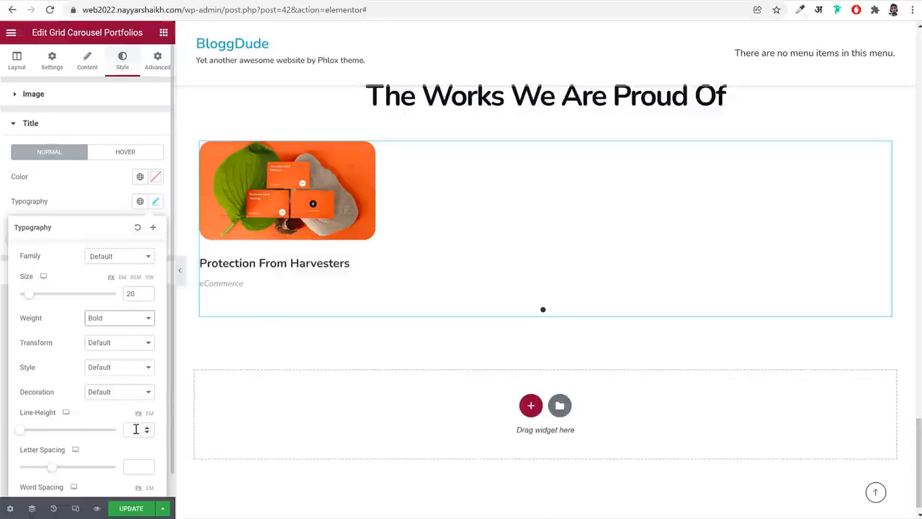
{"action": "type", "text": "1.25"}
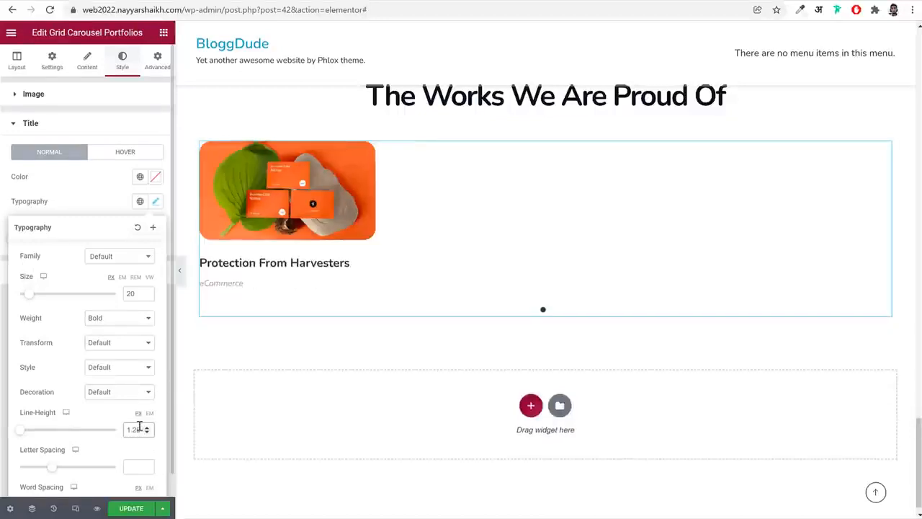
Set the Info Meta typography to size 16 px and weight 500, with its line height in em
{"action": "left_click", "coordinate": [101, 123]}
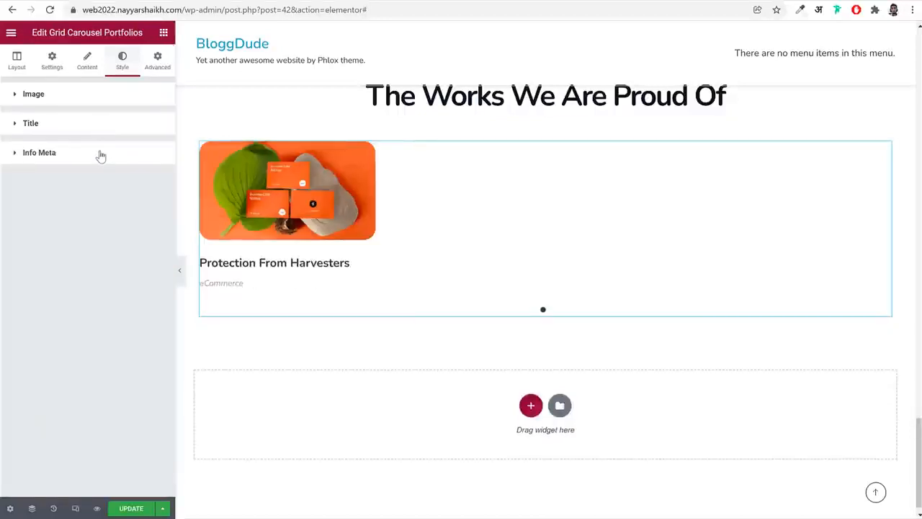
{"action": "left_click", "coordinate": [101, 154]}
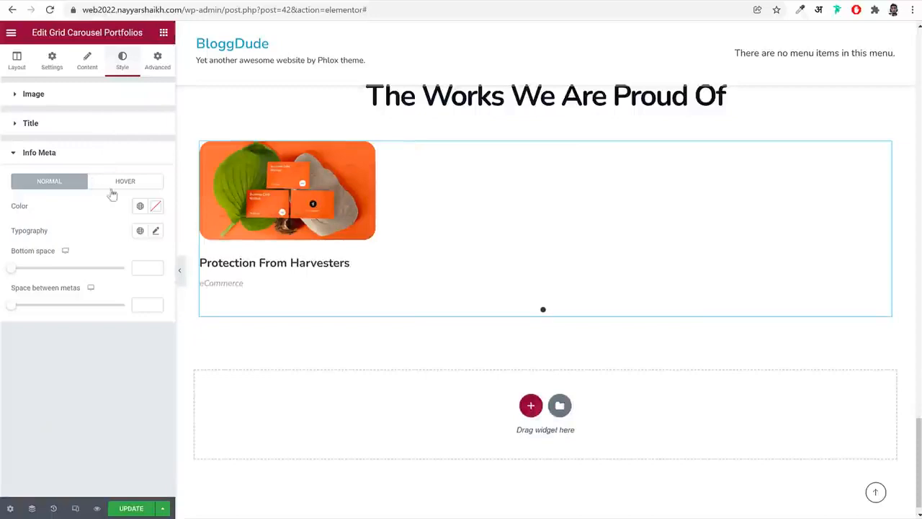
{"action": "left_click", "coordinate": [156, 231]}
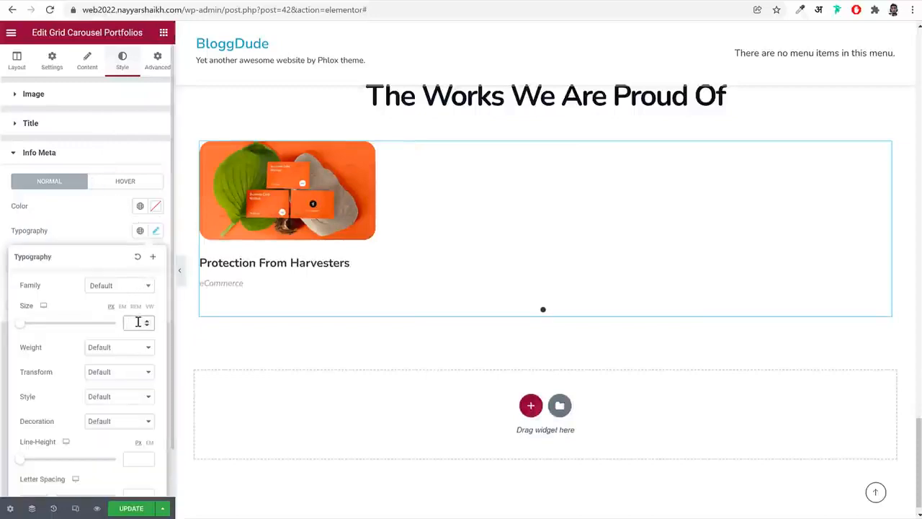
{"action": "type", "text": "16"}
{"action": "left_click", "coordinate": [119, 349]}
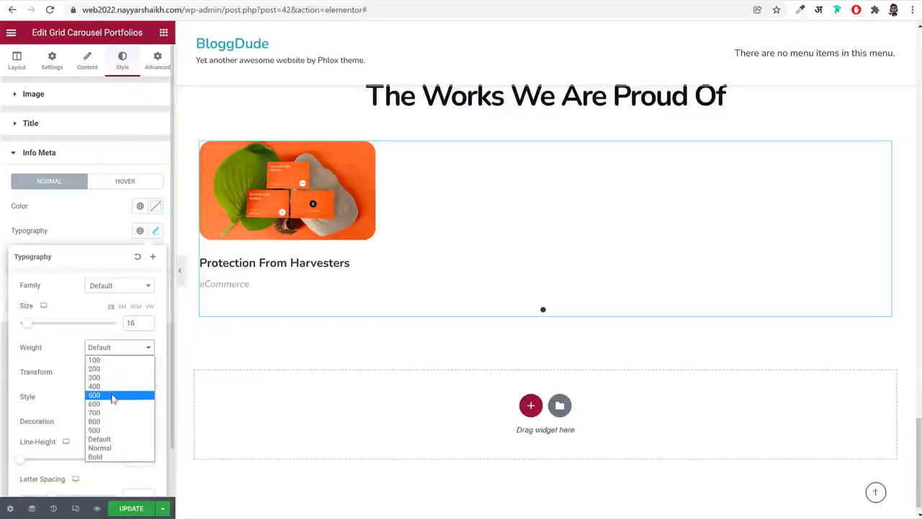
{"action": "left_click", "coordinate": [113, 396]}
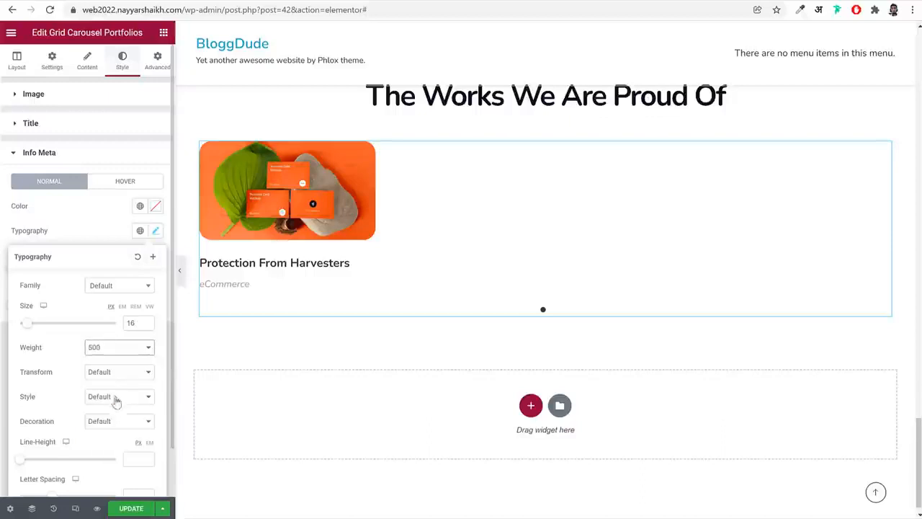
{"action": "left_click", "coordinate": [134, 458]}
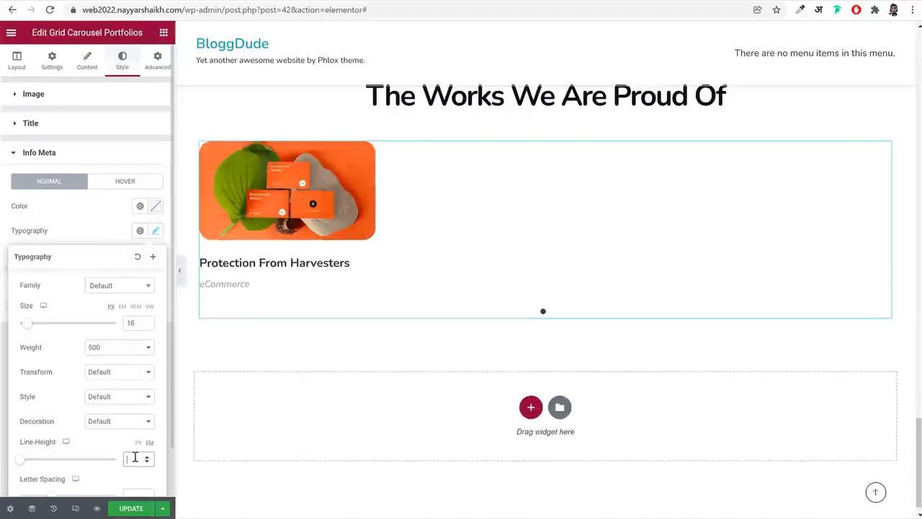
{"action": "type", "text": "1.5"}
Unlink the grid carousel widget's margins, set the right and left margins to -200 px, and save the page
{"action": "left_click", "coordinate": [157, 73]}
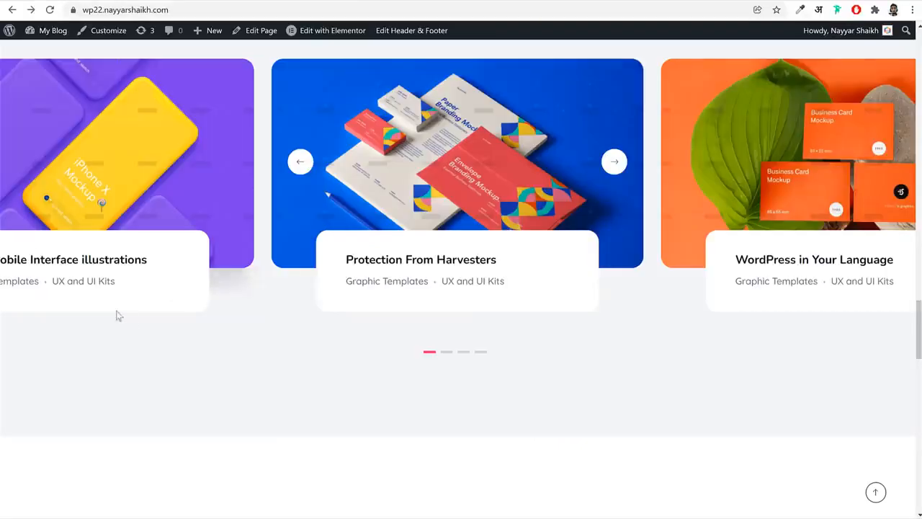
{"action": "scroll", "coordinate": [586, 295], "scroll_direction": "up", "scroll_amount": 3}
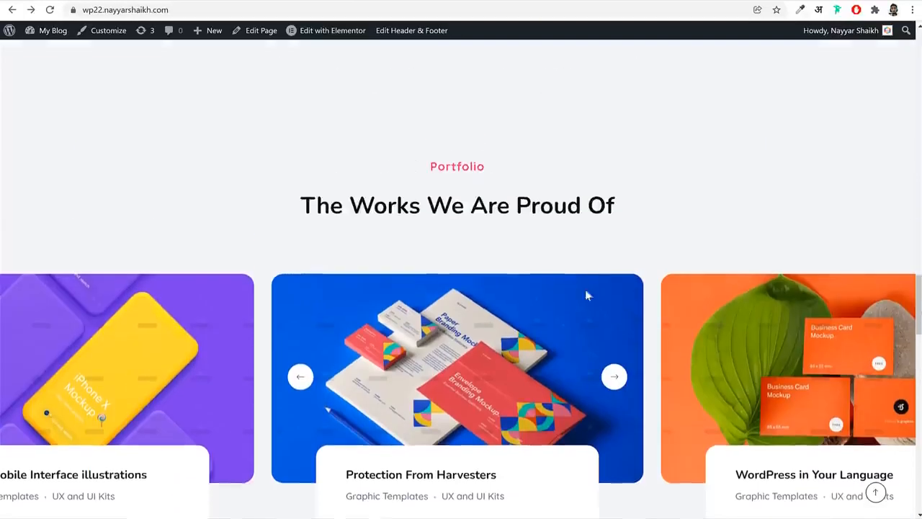
{"action": "scroll", "coordinate": [899, 342], "scroll_direction": "down", "scroll_amount": 3}
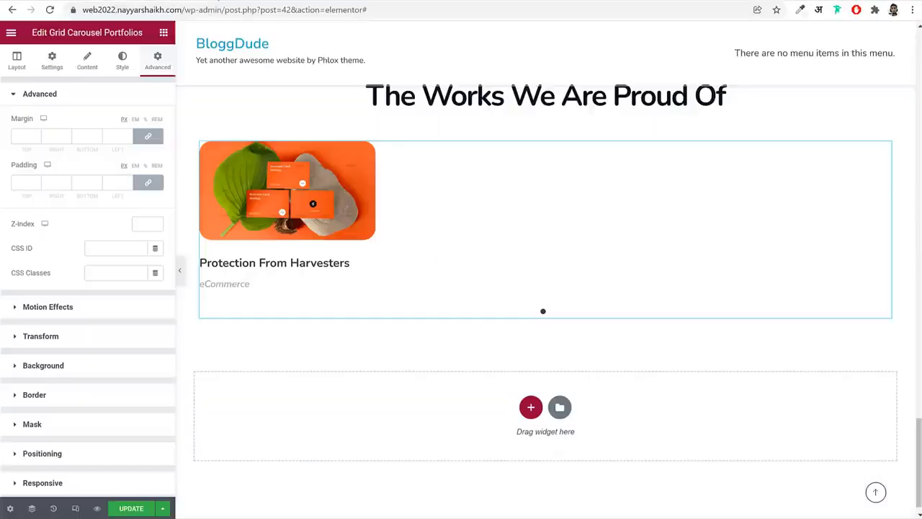
{"action": "left_click", "coordinate": [148, 136]}
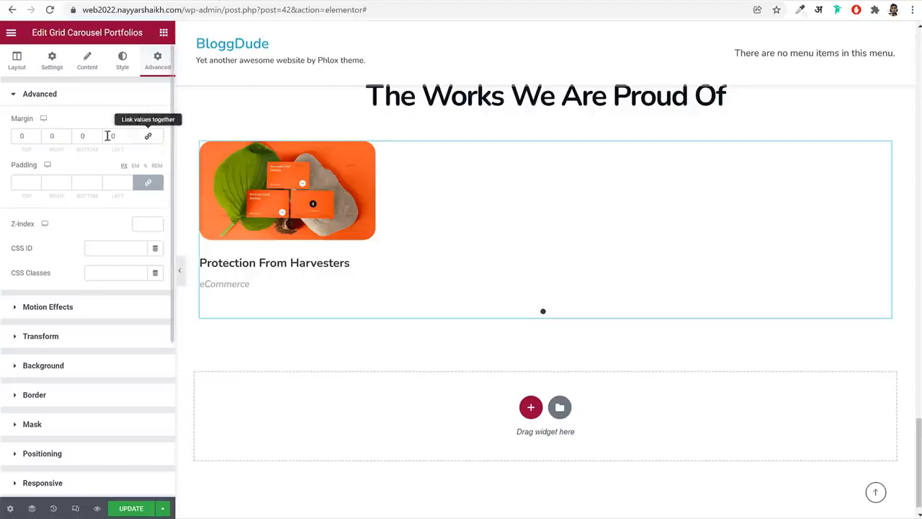
{"action": "double_click", "coordinate": [54, 135]}
{"action": "type", "text": "200"}
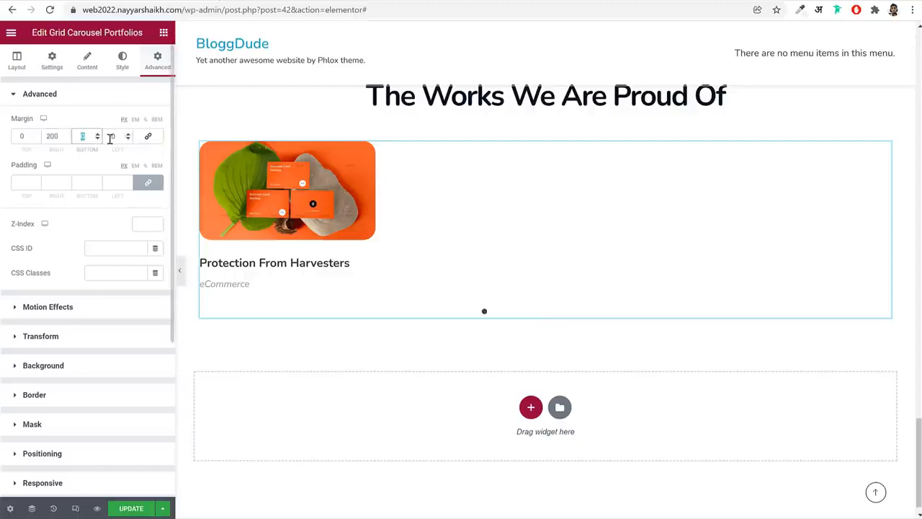
{"action": "double_click", "coordinate": [112, 136]}
{"action": "type", "text": "200"}
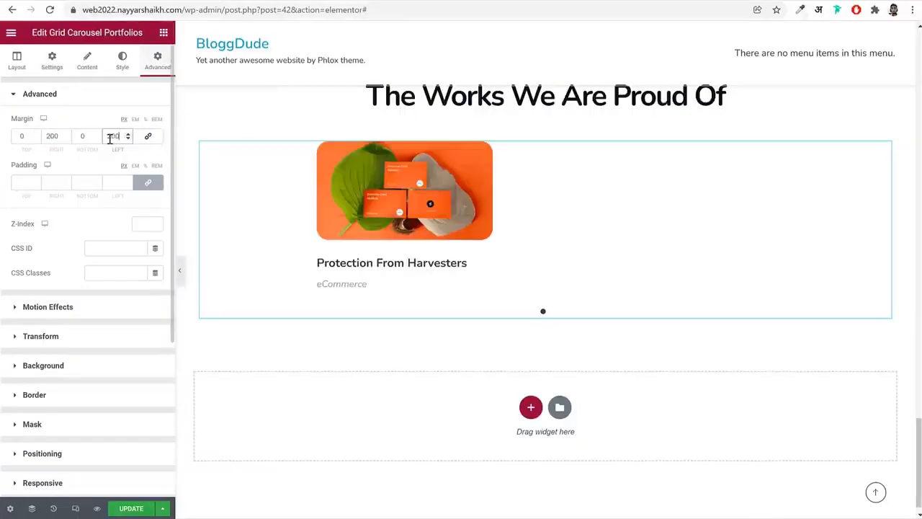
{"action": "left_click", "coordinate": [45, 137]}
{"action": "left_click", "coordinate": [106, 137]}
{"action": "type", "text": "-"}
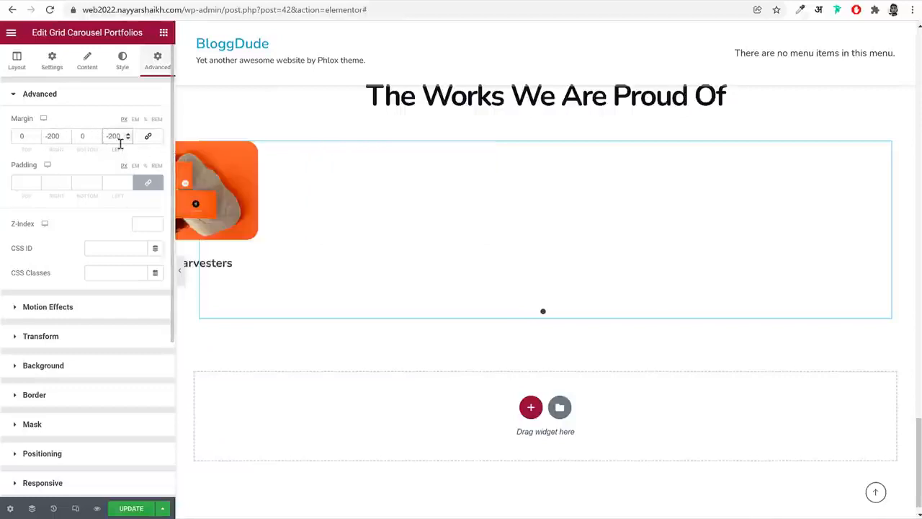
{"action": "key", "text": "ctrl+s"}
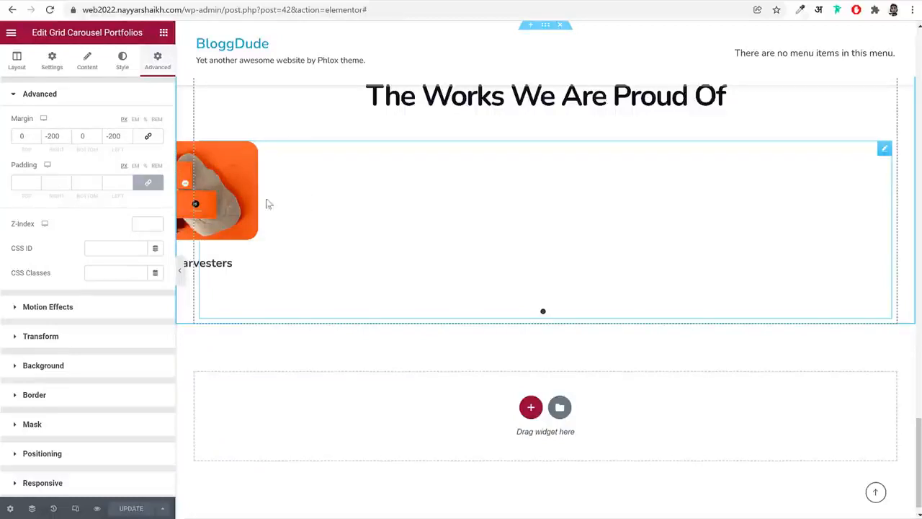
Open the grid carousel's Phlox custom CSS and copy all the code from the Portfolio CSS text file in the Pages folder
{"action": "scroll", "coordinate": [107, 420], "scroll_direction": "down", "scroll_amount": 3}
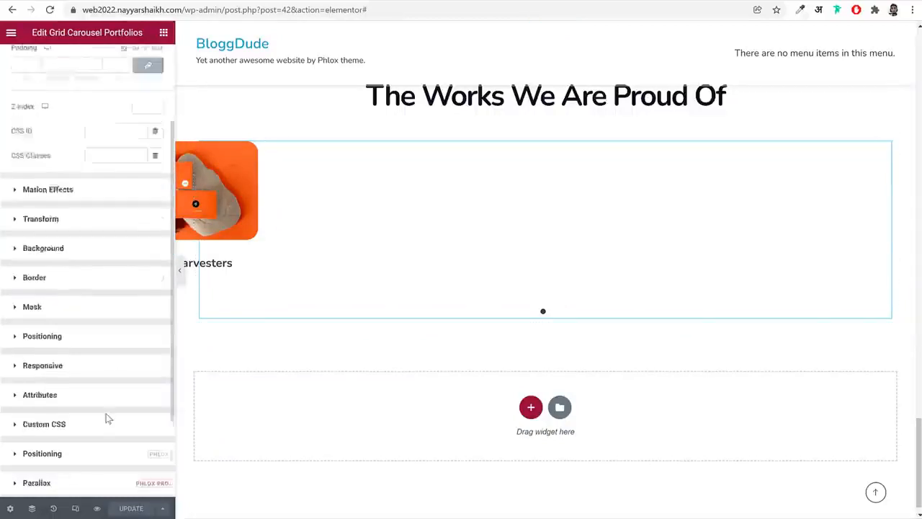
{"action": "left_click", "coordinate": [73, 485]}
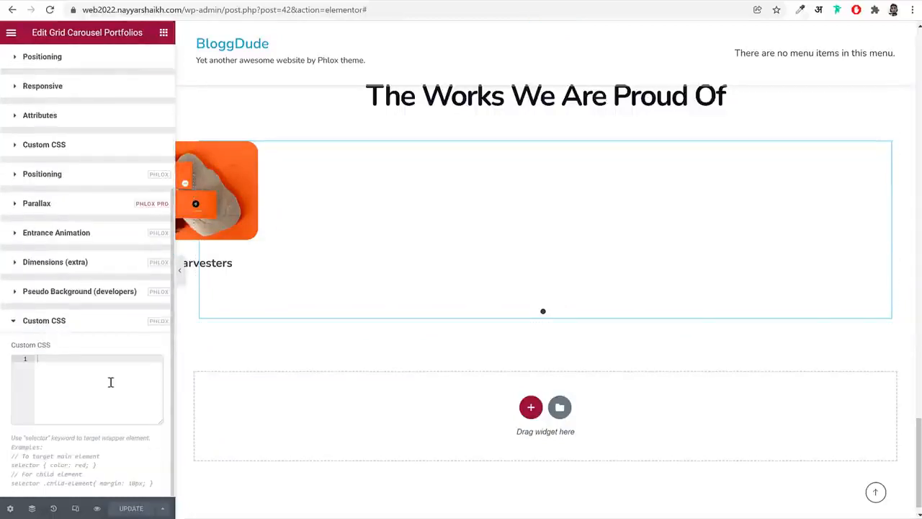
{"action": "key", "text": "alt+Tab"}
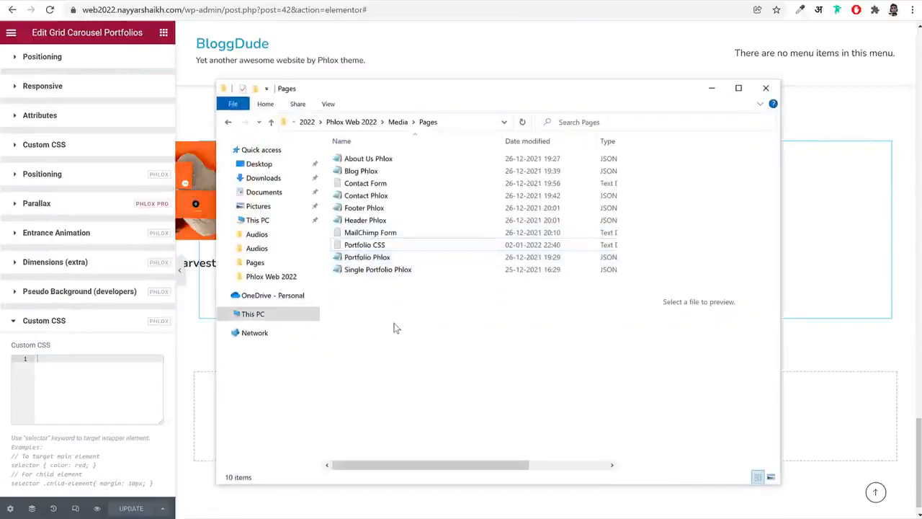
{"action": "double_click", "coordinate": [392, 244]}
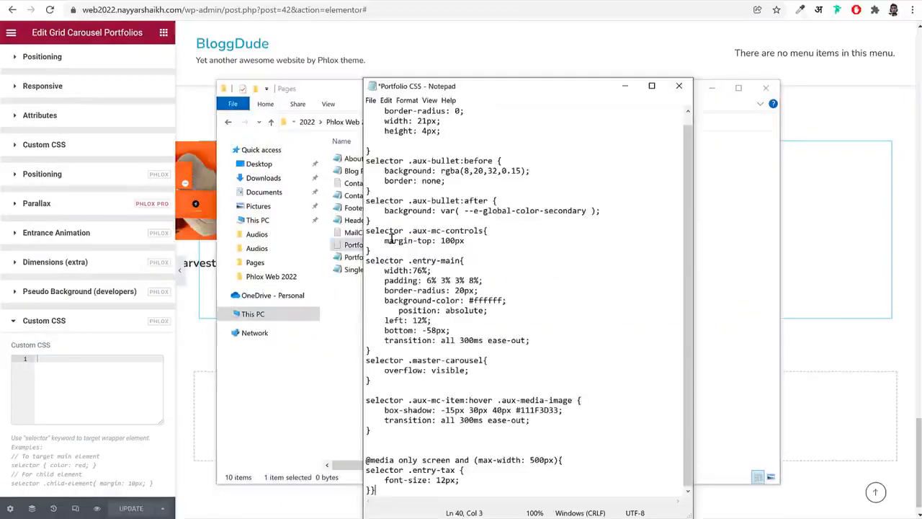
{"action": "scroll", "coordinate": [392, 238], "scroll_direction": "up", "scroll_amount": 1}
{"action": "left_click", "coordinate": [422, 281]}
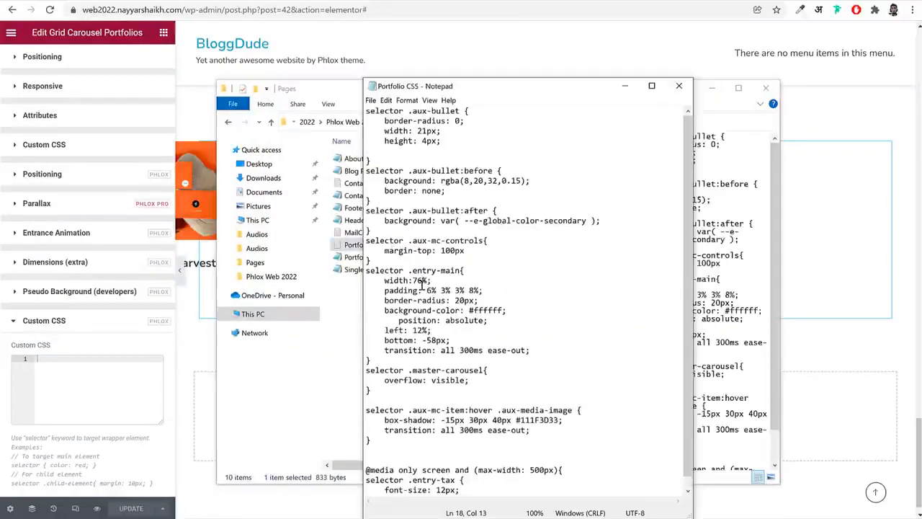
{"action": "key", "text": "ctrl+a"}
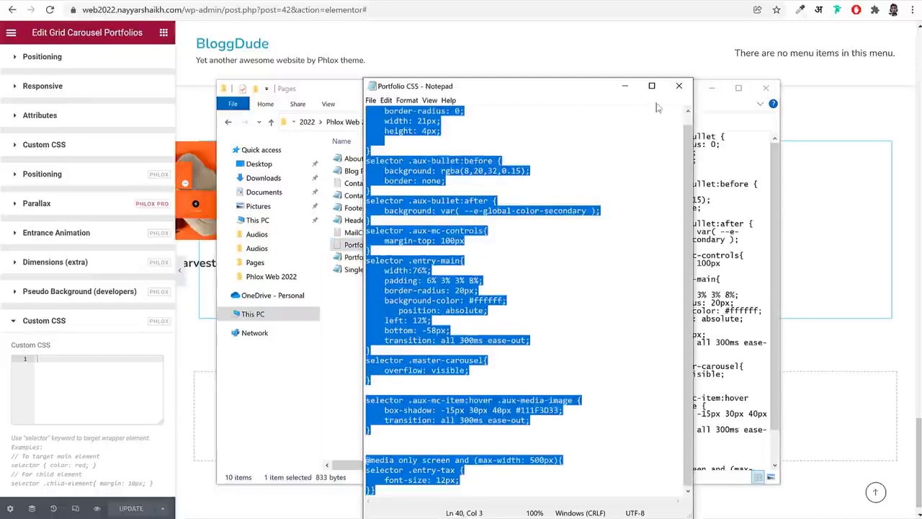
{"action": "left_click", "coordinate": [679, 86]}
Paste the copied code into the grid carousel's custom CSS, preview the carousel at full width, and save the page
{"action": "left_click", "coordinate": [75, 385]}
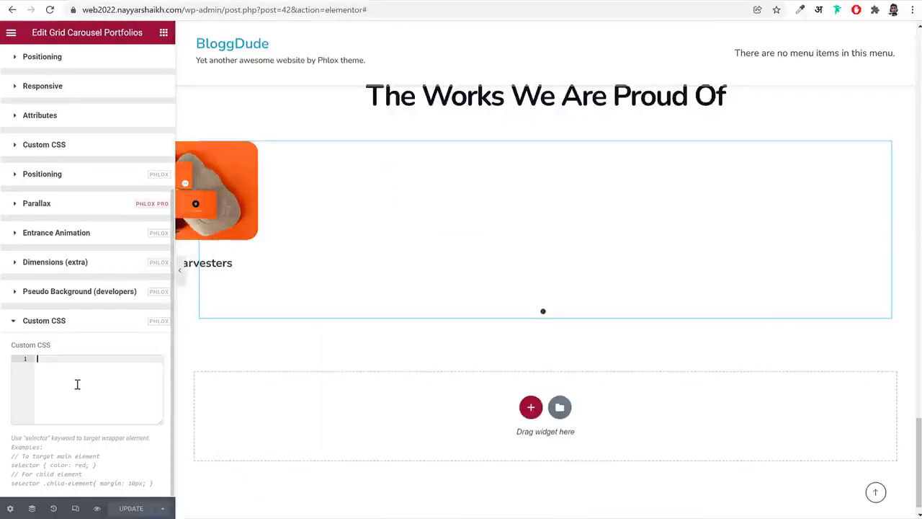
{"action": "key", "text": "ctrl+v"}
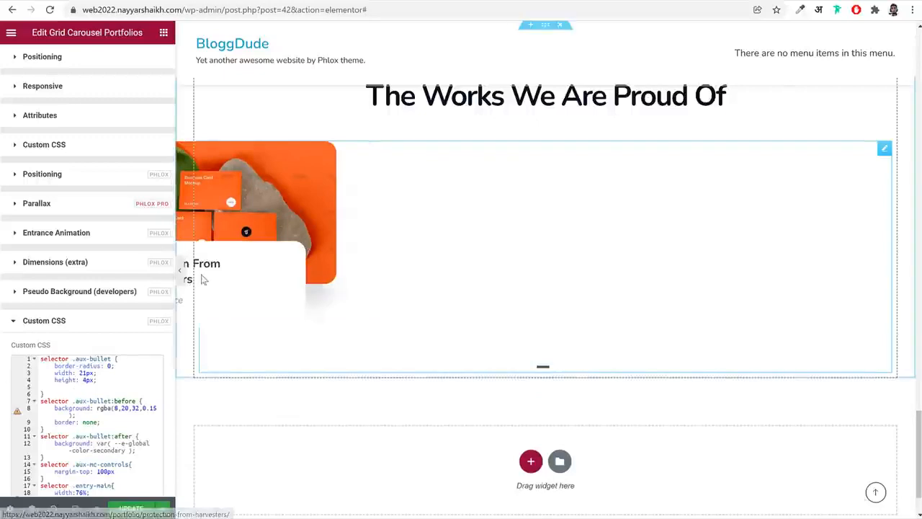
{"action": "left_click", "coordinate": [180, 271]}
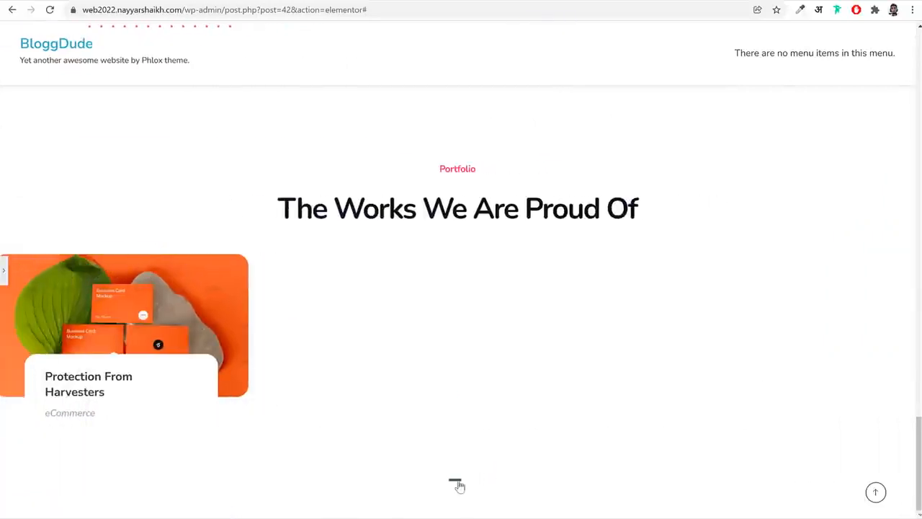
{"action": "left_click", "coordinate": [3, 270]}
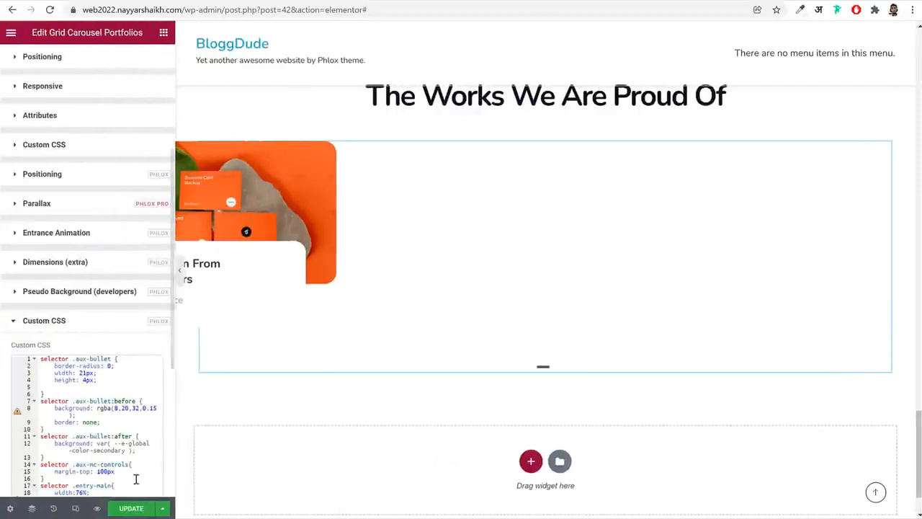
{"action": "left_click", "coordinate": [132, 509]}
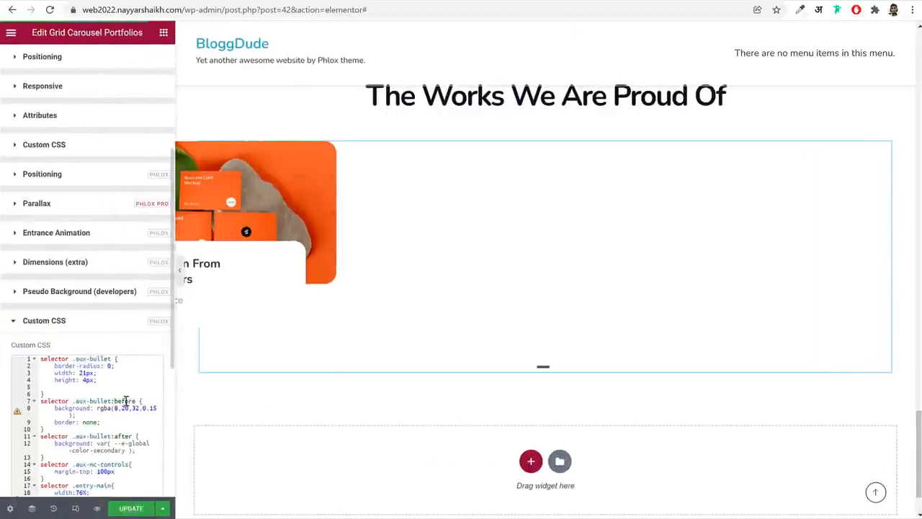
Give the Portfolio section a classic background in the global BG Color
{"action": "left_click", "coordinate": [342, 273]}
{"action": "scroll", "coordinate": [343, 276], "scroll_direction": "down", "scroll_amount": 2}
{"action": "scroll", "coordinate": [430, 232], "scroll_direction": "up", "scroll_amount": 3}
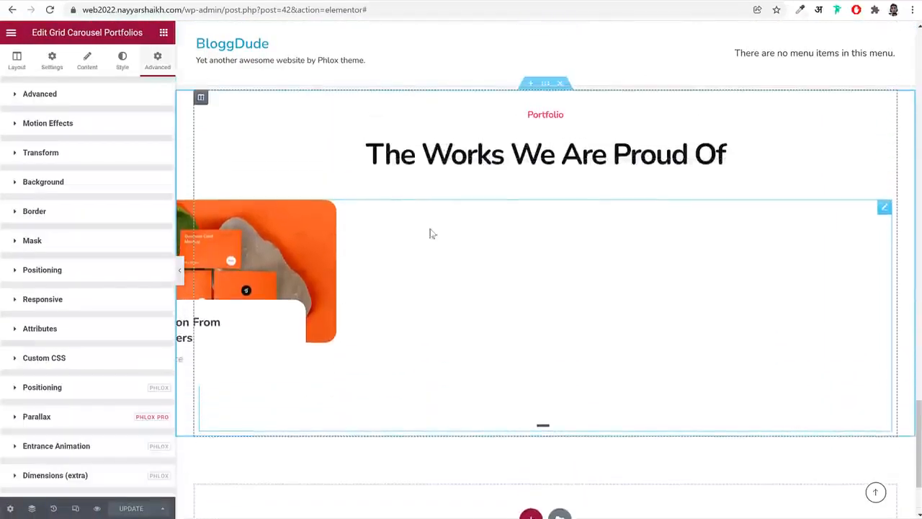
{"action": "scroll", "coordinate": [513, 186], "scroll_direction": "up", "scroll_amount": 1}
{"action": "left_click", "coordinate": [545, 200]}
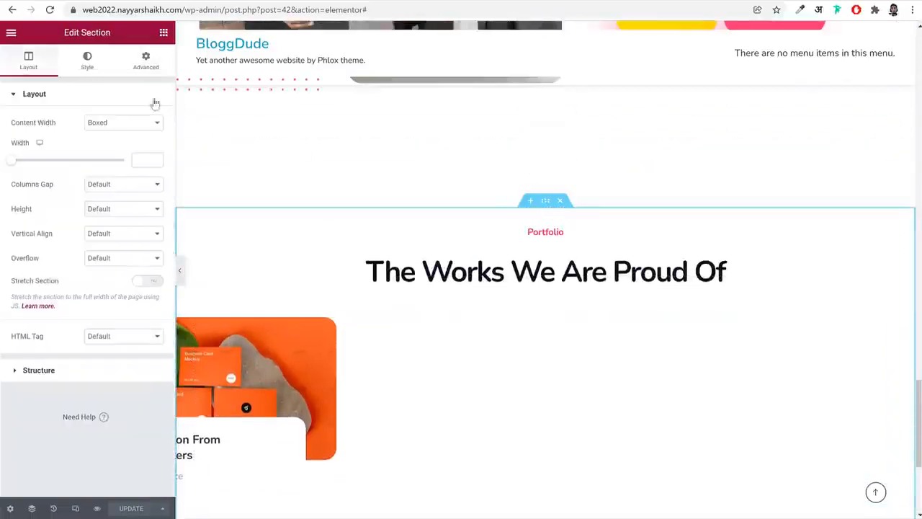
{"action": "left_click", "coordinate": [103, 69]}
{"action": "left_click", "coordinate": [109, 146]}
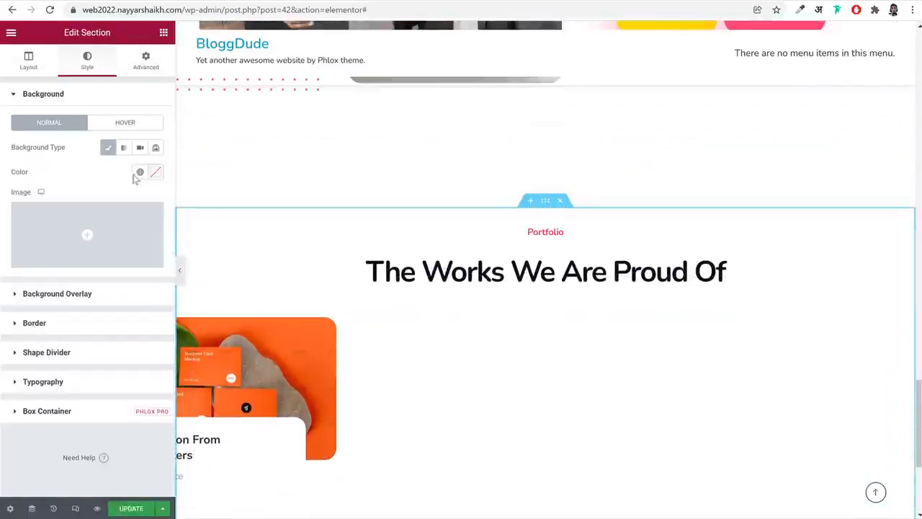
{"action": "left_click", "coordinate": [139, 173]}
{"action": "scroll", "coordinate": [89, 346], "scroll_direction": "down", "scroll_amount": 2}
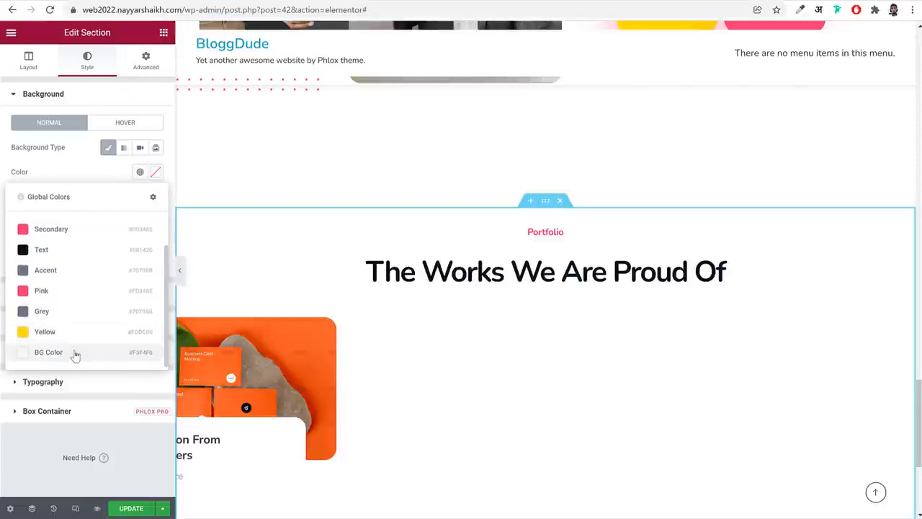
{"action": "left_click", "coordinate": [74, 353]}
Unlink the Portfolio section's padding and set it to 160 px top and 115 px bottom, checking the spacing against the reference site
{"action": "left_click", "coordinate": [148, 60]}
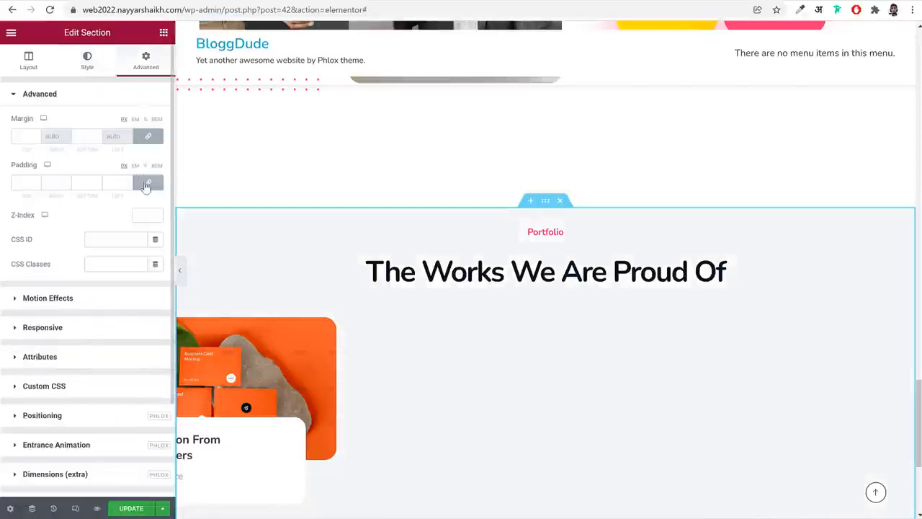
{"action": "left_click_drag", "start_coordinate": [29, 183], "coordinate": [12, 183]}
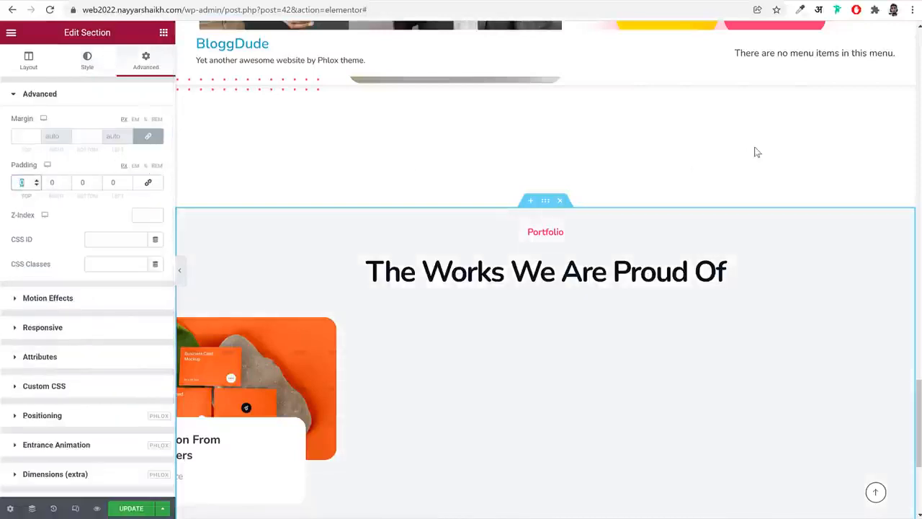
{"action": "type", "text": "160"}
{"action": "key", "text": "Tab"}
{"action": "key", "text": "Tab"}
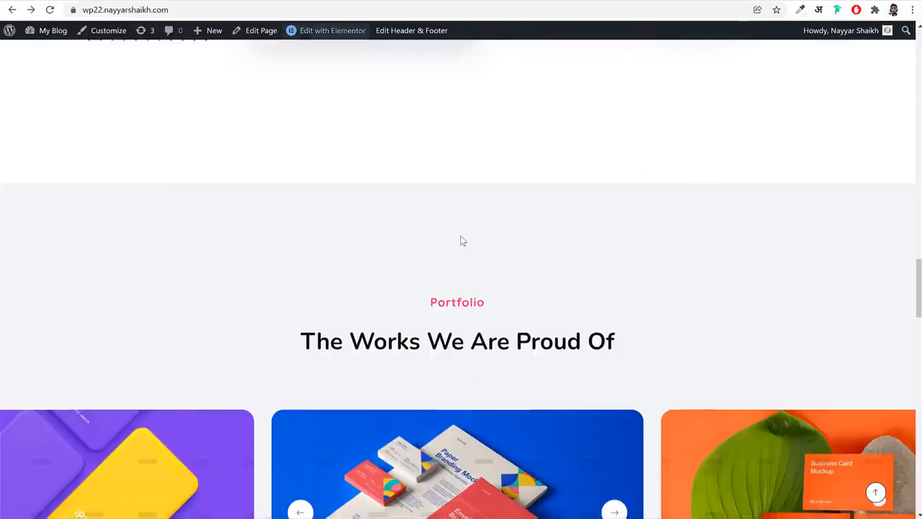
{"action": "scroll", "coordinate": [461, 243], "scroll_direction": "down", "scroll_amount": 5}
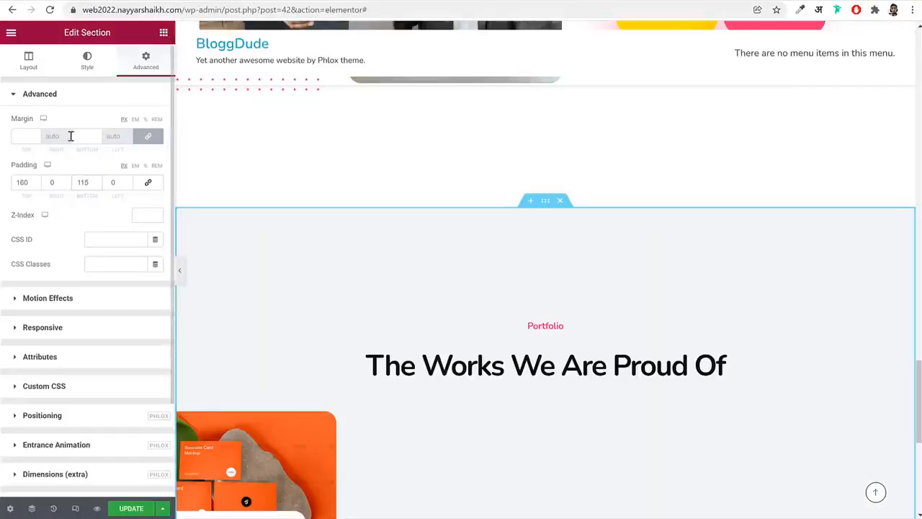
Set the Portfolio section's bottom margin to 130 px and unlinked top margin to 0, and save the page
{"action": "left_click", "coordinate": [84, 136]}
{"action": "left_click", "coordinate": [147, 136]}
{"action": "double_click", "coordinate": [22, 136]}
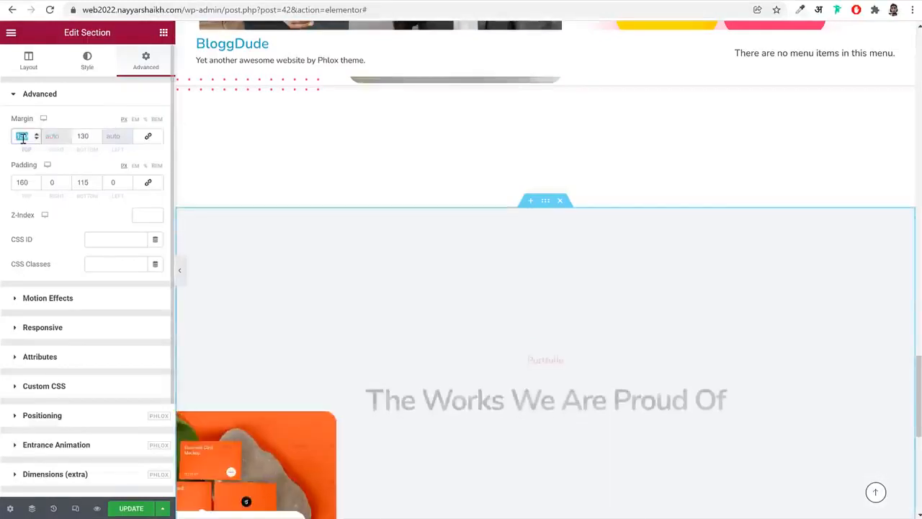
{"action": "type", "text": "0"}
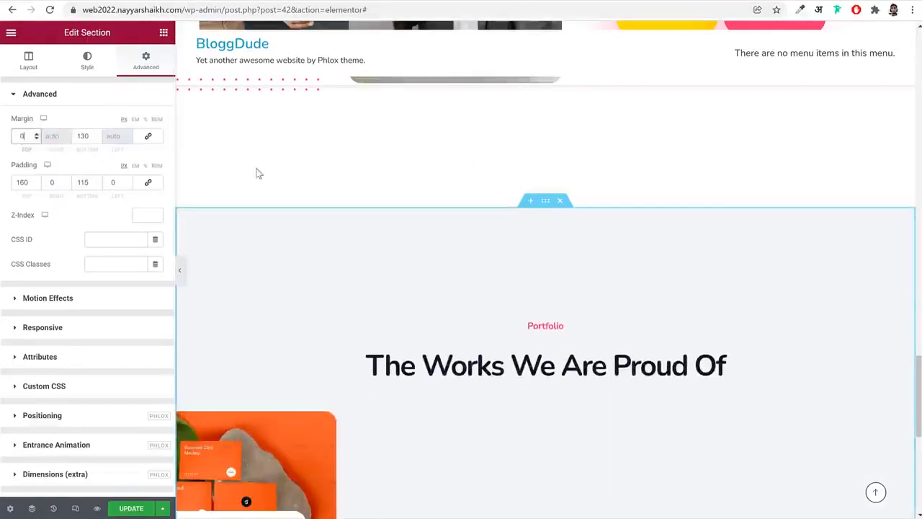
{"action": "left_click", "coordinate": [131, 508]}
{"action": "scroll", "coordinate": [375, 373], "scroll_direction": "down", "scroll_amount": 4}
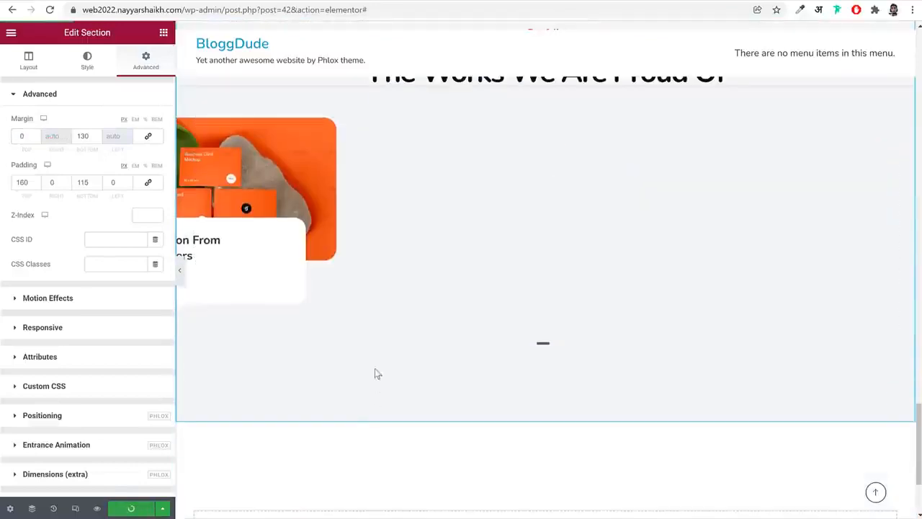
Check the reference site's testimonials section, and paste a copy of the Portfolio heading widget into the empty area below the Portfolio section
{"action": "left_click", "coordinate": [64, 0]}
{"action": "scroll", "coordinate": [545, 319], "scroll_direction": "down", "scroll_amount": 4}
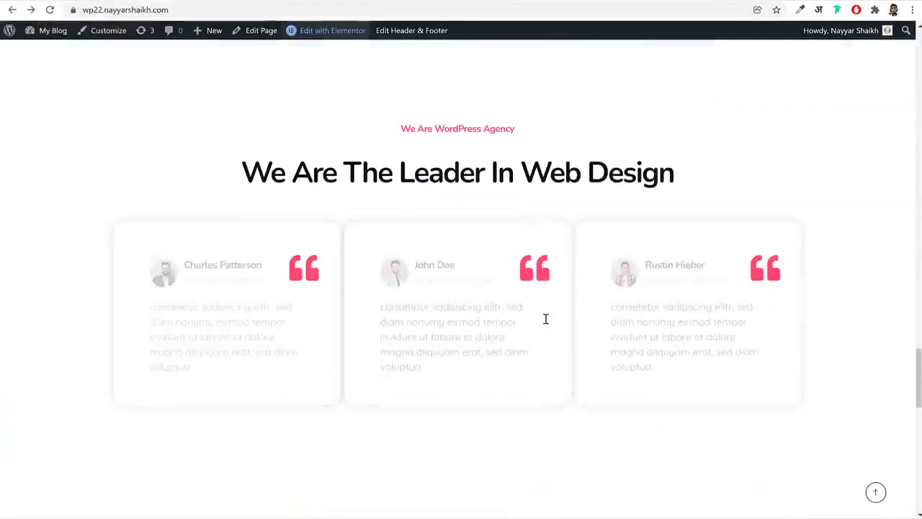
{"action": "left_click", "coordinate": [192, 2]}
{"action": "scroll", "coordinate": [578, 263], "scroll_direction": "up", "scroll_amount": 2}
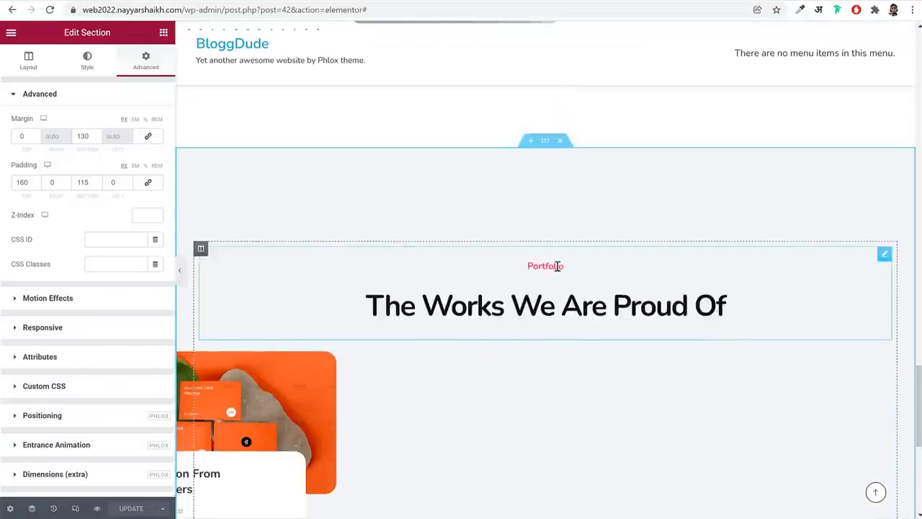
{"action": "scroll", "coordinate": [557, 267], "scroll_direction": "down", "scroll_amount": 2}
{"action": "scroll", "coordinate": [551, 238], "scroll_direction": "up", "scroll_amount": 1}
{"action": "right_click", "coordinate": [546, 224]}
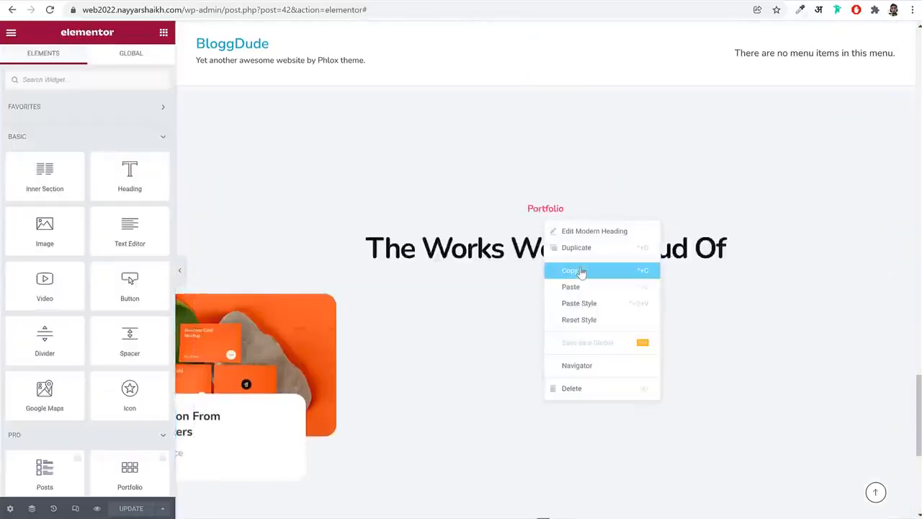
{"action": "left_click", "coordinate": [582, 271]}
{"action": "scroll", "coordinate": [584, 286], "scroll_direction": "down", "scroll_amount": 5}
{"action": "right_click", "coordinate": [605, 377]}
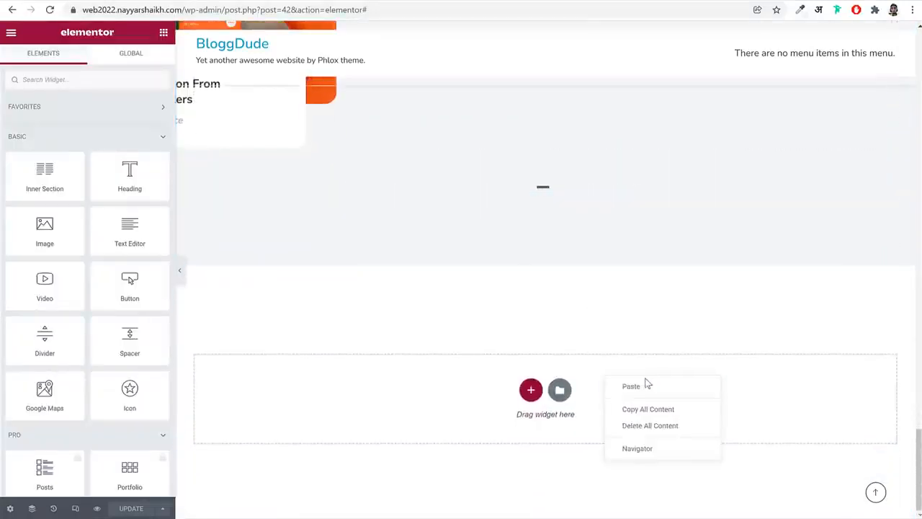
{"action": "left_click", "coordinate": [647, 386]}
Replace the pasted heading's title with "We Are WordPress Agency", copied from the reference site
{"action": "left_click", "coordinate": [97, 2]}
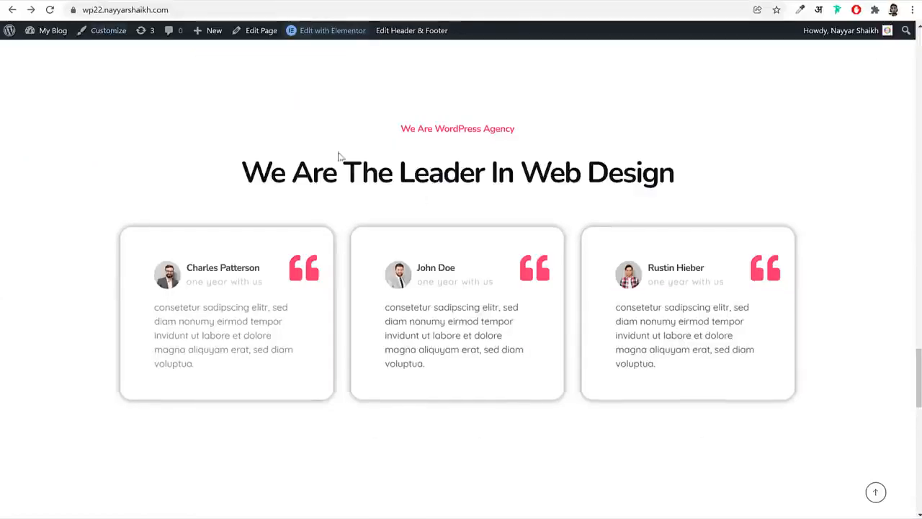
{"action": "triple_click", "coordinate": [429, 130]}
{"action": "key", "text": "ctrl+c"}
{"action": "left_click", "coordinate": [252, 2]}
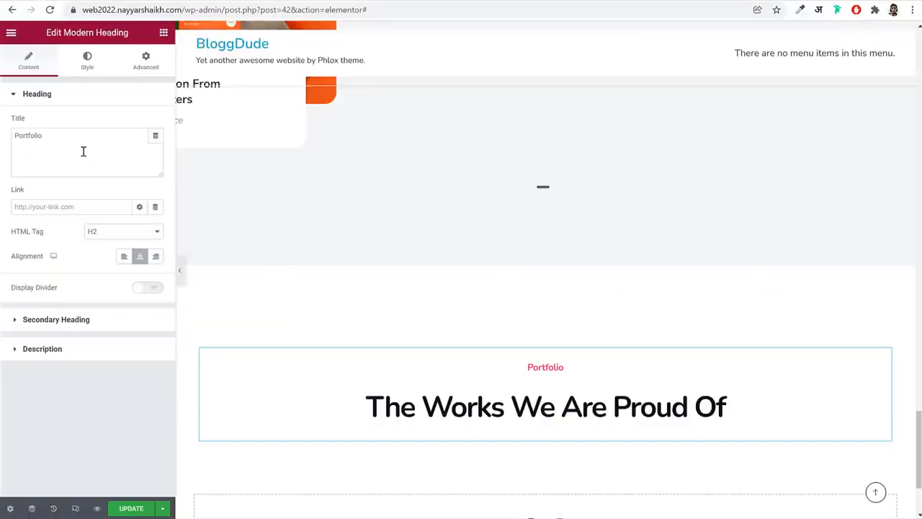
{"action": "left_click", "coordinate": [83, 152]}
{"action": "key", "text": "ctrl+a"}
{"action": "key", "text": "ctrl+v"}
Replace the secondary heading's before text with "We Are The Leader In Web Design", copied from the reference site
{"action": "left_click", "coordinate": [94, 3]}
{"action": "left_click", "coordinate": [460, 176]}
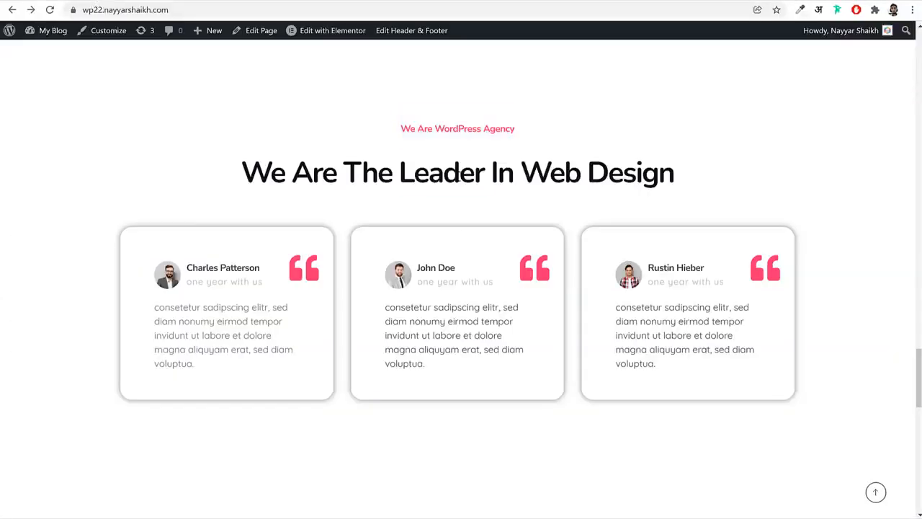
{"action": "triple_click", "coordinate": [452, 174]}
{"action": "key", "text": "ctrl+c"}
{"action": "left_click", "coordinate": [243, 2]}
{"action": "left_click", "coordinate": [97, 322]}
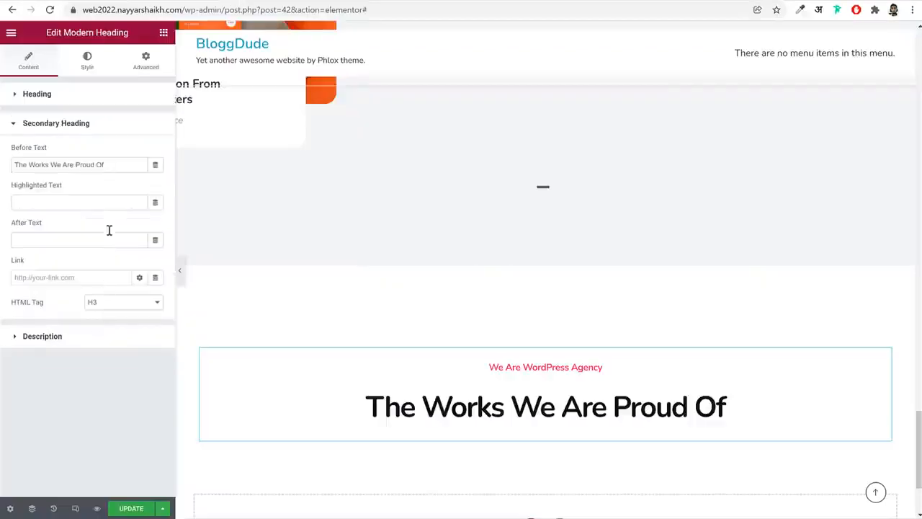
{"action": "left_click", "coordinate": [113, 165]}
{"action": "key", "text": "ctrl+a"}
{"action": "key", "text": "ctrl+v"}
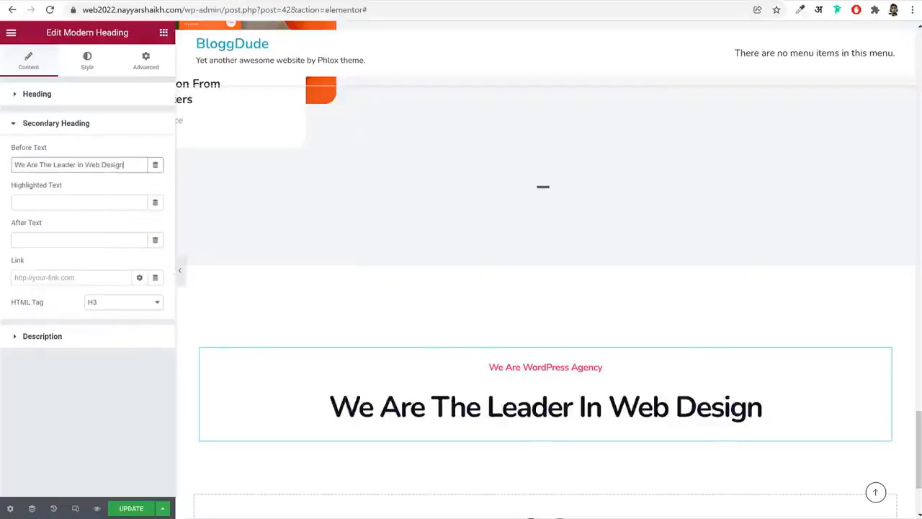
Check the reference layout and add an Inner Section below the "We Are The Leader In Web Design" heading
{"action": "left_click", "coordinate": [94, 2]}
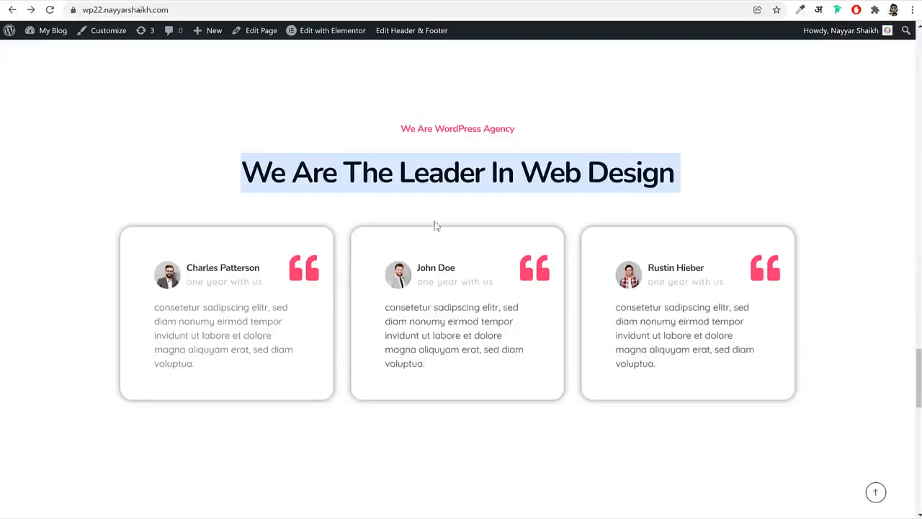
{"action": "left_click", "coordinate": [190, 1]}
{"action": "left_click", "coordinate": [164, 33]}
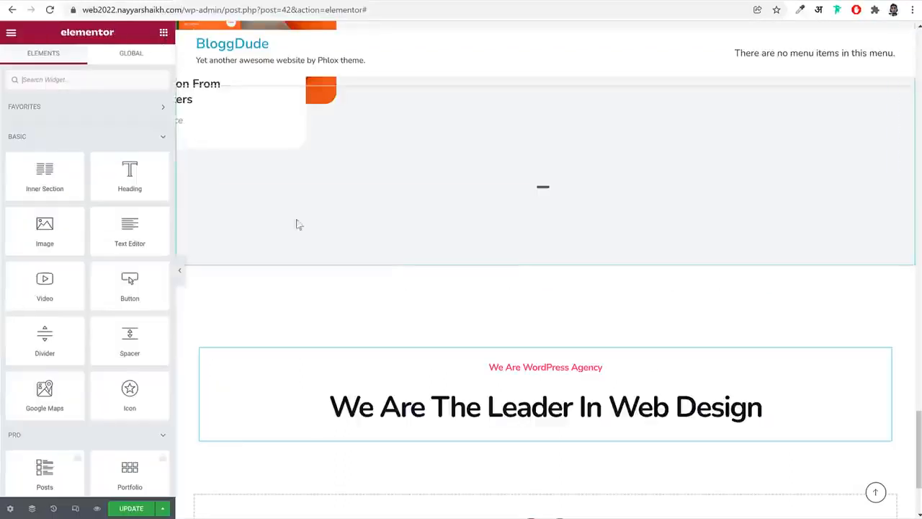
{"action": "scroll", "coordinate": [645, 368], "scroll_direction": "down", "scroll_amount": 2}
{"action": "left_click_drag", "start_coordinate": [44, 173], "coordinate": [473, 288]}
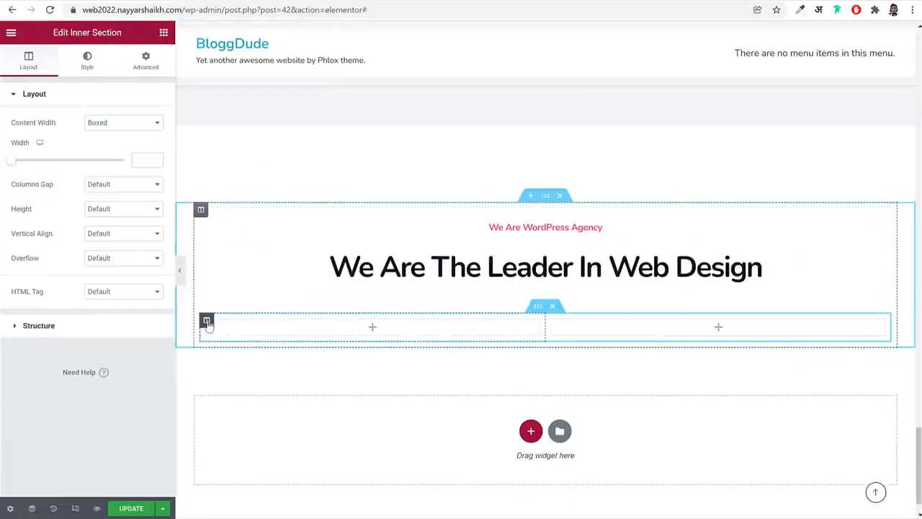
Add a third column to the inner section and place the Phlox Testimonial widget in its first column
{"action": "right_click", "coordinate": [208, 325]}
{"action": "left_click", "coordinate": [241, 371]}
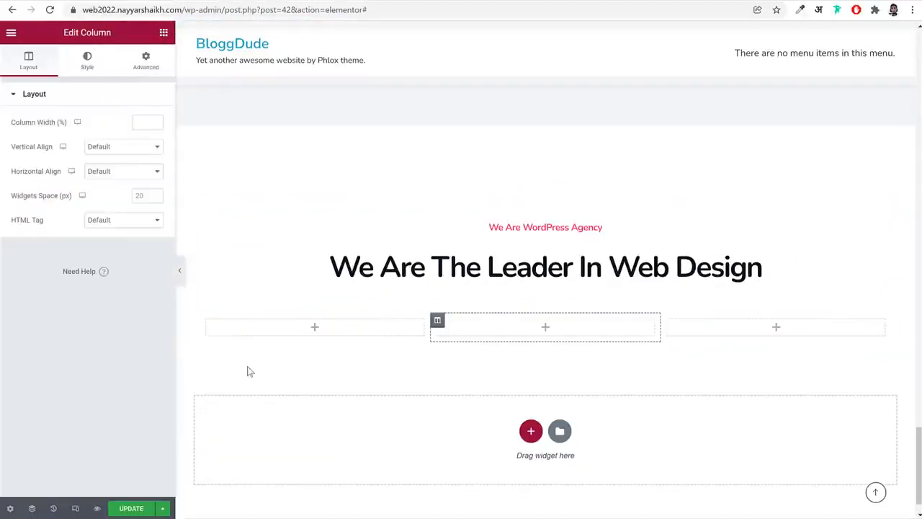
{"action": "left_click", "coordinate": [288, 324]}
{"action": "left_click", "coordinate": [93, 82]}
{"action": "type", "text": "test"}
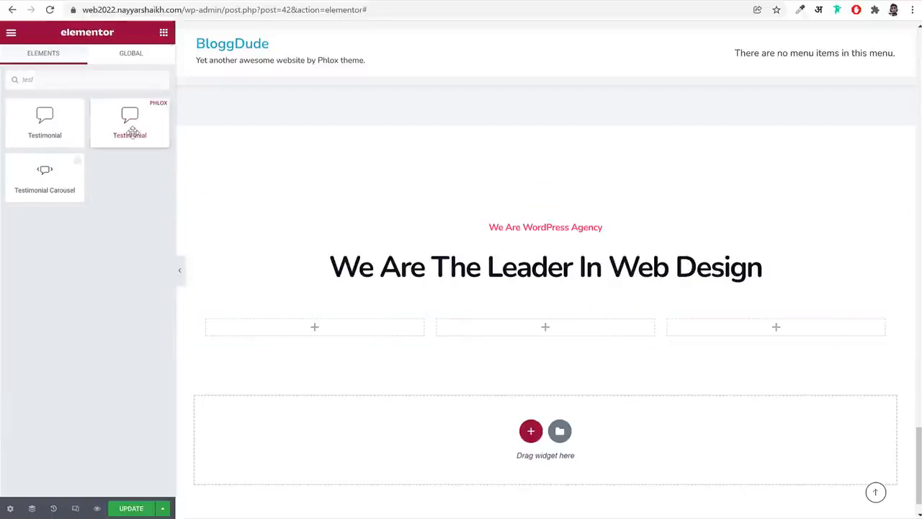
{"action": "left_click_drag", "start_coordinate": [130, 119], "coordinate": [315, 327]}
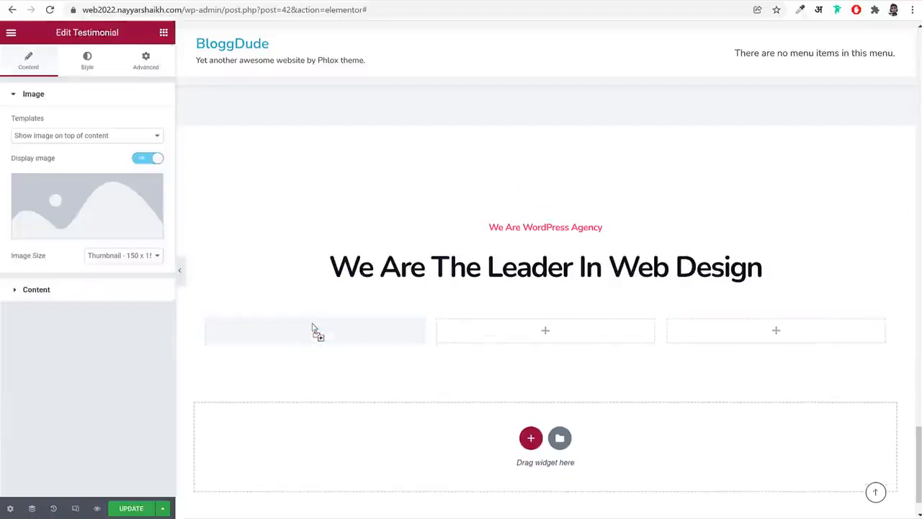
Set the testimonial's template to "Default template with image" and insert Mask-Group-4.jpg from the media library as its image
{"action": "left_click", "coordinate": [105, 136]}
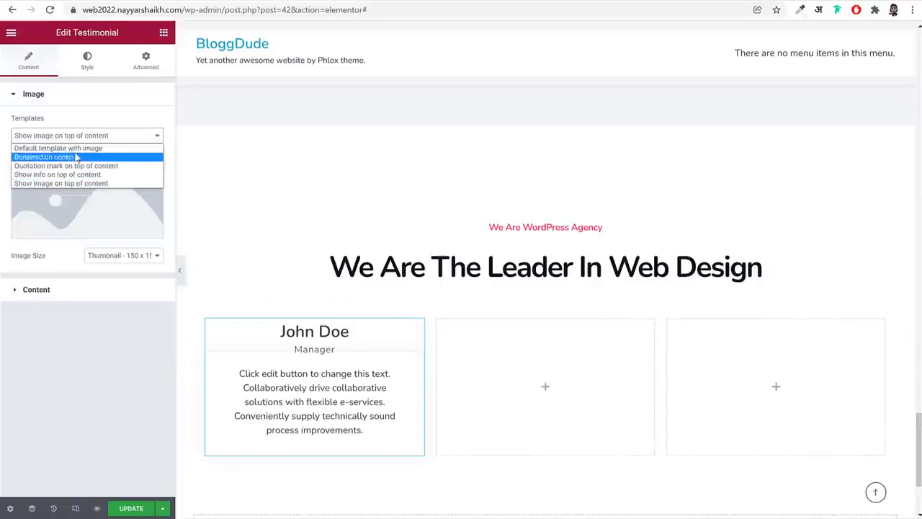
{"action": "left_click", "coordinate": [78, 149]}
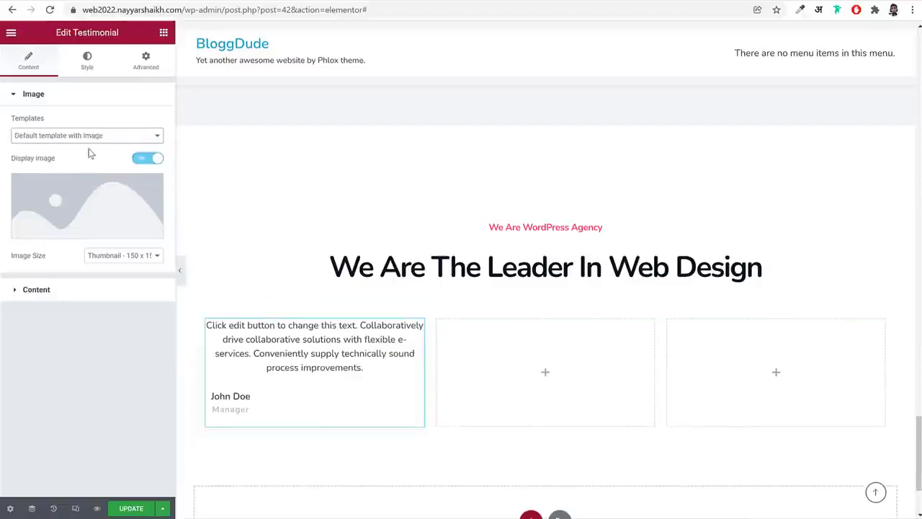
{"action": "left_click", "coordinate": [101, 213]}
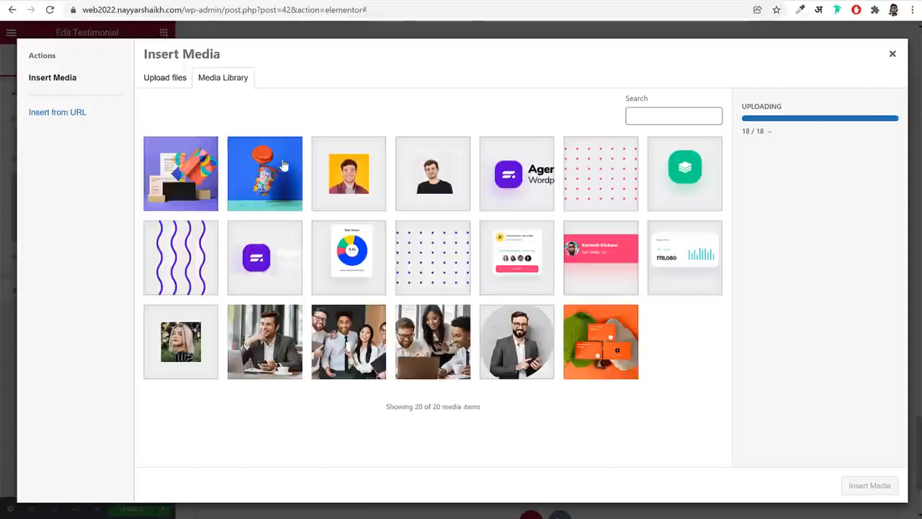
{"action": "left_click", "coordinate": [441, 187]}
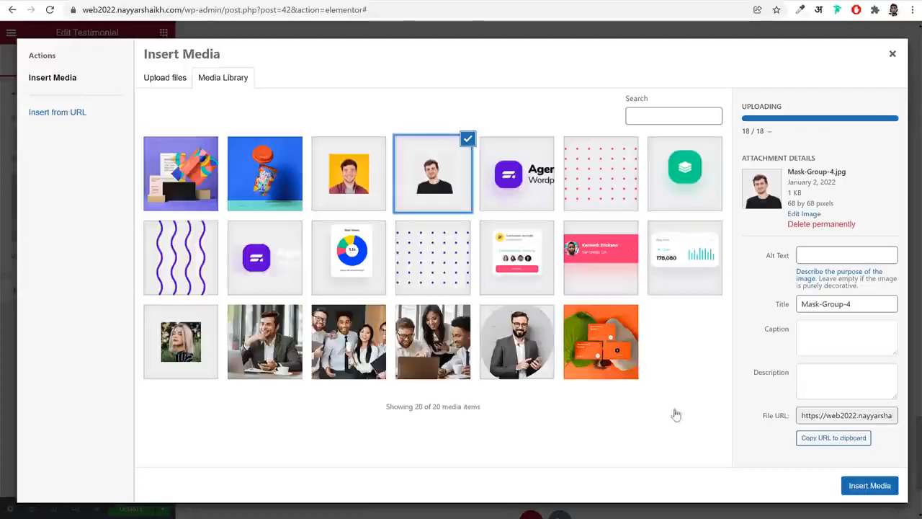
{"action": "left_click", "coordinate": [876, 484]}
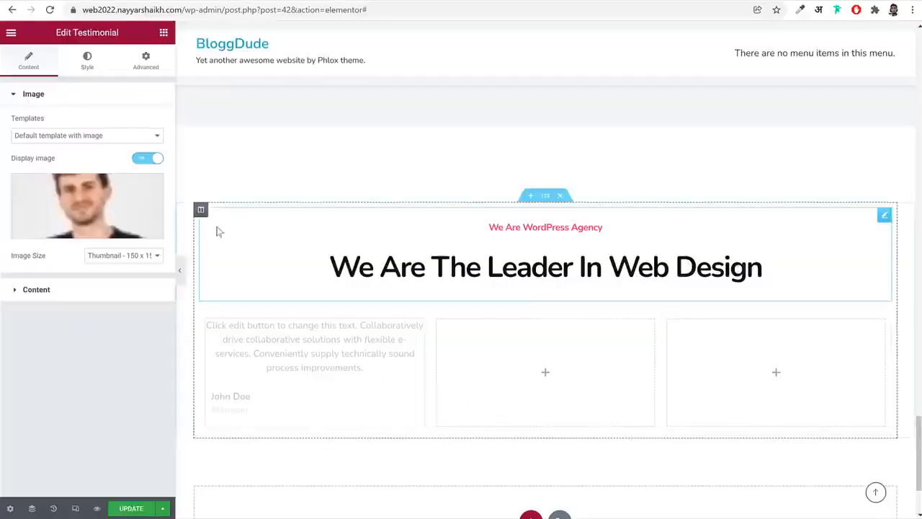
Set the testimonial's customer occupation to "One year with Us" and replace the review with the "consetetur sadipscing elitr" text copied from the reference site
{"action": "left_click", "coordinate": [77, 292]}
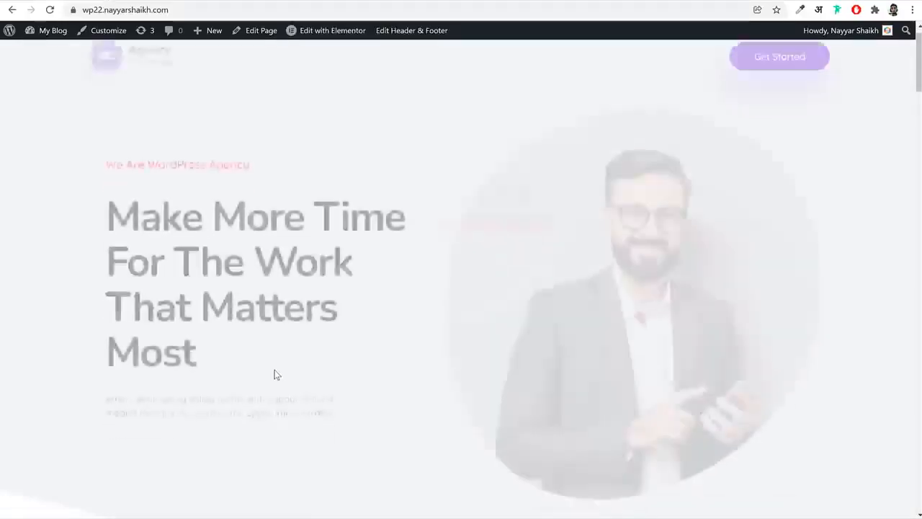
{"action": "scroll", "coordinate": [274, 373], "scroll_direction": "down", "scroll_amount": 15}
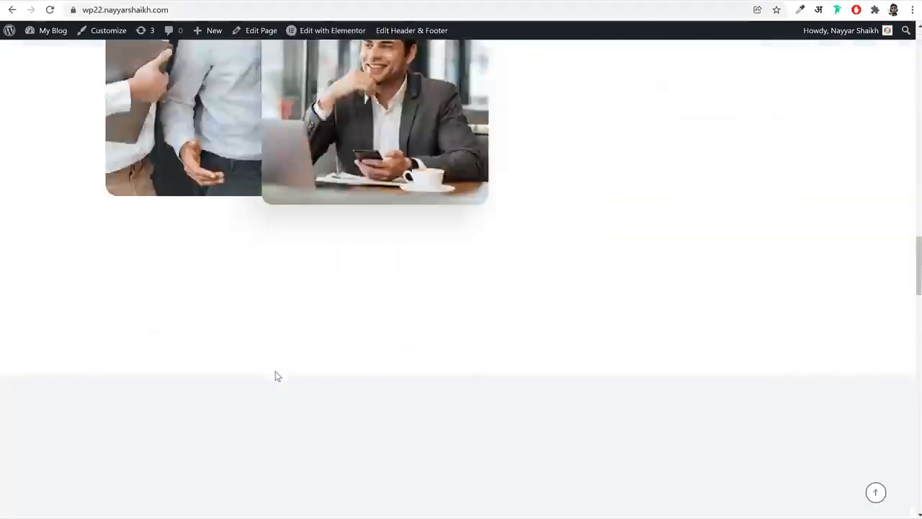
{"action": "scroll", "coordinate": [275, 371], "scroll_direction": "up", "scroll_amount": 10}
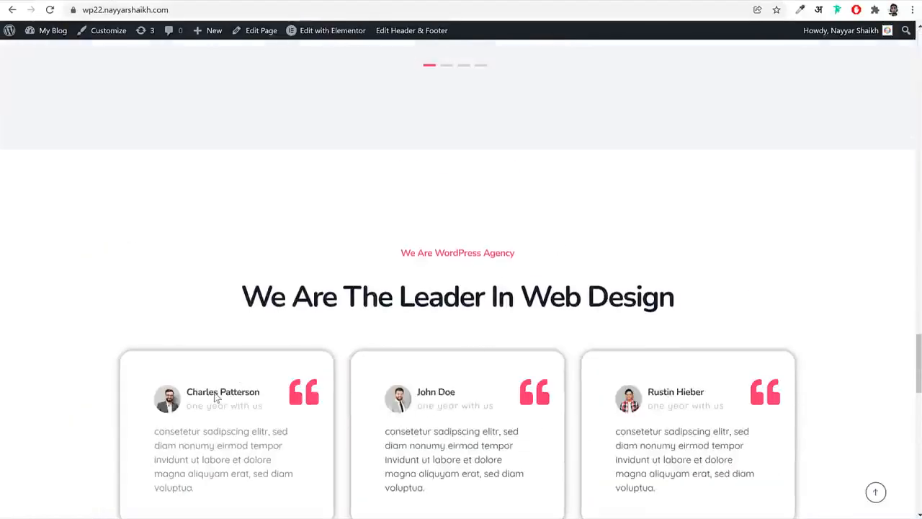
{"action": "scroll", "coordinate": [261, 396], "scroll_direction": "down", "scroll_amount": 2}
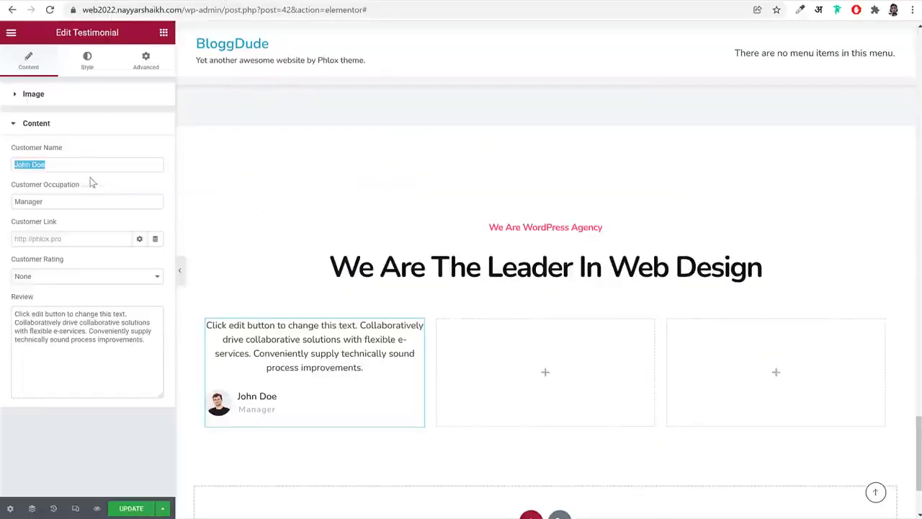
{"action": "left_click_drag", "start_coordinate": [32, 165], "coordinate": [84, 162]}
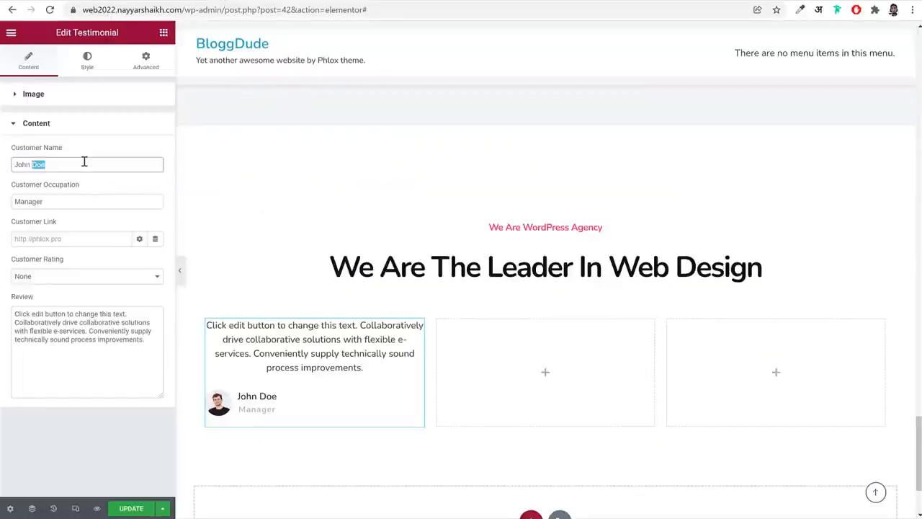
{"action": "double_click", "coordinate": [77, 204]}
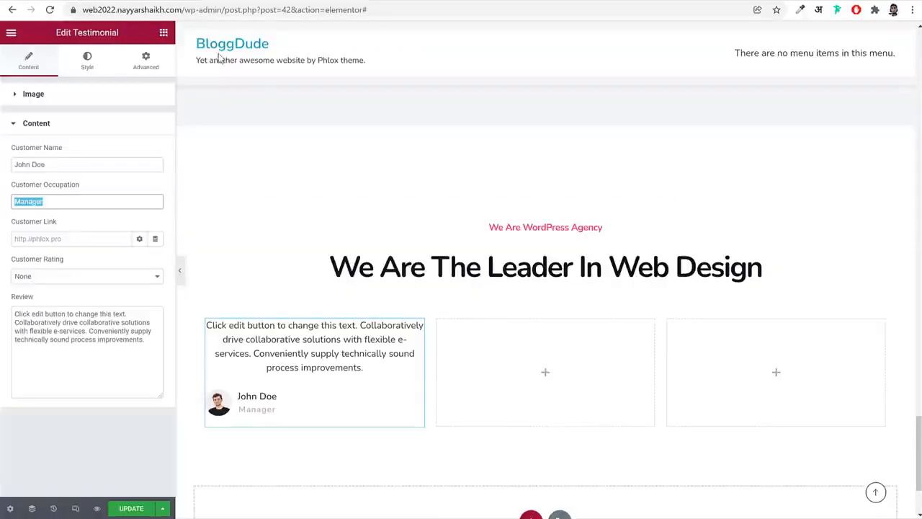
{"action": "type", "text": "One year with Us"}
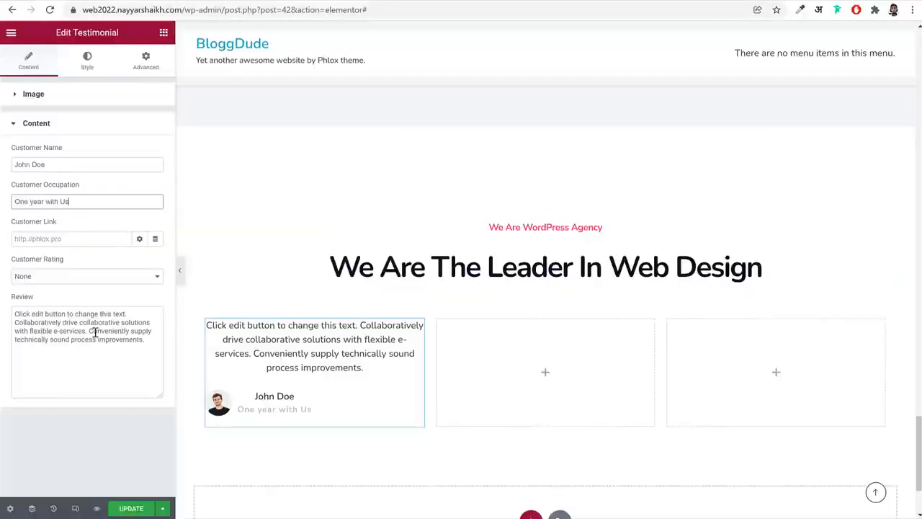
{"action": "triple_click", "coordinate": [95, 333]}
{"action": "key", "text": "ctrl+v"}
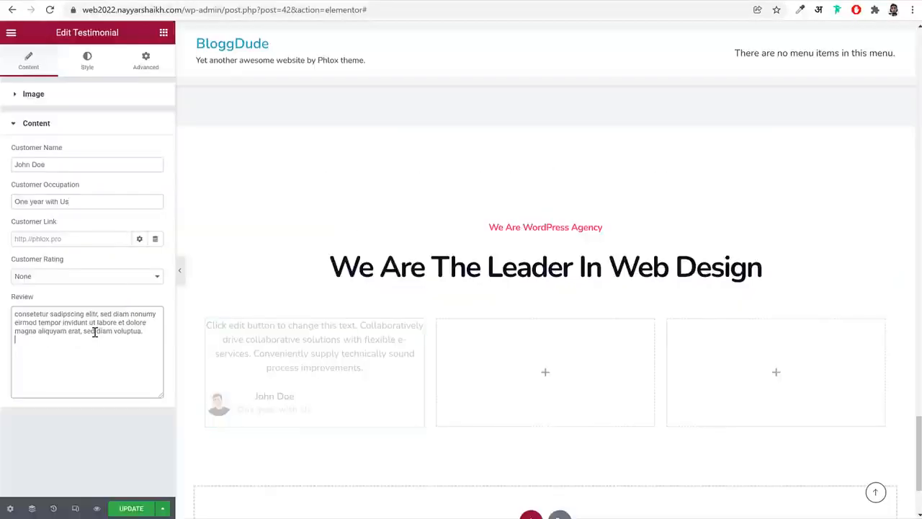
Try a customer rating of 4 on the testimonial, and set the rating back to None
{"action": "left_click", "coordinate": [87, 278]}
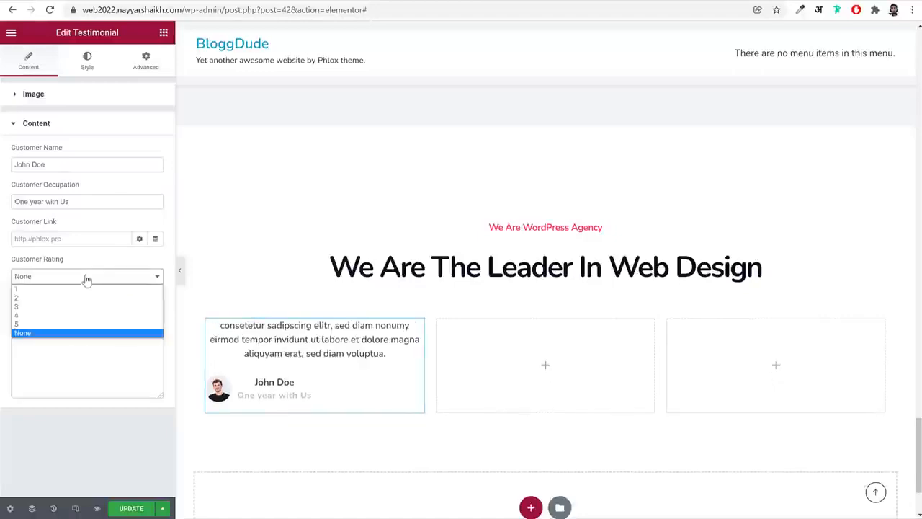
{"action": "left_click", "coordinate": [69, 315]}
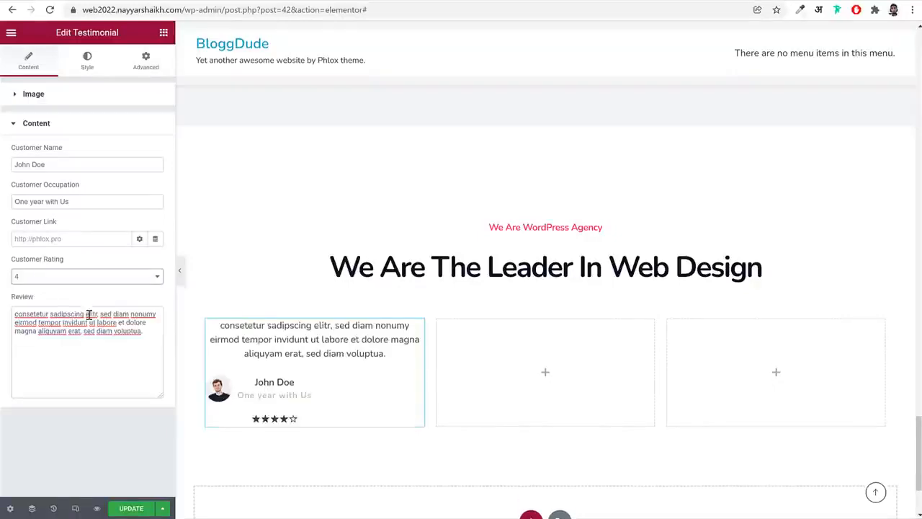
{"action": "left_click", "coordinate": [150, 278]}
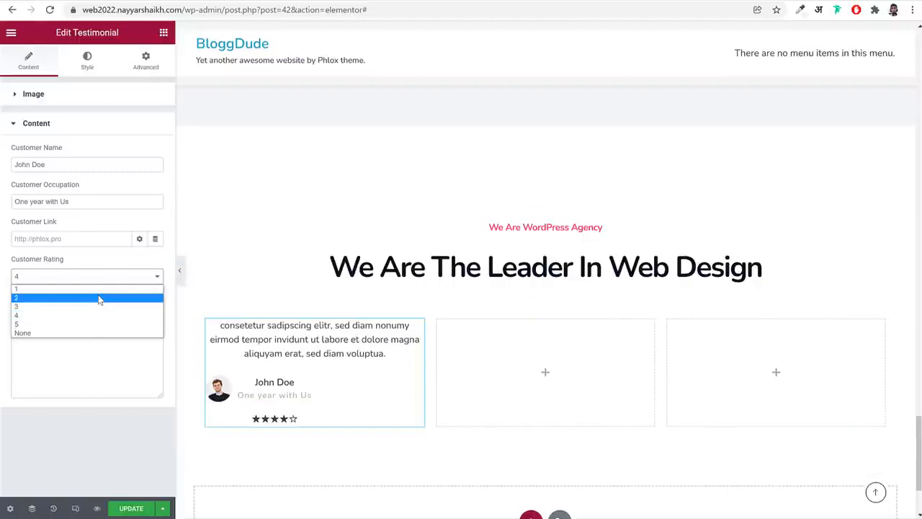
{"action": "left_click", "coordinate": [81, 333]}
Set the typography of the testimonial's customer name to size 16 px and Bold weight
{"action": "left_click", "coordinate": [87, 60]}
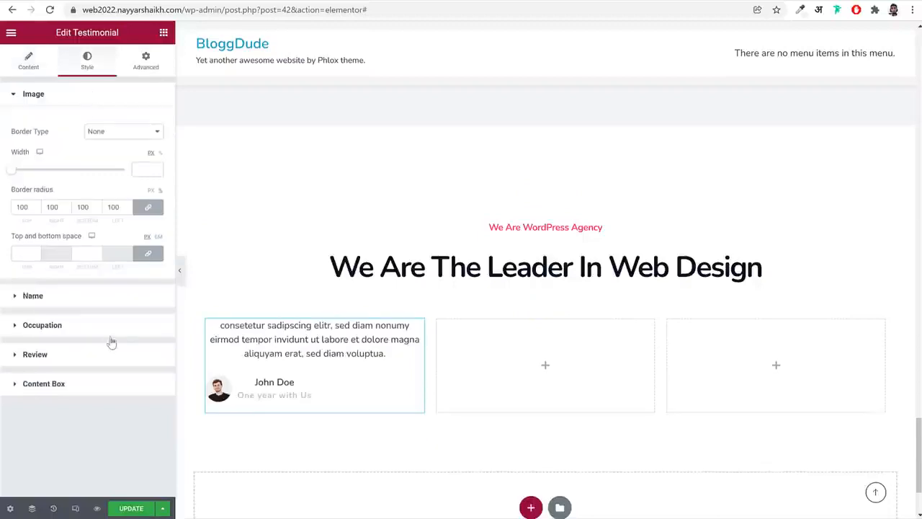
{"action": "left_click", "coordinate": [85, 296]}
{"action": "left_click", "coordinate": [156, 201]}
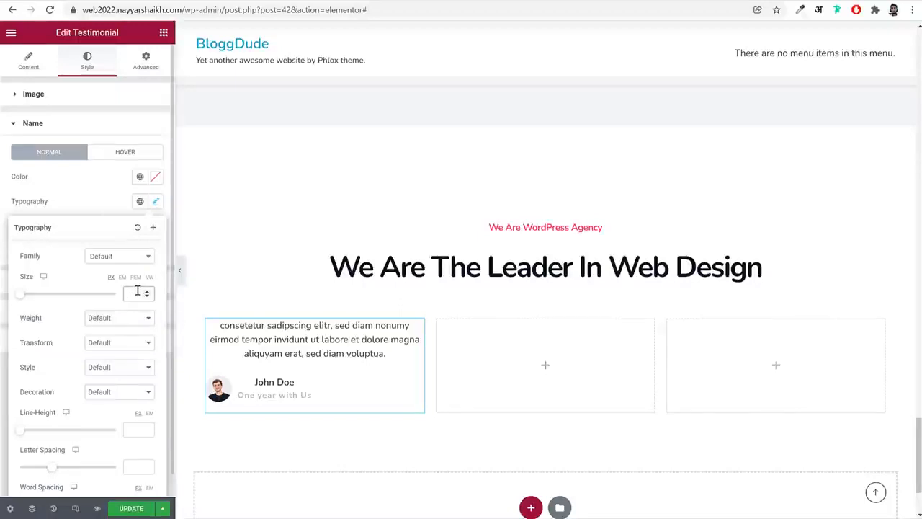
{"action": "left_click", "coordinate": [117, 324]}
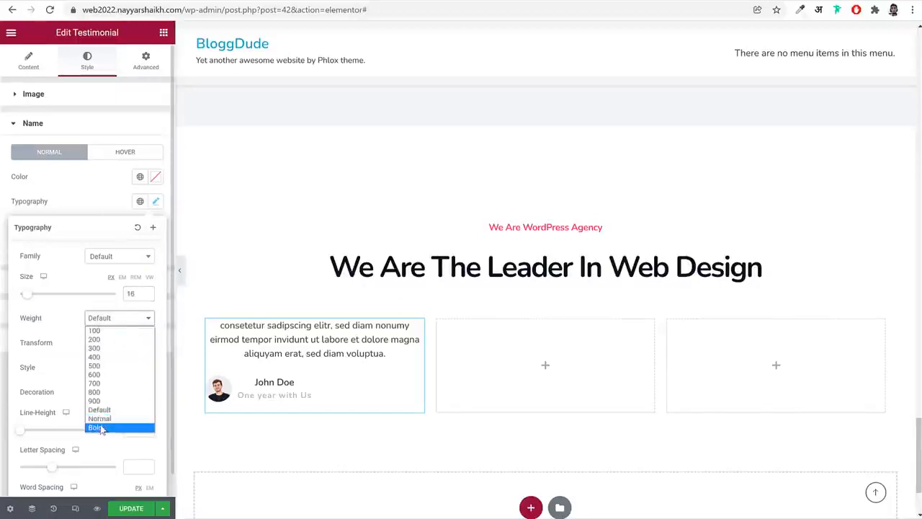
{"action": "left_click", "coordinate": [102, 428]}
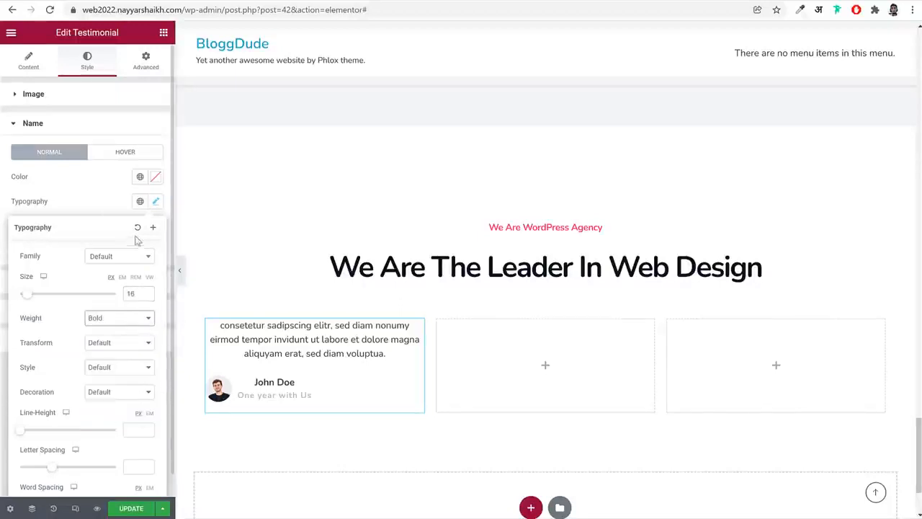
{"action": "left_click", "coordinate": [127, 124]}
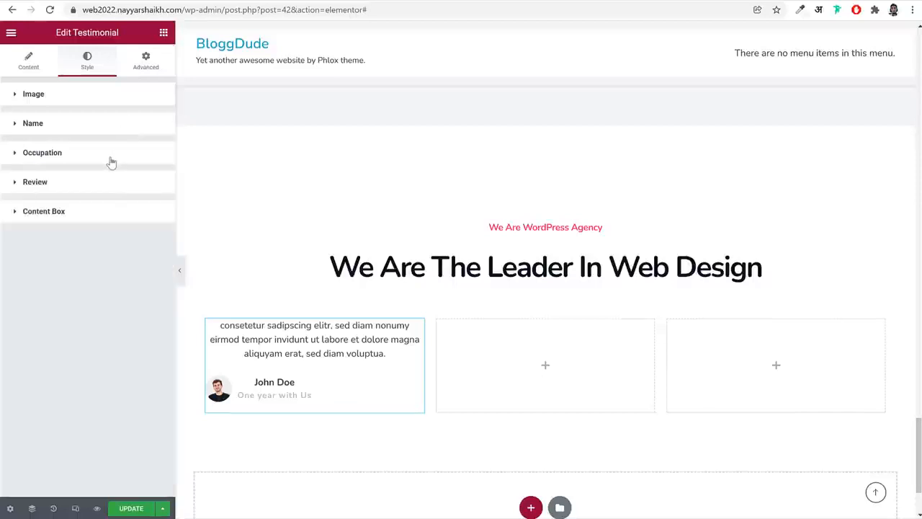
Set the typography of the testimonial's occupation to size 15 px and weight 400
{"action": "left_click", "coordinate": [123, 153]}
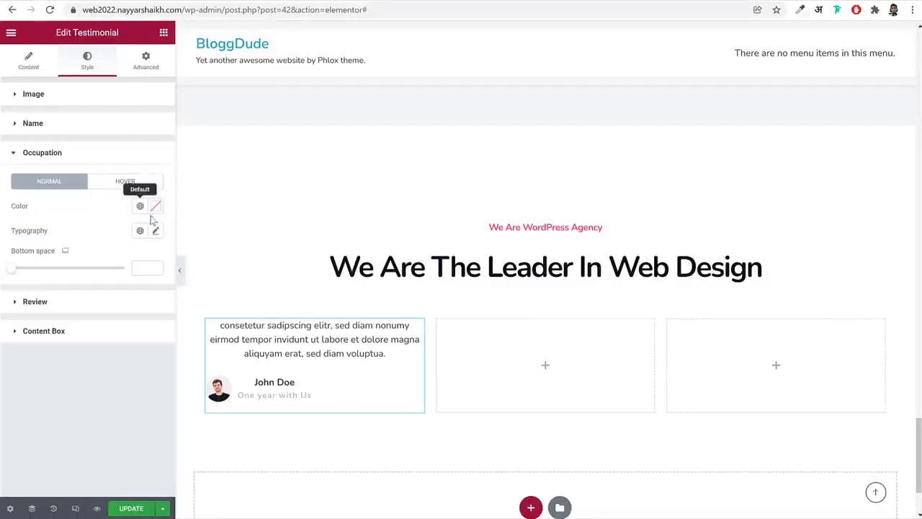
{"action": "left_click", "coordinate": [154, 231]}
{"action": "left_click", "coordinate": [136, 322]}
{"action": "type", "text": "1"}
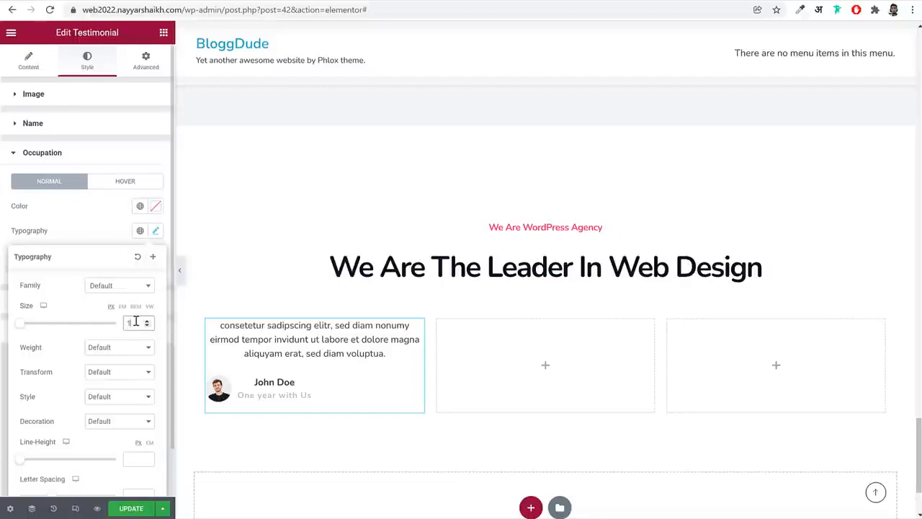
{"action": "type", "text": "5"}
{"action": "left_click", "coordinate": [119, 351]}
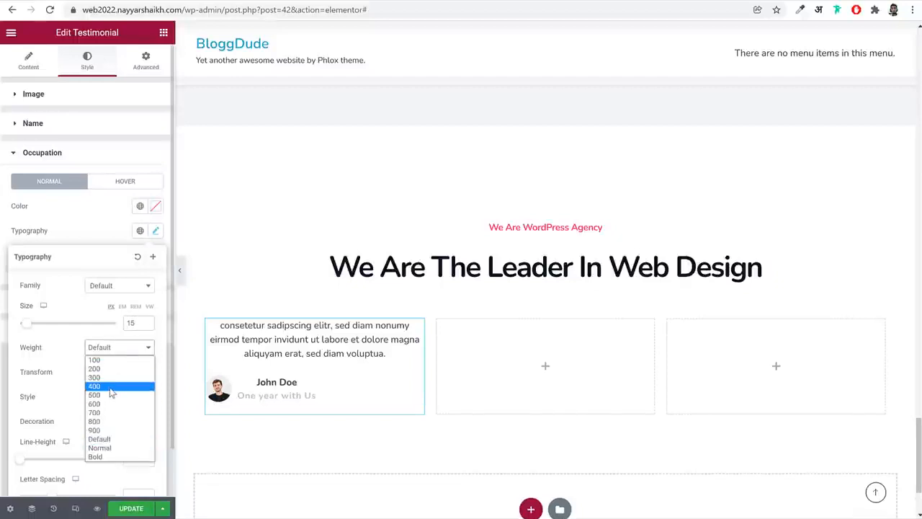
{"action": "left_click", "coordinate": [111, 388]}
{"action": "left_click", "coordinate": [80, 154]}
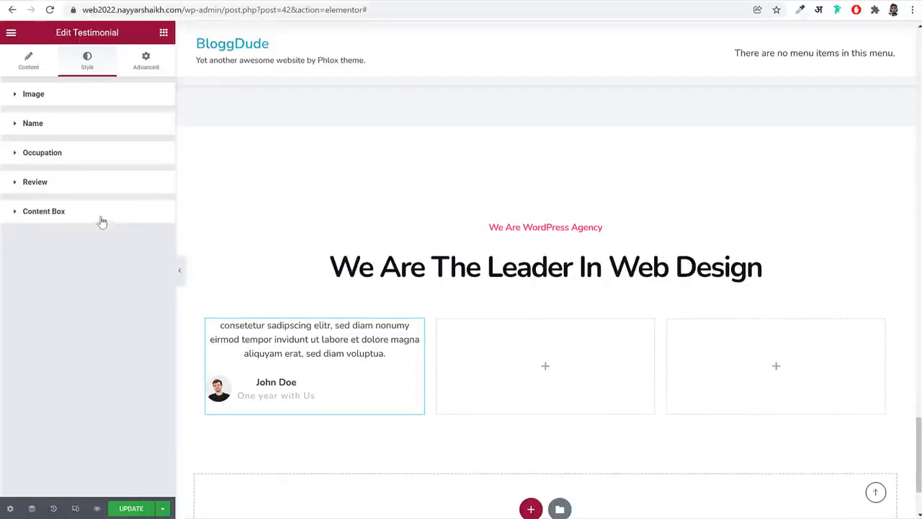
Give the testimonial's content box a border radius of 20 and unlinked padding of 58 top, 58 right, 25 bottom and 58 left
{"action": "left_click", "coordinate": [102, 220]}
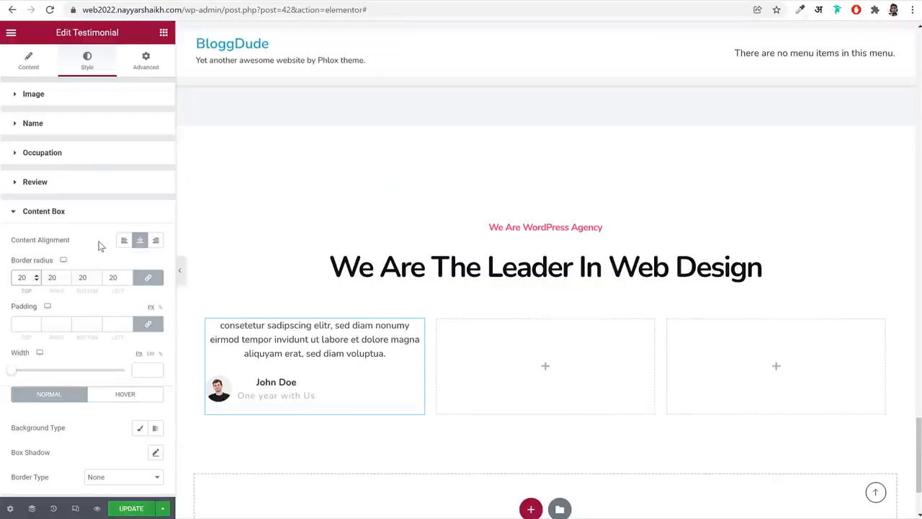
{"action": "left_click", "coordinate": [148, 324]}
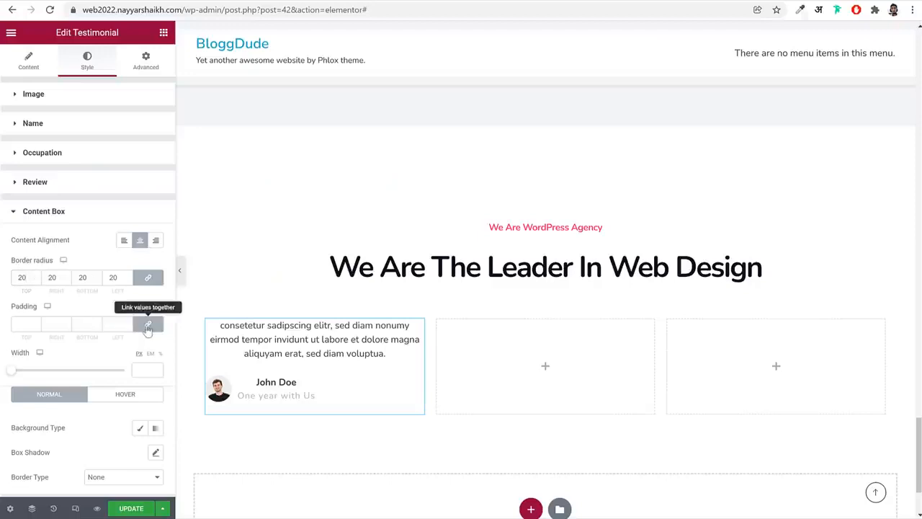
{"action": "left_click", "coordinate": [27, 323]}
{"action": "type", "text": "58"}
{"action": "key", "text": "Tab"}
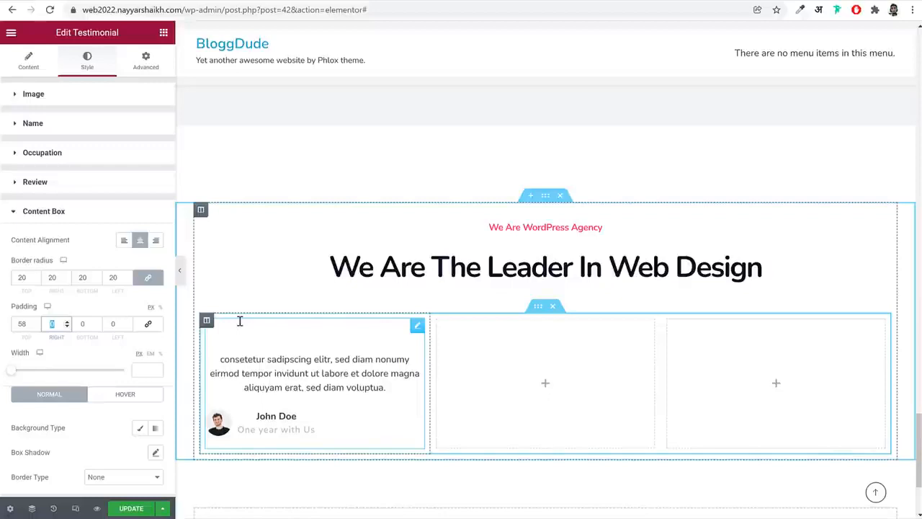
{"action": "type", "text": "58"}
{"action": "key", "text": "Tab"}
{"action": "type", "text": "25"}
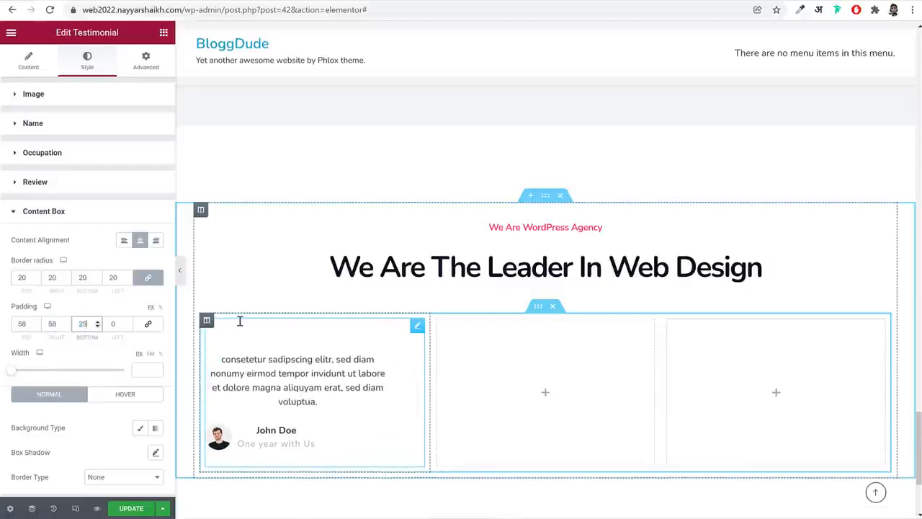
{"action": "key", "text": "Tab"}
{"action": "type", "text": "58"}
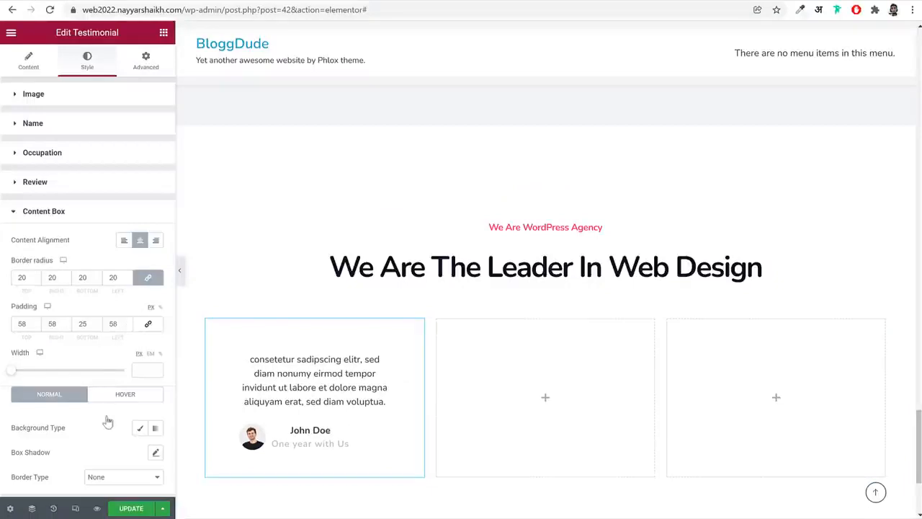
Apply the default box shadow to the testimonial's content box and preview the card without the editing panel
{"action": "left_click", "coordinate": [156, 455]}
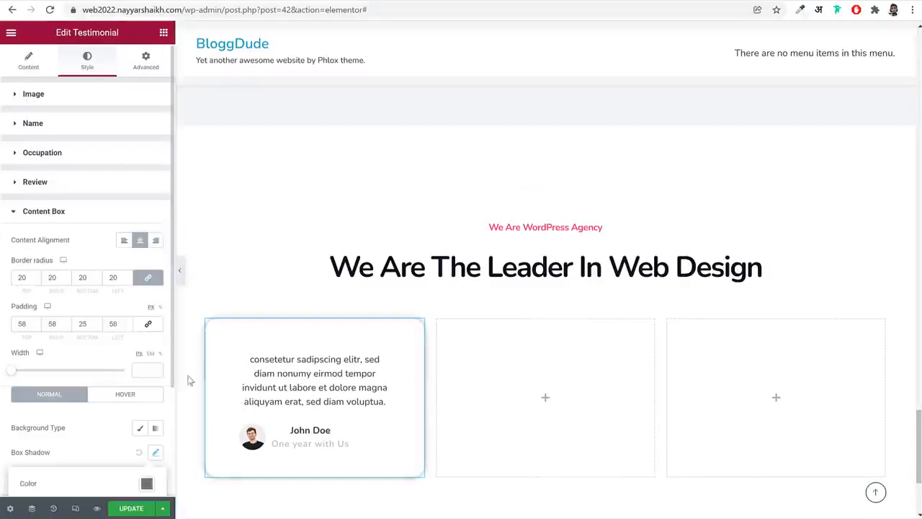
{"action": "left_click", "coordinate": [181, 279]}
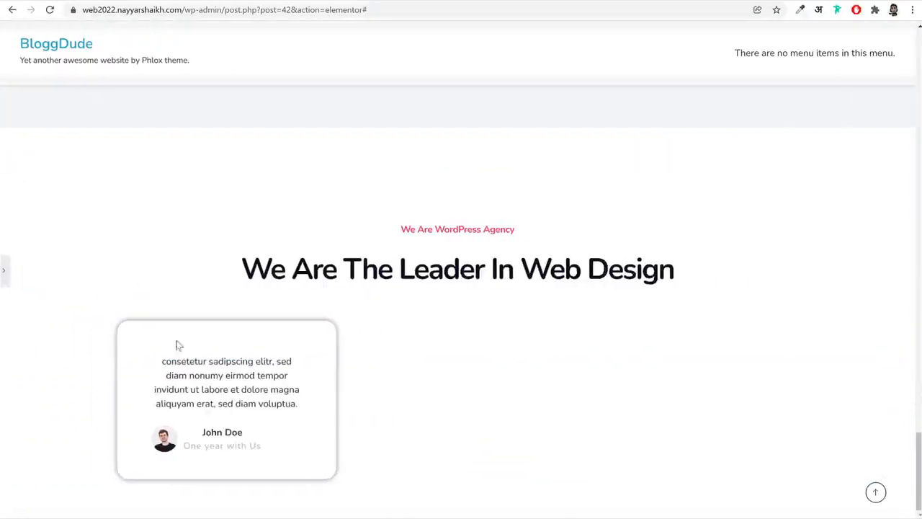
Add custom CSS to the testimonial that sets .aux-widget-testimonial to display: flex and flex-direction: column-reverse
{"action": "left_click", "coordinate": [3, 270]}
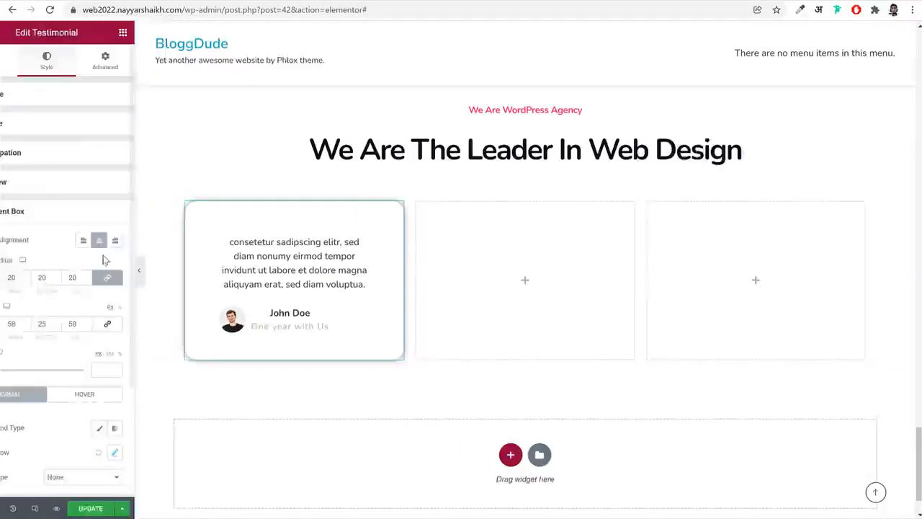
{"action": "left_click", "coordinate": [146, 63]}
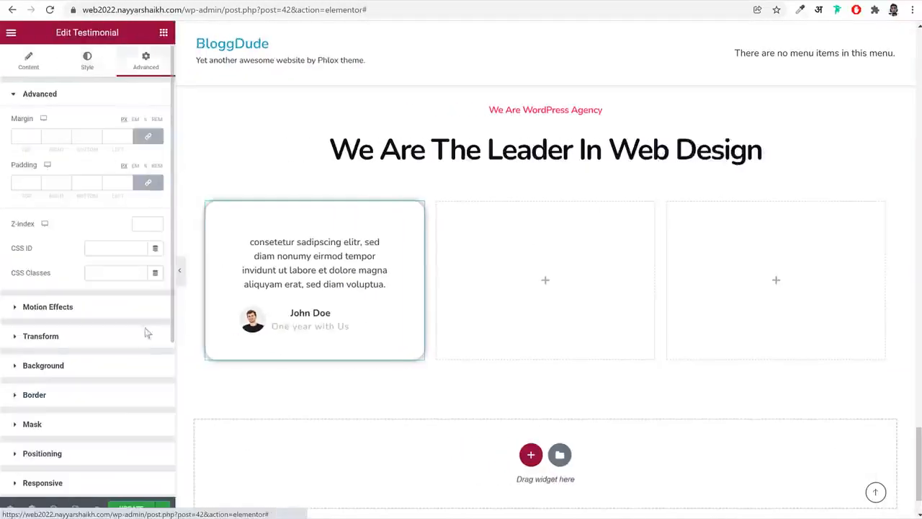
{"action": "scroll", "coordinate": [147, 332], "scroll_direction": "down", "scroll_amount": 3}
{"action": "left_click", "coordinate": [74, 486]}
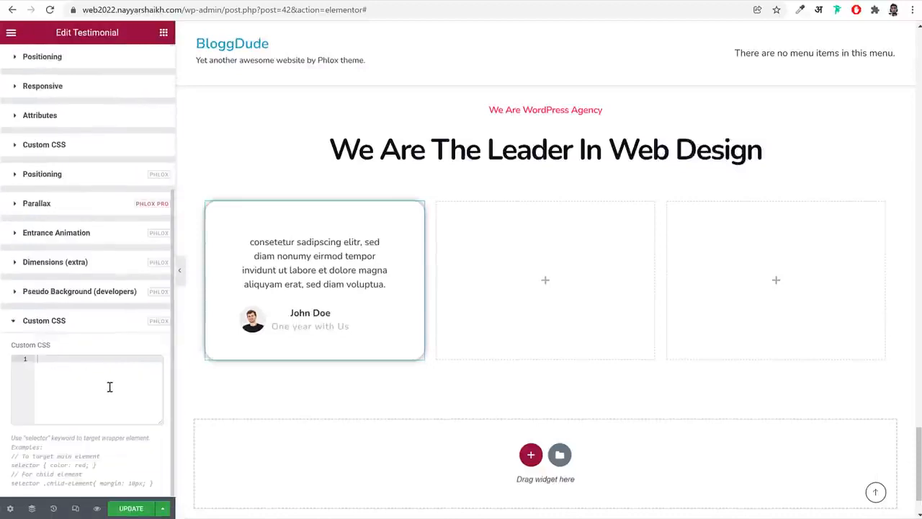
{"action": "type", "text": "selector .aux-widget-testimonial{     display: flex;     flex-direction: column-reverse; }"}
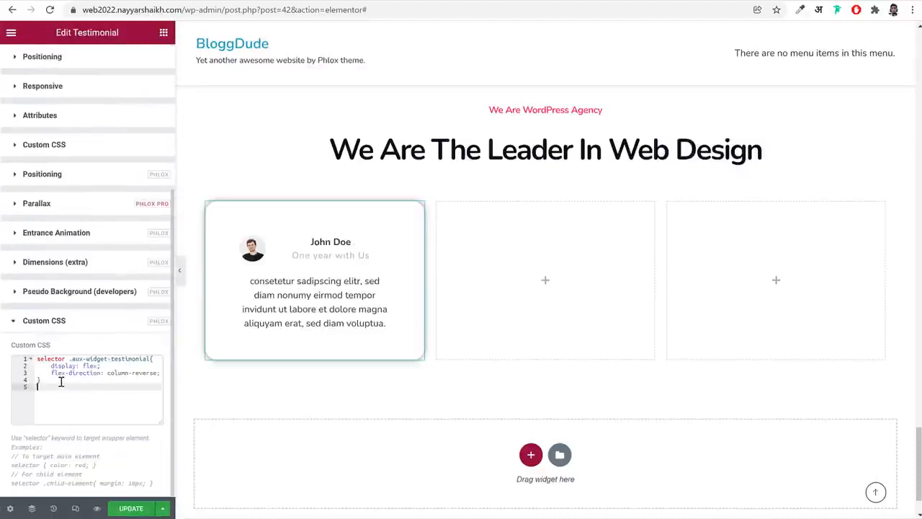
{"action": "left_click_drag", "start_coordinate": [62, 380], "coordinate": [32, 360]}
{"action": "left_click", "coordinate": [79, 374]}
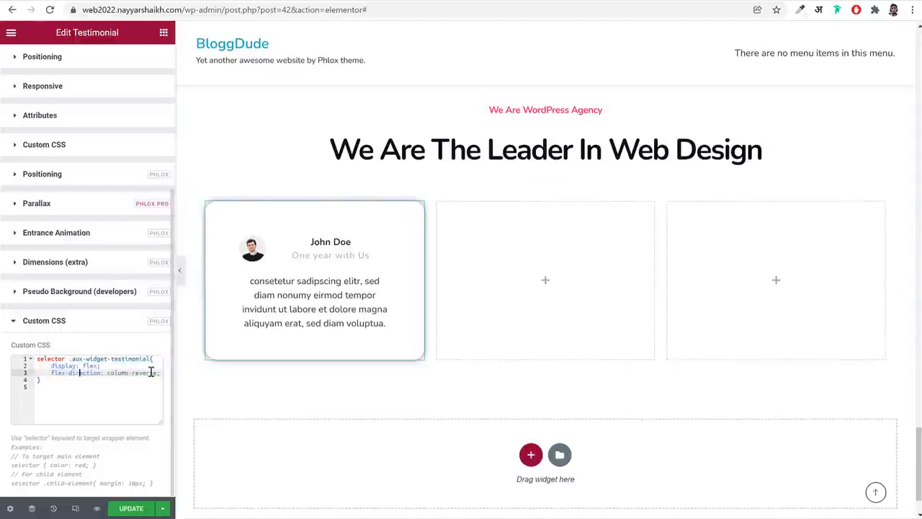
Compare with the reference testimonials and set the content box's alignment to left
{"action": "scroll", "coordinate": [127, 362], "scroll_direction": "up", "scroll_amount": 3}
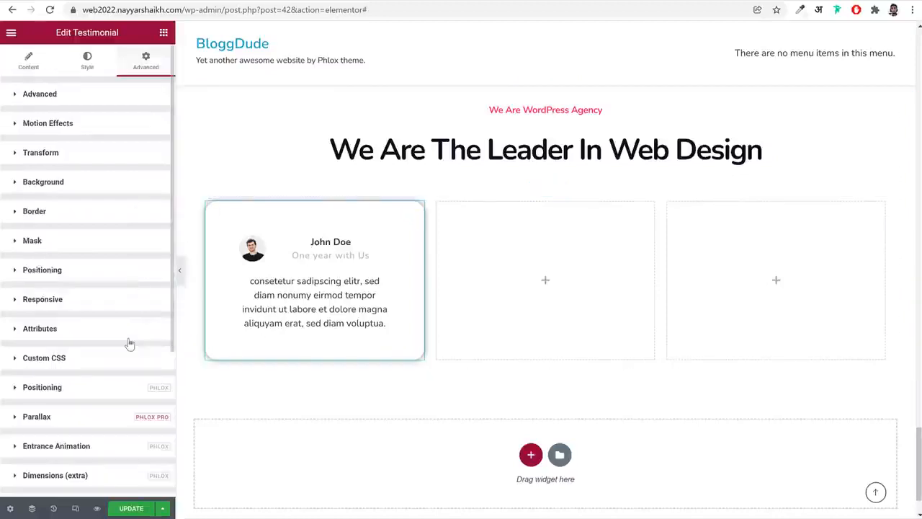
{"action": "left_click", "coordinate": [87, 59]}
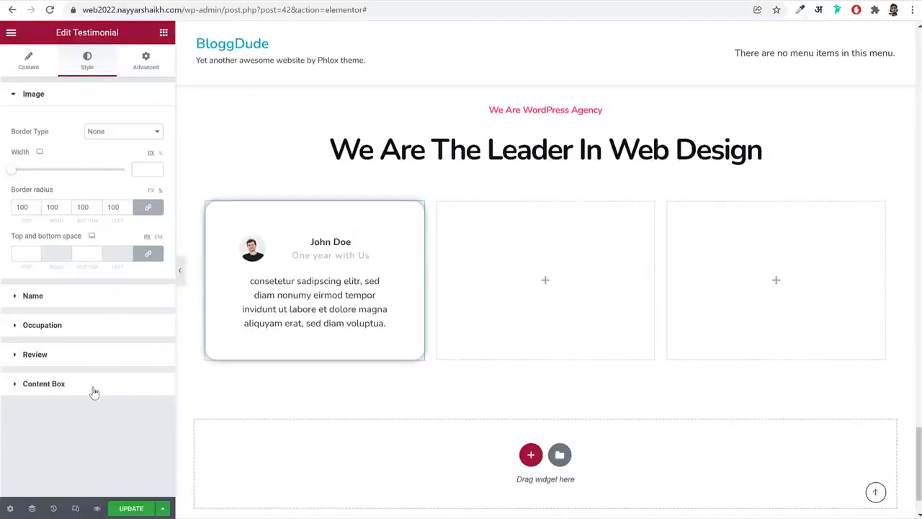
{"action": "left_click", "coordinate": [94, 386]}
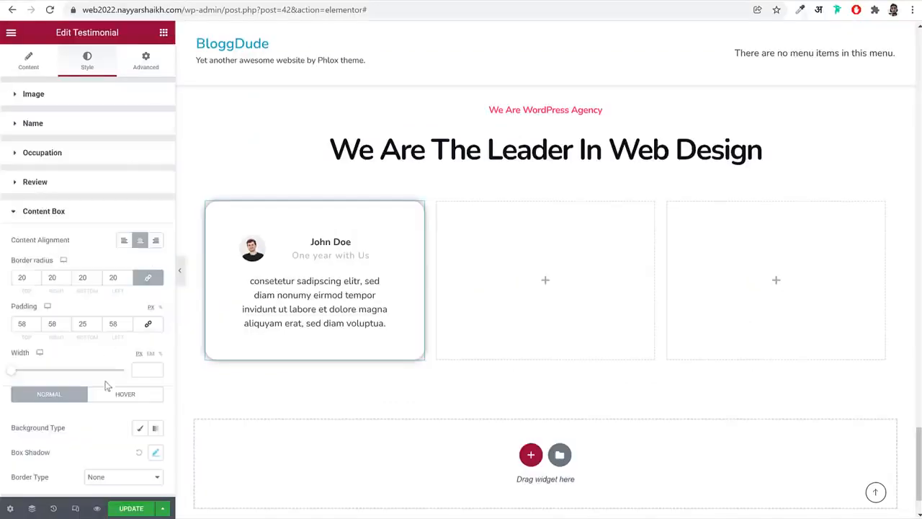
{"action": "left_click", "coordinate": [124, 242]}
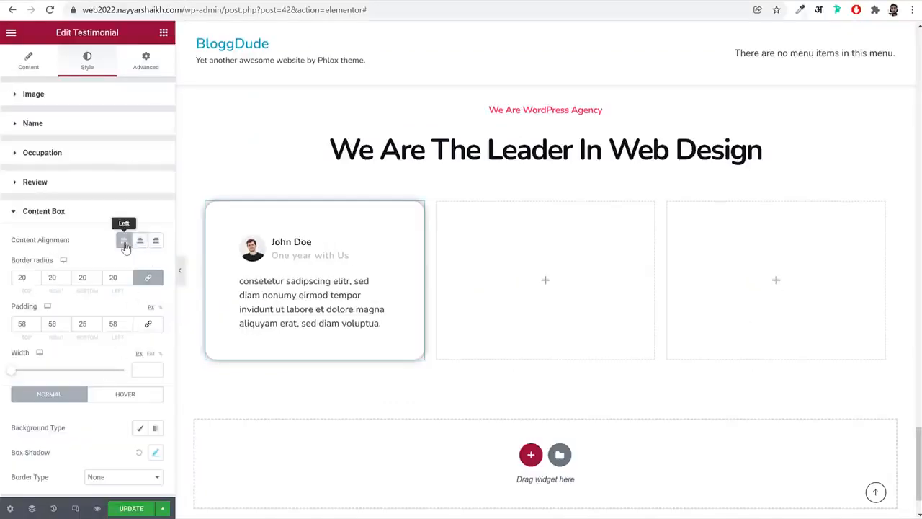
Review the testimonial's custom CSS rule and look over the BloggDude article about creating a review website like TrustPilot
{"action": "left_click", "coordinate": [148, 58]}
{"action": "scroll", "coordinate": [134, 290], "scroll_direction": "down", "scroll_amount": 1}
{"action": "scroll", "coordinate": [124, 433], "scroll_direction": "up", "scroll_amount": 1}
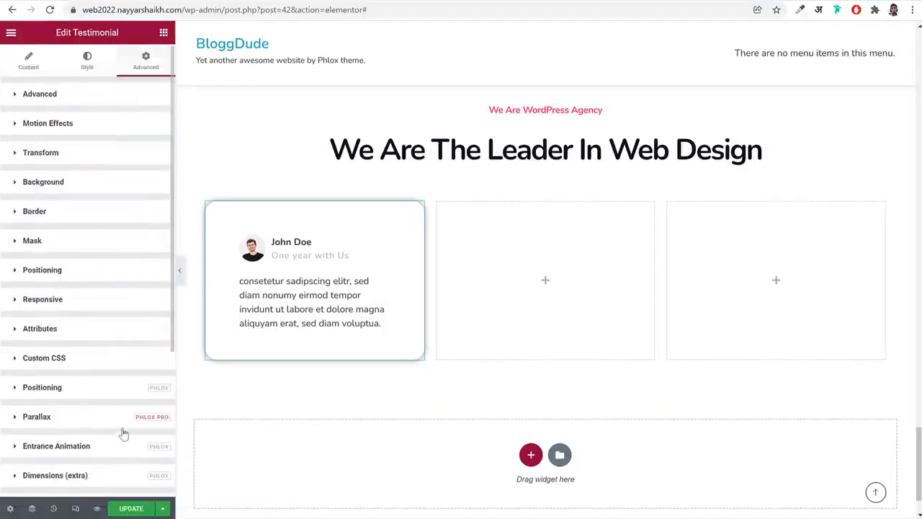
{"action": "left_click", "coordinate": [123, 433]}
{"action": "left_click", "coordinate": [100, 391]}
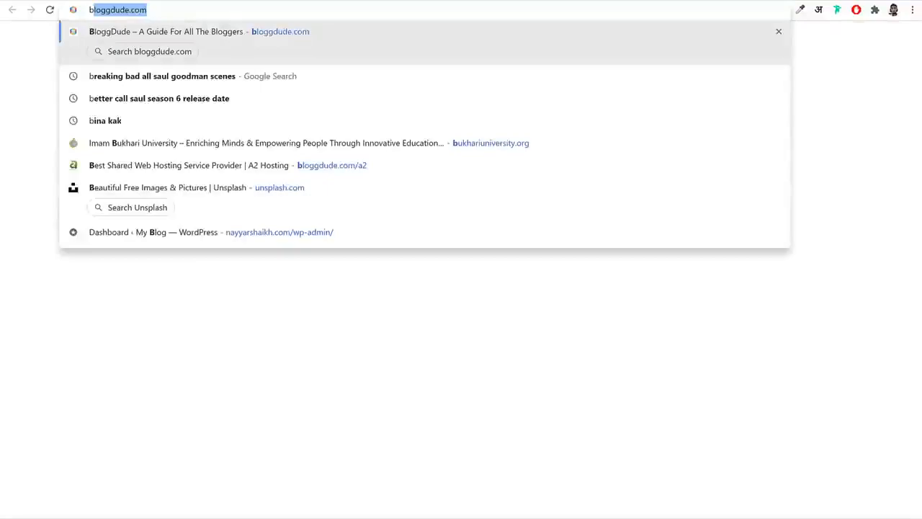
{"action": "key", "text": "Return"}
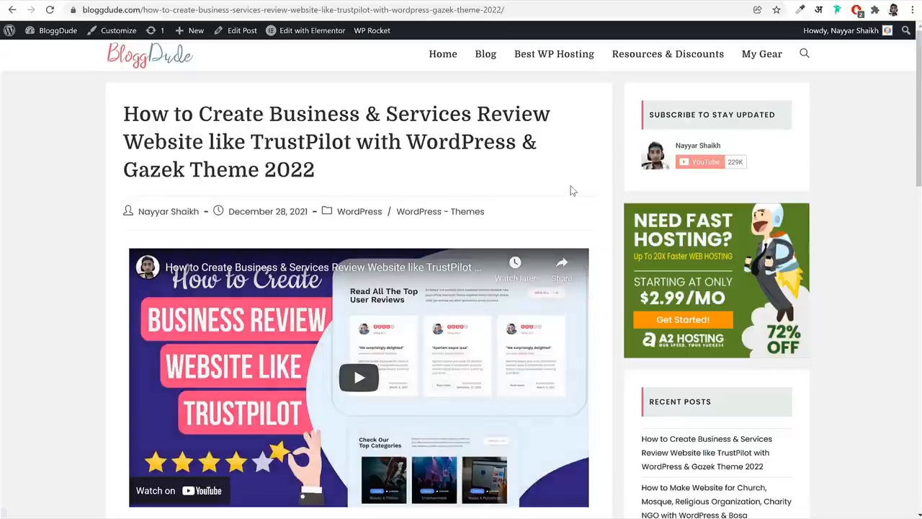
{"action": "left_click_drag", "start_coordinate": [125, 113], "coordinate": [329, 161]}
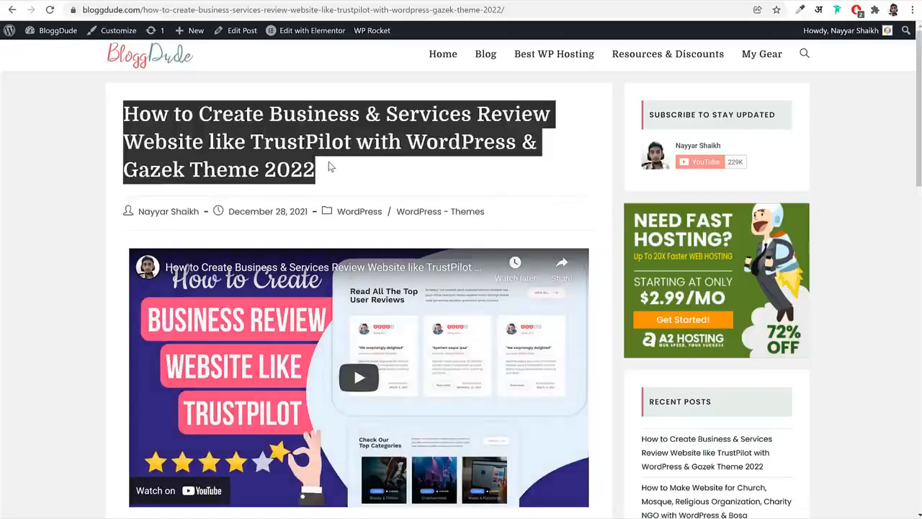
{"action": "left_click", "coordinate": [329, 161]}
{"action": "scroll", "coordinate": [588, 211], "scroll_direction": "down", "scroll_amount": 1}
{"action": "scroll", "coordinate": [588, 211], "scroll_direction": "down", "scroll_amount": 5}
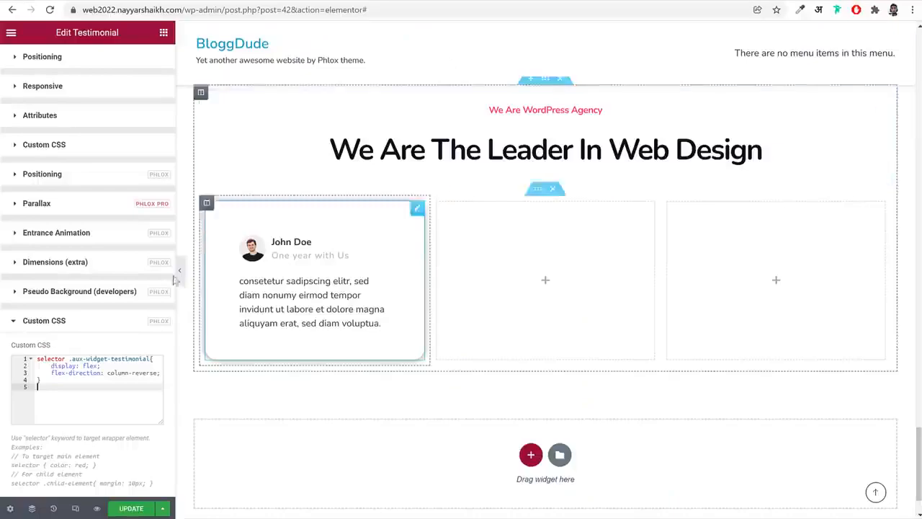
{"action": "left_click_drag", "start_coordinate": [58, 383], "coordinate": [33, 356]}
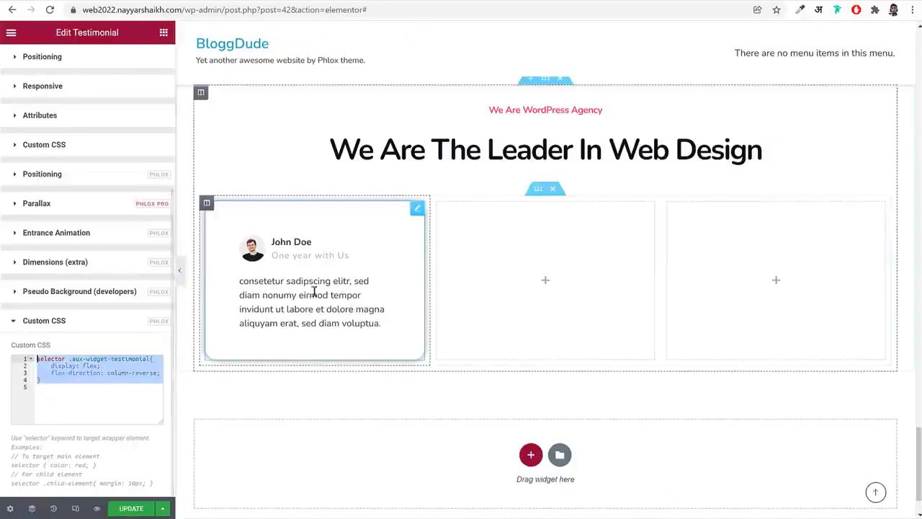
{"action": "left_click_drag", "start_coordinate": [63, 389], "coordinate": [32, 358]}
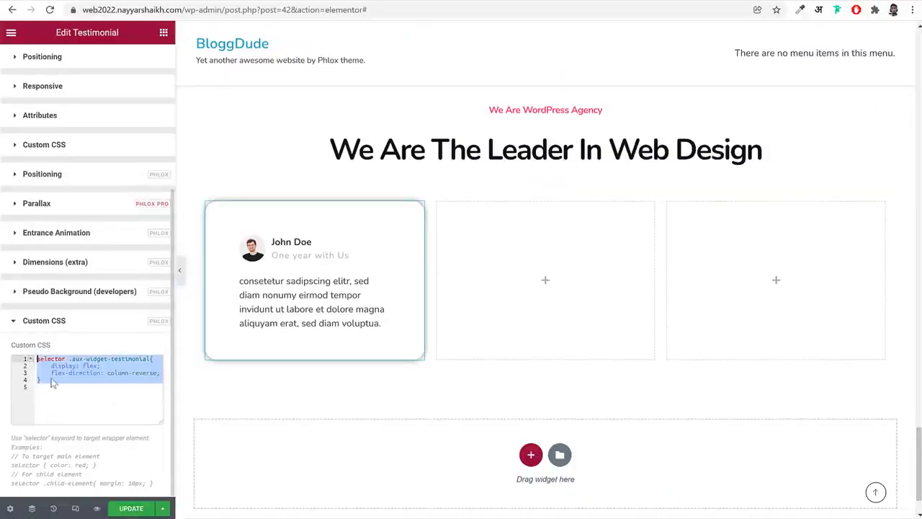
{"action": "left_click_drag", "start_coordinate": [75, 389], "coordinate": [38, 351]}
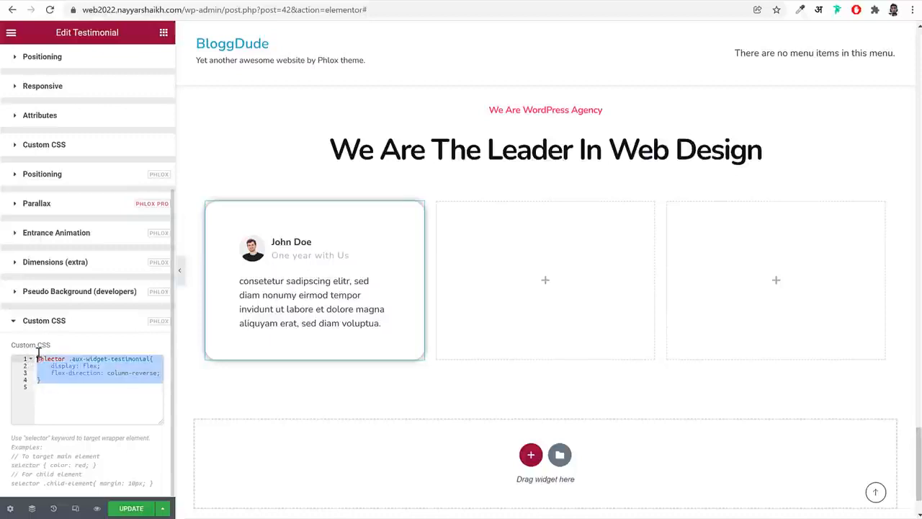
{"action": "left_click", "coordinate": [59, 385]}
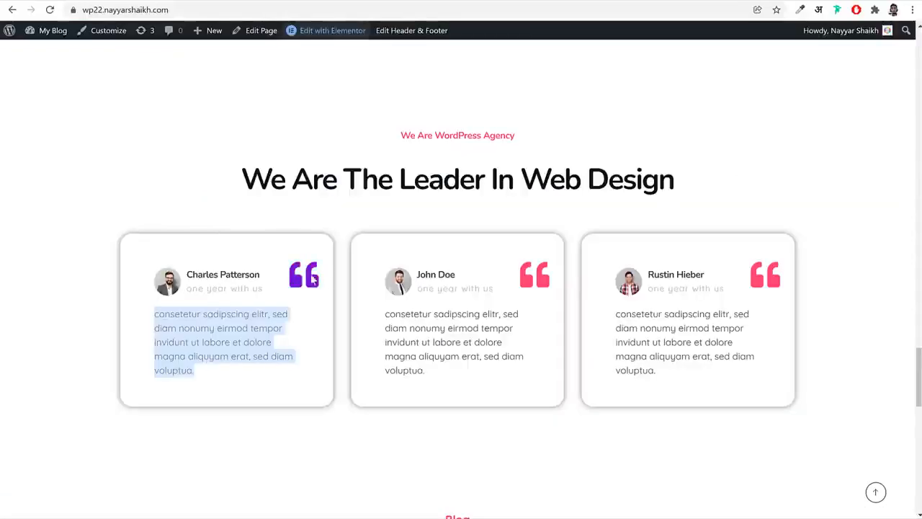
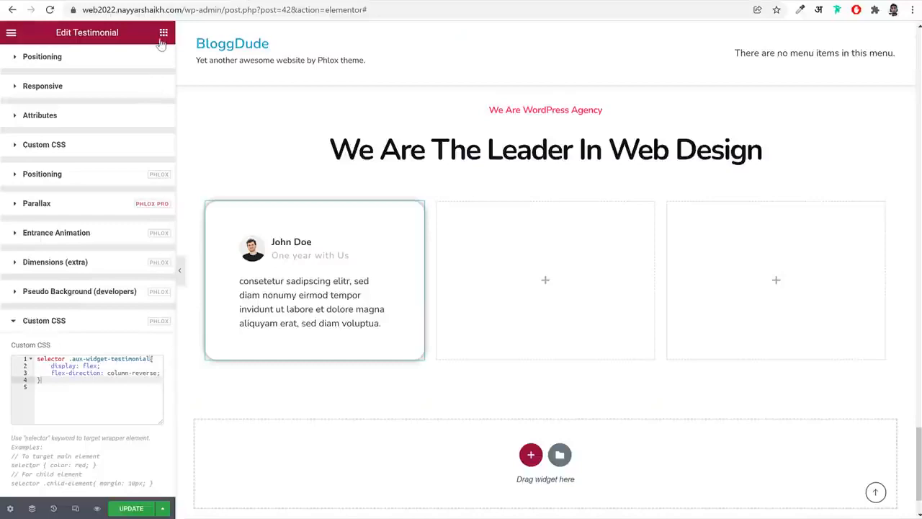
Add an Icon widget above the testimonial in the first column and set it to the left quote icon
{"action": "left_click", "coordinate": [162, 36]}
{"action": "type", "text": "ico"}
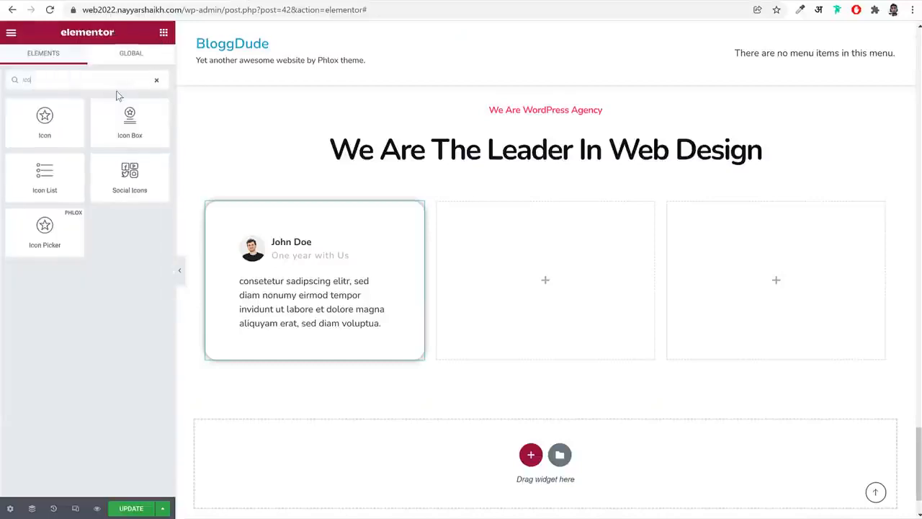
{"action": "left_click_drag", "start_coordinate": [67, 121], "coordinate": [344, 231]}
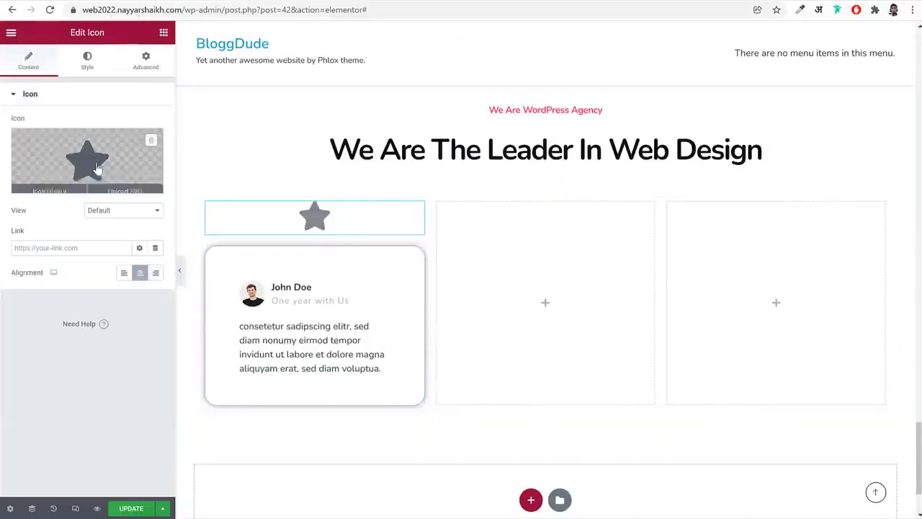
{"action": "left_click", "coordinate": [97, 171]}
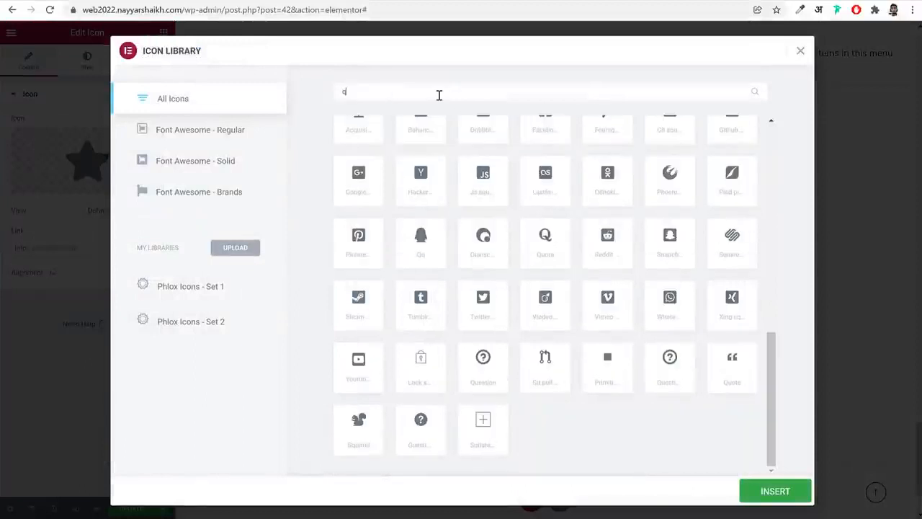
{"action": "type", "text": "quo"}
{"action": "left_click", "coordinate": [352, 171]}
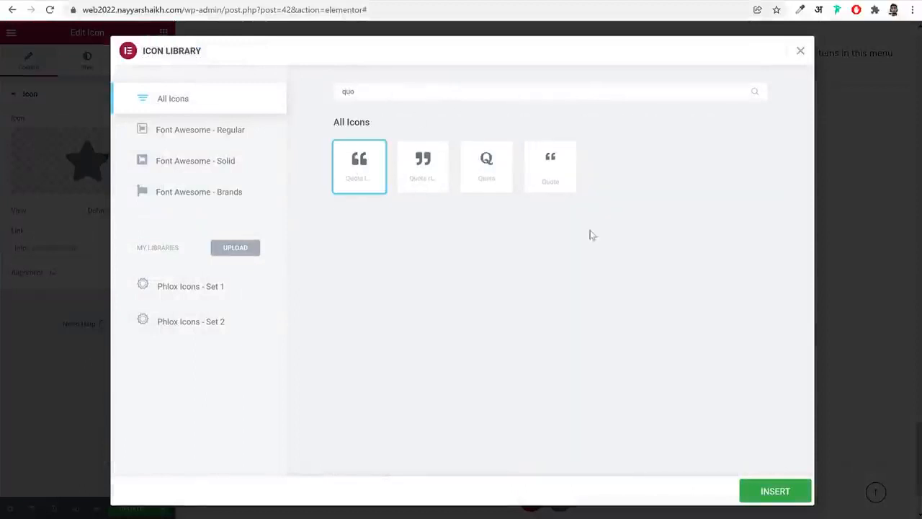
{"action": "left_click", "coordinate": [760, 490]}
Set the quote icon's normal colour to the global Secondary and its hover colour to Primary
{"action": "left_click", "coordinate": [87, 60]}
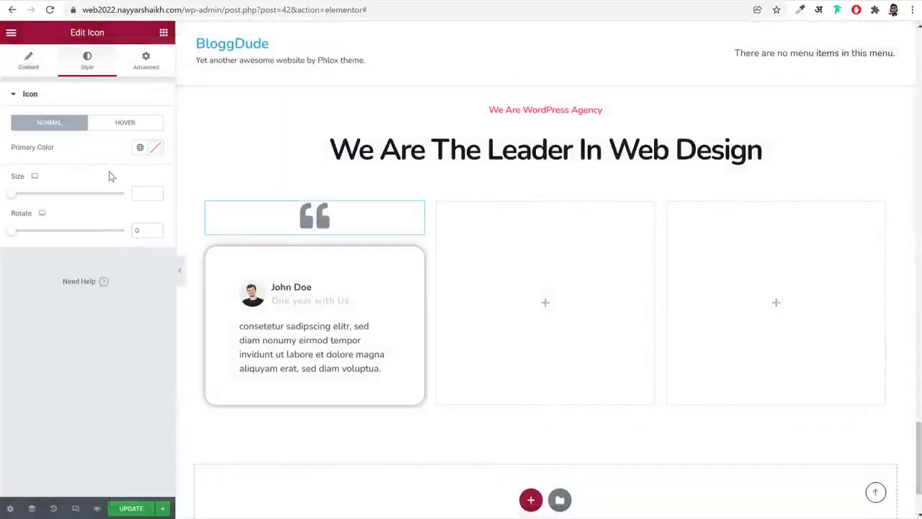
{"action": "left_click", "coordinate": [141, 148]}
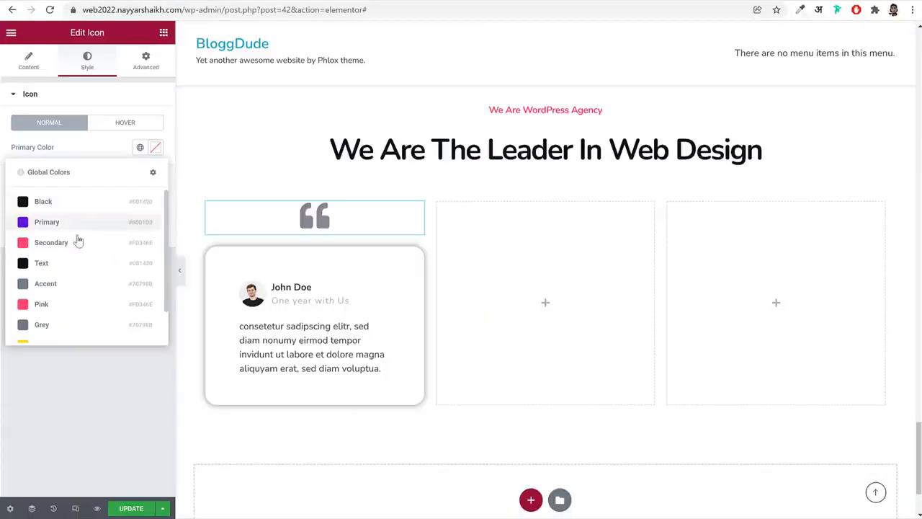
{"action": "left_click", "coordinate": [76, 249]}
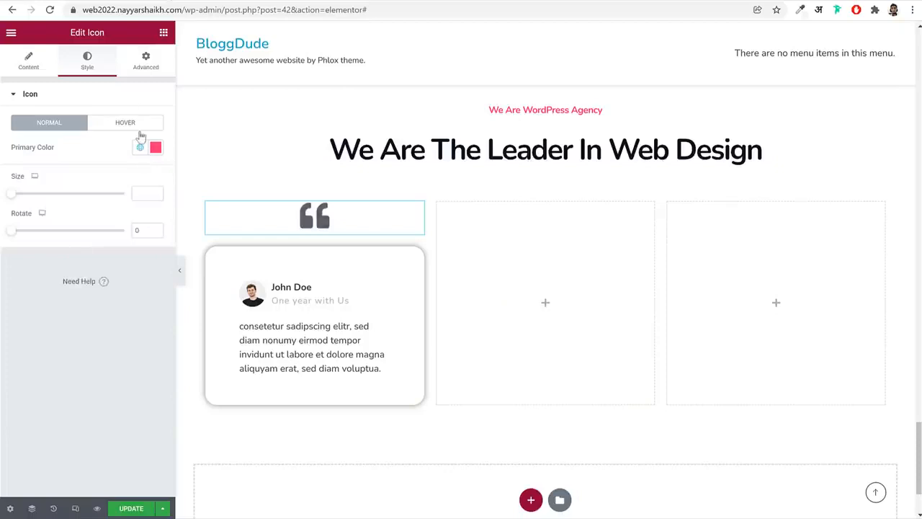
{"action": "left_click", "coordinate": [147, 126]}
{"action": "left_click", "coordinate": [140, 147]}
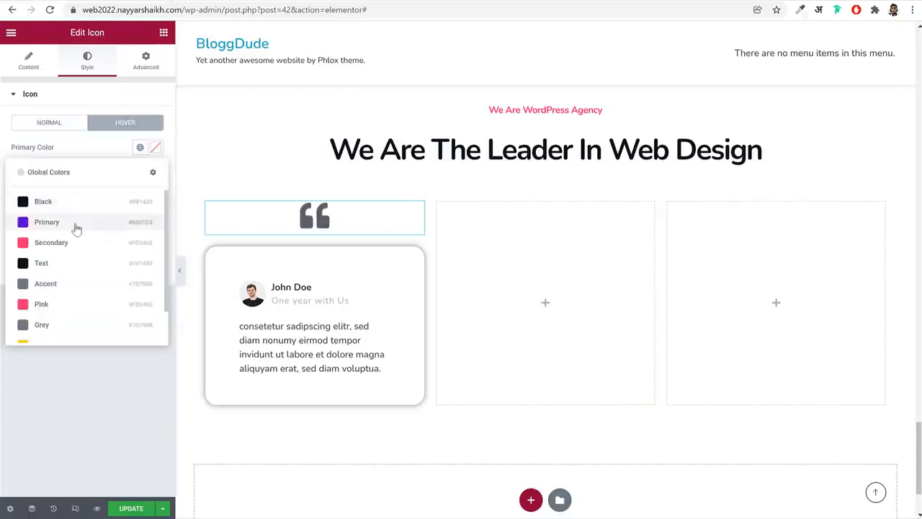
{"action": "left_click", "coordinate": [77, 225]}
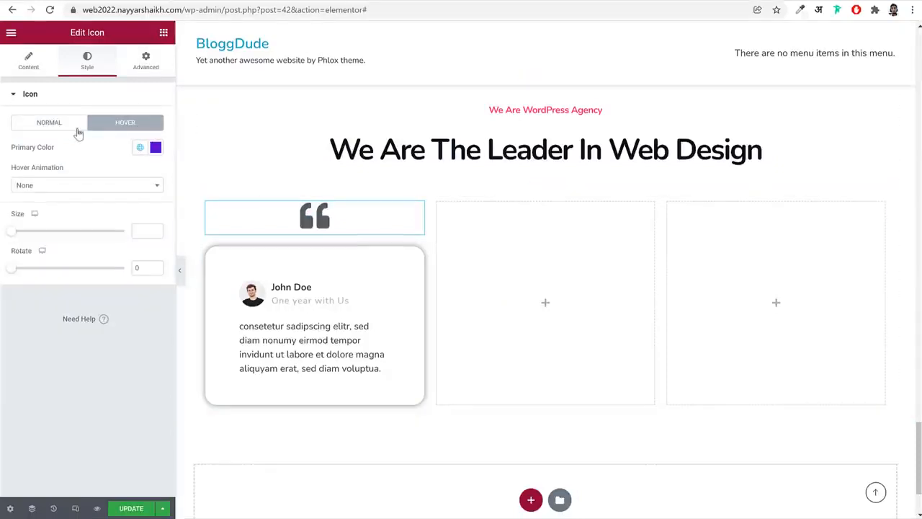
Switch the quote icon's normal colour to the global Pink and reapply Primary as its hover colour
{"action": "left_click", "coordinate": [75, 126]}
{"action": "left_click", "coordinate": [141, 147]}
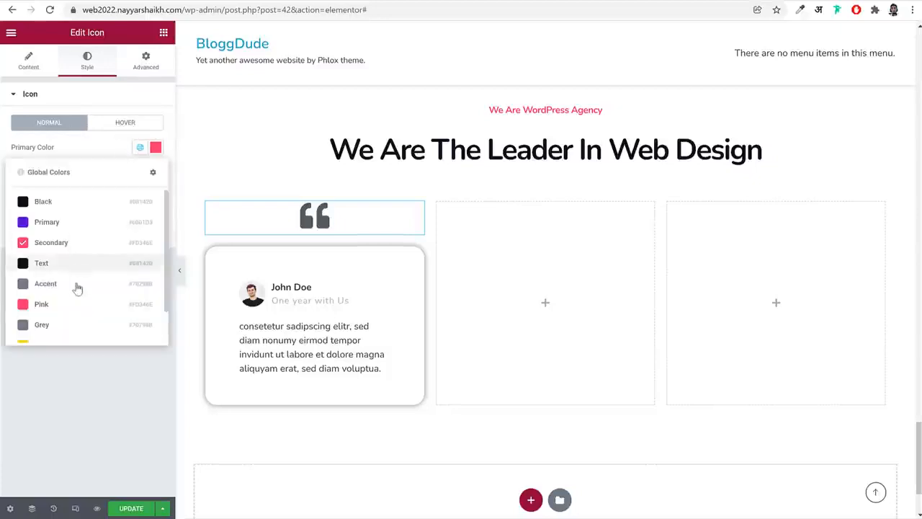
{"action": "left_click", "coordinate": [76, 304]}
{"action": "left_click", "coordinate": [119, 123]}
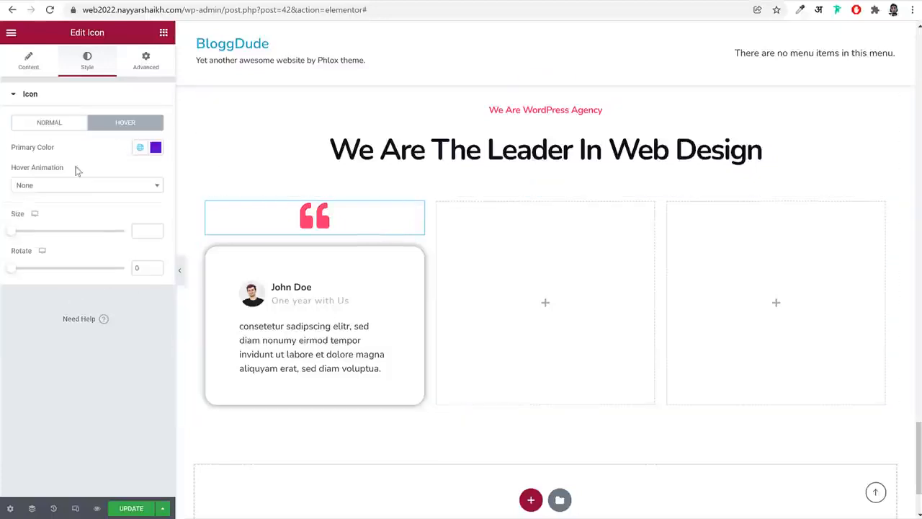
{"action": "left_click", "coordinate": [140, 148]}
{"action": "left_click", "coordinate": [81, 222]}
Align the quote icon to the right and set its Phlox position type to Absolute
{"action": "left_click", "coordinate": [49, 64]}
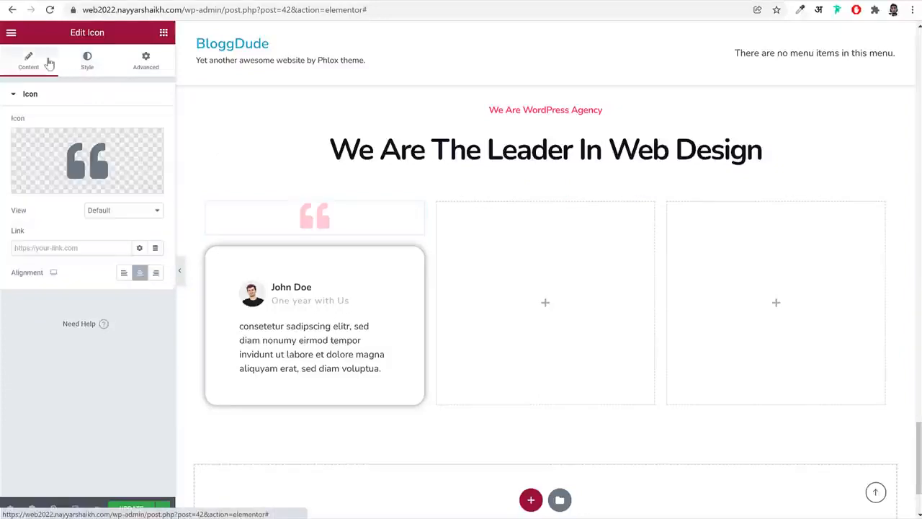
{"action": "left_click", "coordinate": [156, 272]}
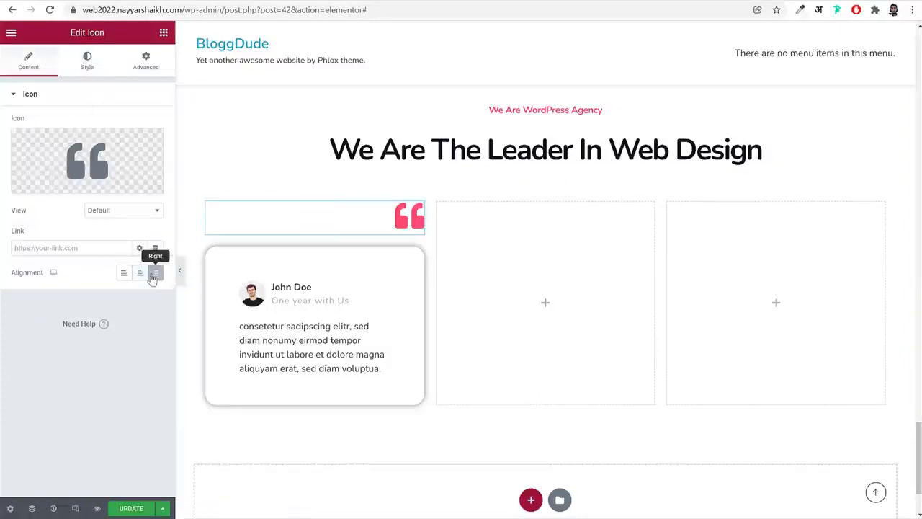
{"action": "left_click", "coordinate": [147, 63]}
{"action": "scroll", "coordinate": [117, 315], "scroll_direction": "down", "scroll_amount": 5}
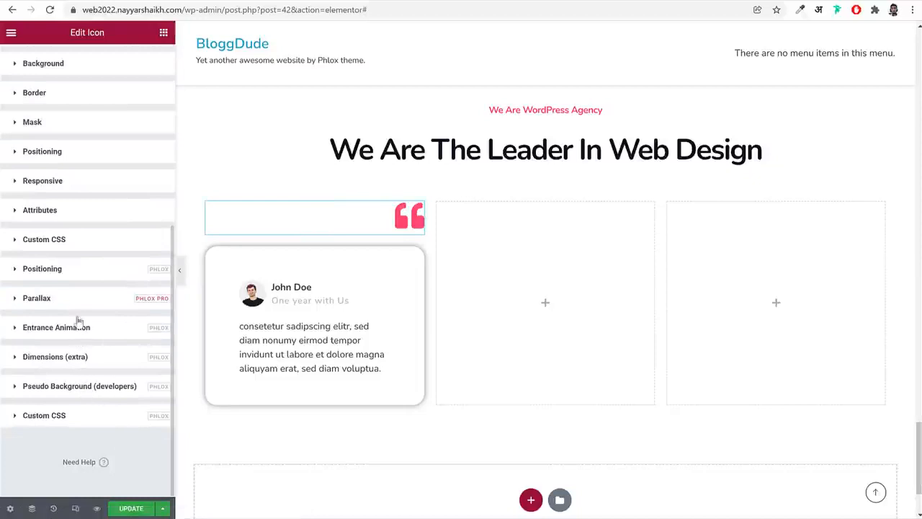
{"action": "left_click", "coordinate": [79, 279]}
{"action": "scroll", "coordinate": [113, 354], "scroll_direction": "down", "scroll_amount": 3}
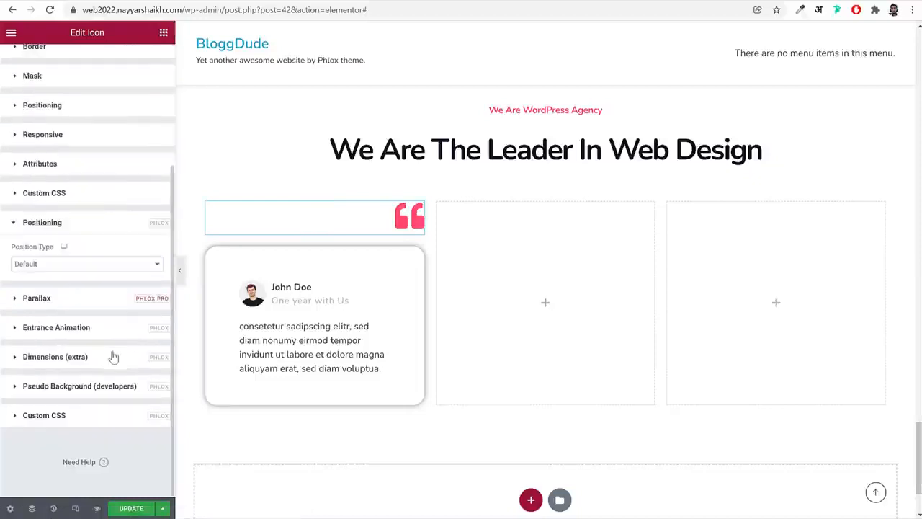
{"action": "left_click", "coordinate": [92, 265]}
{"action": "left_click", "coordinate": [70, 303]}
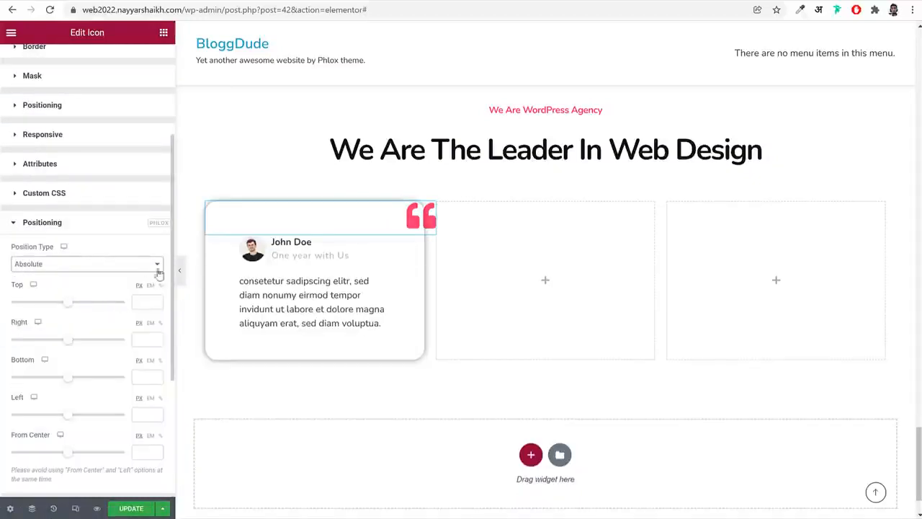
Set the quote icon's top offset to 60 px
{"action": "left_click_drag", "start_coordinate": [69, 306], "coordinate": [72, 309]}
{"action": "left_click", "coordinate": [155, 301]}
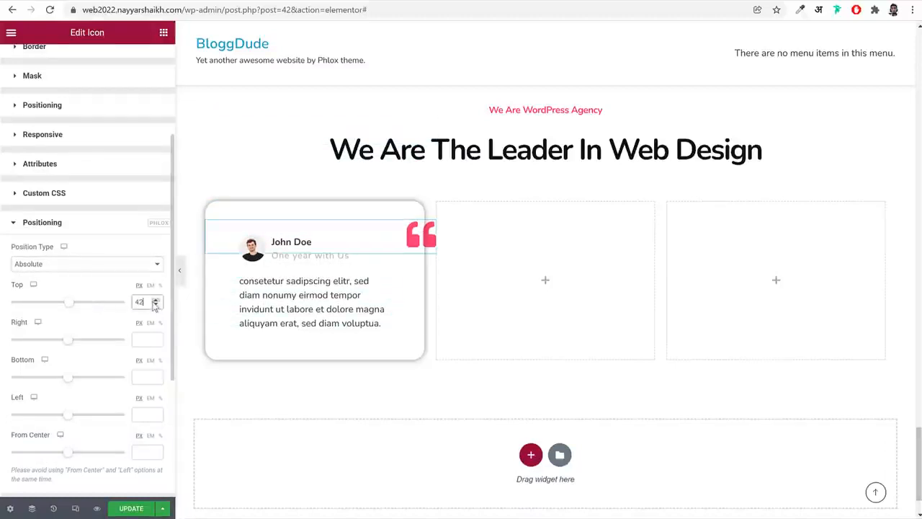
{"action": "left_click", "coordinate": [155, 301]}
{"action": "left_click", "coordinate": [155, 301]}
{"action": "left_click", "coordinate": [155, 301]}
{"action": "left_click", "coordinate": [155, 301]}
{"action": "left_click", "coordinate": [155, 301]}
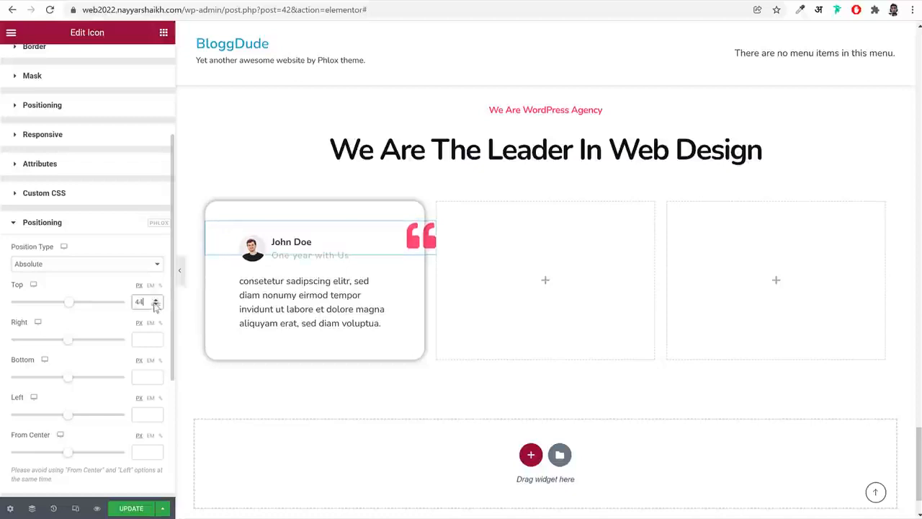
{"action": "left_click", "coordinate": [155, 301]}
{"action": "left_click", "coordinate": [155, 302]}
{"action": "left_click", "coordinate": [155, 301]}
{"action": "left_click", "coordinate": [155, 301]}
{"action": "left_click", "coordinate": [154, 301]}
{"action": "left_click", "coordinate": [154, 301]}
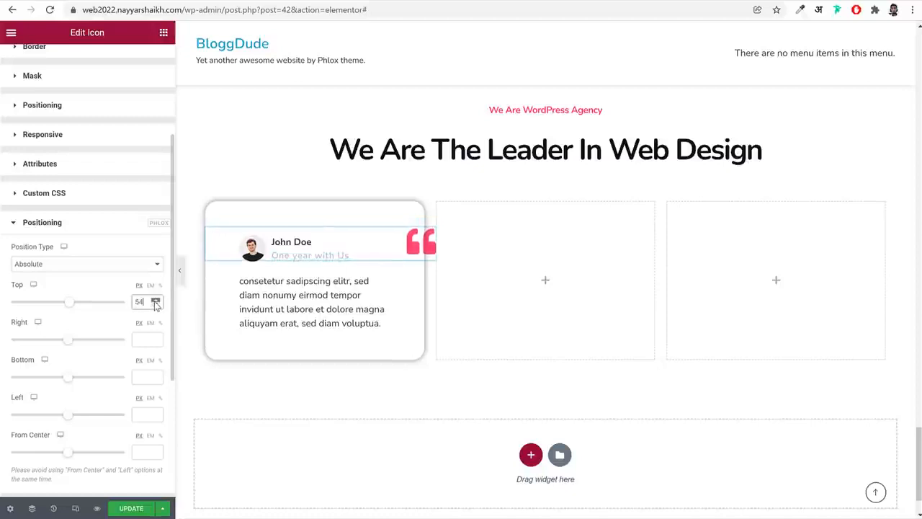
{"action": "left_click", "coordinate": [155, 301]}
{"action": "left_click", "coordinate": [155, 301]}
{"action": "left_click", "coordinate": [154, 302]}
{"action": "left_click", "coordinate": [155, 302]}
{"action": "left_click", "coordinate": [155, 301]}
{"action": "left_click", "coordinate": [155, 301]}
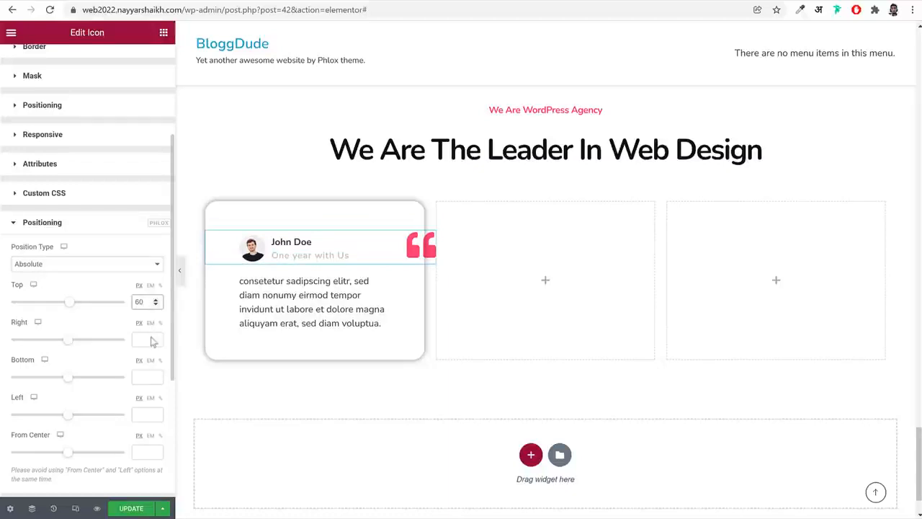
Set the quote icon's right offset to 35 px and save the page
{"action": "left_click_drag", "start_coordinate": [70, 345], "coordinate": [80, 344]}
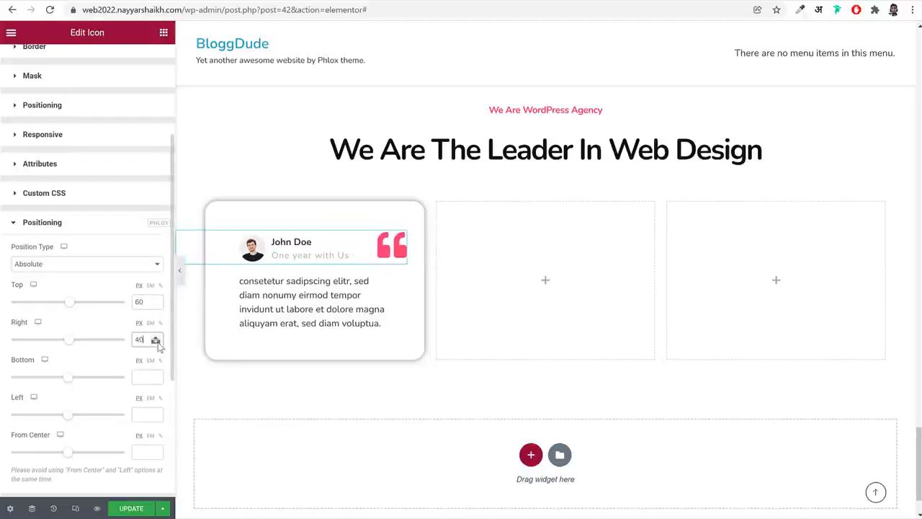
{"action": "left_click", "coordinate": [157, 342]}
{"action": "left_click", "coordinate": [157, 342]}
{"action": "left_click", "coordinate": [157, 342]}
{"action": "left_click", "coordinate": [158, 343]}
{"action": "left_click", "coordinate": [158, 343]}
{"action": "left_click", "coordinate": [157, 342]}
{"action": "left_click", "coordinate": [158, 342]}
{"action": "left_click", "coordinate": [158, 342]}
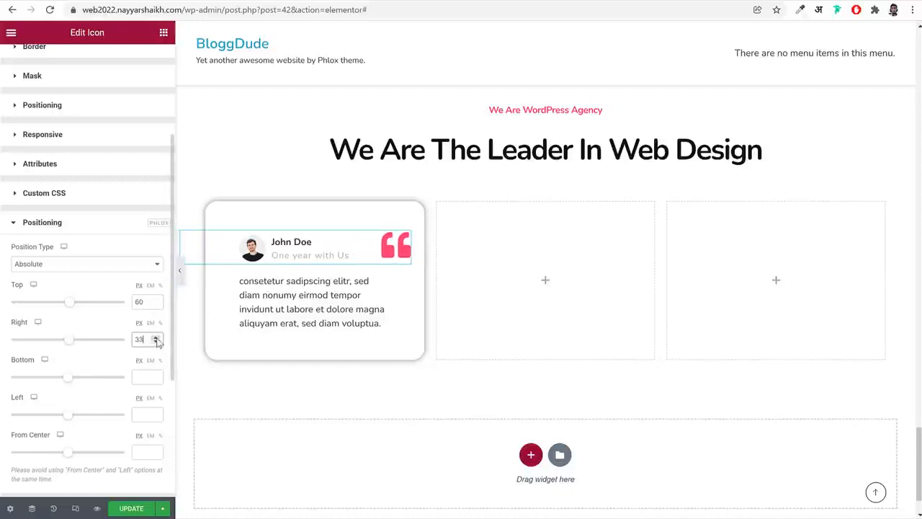
{"action": "left_click", "coordinate": [157, 339]}
{"action": "left_click", "coordinate": [157, 339]}
{"action": "left_click", "coordinate": [157, 339]}
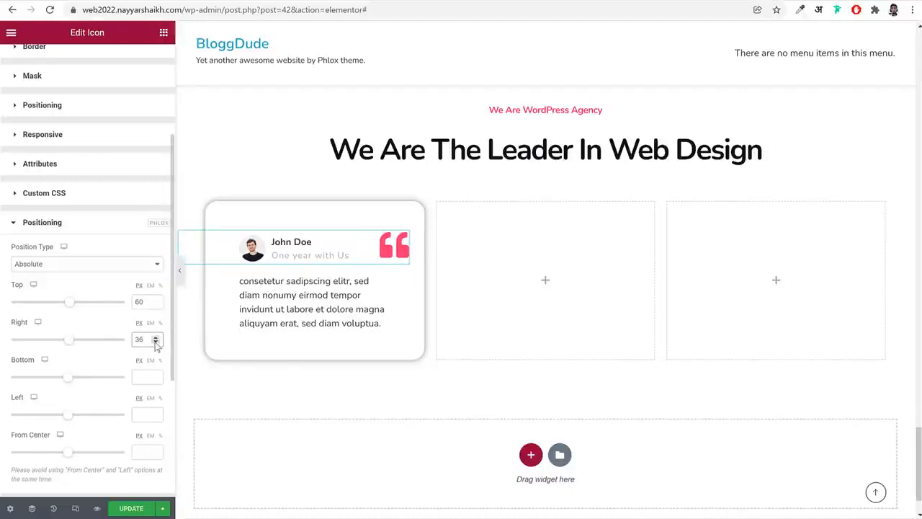
{"action": "left_click", "coordinate": [155, 344]}
{"action": "key", "text": "ctrl+s"}
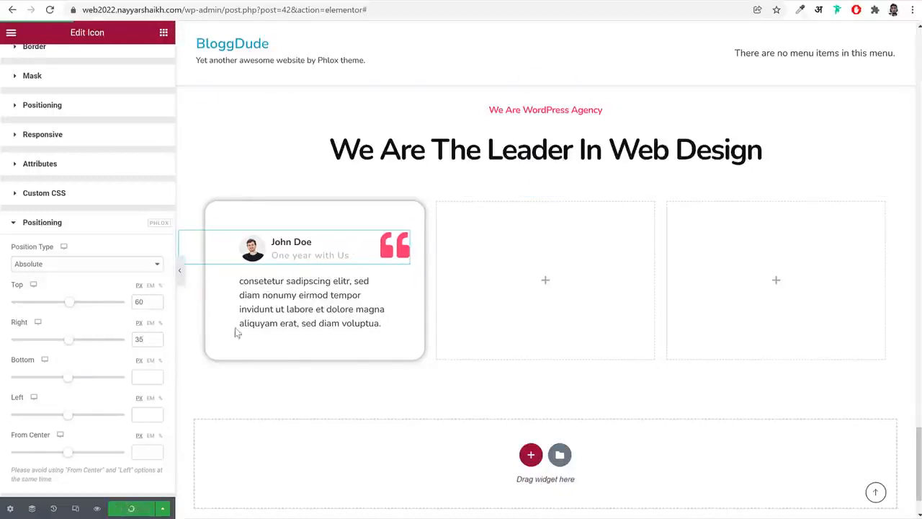
Duplicate the finished testimonial column twice and delete the two empty columns beside the copies
{"action": "right_click", "coordinate": [208, 210]}
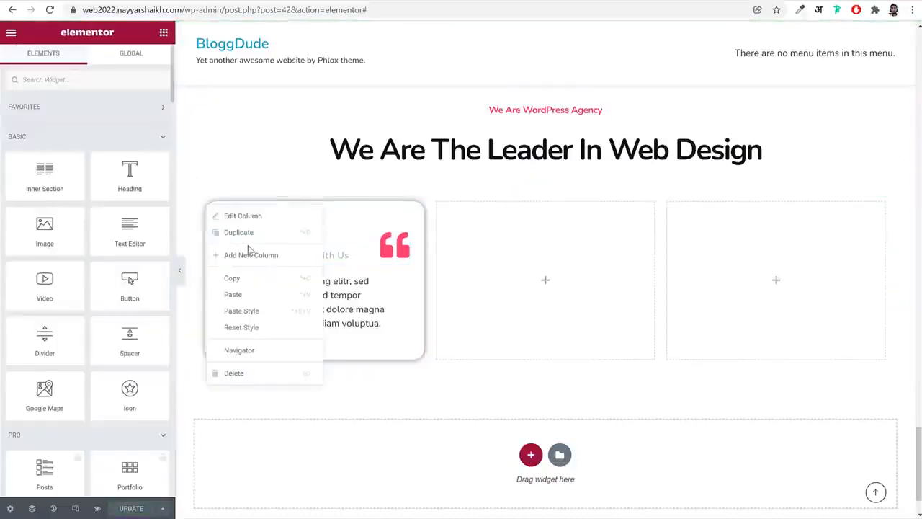
{"action": "left_click", "coordinate": [261, 235]}
{"action": "right_click", "coordinate": [209, 209]}
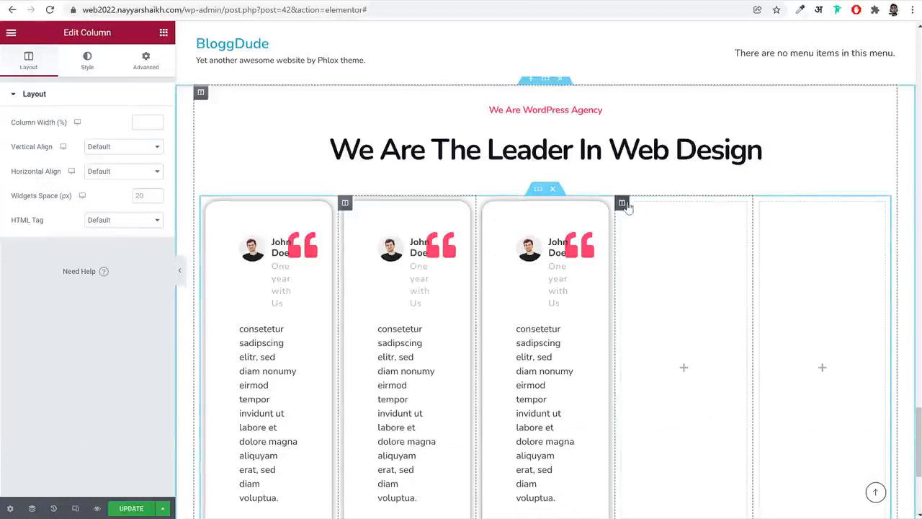
{"action": "right_click", "coordinate": [629, 207]}
{"action": "left_click", "coordinate": [661, 370]}
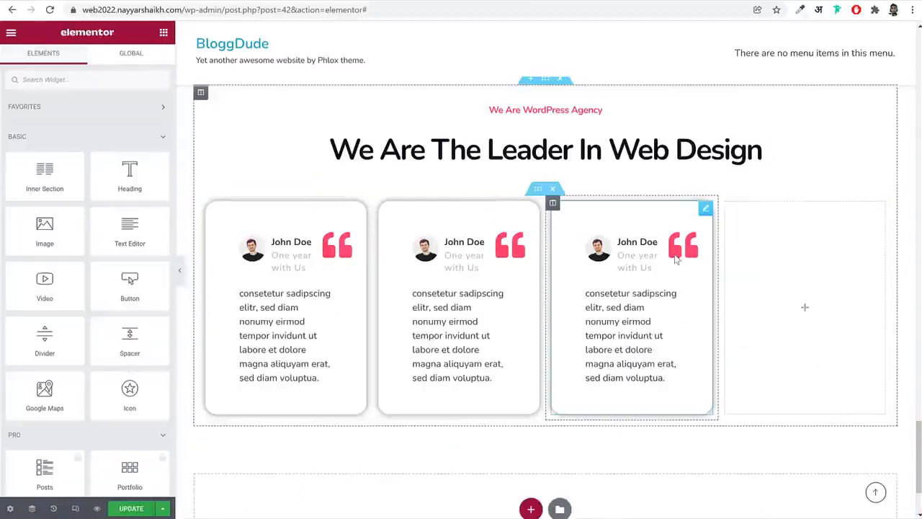
{"action": "right_click", "coordinate": [727, 209]}
{"action": "left_click", "coordinate": [788, 376]}
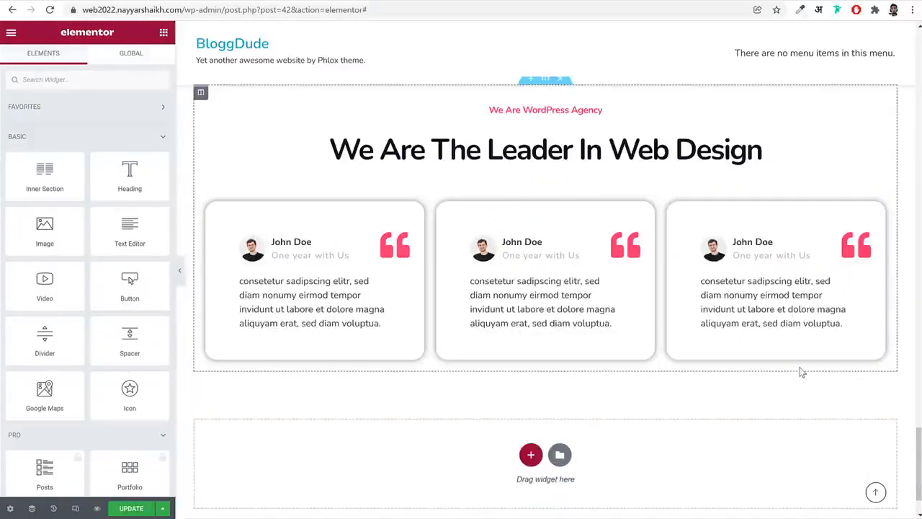
Replace the middle testimonial's image with the blonde woman's portrait from the media library and update the page
{"action": "left_click", "coordinate": [554, 285]}
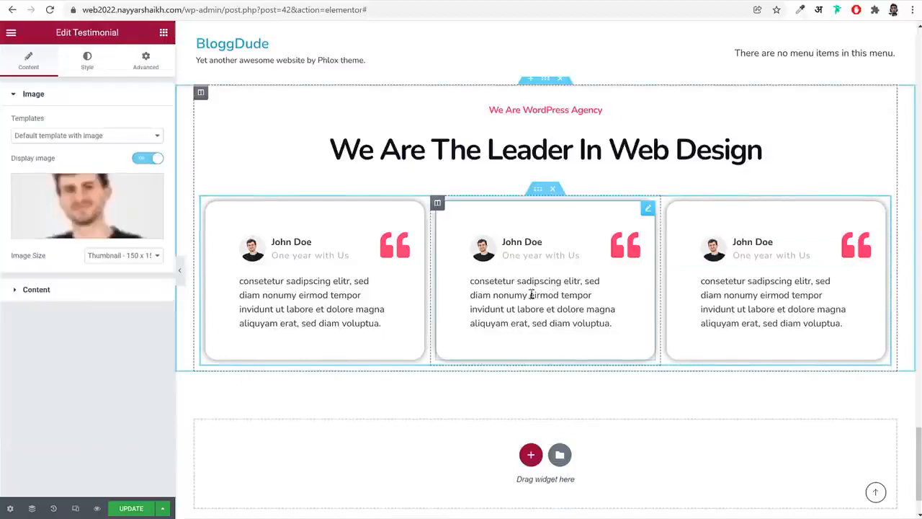
{"action": "left_click", "coordinate": [86, 209]}
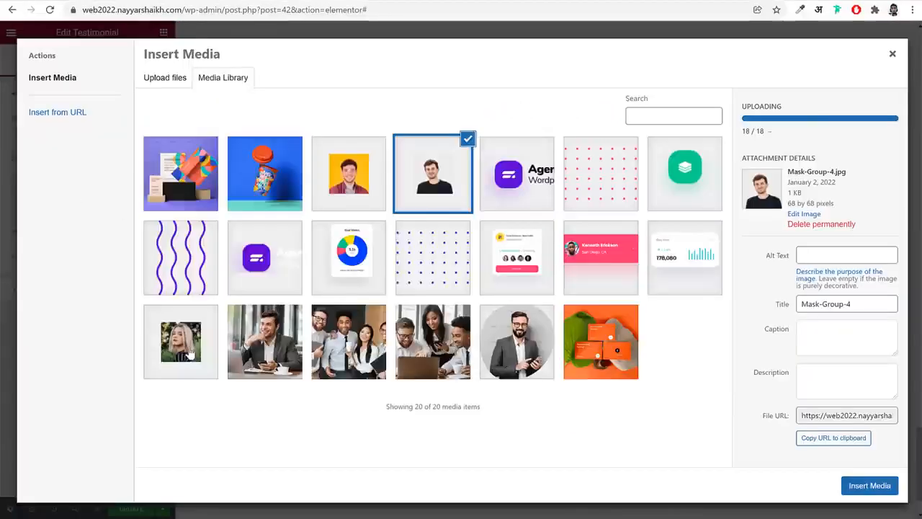
{"action": "left_click", "coordinate": [181, 342]}
{"action": "left_click", "coordinate": [869, 485]}
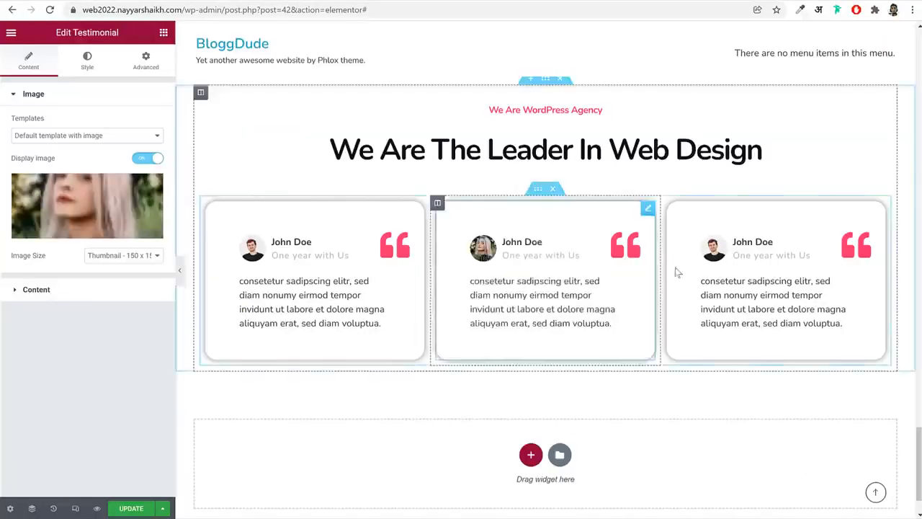
{"action": "left_click", "coordinate": [129, 508]}
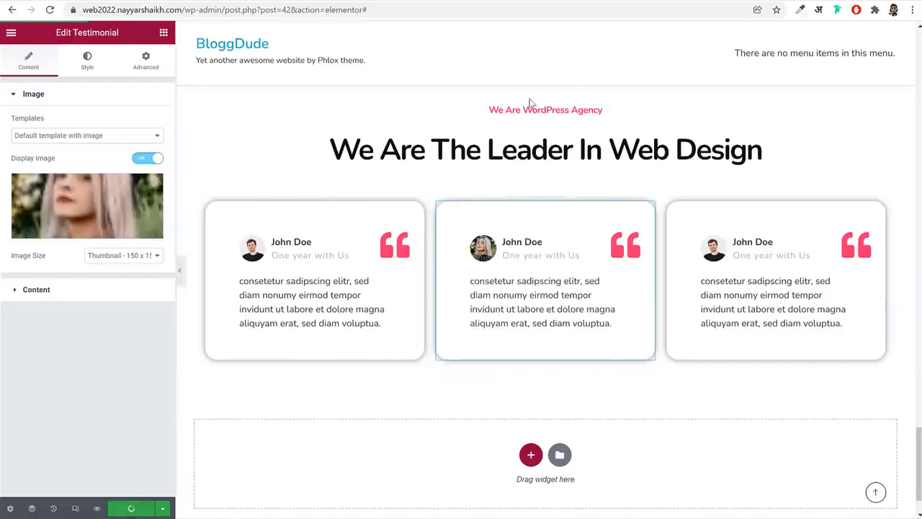
Unlink the testimonial section's margins, set its bottom margin to 130 px and update the page
{"action": "scroll", "coordinate": [598, 180], "scroll_direction": "up", "scroll_amount": 2}
{"action": "left_click", "coordinate": [545, 196]}
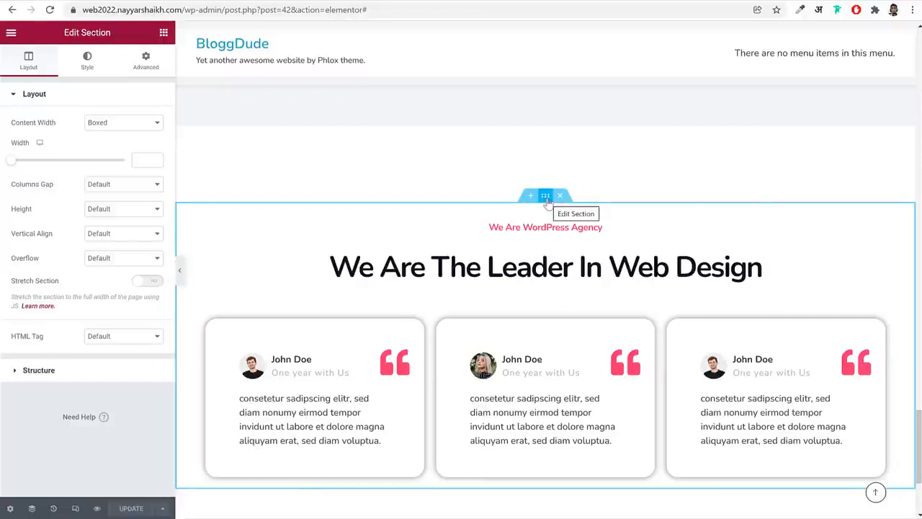
{"action": "left_click", "coordinate": [157, 64]}
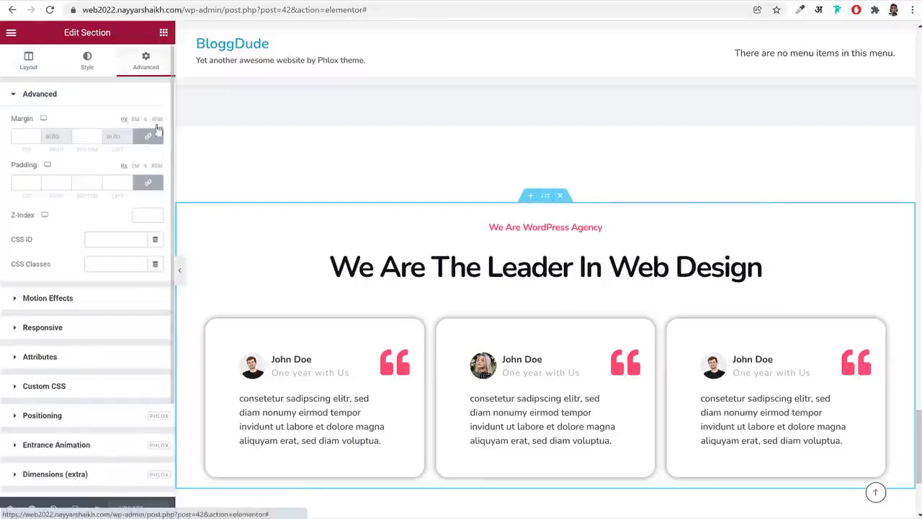
{"action": "left_click", "coordinate": [148, 136]}
{"action": "left_click", "coordinate": [95, 138]}
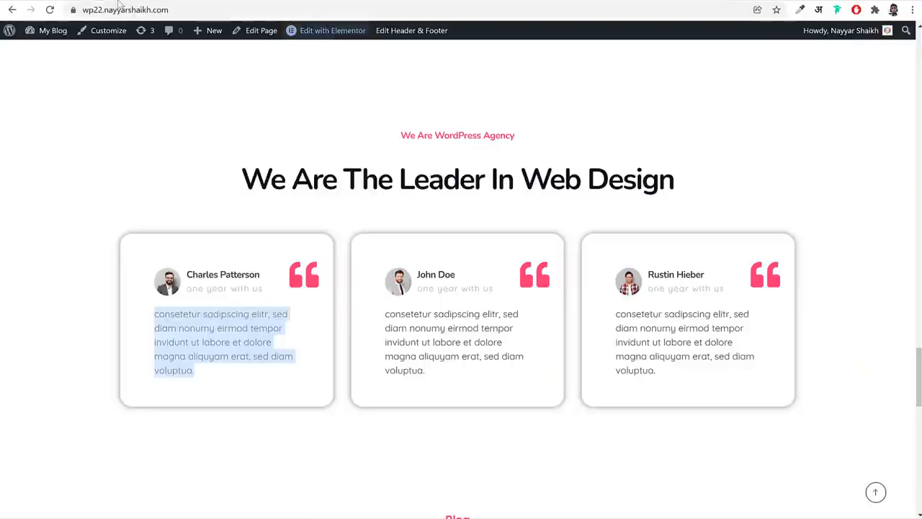
{"action": "scroll", "coordinate": [462, 279], "scroll_direction": "down", "scroll_amount": 3}
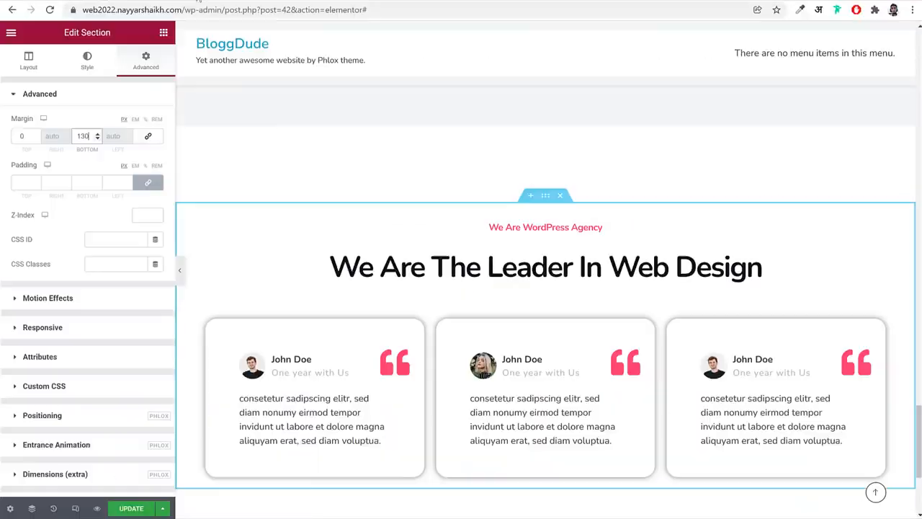
{"action": "scroll", "coordinate": [615, 274], "scroll_direction": "down", "scroll_amount": 4}
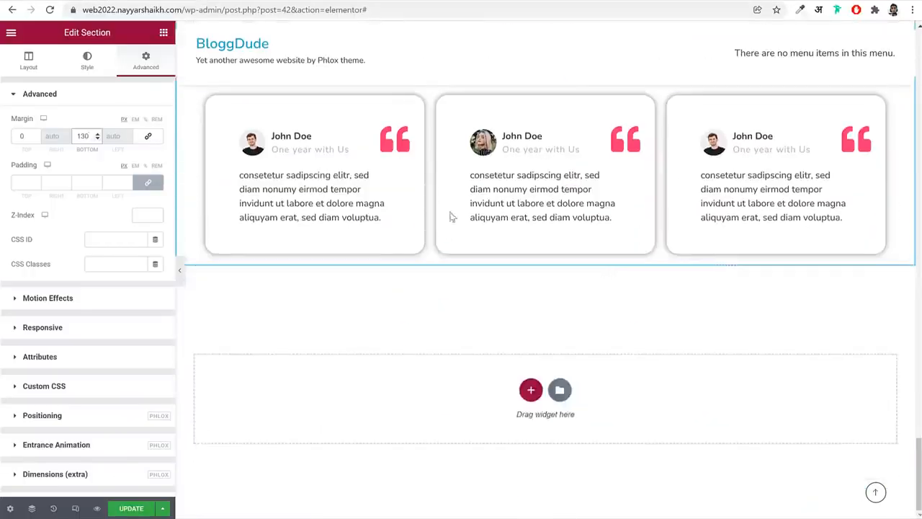
{"action": "left_click", "coordinate": [163, 32]}
{"action": "left_click", "coordinate": [131, 508]}
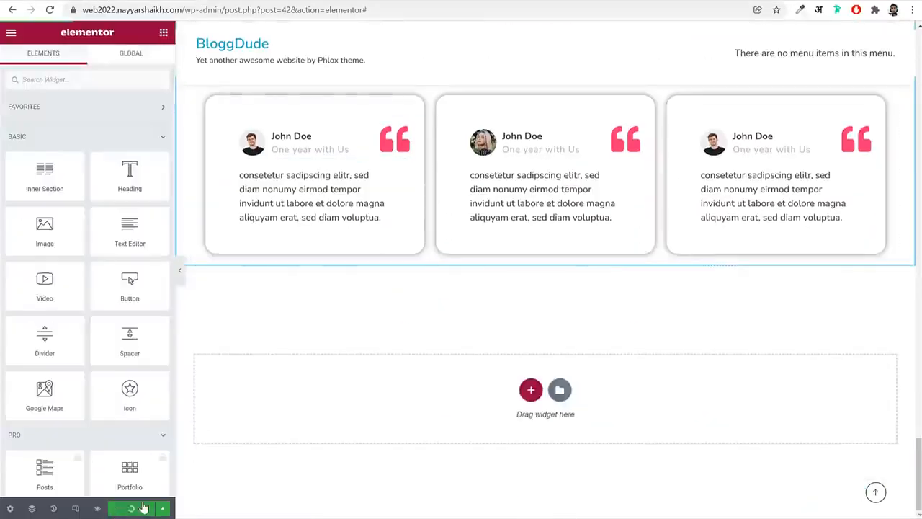
Copy the "We Are The Leader In Web Design" heading widget above the testimonials and paste it into the empty area below them
{"action": "right_click", "coordinate": [477, 203]}
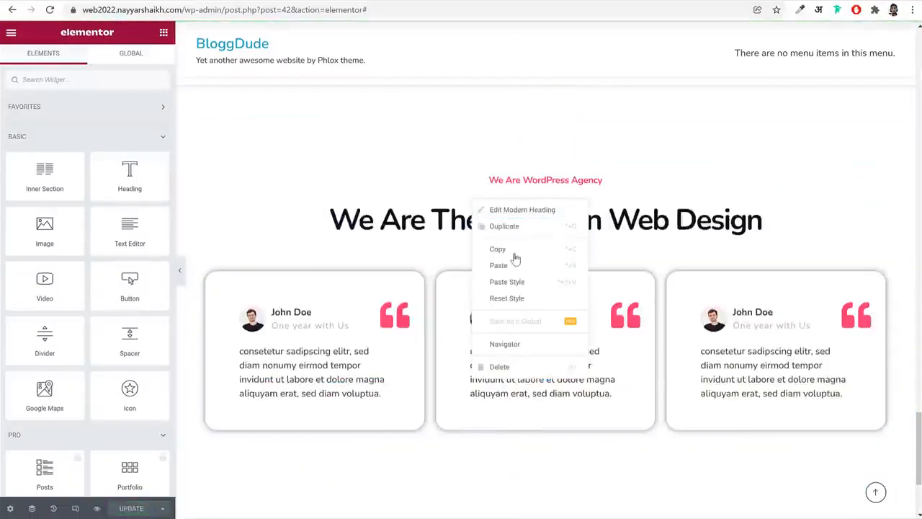
{"action": "left_click", "coordinate": [546, 249]}
{"action": "scroll", "coordinate": [626, 428], "scroll_direction": "down", "scroll_amount": 3}
{"action": "right_click", "coordinate": [637, 403]}
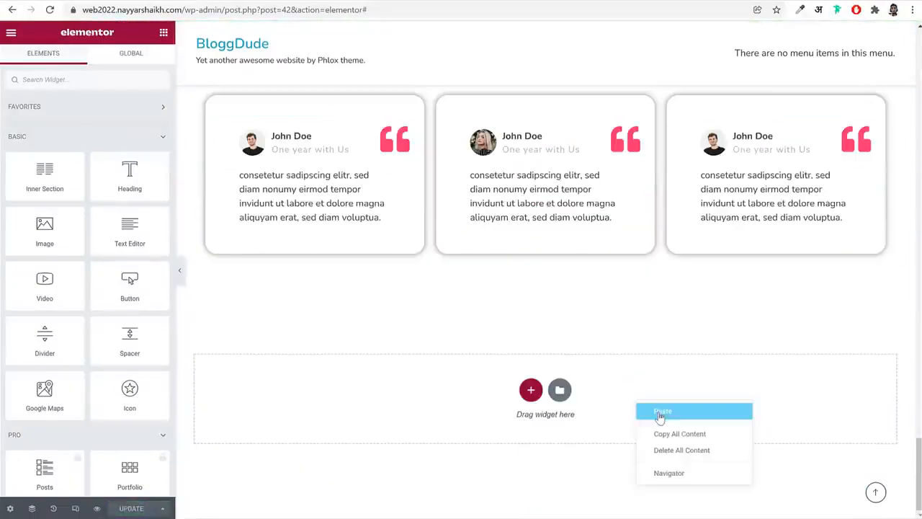
{"action": "left_click", "coordinate": [662, 411]}
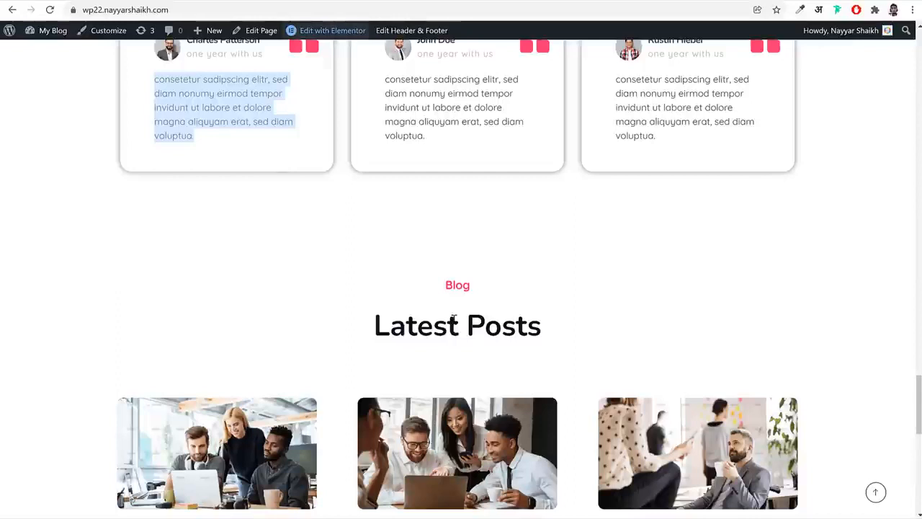
Replace the pasted heading's secondary text with "Latest Posts", copied from the reference site
{"action": "triple_click", "coordinate": [453, 320]}
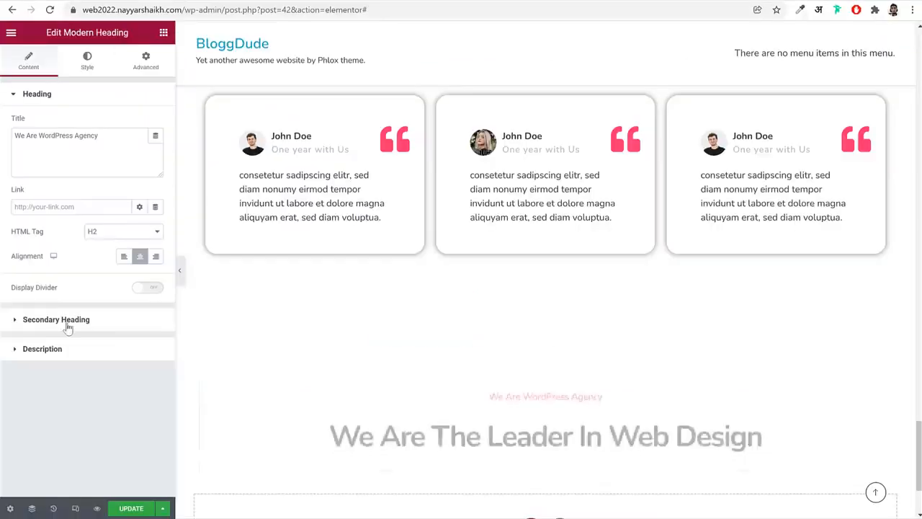
{"action": "left_click", "coordinate": [14, 319]}
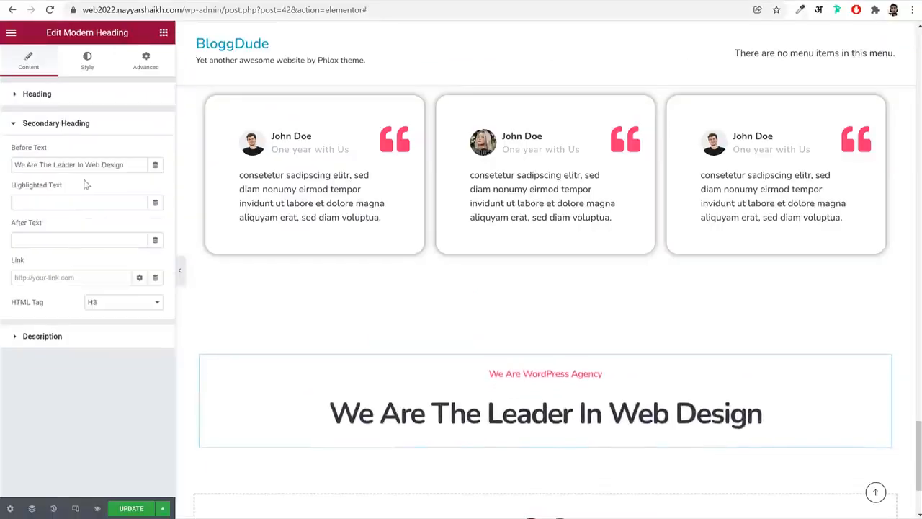
{"action": "triple_click", "coordinate": [90, 167]}
{"action": "key", "text": "ctrl+v"}
Change the pasted heading's title to "Blog" and update the page
{"action": "left_click", "coordinate": [80, 92]}
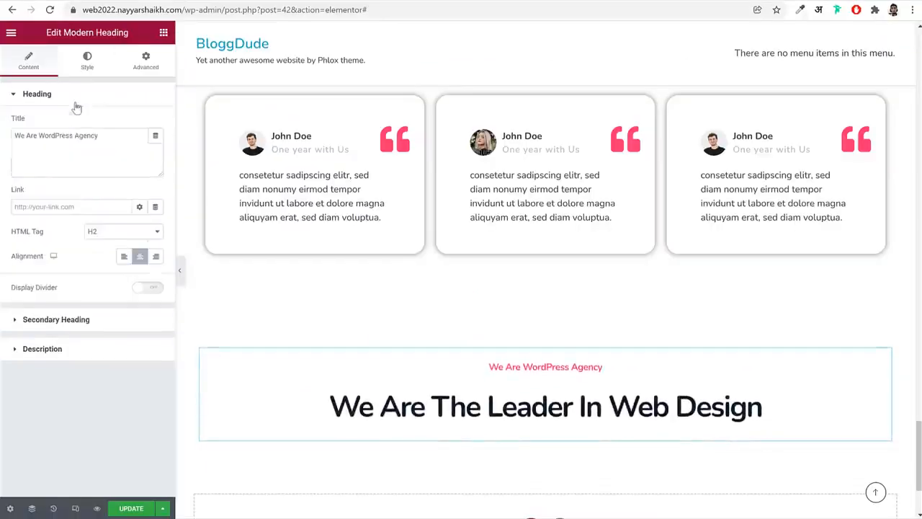
{"action": "left_click", "coordinate": [68, 141]}
{"action": "key", "text": "ctrl+a"}
{"action": "type", "text": "Bl"}
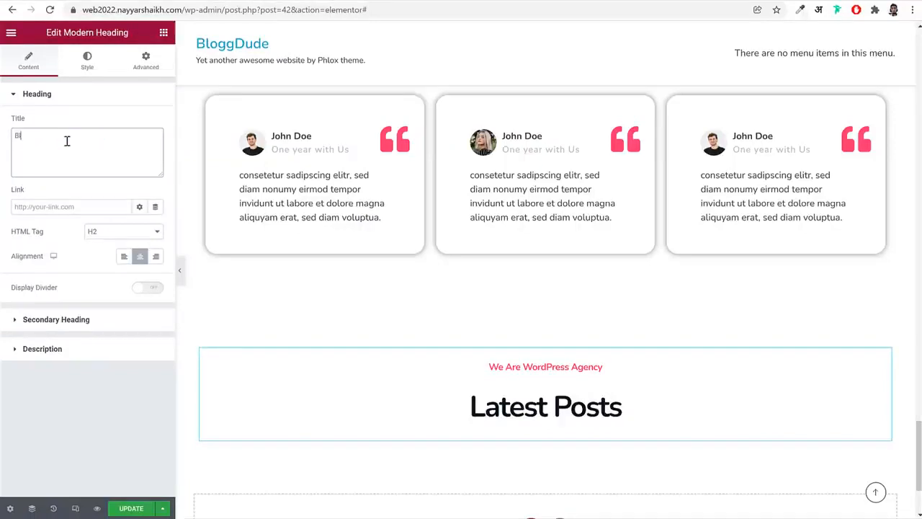
{"action": "type", "text": "og"}
{"action": "left_click", "coordinate": [131, 508]}
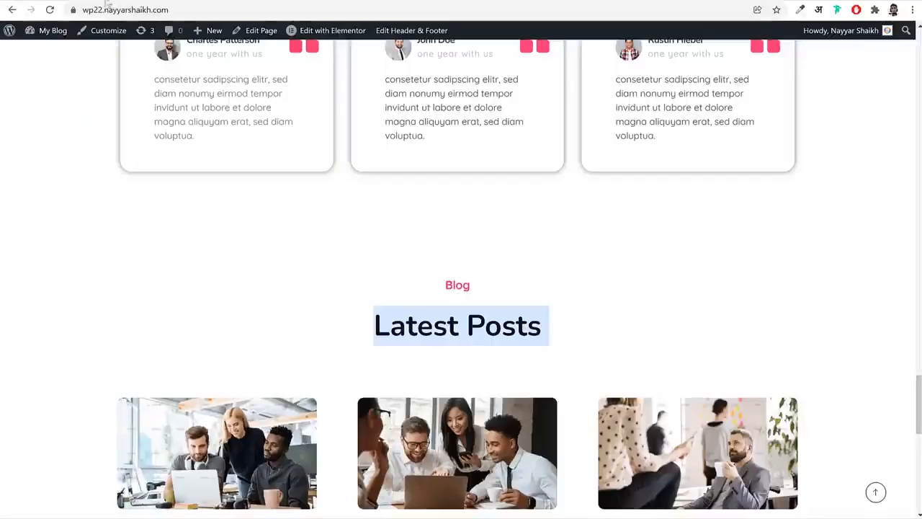
Open the first blog post on the reference site and look through its content and layout
{"action": "scroll", "coordinate": [481, 291], "scroll_direction": "down", "scroll_amount": 3}
{"action": "left_click", "coordinate": [229, 318]}
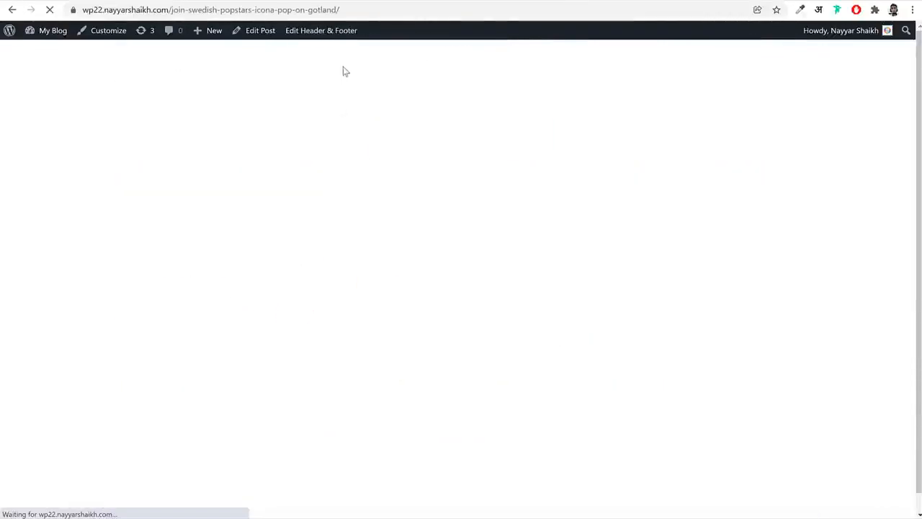
{"action": "scroll", "coordinate": [584, 265], "scroll_direction": "down", "scroll_amount": 20}
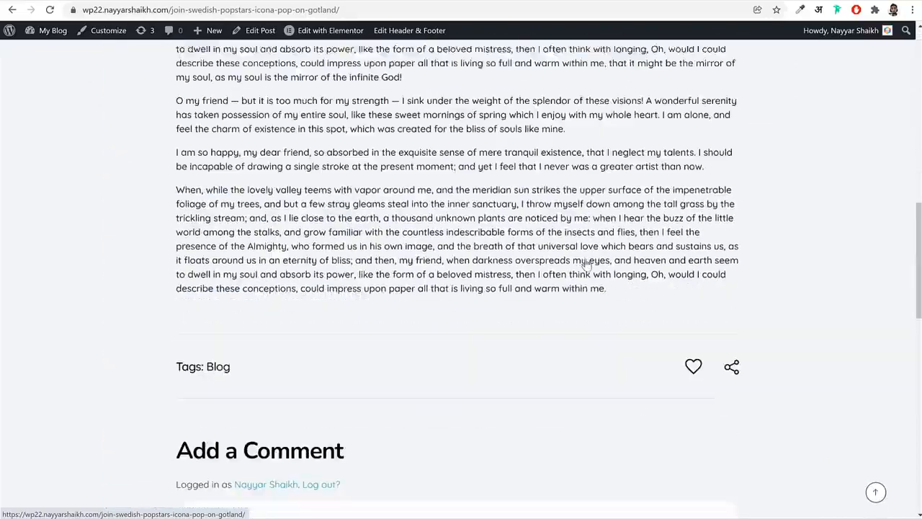
{"action": "scroll", "coordinate": [588, 266], "scroll_direction": "up", "scroll_amount": 20}
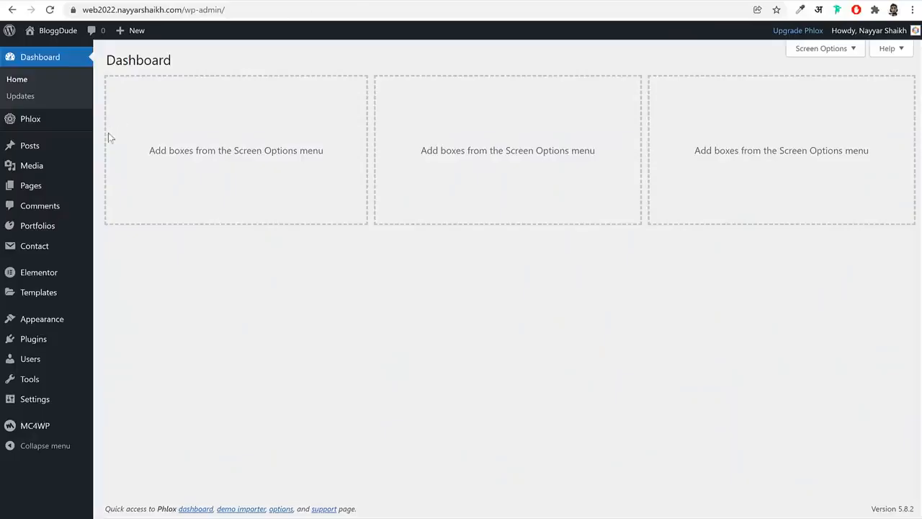
Move all existing posts on the new site to the trash with a bulk action
{"action": "left_click", "coordinate": [44, 148]}
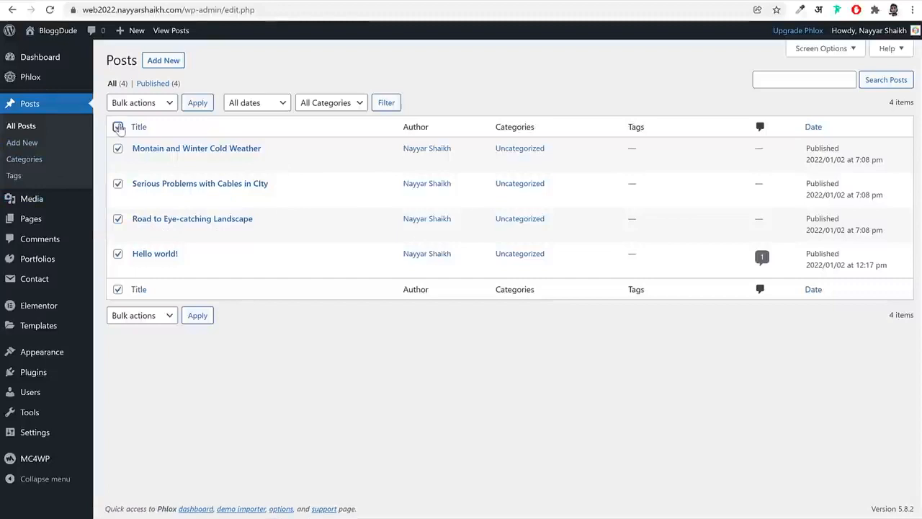
{"action": "left_click", "coordinate": [141, 102]}
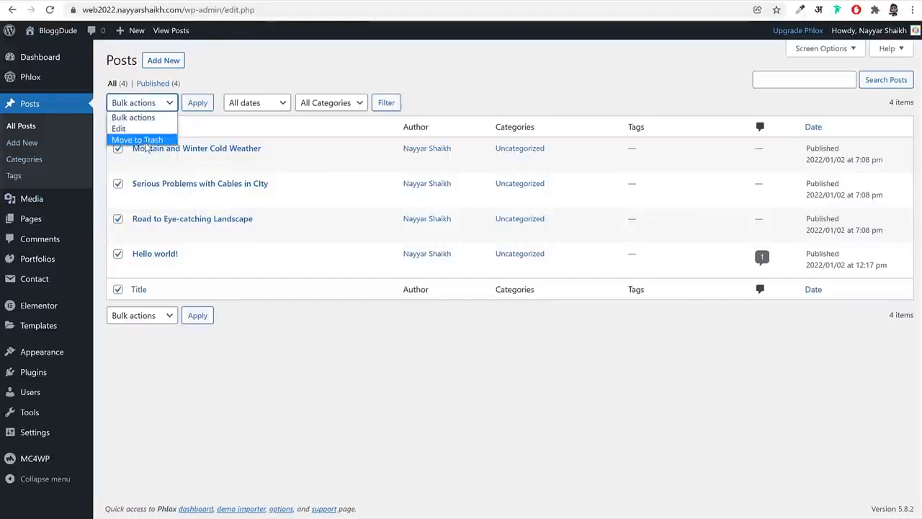
{"action": "left_click", "coordinate": [148, 141]}
{"action": "left_click", "coordinate": [197, 102]}
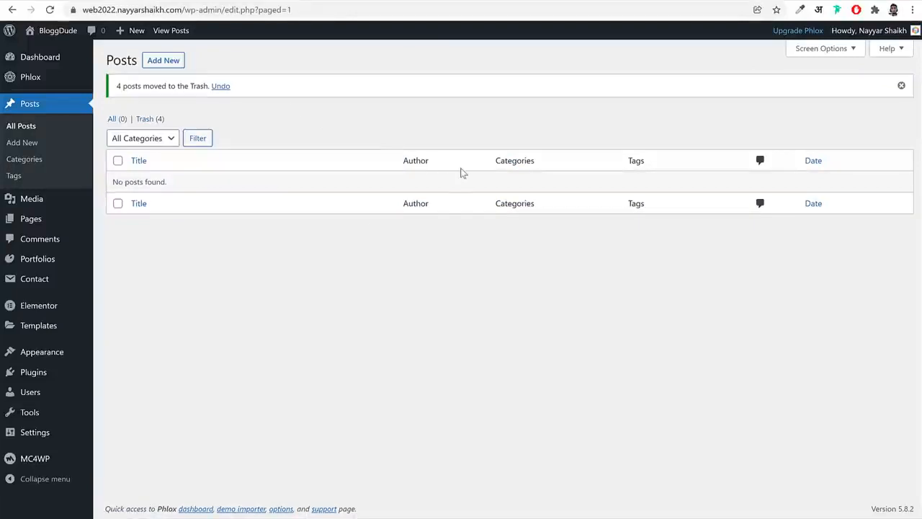
Create a new post titled "Join Swedish Popstars Icona Pop On Gotland", copying the title from the reference post
{"action": "left_click", "coordinate": [160, 61]}
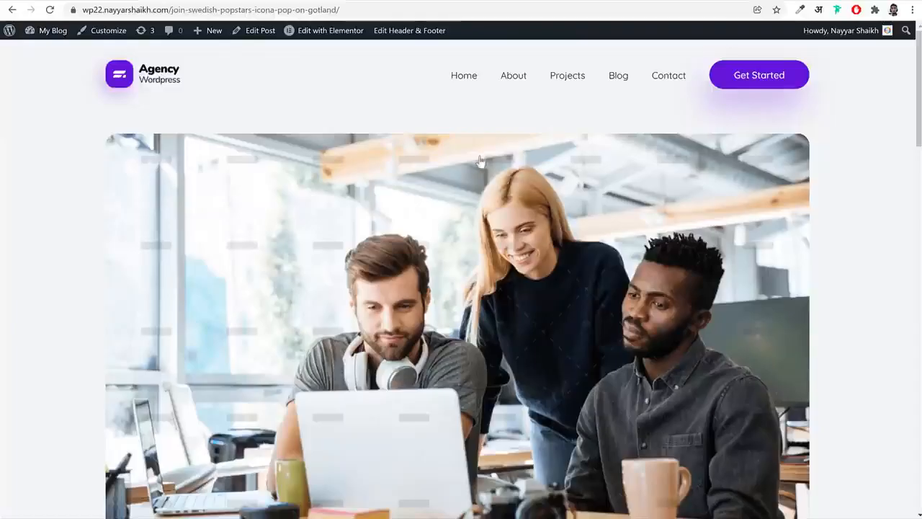
{"action": "scroll", "coordinate": [496, 241], "scroll_direction": "down", "scroll_amount": 5}
{"action": "triple_click", "coordinate": [496, 241]}
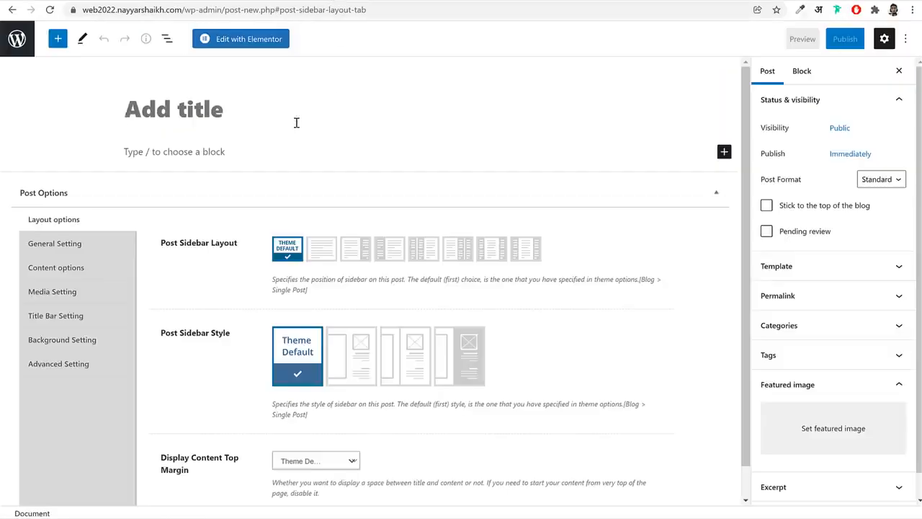
{"action": "key", "text": "ctrl+v"}
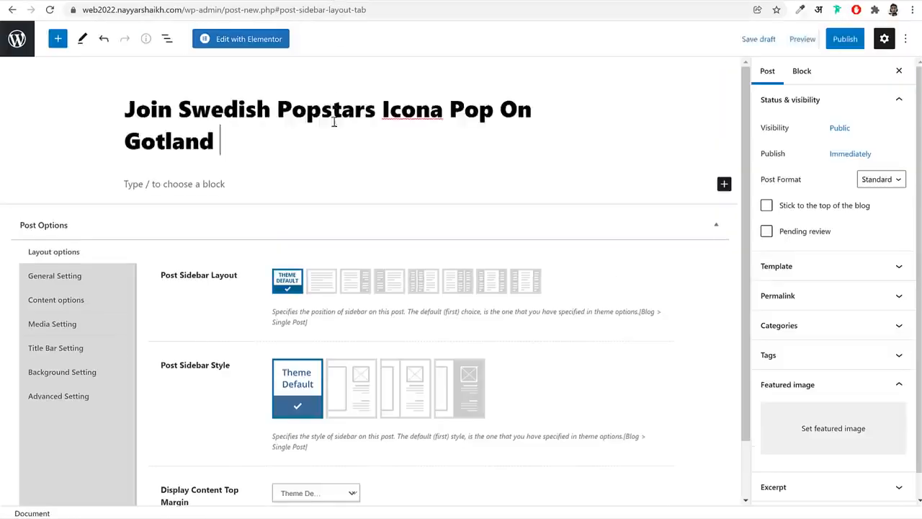
Set the post's featured image to the media library photo of three colleagues around a laptop
{"action": "scroll", "coordinate": [546, 206], "scroll_direction": "down", "scroll_amount": 1}
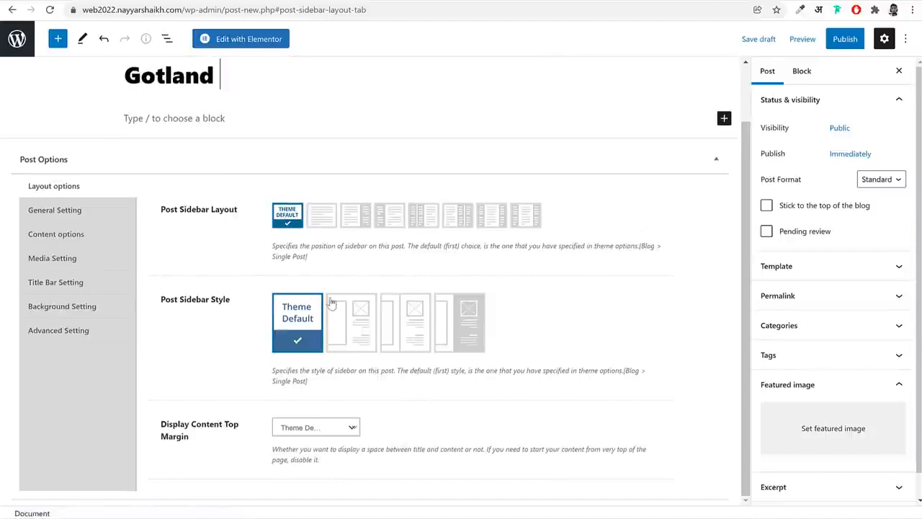
{"action": "scroll", "coordinate": [461, 304], "scroll_direction": "up", "scroll_amount": 1}
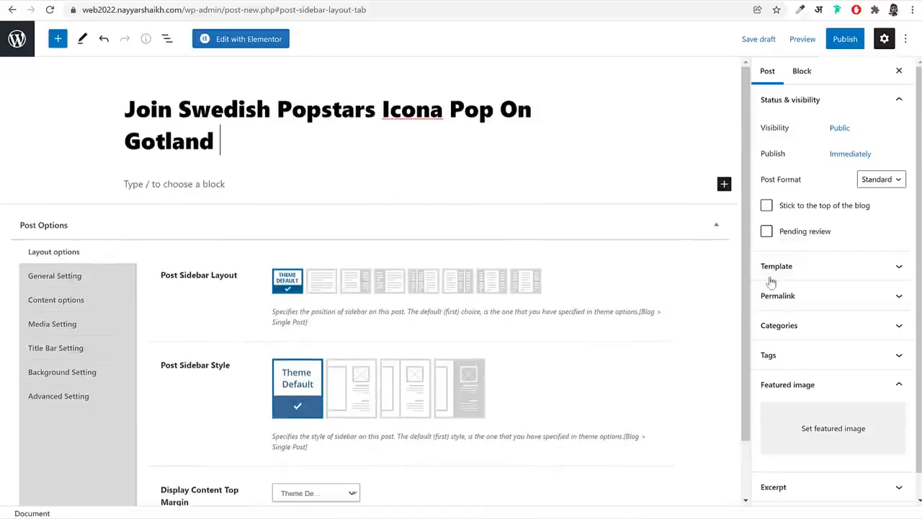
{"action": "scroll", "coordinate": [837, 408], "scroll_direction": "down", "scroll_amount": 1}
{"action": "left_click", "coordinate": [839, 411]}
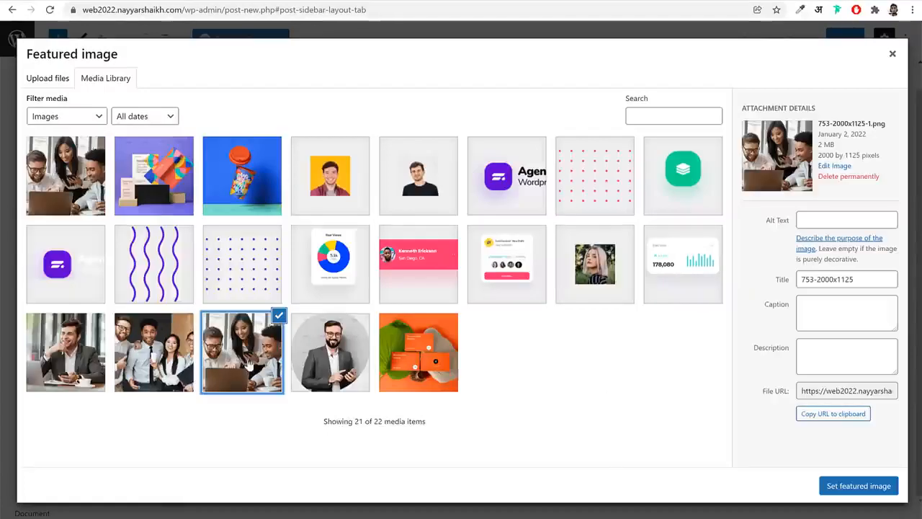
{"action": "left_click", "coordinate": [861, 486]}
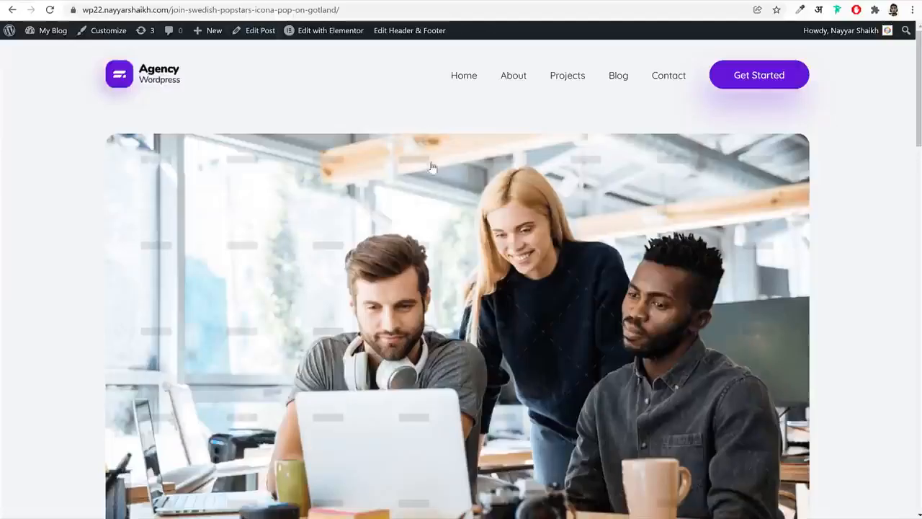
Copy all body paragraphs of the reference post and paste them as the new post's content
{"action": "scroll", "coordinate": [431, 169], "scroll_direction": "down", "scroll_amount": 8}
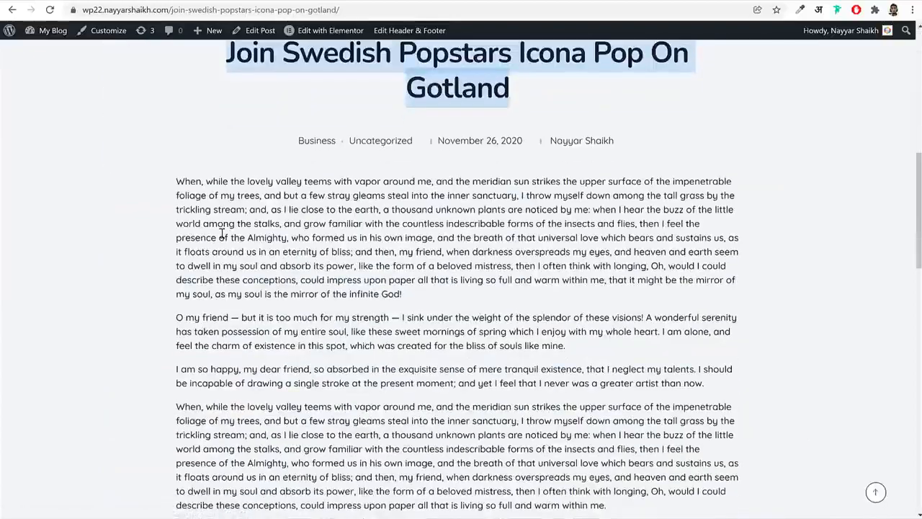
{"action": "left_click_drag", "start_coordinate": [180, 183], "coordinate": [665, 205]}
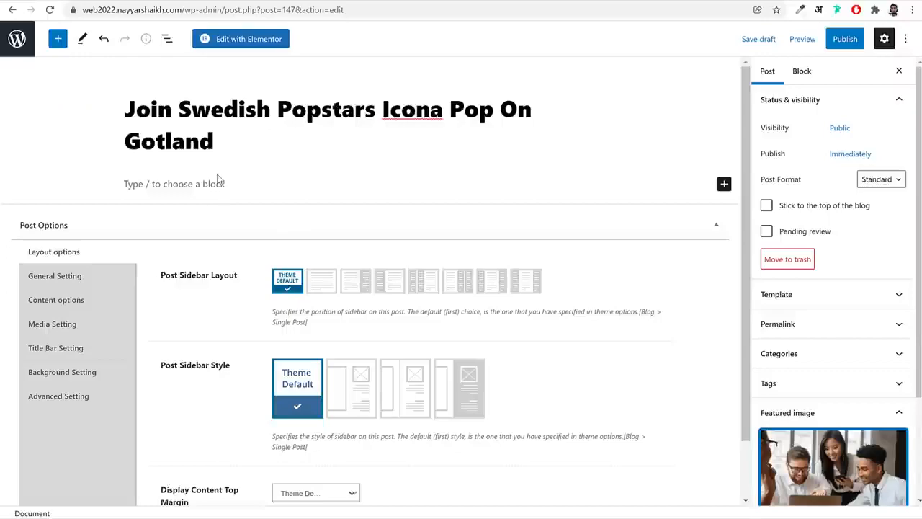
{"action": "left_click", "coordinate": [219, 180]}
{"action": "key", "text": "ctrl+v"}
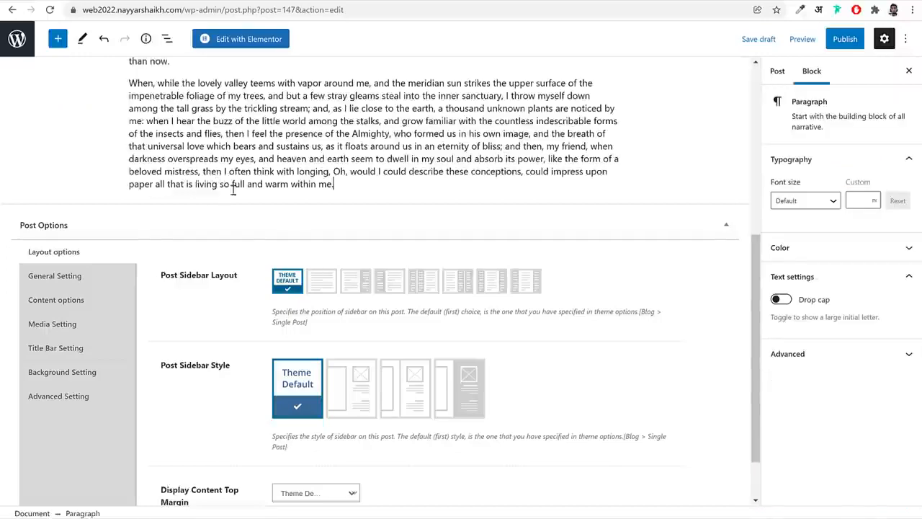
Add a new category named "New" to the post in its category settings
{"action": "scroll", "coordinate": [348, 259], "scroll_direction": "down", "scroll_amount": 5}
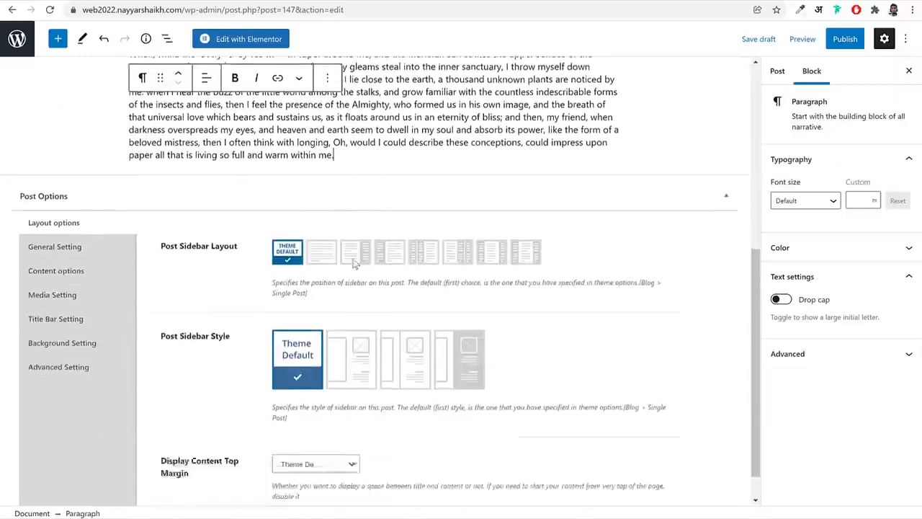
{"action": "scroll", "coordinate": [495, 252], "scroll_direction": "up", "scroll_amount": 5}
{"action": "left_click", "coordinate": [766, 71]}
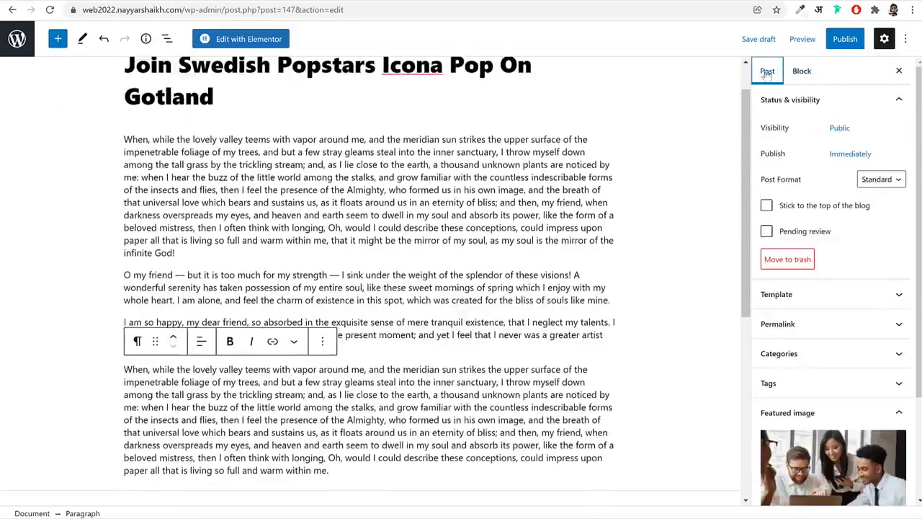
{"action": "scroll", "coordinate": [828, 245], "scroll_direction": "down", "scroll_amount": 2}
{"action": "left_click", "coordinate": [828, 243]}
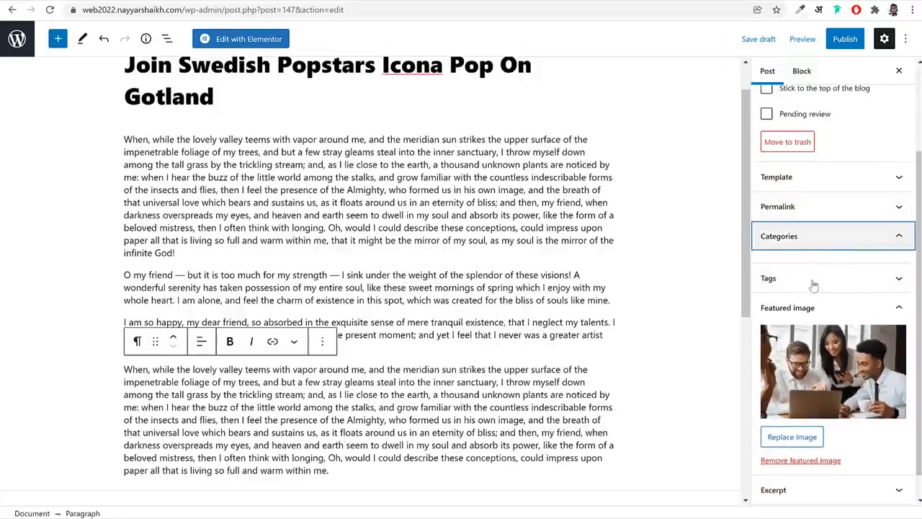
{"action": "left_click", "coordinate": [803, 286]}
{"action": "left_click", "coordinate": [814, 319]}
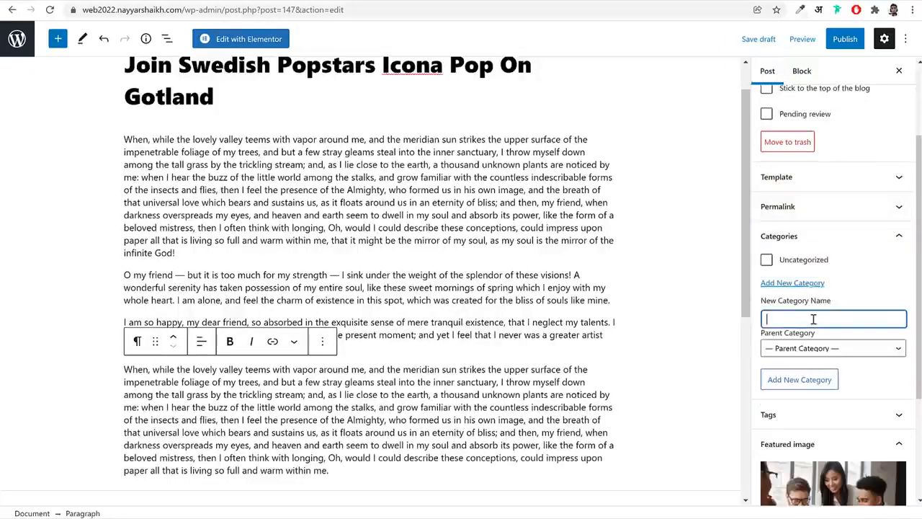
{"action": "type", "text": "New"}
{"action": "key", "text": "Return"}
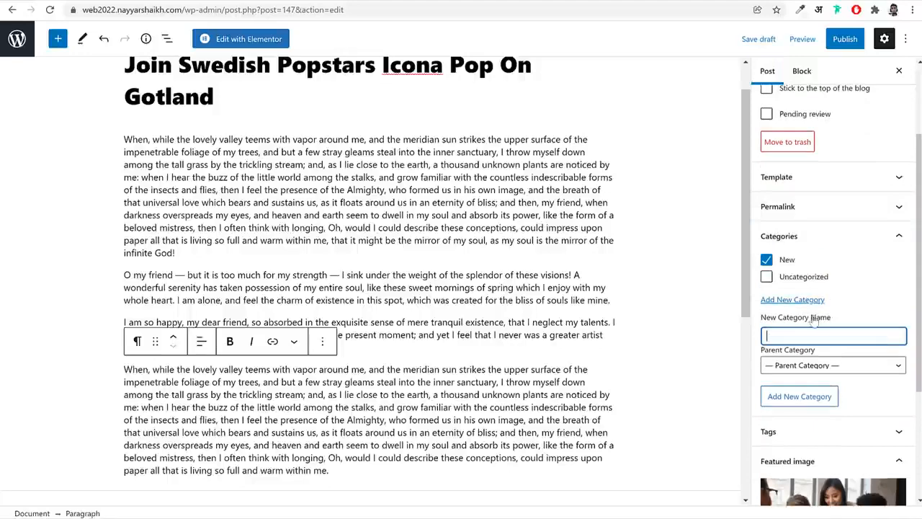
{"action": "scroll", "coordinate": [535, 355], "scroll_direction": "down", "scroll_amount": 5}
{"action": "scroll", "coordinate": [574, 351], "scroll_direction": "up", "scroll_amount": 5}
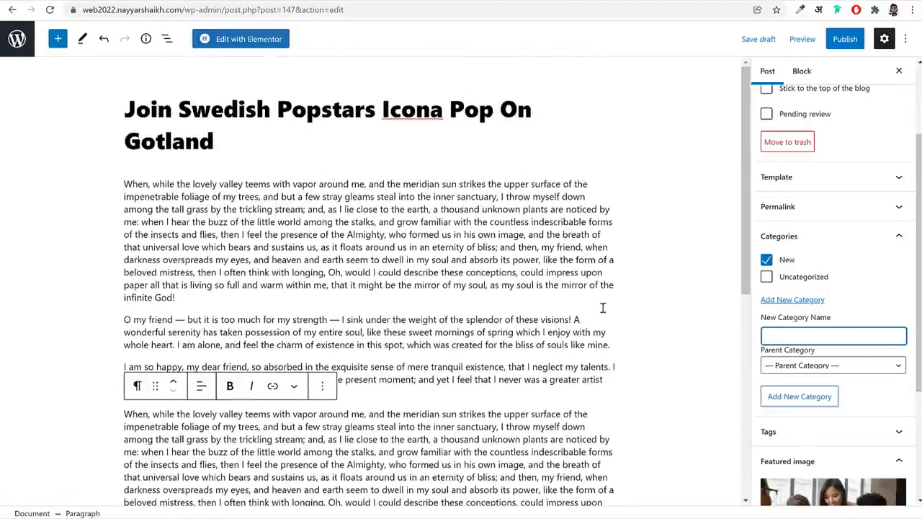
Publish the "Join Swedish Popstars Icona Pop On Gotland" post and look over its live page
{"action": "left_click", "coordinate": [833, 38]}
{"action": "left_click", "coordinate": [829, 41]}
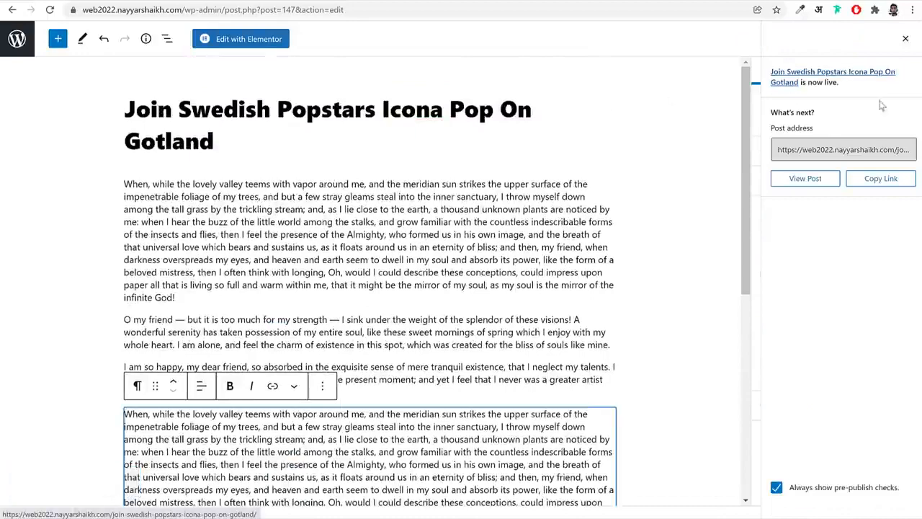
{"action": "left_click", "coordinate": [813, 182]}
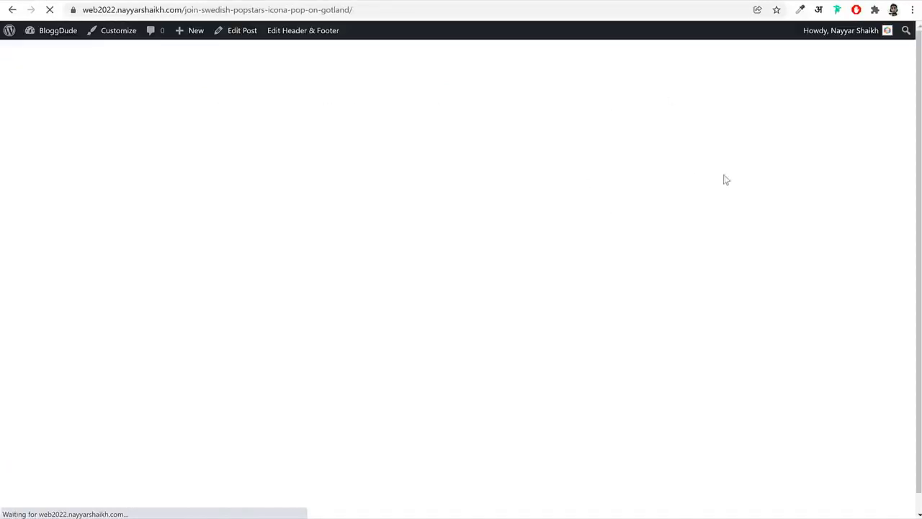
{"action": "scroll", "coordinate": [874, 309], "scroll_direction": "down", "scroll_amount": 10}
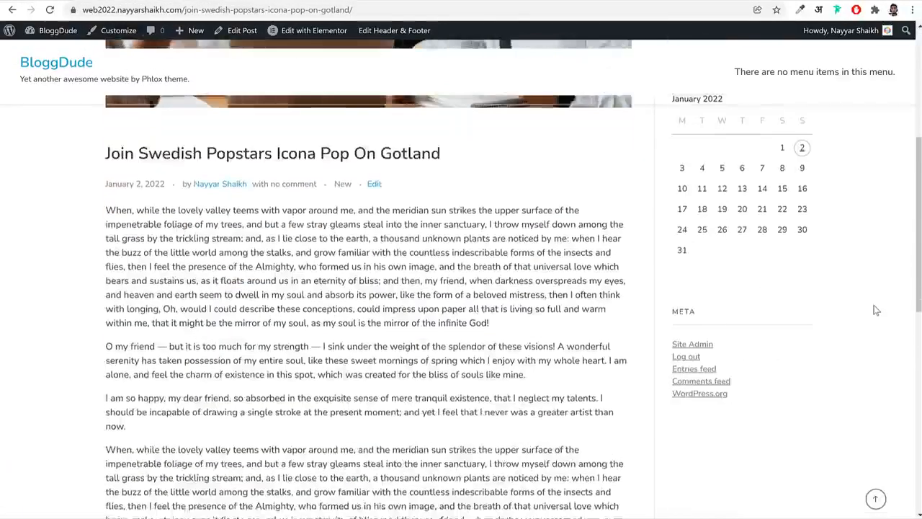
{"action": "scroll", "coordinate": [876, 309], "scroll_direction": "up", "scroll_amount": 10}
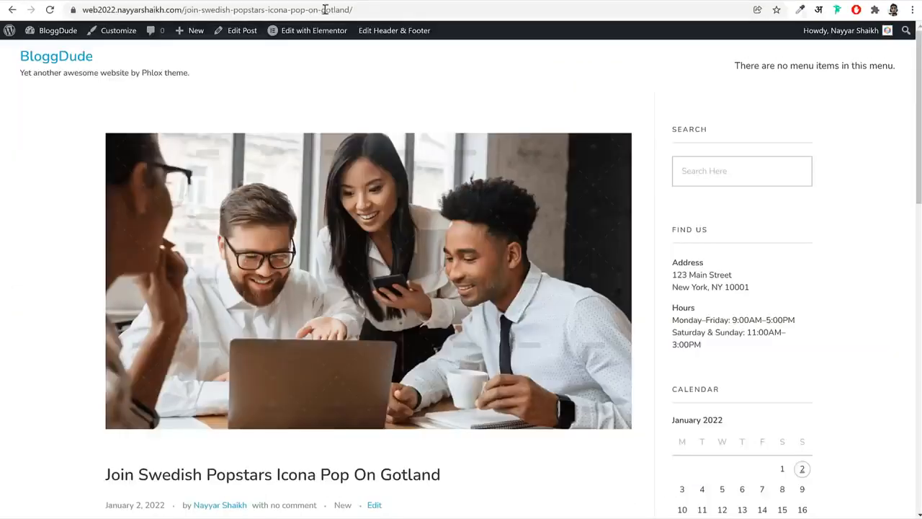
Set the post's sidebar layout to the no-sidebar option, update the post and reload its live page
{"action": "left_click", "coordinate": [238, 31]}
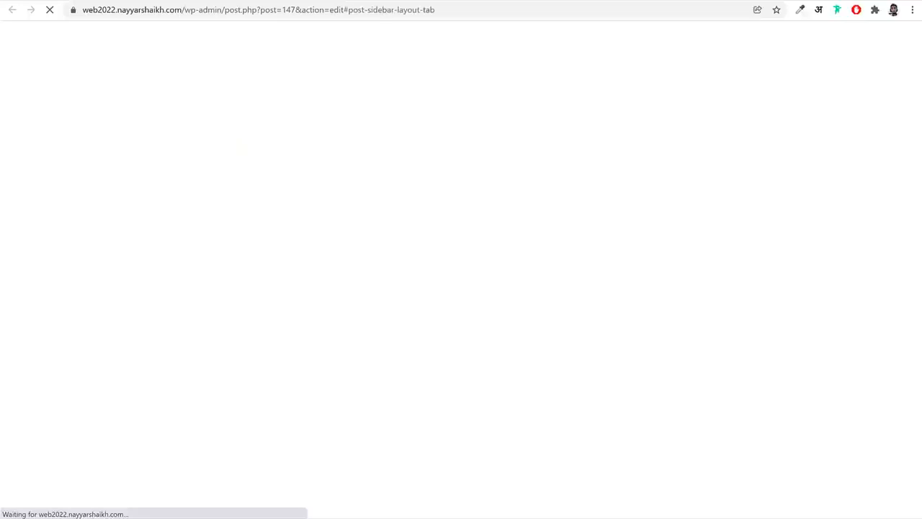
{"action": "scroll", "coordinate": [672, 251], "scroll_direction": "down", "scroll_amount": 5}
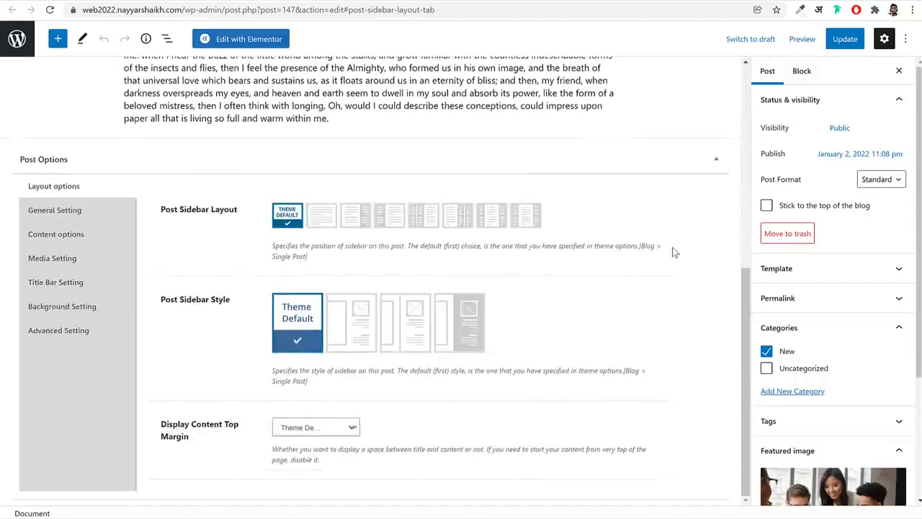
{"action": "left_click", "coordinate": [322, 218]}
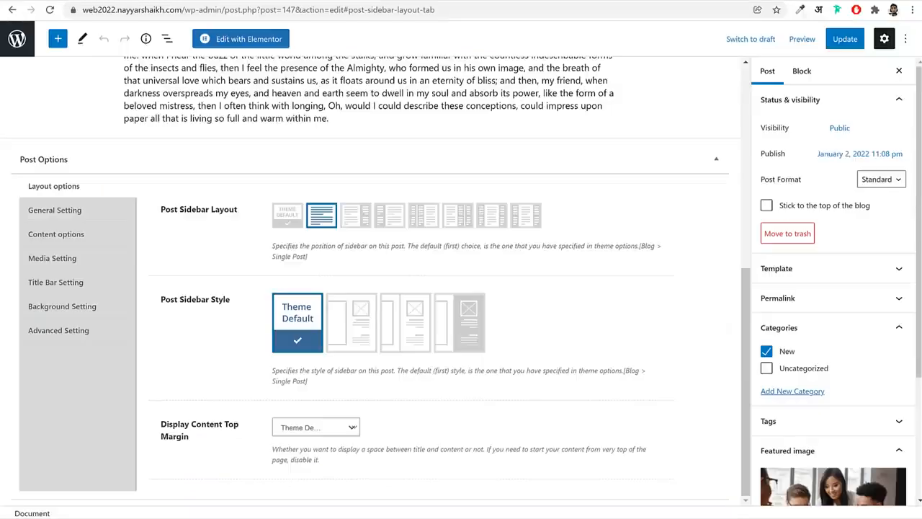
{"action": "left_click", "coordinate": [838, 39]}
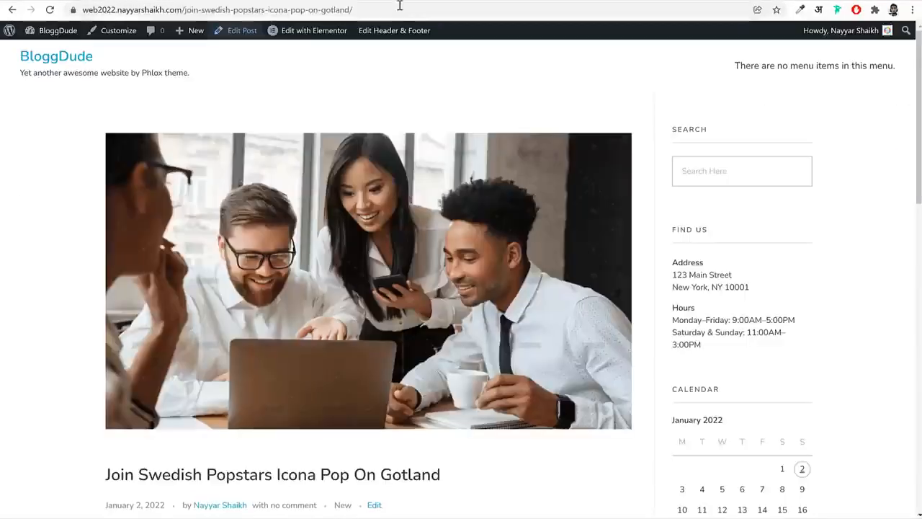
{"action": "left_click", "coordinate": [398, 6]}
{"action": "key", "text": "Return"}
{"action": "scroll", "coordinate": [734, 258], "scroll_direction": "down", "scroll_amount": 15}
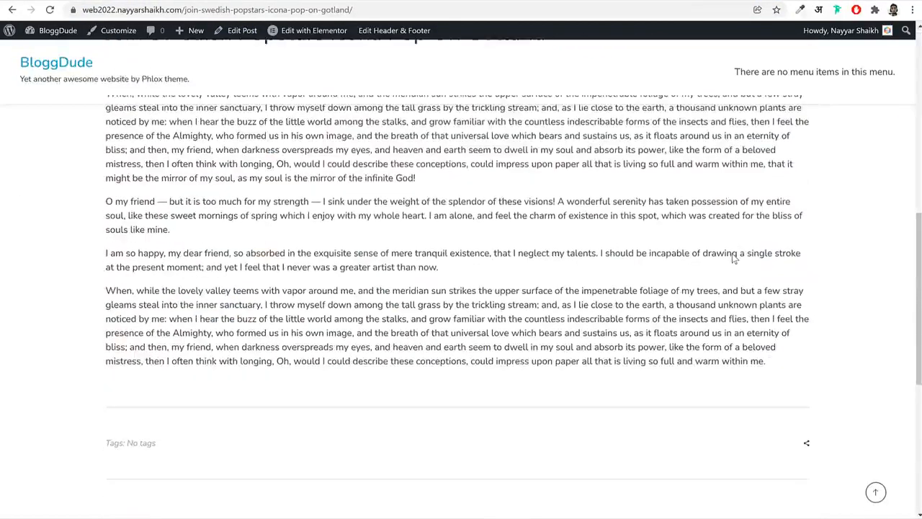
{"action": "scroll", "coordinate": [732, 258], "scroll_direction": "up", "scroll_amount": 10}
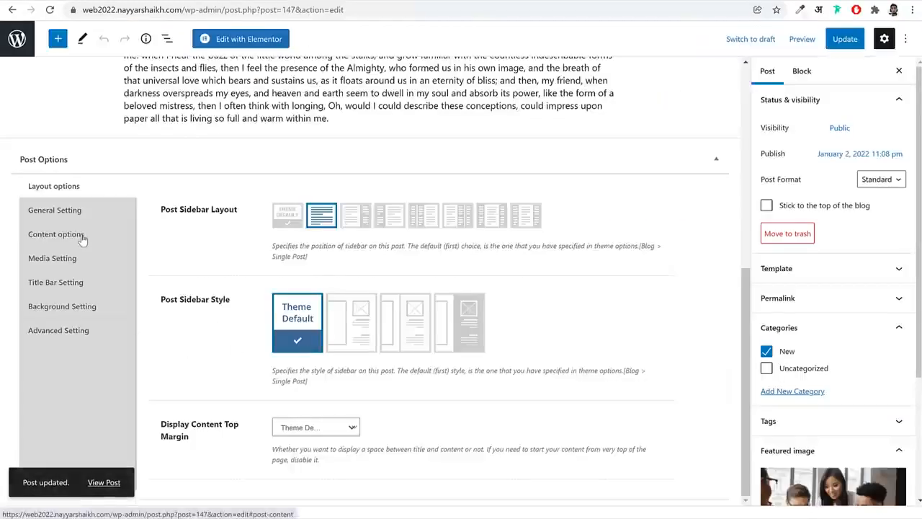
Try the narrowest Content Style option for the post, update it and check the live page
{"action": "left_click", "coordinate": [82, 236]}
{"action": "scroll", "coordinate": [498, 302], "scroll_direction": "down", "scroll_amount": 1}
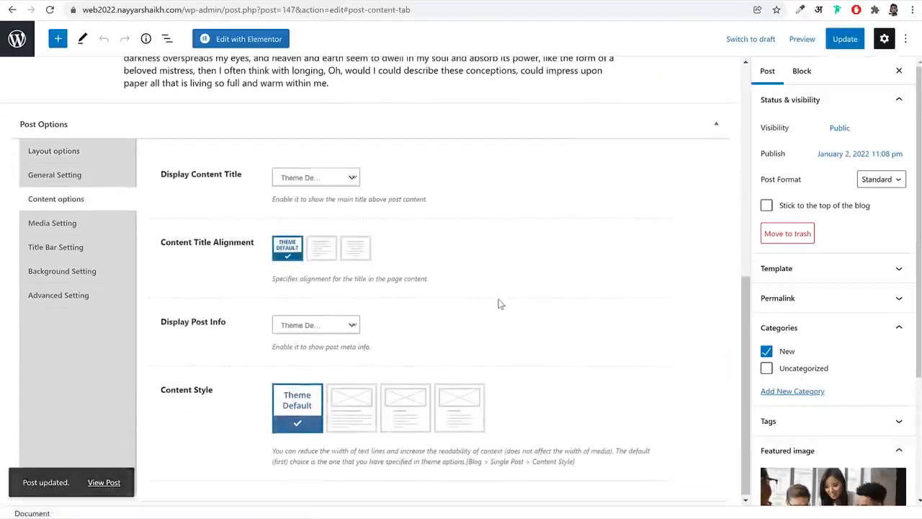
{"action": "left_click", "coordinate": [452, 412]}
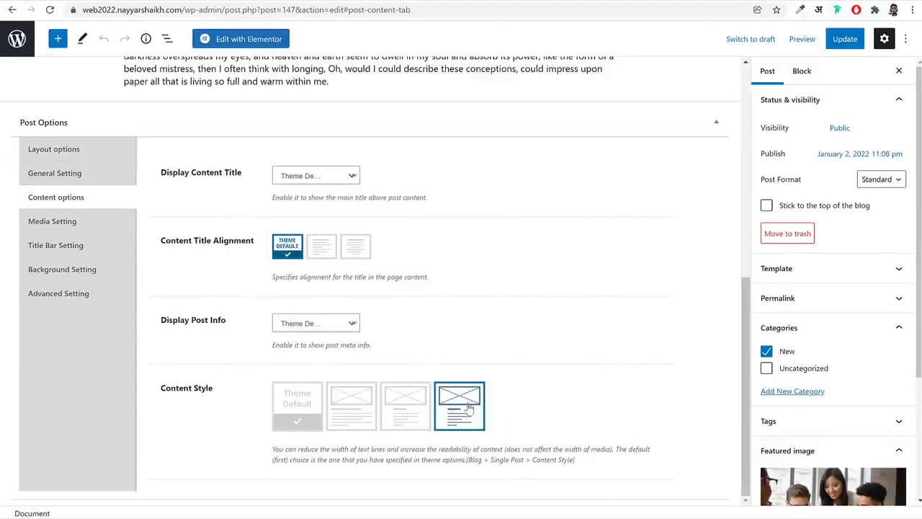
{"action": "left_click", "coordinate": [845, 39]}
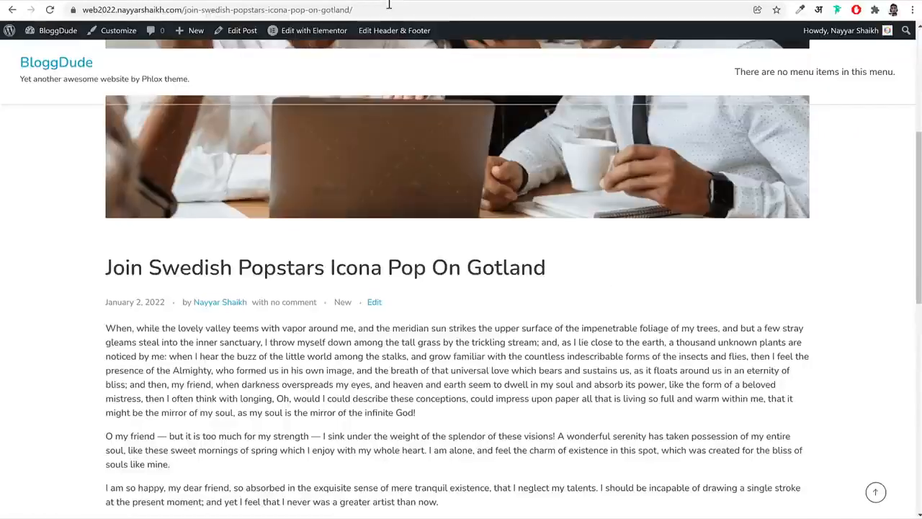
{"action": "left_click", "coordinate": [390, 5]}
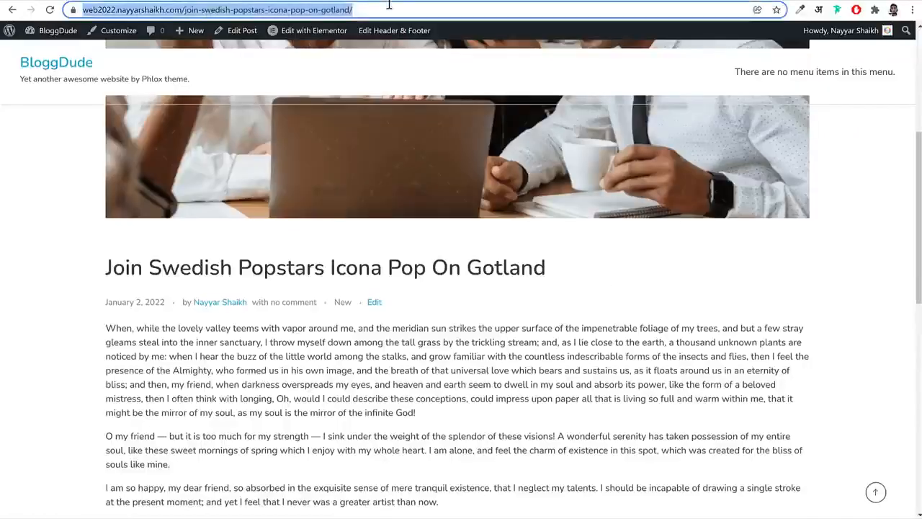
{"action": "key", "text": "Return"}
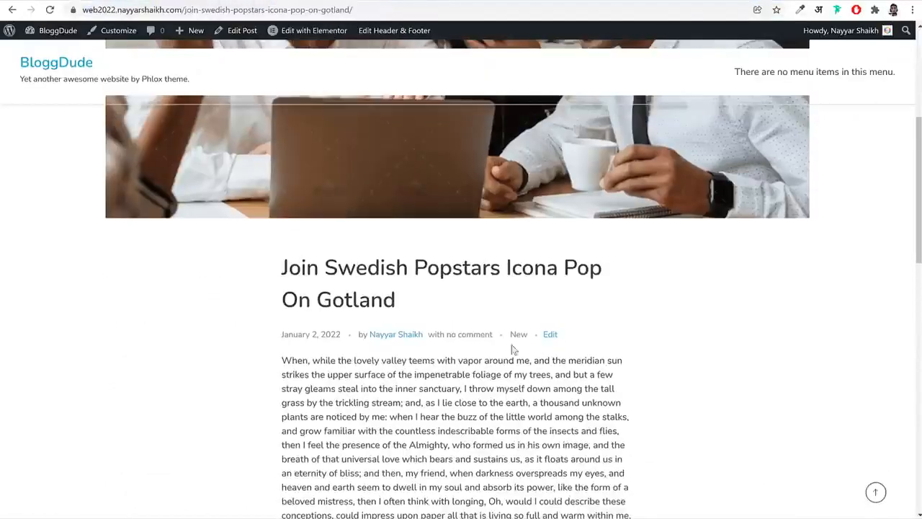
{"action": "scroll", "coordinate": [537, 365], "scroll_direction": "down", "scroll_amount": 4}
{"action": "scroll", "coordinate": [537, 365], "scroll_direction": "down", "scroll_amount": 3}
{"action": "scroll", "coordinate": [535, 371], "scroll_direction": "up", "scroll_amount": 12}
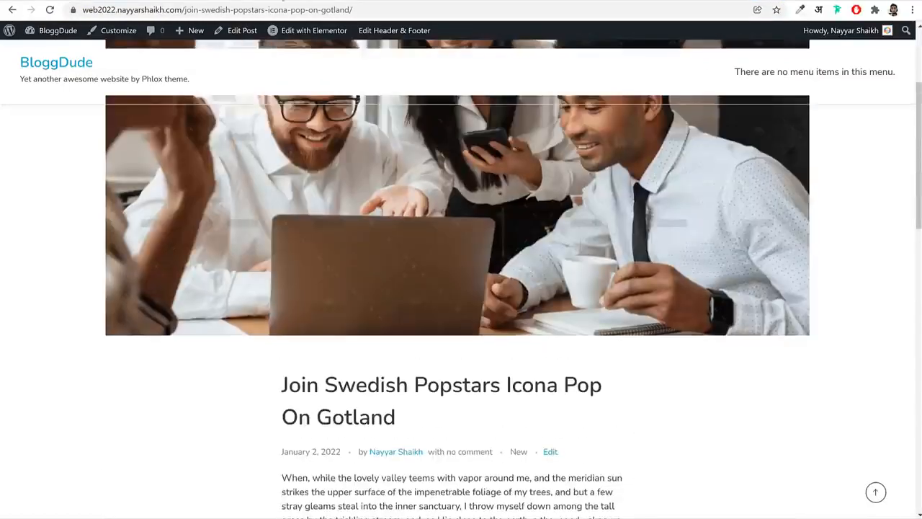
Set the post's Content Style to the medium-width option and update the post
{"action": "left_click", "coordinate": [283, 0]}
{"action": "left_click", "coordinate": [401, 418]}
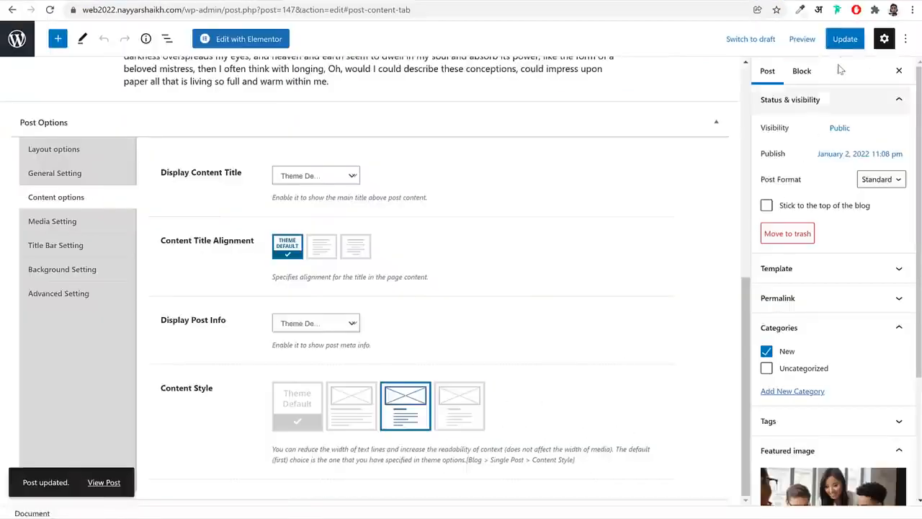
{"action": "left_click", "coordinate": [844, 40]}
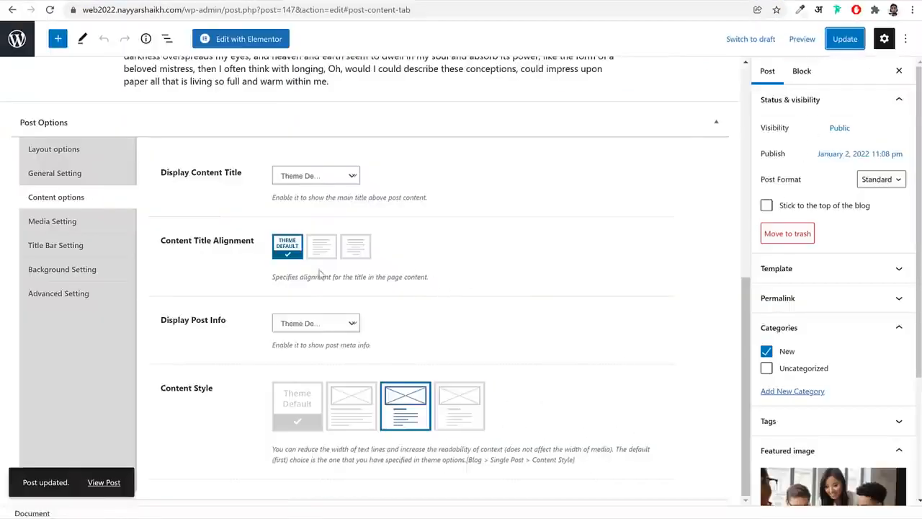
Set the post's Content Title Alignment to centered and reload the live post to review its layout
{"action": "left_click", "coordinate": [366, 257]}
{"action": "left_click", "coordinate": [403, 0]}
{"action": "scroll", "coordinate": [404, 389], "scroll_direction": "down", "scroll_amount": 5}
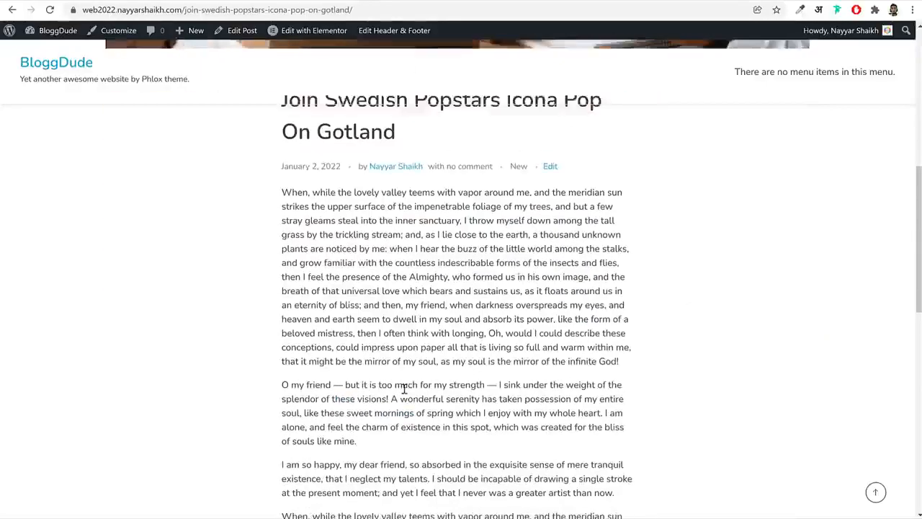
{"action": "scroll", "coordinate": [404, 389], "scroll_direction": "down", "scroll_amount": 2}
{"action": "left_click", "coordinate": [345, 9]}
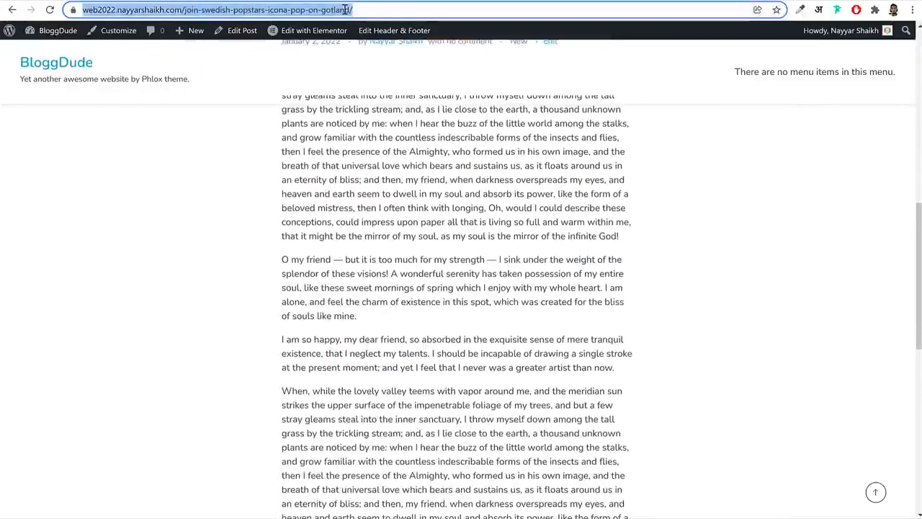
{"action": "key", "text": "Return"}
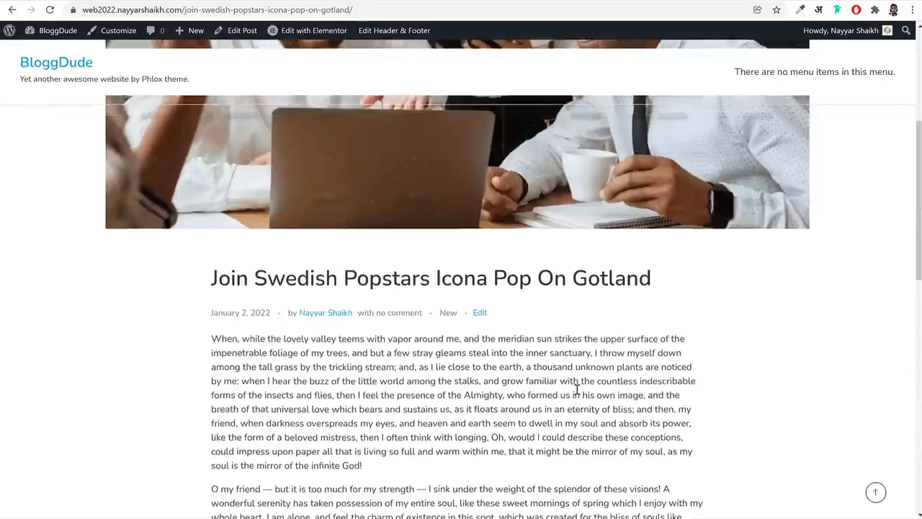
{"action": "scroll", "coordinate": [577, 390], "scroll_direction": "up", "scroll_amount": 2}
{"action": "scroll", "coordinate": [579, 387], "scroll_direction": "down", "scroll_amount": 5}
{"action": "scroll", "coordinate": [578, 386], "scroll_direction": "up", "scroll_amount": 5}
{"action": "left_click", "coordinate": [328, 0]}
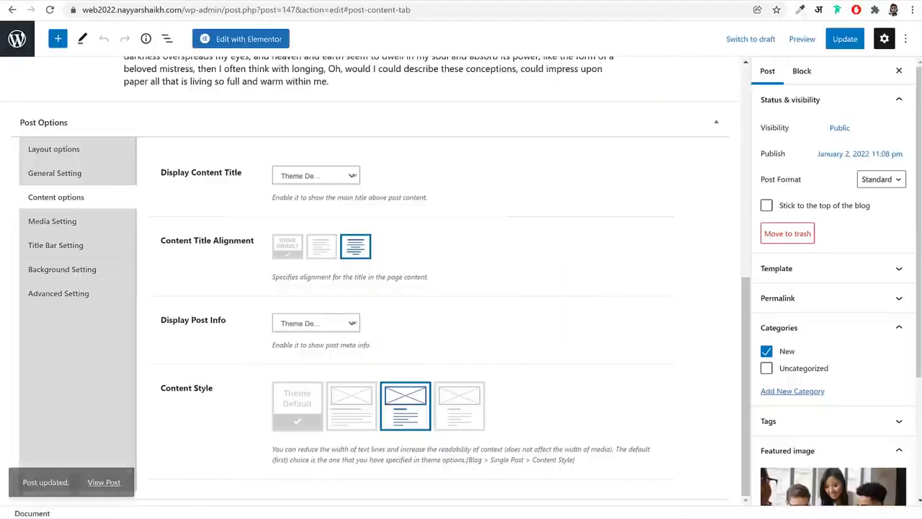
{"action": "left_click", "coordinate": [72, 245]}
{"action": "left_click", "coordinate": [62, 196]}
In the home page's Elementor editor, add a Grid & Carousel Posts widget below the Latest Posts heading, limited to 3 posts
{"action": "scroll", "coordinate": [263, 315], "scroll_direction": "up", "scroll_amount": 6}
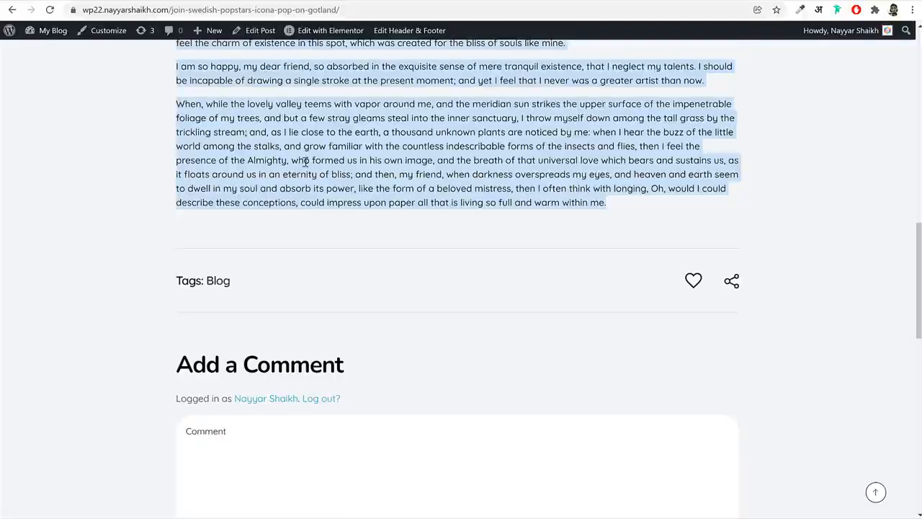
{"action": "scroll", "coordinate": [83, 70], "scroll_direction": "up", "scroll_amount": 15}
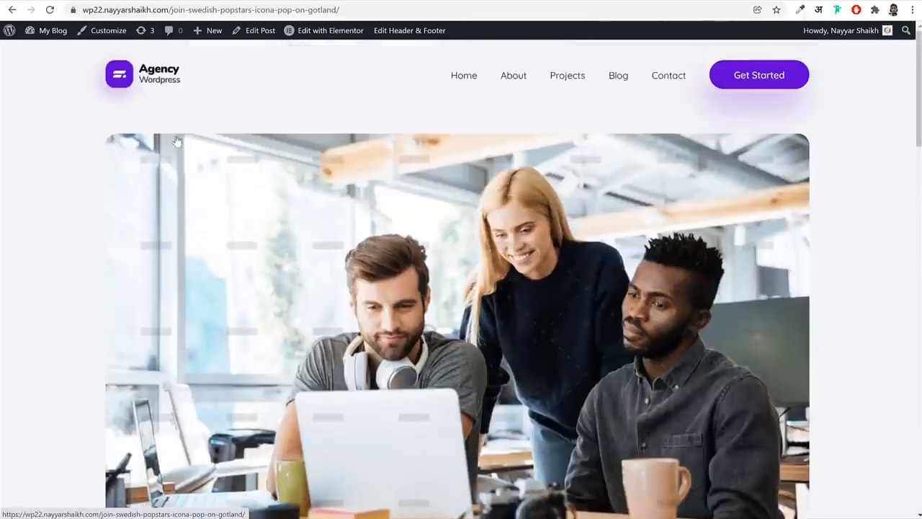
{"action": "left_click", "coordinate": [156, 87]}
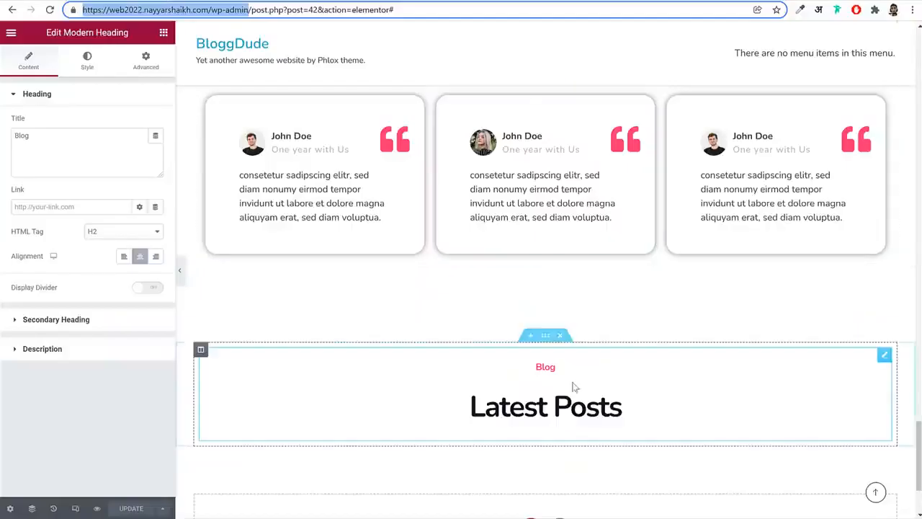
{"action": "scroll", "coordinate": [334, 146], "scroll_direction": "down", "scroll_amount": 2}
{"action": "left_click", "coordinate": [162, 33]}
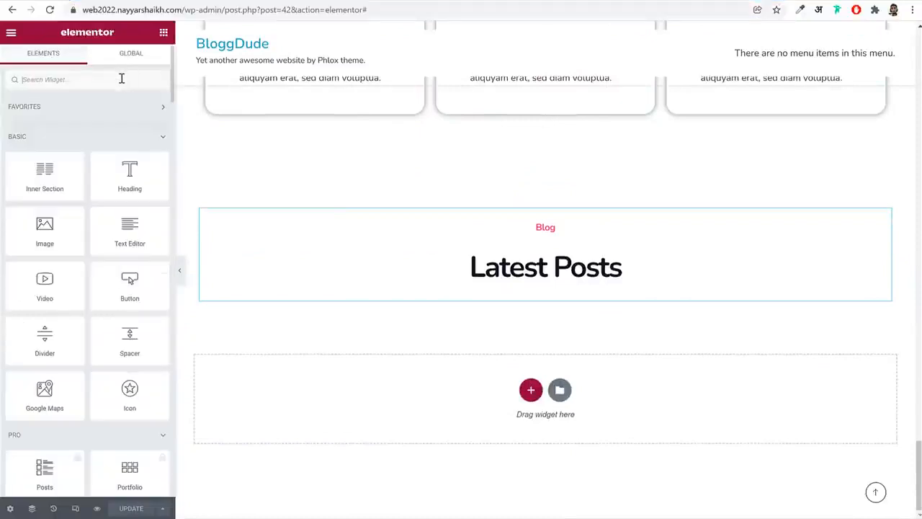
{"action": "type", "text": "pos"}
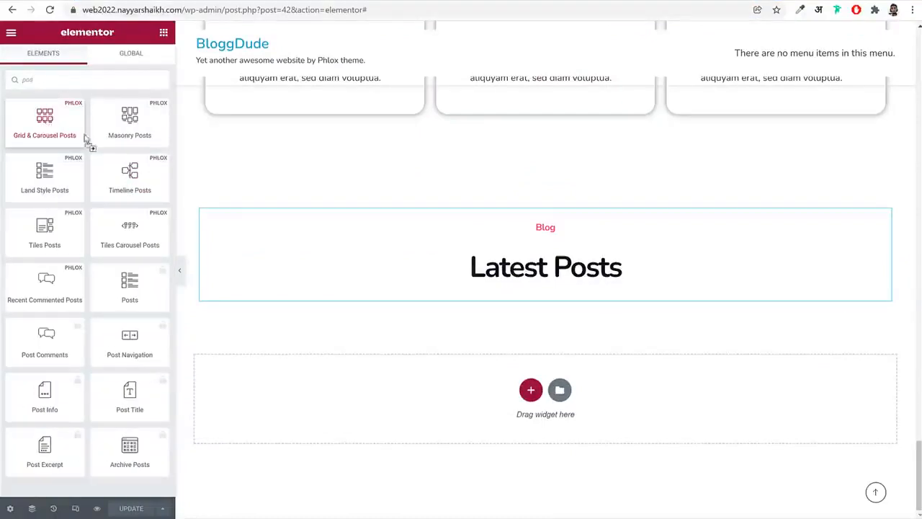
{"action": "left_click_drag", "start_coordinate": [85, 139], "coordinate": [613, 293]}
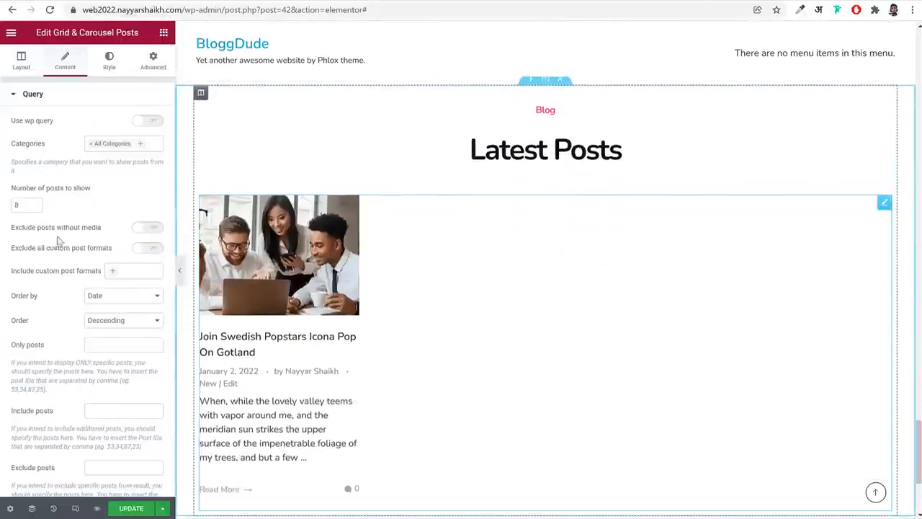
{"action": "left_click_drag", "start_coordinate": [28, 204], "coordinate": [5, 205]}
{"action": "type", "text": "3"}
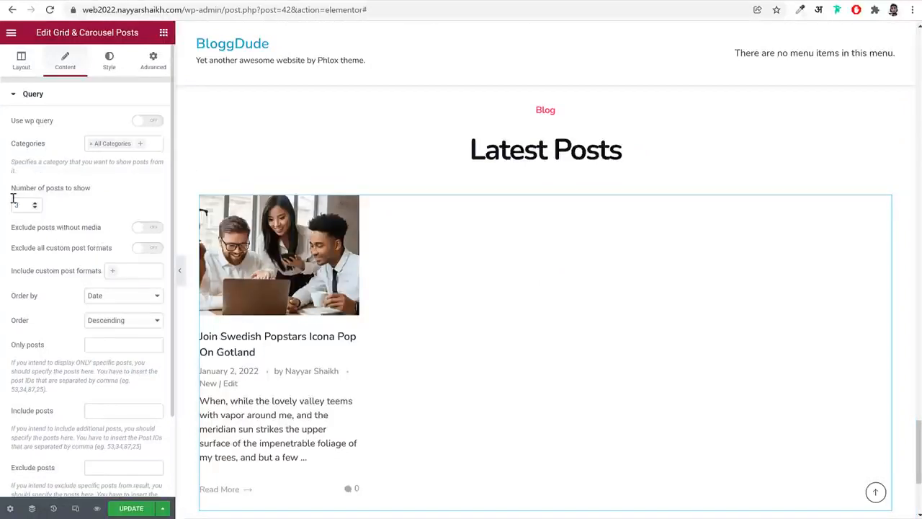
Set the posts widget's image aspect ratio to Horizontal 16:9 and the image border radius to 10 px on all corners
{"action": "left_click", "coordinate": [108, 63]}
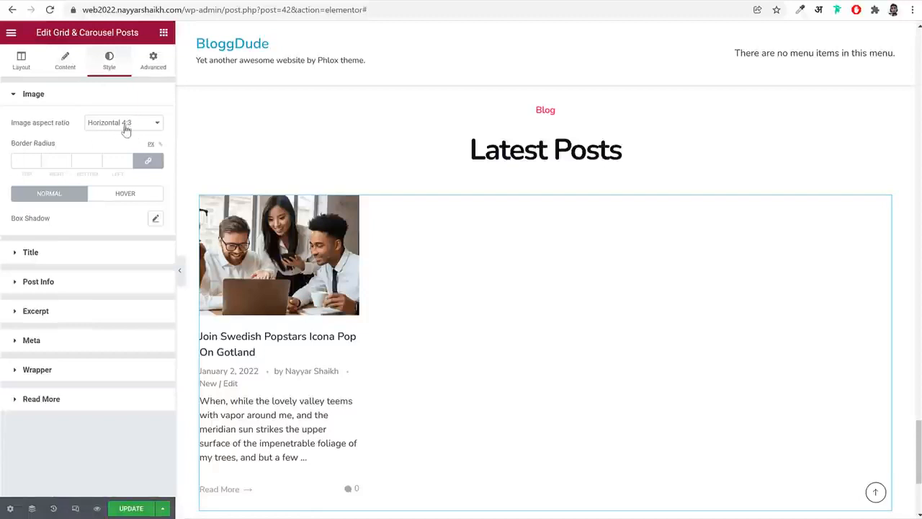
{"action": "left_click", "coordinate": [127, 128]}
{"action": "left_click", "coordinate": [132, 137]}
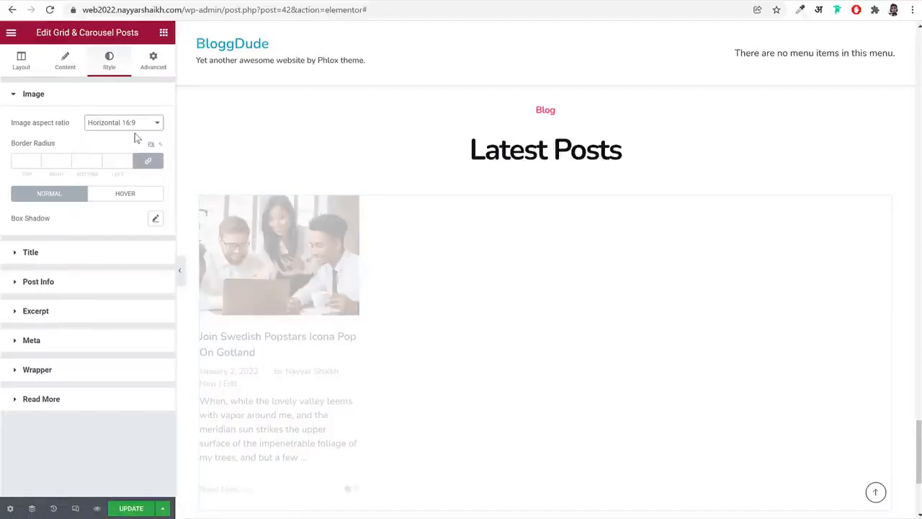
{"action": "left_click", "coordinate": [24, 161]}
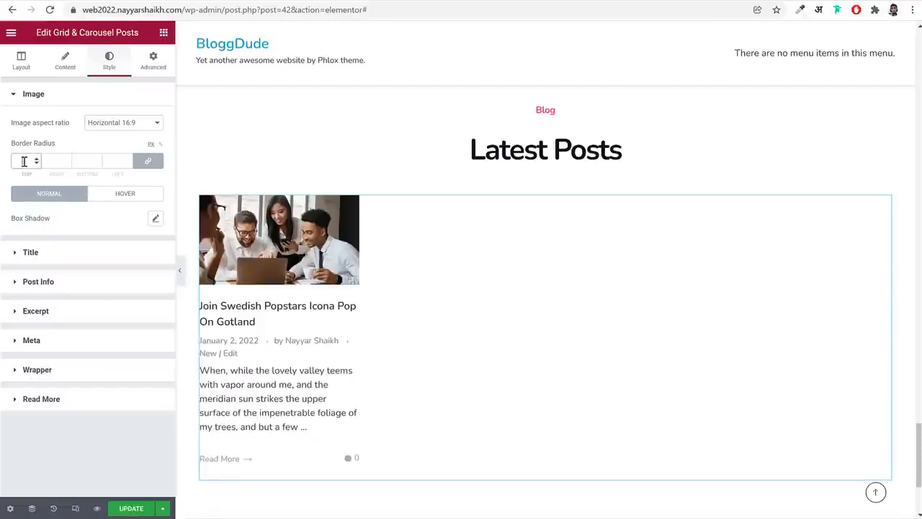
{"action": "type", "text": "20"}
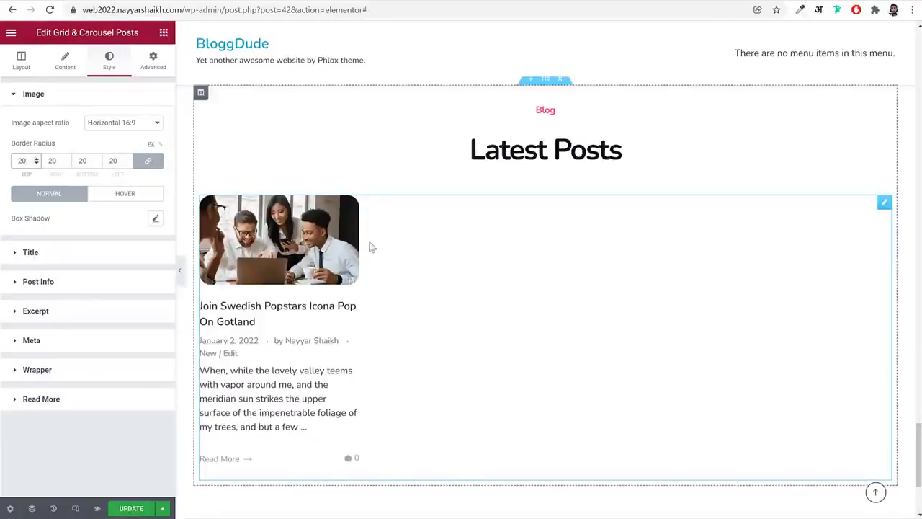
{"action": "type", "text": "1"}
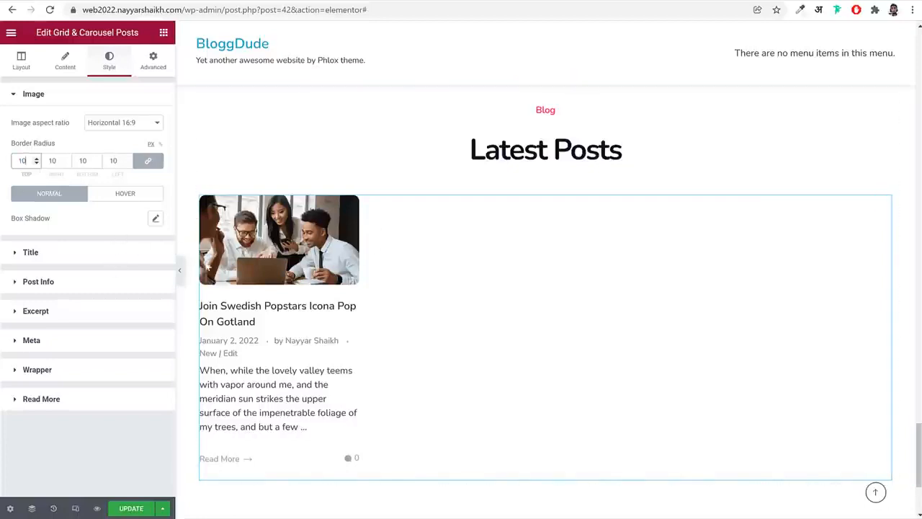
Turn off the header author, the comments number and the like button in the posts widget's display options
{"action": "left_click", "coordinate": [66, 68]}
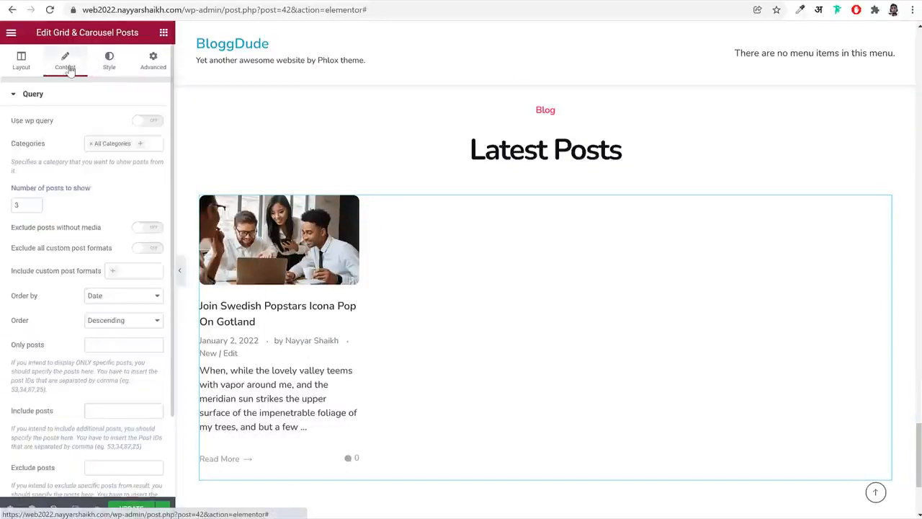
{"action": "scroll", "coordinate": [118, 229], "scroll_direction": "down", "scroll_amount": 2}
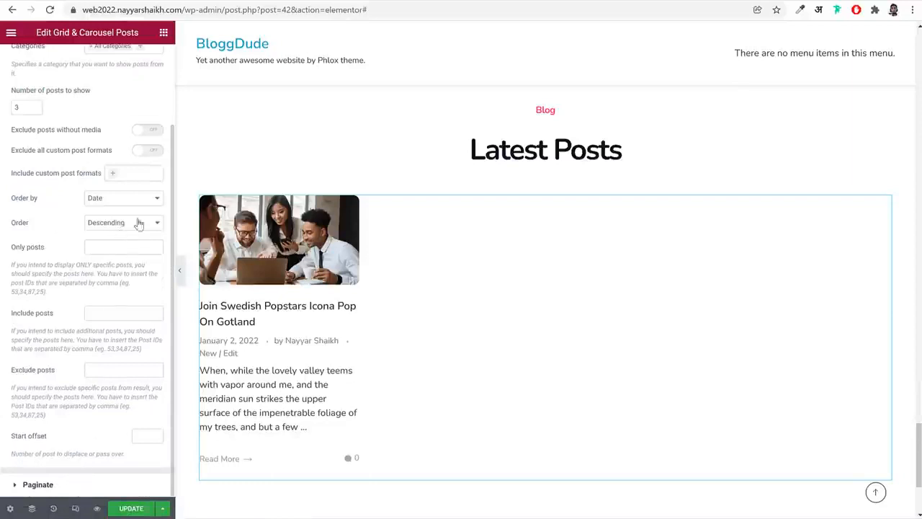
{"action": "scroll", "coordinate": [98, 145], "scroll_direction": "up", "scroll_amount": 3}
{"action": "left_click", "coordinate": [31, 72]}
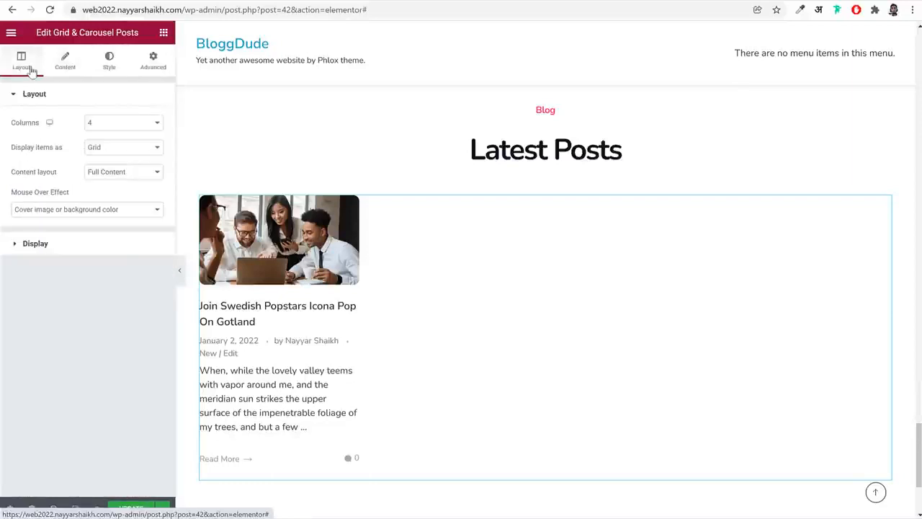
{"action": "left_click", "coordinate": [91, 246]}
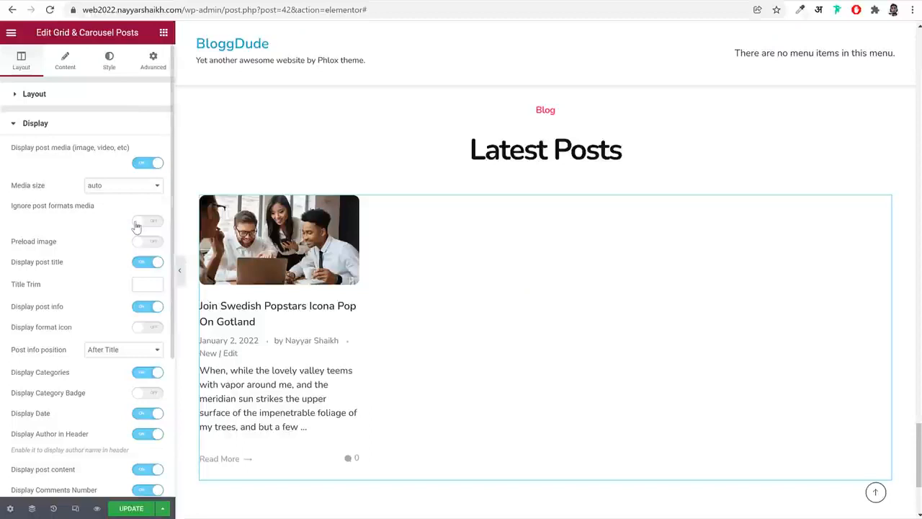
{"action": "scroll", "coordinate": [127, 314], "scroll_direction": "down", "scroll_amount": 5}
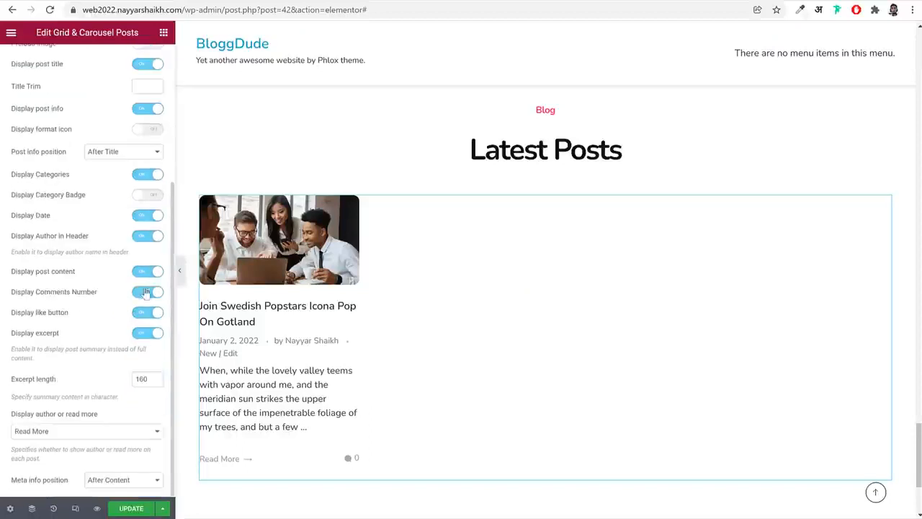
{"action": "left_click", "coordinate": [147, 238]}
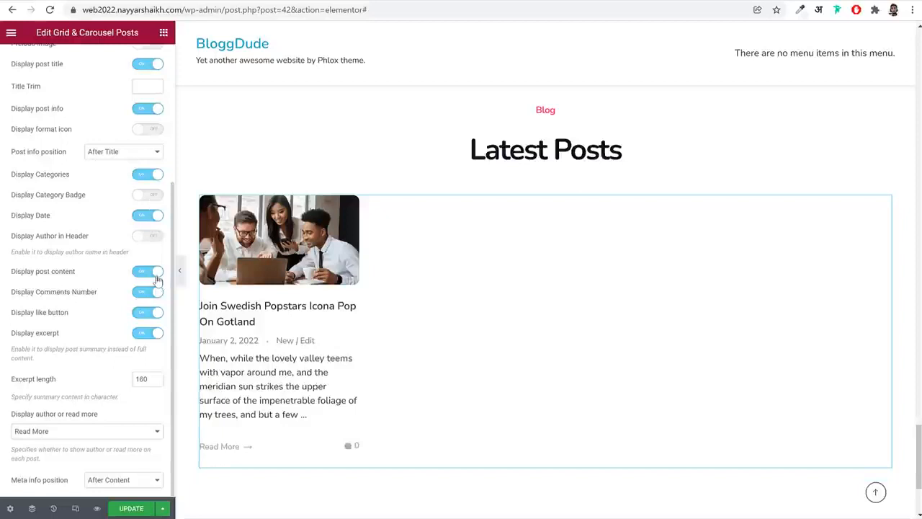
{"action": "left_click", "coordinate": [149, 292]}
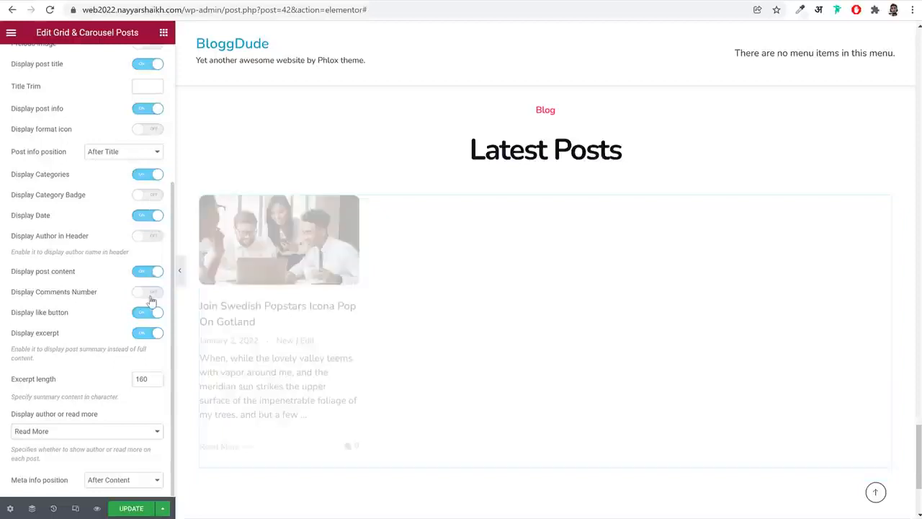
{"action": "left_click", "coordinate": [147, 314]}
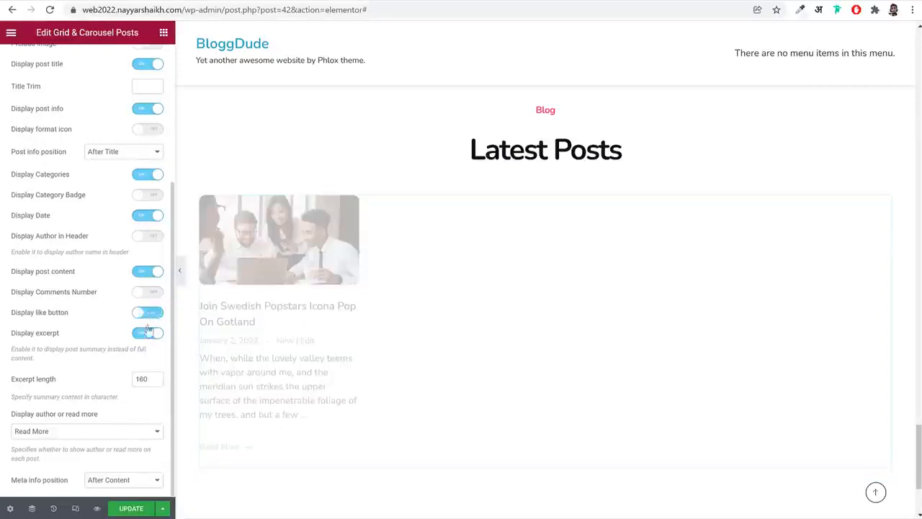
Set the posts widget's author or read more option to None, hide categories, and place post info Before Title
{"action": "left_click", "coordinate": [99, 435]}
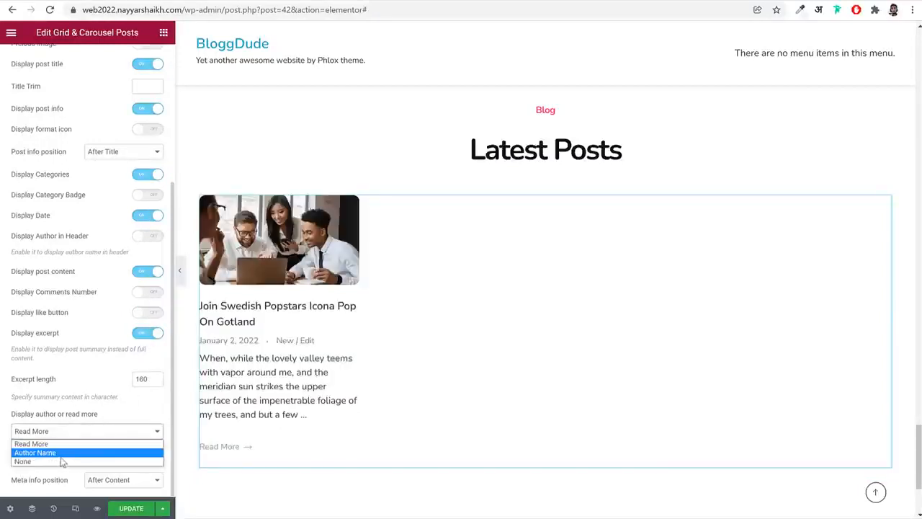
{"action": "left_click", "coordinate": [61, 463]}
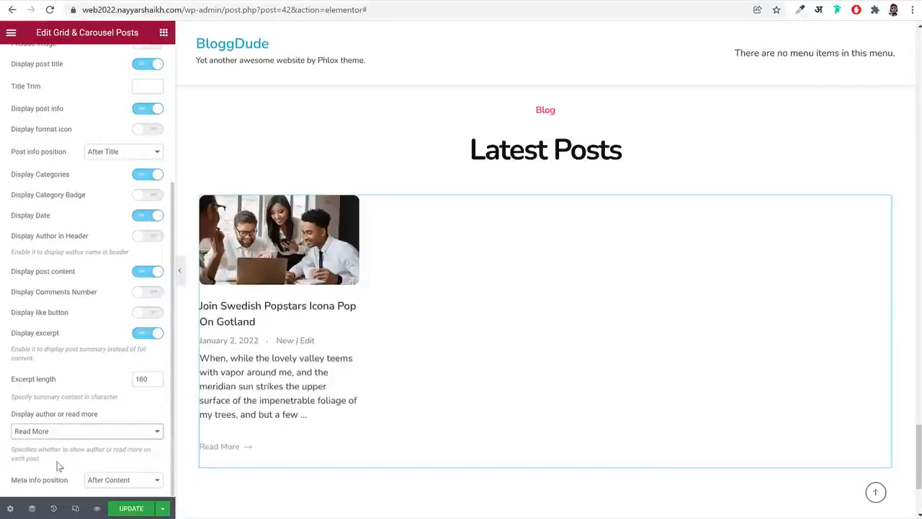
{"action": "left_click", "coordinate": [147, 175]}
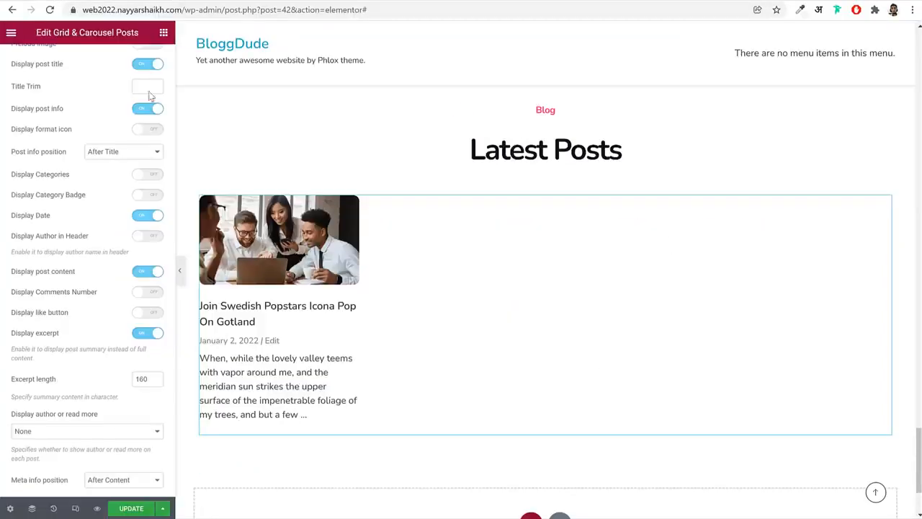
{"action": "left_click", "coordinate": [110, 161]}
{"action": "left_click", "coordinate": [112, 174]}
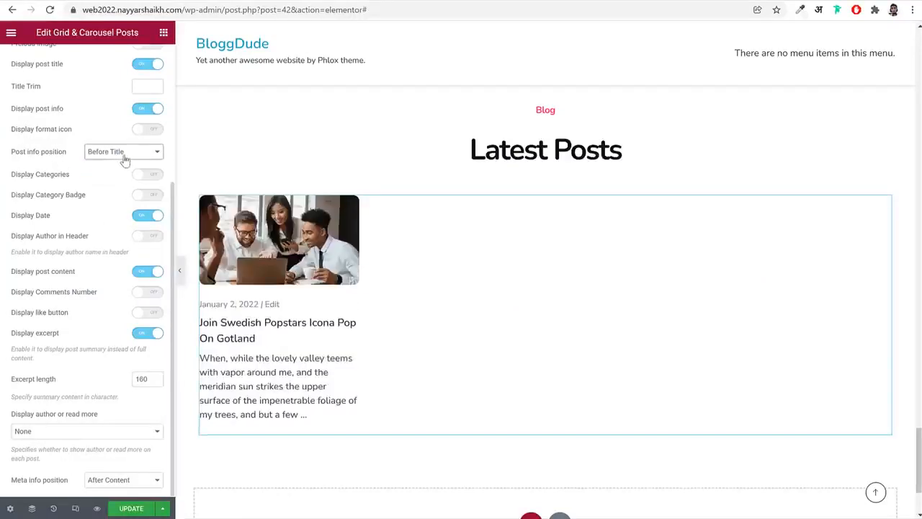
Set the posts widget's main wrapper padding to 20 px on all sides, save the page and reload the editor
{"action": "scroll", "coordinate": [125, 160], "scroll_direction": "up", "scroll_amount": 5}
{"action": "left_click", "coordinate": [109, 61]}
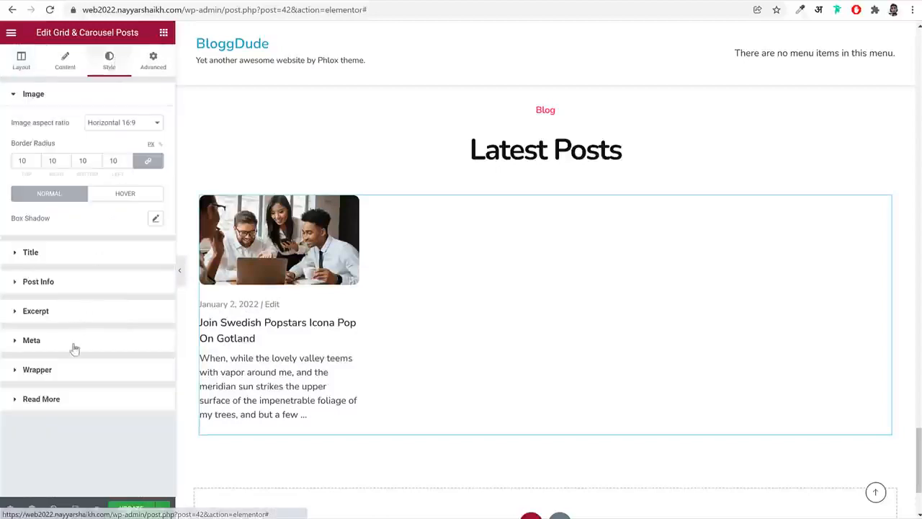
{"action": "left_click", "coordinate": [66, 375]}
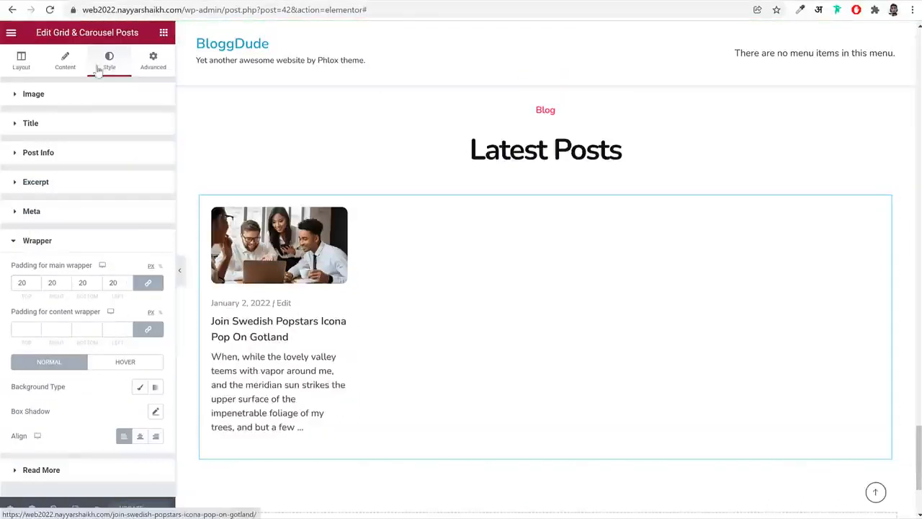
{"action": "left_click", "coordinate": [54, 10]}
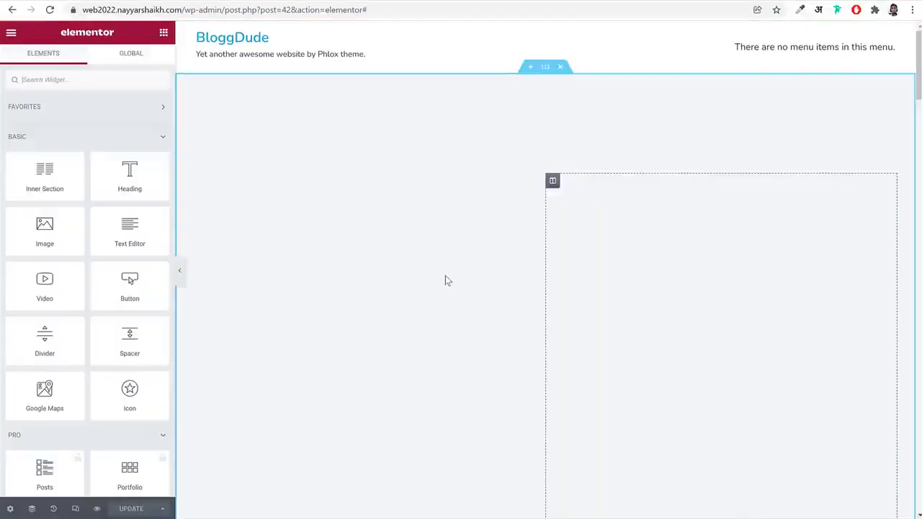
Set the Latest Posts grid to 3 columns and update the page
{"action": "scroll", "coordinate": [447, 279], "scroll_direction": "down", "scroll_amount": 20}
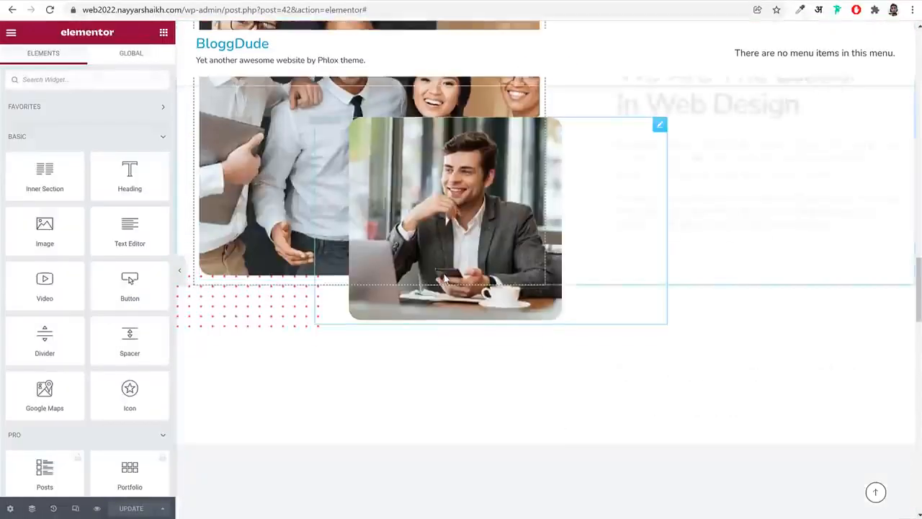
{"action": "scroll", "coordinate": [445, 279], "scroll_direction": "down", "scroll_amount": 10}
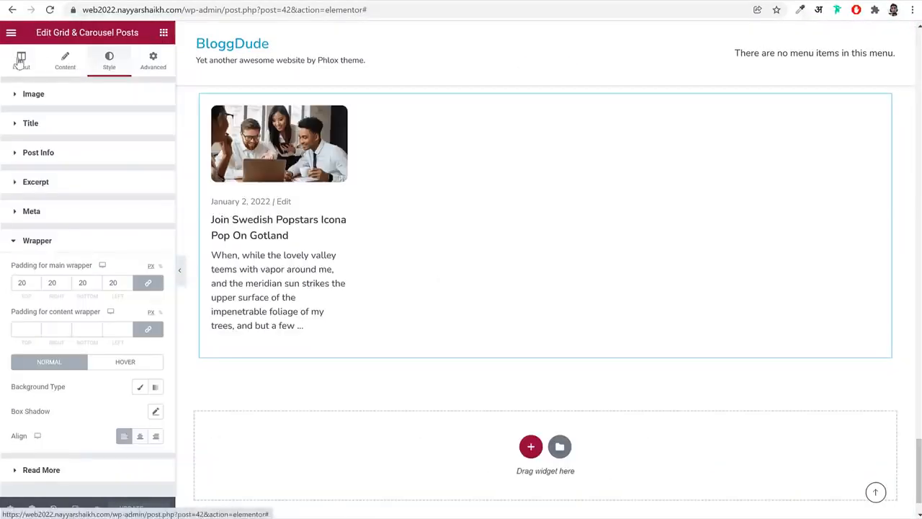
{"action": "left_click", "coordinate": [21, 61]}
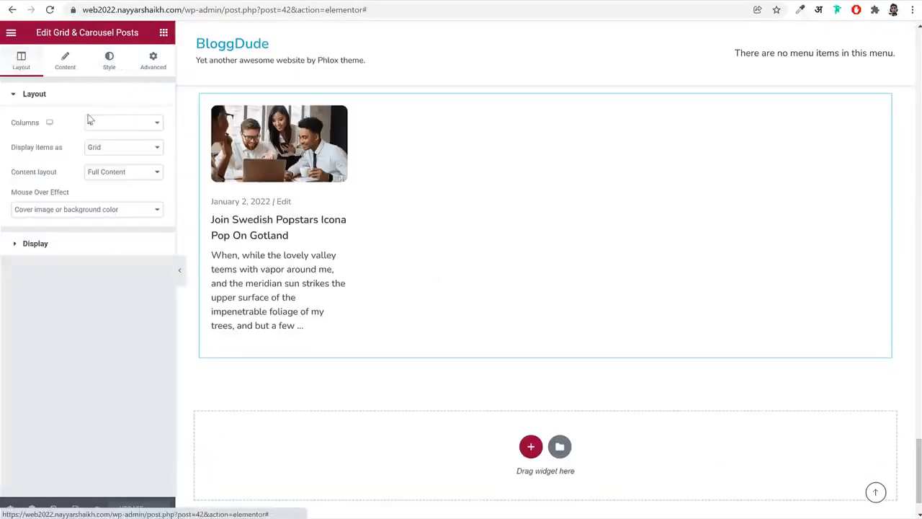
{"action": "left_click", "coordinate": [117, 124]}
{"action": "left_click", "coordinate": [113, 159]}
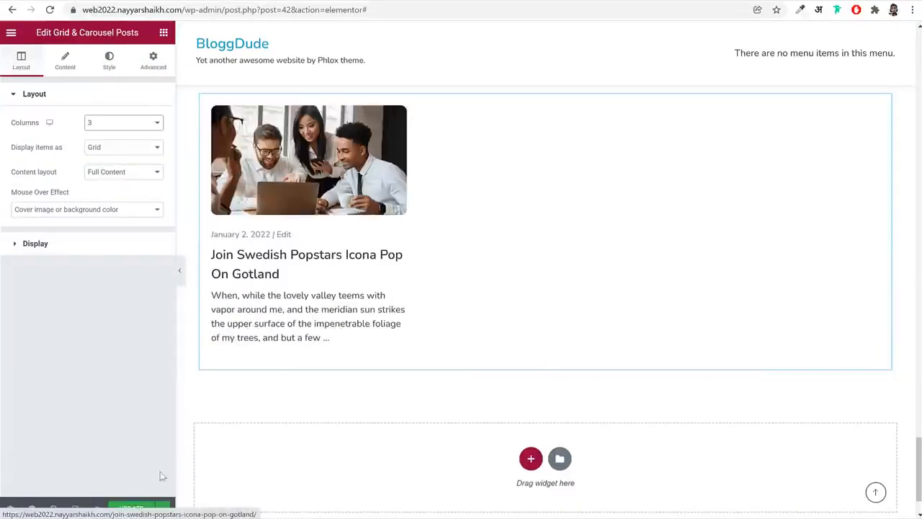
{"action": "scroll", "coordinate": [466, 230], "scroll_direction": "up", "scroll_amount": 2}
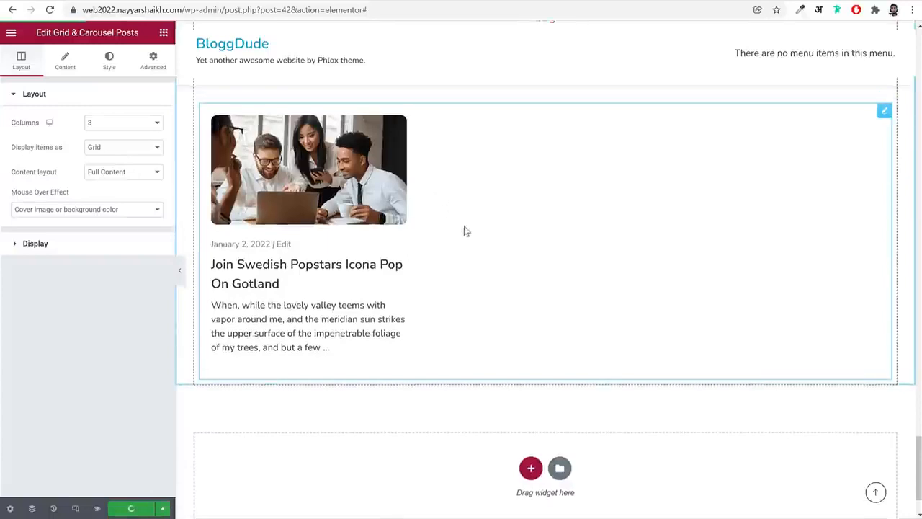
{"action": "scroll", "coordinate": [586, 292], "scroll_direction": "down", "scroll_amount": 2}
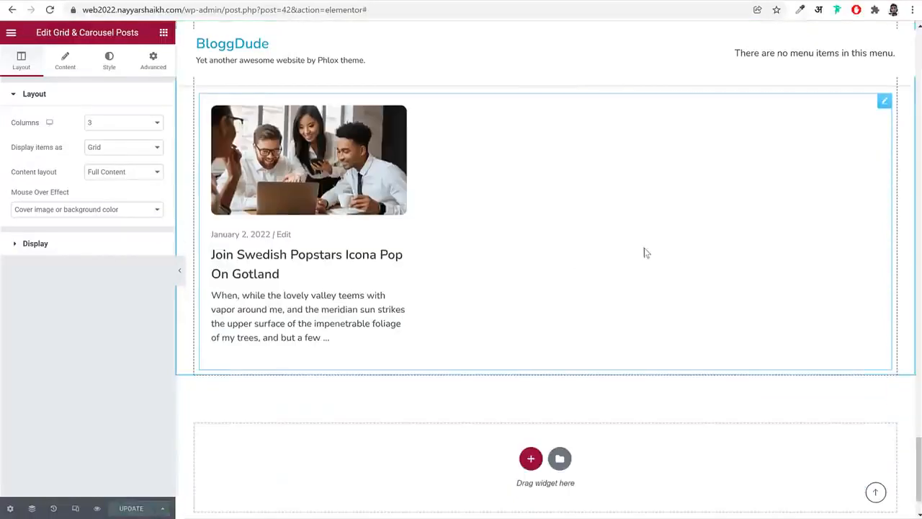
Give the Latest Posts section a top margin of 0 and a bottom margin of 150 px, and update the page
{"action": "scroll", "coordinate": [691, 241], "scroll_direction": "up", "scroll_amount": 2}
{"action": "left_click", "coordinate": [545, 152]}
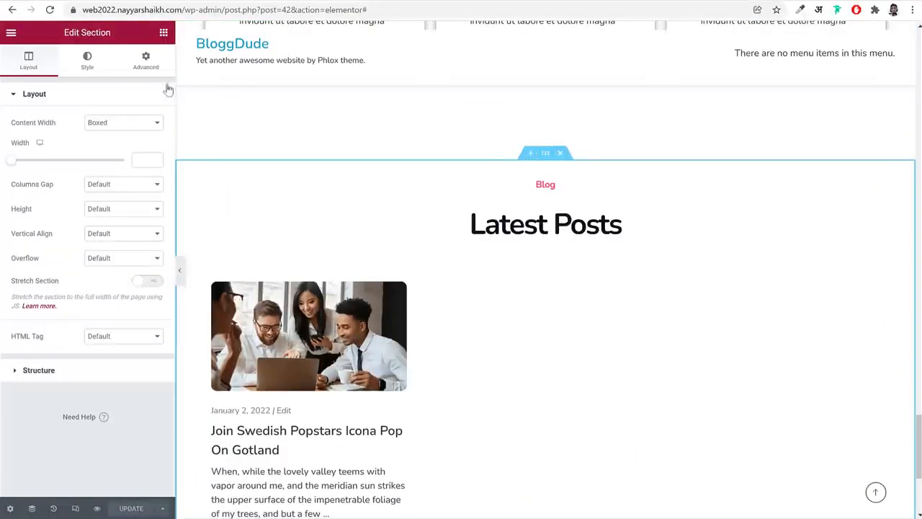
{"action": "left_click", "coordinate": [146, 59]}
{"action": "left_click", "coordinate": [148, 135]}
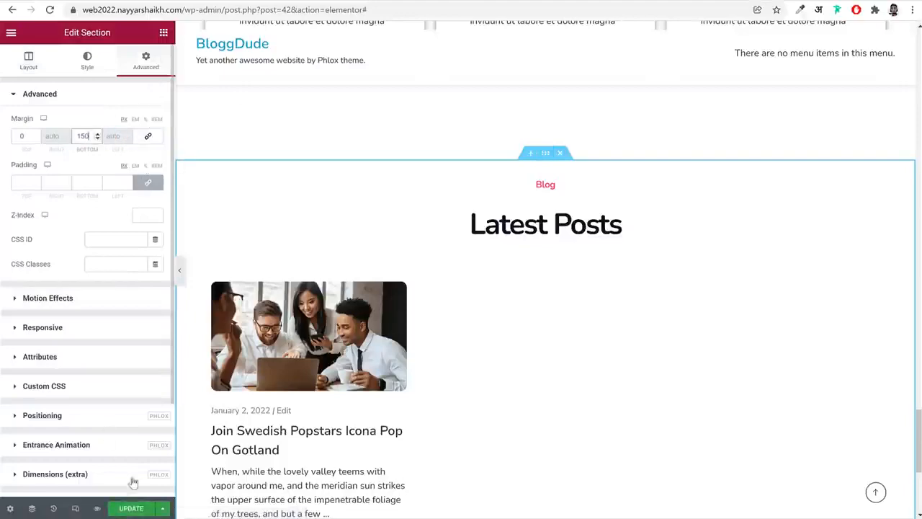
{"action": "left_click", "coordinate": [127, 506]}
Turn on responsive mode for the home page and switch the preview to mobile
{"action": "scroll", "coordinate": [607, 366], "scroll_direction": "up", "scroll_amount": 4}
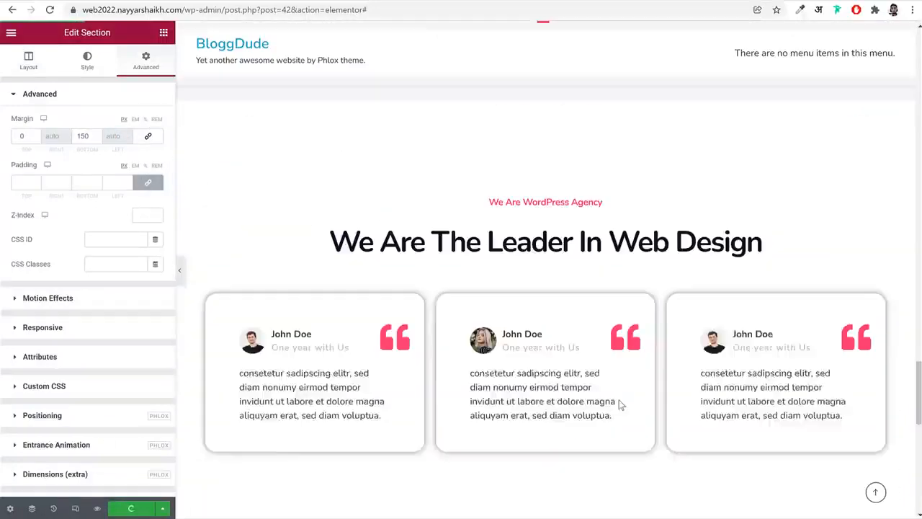
{"action": "scroll", "coordinate": [619, 404], "scroll_direction": "up", "scroll_amount": 15}
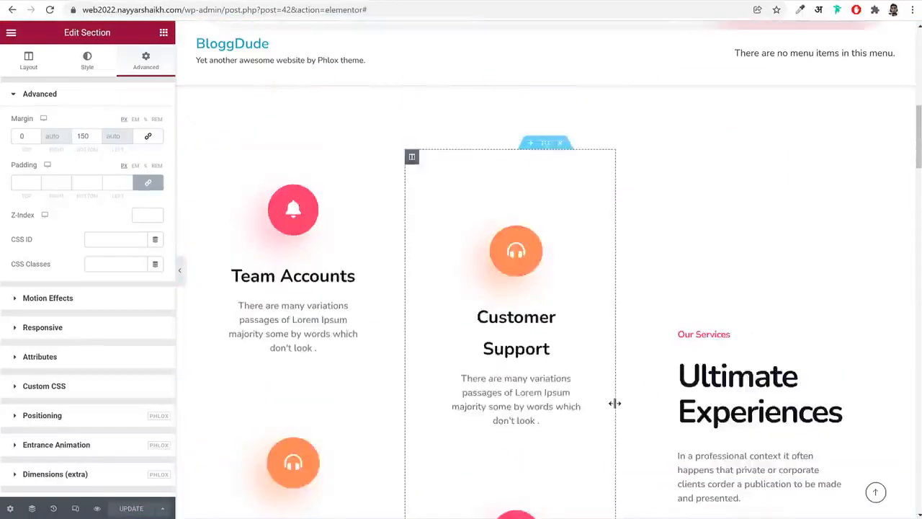
{"action": "scroll", "coordinate": [613, 403], "scroll_direction": "up", "scroll_amount": 8}
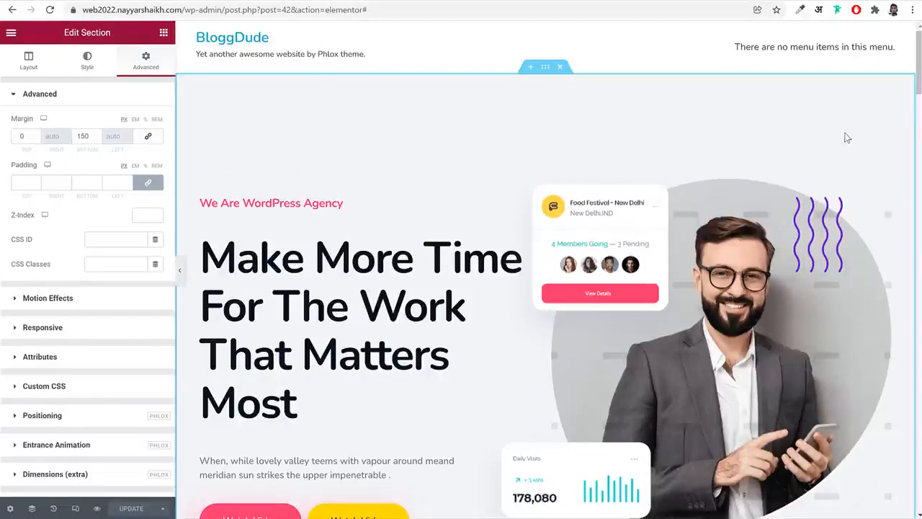
{"action": "left_click", "coordinate": [74, 509]}
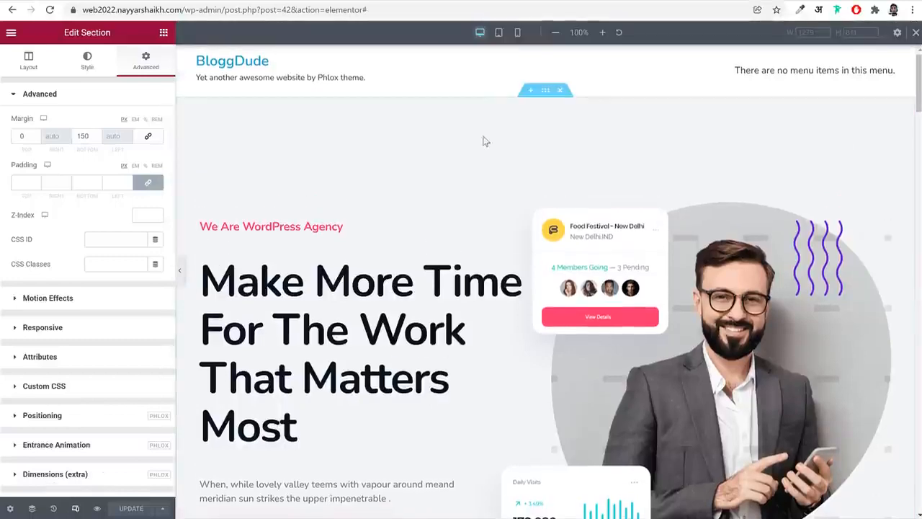
{"action": "left_click", "coordinate": [518, 33]}
Check the page in the mobile preview and center-align the hero's "We Are WordPress Agency" heading widget for mobile
{"action": "scroll", "coordinate": [617, 457], "scroll_direction": "down", "scroll_amount": 10}
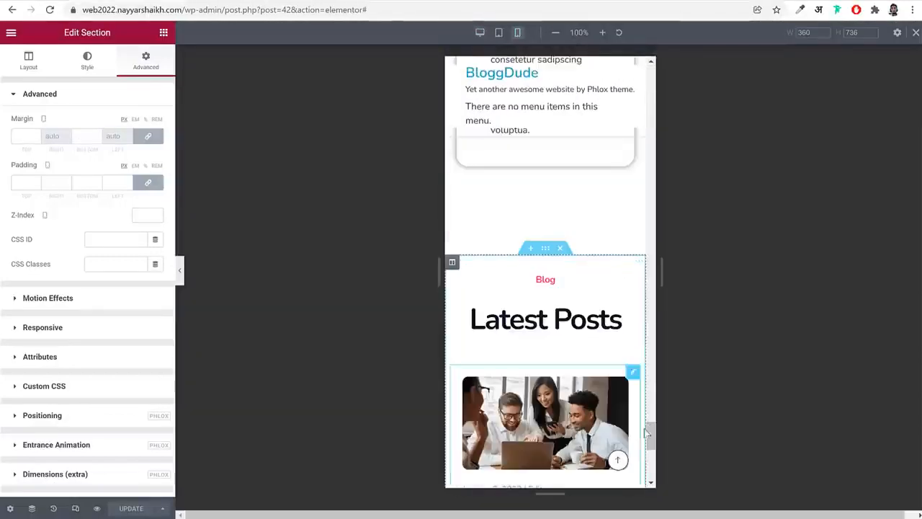
{"action": "scroll", "coordinate": [618, 461], "scroll_direction": "up", "scroll_amount": 10}
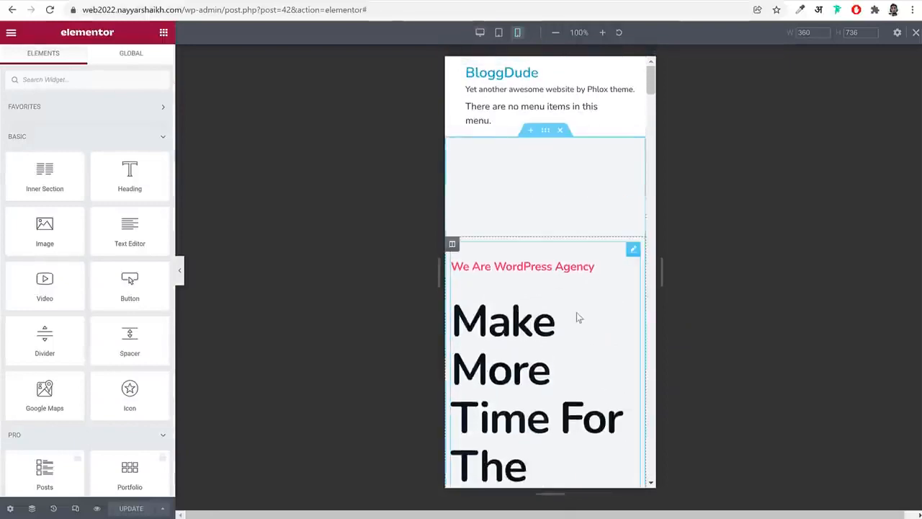
{"action": "scroll", "coordinate": [578, 315], "scroll_direction": "down", "scroll_amount": 3}
{"action": "scroll", "coordinate": [578, 311], "scroll_direction": "up", "scroll_amount": 3}
{"action": "scroll", "coordinate": [580, 303], "scroll_direction": "down", "scroll_amount": 3}
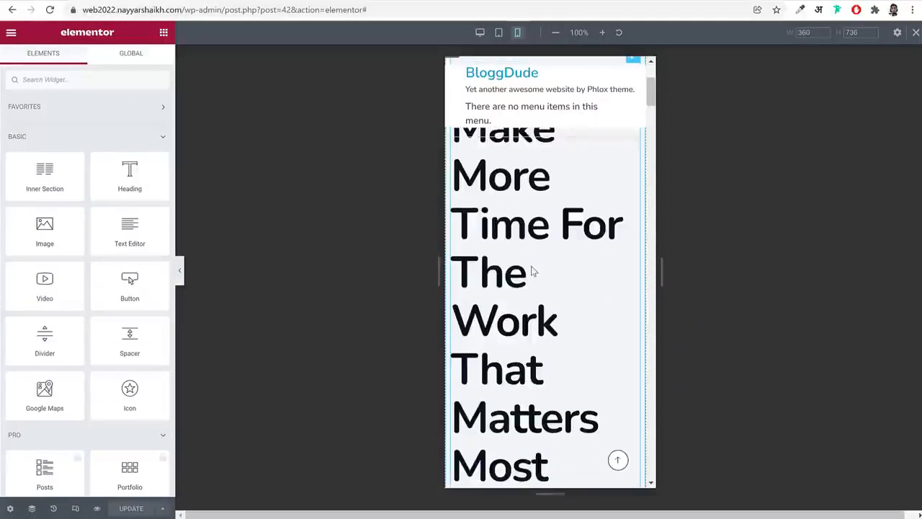
{"action": "scroll", "coordinate": [537, 271], "scroll_direction": "down", "scroll_amount": 3}
{"action": "scroll", "coordinate": [545, 274], "scroll_direction": "up", "scroll_amount": 5}
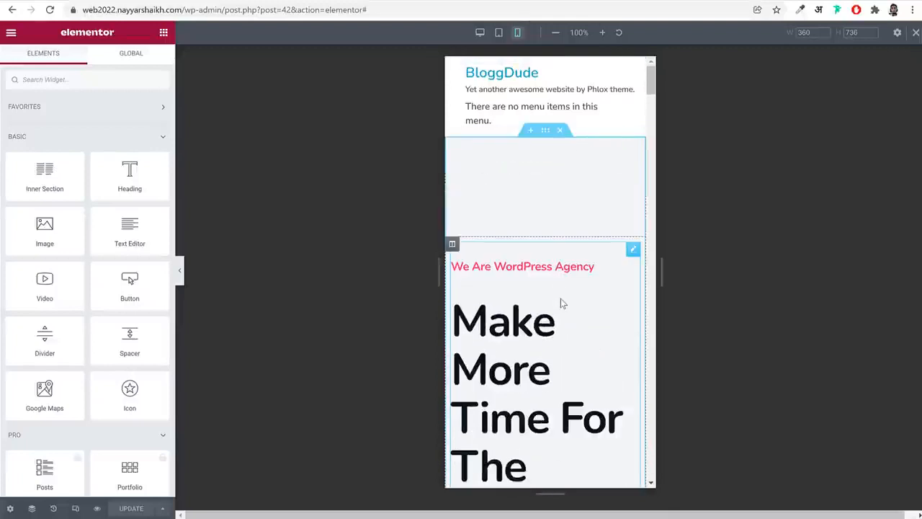
{"action": "left_click", "coordinate": [561, 298]}
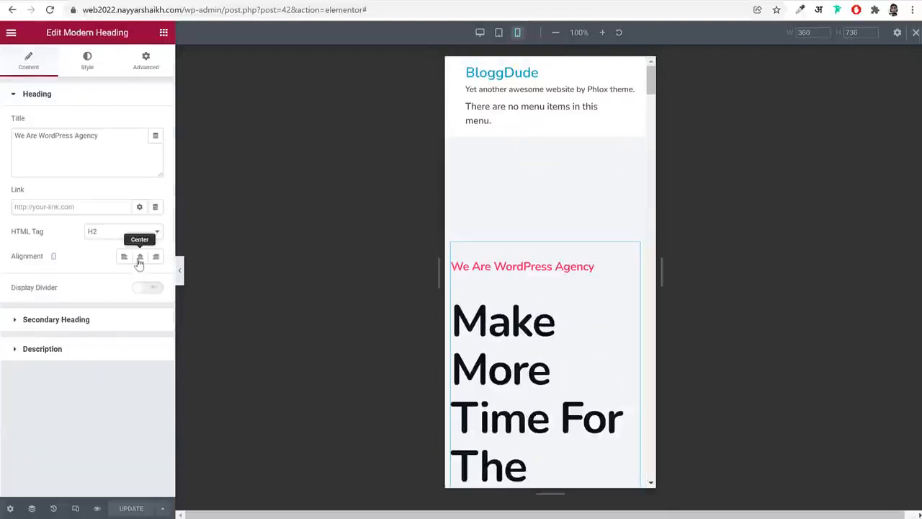
{"action": "left_click", "coordinate": [140, 257]}
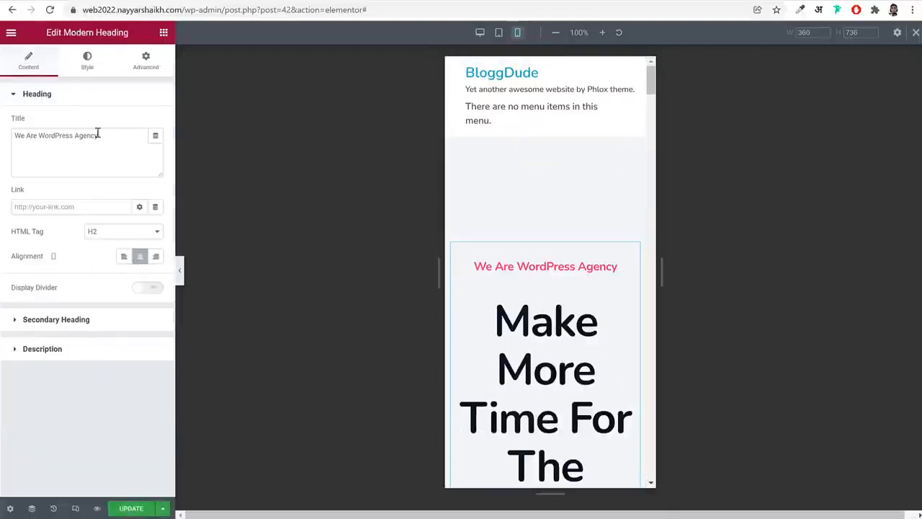
Set the typography size of the hero's secondary heading, "Make More Time For The Work That Matters Most", to 40 px for mobile
{"action": "left_click", "coordinate": [87, 61]}
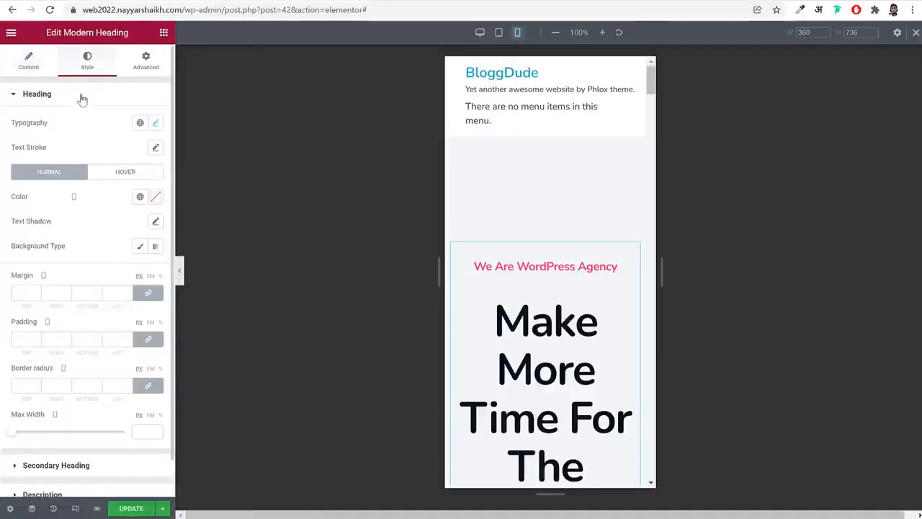
{"action": "left_click", "coordinate": [80, 95]}
{"action": "left_click", "coordinate": [91, 128]}
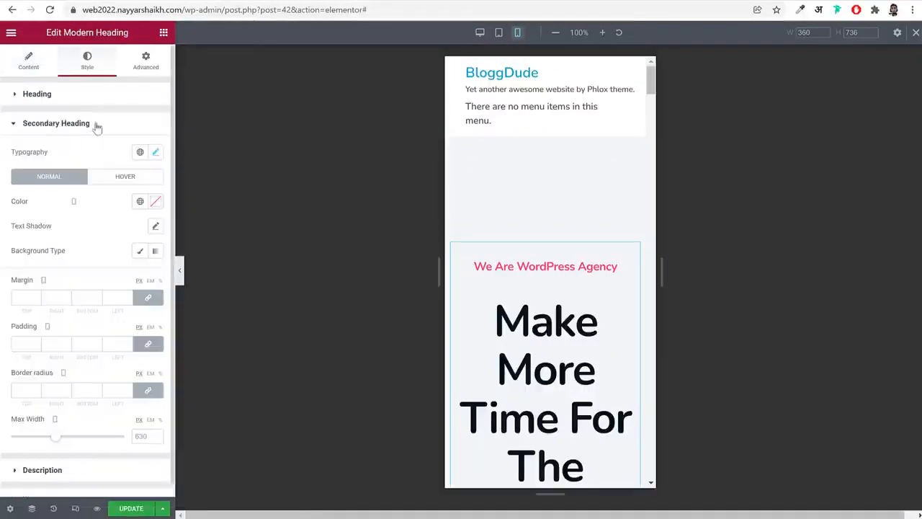
{"action": "left_click", "coordinate": [152, 153]}
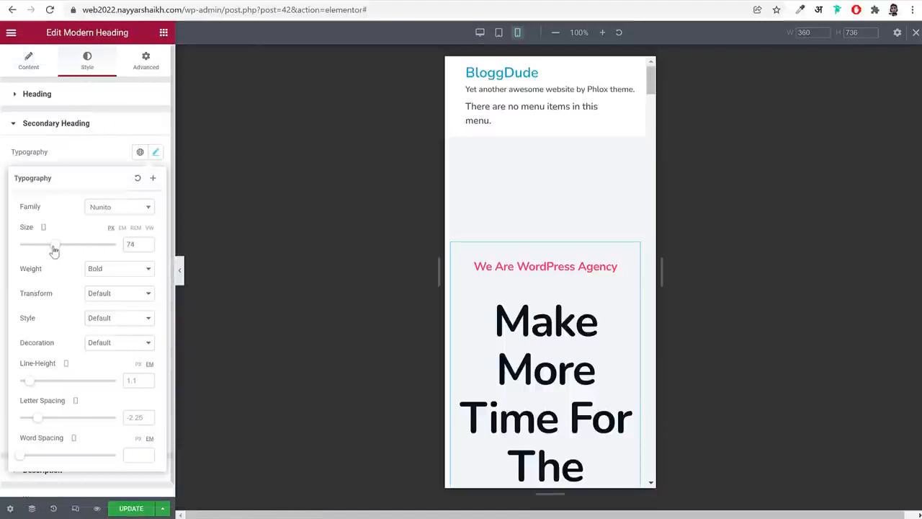
{"action": "left_click_drag", "start_coordinate": [53, 249], "coordinate": [40, 252]}
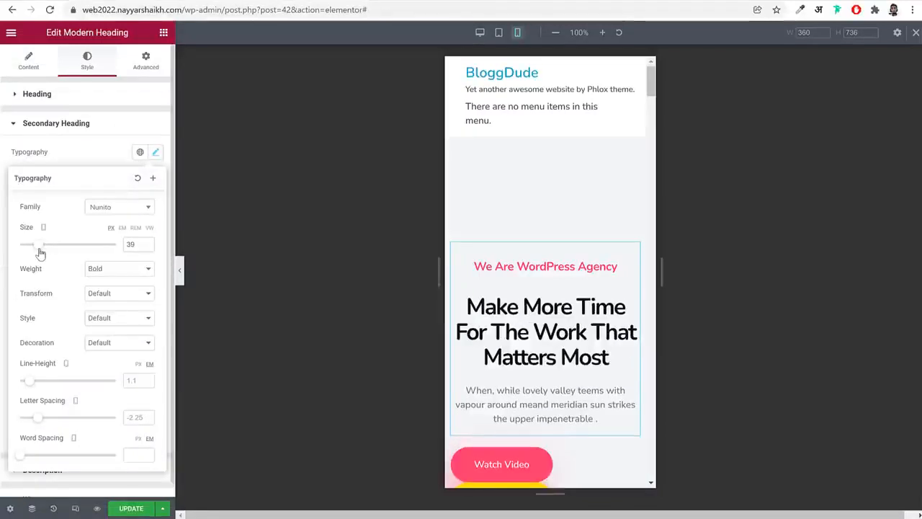
{"action": "left_click", "coordinate": [147, 242]}
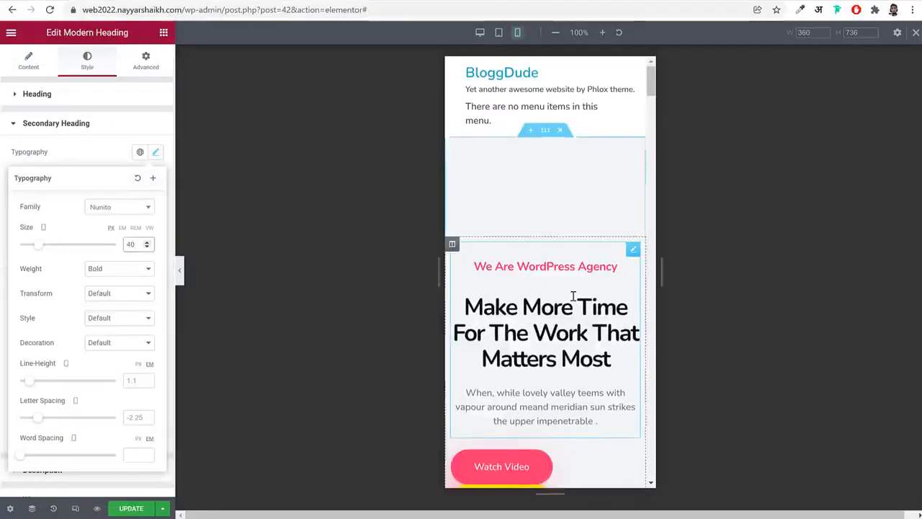
Update the page, widen the mobile preview to 417 px, and check the hero's buttons and images
{"action": "scroll", "coordinate": [573, 295], "scroll_direction": "down", "scroll_amount": 3}
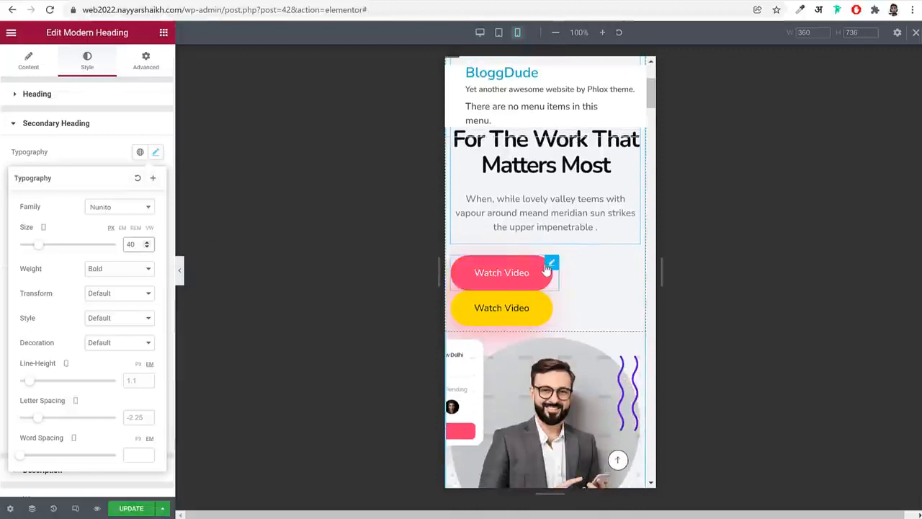
{"action": "left_click", "coordinate": [546, 266]}
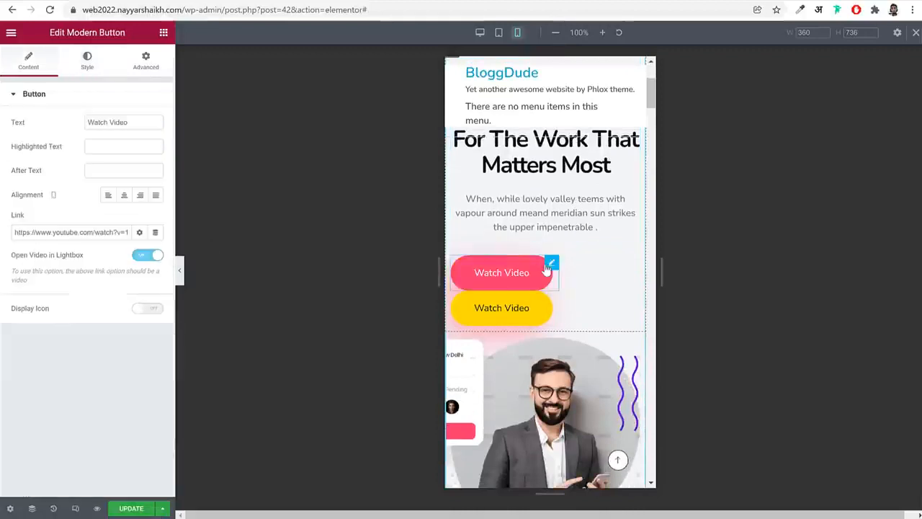
{"action": "left_click", "coordinate": [130, 509]}
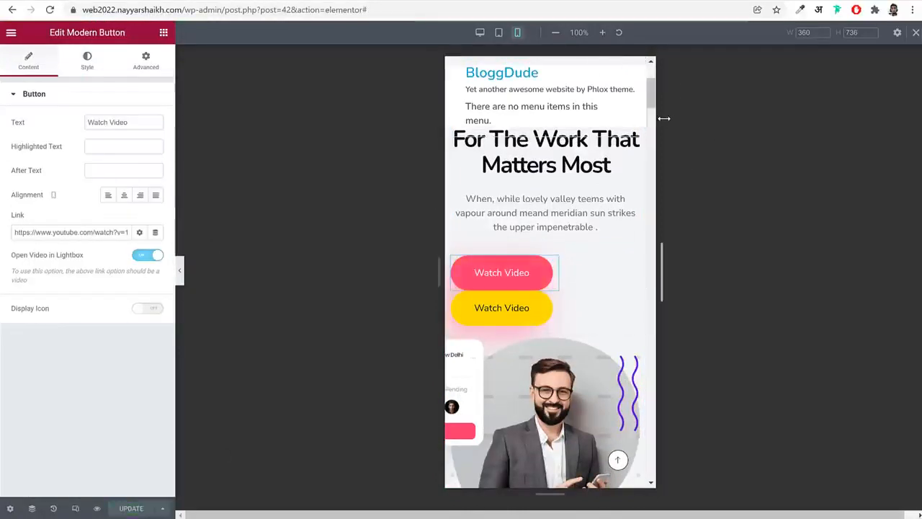
{"action": "mouse_move", "coordinate": [663, 118]}
{"action": "left_mouse_down"}
{"action": "mouse_move", "coordinate": [696, 122]}
{"action": "mouse_move", "coordinate": [681, 119]}
{"action": "left_mouse_up"}
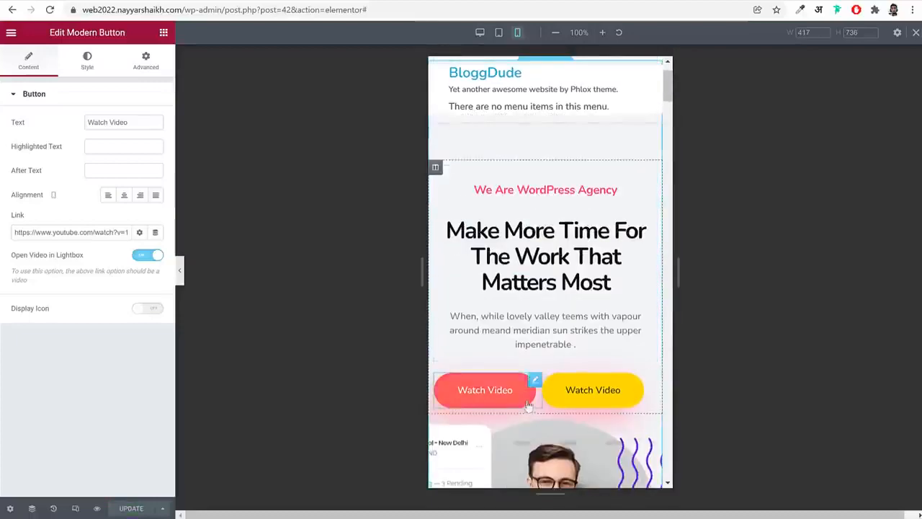
{"action": "scroll", "coordinate": [638, 309], "scroll_direction": "down", "scroll_amount": 5}
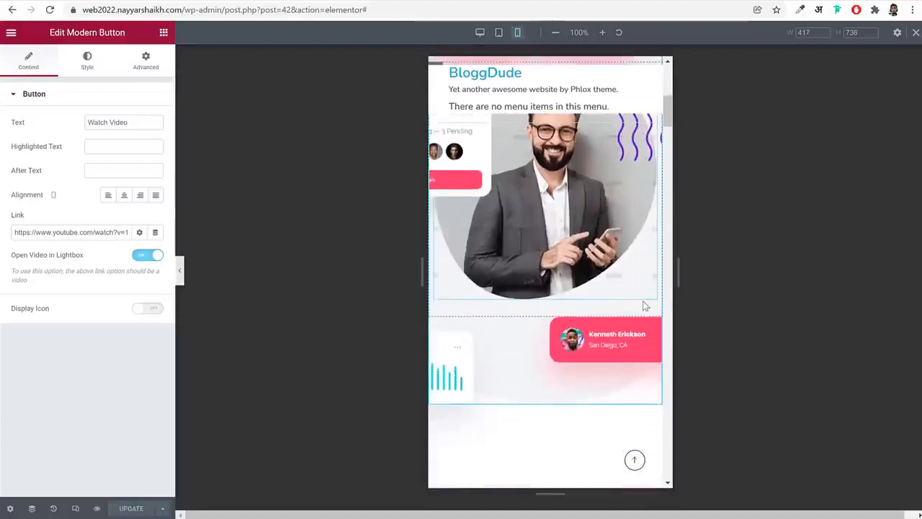
{"action": "scroll", "coordinate": [643, 305], "scroll_direction": "up", "scroll_amount": 3}
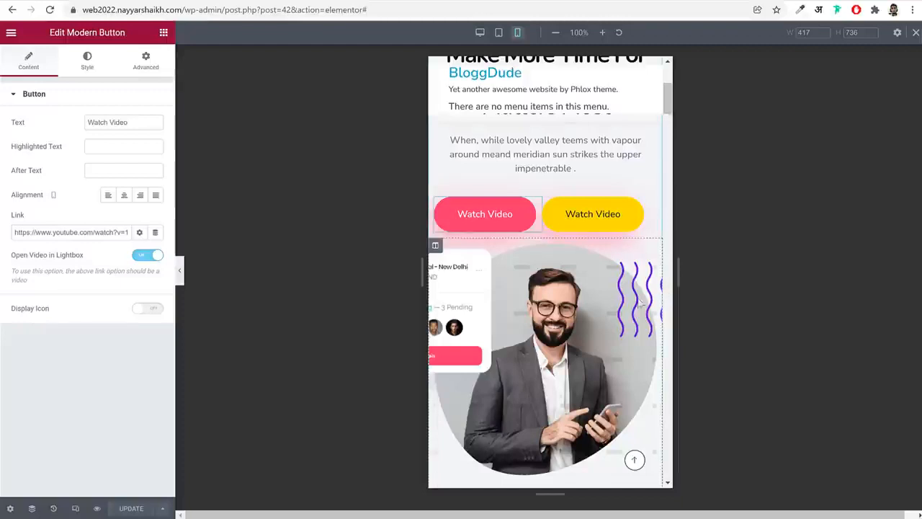
Set the max width of the hero's Food Festival card image to 70% for mobile
{"action": "left_click", "coordinate": [466, 304]}
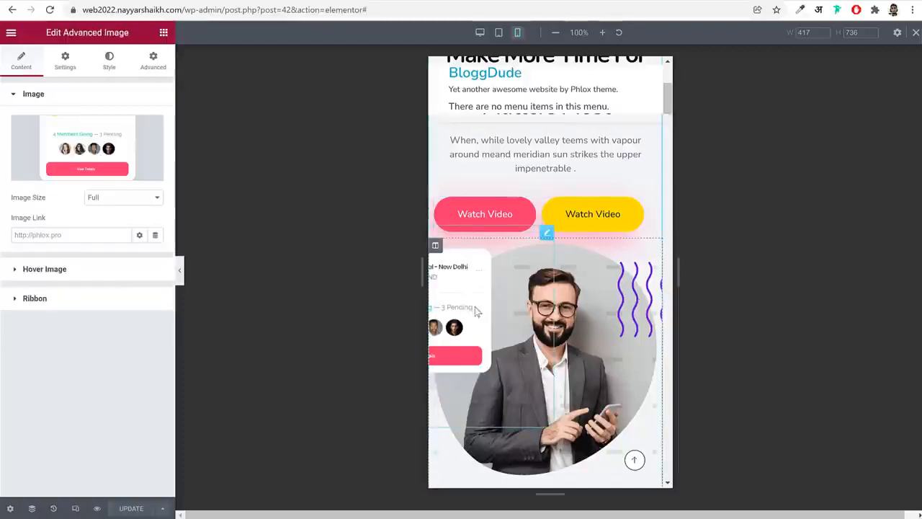
{"action": "left_click", "coordinate": [109, 62]}
{"action": "left_click", "coordinate": [141, 135]}
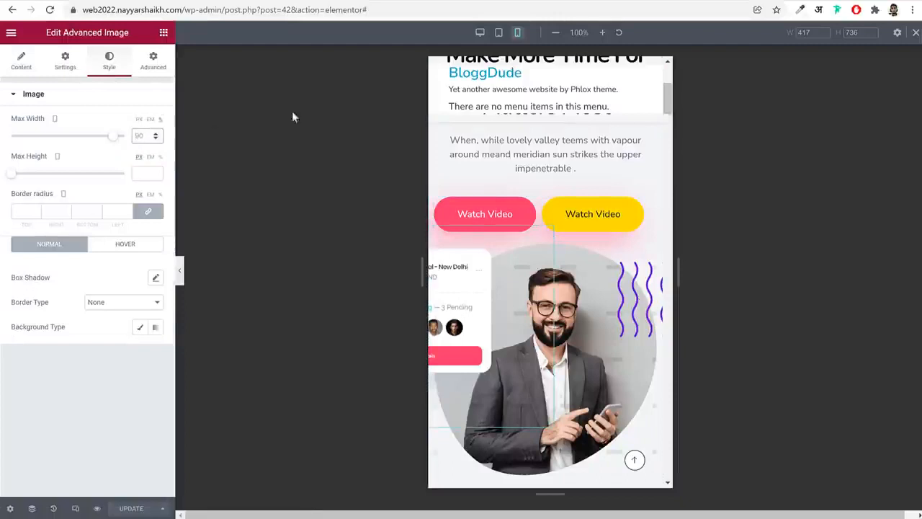
{"action": "type", "text": "70"}
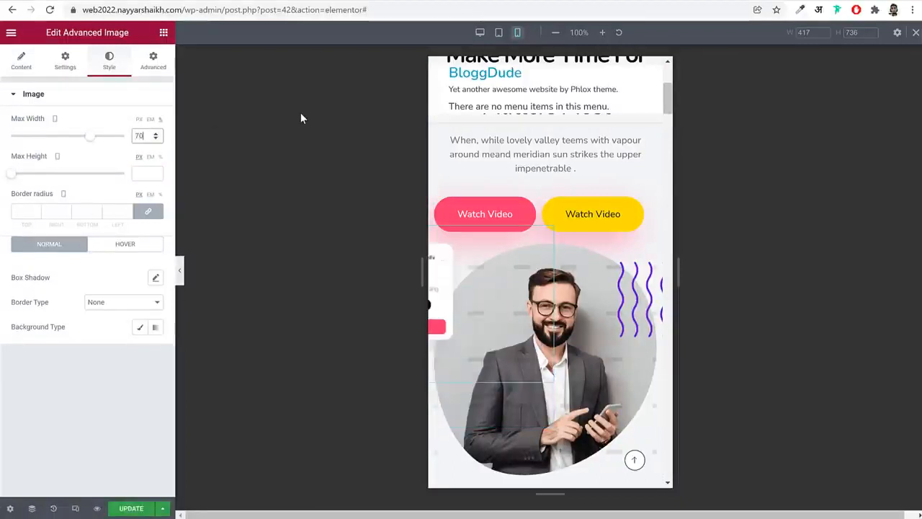
Shift the Food Festival card image into view on mobile with a right offset of 62 px
{"action": "left_click", "coordinate": [153, 61]}
{"action": "scroll", "coordinate": [89, 374], "scroll_direction": "down", "scroll_amount": 5}
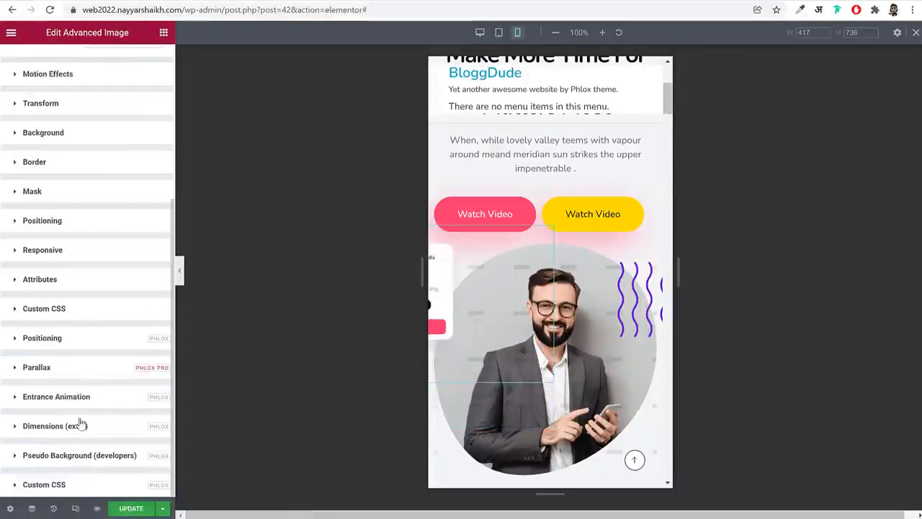
{"action": "left_click", "coordinate": [85, 343]}
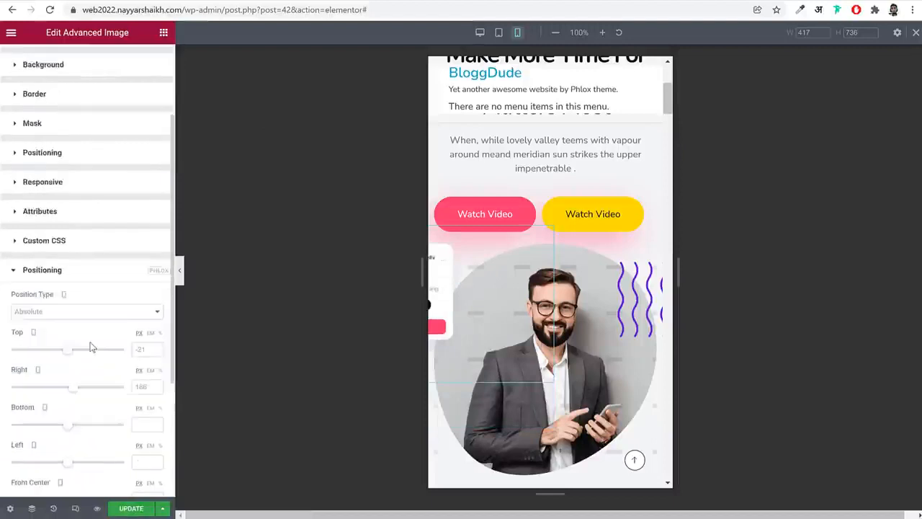
{"action": "scroll", "coordinate": [110, 262], "scroll_direction": "up", "scroll_amount": 2}
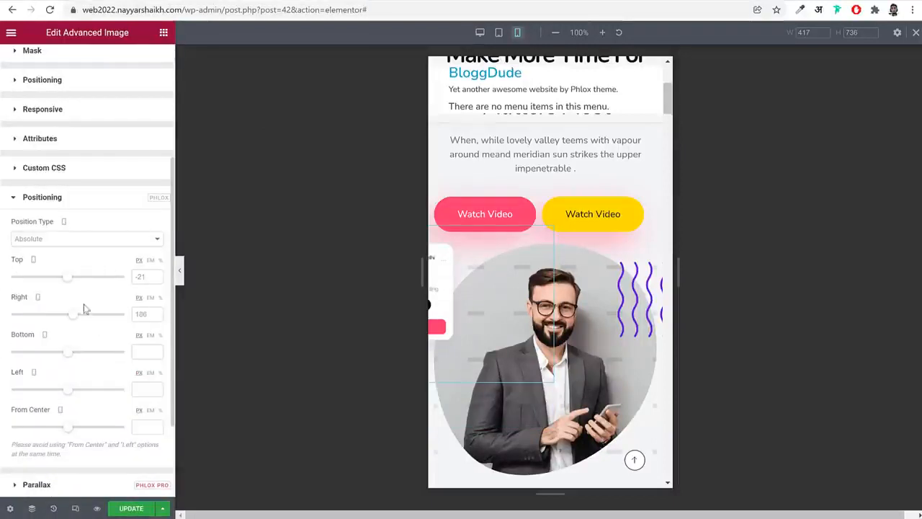
{"action": "left_click_drag", "start_coordinate": [76, 317], "coordinate": [73, 318]}
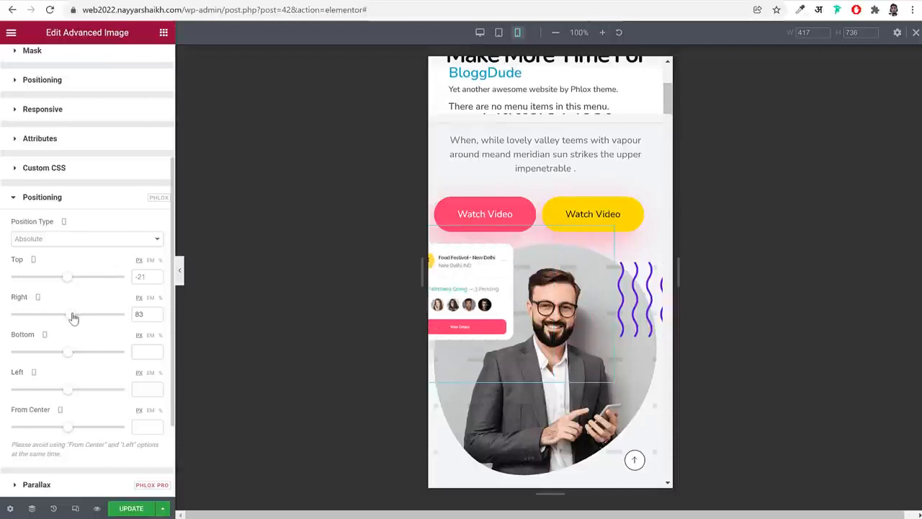
{"action": "scroll", "coordinate": [120, 255], "scroll_direction": "up", "scroll_amount": 2}
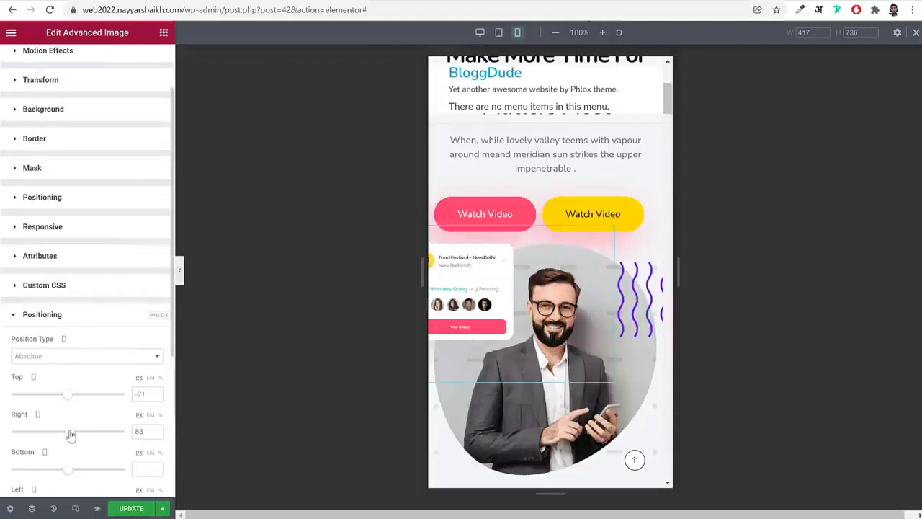
{"action": "left_click_drag", "start_coordinate": [71, 436], "coordinate": [70, 437]}
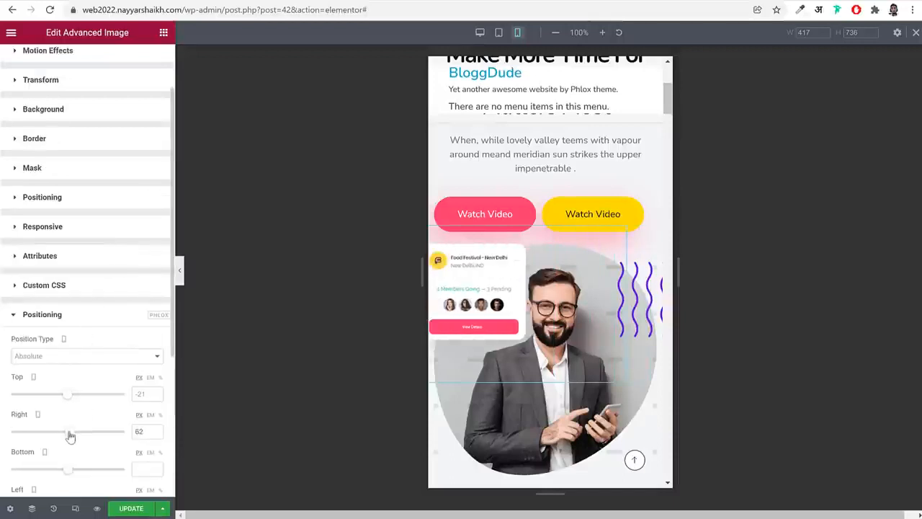
{"action": "scroll", "coordinate": [128, 348], "scroll_direction": "up", "scroll_amount": 1}
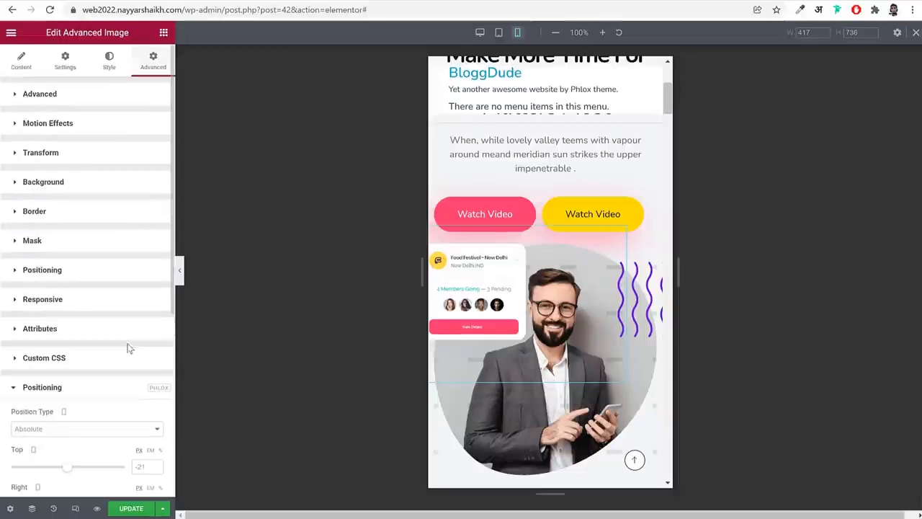
Give the Food Festival card image a mobile max width of 50%, a top offset of 0 and a right offset of 21 px
{"action": "left_click", "coordinate": [113, 68]}
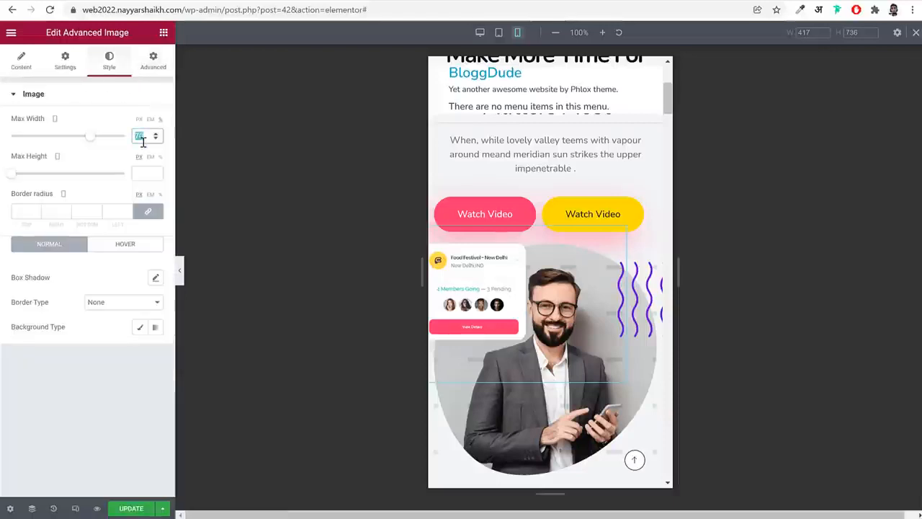
{"action": "type", "text": "50"}
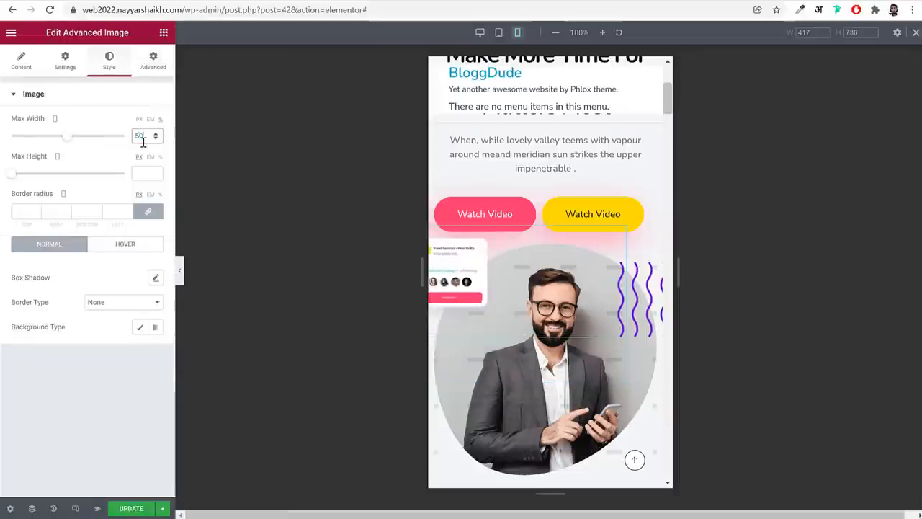
{"action": "left_click", "coordinate": [160, 59]}
{"action": "scroll", "coordinate": [104, 335], "scroll_direction": "down", "scroll_amount": 5}
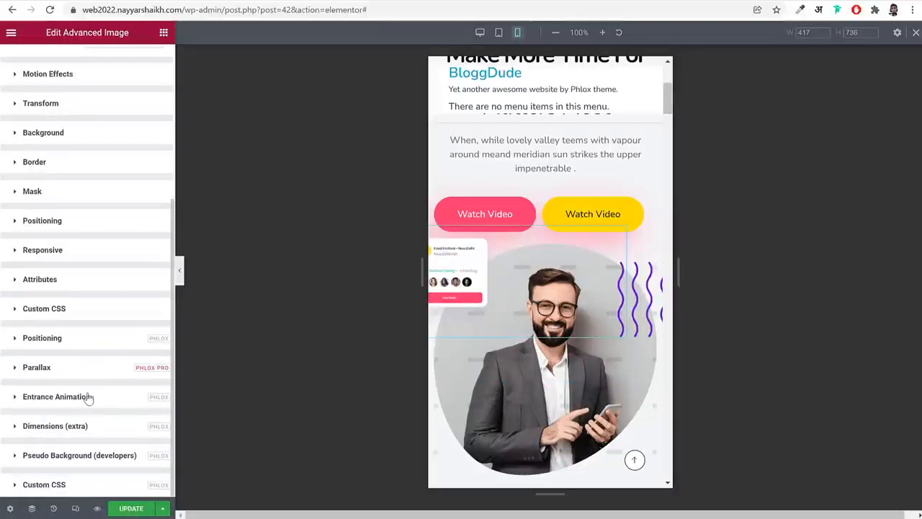
{"action": "left_click", "coordinate": [85, 337]}
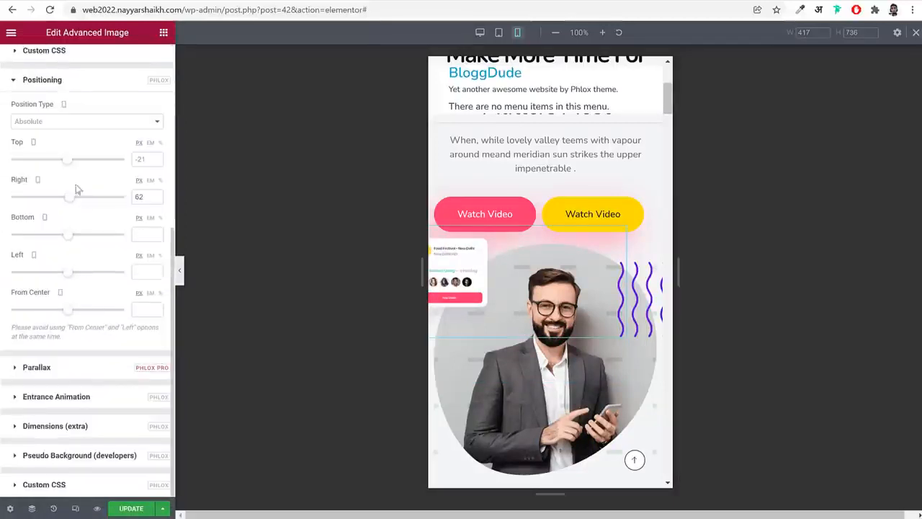
{"action": "left_click_drag", "start_coordinate": [72, 198], "coordinate": [70, 200]}
{"action": "left_click_drag", "start_coordinate": [76, 165], "coordinate": [69, 165]}
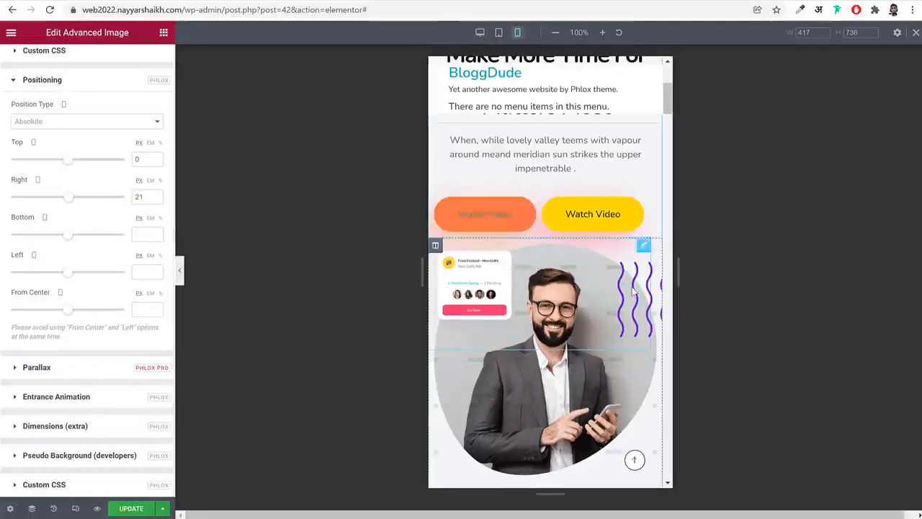
Set the max width of the hero's purple wavy lines image to 70% for mobile
{"action": "left_click", "coordinate": [644, 244]}
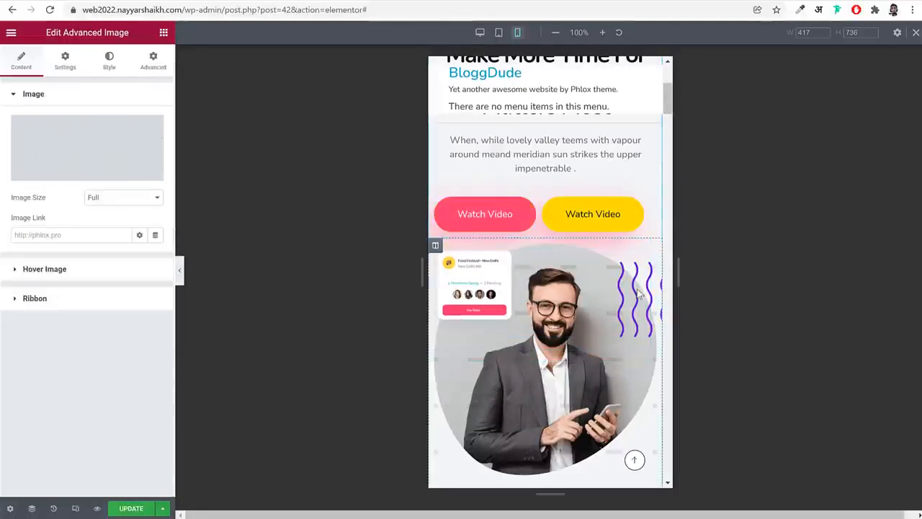
{"action": "left_click", "coordinate": [113, 64]}
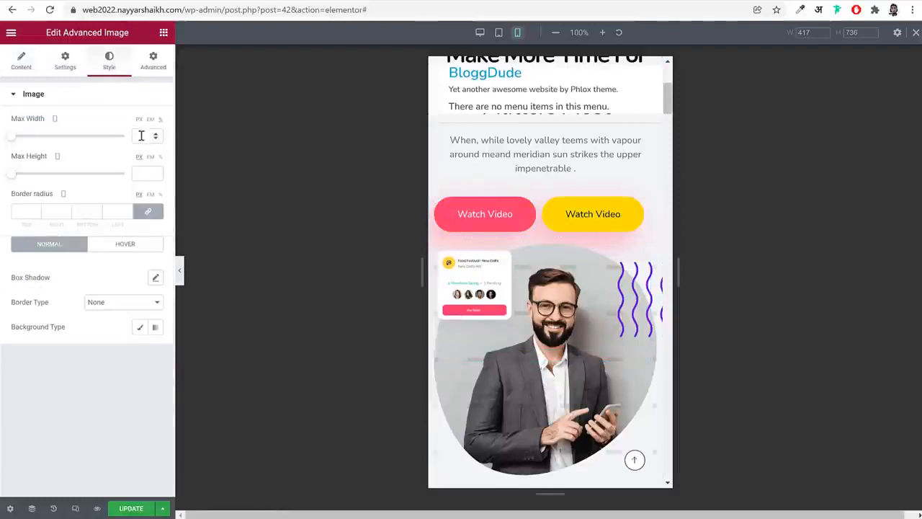
{"action": "type", "text": "70"}
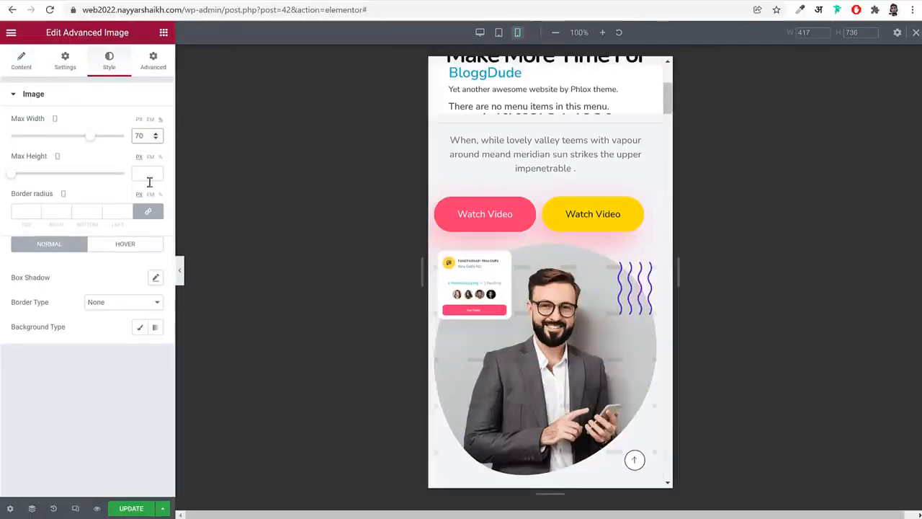
Set the max width of the bar chart card image below the hero photo to 70% for mobile
{"action": "scroll", "coordinate": [624, 337], "scroll_direction": "down", "scroll_amount": 3}
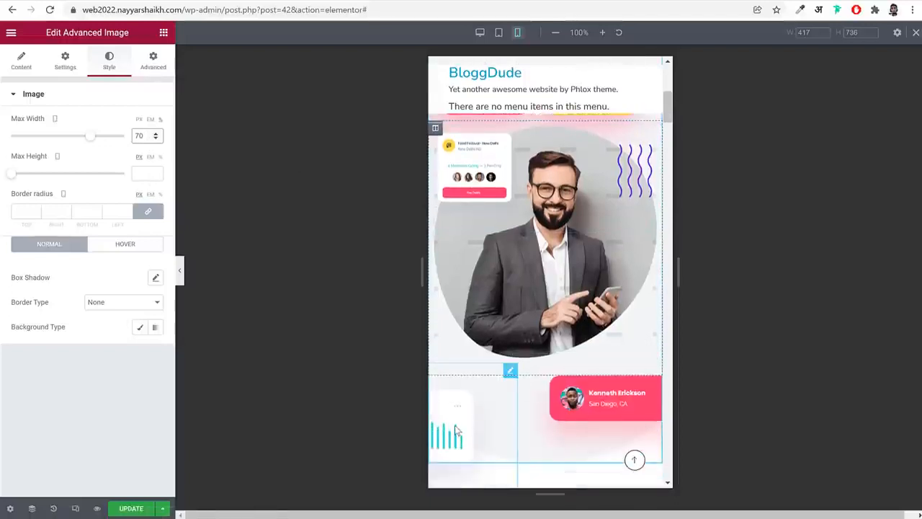
{"action": "left_click", "coordinate": [455, 426]}
{"action": "left_click", "coordinate": [151, 74]}
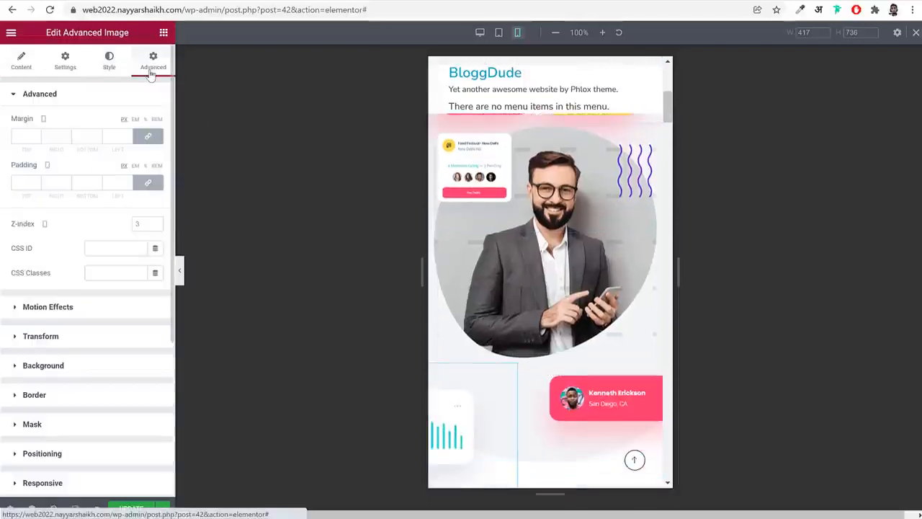
{"action": "scroll", "coordinate": [108, 339], "scroll_direction": "down", "scroll_amount": 5}
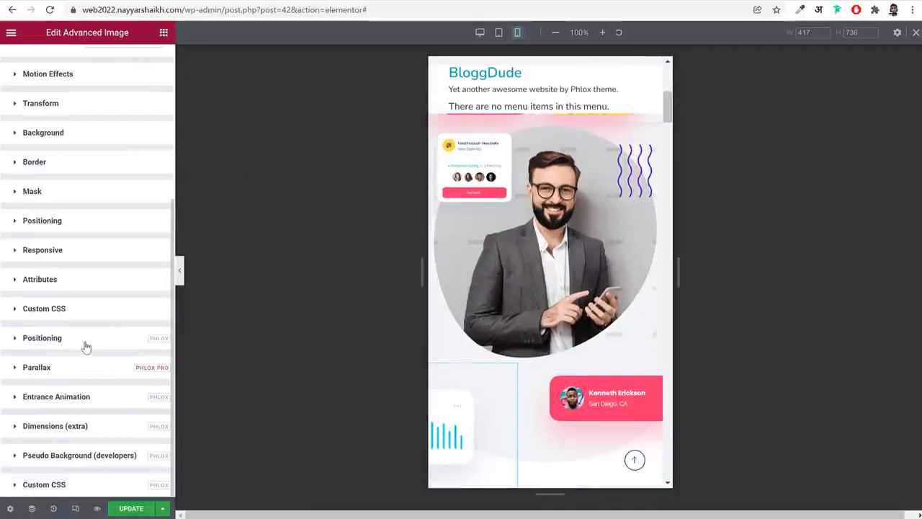
{"action": "scroll", "coordinate": [85, 347], "scroll_direction": "up", "scroll_amount": 10}
{"action": "left_click", "coordinate": [112, 63]}
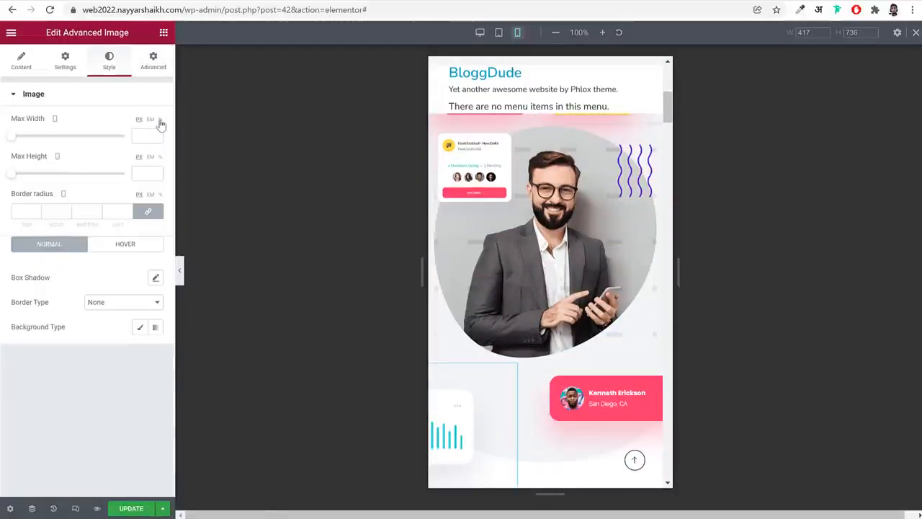
{"action": "type", "text": "70"}
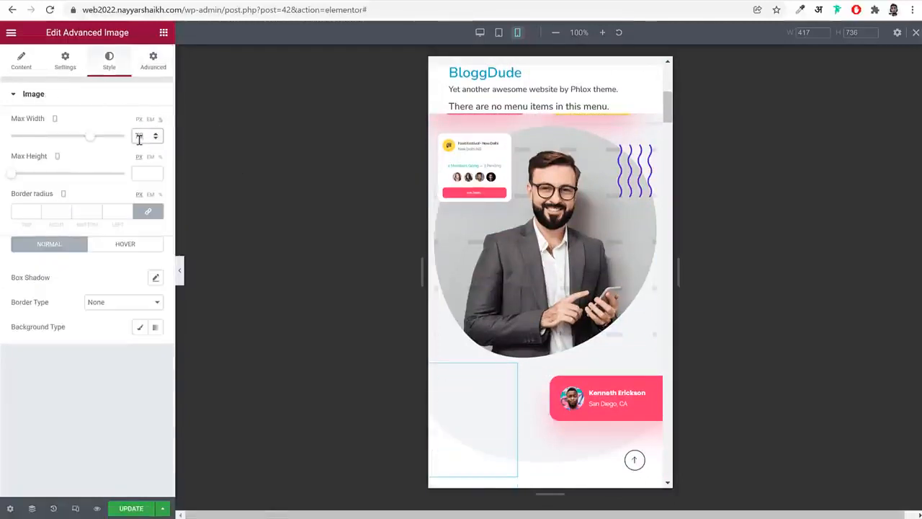
Position the bar chart card image over the hero photo on mobile with a top offset of 289 px and a right offset of 41 px
{"action": "left_click", "coordinate": [156, 73]}
{"action": "scroll", "coordinate": [64, 325], "scroll_direction": "down", "scroll_amount": 5}
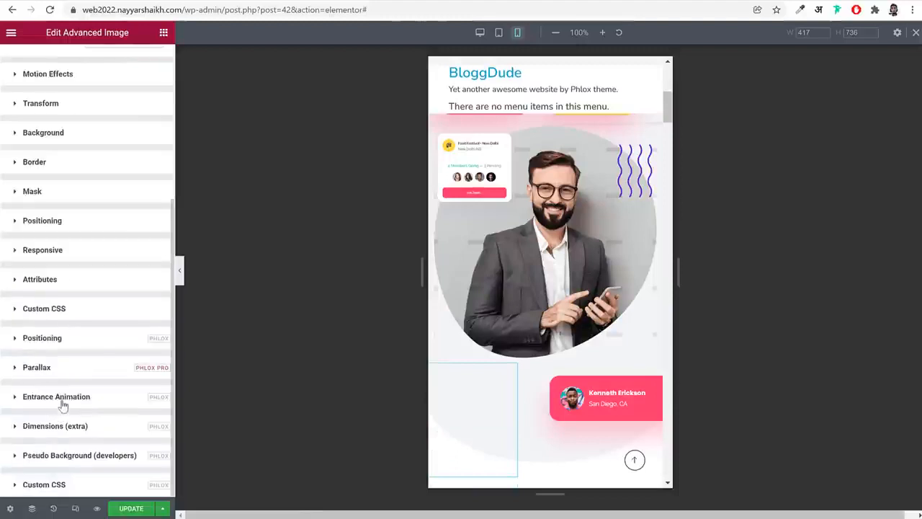
{"action": "left_click", "coordinate": [68, 339]}
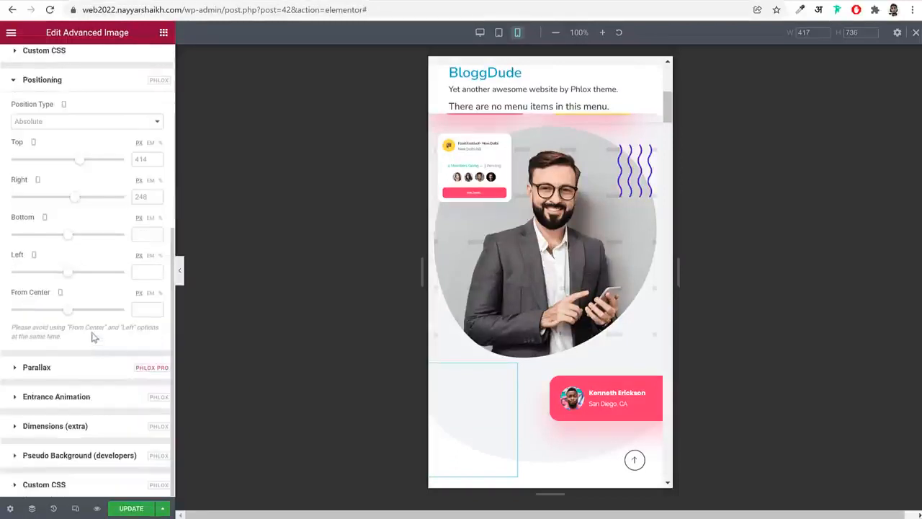
{"action": "left_click_drag", "start_coordinate": [79, 200], "coordinate": [74, 199]}
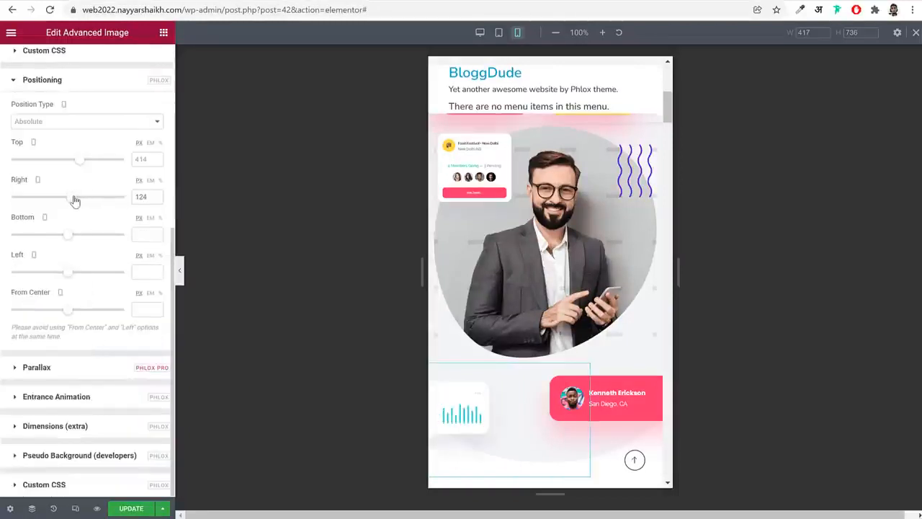
{"action": "left_click_drag", "start_coordinate": [83, 162], "coordinate": [75, 165]}
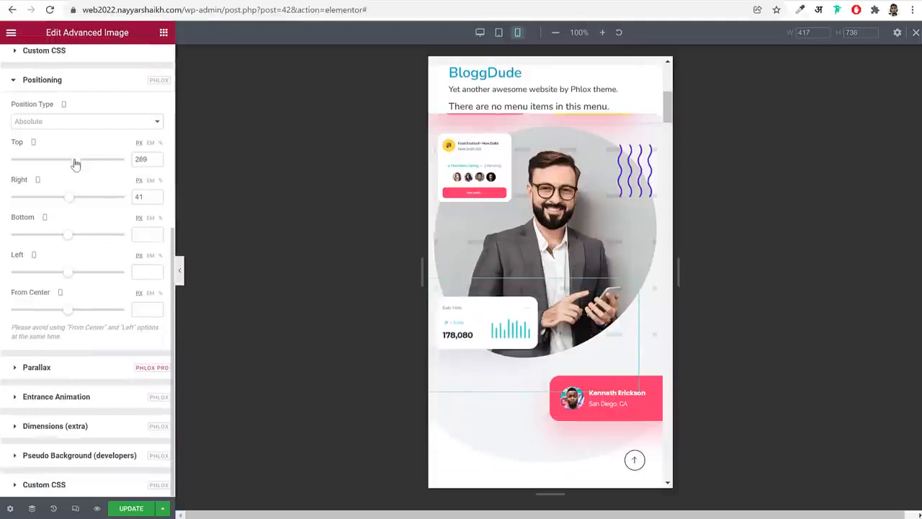
Set the pink profile card image's mobile max width to 70% and open its Phlox positioning settings
{"action": "left_click", "coordinate": [623, 404]}
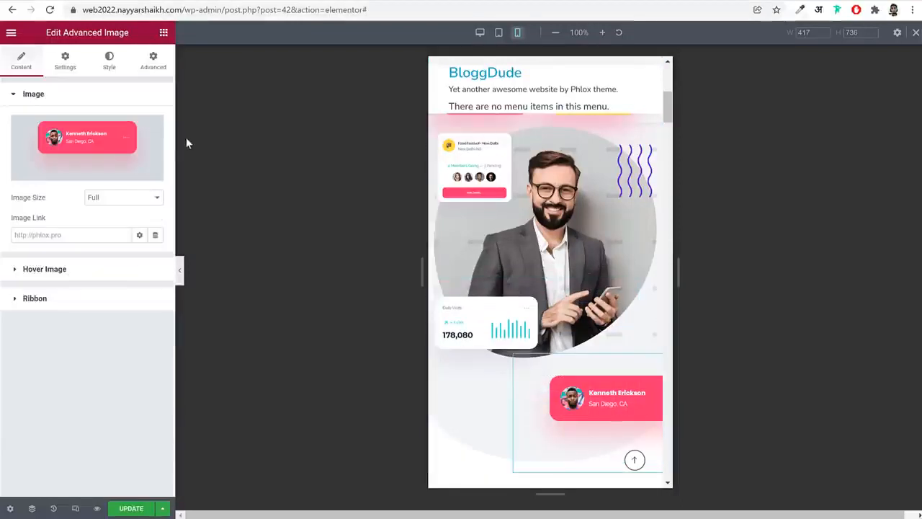
{"action": "left_click", "coordinate": [114, 63]}
{"action": "left_click", "coordinate": [137, 136]}
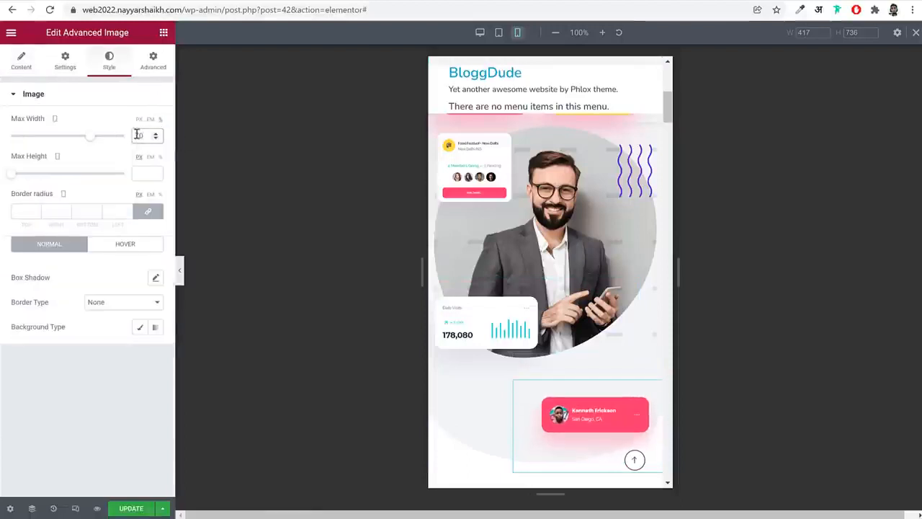
{"action": "left_click", "coordinate": [153, 65]}
{"action": "scroll", "coordinate": [111, 397], "scroll_direction": "down", "scroll_amount": 3}
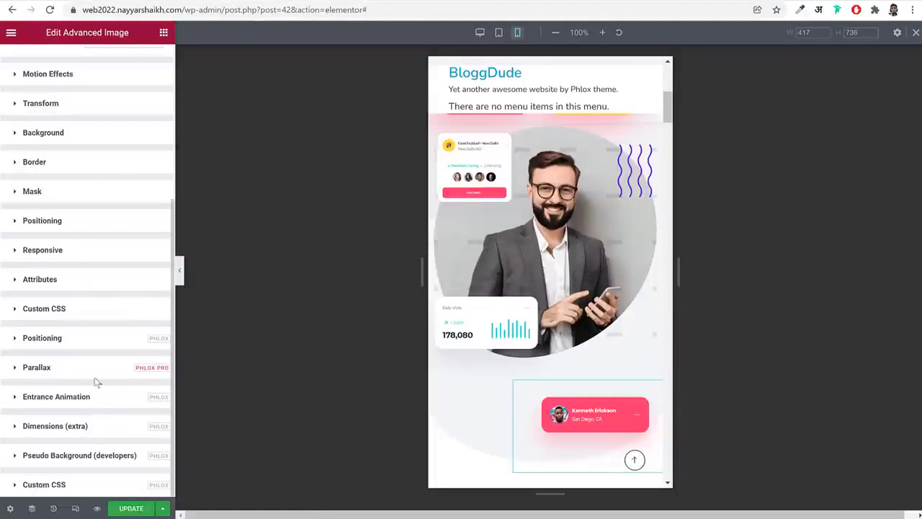
{"action": "left_click", "coordinate": [73, 341]}
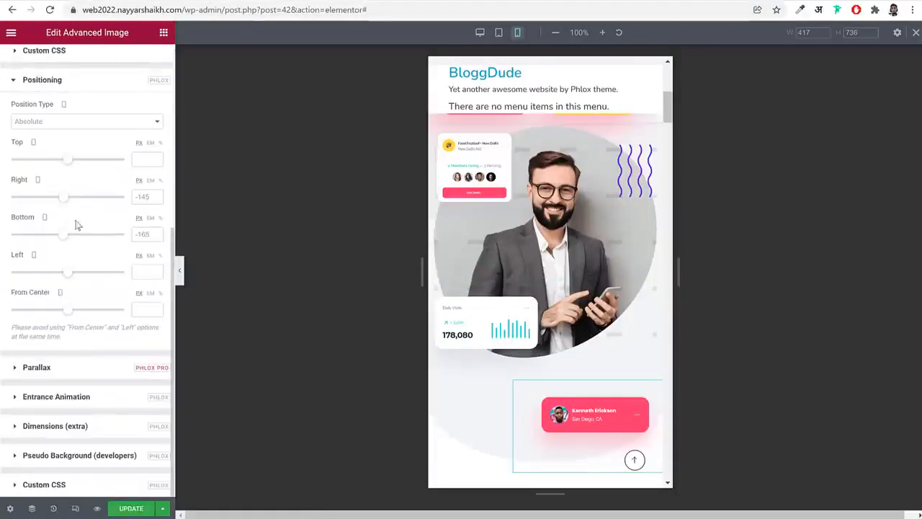
{"action": "left_click_drag", "start_coordinate": [65, 168], "coordinate": [78, 170]}
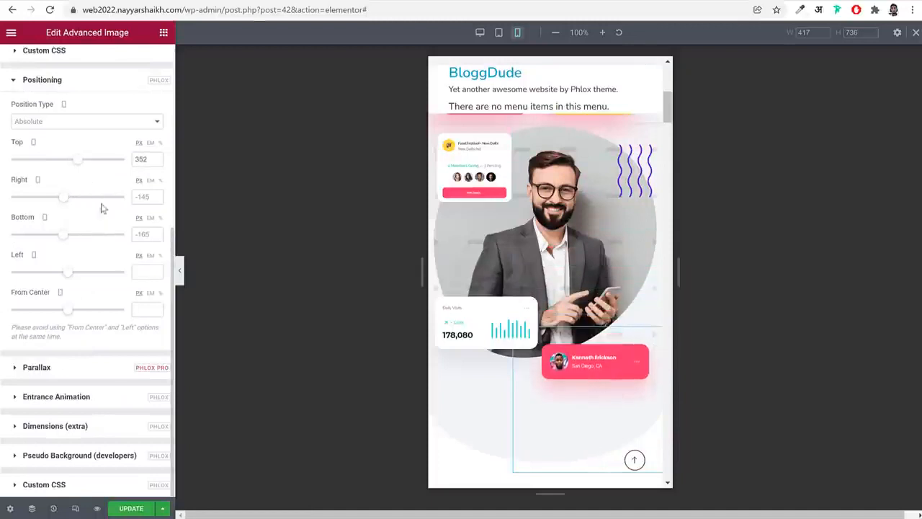
{"action": "double_click", "coordinate": [134, 159]}
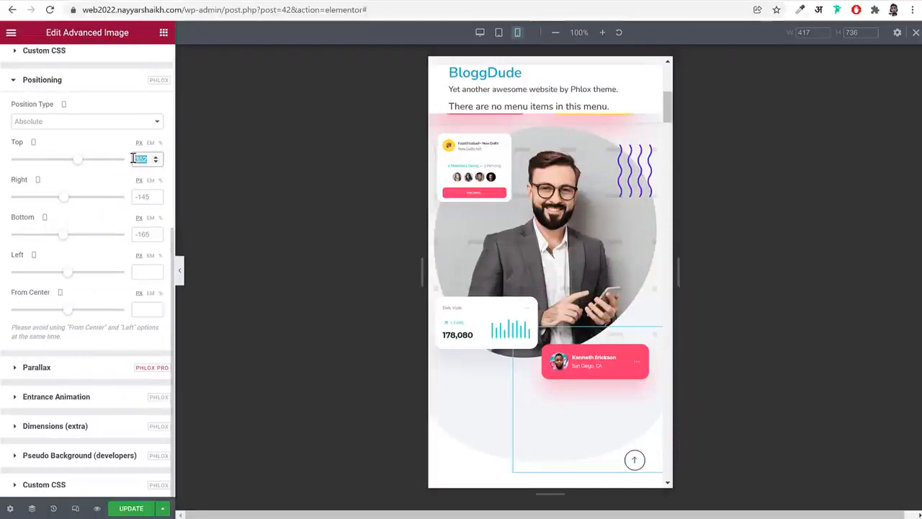
{"action": "key", "text": "BackSpace"}
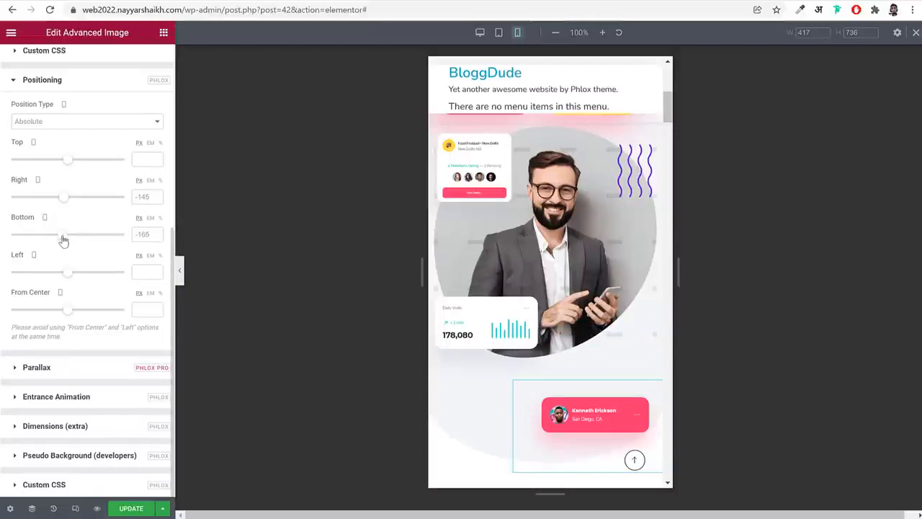
Raise the pink profile card image on mobile with a bottom offset of -103 px and update the page
{"action": "left_click_drag", "start_coordinate": [64, 240], "coordinate": [64, 238]}
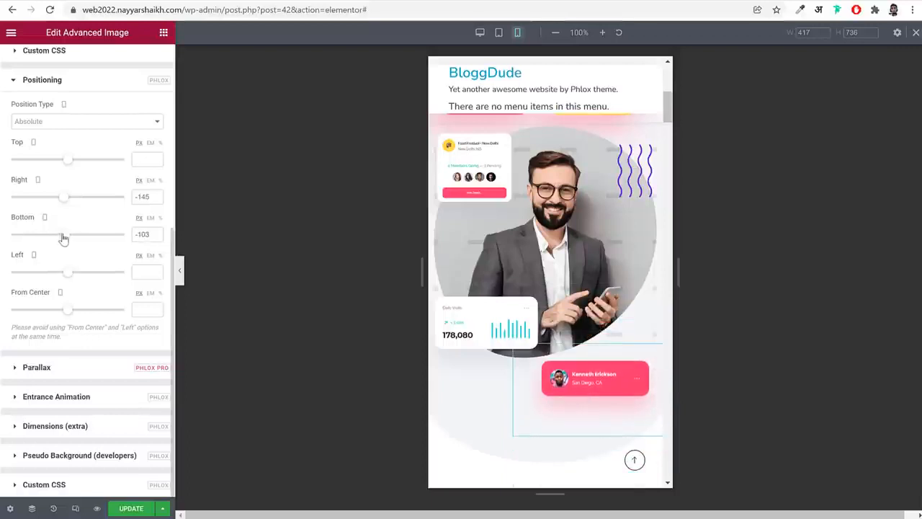
{"action": "left_click", "coordinate": [131, 508]}
Give the hero photo's column an unlinked mobile top margin of 50 px, keeping the other sides at 0
{"action": "scroll", "coordinate": [605, 268], "scroll_direction": "up", "scroll_amount": 4}
{"action": "scroll", "coordinate": [640, 264], "scroll_direction": "down", "scroll_amount": 2}
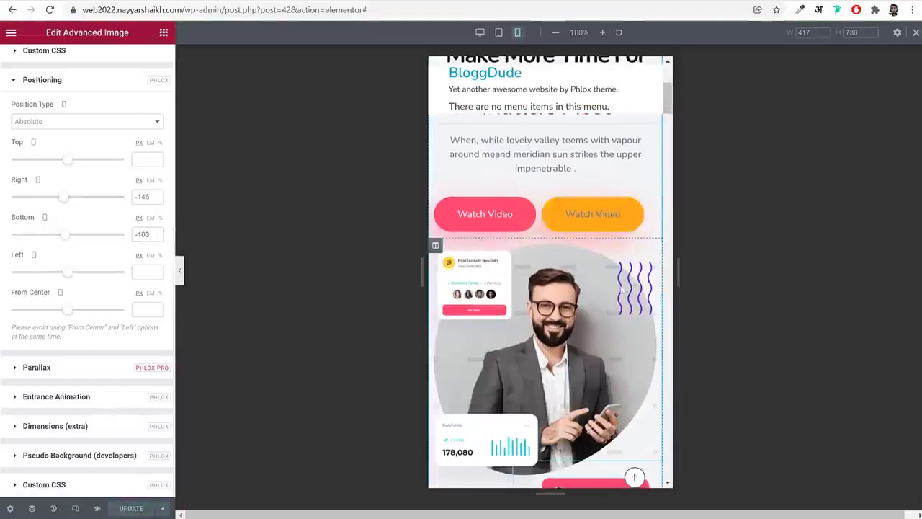
{"action": "scroll", "coordinate": [638, 253], "scroll_direction": "up", "scroll_amount": 2}
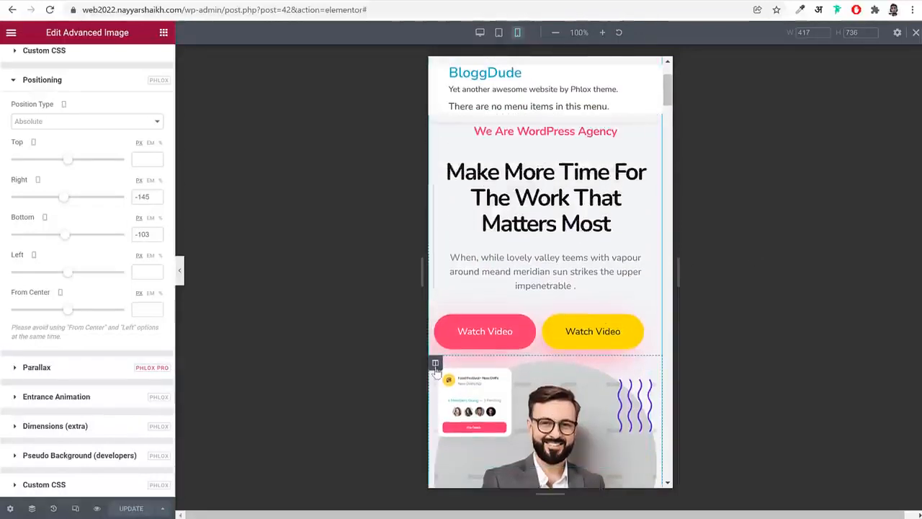
{"action": "left_click", "coordinate": [435, 363]}
{"action": "left_click", "coordinate": [145, 60]}
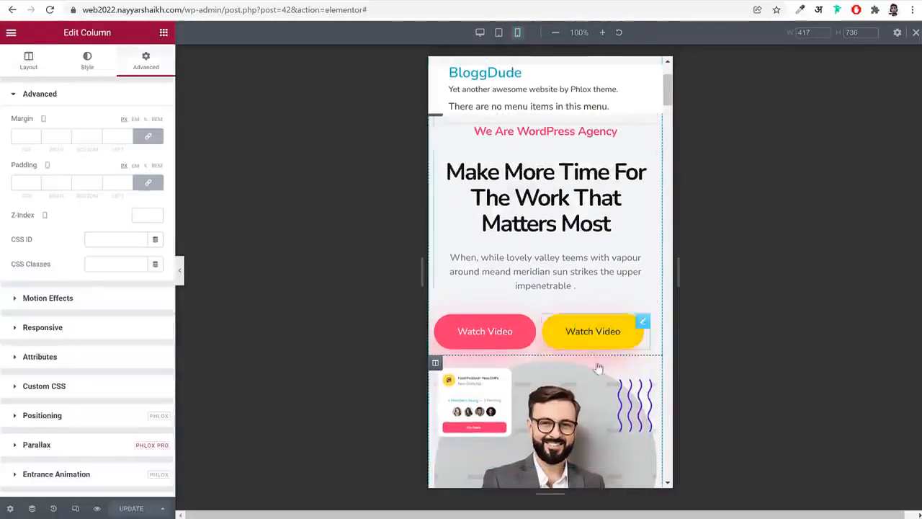
{"action": "left_click", "coordinate": [147, 137]}
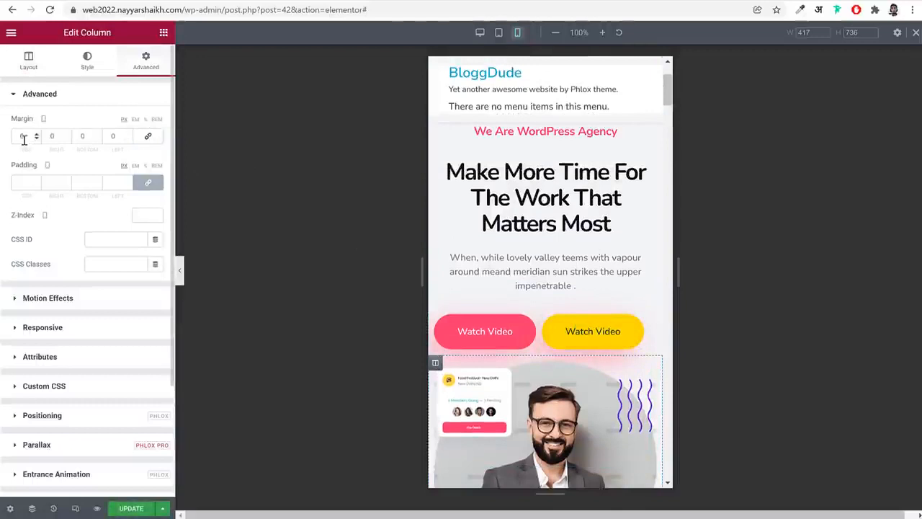
{"action": "type", "text": "50"}
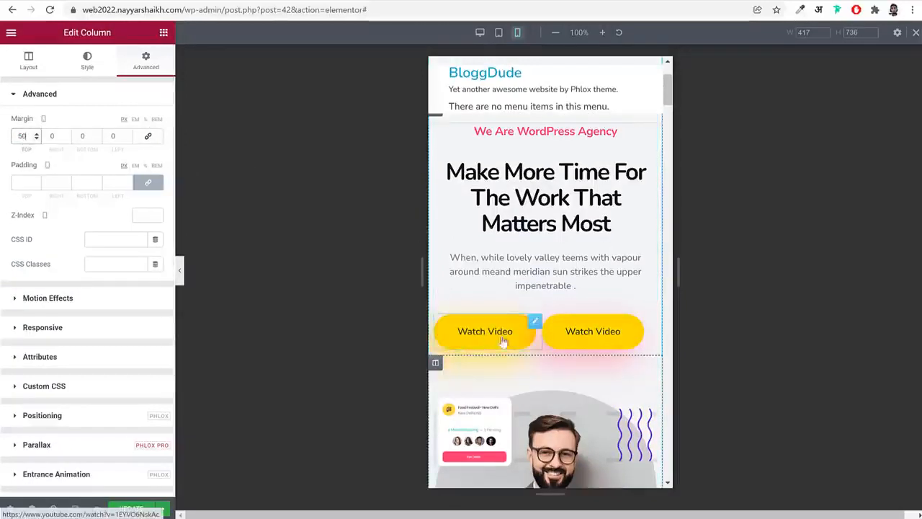
Give the first feature column, starting with Team Accounts, mobile right and left margins of 10 px and zero top and bottom margins
{"action": "scroll", "coordinate": [646, 342], "scroll_direction": "down", "scroll_amount": 10}
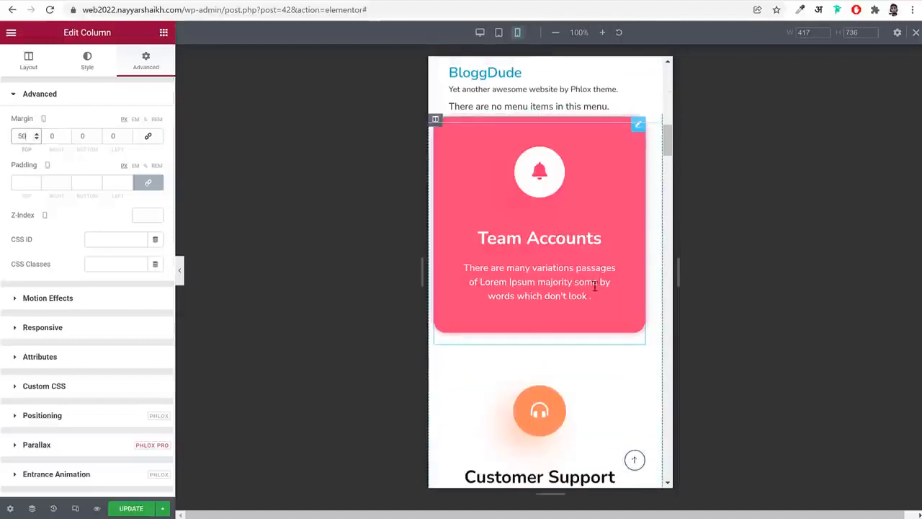
{"action": "scroll", "coordinate": [595, 287], "scroll_direction": "down", "scroll_amount": 3}
{"action": "scroll", "coordinate": [455, 247], "scroll_direction": "up", "scroll_amount": 5}
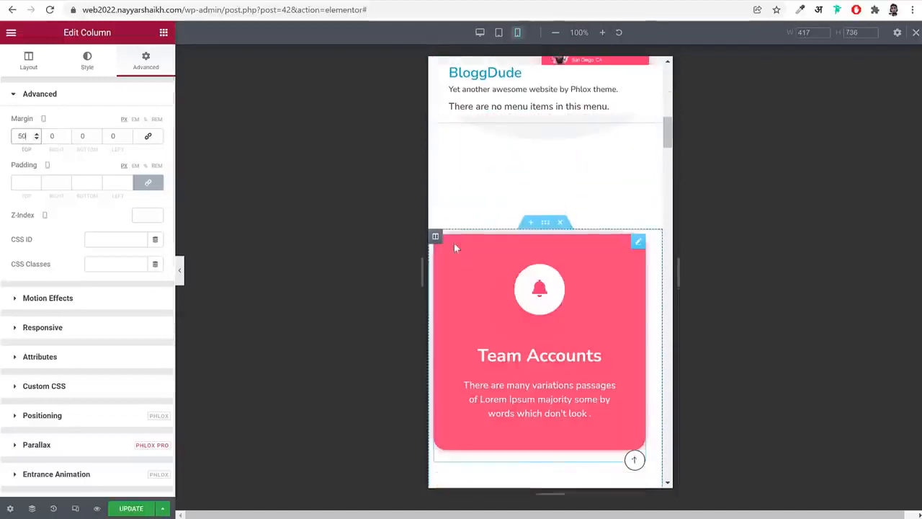
{"action": "left_click", "coordinate": [435, 236]}
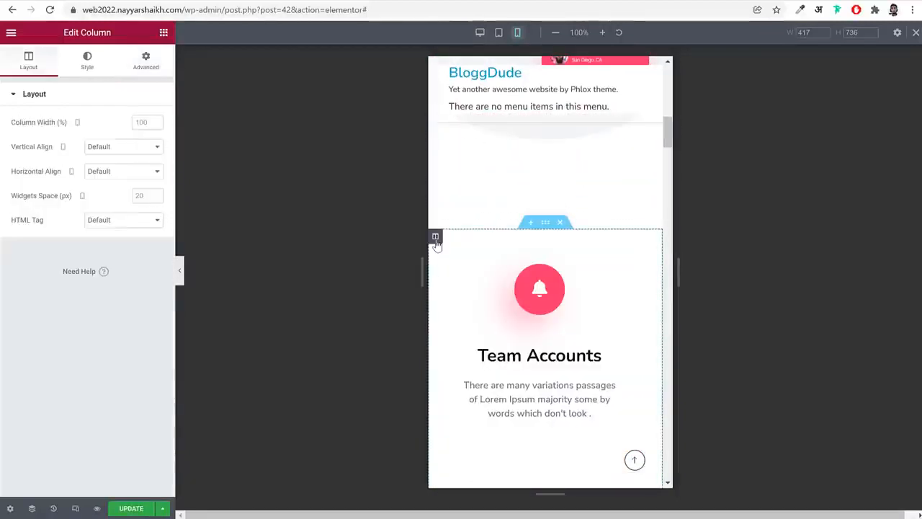
{"action": "left_click", "coordinate": [137, 58]}
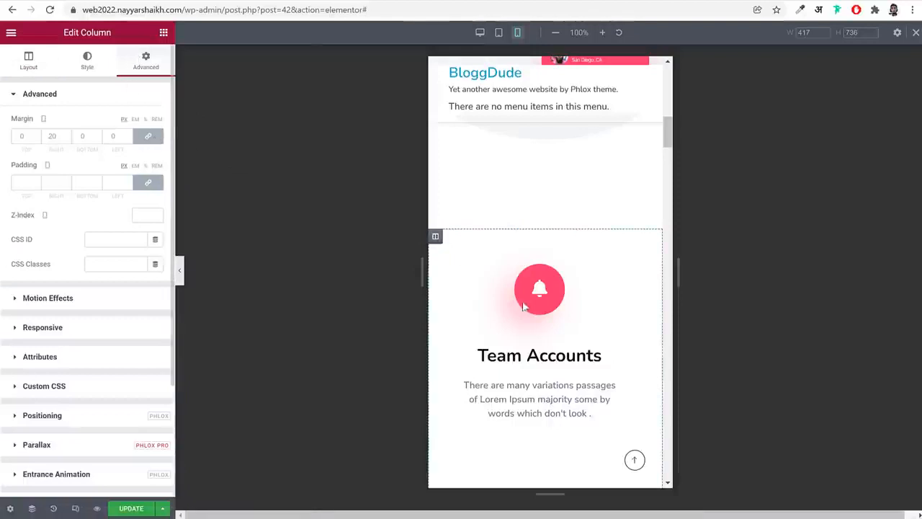
{"action": "left_click", "coordinate": [148, 136]}
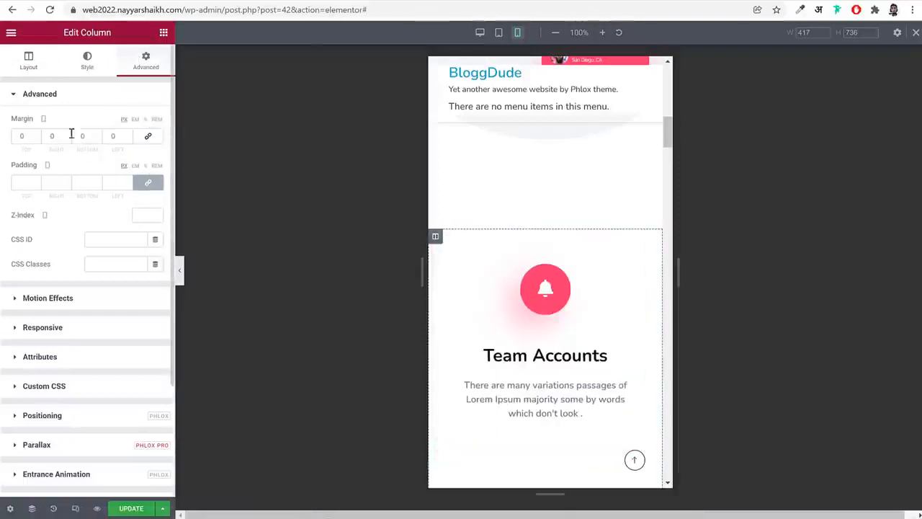
{"action": "type", "text": "10"}
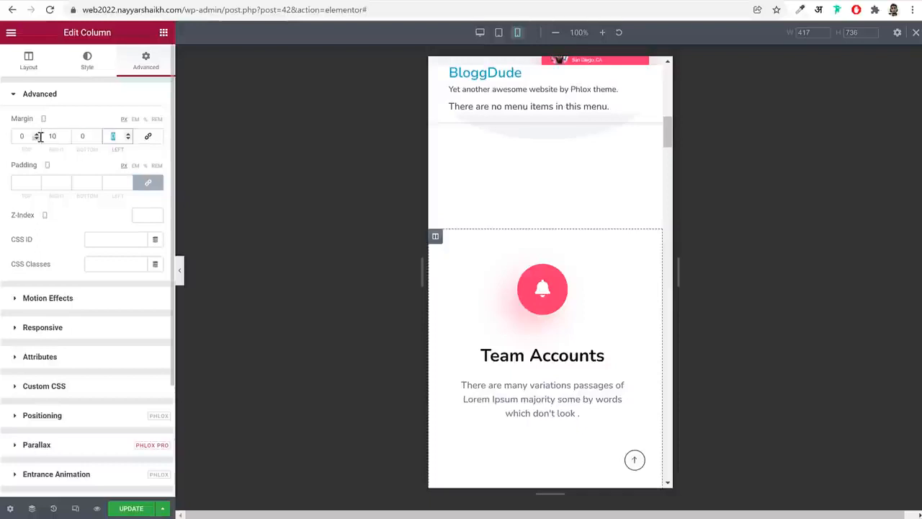
{"action": "type", "text": "10"}
Give the second feature column, starting with Customer Support, mobile right and left margins of 10 px and zero top and bottom margins
{"action": "scroll", "coordinate": [508, 295], "scroll_direction": "down", "scroll_amount": 3}
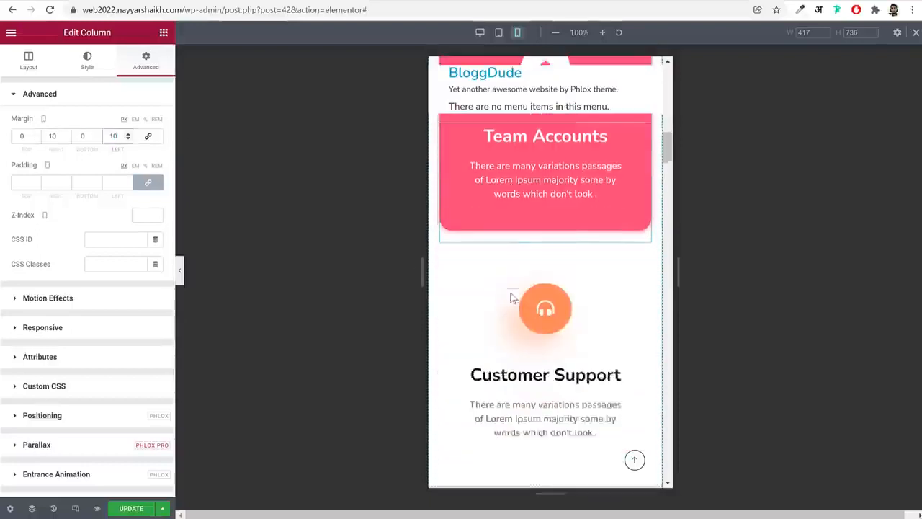
{"action": "scroll", "coordinate": [510, 297], "scroll_direction": "down", "scroll_amount": 2}
{"action": "left_click", "coordinate": [435, 127]}
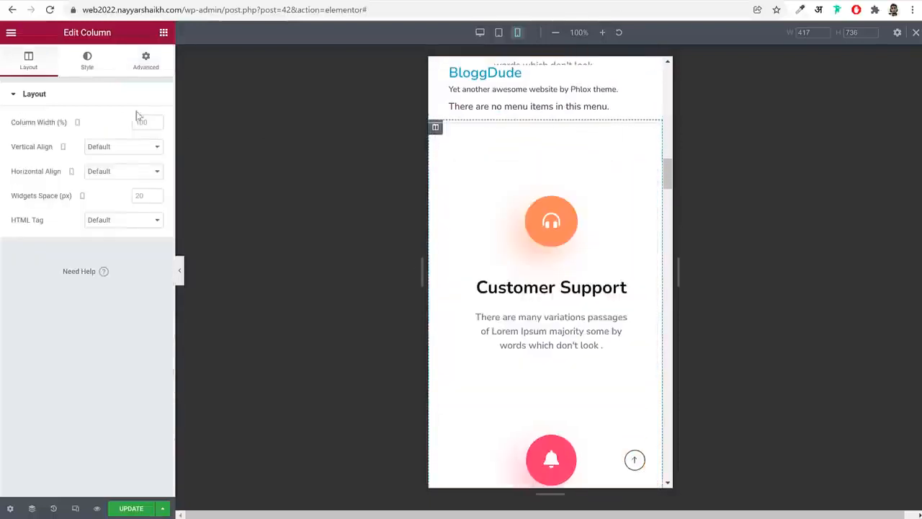
{"action": "left_click", "coordinate": [165, 72]}
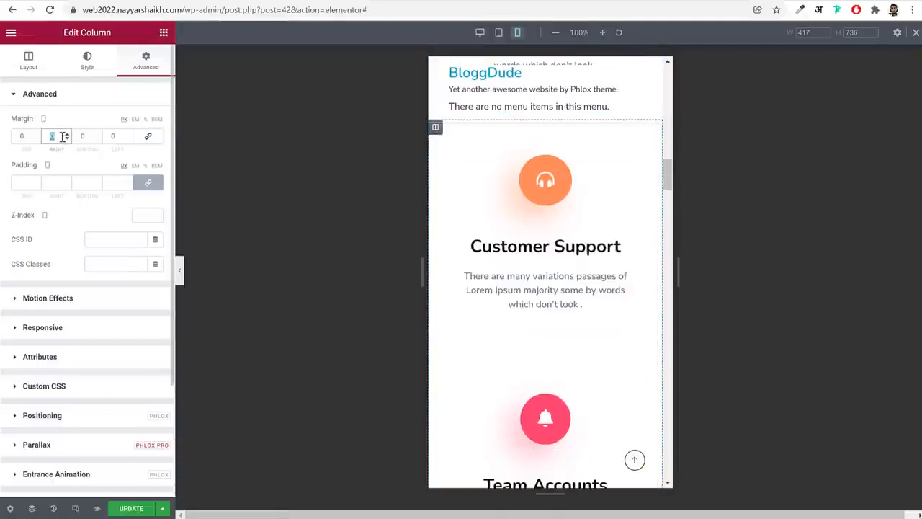
{"action": "type", "text": "4"}
{"action": "key", "text": "BackSpace"}
{"action": "type", "text": "10"}
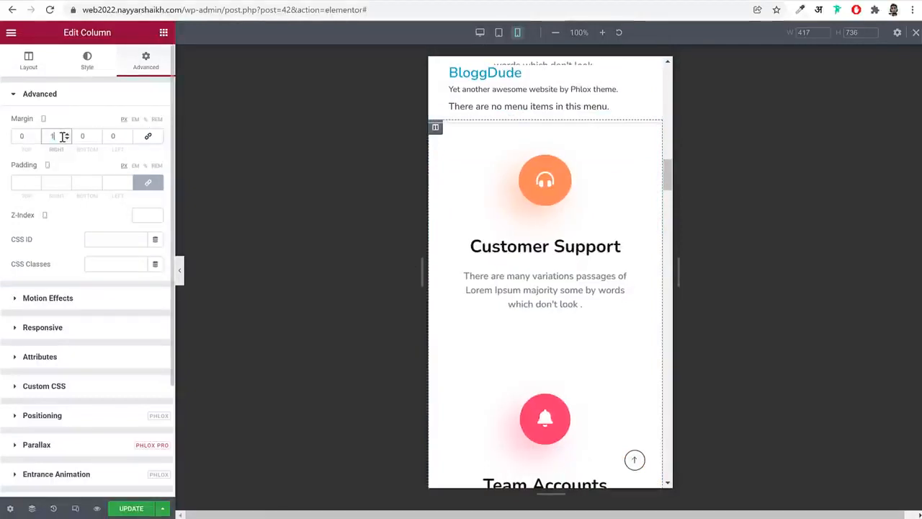
{"action": "key", "text": "Tab"}
{"action": "key", "text": "Tab"}
{"action": "type", "text": "10"}
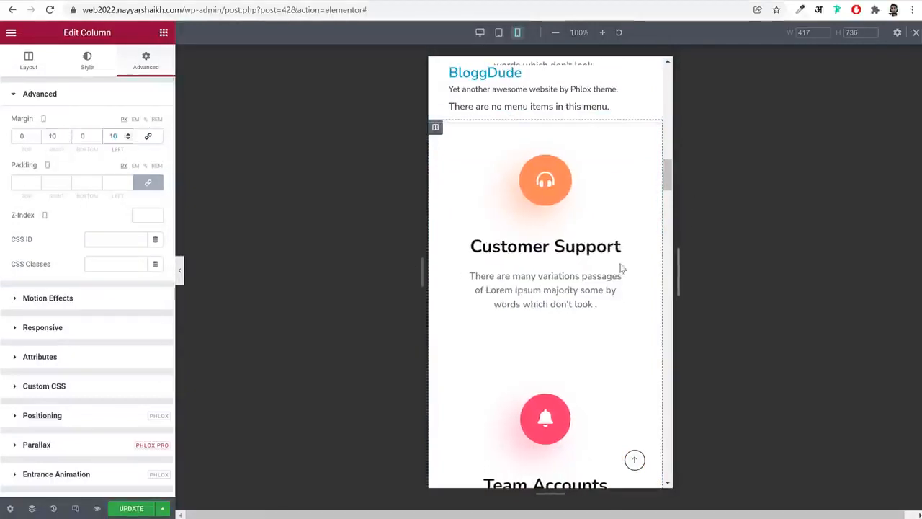
Change the Our Services text column's mobile margin unit from percent to pixels, with 20 px on the right and left sides
{"action": "scroll", "coordinate": [524, 253], "scroll_direction": "down", "scroll_amount": 4}
{"action": "scroll", "coordinate": [552, 293], "scroll_direction": "down", "scroll_amount": 3}
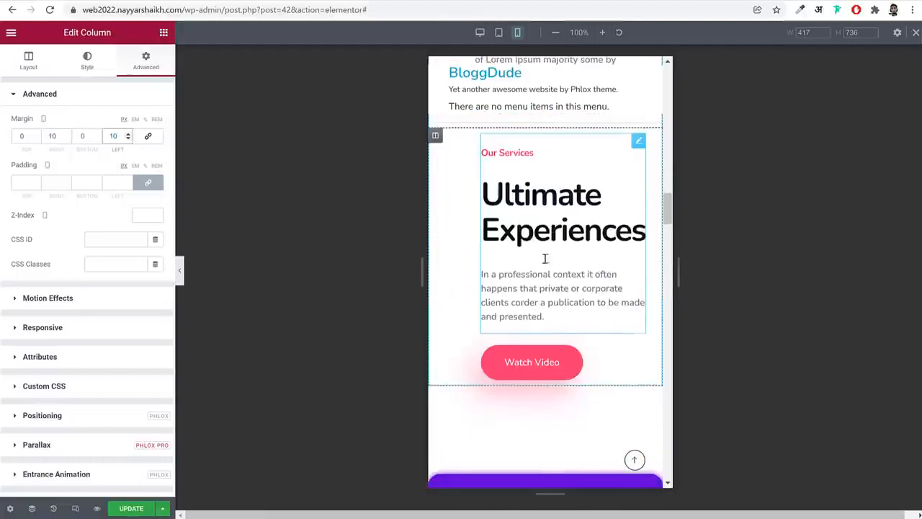
{"action": "left_click", "coordinate": [436, 137]}
{"action": "left_click", "coordinate": [146, 61]}
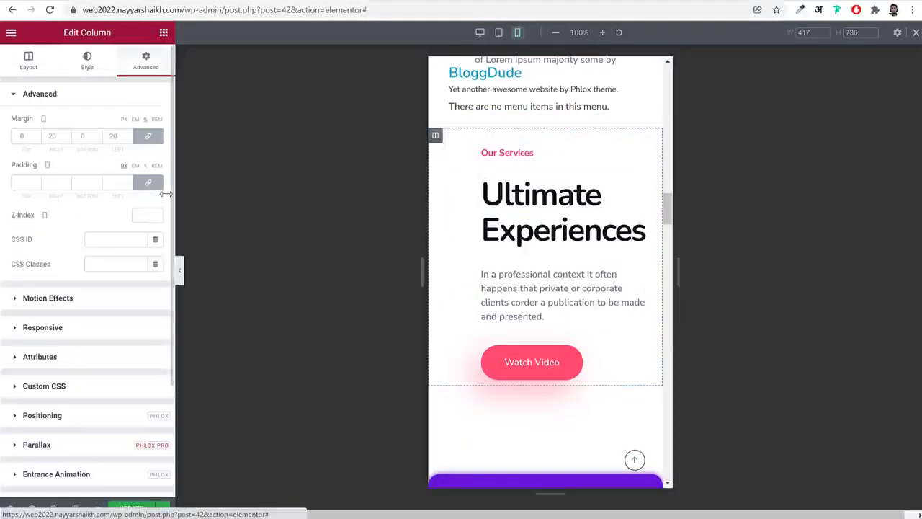
{"action": "left_click", "coordinate": [146, 139]}
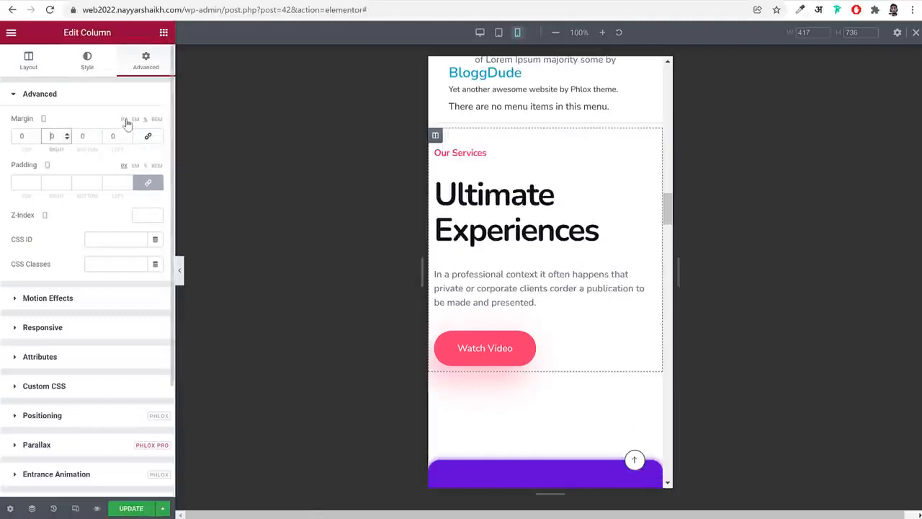
{"action": "key", "text": "ctrl+z"}
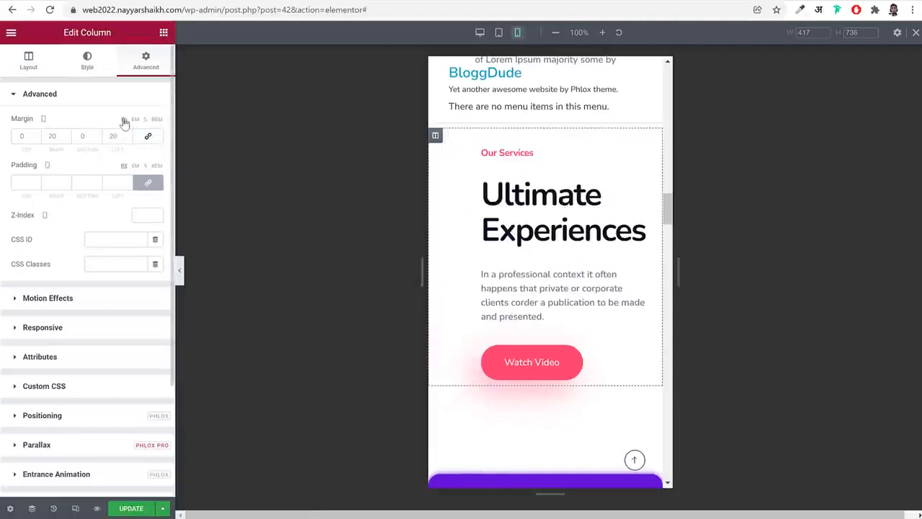
{"action": "left_click", "coordinate": [54, 136]}
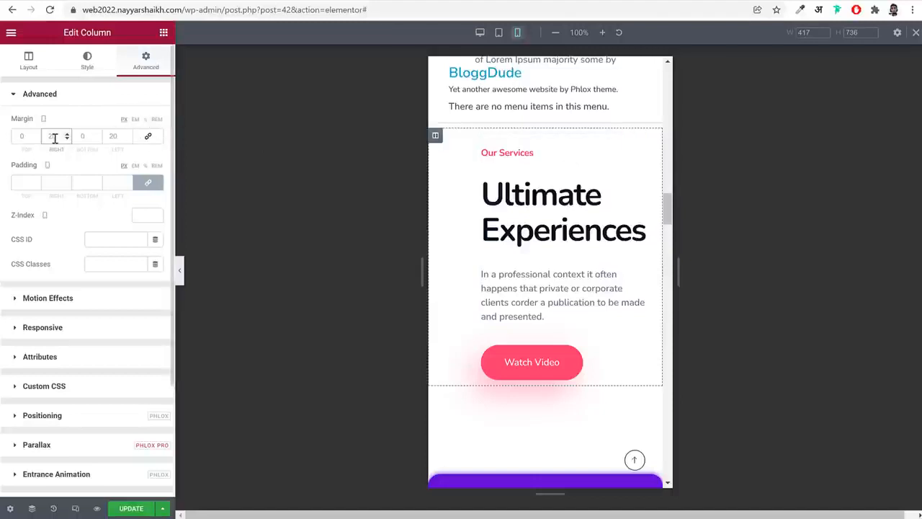
{"action": "type", "text": "20"}
{"action": "key", "text": "Tab"}
{"action": "key", "text": "Tab"}
{"action": "type", "text": "20"}
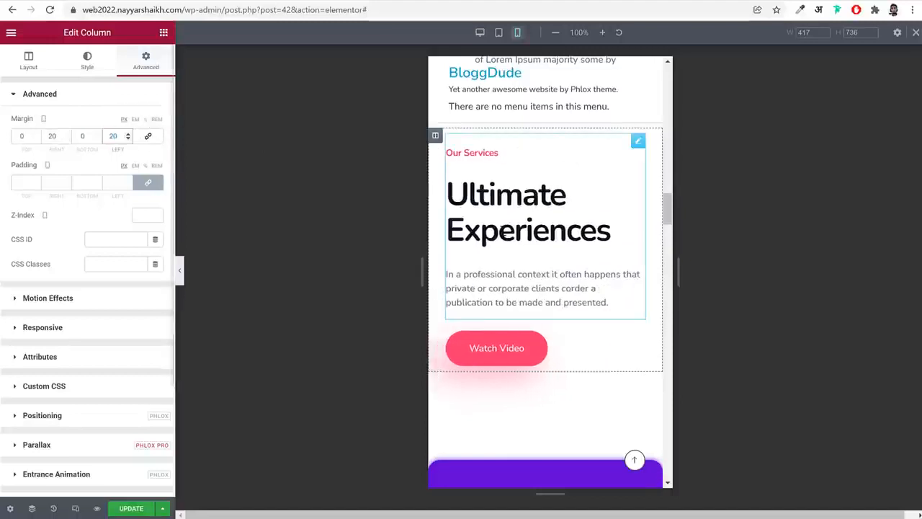
{"action": "scroll", "coordinate": [607, 321], "scroll_direction": "down", "scroll_amount": 5}
{"action": "scroll", "coordinate": [607, 317], "scroll_direction": "up", "scroll_amount": 4}
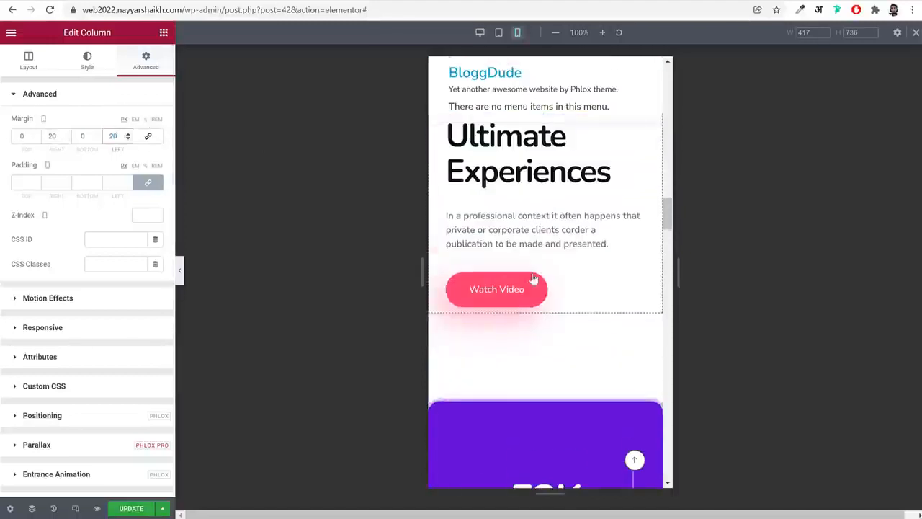
Set the mobile column width of the first two counters, 53K Happy Customer and 10K Layout Done, to 50% each
{"action": "scroll", "coordinate": [552, 270], "scroll_direction": "up", "scroll_amount": 3}
{"action": "scroll", "coordinate": [552, 273], "scroll_direction": "down", "scroll_amount": 5}
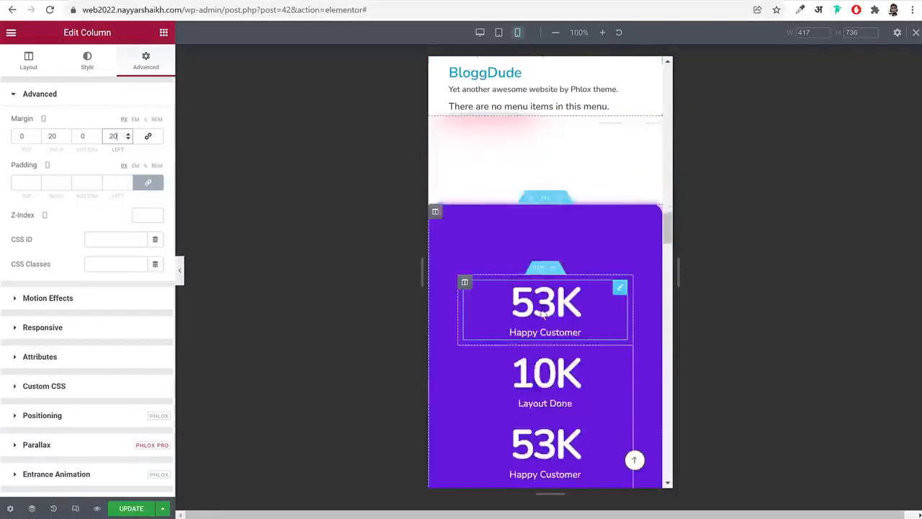
{"action": "scroll", "coordinate": [543, 310], "scroll_direction": "down", "scroll_amount": 3}
{"action": "scroll", "coordinate": [592, 254], "scroll_direction": "up", "scroll_amount": 3}
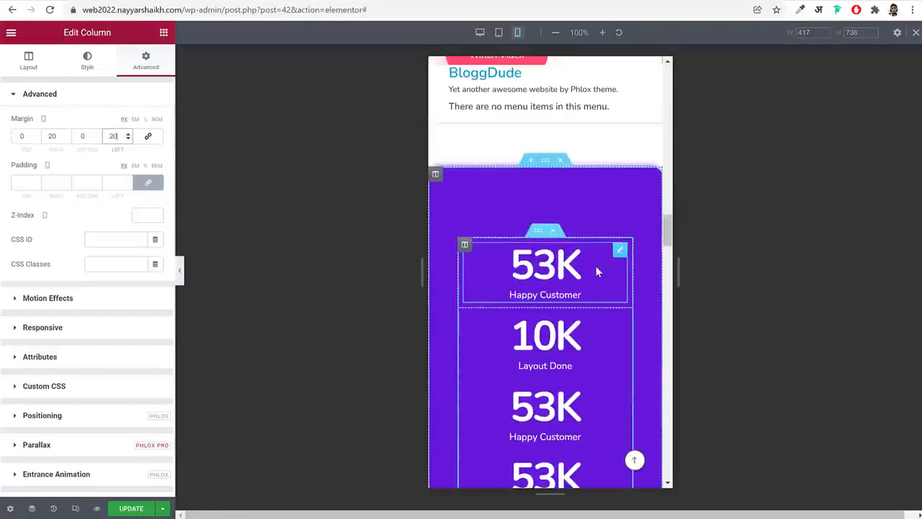
{"action": "scroll", "coordinate": [597, 296], "scroll_direction": "down", "scroll_amount": 2}
{"action": "scroll", "coordinate": [492, 217], "scroll_direction": "up", "scroll_amount": 1}
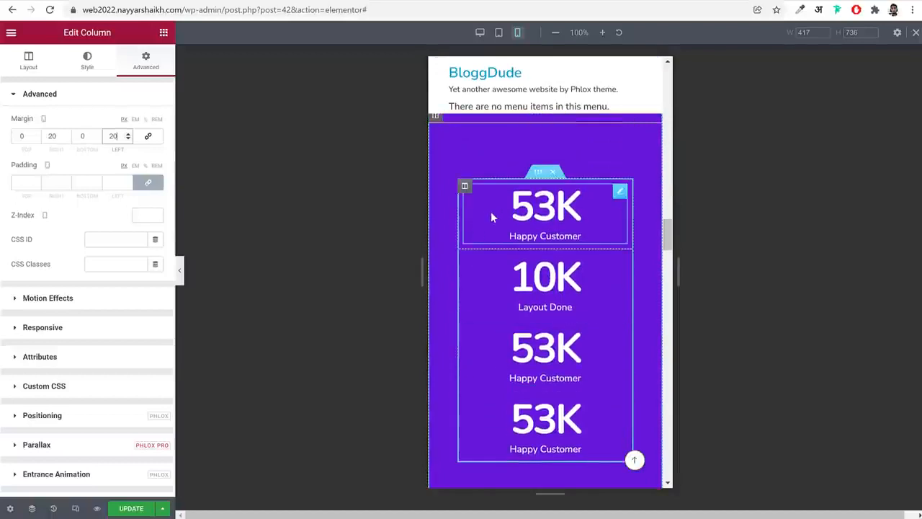
{"action": "left_click", "coordinate": [464, 186]}
{"action": "left_click", "coordinate": [142, 121]}
{"action": "type", "text": "50"}
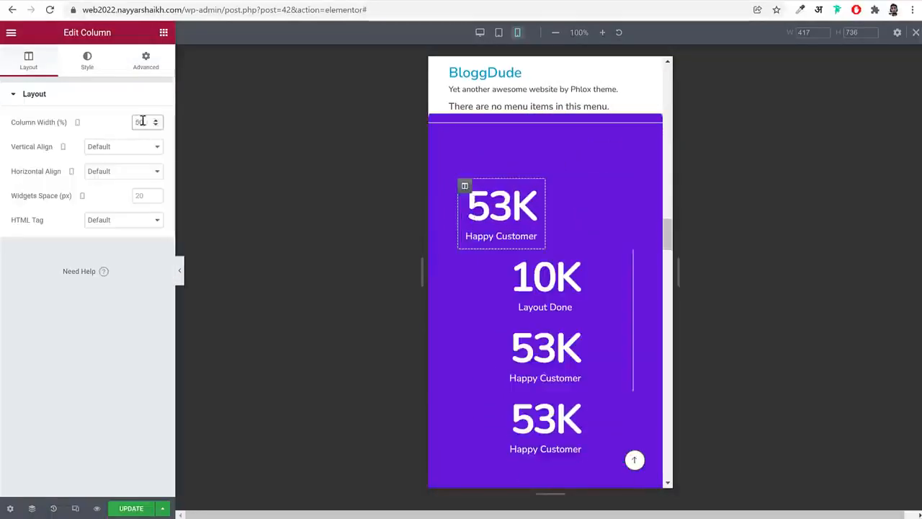
{"action": "left_click", "coordinate": [465, 257]}
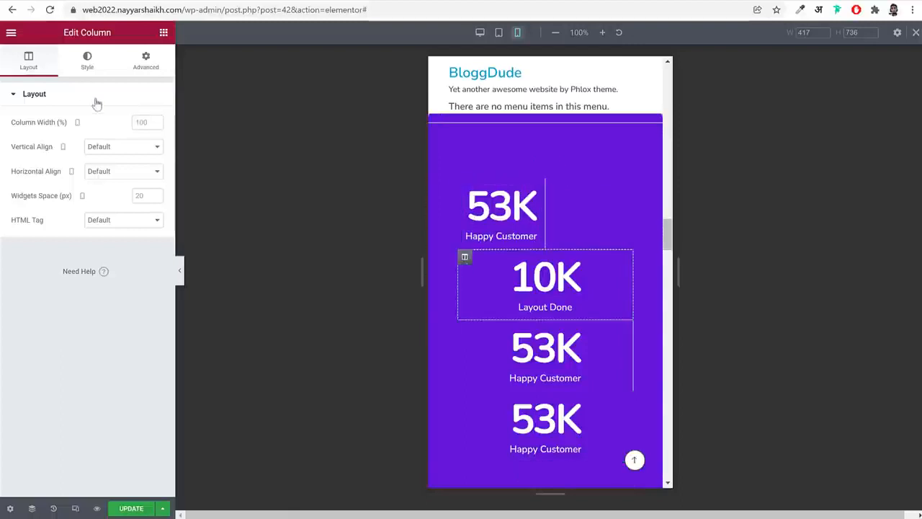
{"action": "type", "text": "50"}
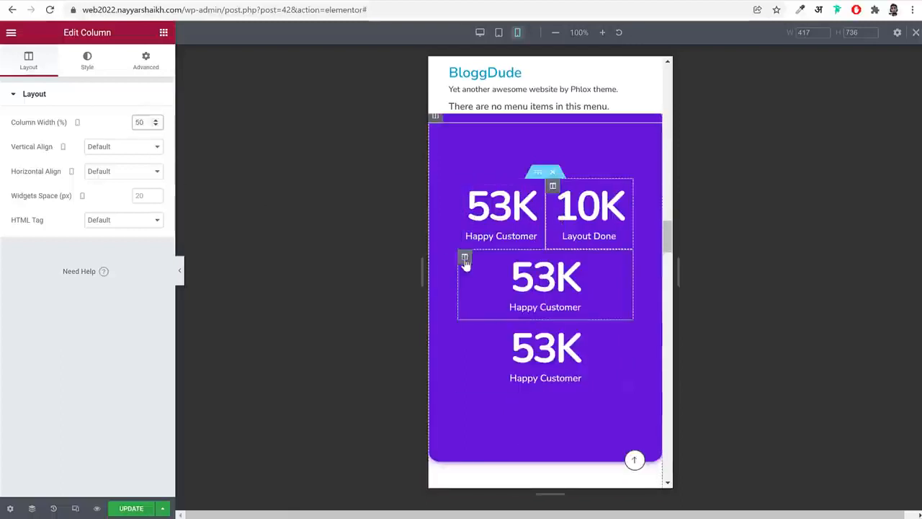
Set the mobile column width of the third and fourth counters, both 53K Happy Customer, to 50% each
{"action": "left_click", "coordinate": [464, 258]}
{"action": "left_click", "coordinate": [150, 120]}
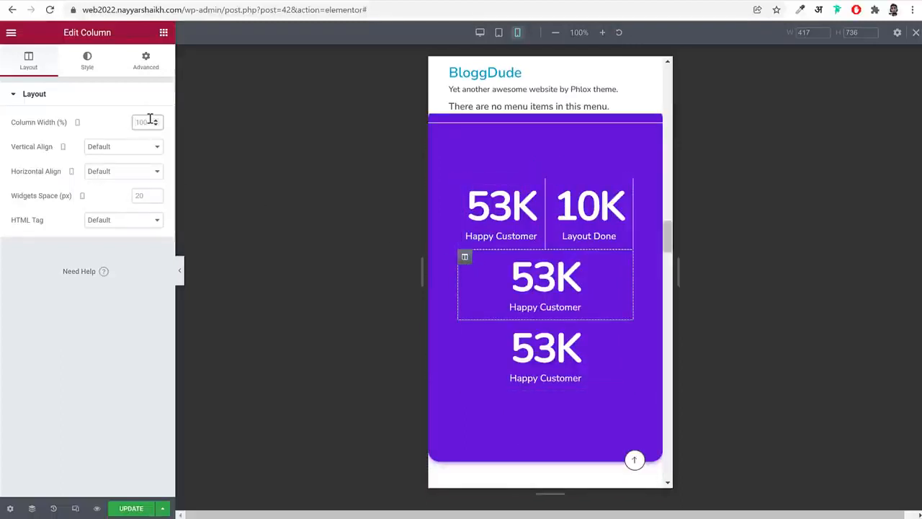
{"action": "type", "text": "50"}
{"action": "left_click", "coordinate": [464, 328]}
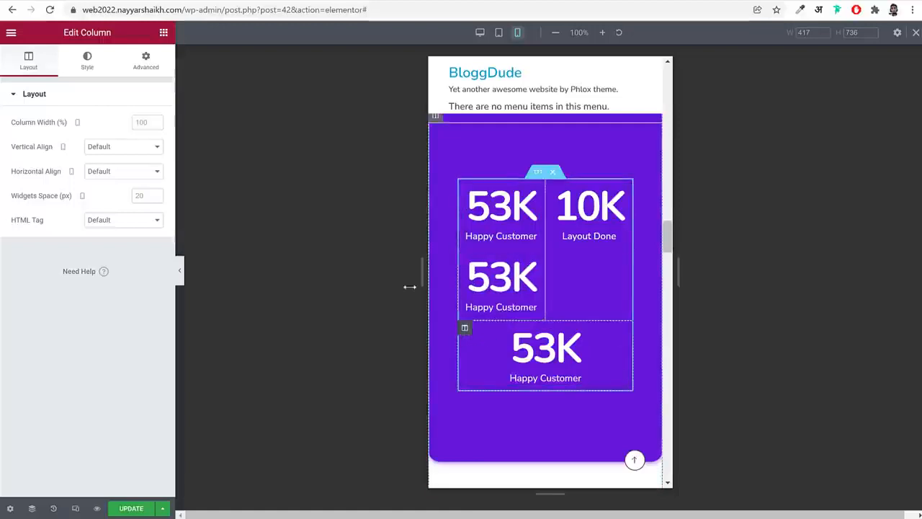
{"action": "double_click", "coordinate": [146, 121]}
{"action": "type", "text": "50"}
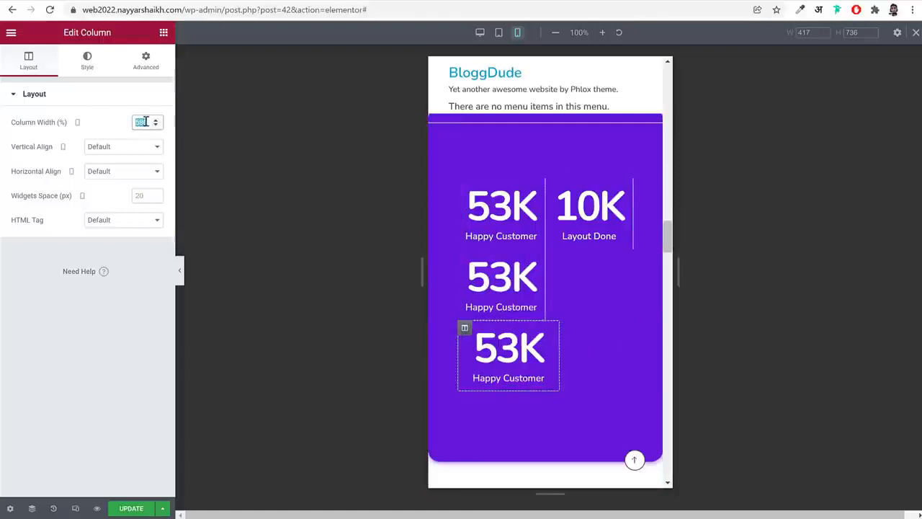
{"action": "type", "text": "50"}
Set the mobile top offset of the overlapping seated man's photo above About Team to about 104 px
{"action": "scroll", "coordinate": [610, 243], "scroll_direction": "down", "scroll_amount": 3}
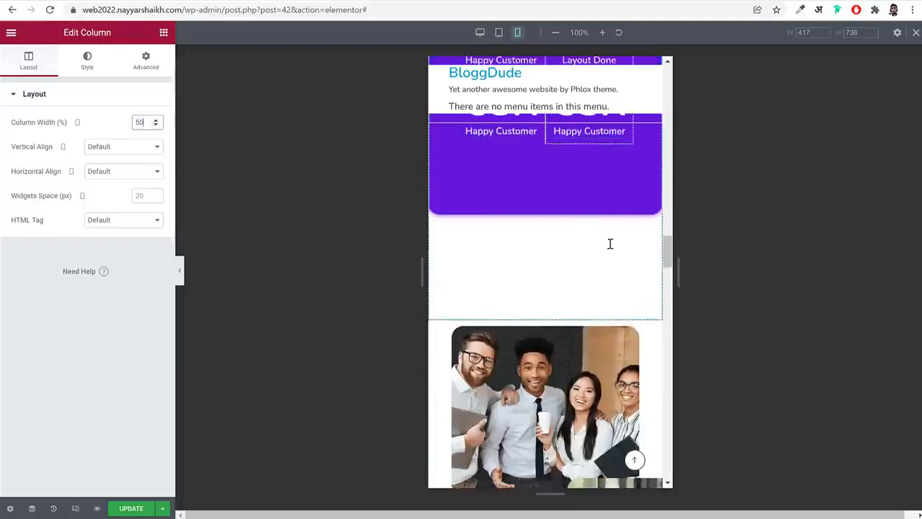
{"action": "scroll", "coordinate": [610, 243], "scroll_direction": "down", "scroll_amount": 4}
{"action": "left_click", "coordinate": [625, 300]}
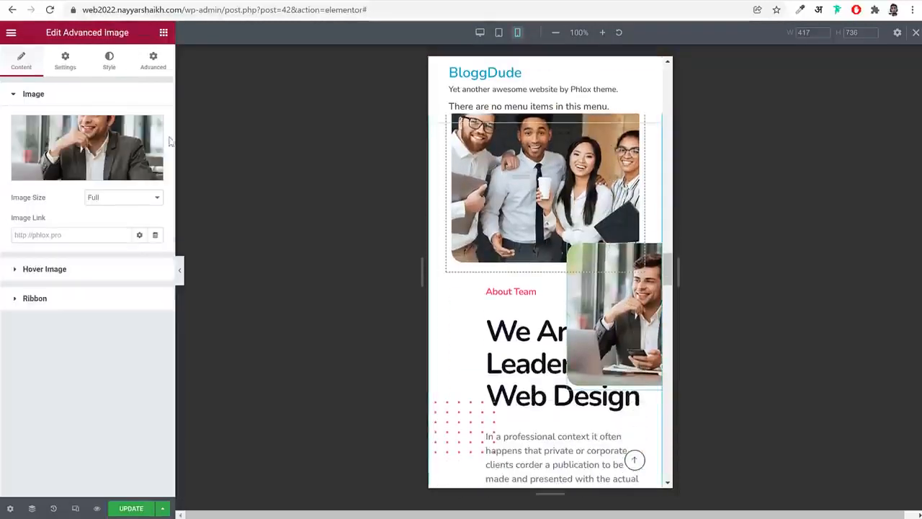
{"action": "left_click", "coordinate": [149, 68]}
{"action": "scroll", "coordinate": [145, 338], "scroll_direction": "down", "scroll_amount": 3}
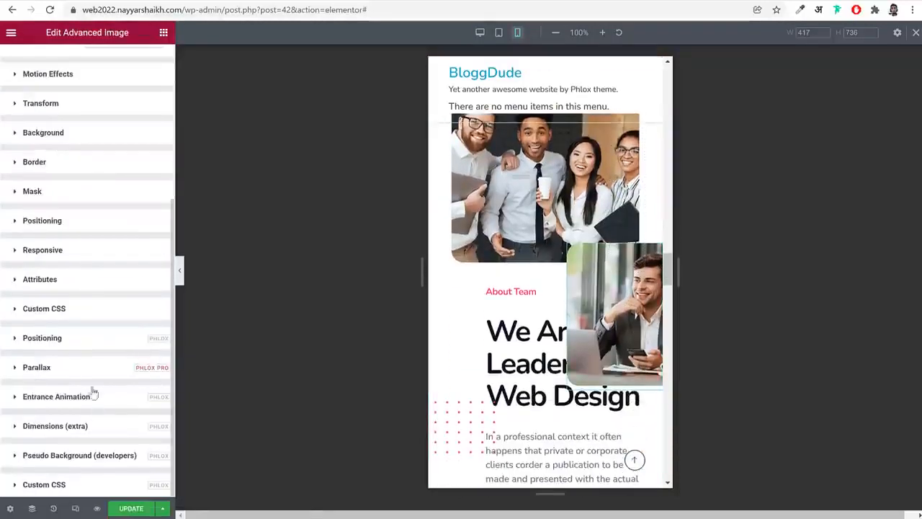
{"action": "left_click", "coordinate": [91, 339]}
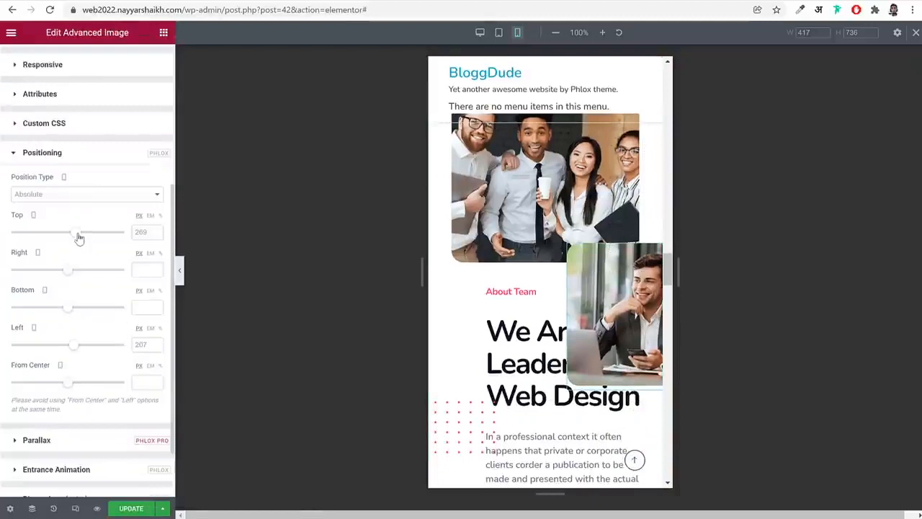
{"action": "left_click_drag", "start_coordinate": [78, 236], "coordinate": [69, 237]}
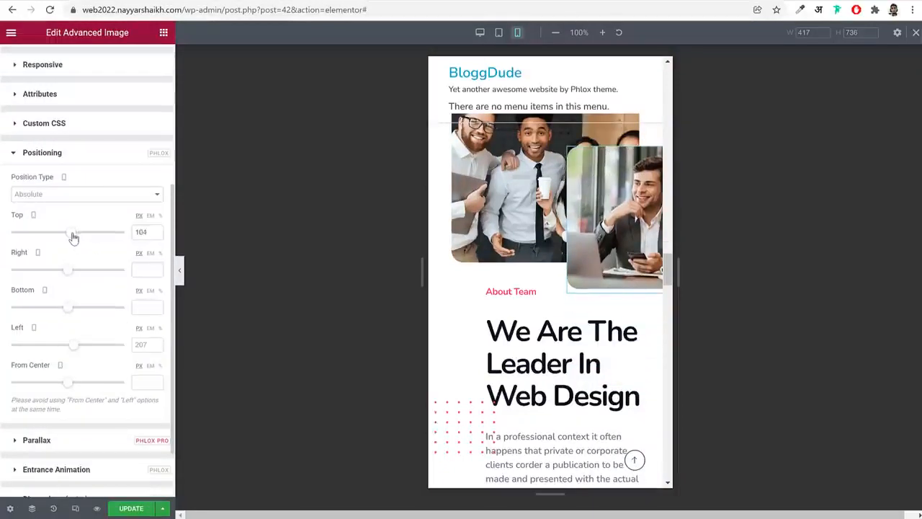
{"action": "scroll", "coordinate": [86, 270], "scroll_direction": "up", "scroll_amount": 3}
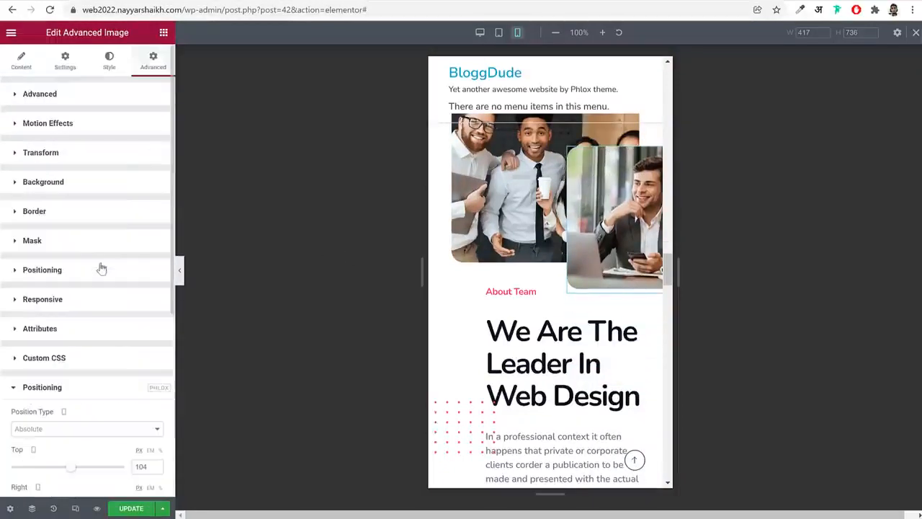
Reduce the seated man's photo to a 50% mobile max width and set its top offset to about 172 px
{"action": "left_click", "coordinate": [110, 62]}
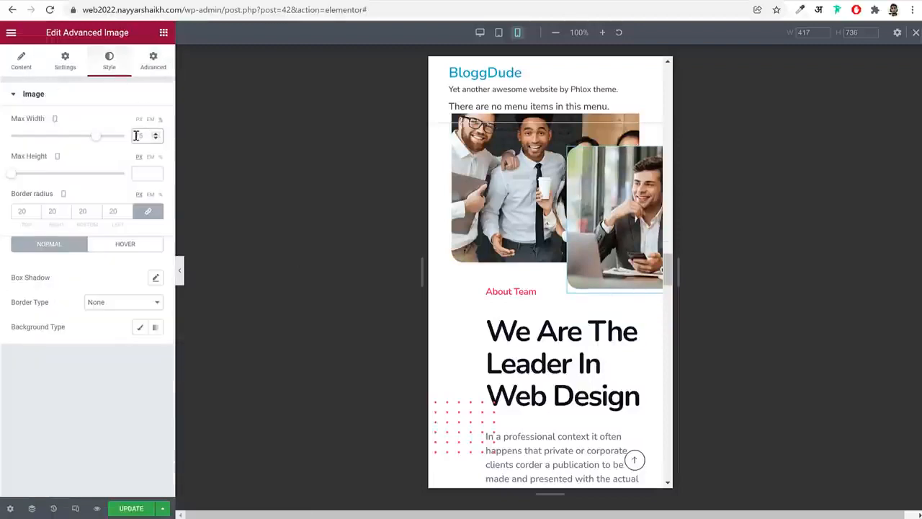
{"action": "type", "text": "50"}
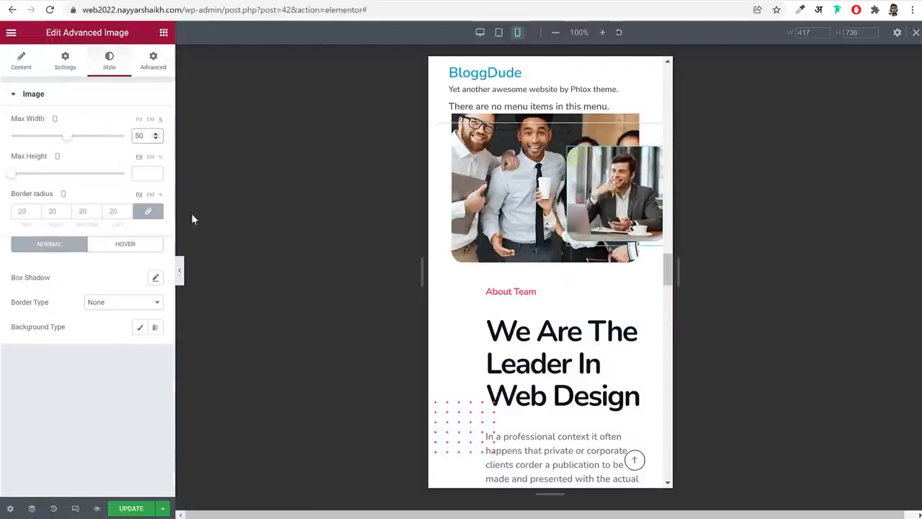
{"action": "left_click", "coordinate": [153, 61]}
{"action": "scroll", "coordinate": [90, 382], "scroll_direction": "down", "scroll_amount": 3}
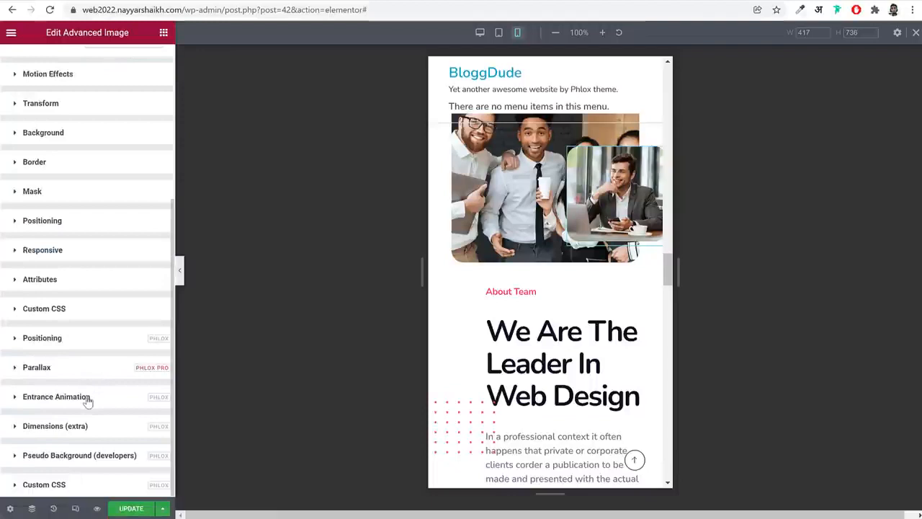
{"action": "left_click_drag", "start_coordinate": [86, 398], "coordinate": [83, 352]}
{"action": "left_click", "coordinate": [85, 342]}
{"action": "scroll", "coordinate": [95, 353], "scroll_direction": "down", "scroll_amount": 4}
{"action": "left_click_drag", "start_coordinate": [72, 161], "coordinate": [75, 161]}
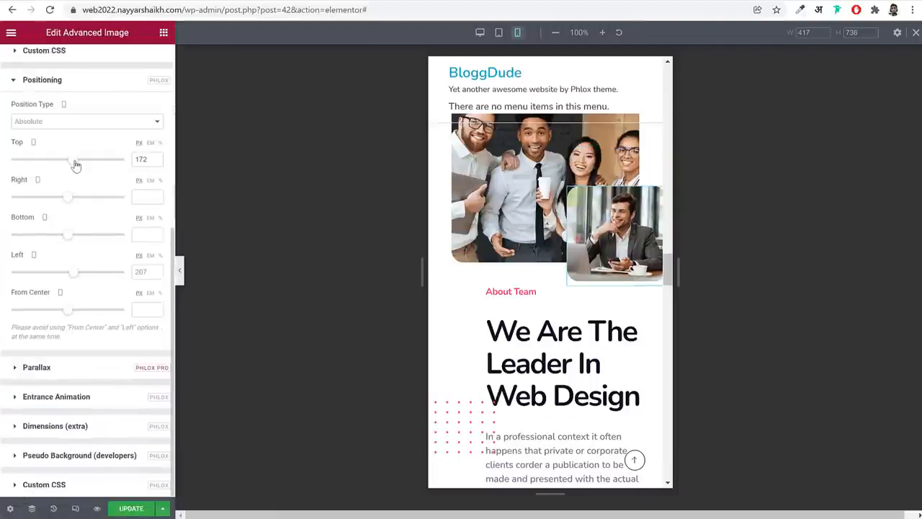
Set the mobile max width of the red dotted pattern image beside the Web Design heading to 70%
{"action": "scroll", "coordinate": [464, 307], "scroll_direction": "down", "scroll_amount": 2}
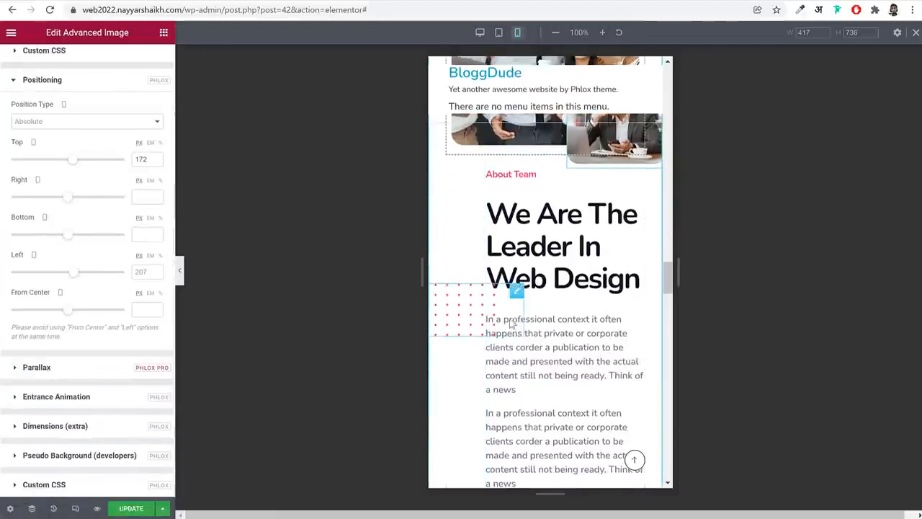
{"action": "left_click", "coordinate": [465, 306]}
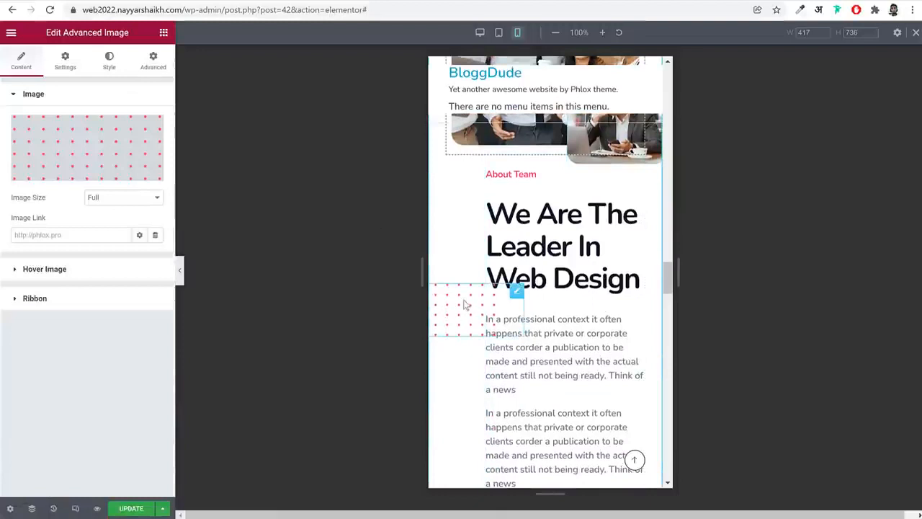
{"action": "left_click", "coordinate": [110, 65]}
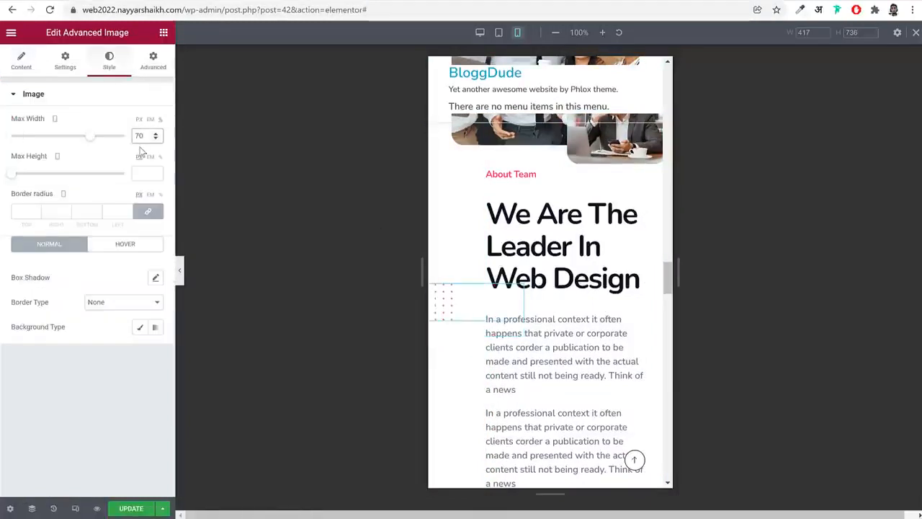
Reposition the dotted pattern on mobile with a left offset of about -62 px and a top offset of about 269 px
{"action": "left_click", "coordinate": [153, 61]}
{"action": "scroll", "coordinate": [105, 393], "scroll_direction": "down", "scroll_amount": 4}
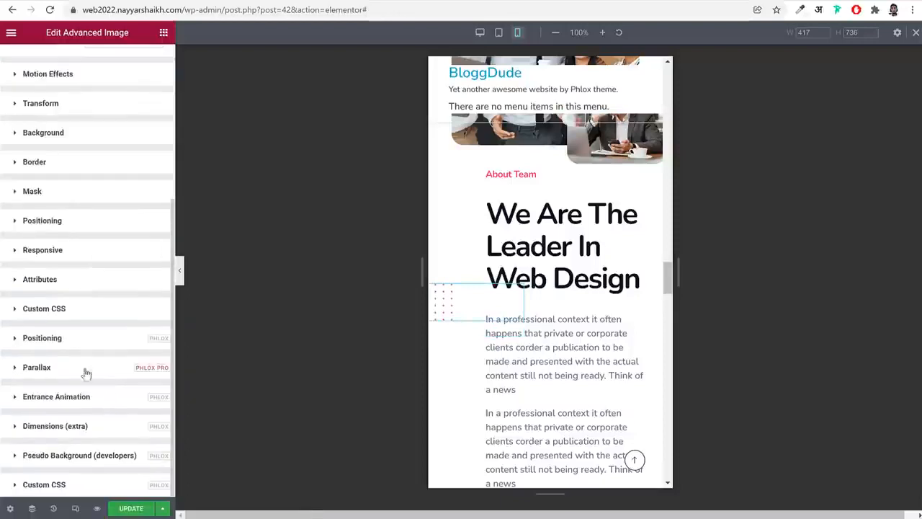
{"action": "left_click", "coordinate": [76, 341]}
{"action": "scroll", "coordinate": [139, 324], "scroll_direction": "down", "scroll_amount": 3}
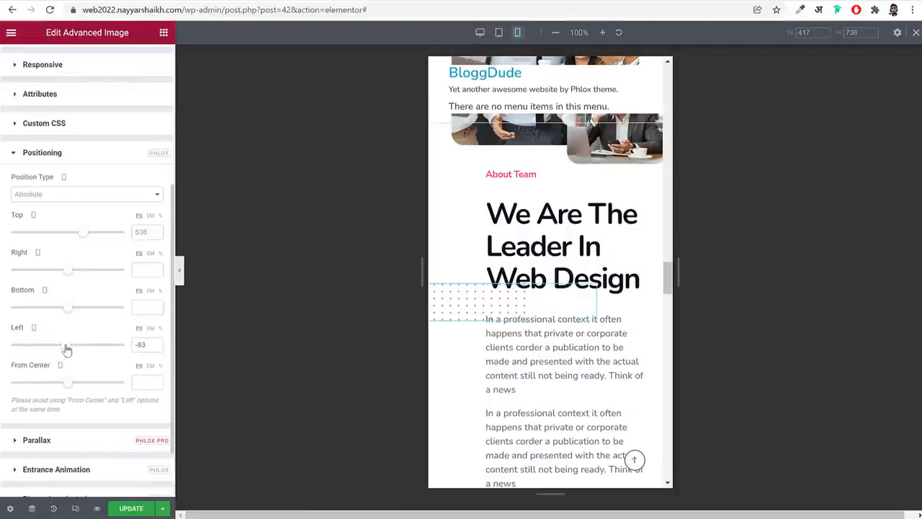
{"action": "left_click_drag", "start_coordinate": [82, 239], "coordinate": [75, 241]}
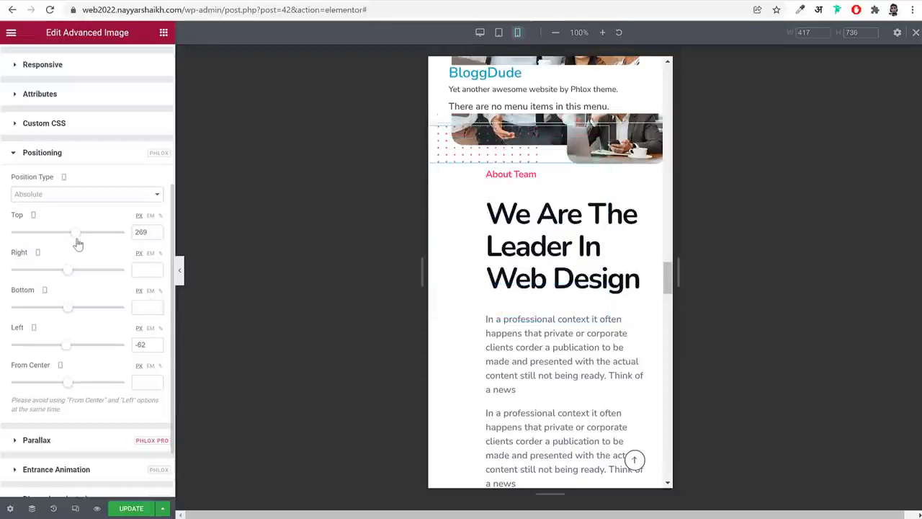
Set the dotted pattern image's mobile z-index to 0
{"action": "scroll", "coordinate": [495, 229], "scroll_direction": "up", "scroll_amount": 3}
{"action": "scroll", "coordinate": [99, 116], "scroll_direction": "up", "scroll_amount": 4}
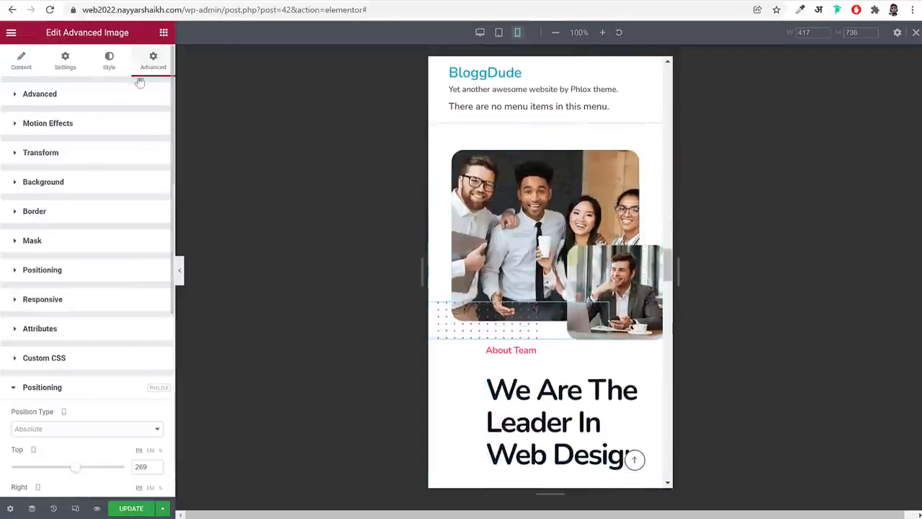
{"action": "left_click", "coordinate": [137, 92]}
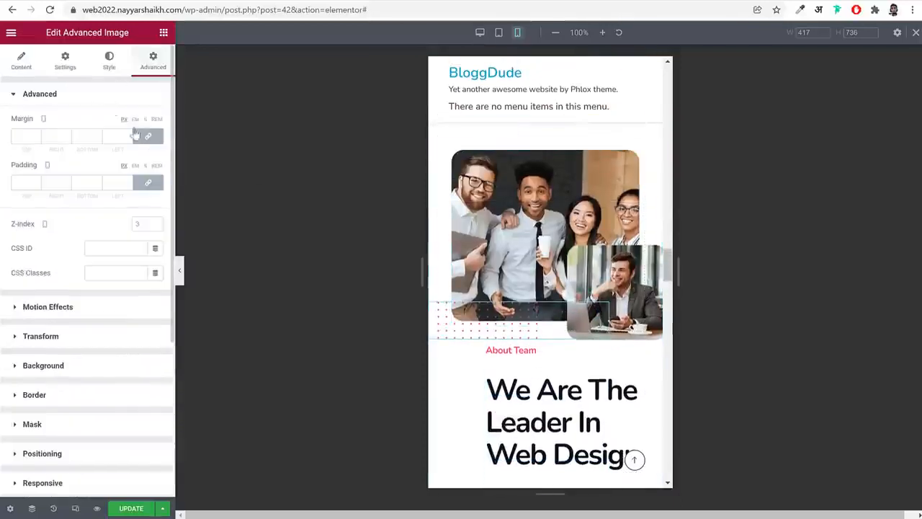
{"action": "left_click", "coordinate": [143, 224]}
{"action": "type", "text": "1"}
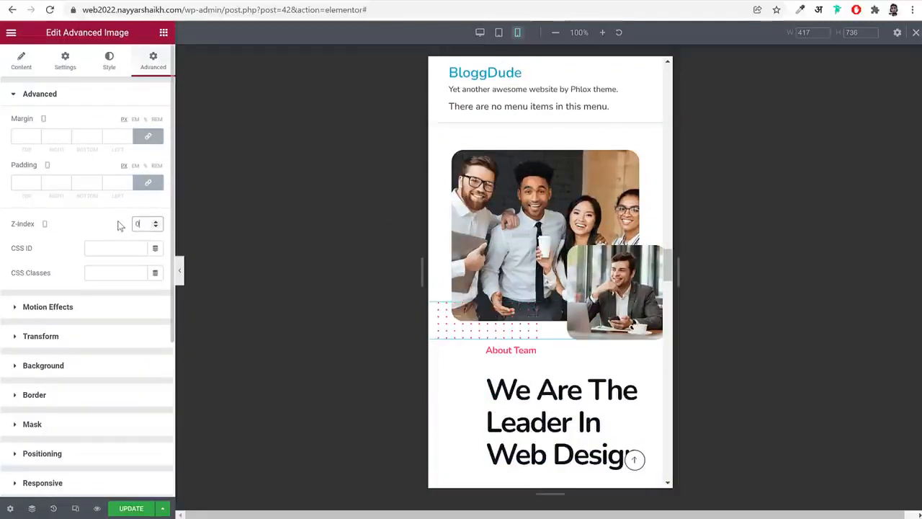
Unlink the About Team text column's mobile padding and set all four sides to 0
{"action": "scroll", "coordinate": [648, 298], "scroll_direction": "down", "scroll_amount": 2}
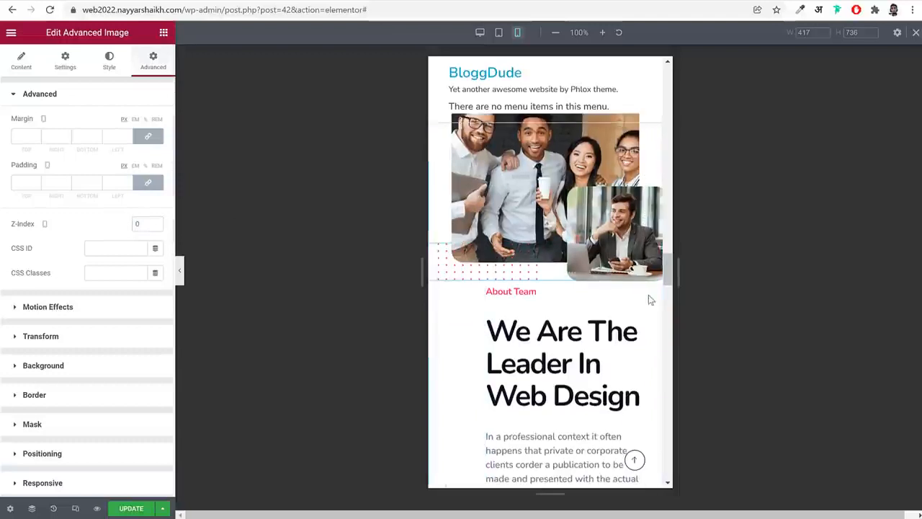
{"action": "scroll", "coordinate": [649, 300], "scroll_direction": "down", "scroll_amount": 3}
{"action": "left_click", "coordinate": [545, 177]}
{"action": "scroll", "coordinate": [483, 251], "scroll_direction": "up", "scroll_amount": 2}
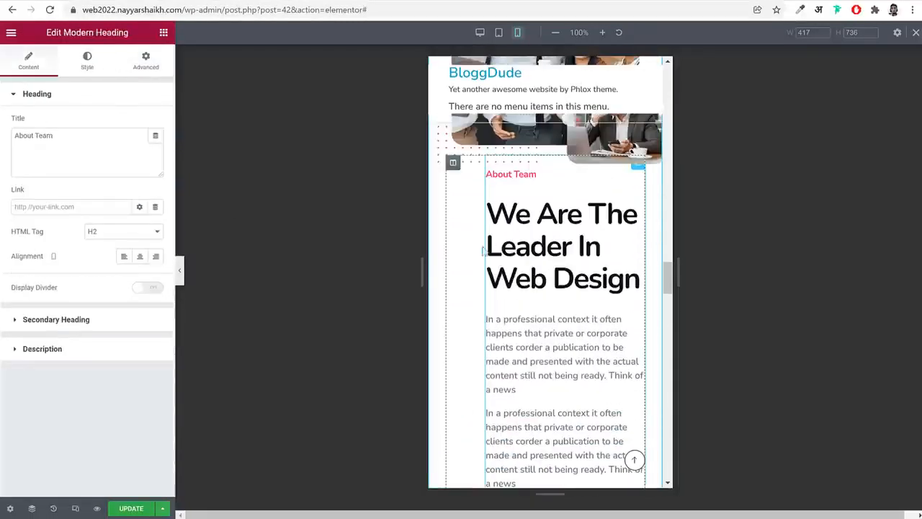
{"action": "left_click", "coordinate": [452, 165]}
{"action": "left_click", "coordinate": [151, 61]}
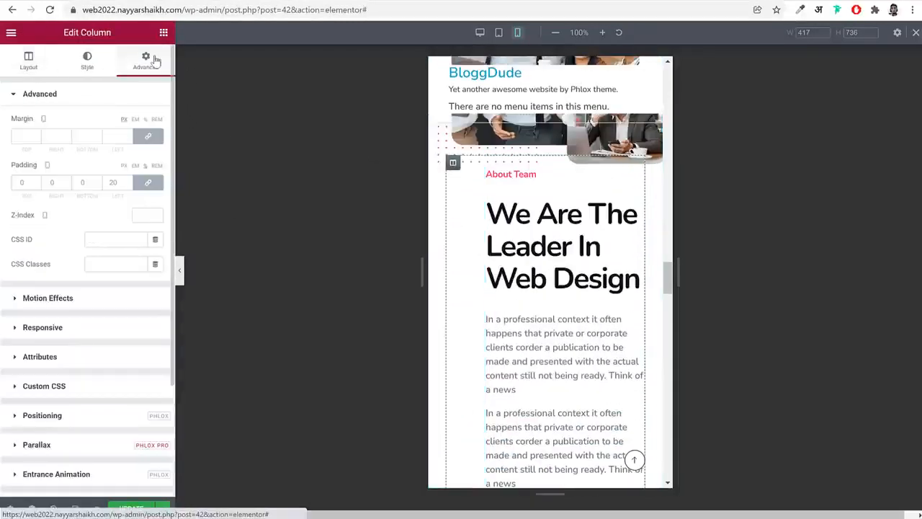
{"action": "left_click", "coordinate": [148, 182]}
Examine the mobile positioning settings of the yellow and pink Watch Video buttons below the About Team text
{"action": "scroll", "coordinate": [624, 315], "scroll_direction": "down", "scroll_amount": 3}
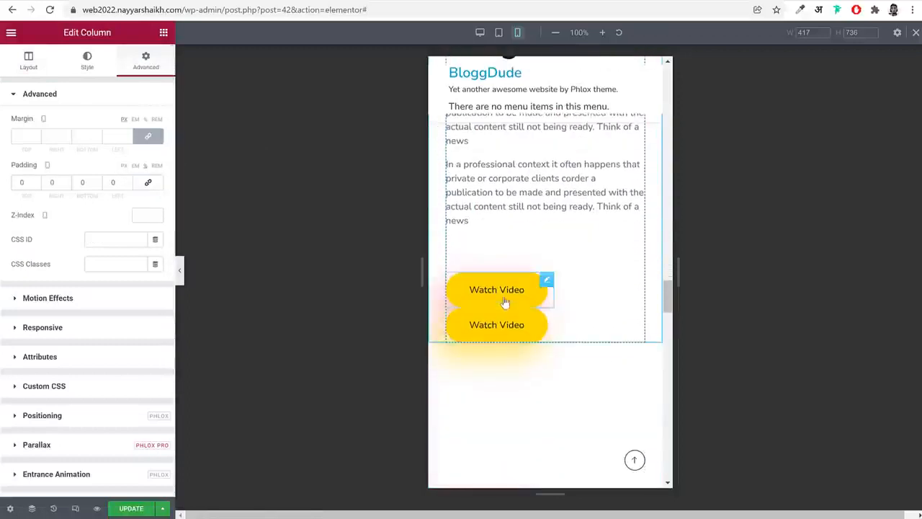
{"action": "left_click", "coordinate": [505, 302]}
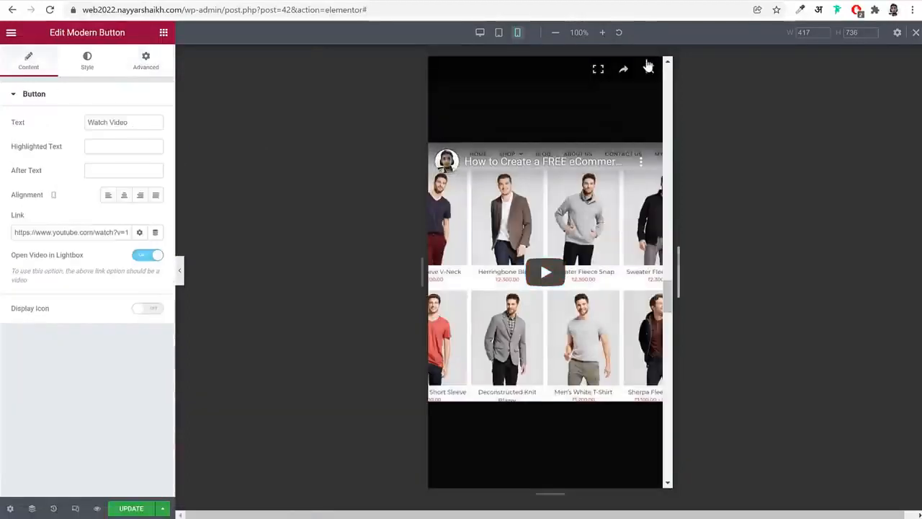
{"action": "left_click", "coordinate": [650, 72]}
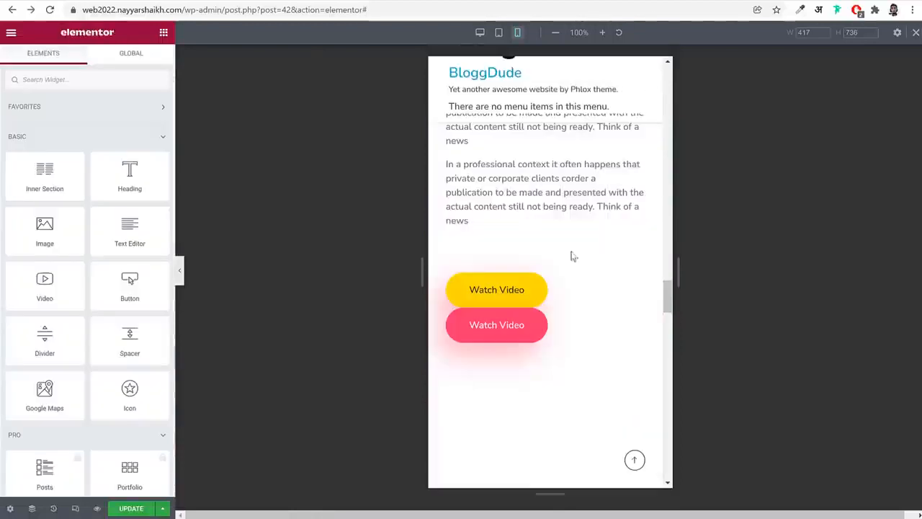
{"action": "left_click", "coordinate": [548, 280]}
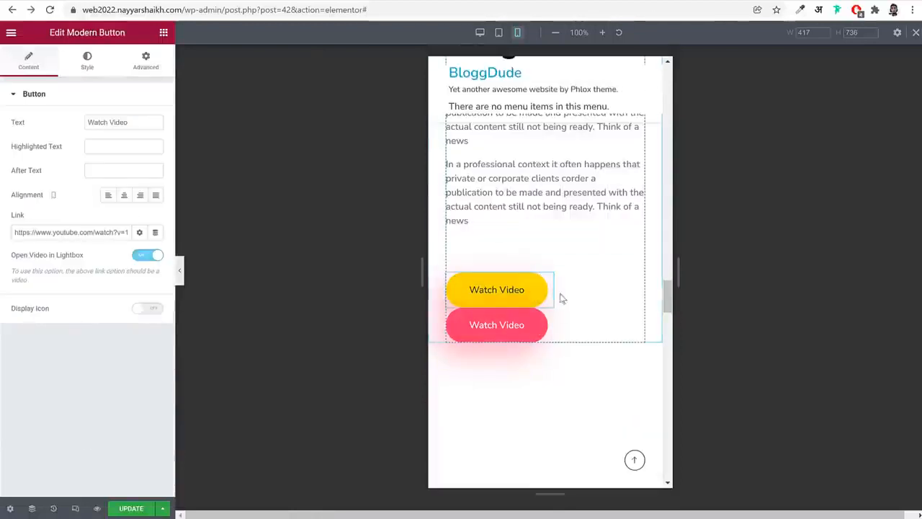
{"action": "left_click", "coordinate": [122, 63]}
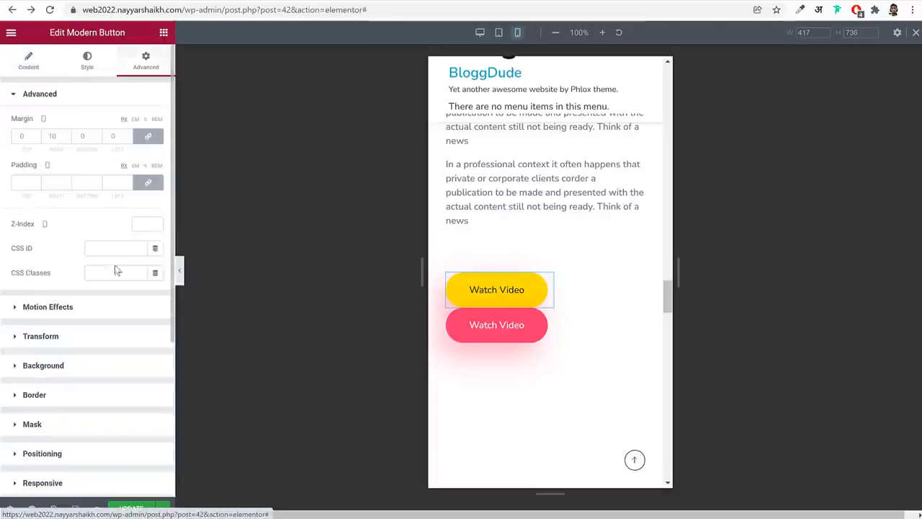
{"action": "scroll", "coordinate": [115, 268], "scroll_direction": "down", "scroll_amount": 3}
{"action": "left_click", "coordinate": [94, 223]}
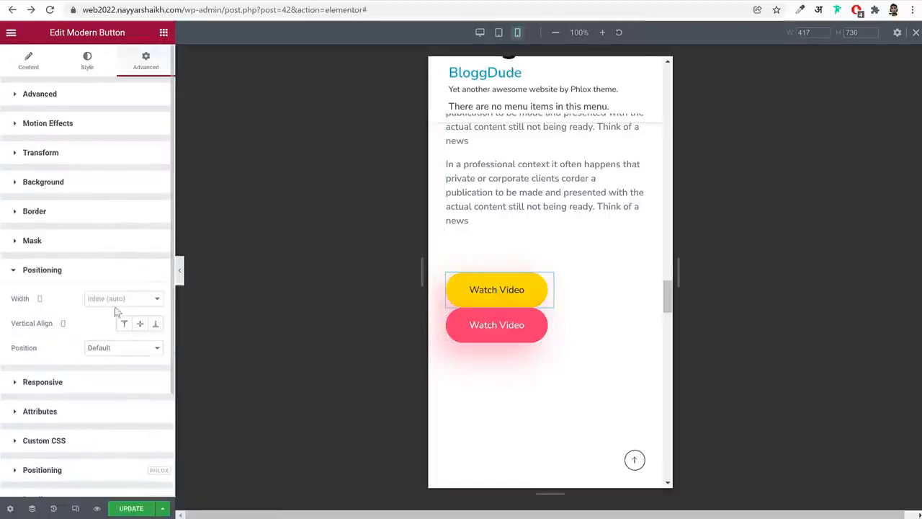
{"action": "left_click", "coordinate": [547, 312]}
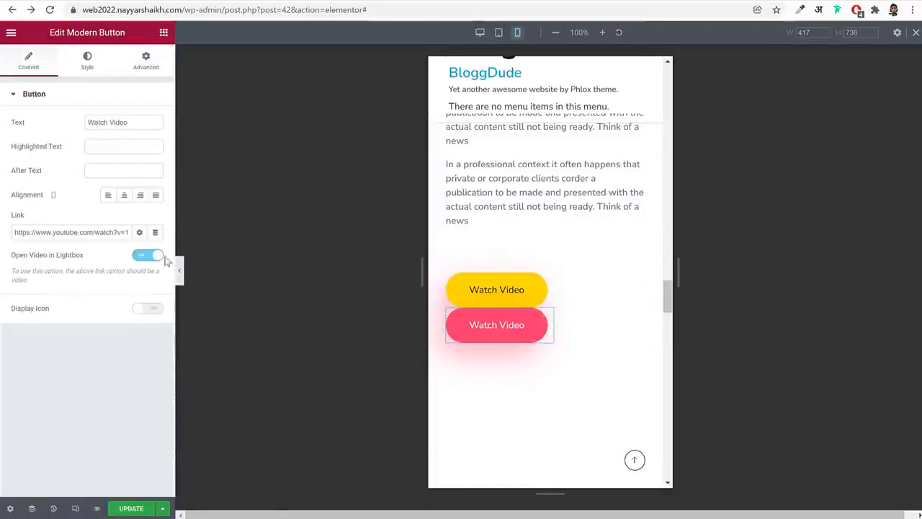
{"action": "left_click", "coordinate": [147, 63]}
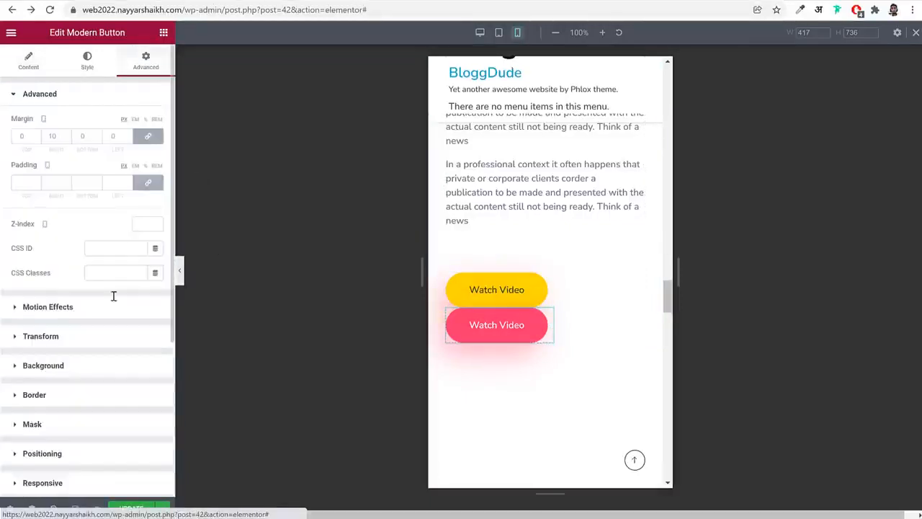
{"action": "scroll", "coordinate": [108, 302], "scroll_direction": "down", "scroll_amount": 3}
{"action": "left_click", "coordinate": [74, 229]}
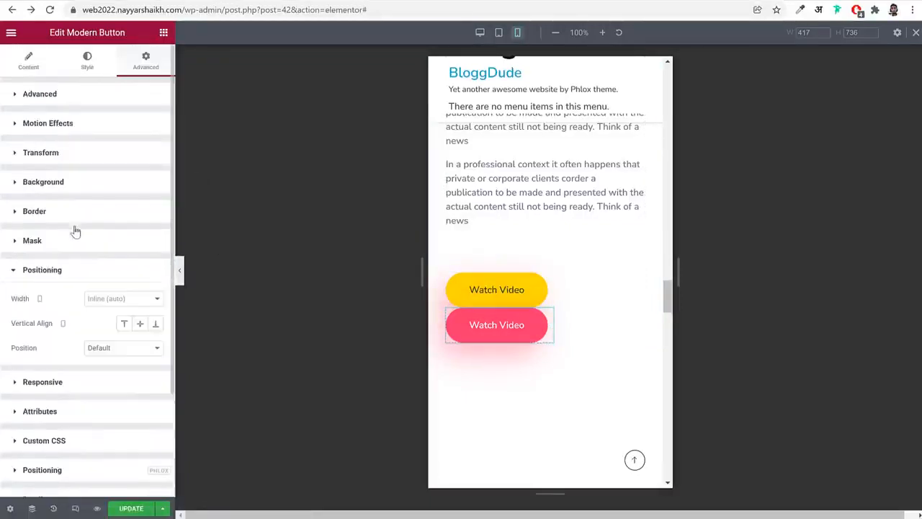
{"action": "left_click", "coordinate": [126, 348]}
{"action": "left_click", "coordinate": [81, 334]}
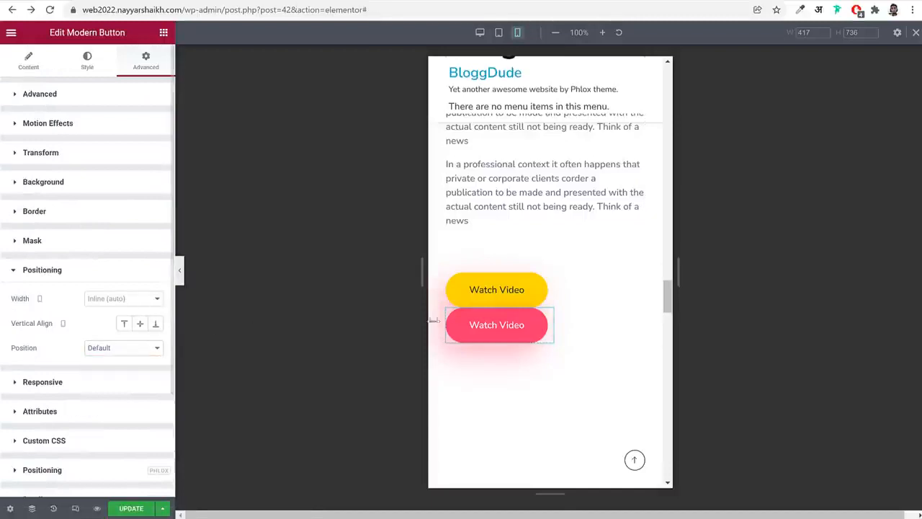
Set the right and left mobile margins of the portfolio grid carousel under The Works We Are Proud Of to 0
{"action": "scroll", "coordinate": [598, 315], "scroll_direction": "down", "scroll_amount": 3}
{"action": "scroll", "coordinate": [598, 315], "scroll_direction": "down", "scroll_amount": 7}
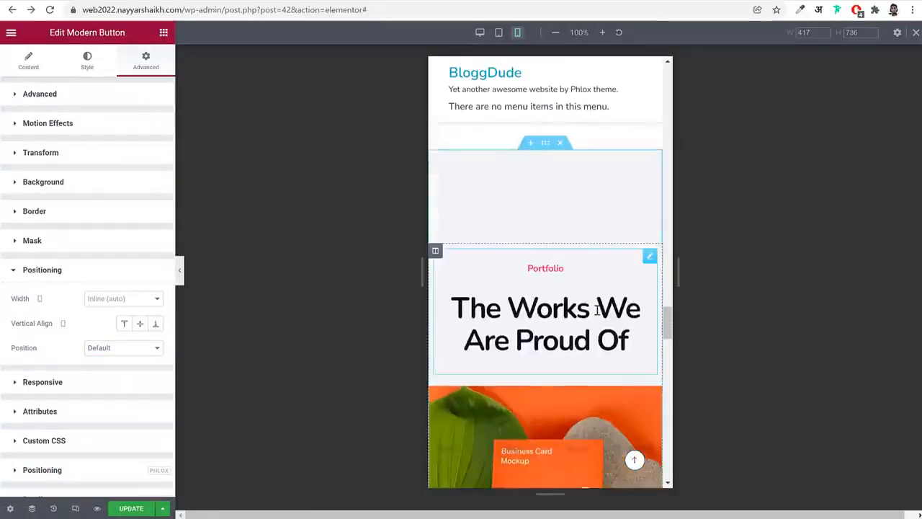
{"action": "scroll", "coordinate": [576, 281], "scroll_direction": "up", "scroll_amount": 4}
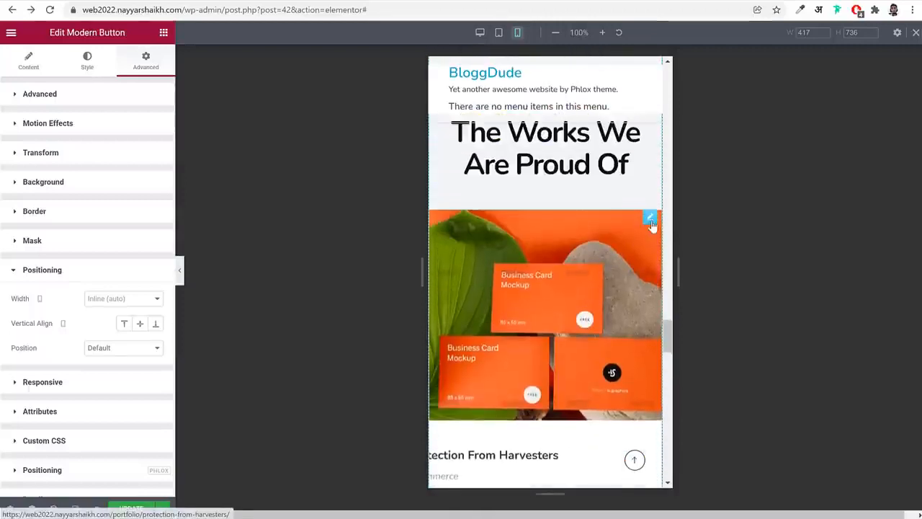
{"action": "left_click", "coordinate": [649, 216]}
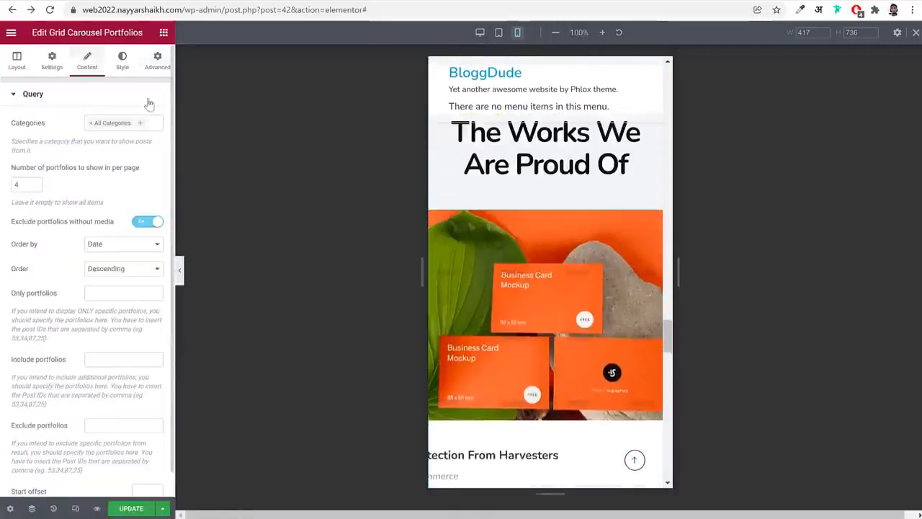
{"action": "left_click", "coordinate": [157, 59]}
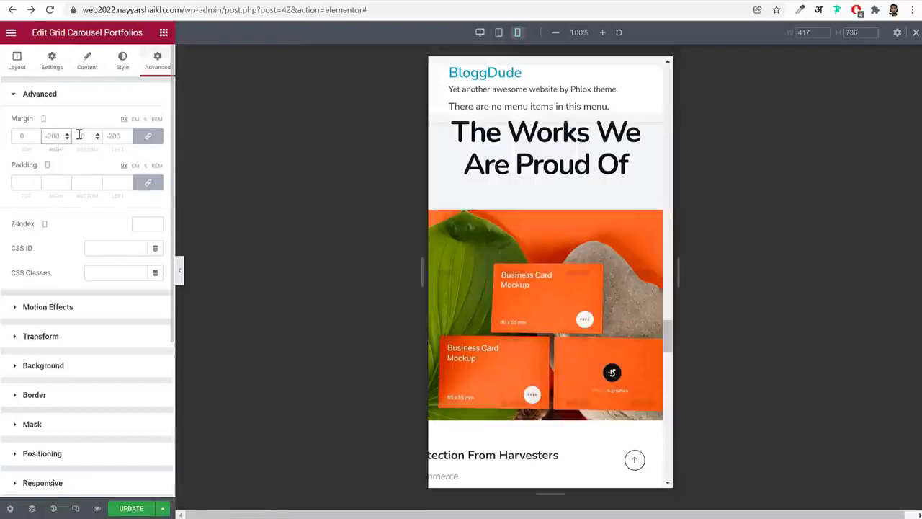
{"action": "type", "text": "0"}
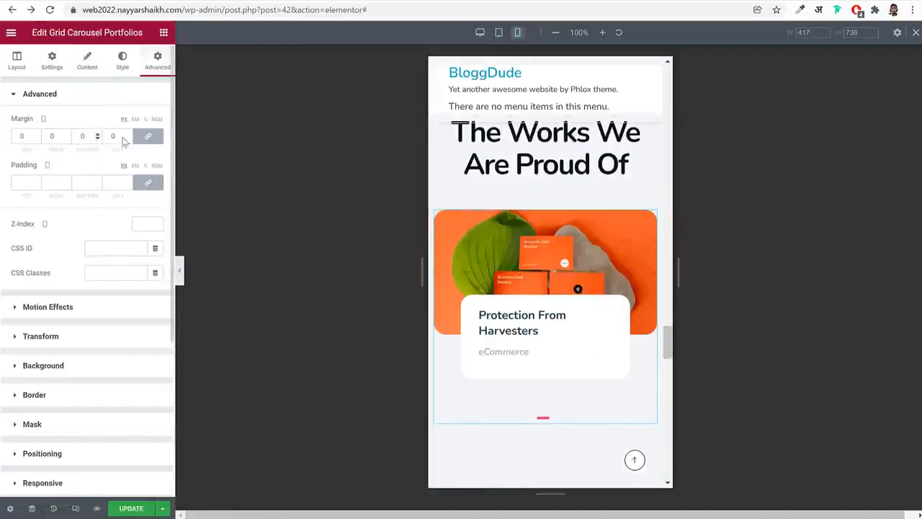
Review the remaining mobile sections, save the page, and leave responsive mode to check the desktop layout
{"action": "scroll", "coordinate": [570, 315], "scroll_direction": "down", "scroll_amount": 5}
{"action": "scroll", "coordinate": [569, 320], "scroll_direction": "down", "scroll_amount": 10}
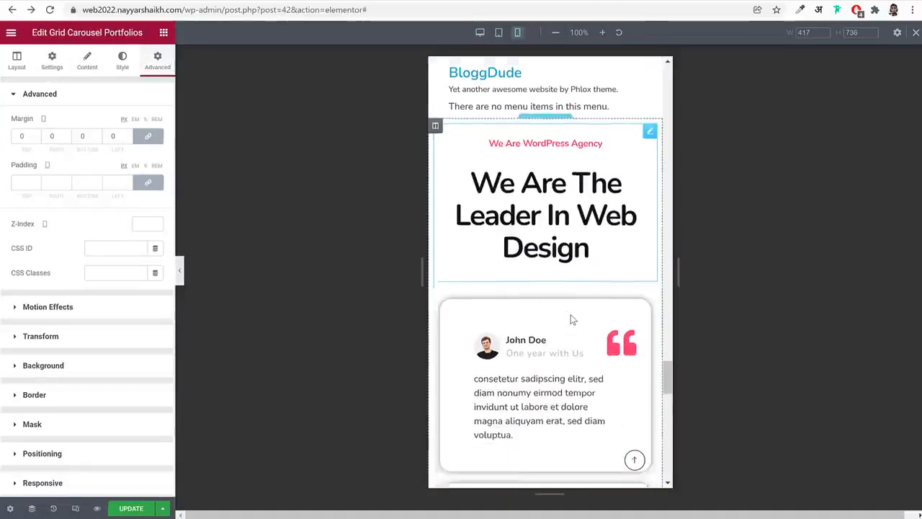
{"action": "scroll", "coordinate": [572, 319], "scroll_direction": "down", "scroll_amount": 4}
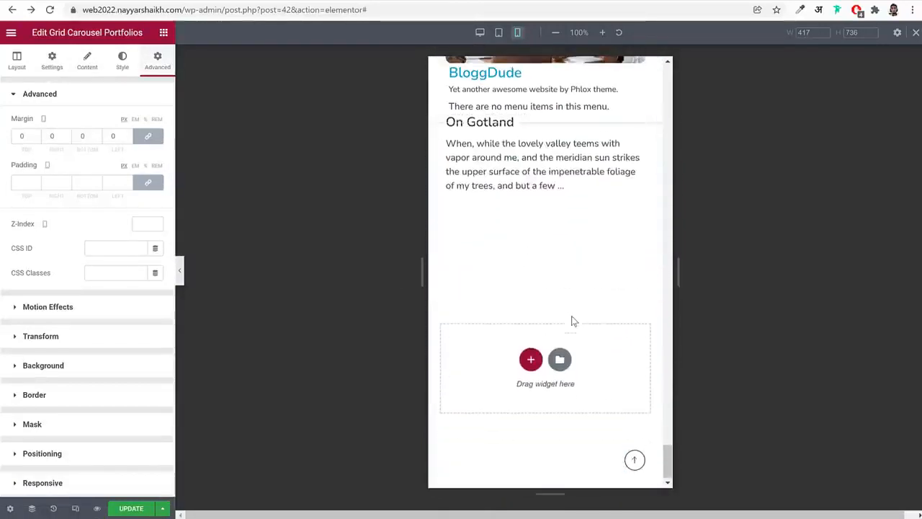
{"action": "scroll", "coordinate": [616, 382], "scroll_direction": "up", "scroll_amount": 15}
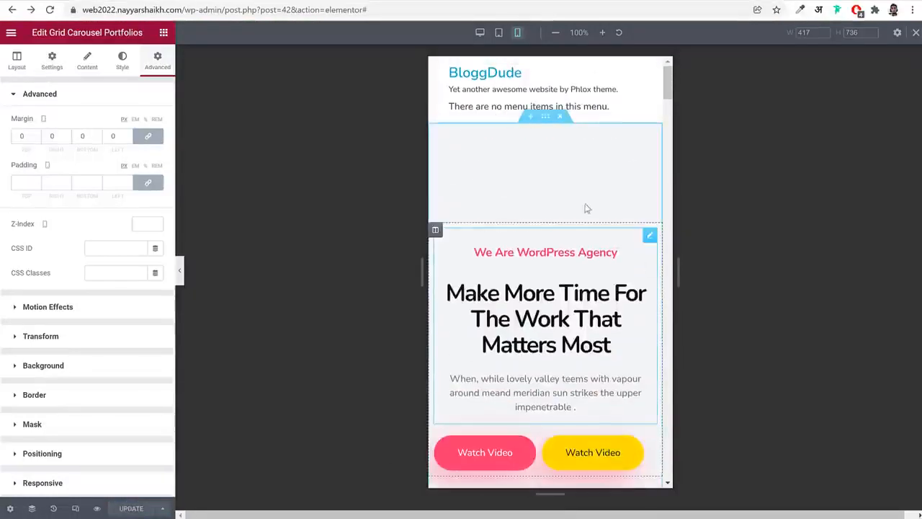
{"action": "left_click", "coordinate": [916, 32]}
{"action": "scroll", "coordinate": [525, 107], "scroll_direction": "down", "scroll_amount": 15}
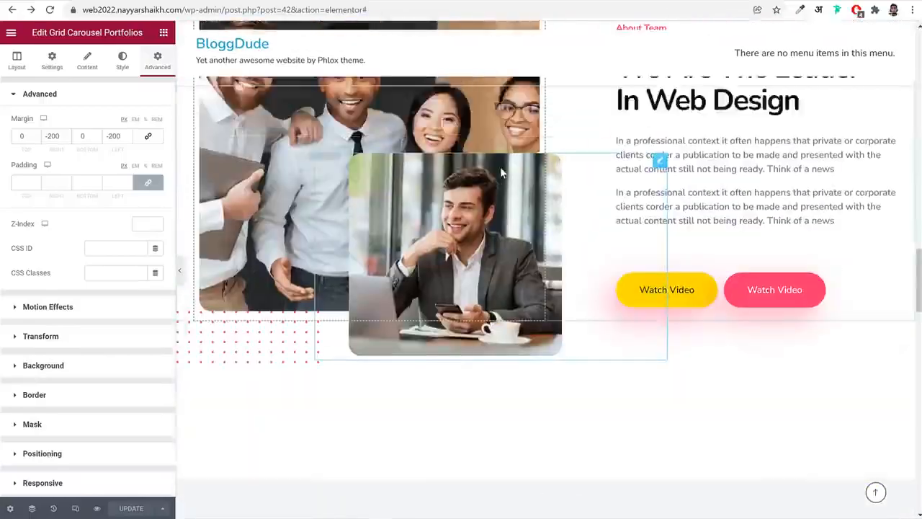
{"action": "scroll", "coordinate": [500, 166], "scroll_direction": "up", "scroll_amount": 10}
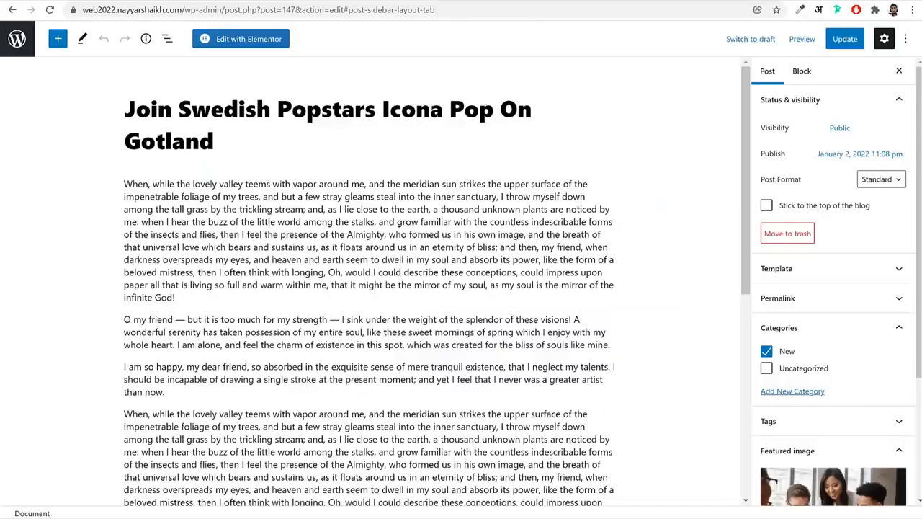
Leave the Join Swedish Popstars Icona Pop On Gotland post editor for the dashboard's Posts list
{"action": "left_click", "coordinate": [16, 42]}
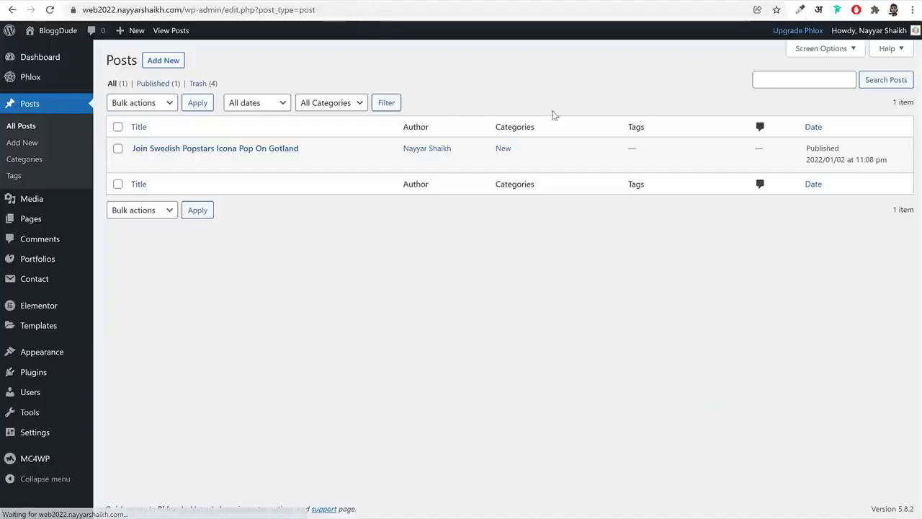
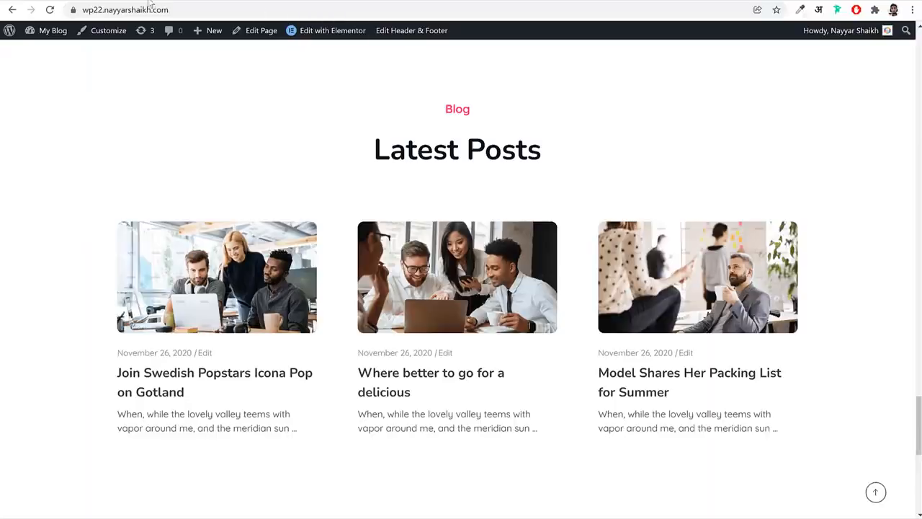
Create a new page titled "About"
{"action": "scroll", "coordinate": [492, 124], "scroll_direction": "up", "scroll_amount": 15}
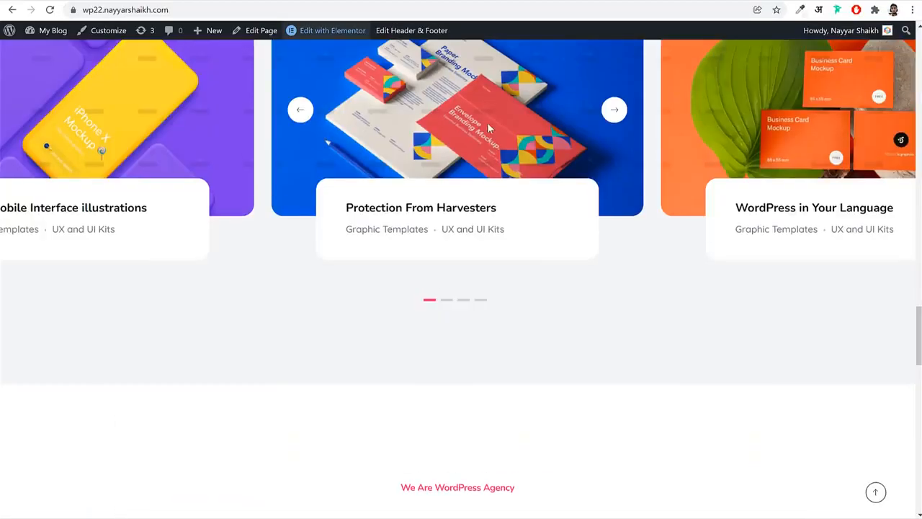
{"action": "scroll", "coordinate": [492, 124], "scroll_direction": "up", "scroll_amount": 10}
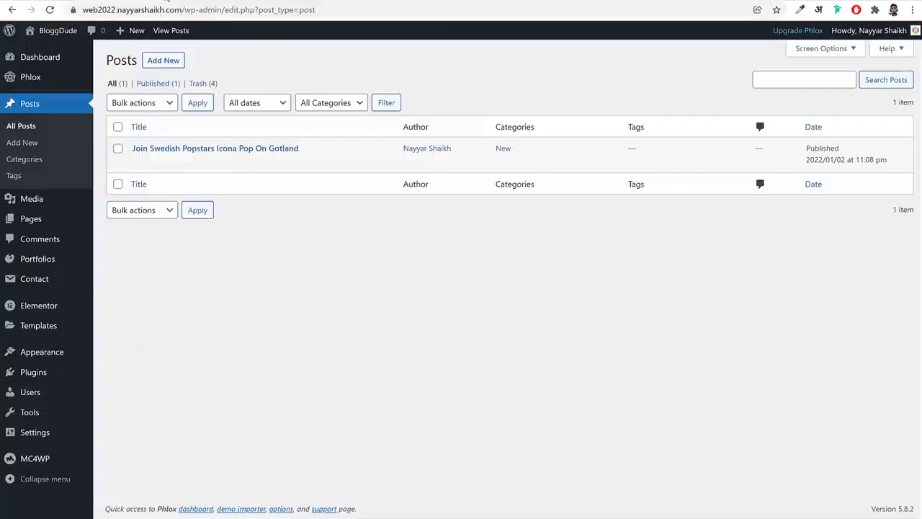
{"action": "left_click", "coordinate": [12, 219]}
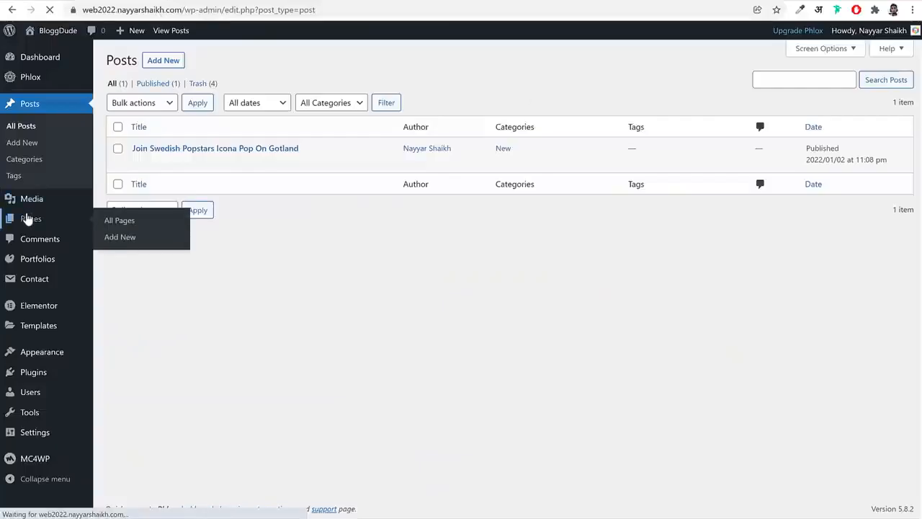
{"action": "left_click", "coordinate": [172, 65]}
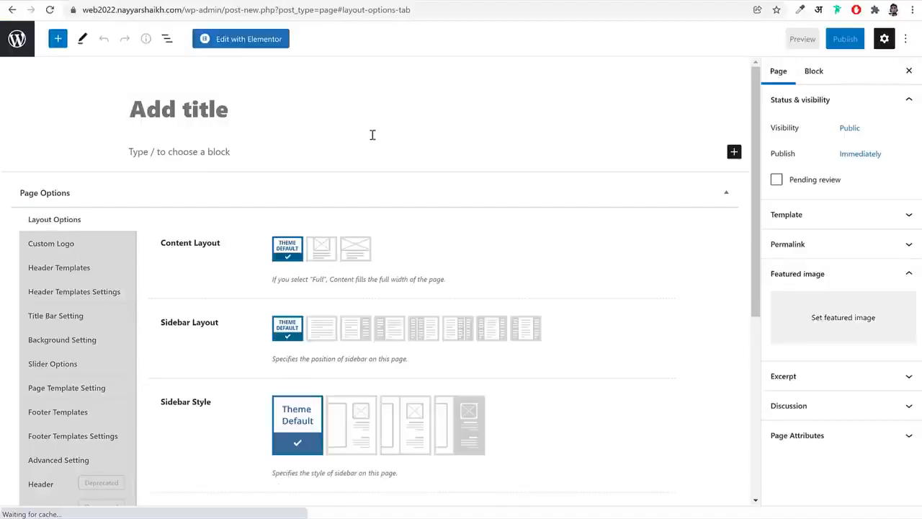
{"action": "type", "text": "Abpou"}
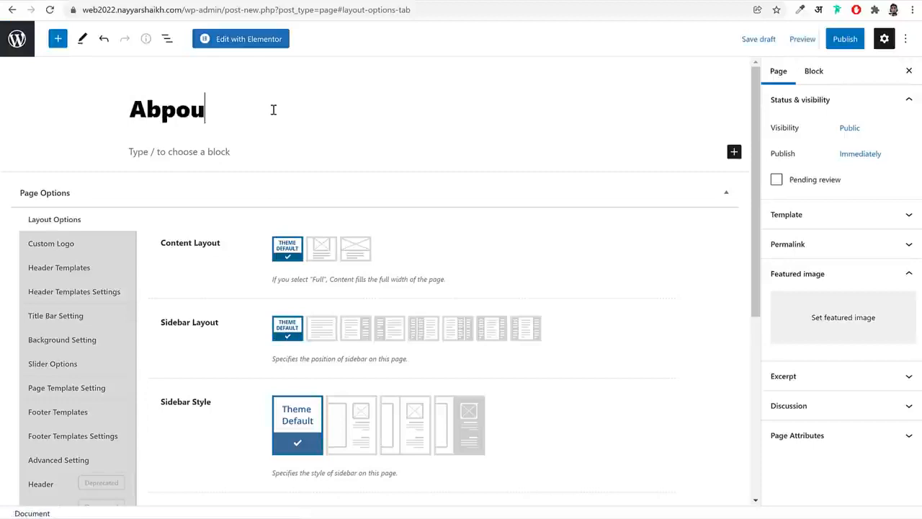
{"action": "type", "text": "t"}
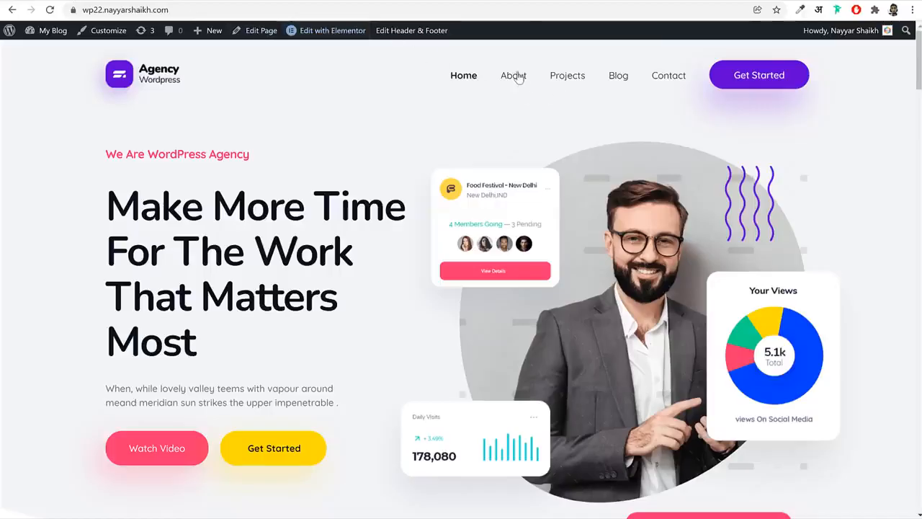
Set the About page's content layout to full width and its Display Title Bar Section option to No
{"action": "left_click", "coordinate": [518, 78]}
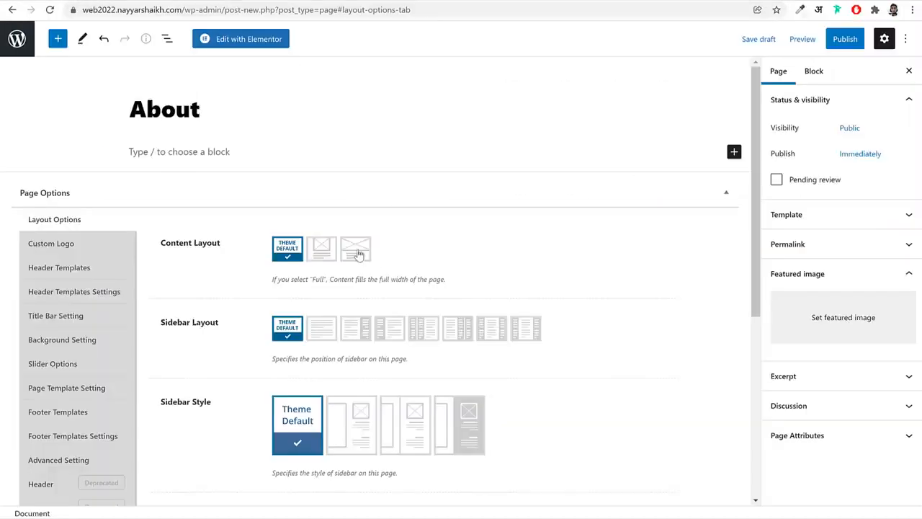
{"action": "left_click", "coordinate": [357, 251]}
{"action": "scroll", "coordinate": [66, 305], "scroll_direction": "down", "scroll_amount": 1}
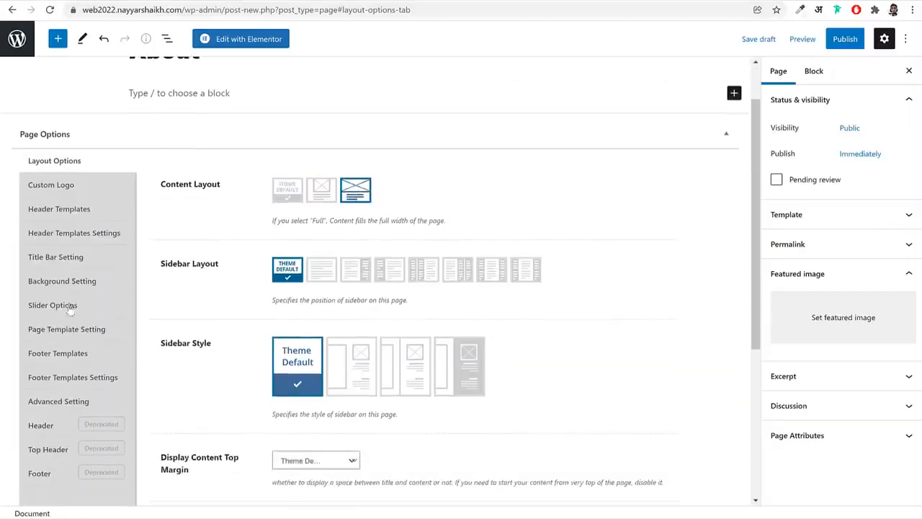
{"action": "left_click", "coordinate": [61, 263]}
{"action": "left_click", "coordinate": [340, 194]}
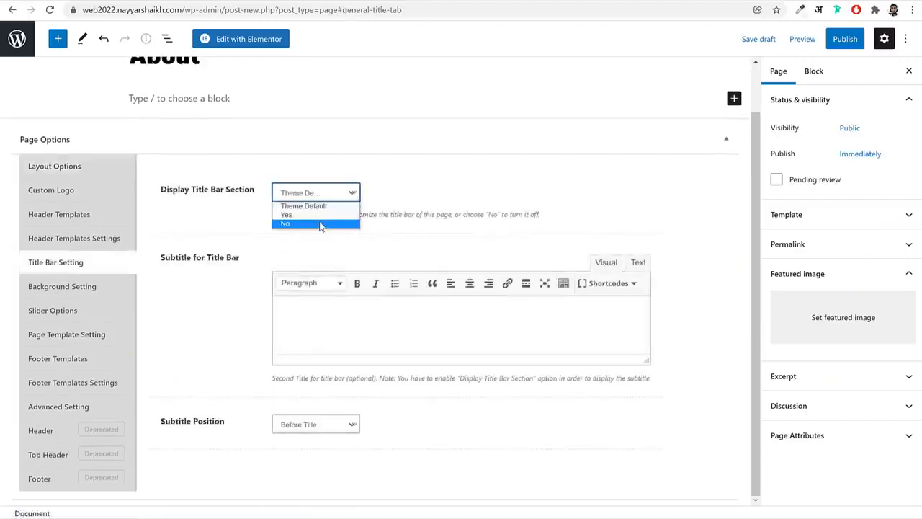
{"action": "left_click", "coordinate": [323, 225]}
Publish the About page and open it for editing in Elementor
{"action": "left_click", "coordinate": [861, 40]}
{"action": "left_click", "coordinate": [828, 39]}
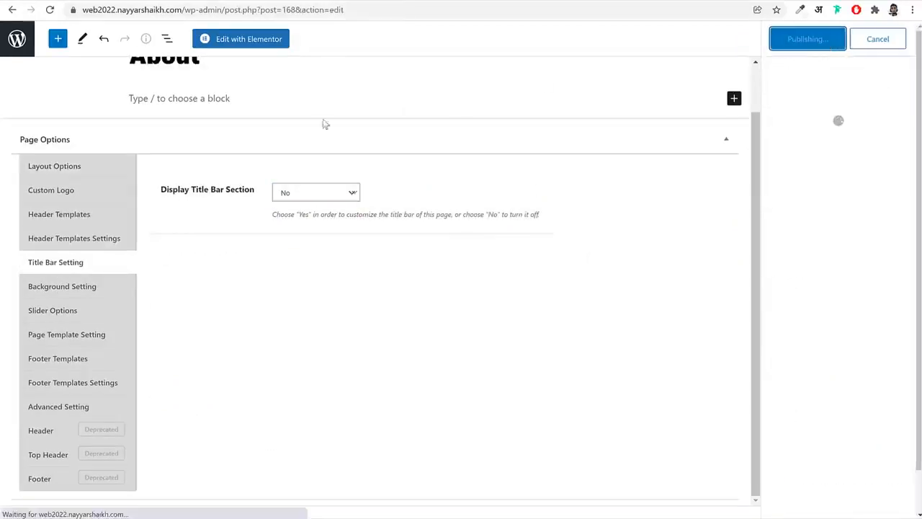
{"action": "left_click", "coordinate": [227, 40]}
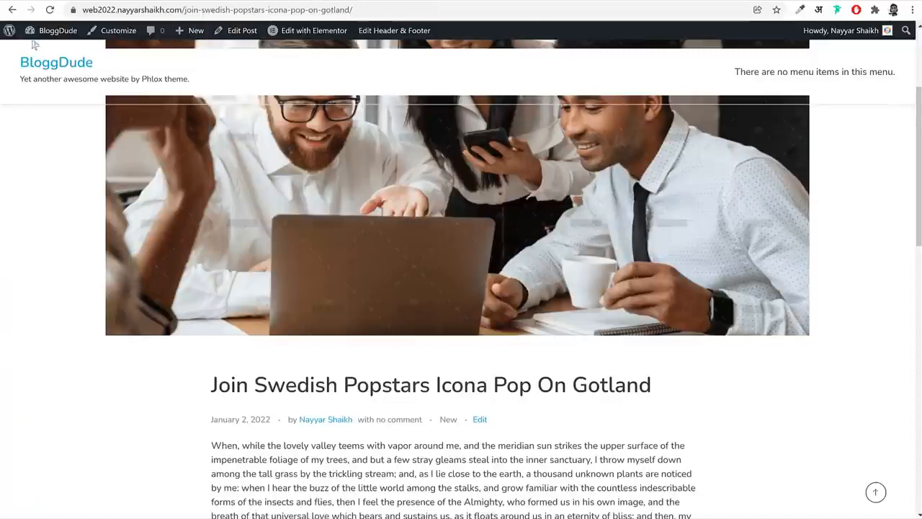
Import the About Us Phlox file from the Media > Pages folder into the site's saved Elementor templates
{"action": "mouse_move", "coordinate": [33, 35]}
{"action": "left_click", "coordinate": [36, 51]}
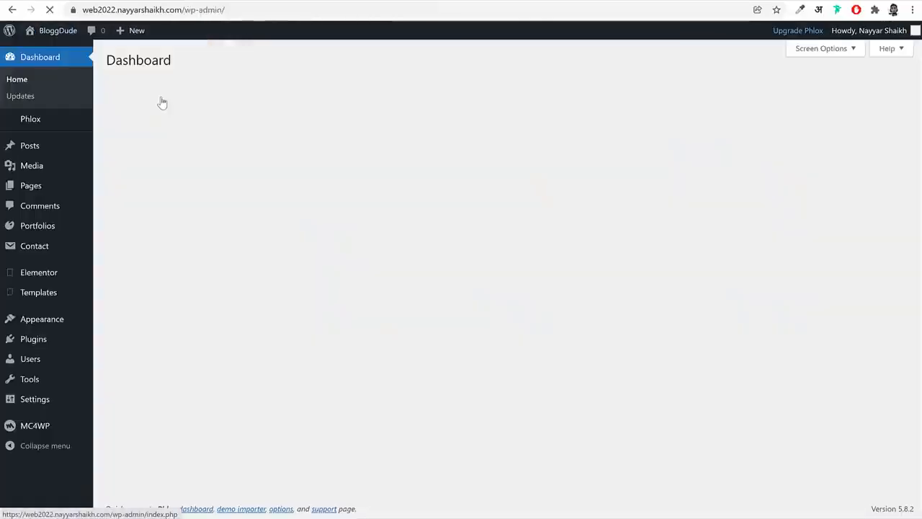
{"action": "left_click", "coordinate": [50, 292]}
{"action": "left_click", "coordinate": [336, 56]}
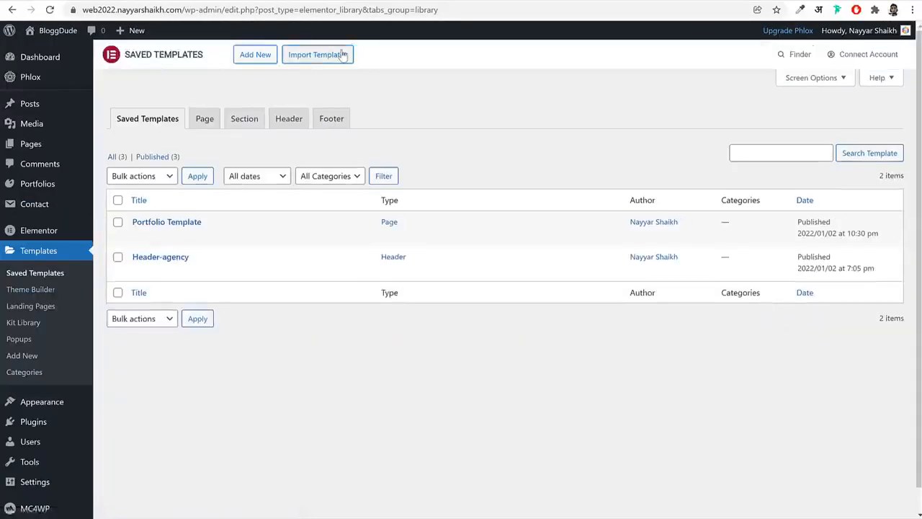
{"action": "left_click", "coordinate": [438, 178]}
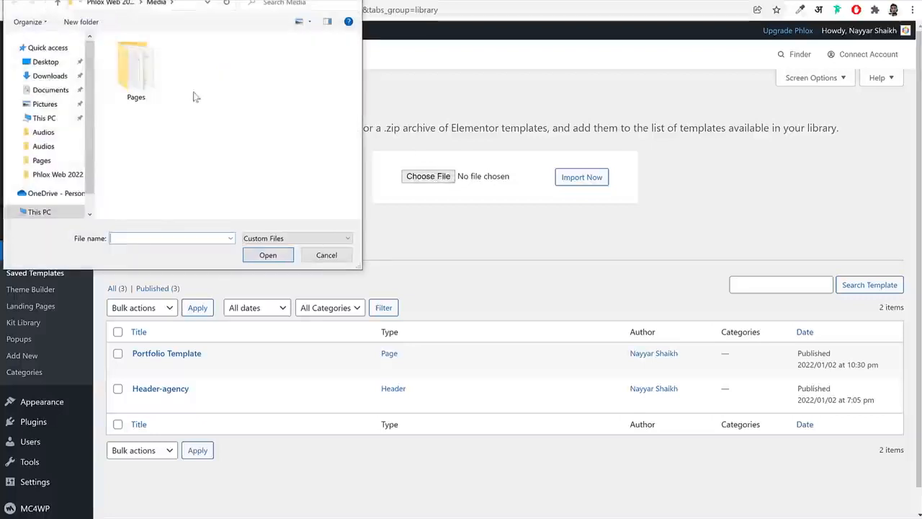
{"action": "double_click", "coordinate": [135, 79]}
{"action": "left_click", "coordinate": [156, 59]}
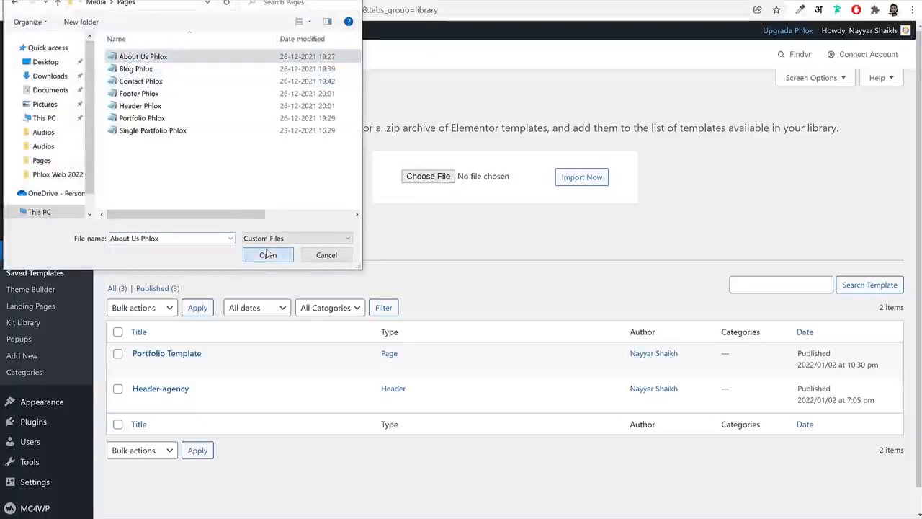
{"action": "left_click", "coordinate": [278, 256]}
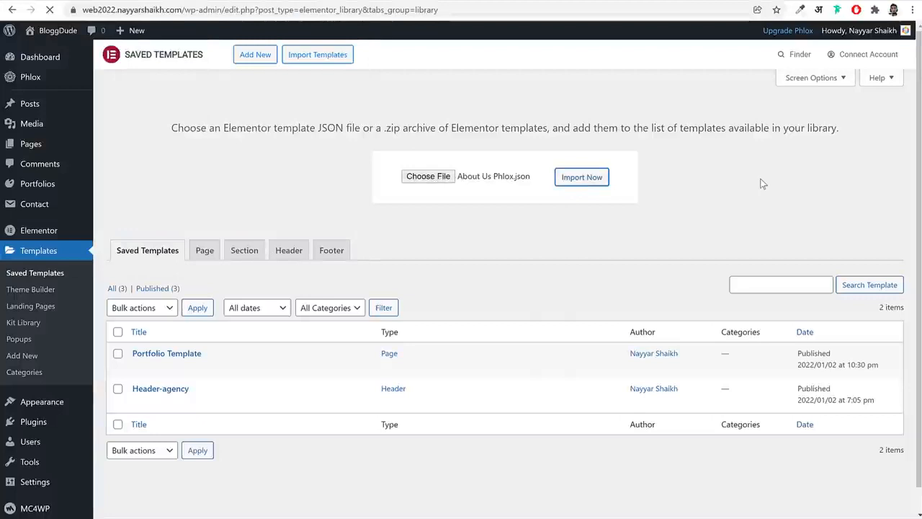
Import the Blog Phlox file into the Elementor template library
{"action": "left_click", "coordinate": [301, 57]}
{"action": "left_click", "coordinate": [424, 177]}
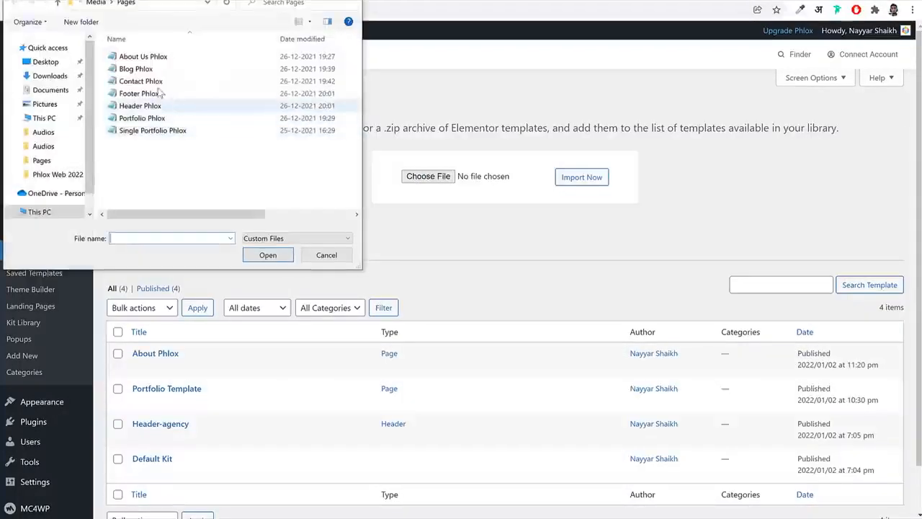
{"action": "left_click", "coordinate": [147, 70]}
{"action": "left_click", "coordinate": [271, 260]}
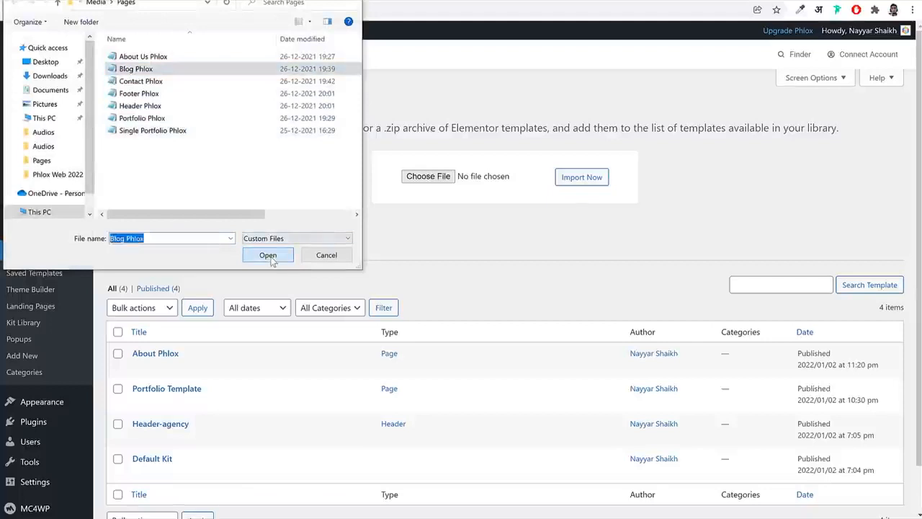
{"action": "left_click", "coordinate": [582, 177]}
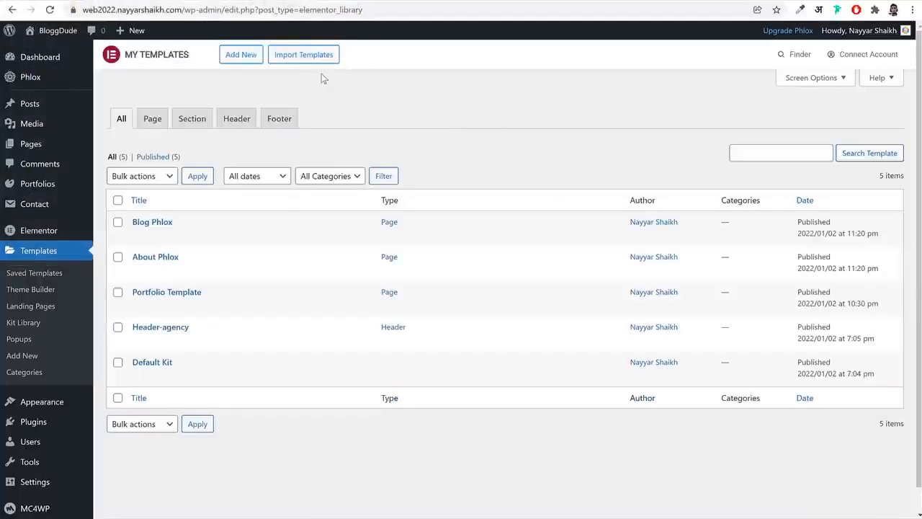
Import the Contact Phlox file as another Elementor template
{"action": "left_click", "coordinate": [325, 57]}
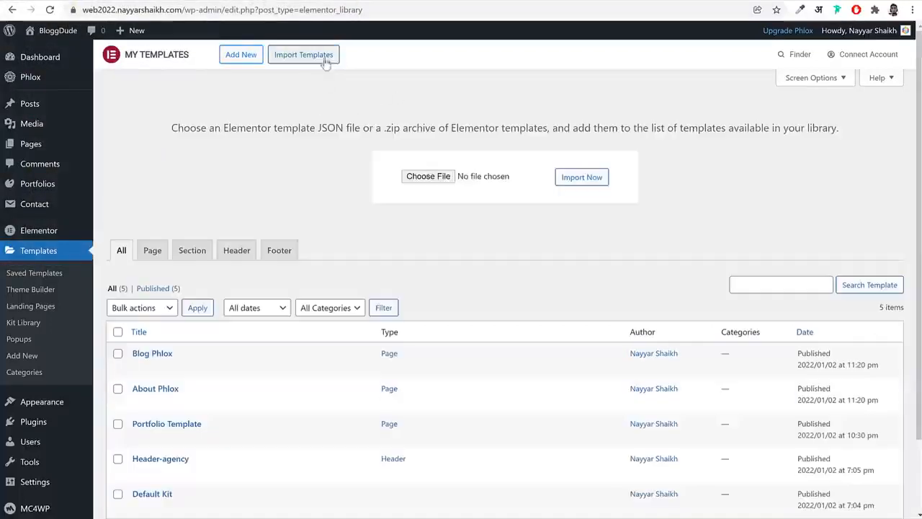
{"action": "left_click", "coordinate": [433, 178]}
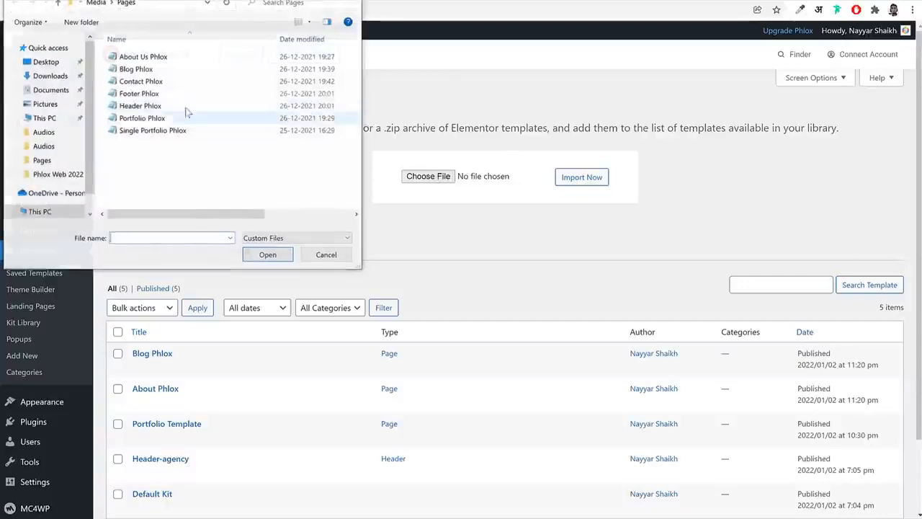
{"action": "left_click", "coordinate": [154, 78]}
{"action": "left_click", "coordinate": [284, 255]}
{"action": "left_click", "coordinate": [581, 180]}
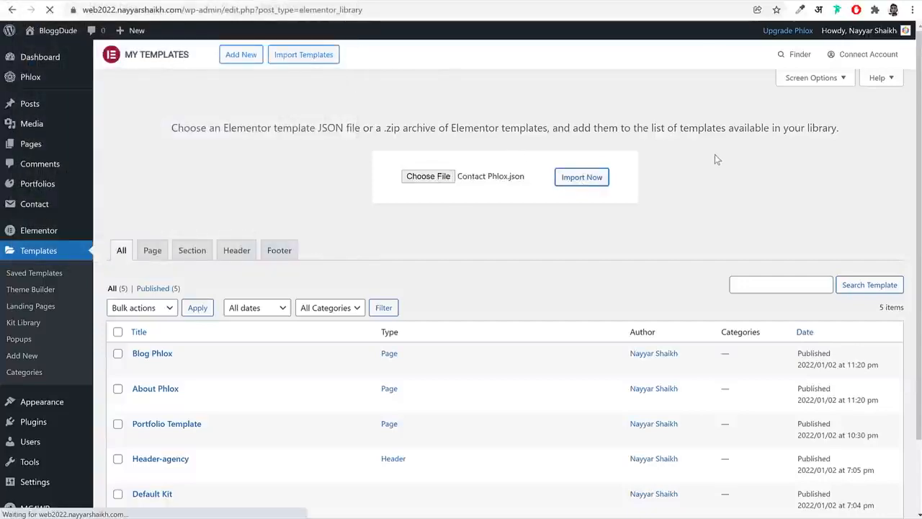
Import the Footer Phlox file into the saved templates
{"action": "left_click", "coordinate": [304, 57]}
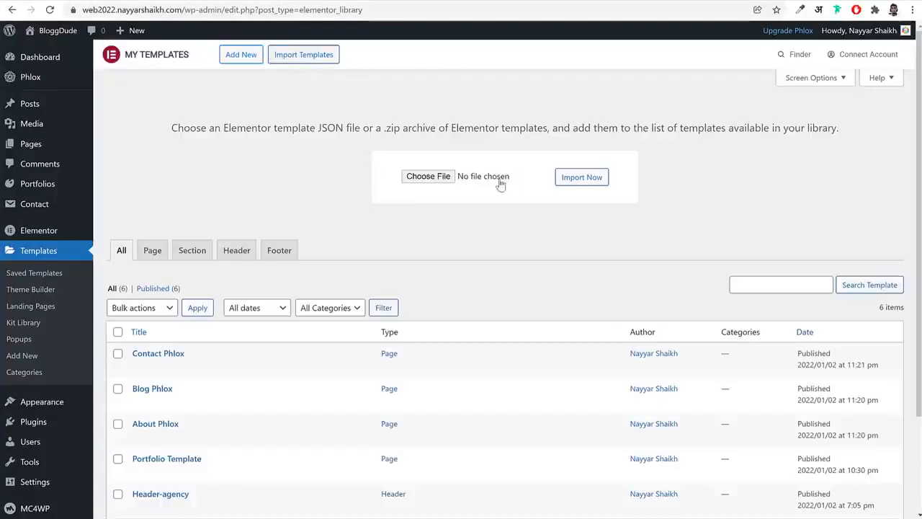
{"action": "left_click", "coordinate": [426, 180]}
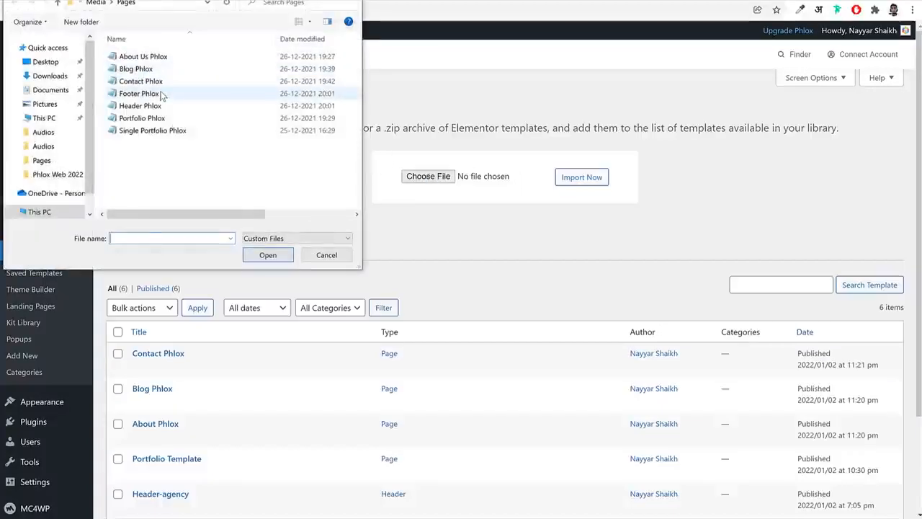
{"action": "left_click", "coordinate": [160, 93]}
{"action": "left_click", "coordinate": [263, 258]}
{"action": "left_click", "coordinate": [591, 174]}
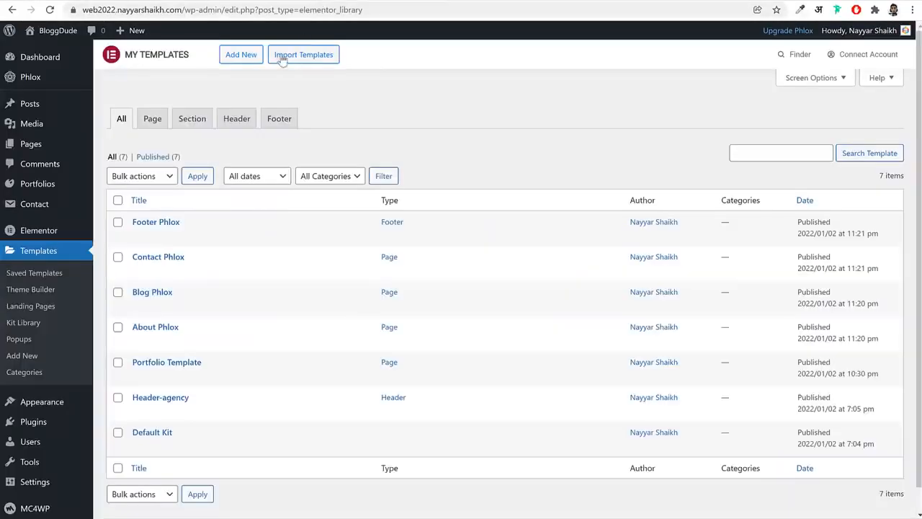
Import the Header Phlox file into the saved templates
{"action": "left_click", "coordinate": [310, 55]}
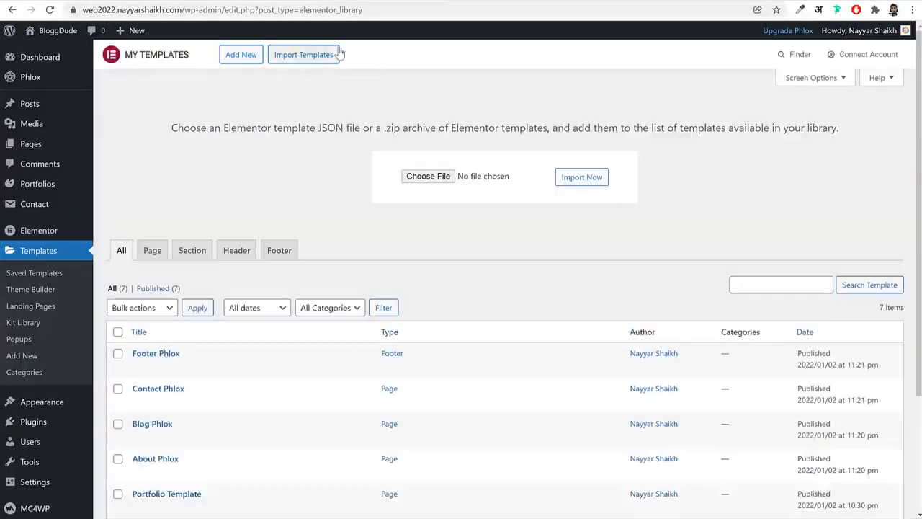
{"action": "left_click", "coordinate": [424, 180]}
{"action": "left_click", "coordinate": [137, 106]}
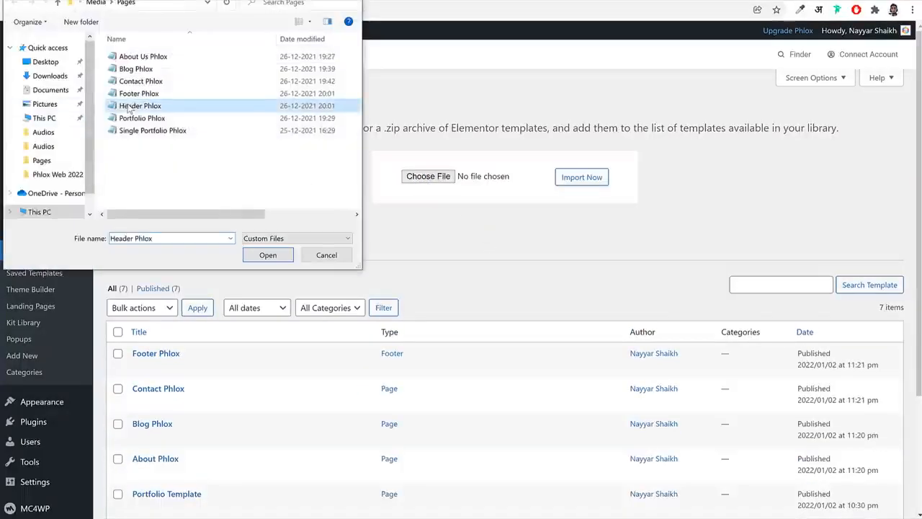
{"action": "left_click", "coordinate": [268, 255]}
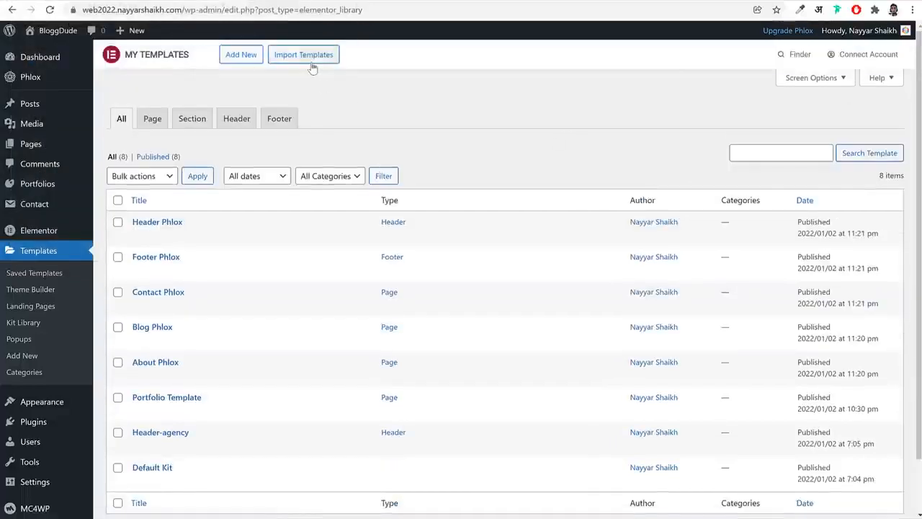
Import the Portfolio Phlox file into the saved templates
{"action": "left_click", "coordinate": [307, 56]}
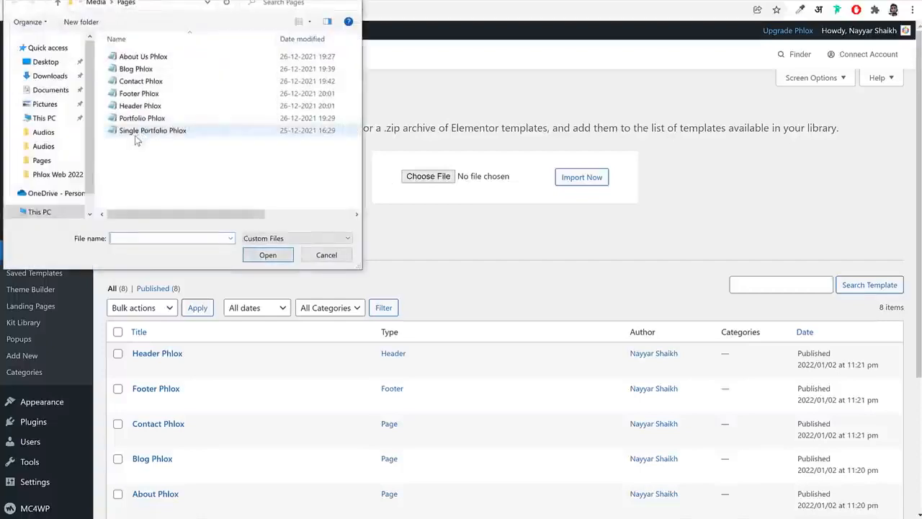
{"action": "left_click", "coordinate": [142, 119]}
{"action": "left_click", "coordinate": [268, 255]}
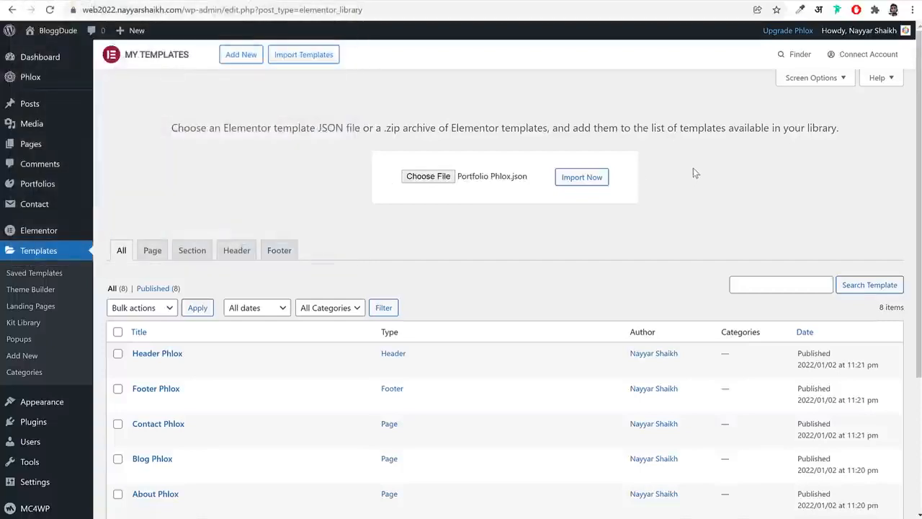
{"action": "left_click", "coordinate": [583, 177]}
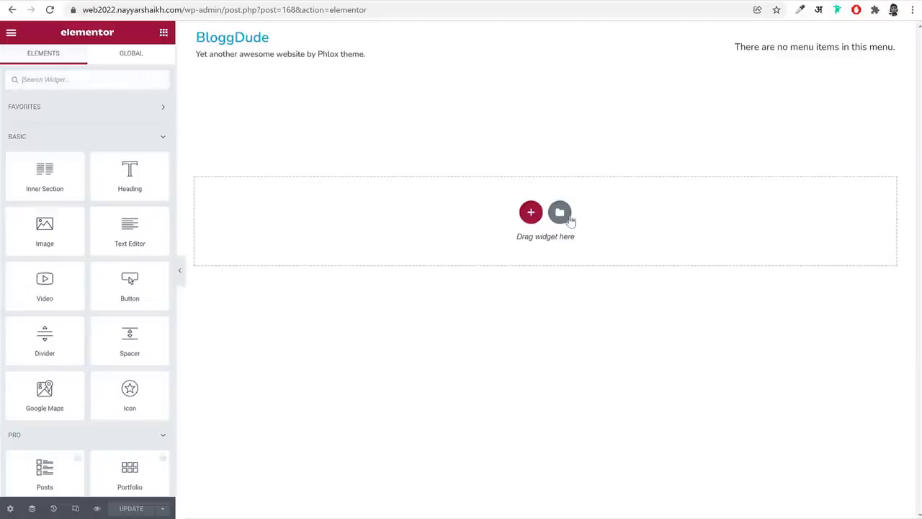
Insert the saved "About Phlox" template into the empty About page in Elementor and look over its sections
{"action": "left_click", "coordinate": [560, 213]}
{"action": "left_click", "coordinate": [524, 63]}
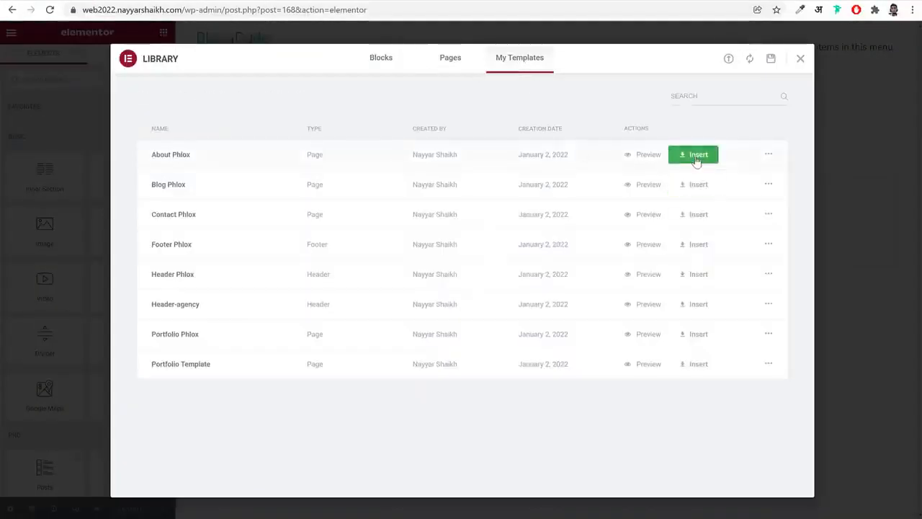
{"action": "left_click", "coordinate": [696, 156]}
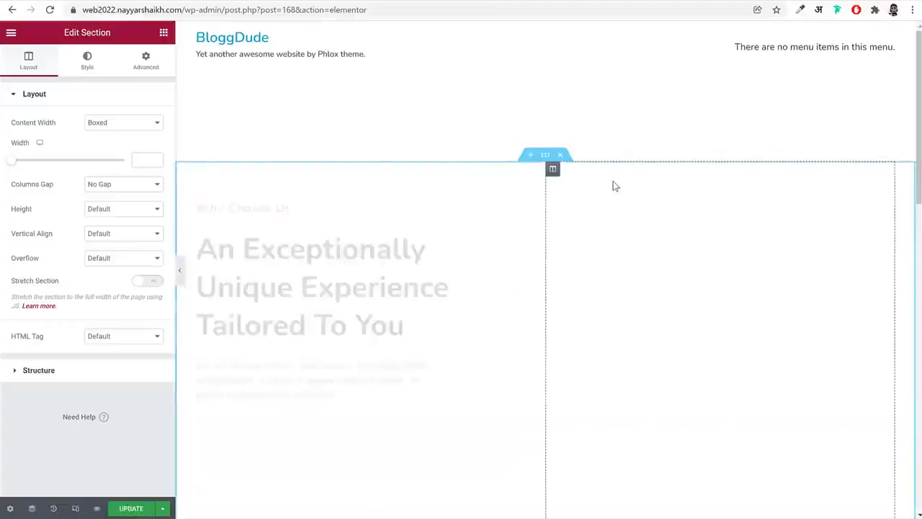
{"action": "scroll", "coordinate": [438, 253], "scroll_direction": "down", "scroll_amount": 5}
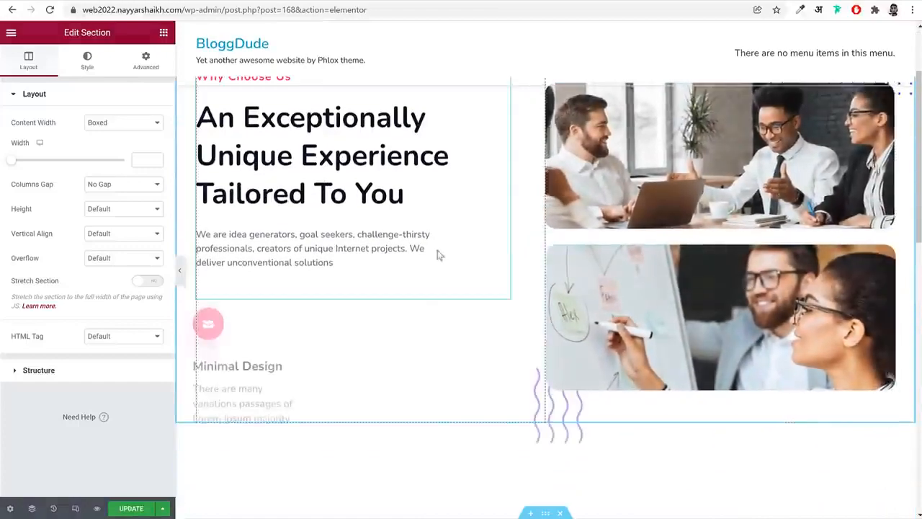
{"action": "scroll", "coordinate": [560, 258], "scroll_direction": "down", "scroll_amount": 10}
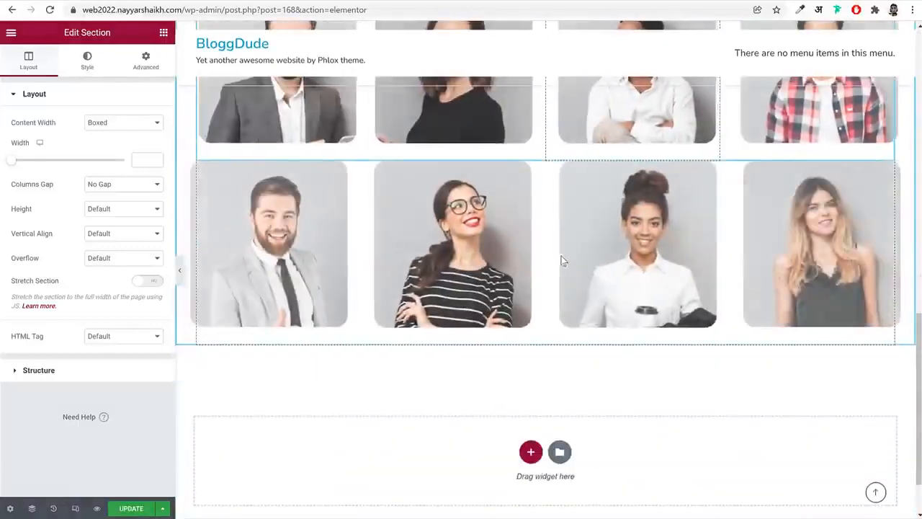
Examine the editable content of the About page's heading and its Best Material info box, along with the remaining sections
{"action": "scroll", "coordinate": [673, 367], "scroll_direction": "up", "scroll_amount": 10}
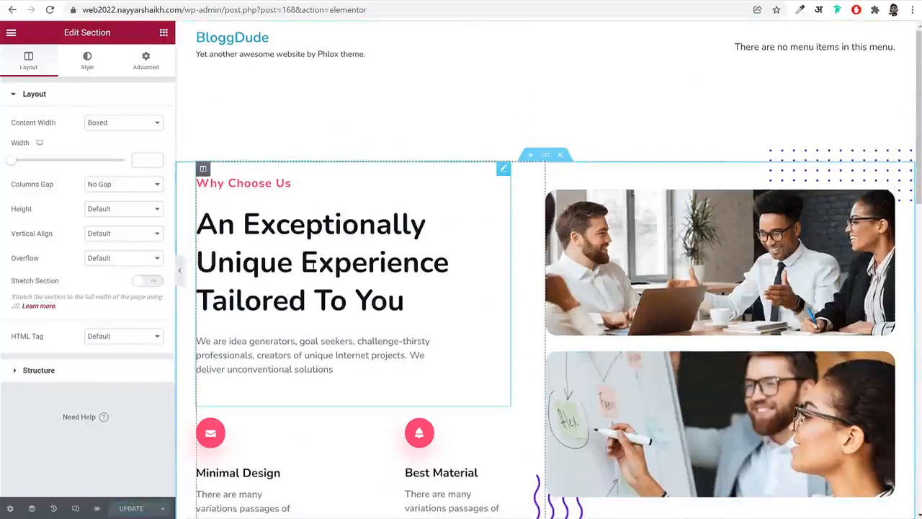
{"action": "left_click", "coordinate": [314, 245]}
{"action": "scroll", "coordinate": [314, 260], "scroll_direction": "down", "scroll_amount": 3}
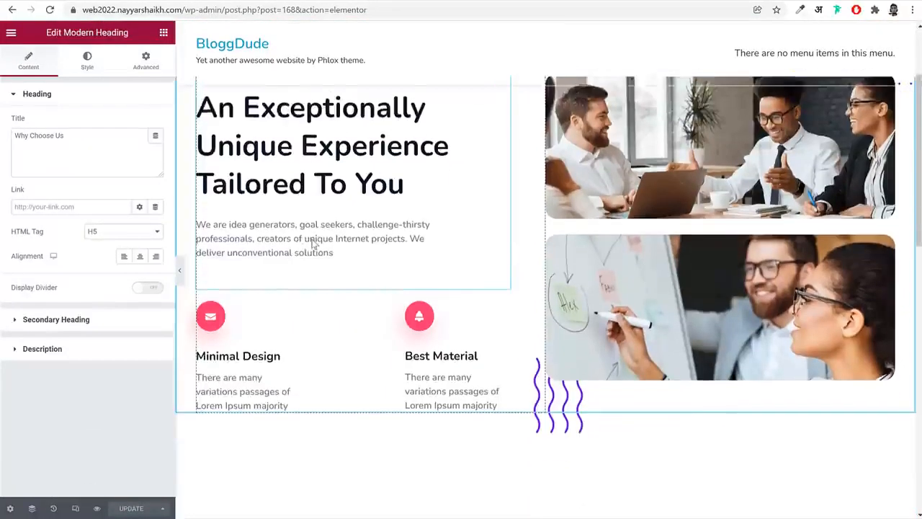
{"action": "left_click", "coordinate": [238, 287]}
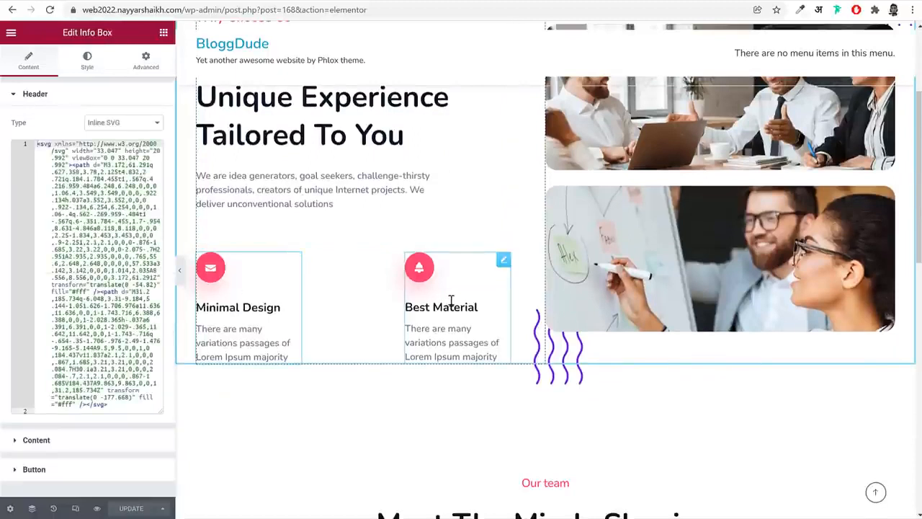
{"action": "left_click", "coordinate": [76, 326]}
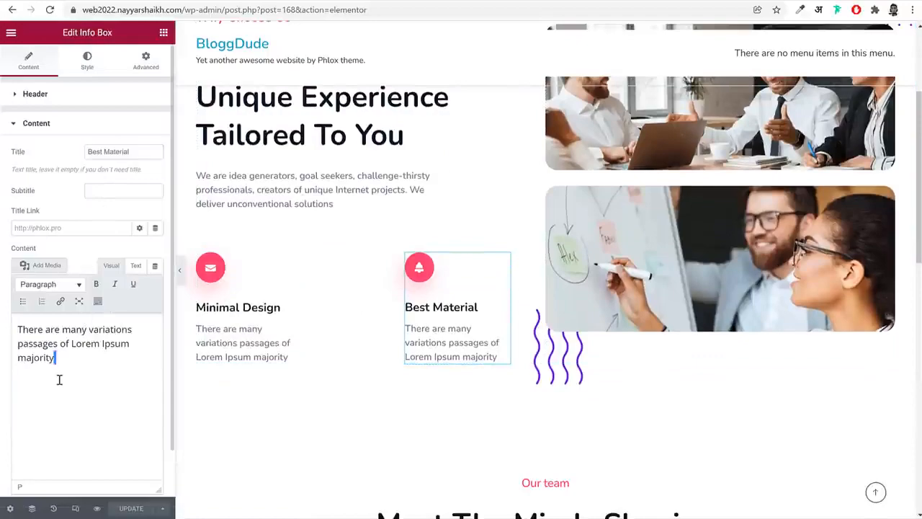
{"action": "key", "text": "ctrl+a"}
{"action": "scroll", "coordinate": [512, 321], "scroll_direction": "down", "scroll_amount": 10}
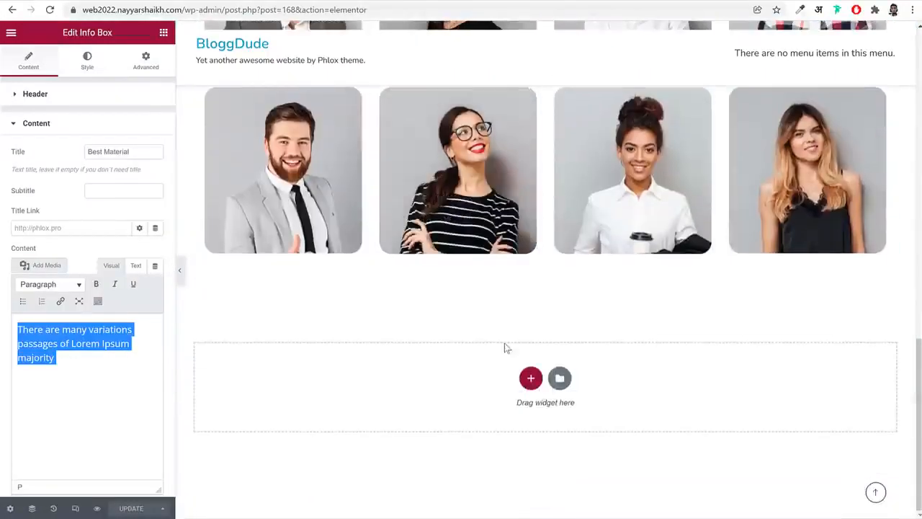
{"action": "scroll", "coordinate": [507, 347], "scroll_direction": "up", "scroll_amount": 12}
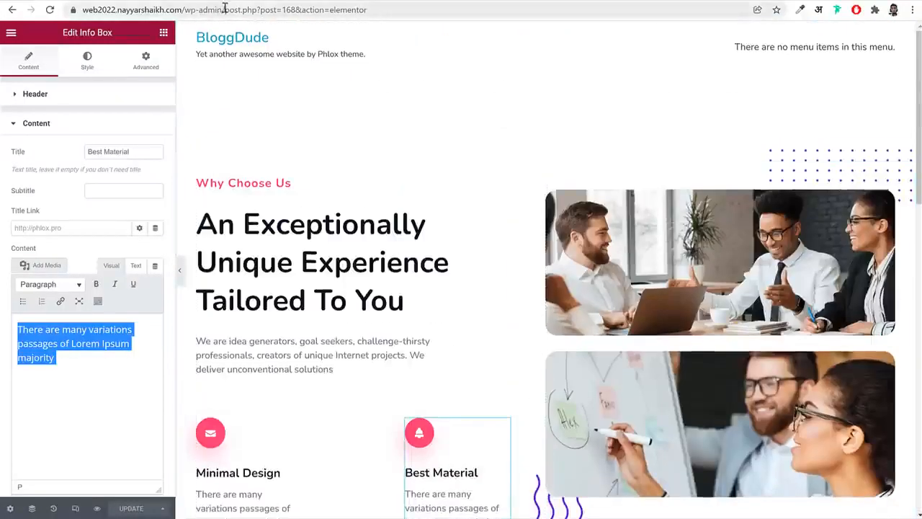
Return to the WordPress admin and add a new page titled Contact
{"action": "left_click_drag", "start_coordinate": [224, 9], "coordinate": [691, 80]}
{"action": "key", "text": "BackSpace"}
{"action": "key", "text": "Return"}
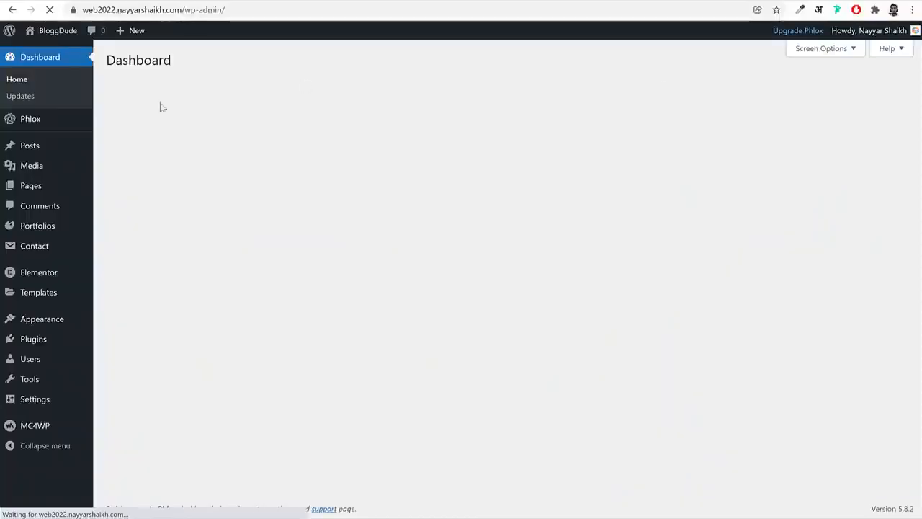
{"action": "mouse_move", "coordinate": [48, 186]}
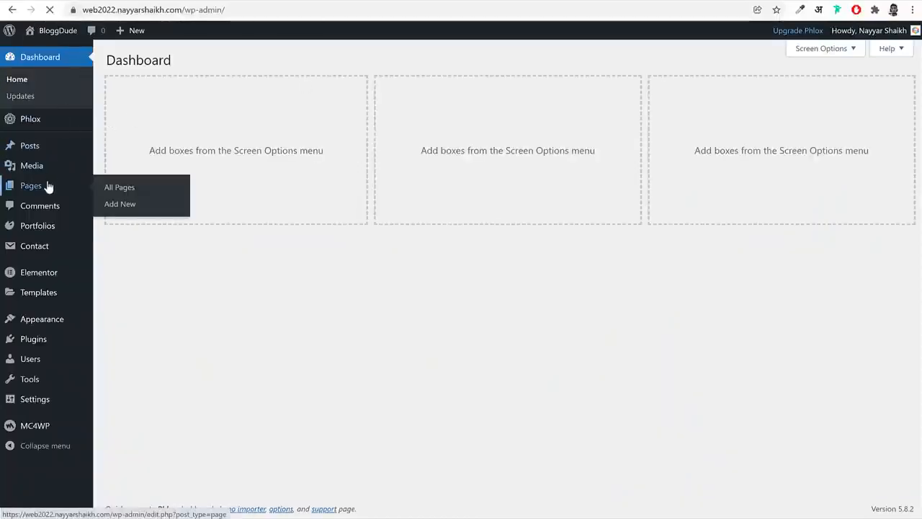
{"action": "left_click", "coordinate": [174, 62]}
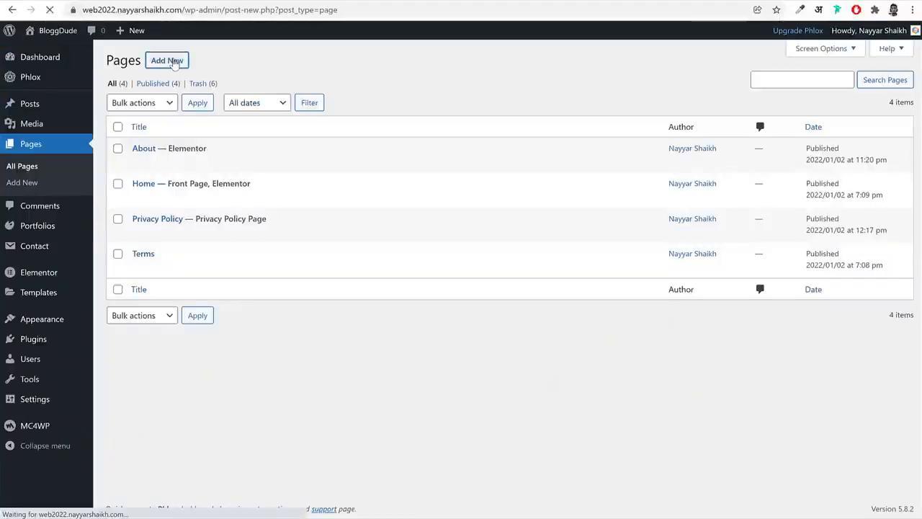
{"action": "type", "text": "ct"}
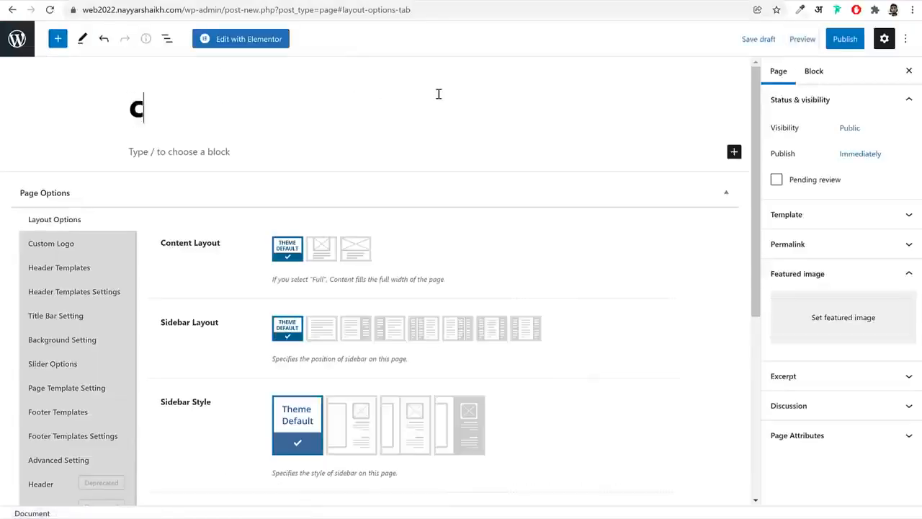
Choose a content layout for the Contact page, set Display Title Bar Section to No, and publish the page
{"action": "left_click", "coordinate": [322, 261]}
{"action": "key", "text": "Right"}
{"action": "left_click", "coordinate": [89, 317]}
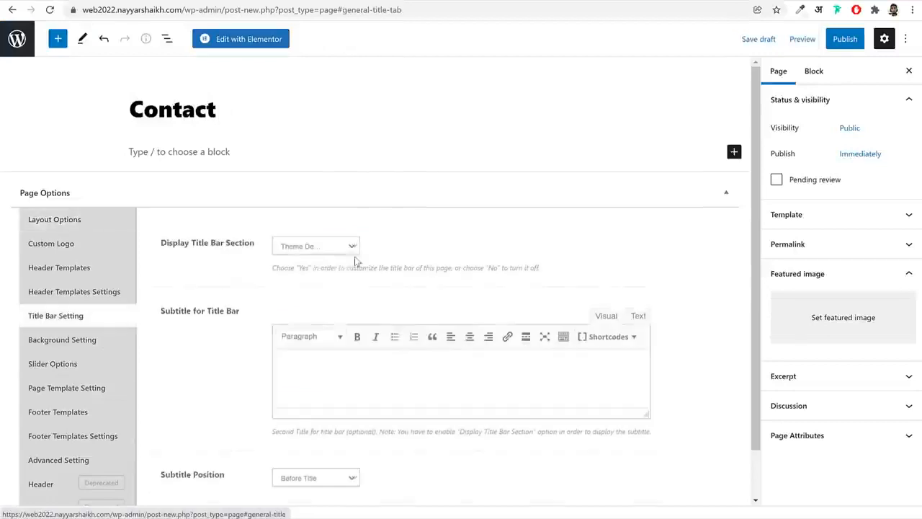
{"action": "left_click", "coordinate": [351, 246]}
{"action": "left_click", "coordinate": [312, 279]}
{"action": "left_click", "coordinate": [844, 39]}
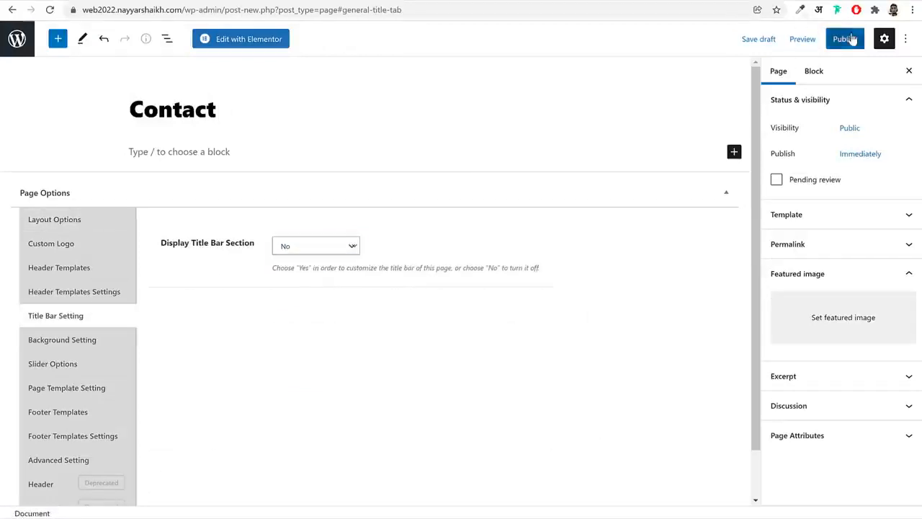
{"action": "left_click", "coordinate": [821, 40]}
Open the Contact page in Elementor and insert the saved "Contact Phlox" template
{"action": "left_click", "coordinate": [269, 41]}
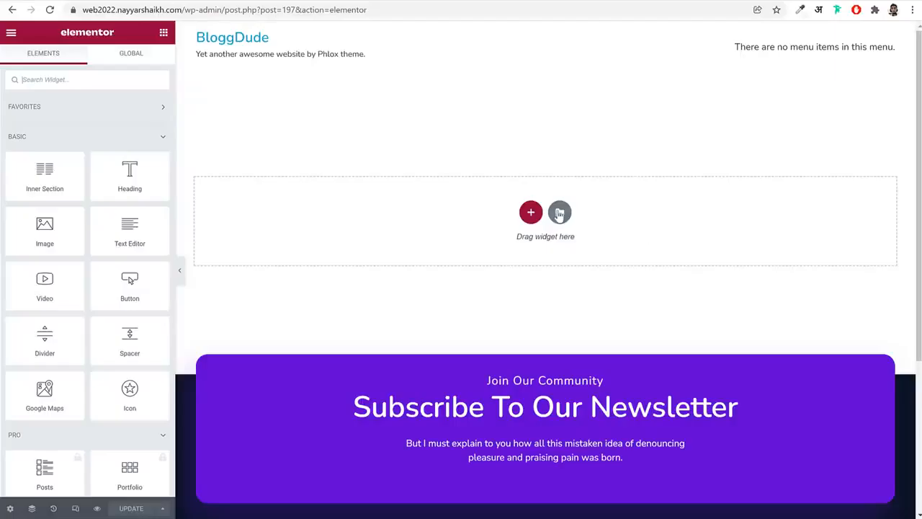
{"action": "left_click", "coordinate": [560, 213]}
{"action": "left_click", "coordinate": [525, 60]}
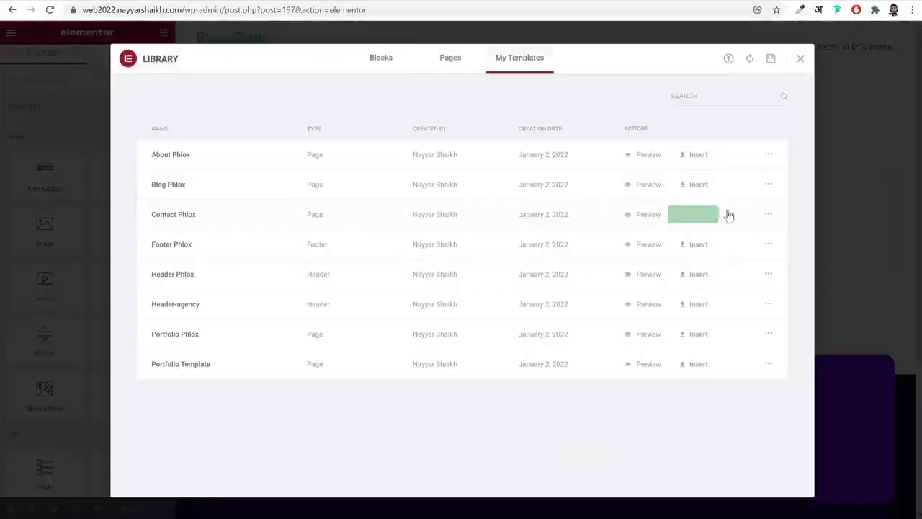
{"action": "left_click", "coordinate": [713, 216]}
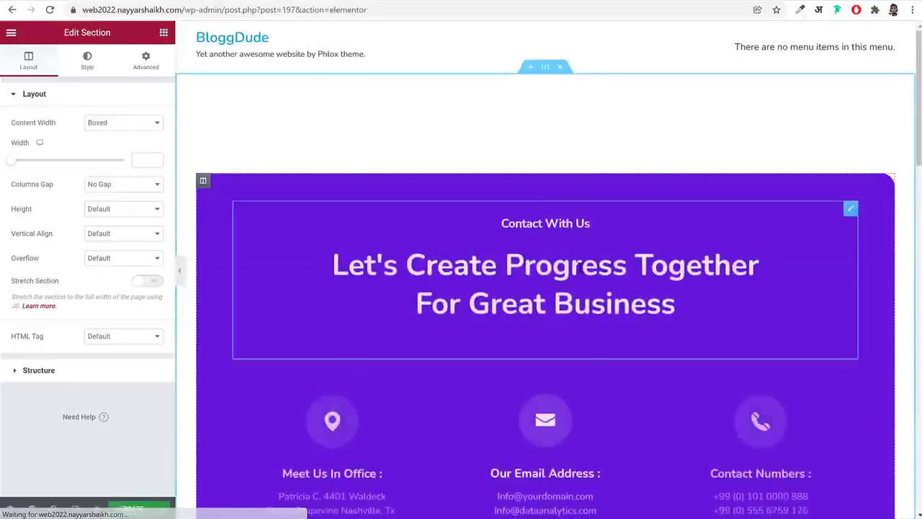
Look over the Contact page's sections and examine the editable text of the "Our Email Address" info box
{"action": "scroll", "coordinate": [578, 268], "scroll_direction": "down", "scroll_amount": 10}
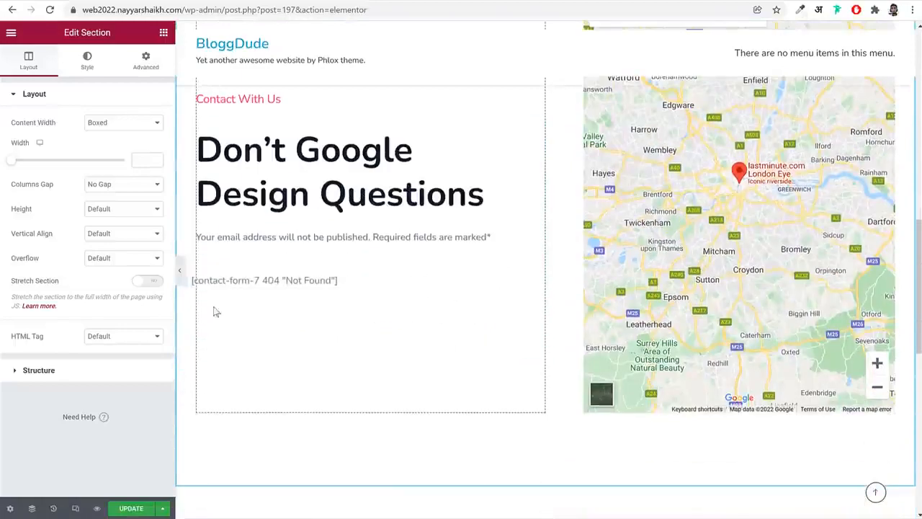
{"action": "scroll", "coordinate": [688, 257], "scroll_direction": "up", "scroll_amount": 6}
{"action": "scroll", "coordinate": [423, 316], "scroll_direction": "down", "scroll_amount": 1}
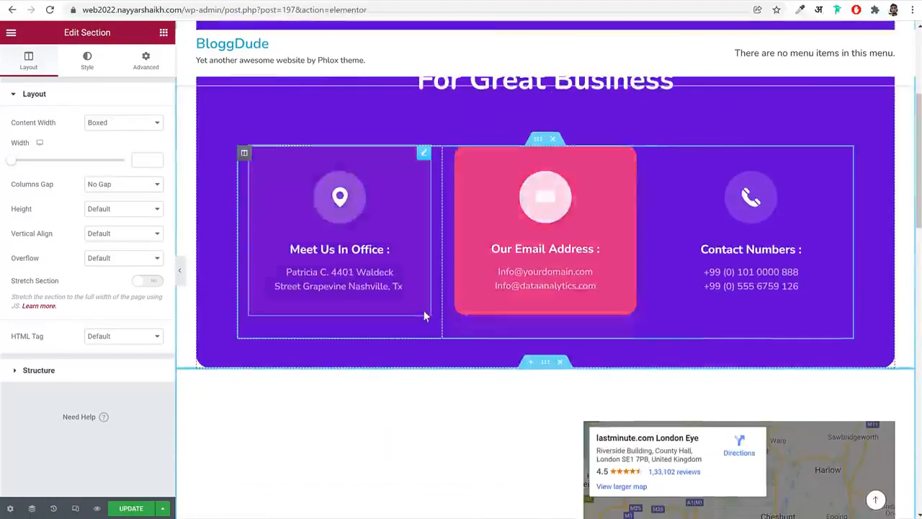
{"action": "left_click", "coordinate": [580, 268]}
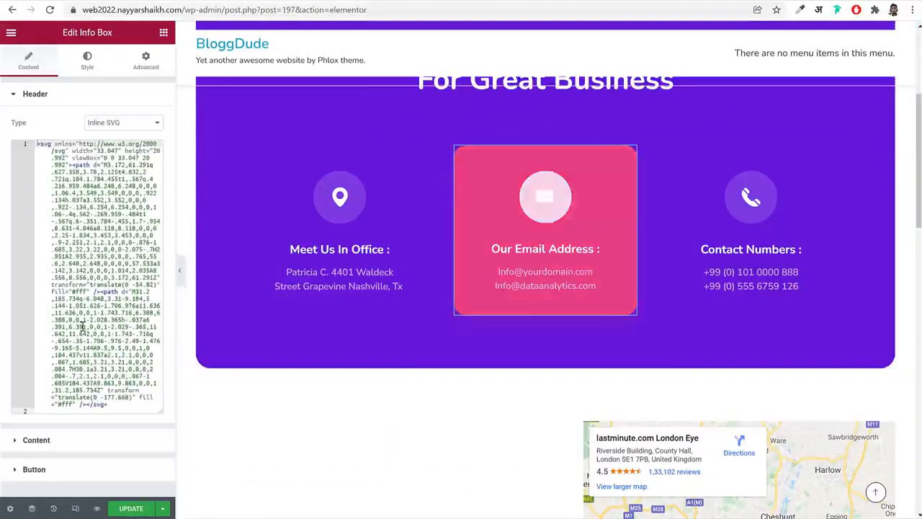
{"action": "left_click", "coordinate": [82, 440]}
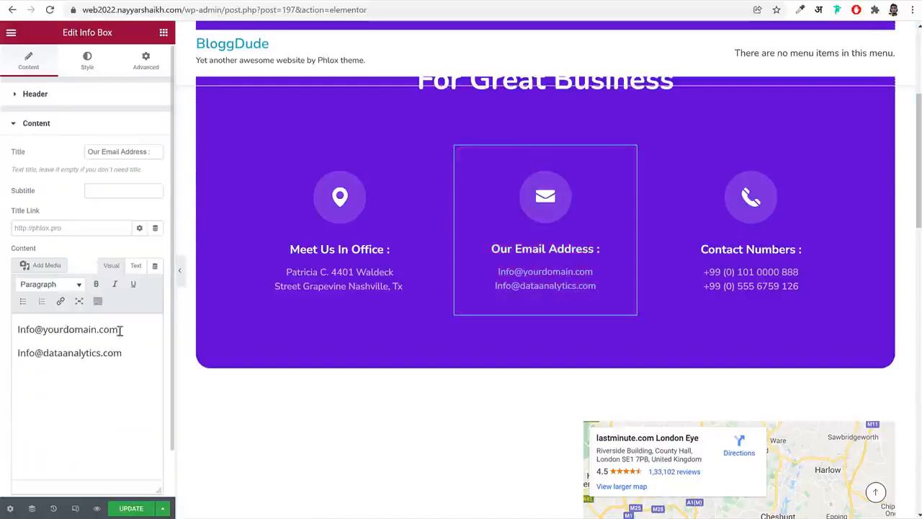
{"action": "left_click_drag", "start_coordinate": [120, 330], "coordinate": [21, 331]}
{"action": "left_click_drag", "start_coordinate": [124, 352], "coordinate": [19, 353]}
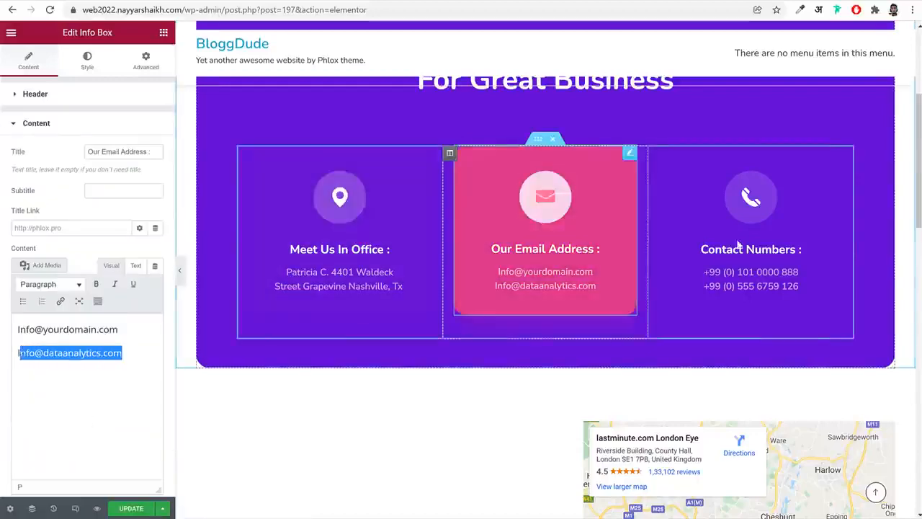
Set the Google map's location to Mumbai and its zoom to 14, and update the Contact page
{"action": "scroll", "coordinate": [806, 282], "scroll_direction": "down", "scroll_amount": 3}
{"action": "scroll", "coordinate": [806, 288], "scroll_direction": "down", "scroll_amount": 2}
{"action": "scroll", "coordinate": [811, 252], "scroll_direction": "up", "scroll_amount": 2}
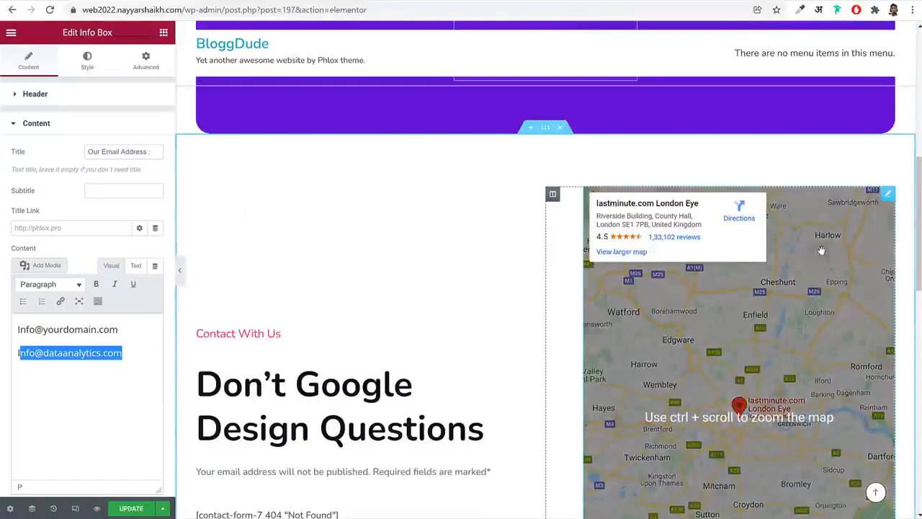
{"action": "left_click", "coordinate": [888, 194]}
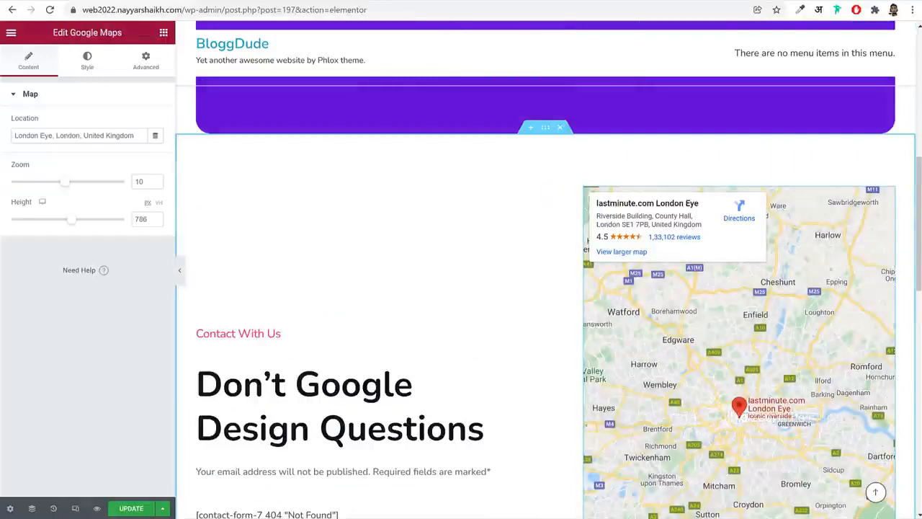
{"action": "triple_click", "coordinate": [68, 135]}
{"action": "type", "text": "Mum"}
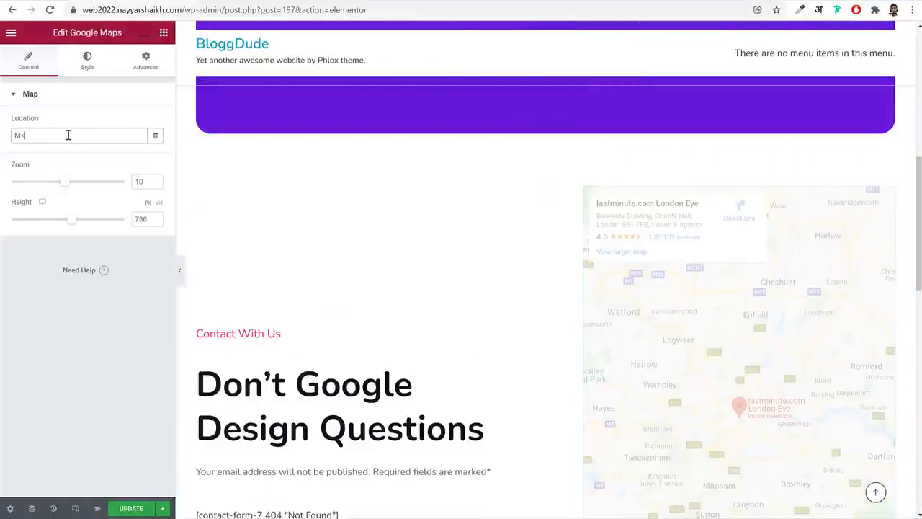
{"action": "type", "text": "bai"}
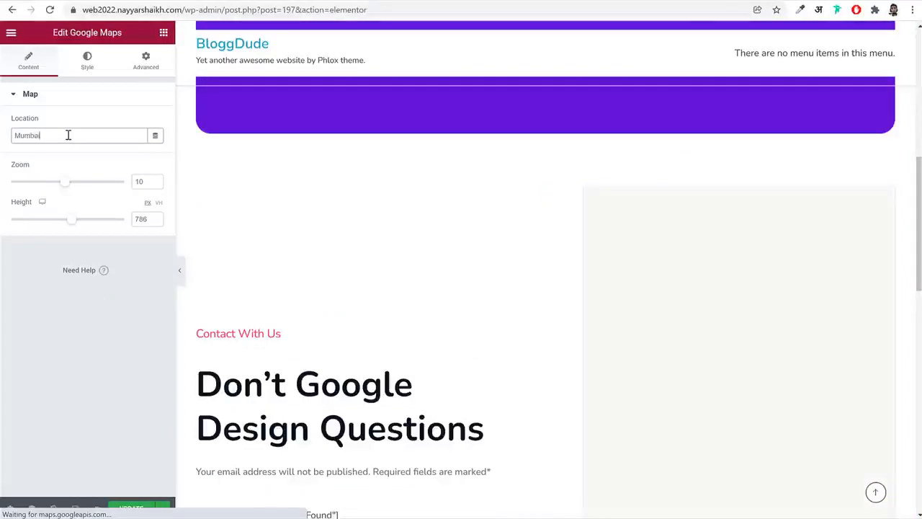
{"action": "left_click_drag", "start_coordinate": [65, 182], "coordinate": [90, 189]}
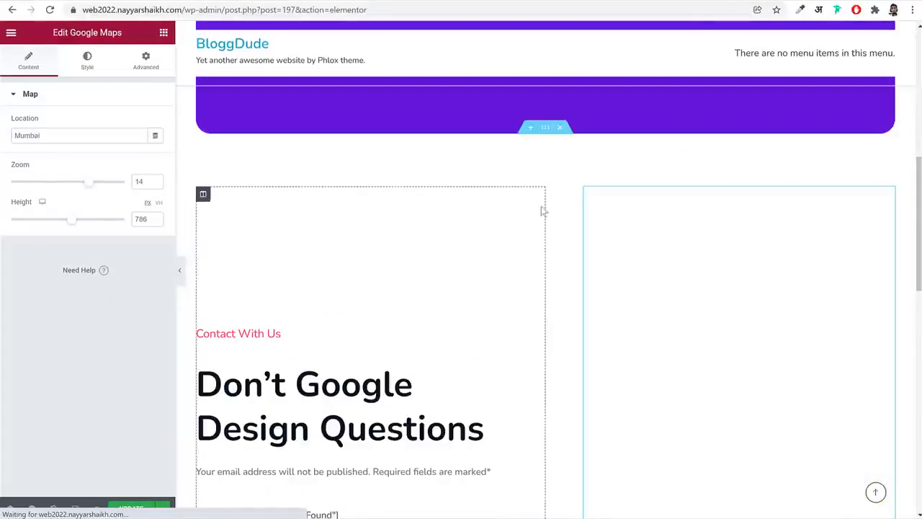
{"action": "scroll", "coordinate": [689, 280], "scroll_direction": "down", "scroll_amount": 3}
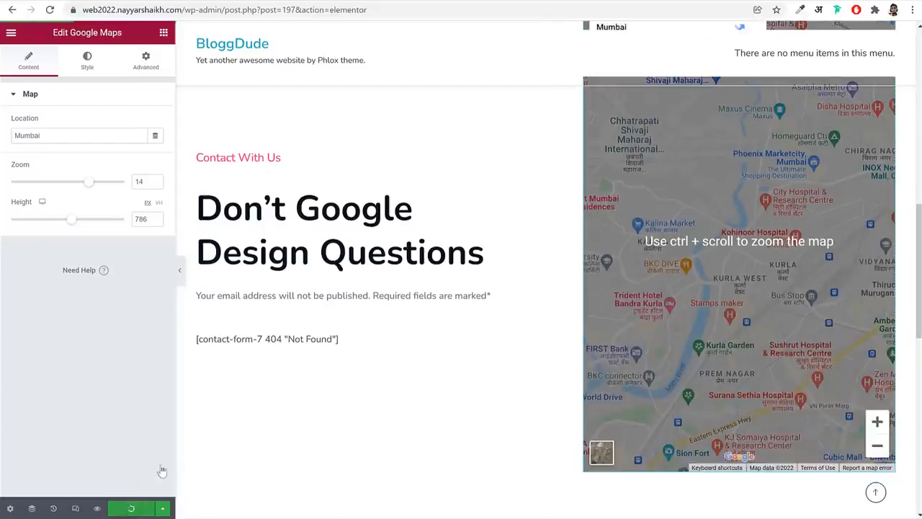
Check the Contact page's form shortcode setting and start a new Contact Form 7 form titled Home Form in the WordPress admin
{"action": "left_click", "coordinate": [303, 339]}
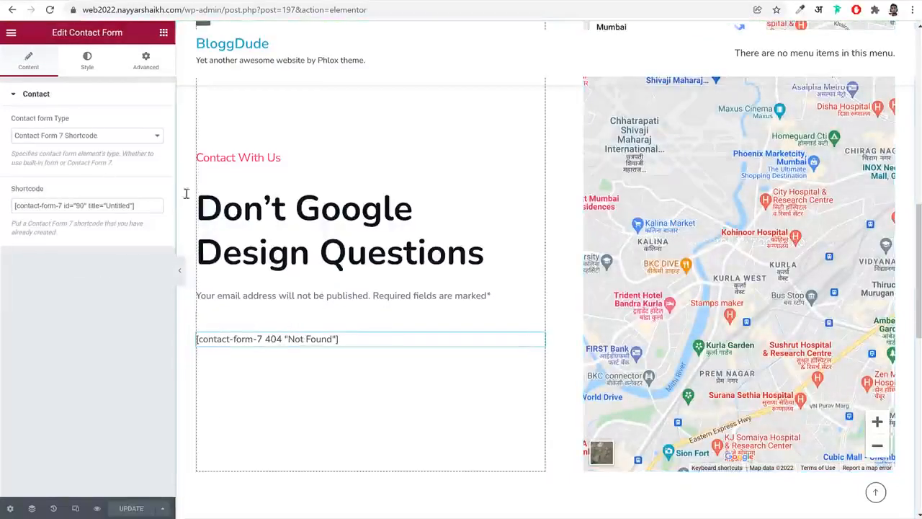
{"action": "left_click", "coordinate": [188, 0]}
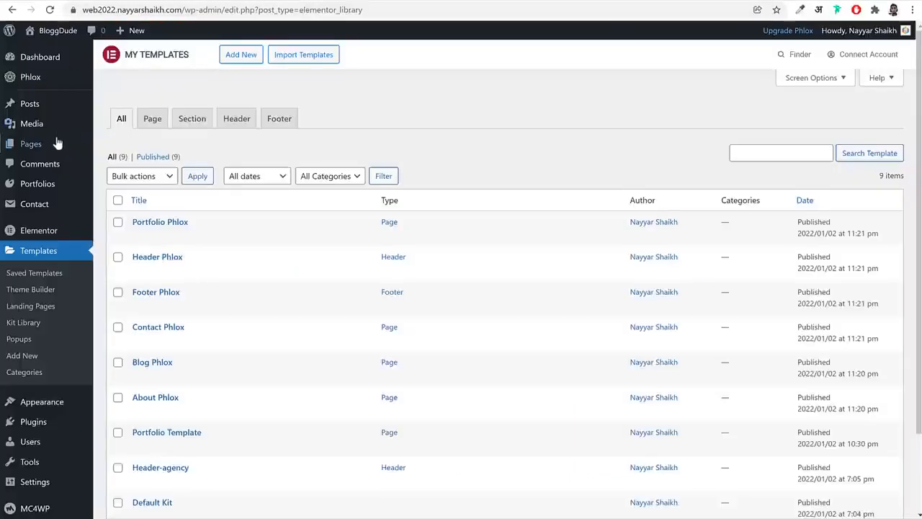
{"action": "left_click", "coordinate": [46, 209]}
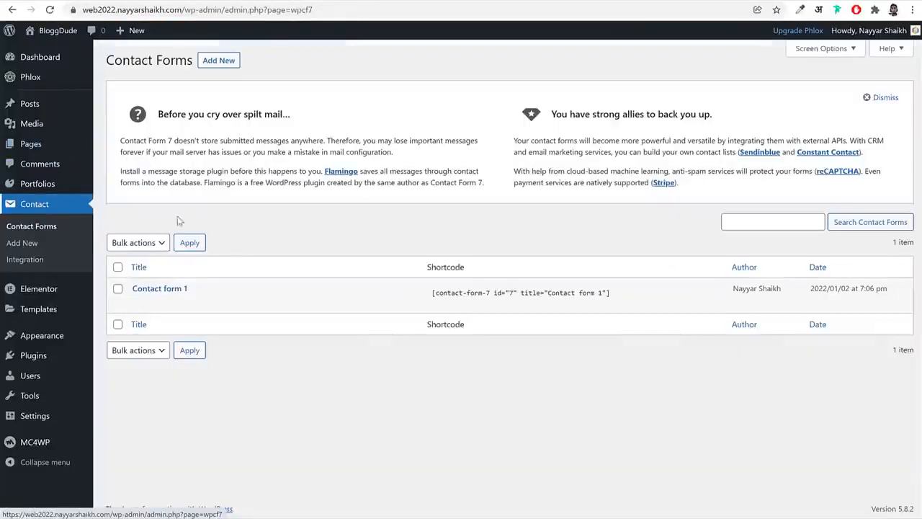
{"action": "left_click", "coordinate": [218, 62]}
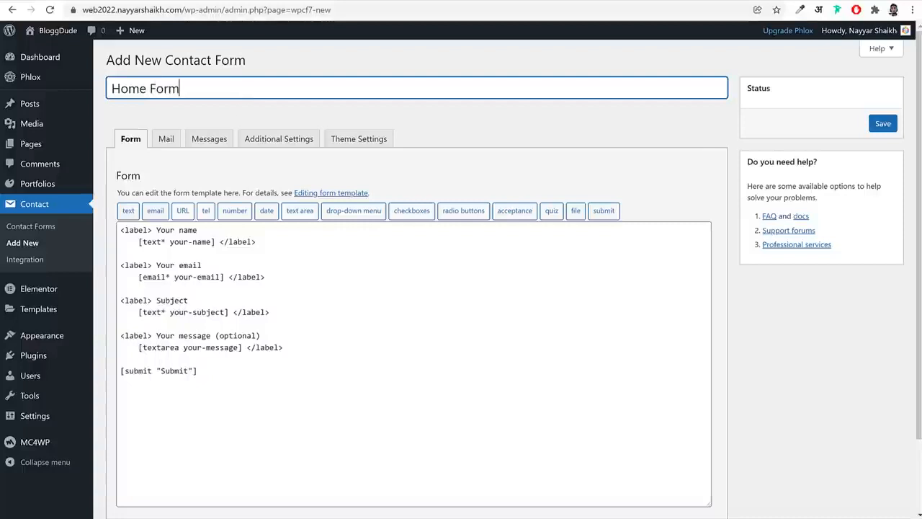
Open the Contact Form text file from the Media > Pages folder of Phlox Web 2022 and copy all its code
{"action": "left_click", "coordinate": [241, 515]}
{"action": "left_click", "coordinate": [418, 123]}
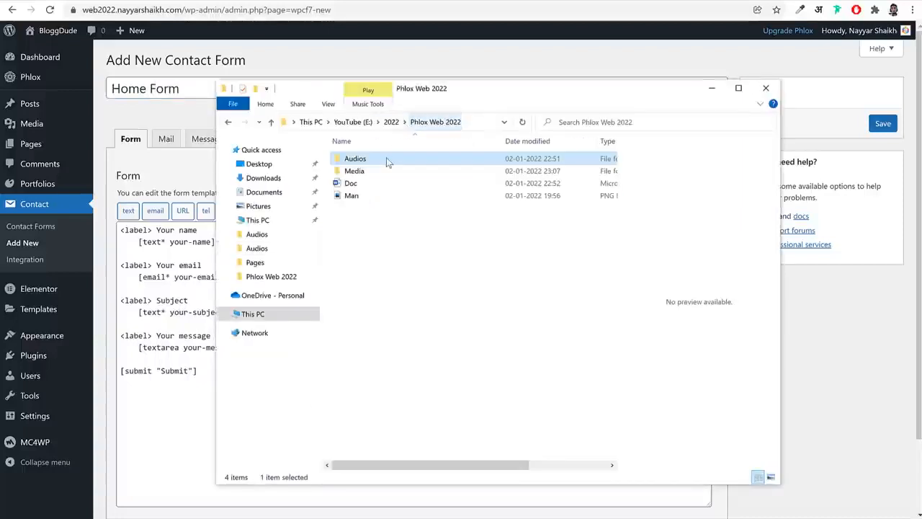
{"action": "double_click", "coordinate": [379, 170]}
{"action": "double_click", "coordinate": [349, 173]}
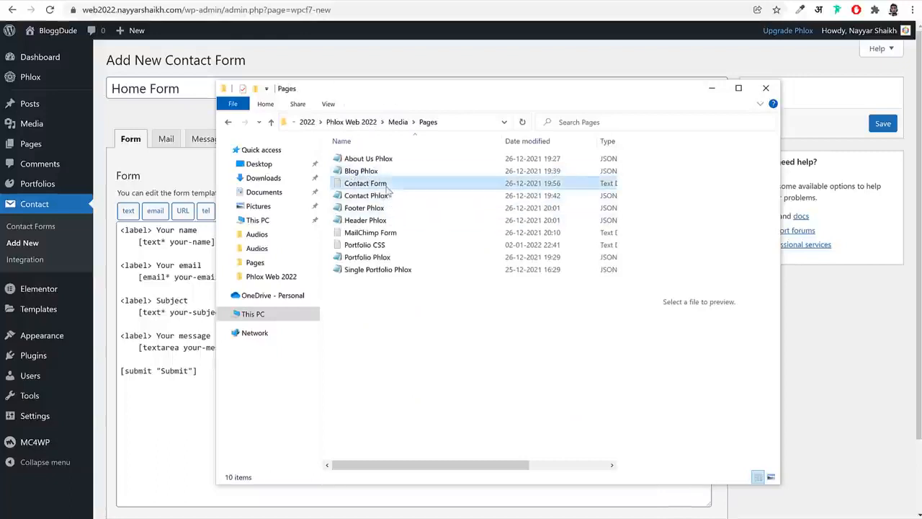
{"action": "double_click", "coordinate": [386, 186]}
{"action": "key", "text": "ctrl+a"}
{"action": "key", "text": "ctrl+c"}
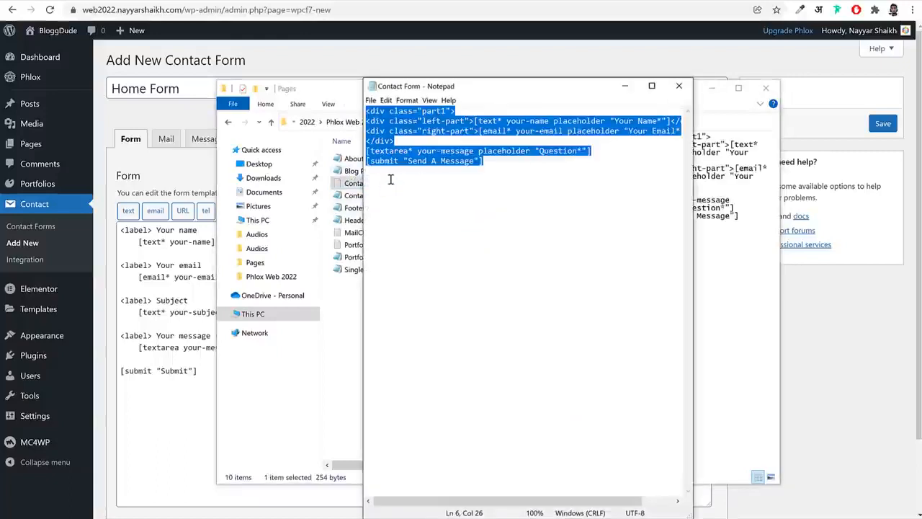
Replace the default form template of Home Form with the code copied from the text file
{"action": "left_click", "coordinate": [189, 358]}
{"action": "key", "text": "ctrl+a"}
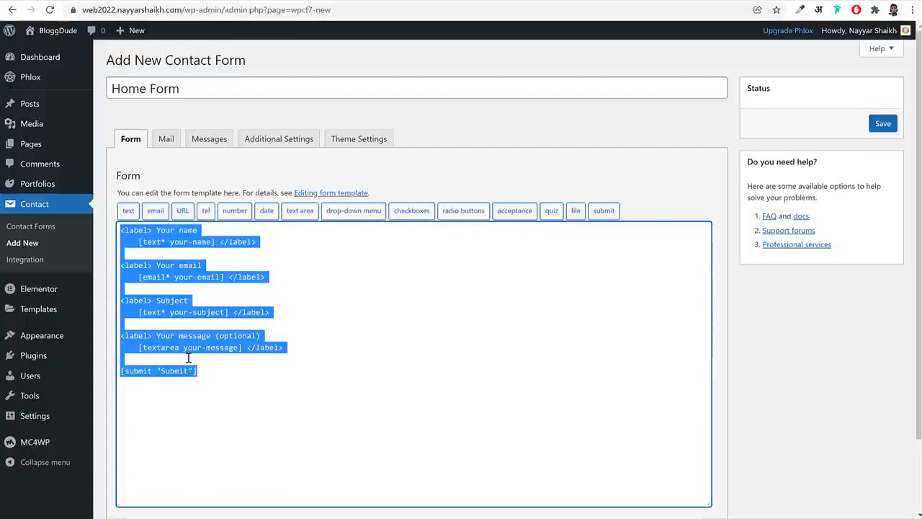
{"action": "key", "text": "BackSpace"}
{"action": "key", "text": "ctrl+v"}
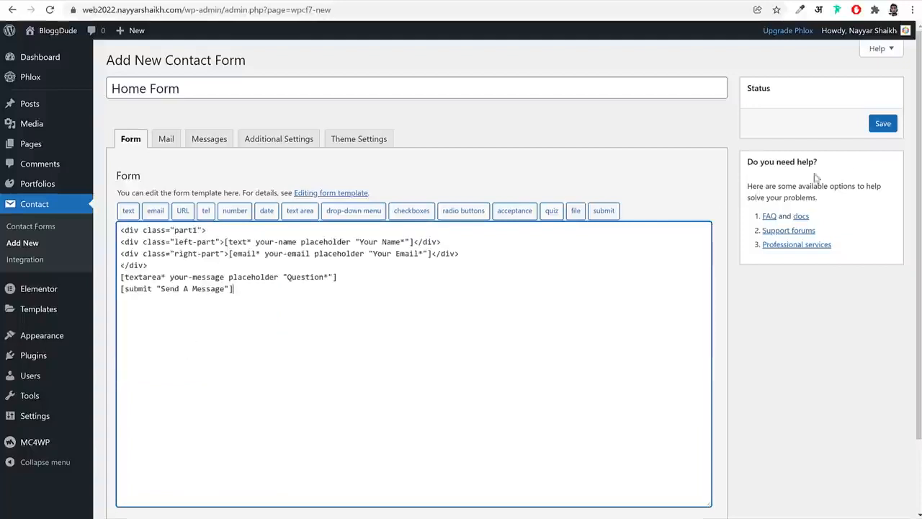
Save the Home Form contact form and copy its shortcode
{"action": "left_click", "coordinate": [885, 123]}
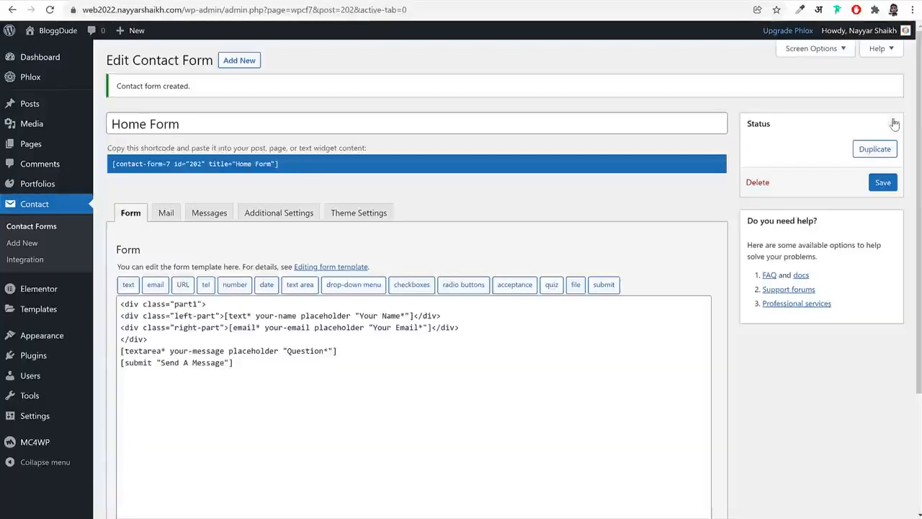
{"action": "left_click", "coordinate": [183, 159]}
{"action": "right_click", "coordinate": [184, 159]}
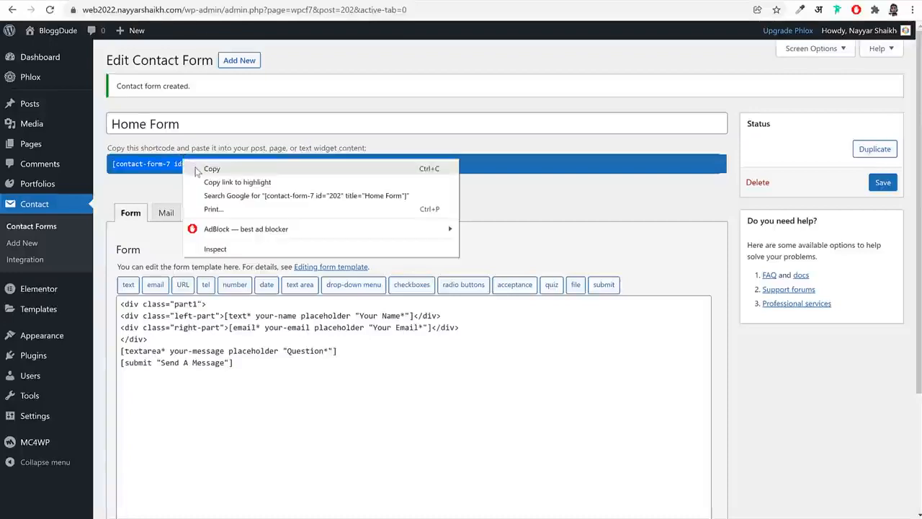
{"action": "left_click", "coordinate": [196, 168]}
Replace the shortcode in the Contact page's form widget with the copied Home Form shortcode, update the page and review the form
{"action": "left_click", "coordinate": [214, 3]}
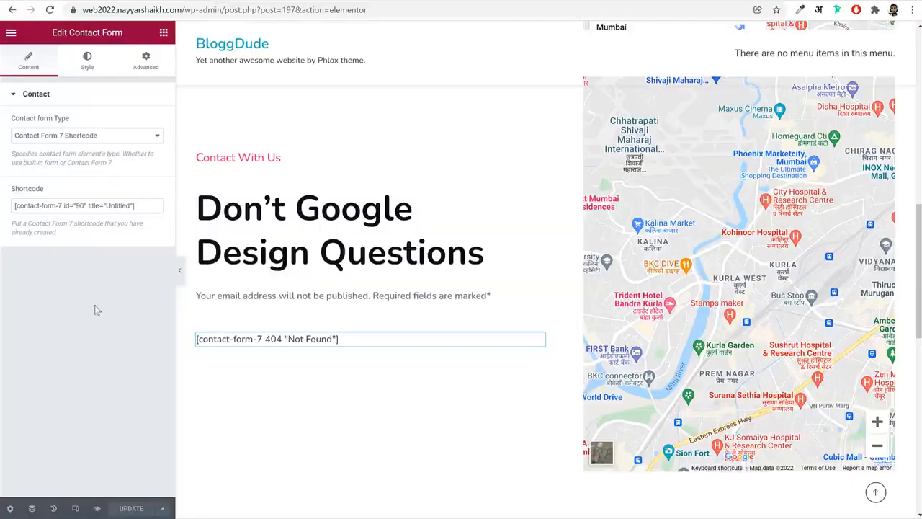
{"action": "key", "text": "ctrl+v"}
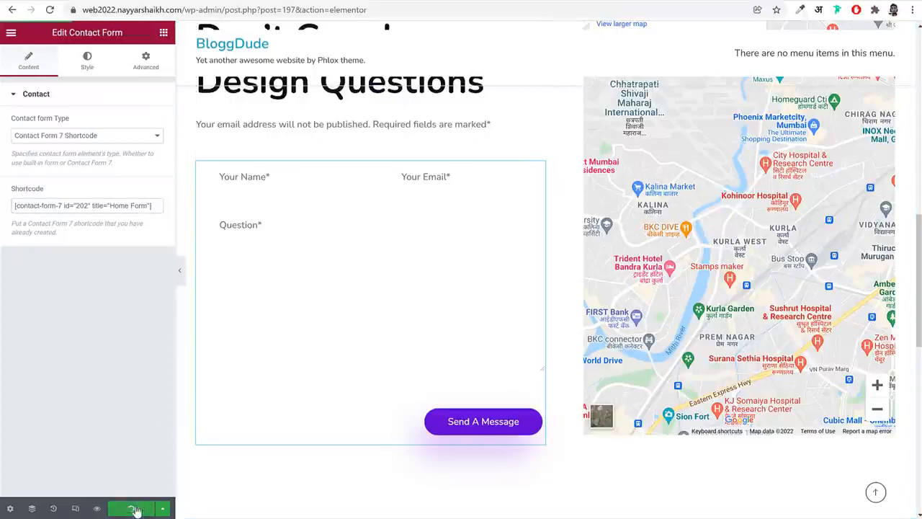
{"action": "scroll", "coordinate": [477, 255], "scroll_direction": "up", "scroll_amount": 10}
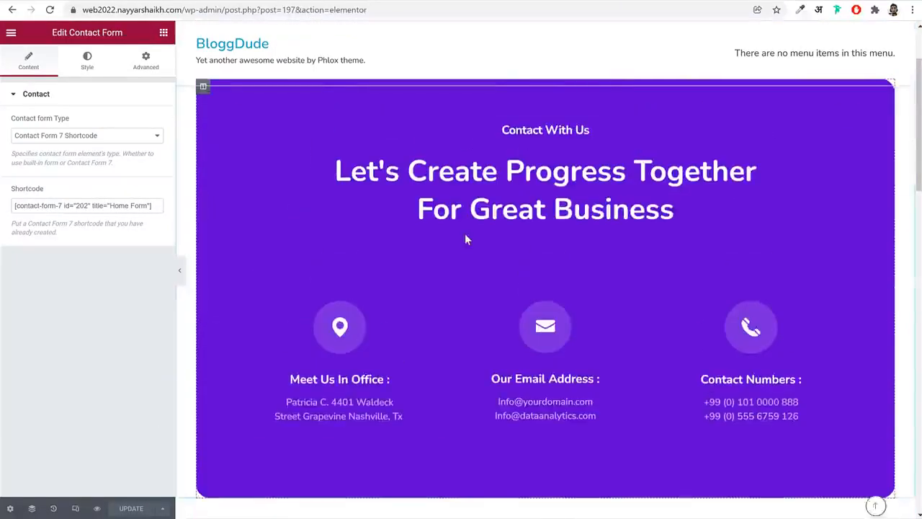
{"action": "scroll", "coordinate": [402, 304], "scroll_direction": "down", "scroll_amount": 8}
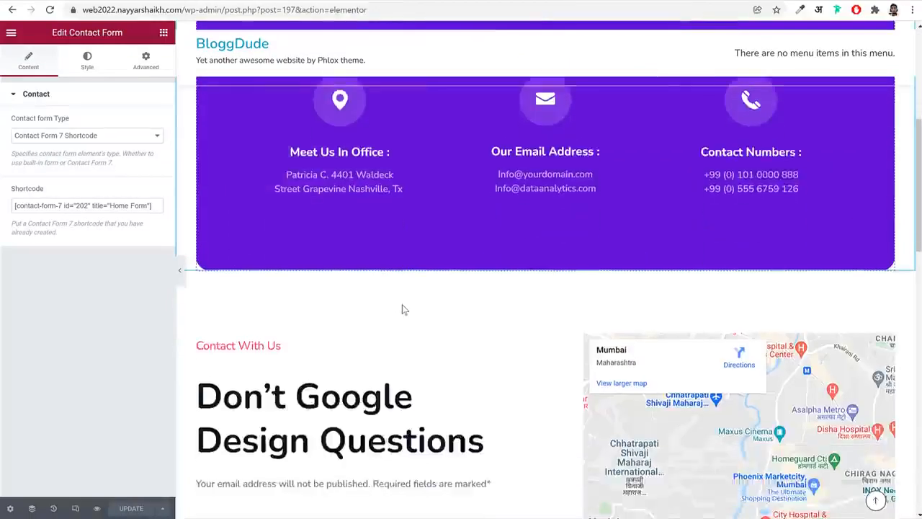
{"action": "scroll", "coordinate": [403, 289], "scroll_direction": "down", "scroll_amount": 2}
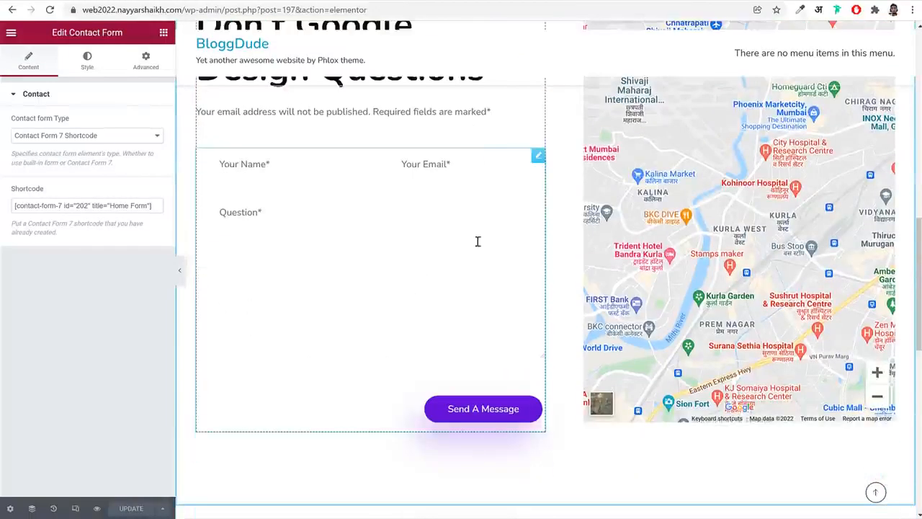
Set the Contact page's body background to the global BG Color and update the page
{"action": "left_click", "coordinate": [10, 508]}
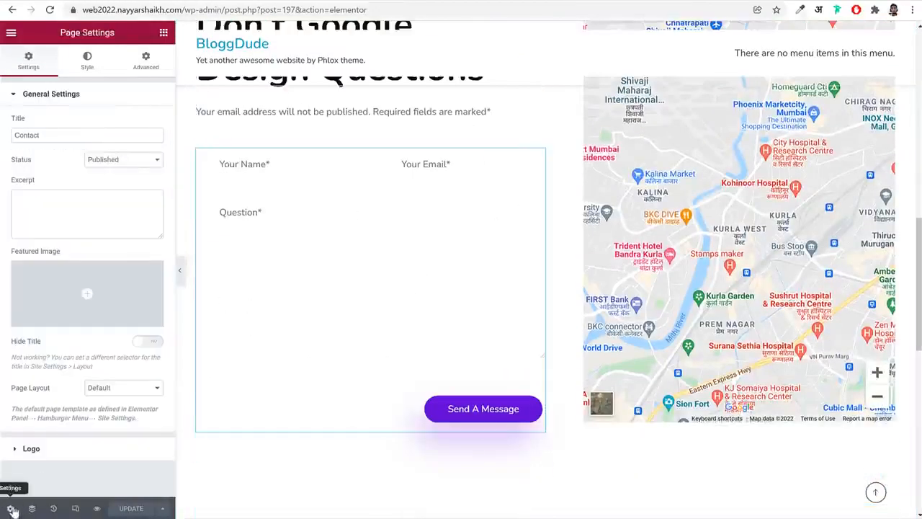
{"action": "left_click", "coordinate": [85, 62]}
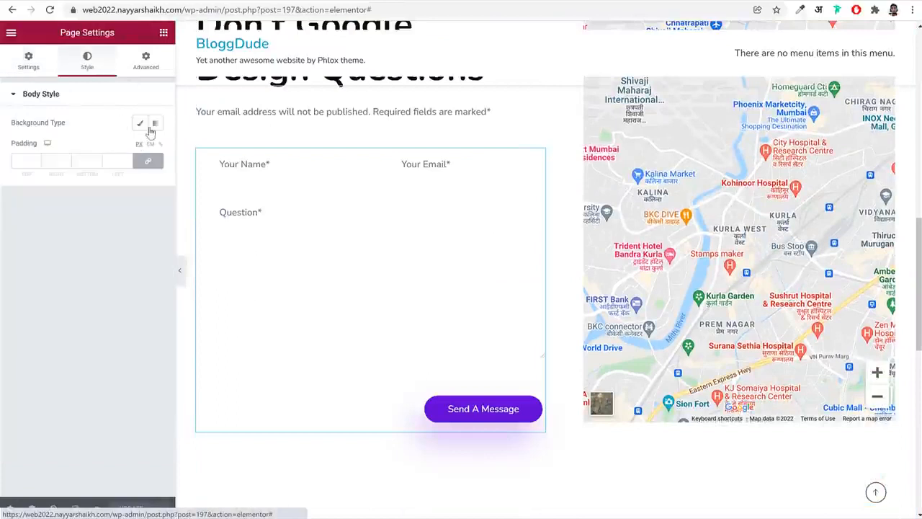
{"action": "left_click", "coordinate": [139, 124]}
{"action": "left_click", "coordinate": [140, 148]}
{"action": "scroll", "coordinate": [78, 323], "scroll_direction": "down", "scroll_amount": 1}
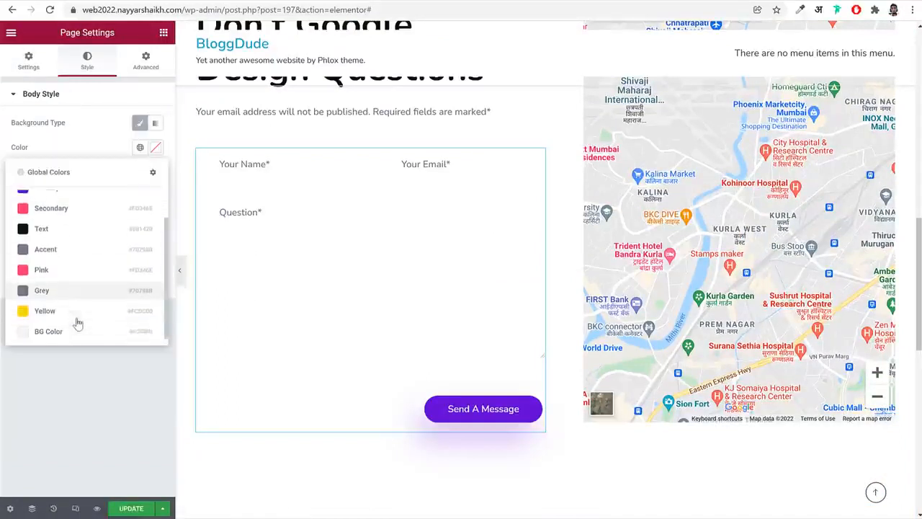
{"action": "left_click", "coordinate": [65, 332]}
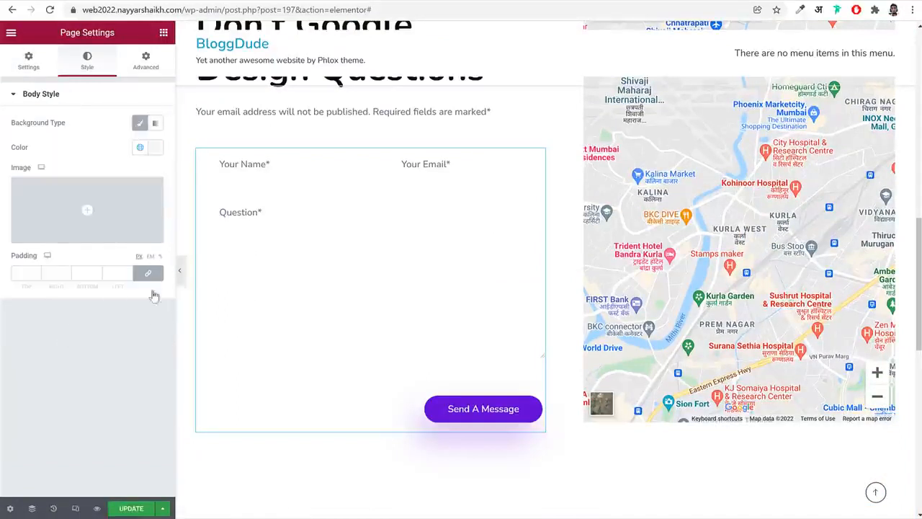
{"action": "left_click", "coordinate": [131, 508]}
{"action": "scroll", "coordinate": [503, 329], "scroll_direction": "up", "scroll_amount": 8}
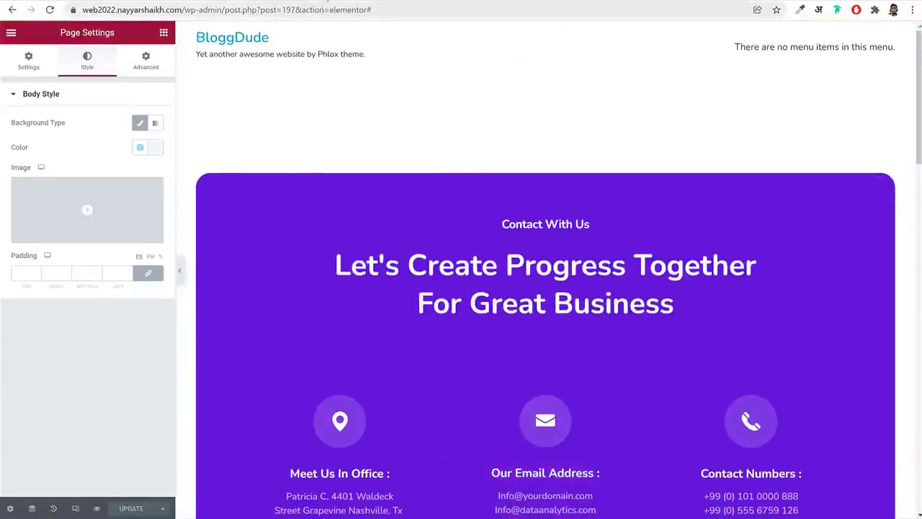
{"action": "scroll", "coordinate": [487, 285], "scroll_direction": "down", "scroll_amount": 4}
{"action": "scroll", "coordinate": [263, 212], "scroll_direction": "up", "scroll_amount": 10}
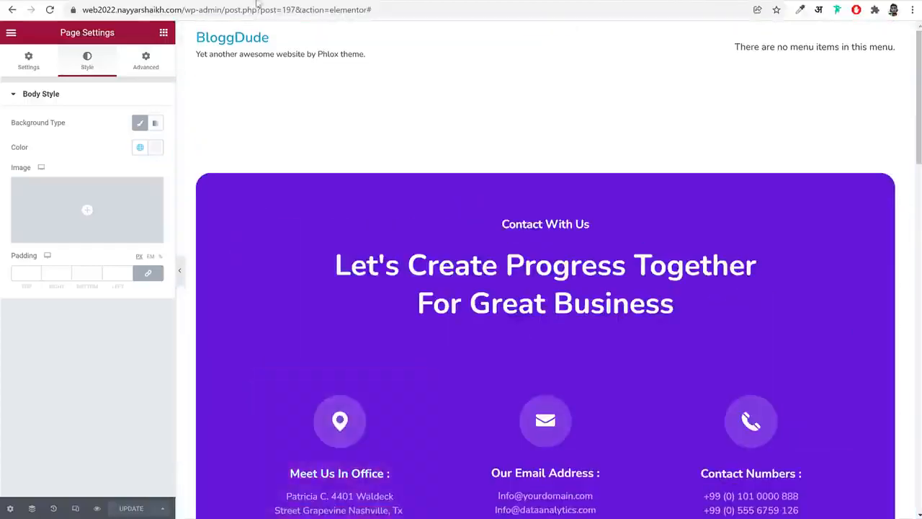
Leave the Elementor editor of the Contact page for the WordPress admin and open the list of all pages
{"action": "left_click", "coordinate": [299, 1]}
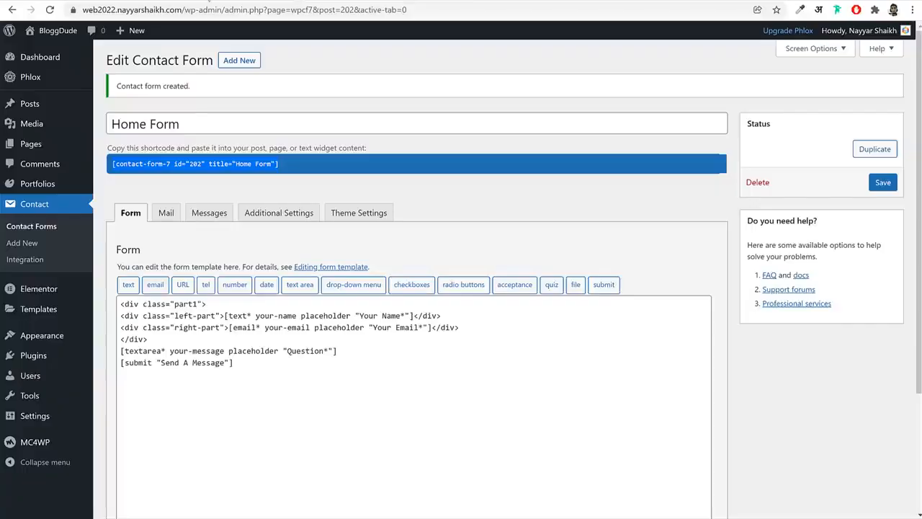
{"action": "left_click", "coordinate": [208, 2]}
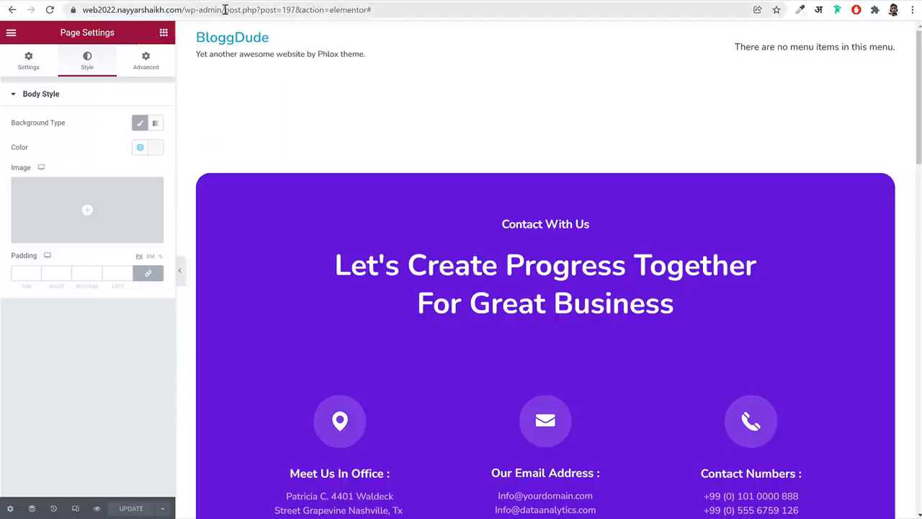
{"action": "left_click_drag", "start_coordinate": [225, 10], "coordinate": [771, 77]}
{"action": "key", "text": "BackSpace"}
{"action": "key", "text": "Return"}
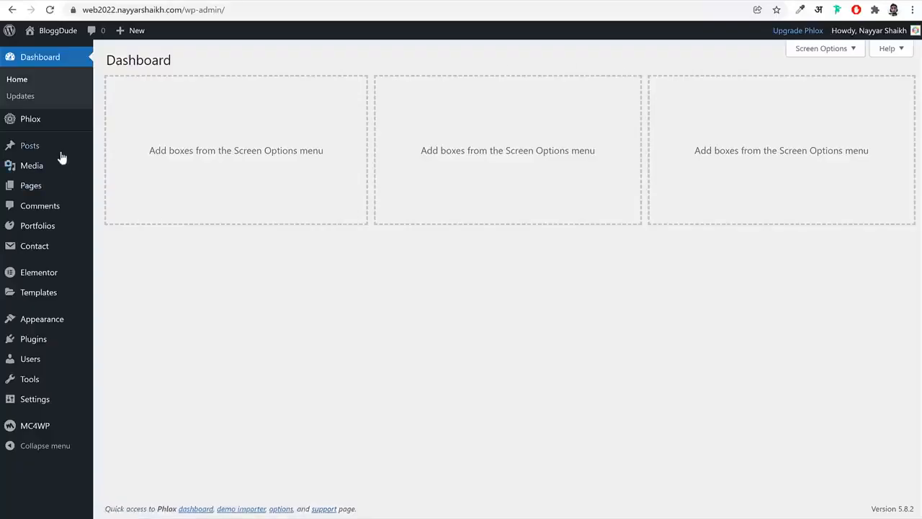
{"action": "left_click", "coordinate": [52, 190]}
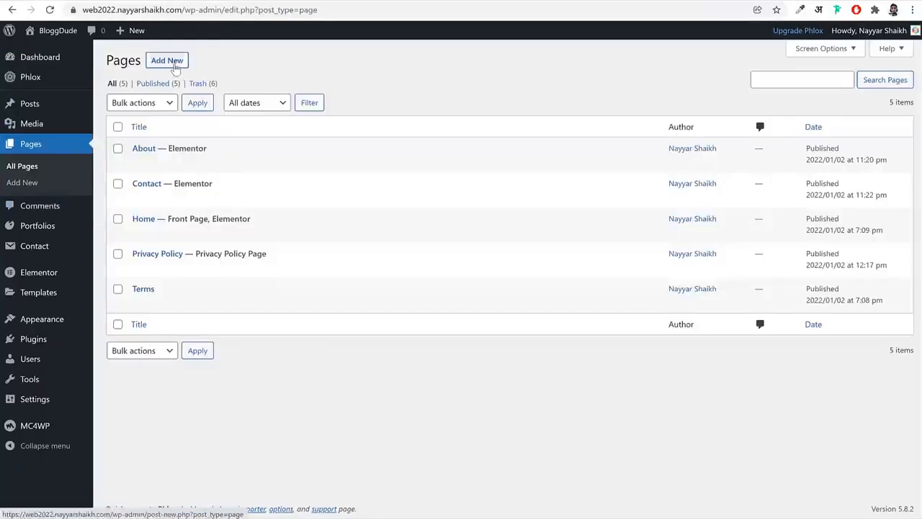
Create and publish a new page titled Blog, and return to the page list
{"action": "left_click", "coordinate": [172, 64]}
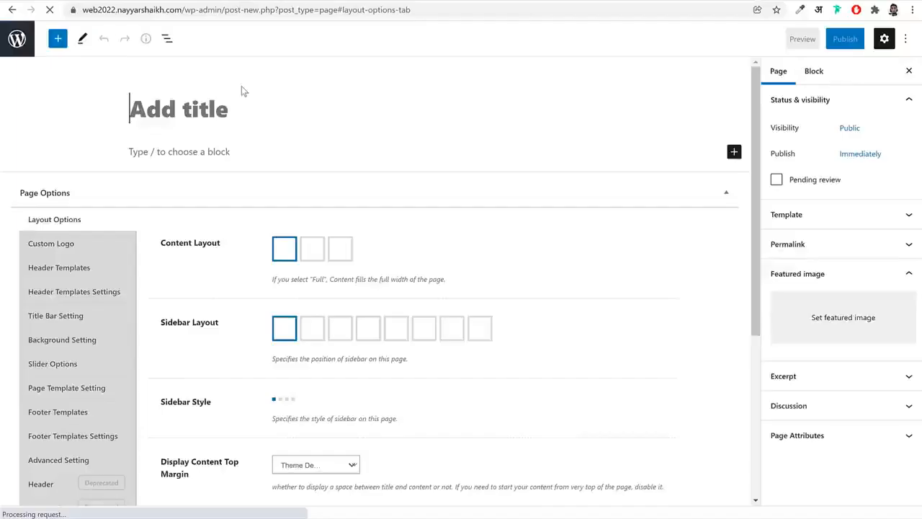
{"action": "type", "text": "Blog"}
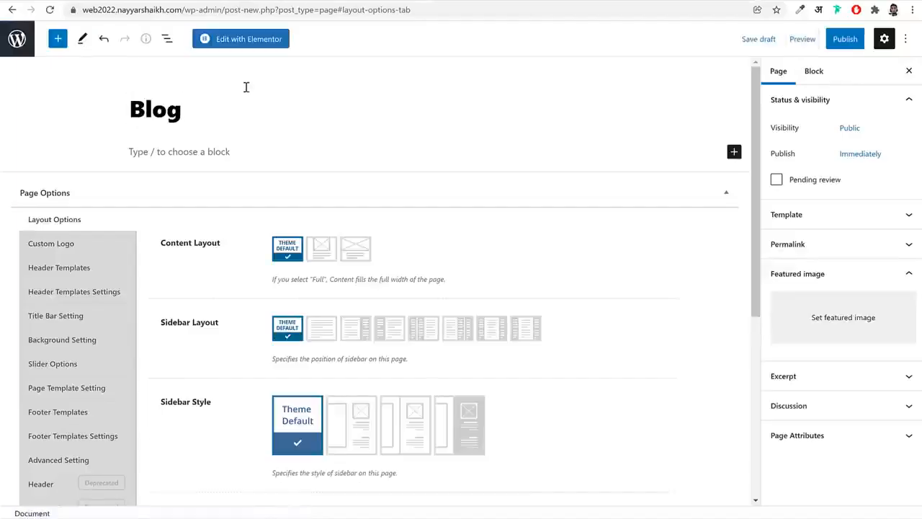
{"action": "left_click", "coordinate": [844, 37]}
{"action": "left_click", "coordinate": [823, 36]}
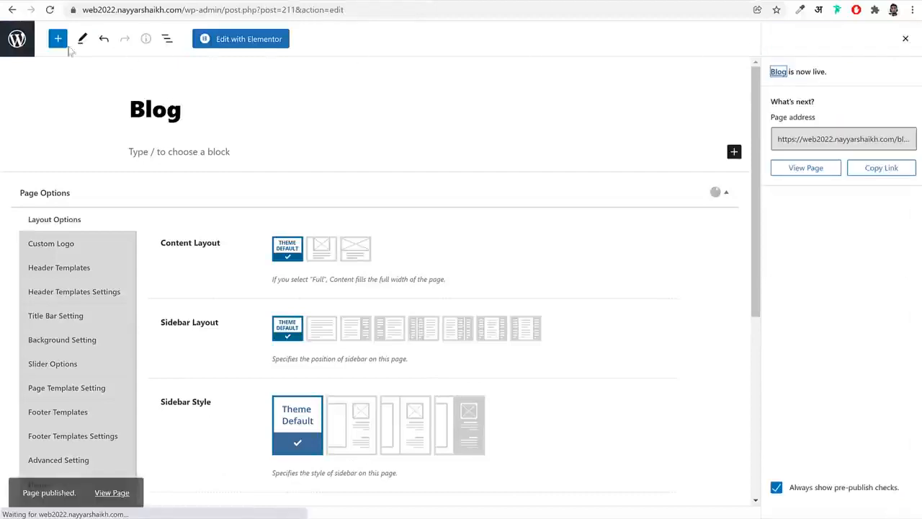
{"action": "left_click", "coordinate": [18, 39]}
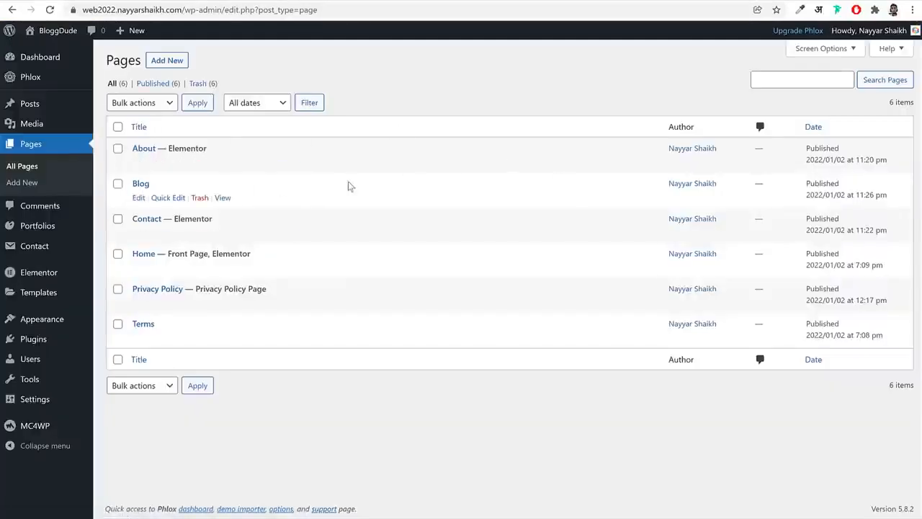
Set the Posts page to Blog in the Reading settings and save the changes
{"action": "mouse_move", "coordinate": [42, 403]}
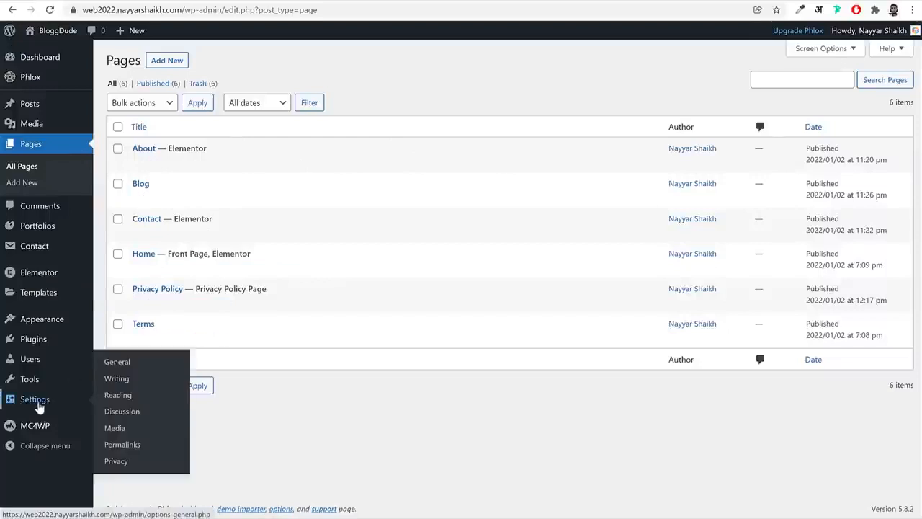
{"action": "left_click", "coordinate": [118, 394]}
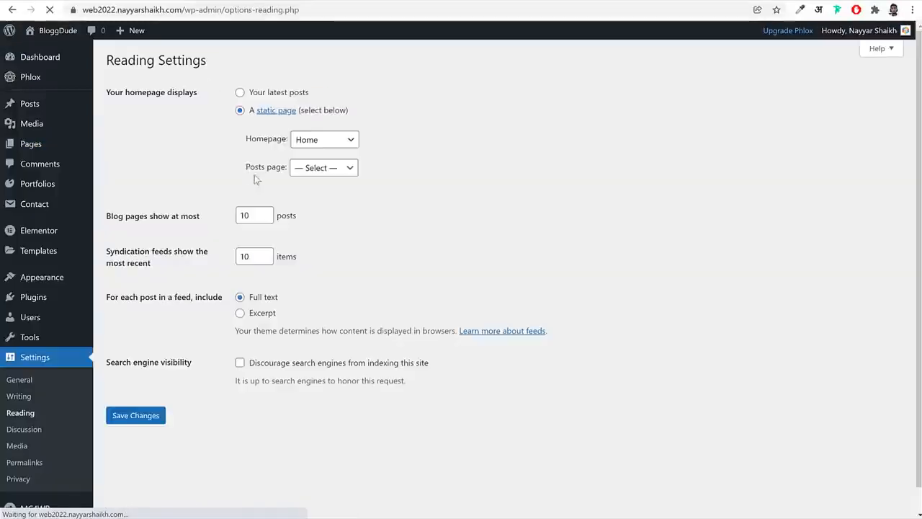
{"action": "left_click", "coordinate": [315, 169]}
{"action": "left_click", "coordinate": [323, 205]}
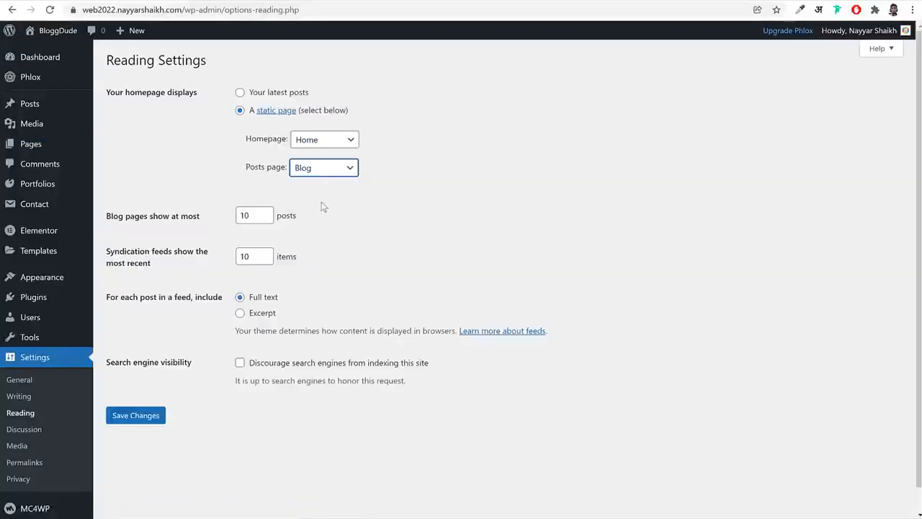
{"action": "left_click", "coordinate": [143, 417]}
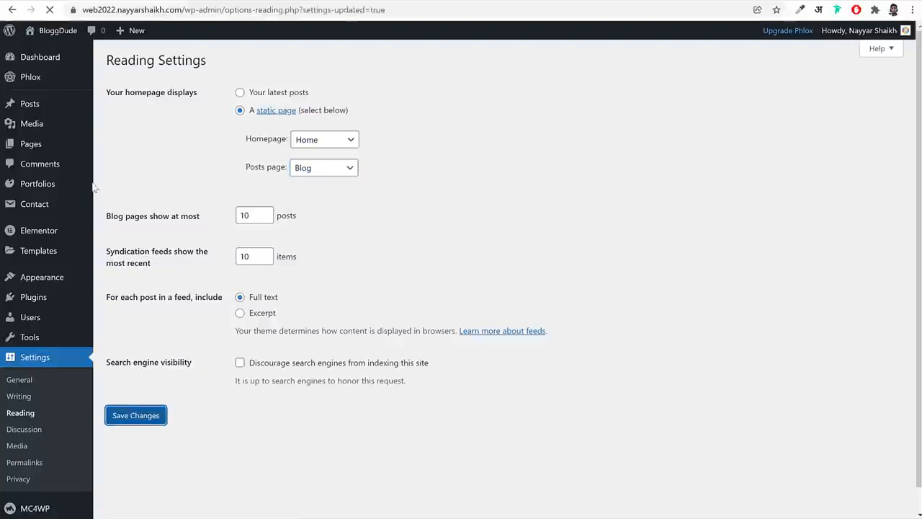
View the live Blog posts page to examine its default layout, post content and sidebar
{"action": "left_click", "coordinate": [50, 144]}
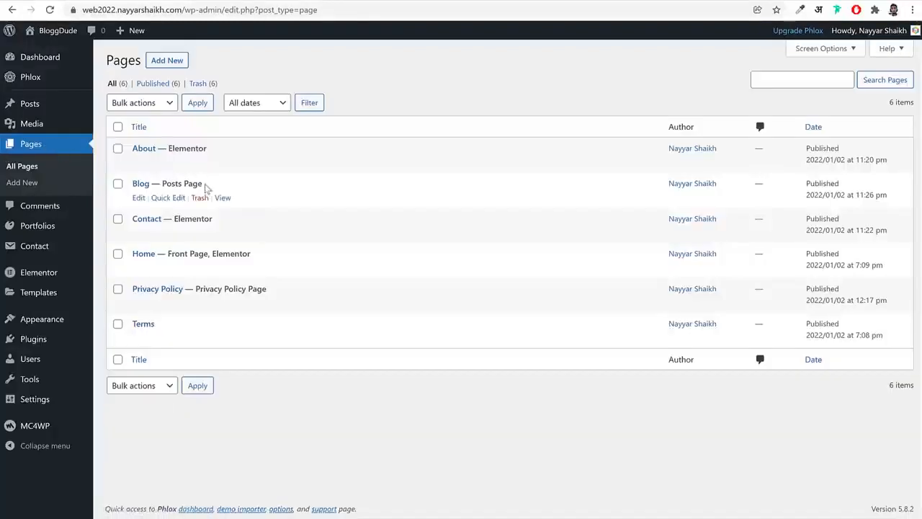
{"action": "right_click", "coordinate": [223, 198]}
{"action": "key", "text": "Escape"}
{"action": "left_click", "coordinate": [223, 198]}
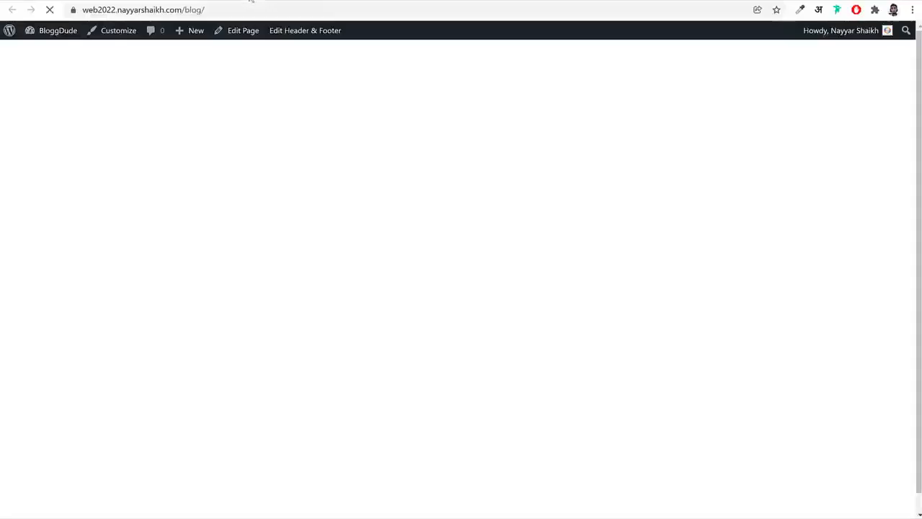
{"action": "scroll", "coordinate": [449, 277], "scroll_direction": "down", "scroll_amount": 10}
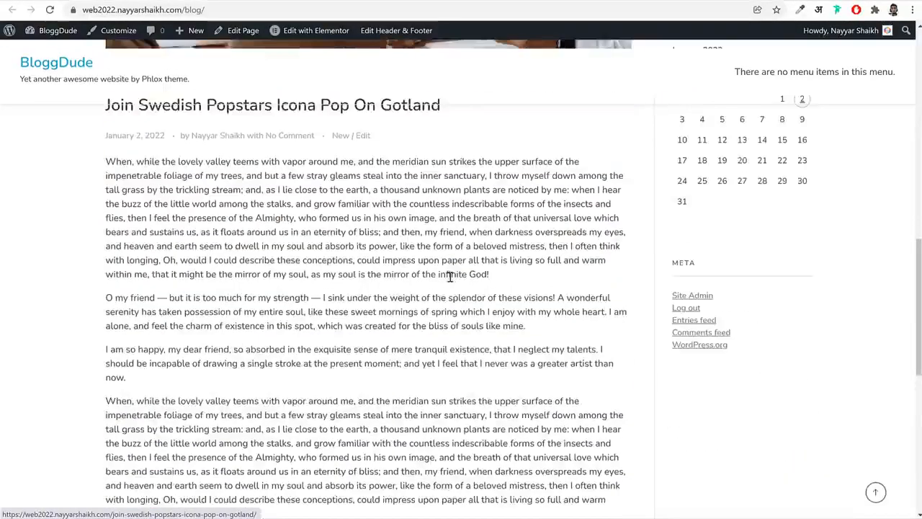
{"action": "scroll", "coordinate": [450, 276], "scroll_direction": "down", "scroll_amount": 10}
{"action": "scroll", "coordinate": [558, 304], "scroll_direction": "up", "scroll_amount": 15}
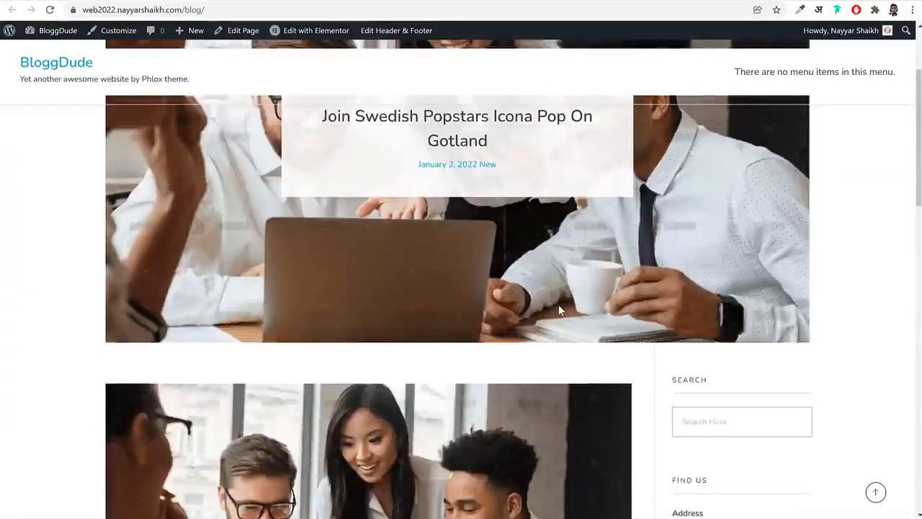
{"action": "scroll", "coordinate": [559, 309], "scroll_direction": "up", "scroll_amount": 2}
{"action": "left_click", "coordinate": [166, 2]}
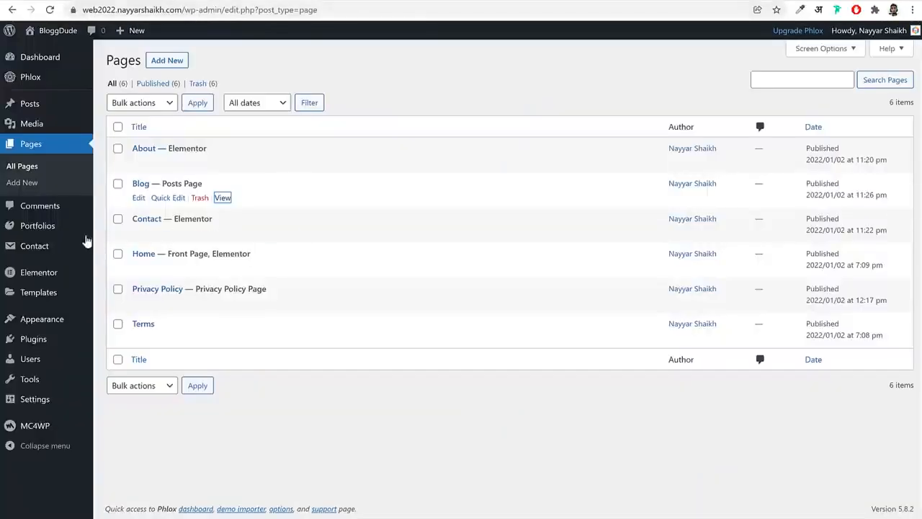
Reset the Posts page to the empty Select option in the Reading settings and save the changes
{"action": "mouse_move", "coordinate": [84, 402]}
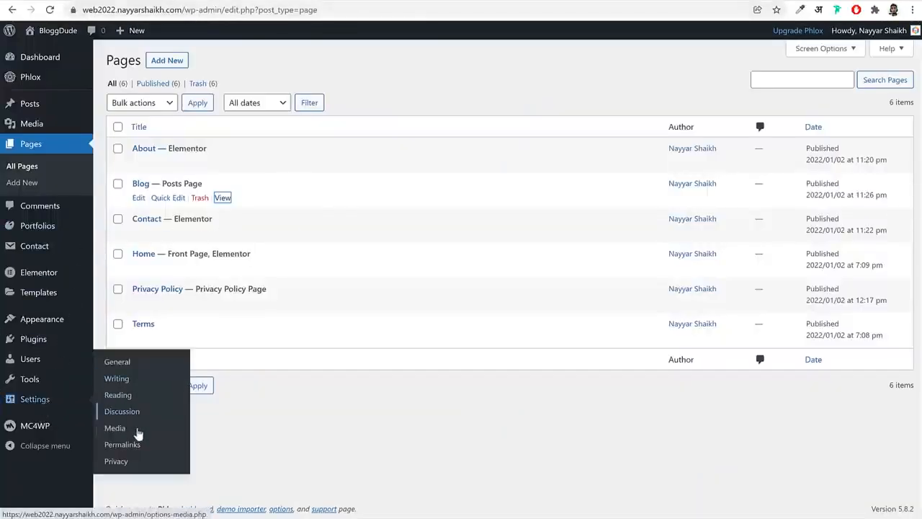
{"action": "left_click", "coordinate": [128, 395]}
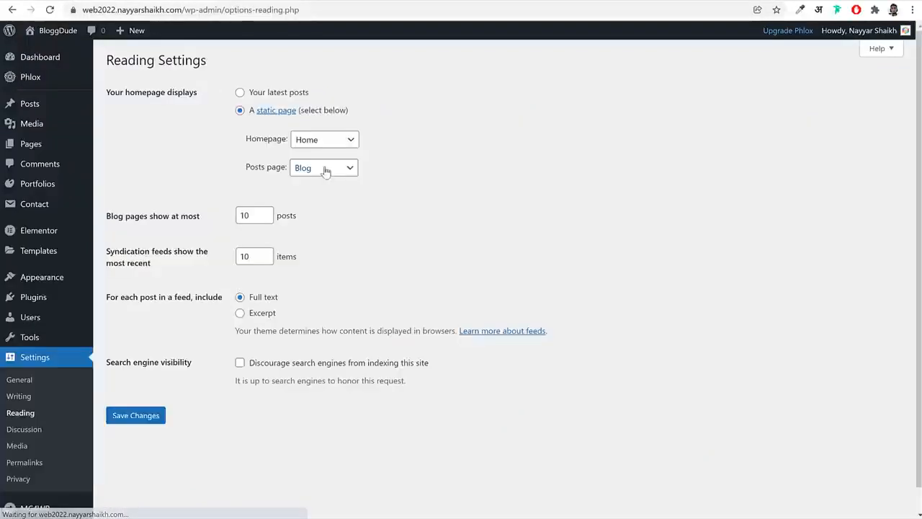
{"action": "left_click", "coordinate": [339, 168]}
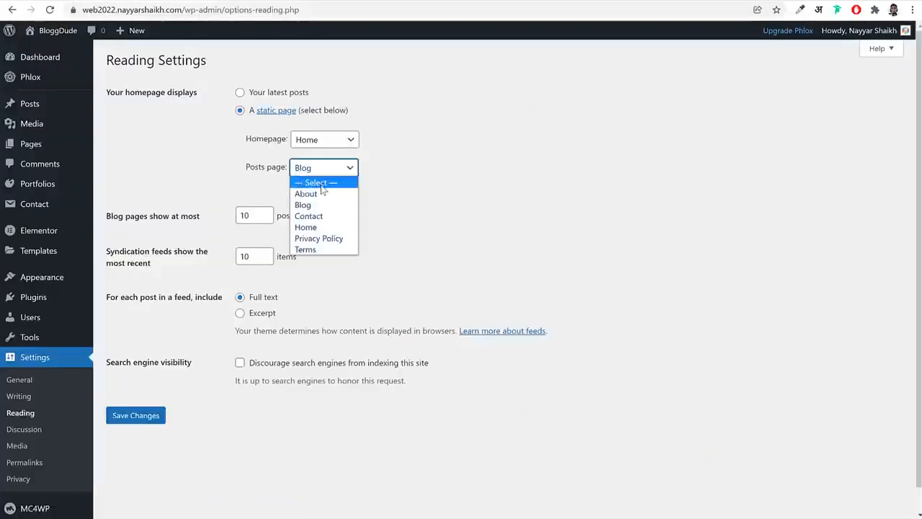
{"action": "left_click", "coordinate": [325, 181]}
{"action": "left_click", "coordinate": [144, 417]}
Open the Blog page for editing from the page list and set its content layout to Full
{"action": "mouse_move", "coordinate": [19, 150]}
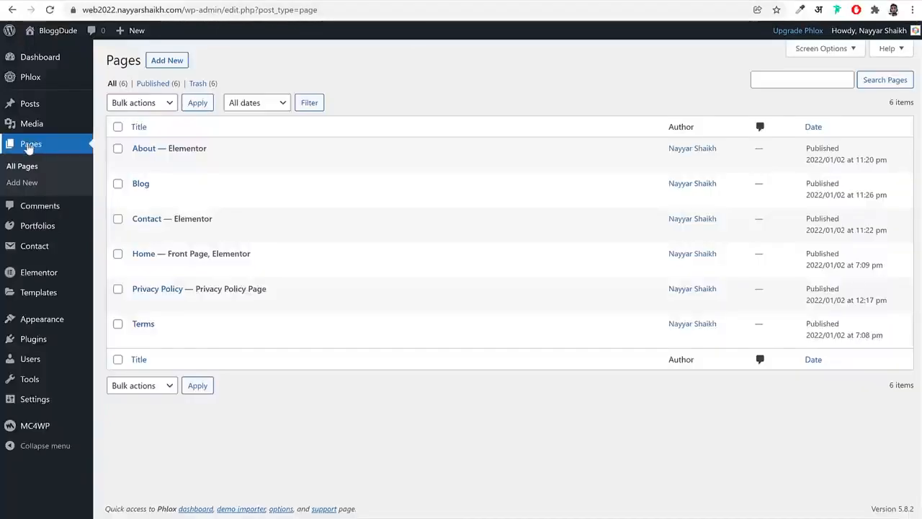
{"action": "left_click", "coordinate": [139, 199]}
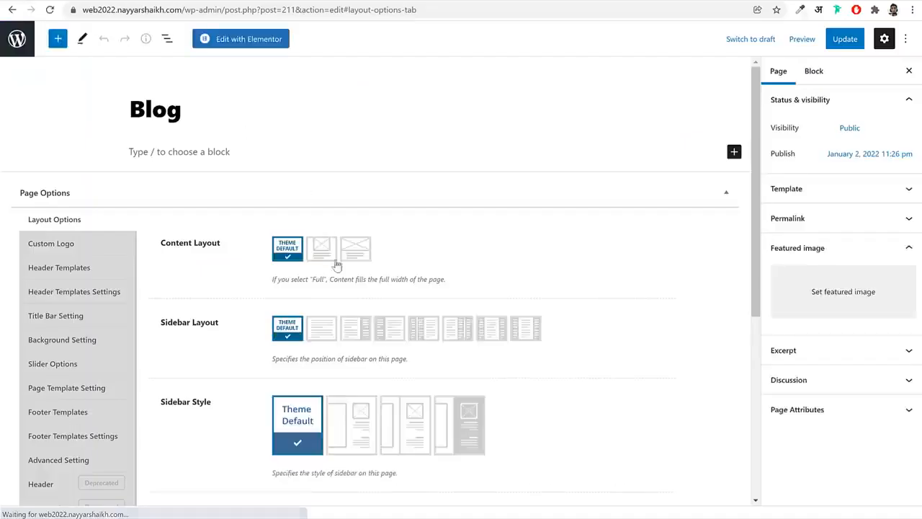
{"action": "left_click", "coordinate": [354, 252]}
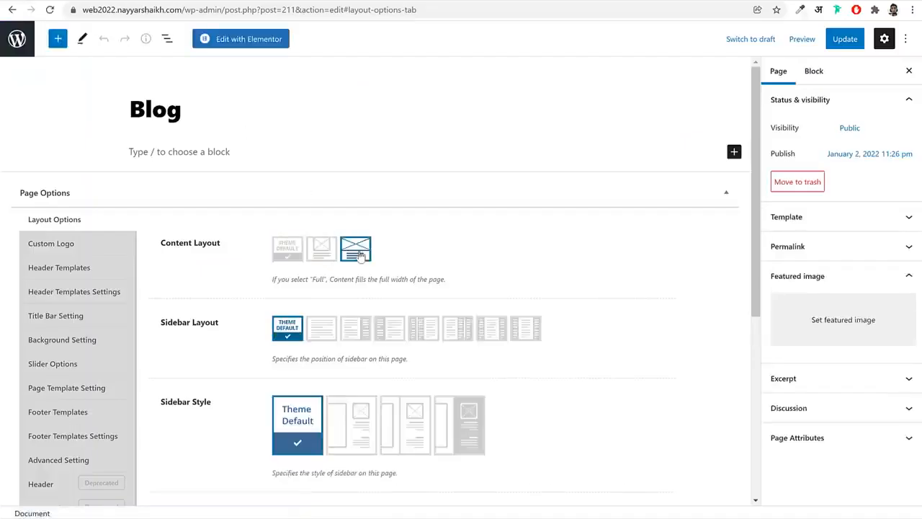
Set Display Title Bar Section to No for the Blog page and update the page
{"action": "scroll", "coordinate": [209, 317], "scroll_direction": "down", "scroll_amount": 3}
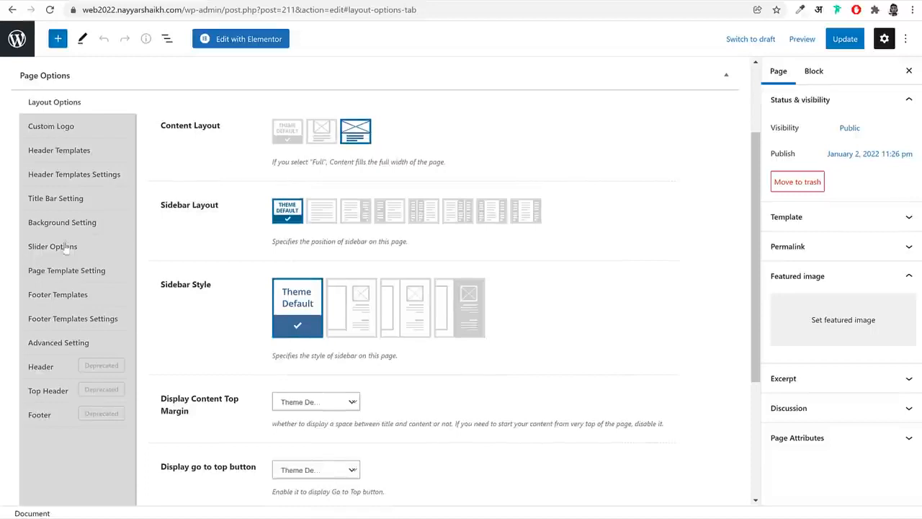
{"action": "left_click", "coordinate": [76, 204]}
{"action": "left_click", "coordinate": [315, 192]}
{"action": "left_click", "coordinate": [302, 226]}
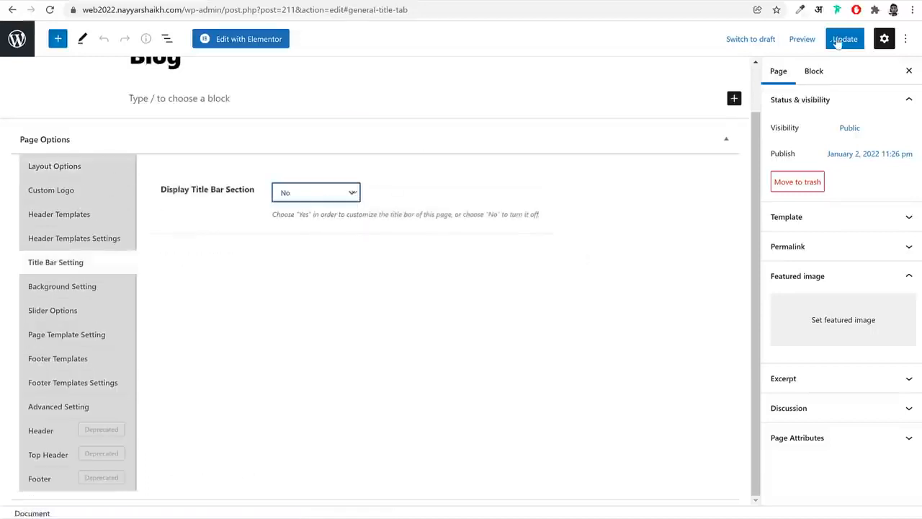
{"action": "left_click", "coordinate": [839, 41]}
Open the Blog page in Elementor, insert the saved Blog Phlox template and update the page
{"action": "left_click", "coordinate": [260, 44]}
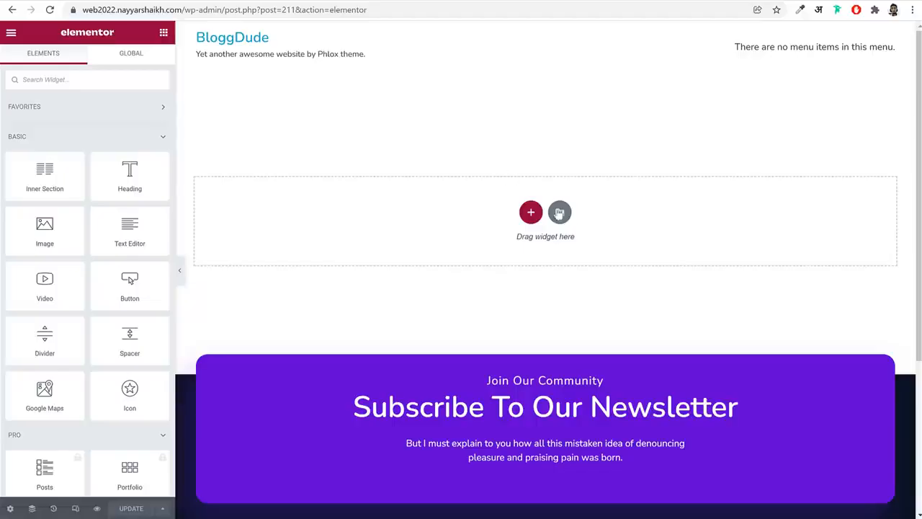
{"action": "left_click", "coordinate": [559, 210]}
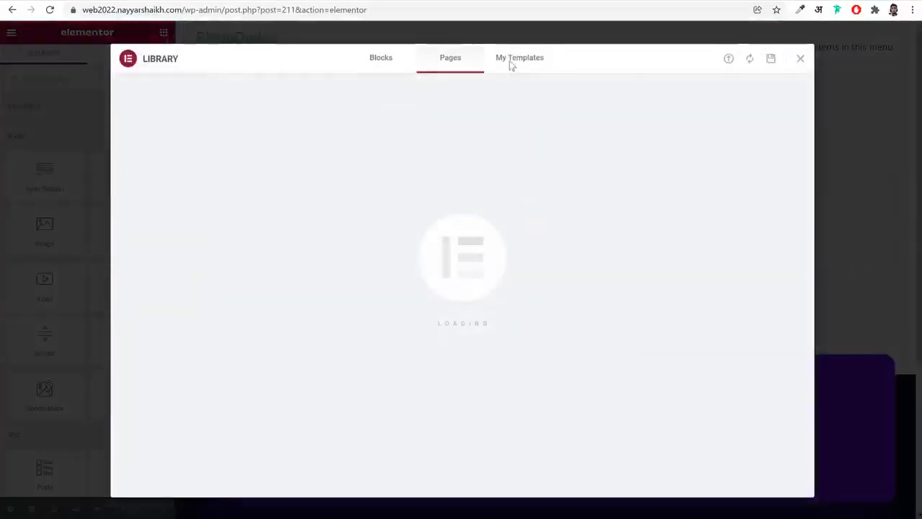
{"action": "left_click", "coordinate": [521, 61]}
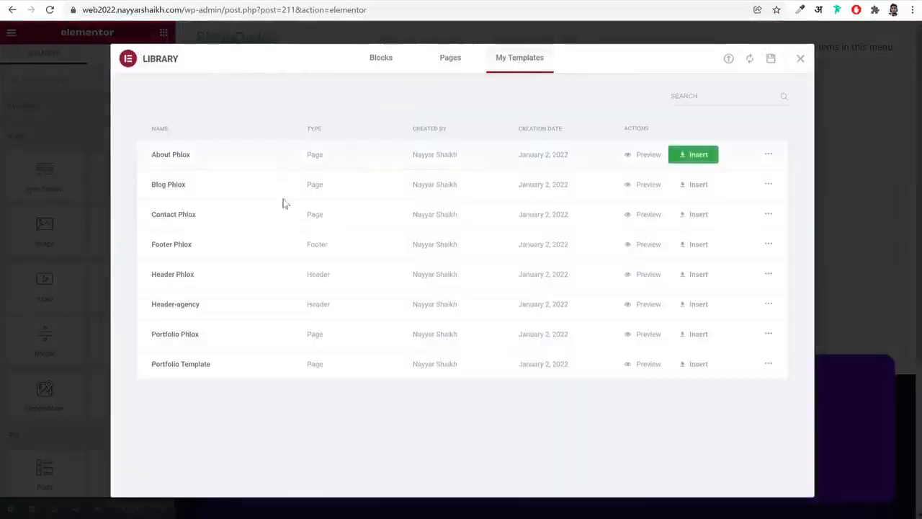
{"action": "left_click", "coordinate": [678, 187]}
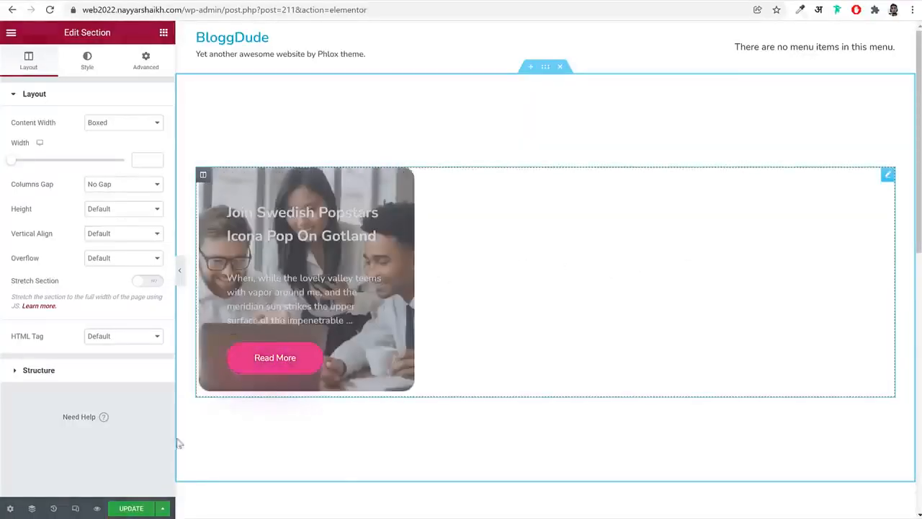
{"action": "left_click", "coordinate": [132, 508]}
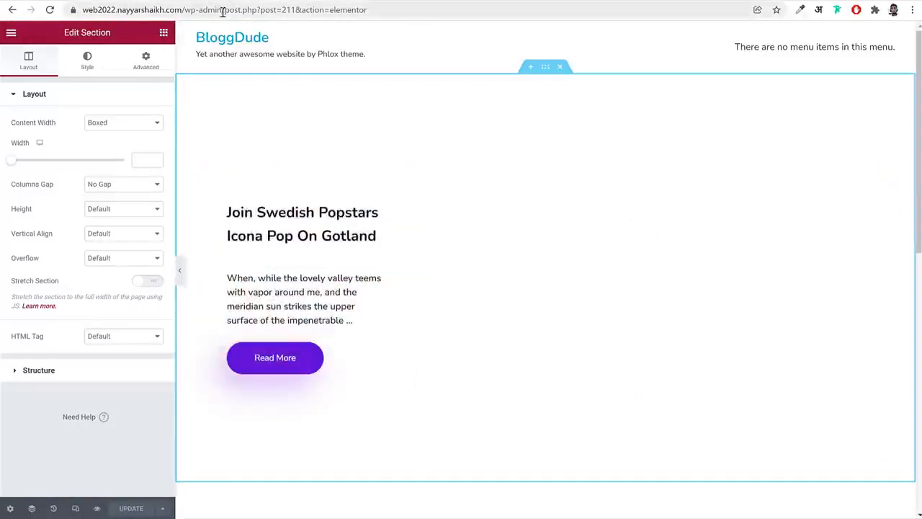
Return to the WordPress admin, create a new page titled Porfolio and set its content layout to Full
{"action": "left_click_drag", "start_coordinate": [225, 9], "coordinate": [634, 53]}
{"action": "key", "text": "BackSpace"}
{"action": "key", "text": "Return"}
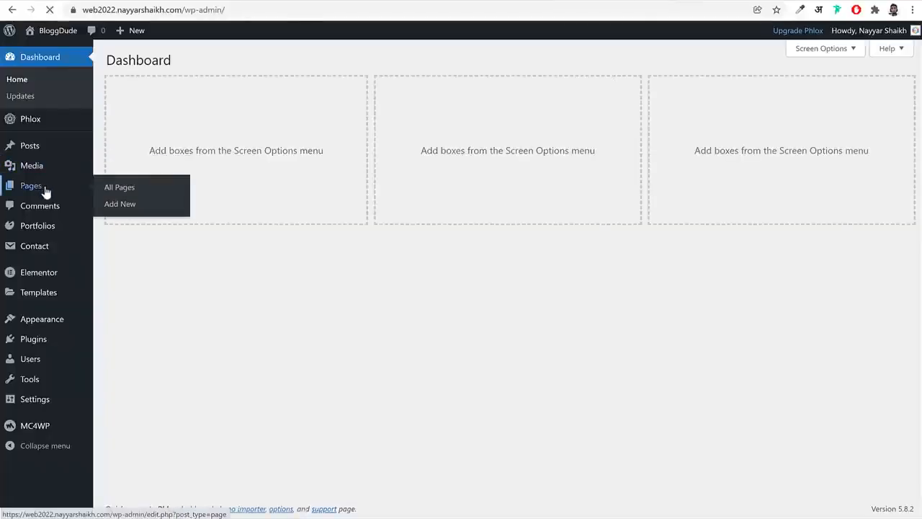
{"action": "left_click", "coordinate": [42, 188]}
{"action": "left_click", "coordinate": [174, 64]}
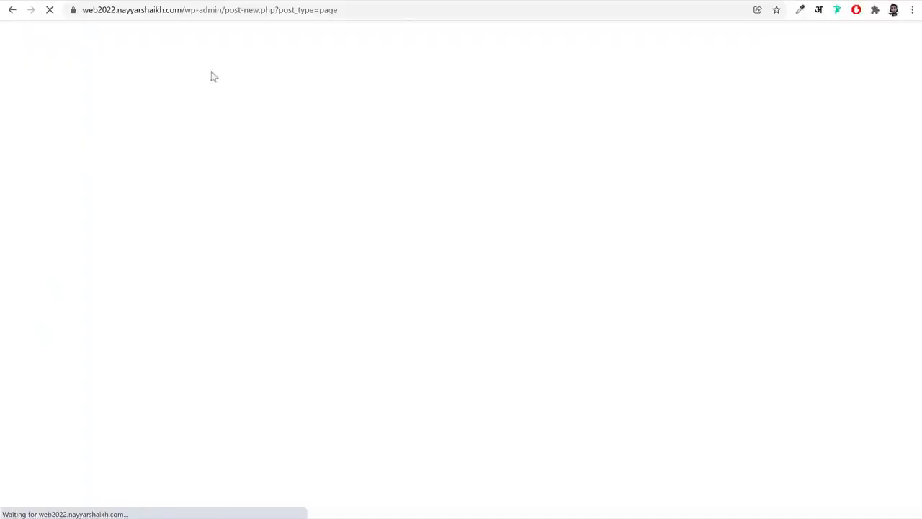
{"action": "type", "text": "Porfolio"}
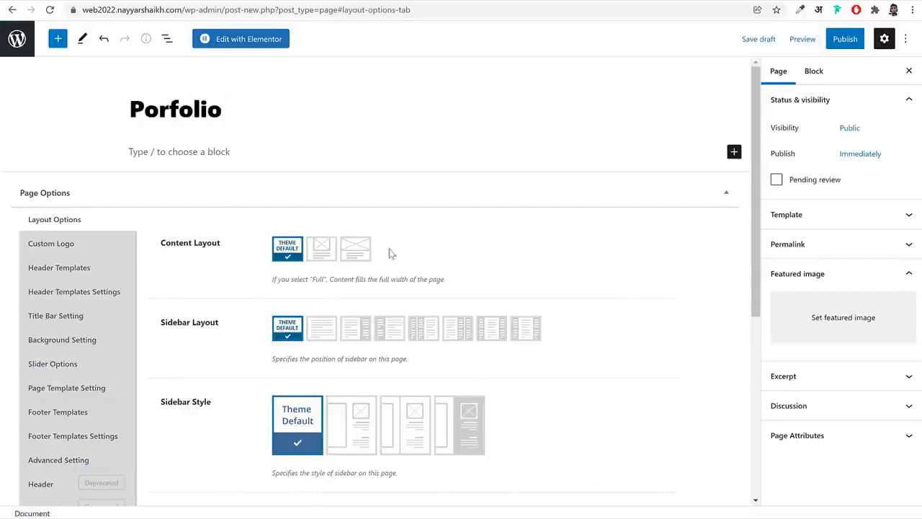
{"action": "left_click", "coordinate": [354, 250]}
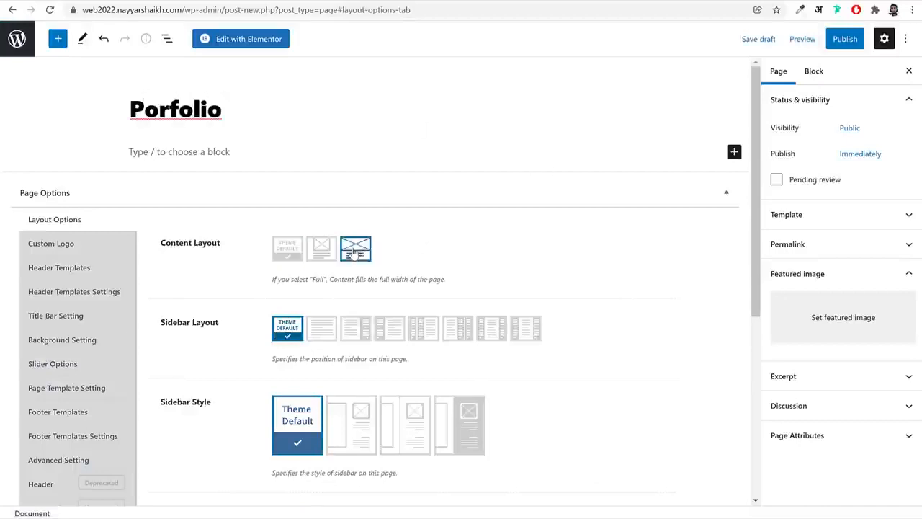
Set Display Title Bar Section to No for the new page and publish it
{"action": "left_click", "coordinate": [65, 316]}
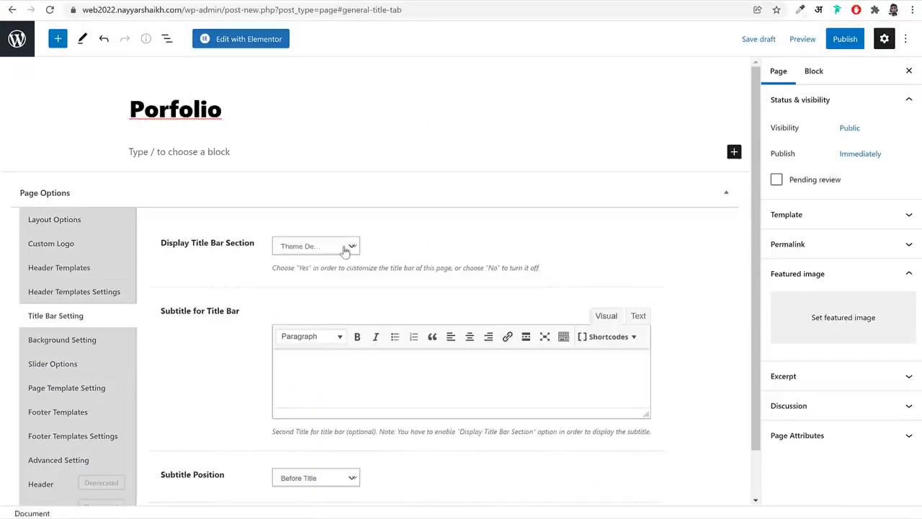
{"action": "left_click", "coordinate": [338, 246]}
{"action": "left_click", "coordinate": [315, 278]}
{"action": "left_click", "coordinate": [844, 38]}
{"action": "left_click", "coordinate": [838, 38]}
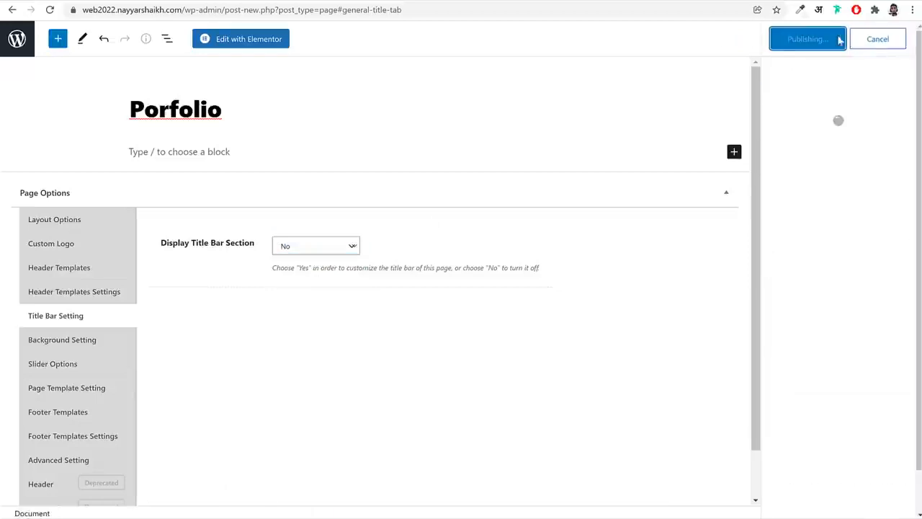
Correct the misspelled page title to Portfolio and update the page
{"action": "right_click", "coordinate": [200, 111]}
{"action": "left_click", "coordinate": [223, 120]}
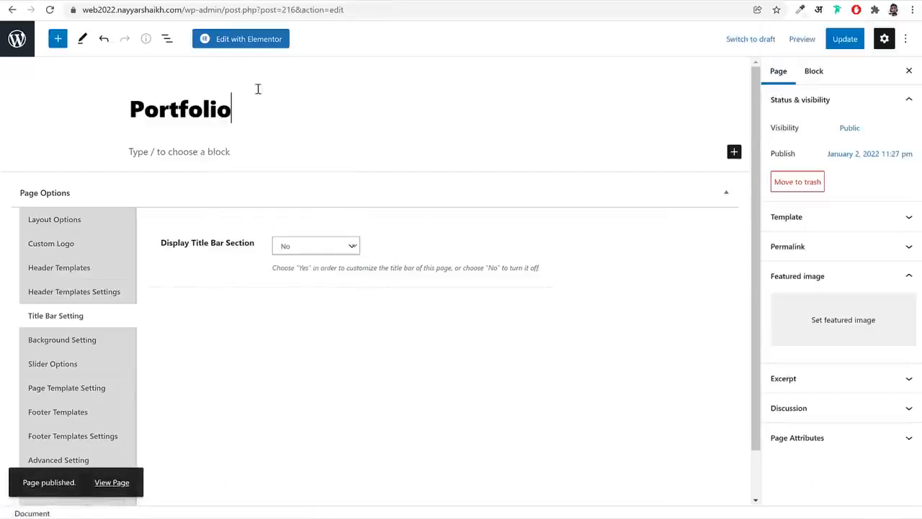
{"action": "left_click", "coordinate": [845, 38]}
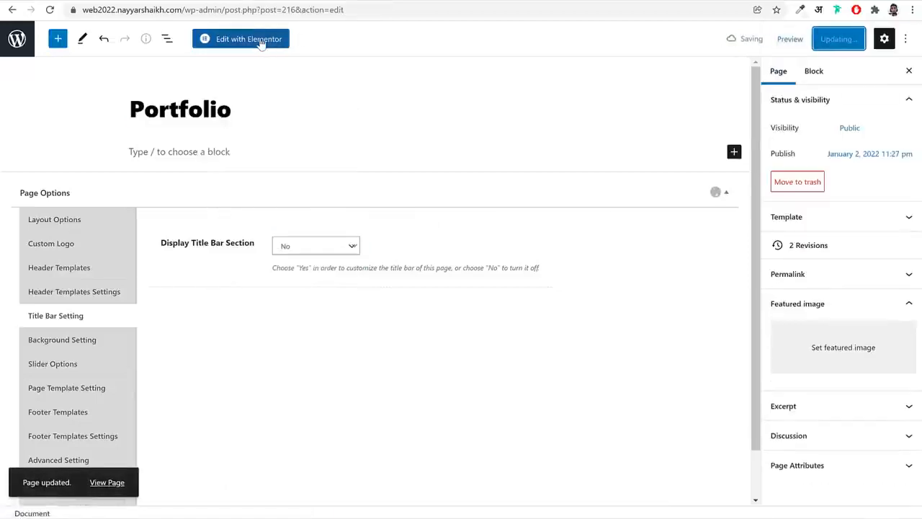
Open the Portfolio page in Elementor, insert the saved Portfolio Phlox template and update the page
{"action": "left_click", "coordinate": [261, 41]}
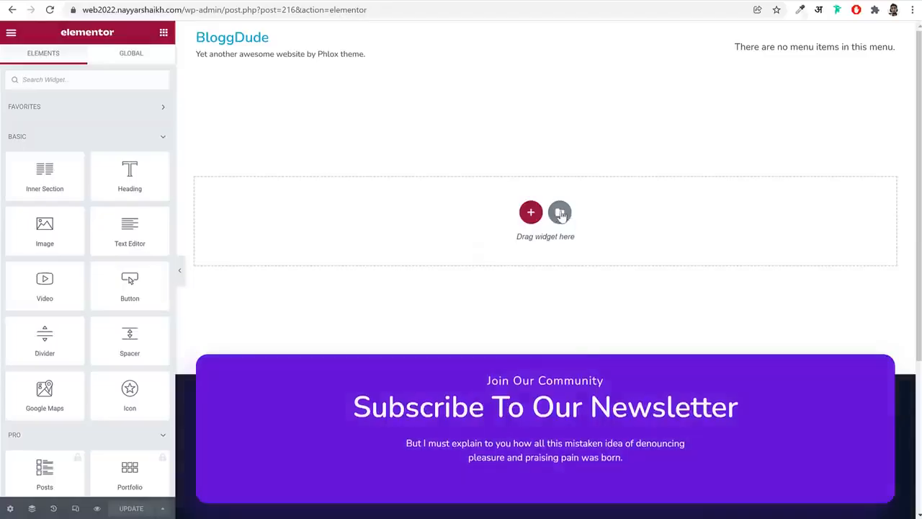
{"action": "left_click", "coordinate": [560, 213]}
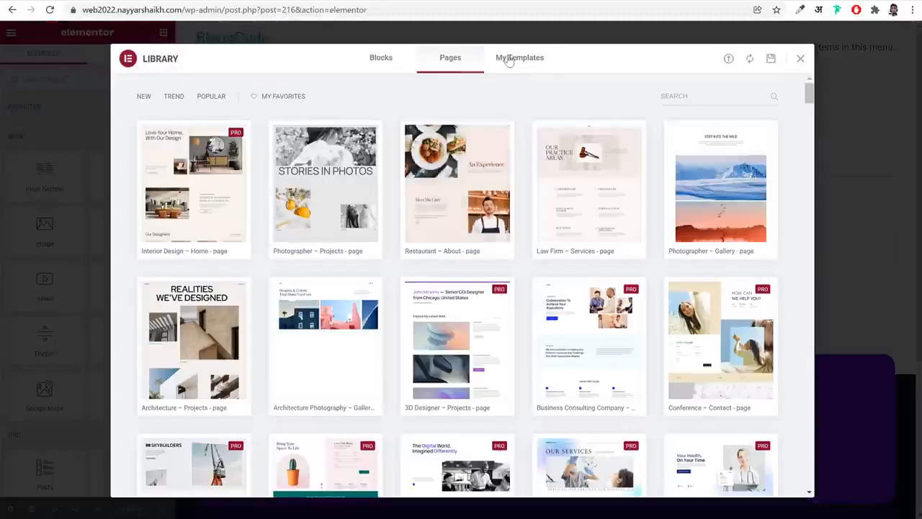
{"action": "left_click", "coordinate": [509, 59]}
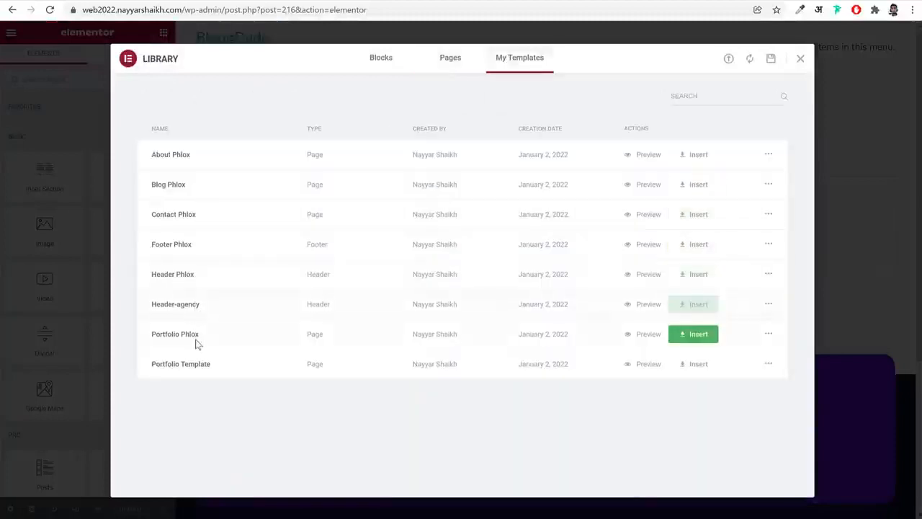
{"action": "left_click", "coordinate": [691, 341]}
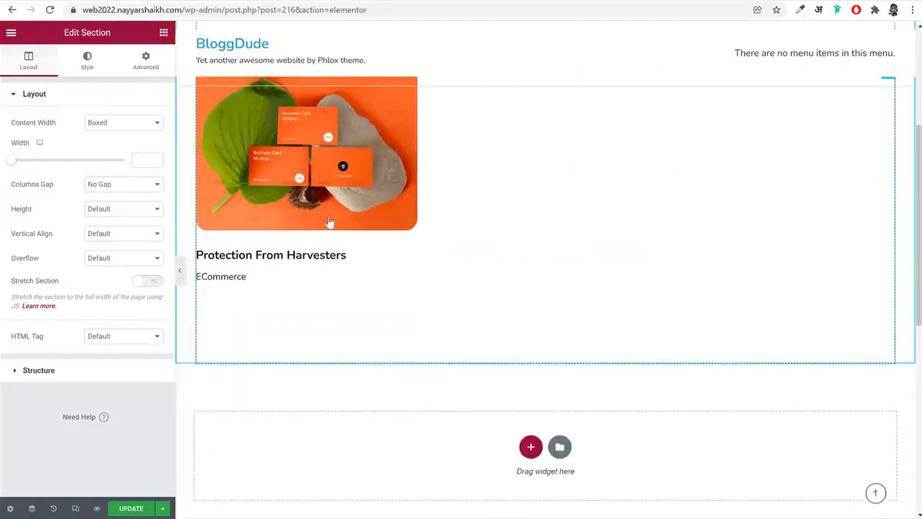
{"action": "scroll", "coordinate": [526, 248], "scroll_direction": "up", "scroll_amount": 2}
{"action": "scroll", "coordinate": [465, 300], "scroll_direction": "down", "scroll_amount": 2}
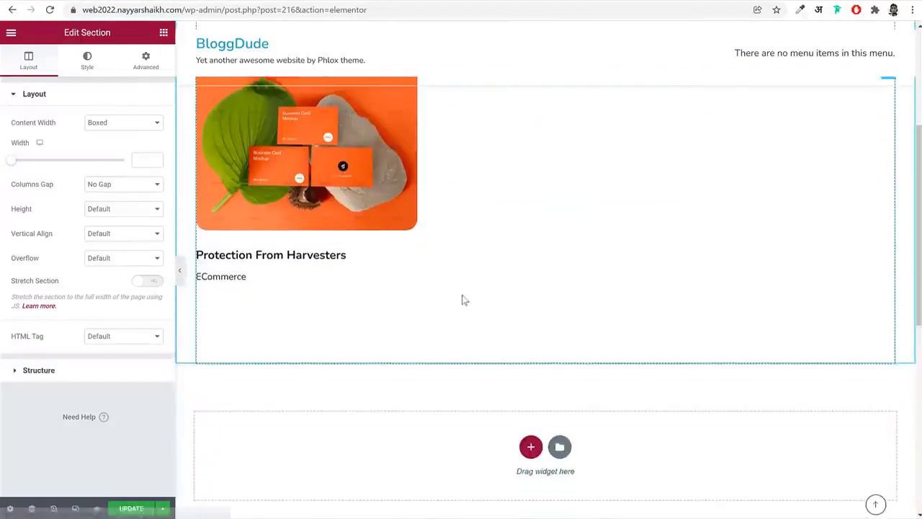
{"action": "left_click", "coordinate": [132, 509]}
{"action": "scroll", "coordinate": [524, 299], "scroll_direction": "up", "scroll_amount": 3}
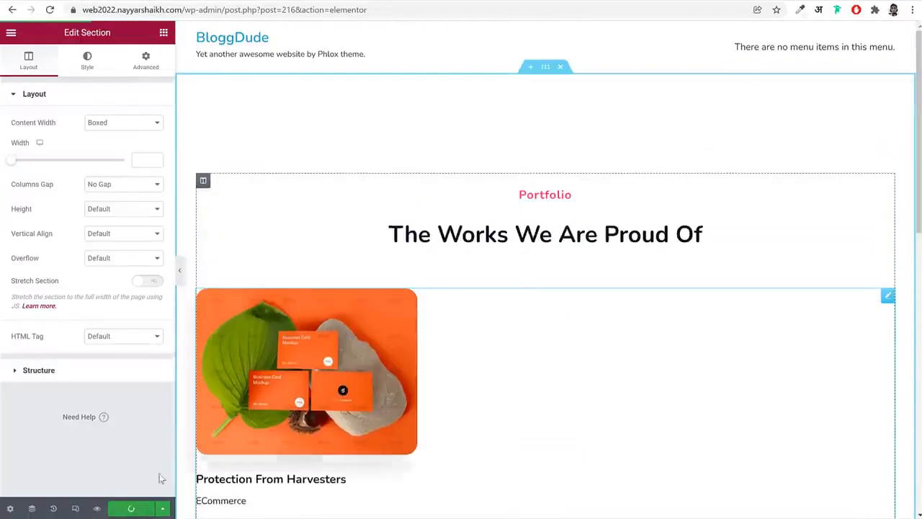
{"action": "scroll", "coordinate": [569, 291], "scroll_direction": "down", "scroll_amount": 3}
{"action": "scroll", "coordinate": [580, 293], "scroll_direction": "up", "scroll_amount": 3}
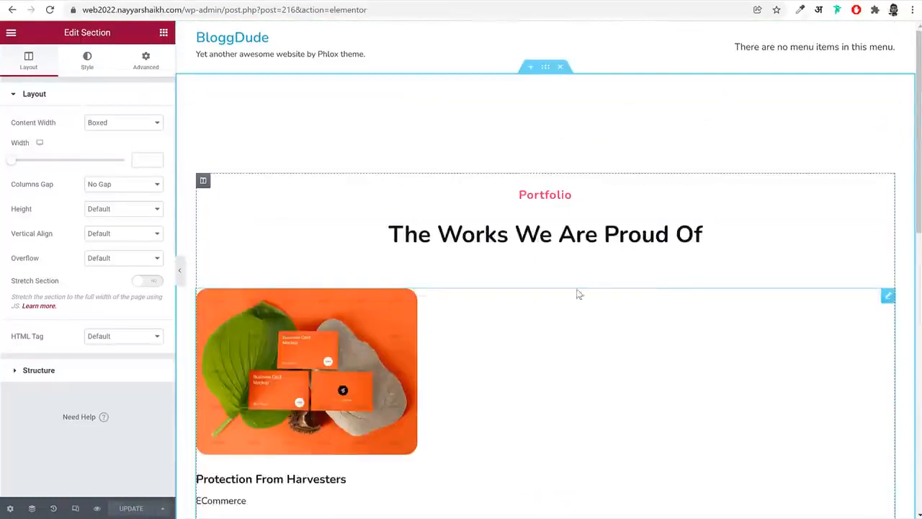
Leave Elementor for the WordPress admin dashboard and open the Menus management page
{"action": "left_click_drag", "start_coordinate": [225, 10], "coordinate": [593, 42]}
{"action": "key", "text": "BackSpace"}
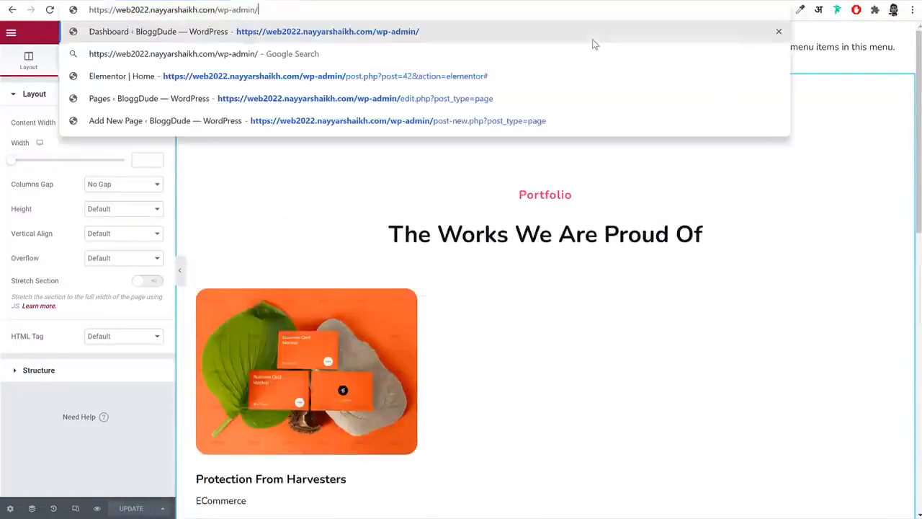
{"action": "key", "text": "Return"}
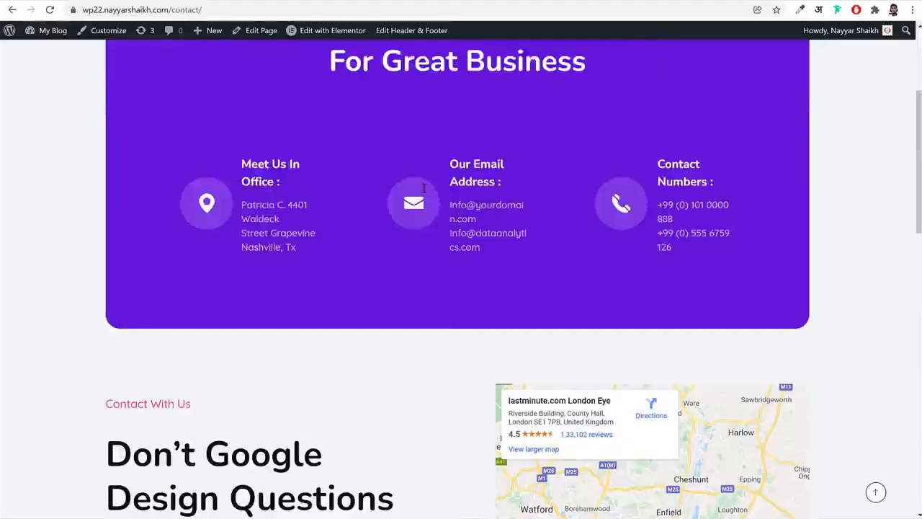
{"action": "scroll", "coordinate": [490, 146], "scroll_direction": "up", "scroll_amount": 3}
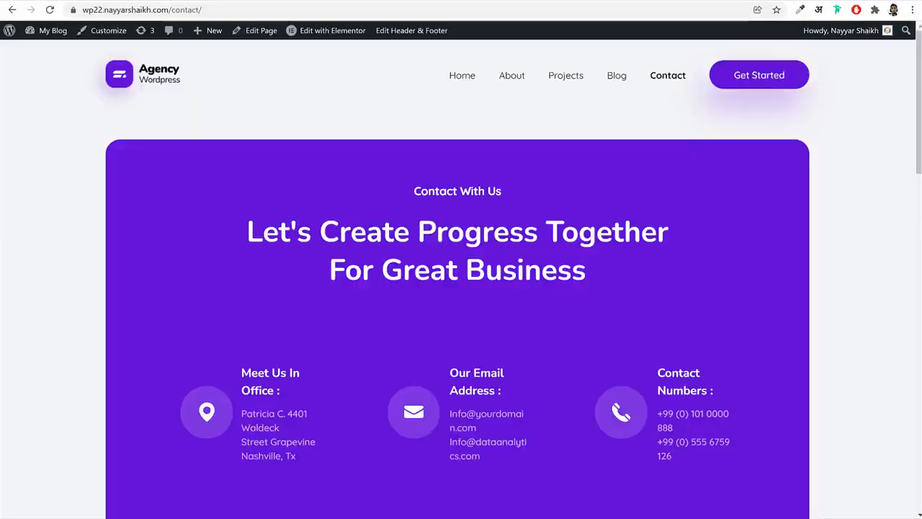
{"action": "scroll", "coordinate": [522, 389], "scroll_direction": "down", "scroll_amount": 15}
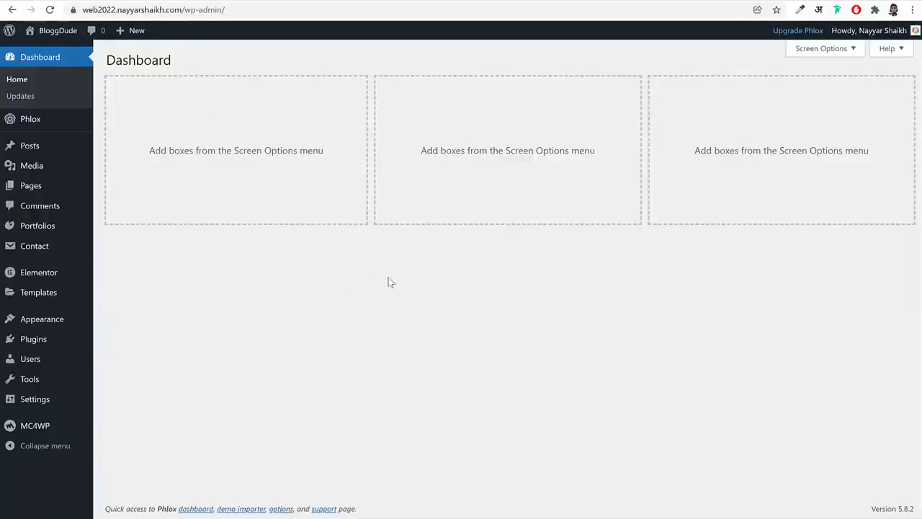
{"action": "mouse_move", "coordinate": [40, 322]}
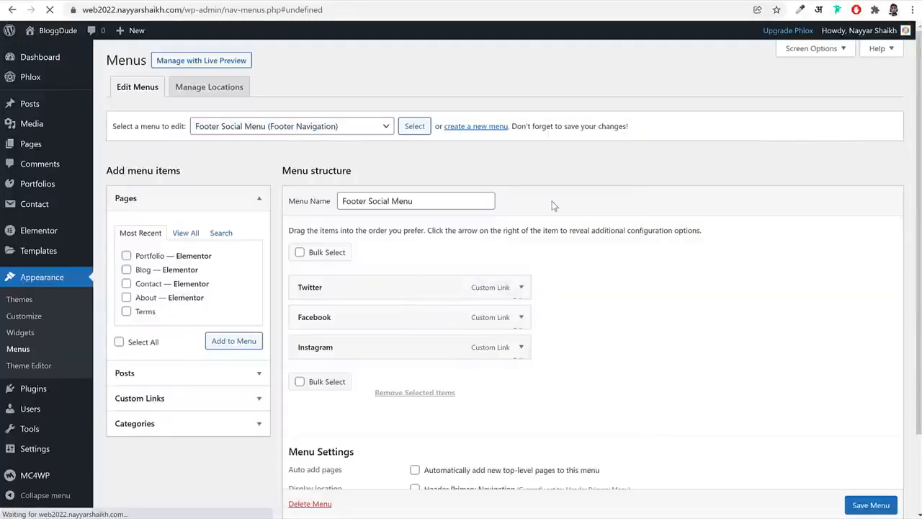
{"action": "left_click", "coordinate": [282, 126]}
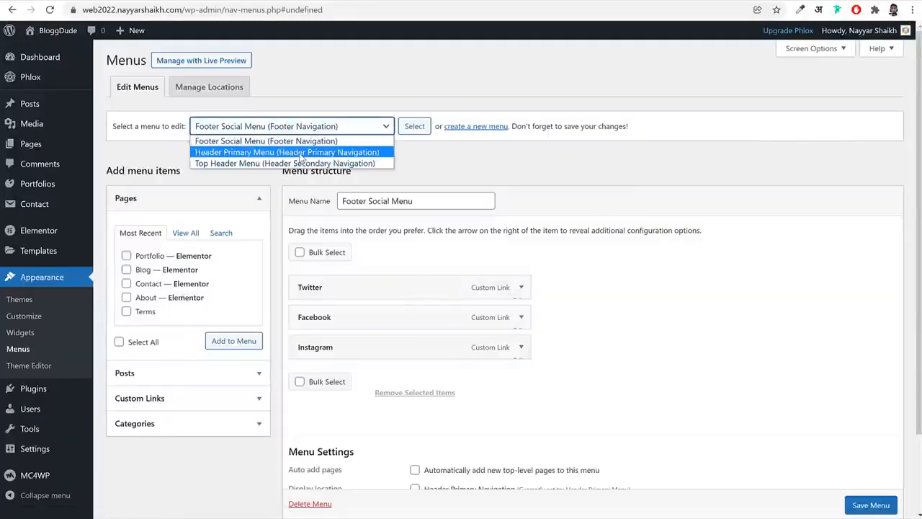
{"action": "left_click", "coordinate": [299, 152]}
{"action": "left_click", "coordinate": [354, 129]}
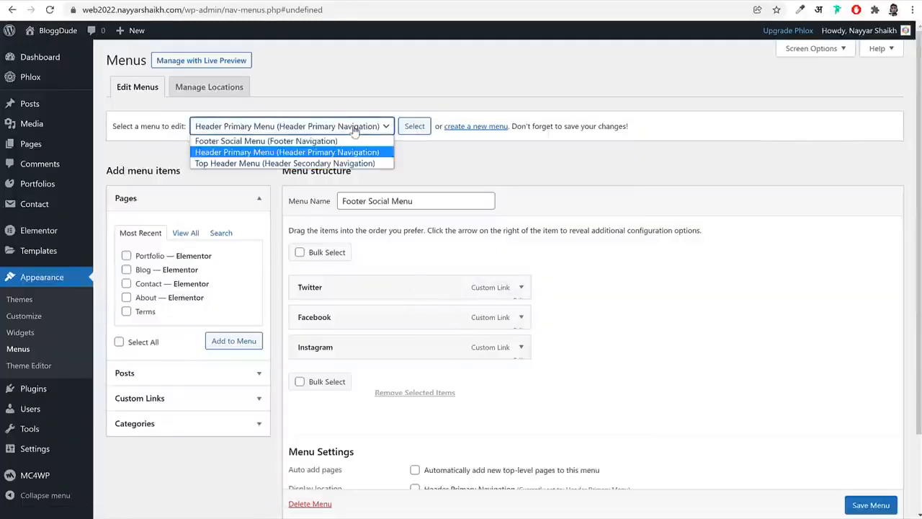
{"action": "left_click", "coordinate": [366, 157]}
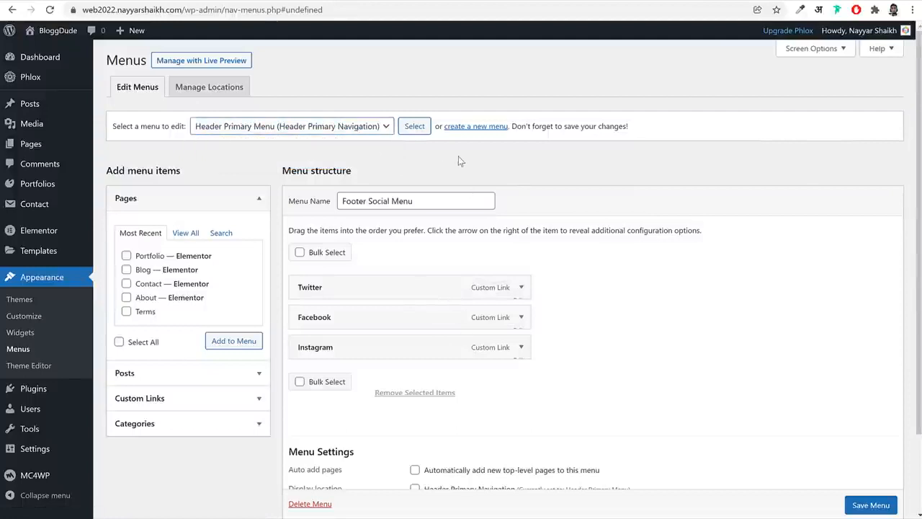
Create a new navigation menu named Main Menu, discarding the unsaved changes to the footer menu
{"action": "left_click", "coordinate": [495, 131]}
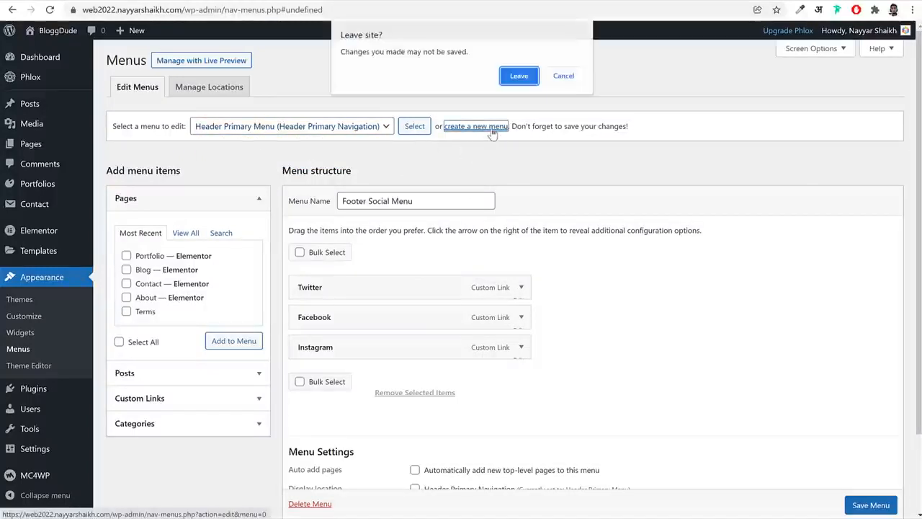
{"action": "left_click", "coordinate": [519, 81]}
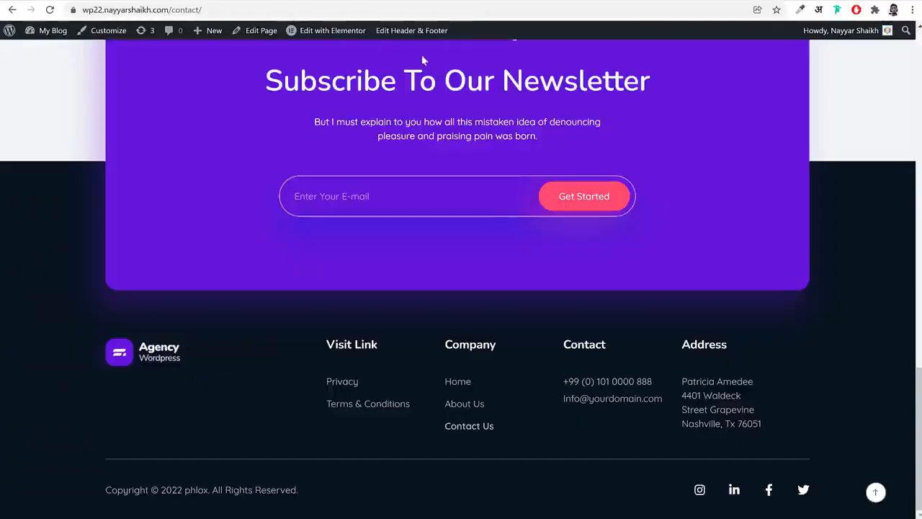
{"action": "scroll", "coordinate": [500, 203], "scroll_direction": "up", "scroll_amount": 15}
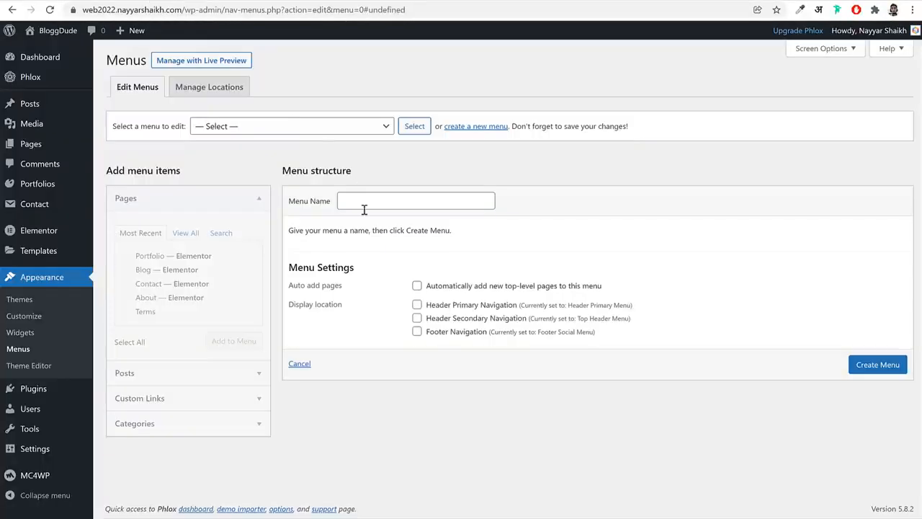
{"action": "left_click", "coordinate": [365, 208]}
{"action": "type", "text": "Main Menu"}
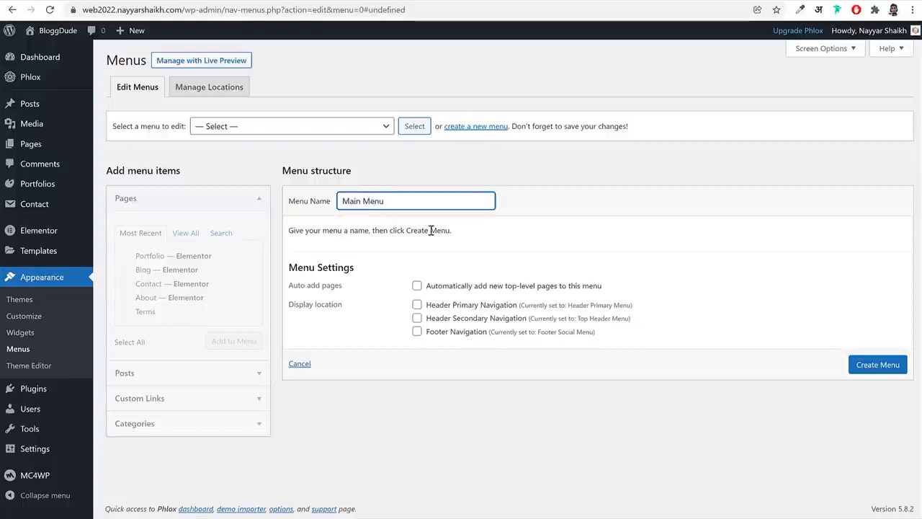
{"action": "left_click", "coordinate": [853, 371]}
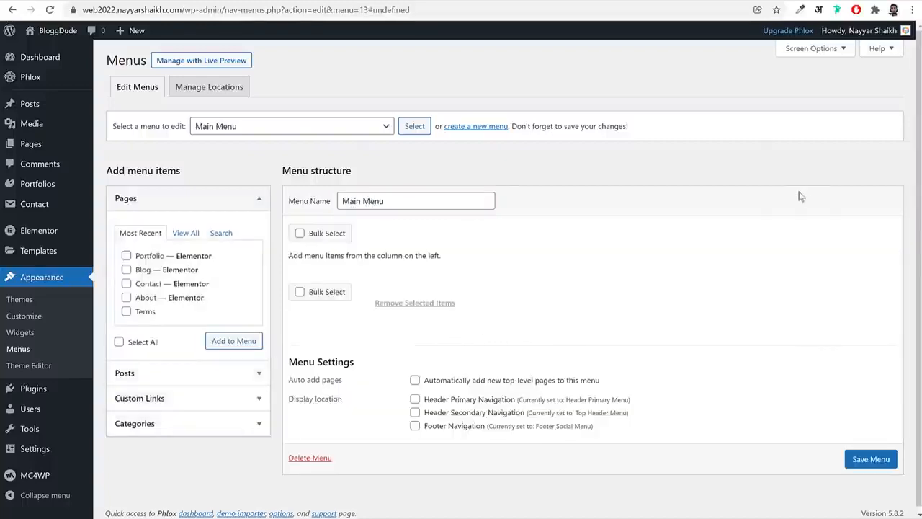
Add the Home, About, Blog, Contact and Portfolio pages to the Main Menu
{"action": "left_click", "coordinate": [185, 234]}
{"action": "left_click", "coordinate": [152, 258]}
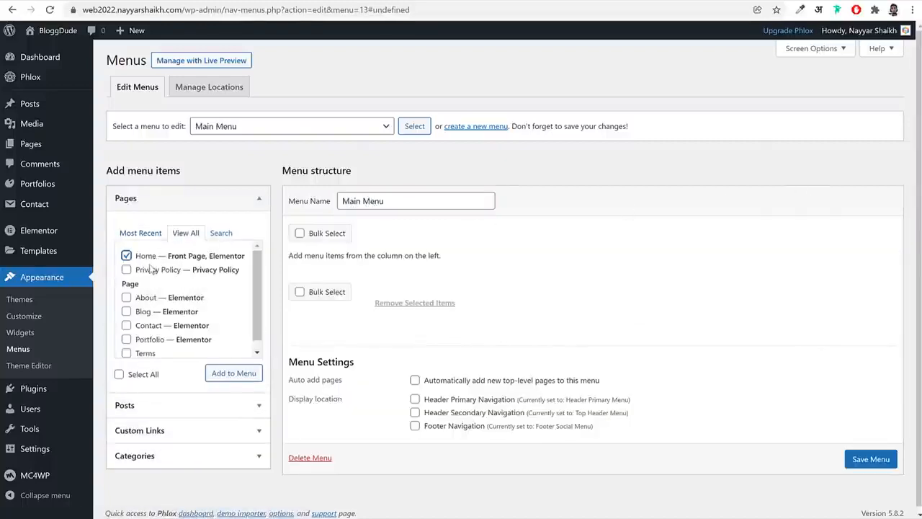
{"action": "left_click", "coordinate": [153, 296]}
{"action": "left_click", "coordinate": [151, 311]}
{"action": "left_click", "coordinate": [149, 325]}
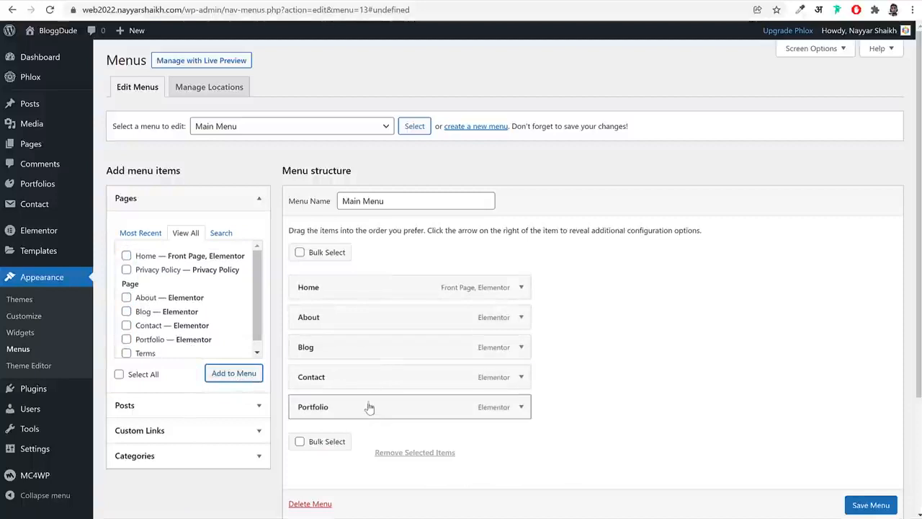
Reorder the Main Menu items so that Portfolio sits between Blog and Contact
{"action": "left_click_drag", "start_coordinate": [369, 406], "coordinate": [366, 323]}
{"action": "left_click_drag", "start_coordinate": [360, 372], "coordinate": [328, 350]}
{"action": "left_click_drag", "start_coordinate": [353, 317], "coordinate": [339, 321]}
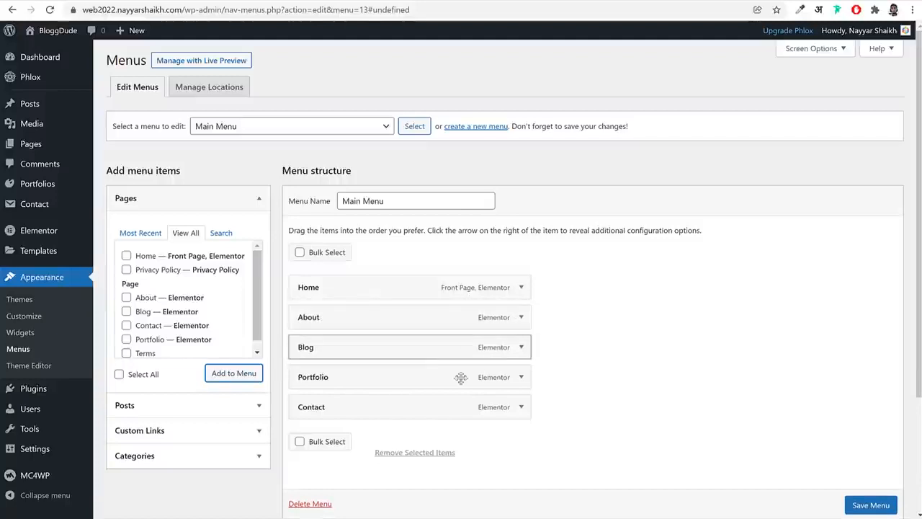
Assign the Main Menu to the Header Primary Navigation location and save the menu
{"action": "scroll", "coordinate": [412, 409], "scroll_direction": "down", "scroll_amount": 3}
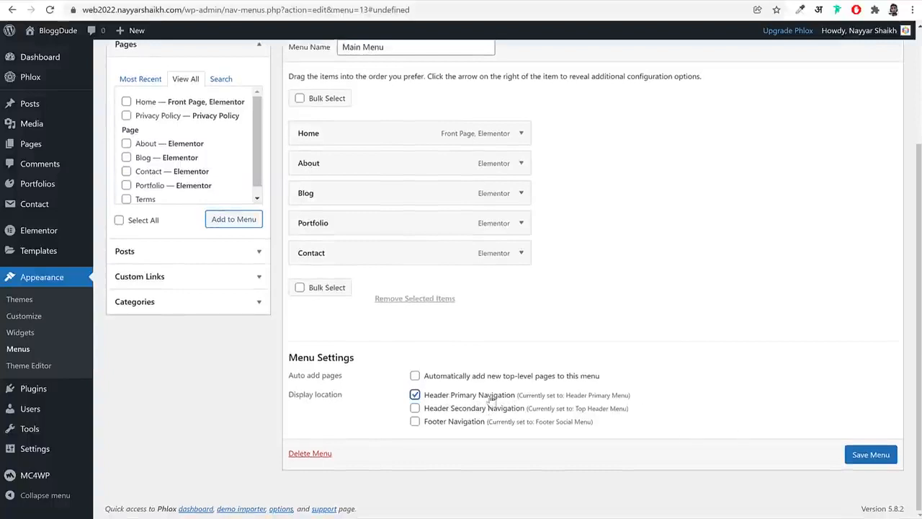
{"action": "left_click", "coordinate": [857, 455]}
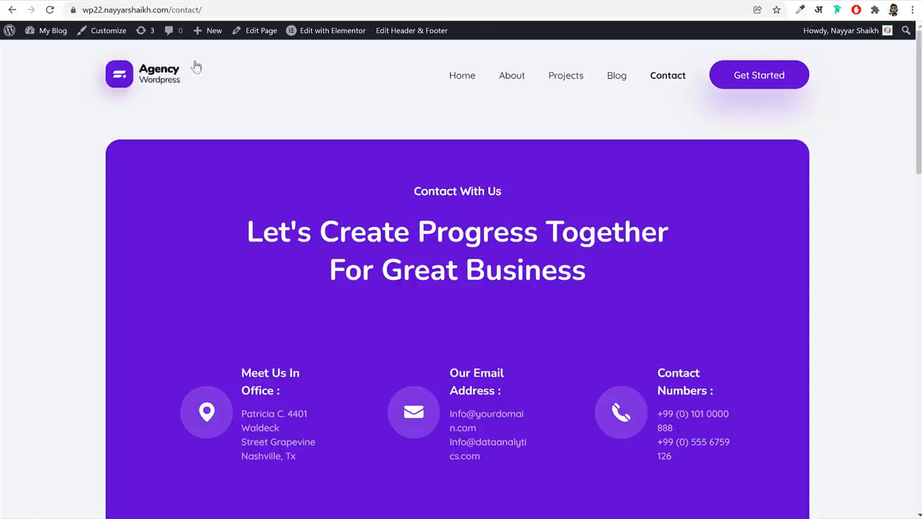
{"action": "scroll", "coordinate": [525, 295], "scroll_direction": "down", "scroll_amount": 15}
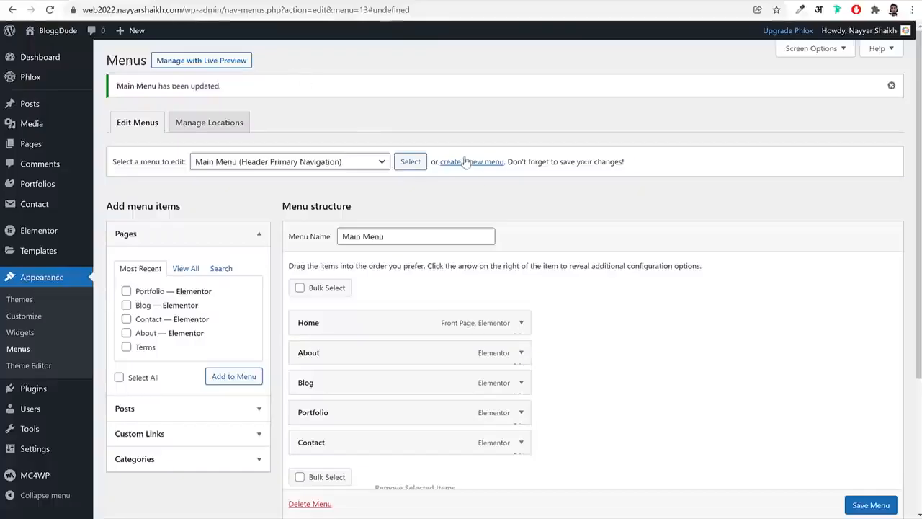
Create a new menu named Footer 1 with the Privacy Policy and Terms pages, and save it
{"action": "left_click", "coordinate": [465, 162]}
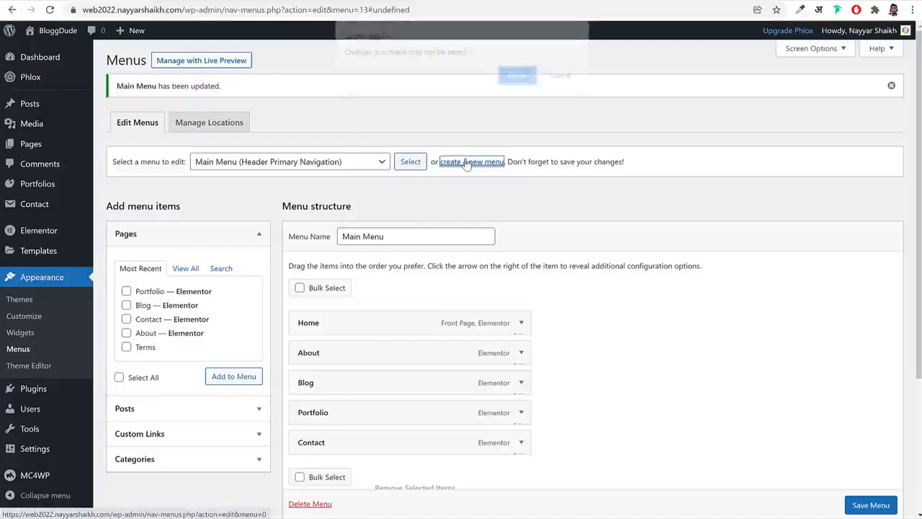
{"action": "left_click", "coordinate": [513, 73]}
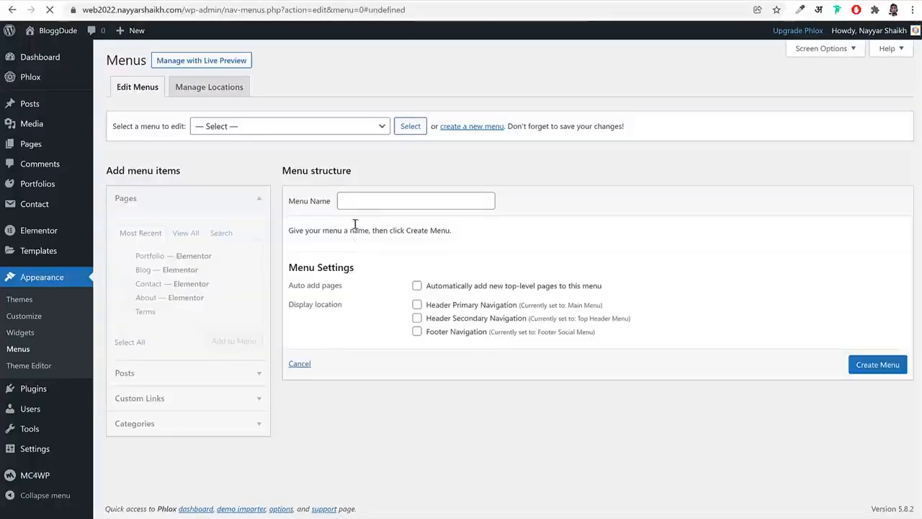
{"action": "left_click", "coordinate": [370, 200]}
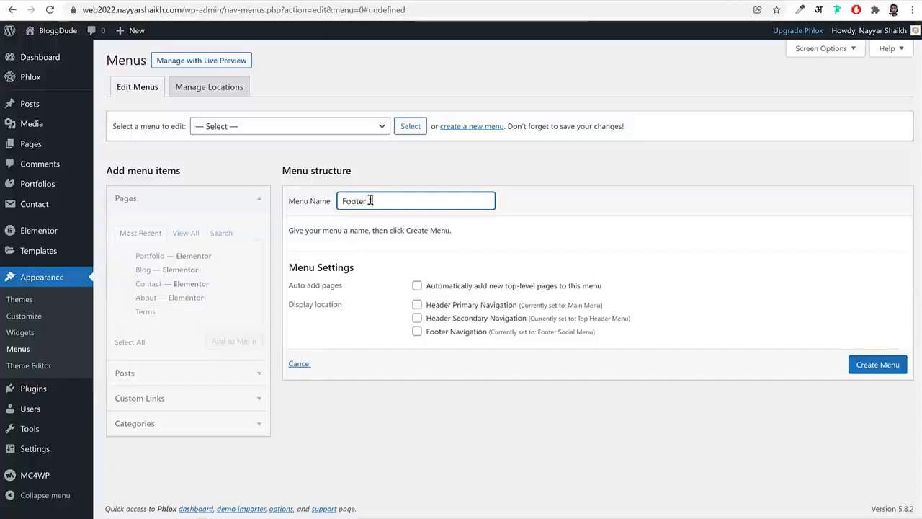
{"action": "left_click", "coordinate": [901, 364]}
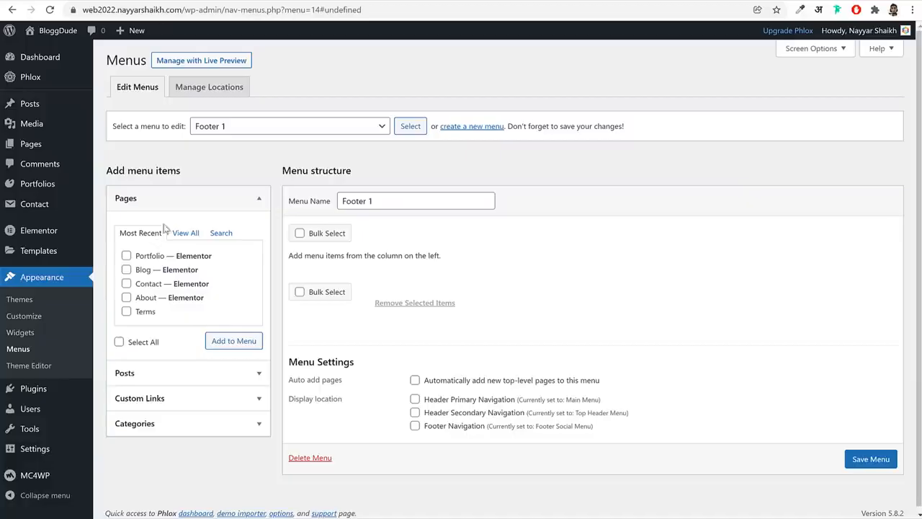
{"action": "left_click", "coordinate": [184, 232]}
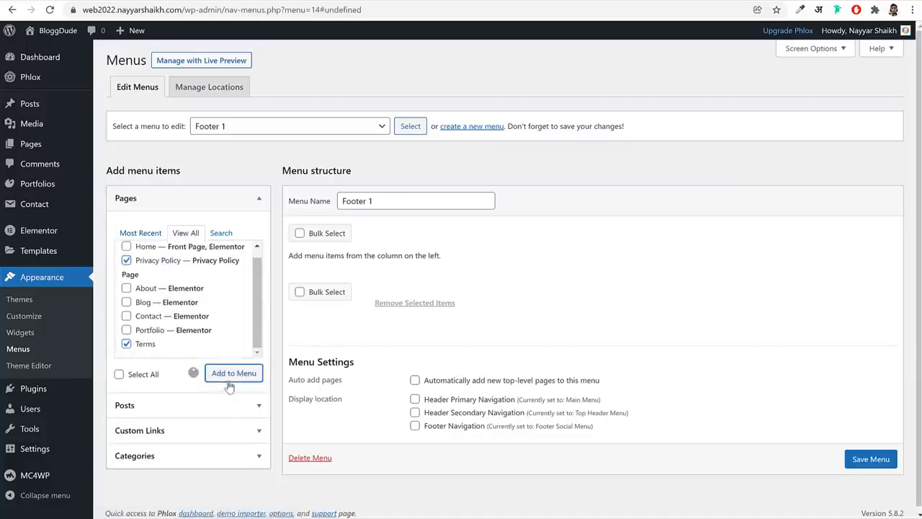
{"action": "left_click", "coordinate": [869, 508]}
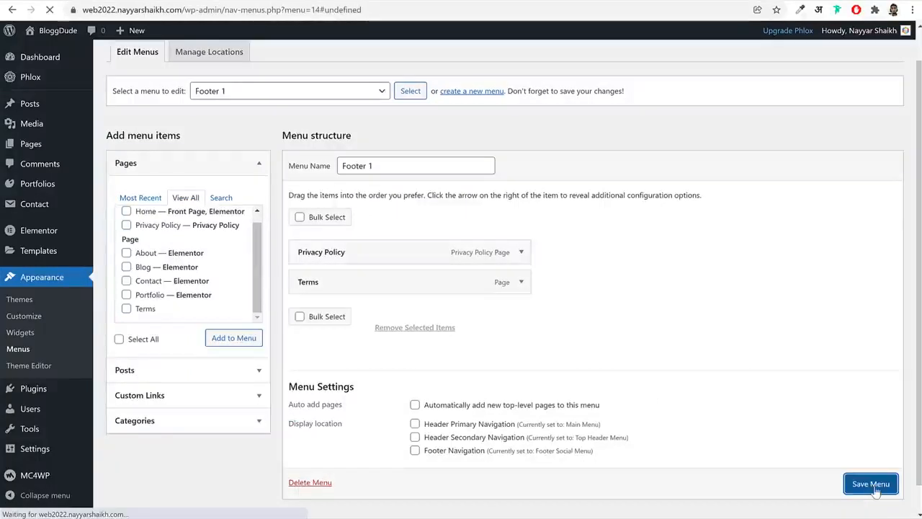
Create another menu named Company, checking the Company link list in the reference site's footer
{"action": "left_click", "coordinate": [467, 162]}
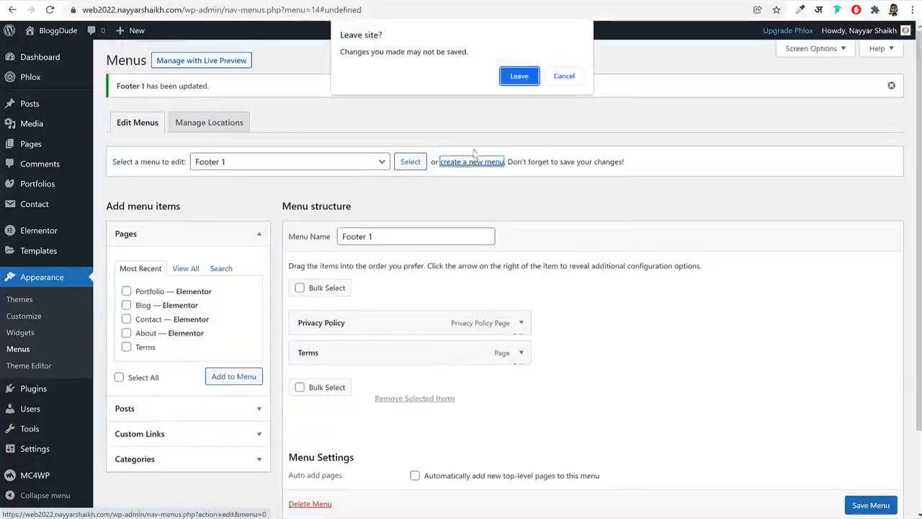
{"action": "left_click", "coordinate": [516, 73]}
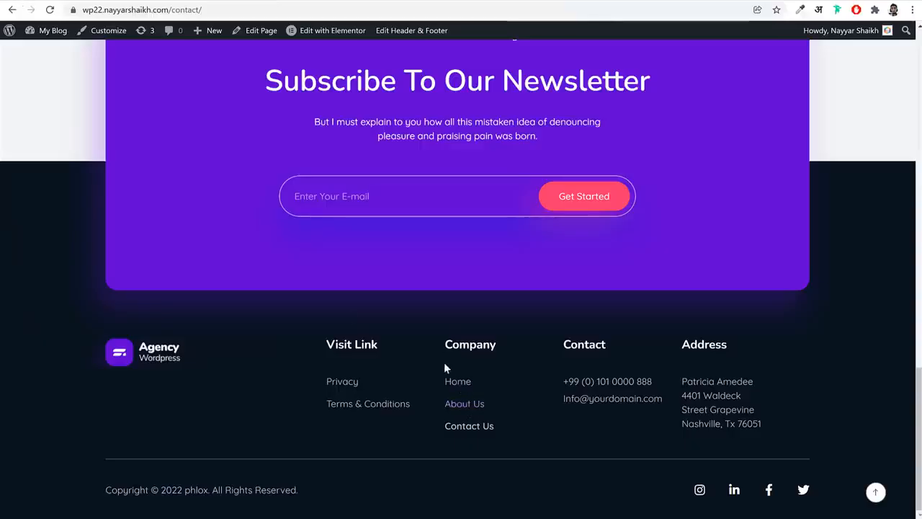
{"action": "left_click_drag", "start_coordinate": [443, 362], "coordinate": [493, 428]}
{"action": "left_click", "coordinate": [508, 374]}
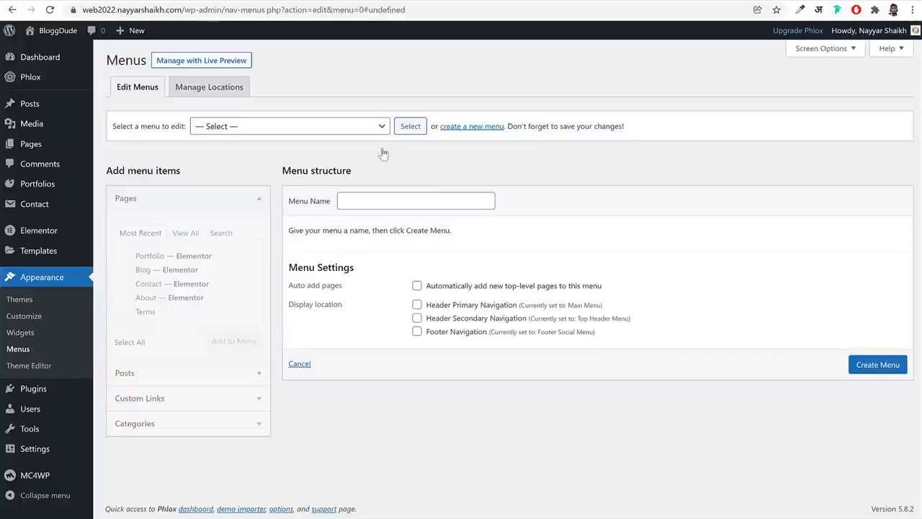
{"action": "left_click", "coordinate": [397, 196]}
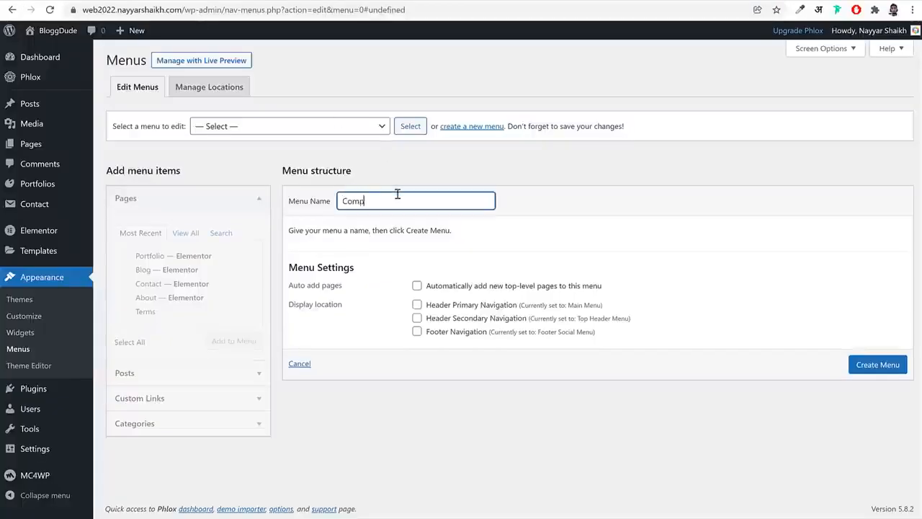
{"action": "type", "text": "Compnay"}
{"action": "right_click", "coordinate": [376, 201]}
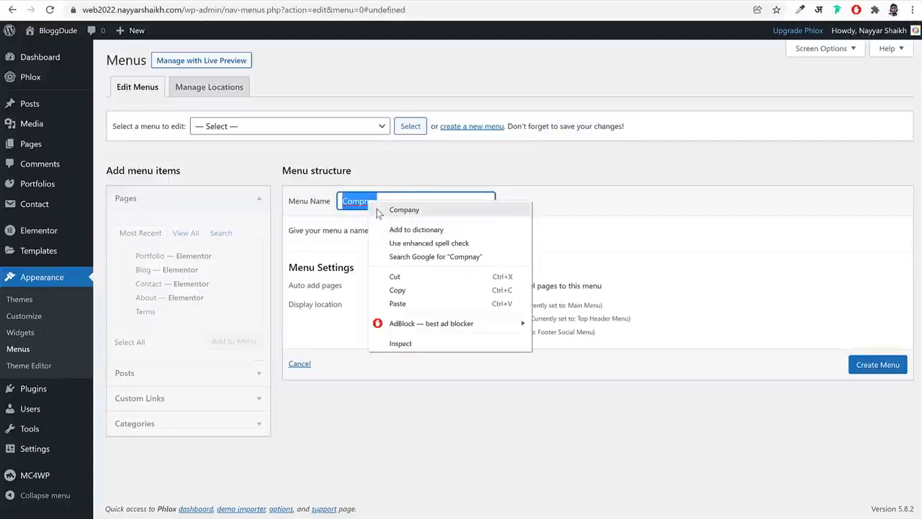
{"action": "left_click", "coordinate": [402, 208]}
{"action": "left_click", "coordinate": [872, 369]}
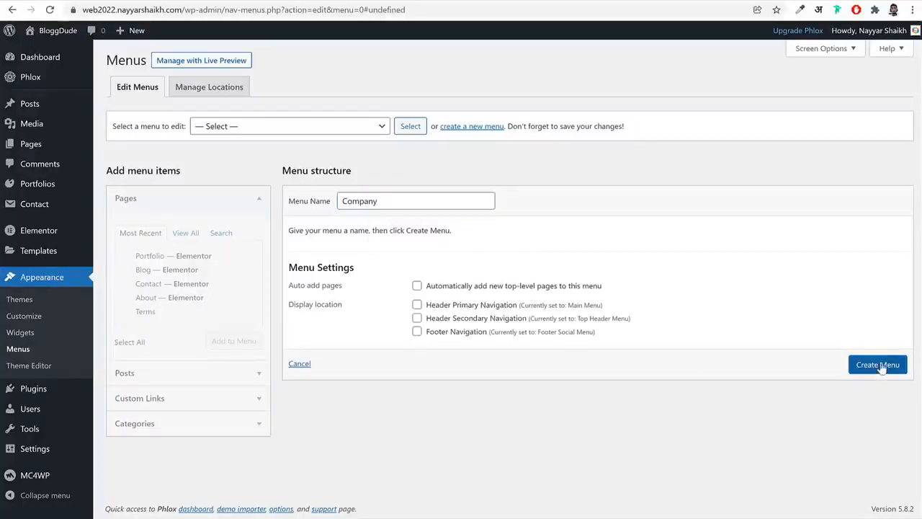
Add the Home, About and Contact pages to the Company menu and save it
{"action": "left_click", "coordinate": [186, 233]}
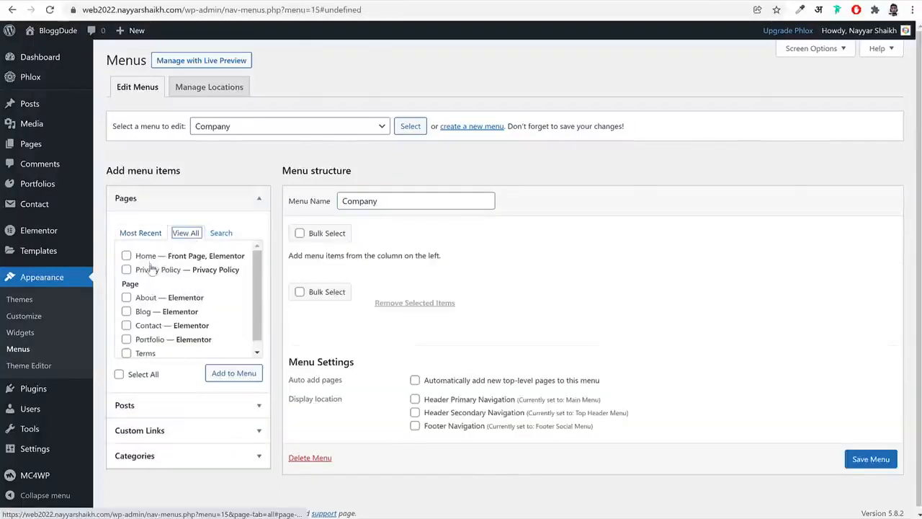
{"action": "left_click", "coordinate": [148, 259]}
{"action": "left_click", "coordinate": [126, 297]}
{"action": "left_click", "coordinate": [127, 325]}
{"action": "left_click", "coordinate": [232, 373]}
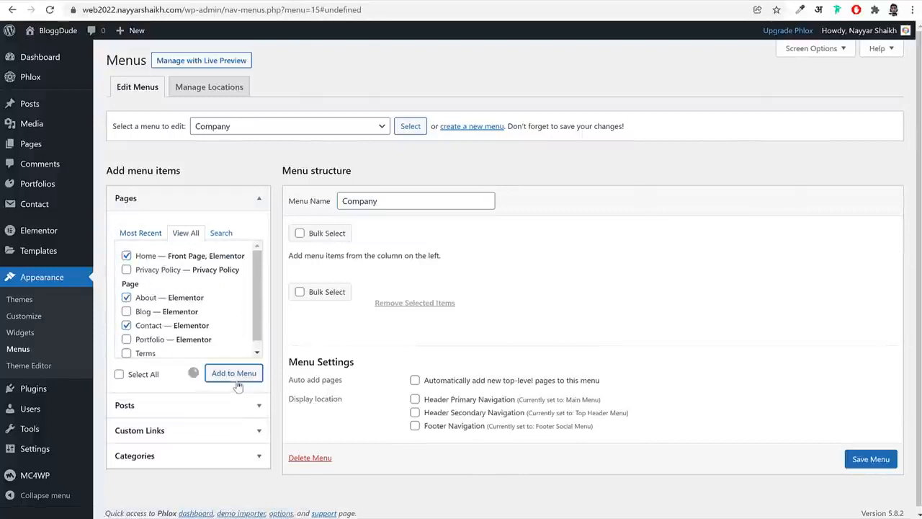
{"action": "left_click", "coordinate": [885, 507]}
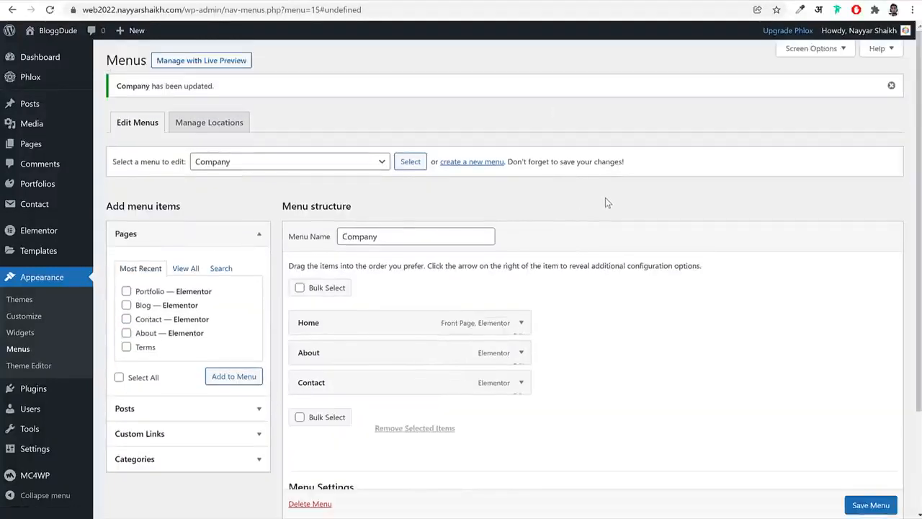
Switch to the live site, go to its home page and open it in the theme customizer
{"action": "left_click", "coordinate": [246, 1]}
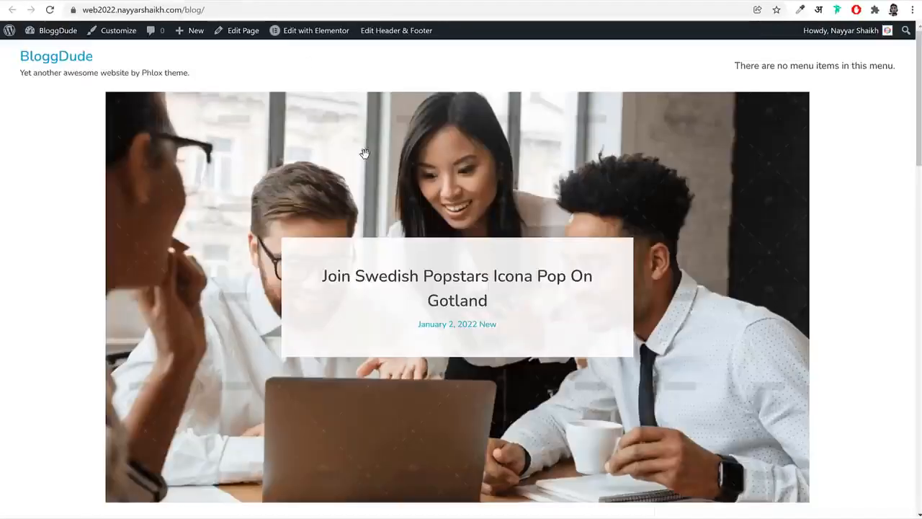
{"action": "left_click", "coordinate": [248, 1]}
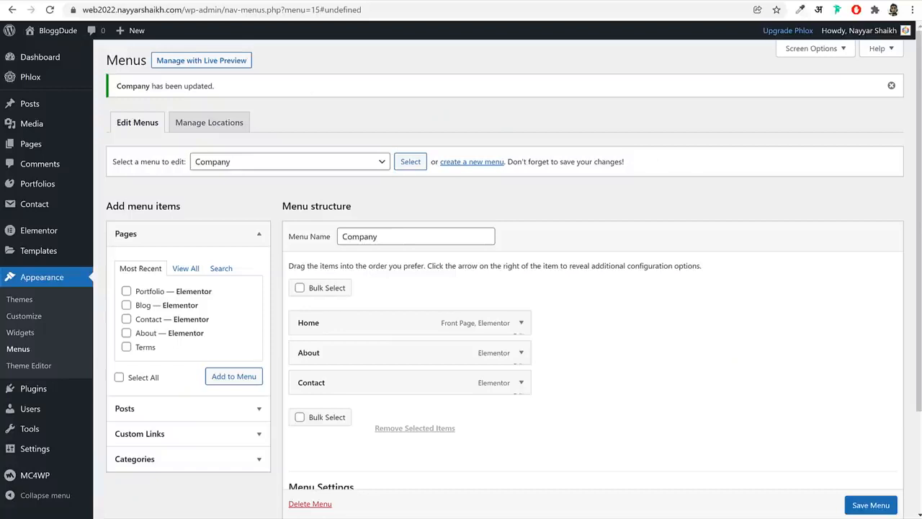
{"action": "left_click", "coordinate": [446, 1]}
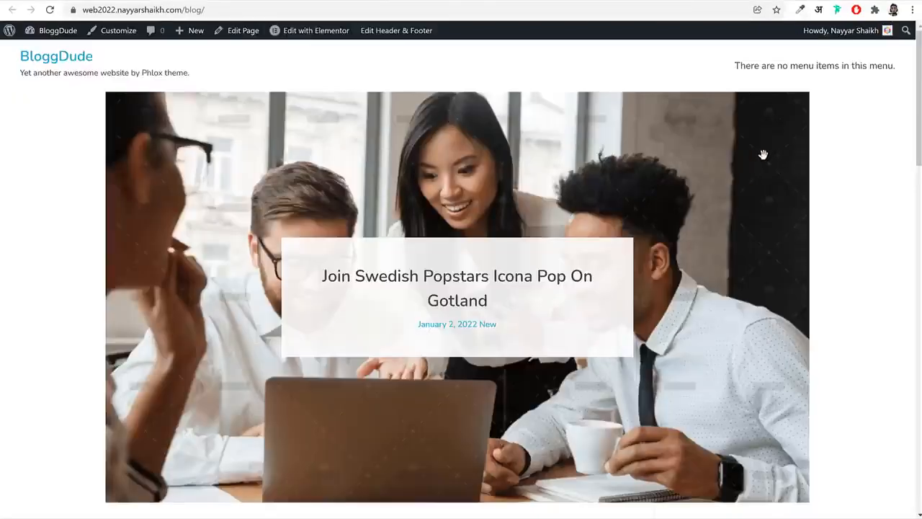
{"action": "left_click", "coordinate": [58, 63]}
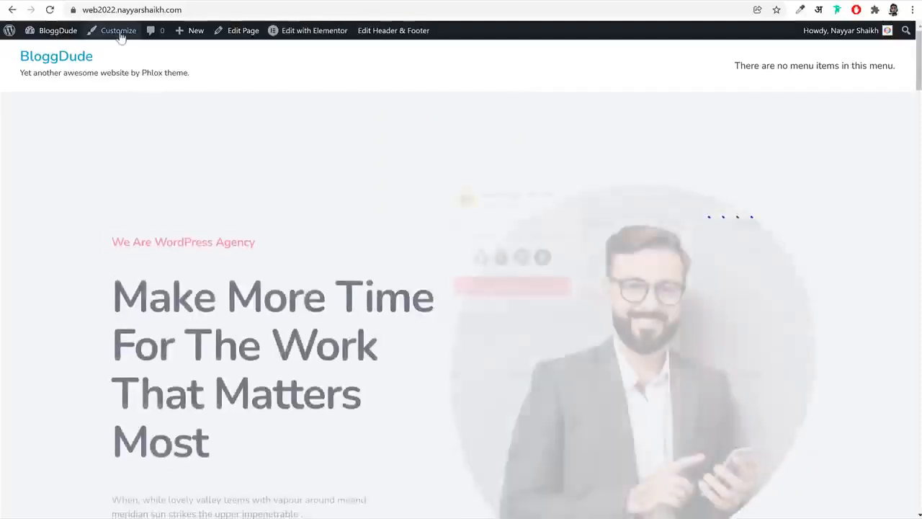
{"action": "left_click", "coordinate": [118, 32]}
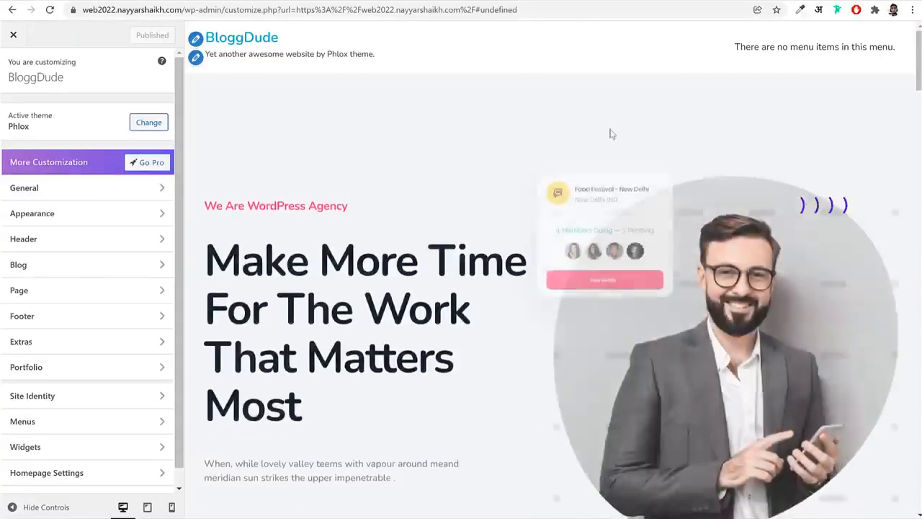
Open the customizer's header templates and edit the current Header-agency header with the header builder
{"action": "left_click", "coordinate": [79, 245]}
{"action": "left_click", "coordinate": [87, 121]}
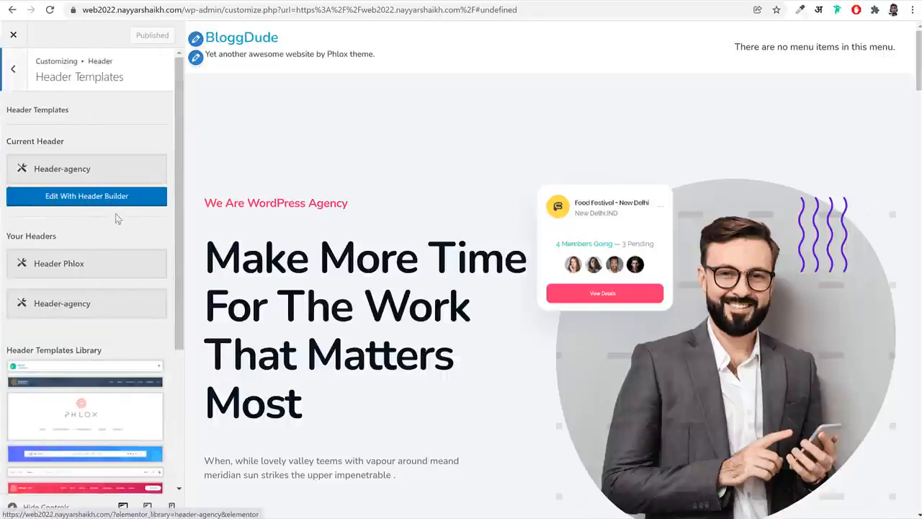
{"action": "scroll", "coordinate": [117, 226], "scroll_direction": "down", "scroll_amount": 2}
{"action": "scroll", "coordinate": [109, 222], "scroll_direction": "up", "scroll_amount": 2}
{"action": "left_click", "coordinate": [102, 205]}
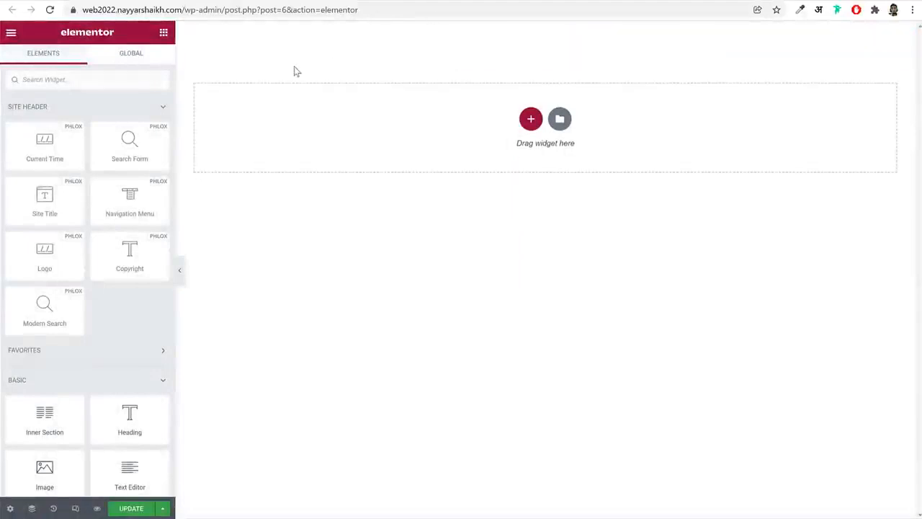
Insert the saved Header Phlox template into the header
{"action": "left_click", "coordinate": [561, 121]}
{"action": "left_click", "coordinate": [529, 62]}
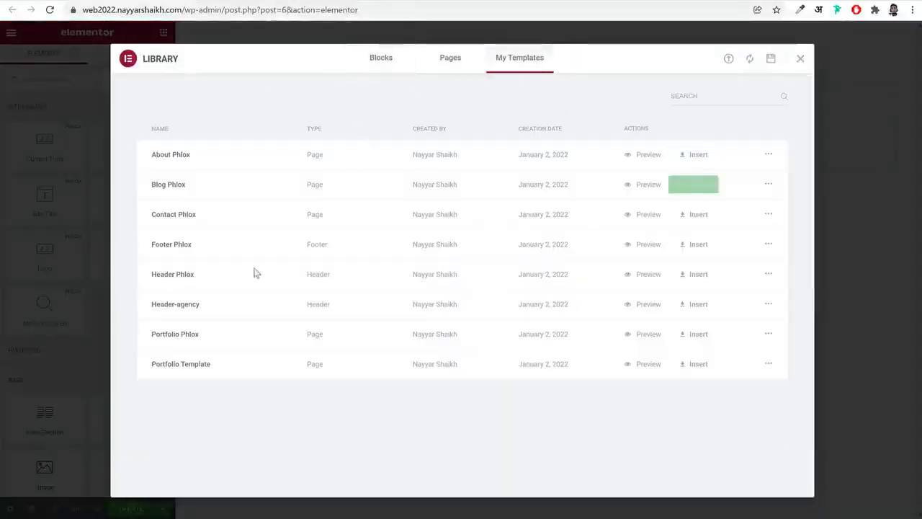
{"action": "left_click", "coordinate": [685, 274]}
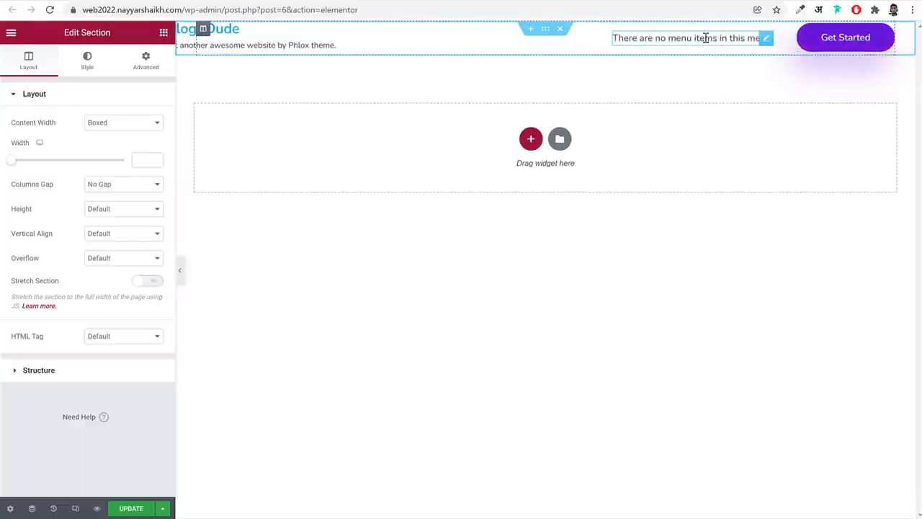
Set the header's navigation menu widget to use Main Menu
{"action": "left_click", "coordinate": [688, 38]}
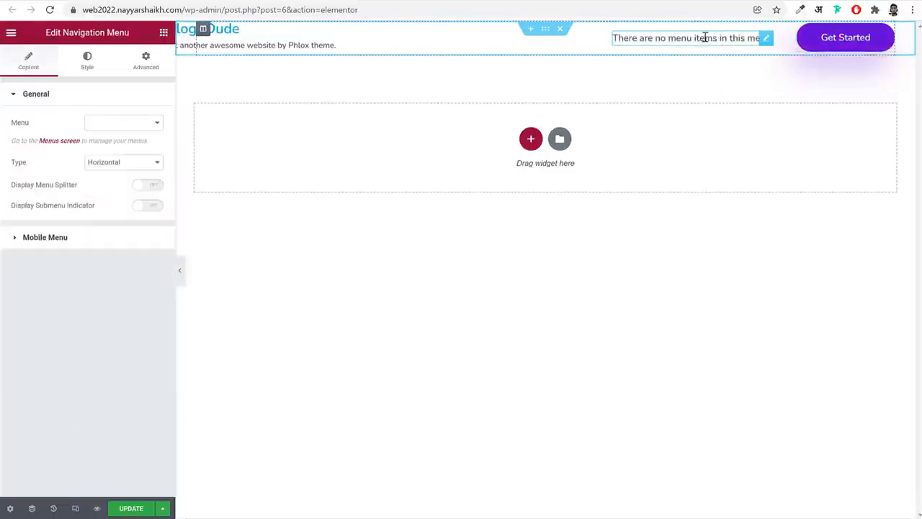
{"action": "left_click", "coordinate": [91, 123]}
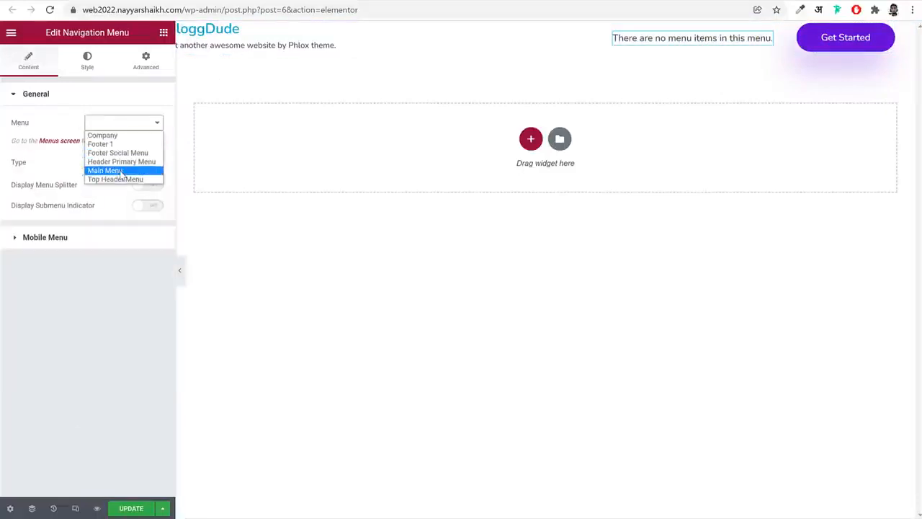
{"action": "left_click", "coordinate": [121, 171]}
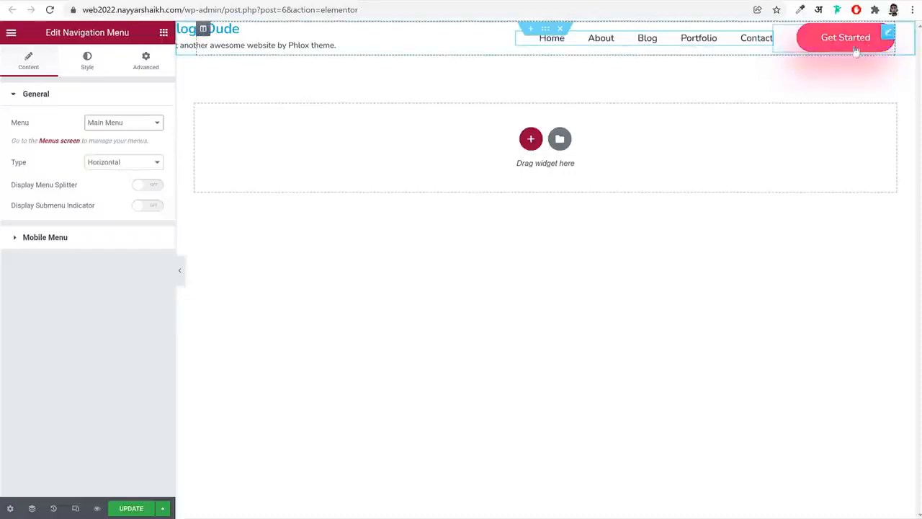
Link the header's Get Started button to the Contact page and save the header
{"action": "left_click", "coordinate": [834, 50]}
{"action": "left_click", "coordinate": [135, 121]}
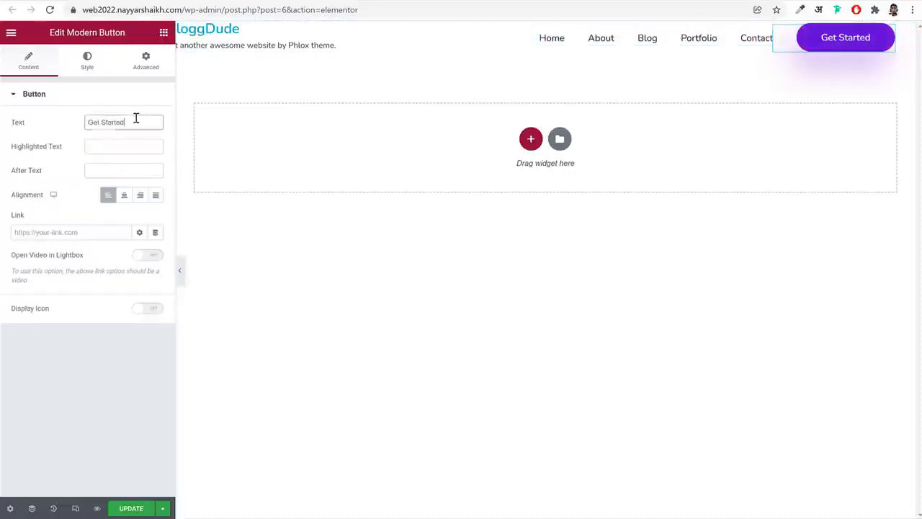
{"action": "left_click", "coordinate": [75, 230]}
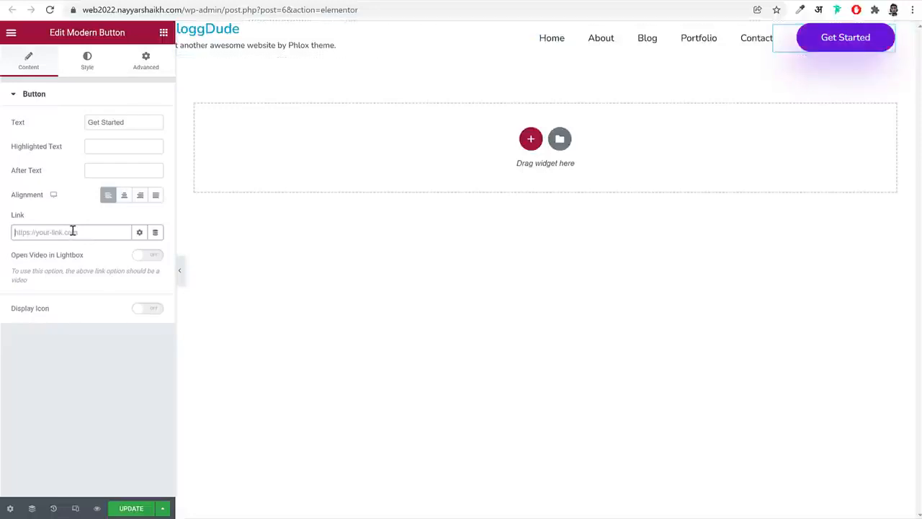
{"action": "type", "text": "cont"}
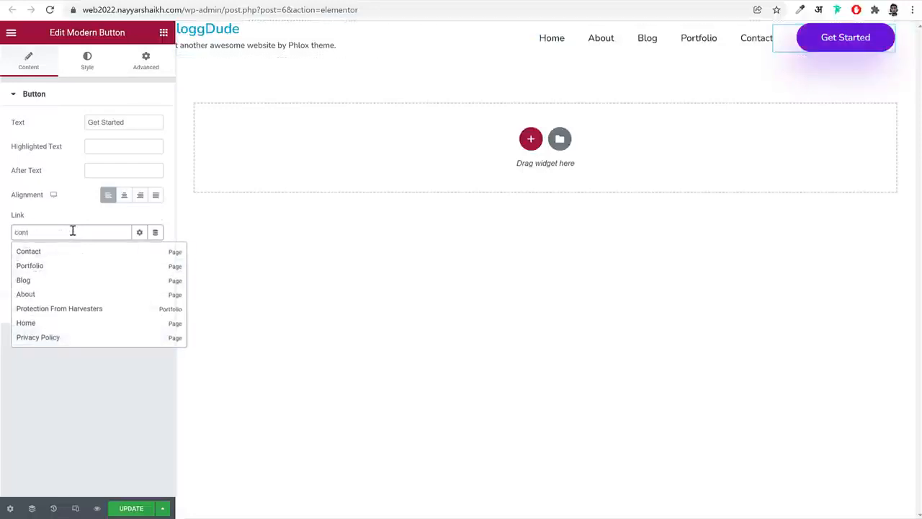
{"action": "left_click", "coordinate": [48, 255]}
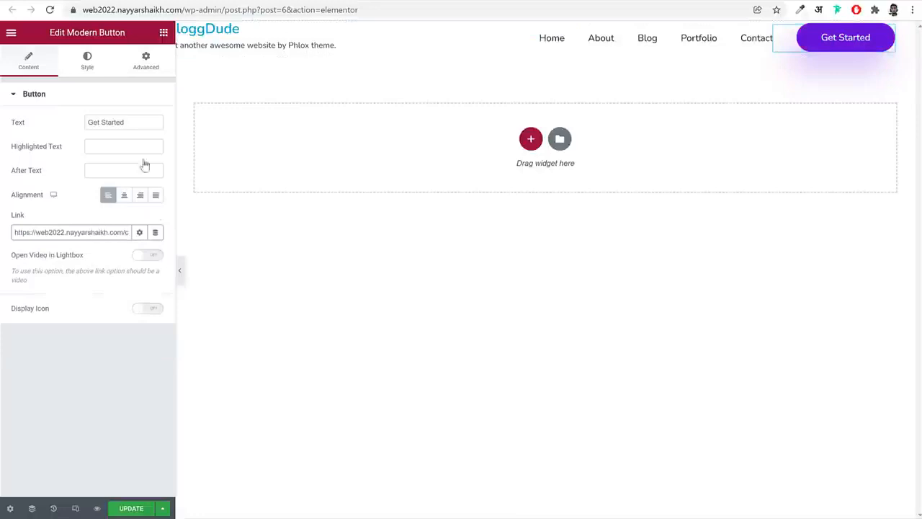
{"action": "key", "text": "ctrl+s"}
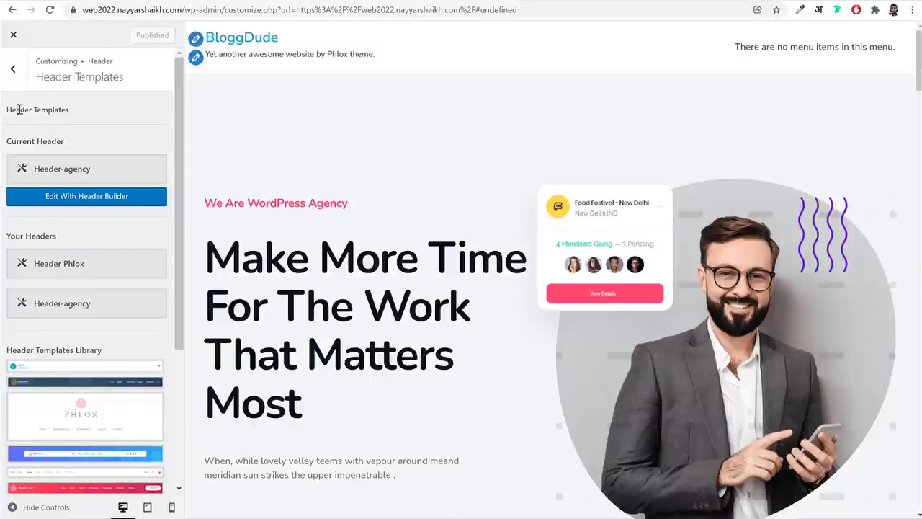
Switch back to the theme customizer, leave the header templates and open the Site Identity settings
{"action": "left_click", "coordinate": [16, 80]}
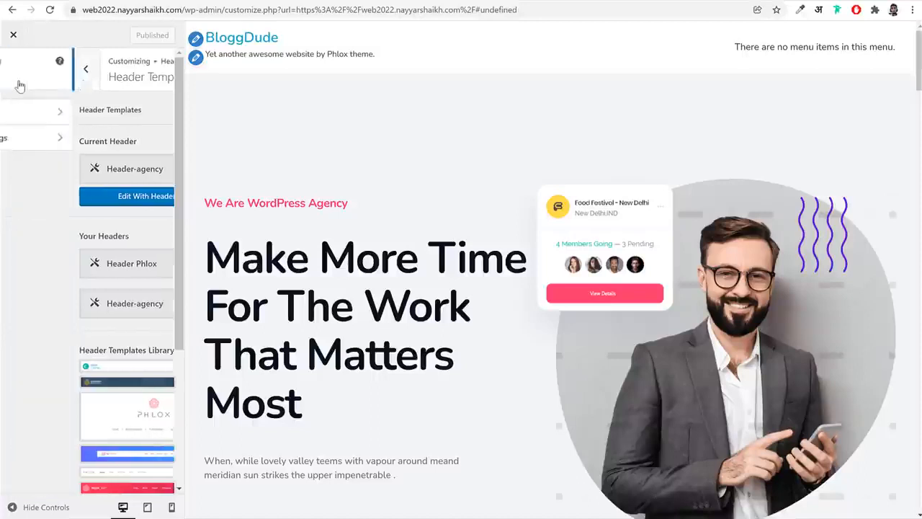
{"action": "left_click", "coordinate": [16, 77]}
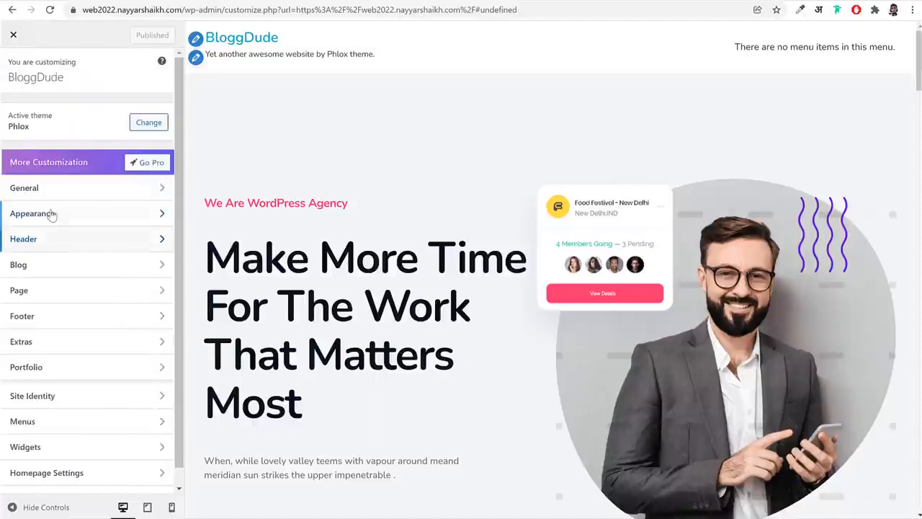
{"action": "left_click", "coordinate": [55, 189]}
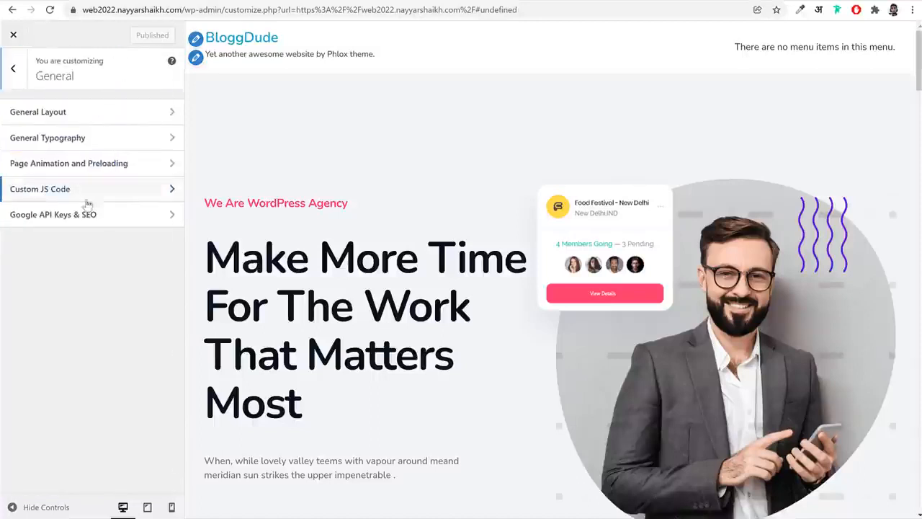
{"action": "left_click", "coordinate": [87, 114]}
{"action": "left_click", "coordinate": [20, 77]}
{"action": "left_click", "coordinate": [17, 72]}
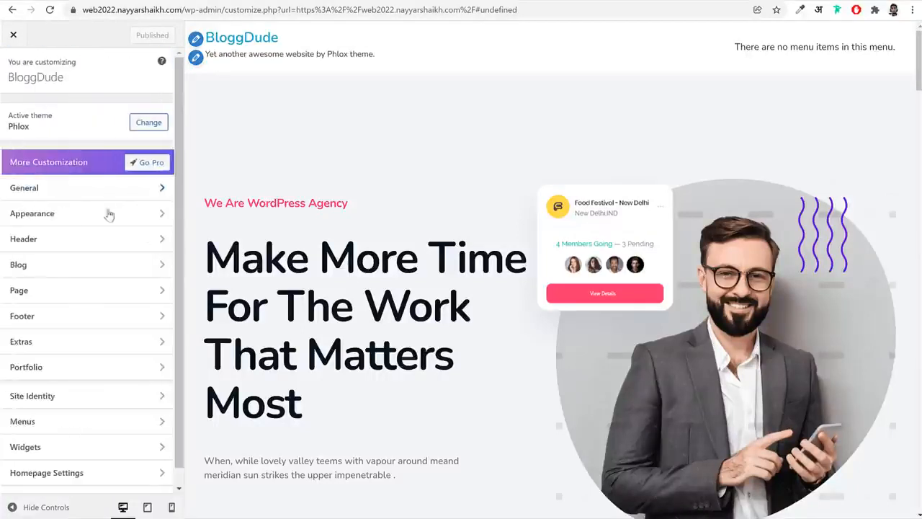
{"action": "left_click", "coordinate": [84, 397]}
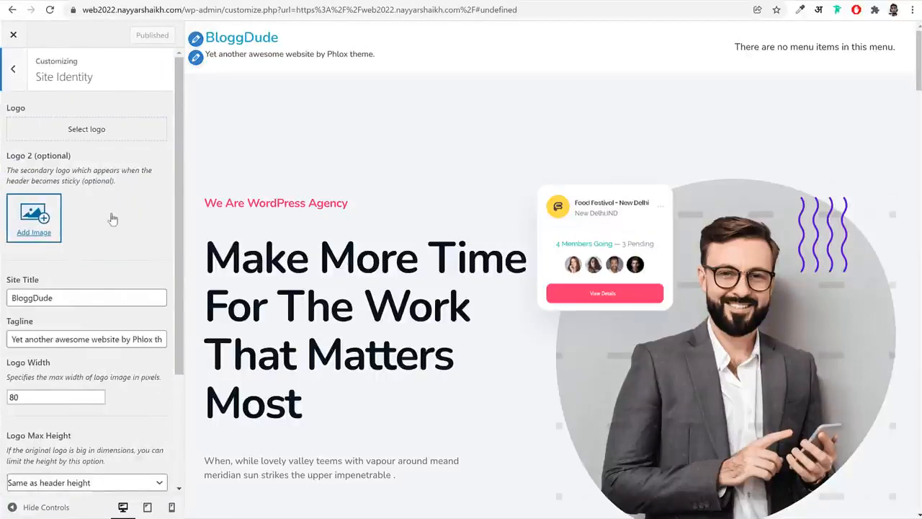
Try logo.png from the media library as the optional second logo and remove it again
{"action": "left_click", "coordinate": [32, 225]}
{"action": "scroll", "coordinate": [341, 175], "scroll_direction": "down", "scroll_amount": 3}
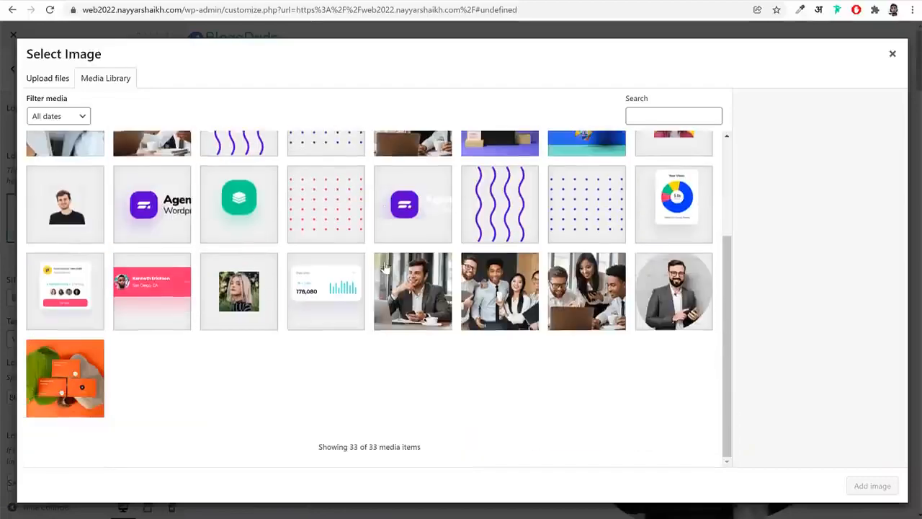
{"action": "left_click", "coordinate": [167, 227]}
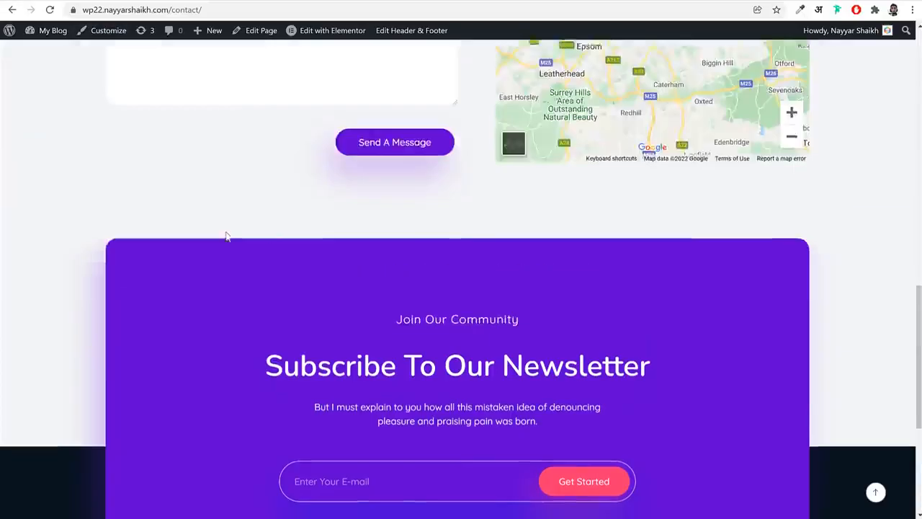
{"action": "scroll", "coordinate": [223, 288], "scroll_direction": "up", "scroll_amount": 15}
{"action": "scroll", "coordinate": [237, 214], "scroll_direction": "down", "scroll_amount": 15}
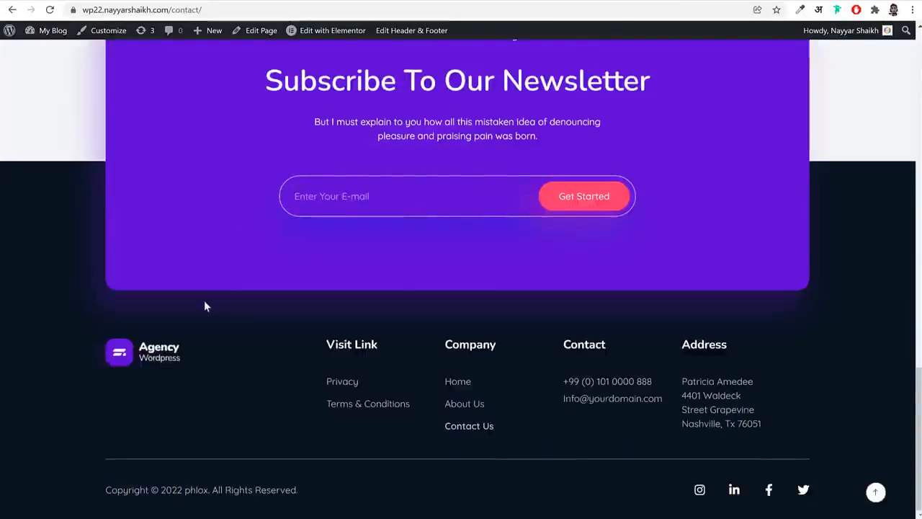
{"action": "scroll", "coordinate": [206, 305], "scroll_direction": "up", "scroll_amount": 1}
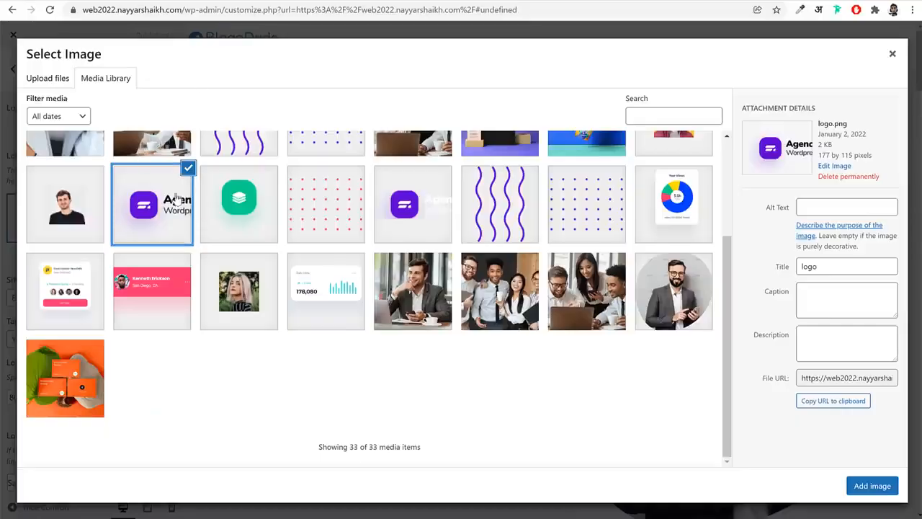
{"action": "left_click", "coordinate": [872, 485]}
{"action": "scroll", "coordinate": [108, 223], "scroll_direction": "down", "scroll_amount": 3}
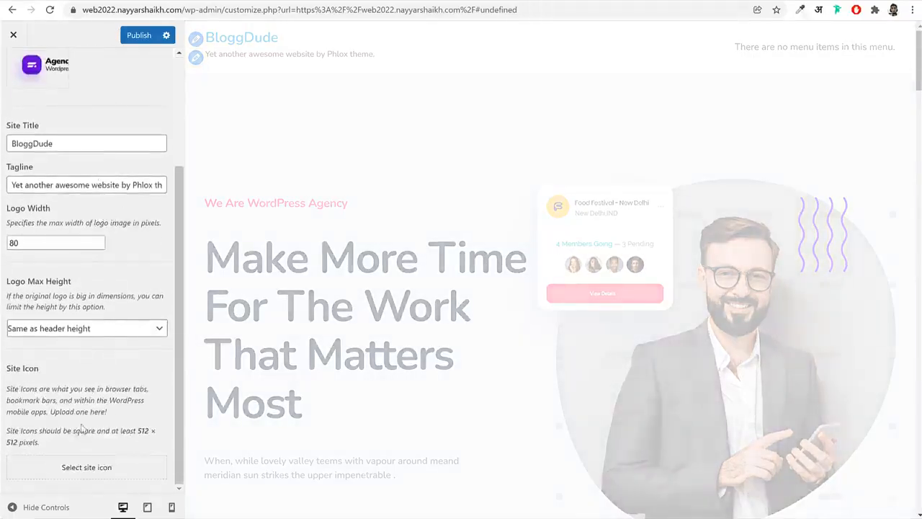
{"action": "scroll", "coordinate": [141, 271], "scroll_direction": "up", "scroll_amount": 3}
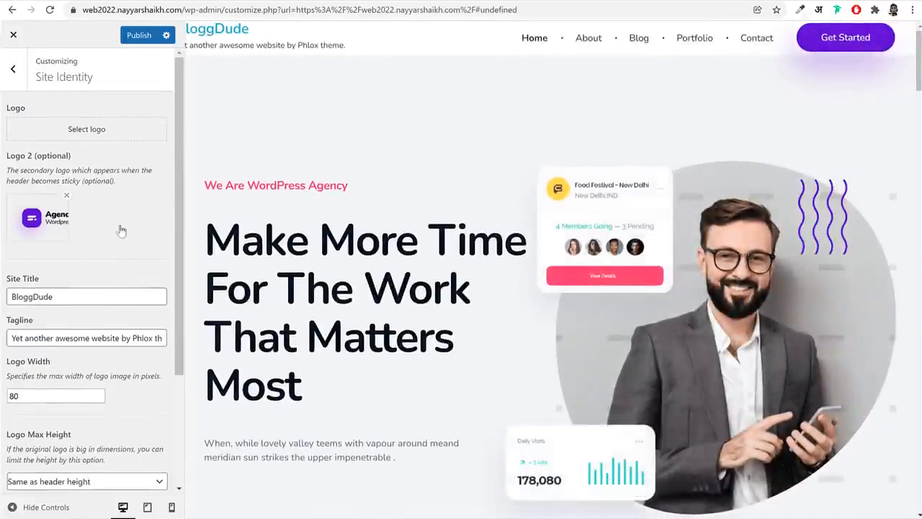
{"action": "left_click", "coordinate": [66, 196]}
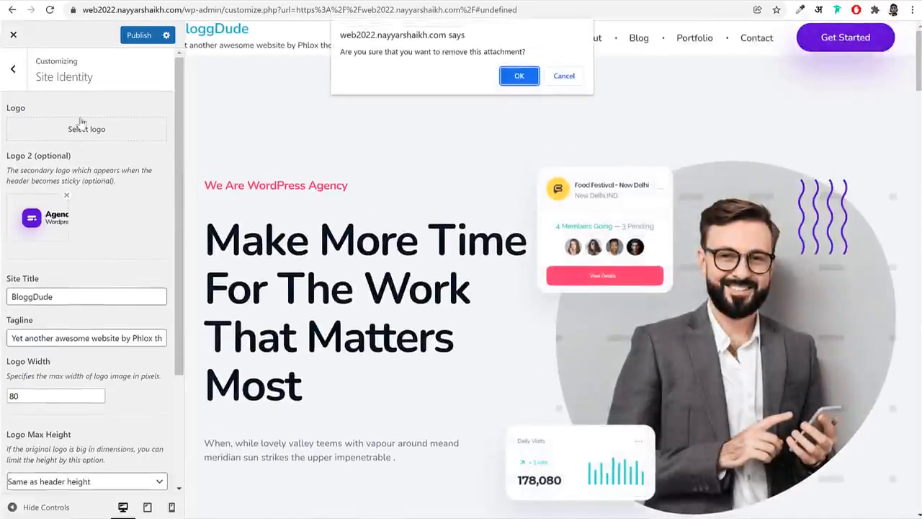
{"action": "left_click", "coordinate": [519, 76]}
Set logo.png from the media library as the site's main logo, without cropping it
{"action": "left_click", "coordinate": [87, 129]}
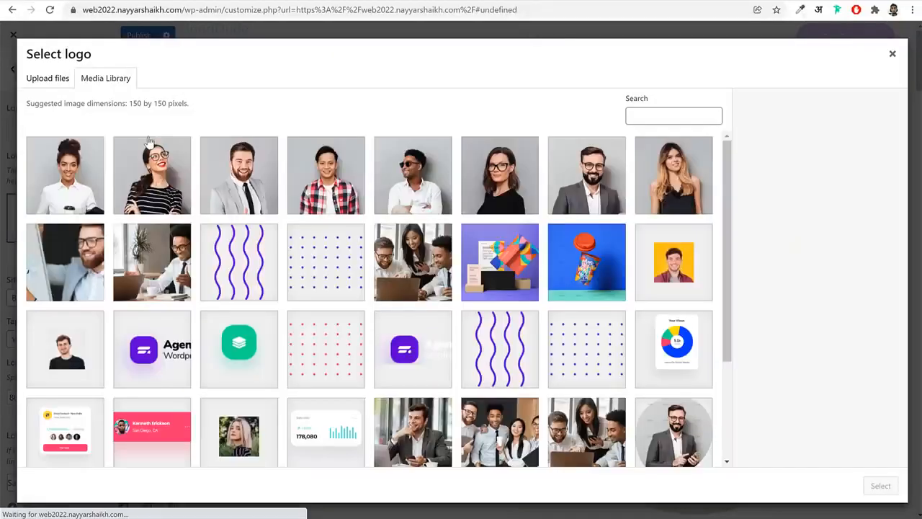
{"action": "left_click", "coordinate": [171, 346]}
{"action": "left_click", "coordinate": [881, 485]}
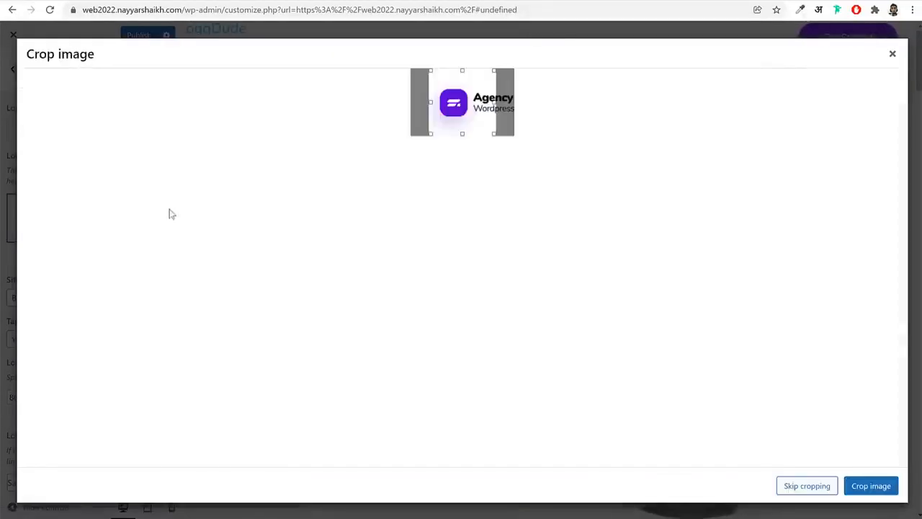
{"action": "left_click", "coordinate": [818, 489]}
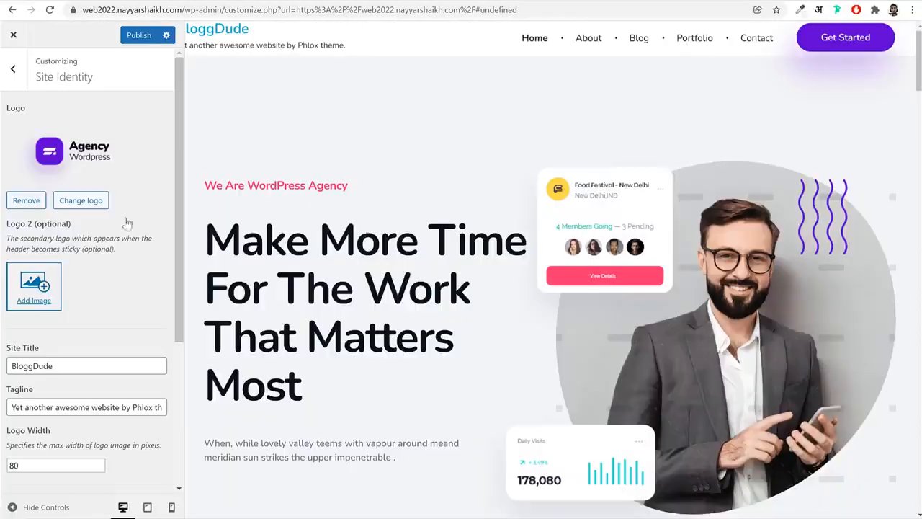
Add Group-7842-e1606045224851.png from the media library as the optional second logo and publish the changes
{"action": "left_click", "coordinate": [43, 290]}
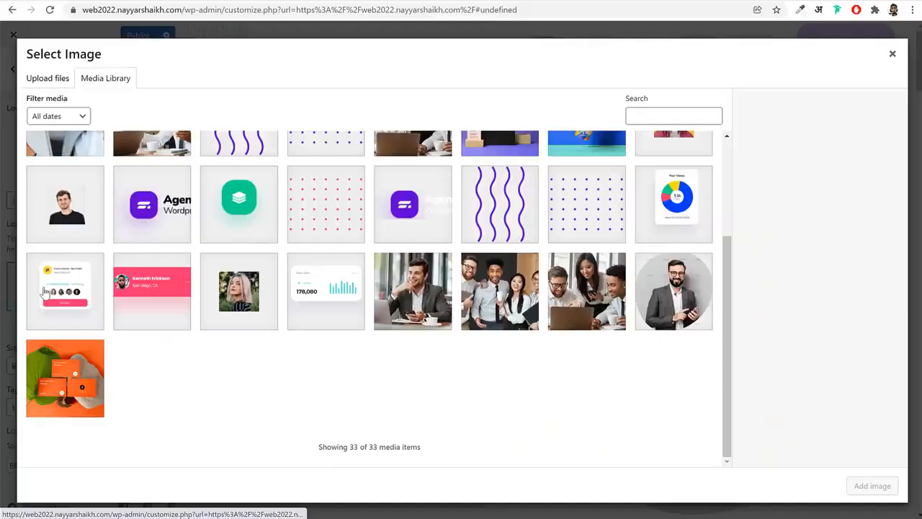
{"action": "left_click", "coordinate": [409, 206]}
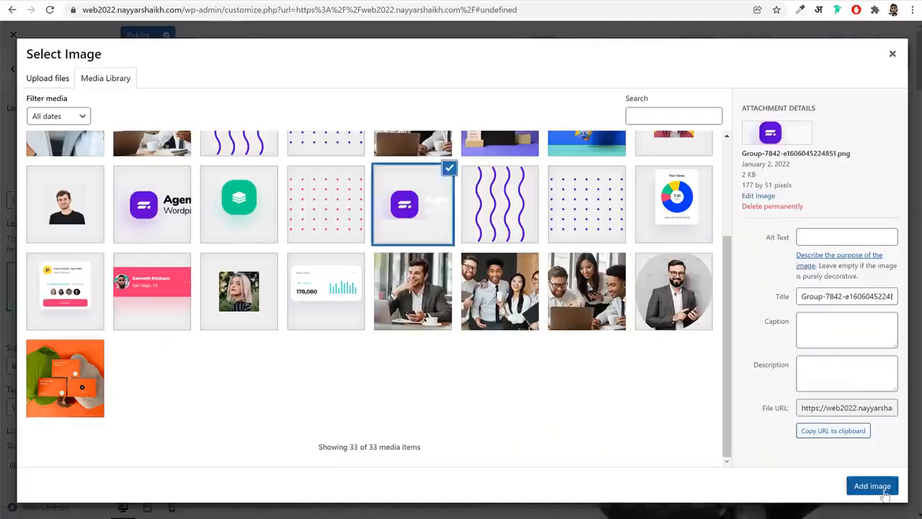
{"action": "left_click", "coordinate": [884, 492]}
{"action": "scroll", "coordinate": [171, 377], "scroll_direction": "down", "scroll_amount": 5}
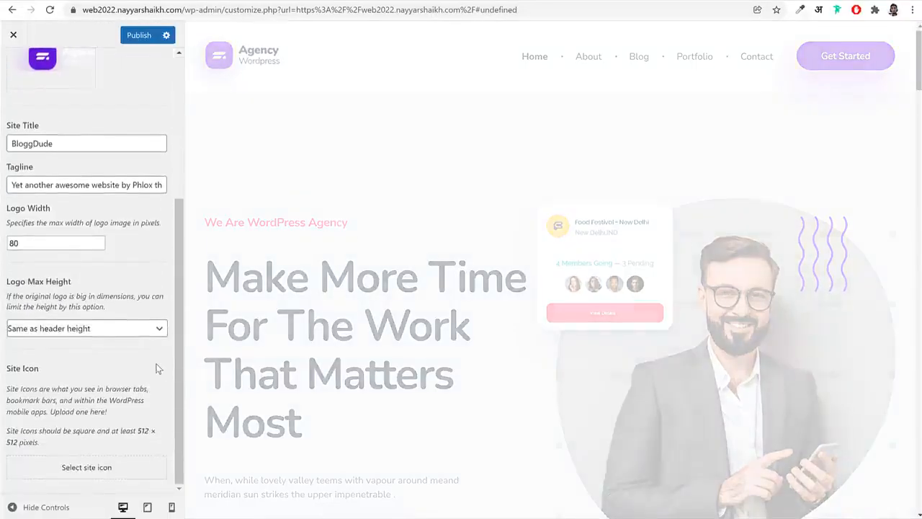
{"action": "scroll", "coordinate": [159, 368], "scroll_direction": "up", "scroll_amount": 1}
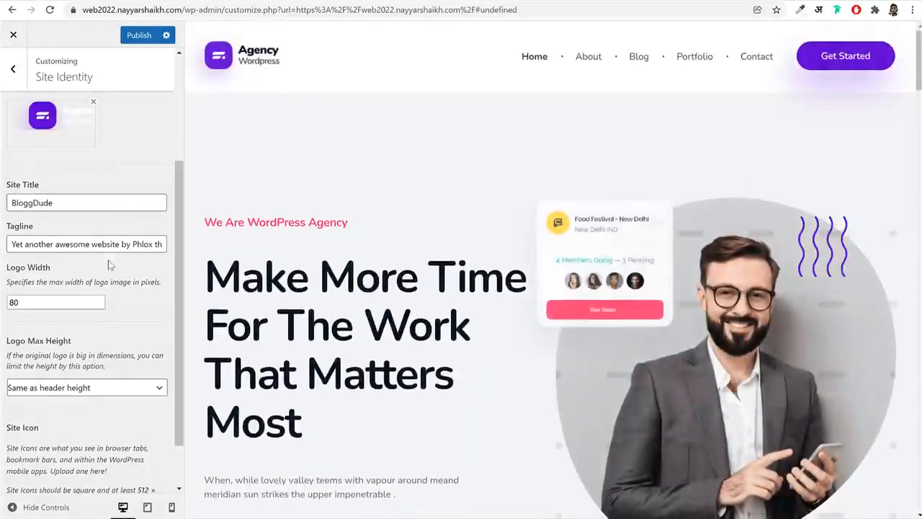
{"action": "scroll", "coordinate": [100, 277], "scroll_direction": "up", "scroll_amount": 5}
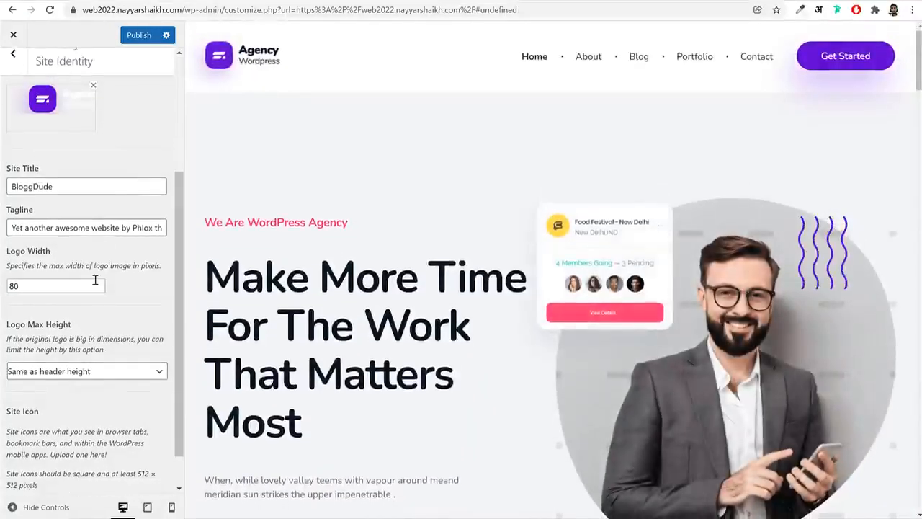
{"action": "left_click", "coordinate": [134, 36]}
In the header template settings, enable the overlay header, disable the sticky header and publish the changes
{"action": "left_click", "coordinate": [13, 68]}
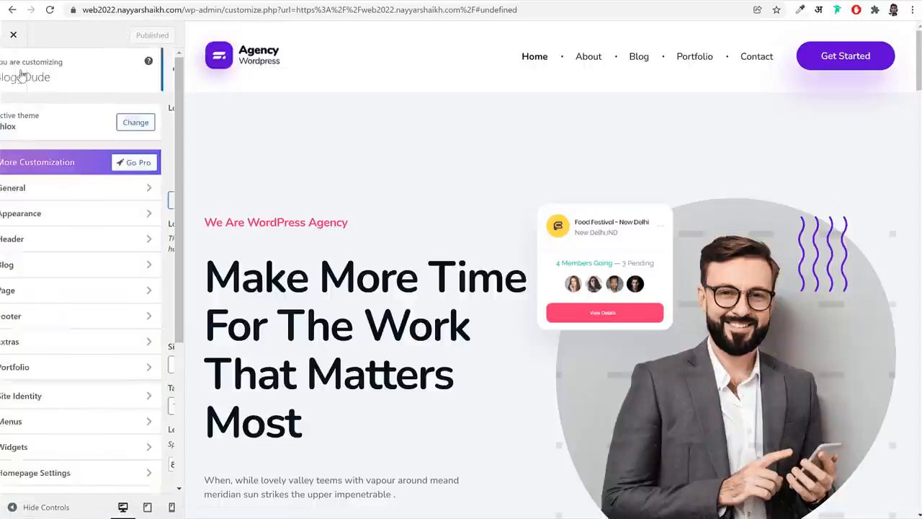
{"action": "left_click", "coordinate": [65, 241]}
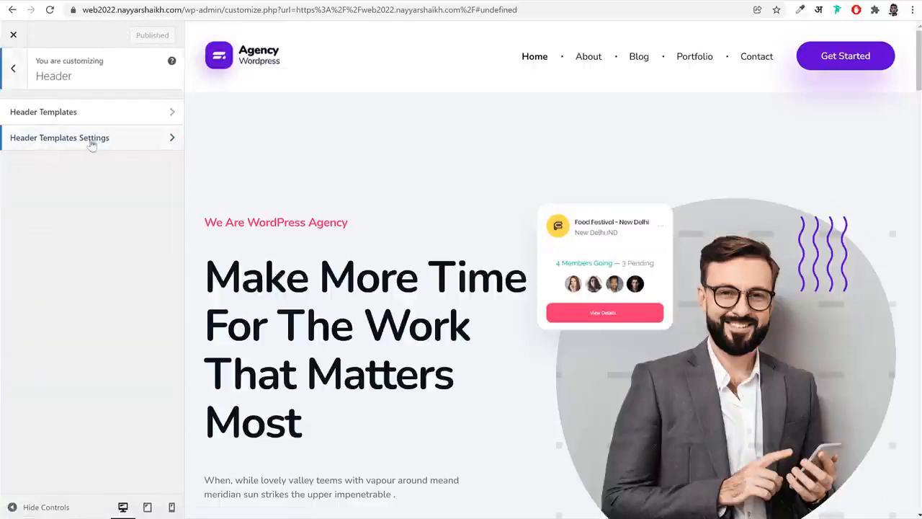
{"action": "left_click", "coordinate": [48, 138]}
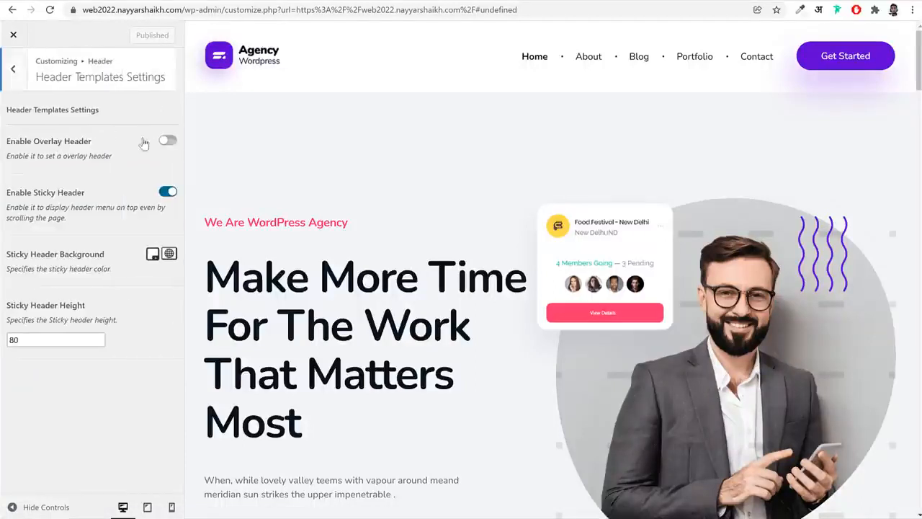
{"action": "left_click", "coordinate": [166, 141]}
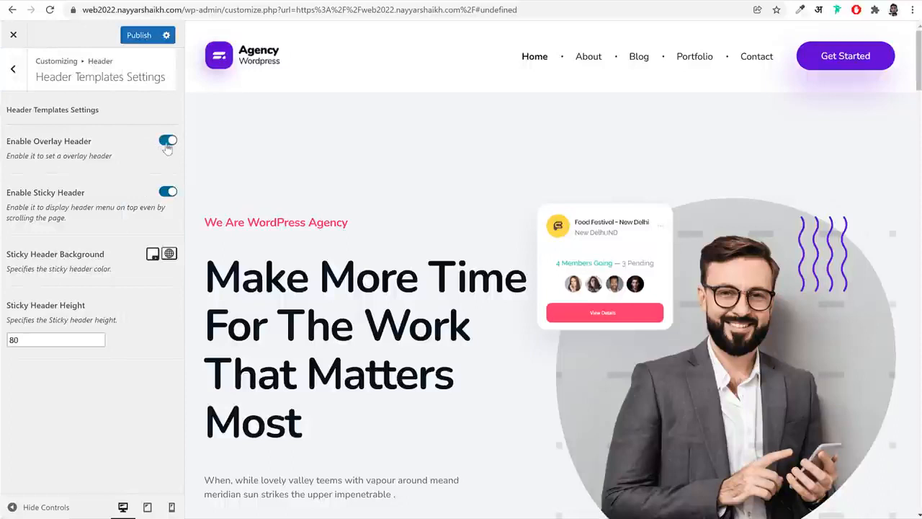
{"action": "left_click", "coordinate": [165, 193]}
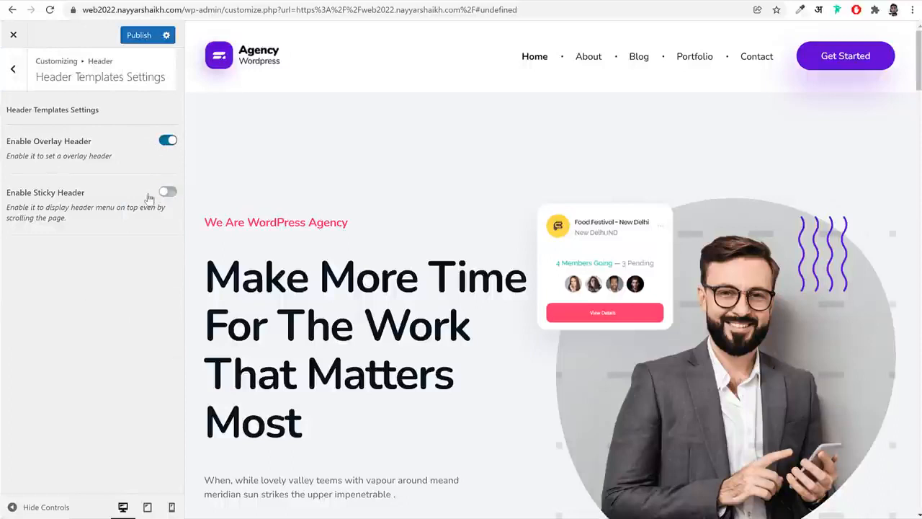
{"action": "left_click", "coordinate": [134, 35]}
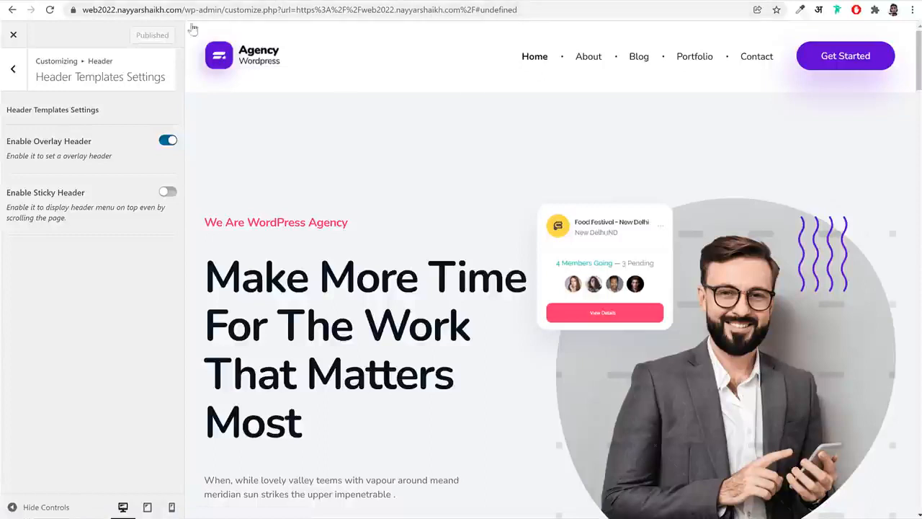
Reload the customizer and open the current Footer Phlox template in the footer builder
{"action": "left_click", "coordinate": [51, 10]}
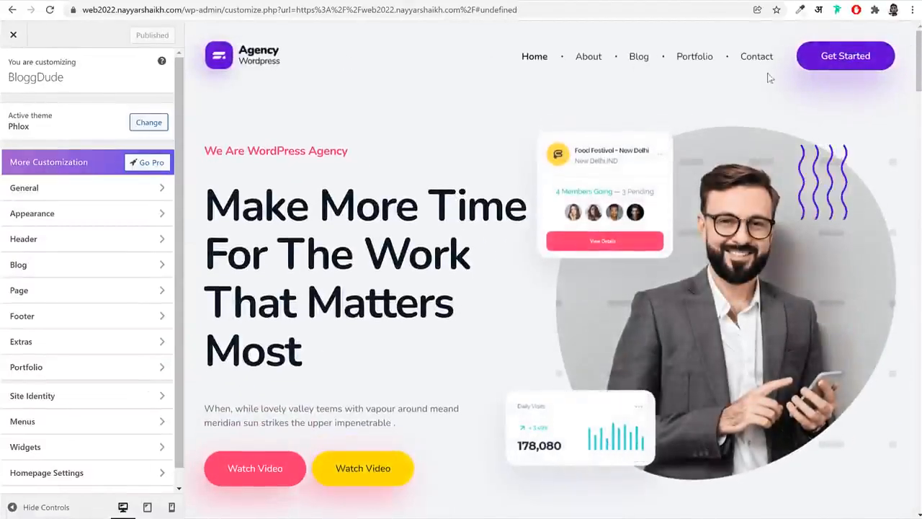
{"action": "scroll", "coordinate": [596, 226], "scroll_direction": "down", "scroll_amount": 10}
{"action": "scroll", "coordinate": [596, 226], "scroll_direction": "down", "scroll_amount": 5}
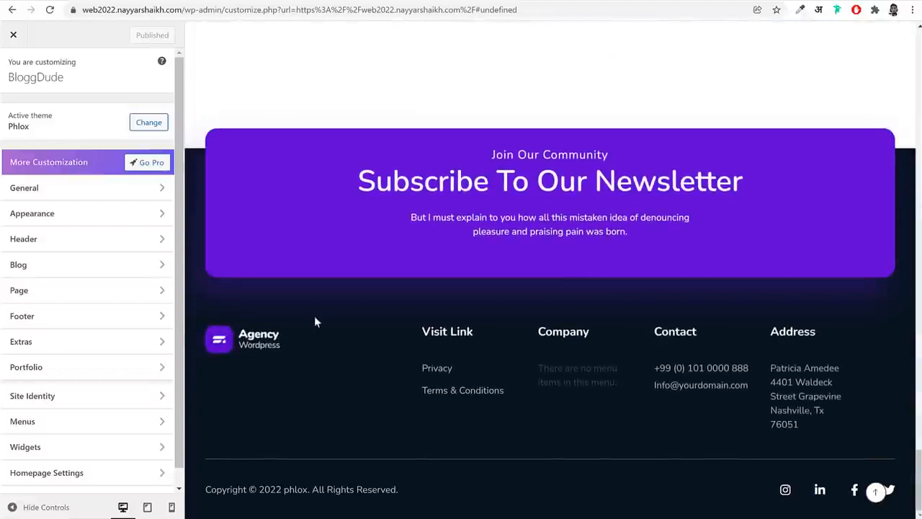
{"action": "left_click", "coordinate": [86, 316]}
{"action": "left_click", "coordinate": [83, 114]}
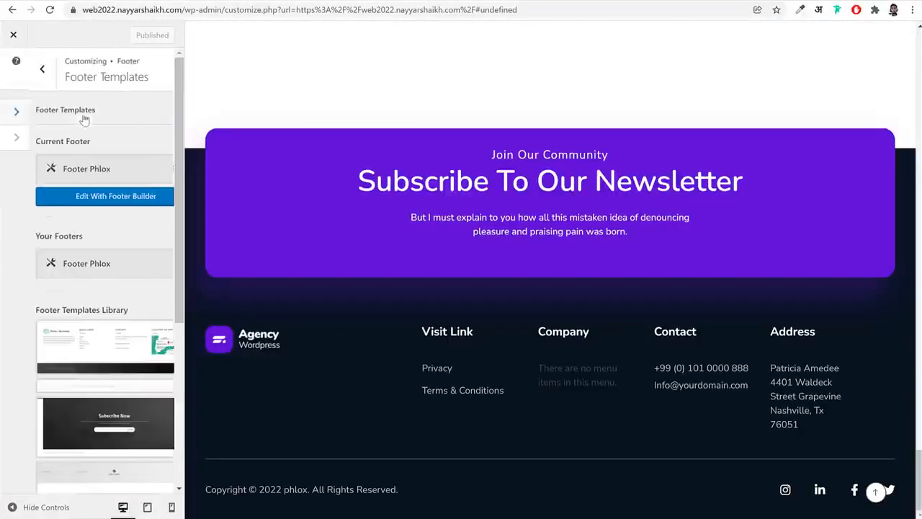
{"action": "left_click", "coordinate": [87, 196]}
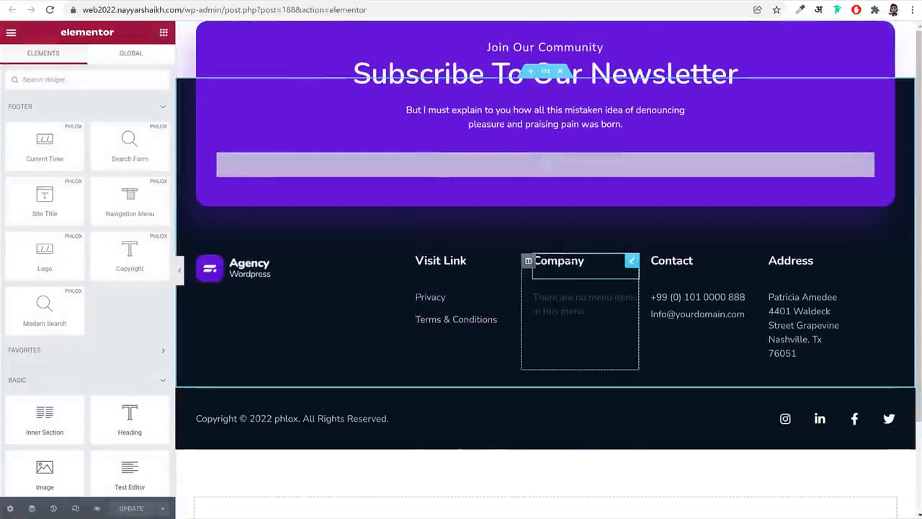
Assign the Company menu to the navigation menu widget under the footer's Company heading
{"action": "left_click", "coordinate": [632, 297]}
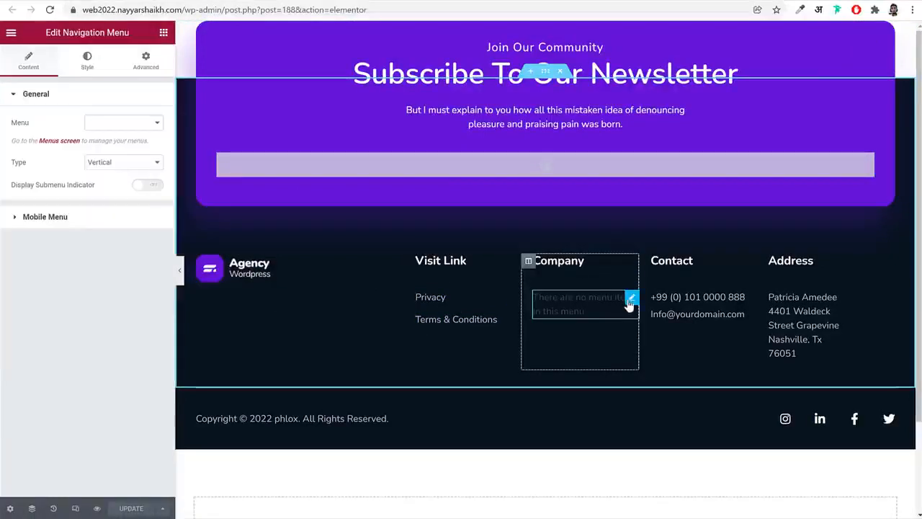
{"action": "left_click", "coordinate": [125, 94]}
{"action": "left_click", "coordinate": [121, 98]}
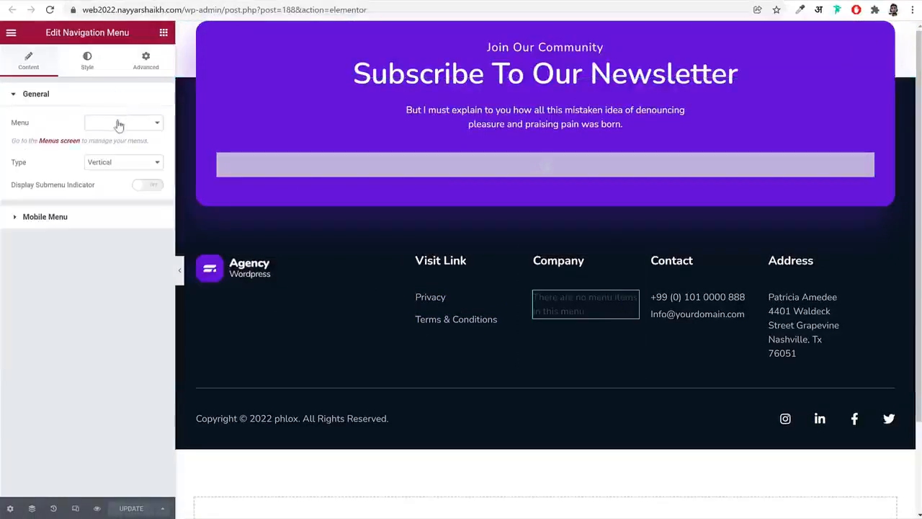
{"action": "left_click", "coordinate": [117, 123]}
{"action": "left_click", "coordinate": [119, 136]}
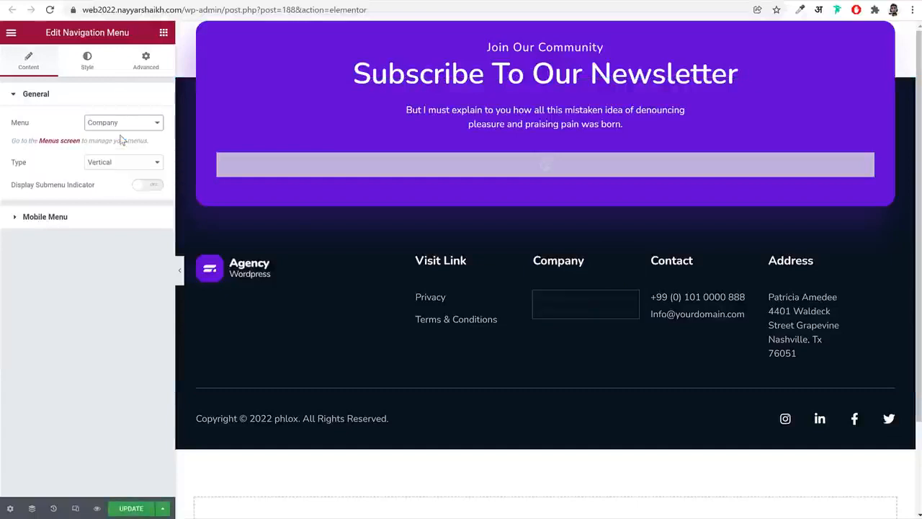
Expand the phone item in the footer's Contact list, and replace phlox with BloggDude in the copyright text
{"action": "left_click", "coordinate": [717, 310]}
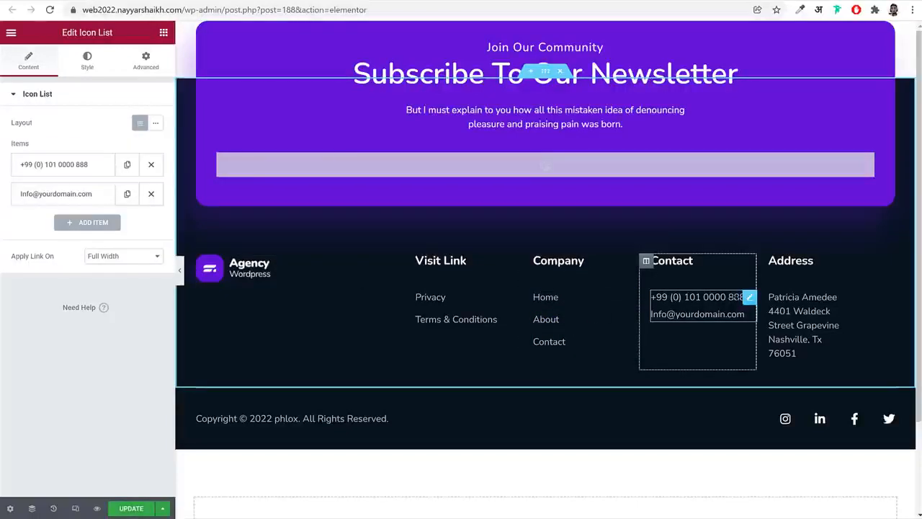
{"action": "left_click", "coordinate": [94, 173]}
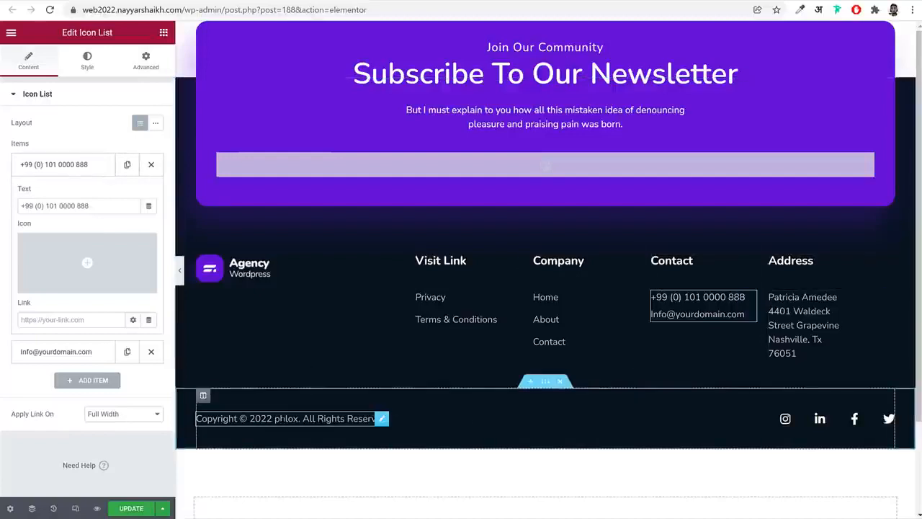
{"action": "left_click", "coordinate": [295, 418]}
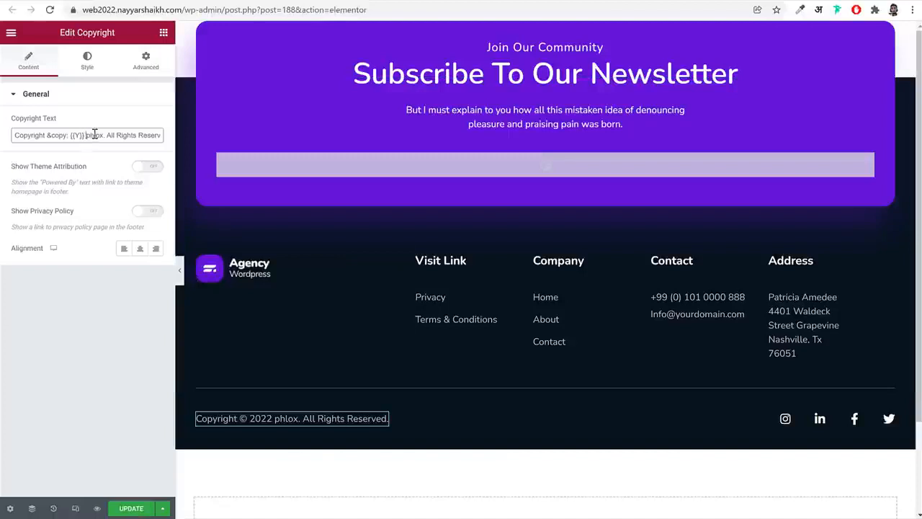
{"action": "type", "text": "BloggDud"}
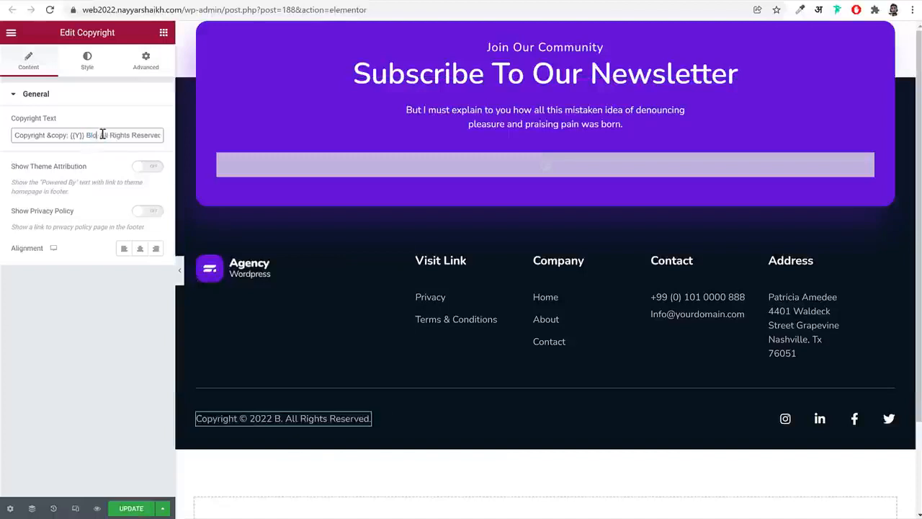
{"action": "type", "text": "e"}
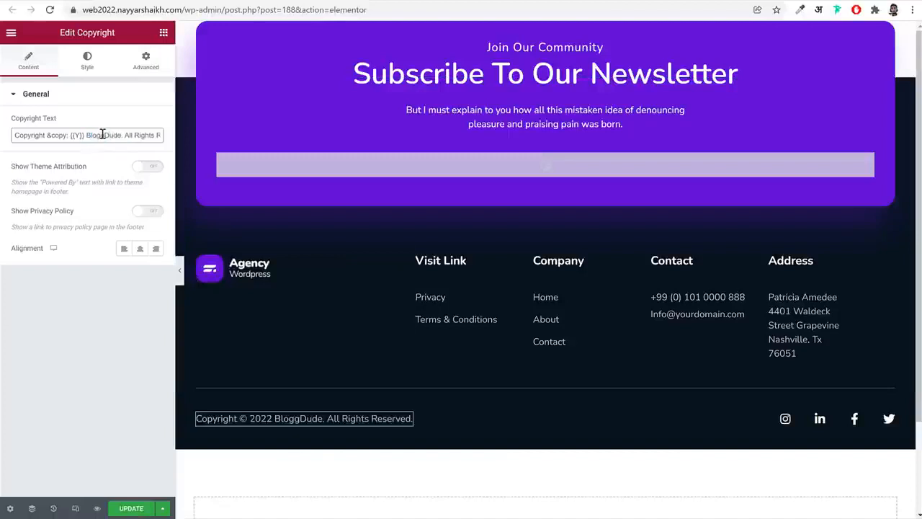
Inspect the link setting of the Instagram item in the footer's social icons, and update the footer template
{"action": "left_click", "coordinate": [842, 417]}
{"action": "left_click", "coordinate": [77, 145]}
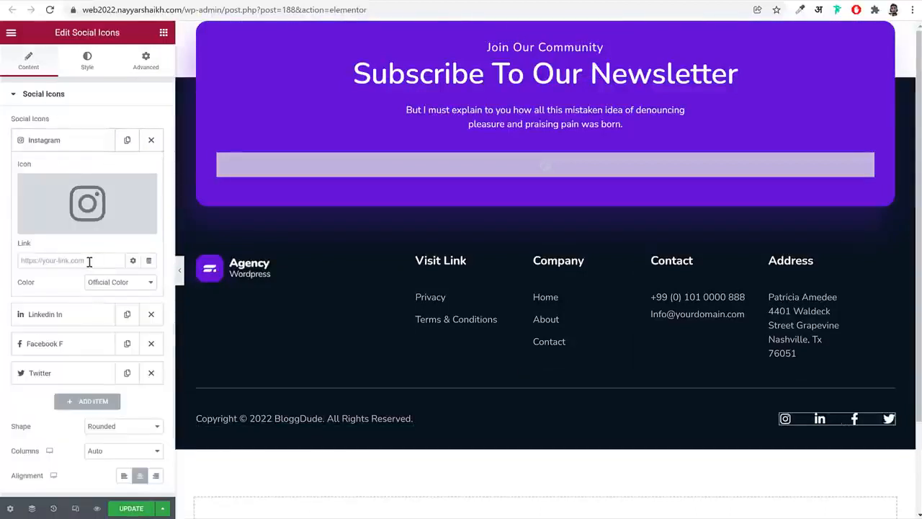
{"action": "left_click", "coordinate": [90, 261]}
{"action": "left_click", "coordinate": [63, 139]}
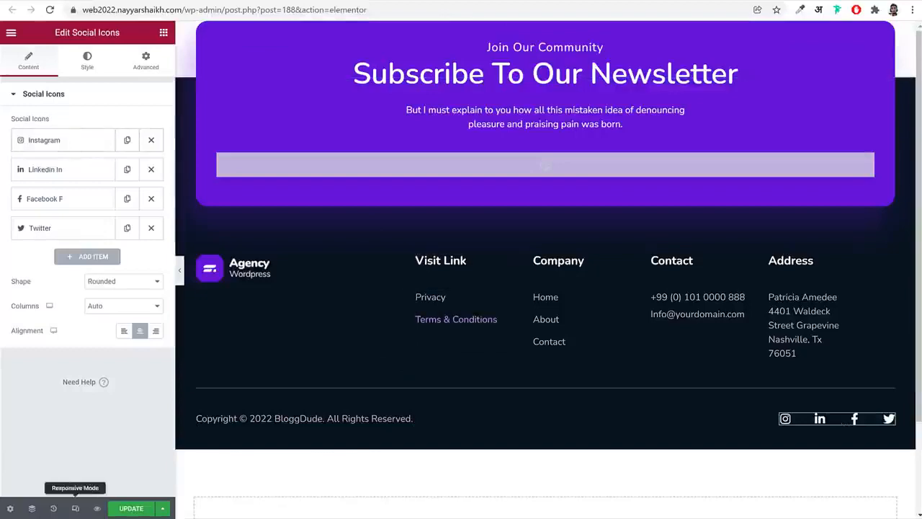
{"action": "left_click", "coordinate": [130, 508]}
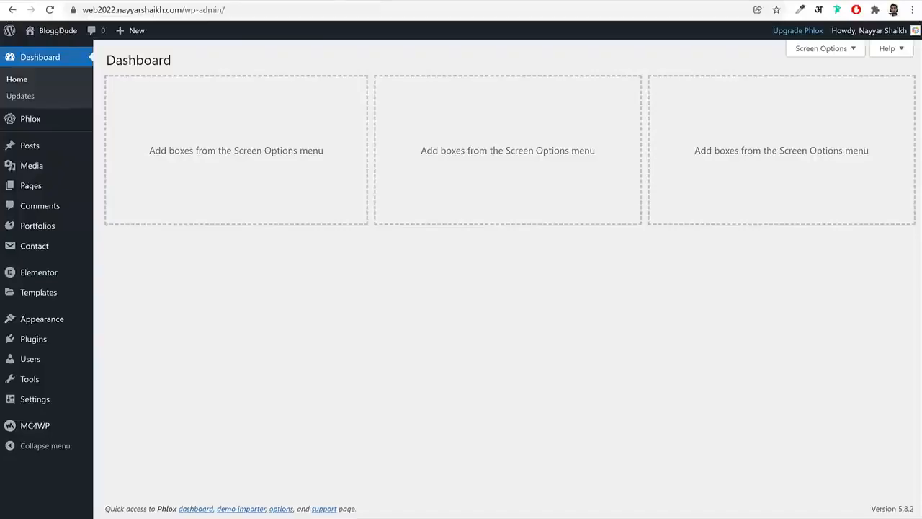
Open the Mailchimp website in a new browser tab and log in with the saved account credentials
{"action": "mouse_move", "coordinate": [52, 431]}
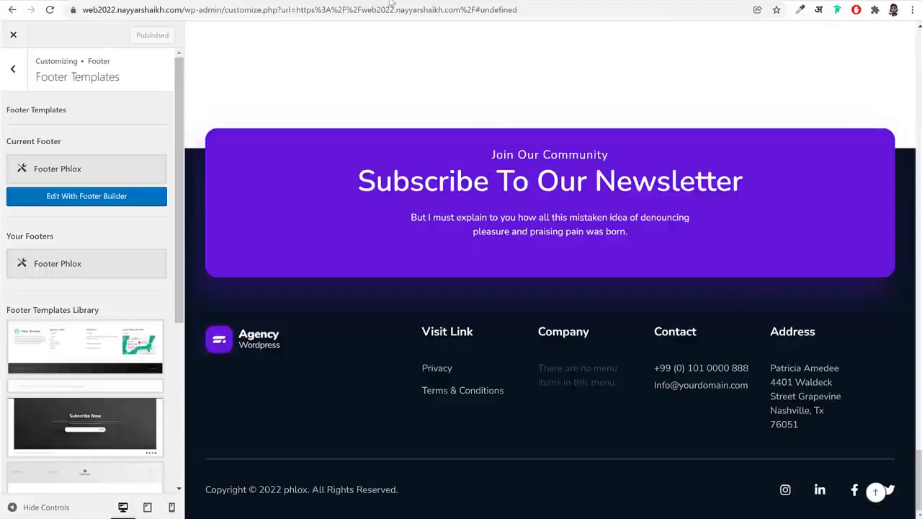
{"action": "key", "text": "ctrl+t"}
{"action": "type", "text": "mail.google.com/mail/u/1/#inbox"}
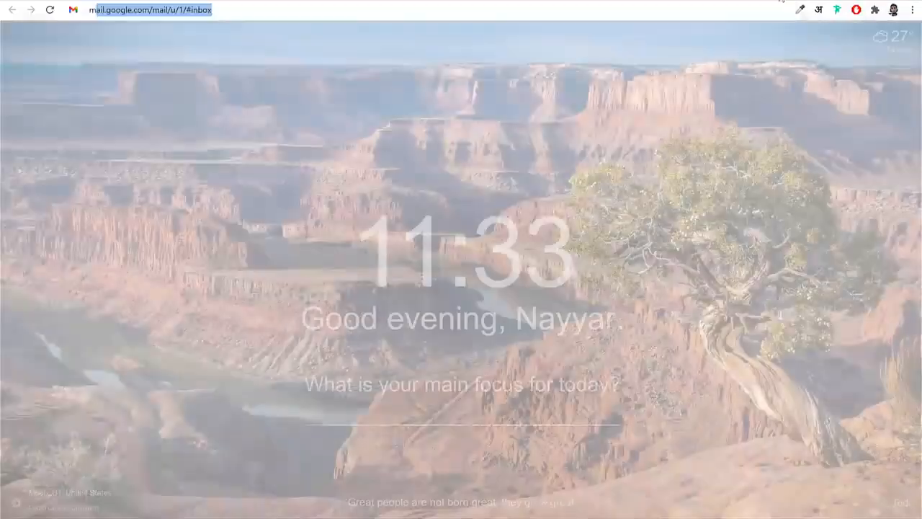
{"action": "key", "text": "Down"}
{"action": "key", "text": "Down"}
{"action": "key", "text": "Return"}
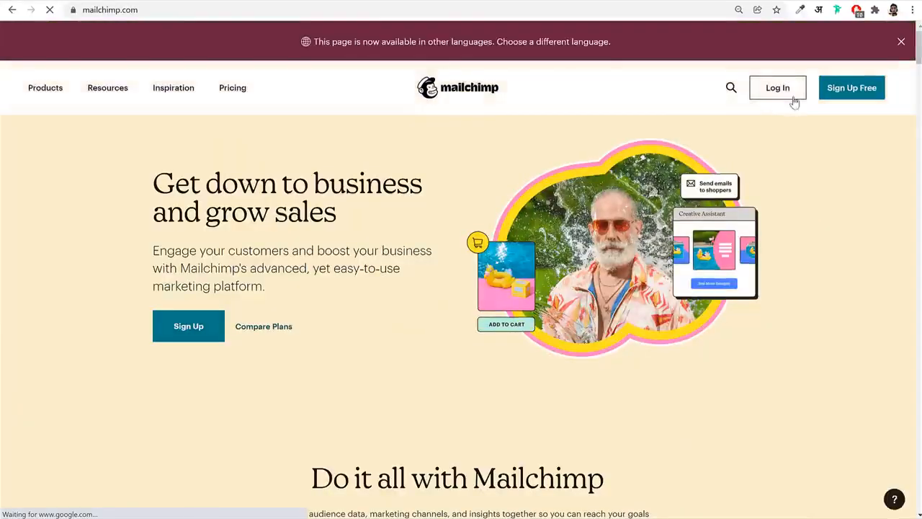
{"action": "left_click", "coordinate": [788, 93]}
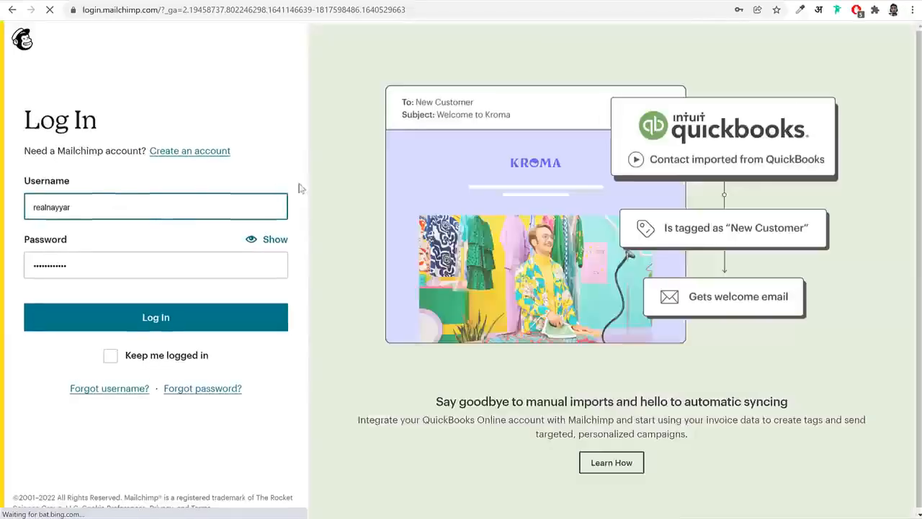
{"action": "left_click", "coordinate": [187, 321]}
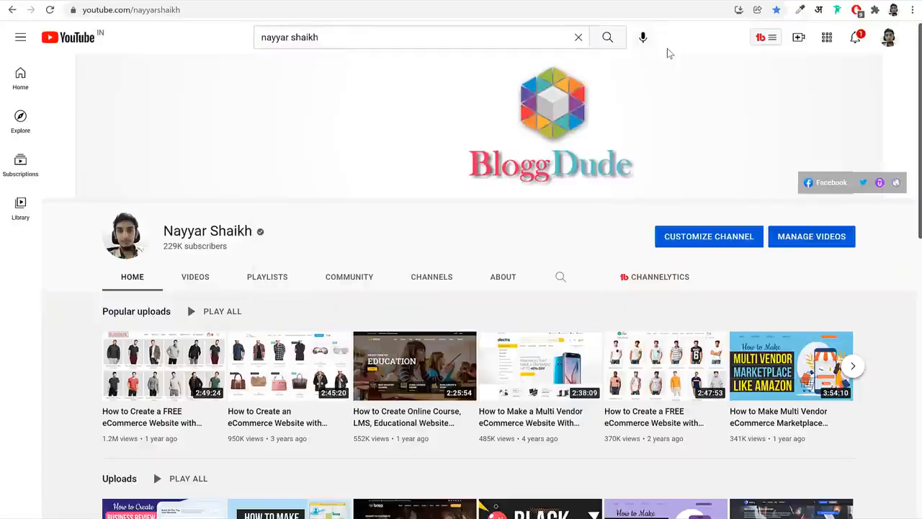
Switch to YouTube and search for the channel owner's Mailchimp tutorials
{"action": "scroll", "coordinate": [641, 192], "scroll_direction": "down", "scroll_amount": 1}
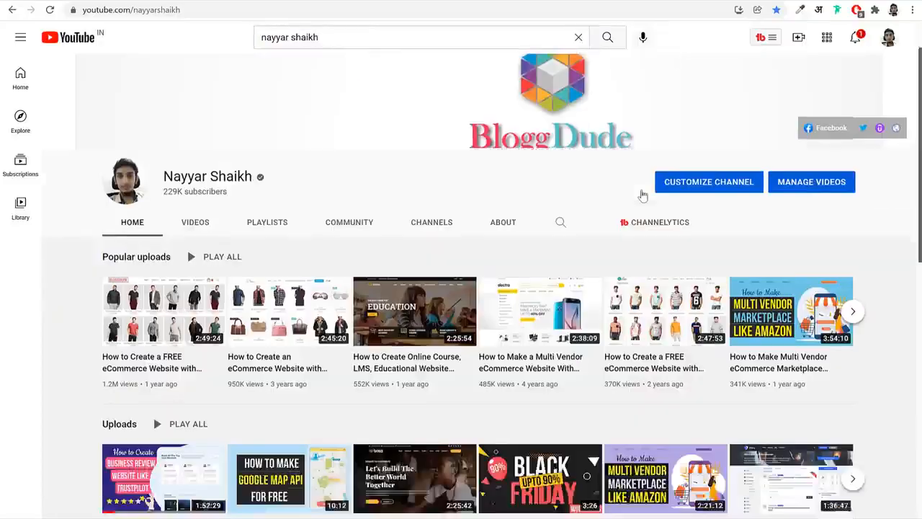
{"action": "scroll", "coordinate": [540, 159], "scroll_direction": "up", "scroll_amount": 1}
{"action": "left_click", "coordinate": [387, 35]}
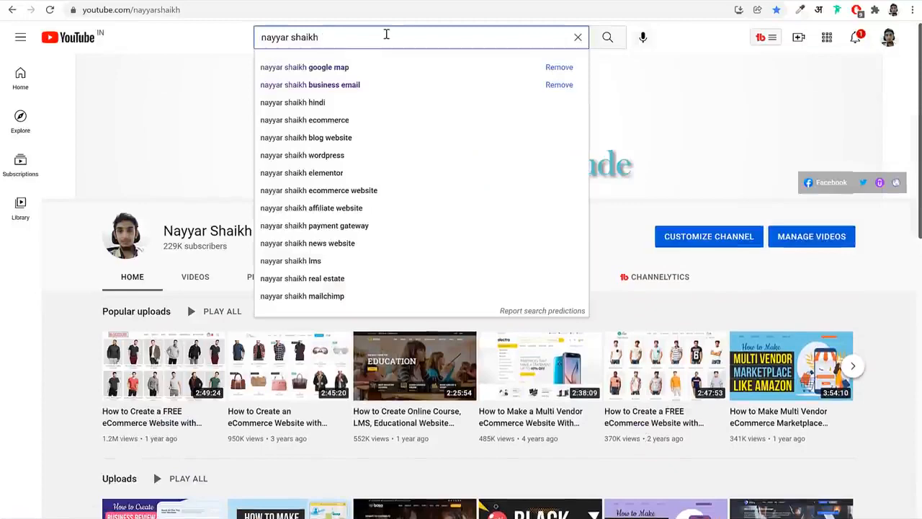
{"action": "key", "text": "Return"}
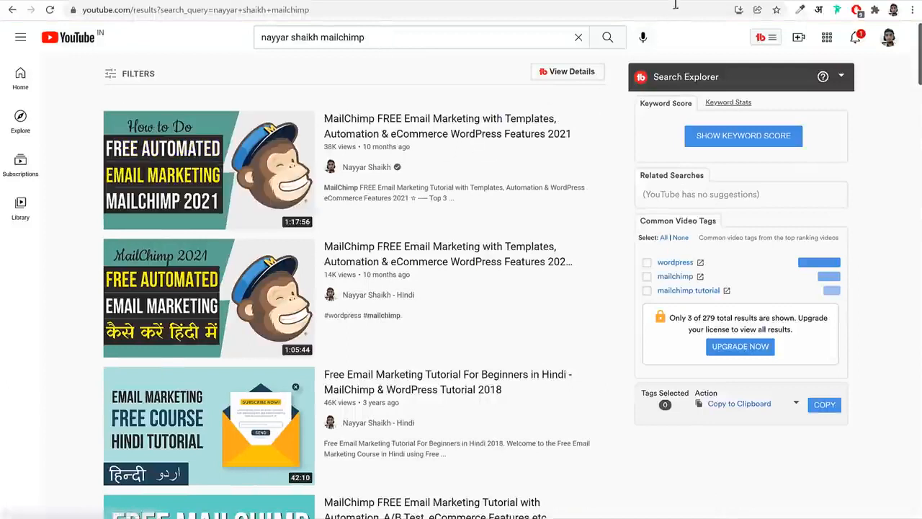
{"action": "left_click", "coordinate": [855, 37]}
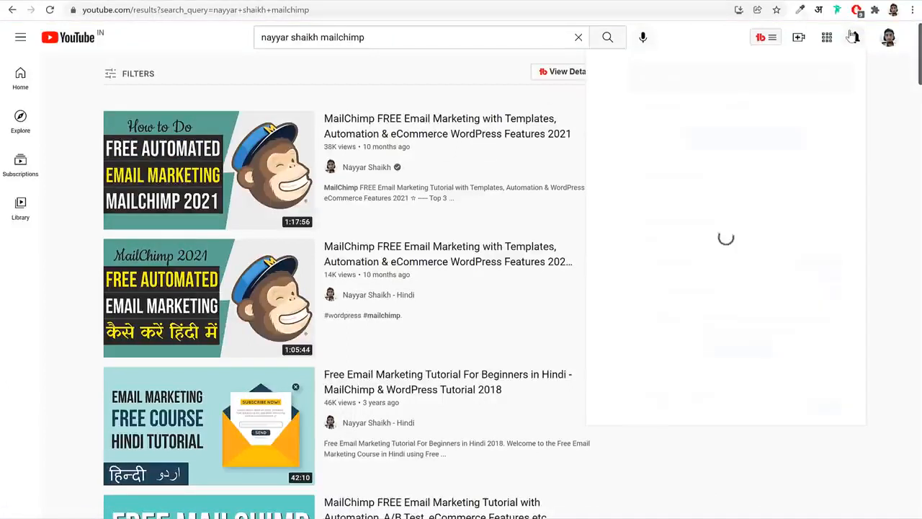
{"action": "left_click", "coordinate": [702, 44]}
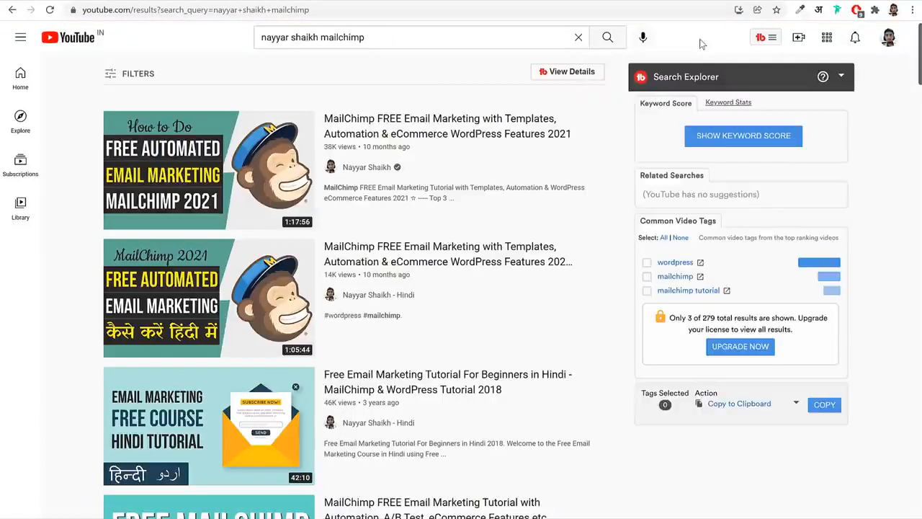
Return to Mailchimp, open the account's API keys page and copy the existing API key
{"action": "left_click", "coordinate": [653, 1]}
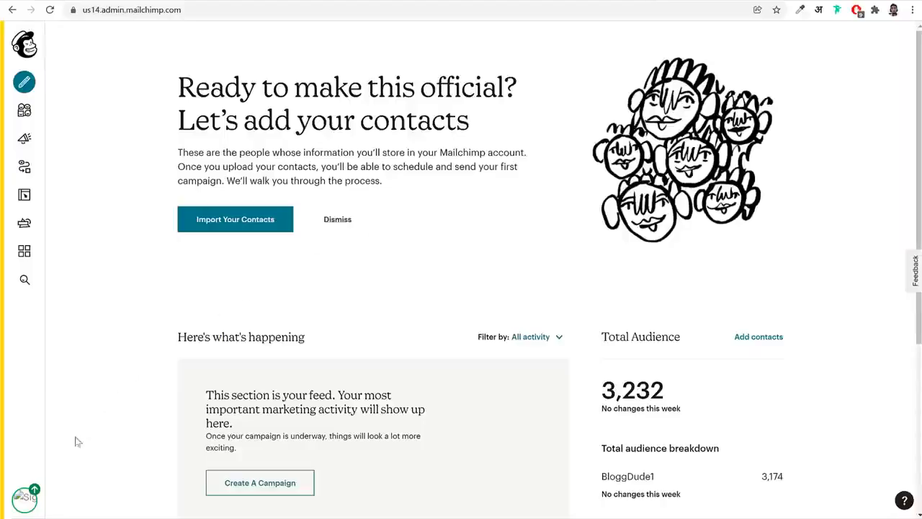
{"action": "left_click", "coordinate": [23, 499]}
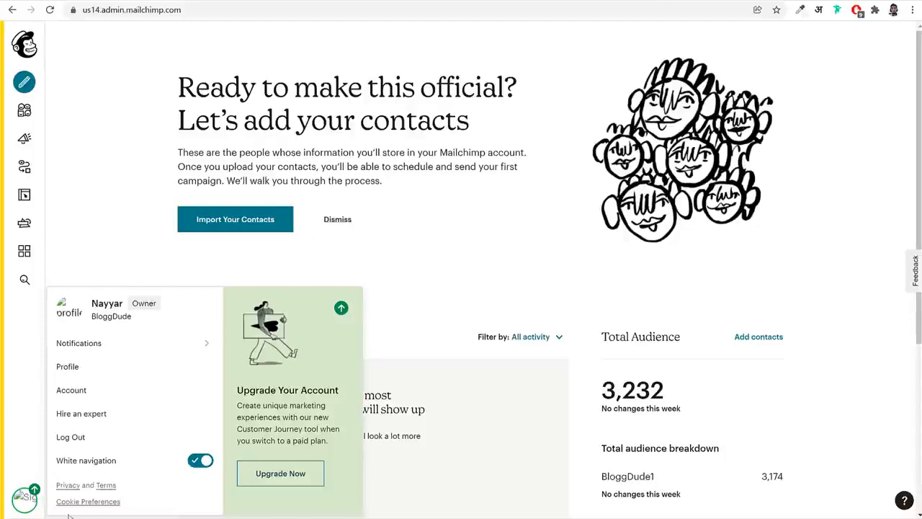
{"action": "left_click", "coordinate": [78, 390]}
{"action": "left_click", "coordinate": [317, 124]}
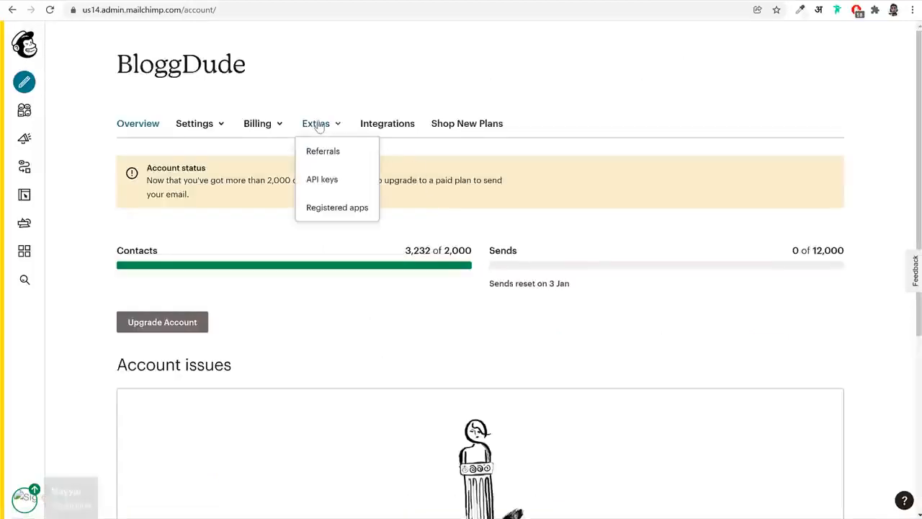
{"action": "left_click", "coordinate": [321, 182]}
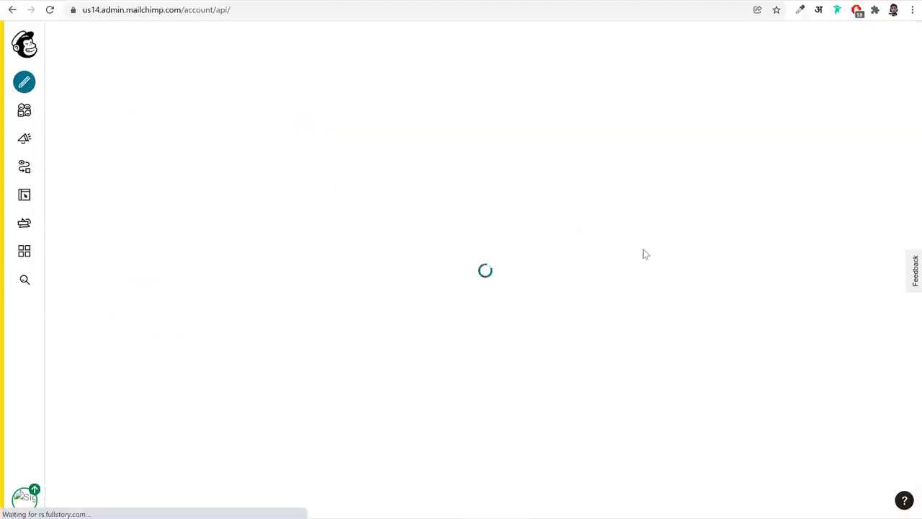
{"action": "scroll", "coordinate": [641, 473], "scroll_direction": "down", "scroll_amount": 3}
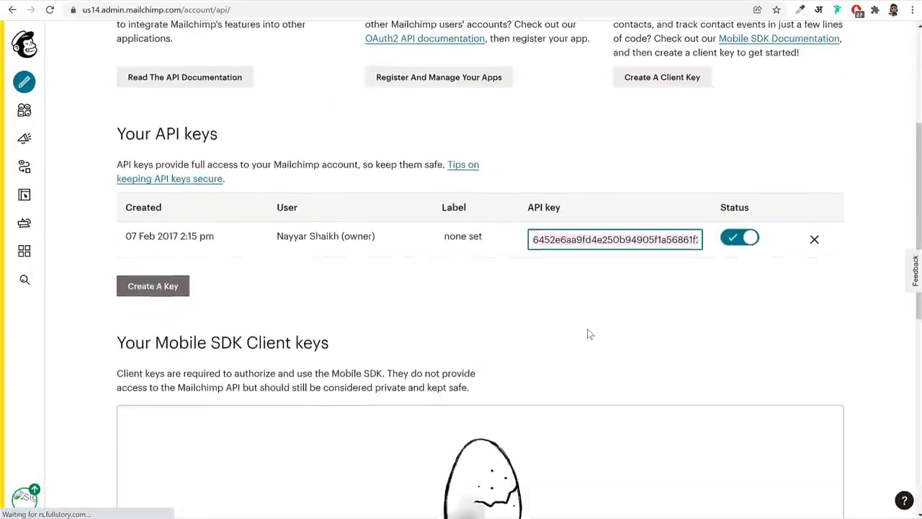
{"action": "right_click", "coordinate": [583, 240]}
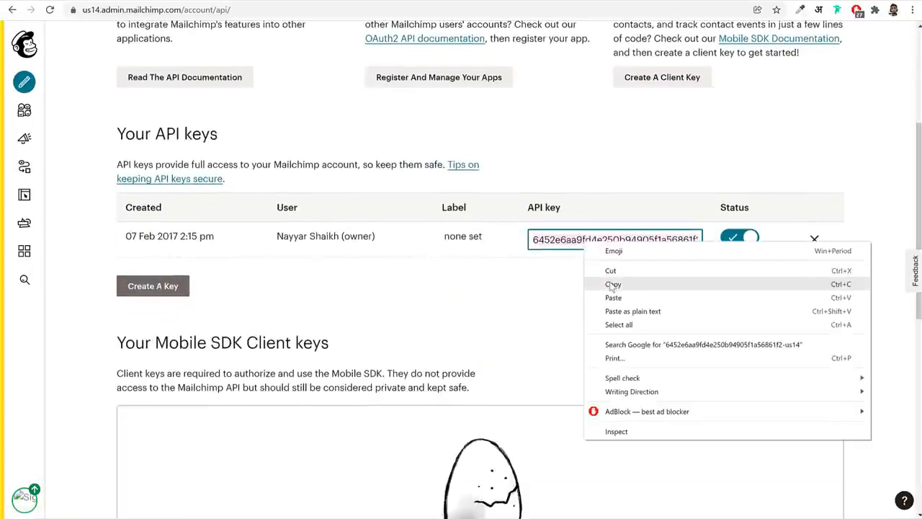
{"action": "left_click", "coordinate": [612, 284]}
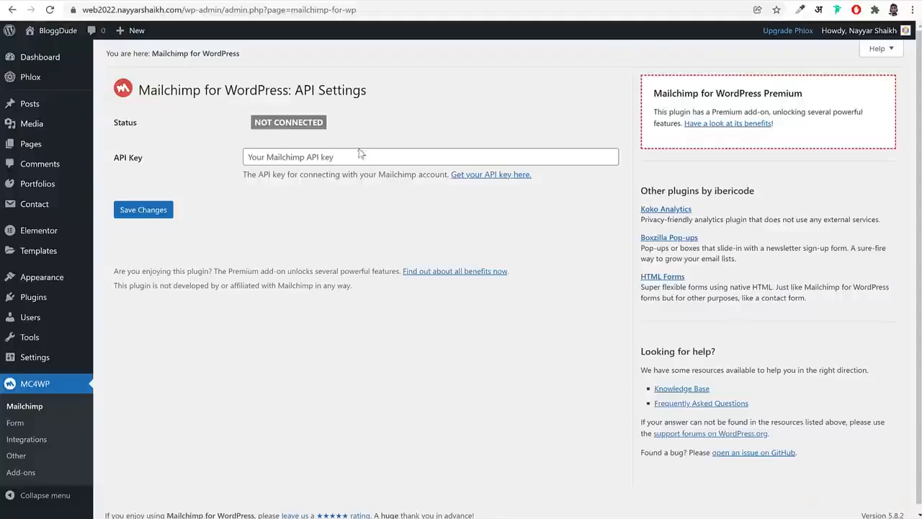
Paste the API key into WordPress's Mailchimp API settings and save the changes
{"action": "left_click", "coordinate": [356, 152]}
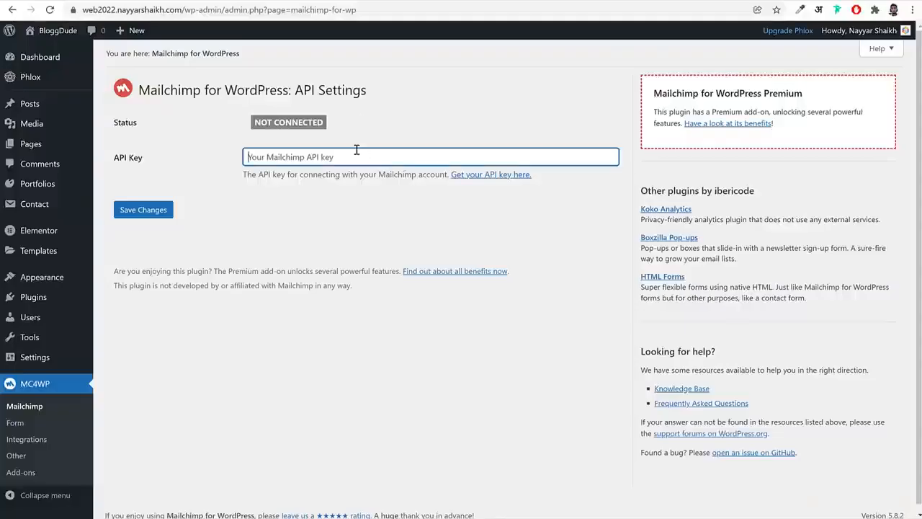
{"action": "key", "text": "ctrl+v"}
{"action": "left_click", "coordinate": [143, 213]}
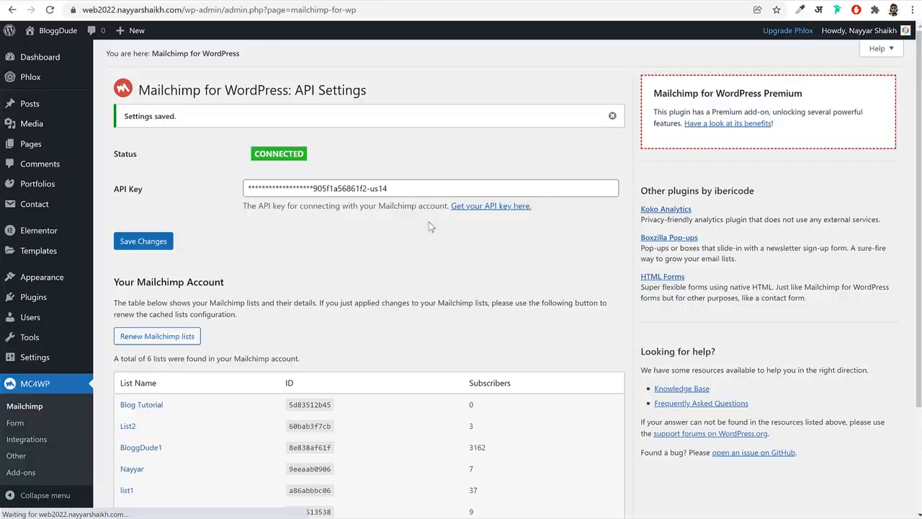
Review the connection status and the table of lists in the connected Mailchimp account, including BloggDude1
{"action": "scroll", "coordinate": [382, 253], "scroll_direction": "down", "scroll_amount": 2}
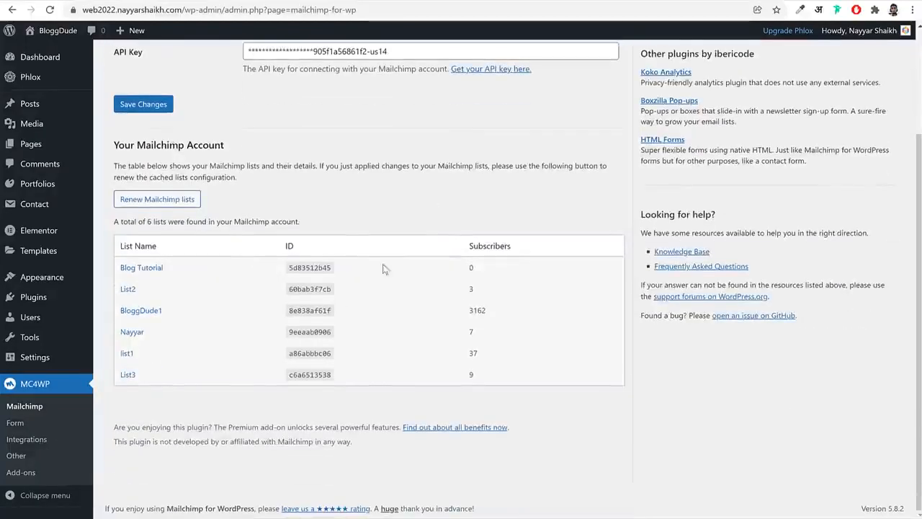
{"action": "scroll", "coordinate": [243, 299], "scroll_direction": "up", "scroll_amount": 2}
{"action": "scroll", "coordinate": [226, 418], "scroll_direction": "down", "scroll_amount": 2}
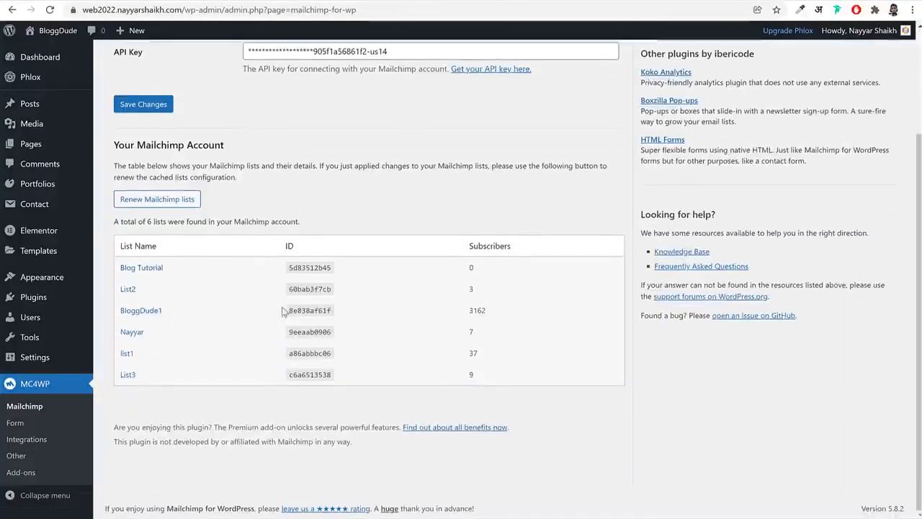
{"action": "left_click_drag", "start_coordinate": [163, 310], "coordinate": [119, 311]}
{"action": "scroll", "coordinate": [208, 281], "scroll_direction": "up", "scroll_amount": 2}
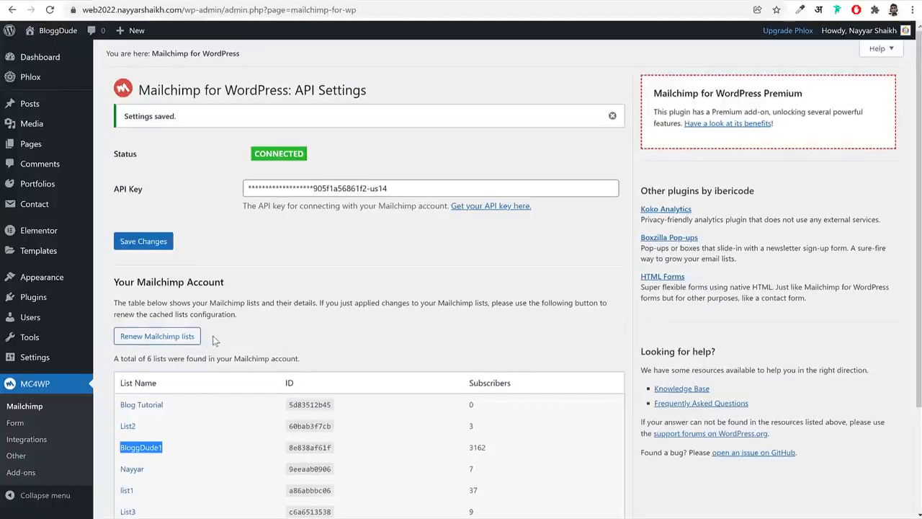
{"action": "scroll", "coordinate": [56, 411], "scroll_direction": "down", "scroll_amount": 2}
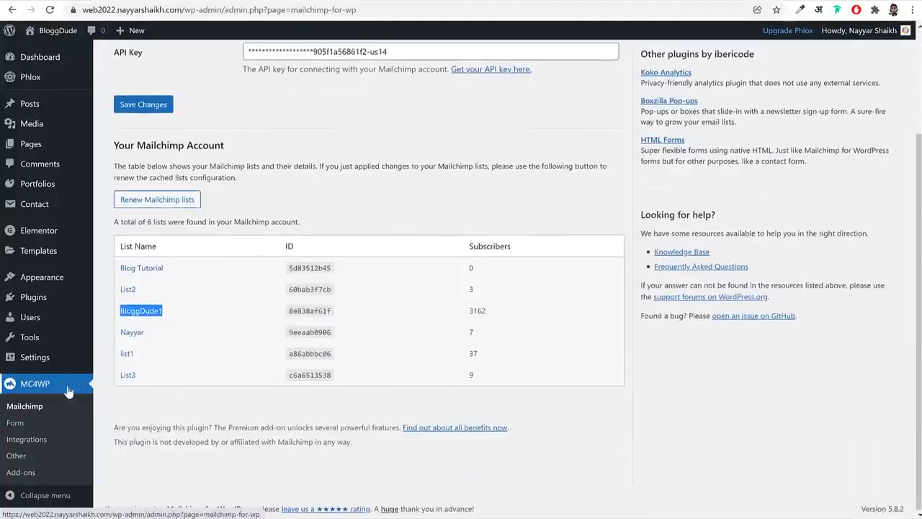
Create a new Mailchimp form in WordPress named Form1 that subscribes to List2
{"action": "left_click", "coordinate": [21, 427]}
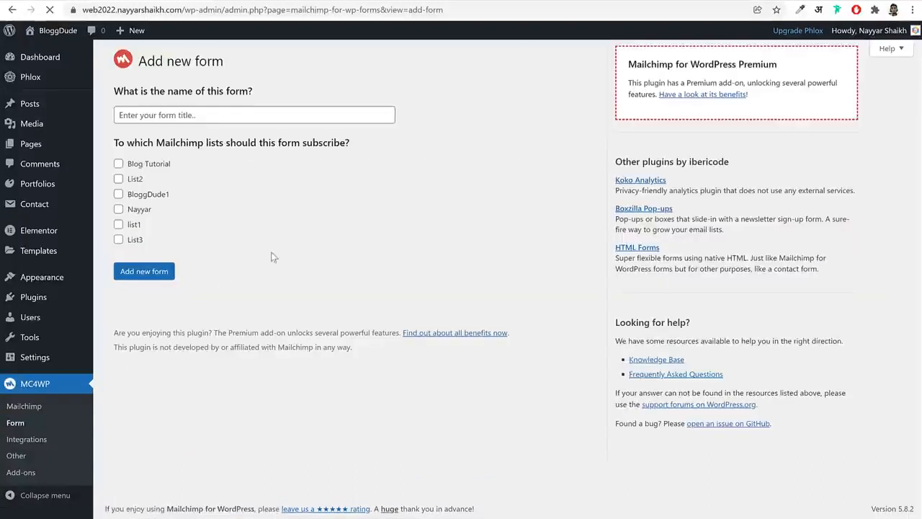
{"action": "left_click", "coordinate": [221, 114]}
{"action": "type", "text": "Form1"}
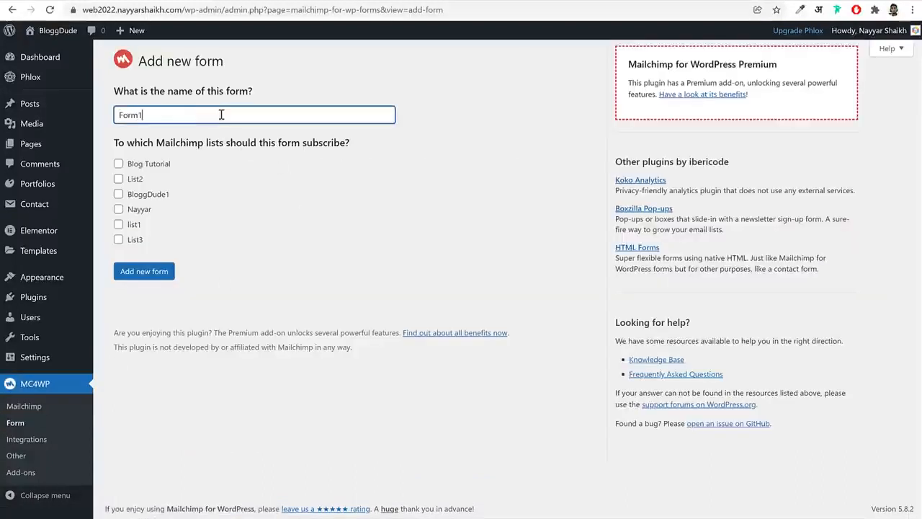
{"action": "left_click", "coordinate": [125, 180]}
{"action": "left_click", "coordinate": [152, 277]}
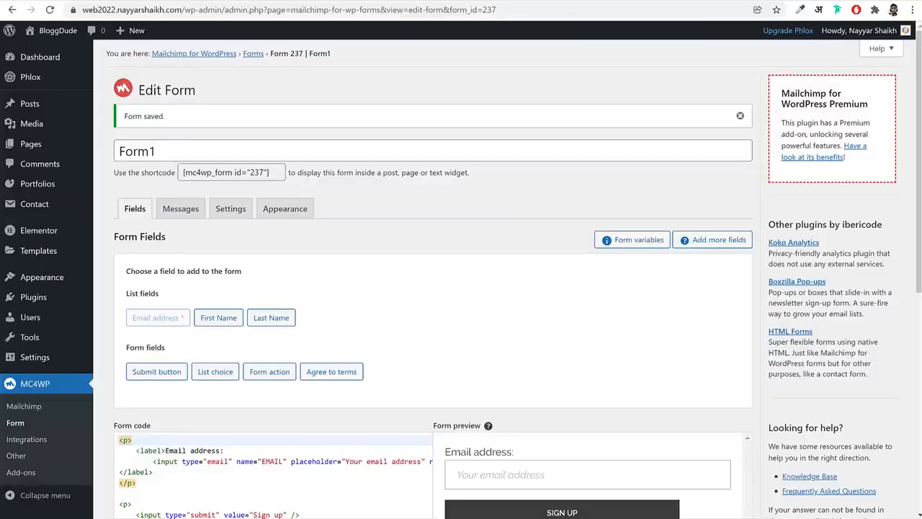
Switch to File Explorer, open the MailChimp Form text file in the Pages folder and copy all of its code
{"action": "scroll", "coordinate": [455, 211], "scroll_direction": "down", "scroll_amount": 3}
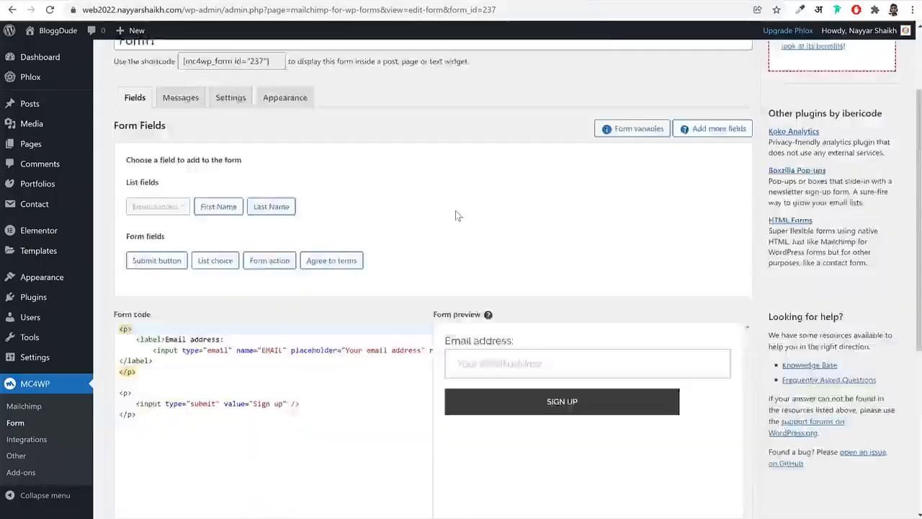
{"action": "left_click", "coordinate": [258, 279]}
{"action": "key", "text": "alt+Tab"}
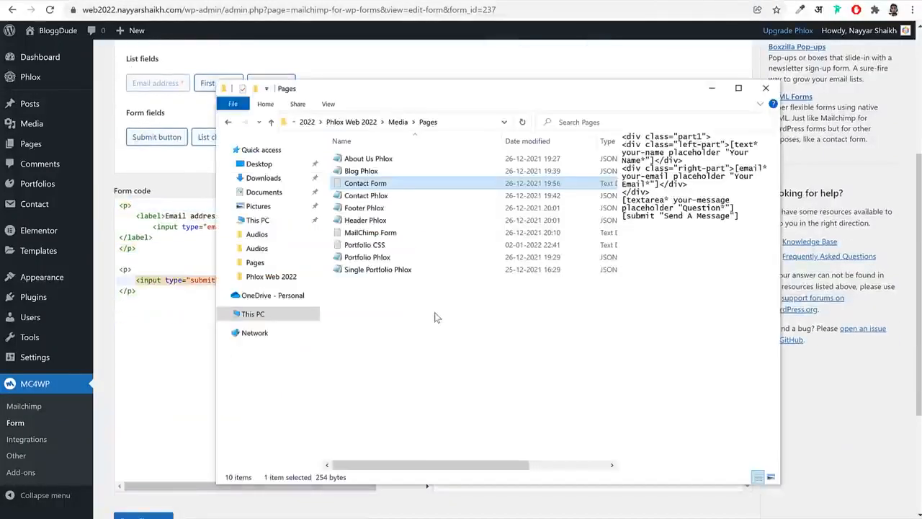
{"action": "left_click", "coordinate": [425, 317]}
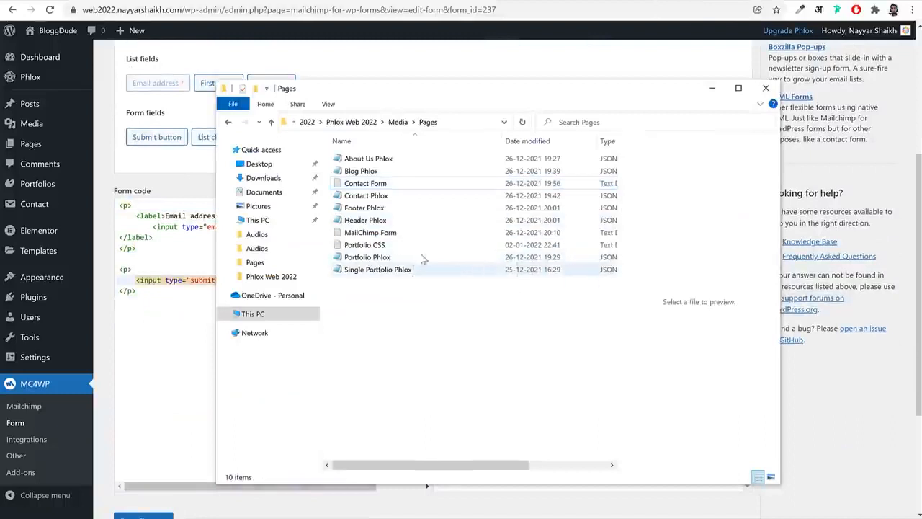
{"action": "double_click", "coordinate": [385, 233]}
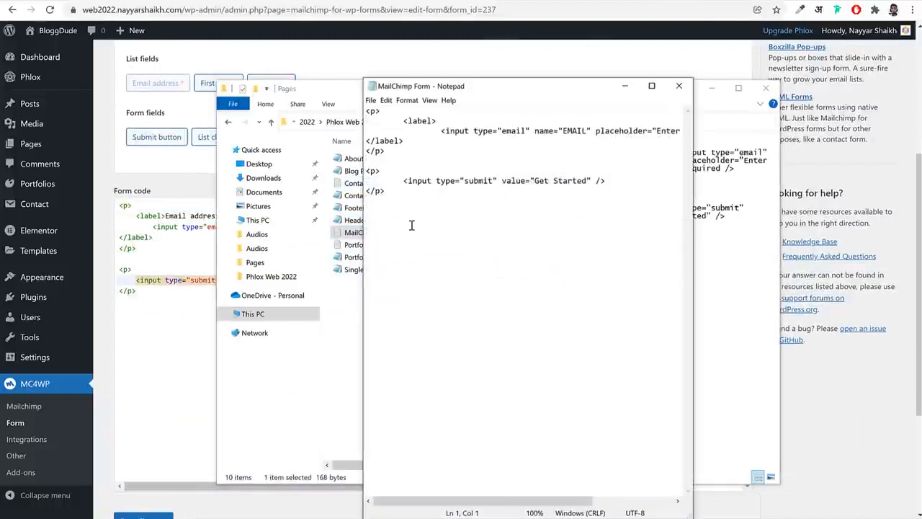
{"action": "key", "text": "ctrl+a"}
{"action": "key", "text": "ctrl+c"}
Return to the WordPress form editor, replace Form1's entire form code with the copied code and save the form
{"action": "key", "text": "alt+Tab"}
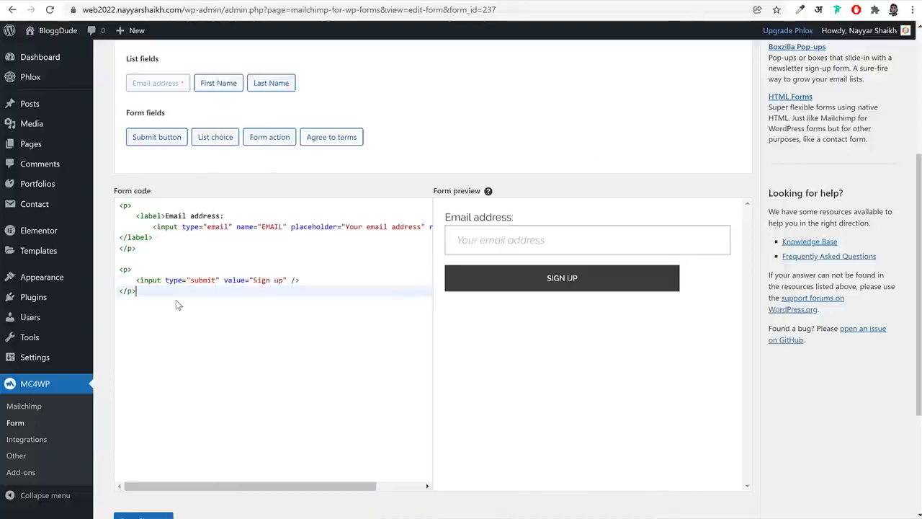
{"action": "key", "text": "ctrl+a"}
{"action": "key", "text": "ctrl+v"}
{"action": "left_click", "coordinate": [142, 517]}
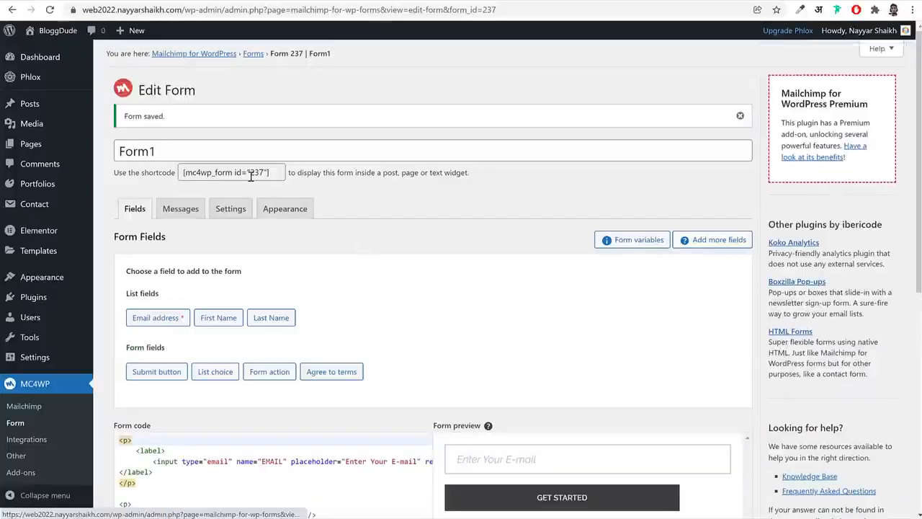
Copy the shortcode of Form1
{"action": "left_click", "coordinate": [238, 173]}
{"action": "right_click", "coordinate": [245, 173]}
{"action": "left_click", "coordinate": [353, 181]}
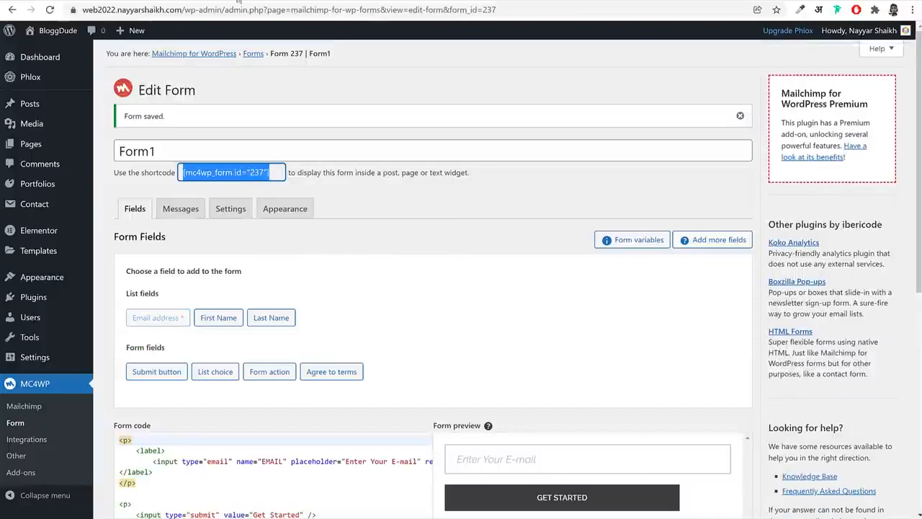
Reload the Elementor footer editor, set the newsletter widget's MailChimp sign-up form to Form1 and update the footer
{"action": "left_click", "coordinate": [241, 1]}
{"action": "left_click", "coordinate": [527, 175]}
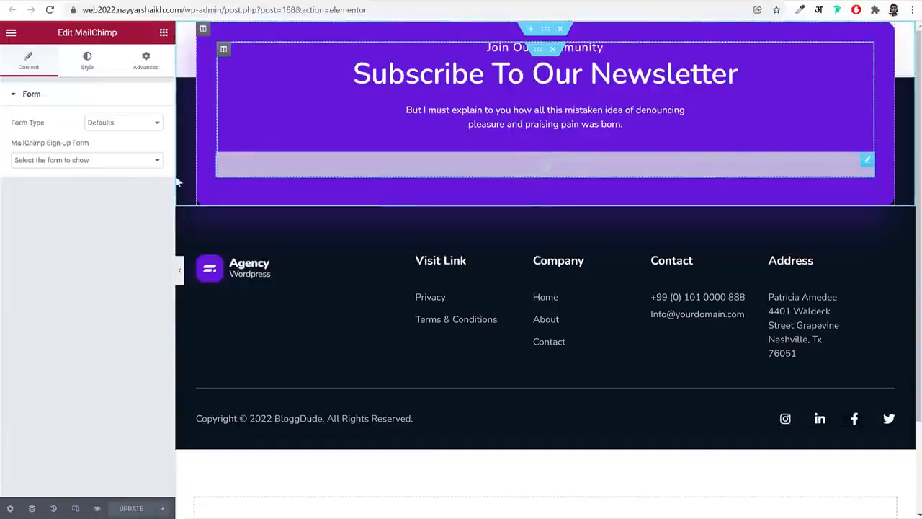
{"action": "left_click", "coordinate": [121, 161]}
{"action": "left_click", "coordinate": [50, 13]}
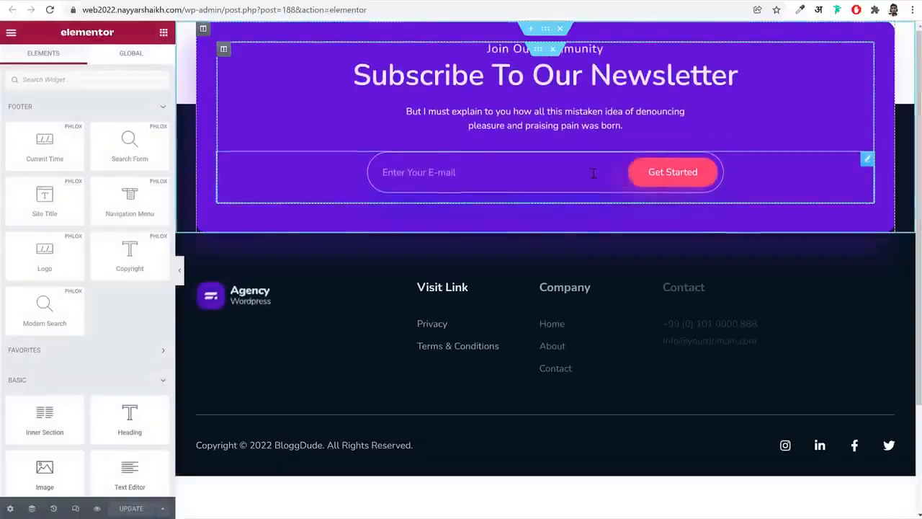
{"action": "left_click", "coordinate": [602, 172]}
{"action": "left_click", "coordinate": [43, 159]}
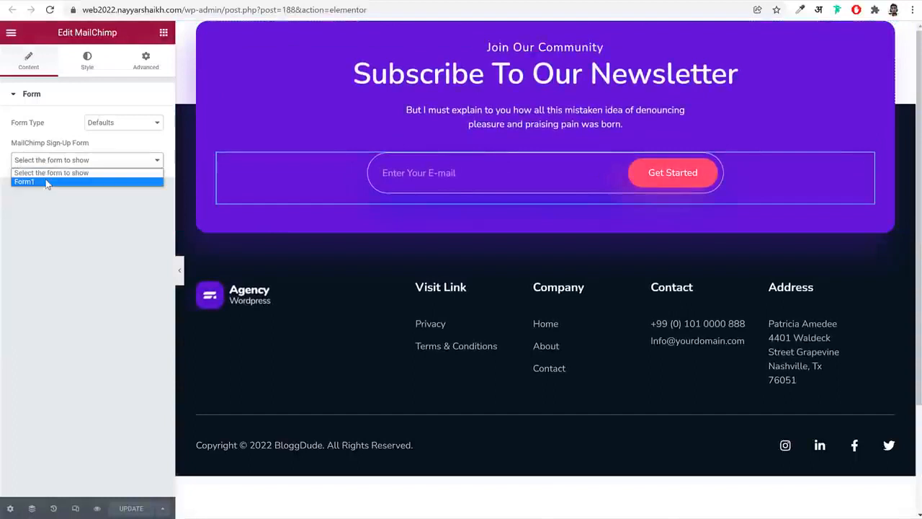
{"action": "left_click", "coordinate": [45, 181]}
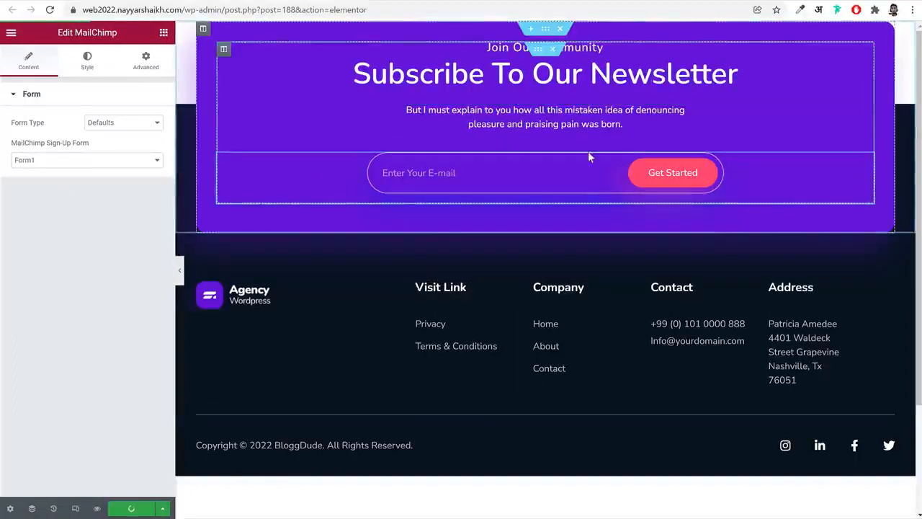
Look over the homepage preview in the theme customizer from the newsletter footer up to the header
{"action": "left_click_drag", "start_coordinate": [185, 10], "coordinate": [524, 20]}
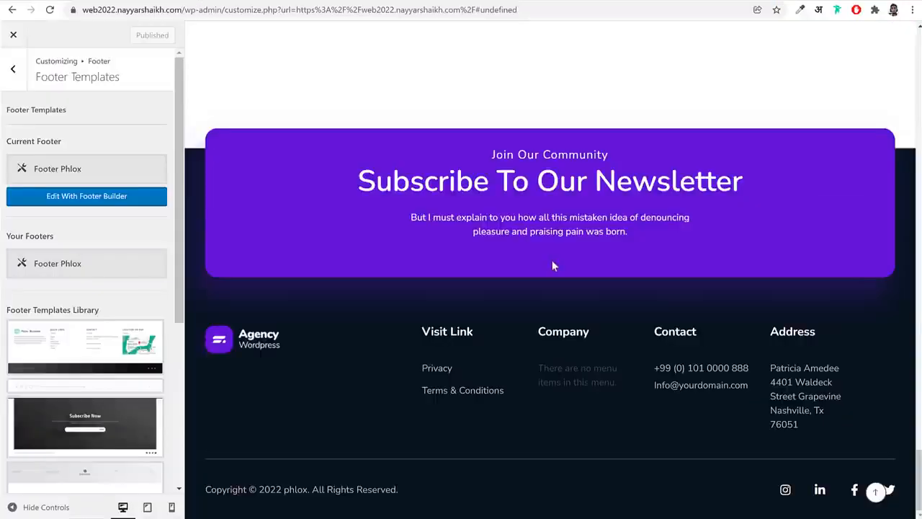
{"action": "scroll", "coordinate": [553, 266], "scroll_direction": "up", "scroll_amount": 15}
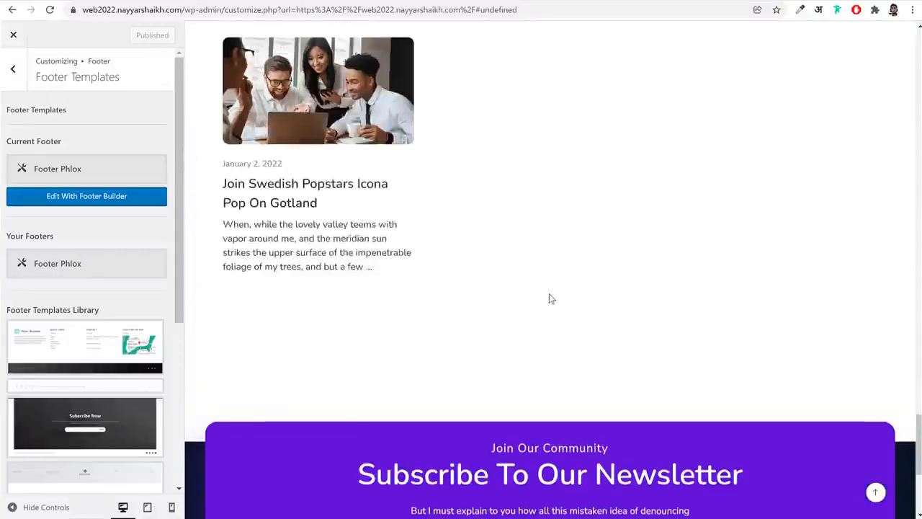
{"action": "scroll", "coordinate": [550, 299], "scroll_direction": "up", "scroll_amount": 20}
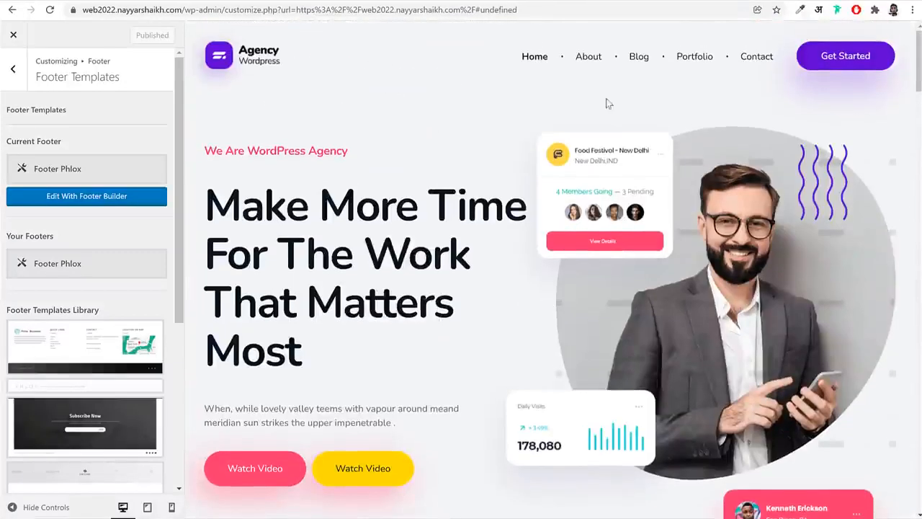
Examine the options in the customizer's Portfolio, Extras and Blog sections and close the customizer
{"action": "left_click", "coordinate": [12, 73]}
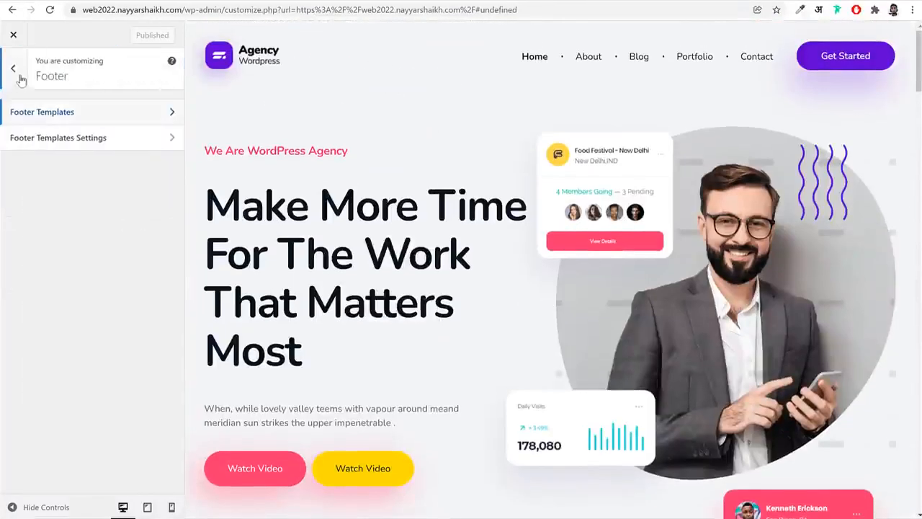
{"action": "left_click", "coordinate": [14, 72]}
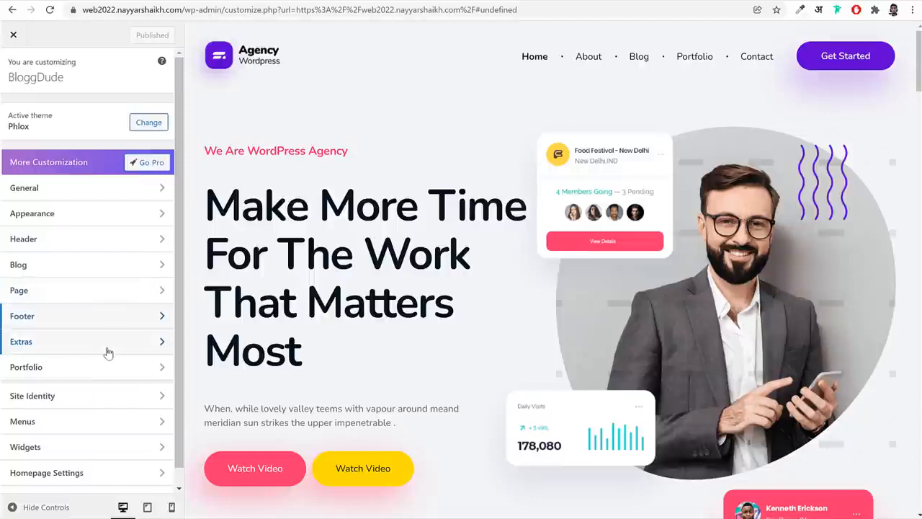
{"action": "left_click", "coordinate": [87, 369]}
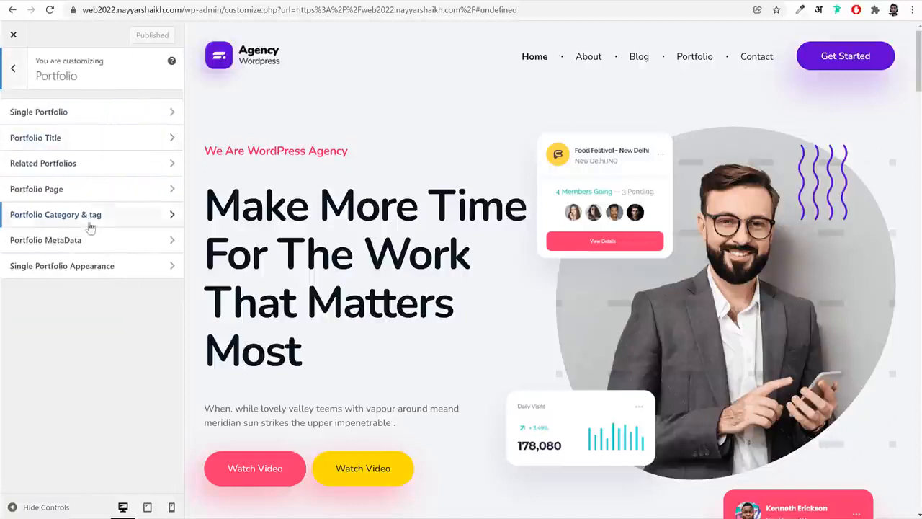
{"action": "left_click", "coordinate": [16, 67]}
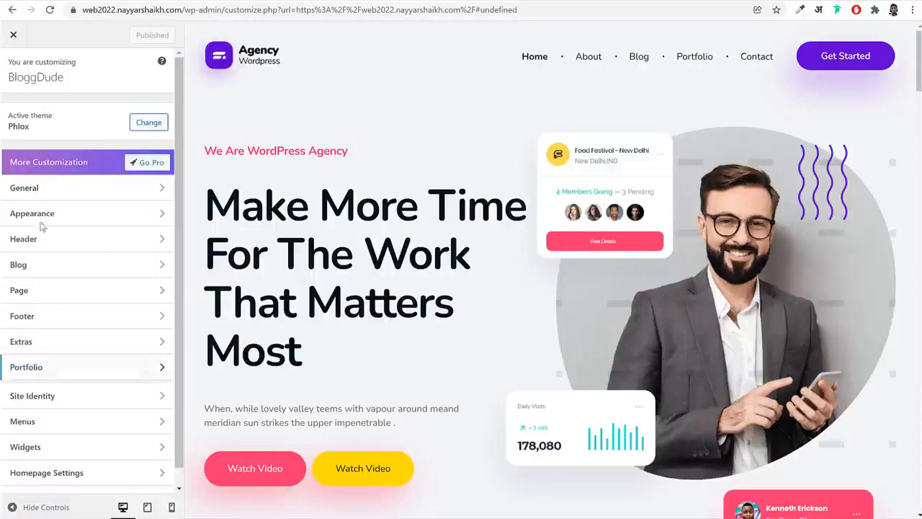
{"action": "left_click", "coordinate": [47, 348]}
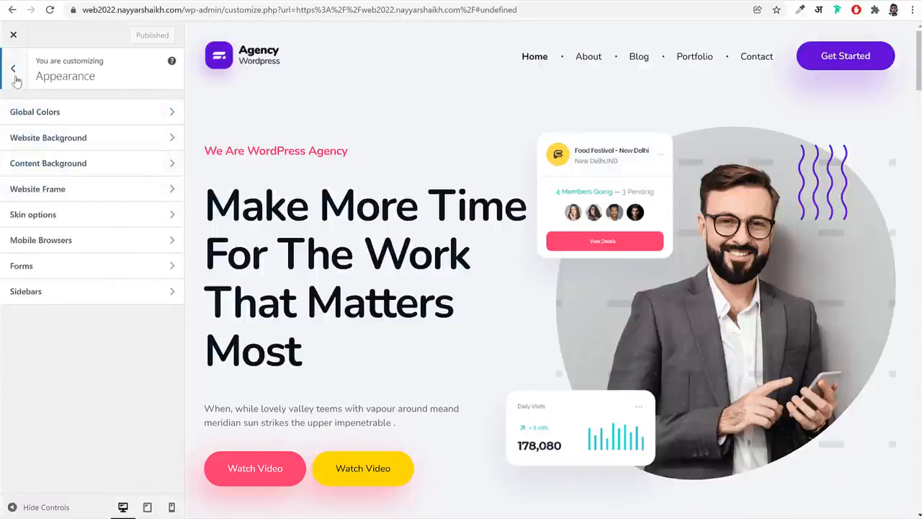
{"action": "left_click", "coordinate": [16, 81]}
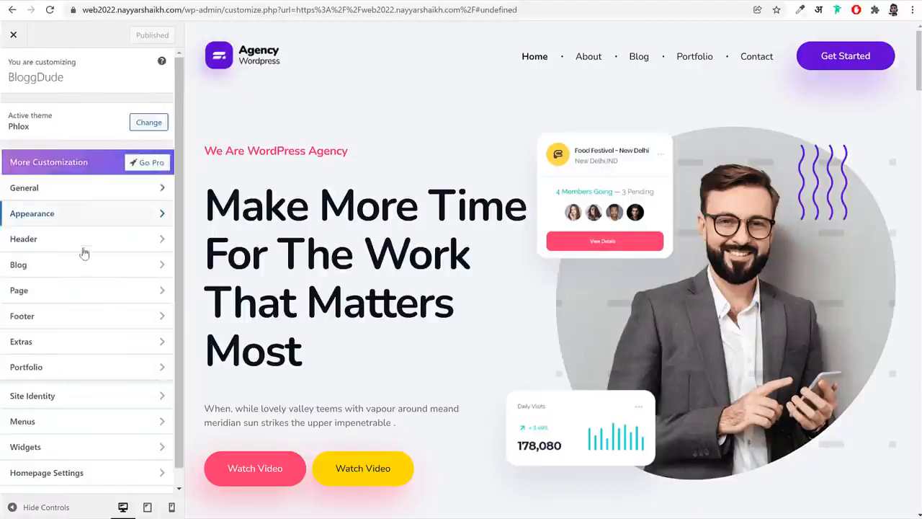
{"action": "left_click", "coordinate": [76, 265]}
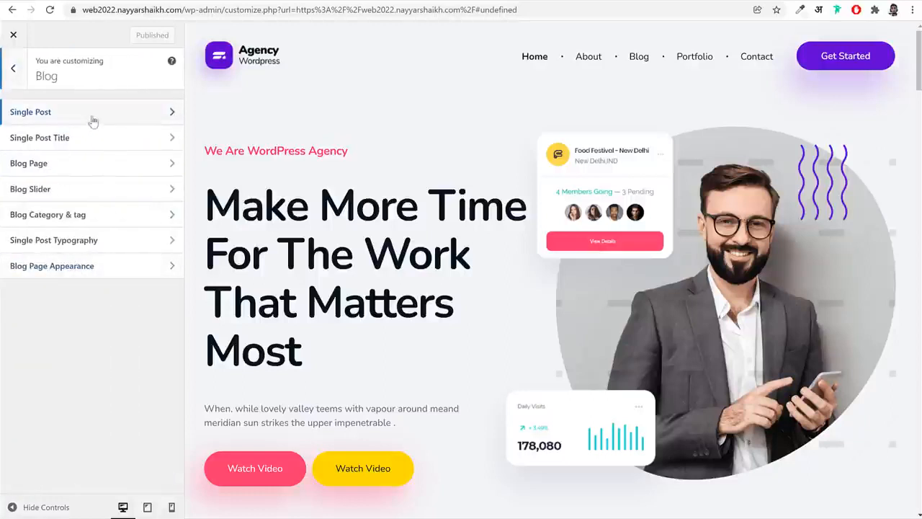
{"action": "left_click", "coordinate": [18, 77]}
{"action": "scroll", "coordinate": [113, 322], "scroll_direction": "down", "scroll_amount": 2}
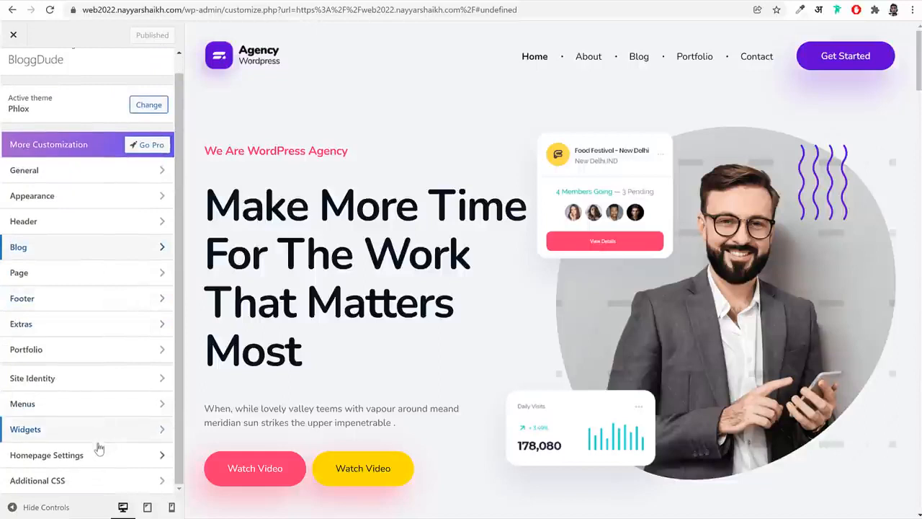
{"action": "scroll", "coordinate": [97, 445], "scroll_direction": "up", "scroll_amount": 1}
{"action": "left_click", "coordinate": [22, 35]}
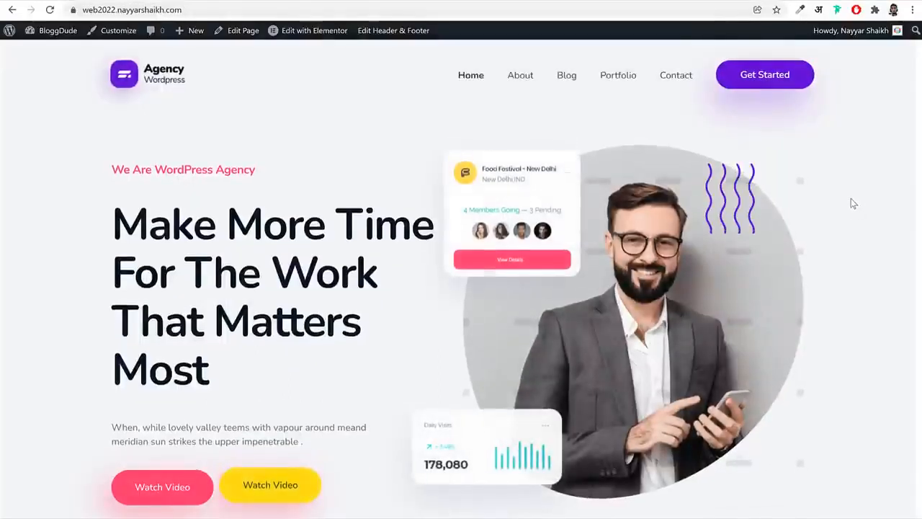
Open the site's Contact page, check its name and email form fields and open the page for editing in Elementor
{"action": "left_click", "coordinate": [672, 77]}
{"action": "scroll", "coordinate": [766, 310], "scroll_direction": "down", "scroll_amount": 8}
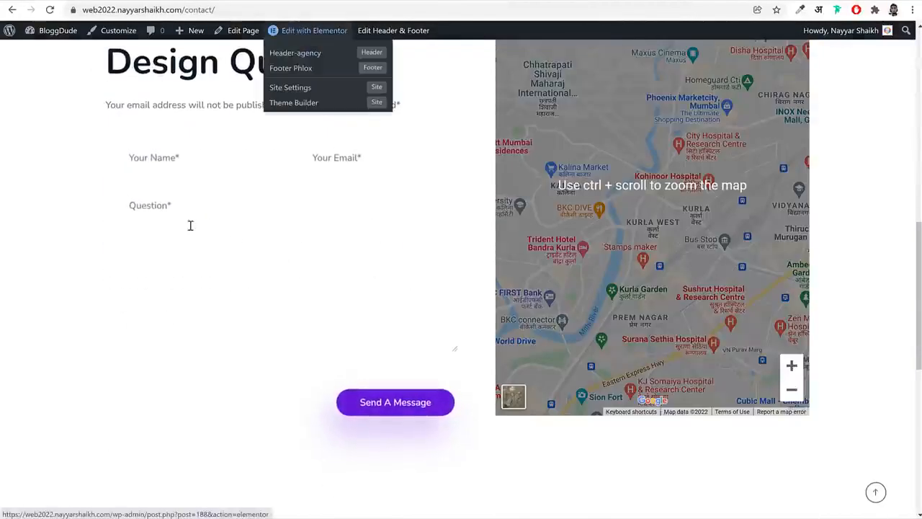
{"action": "left_click", "coordinate": [198, 162]}
{"action": "left_click", "coordinate": [333, 159]}
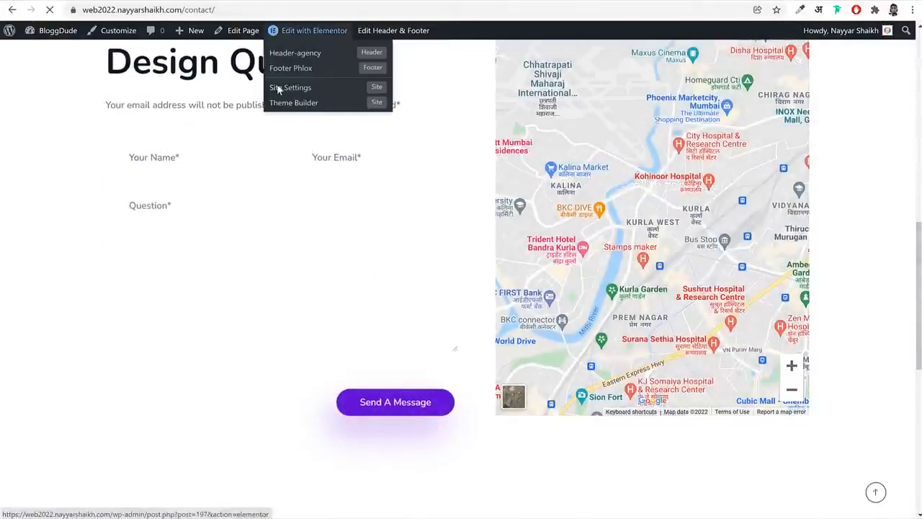
{"action": "left_click", "coordinate": [311, 31]}
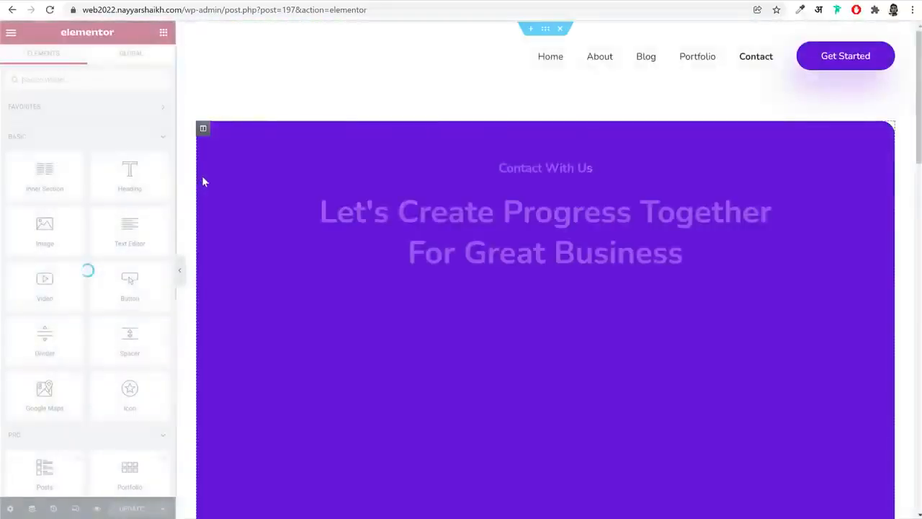
Set the background of the section holding the contact form and map to the light grey global colour
{"action": "scroll", "coordinate": [467, 273], "scroll_direction": "down", "scroll_amount": 4}
{"action": "scroll", "coordinate": [467, 273], "scroll_direction": "down", "scroll_amount": 2}
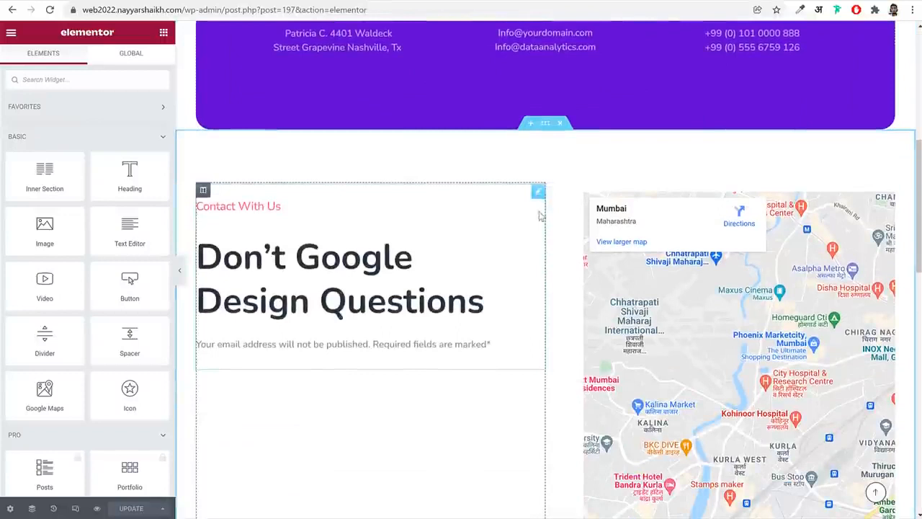
{"action": "left_click", "coordinate": [544, 125]}
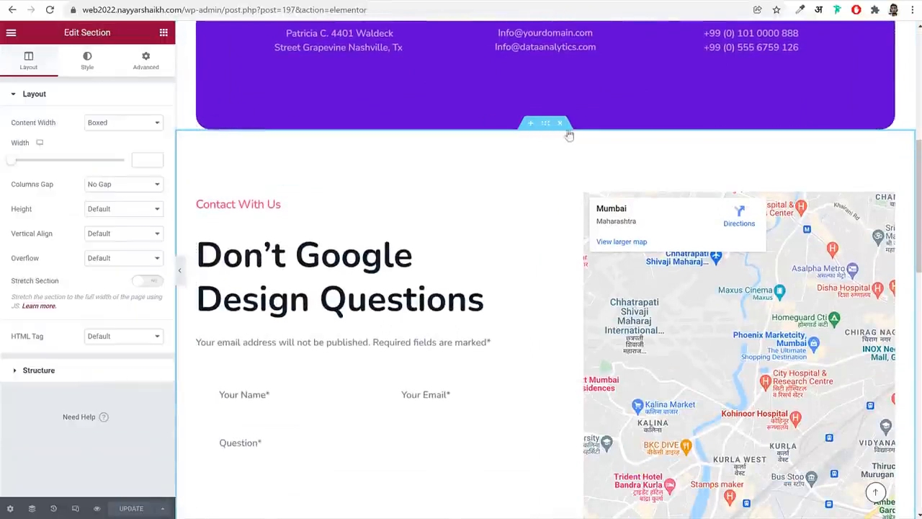
{"action": "left_click", "coordinate": [88, 65]}
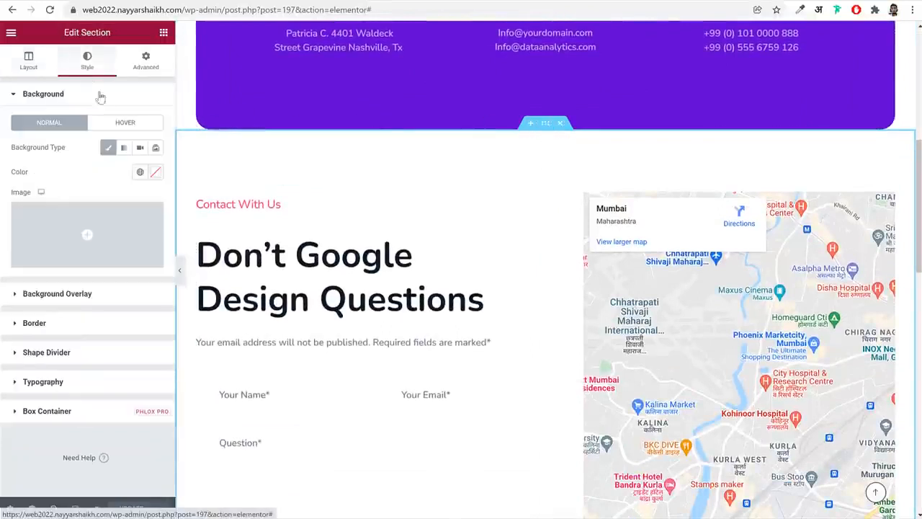
{"action": "left_click", "coordinate": [139, 174]}
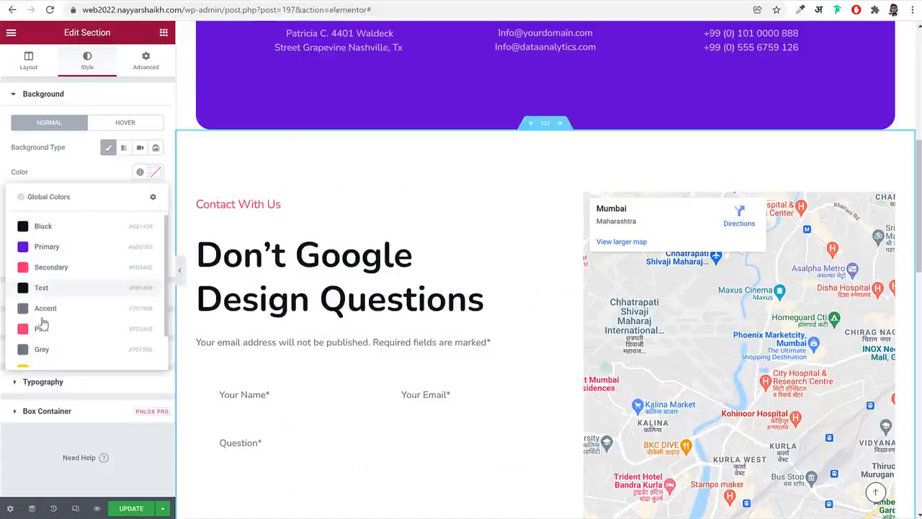
{"action": "scroll", "coordinate": [57, 353], "scroll_direction": "down", "scroll_amount": 1}
{"action": "left_click", "coordinate": [58, 352]}
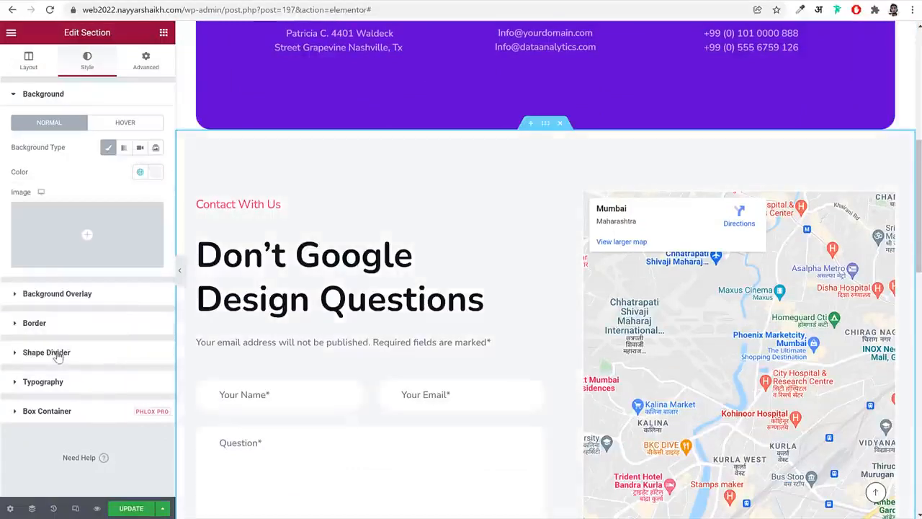
Check the contact form section in a full-width preview and update the Contact page
{"action": "left_click", "coordinate": [179, 271]}
{"action": "scroll", "coordinate": [710, 343], "scroll_direction": "down", "scroll_amount": 2}
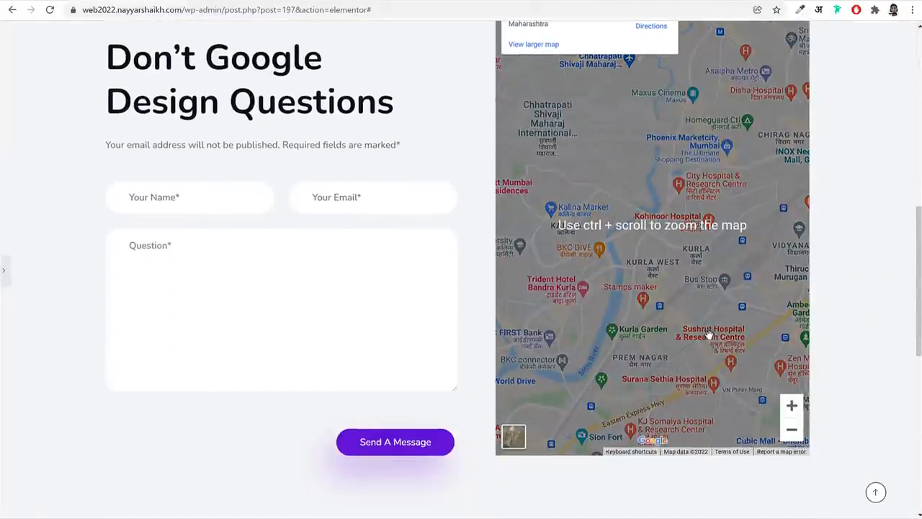
{"action": "left_click", "coordinate": [3, 272]}
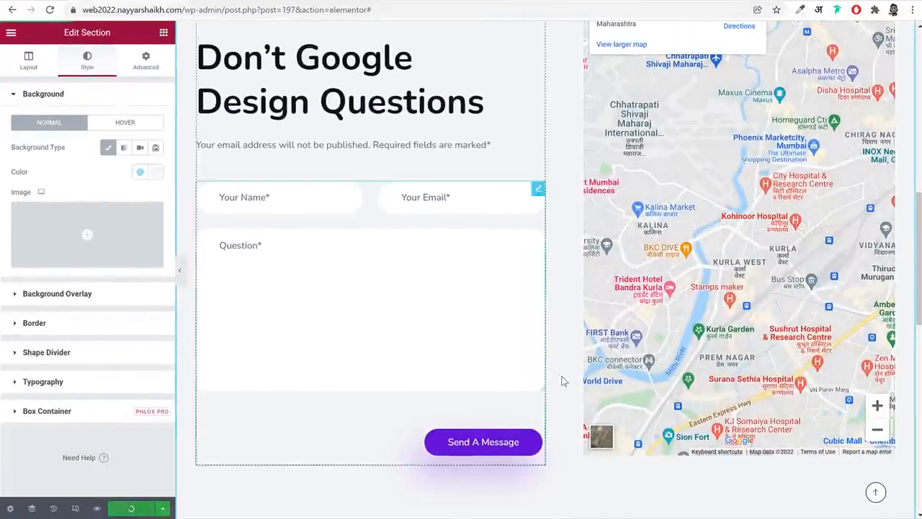
{"action": "scroll", "coordinate": [563, 381], "scroll_direction": "up", "scroll_amount": 3}
{"action": "scroll", "coordinate": [478, 403], "scroll_direction": "down", "scroll_amount": 3}
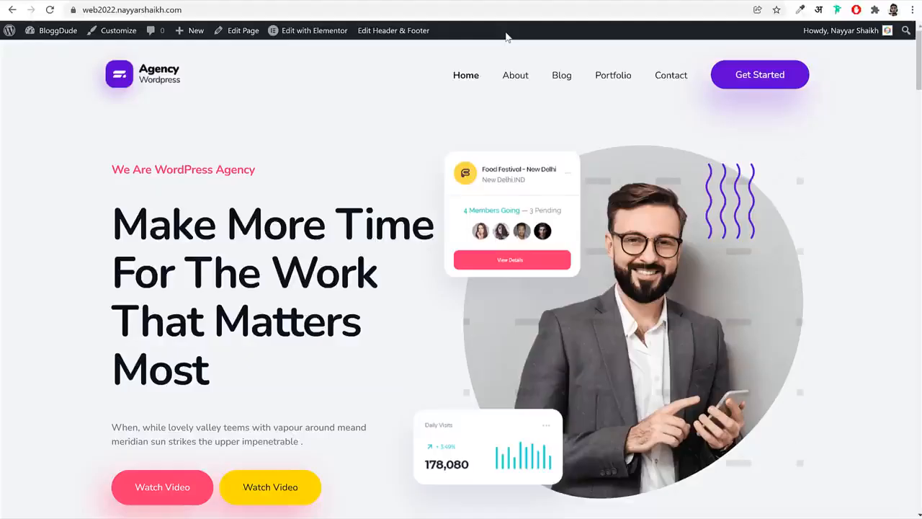